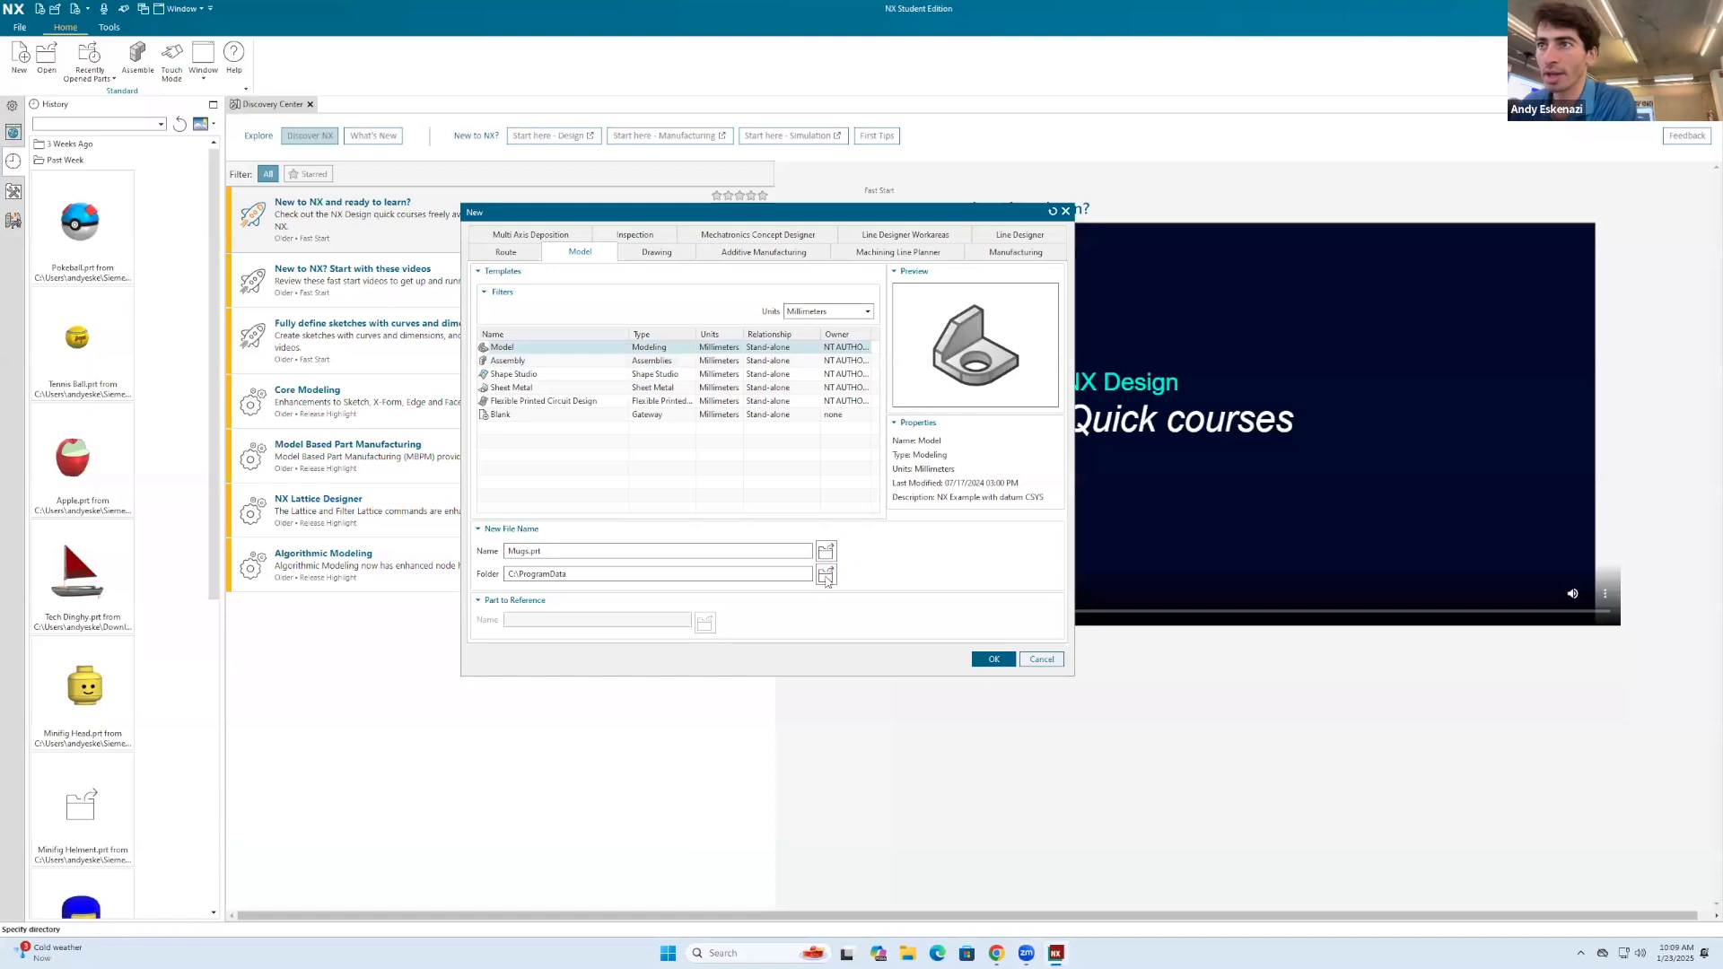
Step: Set the Siemens NX folder as the location of Mugs.prt and create the millimetre model part
{"action": "left_click", "coordinate": [601, 534]}
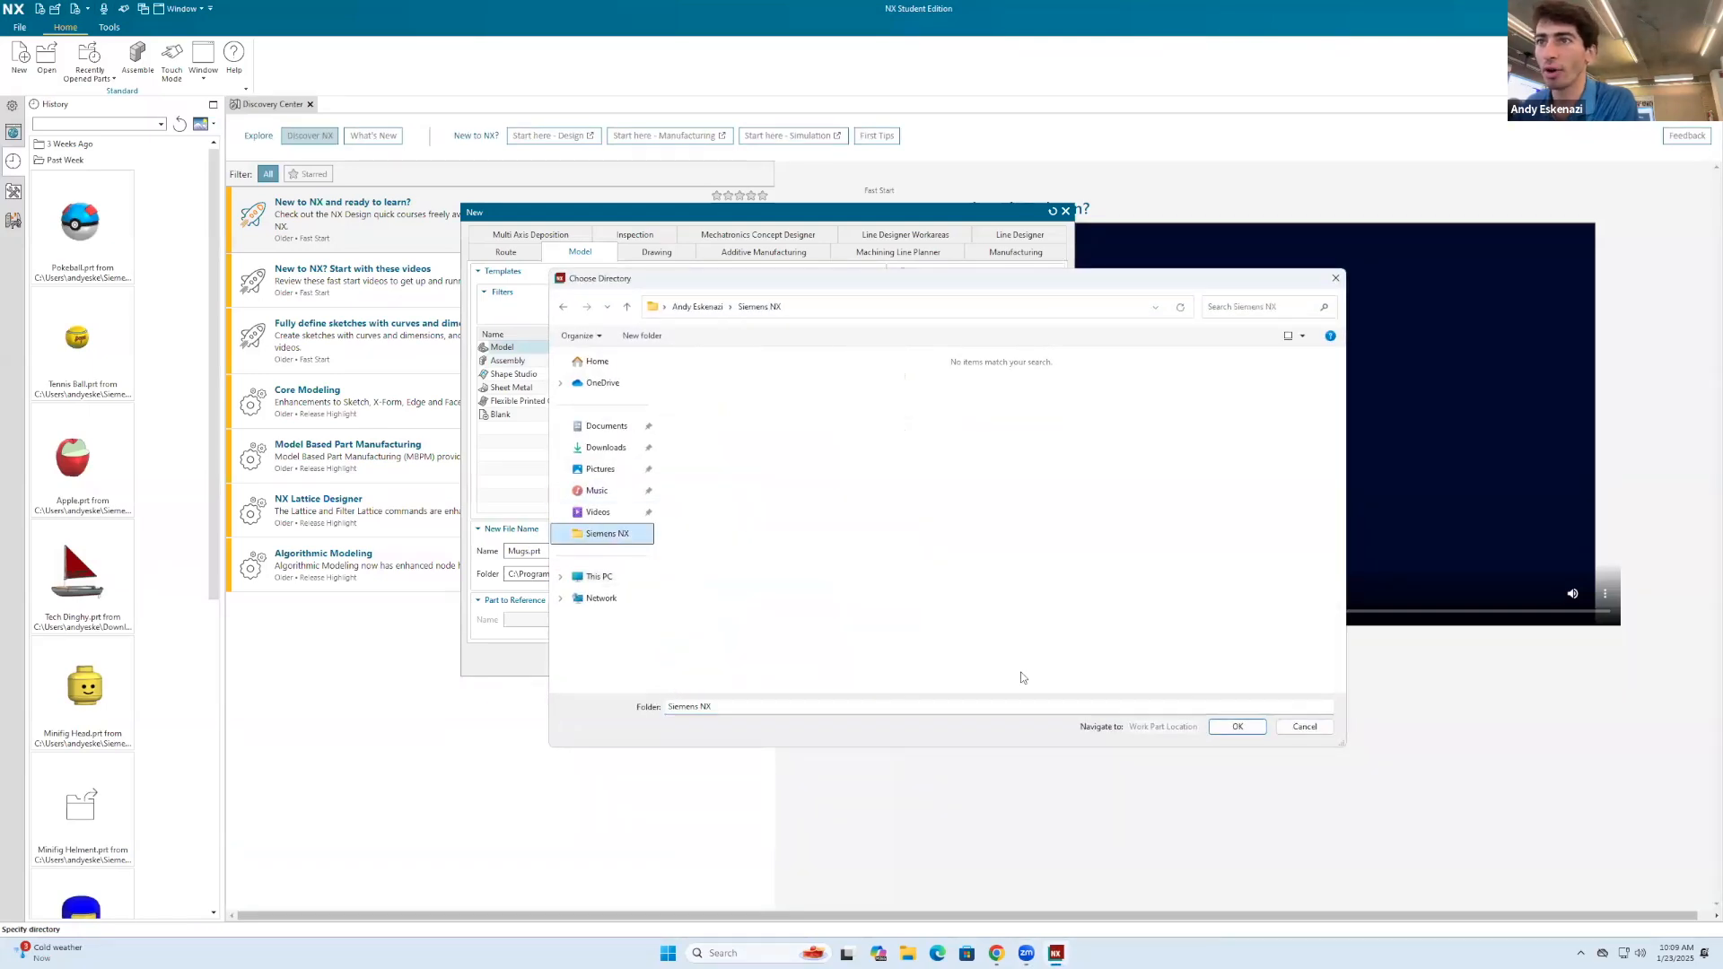
{"action": "left_click", "coordinate": [1237, 726]}
{"action": "left_click", "coordinate": [992, 659]}
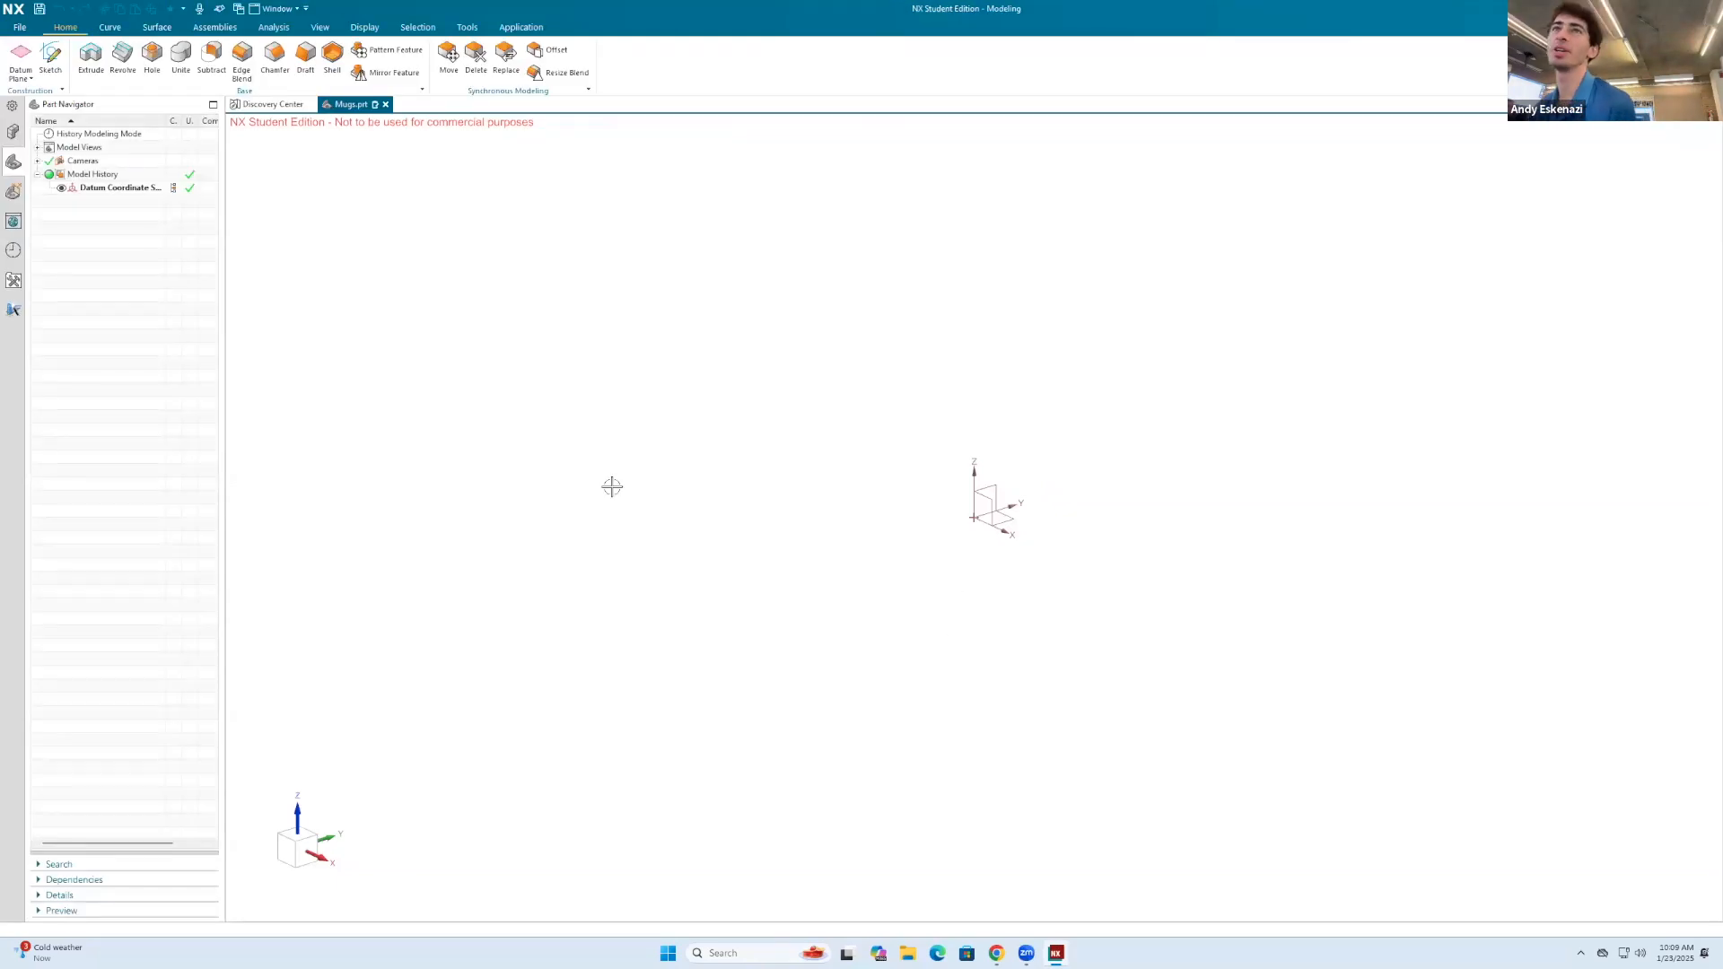
Step: Add a user expression named Dia with a formula of 200 mm
{"action": "left_click", "coordinate": [469, 28]}
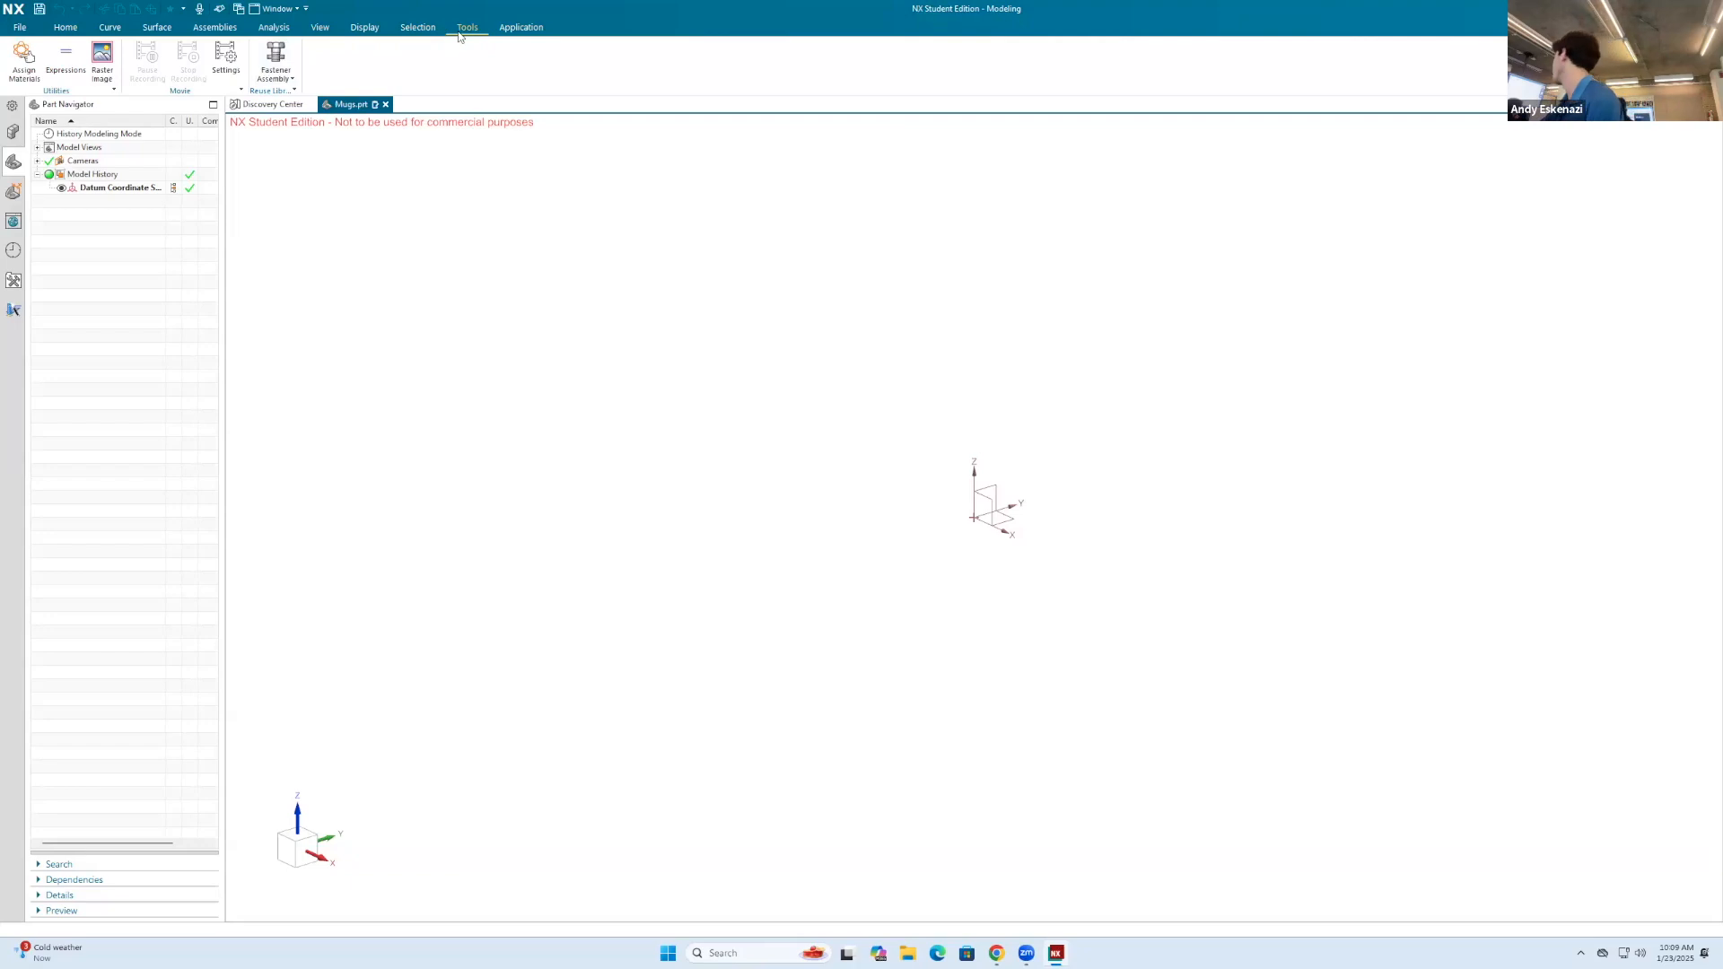
{"action": "left_click", "coordinate": [63, 75]}
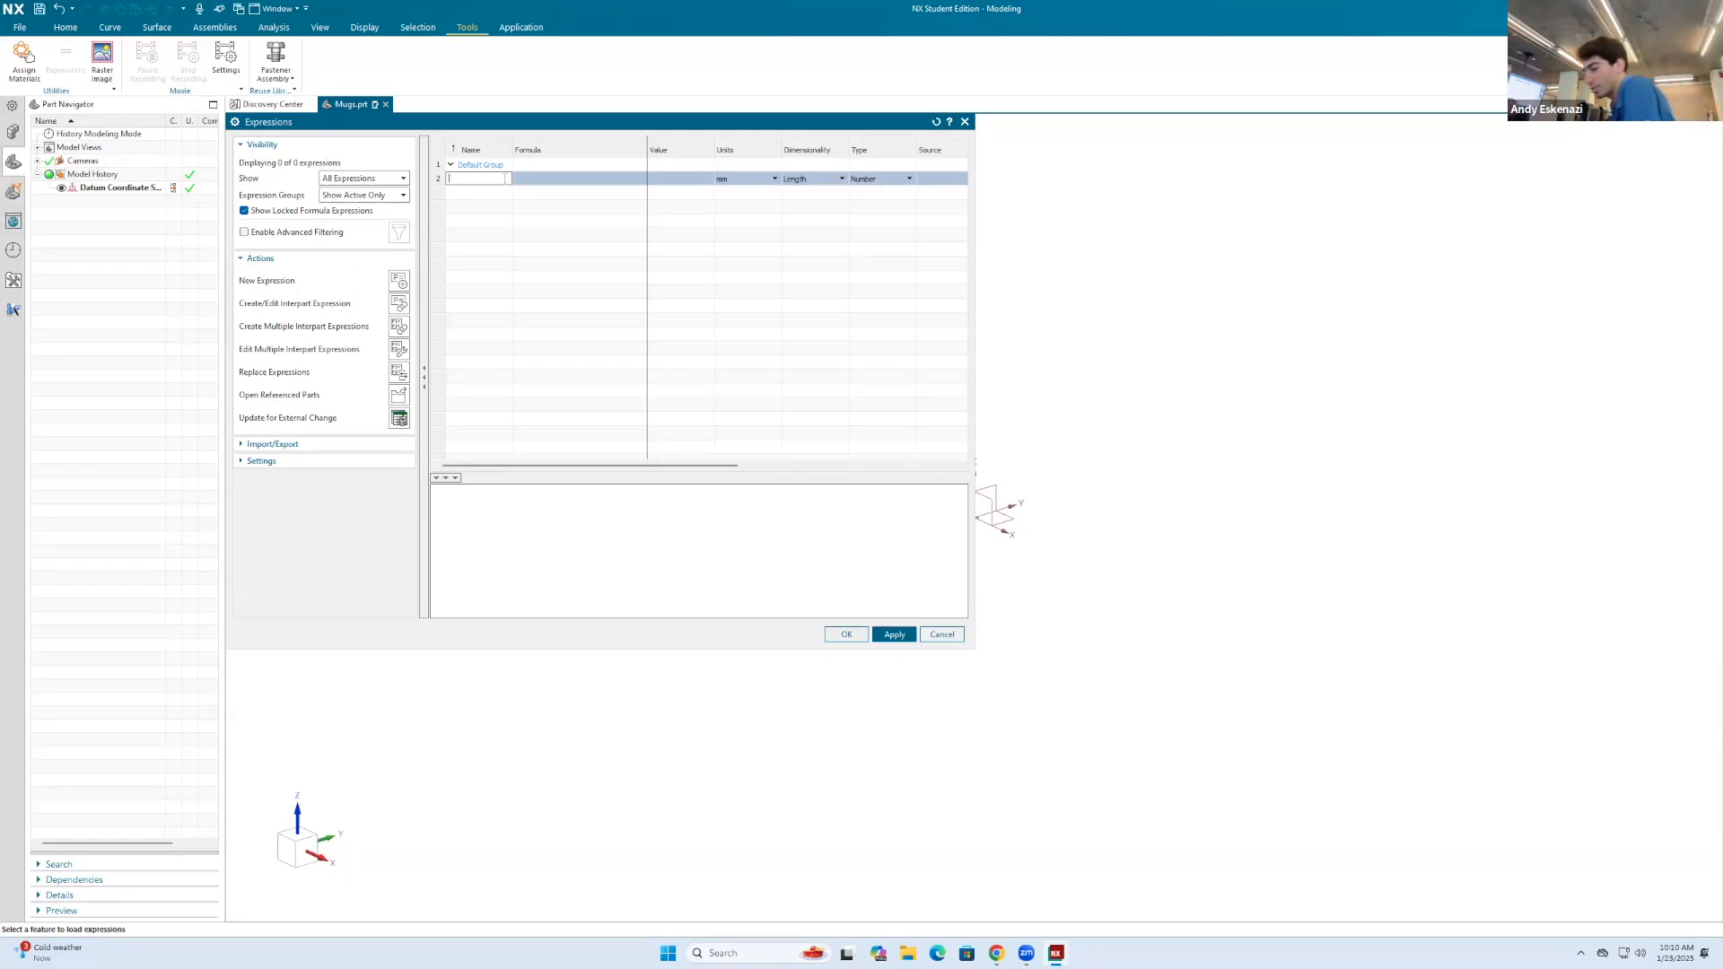
{"action": "type", "text": "ia"}
{"action": "left_click", "coordinate": [560, 185]}
{"action": "left_click", "coordinate": [559, 180]}
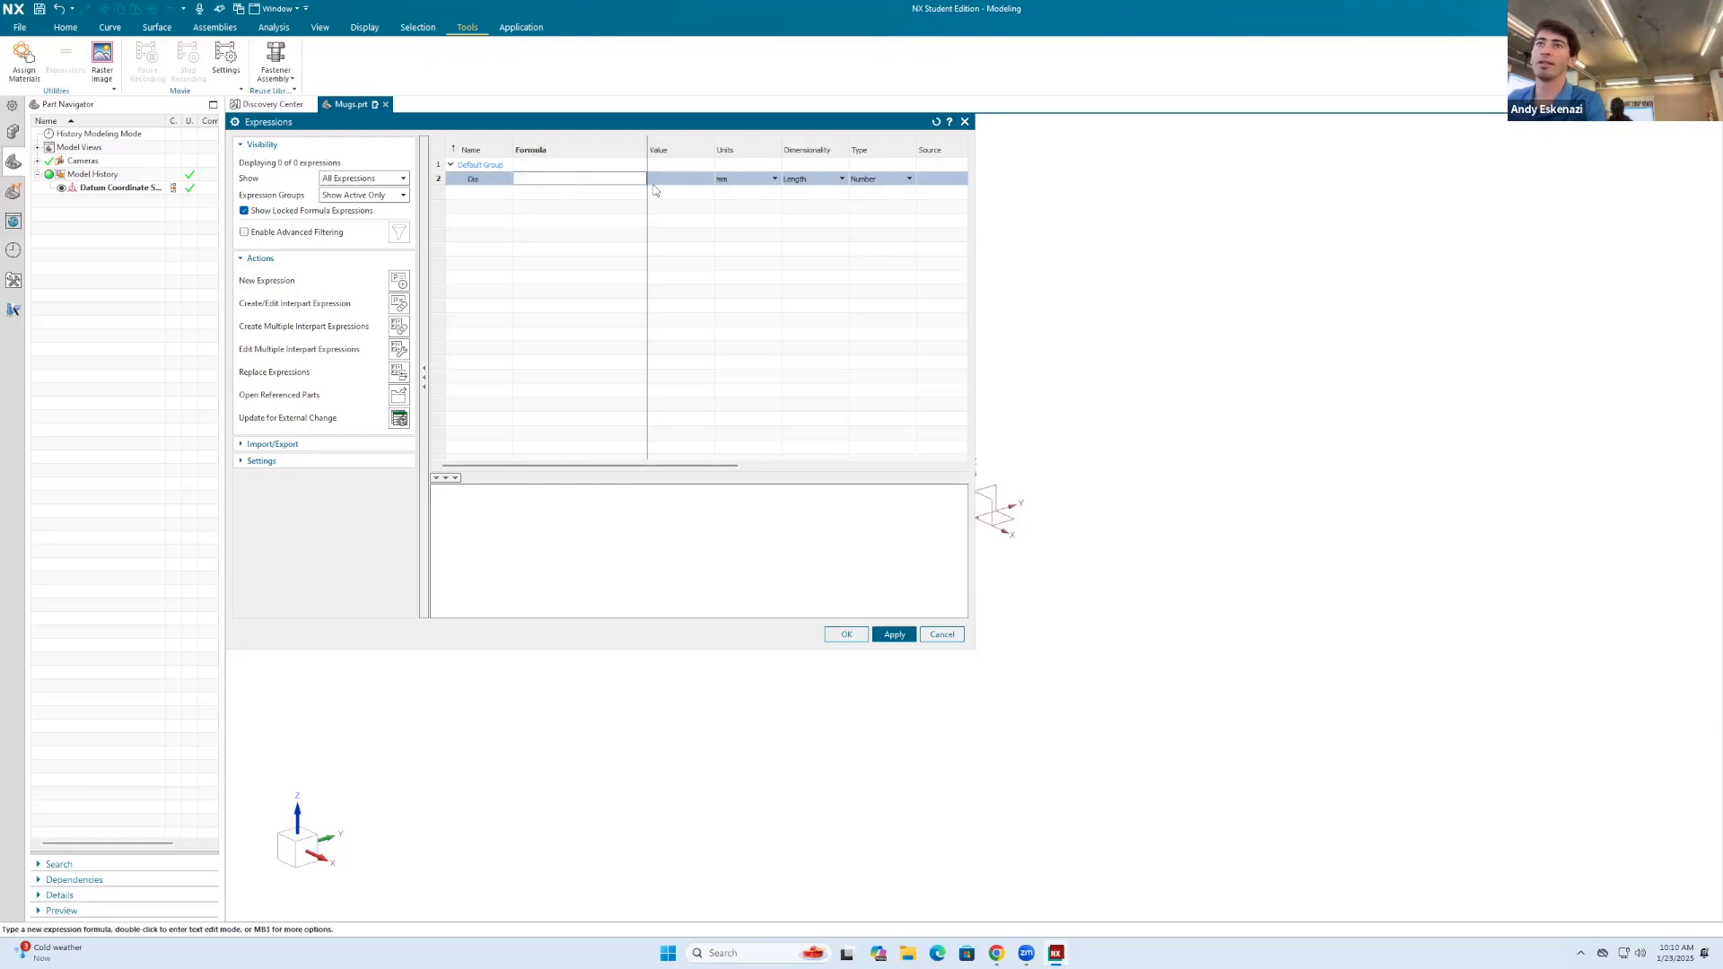
{"action": "left_click", "coordinate": [665, 180]}
{"action": "left_click", "coordinate": [568, 183]}
{"action": "left_click", "coordinate": [563, 179]}
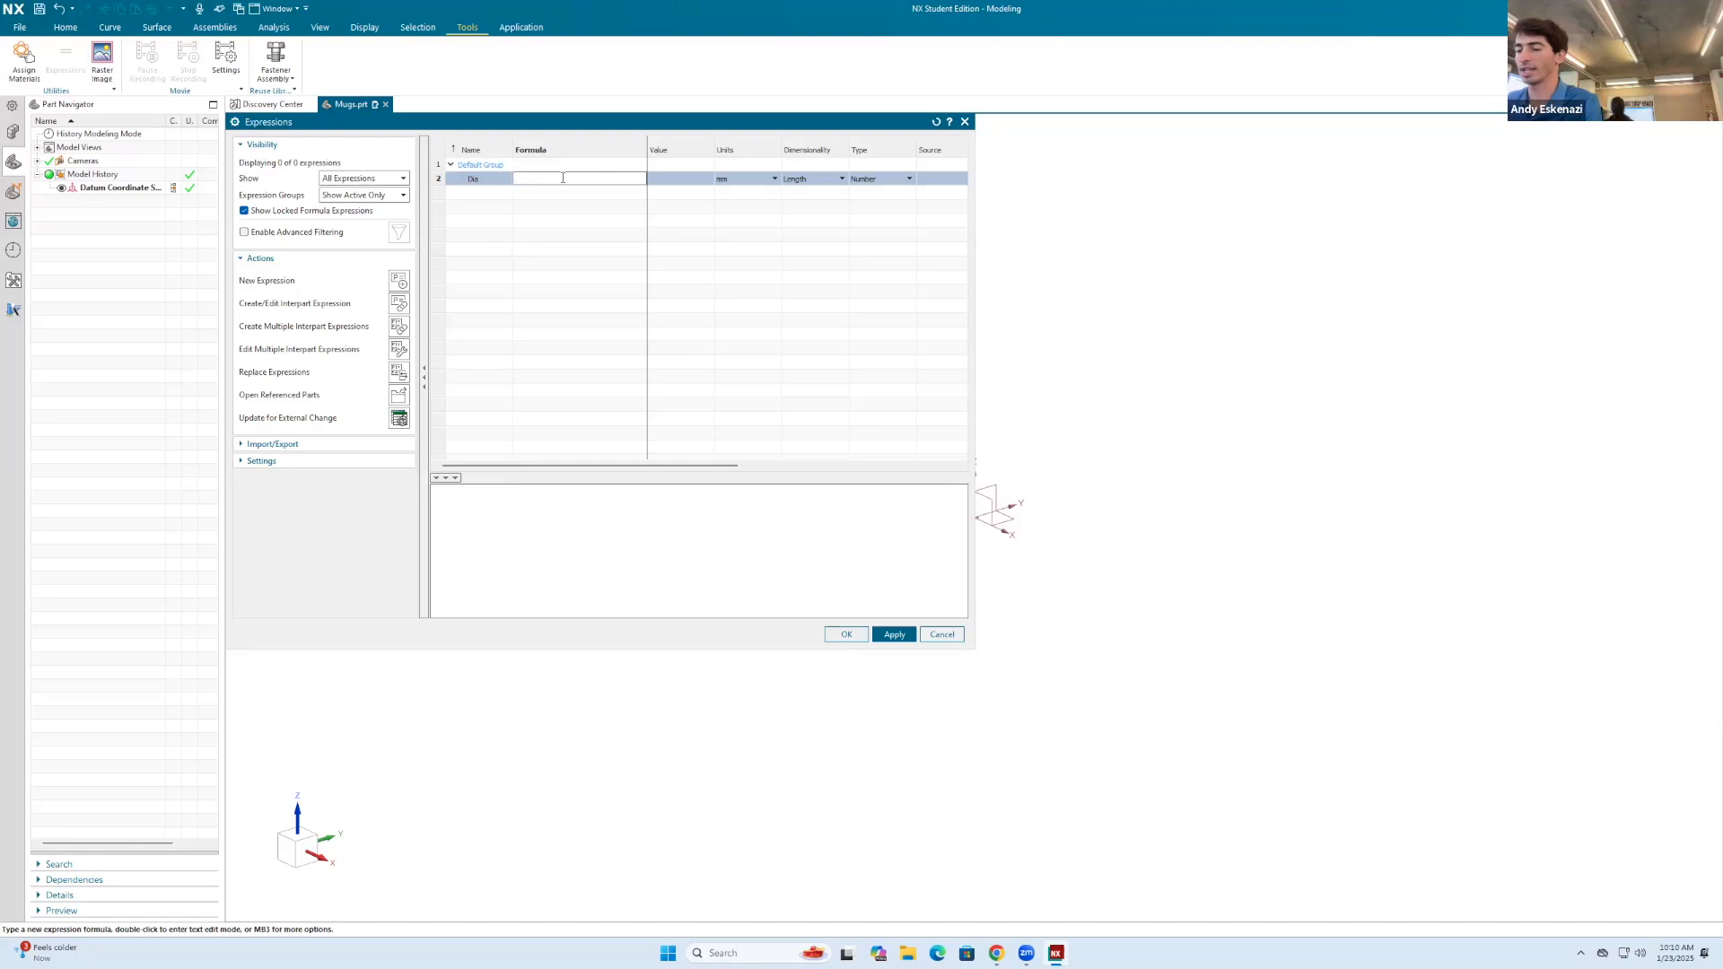
{"action": "key", "text": "Return"}
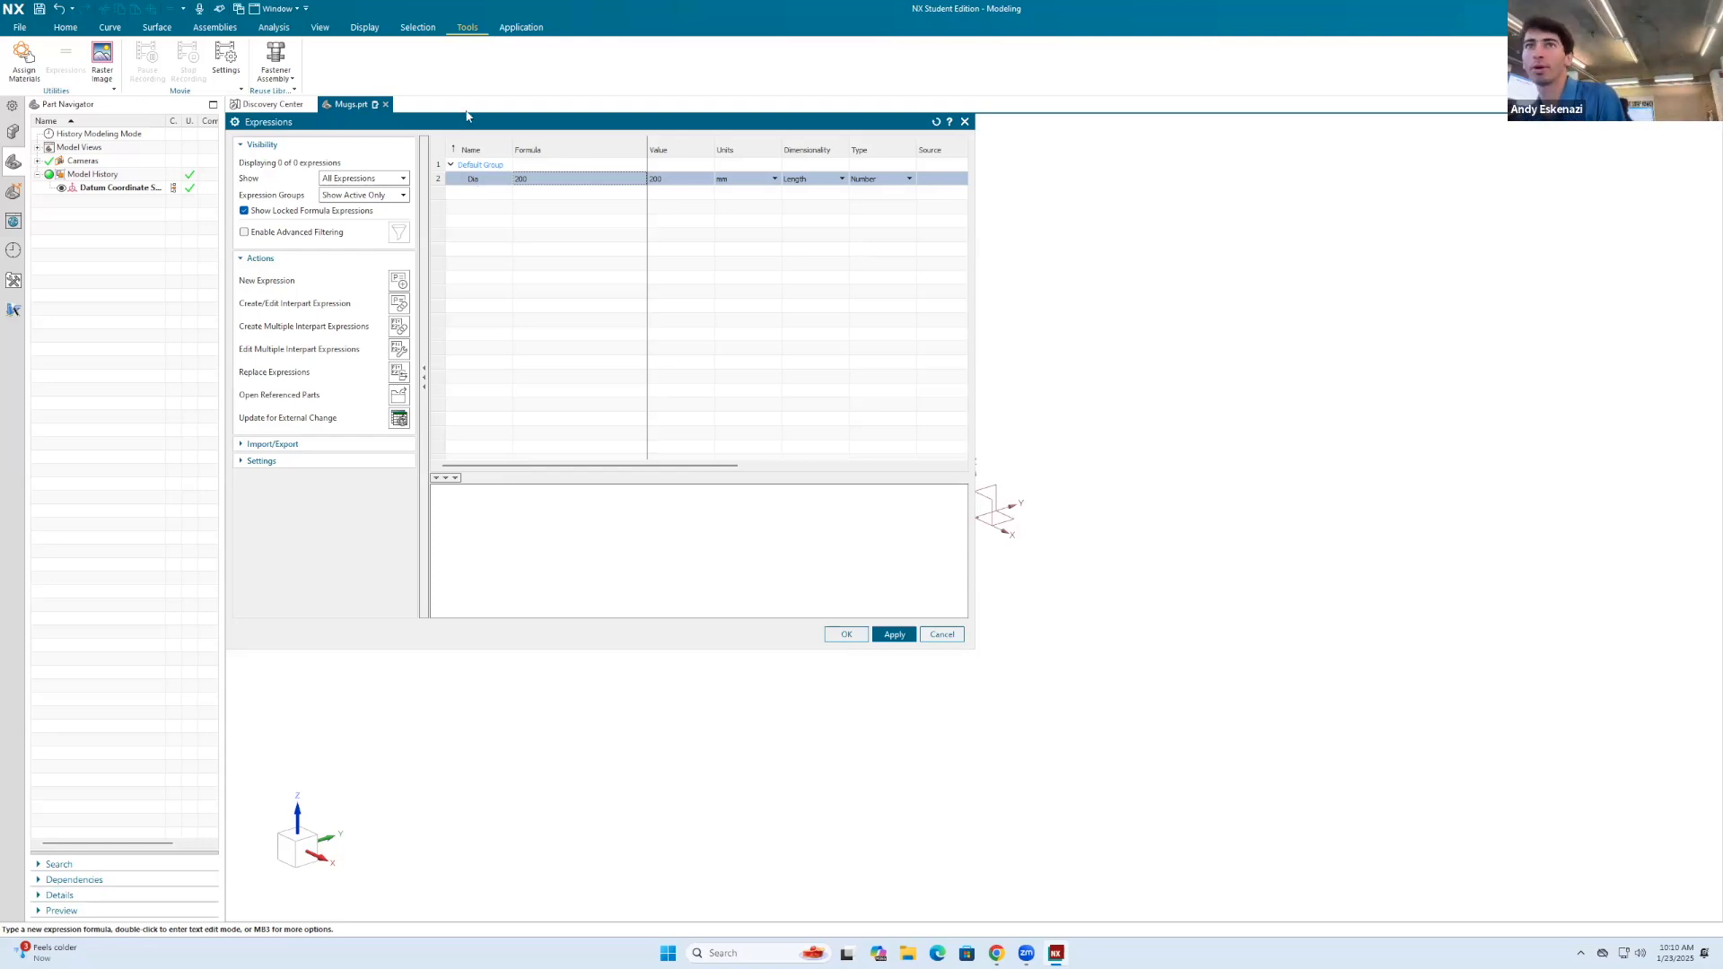
Step: Add a second length expression named Height with a formula of 200 mm
{"action": "right_click", "coordinate": [480, 197]}
{"action": "left_click", "coordinate": [525, 207]}
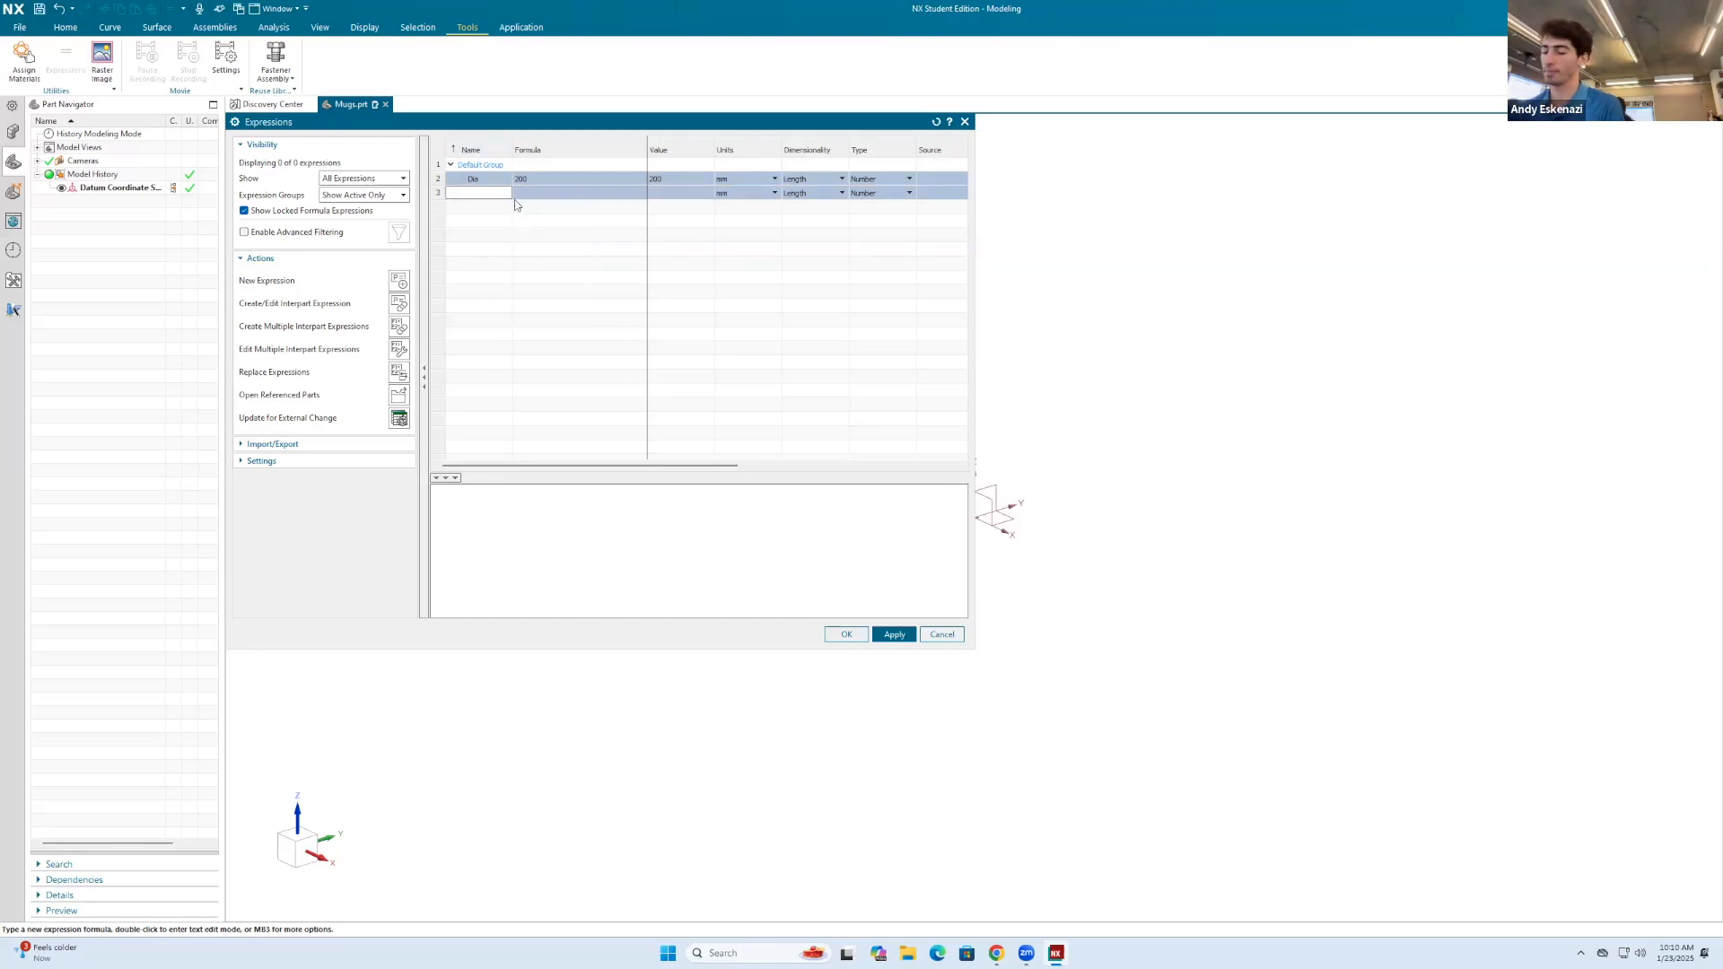
{"action": "type", "text": "Height"}
{"action": "left_click", "coordinate": [555, 192]}
{"action": "type", "text": "2"}
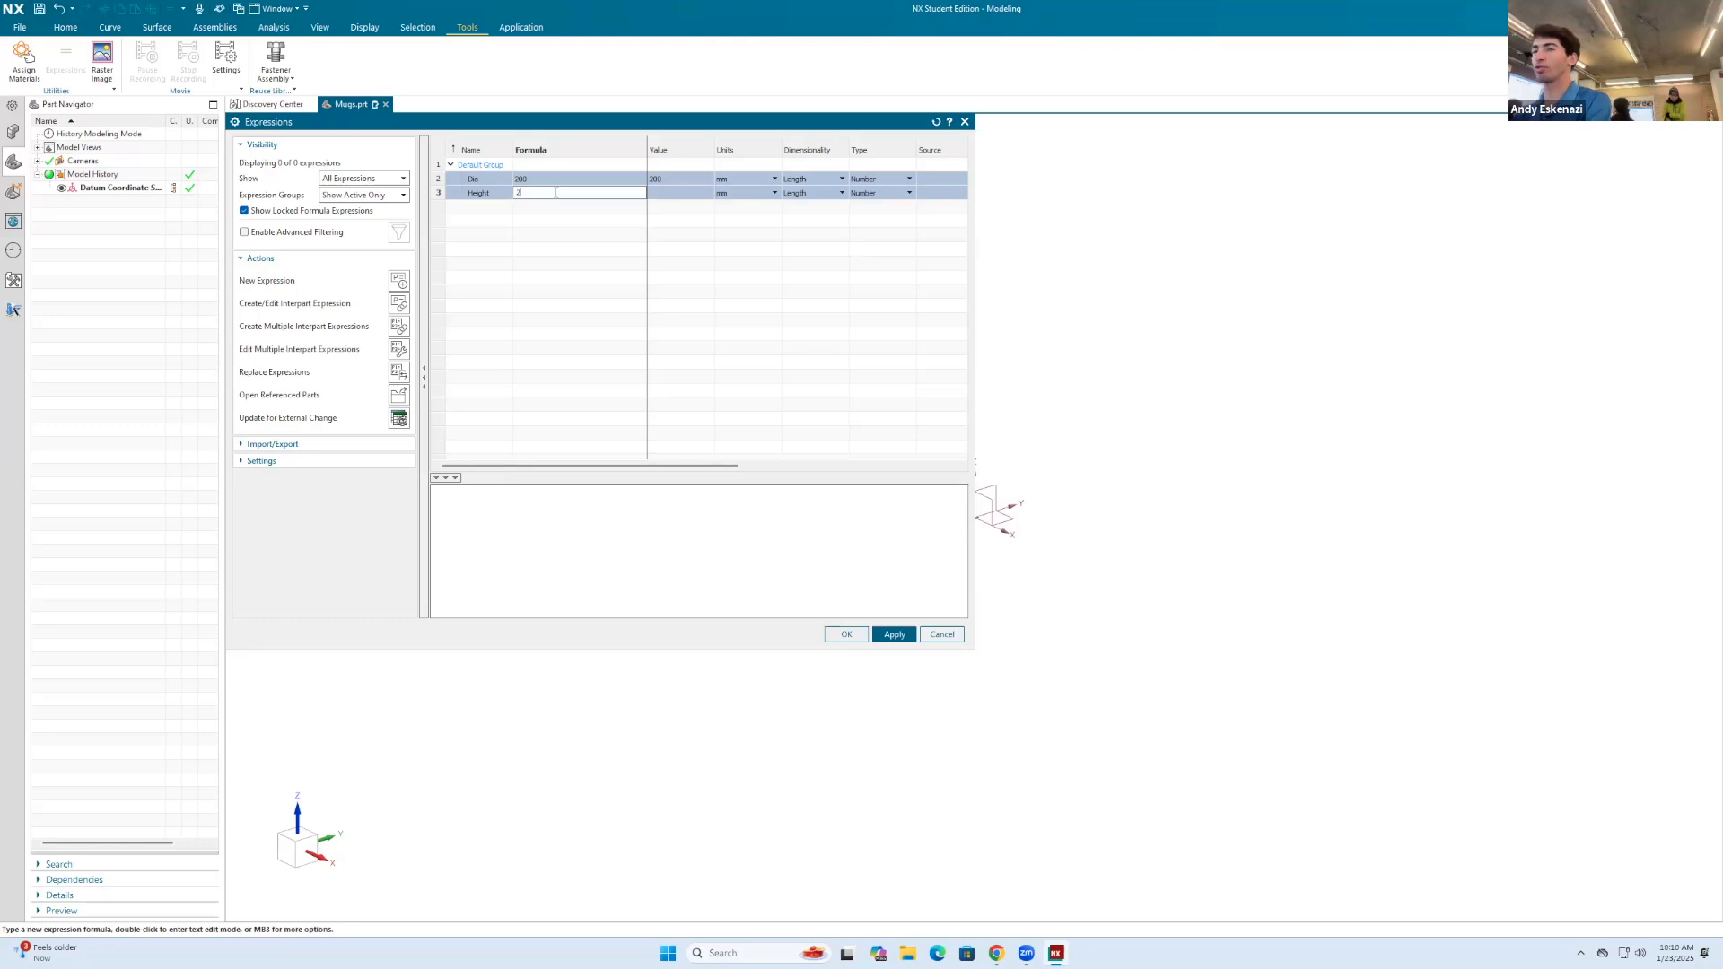
{"action": "type", "text": "00"}
{"action": "key", "text": "Return"}
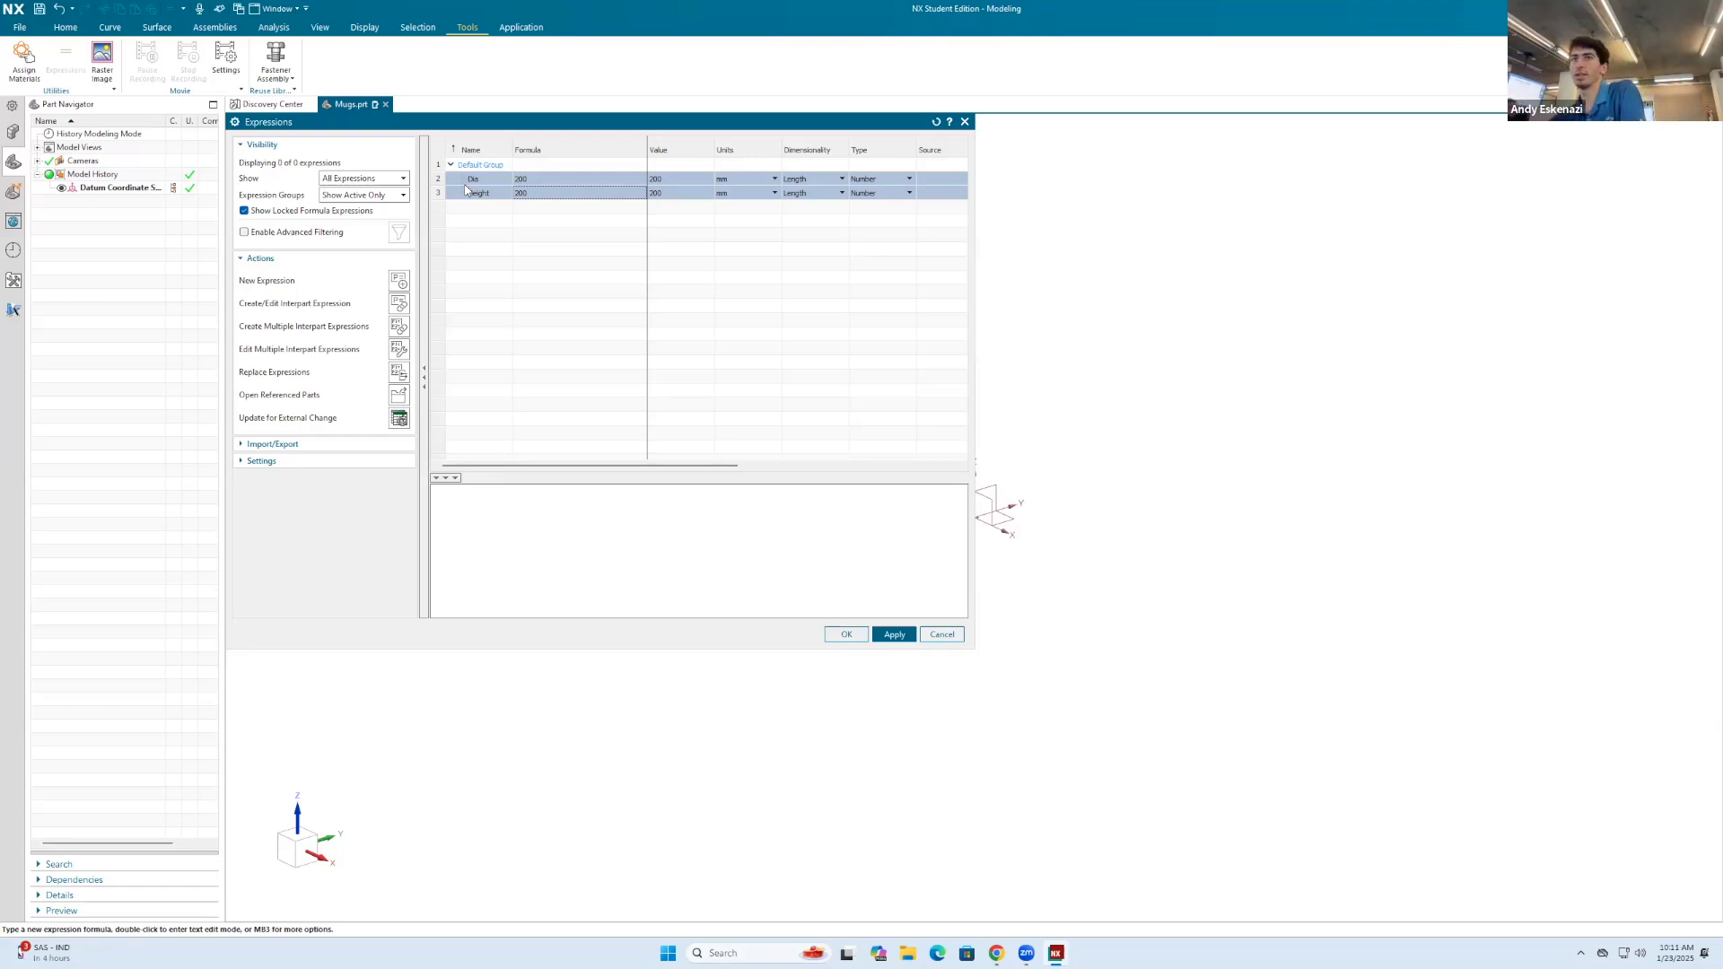
Step: Add a length expression named Thickness with a formula of 10 mm and save all expressions
{"action": "right_click", "coordinate": [475, 211]}
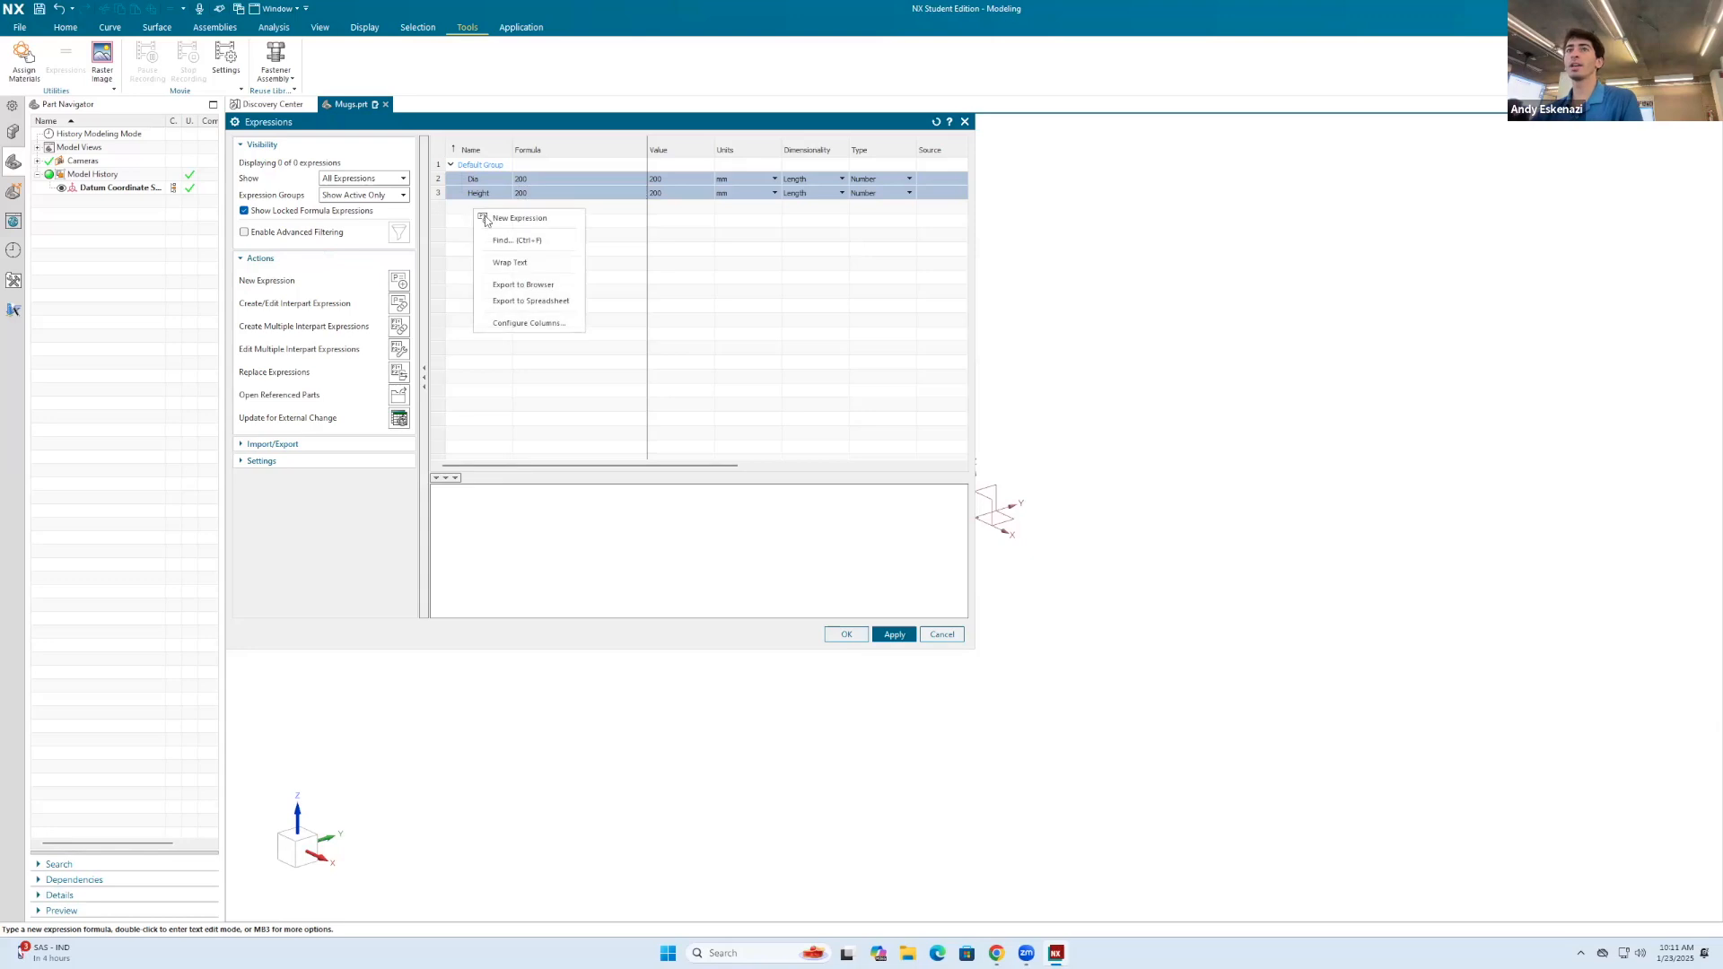
{"action": "left_click", "coordinate": [516, 218]}
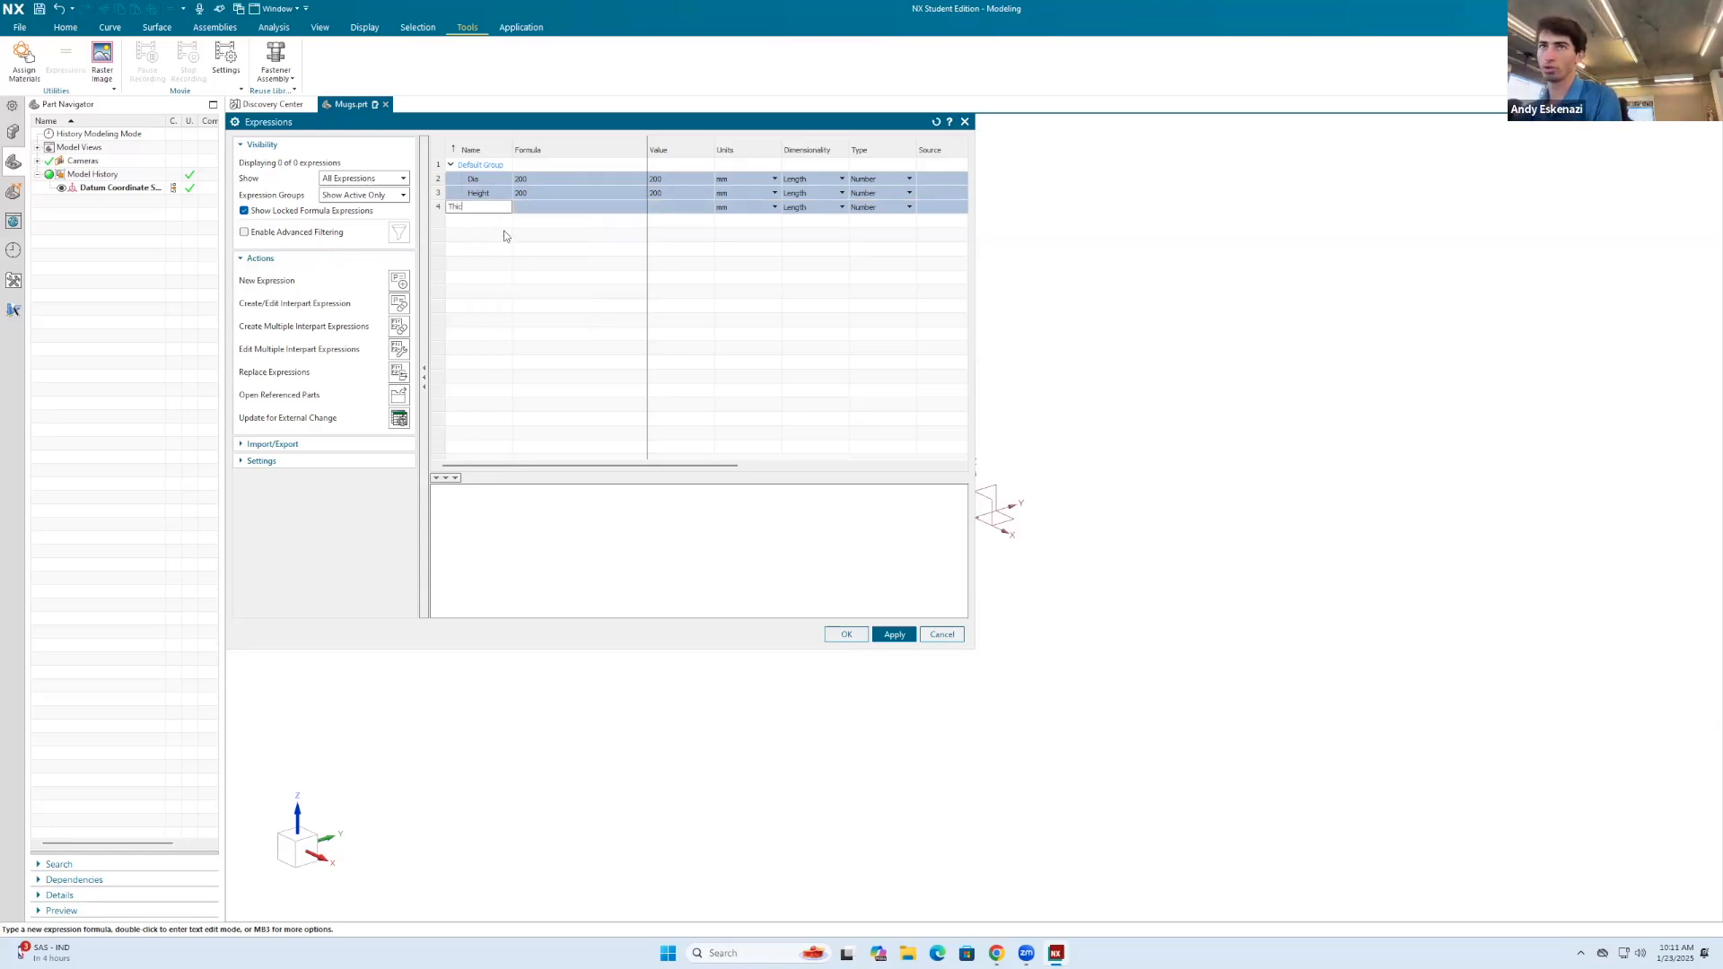
{"action": "key", "text": "Return"}
{"action": "left_click", "coordinate": [522, 207]}
{"action": "type", "text": "10"}
{"action": "key", "text": "Return"}
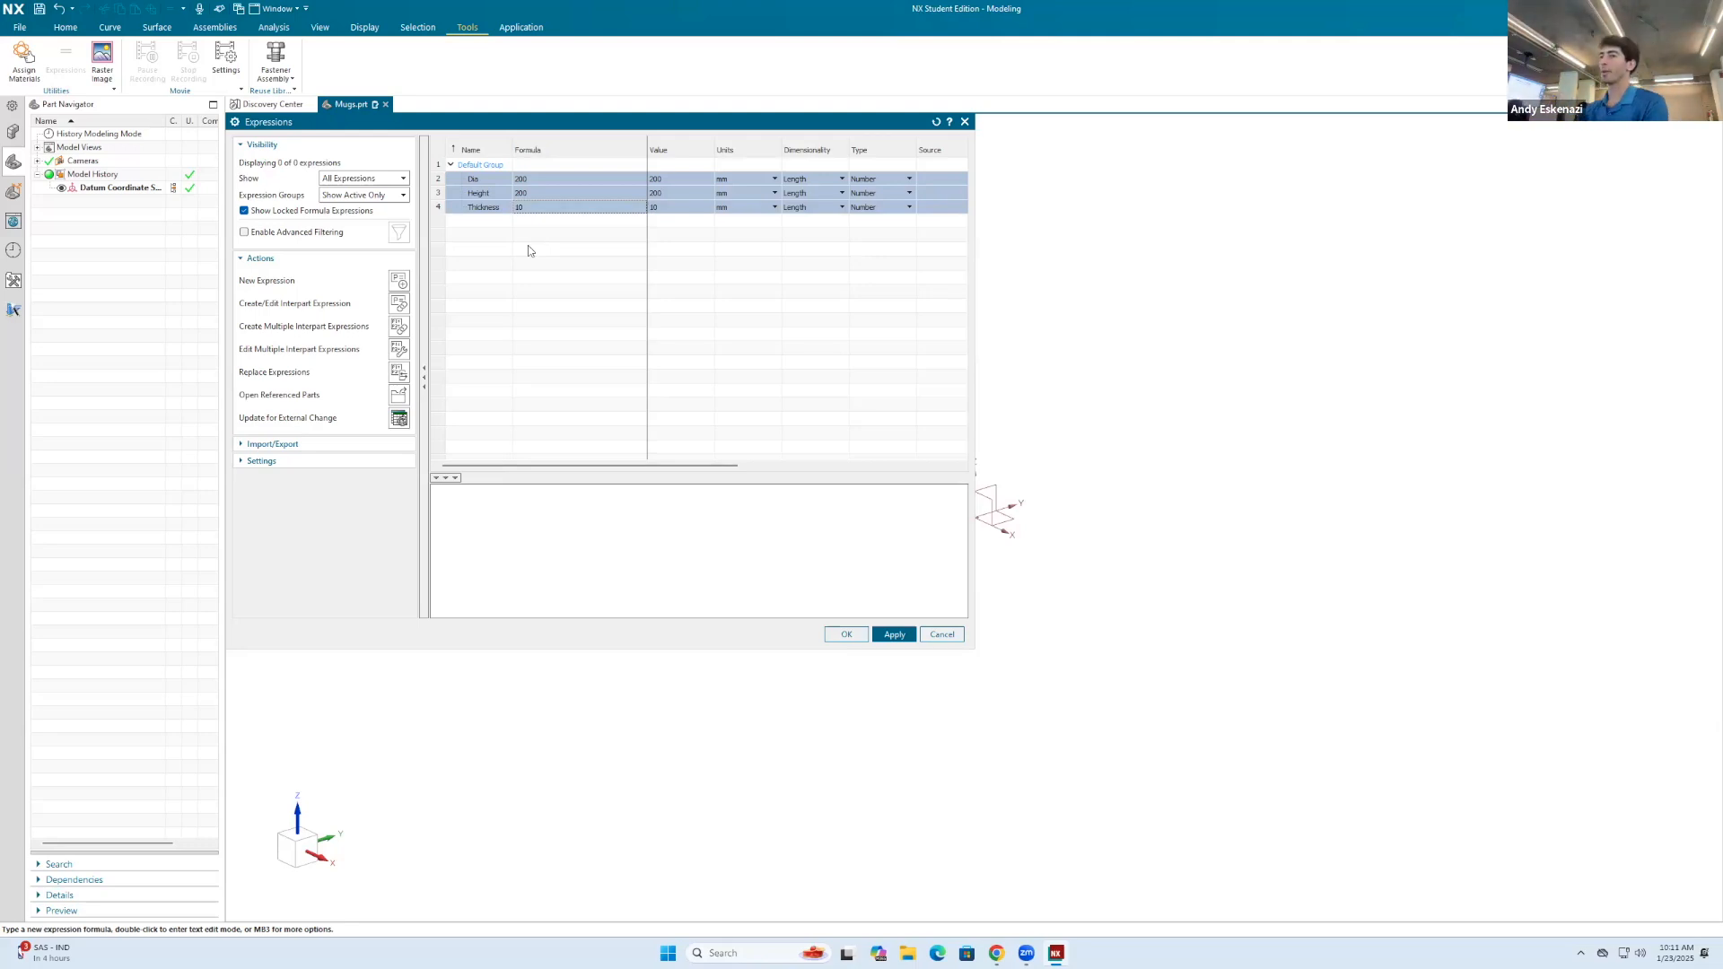
{"action": "left_click", "coordinate": [896, 632]}
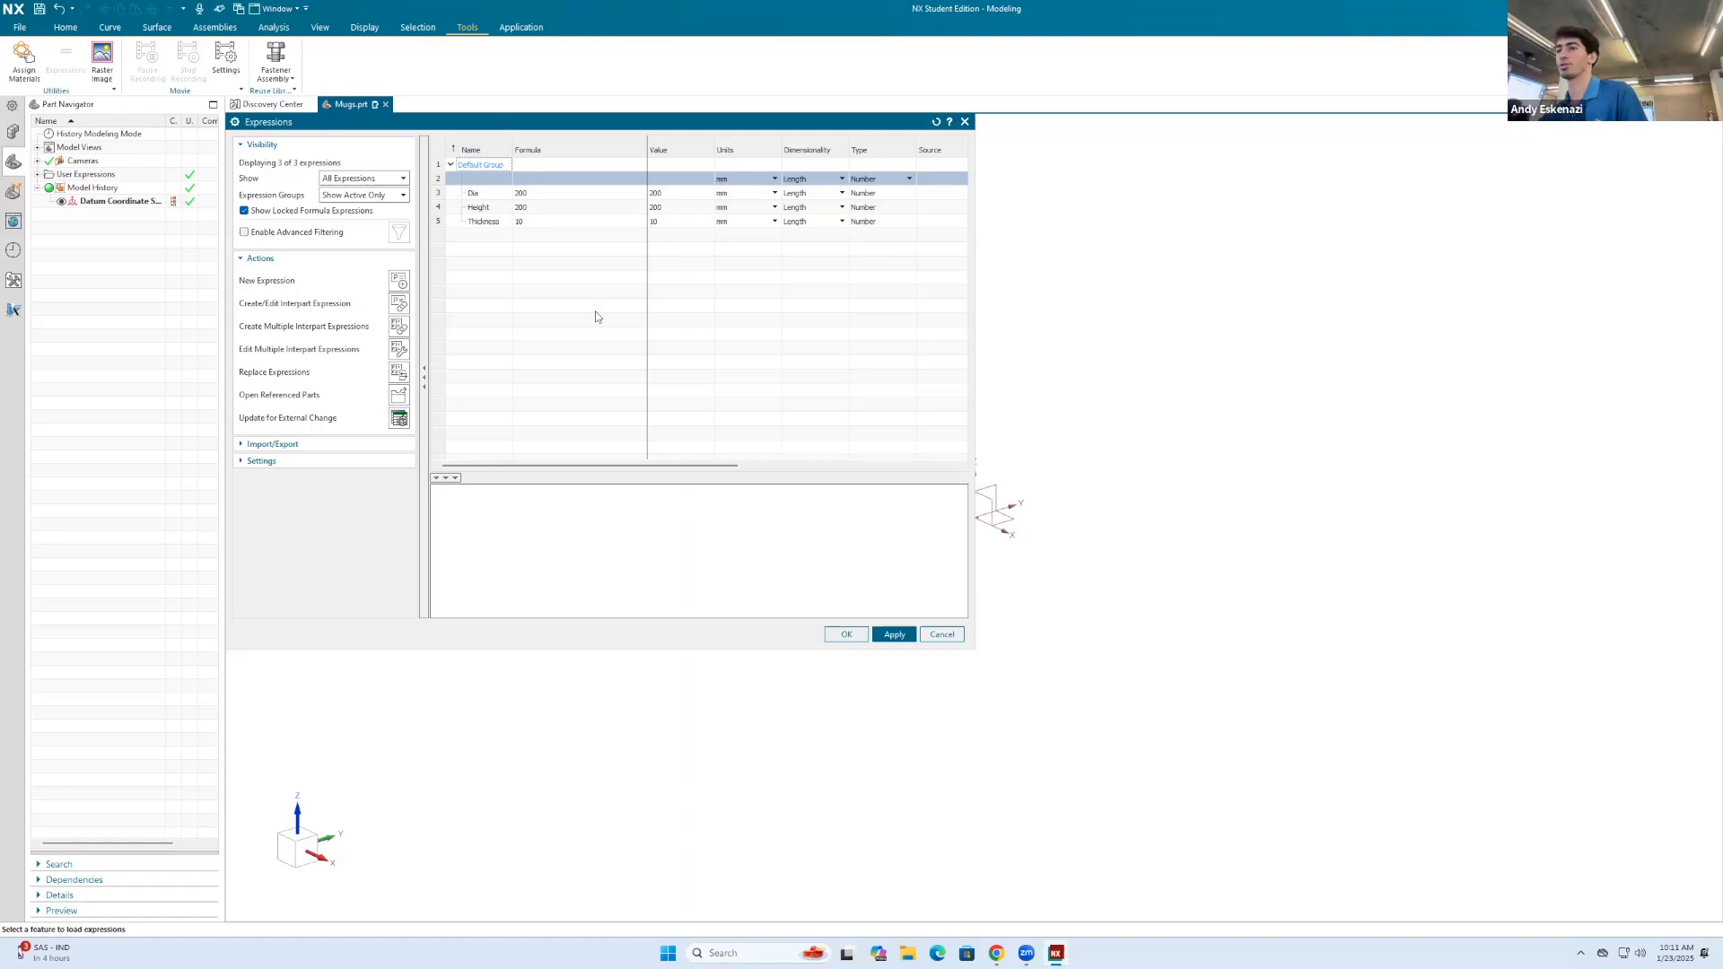
{"action": "left_click", "coordinate": [846, 633]}
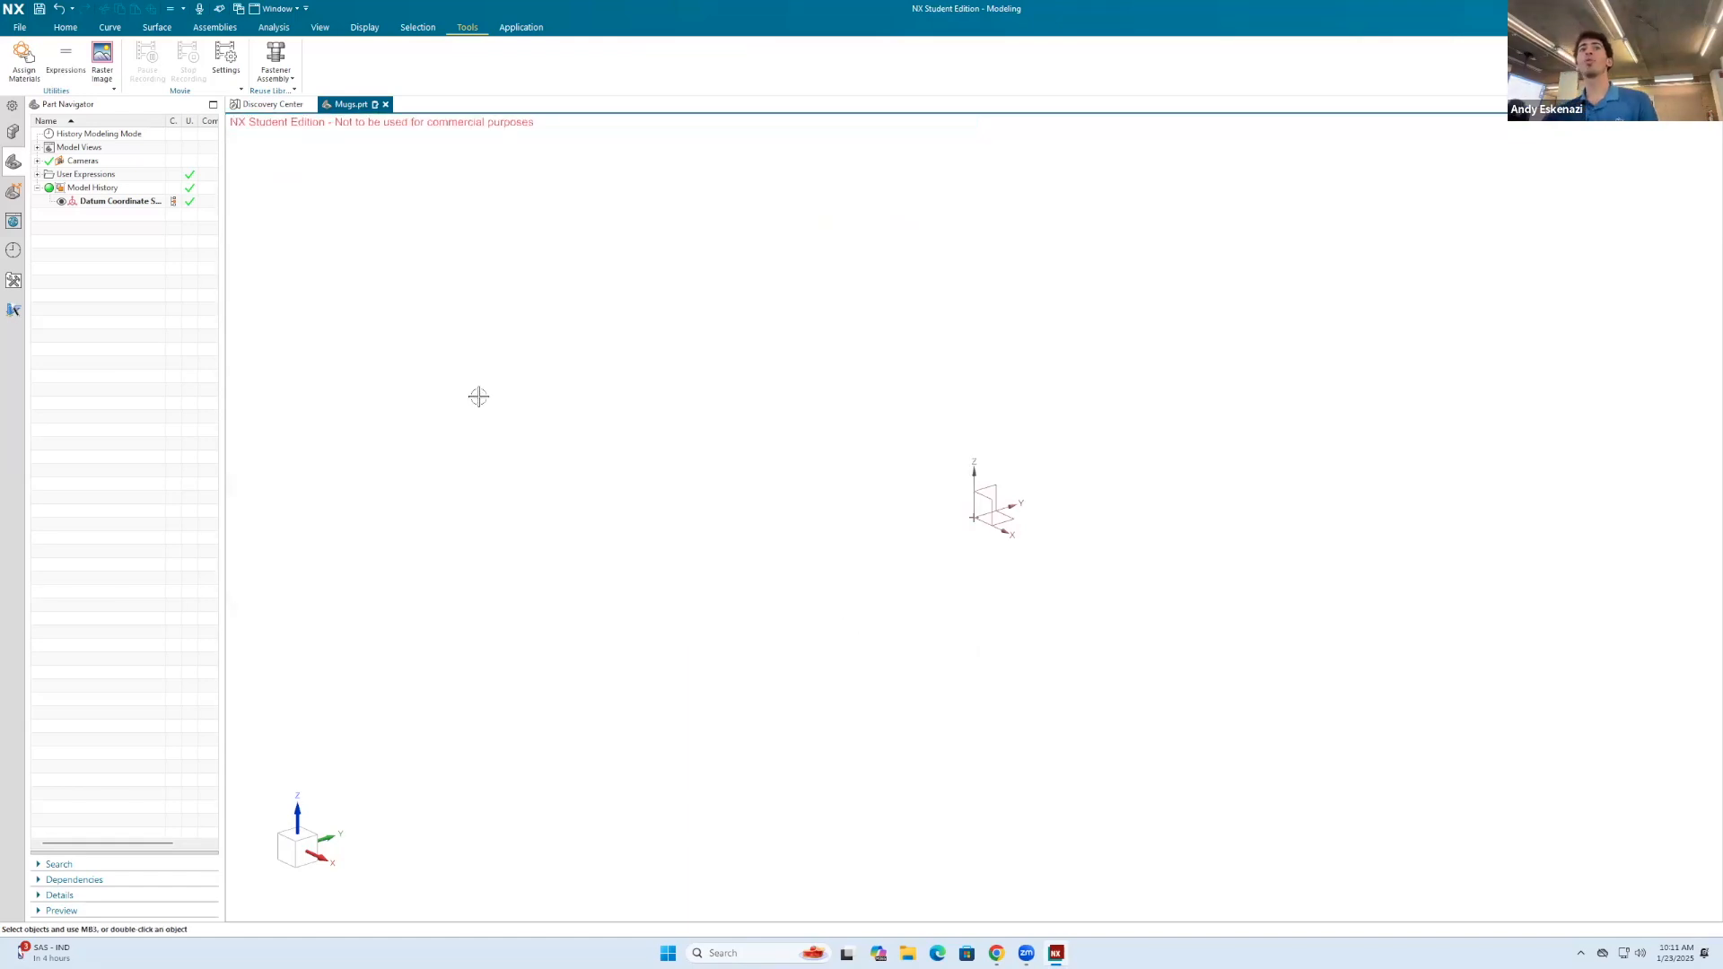
Step: Review the expressions table and expand User Expressions in the model tree
{"action": "left_click", "coordinate": [65, 58]}
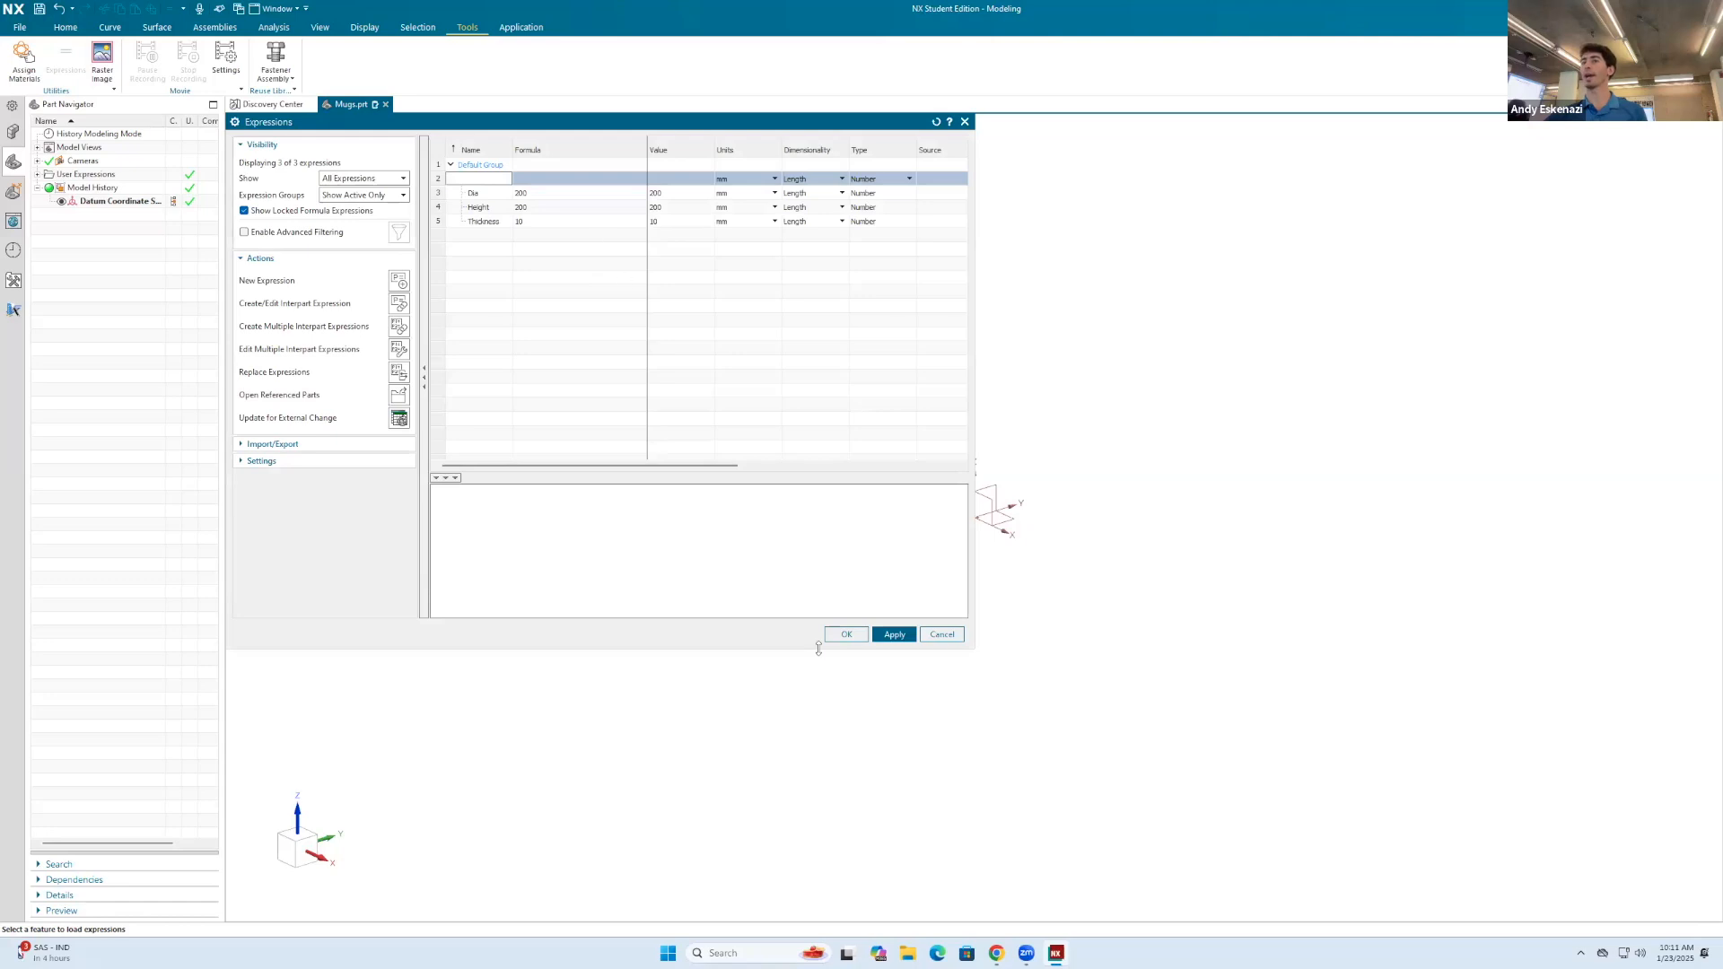
{"action": "left_click", "coordinate": [844, 636]}
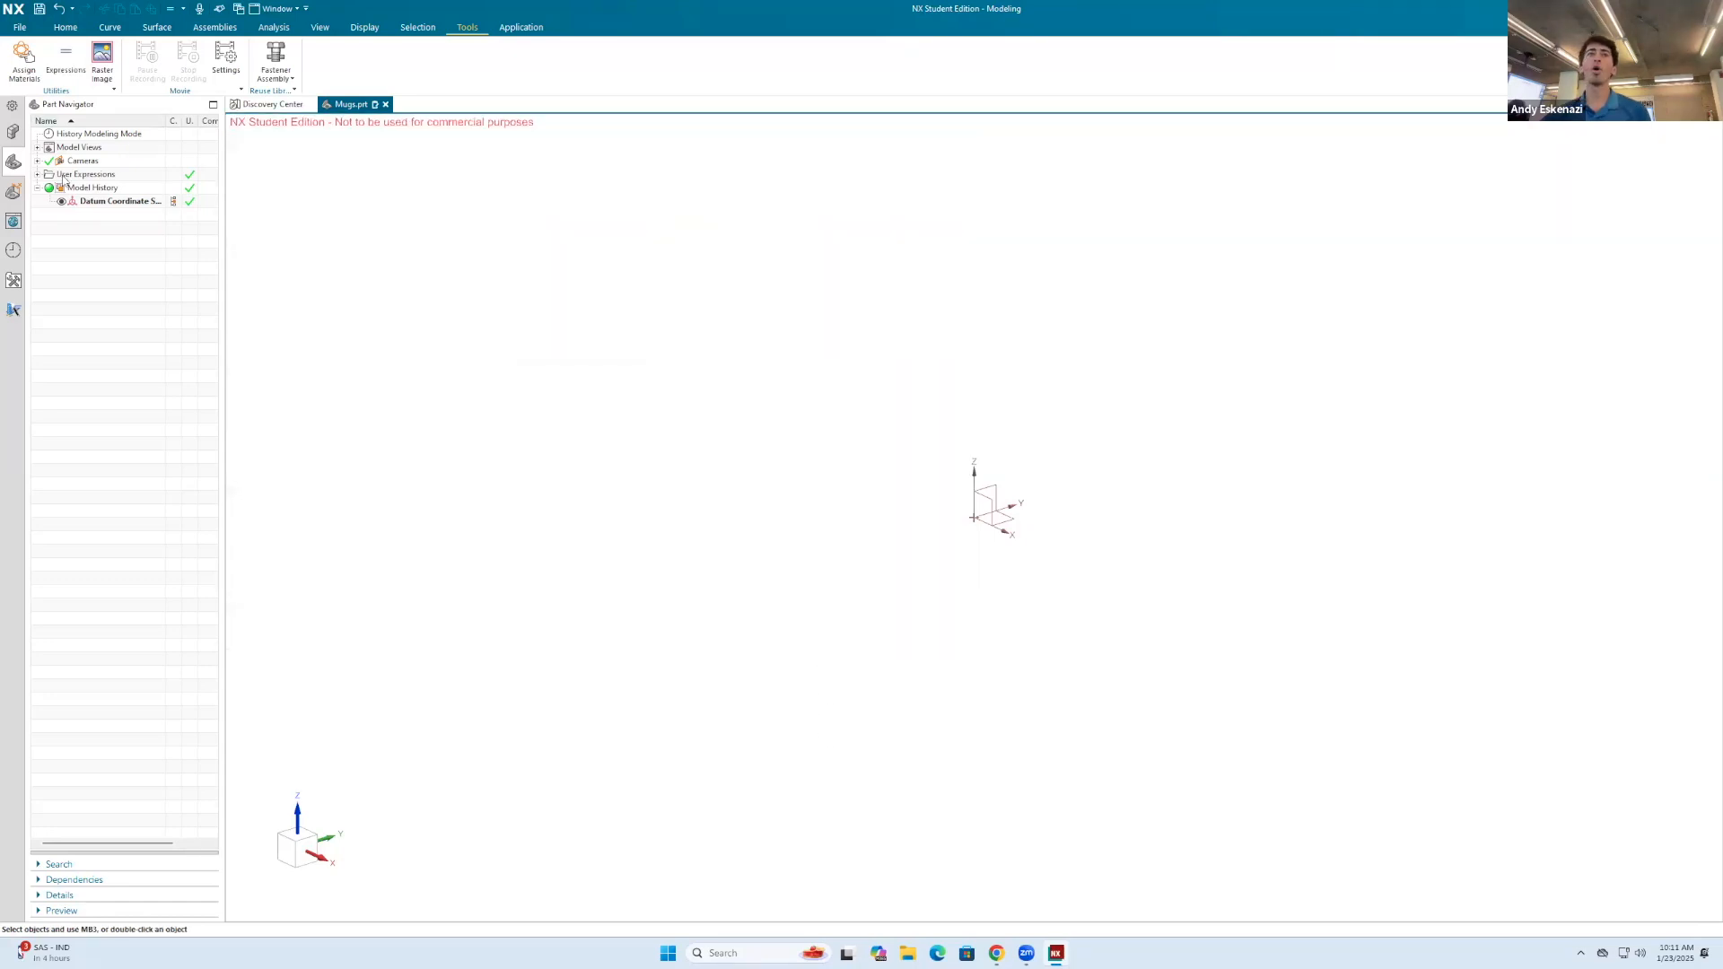
{"action": "left_click", "coordinate": [65, 28]}
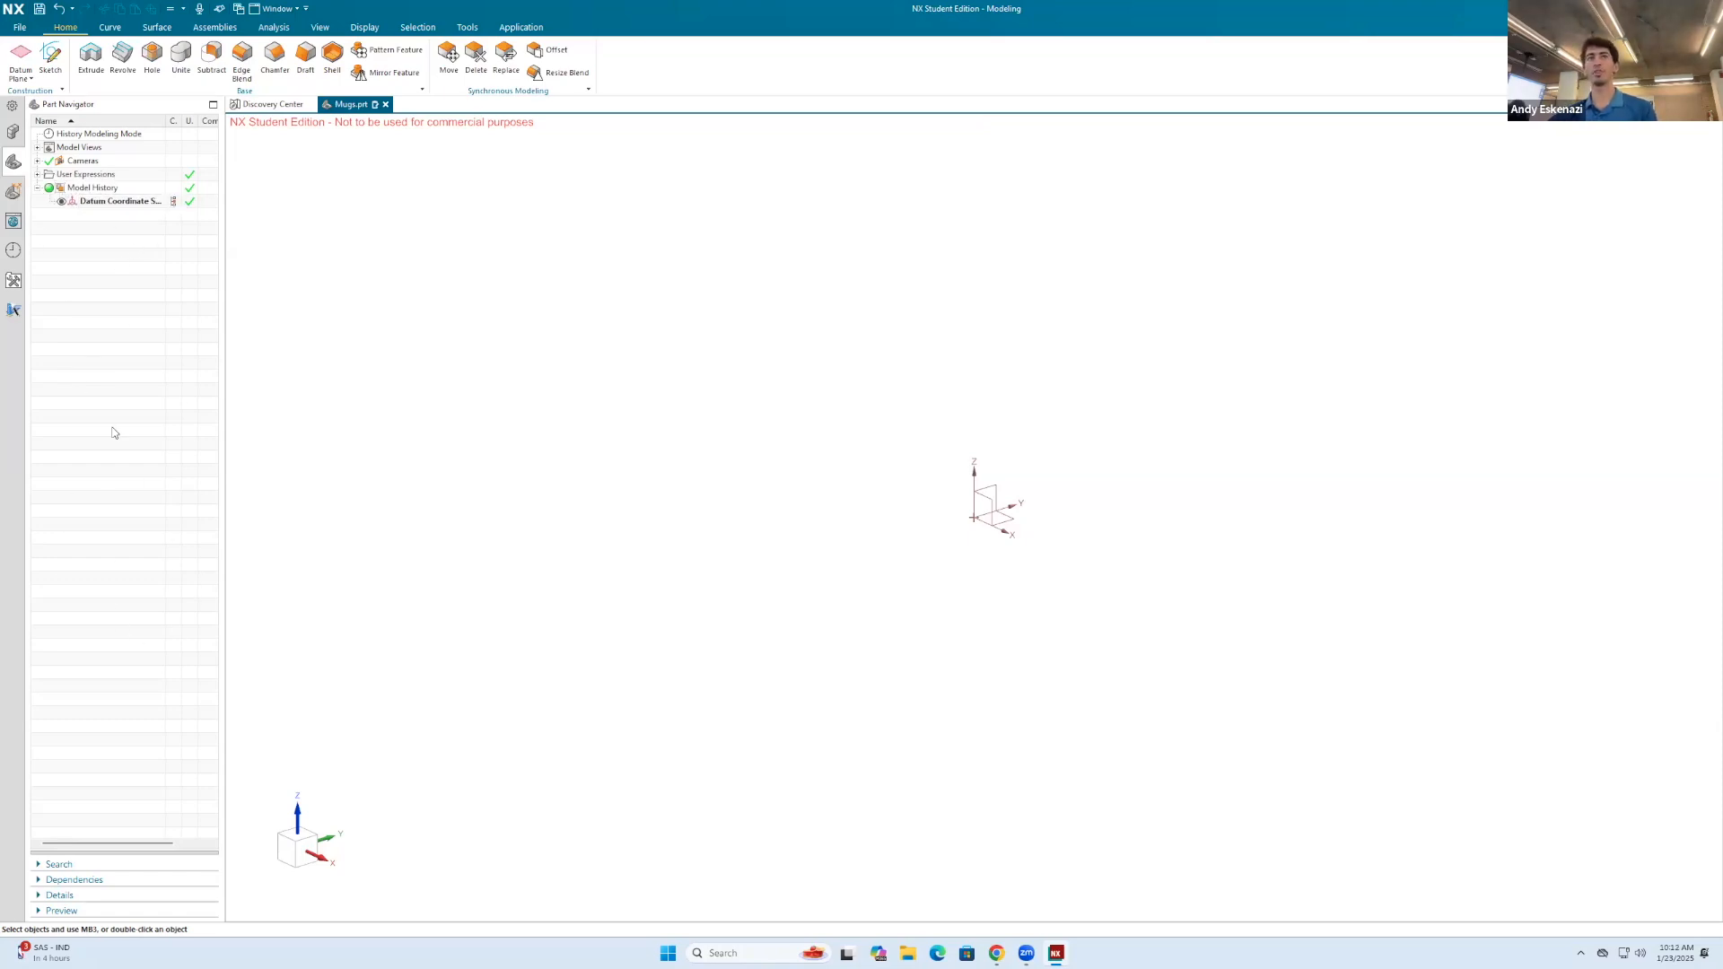
{"action": "left_click", "coordinate": [38, 174]}
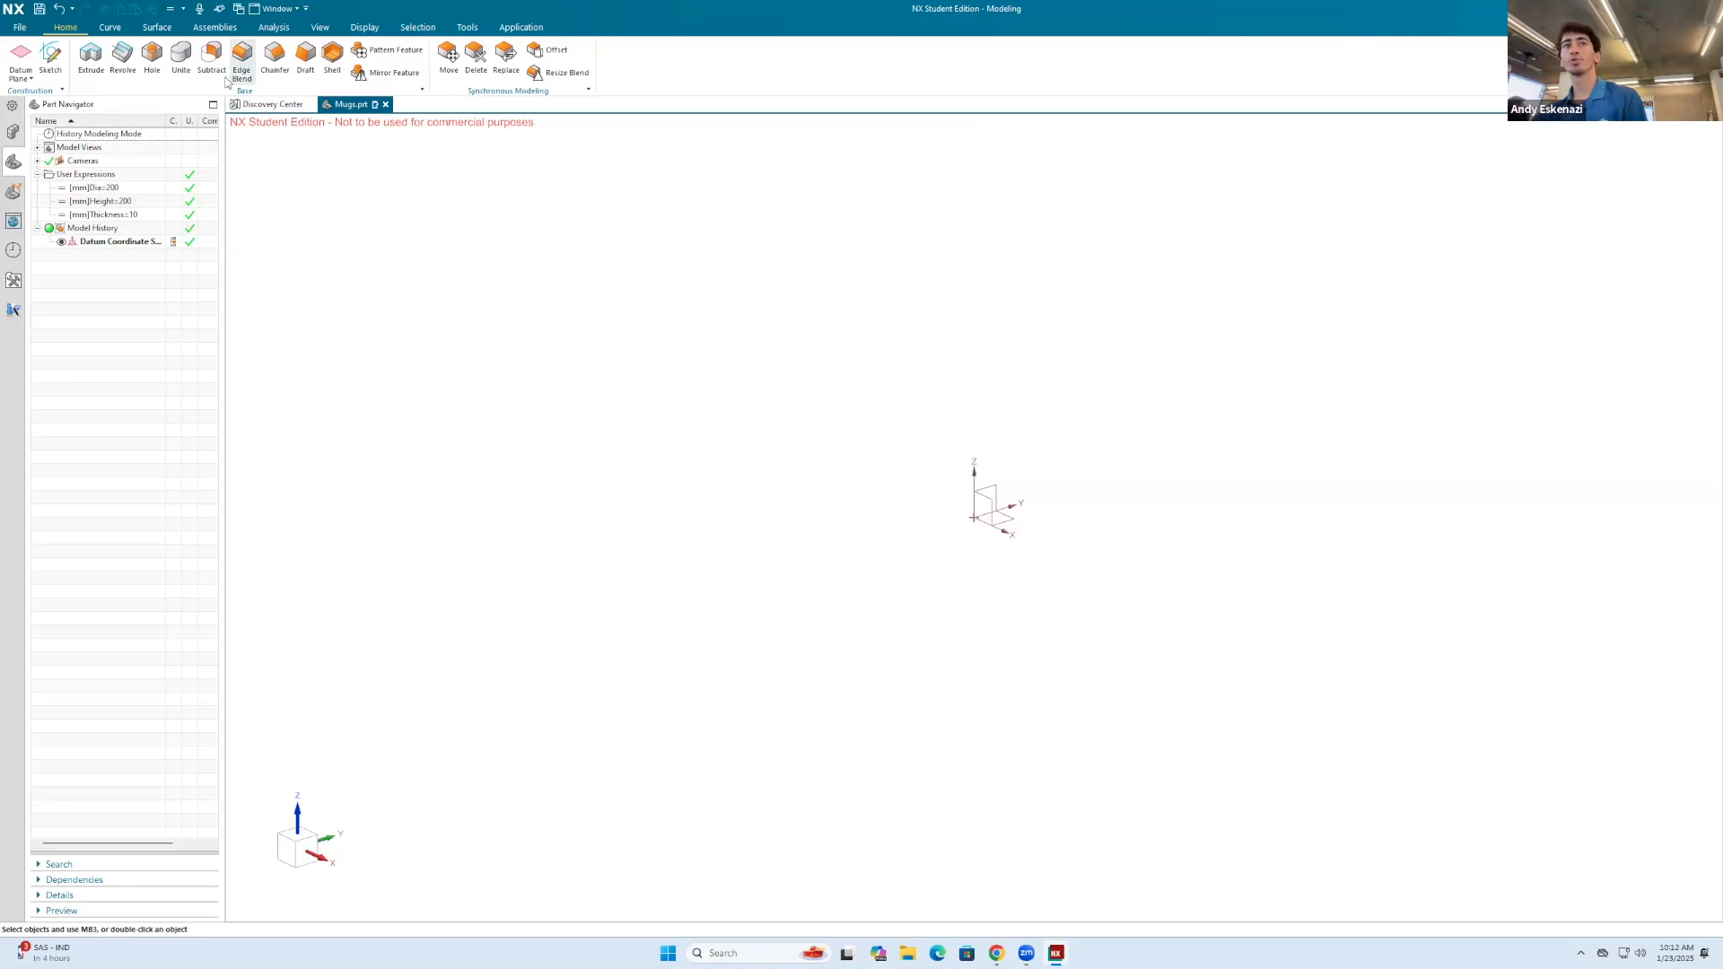
Step: Sketch a circle about 490 mm in diameter on the Top plane, centred on the origin
{"action": "left_click", "coordinate": [51, 55]}
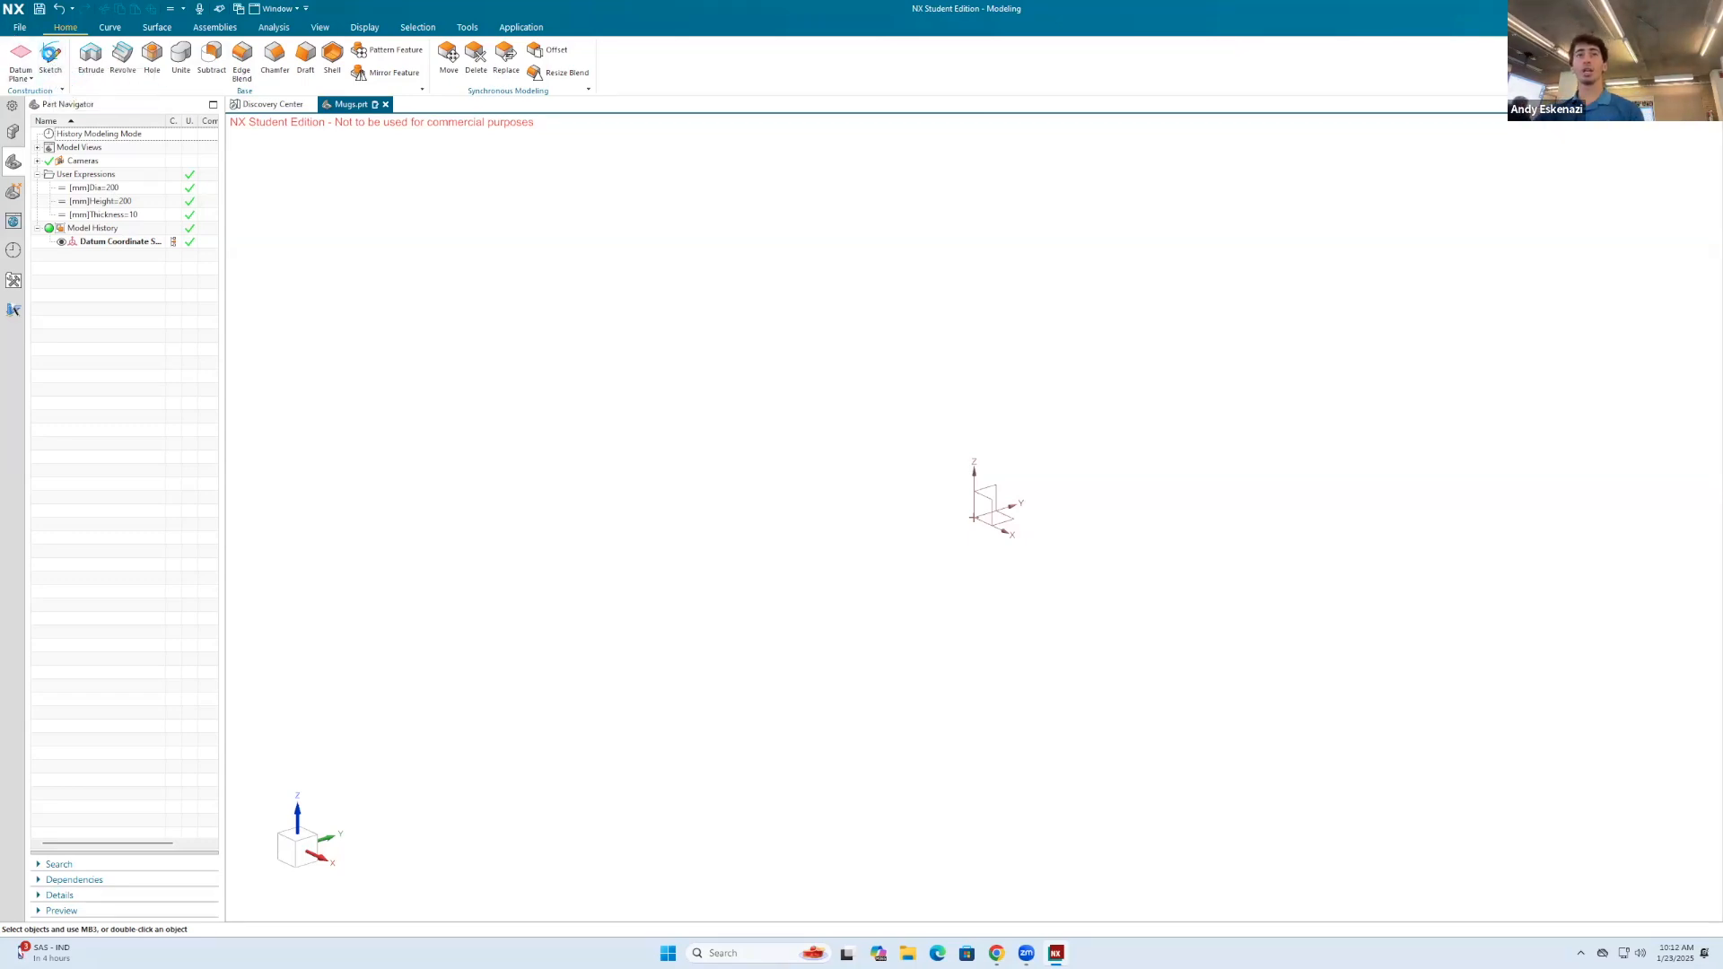
{"action": "left_click", "coordinate": [987, 504]}
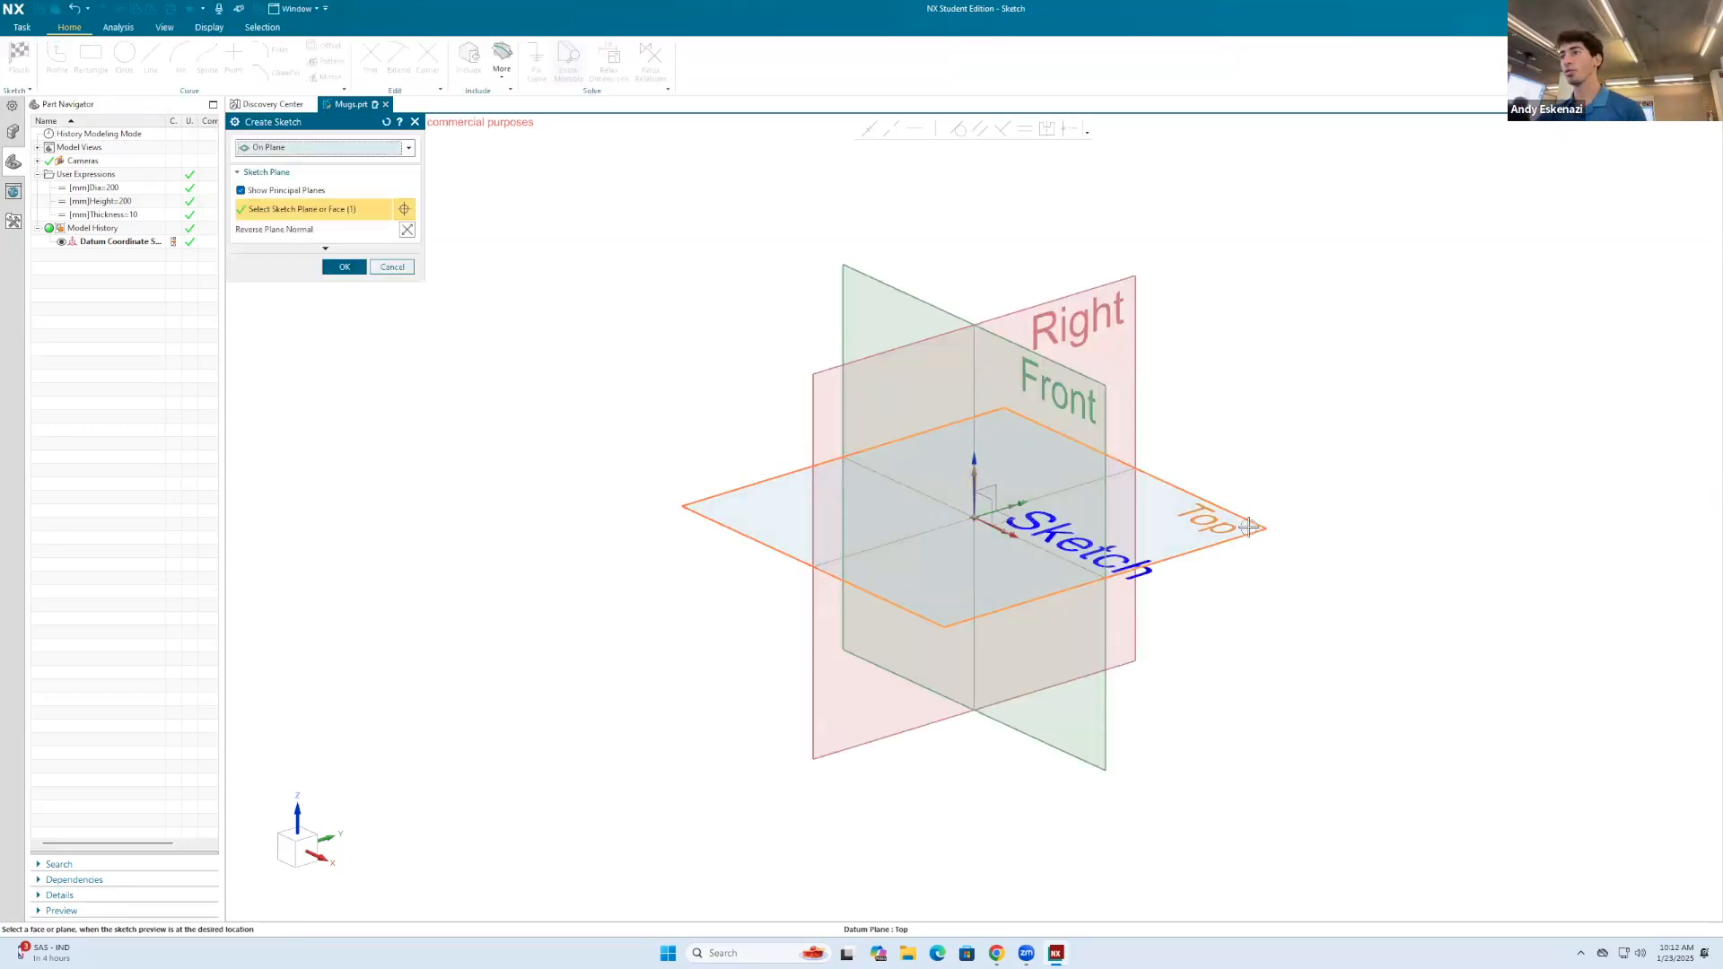
{"action": "left_click", "coordinate": [345, 267]}
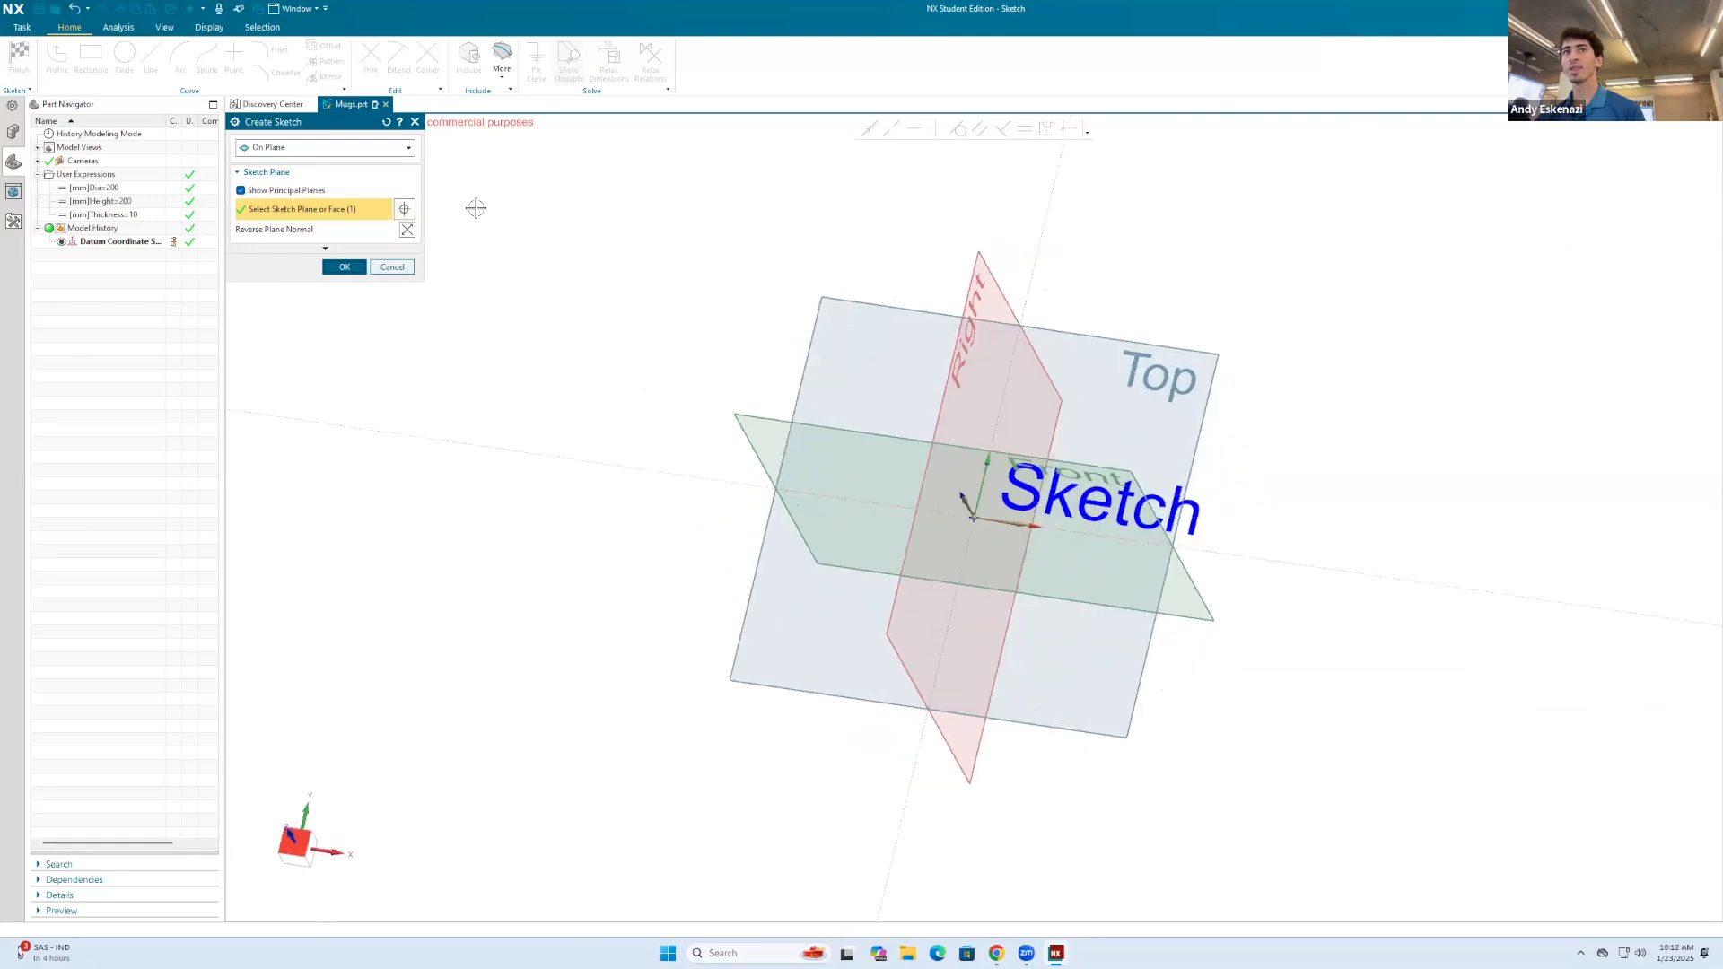
{"action": "left_click", "coordinate": [974, 517]}
{"action": "left_click", "coordinate": [821, 362]}
{"action": "key", "text": "Escape"}
Step: Dimension the circle's diameter, set it to =Dia, and accept scaling the entire sketch
{"action": "key", "text": "d"}
{"action": "left_click", "coordinate": [819, 354]}
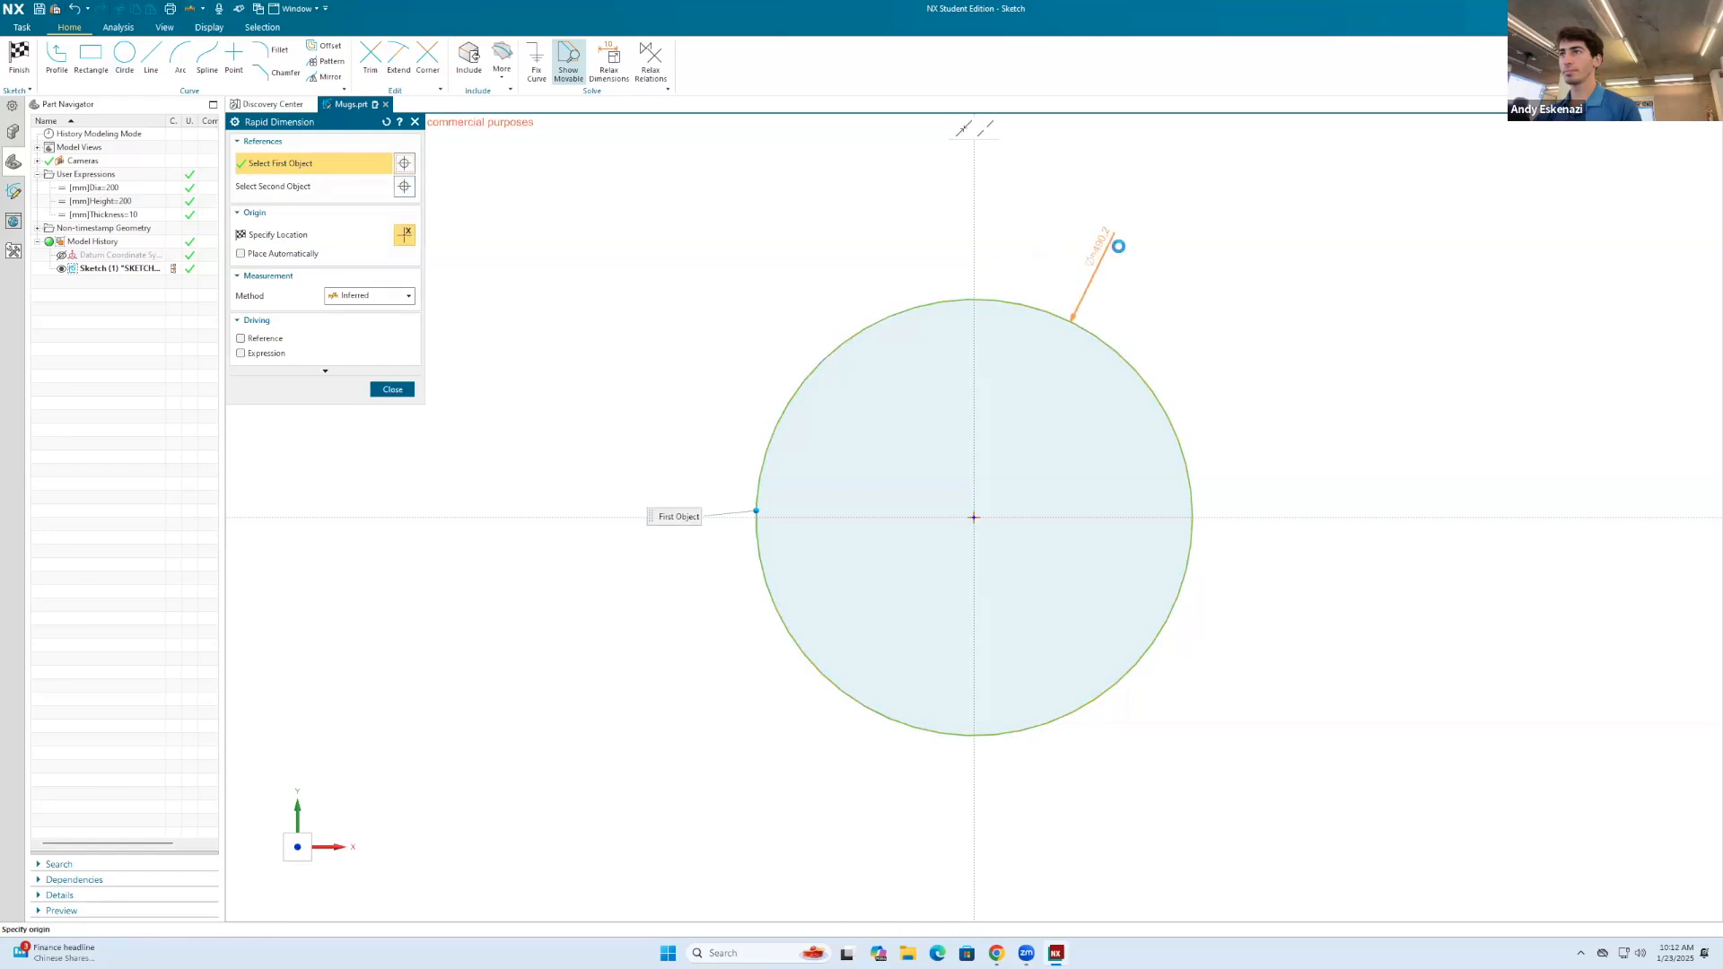
{"action": "left_click", "coordinate": [1290, 325]}
{"action": "key", "text": "Escape"}
{"action": "double_click", "coordinate": [1285, 321]}
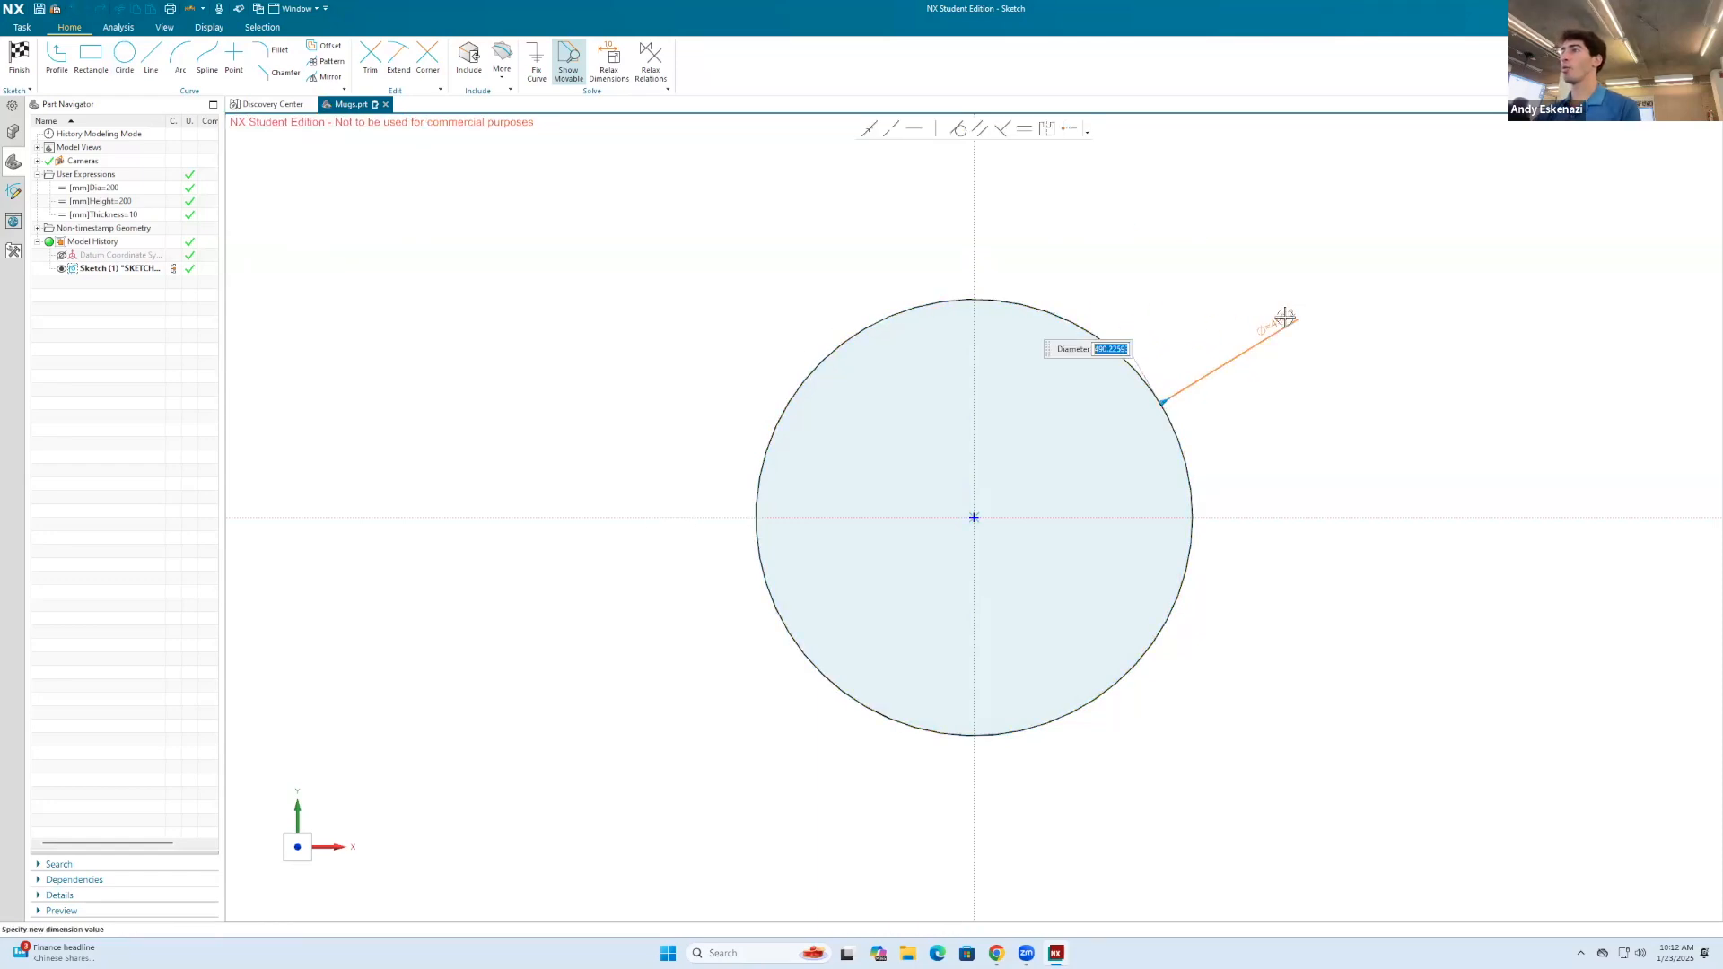
{"action": "type", "text": "="}
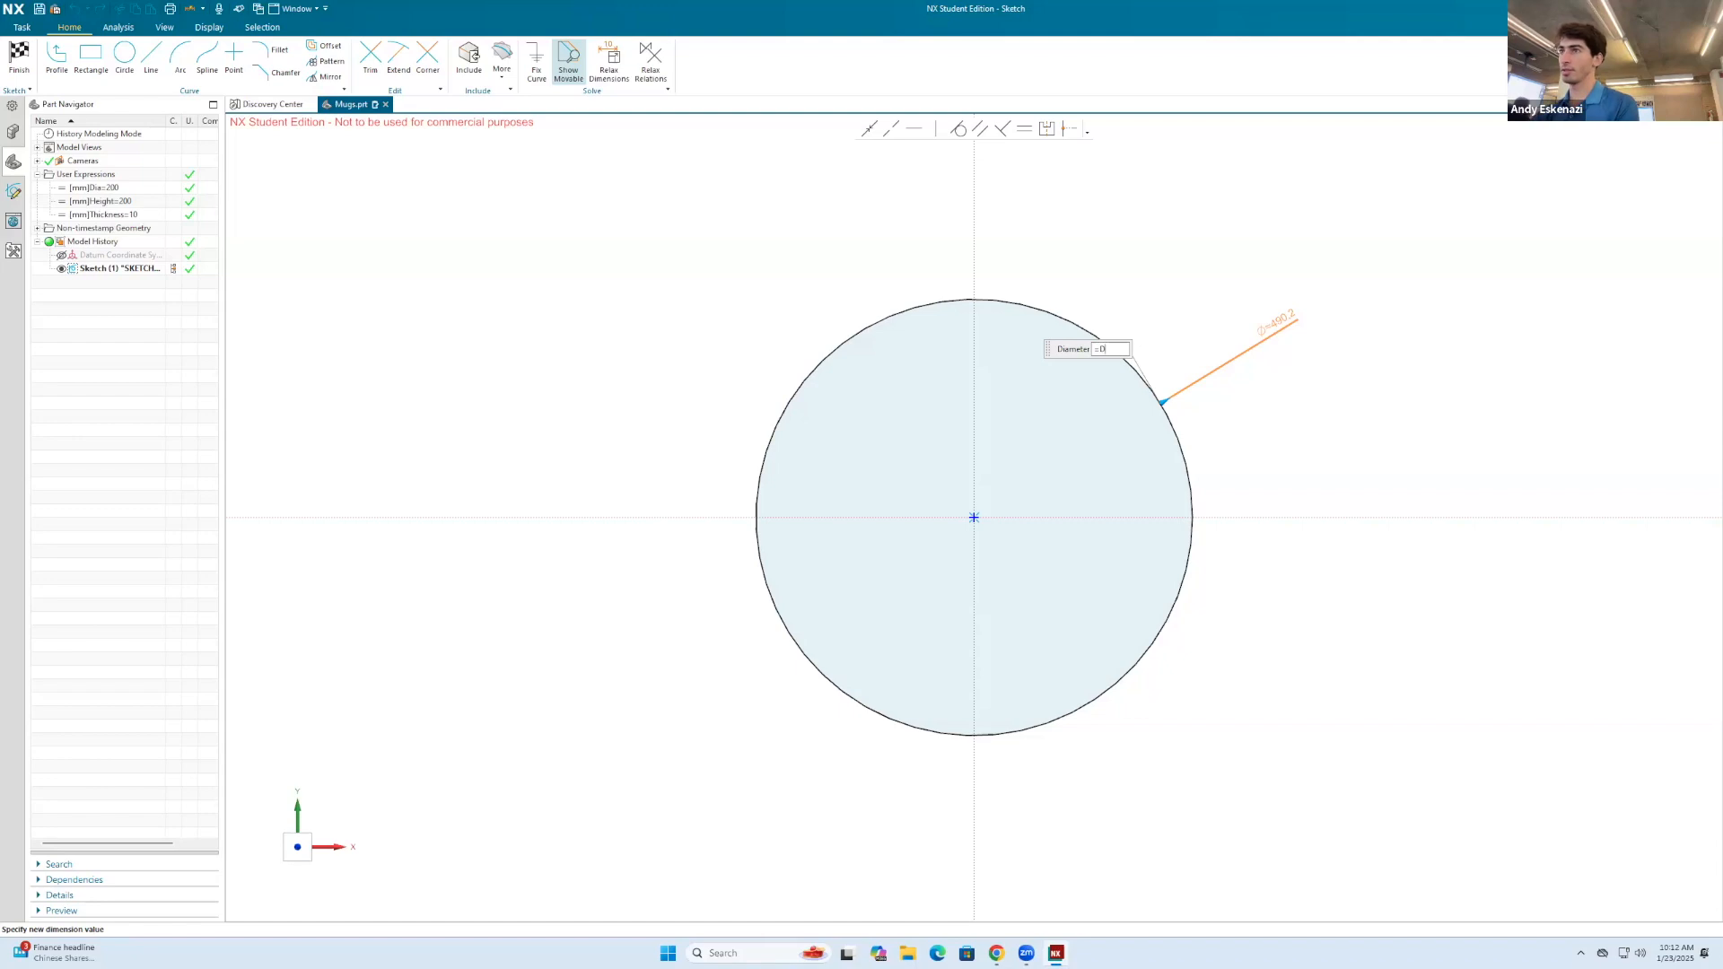
{"action": "type", "text": "Dia"}
{"action": "key", "text": "Return"}
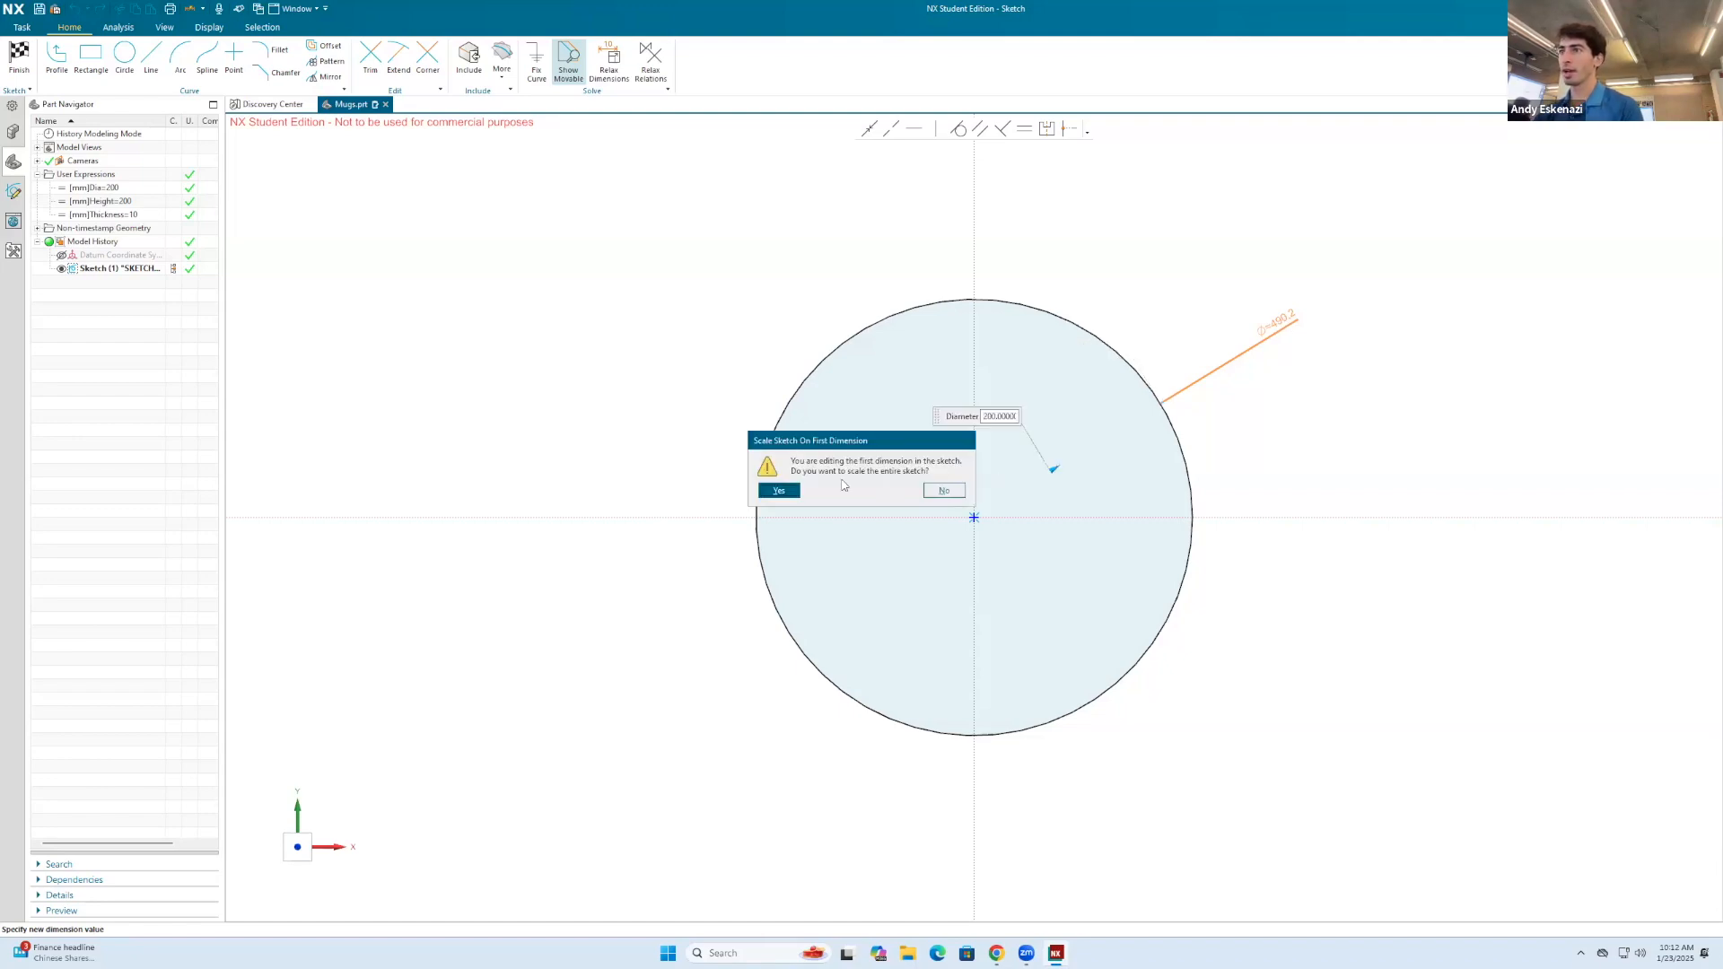
{"action": "left_click", "coordinate": [781, 491]}
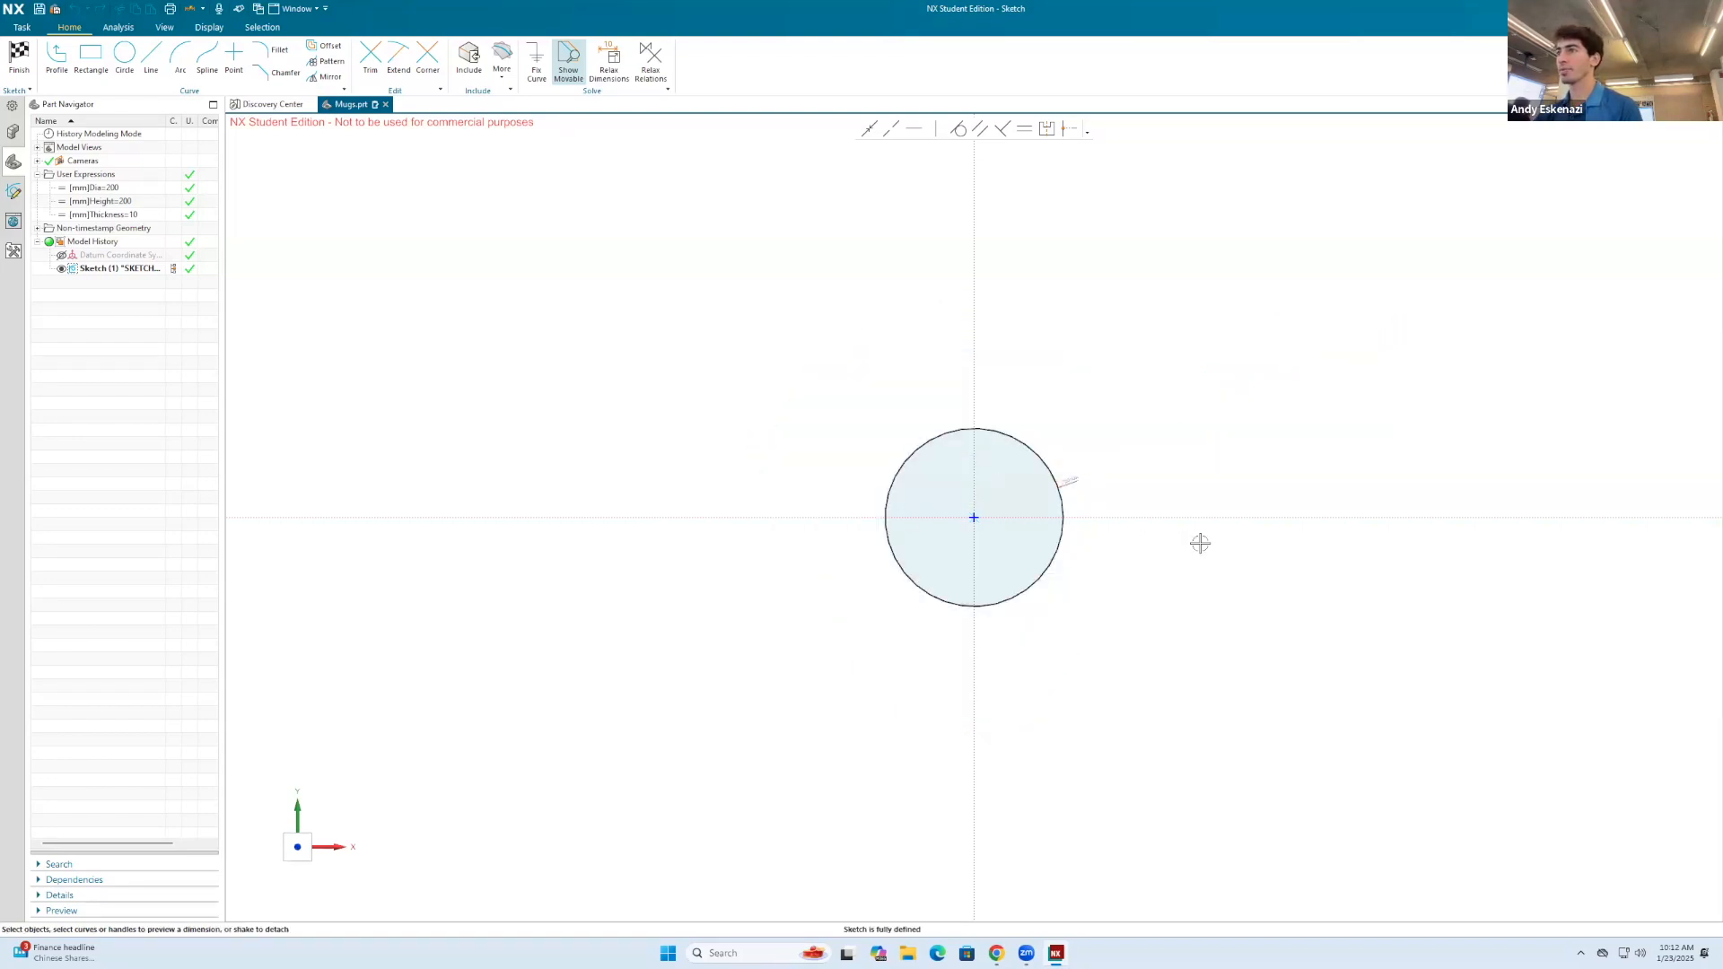
Step: Check the circle's diameter dimension up close and finish the sketch
{"action": "scroll", "coordinate": [1107, 496], "scroll_direction": "up", "scroll_amount": 4}
{"action": "scroll", "coordinate": [954, 434], "scroll_direction": "up", "scroll_amount": 6}
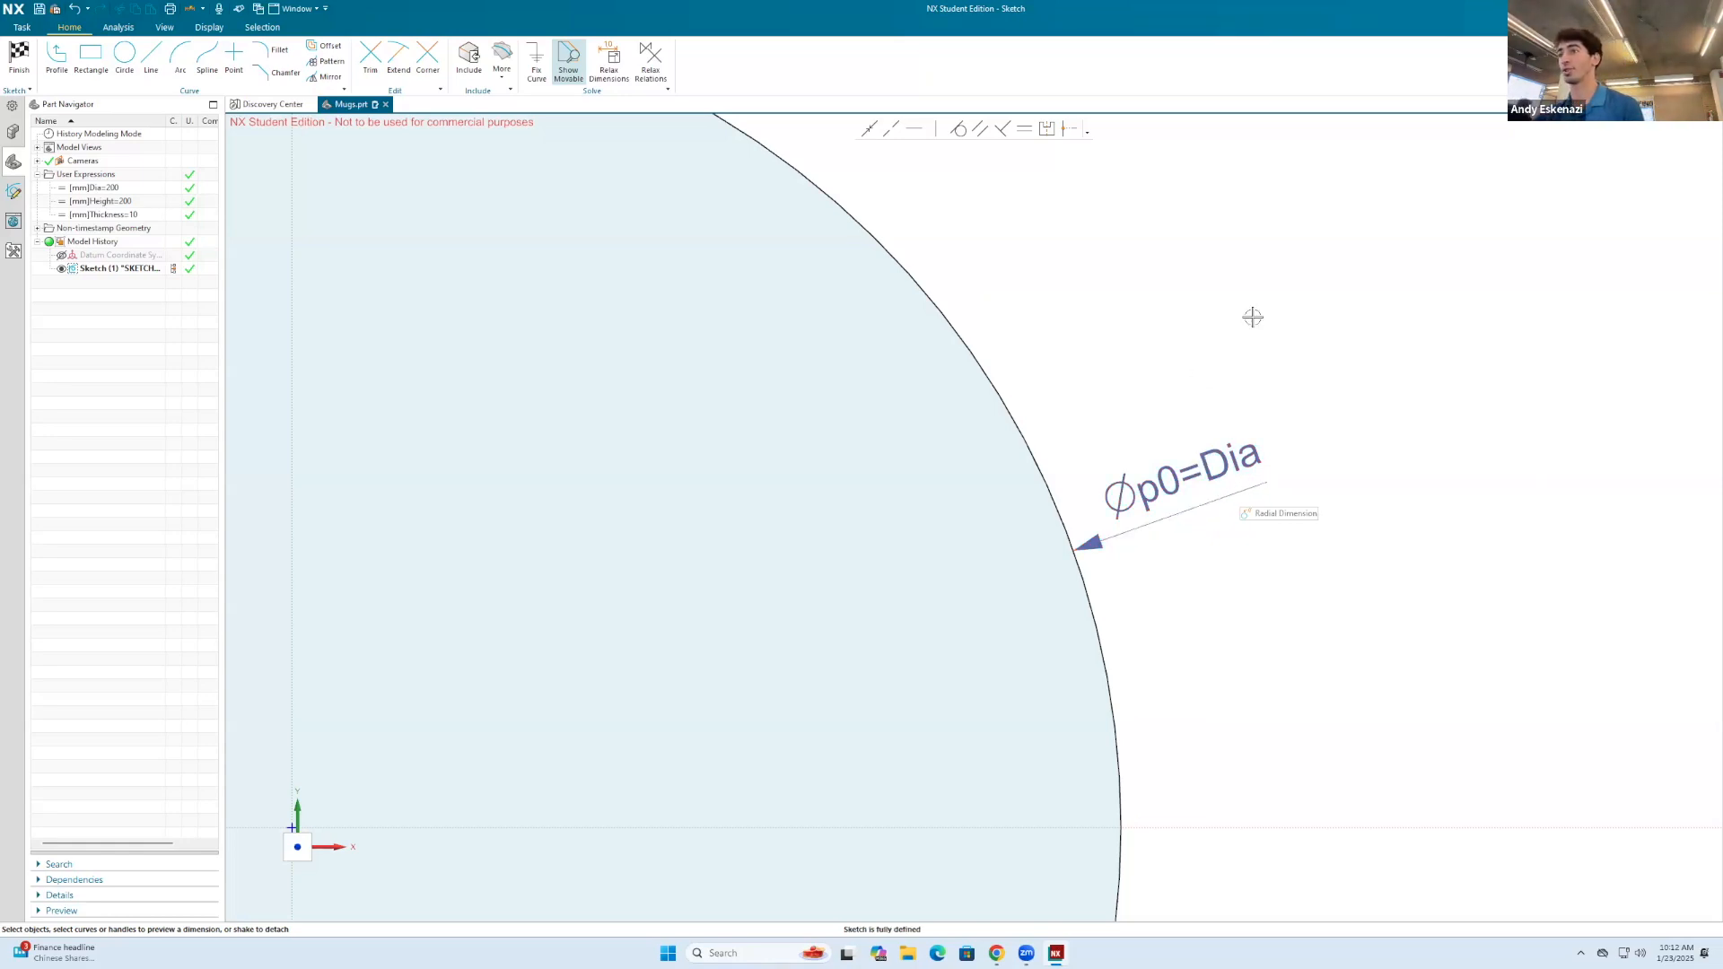
{"action": "scroll", "coordinate": [1250, 315], "scroll_direction": "down", "scroll_amount": 5}
{"action": "middle_click_drag", "start_coordinate": [1242, 412], "coordinate": [1237, 336]}
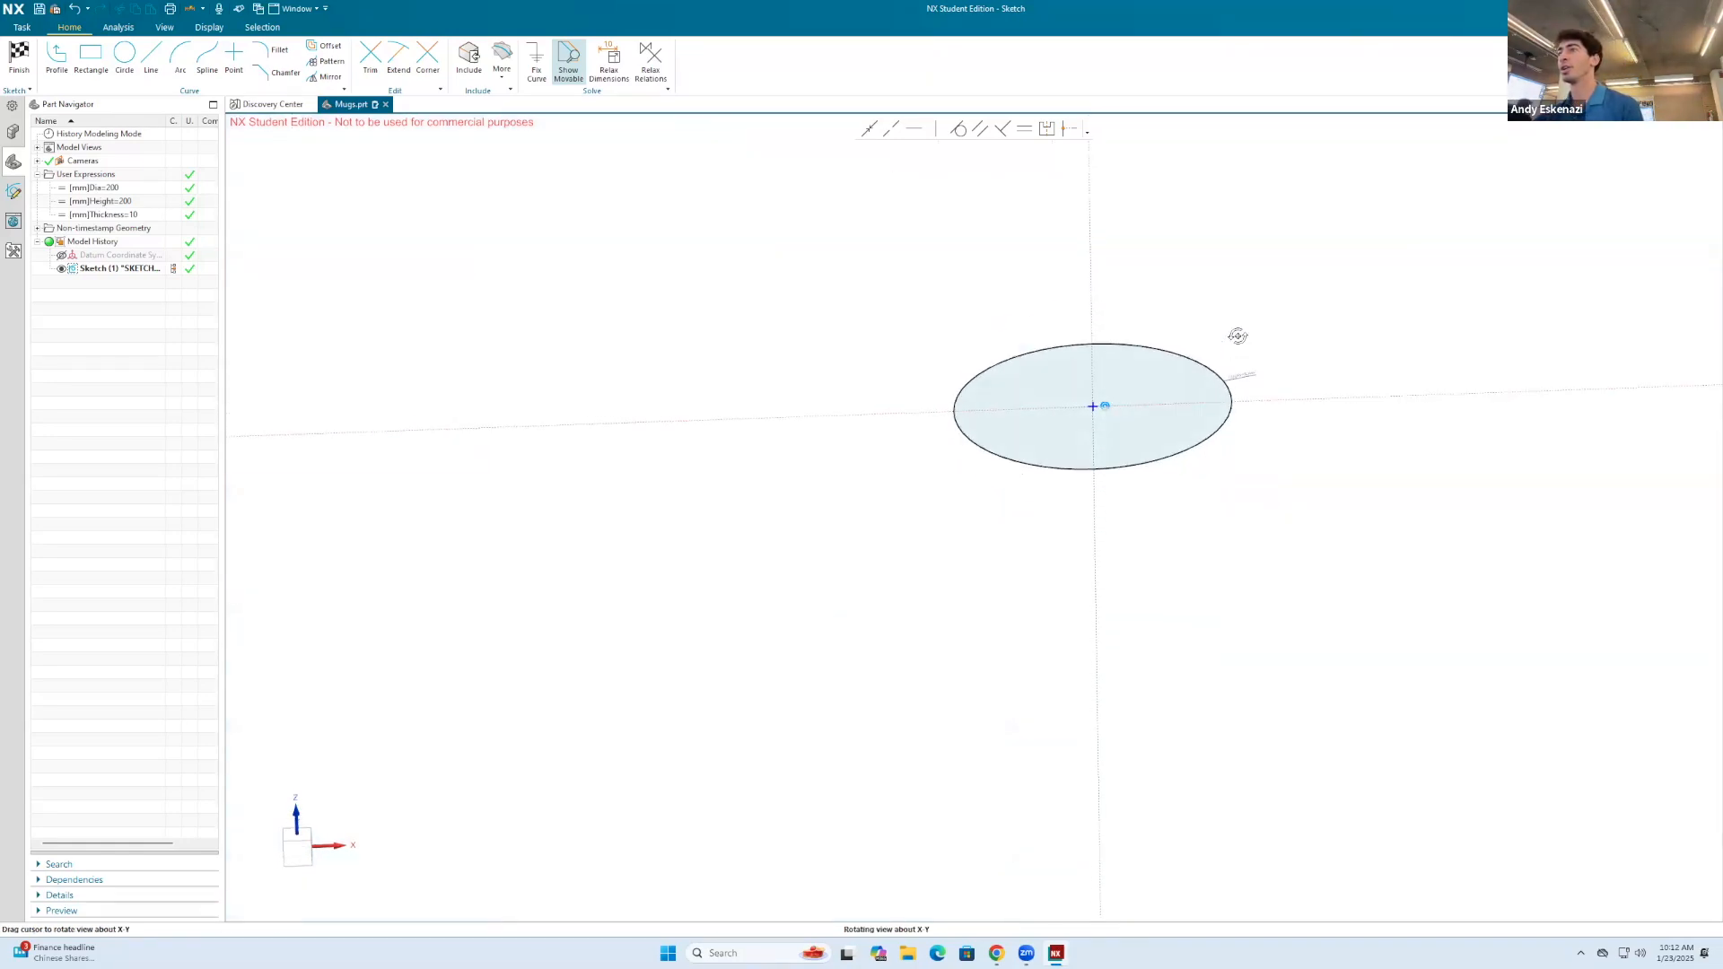
{"action": "left_click", "coordinate": [19, 56]}
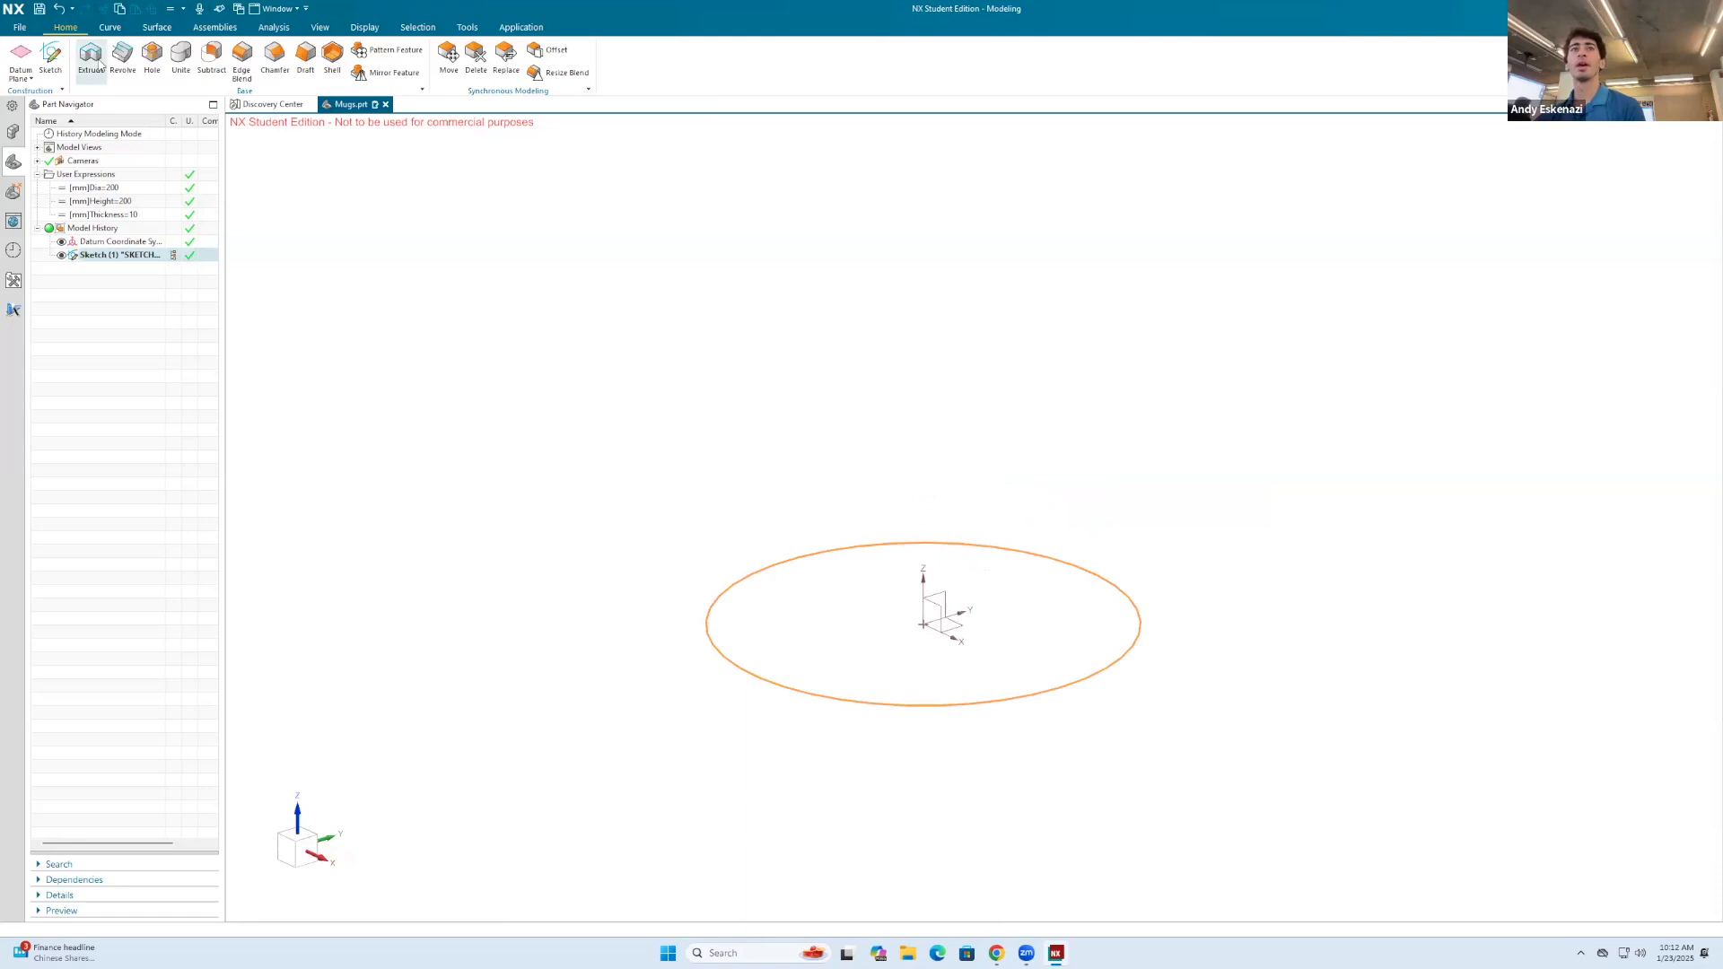
Step: Extrude the circle sketch upward from 0 to an end distance set by the Height expression
{"action": "left_click", "coordinate": [91, 56]}
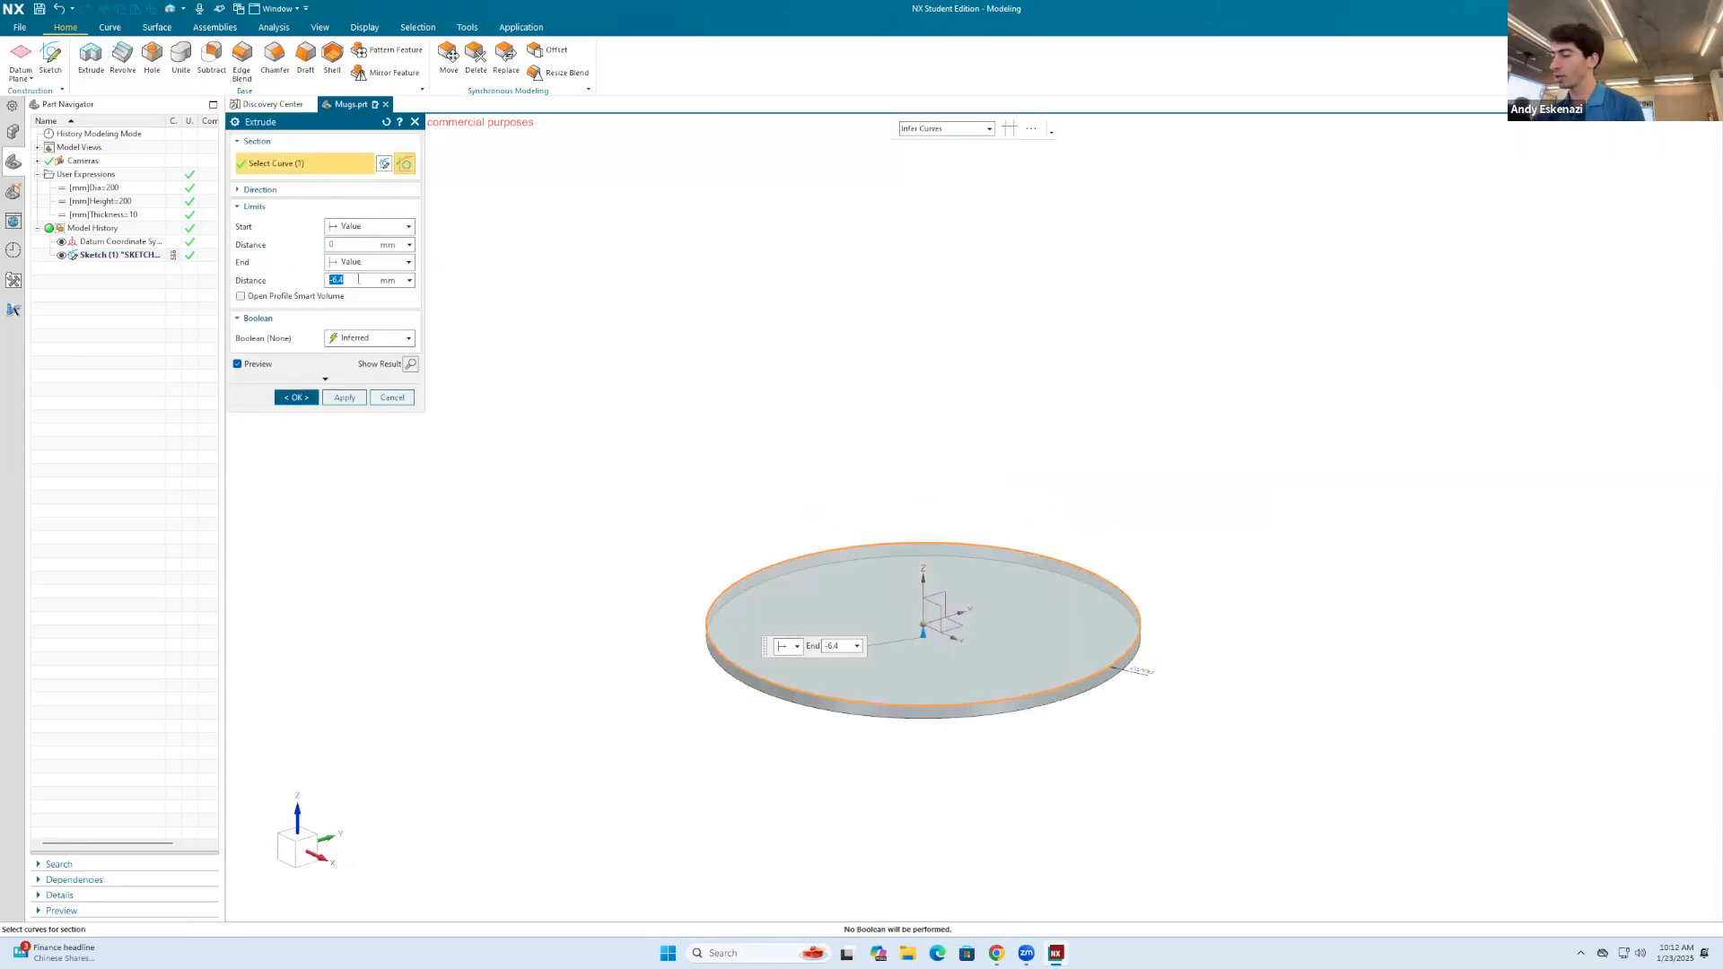
{"action": "type", "text": "="}
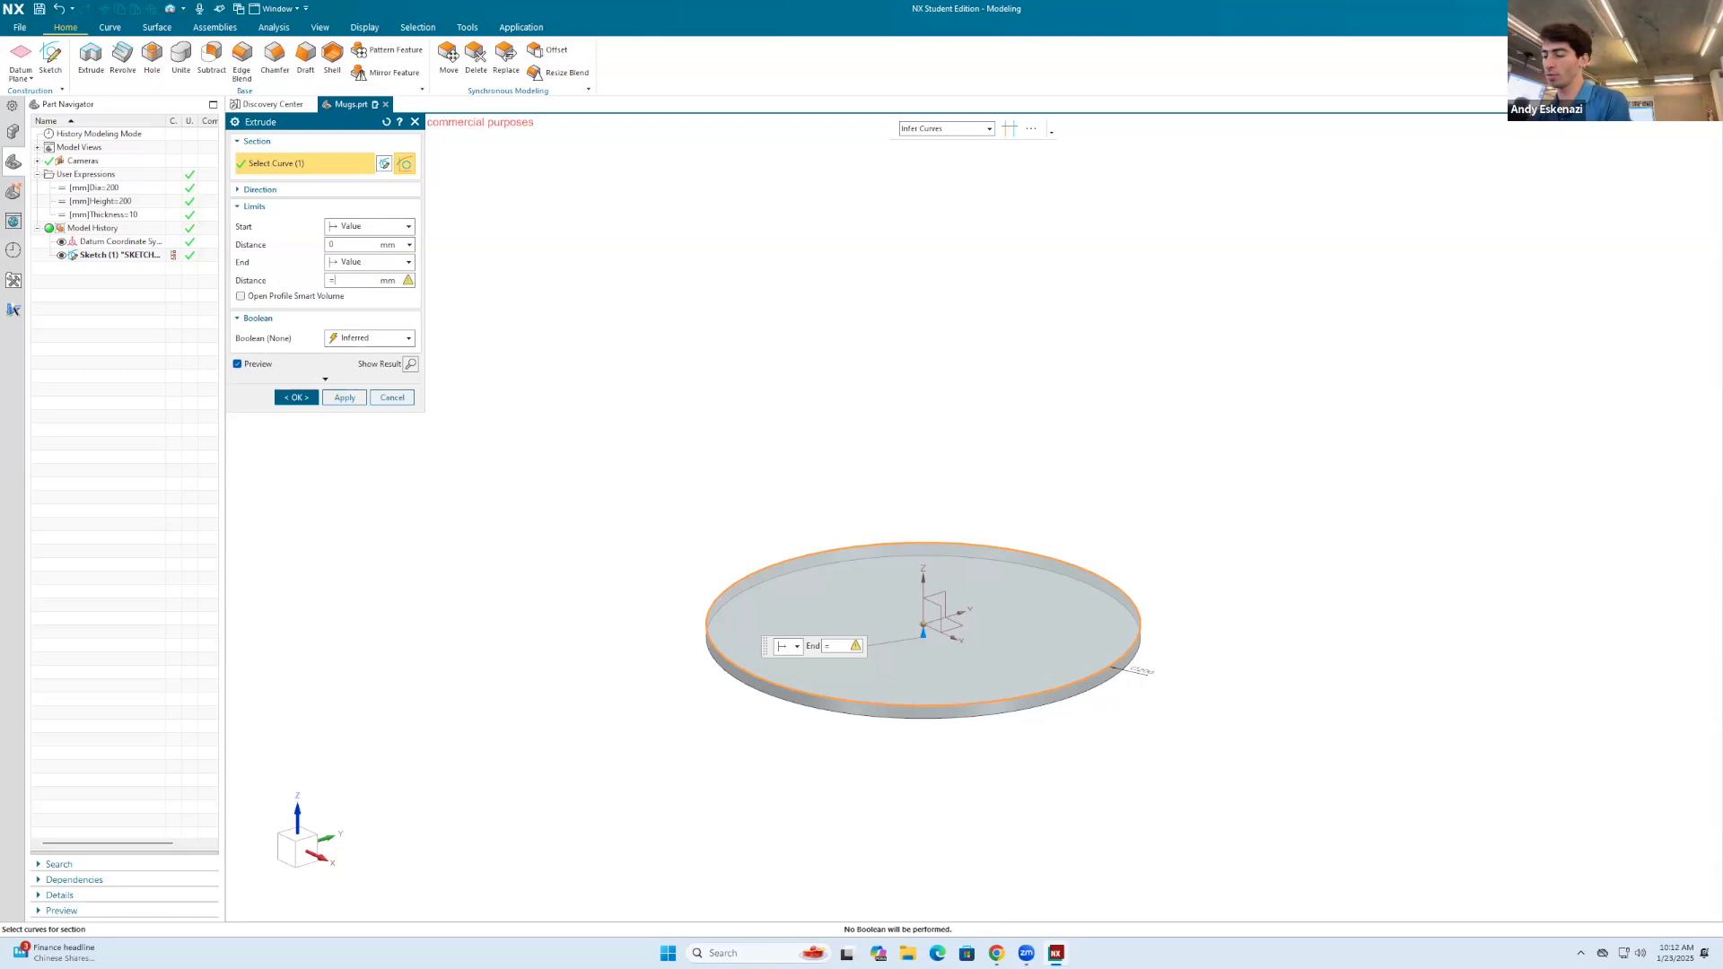
{"action": "type", "text": "Height"}
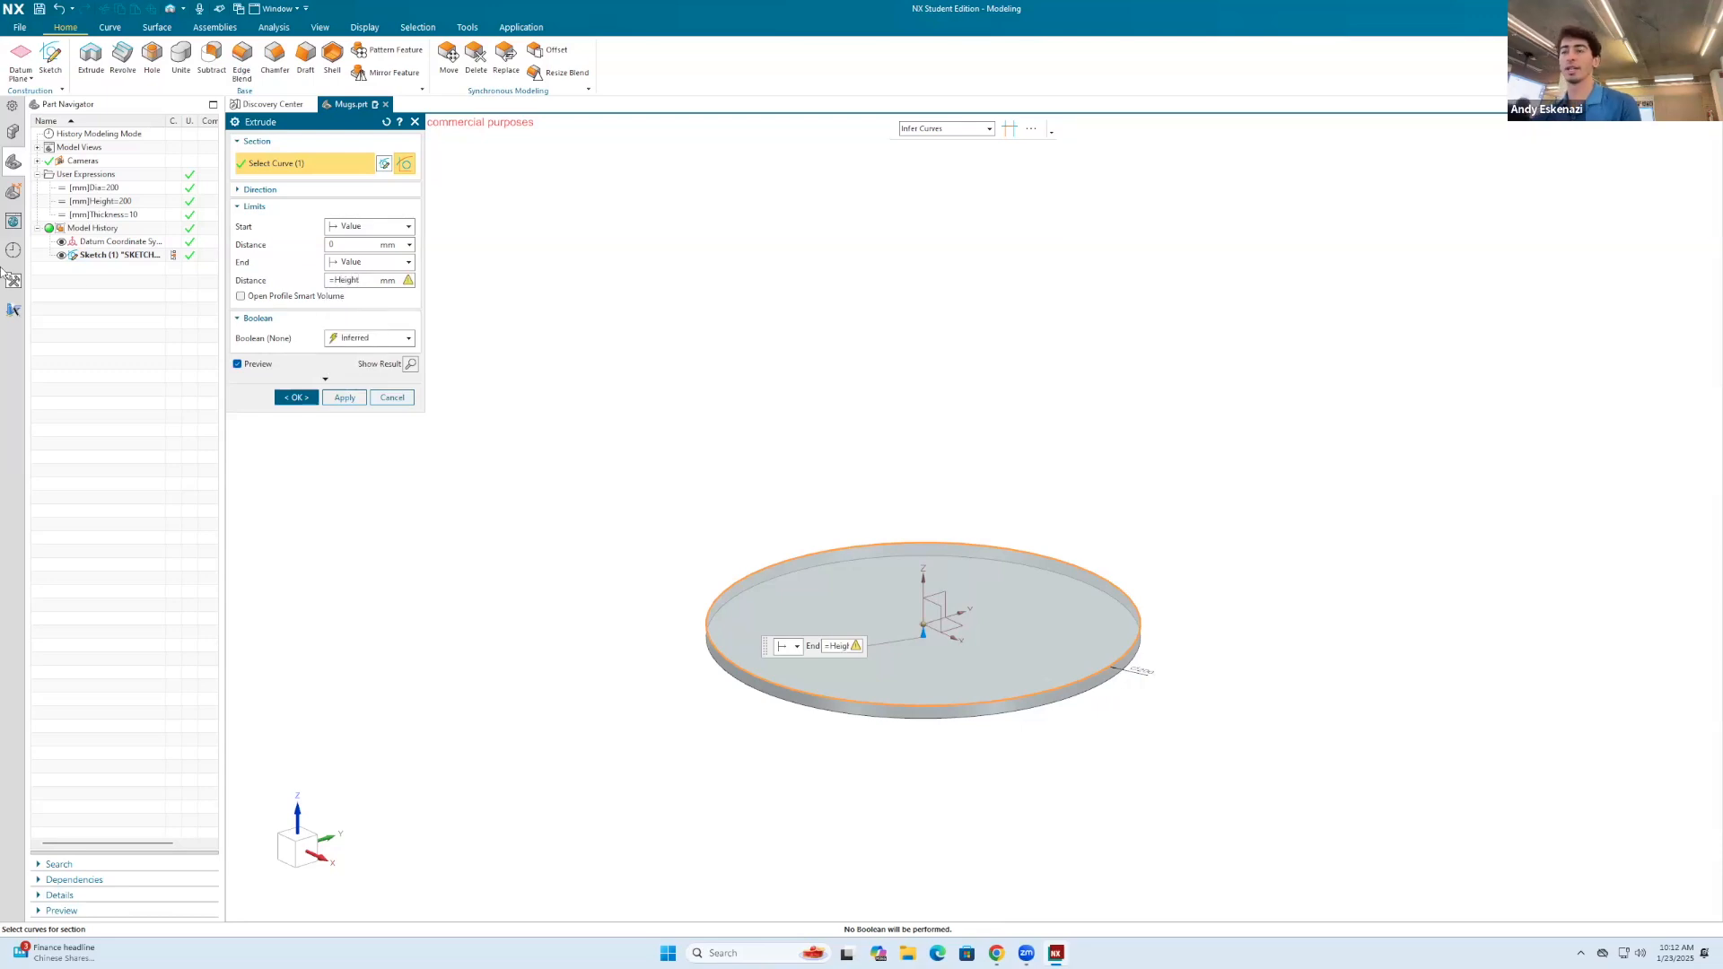
{"action": "key", "text": "BackSpace"}
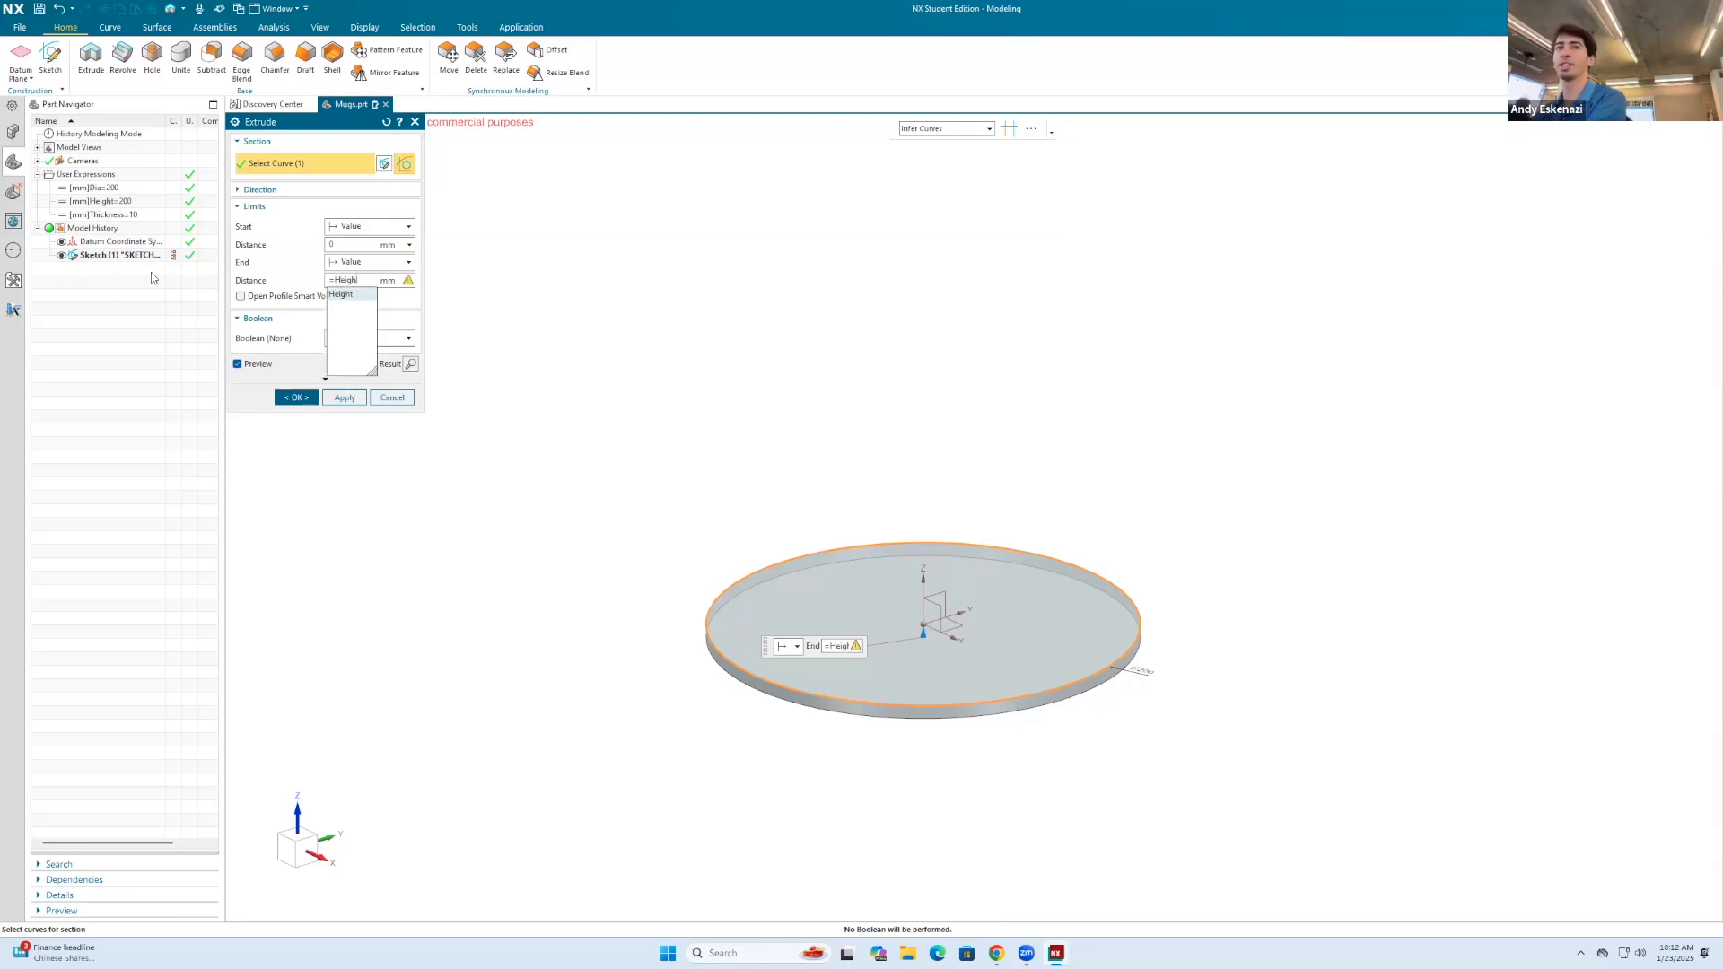
{"action": "left_click", "coordinate": [345, 297]}
{"action": "left_click", "coordinate": [346, 398]}
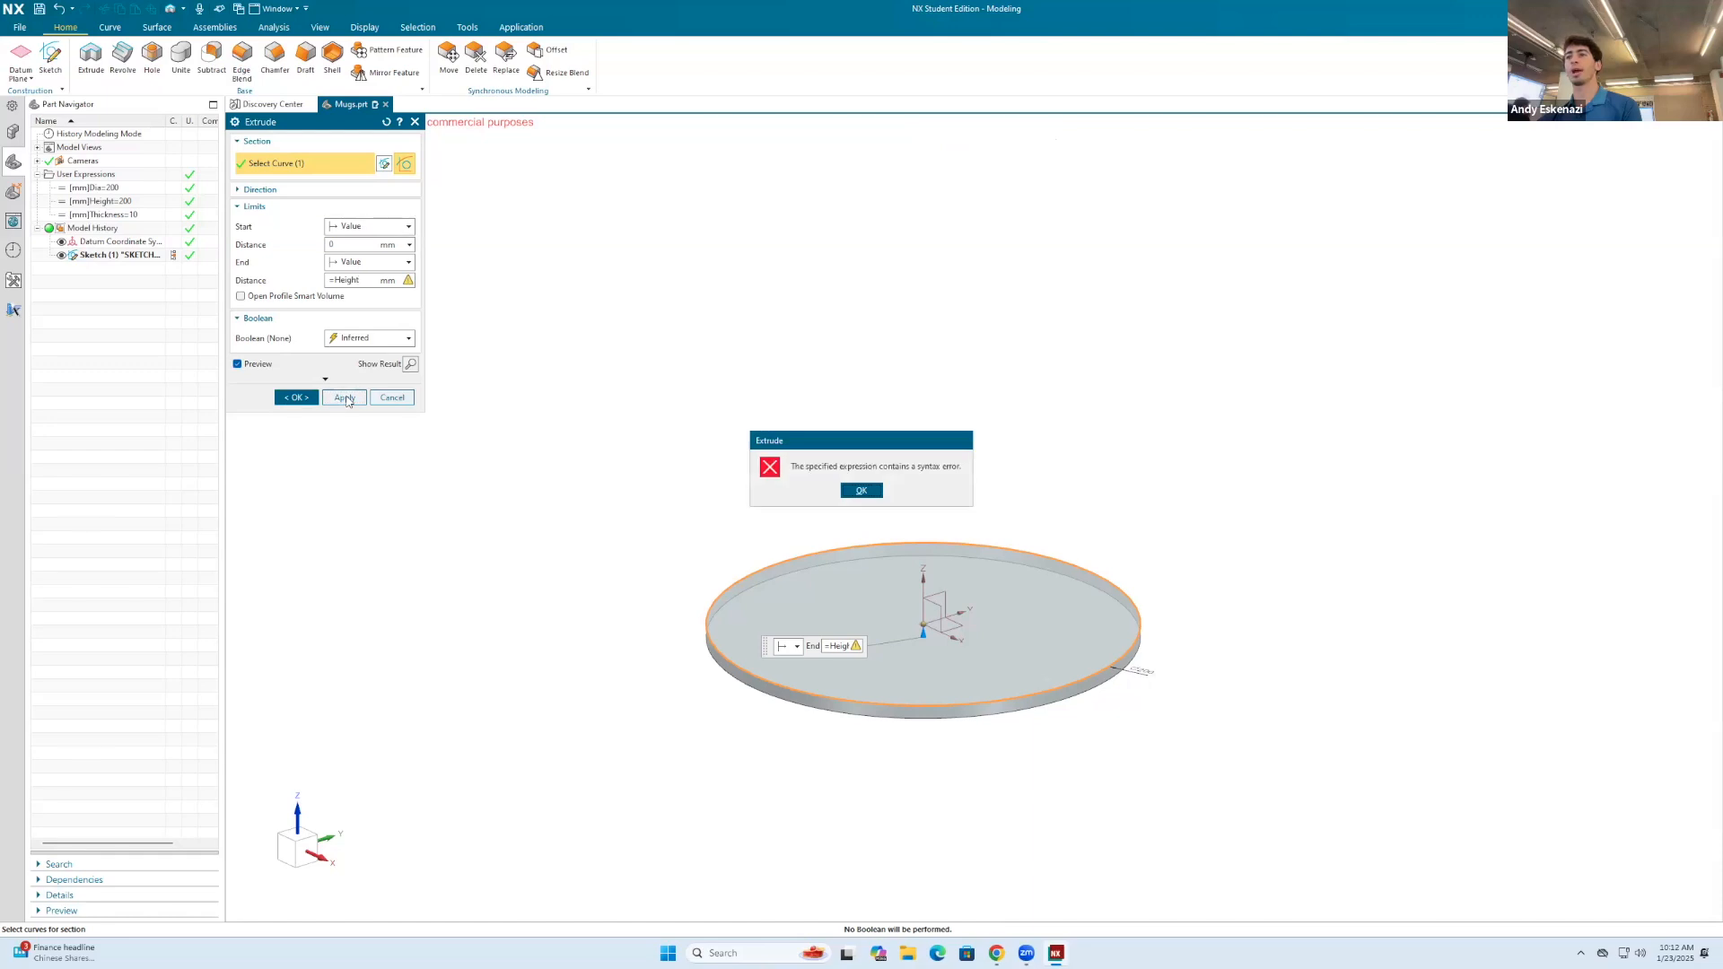
{"action": "left_click", "coordinate": [868, 490]}
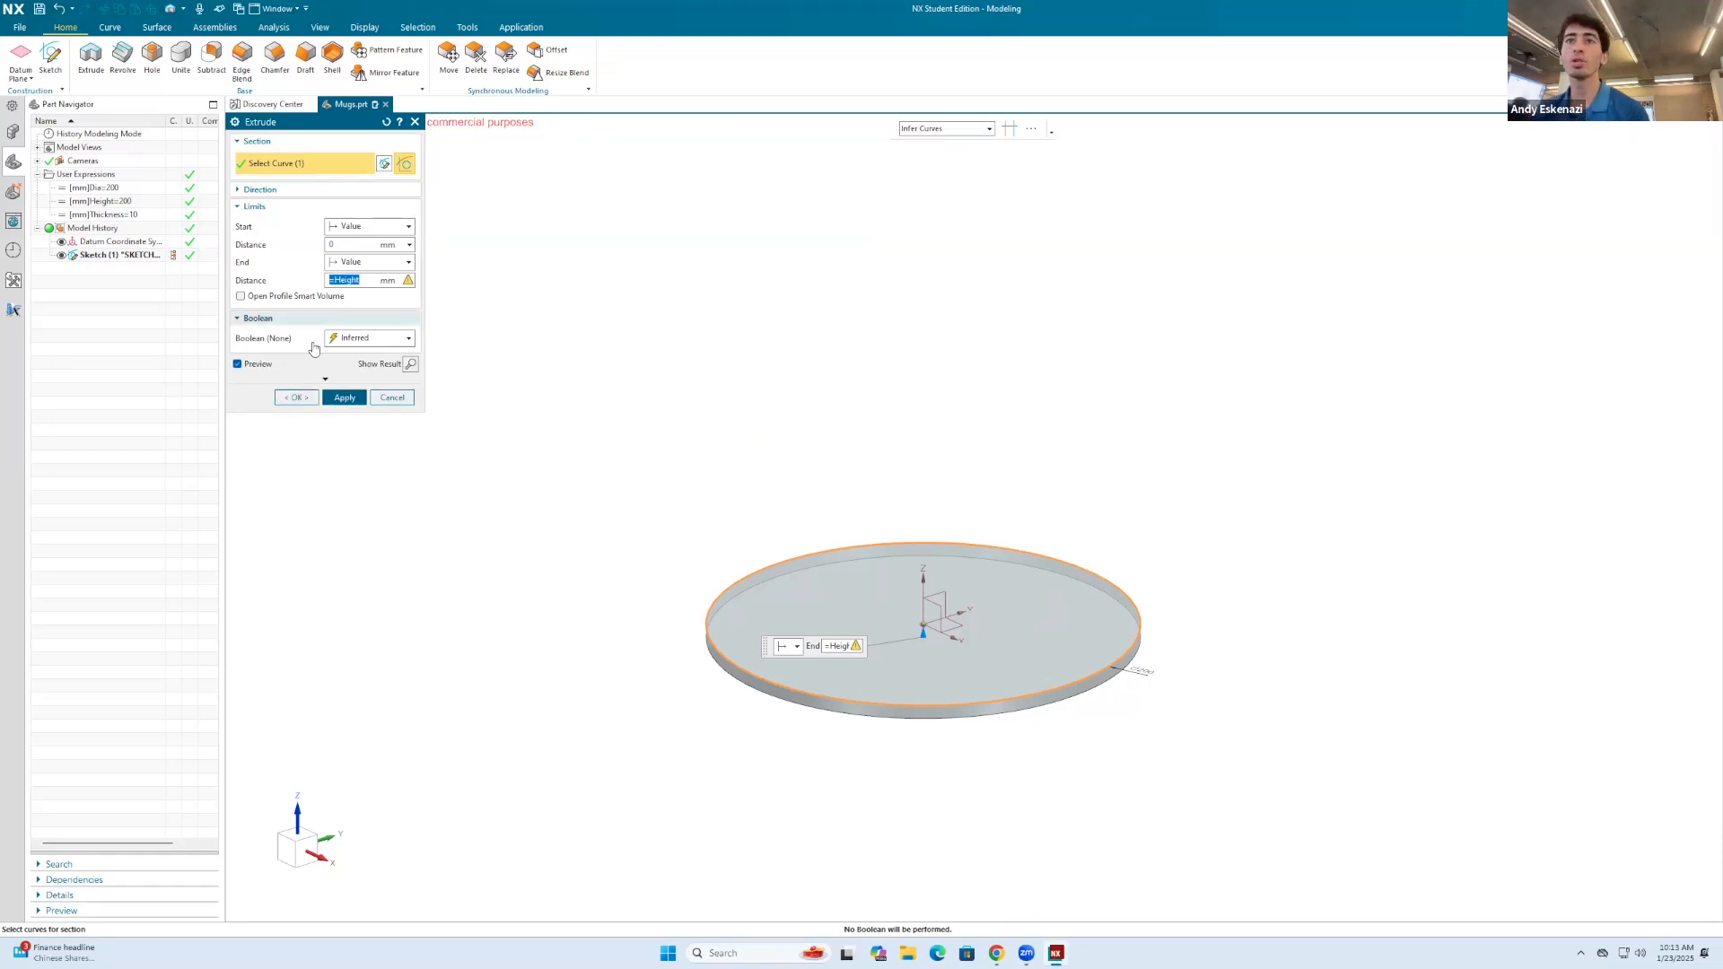
{"action": "left_click", "coordinate": [284, 398]}
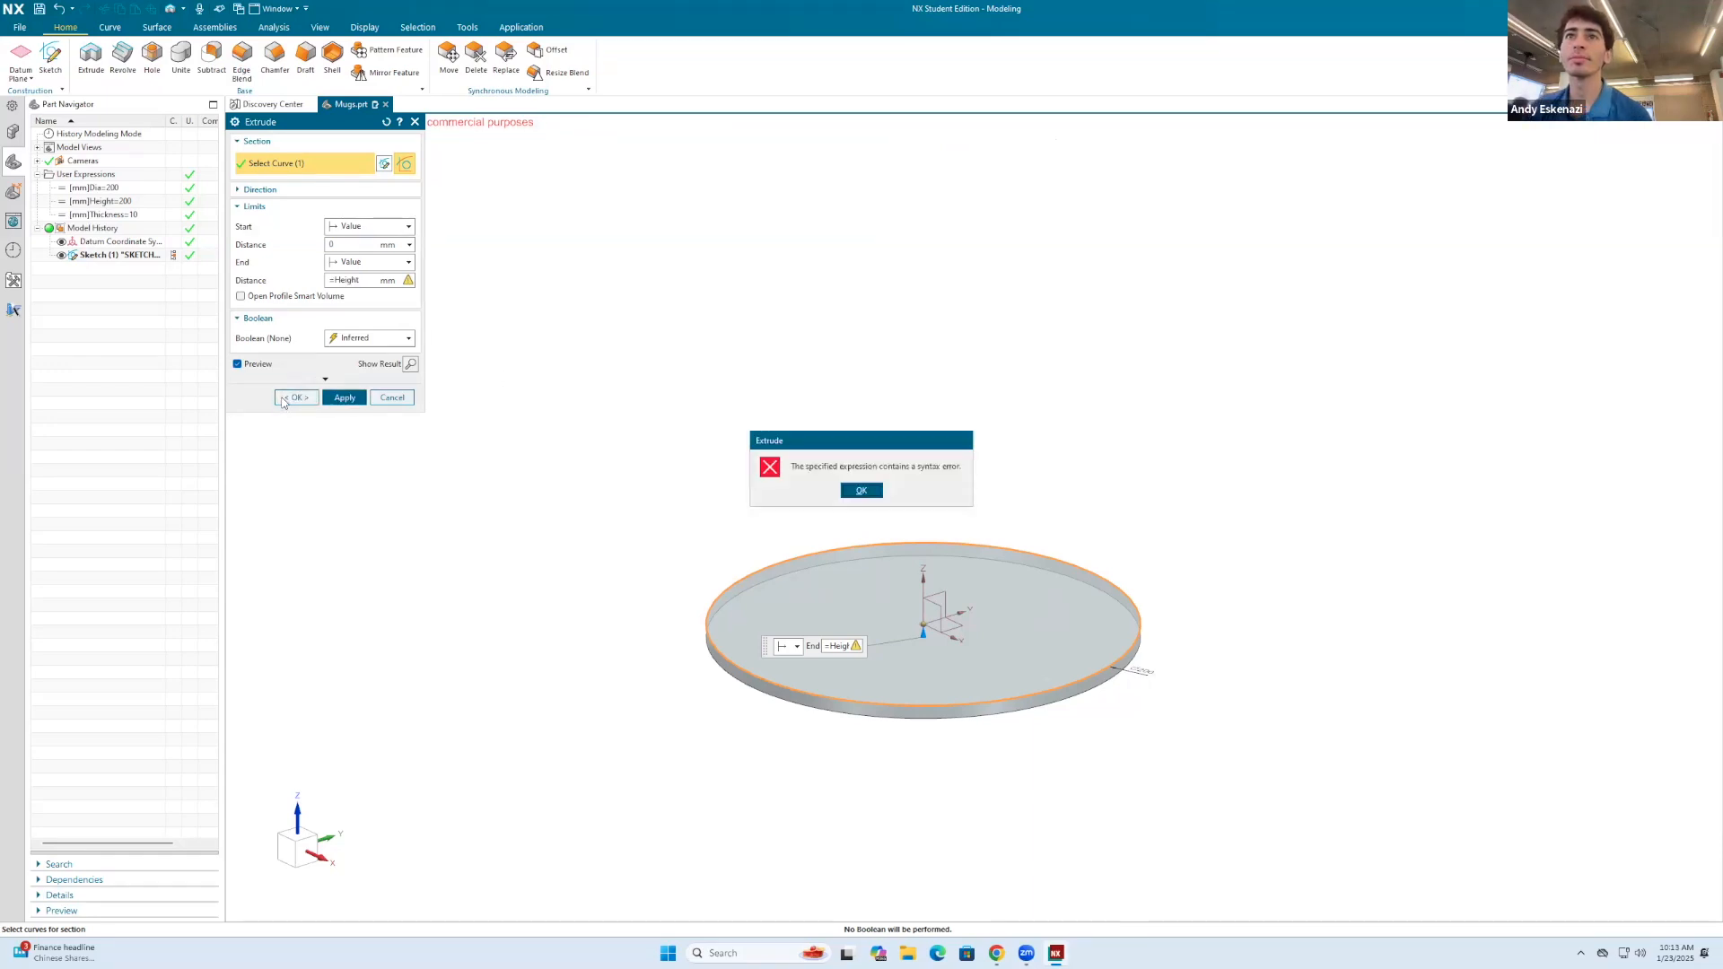
{"action": "left_click", "coordinate": [862, 491]}
{"action": "left_click", "coordinate": [337, 280]}
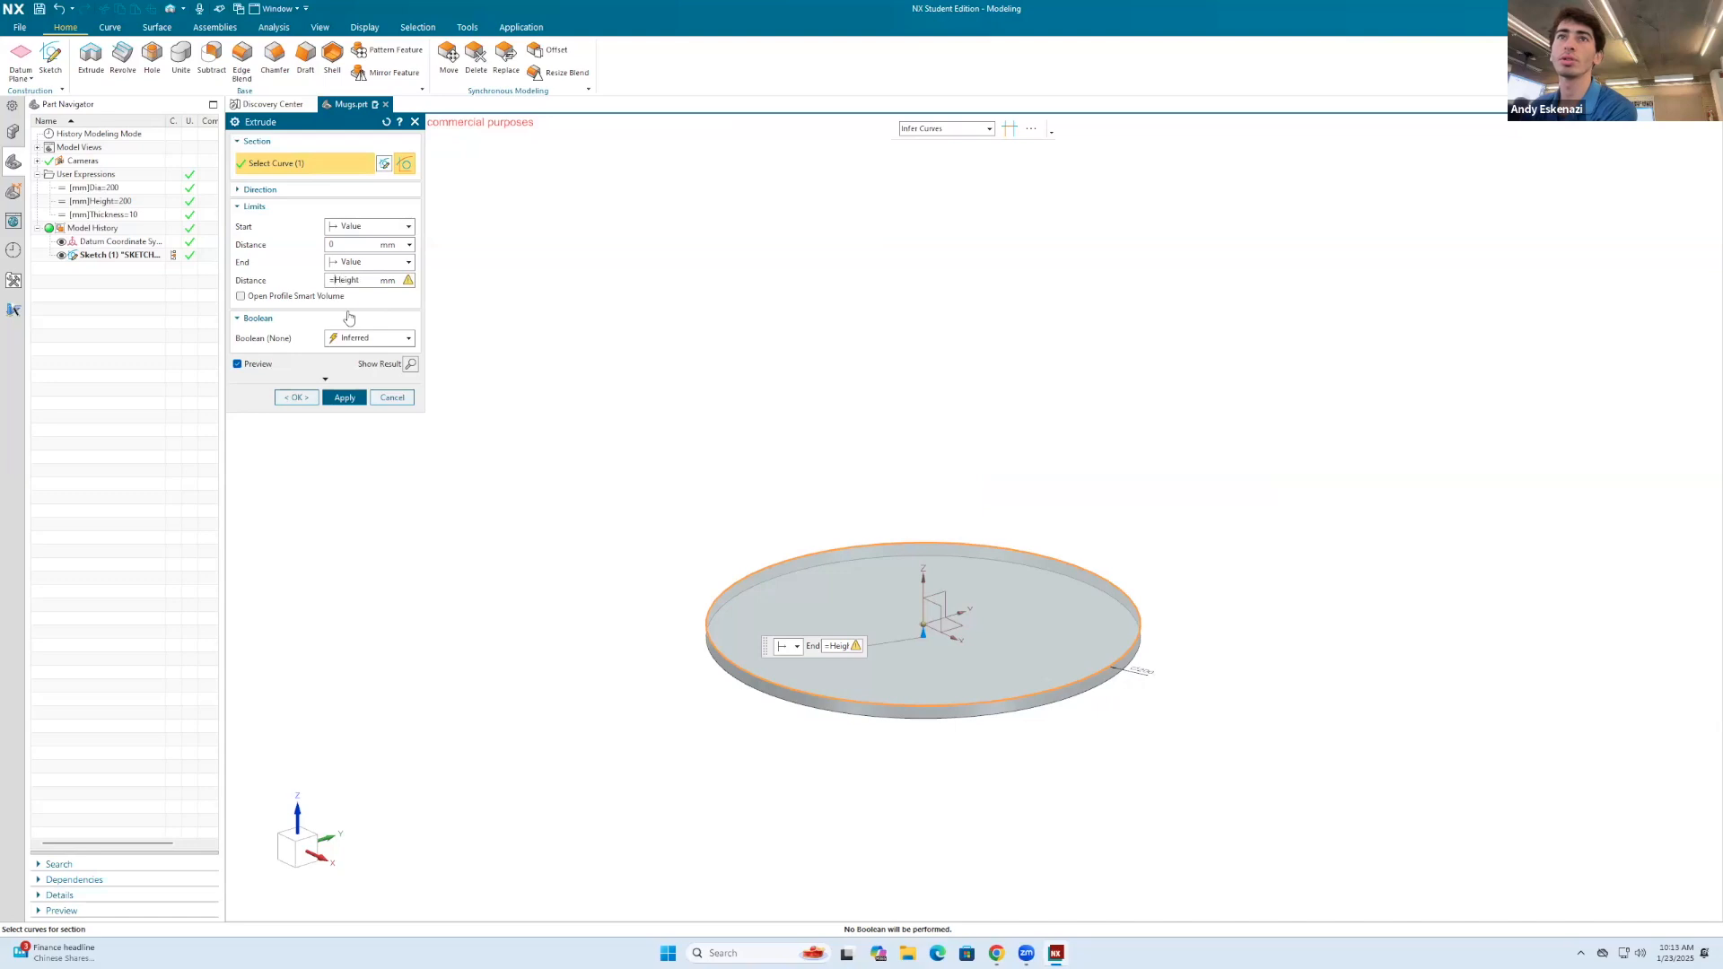
{"action": "left_click", "coordinate": [296, 397]}
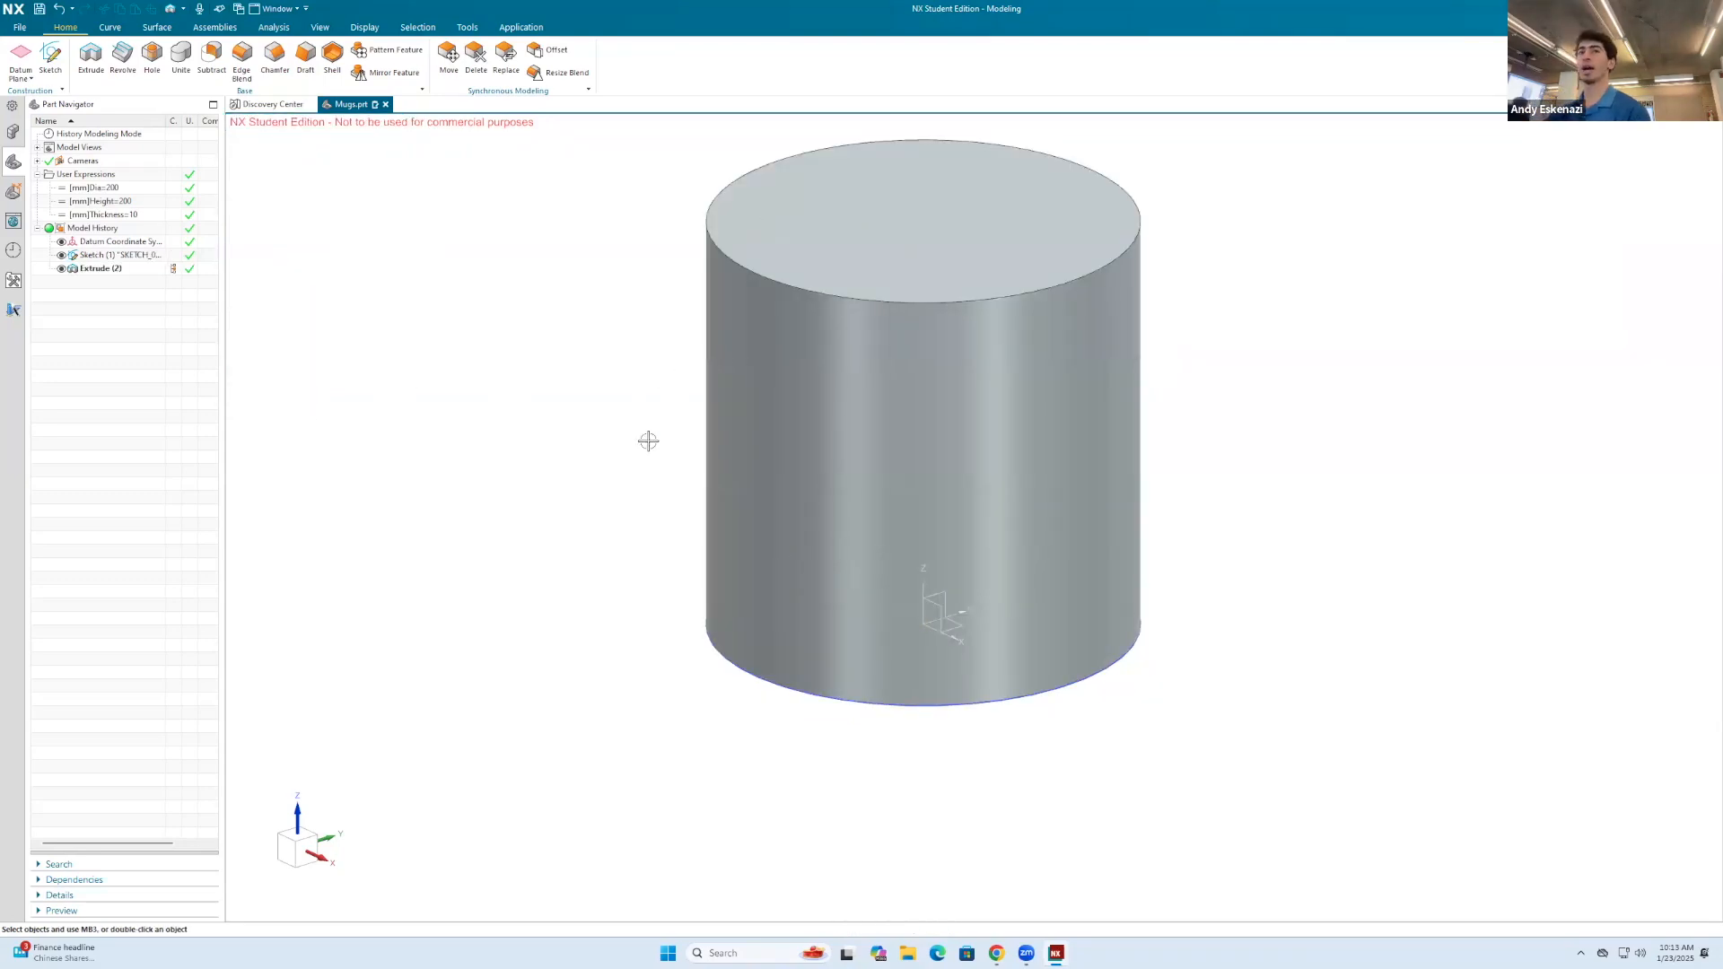
{"action": "scroll", "coordinate": [646, 444], "scroll_direction": "down", "scroll_amount": 3}
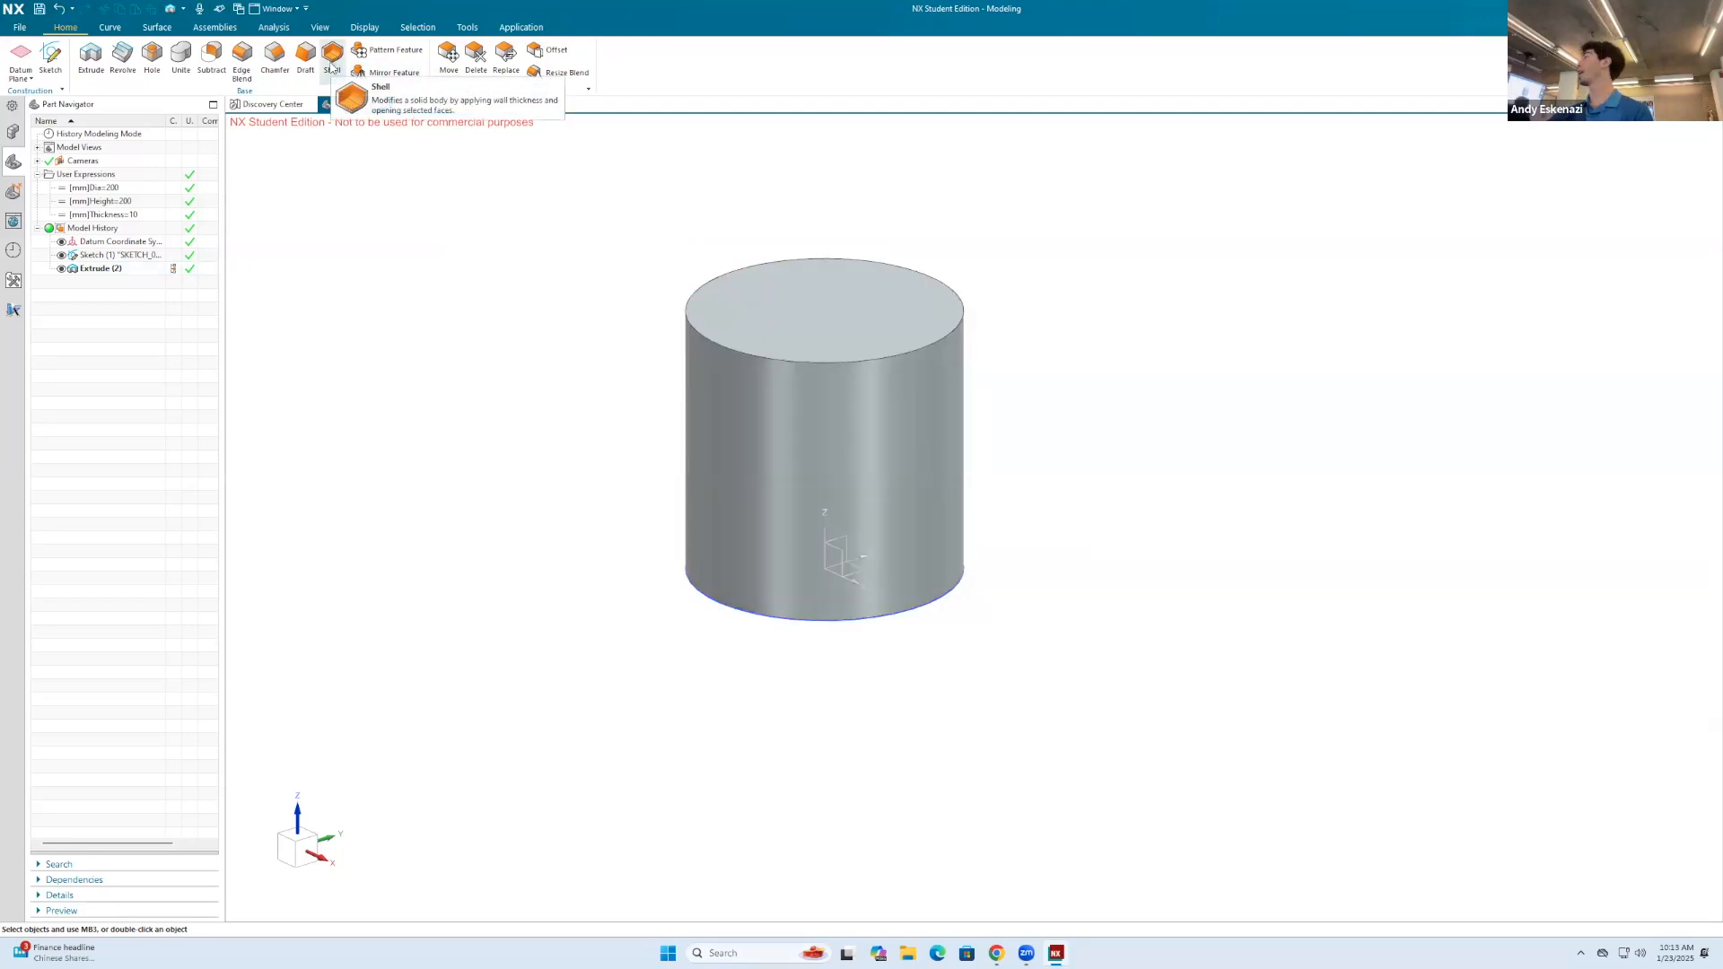
{"action": "left_click", "coordinate": [331, 61]}
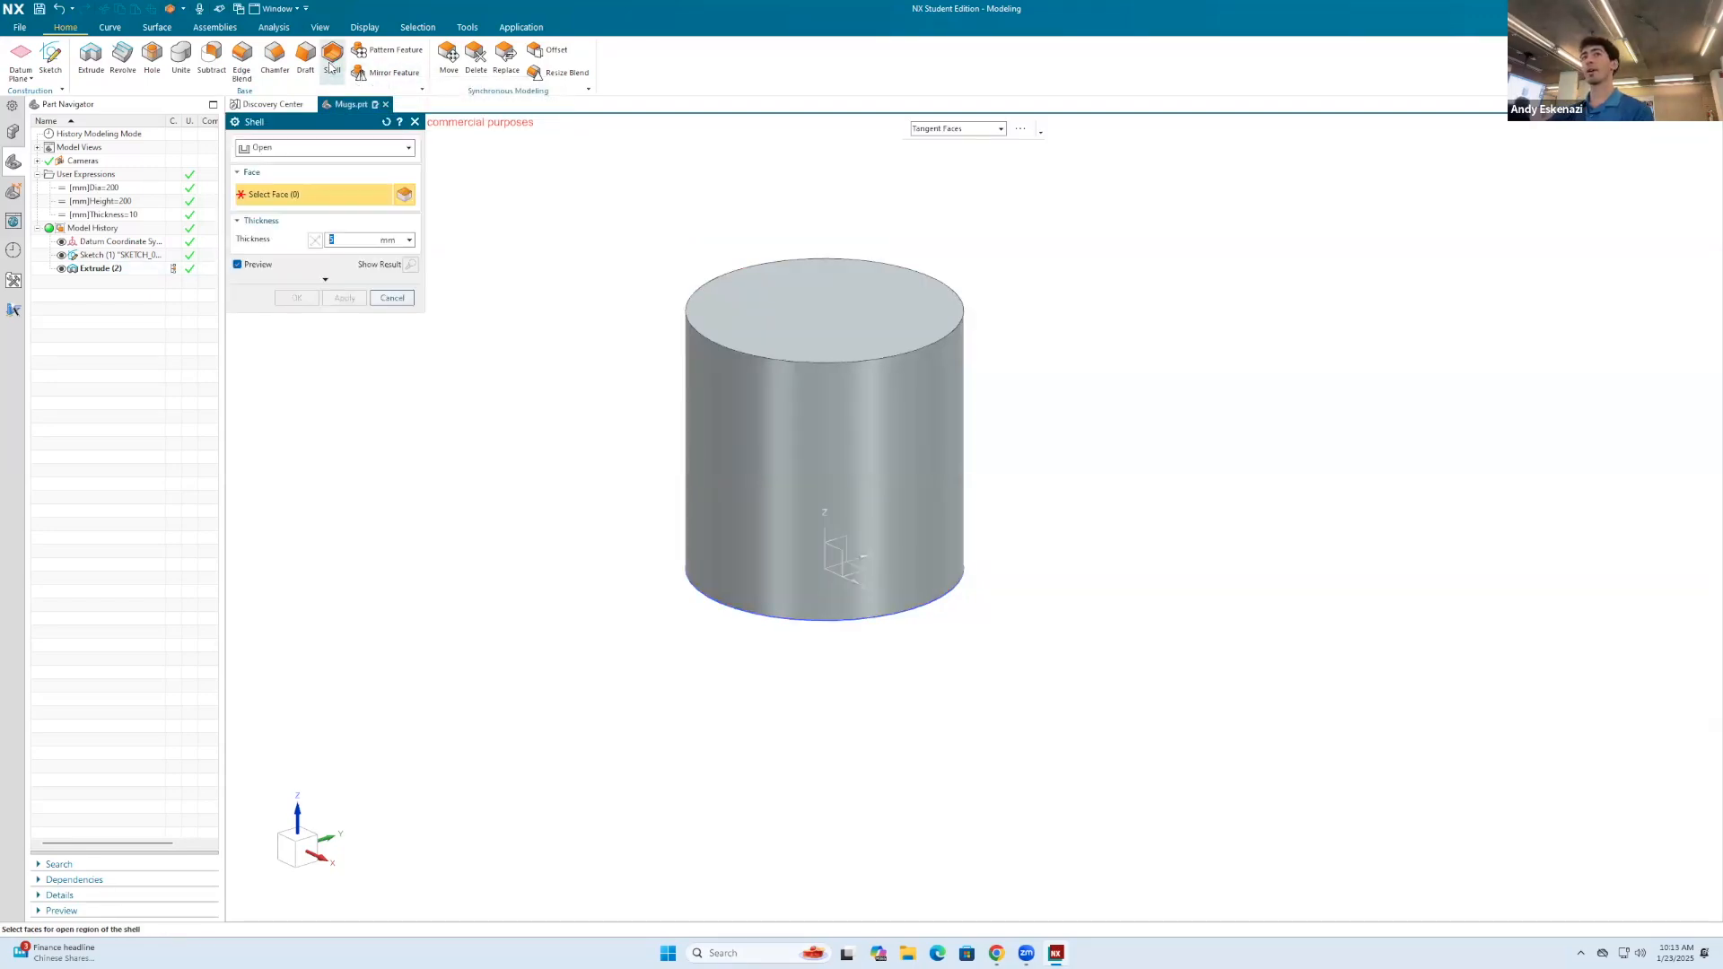
{"action": "left_click", "coordinate": [781, 291]}
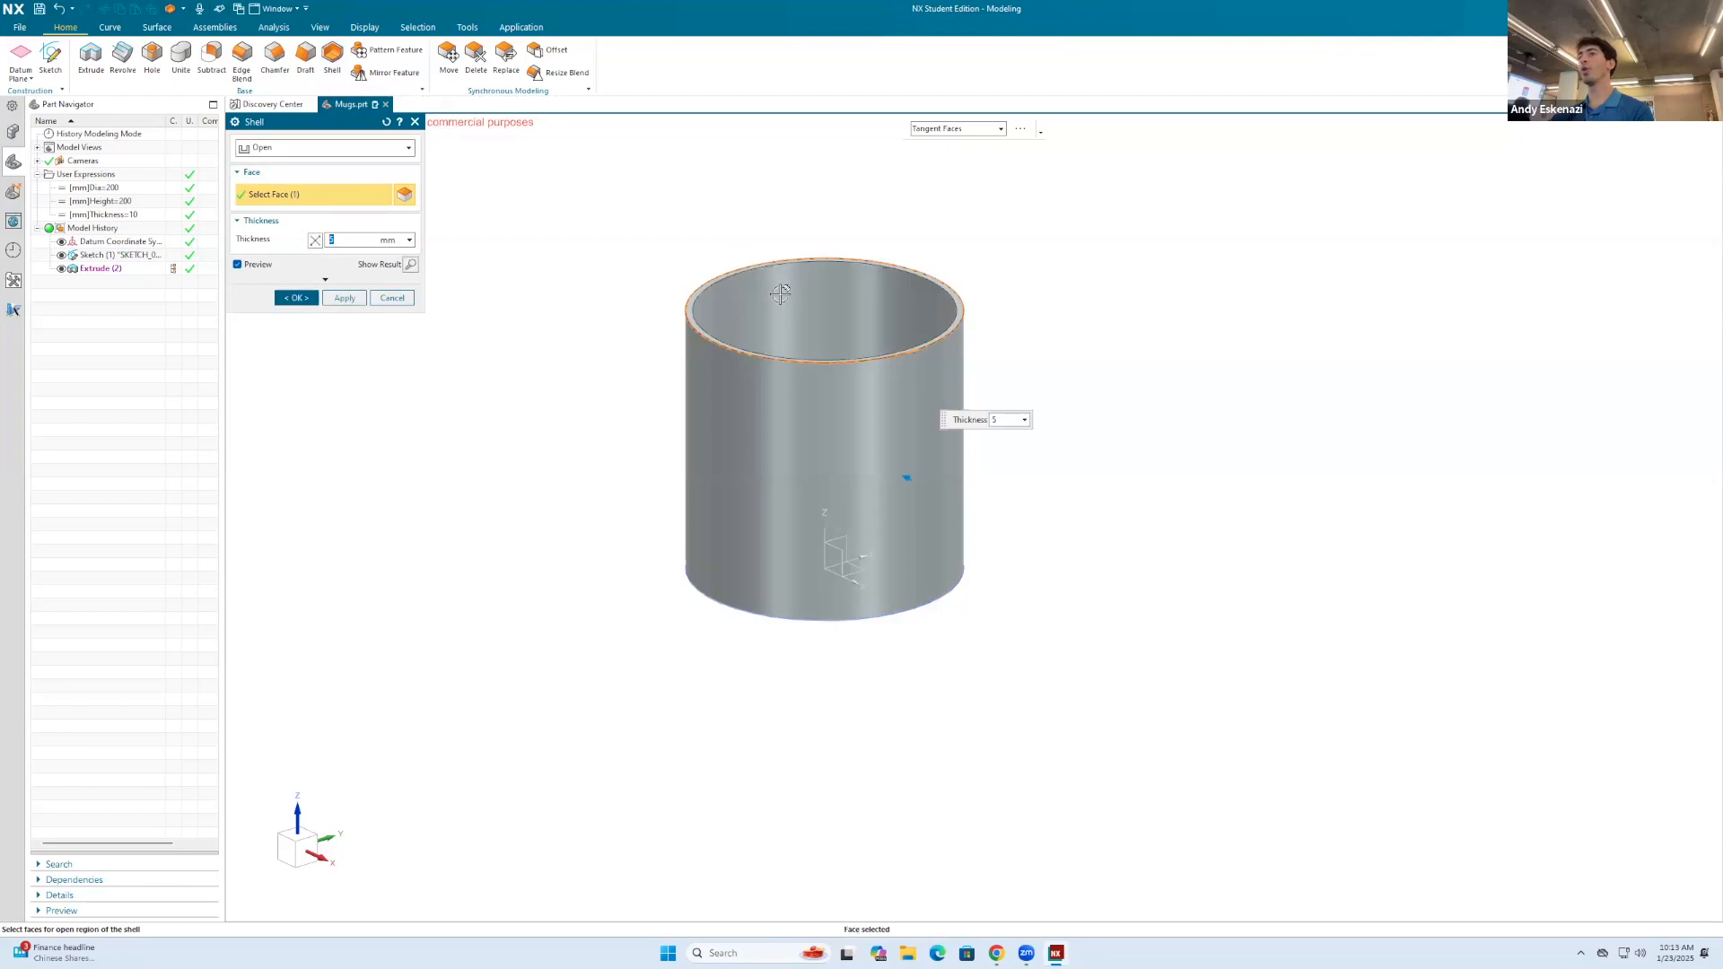
{"action": "middle_click_drag", "start_coordinate": [791, 273], "coordinate": [802, 320]}
{"action": "scroll", "coordinate": [806, 314], "scroll_direction": "up", "scroll_amount": 1}
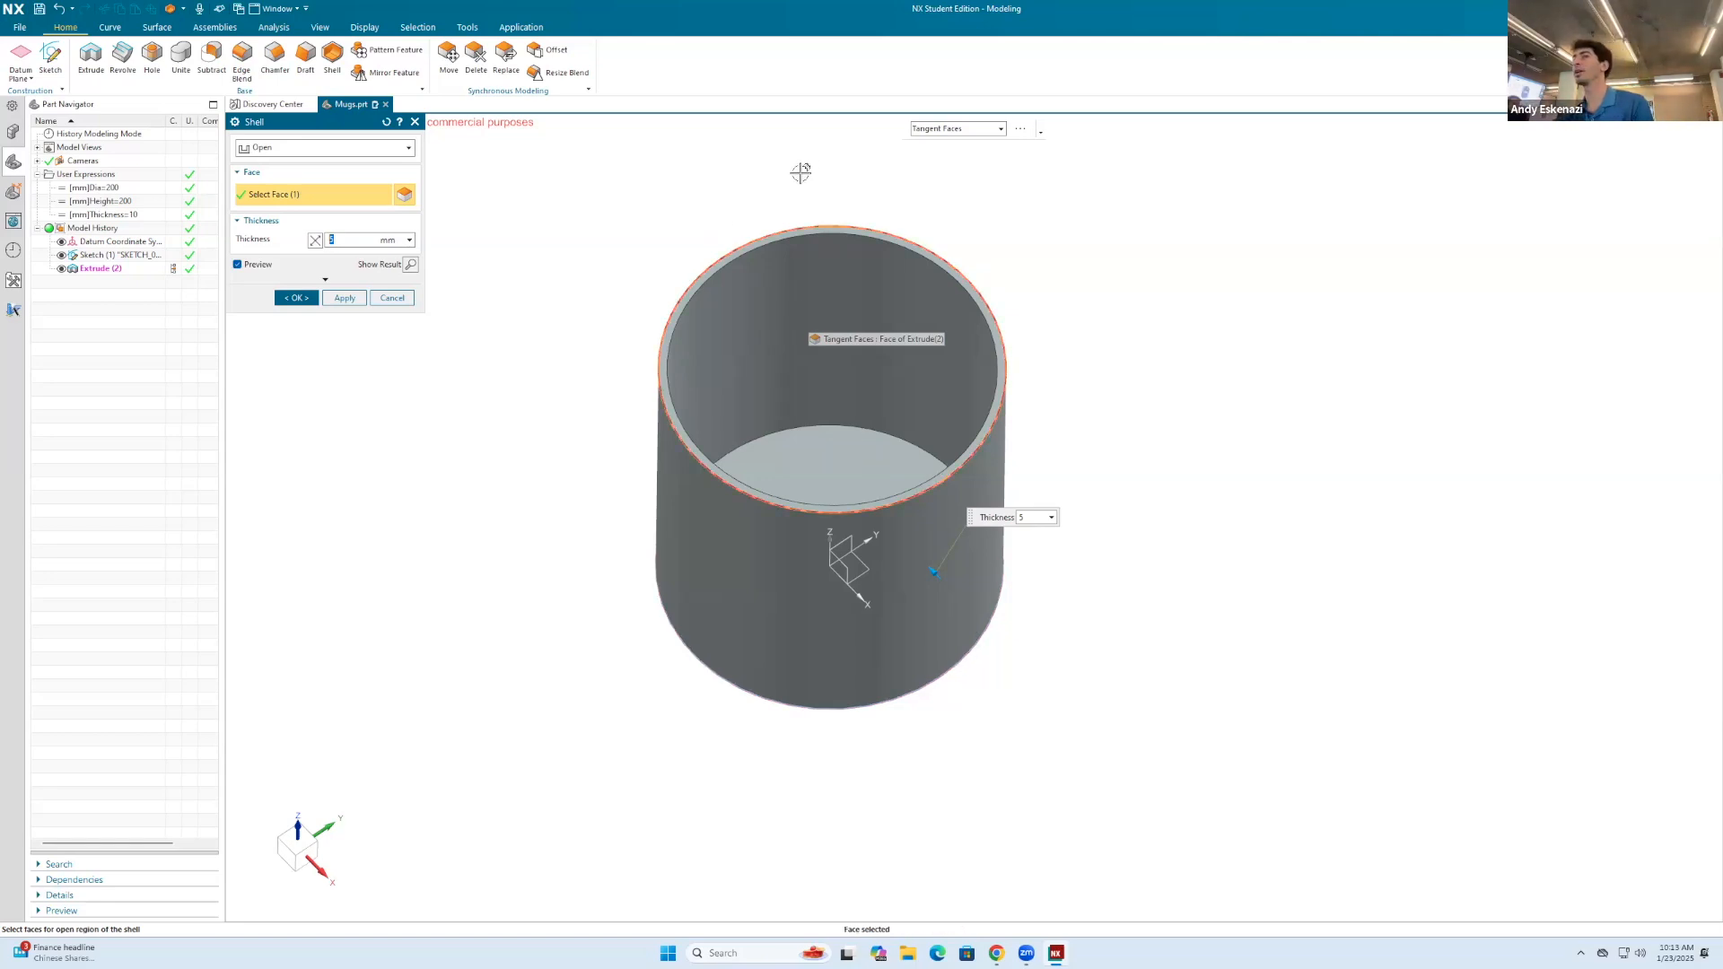
{"action": "middle_click_drag", "start_coordinate": [992, 562], "coordinate": [898, 574]}
{"action": "left_click", "coordinate": [896, 568]}
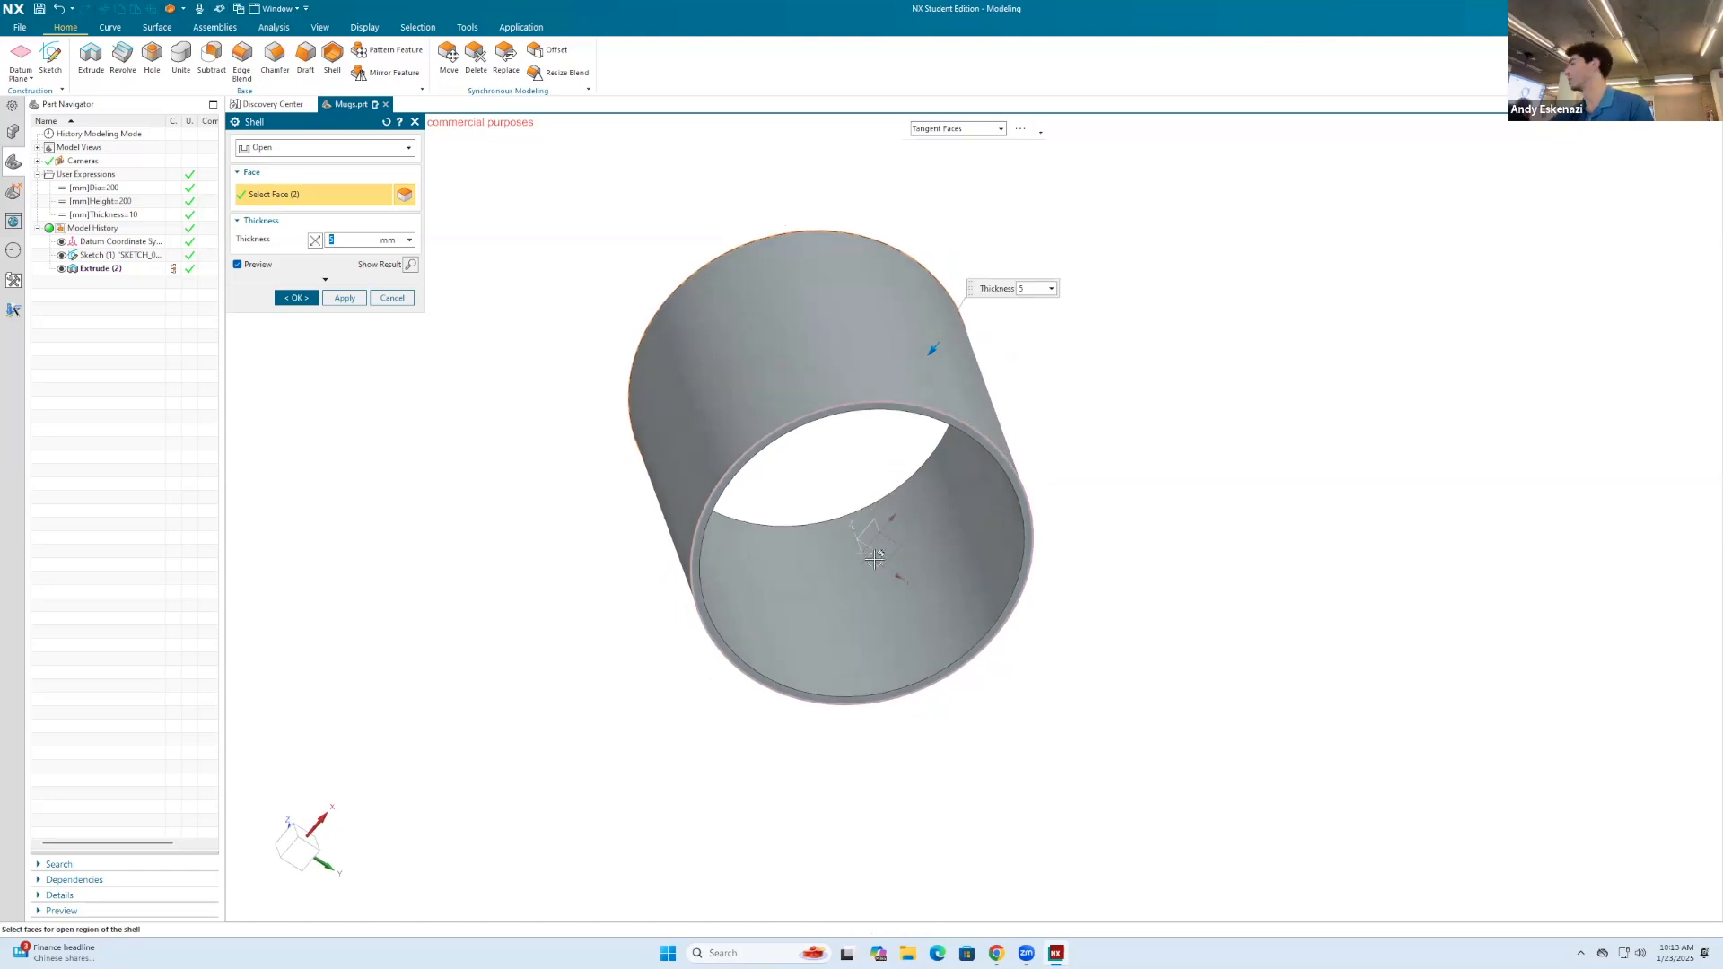
{"action": "left_click", "coordinate": [405, 299]}
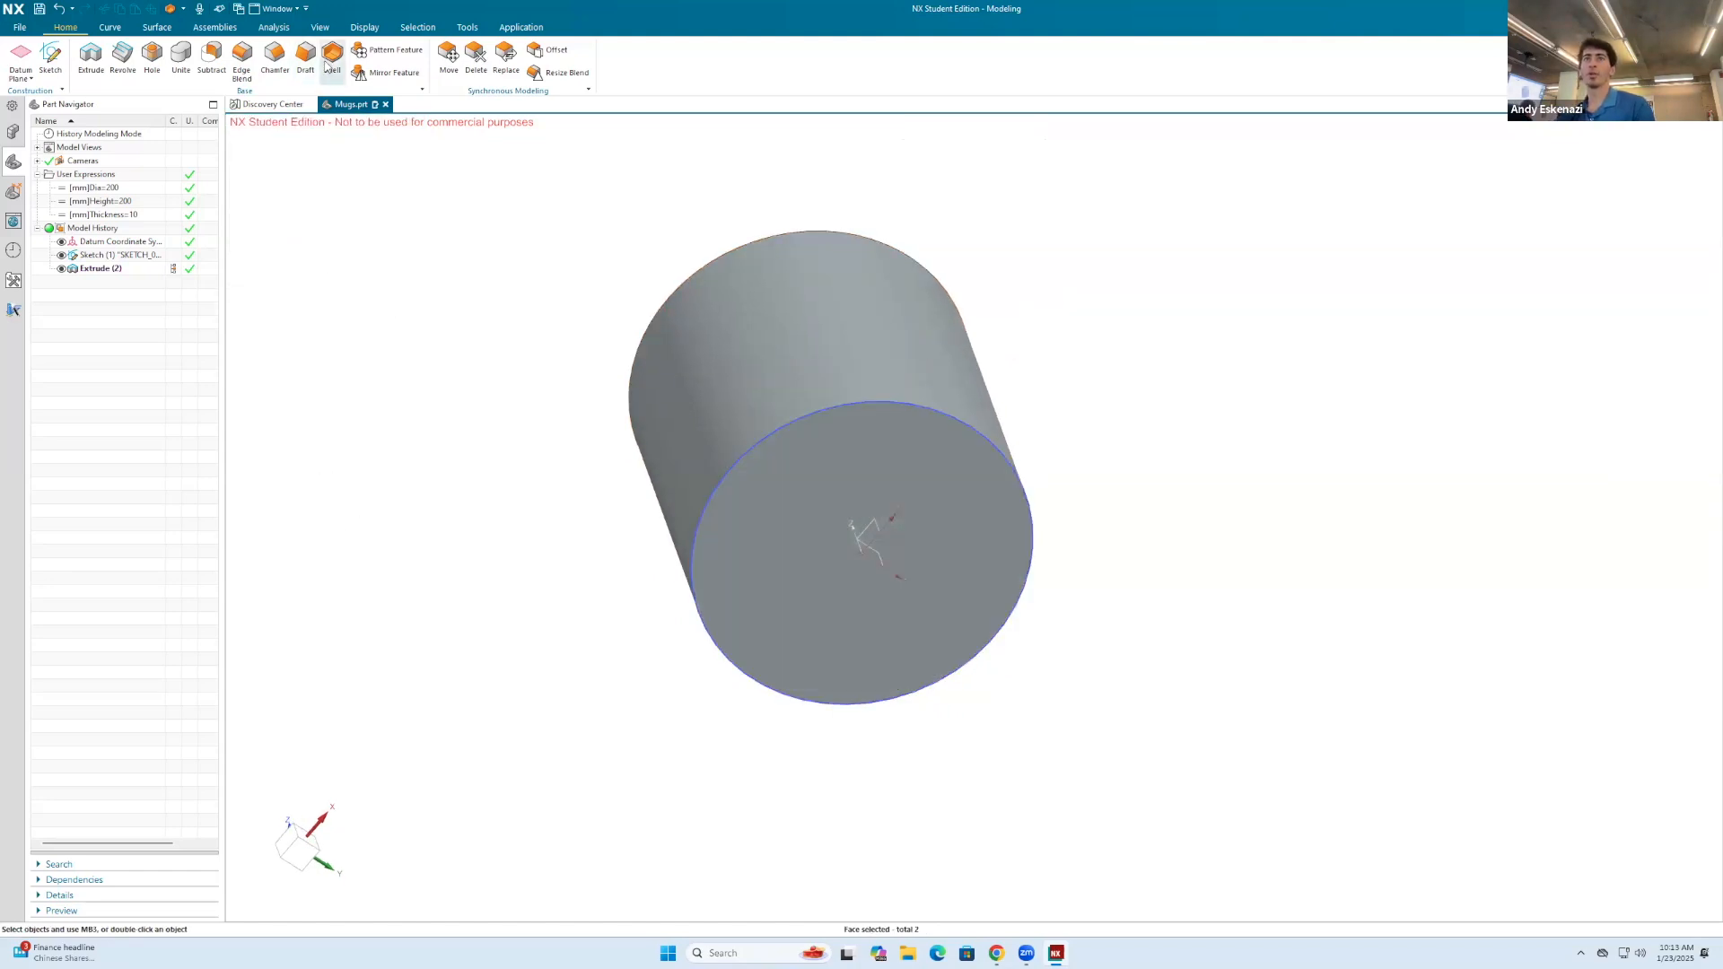
Step: Shell the cylinder with its top face open and the wall thickness set by the Thickness expression
{"action": "left_click", "coordinate": [332, 57]}
{"action": "middle_click_drag", "start_coordinate": [719, 363], "coordinate": [790, 372]}
{"action": "left_click", "coordinate": [790, 373]}
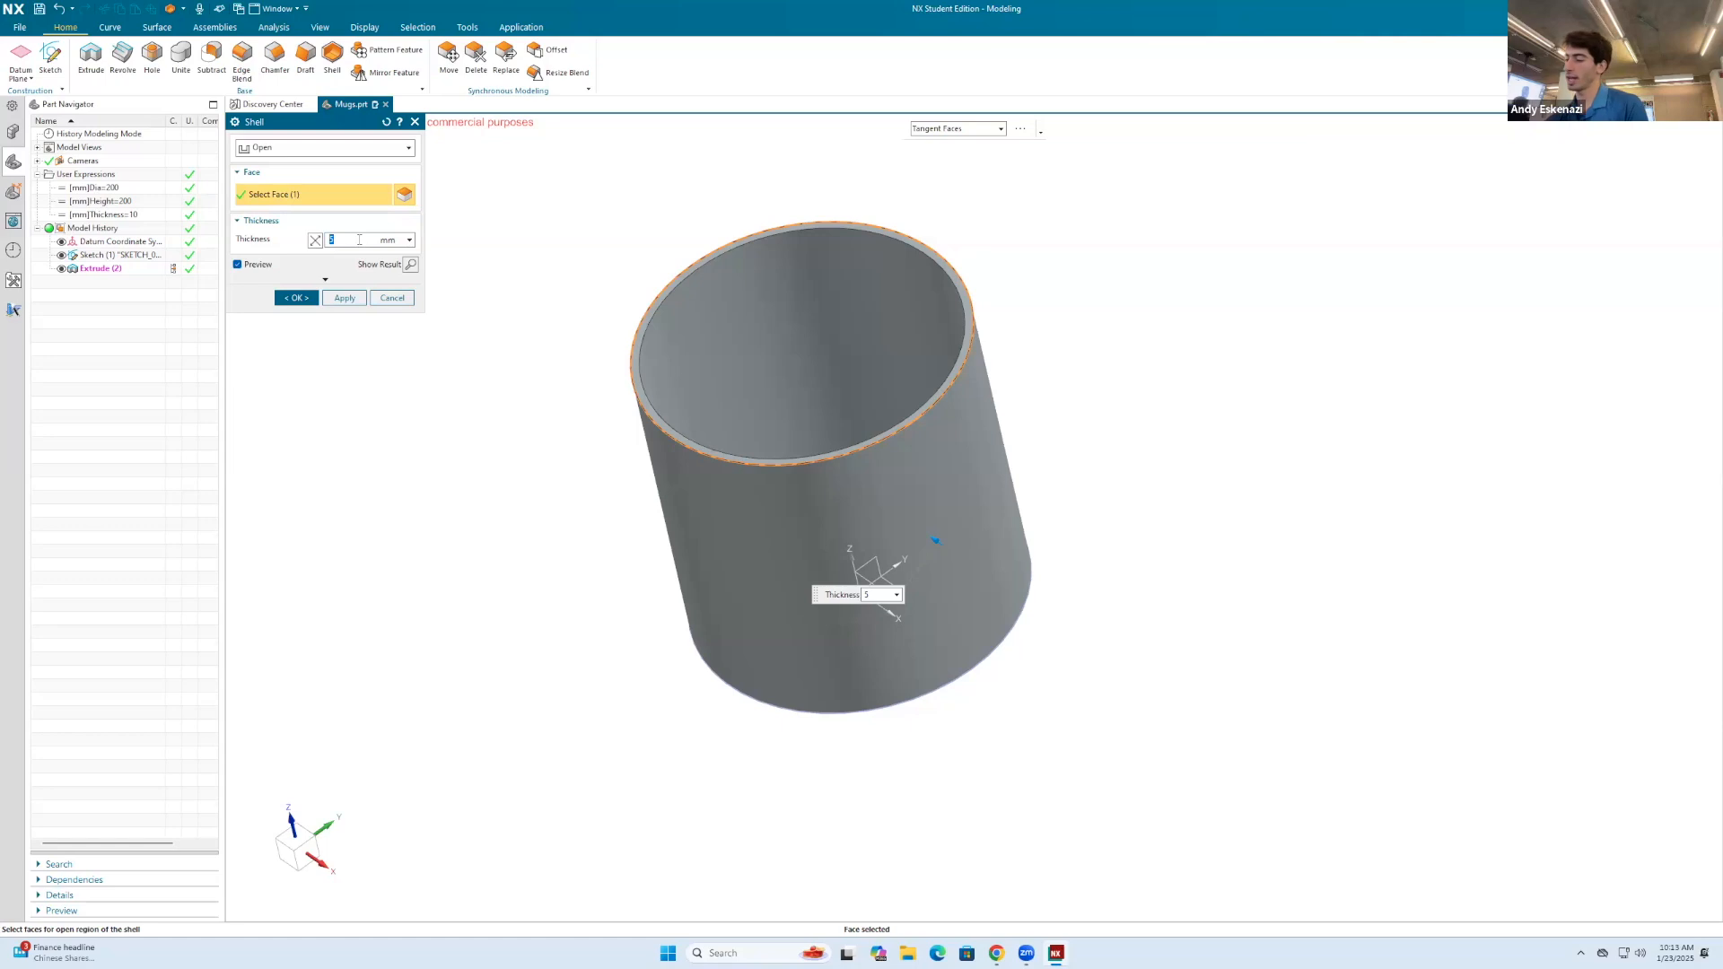
{"action": "type", "text": "Th"}
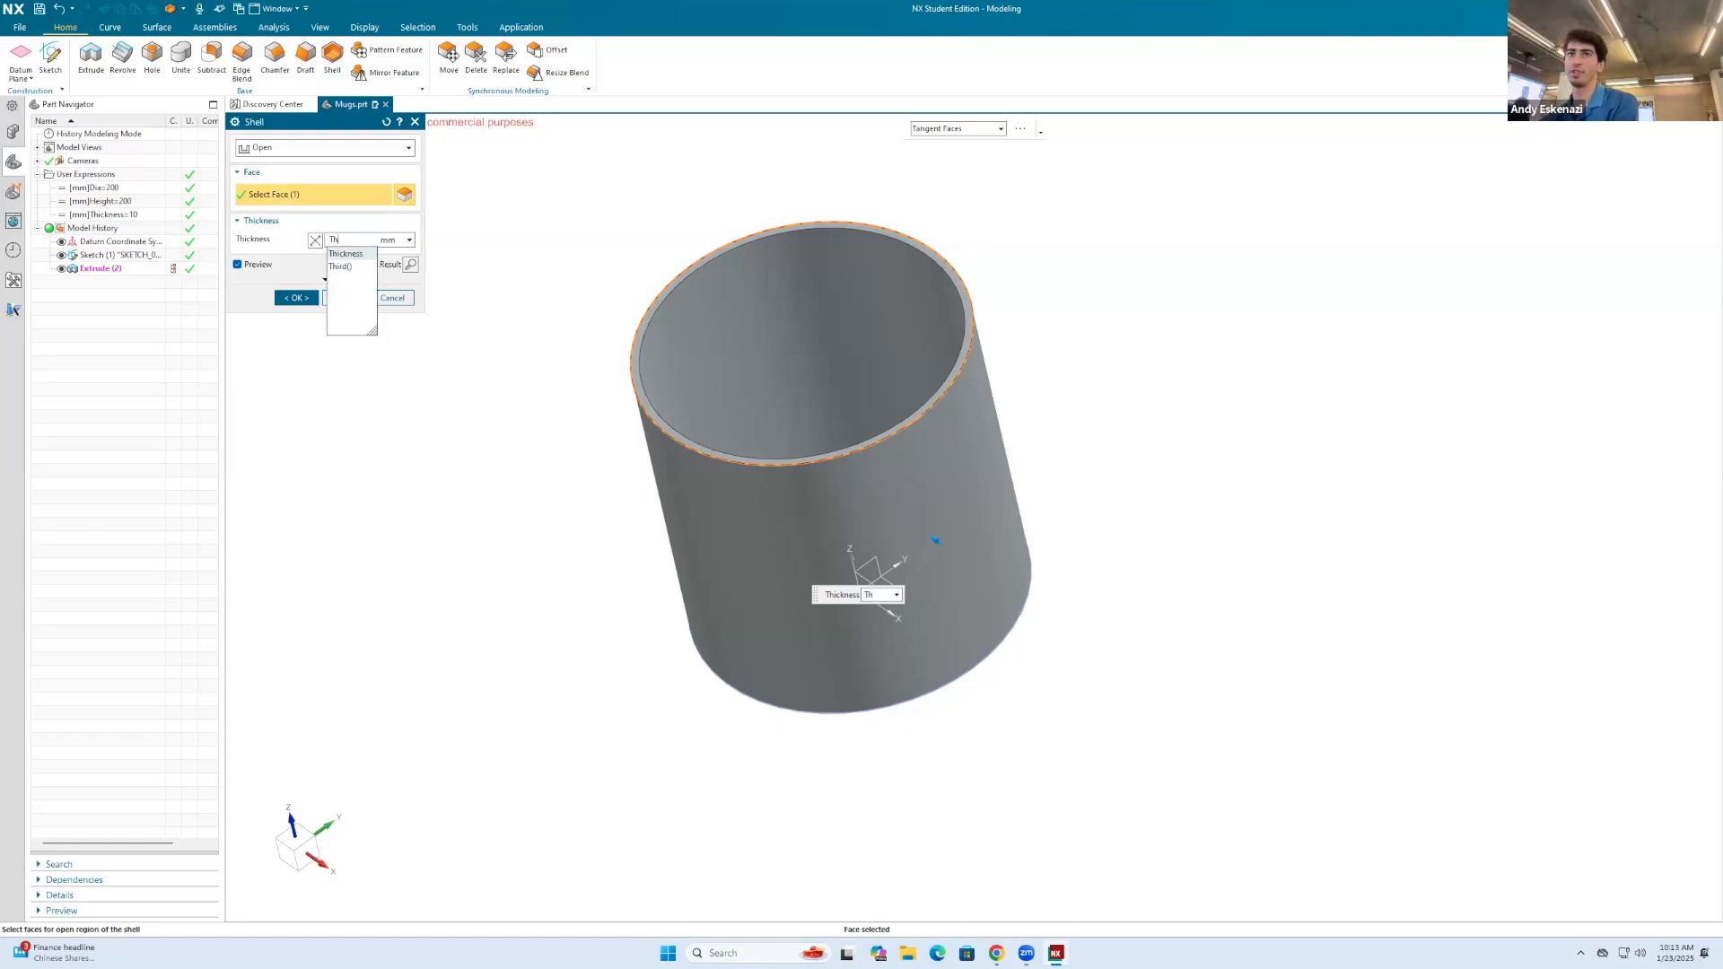
{"action": "left_click", "coordinate": [342, 255]}
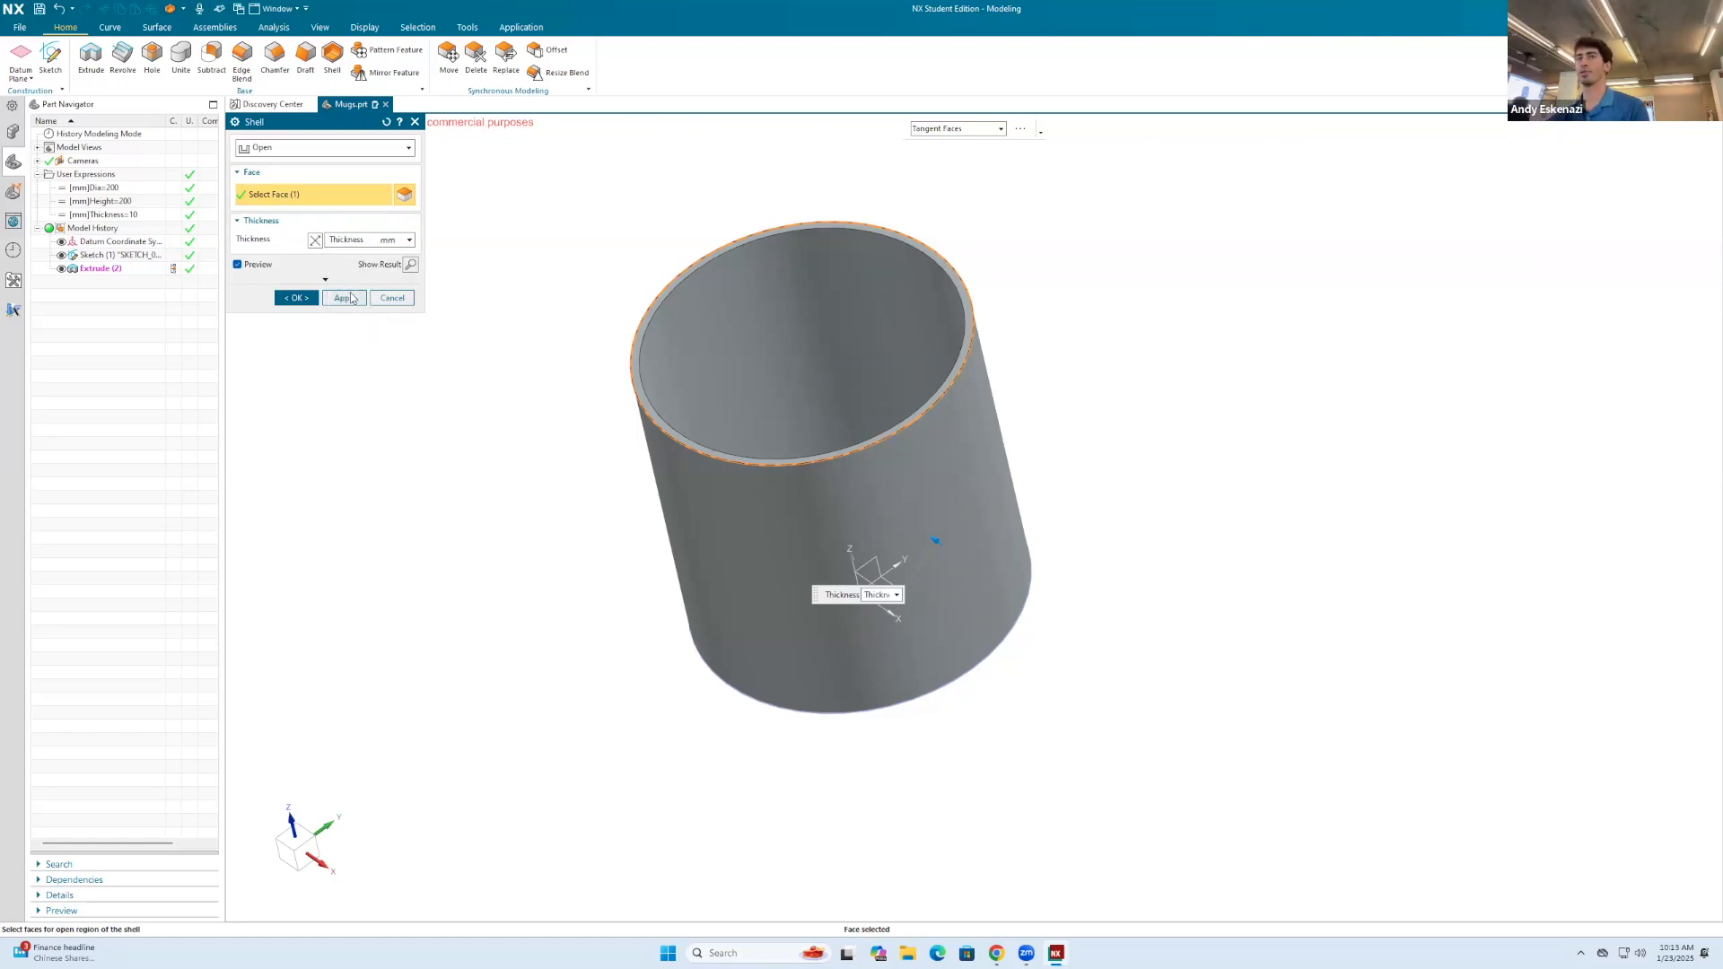
{"action": "left_click", "coordinate": [345, 297]}
{"action": "left_click", "coordinate": [391, 298]}
Step: Set the Thickness user expression to 20 mm and save the part
{"action": "middle_click_drag", "start_coordinate": [712, 346], "coordinate": [651, 392]}
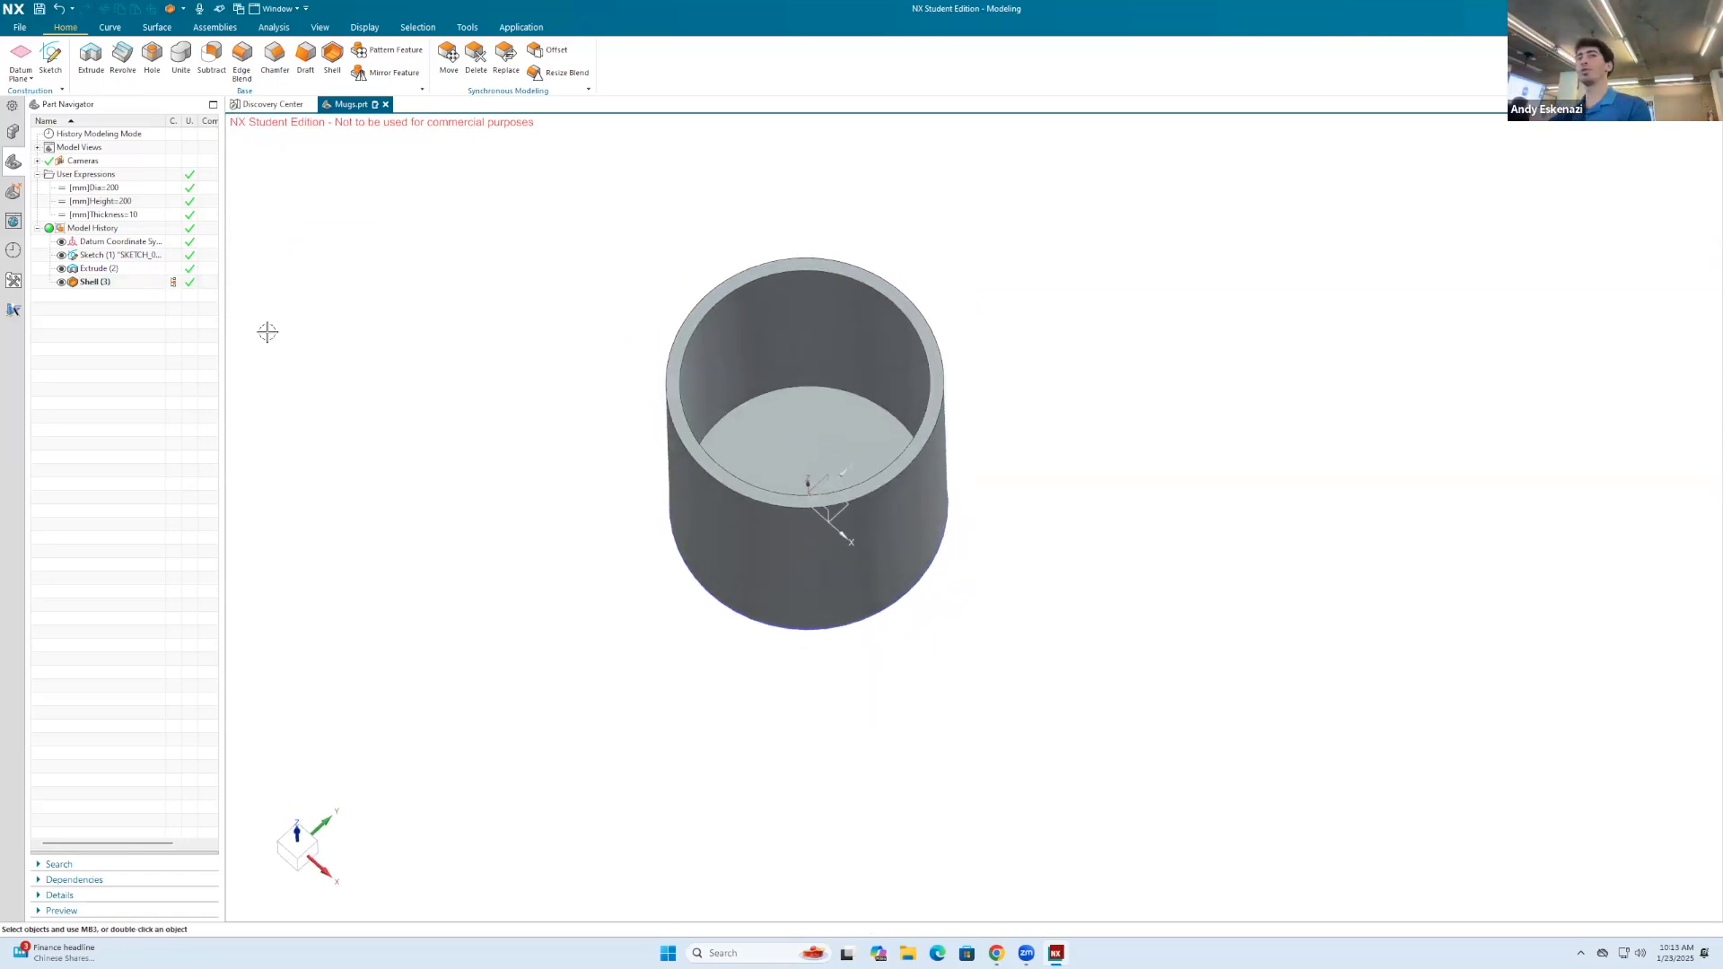
{"action": "double_click", "coordinate": [139, 216]}
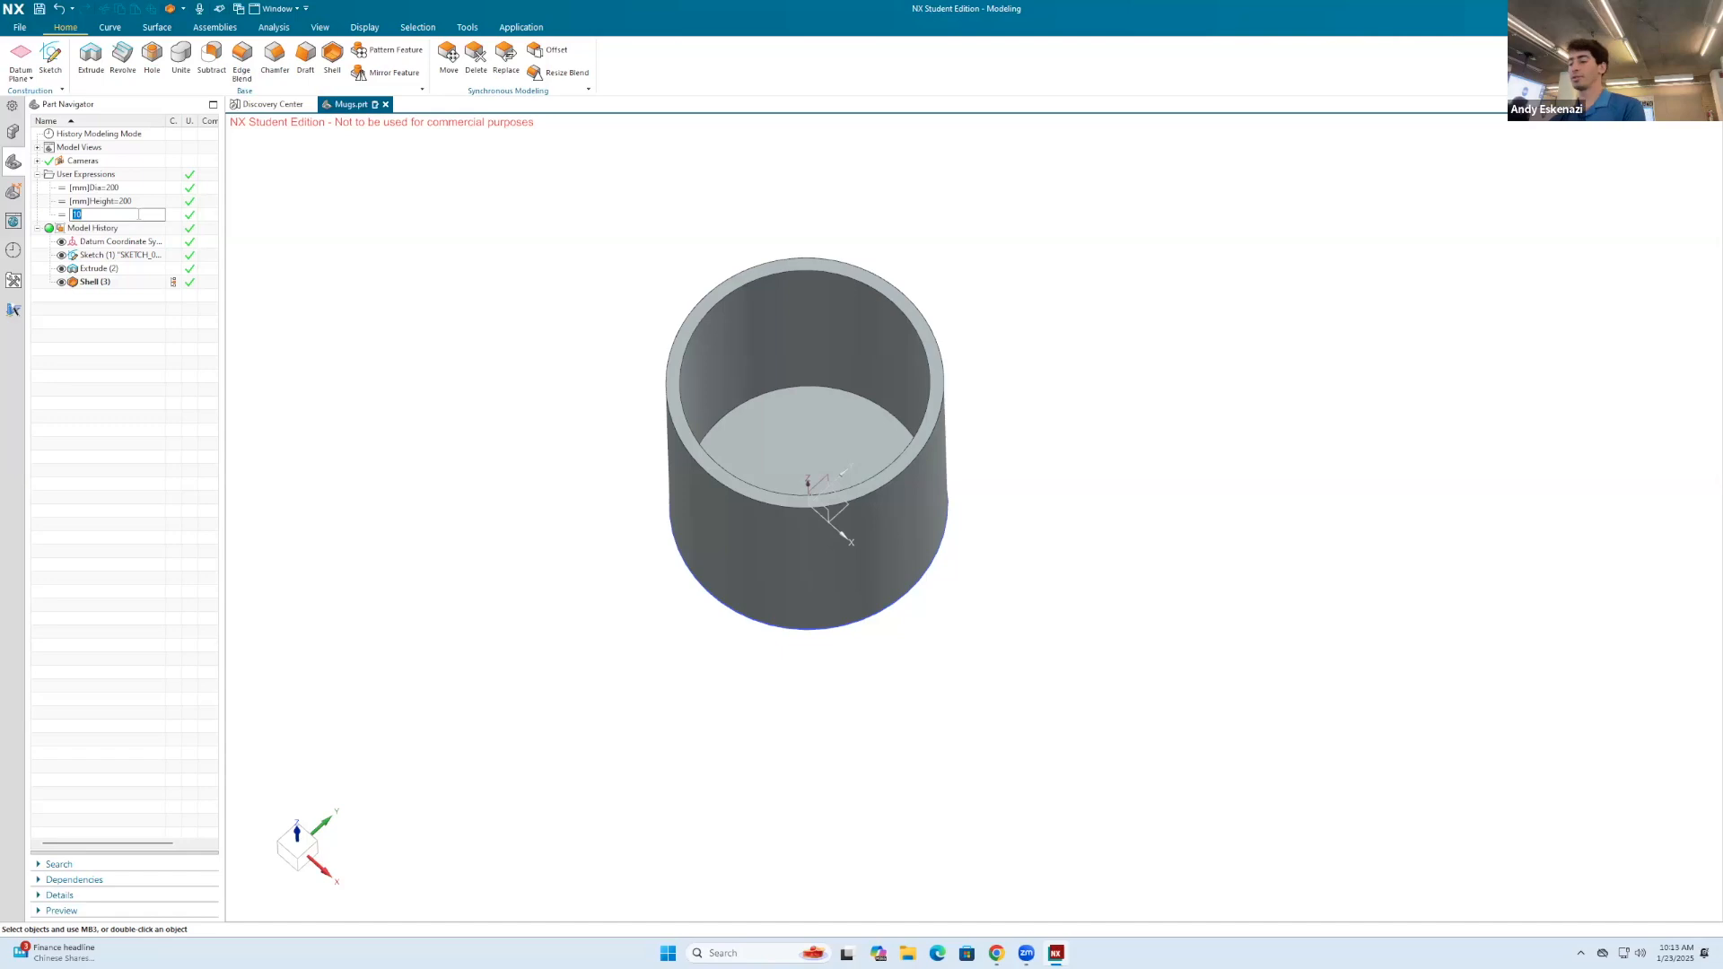
{"action": "key", "text": "Return"}
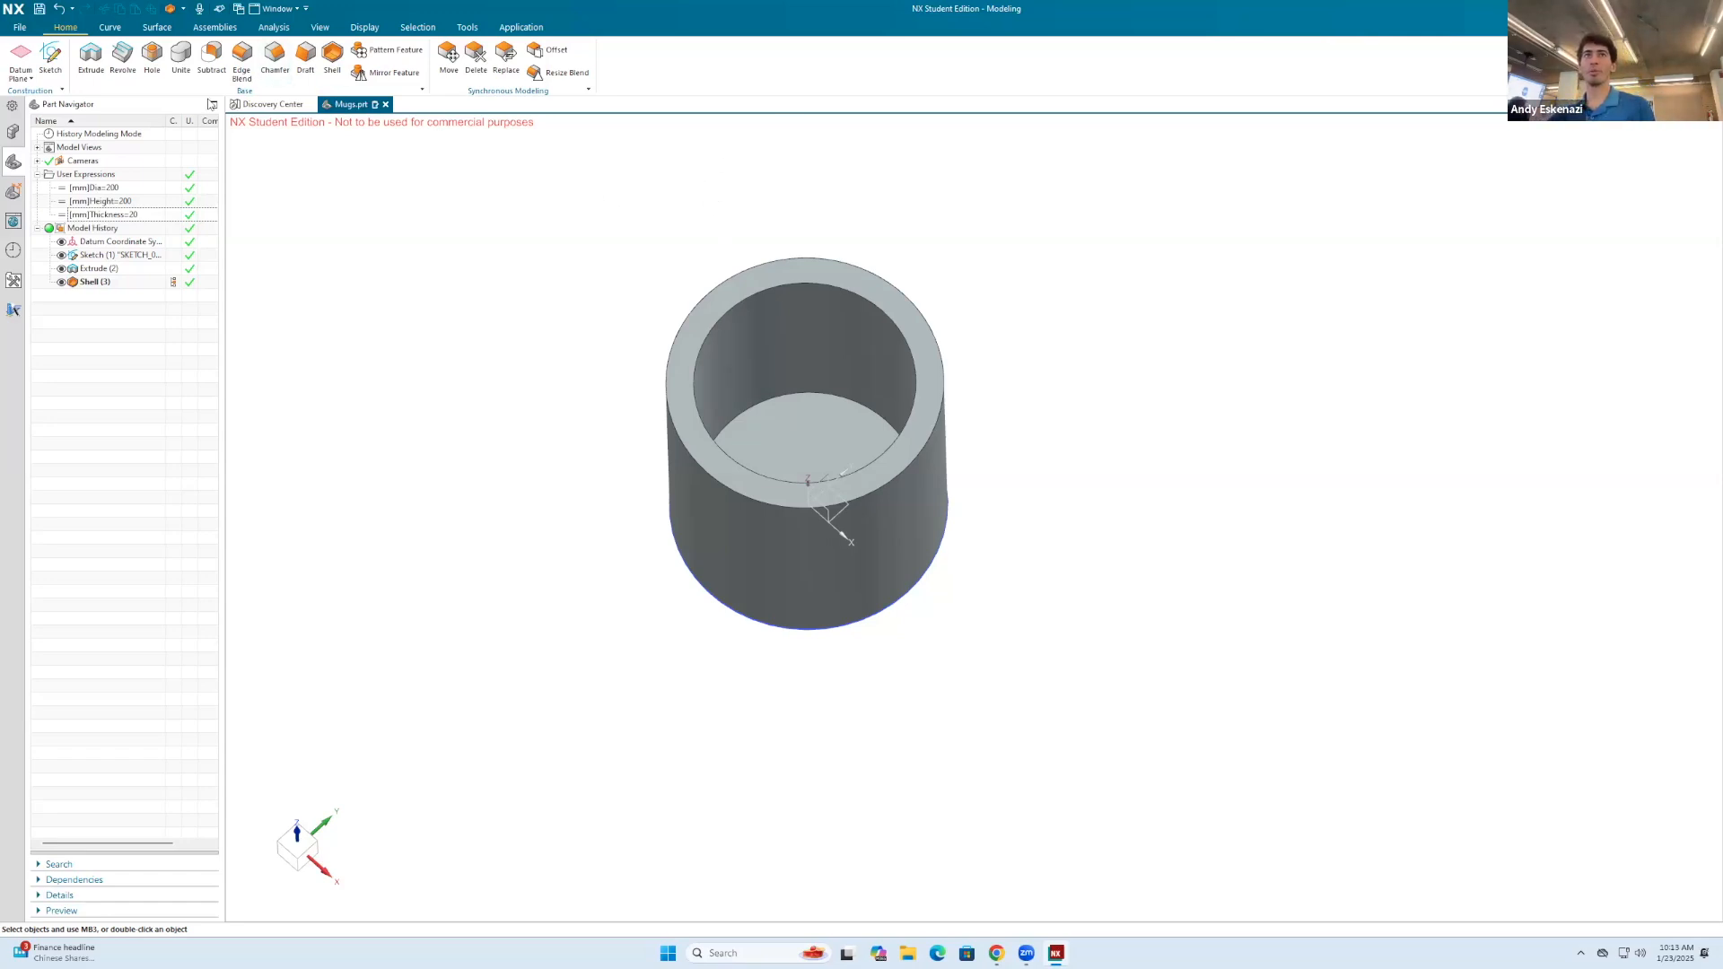
{"action": "left_click", "coordinate": [41, 10]}
Step: Open the Shell feature's parameters, check the formula behind its thickness, and close the feature
{"action": "mouse_move", "coordinate": [665, 323]}
{"action": "middle_mouse_down"}
{"action": "mouse_move", "coordinate": [666, 284]}
{"action": "mouse_move", "coordinate": [668, 298]}
{"action": "middle_mouse_up"}
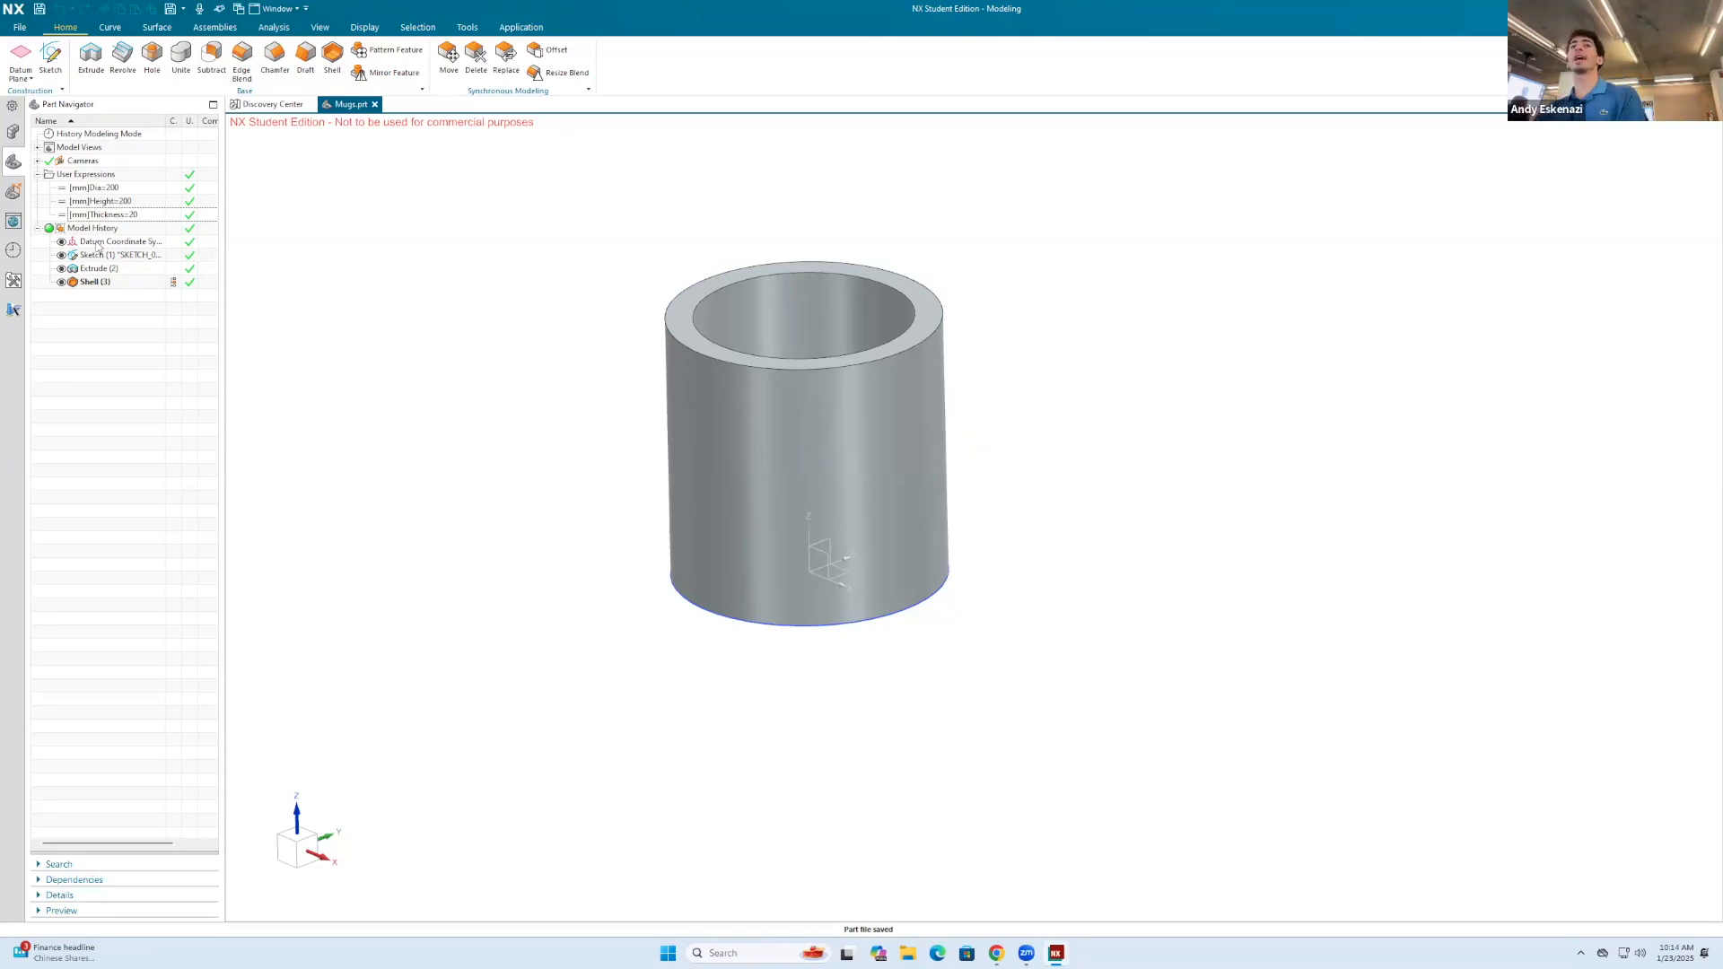
{"action": "left_click", "coordinate": [107, 215]}
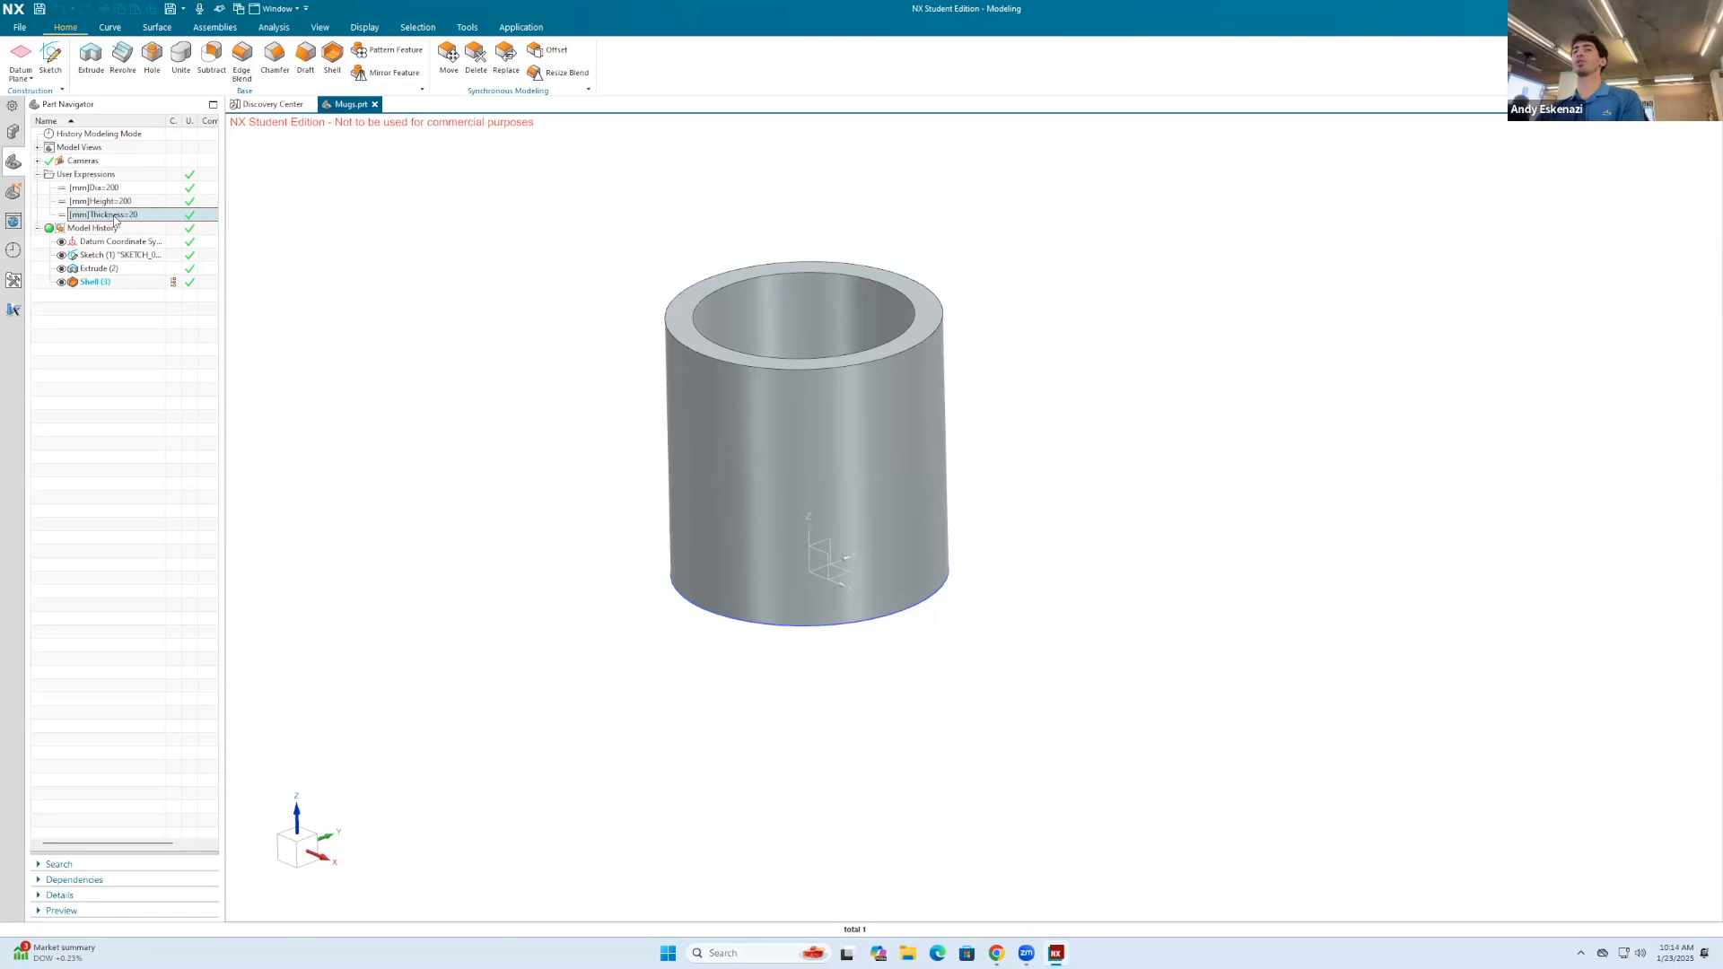
{"action": "right_click", "coordinate": [103, 284]}
{"action": "left_click", "coordinate": [116, 272]}
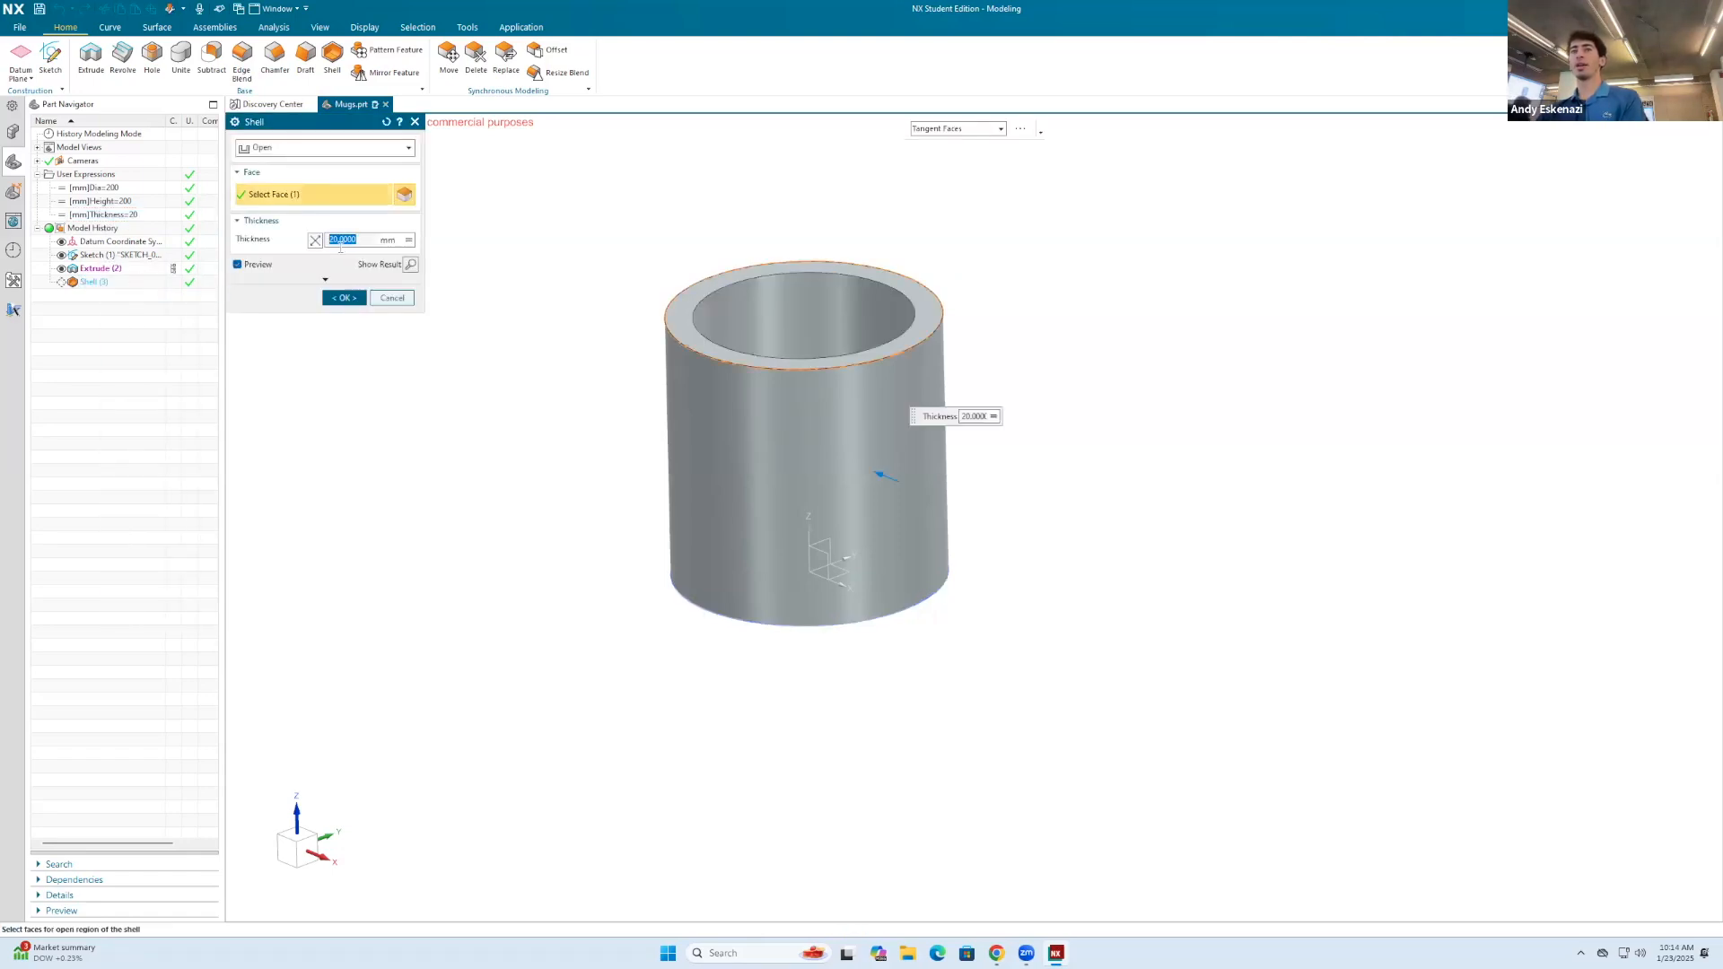
{"action": "left_click", "coordinate": [408, 240]}
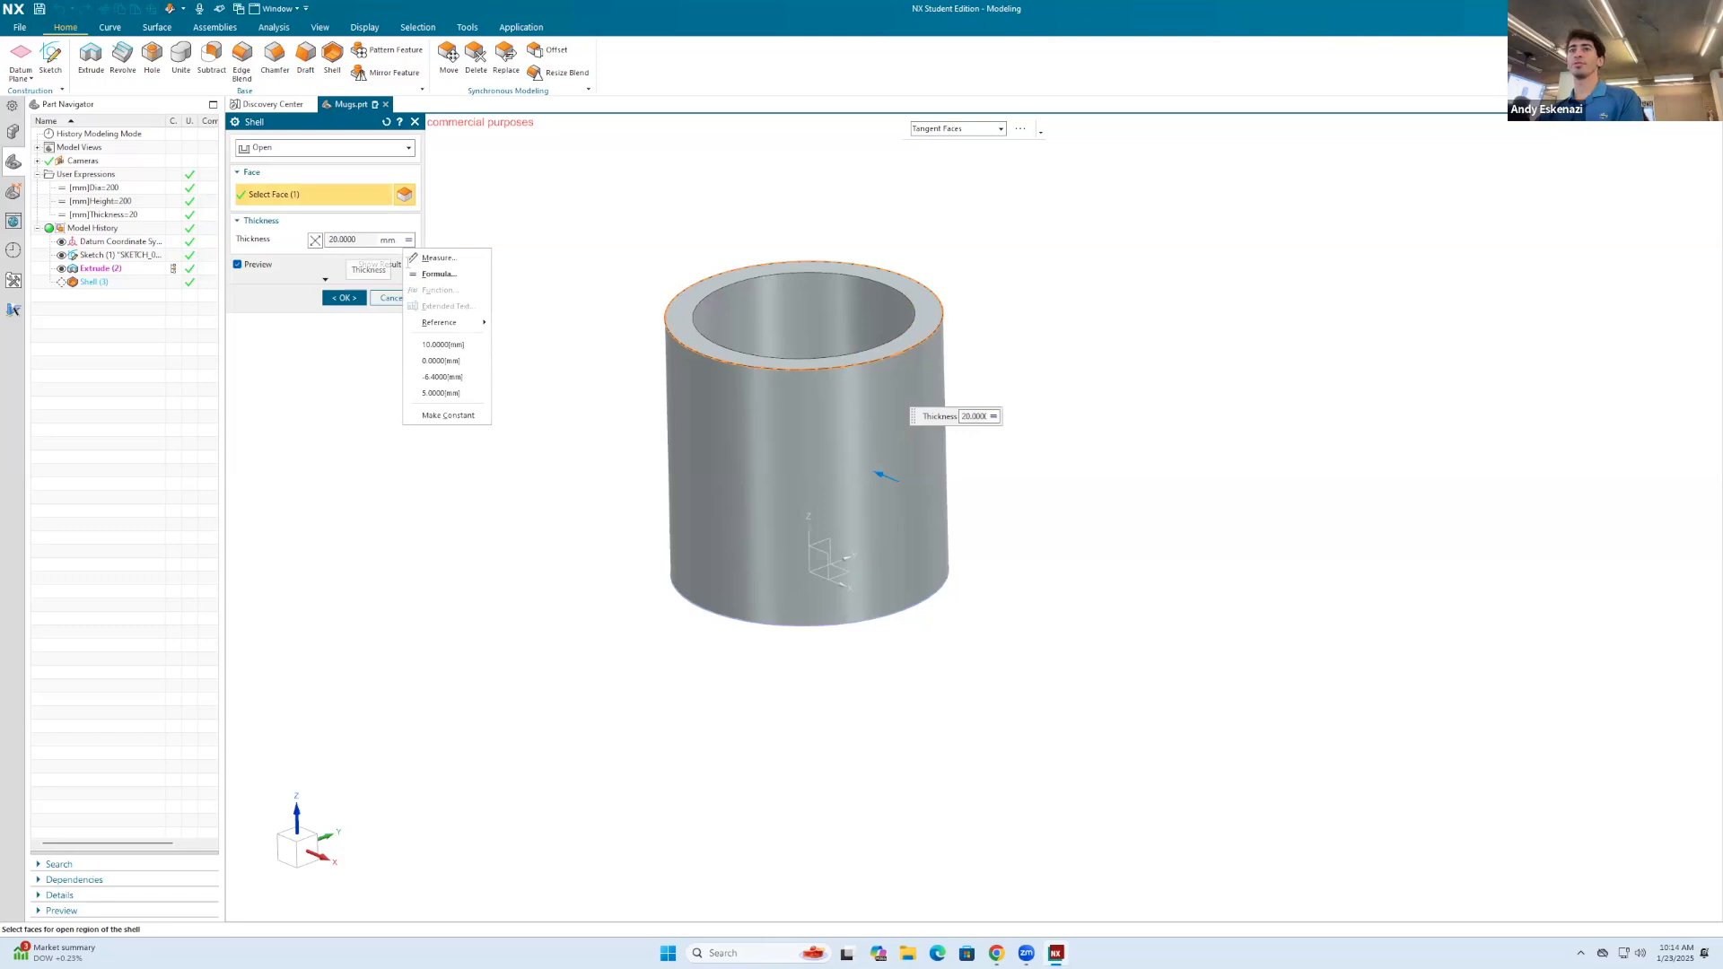
{"action": "left_click", "coordinate": [431, 269]}
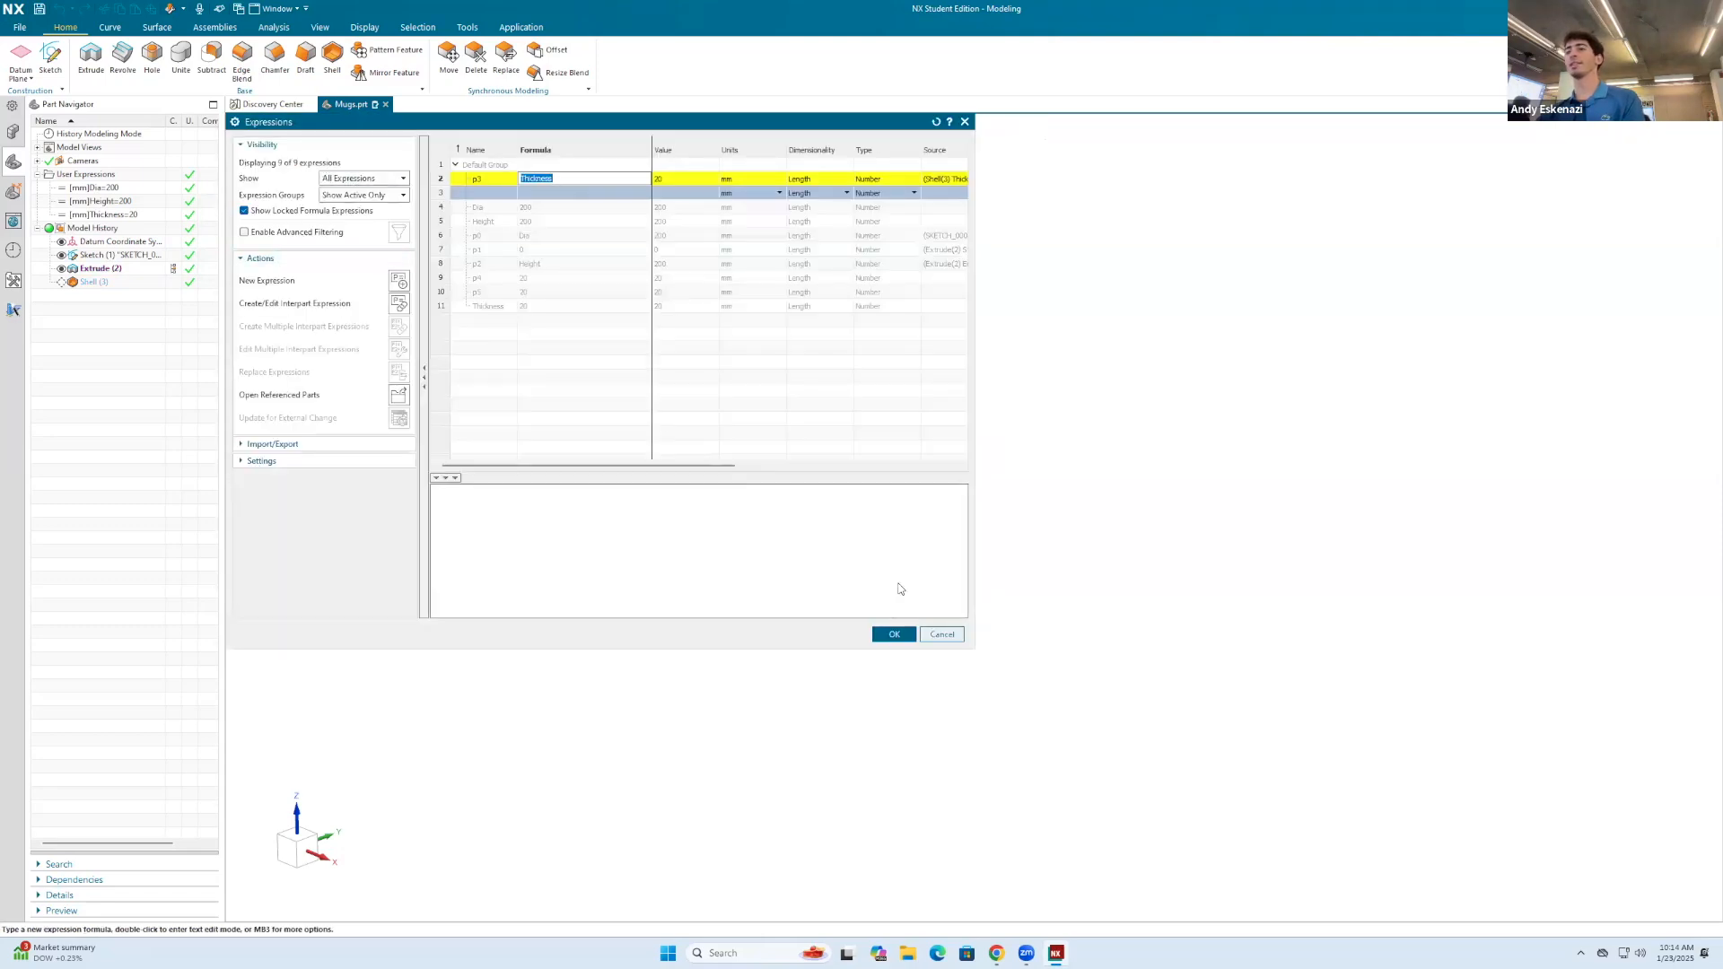
{"action": "left_click", "coordinate": [893, 634]}
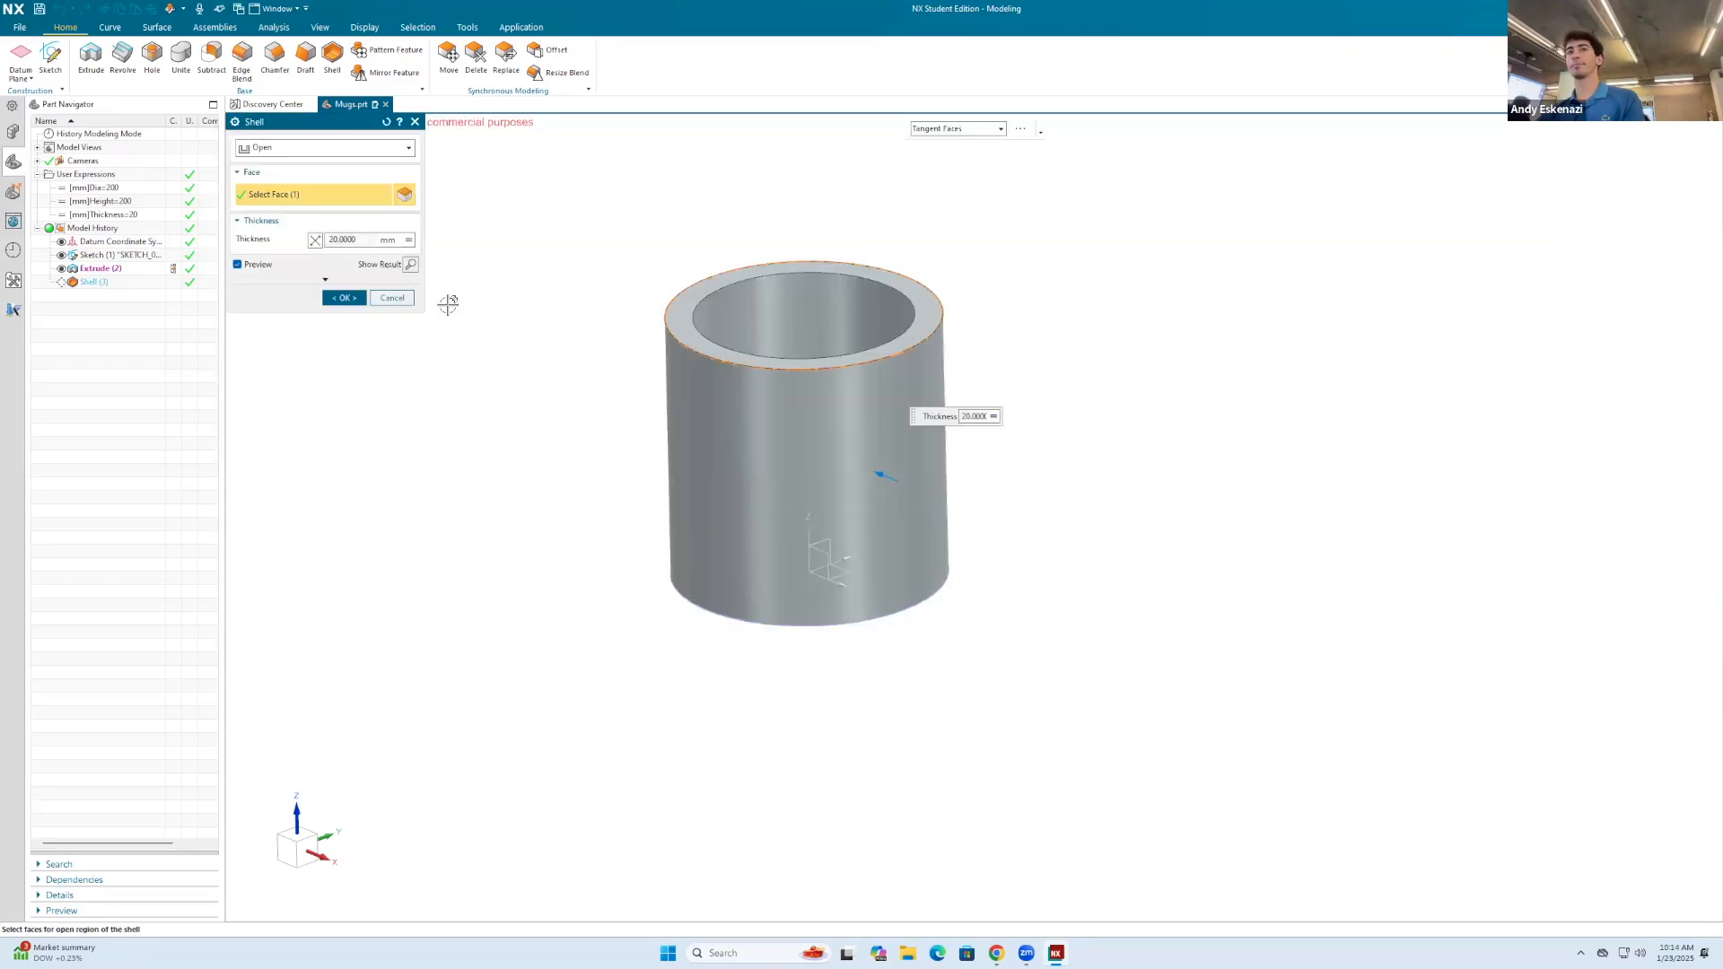
{"action": "left_click", "coordinate": [341, 304]}
Step: Create a new sketch on the Right plane through the mug's centre
{"action": "scroll", "coordinate": [348, 360], "scroll_direction": "down", "scroll_amount": 1}
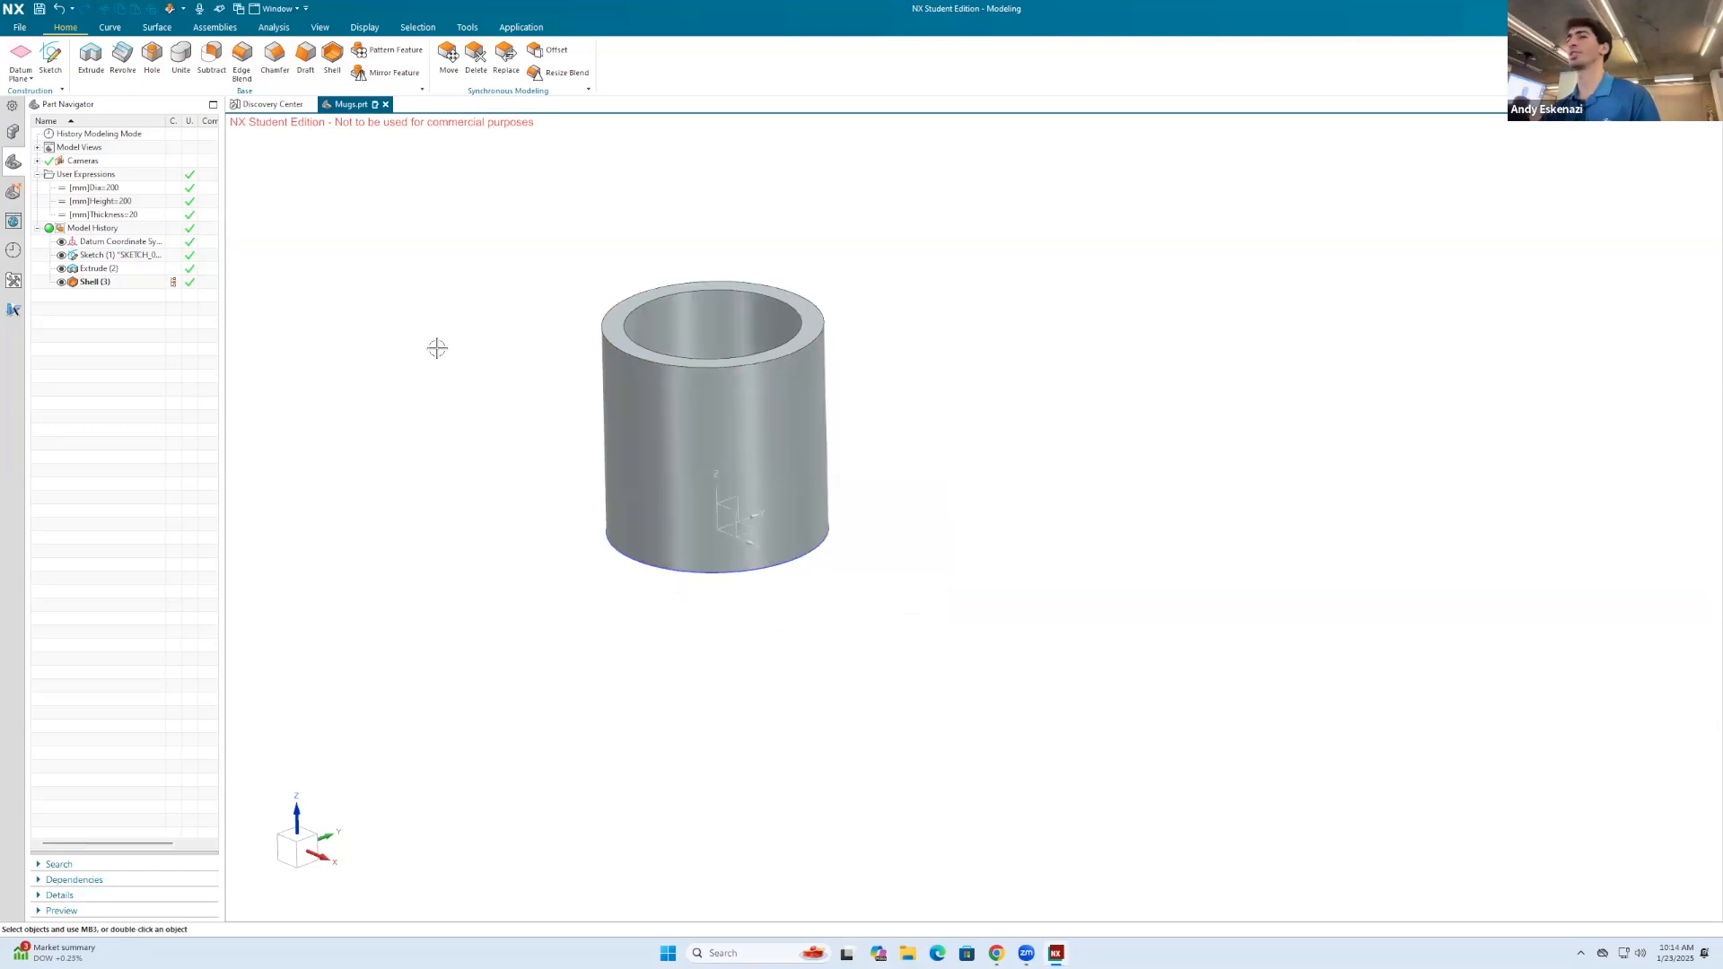
{"action": "middle_click_drag", "start_coordinate": [729, 331], "coordinate": [737, 372]}
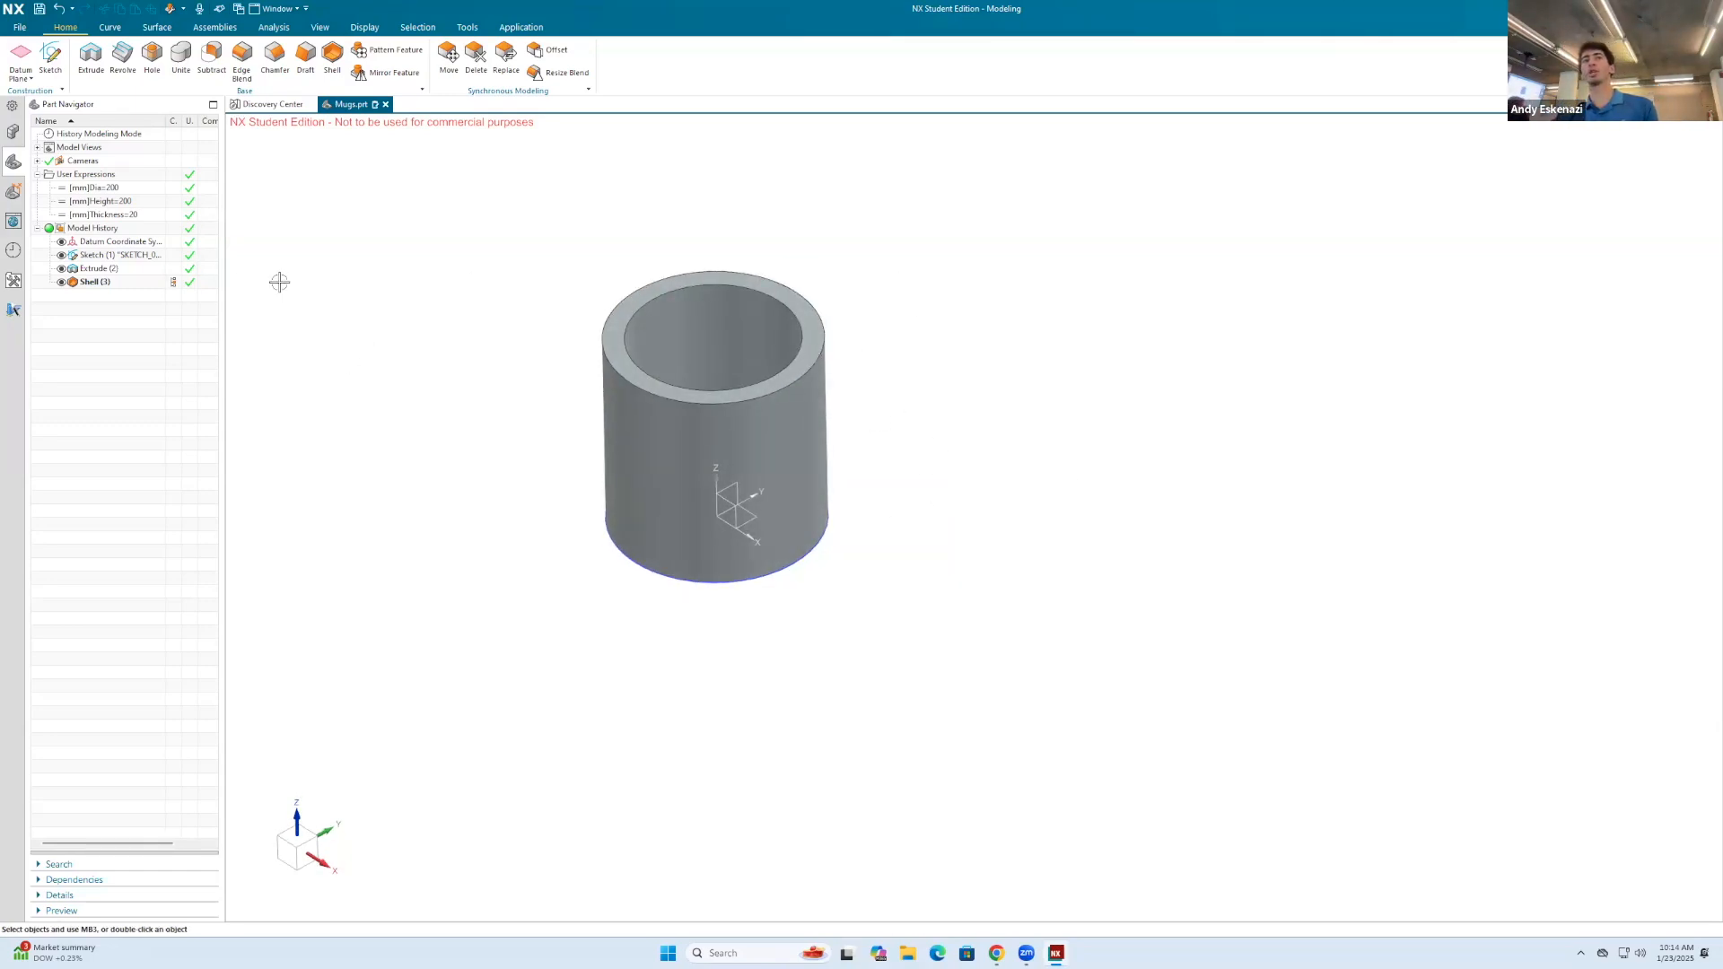
{"action": "left_click", "coordinate": [50, 55]}
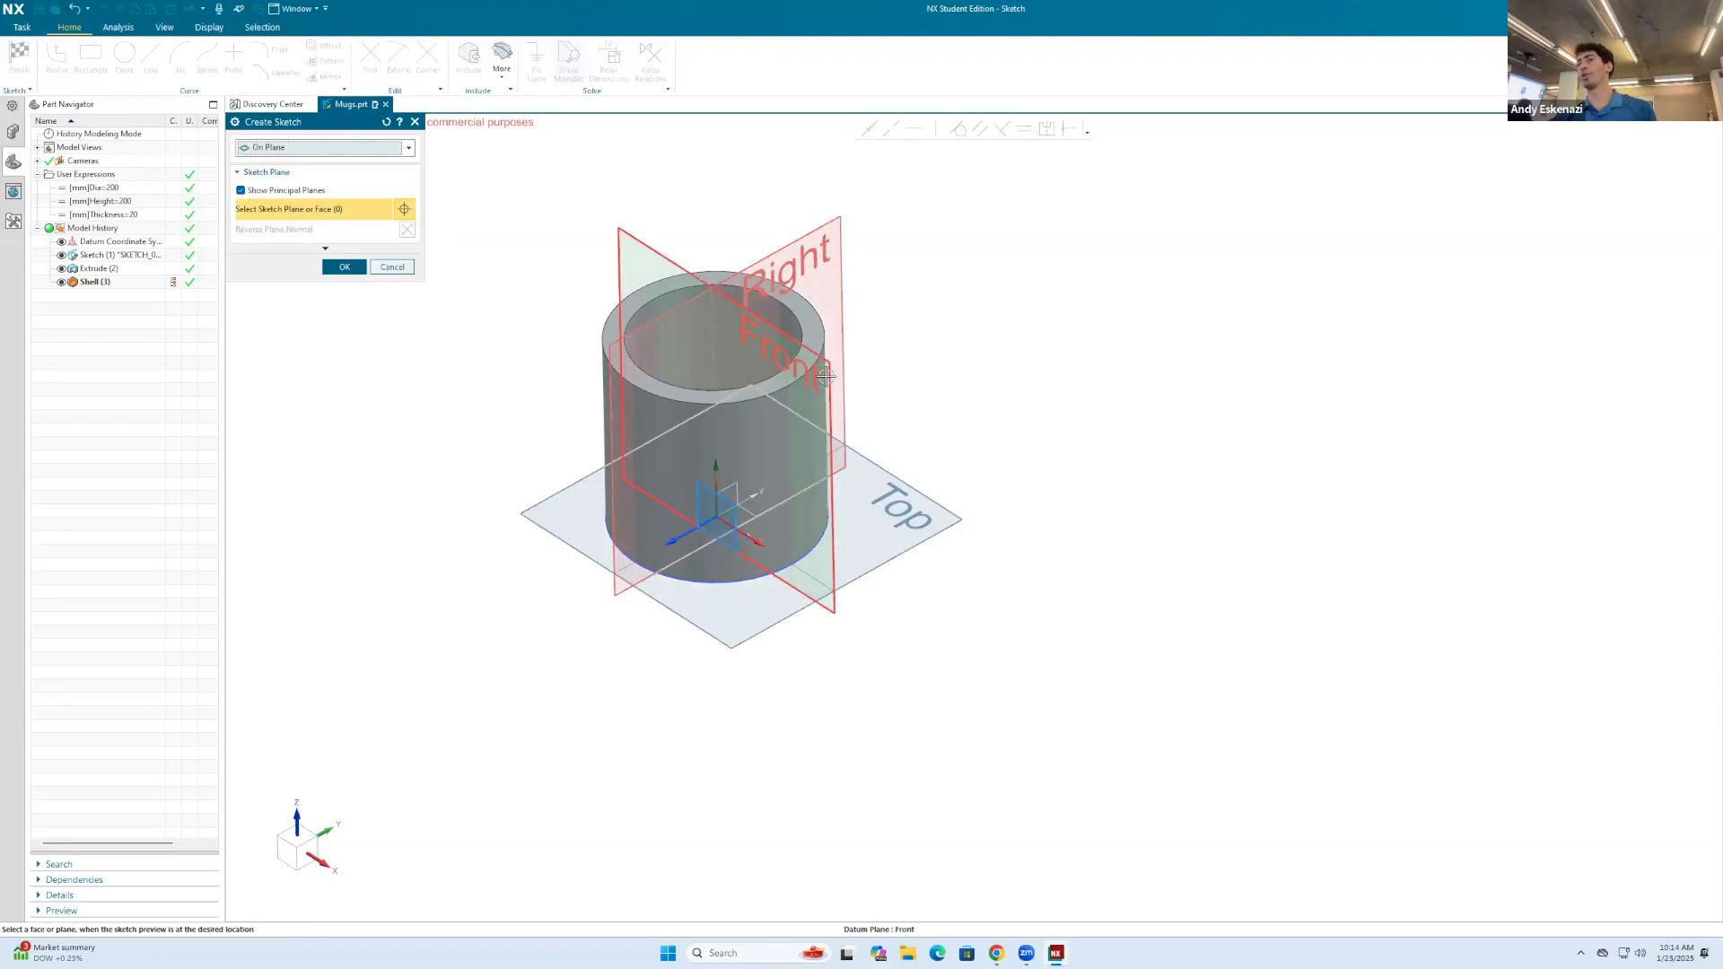
{"action": "left_click", "coordinate": [798, 238]}
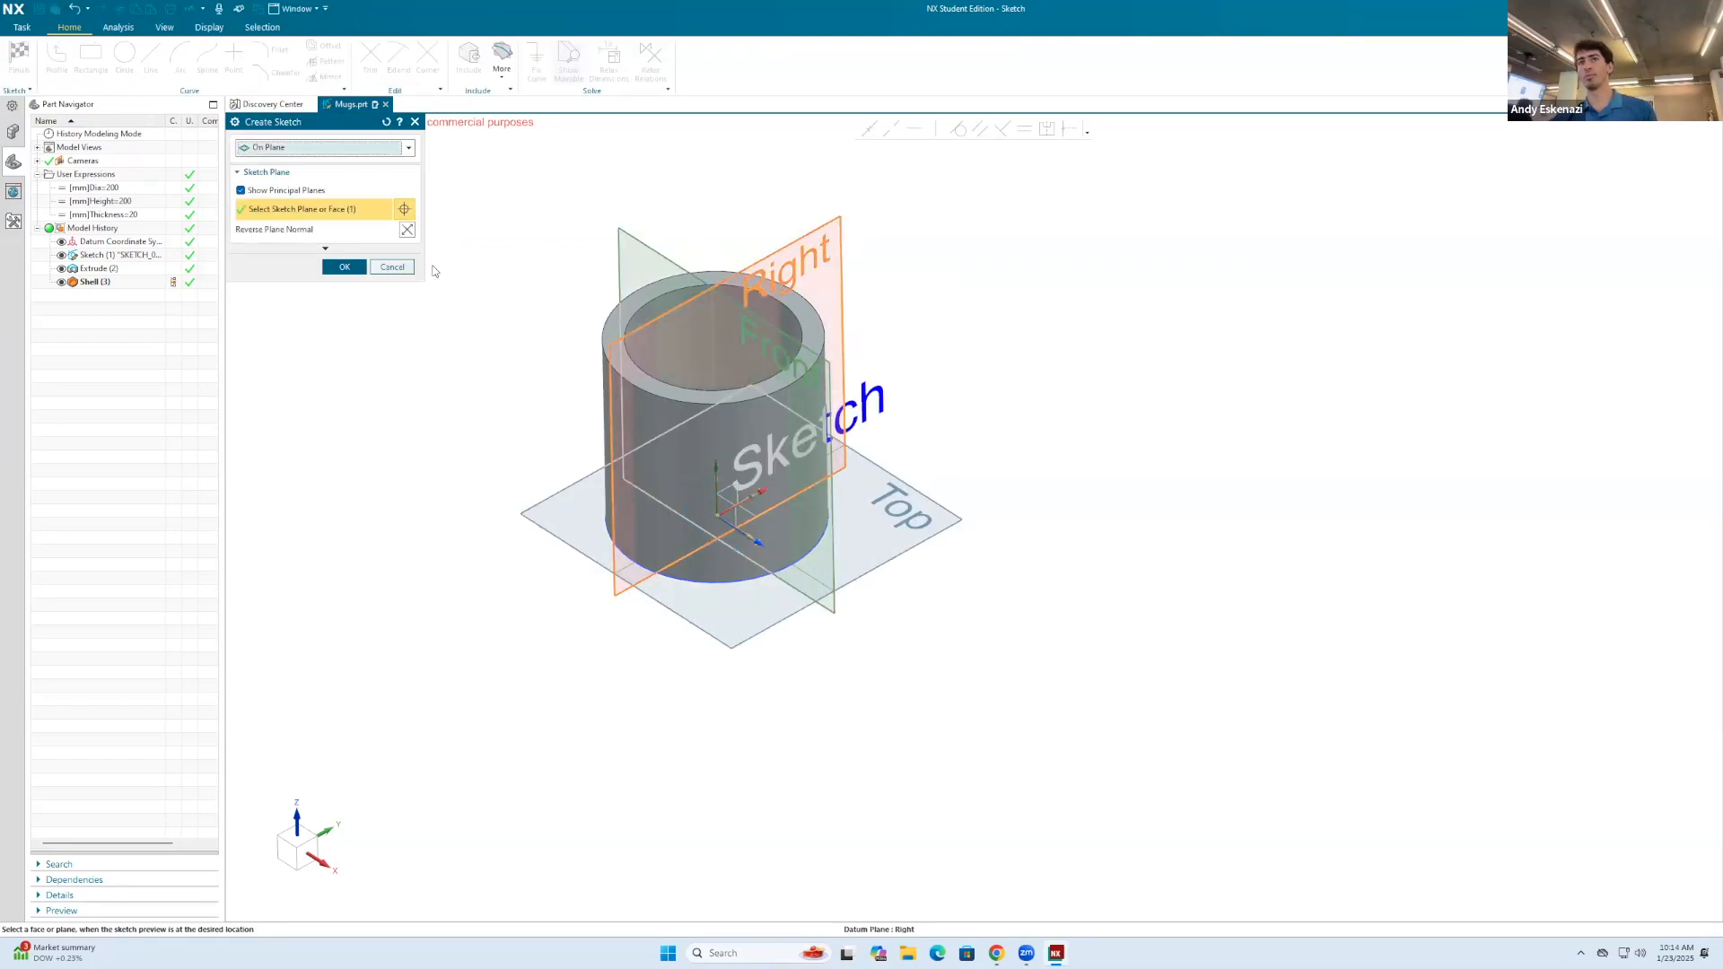
{"action": "left_click", "coordinate": [356, 270]}
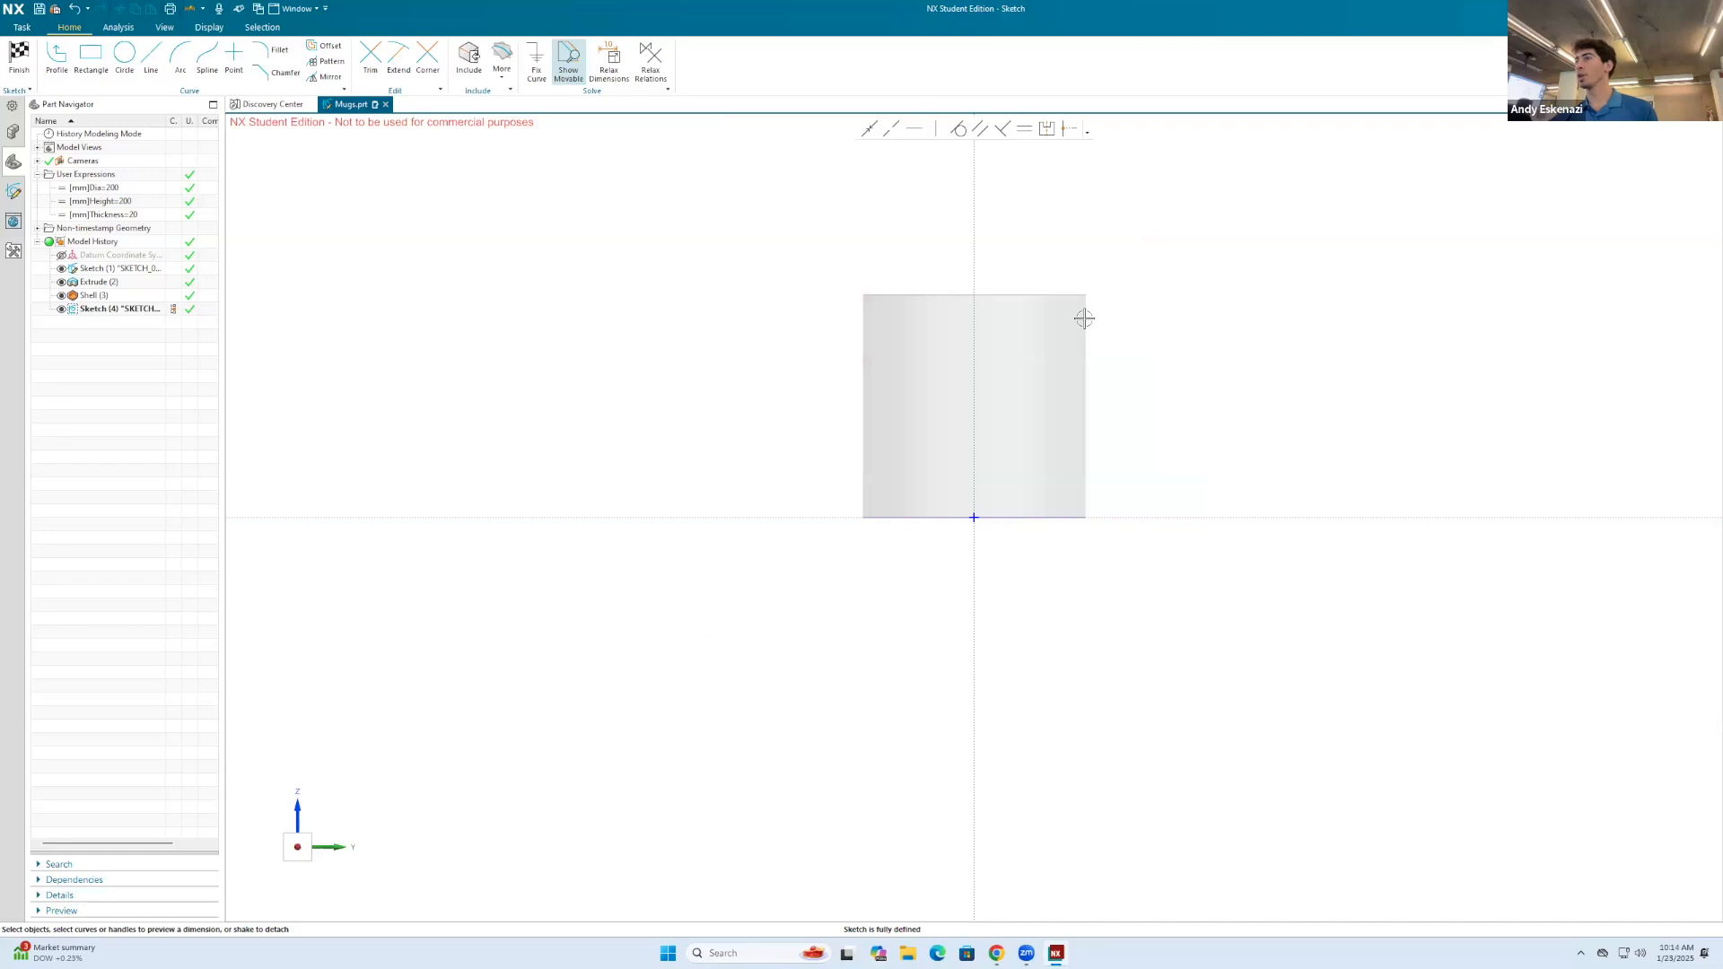
{"action": "right_click", "coordinate": [944, 206]}
{"action": "left_click", "coordinate": [1117, 190]}
{"action": "left_click", "coordinate": [1115, 207]}
Step: Project the mug's bottom edge into the sketch and convert the projected curve to a reference line
{"action": "left_click", "coordinate": [151, 57]}
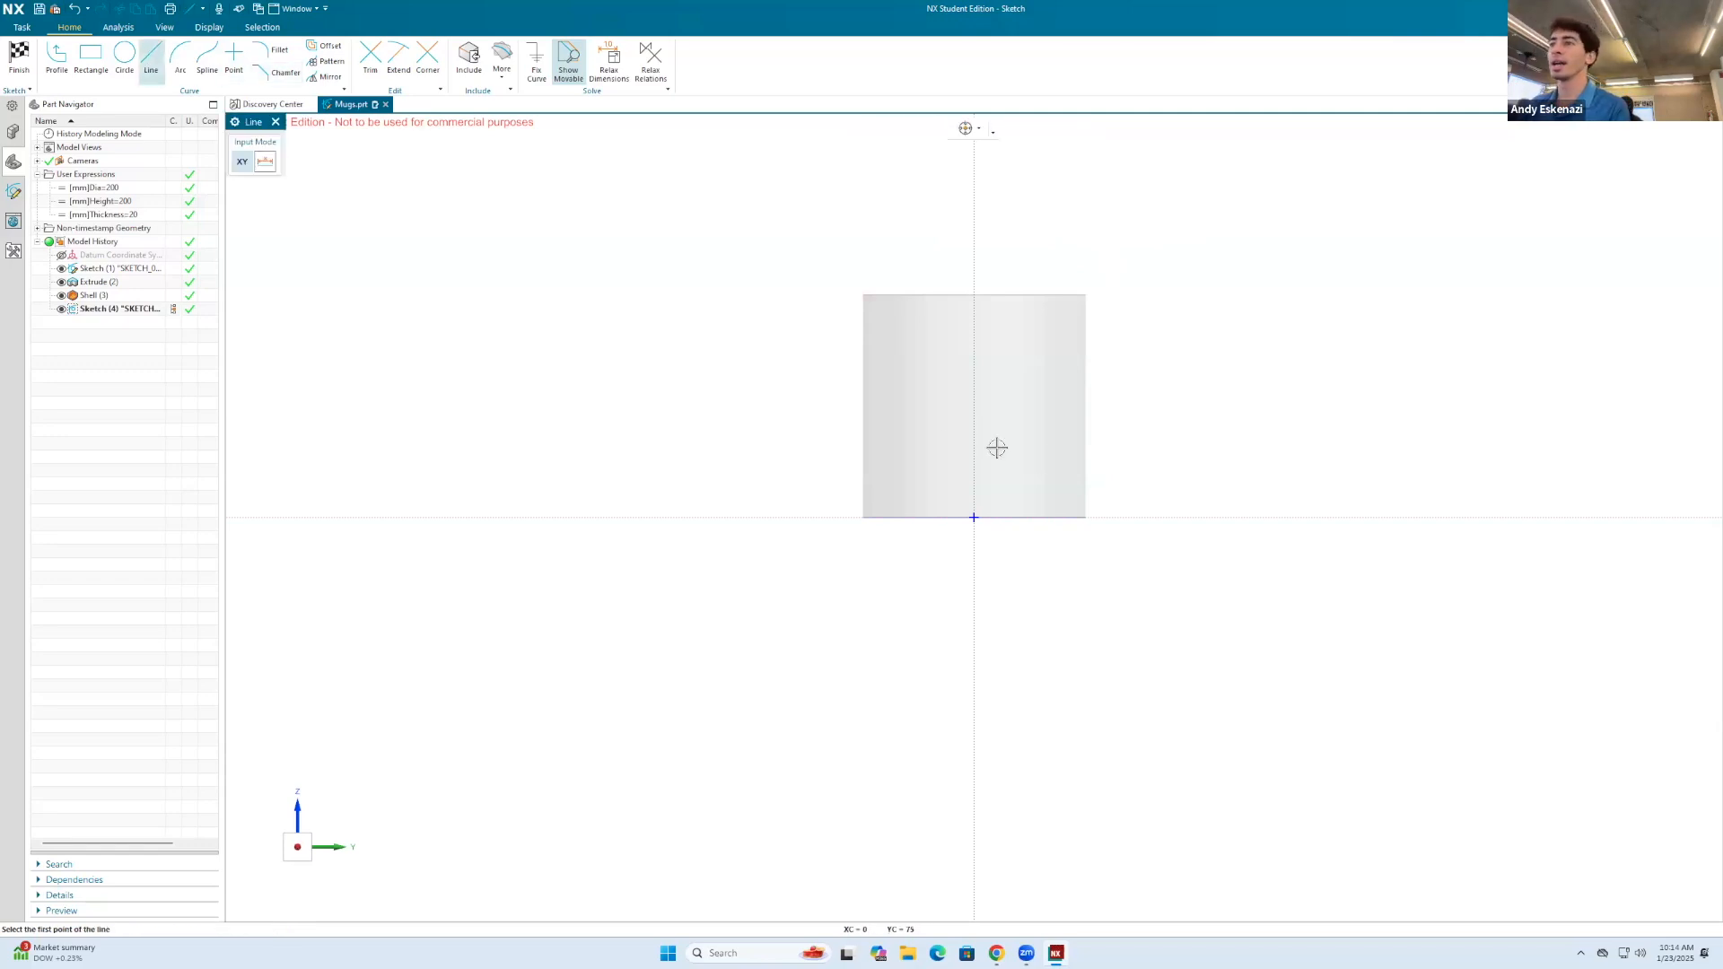
{"action": "scroll", "coordinate": [1086, 512], "scroll_direction": "up", "scroll_amount": 5}
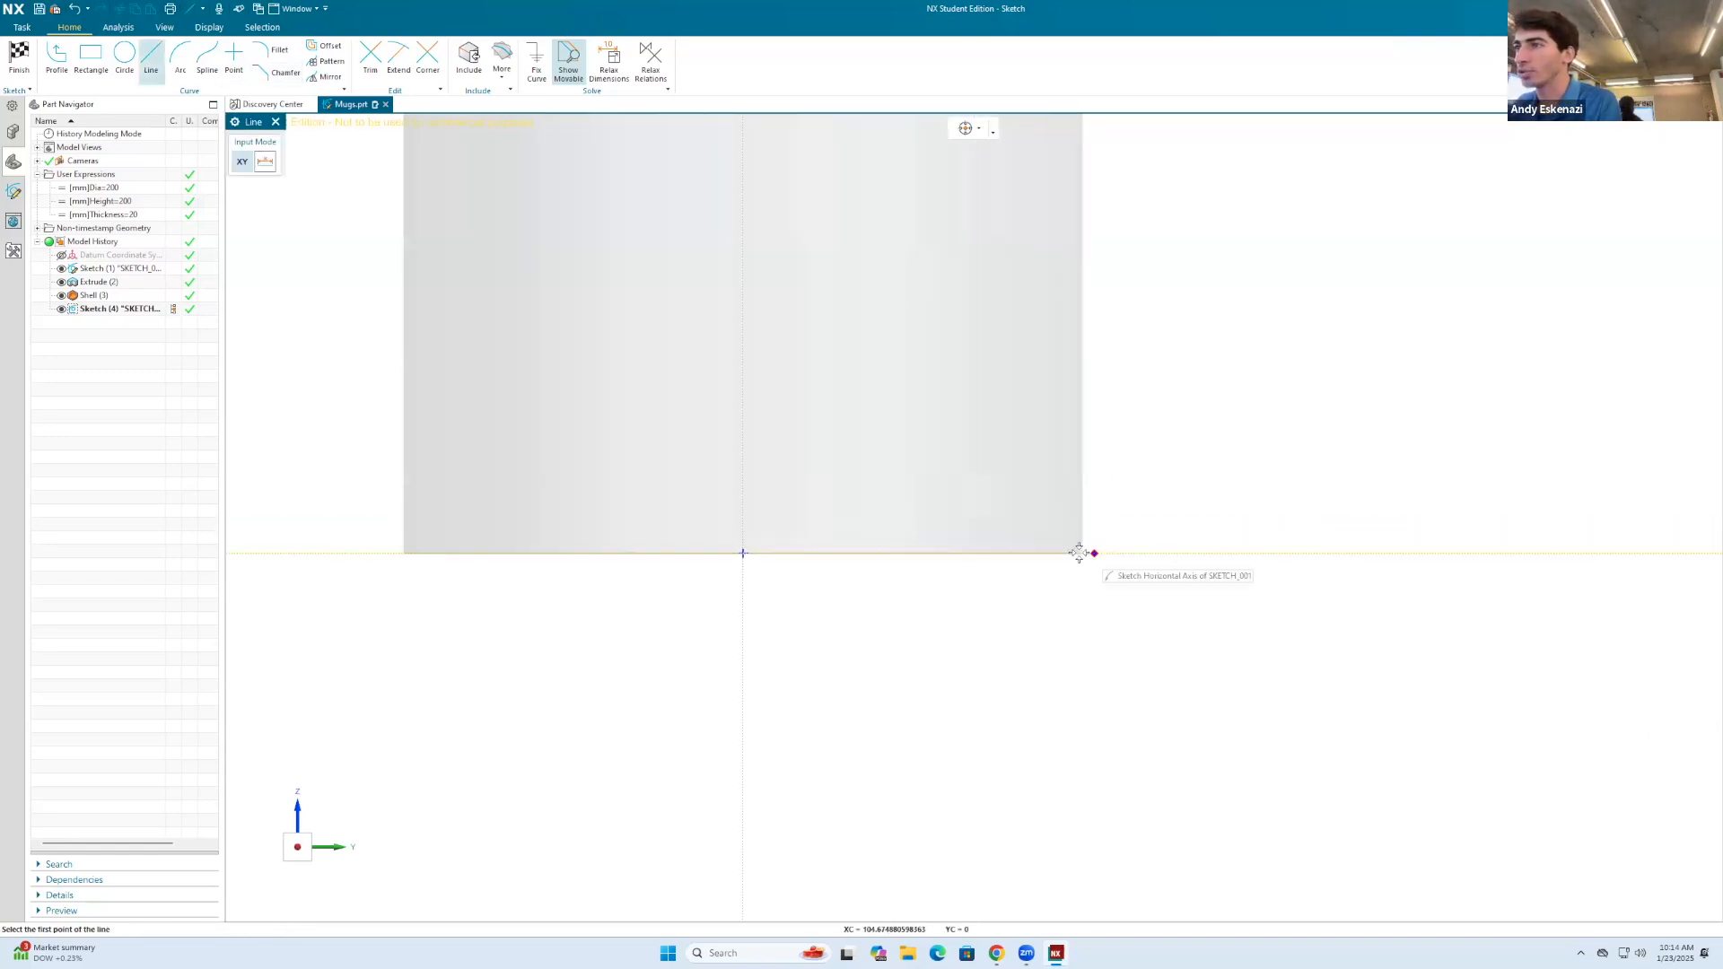
{"action": "left_click", "coordinate": [502, 65]}
{"action": "left_click", "coordinate": [525, 108]}
{"action": "left_click", "coordinate": [834, 553]}
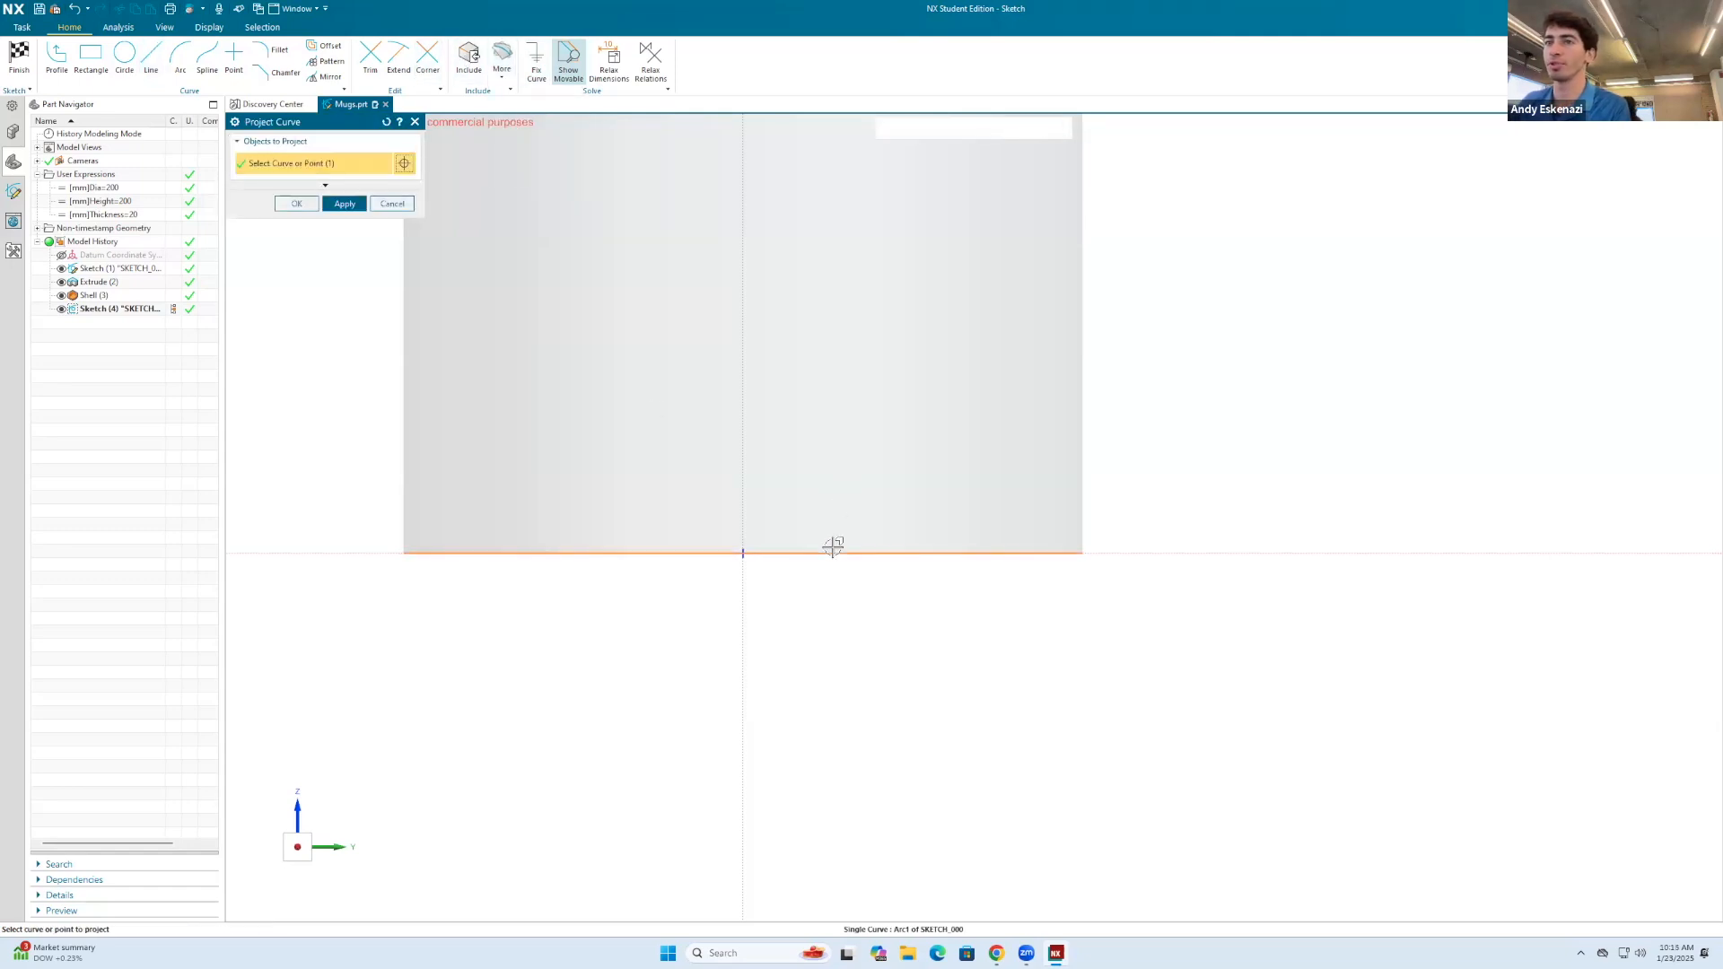
{"action": "left_click", "coordinate": [295, 204]}
{"action": "right_click", "coordinate": [812, 554]}
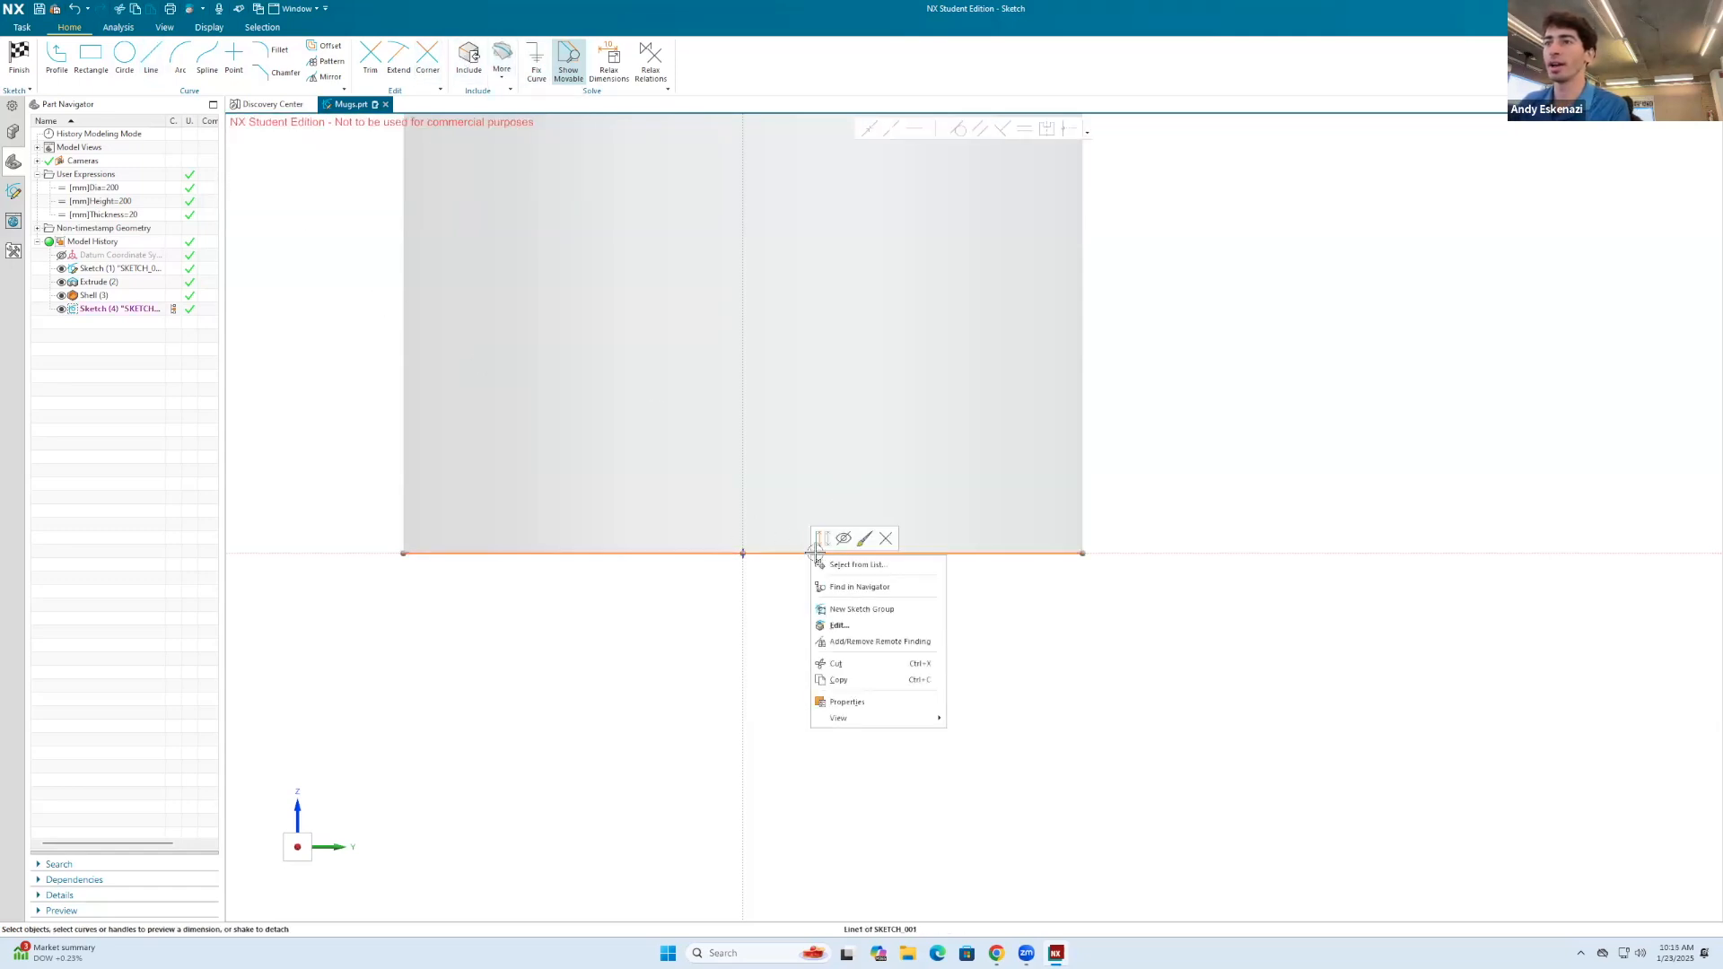
Step: Draw a short vertical line upward along the mug wall from the right end of the bottom reference line
{"action": "left_click", "coordinate": [151, 59]}
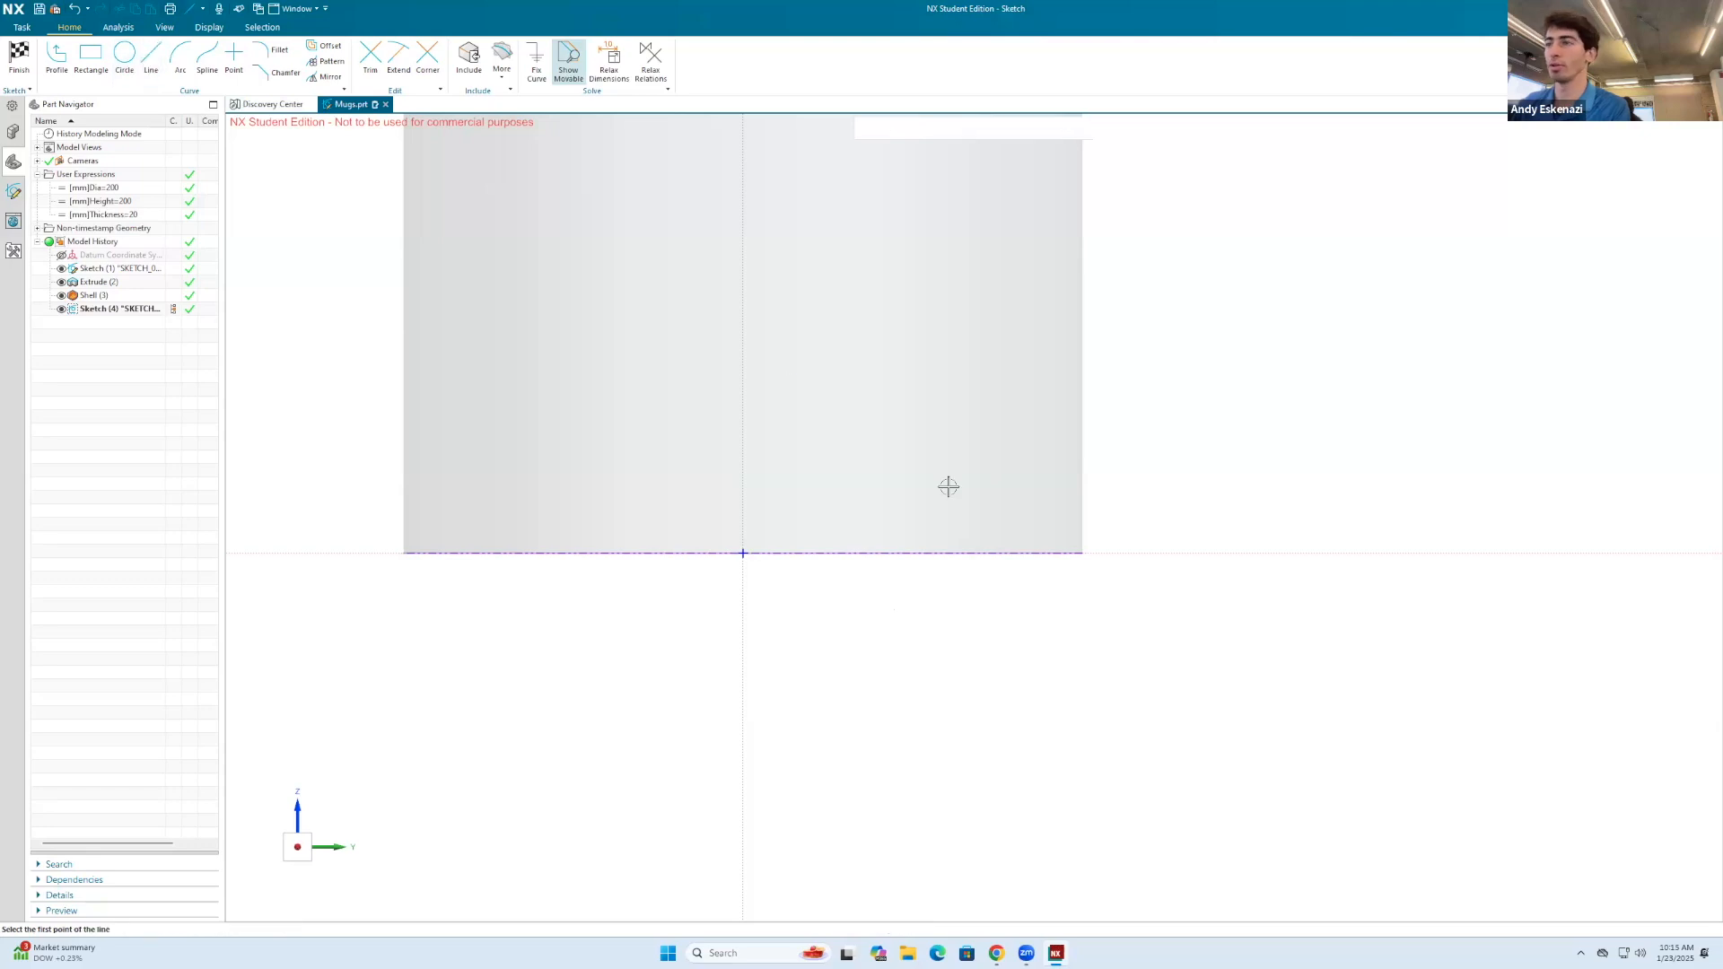
{"action": "left_click", "coordinate": [1082, 553]}
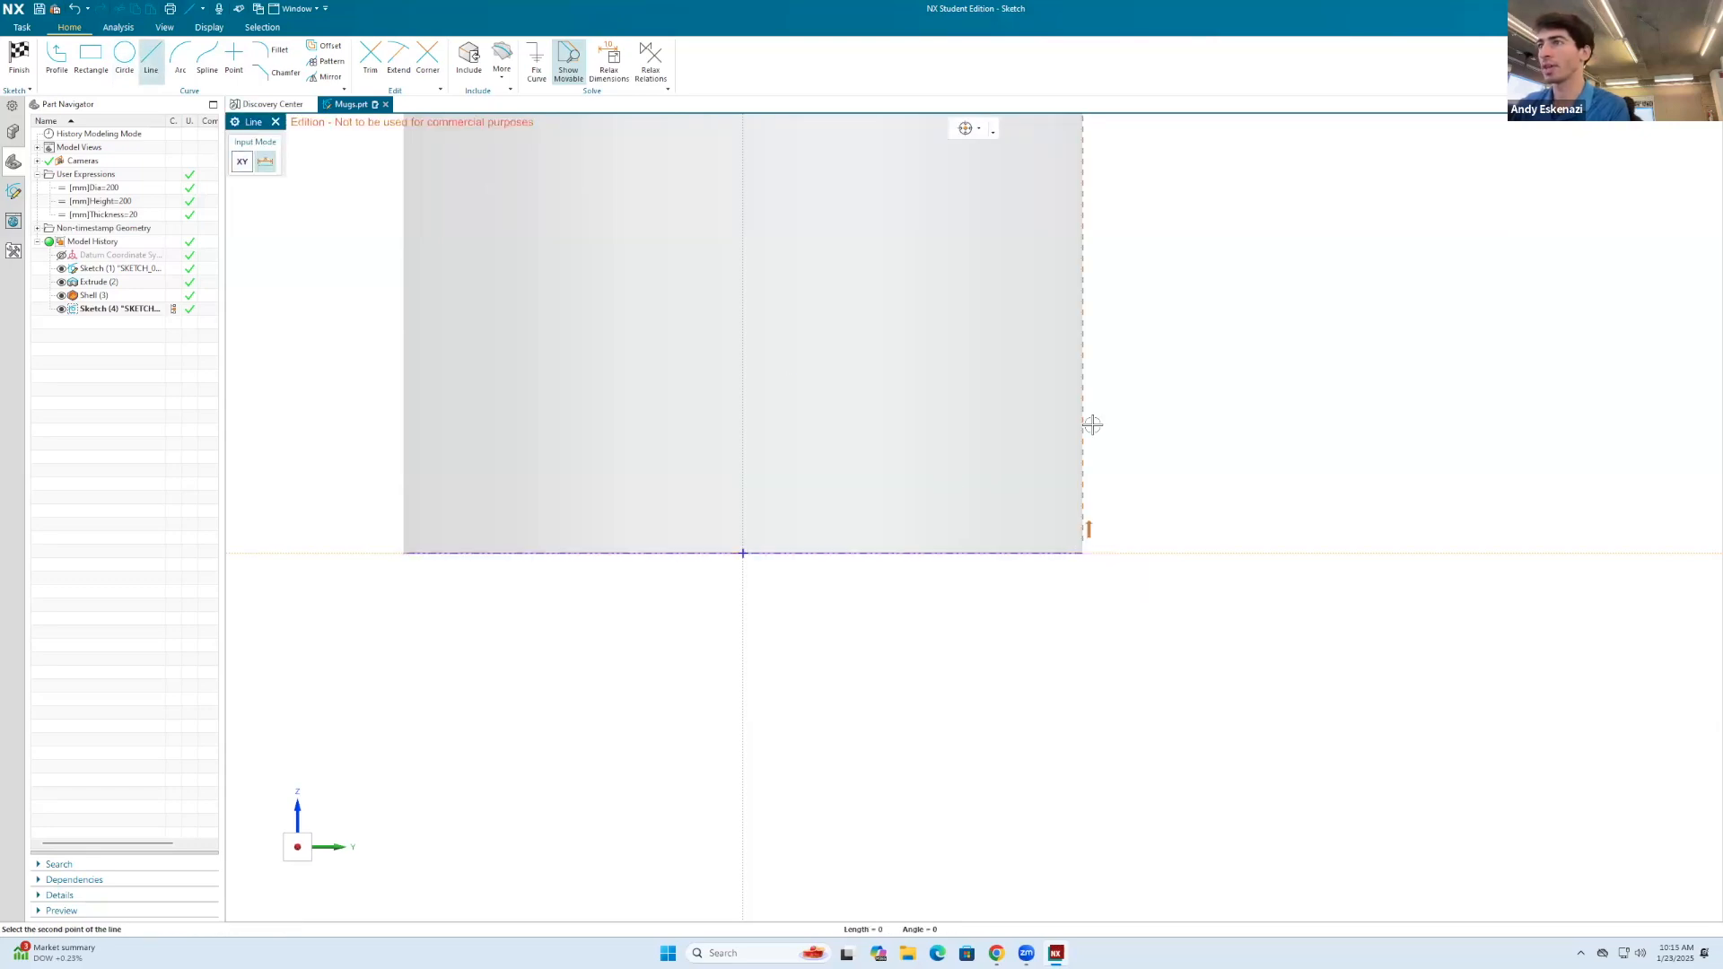
{"action": "left_click", "coordinate": [1089, 369]}
{"action": "scroll", "coordinate": [919, 593], "scroll_direction": "down", "scroll_amount": 3}
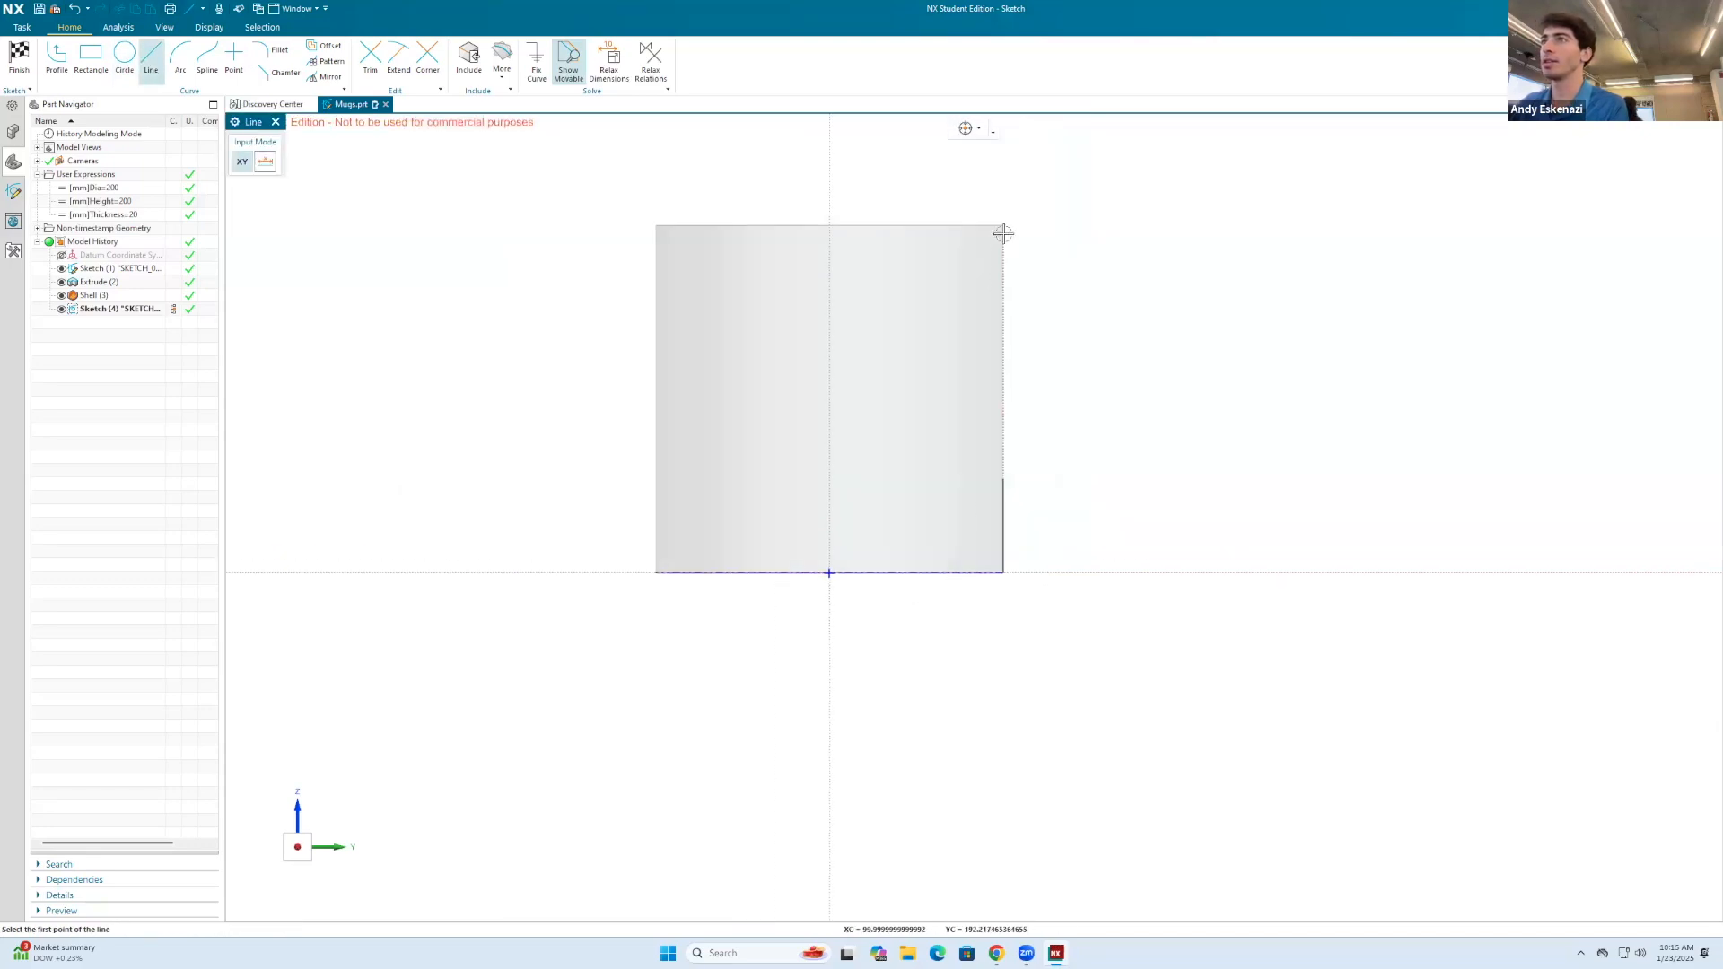
{"action": "key", "text": "Escape"}
Step: Project the mug's top outer edge into the sketch and convert the projected curve to a reference line
{"action": "left_click", "coordinate": [502, 61]}
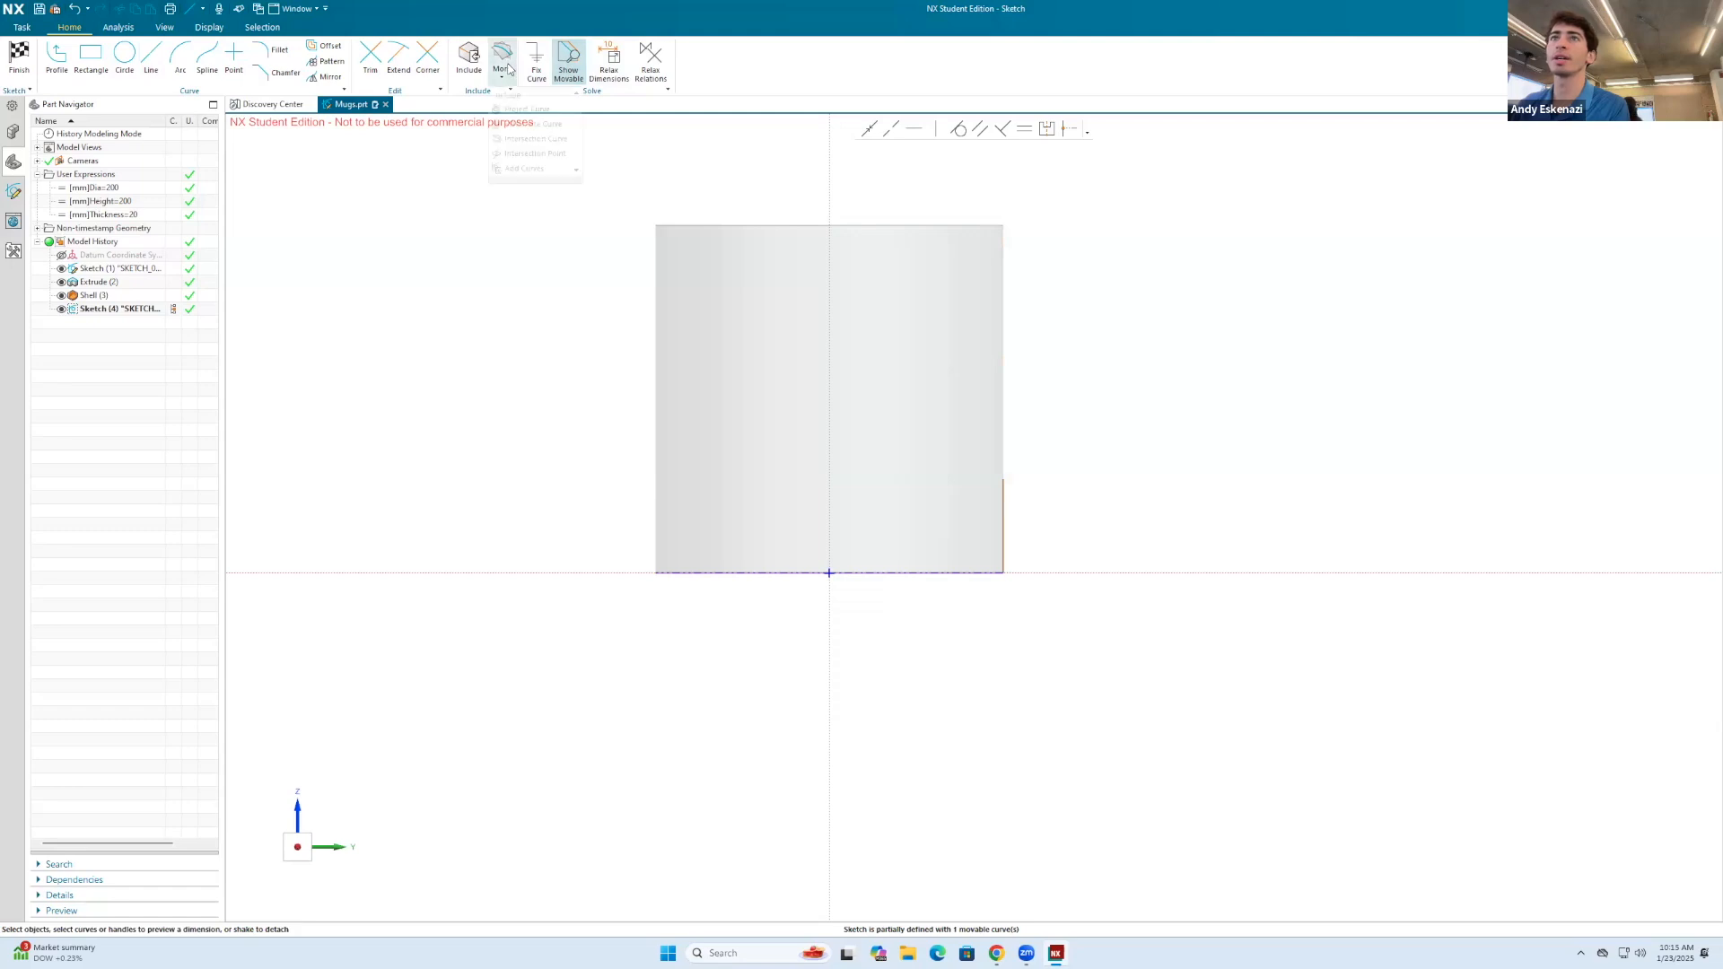
{"action": "left_click", "coordinate": [520, 108]}
{"action": "left_click", "coordinate": [847, 225]}
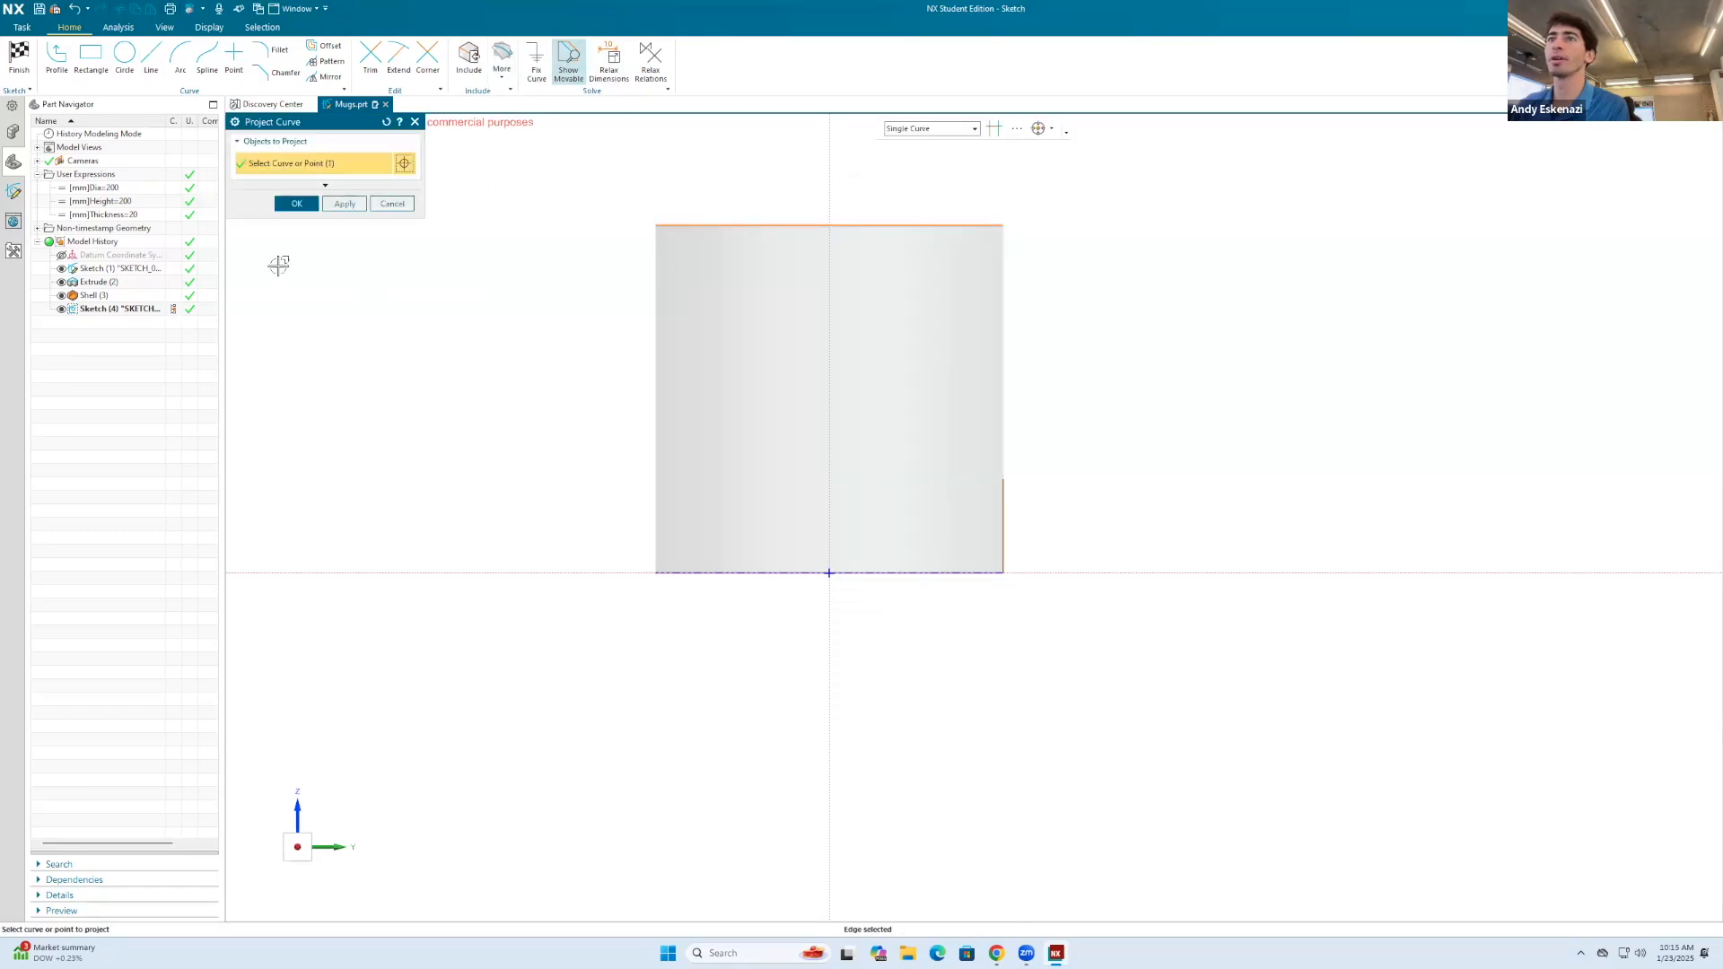
{"action": "left_click", "coordinate": [298, 206]}
{"action": "right_click", "coordinate": [842, 224]}
{"action": "left_click", "coordinate": [855, 208]}
{"action": "middle_click_drag", "start_coordinate": [950, 218], "coordinate": [960, 232]}
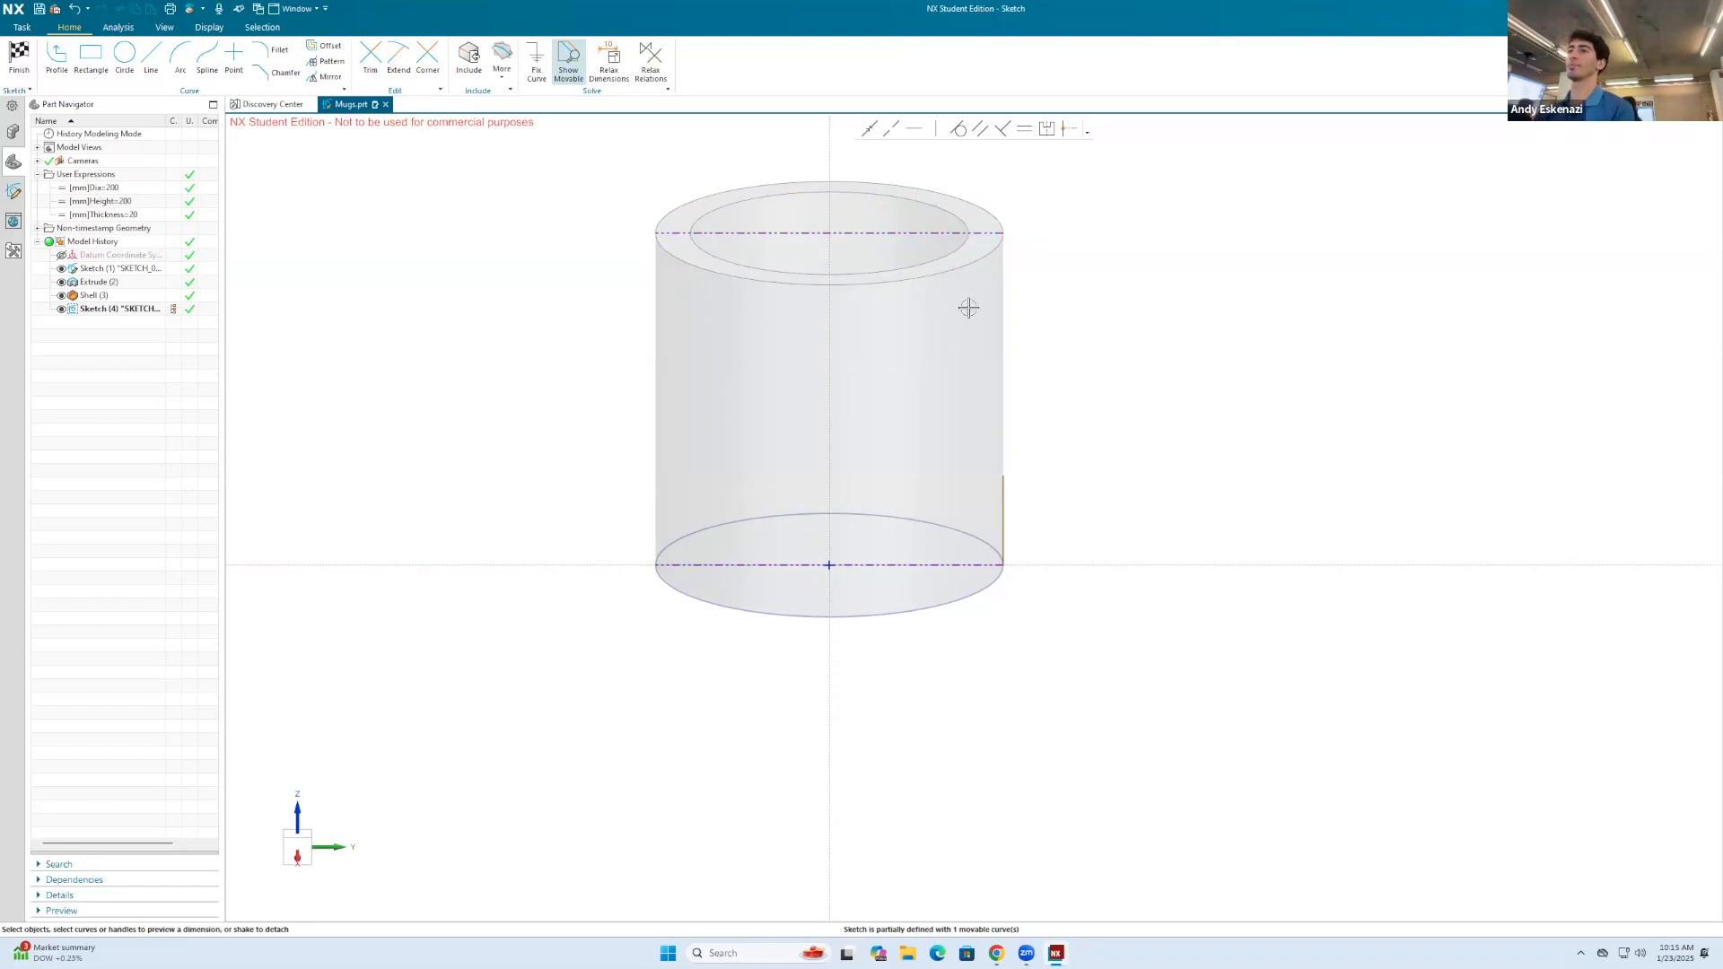
Step: Draw a short vertical line downward along the mug wall from the right end of the top reference line
{"action": "left_click", "coordinate": [151, 59]}
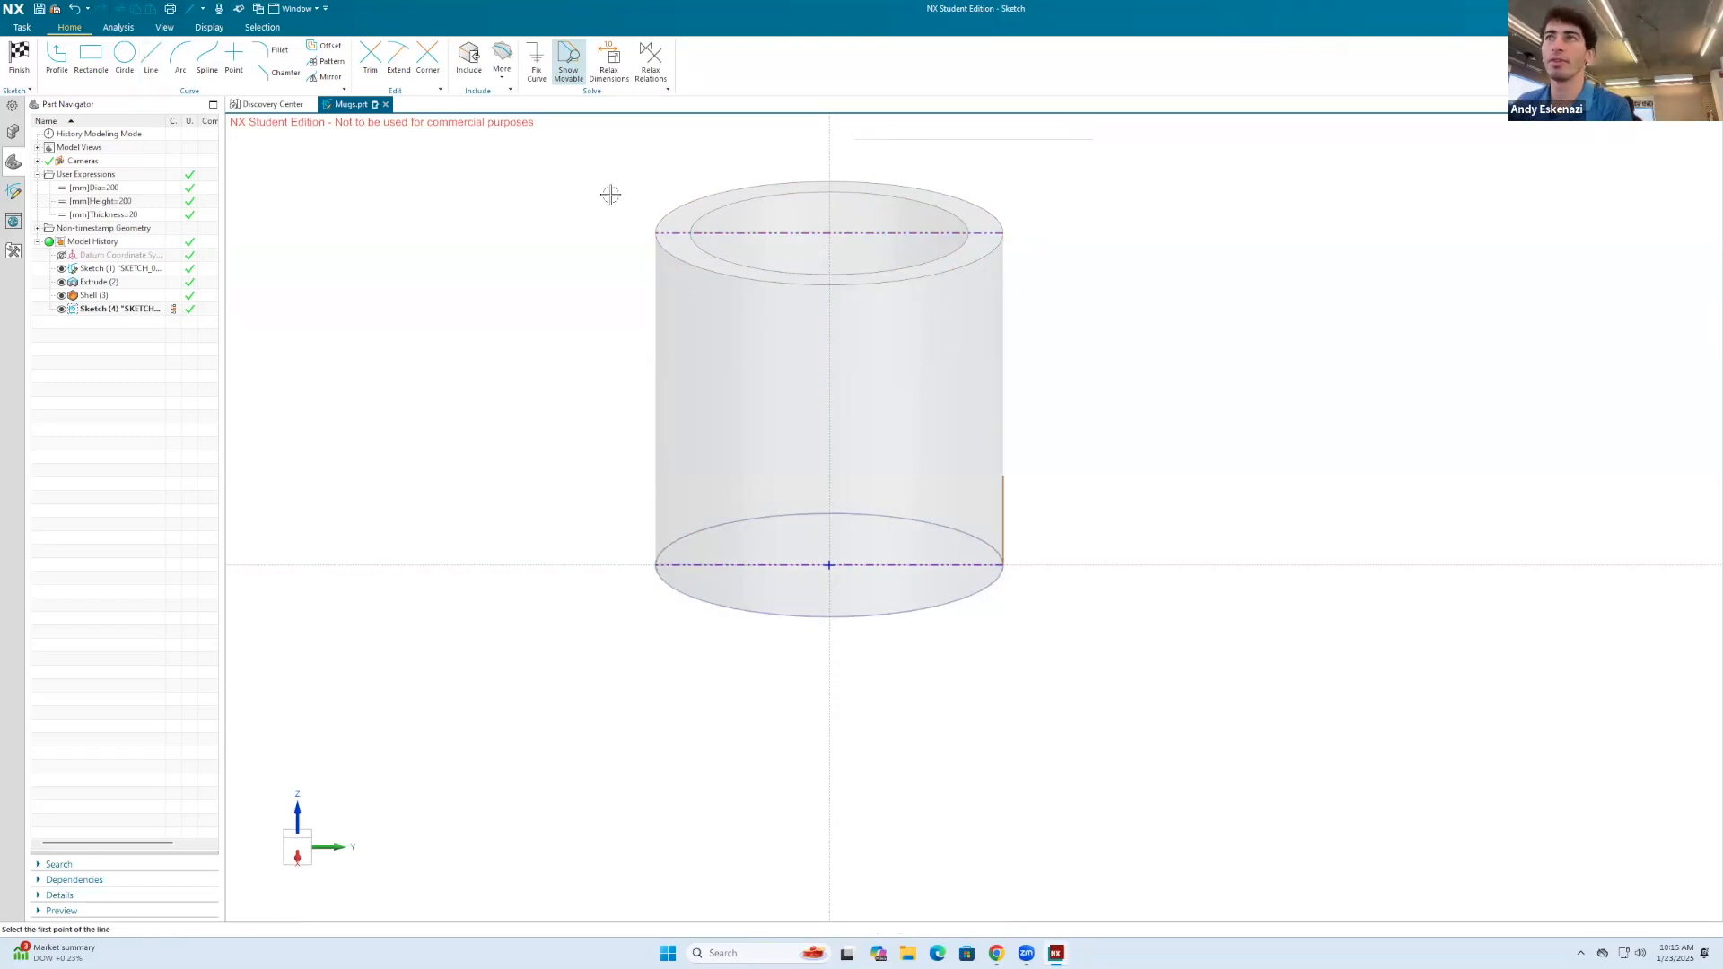
{"action": "left_click", "coordinate": [1004, 234]}
{"action": "left_click", "coordinate": [1003, 296]}
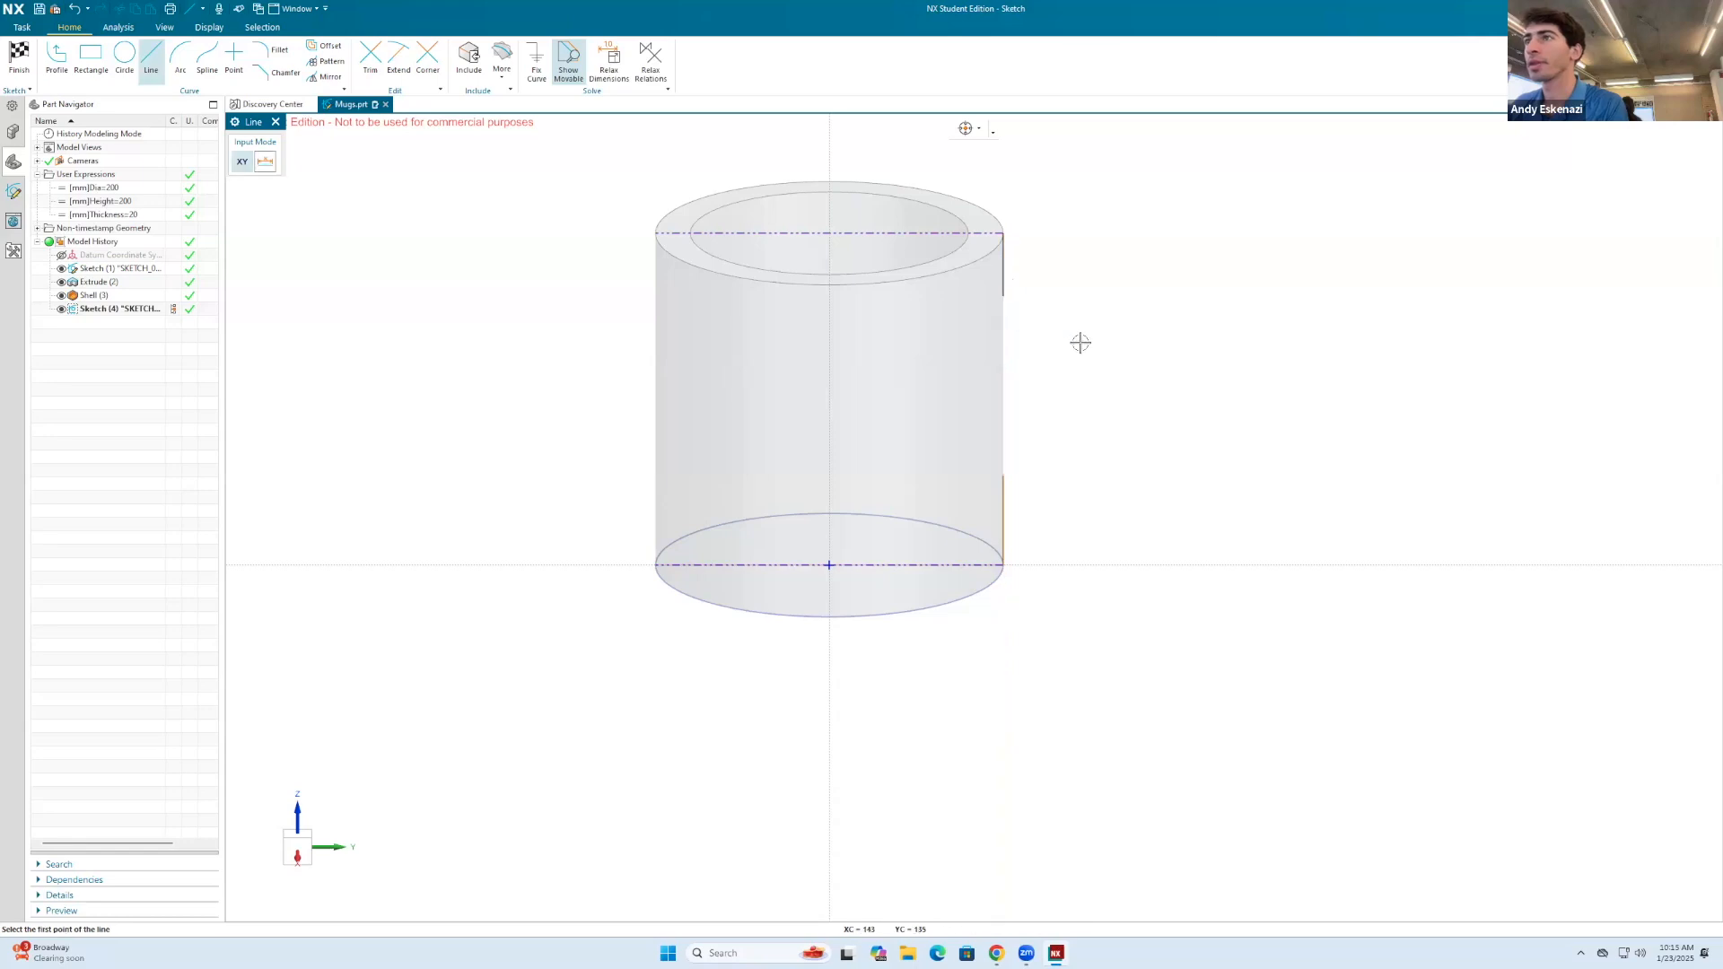
{"action": "key", "text": "Escape"}
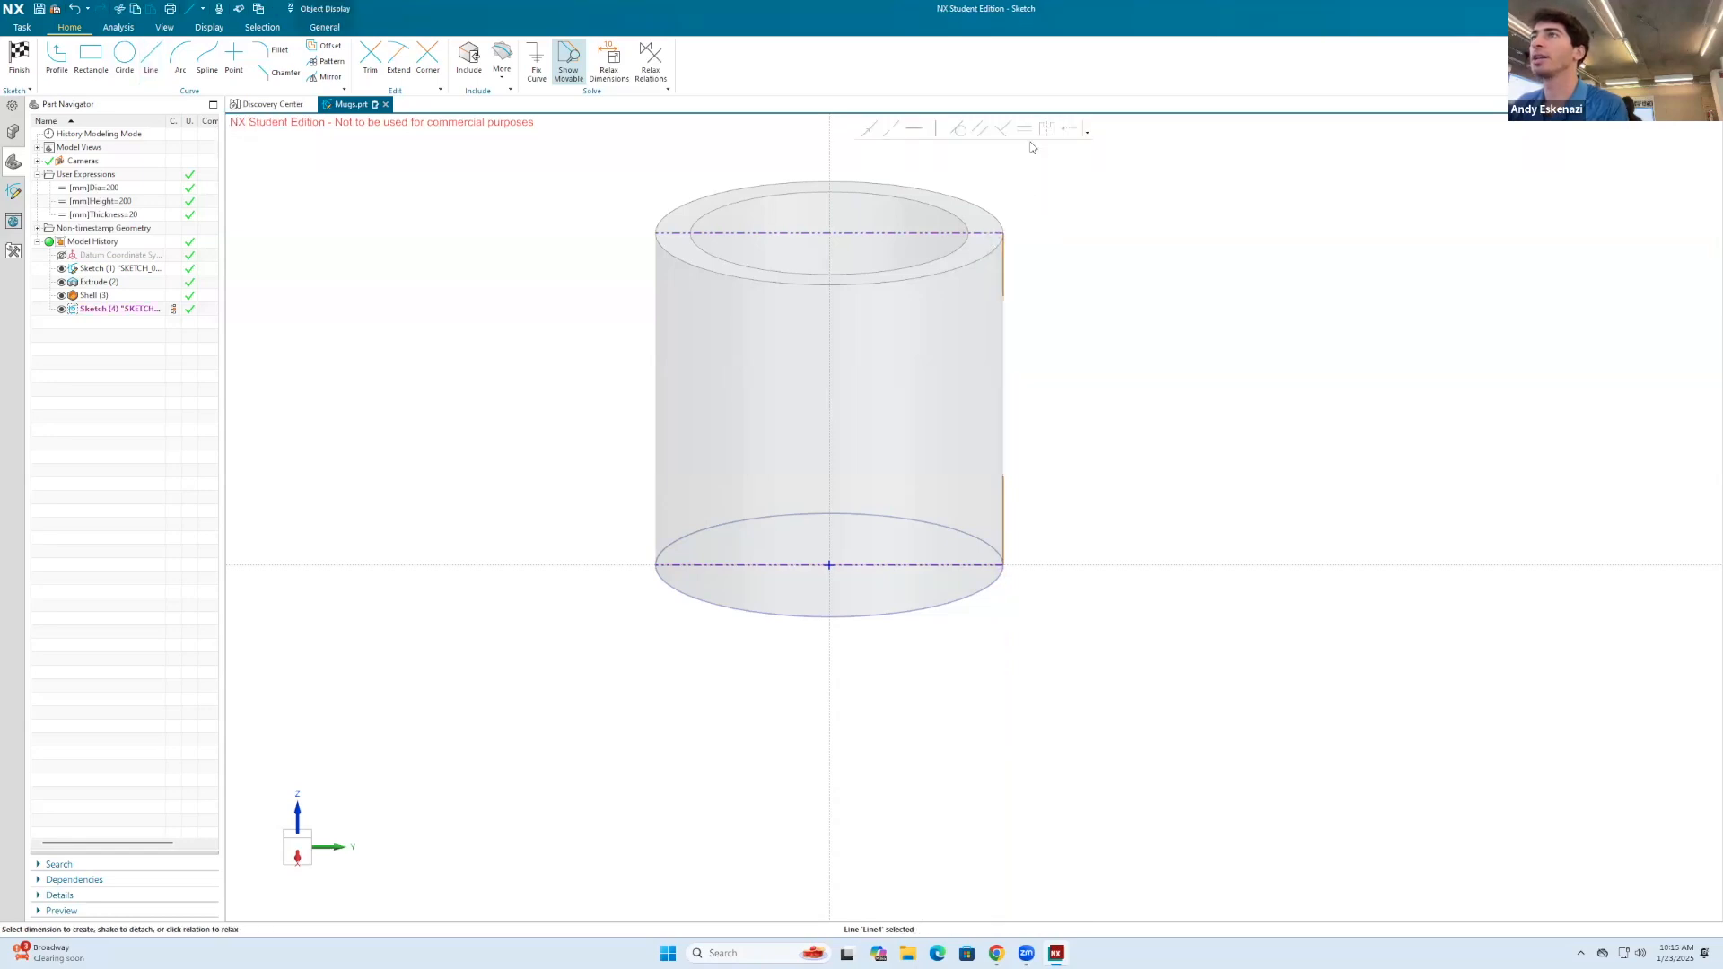
Step: Constrain the upper and lower short vertical lines on the mug wall to equal length
{"action": "left_click", "coordinate": [1025, 130]}
{"action": "left_click", "coordinate": [1004, 248]}
{"action": "left_click", "coordinate": [1003, 500]}
{"action": "left_click", "coordinate": [304, 347]}
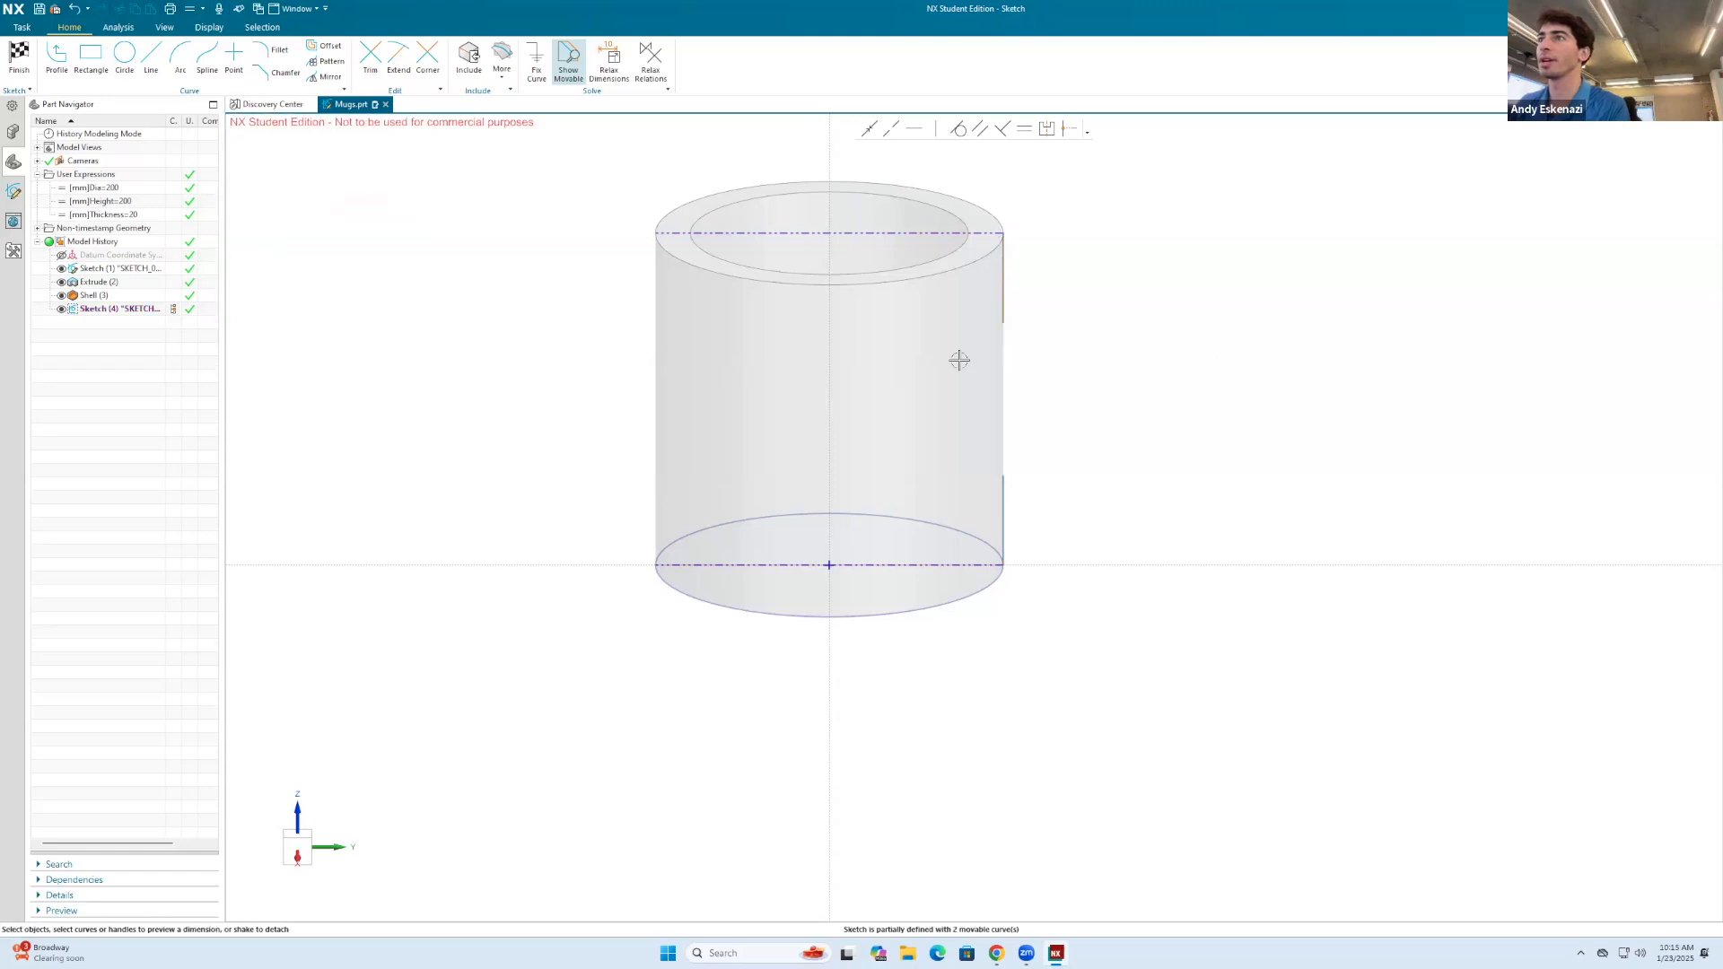
Step: Draw a three-point arc bulging outward between the free ends of the two short vertical lines as the handle curve
{"action": "left_click", "coordinate": [181, 59]}
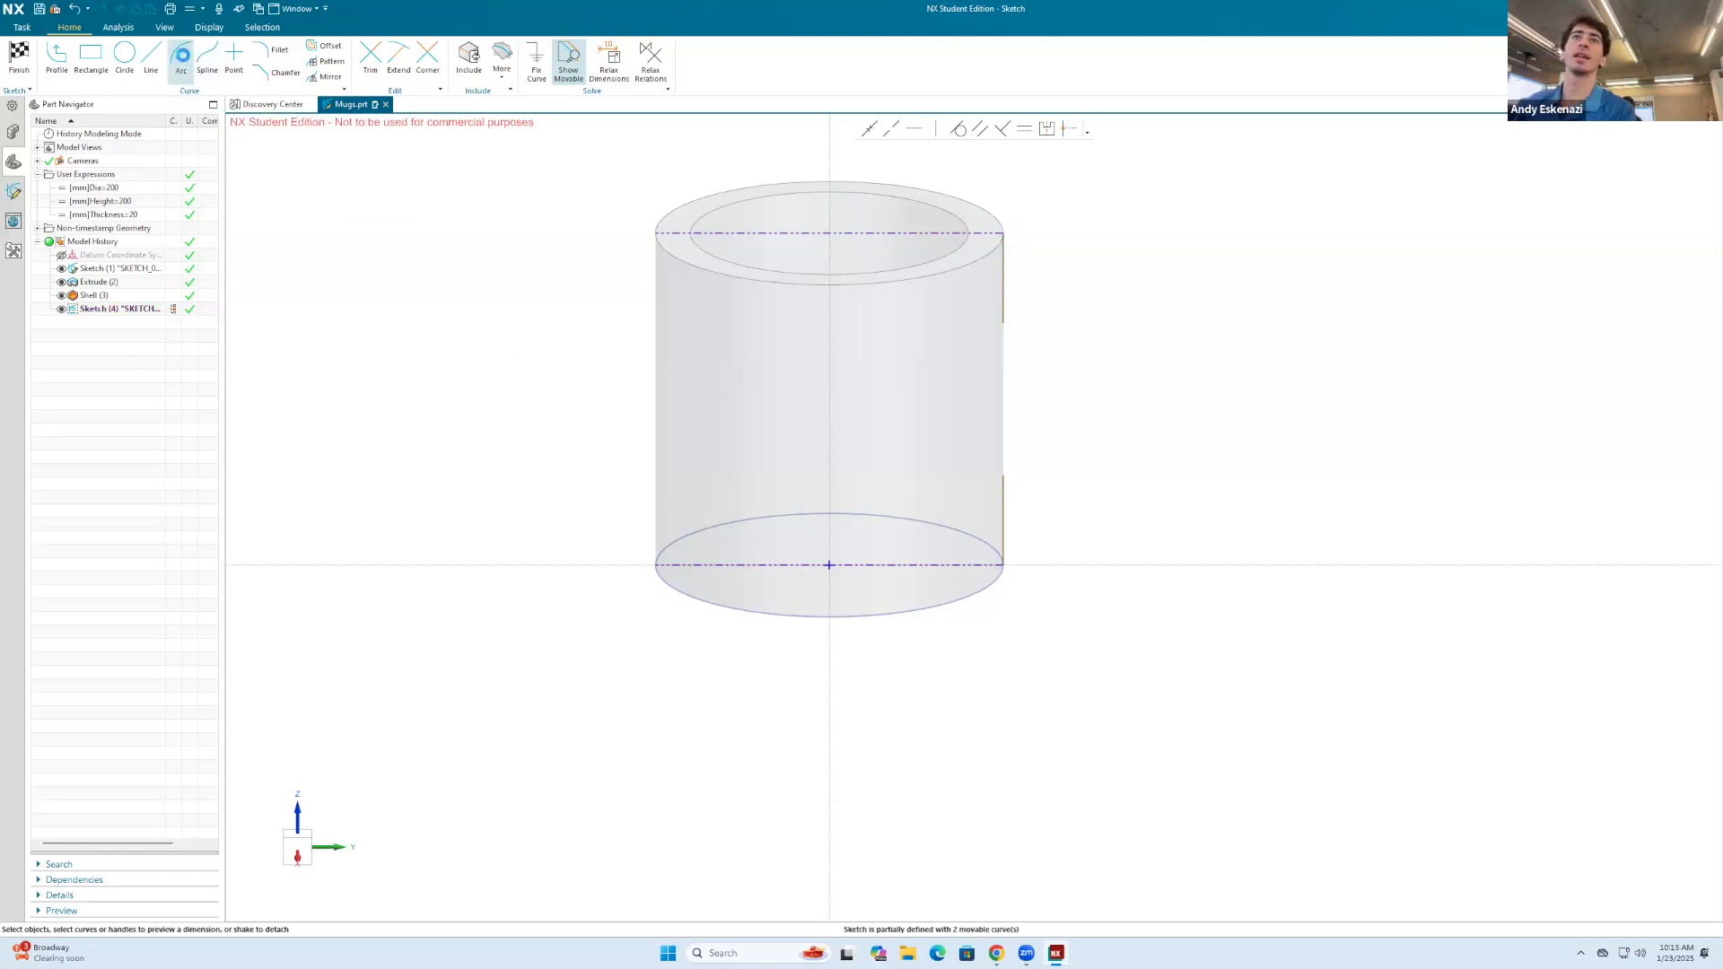
{"action": "left_click", "coordinate": [1003, 323]}
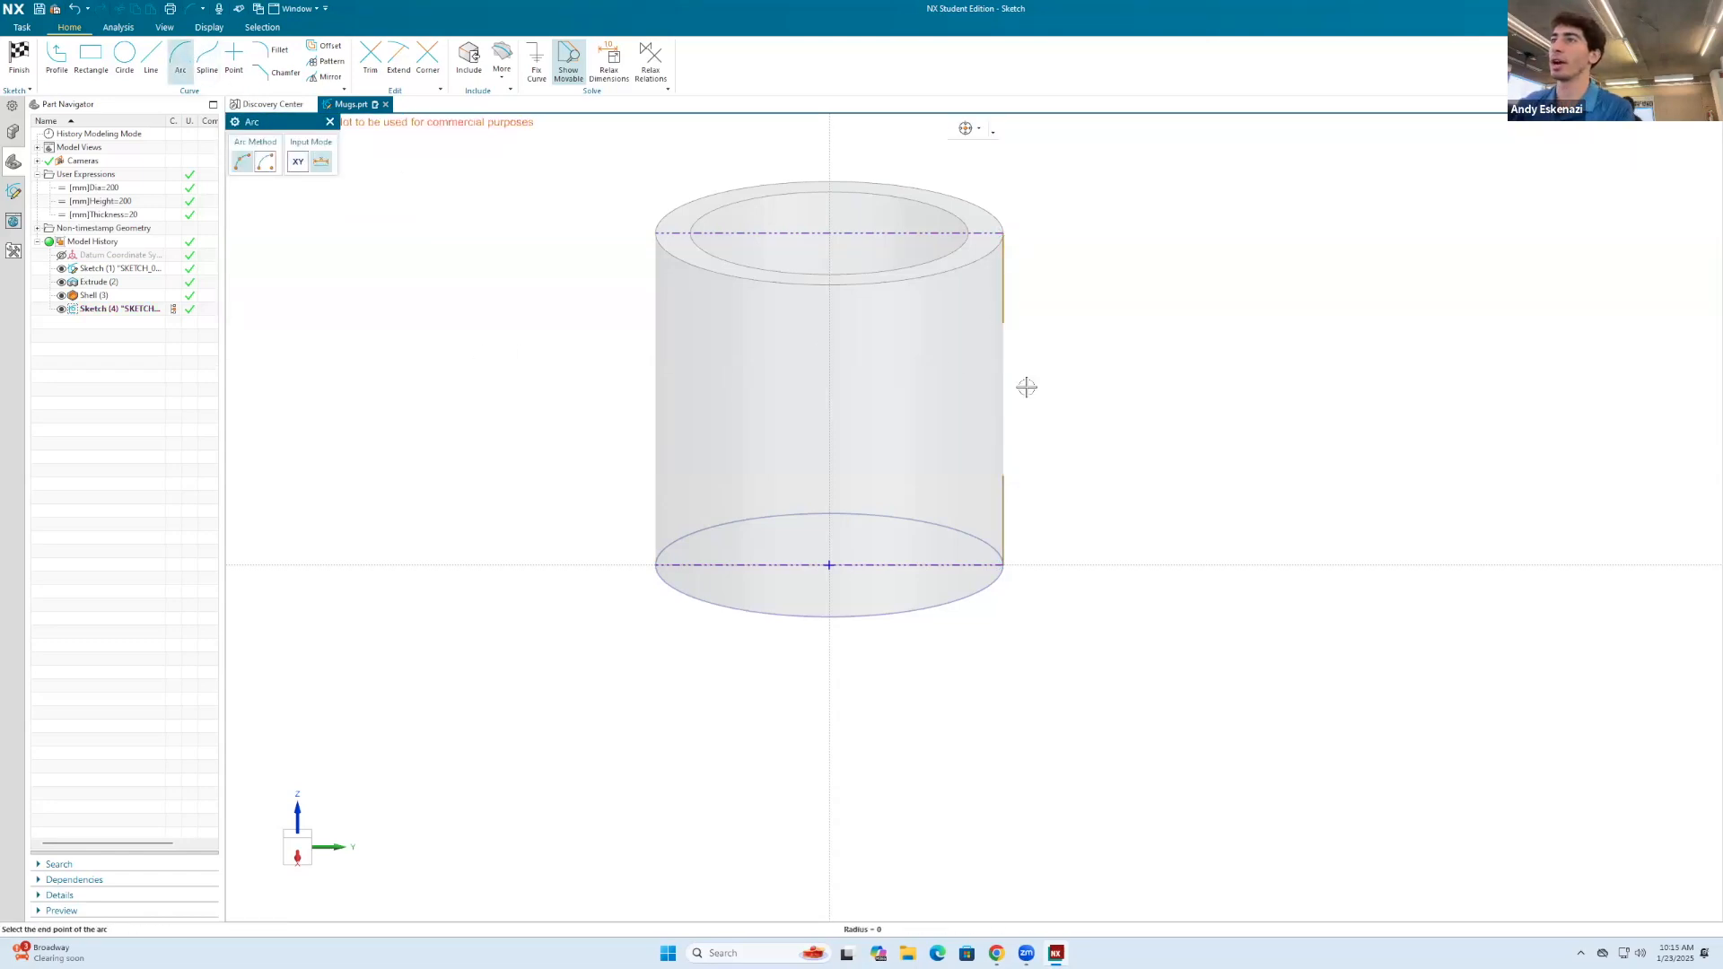
{"action": "left_click", "coordinate": [1002, 477]}
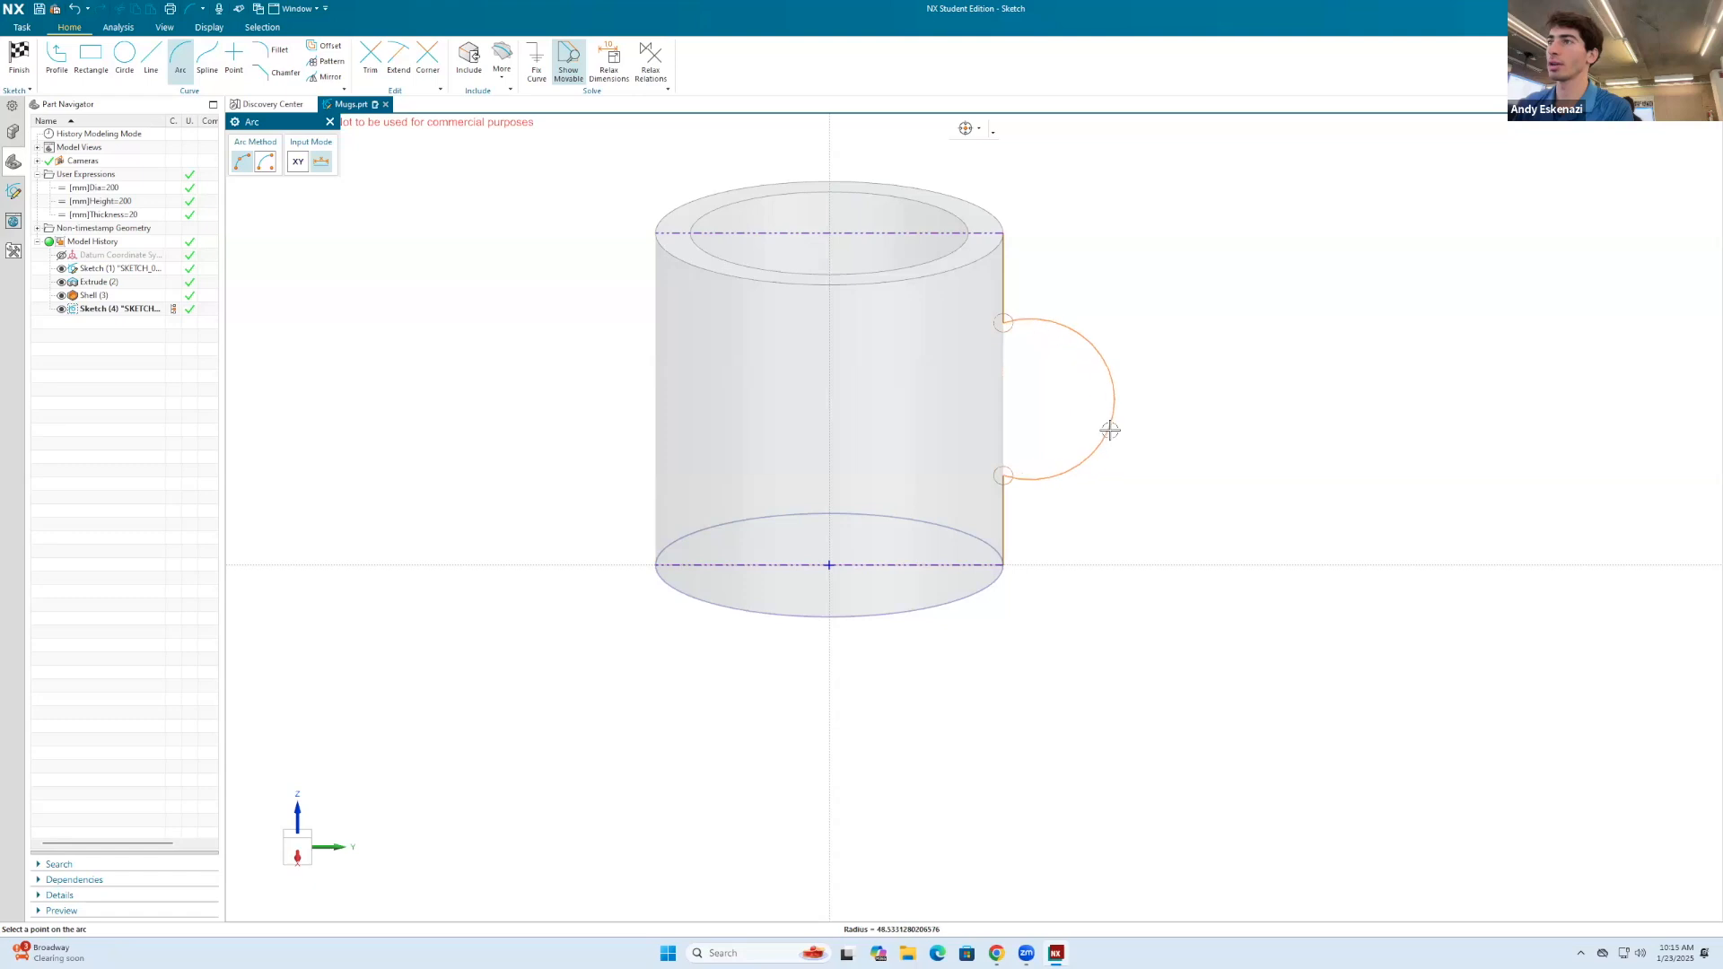
{"action": "left_click", "coordinate": [1088, 411]}
{"action": "middle_click_drag", "start_coordinate": [1165, 373], "coordinate": [1070, 311]}
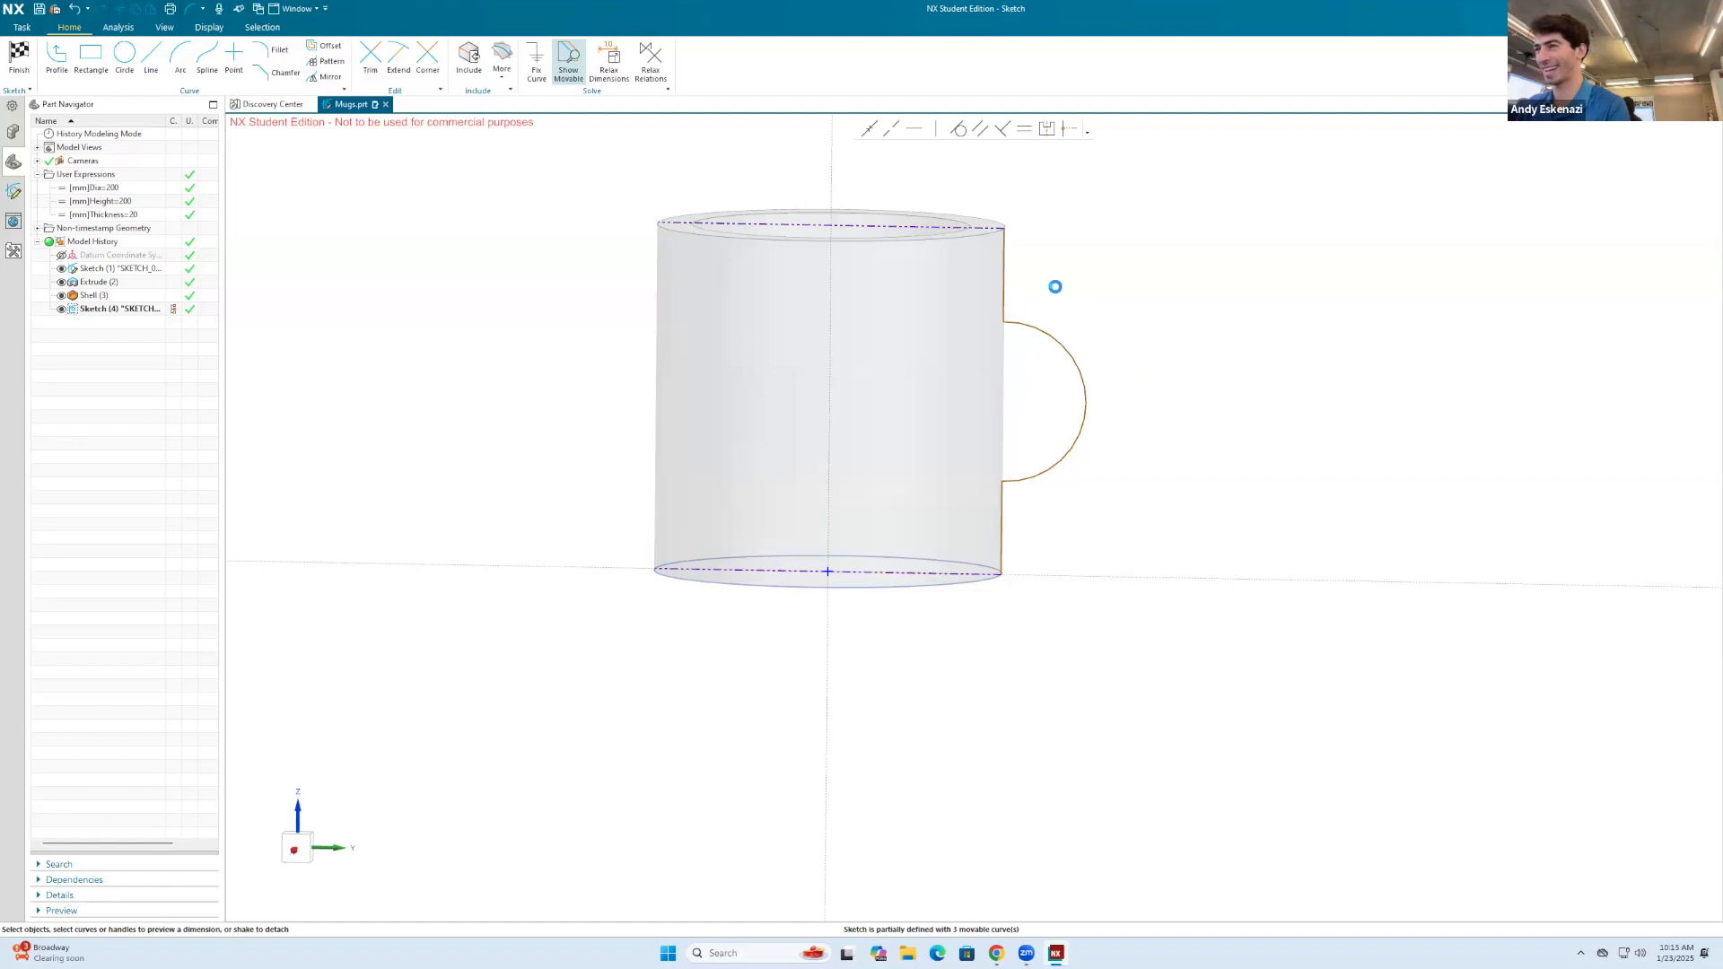
Step: Dimension the upper short vertical line and set its length to 10 mm
{"action": "key", "text": "d"}
{"action": "left_click", "coordinate": [1003, 240]}
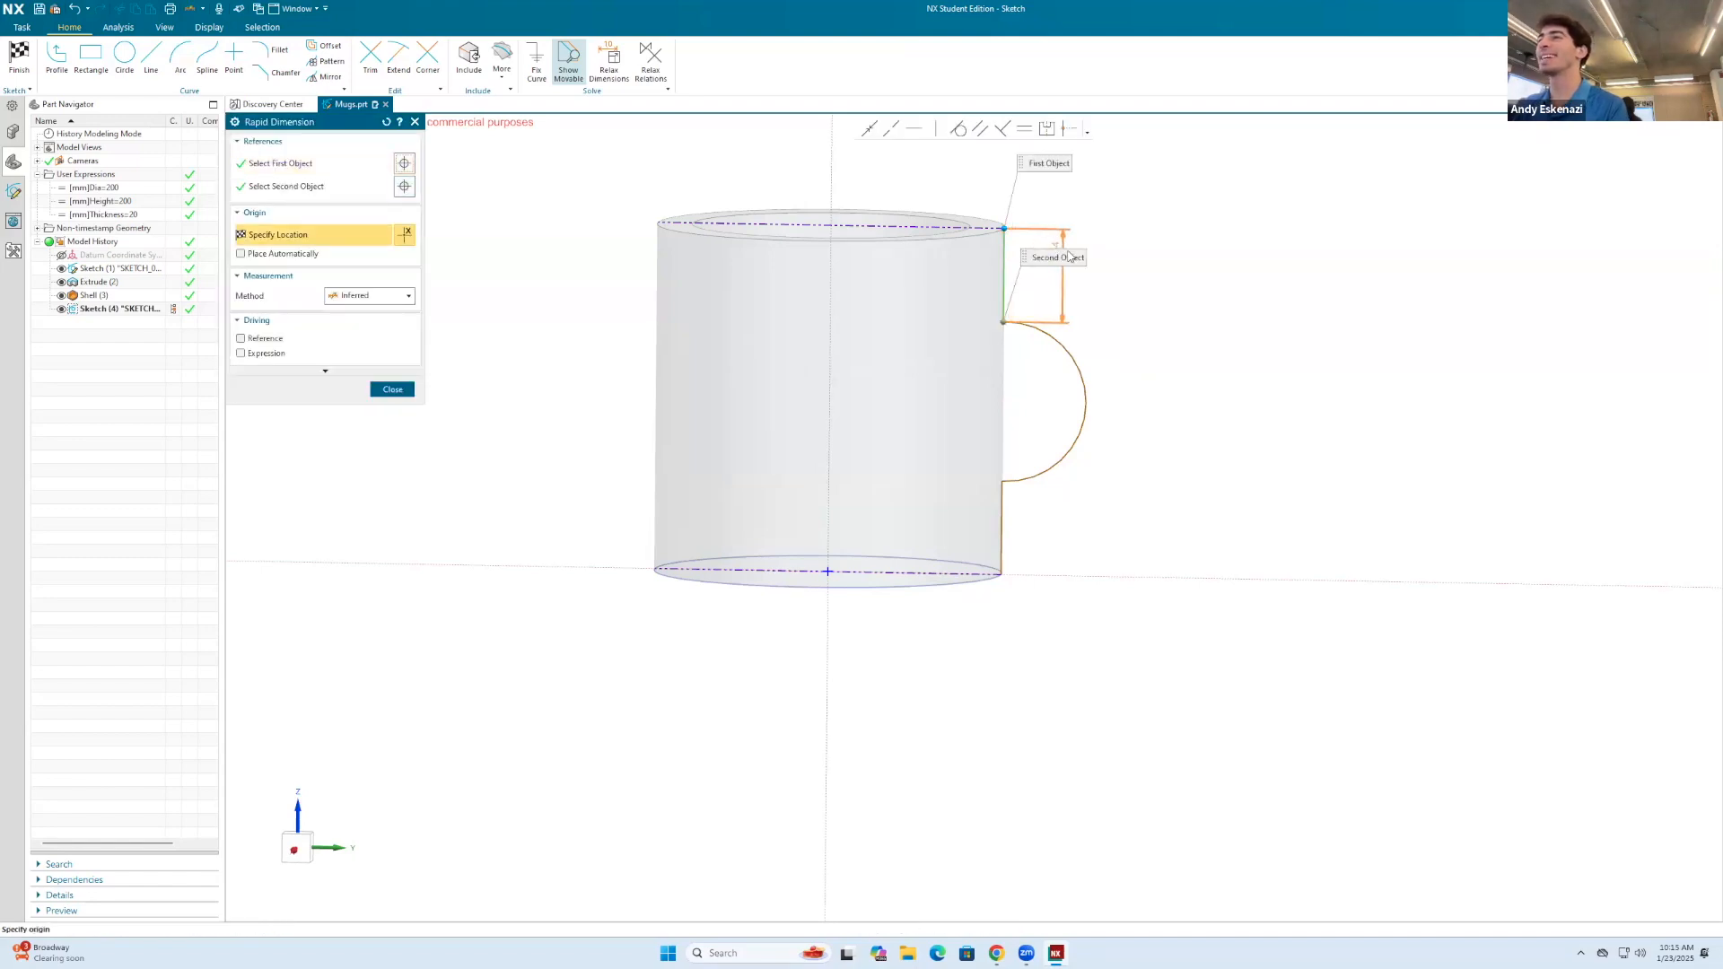
{"action": "left_click", "coordinate": [1143, 259]}
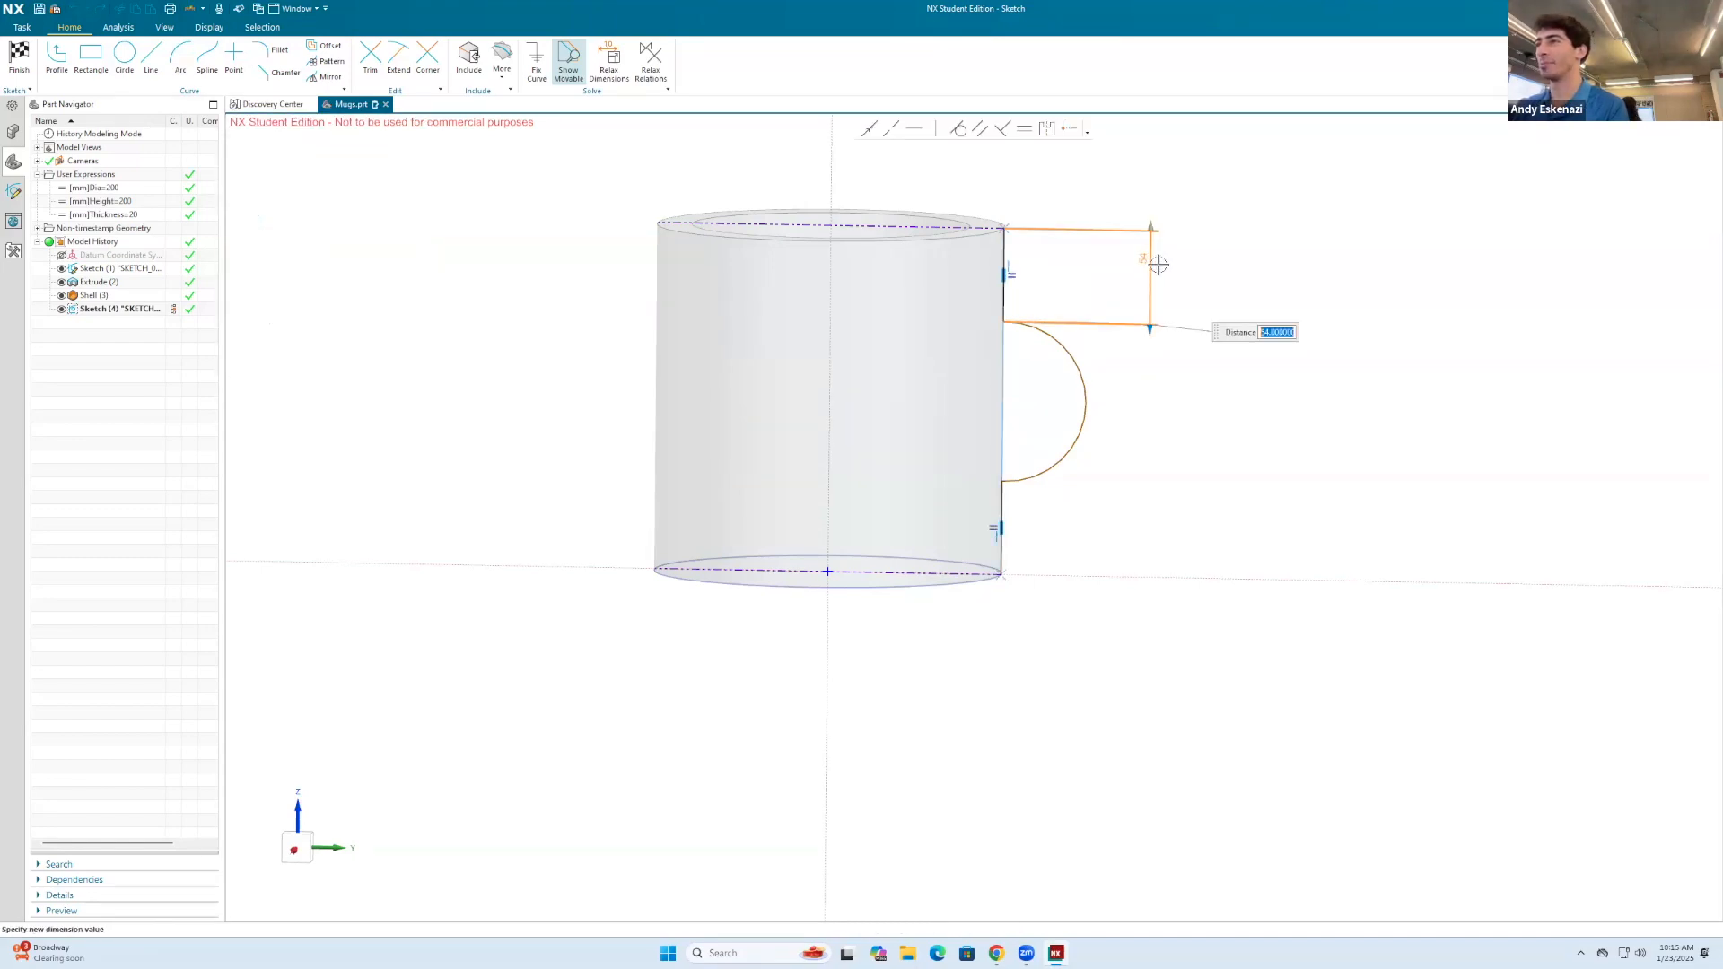
{"action": "type", "text": "10"}
{"action": "key", "text": "Return"}
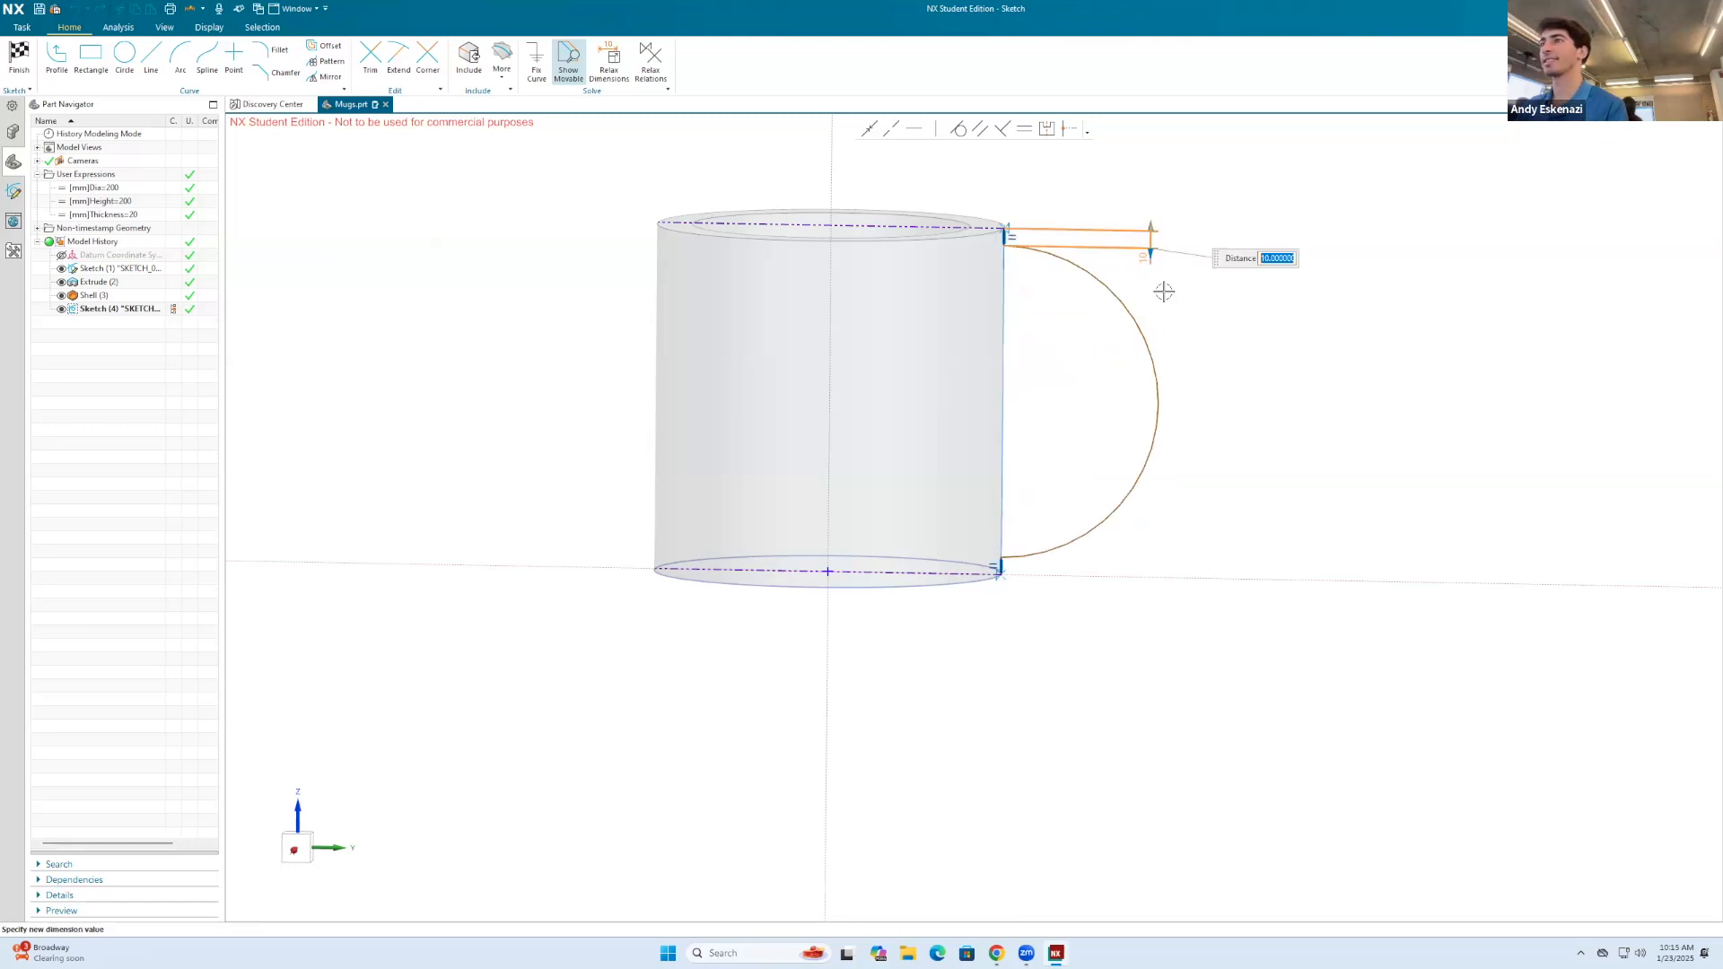
Step: Set the upper short vertical line's length dimension to 15 mm
{"action": "type", "text": "15"}
{"action": "key", "text": "Return"}
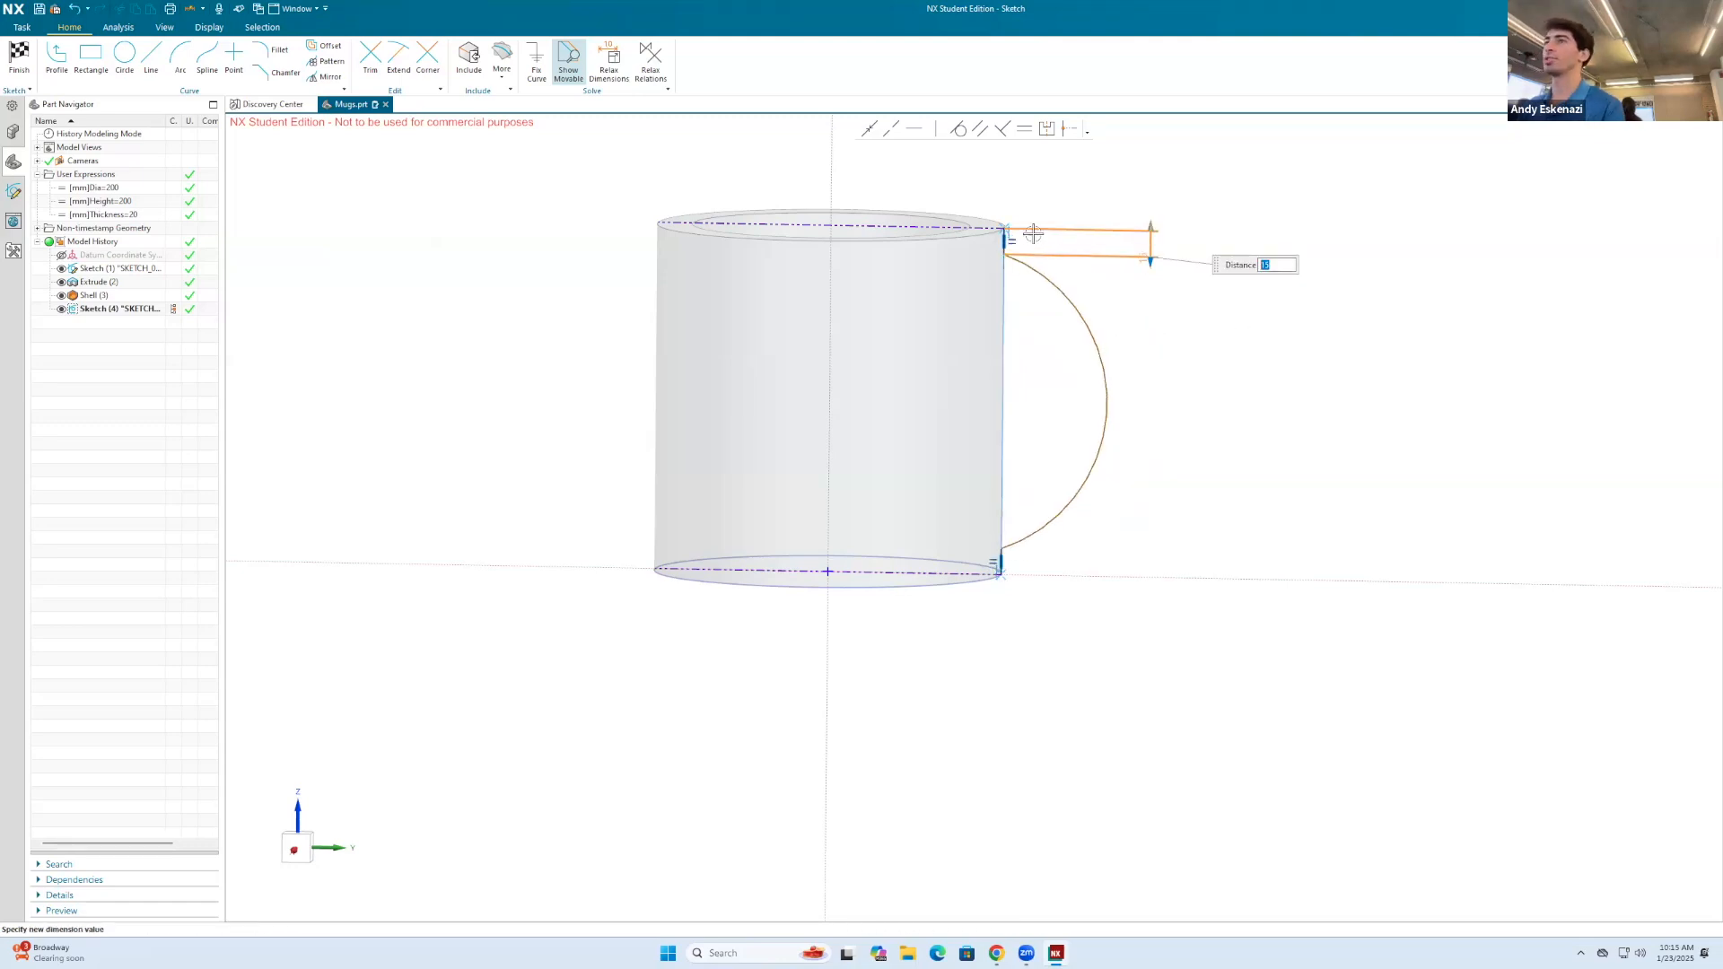
{"action": "key", "text": "Escape"}
Step: Drive the upper short vertical line's length dimension with the formula 0.05*Height
{"action": "scroll", "coordinate": [1029, 237], "scroll_direction": "up", "scroll_amount": 4}
{"action": "scroll", "coordinate": [997, 268], "scroll_direction": "down", "scroll_amount": 4}
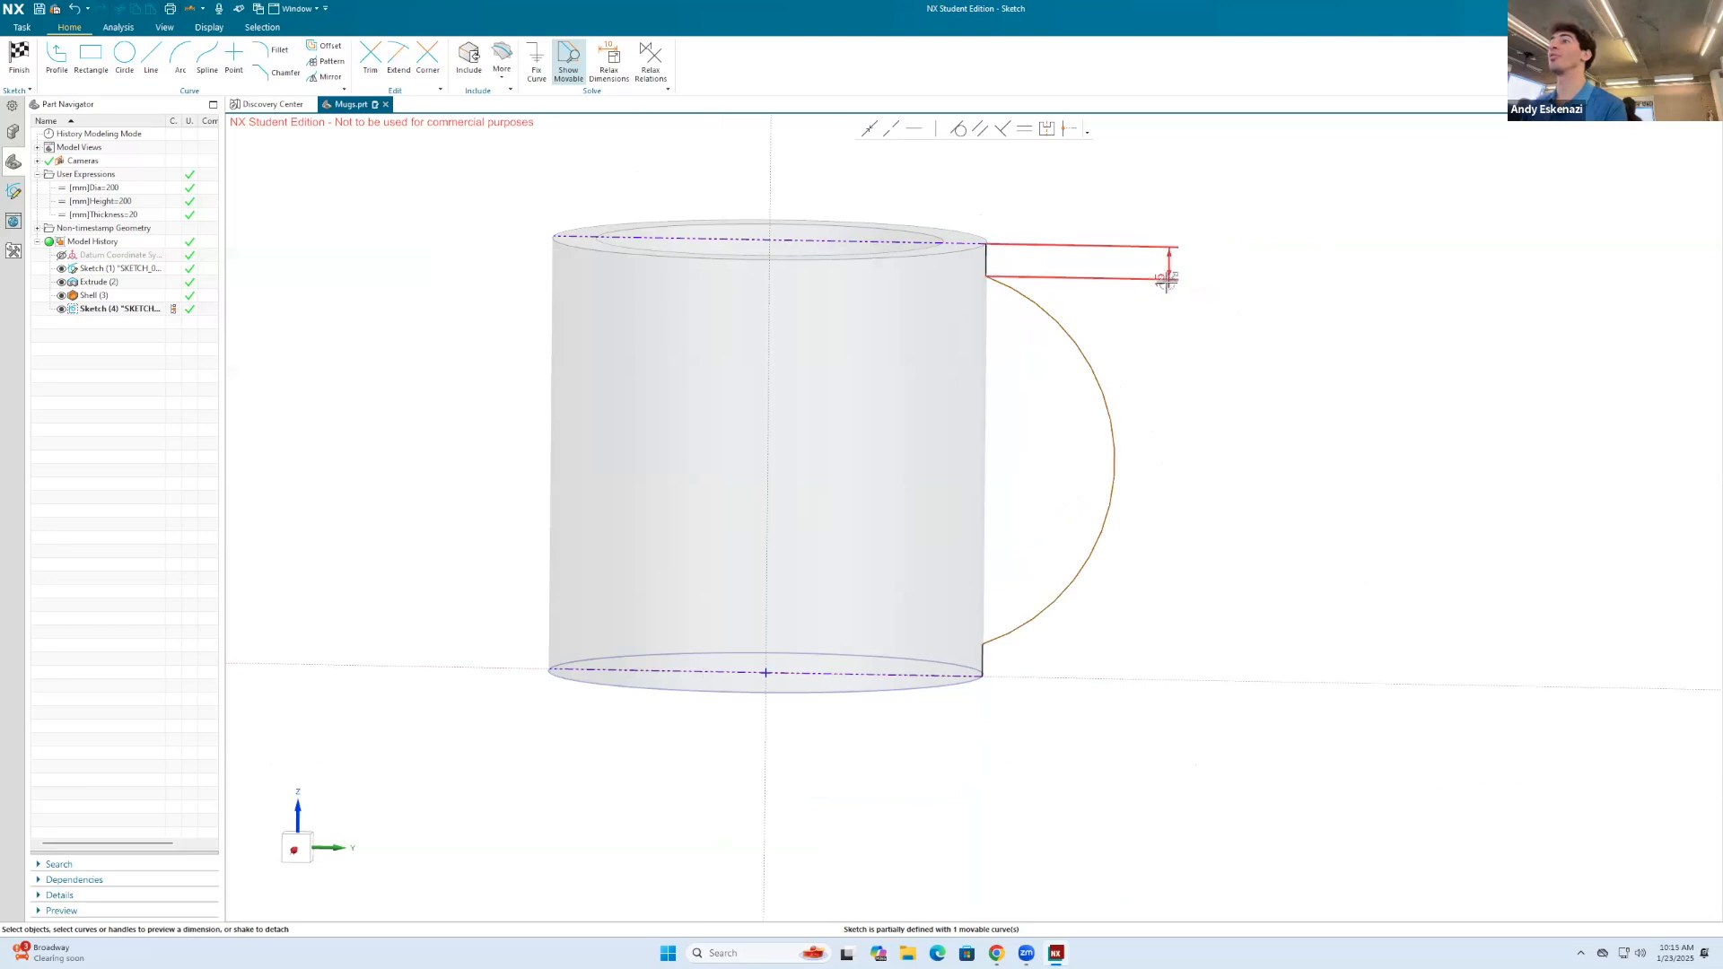
{"action": "double_click", "coordinate": [1165, 276]}
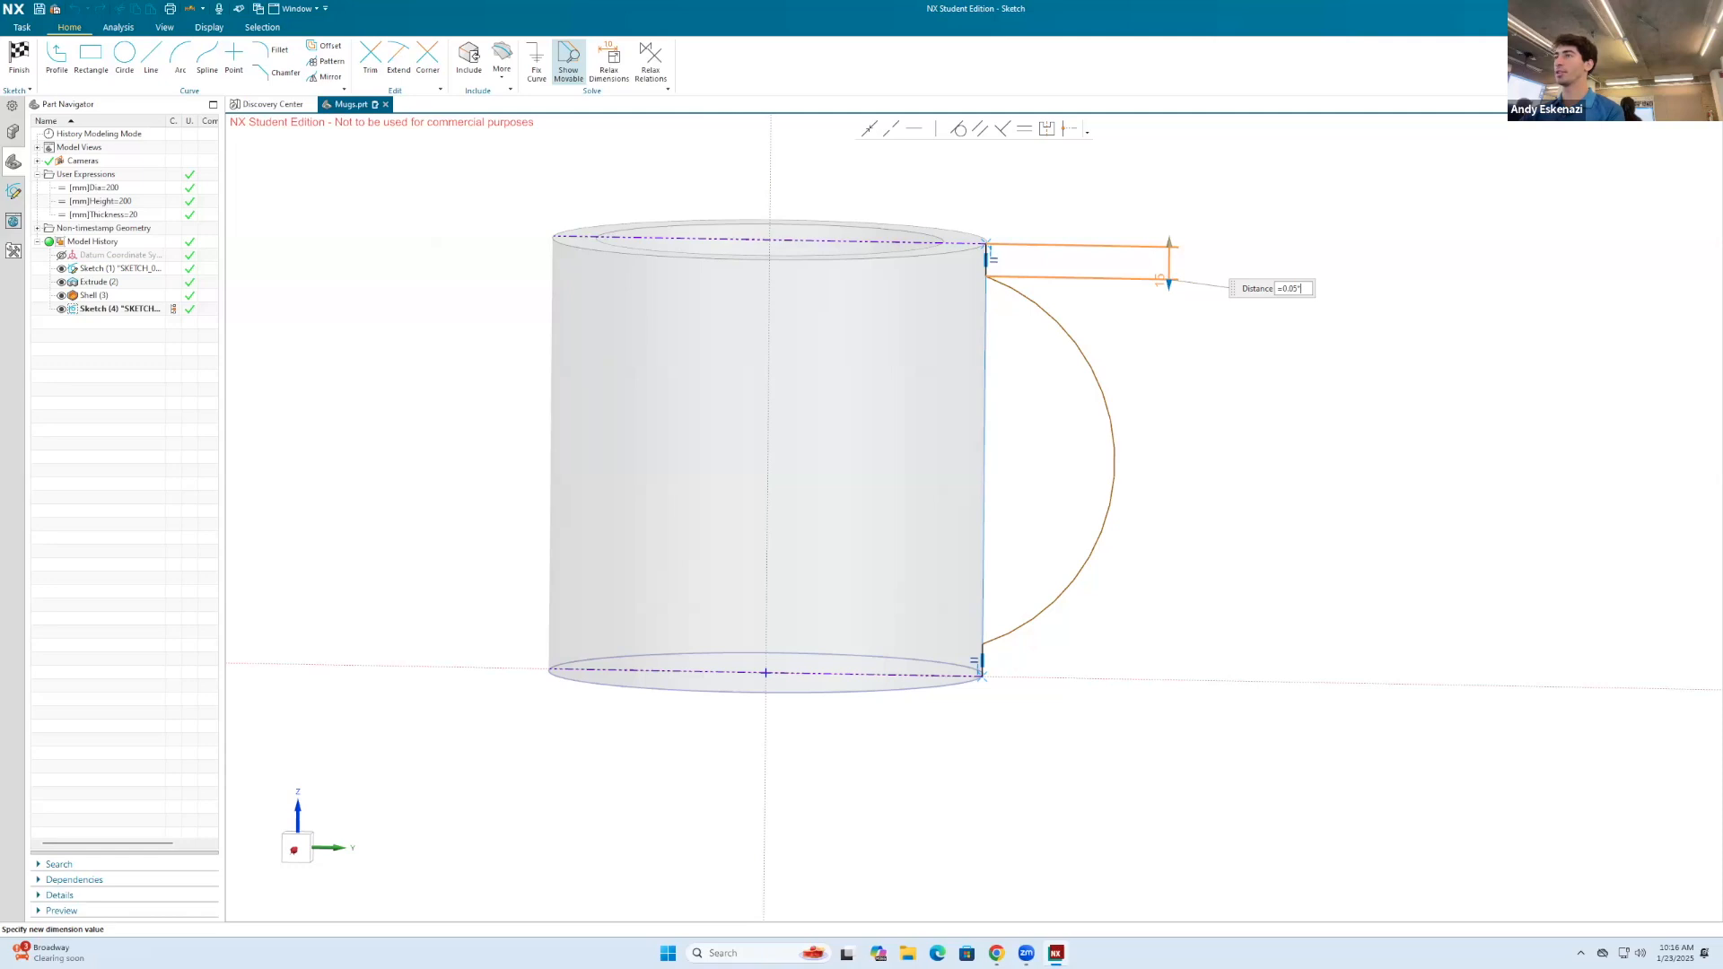
{"action": "key", "text": "Return"}
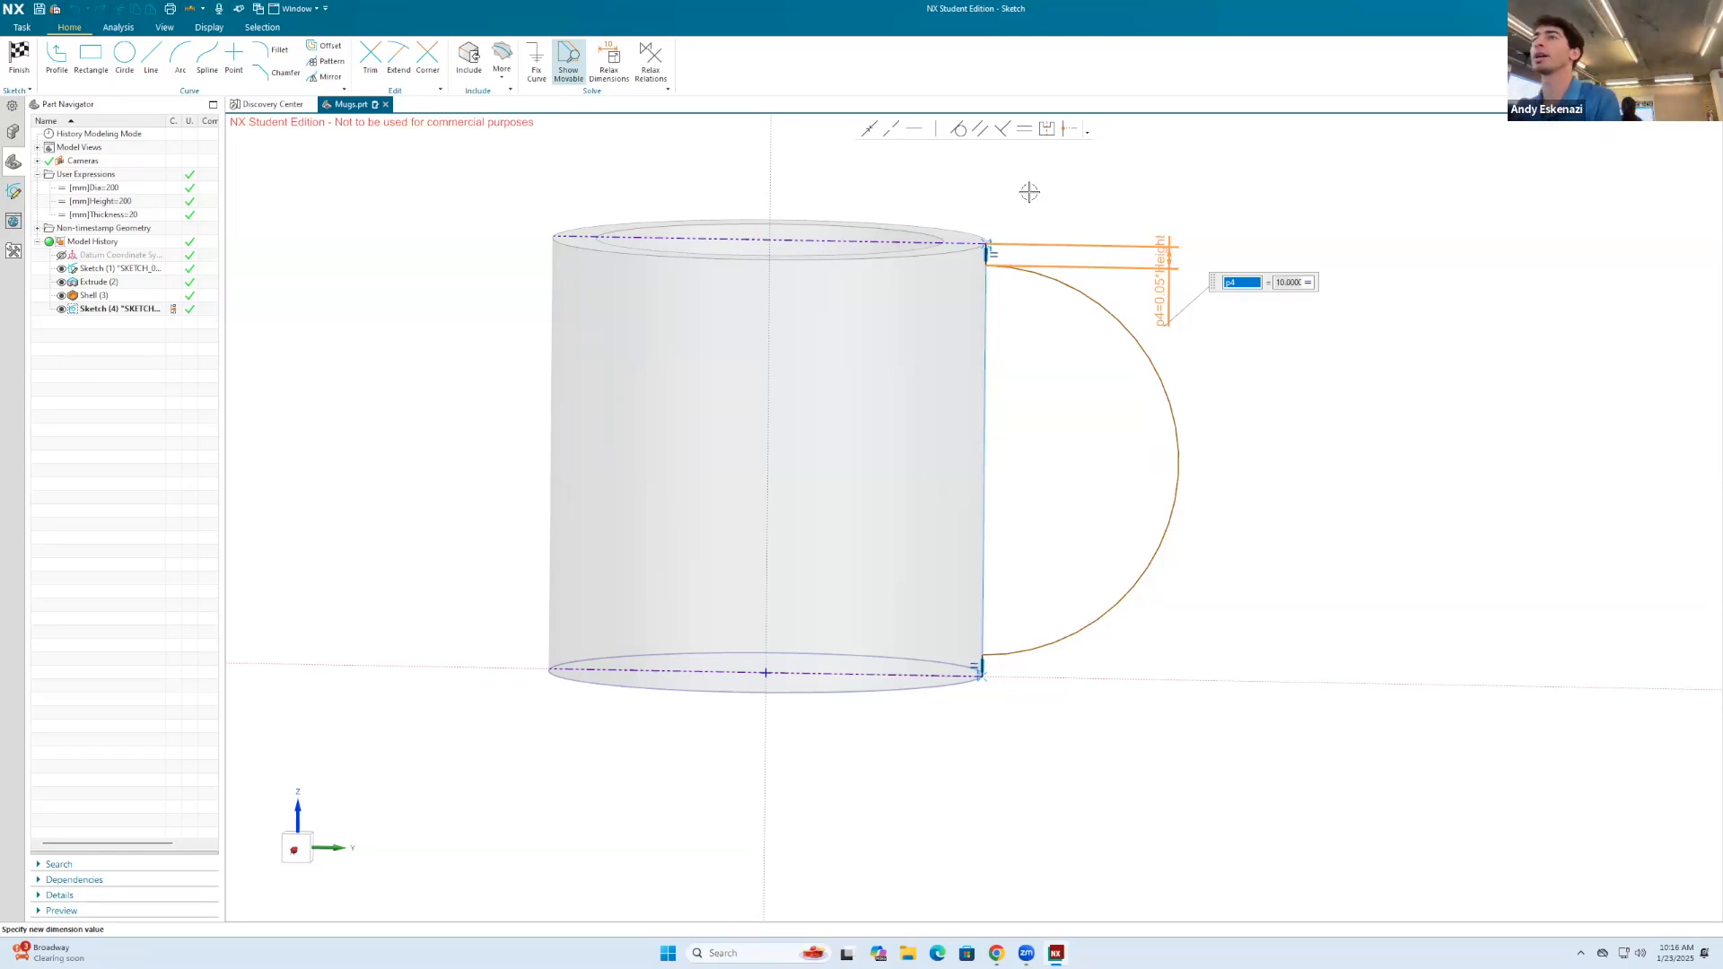
{"action": "left_click", "coordinate": [919, 373]}
{"action": "scroll", "coordinate": [977, 295], "scroll_direction": "up", "scroll_amount": 3}
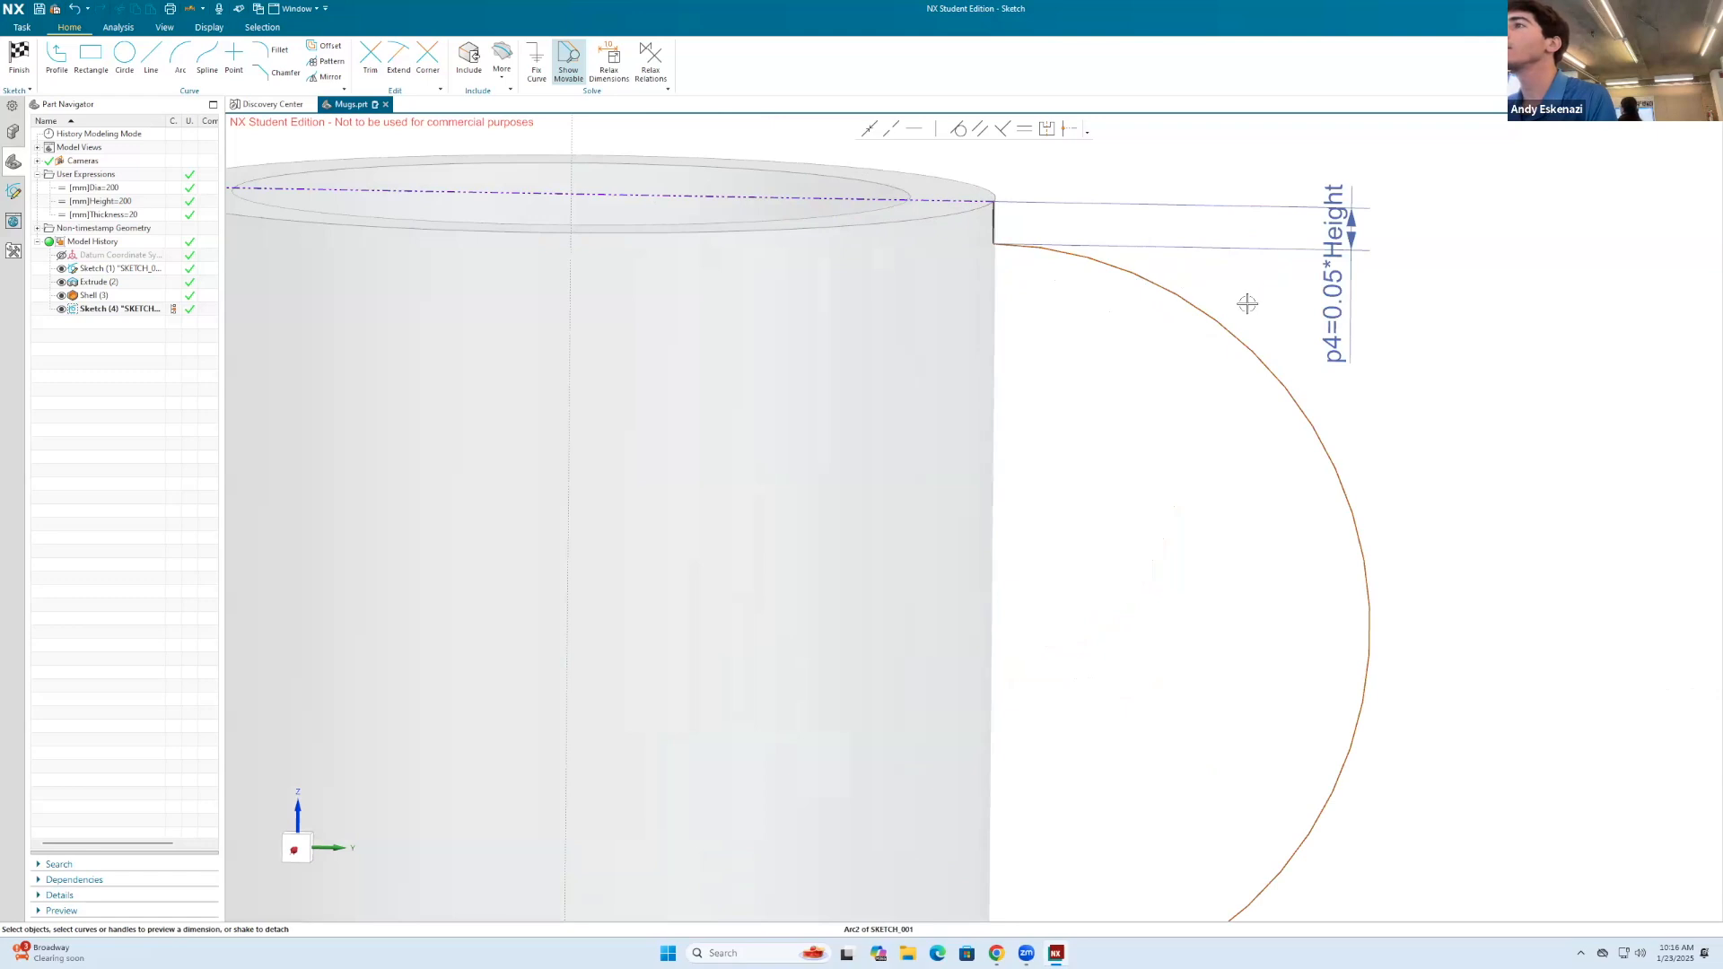
{"action": "scroll", "coordinate": [1246, 304], "scroll_direction": "down", "scroll_amount": 3}
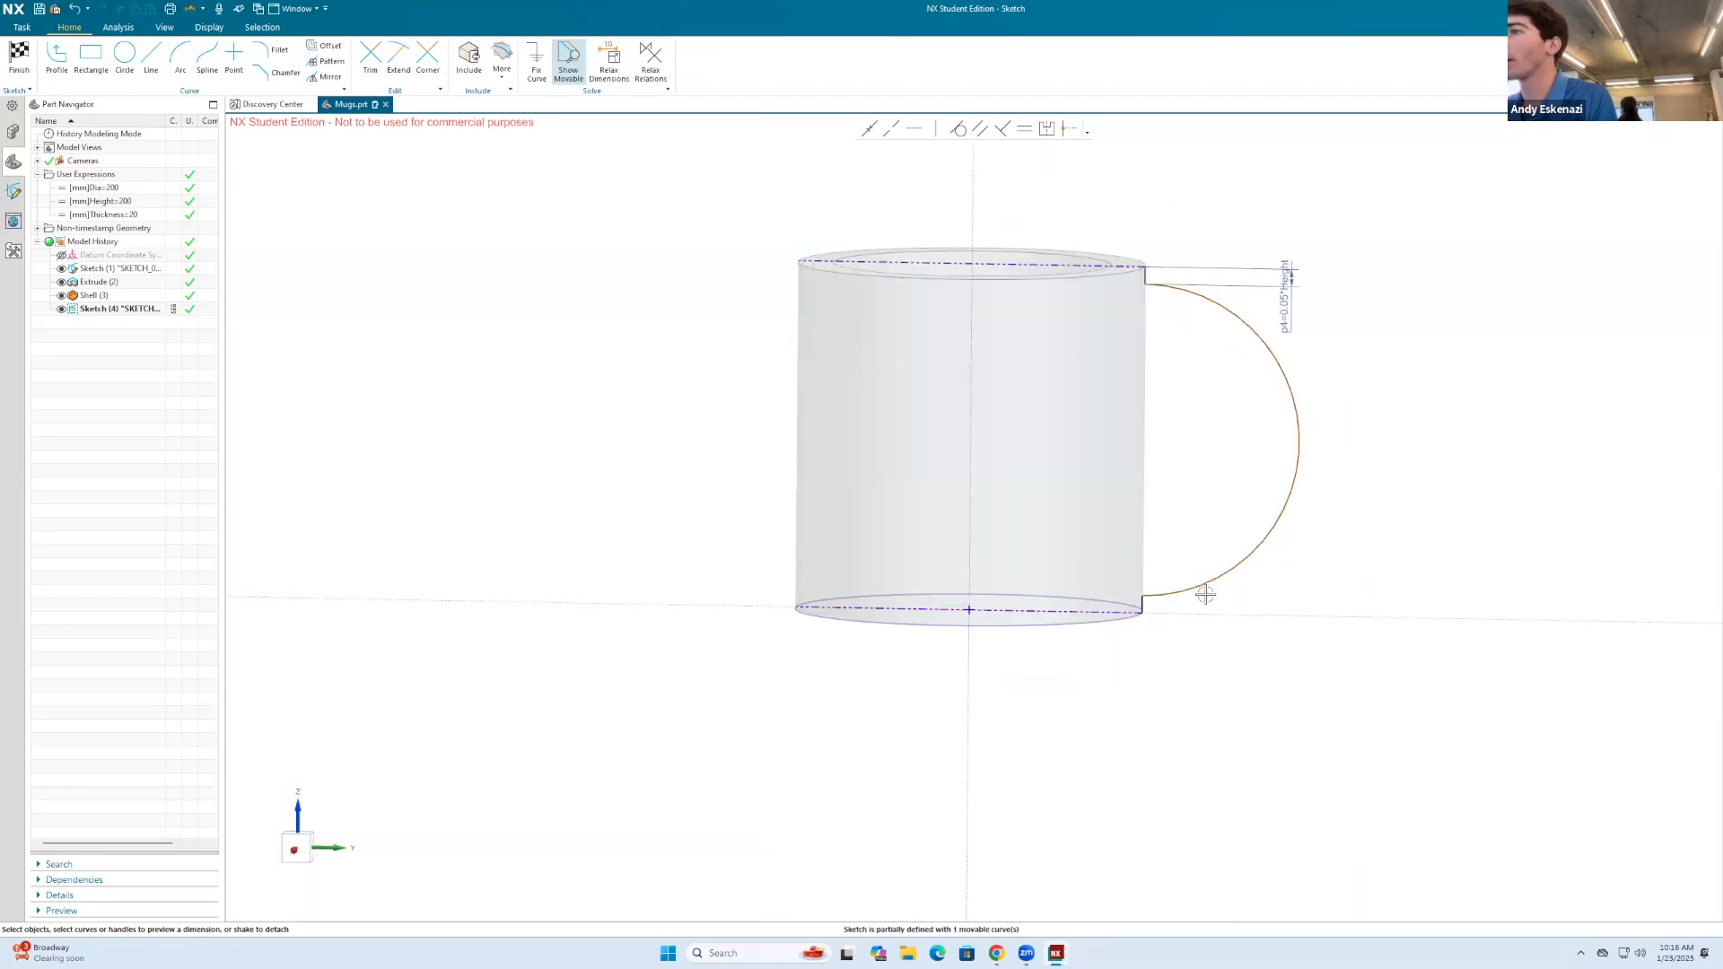
Step: Add a diameter dimension to the handle arc and drive it with the formula 0.9*Height
{"action": "left_click", "coordinate": [1203, 585]}
{"action": "key", "text": "Escape"}
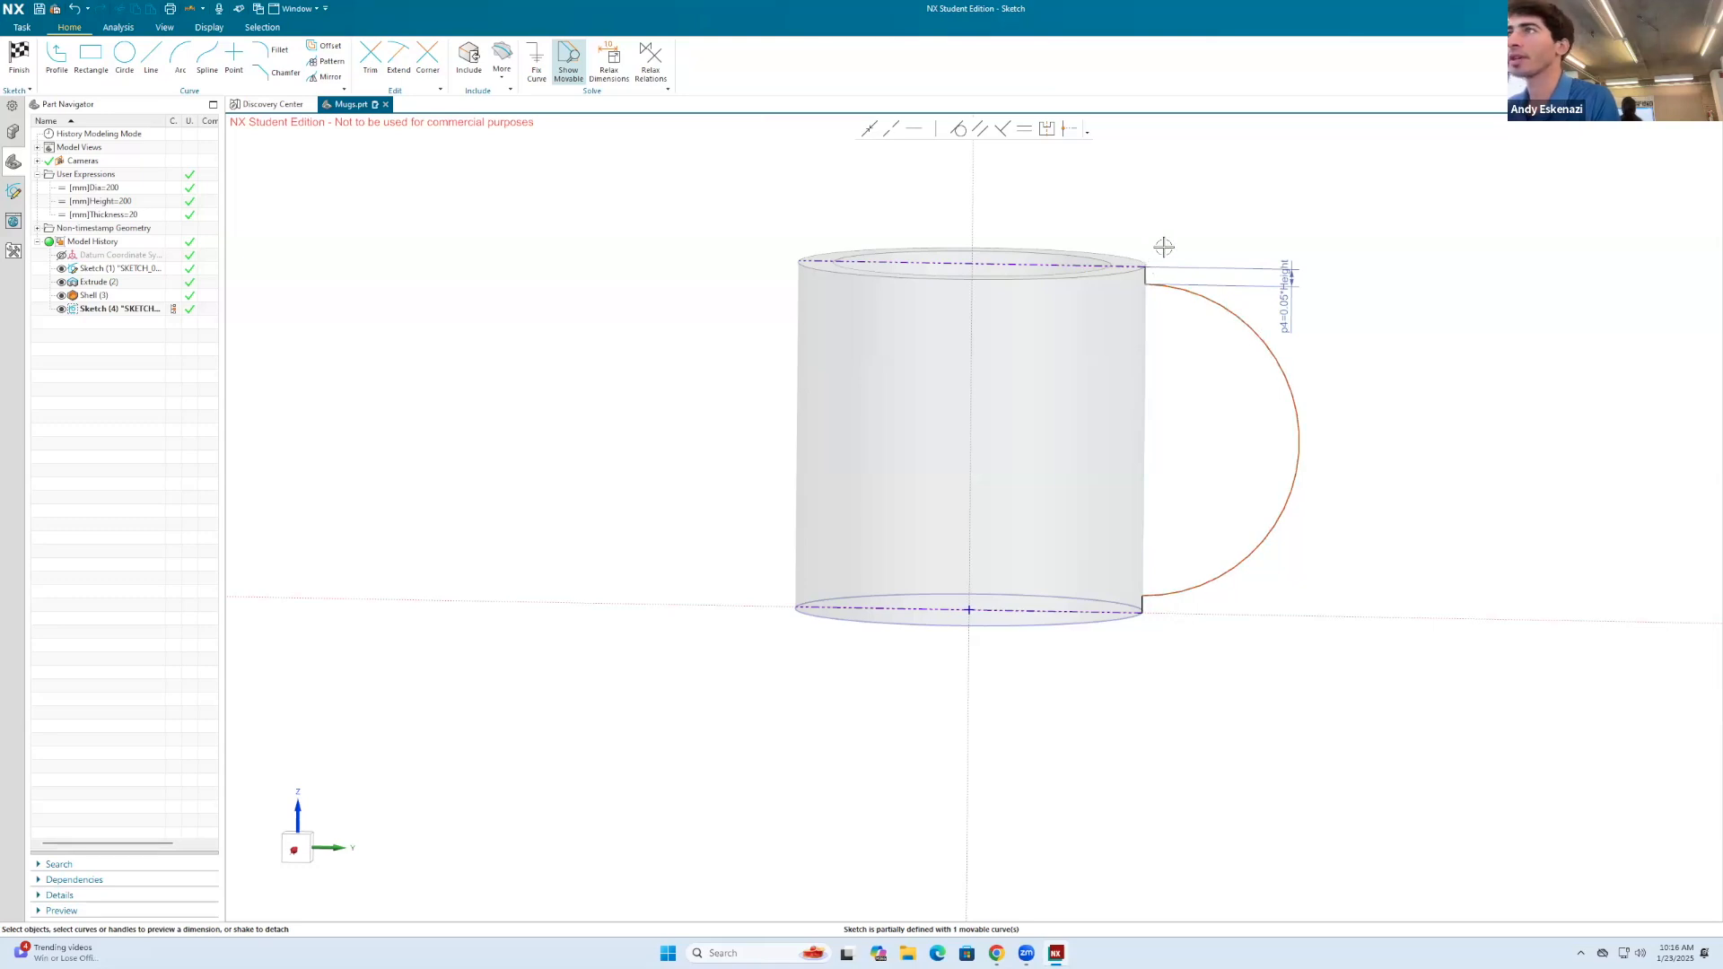
{"action": "scroll", "coordinate": [1164, 246], "scroll_direction": "up", "scroll_amount": 3}
{"action": "key", "text": "d"}
{"action": "left_click", "coordinate": [1373, 554]}
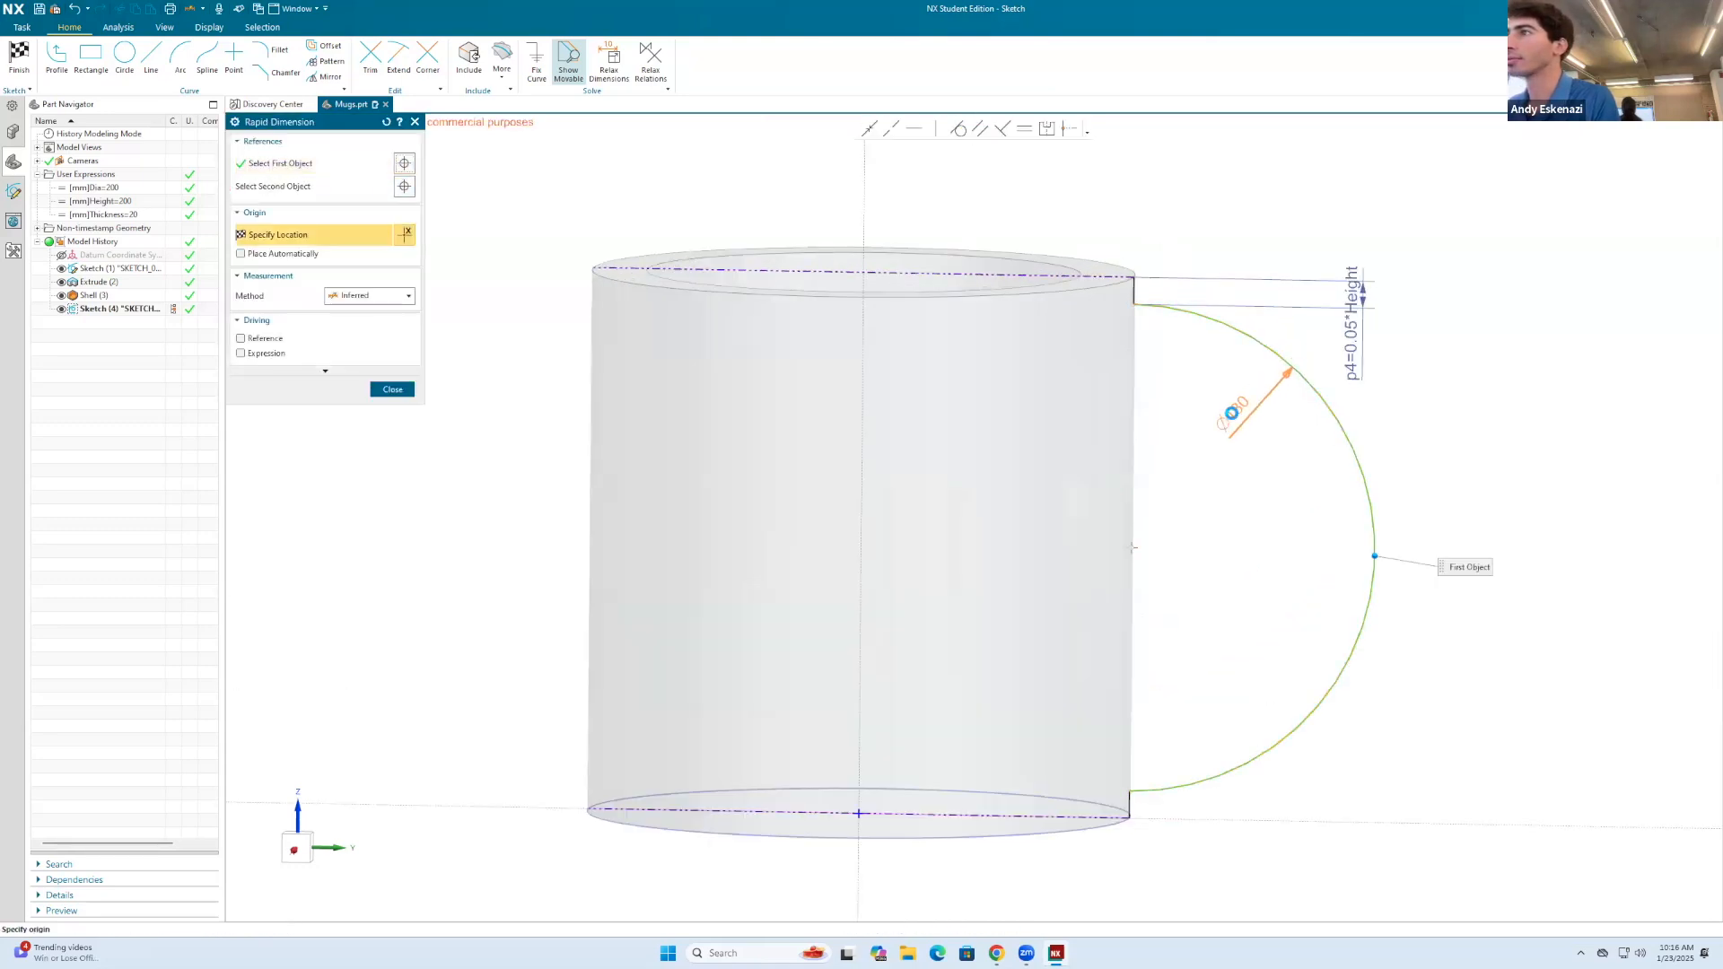
{"action": "left_click", "coordinate": [1231, 413]}
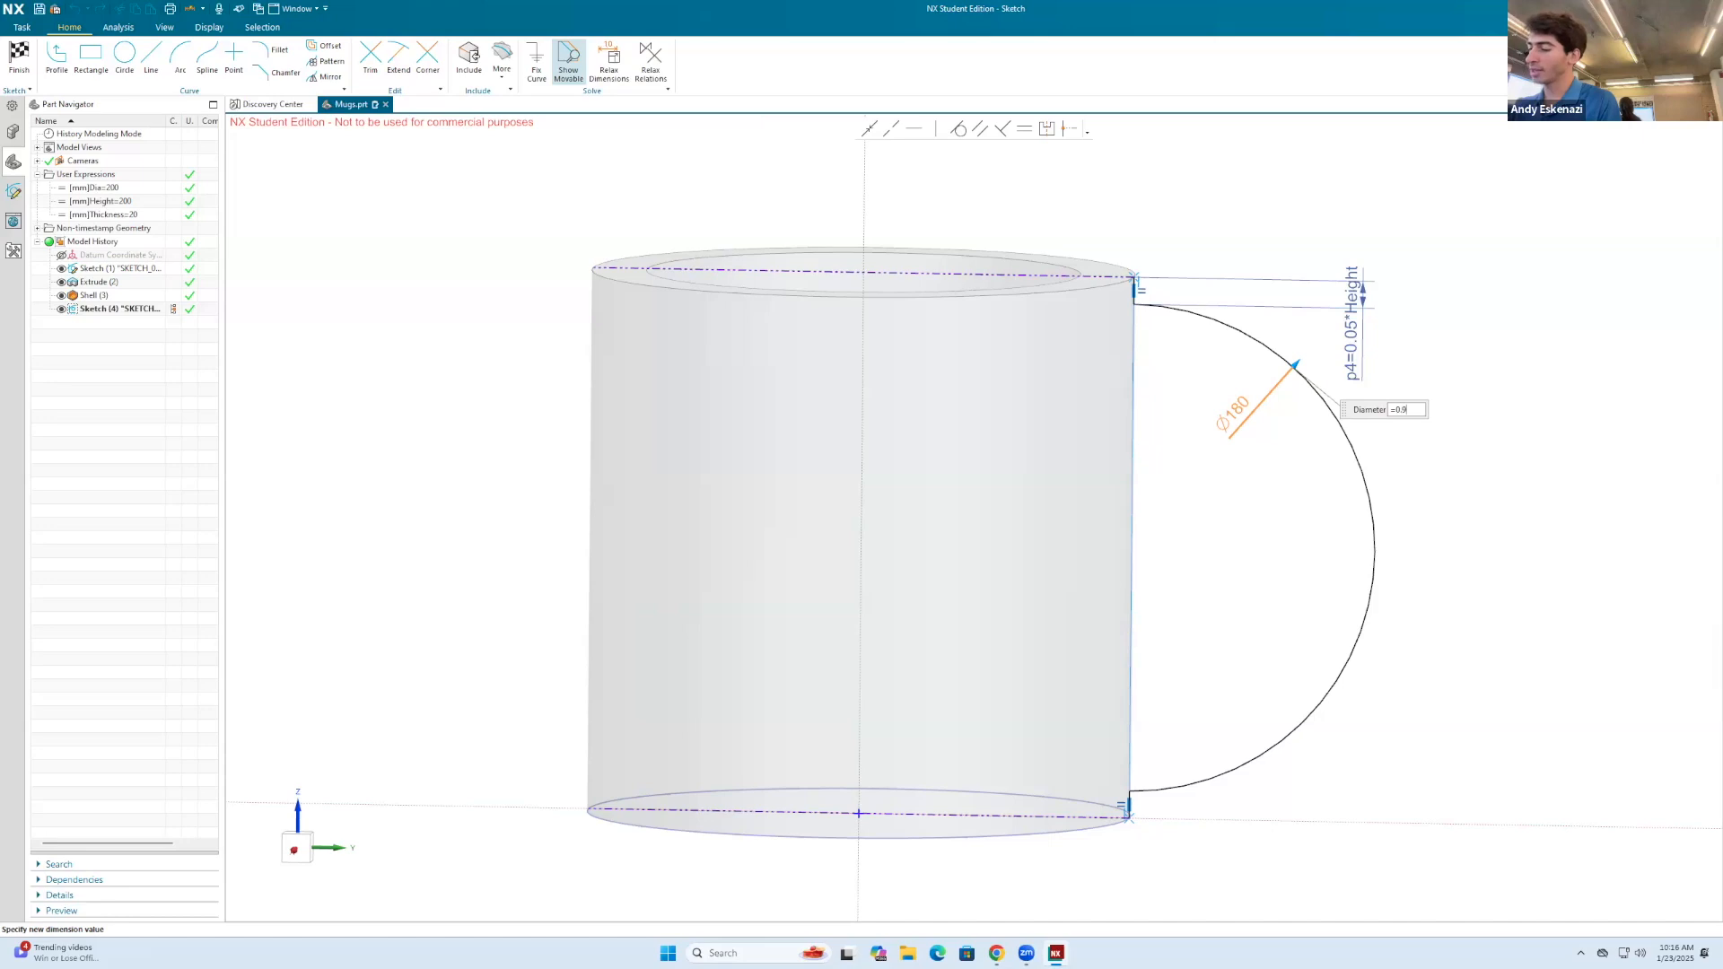
{"action": "type", "text": "0.9*Height"}
{"action": "key", "text": "Return"}
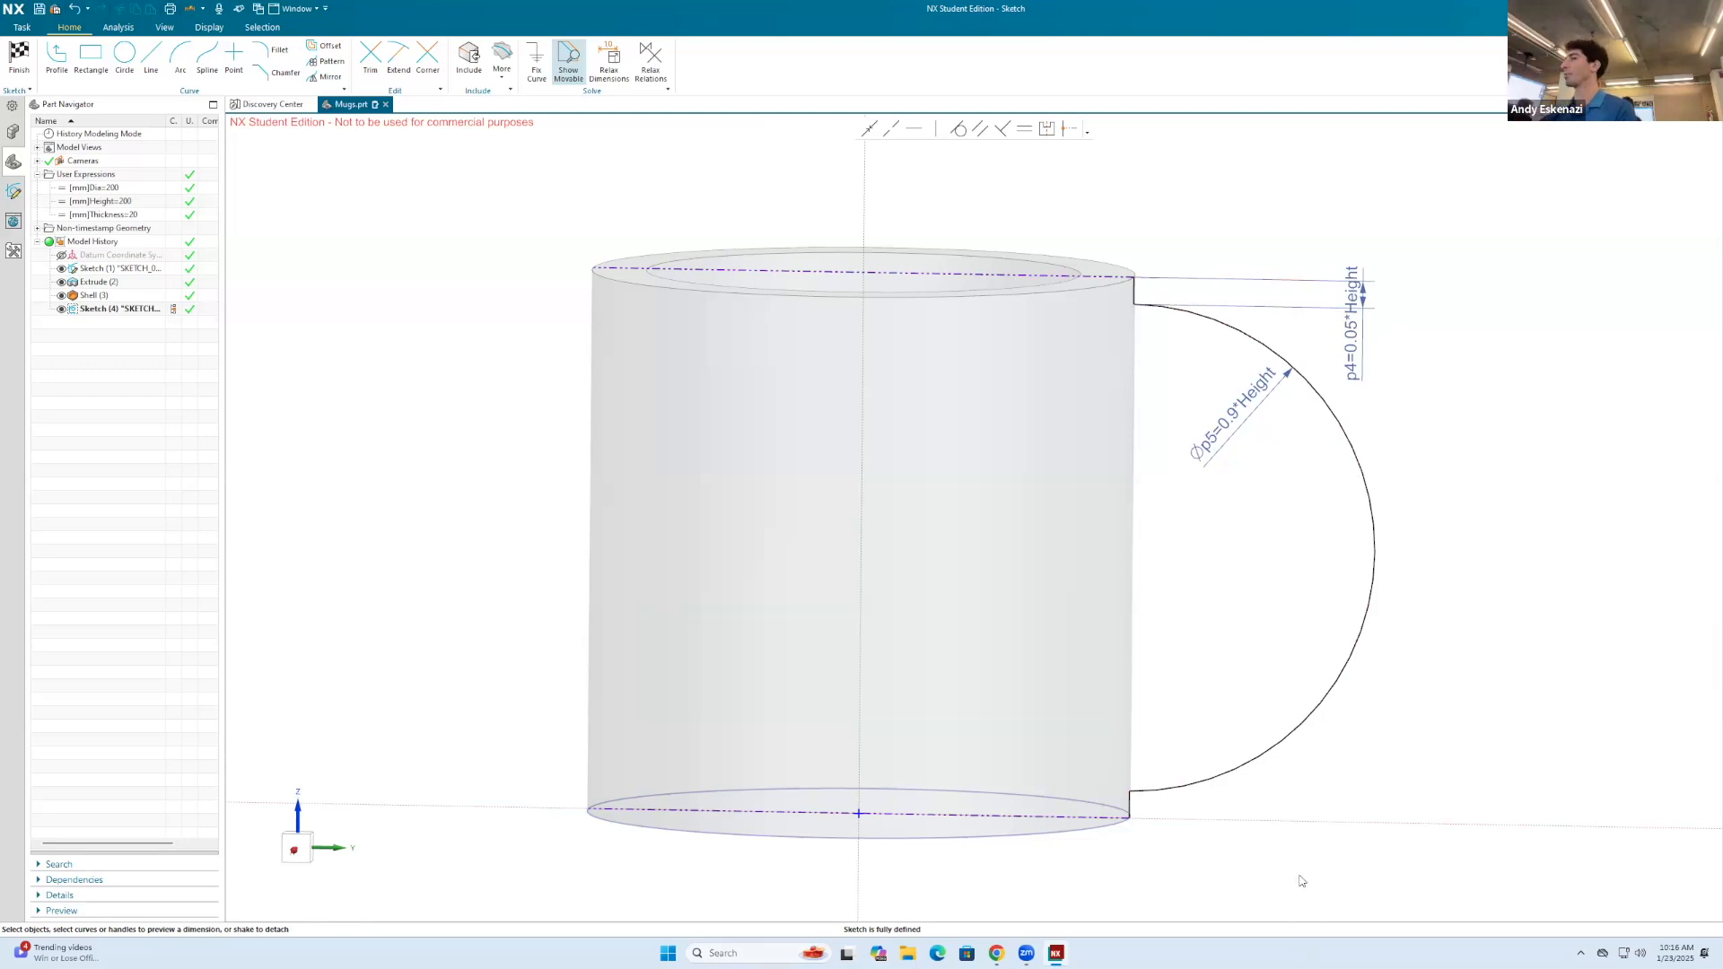
{"action": "scroll", "coordinate": [1130, 444], "scroll_direction": "down", "scroll_amount": 3}
{"action": "mouse_move", "coordinate": [1193, 469]}
{"action": "middle_mouse_down"}
{"action": "mouse_move", "coordinate": [1138, 473]}
{"action": "mouse_move", "coordinate": [1177, 460]}
{"action": "middle_mouse_up"}
{"action": "scroll", "coordinate": [1132, 344], "scroll_direction": "up", "scroll_amount": 6}
{"action": "right_click", "coordinate": [1103, 388]}
{"action": "scroll", "coordinate": [1203, 484], "scroll_direction": "down", "scroll_amount": 5}
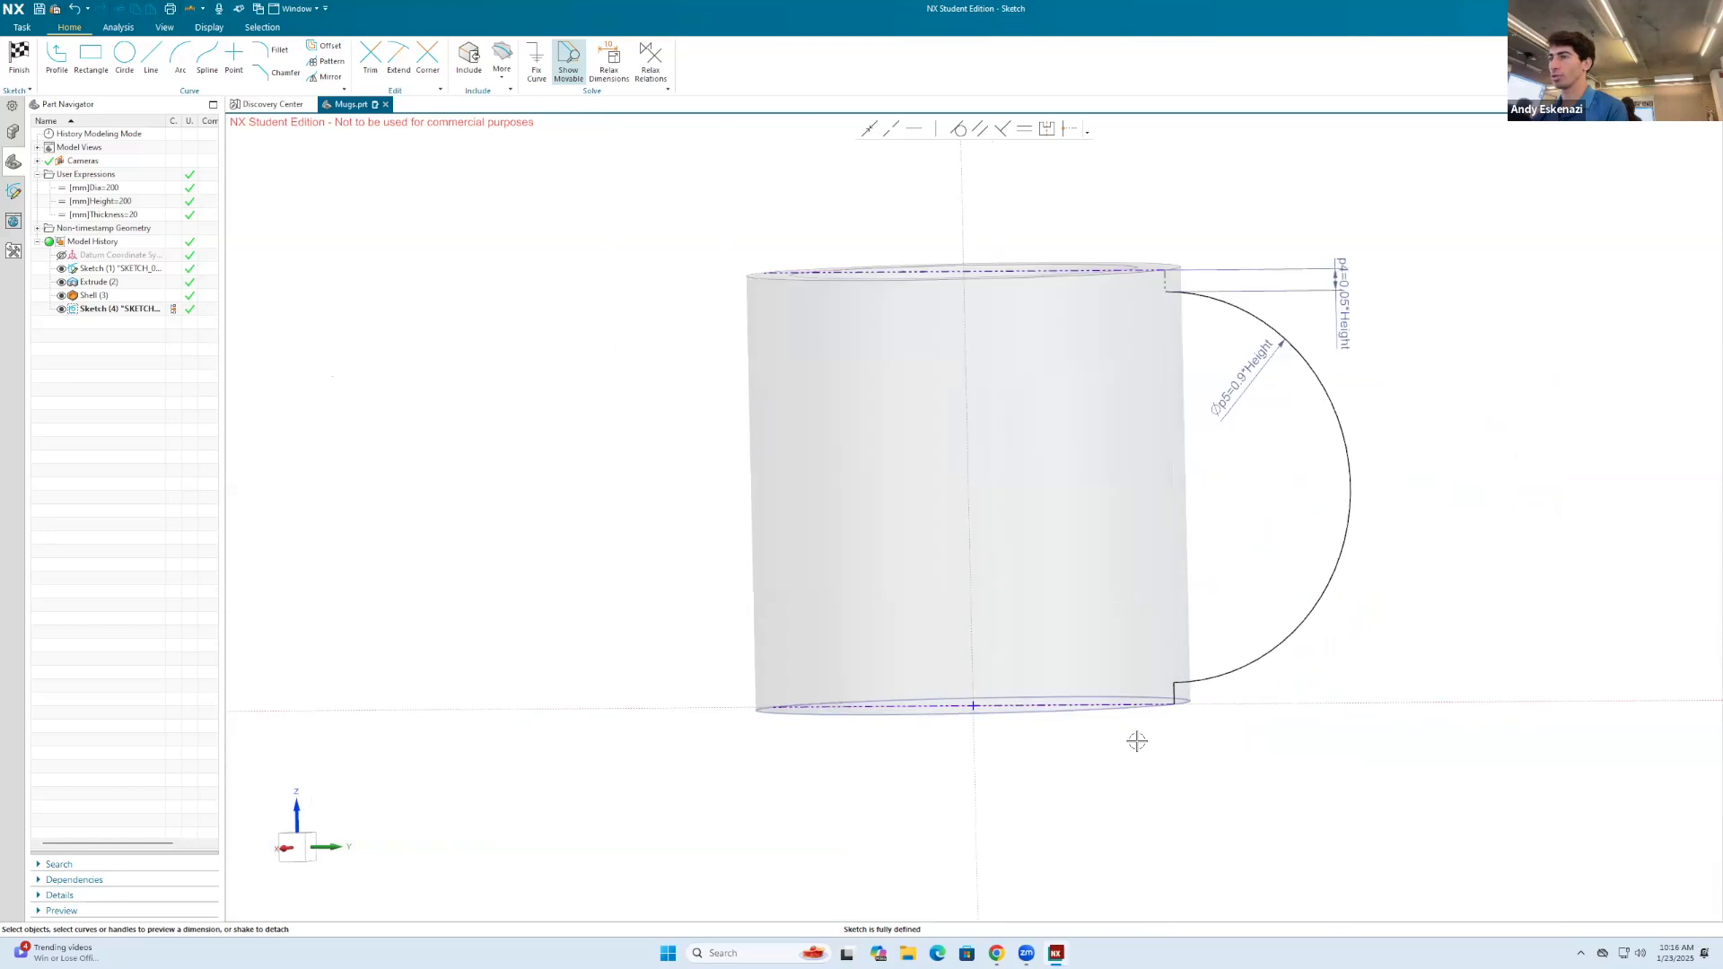
{"action": "scroll", "coordinate": [1137, 741], "scroll_direction": "up", "scroll_amount": 4}
{"action": "scroll", "coordinate": [1203, 660], "scroll_direction": "down", "scroll_amount": 5}
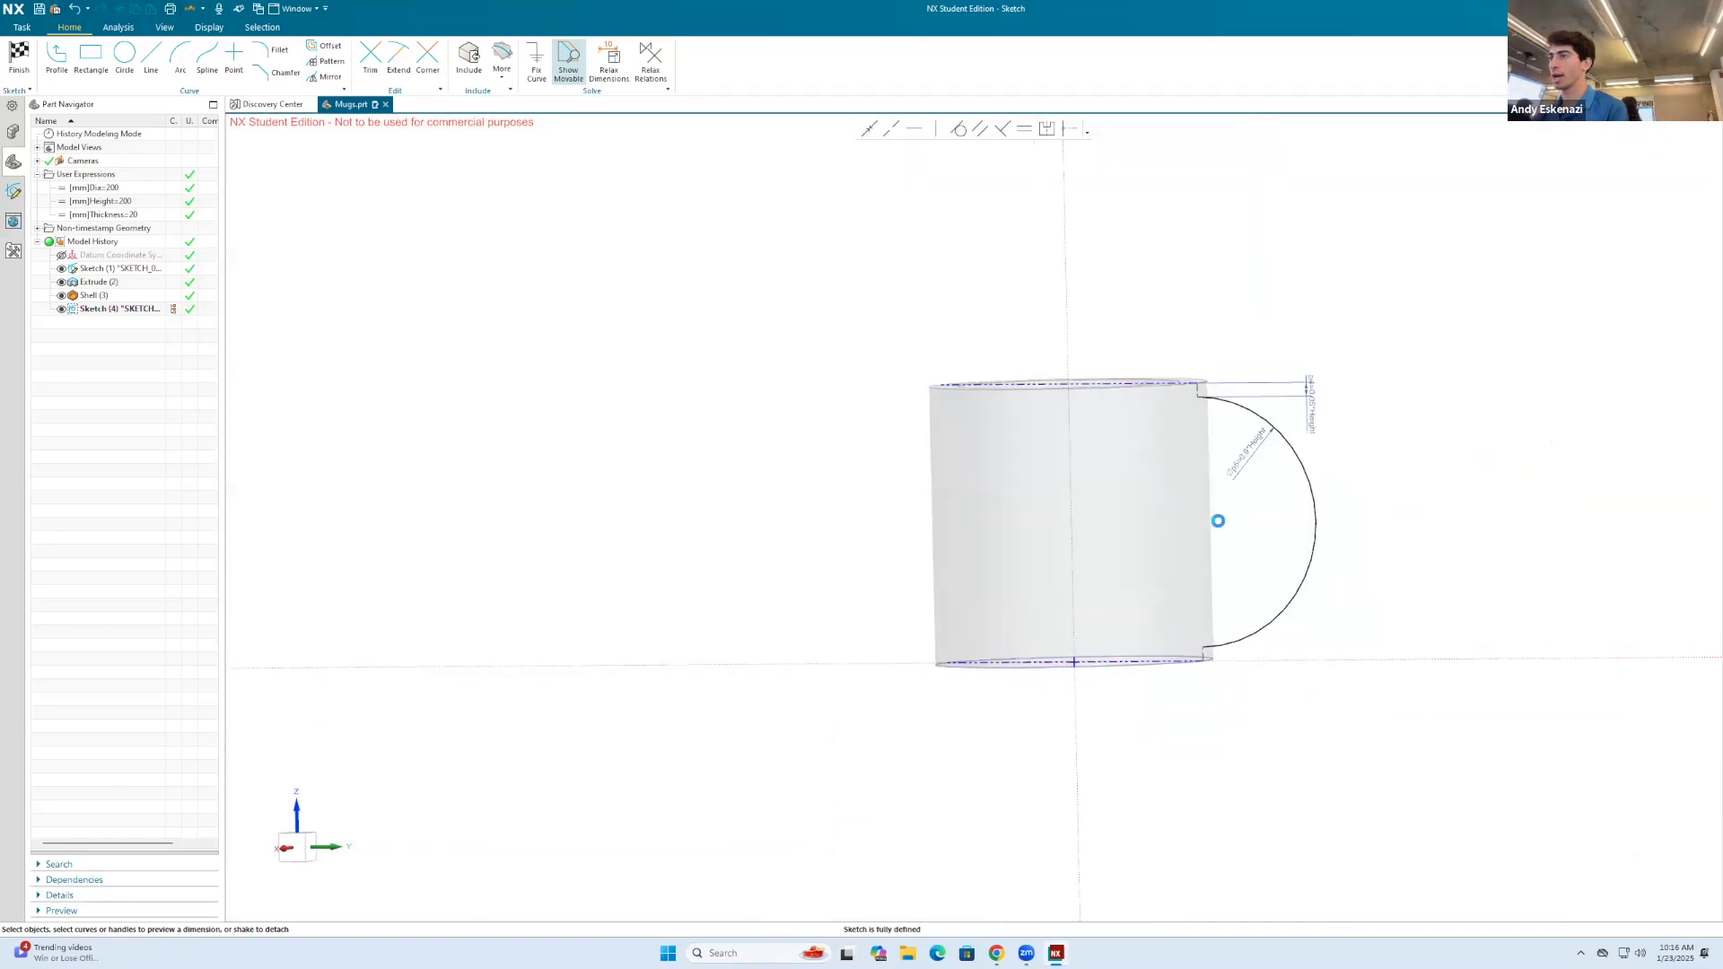
Step: Offset the handle arc inward by a distance of -Thickness, keeping the offset dimension
{"action": "left_click", "coordinate": [333, 47]}
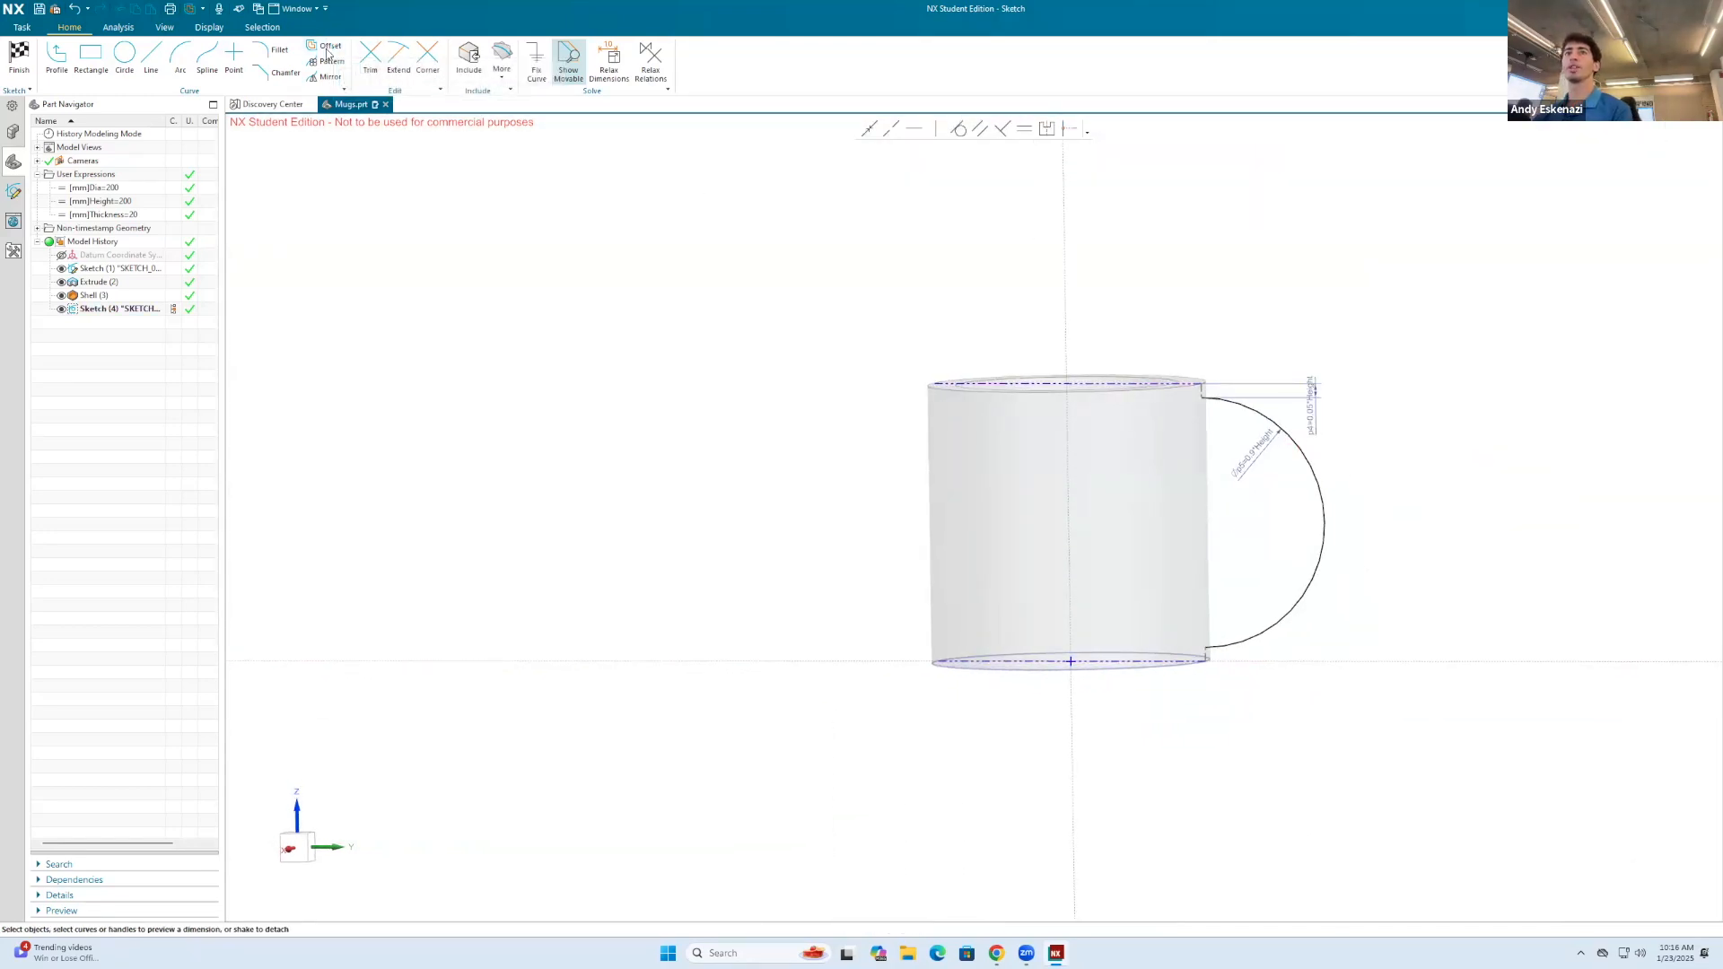
{"action": "left_click", "coordinate": [1319, 474]}
{"action": "scroll", "coordinate": [1220, 423], "scroll_direction": "up", "scroll_amount": 3}
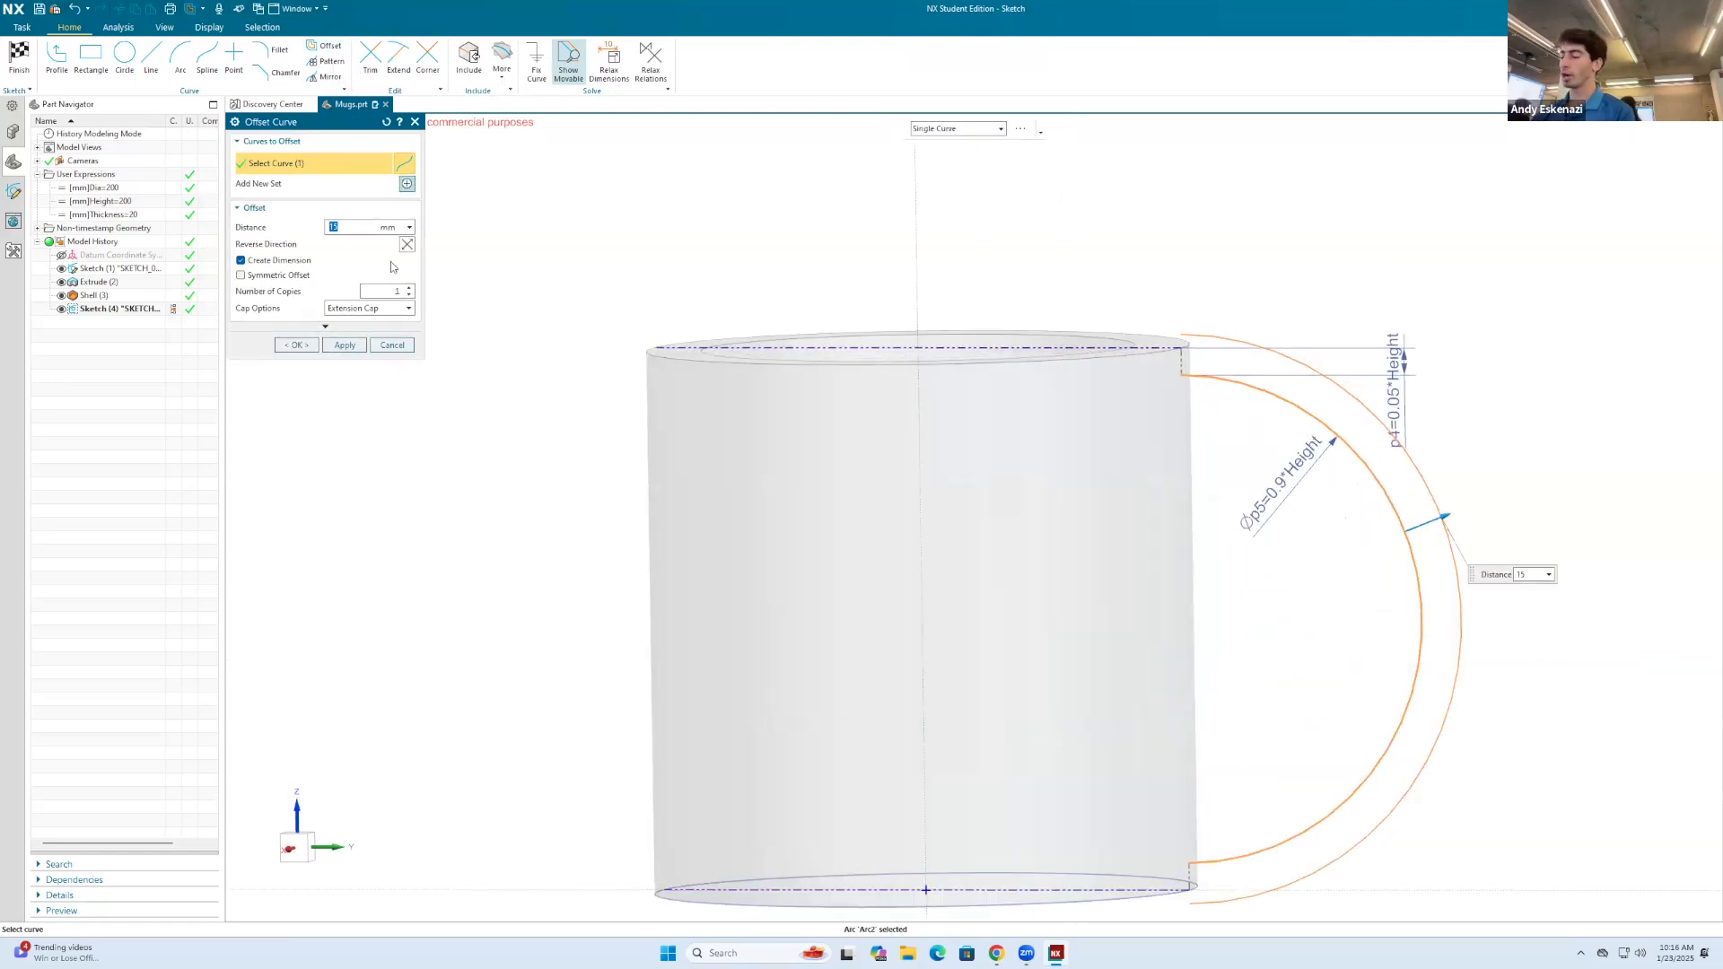
{"action": "type", "text": "-Thick"}
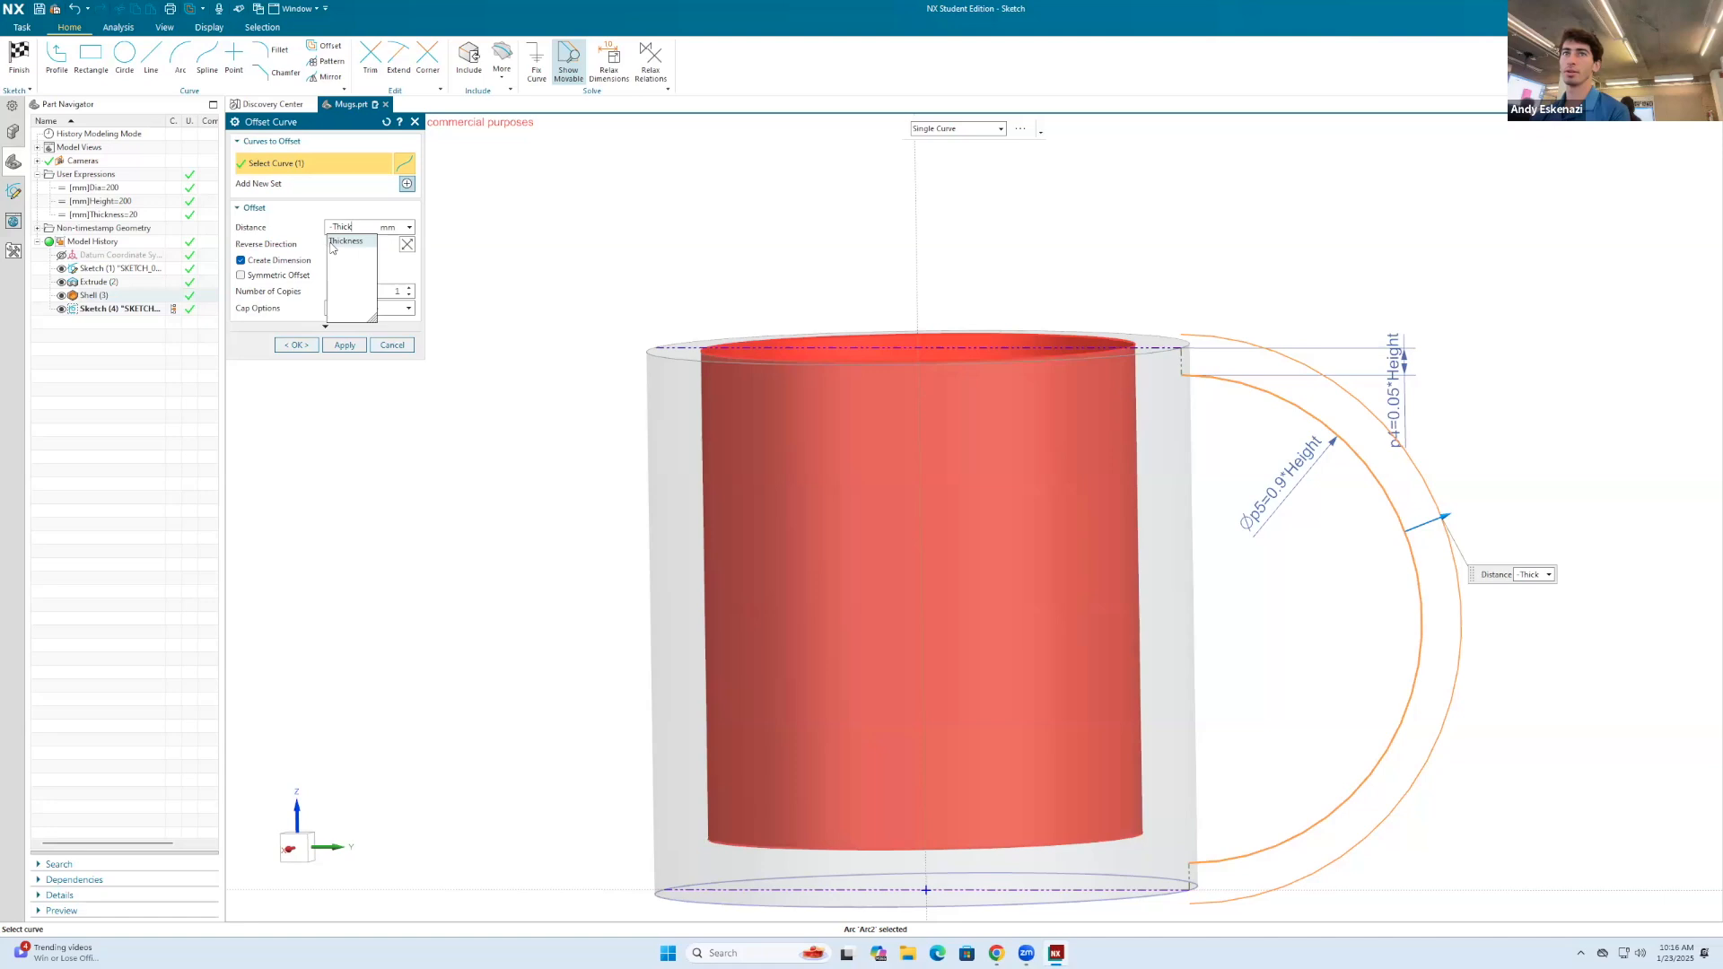
{"action": "left_click", "coordinate": [331, 244]}
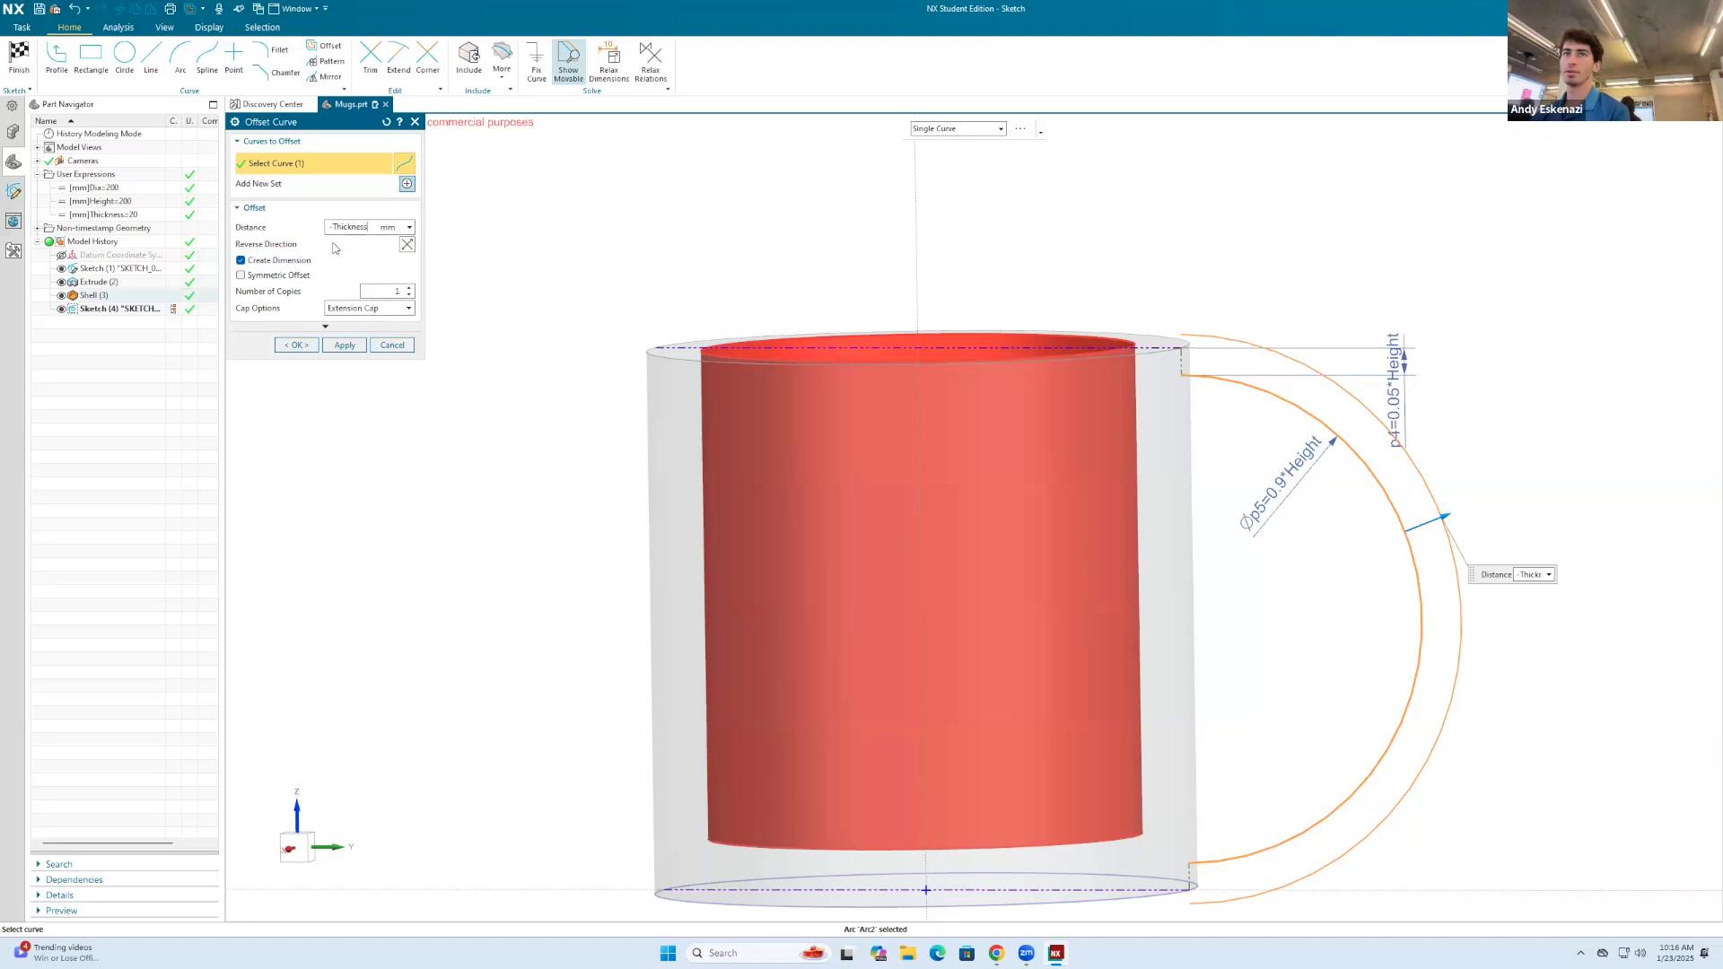
{"action": "left_click", "coordinate": [345, 345]}
{"action": "scroll", "coordinate": [973, 439], "scroll_direction": "down", "scroll_amount": 2}
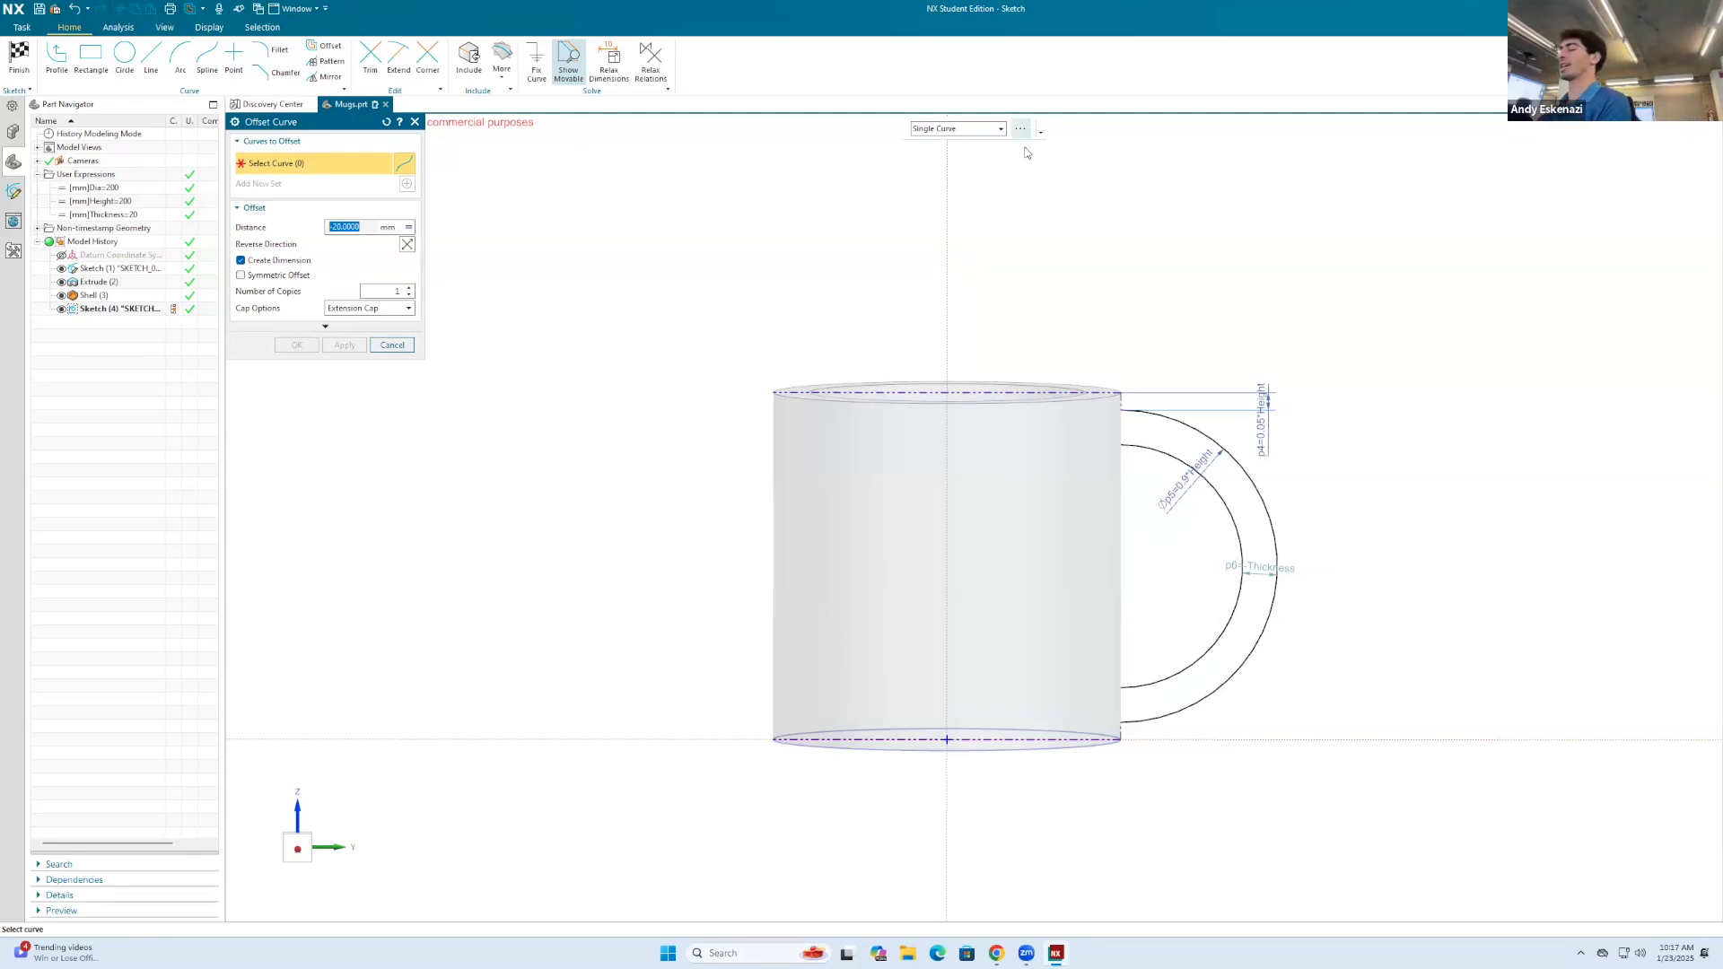
{"action": "scroll", "coordinate": [1269, 558], "scroll_direction": "down", "scroll_amount": 3}
{"action": "middle_click_drag", "start_coordinate": [1269, 557], "coordinate": [1261, 571]}
{"action": "scroll", "coordinate": [1261, 572], "scroll_direction": "up", "scroll_amount": 5}
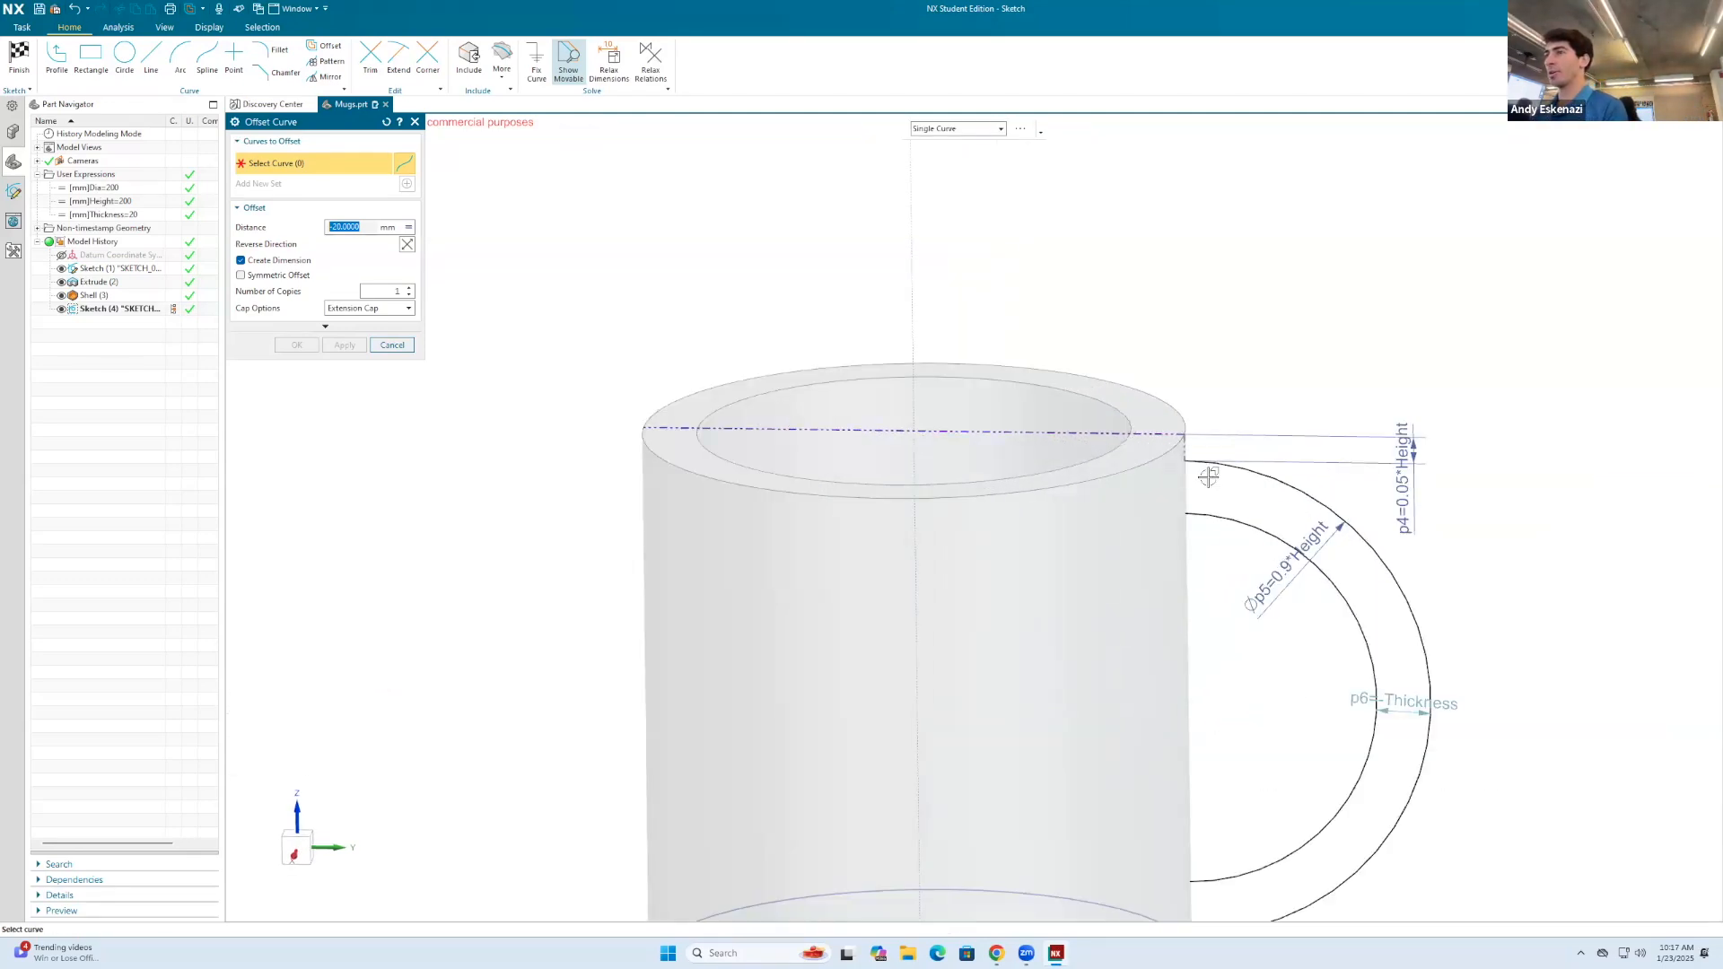
{"action": "left_click", "coordinate": [393, 346]}
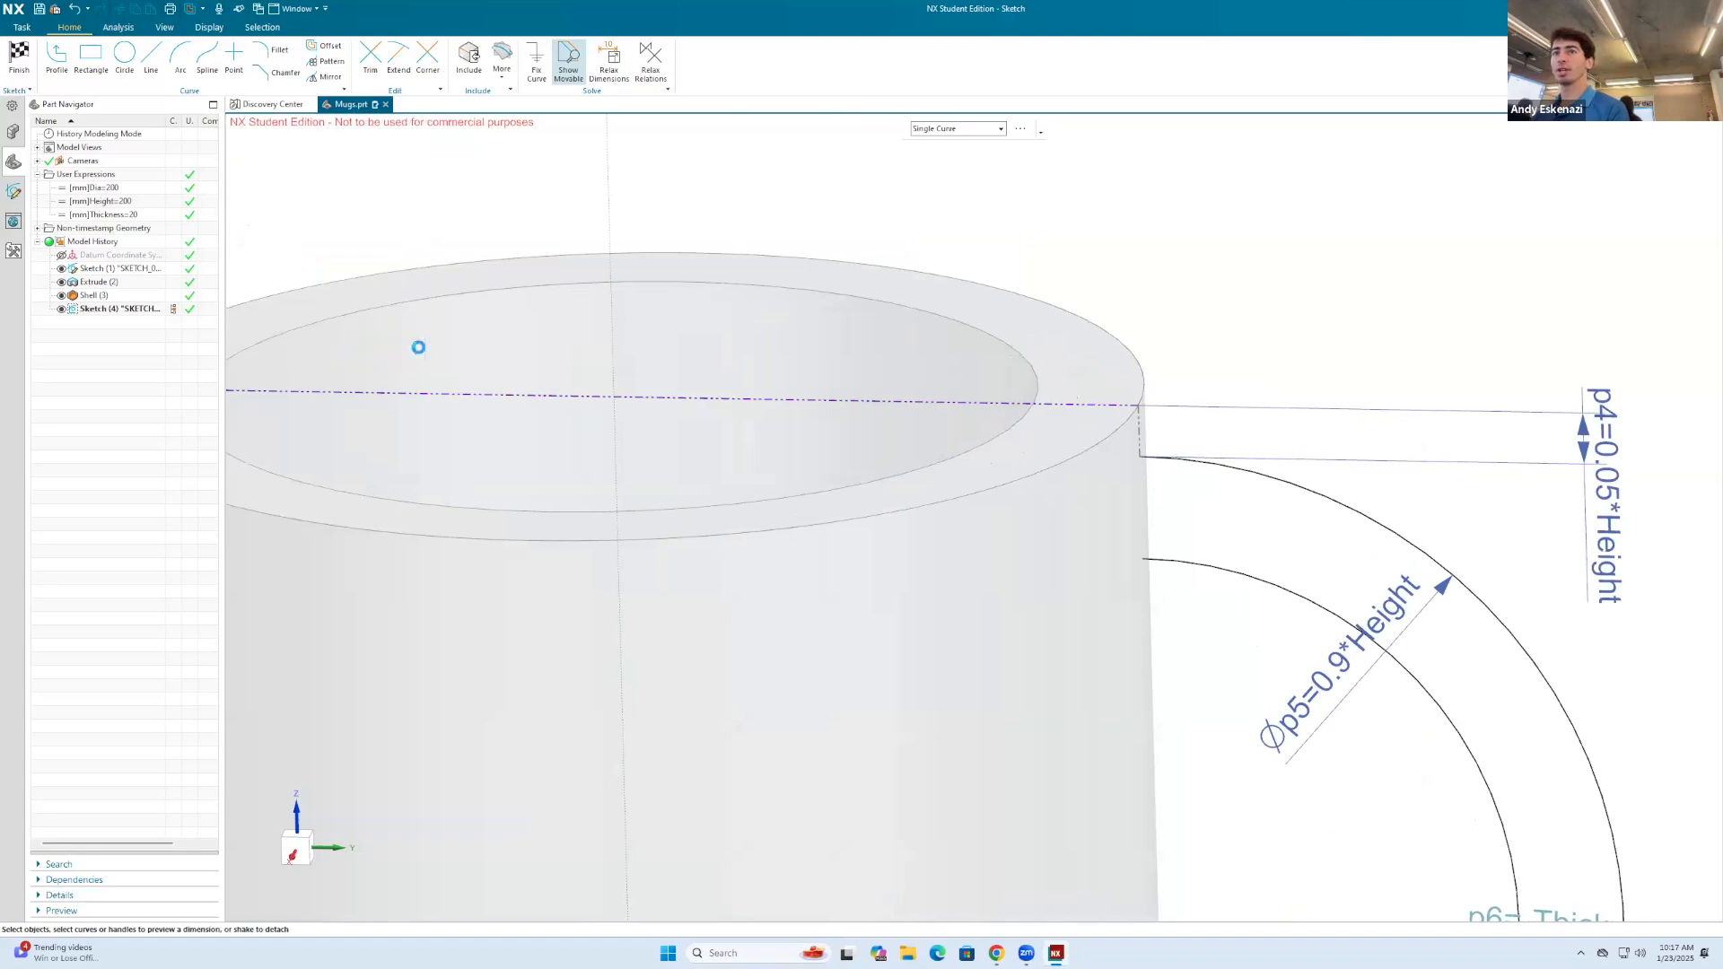
{"action": "scroll", "coordinate": [1127, 450], "scroll_direction": "up", "scroll_amount": 3}
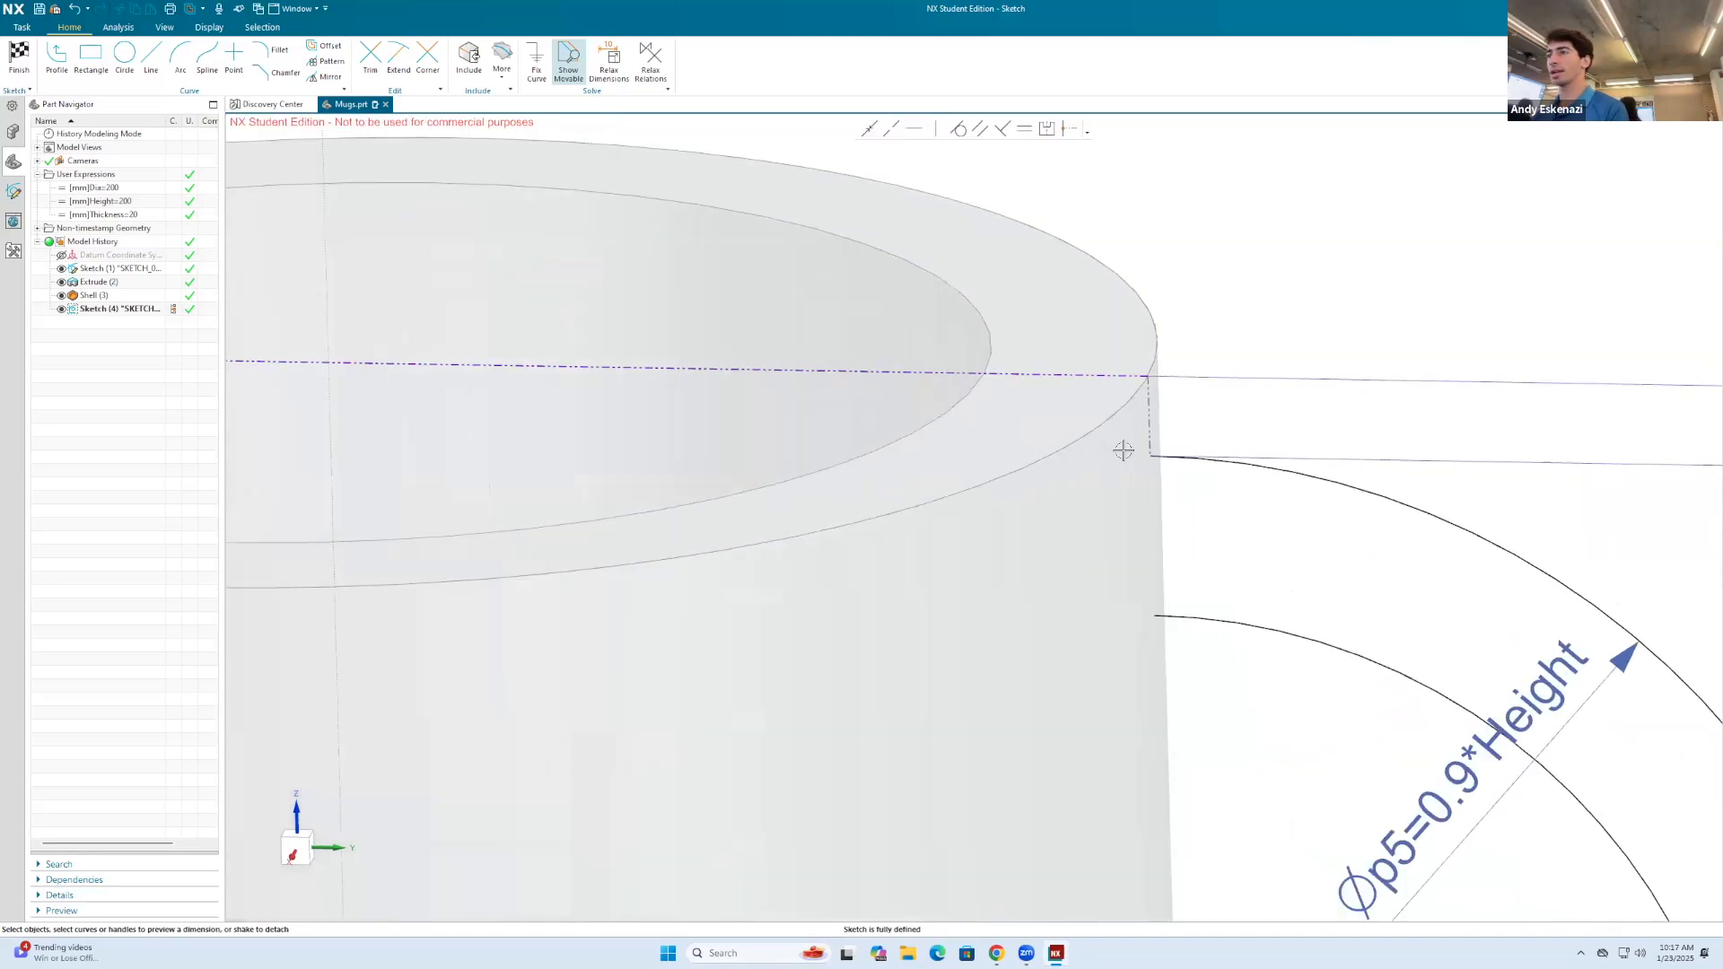
{"action": "left_click", "coordinate": [151, 60]}
{"action": "middle_click_drag", "start_coordinate": [1187, 531], "coordinate": [1195, 469]}
{"action": "key", "text": "Escape"}
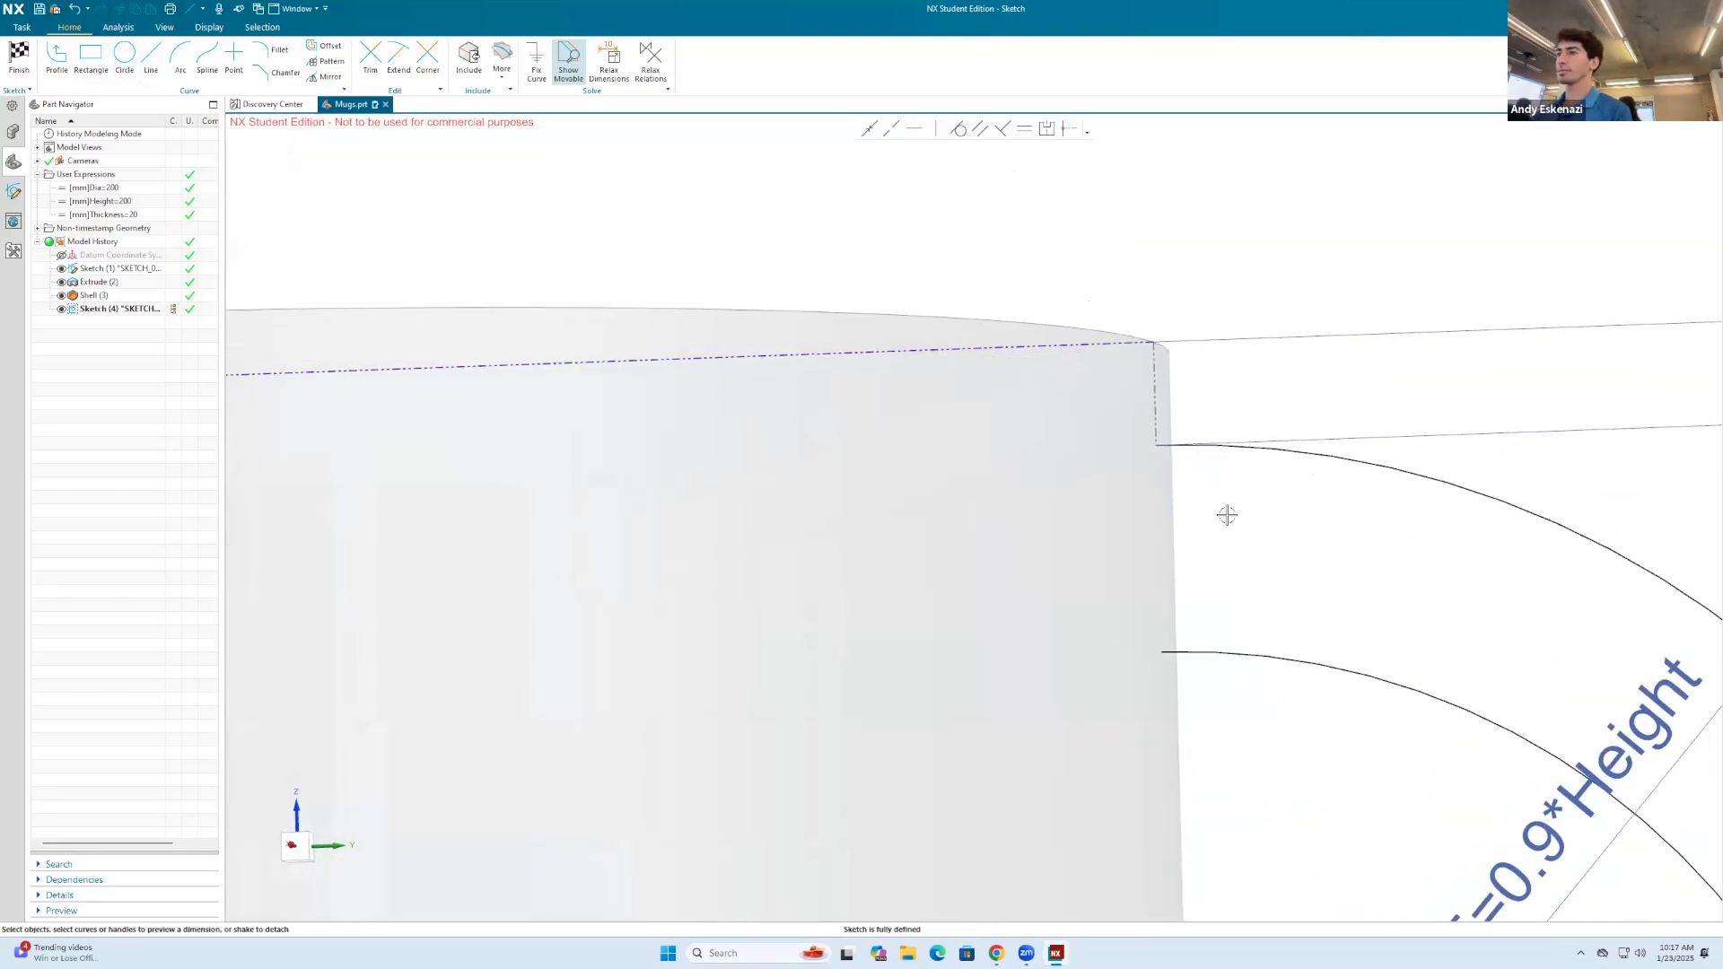
Step: Close the handle profile's upper end with an arc bulging into the mug wall between the outer and inner arcs' endpoints
{"action": "left_click", "coordinate": [180, 59]}
{"action": "left_click", "coordinate": [1158, 445]}
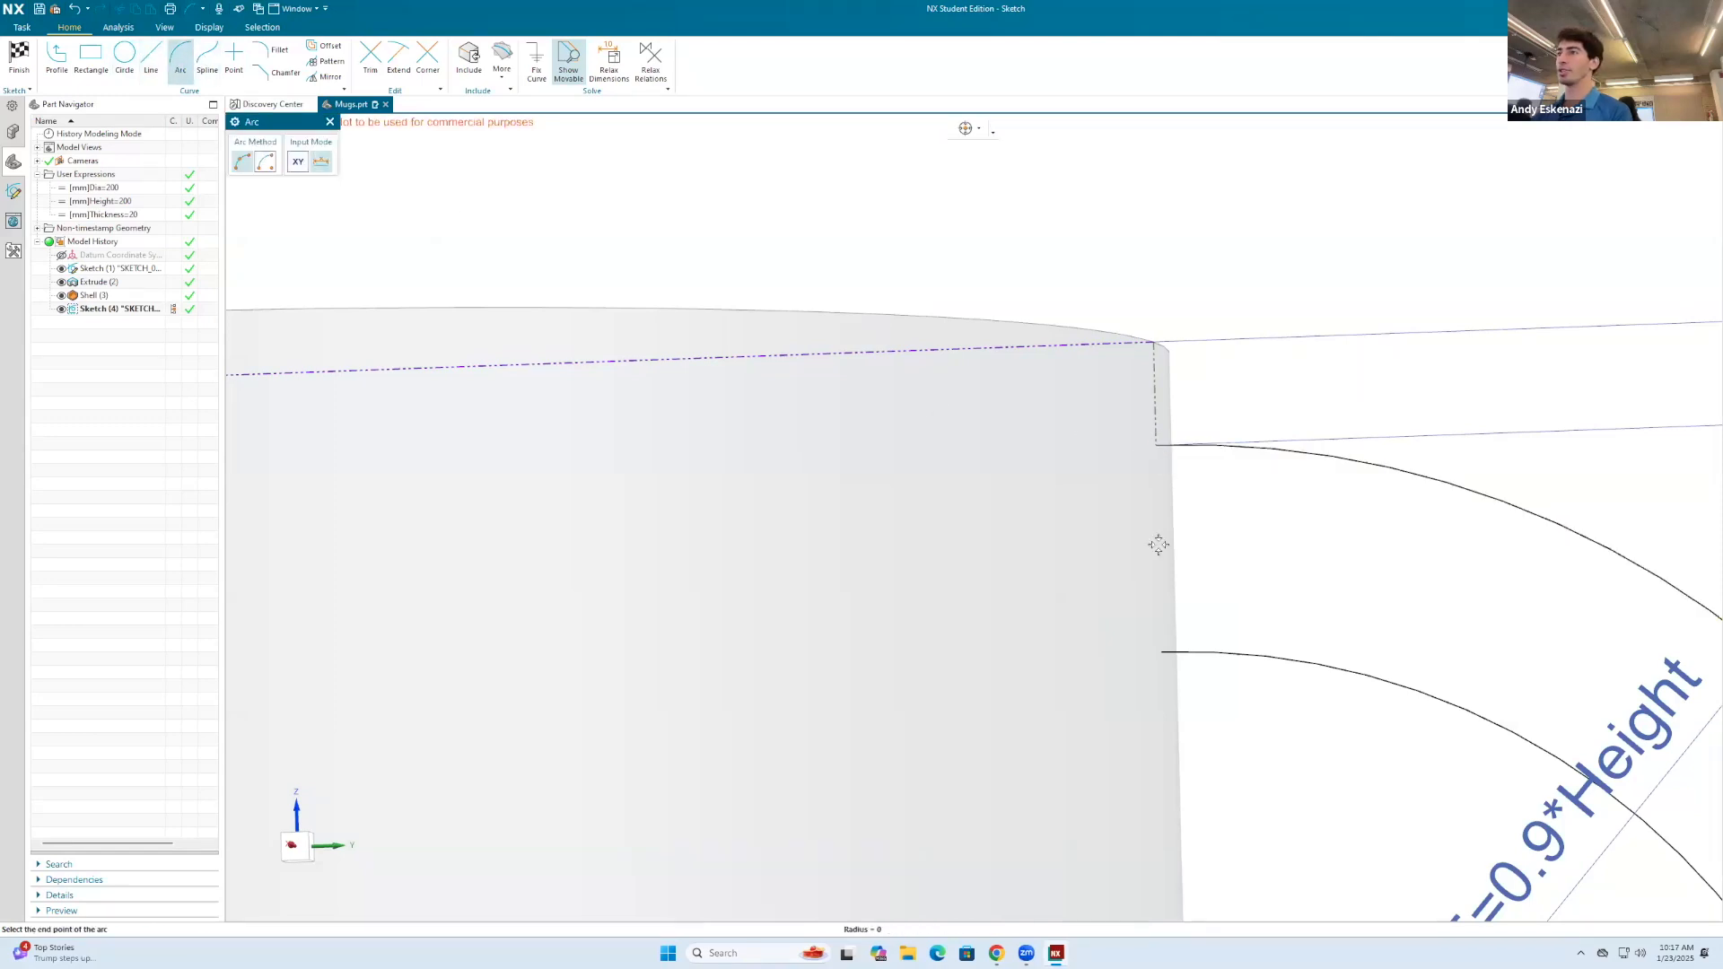
{"action": "left_click", "coordinate": [1161, 653]}
{"action": "left_click", "coordinate": [1063, 549]}
Step: Close the handle profile's lower end with an arc bulging into the mug wall and finish the sketch
{"action": "scroll", "coordinate": [1177, 453], "scroll_direction": "down", "scroll_amount": 6}
{"action": "scroll", "coordinate": [1193, 631], "scroll_direction": "up", "scroll_amount": 5}
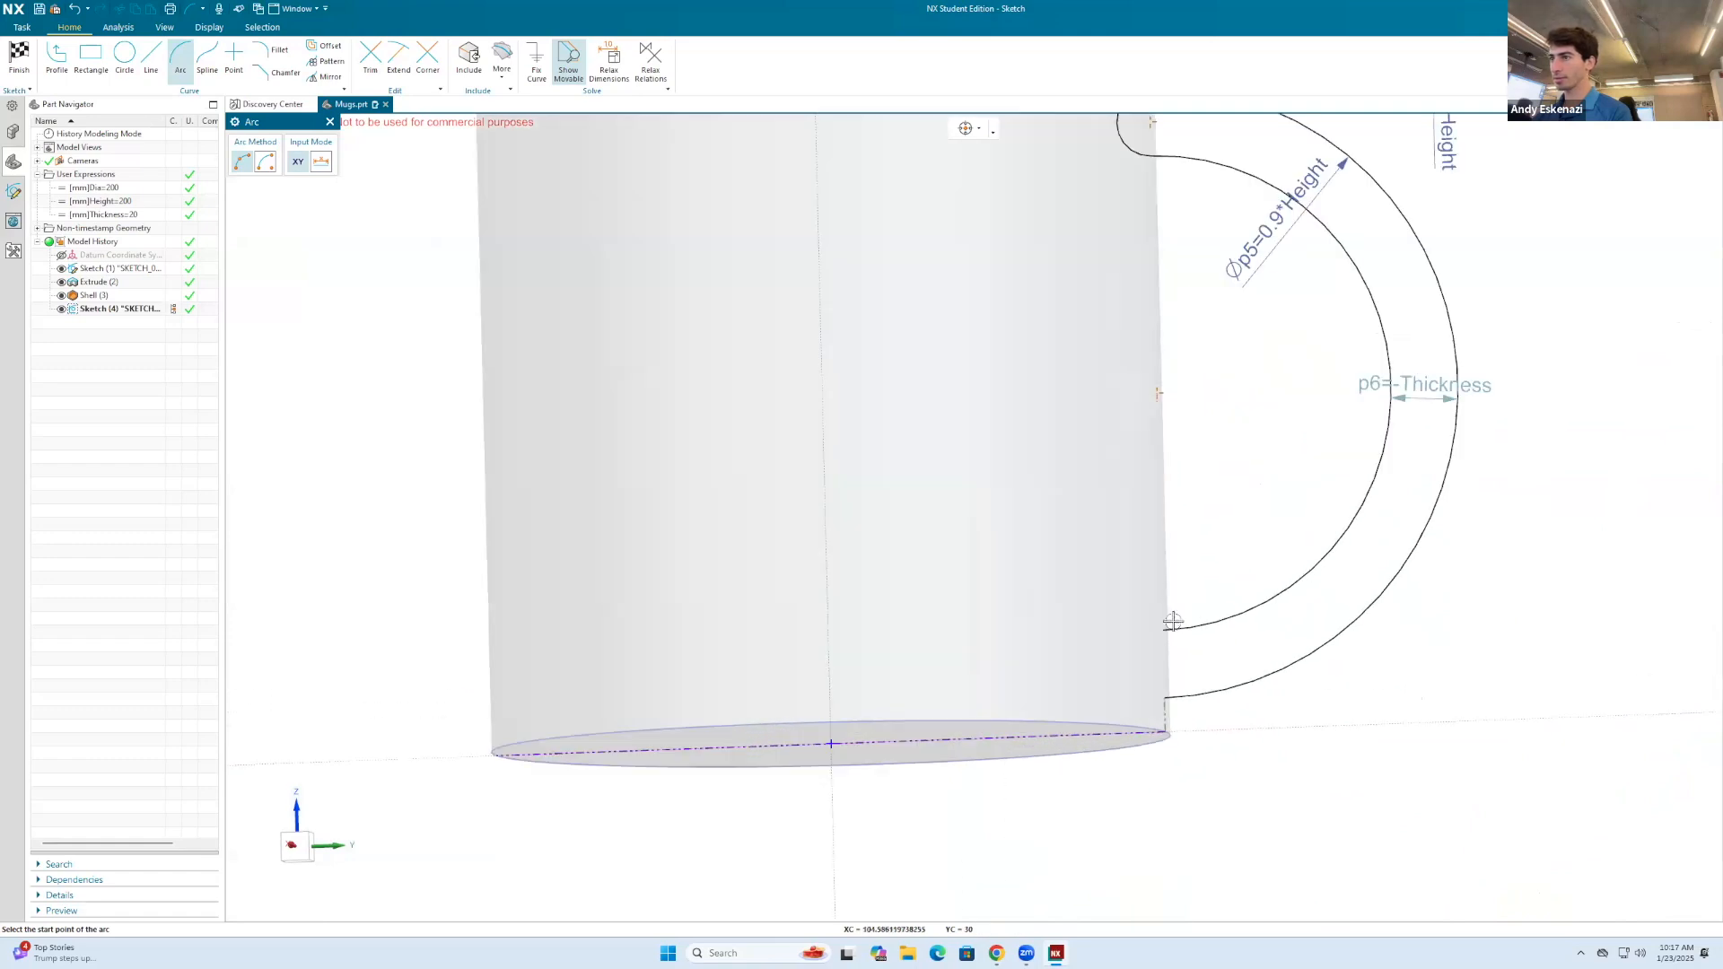
{"action": "left_click", "coordinate": [1163, 697]}
{"action": "left_click", "coordinate": [1163, 630]}
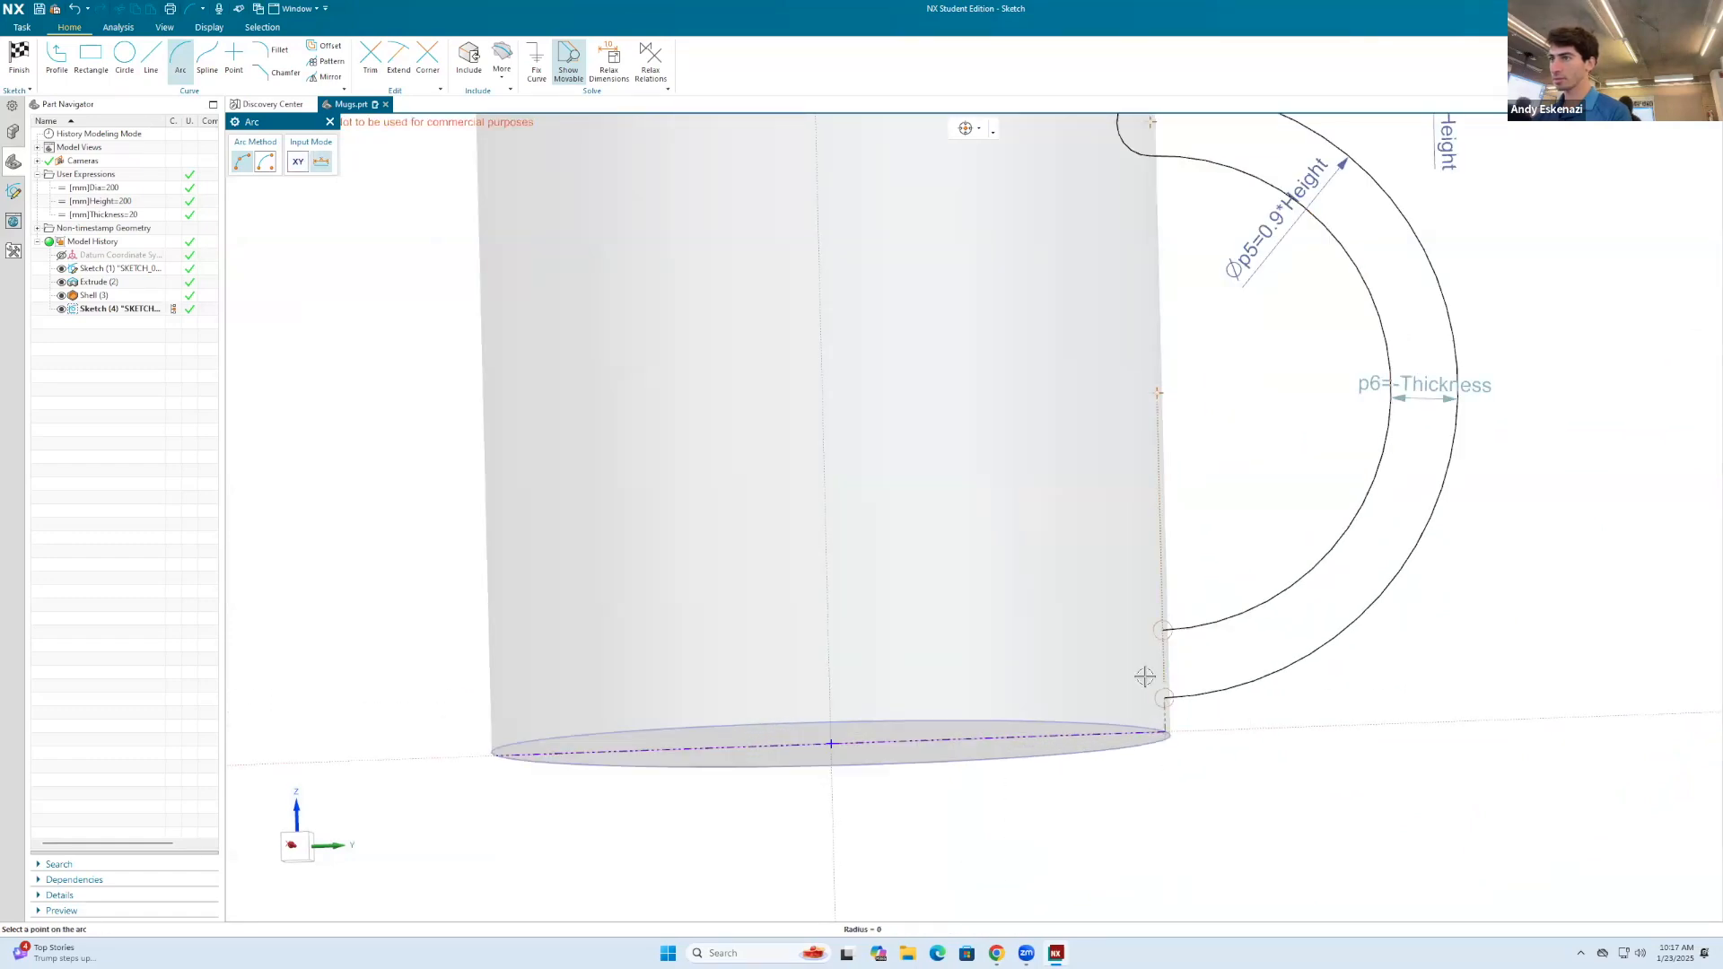
{"action": "left_click", "coordinate": [1138, 678]}
{"action": "key", "text": "Escape"}
{"action": "scroll", "coordinate": [1183, 586], "scroll_direction": "down", "scroll_amount": 5}
{"action": "key", "text": "Home"}
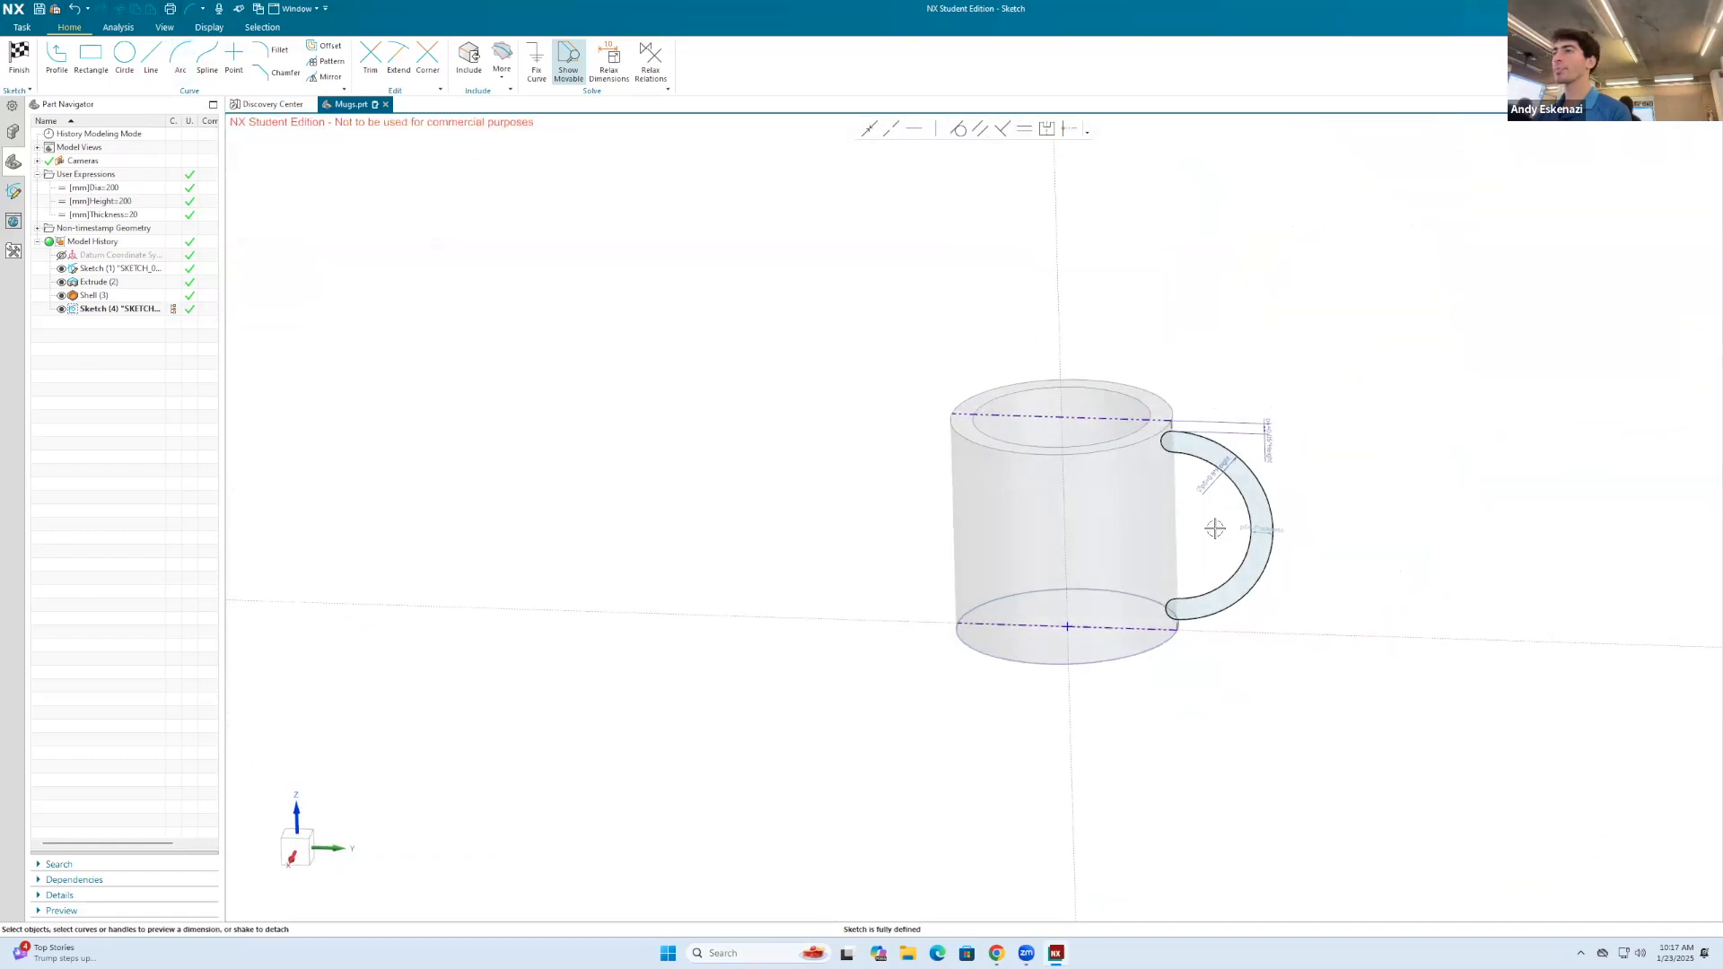
{"action": "left_click", "coordinate": [20, 56]}
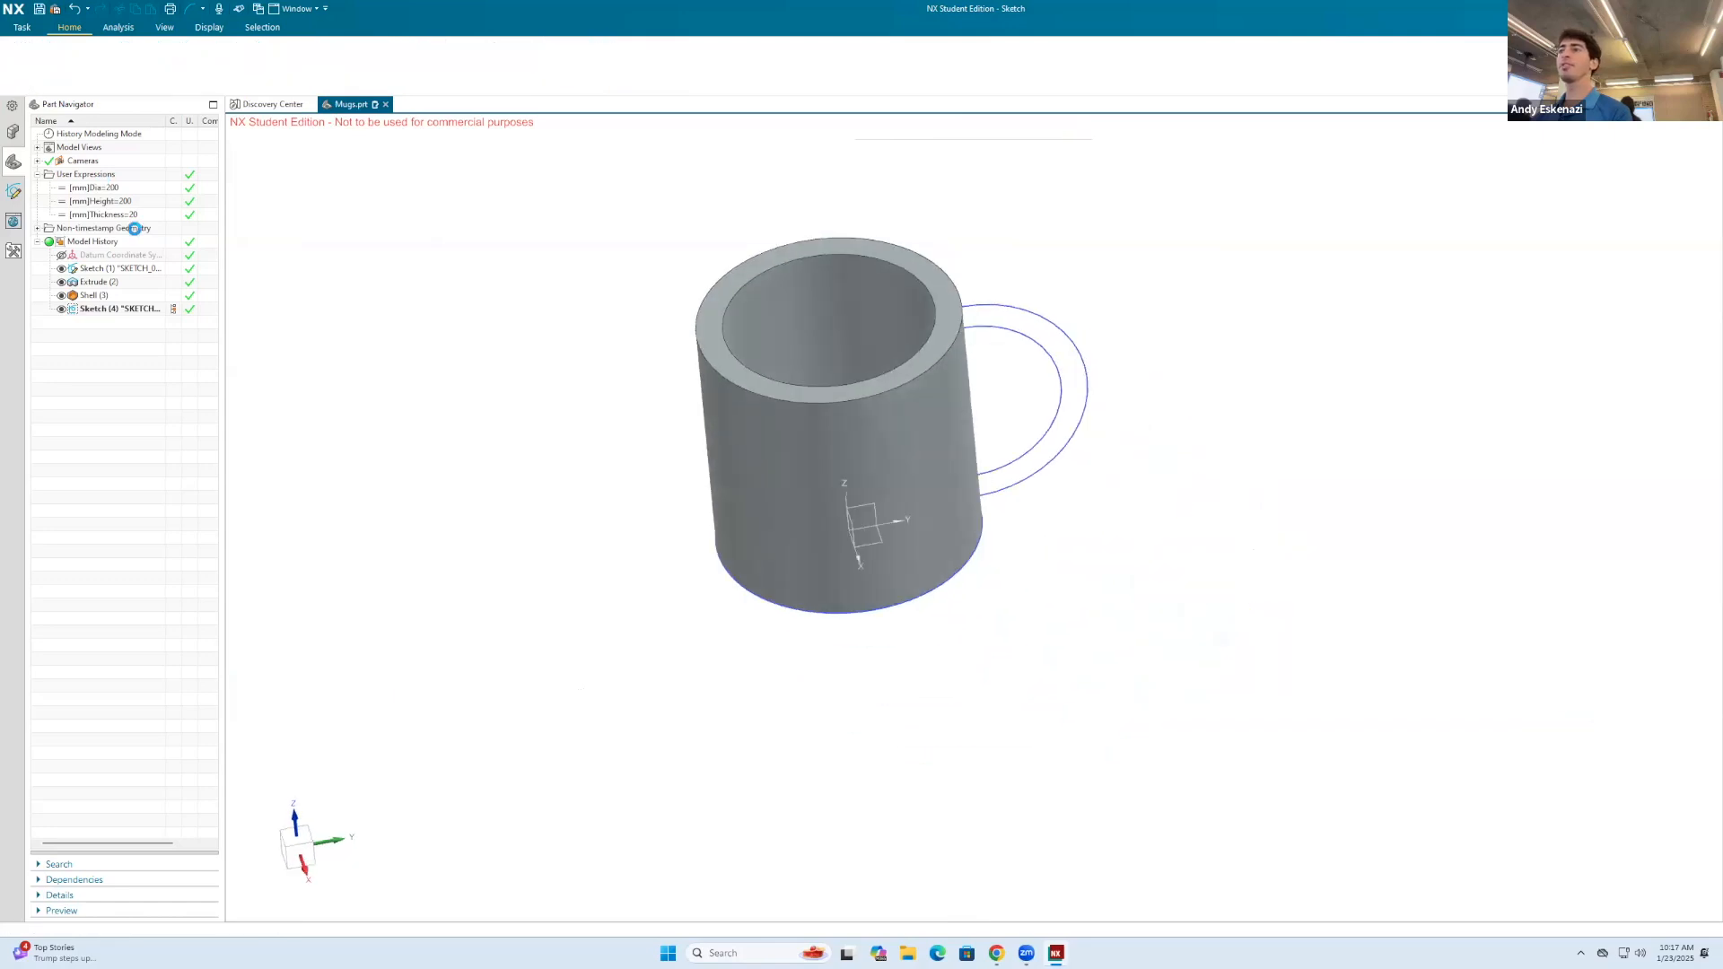
{"action": "left_click", "coordinate": [91, 56]}
{"action": "scroll", "coordinate": [855, 293], "scroll_direction": "up", "scroll_amount": 5}
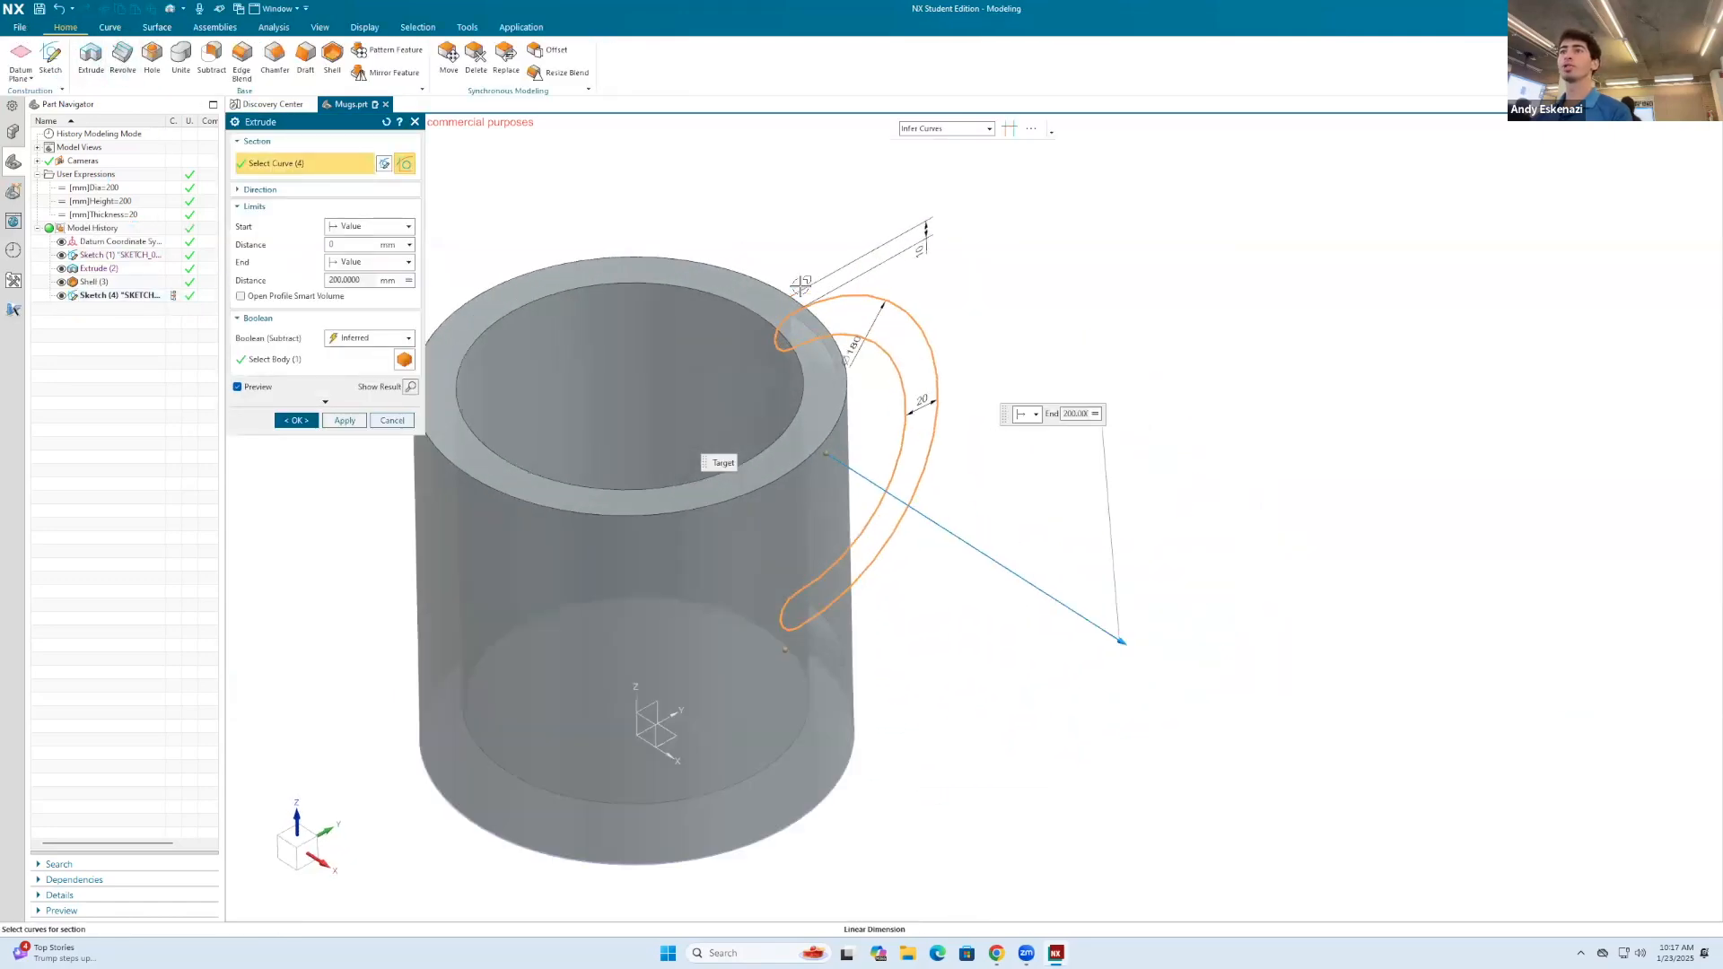
{"action": "double_click", "coordinate": [356, 280]}
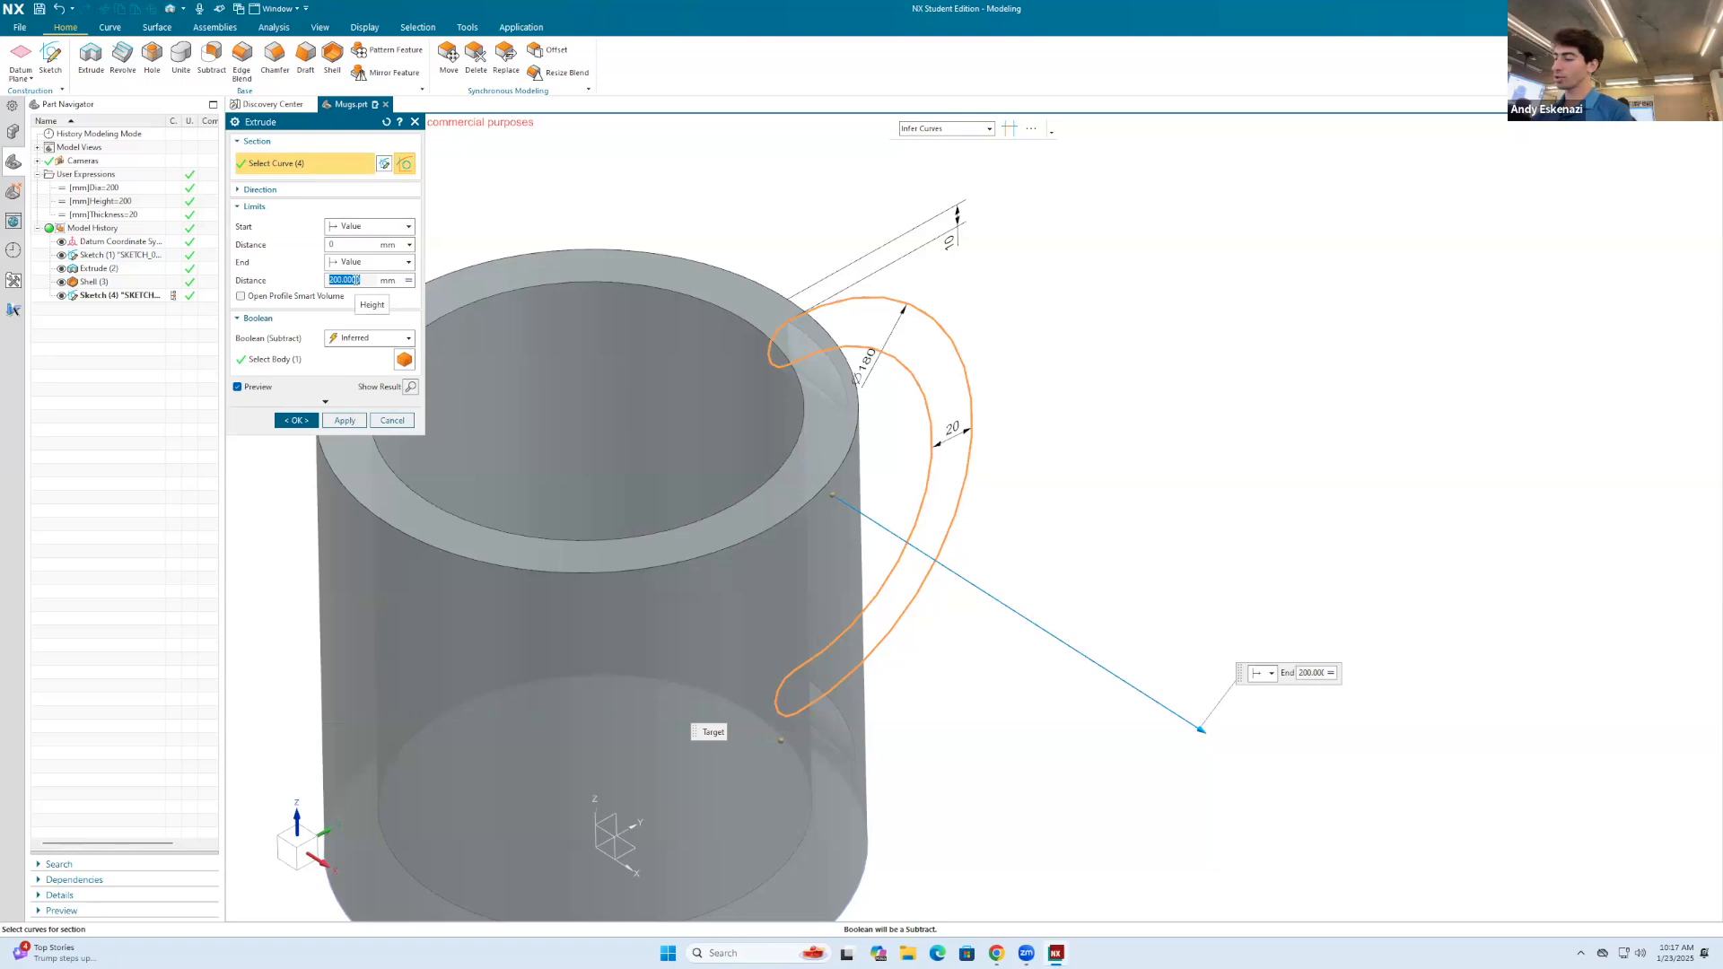
{"action": "key", "text": "Escape"}
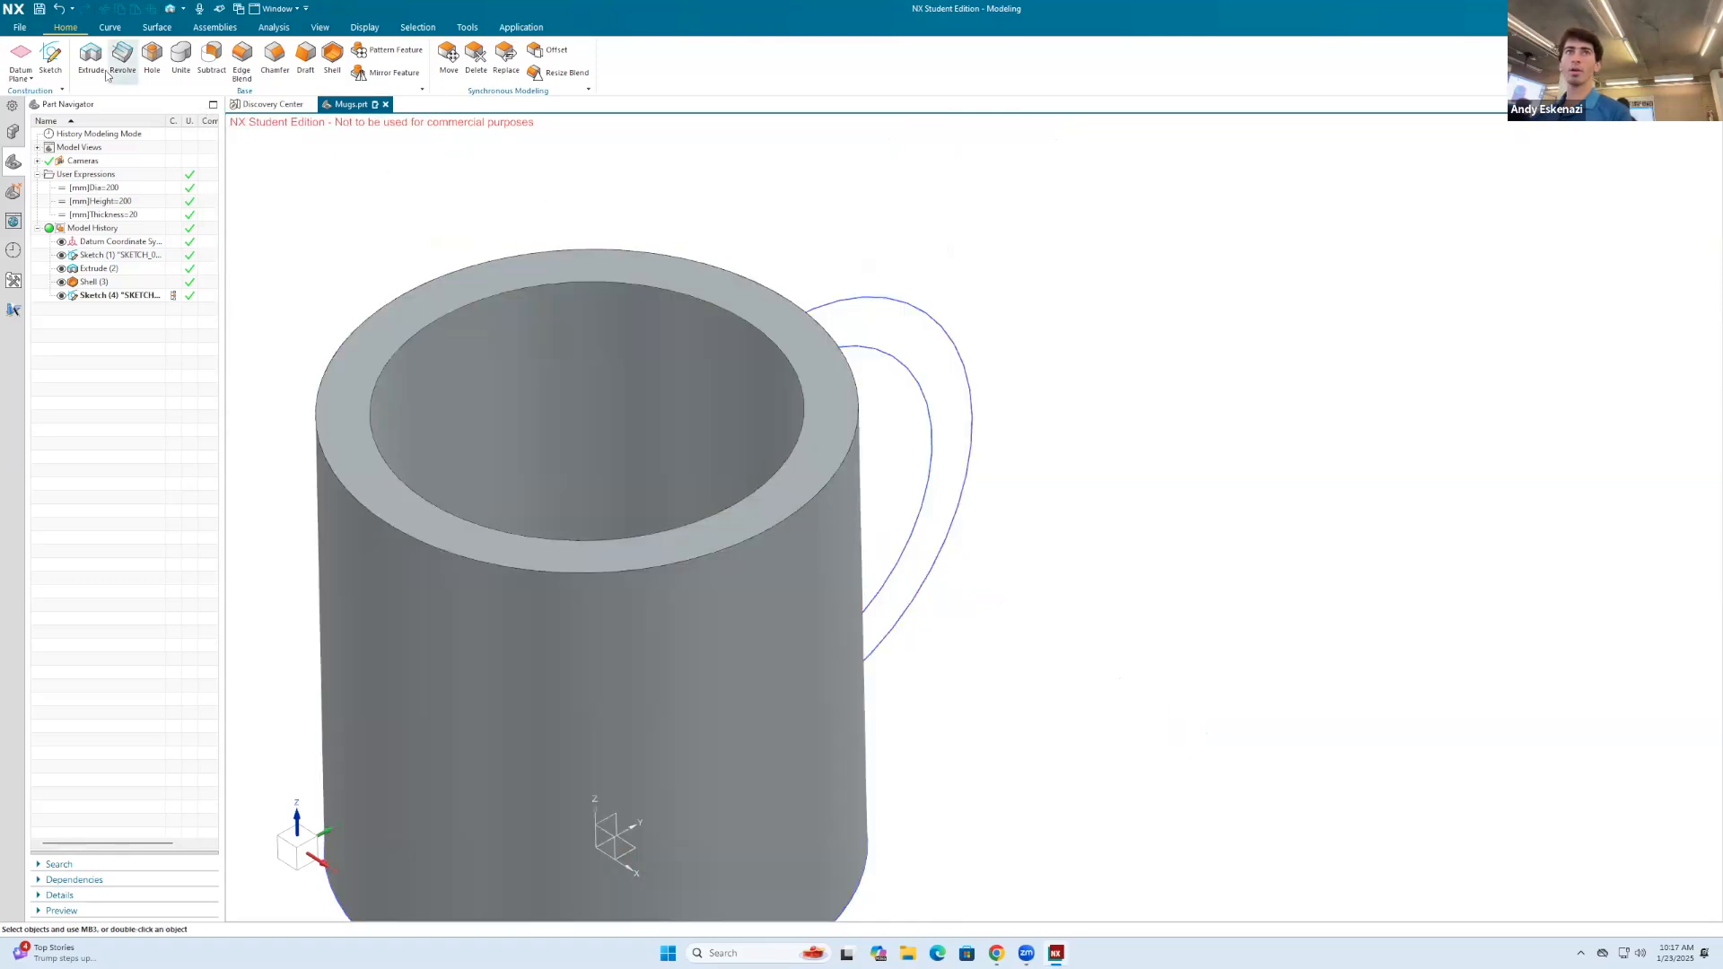
Step: Start an extrusion of the handle profile and drive its end distance with the formula Thickness/2
{"action": "key", "text": "x"}
{"action": "left_click", "coordinate": [865, 294]}
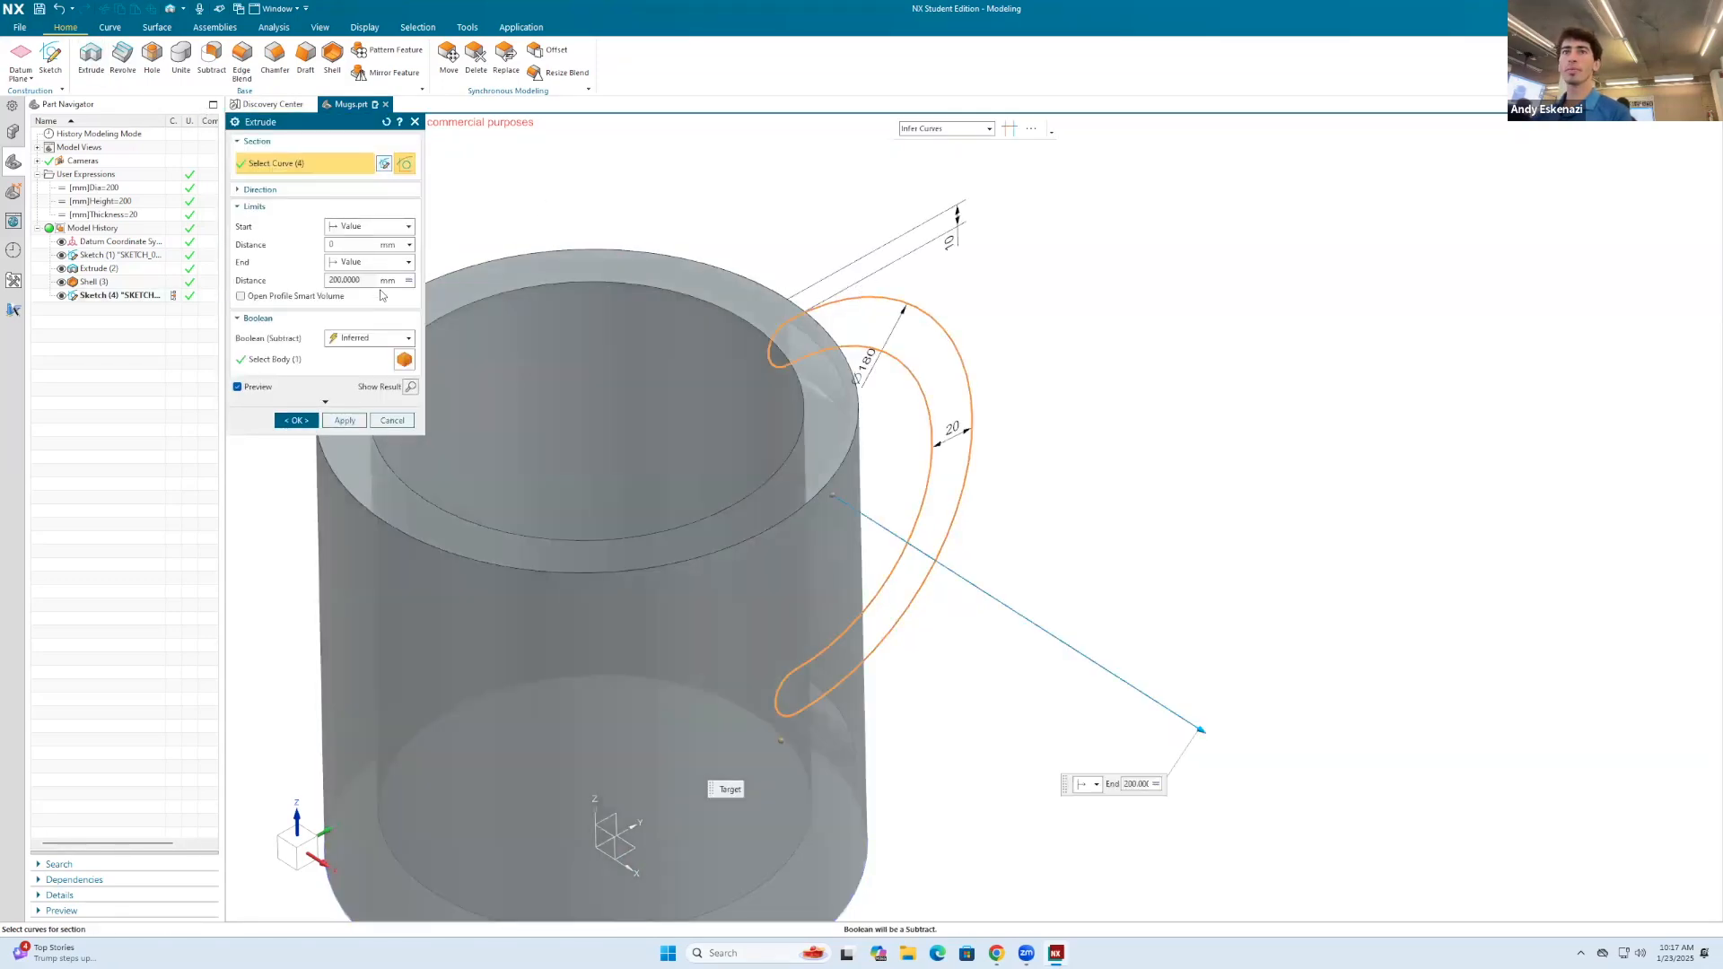
{"action": "left_click", "coordinate": [410, 281]}
{"action": "left_click", "coordinate": [449, 307]}
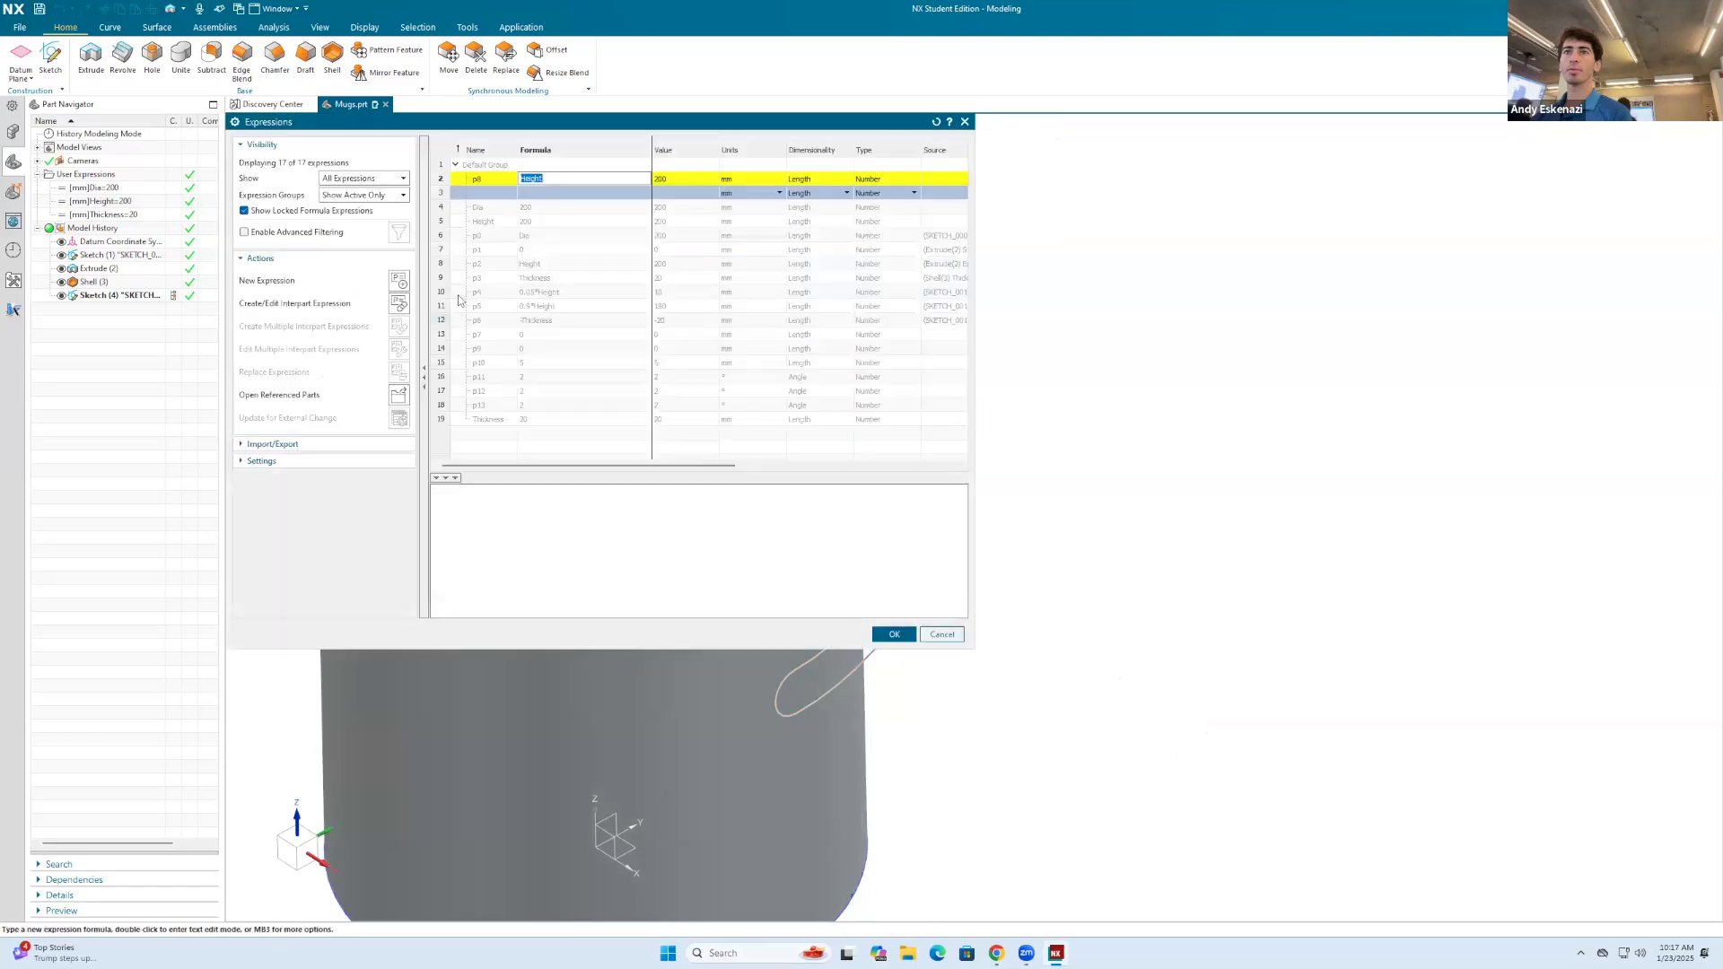
{"action": "type", "text": "Thic"}
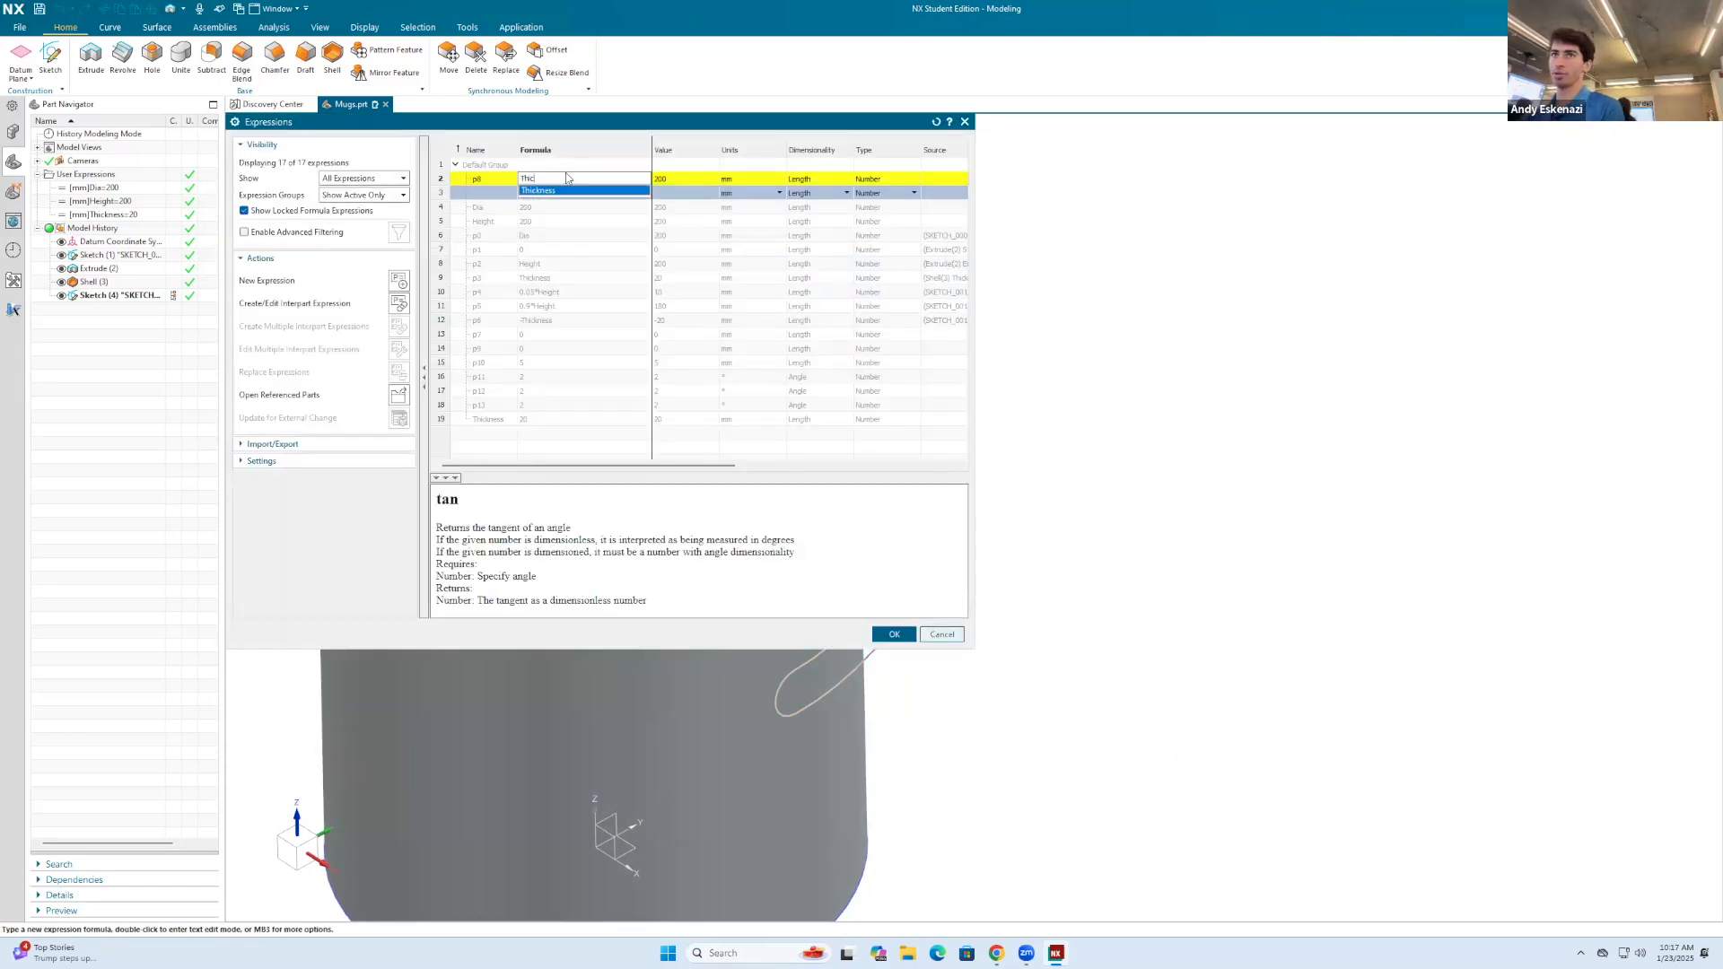
{"action": "type", "text": "kness/2"}
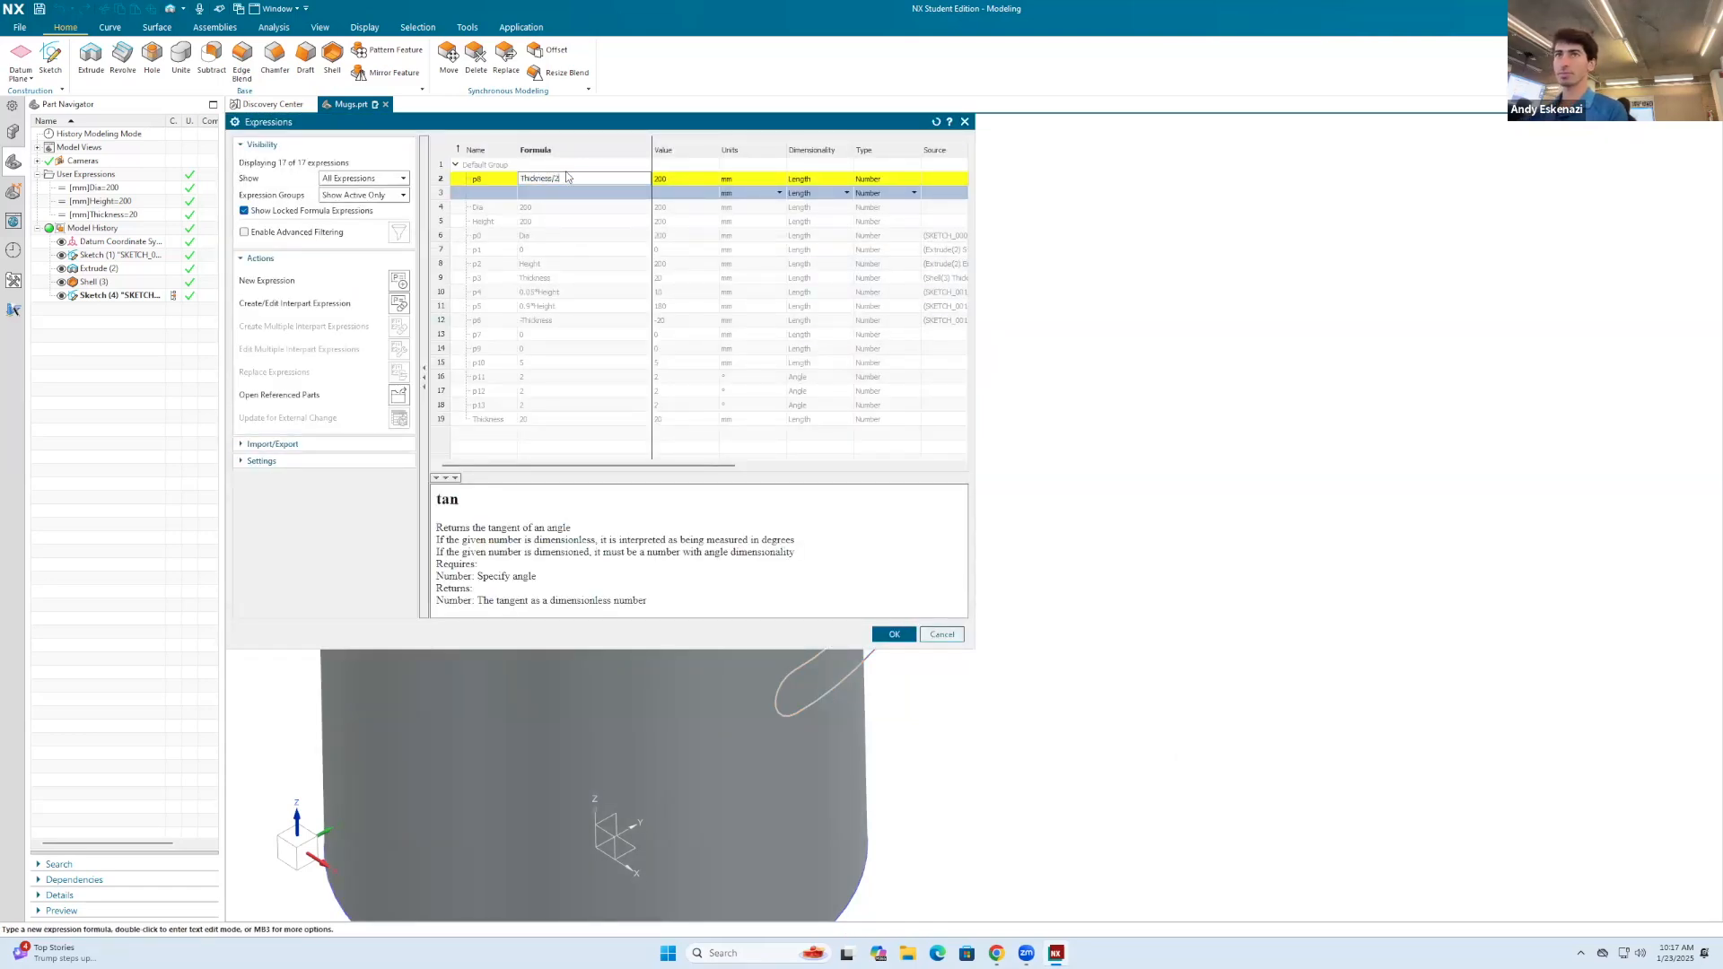
{"action": "key", "text": "Return"}
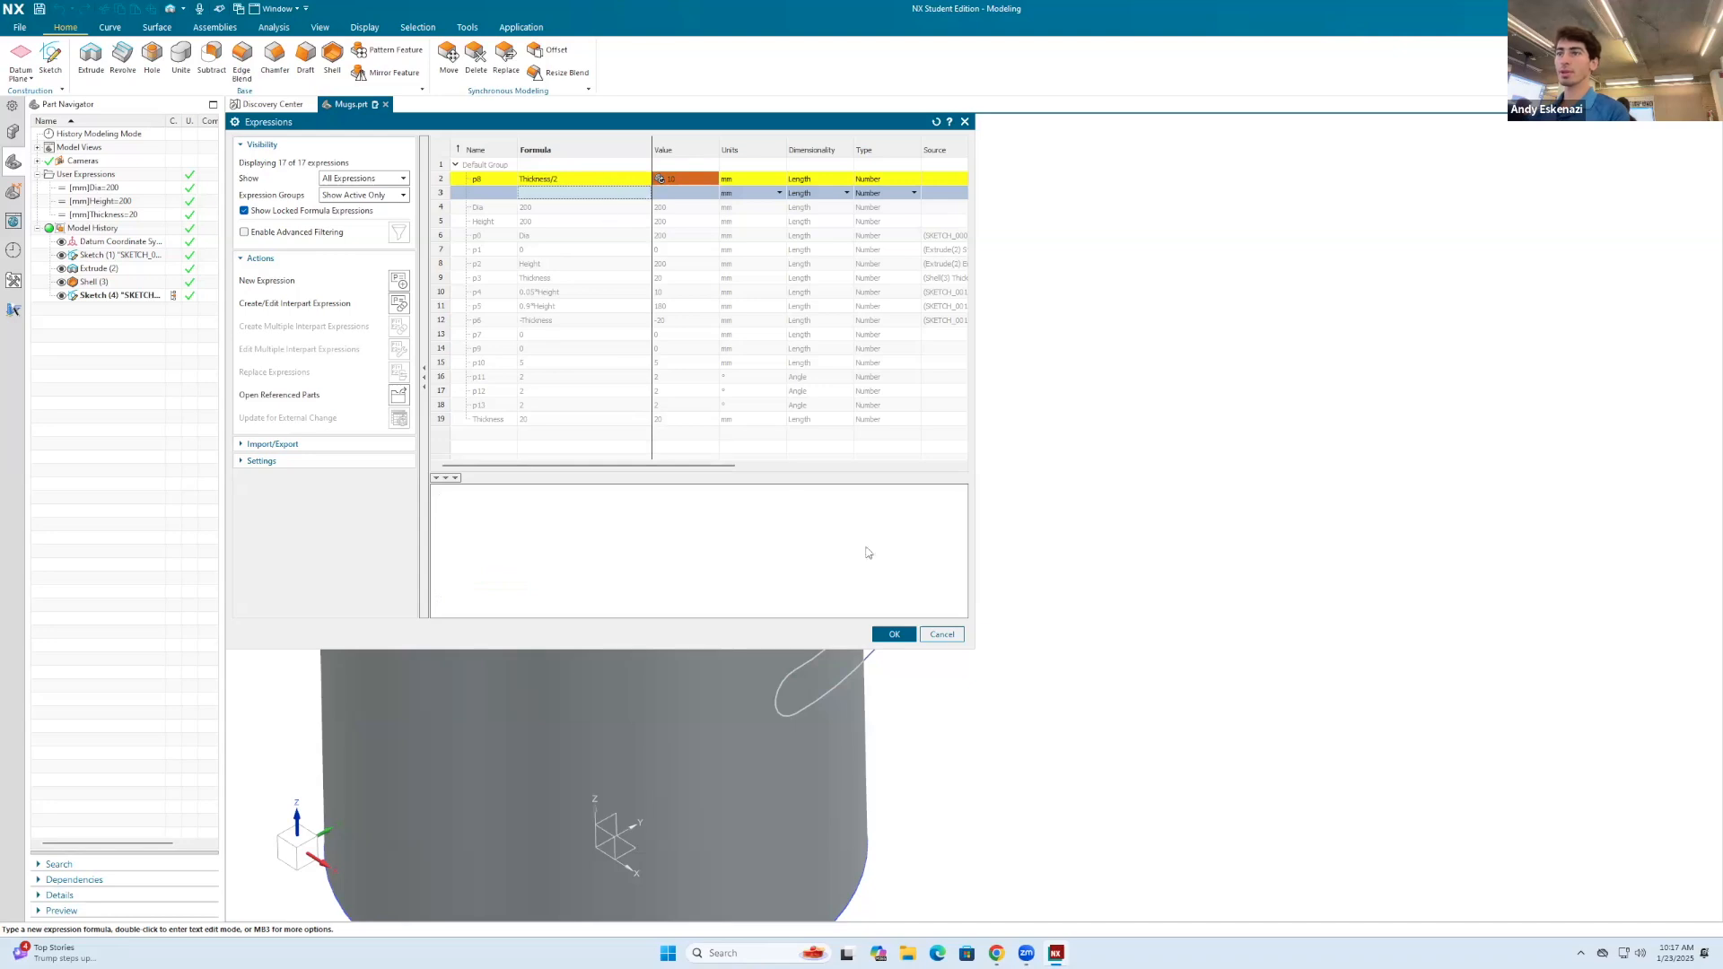
{"action": "left_click", "coordinate": [894, 634]}
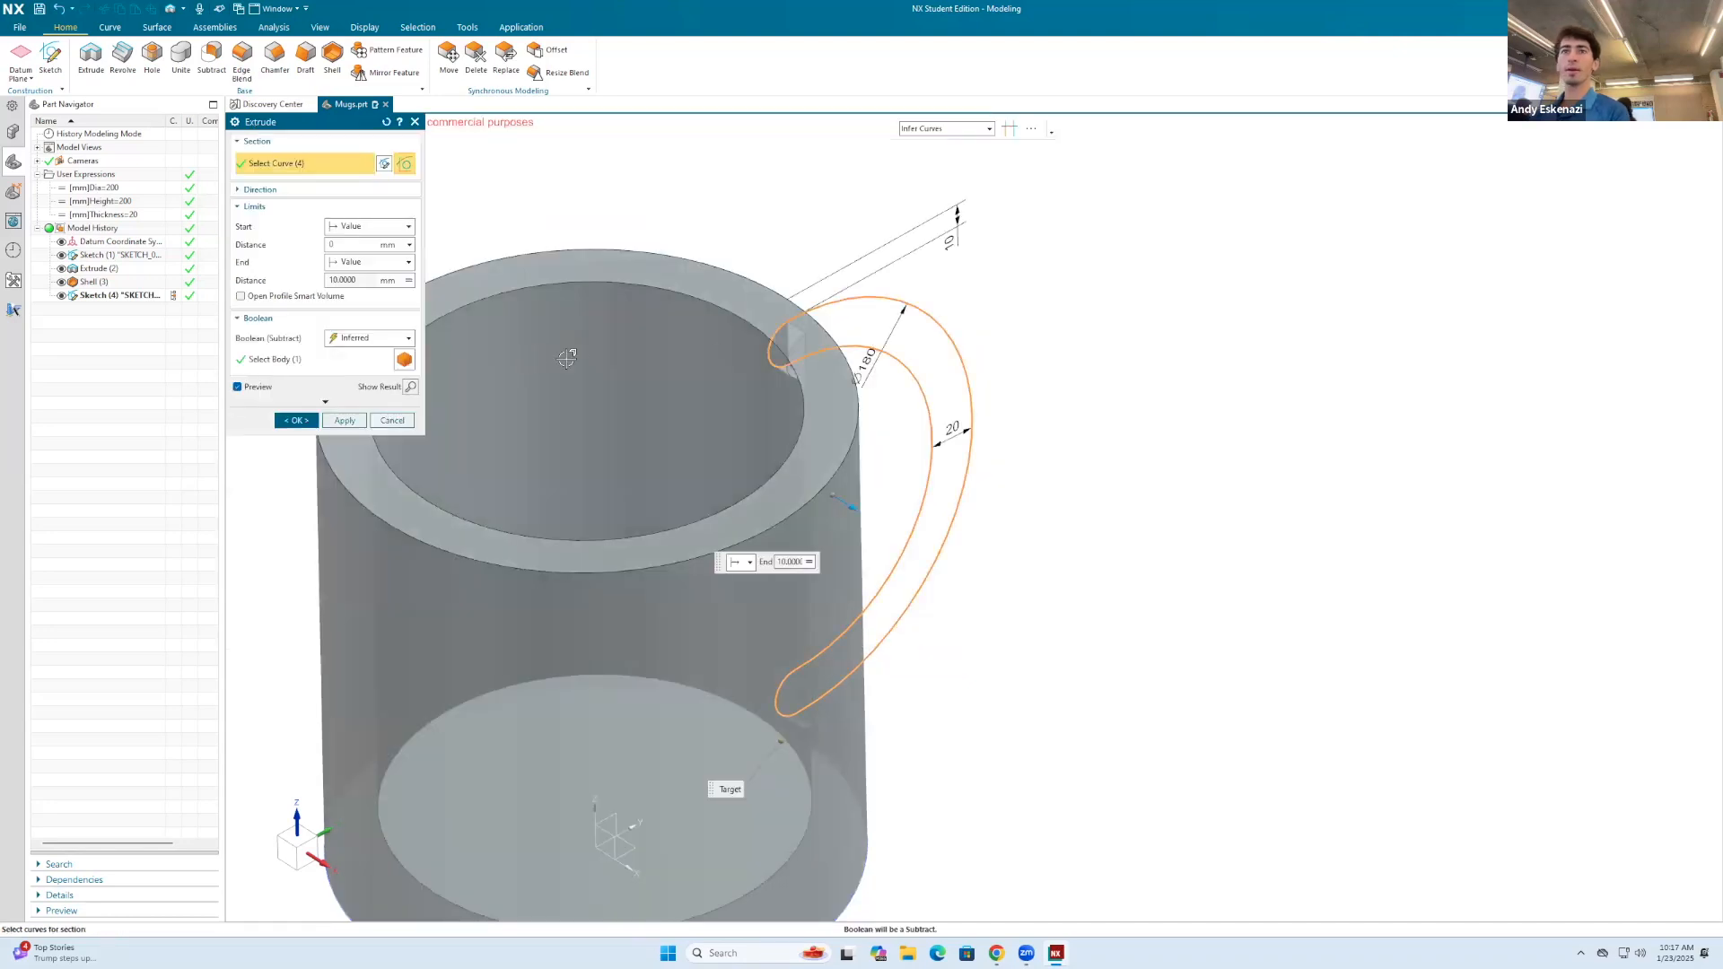
Step: Set the handle extrusion's Boolean option to Unite with the mug body
{"action": "left_click", "coordinate": [319, 361]}
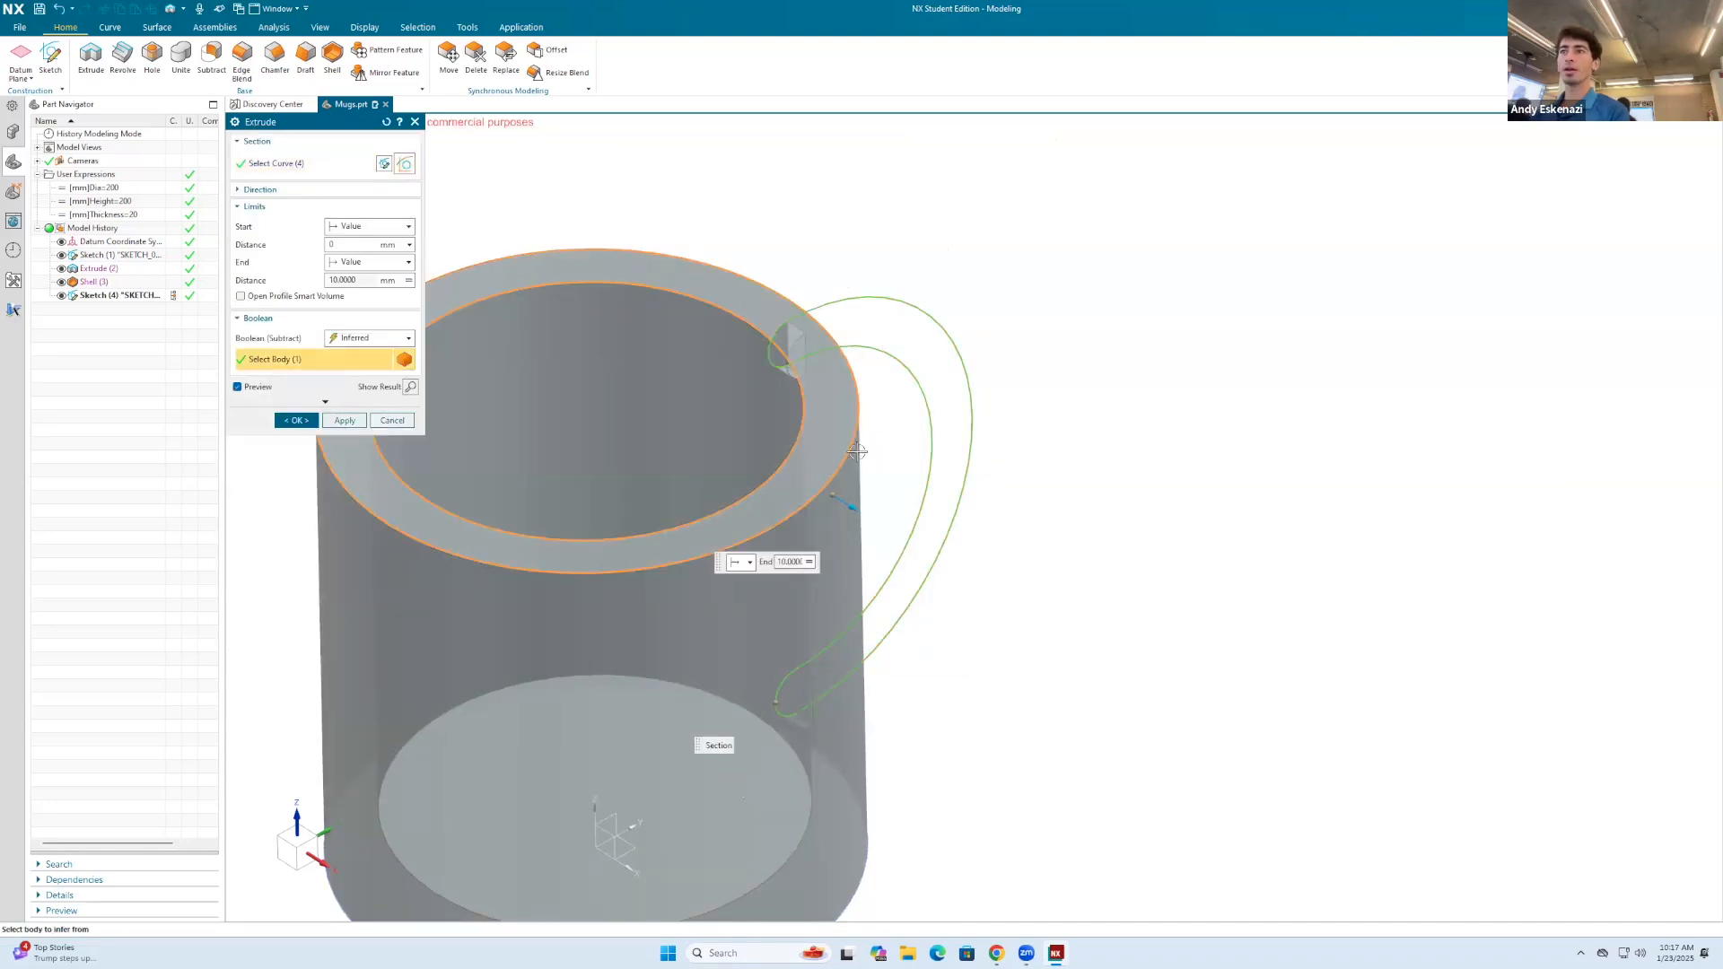
{"action": "scroll", "coordinate": [857, 451], "scroll_direction": "down", "scroll_amount": 3}
{"action": "middle_click_drag", "start_coordinate": [857, 451], "coordinate": [660, 444]}
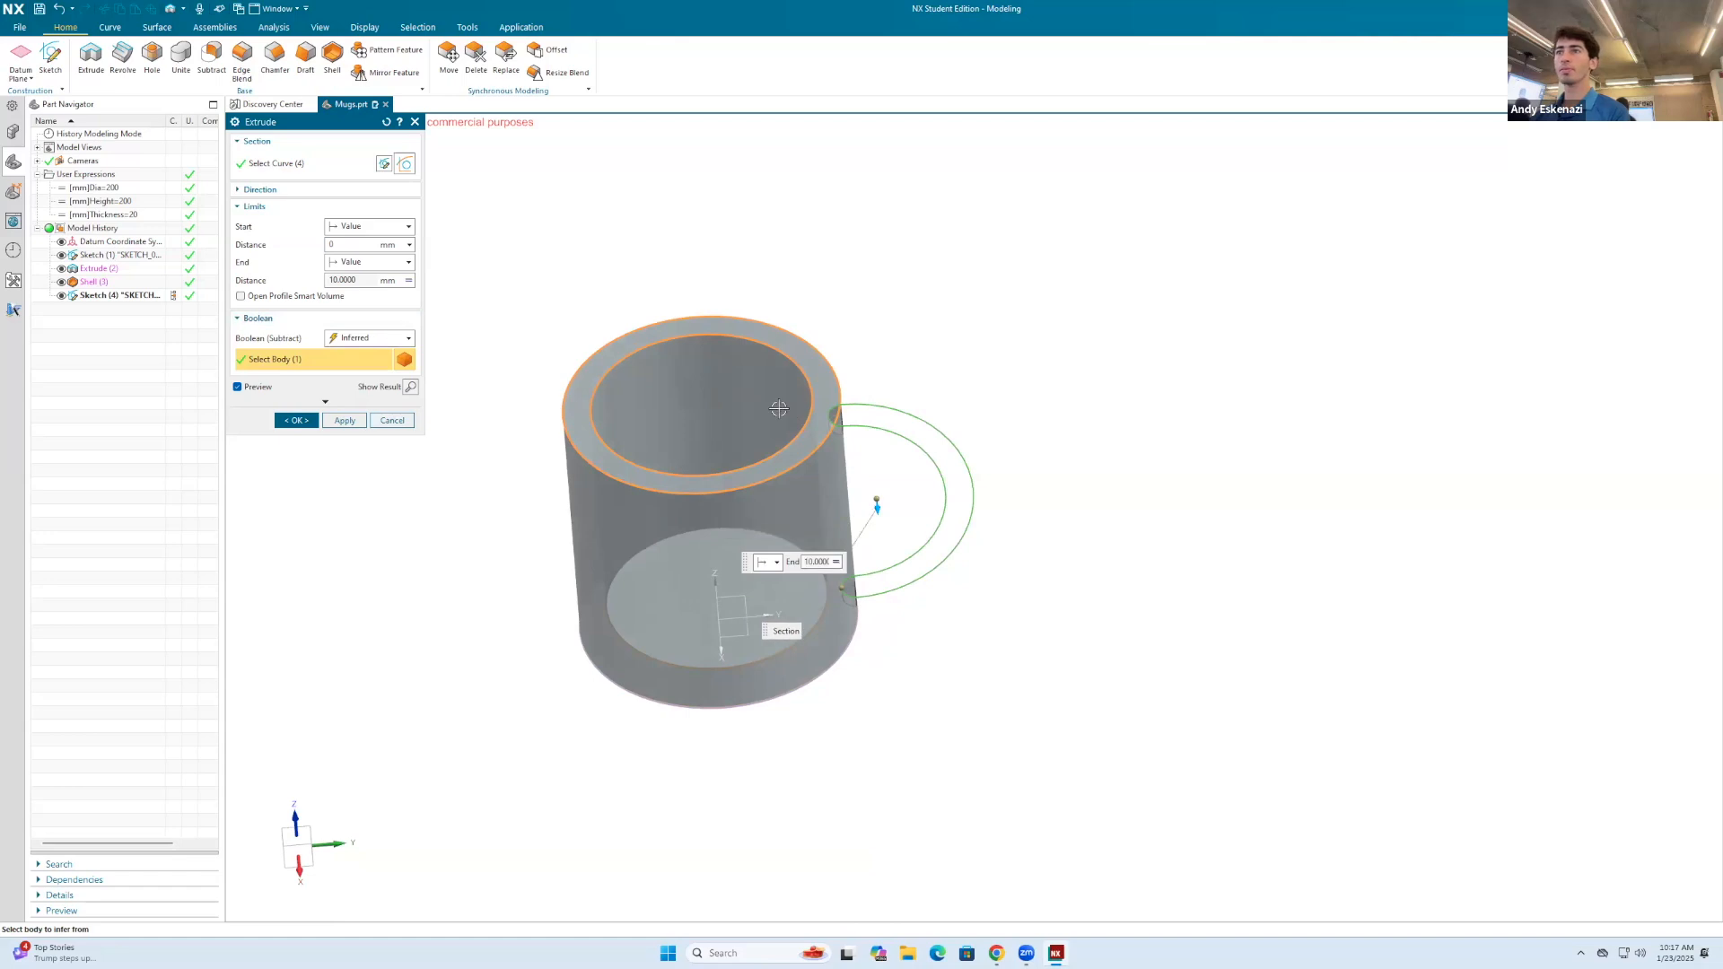
{"action": "middle_click_drag", "start_coordinate": [779, 408], "coordinate": [709, 433]}
{"action": "scroll", "coordinate": [803, 435], "scroll_direction": "up", "scroll_amount": 5}
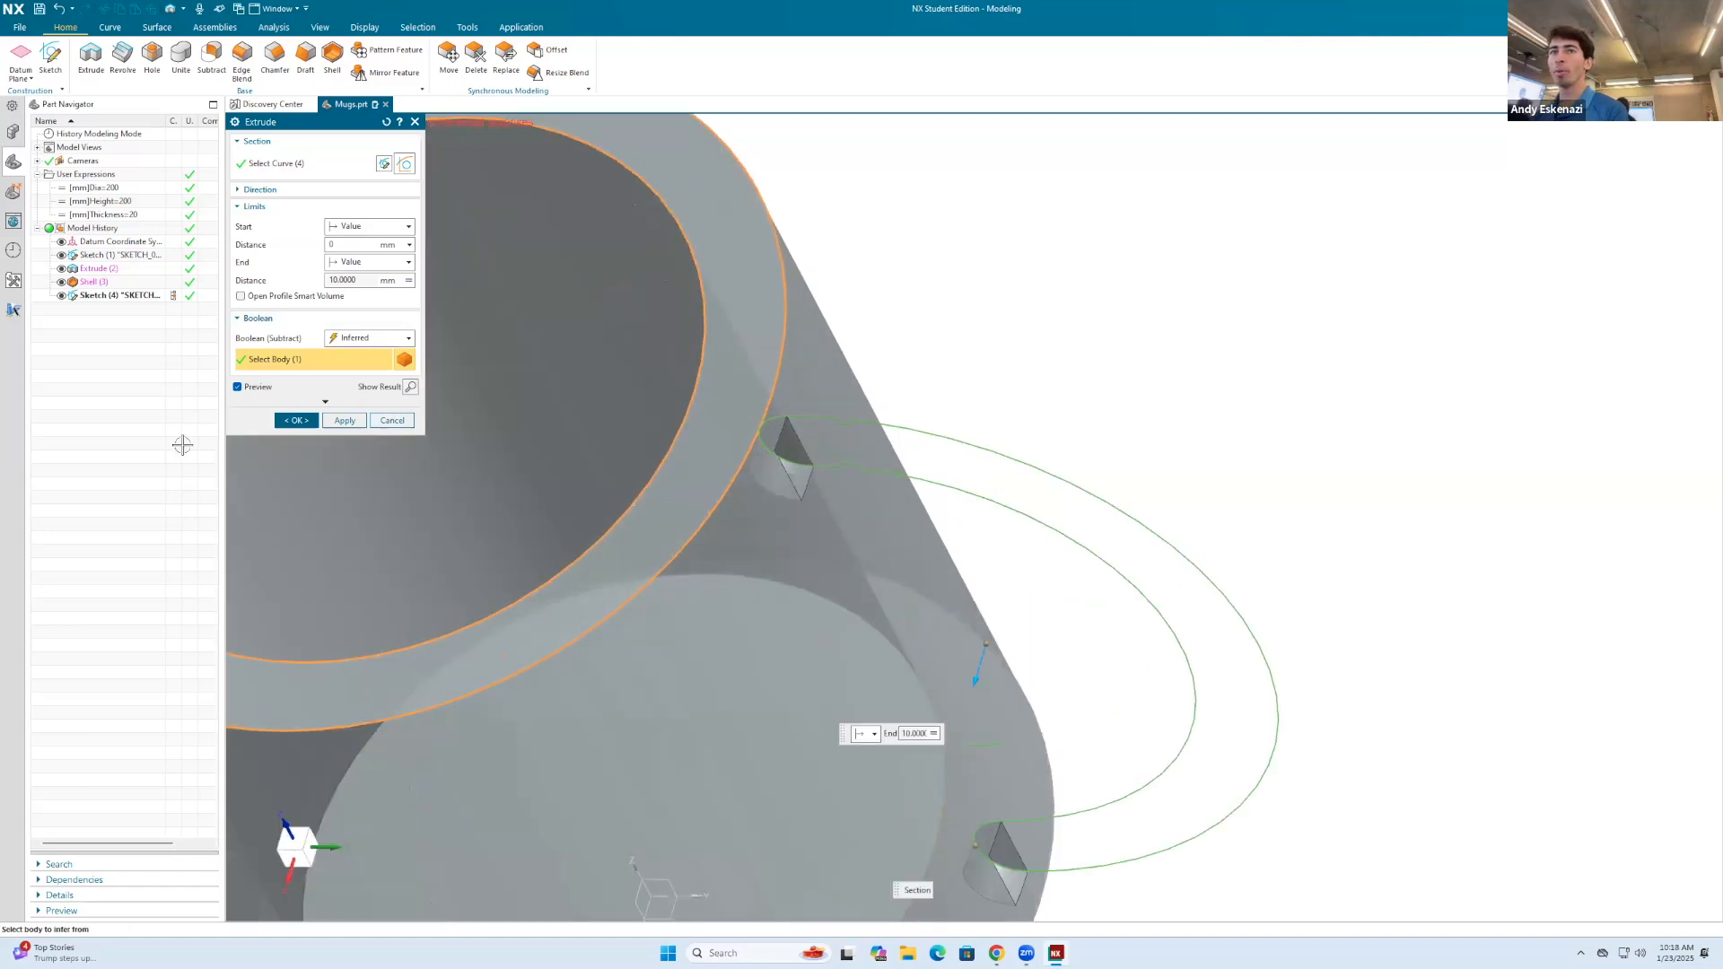
{"action": "left_click", "coordinate": [400, 340]}
{"action": "left_click", "coordinate": [409, 369]}
{"action": "scroll", "coordinate": [674, 417], "scroll_direction": "down", "scroll_amount": 3}
{"action": "middle_click_drag", "start_coordinate": [679, 418], "coordinate": [722, 415]}
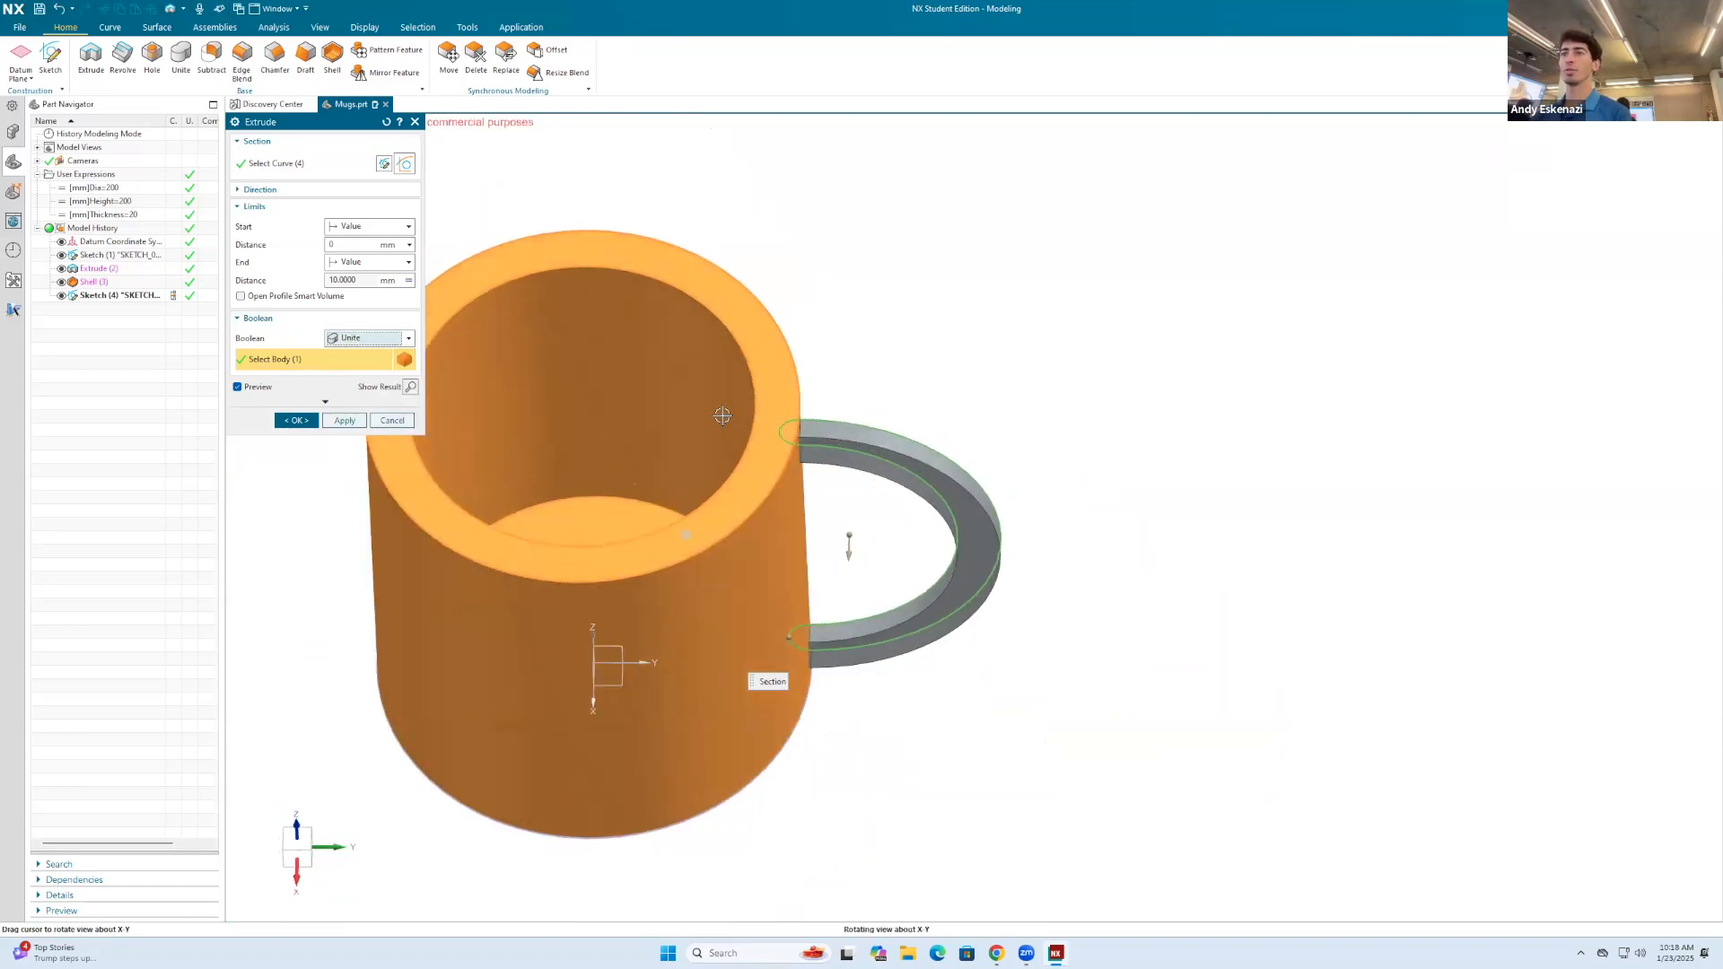
Step: Set the handle extrusion's start distance to -Thickness/2 and create the extrusion
{"action": "left_click", "coordinate": [350, 245]}
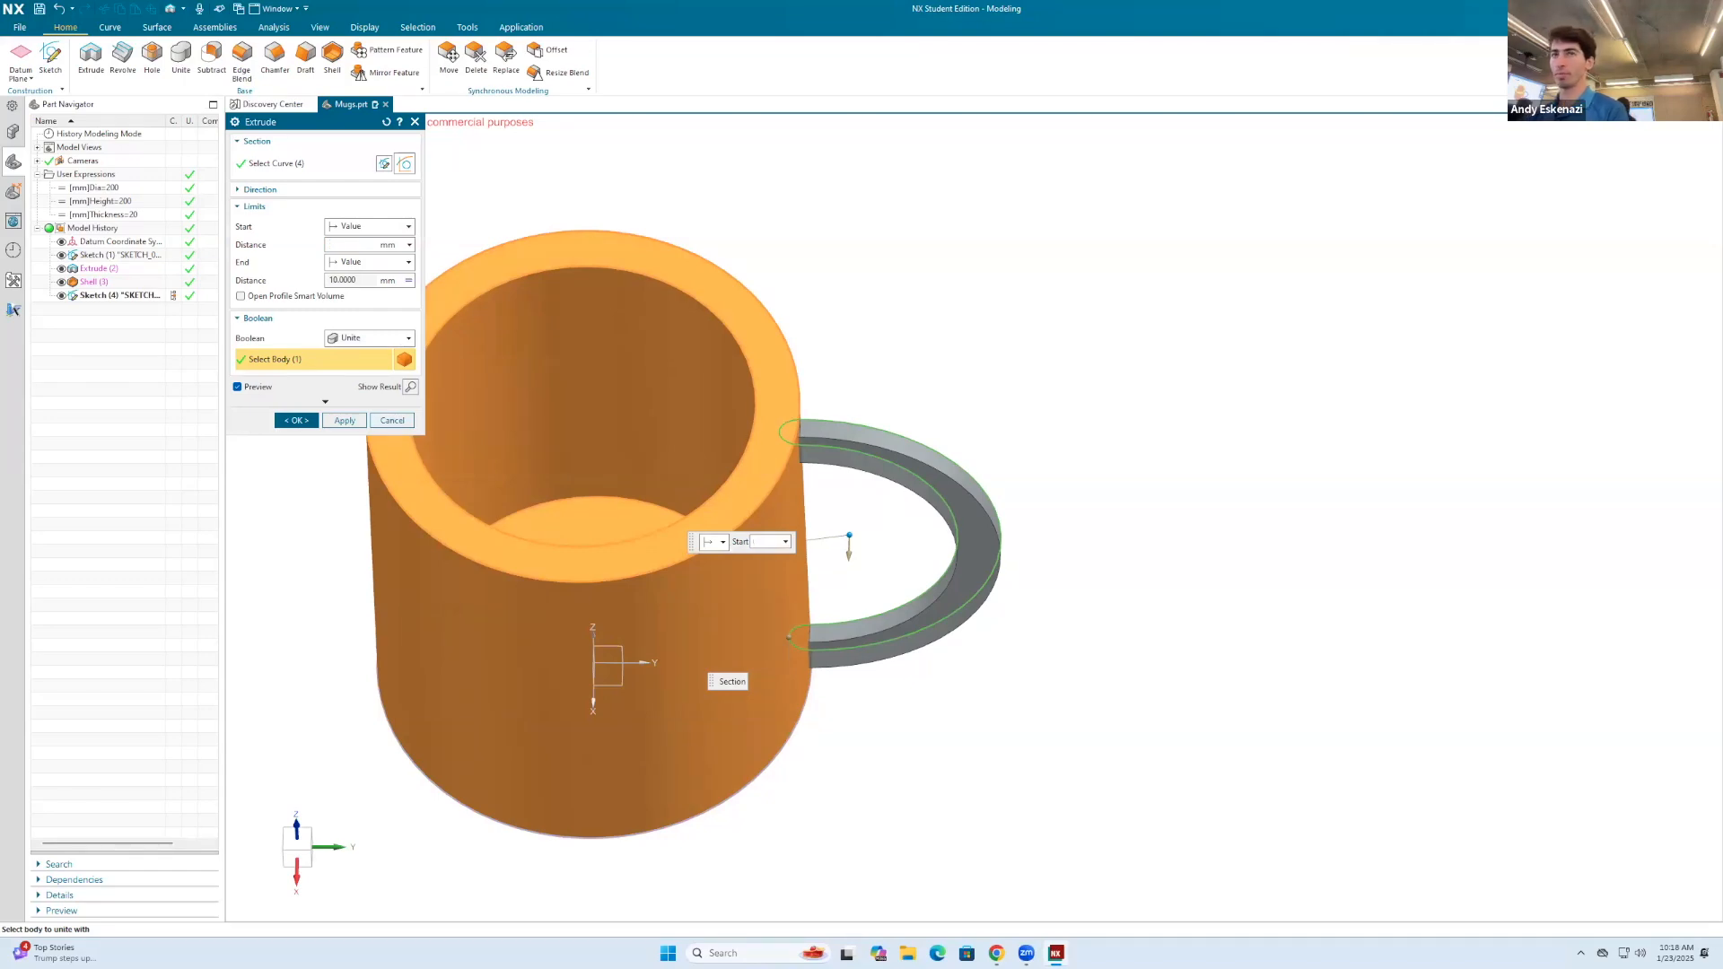
{"action": "type", "text": "-Thi"}
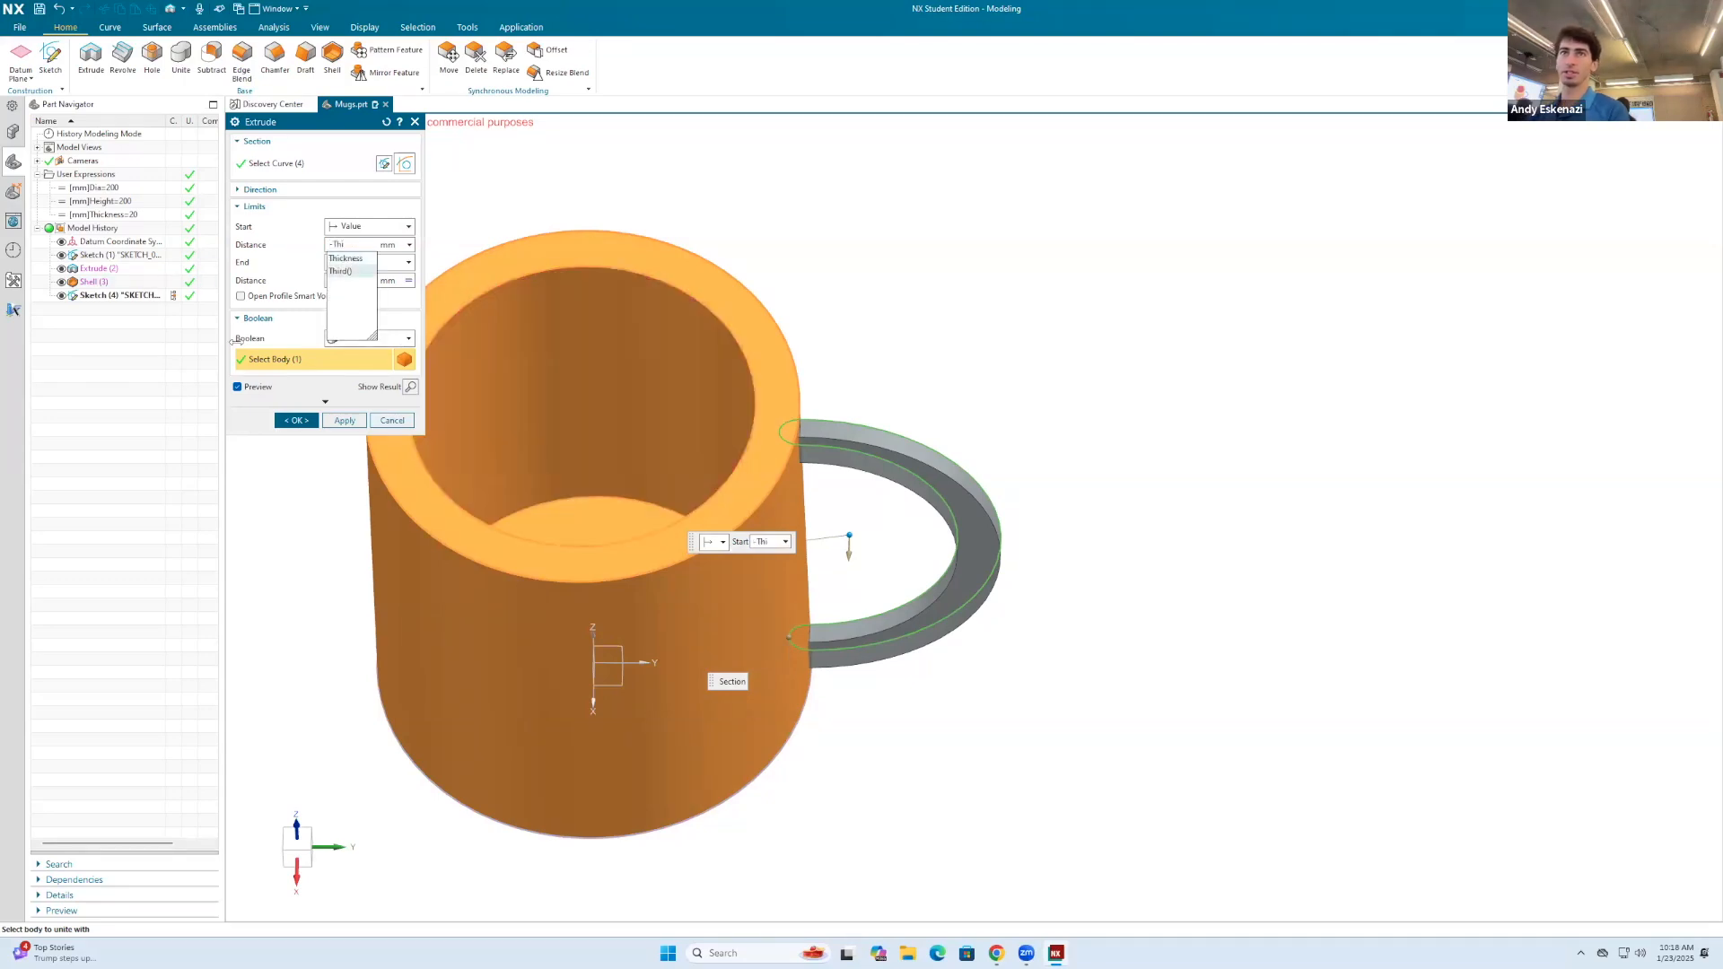
{"action": "left_click", "coordinate": [346, 258]}
{"action": "type", "text": "/2"}
{"action": "middle_click_drag", "start_coordinate": [957, 362], "coordinate": [724, 510]}
{"action": "scroll", "coordinate": [722, 508], "scroll_direction": "up", "scroll_amount": 4}
{"action": "middle_click_drag", "start_coordinate": [894, 493], "coordinate": [902, 584]}
{"action": "scroll", "coordinate": [1001, 450], "scroll_direction": "down", "scroll_amount": 4}
{"action": "middle_click_drag", "start_coordinate": [1001, 450], "coordinate": [1116, 385]}
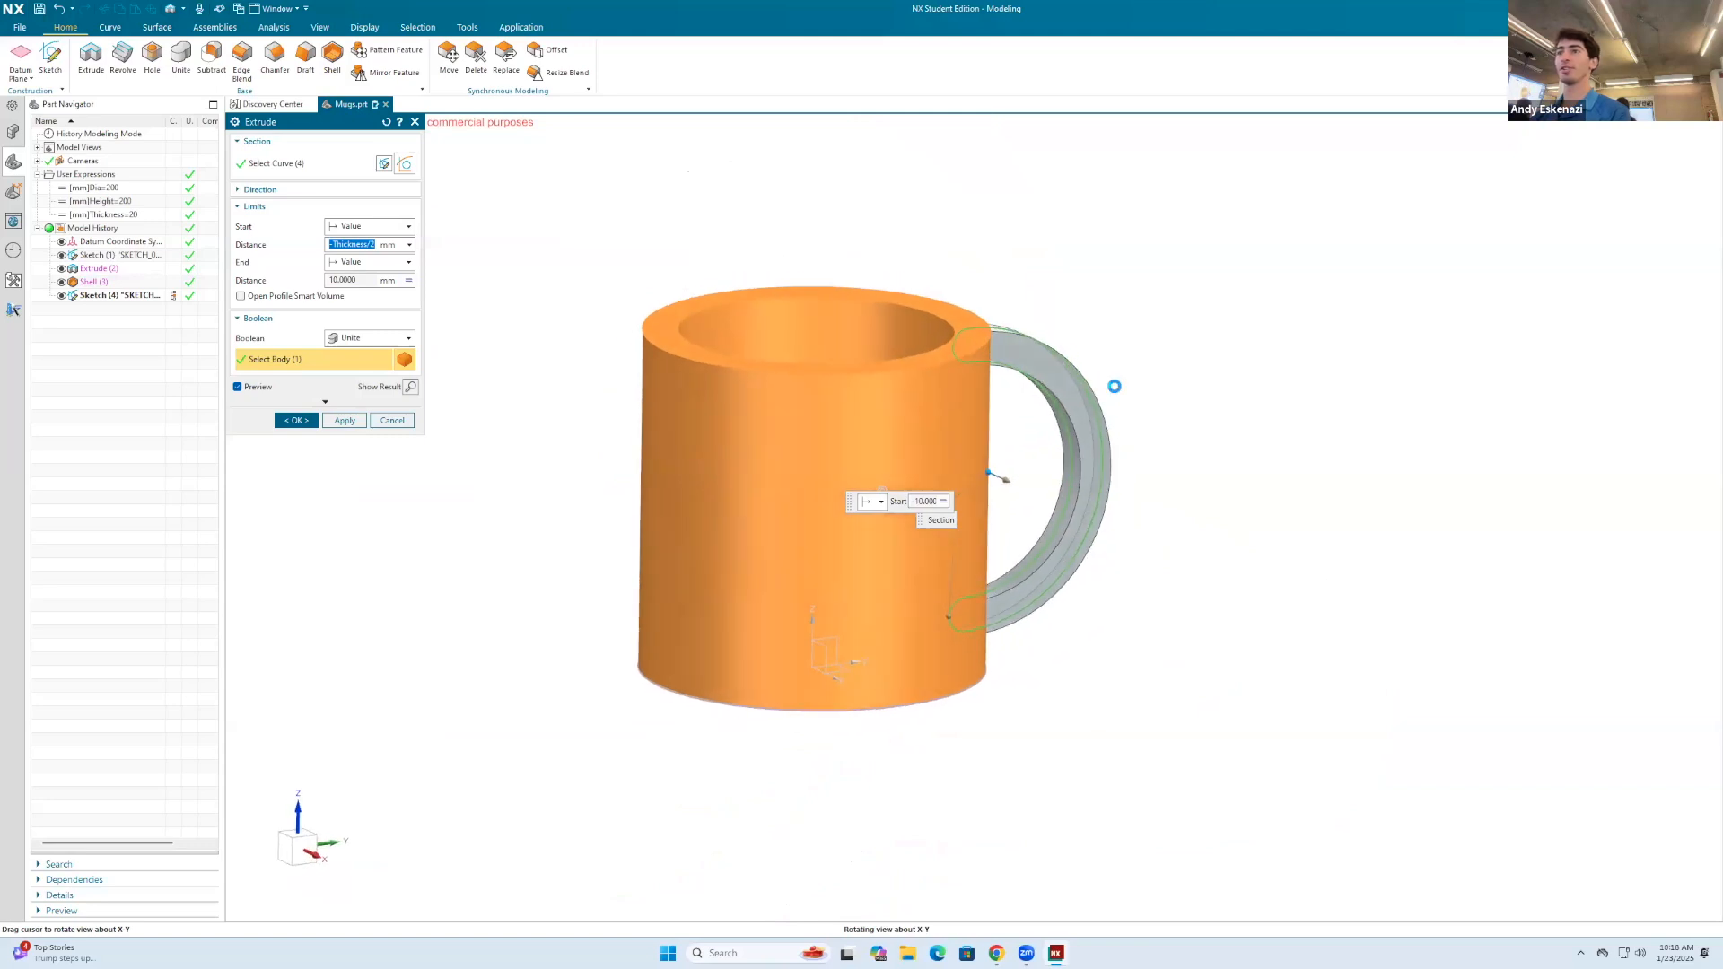
{"action": "scroll", "coordinate": [1116, 385], "scroll_direction": "up", "scroll_amount": 1}
{"action": "left_click", "coordinate": [296, 420]}
{"action": "scroll", "coordinate": [281, 339], "scroll_direction": "down", "scroll_amount": 3}
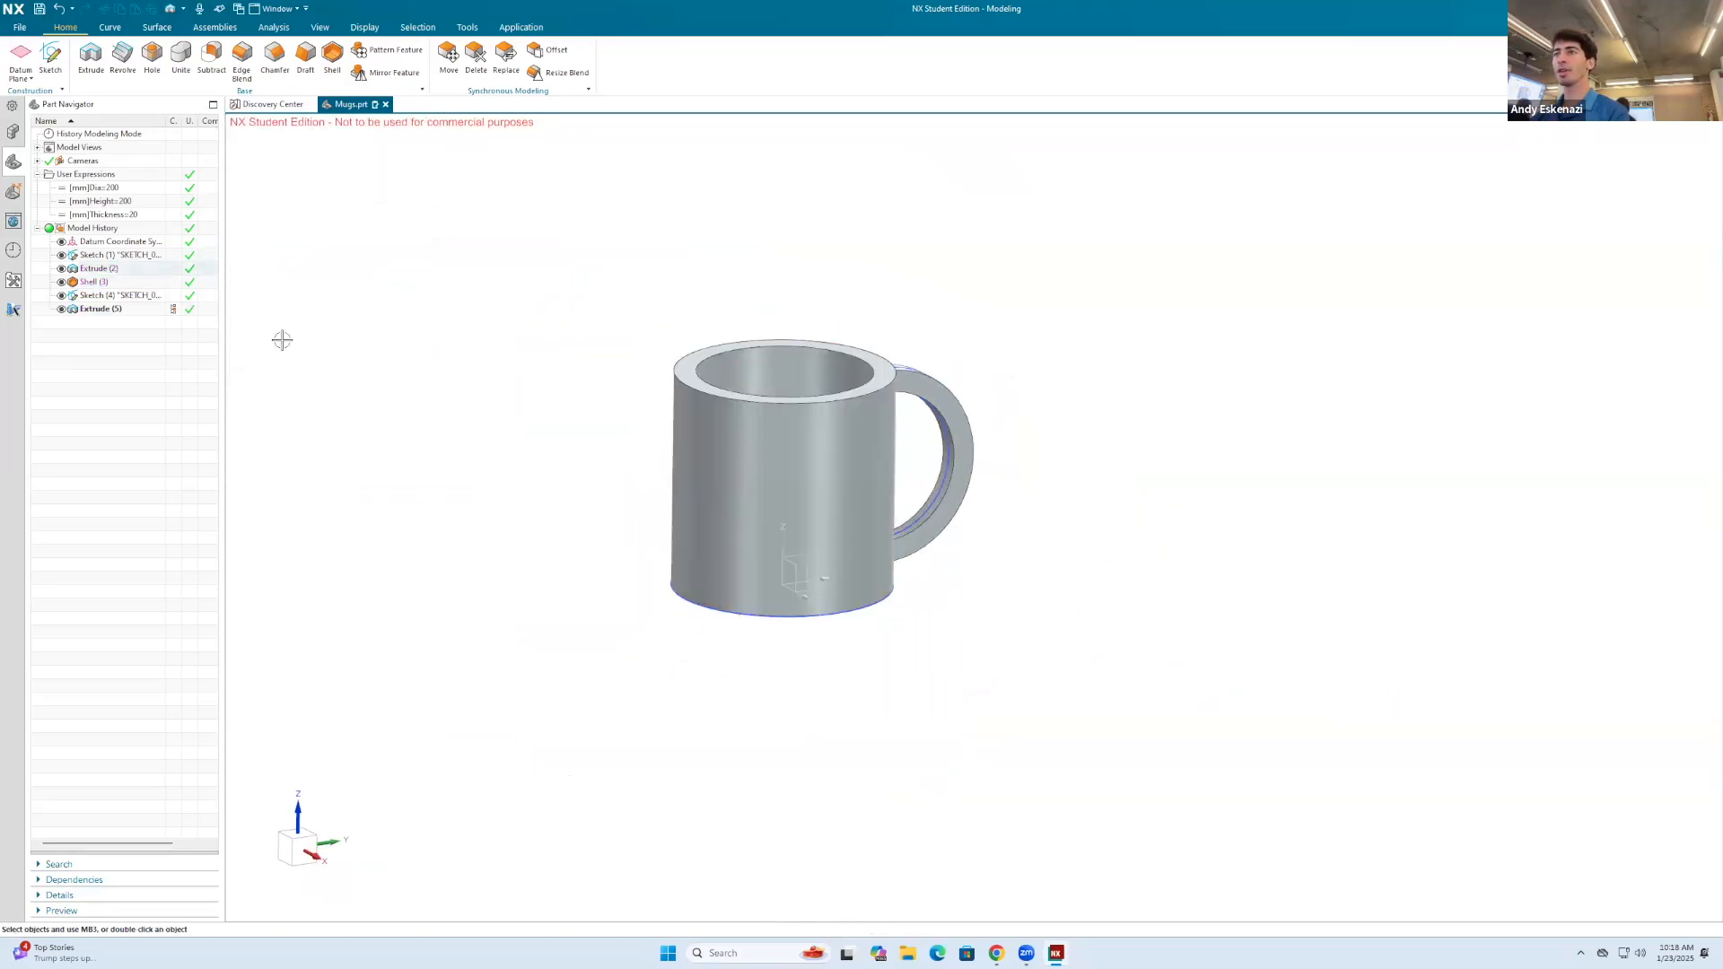
Step: Hide the handle profile sketch and the mug's base circle sketch
{"action": "right_click", "coordinate": [940, 456]}
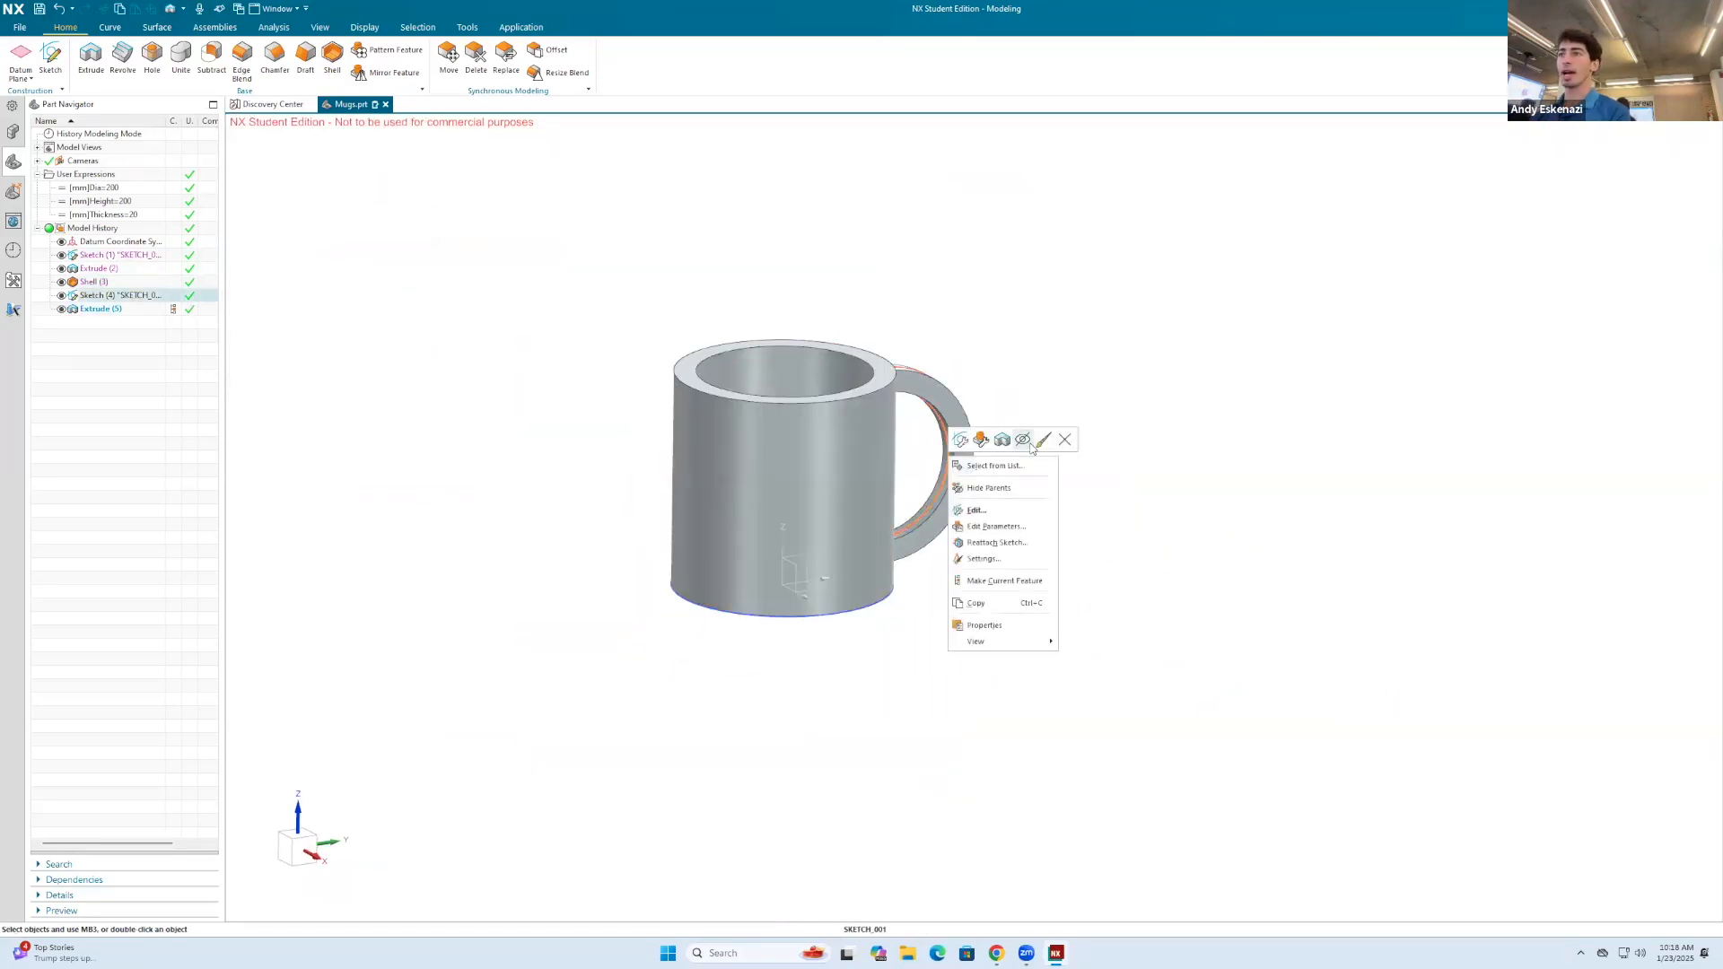
{"action": "left_click", "coordinate": [1023, 439]}
{"action": "right_click", "coordinate": [885, 606]}
{"action": "left_click", "coordinate": [968, 589]}
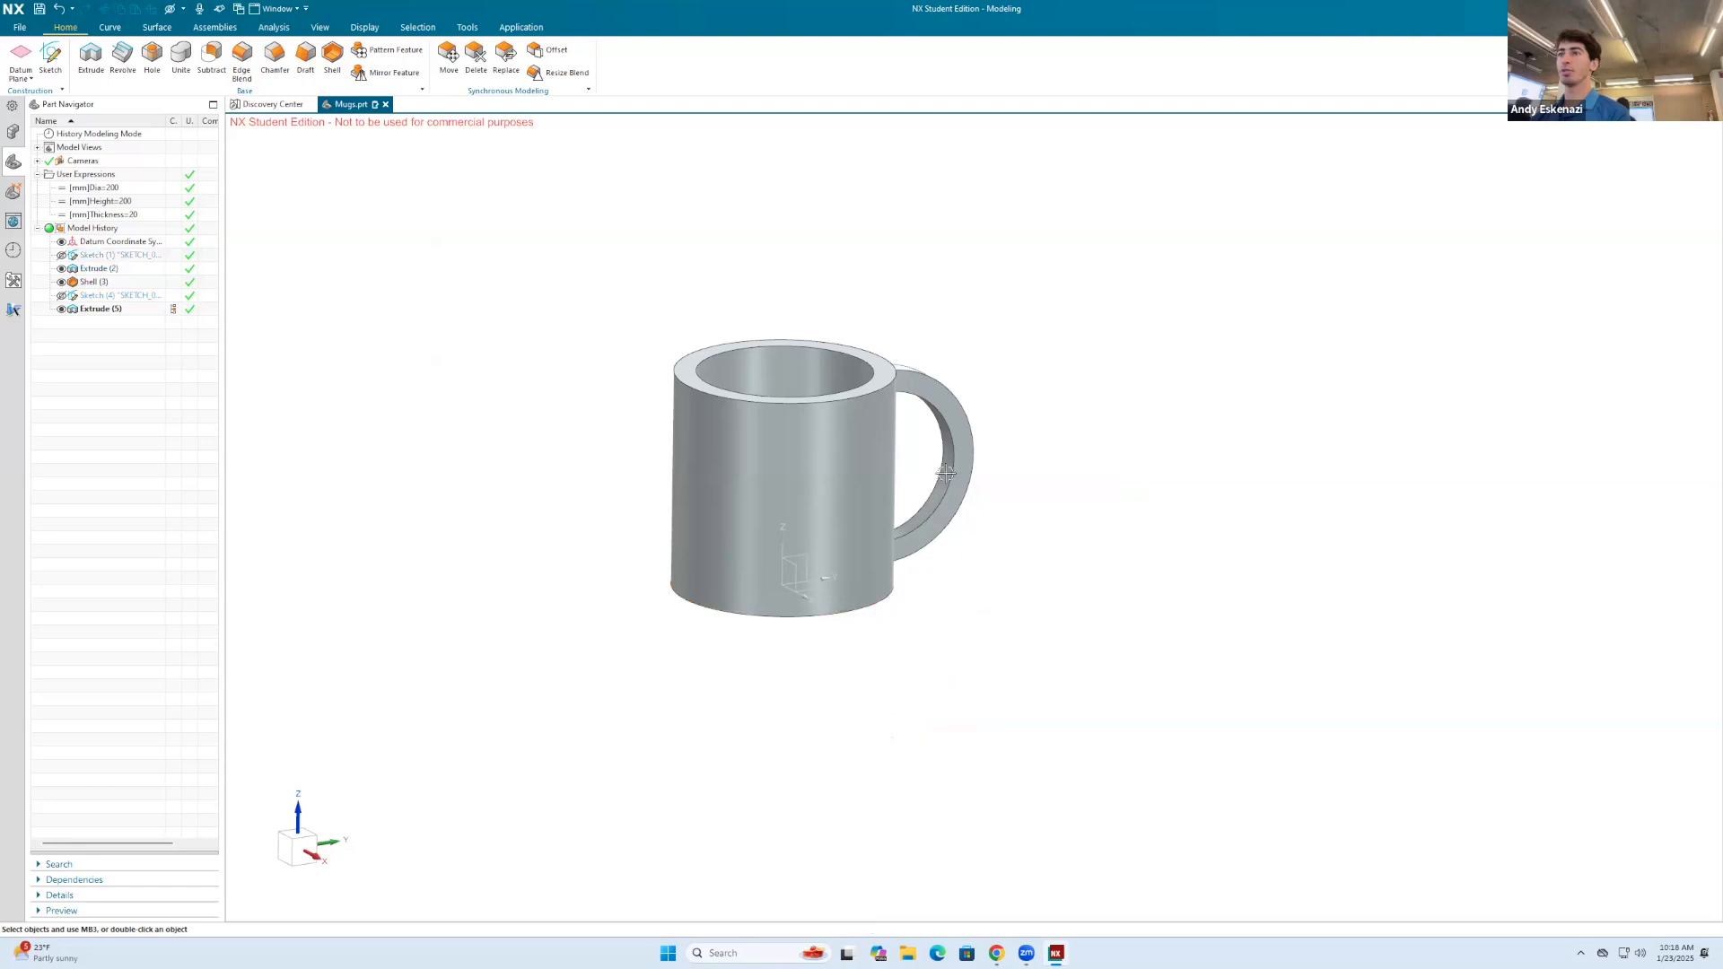
Step: Blend the mug body's outer rim edge and outer bottom edge with a radius driven by Thickness/2
{"action": "middle_click_drag", "start_coordinate": [967, 589], "coordinate": [915, 480]}
{"action": "scroll", "coordinate": [904, 389], "scroll_direction": "up", "scroll_amount": 3}
{"action": "left_click", "coordinate": [240, 60]}
{"action": "left_click", "coordinate": [902, 420]}
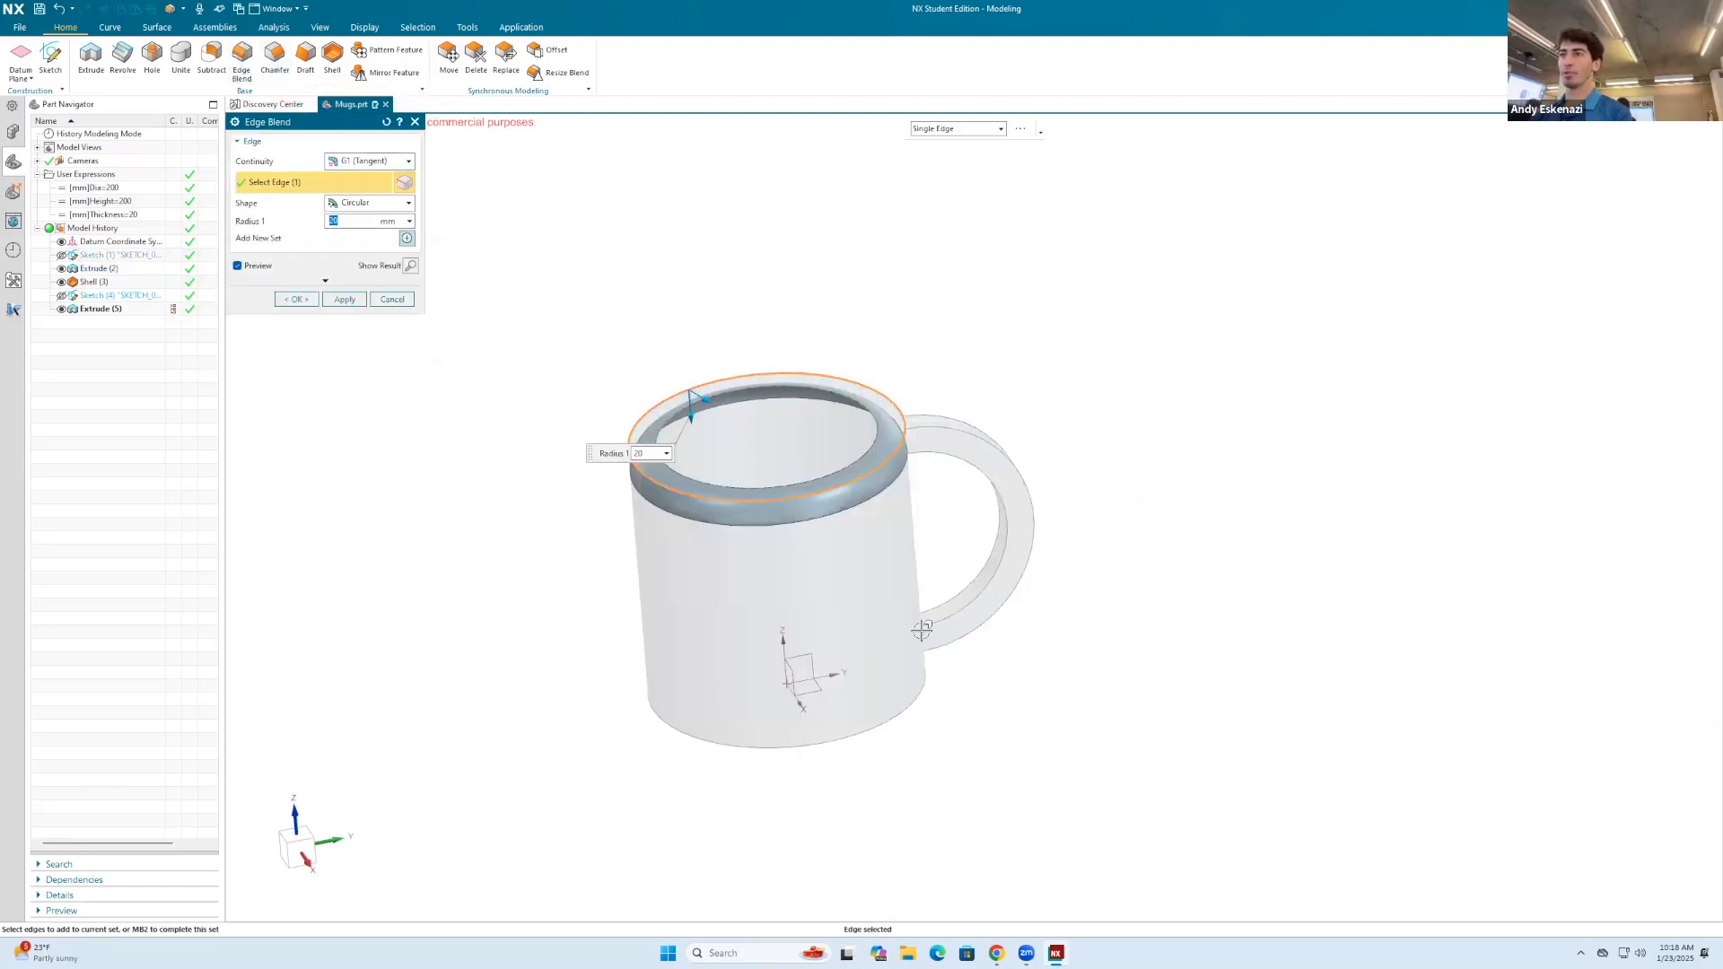
{"action": "left_click", "coordinate": [909, 709]}
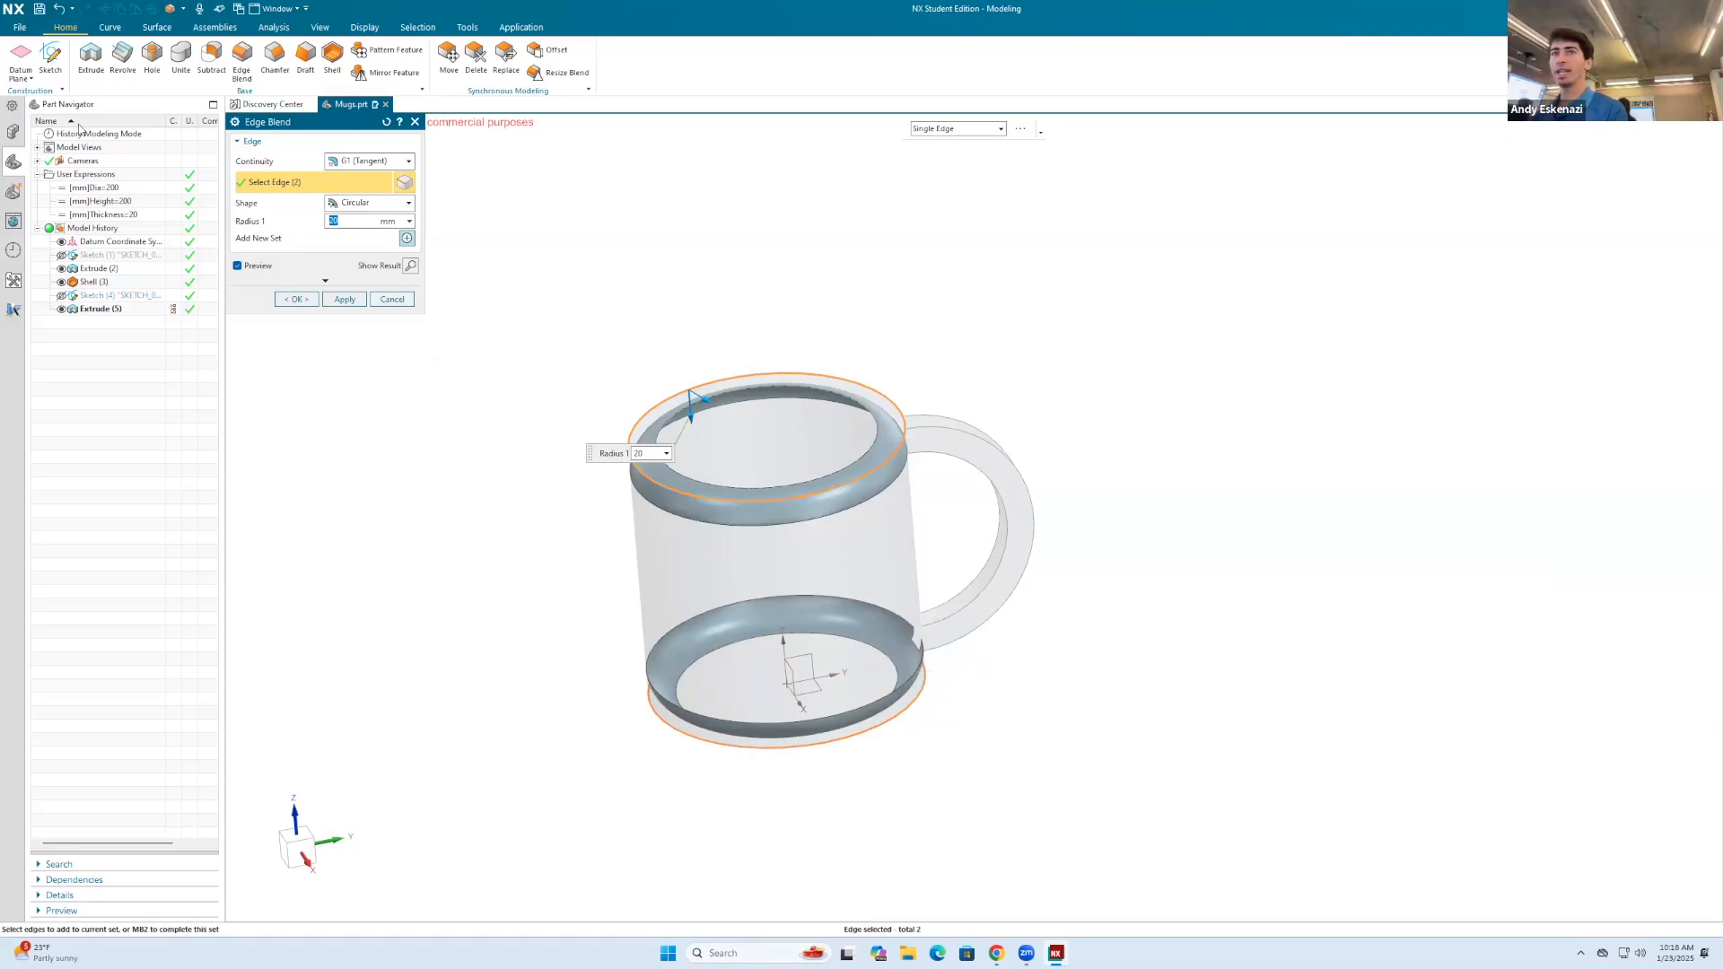
{"action": "type", "text": "thi"}
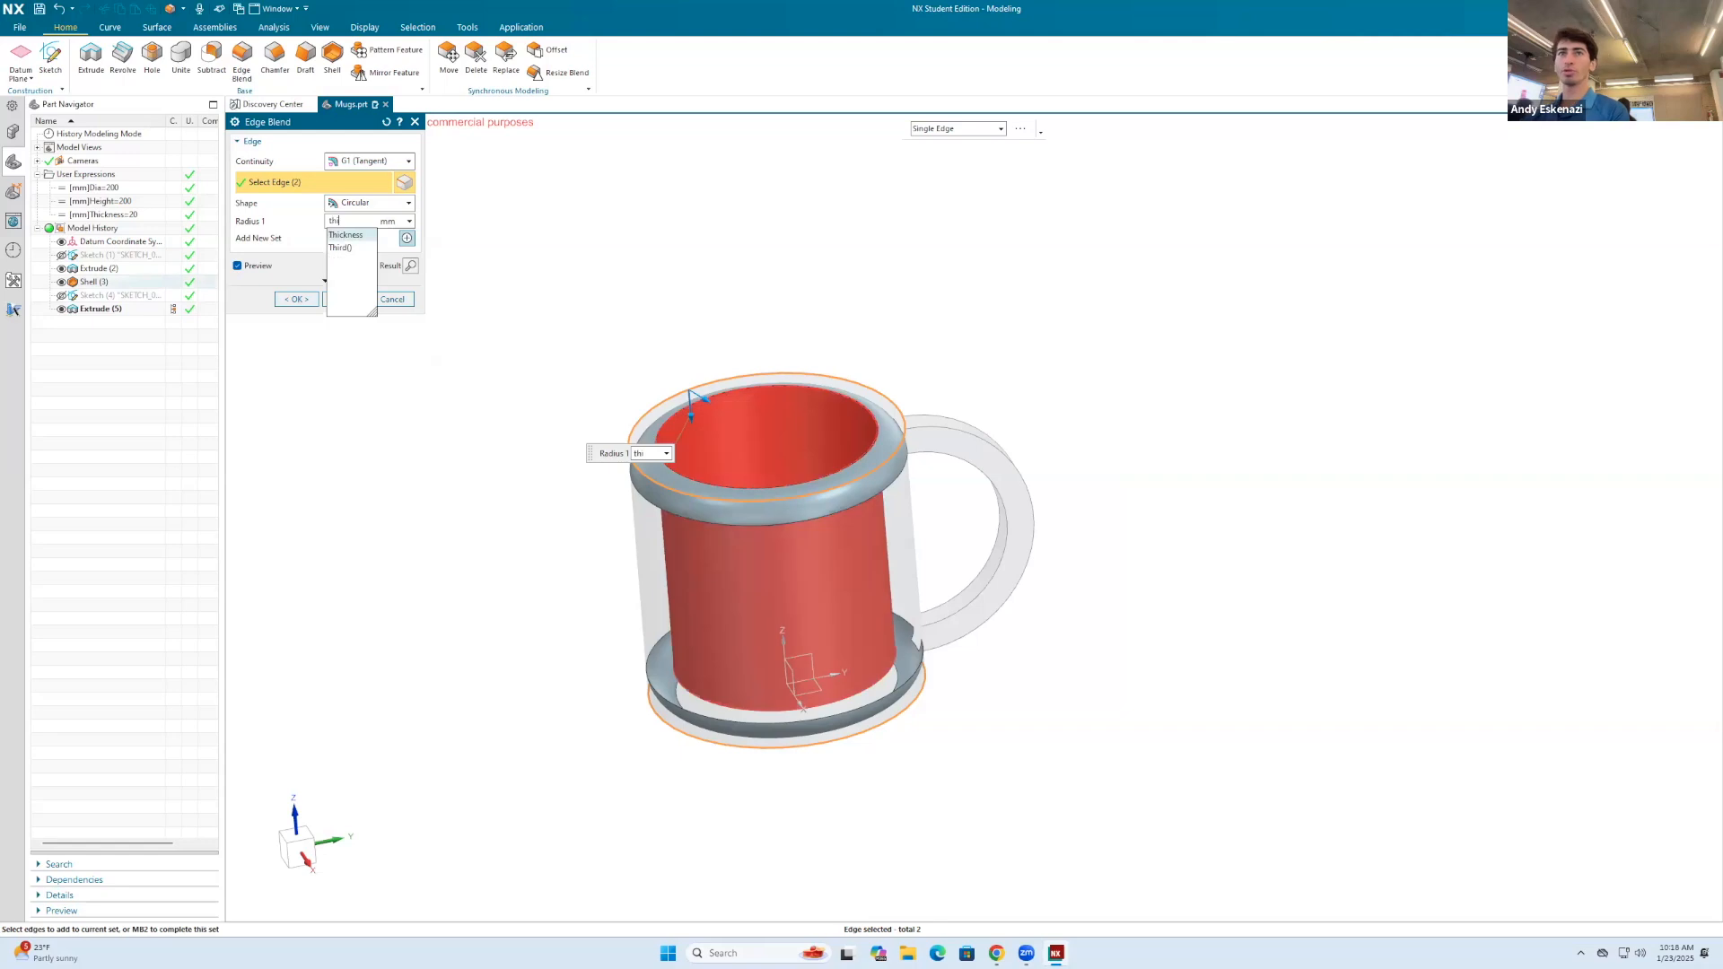
{"action": "left_click", "coordinate": [359, 236]}
{"action": "type", "text": "/2"}
{"action": "key", "text": "Return"}
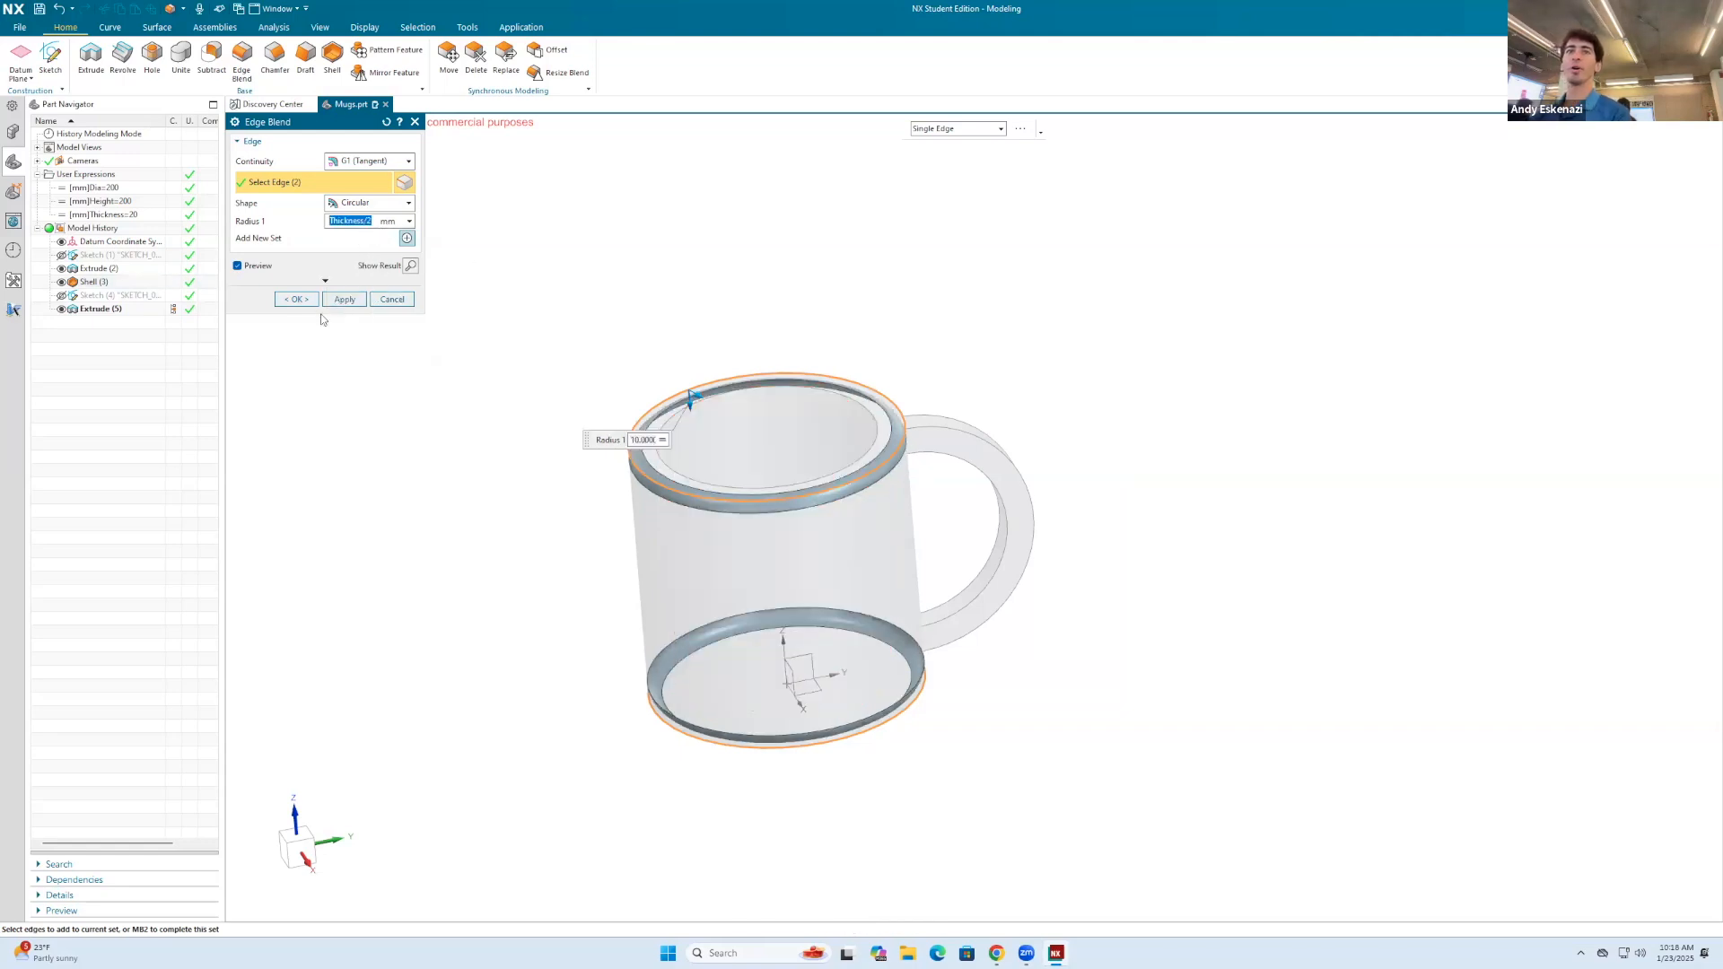
{"action": "left_click", "coordinate": [298, 298]}
Step: Blend the handle's inner and outer edges on both sides with a radius of Thickness/2
{"action": "scroll", "coordinate": [745, 319], "scroll_direction": "down", "scroll_amount": 2}
{"action": "left_click", "coordinate": [241, 58]}
{"action": "left_click", "coordinate": [924, 412]}
{"action": "left_click", "coordinate": [978, 438]}
{"action": "middle_click_drag", "start_coordinate": [1024, 395], "coordinate": [723, 467]}
{"action": "left_click", "coordinate": [939, 449]}
{"action": "left_click", "coordinate": [650, 541]}
{"action": "middle_click_drag", "start_coordinate": [602, 486], "coordinate": [431, 350]}
{"action": "left_click", "coordinate": [296, 300]}
Step: Inspect the blended mug and handle from several angles
{"action": "middle_click_drag", "start_coordinate": [796, 326], "coordinate": [907, 461]}
{"action": "middle_click_drag", "start_coordinate": [1065, 557], "coordinate": [922, 516]}
{"action": "key", "text": "Home"}
{"action": "middle_click_drag", "start_coordinate": [1173, 502], "coordinate": [1158, 435]}
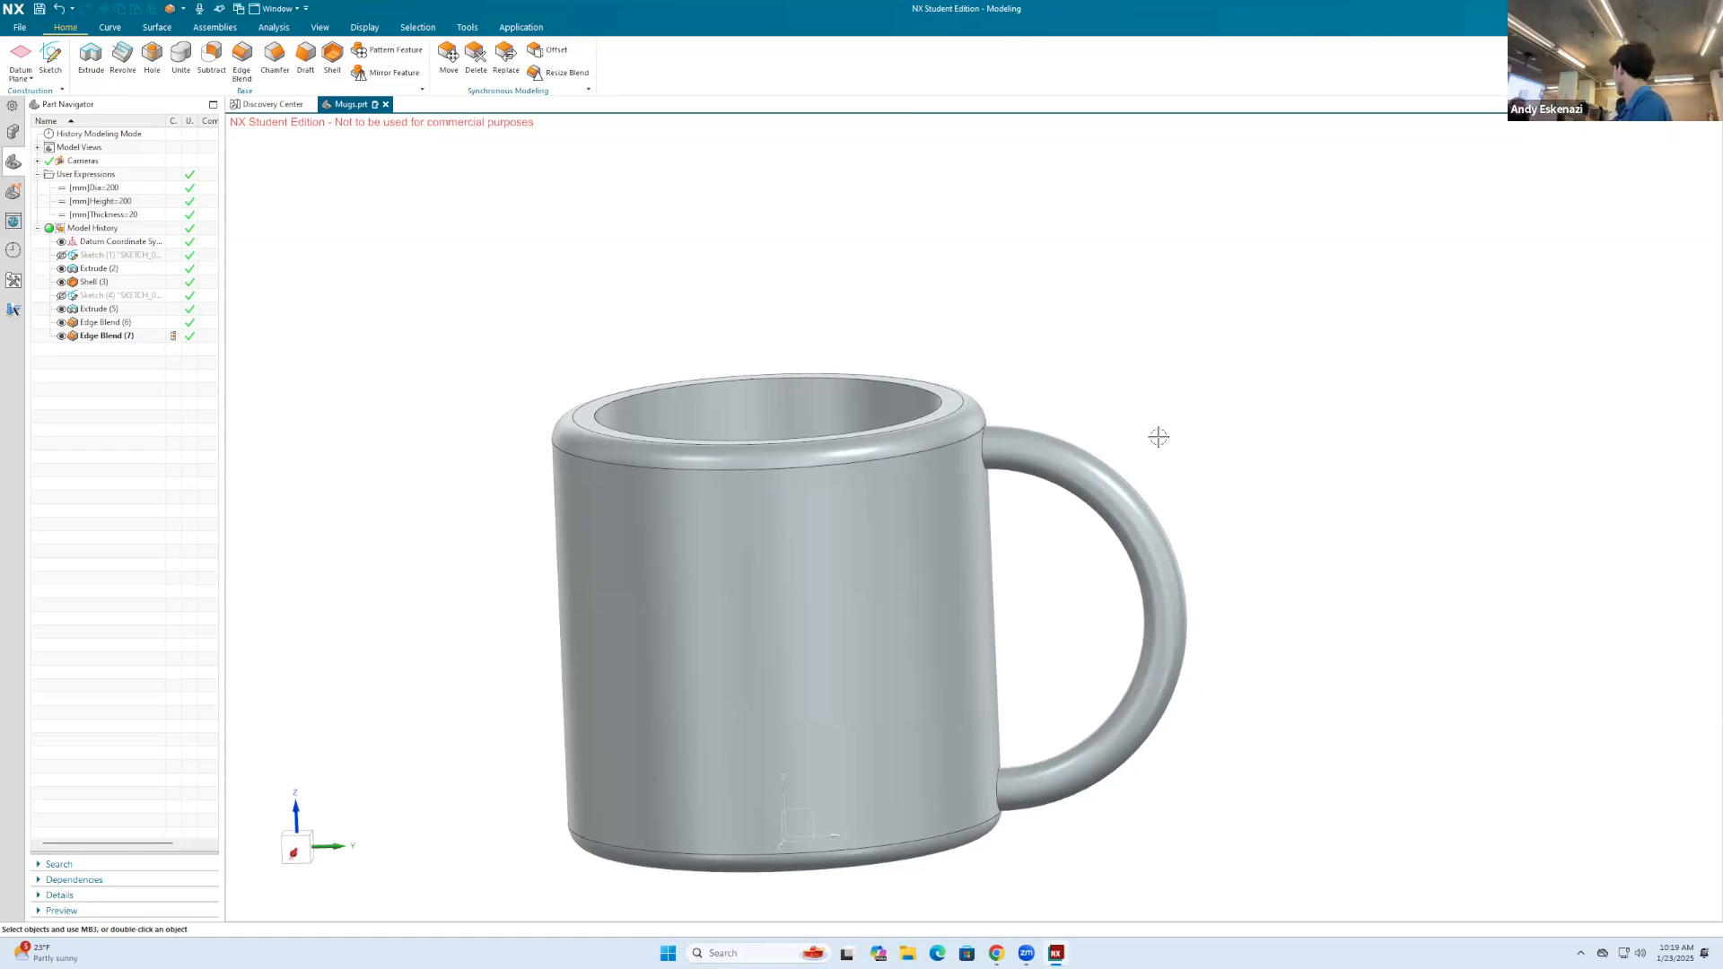
{"action": "scroll", "coordinate": [1031, 324], "scroll_direction": "down", "scroll_amount": 3}
{"action": "middle_click_drag", "start_coordinate": [1032, 326], "coordinate": [1050, 354]}
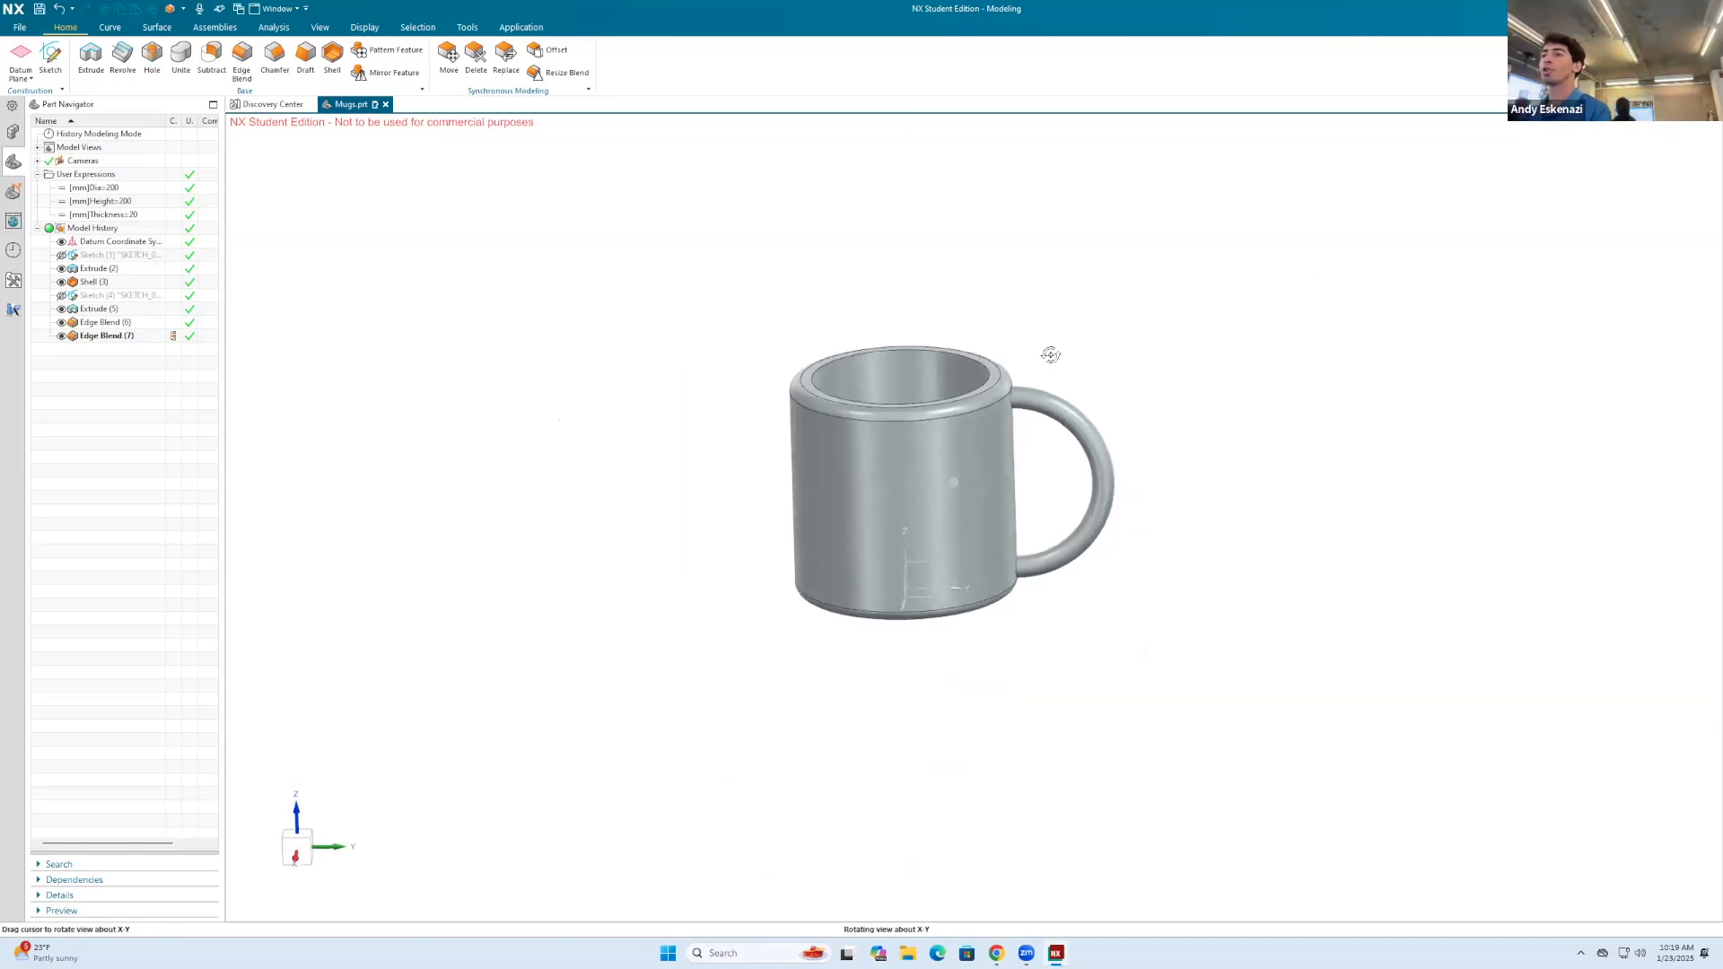
{"action": "scroll", "coordinate": [1048, 352], "scroll_direction": "up", "scroll_amount": 1}
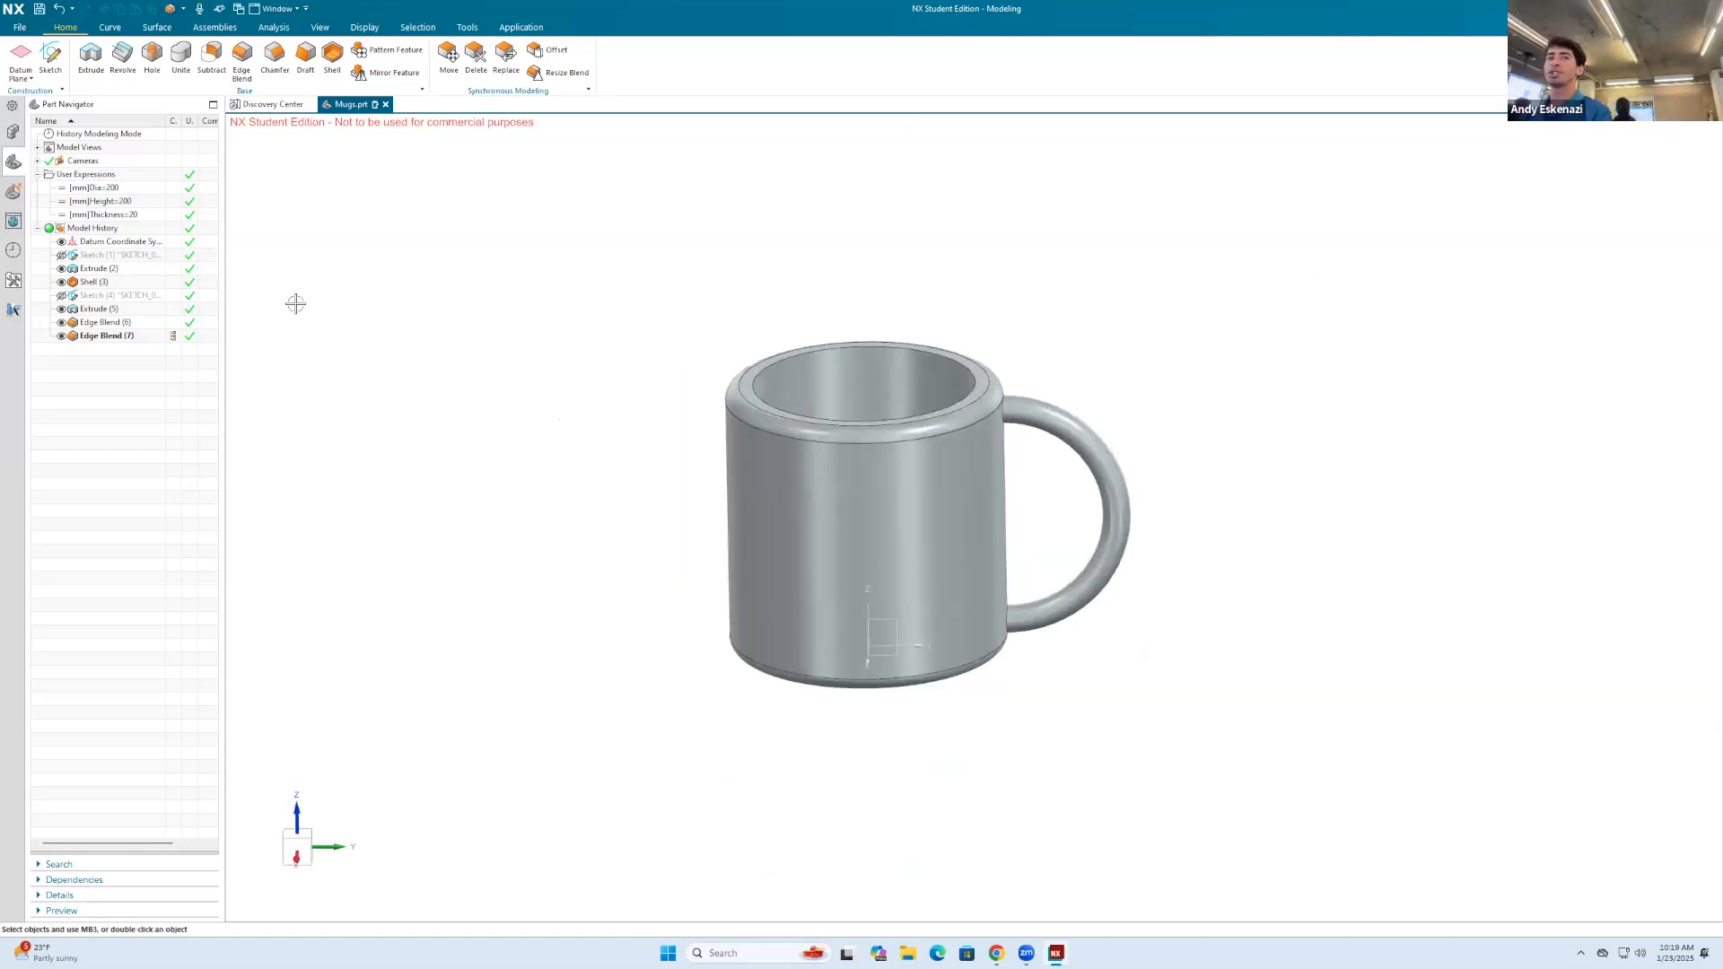
Step: Try the Height expression at 100 mm and settle on 150 mm
{"action": "double_click", "coordinate": [114, 203]}
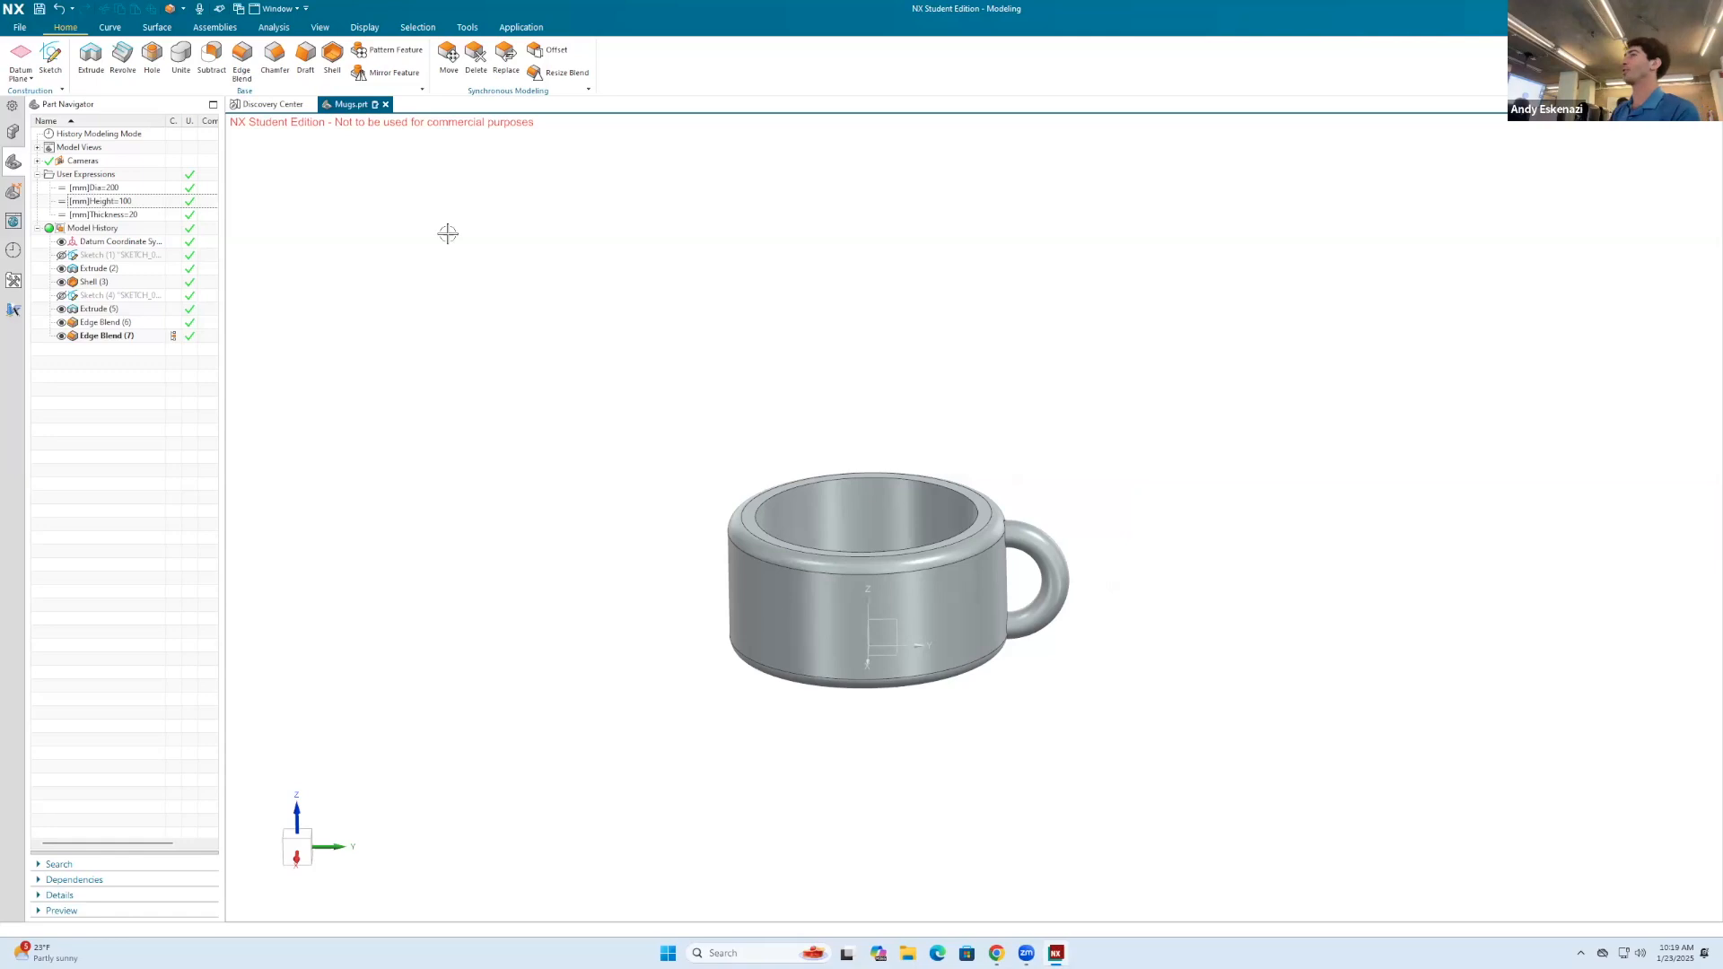
{"action": "double_click", "coordinate": [133, 200]}
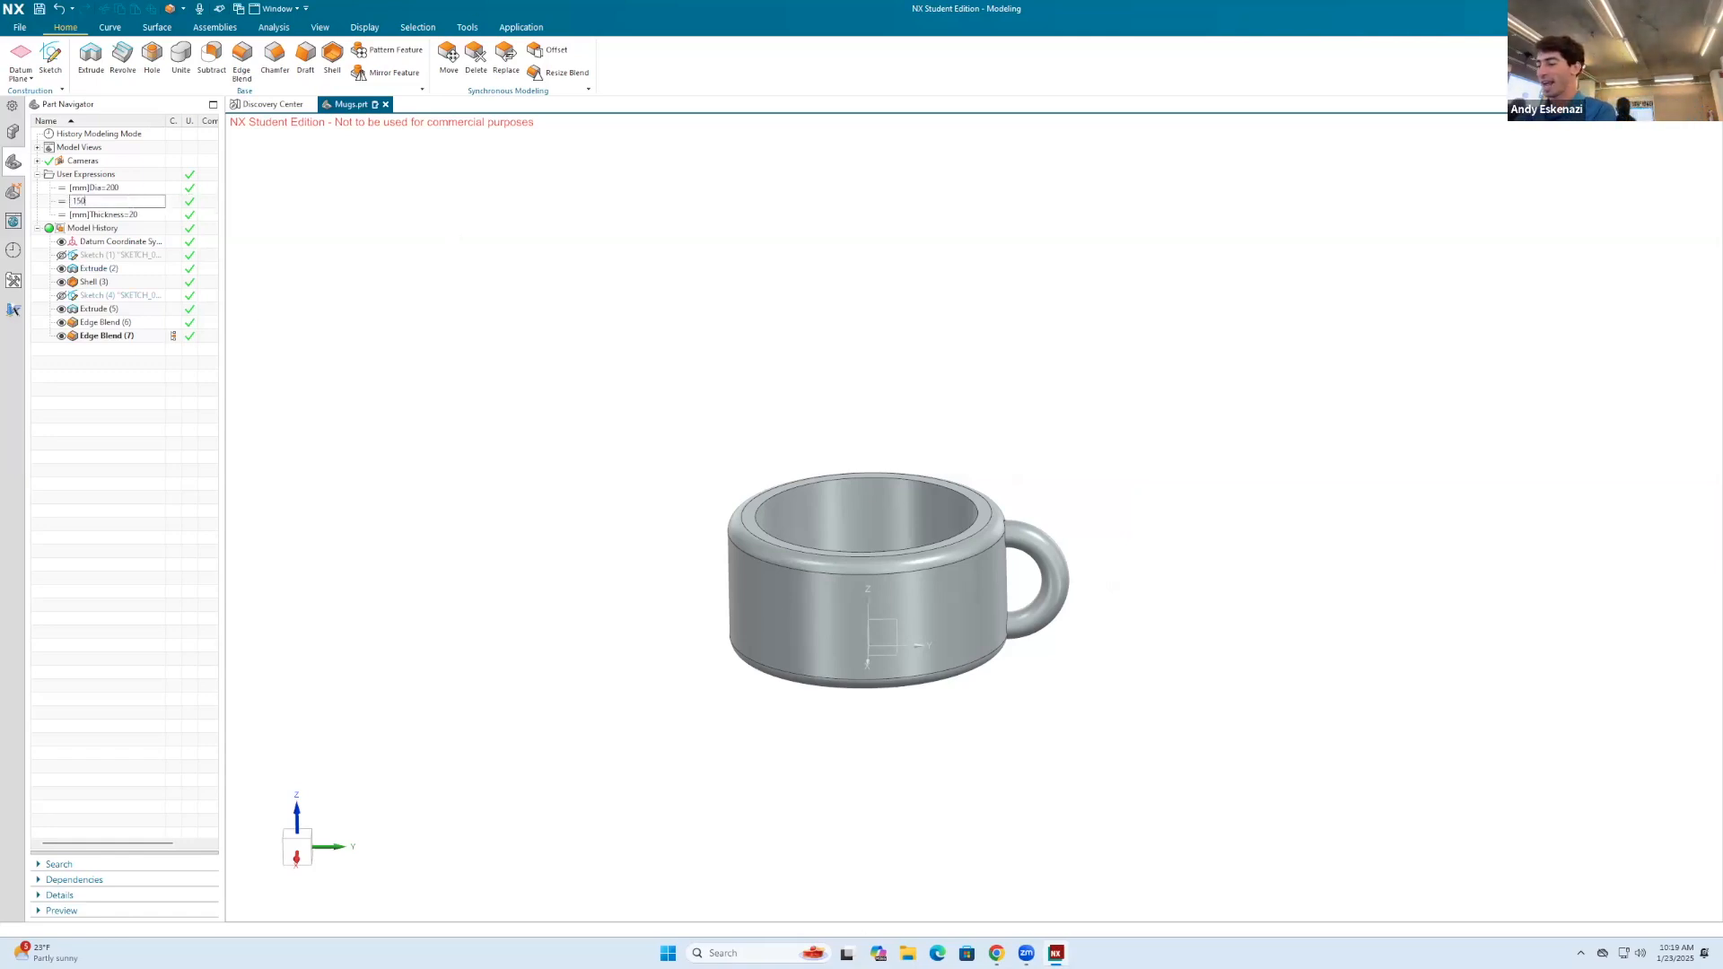
{"action": "key", "text": "Return"}
Step: Test the mug with a larger Thickness expression value and set Thickness back to 20 mm
{"action": "middle_click_drag", "start_coordinate": [400, 324], "coordinate": [300, 342]}
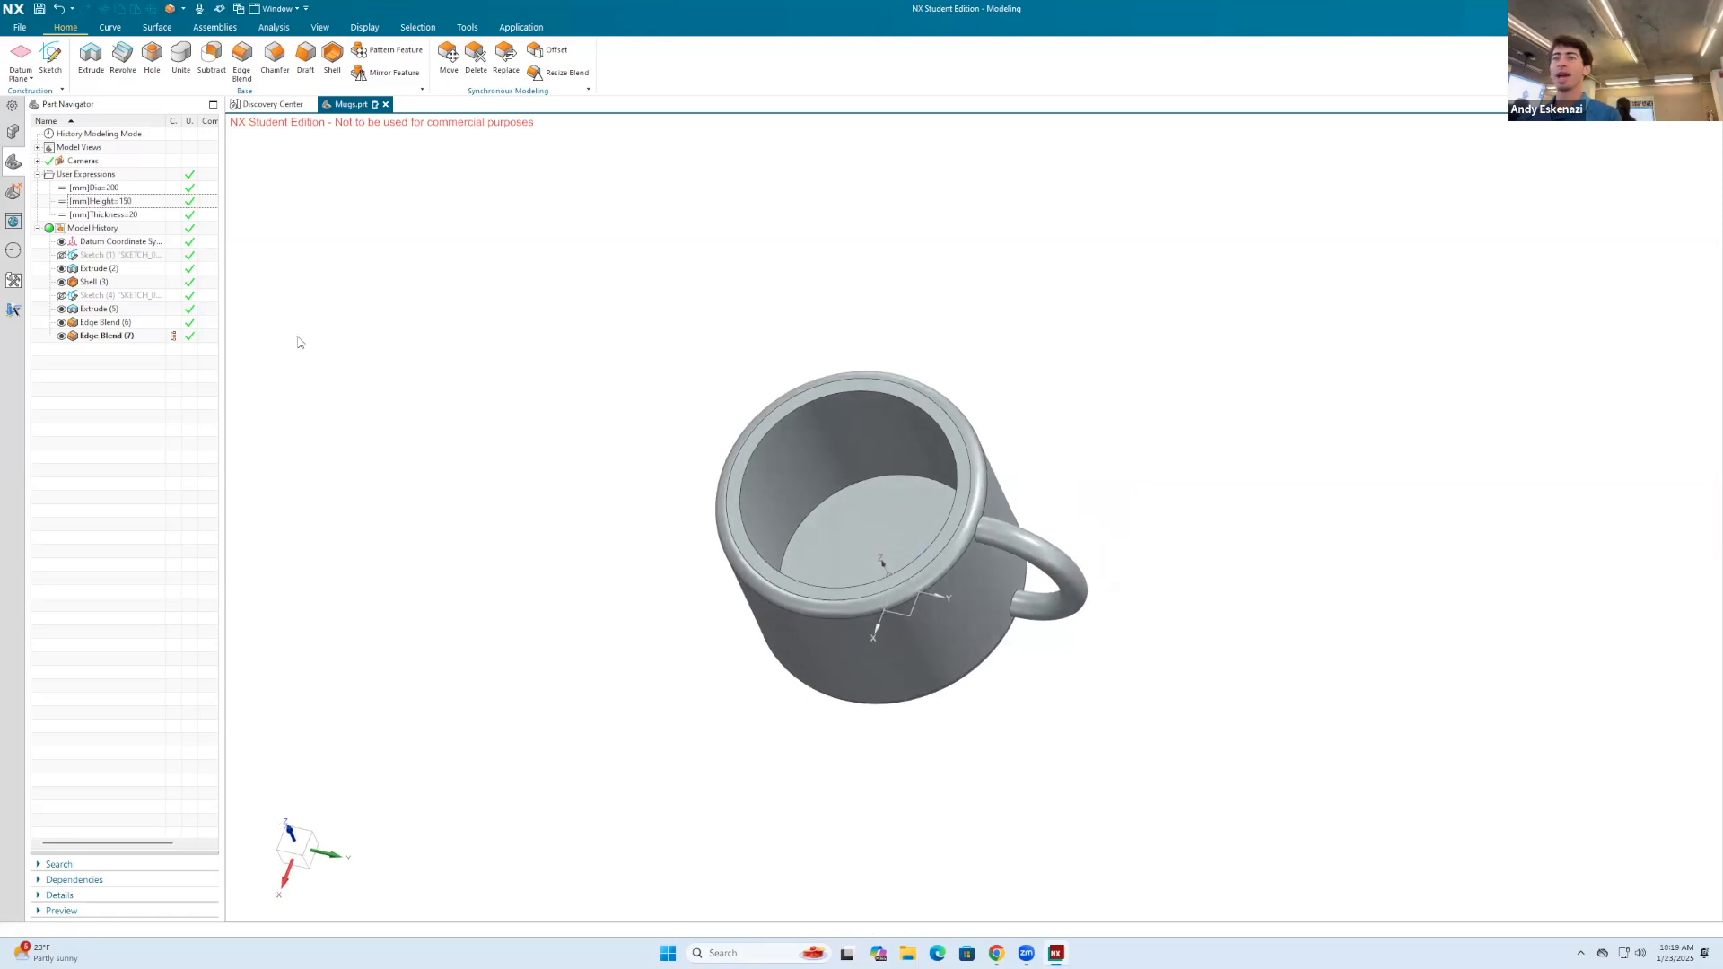
{"action": "double_click", "coordinate": [104, 216]}
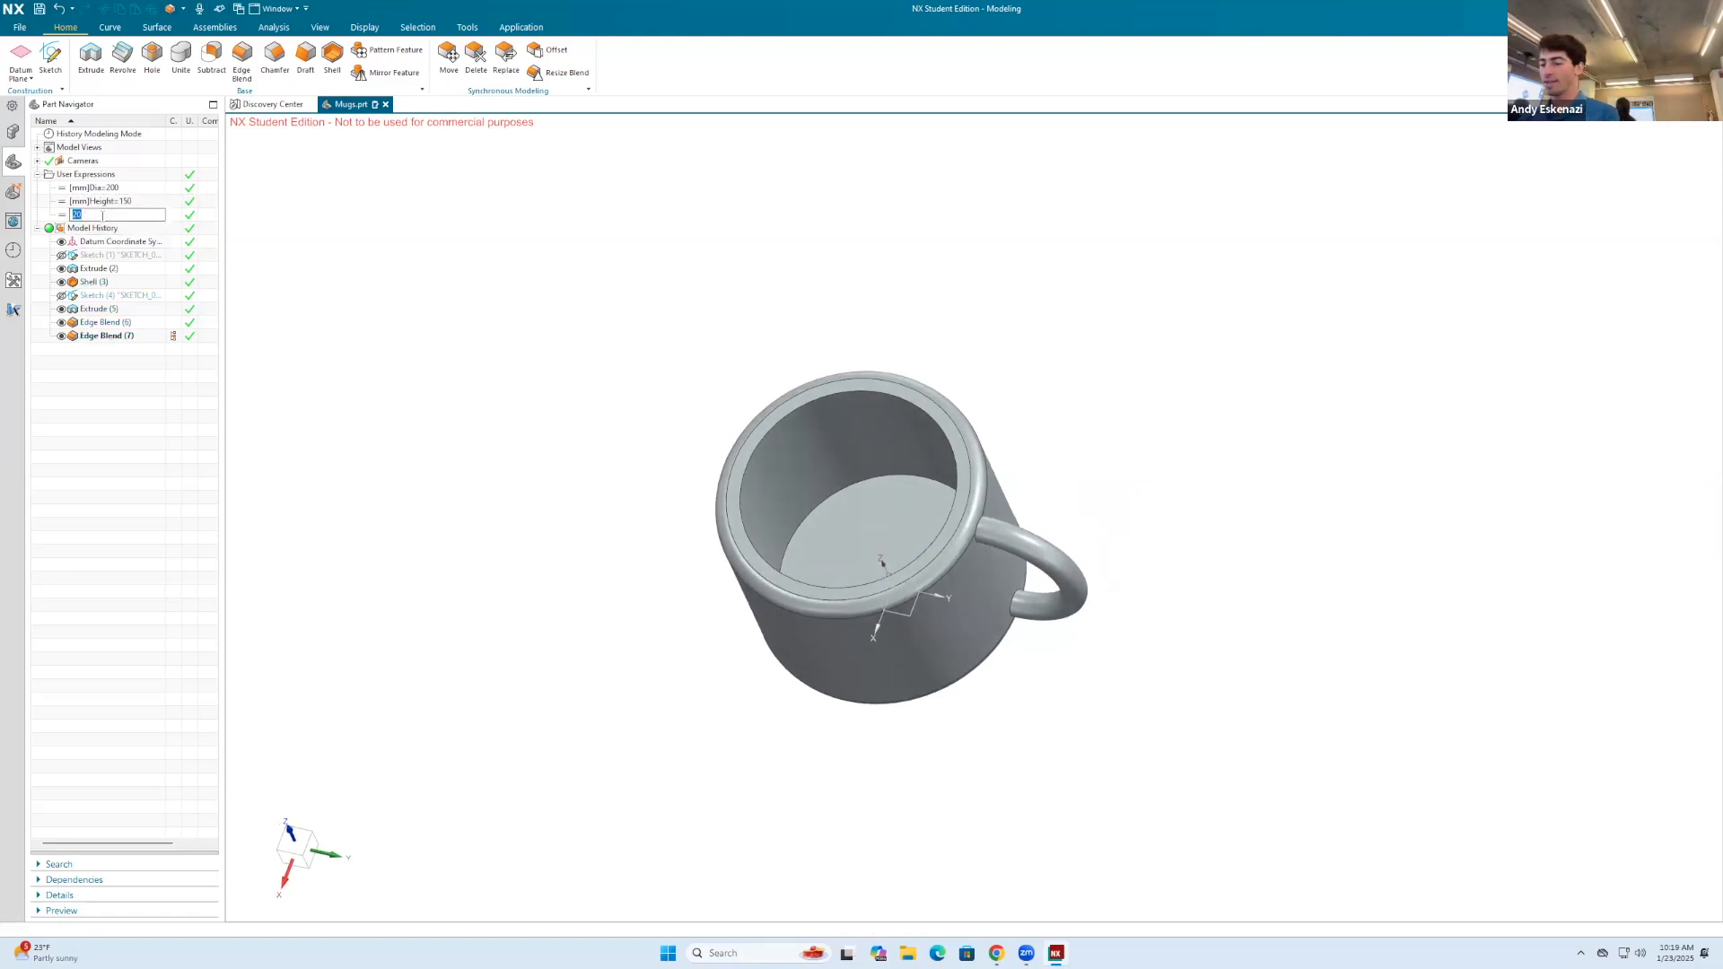
{"action": "key", "text": "Return"}
{"action": "middle_click_drag", "start_coordinate": [481, 411], "coordinate": [593, 367]}
{"action": "middle_click_drag", "start_coordinate": [537, 383], "coordinate": [422, 350]}
{"action": "left_click", "coordinate": [128, 202]}
{"action": "double_click", "coordinate": [134, 215]}
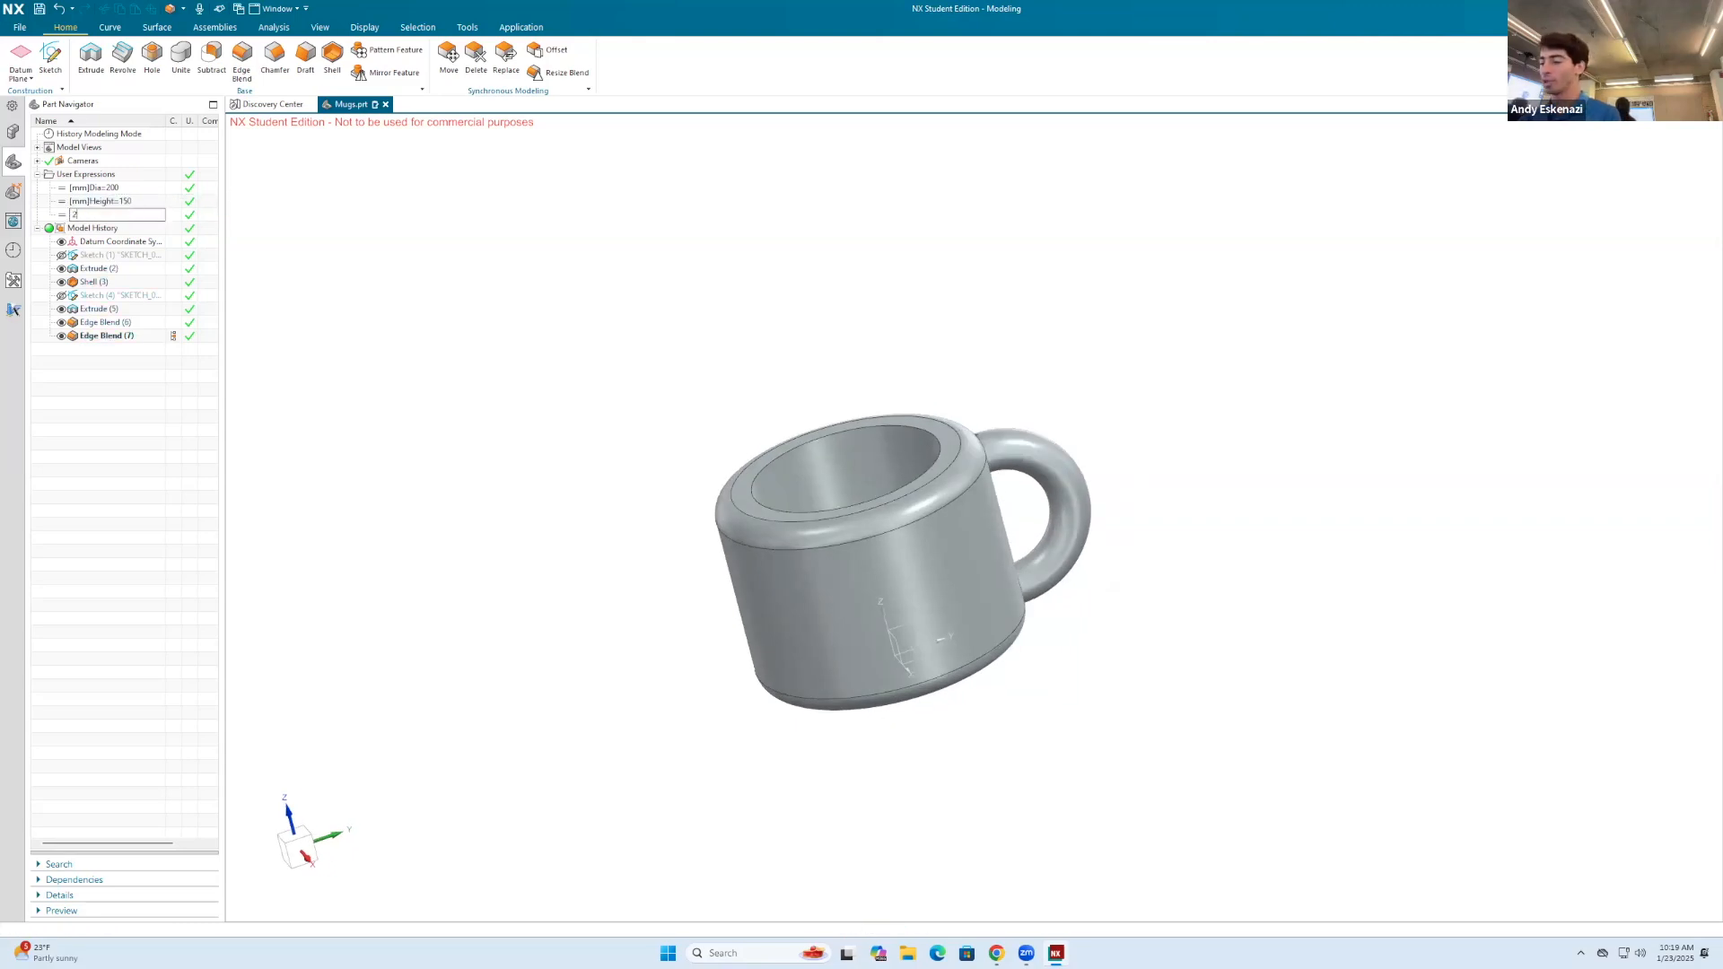
{"action": "key", "text": "Return"}
{"action": "middle_click_drag", "start_coordinate": [954, 400], "coordinate": [996, 403]}
{"action": "scroll", "coordinate": [897, 386], "scroll_direction": "up", "scroll_amount": 1}
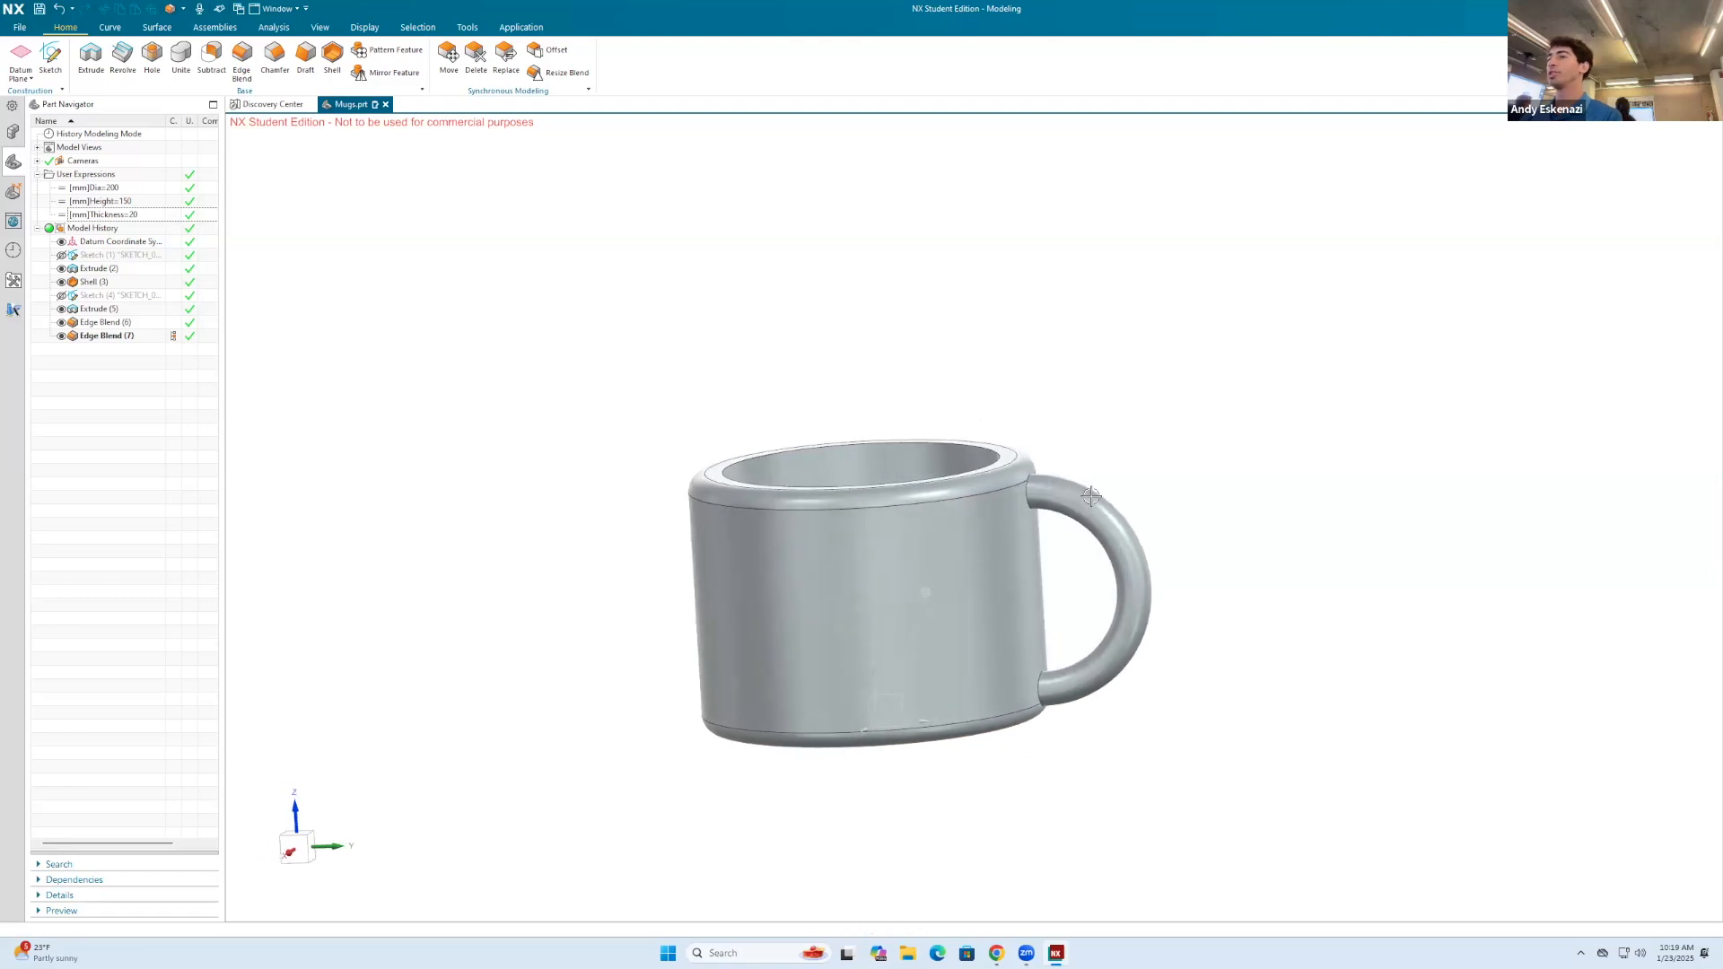
{"action": "middle_click_drag", "start_coordinate": [1082, 496], "coordinate": [1053, 501]}
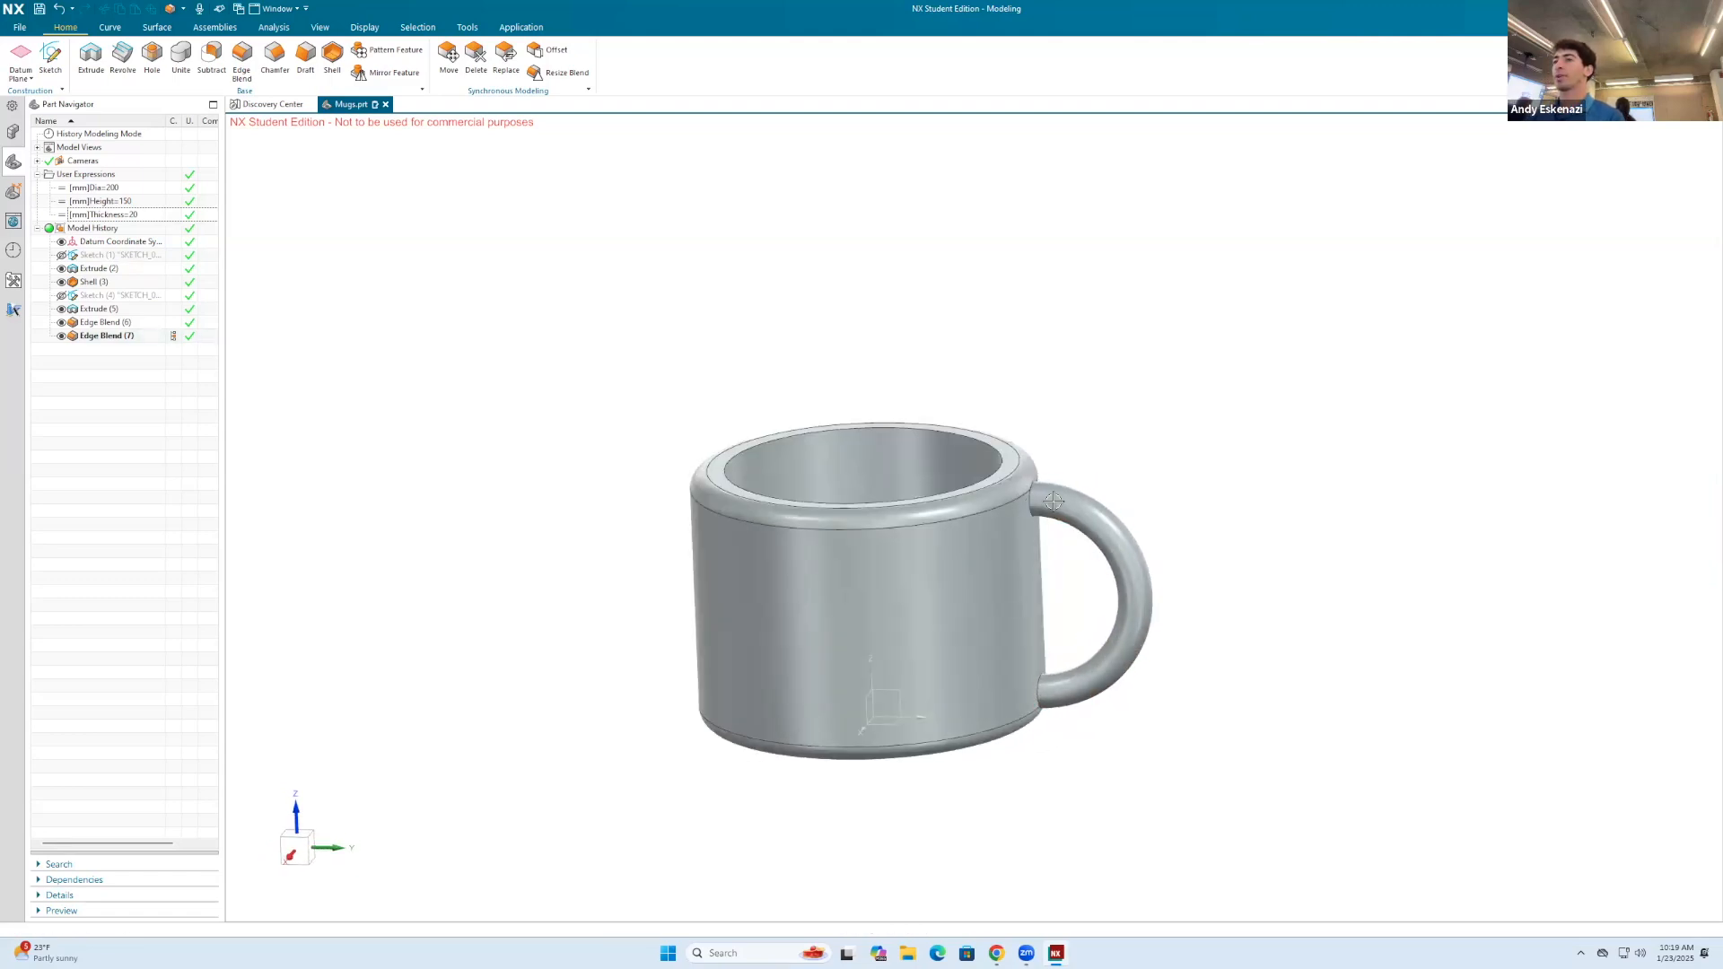
Step: Reopen the handle profile sketch and change the formula of its offset from the mug's top edge to 0.1*Height
{"action": "right_click", "coordinate": [117, 291]}
{"action": "left_click", "coordinate": [117, 280]}
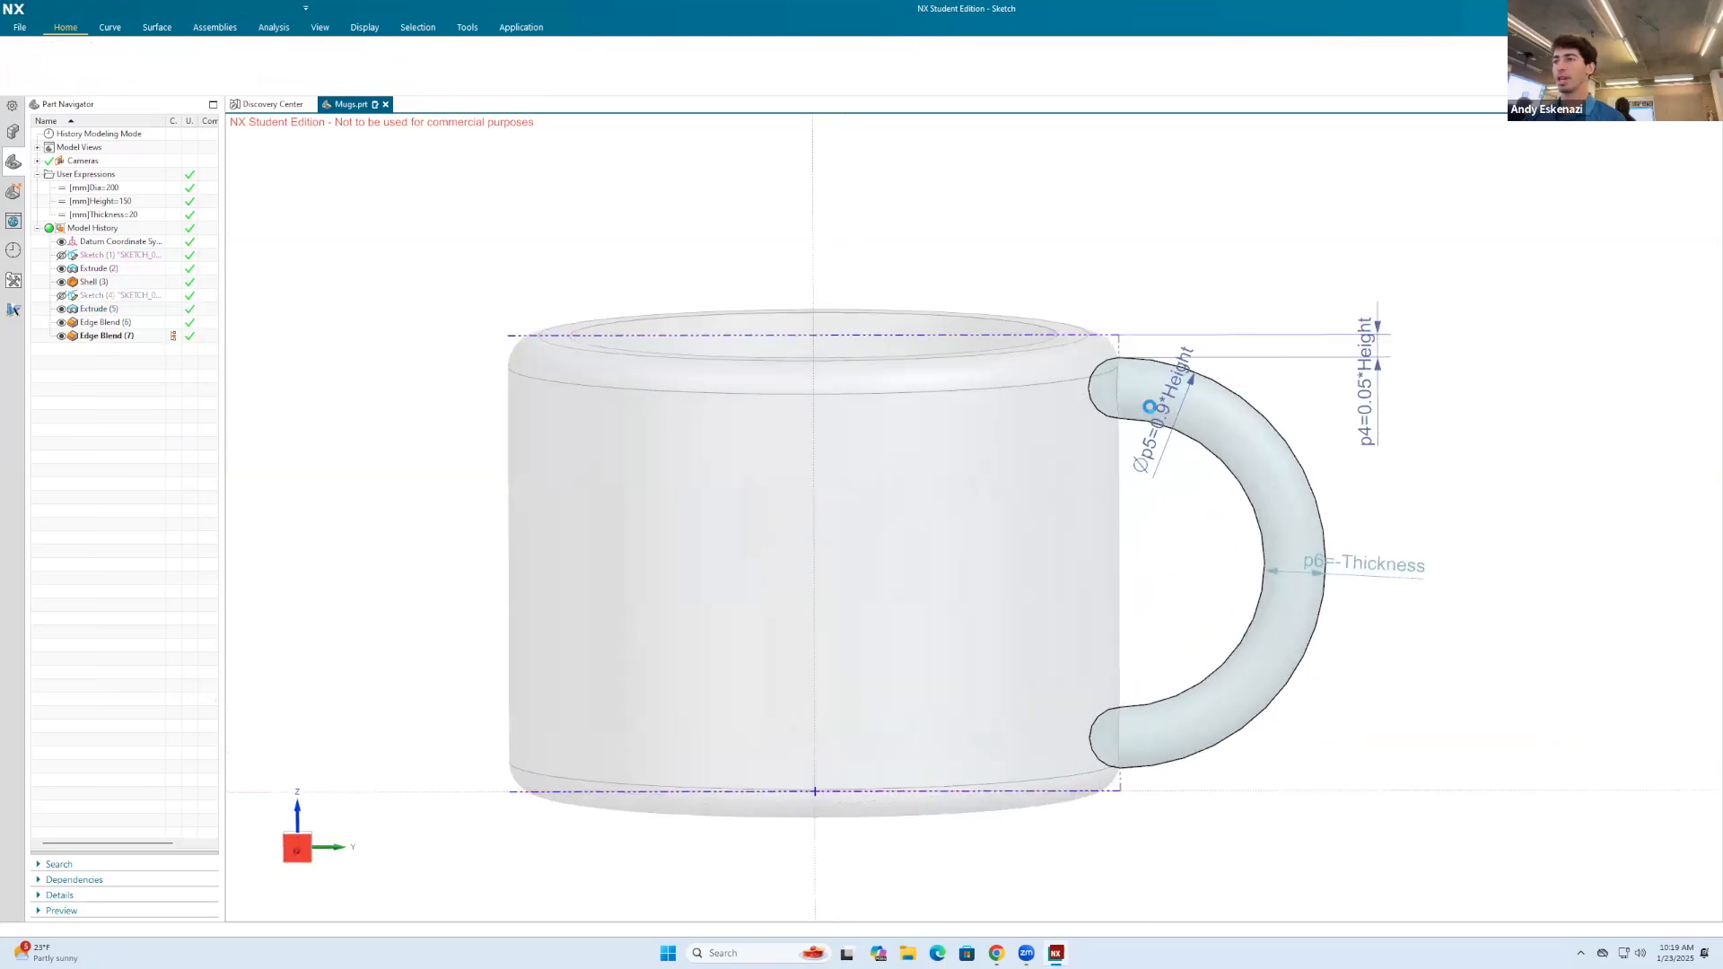
{"action": "scroll", "coordinate": [1177, 345], "scroll_direction": "up", "scroll_amount": 2}
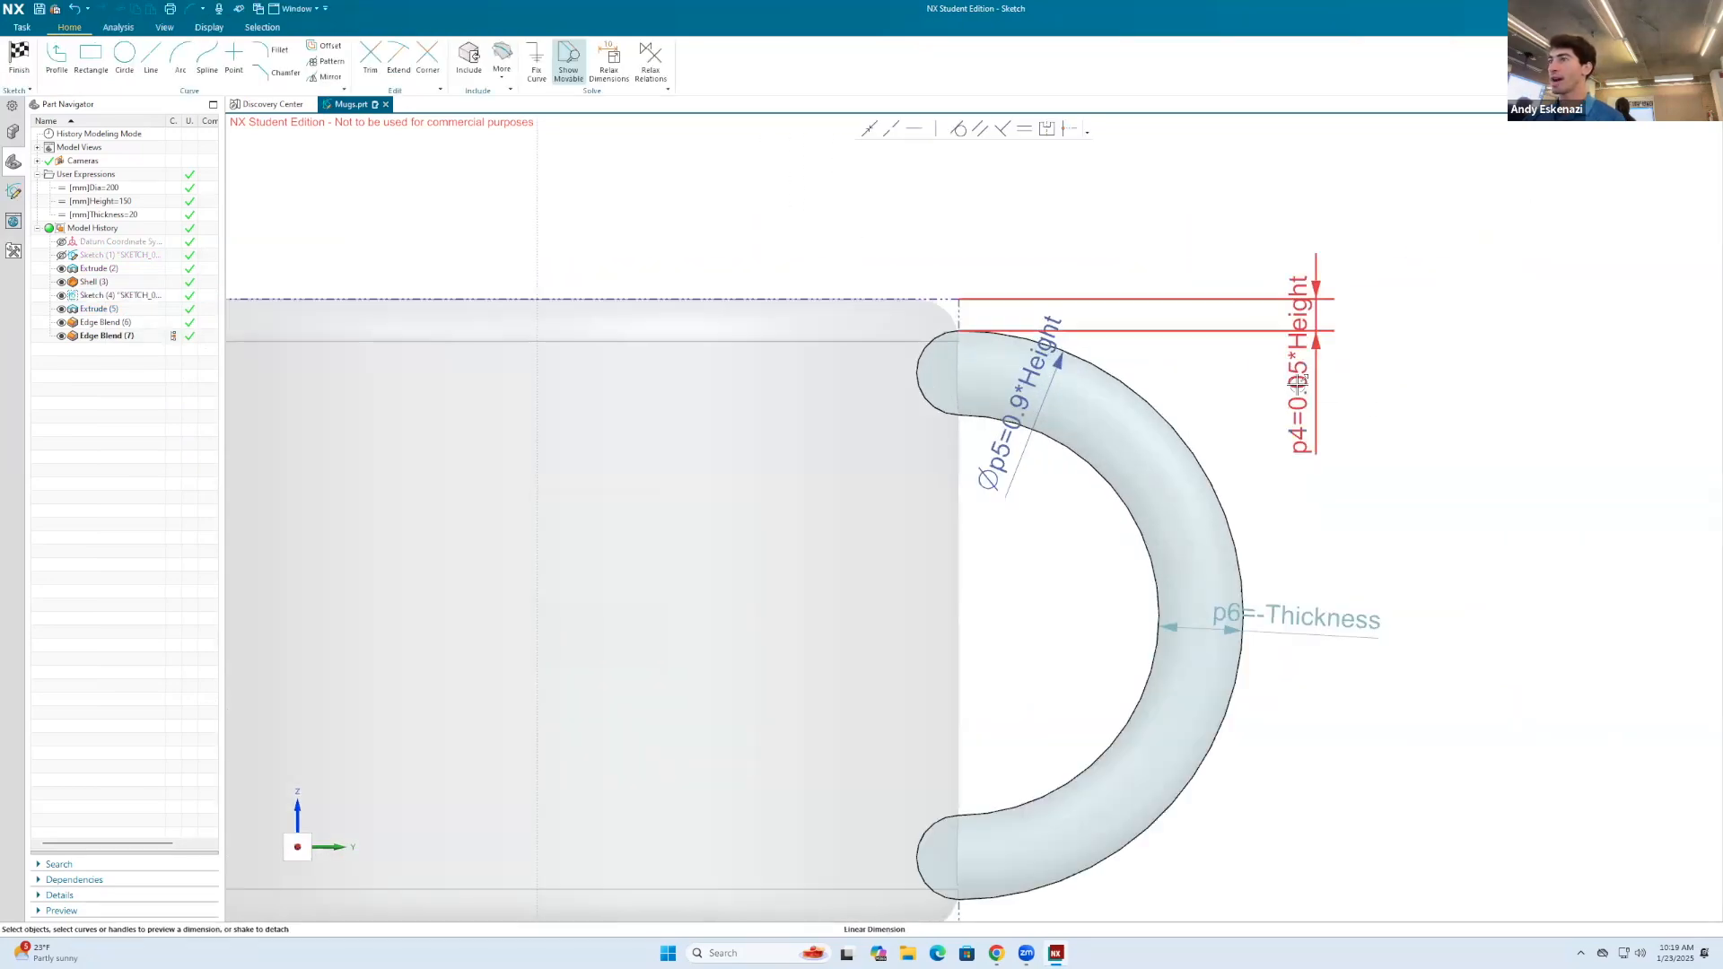
{"action": "double_click", "coordinate": [1299, 408]}
{"action": "left_click", "coordinate": [1467, 451]}
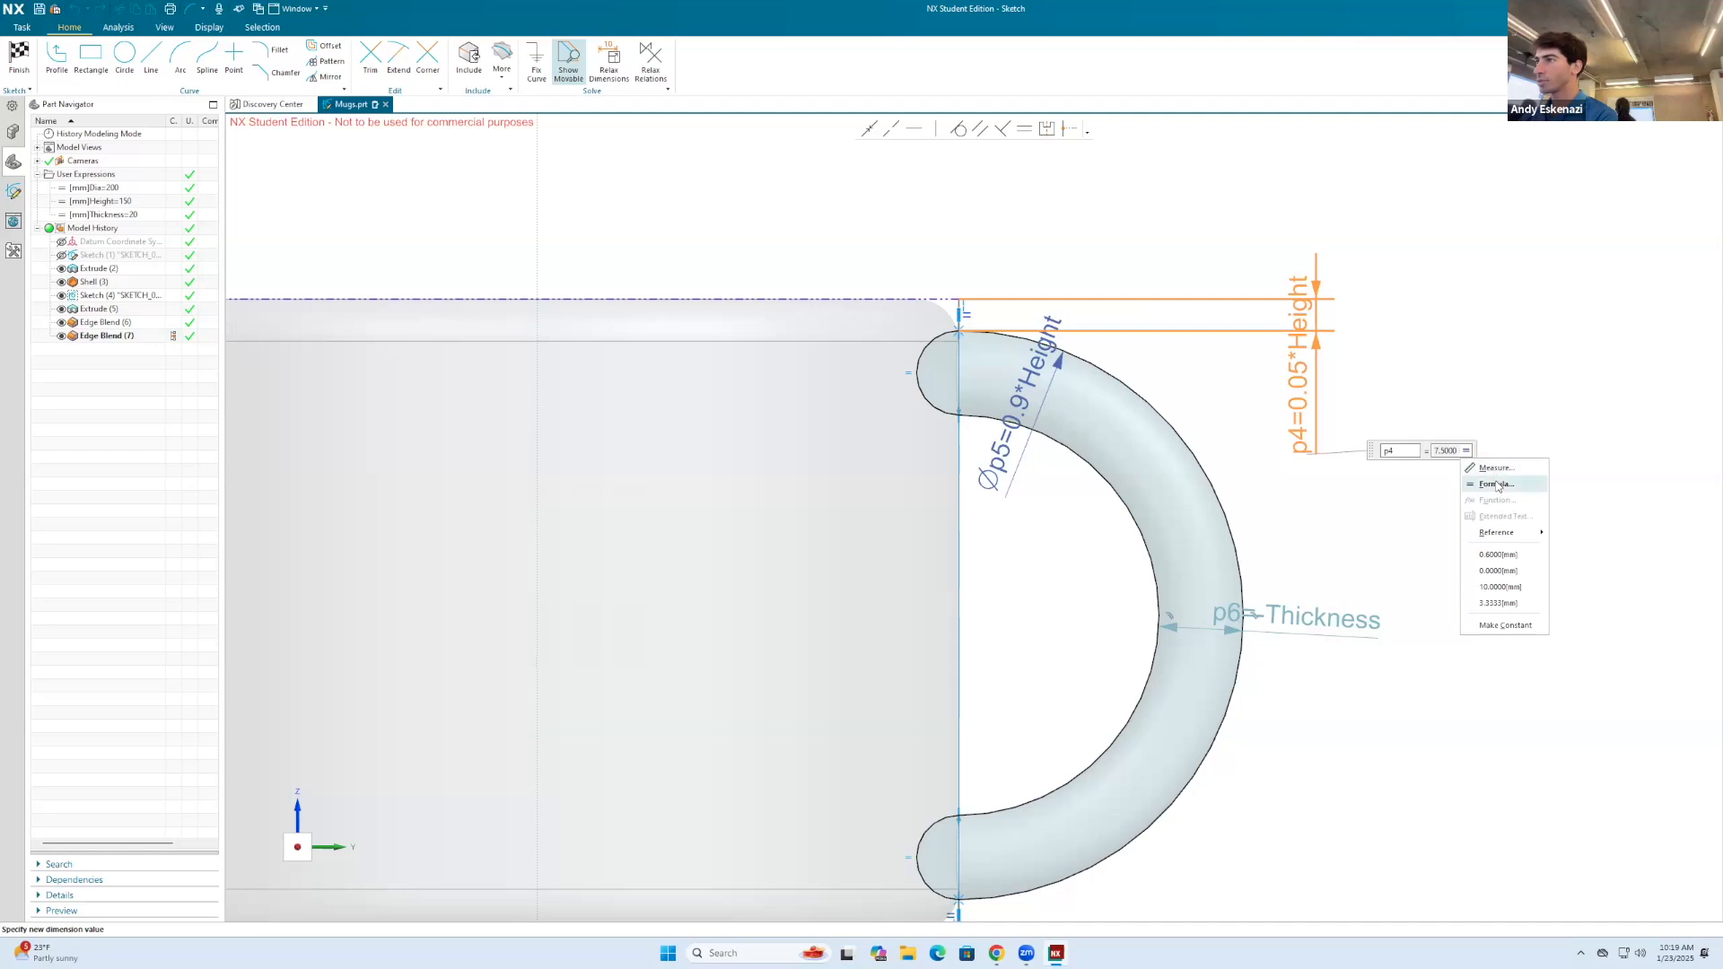
{"action": "left_click", "coordinate": [1496, 484]}
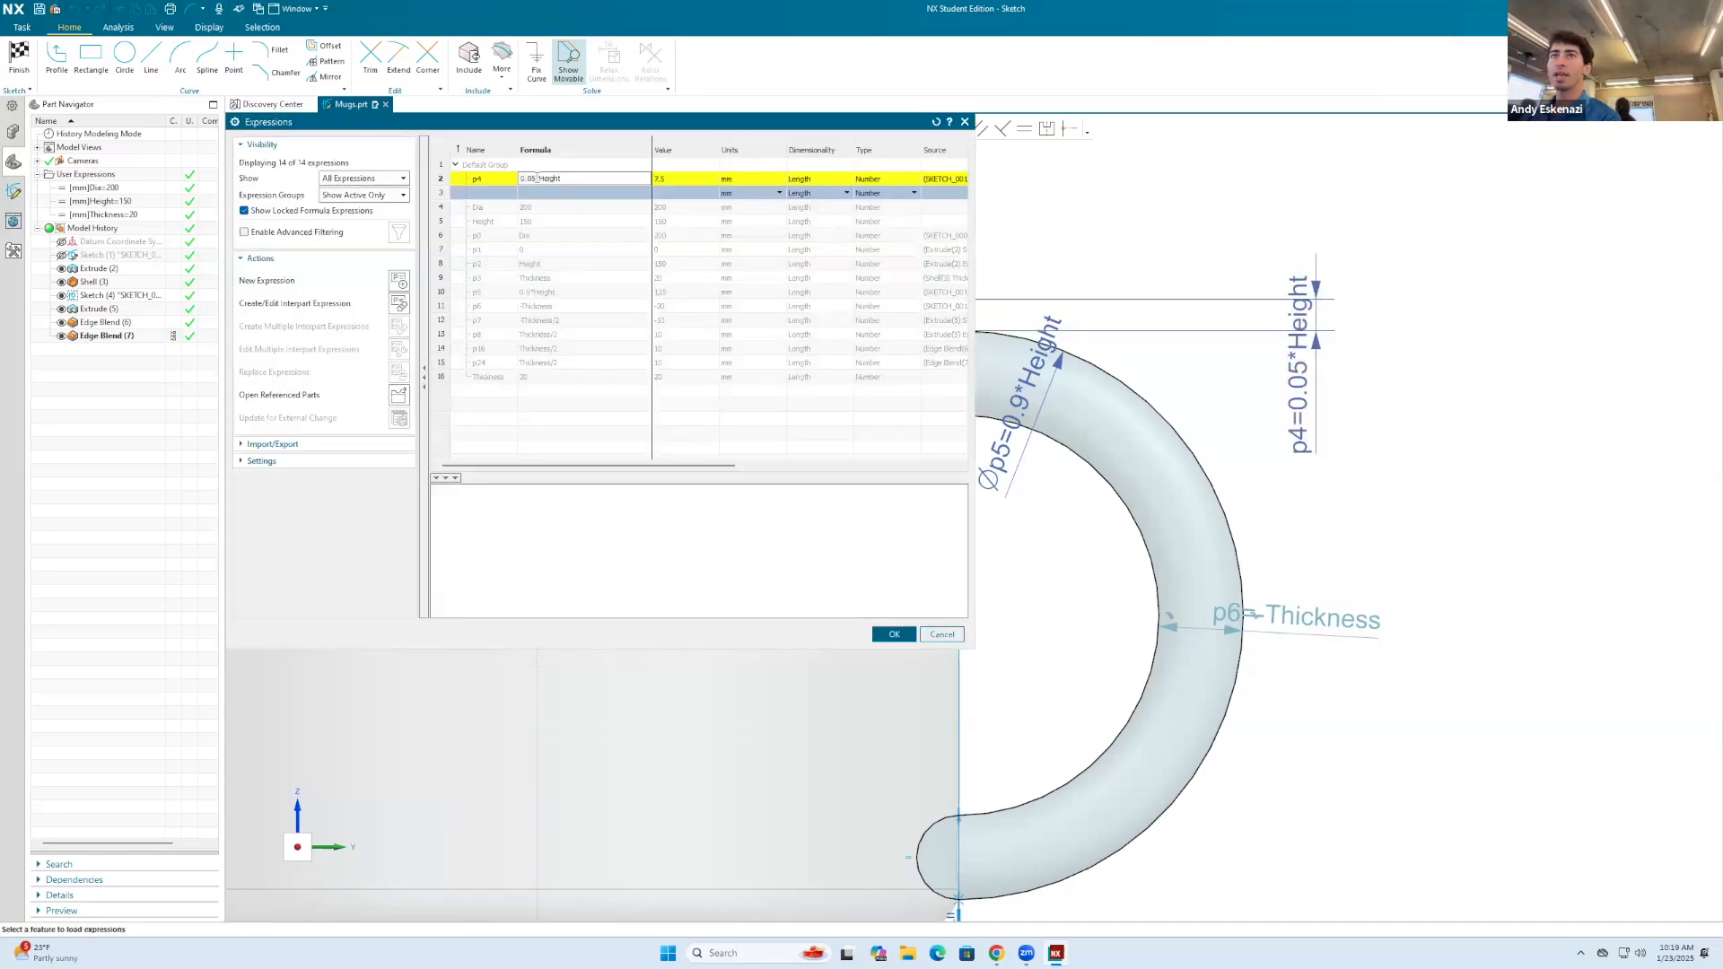
{"action": "type", "text": "1"}
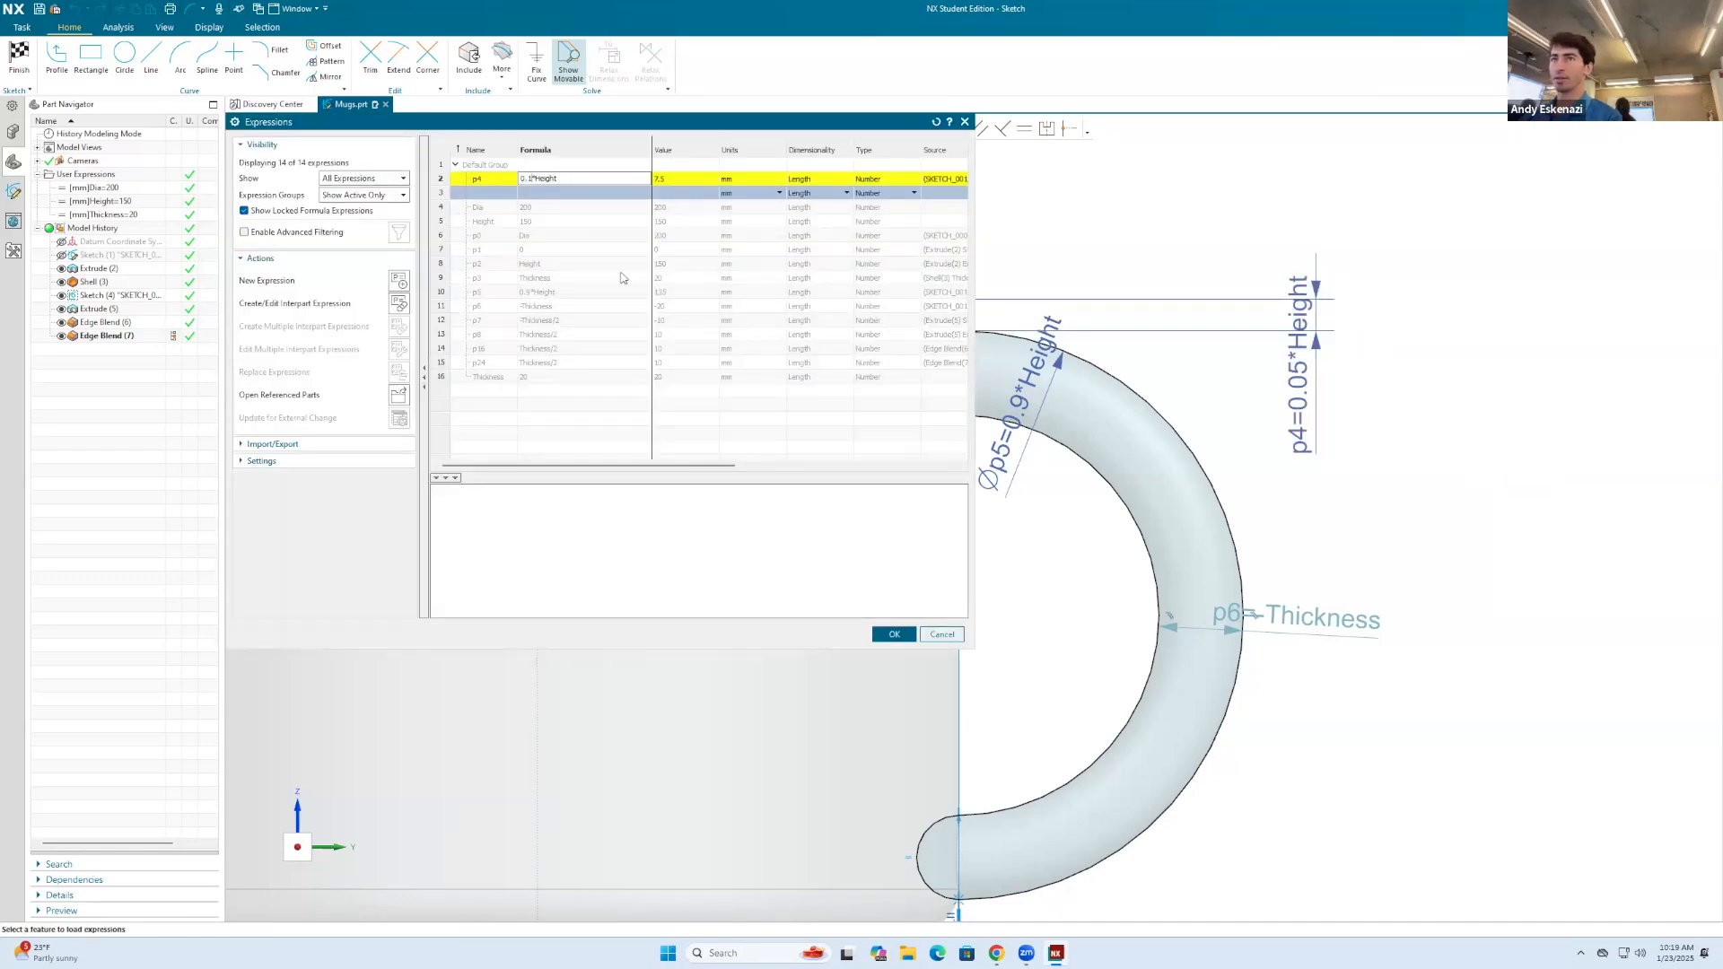
{"action": "left_click", "coordinate": [899, 637]}
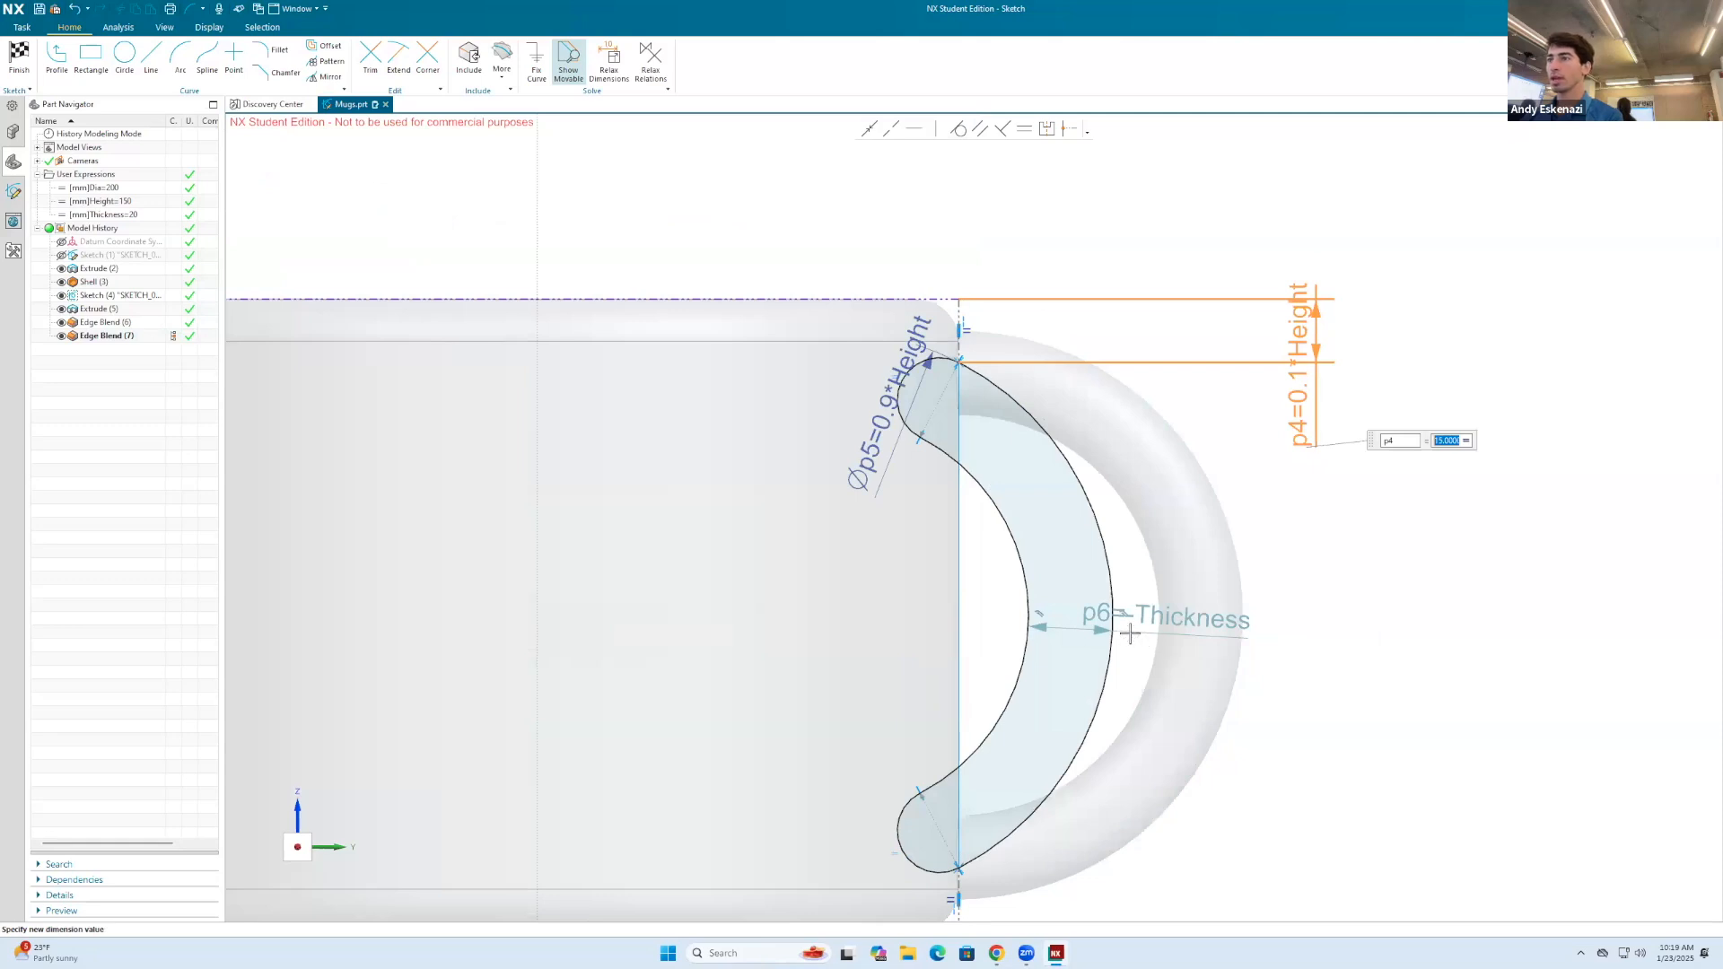
{"action": "left_click", "coordinate": [1180, 617]}
{"action": "left_click", "coordinate": [1187, 614]}
{"action": "key", "text": "Escape"}
Step: Change the handle arc's diameter formula to 0.8*Height and finish the sketch
{"action": "double_click", "coordinate": [884, 407]}
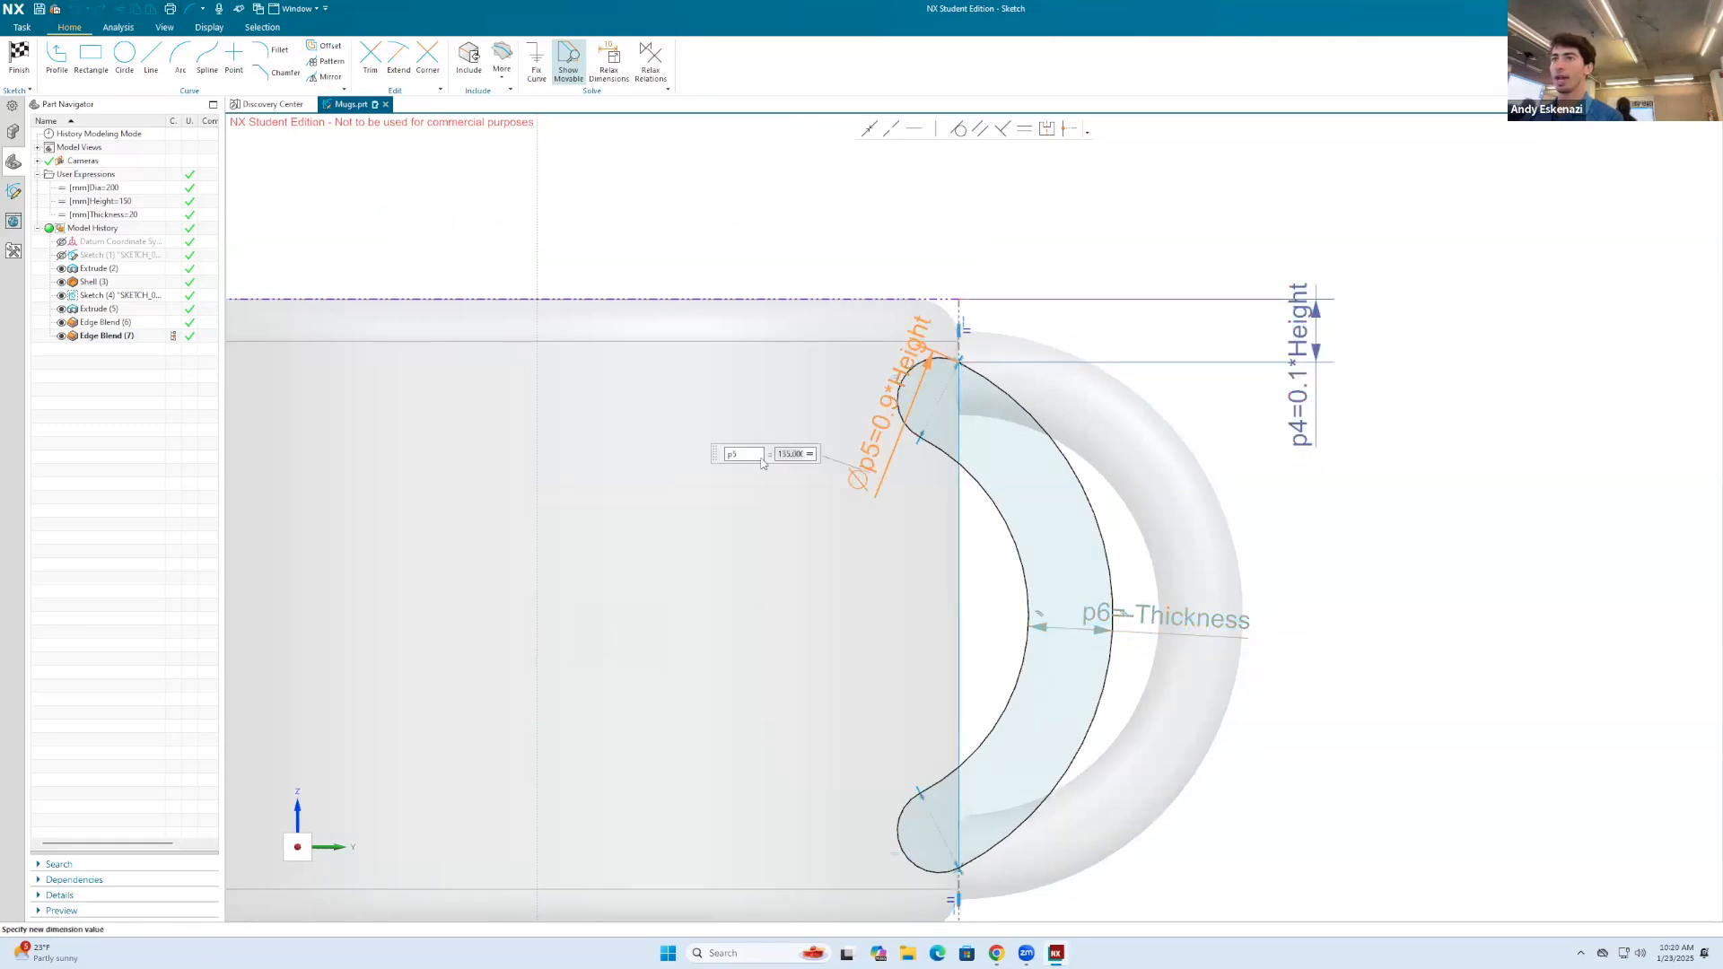
{"action": "left_click", "coordinate": [811, 457]}
{"action": "left_click", "coordinate": [839, 490]}
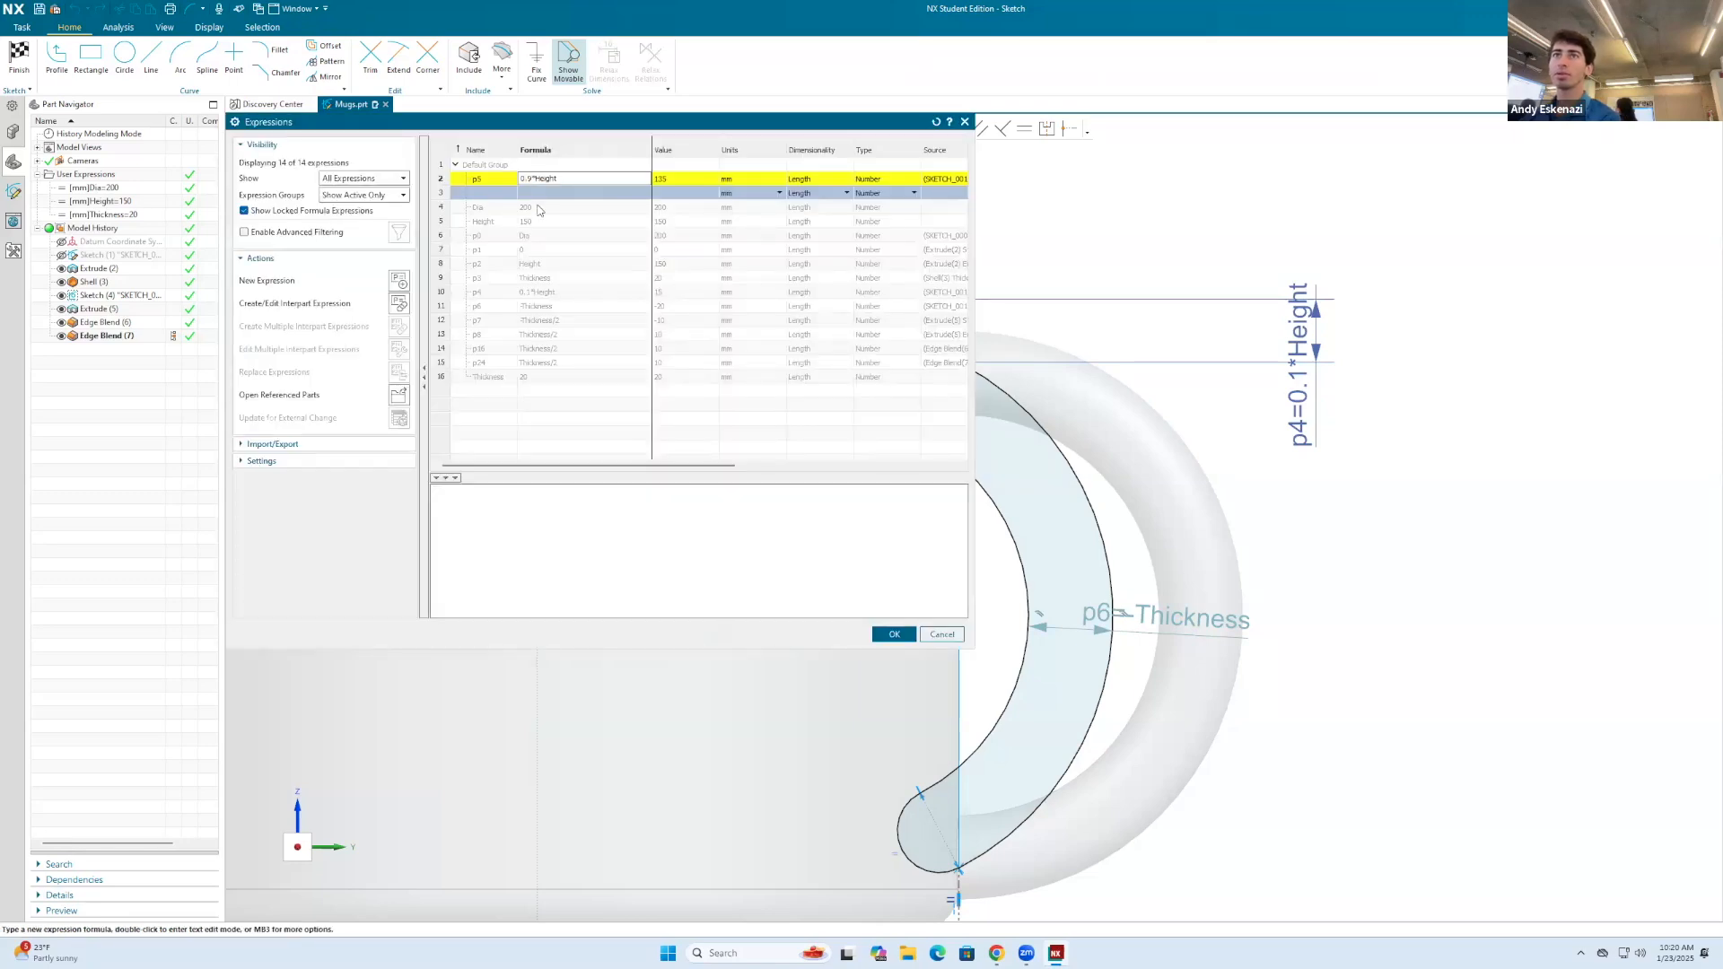
{"action": "left_click", "coordinate": [889, 633]}
{"action": "left_click", "coordinate": [19, 54]}
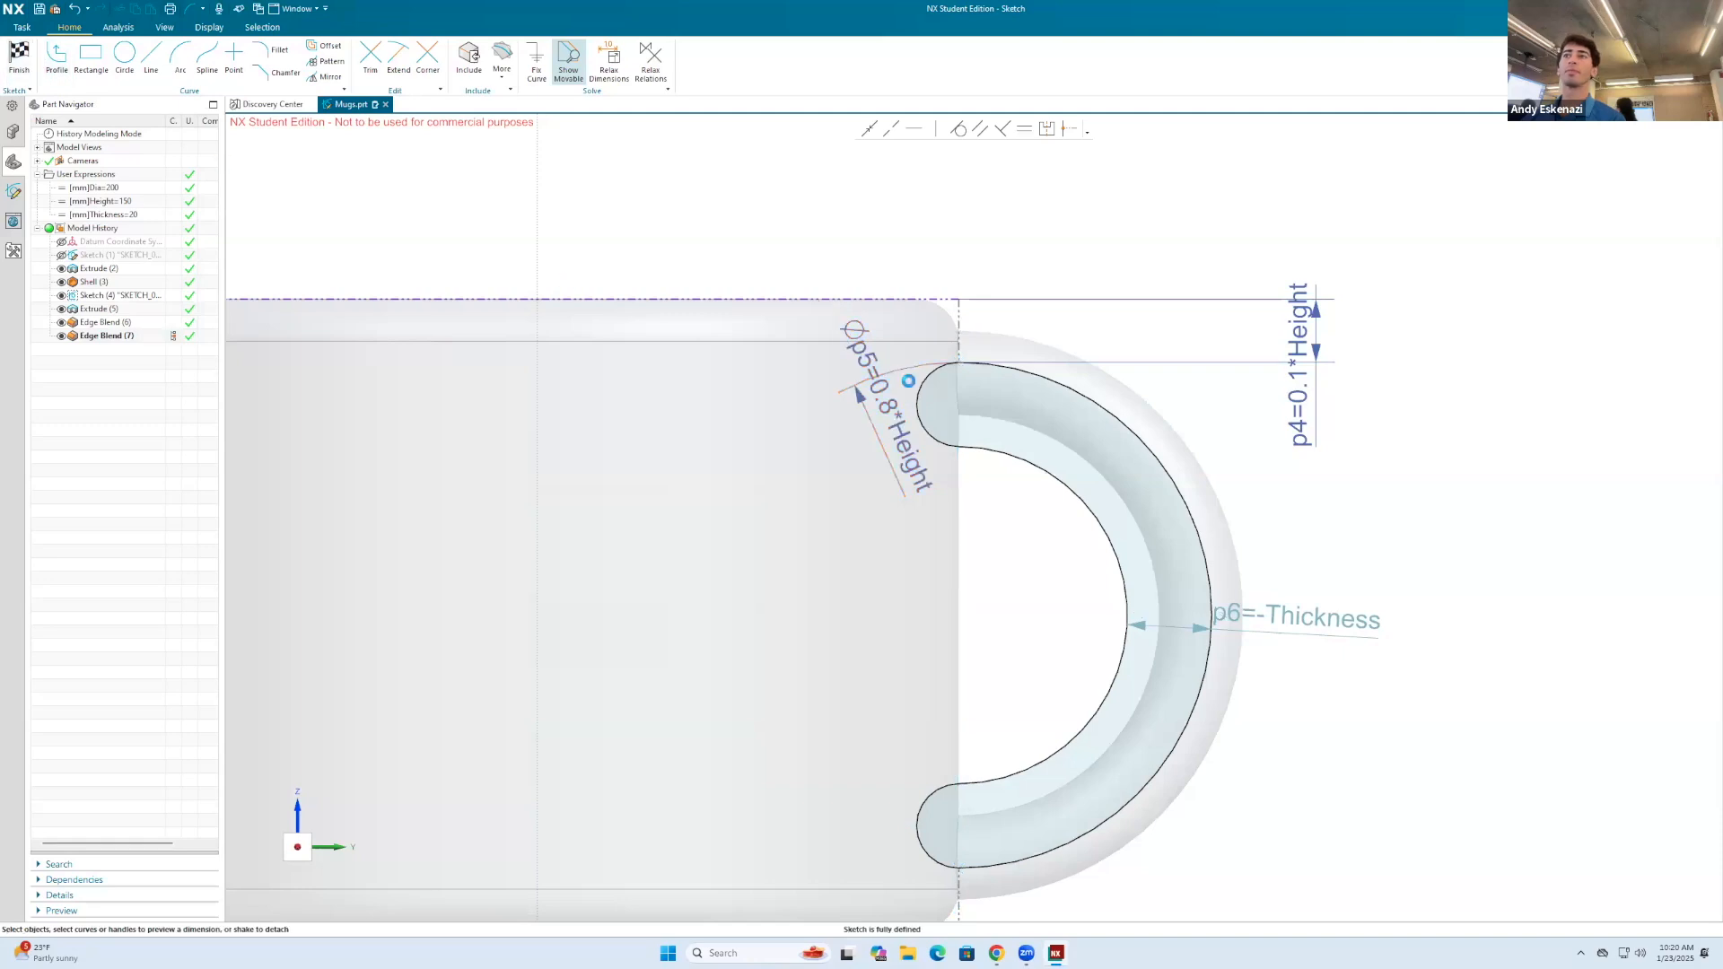
Step: Check the updated handle on the mug and save the part
{"action": "mouse_move", "coordinate": [1131, 449]}
{"action": "middle_mouse_down"}
{"action": "mouse_move", "coordinate": [1070, 451]}
{"action": "mouse_move", "coordinate": [1107, 434]}
{"action": "mouse_move", "coordinate": [1161, 485]}
{"action": "mouse_move", "coordinate": [1145, 547]}
{"action": "mouse_move", "coordinate": [515, 361]}
{"action": "mouse_move", "coordinate": [969, 419]}
{"action": "middle_mouse_up"}
{"action": "scroll", "coordinate": [935, 497], "scroll_direction": "up", "scroll_amount": 2}
{"action": "middle_click_drag", "start_coordinate": [936, 497], "coordinate": [901, 508]}
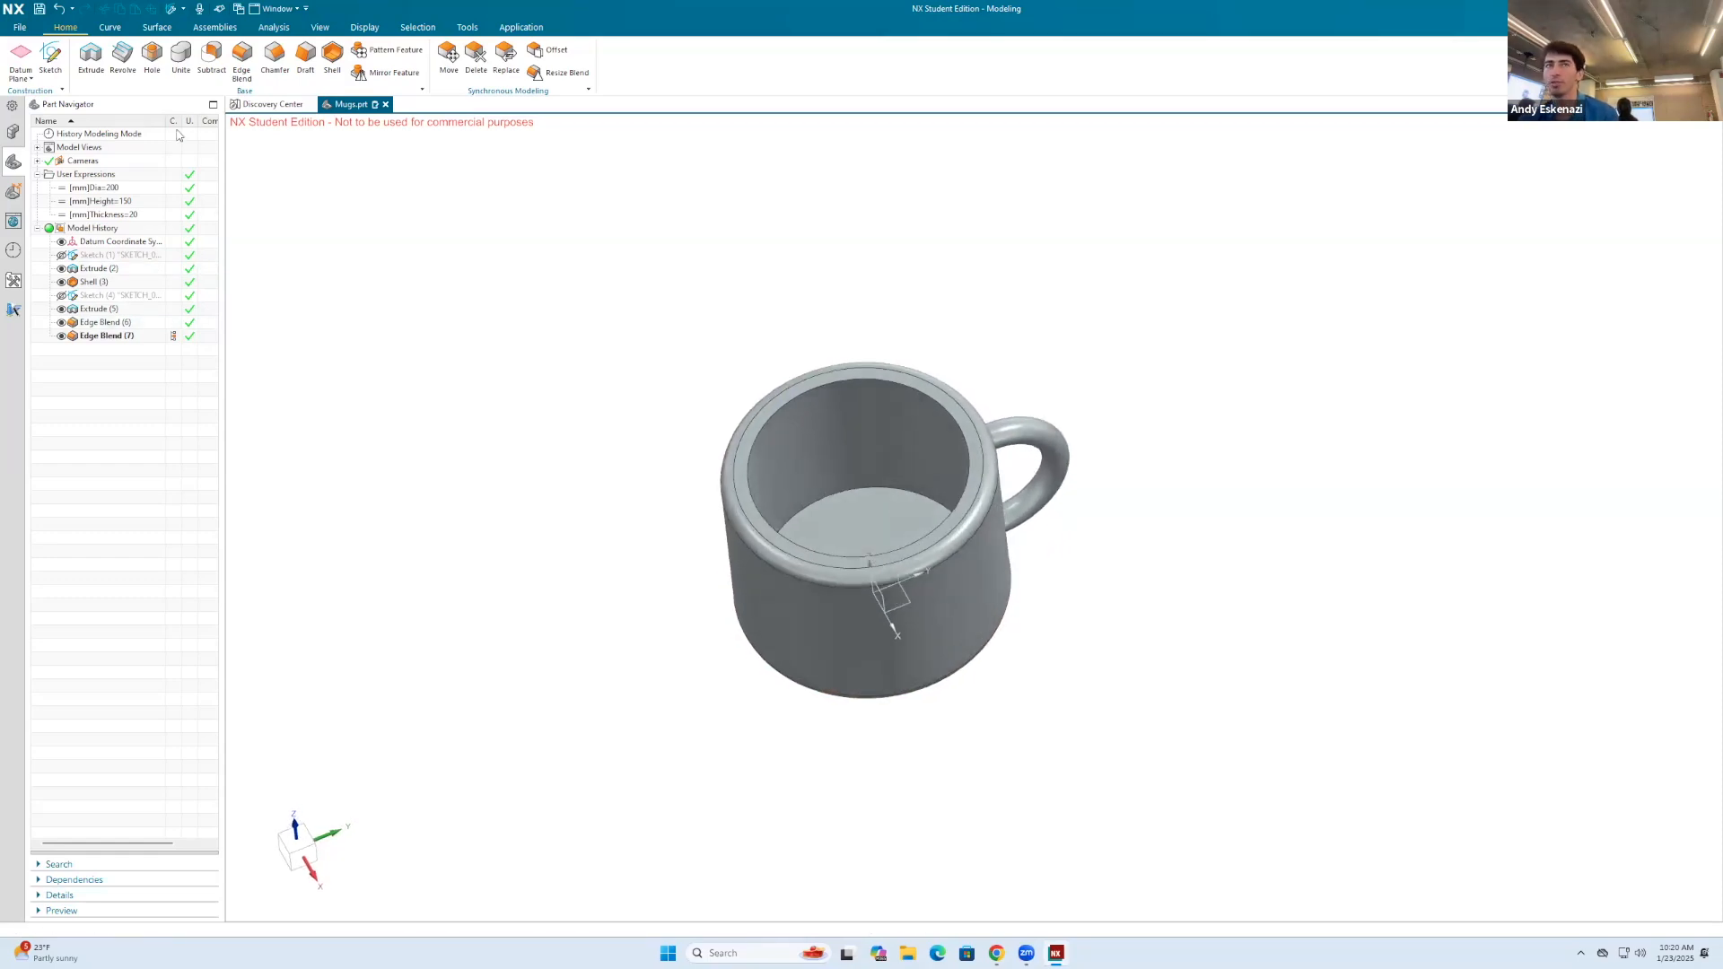
{"action": "left_click", "coordinate": [41, 9]}
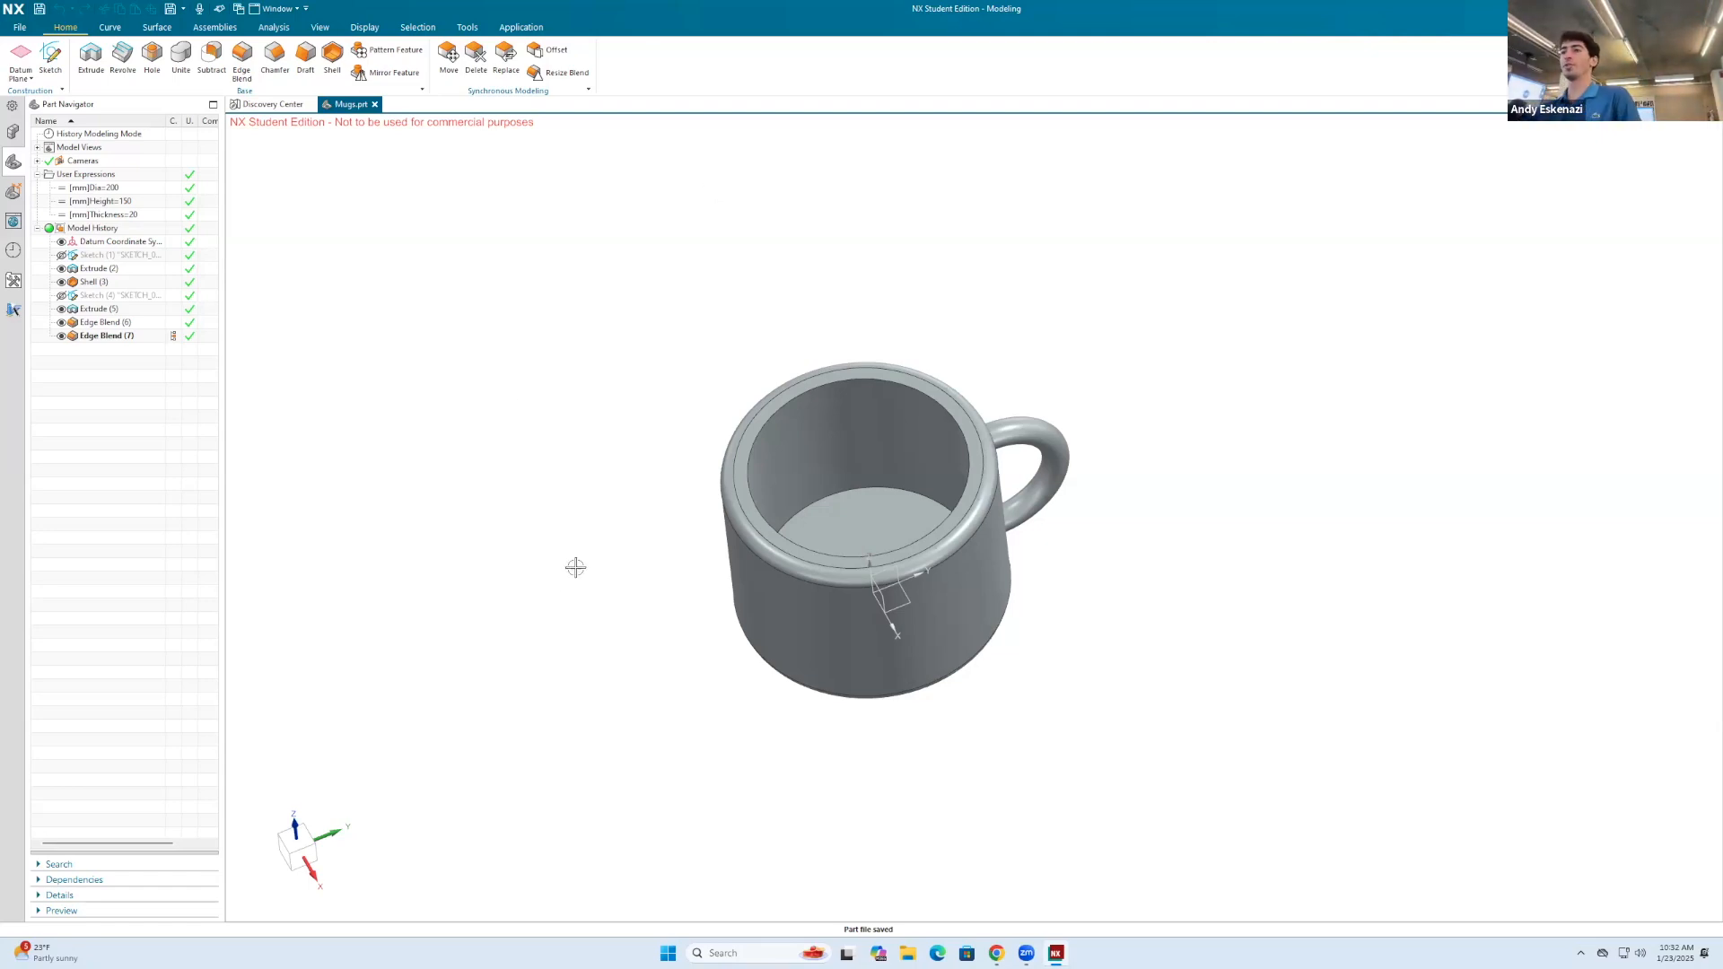
Step: Try to create a datum plane offset 200 mm from the YZ plane in front of the mug
{"action": "middle_click_drag", "start_coordinate": [1041, 469], "coordinate": [1030, 387]}
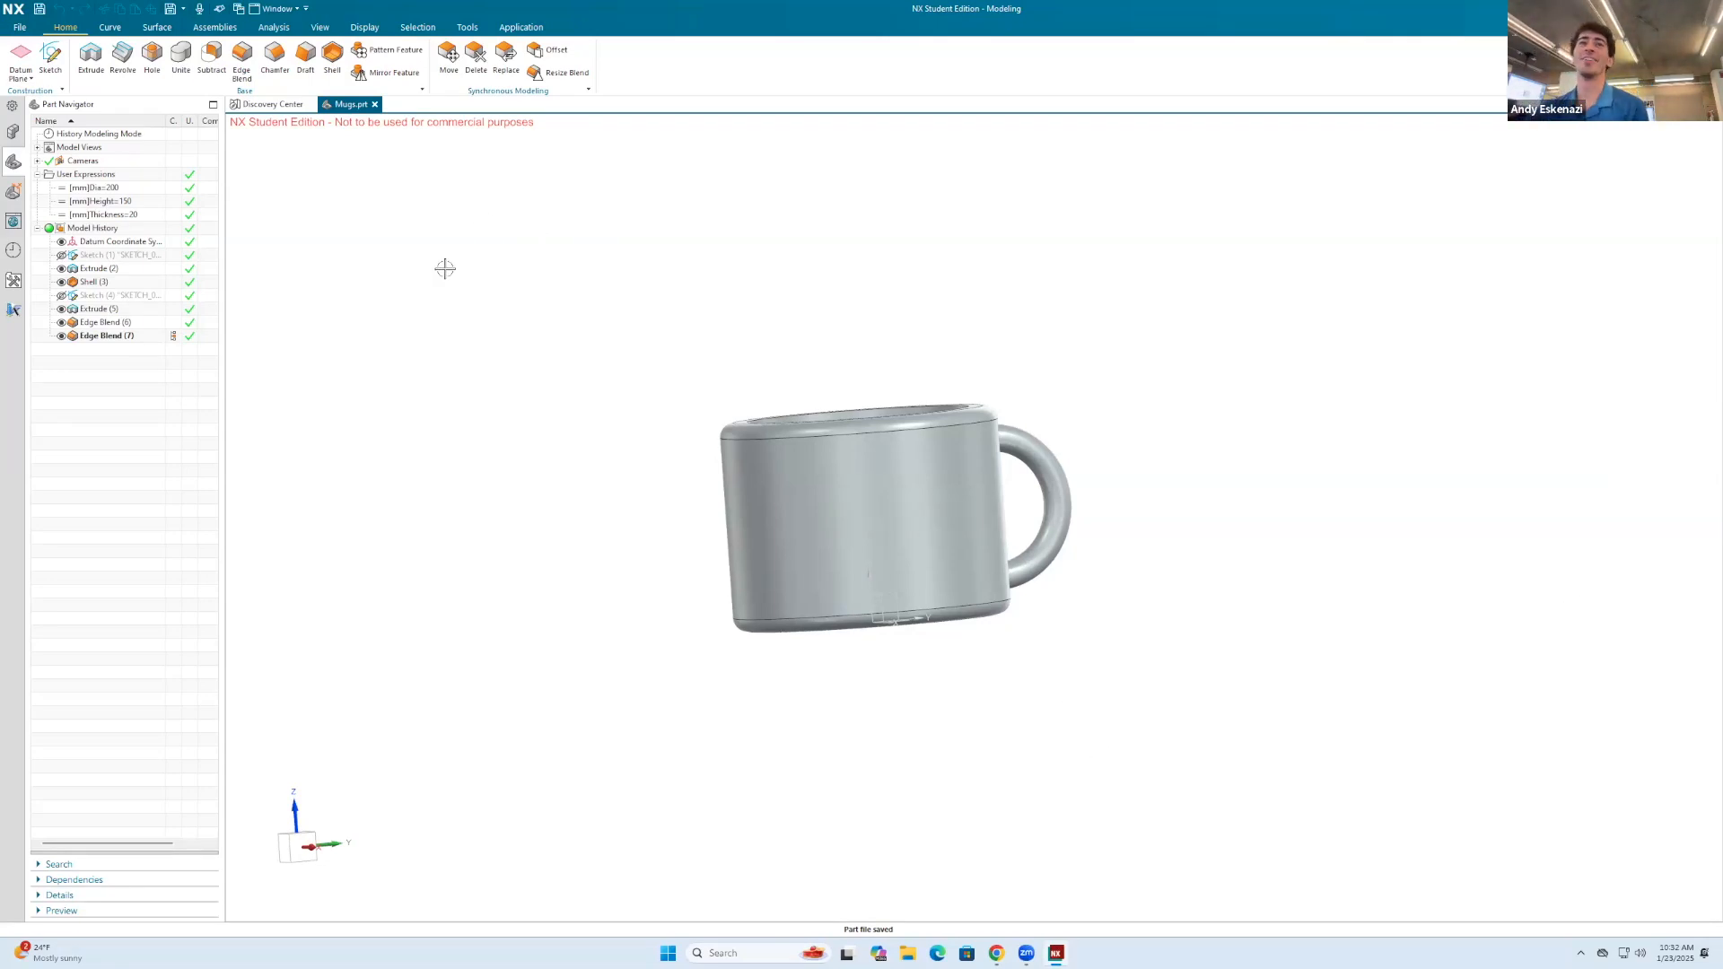
{"action": "left_click", "coordinate": [19, 54]}
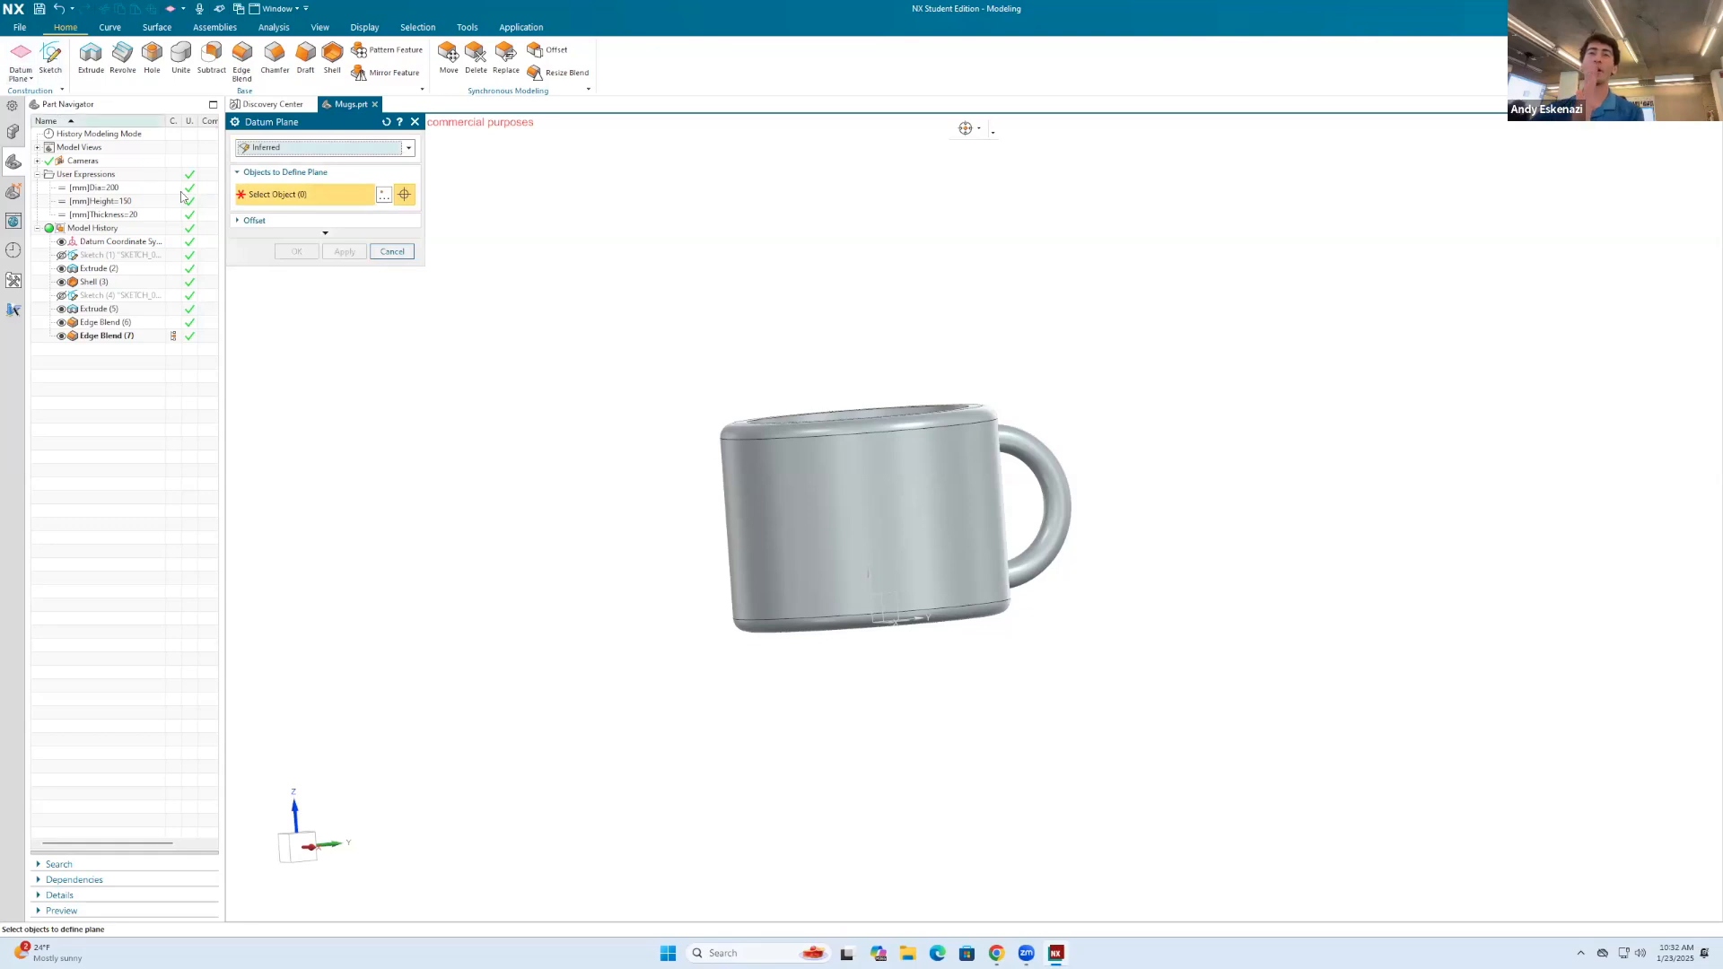
{"action": "middle_click_drag", "start_coordinate": [502, 227], "coordinate": [567, 243]}
{"action": "left_click", "coordinate": [835, 523]}
{"action": "middle_click_drag", "start_coordinate": [872, 525], "coordinate": [871, 615]}
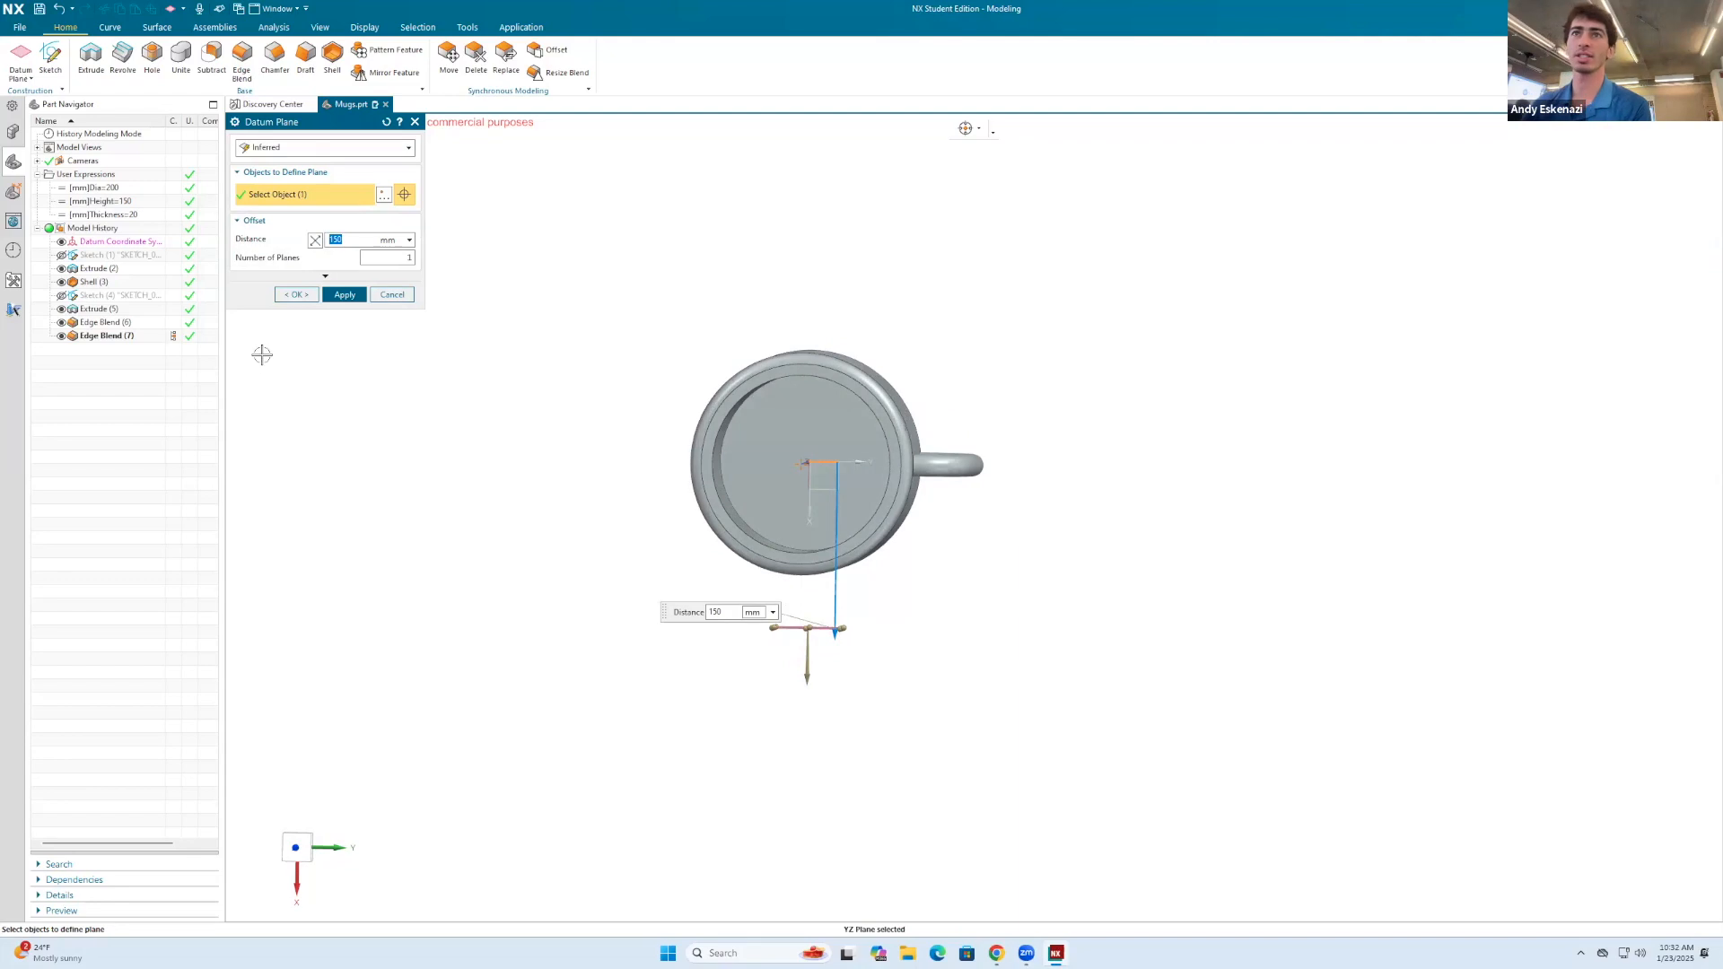
{"action": "middle_click_drag", "start_coordinate": [484, 390], "coordinate": [340, 267]}
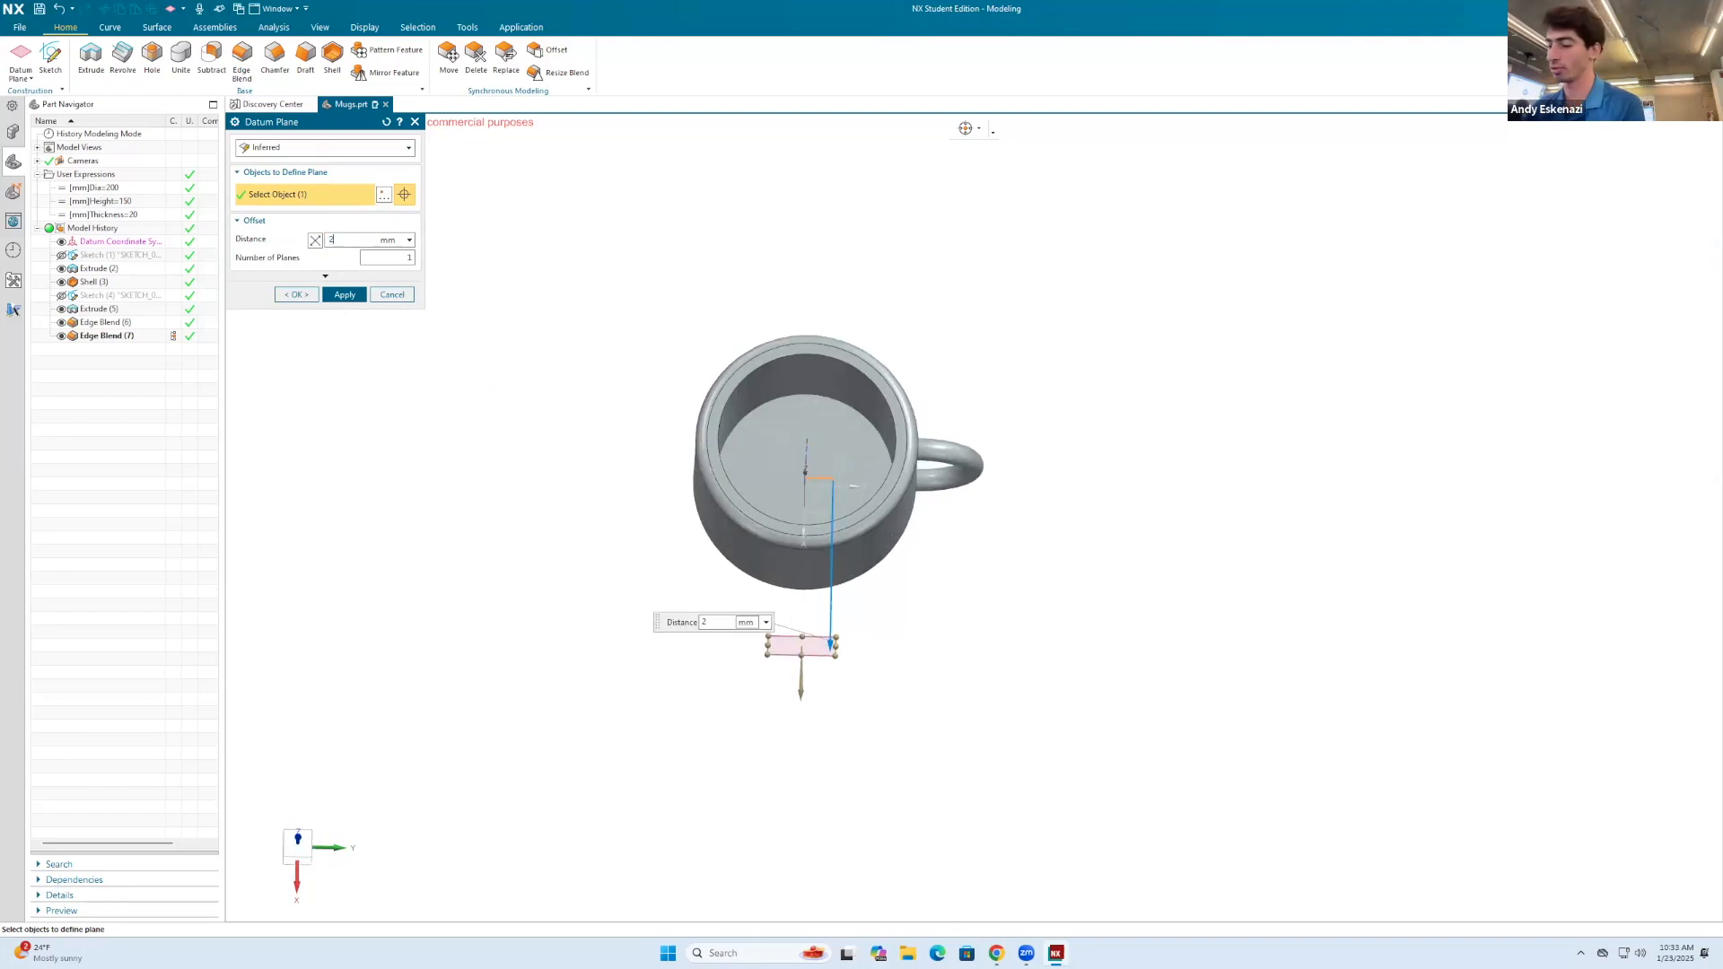
{"action": "type", "text": "200"}
{"action": "key", "text": "Return"}
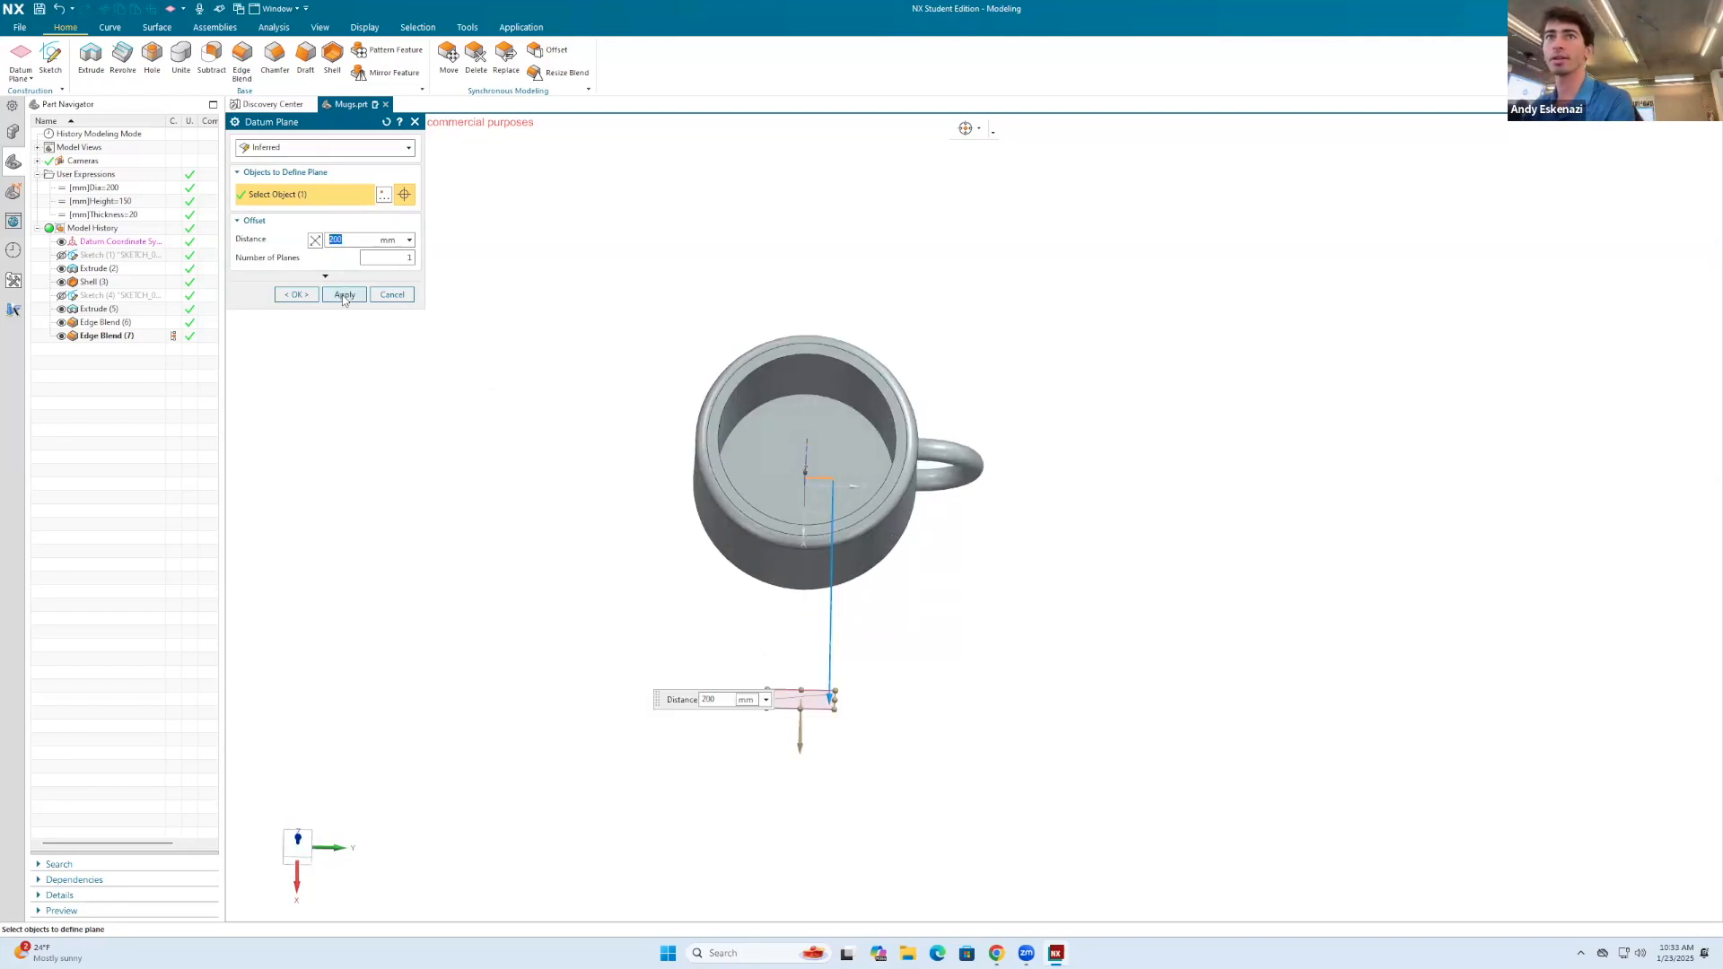
{"action": "left_click", "coordinate": [344, 297]}
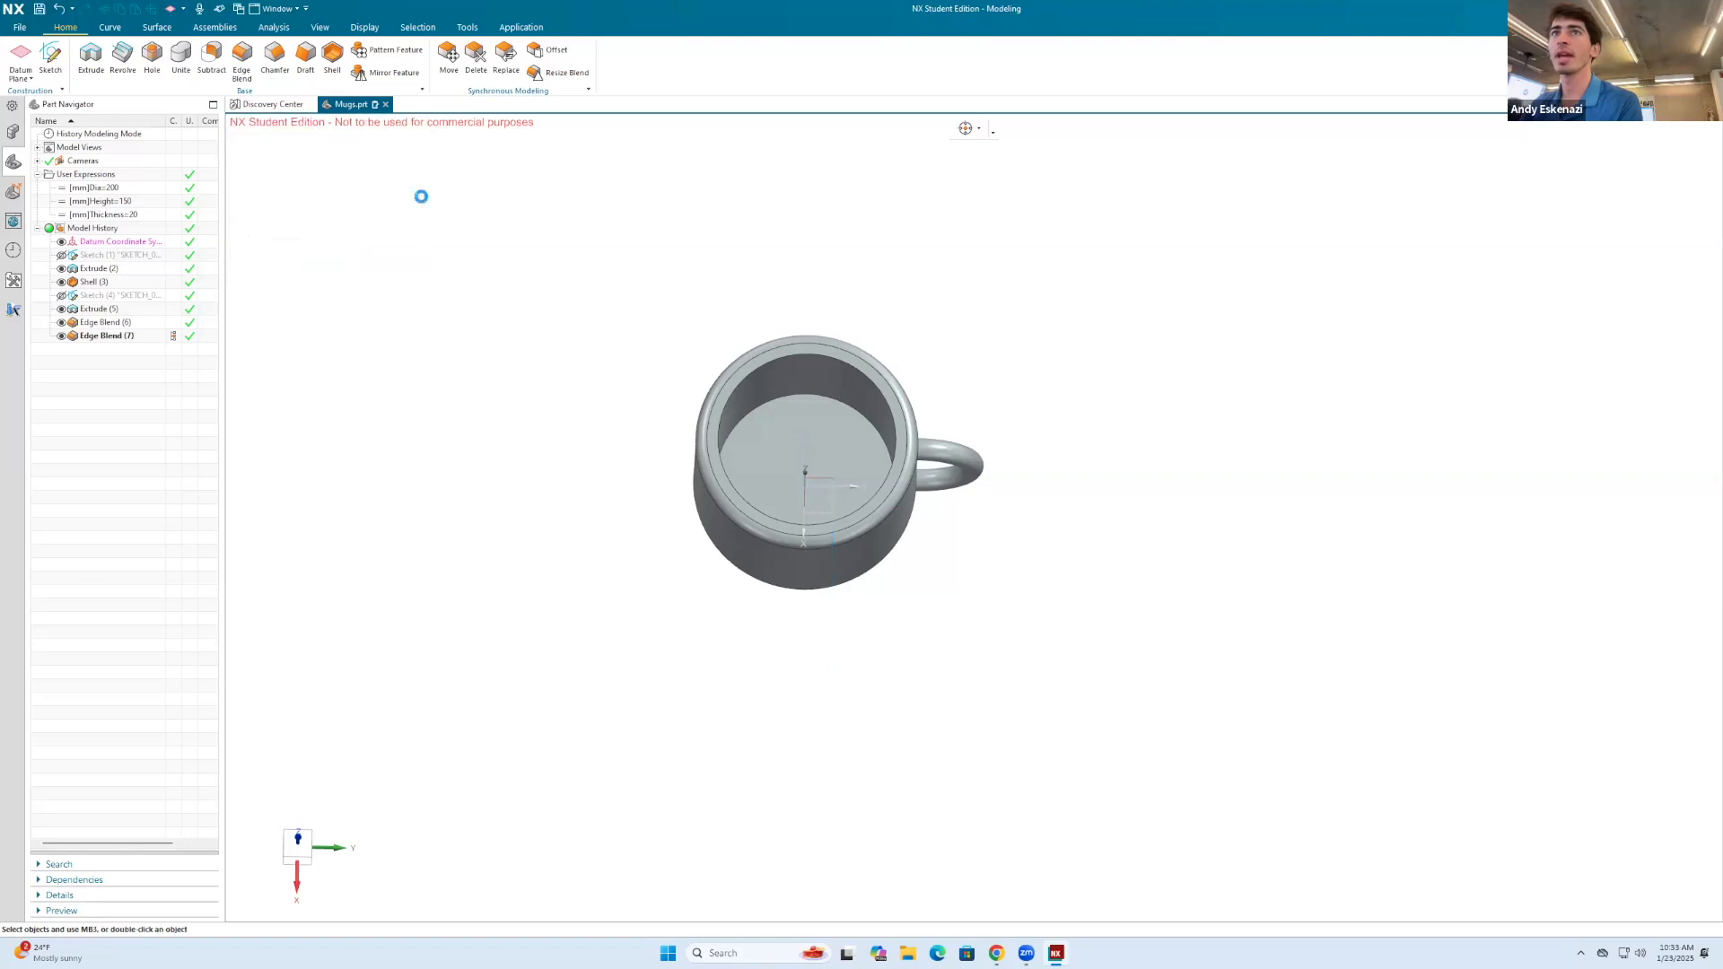
Step: Start on-face text on the mug's outer cylindrical face, following the lower blend edge as the placement curve
{"action": "middle_click_drag", "start_coordinate": [723, 448], "coordinate": [716, 350]}
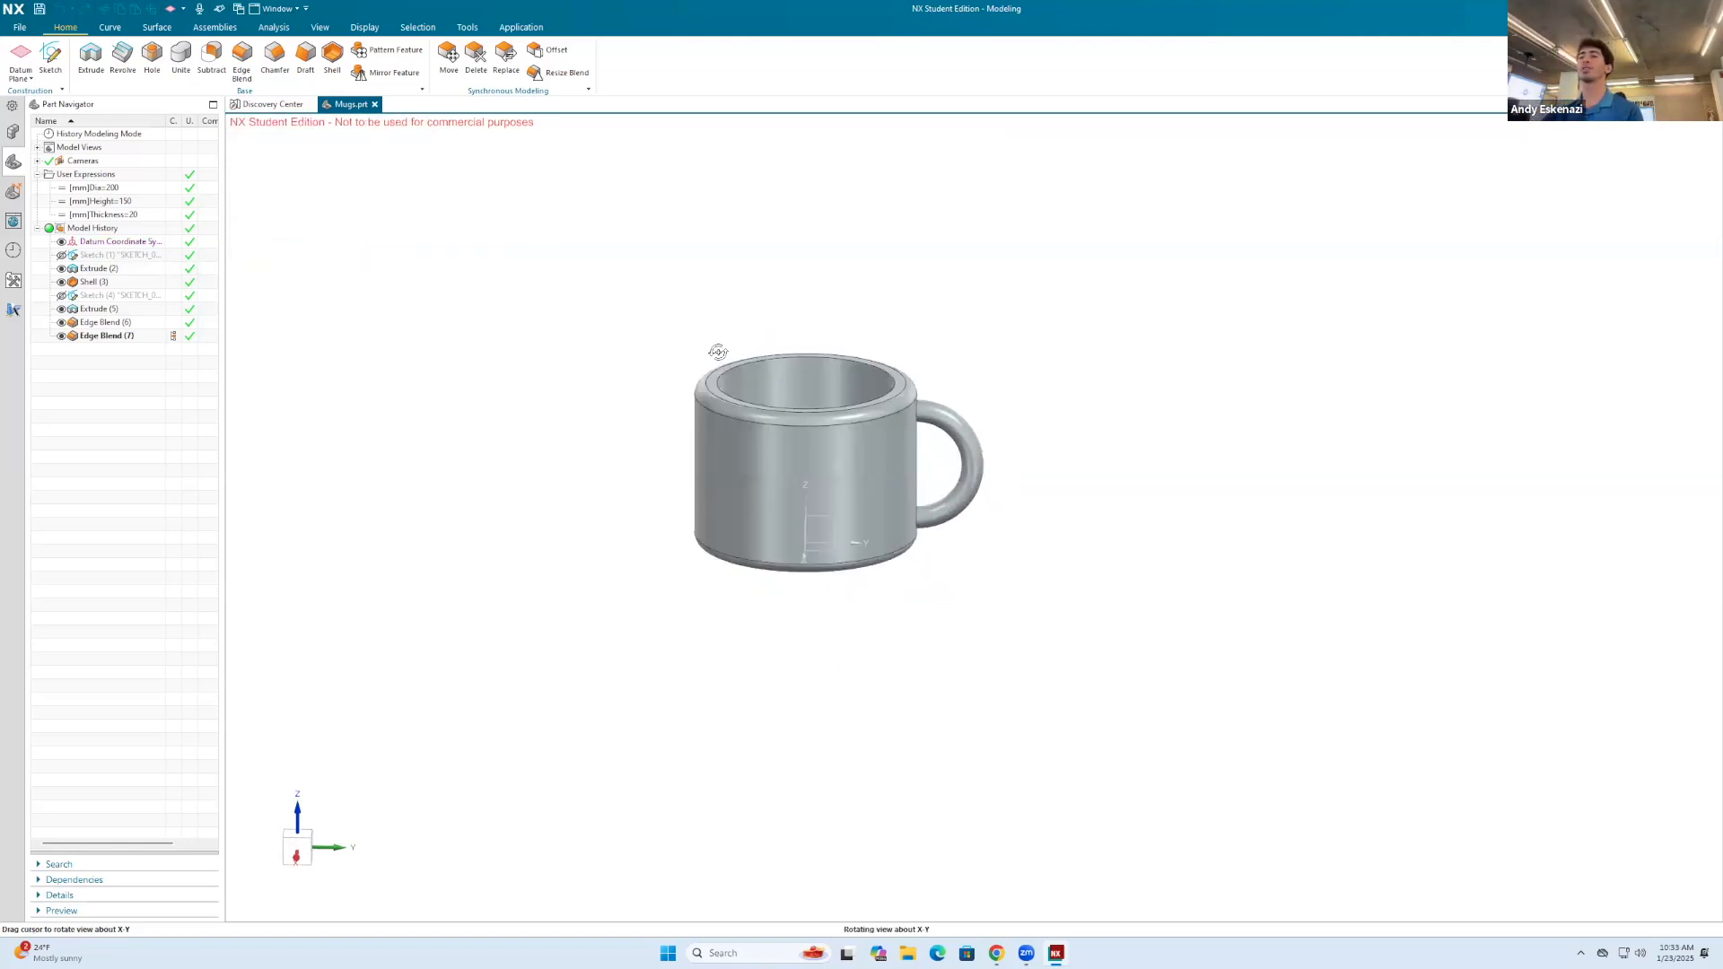
{"action": "left_click", "coordinate": [466, 28]}
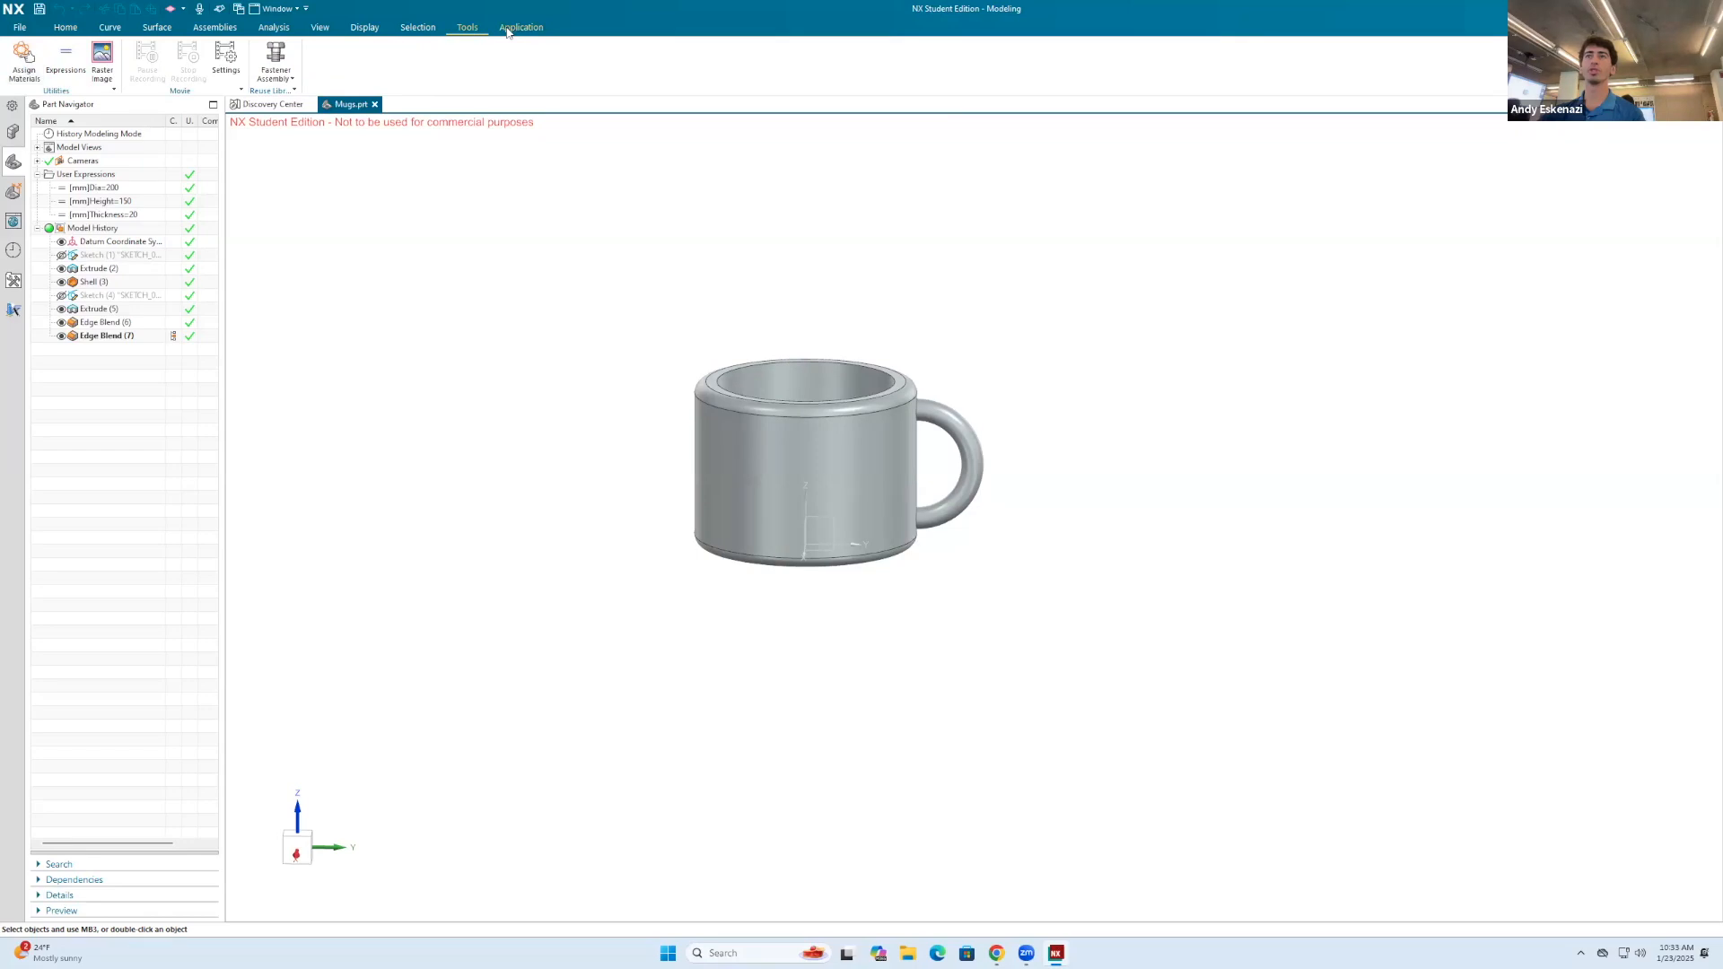
{"action": "left_click", "coordinate": [109, 27]}
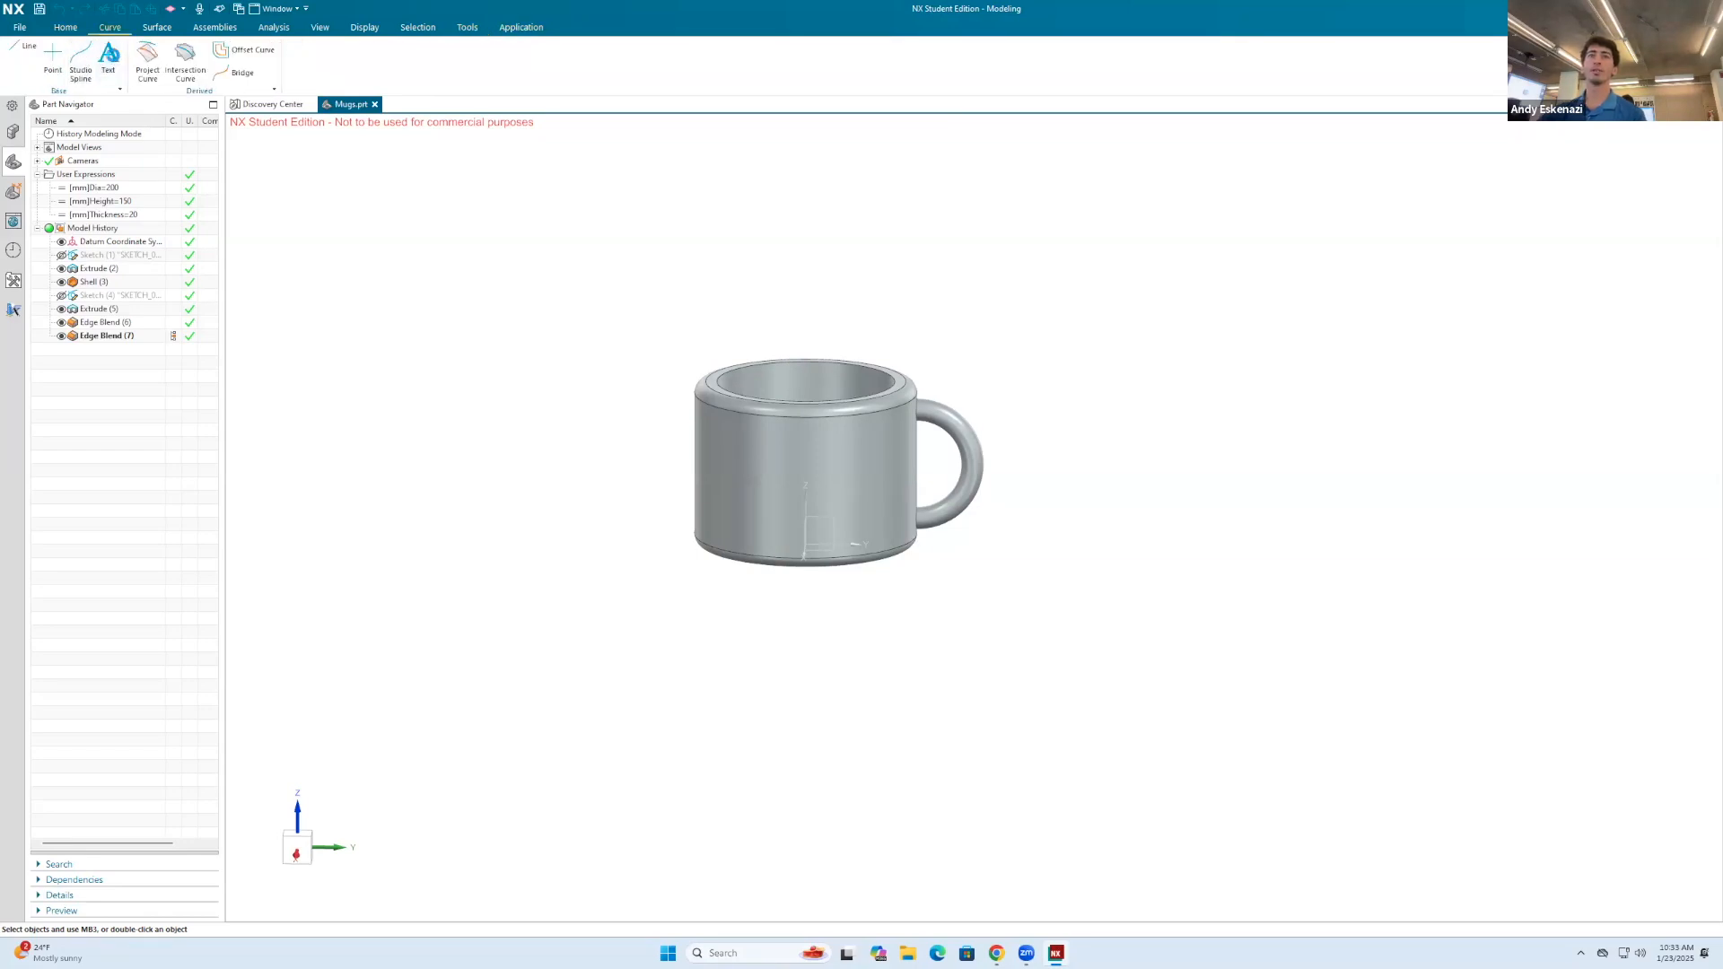
{"action": "left_click", "coordinate": [109, 55]}
{"action": "left_click", "coordinate": [296, 147]}
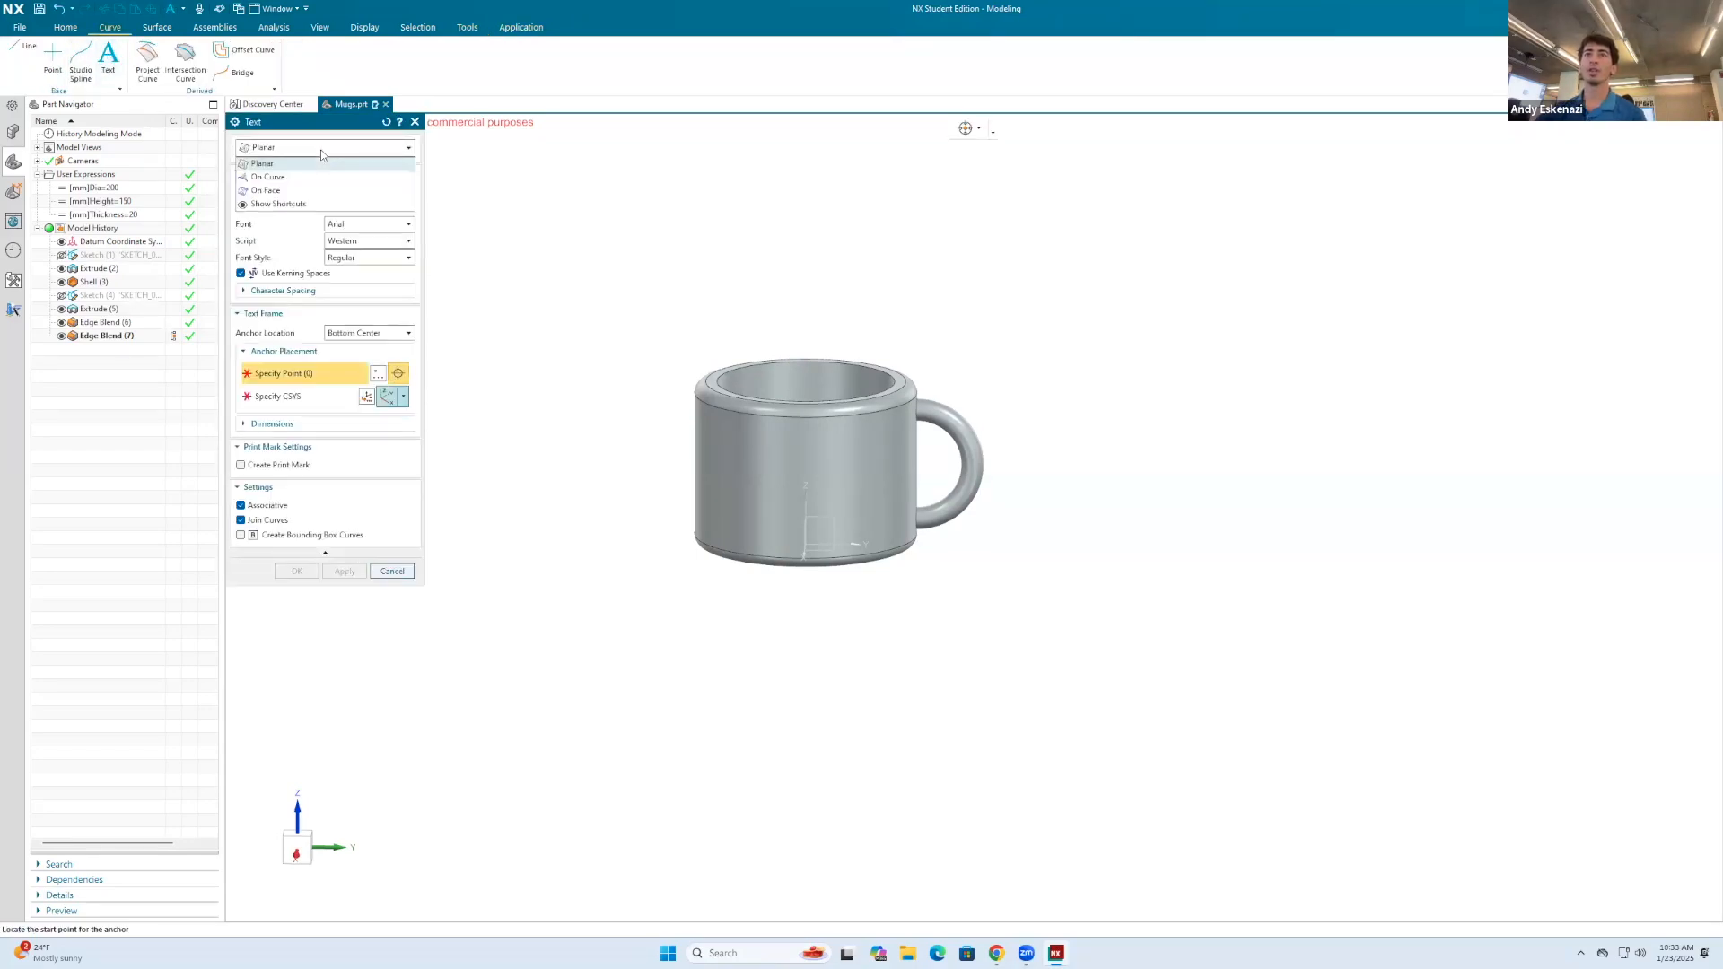
{"action": "left_click", "coordinate": [295, 191]}
{"action": "left_click", "coordinate": [768, 466]}
{"action": "left_click", "coordinate": [280, 260]}
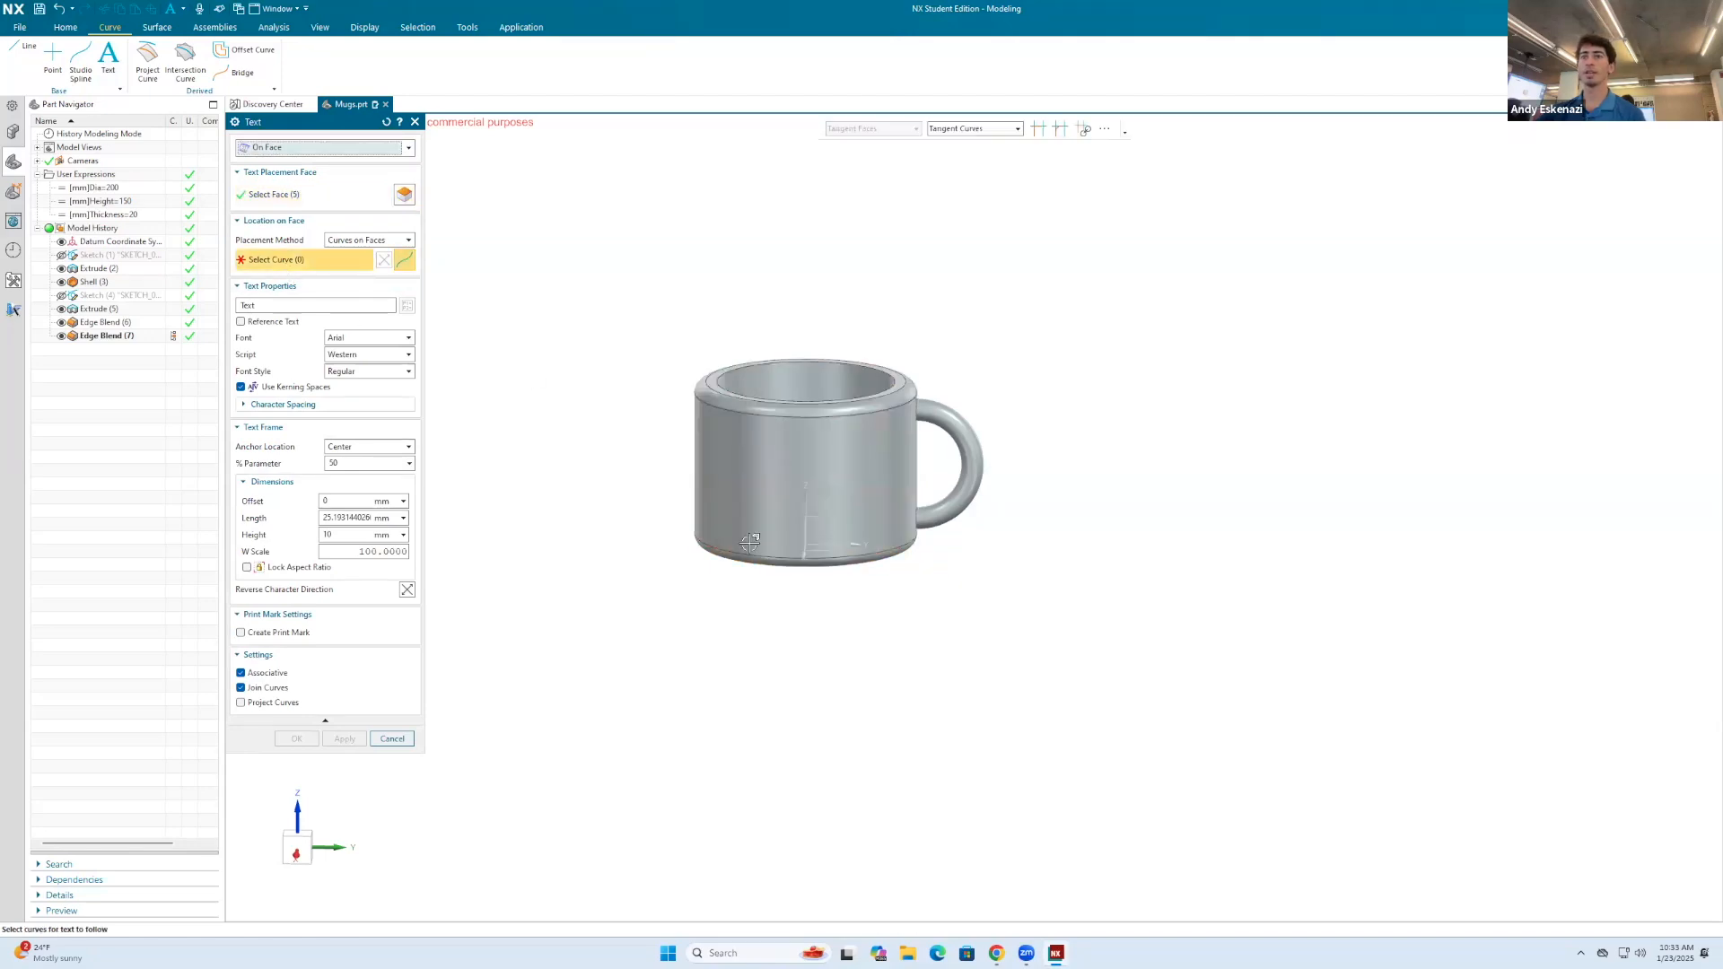
{"action": "left_click", "coordinate": [758, 559]}
{"action": "scroll", "coordinate": [785, 523], "scroll_direction": "up", "scroll_amount": 1}
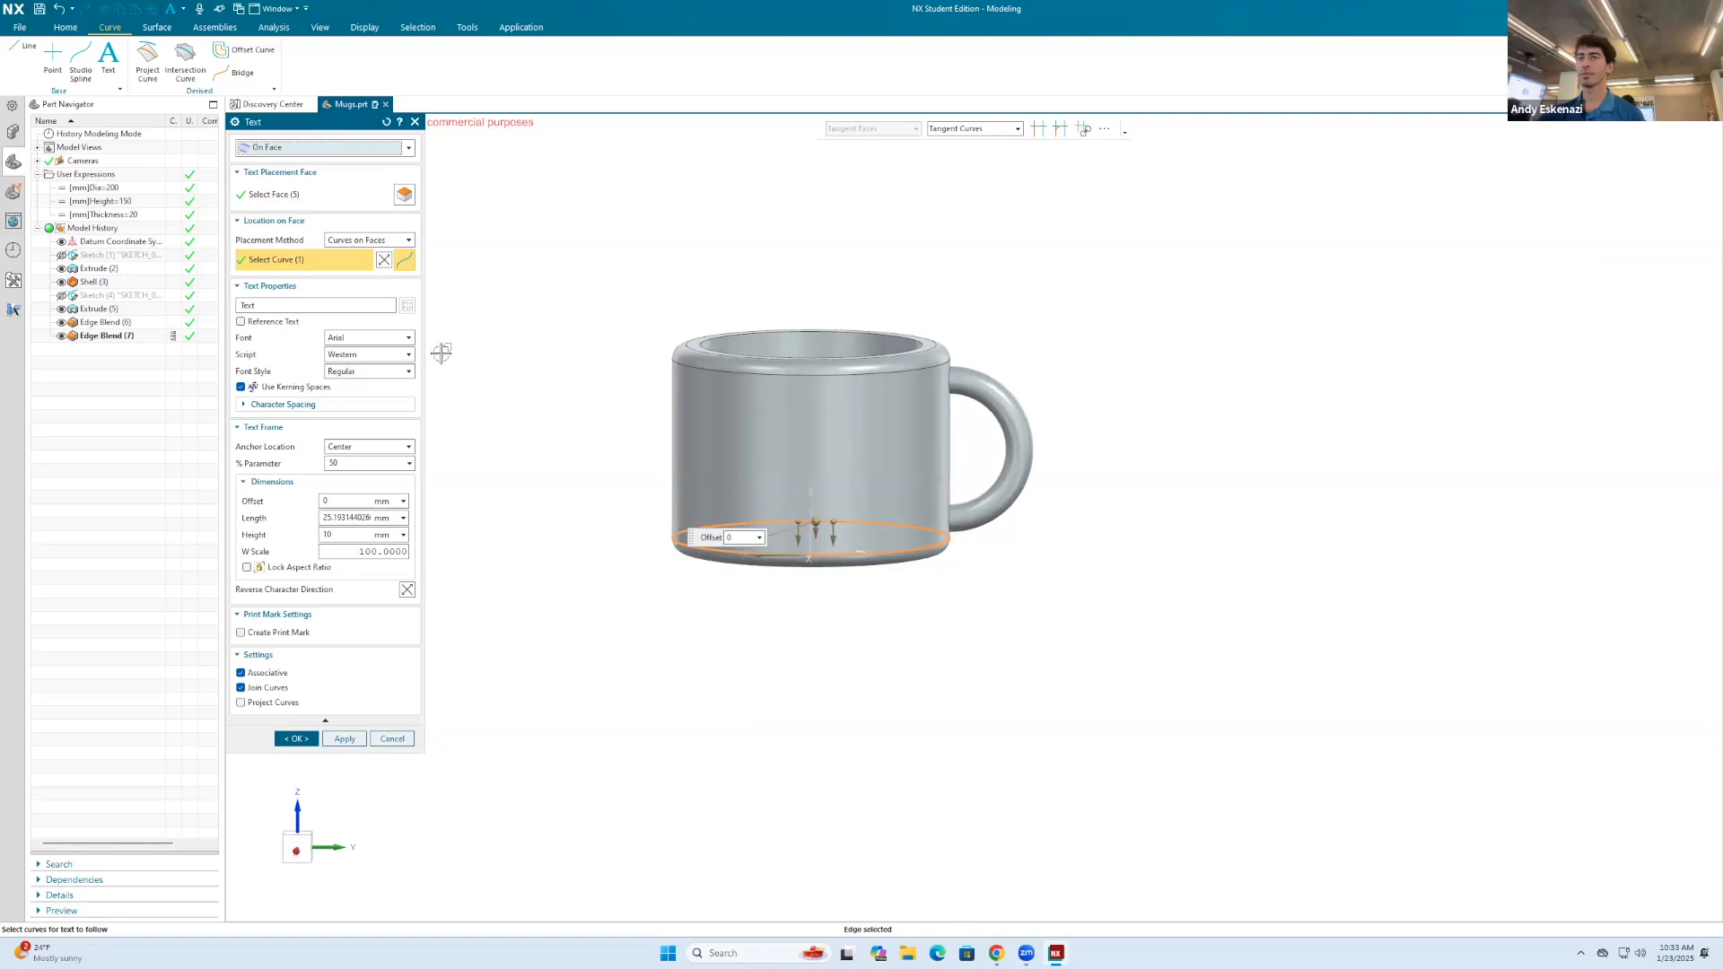
Step: Enter a person's first name as the text, reverse the curve direction and raise the text to an offset of 61 mm
{"action": "double_click", "coordinate": [267, 305]}
{"action": "type", "text": "Andy"}
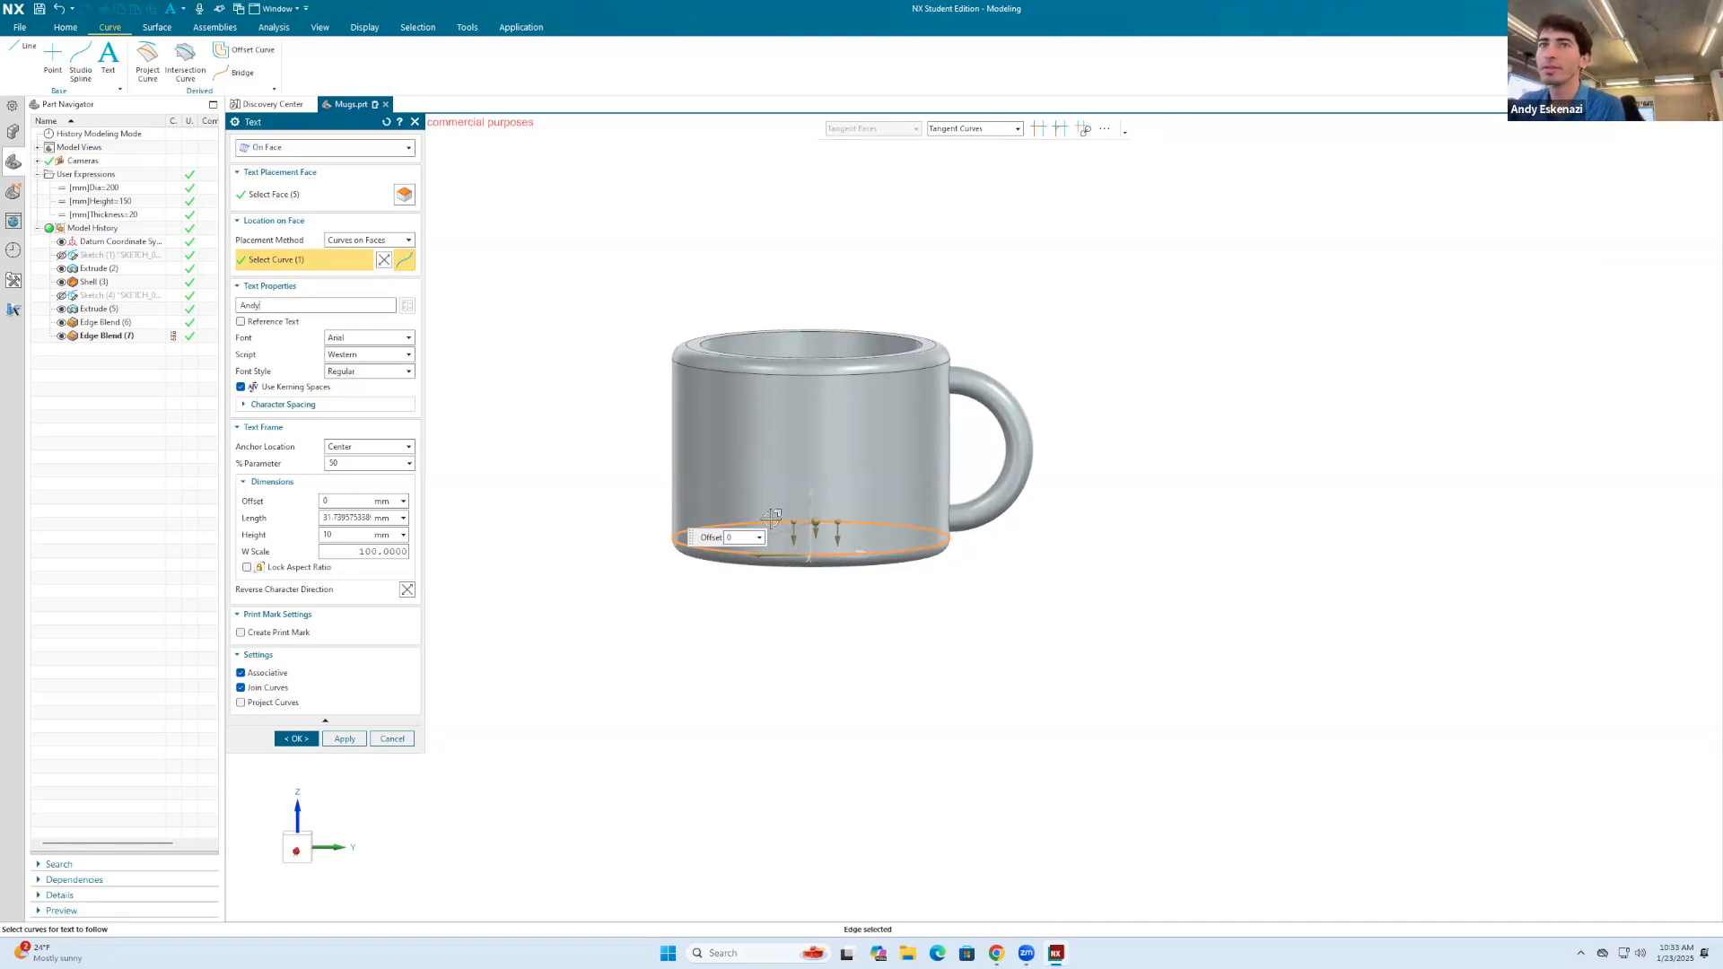
{"action": "left_click_drag", "start_coordinate": [812, 529], "coordinate": [849, 558]}
{"action": "scroll", "coordinate": [806, 530], "scroll_direction": "up", "scroll_amount": 2}
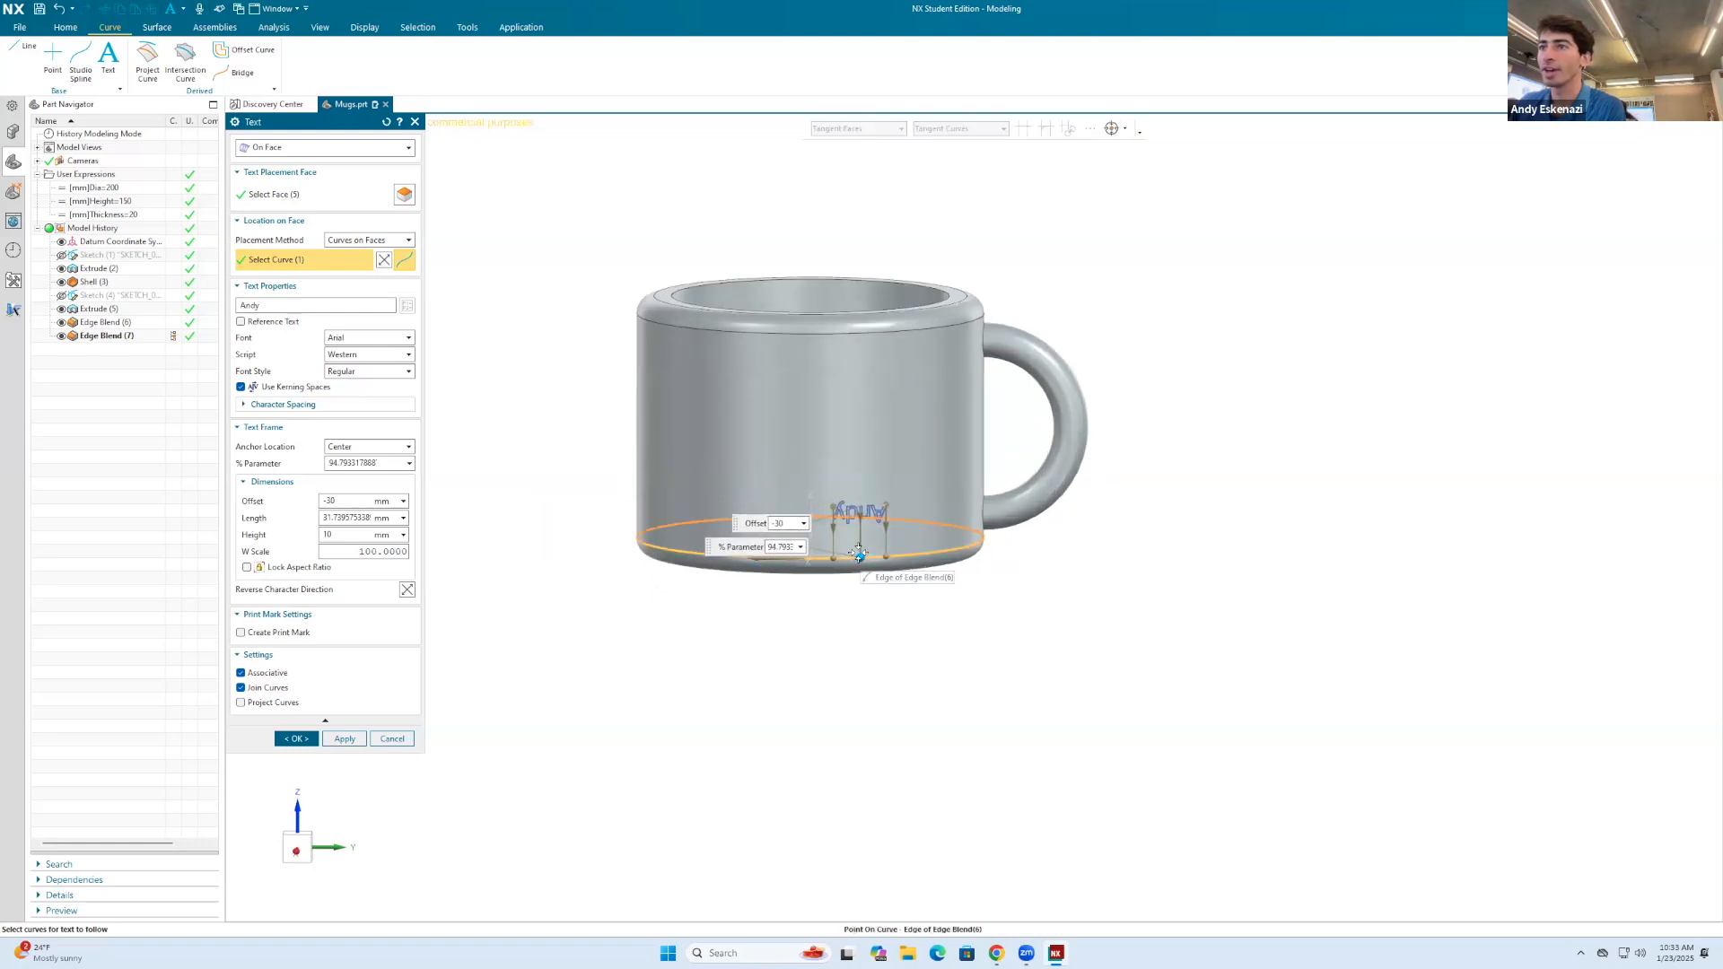
{"action": "left_click", "coordinate": [382, 263]}
{"action": "left_click_drag", "start_coordinate": [762, 592], "coordinate": [762, 436]}
{"action": "scroll", "coordinate": [772, 439], "scroll_direction": "up", "scroll_amount": 3}
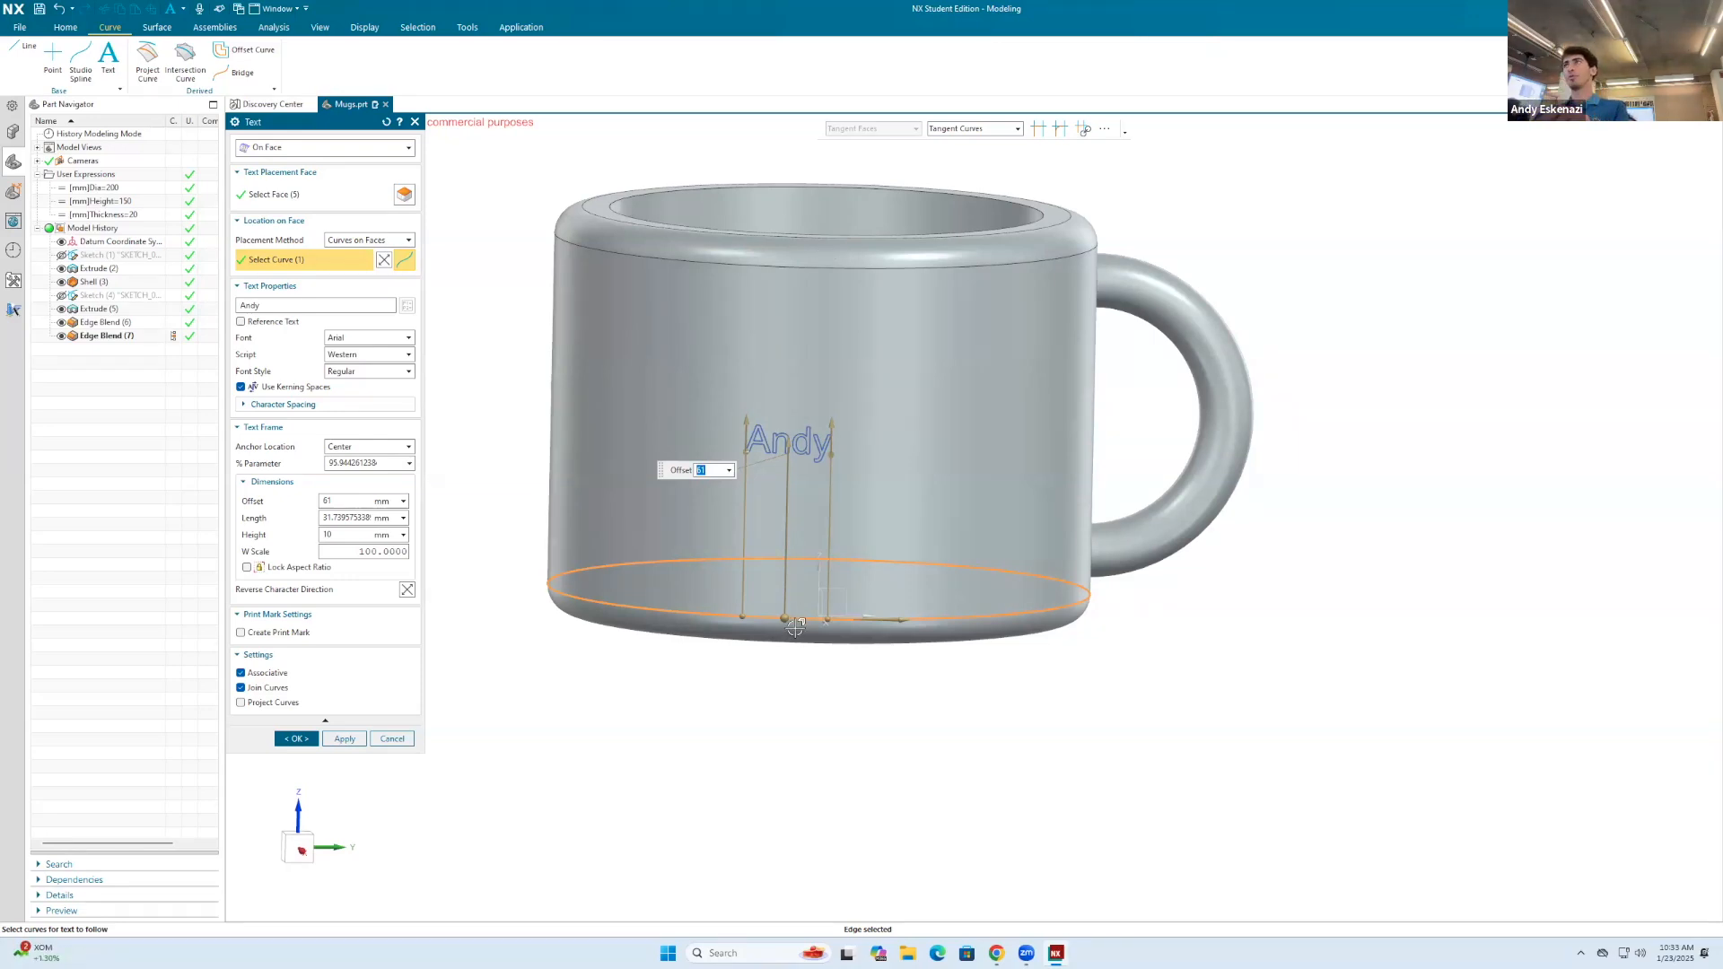
Step: Try a text offset of 0.8*Height/2 with a text height of Height/4, and discard the text feature
{"action": "left_click", "coordinate": [342, 497]}
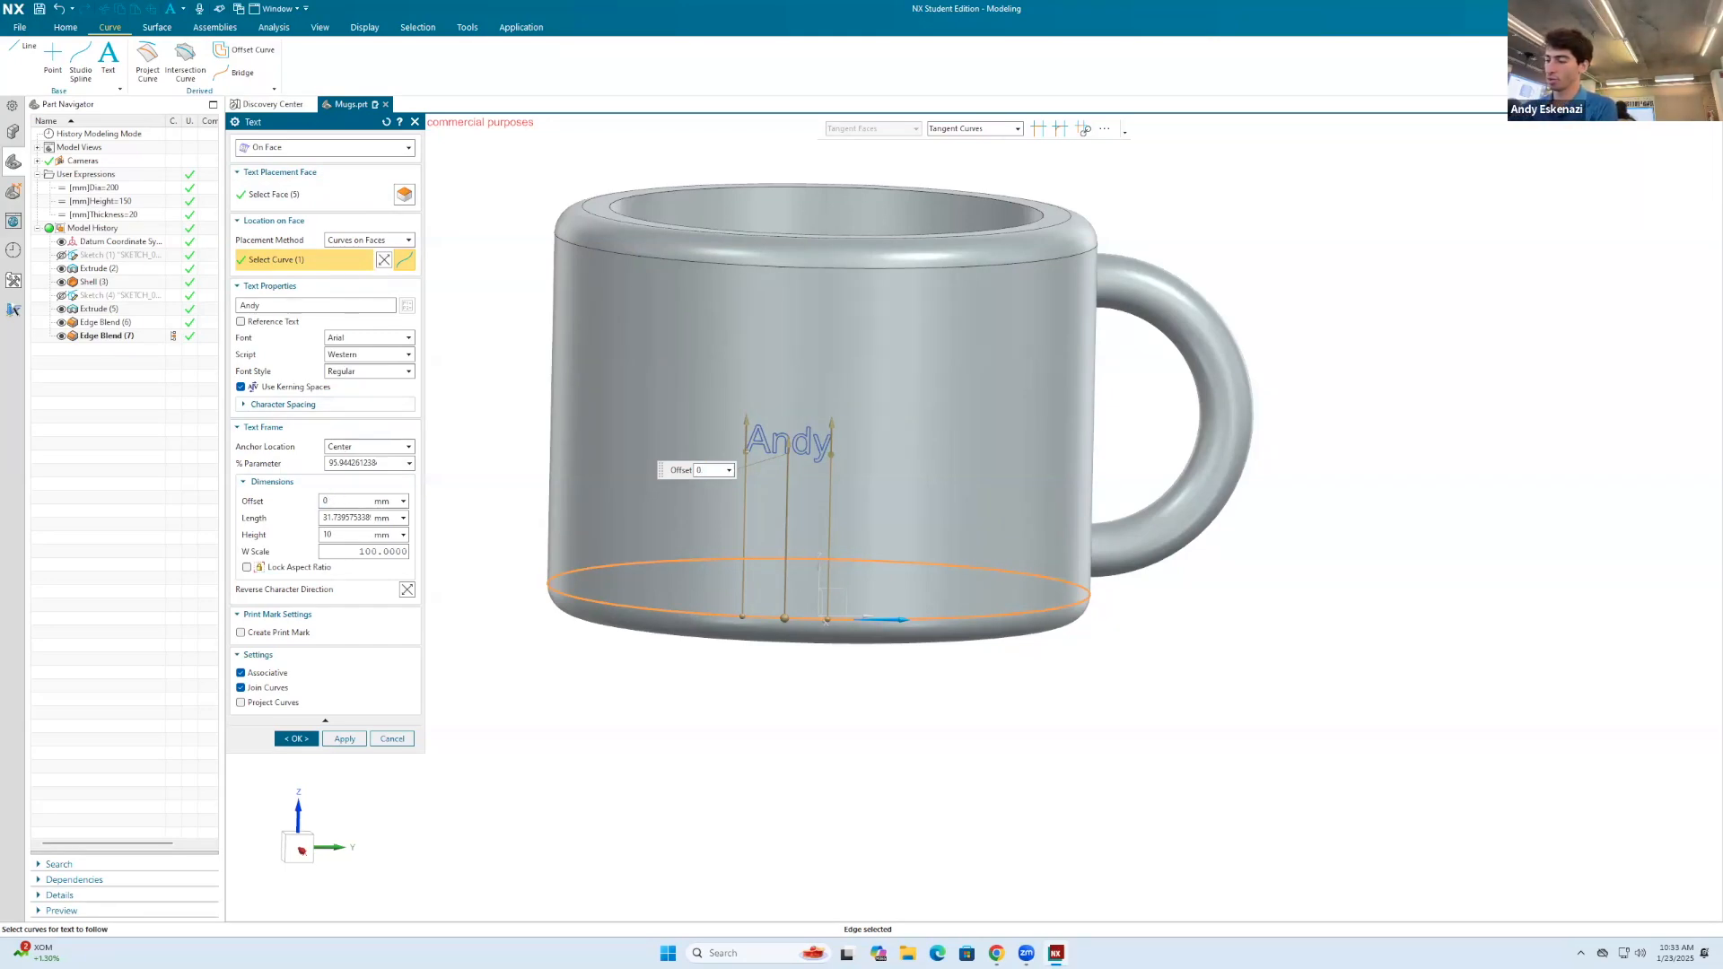
{"action": "type", "text": "0.8*Height/2"}
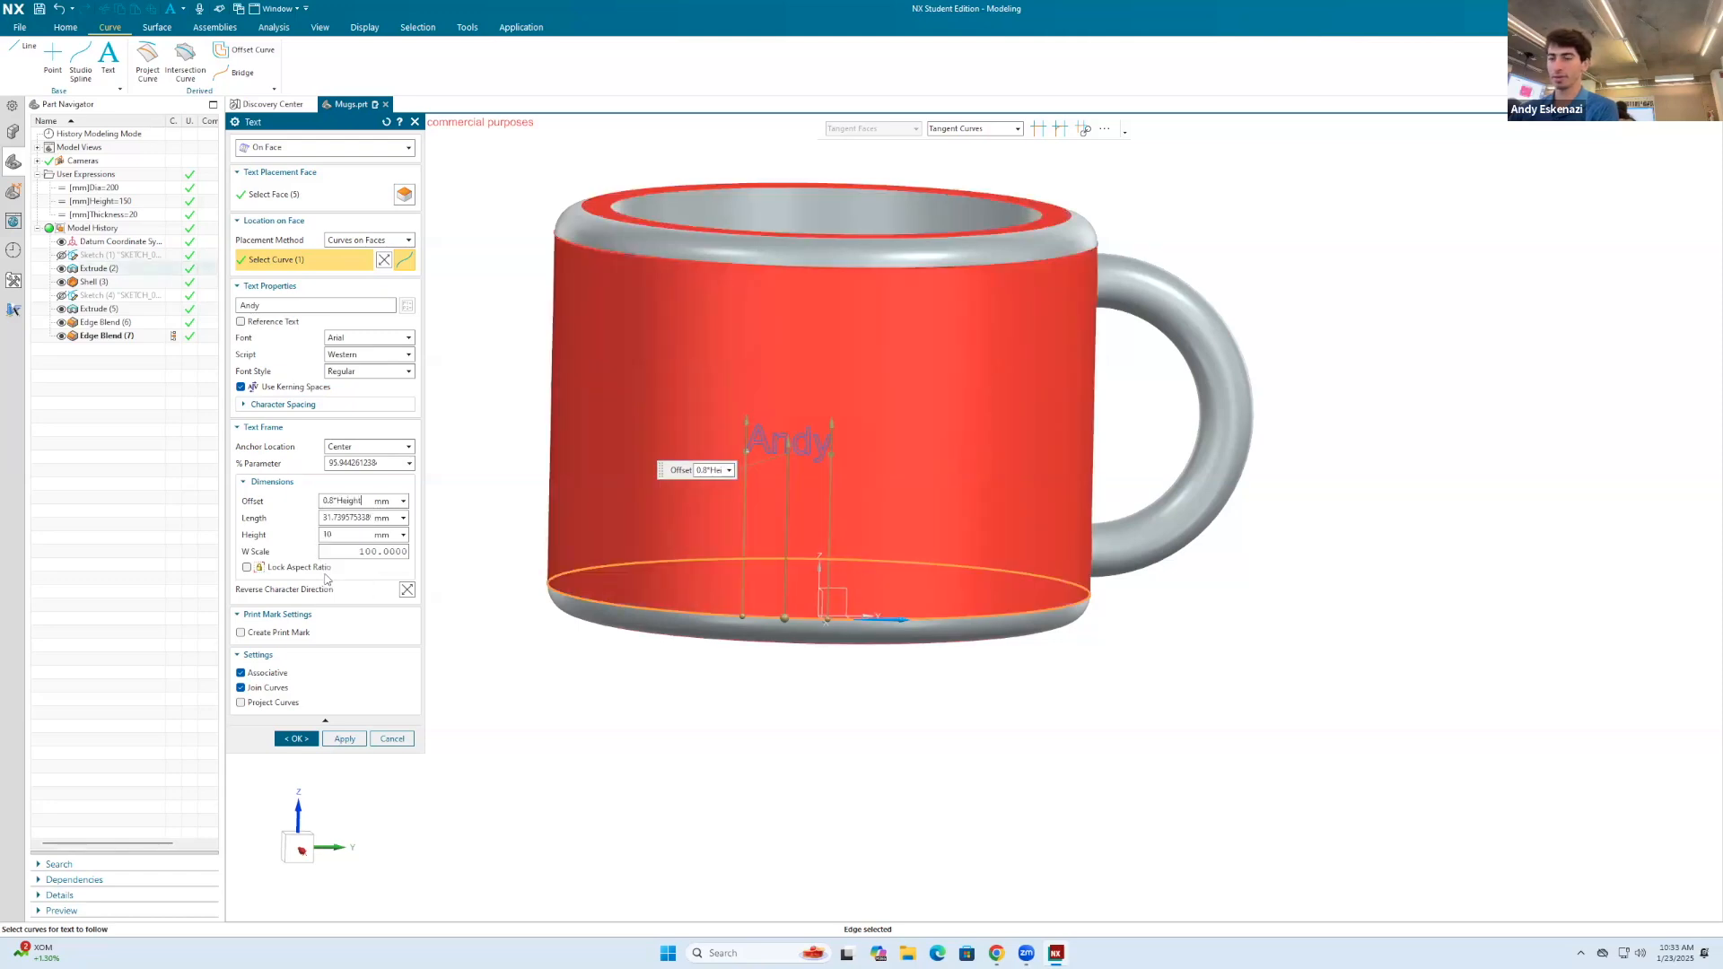
{"action": "key", "text": "Return"}
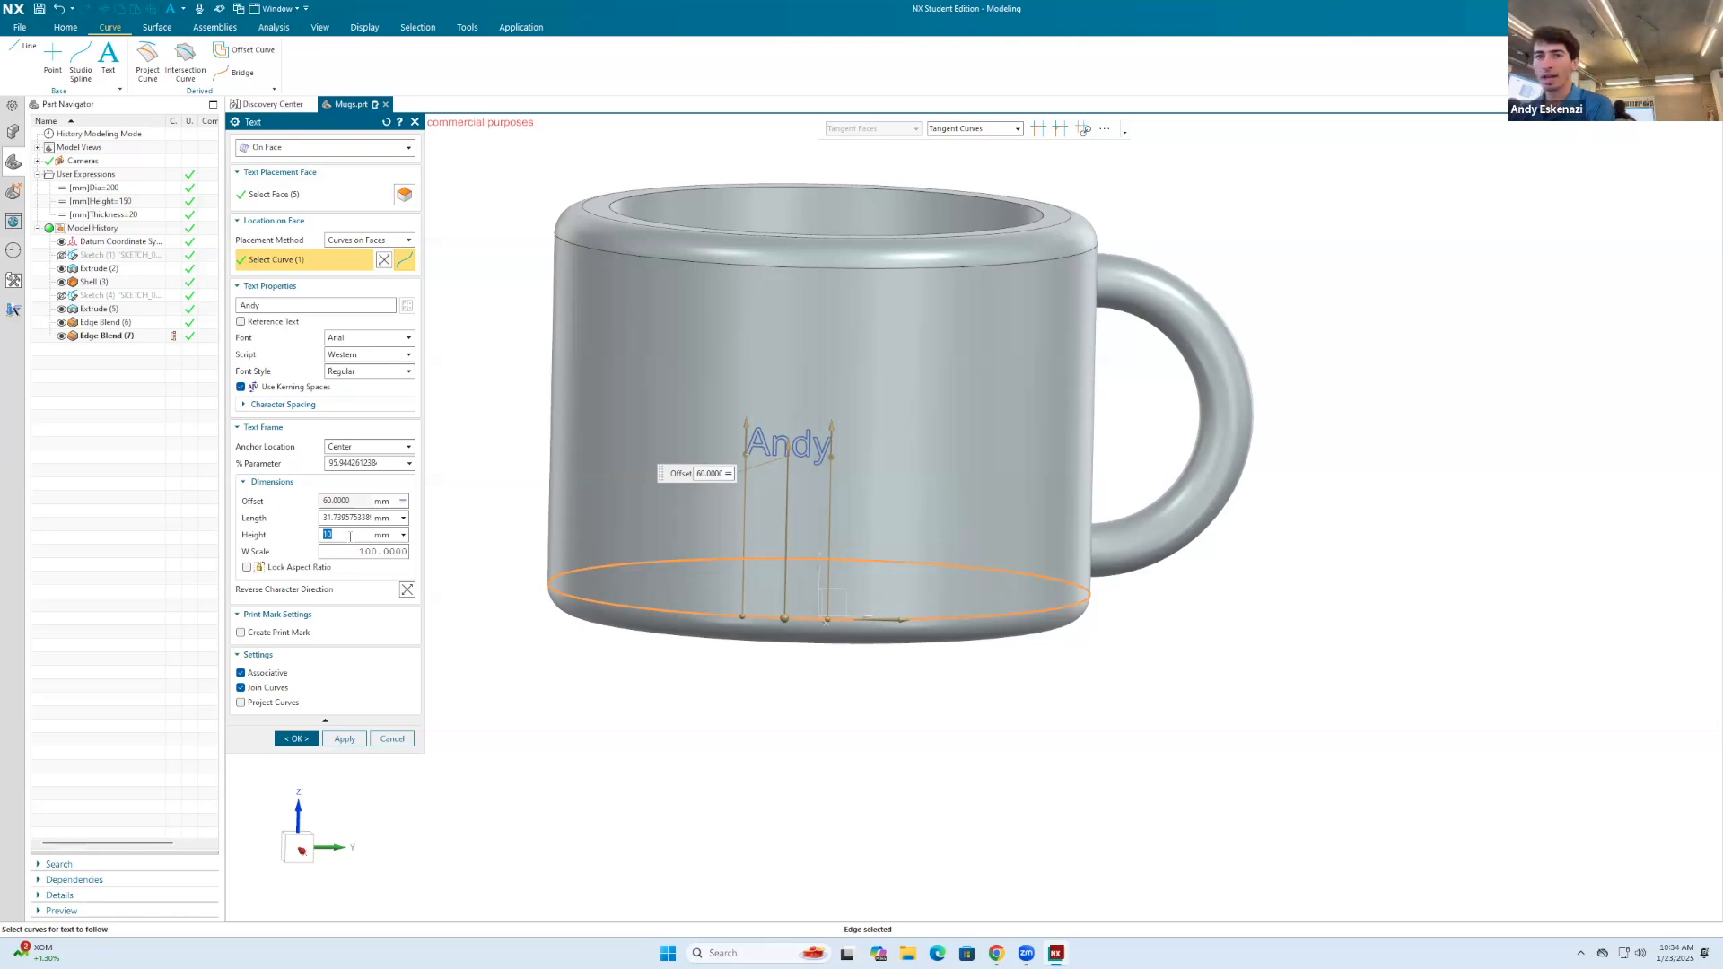
{"action": "type", "text": "Height/4"}
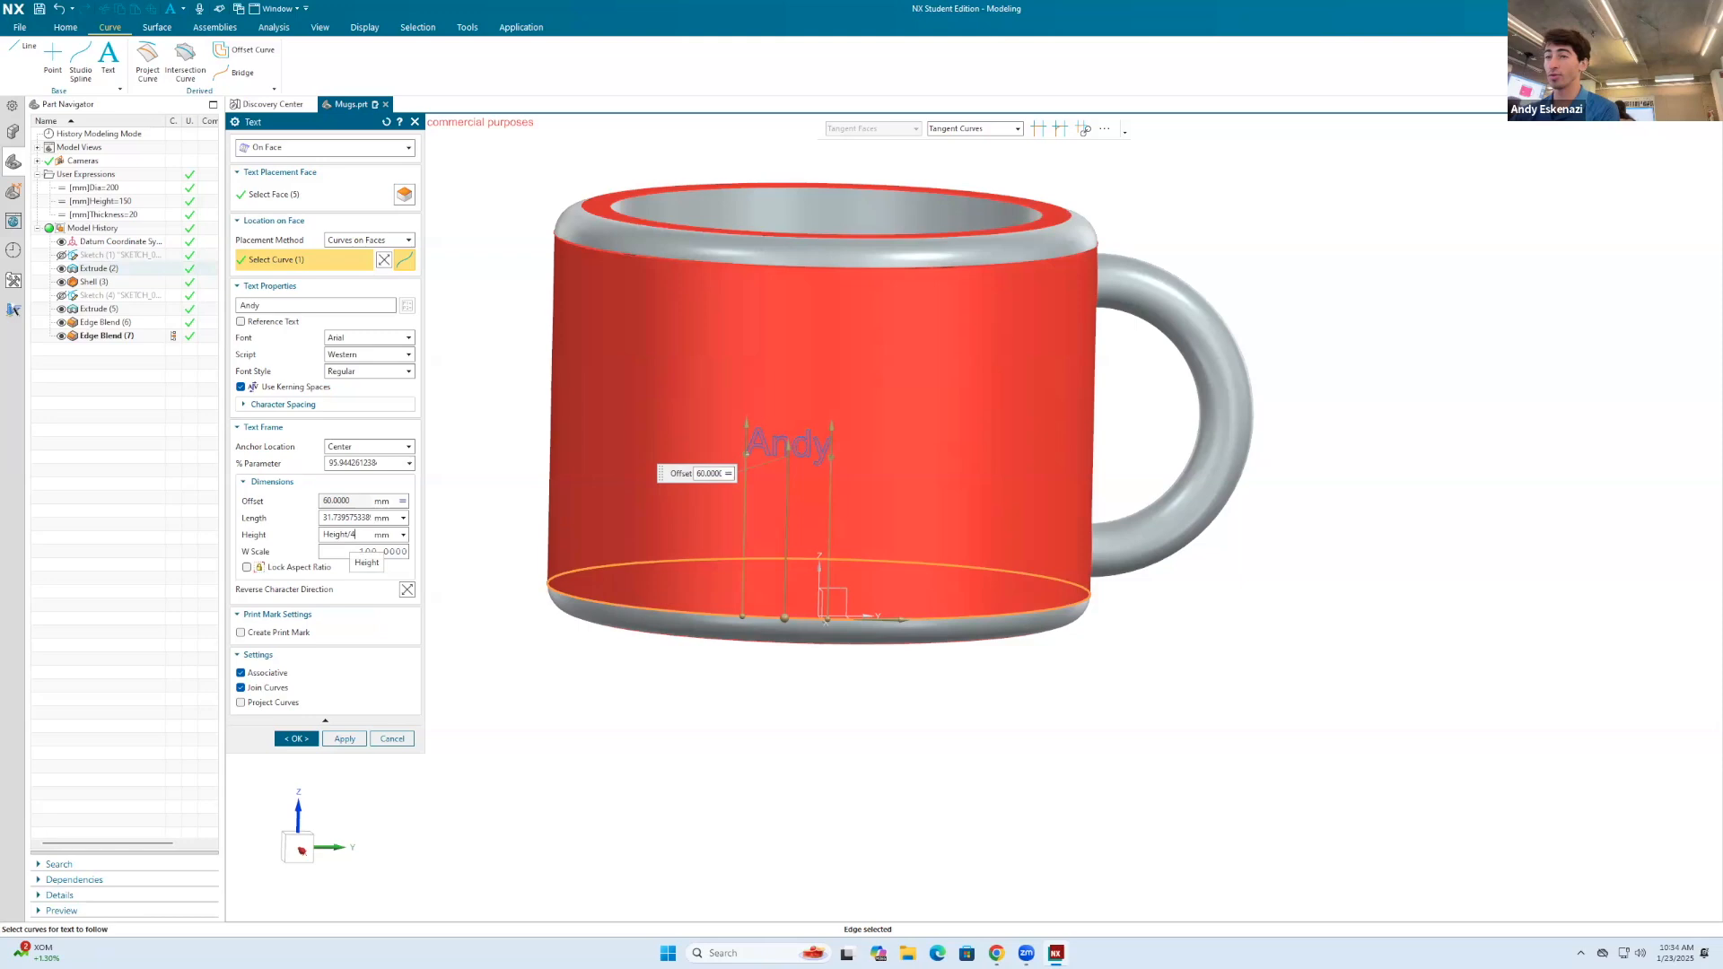
{"action": "key", "text": "Return"}
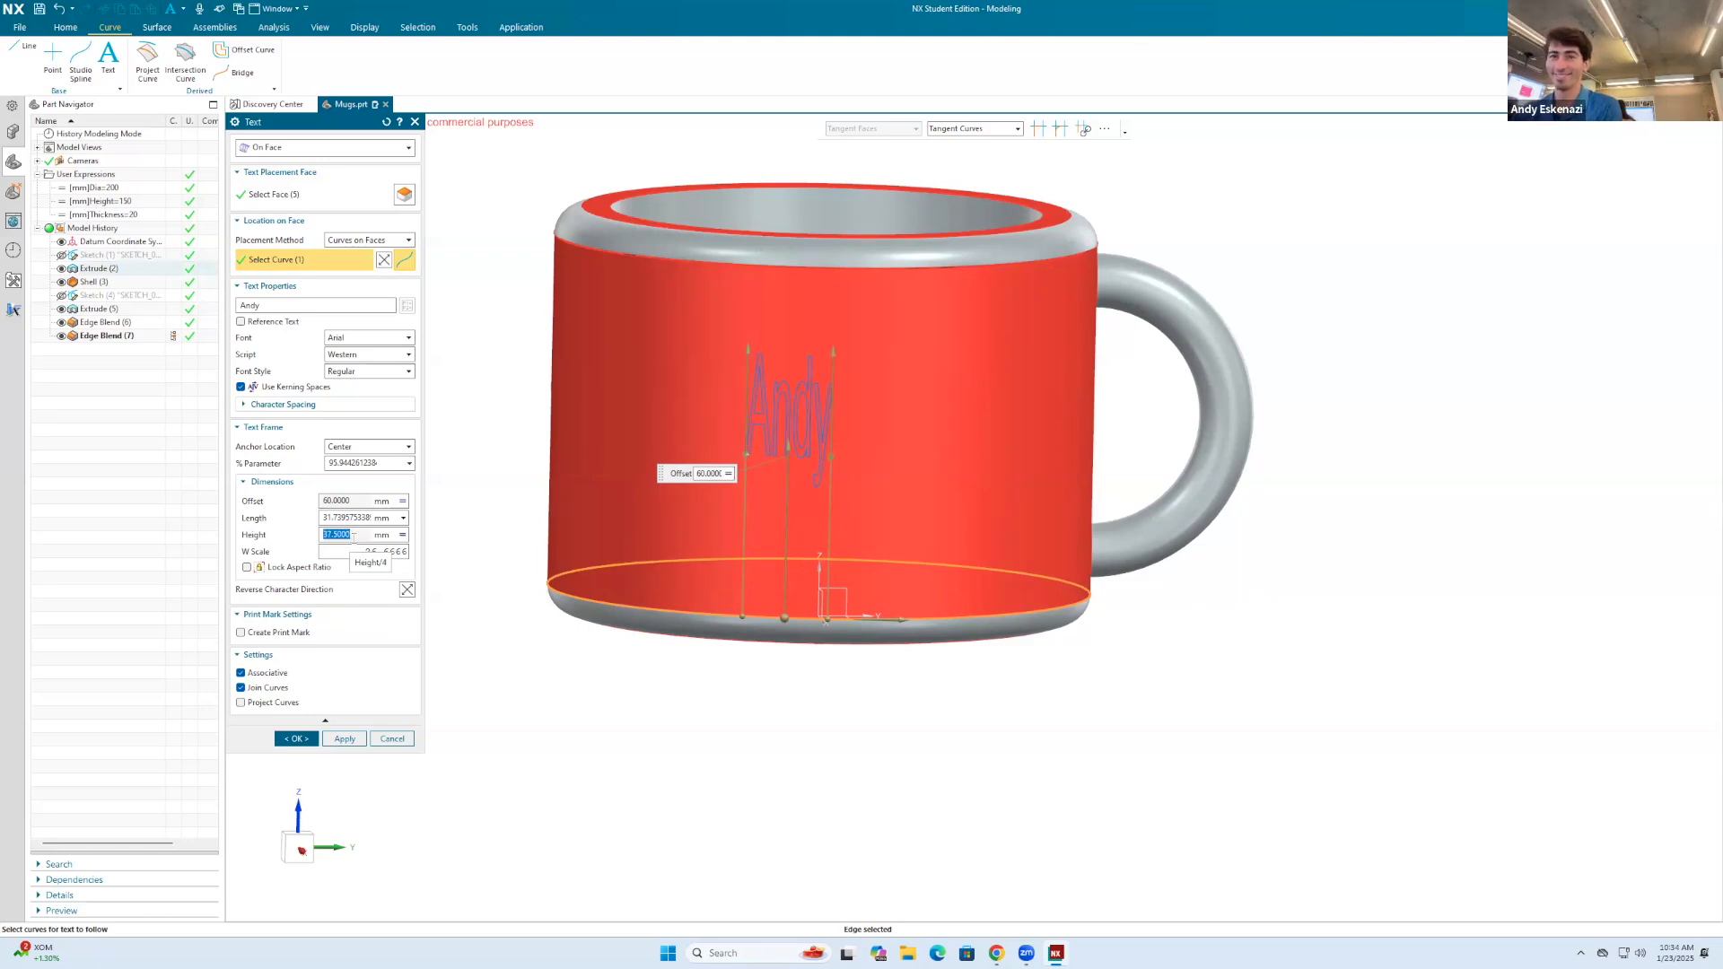
{"action": "key", "text": "Escape"}
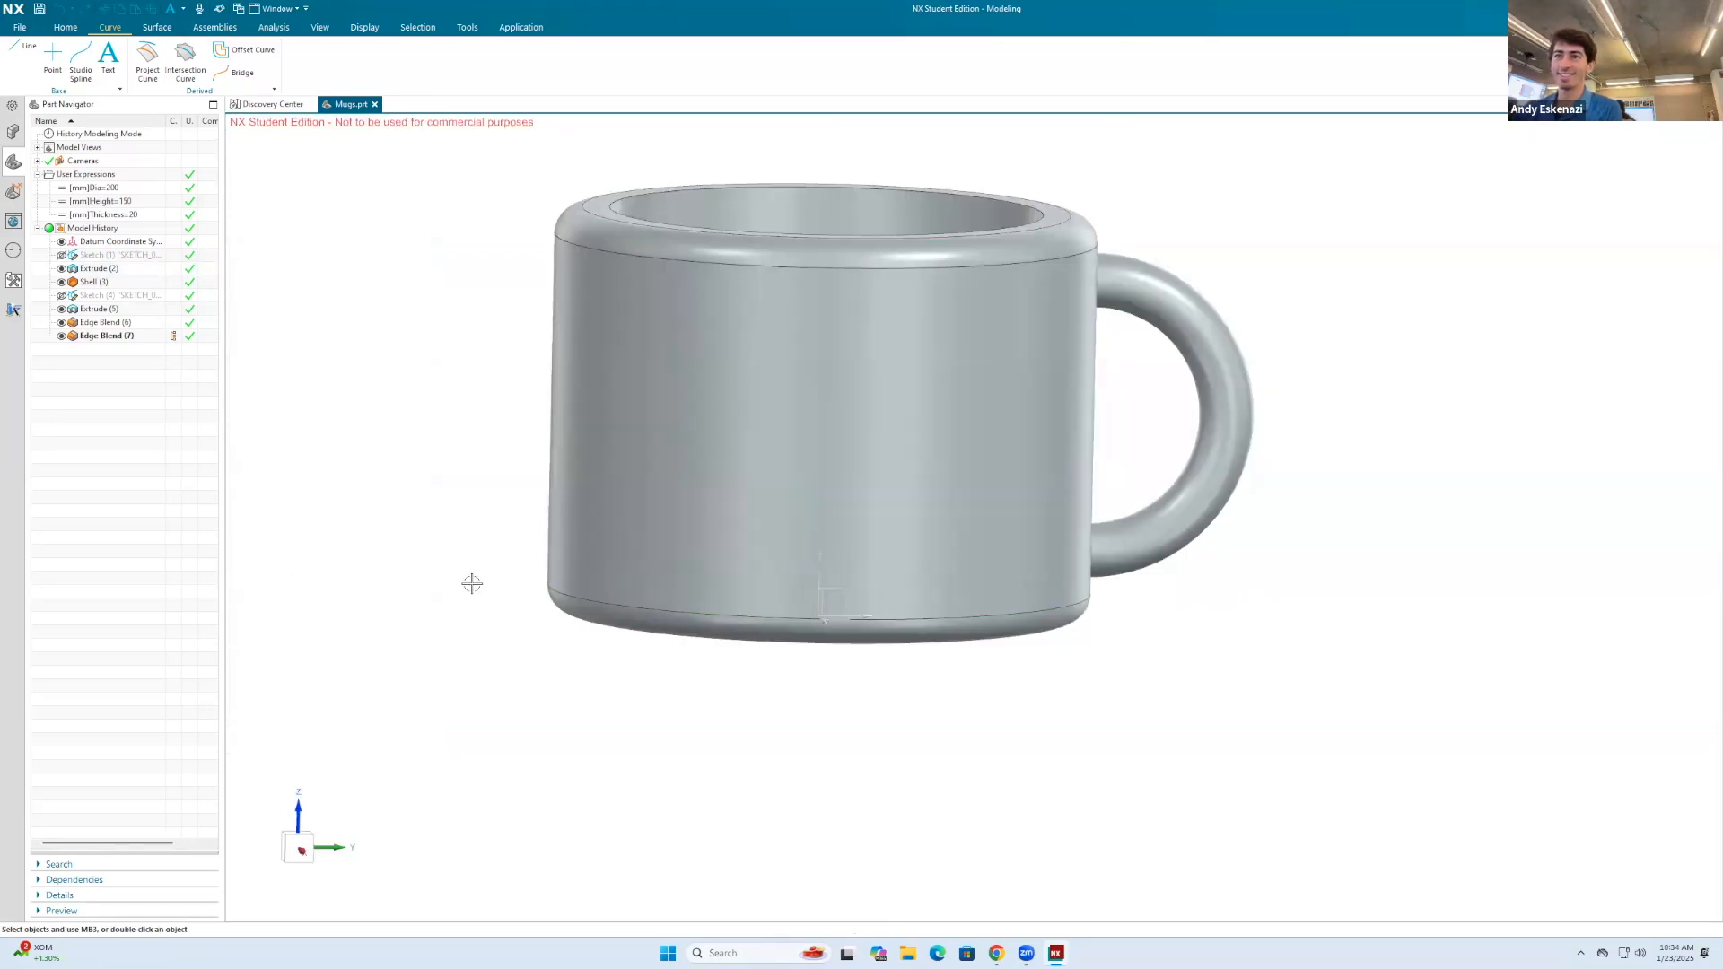
Step: Restart the text as On Face, using the mug's outer cylindrical face and its lower blend edge as the placement curve
{"action": "left_click", "coordinate": [108, 58]}
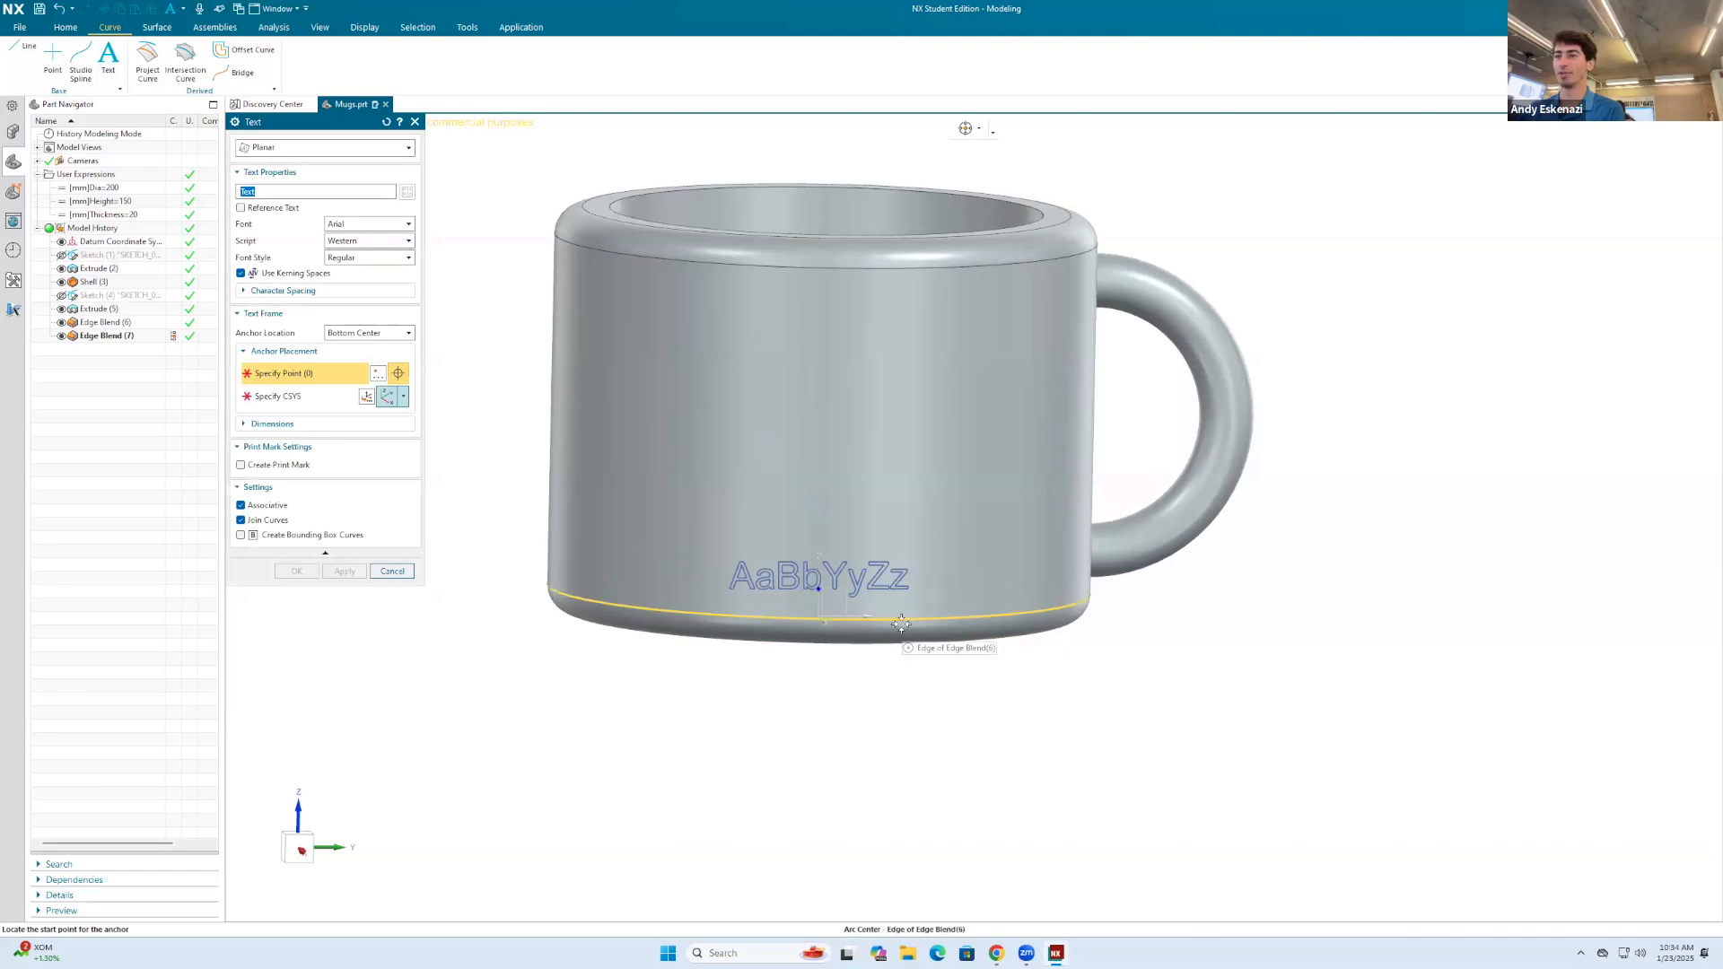
{"action": "key", "text": "Escape"}
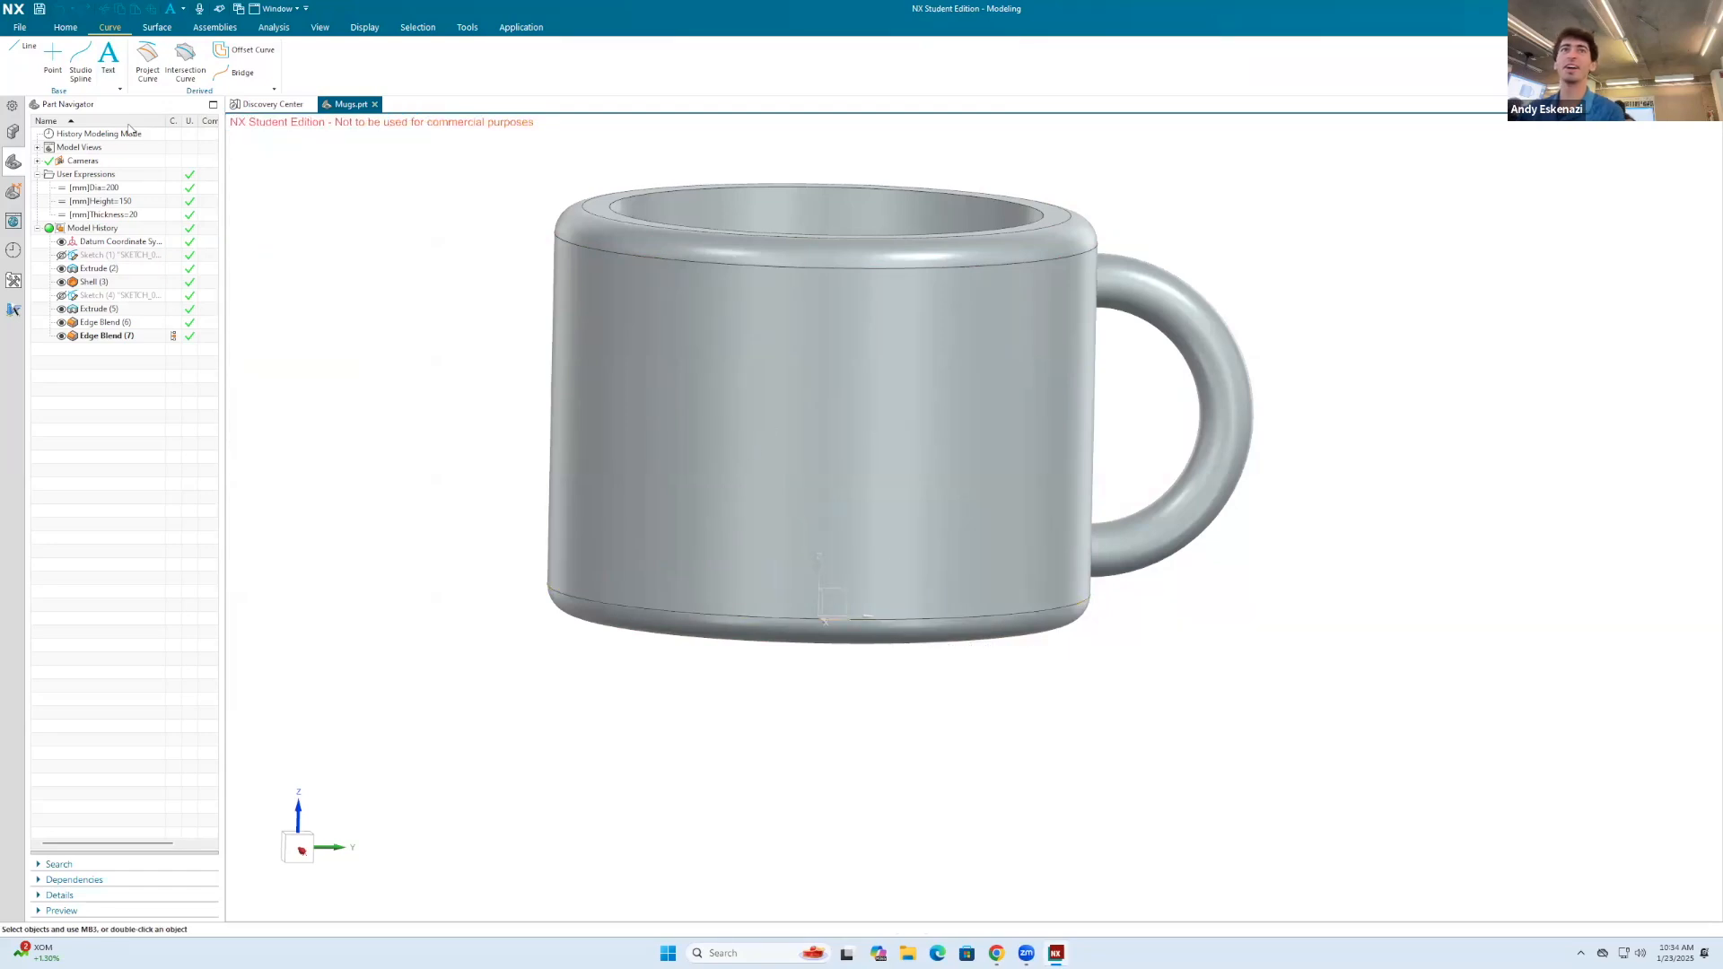
{"action": "left_click", "coordinate": [106, 58]}
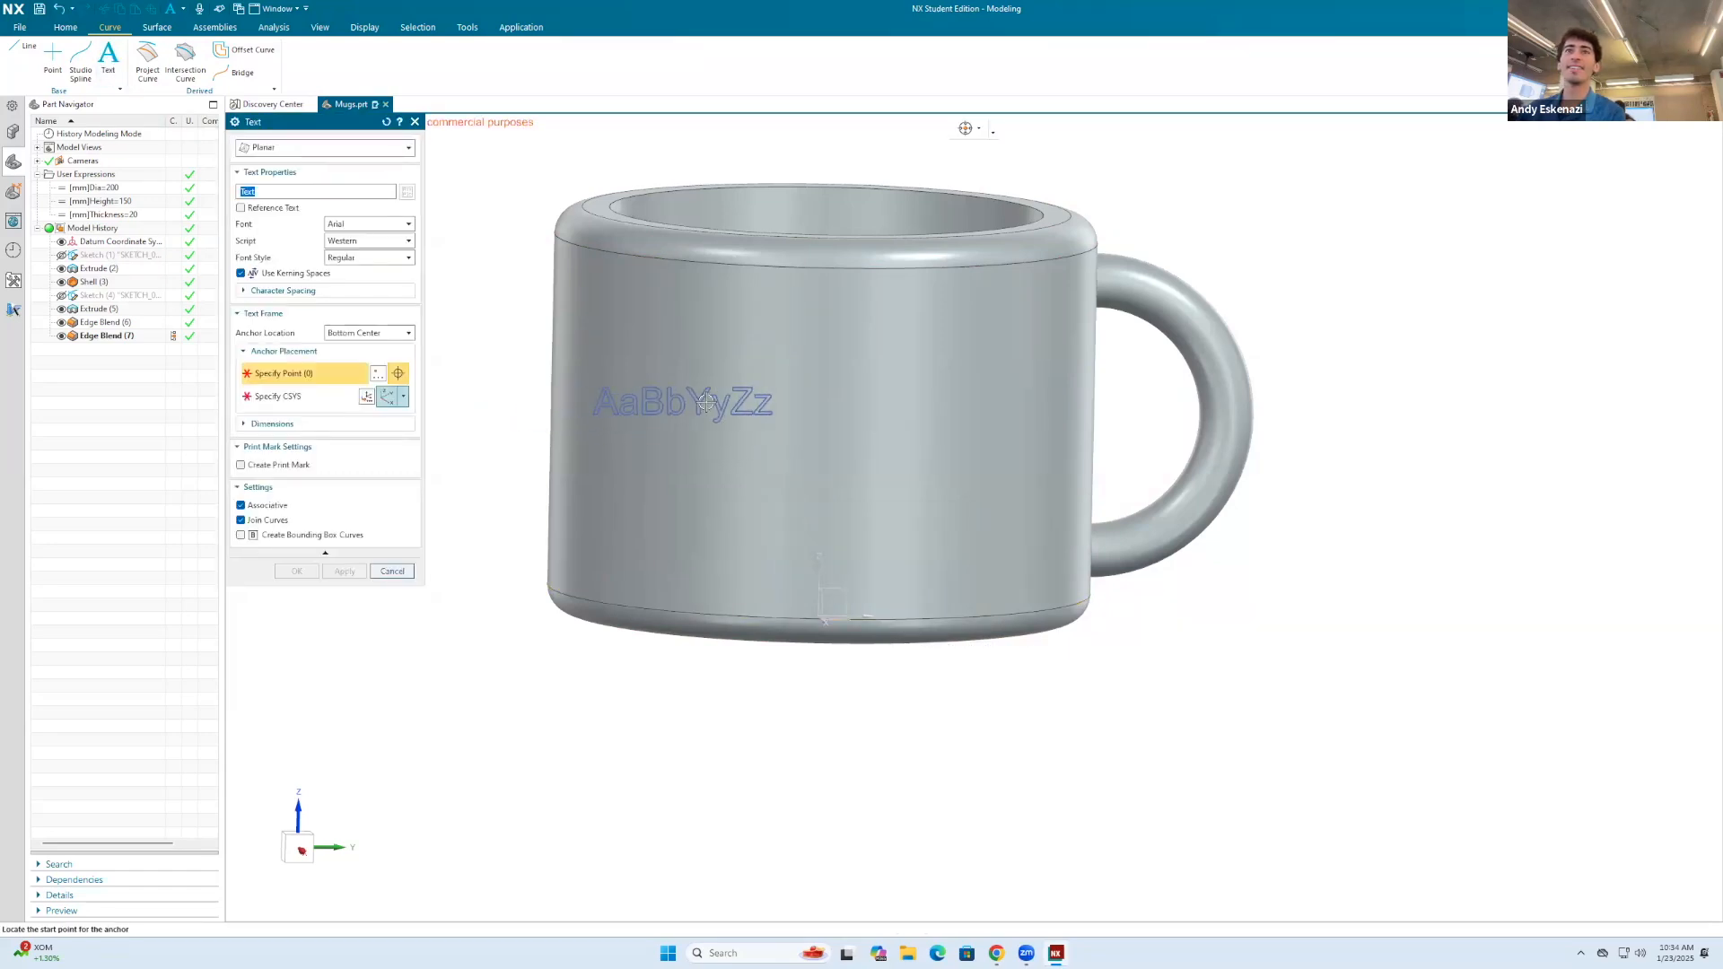
{"action": "left_click", "coordinate": [286, 151]}
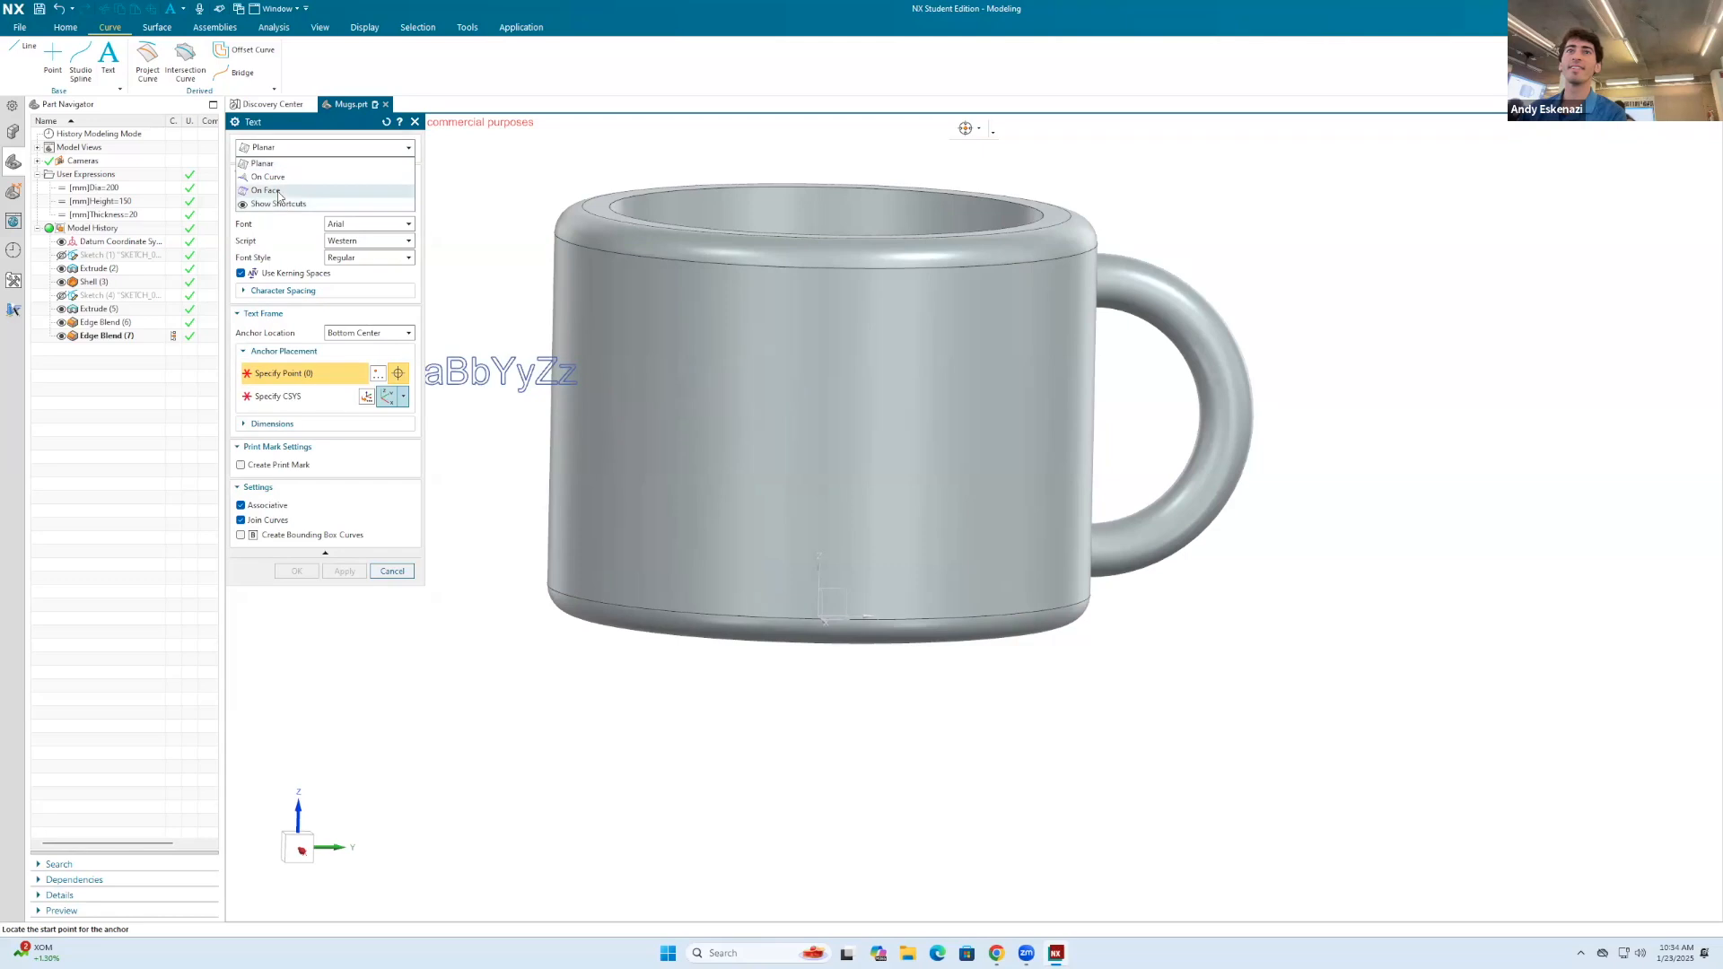
{"action": "left_click", "coordinate": [280, 162]}
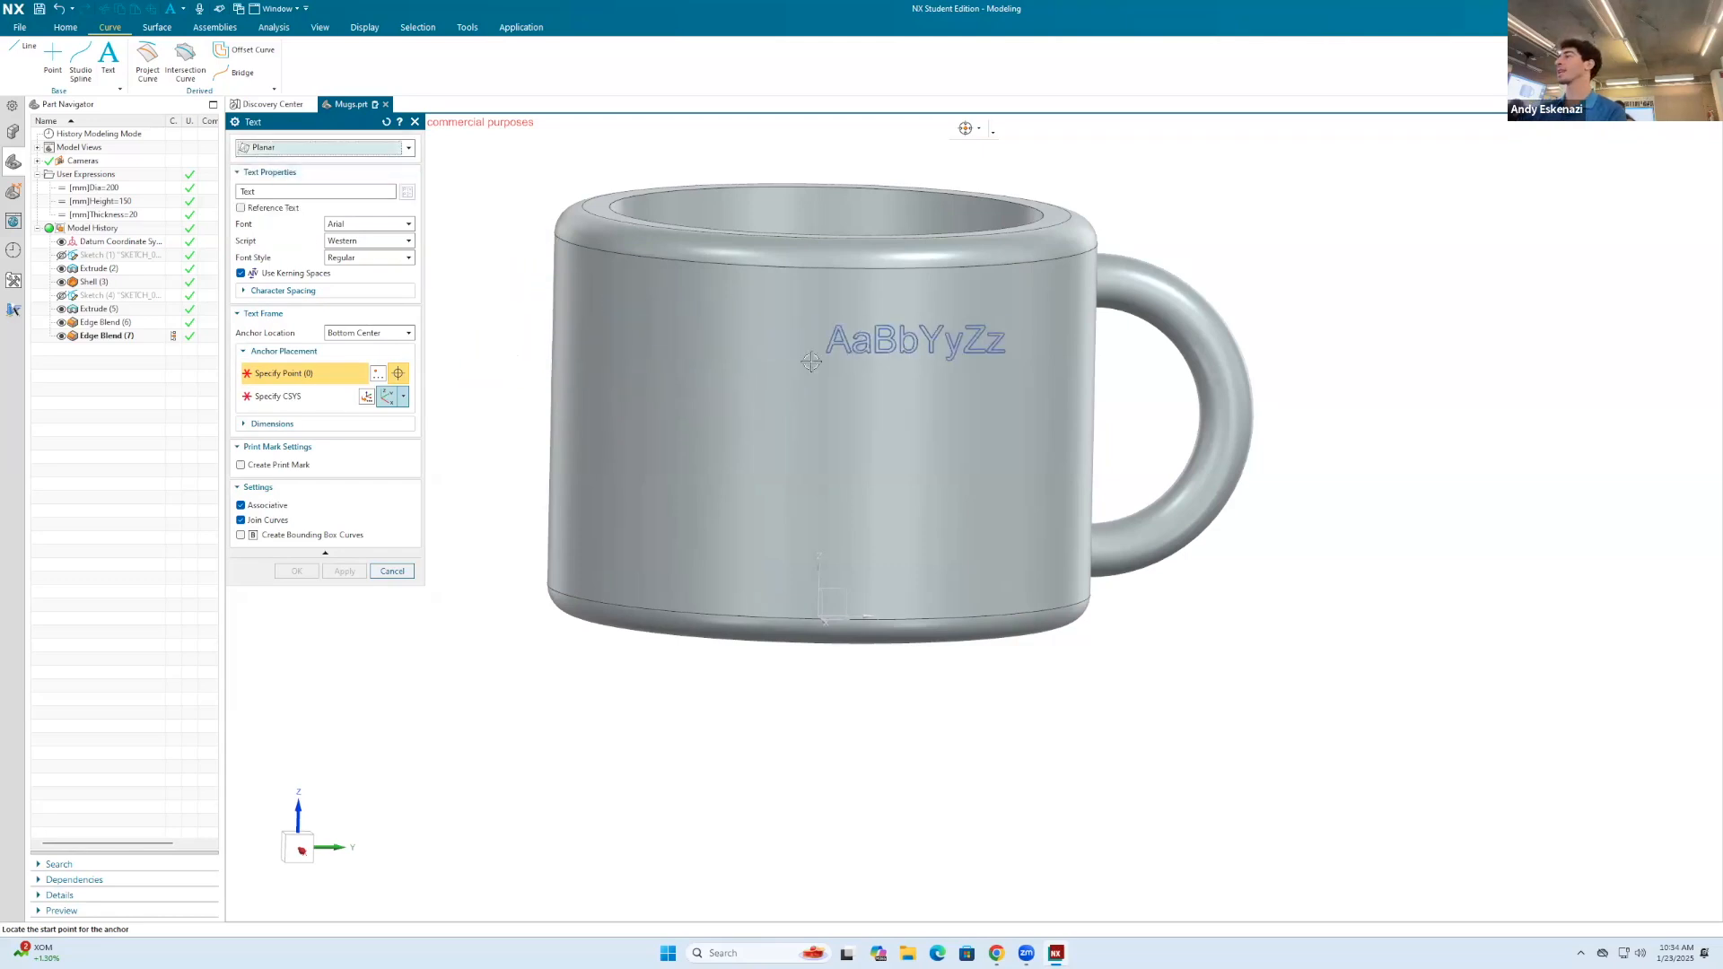
{"action": "left_click", "coordinate": [294, 149]}
{"action": "left_click", "coordinate": [296, 191]}
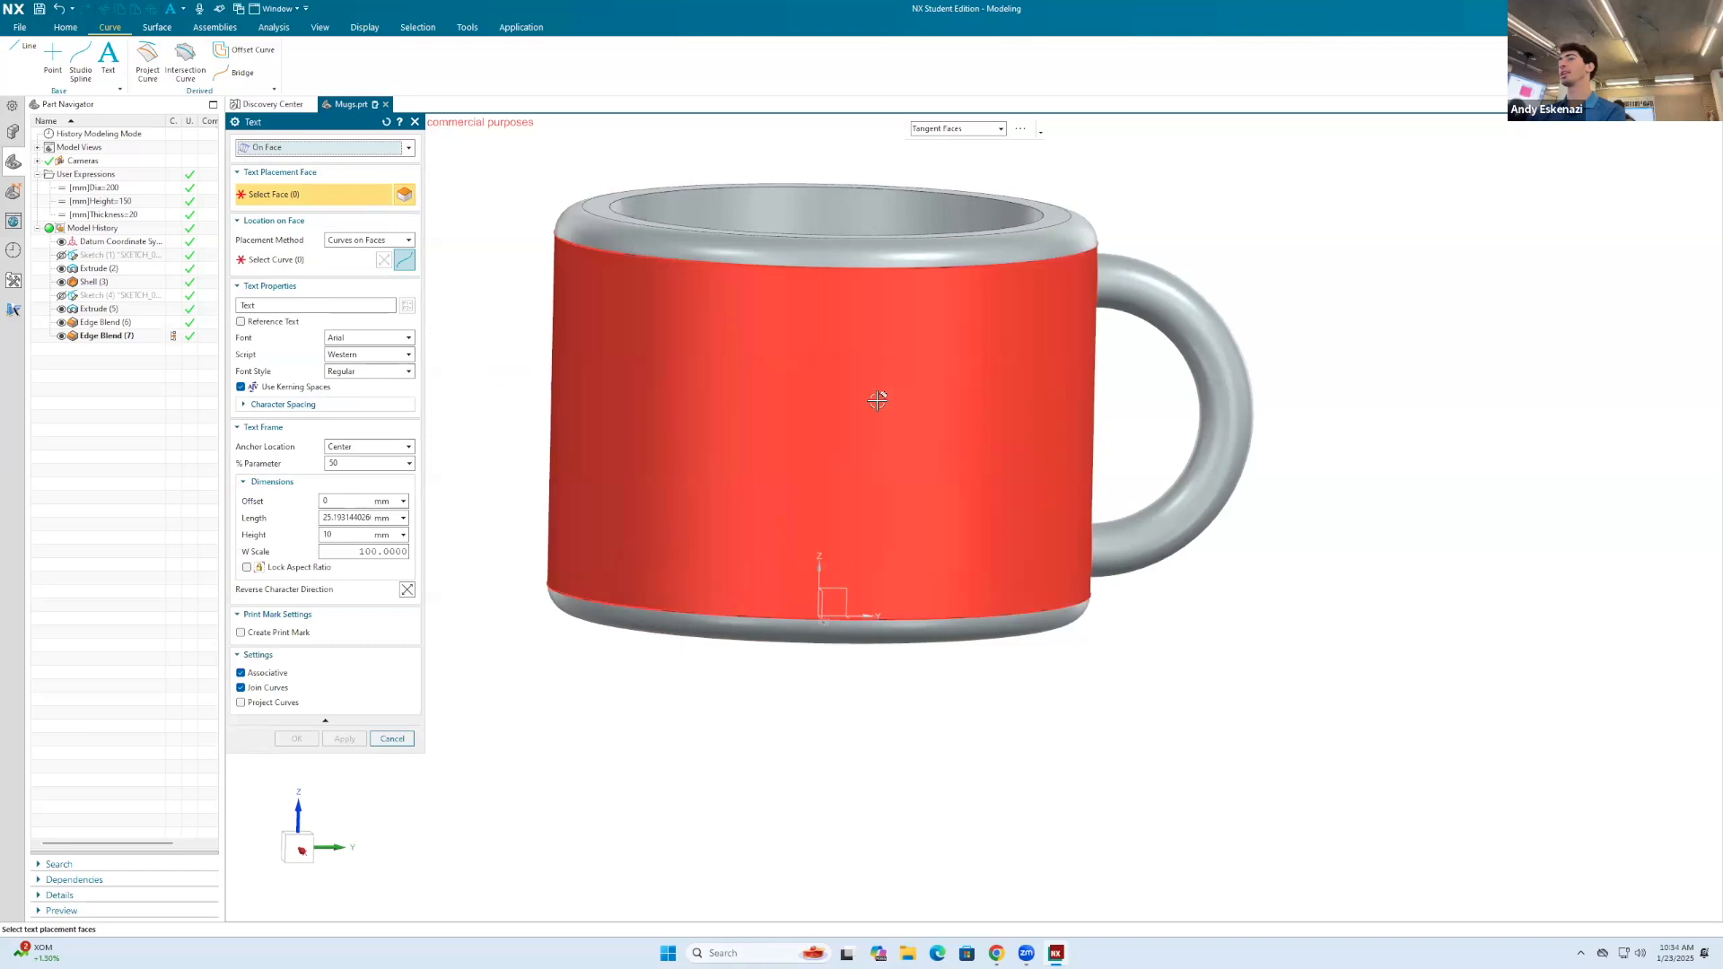
{"action": "left_click", "coordinate": [878, 400]}
{"action": "left_click", "coordinate": [693, 611]}
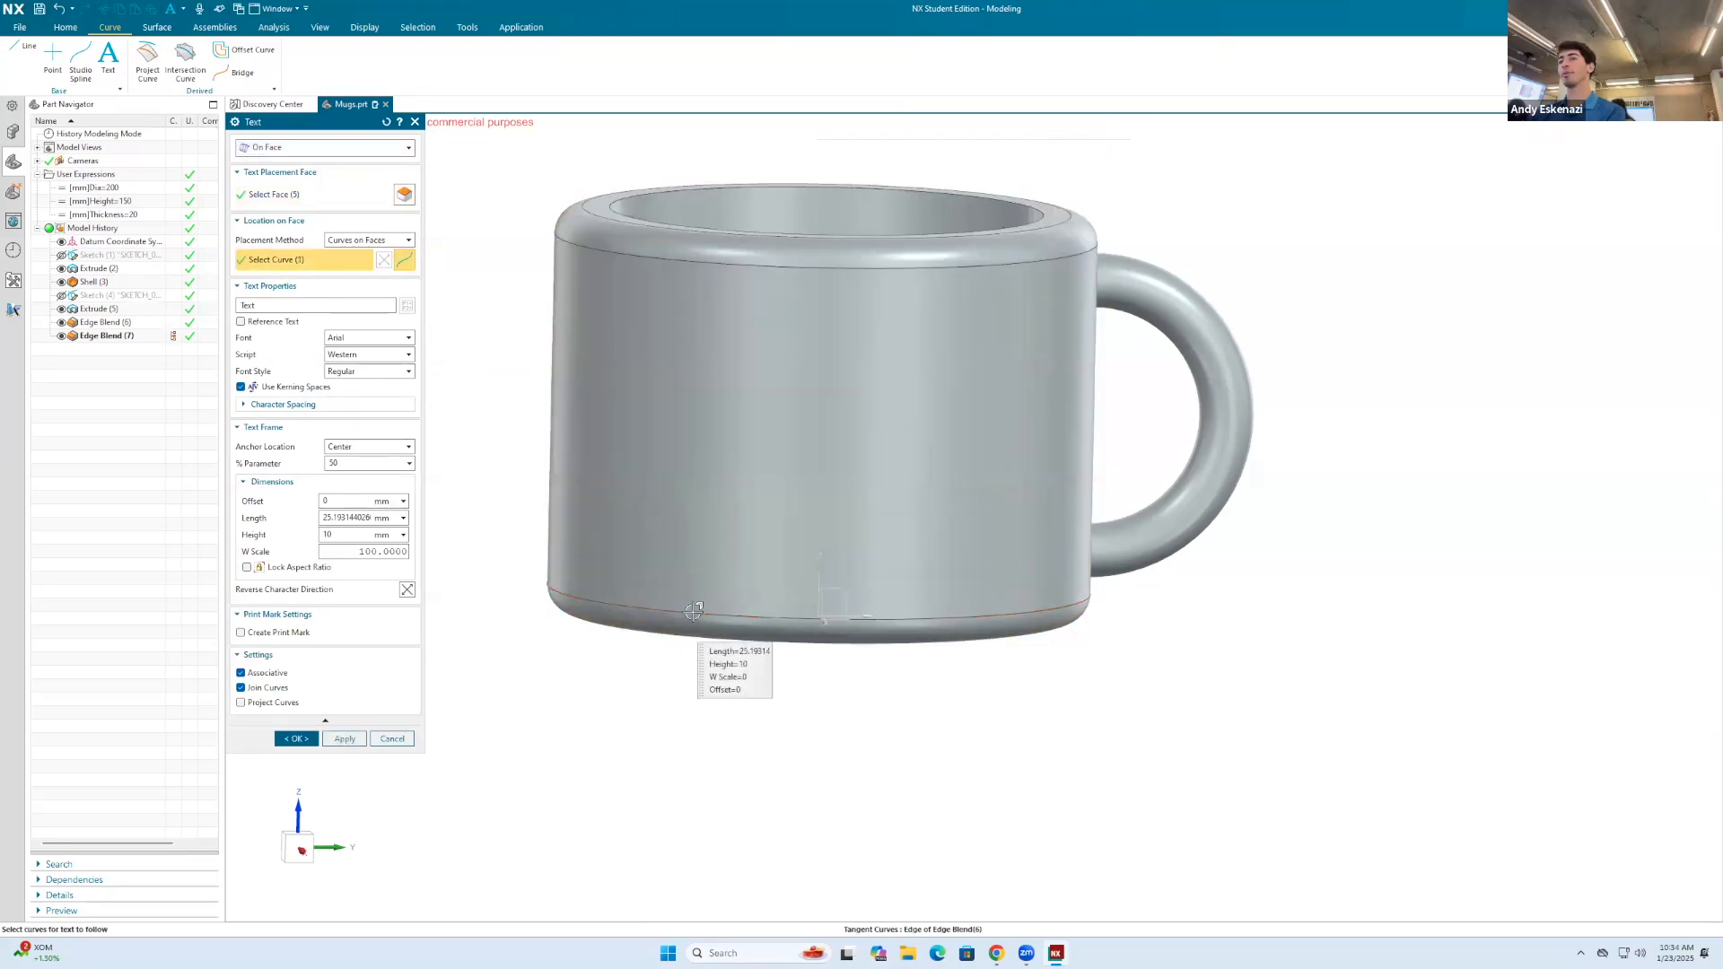
Step: Move the text to the mug's front, reverse its curve direction and raise it to an offset of 62 mm
{"action": "left_click_drag", "start_coordinate": [796, 566], "coordinate": [833, 645]}
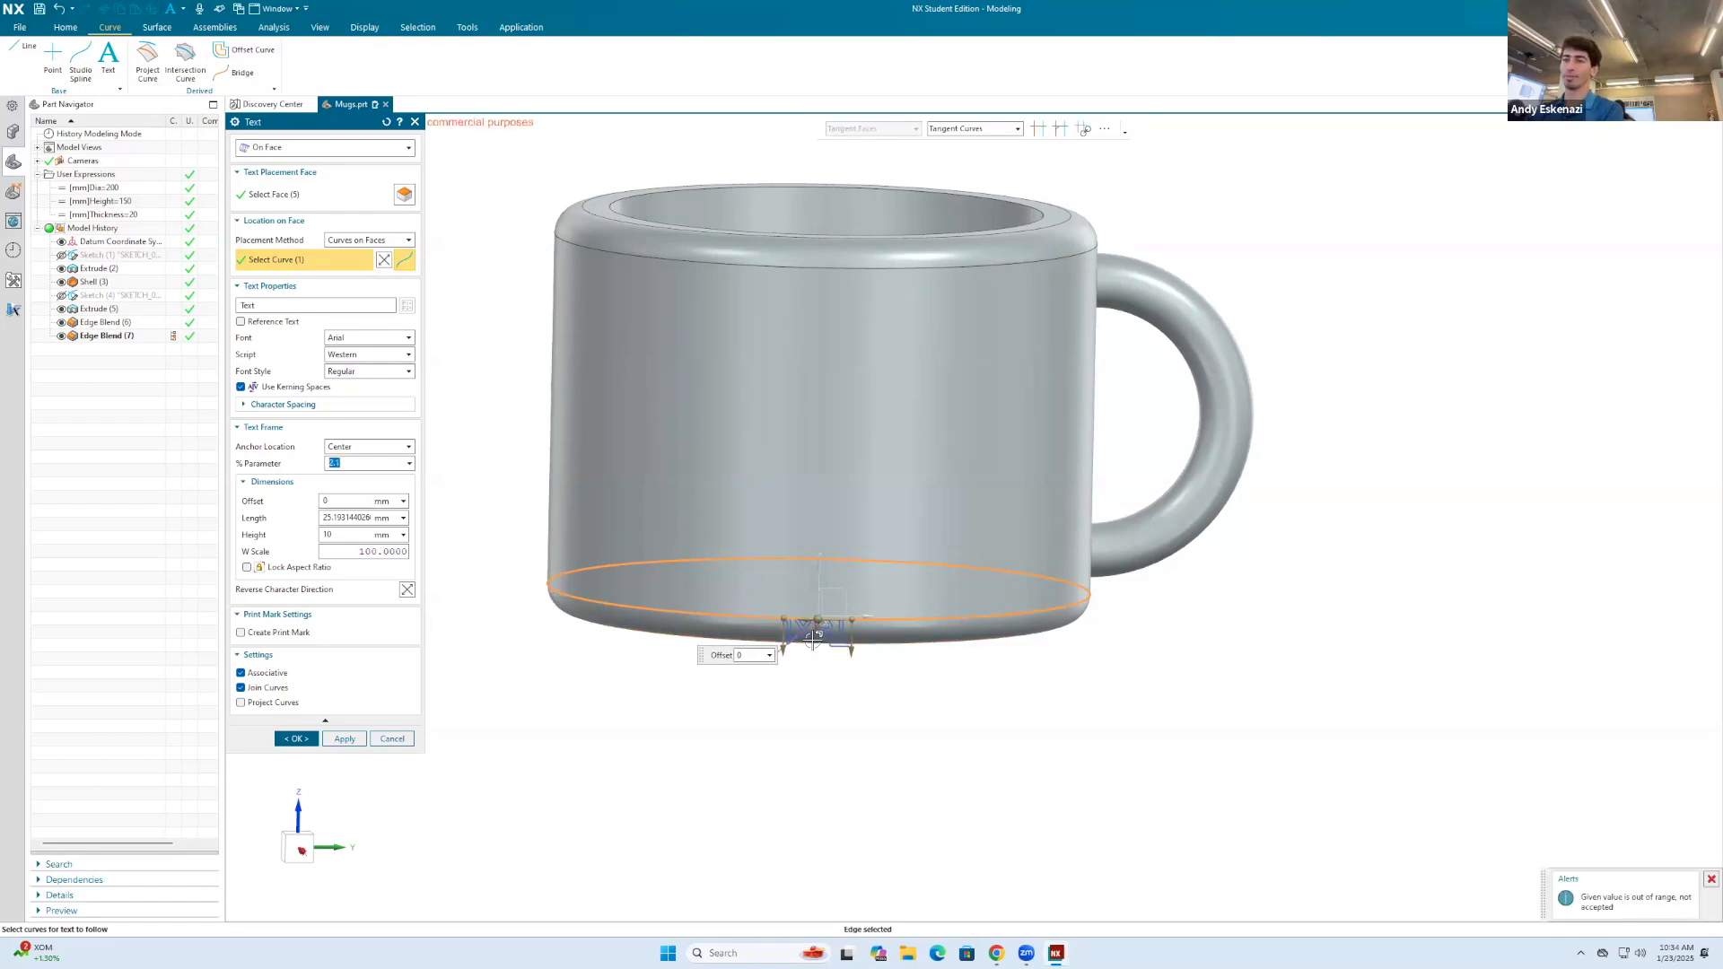
{"action": "left_click_drag", "start_coordinate": [813, 638], "coordinate": [819, 482]}
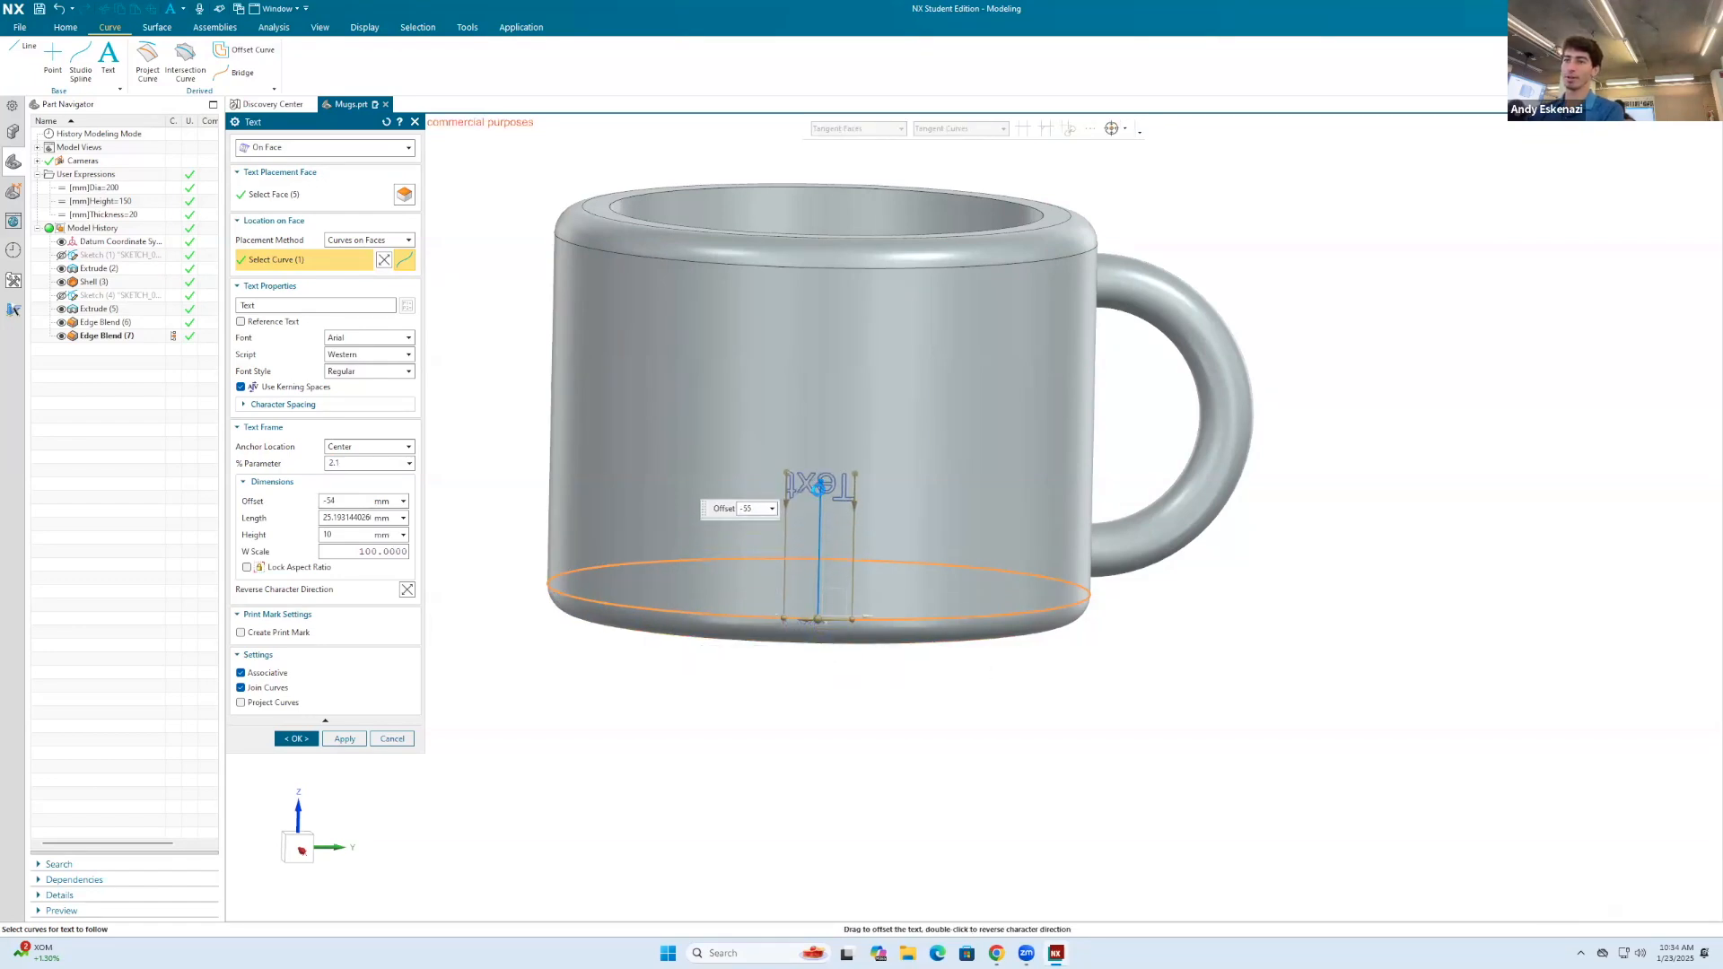
{"action": "left_click", "coordinate": [384, 263]}
{"action": "left_click_drag", "start_coordinate": [889, 761], "coordinate": [889, 442]}
{"action": "middle_click_drag", "start_coordinate": [959, 544], "coordinate": [957, 565]}
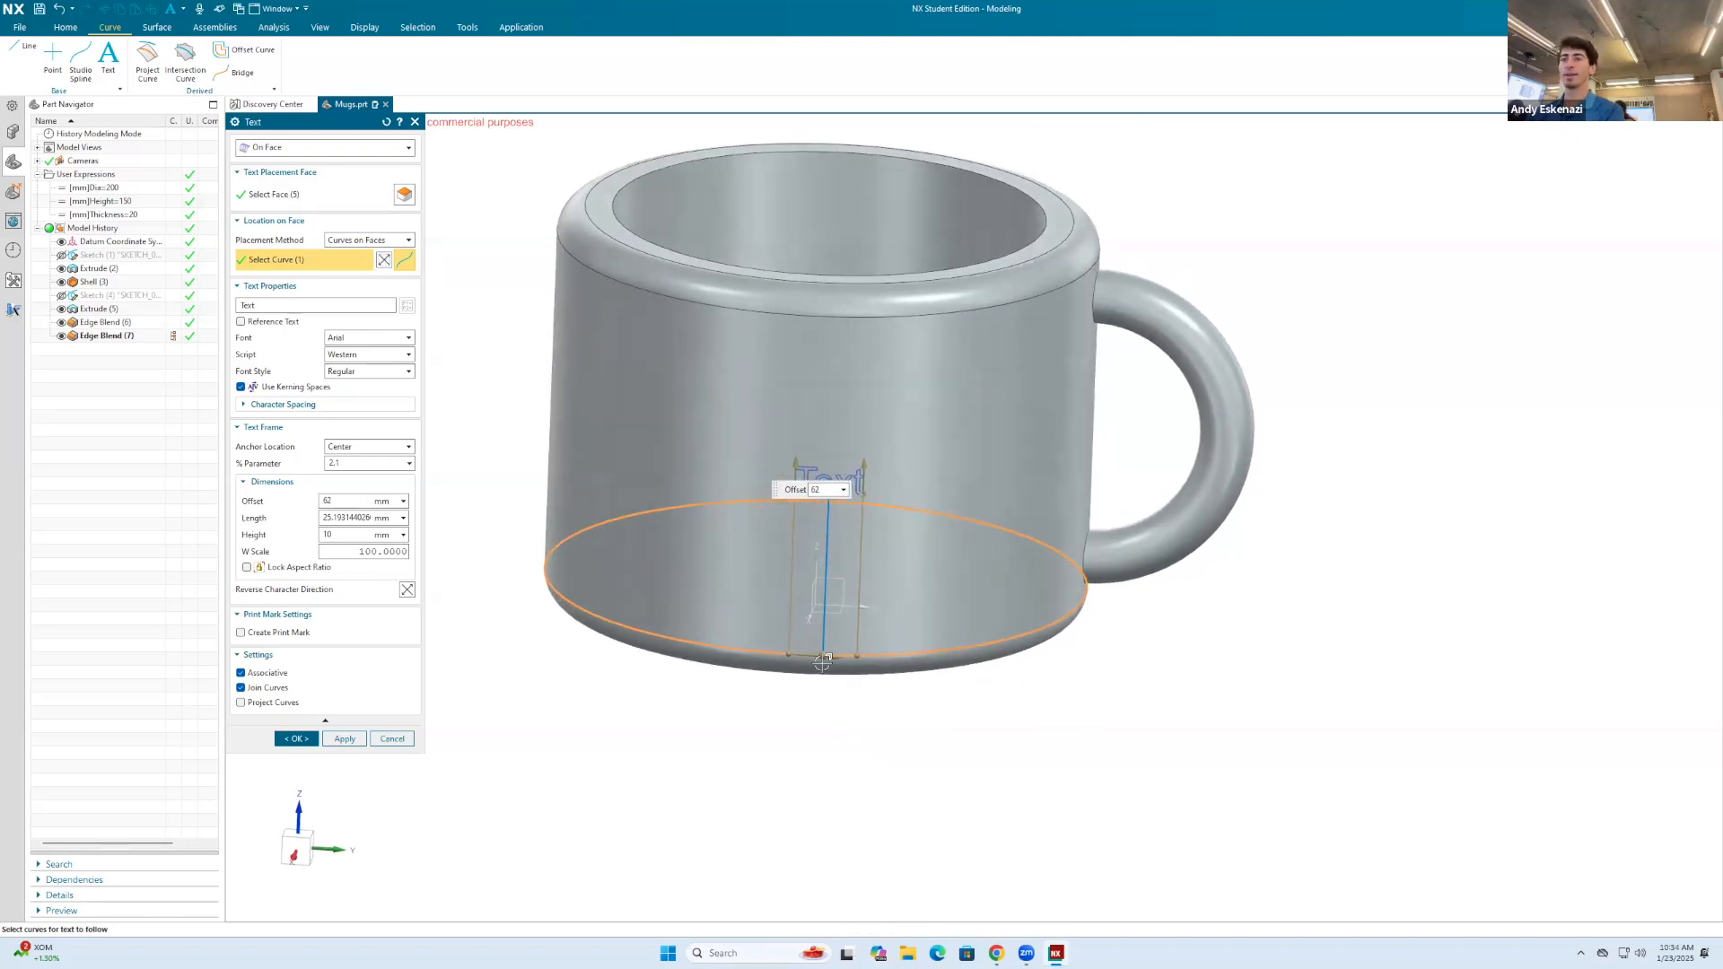
Step: Slide the text along the lower edge to a 90% parameter and change its wording to CAD
{"action": "left_click", "coordinate": [355, 466]}
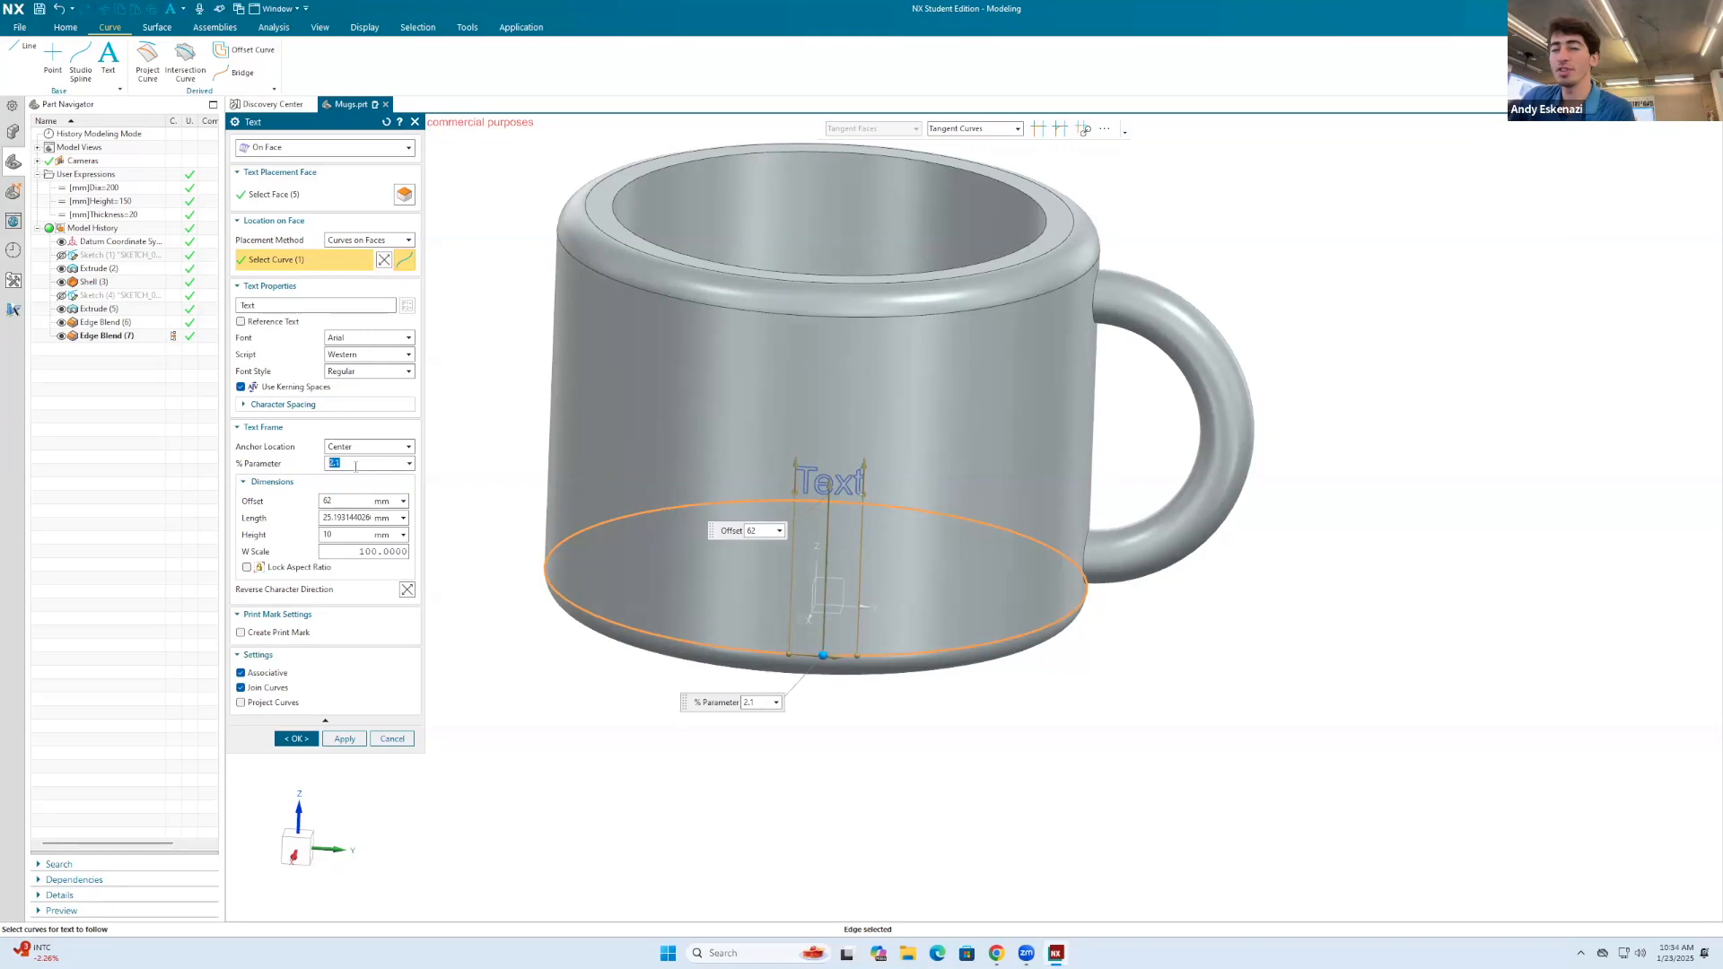
{"action": "left_click_drag", "start_coordinate": [837, 658], "coordinate": [619, 630]}
{"action": "middle_click_drag", "start_coordinate": [619, 629], "coordinate": [838, 581]}
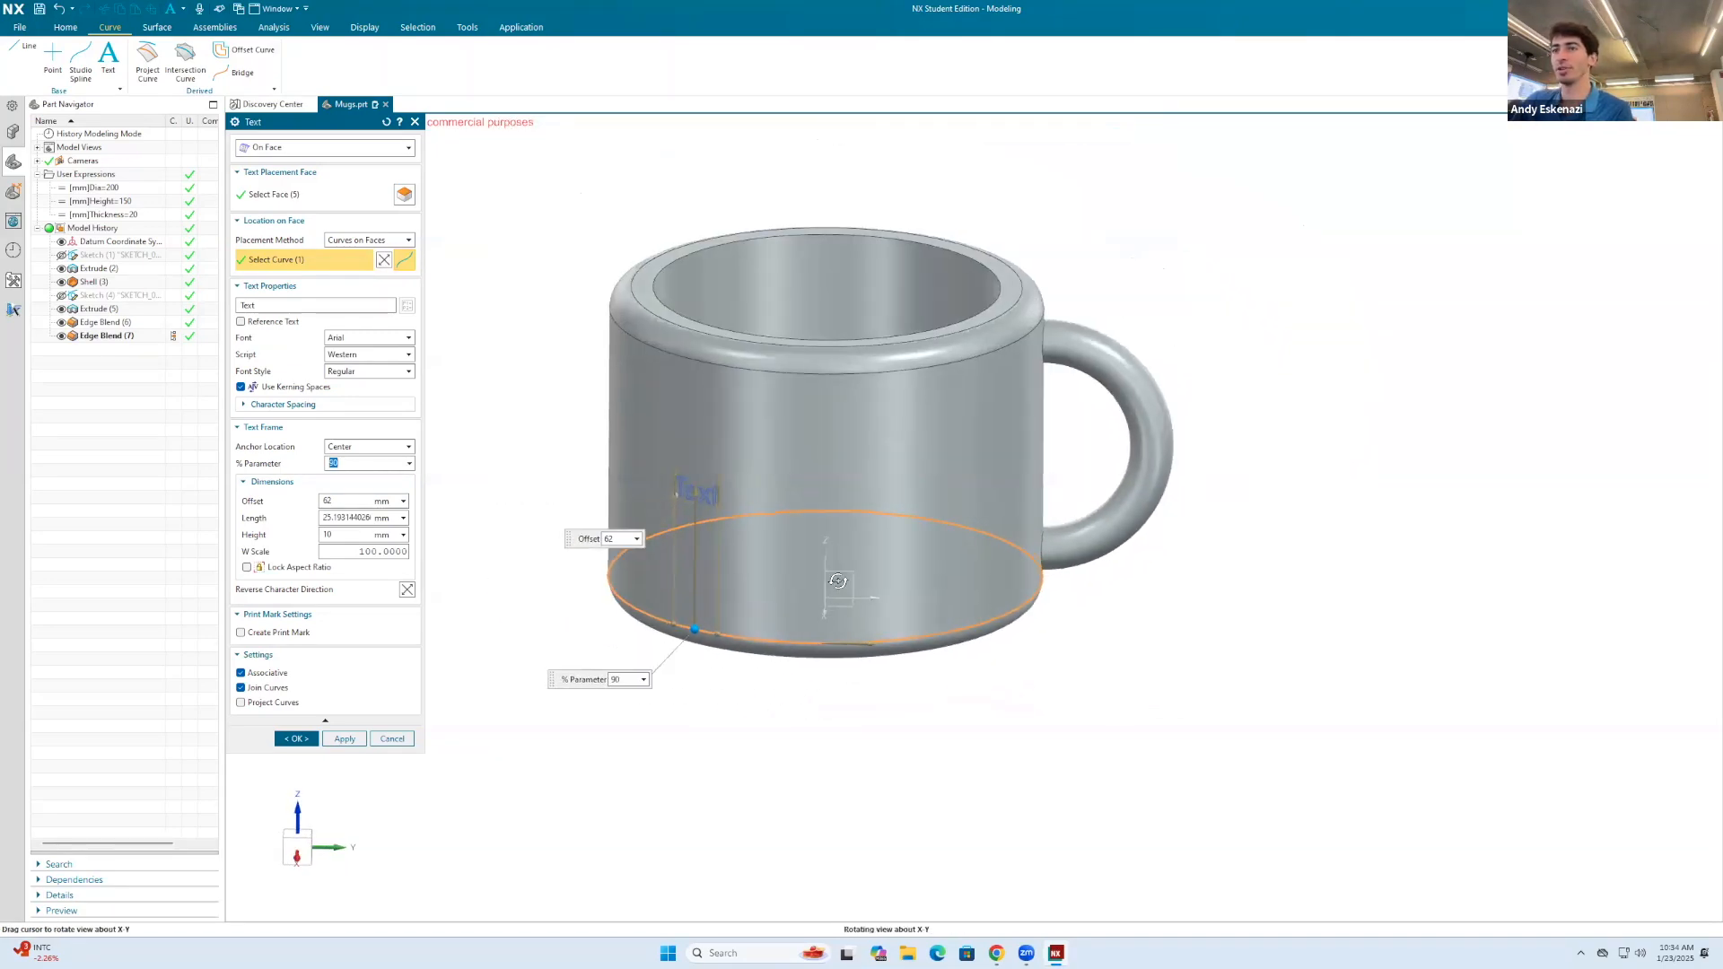
{"action": "left_click", "coordinate": [278, 306]}
{"action": "type", "text": "CAD"}
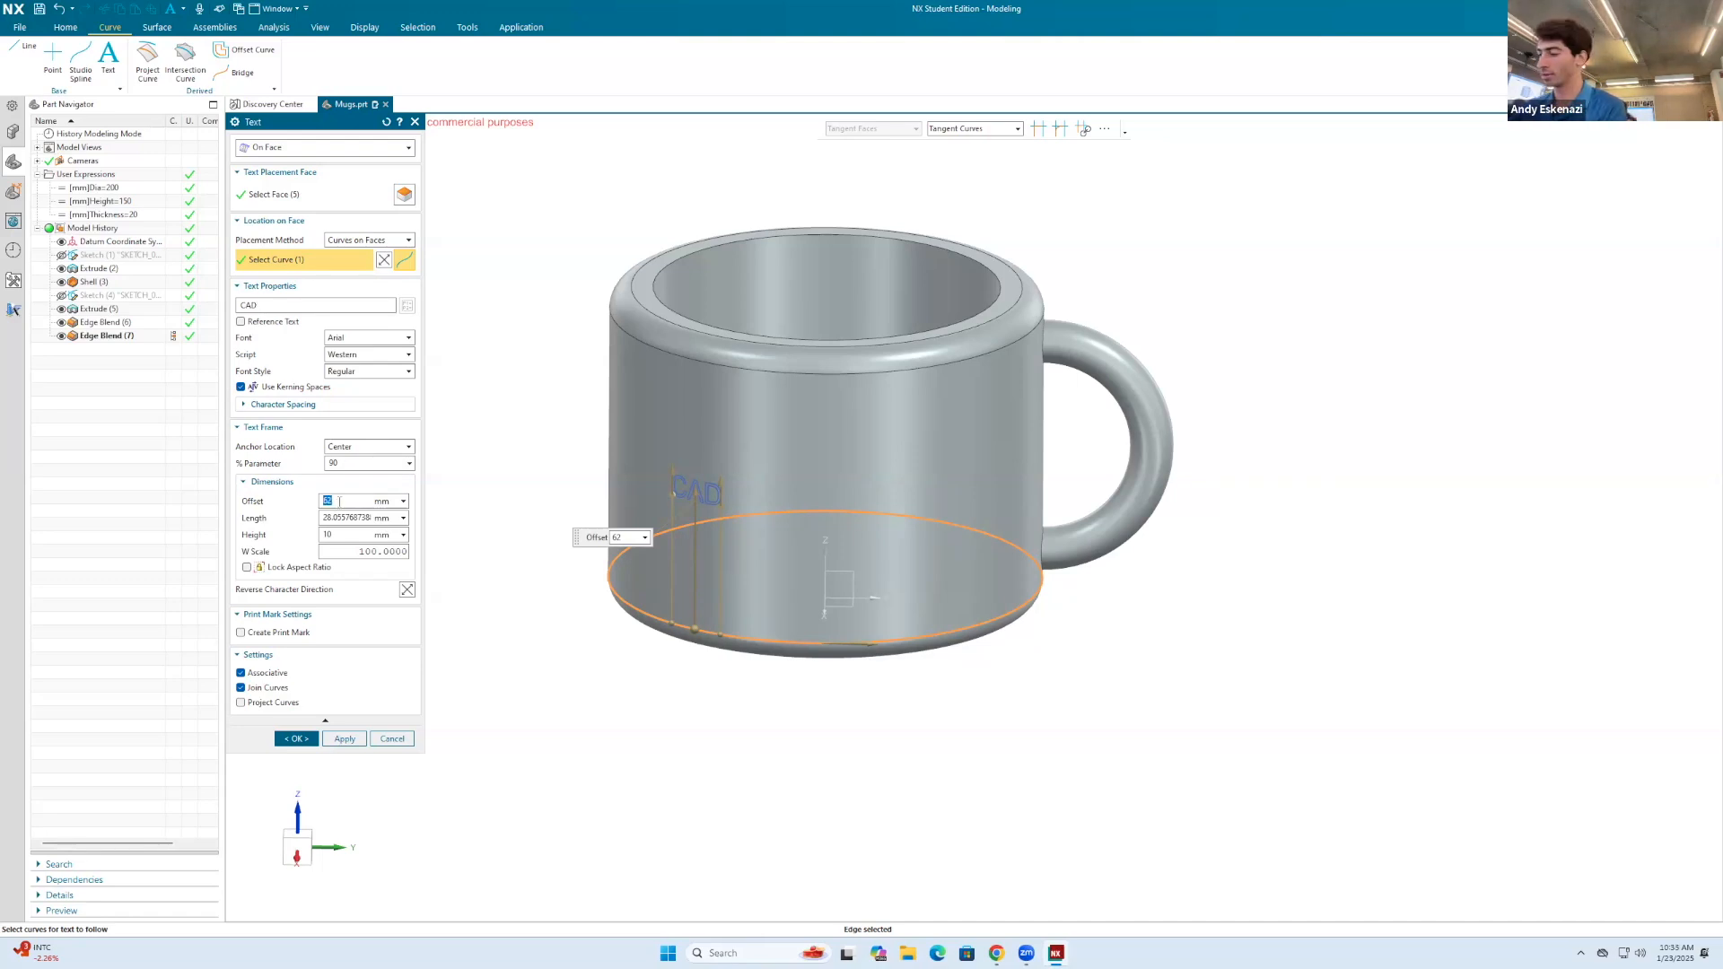
Step: Set the text's offset from the lower edge to the formula 0.8*Height/2
{"action": "type", "text": "hei"}
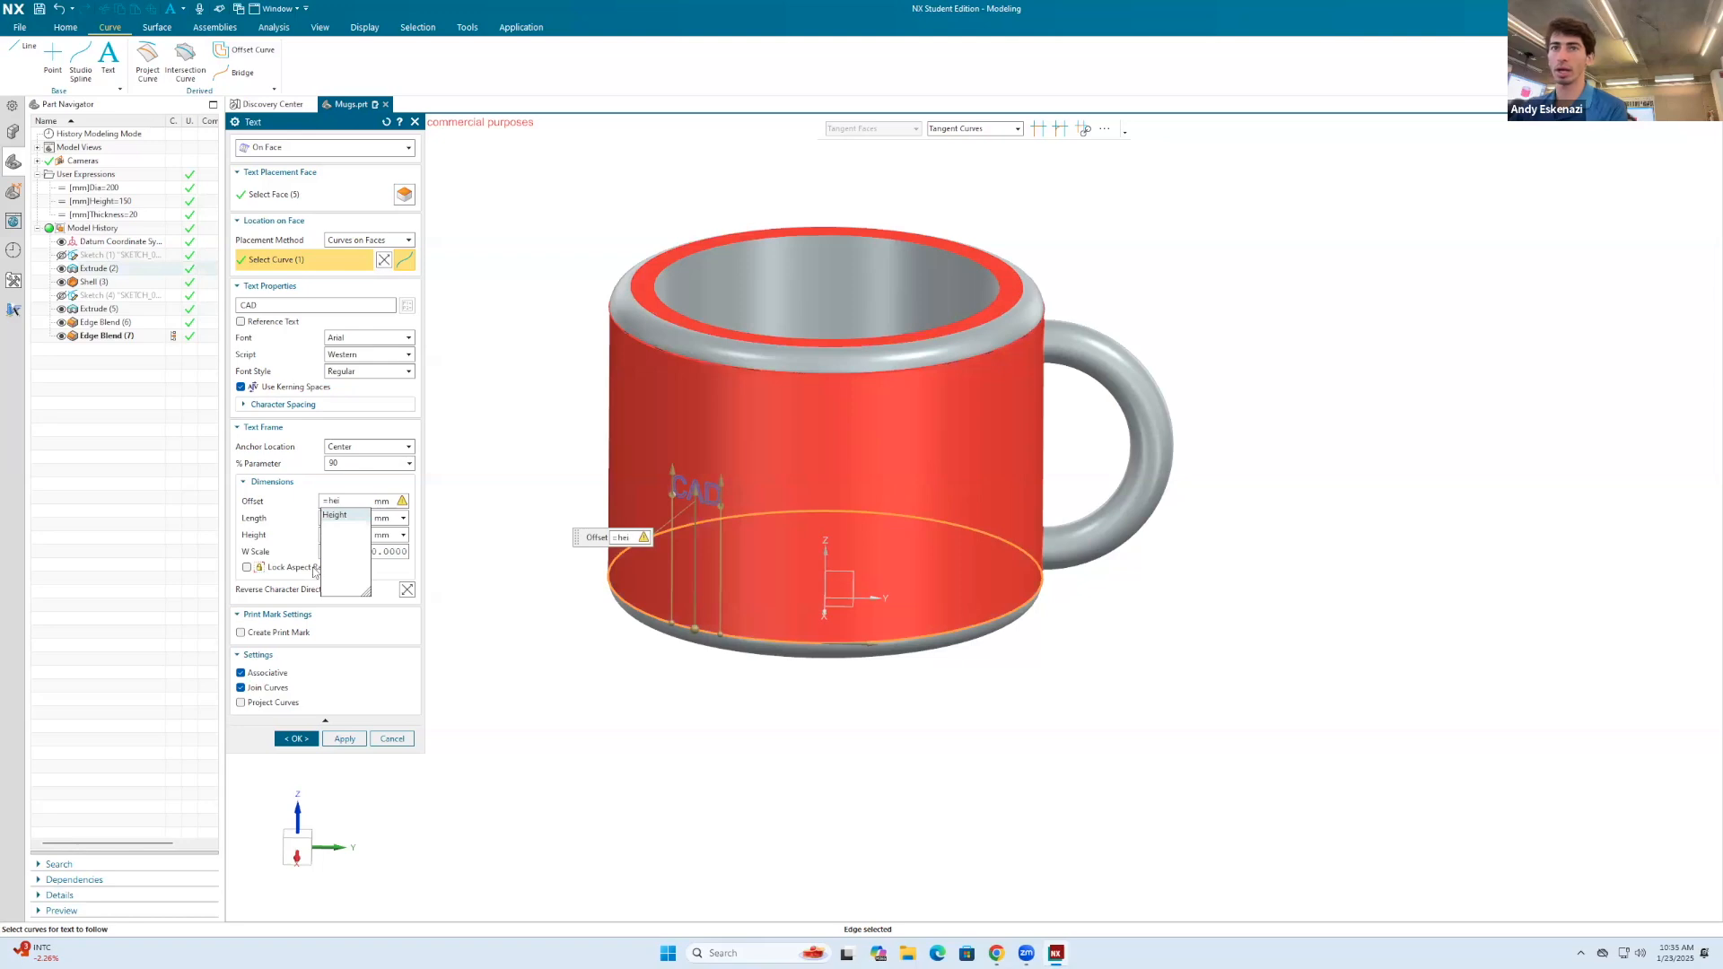
{"action": "left_click", "coordinate": [332, 518]}
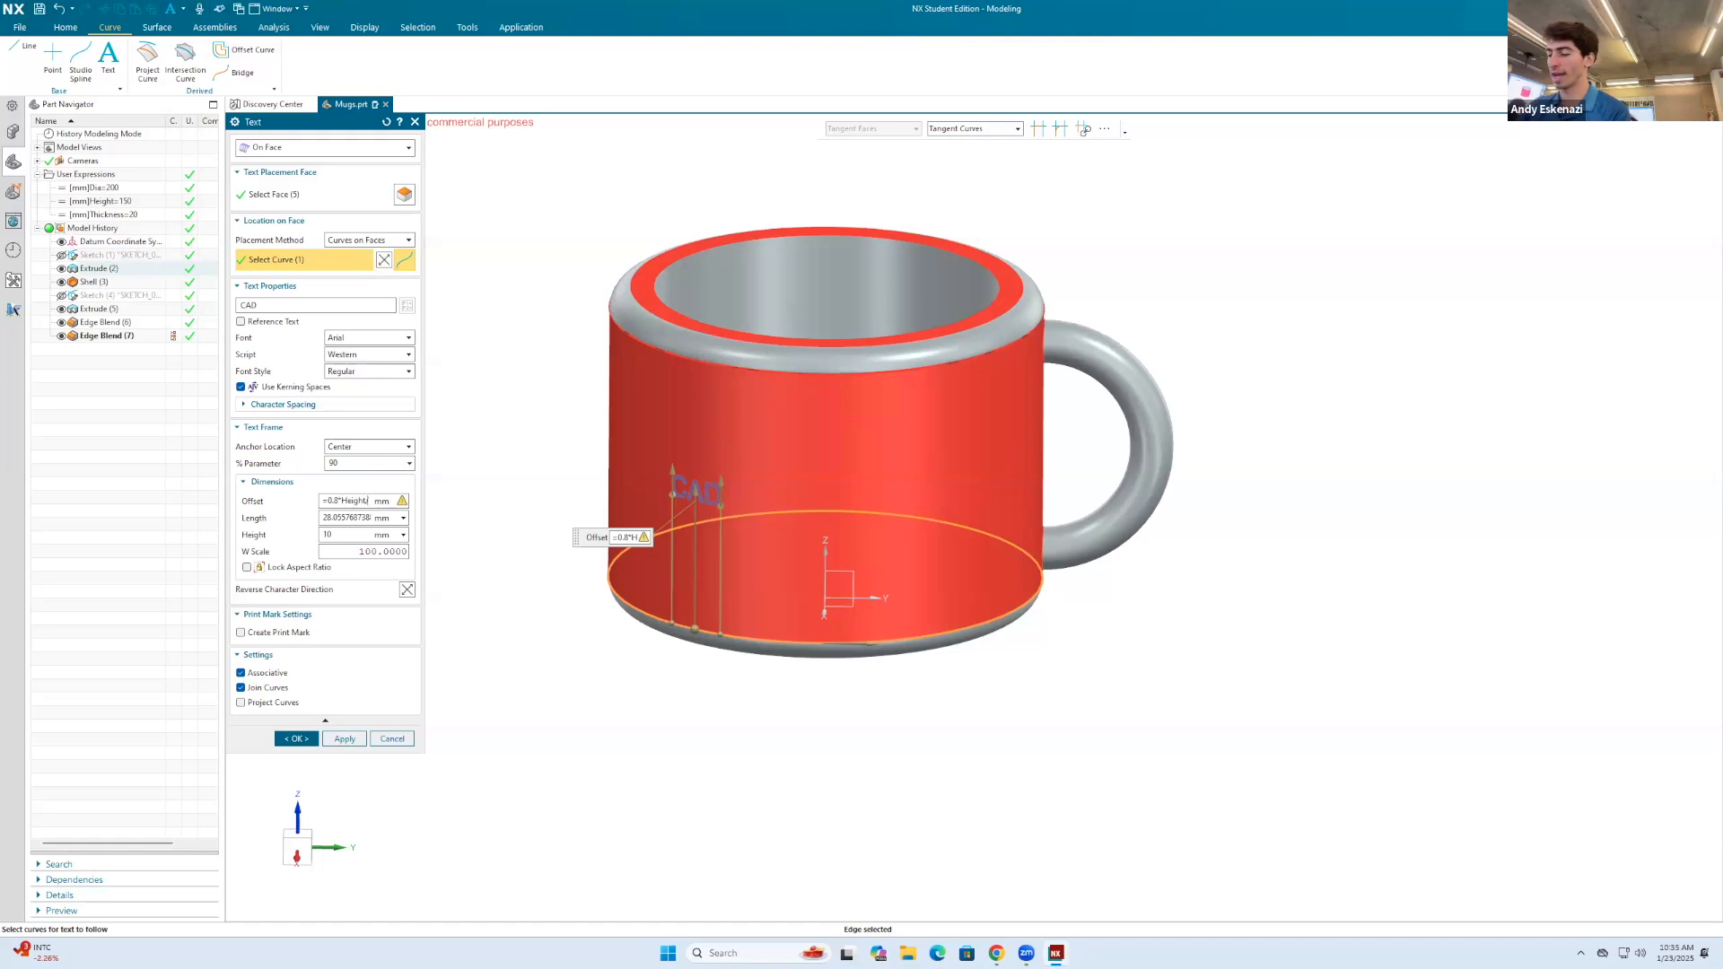
{"action": "left_click", "coordinate": [355, 513]}
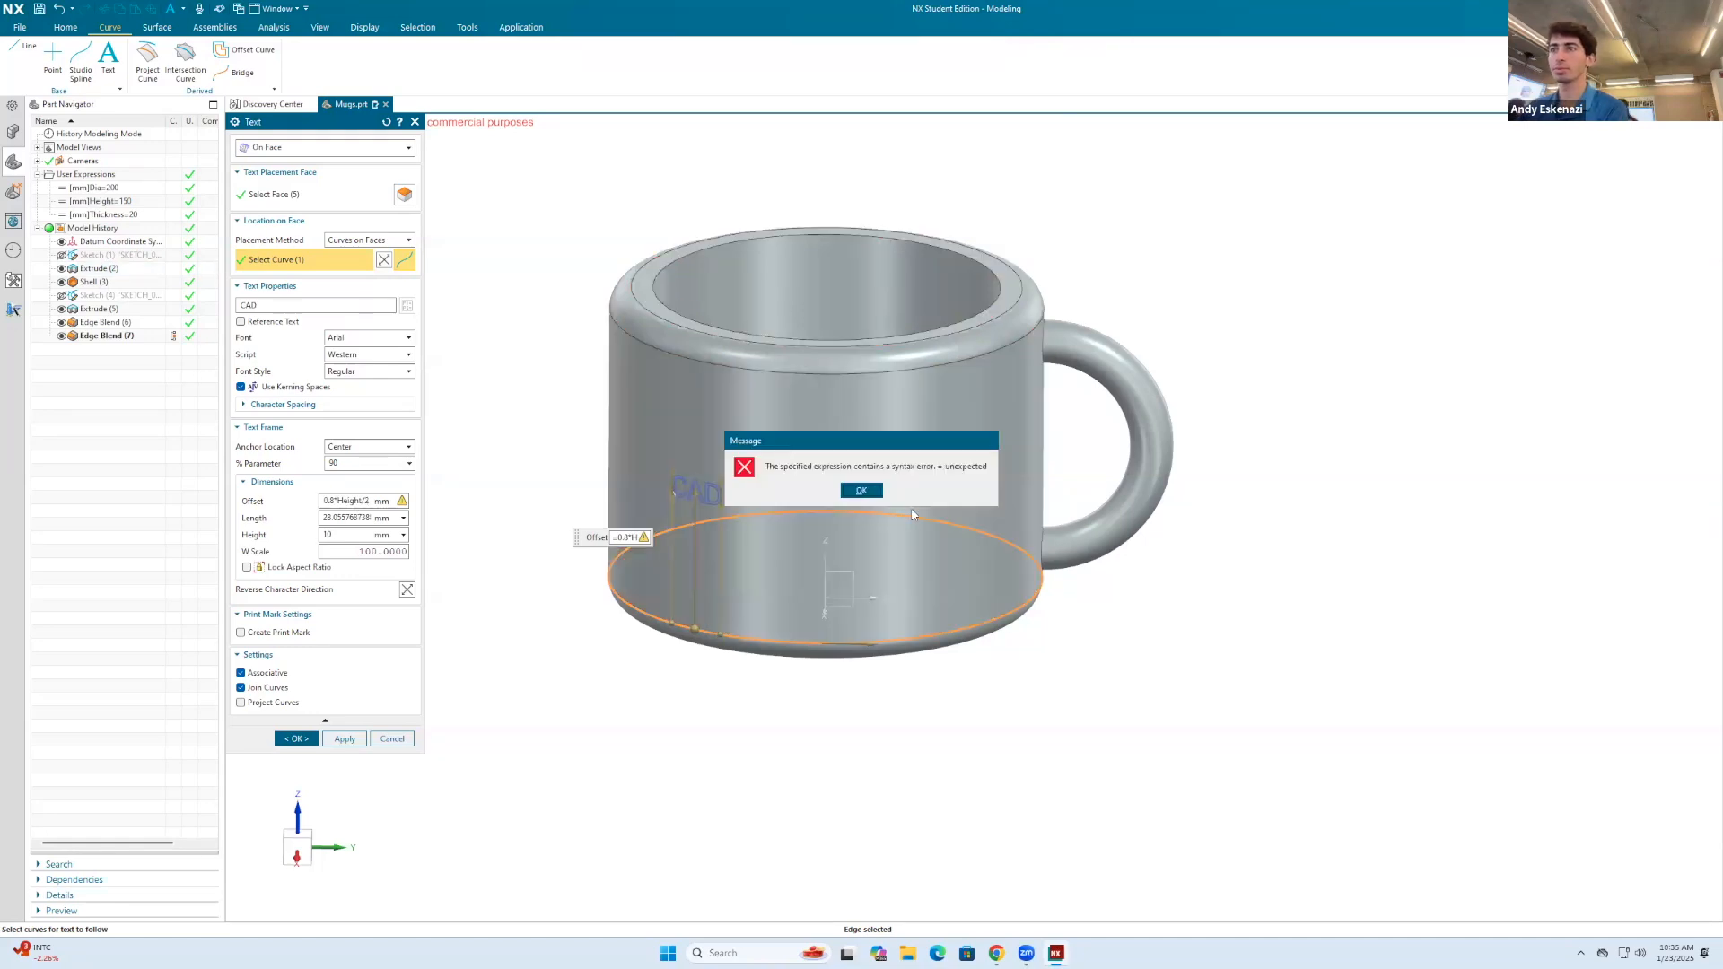
{"action": "left_click", "coordinate": [861, 490]}
{"action": "type", "text": "60"}
{"action": "key", "text": "Return"}
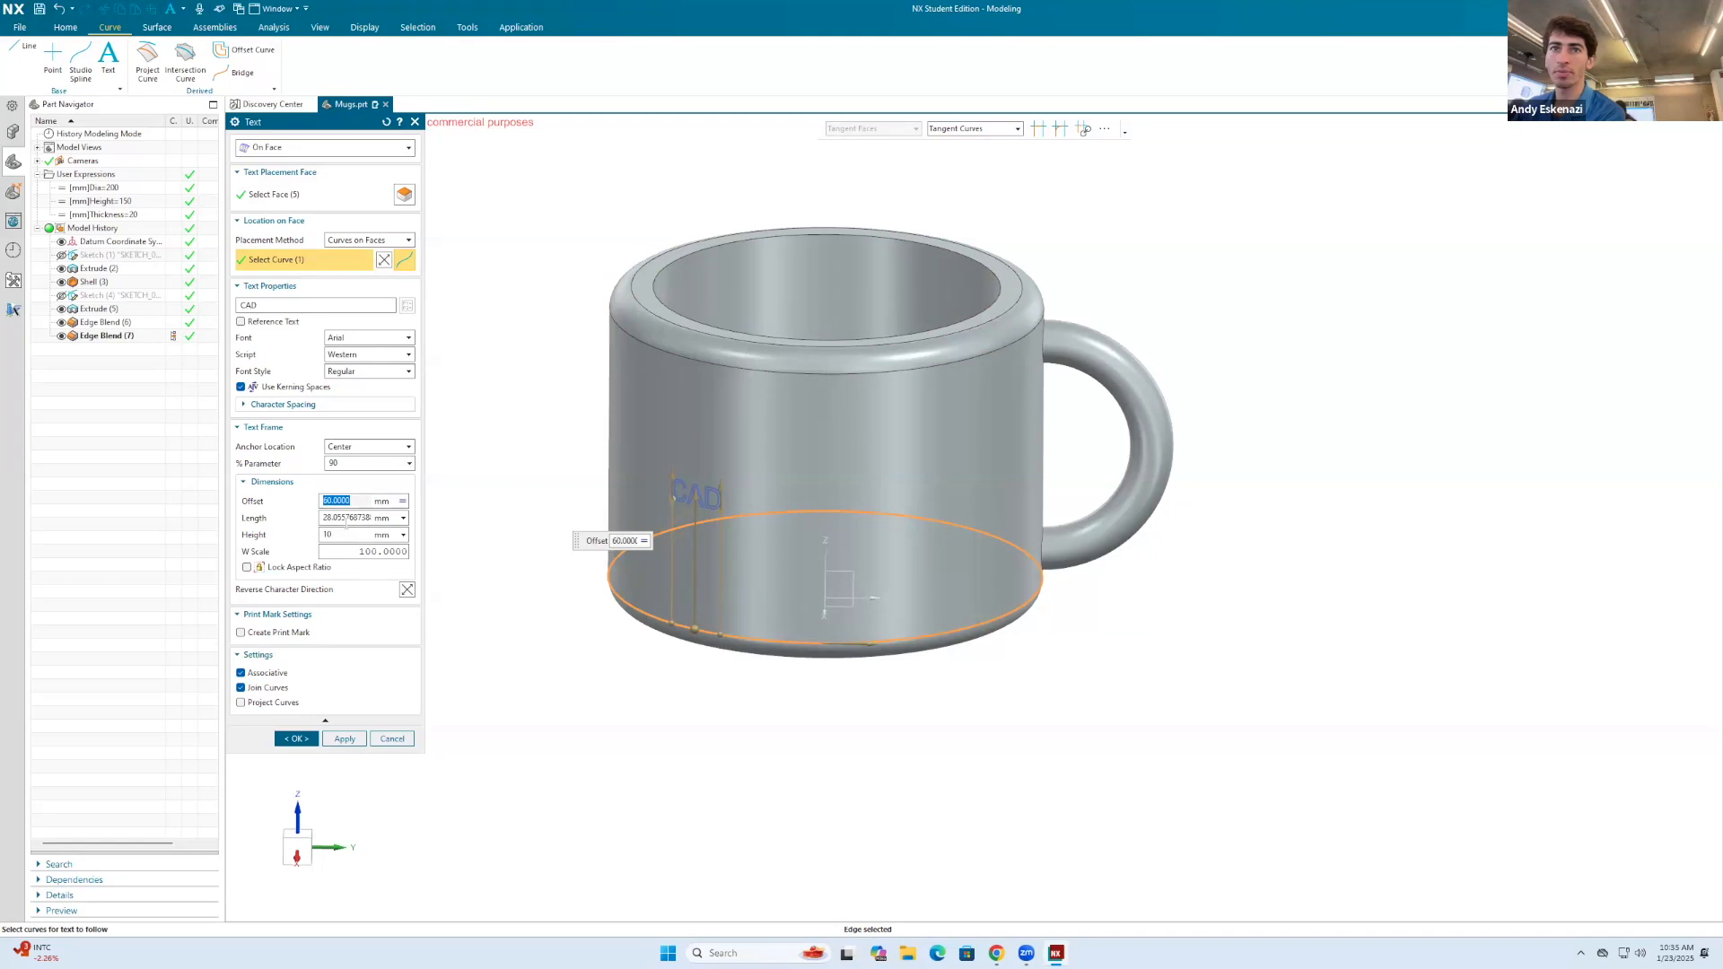
Step: Lock the text's aspect ratio and set its height to the formula 0.2*Height
{"action": "left_click", "coordinate": [247, 568]}
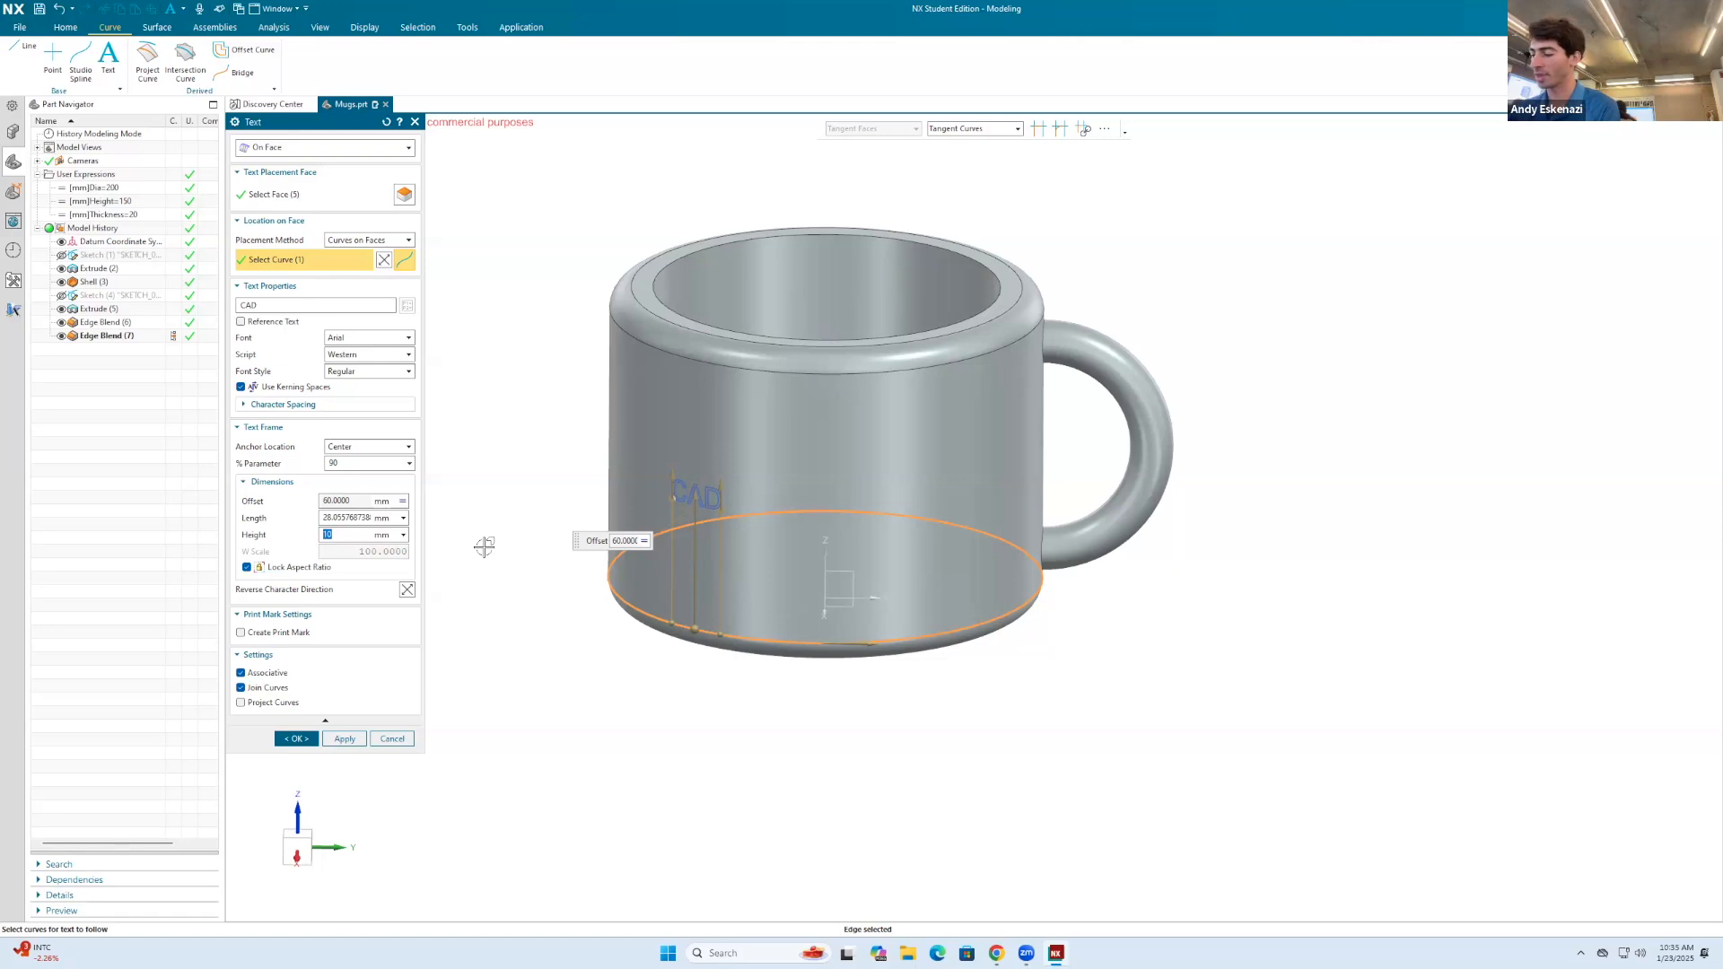
{"action": "type", "text": "heigh"}
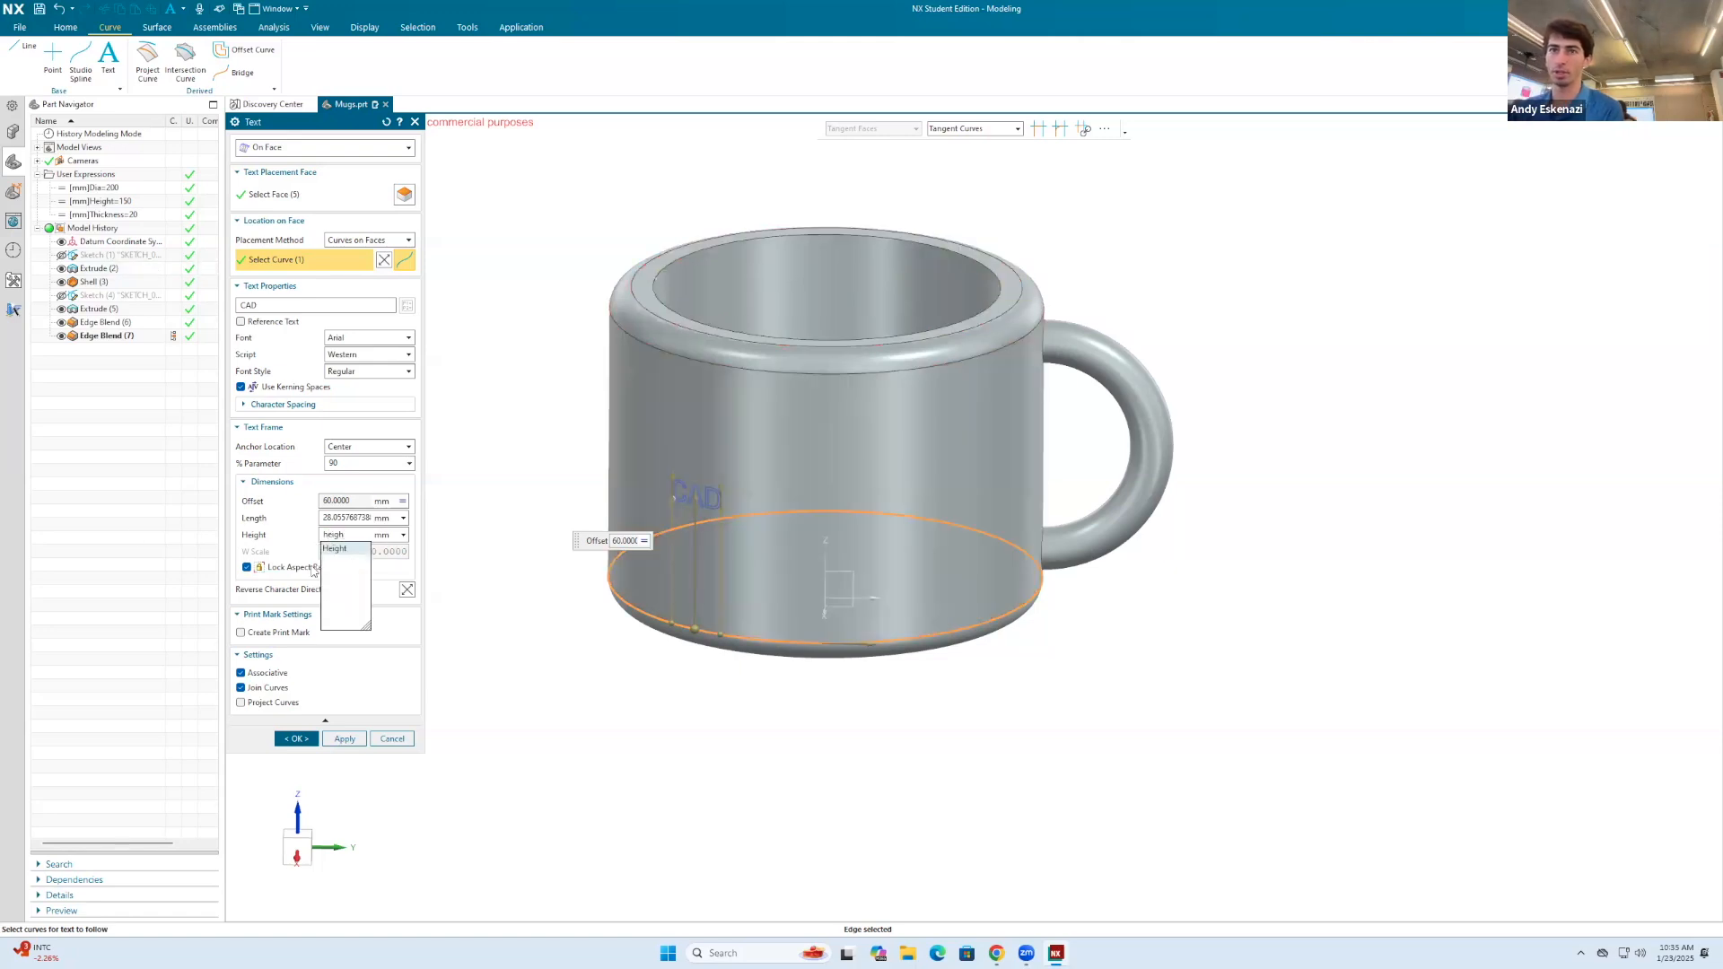
{"action": "left_click", "coordinate": [332, 548]}
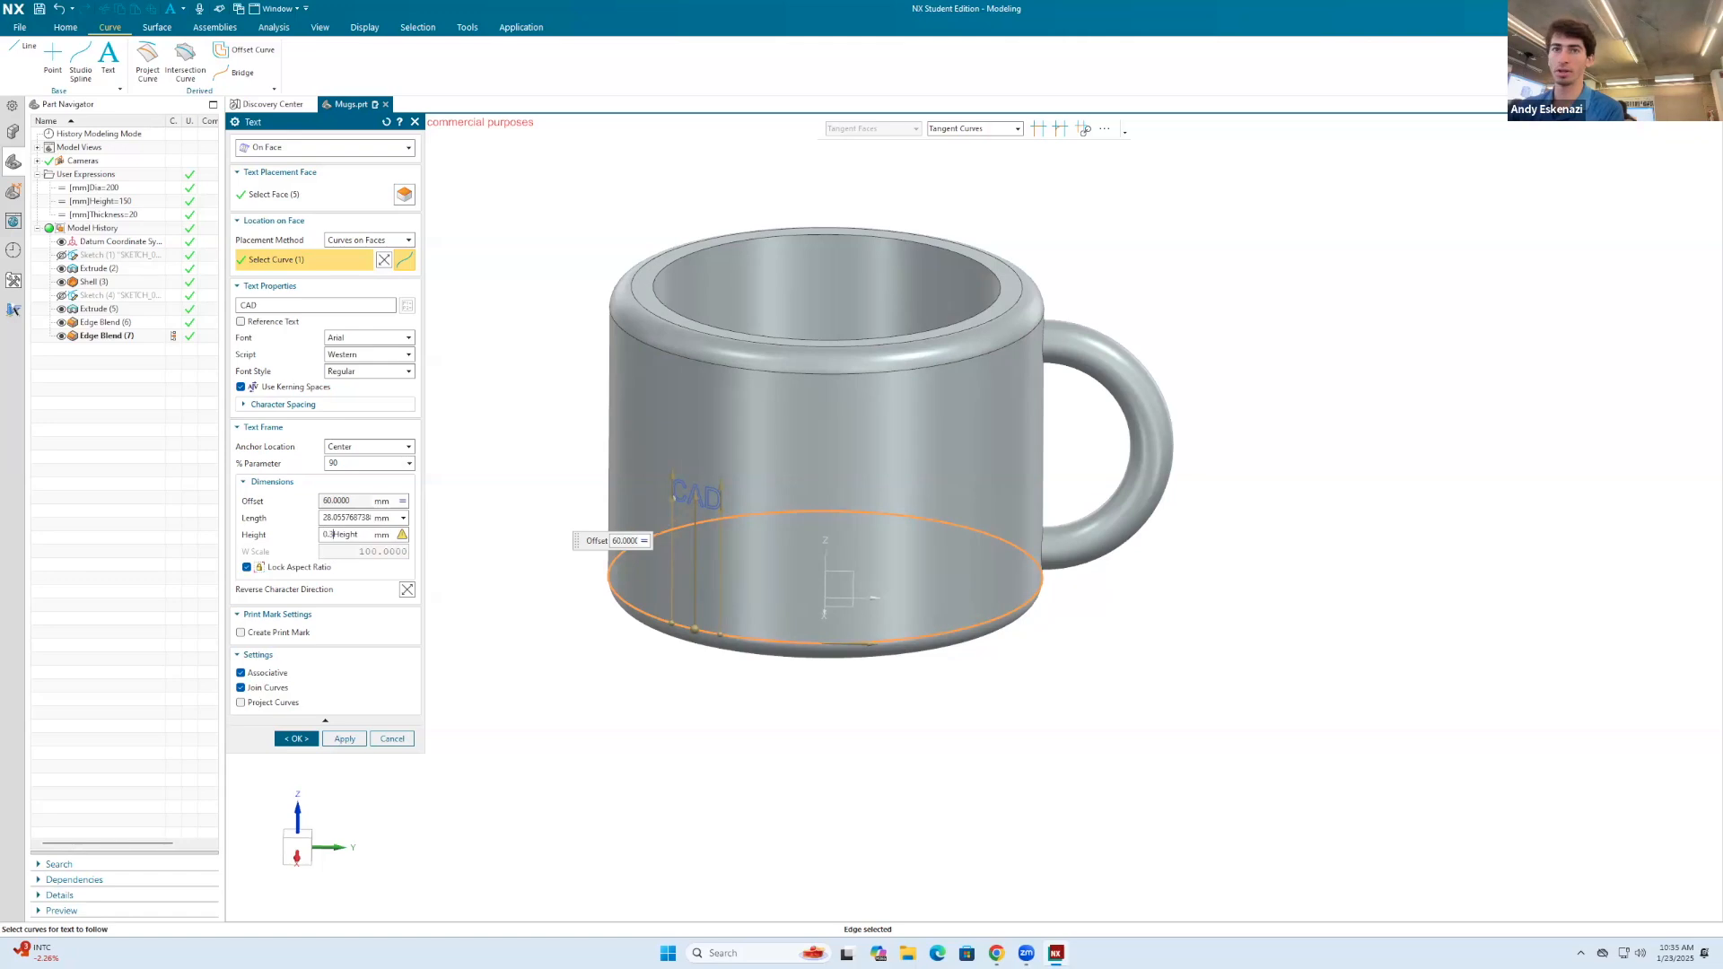
{"action": "key", "text": "Return"}
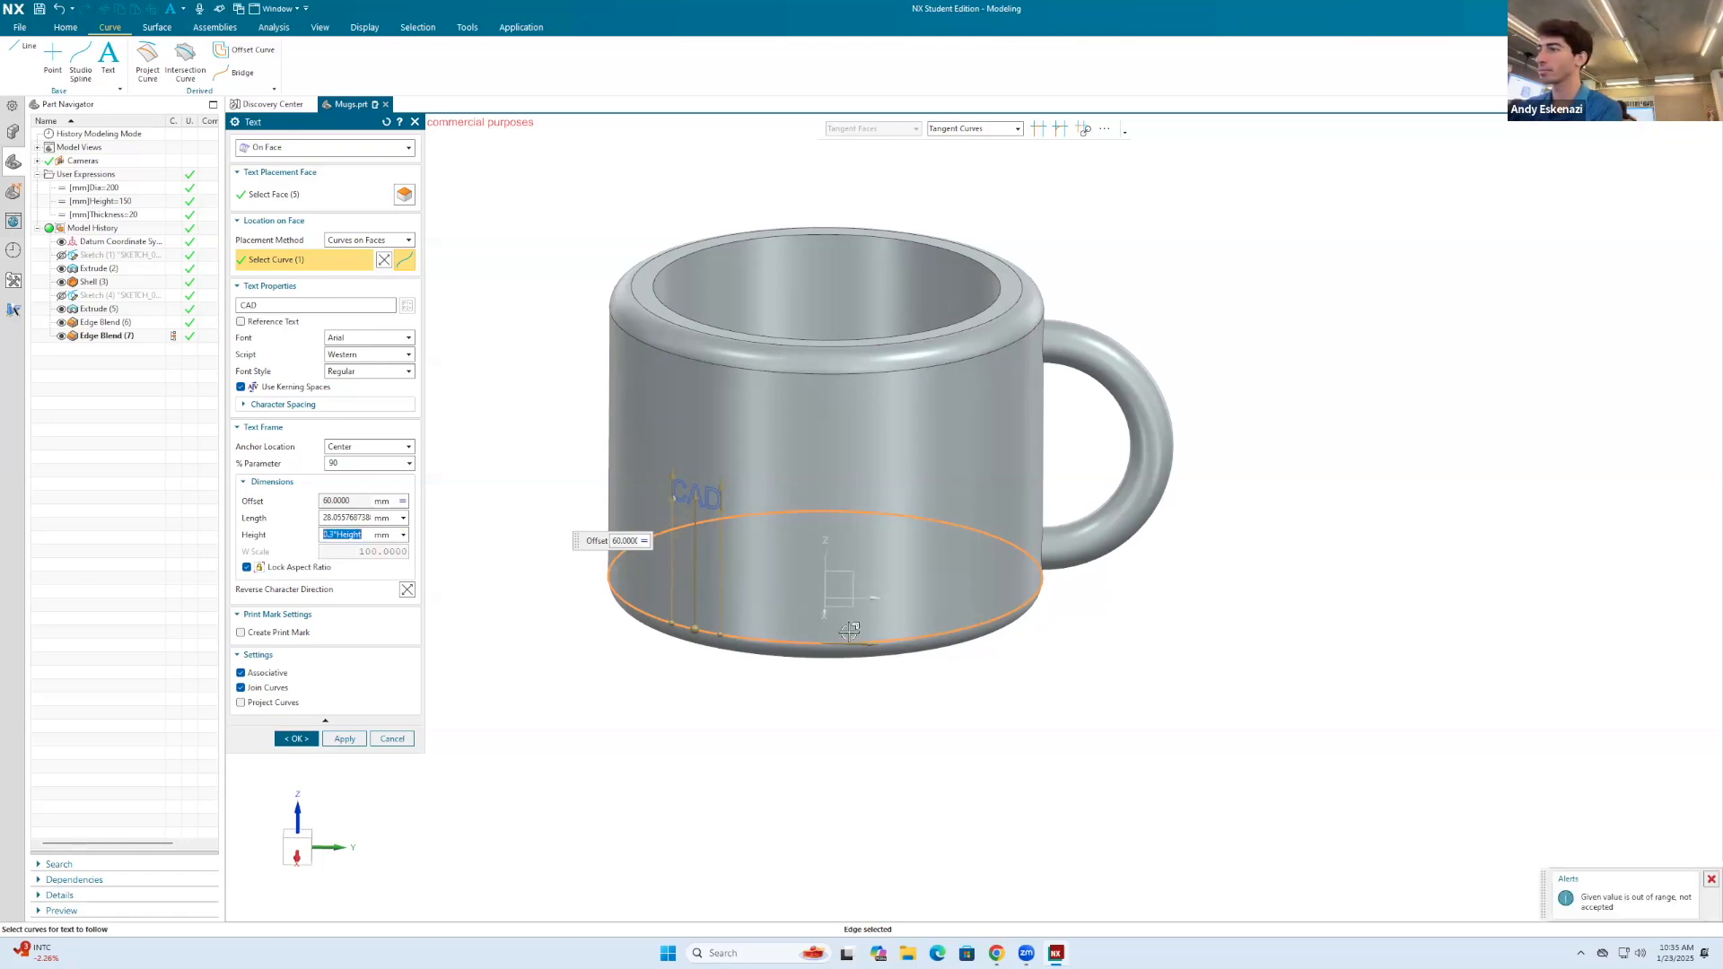
{"action": "scroll", "coordinate": [866, 571], "scroll_direction": "down", "scroll_amount": 2}
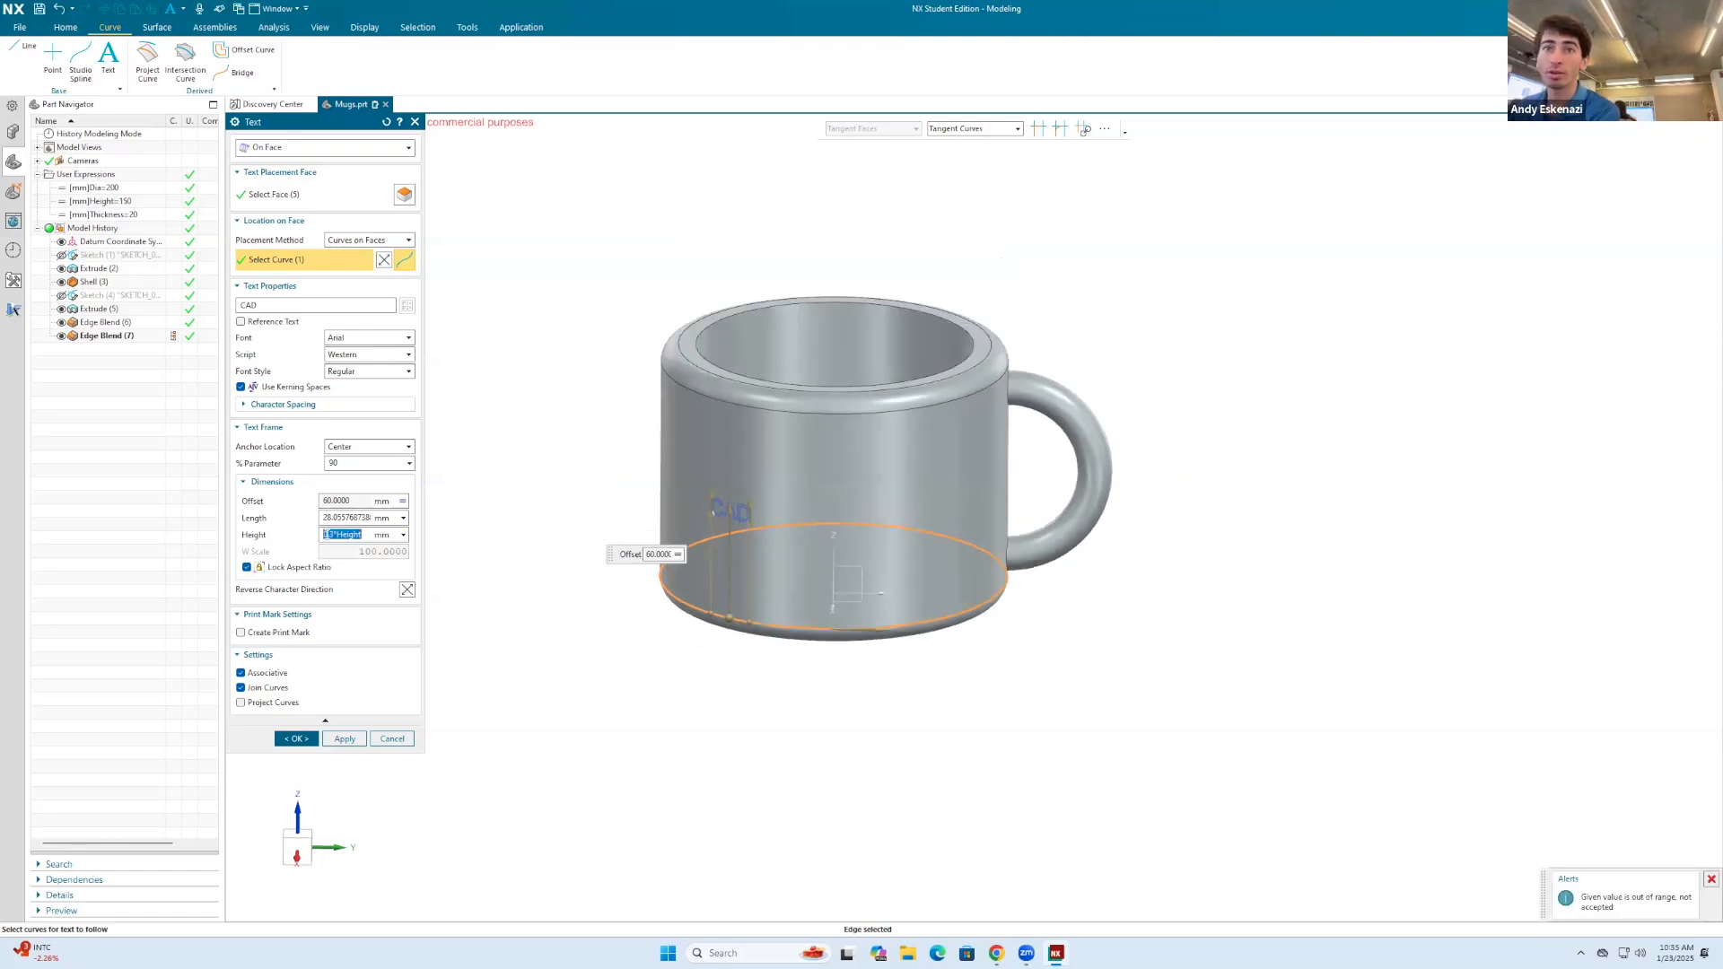
{"action": "left_click", "coordinate": [334, 537]}
{"action": "key", "text": "BackSpace"}
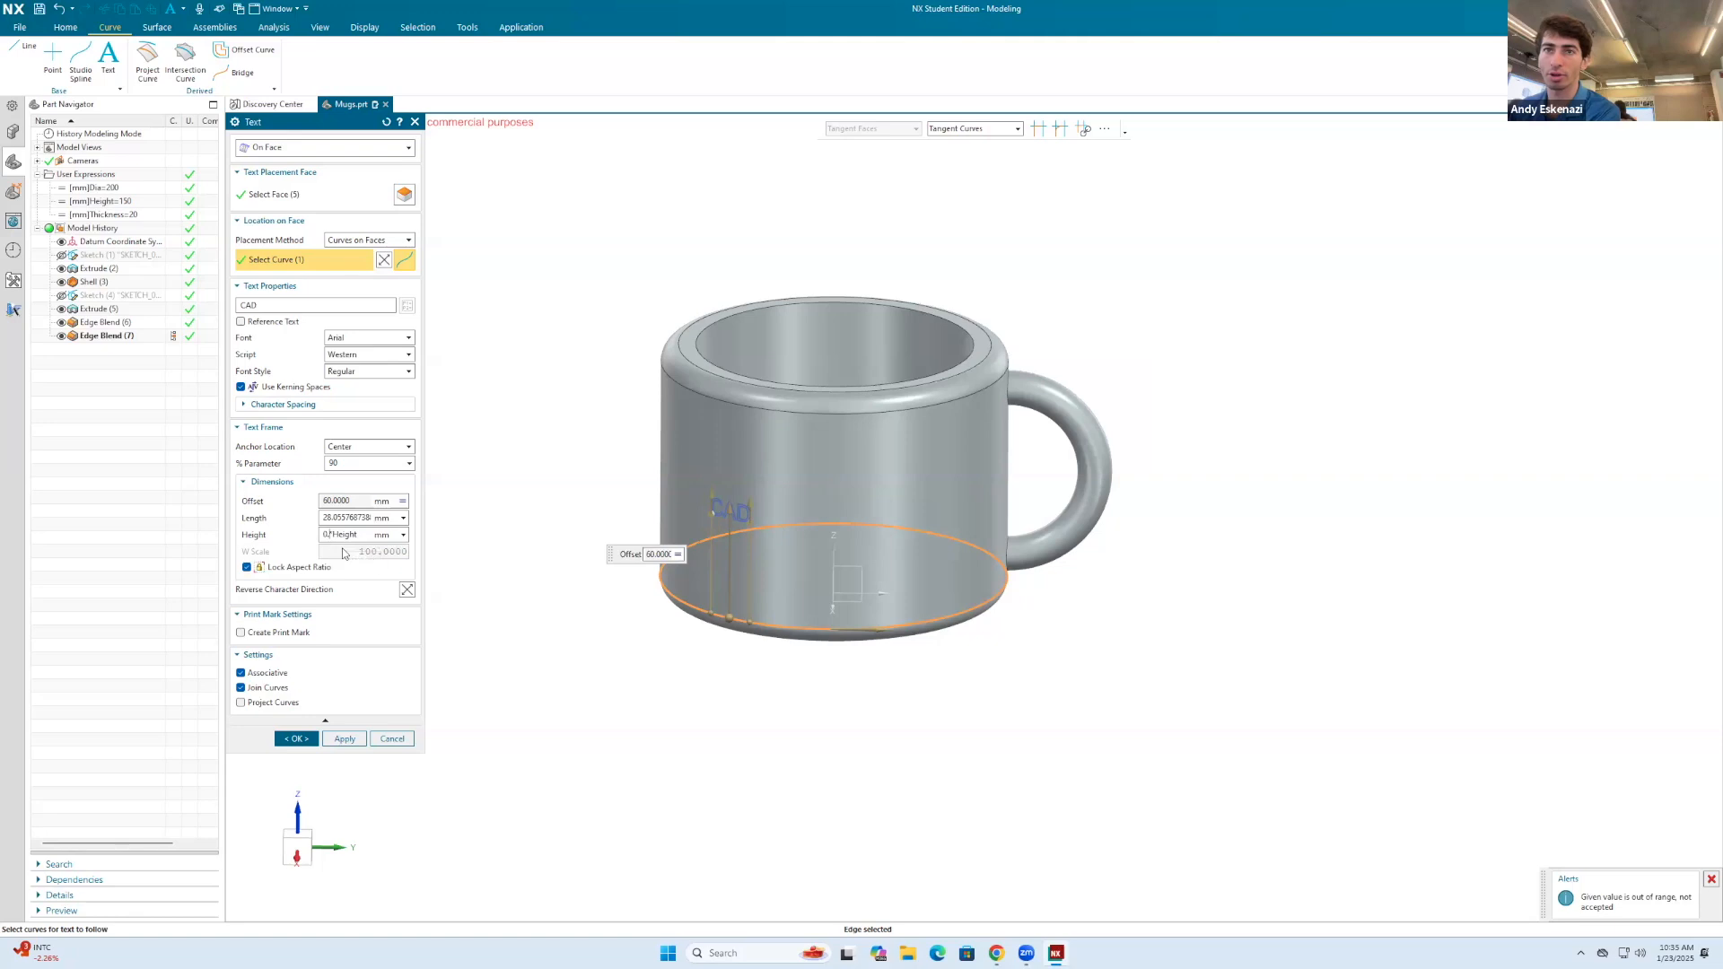
{"action": "key", "text": "Return"}
{"action": "middle_click_drag", "start_coordinate": [763, 512], "coordinate": [748, 471]}
{"action": "scroll", "coordinate": [759, 494], "scroll_direction": "up", "scroll_amount": 3}
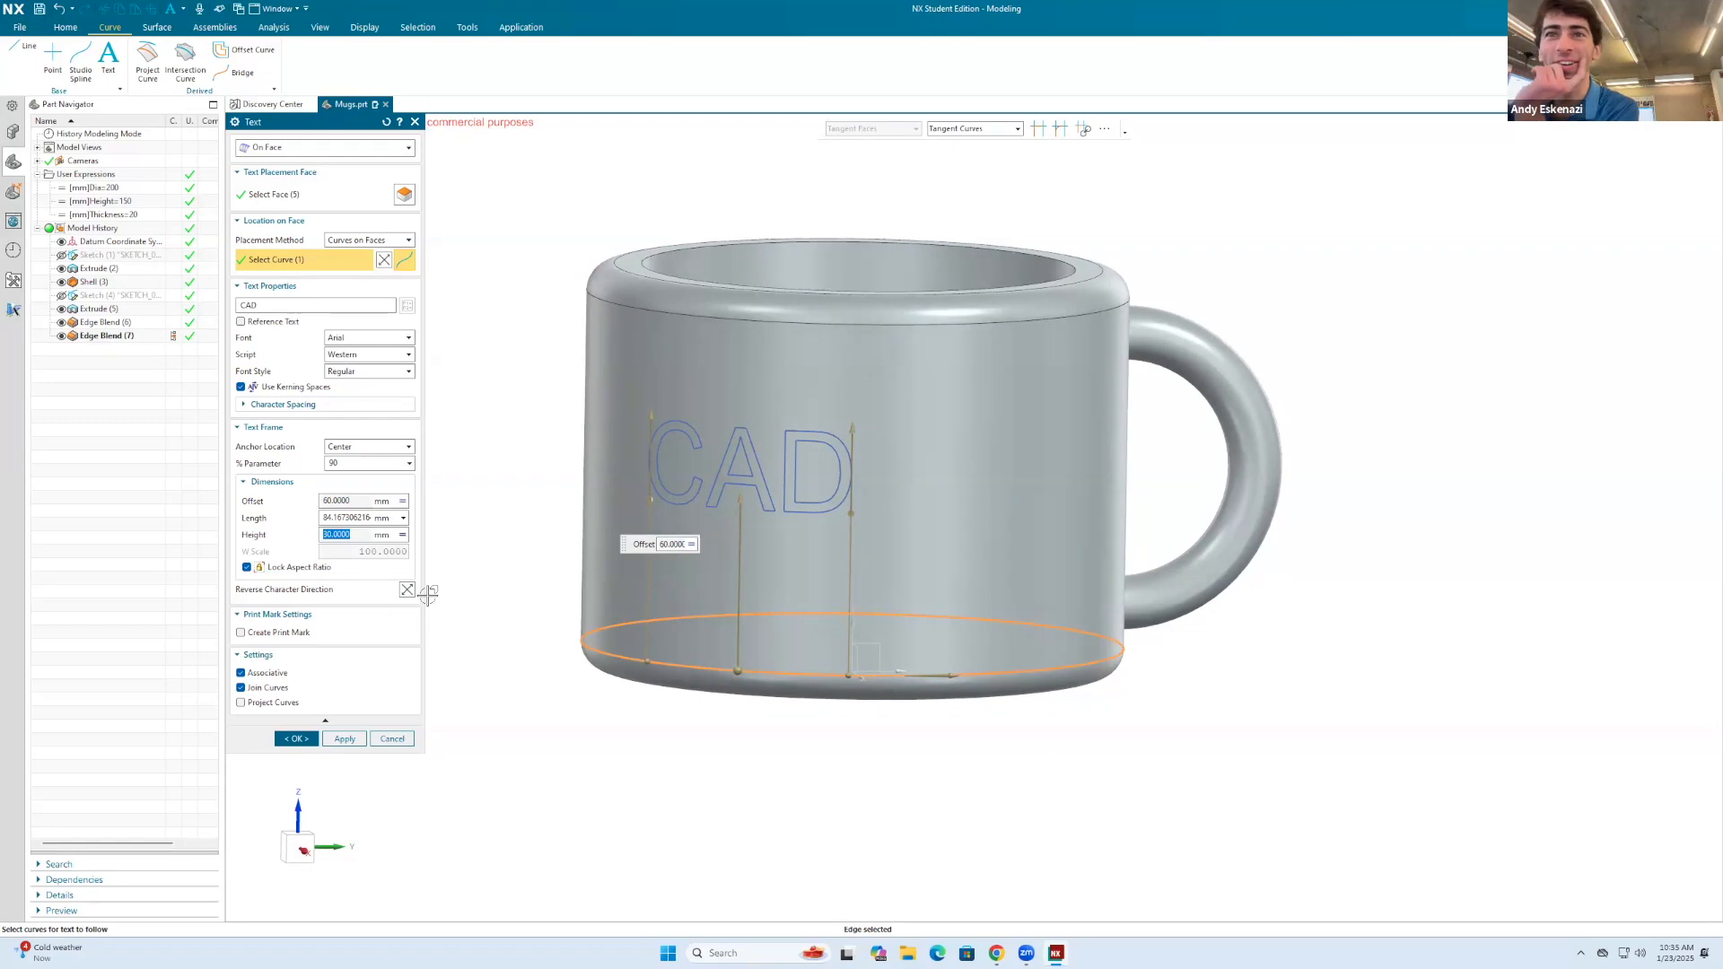
{"action": "middle_click_drag", "start_coordinate": [869, 465], "coordinate": [731, 489]}
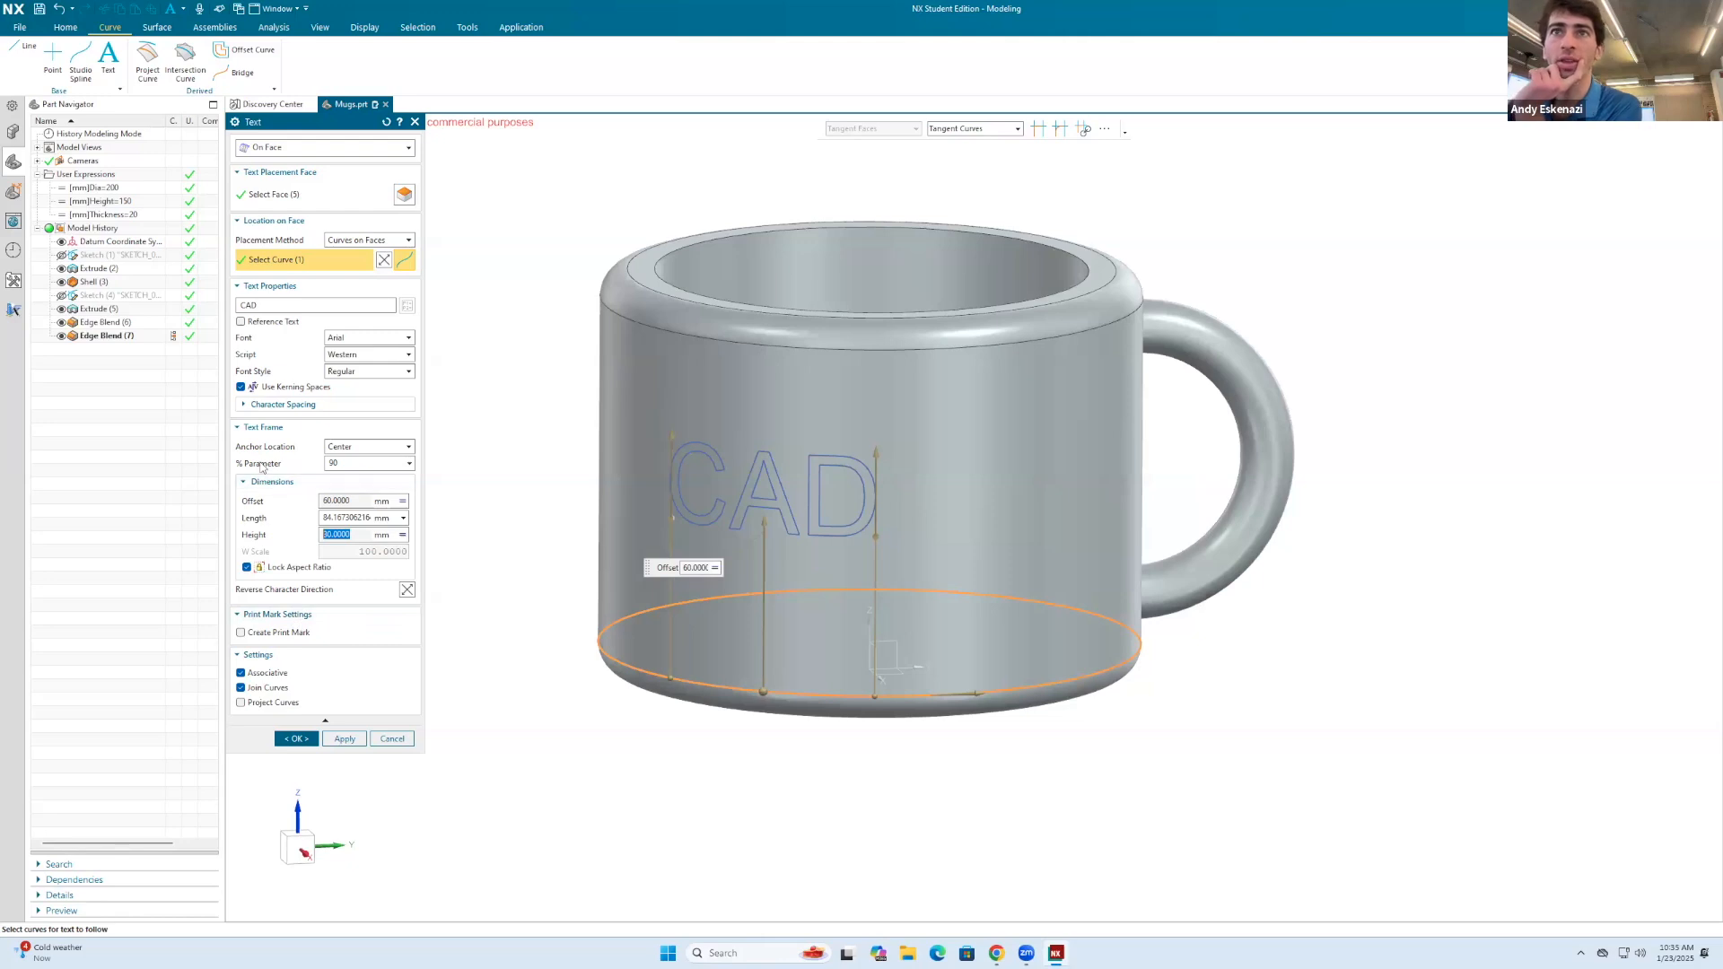
Step: Try the Calibri and Century fonts on the CAD text
{"action": "left_click", "coordinate": [347, 337]}
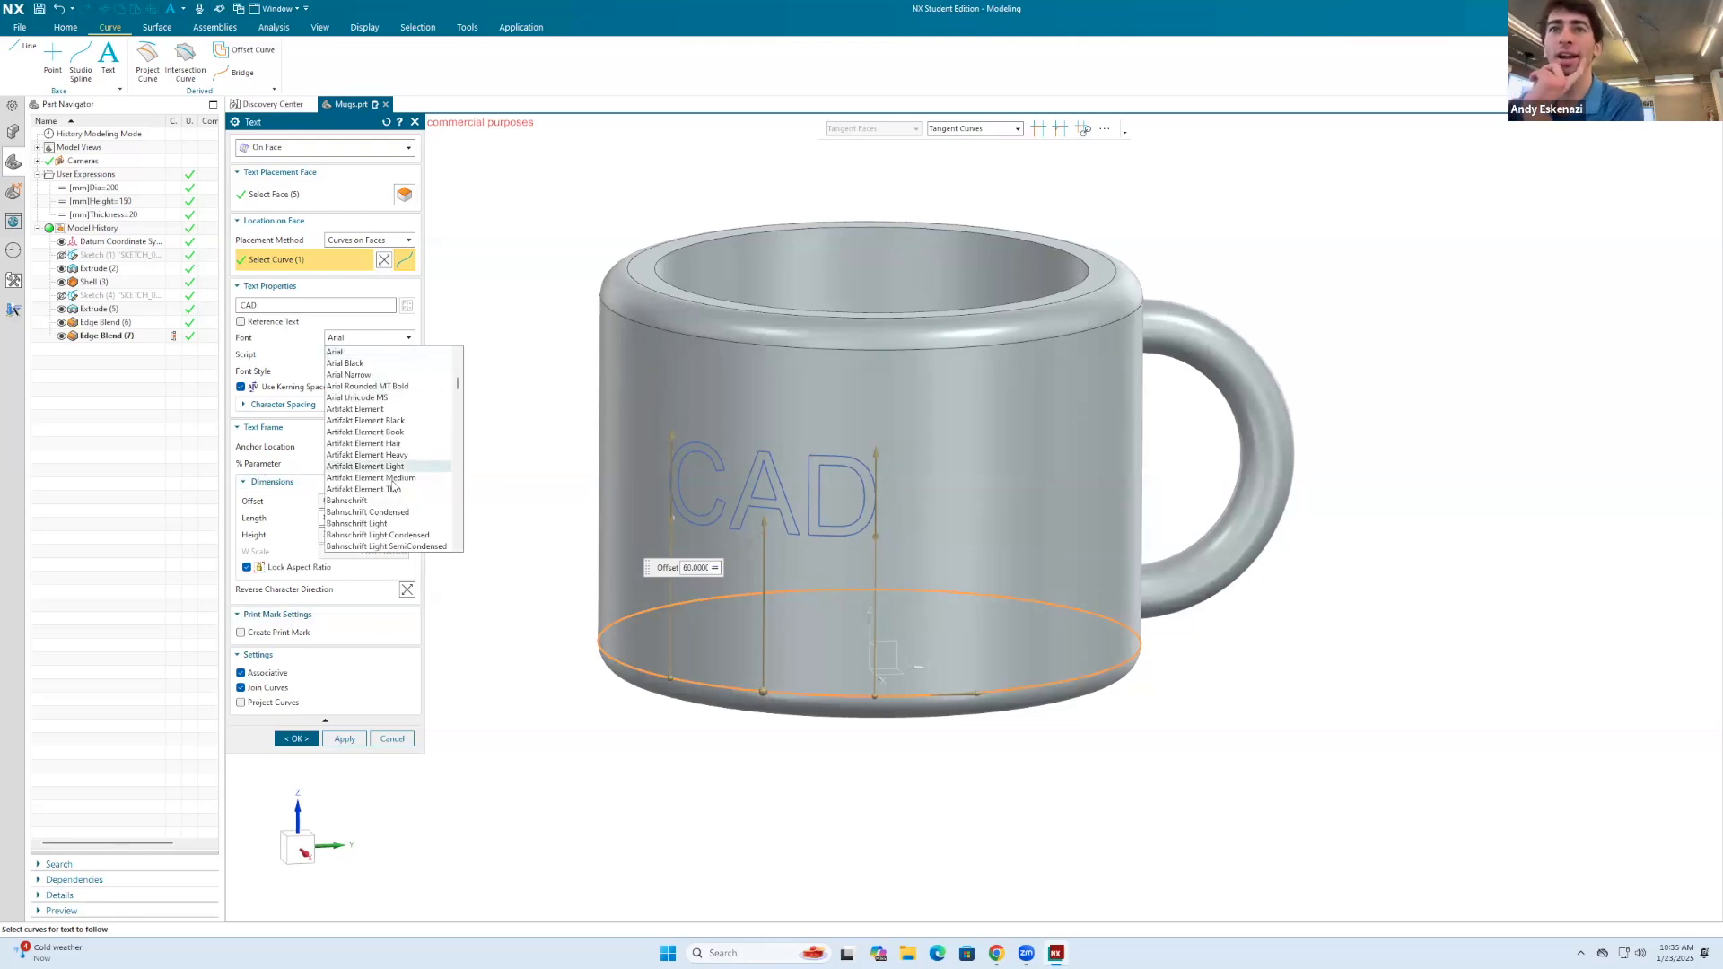
{"action": "scroll", "coordinate": [387, 491], "scroll_direction": "down", "scroll_amount": 3}
{"action": "scroll", "coordinate": [387, 491], "scroll_direction": "down", "scroll_amount": 7}
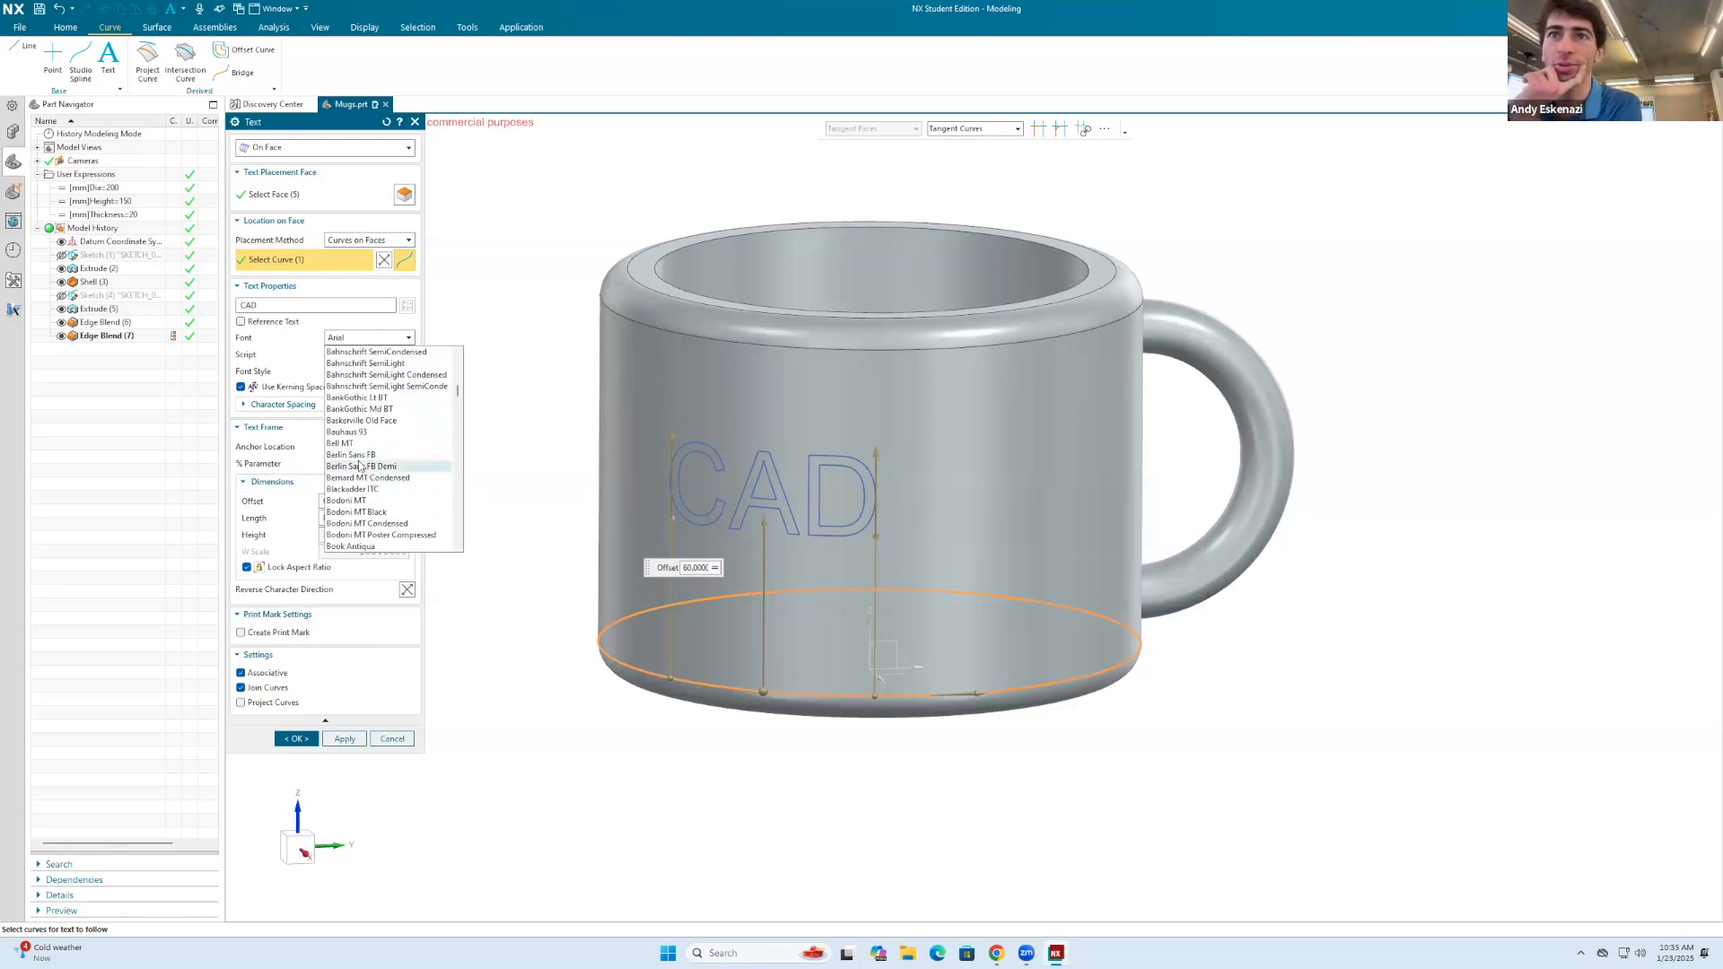
{"action": "scroll", "coordinate": [359, 476], "scroll_direction": "down", "scroll_amount": 2}
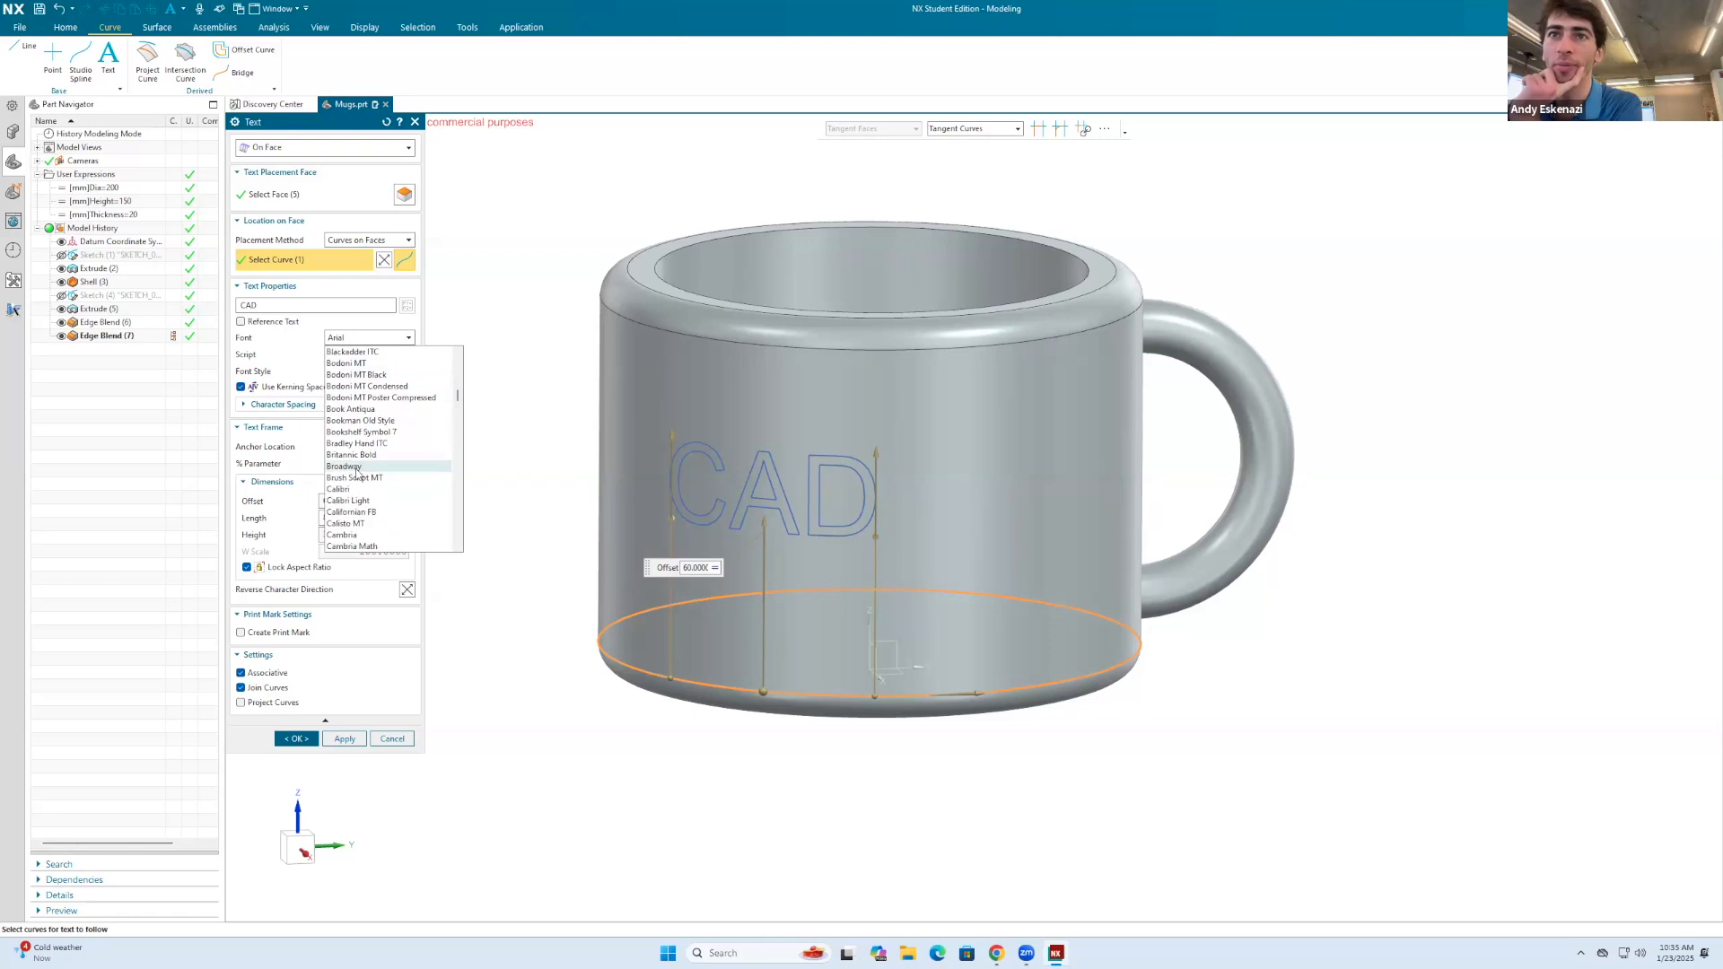
{"action": "left_click", "coordinate": [345, 490]}
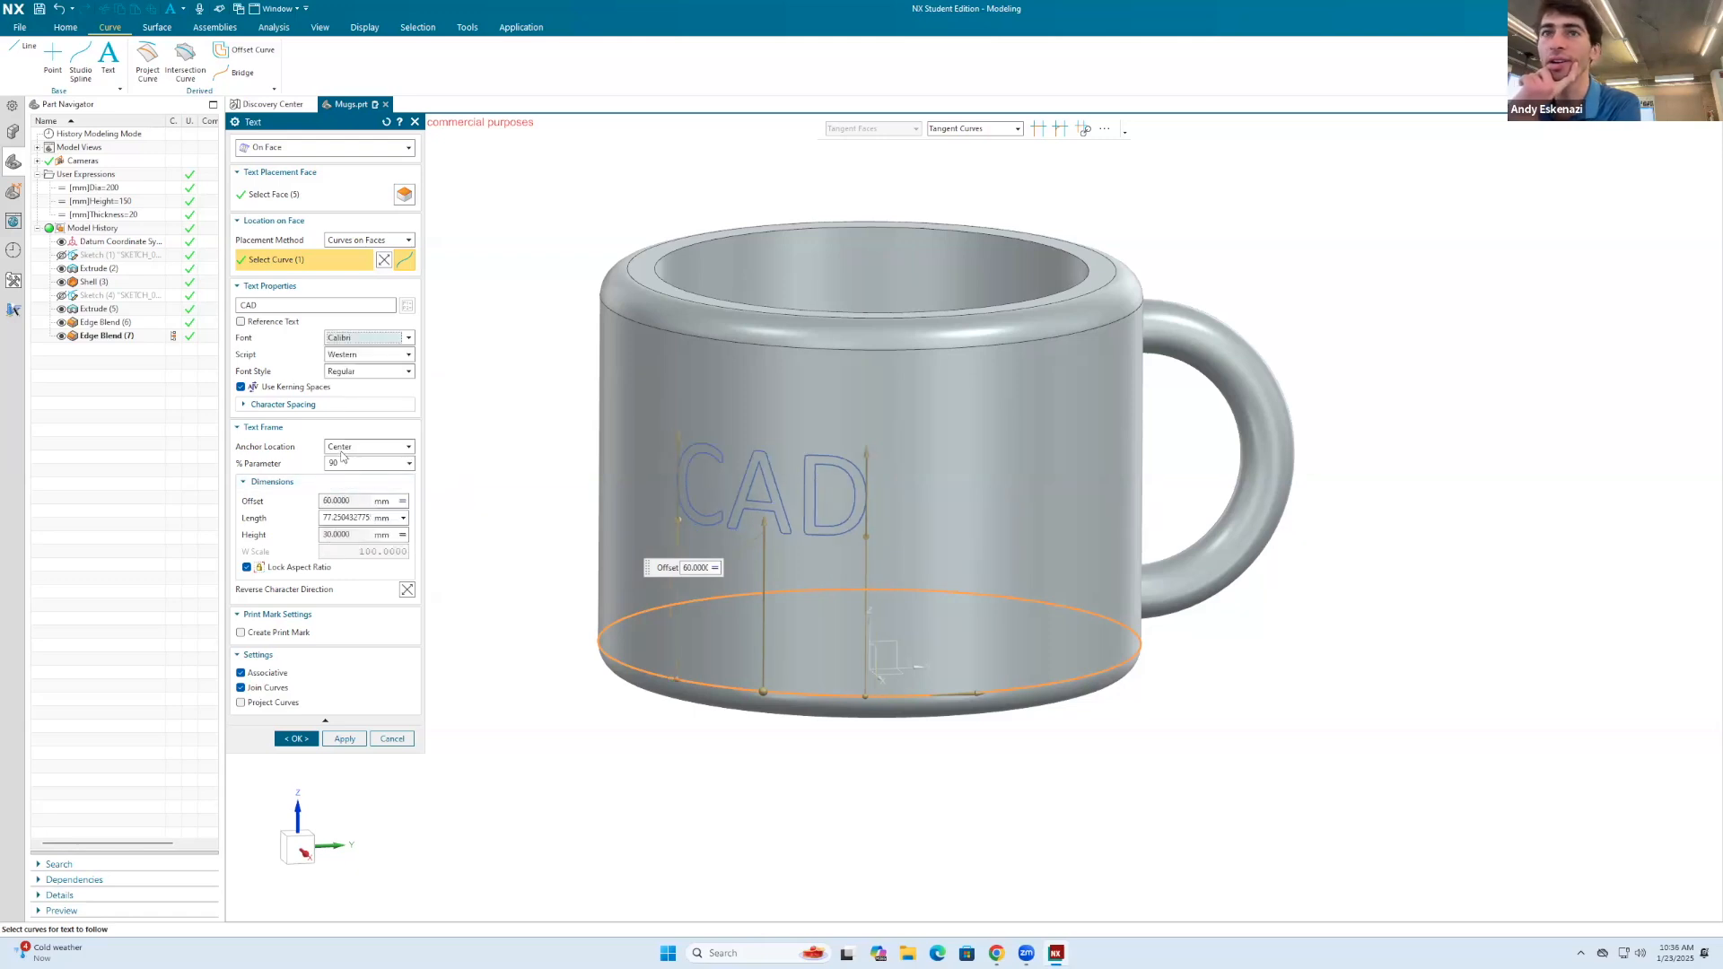
{"action": "left_click", "coordinate": [359, 337]}
{"action": "scroll", "coordinate": [346, 449], "scroll_direction": "down", "scroll_amount": 3}
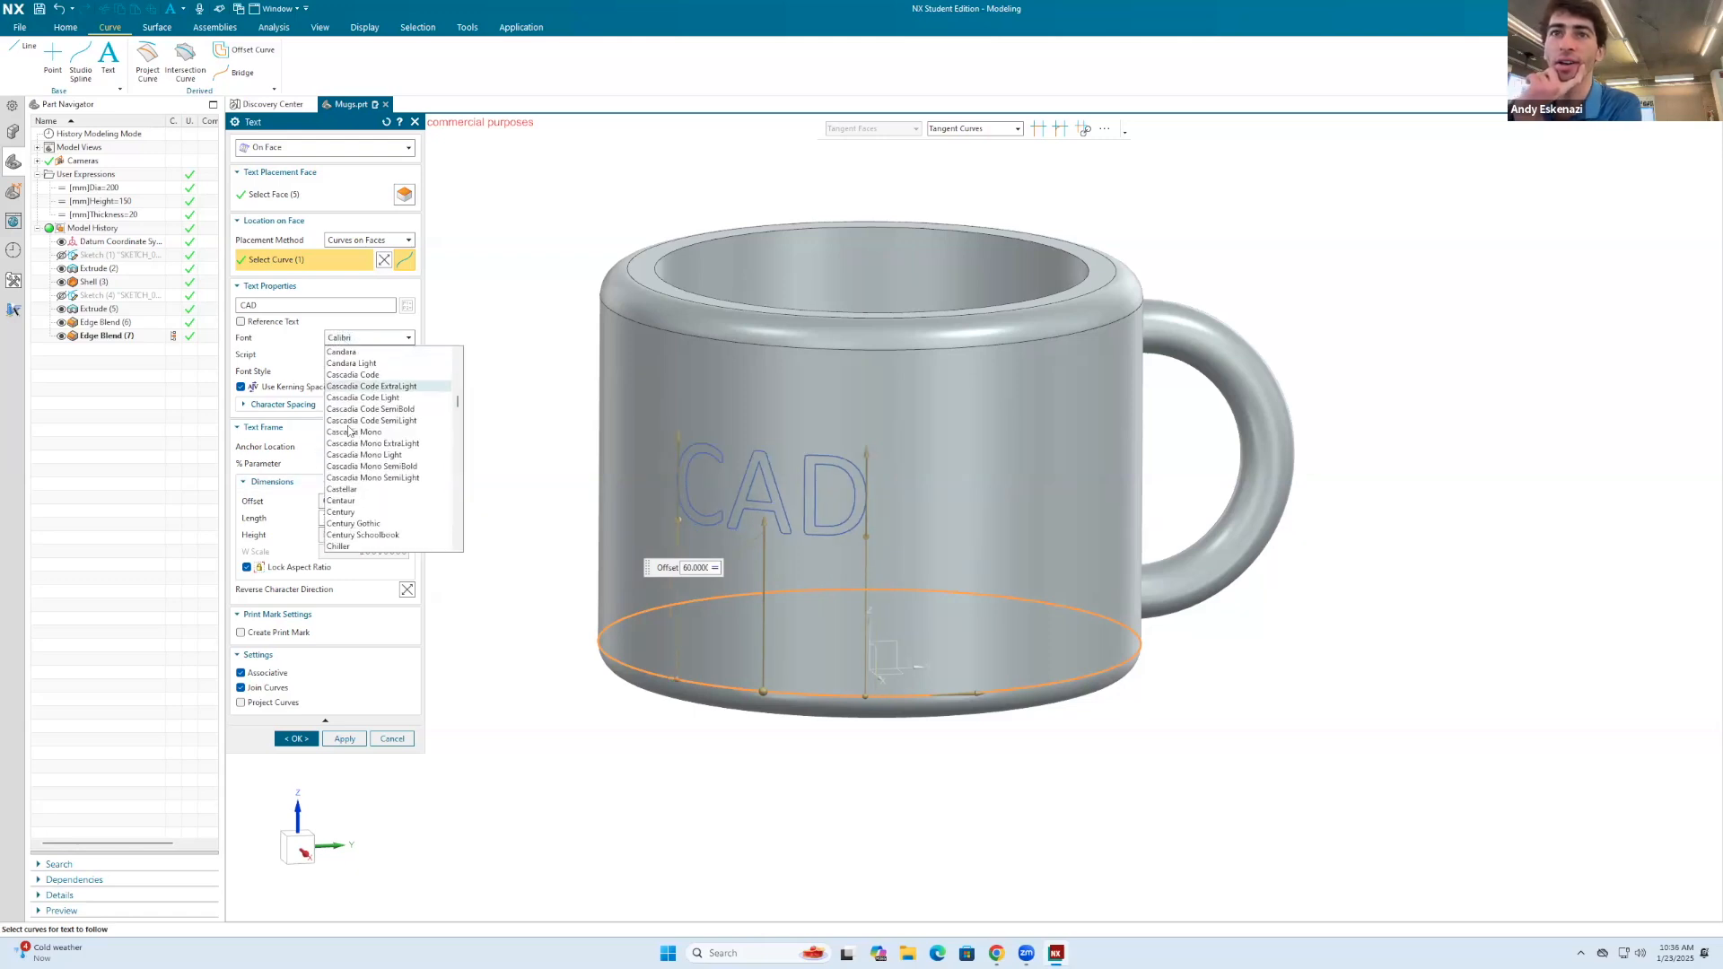
{"action": "left_click", "coordinate": [349, 509]}
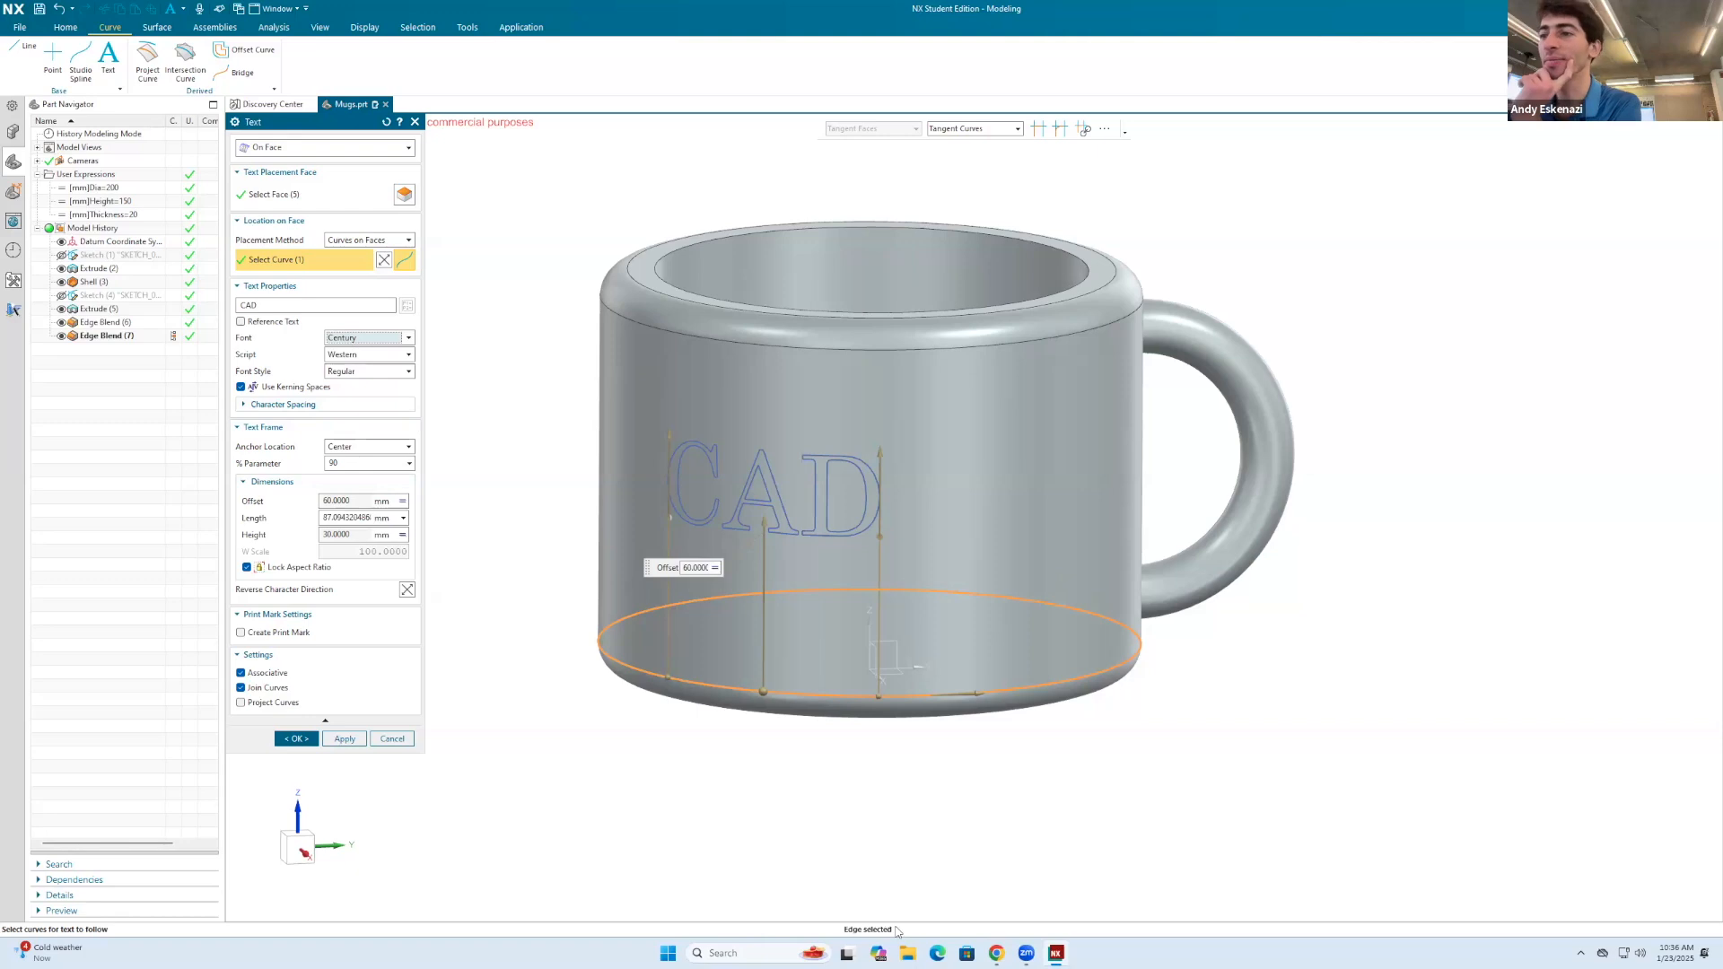
Step: Switch to Chrome, search for pokemon card font type, check the Reddit thread about the Pokemon Card font, and return to NX
{"action": "left_click", "coordinate": [996, 953]}
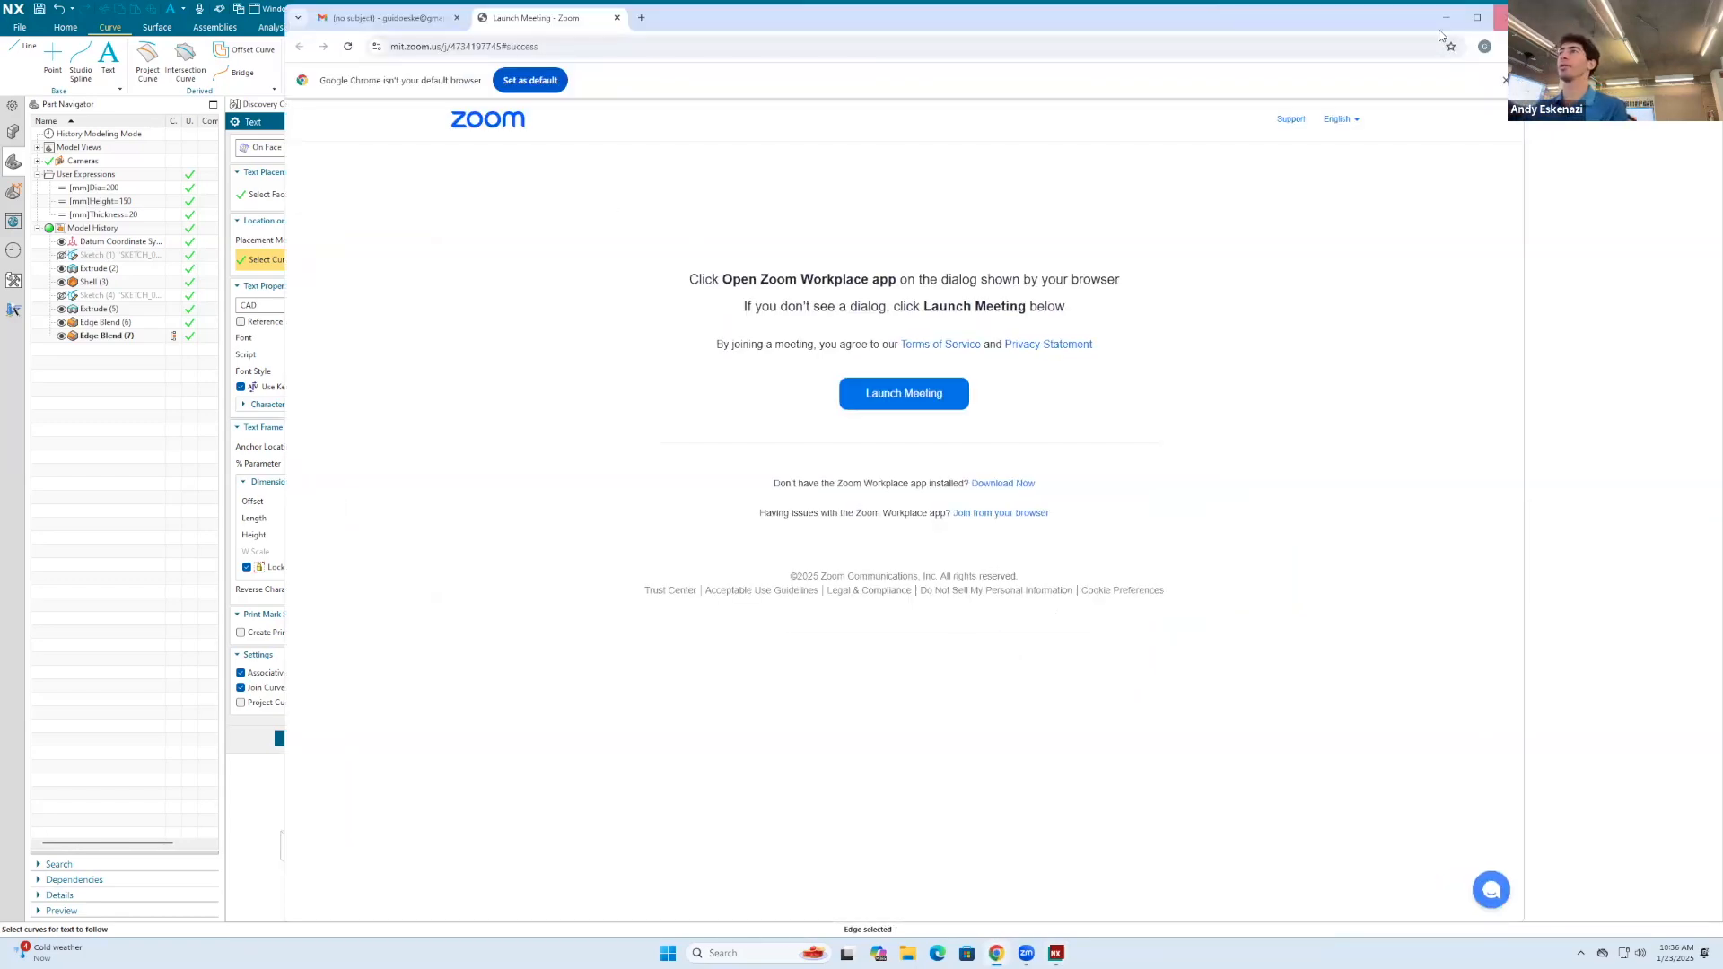
{"action": "left_click_drag", "start_coordinate": [1427, 23], "coordinate": [1459, 242]}
{"action": "left_click", "coordinate": [641, 267]}
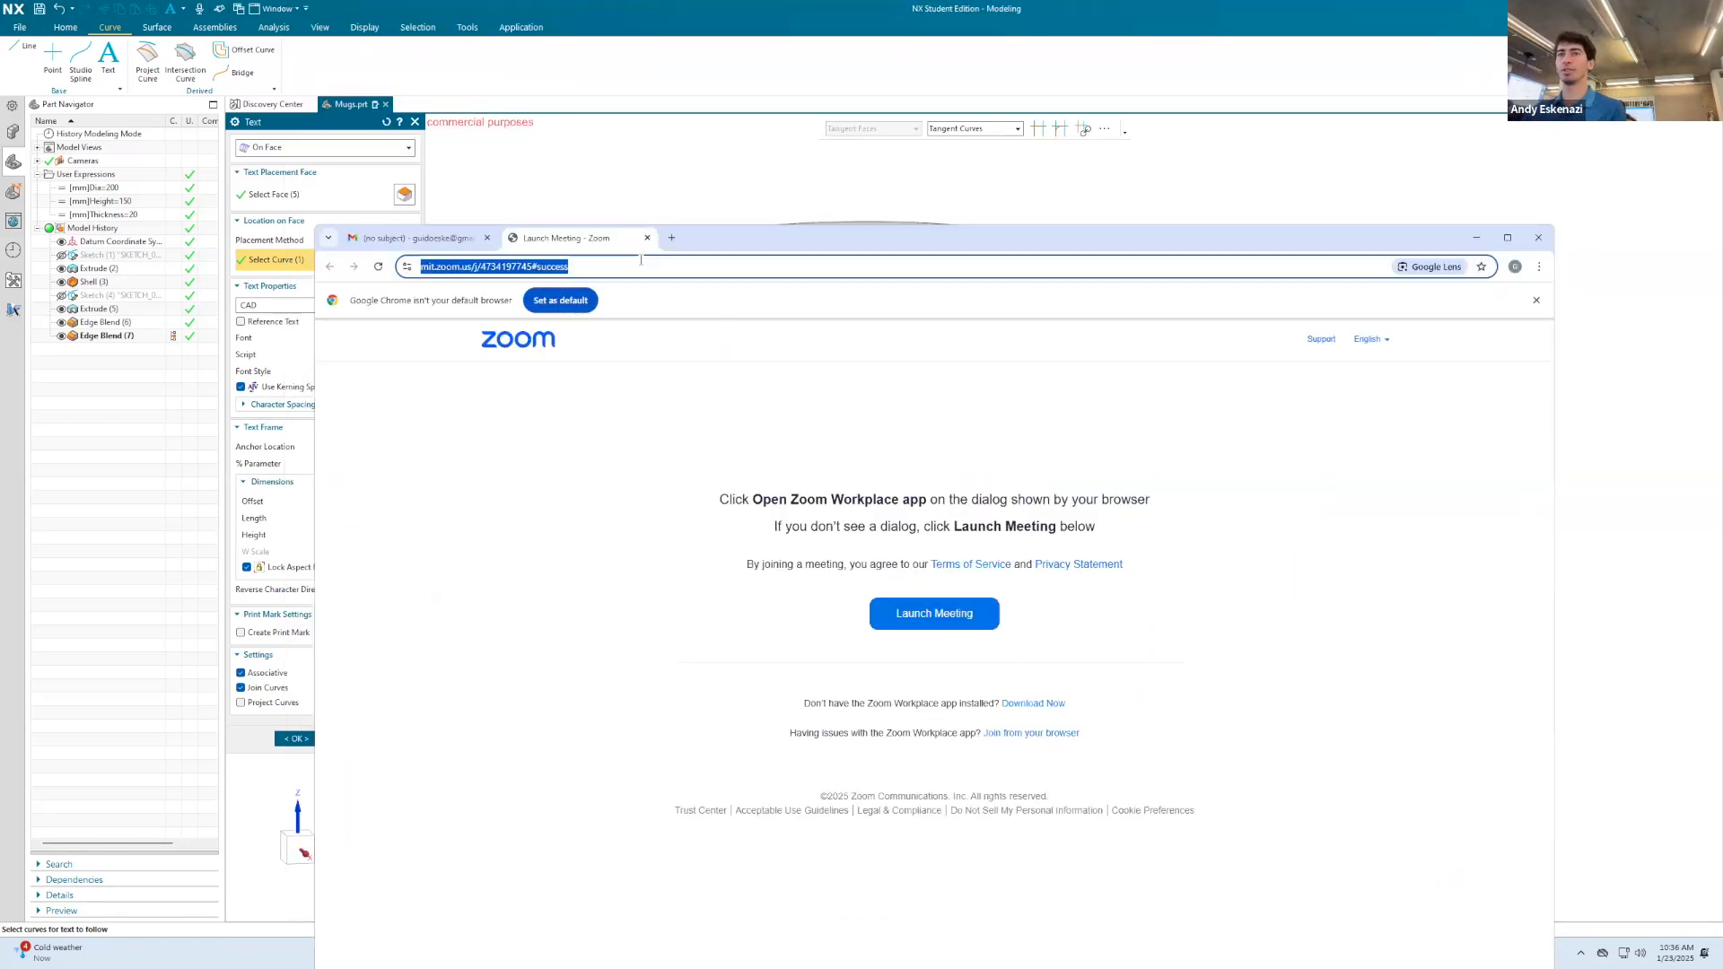
{"action": "type", "text": "pokemon"}
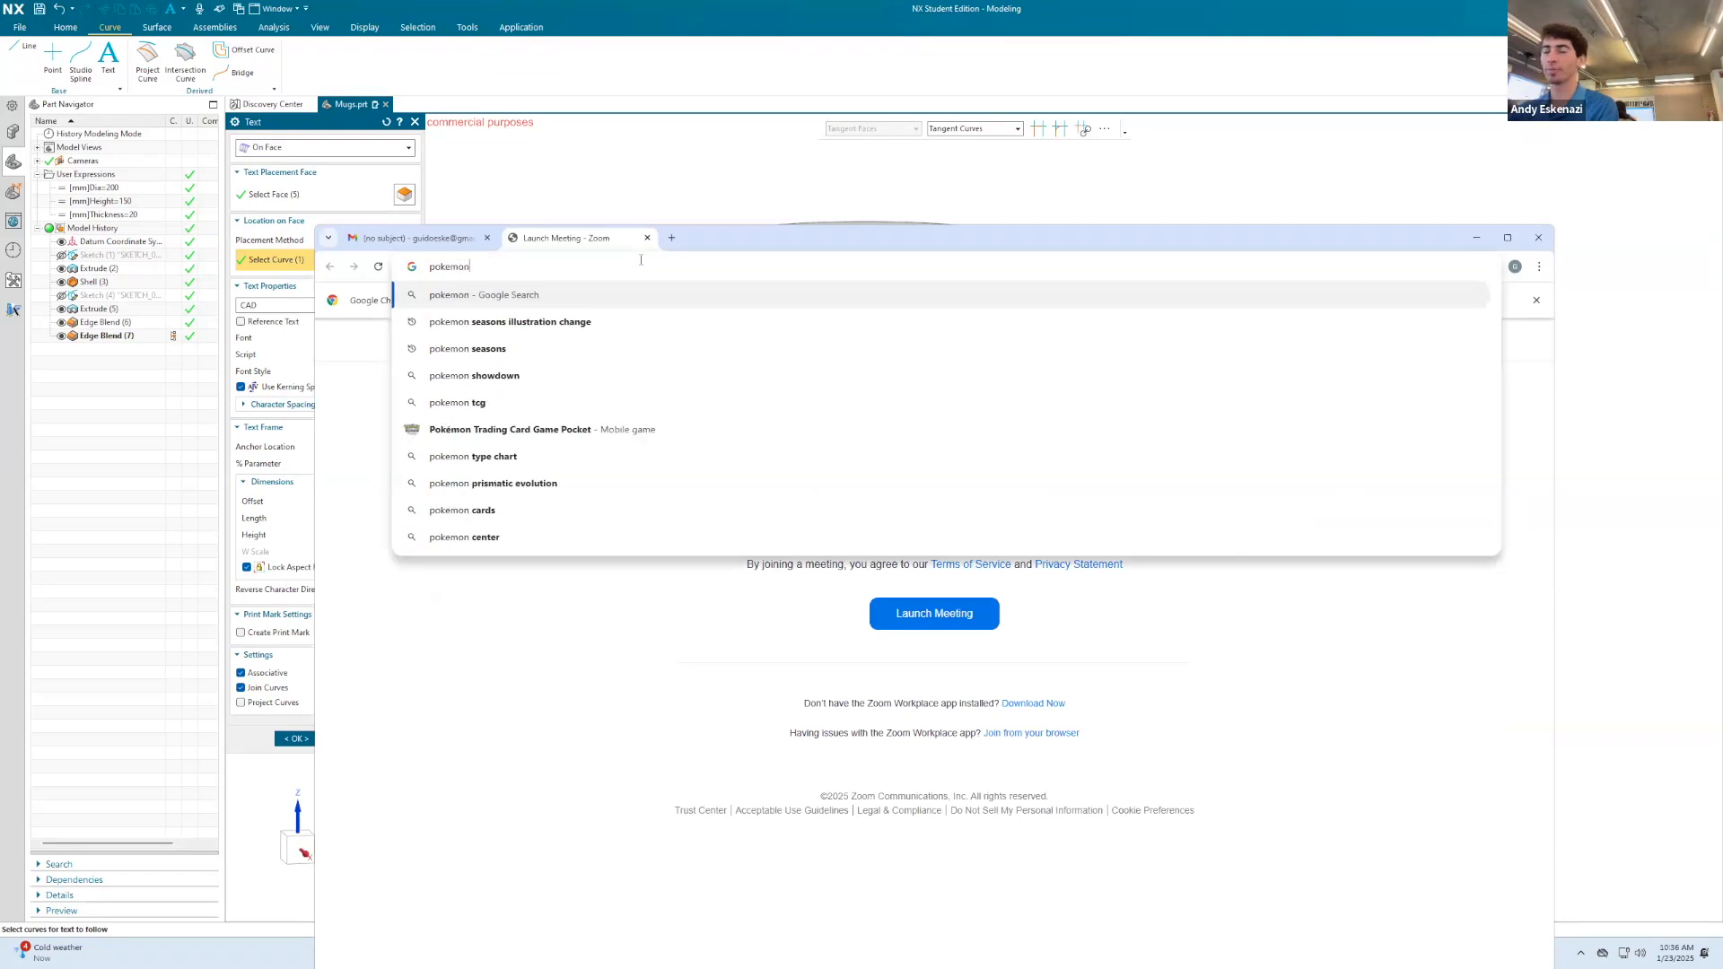
{"action": "type", "text": " card font typer"}
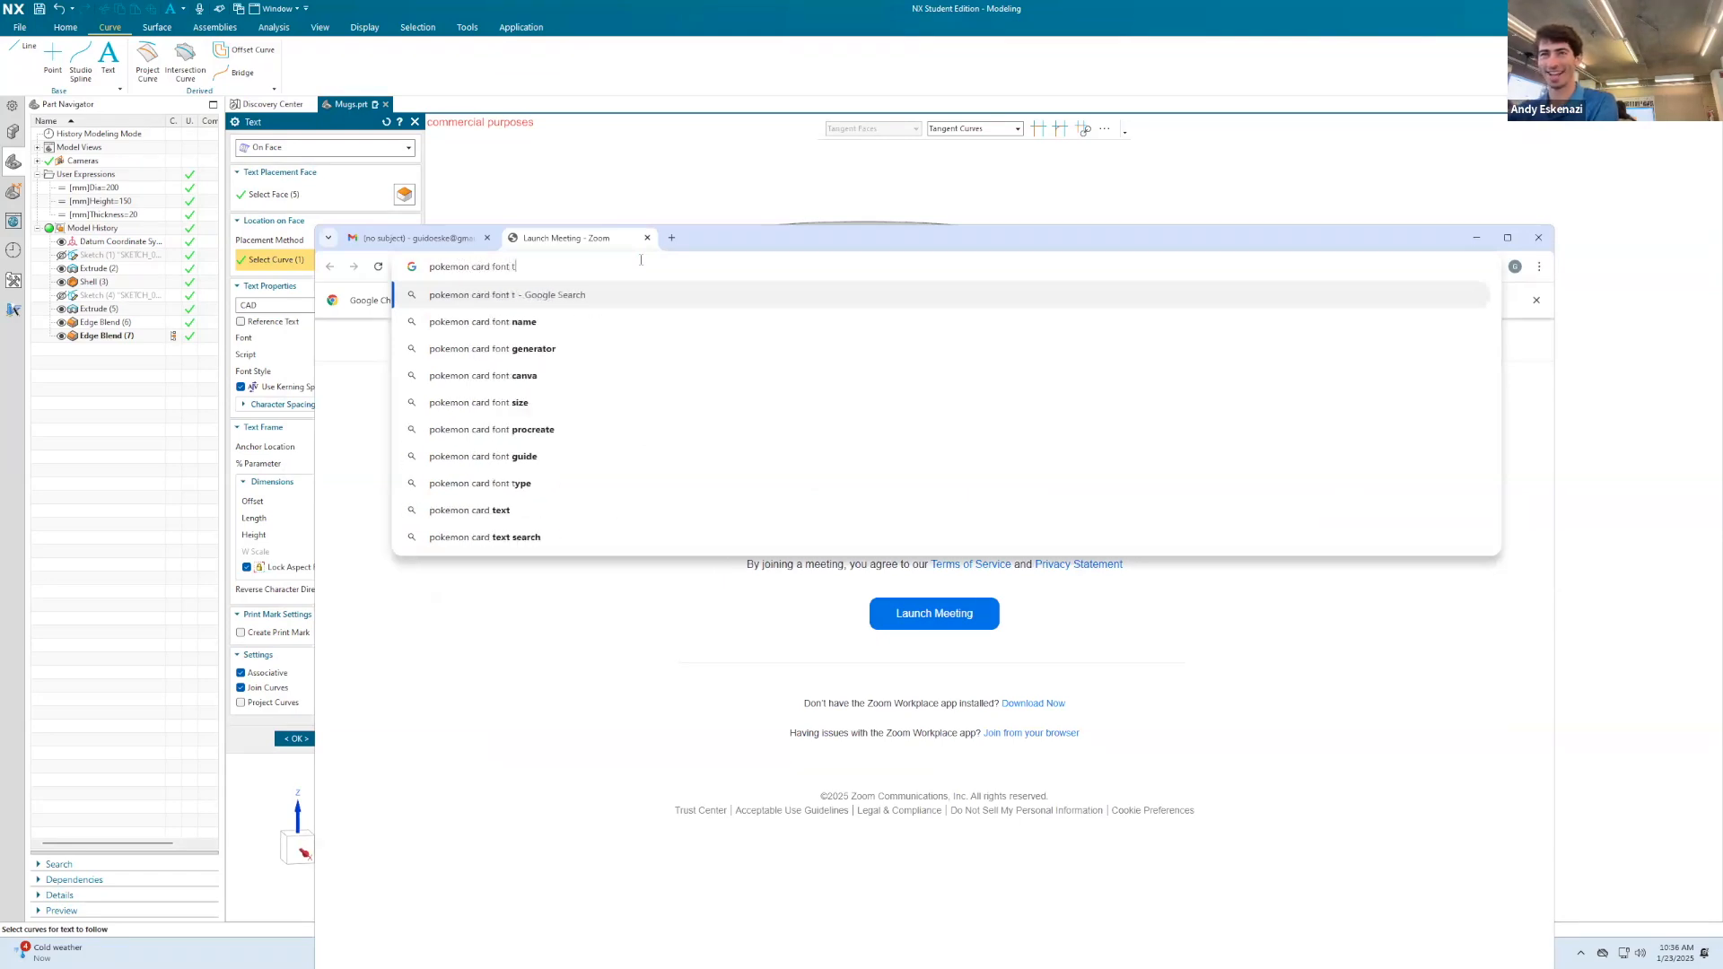
{"action": "key", "text": "Return"}
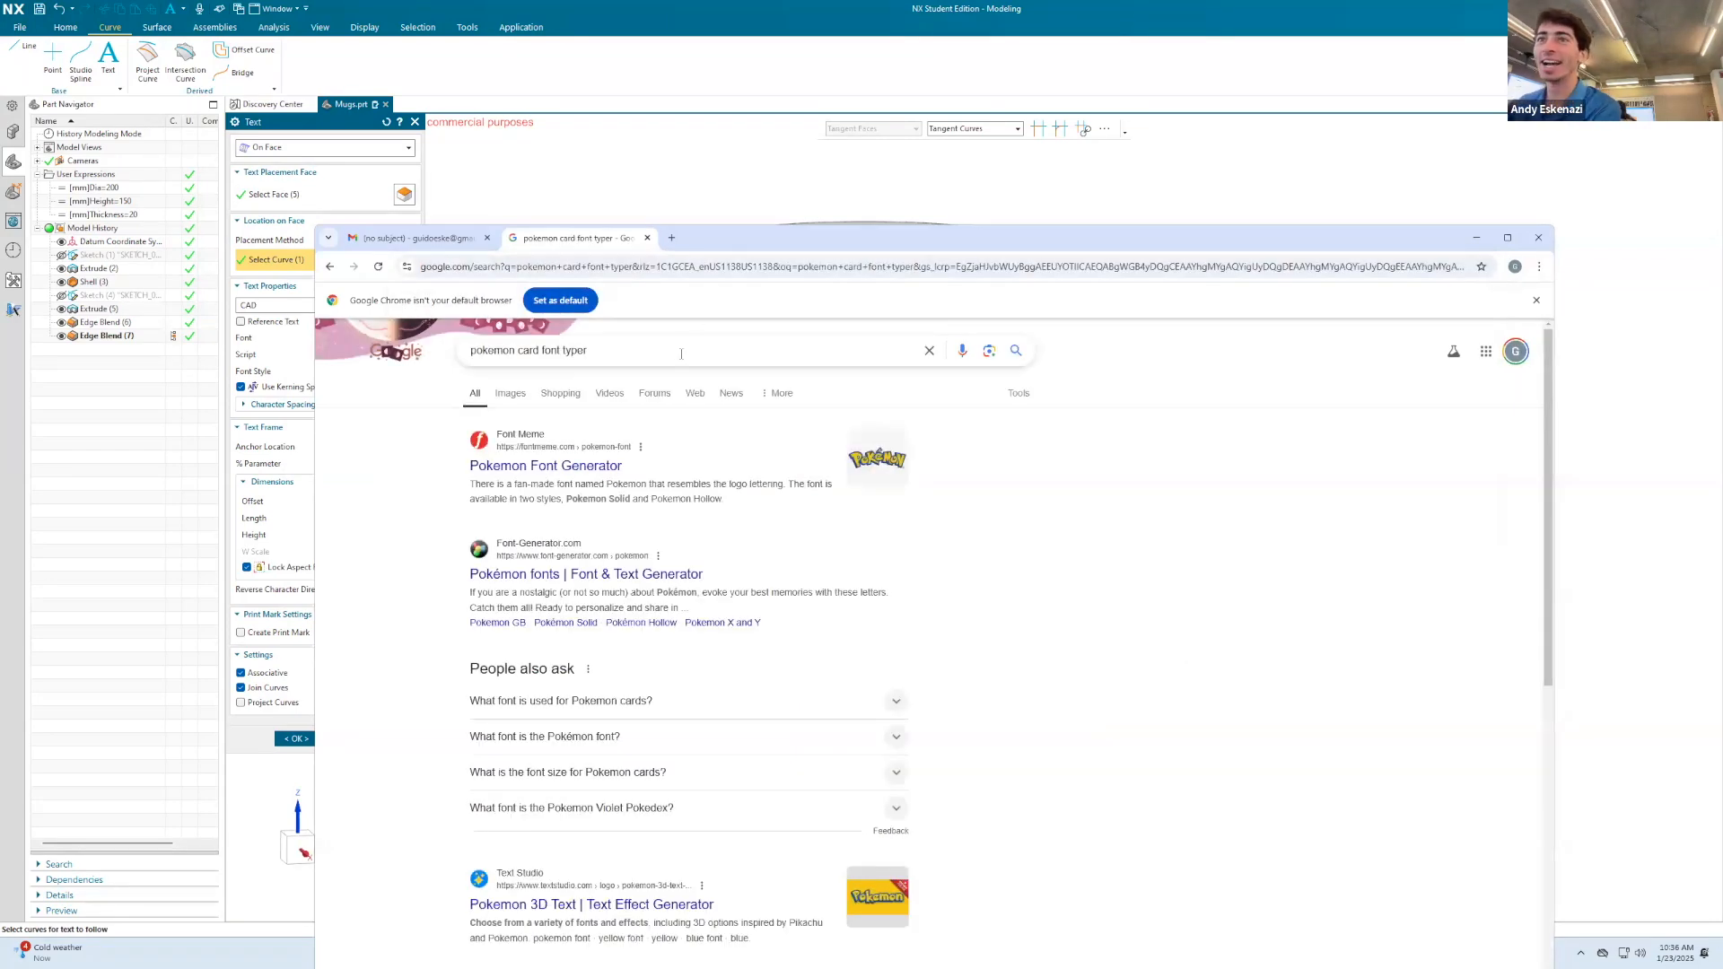
{"action": "left_click", "coordinate": [700, 350]}
{"action": "key", "text": "BackSpace"}
{"action": "key", "text": "Return"}
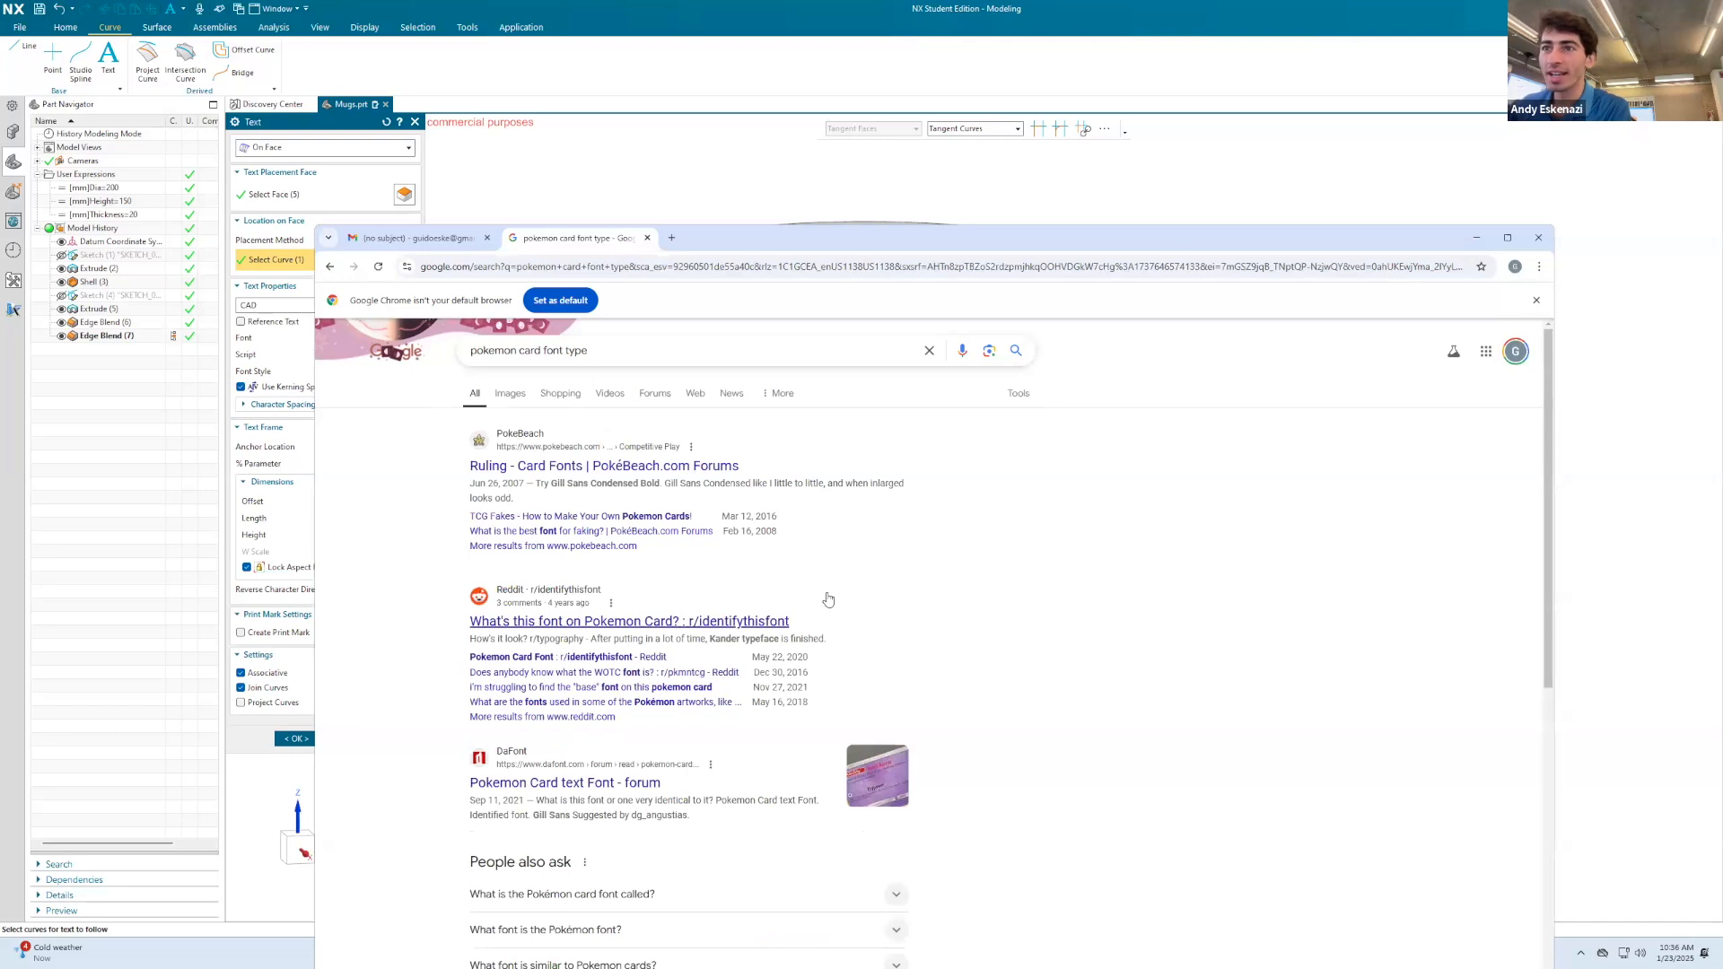
{"action": "left_click", "coordinate": [673, 623]}
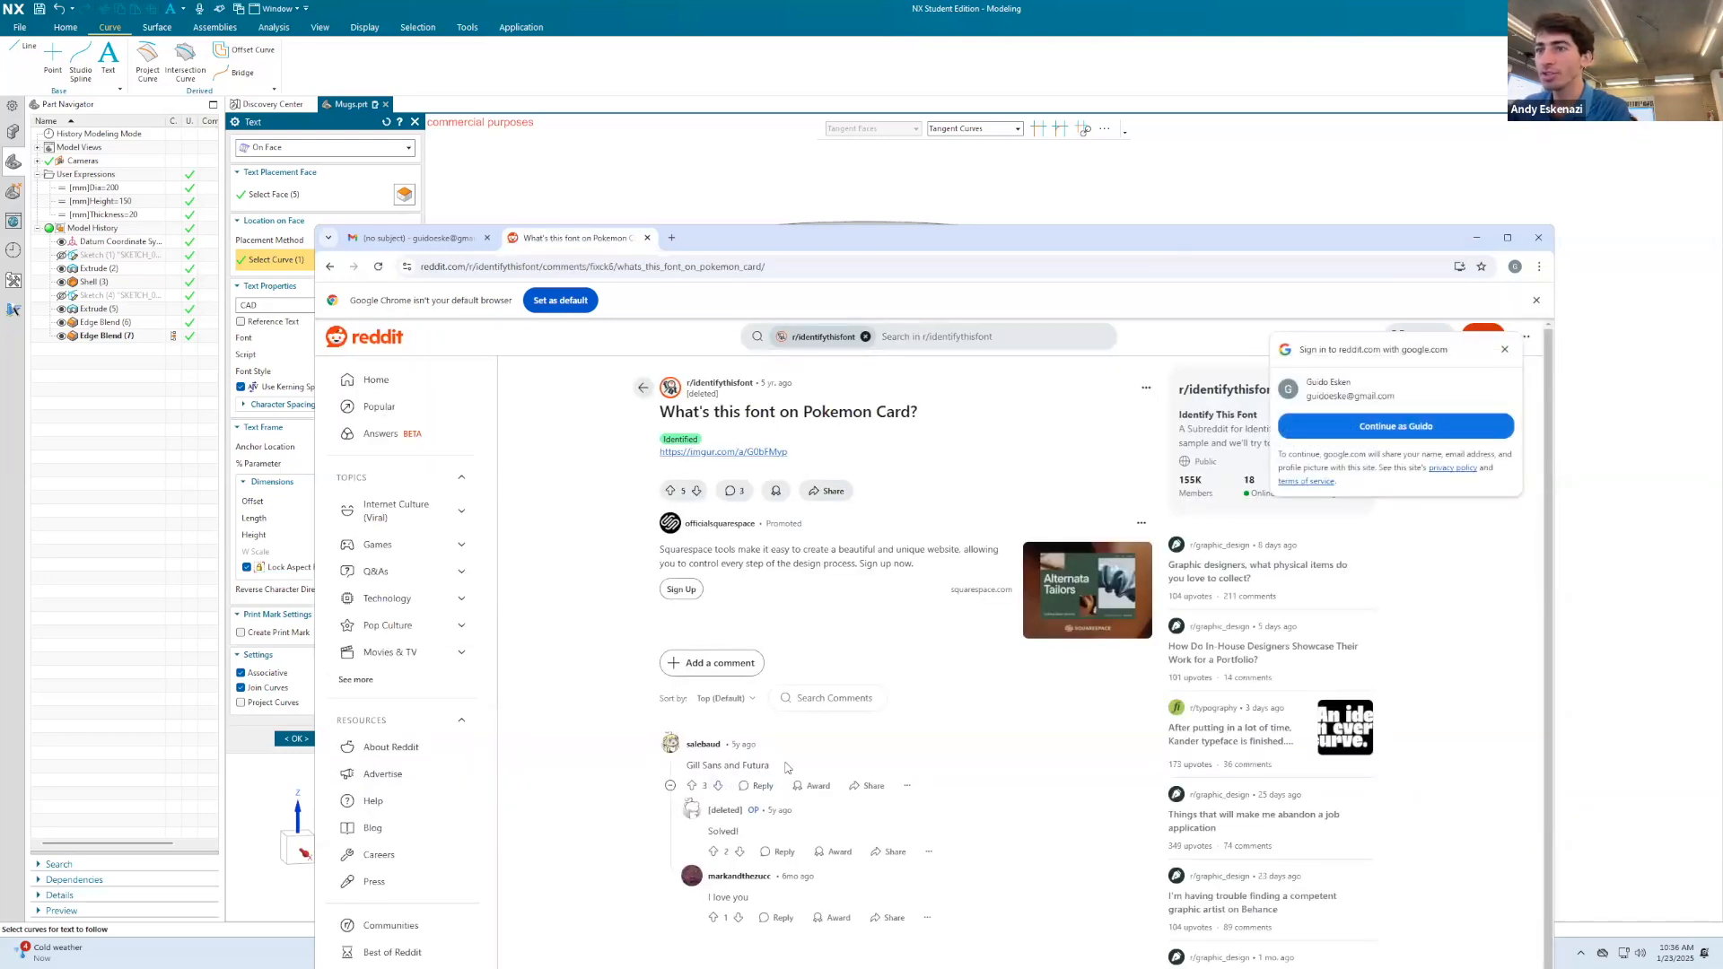
{"action": "left_click", "coordinate": [1476, 238]}
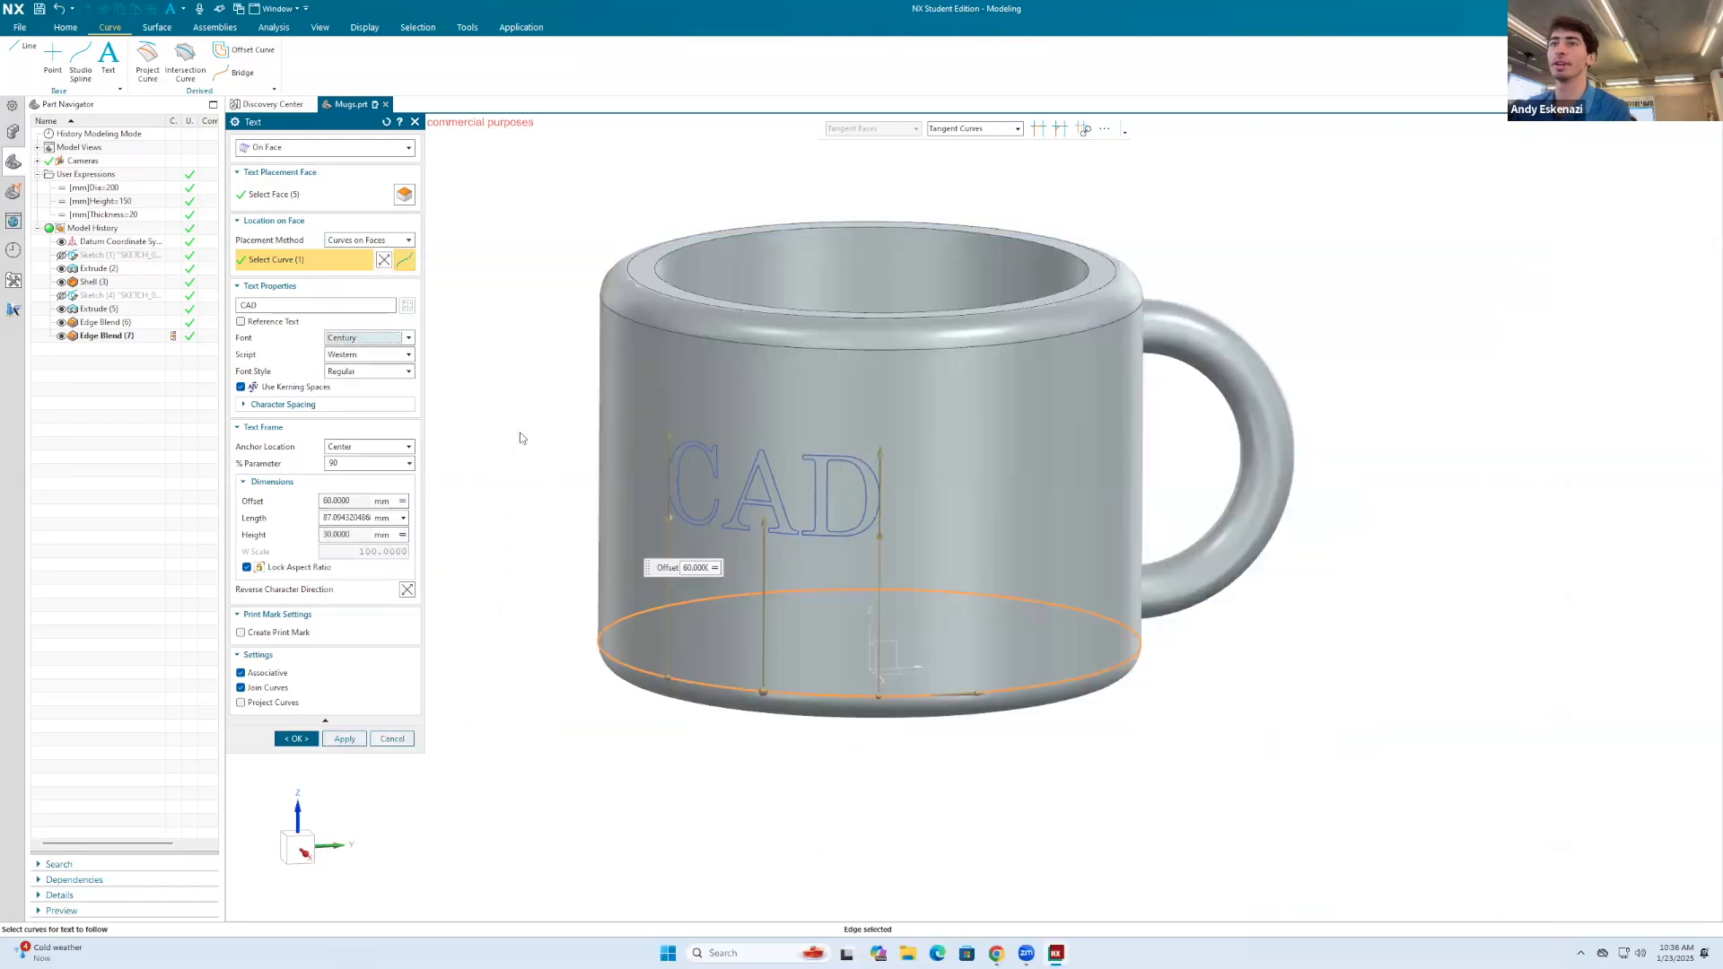
Step: Set the CAD text's font to Gill Sans MT
{"action": "left_click", "coordinate": [350, 342]}
{"action": "scroll", "coordinate": [372, 451], "scroll_direction": "down", "scroll_amount": 5}
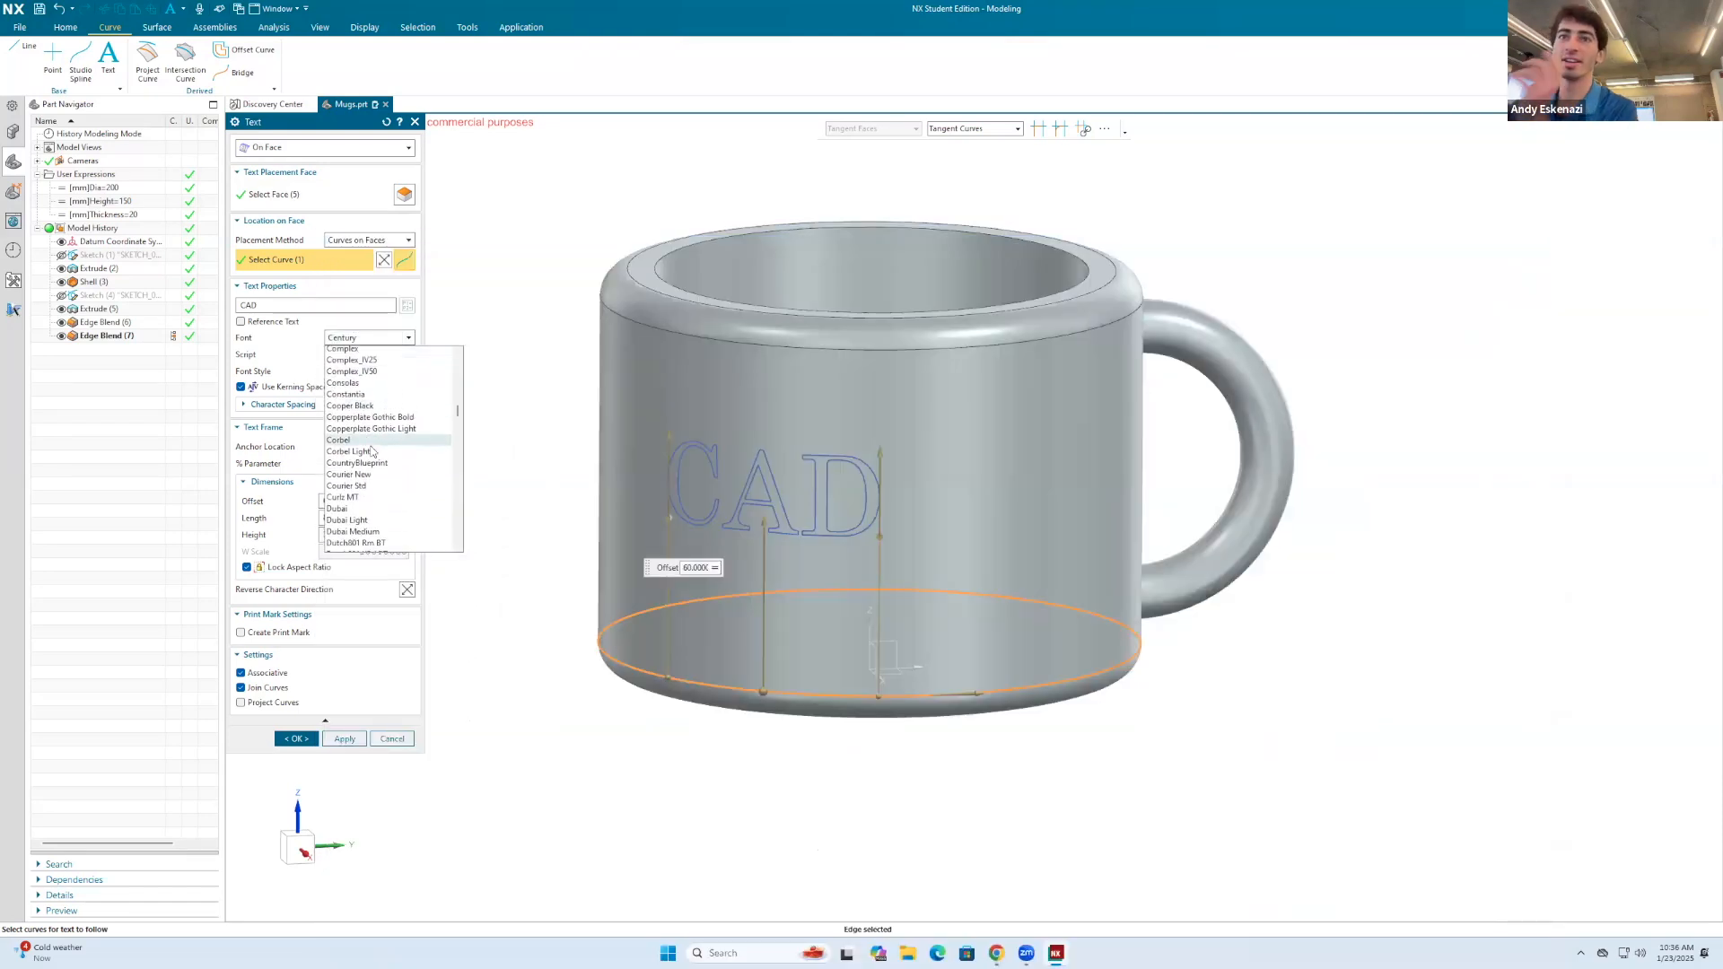
{"action": "scroll", "coordinate": [372, 451], "scroll_direction": "down", "scroll_amount": 6}
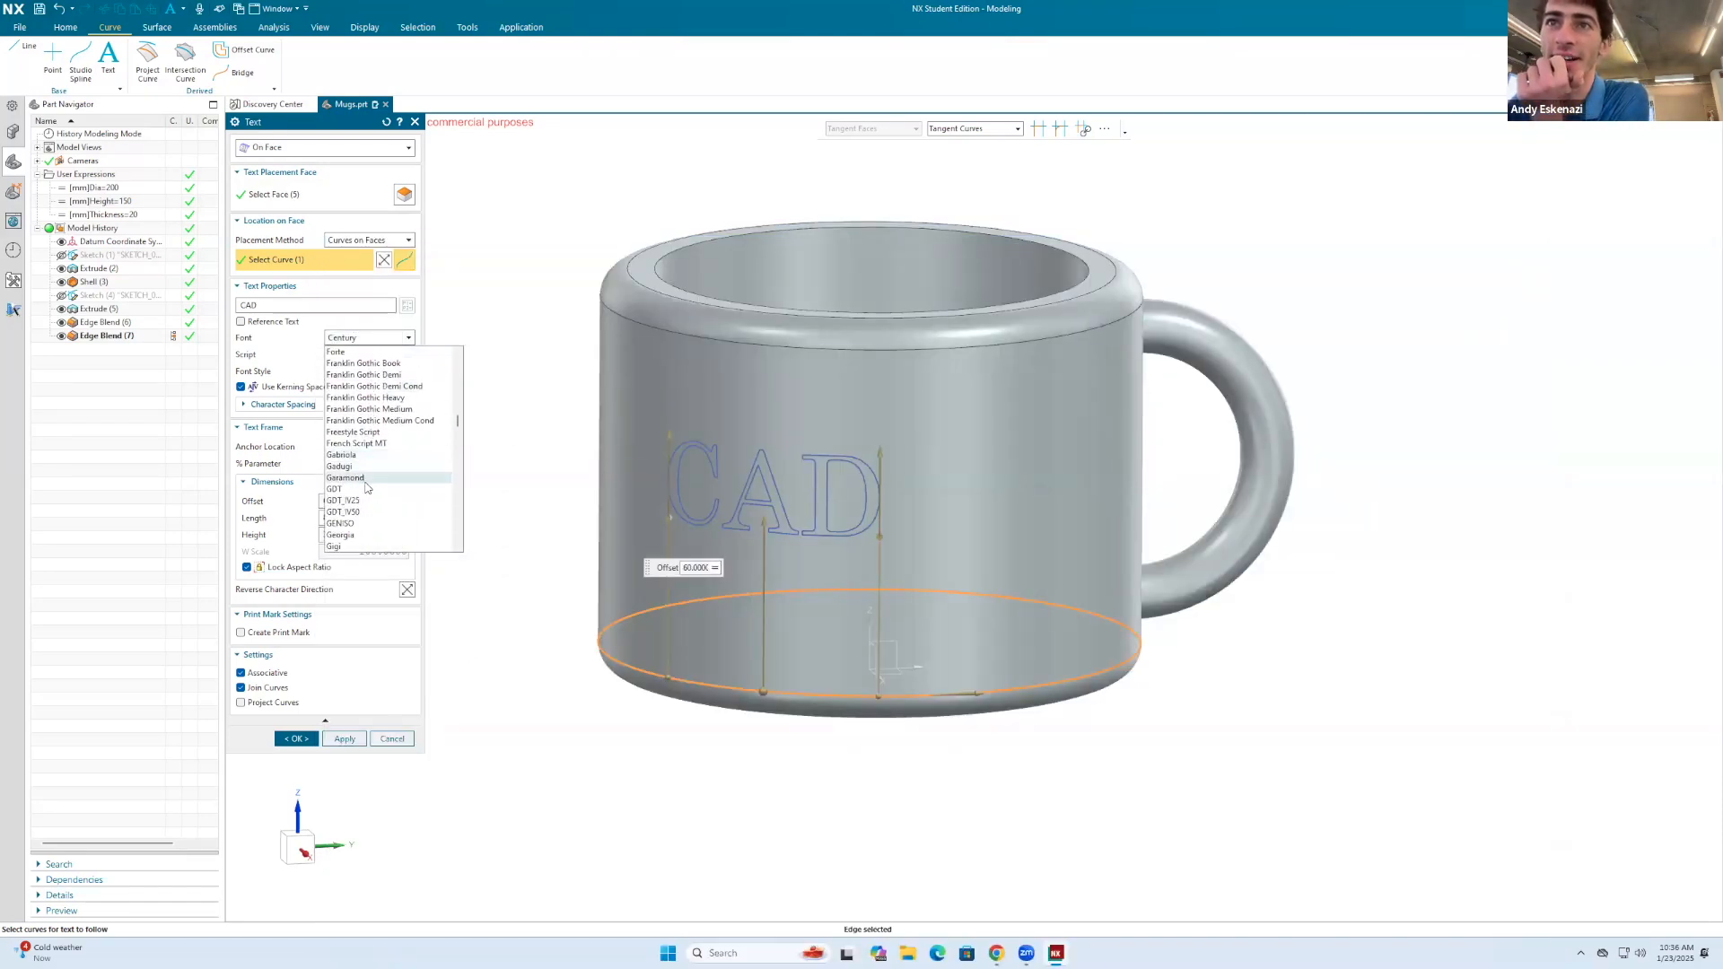
{"action": "scroll", "coordinate": [367, 476], "scroll_direction": "down", "scroll_amount": 2}
{"action": "left_click", "coordinate": [373, 521]}
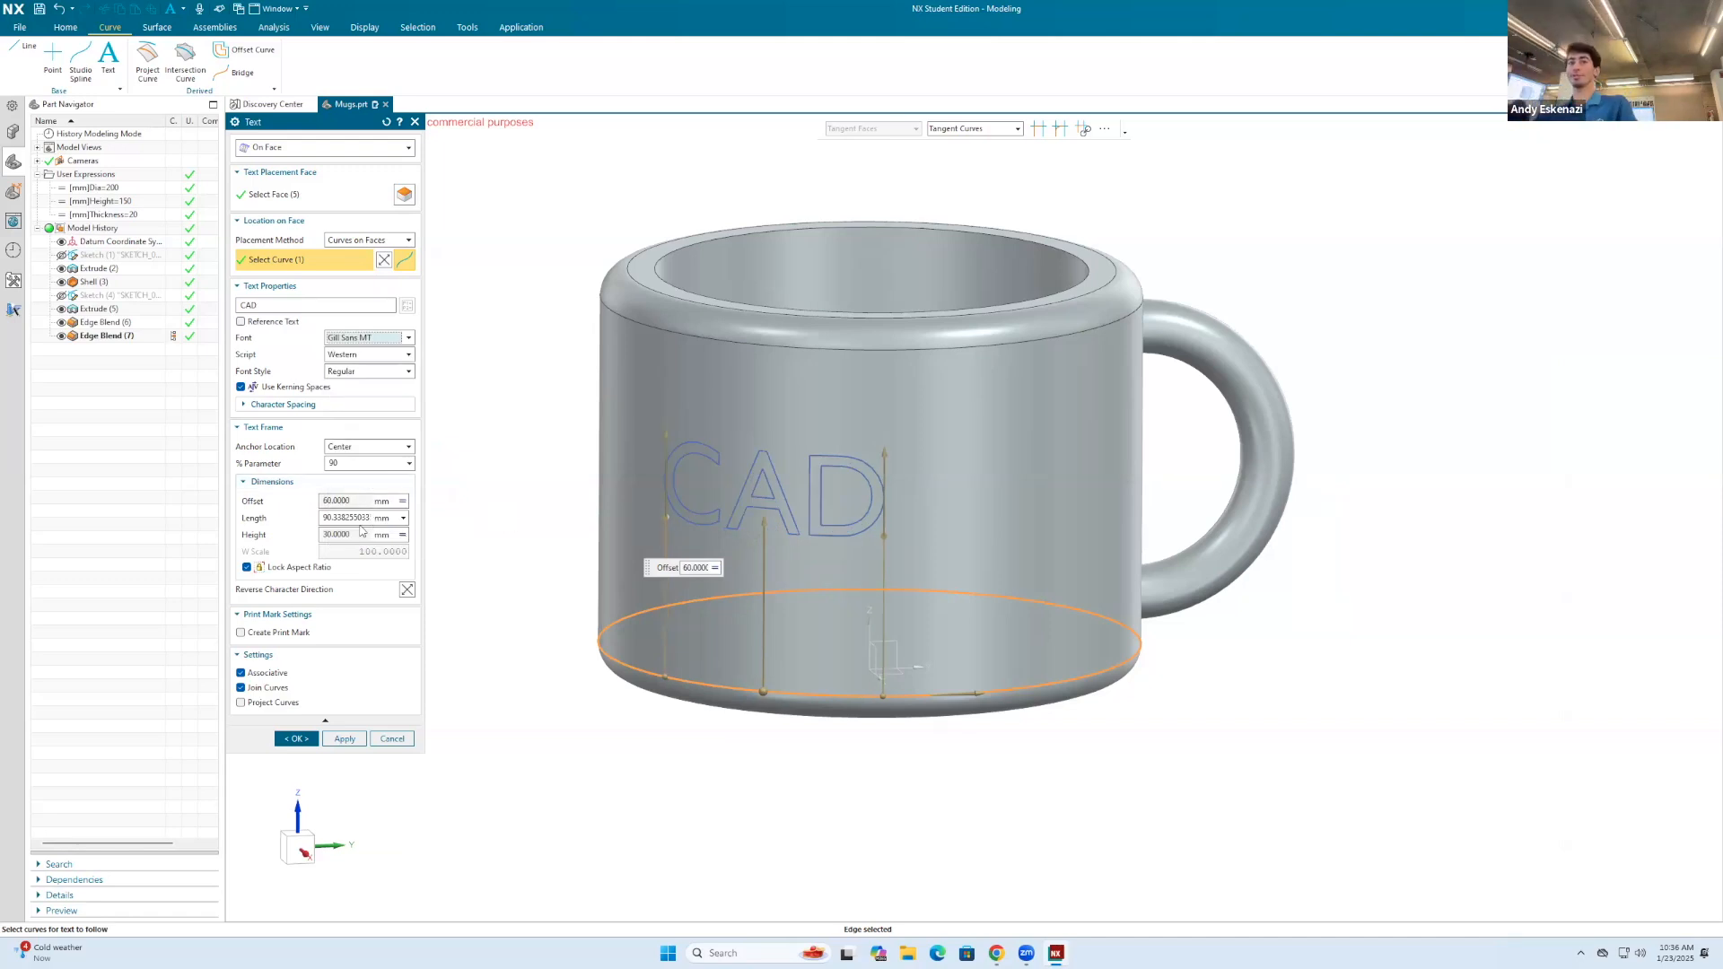
Step: Try the Central European script on the text and return it to Western
{"action": "left_click", "coordinate": [356, 359]}
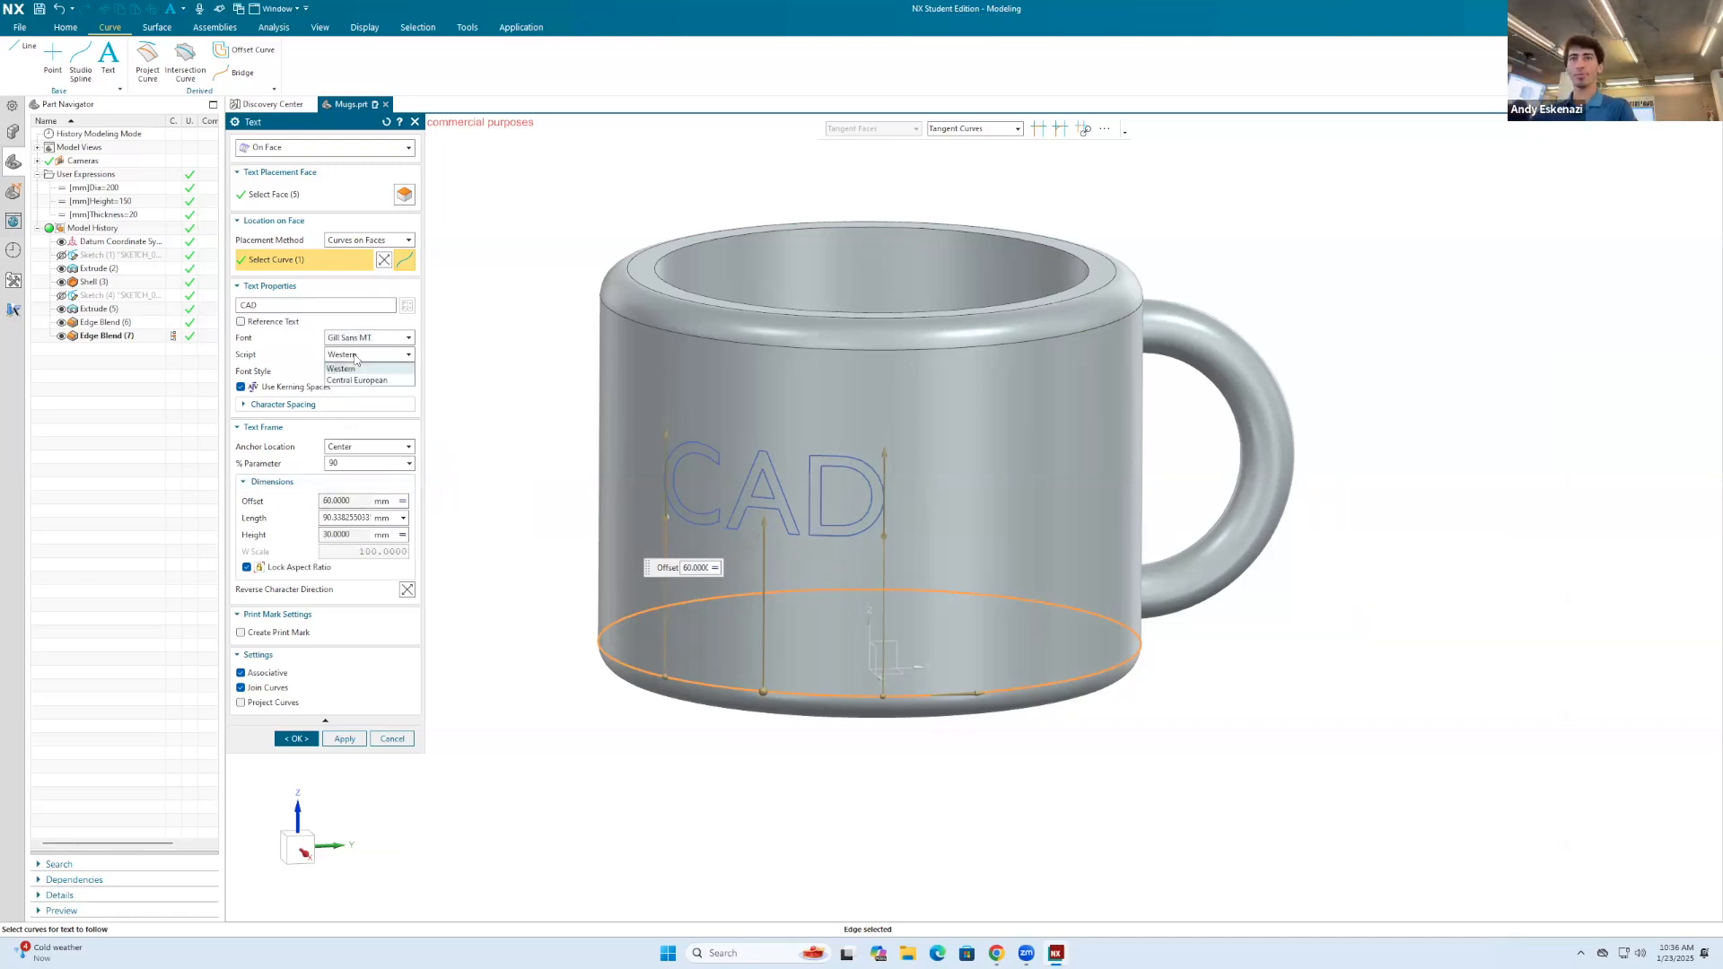
{"action": "left_click", "coordinate": [352, 382]}
{"action": "left_click", "coordinate": [353, 359]}
{"action": "left_click", "coordinate": [352, 369]}
Step: Set the text's font style to Italic and create the text on the mug
{"action": "left_click", "coordinate": [351, 372]}
{"action": "left_click", "coordinate": [349, 396]}
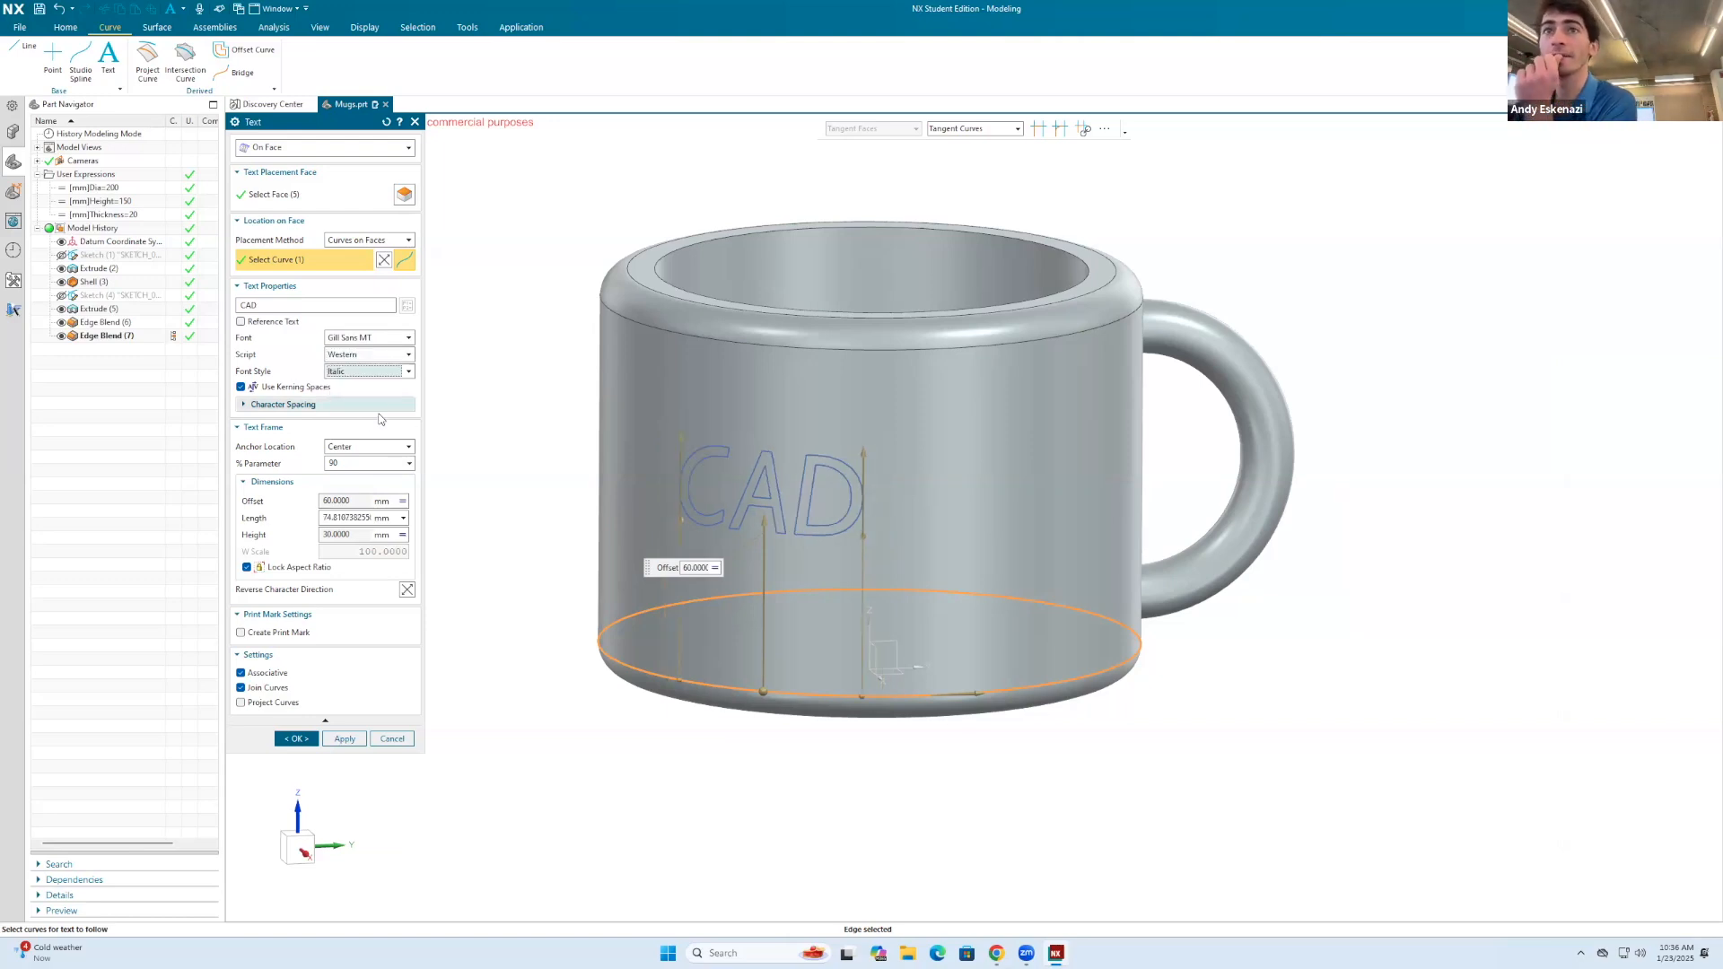
{"action": "left_click", "coordinate": [297, 739]}
{"action": "middle_click_drag", "start_coordinate": [948, 489], "coordinate": [992, 528]}
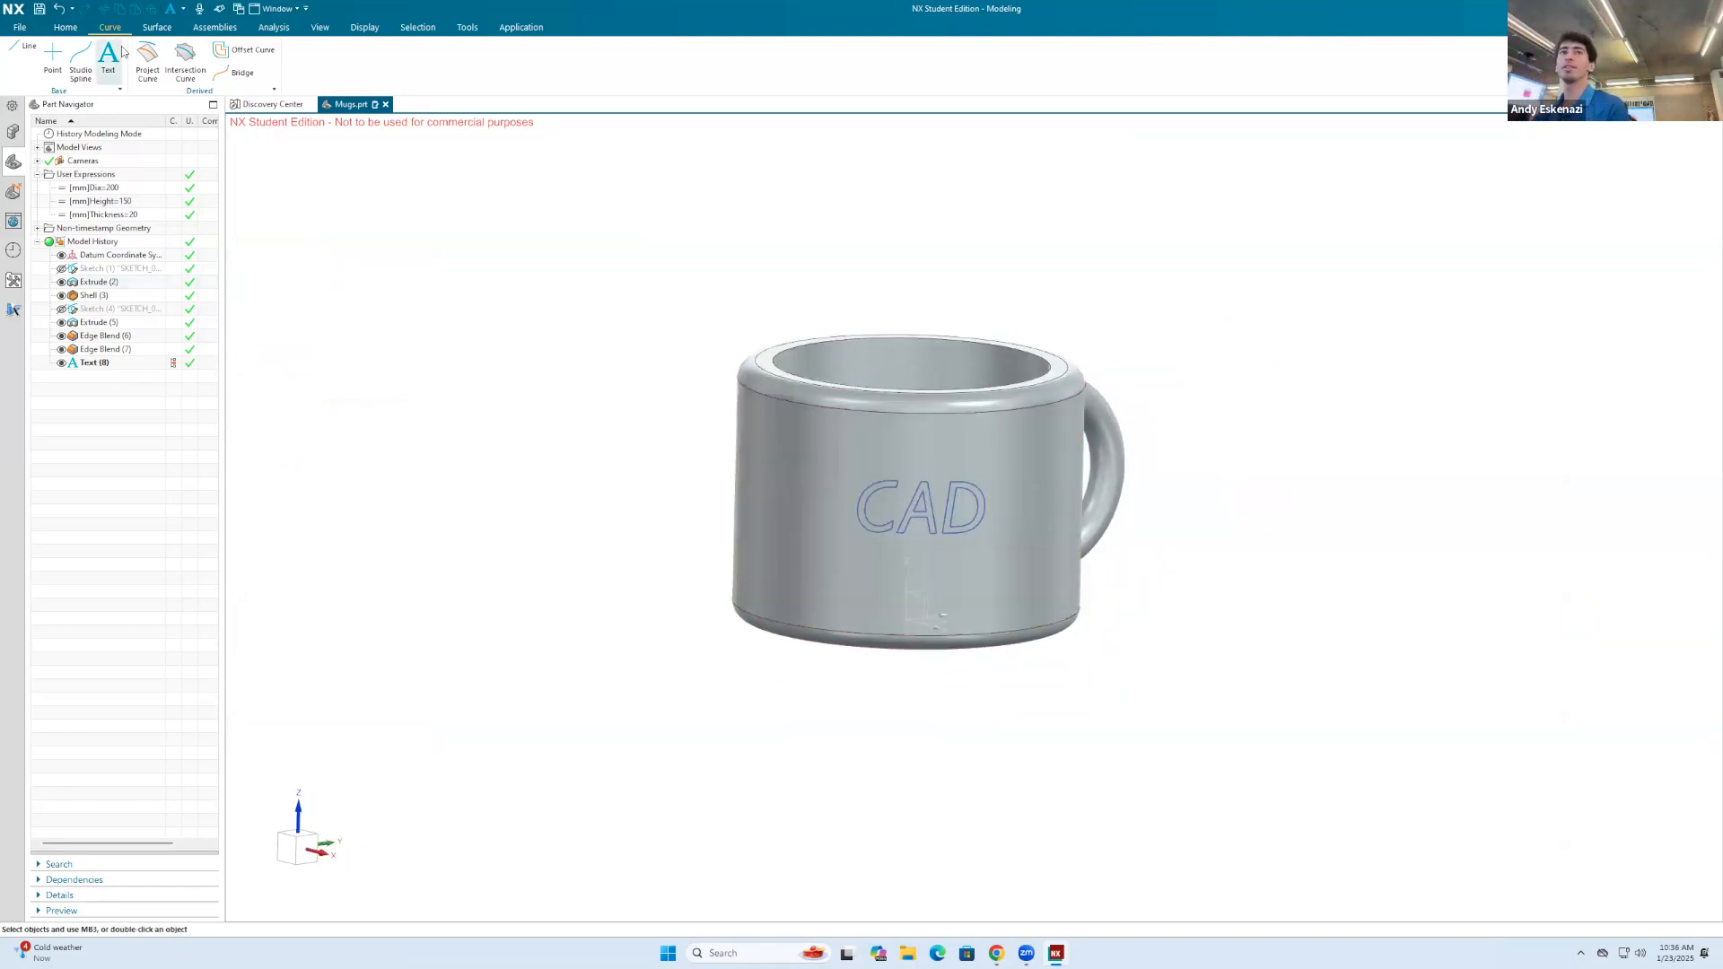
Step: Start an Extrude with the CAD text curves as its section and set the Boolean to Subtract
{"action": "left_click", "coordinate": [65, 27]}
{"action": "left_click", "coordinate": [91, 58]}
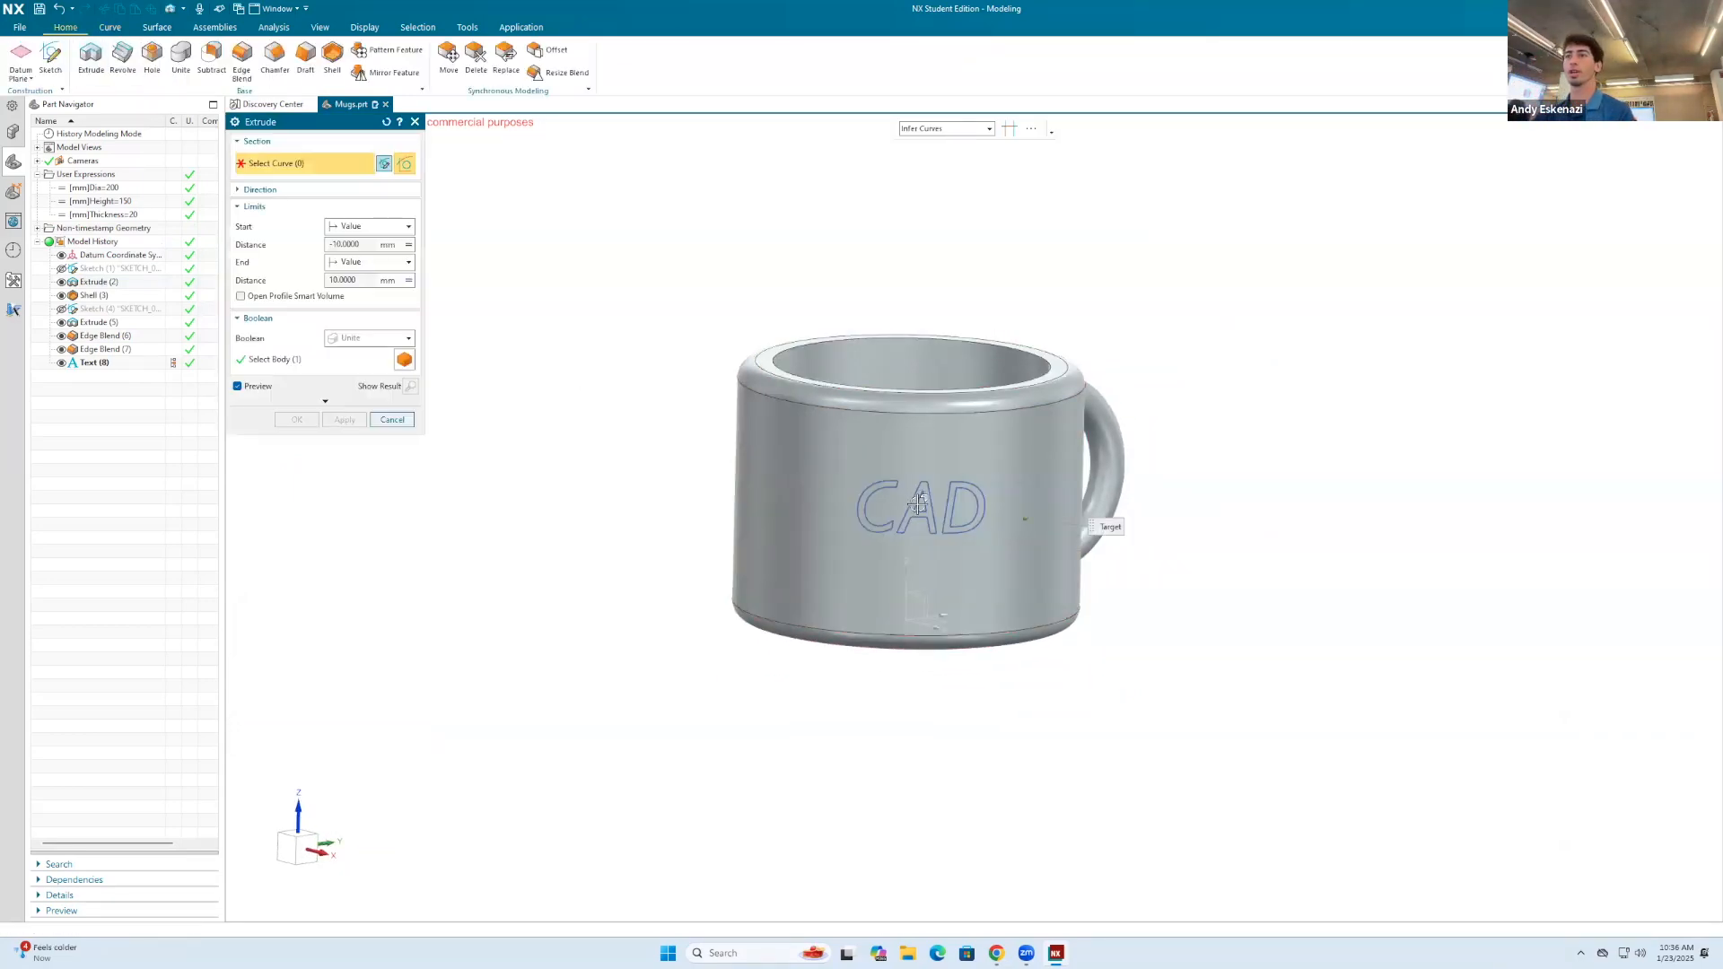
{"action": "scroll", "coordinate": [917, 503], "scroll_direction": "up", "scroll_amount": 5}
{"action": "left_click", "coordinate": [917, 464]}
{"action": "middle_click_drag", "start_coordinate": [917, 464], "coordinate": [987, 476]}
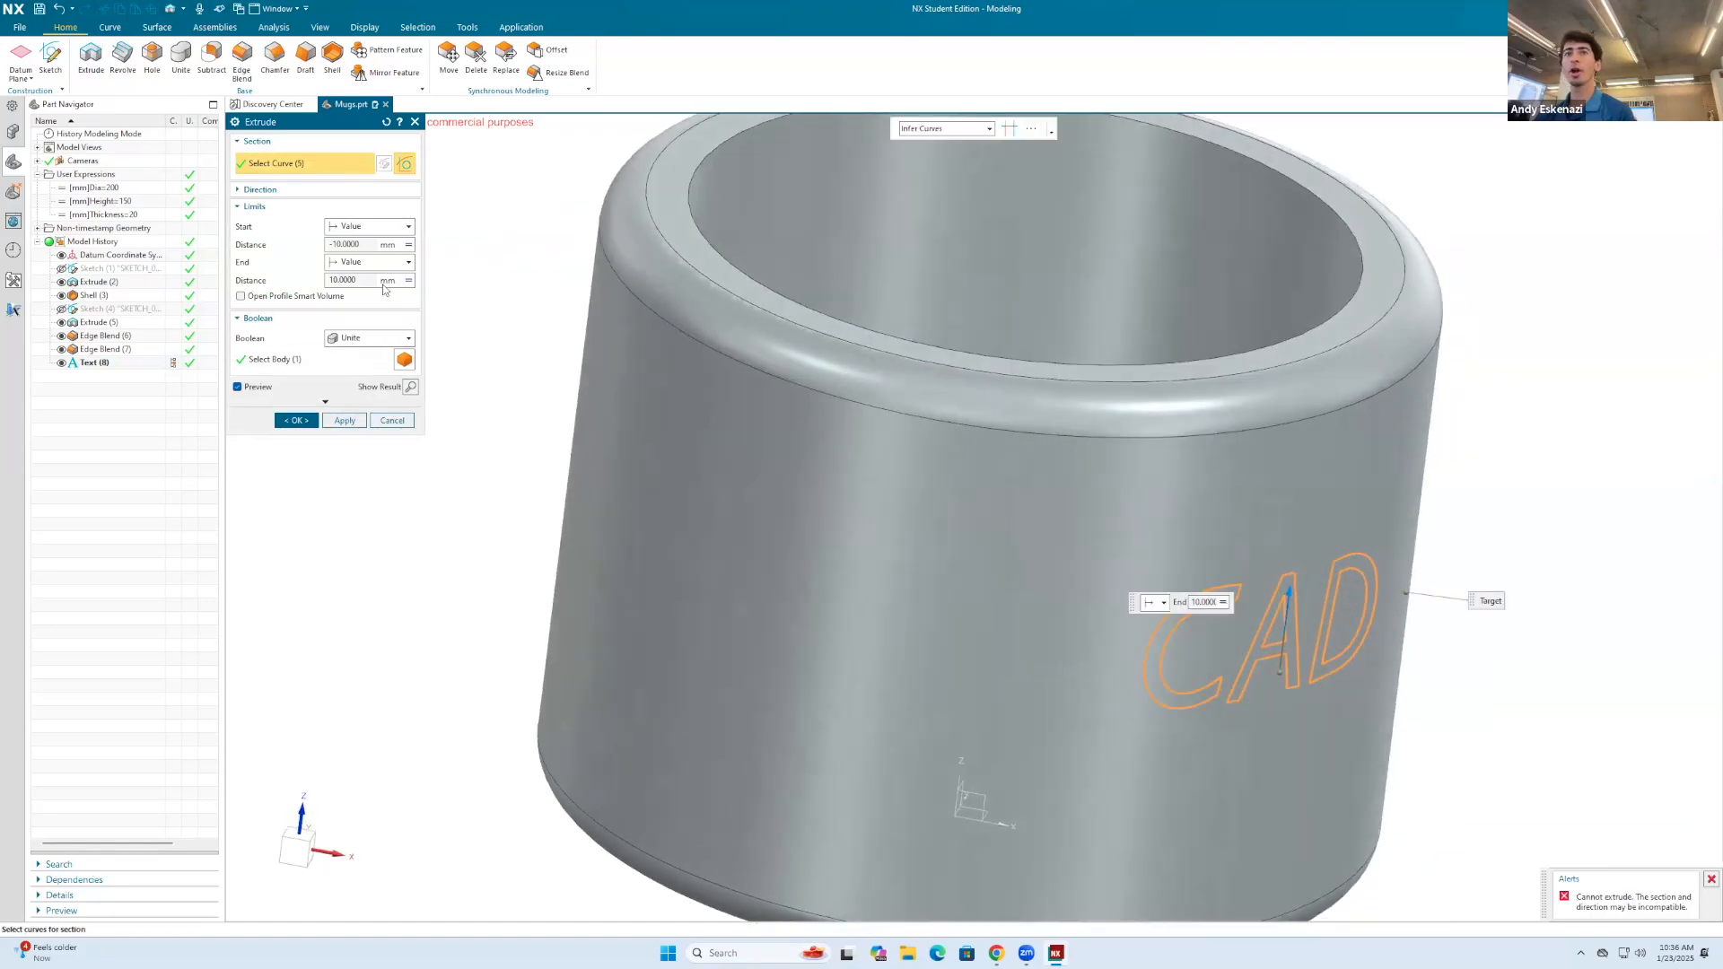
{"action": "left_click", "coordinate": [402, 338]}
{"action": "left_click", "coordinate": [360, 382]}
{"action": "scroll", "coordinate": [692, 418], "scroll_direction": "down", "scroll_amount": 3}
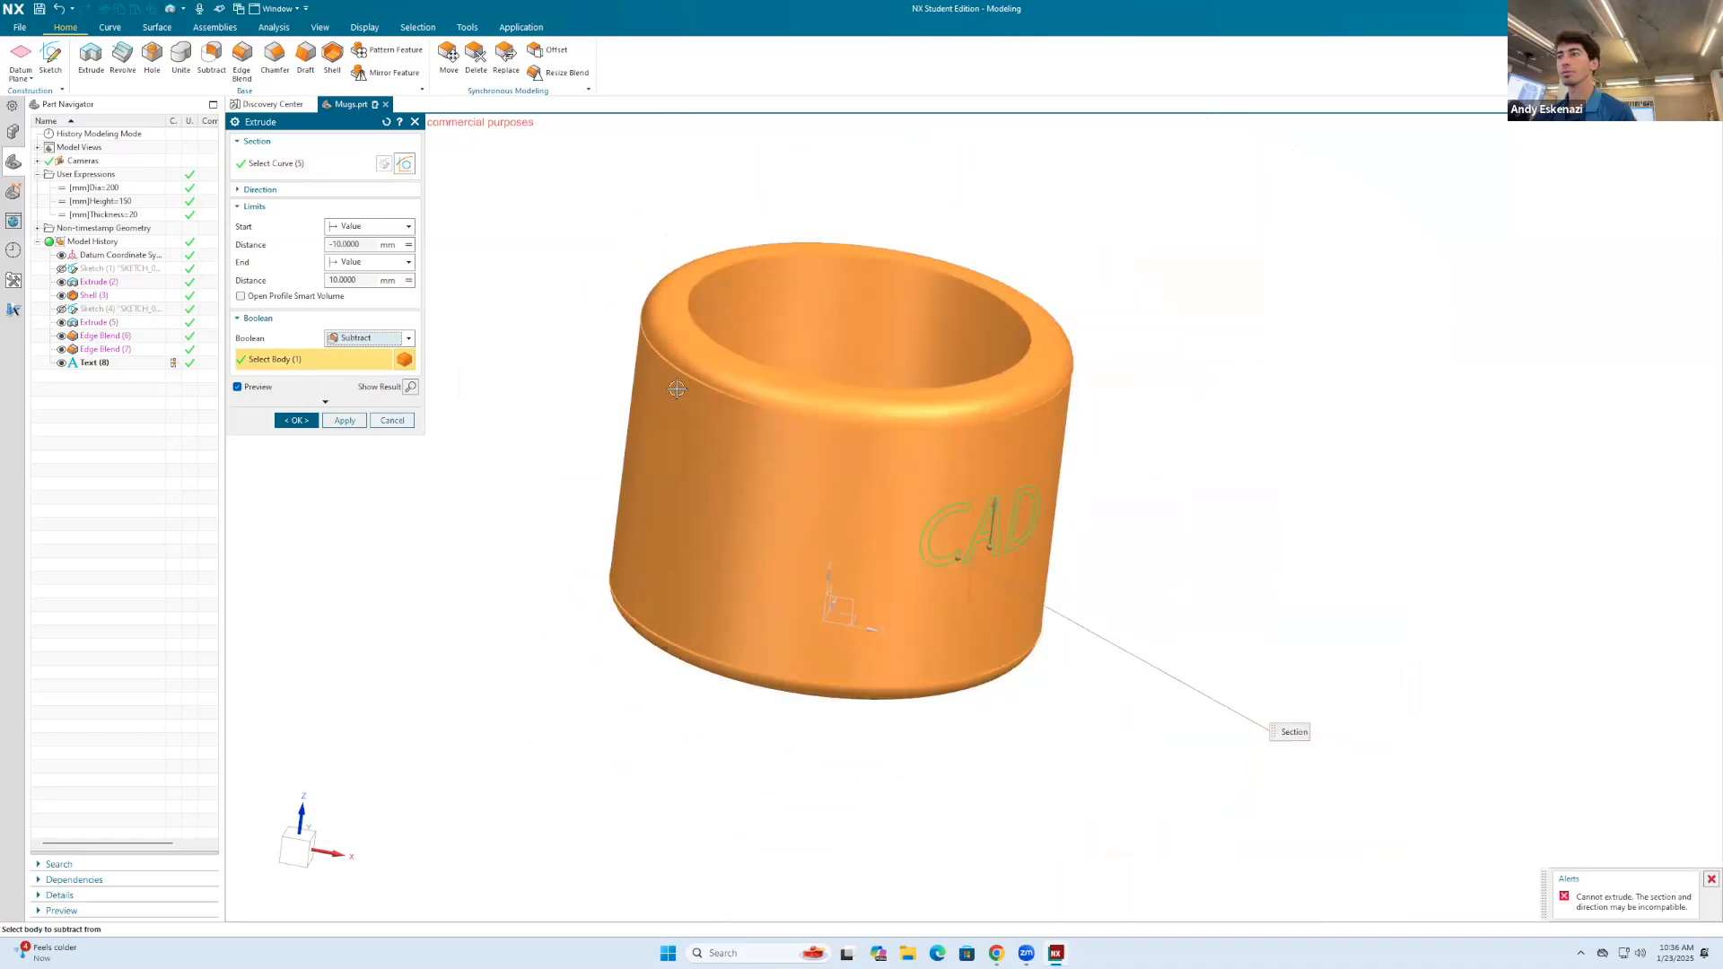
Step: Set the extrusion's end limit to Offset from Selected, using the mug's outer cylindrical face as the reference
{"action": "left_click", "coordinate": [331, 228]}
{"action": "left_click", "coordinate": [331, 228]}
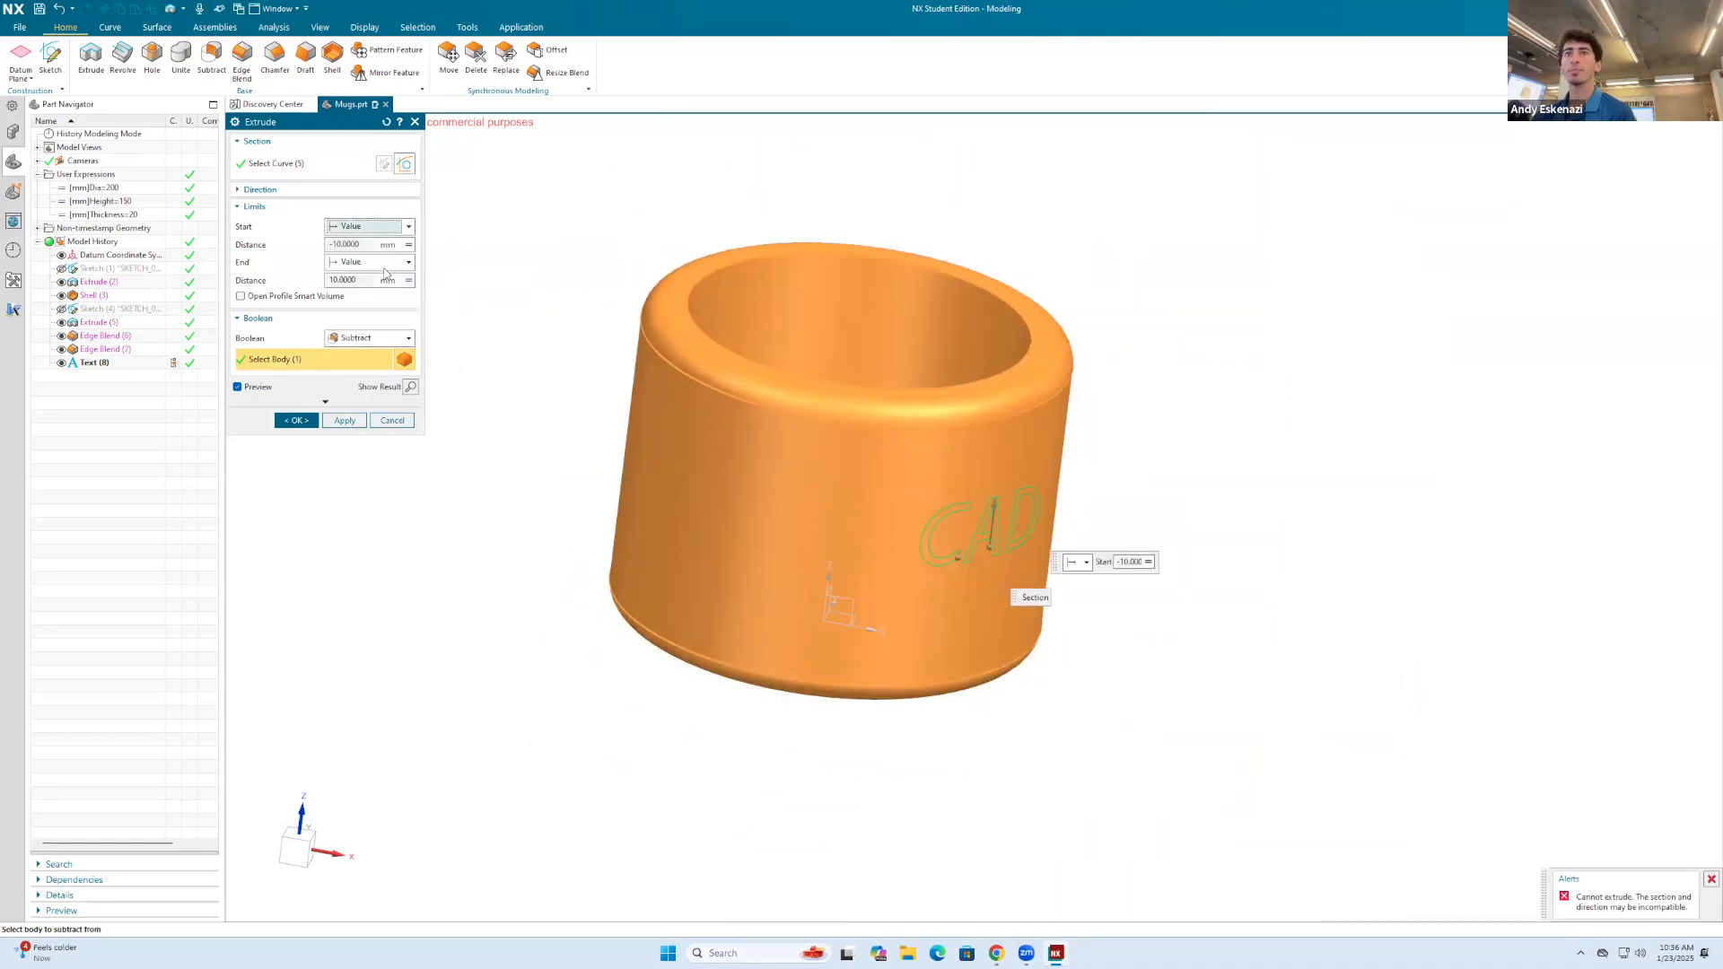
{"action": "left_click", "coordinate": [382, 262]}
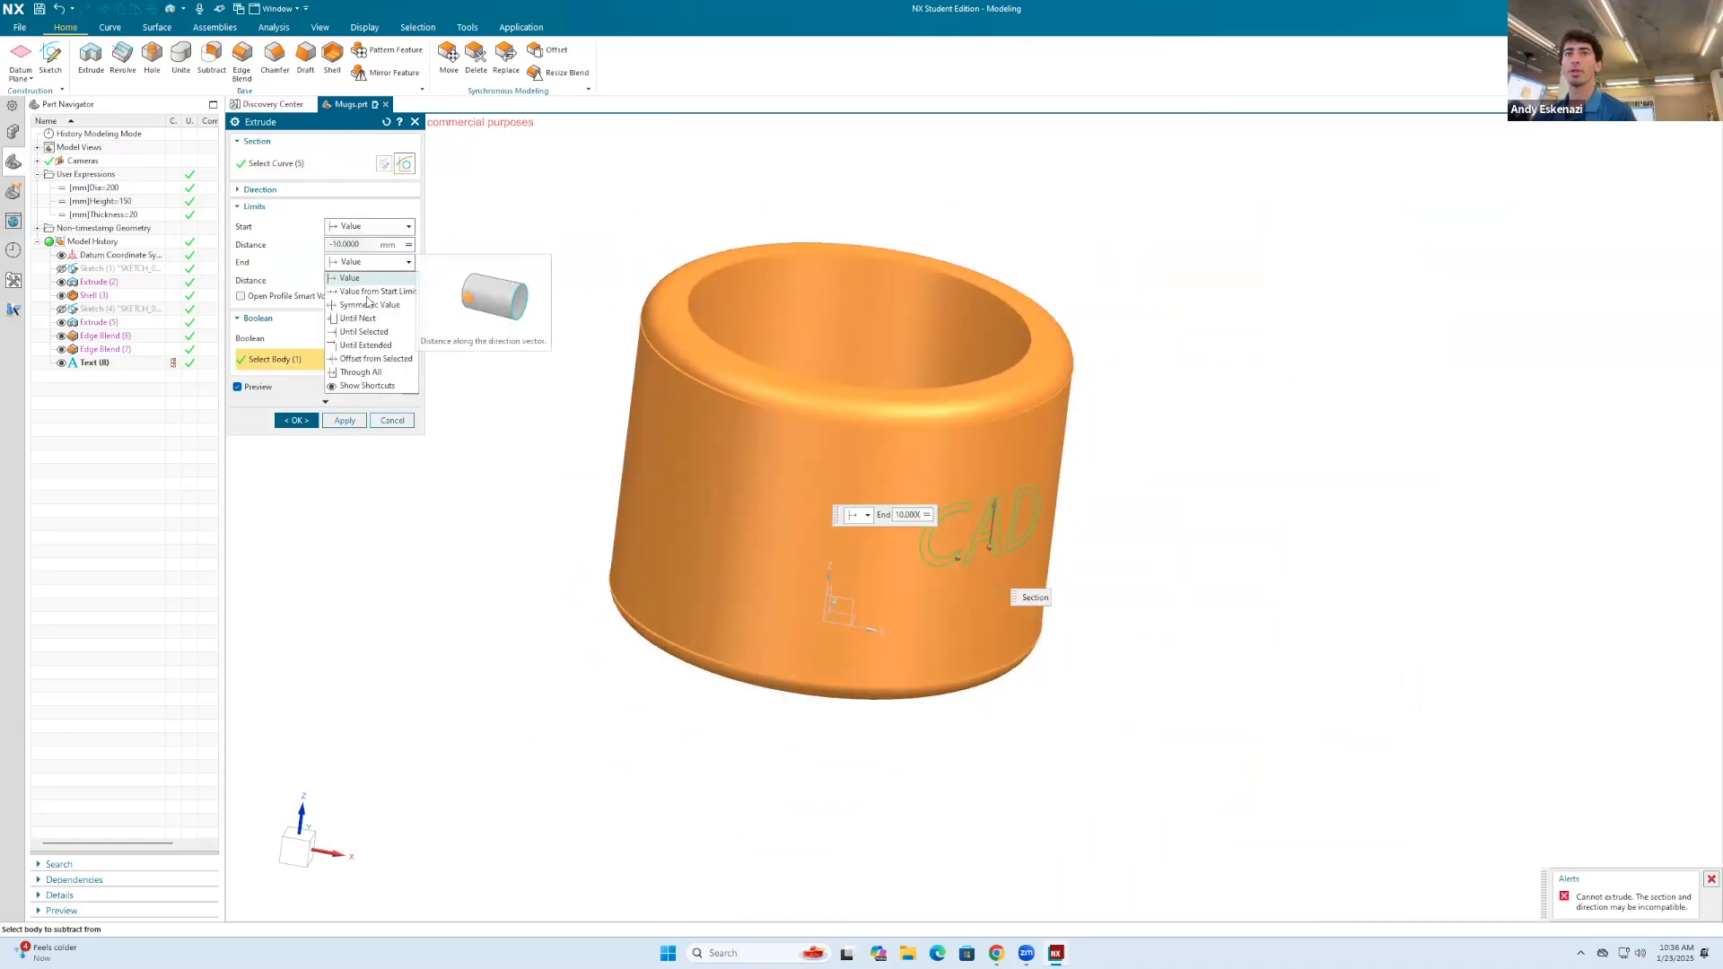
{"action": "left_click", "coordinate": [376, 359]}
{"action": "left_click", "coordinate": [913, 453]}
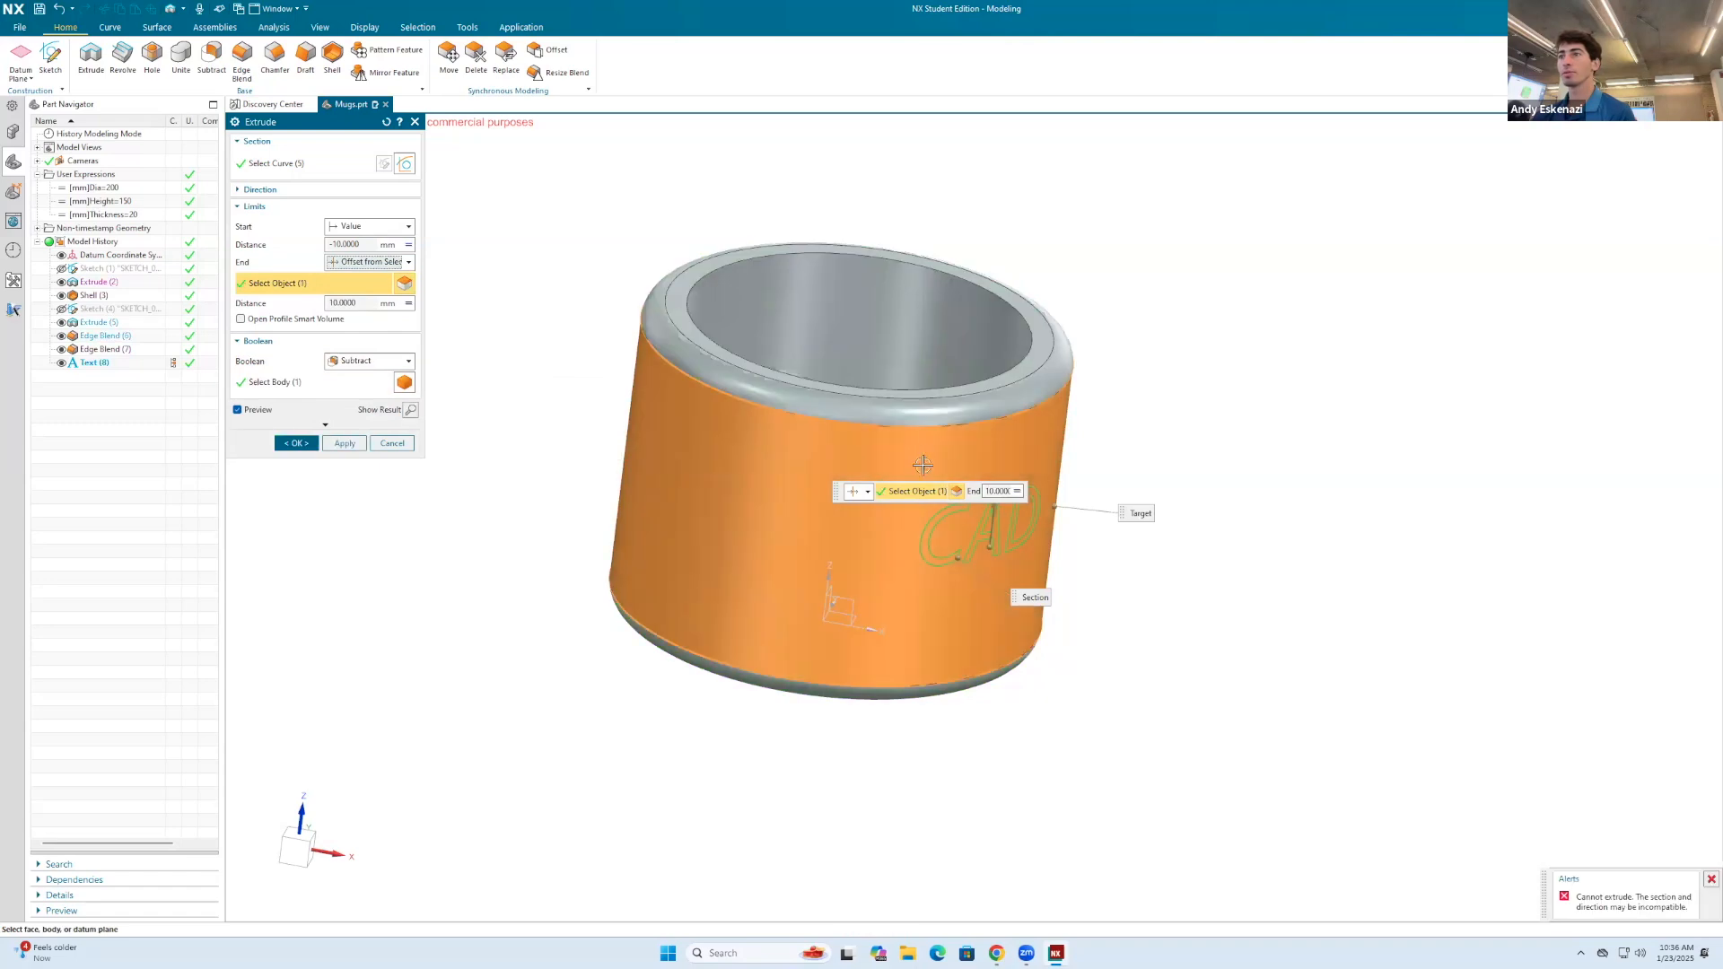
{"action": "scroll", "coordinate": [914, 454], "scroll_direction": "up", "scroll_amount": 5}
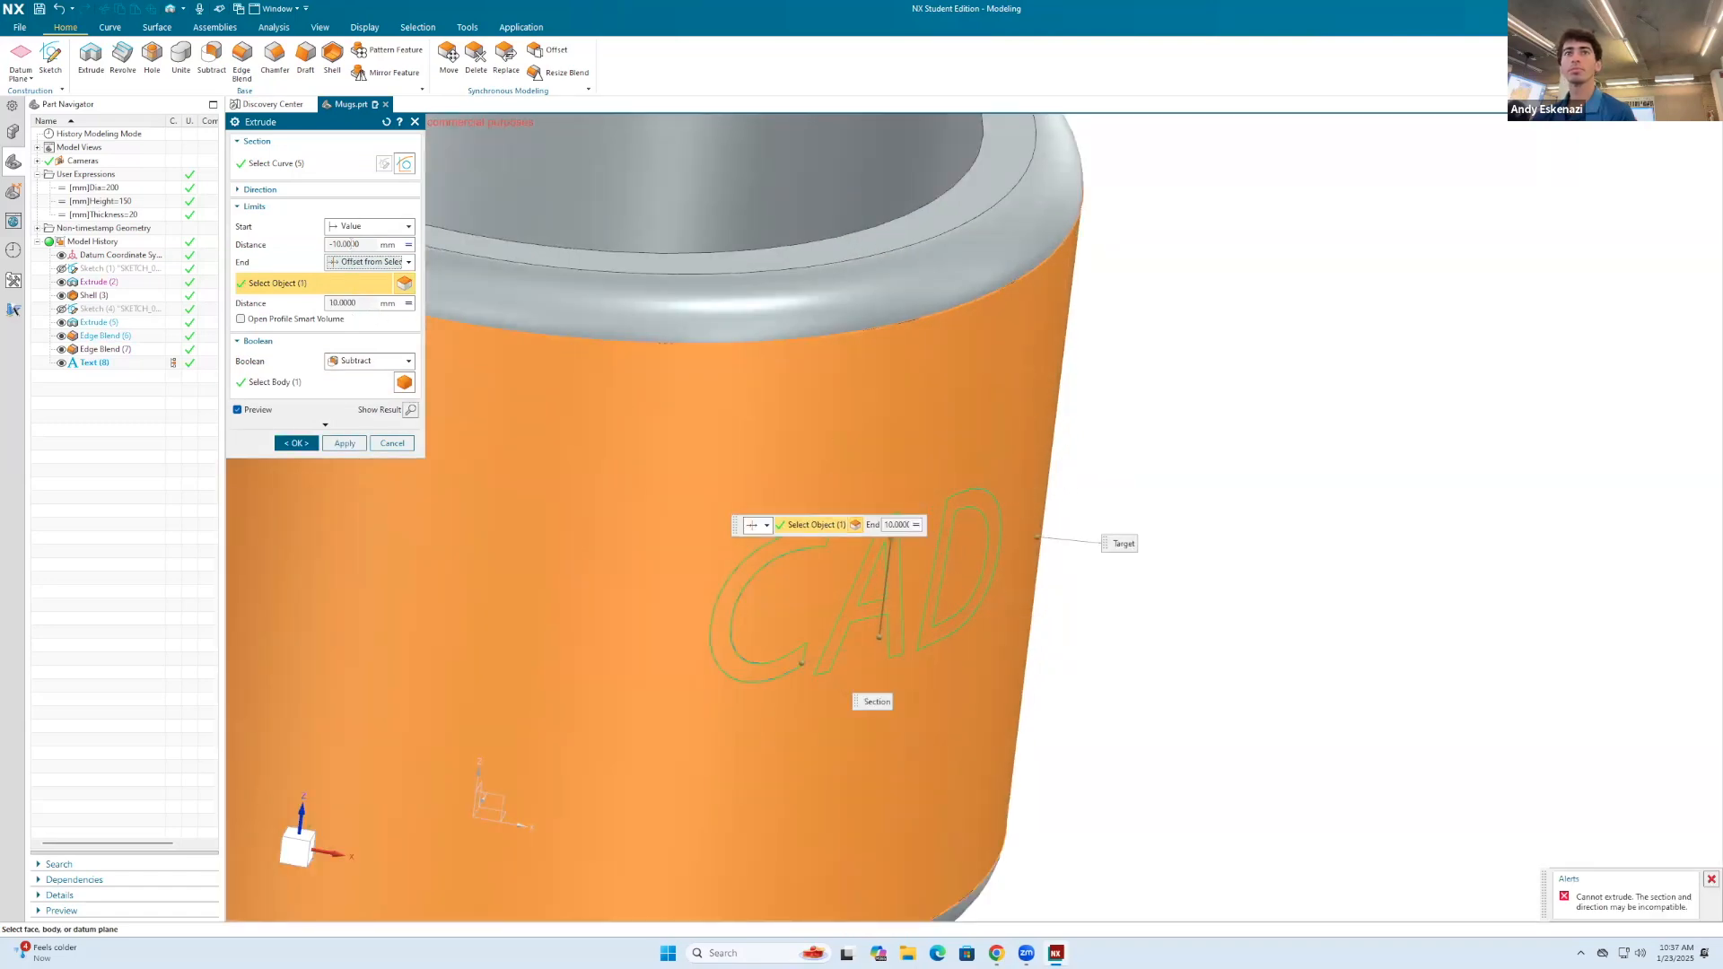
Step: Clear the thickness-based formula driving the extrusion's end offset distance and leave the distance at 0 mm
{"action": "left_click", "coordinate": [408, 304]}
{"action": "left_click", "coordinate": [438, 337]}
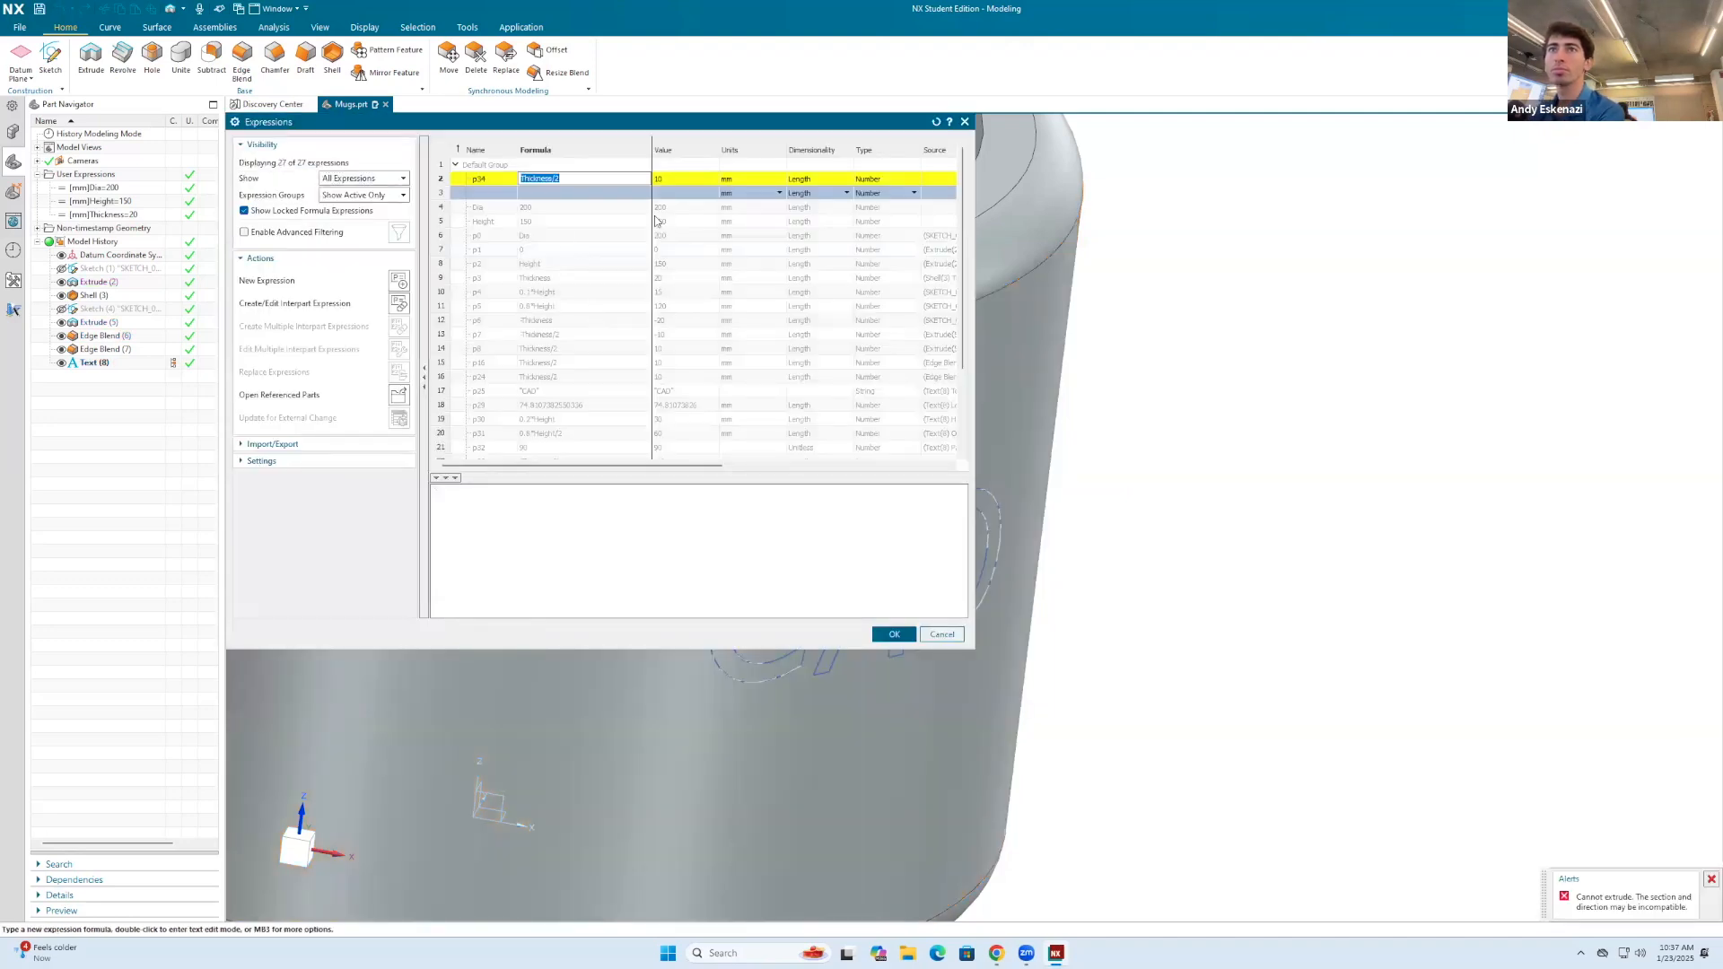
{"action": "left_click", "coordinate": [894, 633]}
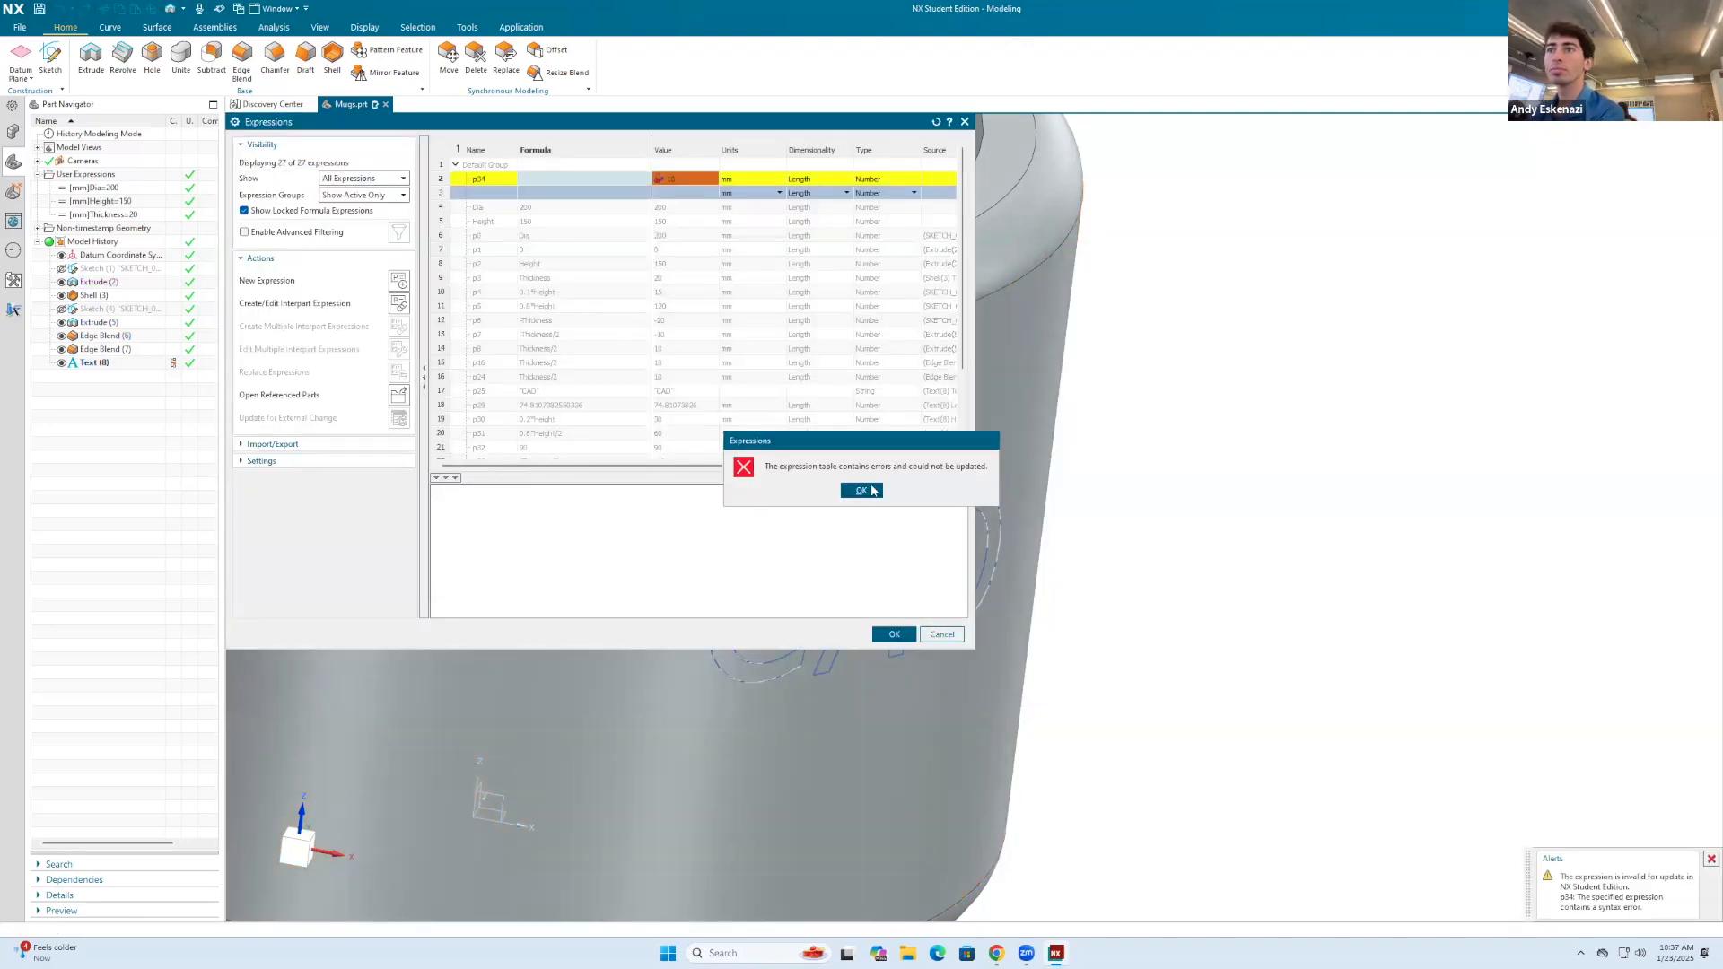
{"action": "left_click", "coordinate": [861, 490]}
{"action": "left_click", "coordinate": [569, 184]}
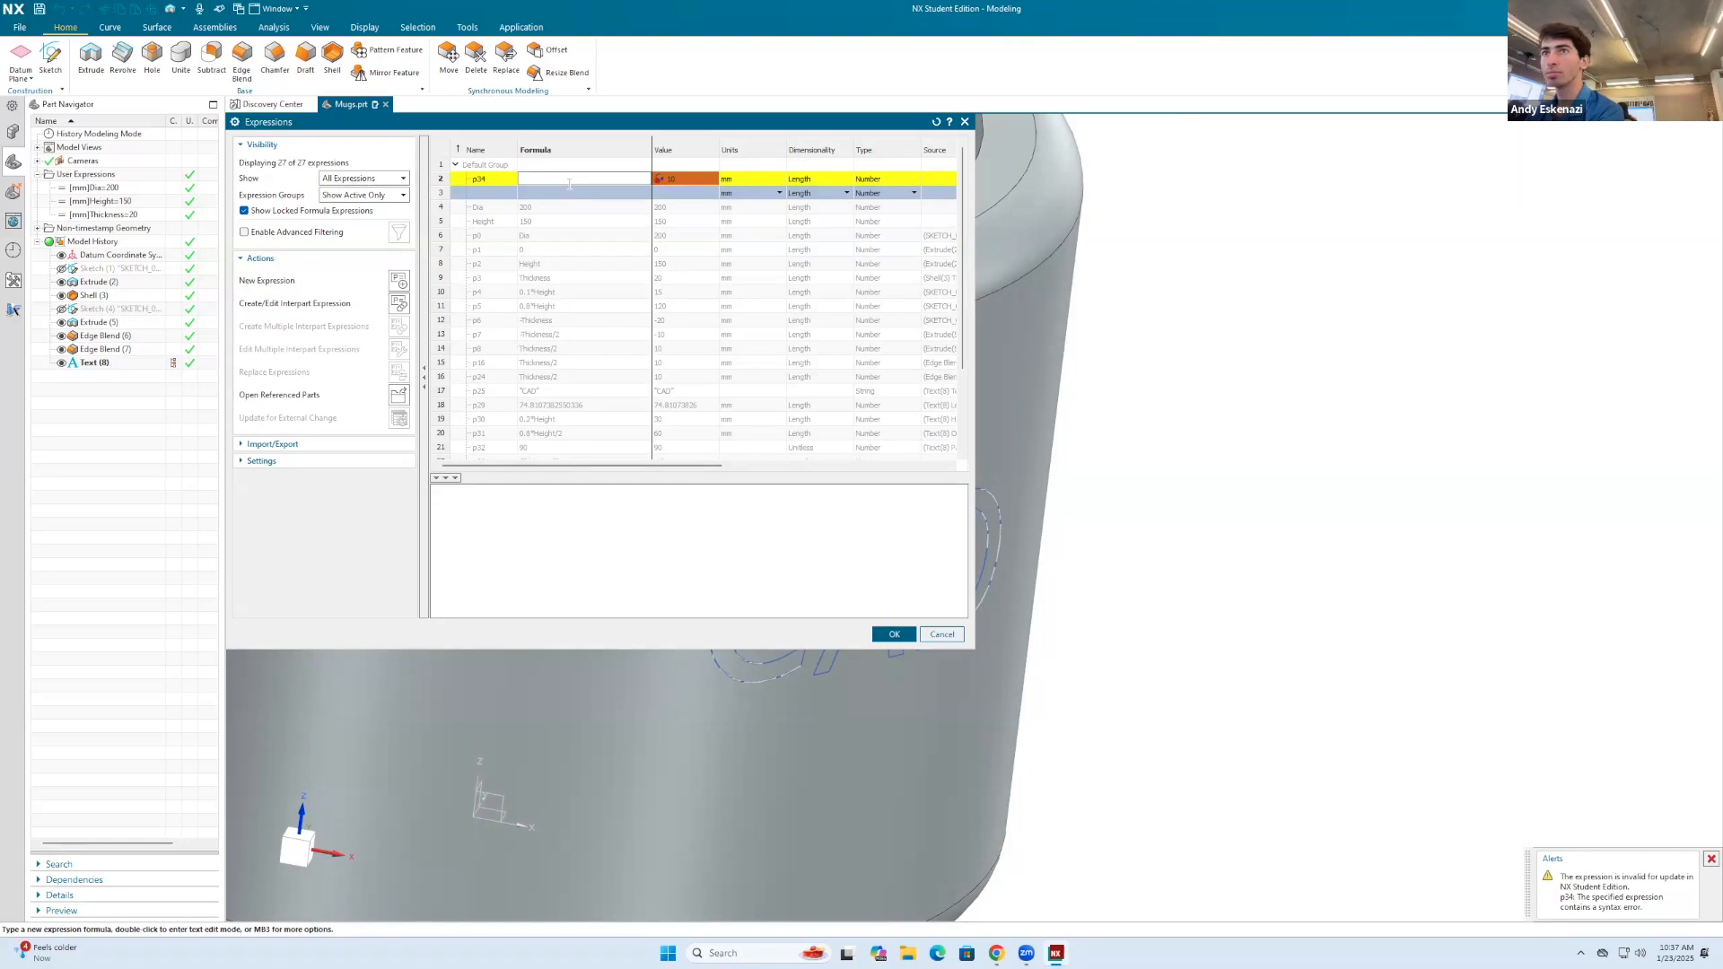
{"action": "left_click", "coordinate": [942, 634]}
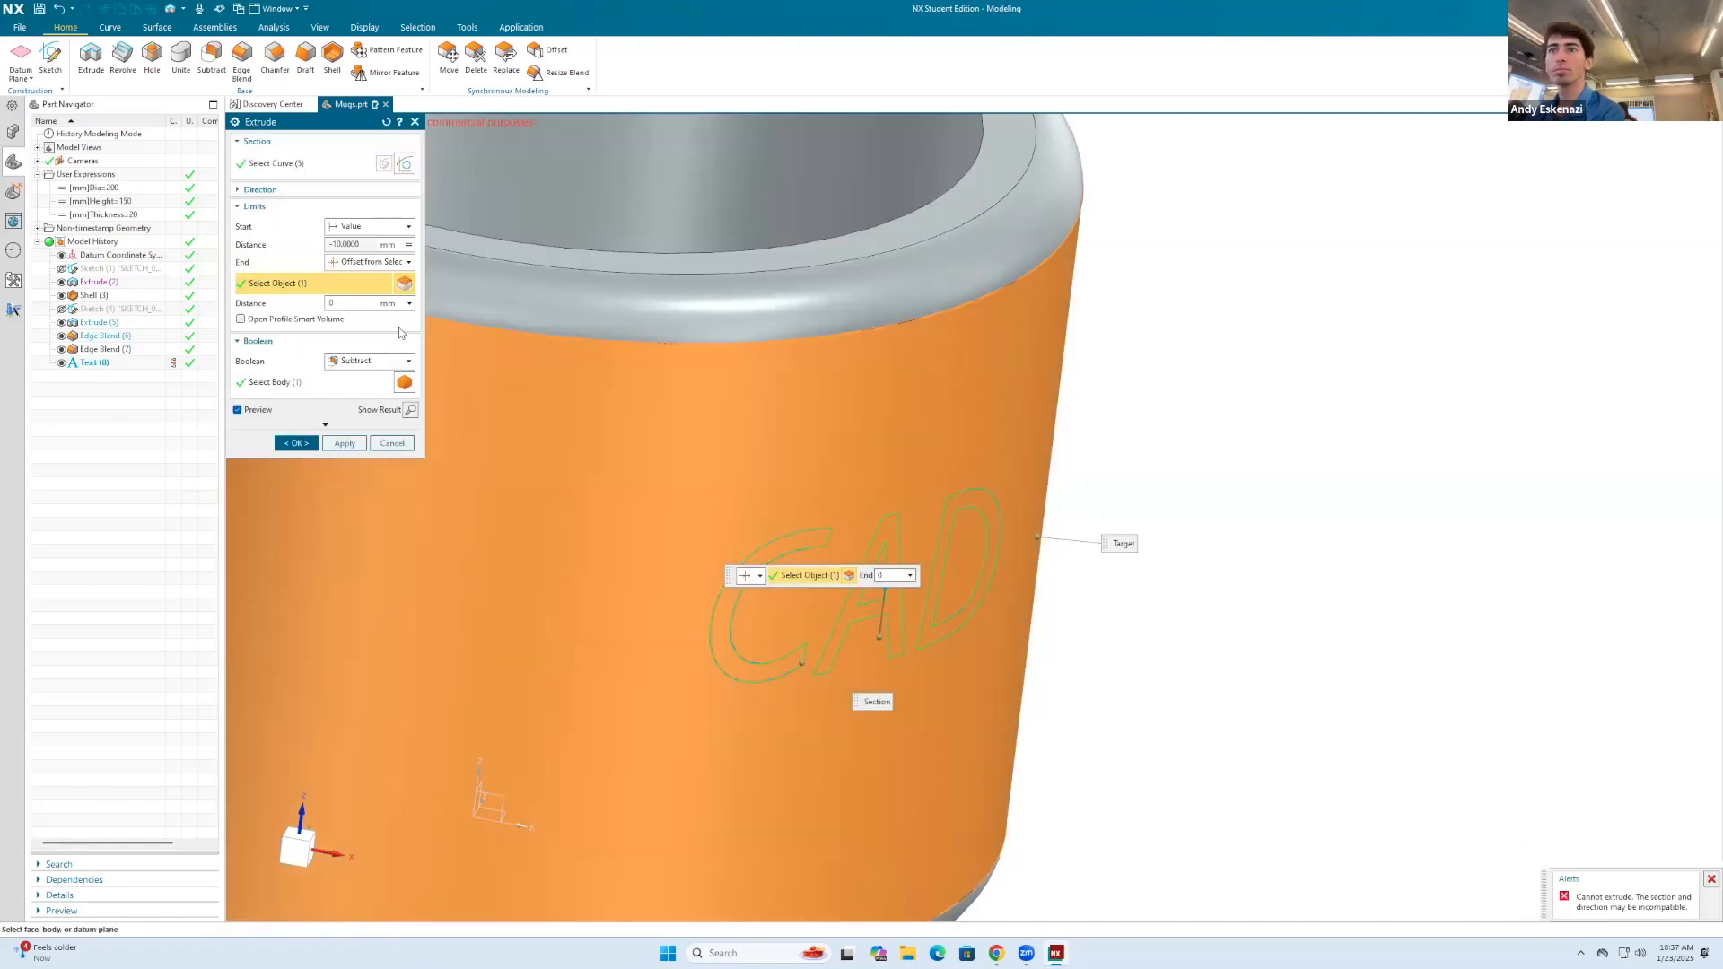
Step: Replace the formula driving the extrusion's start distance with a fixed value of 0 mm
{"action": "scroll", "coordinate": [772, 414], "scroll_direction": "down", "scroll_amount": 2}
{"action": "left_click", "coordinate": [408, 244]}
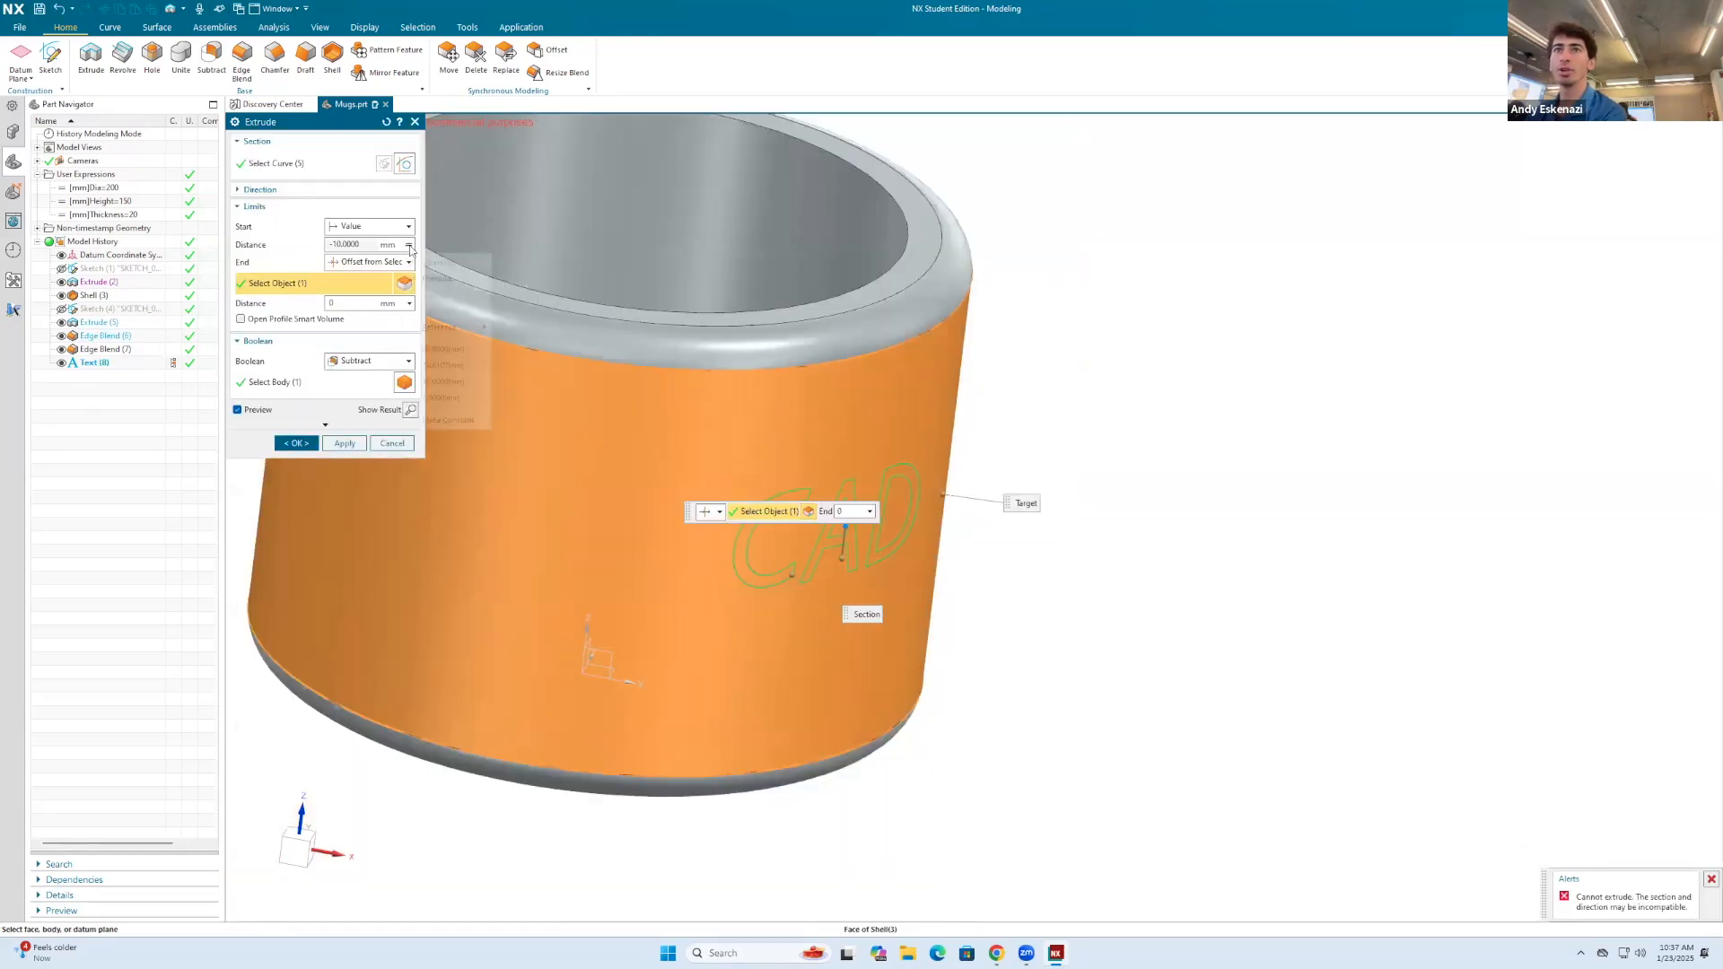
{"action": "left_click", "coordinate": [447, 289]}
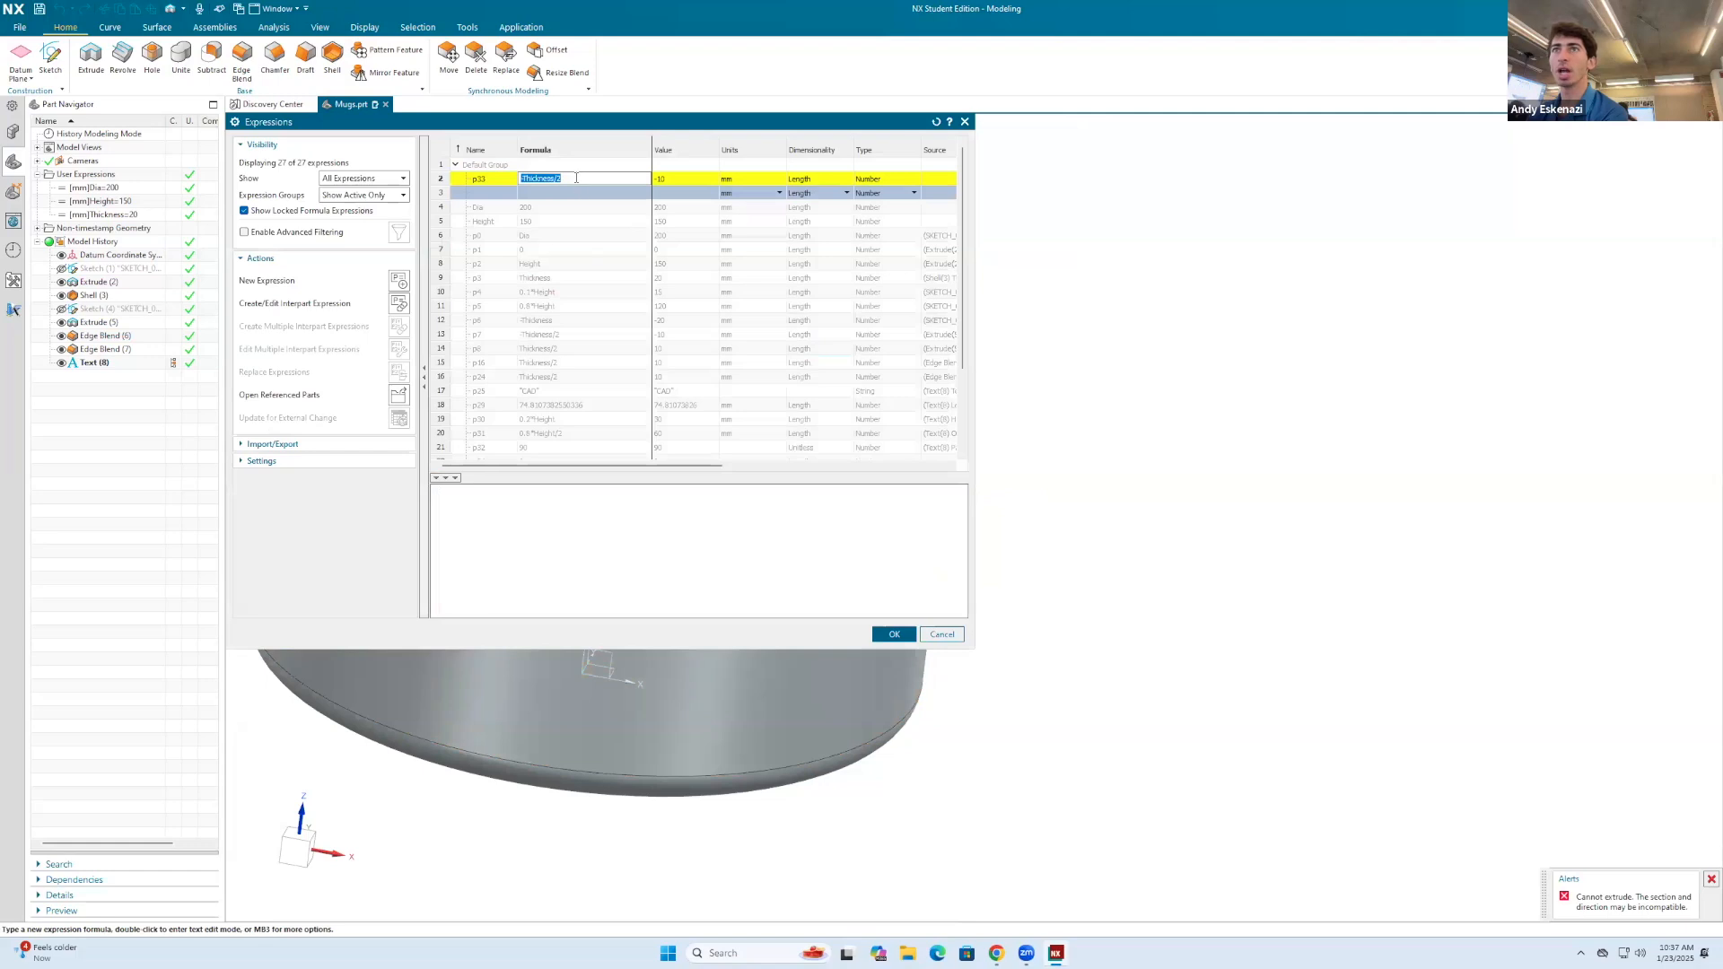
{"action": "type", "text": "0"}
{"action": "left_click", "coordinate": [892, 634]}
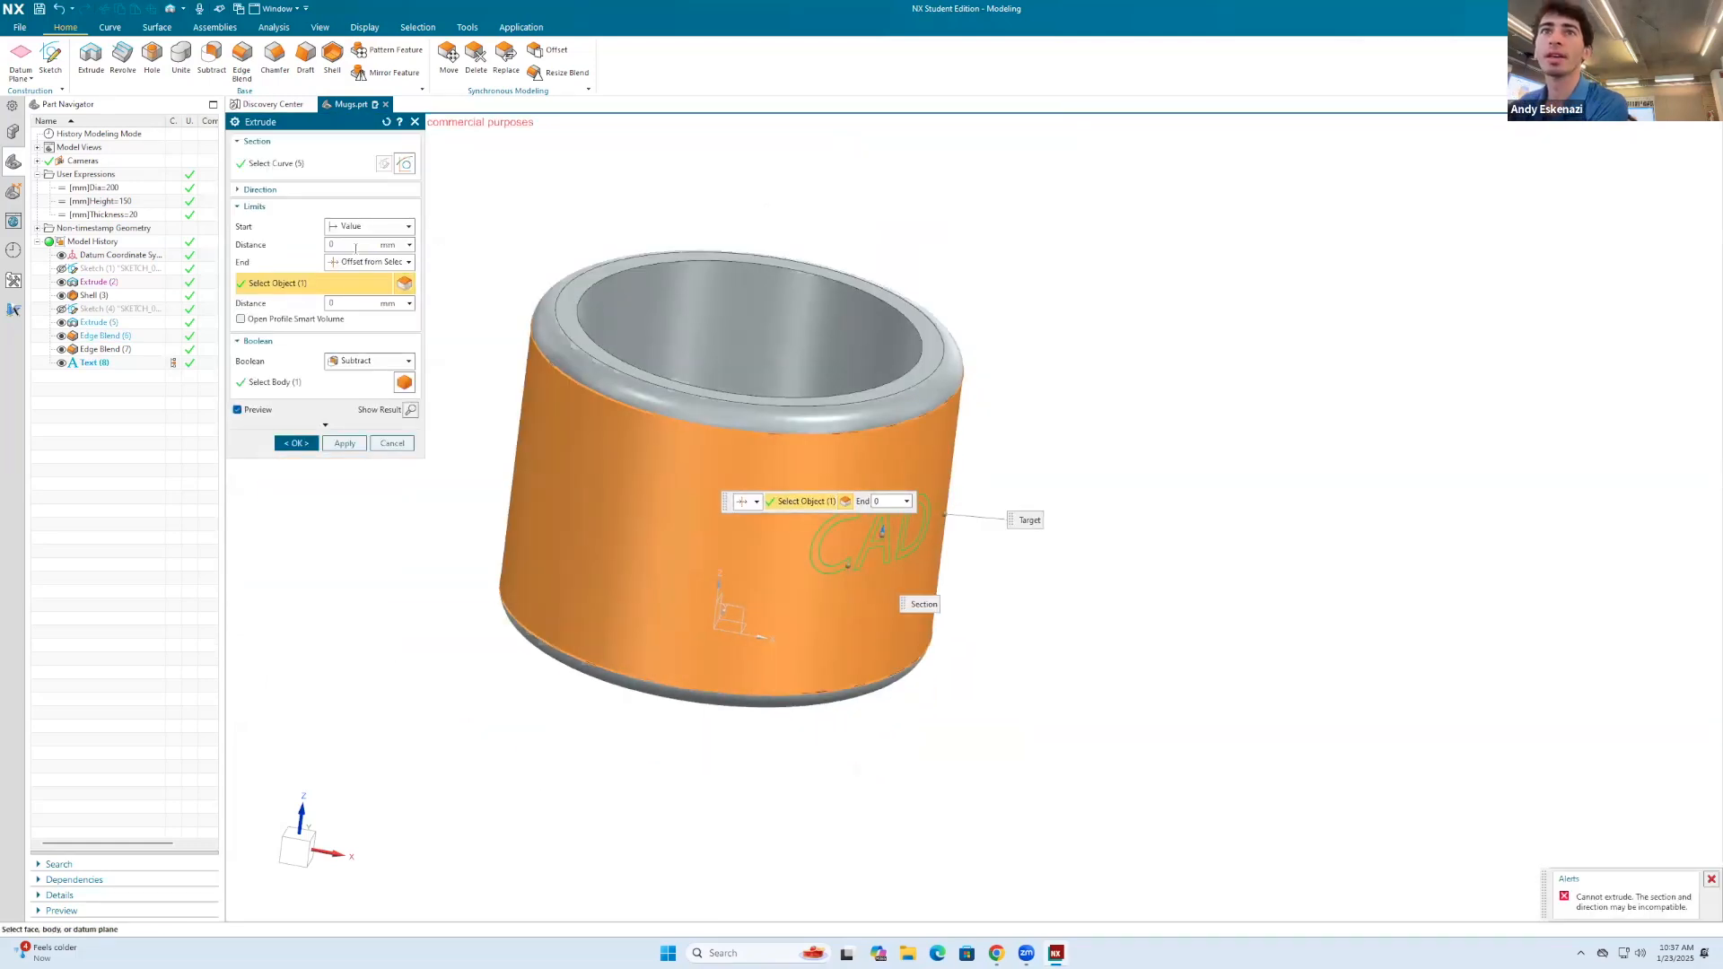
Step: Try a start distance of -5 mm for the text extrusion and return it to 0 mm
{"action": "left_click", "coordinate": [352, 245]}
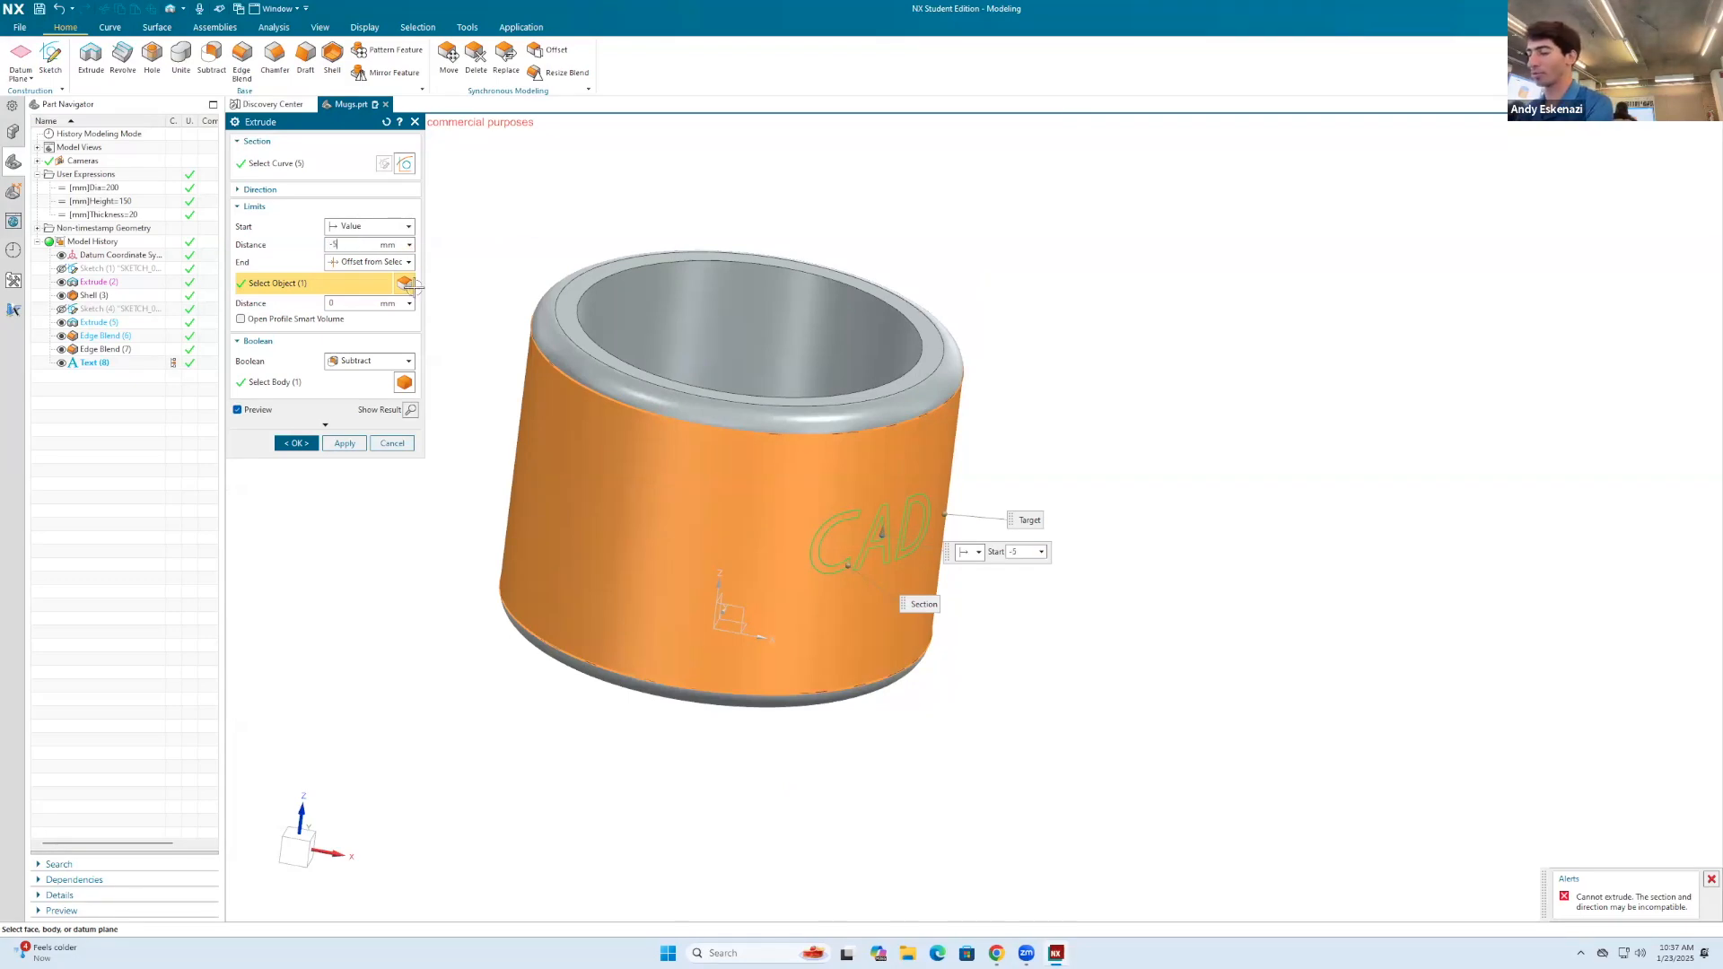
{"action": "scroll", "coordinate": [790, 489], "scroll_direction": "down", "scroll_amount": 1}
{"action": "scroll", "coordinate": [807, 510], "scroll_direction": "up", "scroll_amount": 2}
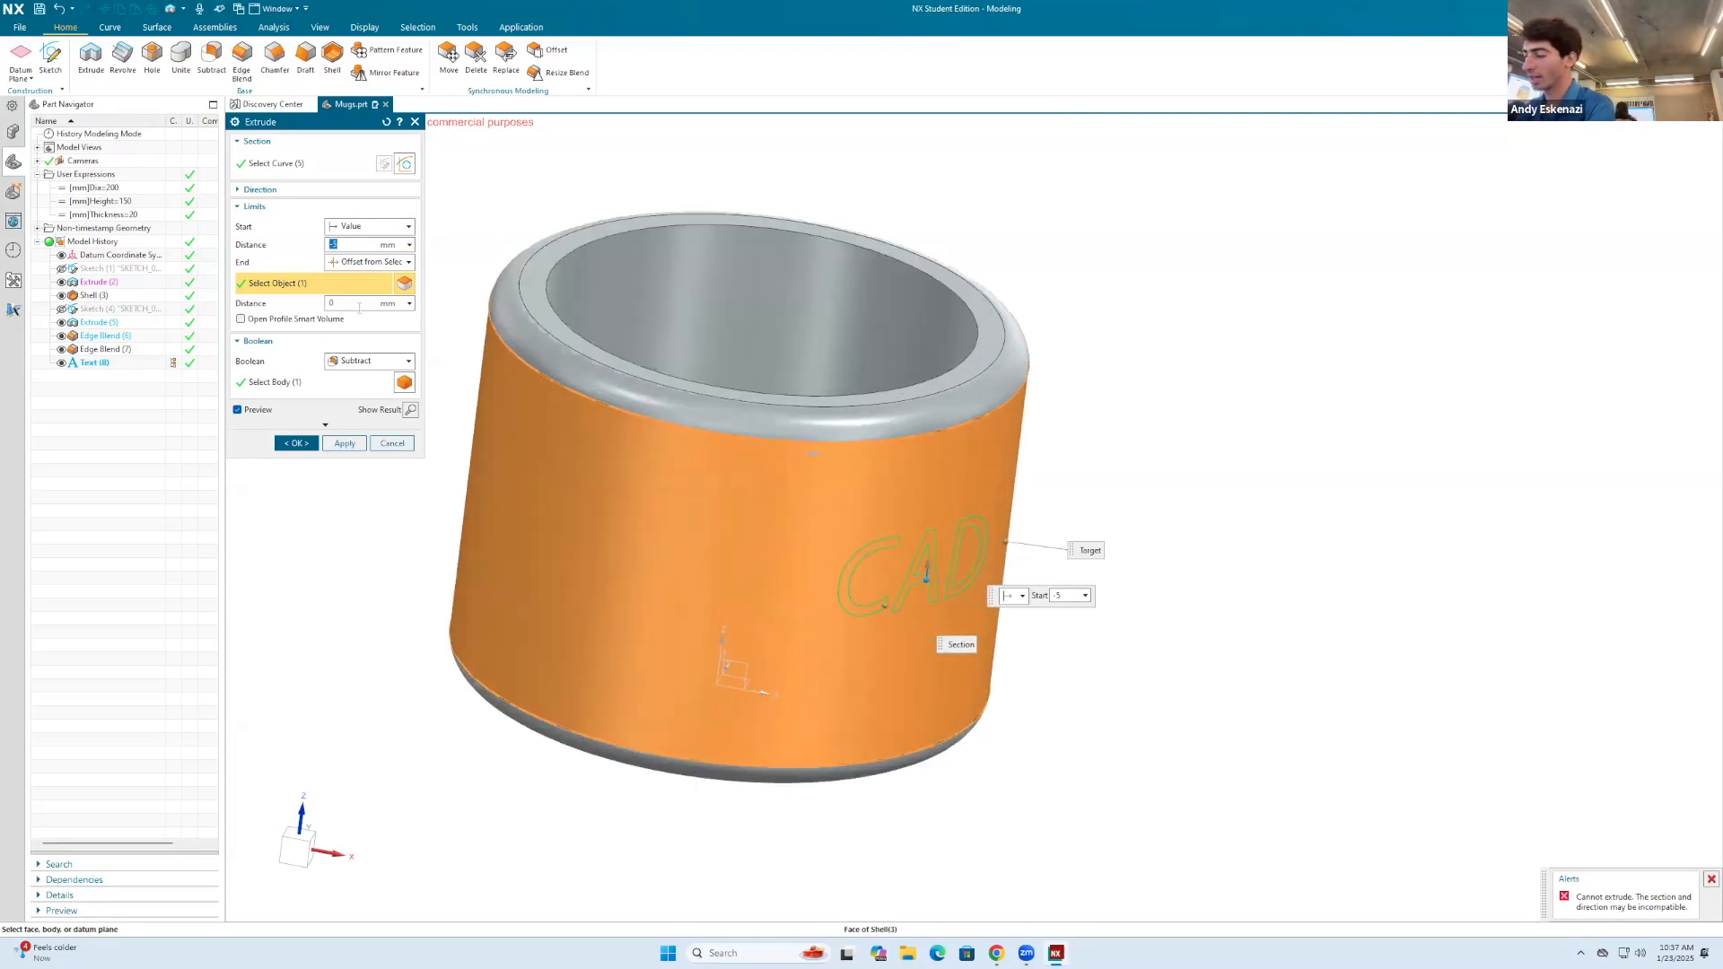
{"action": "scroll", "coordinate": [736, 404], "scroll_direction": "down", "scroll_amount": 2}
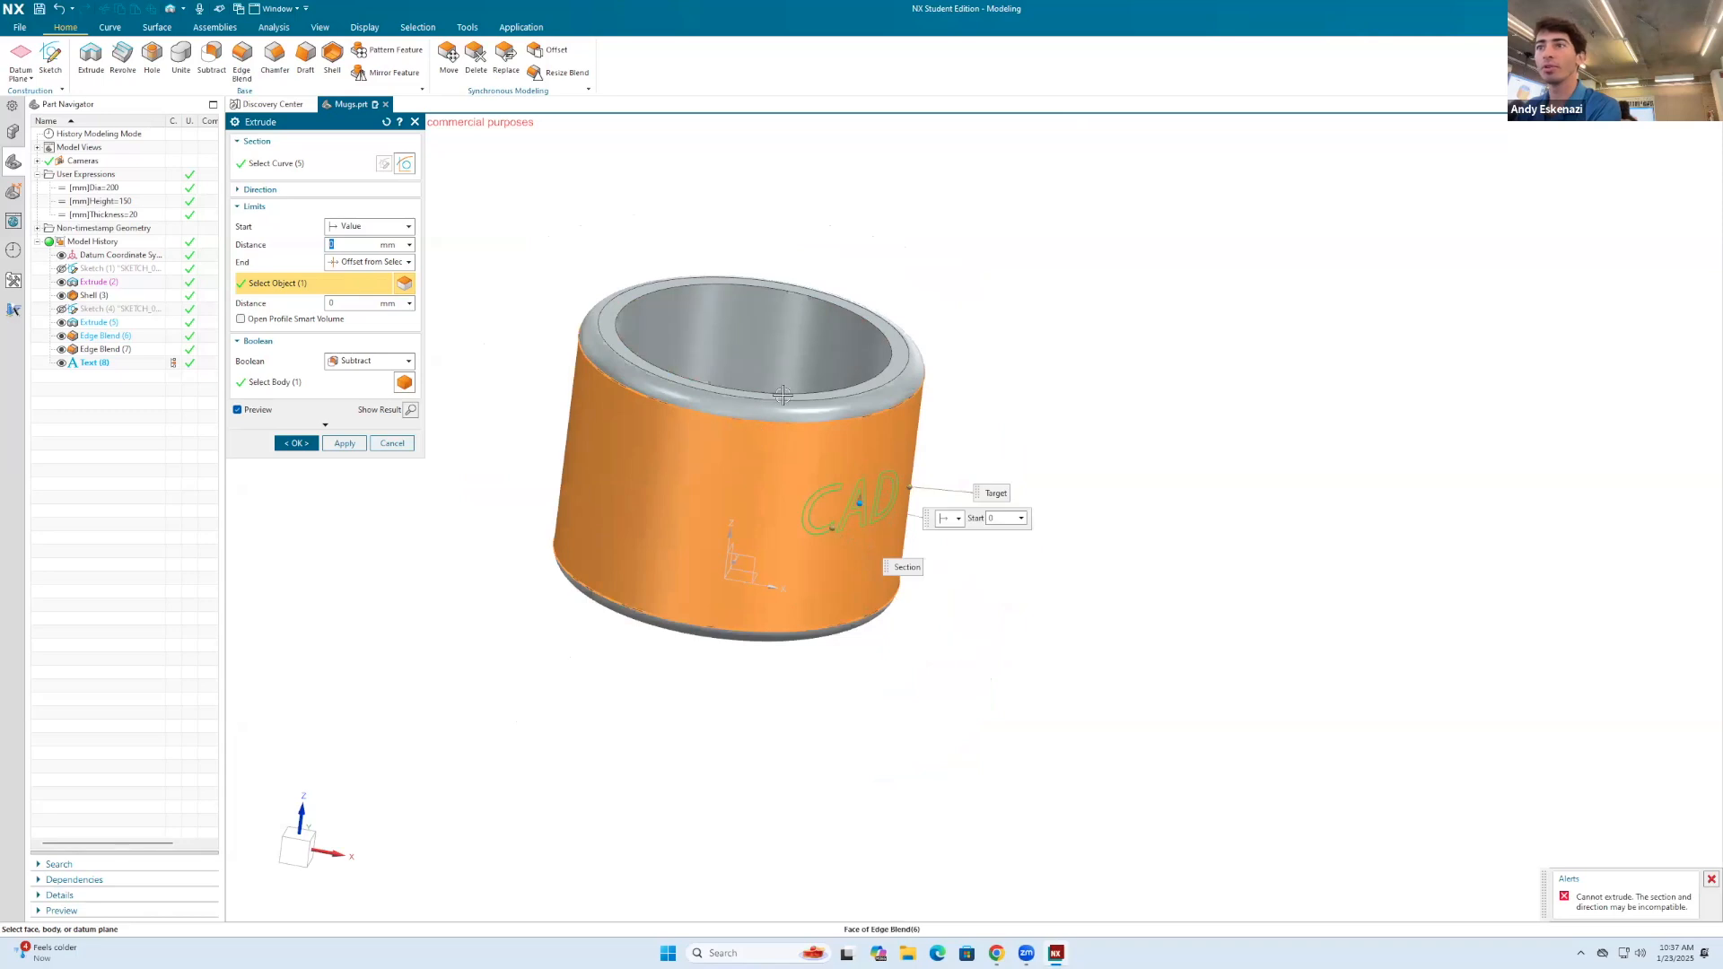
{"action": "middle_click_drag", "start_coordinate": [743, 370], "coordinate": [769, 416]}
{"action": "scroll", "coordinate": [769, 416], "scroll_direction": "up", "scroll_amount": 3}
Step: Try an end offset distance of -2 mm from the mug's outer face for the text extrusion
{"action": "left_click", "coordinate": [359, 304]}
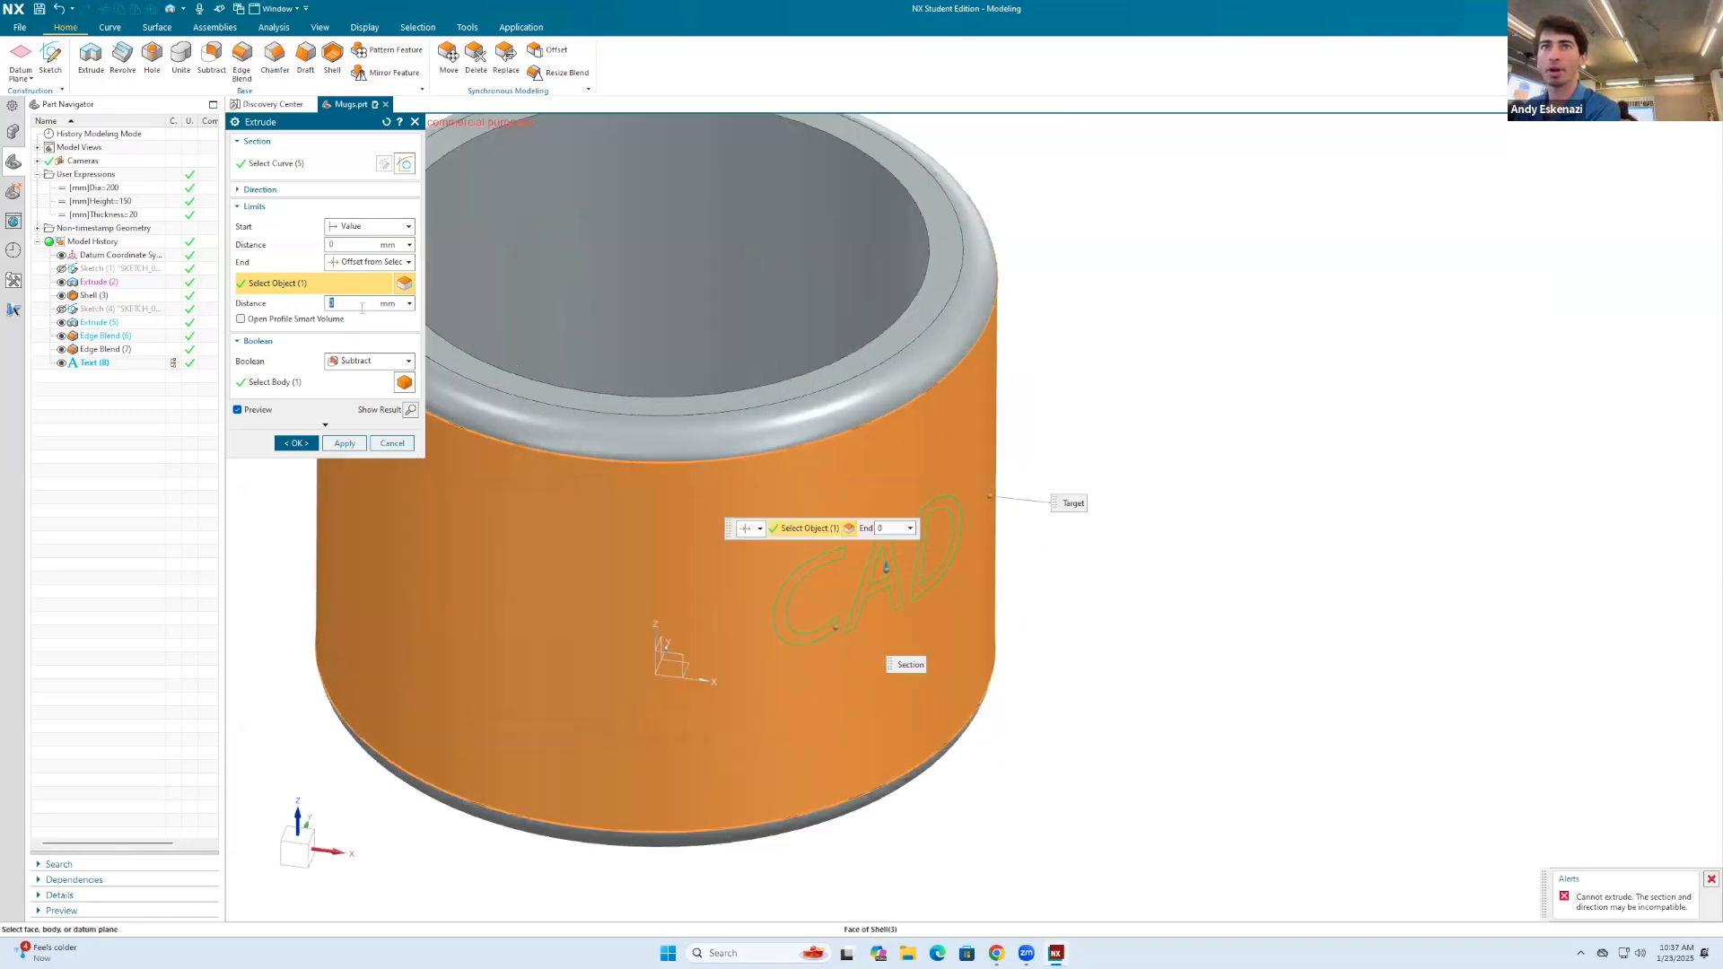
{"action": "type", "text": "-2"}
{"action": "key", "text": "Return"}
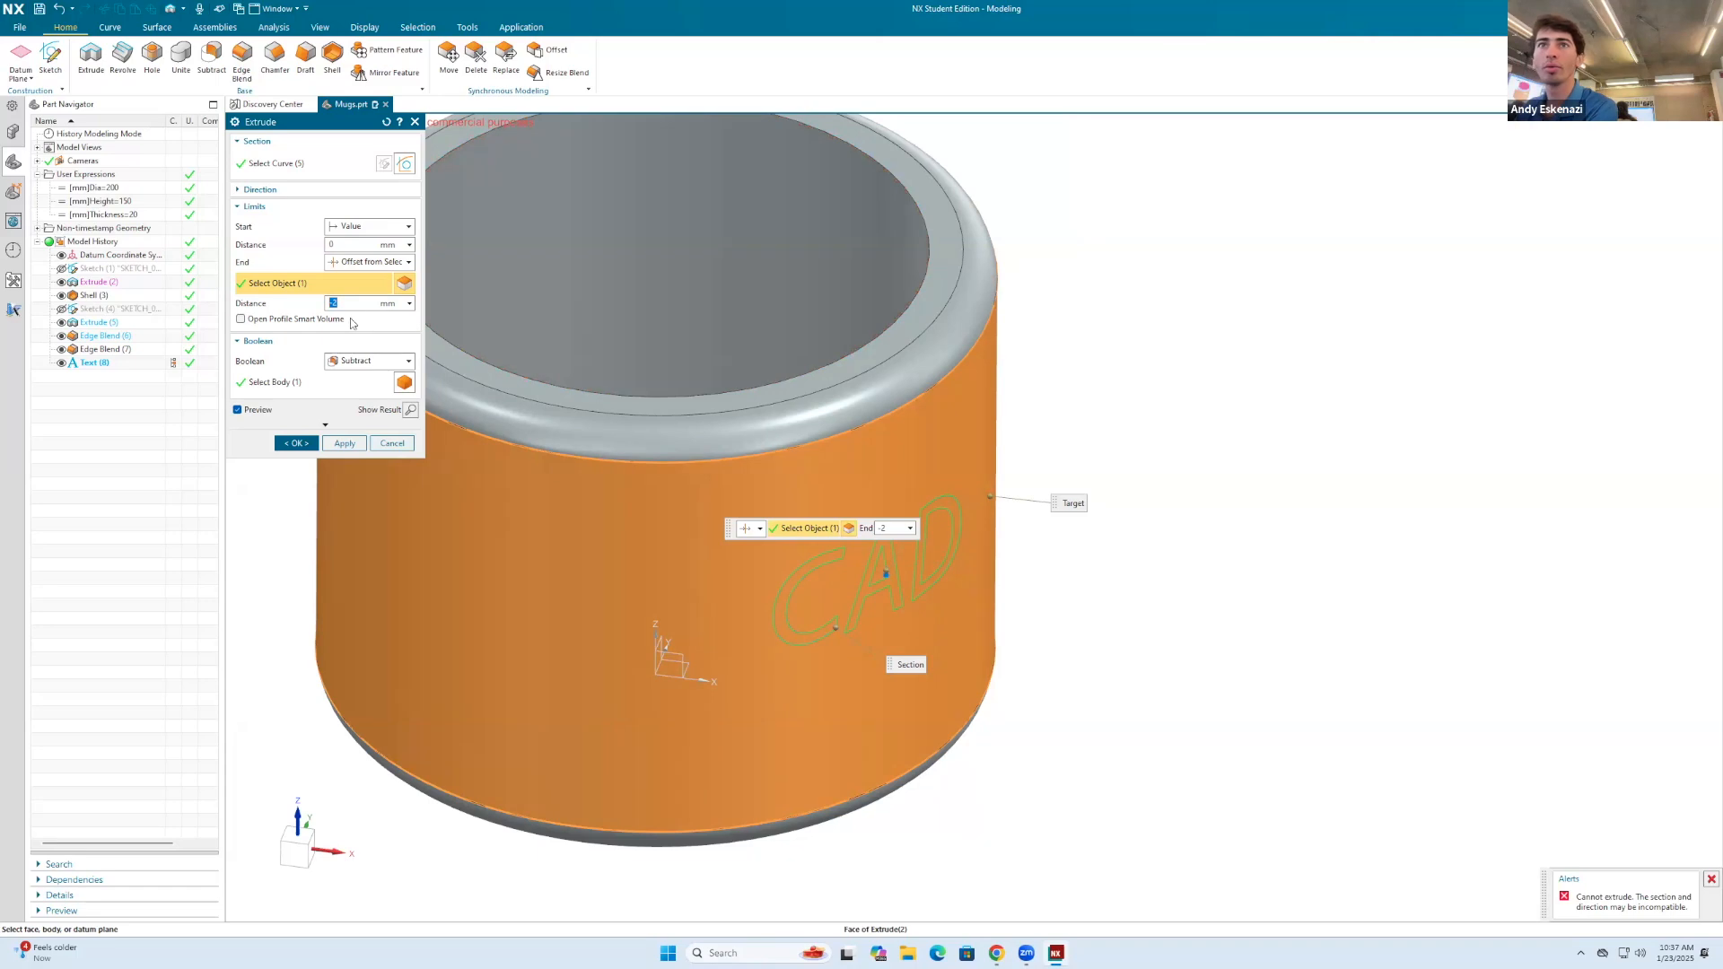
Step: Set the extrusion's start limit to Offset from Selected, using the mug's outer cylindrical face as the reference
{"action": "left_click", "coordinate": [354, 229]}
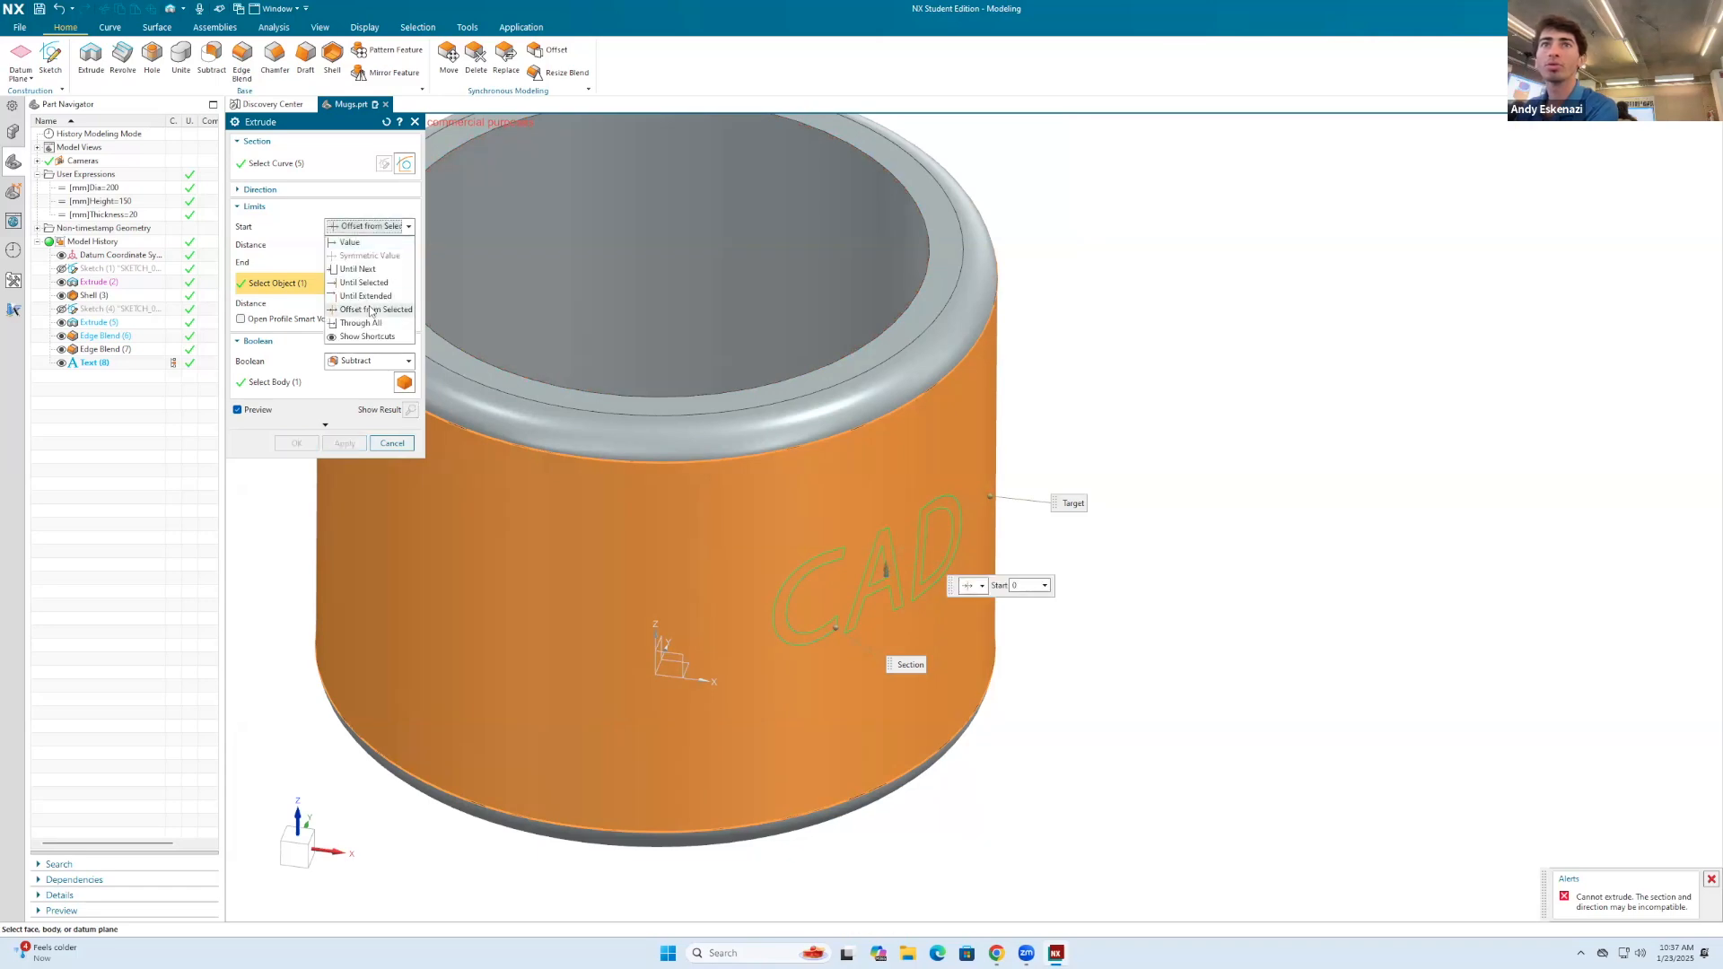
{"action": "left_click", "coordinate": [367, 267]}
{"action": "left_click", "coordinate": [696, 508]}
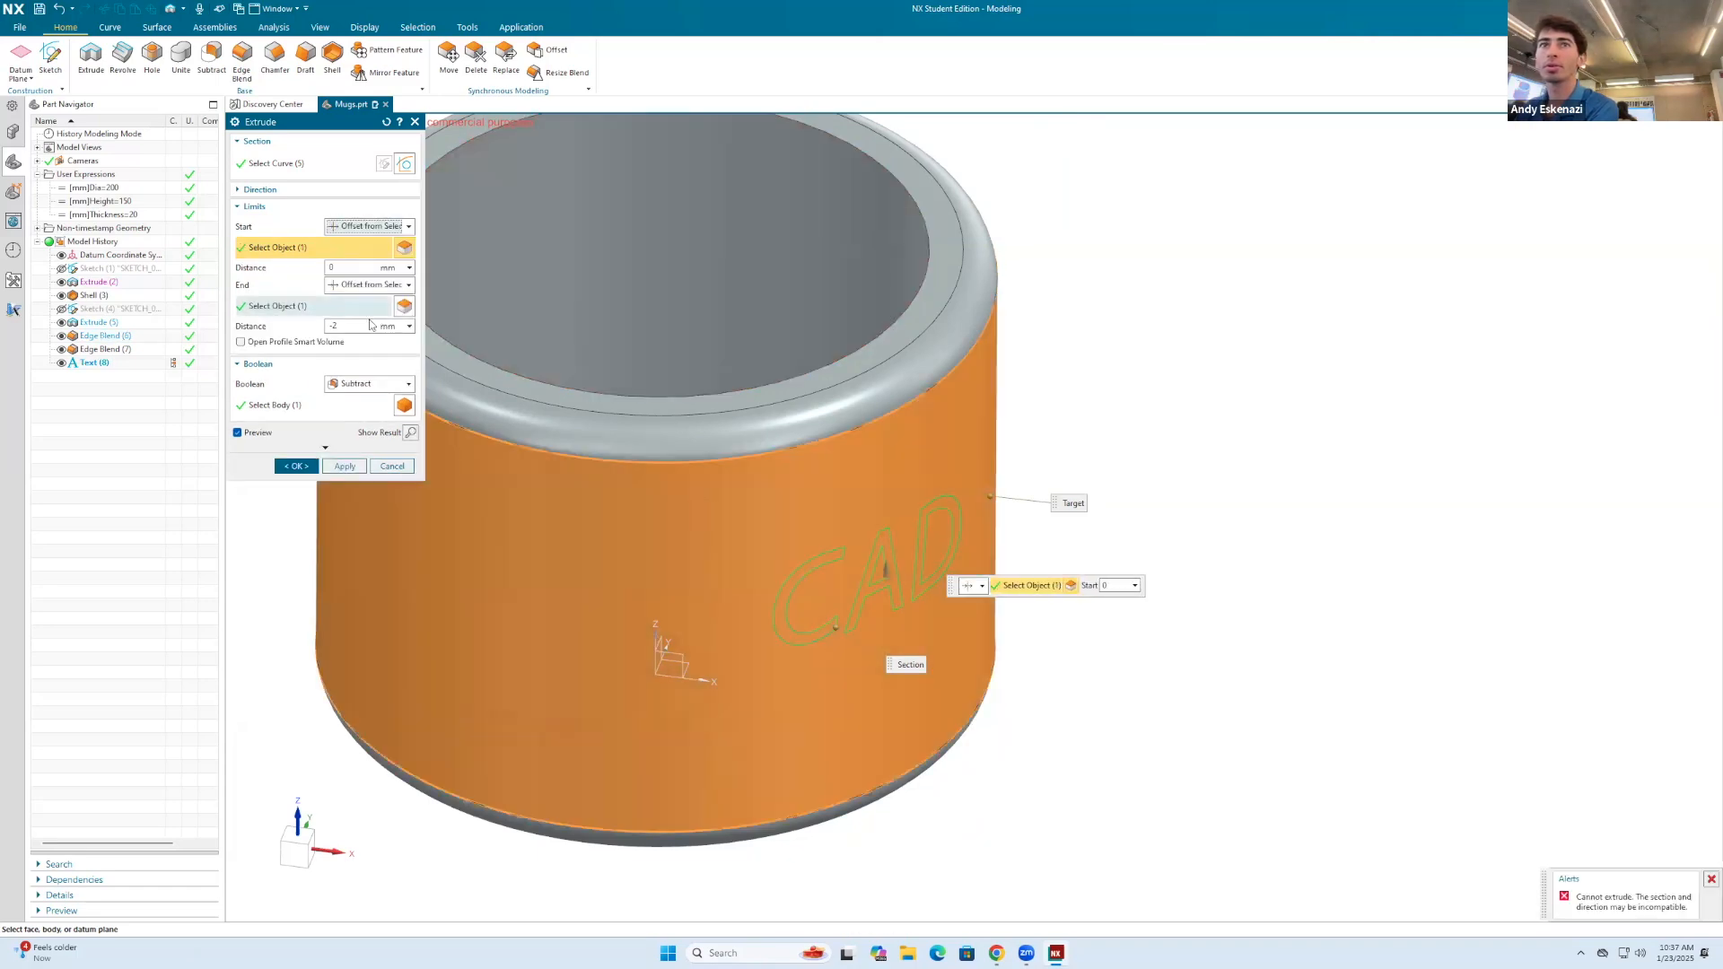
Step: Set the extrusion's end limit to Value with a distance of 2 mm and change the Boolean to Unite
{"action": "left_click", "coordinate": [367, 284]}
{"action": "left_click", "coordinate": [366, 302]}
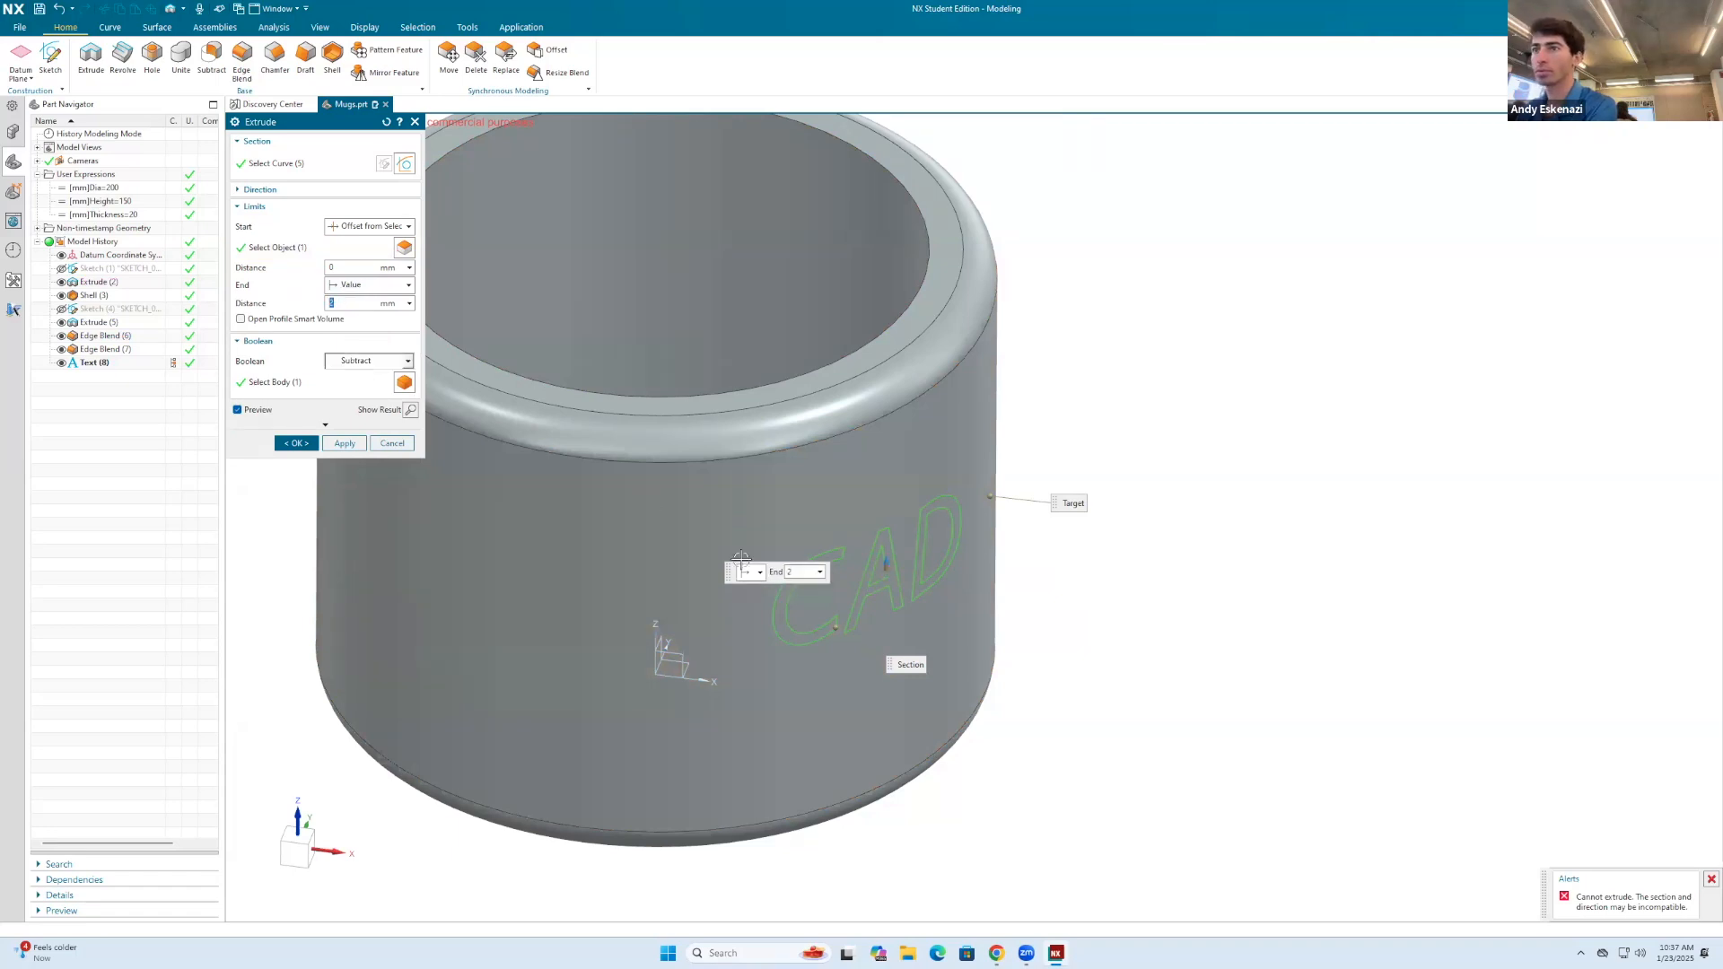
{"action": "left_click", "coordinate": [370, 361]}
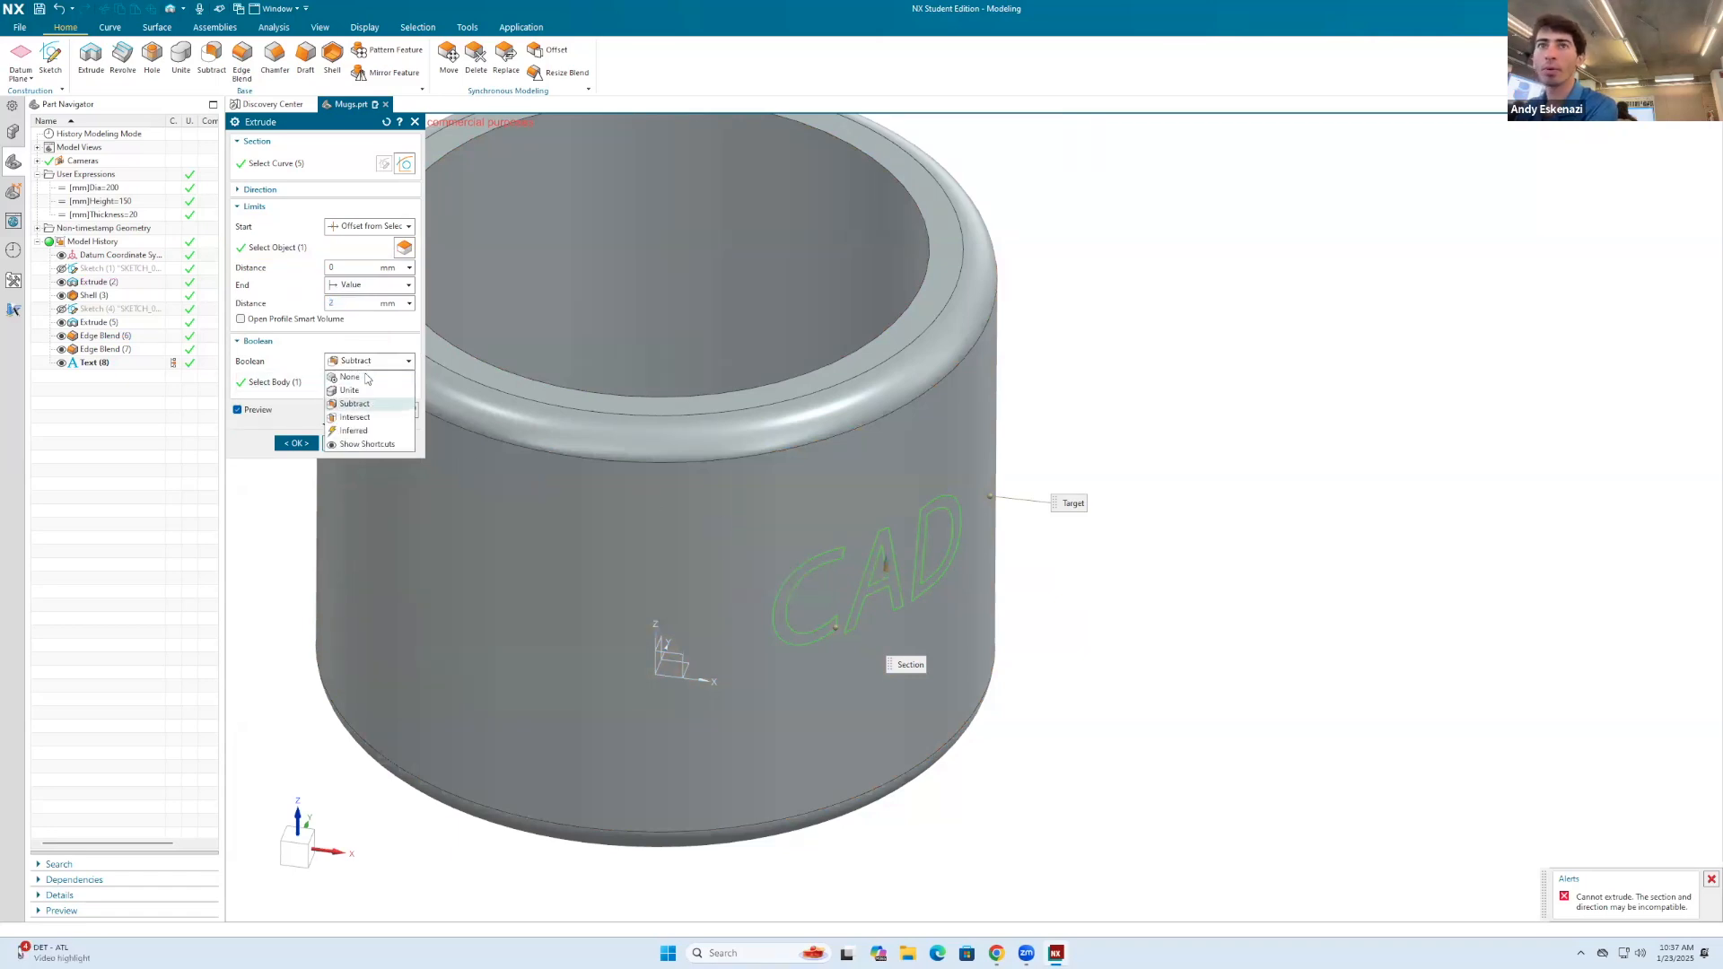
{"action": "left_click", "coordinate": [349, 390]}
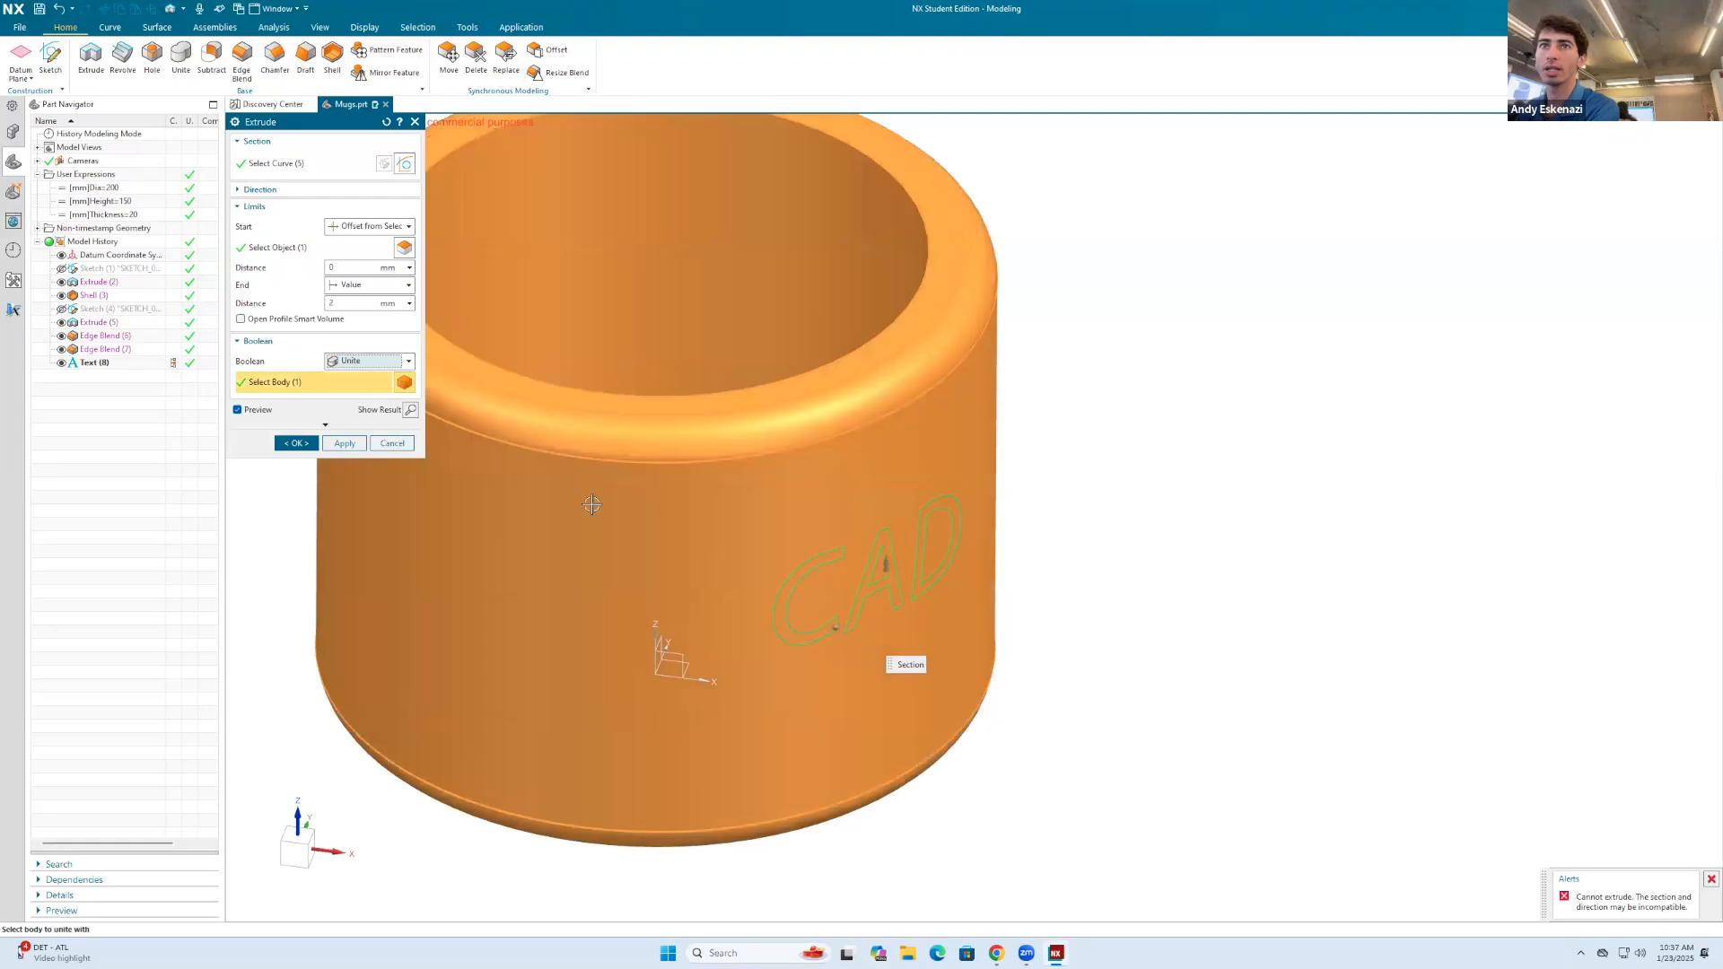
Step: Try a start offset distance of -2 mm from the outer face and change it to 2 mm
{"action": "mouse_move", "coordinate": [661, 515]}
{"action": "middle_mouse_down"}
{"action": "mouse_move", "coordinate": [716, 512]}
{"action": "mouse_move", "coordinate": [687, 523]}
{"action": "middle_mouse_up"}
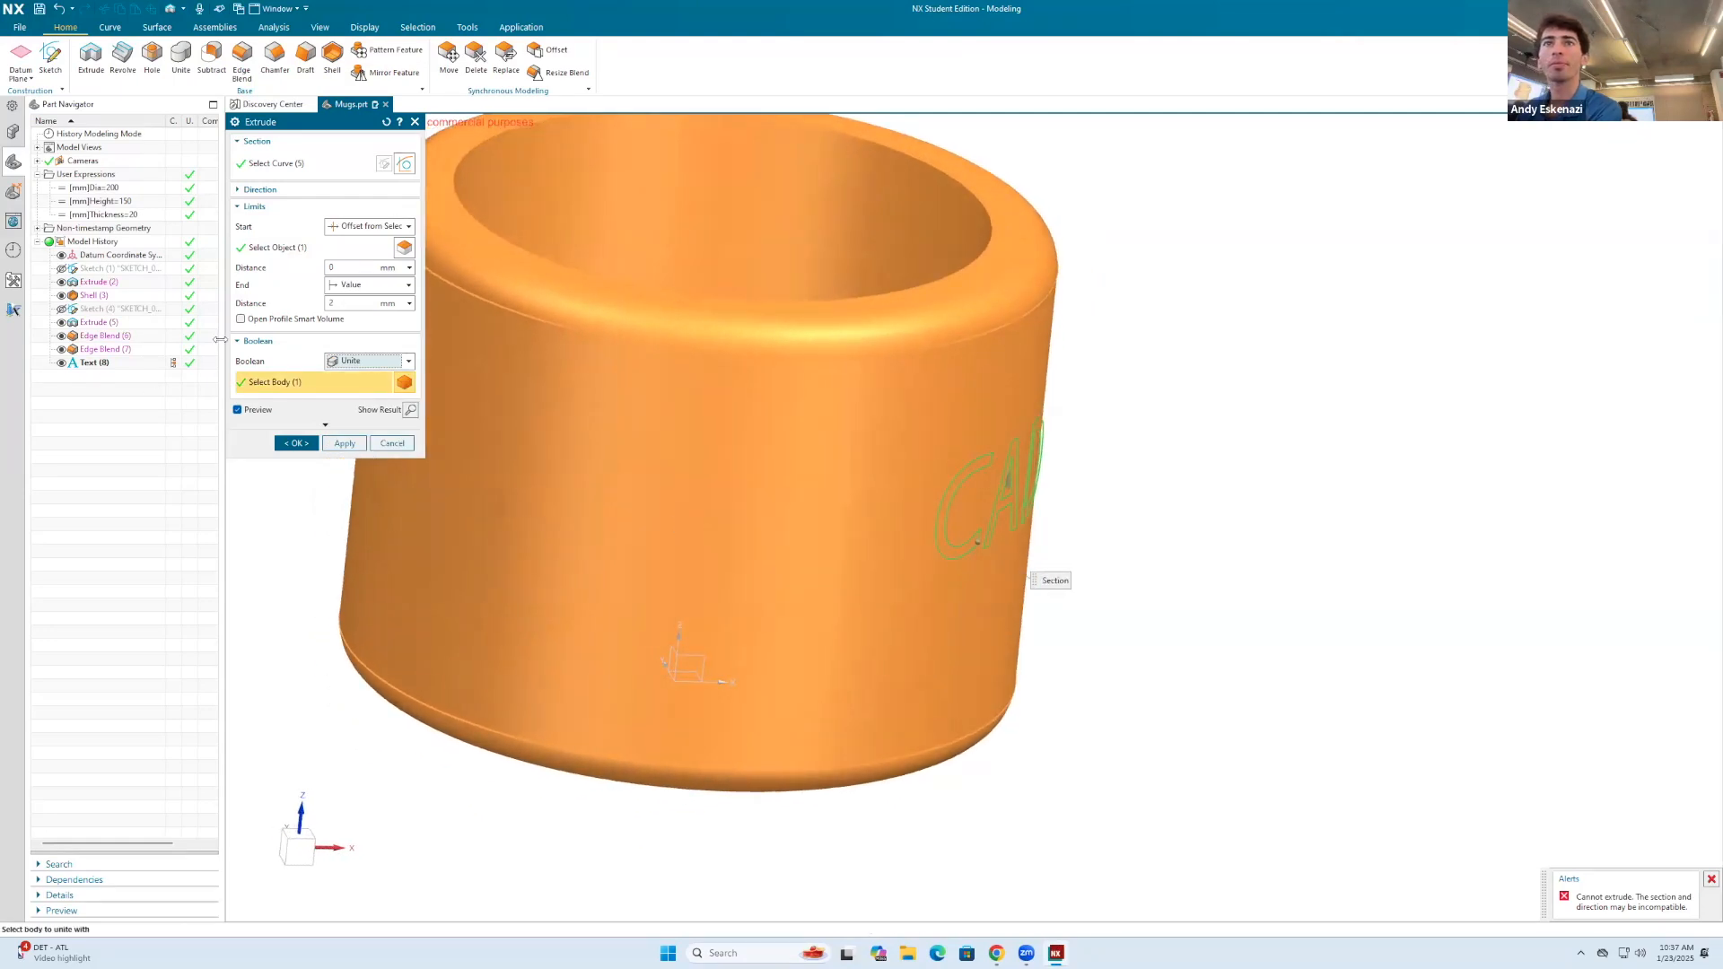
{"action": "left_click", "coordinate": [337, 268]}
{"action": "type", "text": "-2"}
{"action": "key", "text": "Return"}
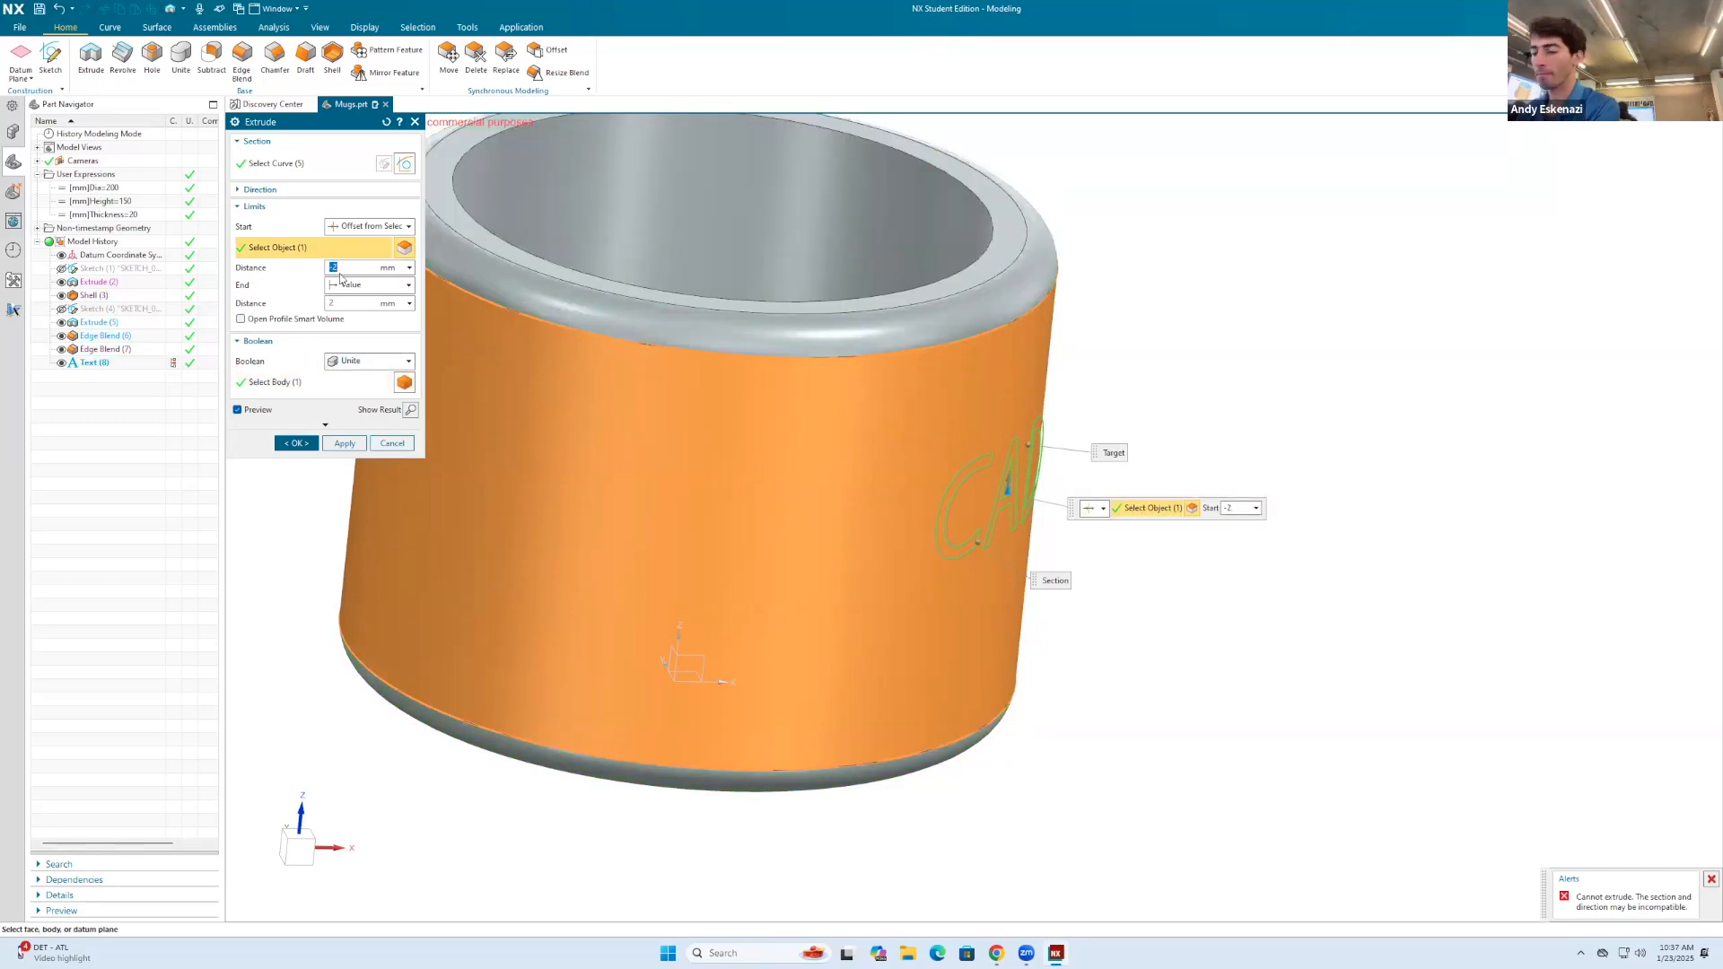
{"action": "key", "text": "Return"}
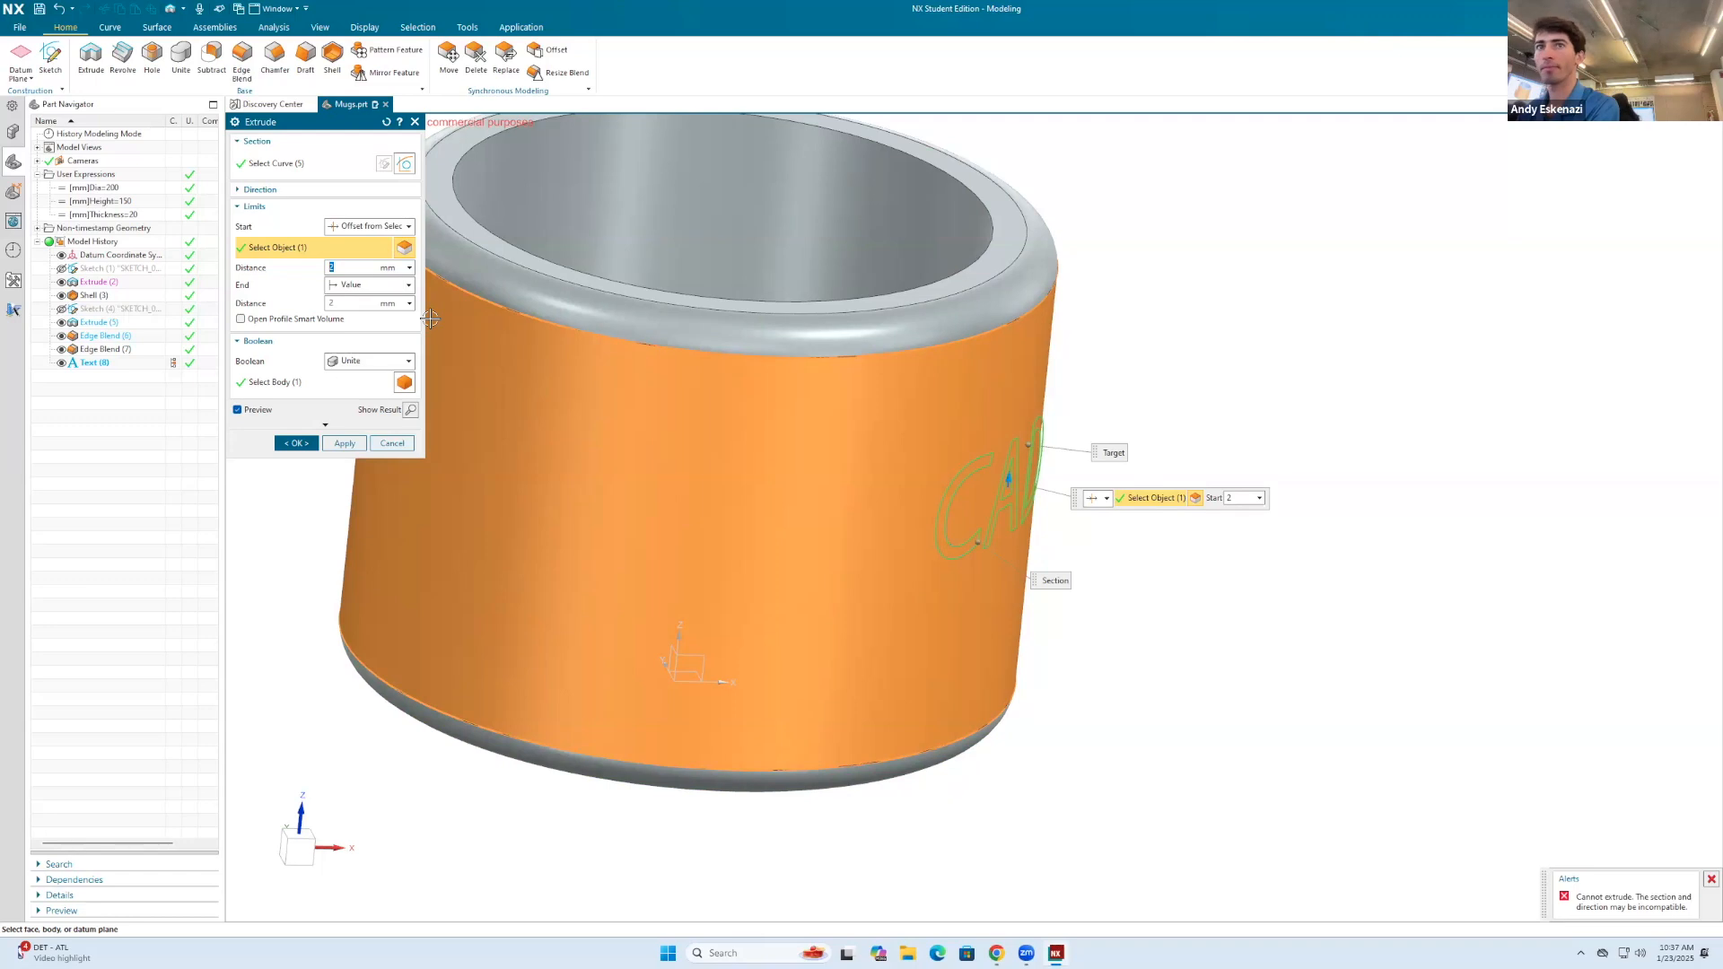
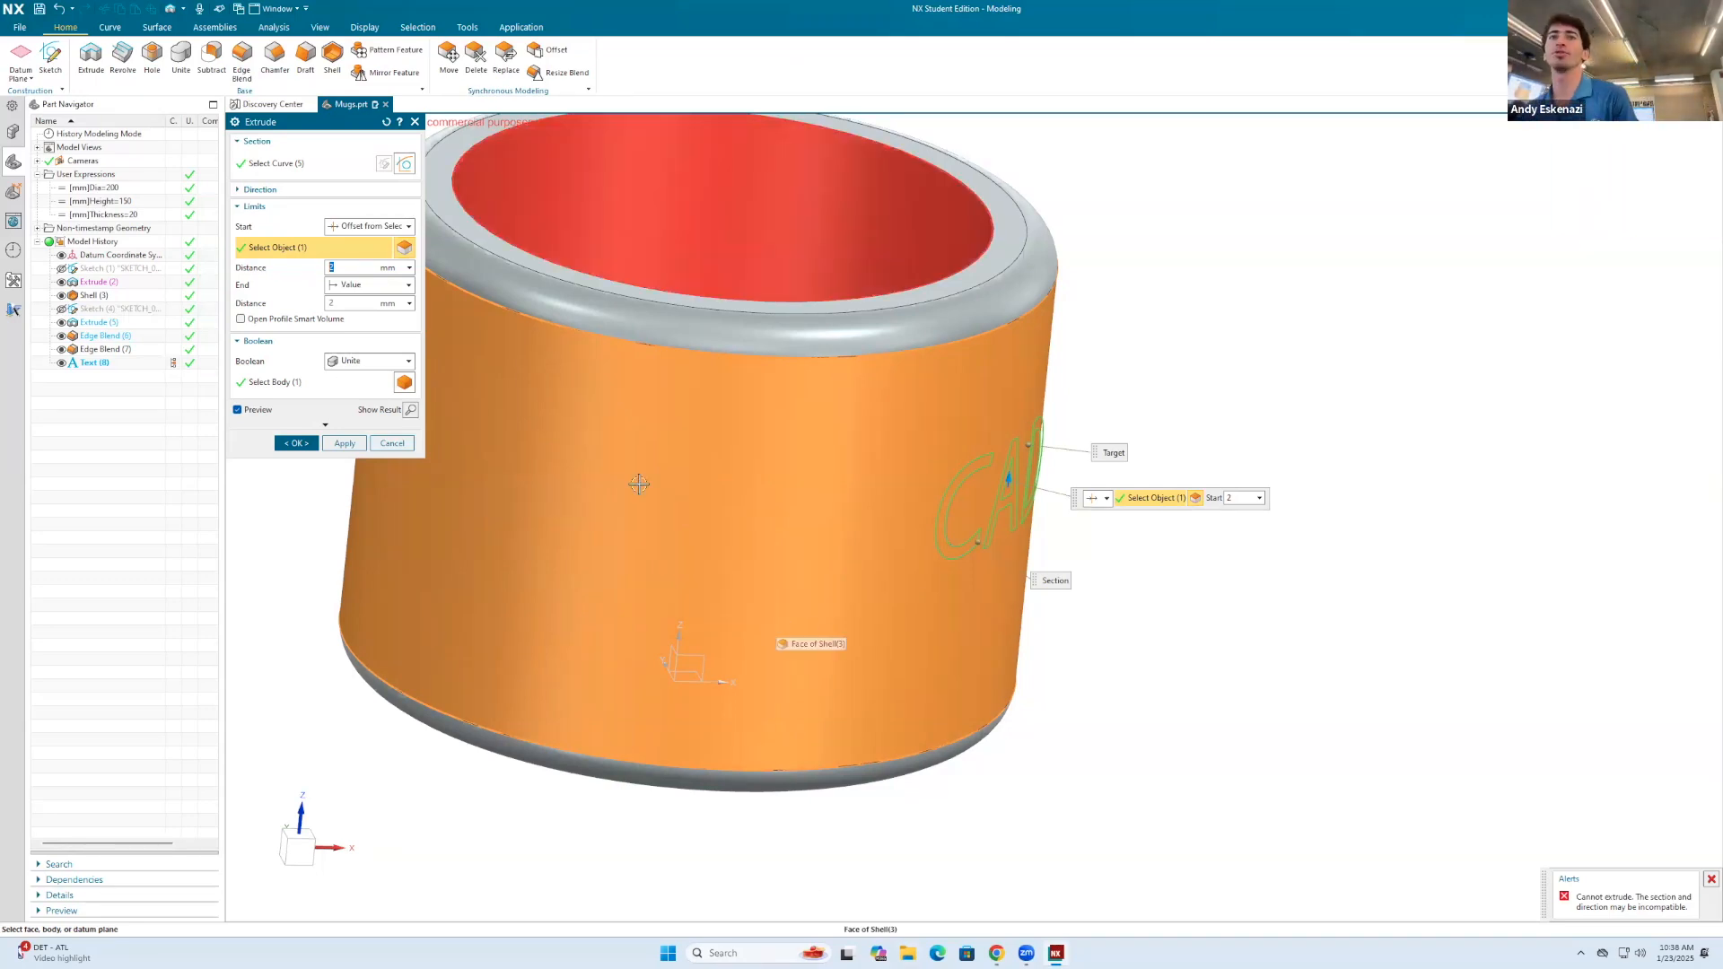
Step: Set the extrusion's start limit to Value with a distance of 0 mm and try to create the united text extrusion
{"action": "left_click", "coordinate": [352, 230]}
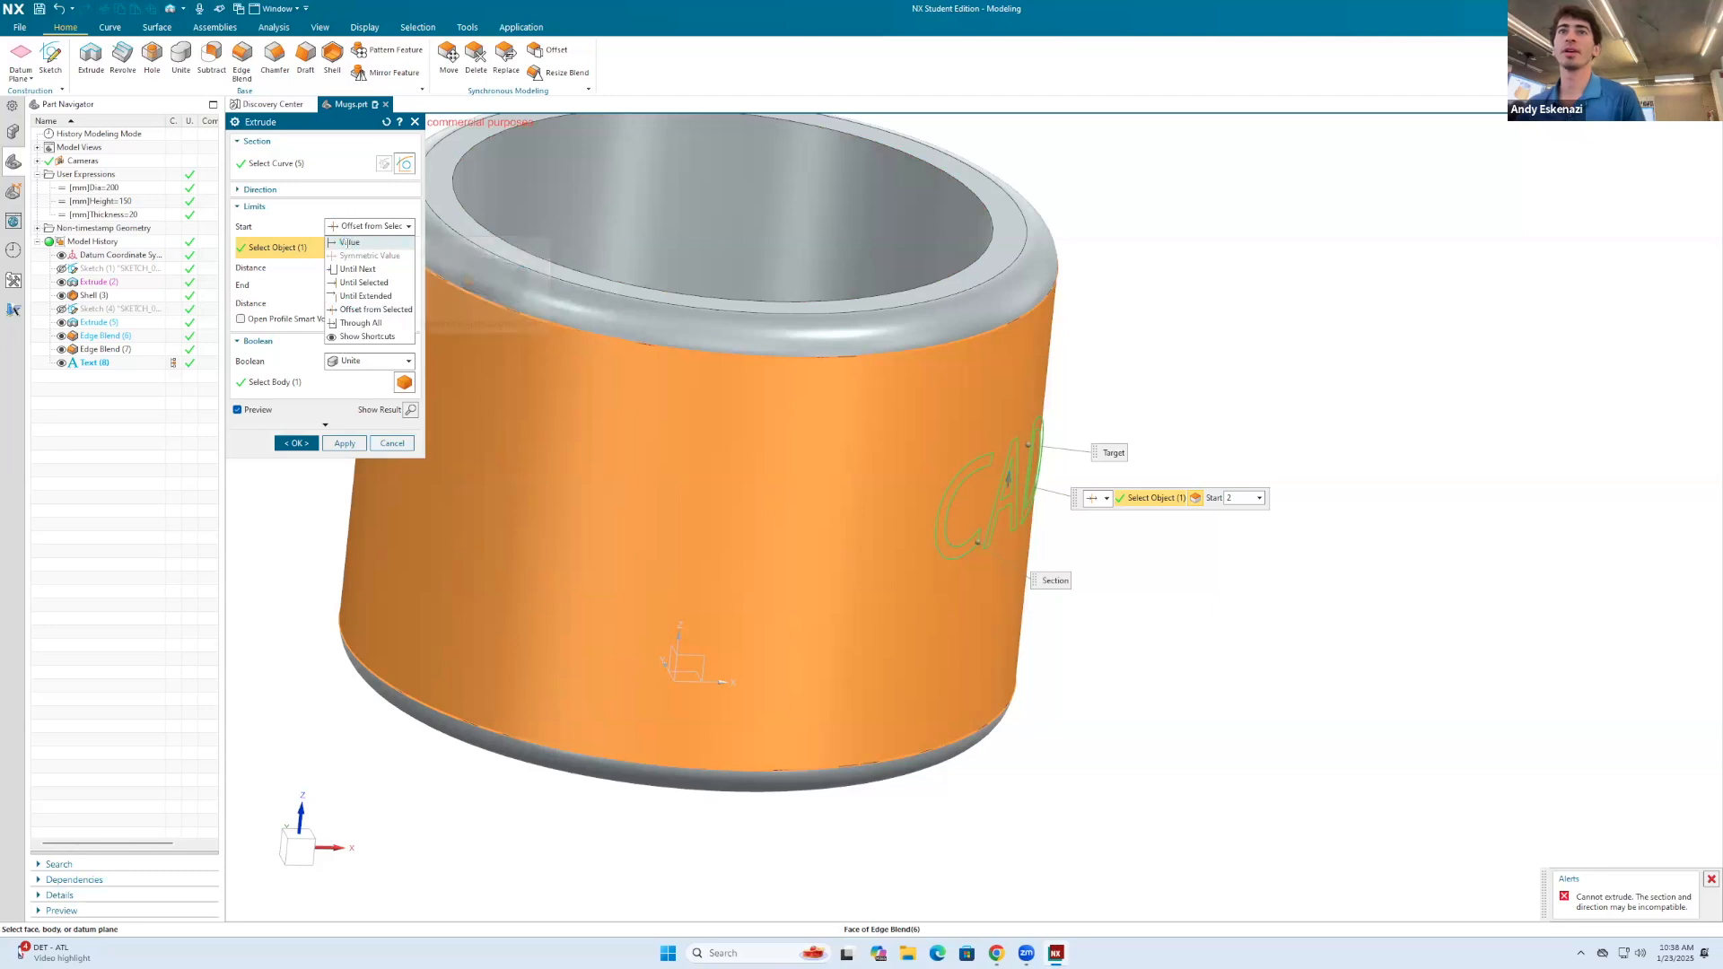
{"action": "left_click", "coordinate": [350, 243]}
{"action": "scroll", "coordinate": [868, 432], "scroll_direction": "up", "scroll_amount": 8}
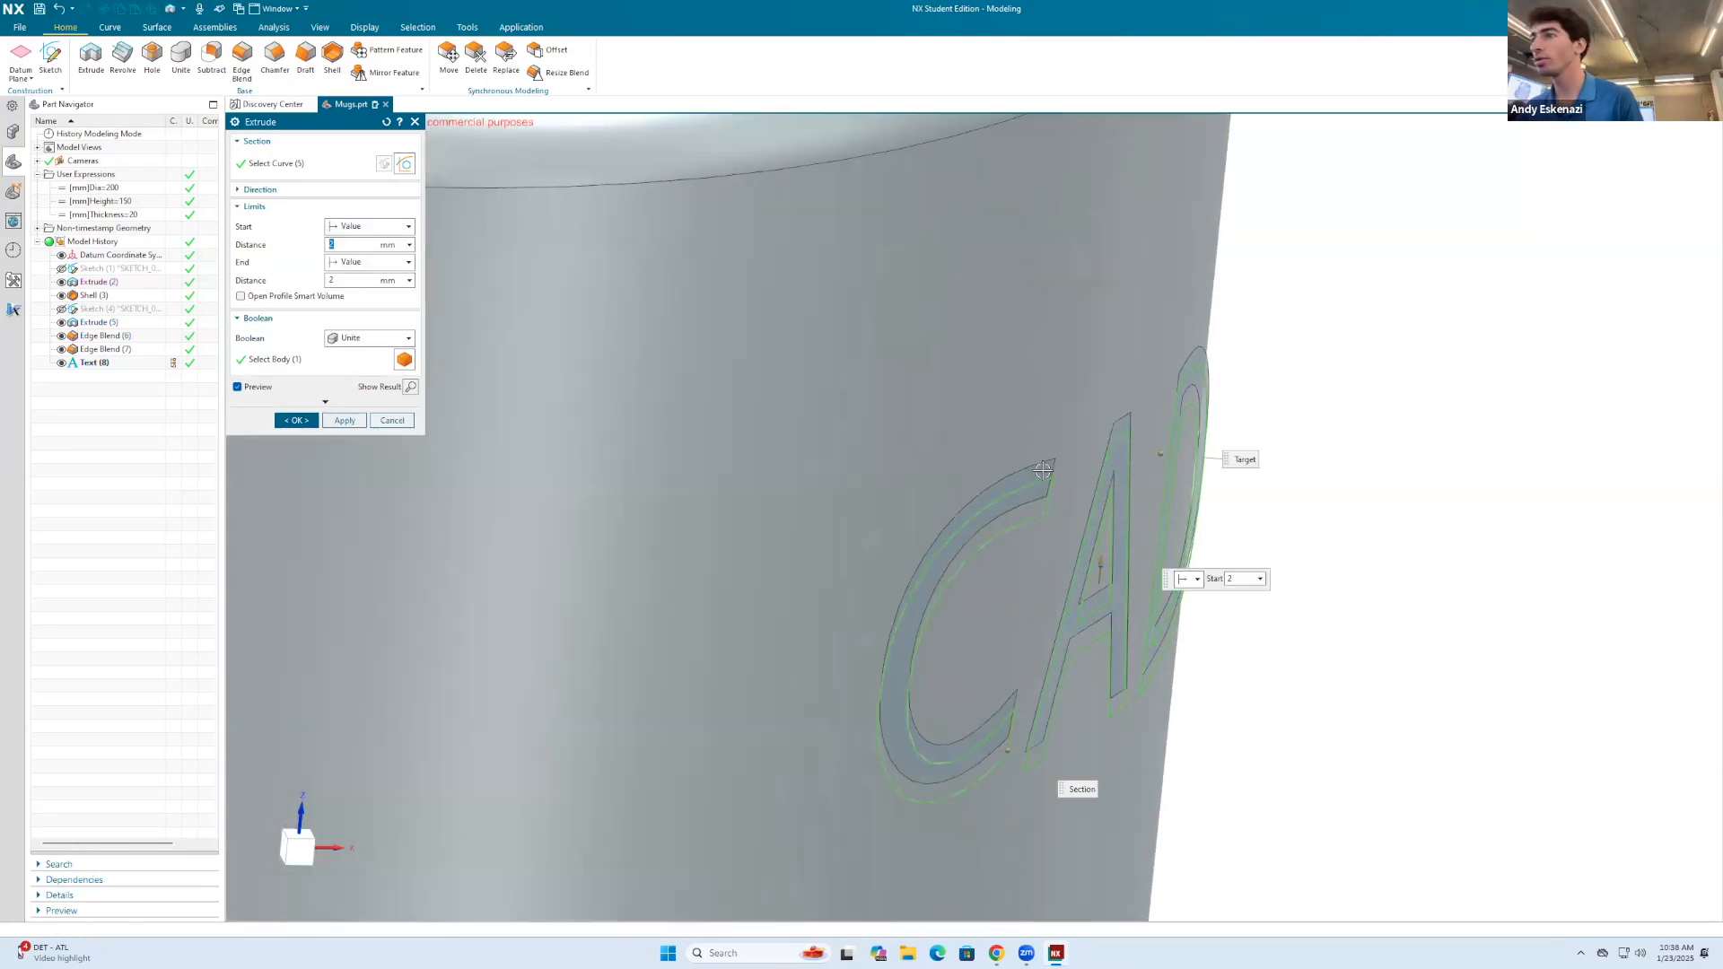
{"action": "middle_click_drag", "start_coordinate": [761, 365], "coordinate": [794, 347]}
{"action": "type", "text": "0"}
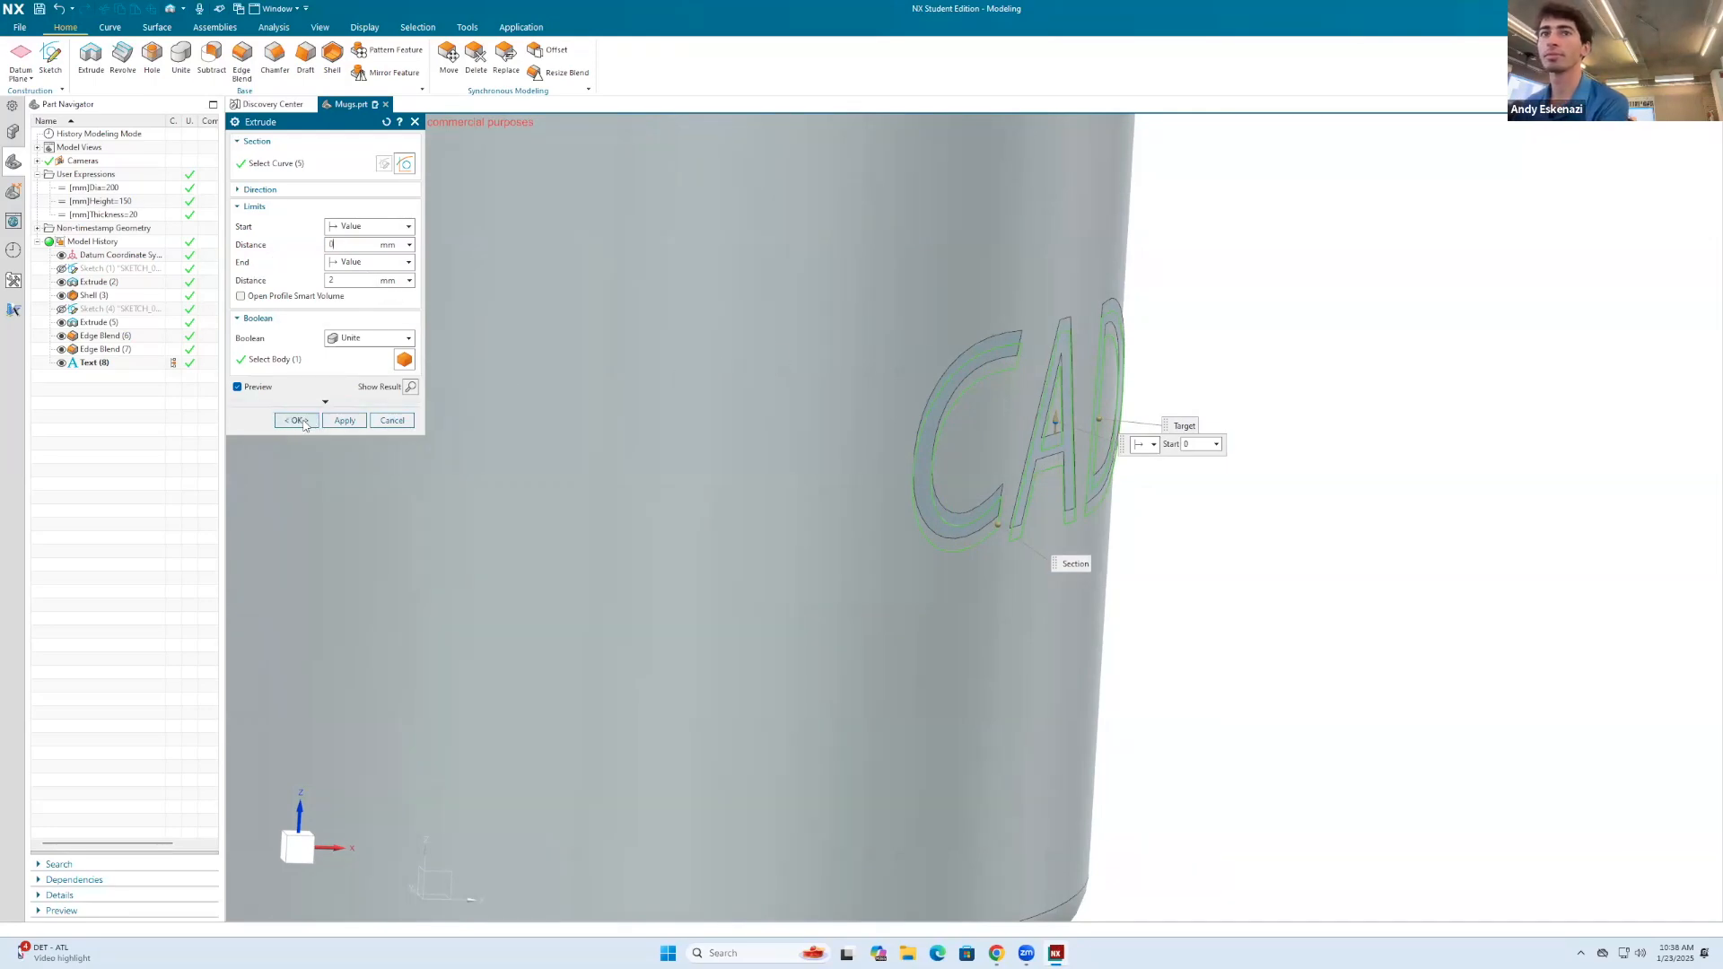
{"action": "left_click", "coordinate": [297, 421]}
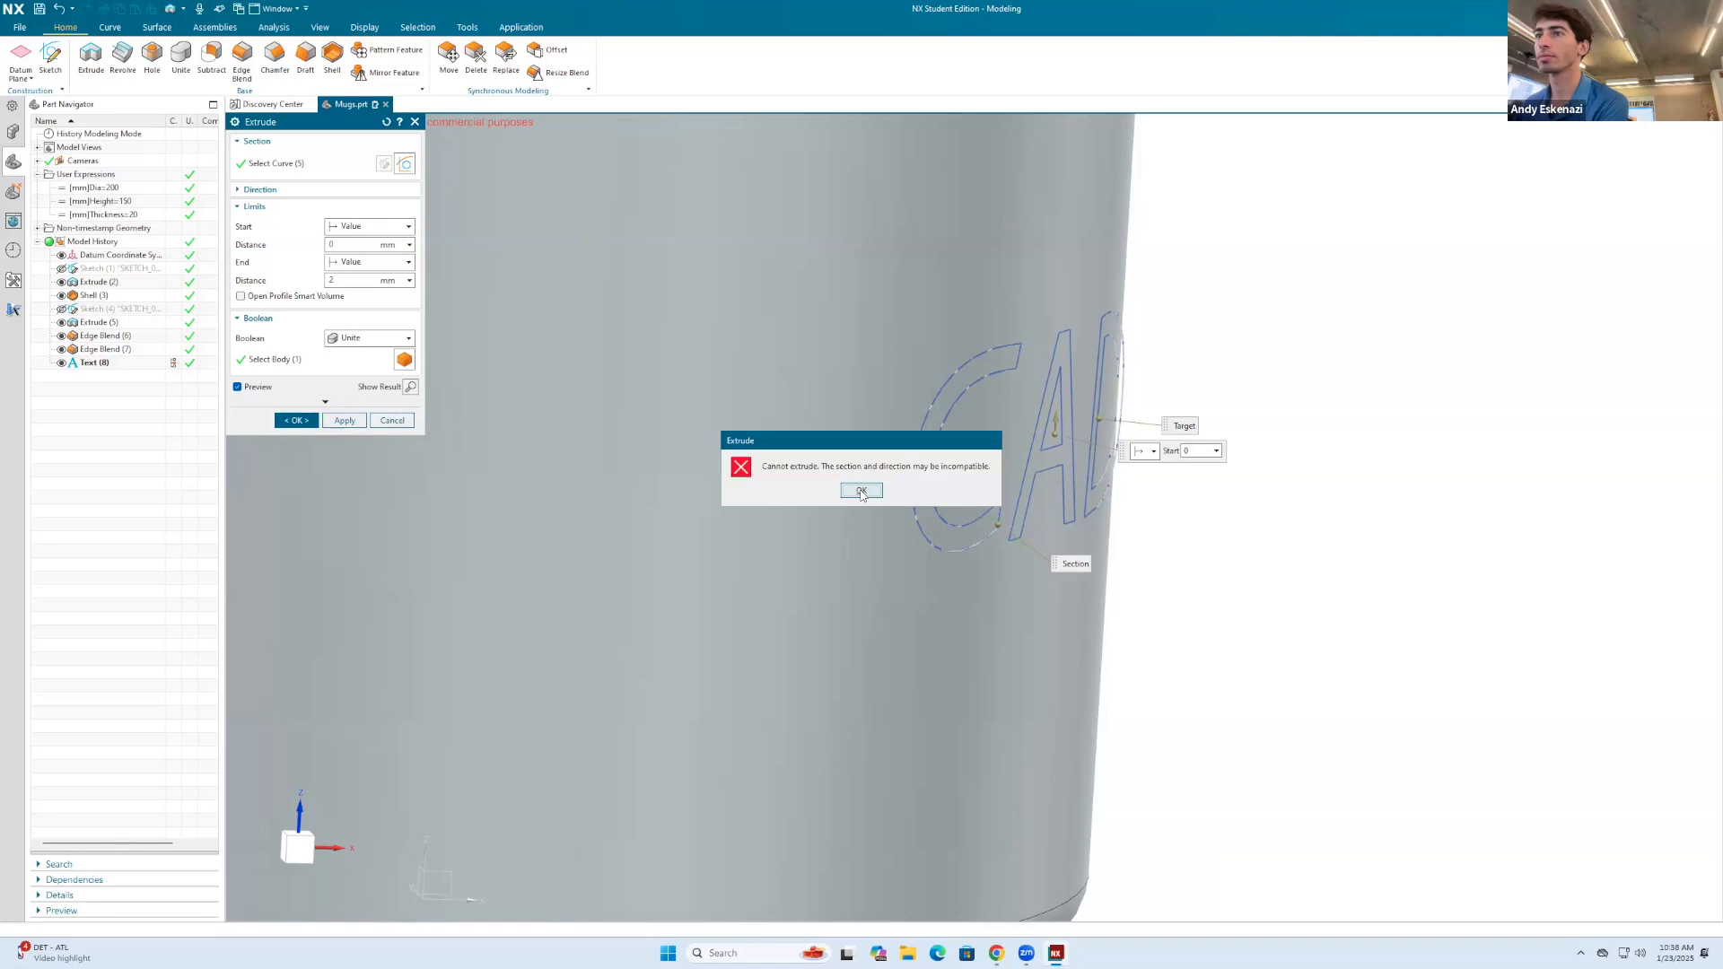
{"action": "left_click", "coordinate": [860, 491]}
Step: Try the Subtract Boolean with an end distance of -2 mm for the text extrusion
{"action": "middle_click_drag", "start_coordinate": [969, 405], "coordinate": [897, 408]}
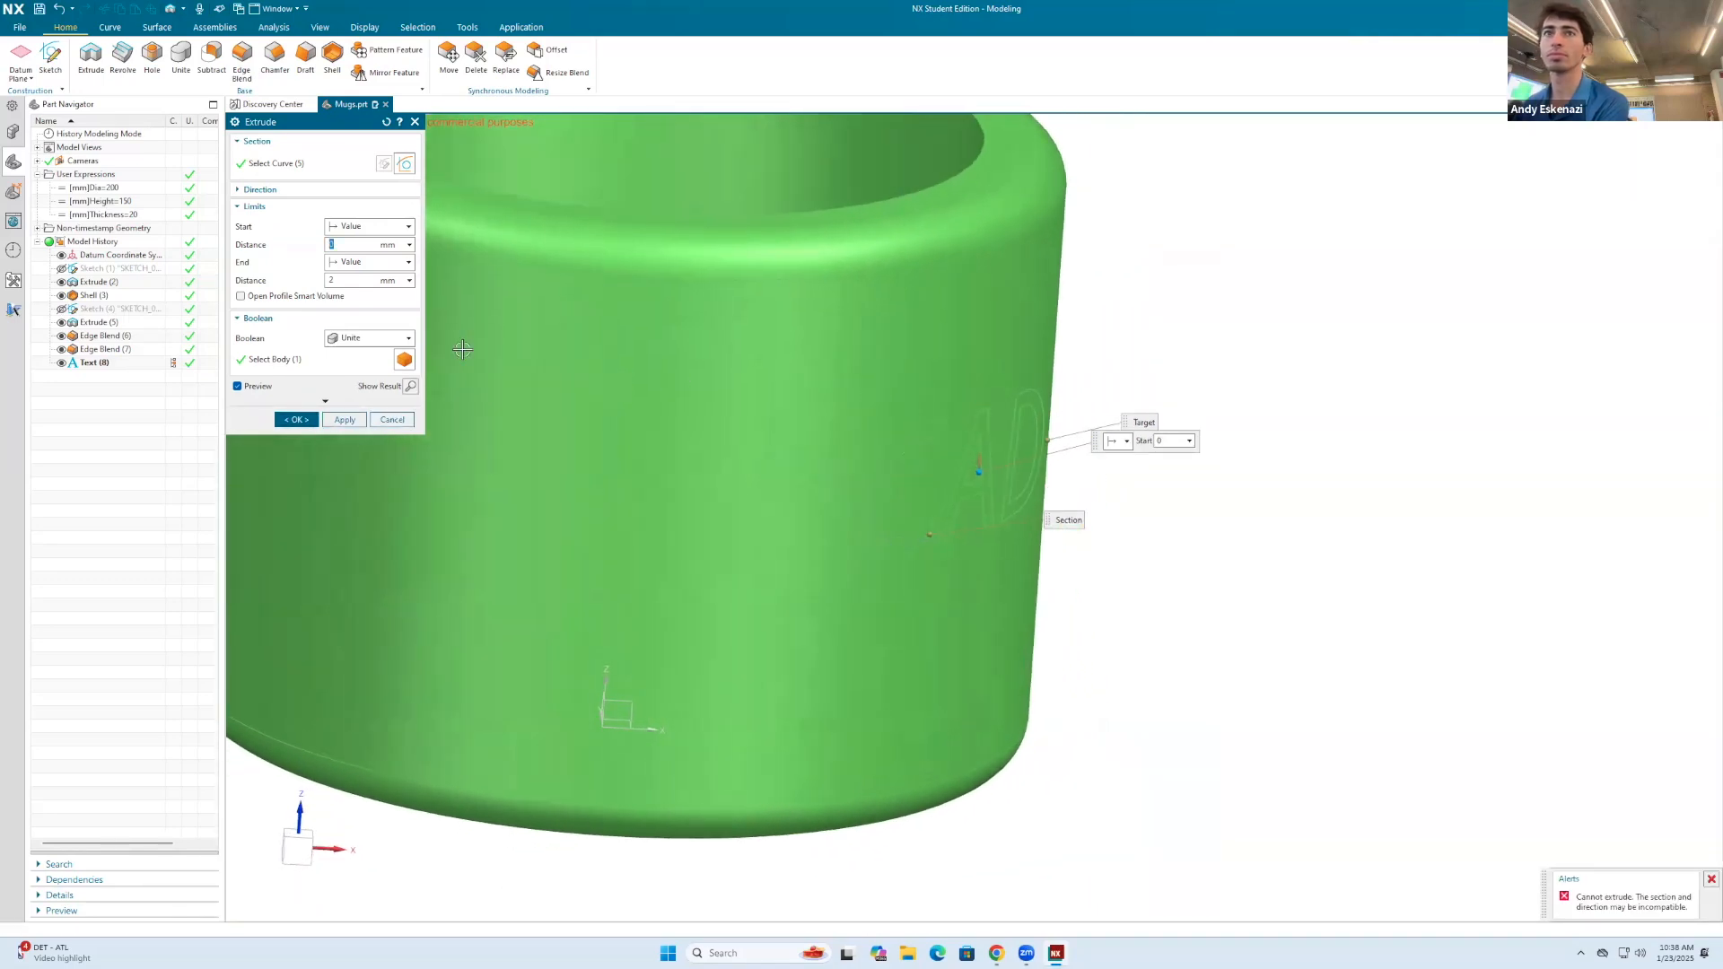
{"action": "left_click", "coordinate": [377, 339]}
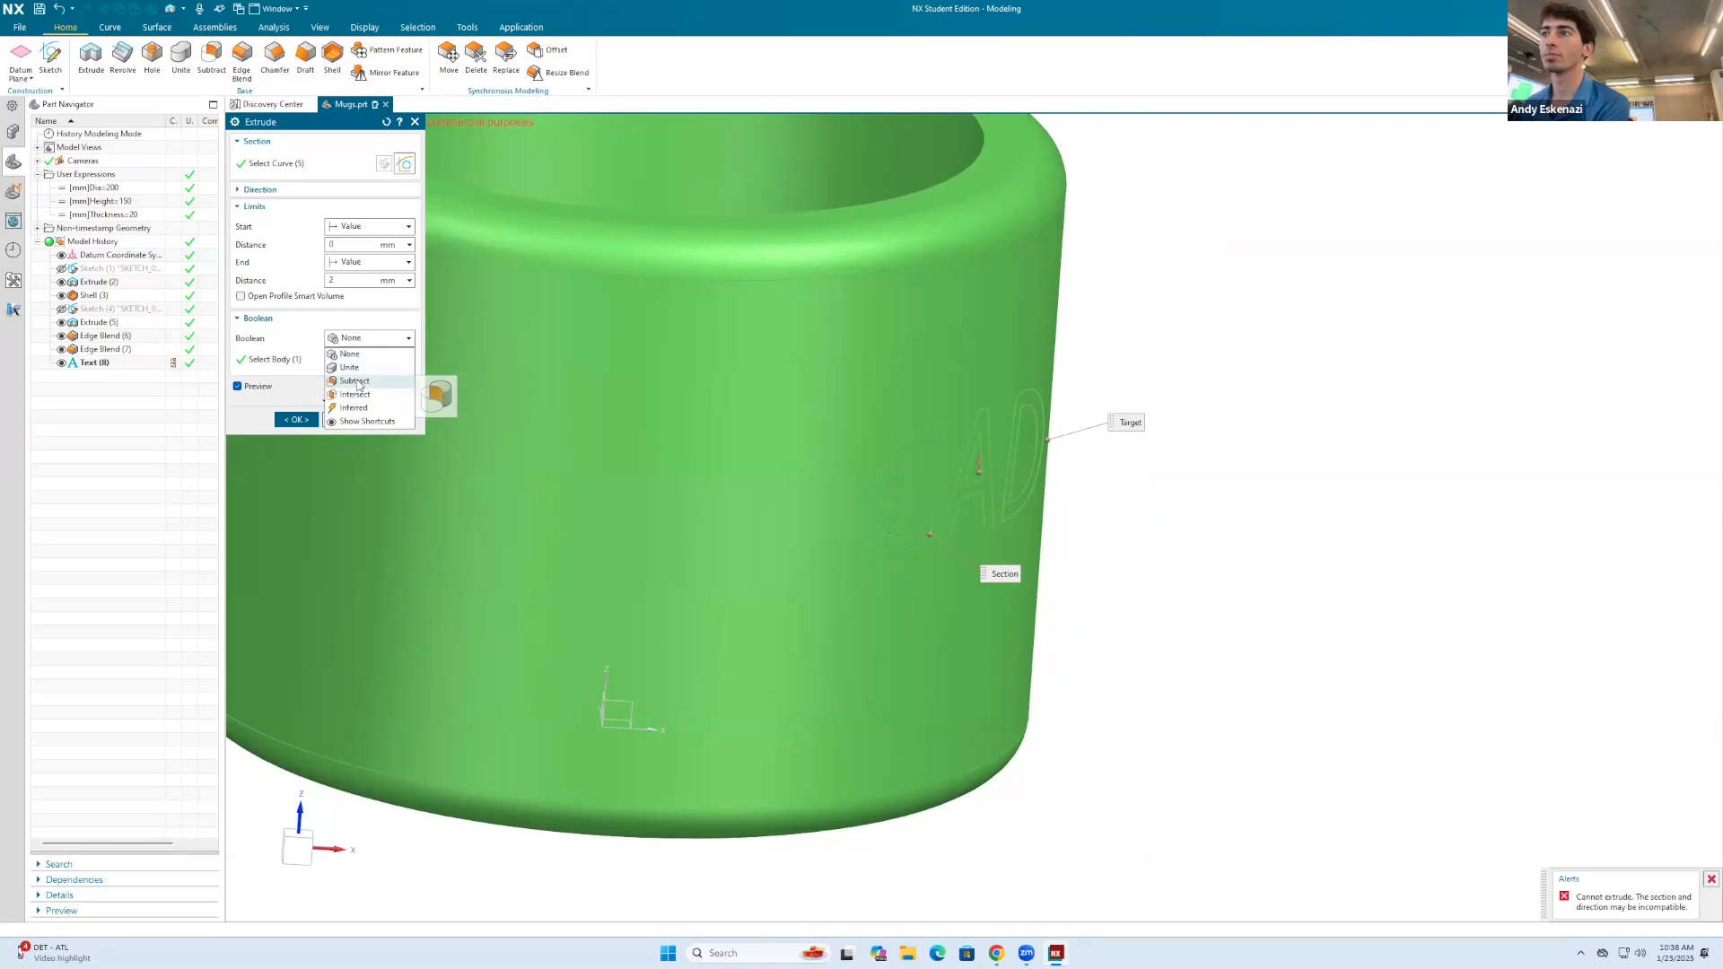
{"action": "left_click", "coordinate": [355, 382]}
{"action": "left_click", "coordinate": [342, 280]}
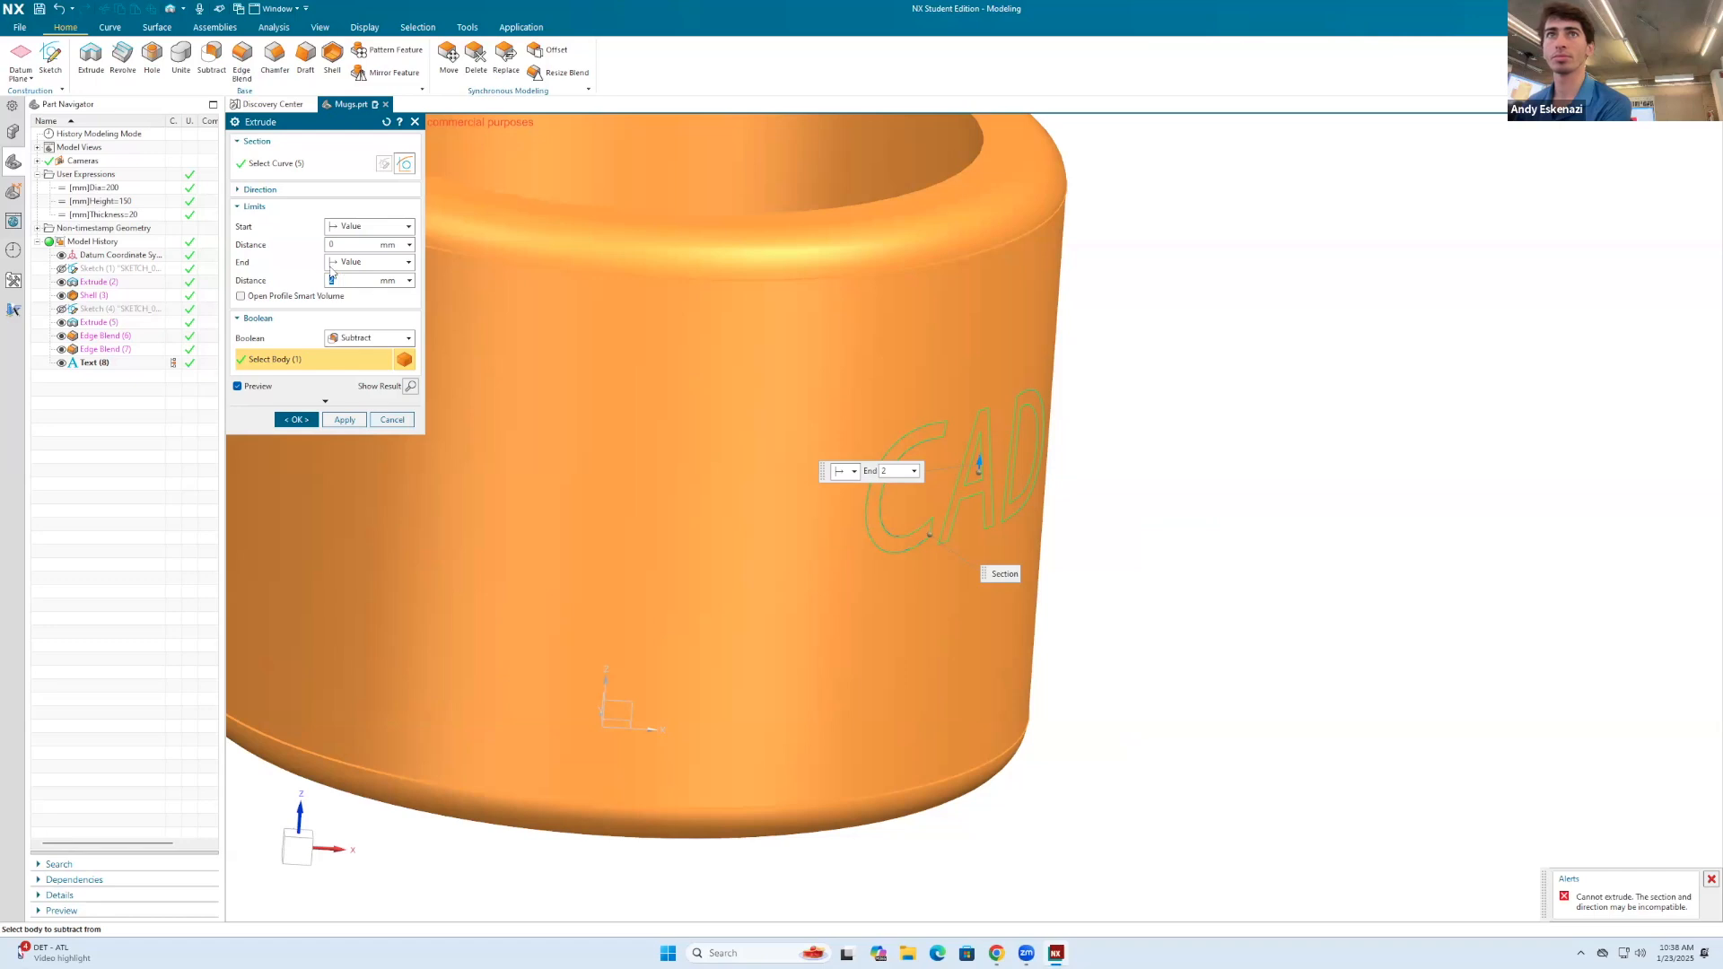
{"action": "type", "text": "-"}
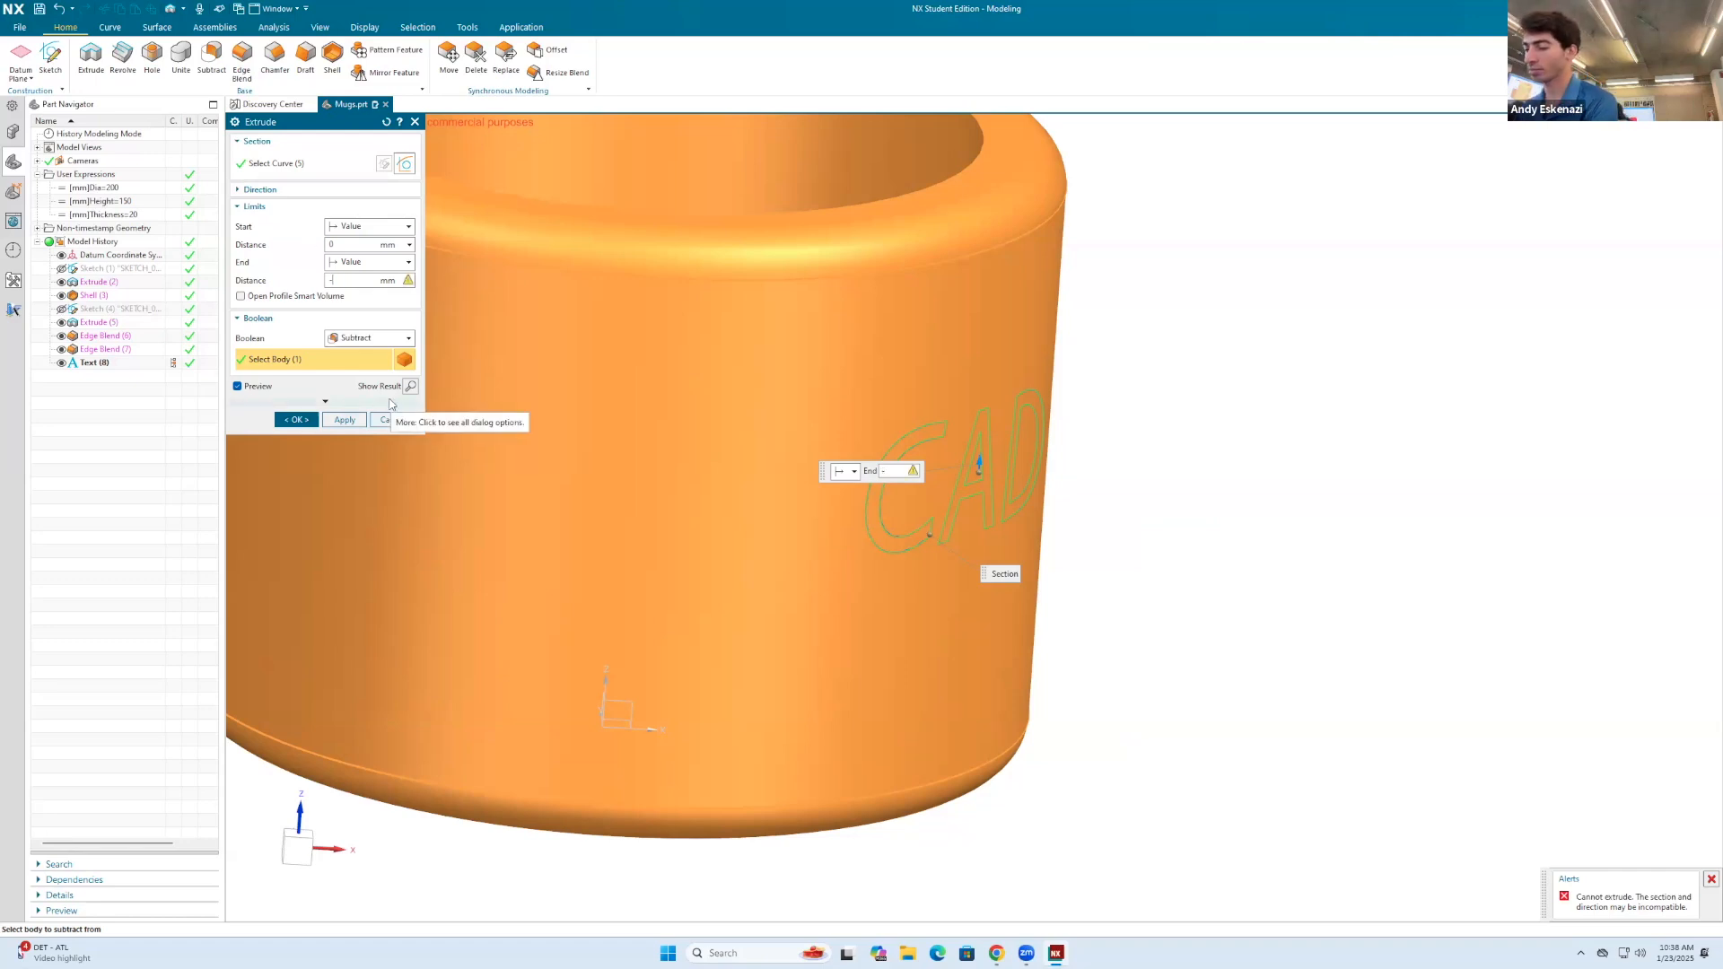
Step: Try to create the text extrusion with Boolean None and an end distance of 2 mm
{"action": "left_click", "coordinate": [384, 343]}
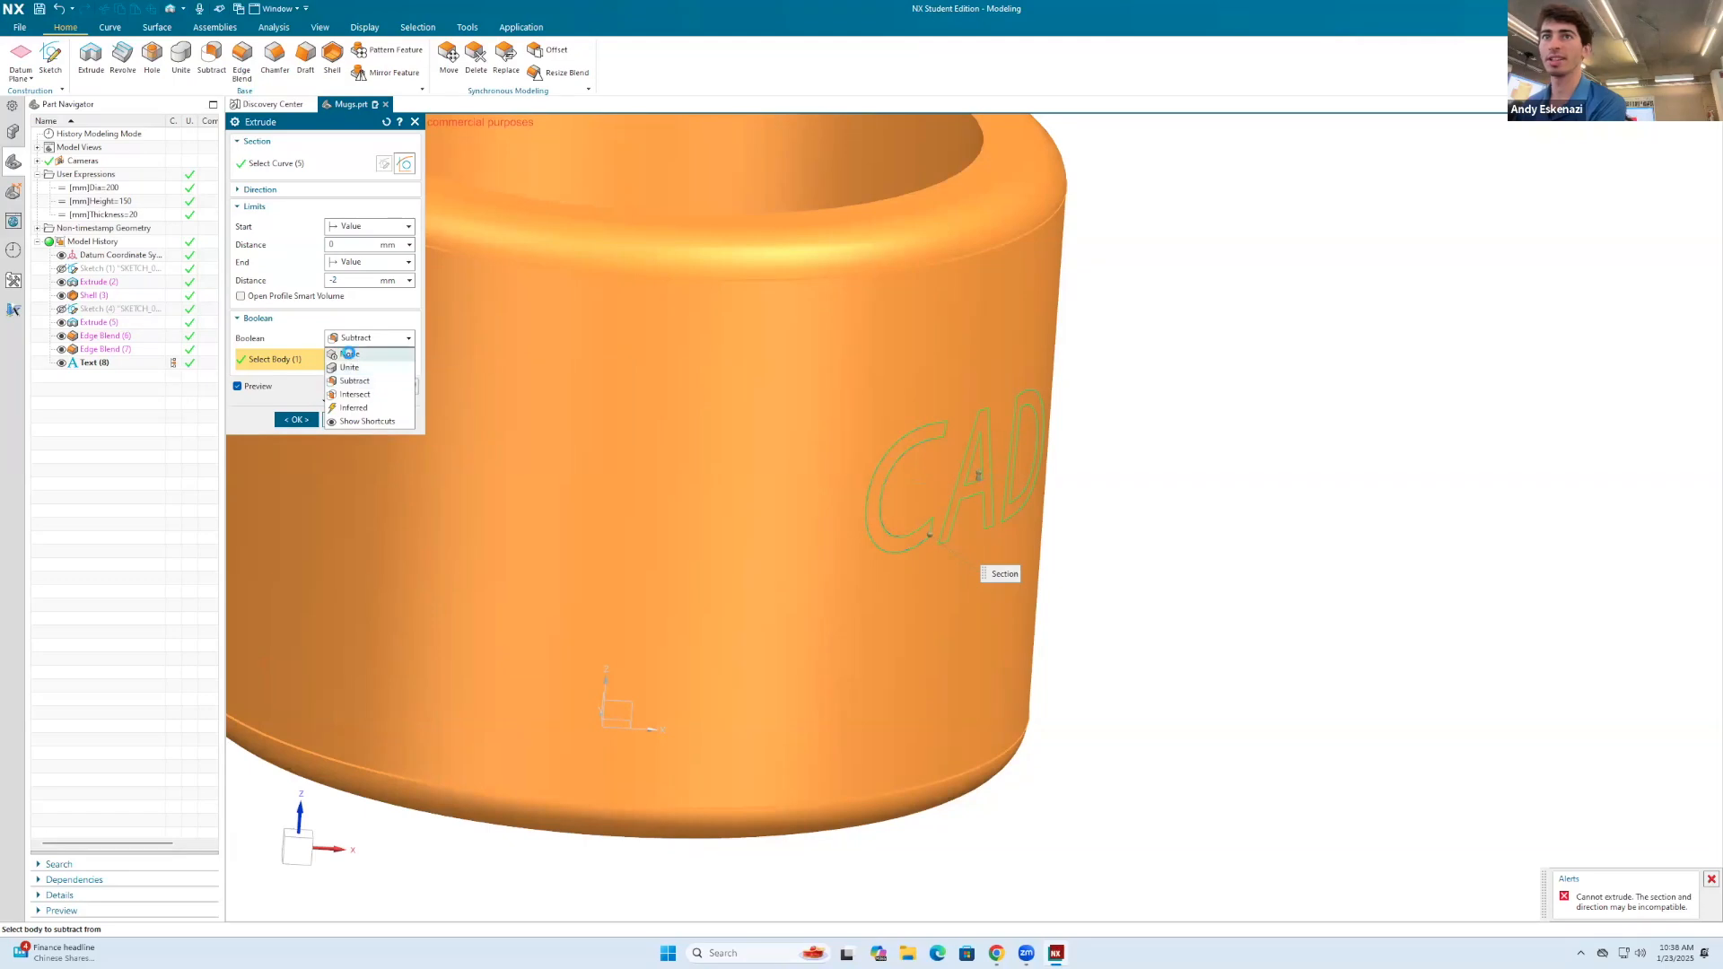
{"action": "left_click", "coordinate": [349, 353]}
{"action": "left_click", "coordinate": [350, 281]}
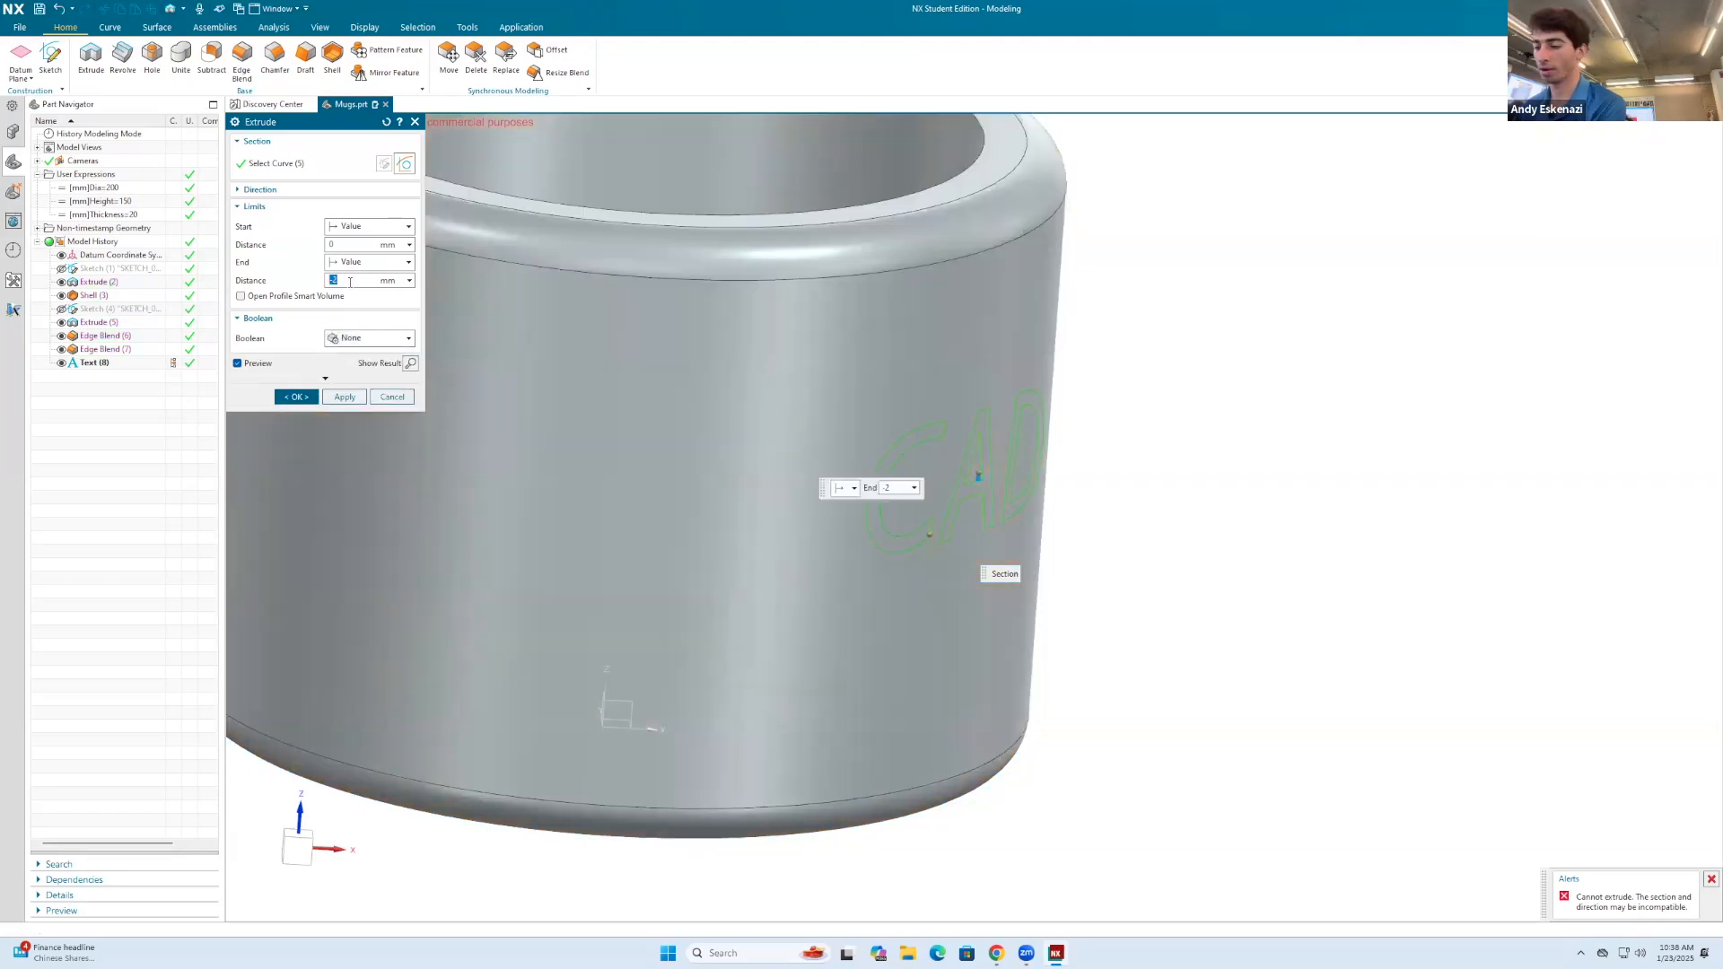
{"action": "left_click", "coordinate": [306, 397]}
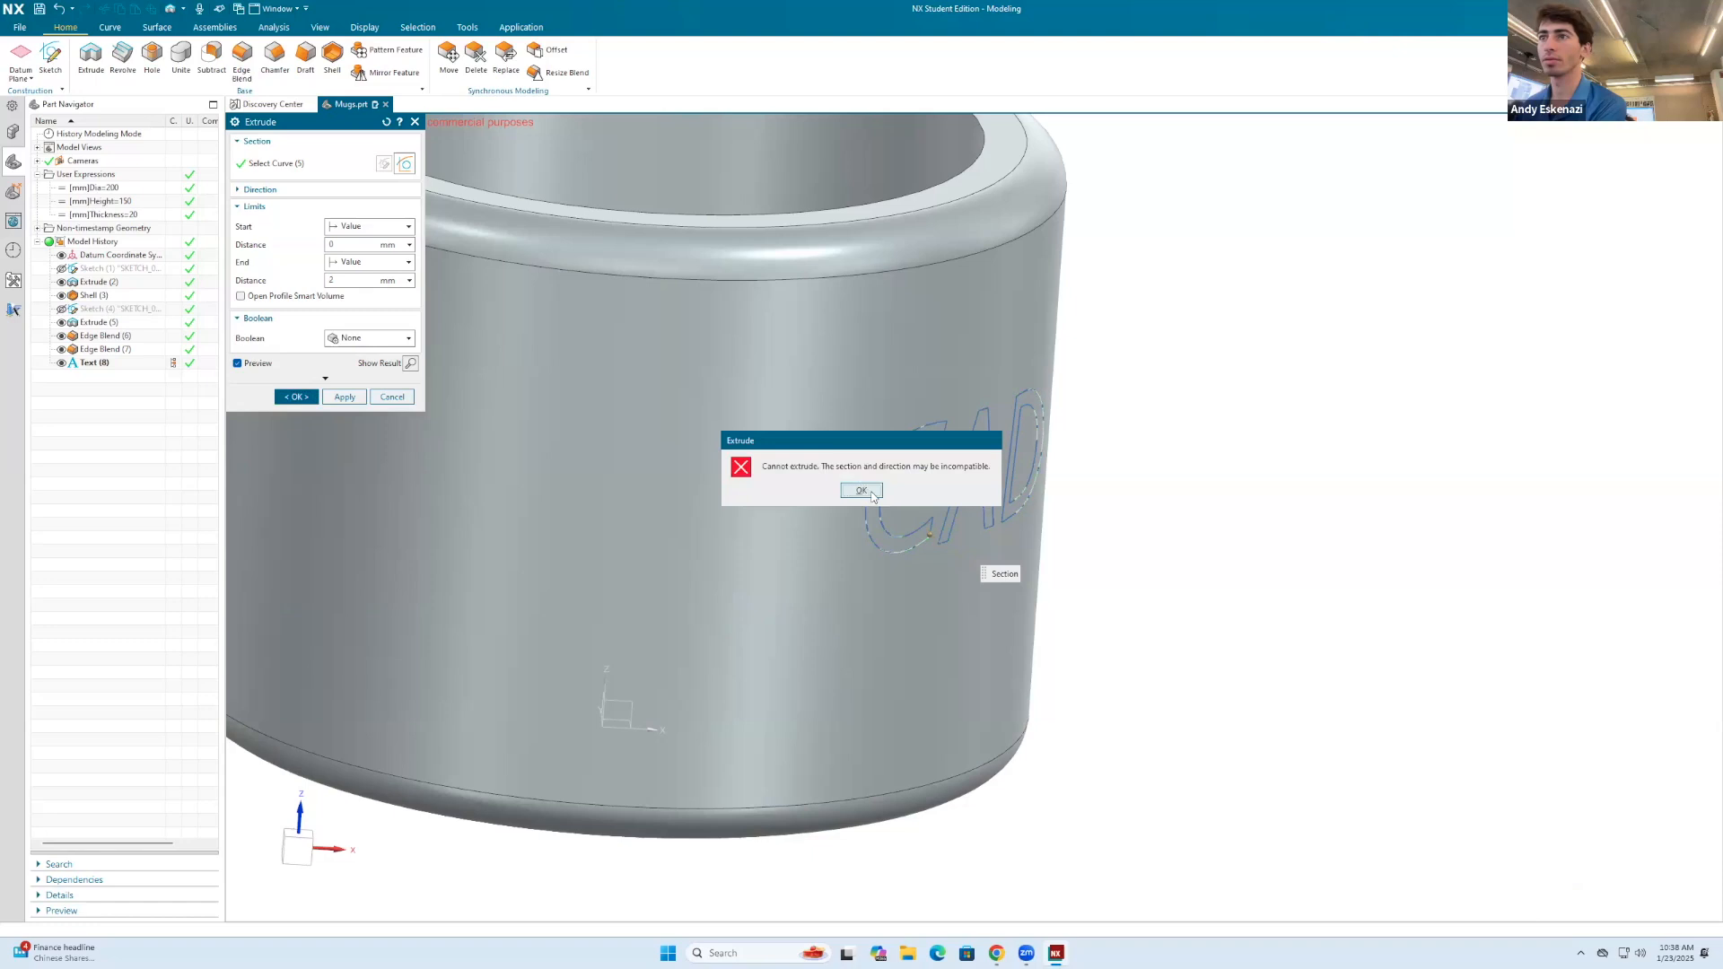
{"action": "left_click", "coordinate": [861, 491]}
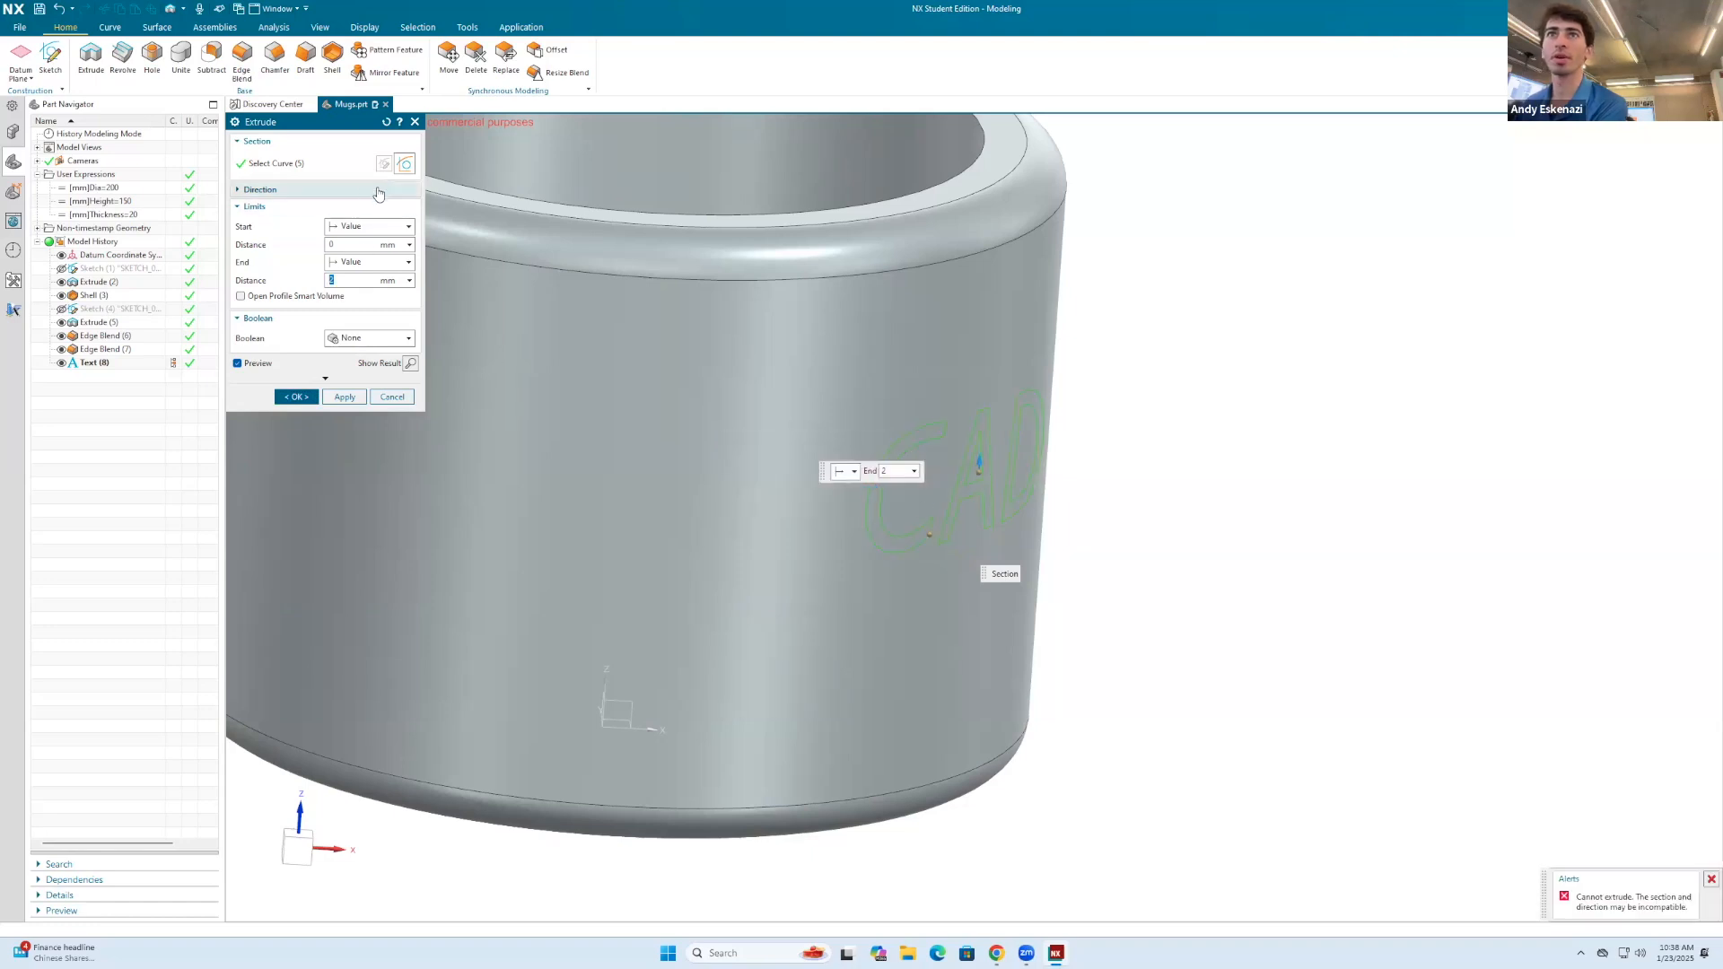
Step: Specify the text extrusion's direction along the X axis of the datum coordinate system
{"action": "left_click", "coordinate": [349, 196]}
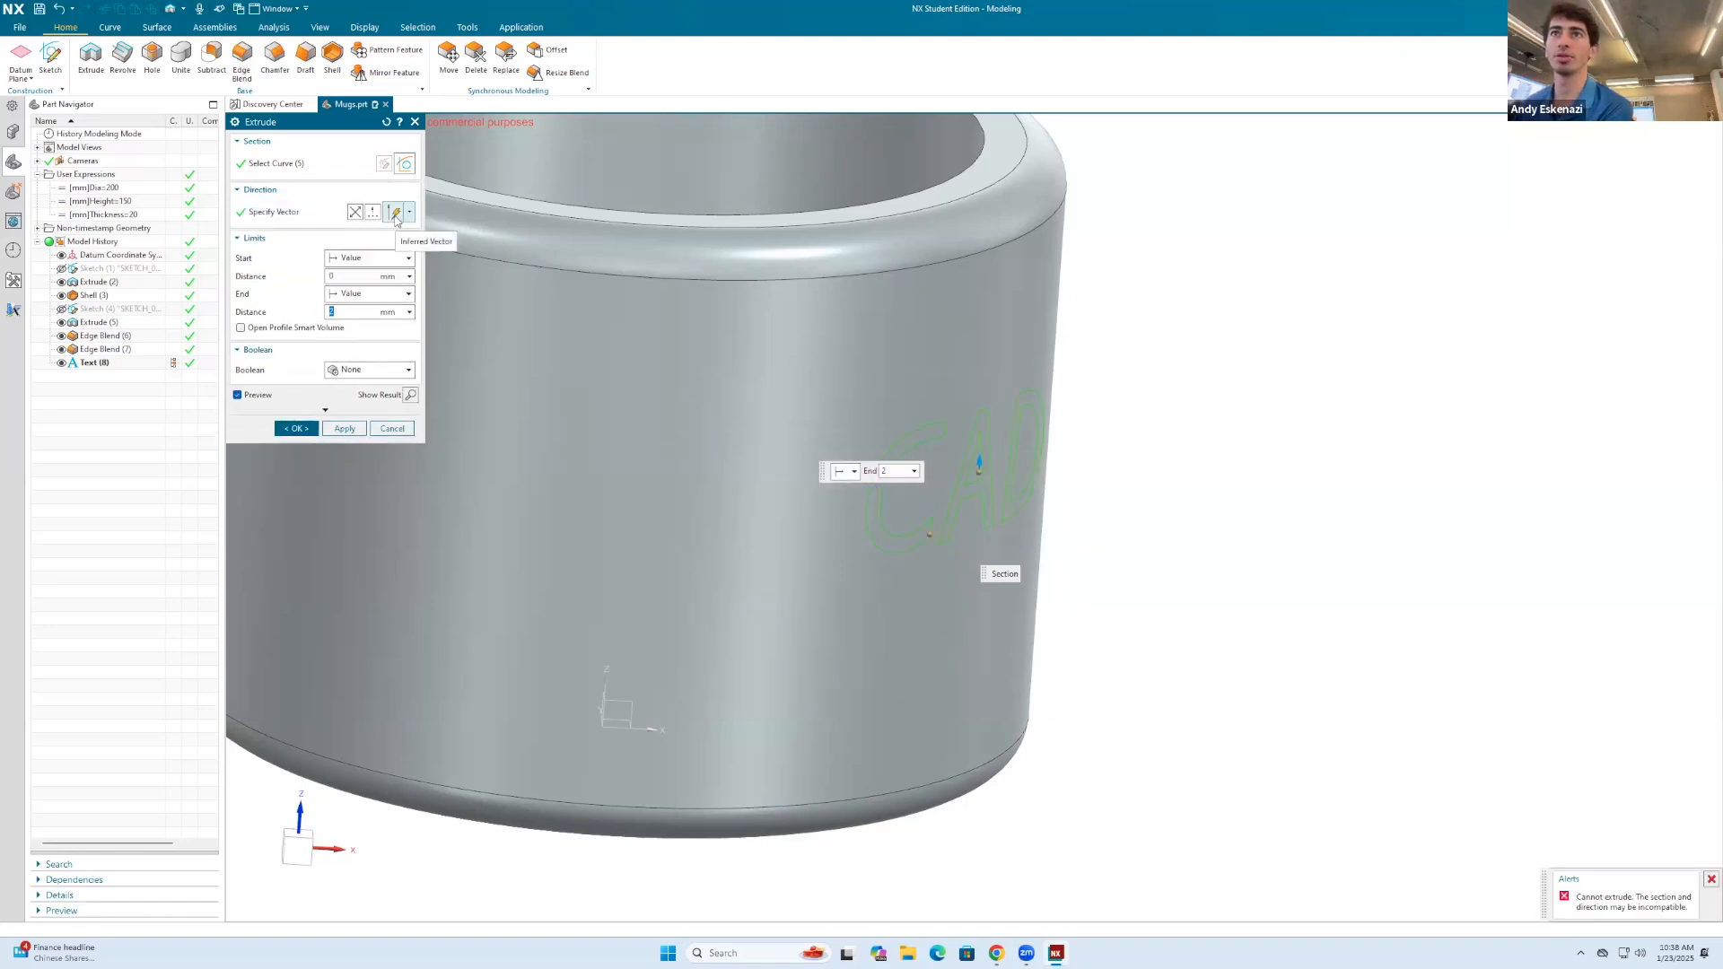
{"action": "left_click", "coordinate": [396, 215]}
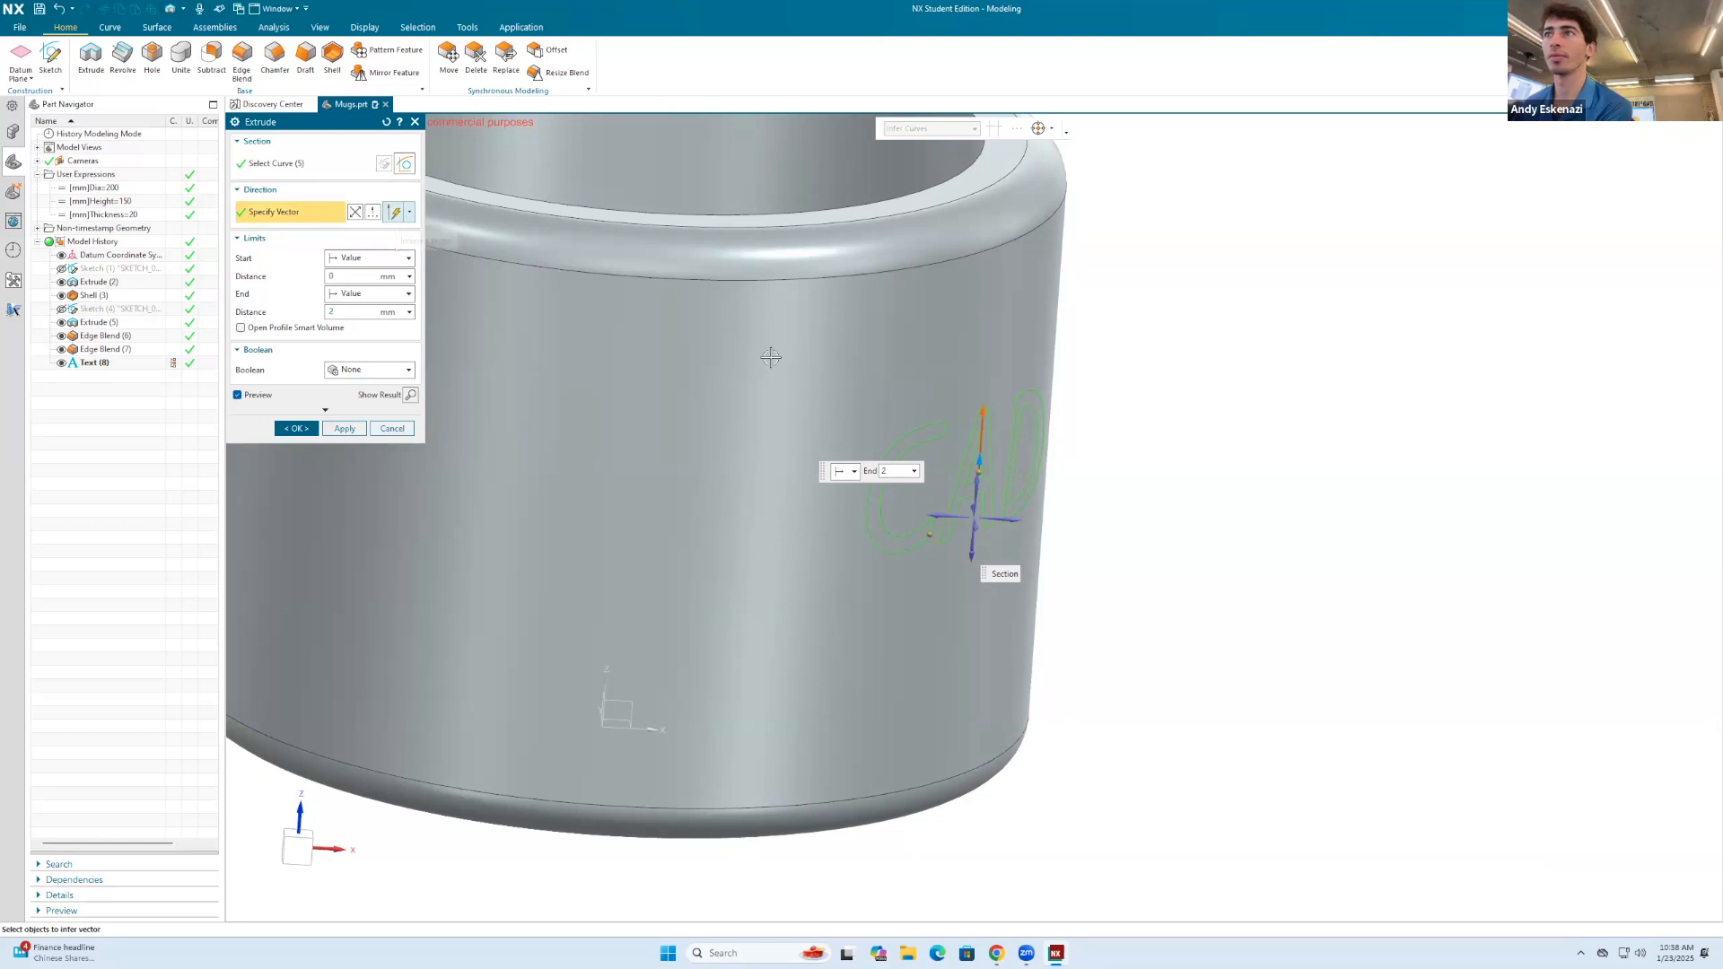
{"action": "scroll", "coordinate": [773, 359], "scroll_direction": "down", "scroll_amount": 1}
{"action": "middle_click_drag", "start_coordinate": [924, 504], "coordinate": [864, 662]}
{"action": "scroll", "coordinate": [852, 642], "scroll_direction": "down", "scroll_amount": 4}
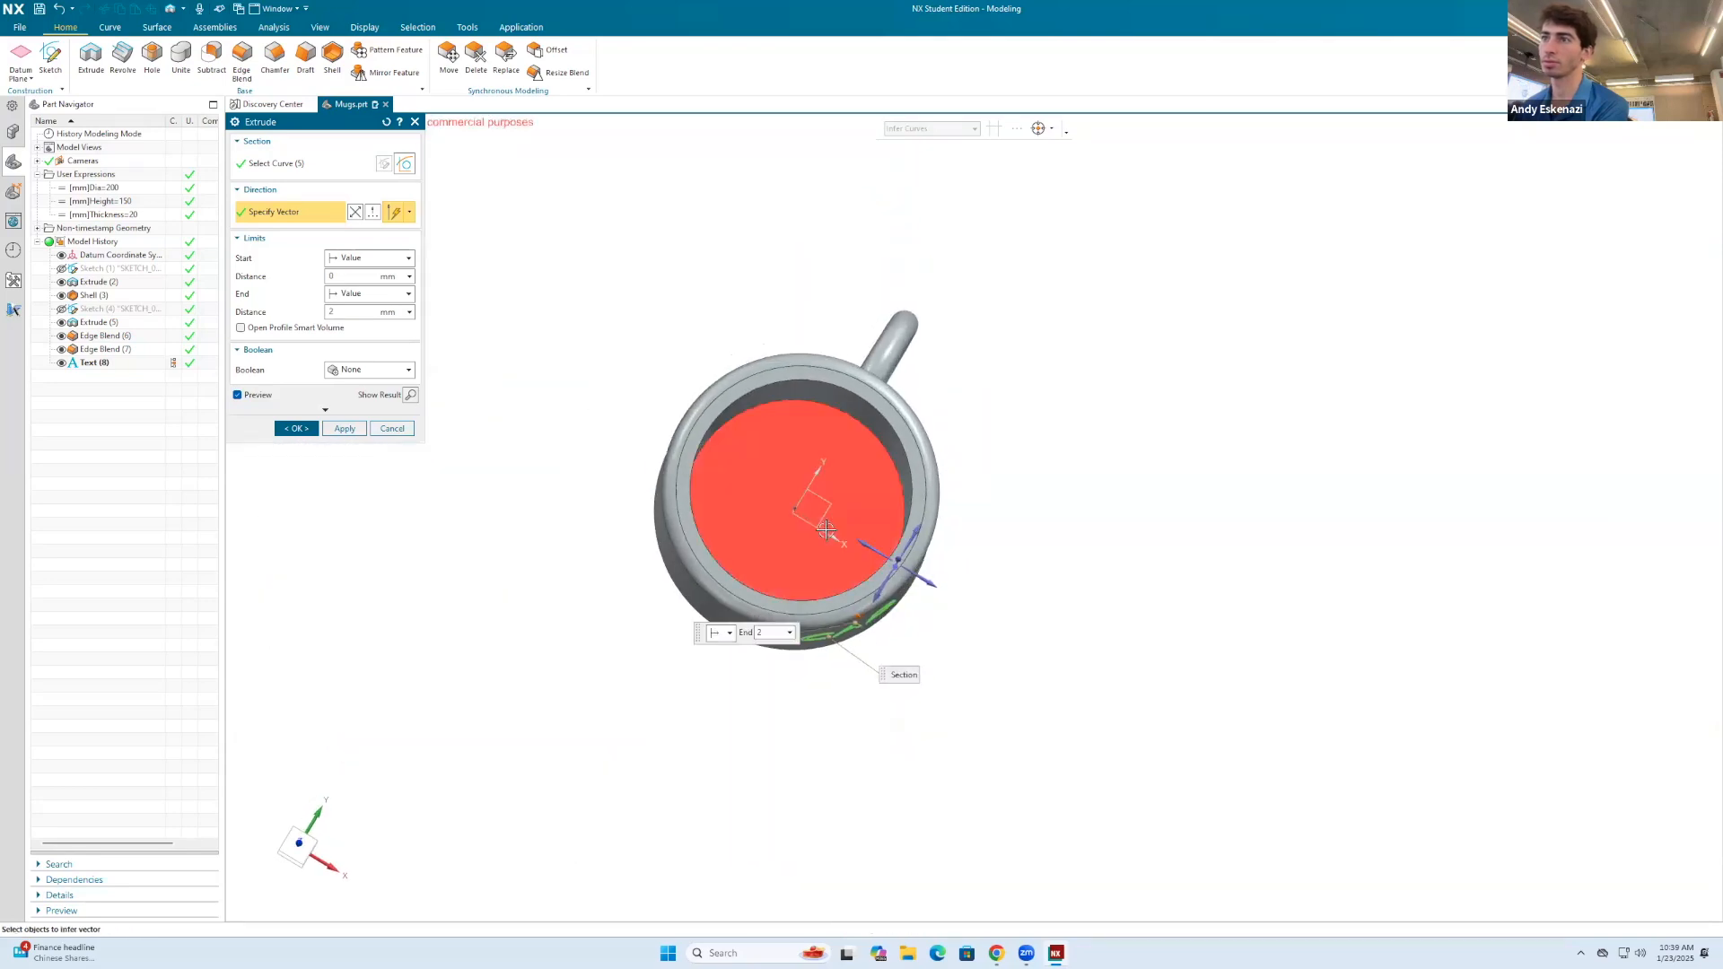
{"action": "scroll", "coordinate": [828, 522], "scroll_direction": "up", "scroll_amount": 4}
{"action": "middle_click_drag", "start_coordinate": [787, 514], "coordinate": [909, 357]}
{"action": "scroll", "coordinate": [848, 502], "scroll_direction": "up", "scroll_amount": 3}
{"action": "scroll", "coordinate": [761, 418], "scroll_direction": "up", "scroll_amount": 2}
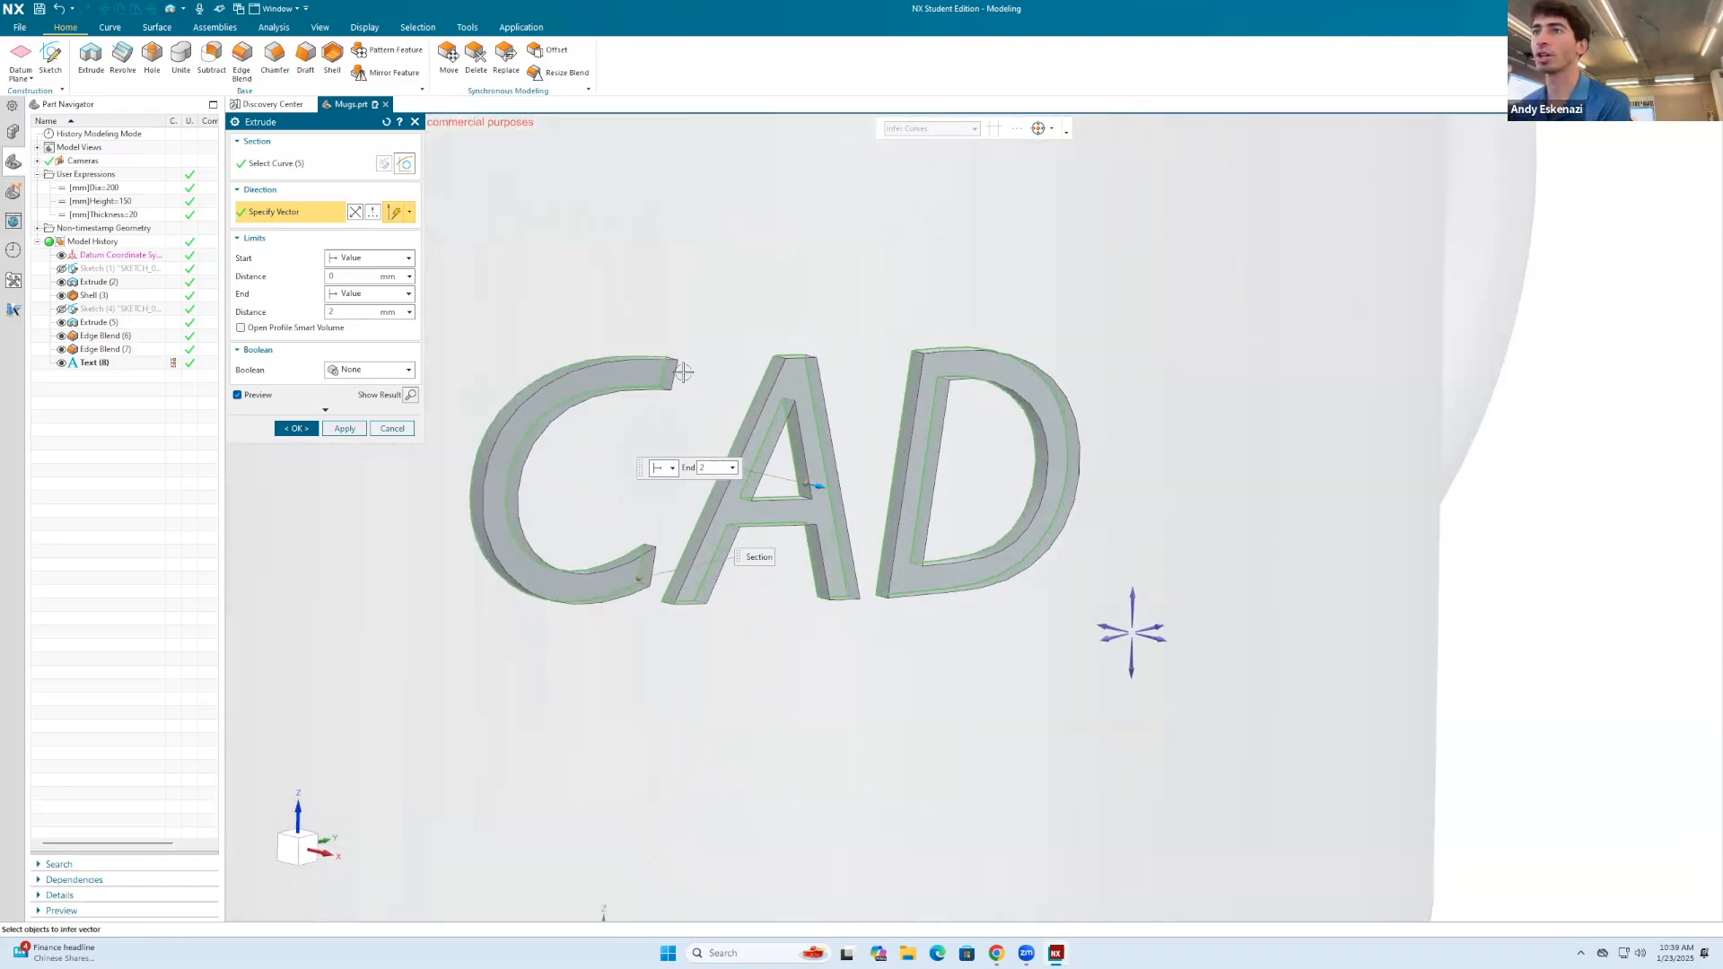
Step: Set the Boolean to Subtract and the end distance to -1 mm, and create the CAD text cut in the mug
{"action": "left_click", "coordinate": [375, 370]}
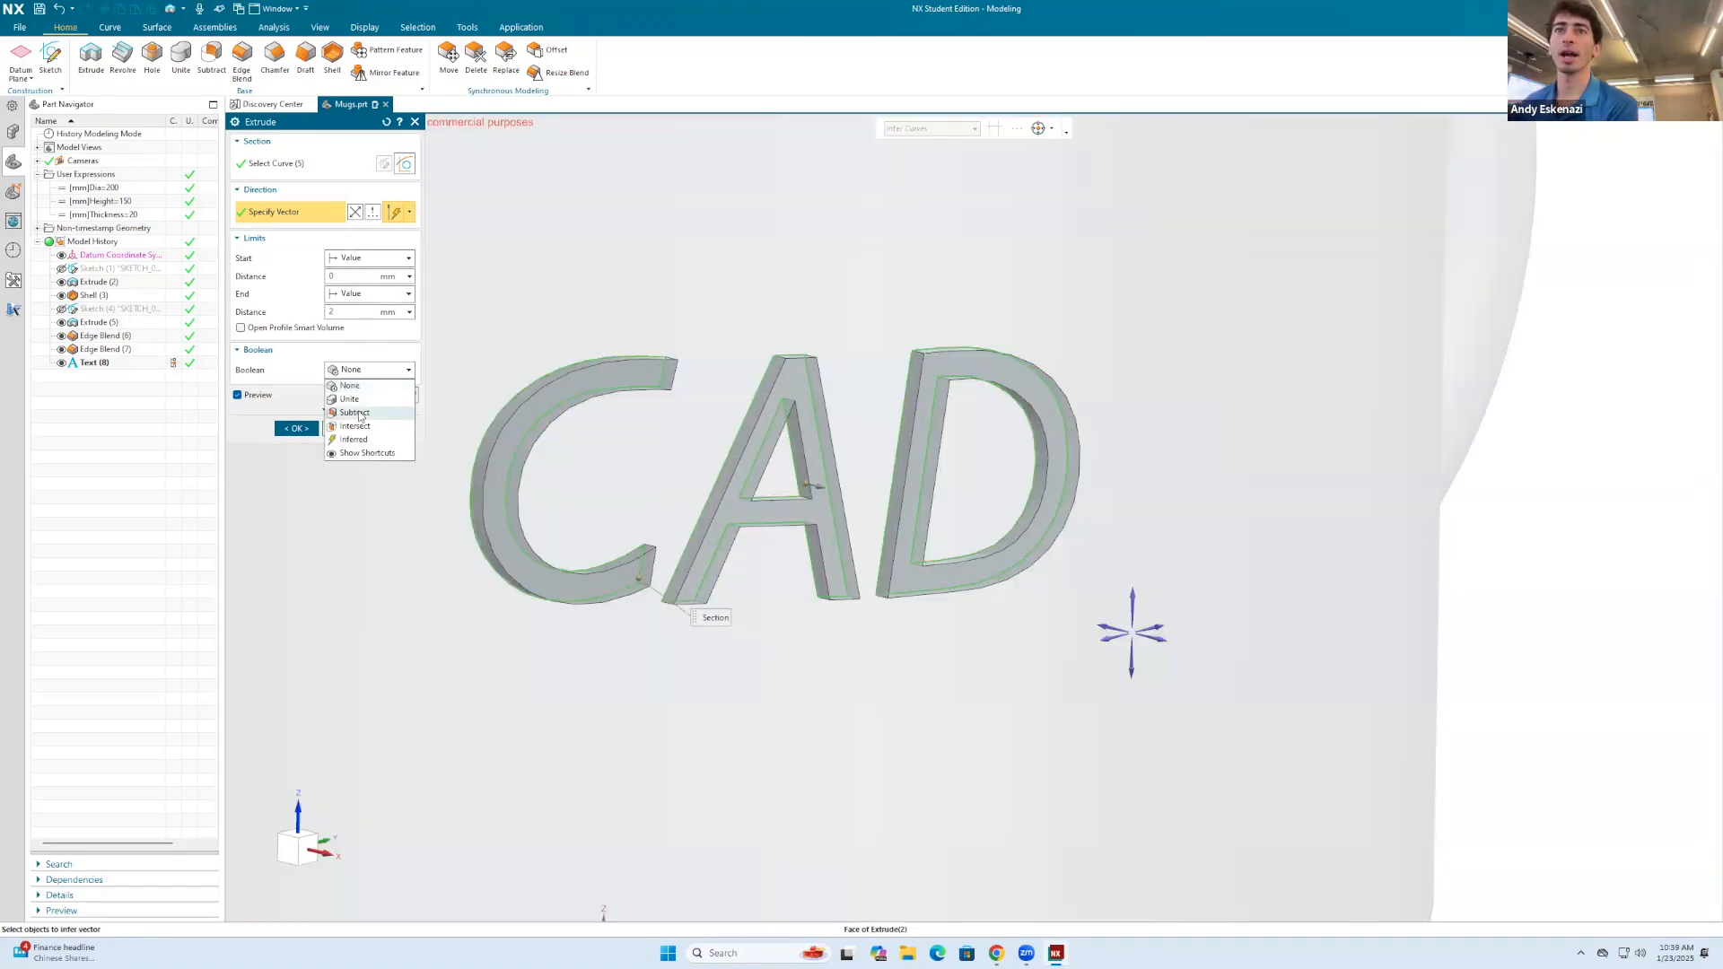
{"action": "left_click", "coordinate": [355, 412]}
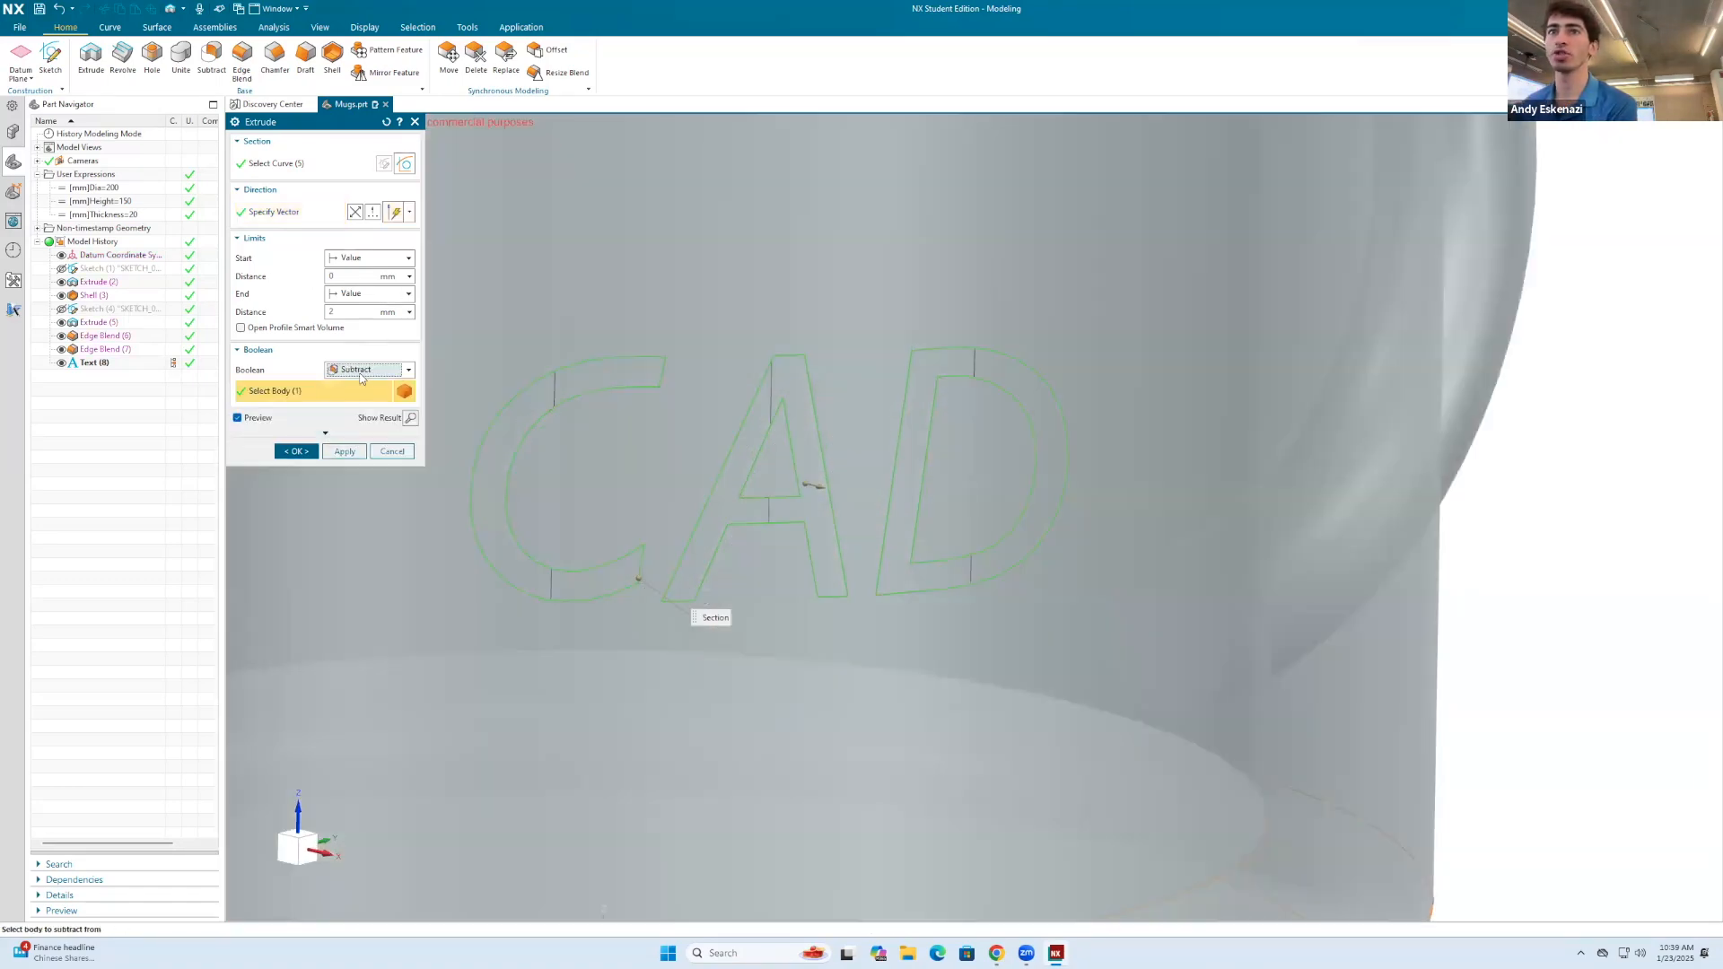
{"action": "left_click", "coordinate": [351, 313]}
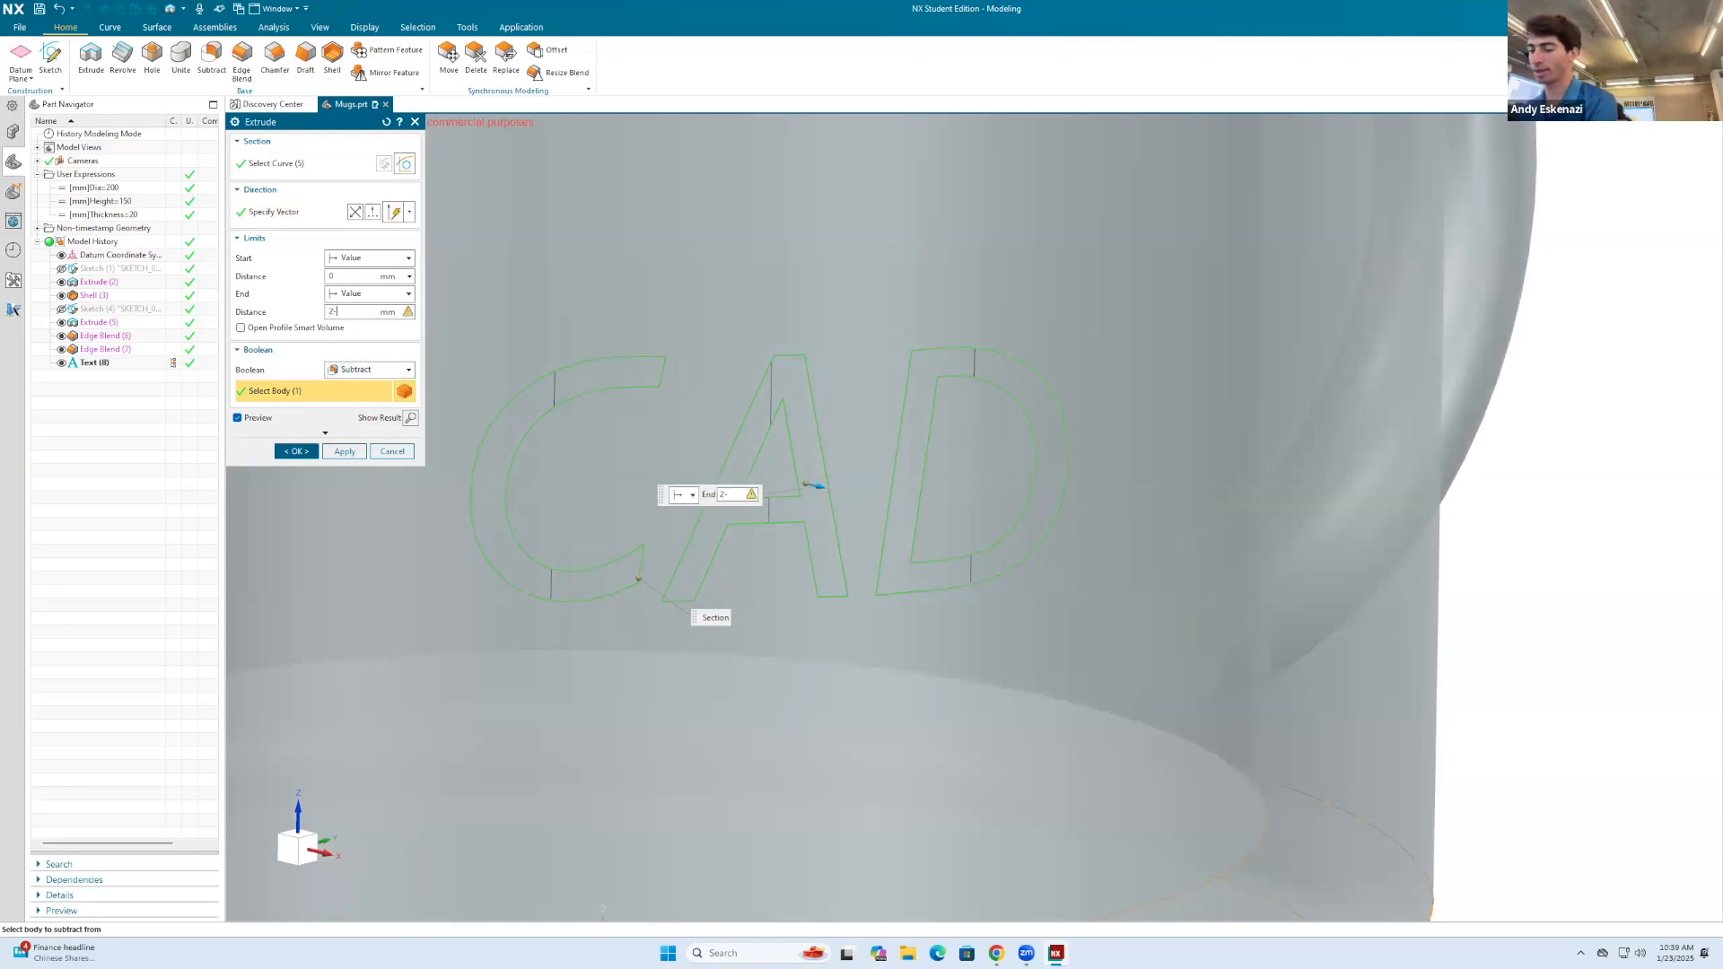
{"action": "middle_click_drag", "start_coordinate": [727, 525], "coordinate": [590, 512]}
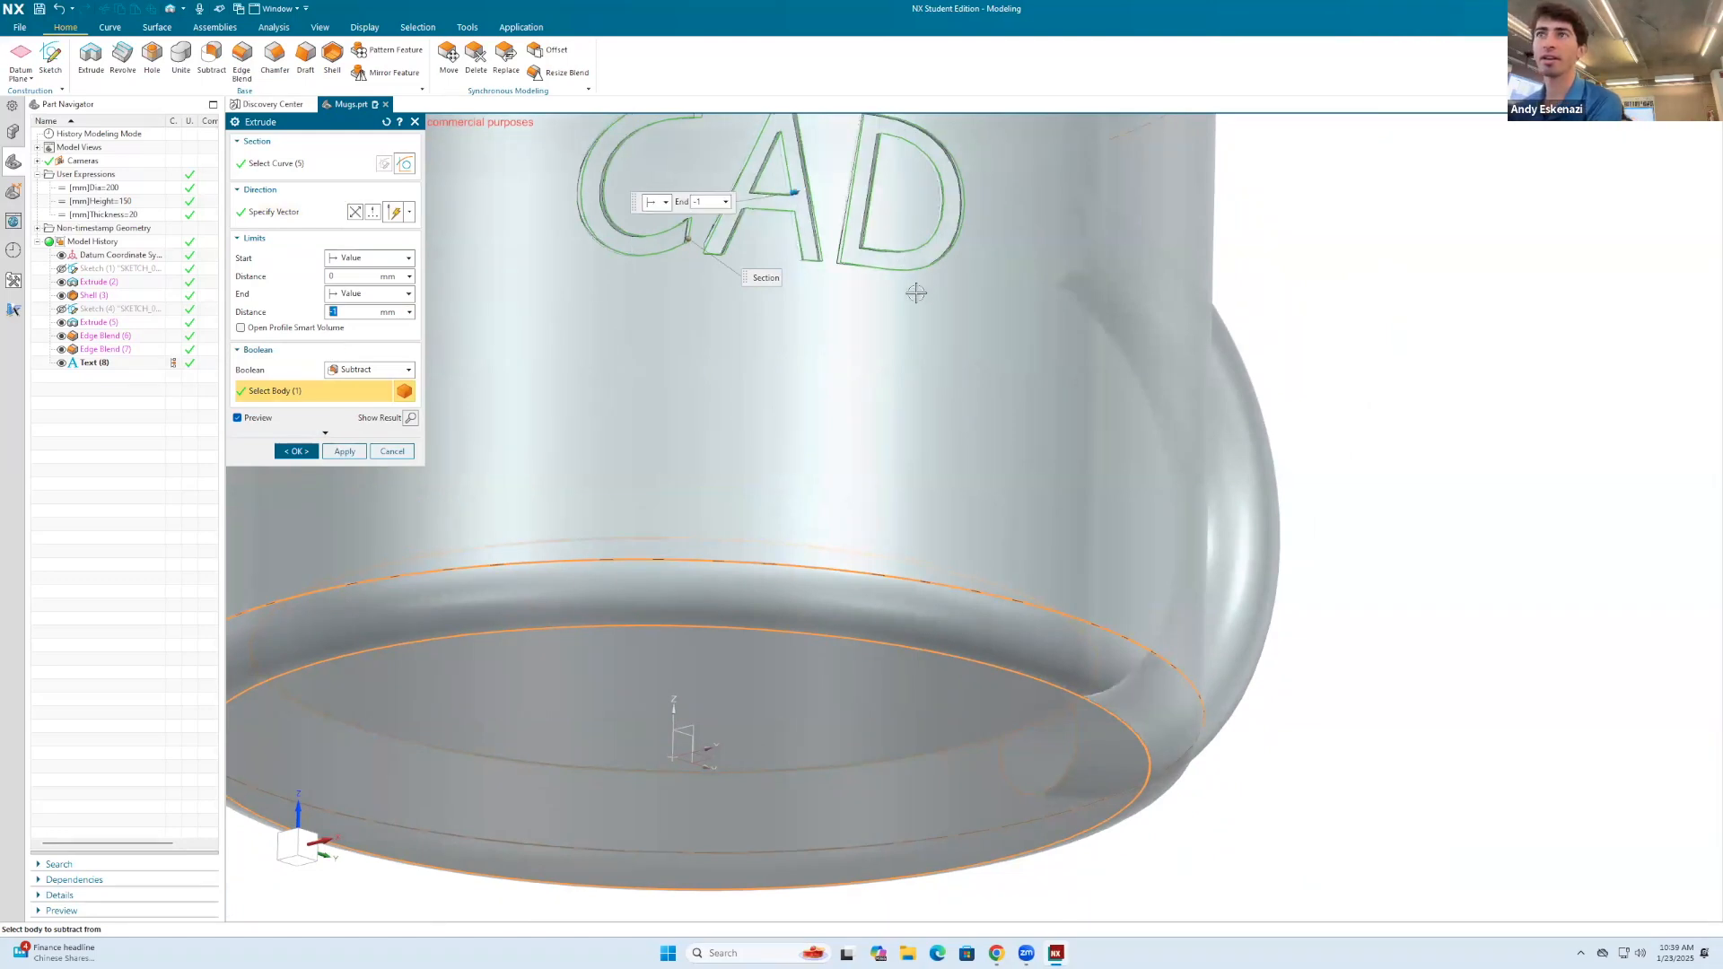
{"action": "scroll", "coordinate": [915, 280], "scroll_direction": "down", "scroll_amount": 3}
{"action": "left_click", "coordinate": [297, 450]}
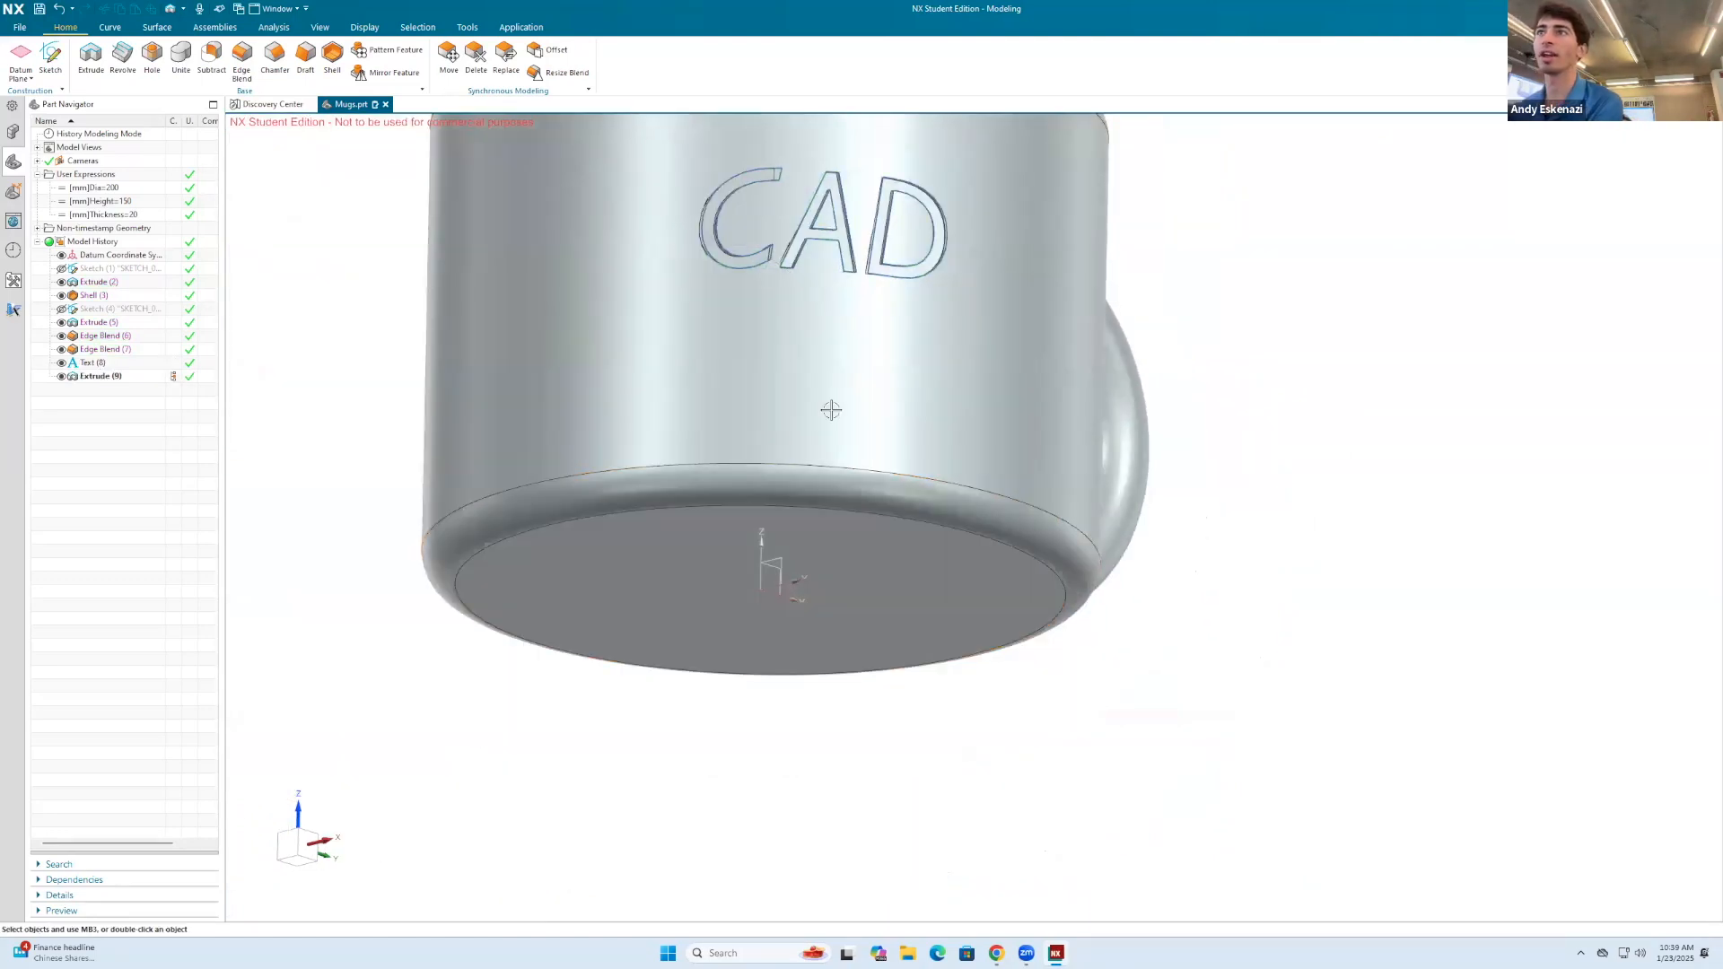
Step: Hide the text curves around the engraved CAD letters
{"action": "scroll", "coordinate": [786, 190], "scroll_direction": "up", "scroll_amount": 5}
{"action": "right_click", "coordinate": [787, 186]}
{"action": "left_click", "coordinate": [821, 171]}
{"action": "scroll", "coordinate": [826, 279], "scroll_direction": "down", "scroll_amount": 6}
{"action": "middle_click_drag", "start_coordinate": [807, 296], "coordinate": [1239, 476]}
{"action": "scroll", "coordinate": [1148, 437], "scroll_direction": "up", "scroll_amount": 5}
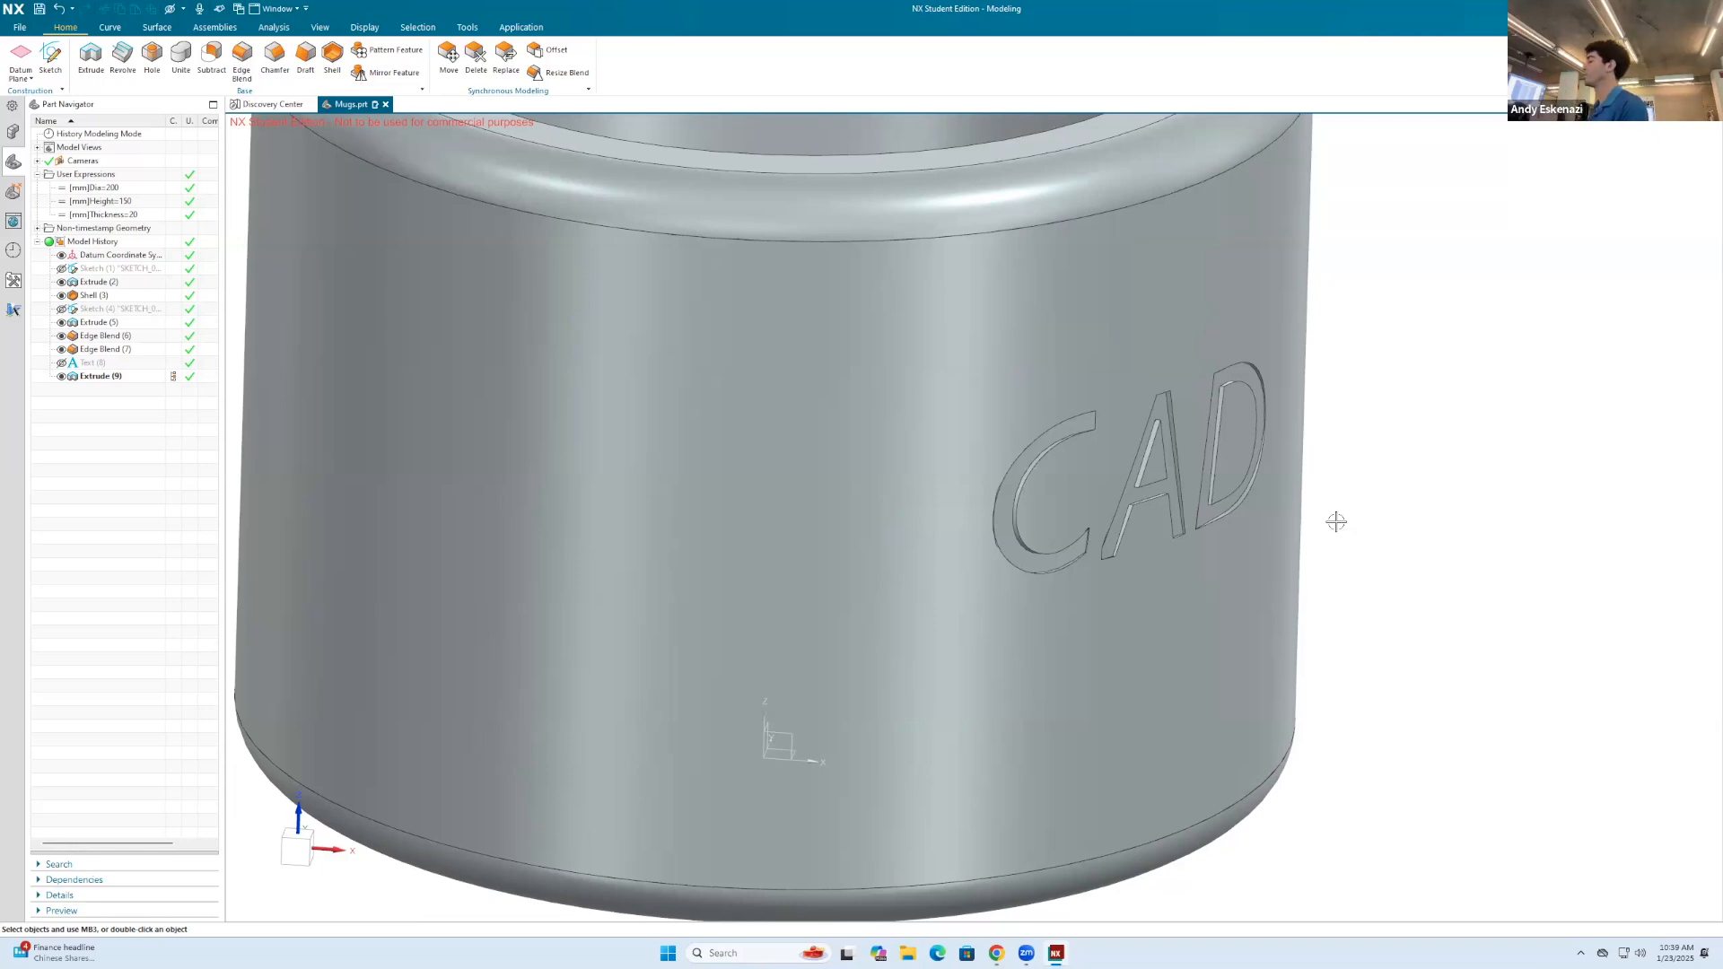
{"action": "scroll", "coordinate": [1147, 532], "scroll_direction": "down", "scroll_amount": 3}
{"action": "middle_click_drag", "start_coordinate": [1154, 528], "coordinate": [1027, 512]}
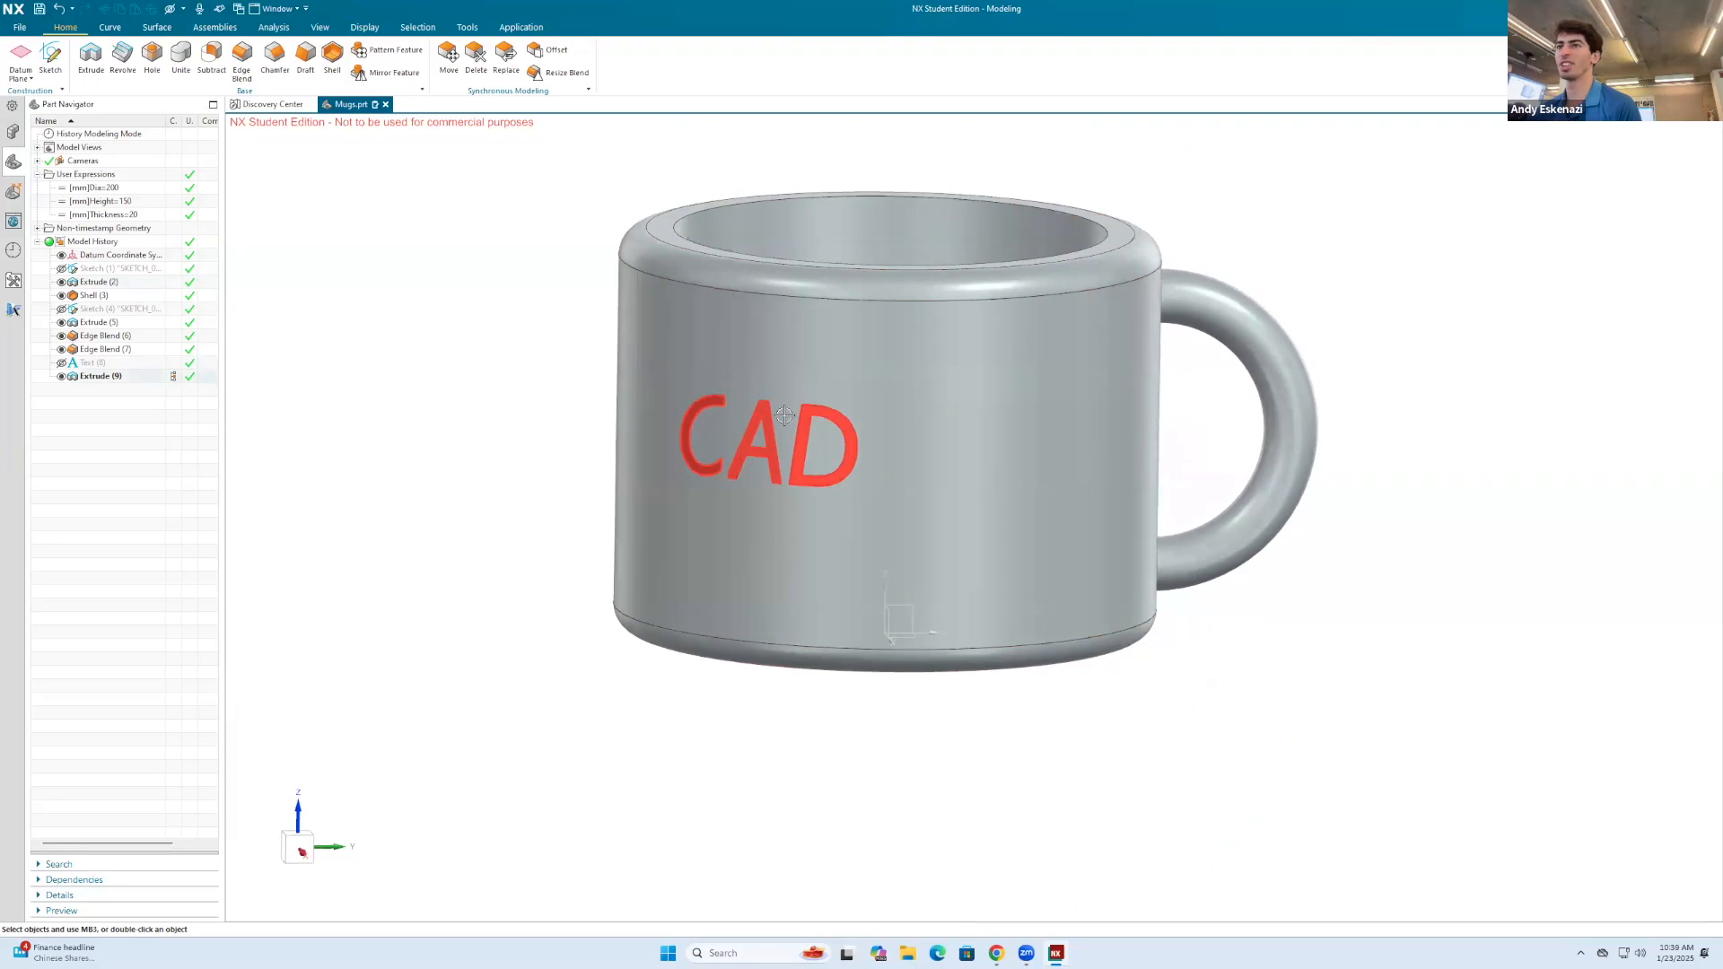
Step: Start assigning a feature face color to the mug's body extrusion and choose dark brown as the specified color
{"action": "scroll", "coordinate": [782, 499], "scroll_direction": "down", "scroll_amount": 1}
{"action": "middle_click_drag", "start_coordinate": [946, 430], "coordinate": [942, 448]}
{"action": "right_click", "coordinate": [931, 418]}
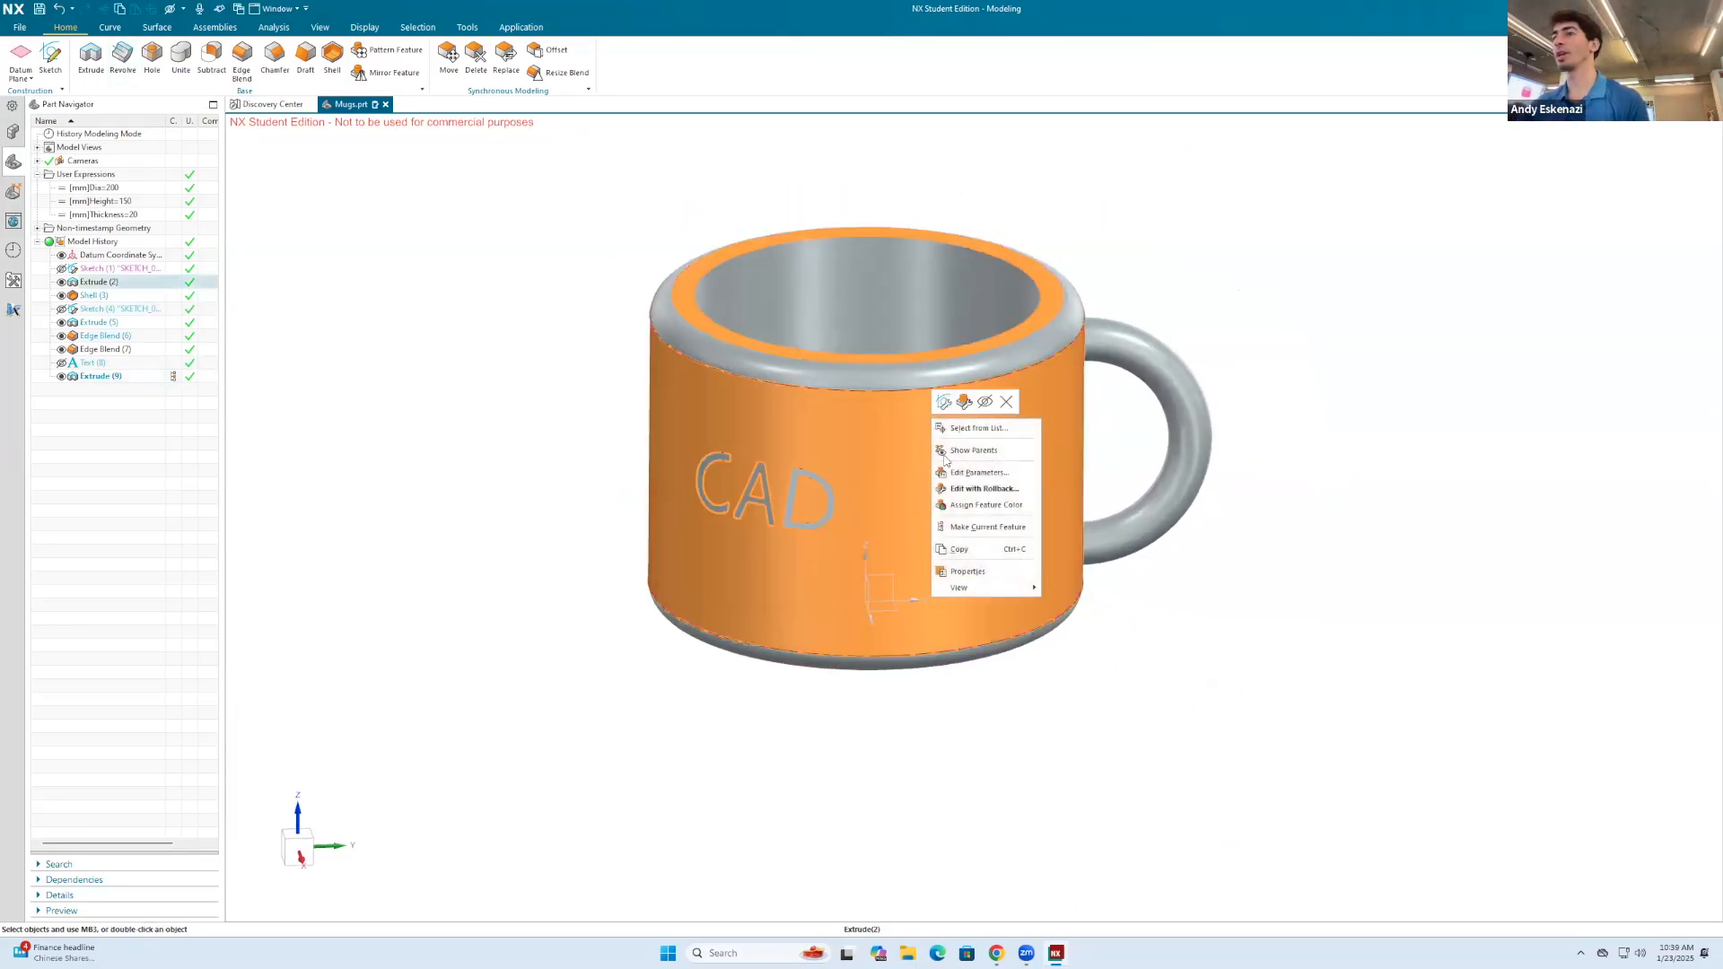
{"action": "left_click", "coordinate": [976, 508]}
{"action": "left_click", "coordinate": [260, 211]}
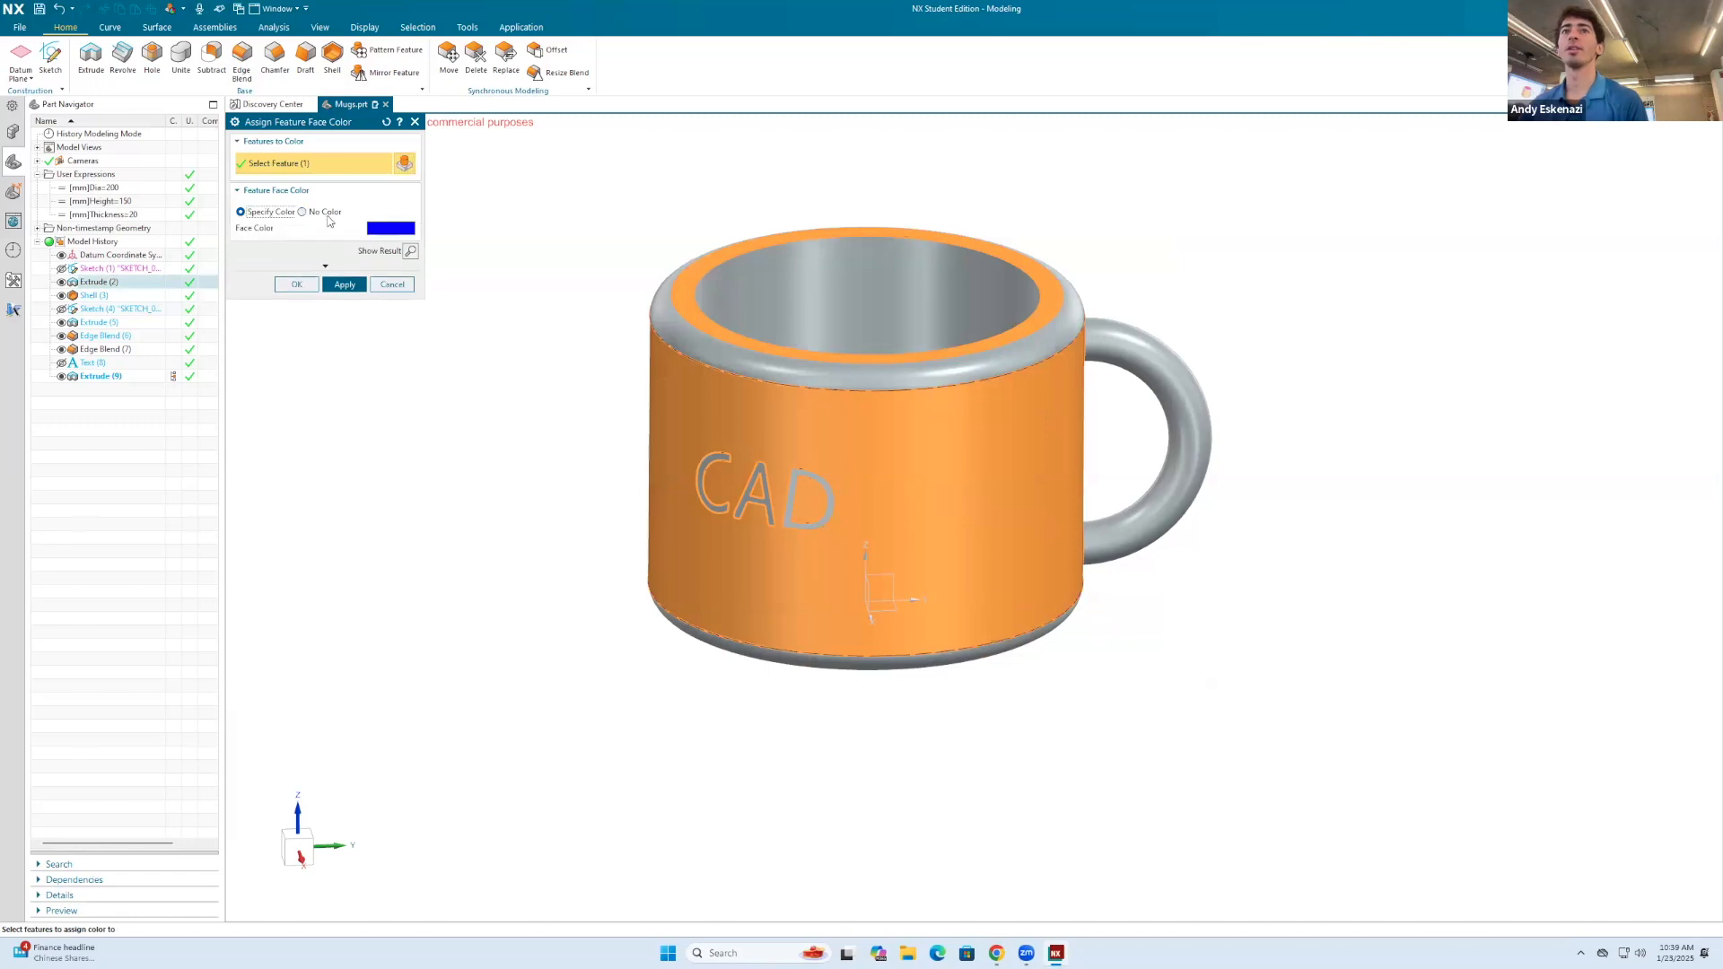
{"action": "left_click", "coordinate": [390, 232]}
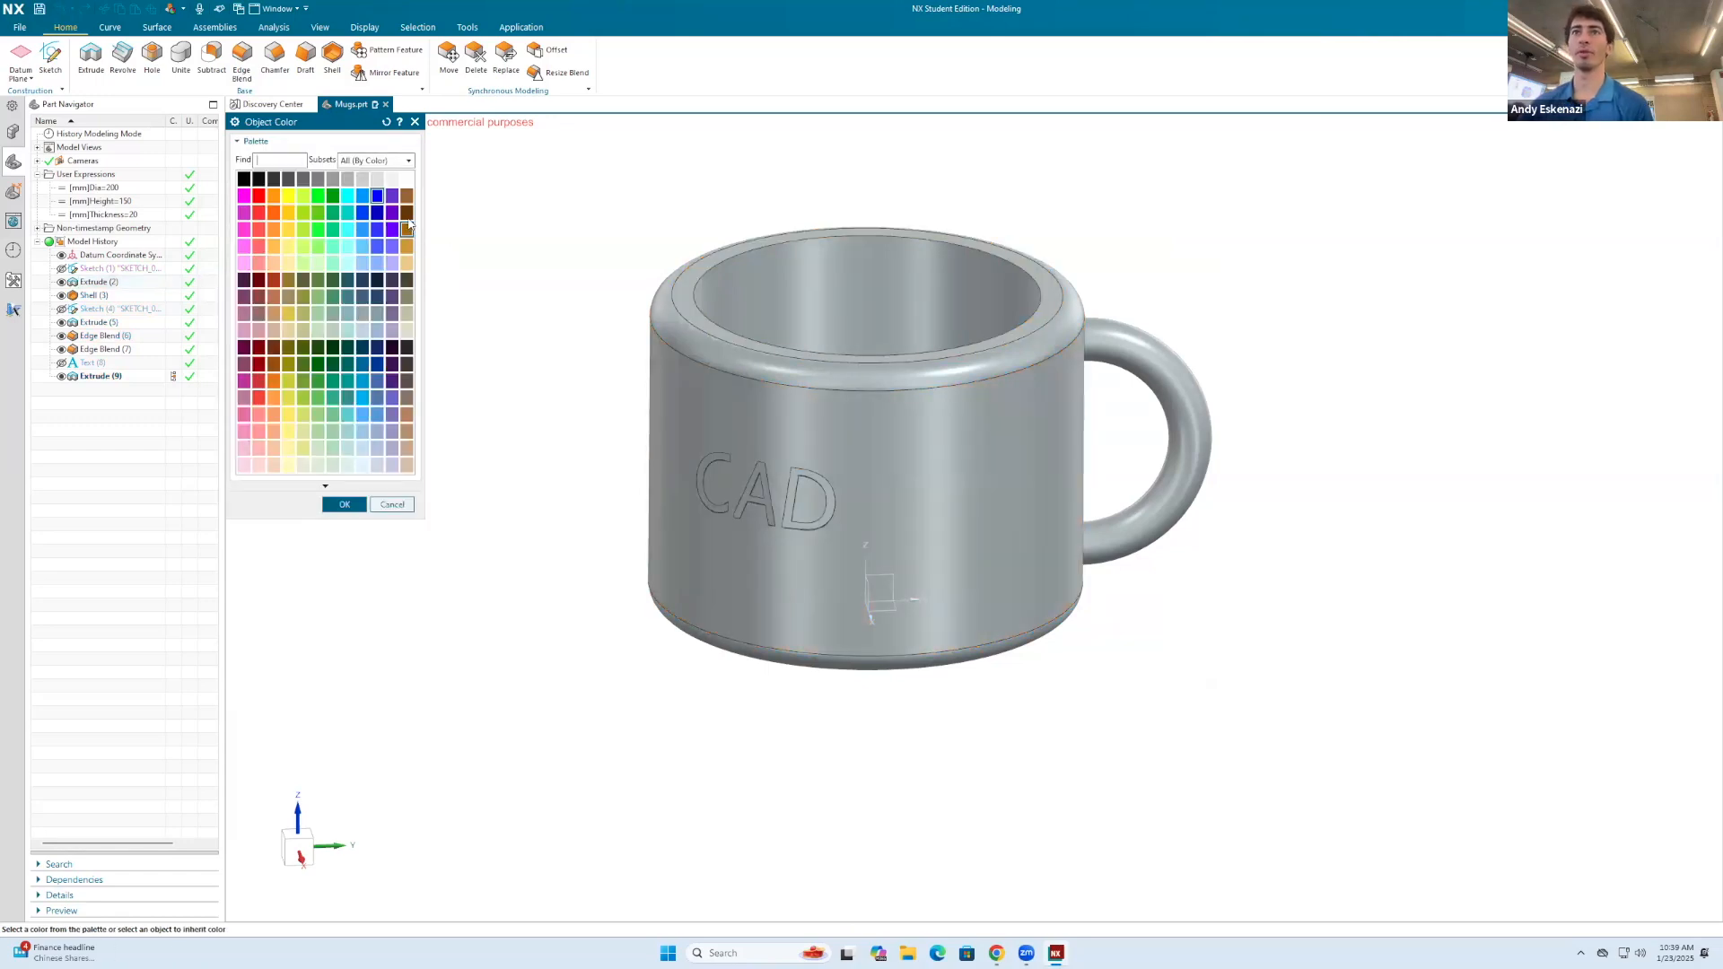
{"action": "left_click", "coordinate": [344, 504]}
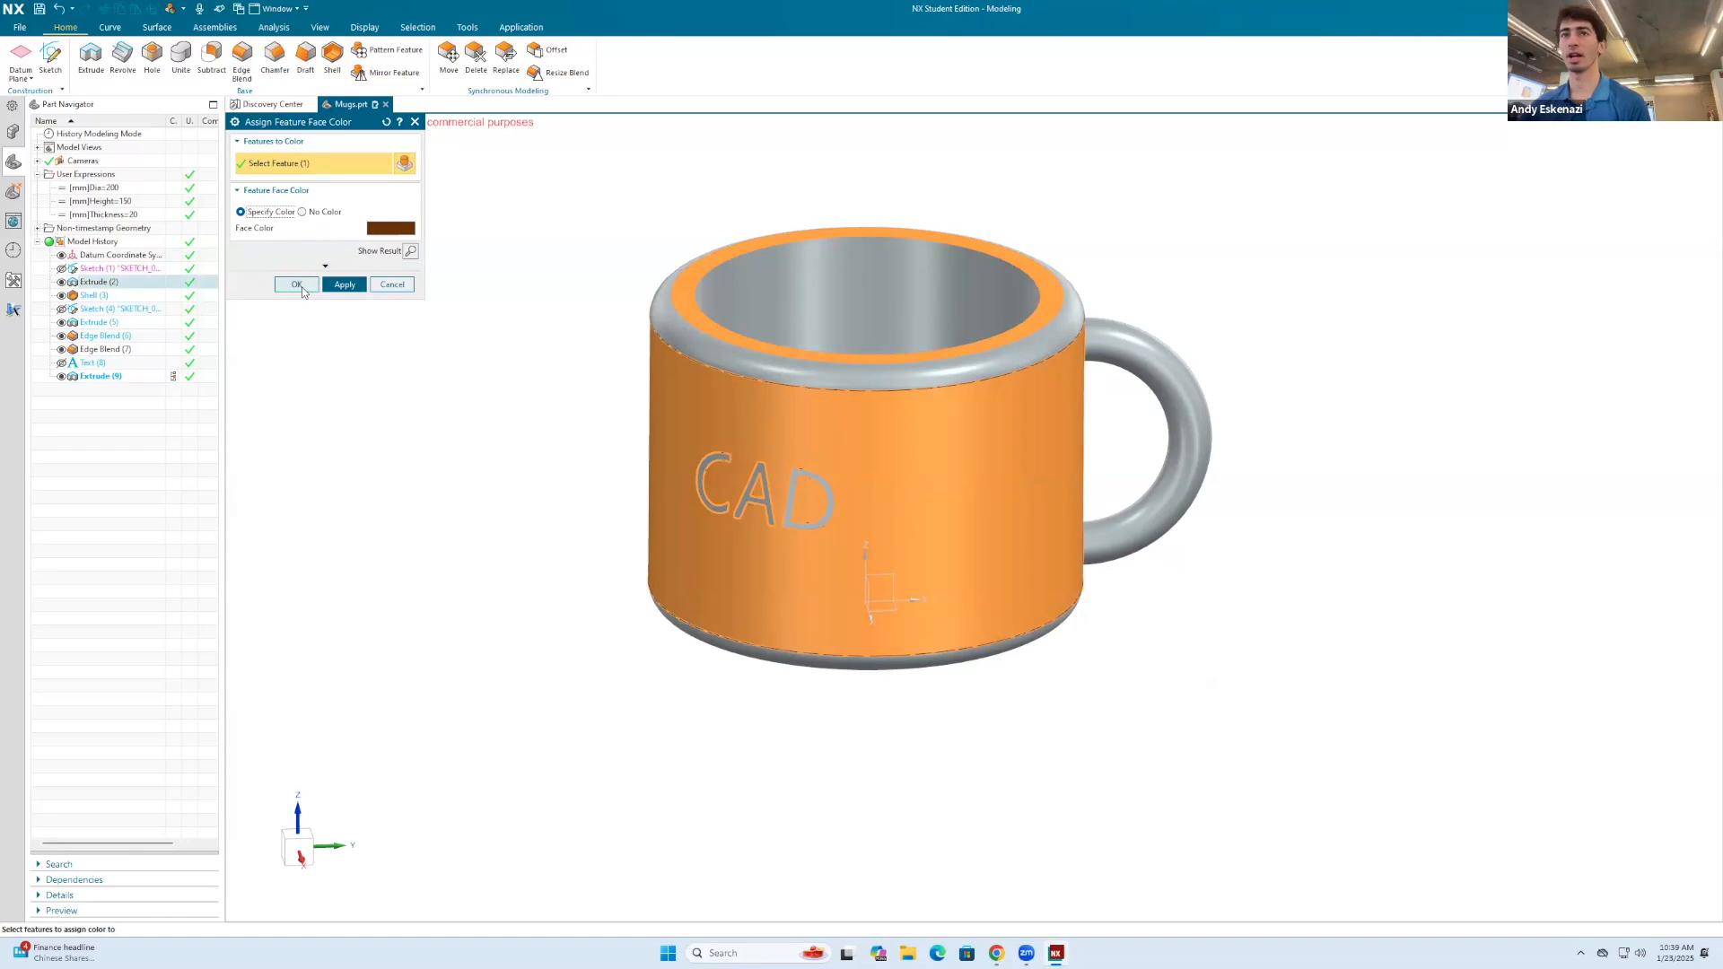
Step: Add the rim blend, the inner shell and the handle to the selected features and apply the specified brown to all of them
{"action": "left_click", "coordinate": [711, 377]}
{"action": "left_click", "coordinate": [714, 289]}
{"action": "left_click", "coordinate": [1153, 435]}
{"action": "middle_click_drag", "start_coordinate": [1153, 435], "coordinate": [1115, 473]}
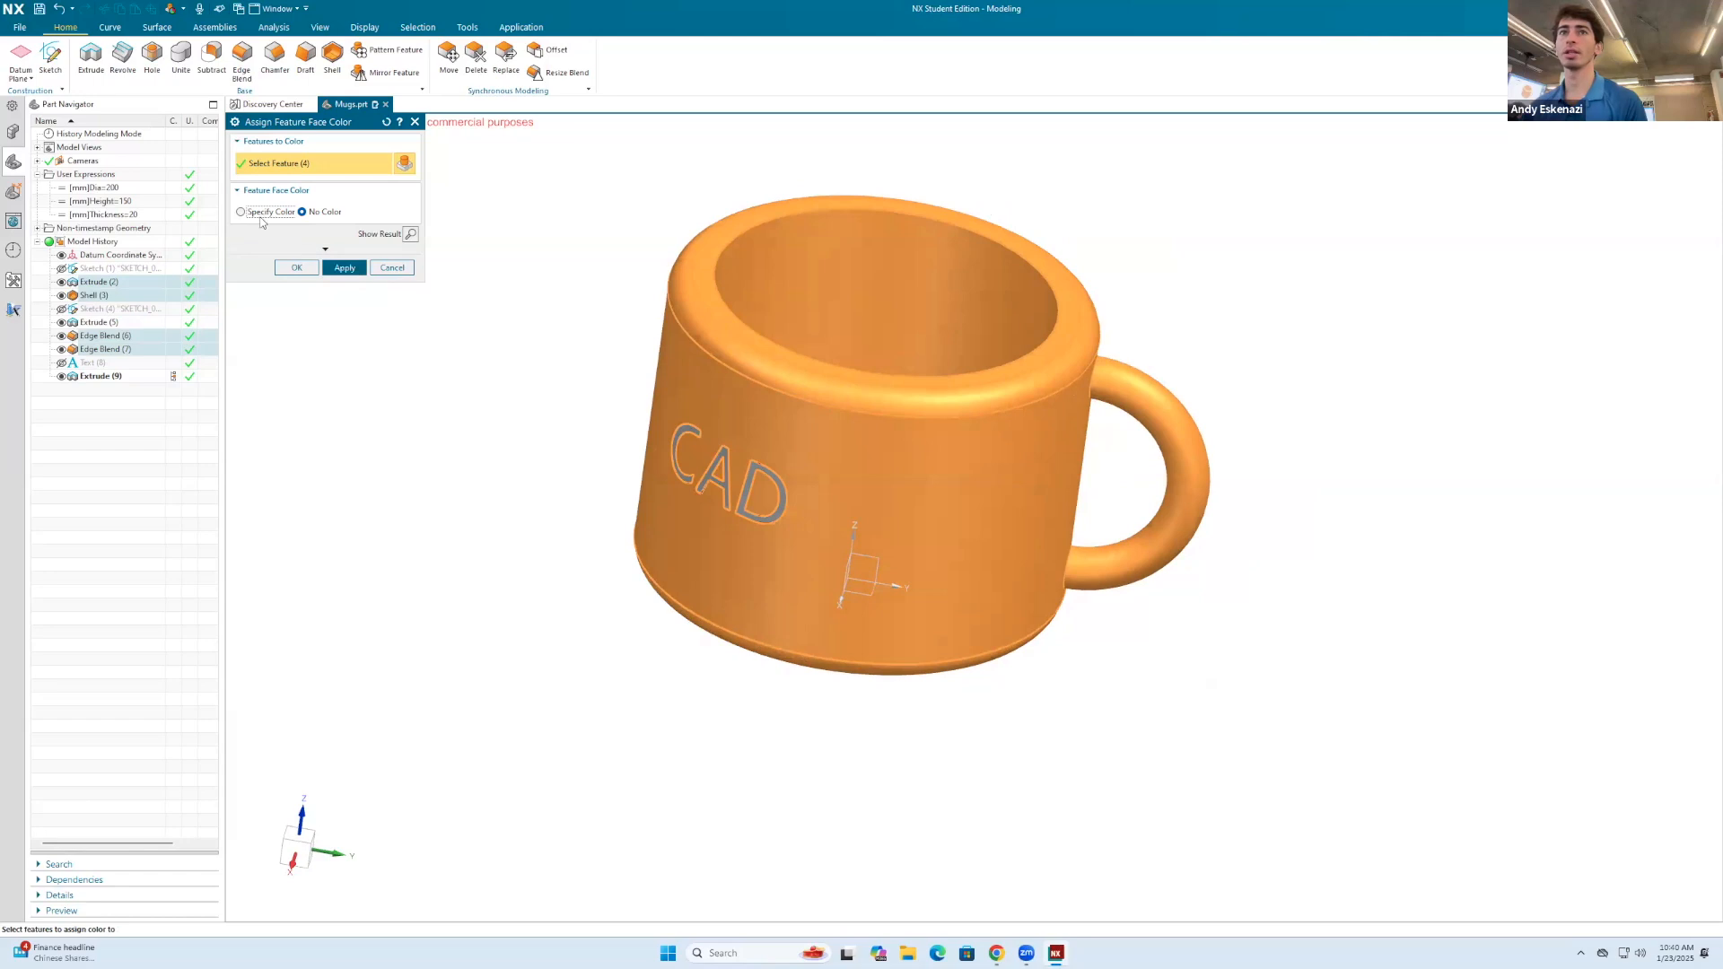
{"action": "left_click", "coordinate": [263, 213]}
{"action": "left_click", "coordinate": [344, 286]}
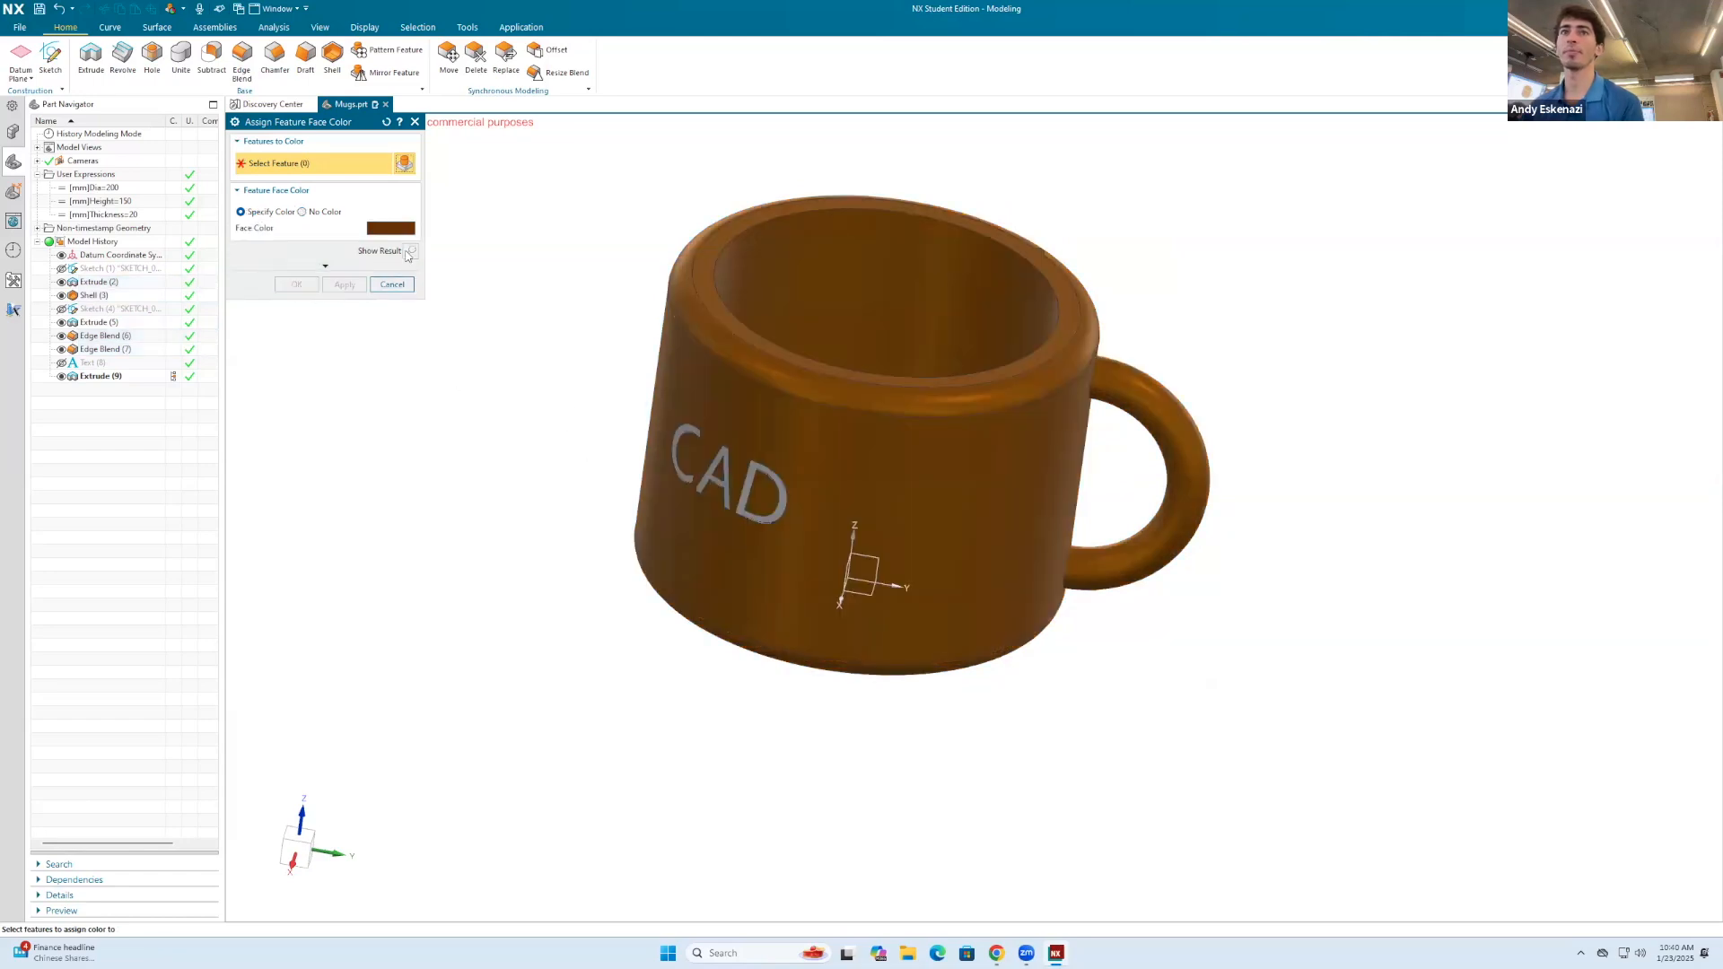
Step: Assign a black face color to the engraved CAD text extrusion and close the face color dialog
{"action": "scroll", "coordinate": [673, 453], "scroll_direction": "up", "scroll_amount": 5}
{"action": "left_click", "coordinate": [671, 451]}
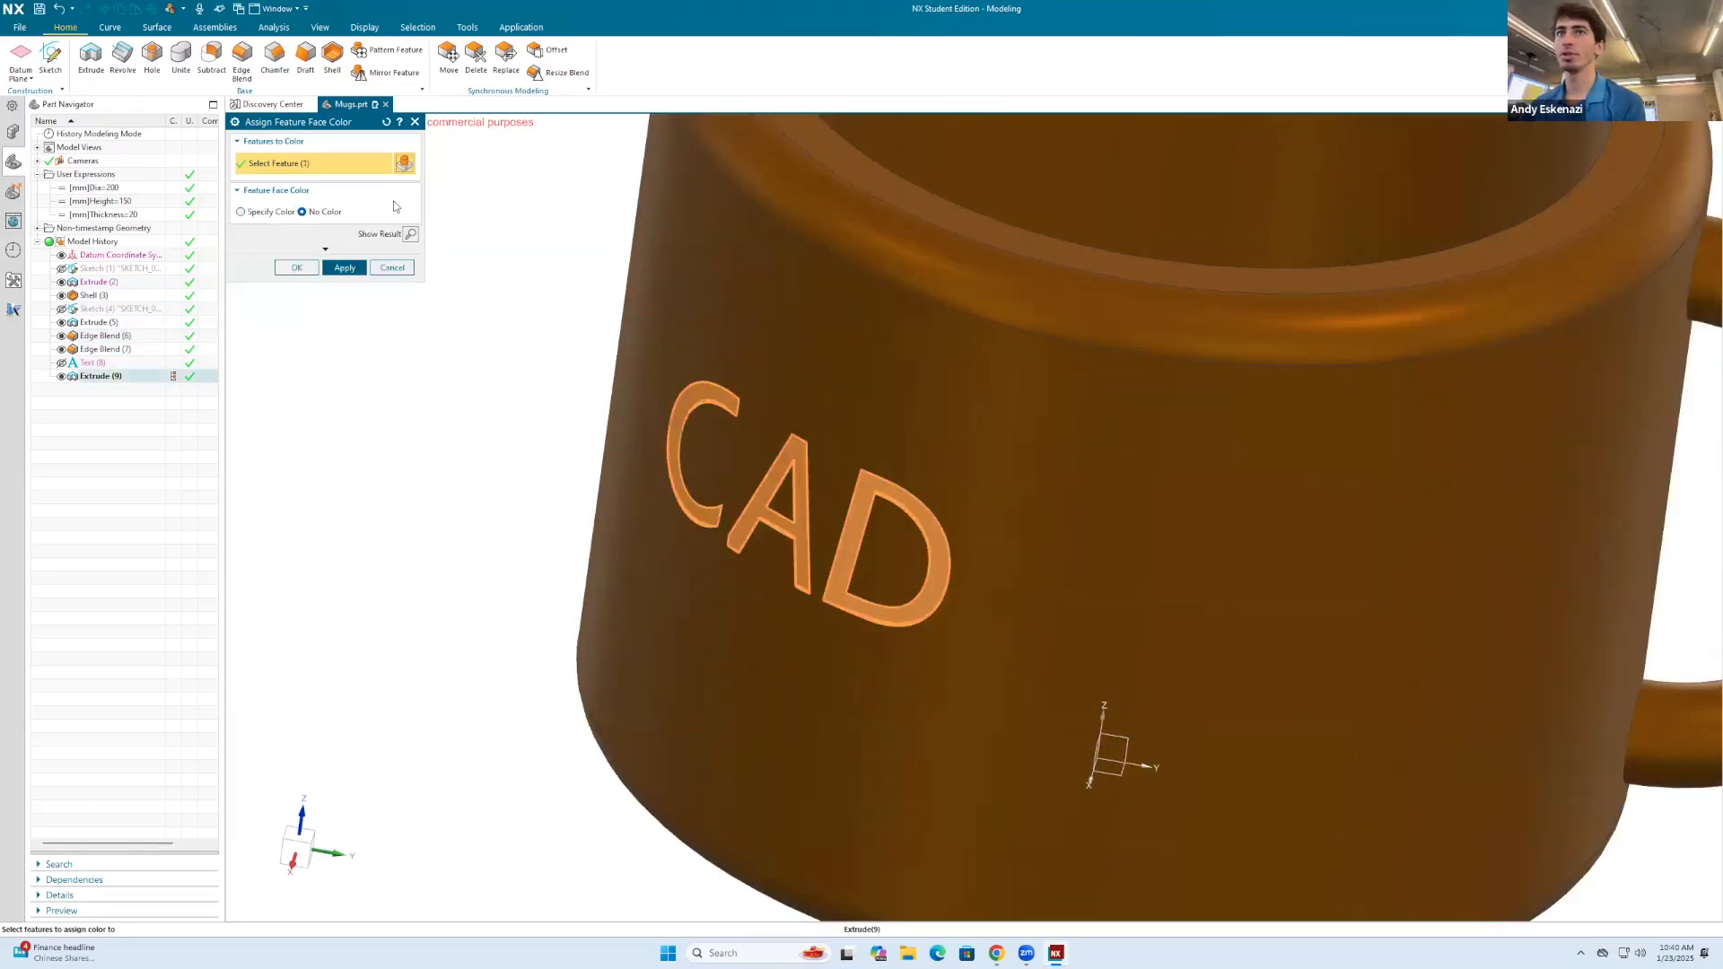
{"action": "left_click", "coordinate": [262, 212]}
{"action": "left_click", "coordinate": [382, 232]}
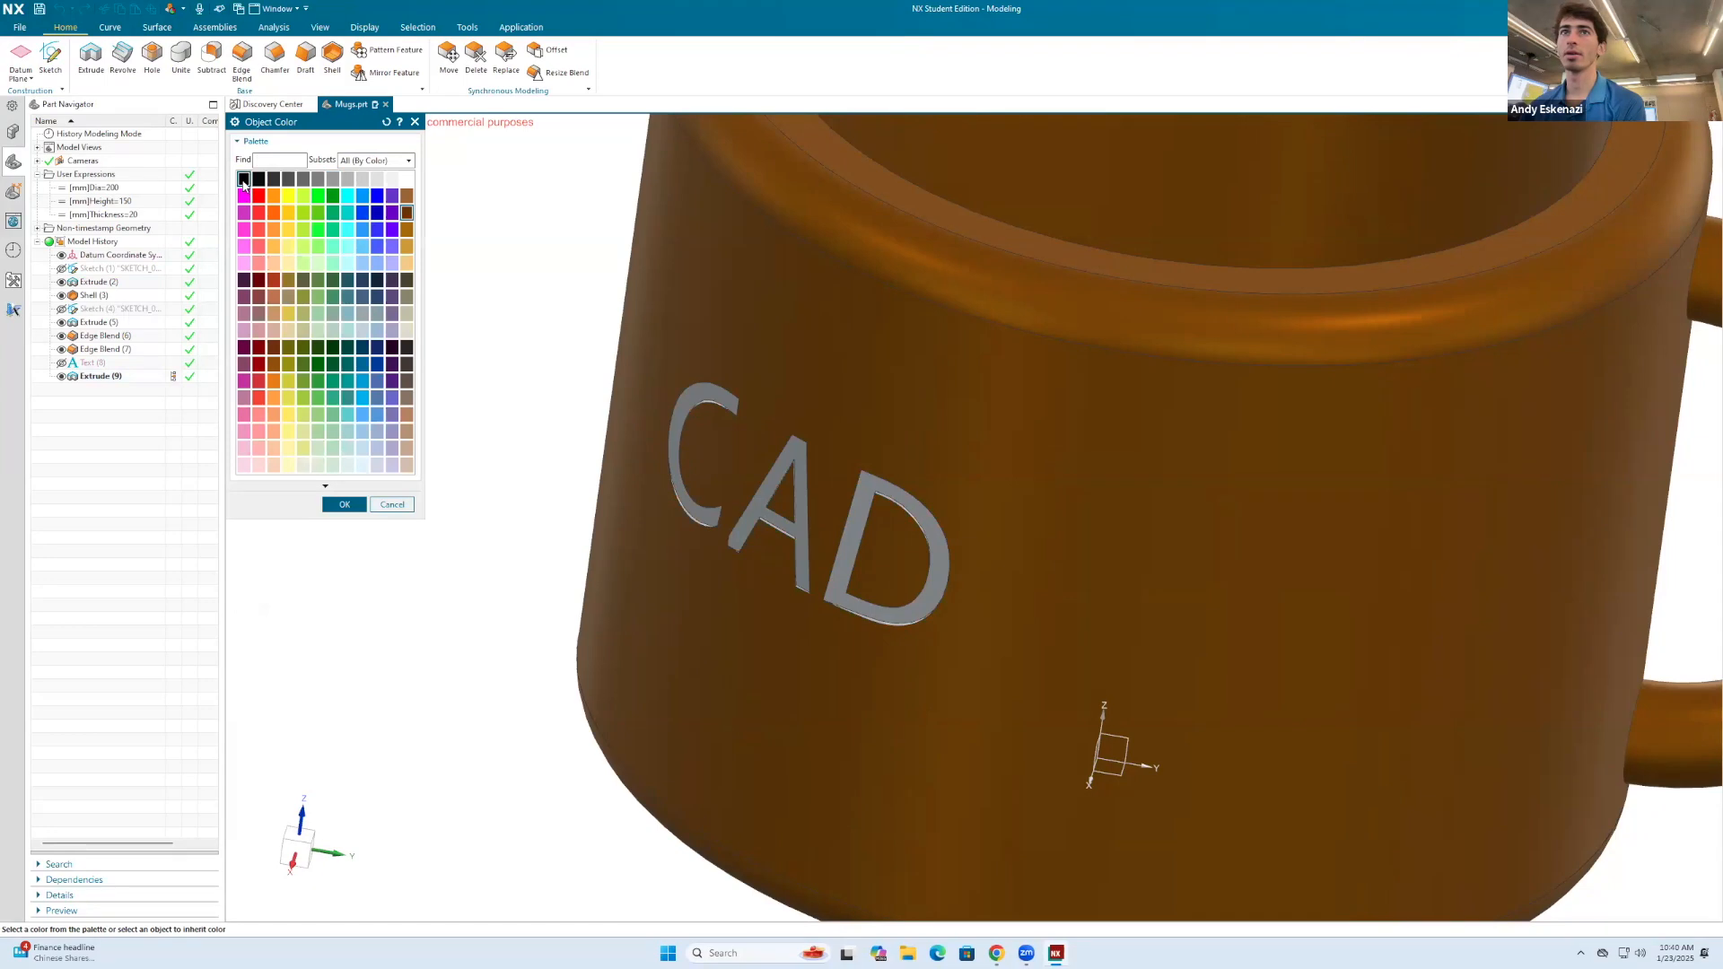
{"action": "left_click", "coordinate": [346, 503]}
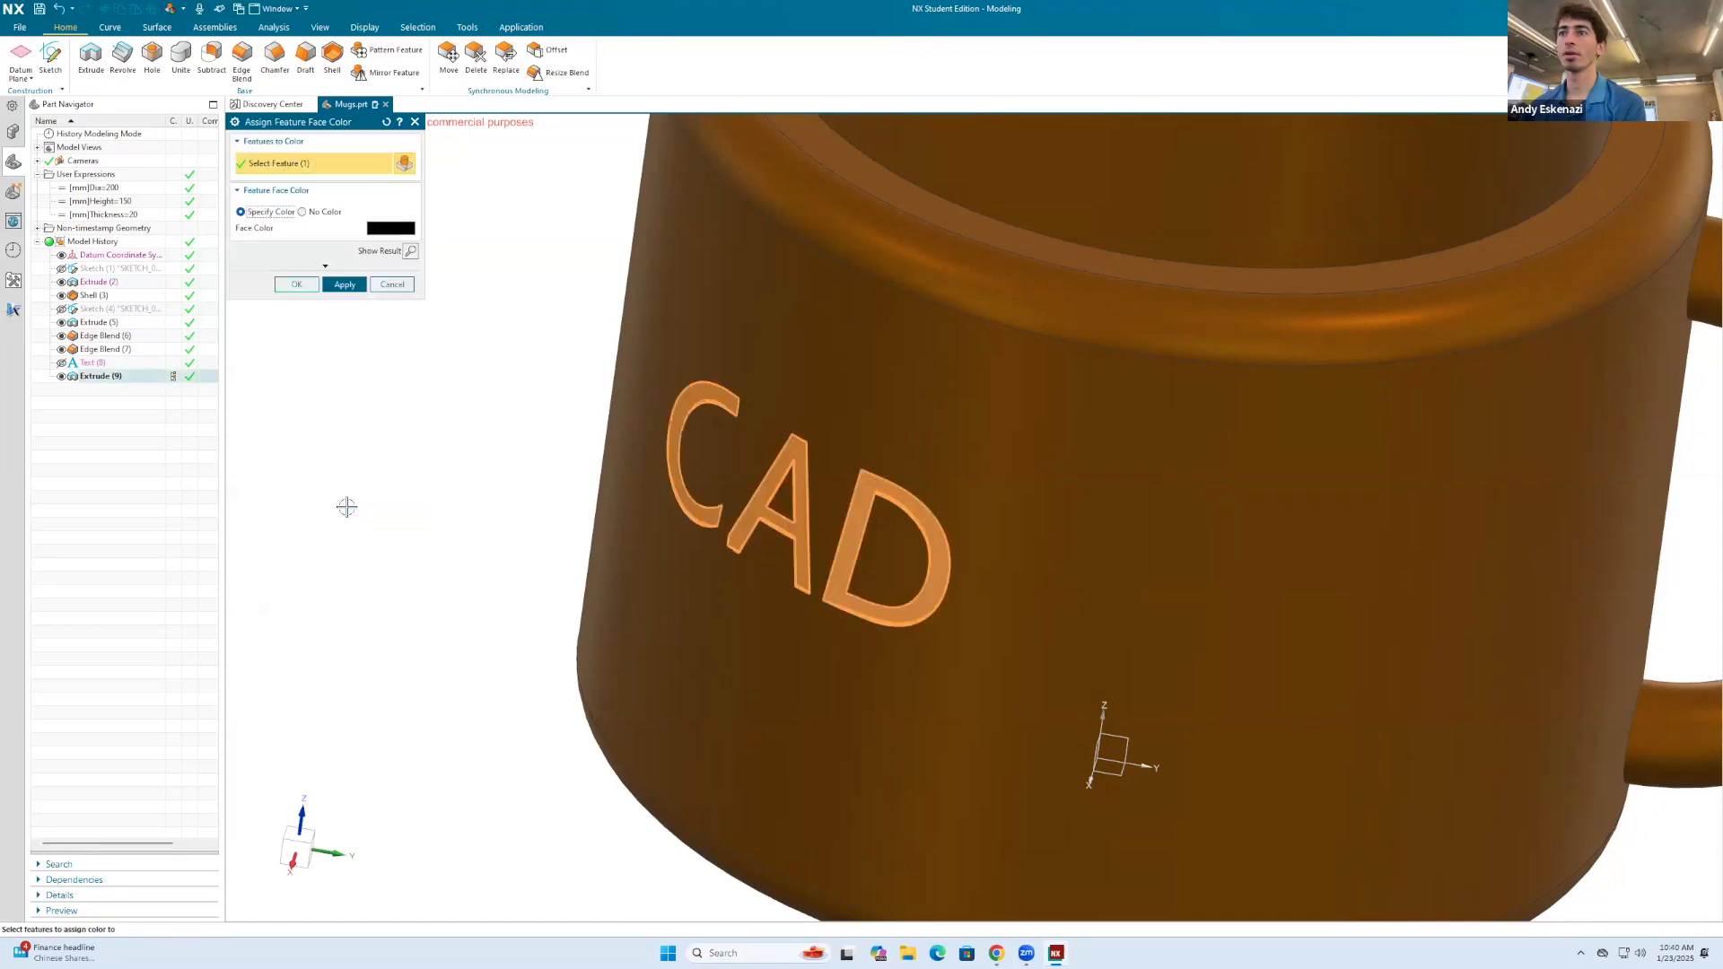
{"action": "left_click", "coordinate": [344, 284]}
{"action": "left_click", "coordinate": [415, 121]}
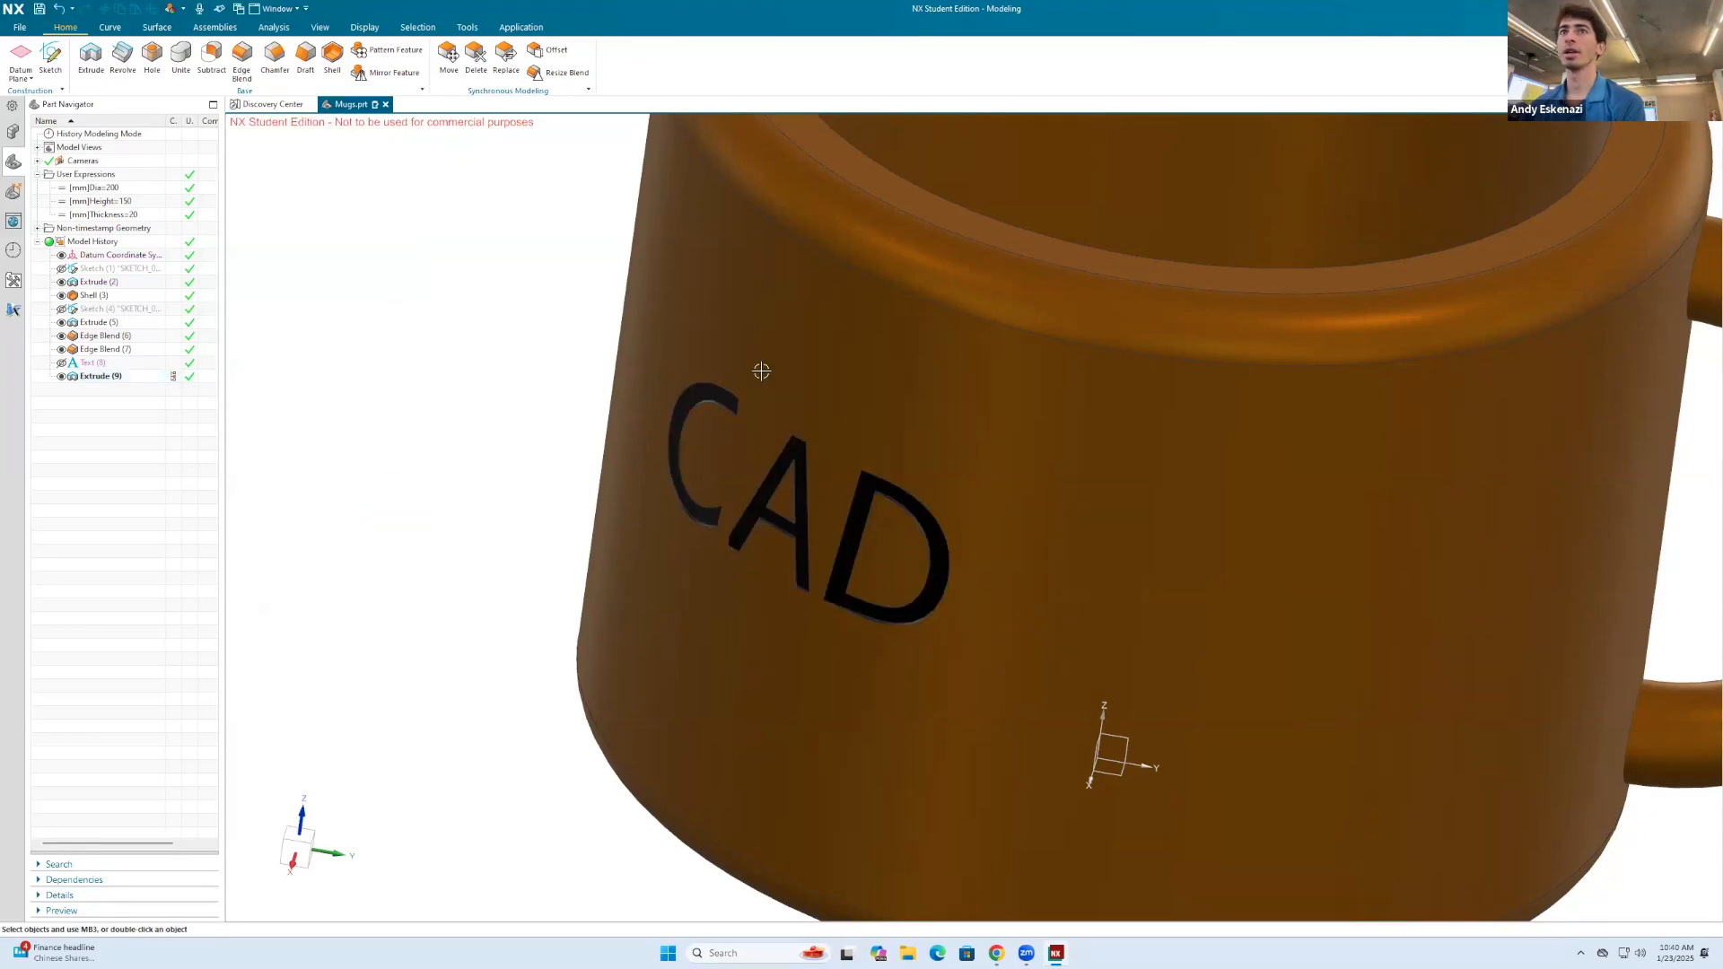
{"action": "scroll", "coordinate": [854, 358], "scroll_direction": "down", "scroll_amount": 5}
{"action": "middle_click_drag", "start_coordinate": [853, 357], "coordinate": [856, 429]}
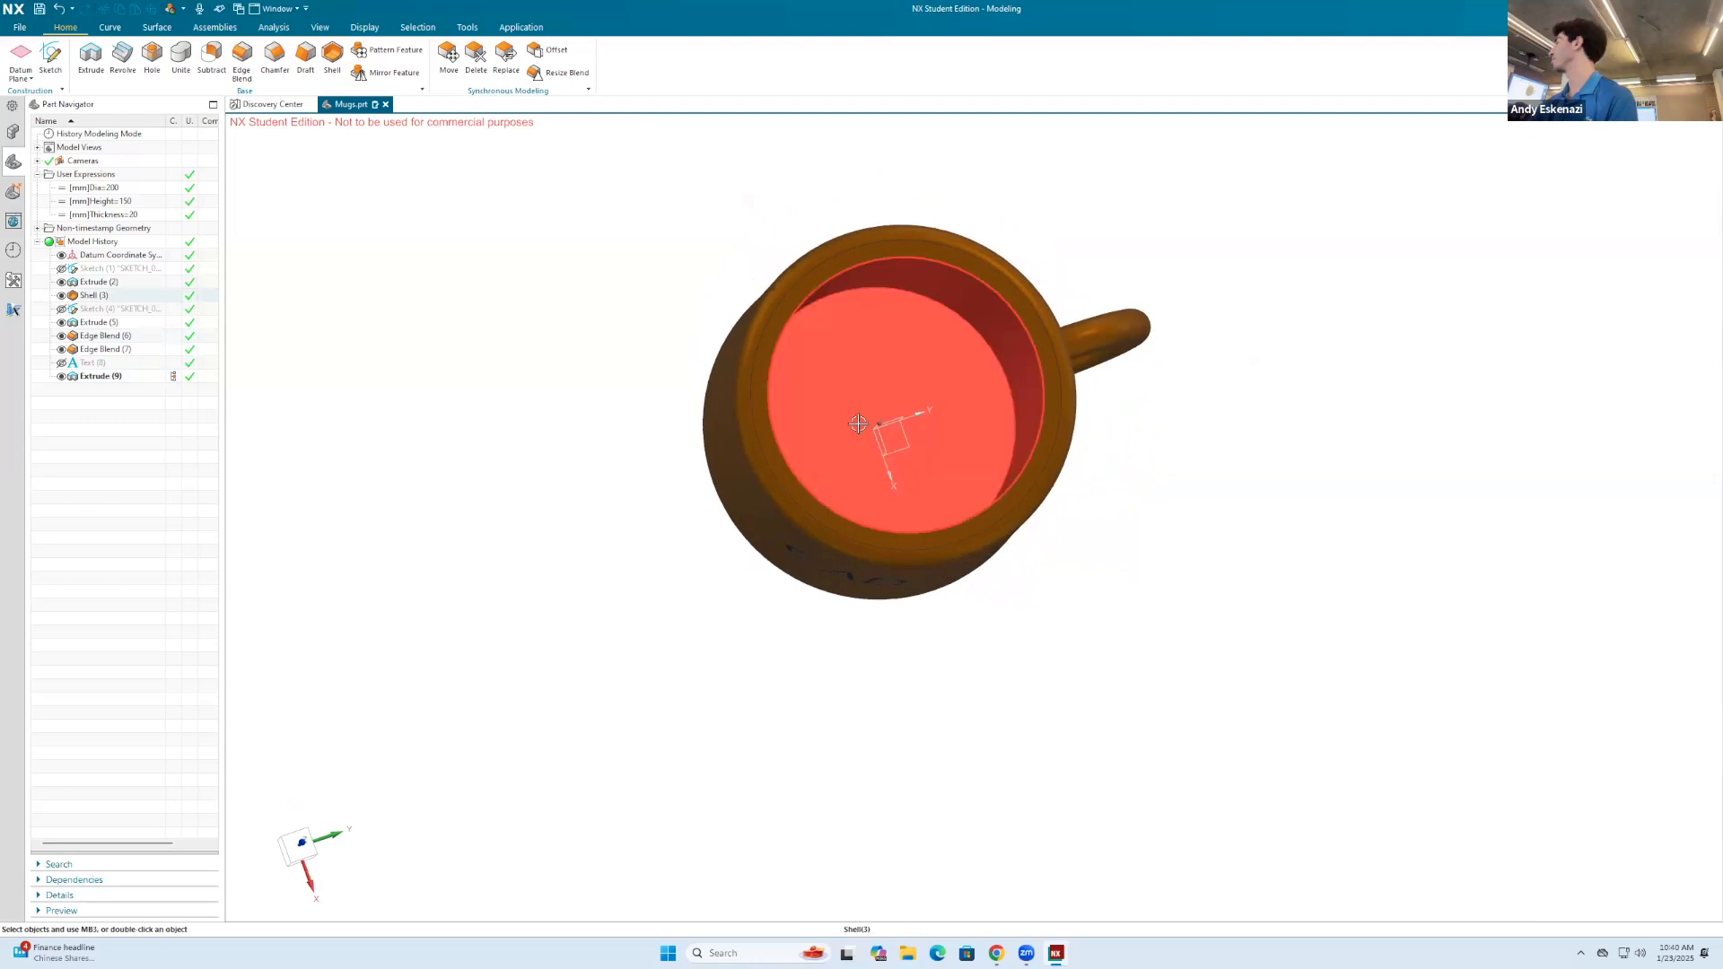
{"action": "middle_click_drag", "start_coordinate": [750, 500], "coordinate": [1073, 504]}
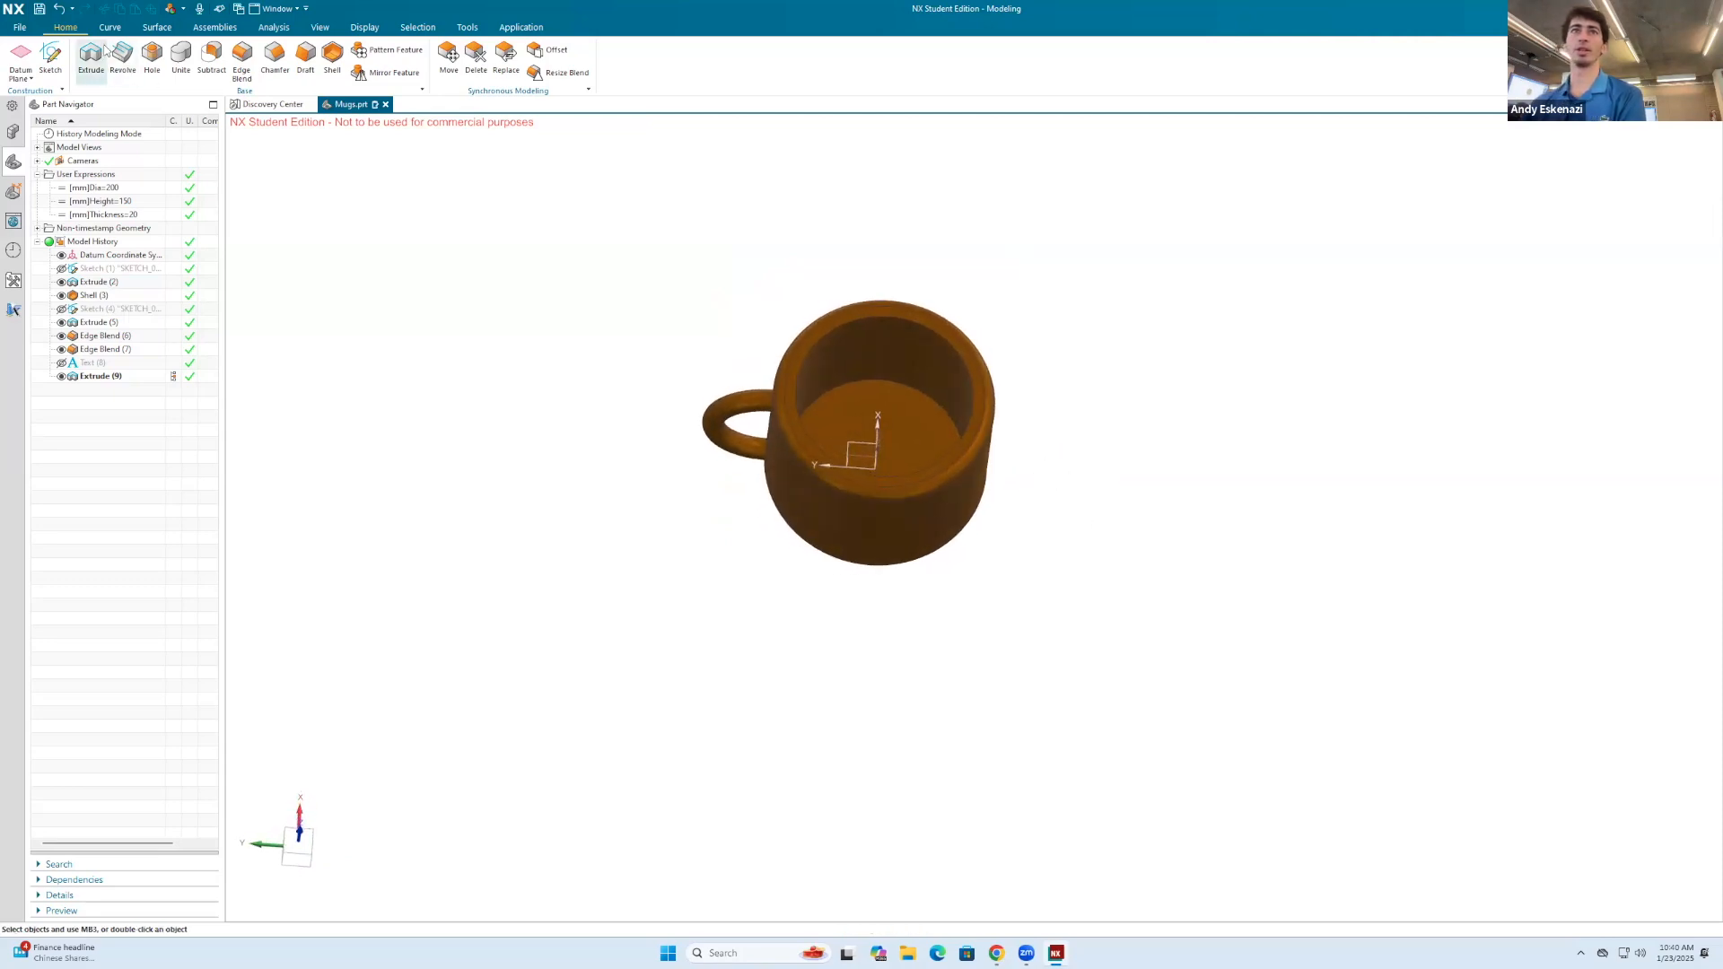
Step: Start a text on the mug's outer face opposite the existing CAD lettering, with the mug's bottom edge as placement curve
{"action": "middle_click_drag", "start_coordinate": [720, 378], "coordinate": [711, 339]}
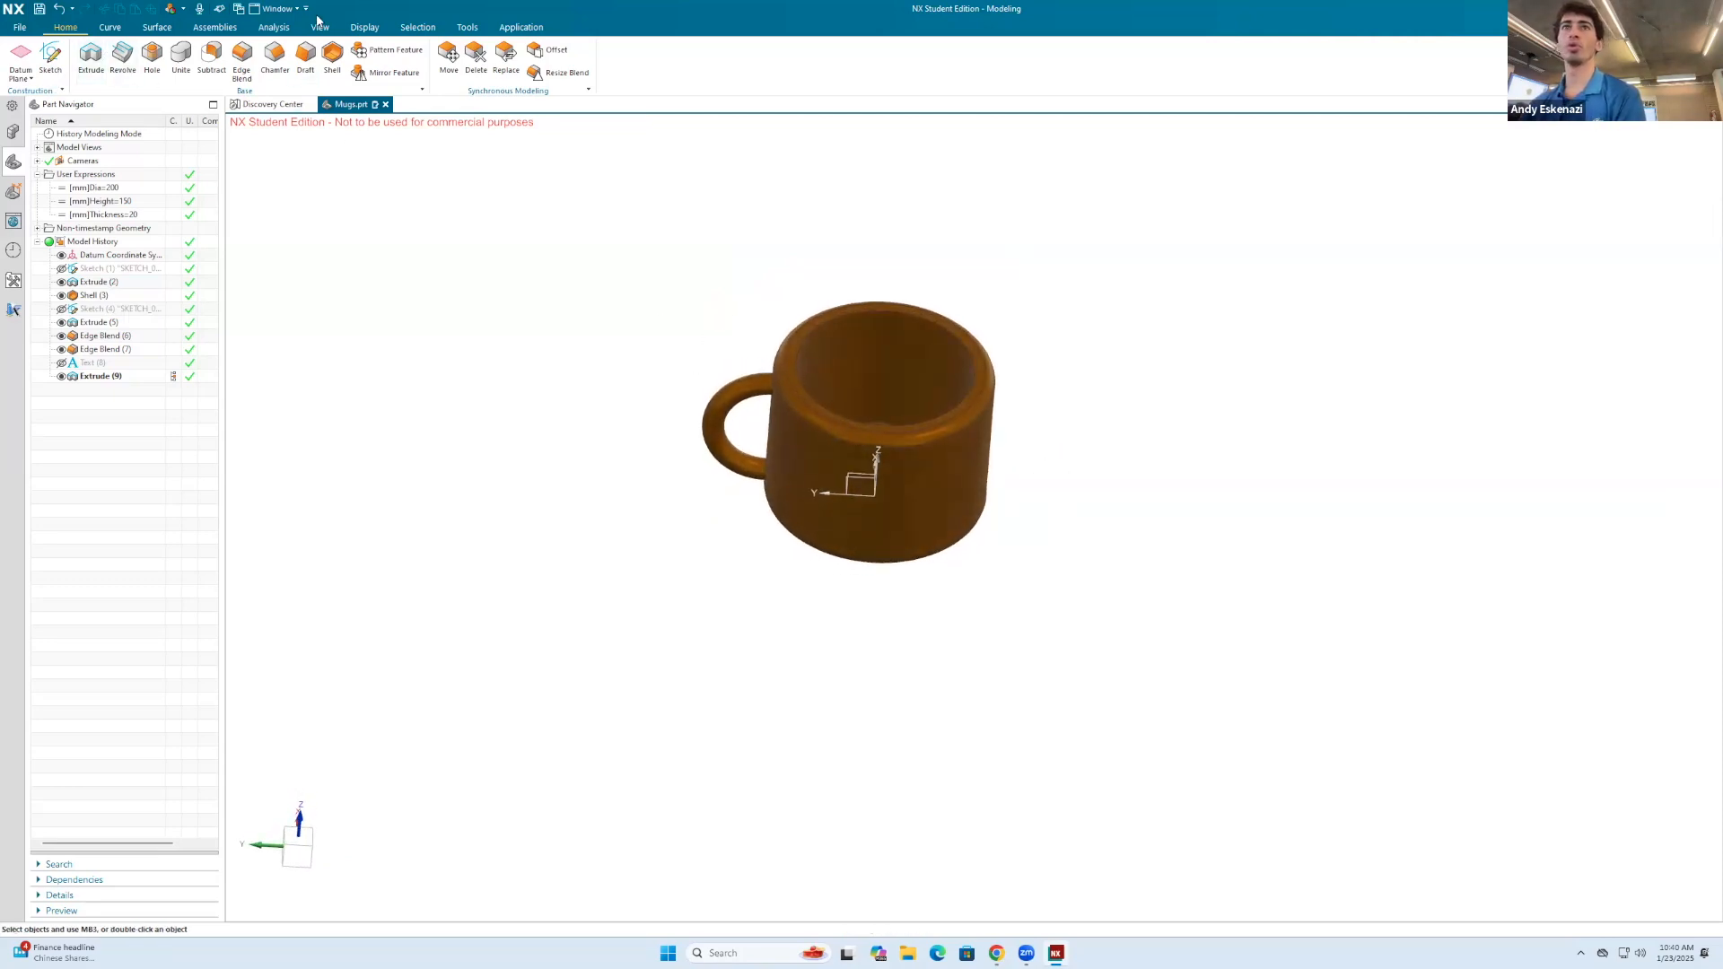
{"action": "left_click", "coordinate": [115, 27]}
{"action": "left_click", "coordinate": [108, 58]}
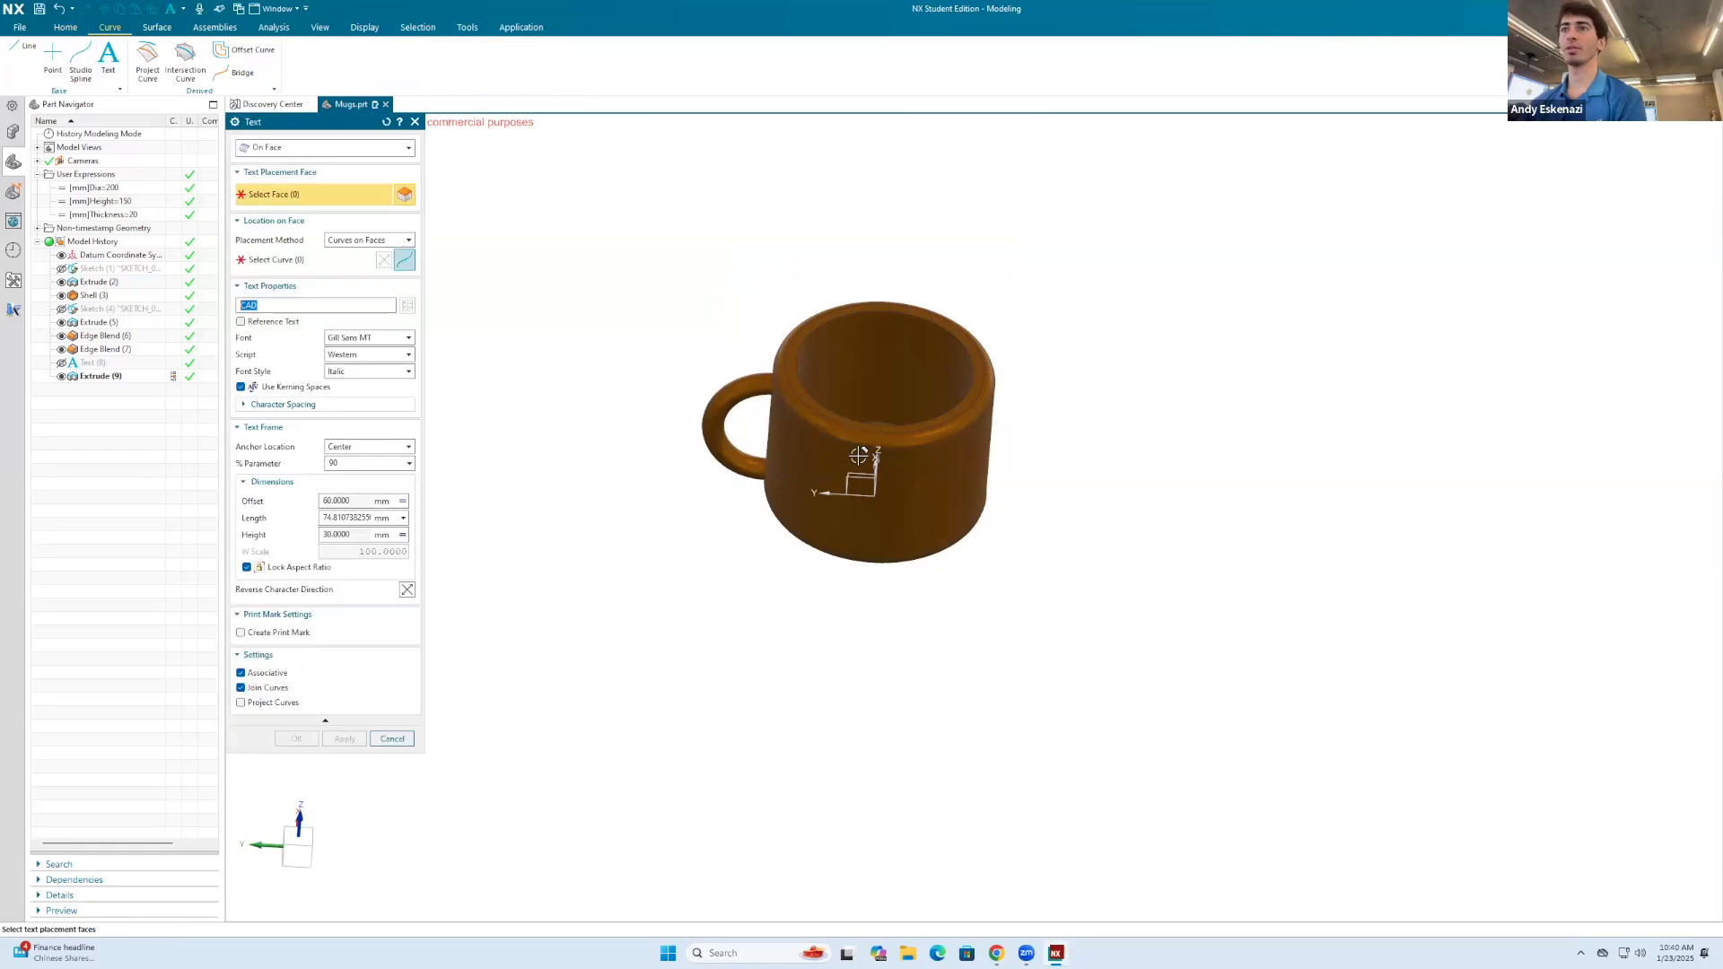
{"action": "left_click", "coordinate": [905, 472]}
{"action": "left_click", "coordinate": [279, 258]}
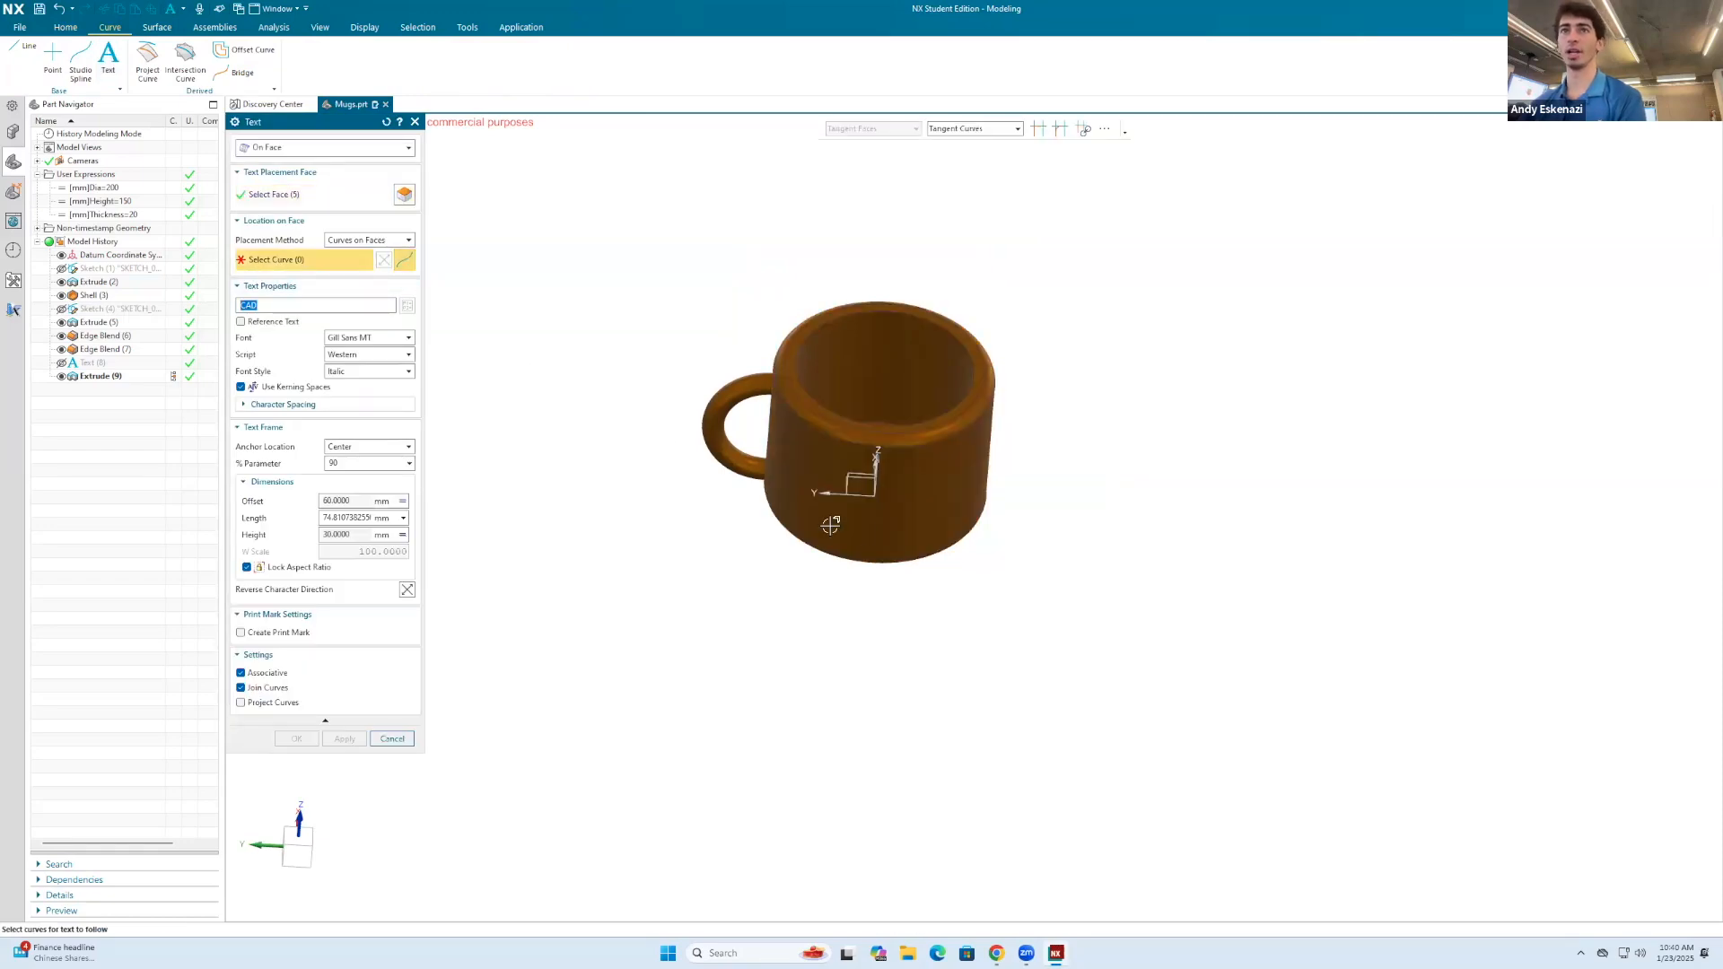
{"action": "left_click", "coordinate": [888, 558]}
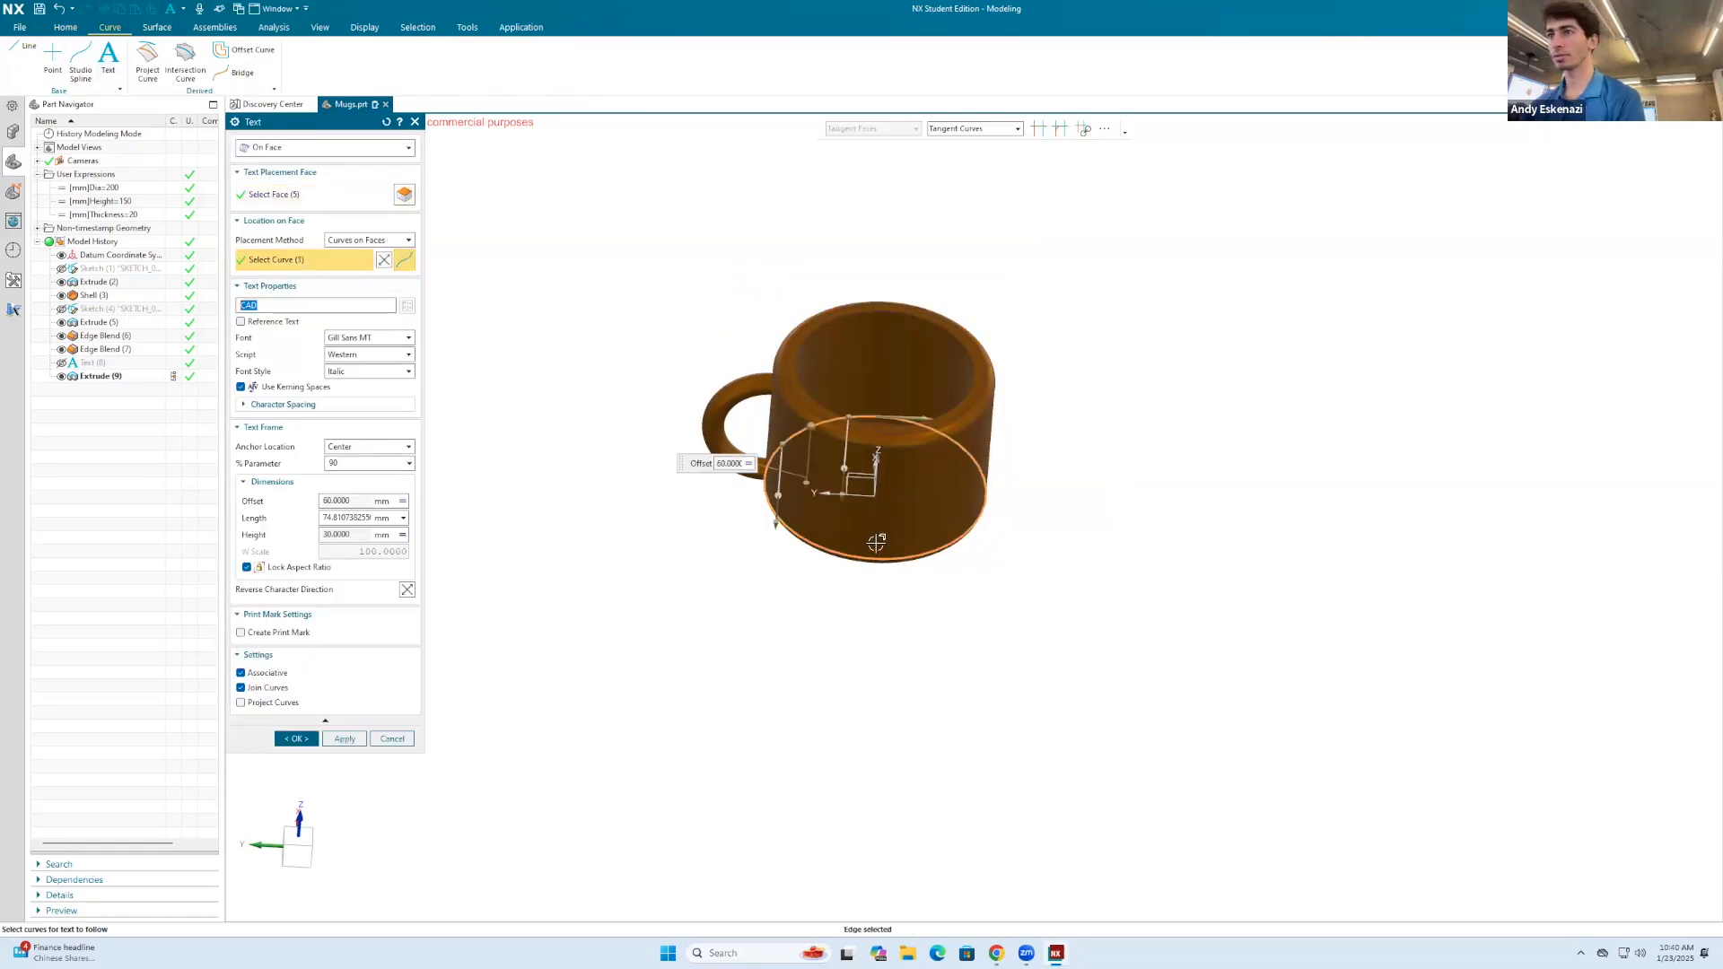
Step: Enlarge the text frame to about 94 mm long and move its anchor to 49.6 percent along the bottom edge
{"action": "left_click_drag", "start_coordinate": [844, 437], "coordinate": [889, 433]}
{"action": "scroll", "coordinate": [889, 434], "scroll_direction": "up", "scroll_amount": 8}
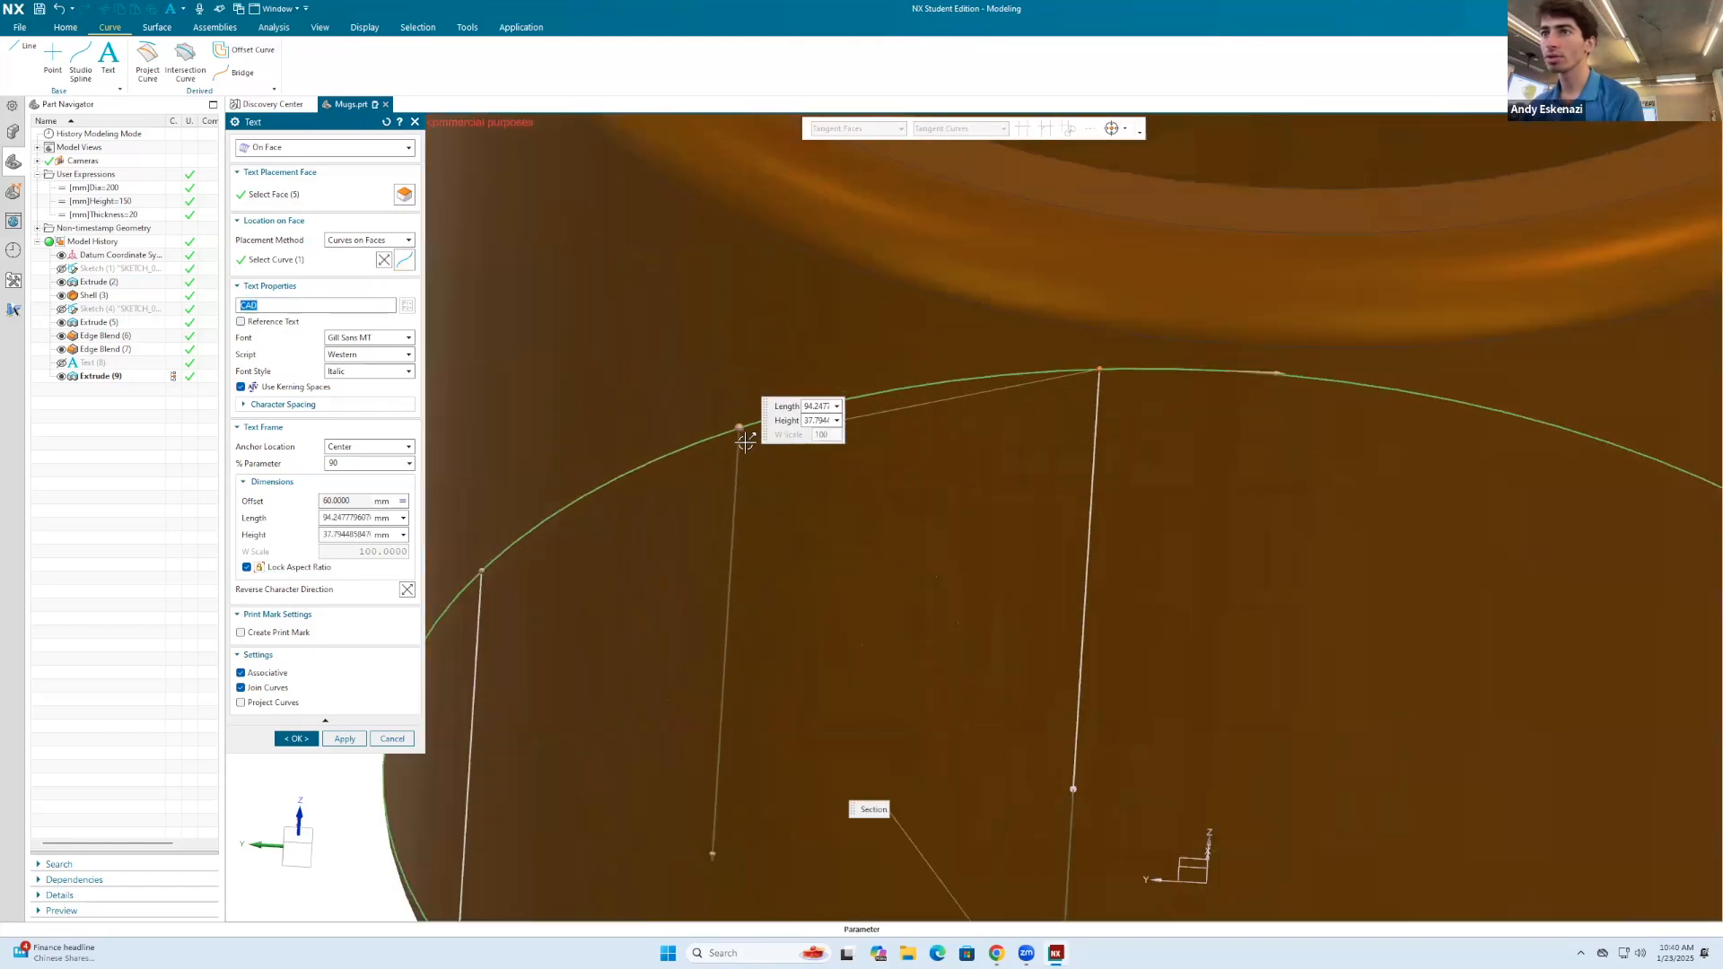
{"action": "left_click_drag", "start_coordinate": [729, 431], "coordinate": [593, 562]}
{"action": "scroll", "coordinate": [924, 470], "scroll_direction": "down", "scroll_amount": 8}
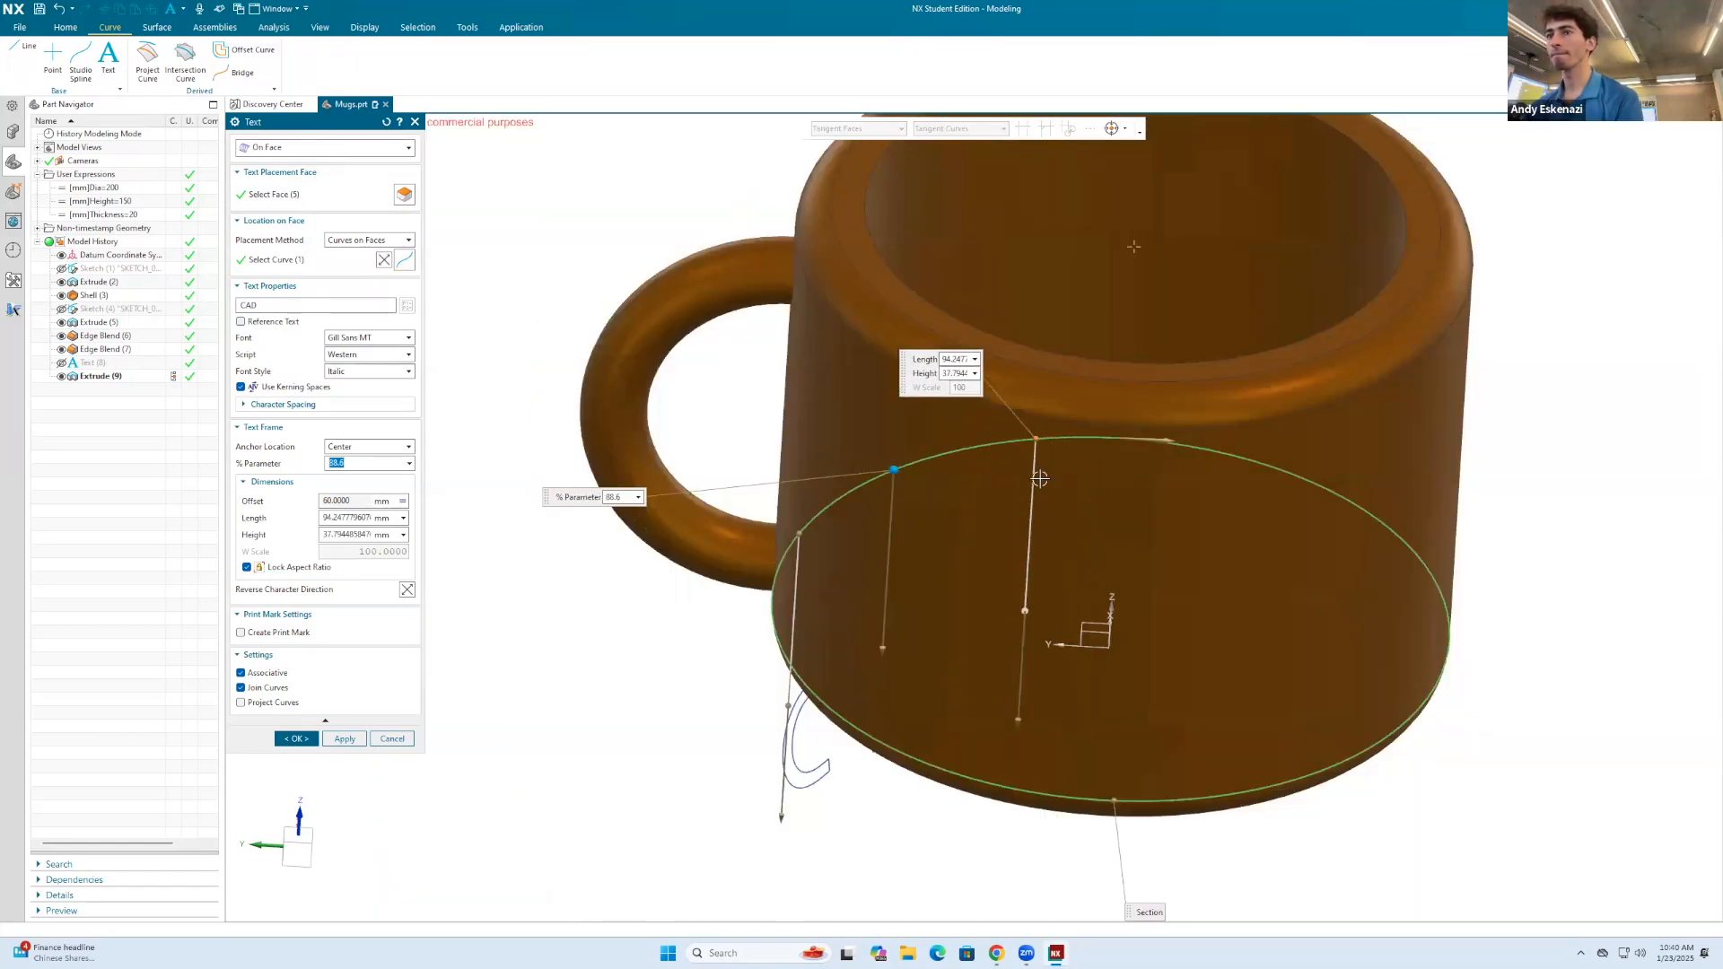
{"action": "left_click_drag", "start_coordinate": [944, 473], "coordinate": [1205, 719]}
{"action": "scroll", "coordinate": [1002, 672], "scroll_direction": "up", "scroll_amount": 4}
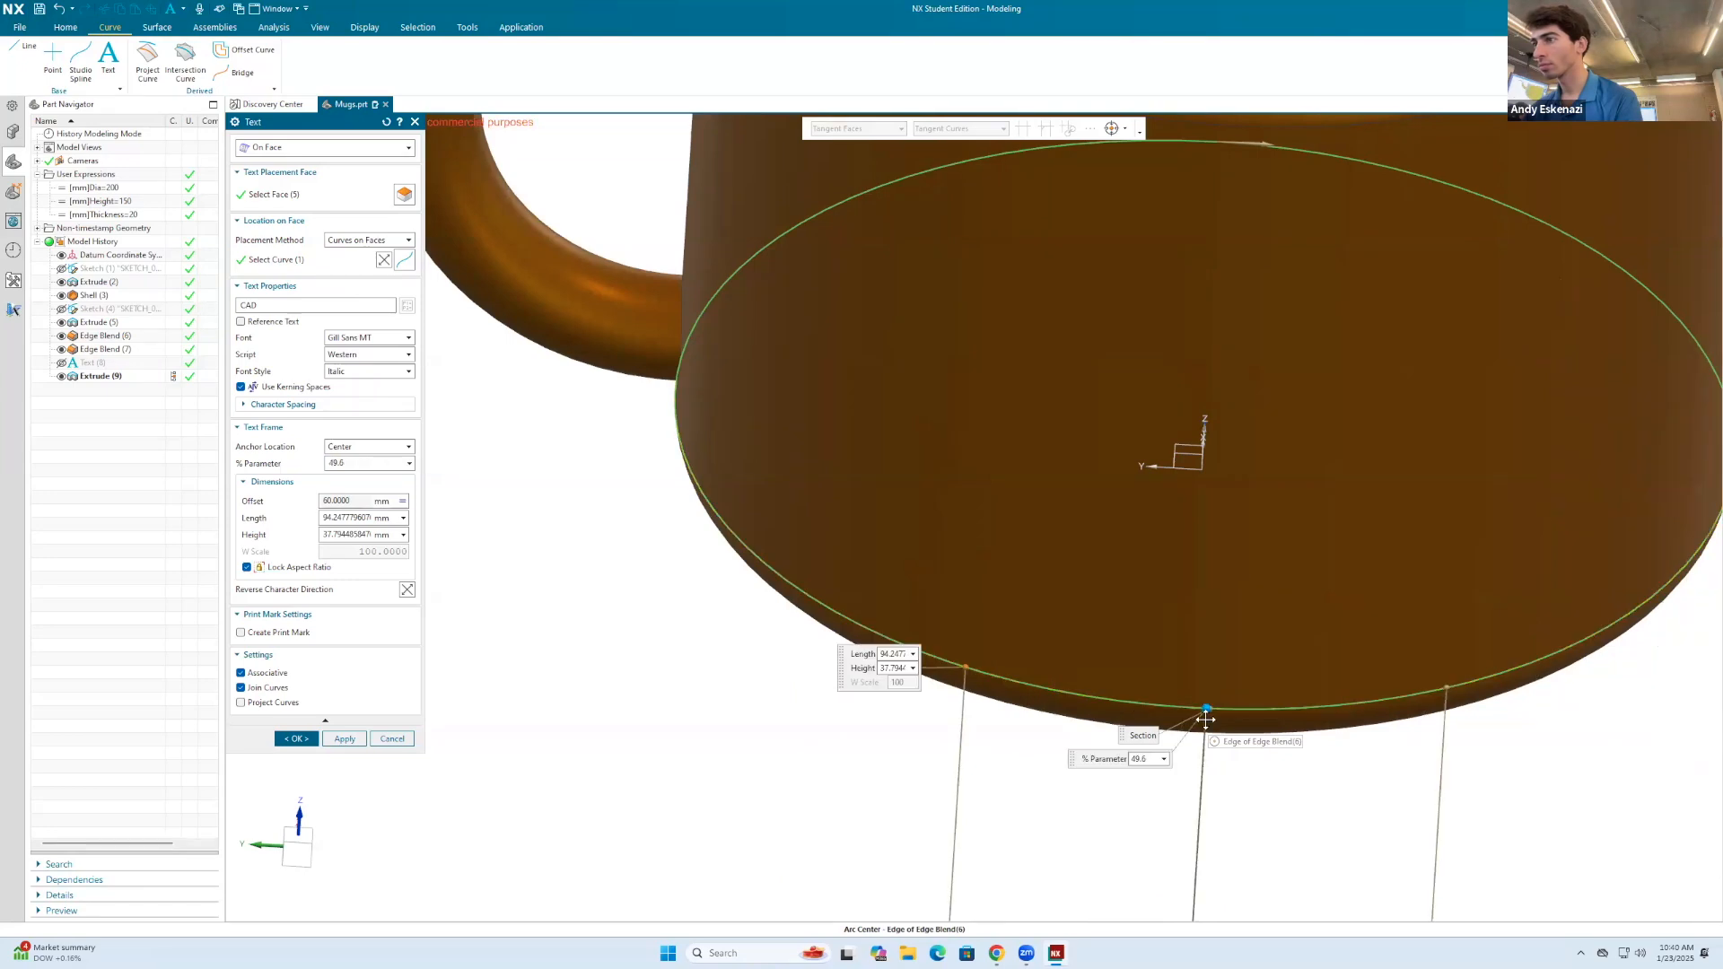
{"action": "scroll", "coordinate": [1135, 558], "scroll_direction": "down", "scroll_amount": 6}
{"action": "scroll", "coordinate": [1158, 609], "scroll_direction": "up", "scroll_amount": 2}
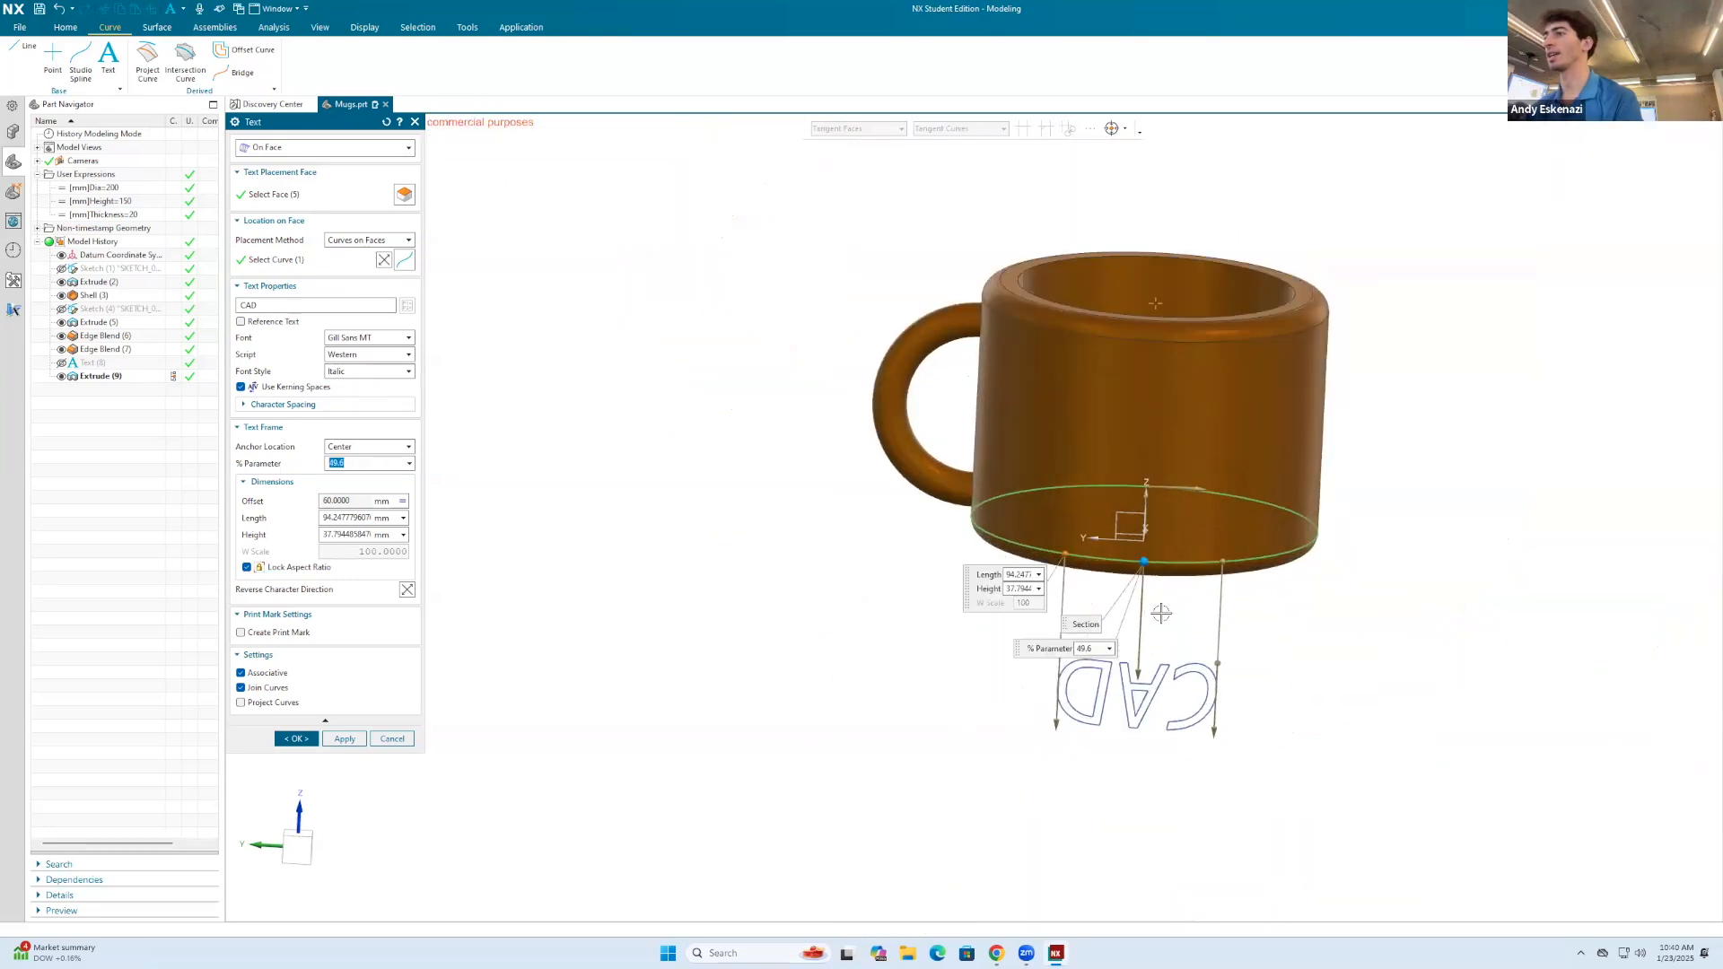
Step: Reverse the placement curve's direction so that the text extends upward onto the mug's face
{"action": "left_click_drag", "start_coordinate": [1138, 672], "coordinate": [1151, 499]}
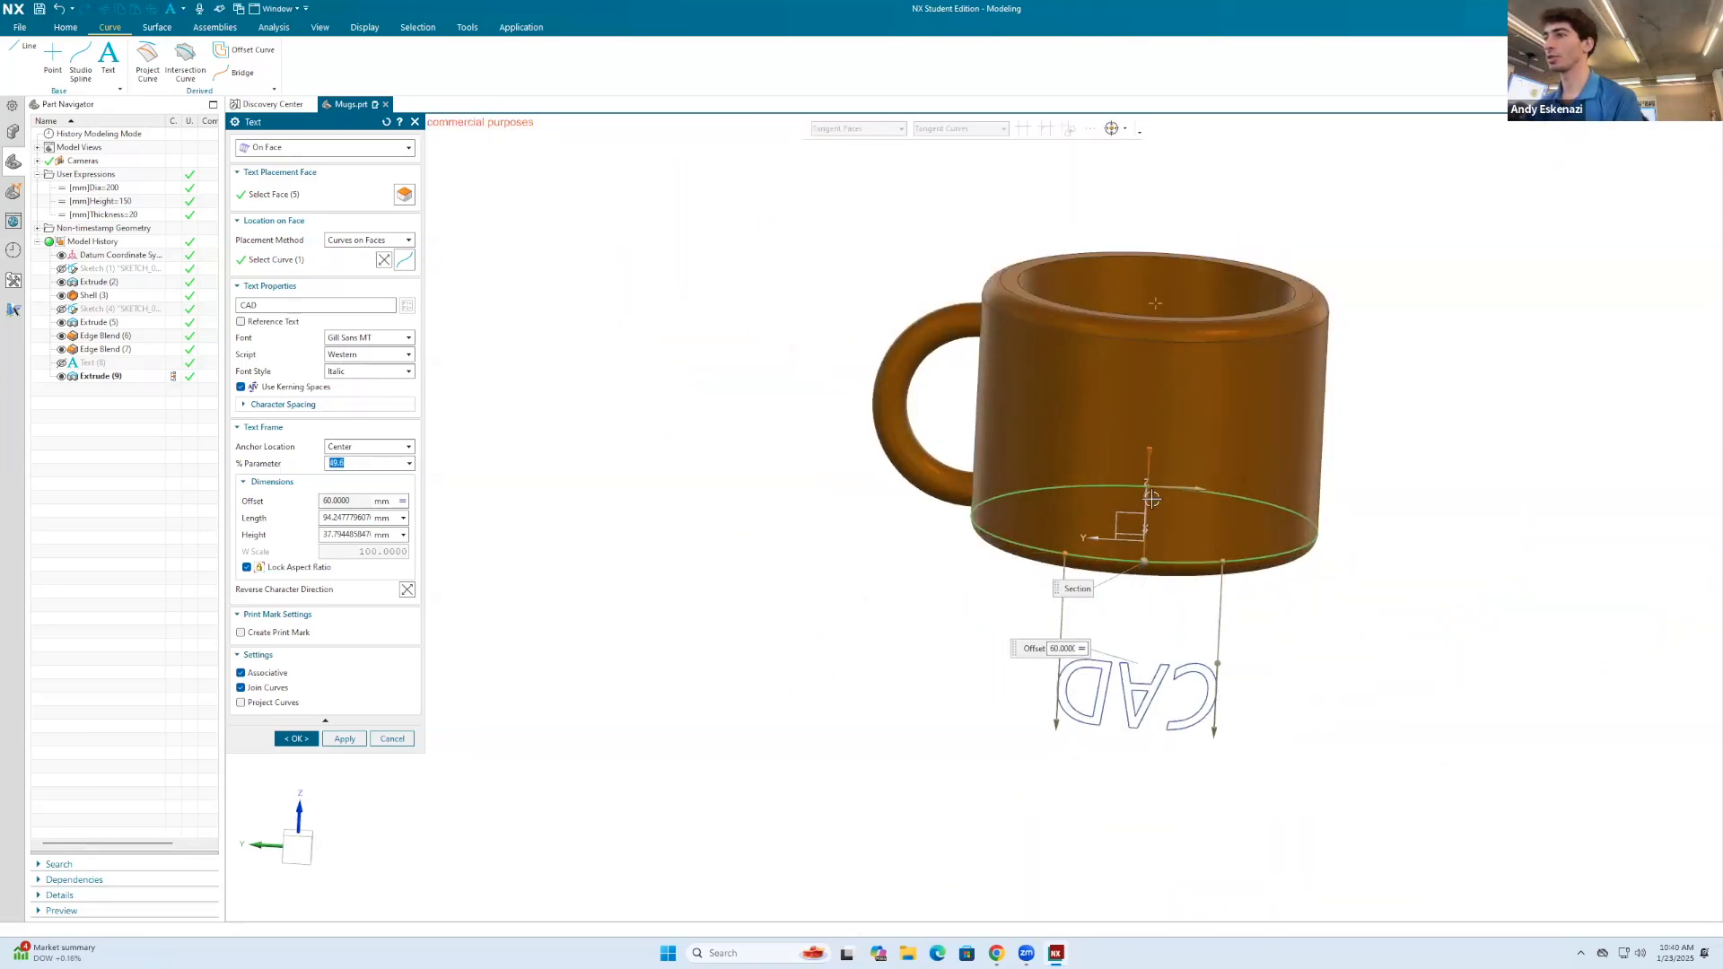
{"action": "left_click", "coordinate": [384, 260]}
{"action": "scroll", "coordinate": [1116, 417], "scroll_direction": "down", "scroll_amount": 1}
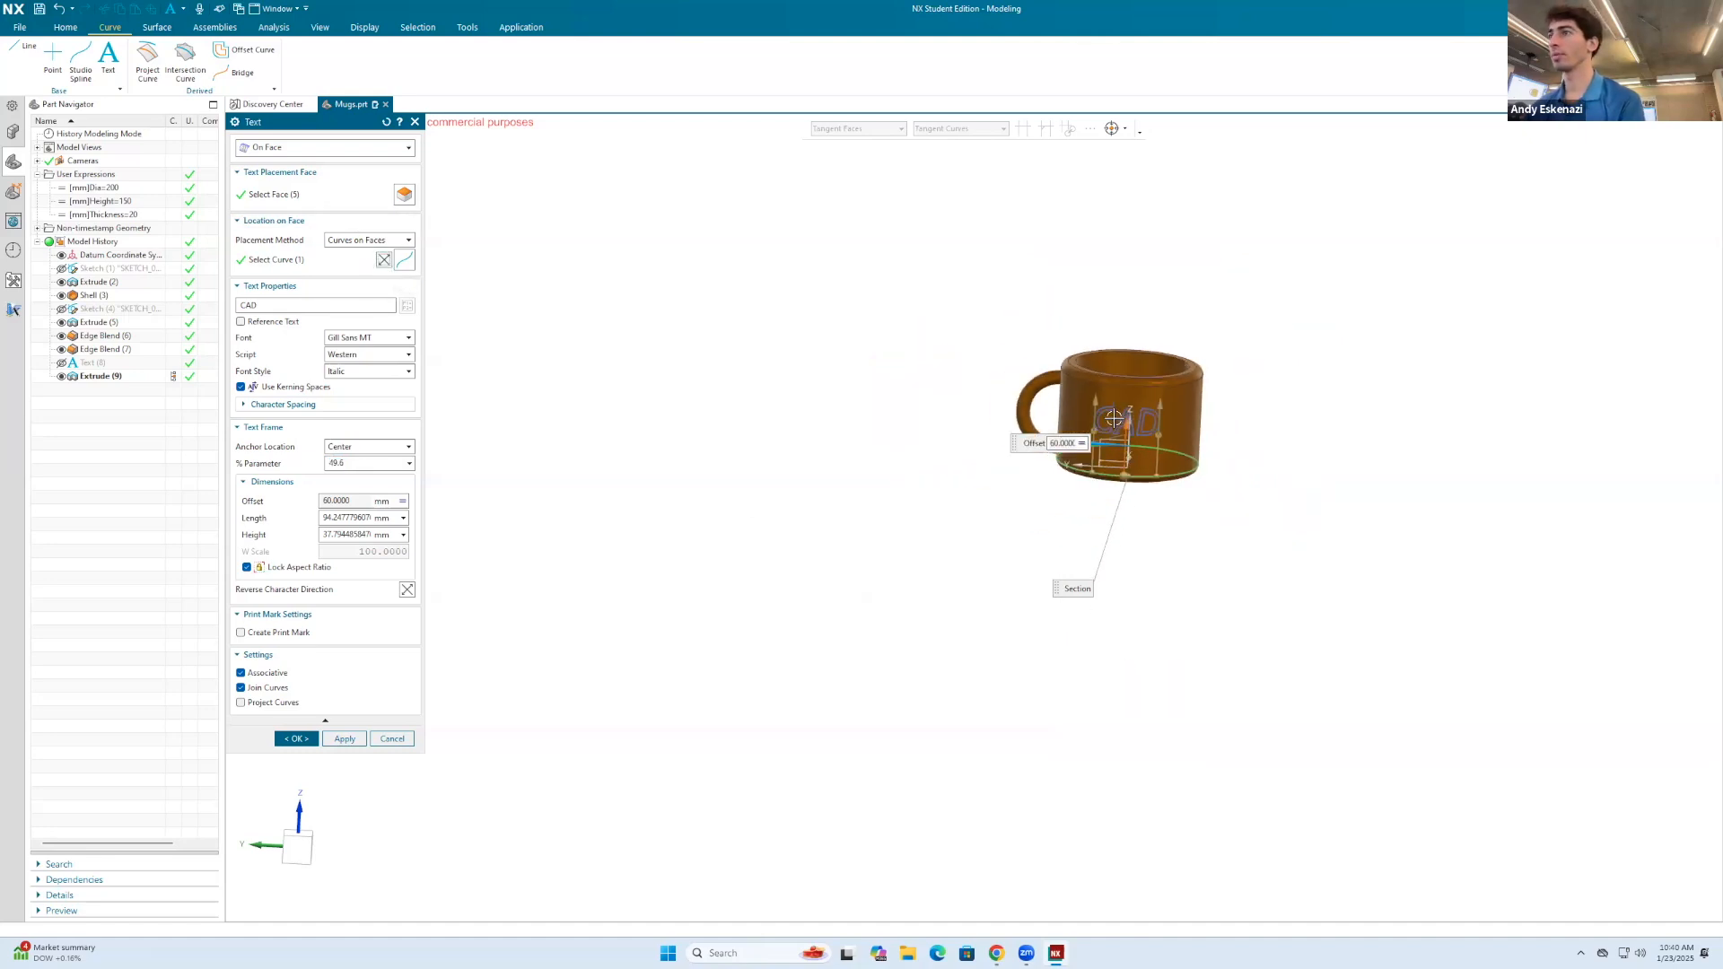
{"action": "scroll", "coordinate": [1117, 418], "scroll_direction": "up", "scroll_amount": 2}
Step: Replace the text content with "Starbucks" including the quotation marks and create the text curves
{"action": "type", "text": "Ho"}
{"action": "key", "text": "BackSpace"}
{"action": "key", "text": "BackSpace"}
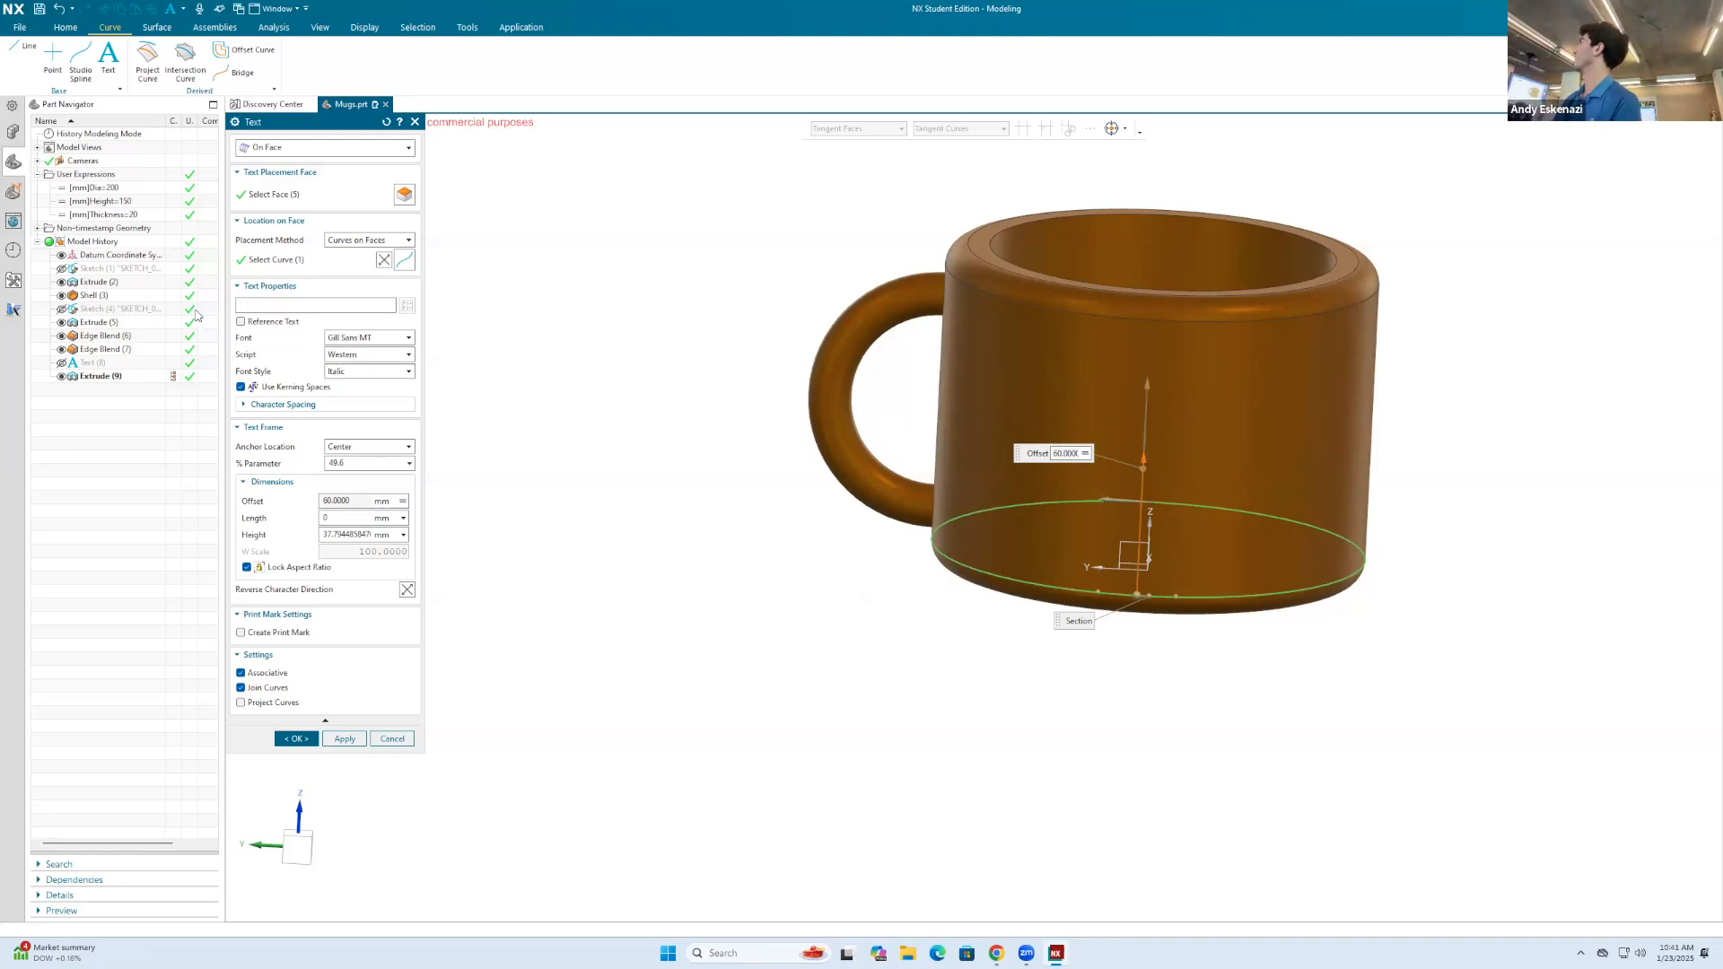
{"action": "type", "text": "\""}
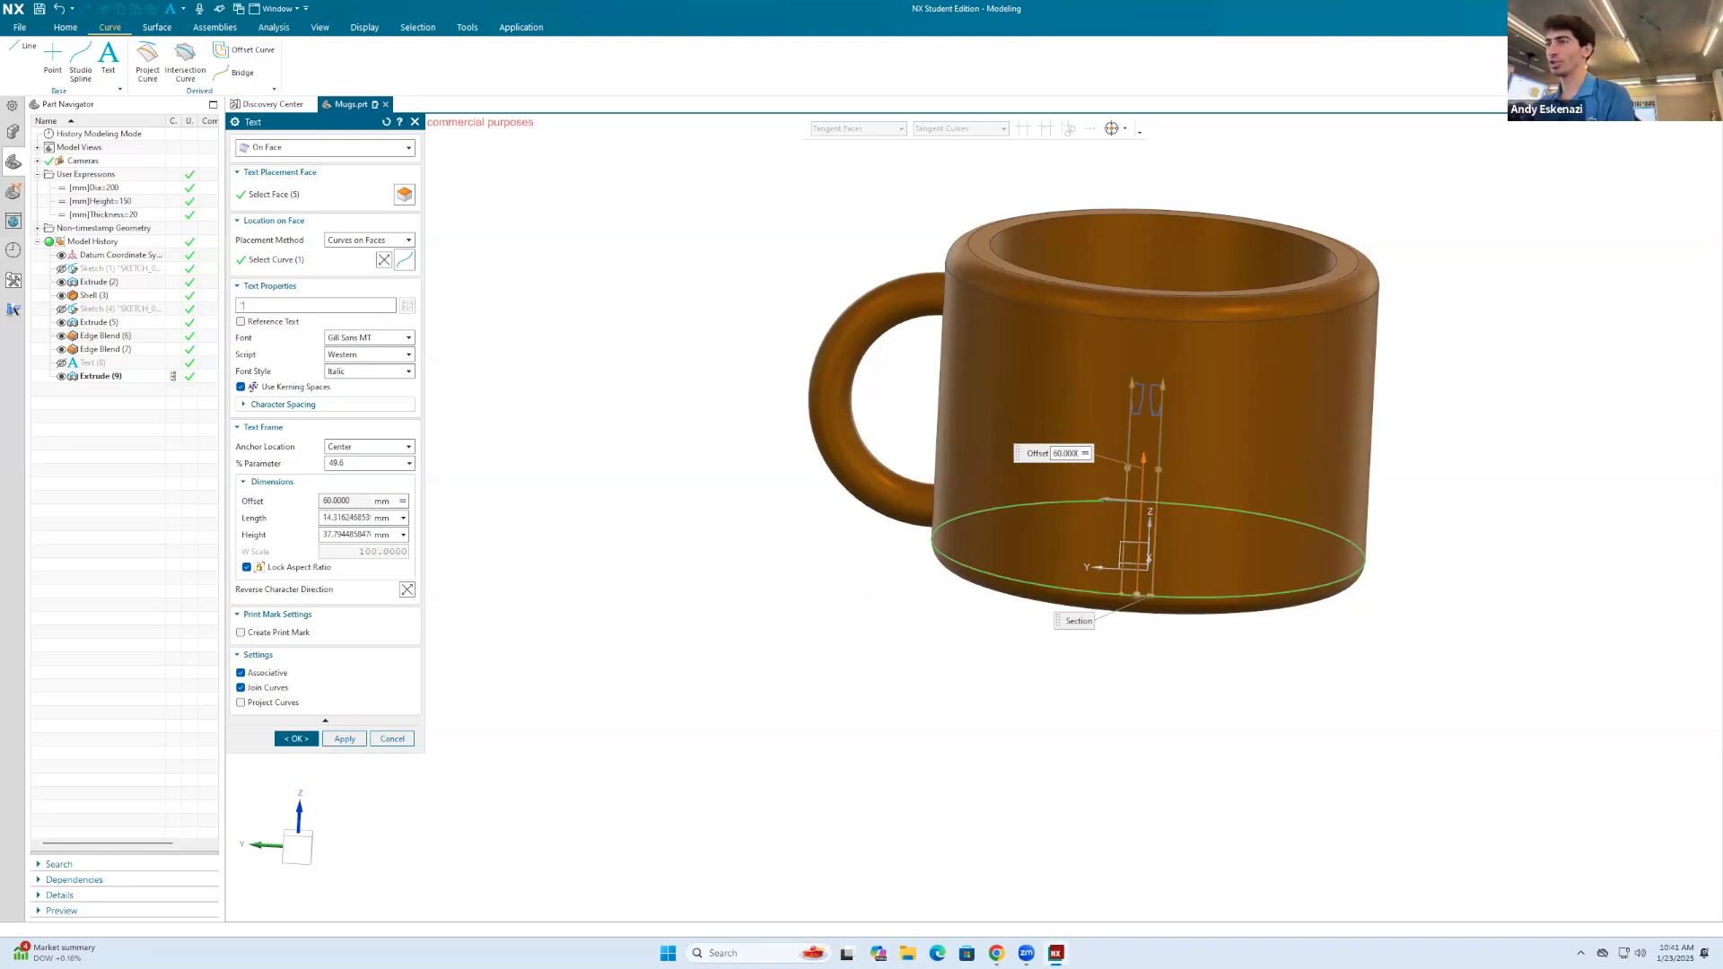
{"action": "type", "text": "Starbucks\""}
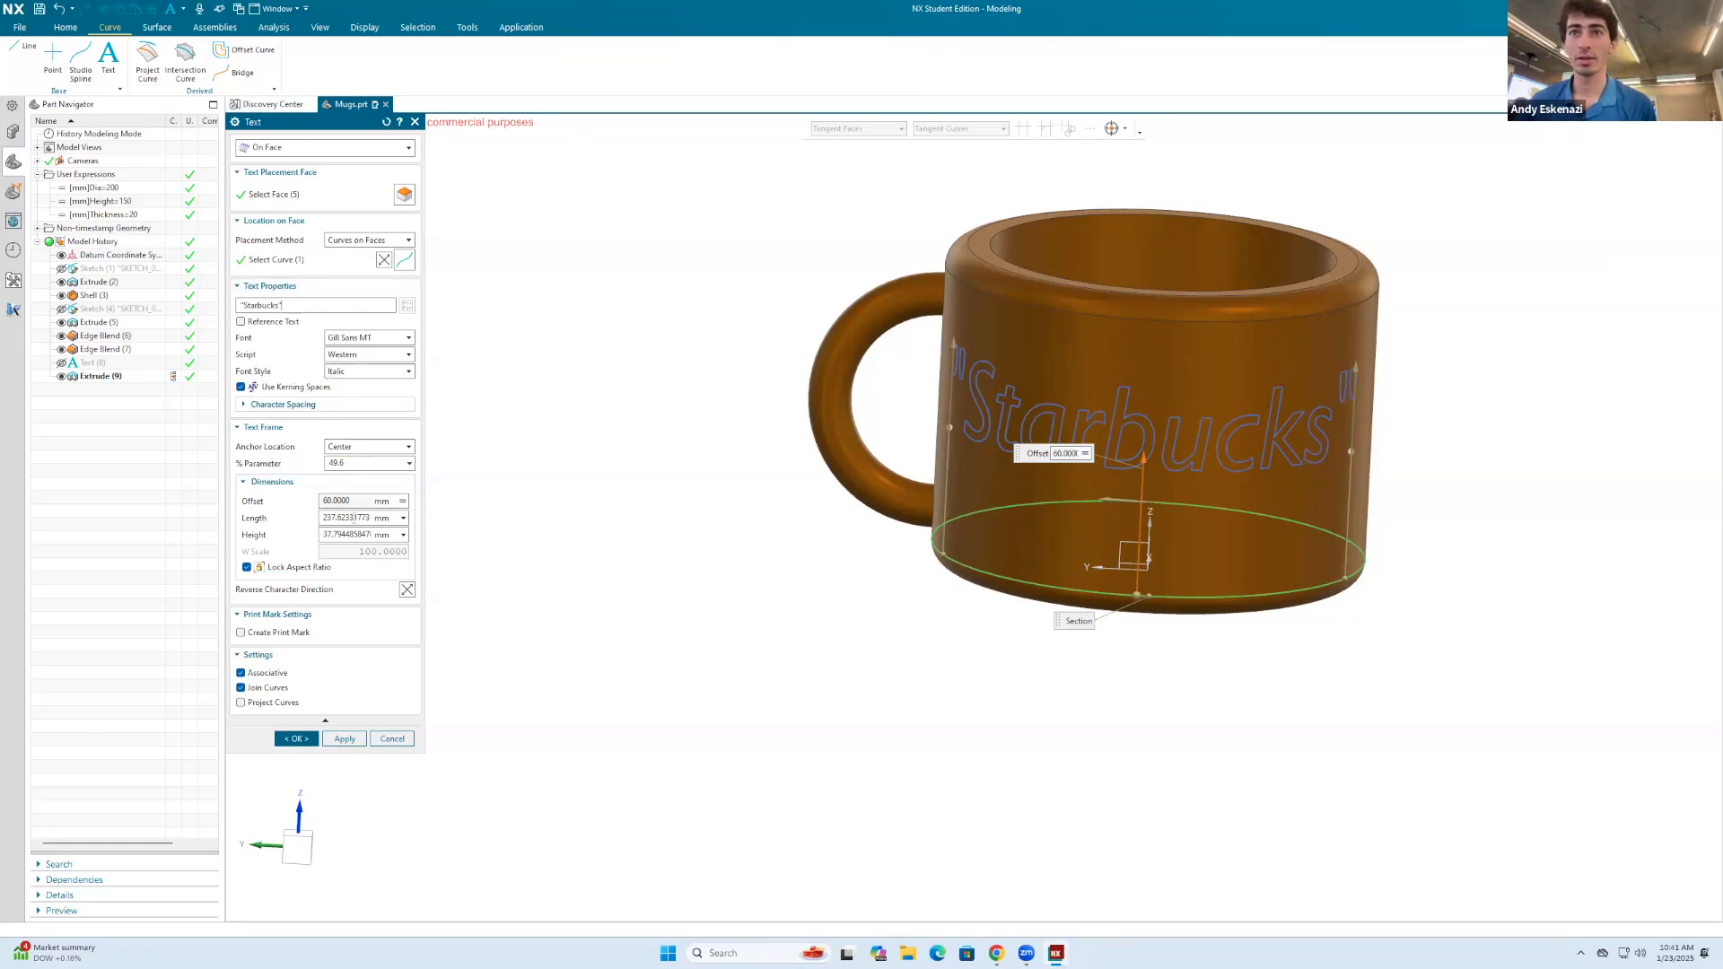
{"action": "left_click", "coordinate": [1146, 464]}
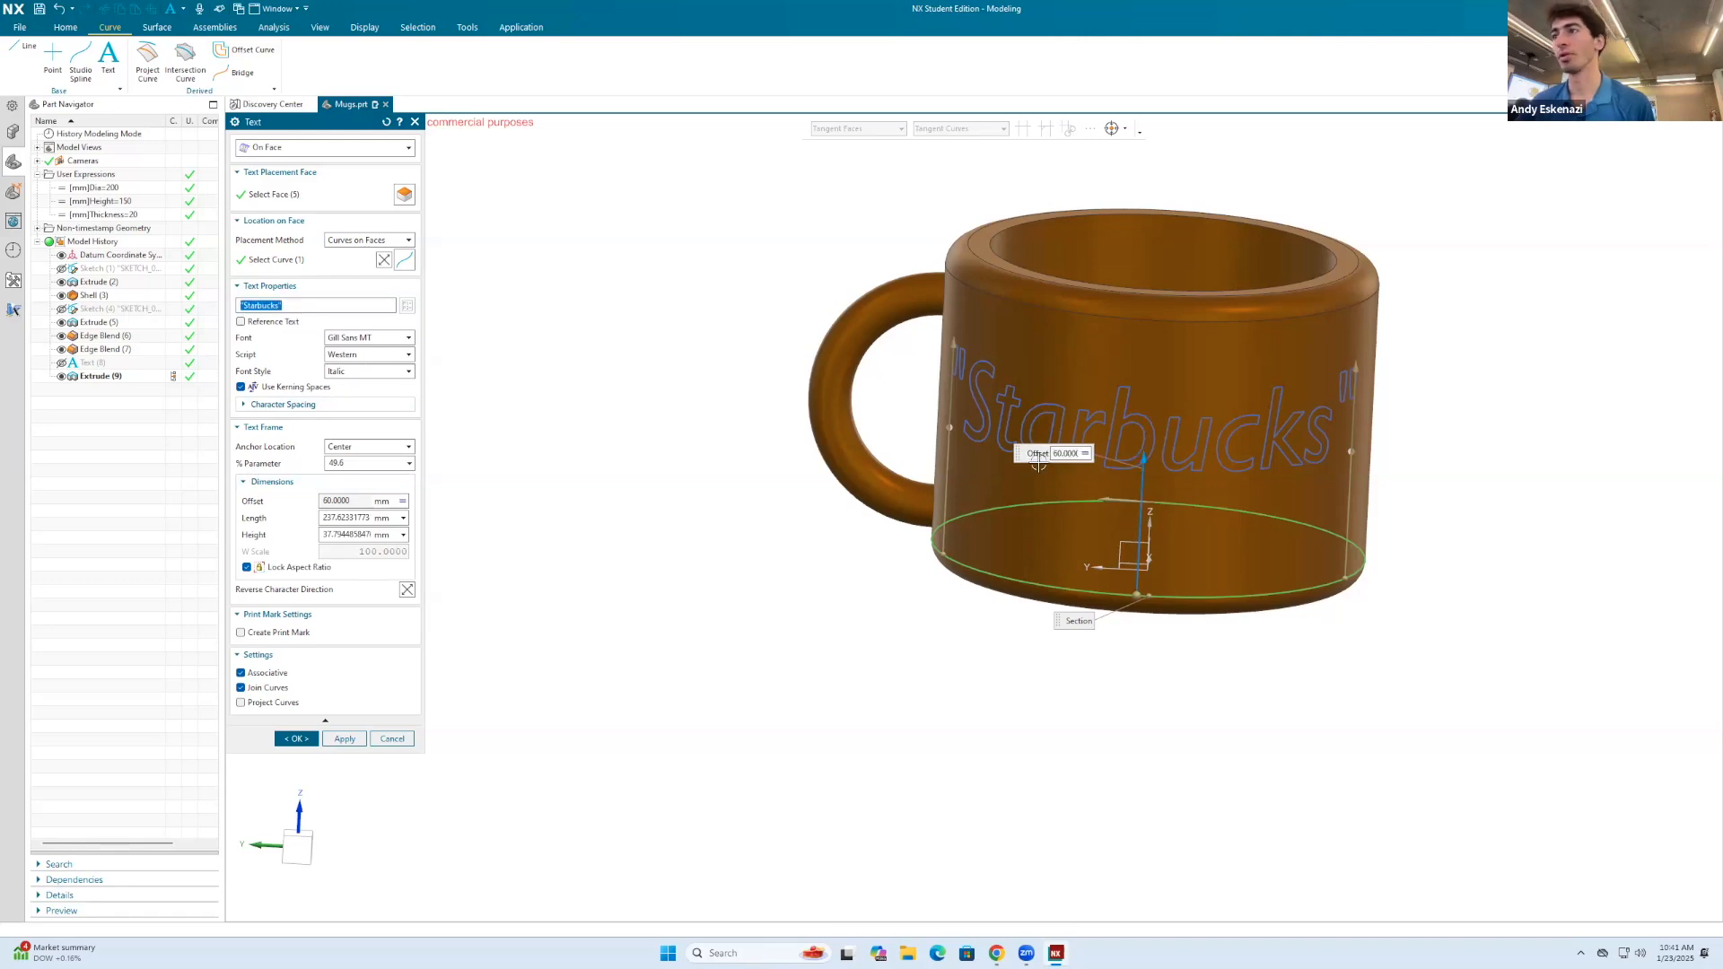
{"action": "left_click", "coordinate": [296, 738]}
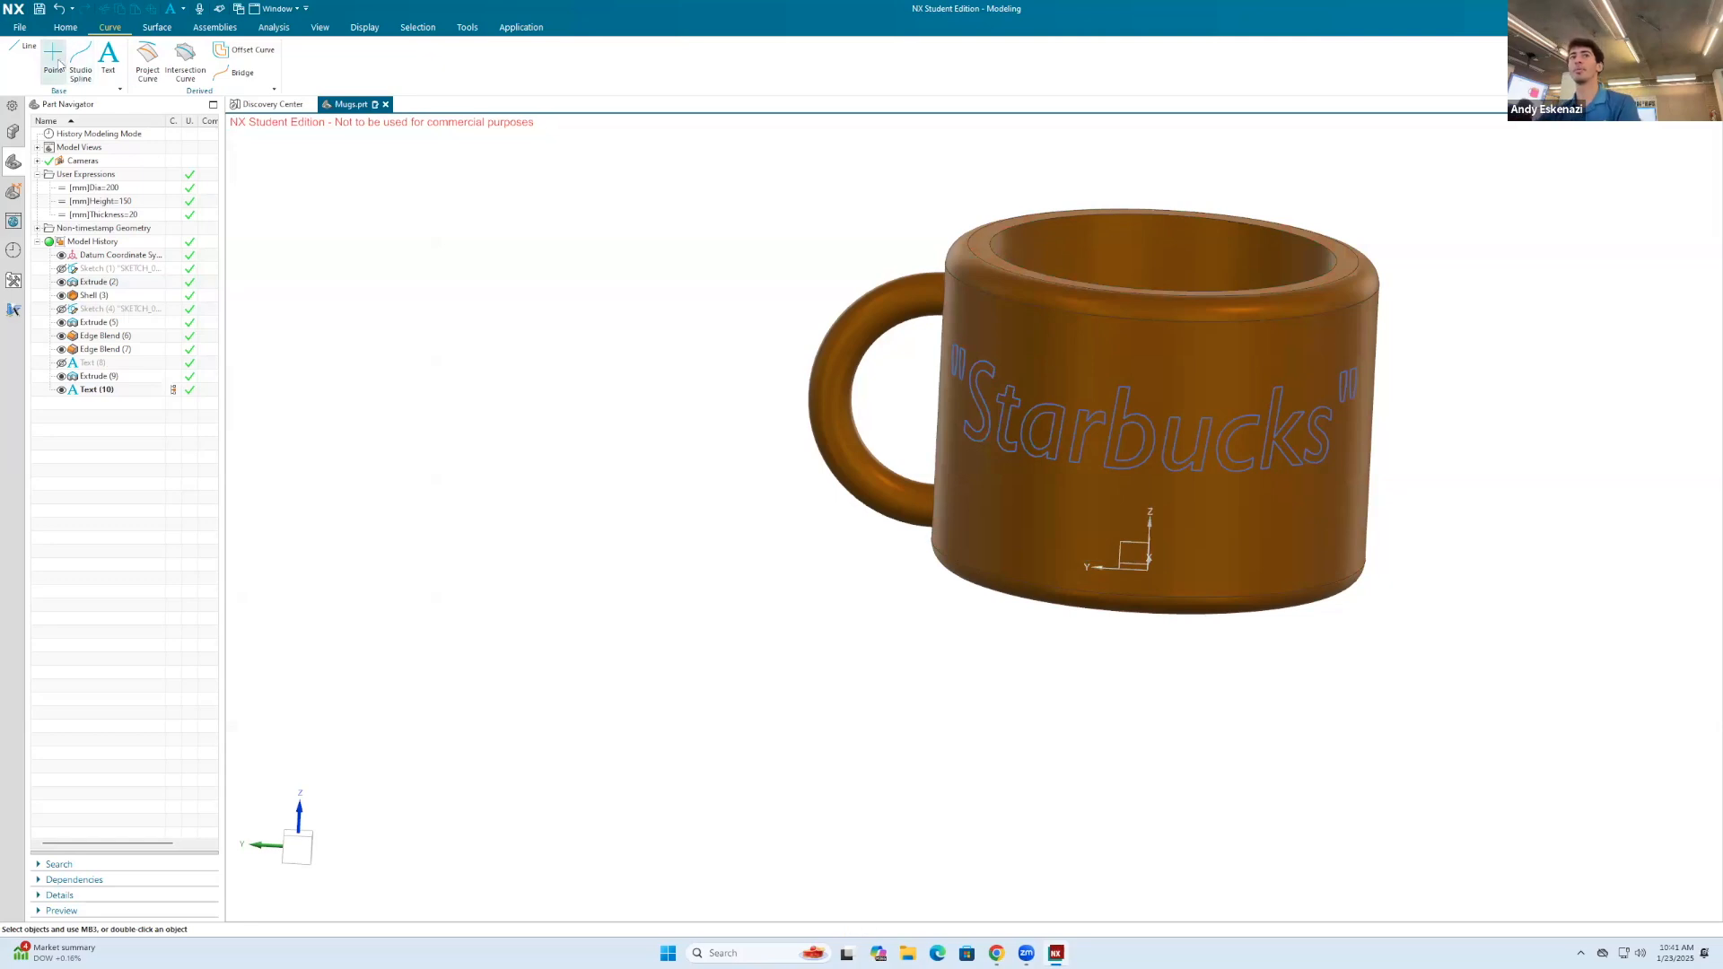
Step: Start a subtracting extrusion with the "Starbucks" text curves as its section
{"action": "left_click", "coordinate": [64, 30]}
{"action": "left_click", "coordinate": [90, 55]}
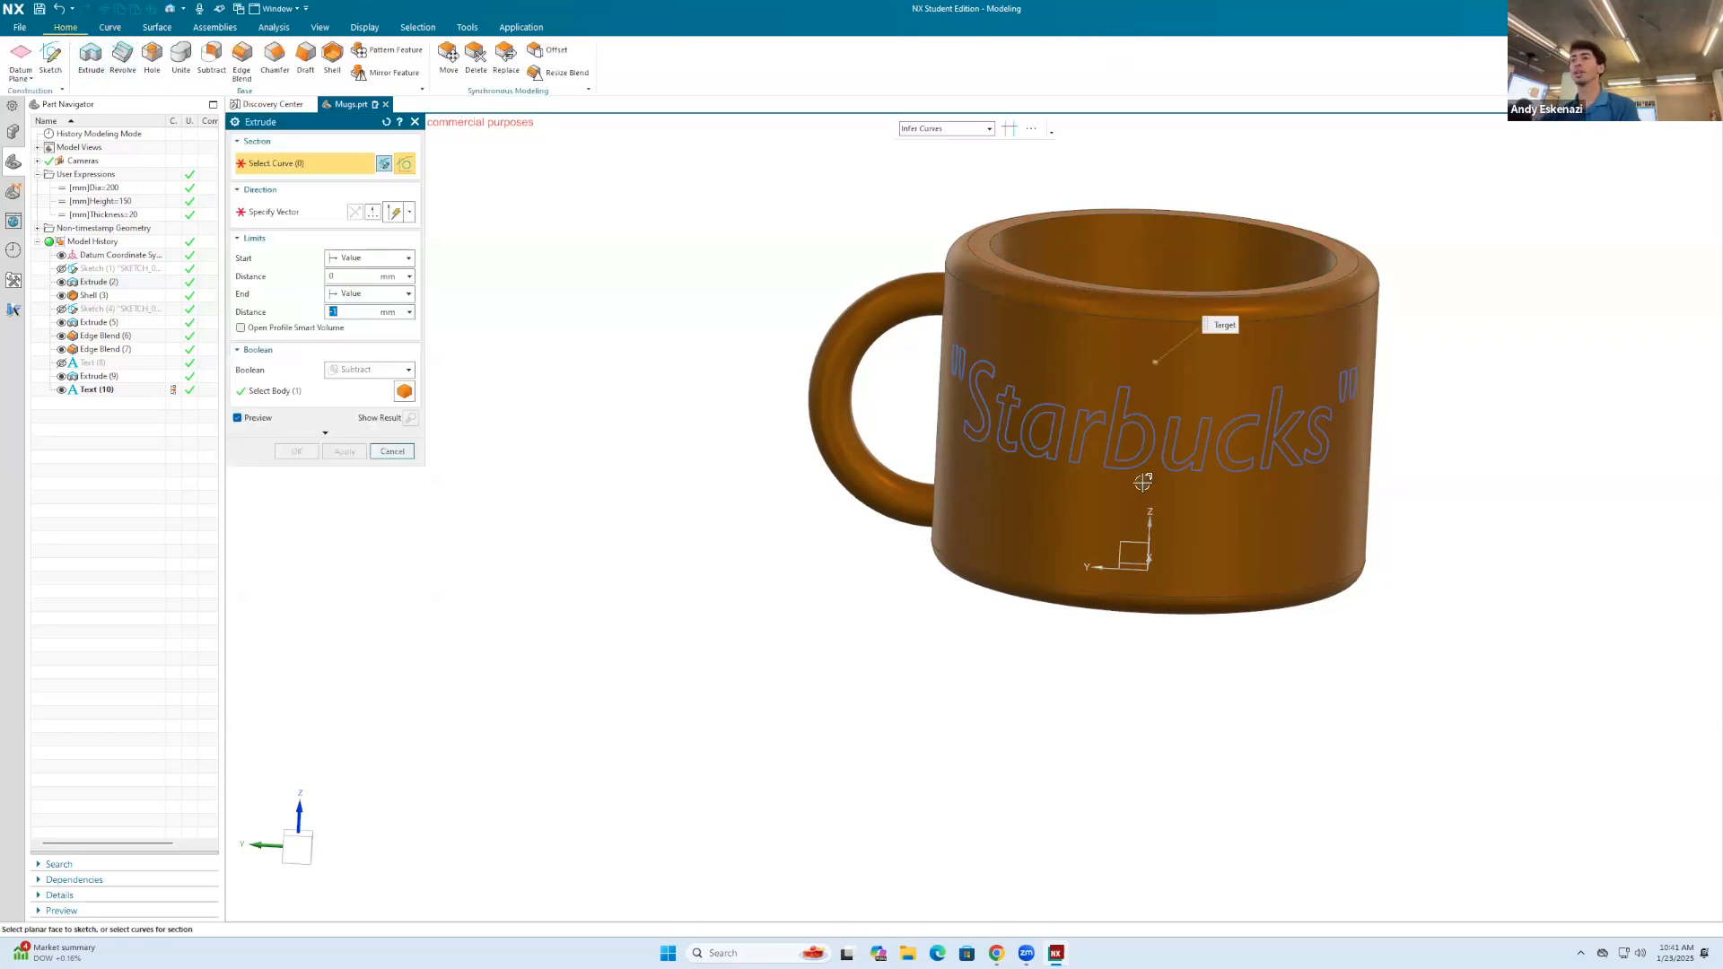
{"action": "left_click", "coordinate": [1146, 426]}
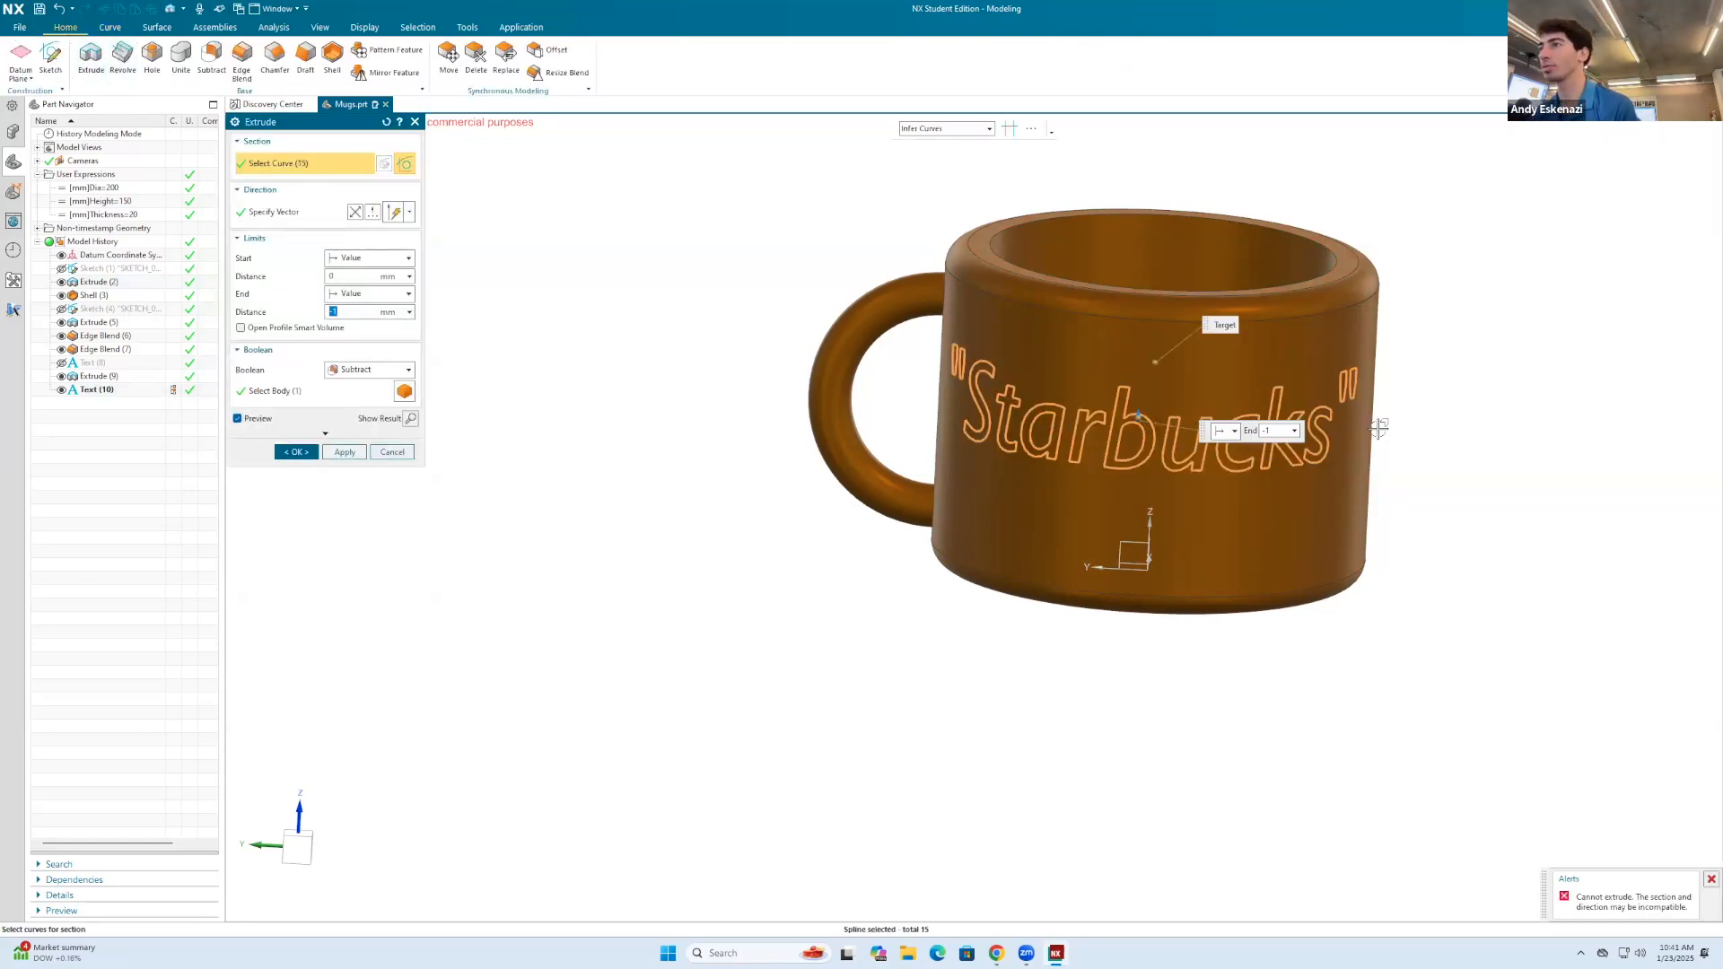
Step: Set the extrusion's direction along the X axis of the datum coordinate system
{"action": "scroll", "coordinate": [1382, 422], "scroll_direction": "up", "scroll_amount": 2}
{"action": "scroll", "coordinate": [1068, 393], "scroll_direction": "down", "scroll_amount": 2}
{"action": "middle_click_drag", "start_coordinate": [969, 370], "coordinate": [1039, 425]}
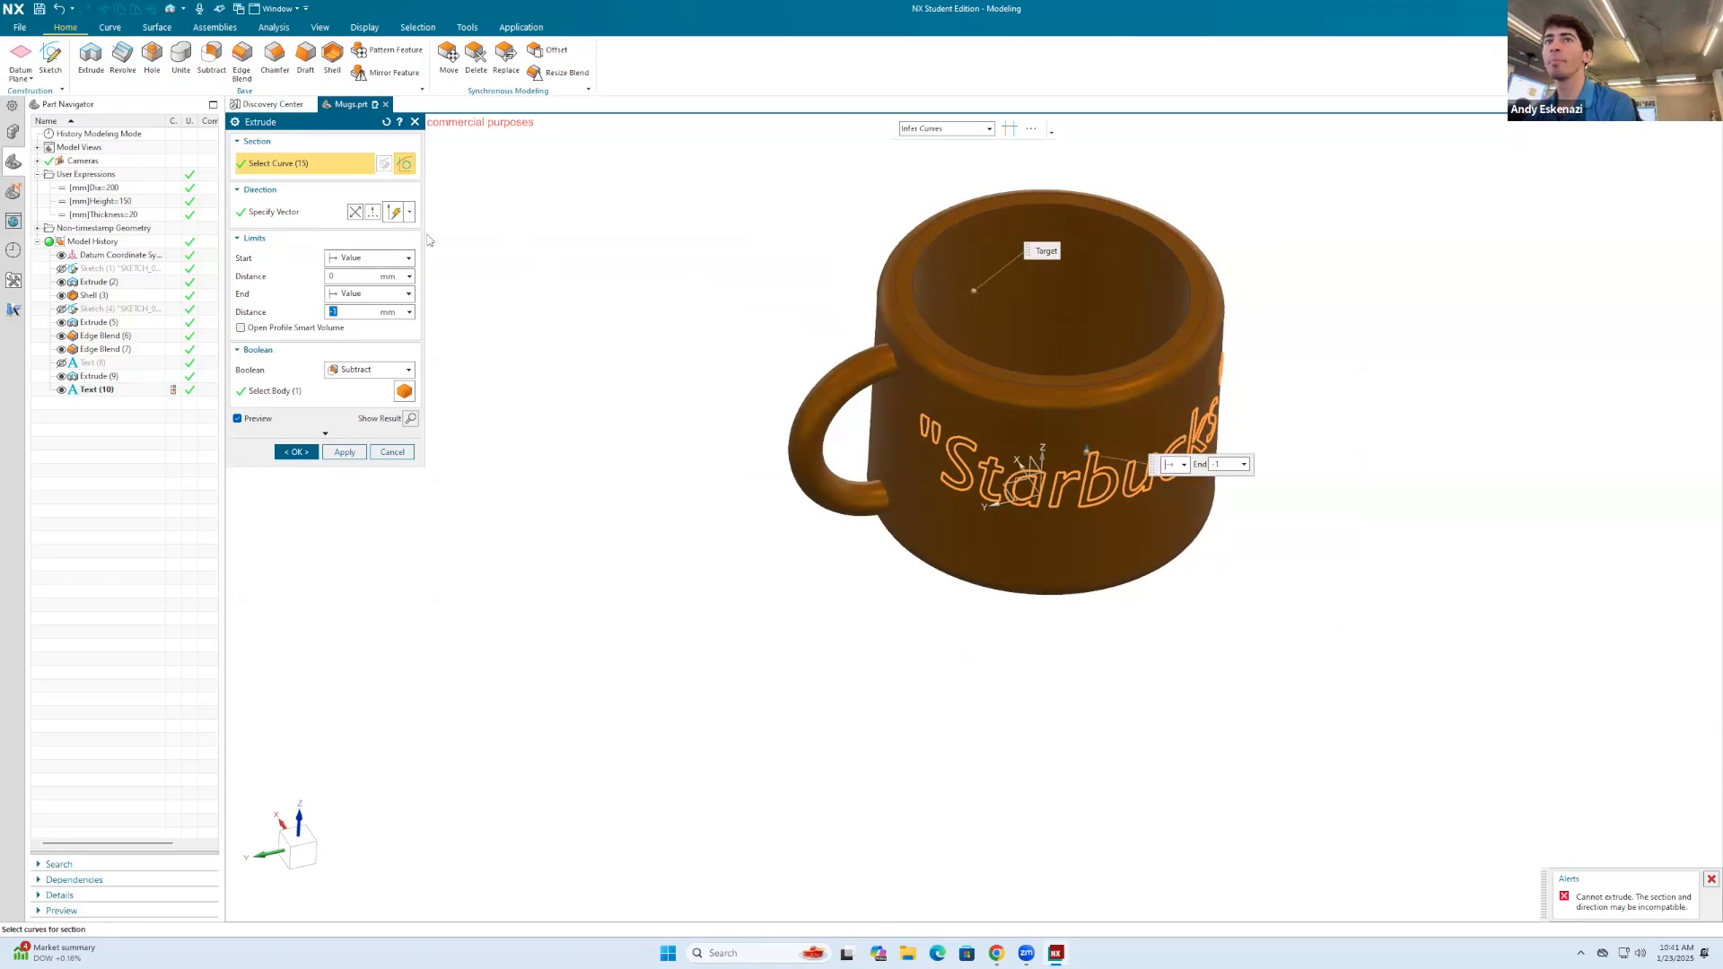
{"action": "left_click", "coordinate": [391, 213]}
{"action": "mouse_move", "coordinate": [1030, 468]}
{"action": "middle_mouse_down"}
{"action": "mouse_move", "coordinate": [1019, 376]}
{"action": "mouse_move", "coordinate": [1010, 474]}
{"action": "middle_mouse_up"}
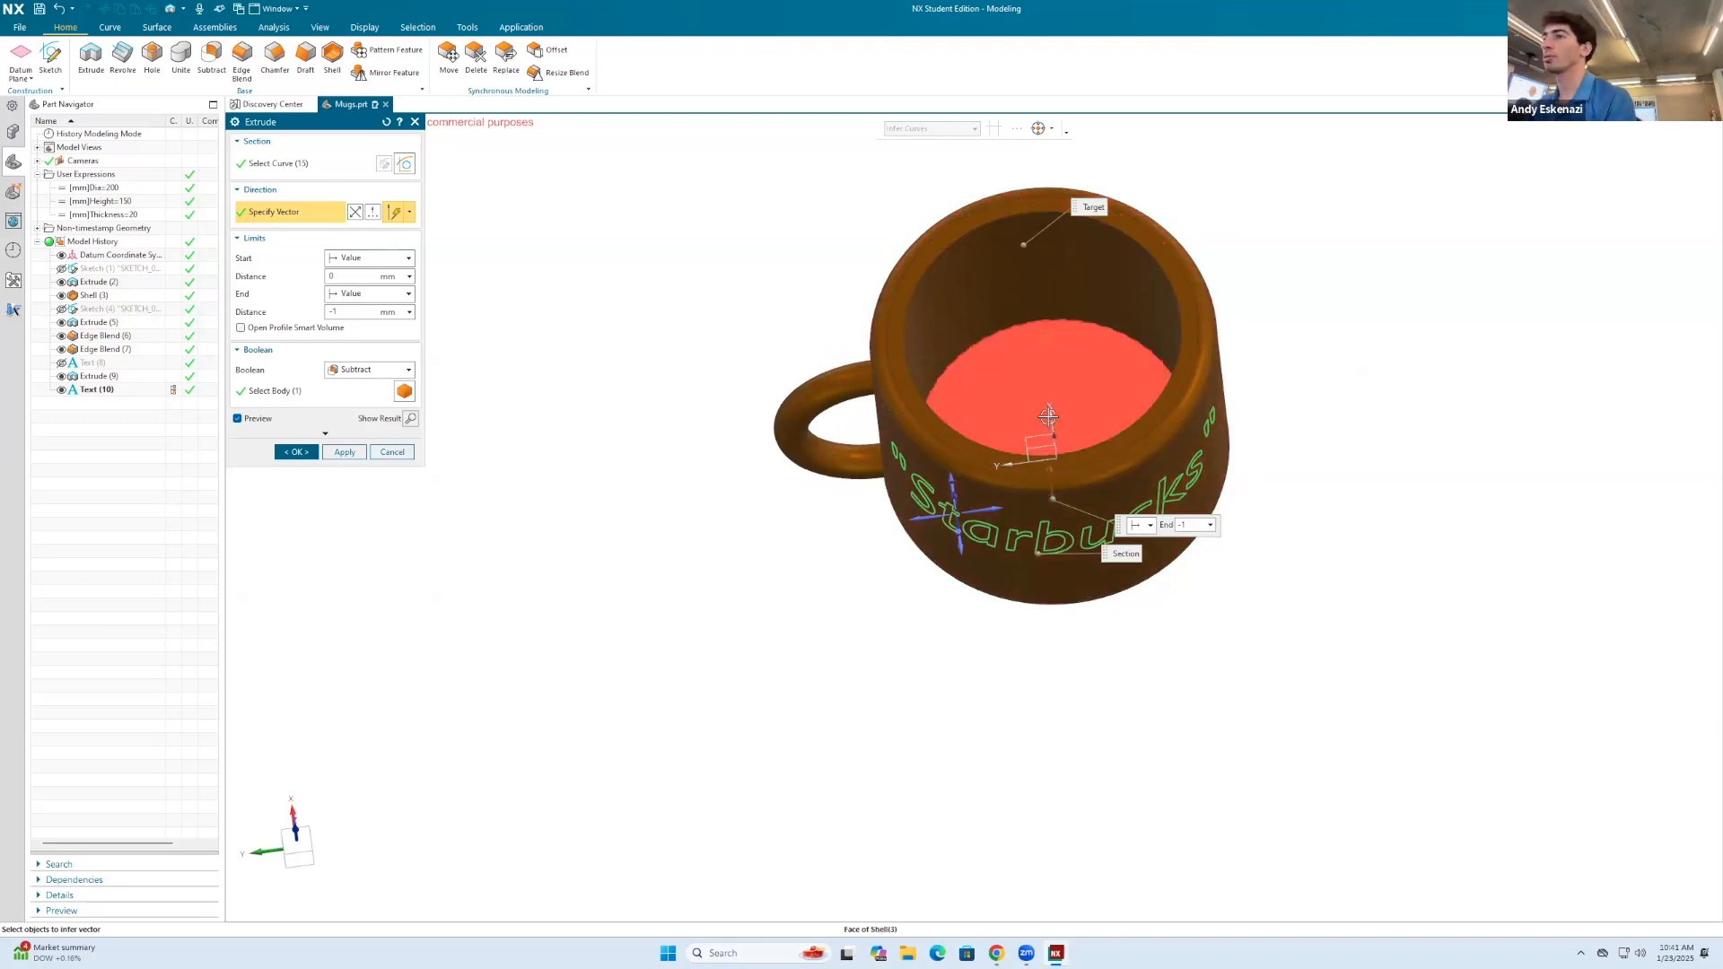
{"action": "scroll", "coordinate": [1050, 422], "scroll_direction": "up", "scroll_amount": 4}
{"action": "scroll", "coordinate": [1056, 474], "scroll_direction": "down", "scroll_amount": 5}
{"action": "middle_click_drag", "start_coordinate": [1050, 476], "coordinate": [949, 235]}
{"action": "scroll", "coordinate": [1081, 380], "scroll_direction": "up", "scroll_amount": 3}
{"action": "scroll", "coordinate": [1005, 287], "scroll_direction": "down", "scroll_amount": 3}
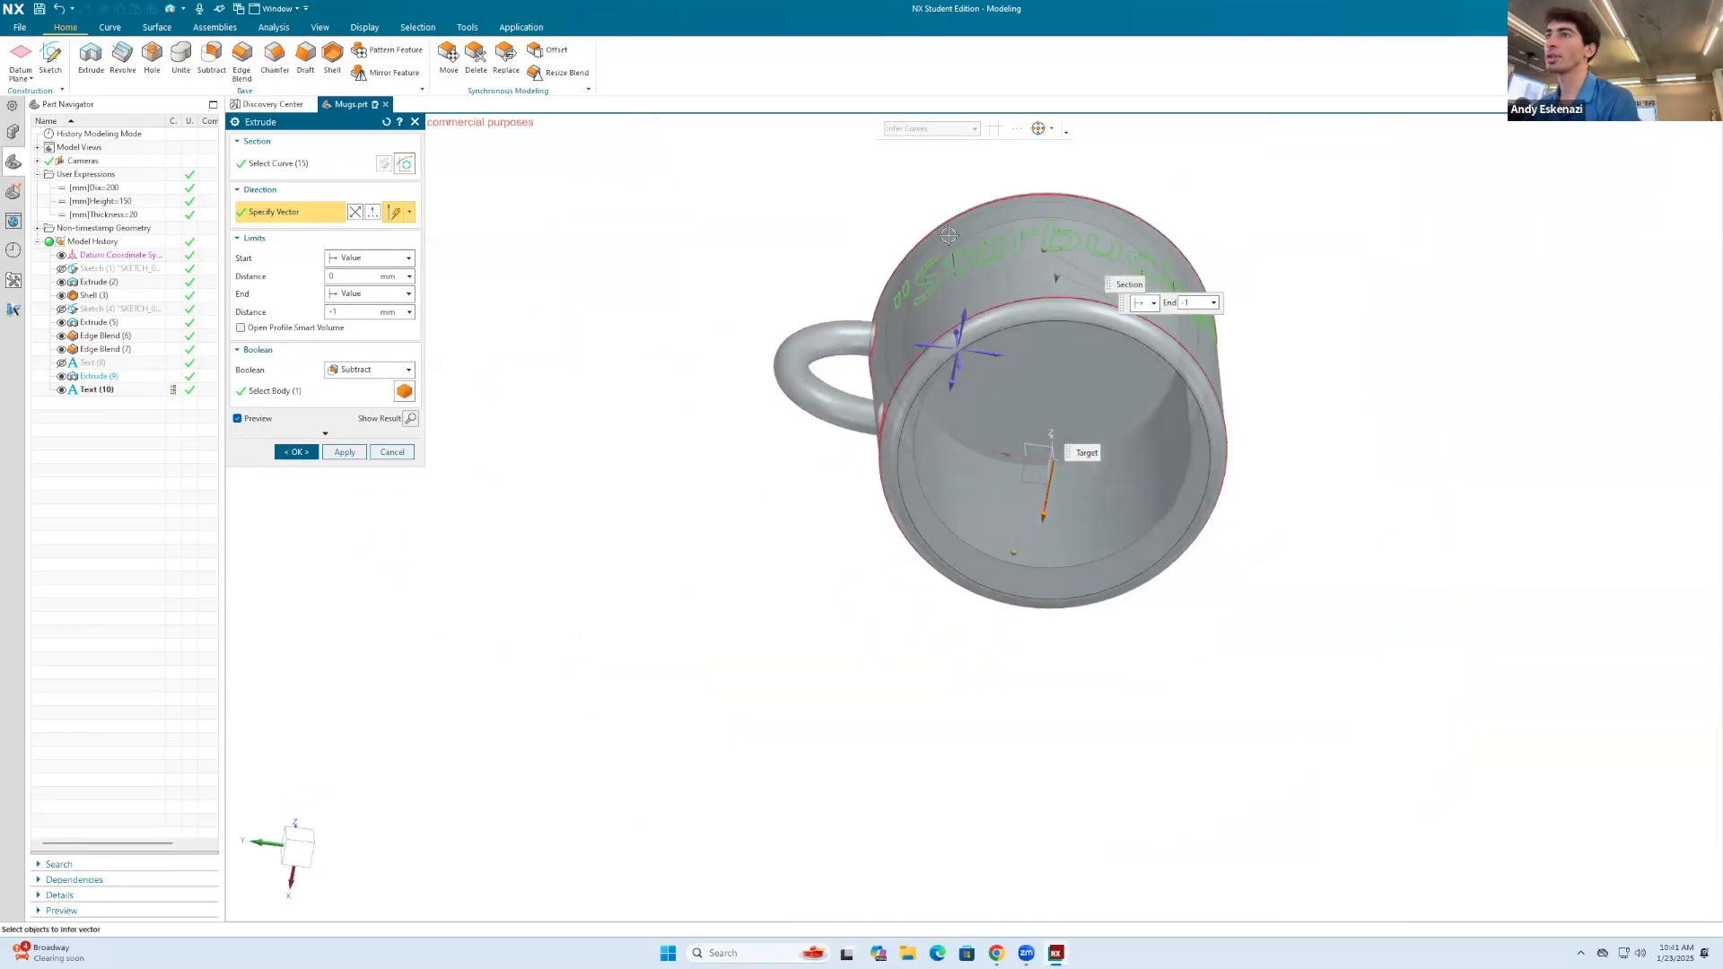
Step: Try to cut the "Starbucks" lettering with an end distance of -2 mm and with -5 mm
{"action": "scroll", "coordinate": [949, 235], "scroll_direction": "up", "scroll_amount": 7}
{"action": "left_click", "coordinate": [367, 312]}
{"action": "key", "text": "BackSpace"}
{"action": "type", "text": "2"}
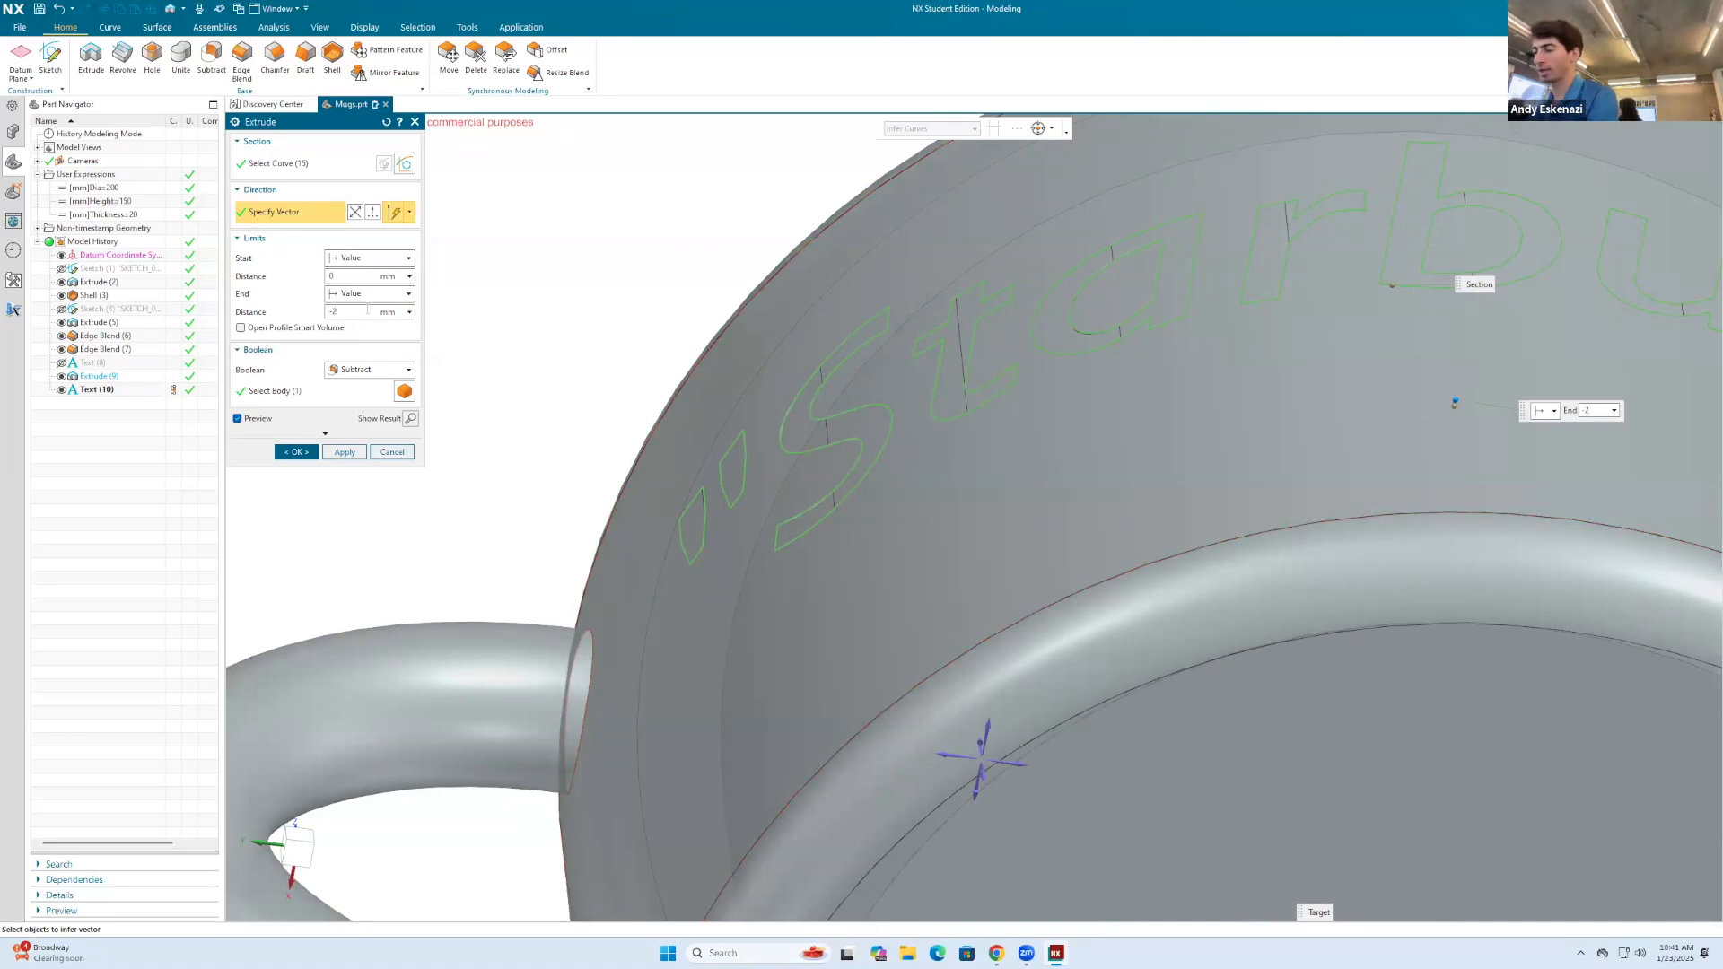
{"action": "key", "text": "Return"}
{"action": "middle_click_drag", "start_coordinate": [956, 422], "coordinate": [1086, 512]}
{"action": "left_click", "coordinate": [296, 451]}
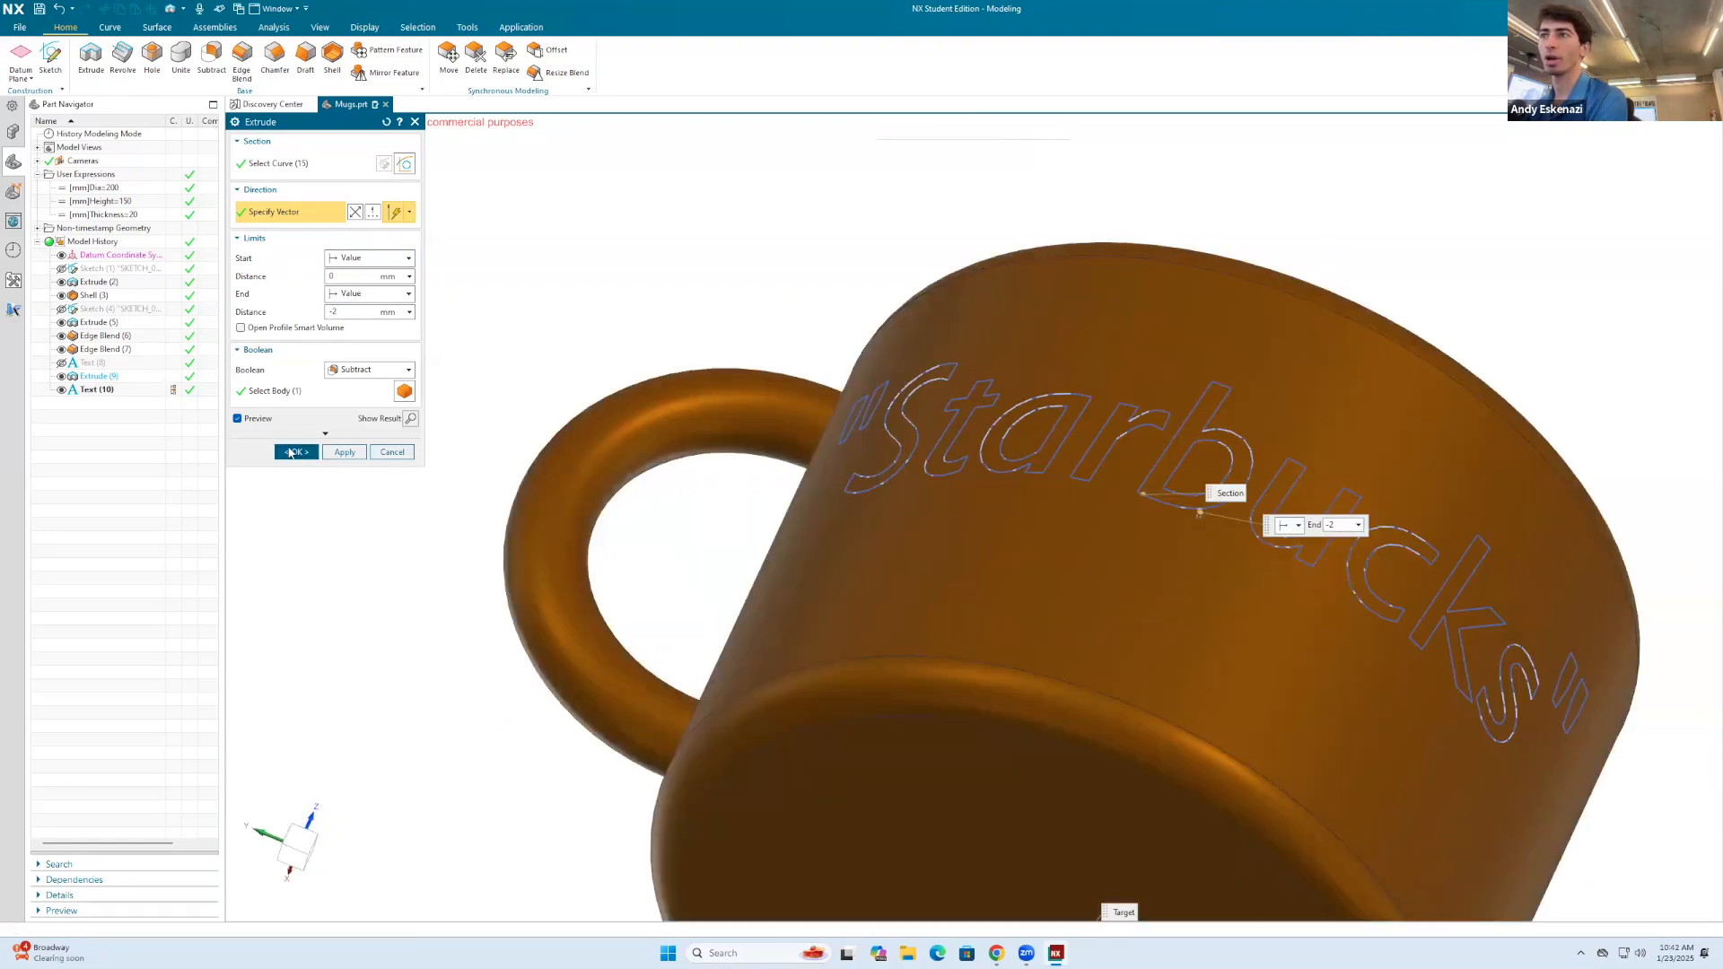
{"action": "left_click", "coordinate": [856, 493]}
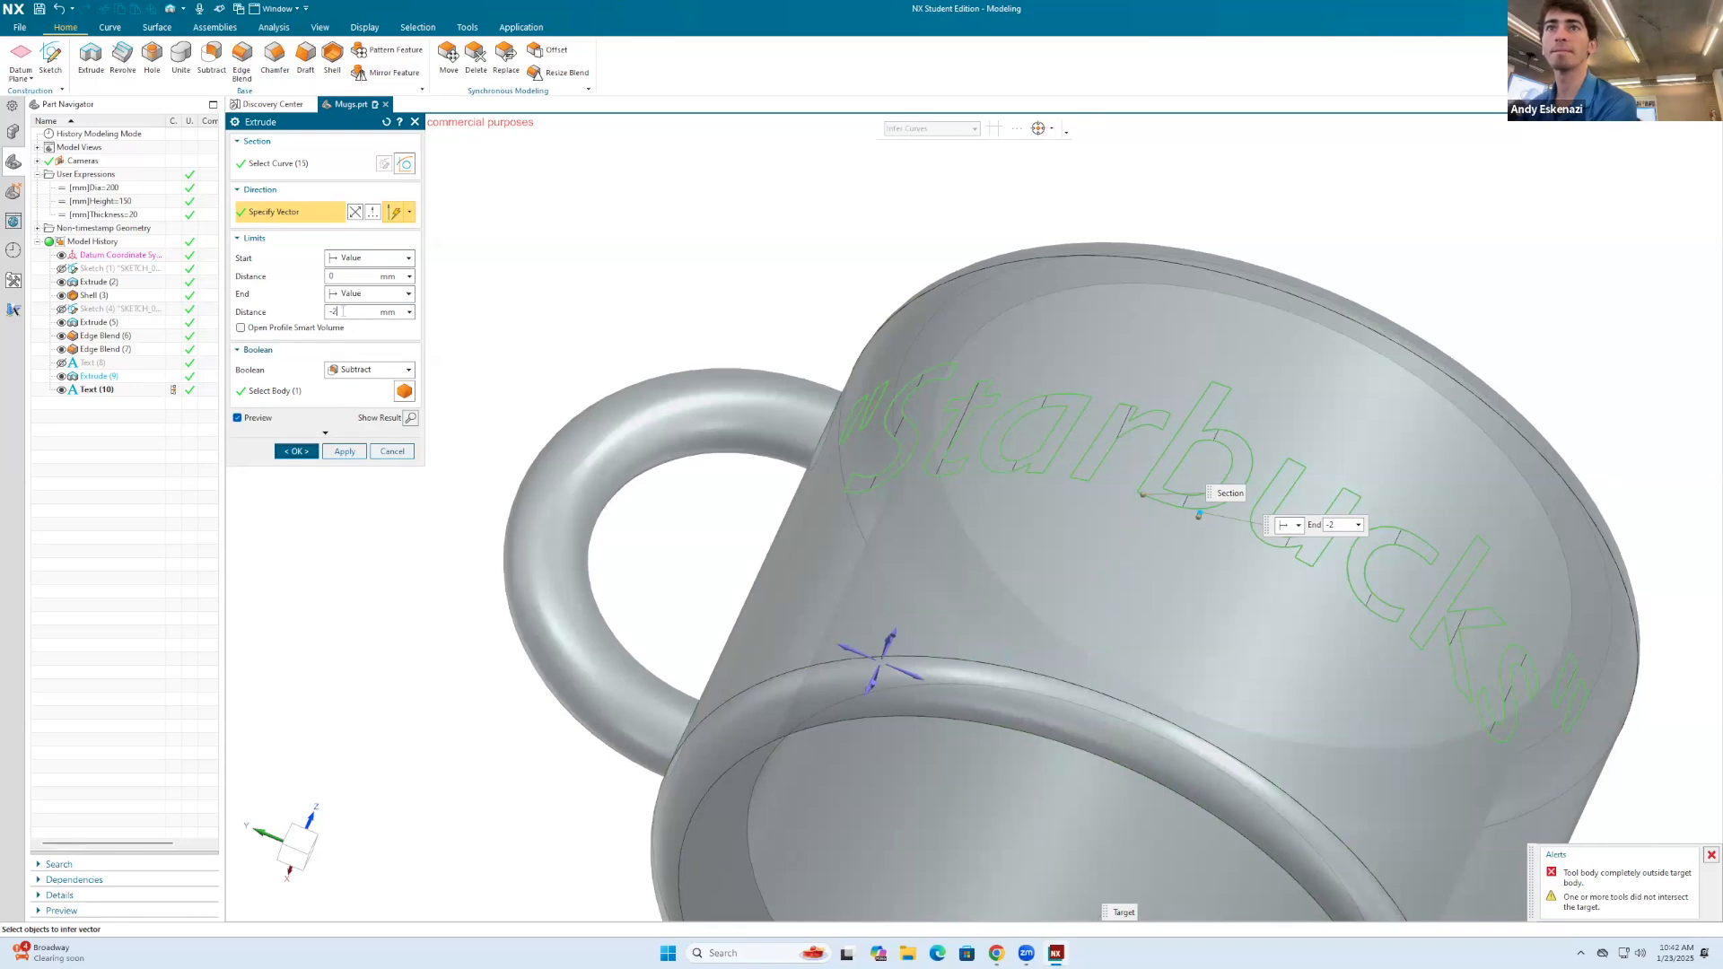
{"action": "type", "text": "-5"}
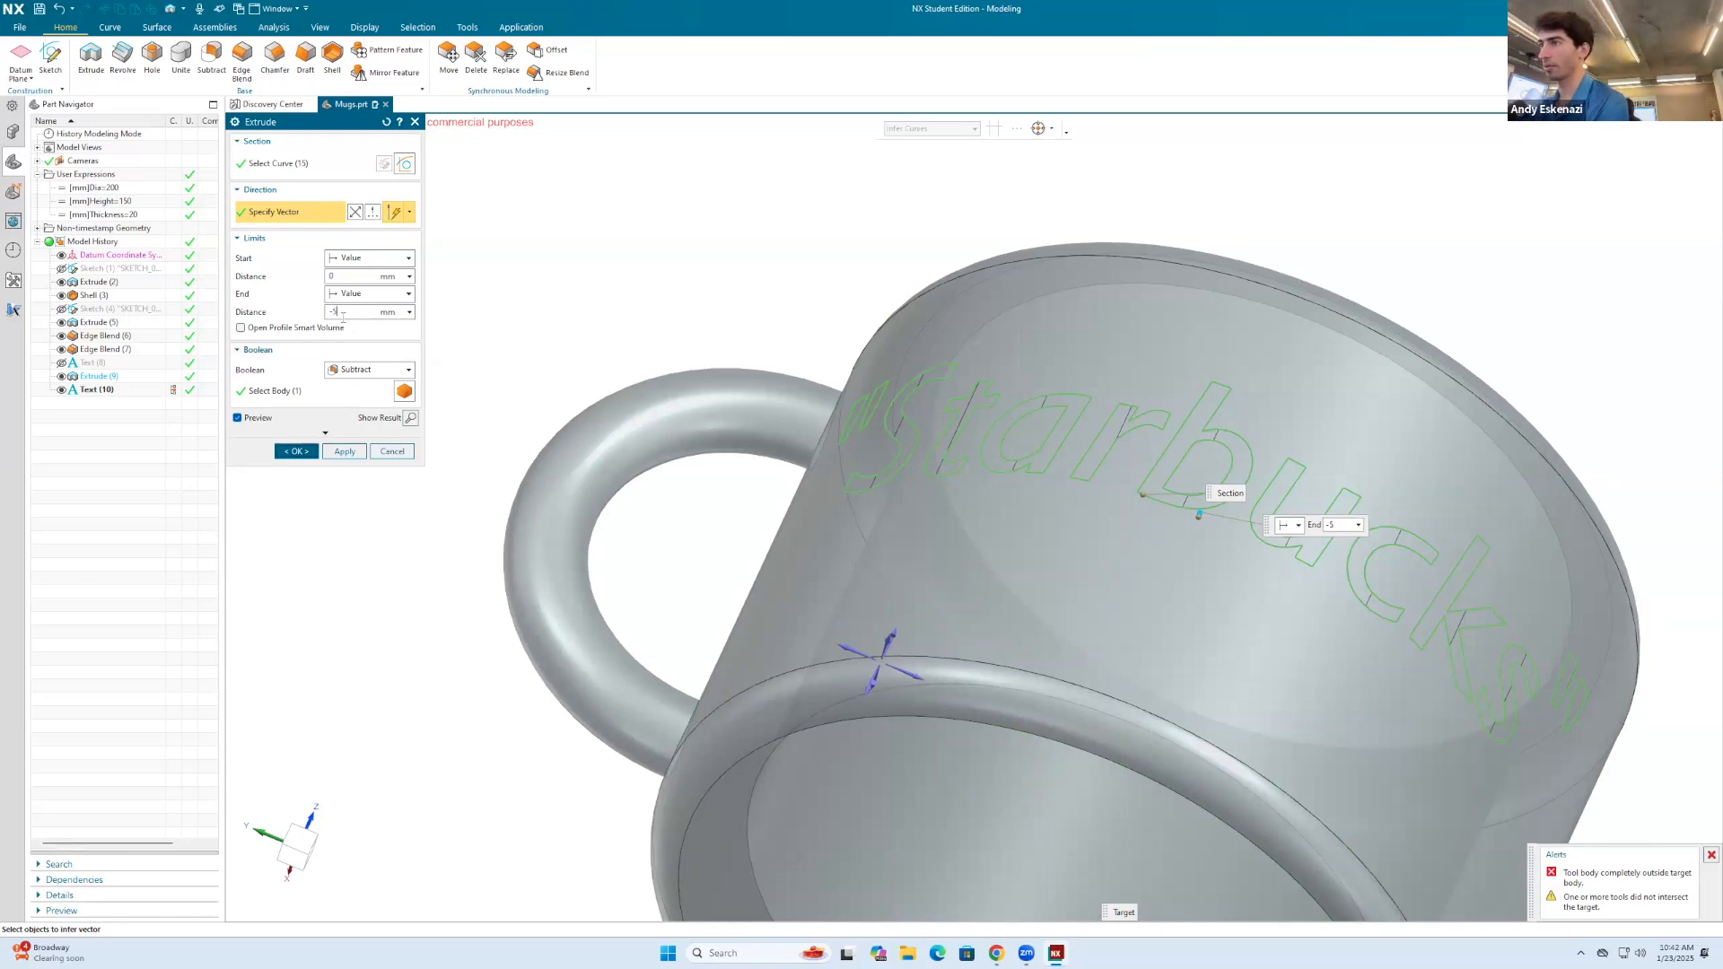
{"action": "key", "text": "Return"}
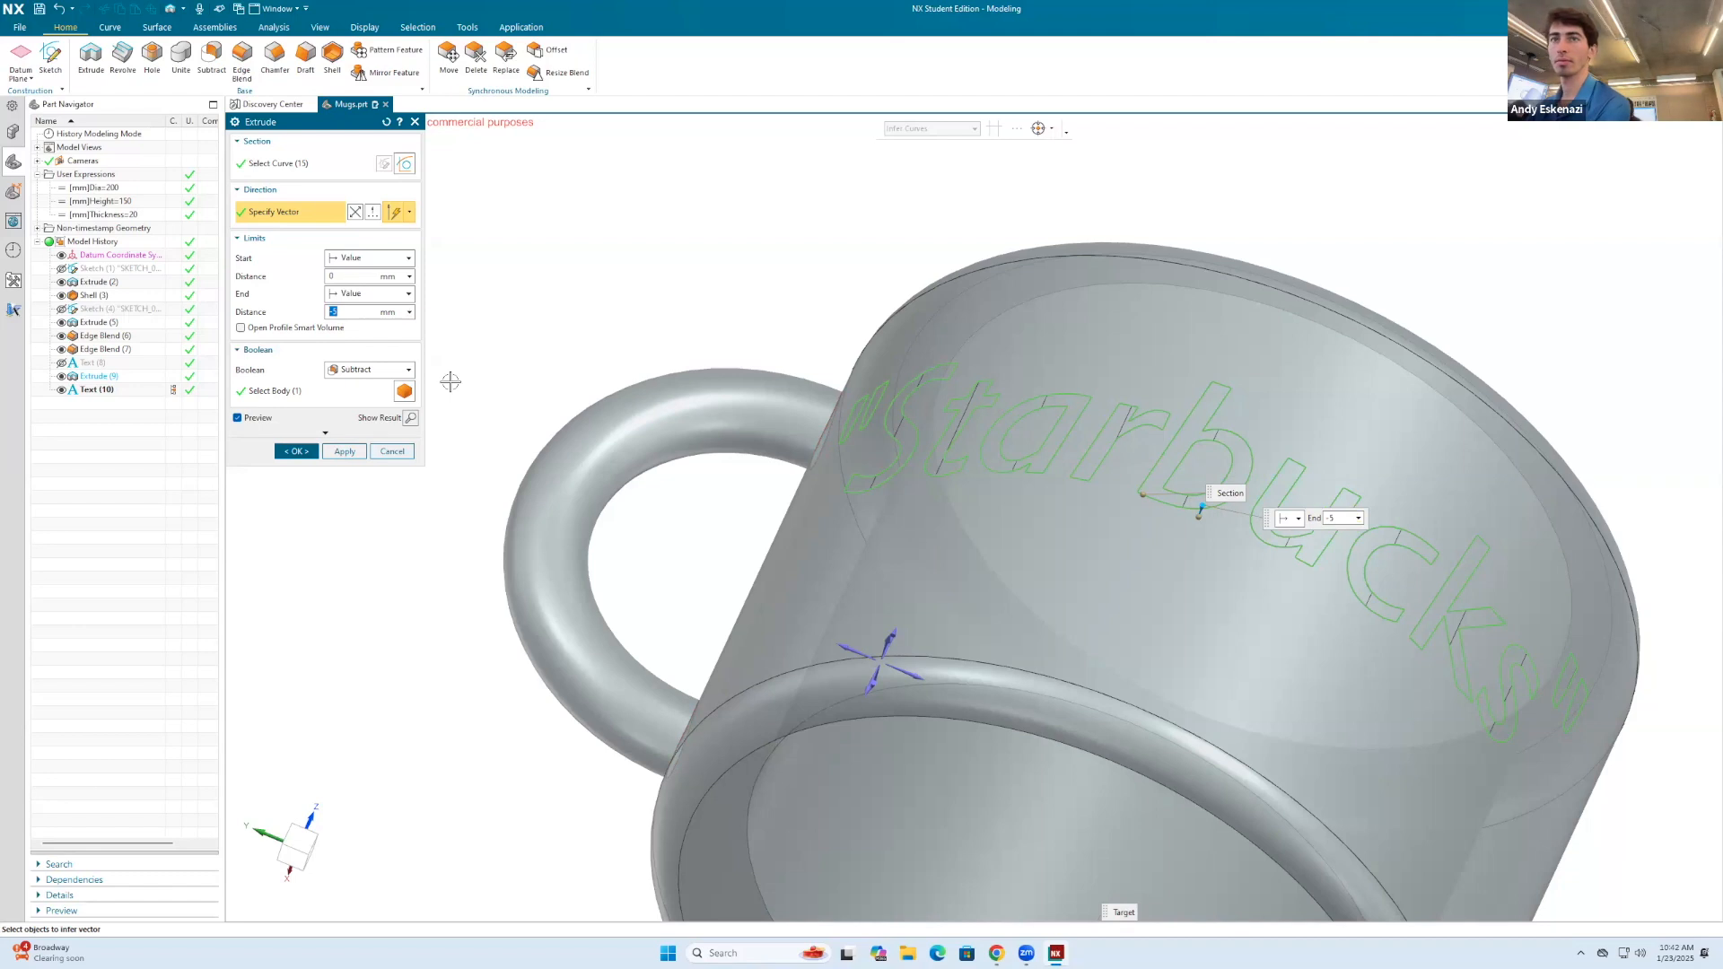
Step: Set the end distance to 5 mm, reduce it to 2 mm and create the engraved "Starbucks" cut
{"action": "type", "text": "5"}
{"action": "key", "text": "Return"}
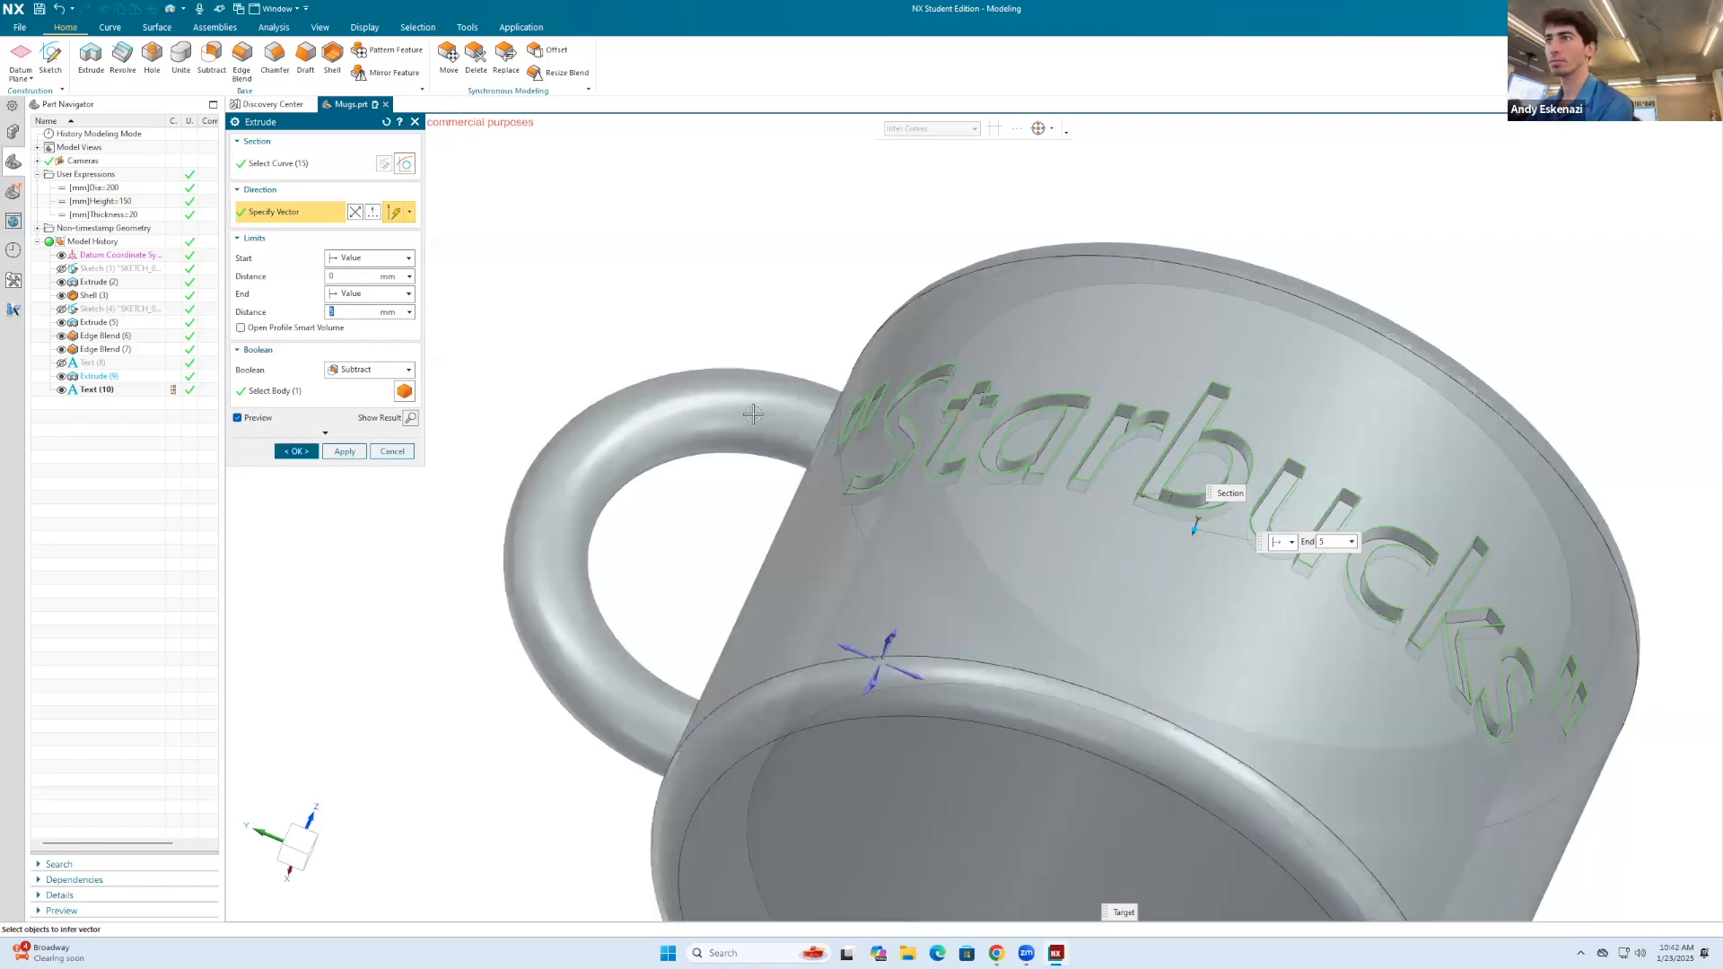
{"action": "middle_click_drag", "start_coordinate": [849, 399], "coordinate": [1050, 538]}
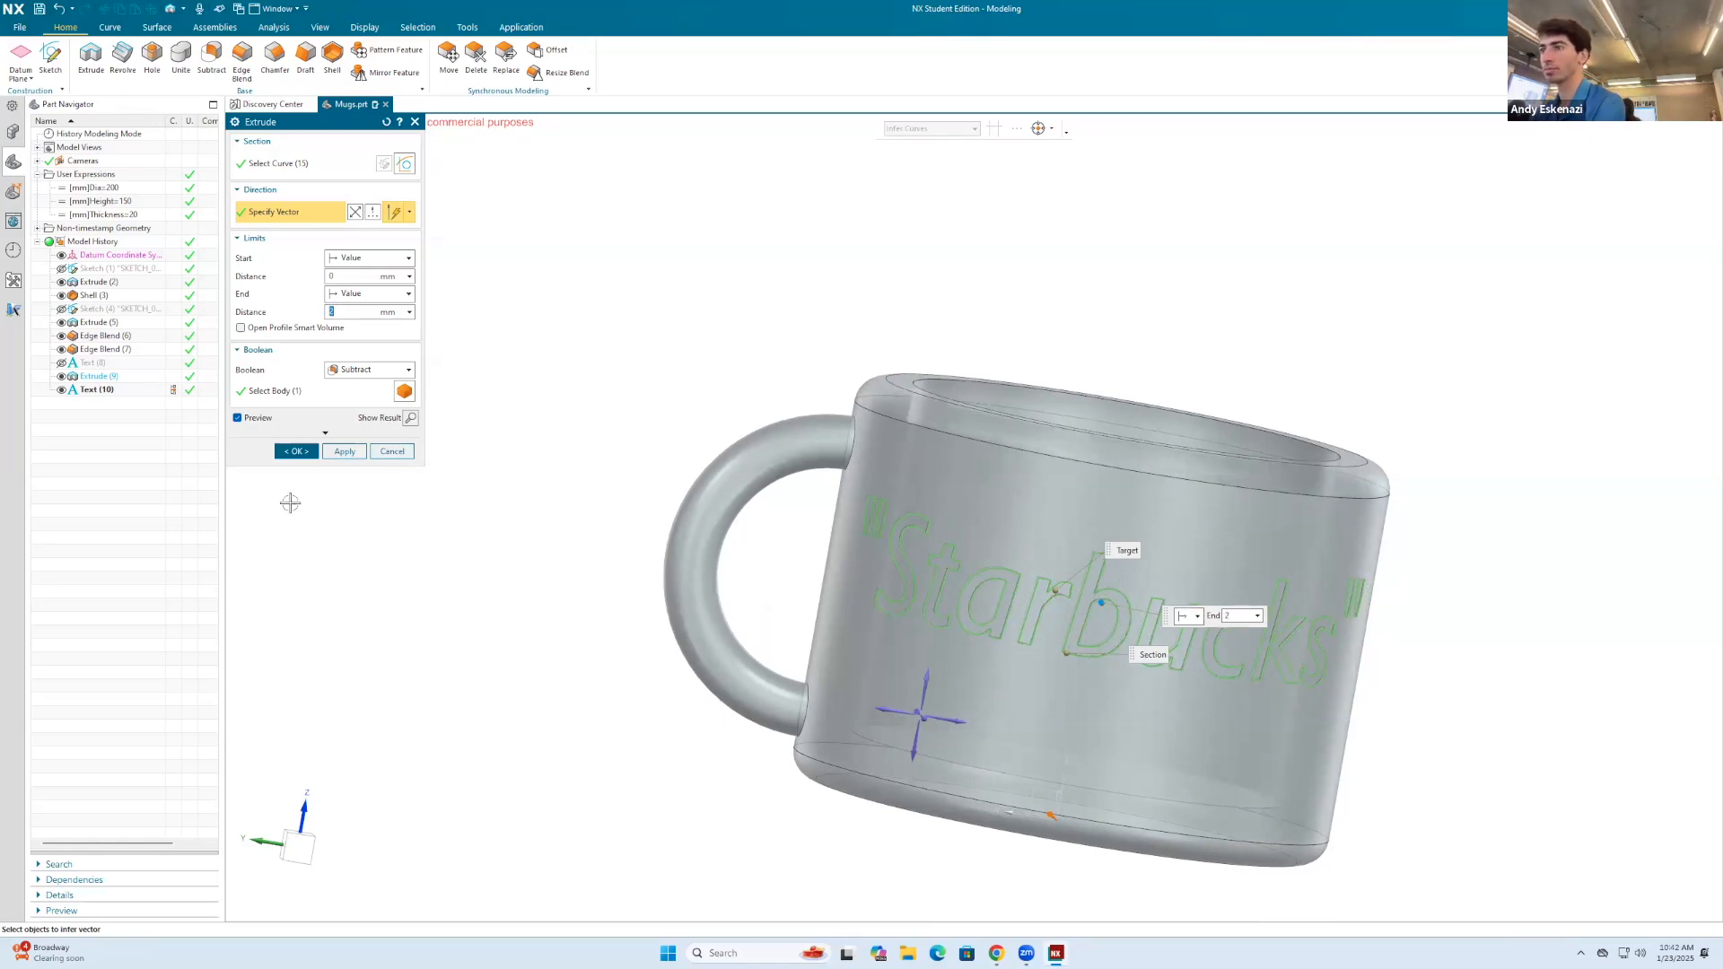
{"action": "left_click", "coordinate": [296, 450]}
Step: Hide the text curves around the engraved "Starbucks" letters
{"action": "scroll", "coordinate": [692, 495], "scroll_direction": "down", "scroll_amount": 3}
{"action": "middle_click_drag", "start_coordinate": [696, 495], "coordinate": [827, 574]}
{"action": "scroll", "coordinate": [843, 552], "scroll_direction": "up", "scroll_amount": 5}
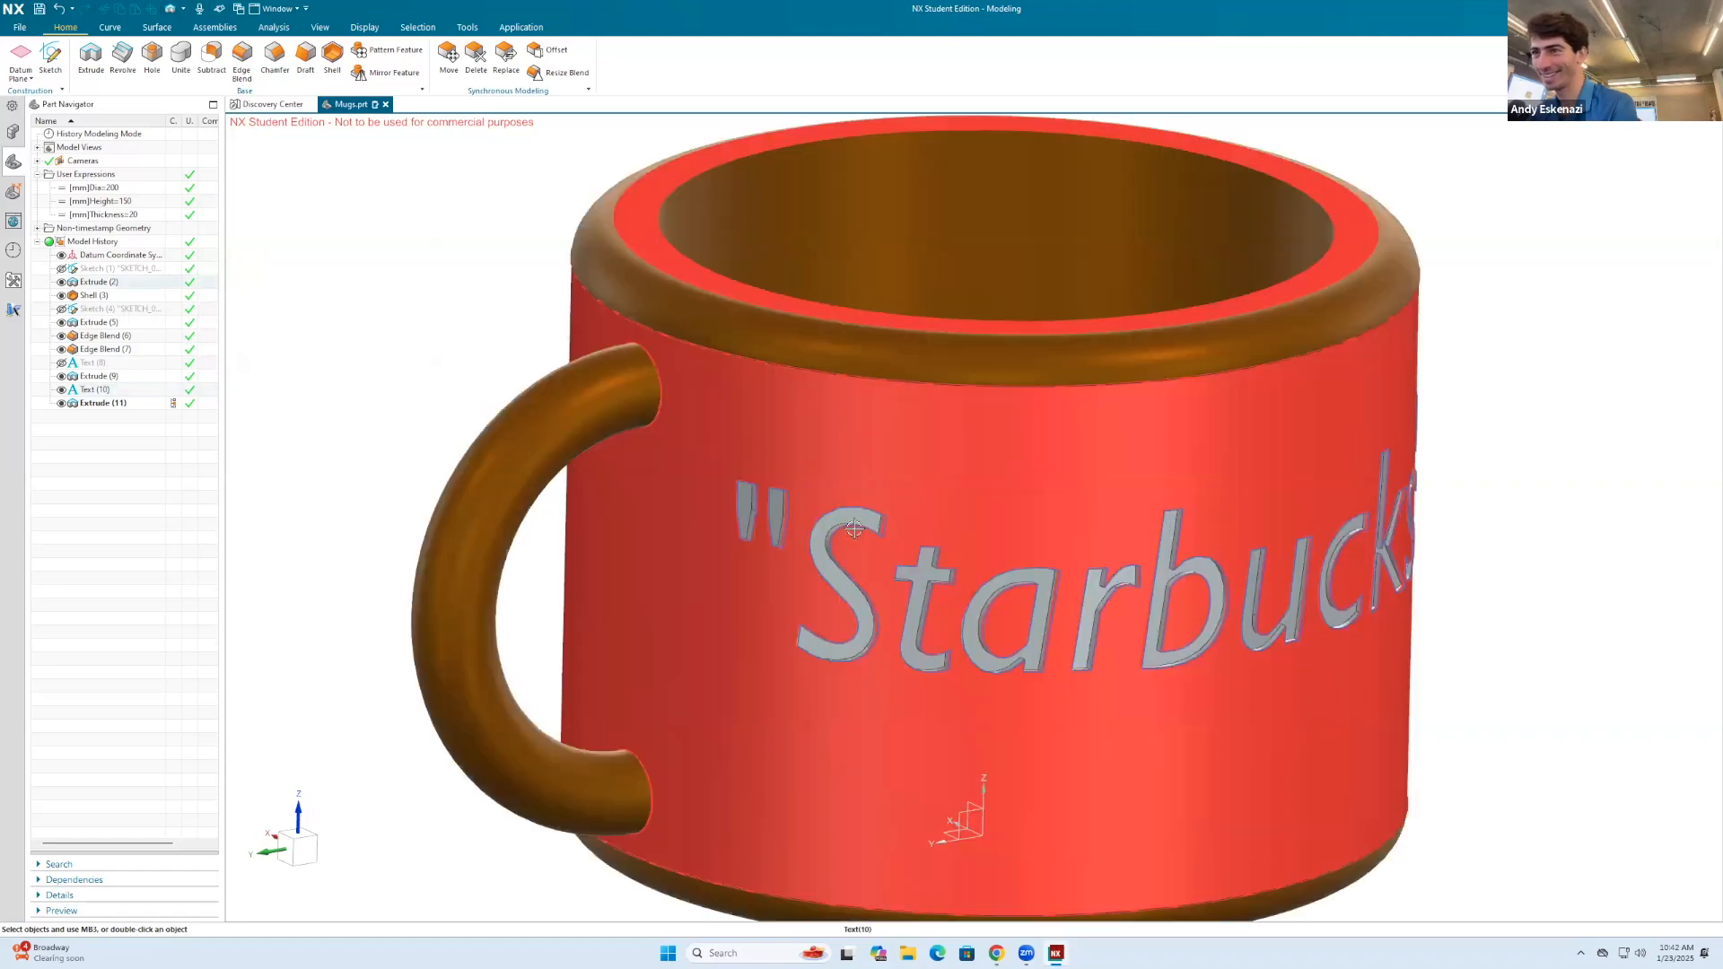
{"action": "right_click", "coordinate": [868, 527]}
{"action": "middle_click_drag", "start_coordinate": [889, 553], "coordinate": [853, 503]}
Step: Assign the specified black face color to the engraved "Starbucks" extrusion and close the face color dialog
{"action": "scroll", "coordinate": [972, 490], "scroll_direction": "down", "scroll_amount": 4}
{"action": "middle_click_drag", "start_coordinate": [972, 490], "coordinate": [970, 501]}
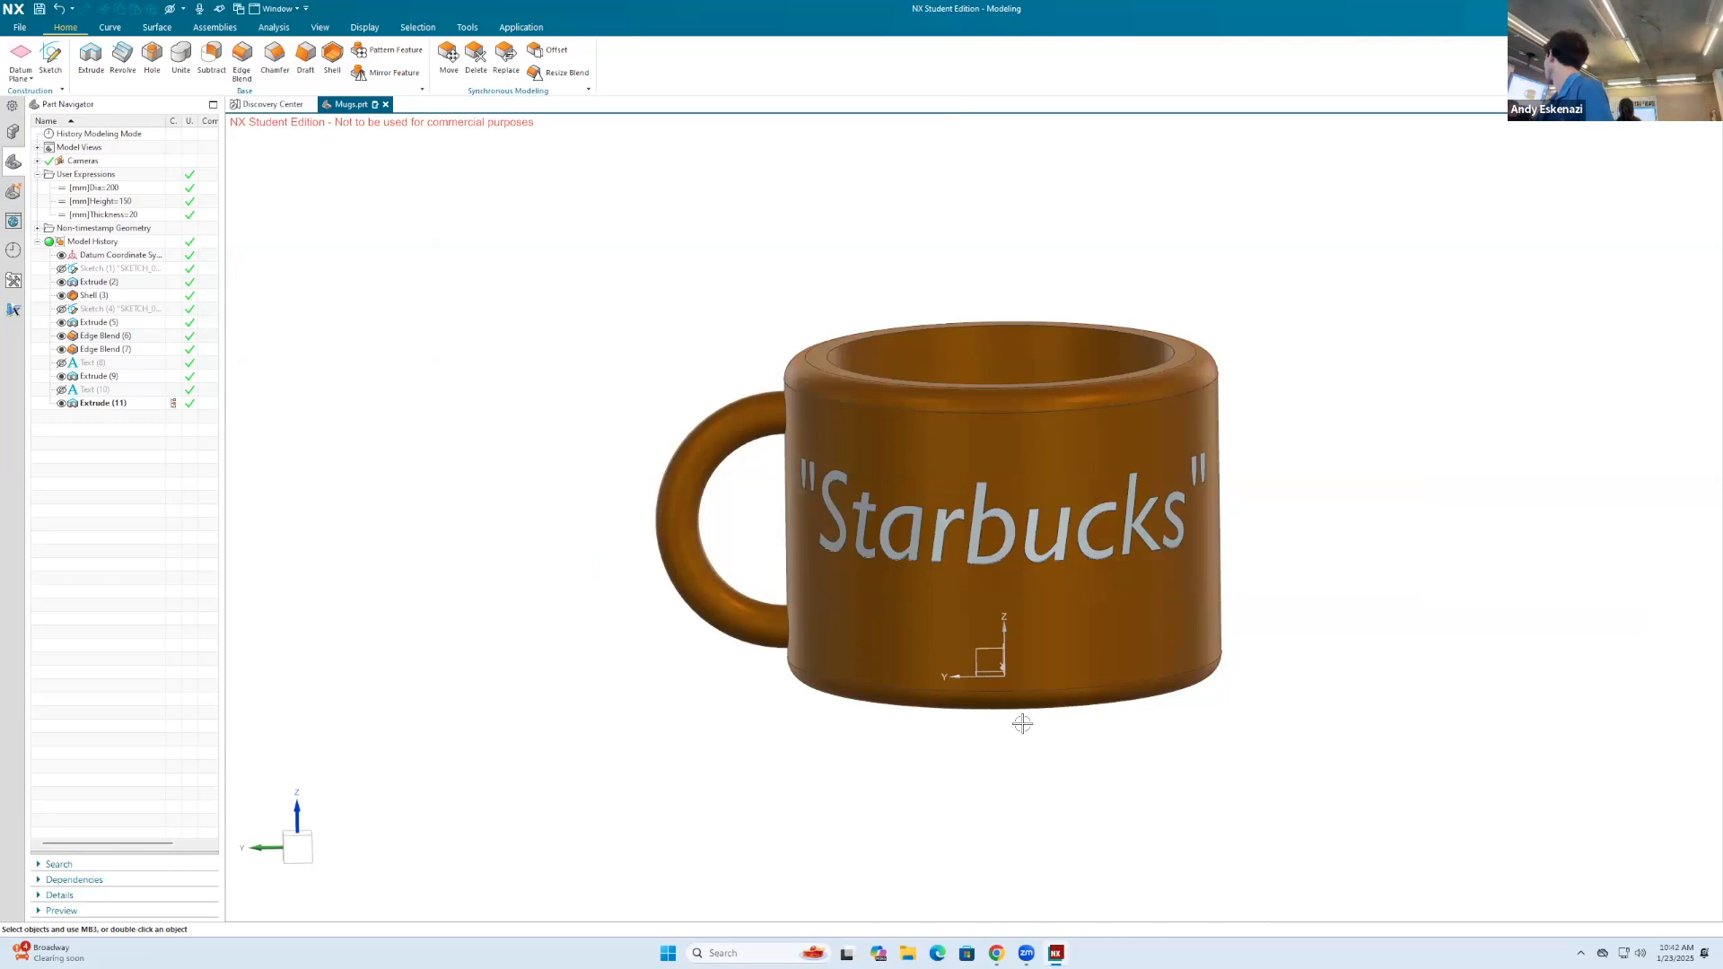
{"action": "scroll", "coordinate": [854, 500], "scroll_direction": "up", "scroll_amount": 5}
{"action": "right_click", "coordinate": [828, 429]}
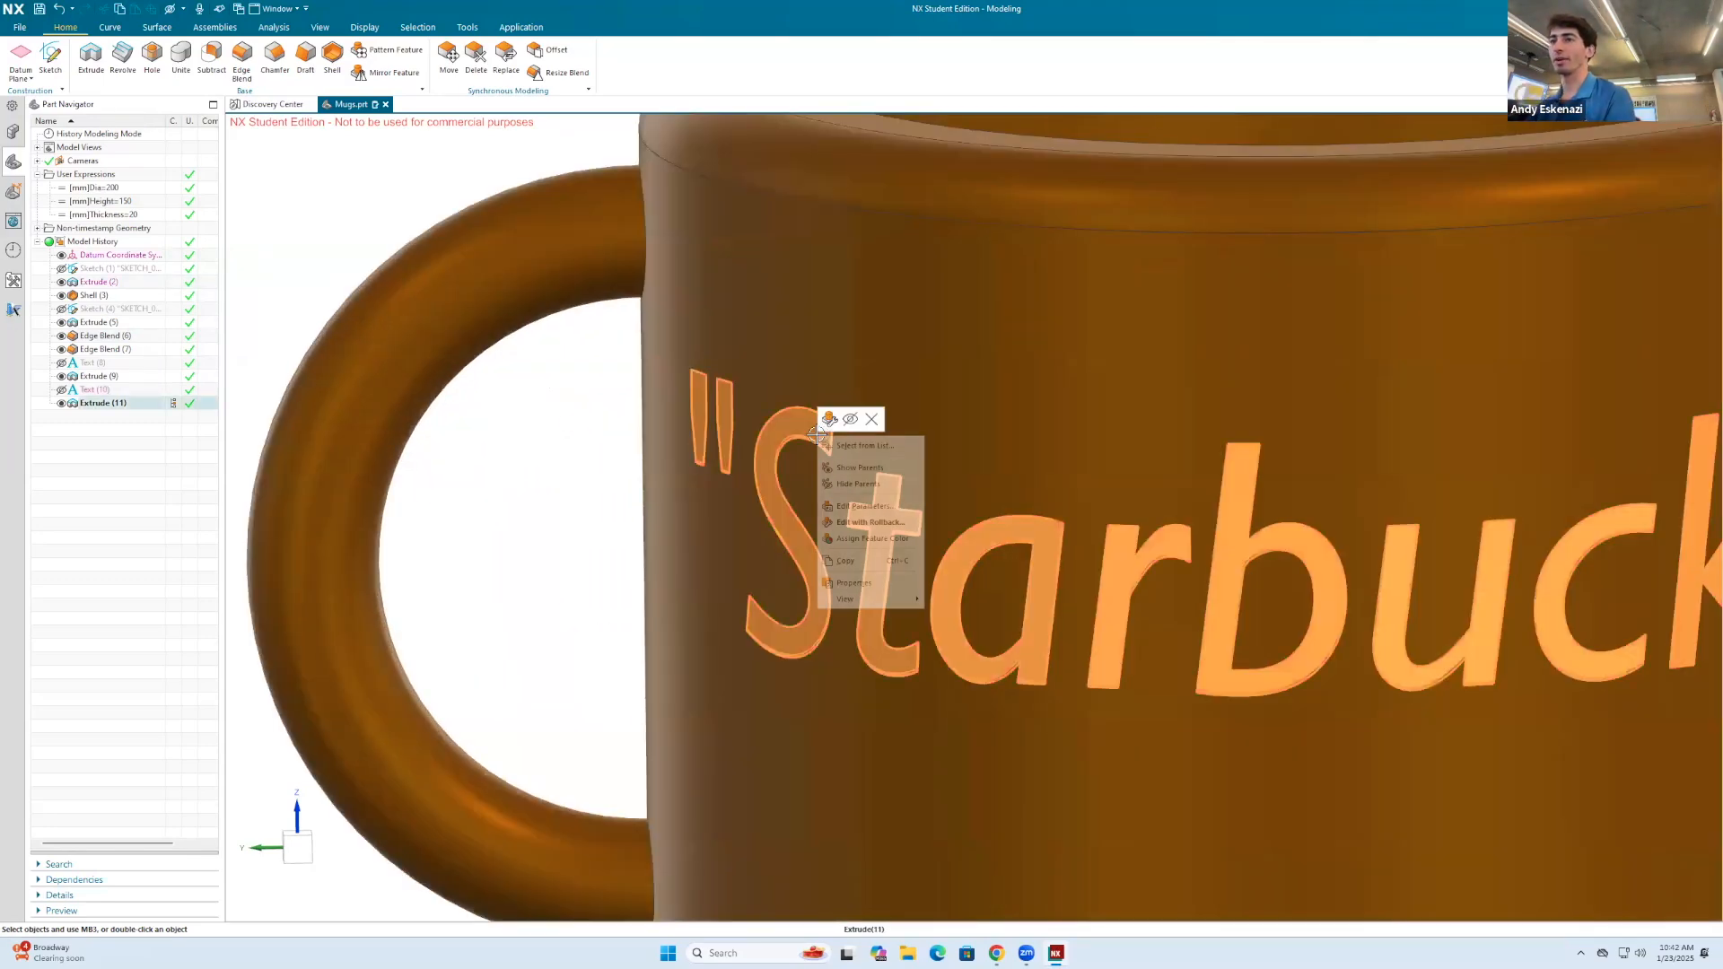
{"action": "left_click", "coordinate": [879, 539]}
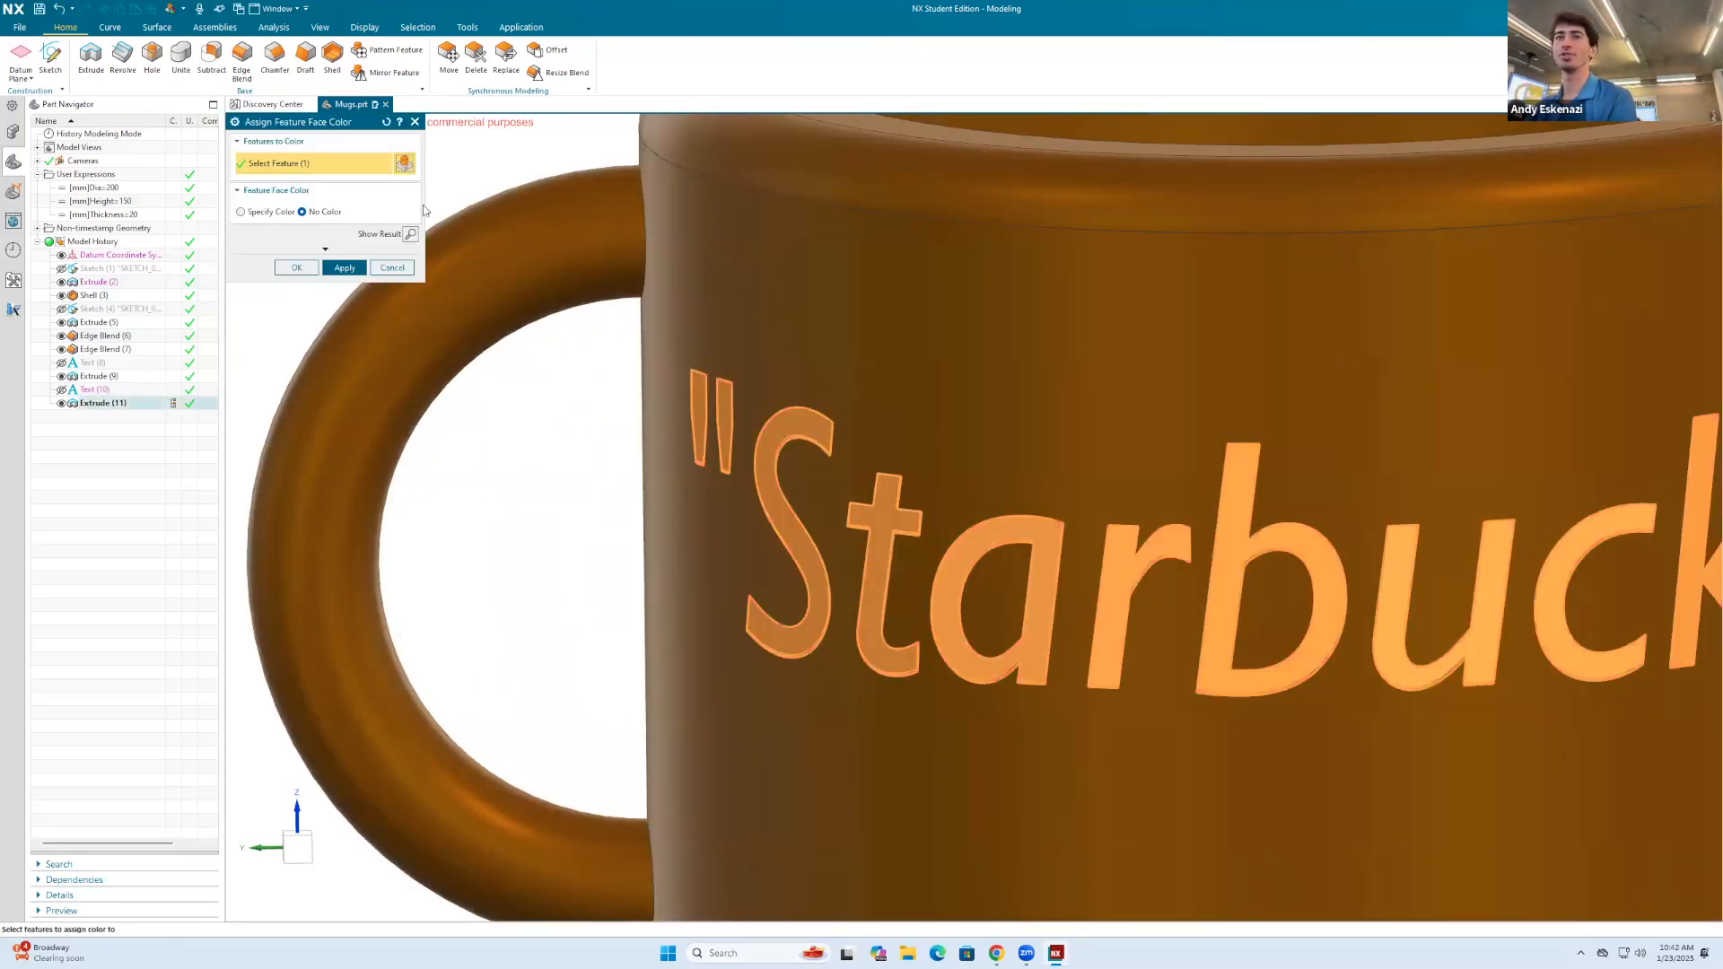
{"action": "left_click", "coordinate": [260, 212]}
{"action": "left_click", "coordinate": [342, 284]}
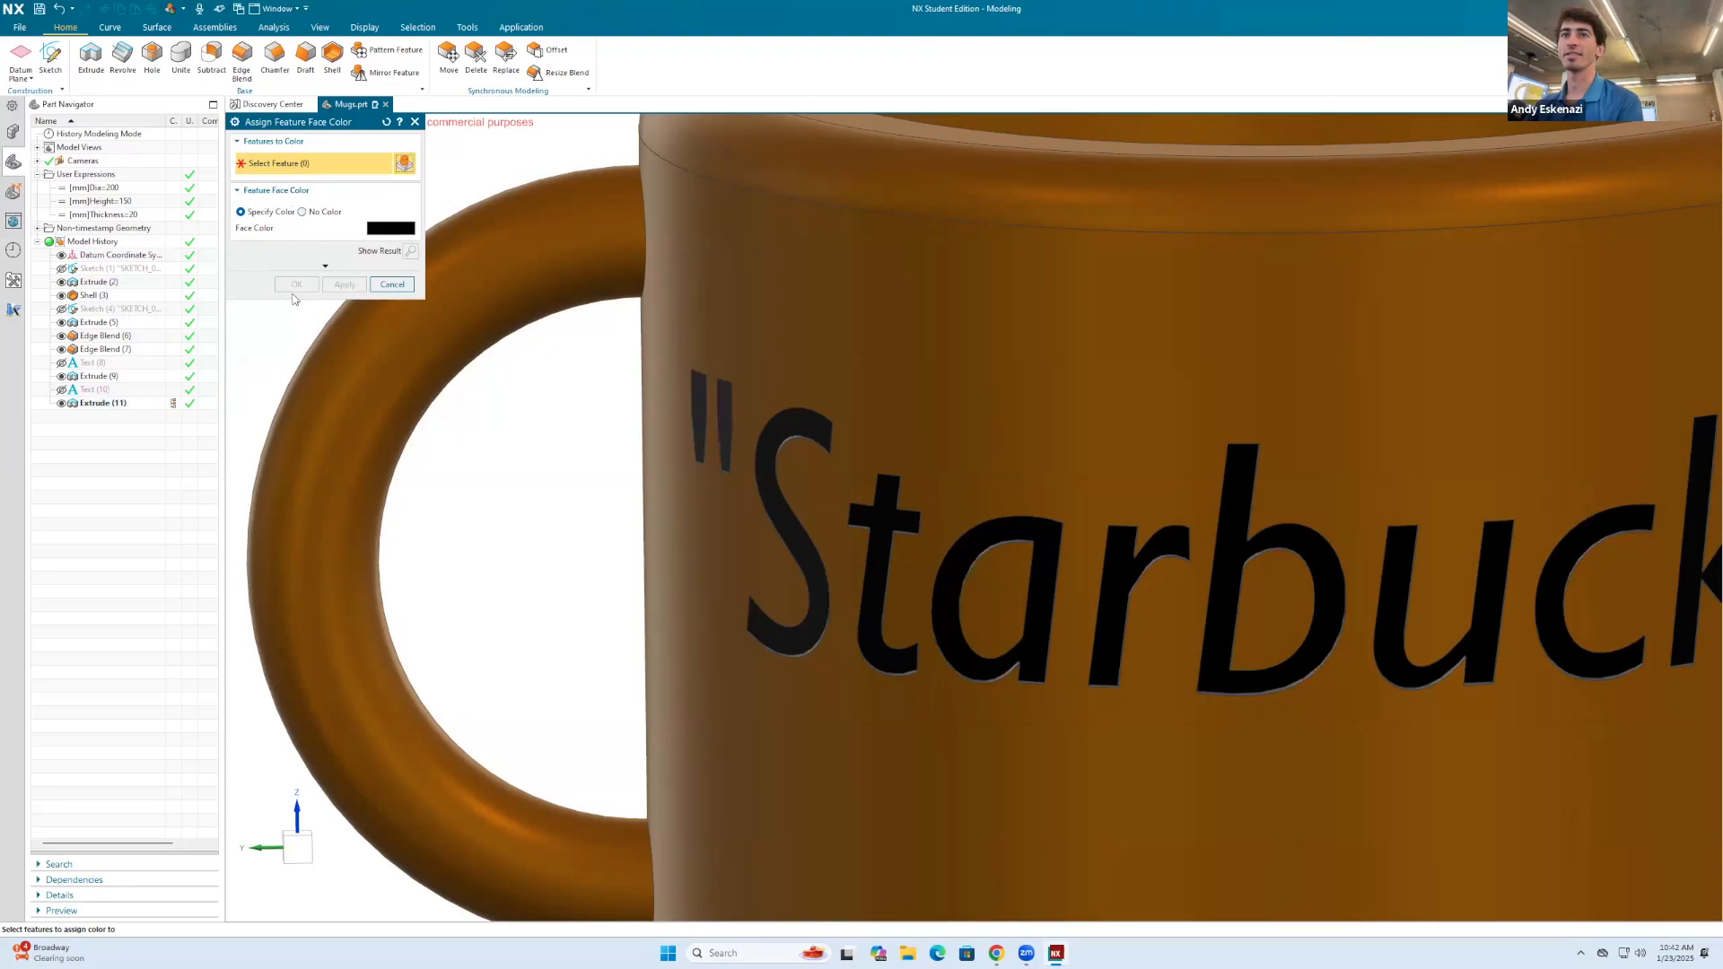
{"action": "left_click", "coordinate": [395, 285]}
Step: Hide the datum coordinate system displayed in the mug and save the part
{"action": "scroll", "coordinate": [903, 338], "scroll_direction": "down", "scroll_amount": 10}
{"action": "middle_click_drag", "start_coordinate": [902, 338], "coordinate": [809, 338]}
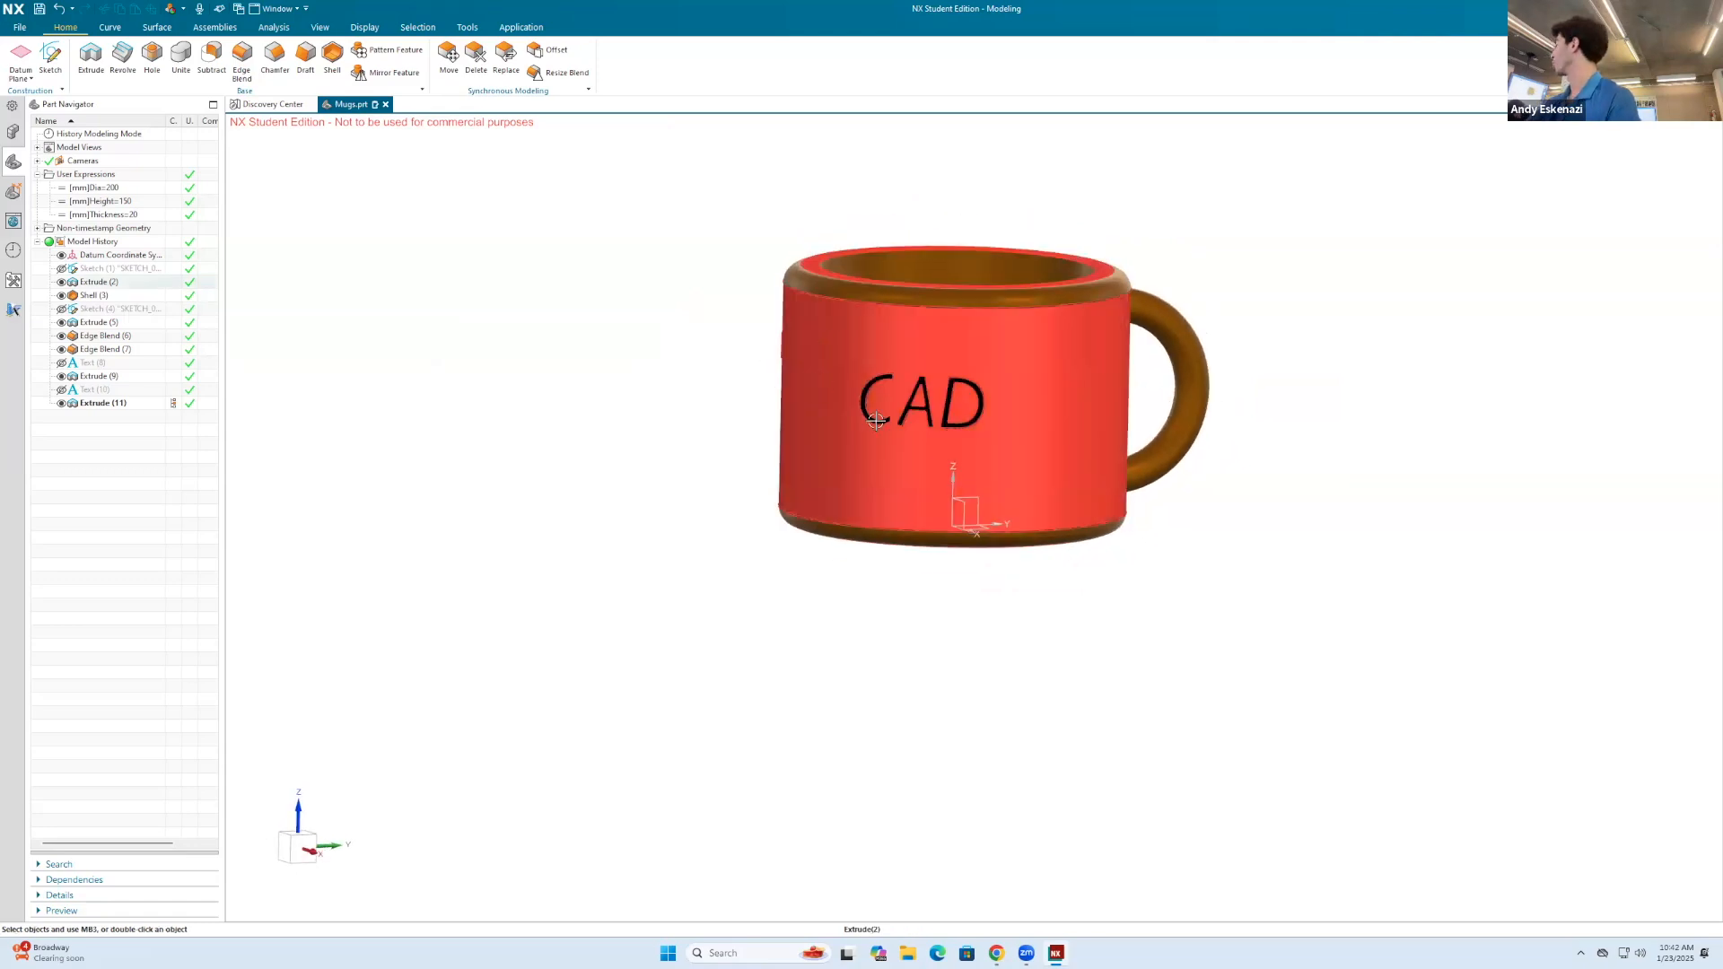
{"action": "scroll", "coordinate": [1113, 494], "scroll_direction": "up", "scroll_amount": 2}
{"action": "middle_click_drag", "start_coordinate": [822, 403], "coordinate": [1069, 450]}
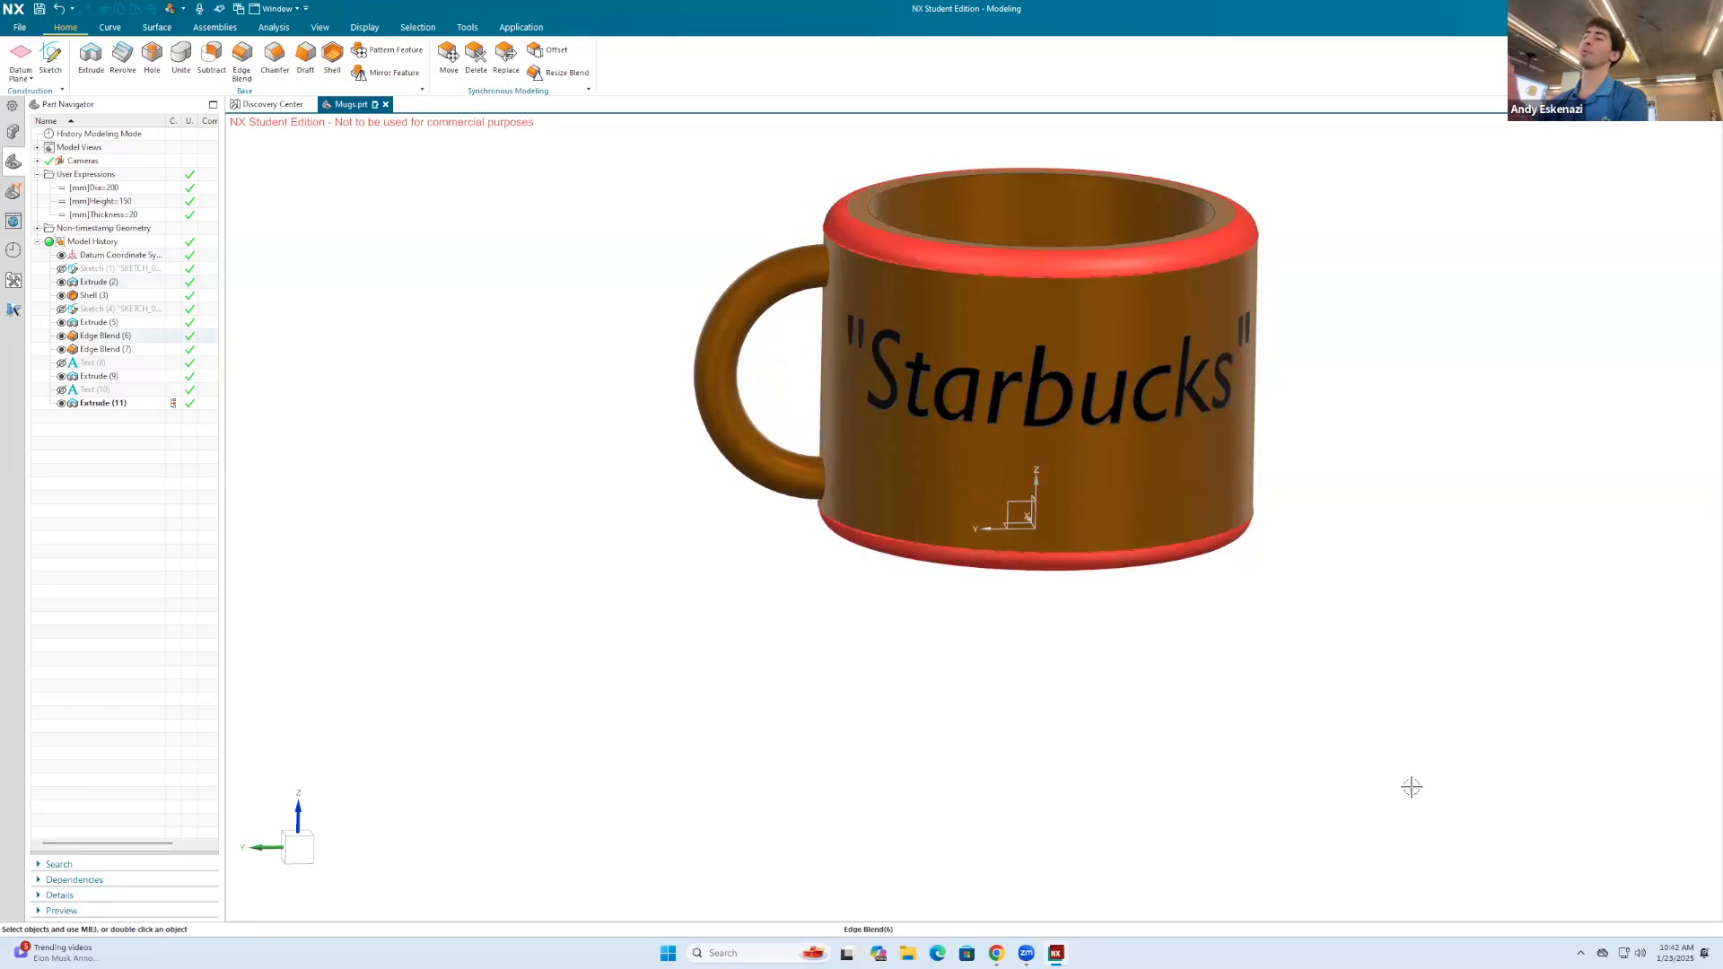
{"action": "right_click", "coordinate": [1036, 493]}
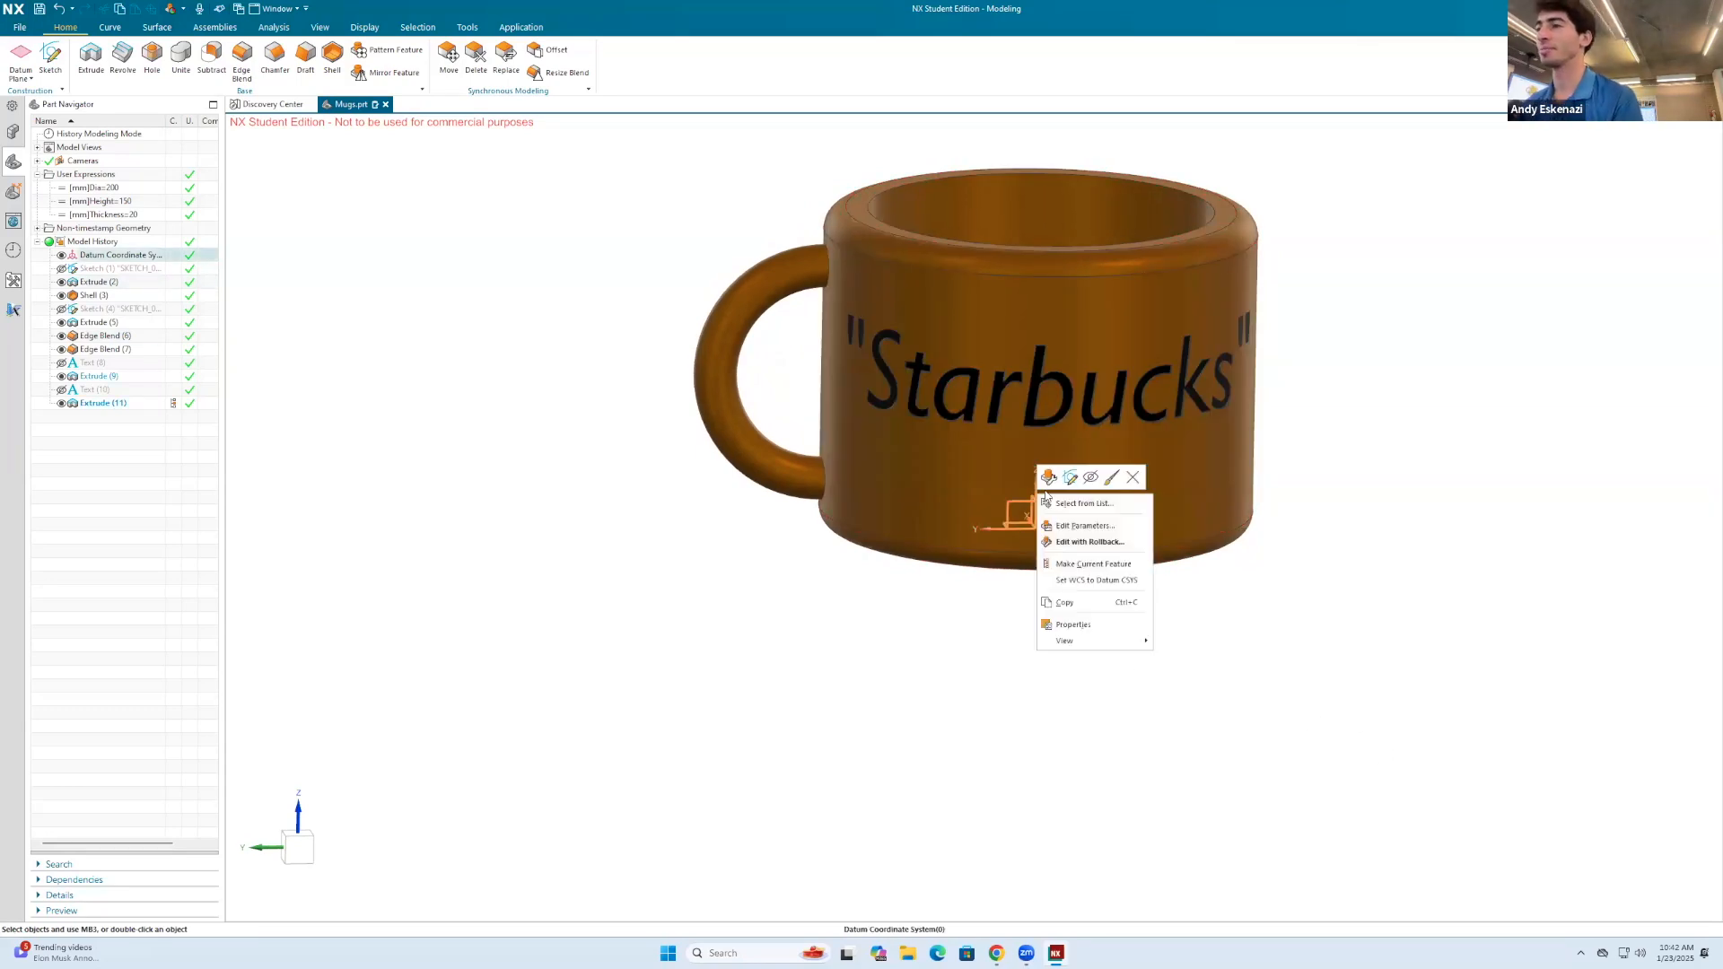
{"action": "left_click", "coordinate": [1090, 477]}
{"action": "left_click", "coordinate": [41, 9]}
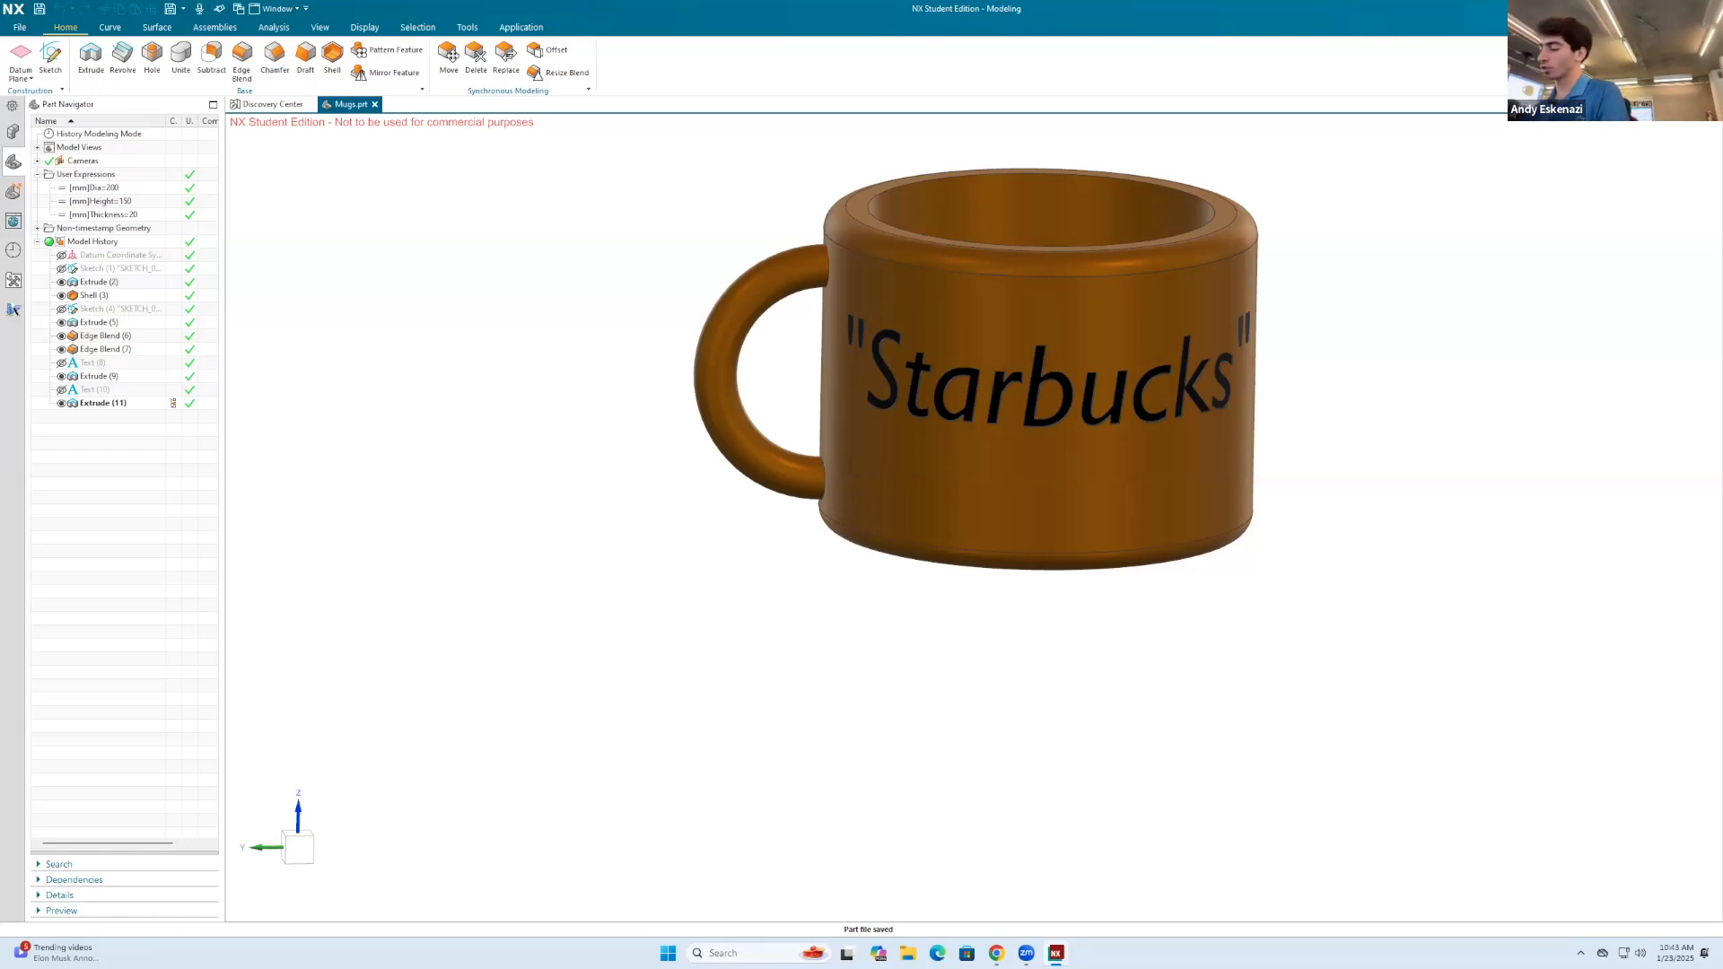
{"action": "left_click", "coordinate": [1600, 27]}
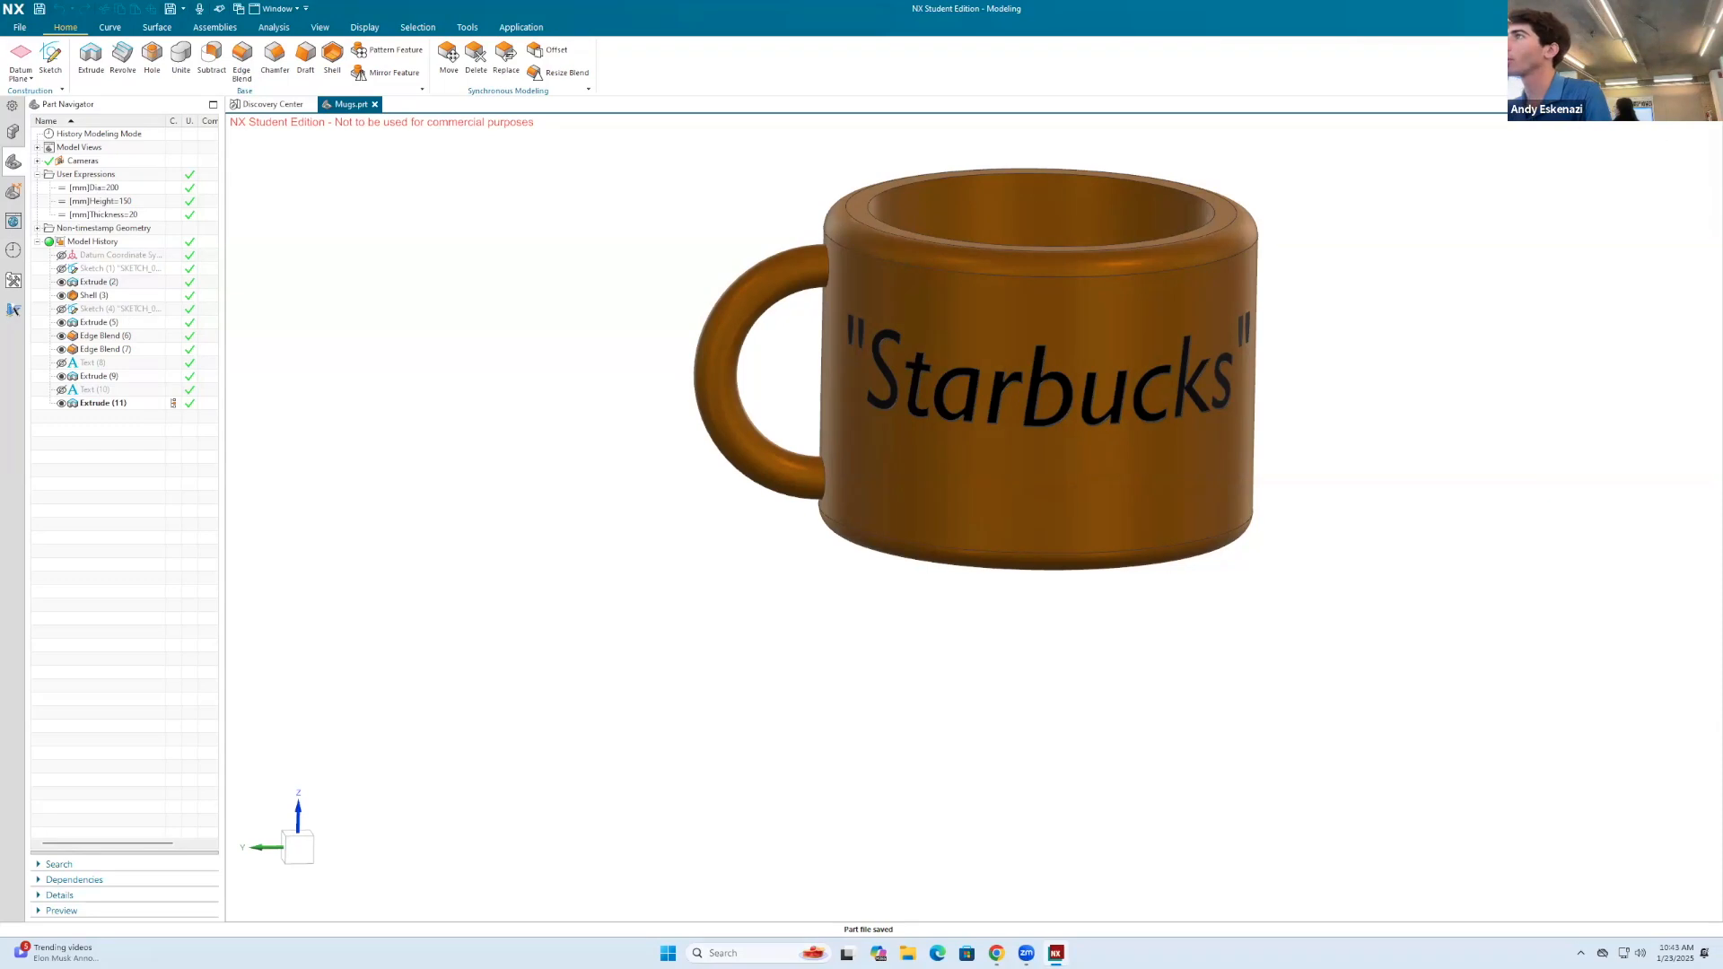
{"action": "type", "text": "feature"}
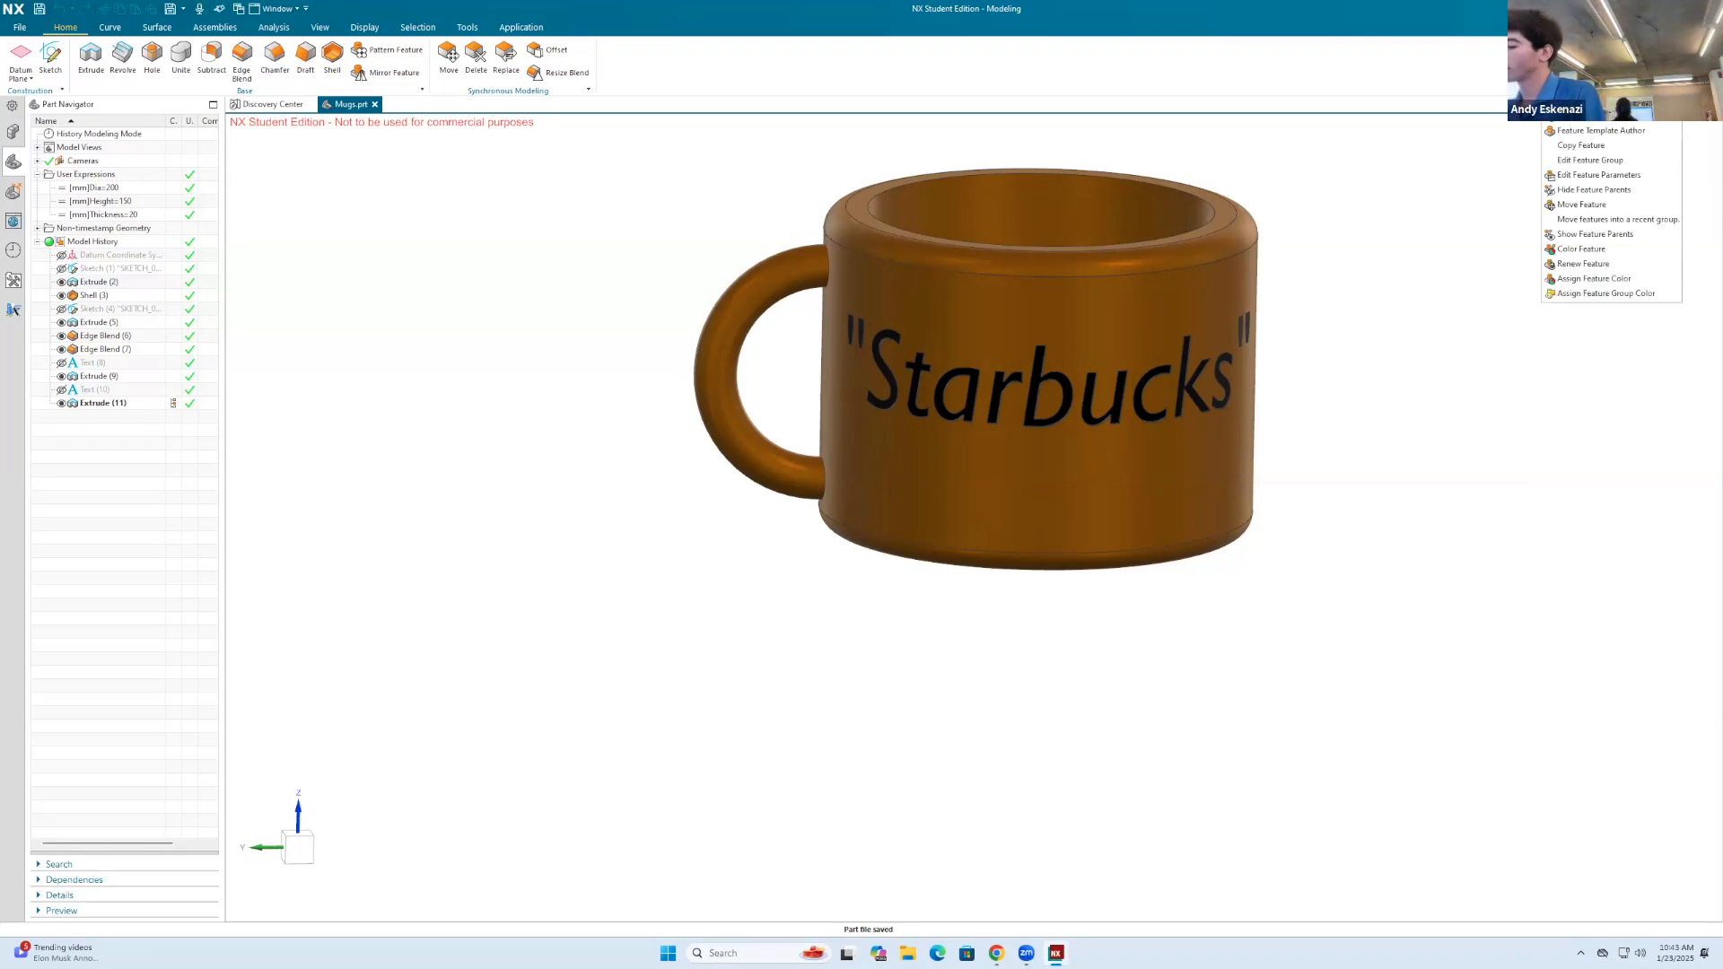
{"action": "key", "text": "Return"}
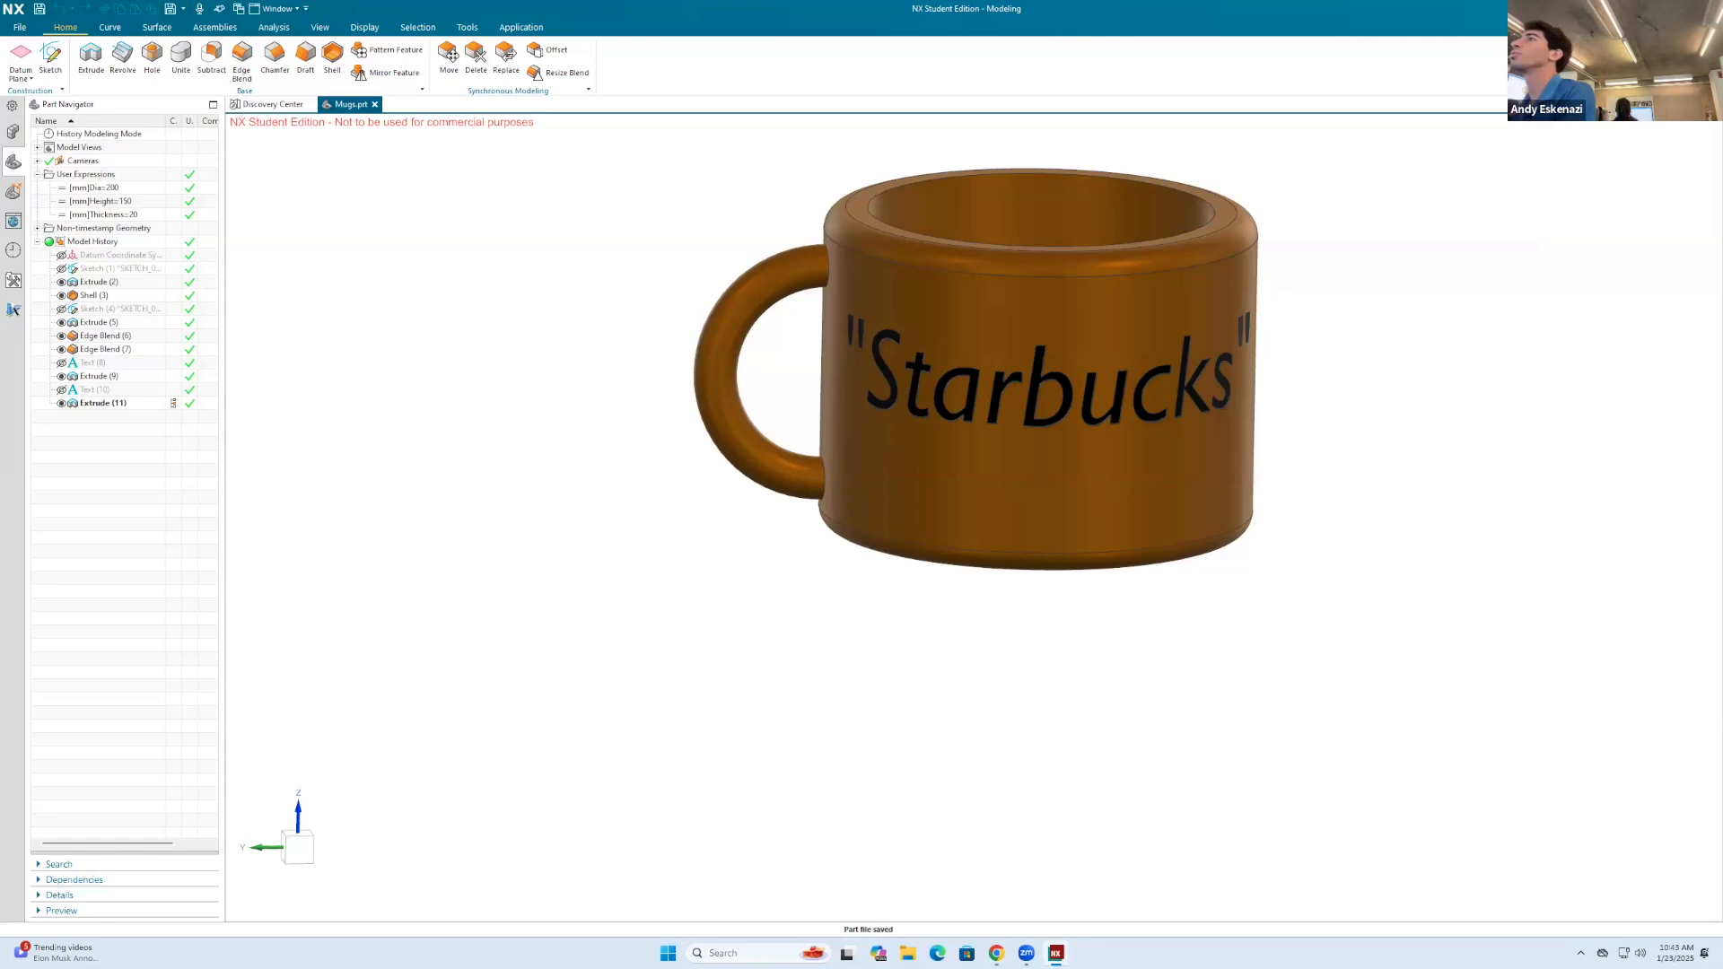
{"action": "scroll", "coordinate": [1612, 211], "scroll_direction": "down", "scroll_amount": 8}
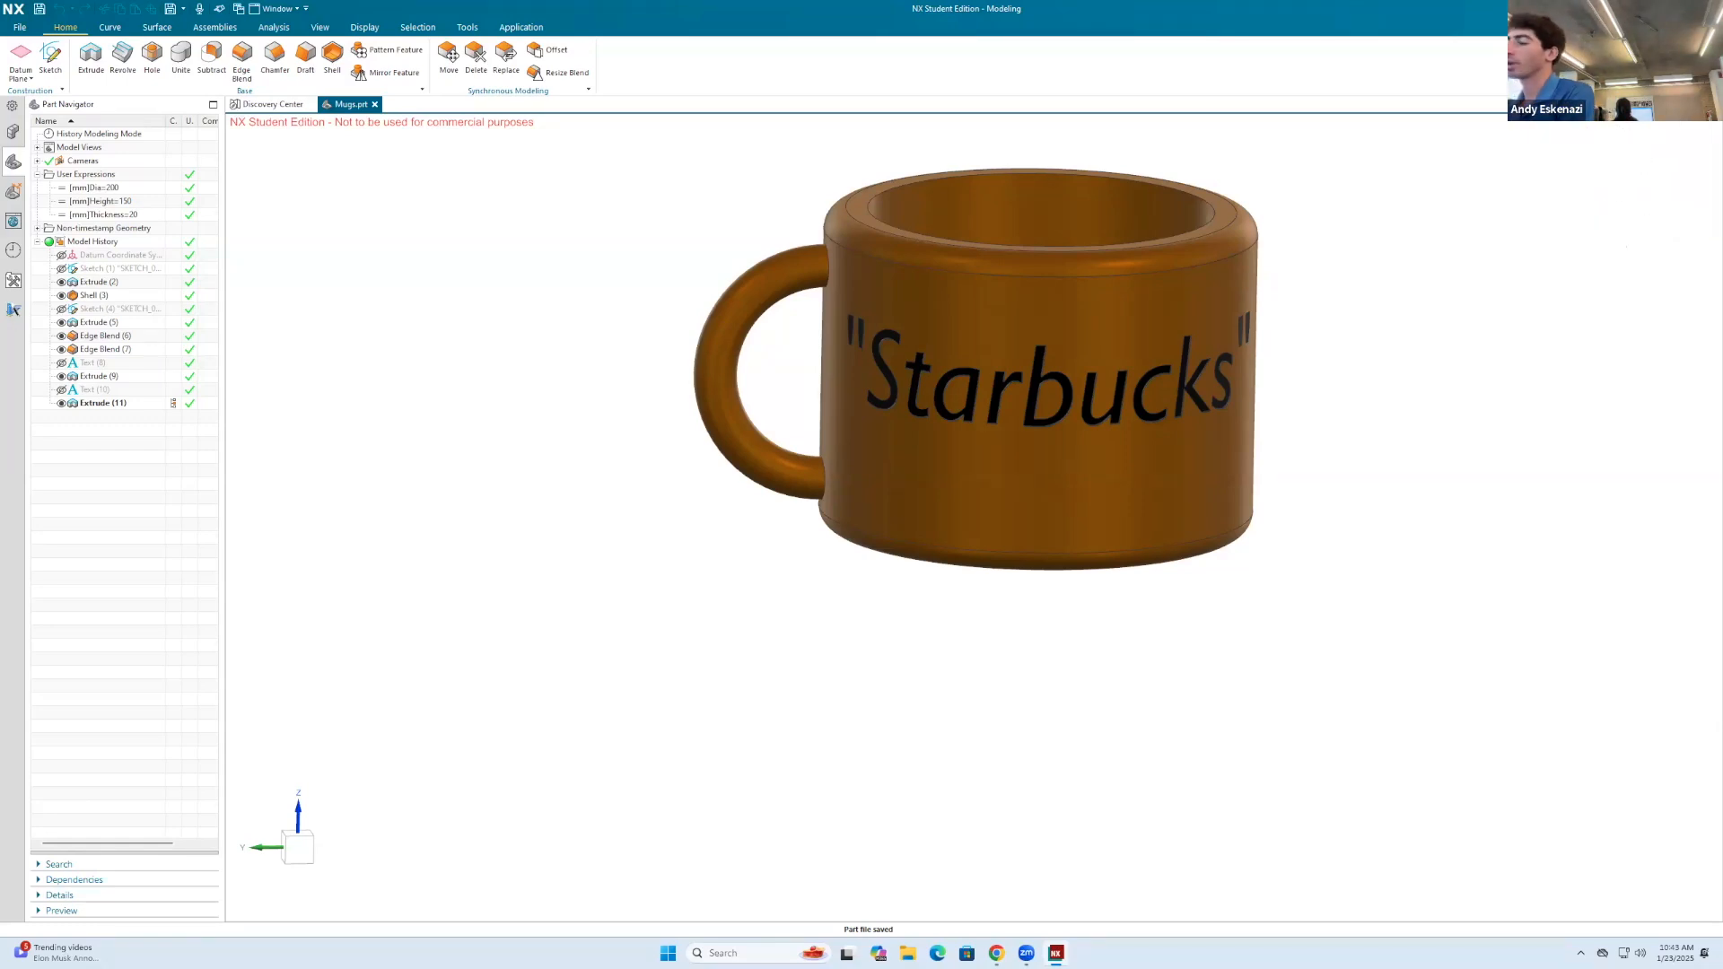
{"action": "key", "text": "Return"}
{"action": "key", "text": "Escape"}
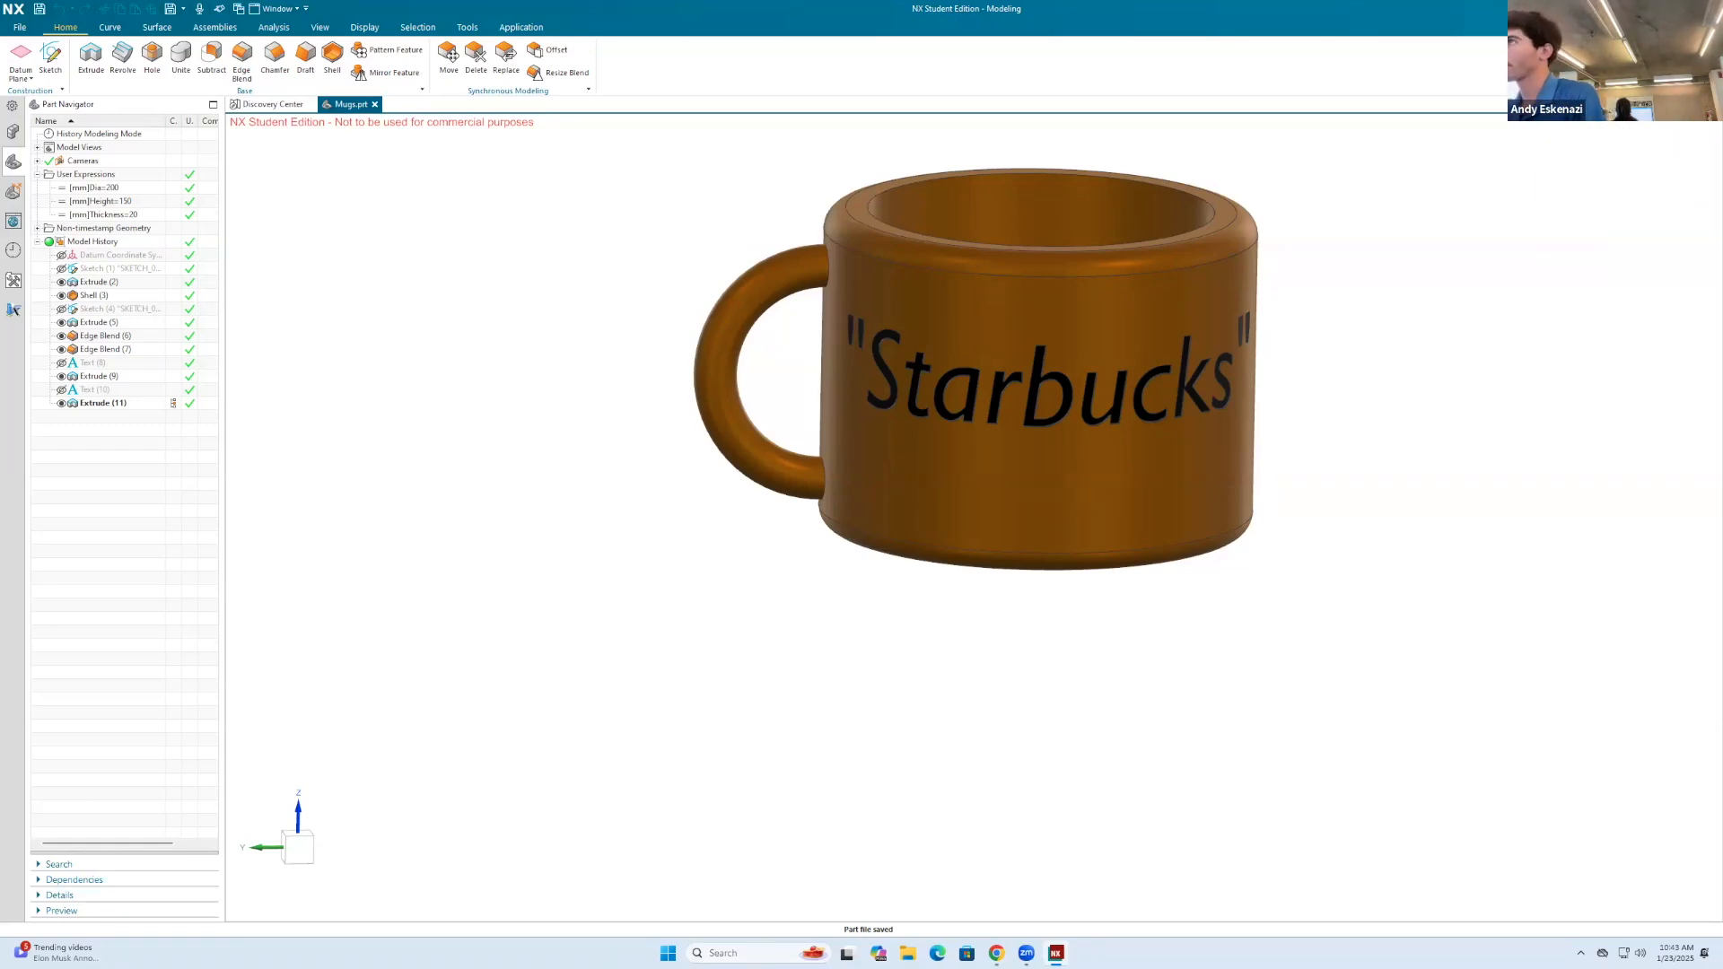
Step: Apply Suppress by Expression with the Create for Each option to the engraved "Starbucks" and CAD extrusions
{"action": "type", "text": "supp"}
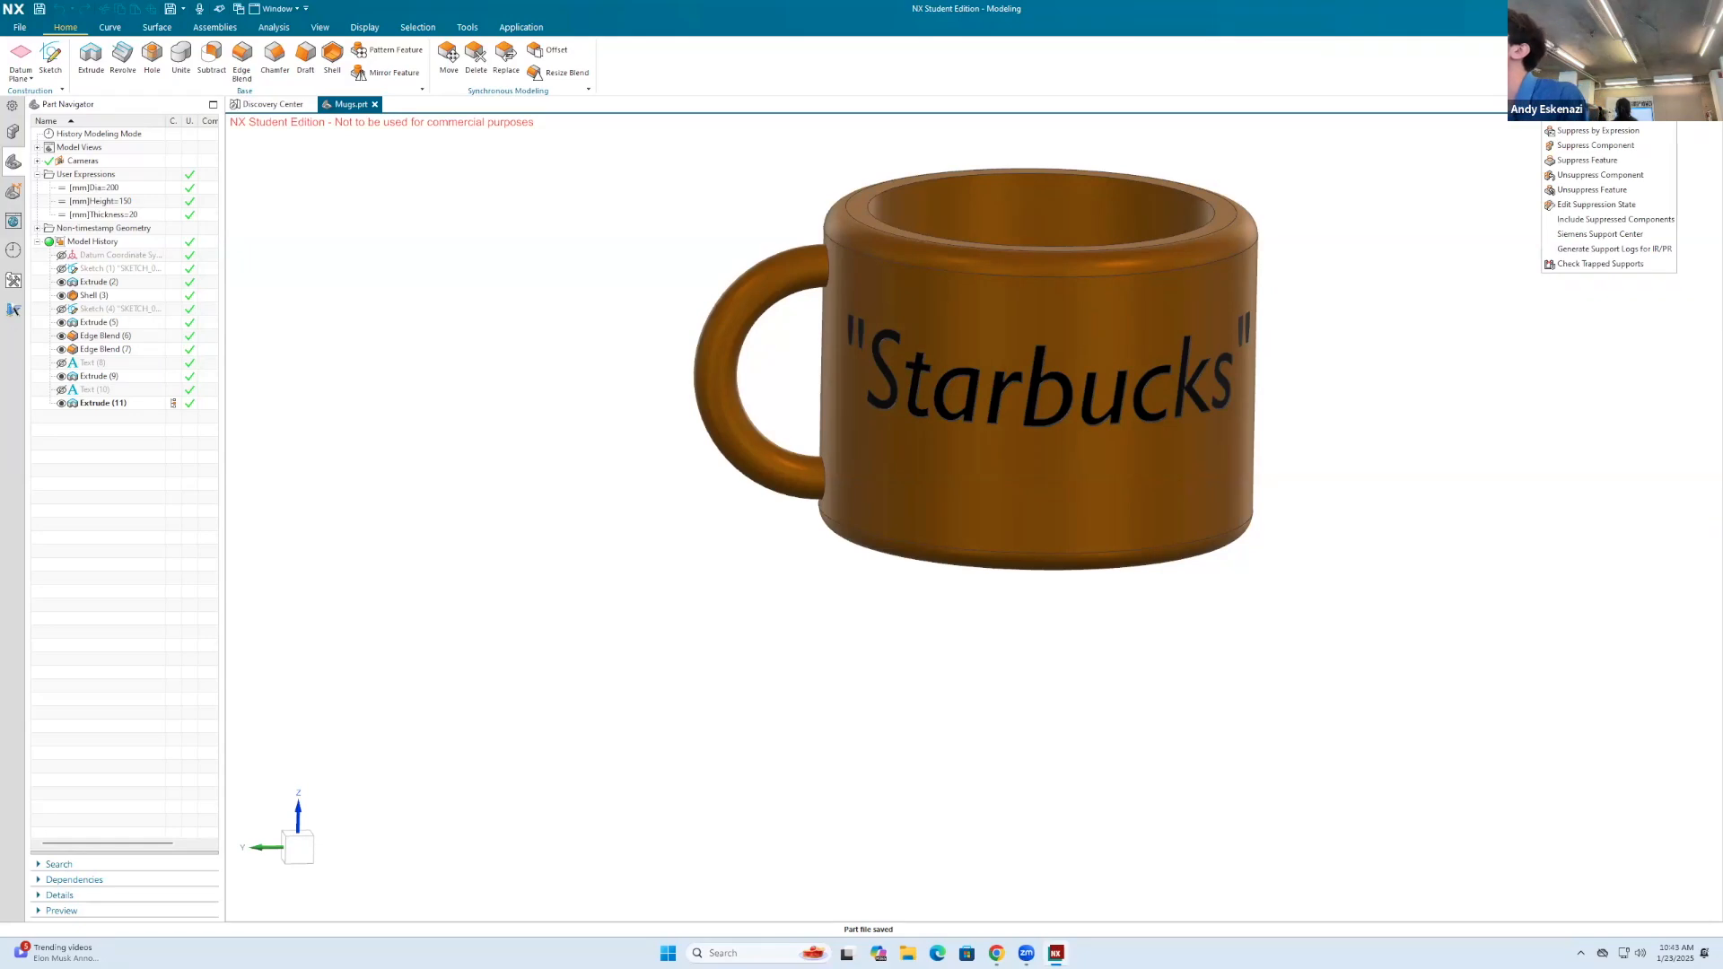
{"action": "left_click", "coordinate": [1602, 130]}
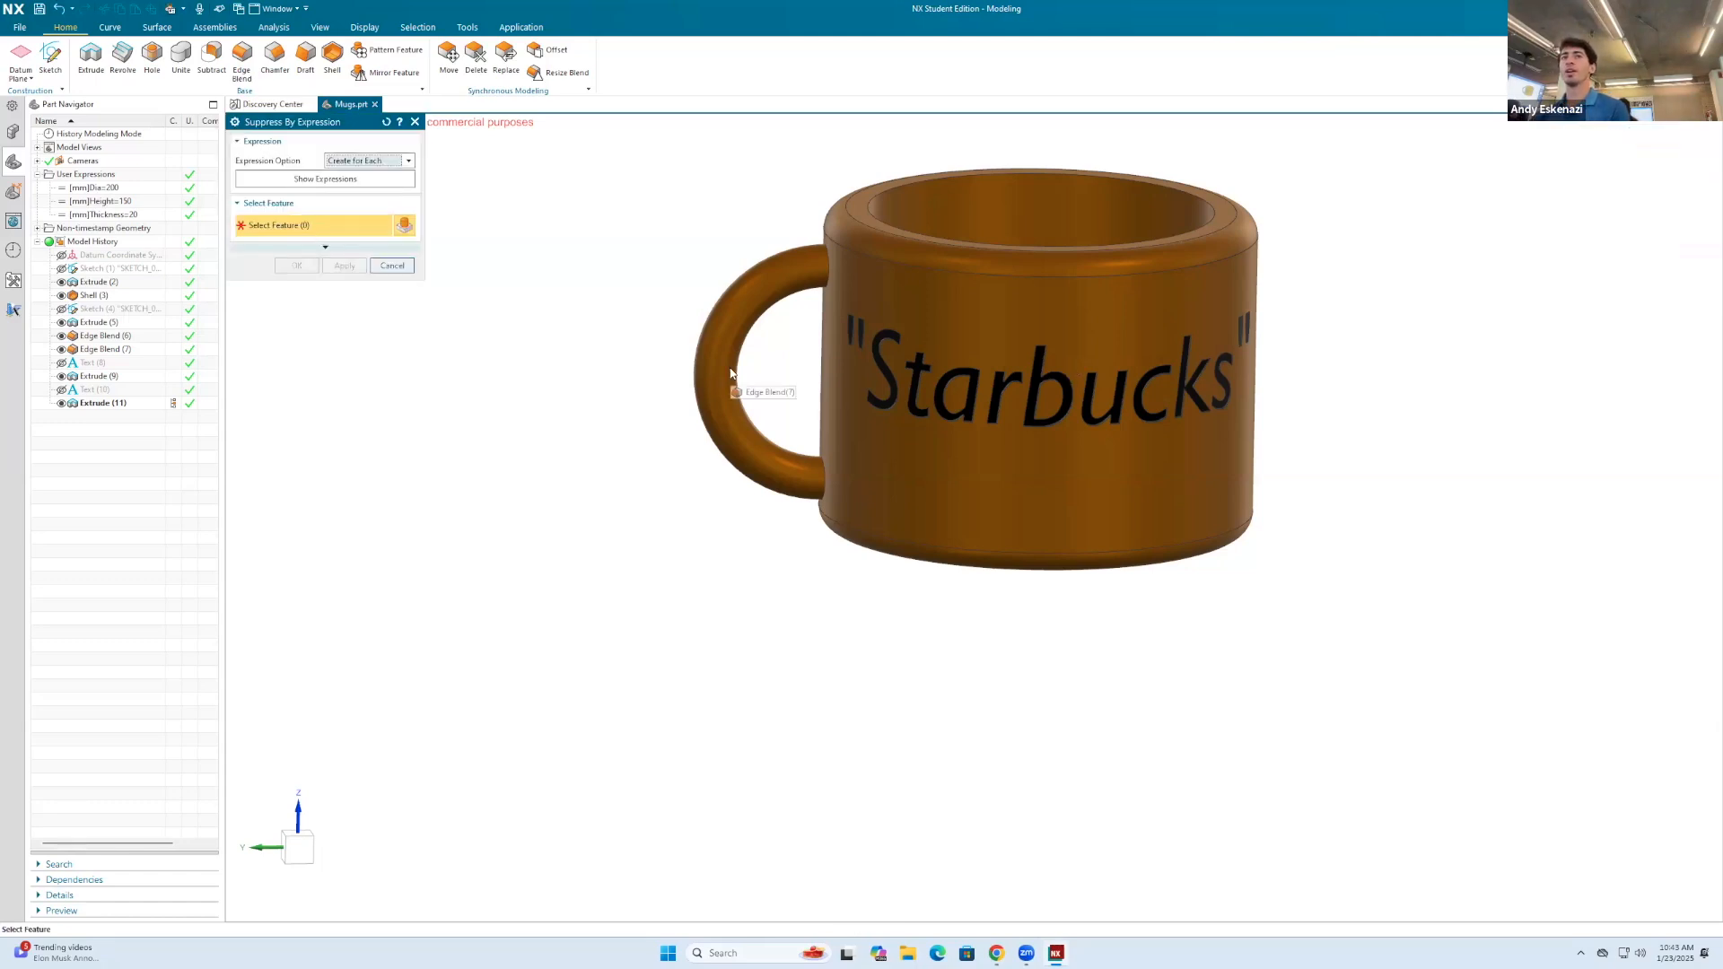
{"action": "scroll", "coordinate": [978, 377], "scroll_direction": "up", "scroll_amount": 3}
{"action": "left_click", "coordinate": [973, 375]}
{"action": "scroll", "coordinate": [951, 379], "scroll_direction": "down", "scroll_amount": 3}
{"action": "middle_click_drag", "start_coordinate": [937, 383], "coordinate": [808, 449]}
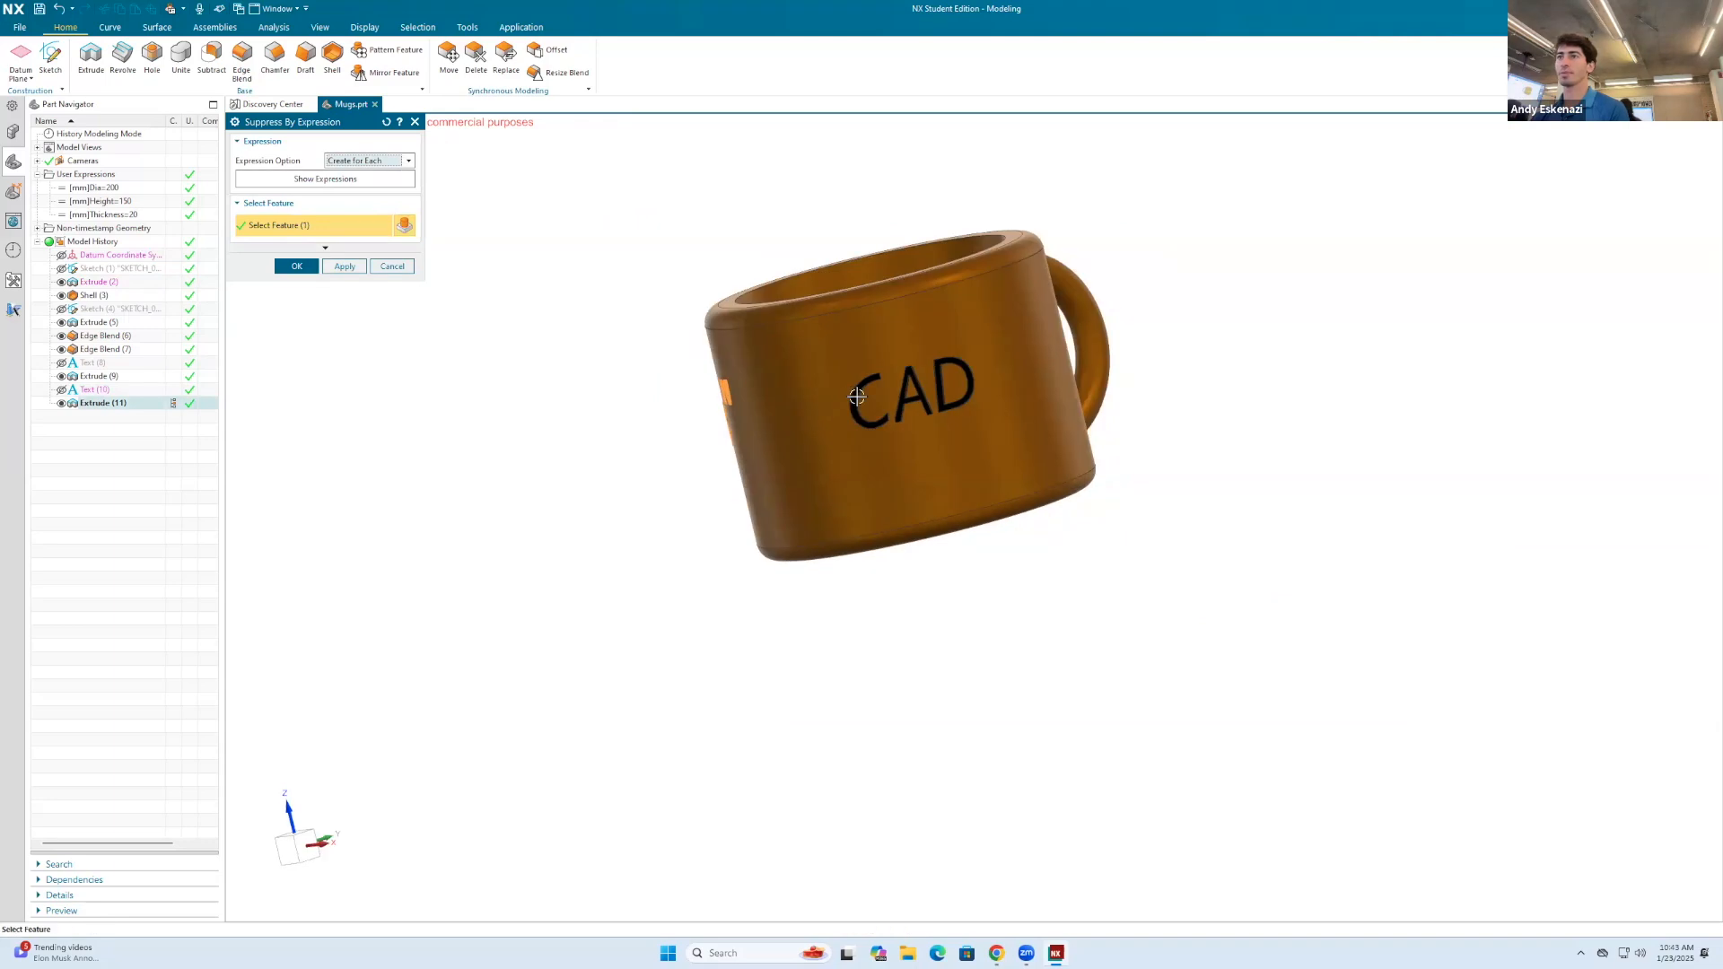
{"action": "scroll", "coordinate": [897, 386], "scroll_direction": "up", "scroll_amount": 3}
{"action": "left_click", "coordinate": [955, 404]}
{"action": "left_click", "coordinate": [345, 266]}
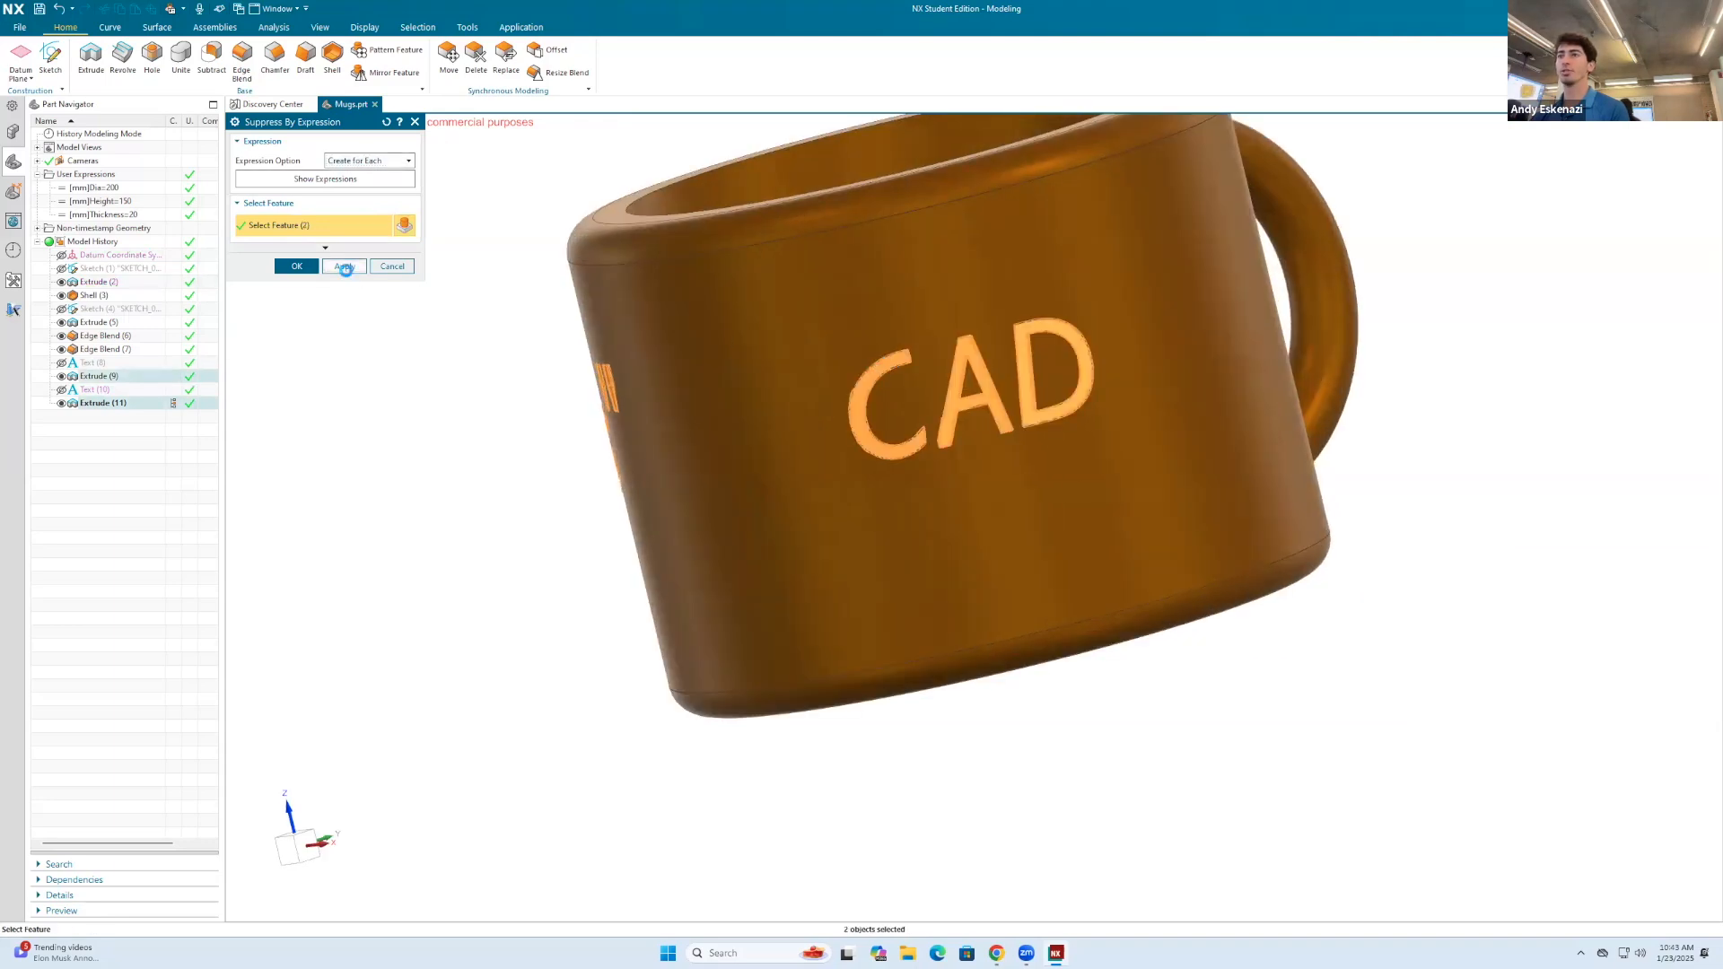
{"action": "left_click", "coordinate": [393, 266]}
Step: Start a new parameter table from expressions using the Parameter Tables command
{"action": "scroll", "coordinate": [620, 483], "scroll_direction": "down", "scroll_amount": 3}
{"action": "middle_click_drag", "start_coordinate": [620, 483], "coordinate": [821, 429]}
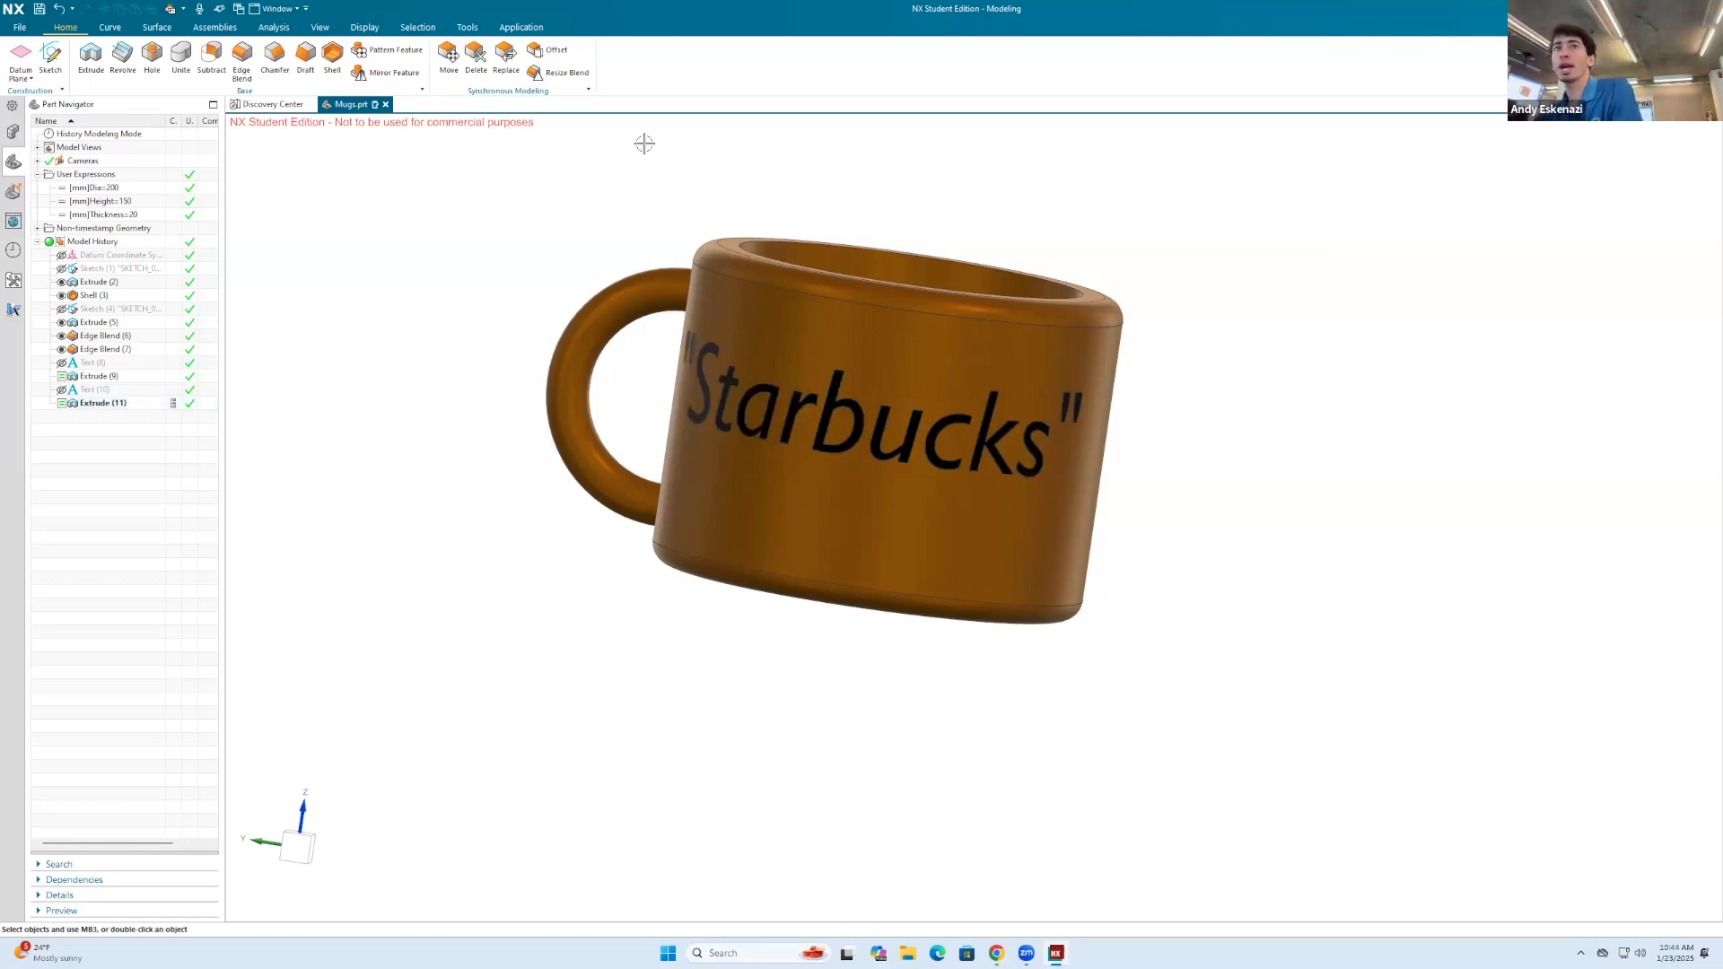
{"action": "left_click", "coordinate": [477, 32]}
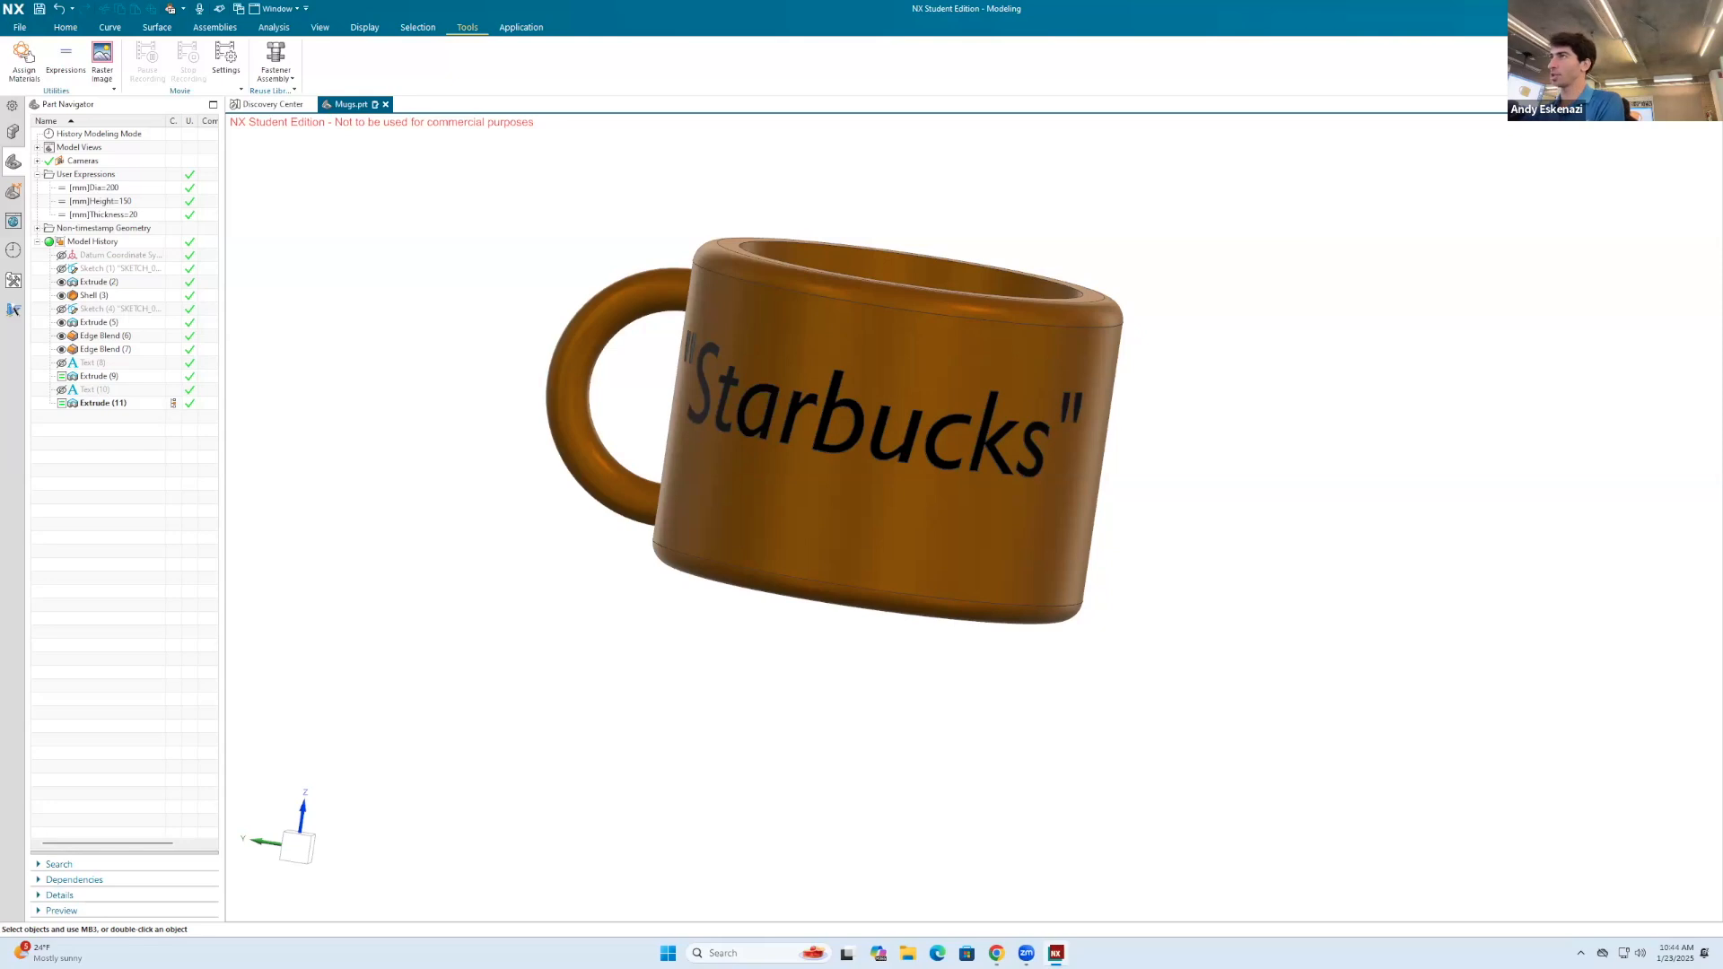
{"action": "type", "text": "para"}
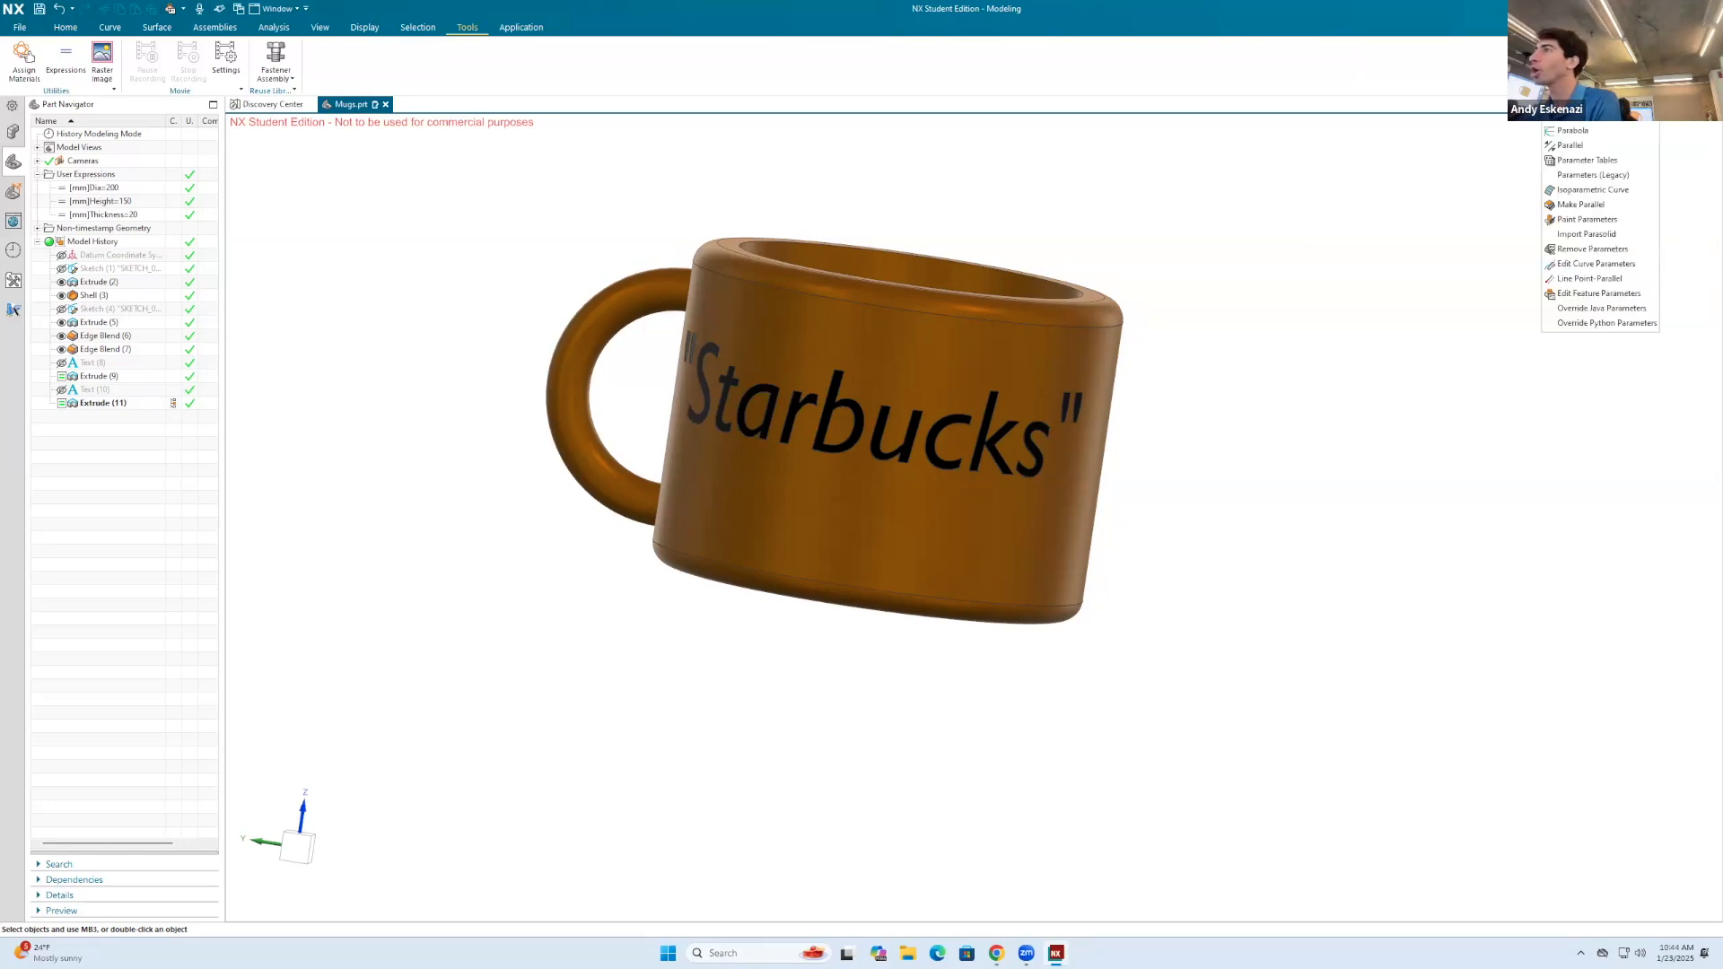
{"action": "left_click", "coordinate": [1609, 163]}
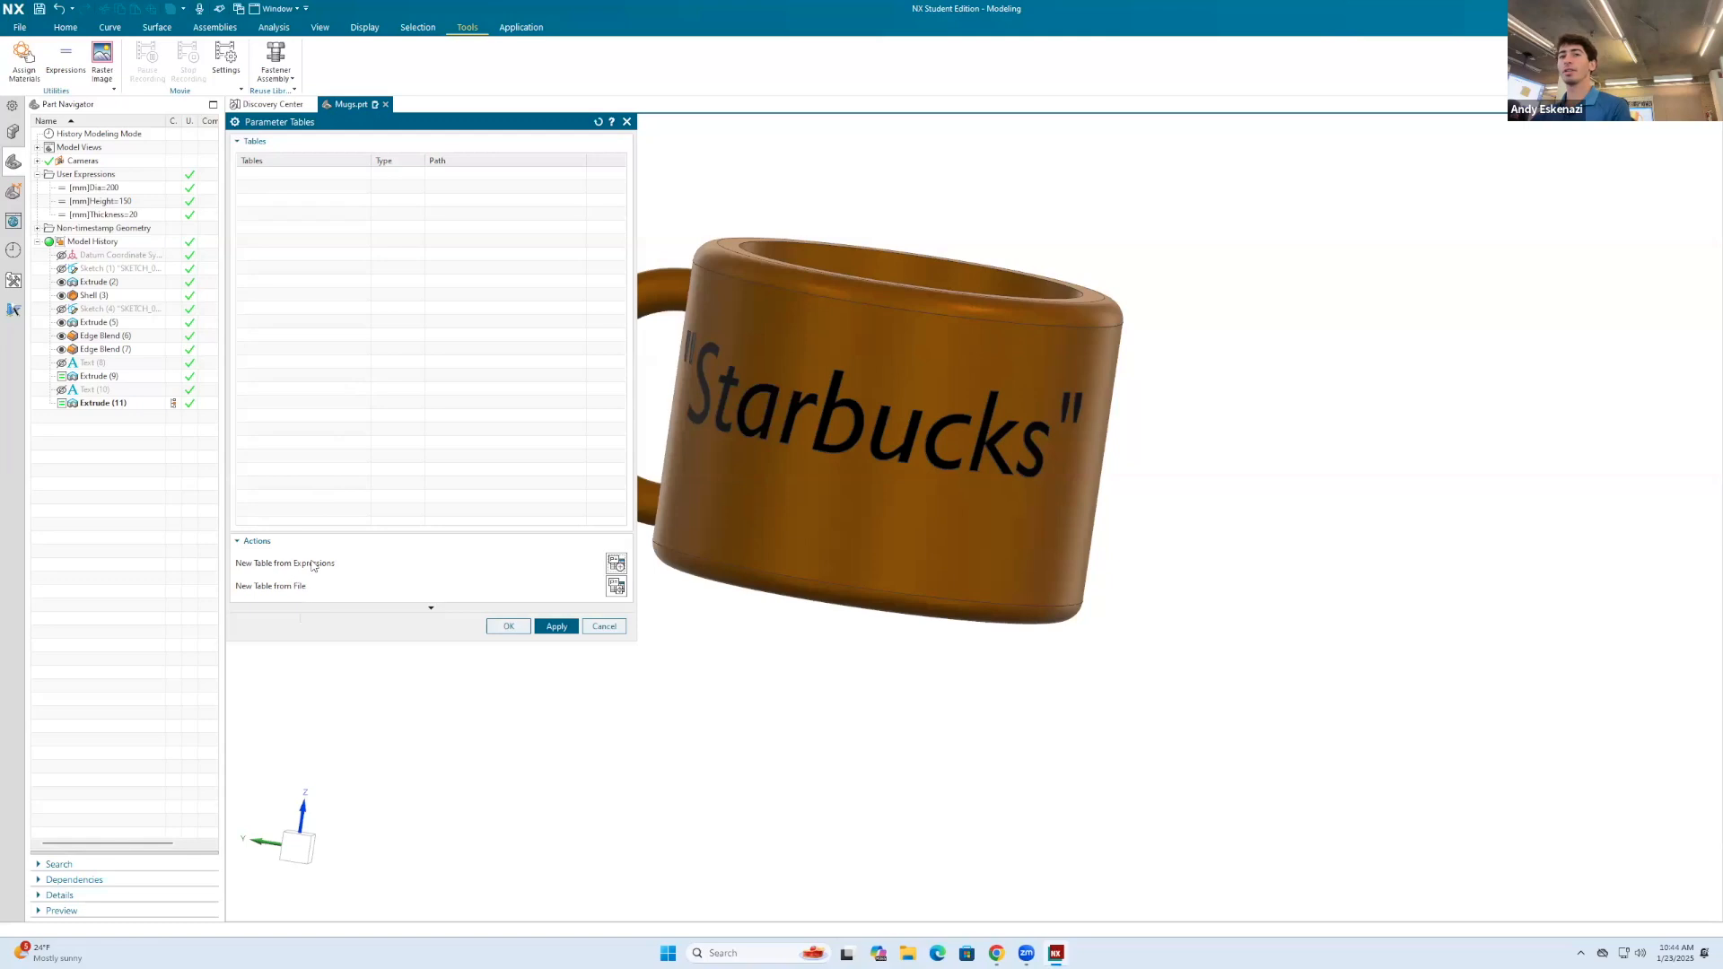
{"action": "left_click", "coordinate": [616, 564]}
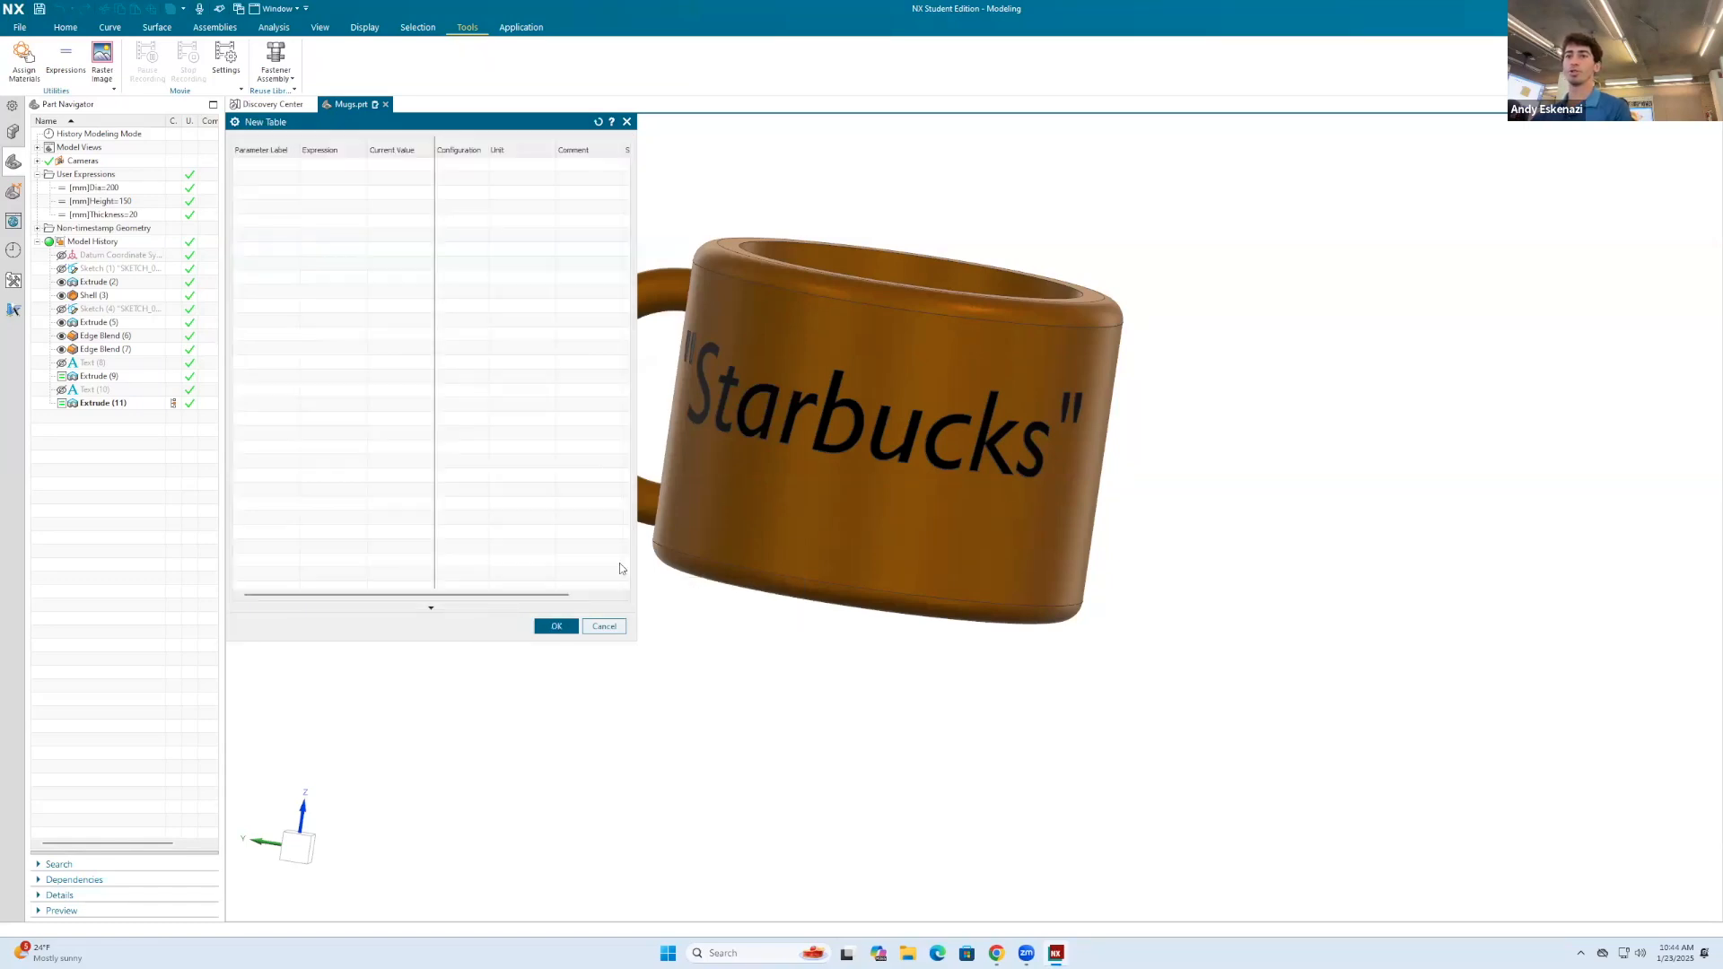
Step: Add the Dia, Height and Thickness expressions and the two engraving suppression status expressions, p45 and p46, to the table
{"action": "right_click", "coordinate": [280, 168]}
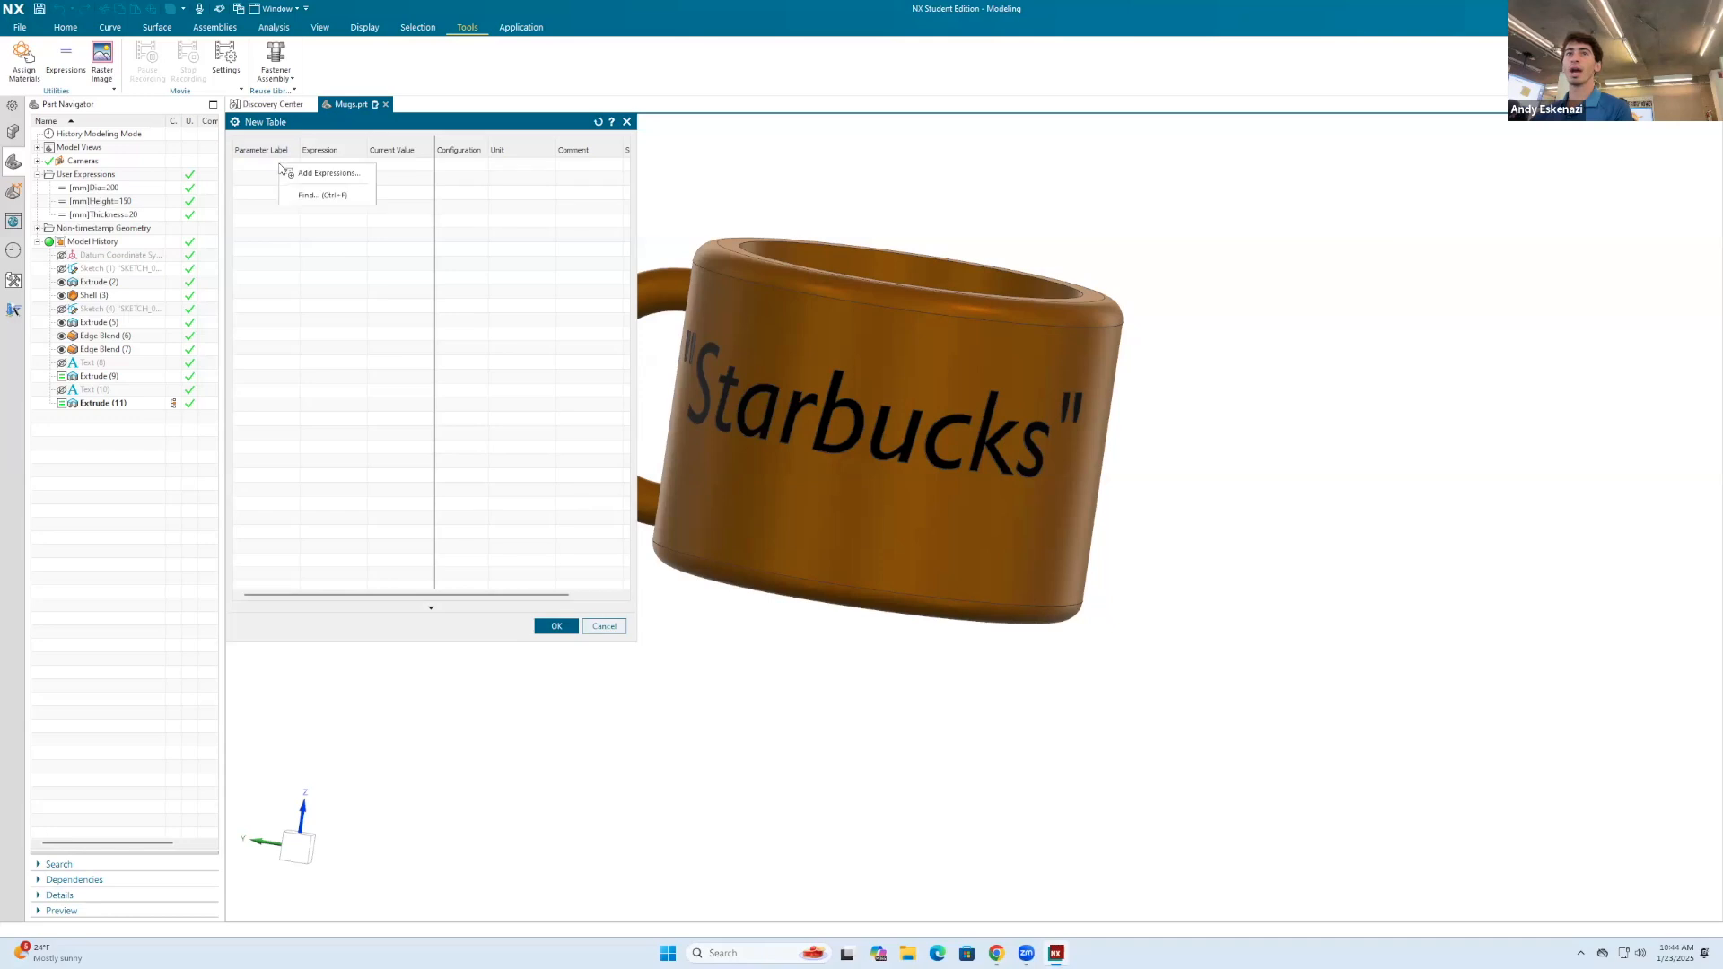
{"action": "left_click", "coordinate": [333, 175]}
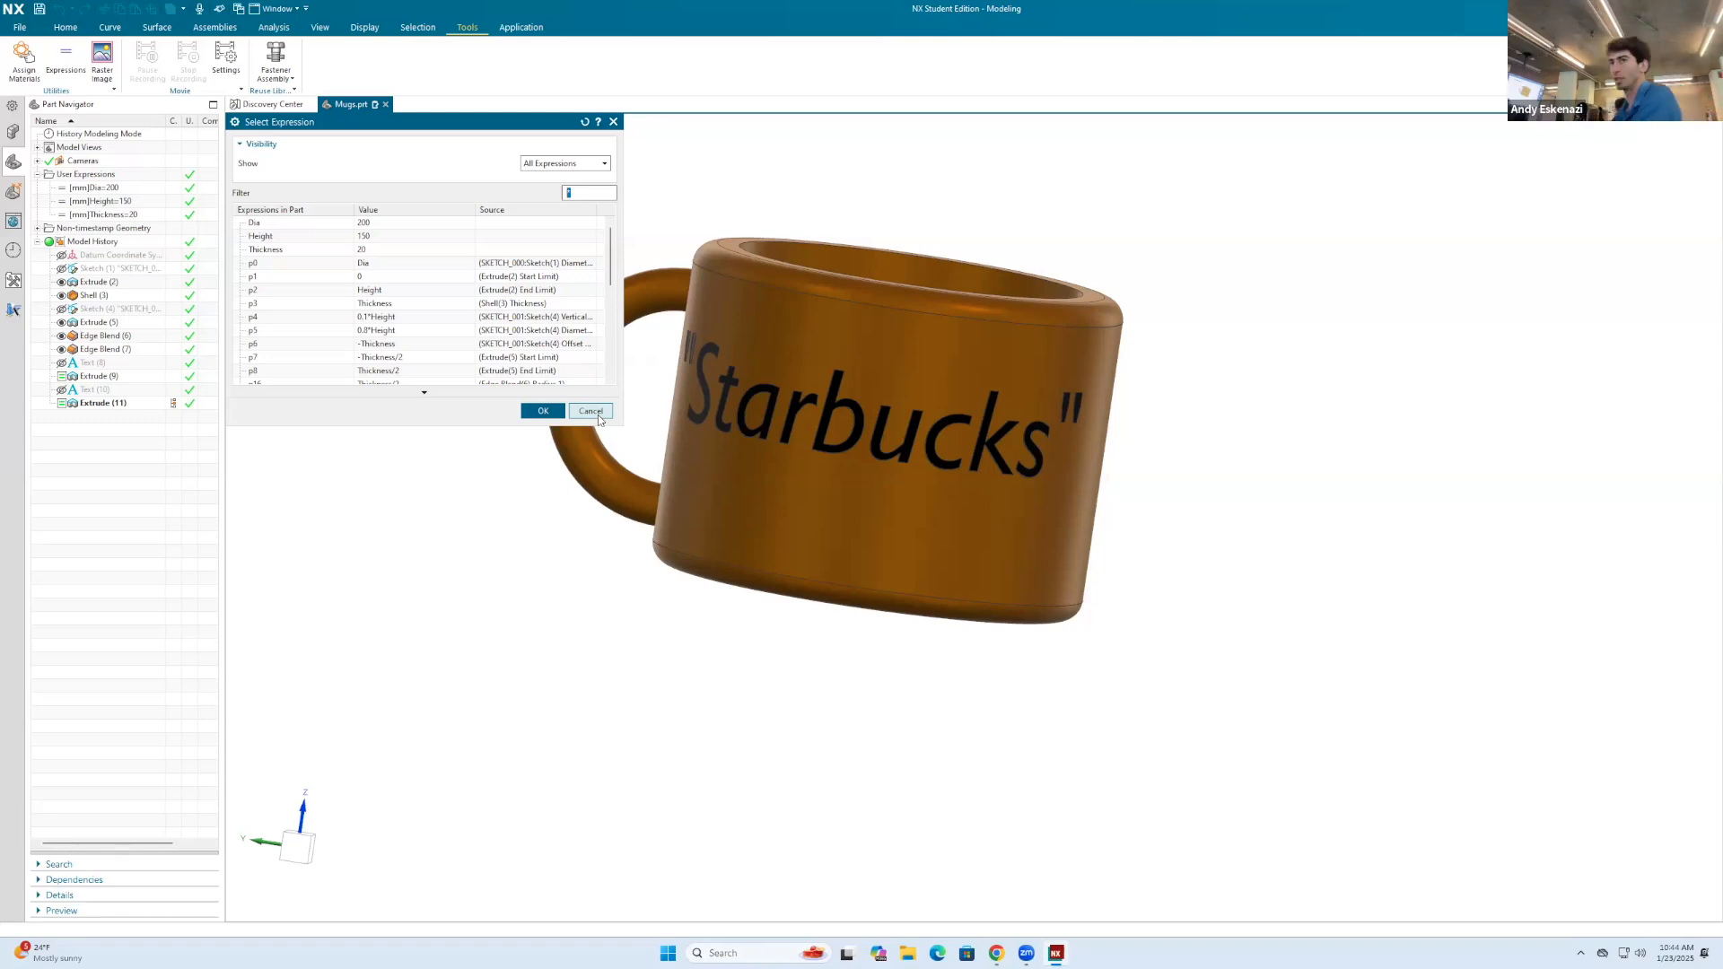
{"action": "left_click", "coordinate": [265, 223]}
{"action": "left_click", "coordinate": [276, 251], "text": "shift"}
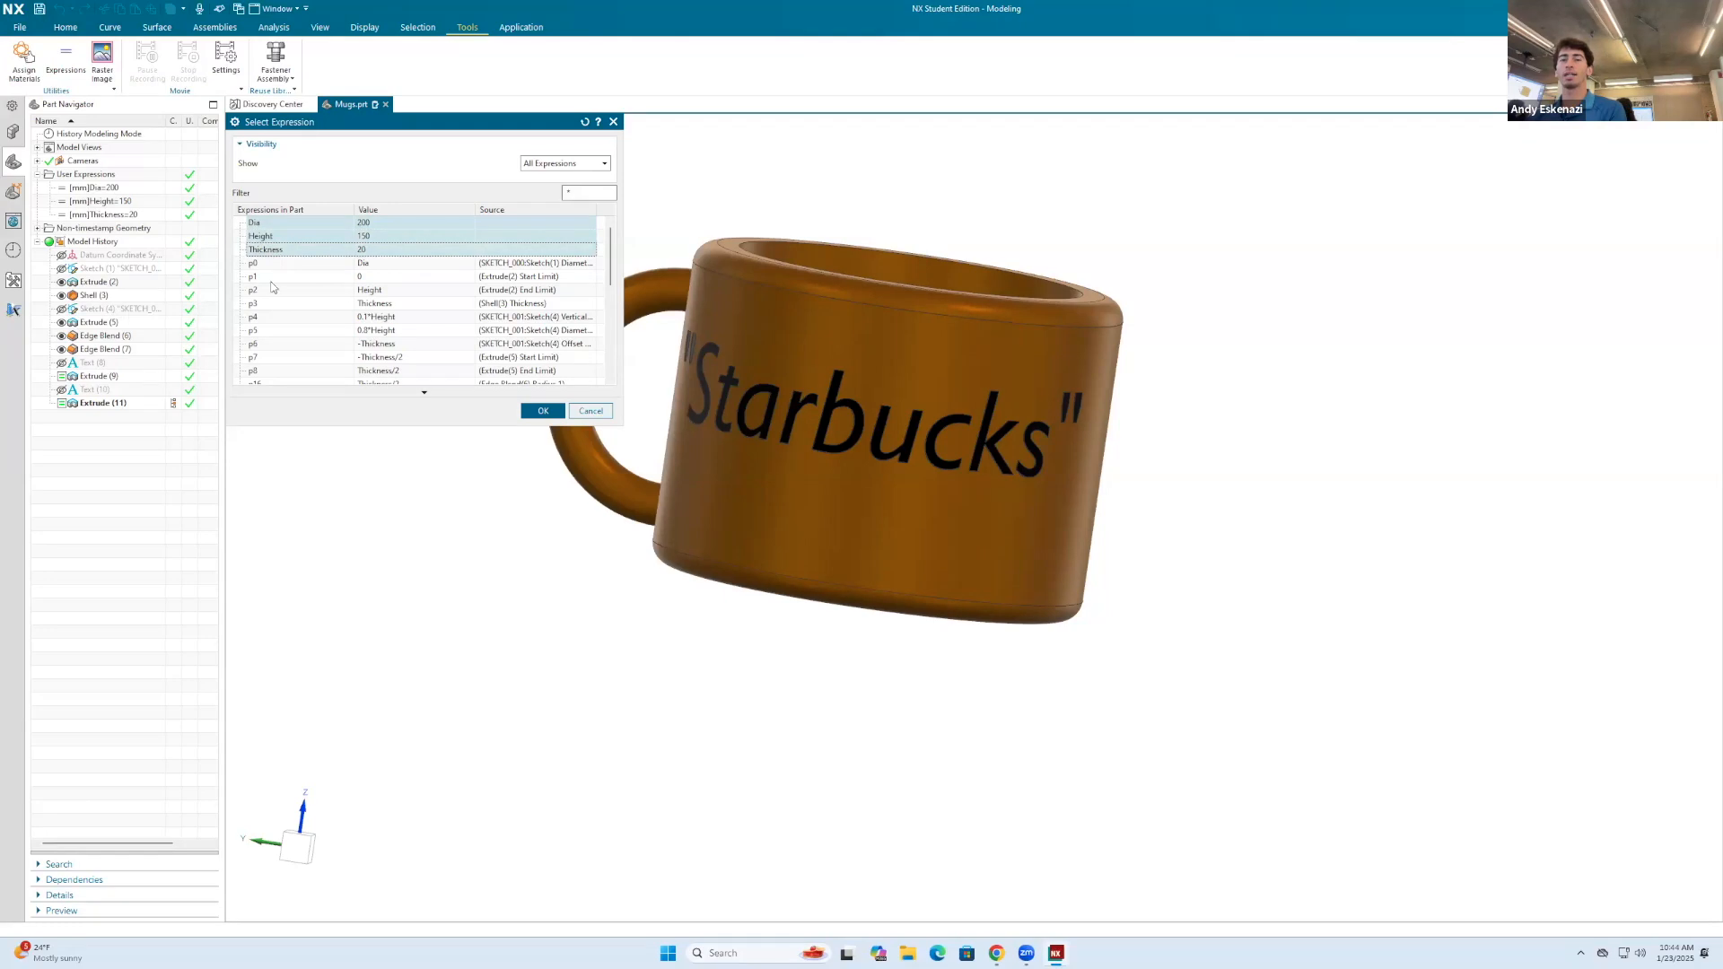
{"action": "scroll", "coordinate": [314, 287], "scroll_direction": "down", "scroll_amount": 1}
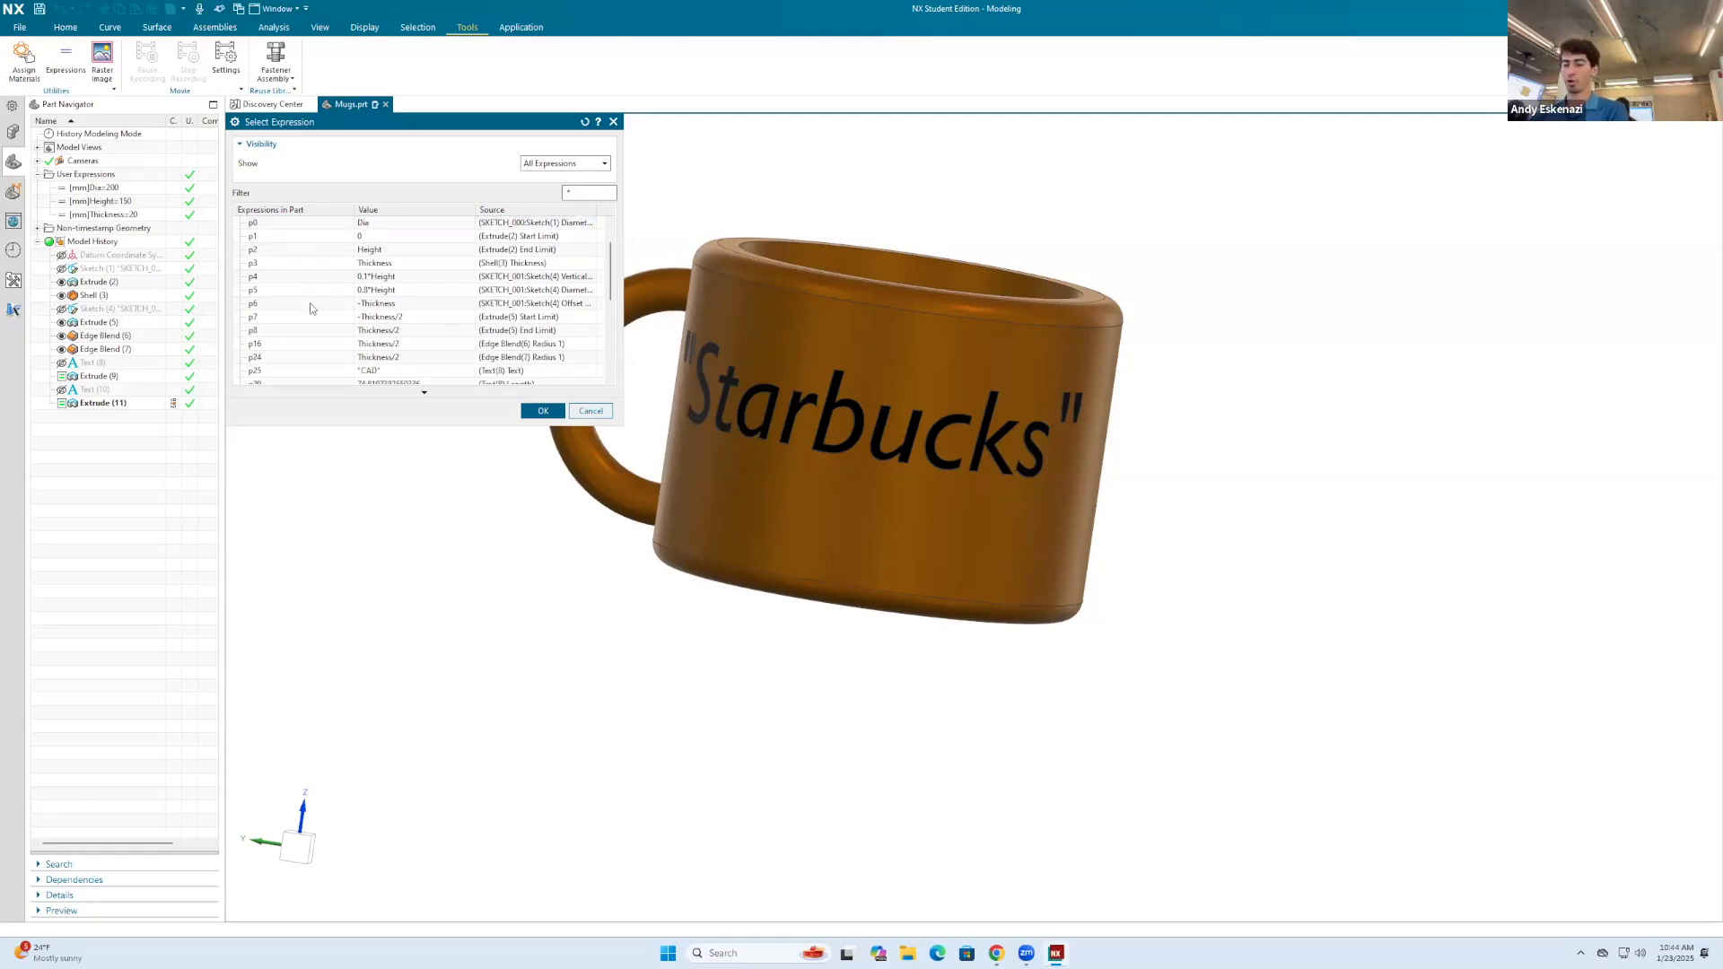
{"action": "scroll", "coordinate": [311, 309], "scroll_direction": "down", "scroll_amount": 5}
{"action": "left_click", "coordinate": [287, 371], "text": "ctrl"}
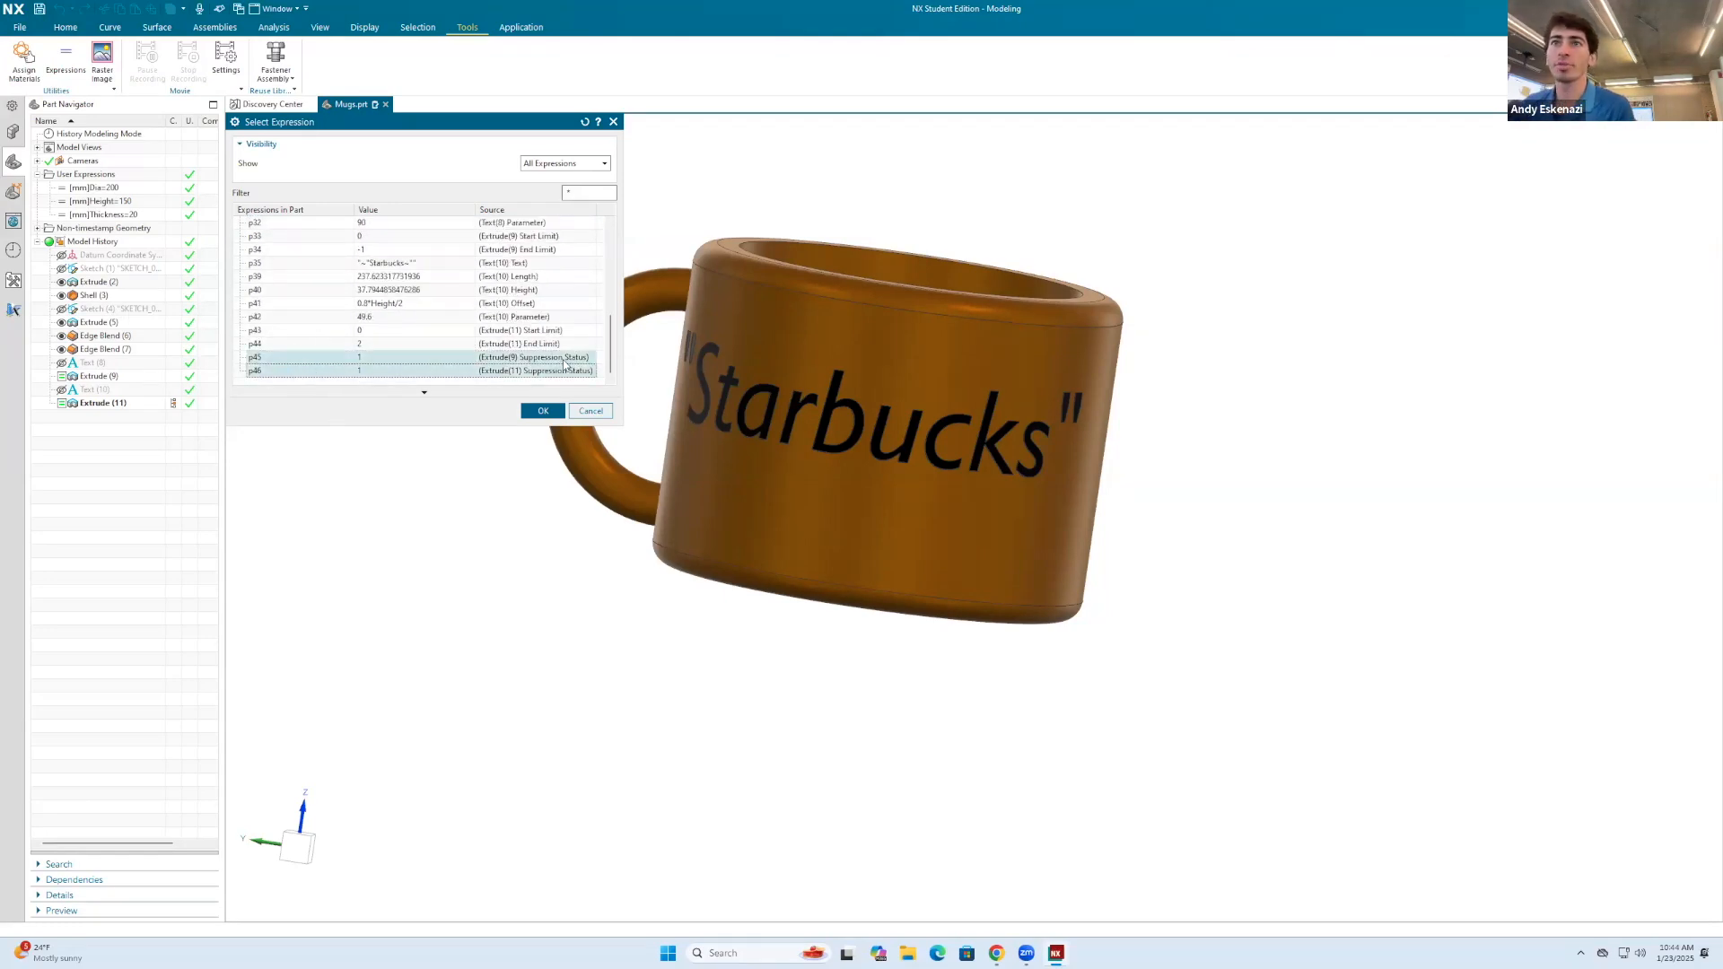
{"action": "left_click", "coordinate": [542, 411]}
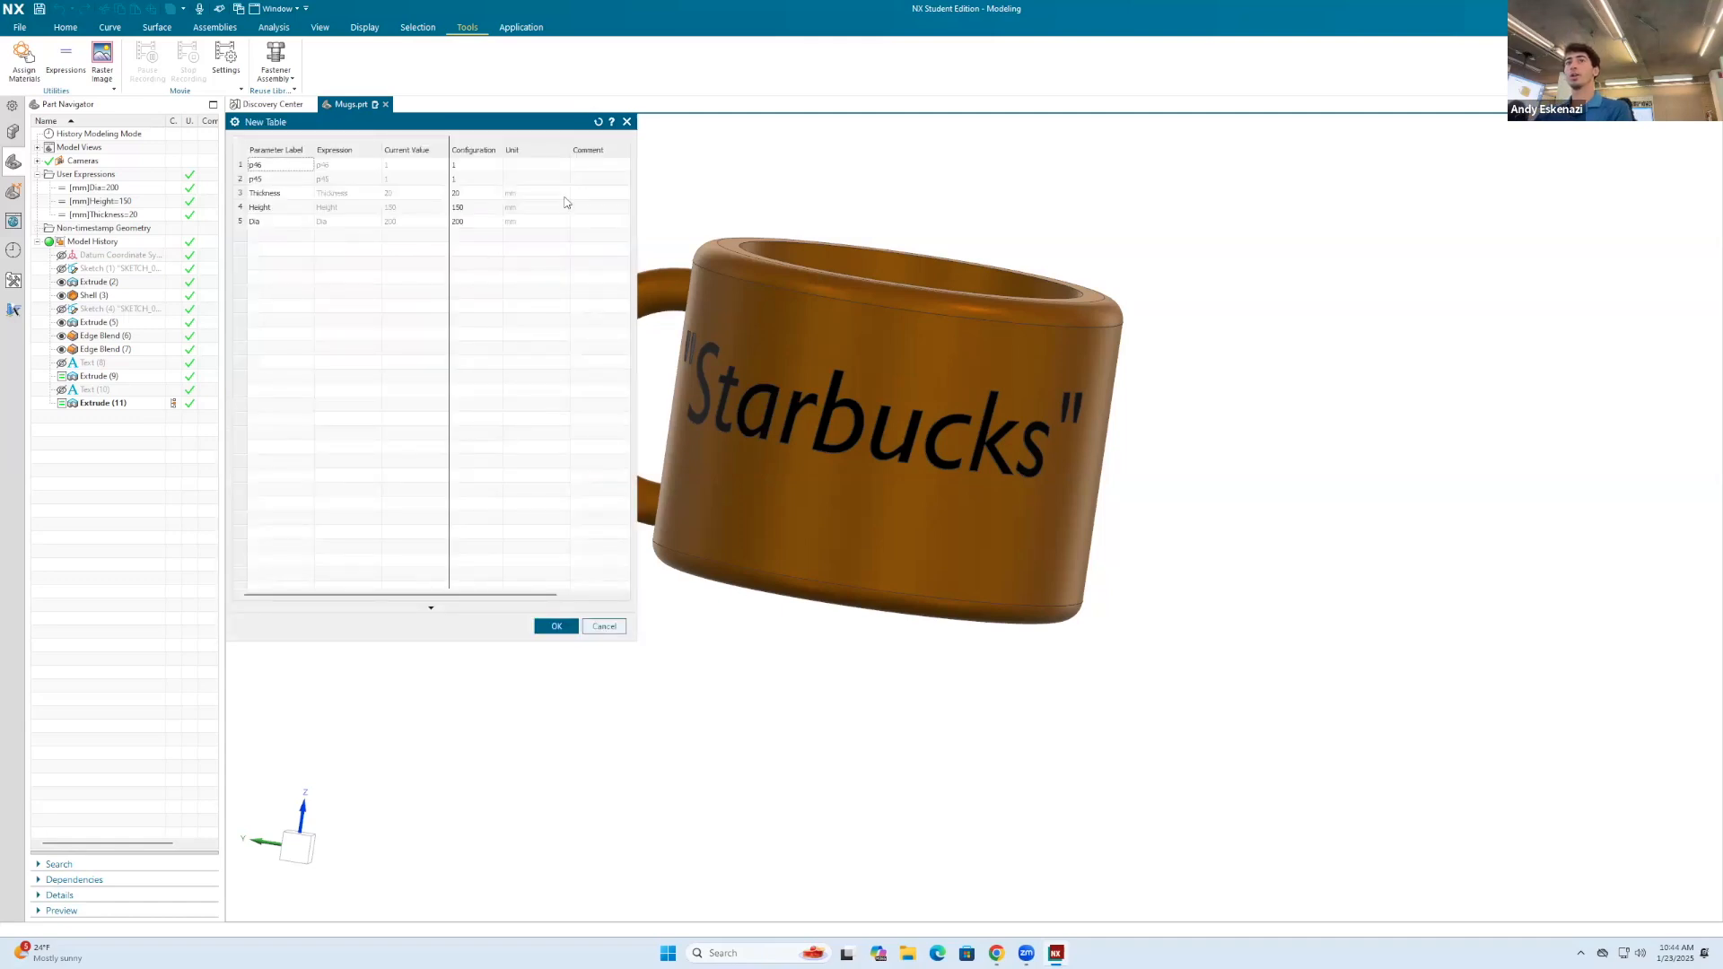
Step: Create the parameter table with its default name and single configuration, and apply it to the part
{"action": "left_click", "coordinate": [557, 627]}
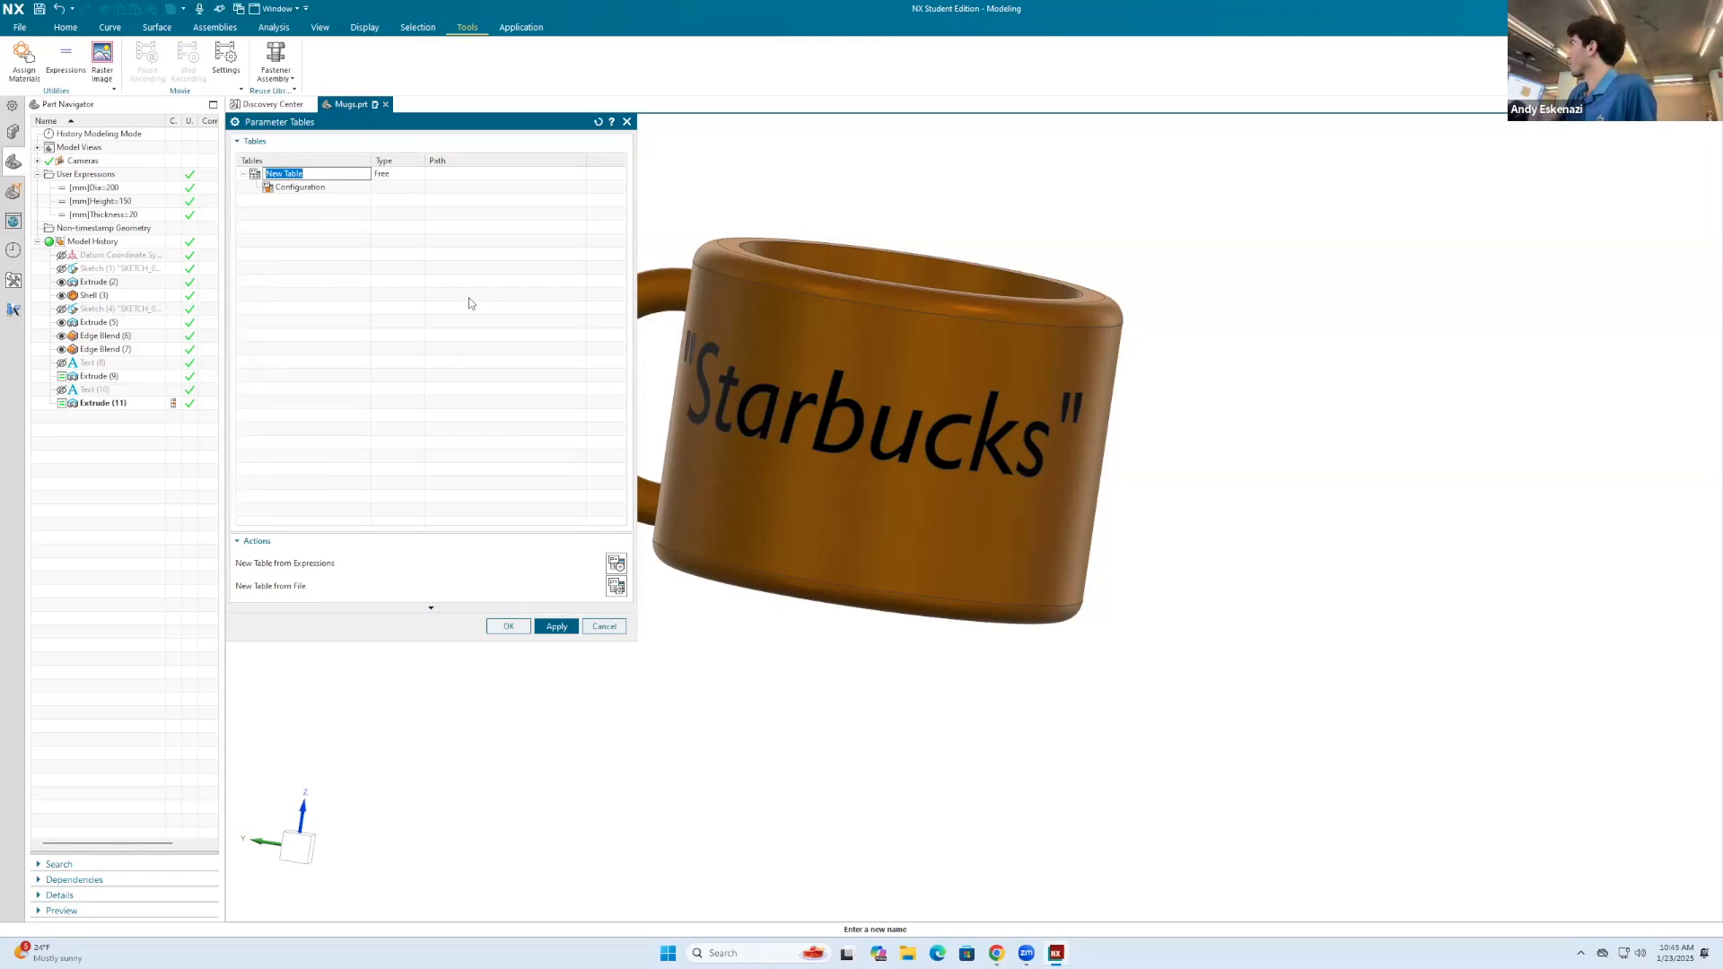
{"action": "left_click", "coordinate": [555, 630]}
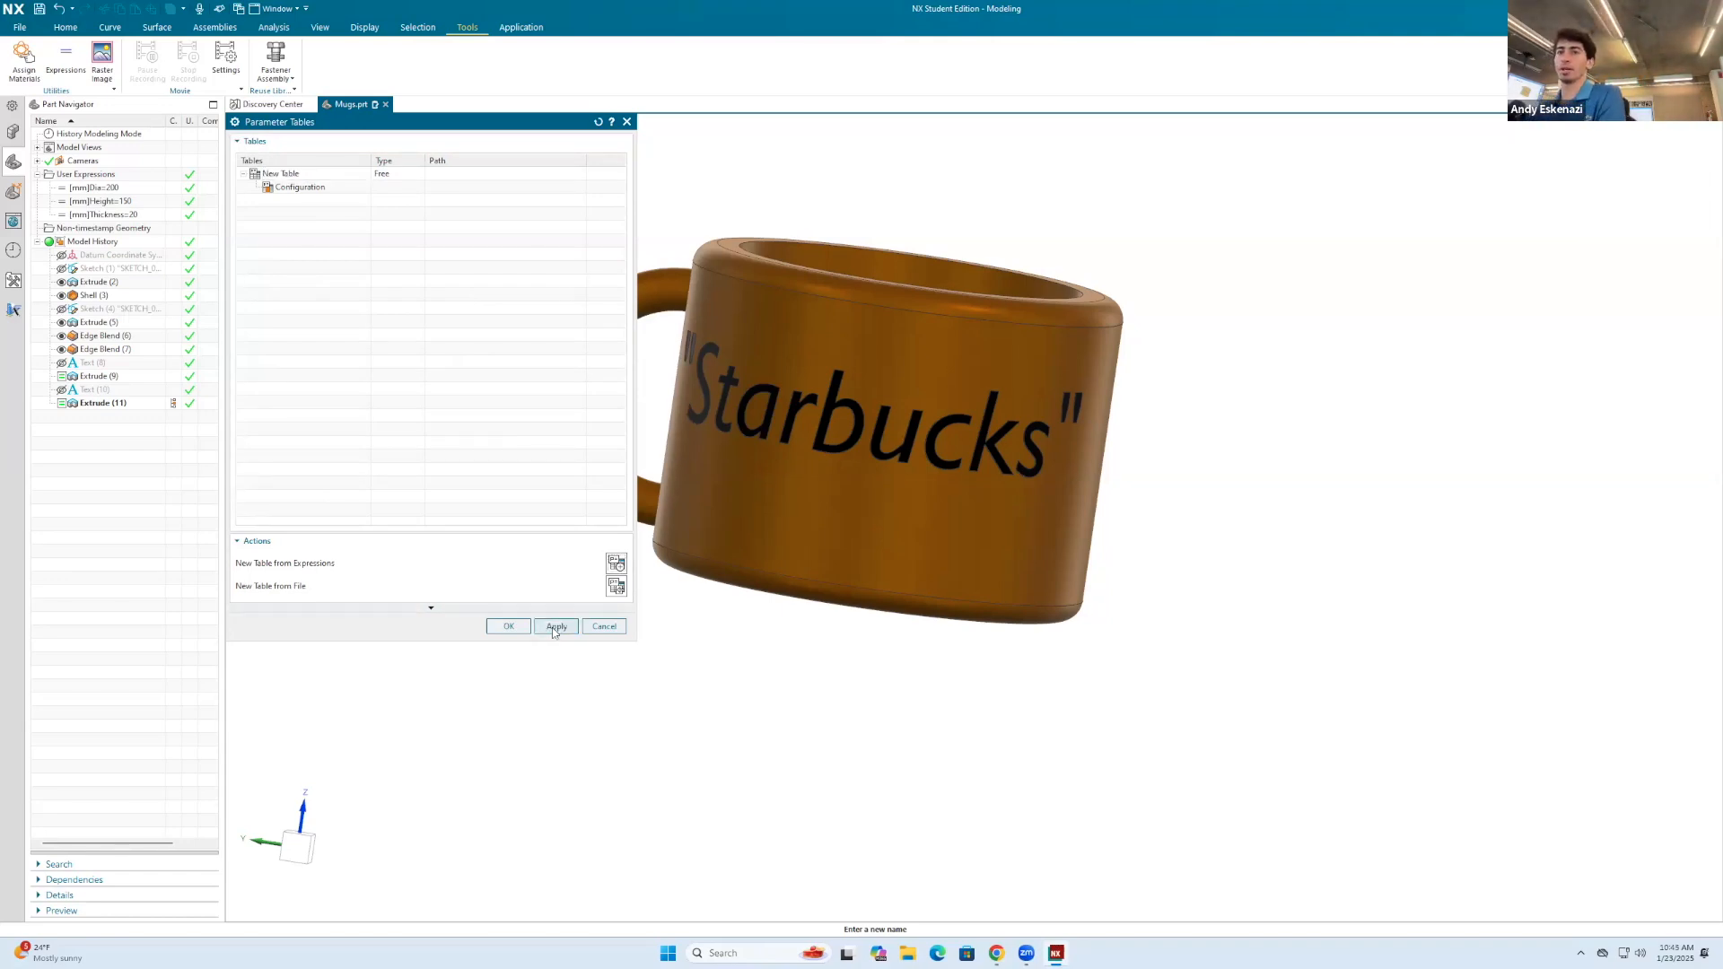
{"action": "left_click", "coordinate": [506, 628]}
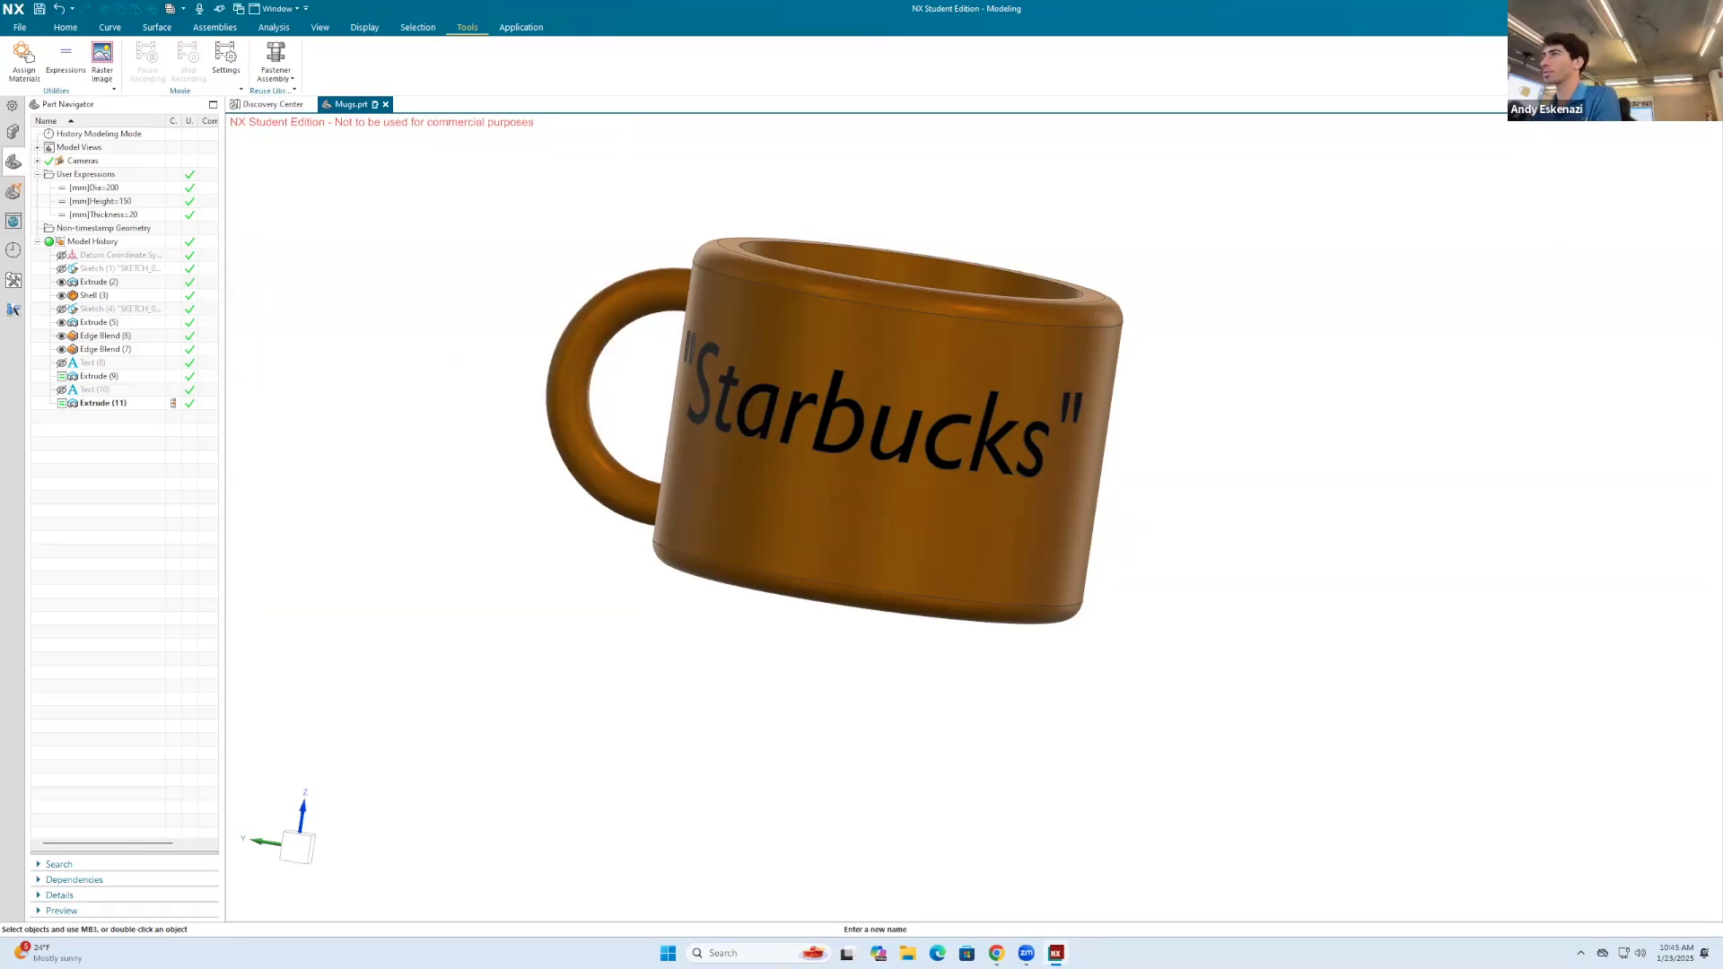
{"action": "type", "text": "supp"}
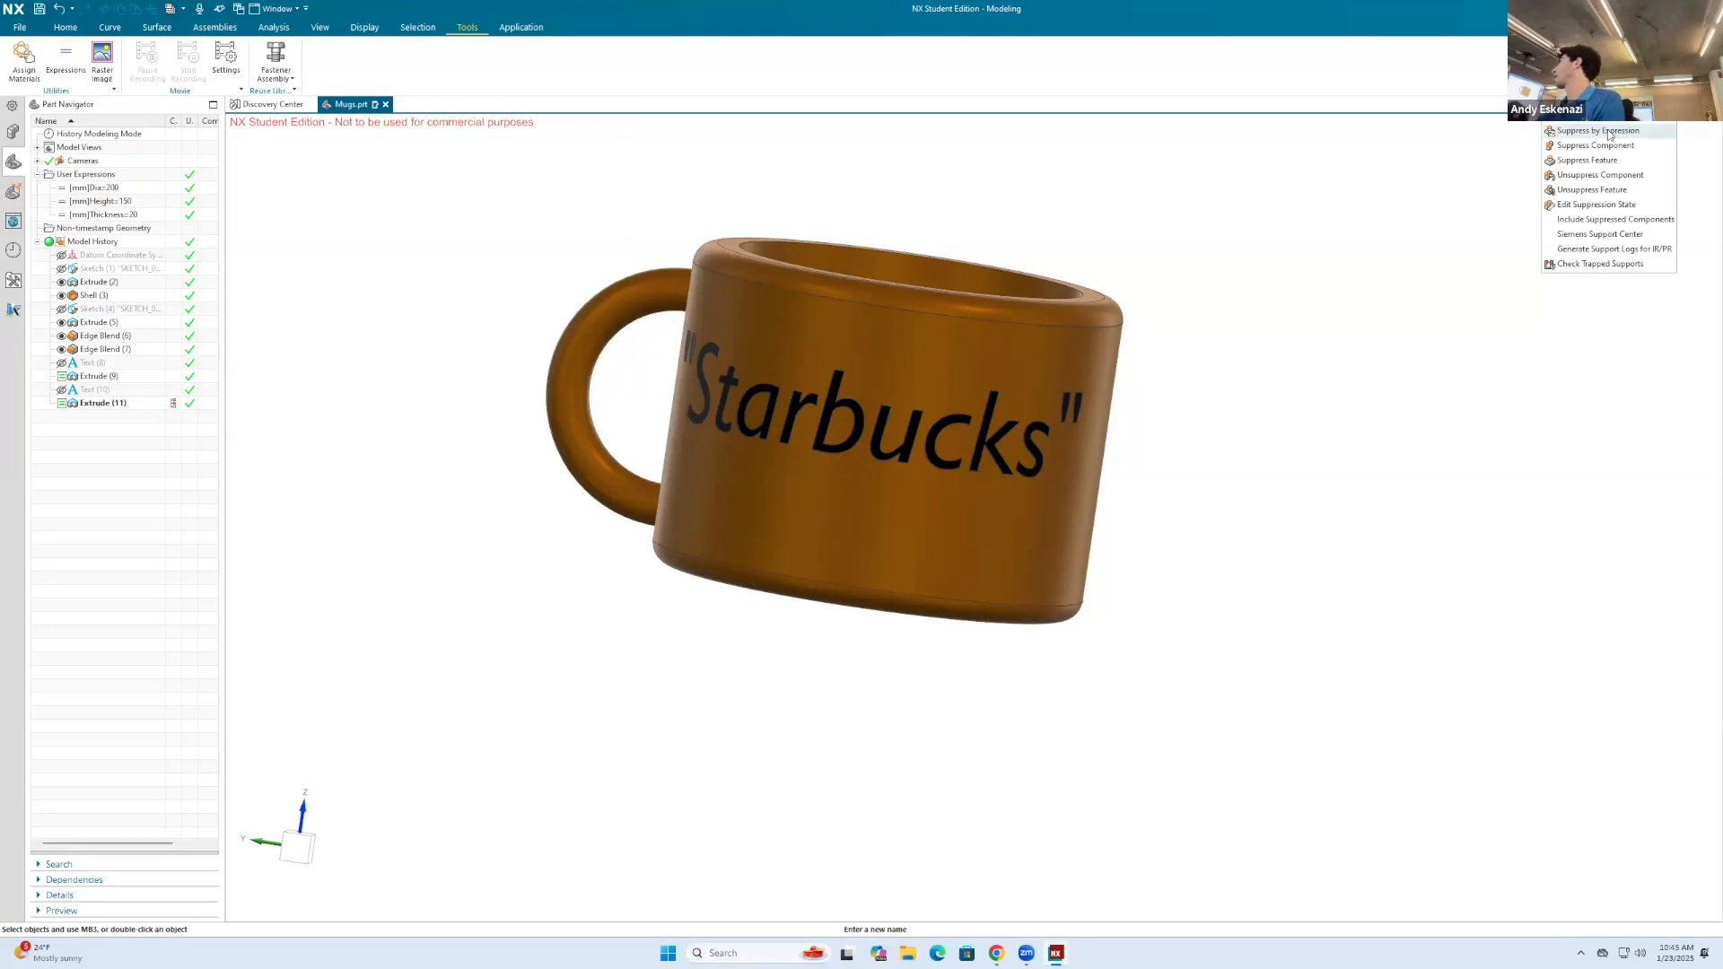
{"action": "left_click", "coordinate": [1607, 130]}
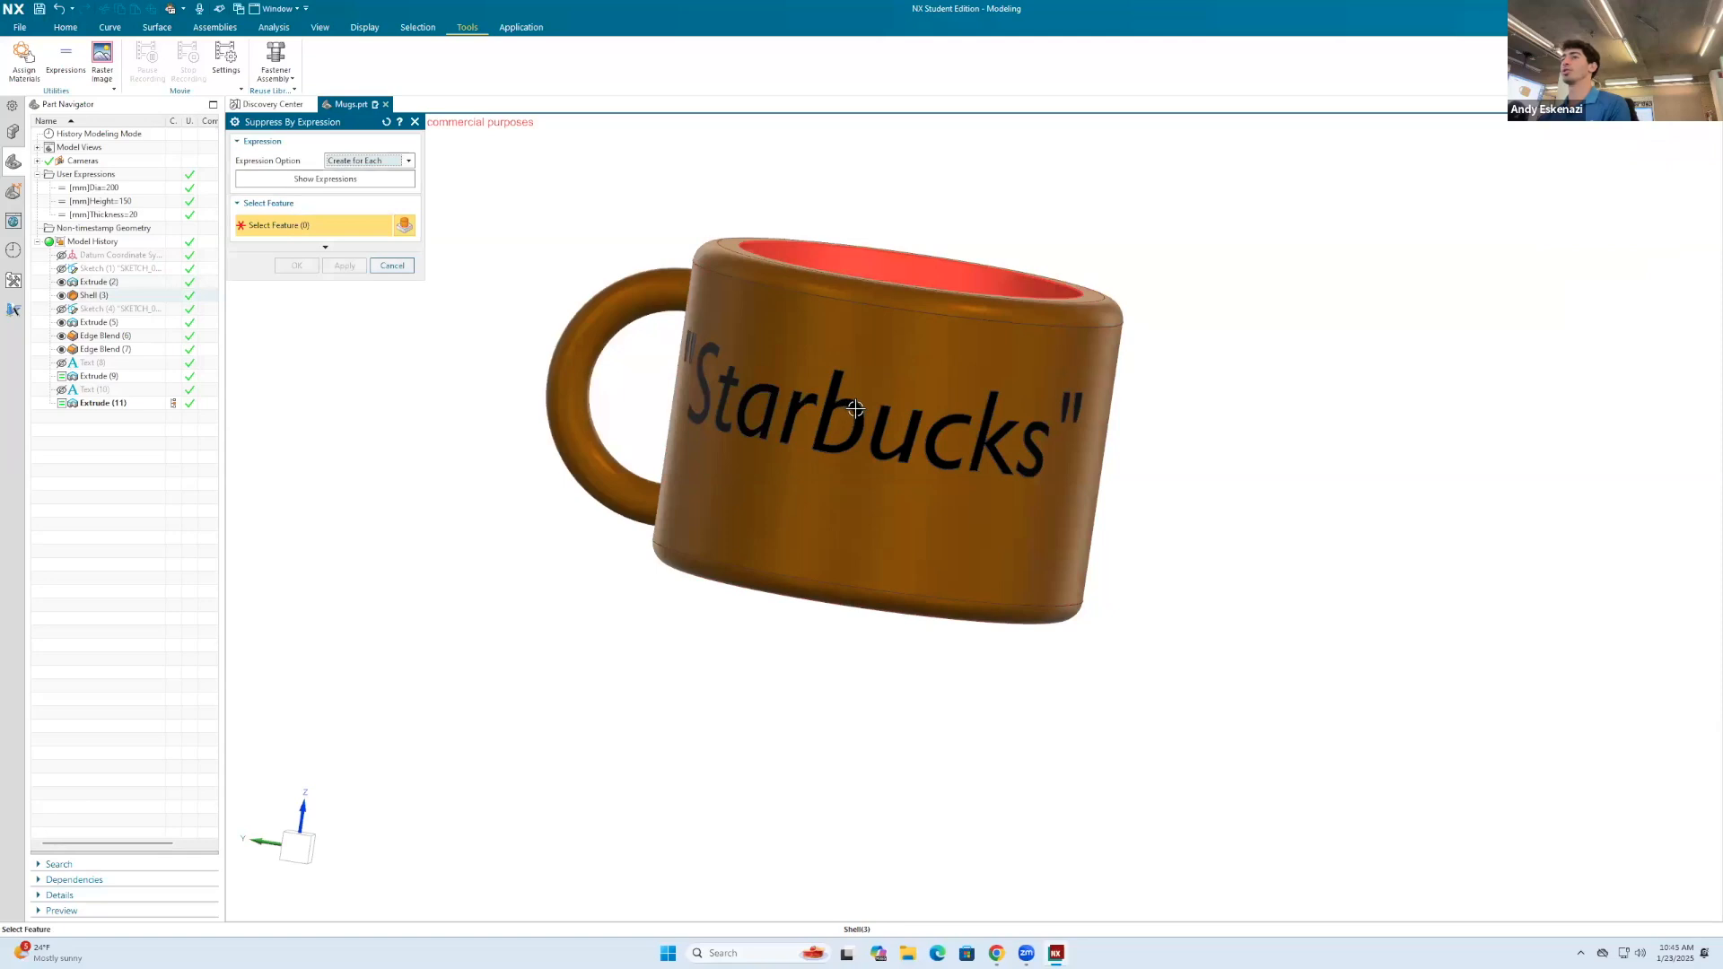
{"action": "scroll", "coordinate": [855, 408], "scroll_direction": "up", "scroll_amount": 5}
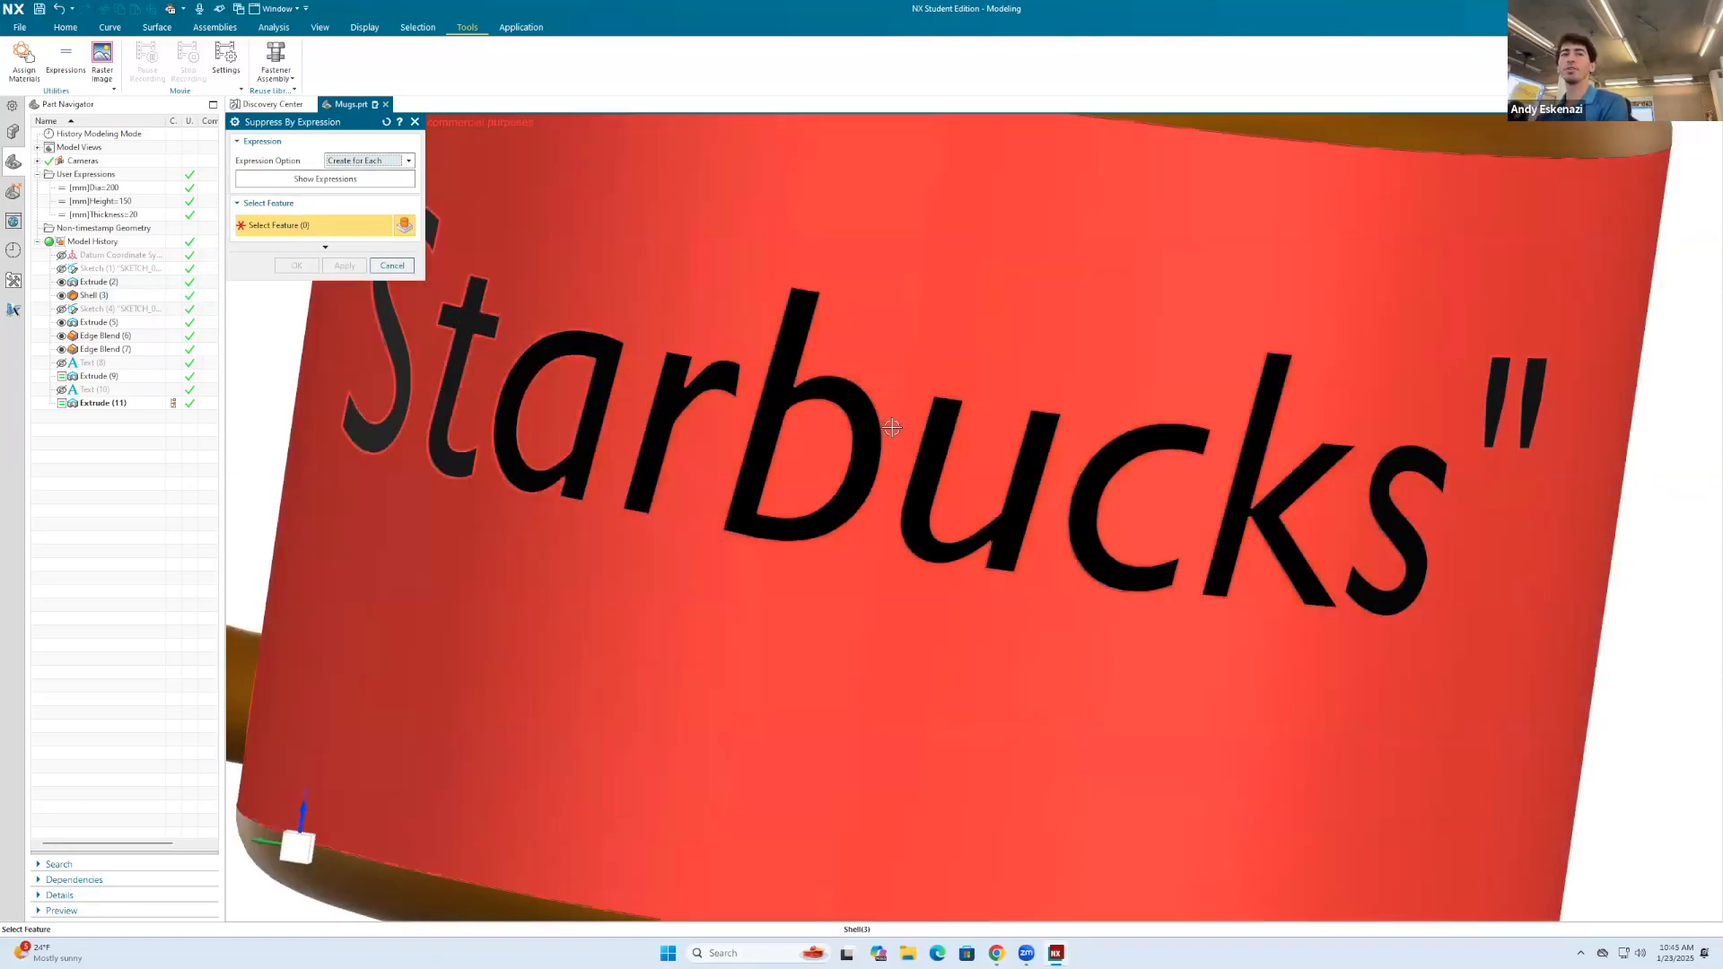
{"action": "scroll", "coordinate": [934, 472], "scroll_direction": "down", "scroll_amount": 3}
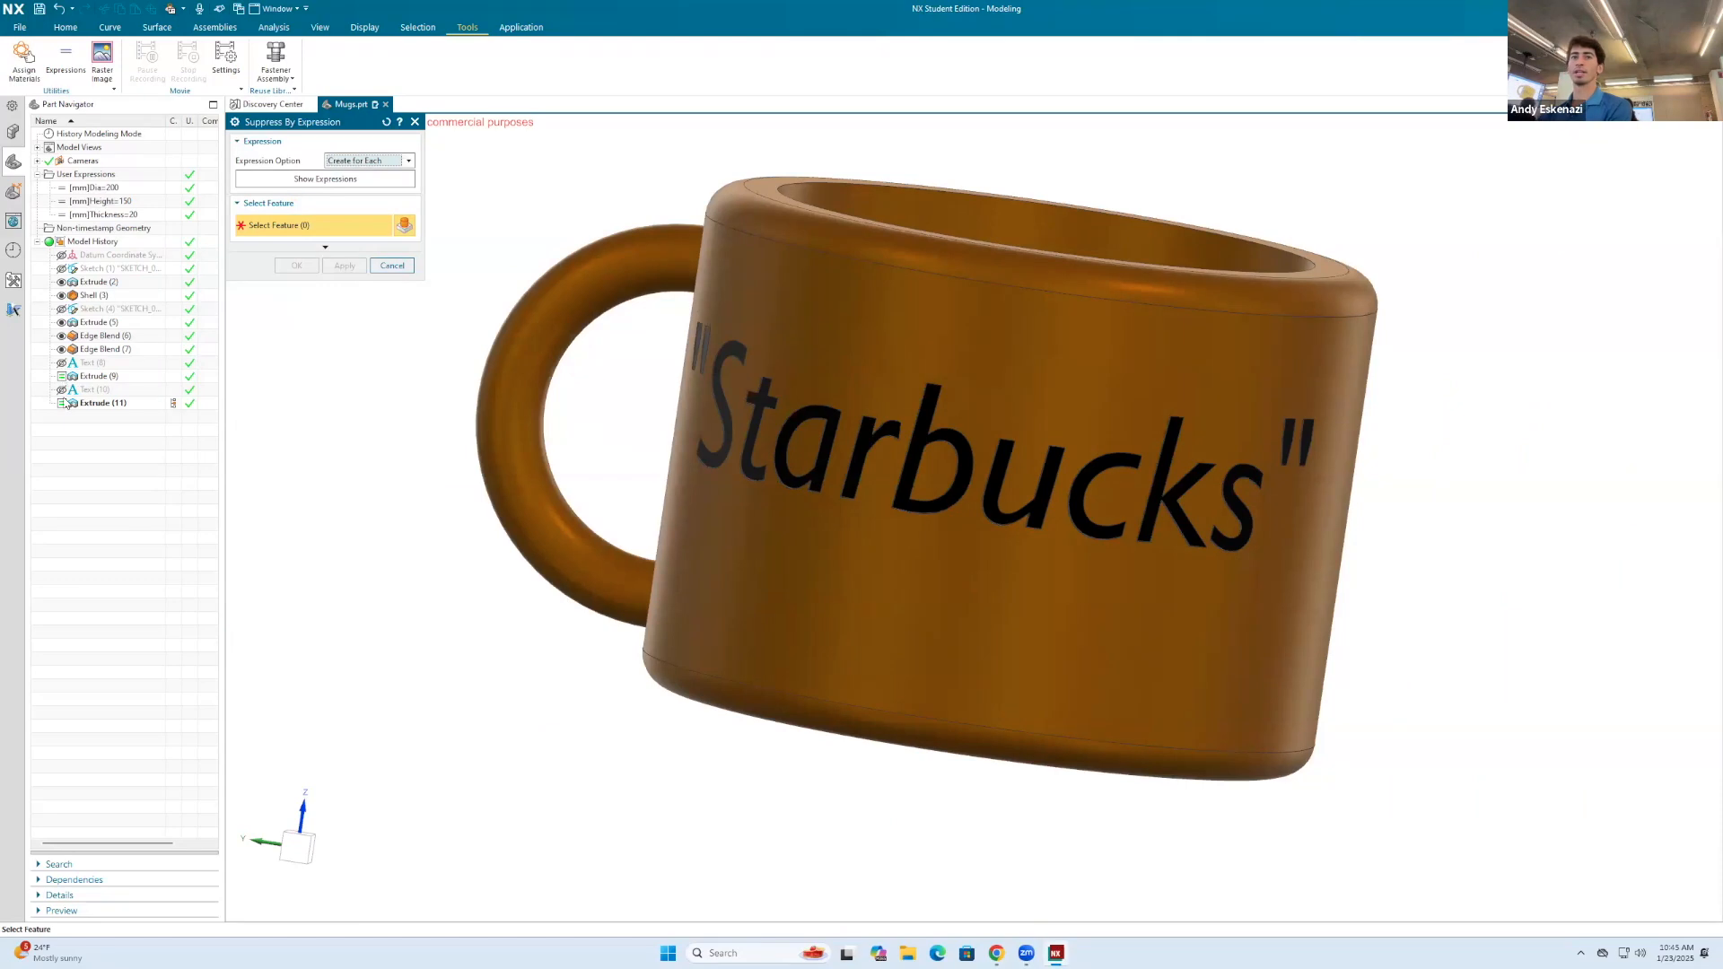
{"action": "middle_click_drag", "start_coordinate": [988, 475], "coordinate": [1194, 445]}
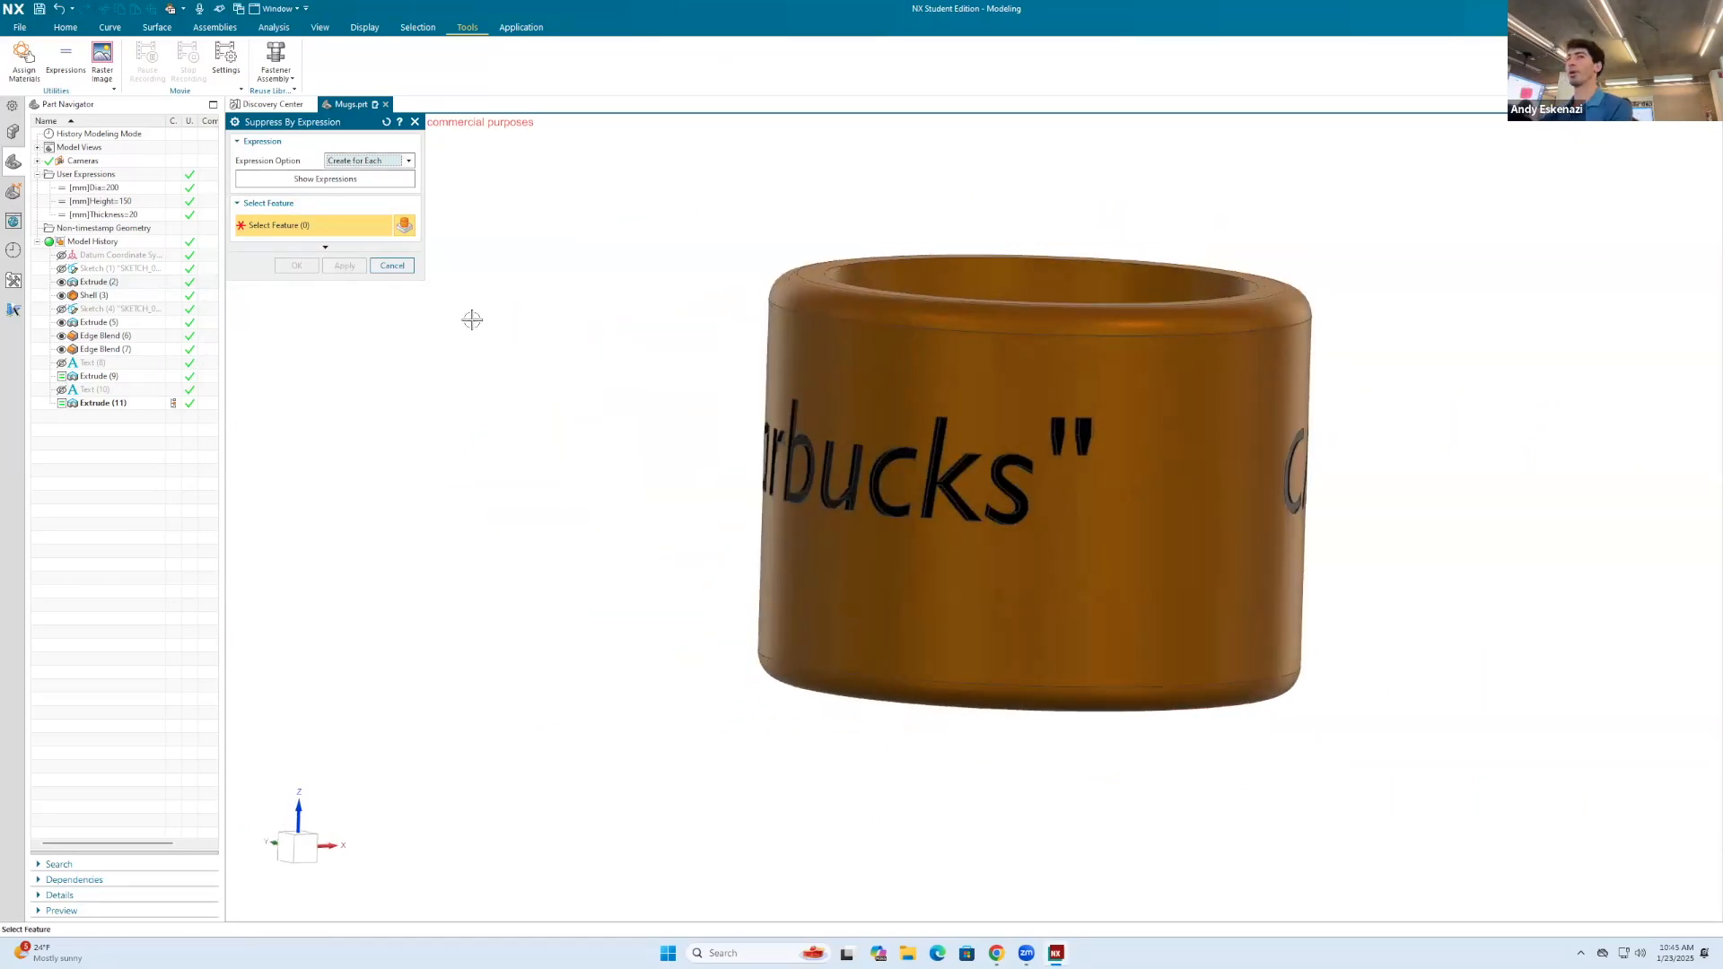
{"action": "left_click", "coordinate": [392, 265]}
Step: Apply Suppress by Expression with the Create for Each option to the edge blend on the mug's rim
{"action": "middle_click_drag", "start_coordinate": [744, 406], "coordinate": [895, 453]}
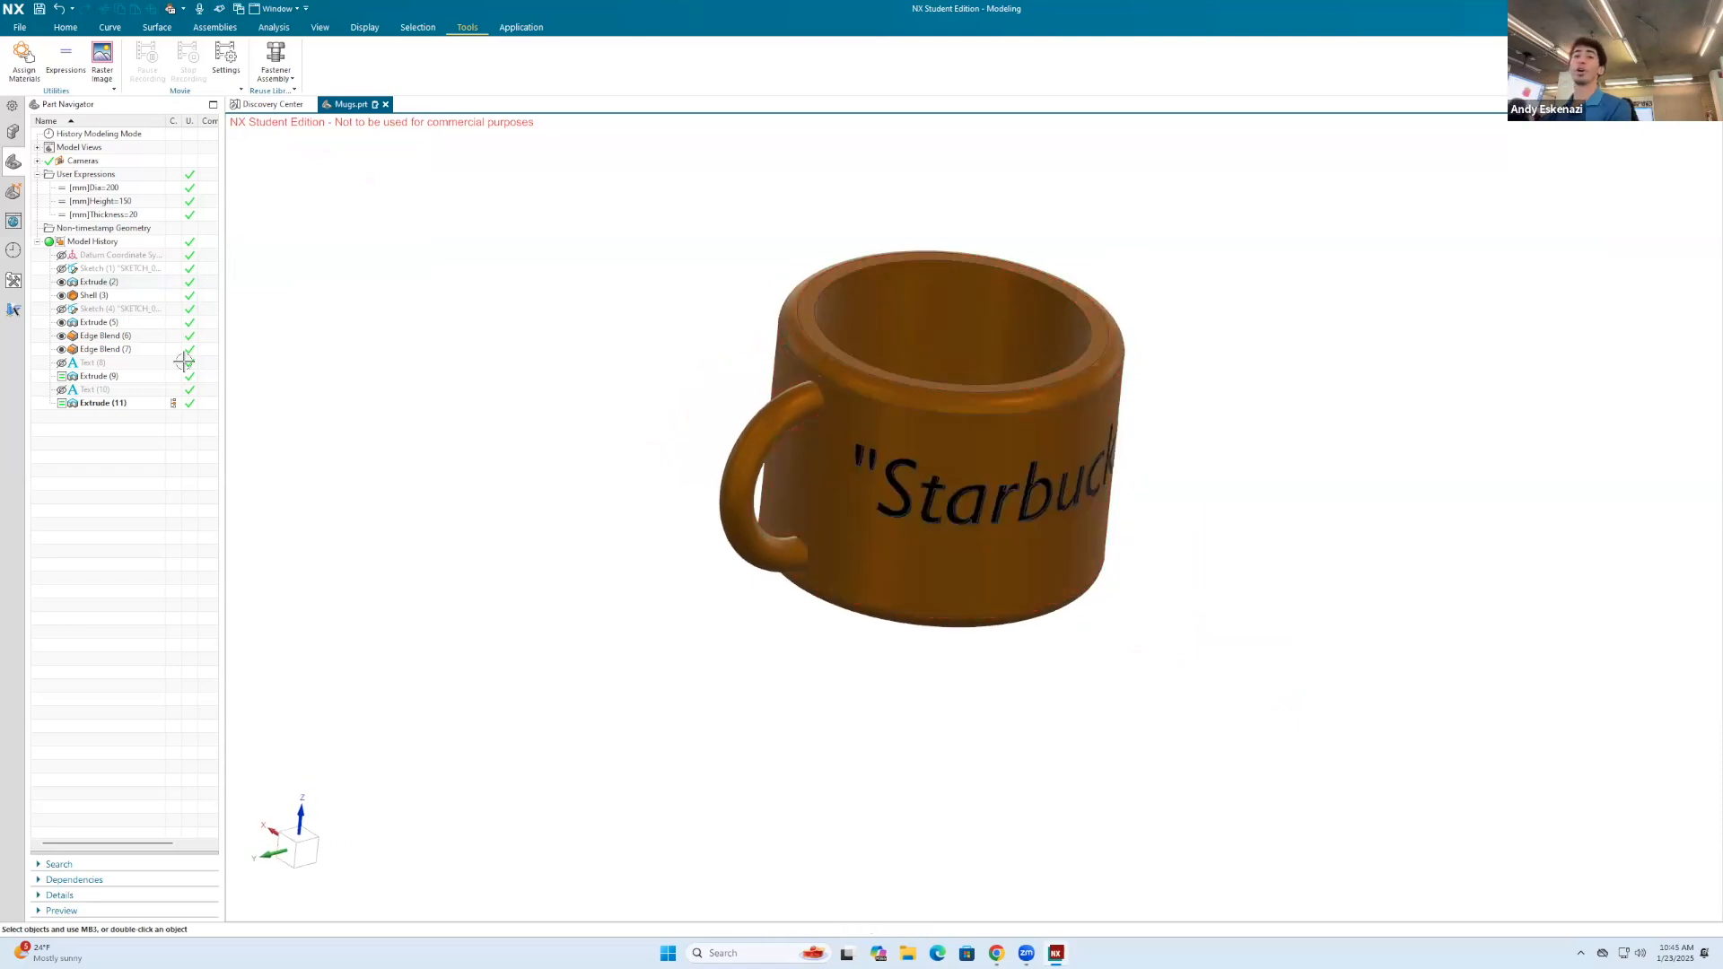
{"action": "right_click", "coordinate": [107, 377]}
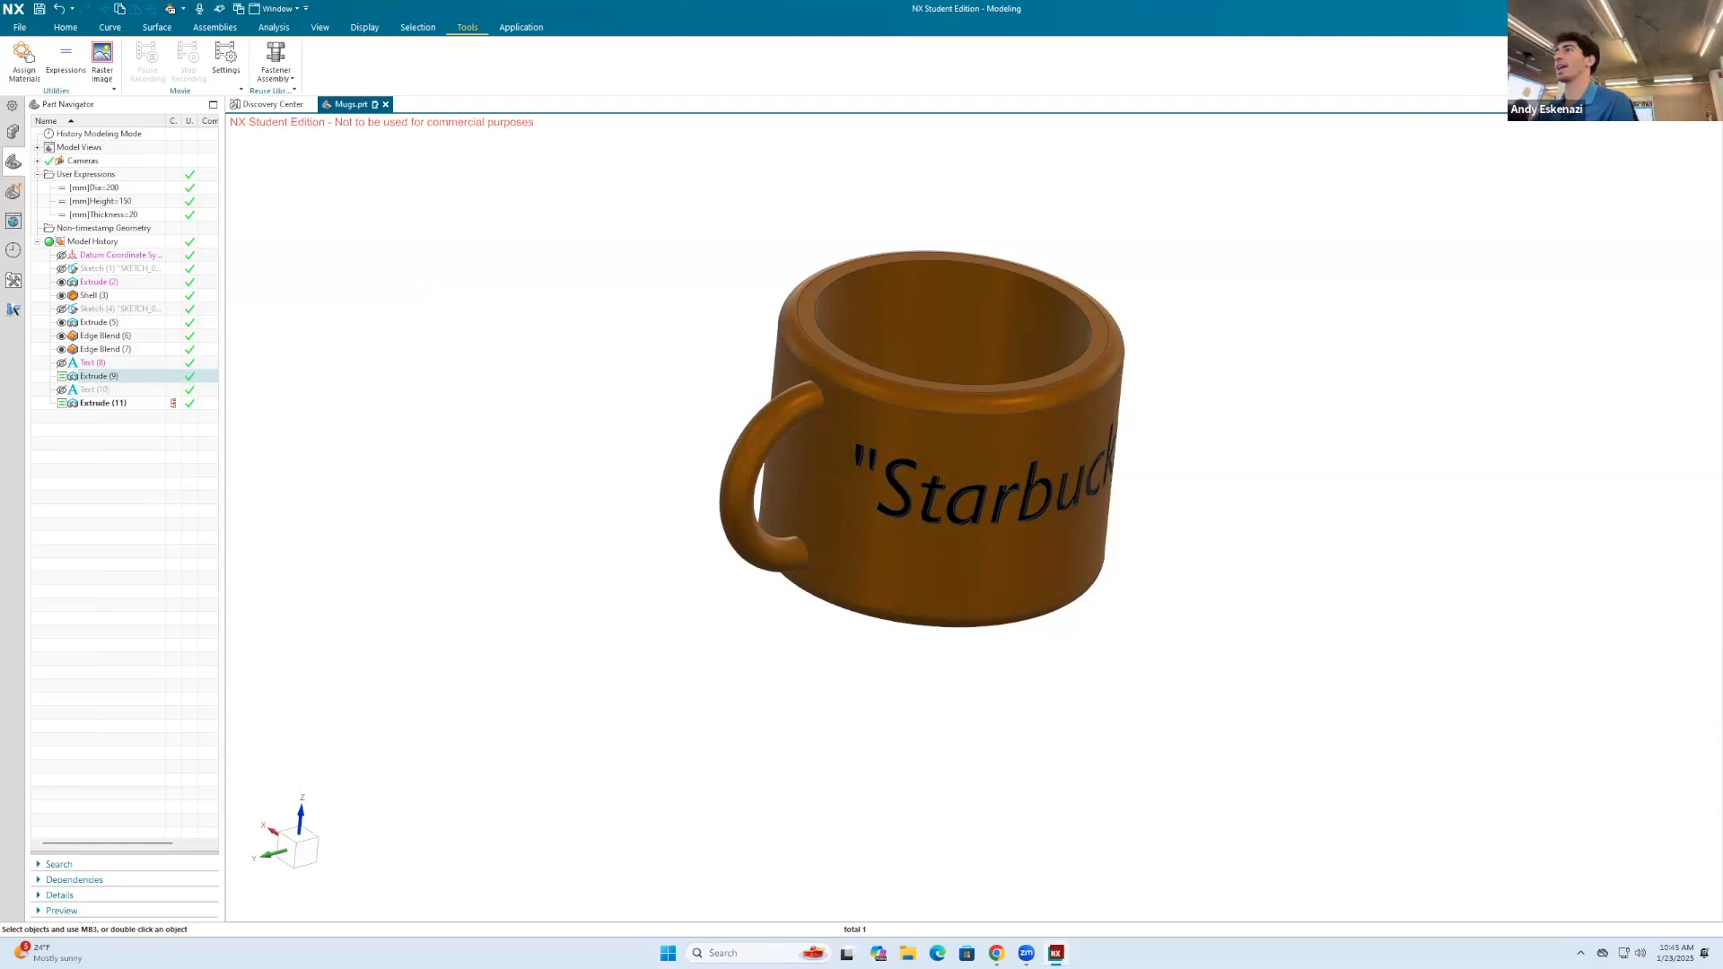
{"action": "type", "text": "supp"}
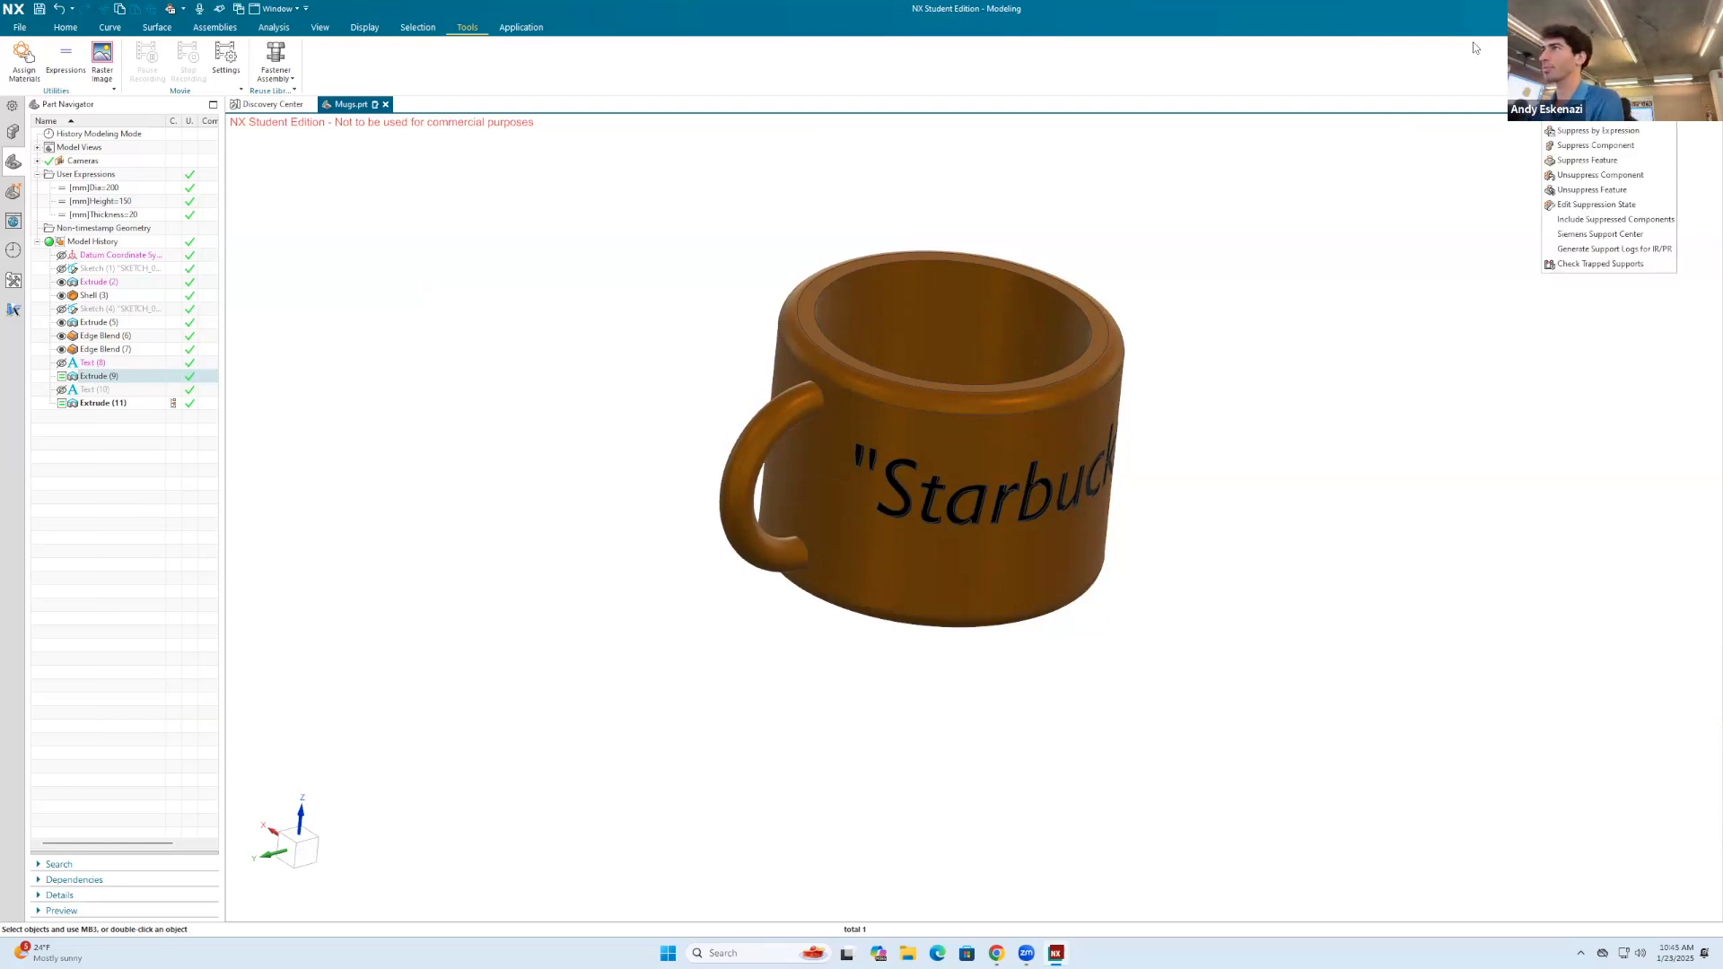
{"action": "left_click", "coordinate": [1635, 131]}
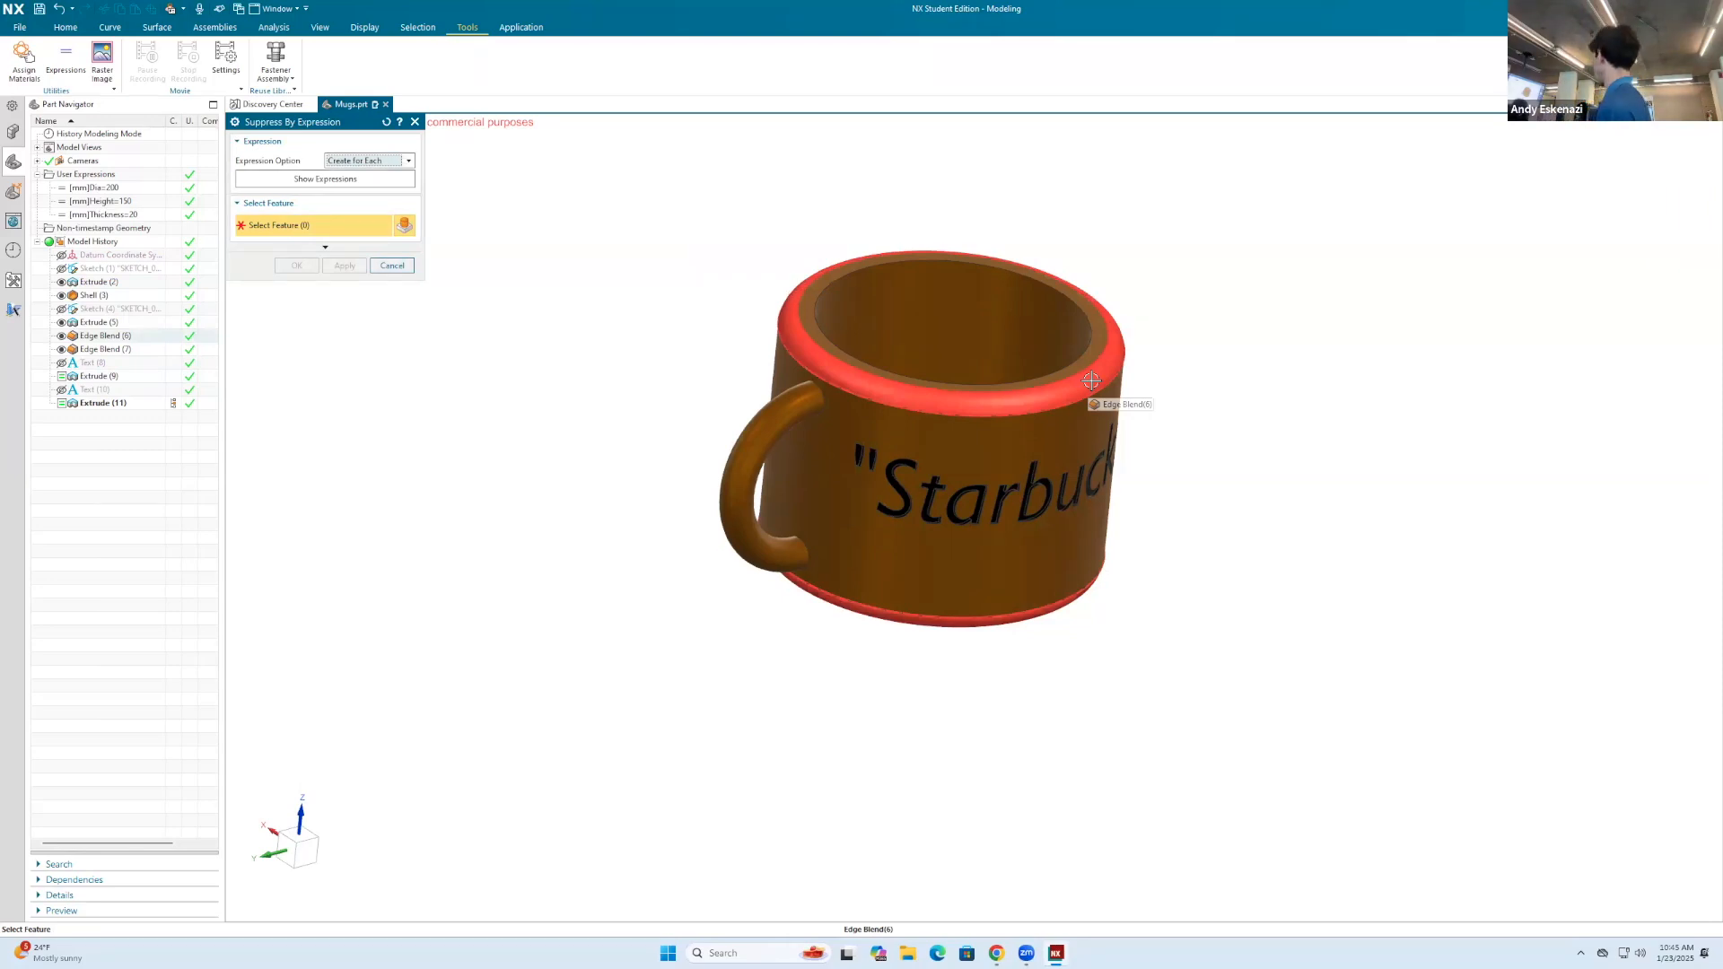
{"action": "left_click", "coordinate": [883, 400]}
{"action": "left_click", "coordinate": [345, 266]}
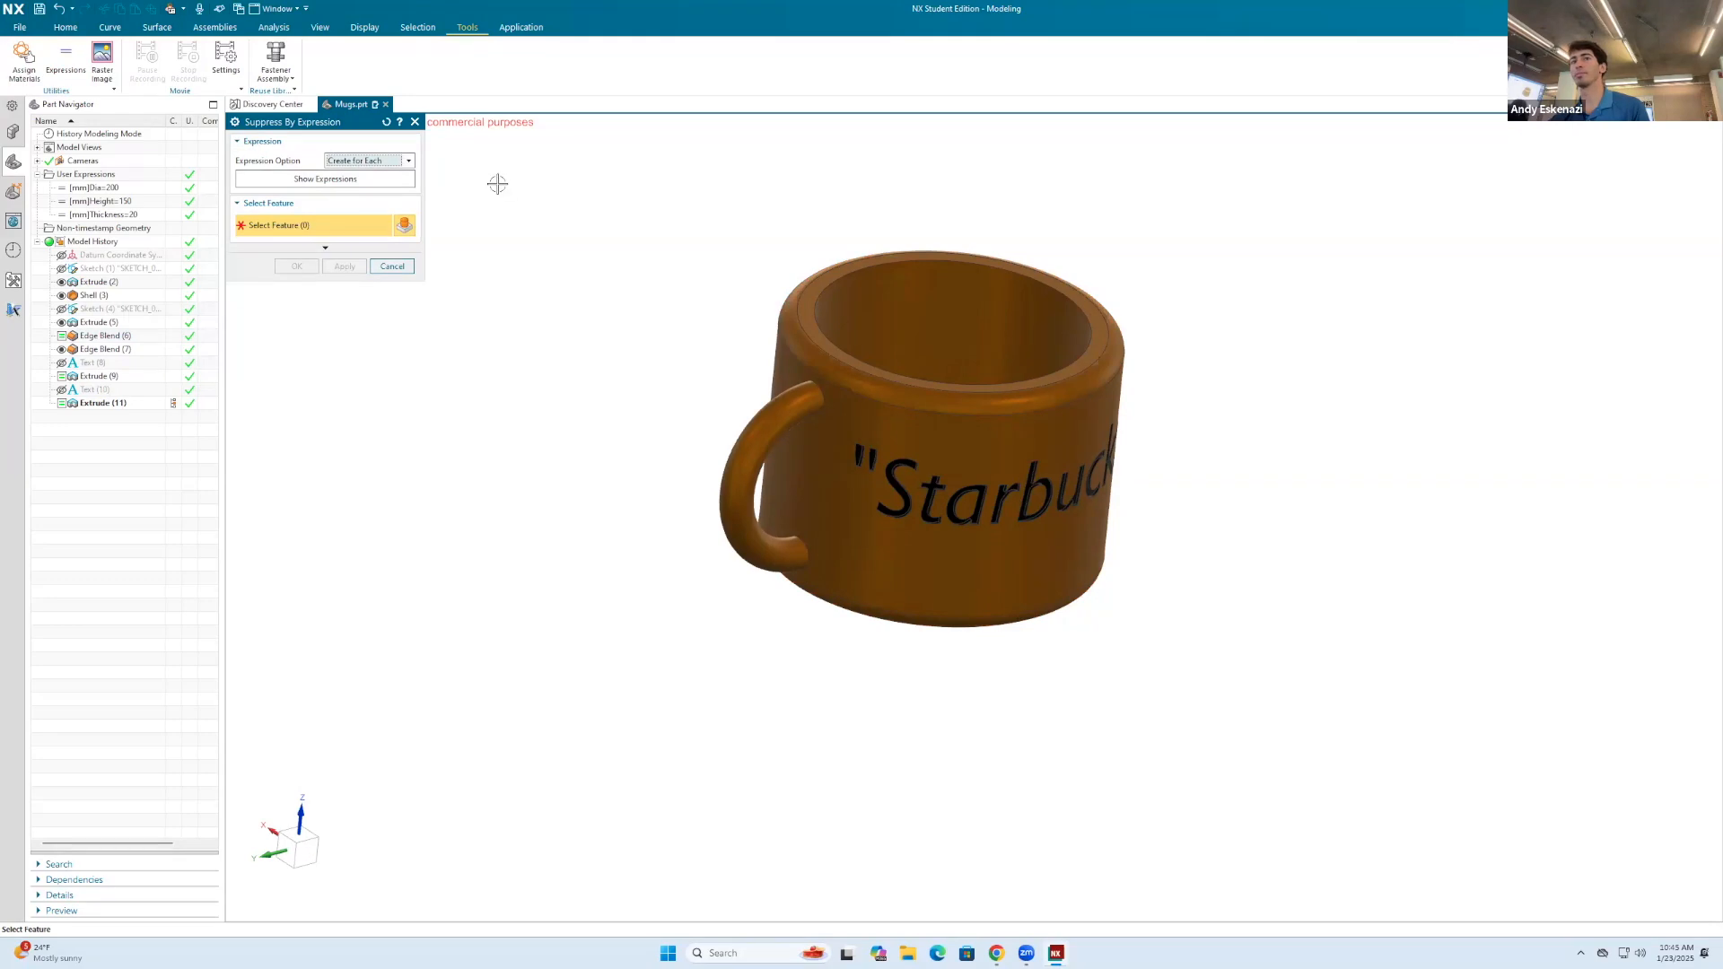
{"action": "left_click", "coordinate": [417, 122]}
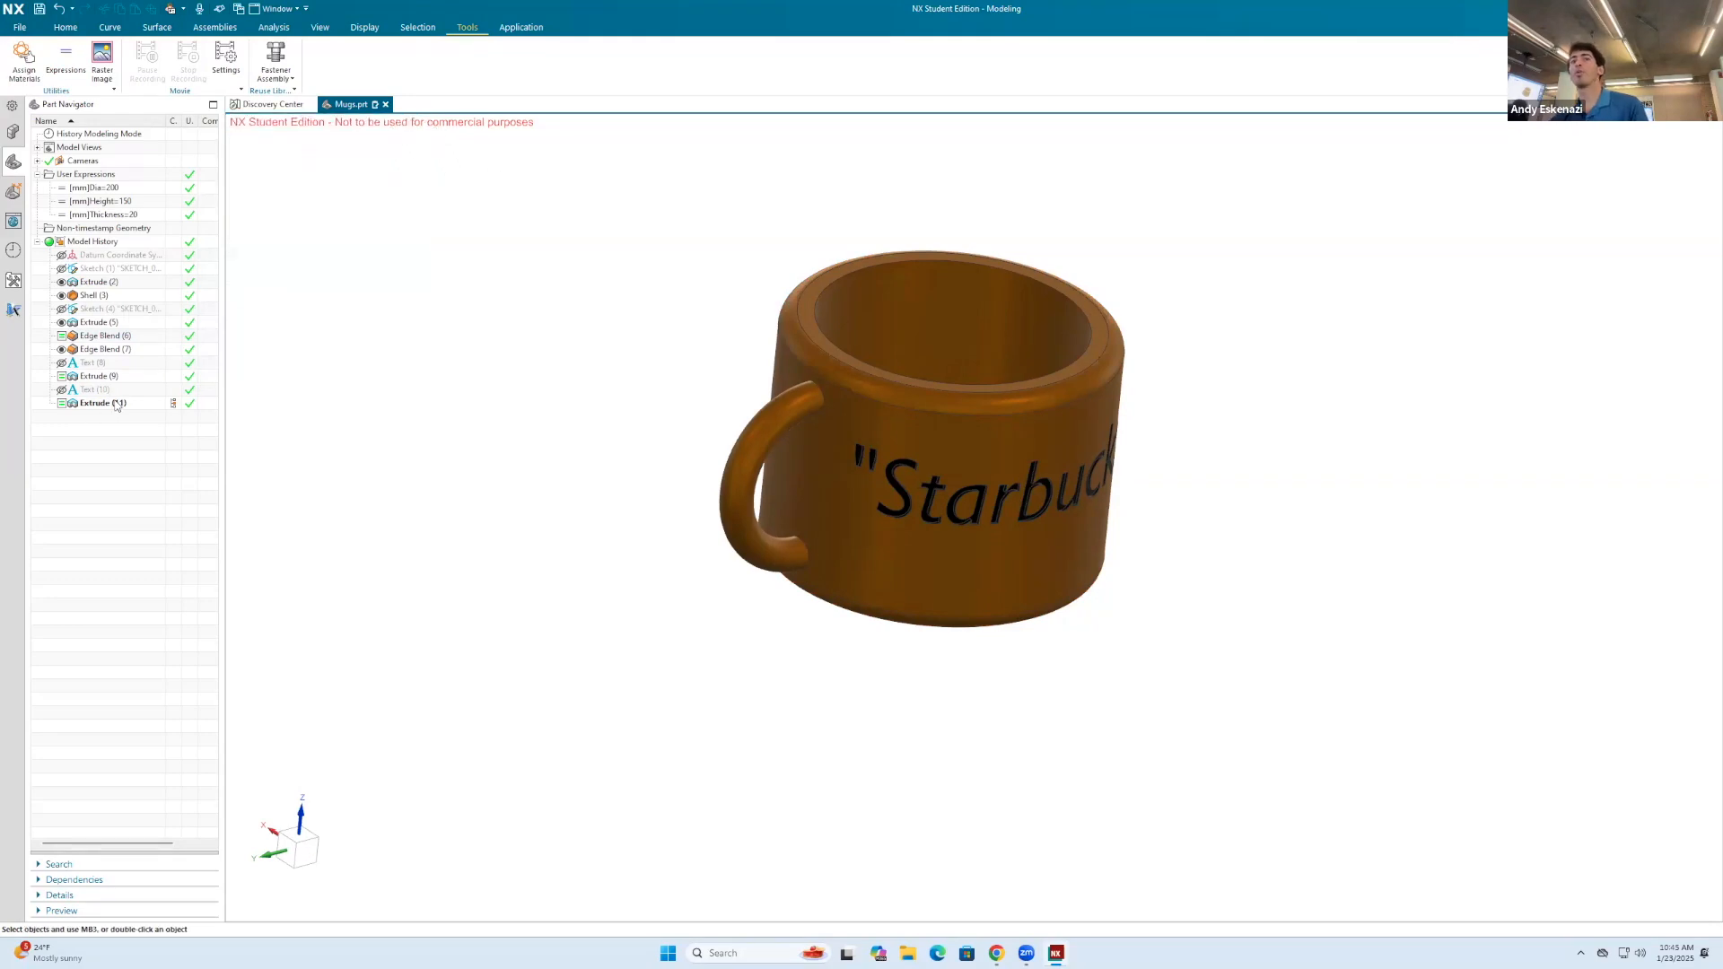
{"action": "left_click", "coordinate": [115, 404]}
{"action": "left_click", "coordinate": [404, 389]}
{"action": "left_click", "coordinate": [115, 337]}
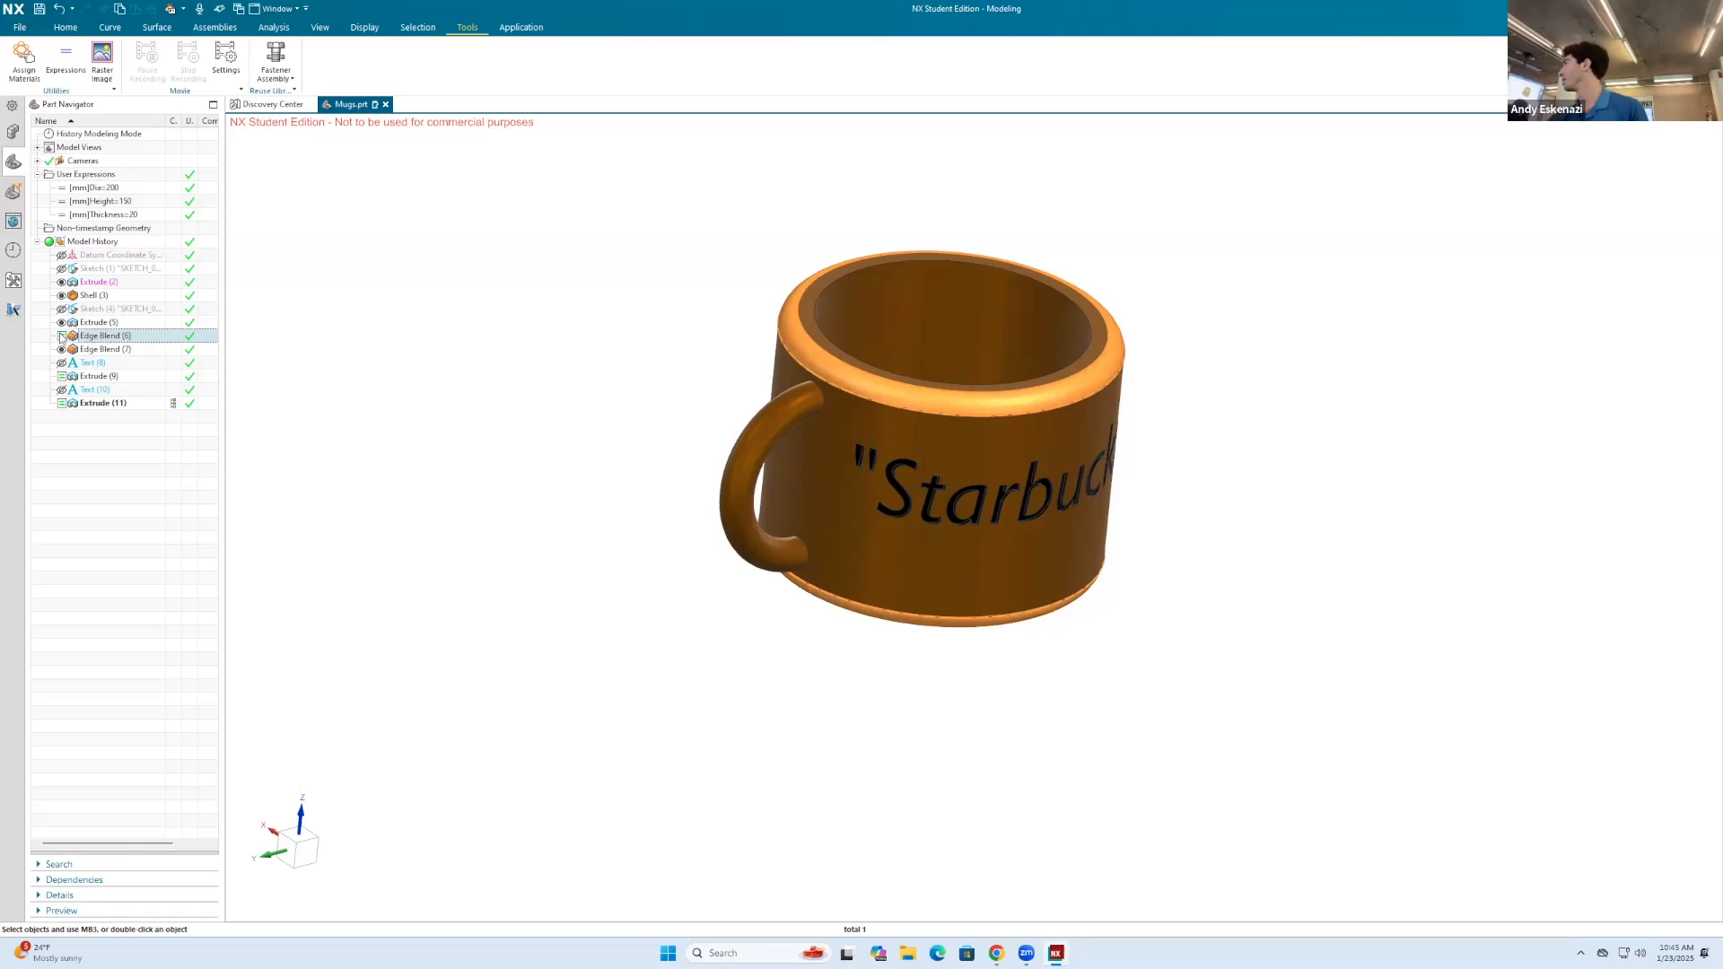
{"action": "left_click", "coordinate": [498, 341]}
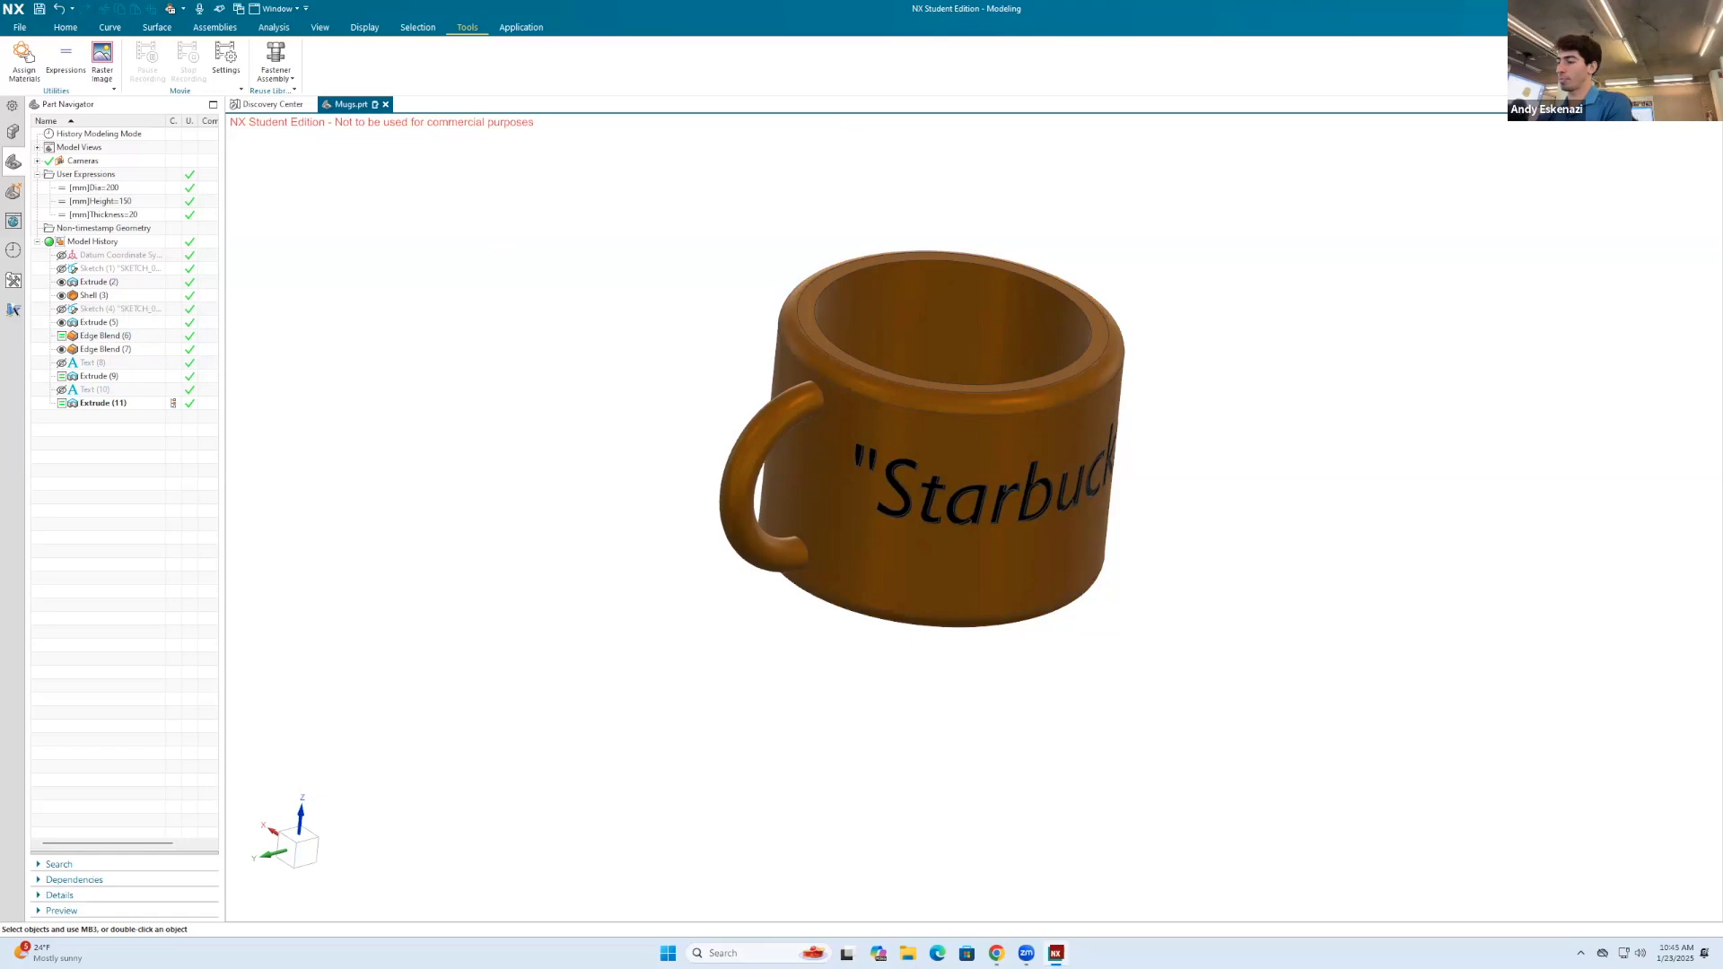
Step: Open the part's Parameter Tables and select the existing New Table
{"action": "left_click", "coordinate": [1461, 305]}
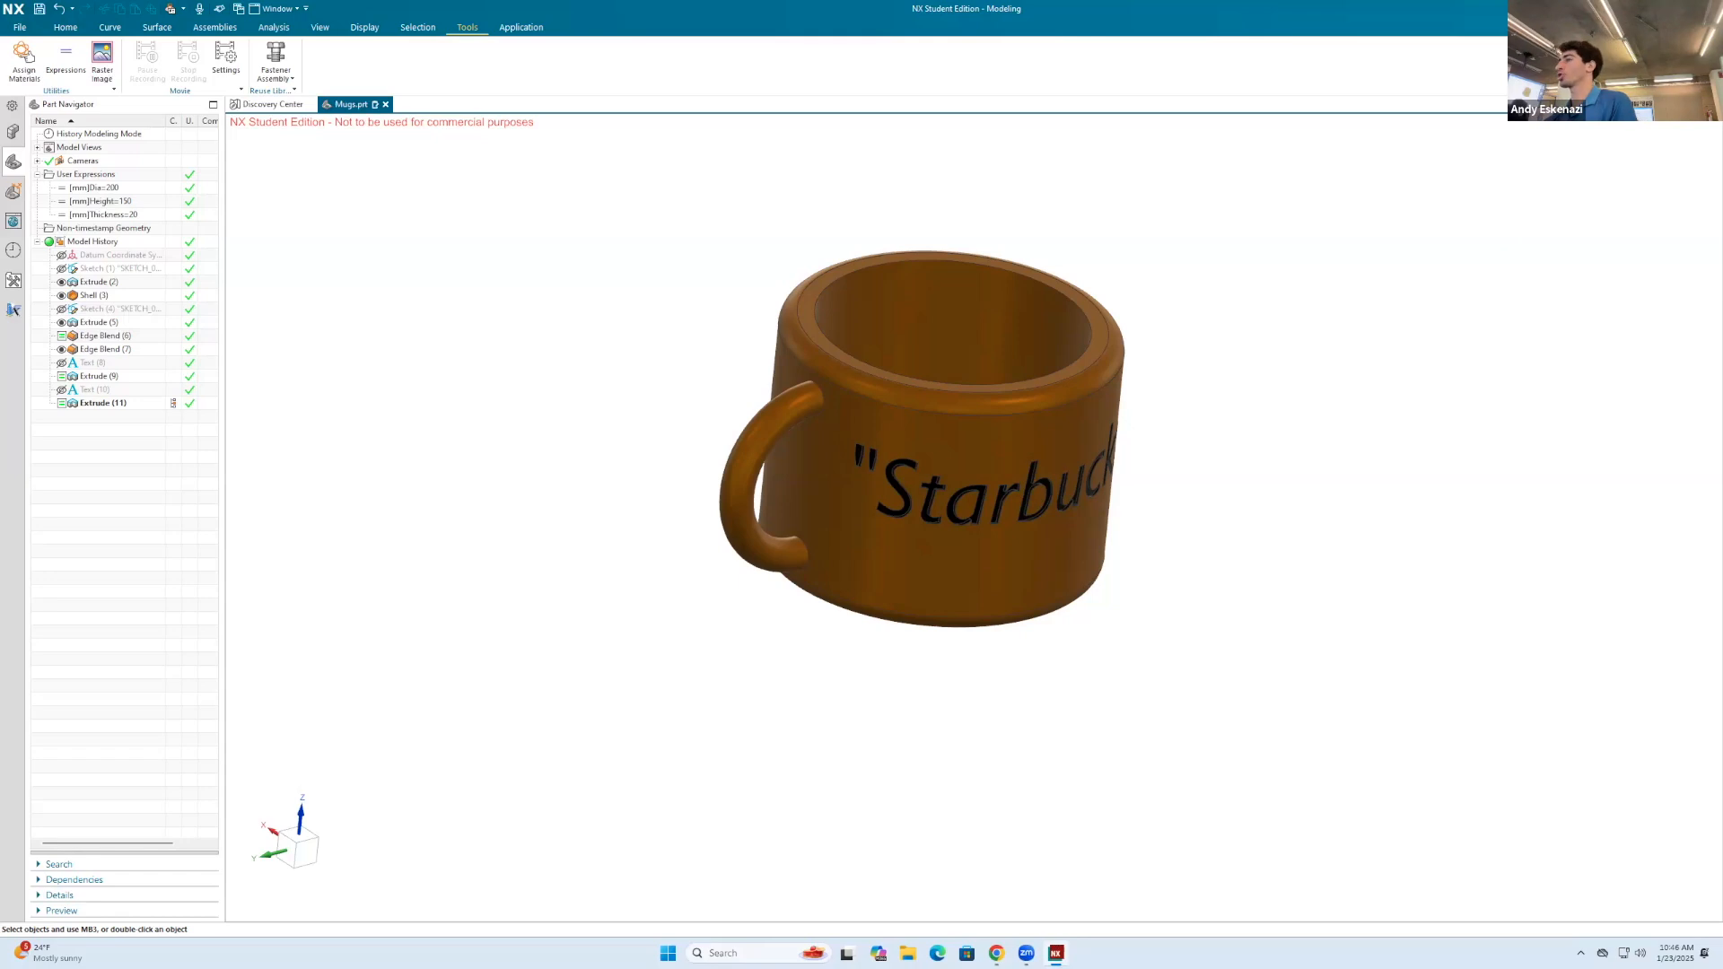
{"action": "type", "text": "param"}
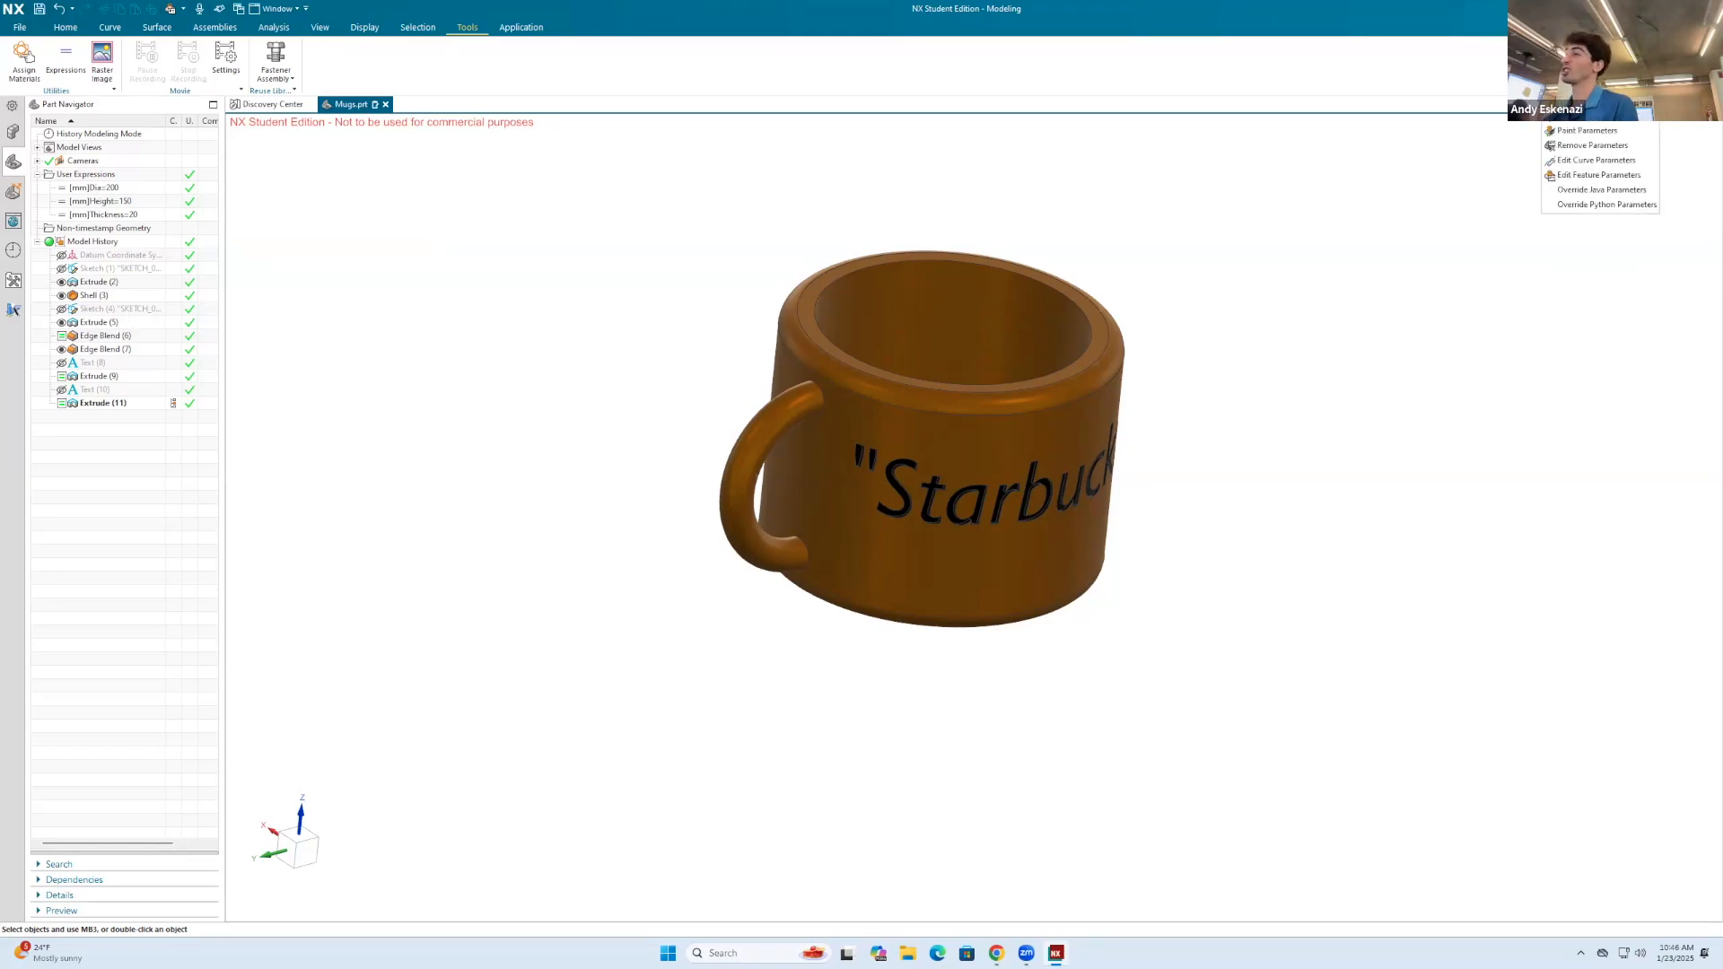
{"action": "key", "text": "Return"}
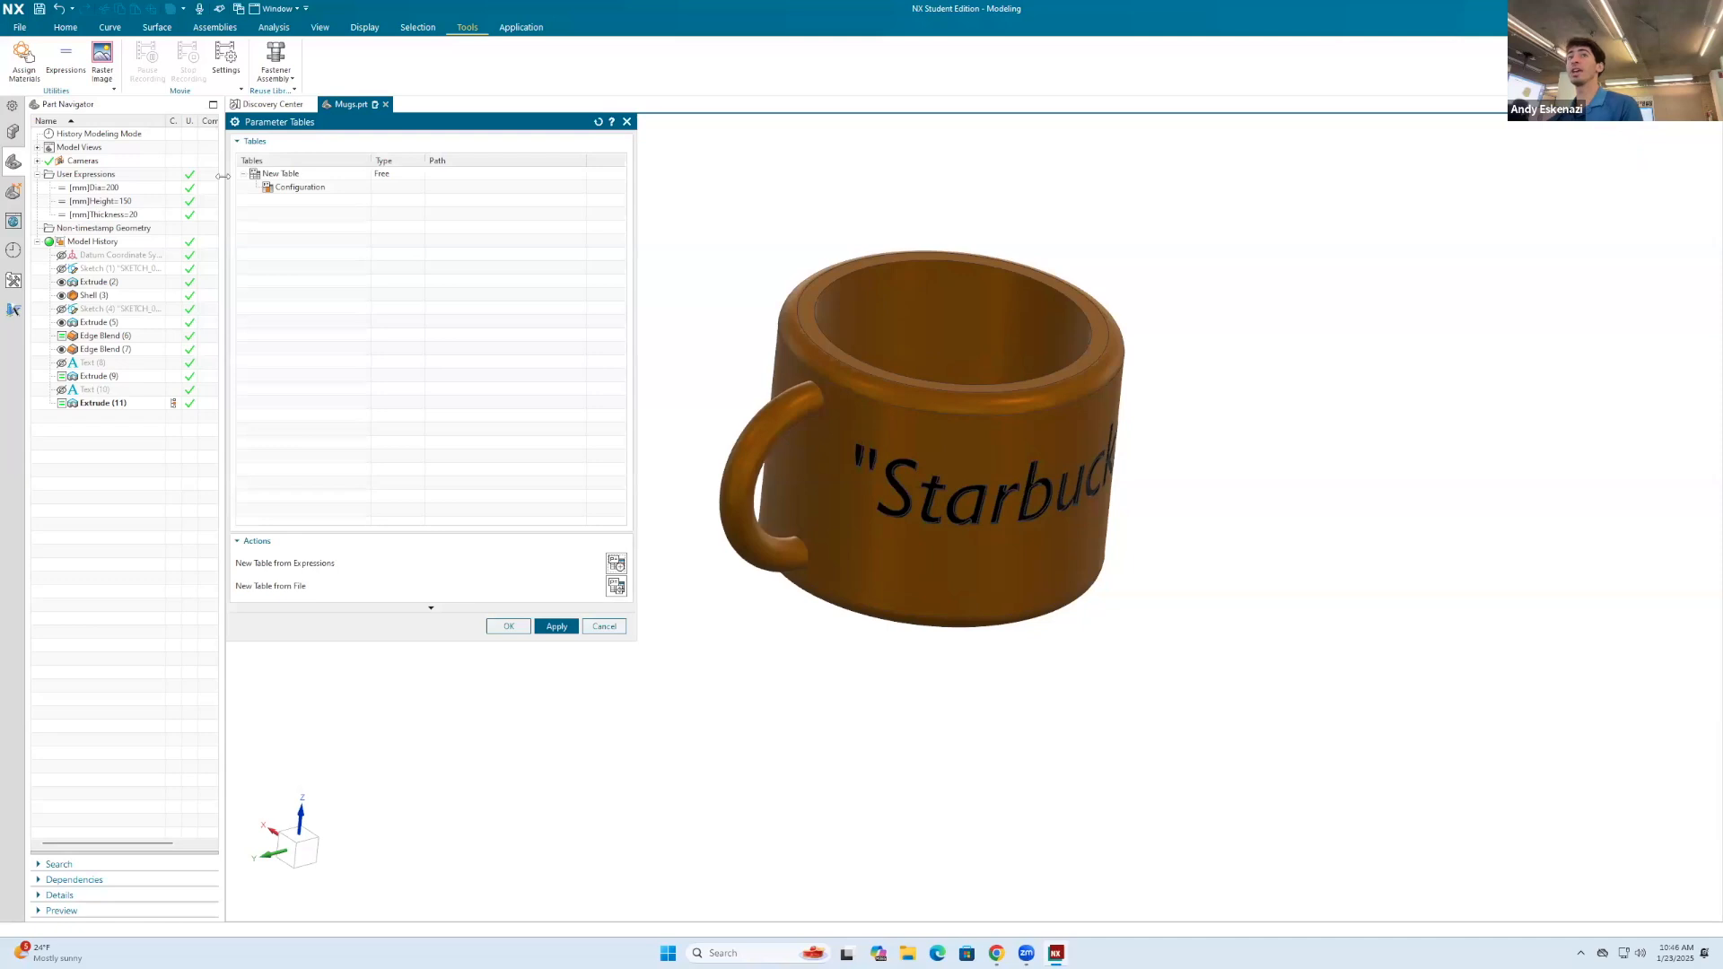
{"action": "left_click", "coordinate": [304, 173]}
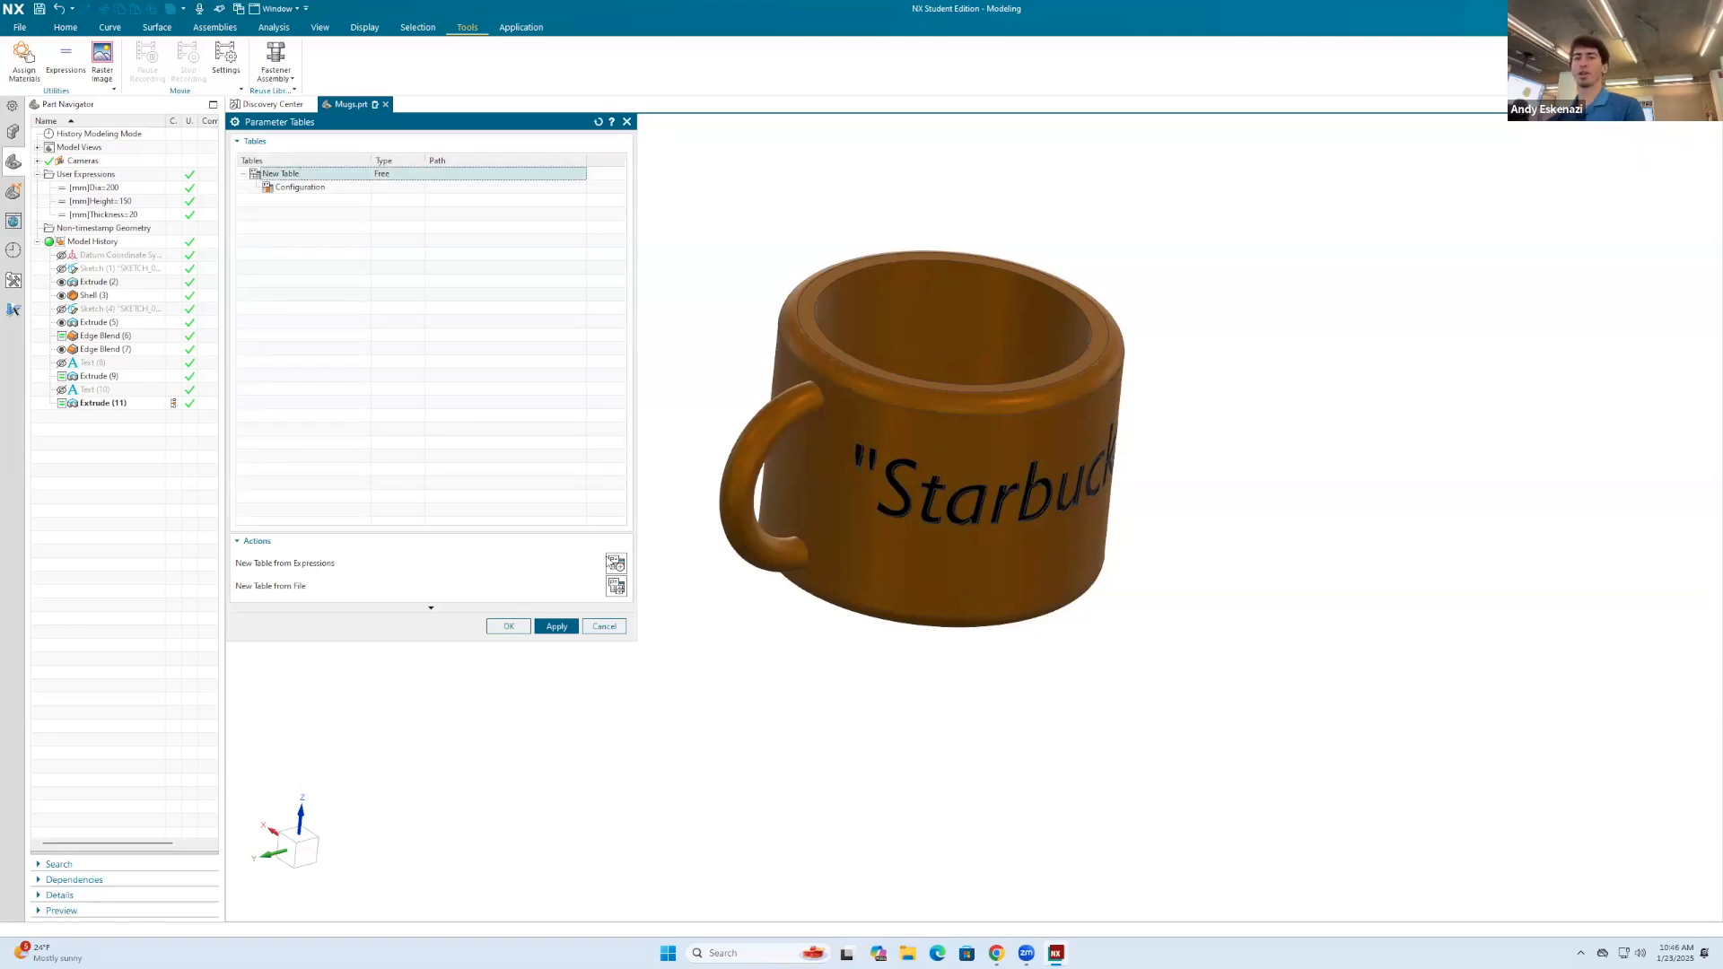
{"action": "left_click", "coordinate": [617, 565]}
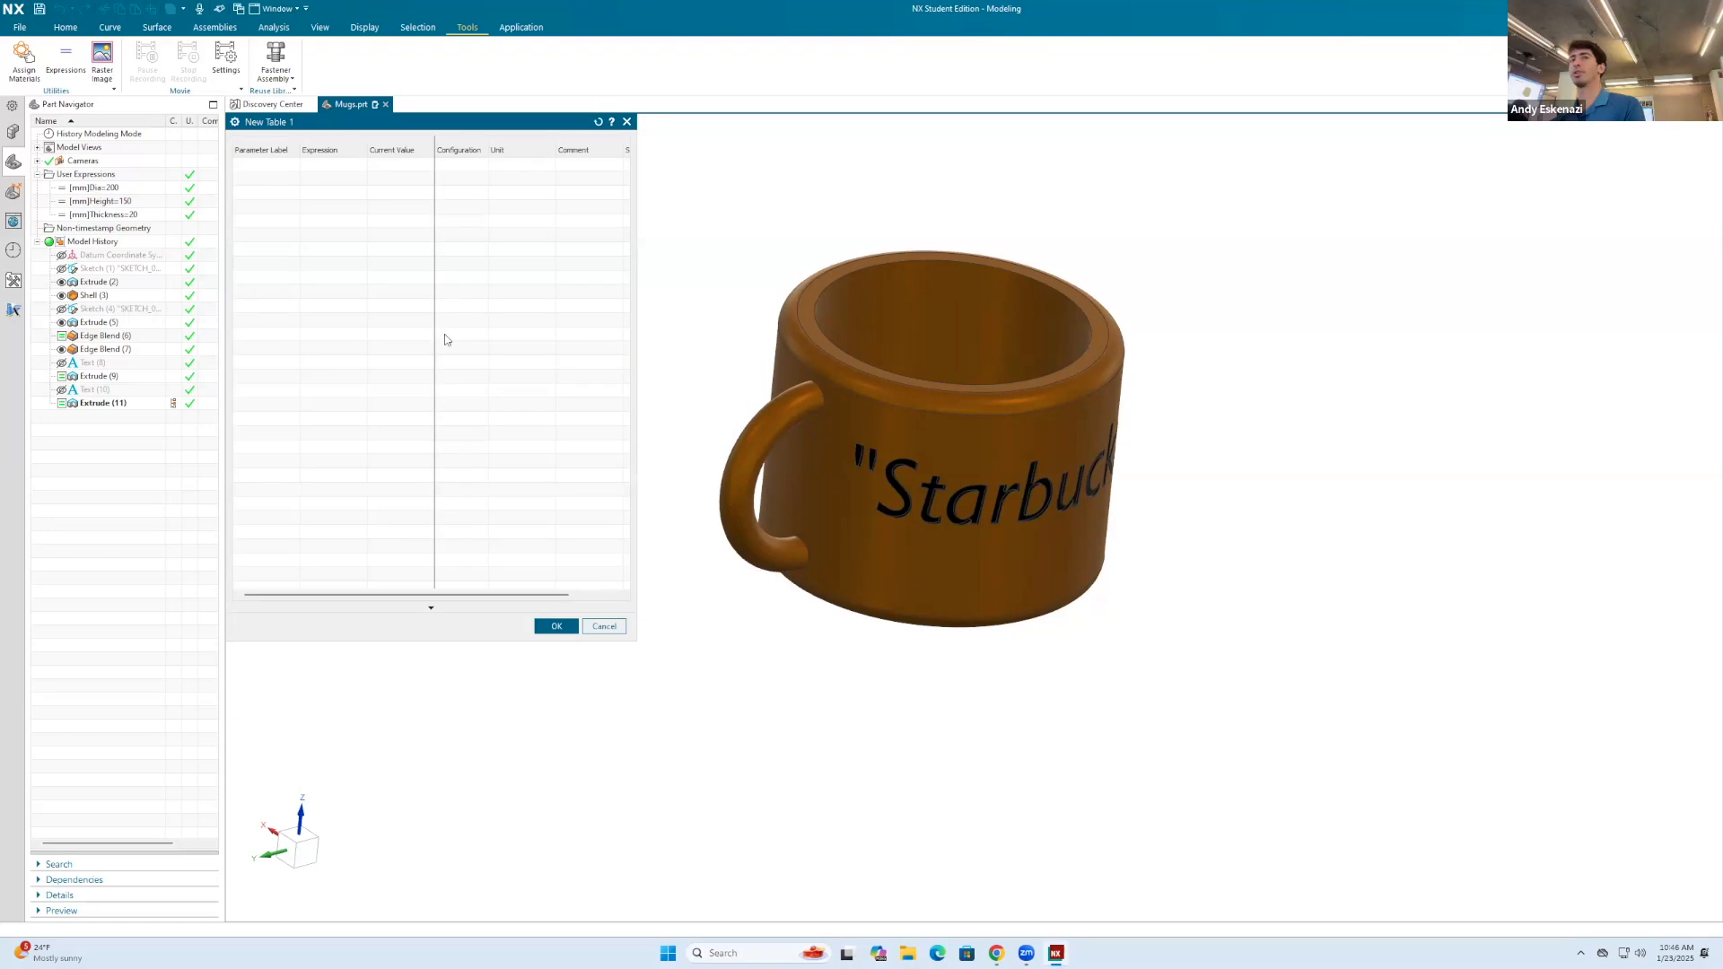
{"action": "right_click", "coordinate": [268, 166]}
{"action": "right_click", "coordinate": [263, 161]}
{"action": "left_click", "coordinate": [312, 172]}
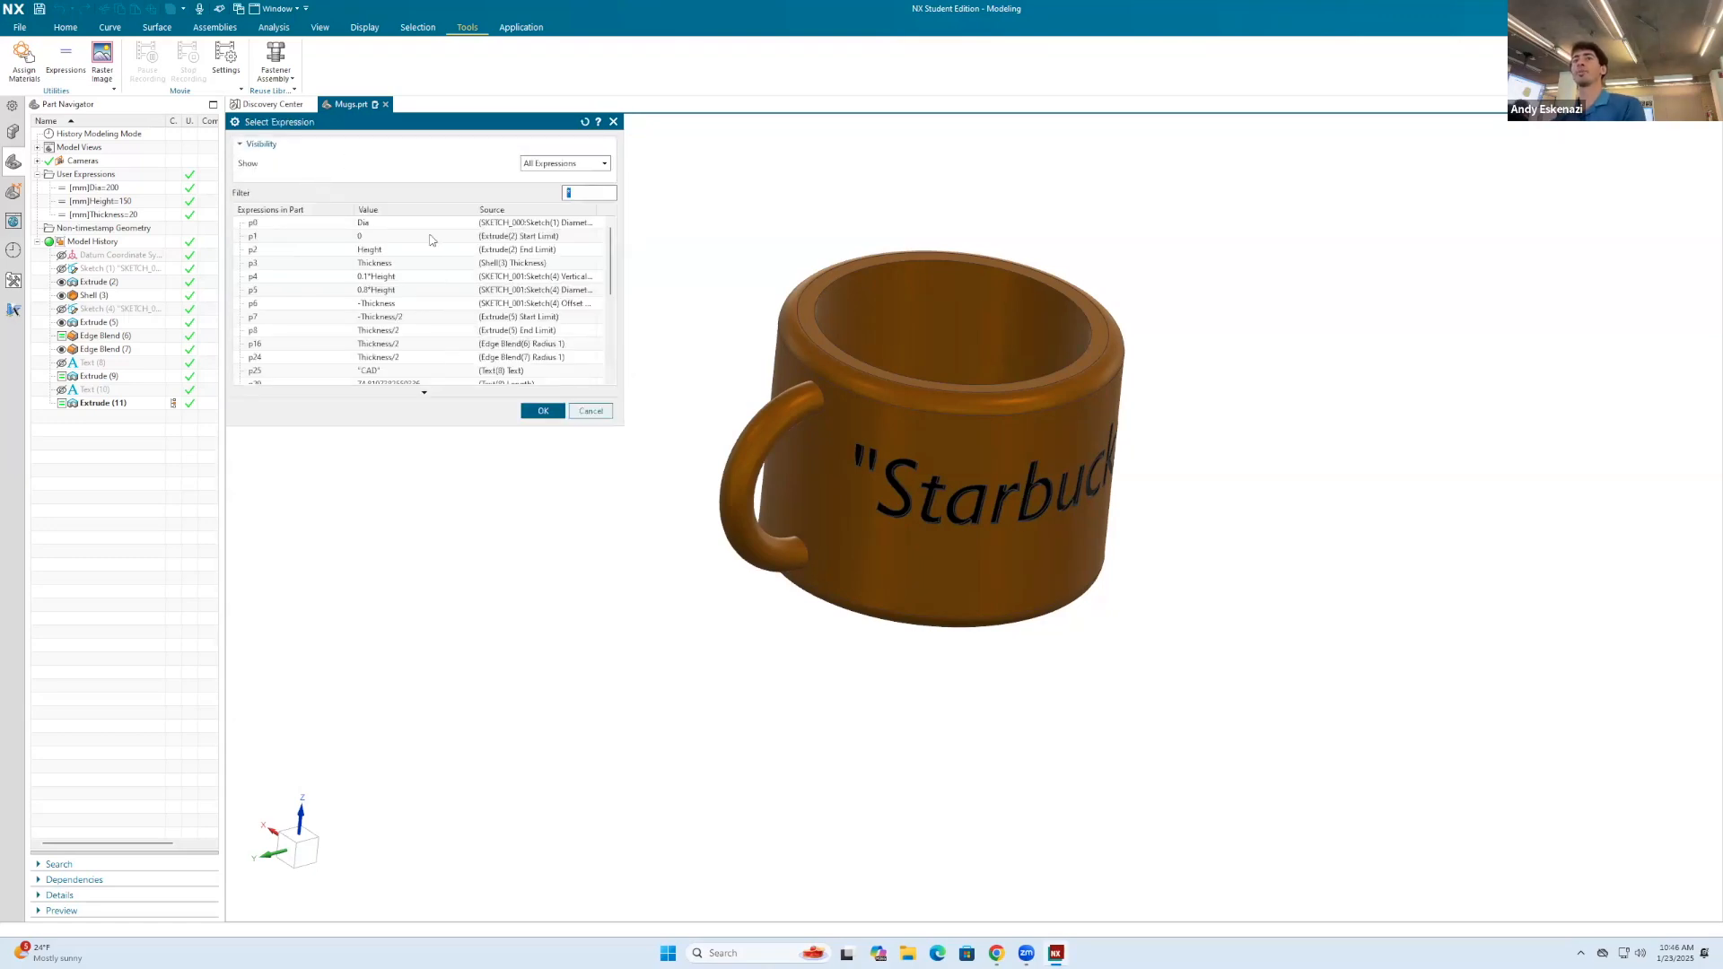
{"action": "left_click", "coordinate": [387, 221]}
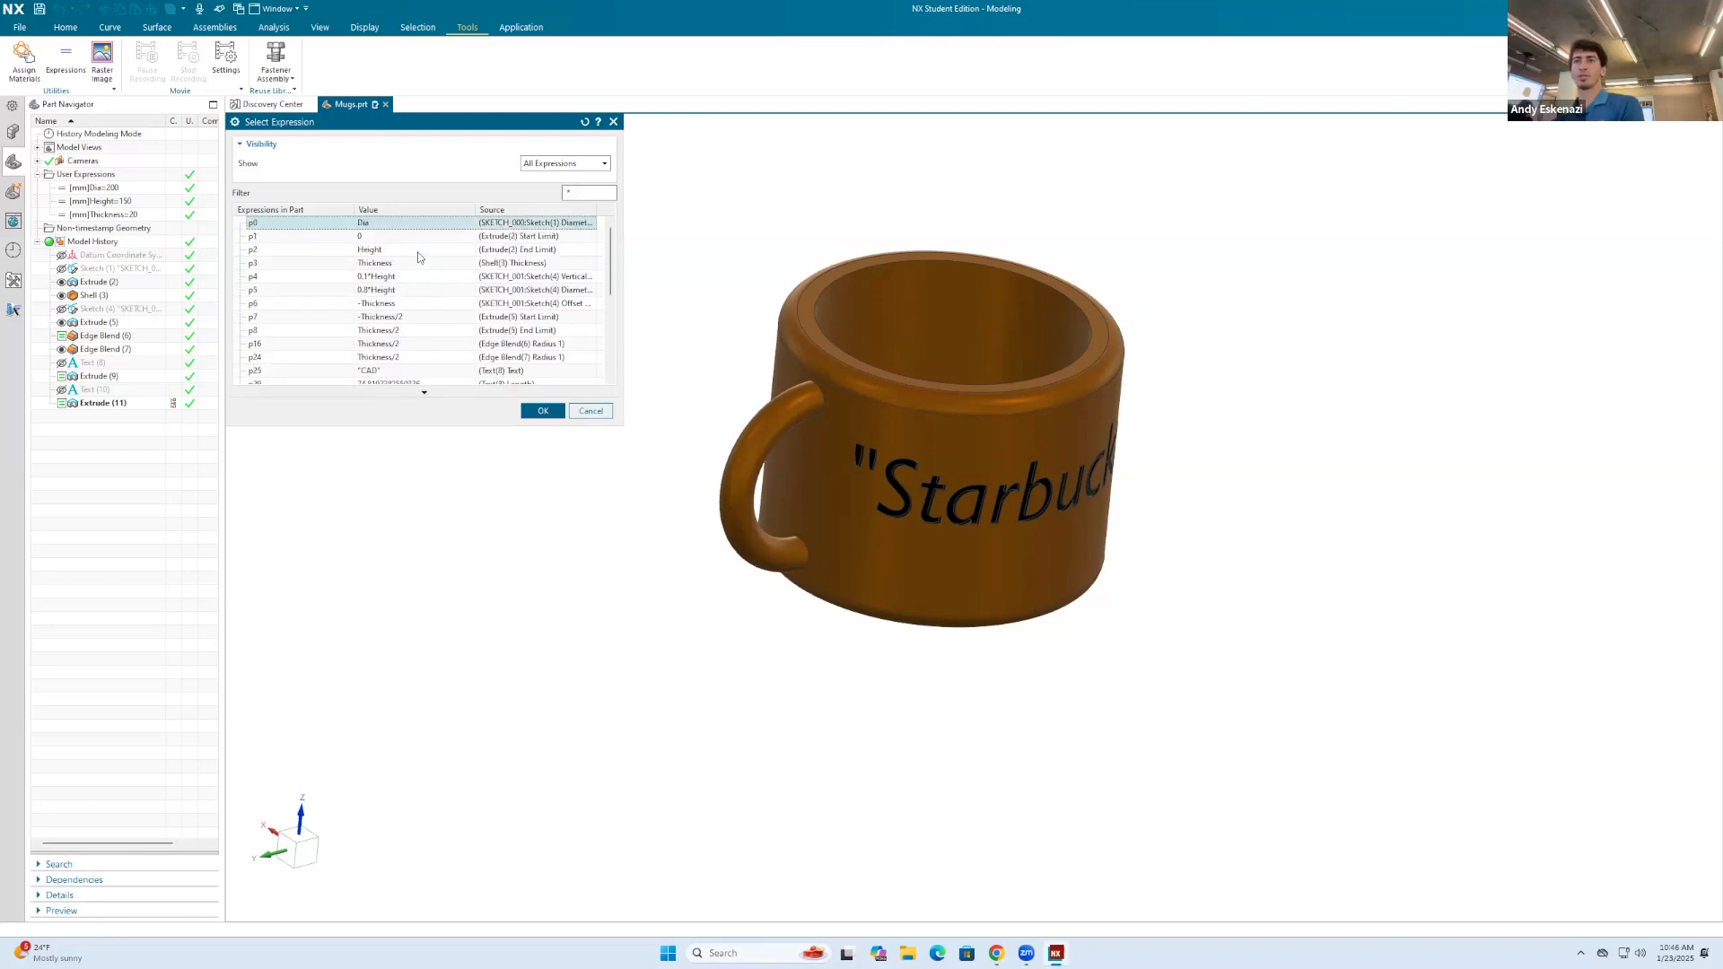
{"action": "left_click", "coordinate": [566, 164]}
{"action": "left_click", "coordinate": [557, 177]}
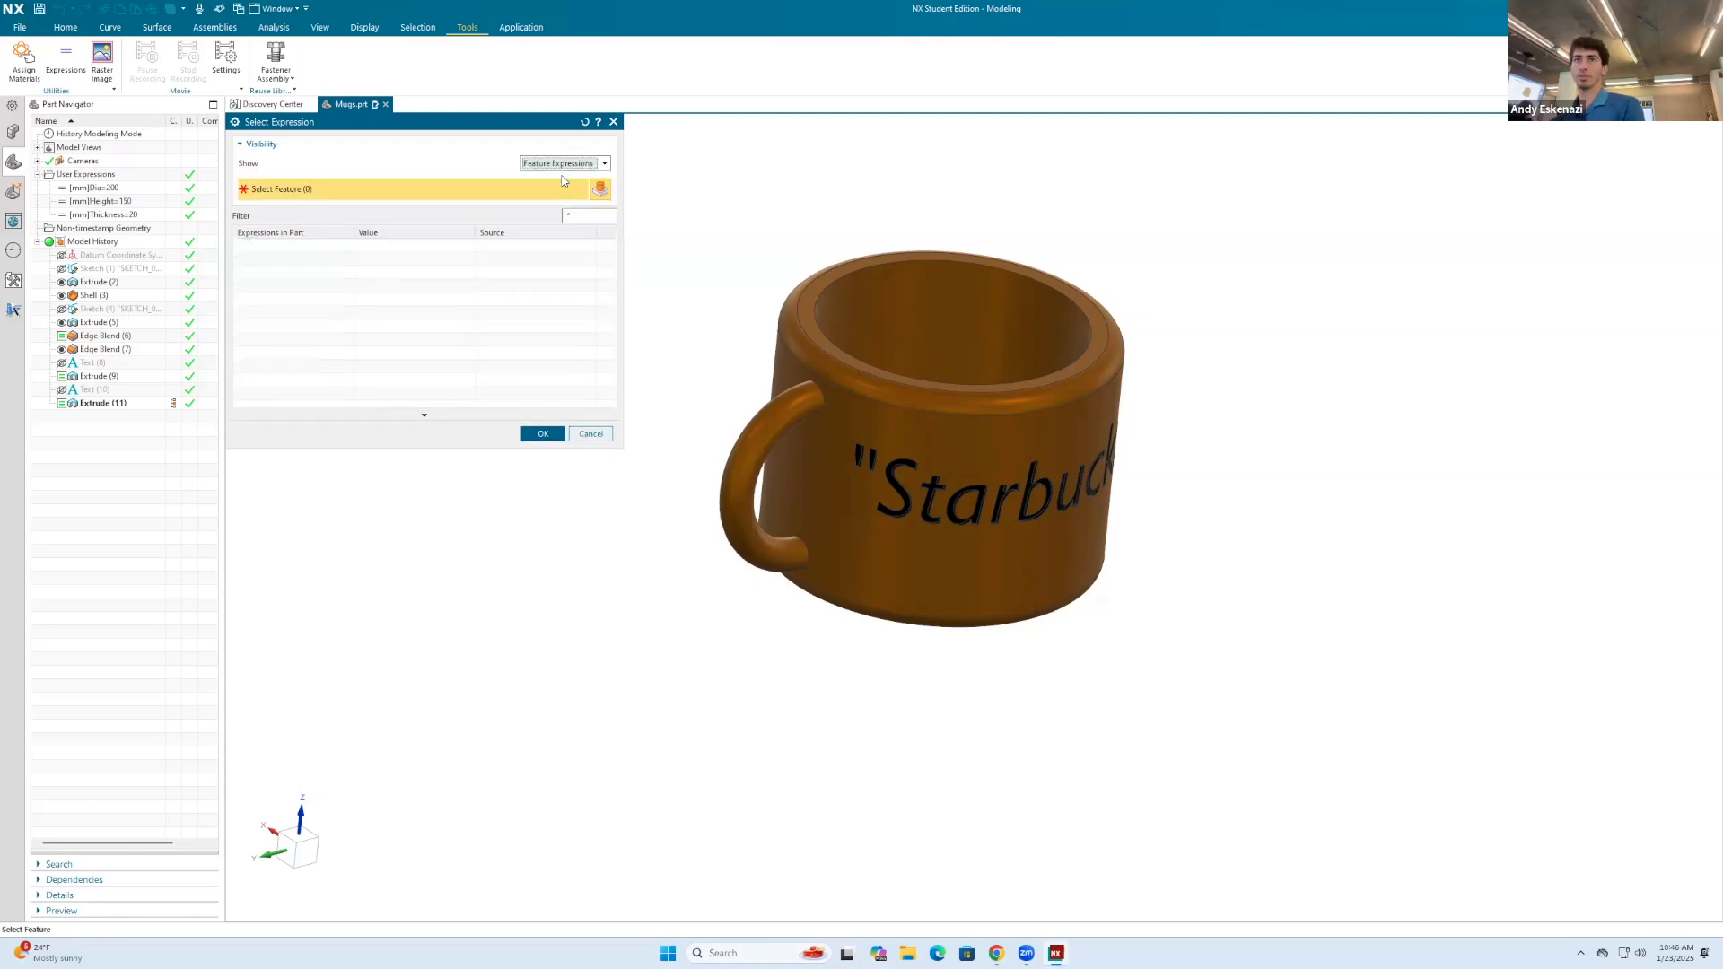
{"action": "left_click", "coordinate": [567, 164]}
{"action": "left_click", "coordinate": [561, 188]}
{"action": "scroll", "coordinate": [398, 305], "scroll_direction": "down", "scroll_amount": 5}
{"action": "scroll", "coordinate": [410, 303], "scroll_direction": "up", "scroll_amount": 5}
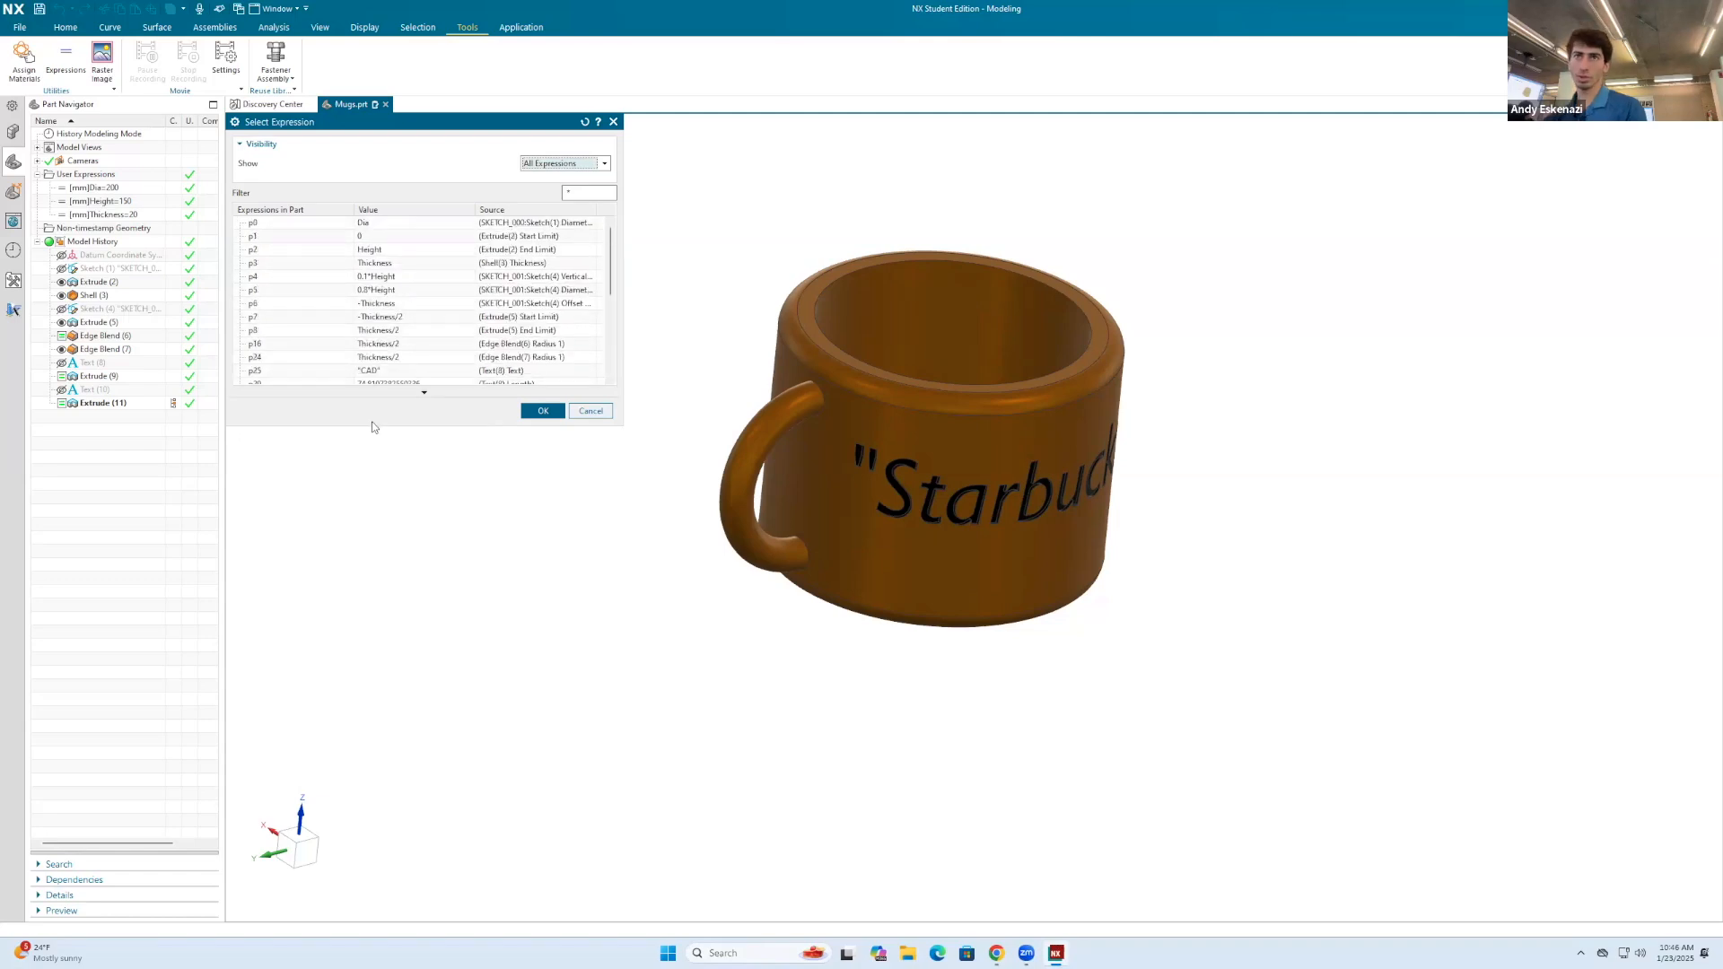
{"action": "scroll", "coordinate": [381, 341], "scroll_direction": "down", "scroll_amount": 5}
{"action": "scroll", "coordinate": [380, 341], "scroll_direction": "up", "scroll_amount": 5}
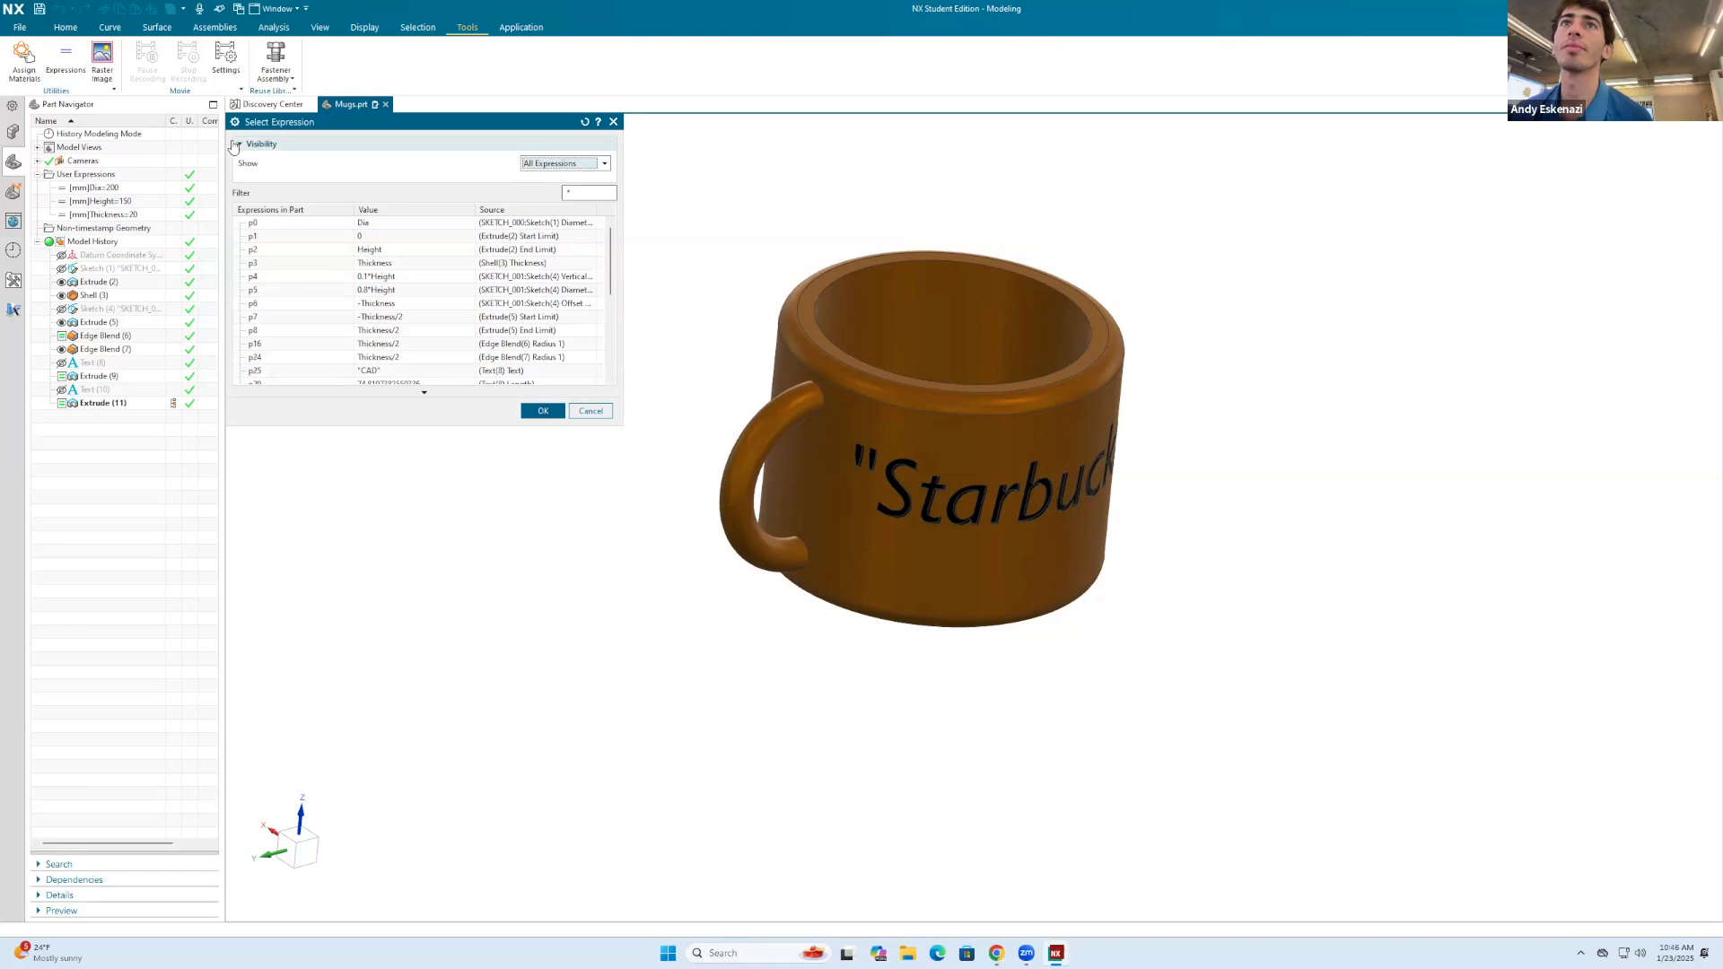
{"action": "left_click", "coordinate": [588, 191]}
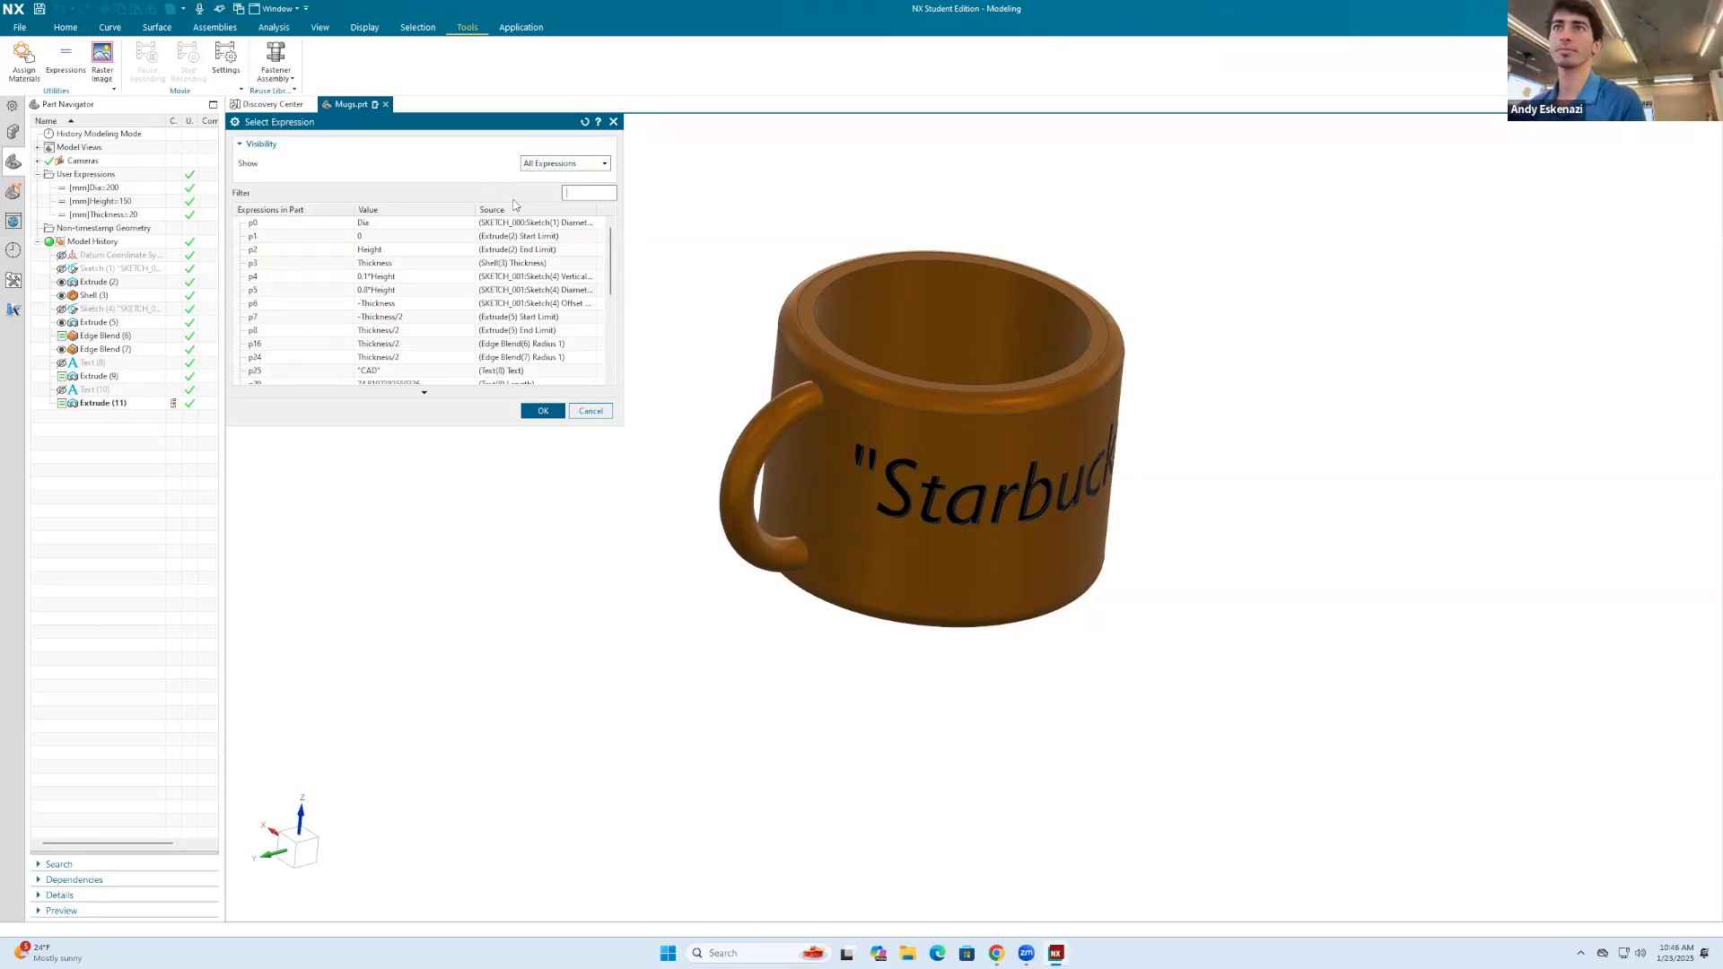
{"action": "left_click_drag", "start_coordinate": [610, 291], "coordinate": [620, 377]}
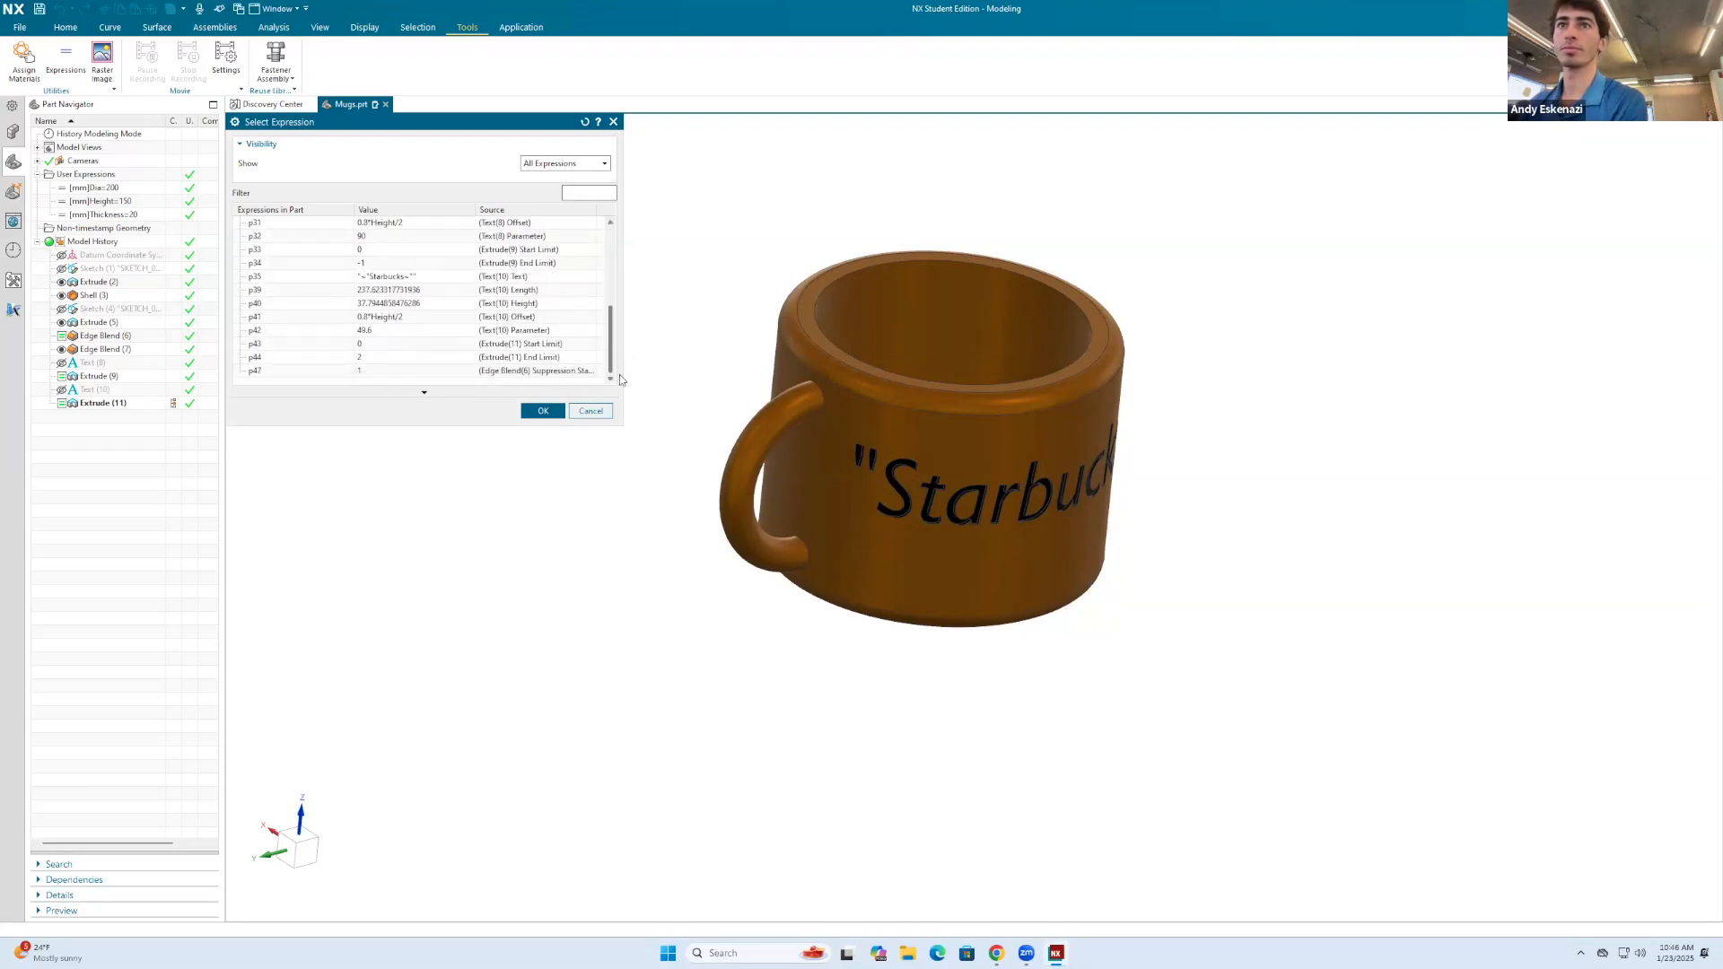
{"action": "scroll", "coordinate": [401, 292], "scroll_direction": "up", "scroll_amount": 5}
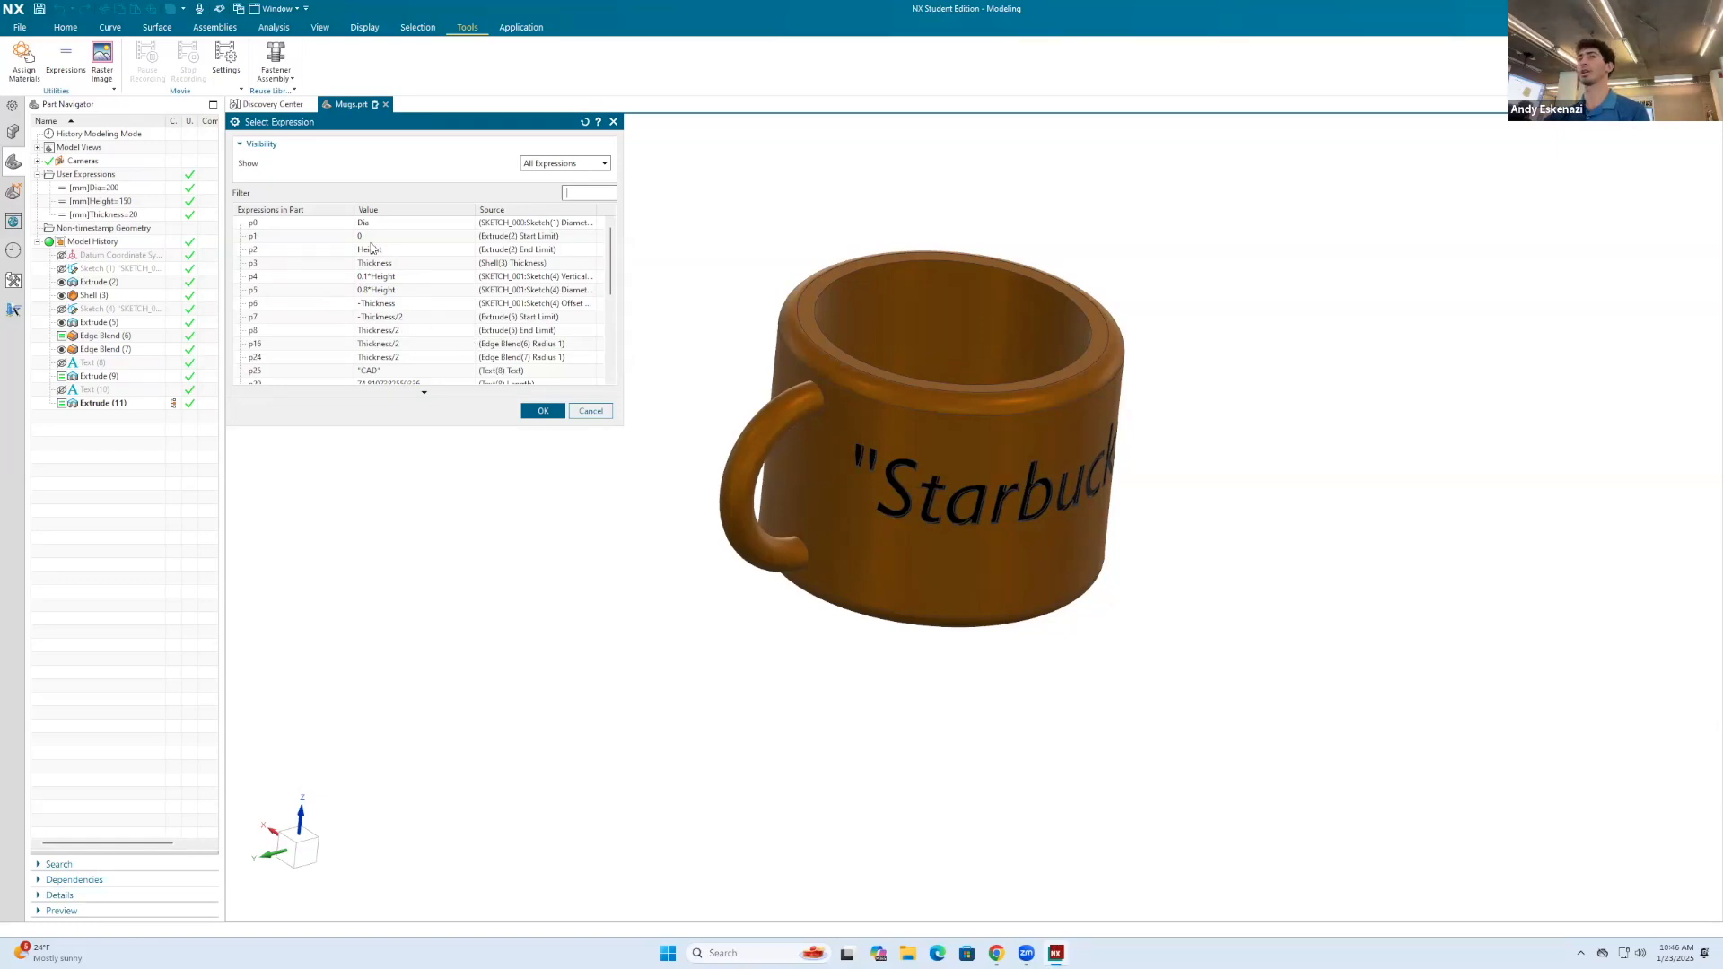
{"action": "left_click", "coordinate": [590, 412]}
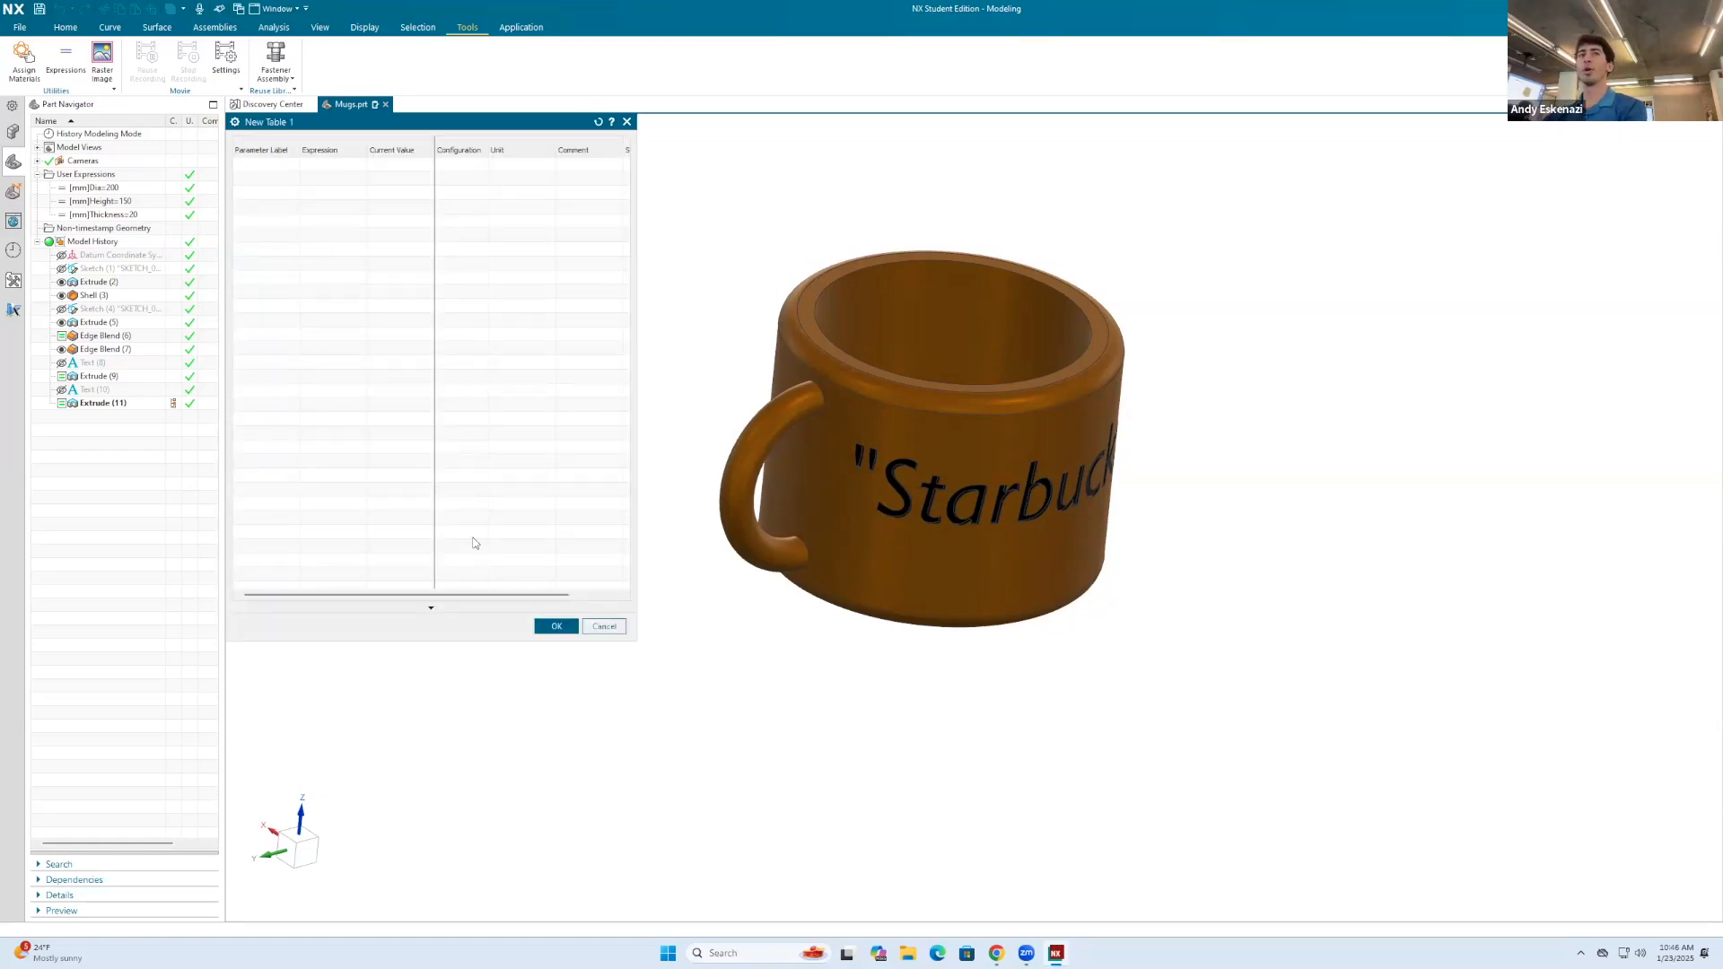
{"action": "left_click", "coordinate": [596, 625]}
Step: Review the parameters and configuration values stored in the existing parameter table
{"action": "right_click", "coordinate": [286, 175]}
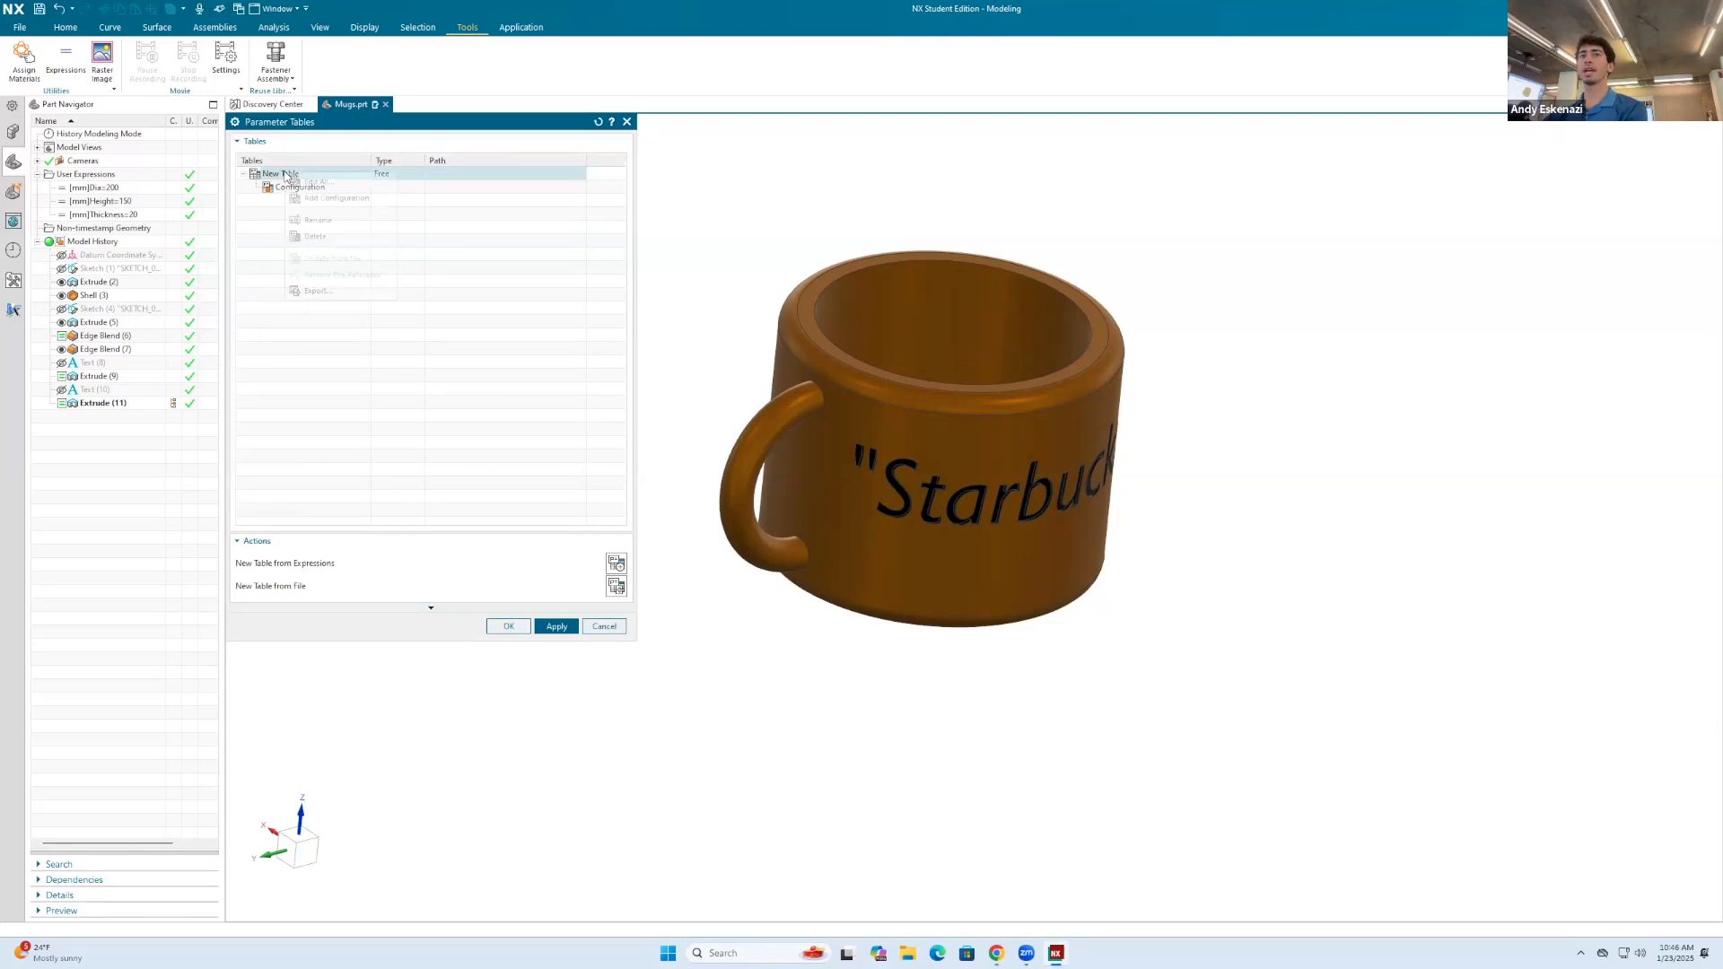
{"action": "left_click", "coordinate": [324, 183]}
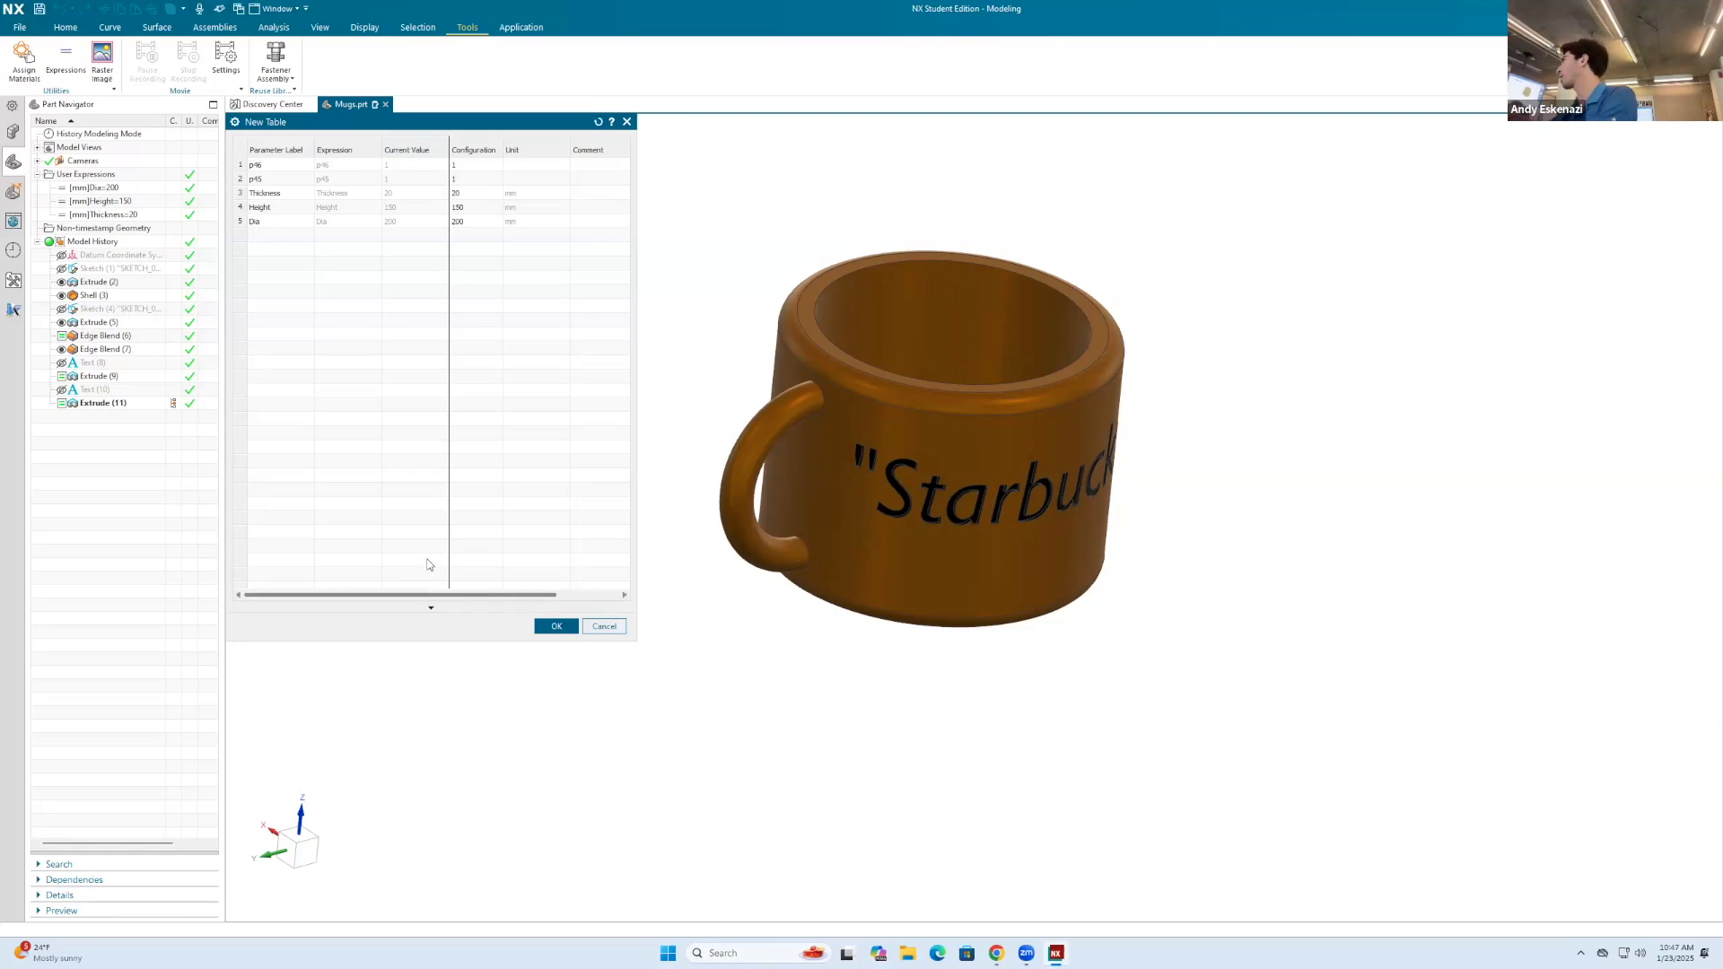
{"action": "left_click", "coordinate": [557, 625]}
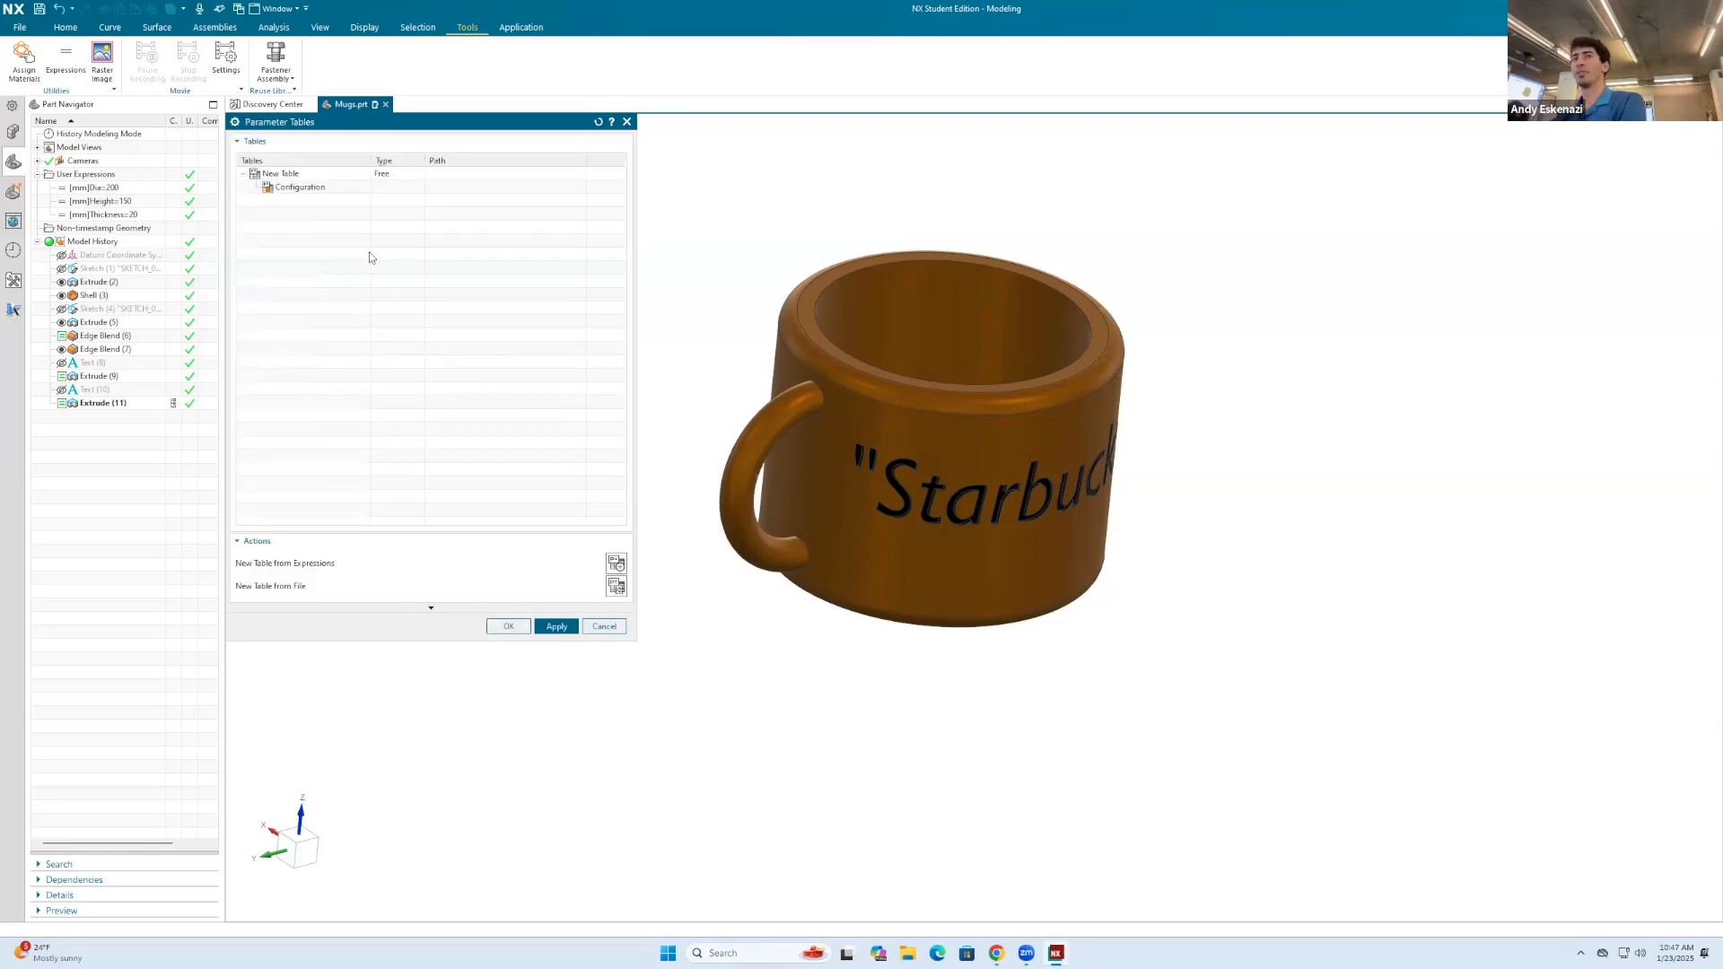
Step: Add a configuration named Mug 1 to the existing parameter table
{"action": "right_click", "coordinate": [317, 189]}
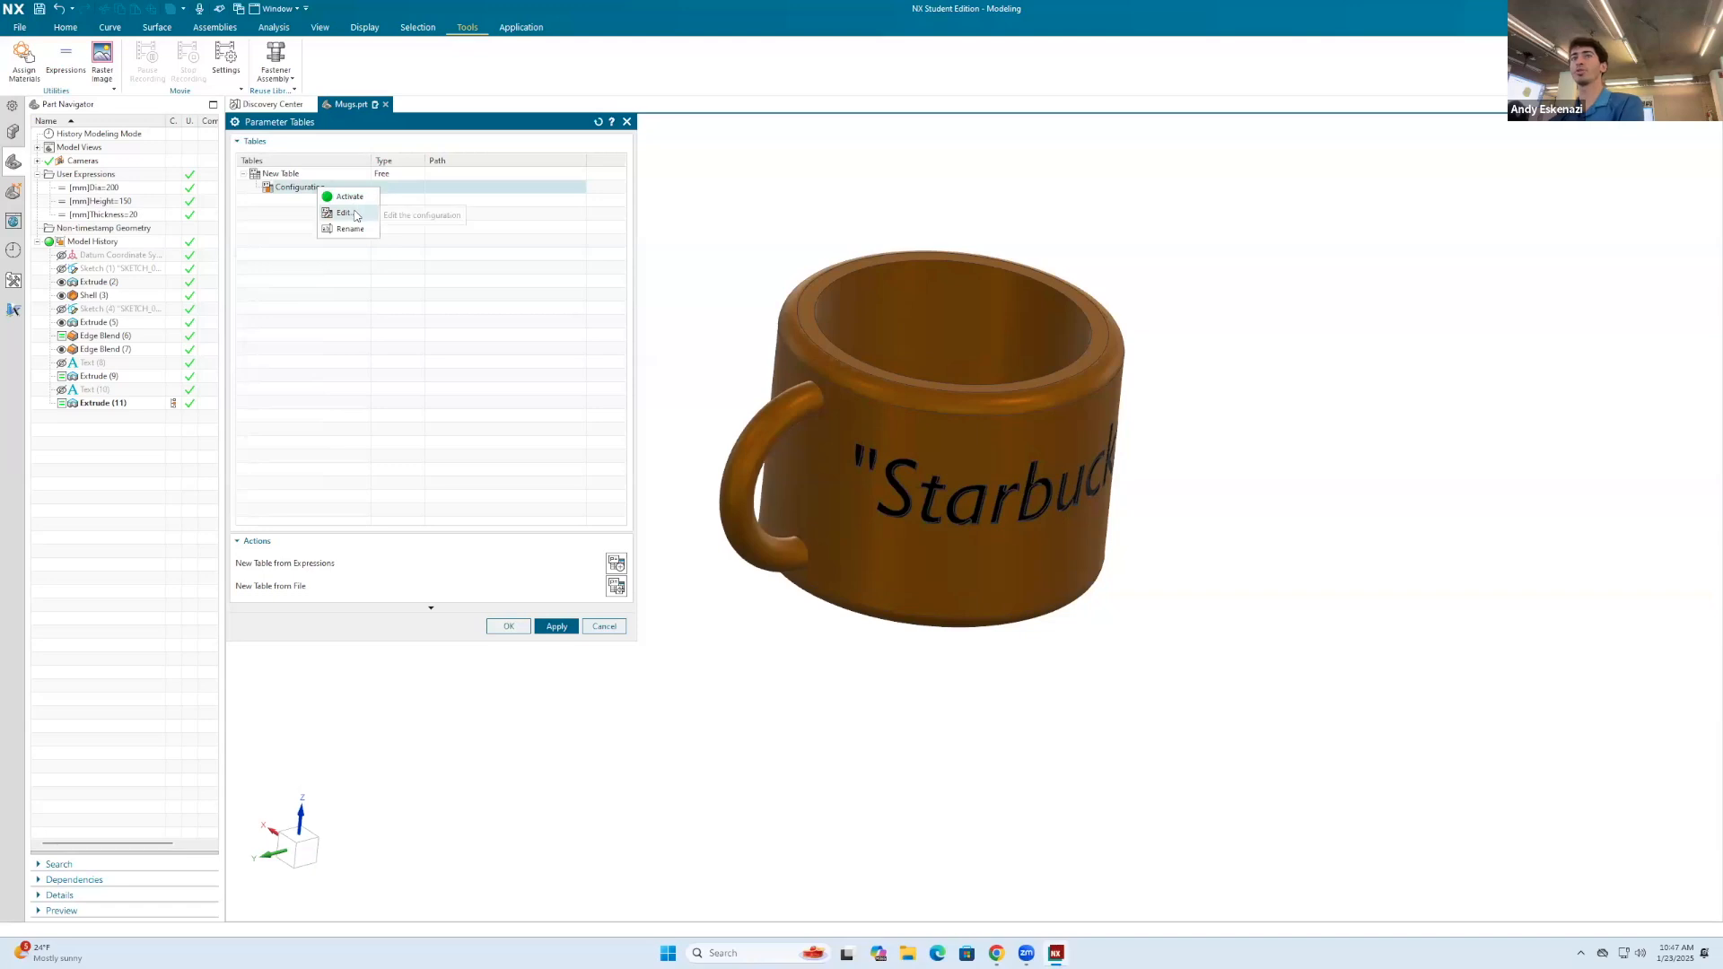
{"action": "right_click", "coordinate": [282, 175]}
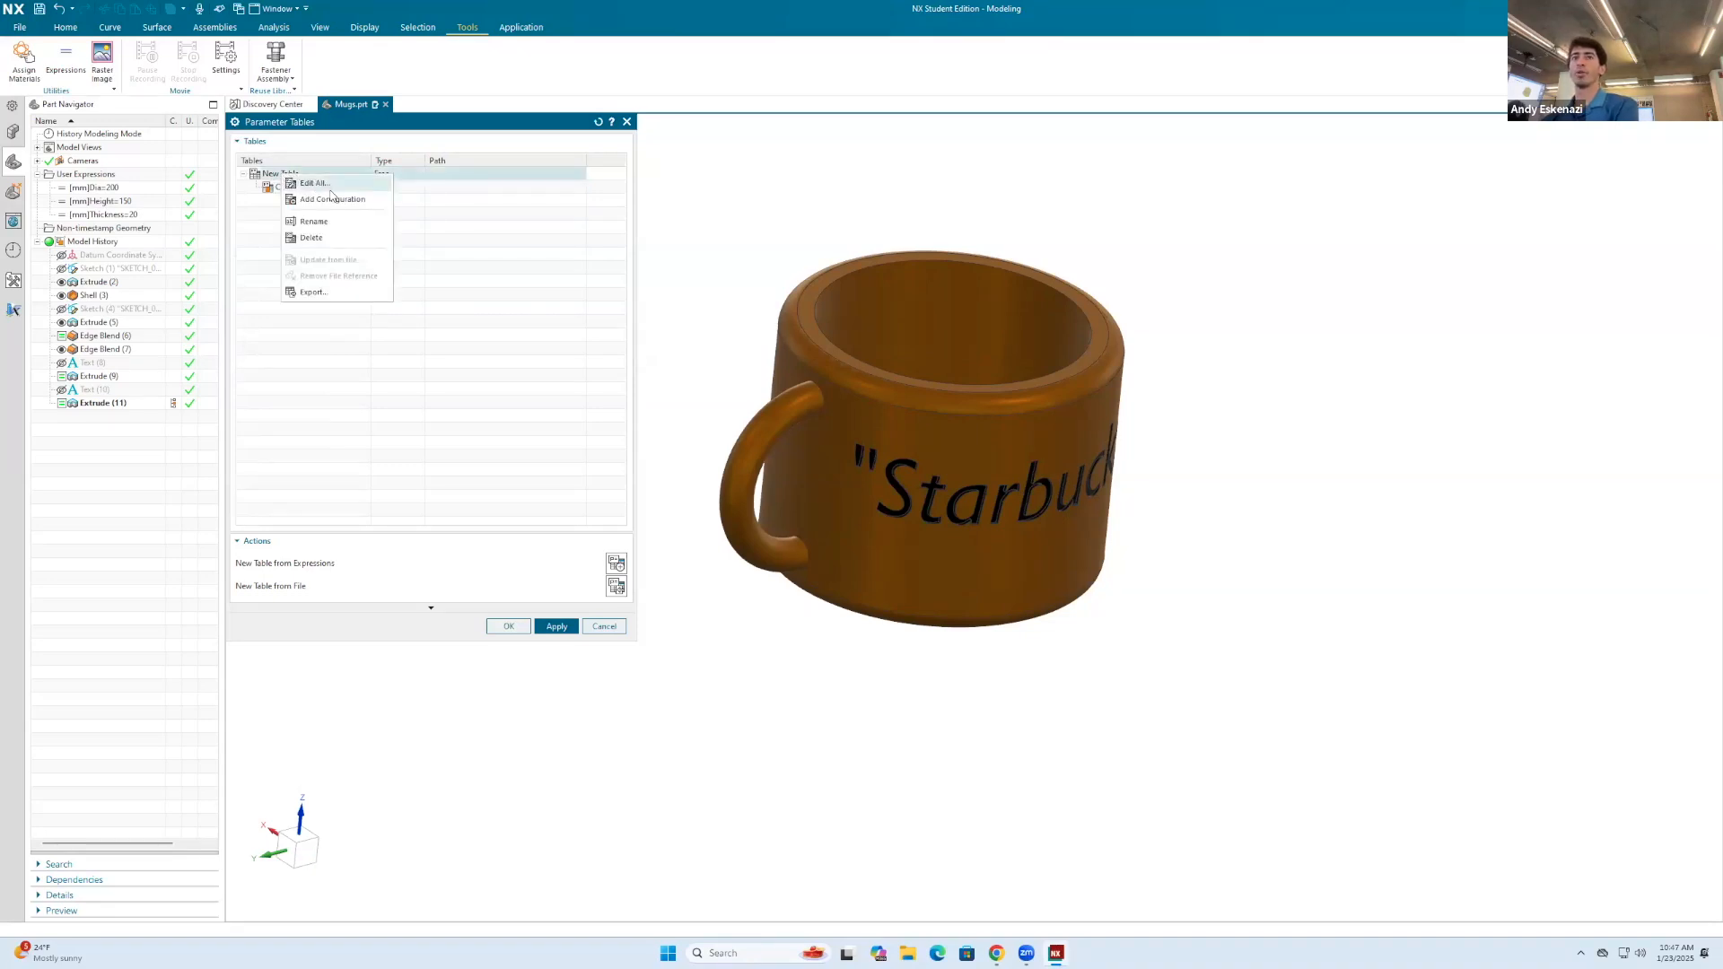
{"action": "left_click", "coordinate": [331, 198]}
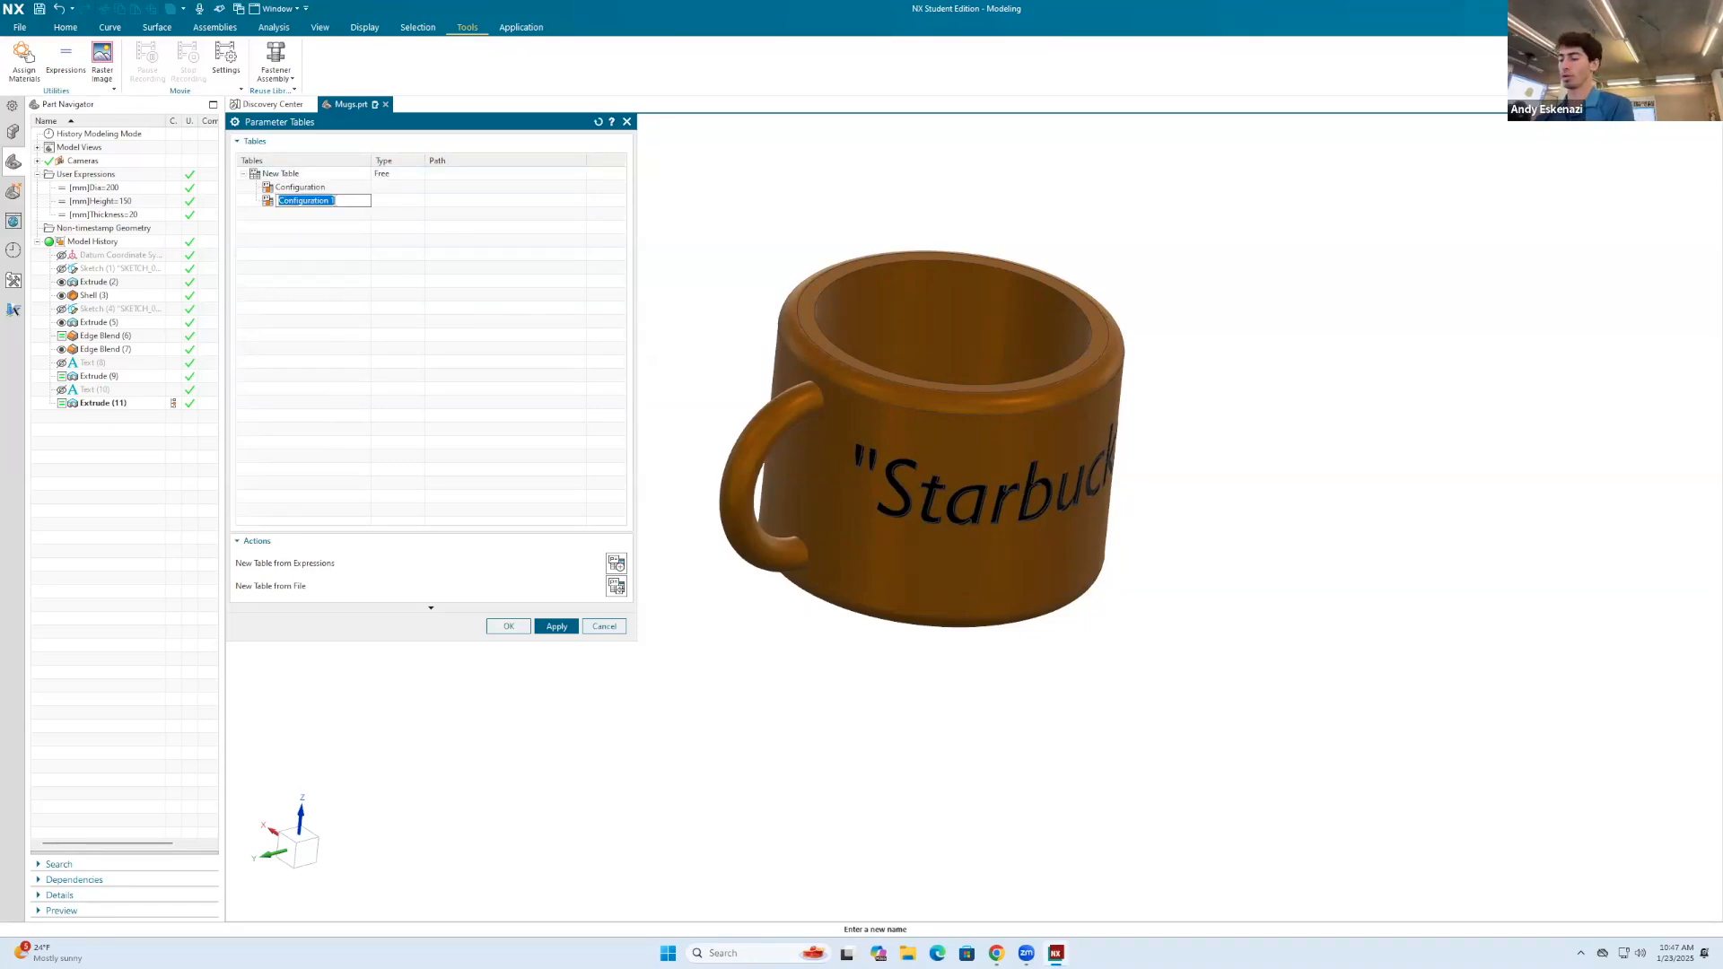
{"action": "type", "text": "Mug"}
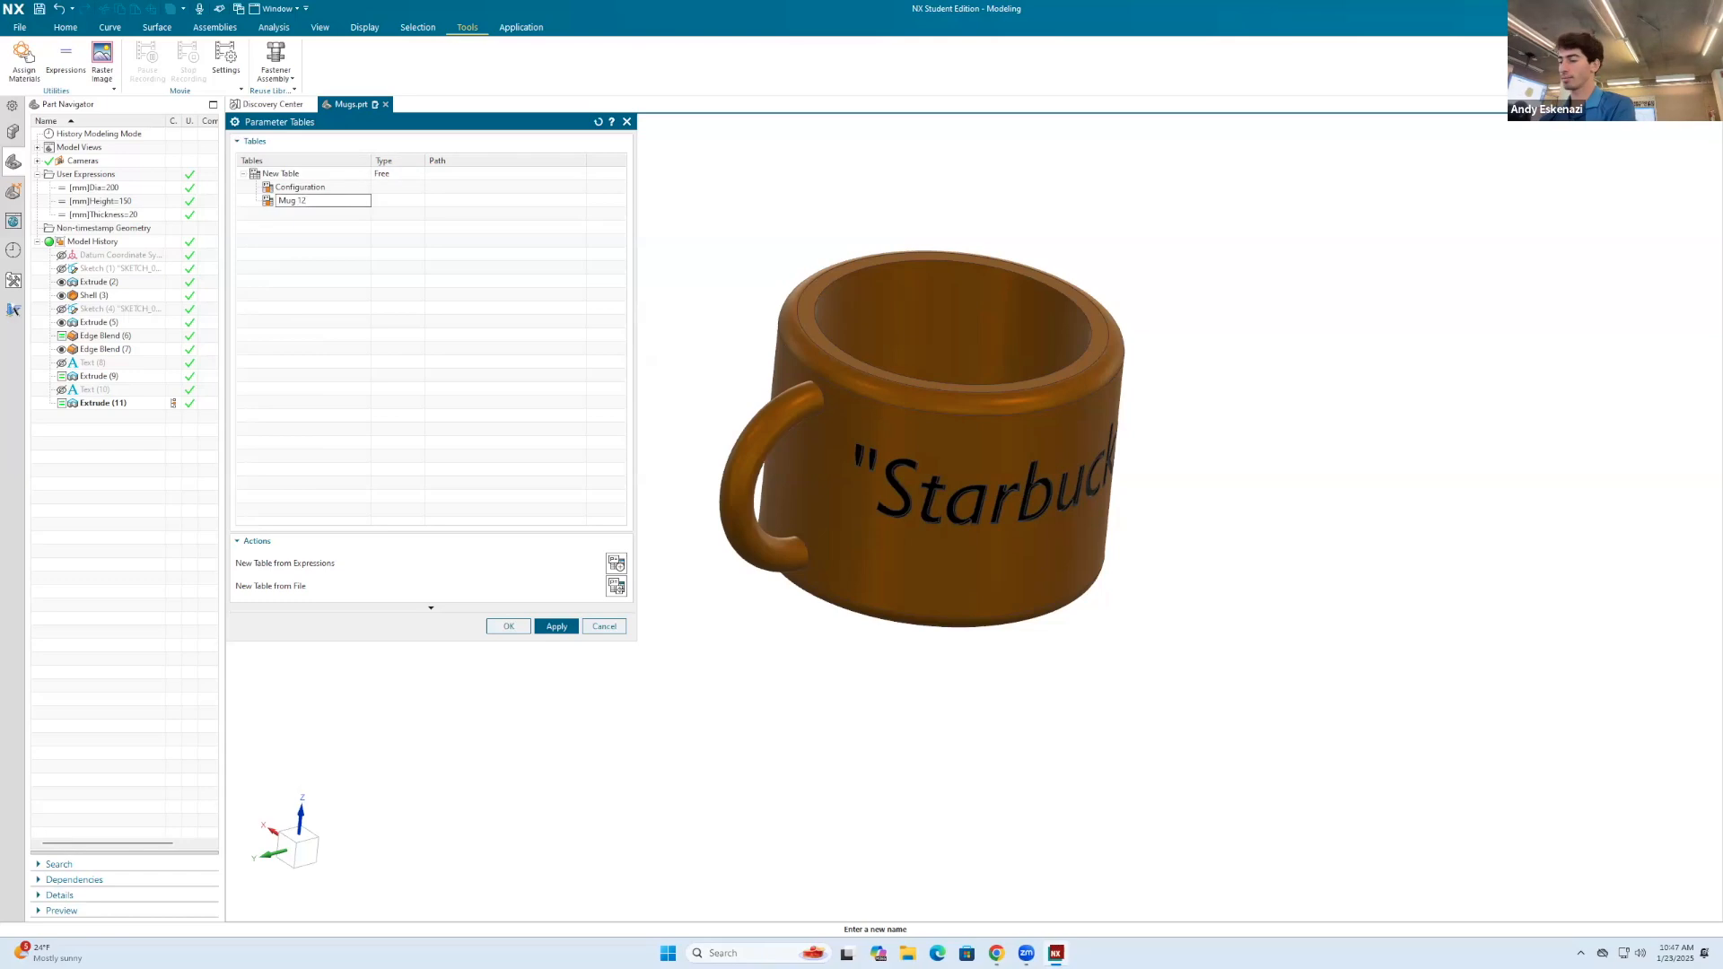
{"action": "left_click", "coordinate": [341, 245]}
{"action": "right_click", "coordinate": [299, 188]}
{"action": "left_click", "coordinate": [277, 224]}
Step: Add another configuration named Mug 2 to the parameter table
{"action": "right_click", "coordinate": [275, 177]}
{"action": "left_click", "coordinate": [334, 202]}
{"action": "type", "text": "Mug 2"}
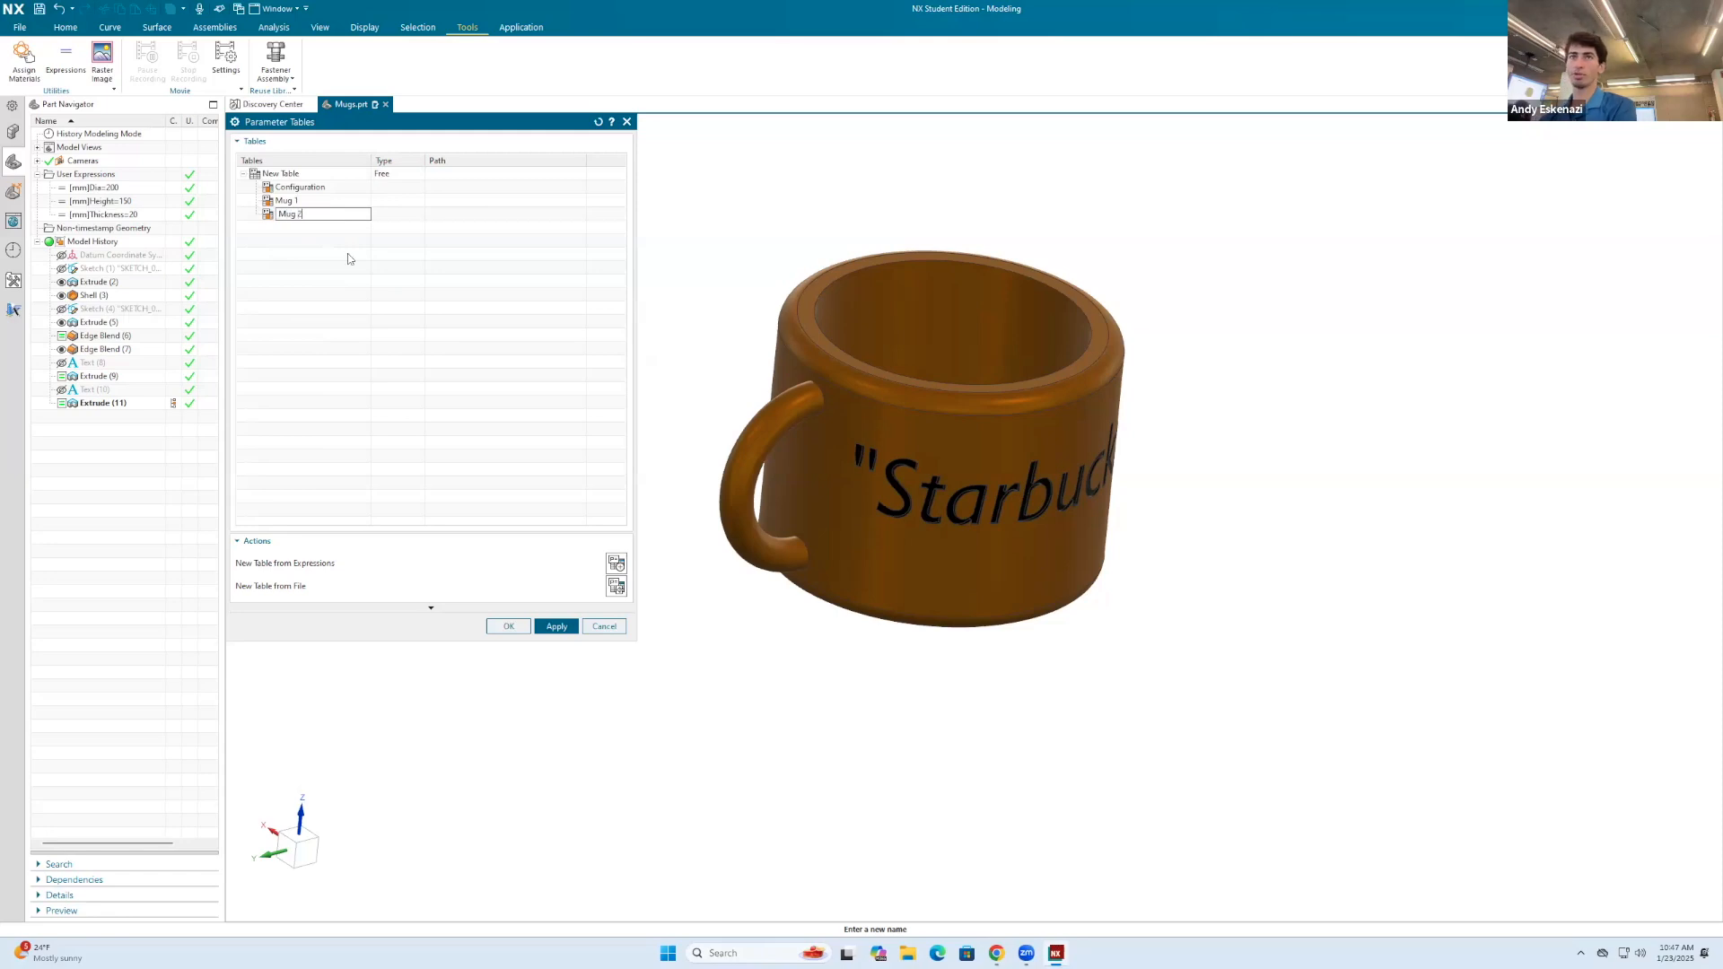
{"action": "left_click", "coordinate": [281, 228]}
Step: Add a further configuration named Mug 3 to the parameter table
{"action": "right_click", "coordinate": [281, 177]}
{"action": "left_click", "coordinate": [333, 201]}
{"action": "type", "text": "Mu"}
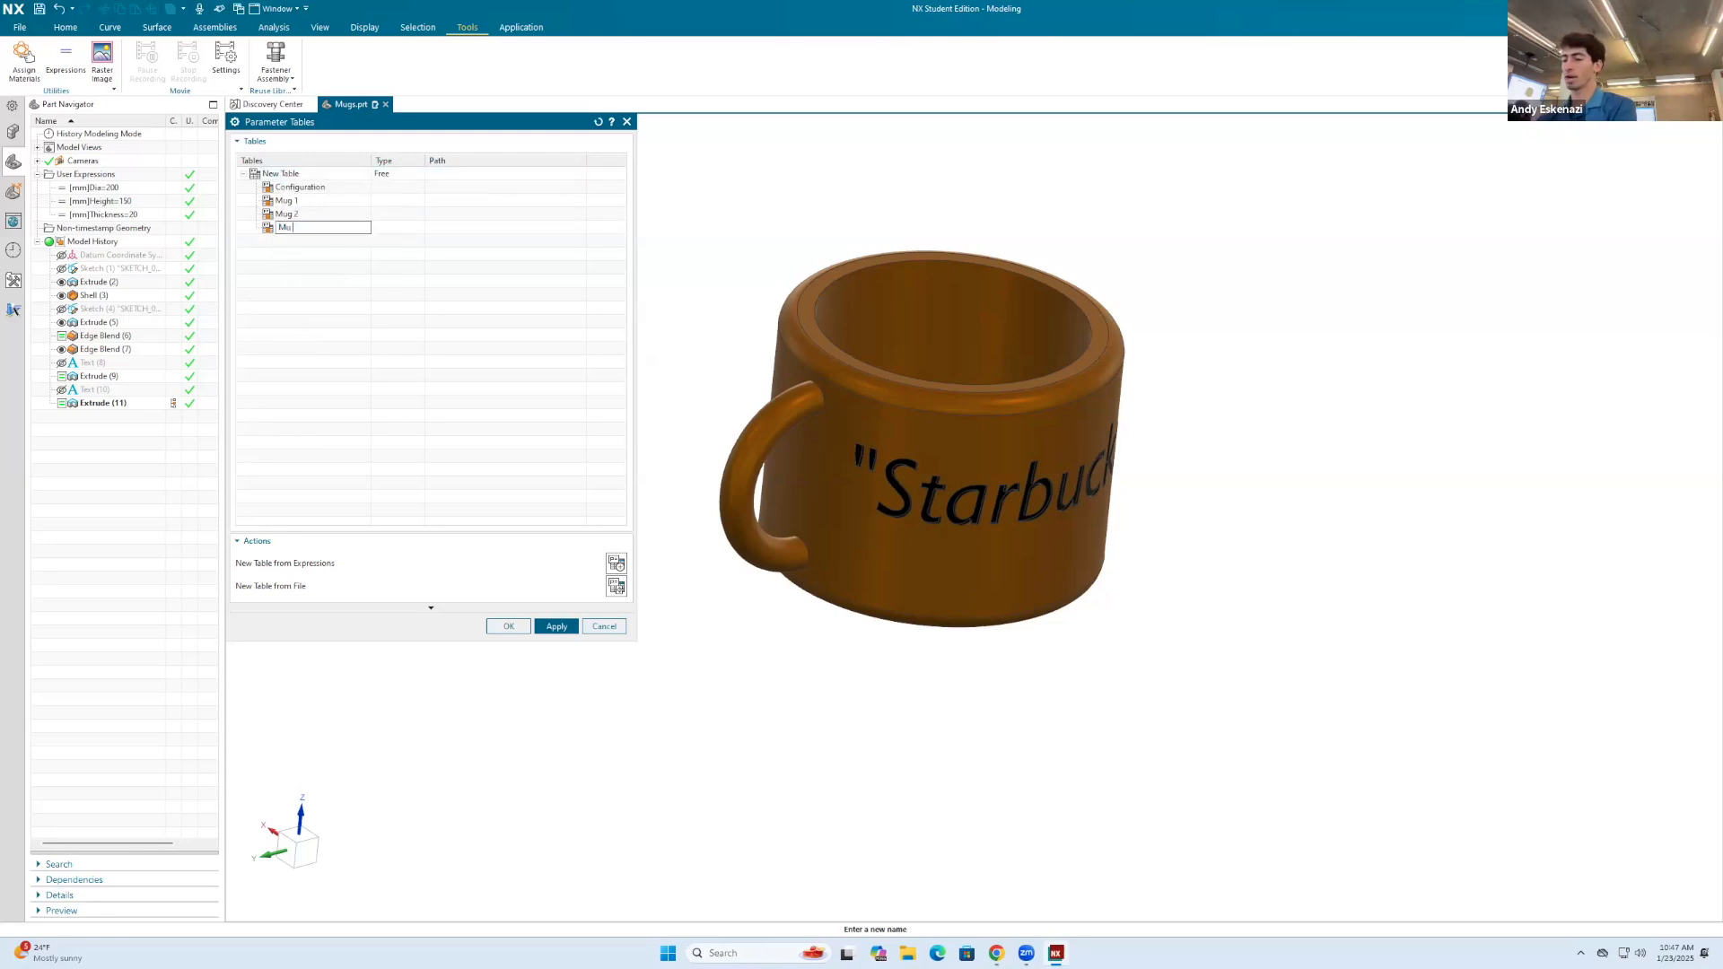
{"action": "type", "text": " 3"}
{"action": "key", "text": "BackSpace"}
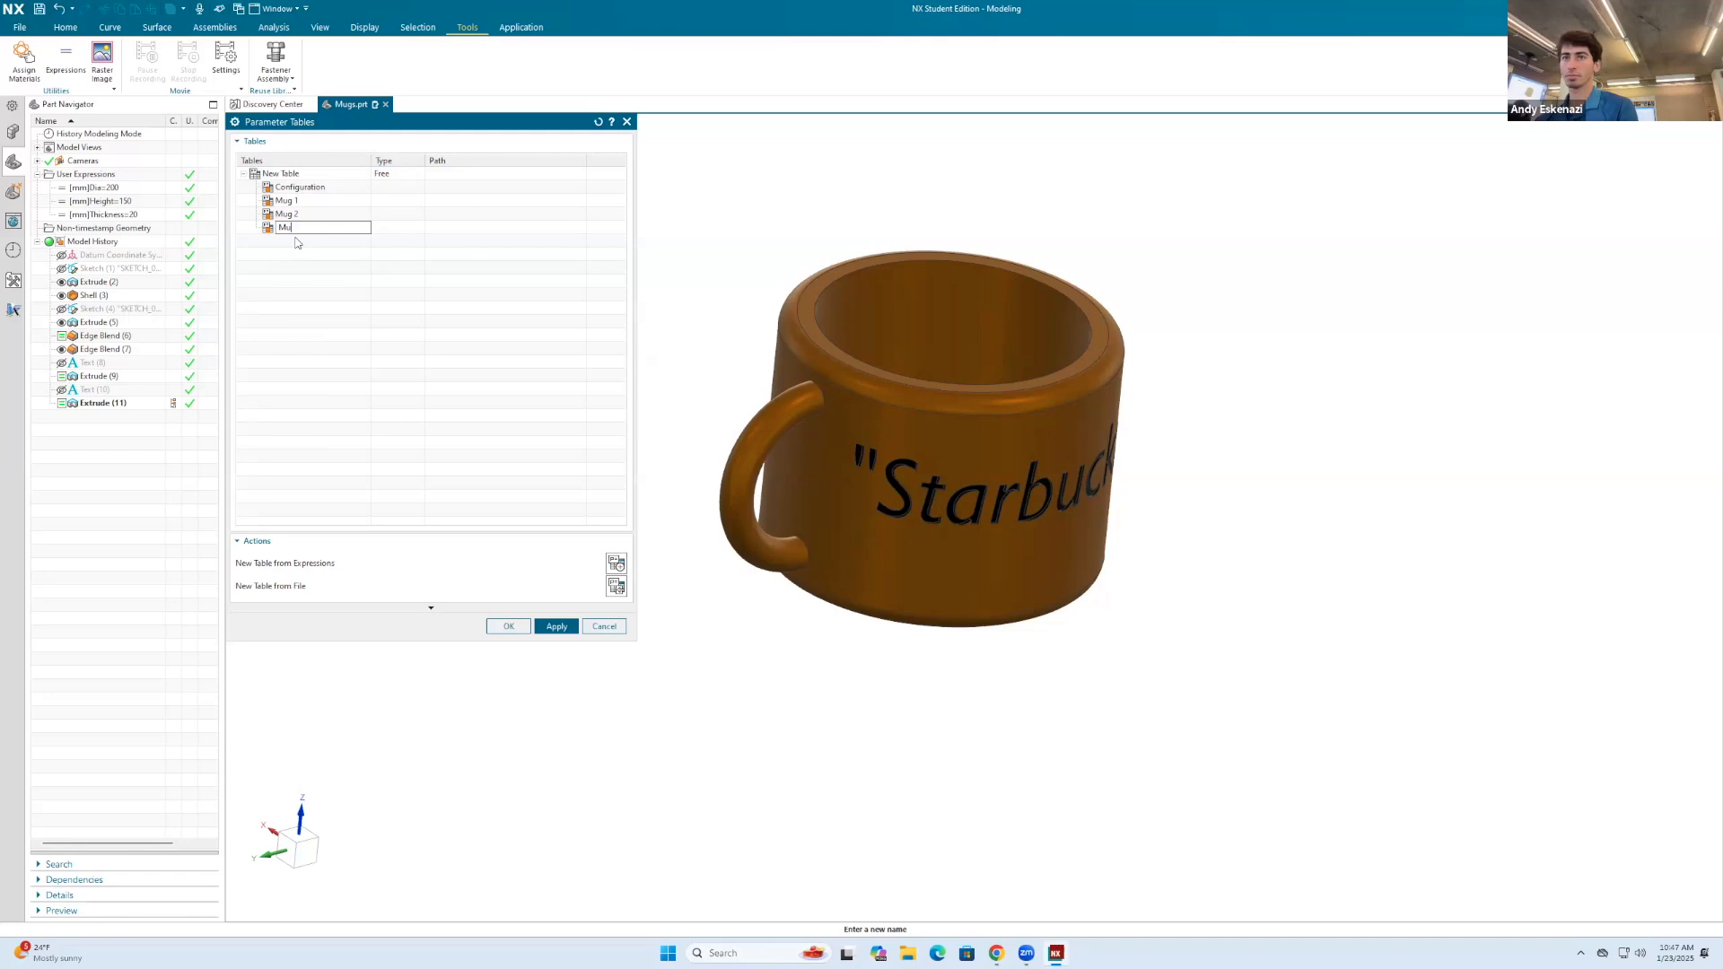
{"action": "type", "text": "3"}
{"action": "key", "text": "Return"}
Step: Open the whole parameter table for editing and set the Dia parameter to 100 for Mug 1 and 300 for Mug 3
{"action": "right_click", "coordinate": [290, 178]}
{"action": "left_click", "coordinate": [352, 189]}
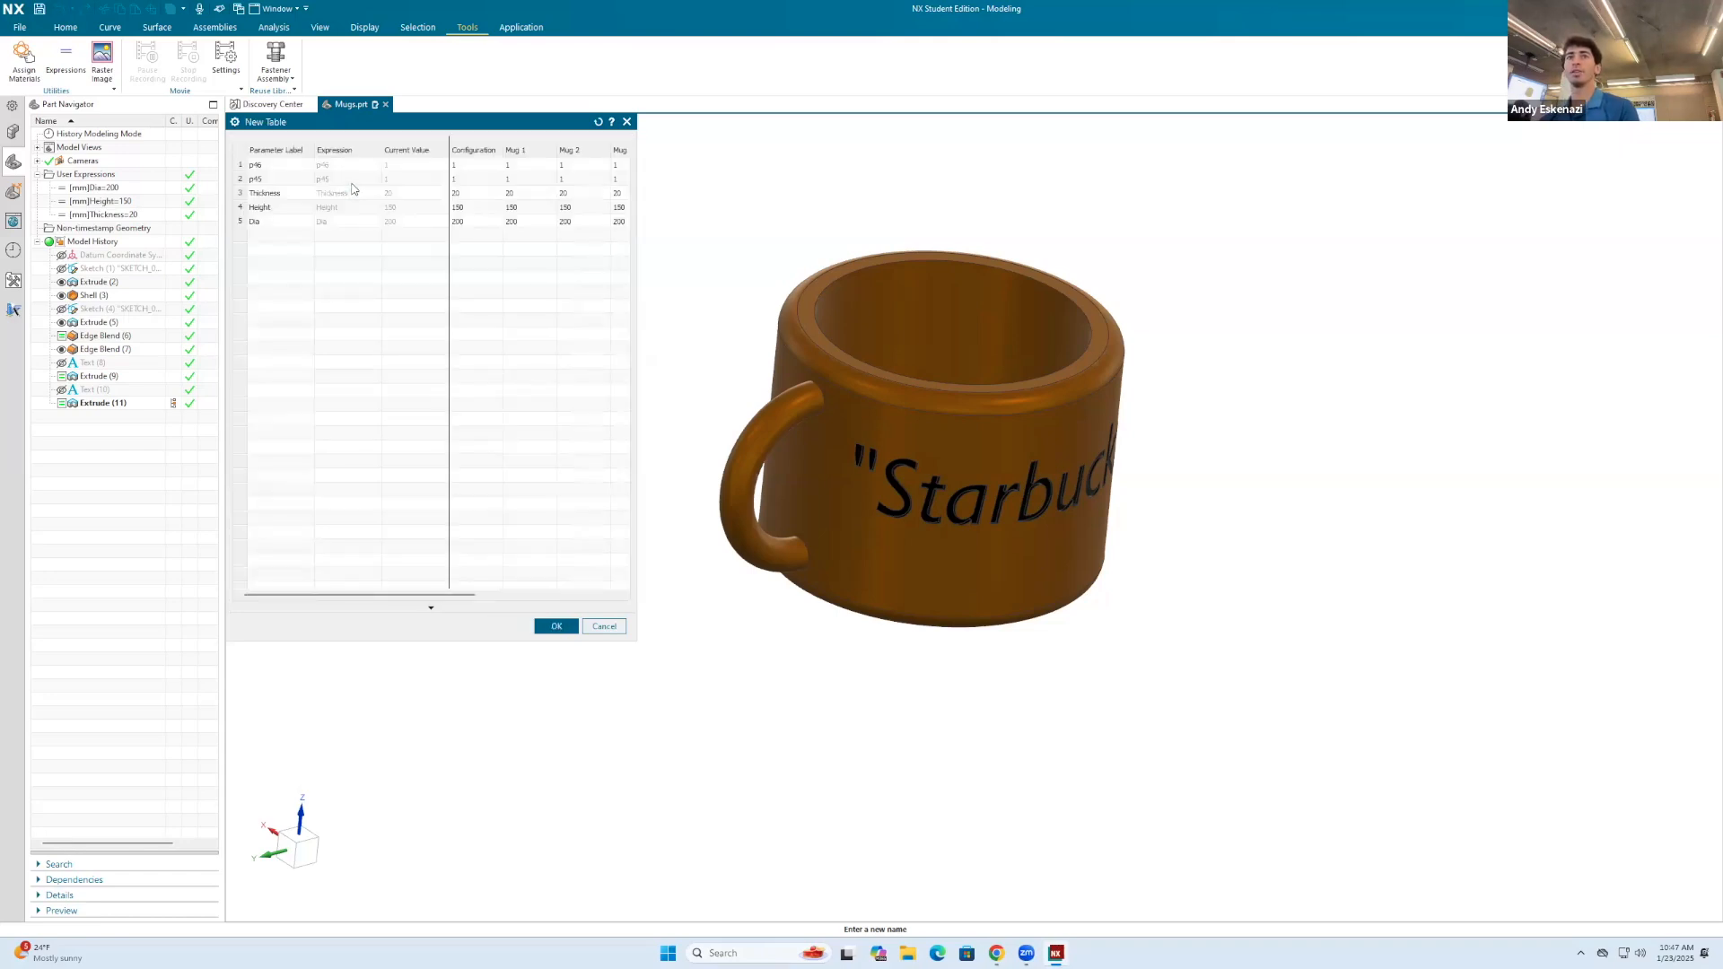
{"action": "left_click_drag", "start_coordinate": [635, 239], "coordinate": [790, 236]}
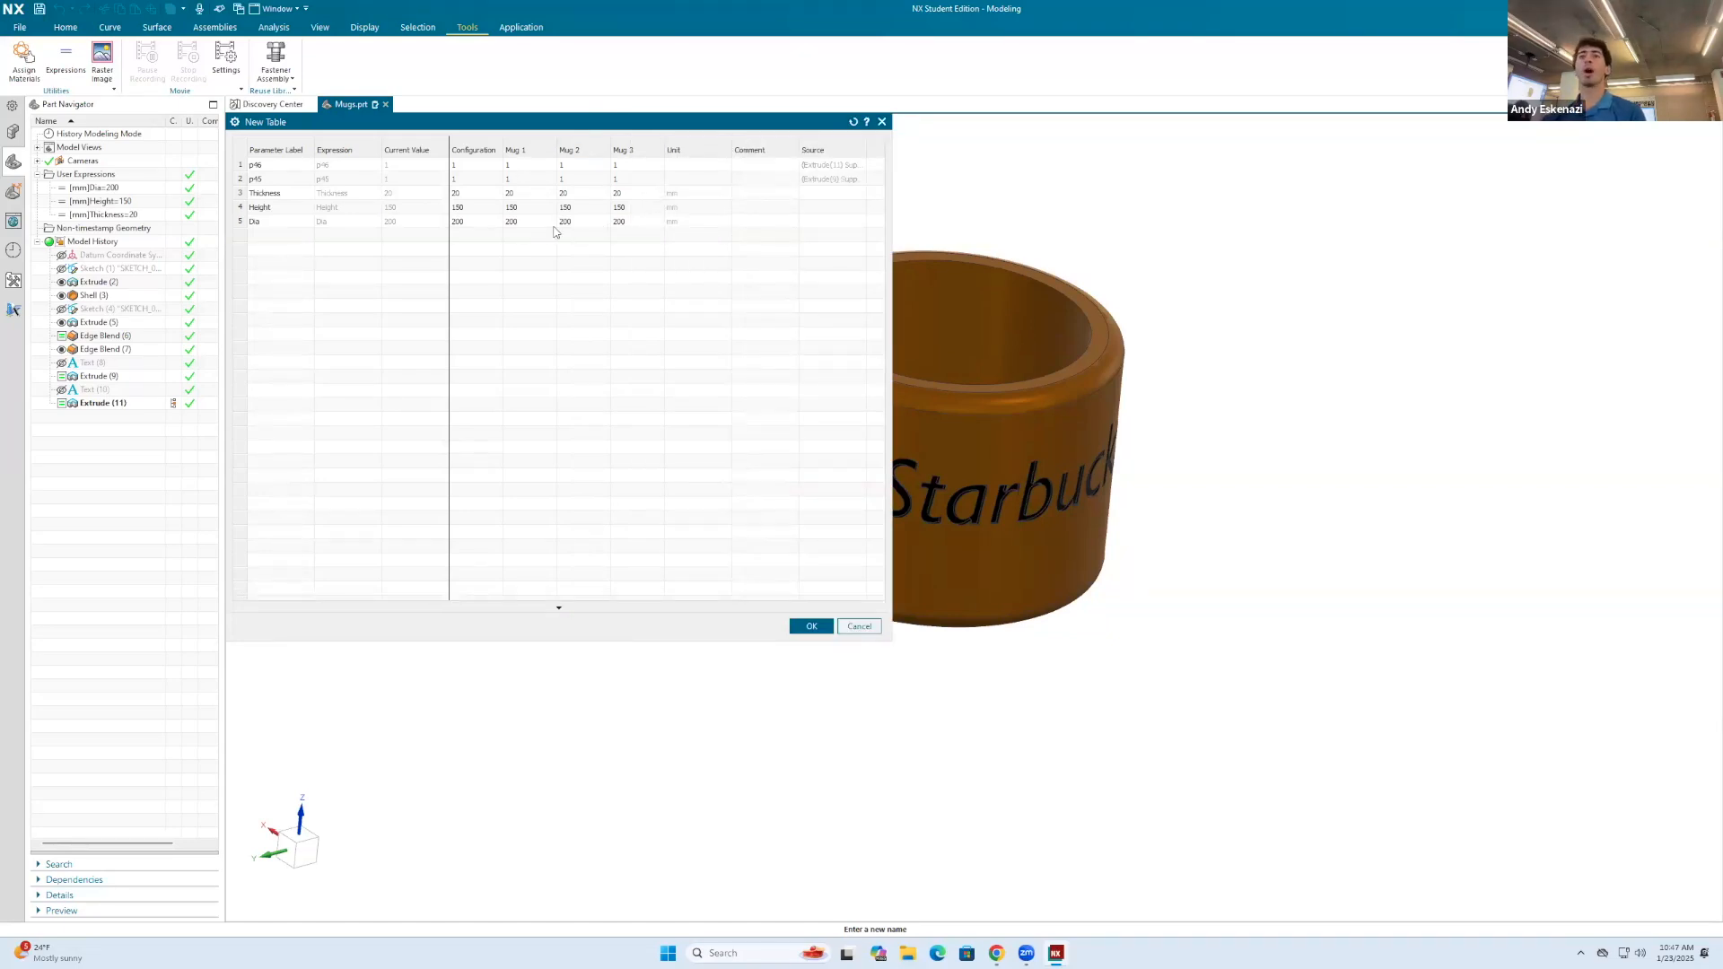
{"action": "double_click", "coordinate": [525, 220]}
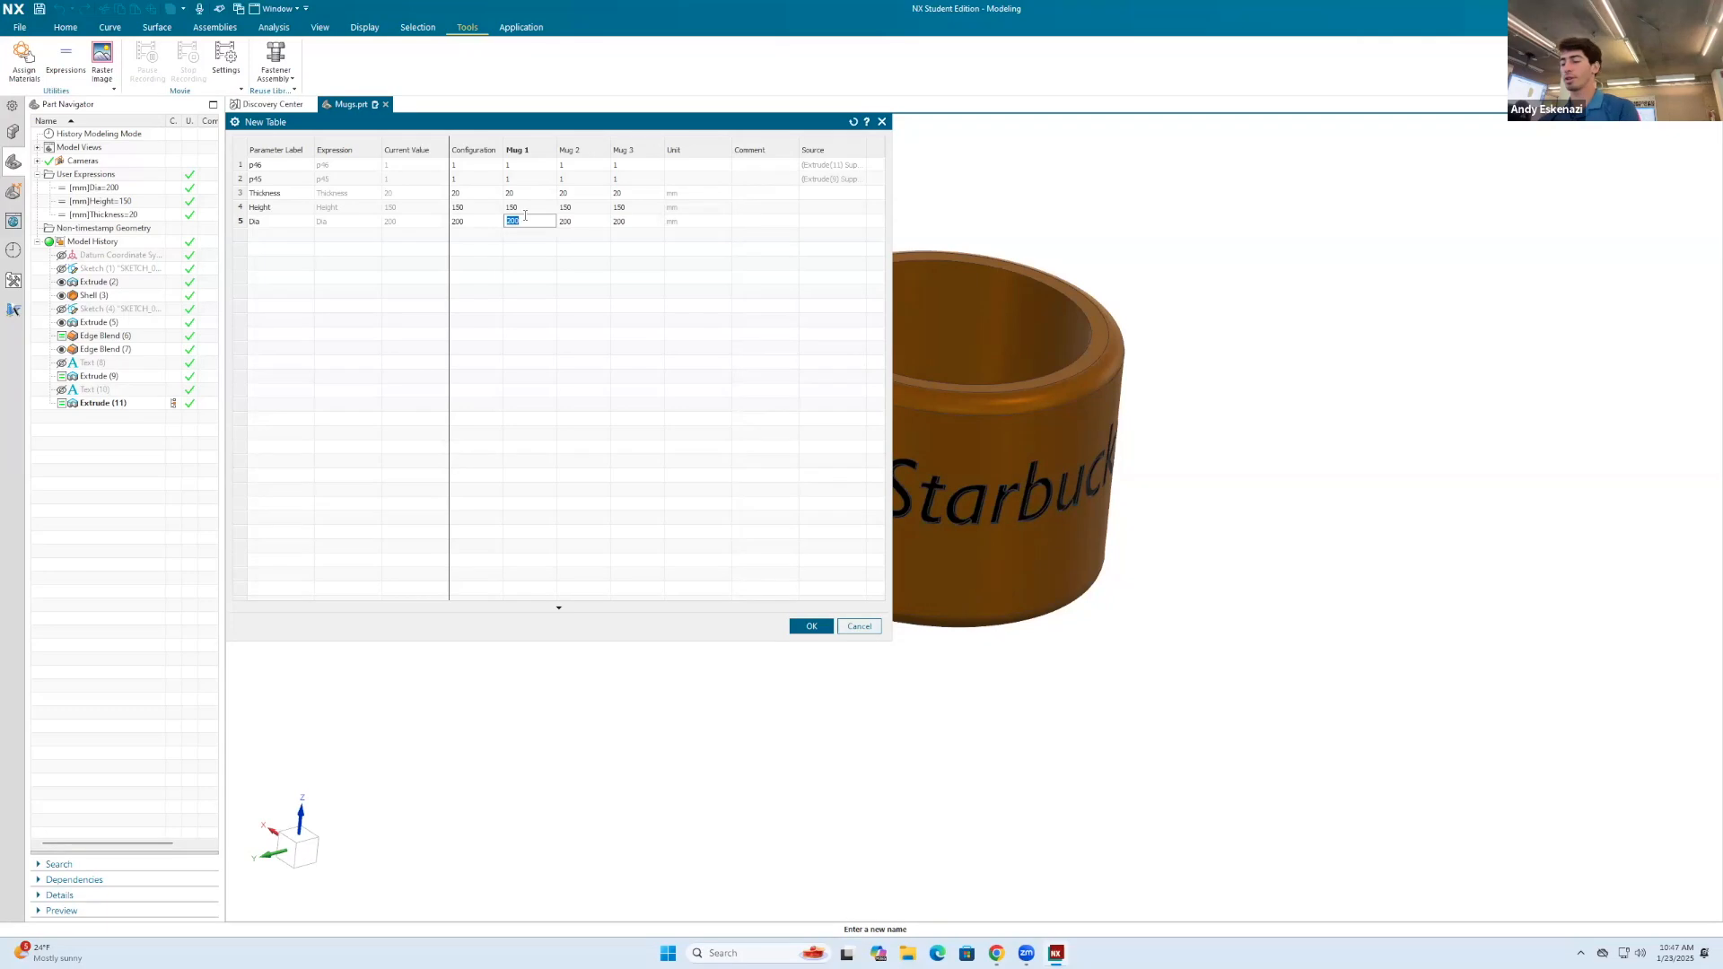
{"action": "type", "text": "1"}
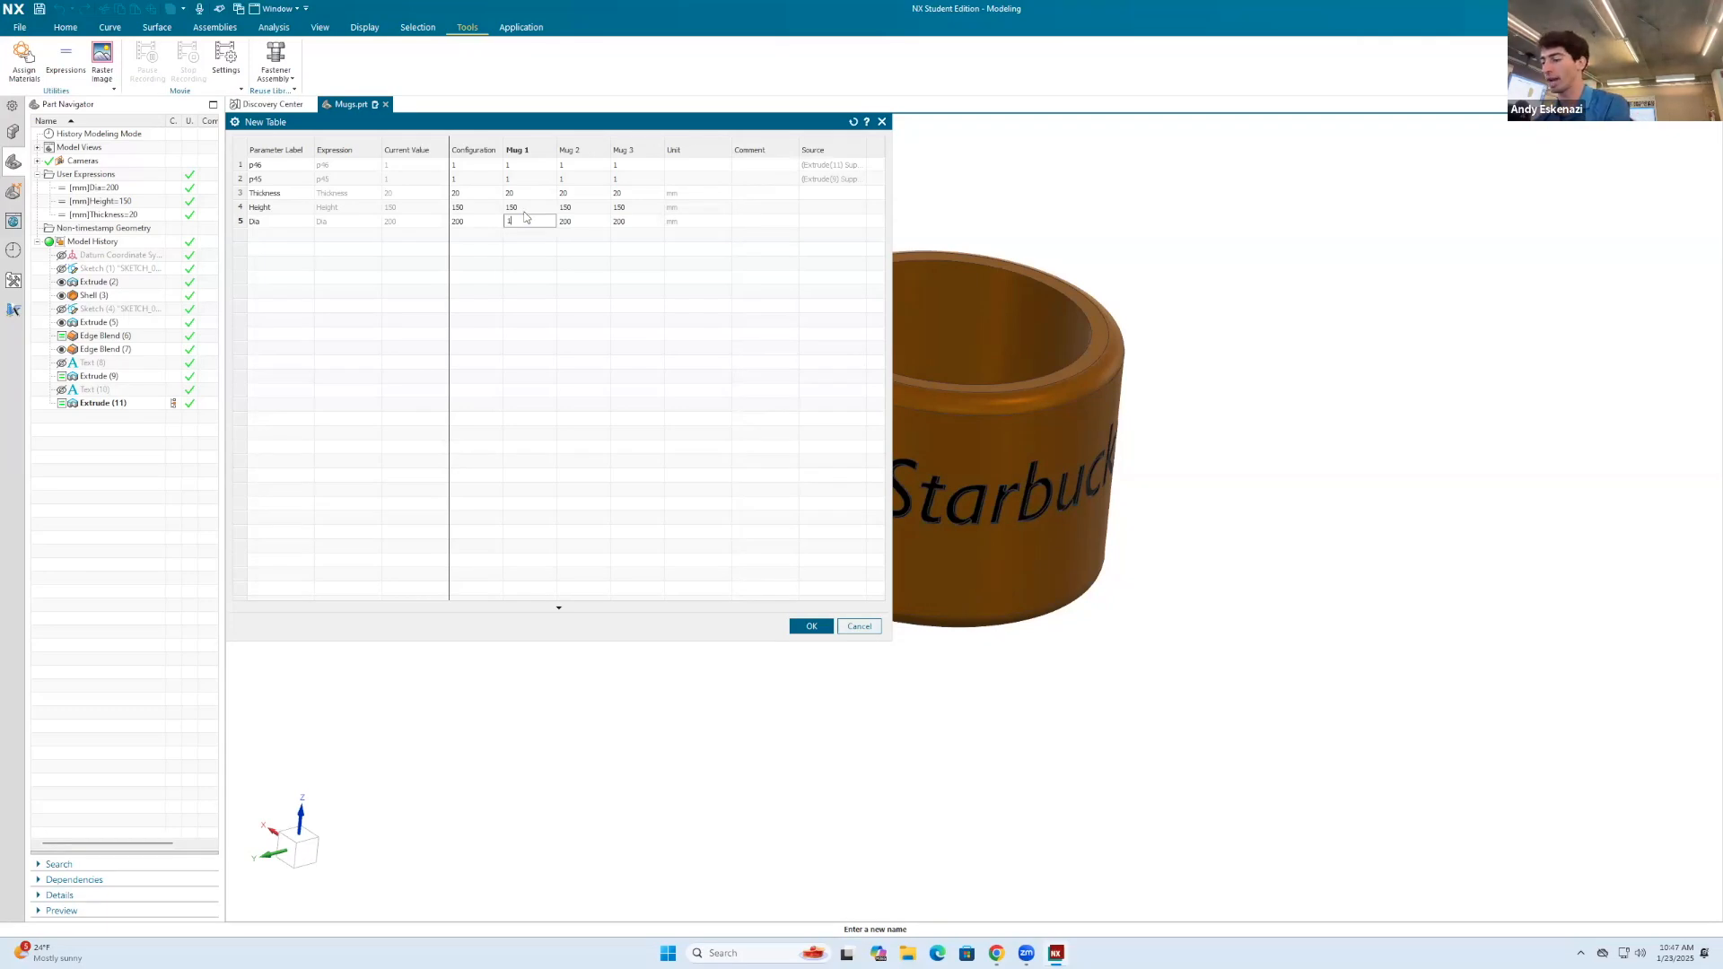
{"action": "type", "text": "00"}
{"action": "key", "text": "Return"}
{"action": "left_click", "coordinate": [636, 223]}
{"action": "double_click", "coordinate": [637, 224]}
{"action": "type", "text": "300"}
{"action": "left_click", "coordinate": [636, 276]}
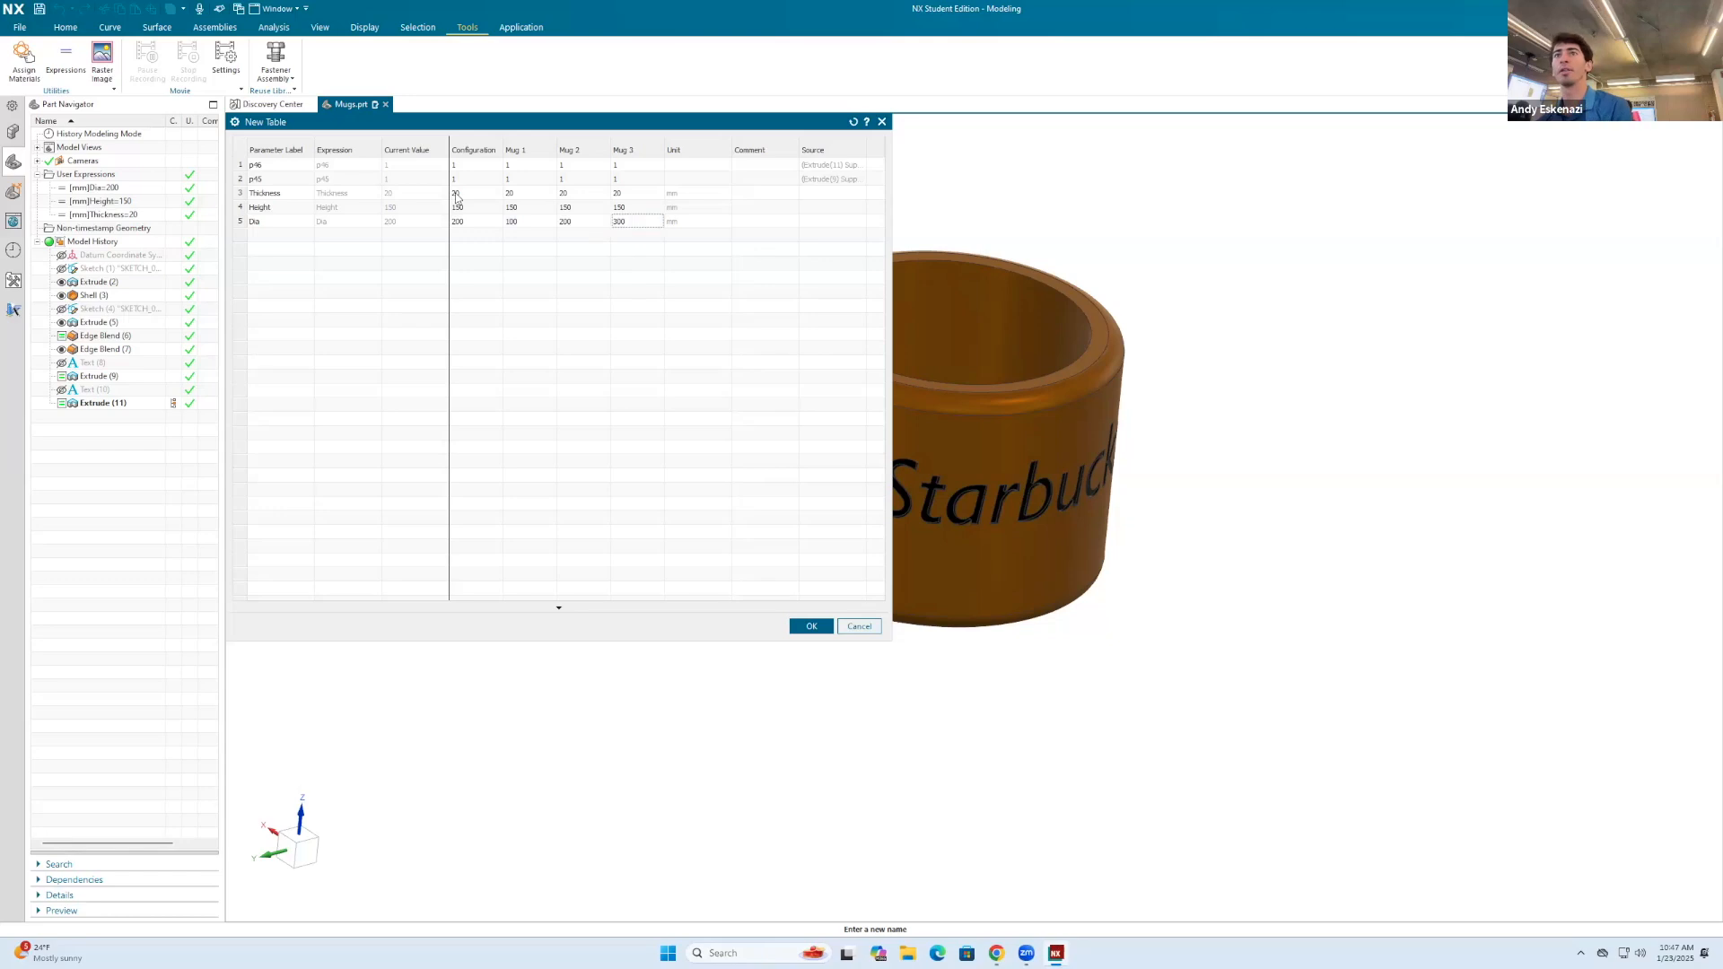
Step: Set the Height parameter to 200 for Mug 1, 100 for Mug 2 and 400 for Mug 3
{"action": "double_click", "coordinate": [517, 208]}
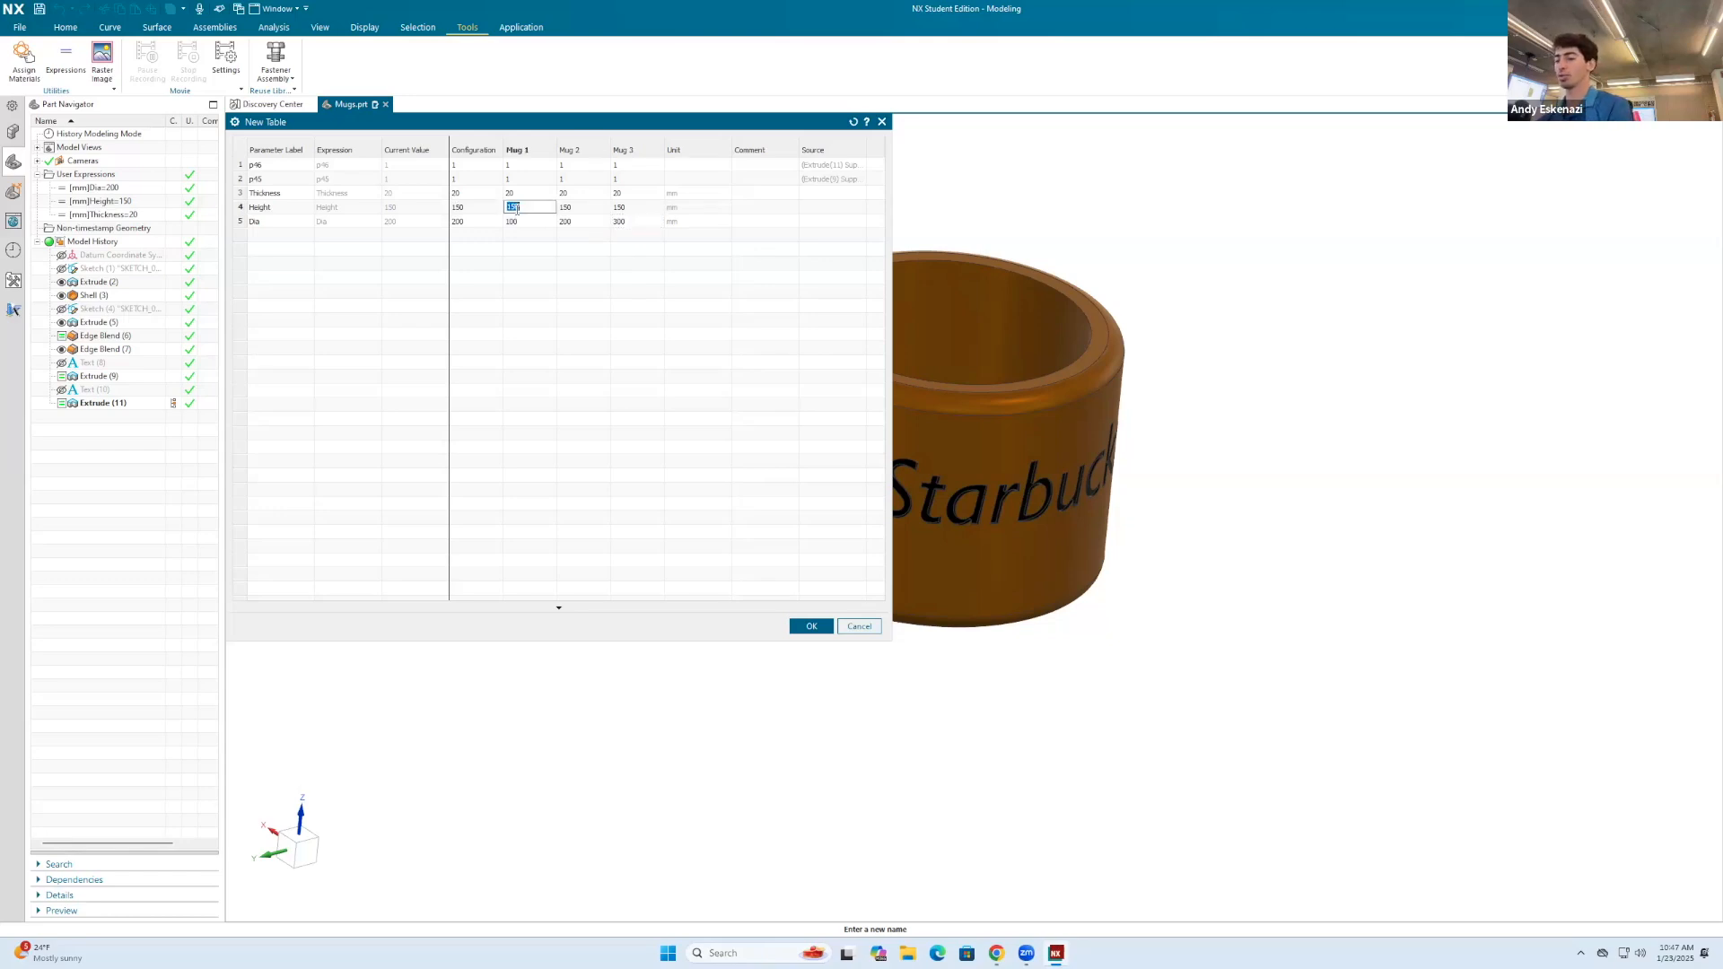
{"action": "type", "text": "200"}
{"action": "left_click", "coordinate": [638, 310]}
{"action": "left_click", "coordinate": [575, 211]}
{"action": "double_click", "coordinate": [581, 208]}
{"action": "type", "text": "100"}
{"action": "left_click", "coordinate": [612, 289]}
{"action": "left_click", "coordinate": [634, 215]}
{"action": "double_click", "coordinate": [635, 212]}
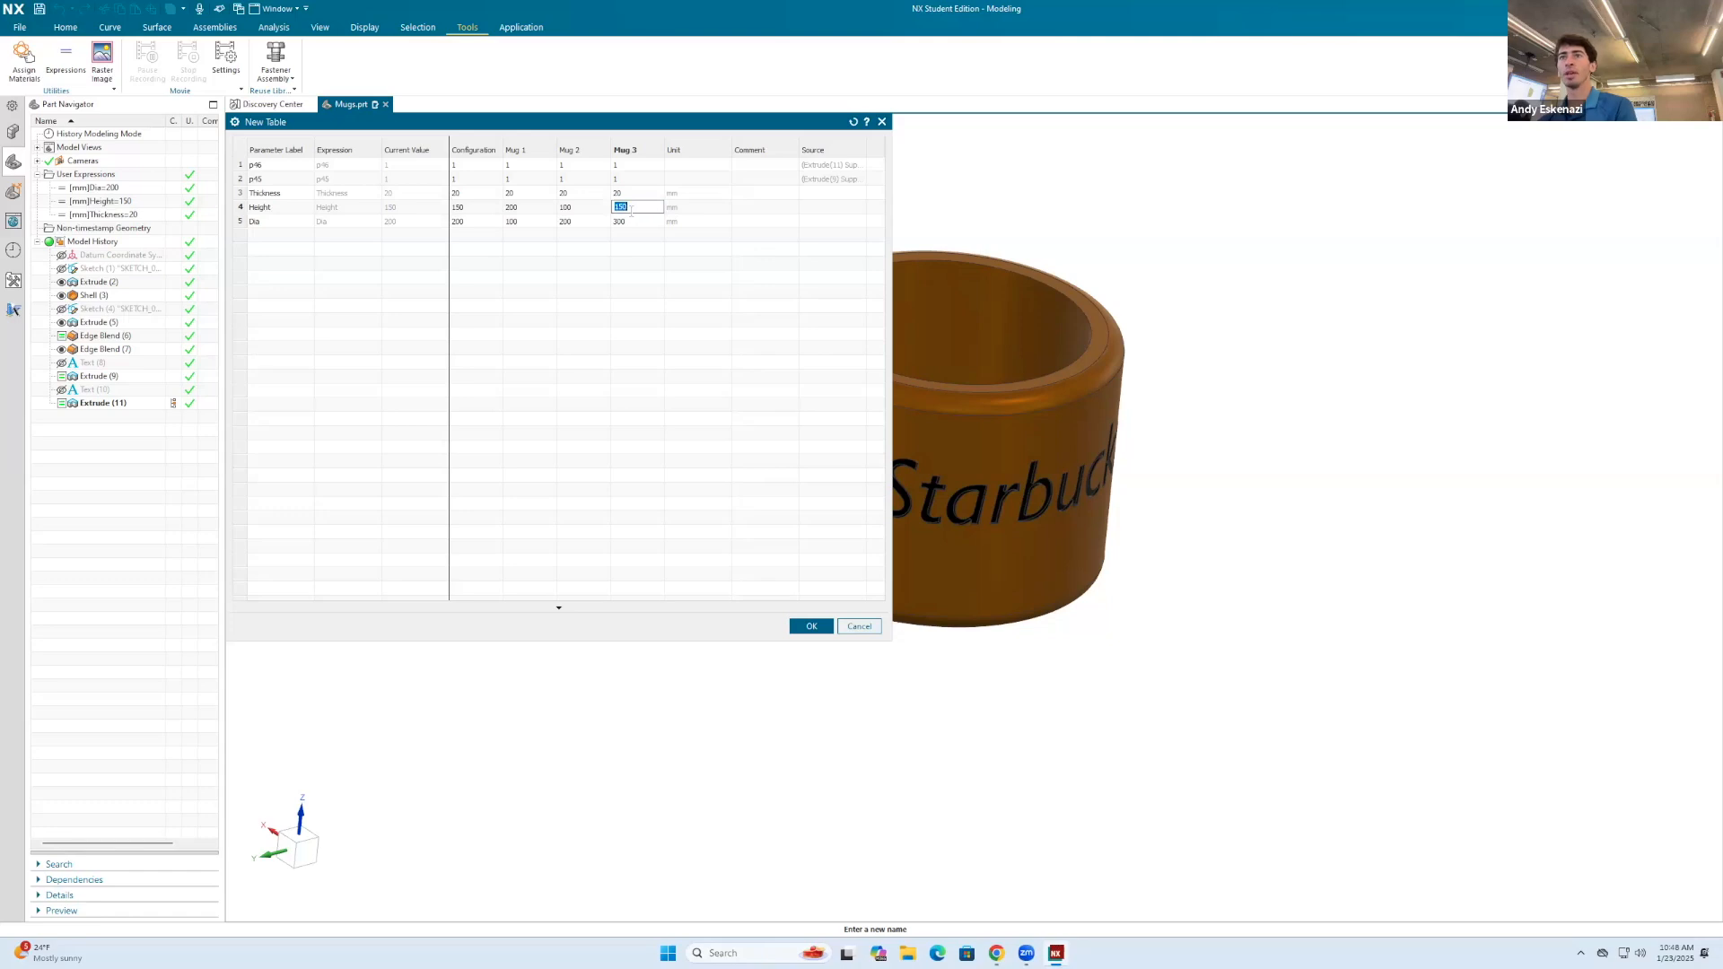
{"action": "type", "text": "400"}
{"action": "left_click", "coordinate": [671, 303]}
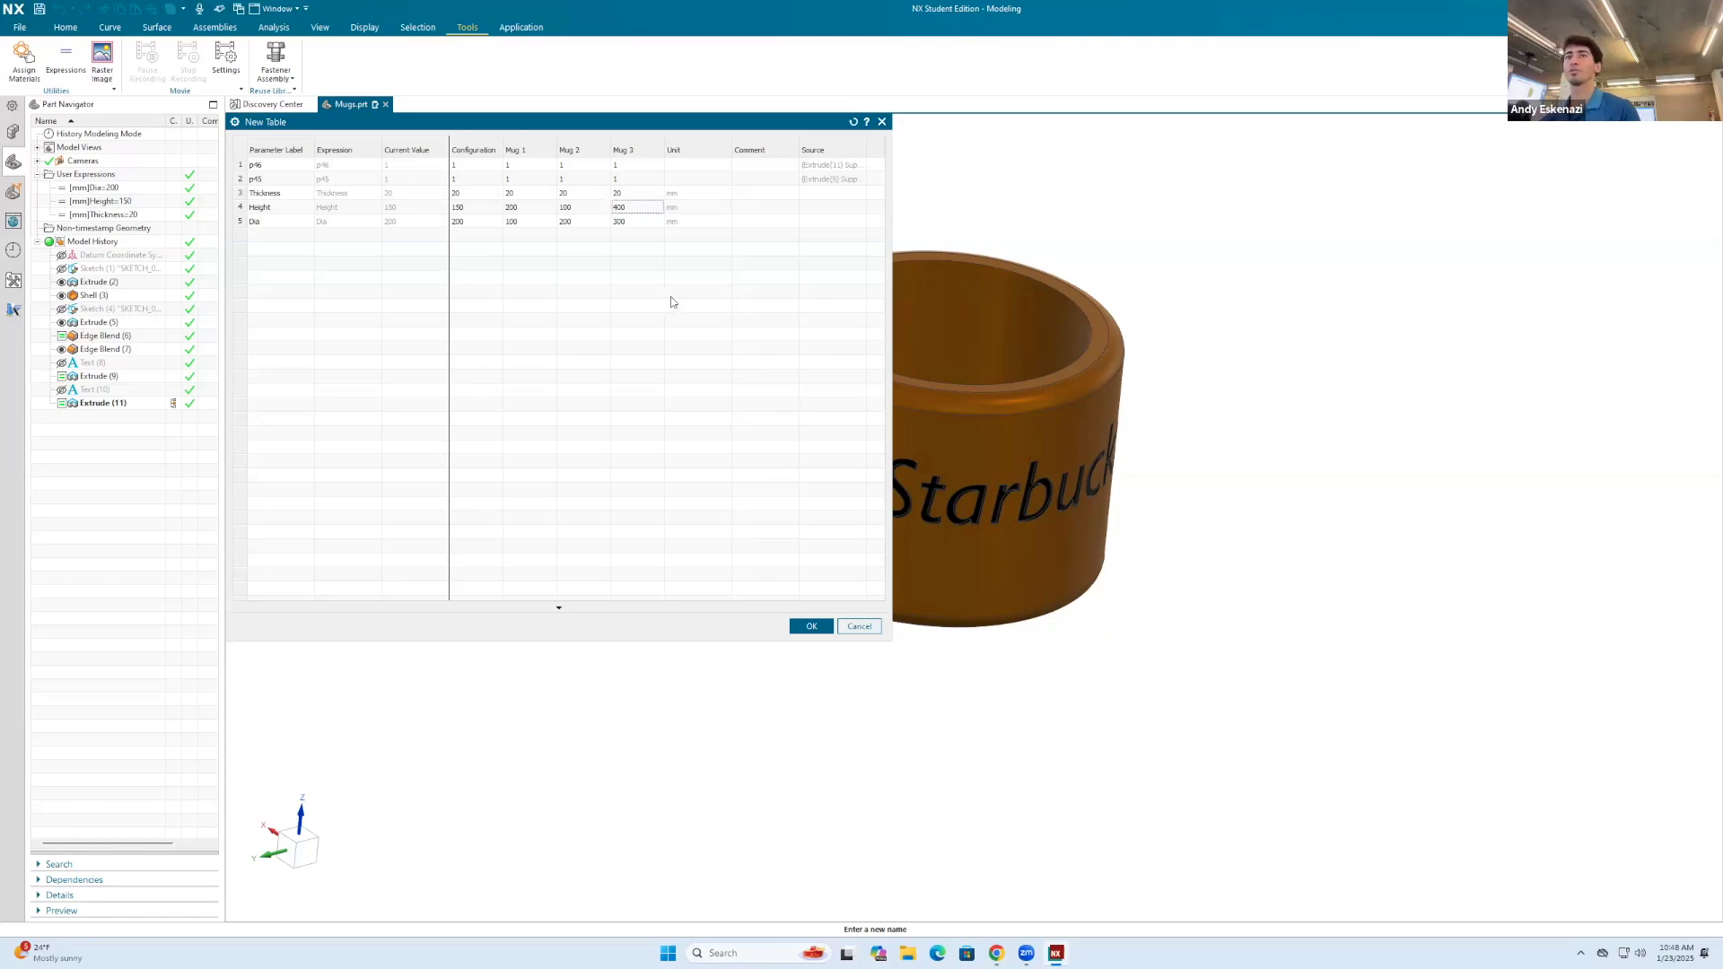
Step: Set the Thickness parameter to 10 for Mug 1, 15 for Mug 2 and 10 for Mug 3
{"action": "double_click", "coordinate": [523, 195]}
{"action": "type", "text": "10"}
{"action": "left_click", "coordinate": [581, 346]}
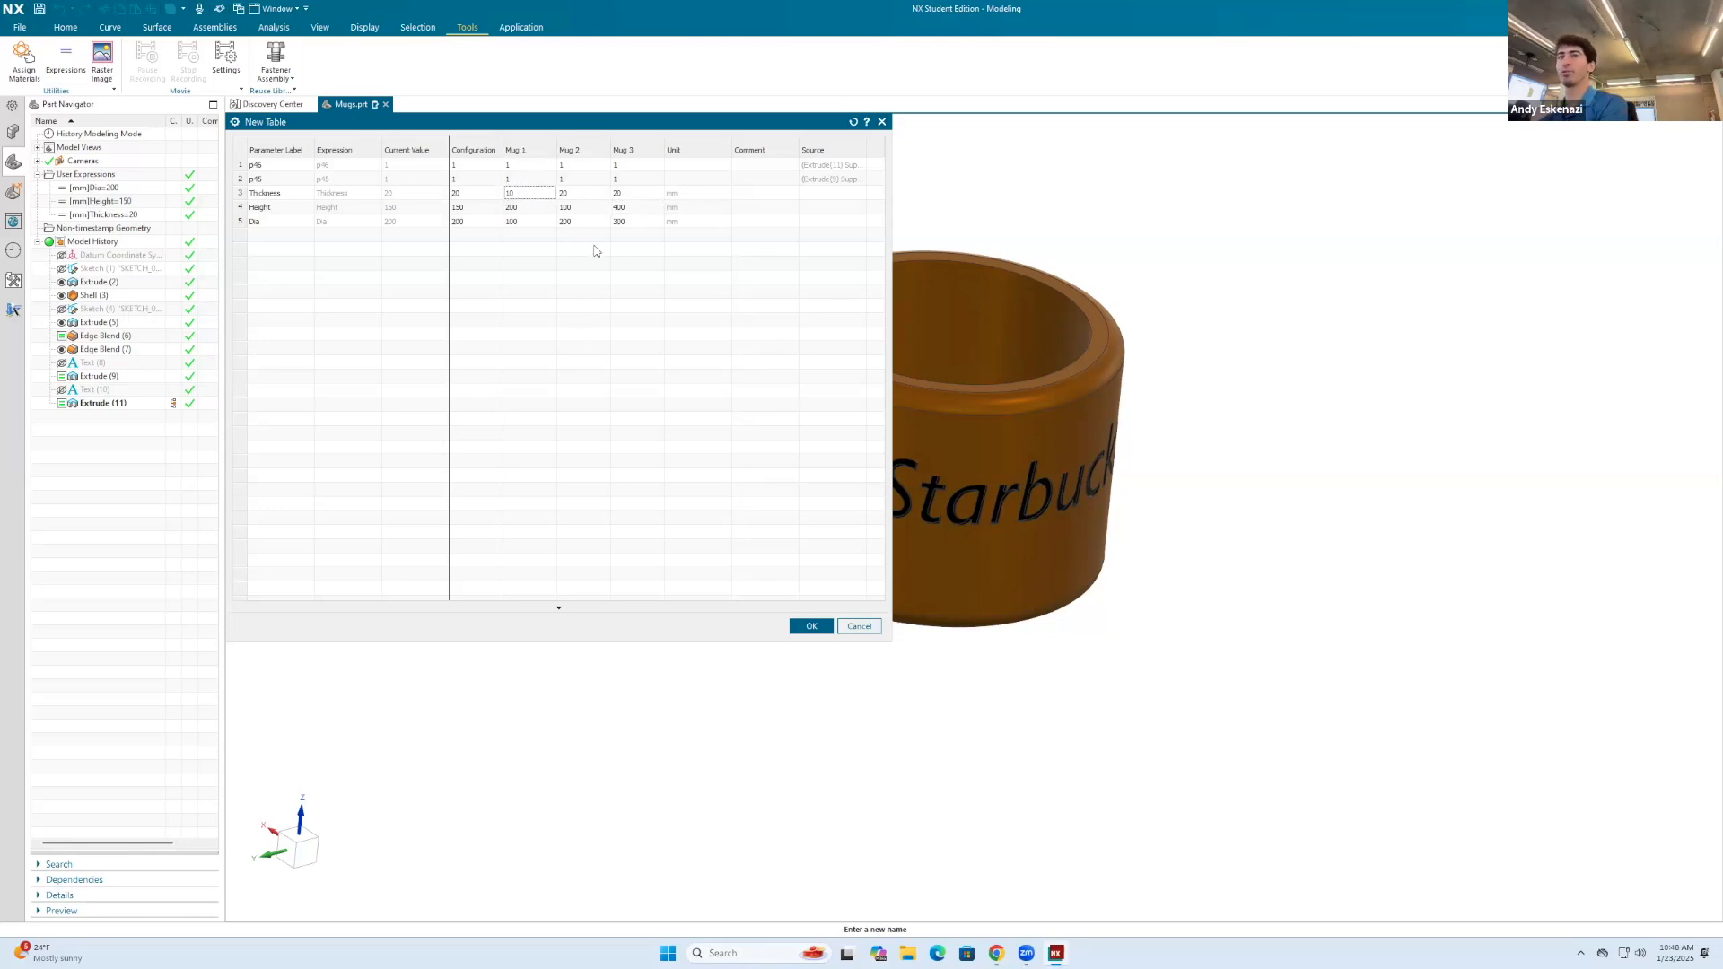
{"action": "double_click", "coordinate": [584, 193]}
{"action": "type", "text": "15"}
{"action": "left_click", "coordinate": [648, 346]}
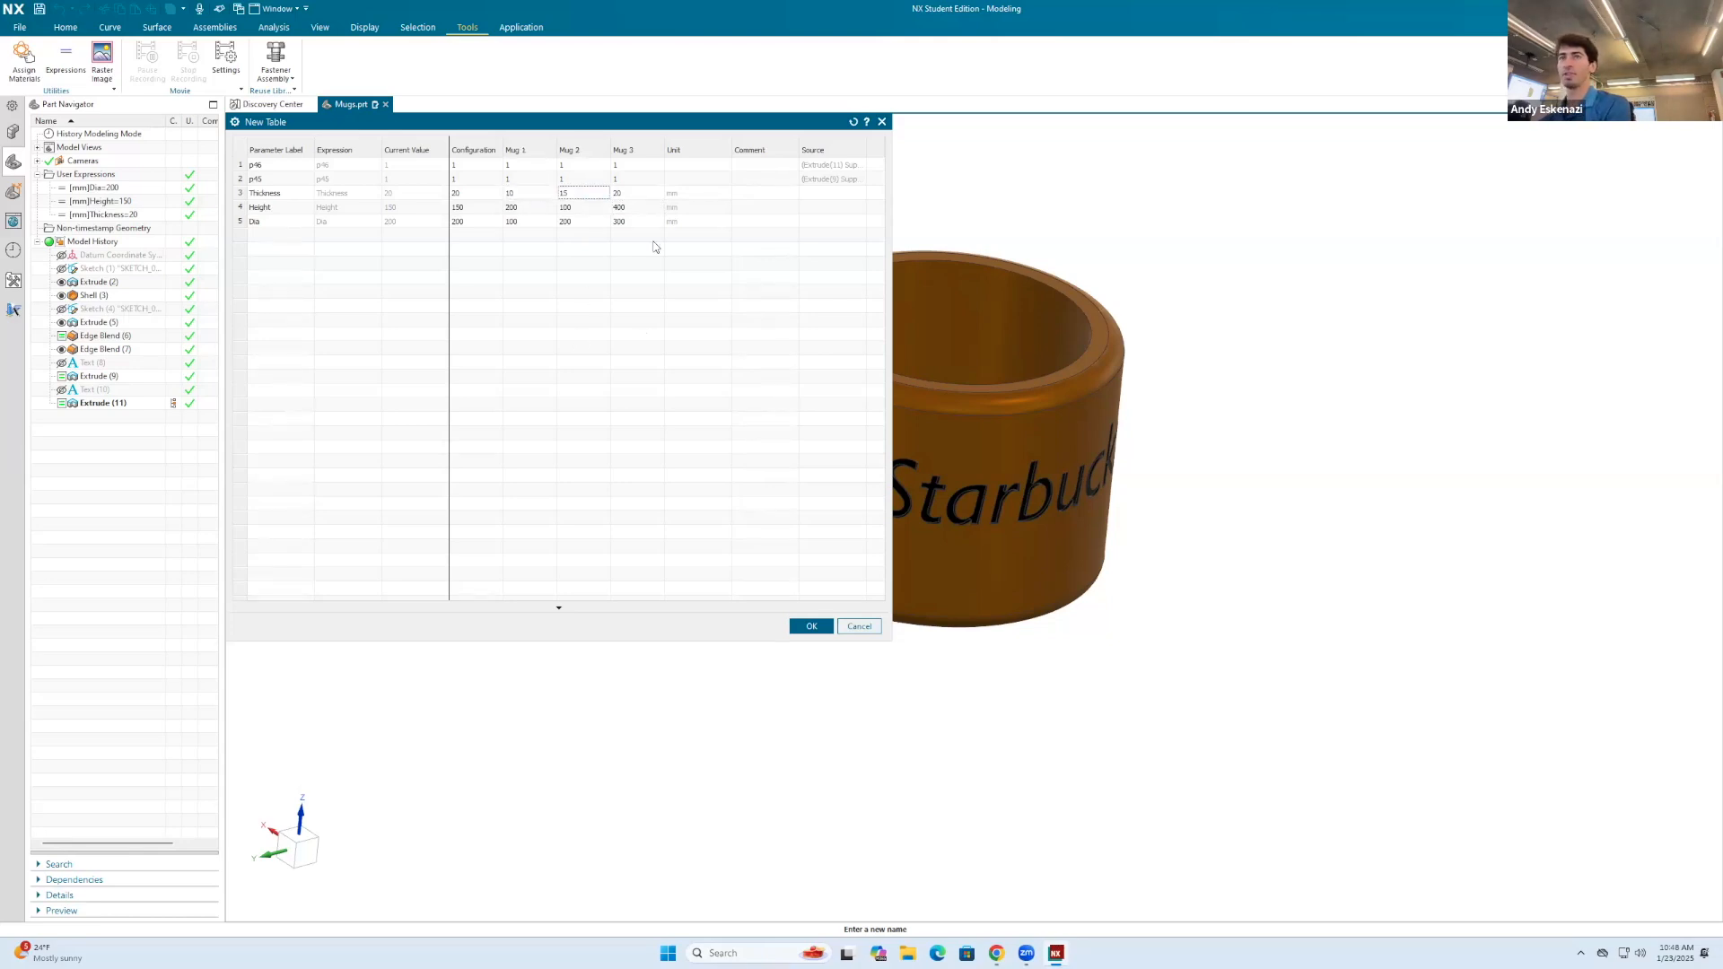
{"action": "double_click", "coordinate": [633, 194]}
{"action": "type", "text": "10"}
{"action": "left_click", "coordinate": [640, 312]}
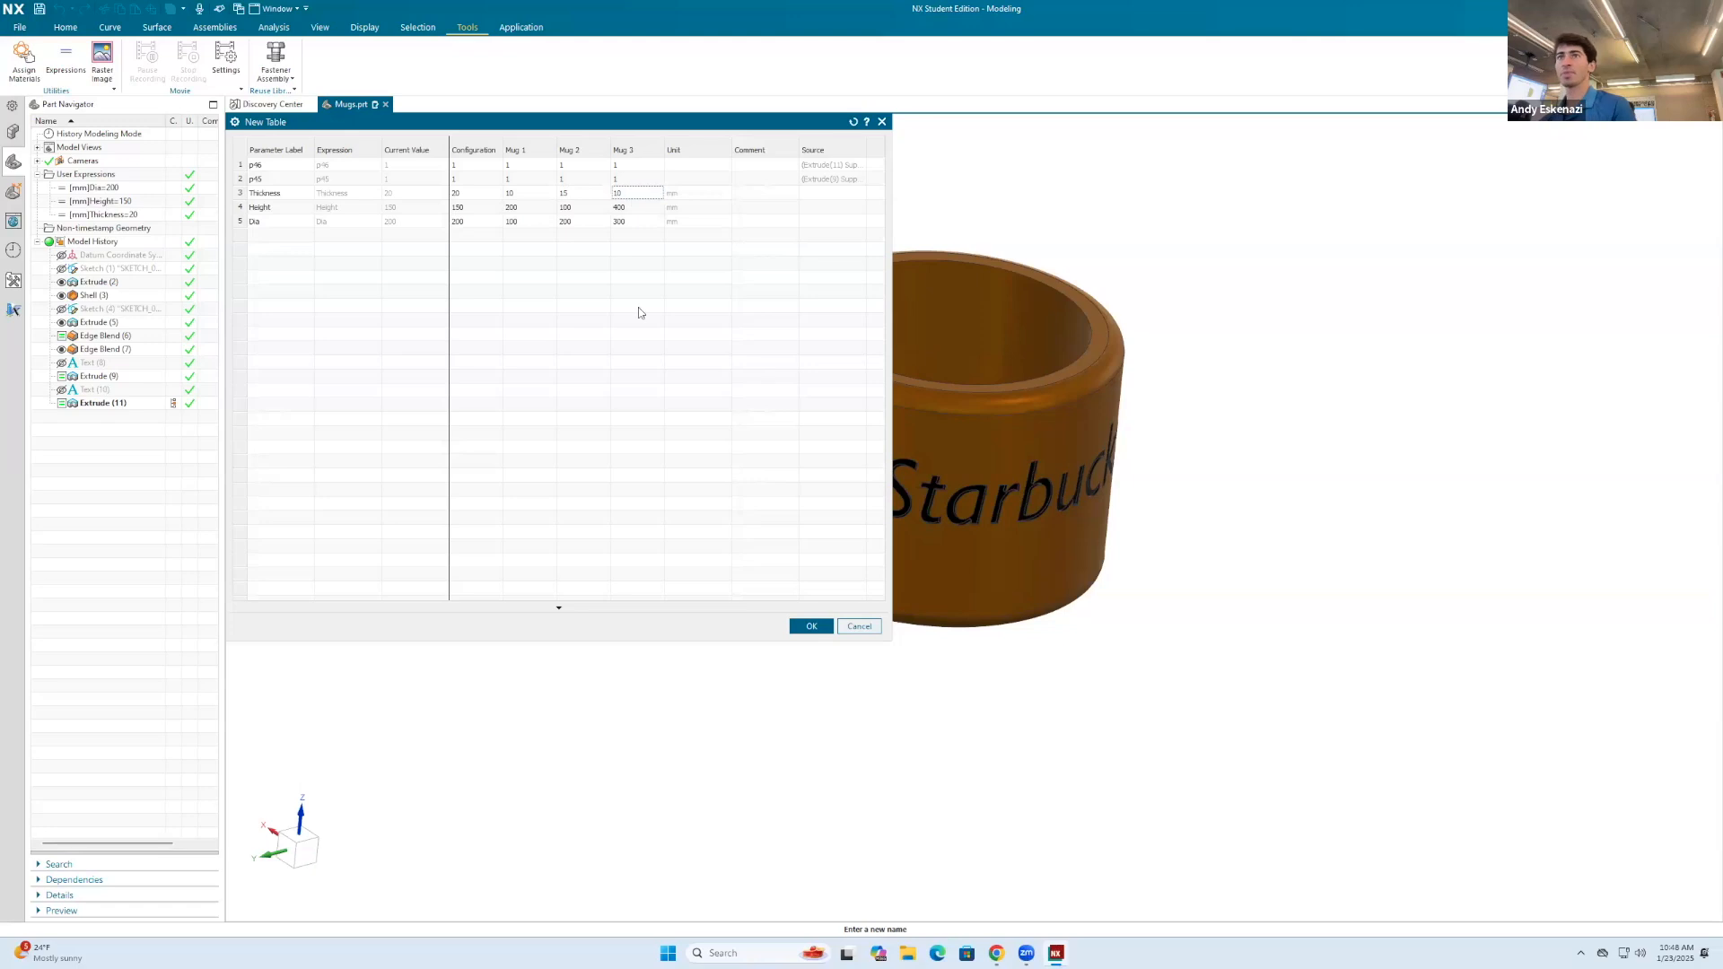
Step: Set both engraving suppression parameters to 0 for Mug 2 and accept the table values
{"action": "left_click", "coordinate": [535, 182]}
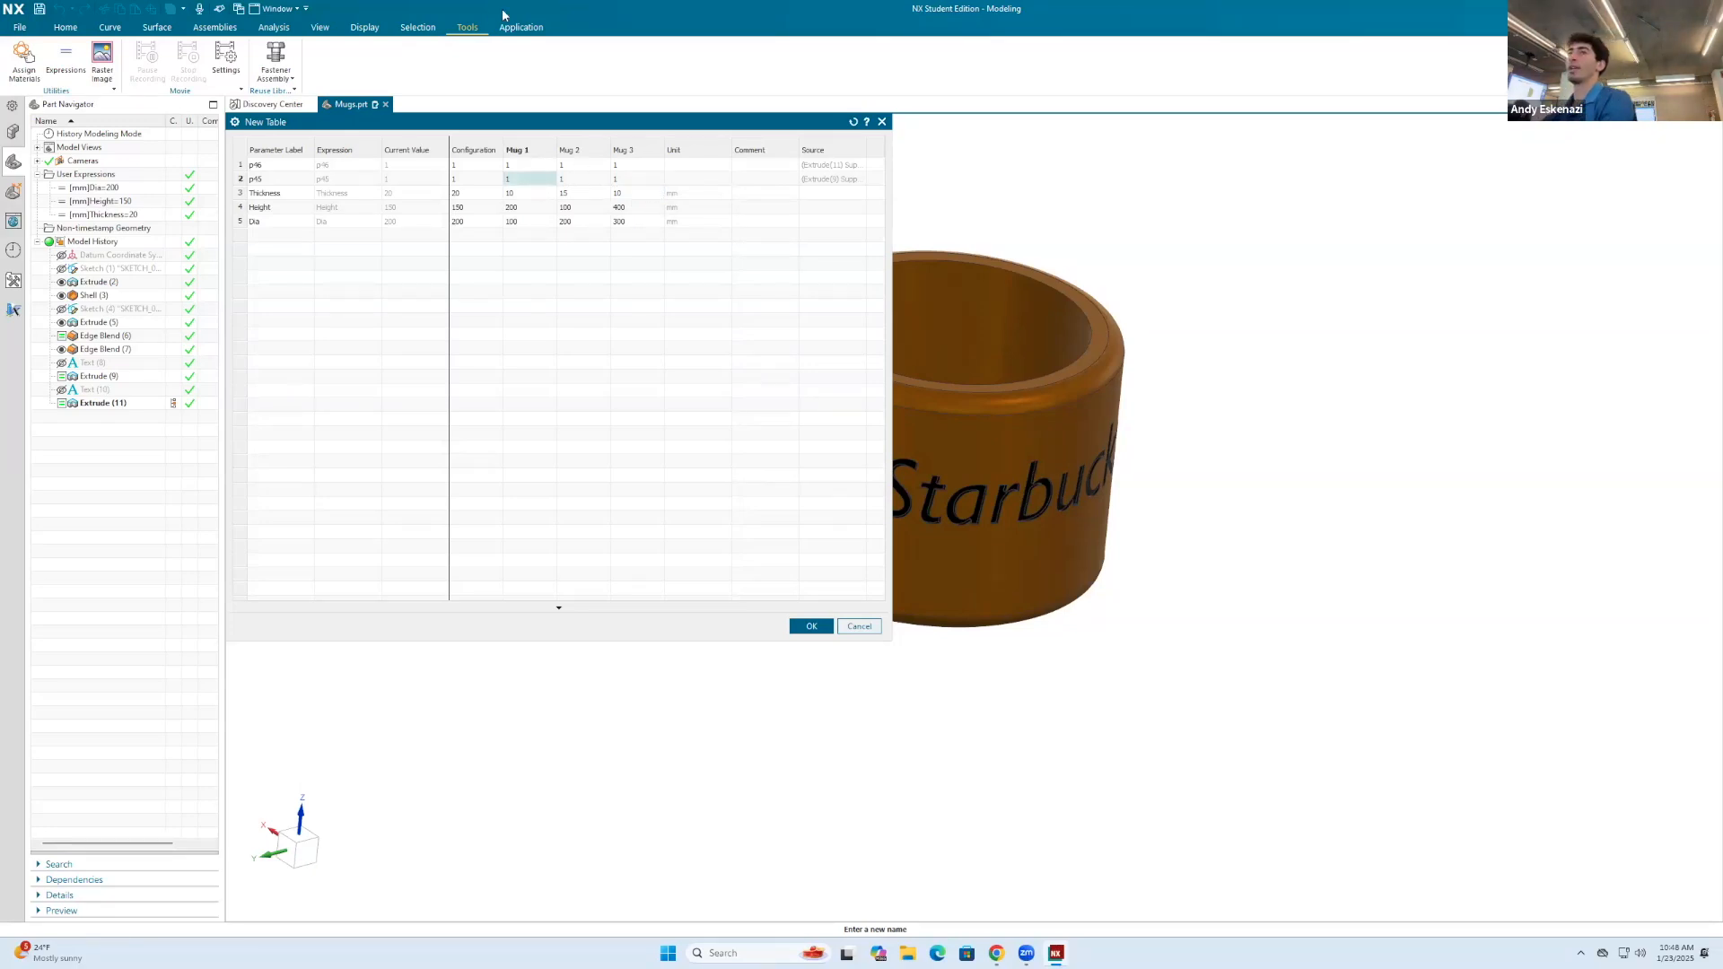
{"action": "left_click", "coordinate": [584, 179]}
{"action": "type", "text": "0"}
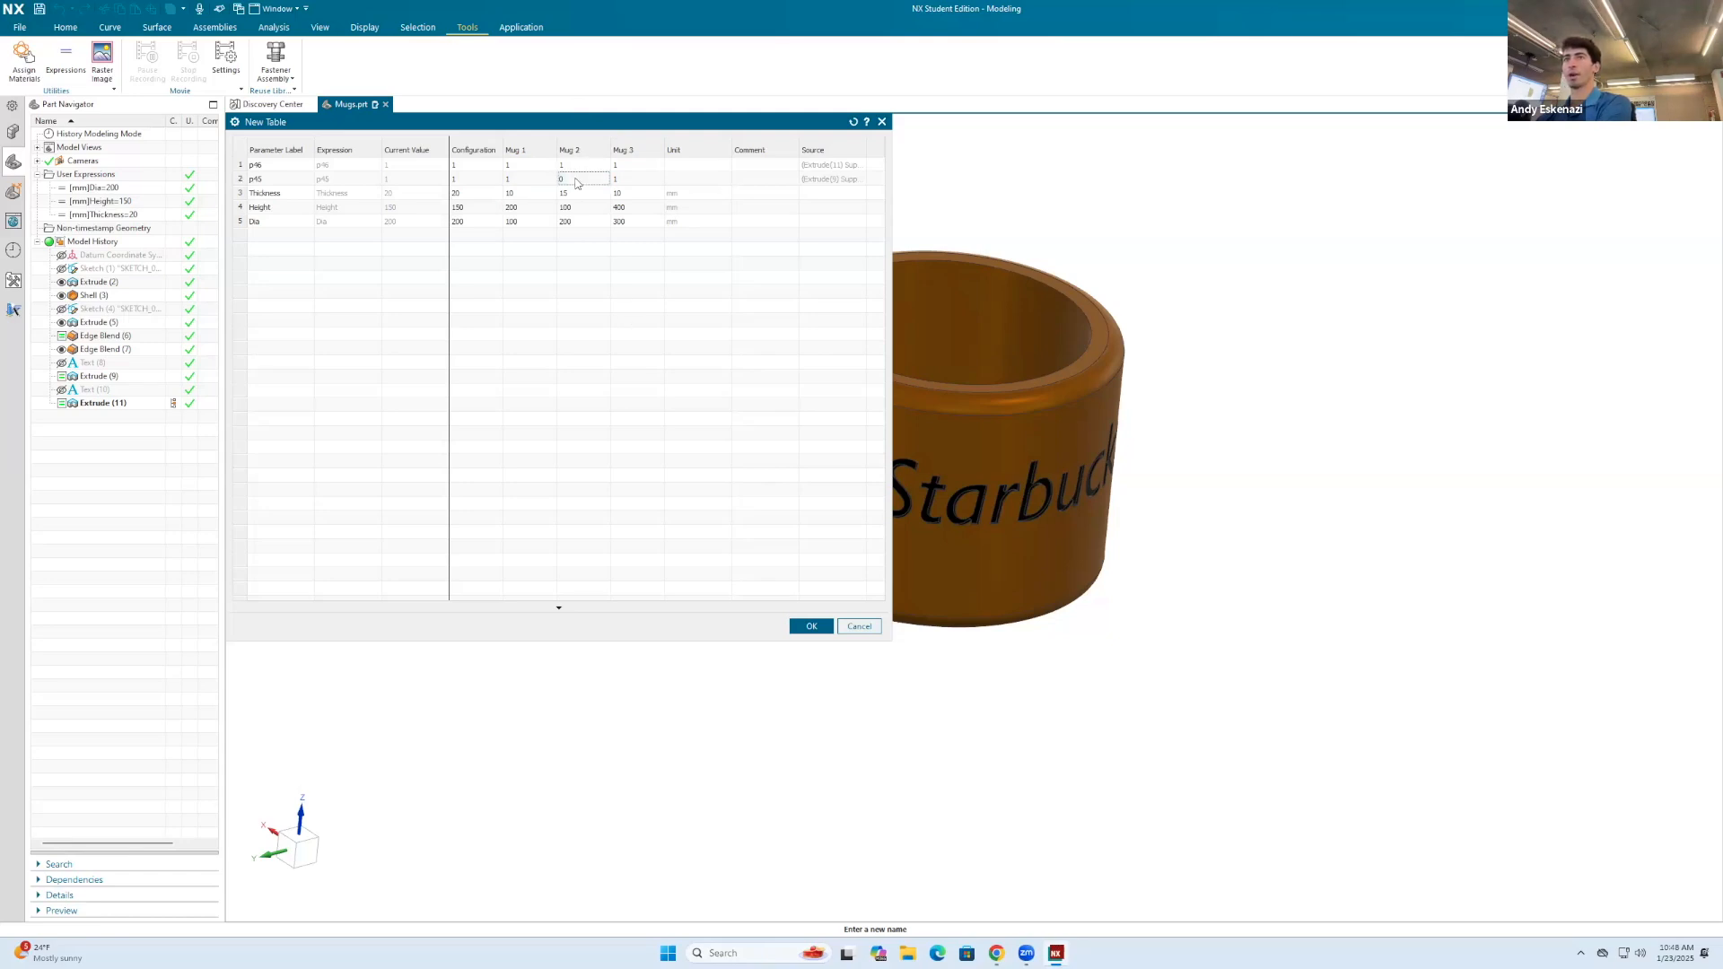
{"action": "left_click", "coordinate": [583, 165]}
{"action": "type", "text": "0"}
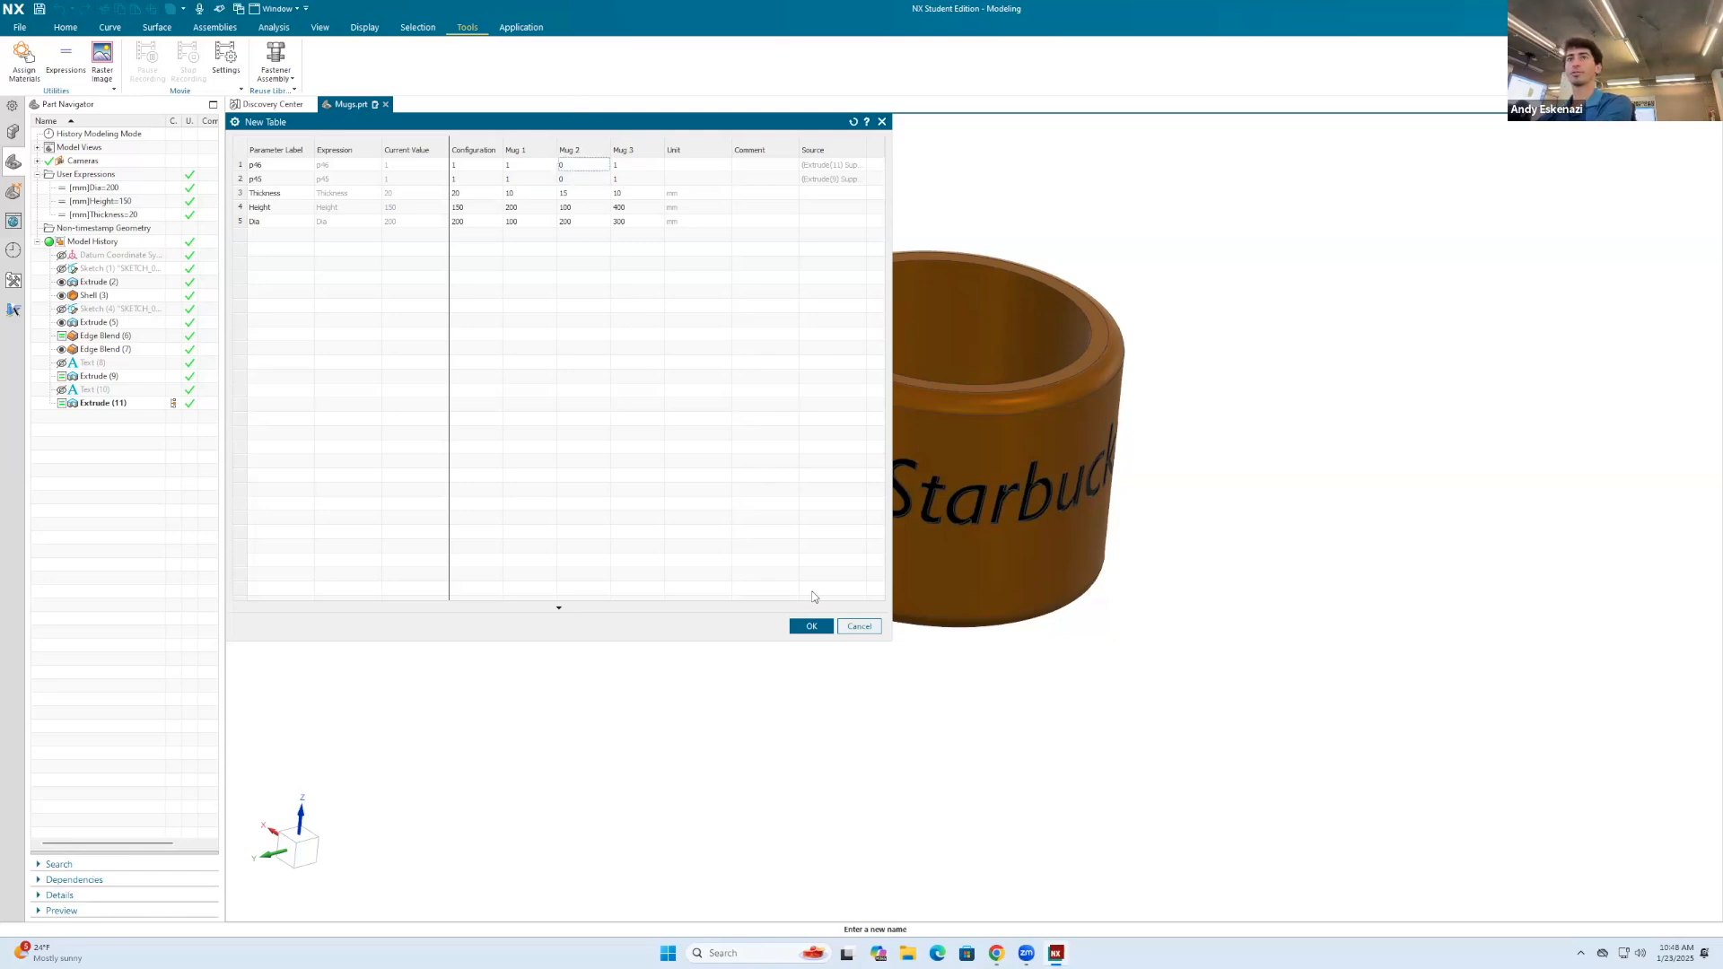
{"action": "left_click", "coordinate": [812, 626]}
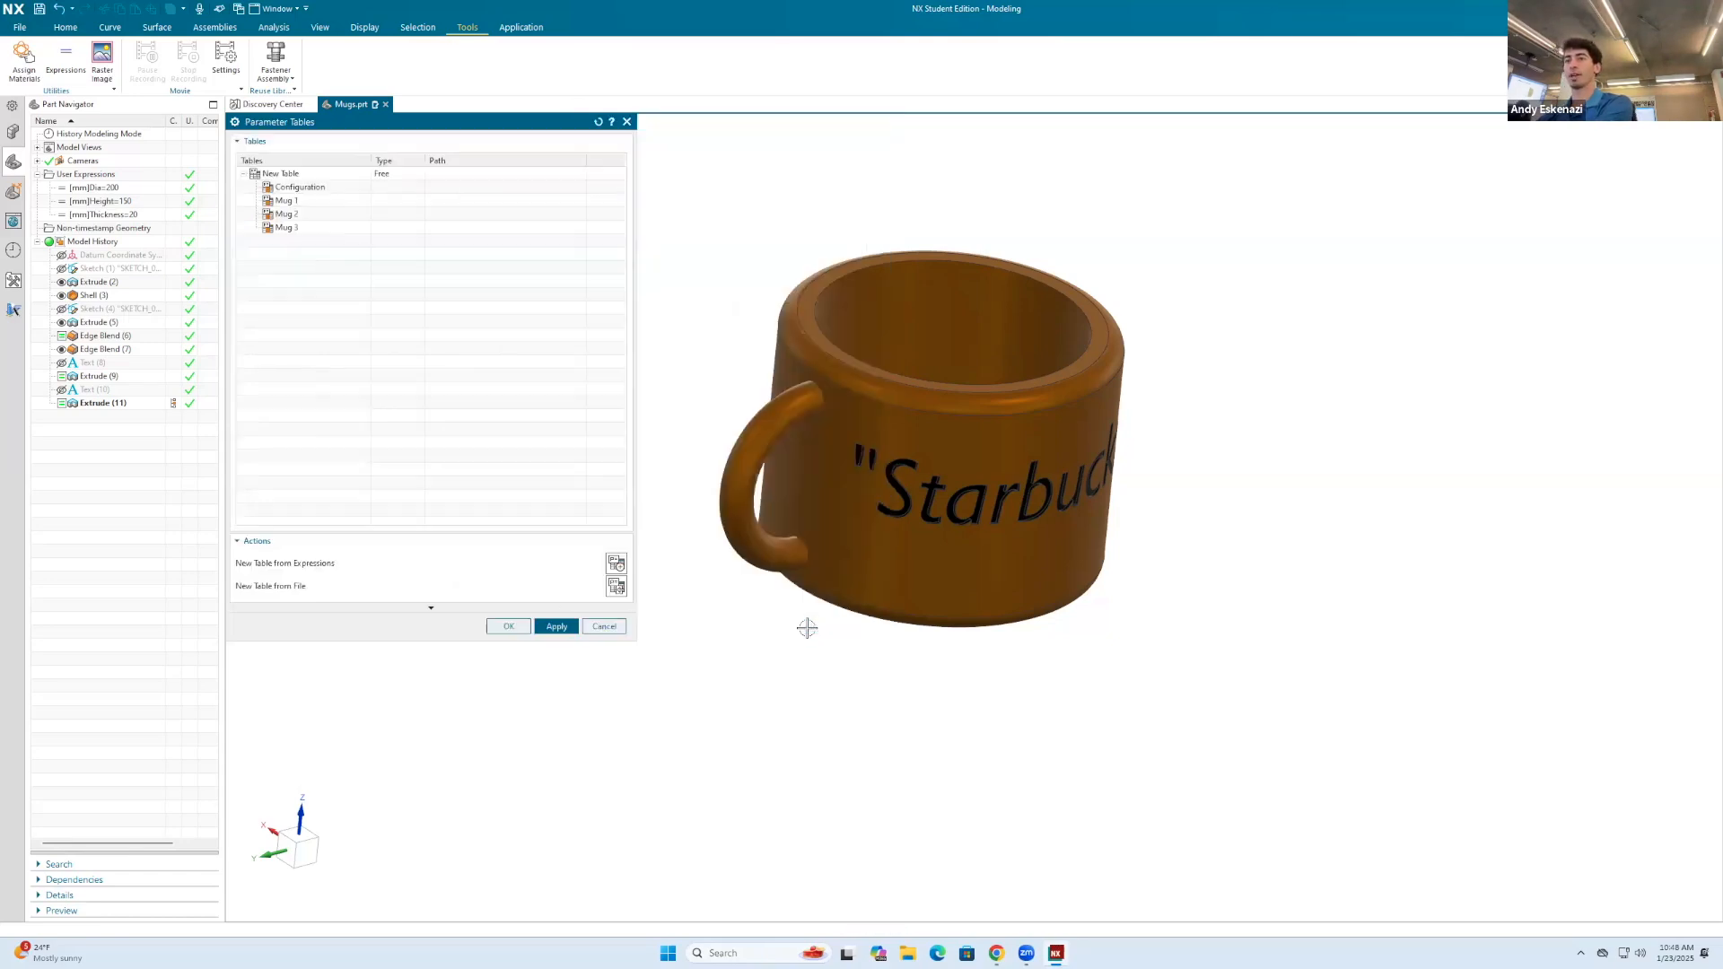
Step: Activate the Mug 2 configuration and inspect the mug from several sides
{"action": "double_click", "coordinate": [306, 216]}
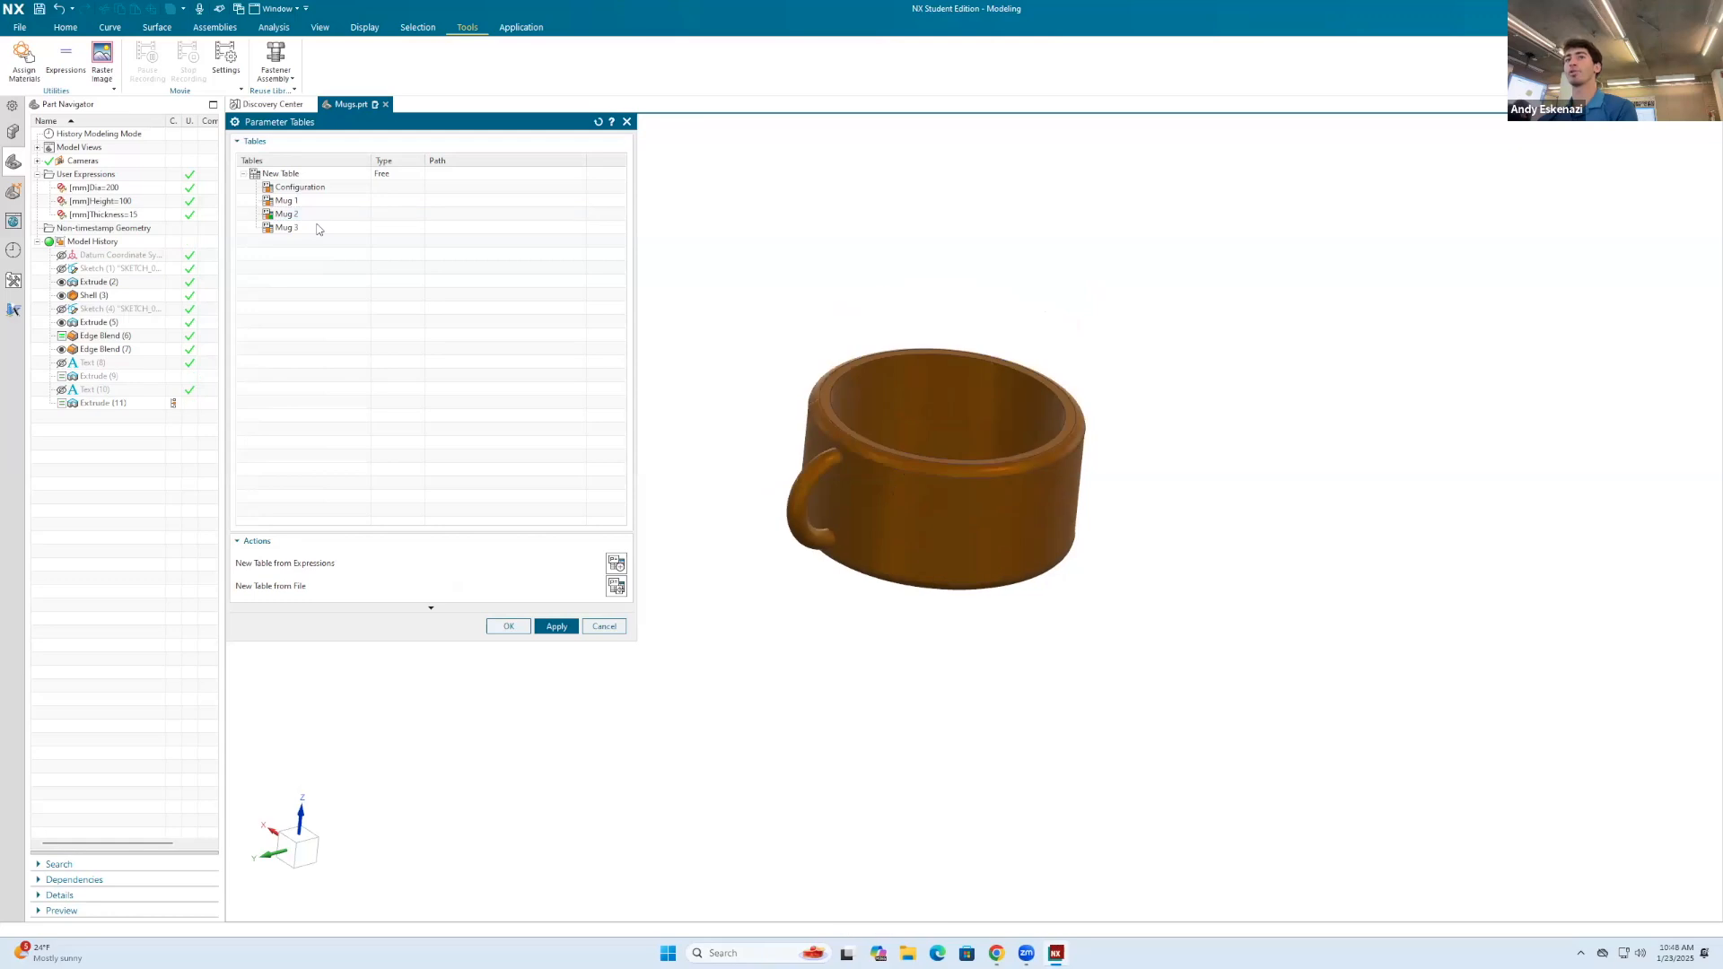
{"action": "middle_click_drag", "start_coordinate": [1253, 452], "coordinate": [1146, 443]}
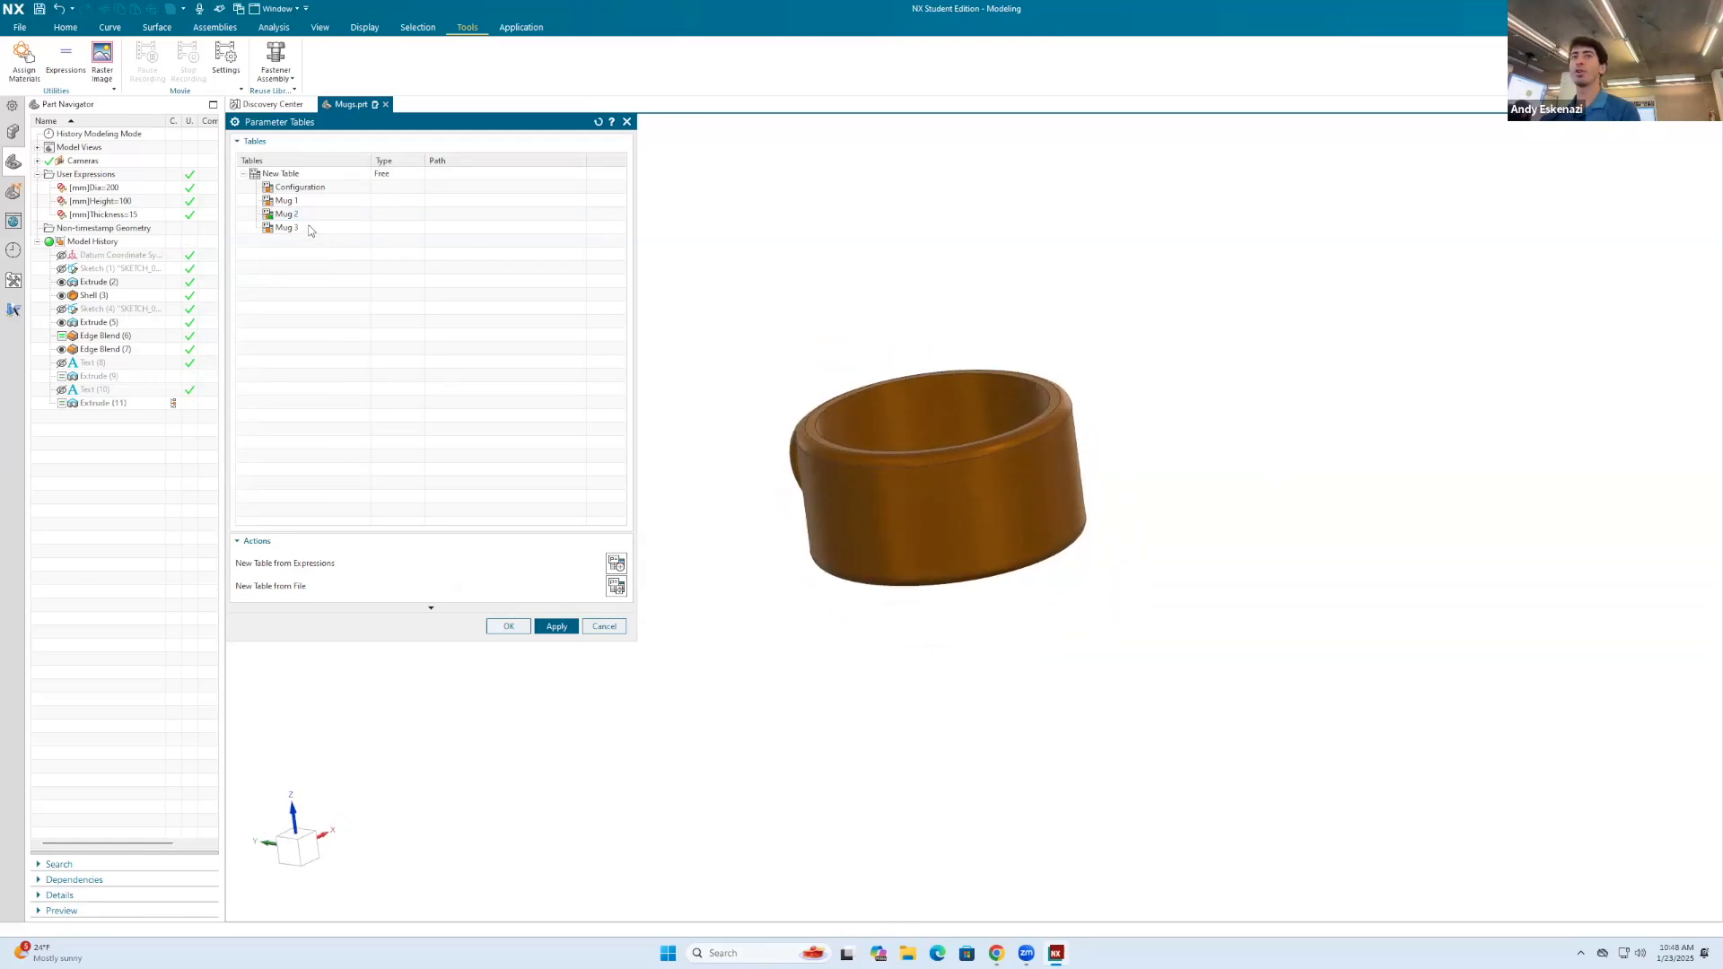
{"action": "middle_click_drag", "start_coordinate": [989, 558], "coordinate": [911, 499]}
{"action": "middle_click_drag", "start_coordinate": [1185, 508], "coordinate": [837, 486]}
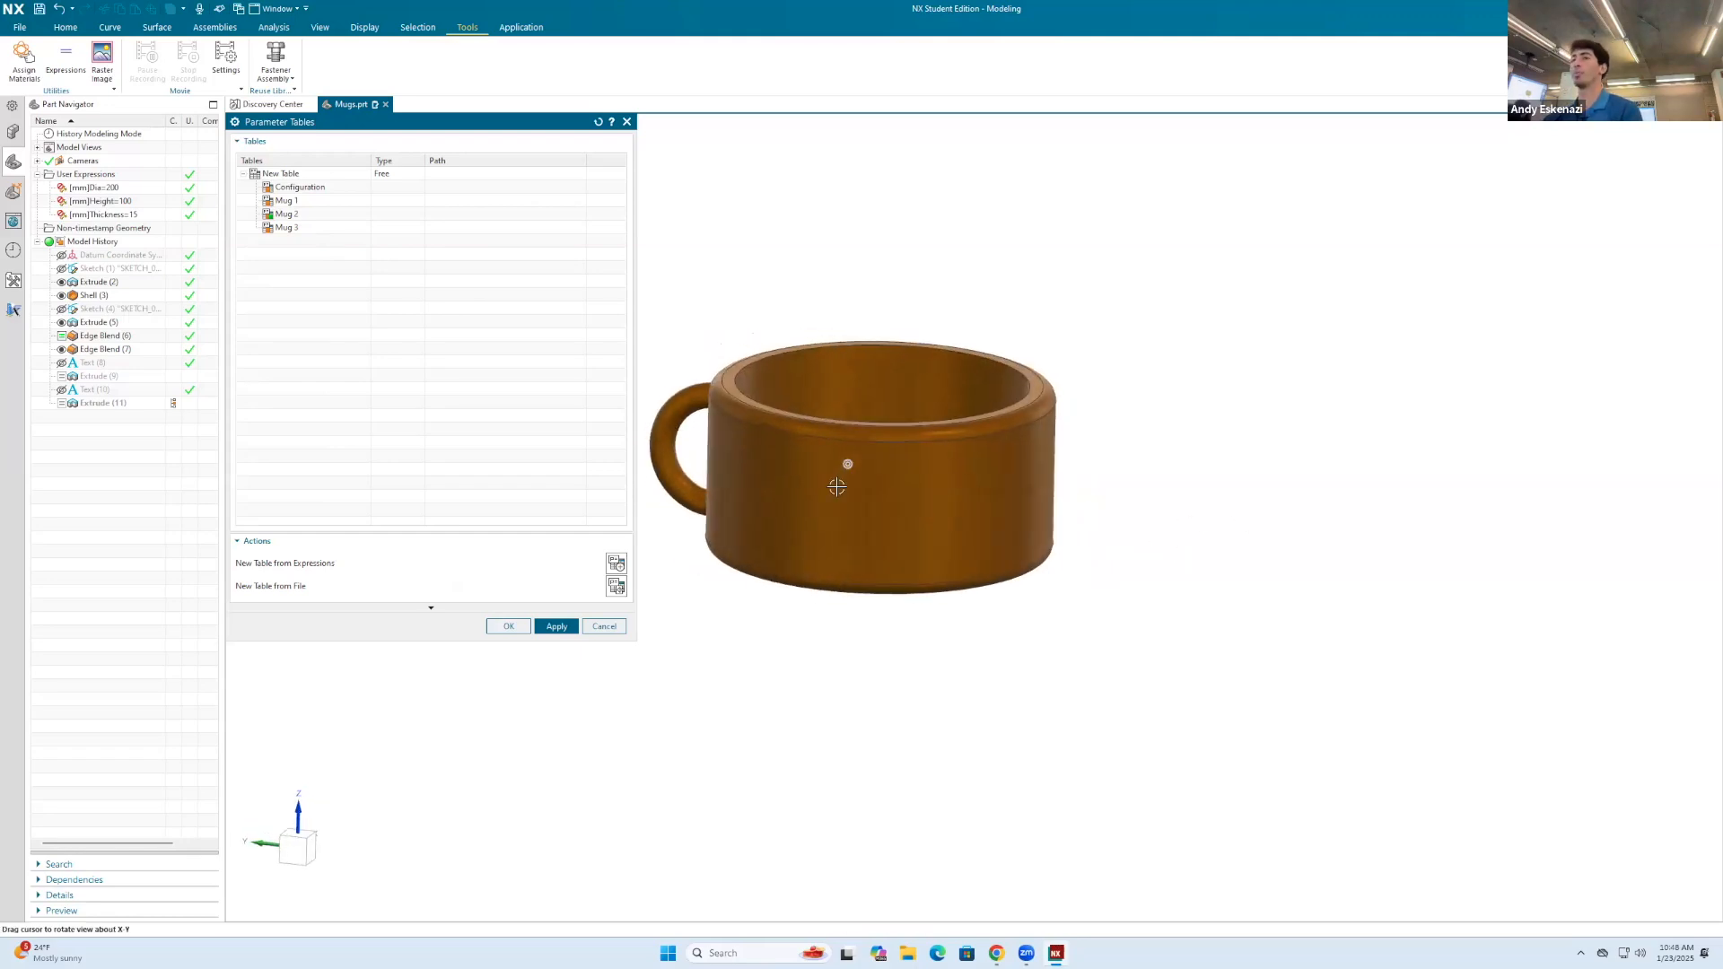
Step: Activate the Mug 3 configuration and inspect the mug's body, rim and interior
{"action": "double_click", "coordinate": [307, 227]}
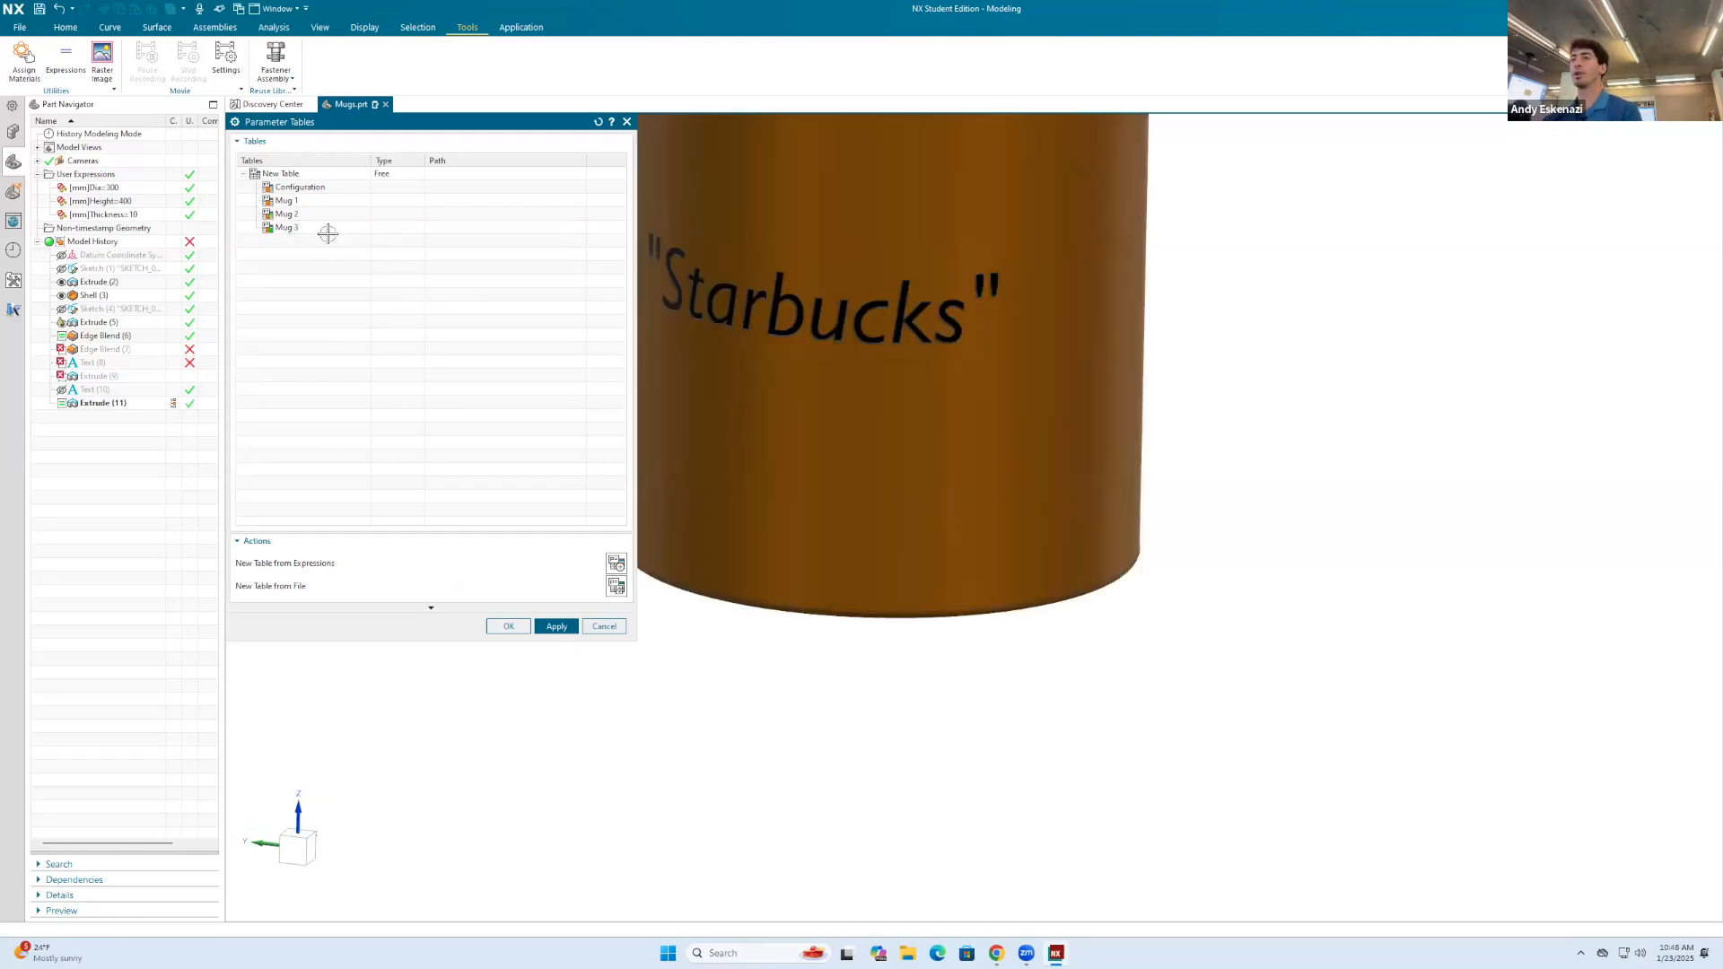
{"action": "scroll", "coordinate": [1055, 458], "scroll_direction": "down", "scroll_amount": 3}
{"action": "middle_click_drag", "start_coordinate": [816, 412], "coordinate": [984, 299]}
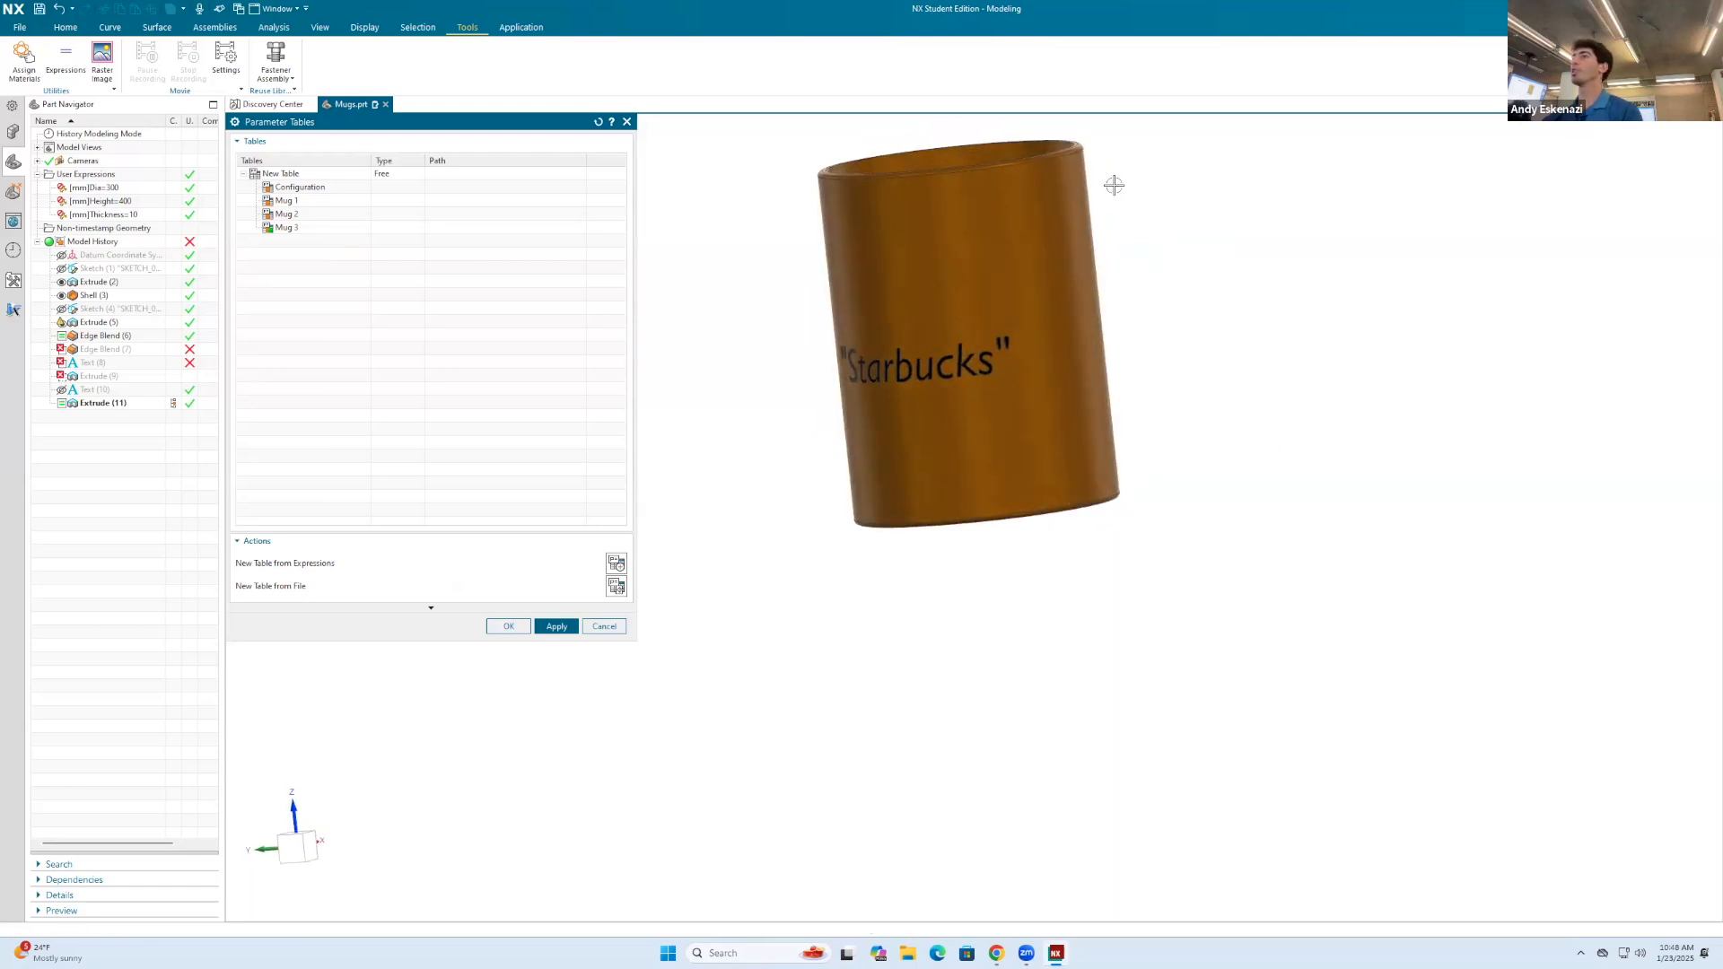
{"action": "middle_click_drag", "start_coordinate": [1157, 197], "coordinate": [1289, 215]}
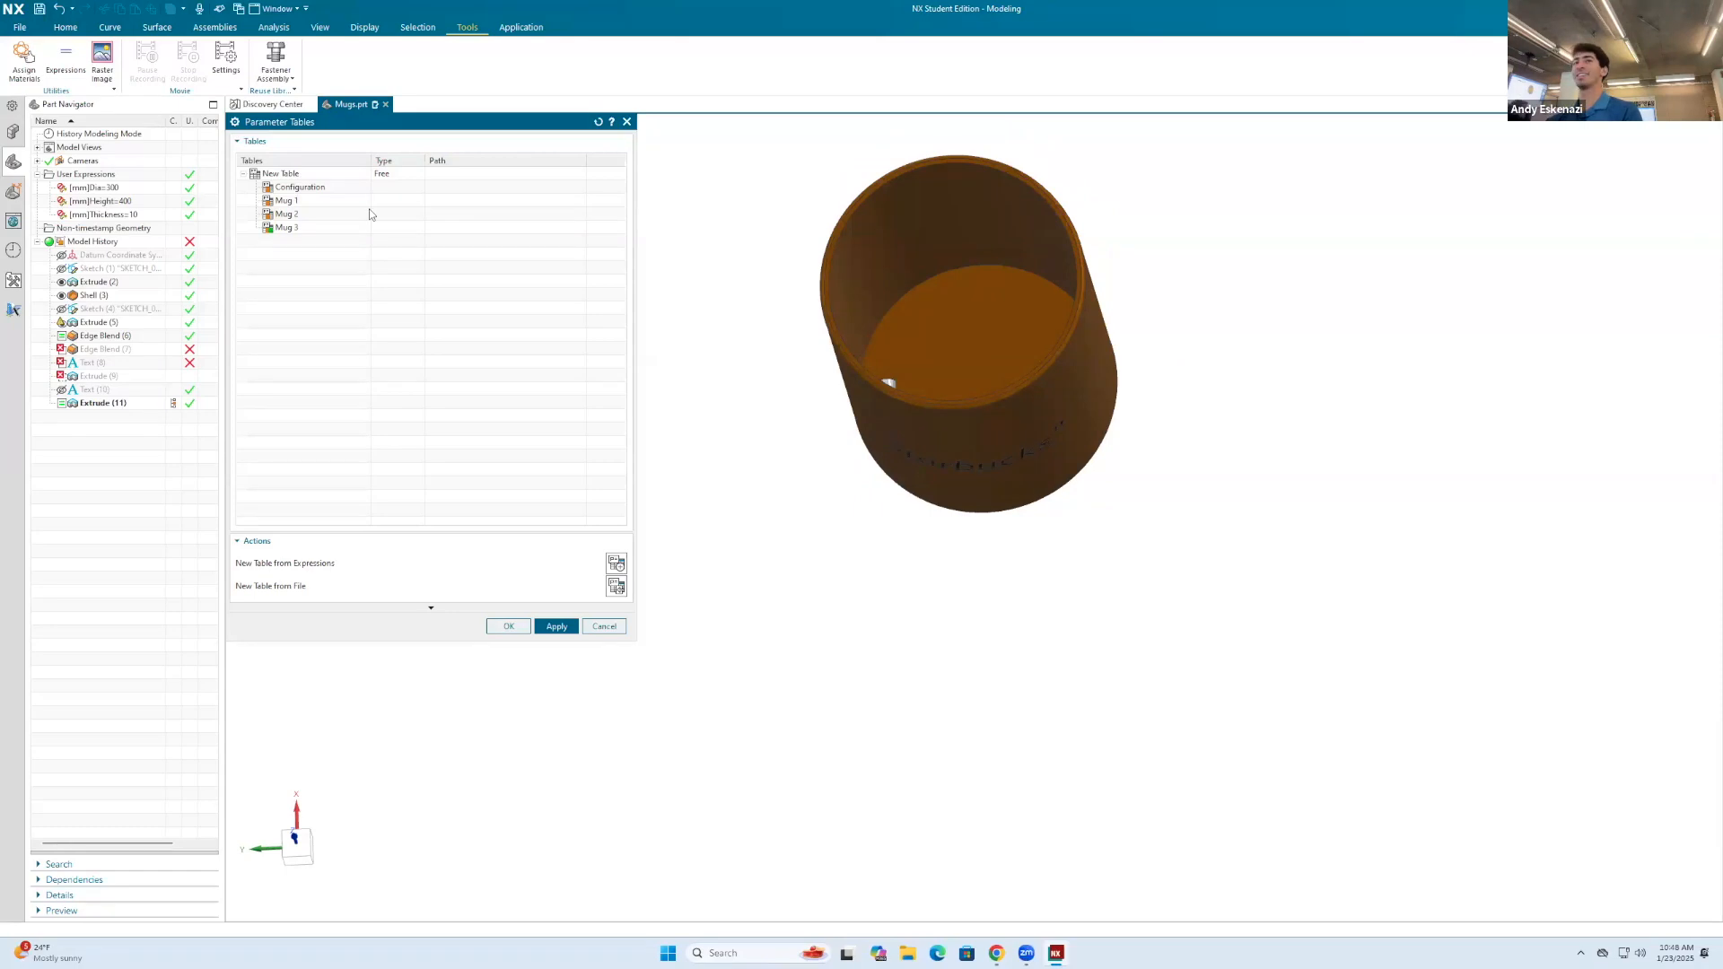
Step: Activate the Mug 1 and Mug 2 configurations in turn and inspect how the handle meets the body
{"action": "double_click", "coordinate": [312, 202]}
{"action": "middle_click_drag", "start_coordinate": [941, 416], "coordinate": [948, 324]}
{"action": "middle_click_drag", "start_coordinate": [832, 350], "coordinate": [946, 310]}
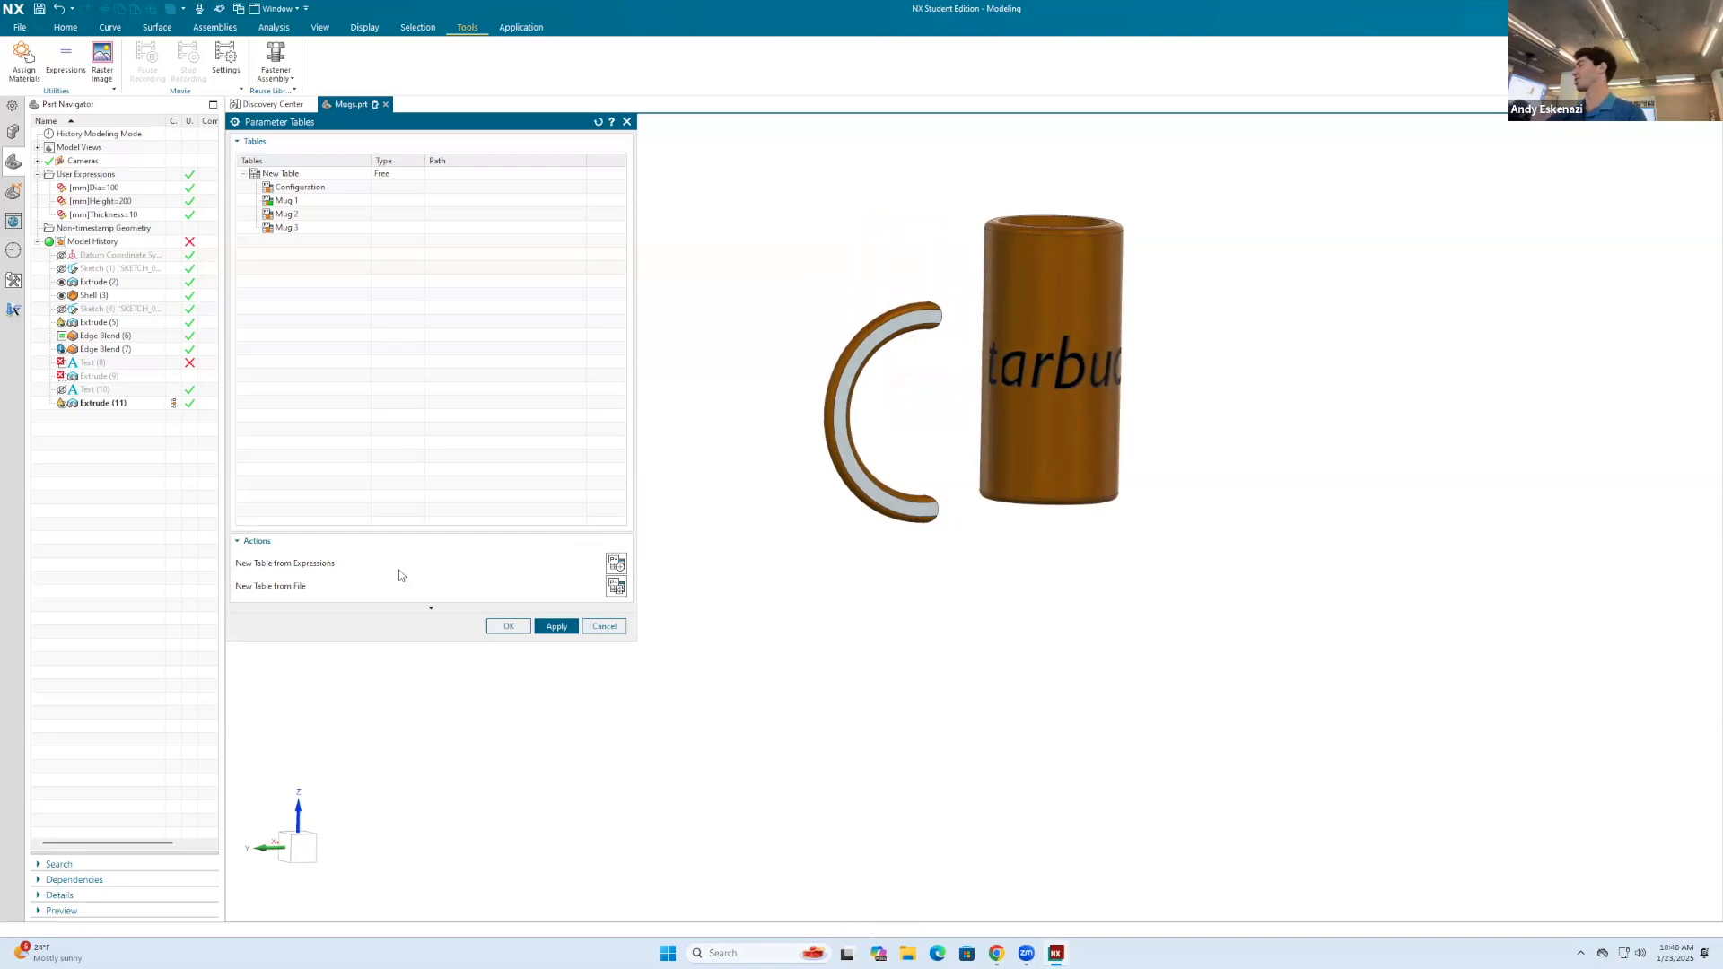
{"action": "left_click", "coordinate": [313, 215]}
{"action": "middle_click_drag", "start_coordinate": [1061, 708], "coordinate": [942, 593]}
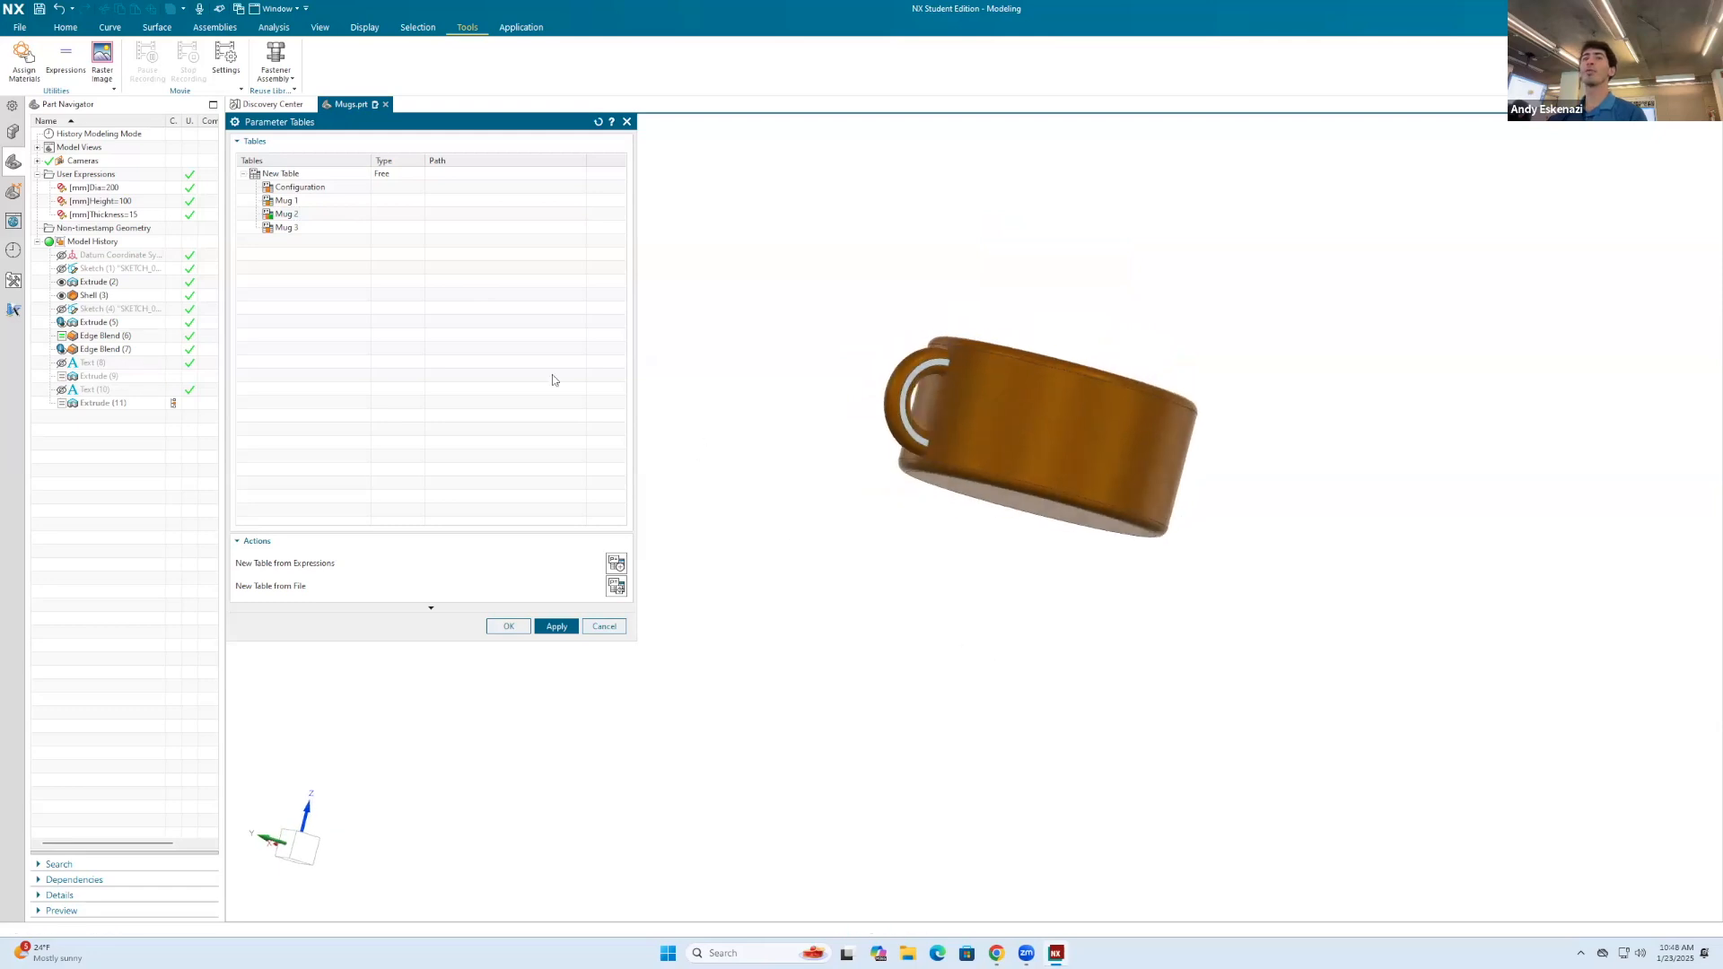
Step: Edit the parameter table so that Dia is 200 for both Mug 1 and Mug 3, and accept the changes
{"action": "right_click", "coordinate": [299, 177]}
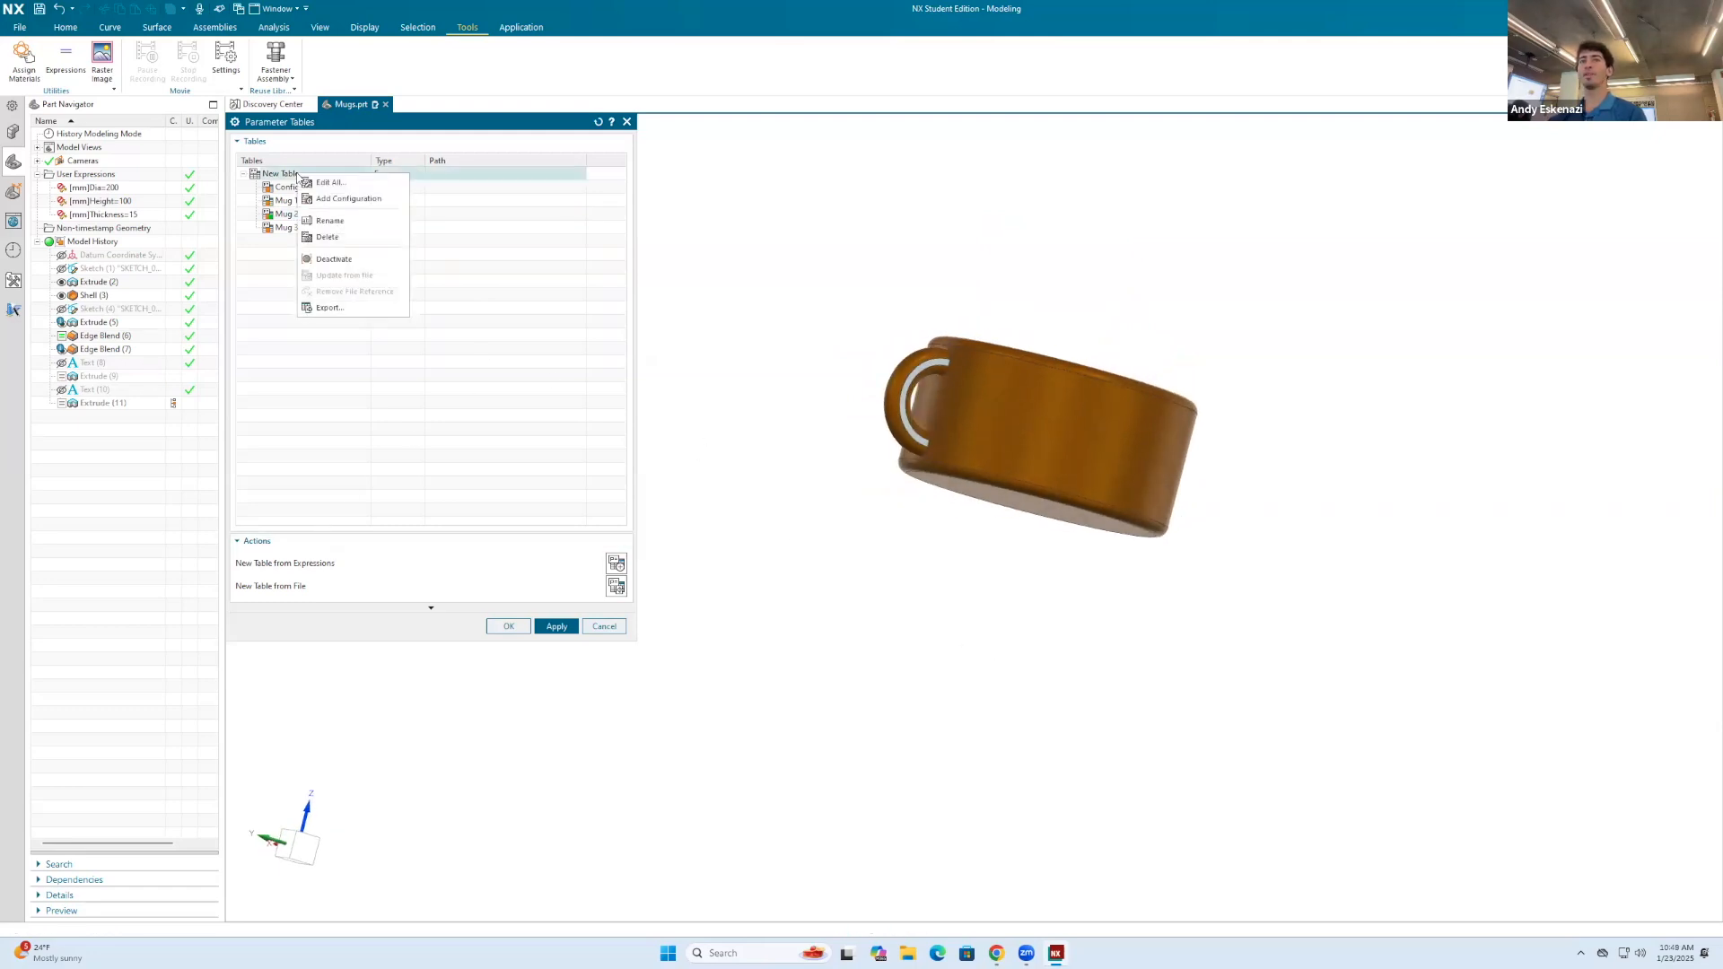
{"action": "left_click", "coordinate": [352, 195]}
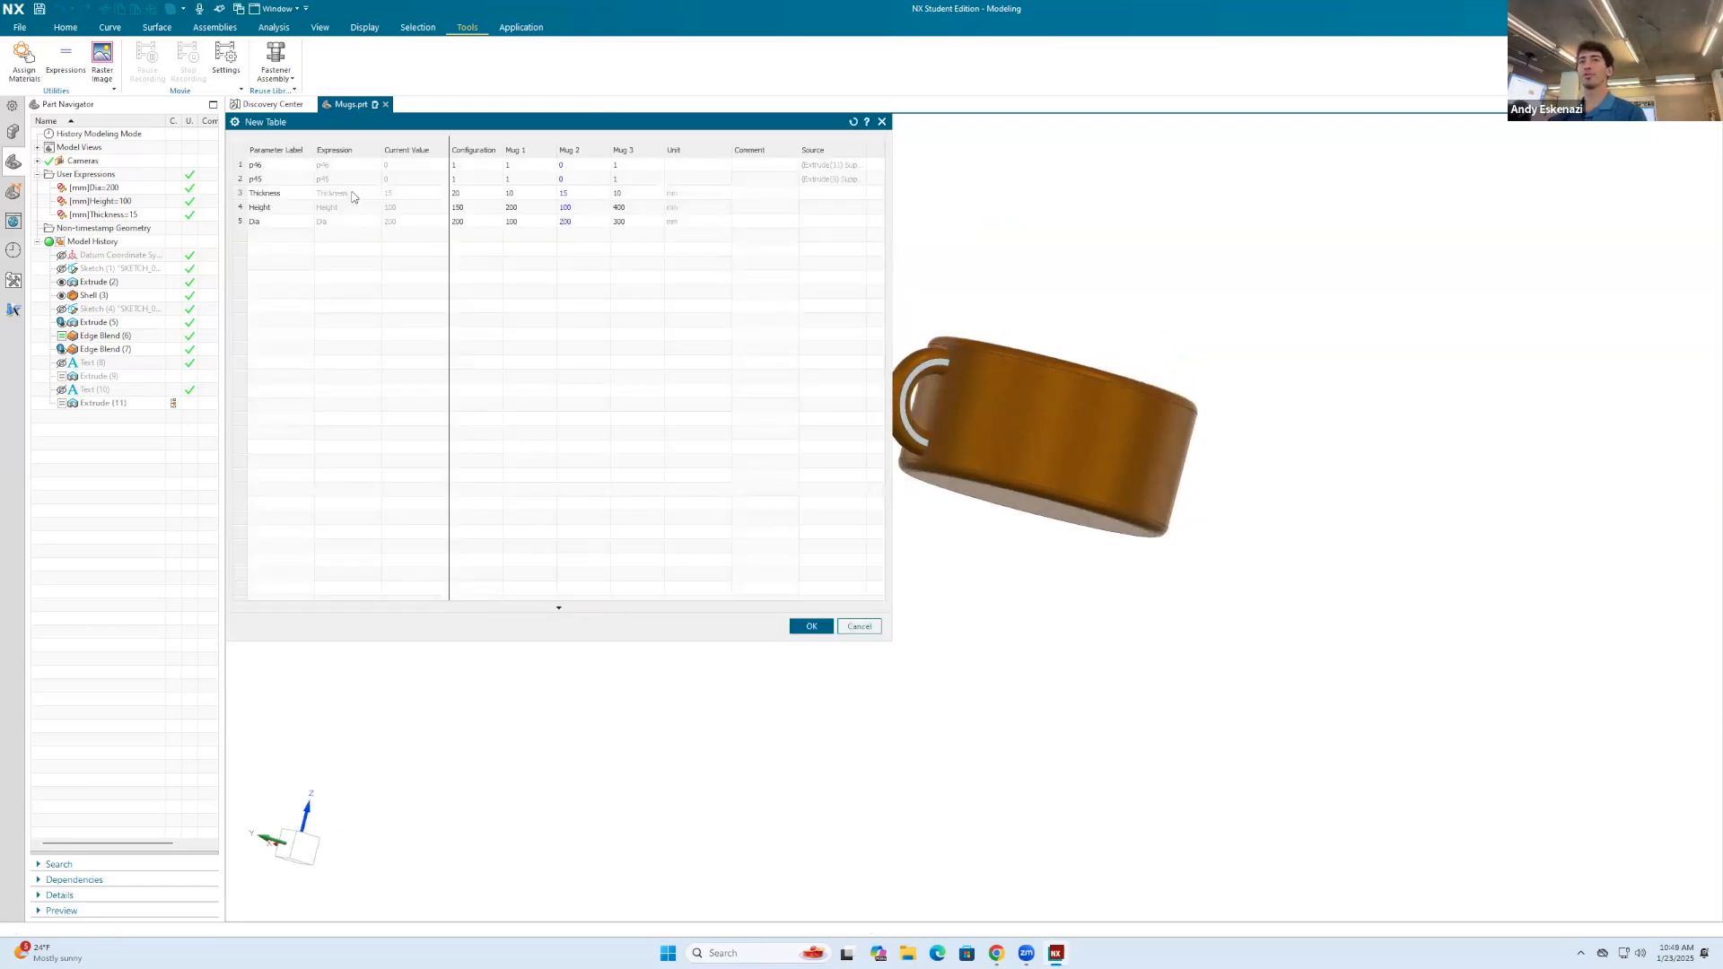
{"action": "double_click", "coordinate": [465, 224]}
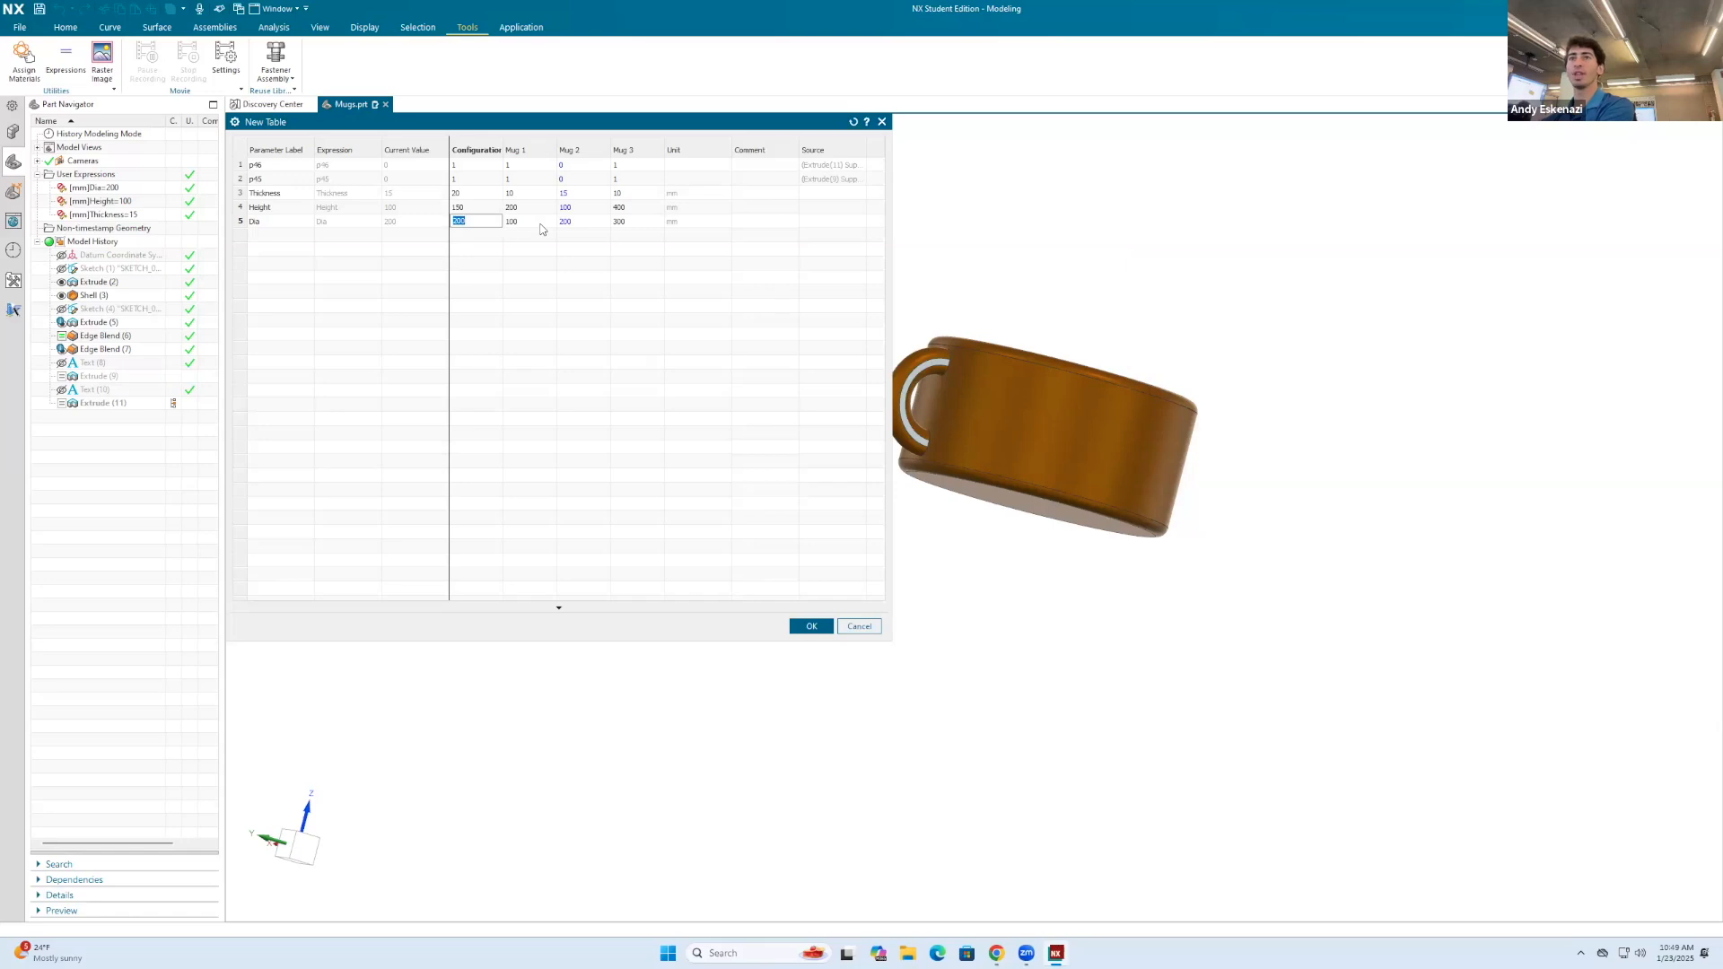
{"action": "double_click", "coordinate": [528, 223]}
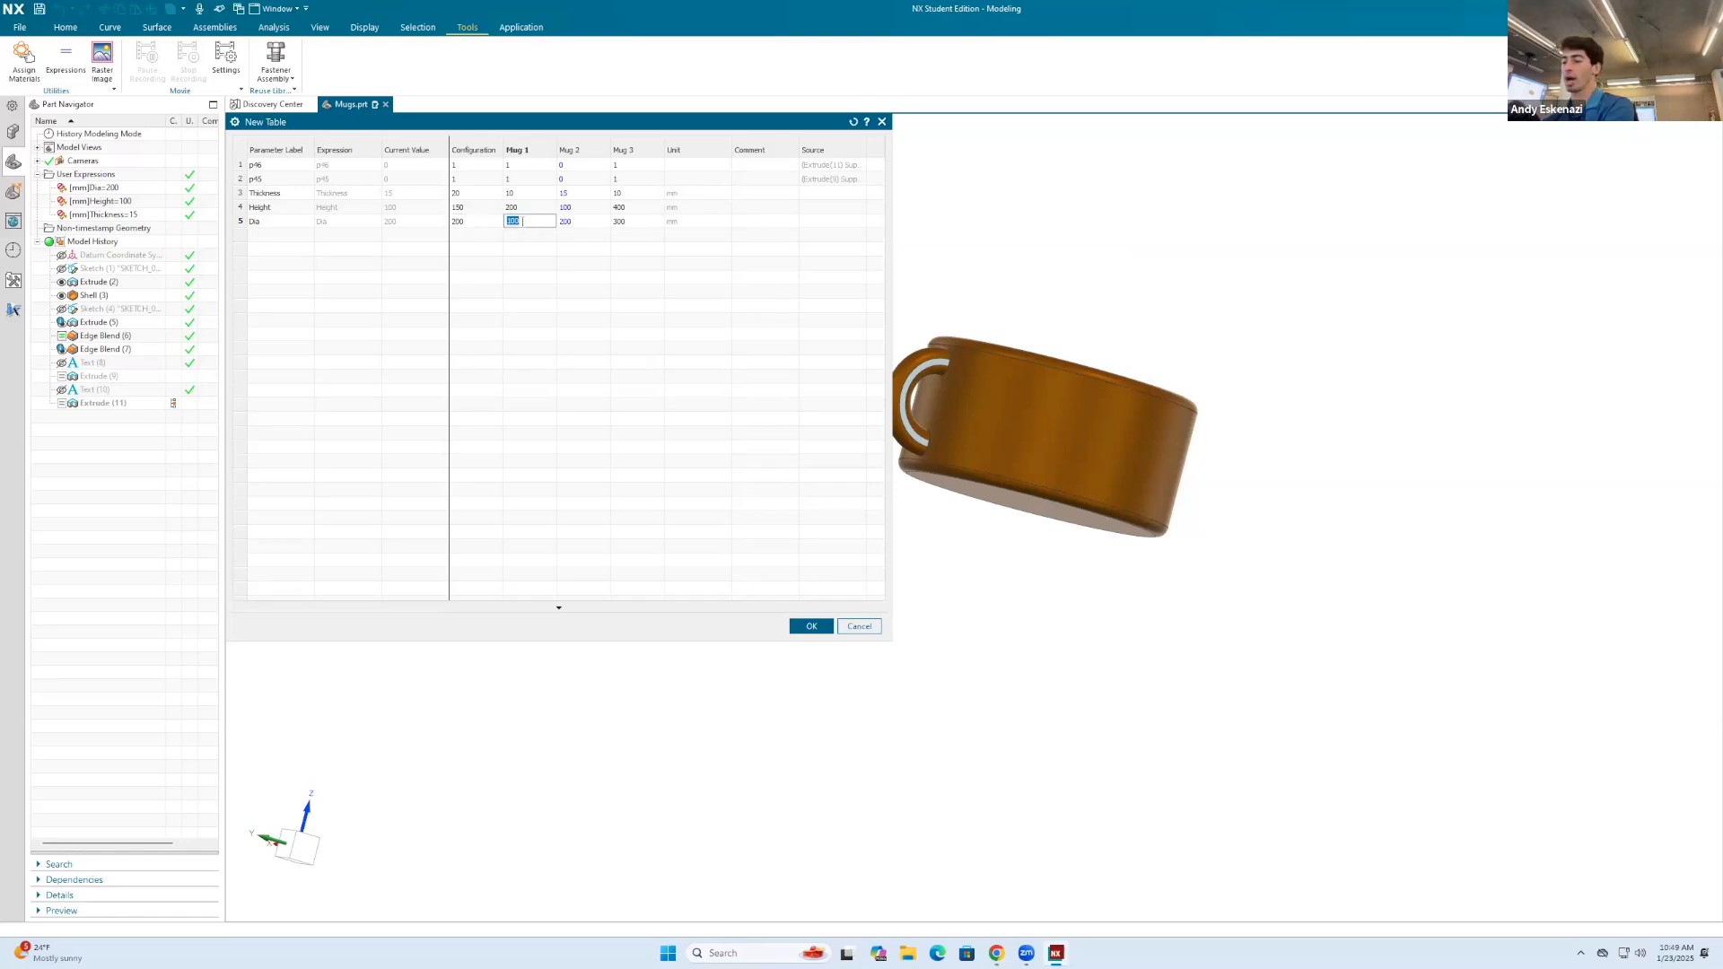
{"action": "type", "text": "200"}
{"action": "double_click", "coordinate": [637, 223]}
{"action": "type", "text": "200"}
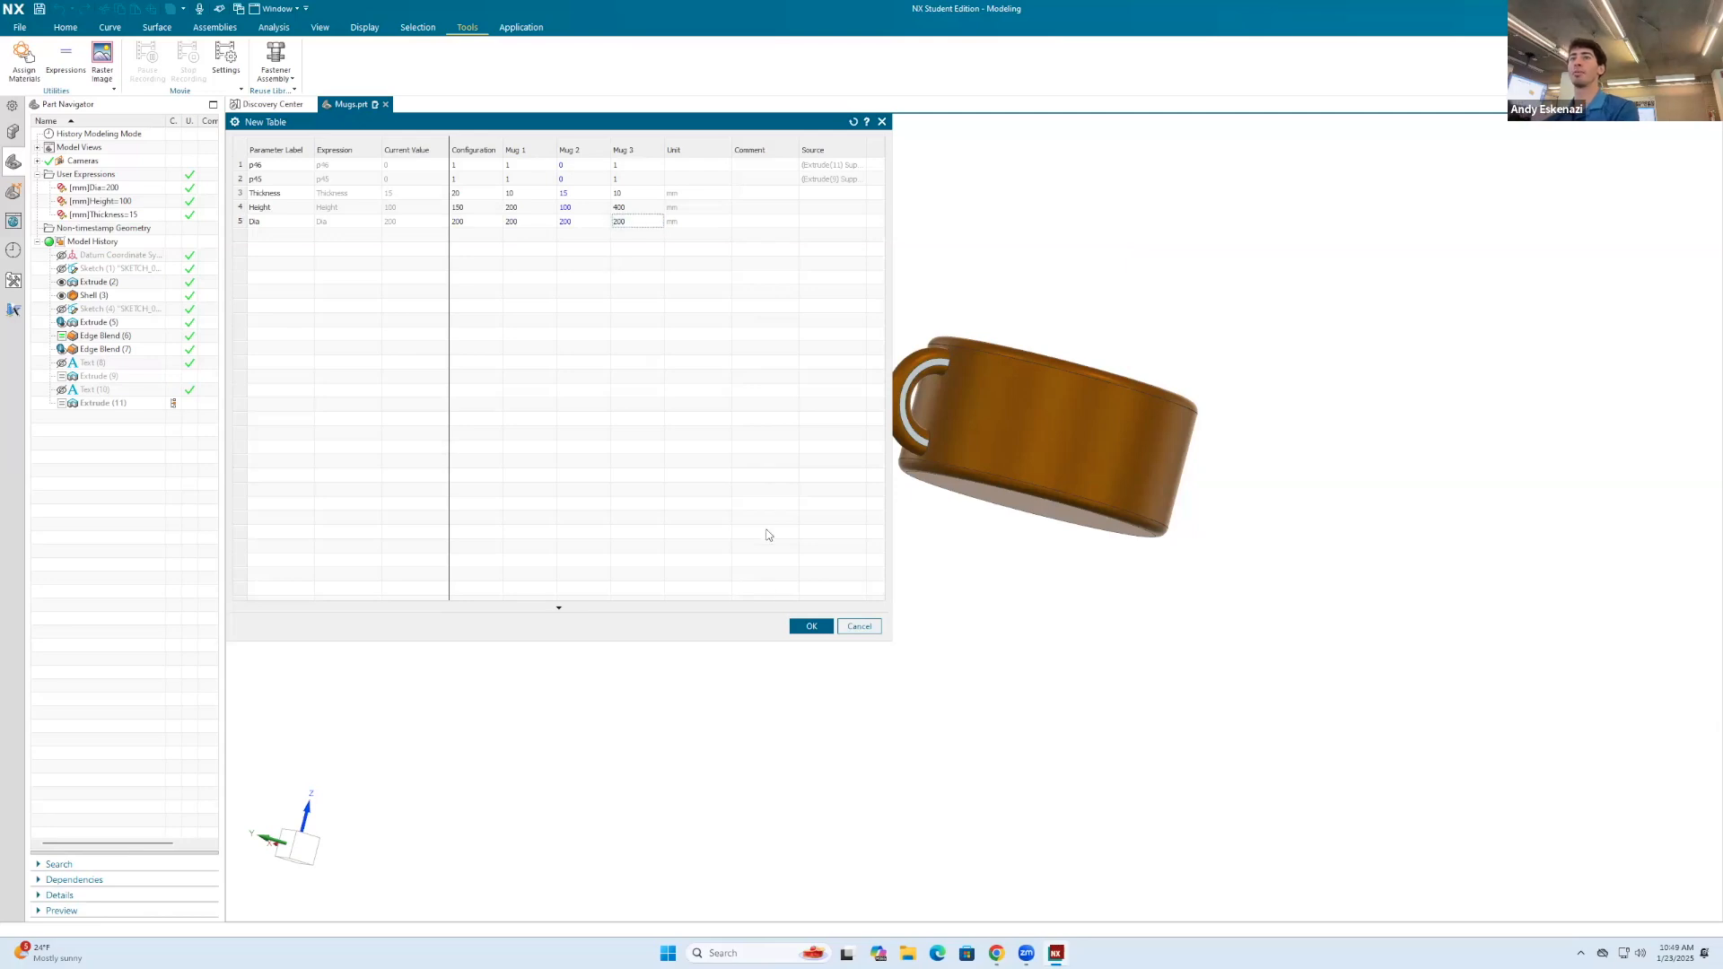
{"action": "left_click", "coordinate": [812, 627]}
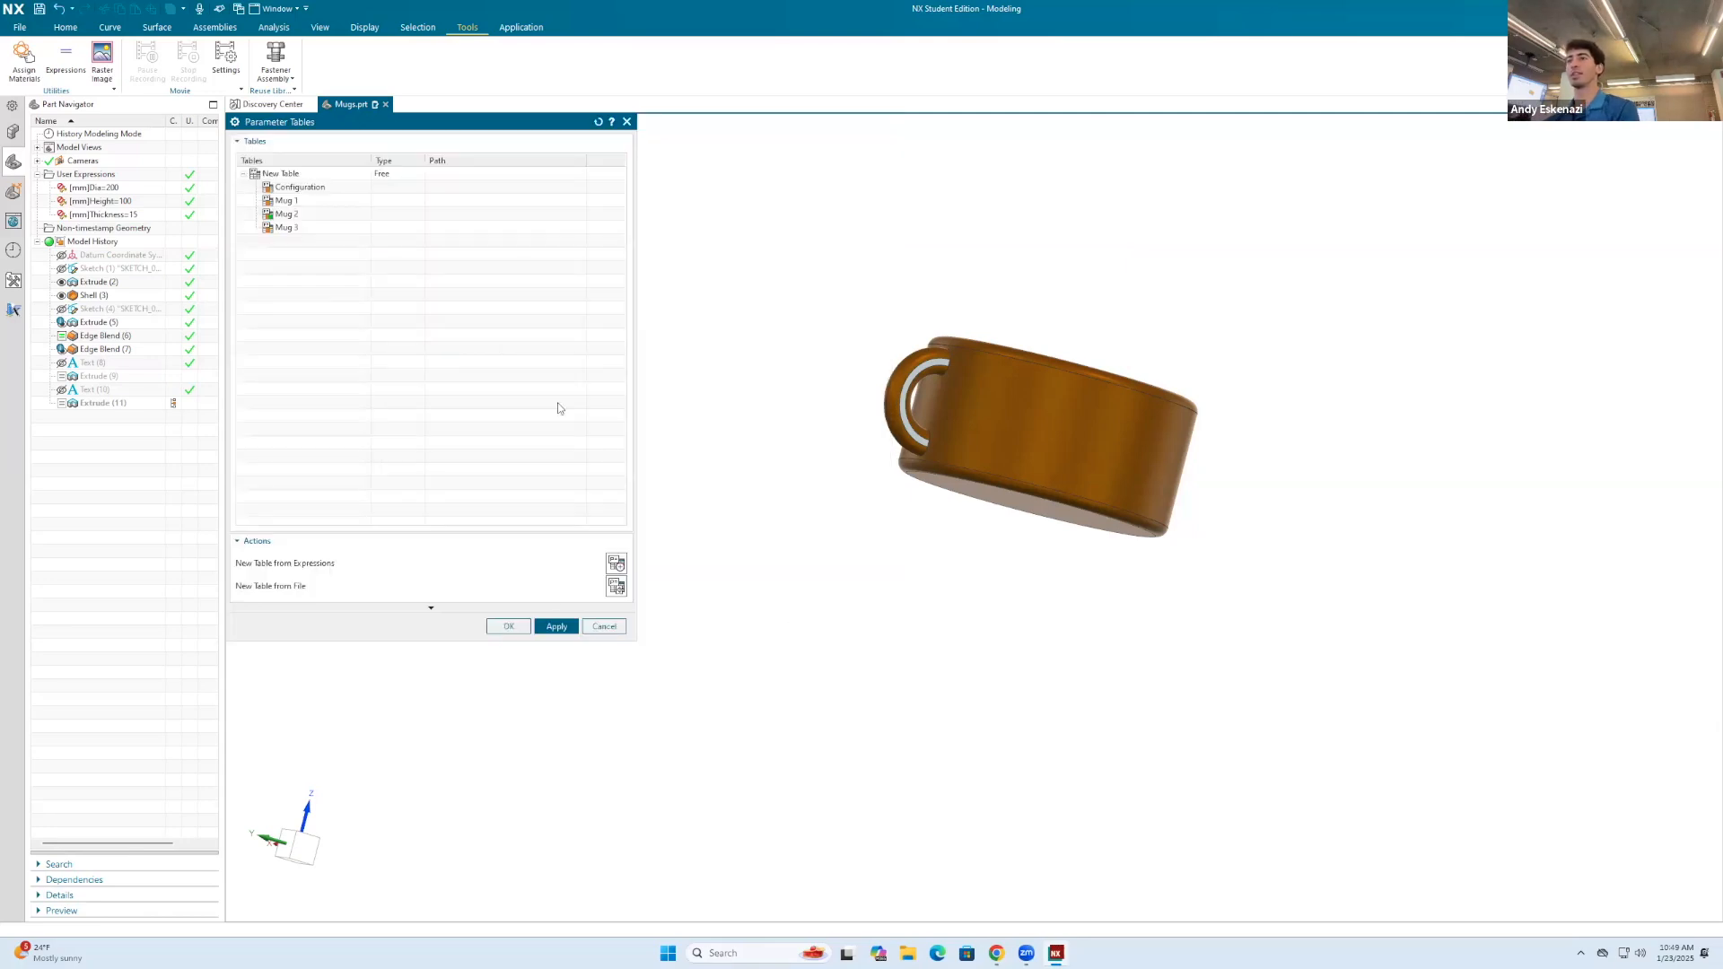
Step: Activate the Mug 3 configuration, check its handle against the body, and finish with the parameter tables
{"action": "left_click", "coordinate": [320, 228]}
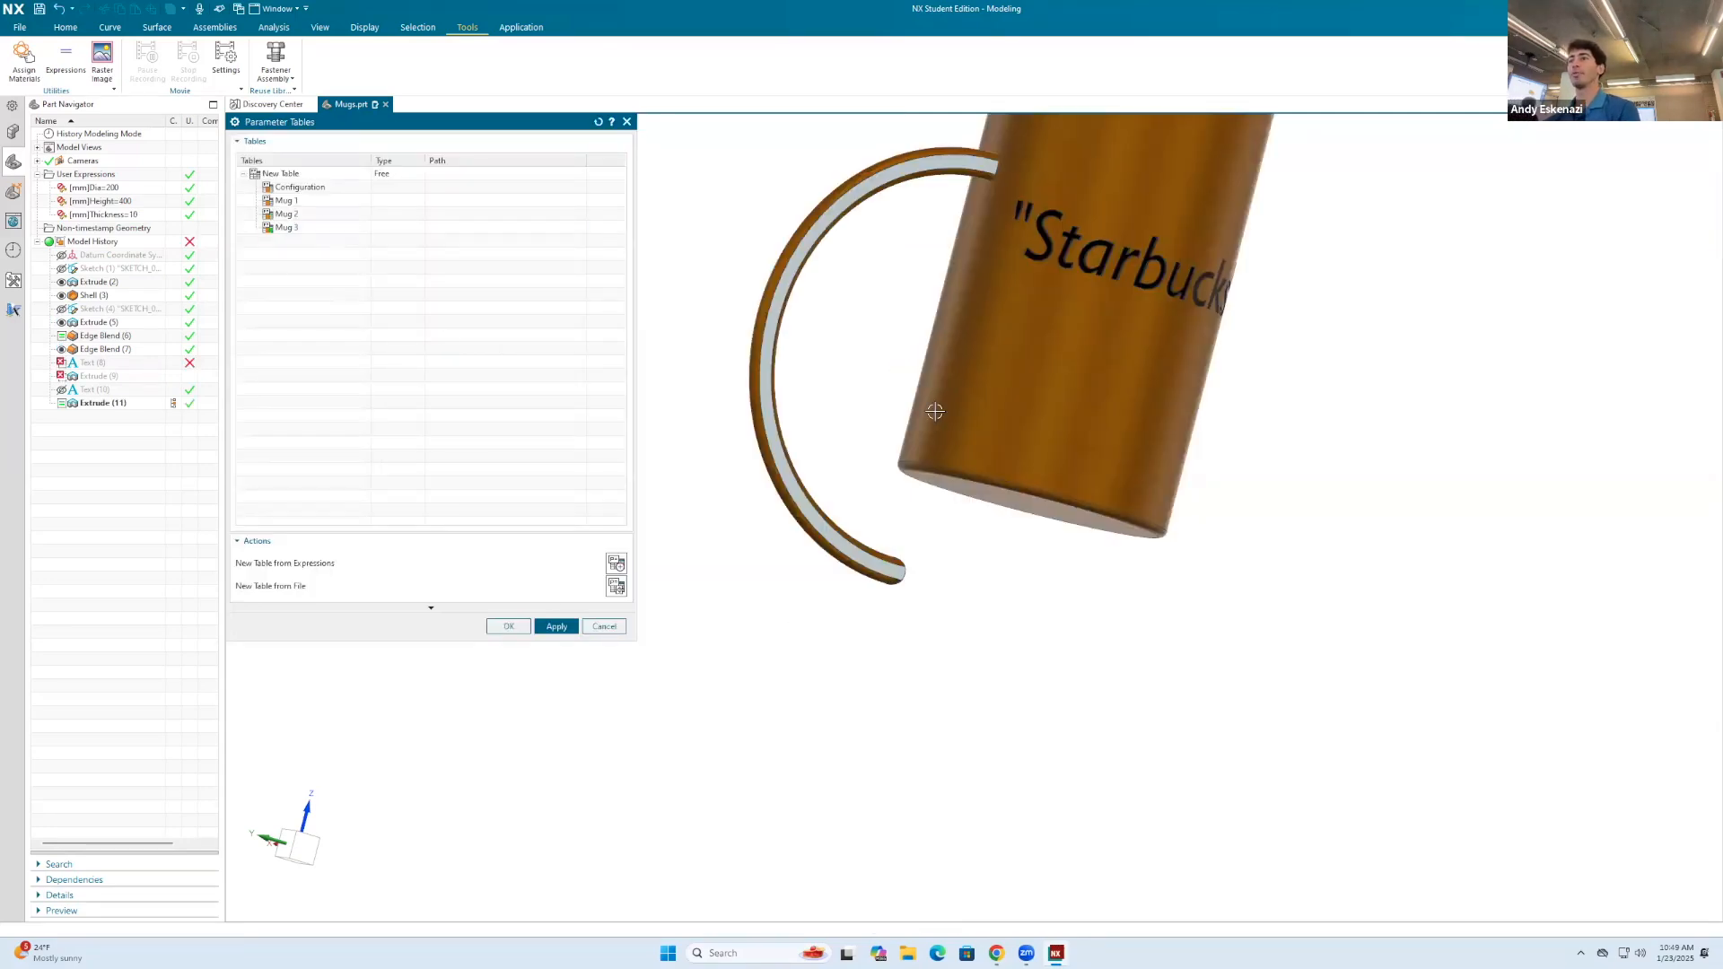
{"action": "scroll", "coordinate": [935, 411], "scroll_direction": "down", "scroll_amount": 3}
{"action": "mouse_move", "coordinate": [937, 429]}
{"action": "middle_mouse_down"}
{"action": "mouse_move", "coordinate": [949, 453]}
{"action": "mouse_move", "coordinate": [929, 460]}
{"action": "middle_mouse_up"}
{"action": "middle_click_drag", "start_coordinate": [760, 460], "coordinate": [731, 476]}
{"action": "scroll", "coordinate": [728, 477], "scroll_direction": "up", "scroll_amount": 1}
{"action": "left_click", "coordinate": [509, 626]}
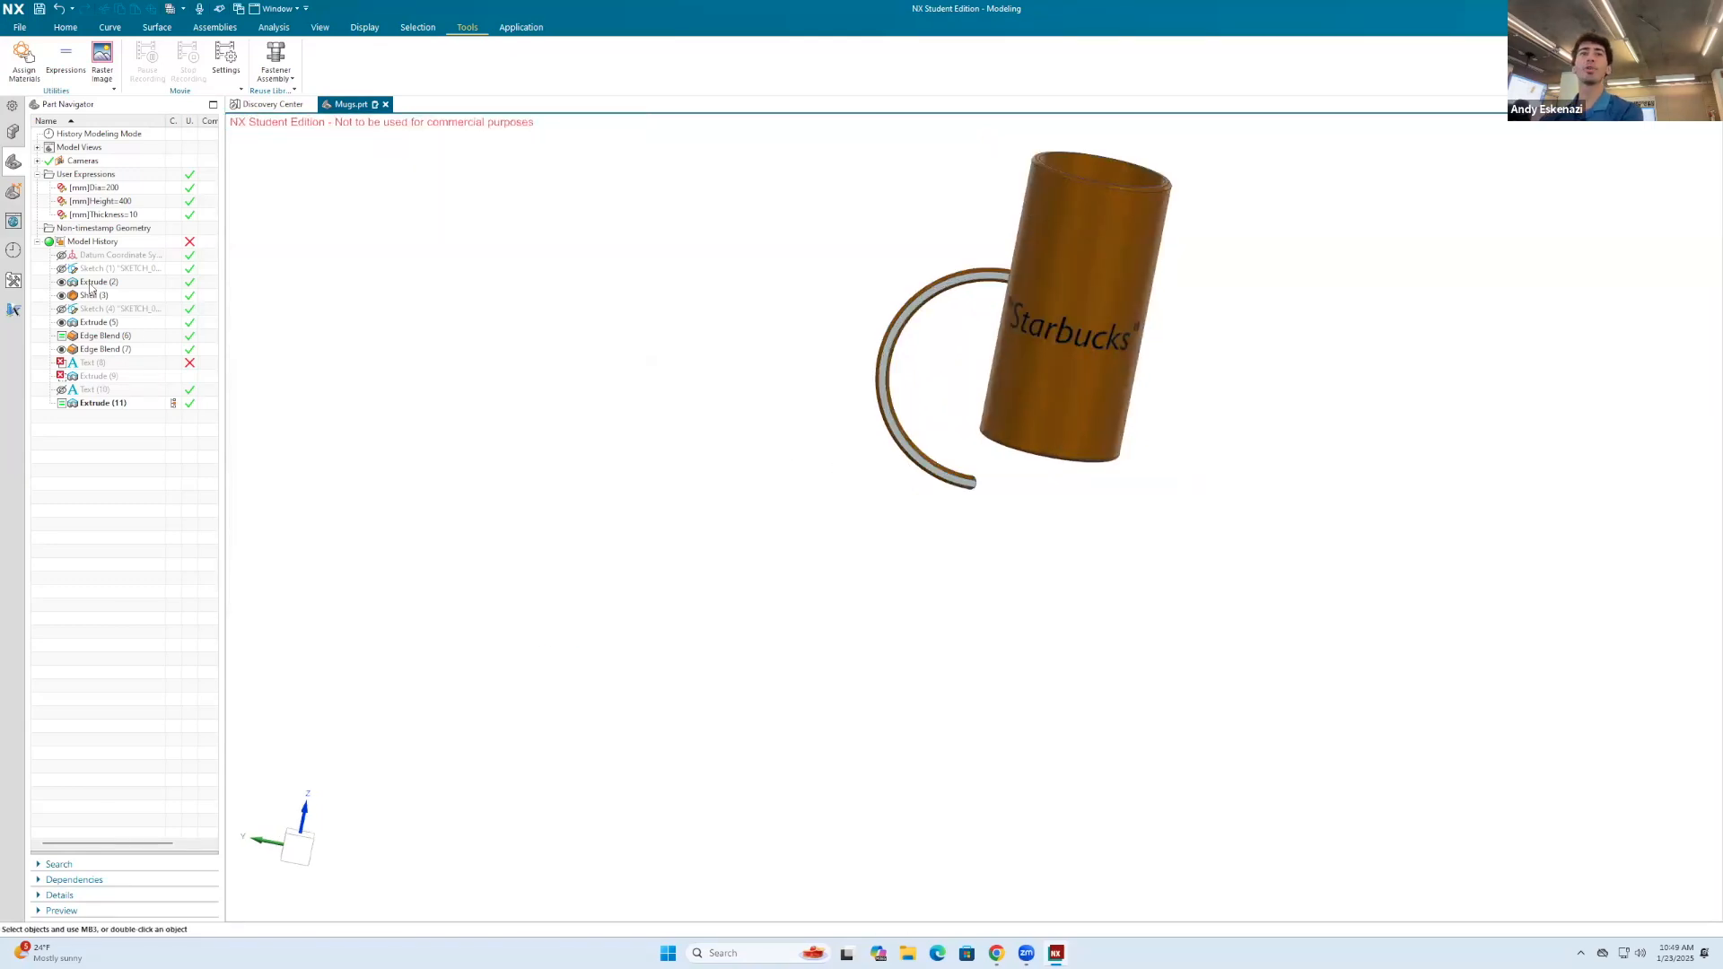
Step: Reopen the handle sketch for editing and move the handle profile upward alongside the mug's side wall
{"action": "right_click", "coordinate": [108, 310]}
{"action": "left_click", "coordinate": [117, 287]}
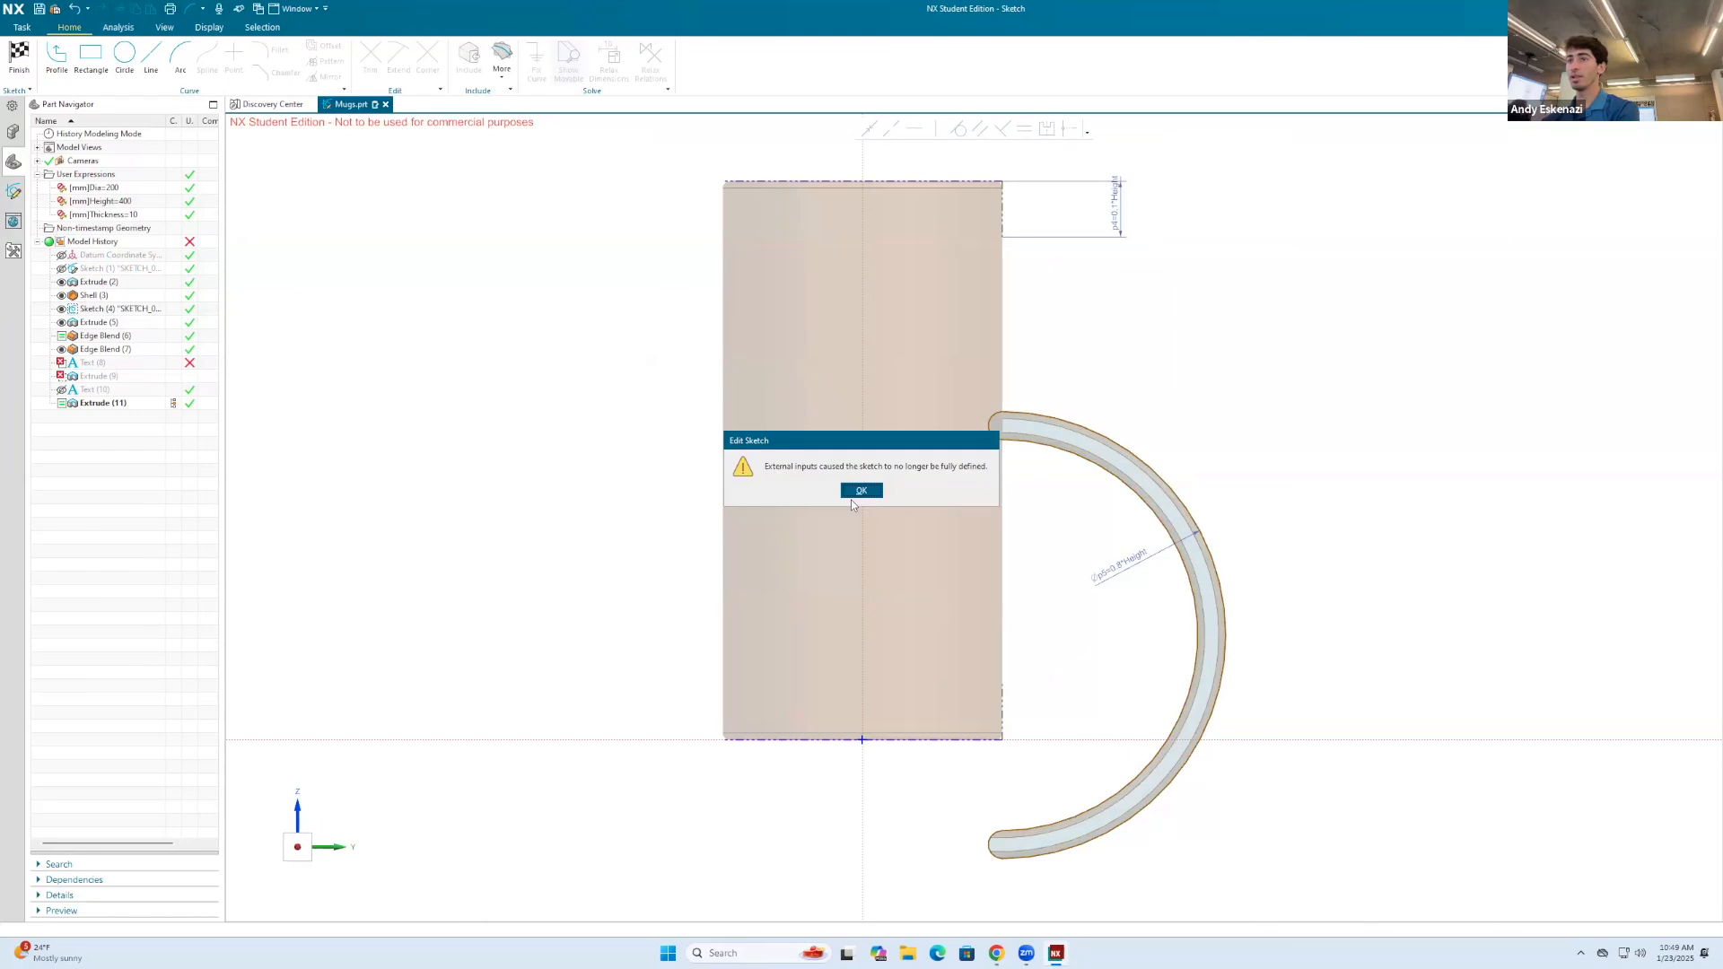
{"action": "left_click", "coordinate": [861, 492]}
{"action": "mouse_move", "coordinate": [1030, 851]}
{"action": "left_mouse_down"}
{"action": "mouse_move", "coordinate": [1038, 658]}
{"action": "mouse_move", "coordinate": [1065, 628]}
{"action": "left_mouse_up"}
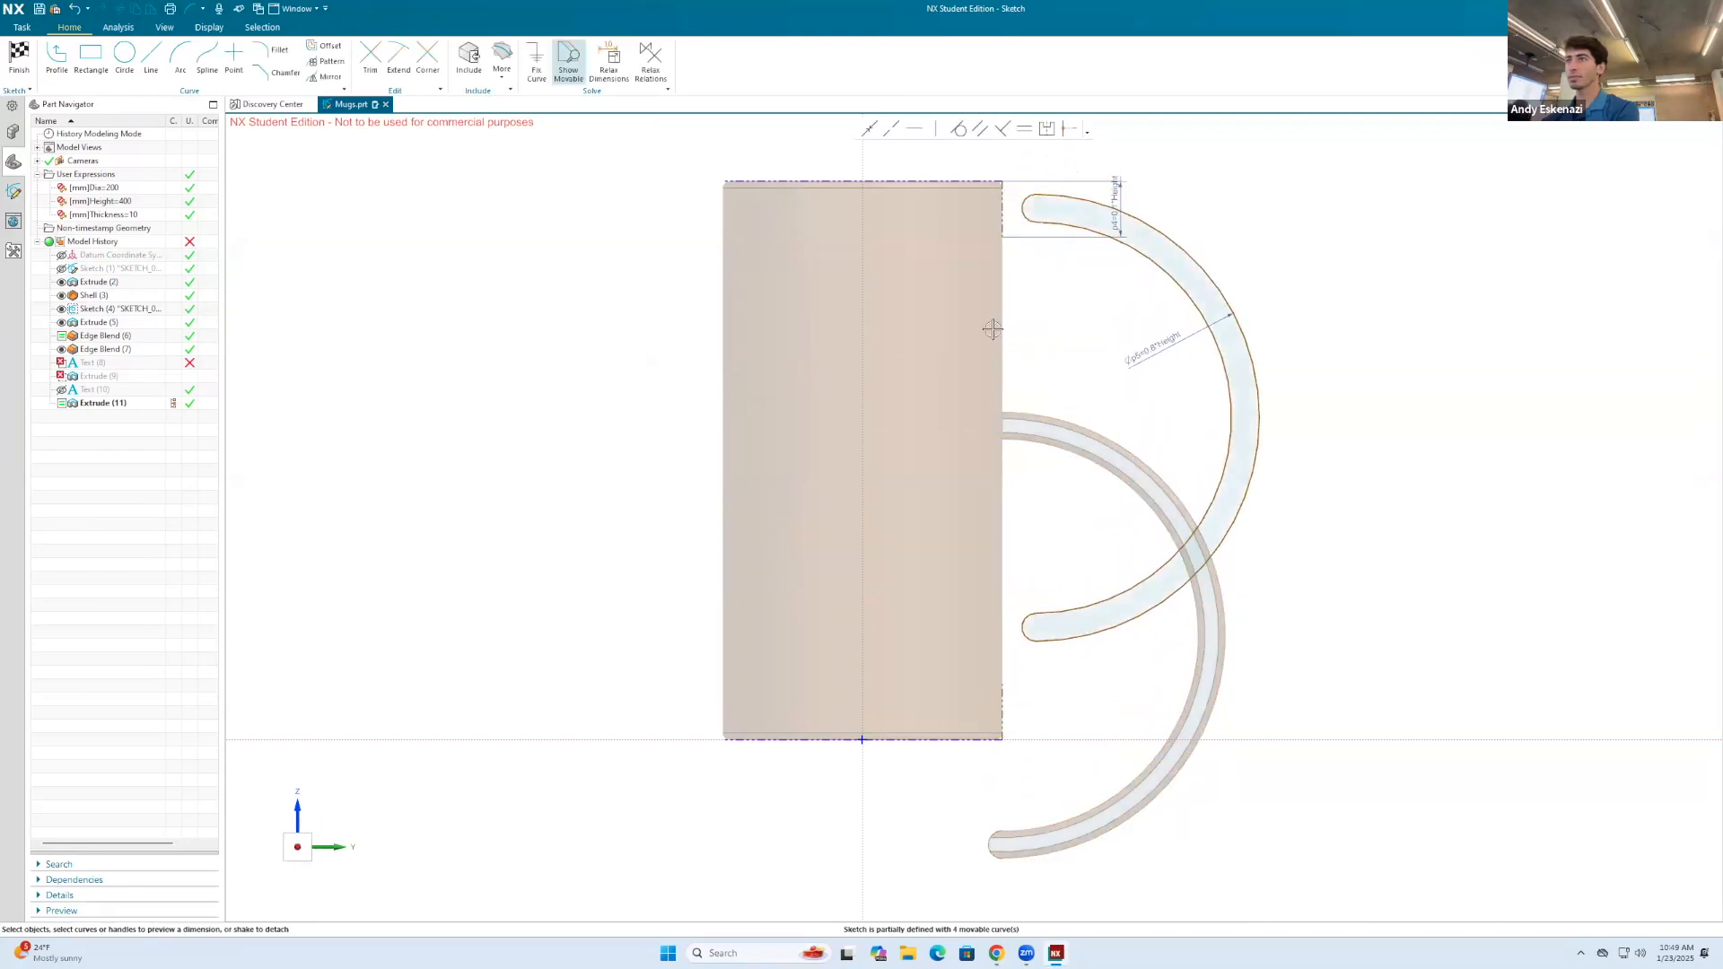
{"action": "scroll", "coordinate": [1030, 202], "scroll_direction": "up", "scroll_amount": 4}
{"action": "left_click_drag", "start_coordinate": [1045, 185], "coordinate": [969, 284]}
Step: Make the lower end point of the handle profile coincident with the upper end point of the mug's lower side line
{"action": "scroll", "coordinate": [1072, 242], "scroll_direction": "down", "scroll_amount": 4}
{"action": "scroll", "coordinate": [1087, 603], "scroll_direction": "up", "scroll_amount": 2}
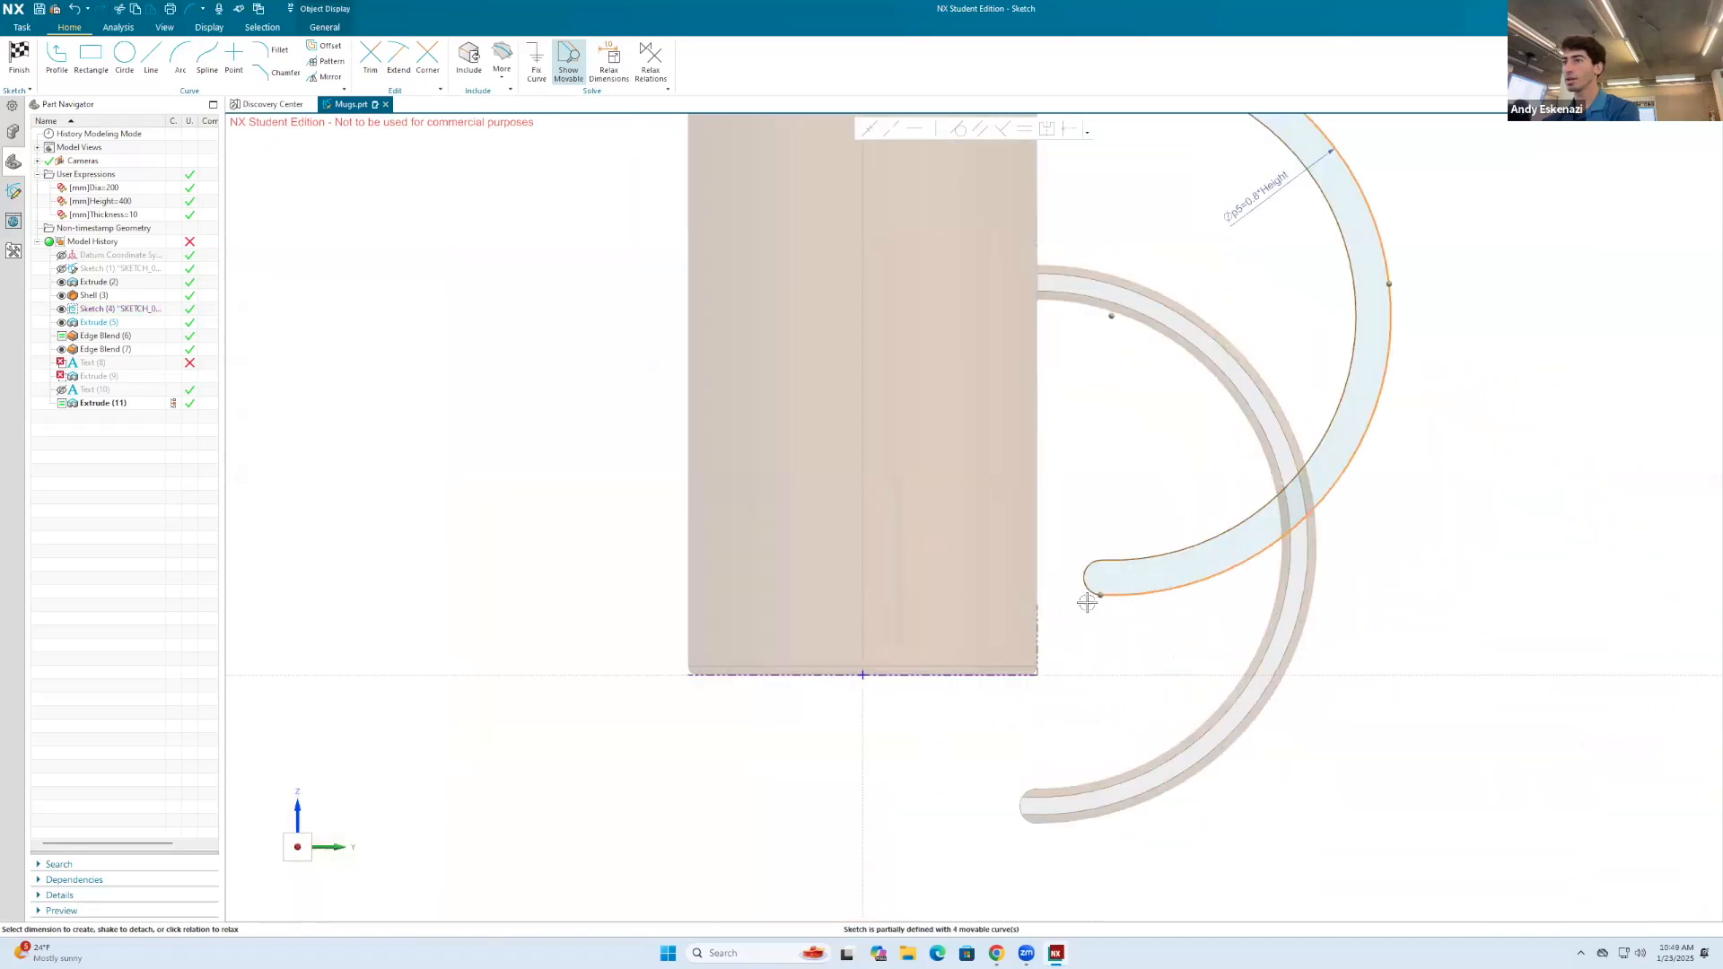
{"action": "mouse_move", "coordinate": [1099, 593]}
{"action": "left_mouse_down"}
{"action": "mouse_move", "coordinate": [1028, 599]}
{"action": "mouse_move", "coordinate": [1069, 604]}
{"action": "mouse_move", "coordinate": [1060, 592]}
{"action": "left_mouse_up"}
{"action": "scroll", "coordinate": [1077, 591], "scroll_direction": "up", "scroll_amount": 3}
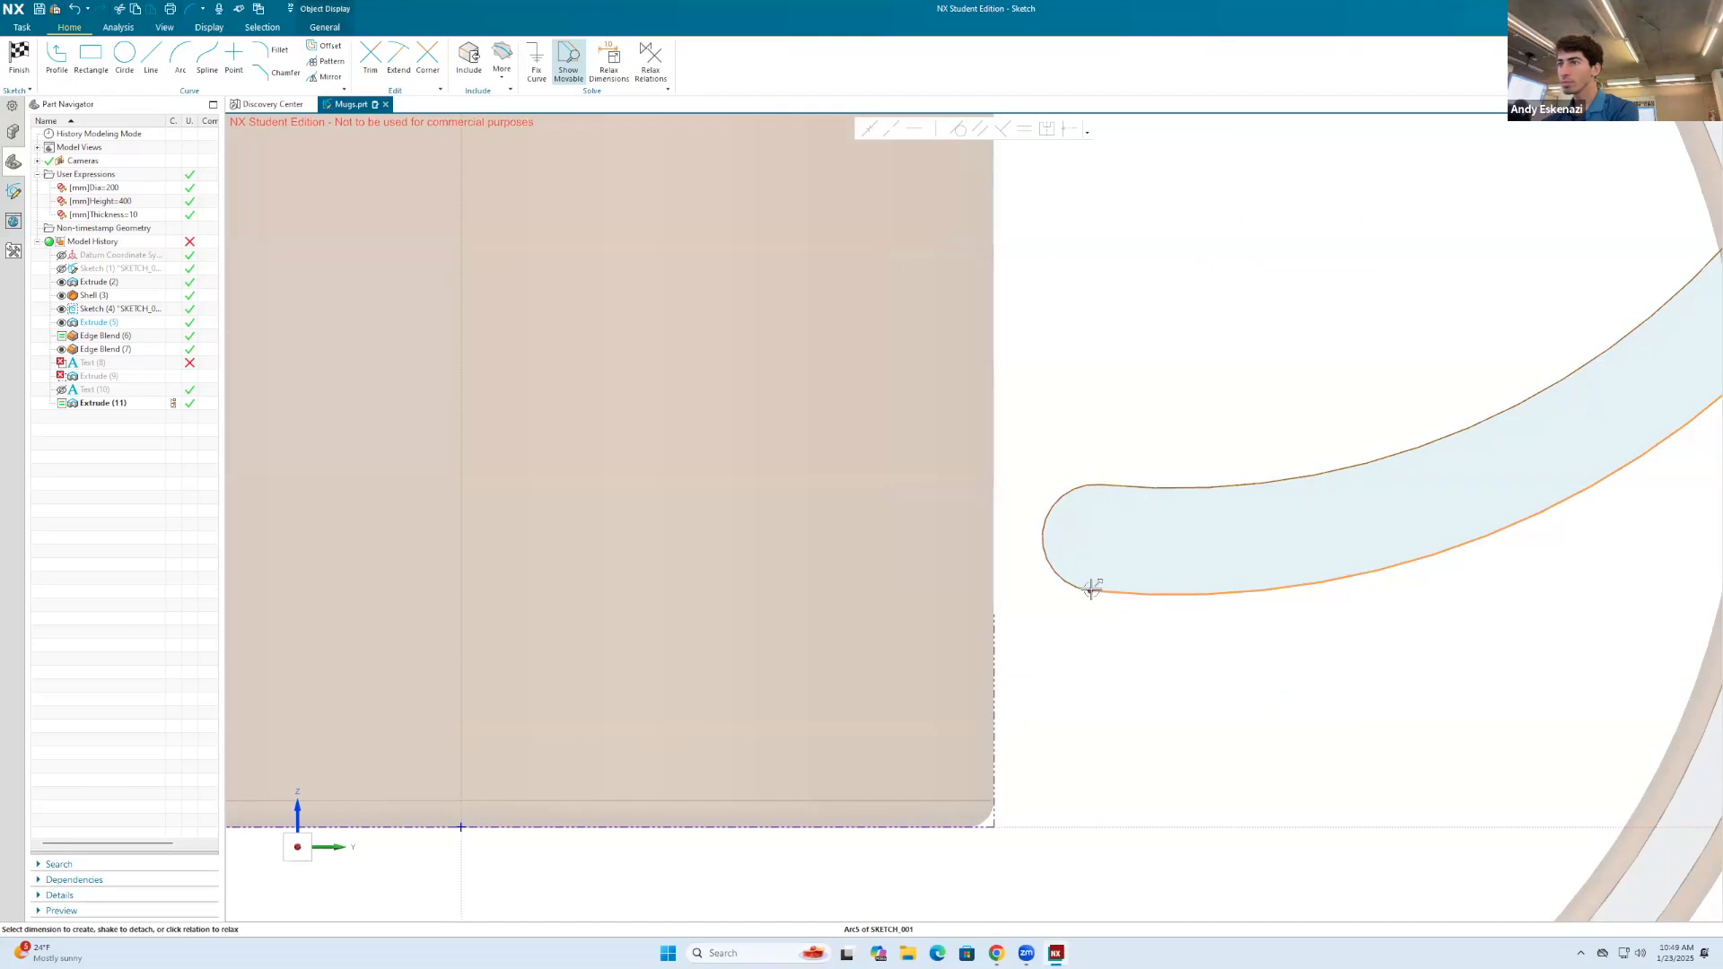
{"action": "left_click", "coordinate": [869, 129]}
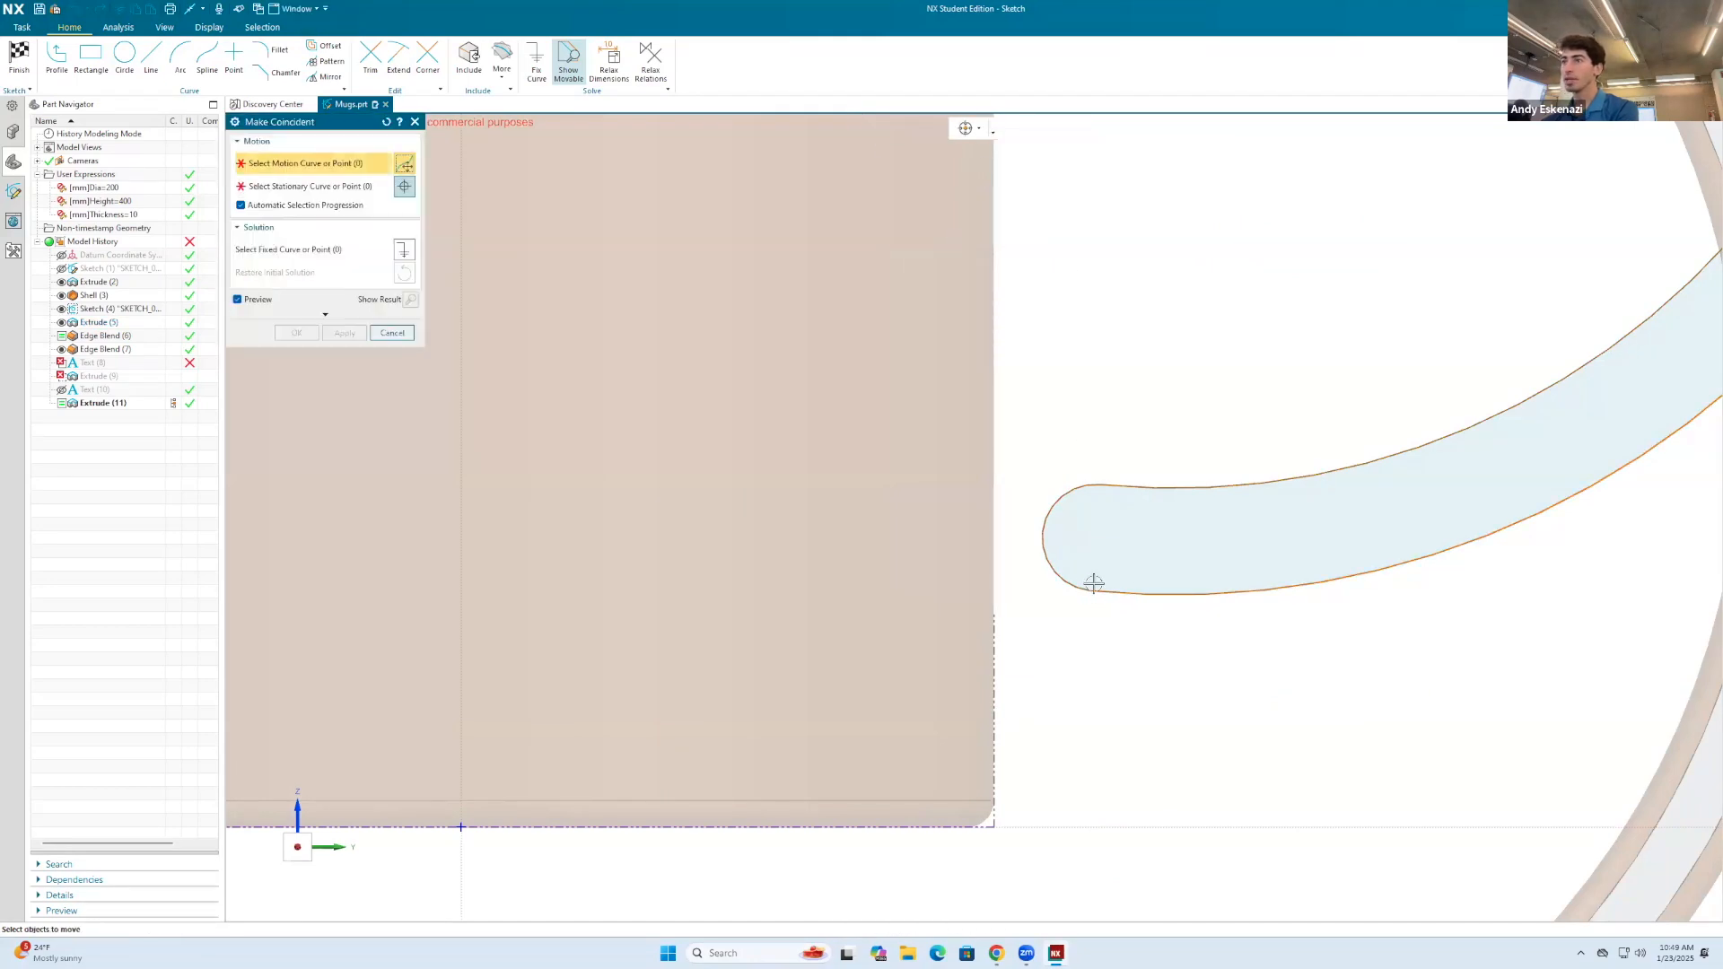
{"action": "left_click", "coordinate": [1088, 589]}
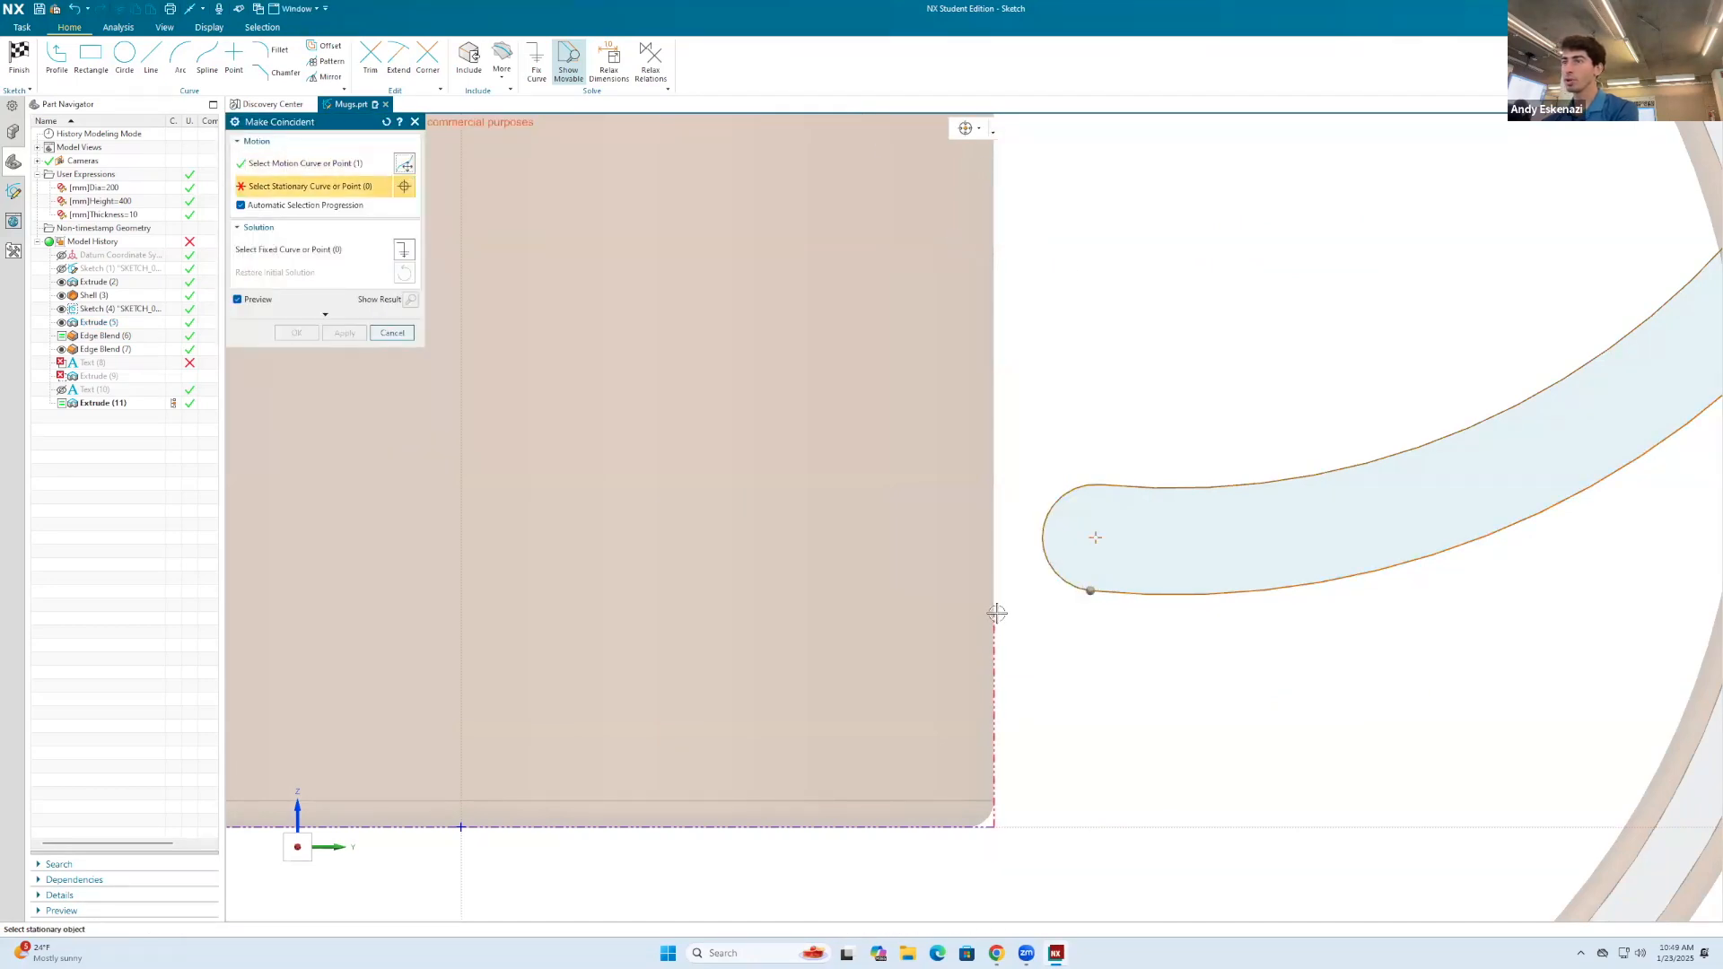
{"action": "left_click", "coordinate": [994, 614]}
{"action": "left_click", "coordinate": [301, 333]}
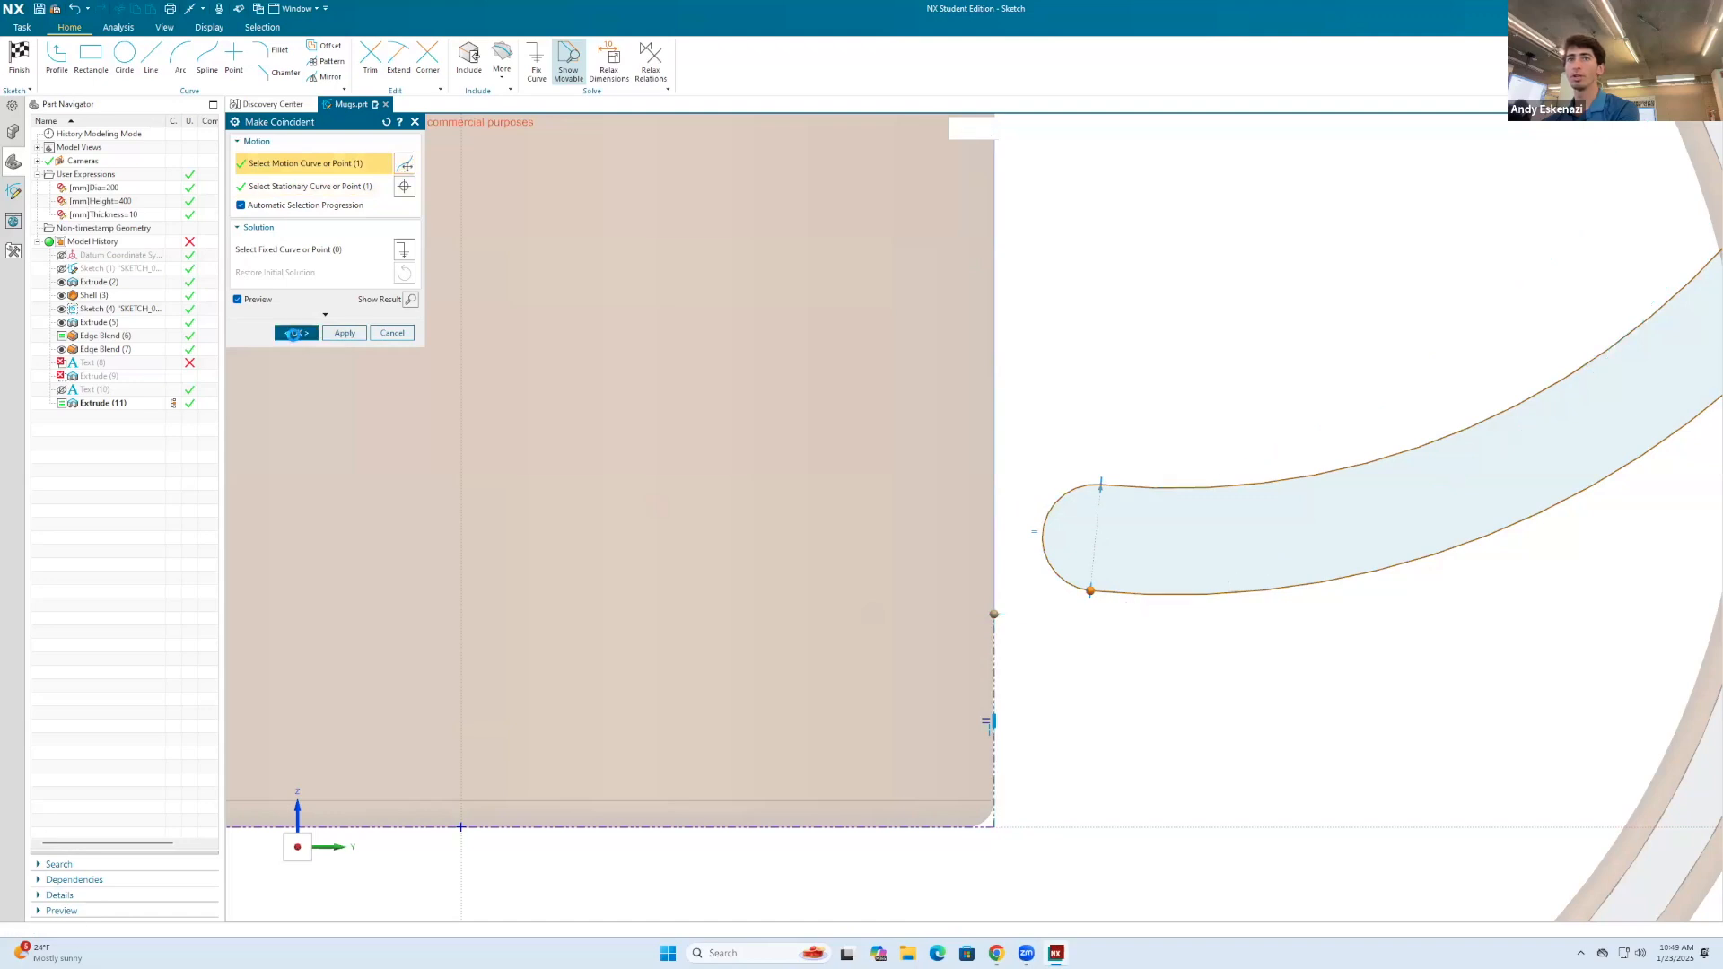
{"action": "scroll", "coordinate": [792, 565], "scroll_direction": "down", "scroll_amount": 5}
{"action": "scroll", "coordinate": [835, 615], "scroll_direction": "down", "scroll_amount": 3}
{"action": "scroll", "coordinate": [875, 364], "scroll_direction": "up", "scroll_amount": 2}
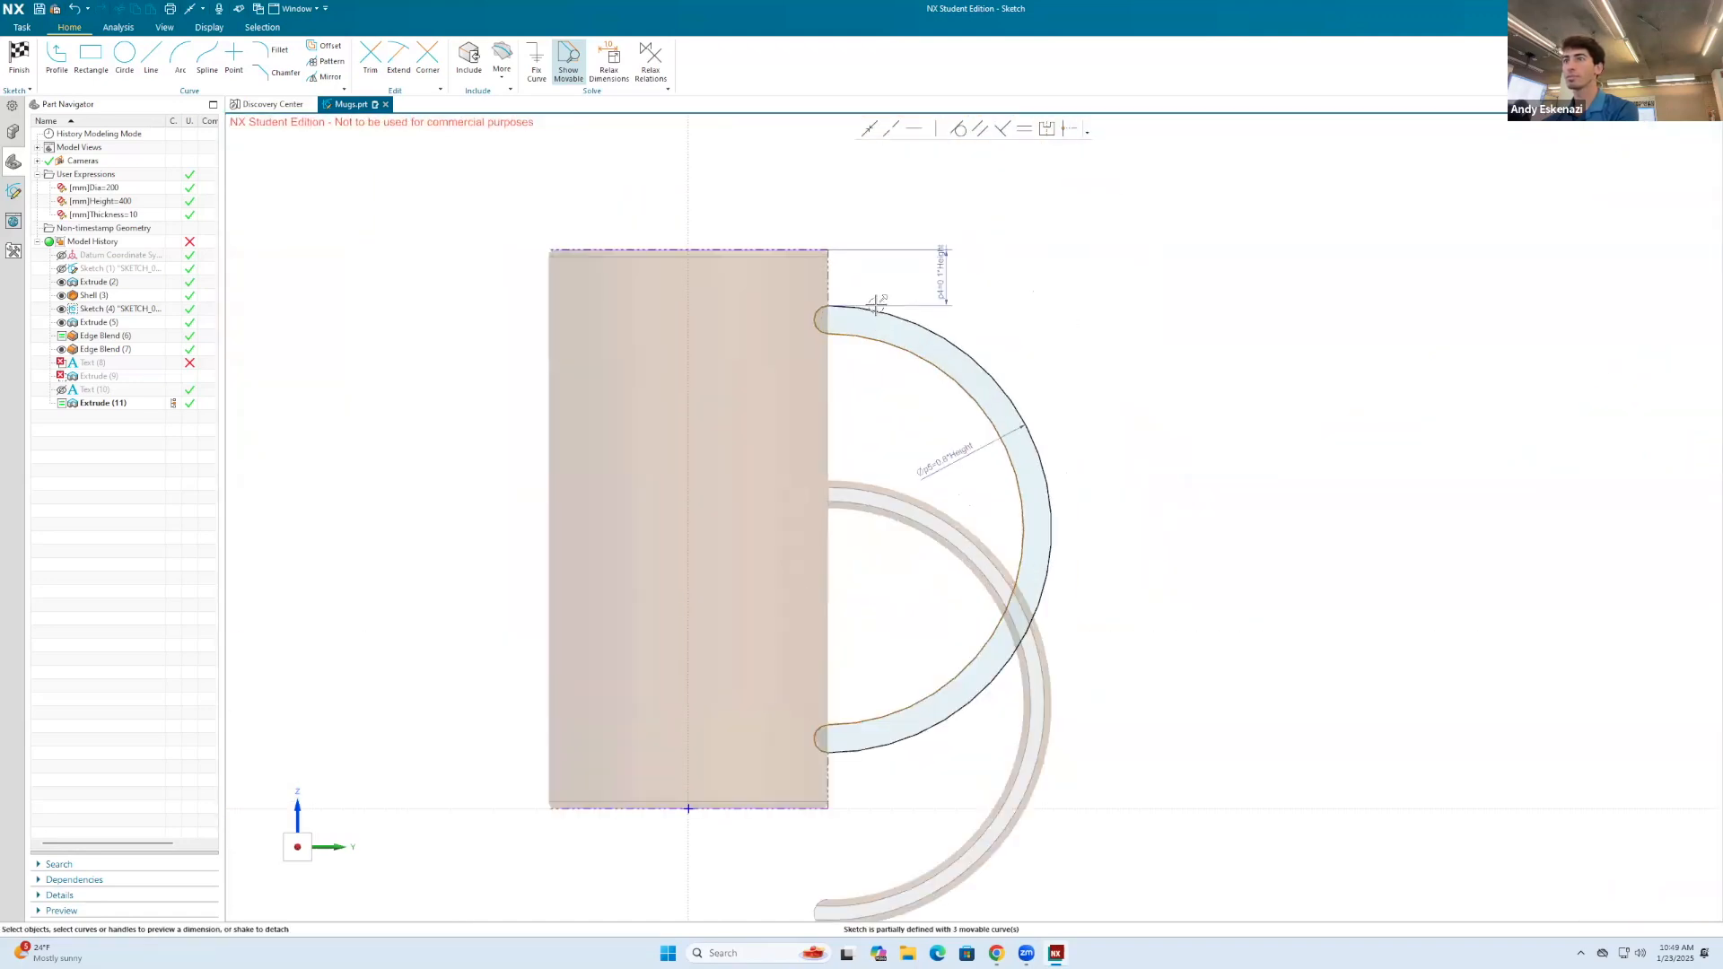
{"action": "scroll", "coordinate": [854, 317], "scroll_direction": "up", "scroll_amount": 1}
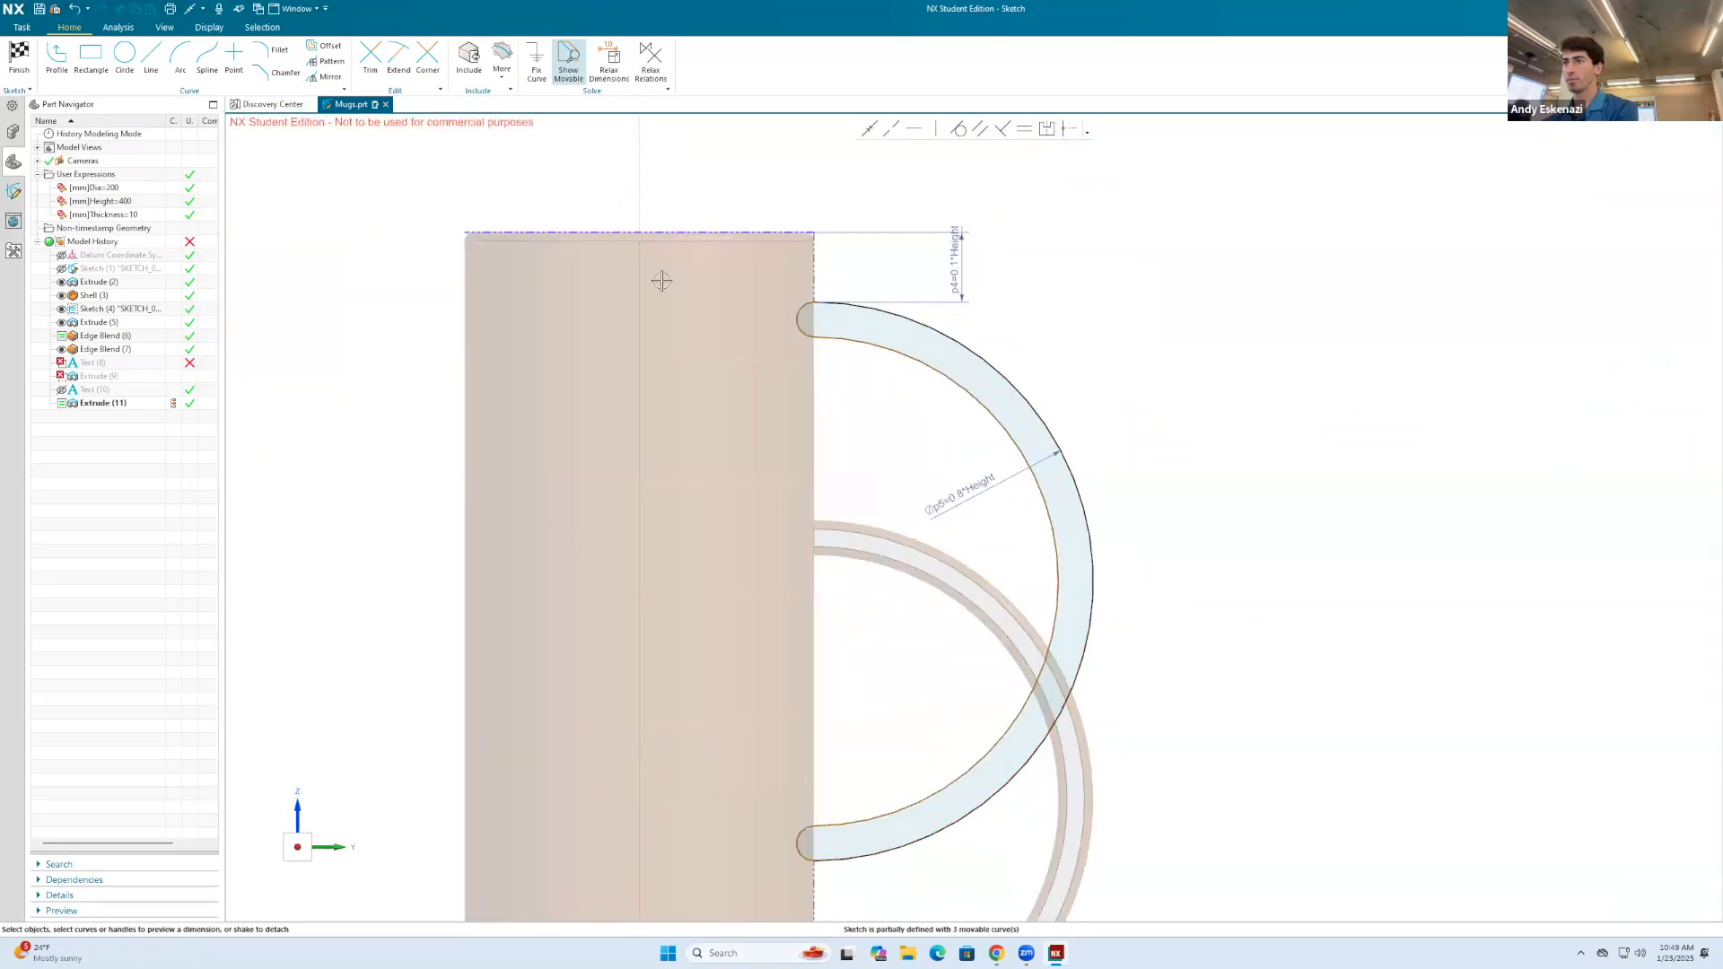
Step: Finish the handle sketch and inspect where the rebuilt handle meets the mug body
{"action": "left_click", "coordinate": [19, 53]}
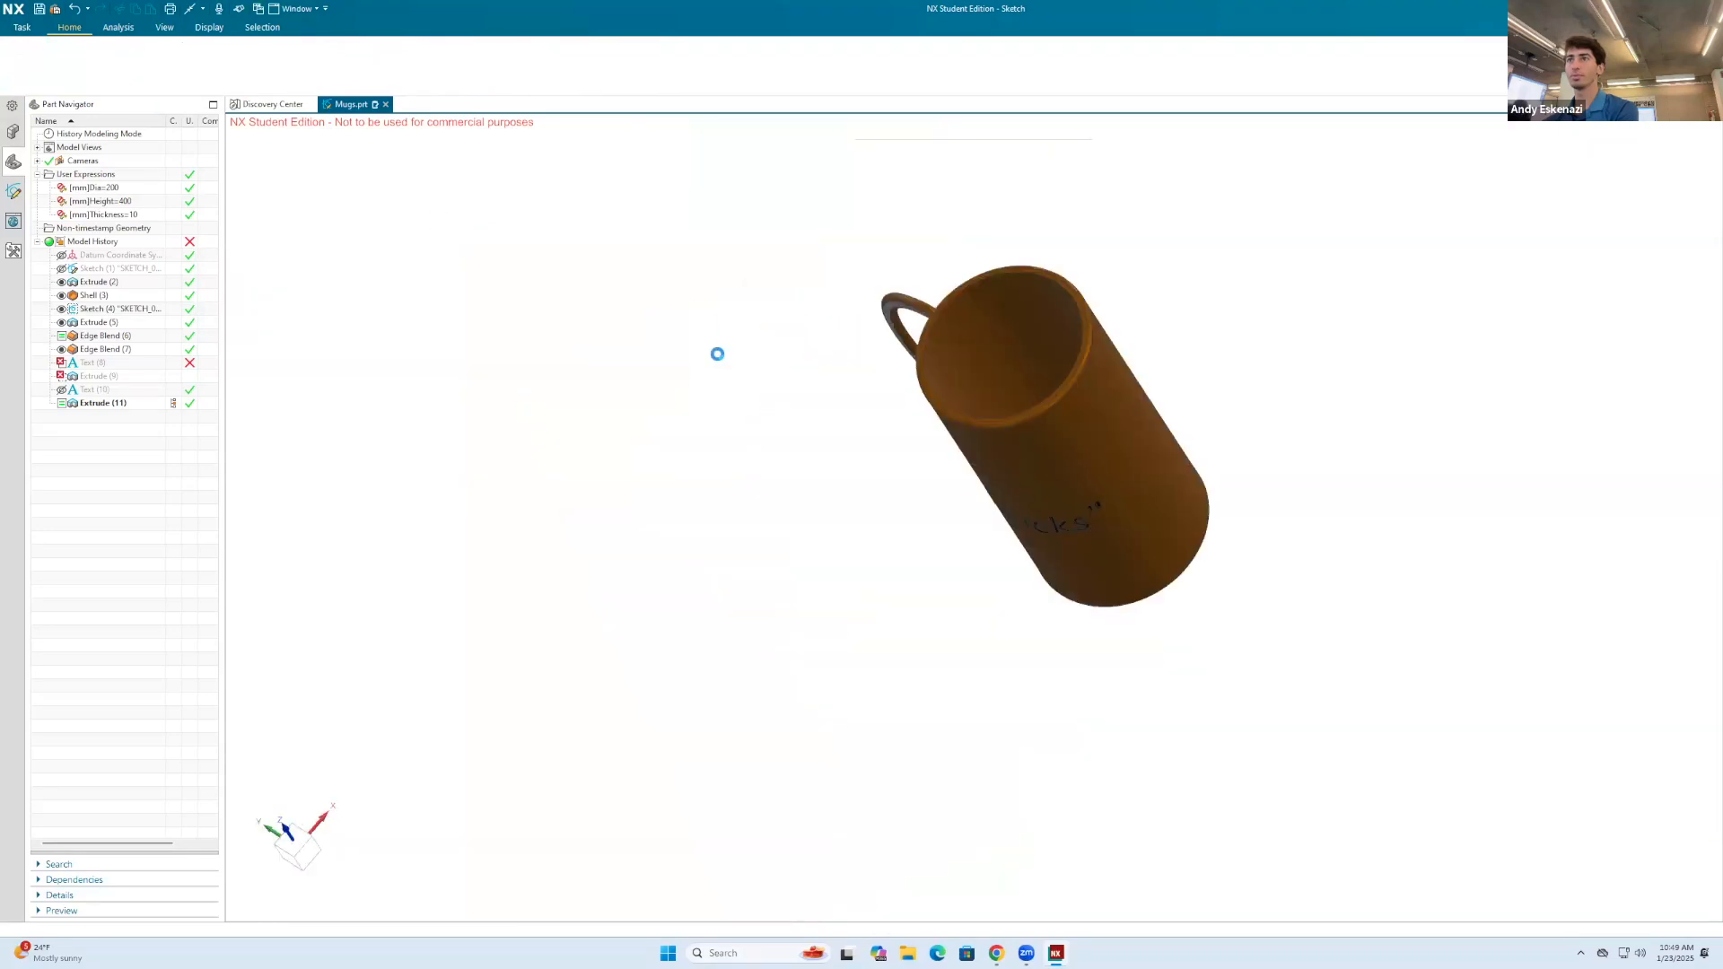
{"action": "mouse_move", "coordinate": [937, 205]}
{"action": "middle_mouse_down"}
{"action": "mouse_move", "coordinate": [969, 234]}
{"action": "mouse_move", "coordinate": [1070, 183]}
{"action": "middle_mouse_up"}
{"action": "scroll", "coordinate": [1073, 181], "scroll_direction": "up", "scroll_amount": 5}
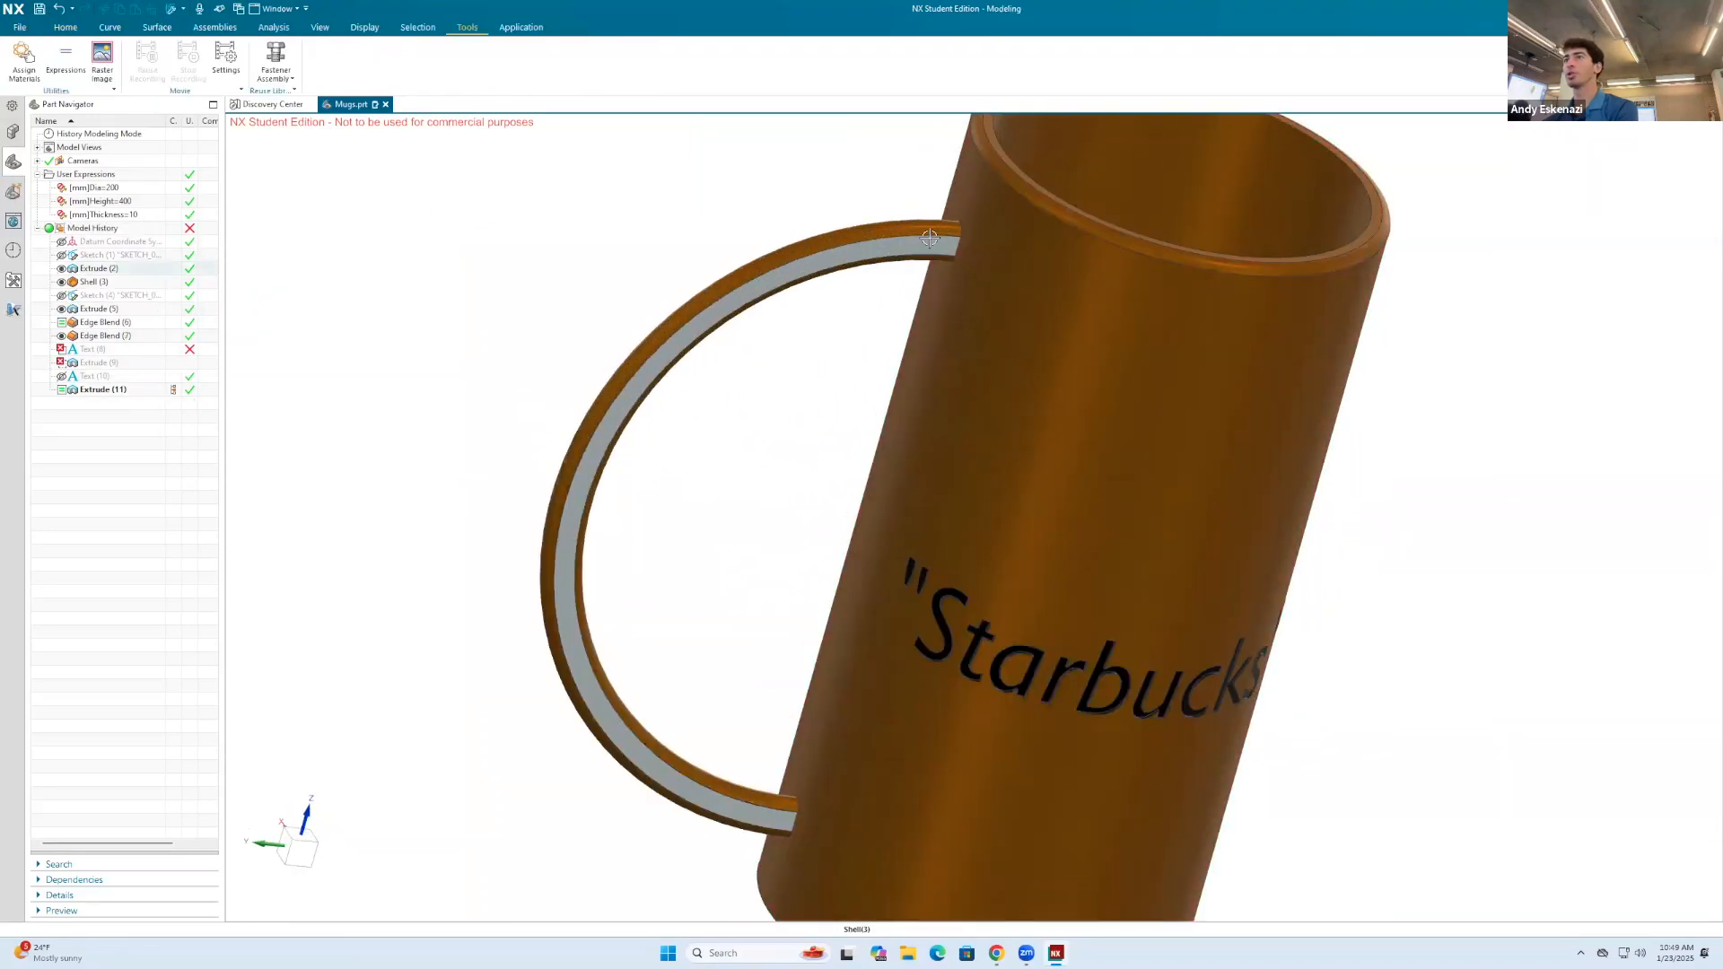
{"action": "scroll", "coordinate": [930, 238], "scroll_direction": "up", "scroll_amount": 4}
{"action": "middle_click_drag", "start_coordinate": [930, 238], "coordinate": [1160, 301]}
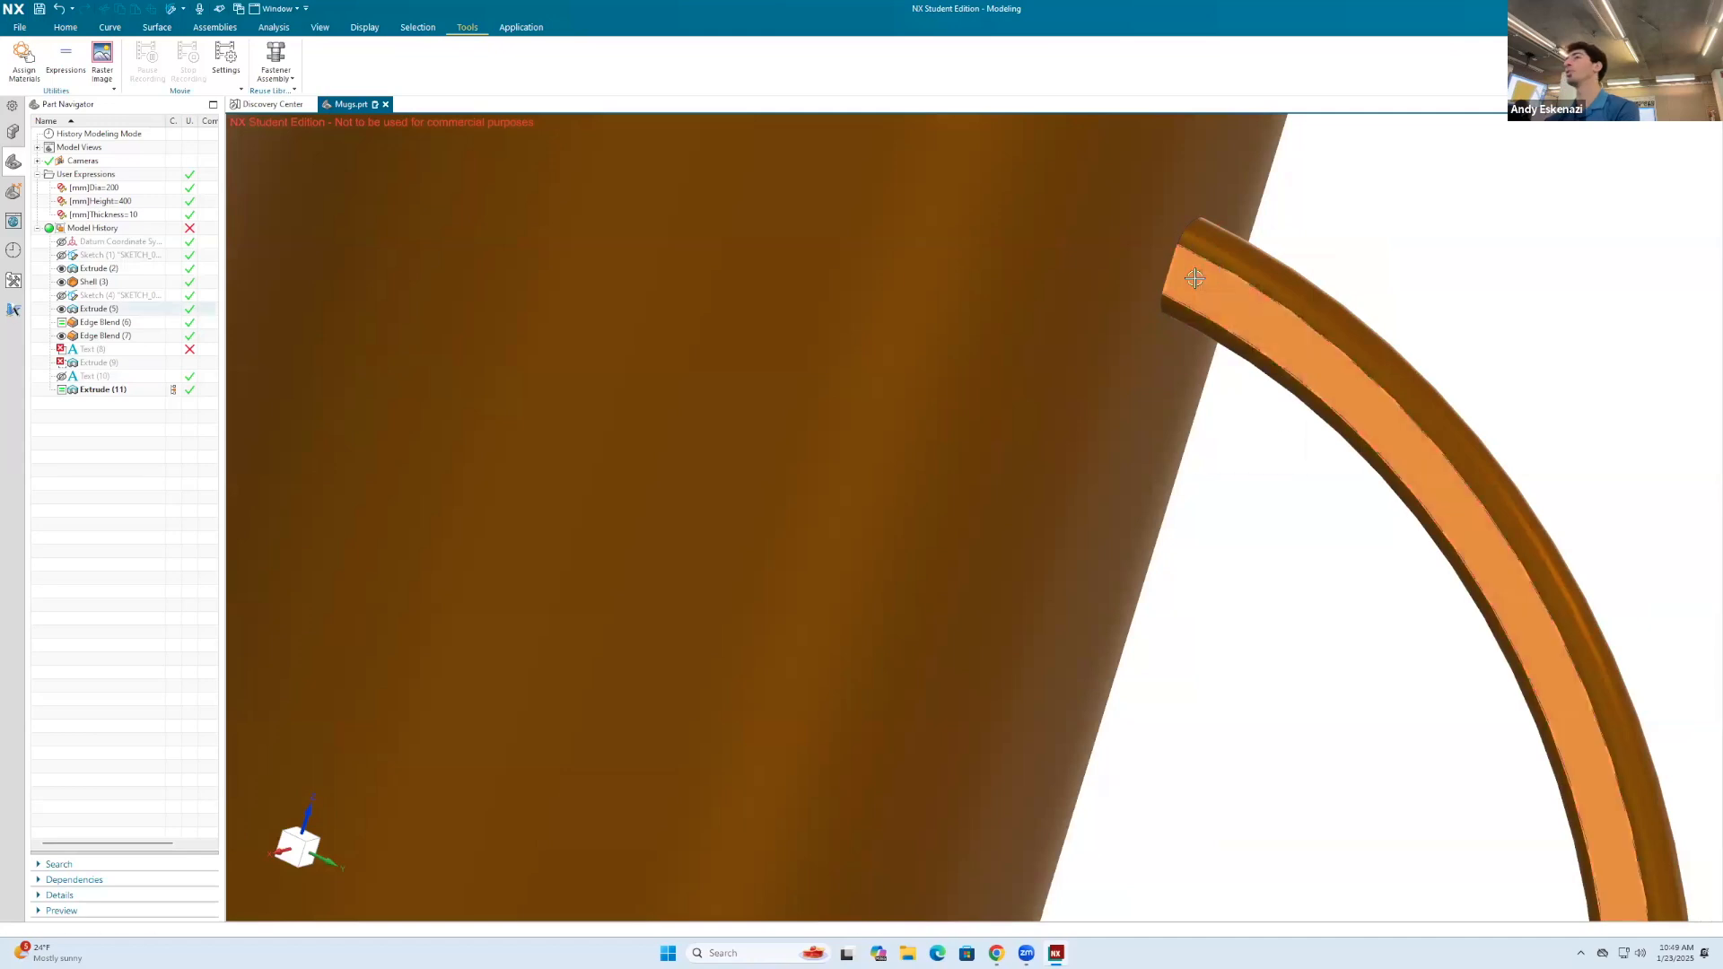
Step: Assign black to the handle extrude's faces and pick the mug body's brown as the next face color
{"action": "right_click", "coordinate": [1195, 278]}
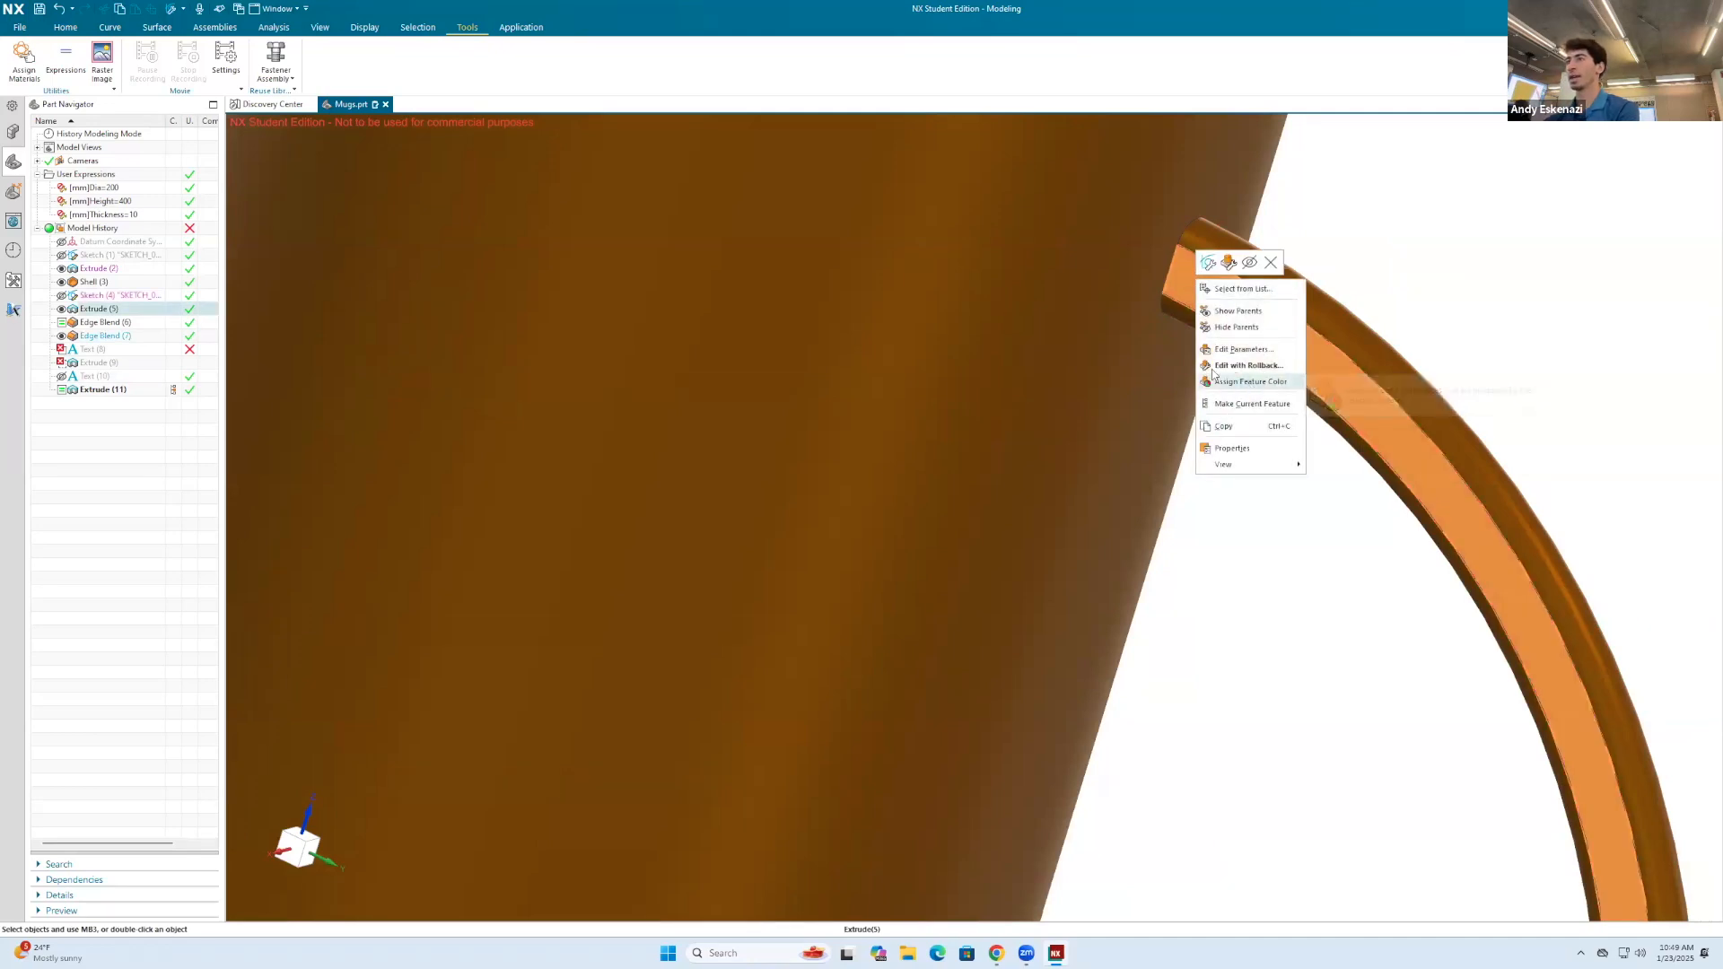
{"action": "left_click", "coordinate": [1213, 380]}
{"action": "left_click", "coordinate": [241, 212]}
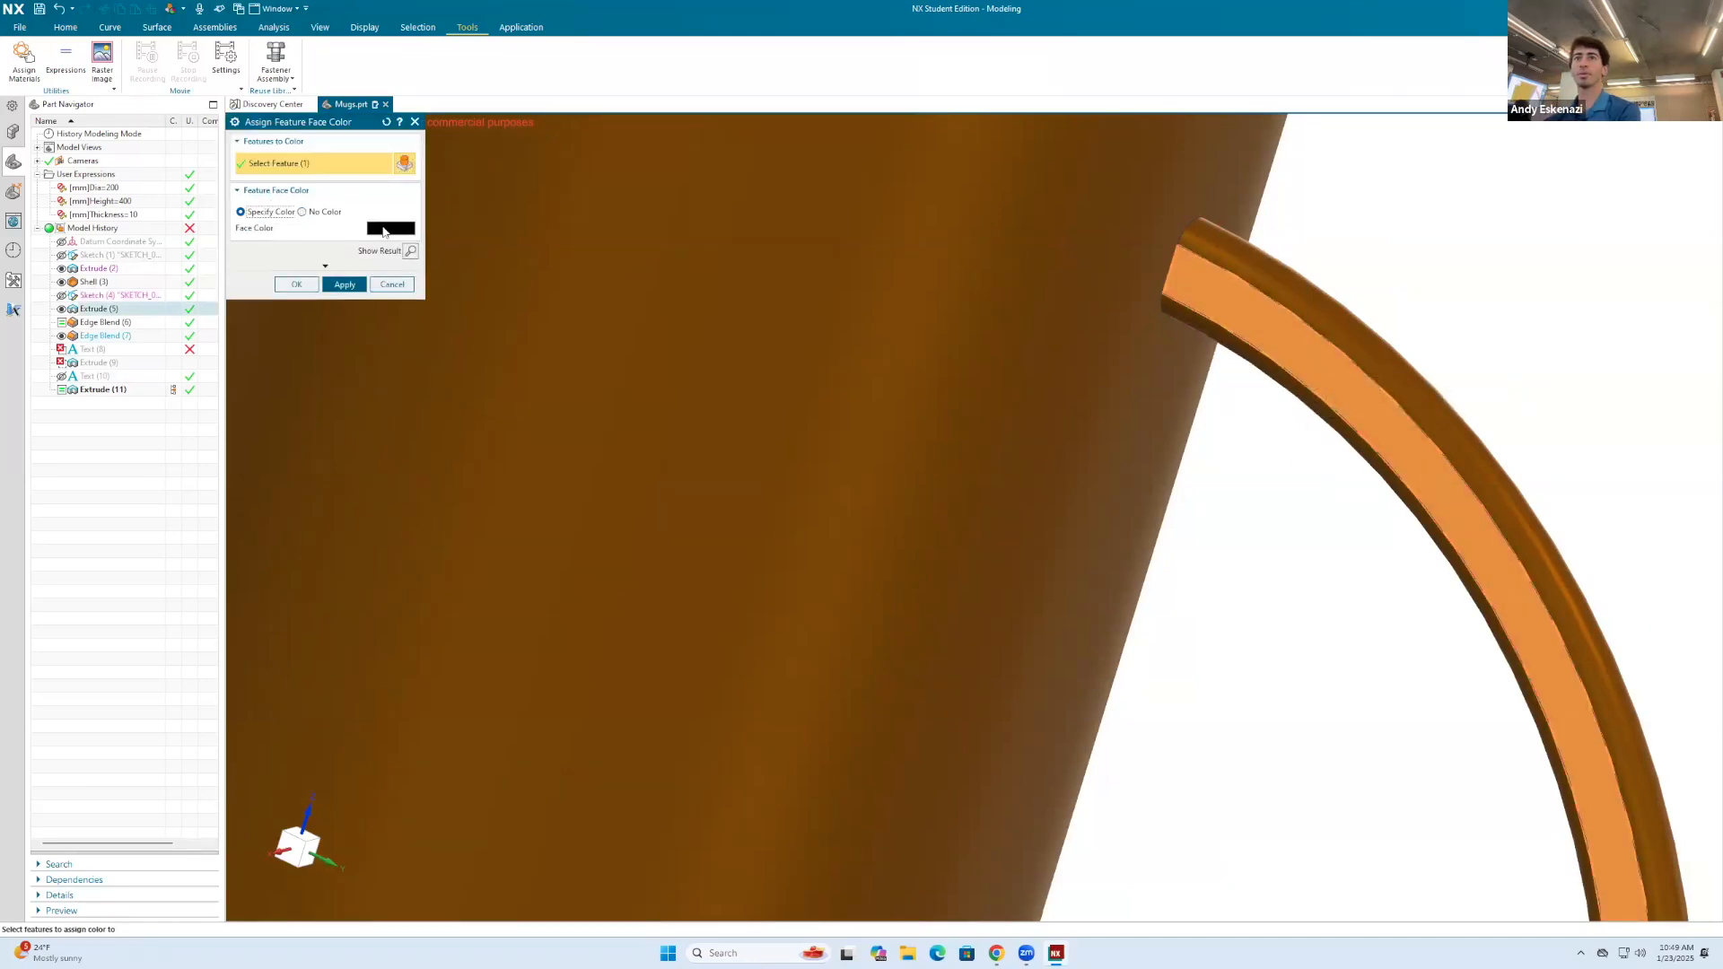
{"action": "left_click", "coordinate": [343, 283]}
{"action": "left_click", "coordinate": [391, 228]}
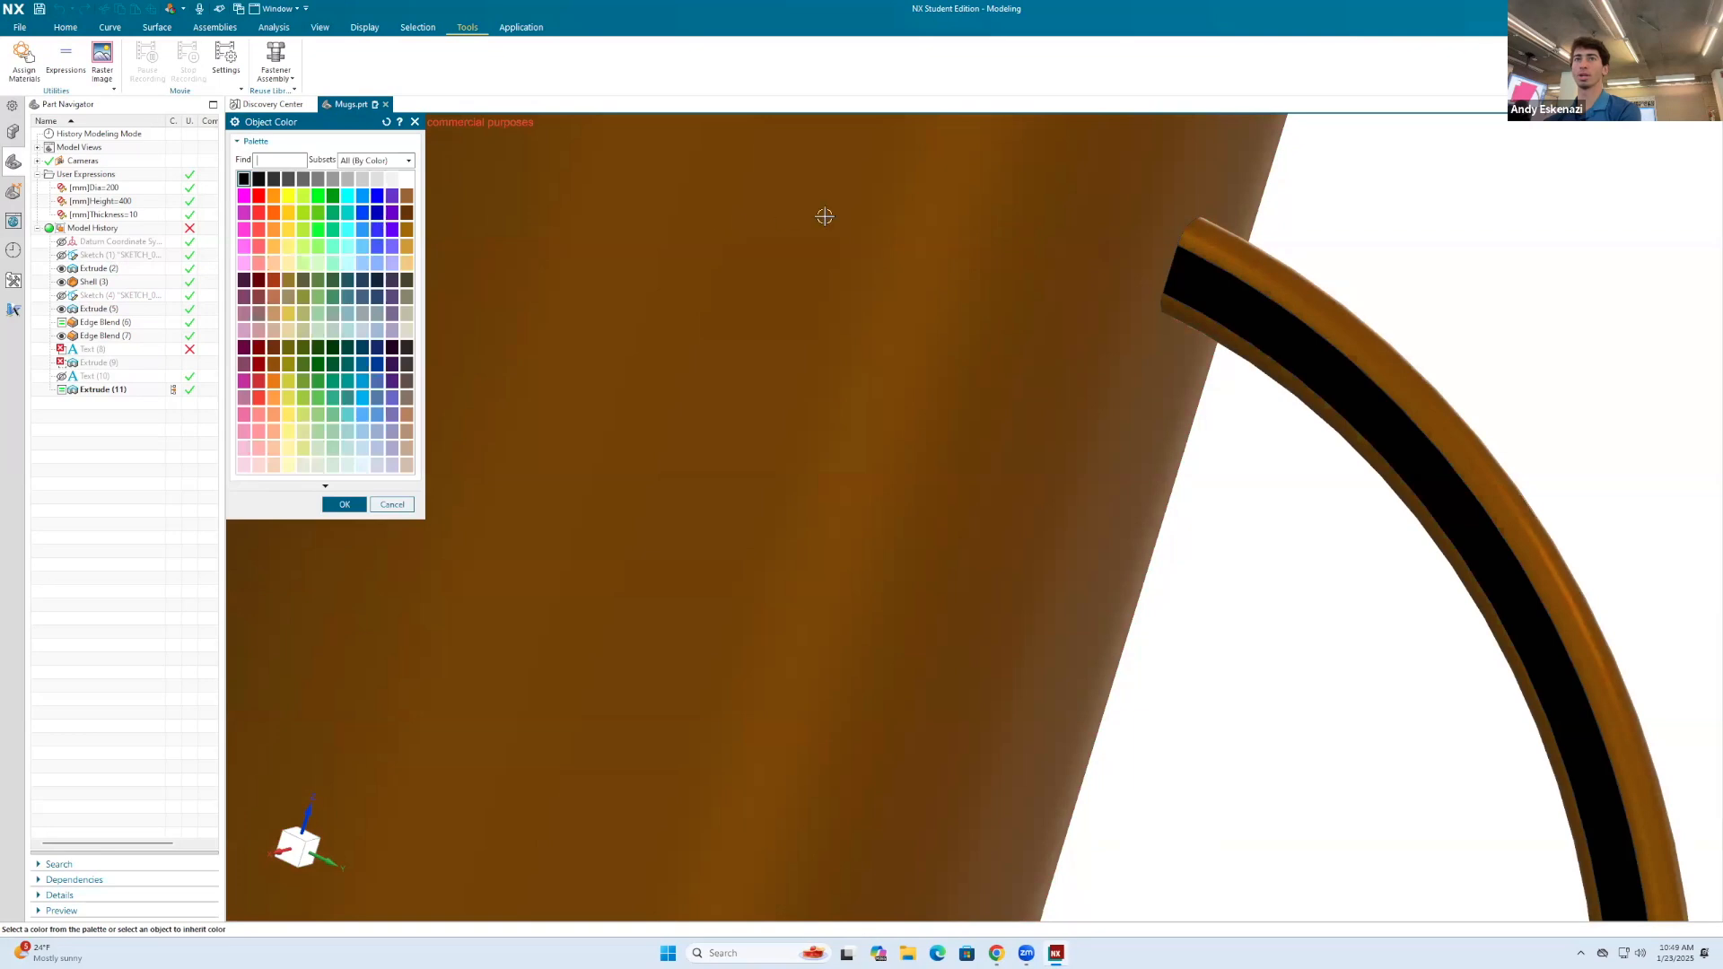
{"action": "left_click", "coordinate": [866, 229]}
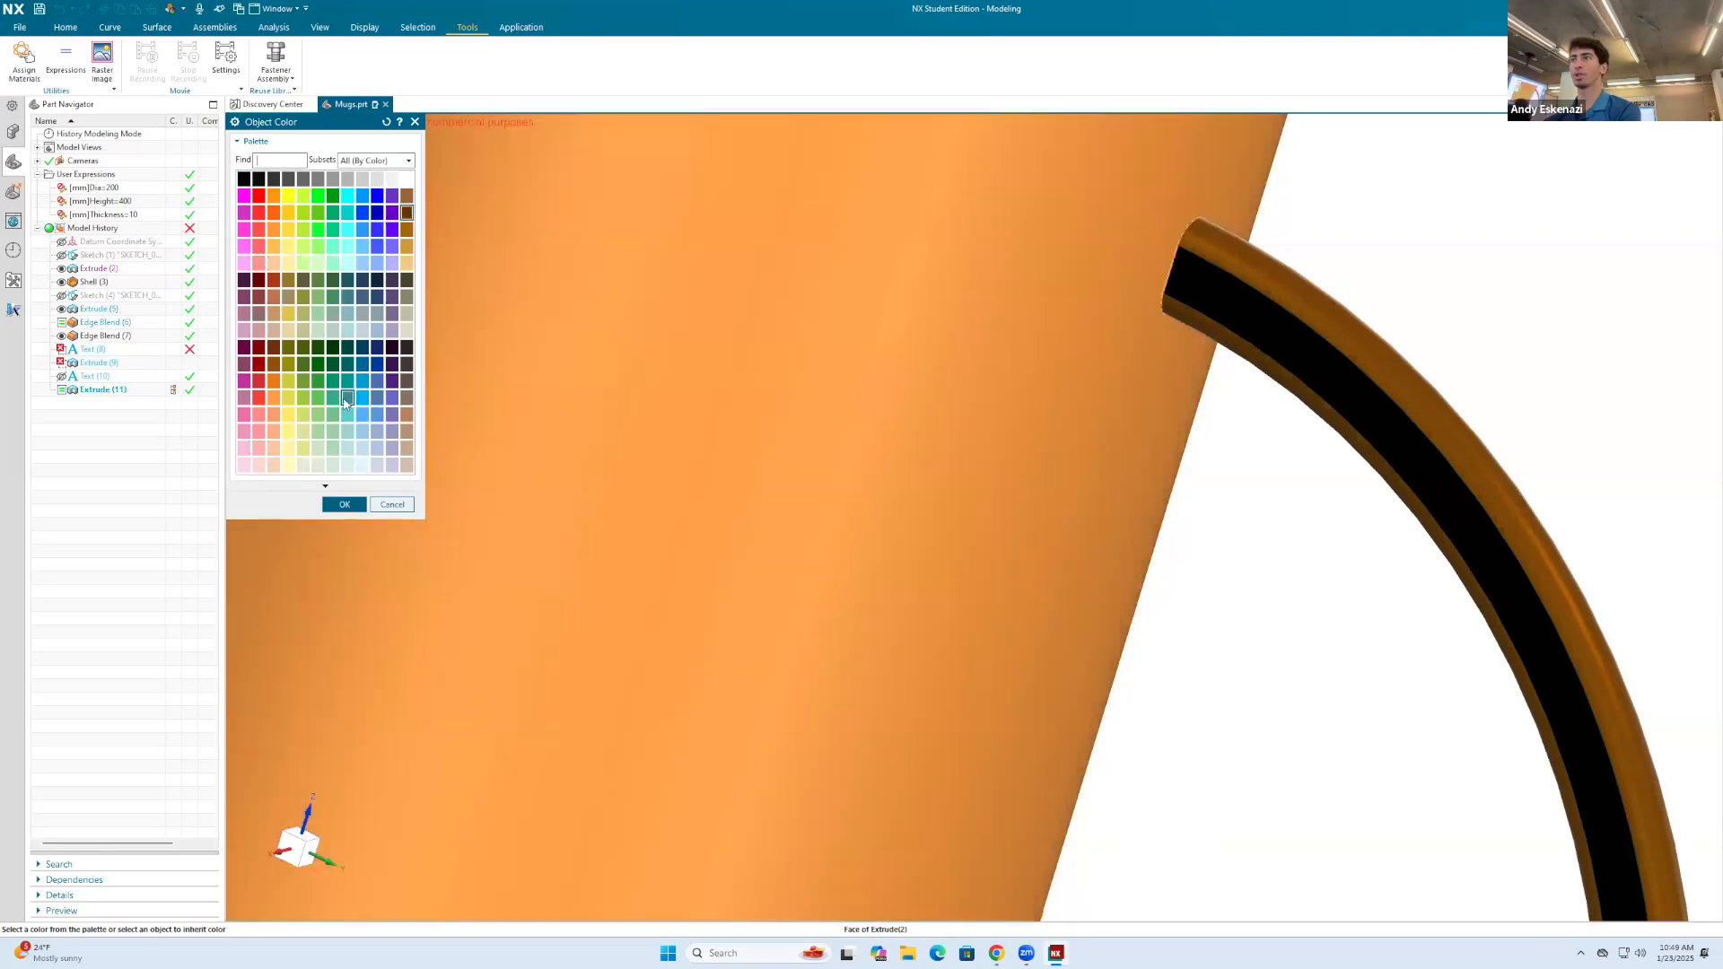
{"action": "left_click", "coordinate": [346, 505]}
{"action": "left_click", "coordinate": [393, 282]}
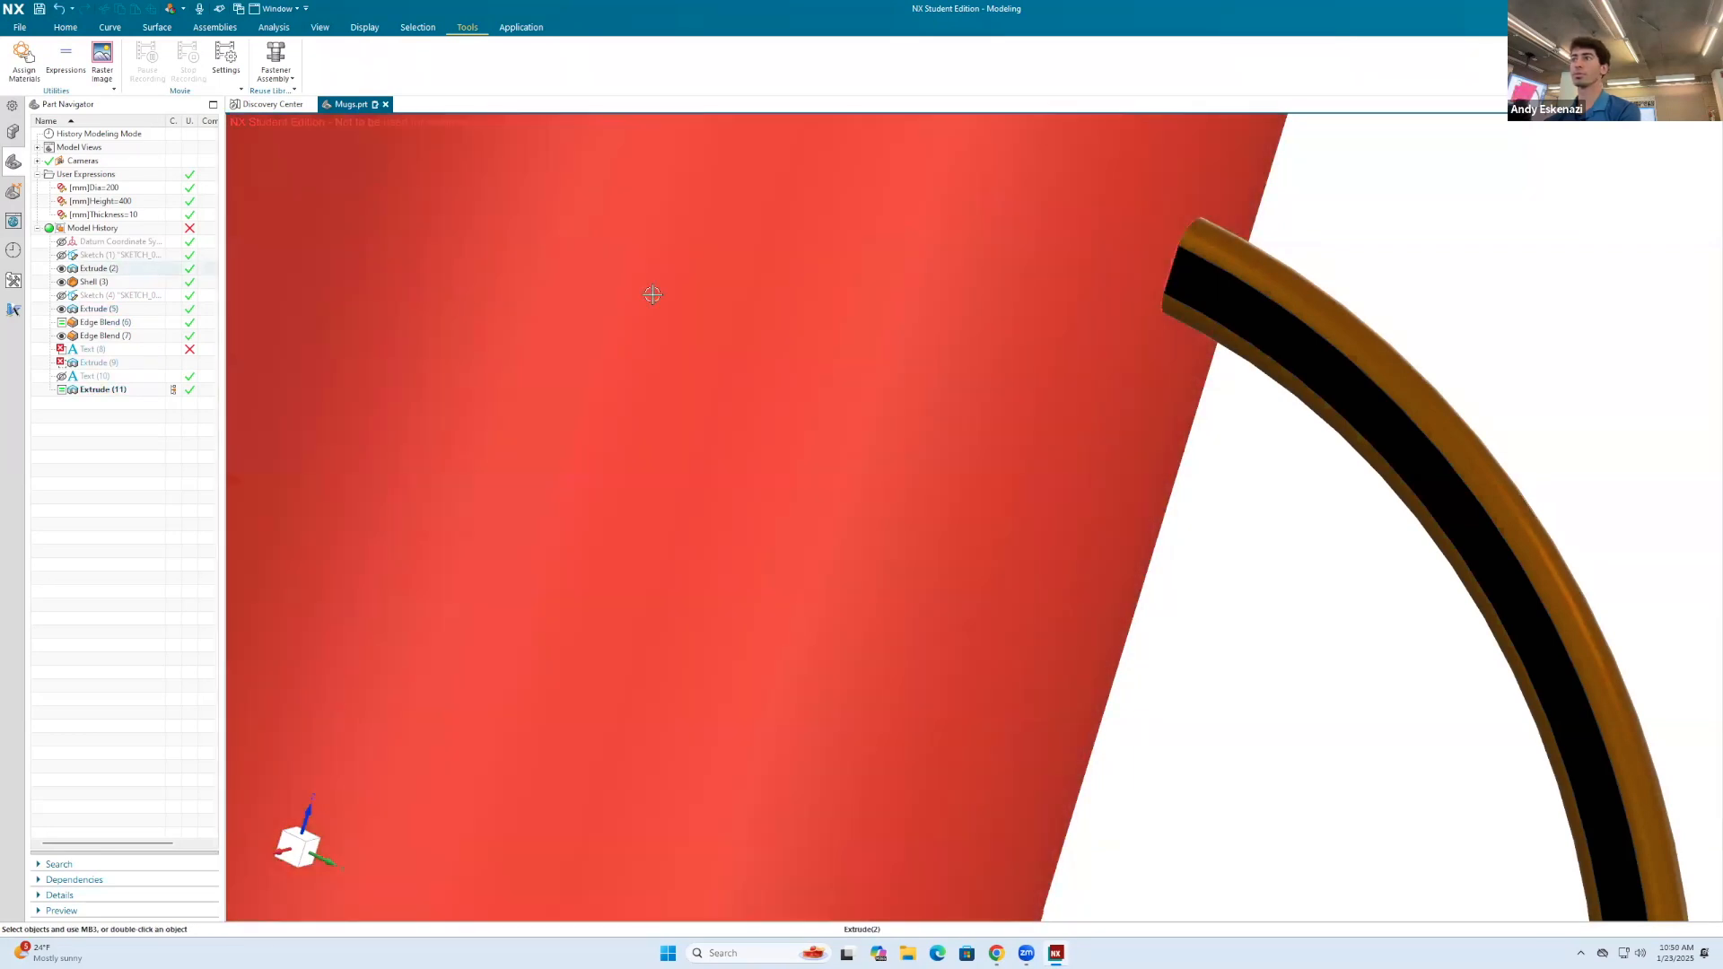
Step: Assign the mug body's brown color to the faces of the handle extrude
{"action": "right_click", "coordinate": [1169, 281]}
{"action": "left_click", "coordinate": [1257, 368]}
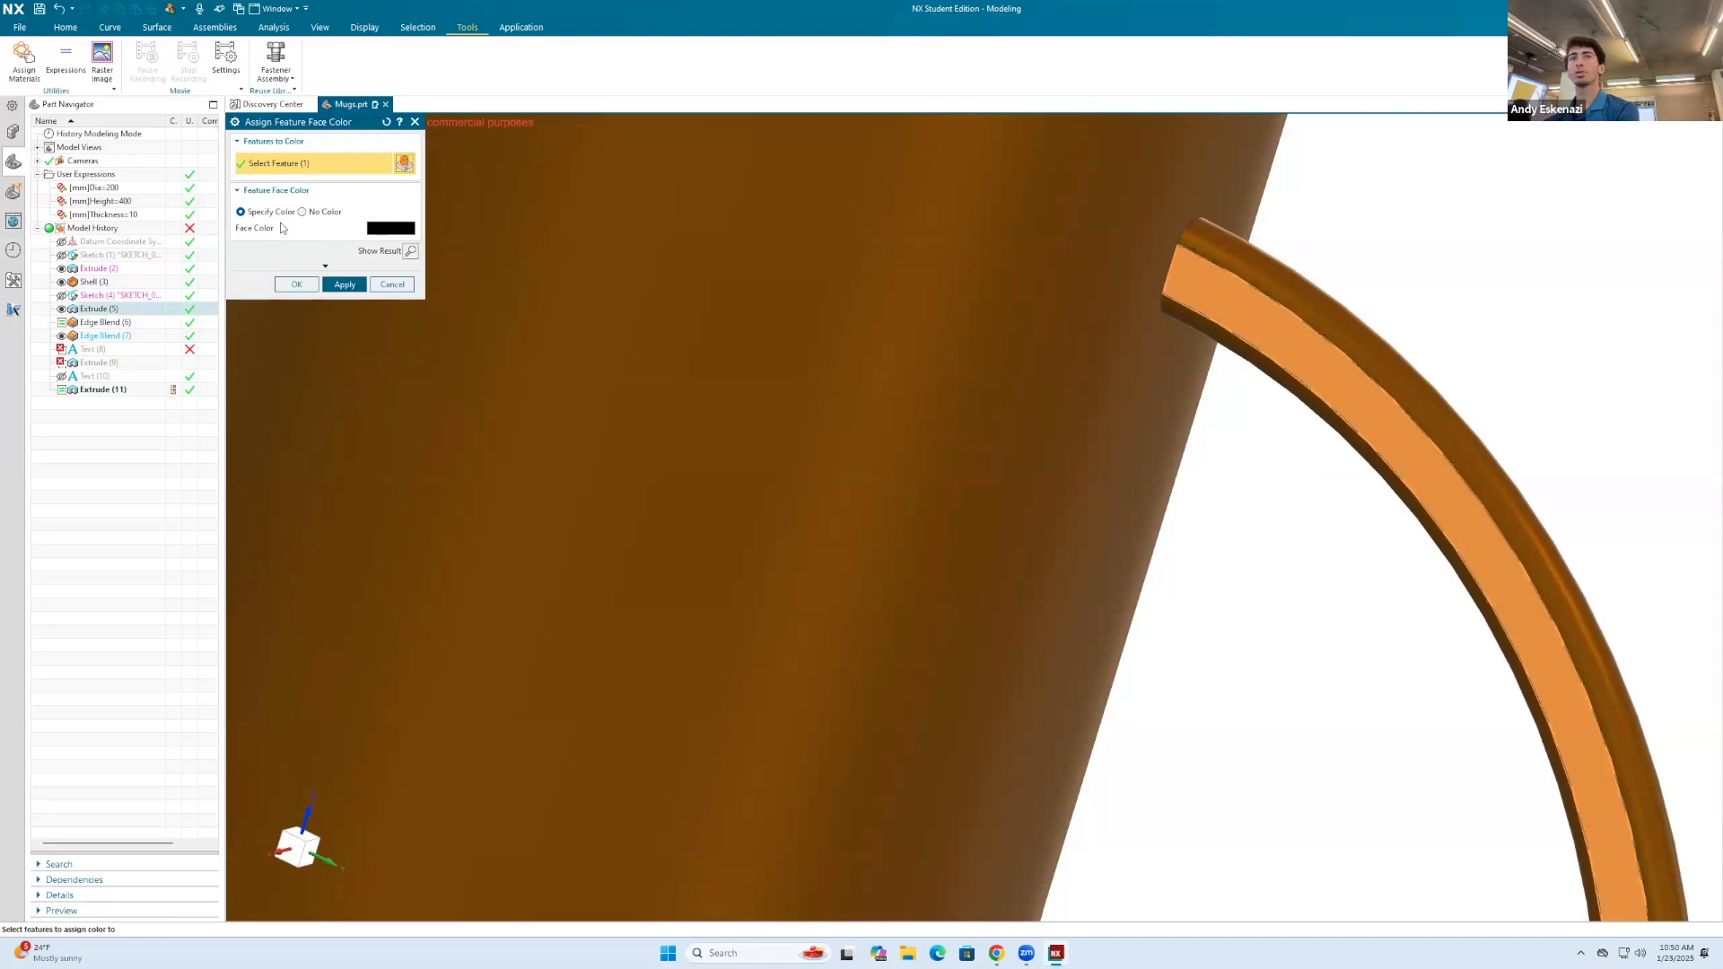
{"action": "left_click", "coordinate": [391, 228]}
{"action": "left_click", "coordinate": [799, 257]}
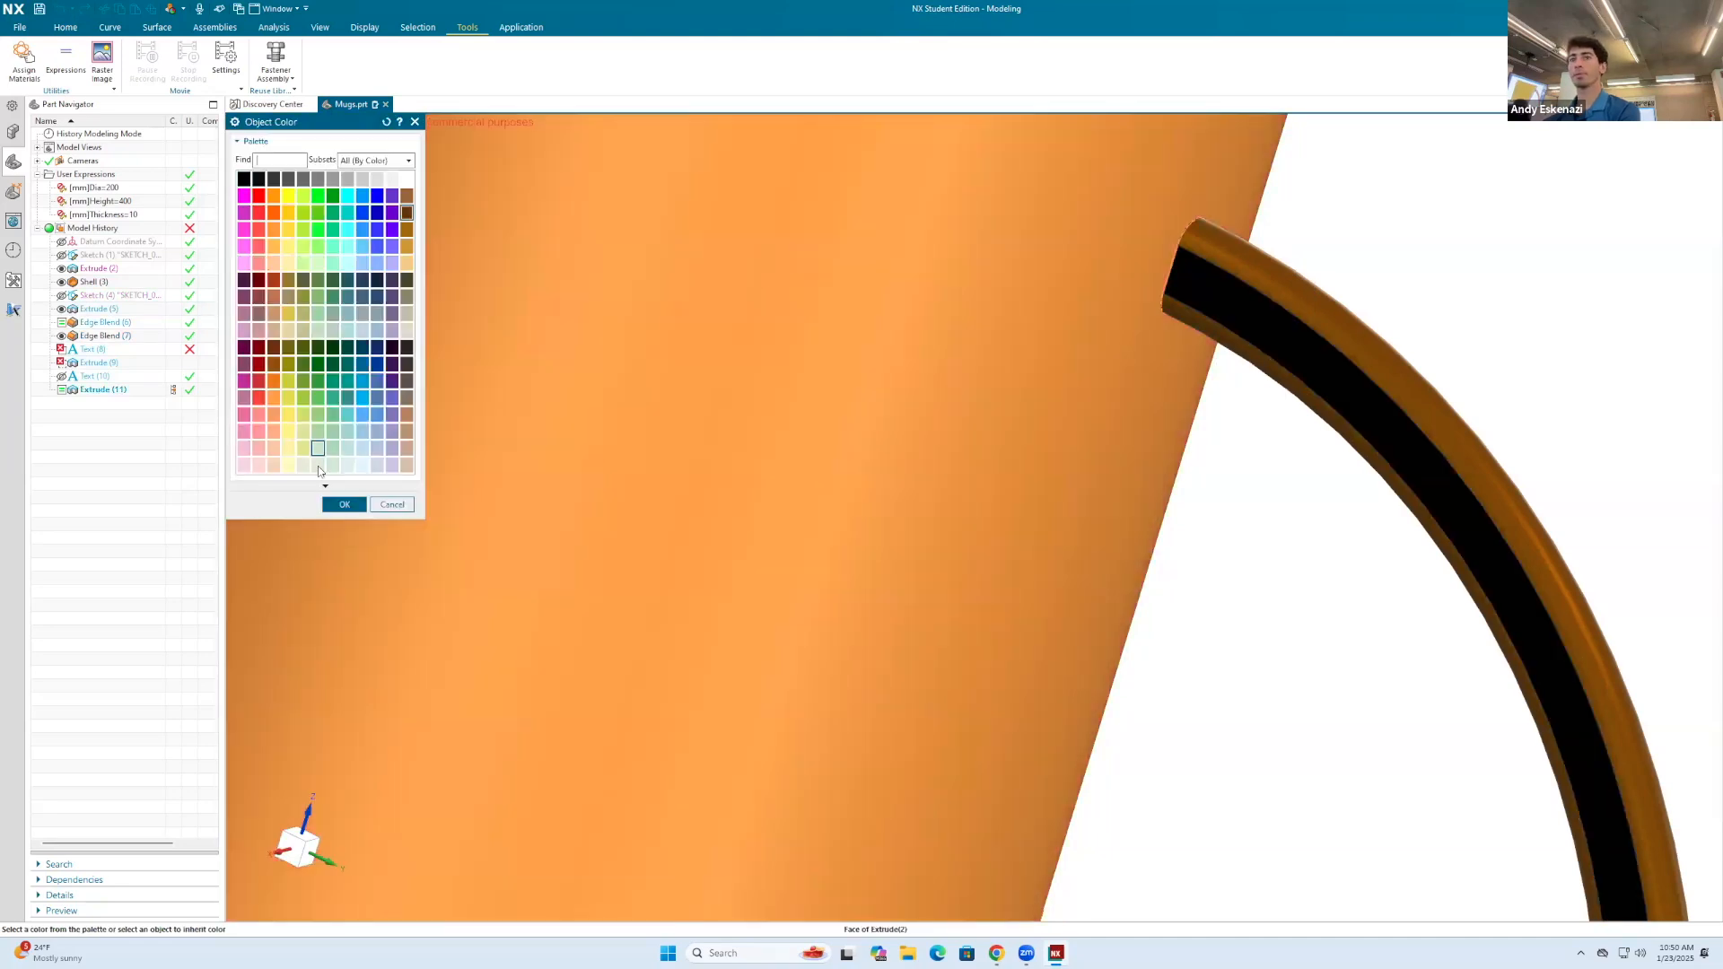
{"action": "left_click", "coordinate": [362, 504]}
{"action": "left_click", "coordinate": [345, 285]}
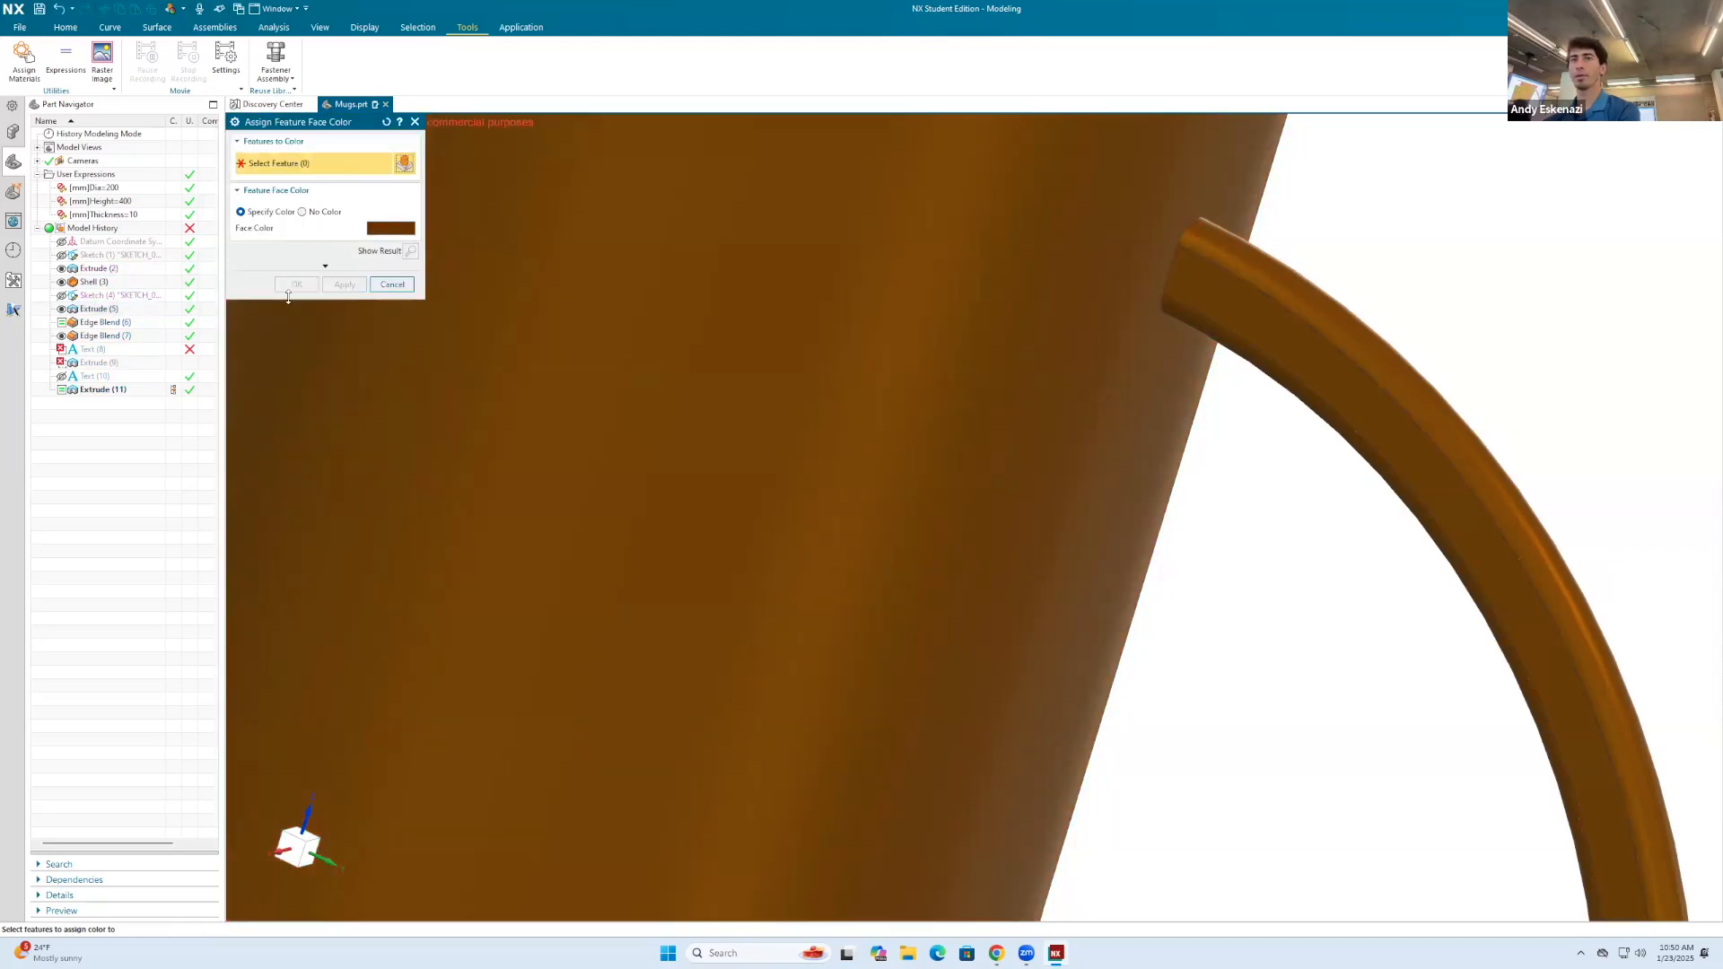
{"action": "left_click", "coordinate": [391, 284]}
Step: Examine the Text (8), Text (10) and Extrude (9) engraving features in the history against the mug's two sides
{"action": "scroll", "coordinate": [831, 371], "scroll_direction": "down", "scroll_amount": 5}
{"action": "middle_click_drag", "start_coordinate": [815, 353], "coordinate": [241, 325]}
{"action": "left_click", "coordinate": [120, 349]}
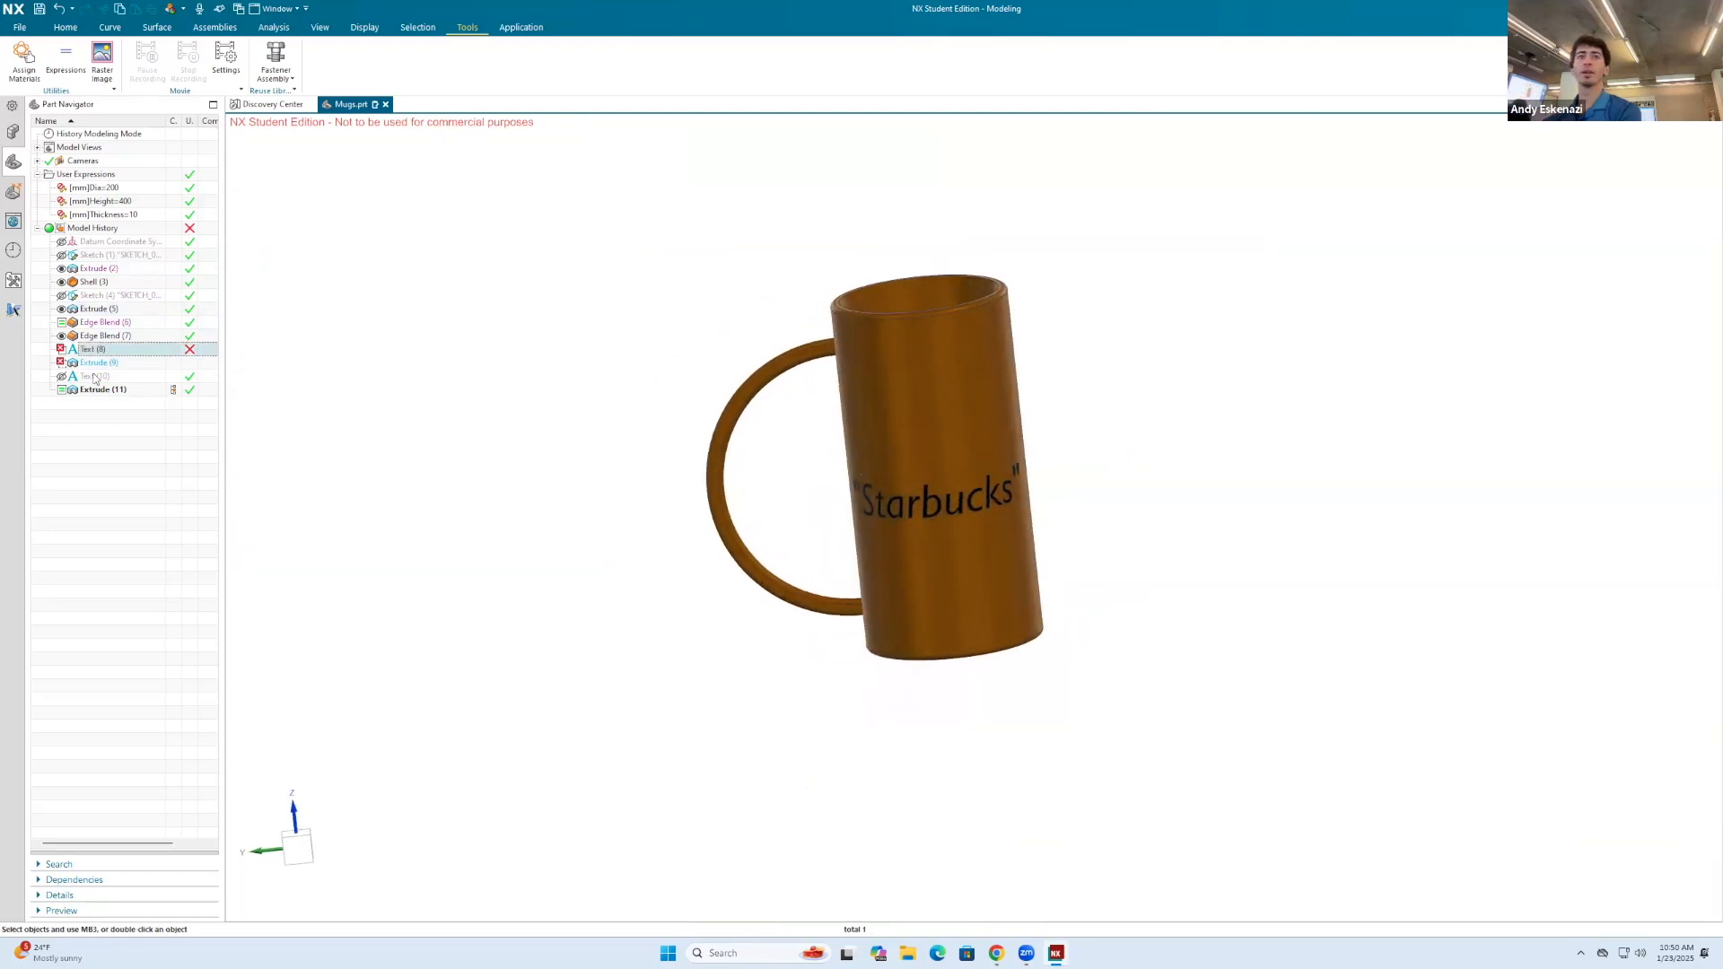
{"action": "left_click", "coordinate": [95, 376]}
{"action": "middle_click_drag", "start_coordinate": [640, 421], "coordinate": [952, 405]}
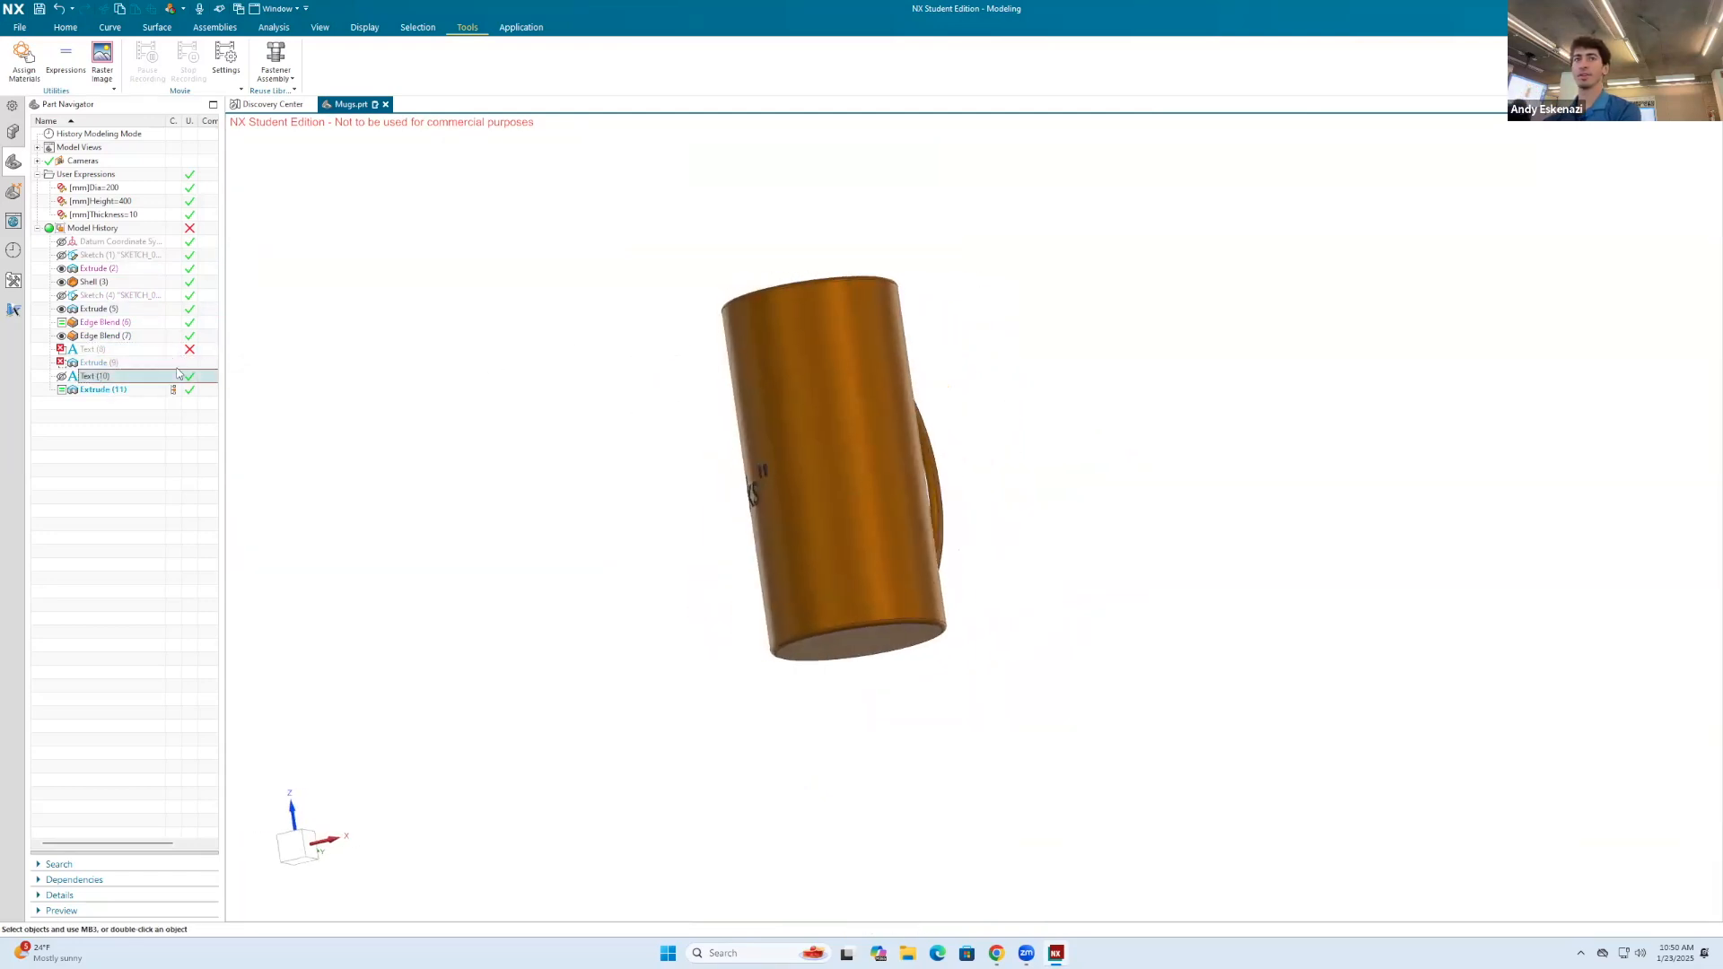
{"action": "left_click", "coordinate": [103, 362]}
{"action": "middle_click_drag", "start_coordinate": [683, 446], "coordinate": [354, 461]}
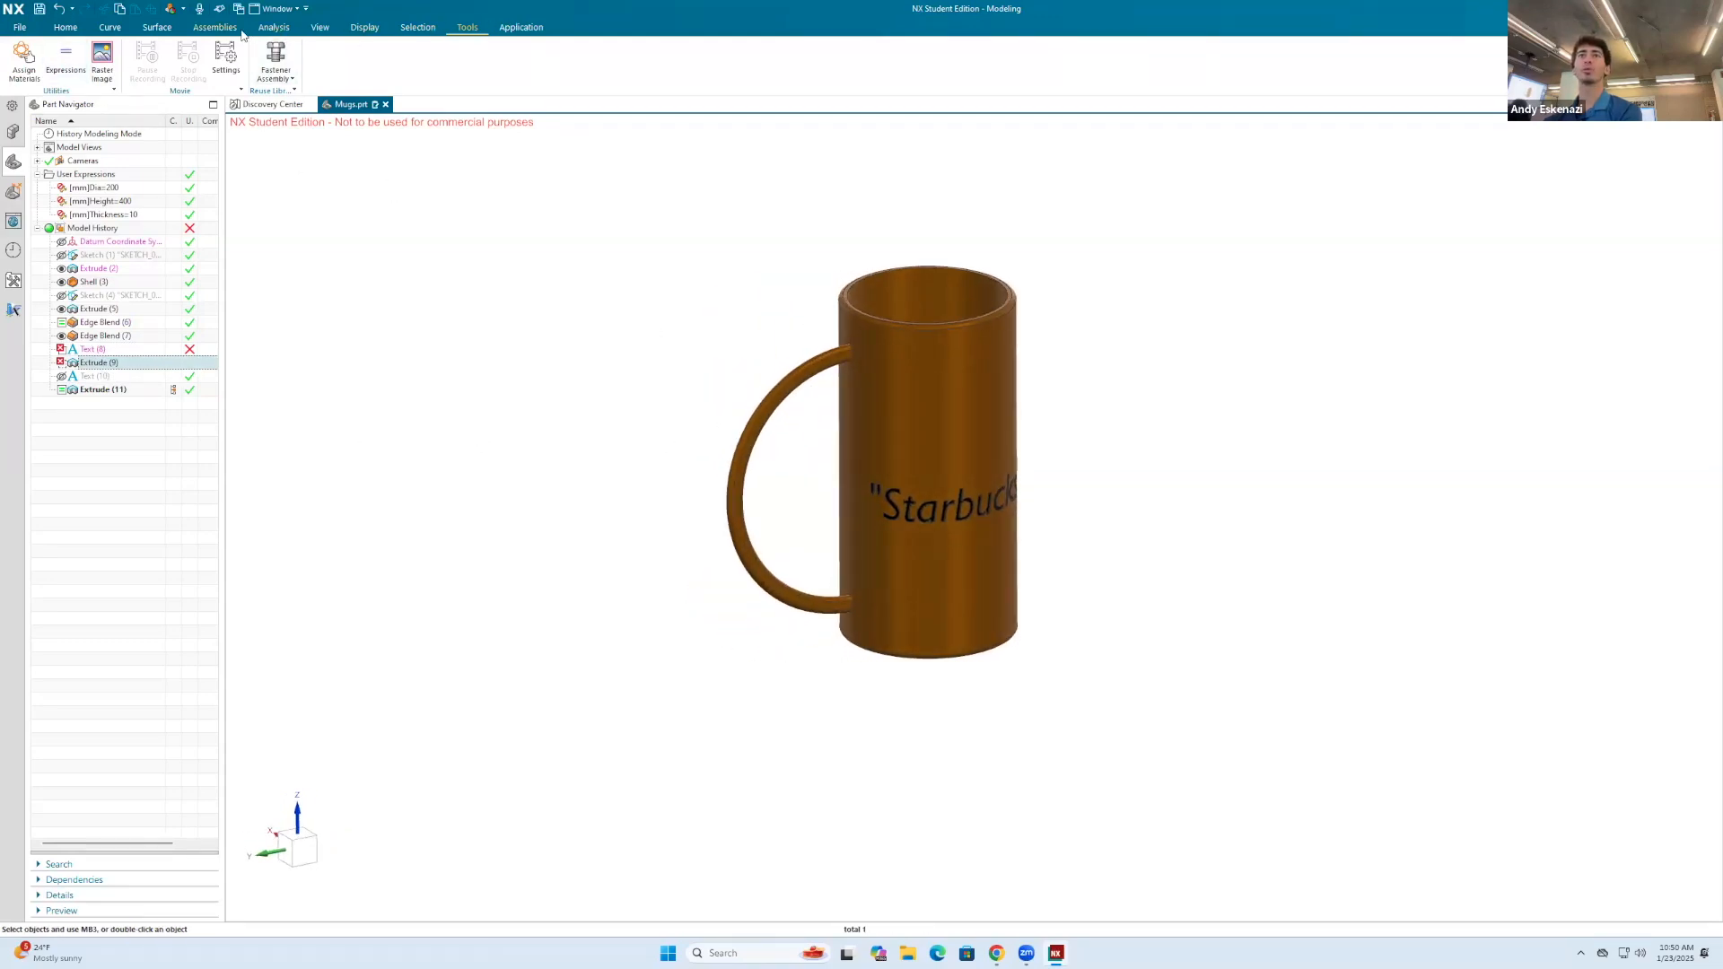
Step: Open the parameter tables, preview the Mug 2 and Mug 1 configurations to check their handles, and cancel the tables
{"action": "left_click", "coordinate": [119, 33]}
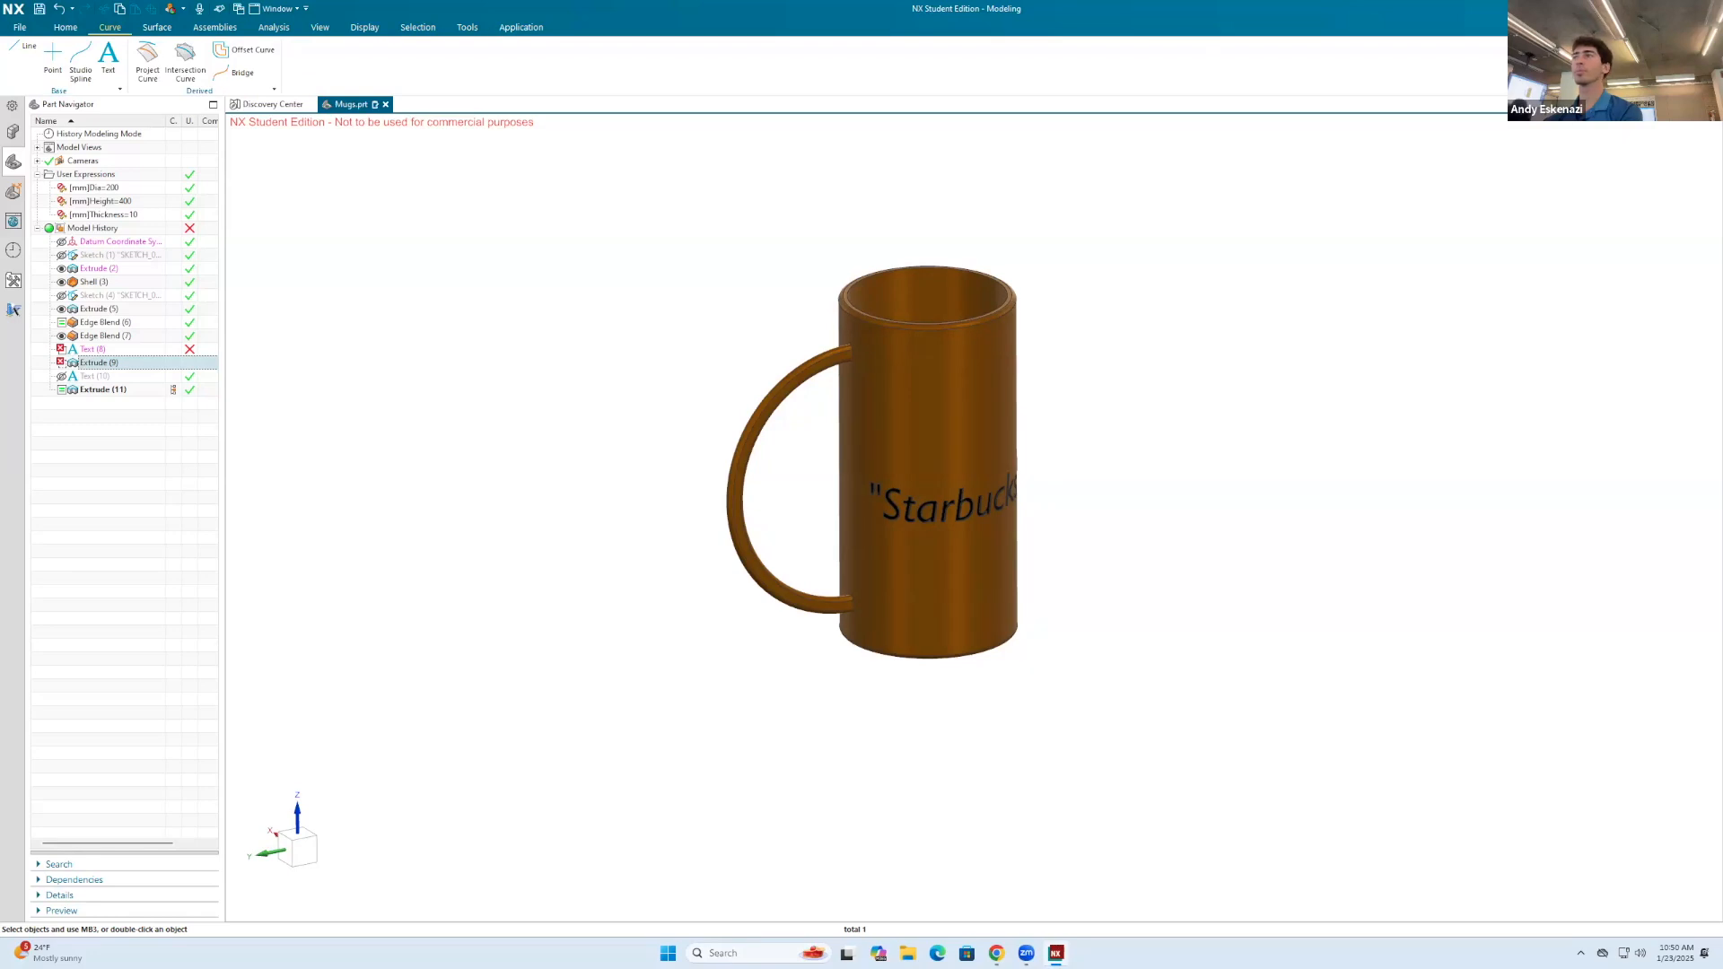
{"action": "type", "text": "para"}
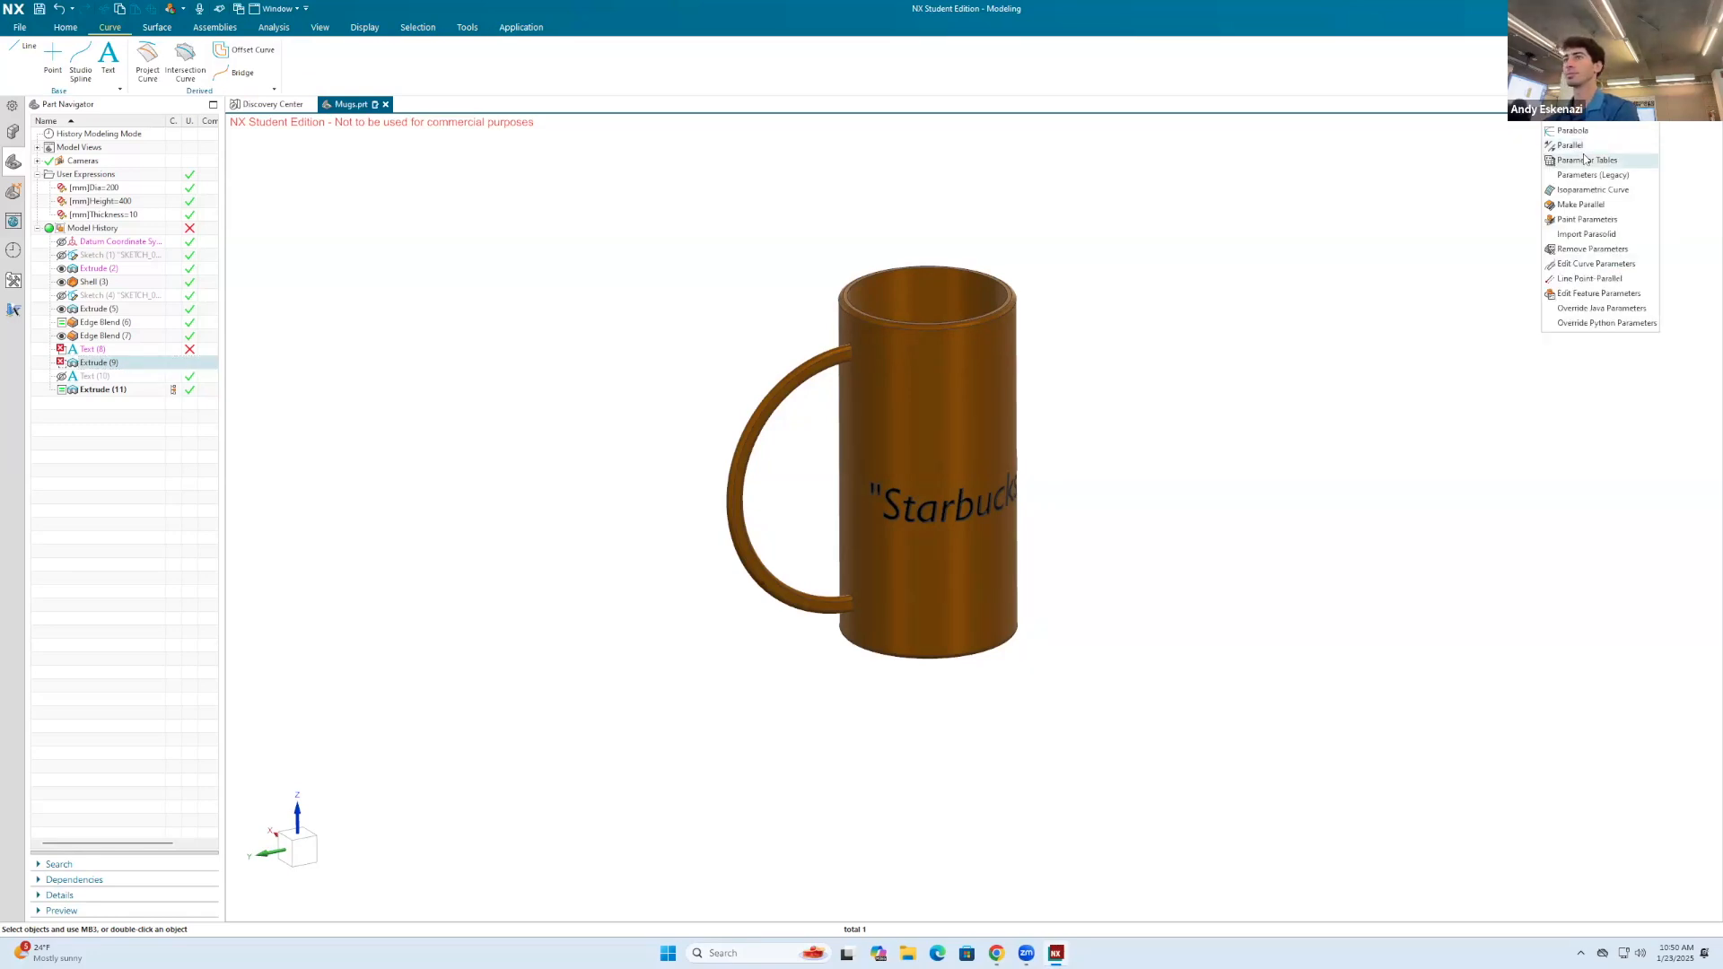
{"action": "key", "text": "Return"}
{"action": "left_click", "coordinate": [288, 214]}
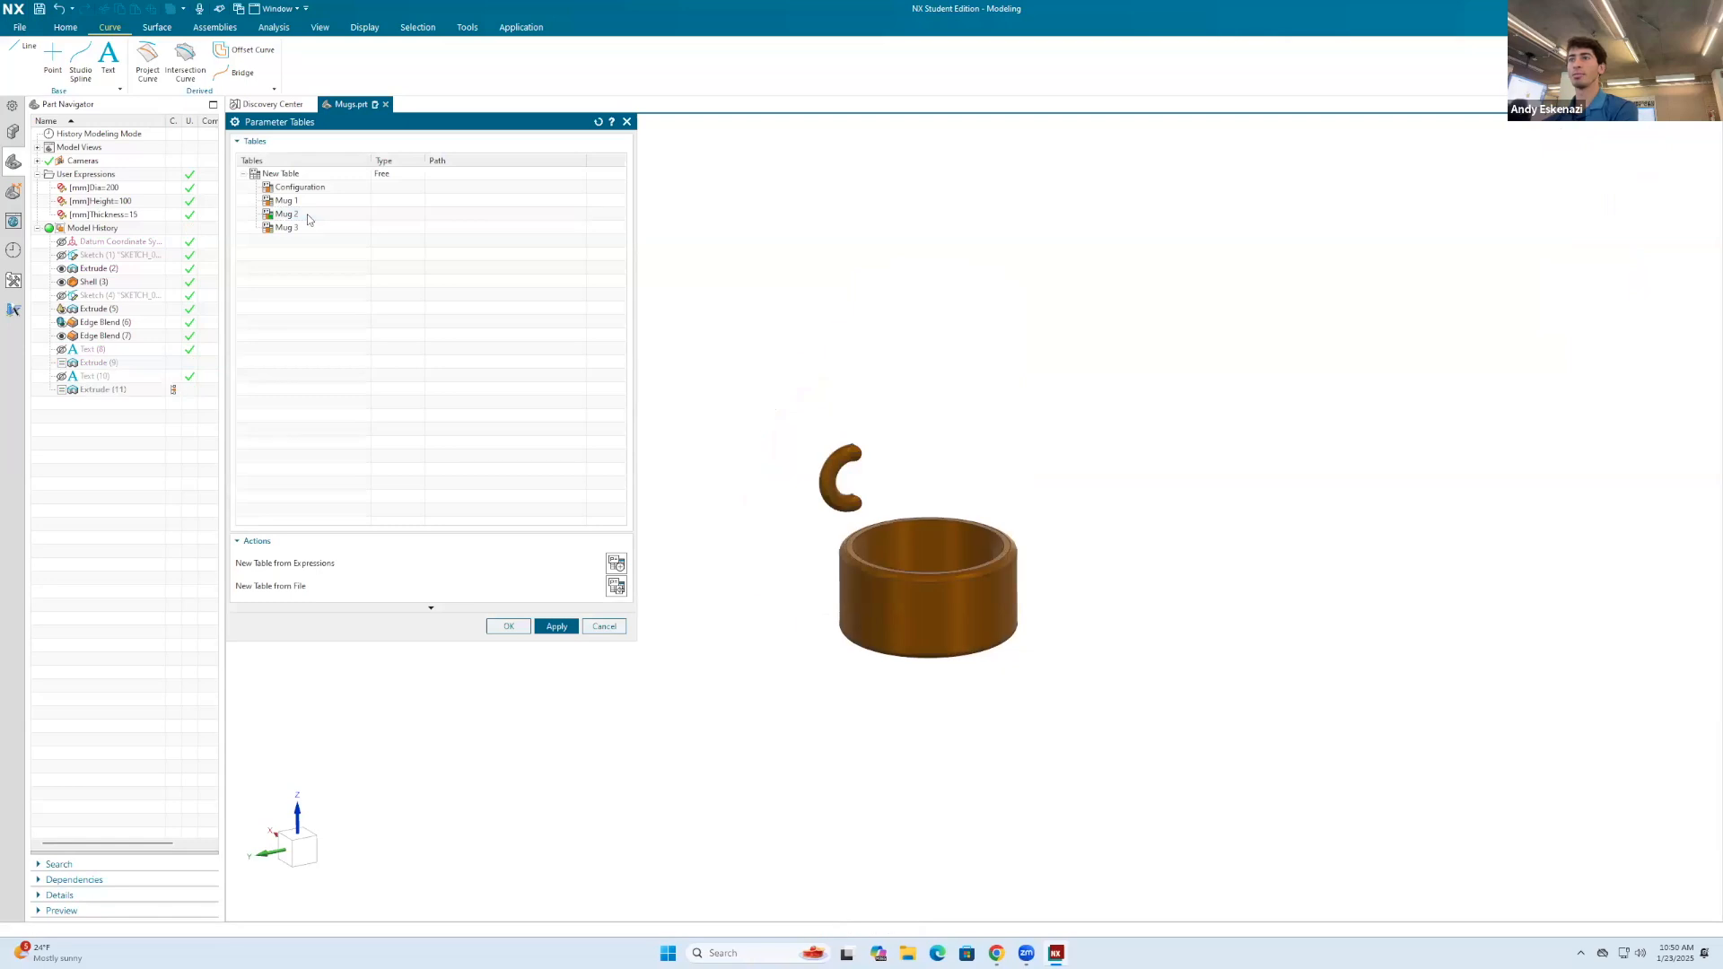
{"action": "middle_click_drag", "start_coordinate": [1002, 476], "coordinate": [1084, 478]}
{"action": "left_click", "coordinate": [303, 202]}
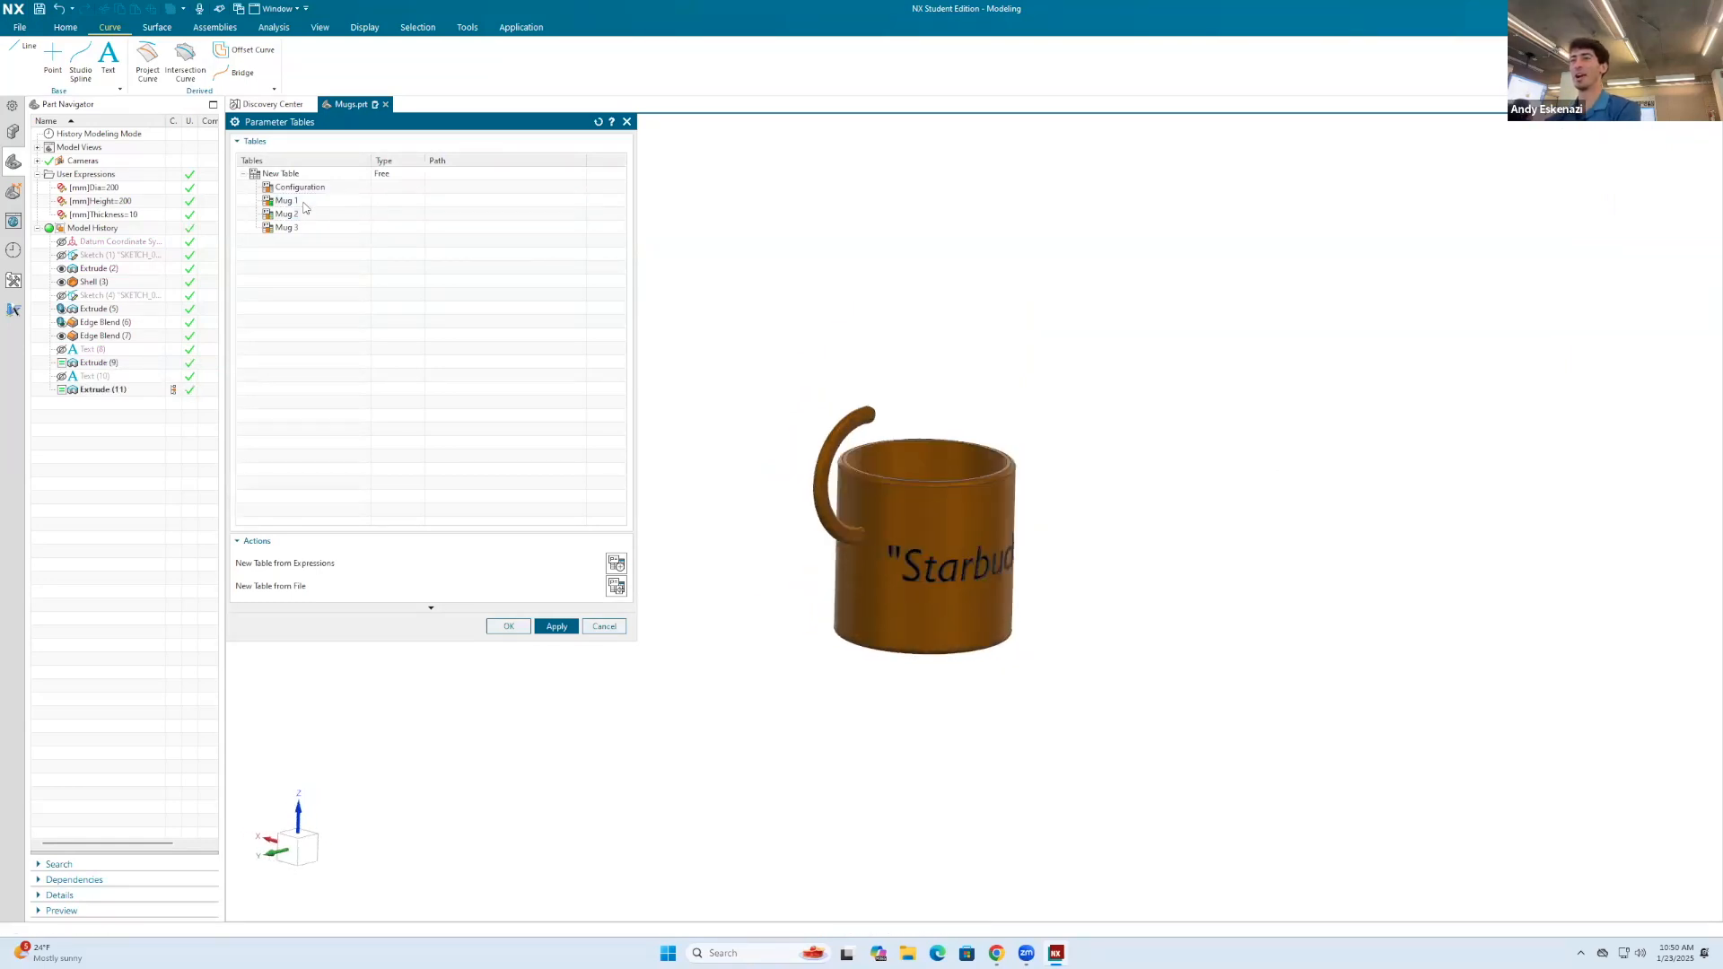
{"action": "left_click", "coordinate": [595, 626]}
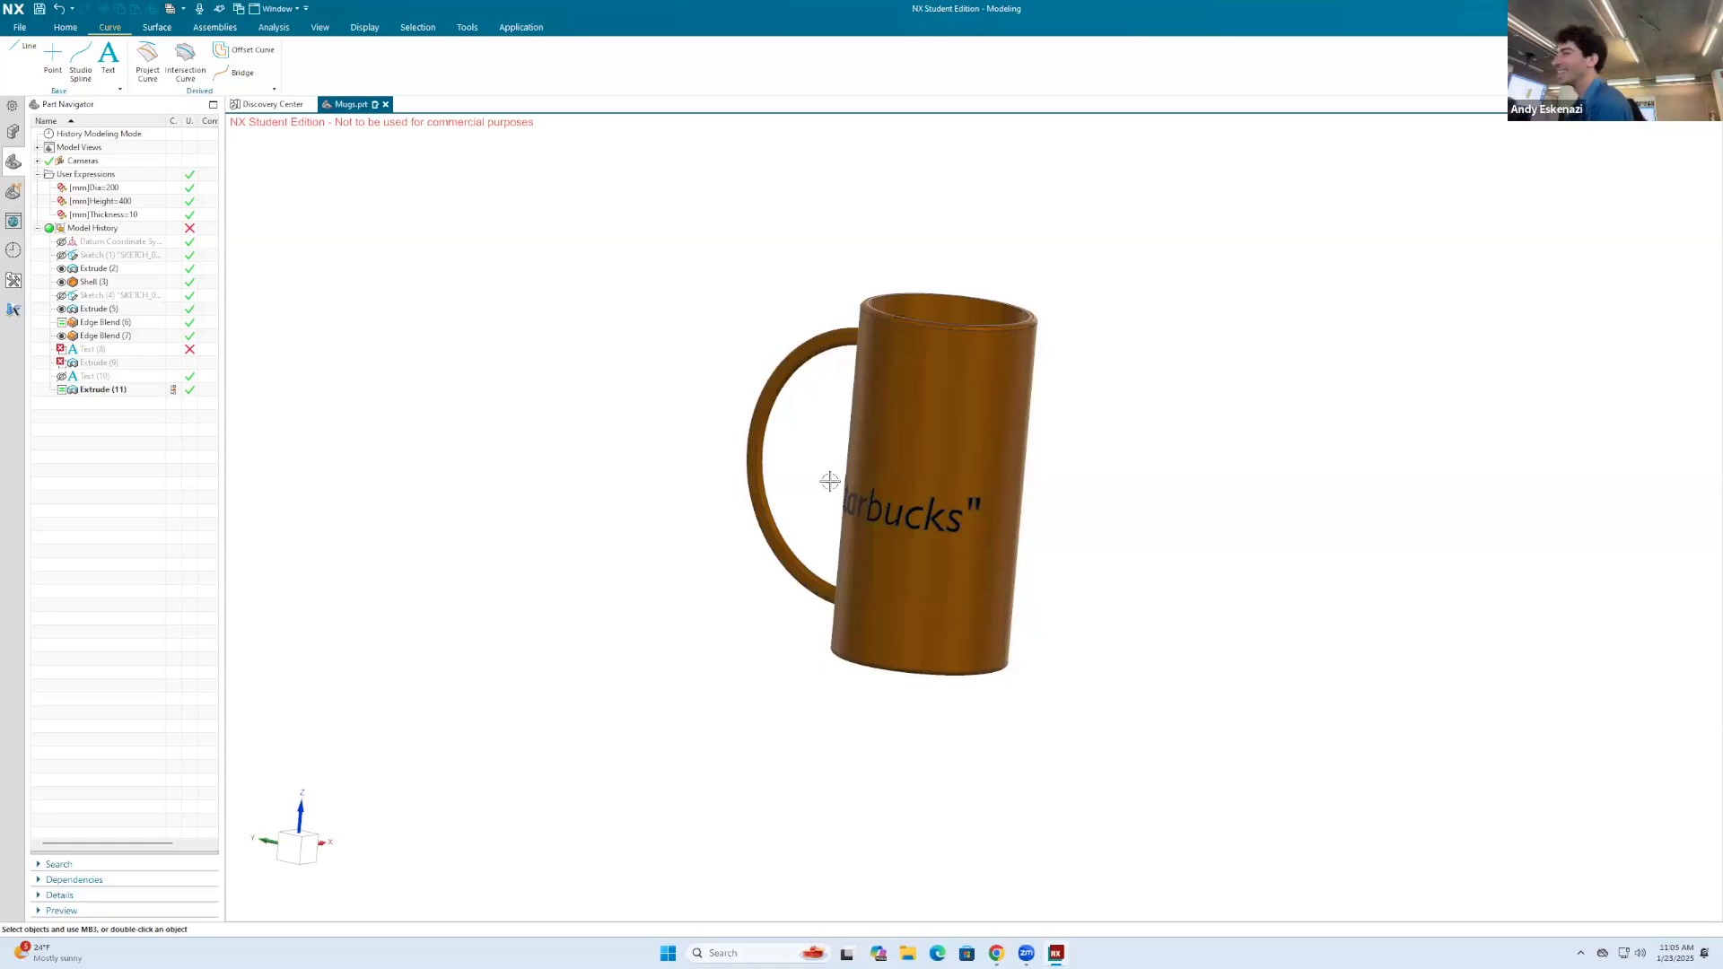
Step: Switch to Chrome and search in a new tab for "bullet train wooden toy set"
{"action": "left_click", "coordinate": [65, 28]}
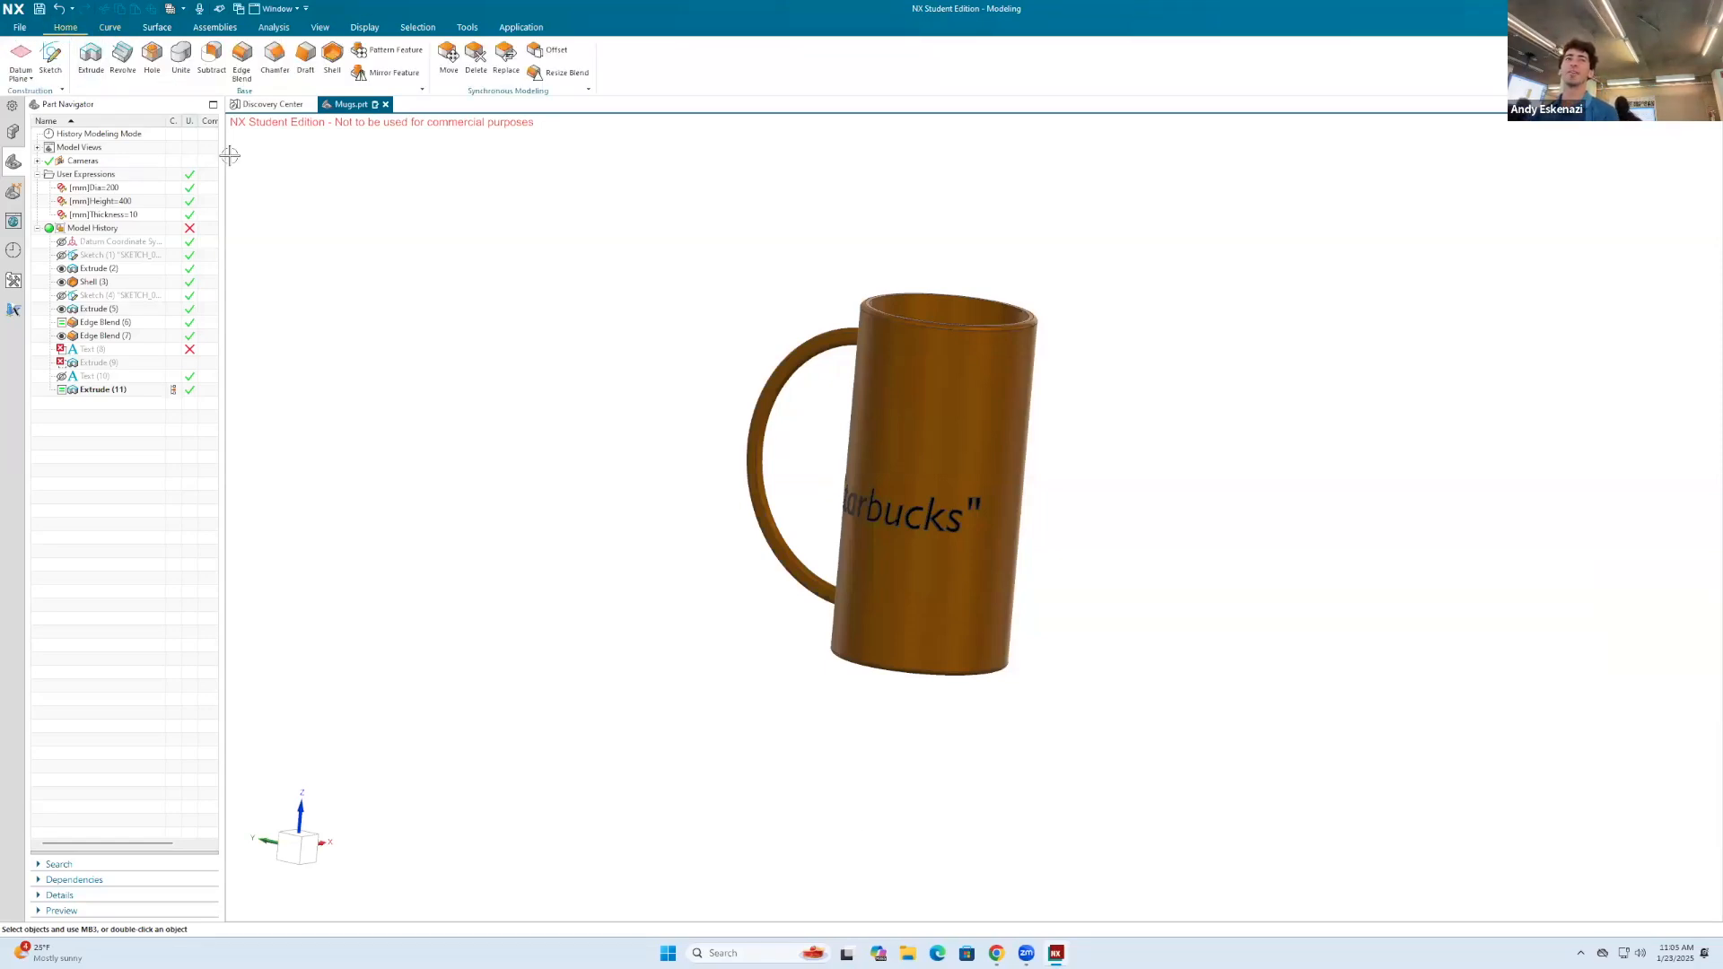
{"action": "left_click", "coordinate": [991, 953]}
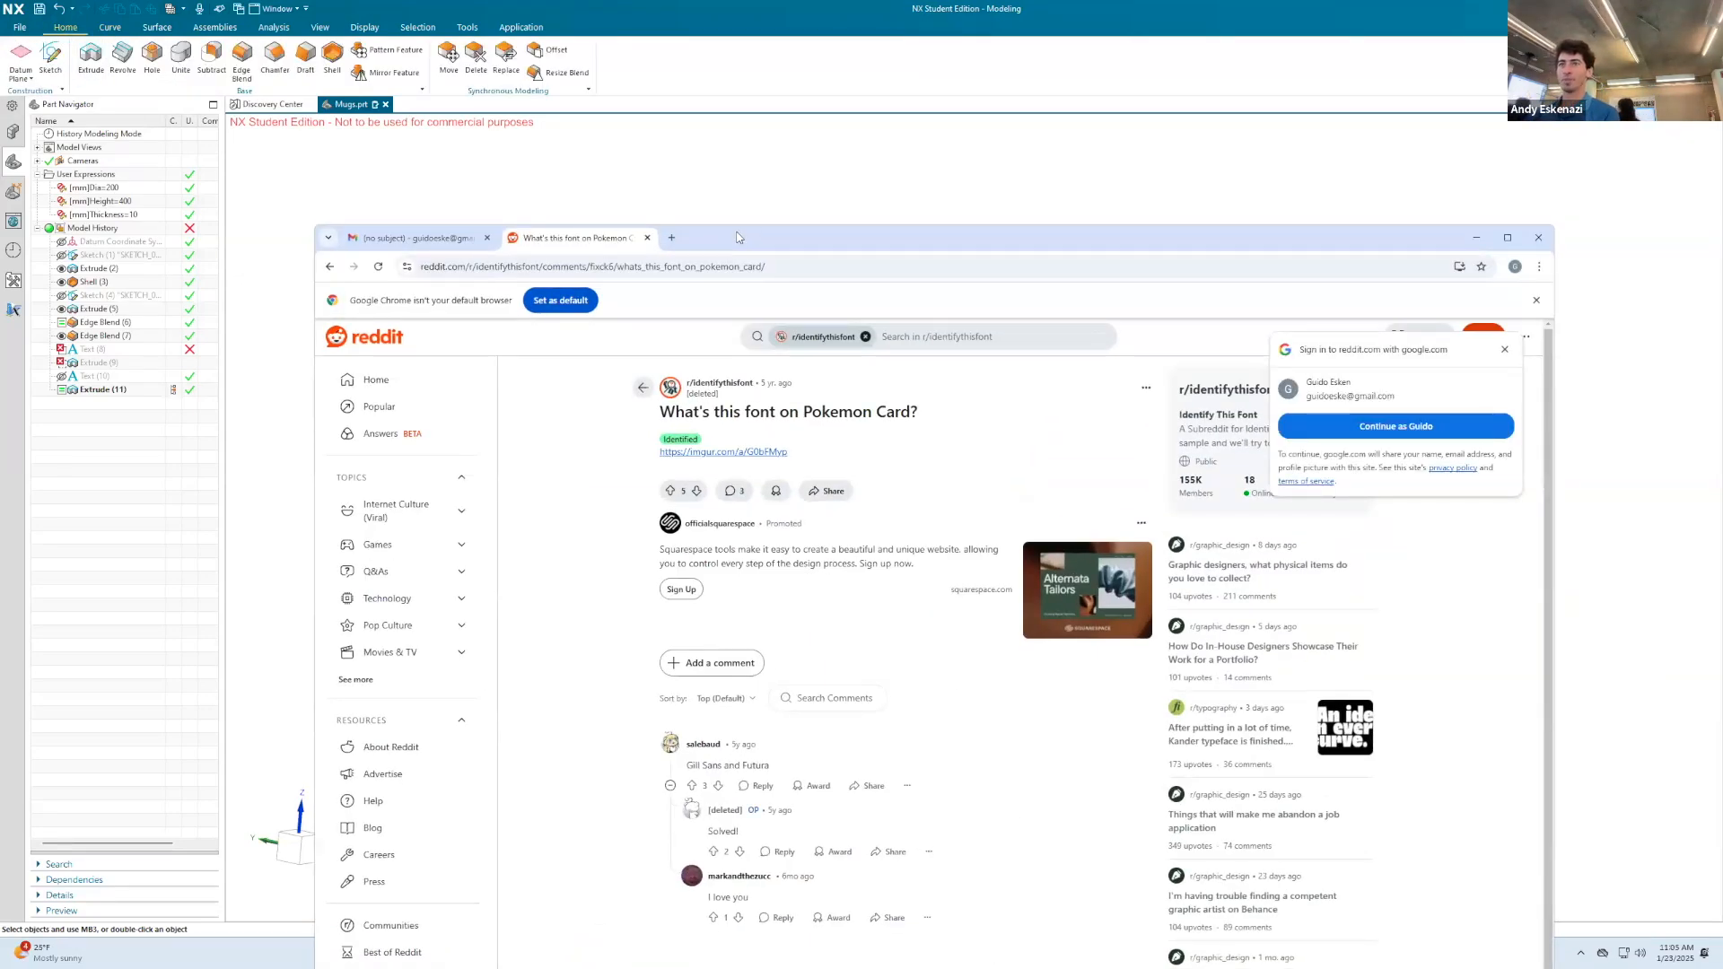
{"action": "left_click_drag", "start_coordinate": [737, 236], "coordinate": [737, 108]}
{"action": "key", "text": "ctrl+t"}
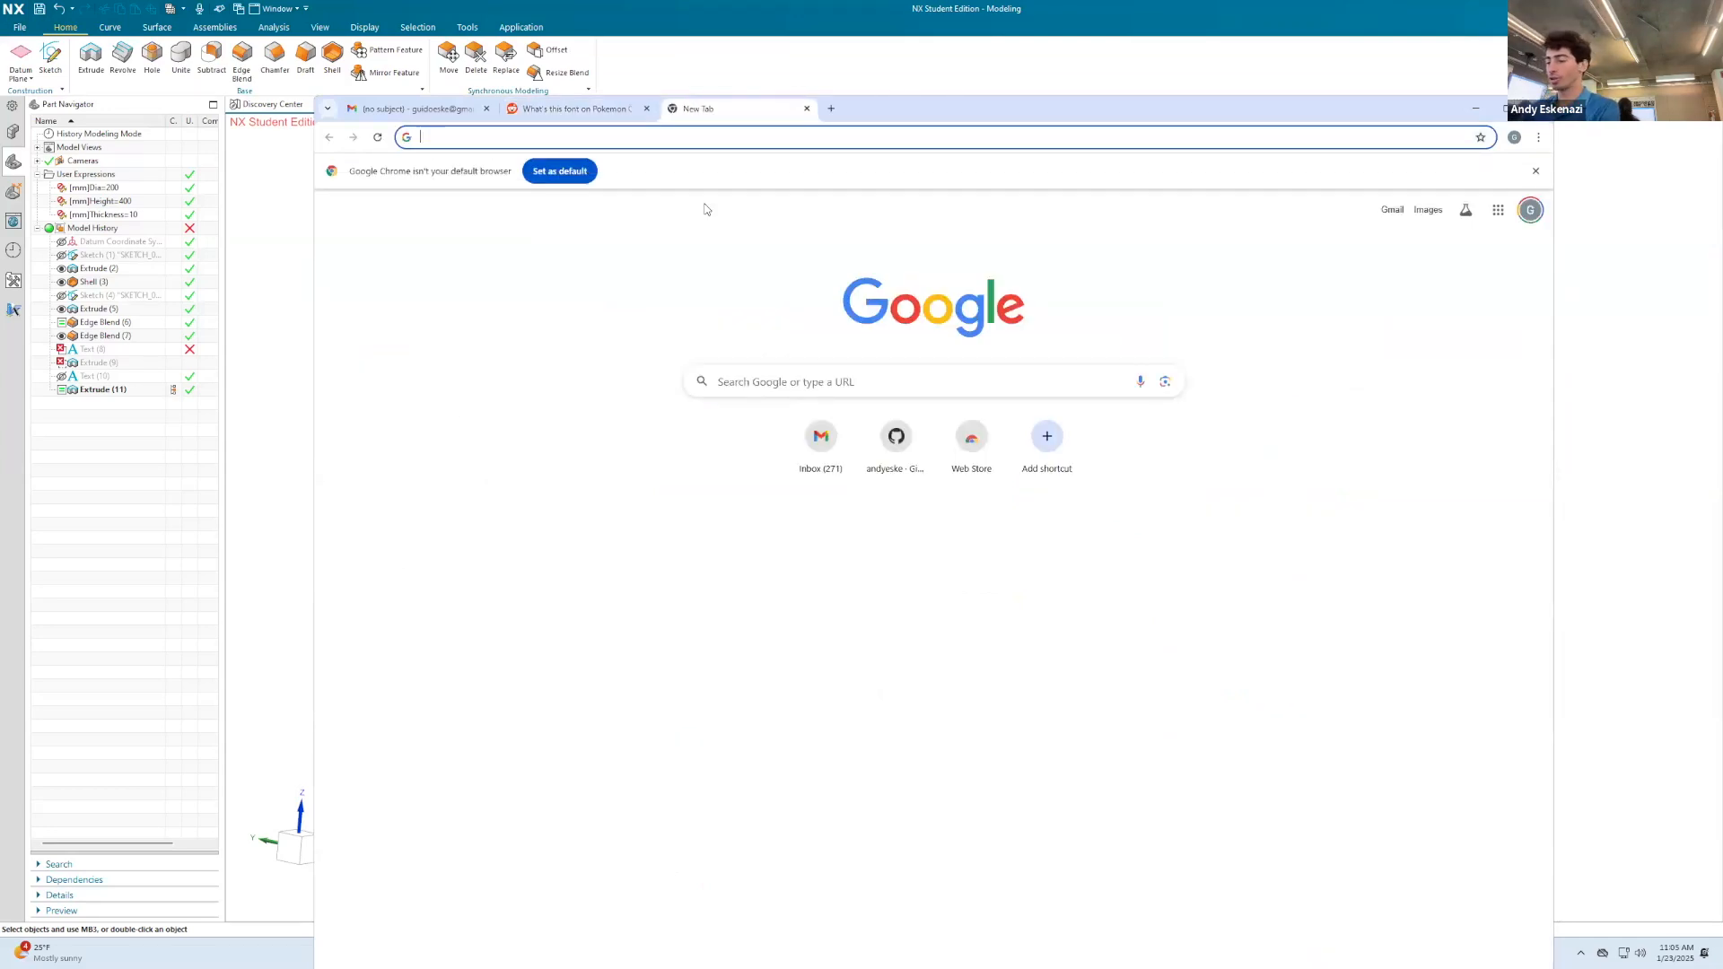
{"action": "type", "text": "[po"}
{"action": "key", "text": "BackSpace"}
{"action": "key", "text": "BackSpace"}
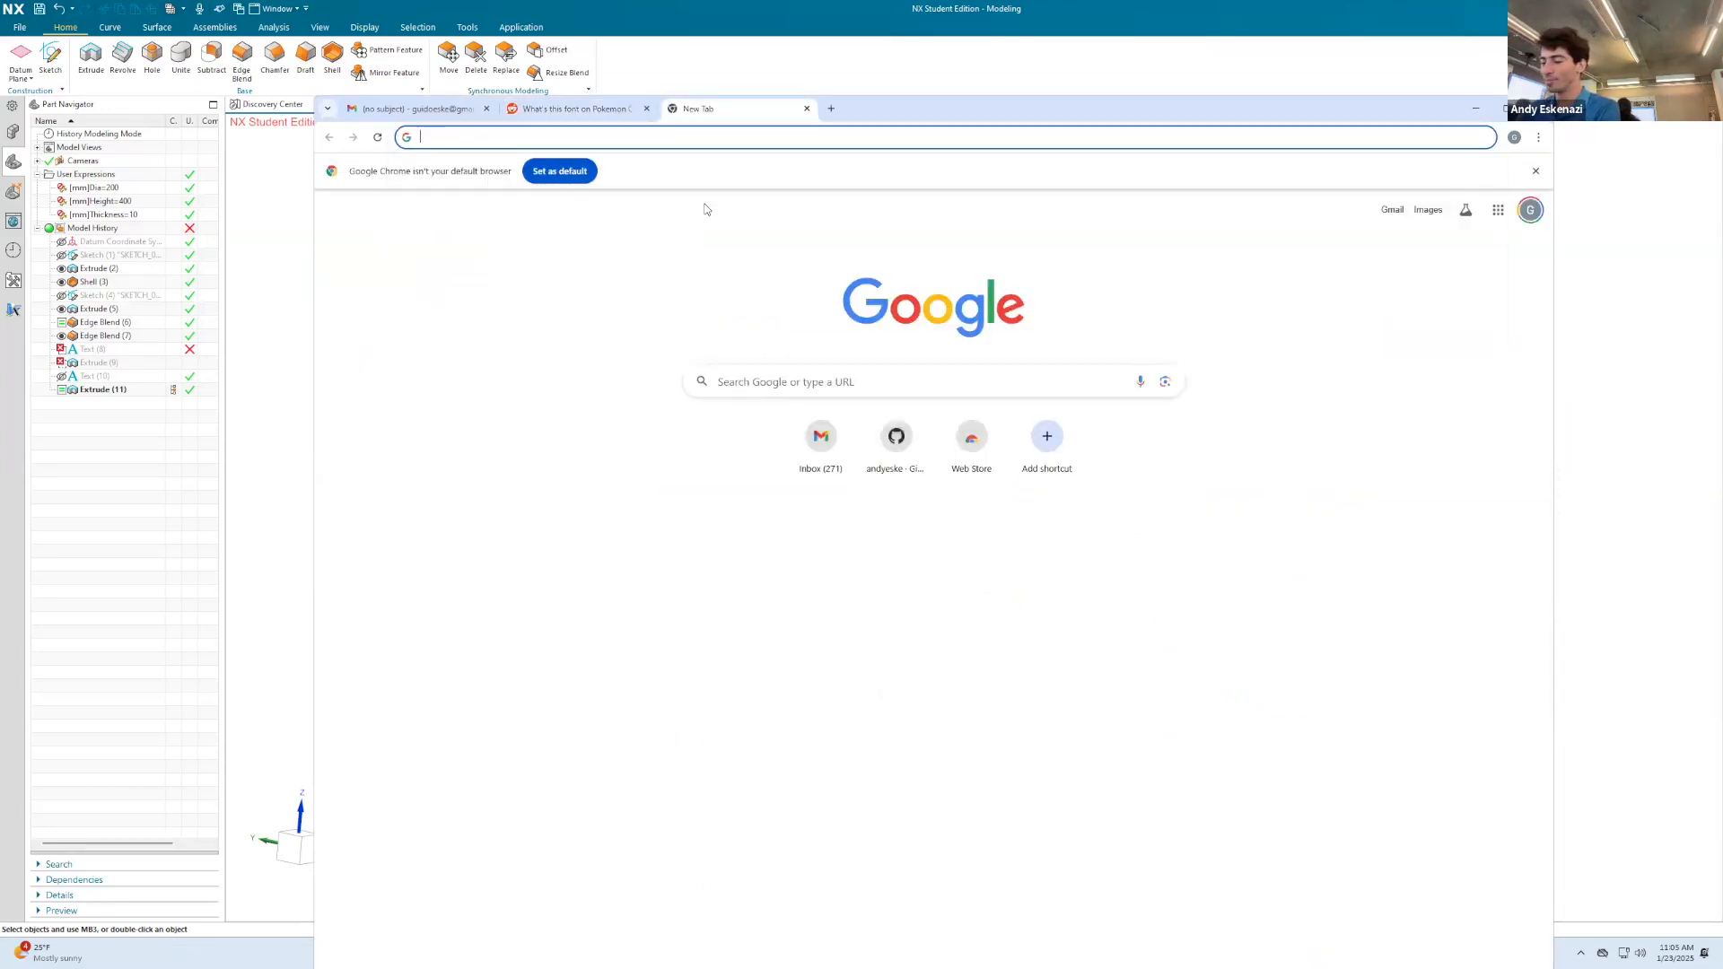
{"action": "type", "text": "bullet train "}
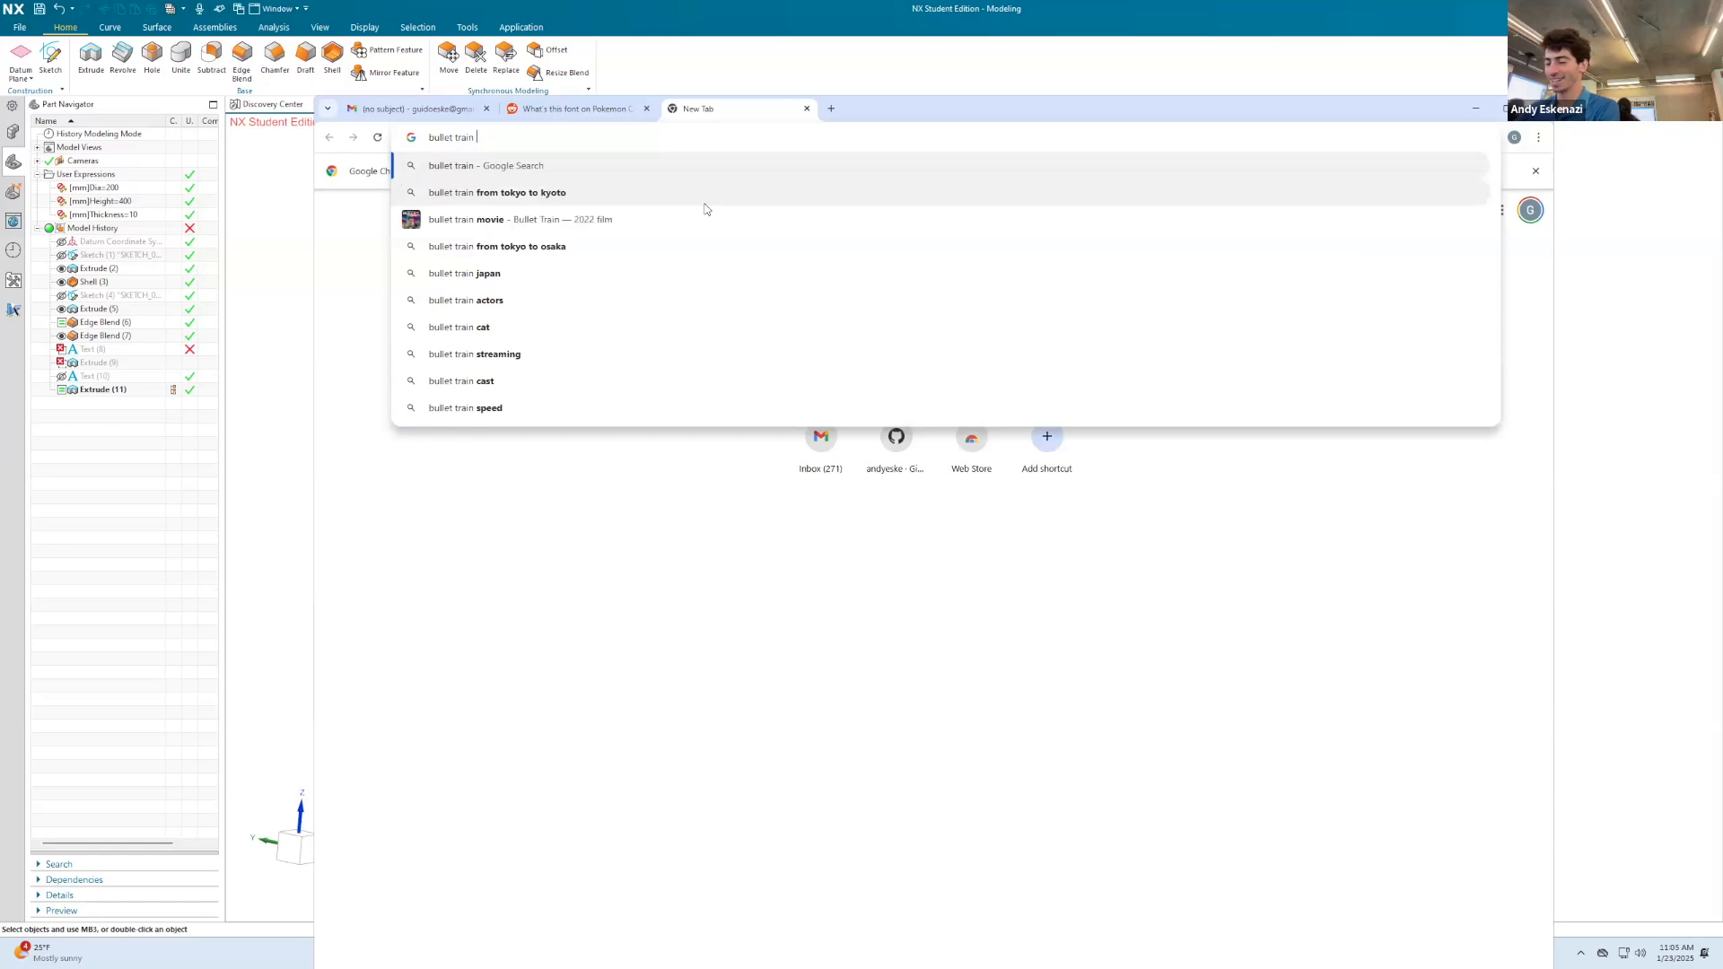
{"action": "type", "text": "wooden toy set"}
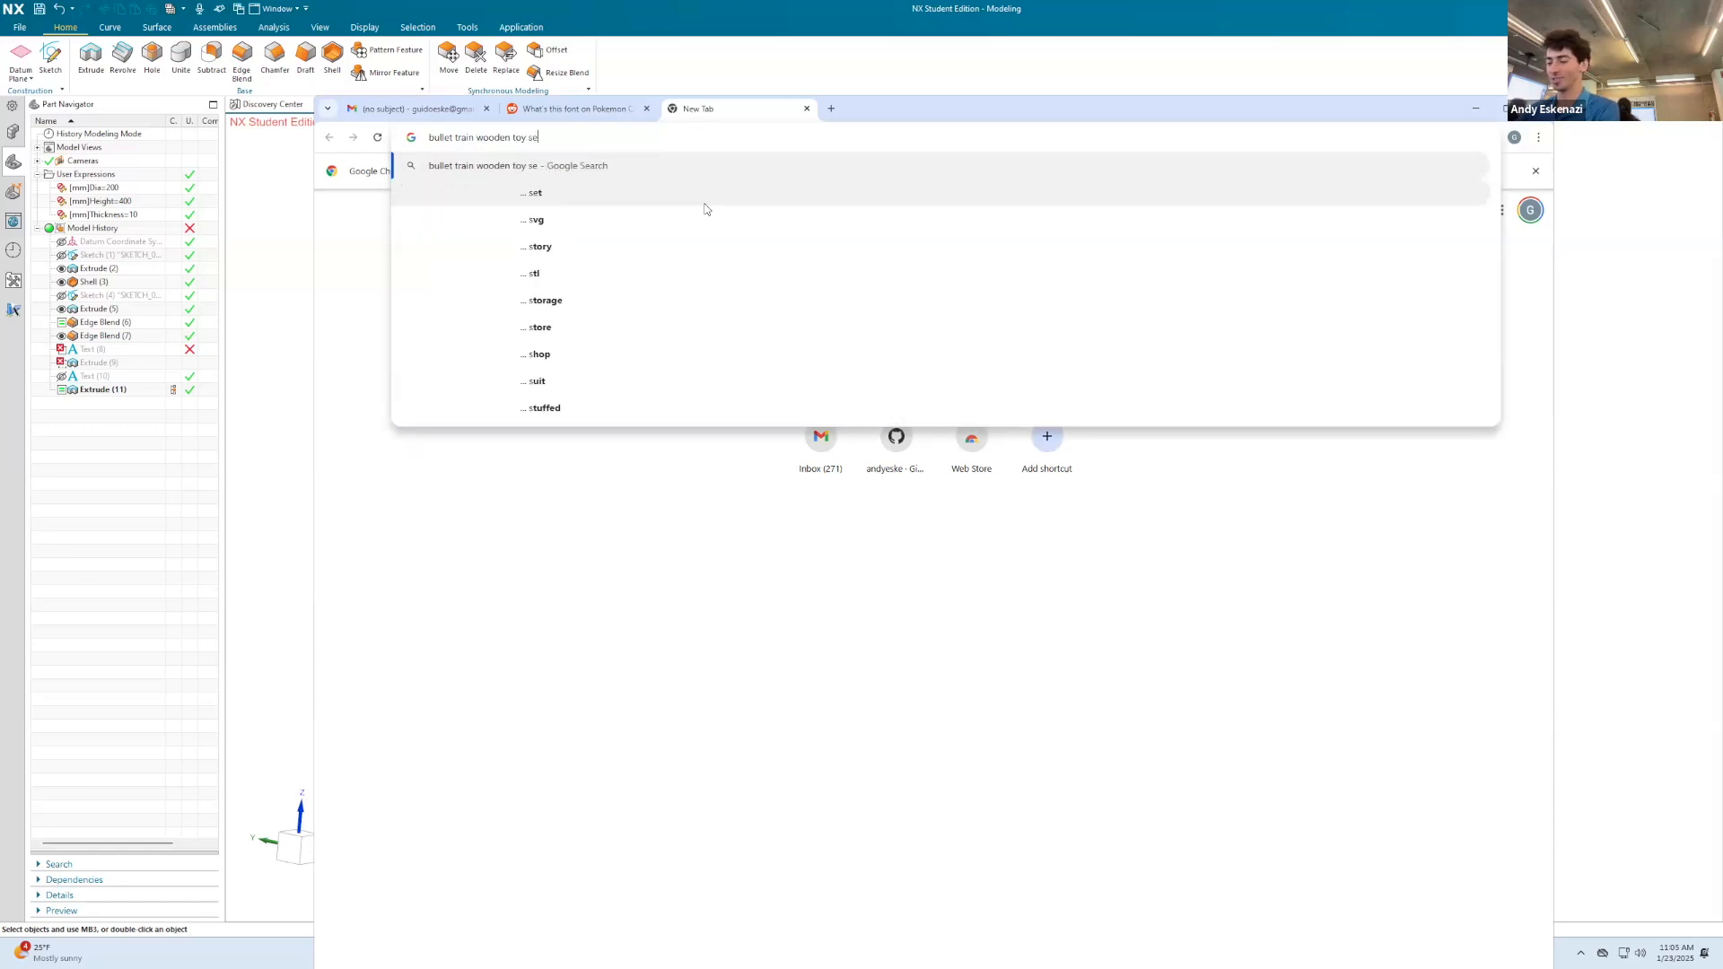
{"action": "key", "text": "Return"}
Step: Browse the image results, preview the yellow-striped wooden bullet train set, and return to NX
{"action": "left_click", "coordinate": [564, 264]}
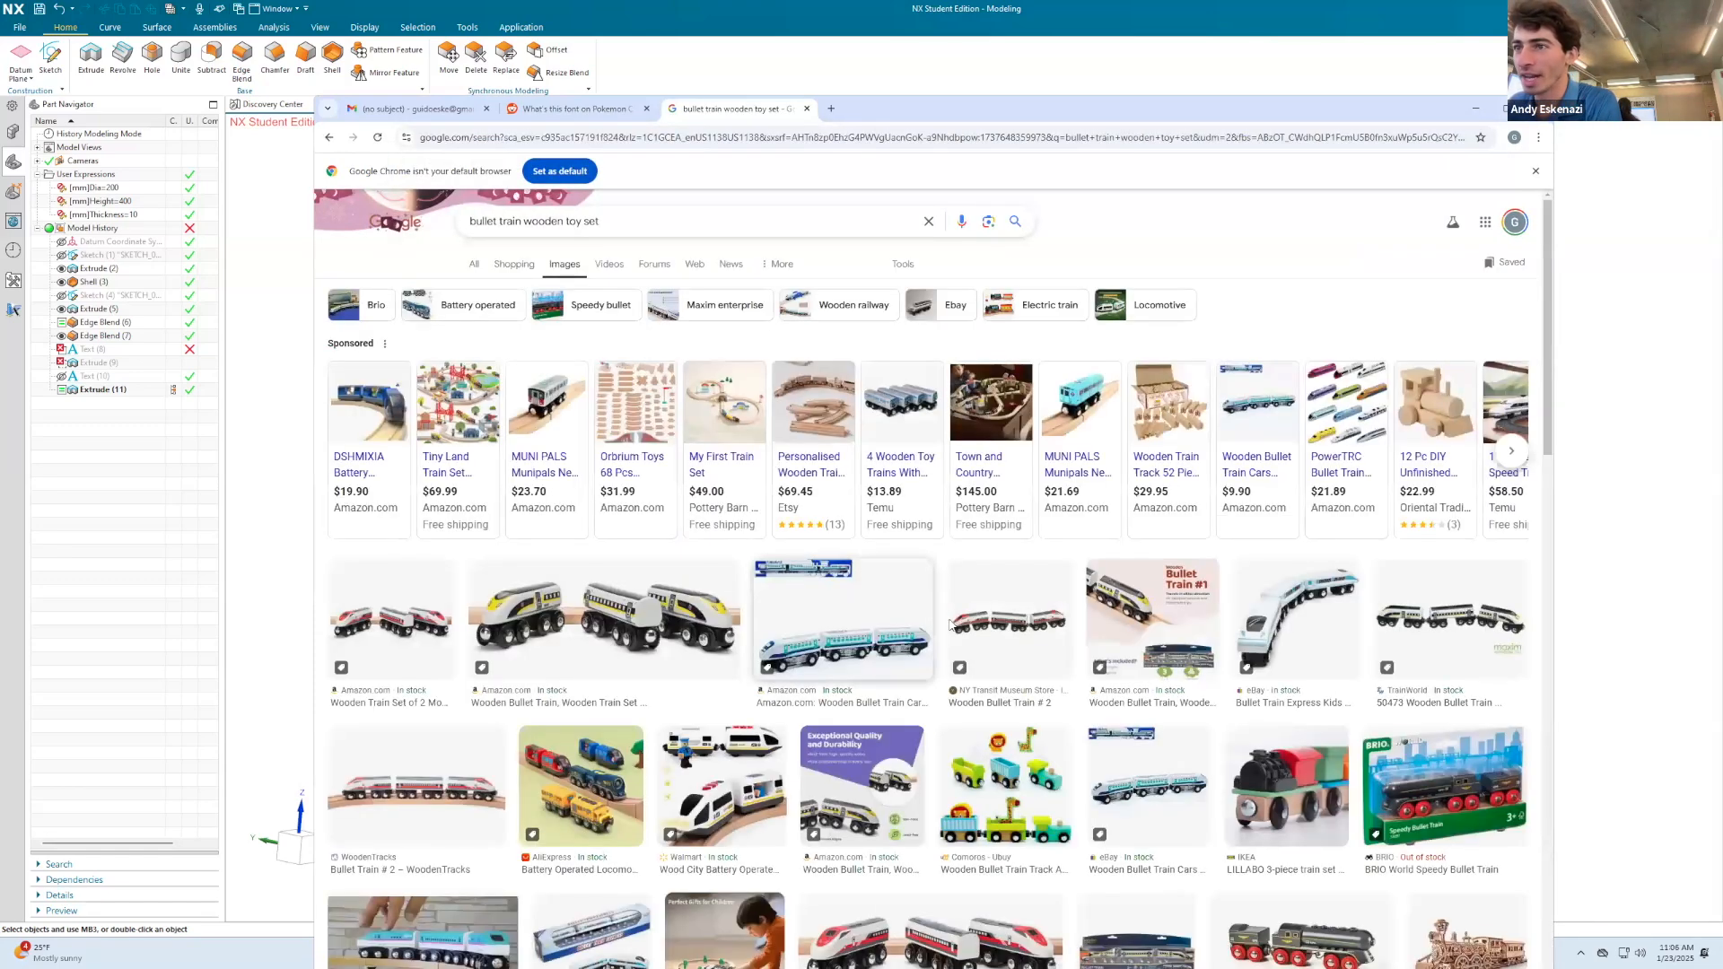
{"action": "left_click", "coordinate": [606, 628]}
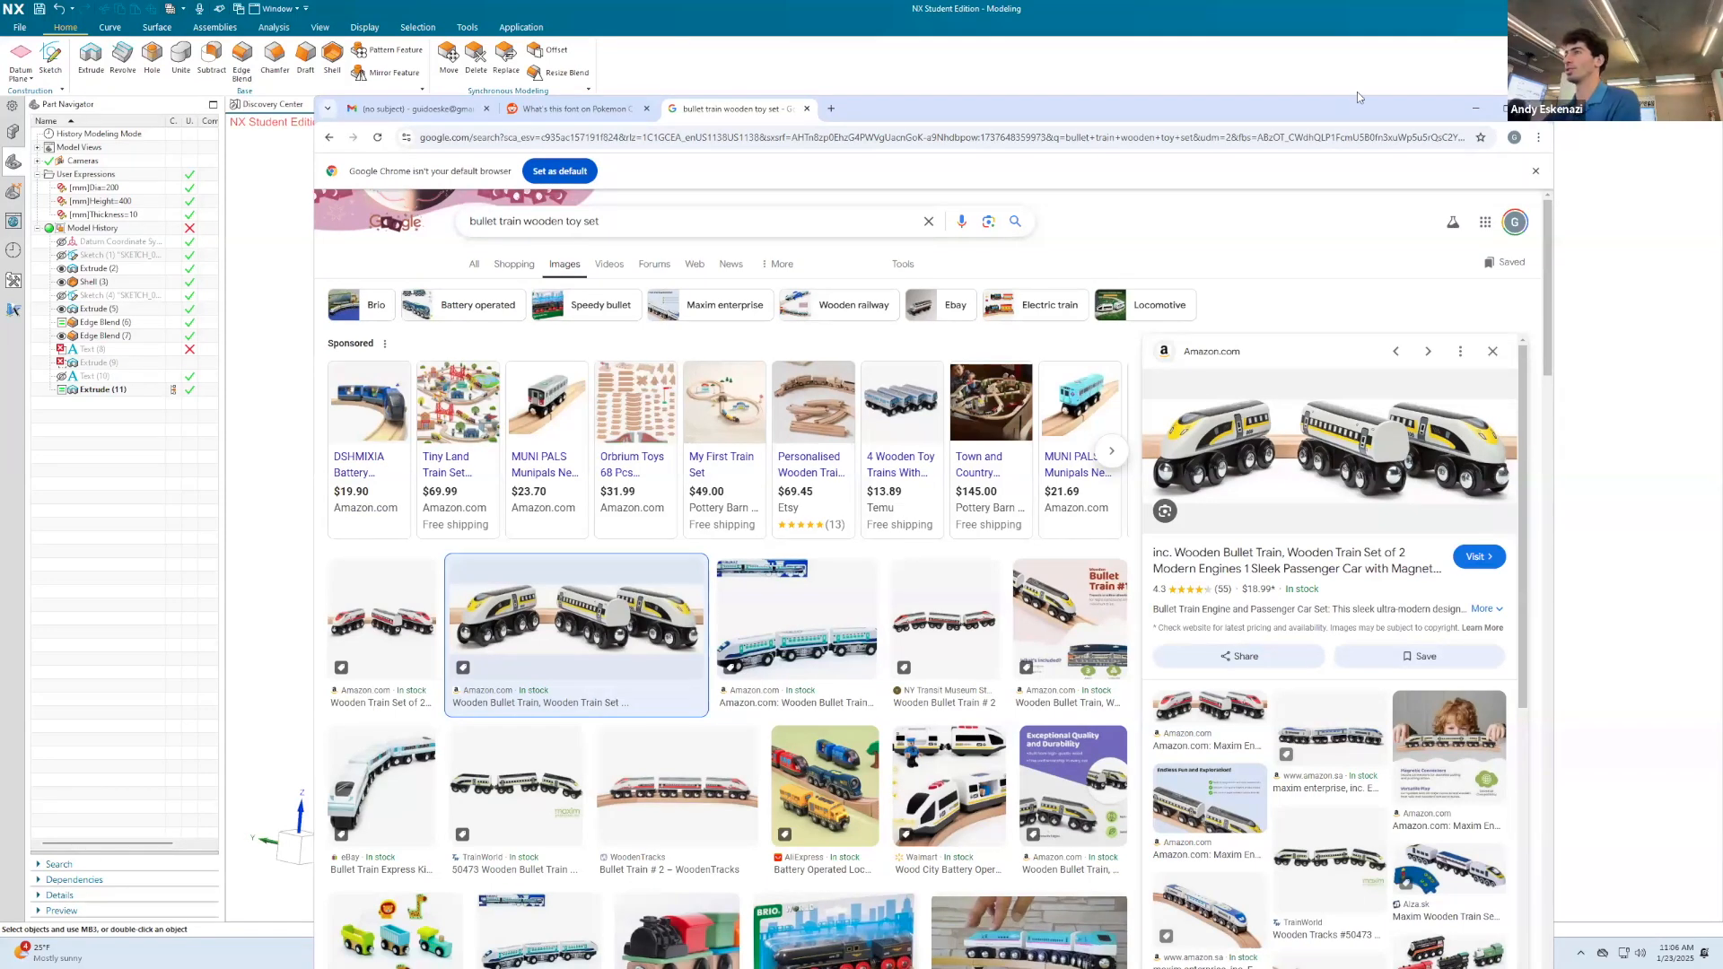
{"action": "left_click", "coordinate": [1471, 109]}
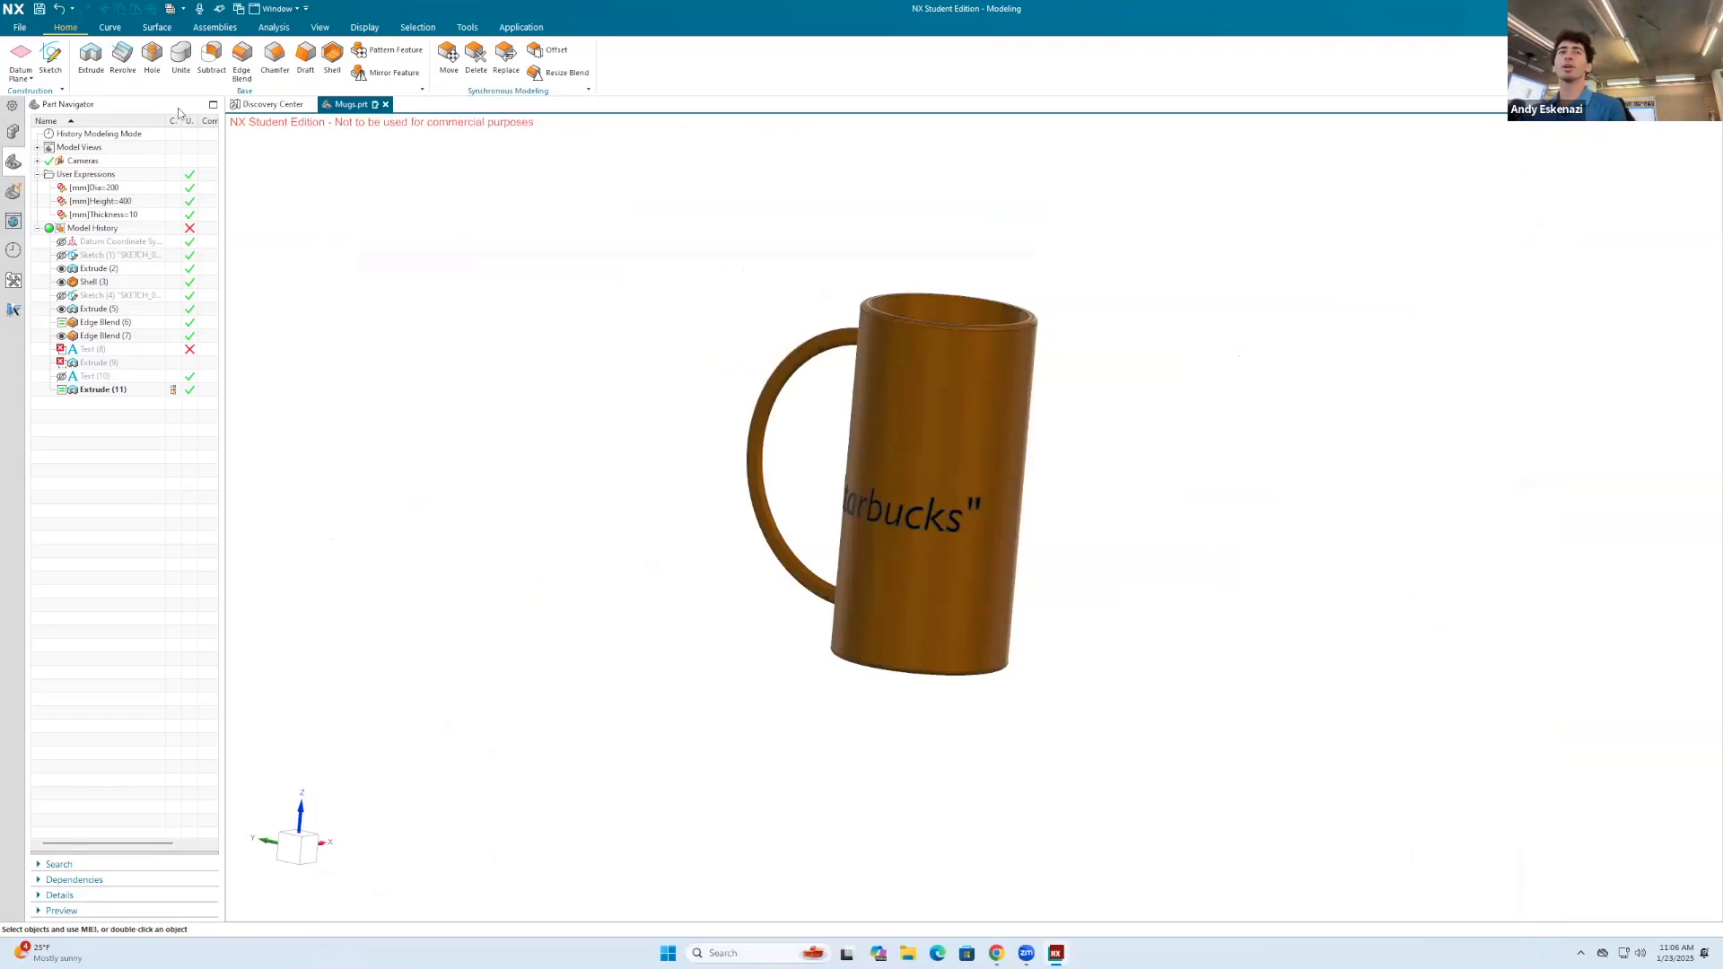
Step: Create a new millimetre Model part named Bullet Train.prt
{"action": "left_click", "coordinate": [18, 26]}
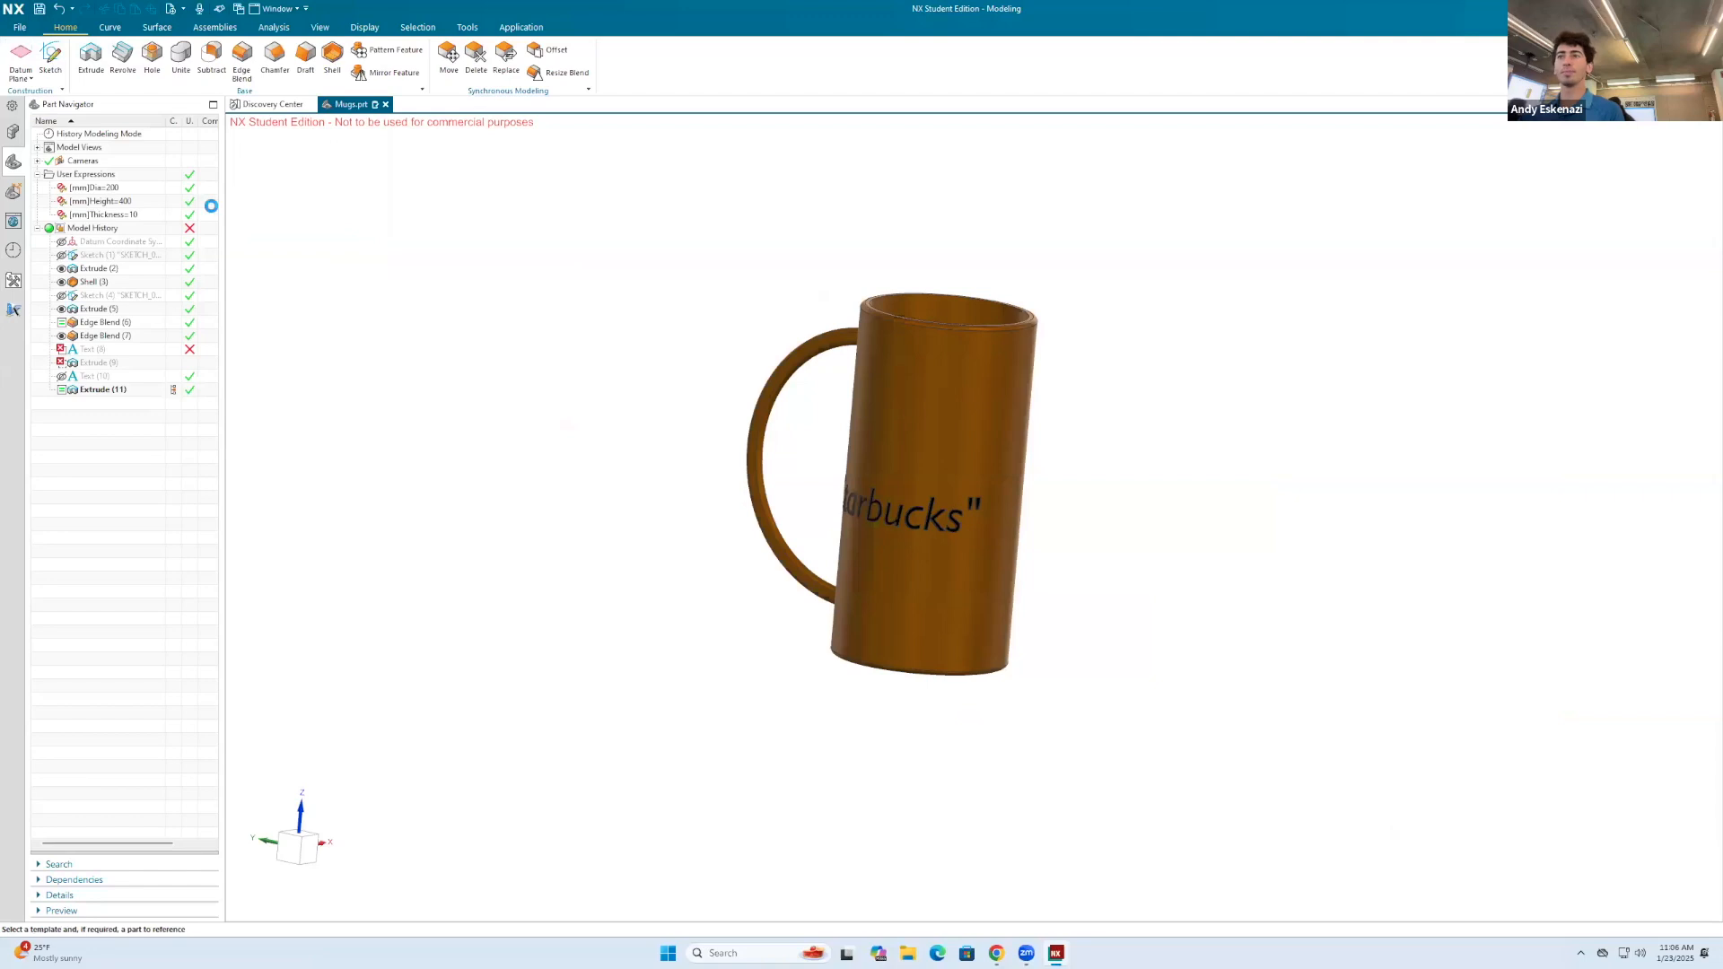
{"action": "key", "text": "ctrl+n"}
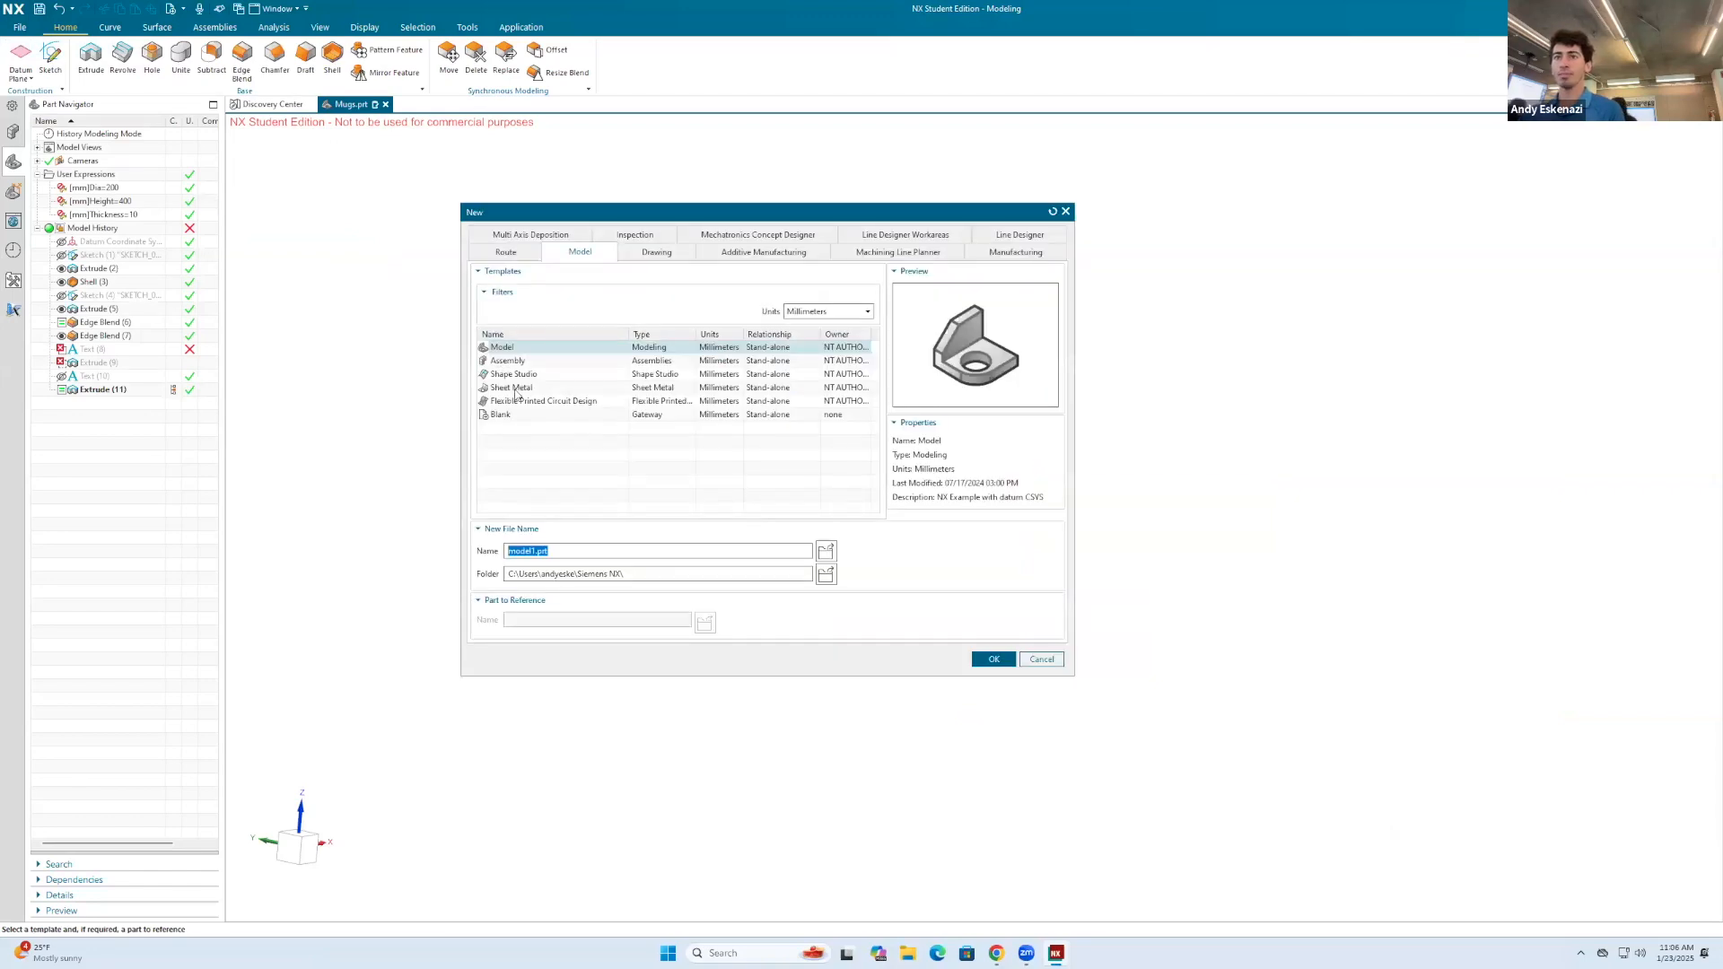
{"action": "left_click", "coordinate": [534, 550]}
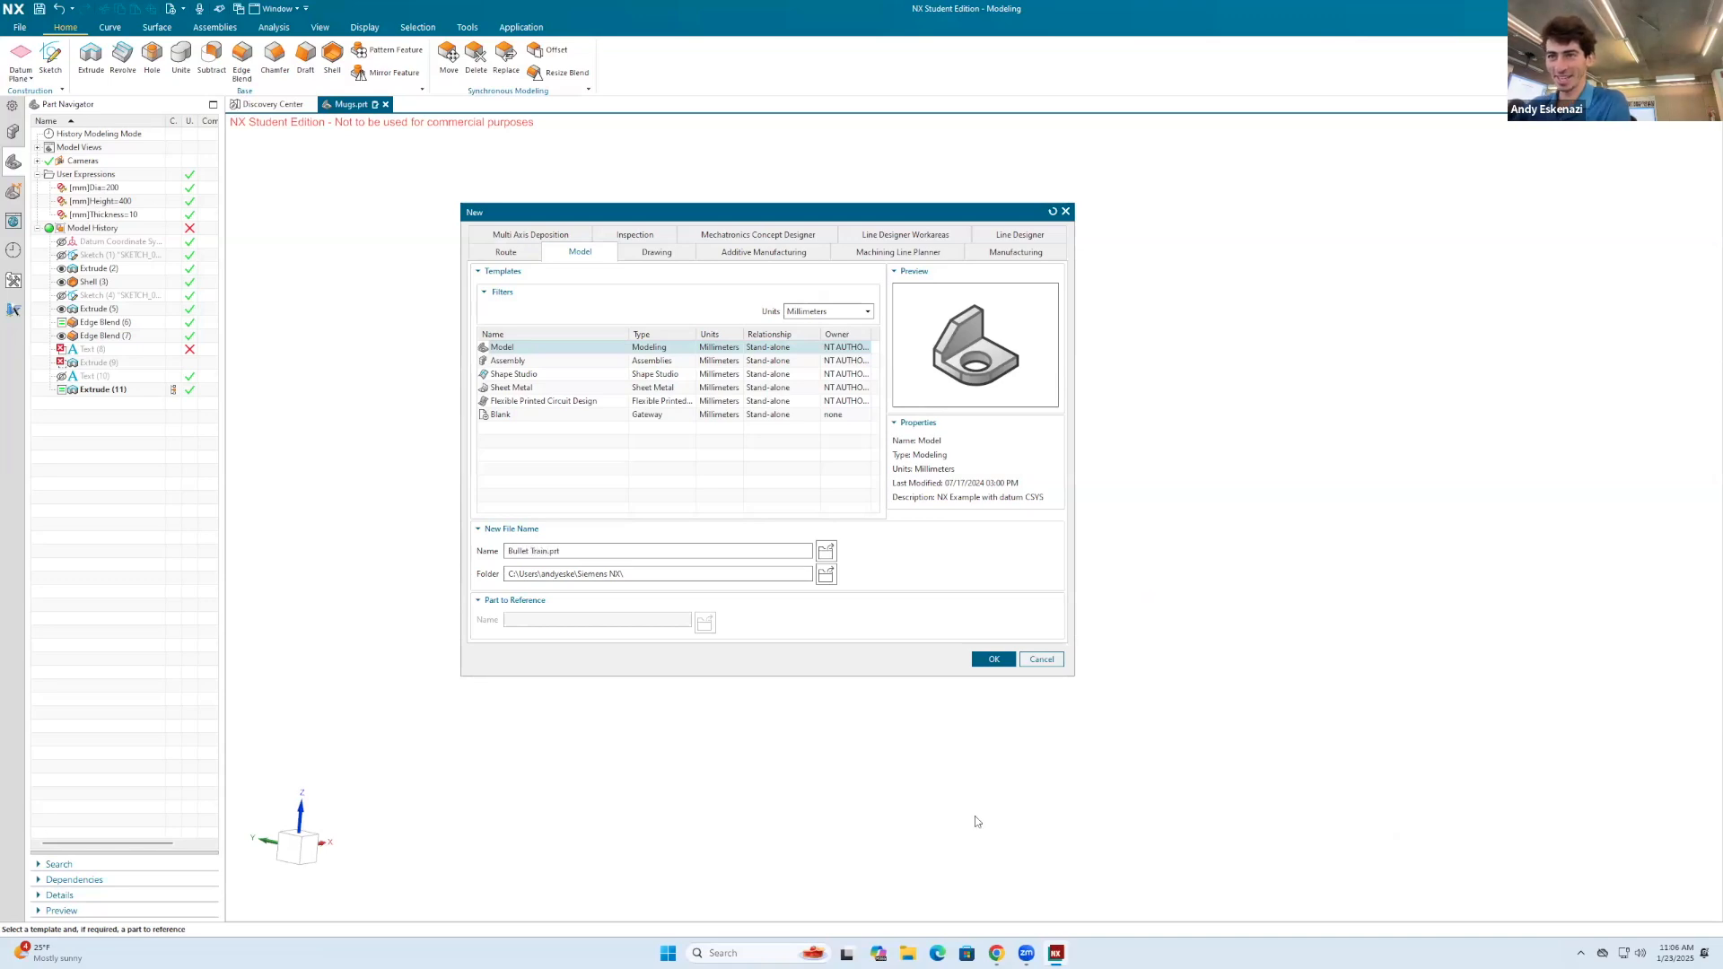
{"action": "left_click", "coordinate": [994, 660]}
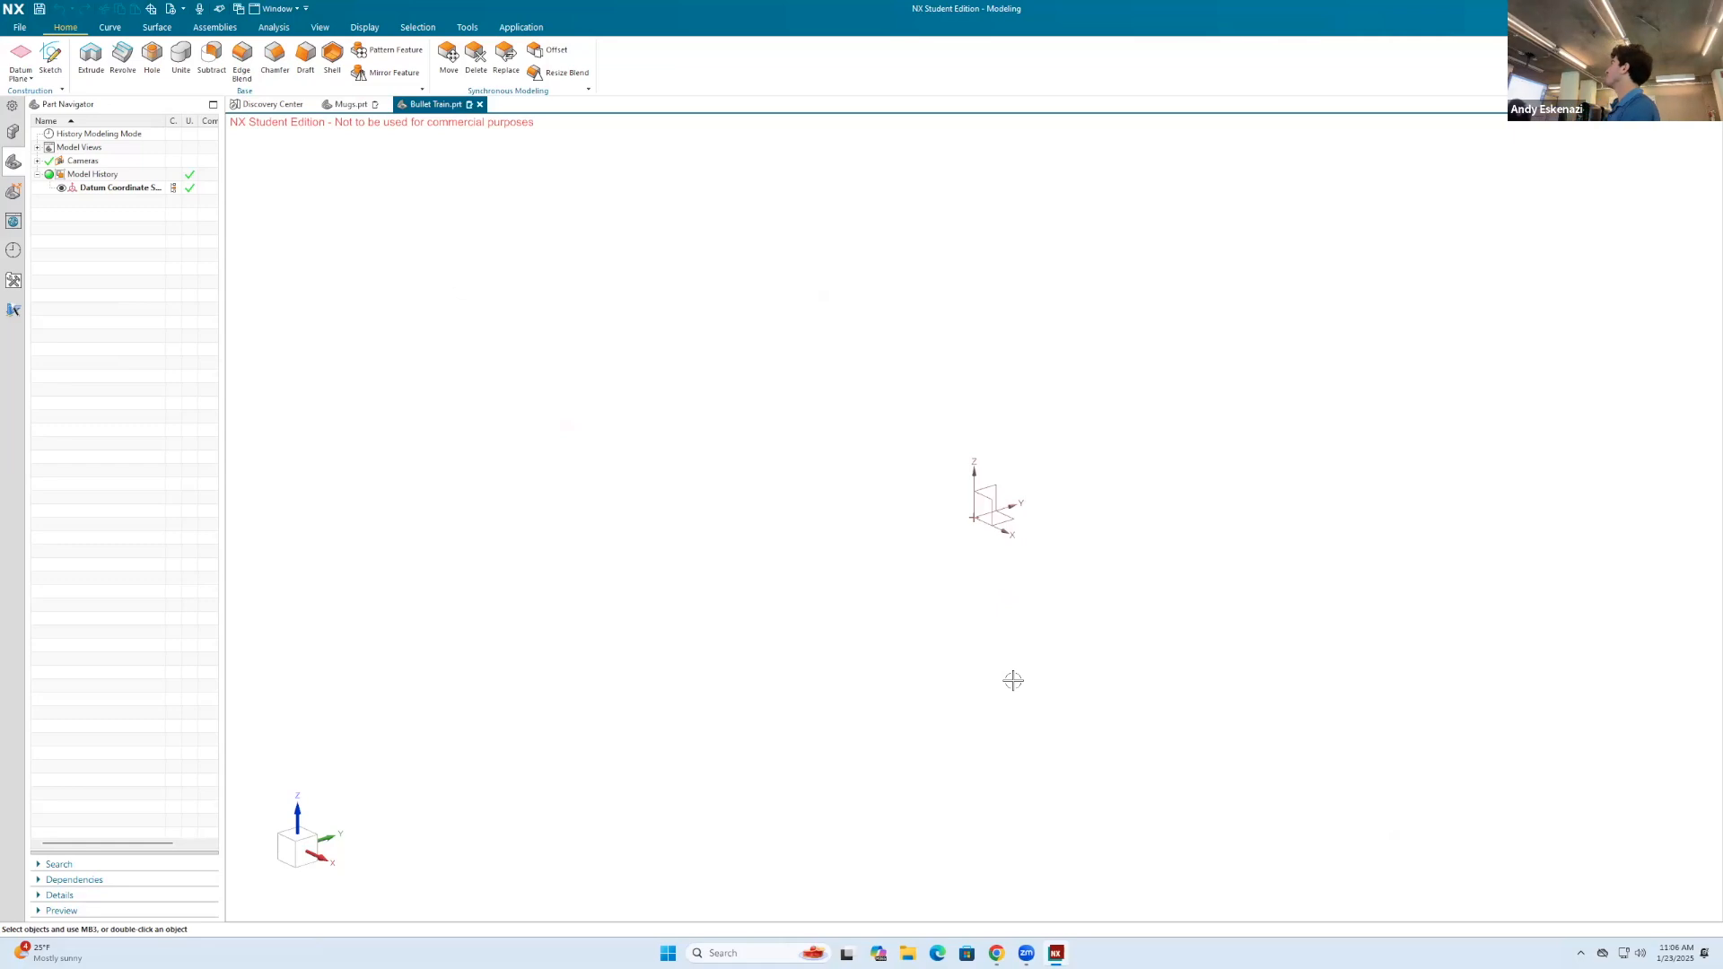
Step: Check the wooden bullet train images in Chrome, return to NX, and start a sketch on the Right plane
{"action": "left_click", "coordinate": [997, 954]}
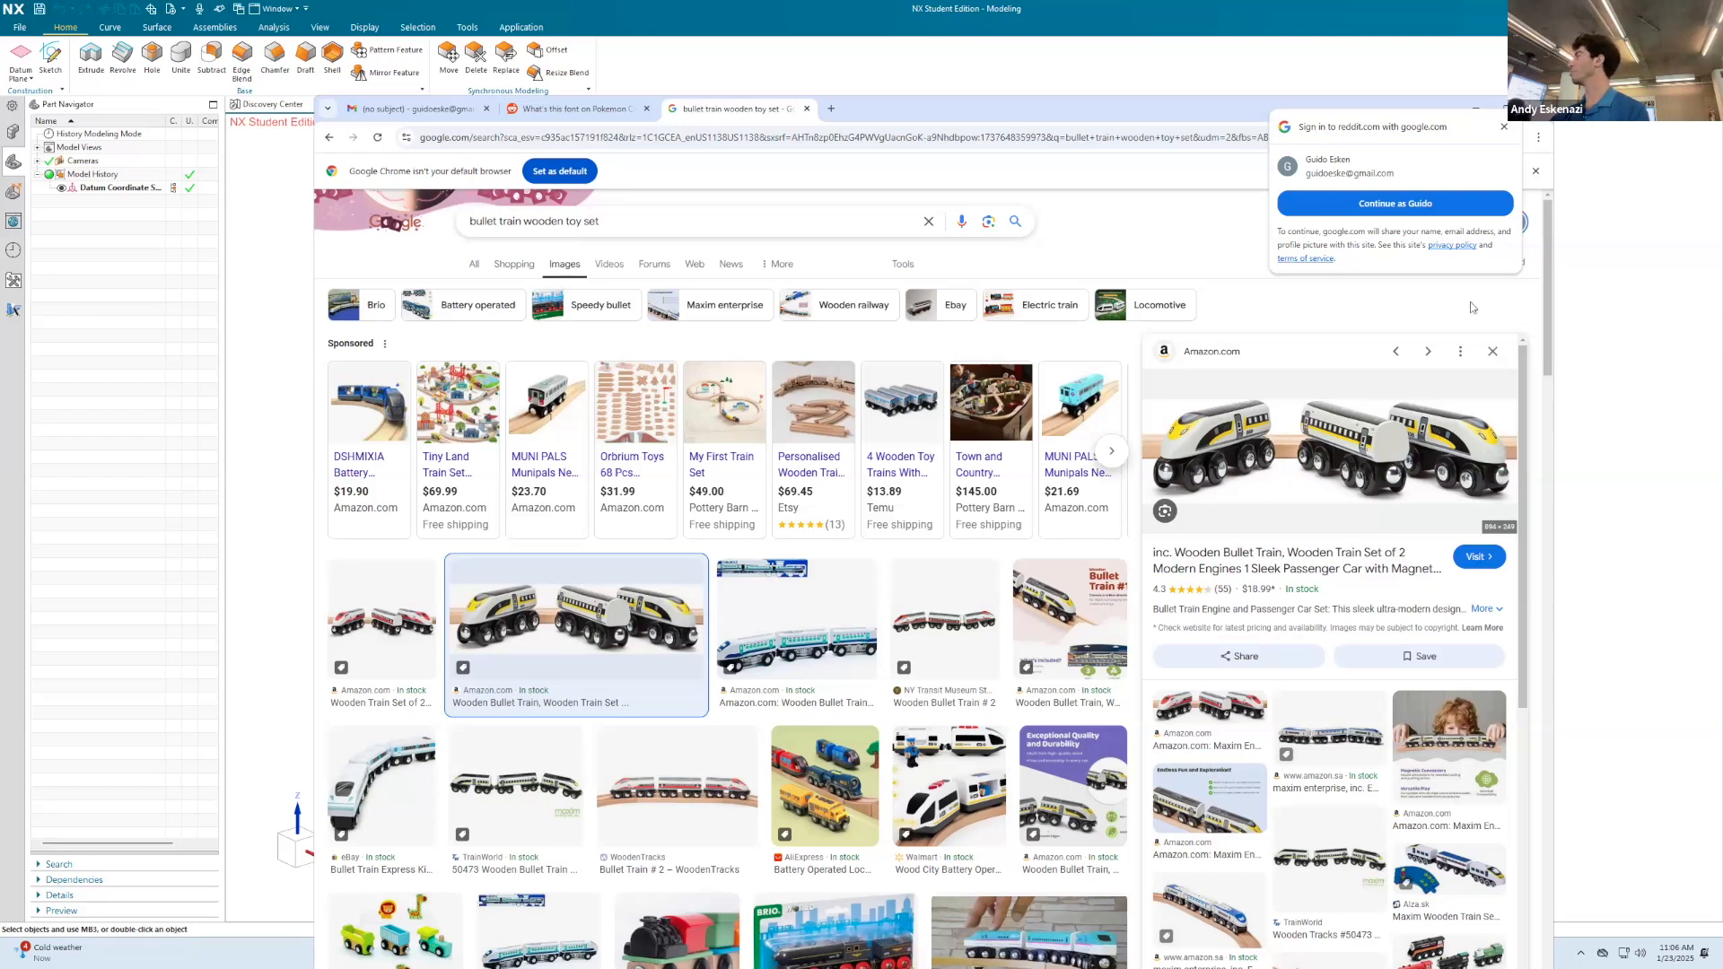
{"action": "left_click", "coordinate": [1482, 108]}
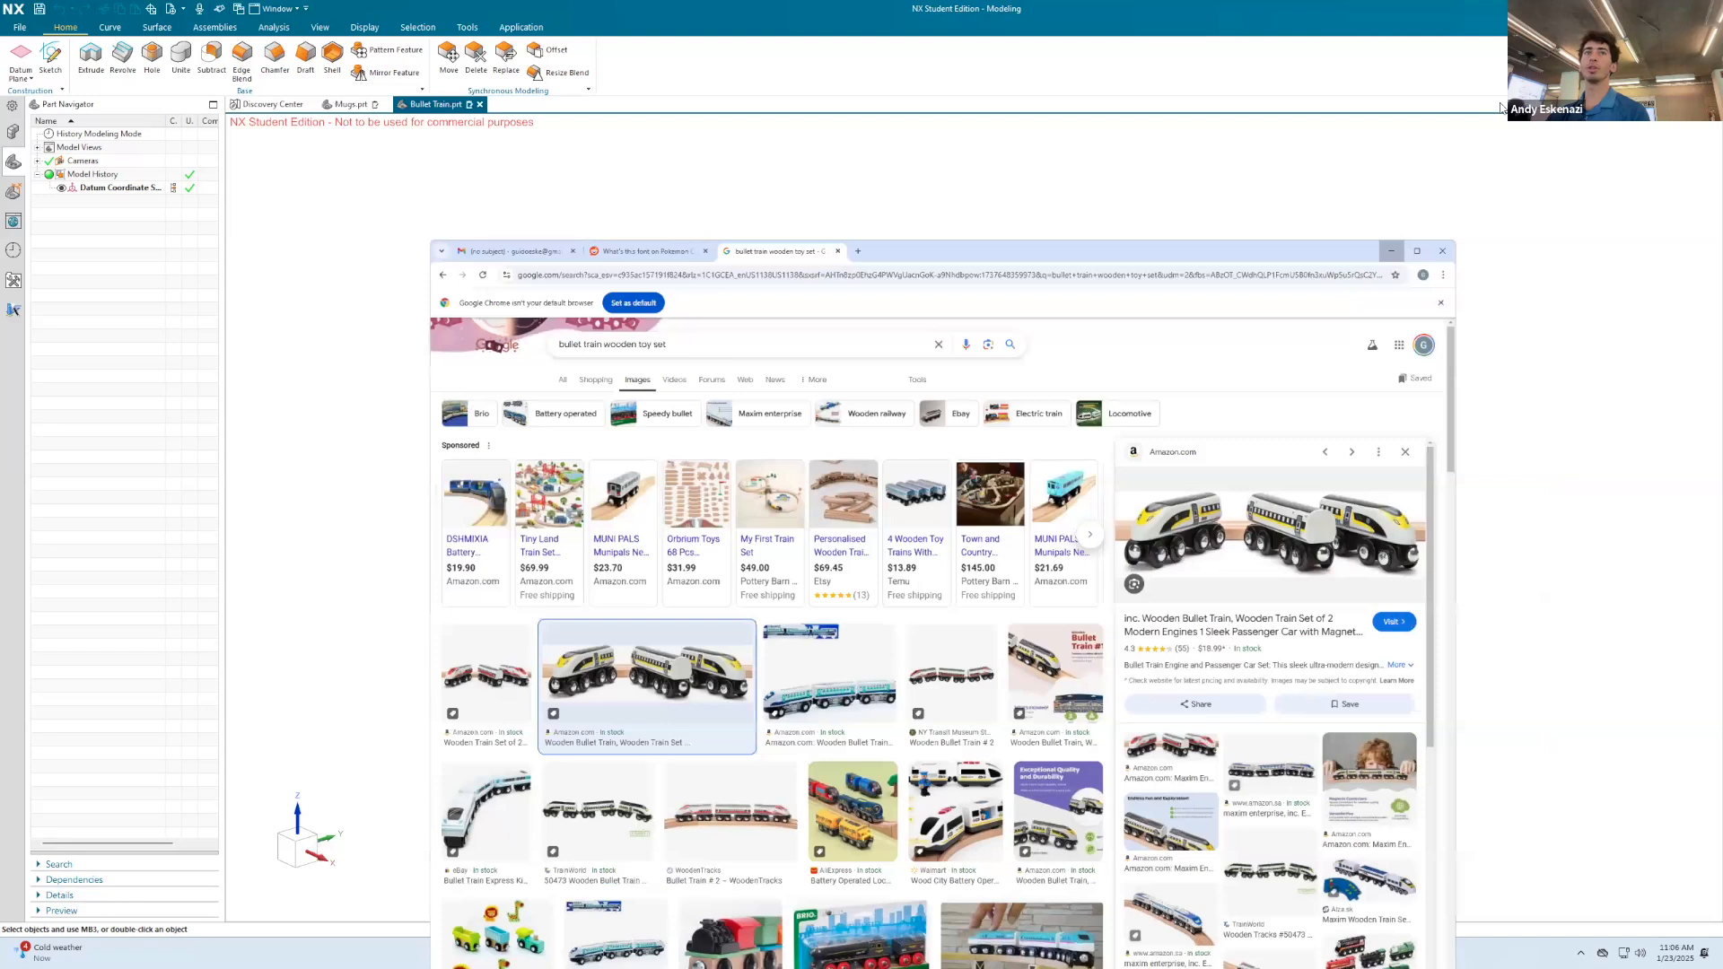
{"action": "left_click", "coordinate": [50, 57]}
{"action": "left_click", "coordinate": [1068, 296]}
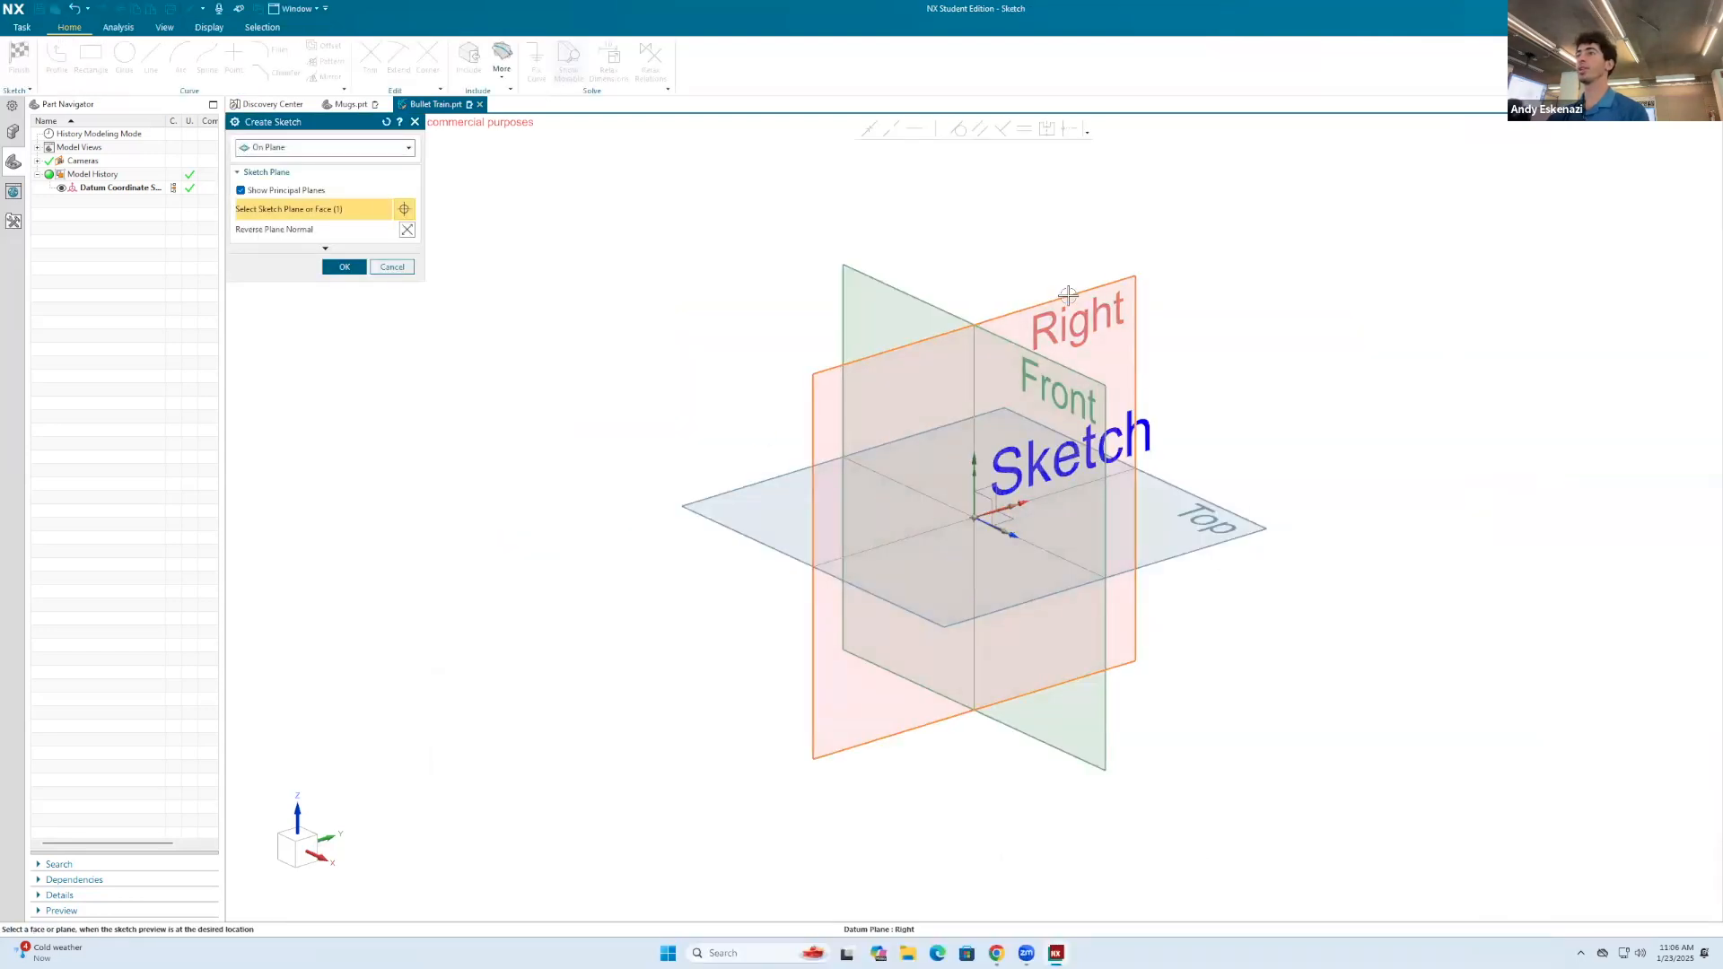
{"action": "left_click", "coordinate": [344, 267]}
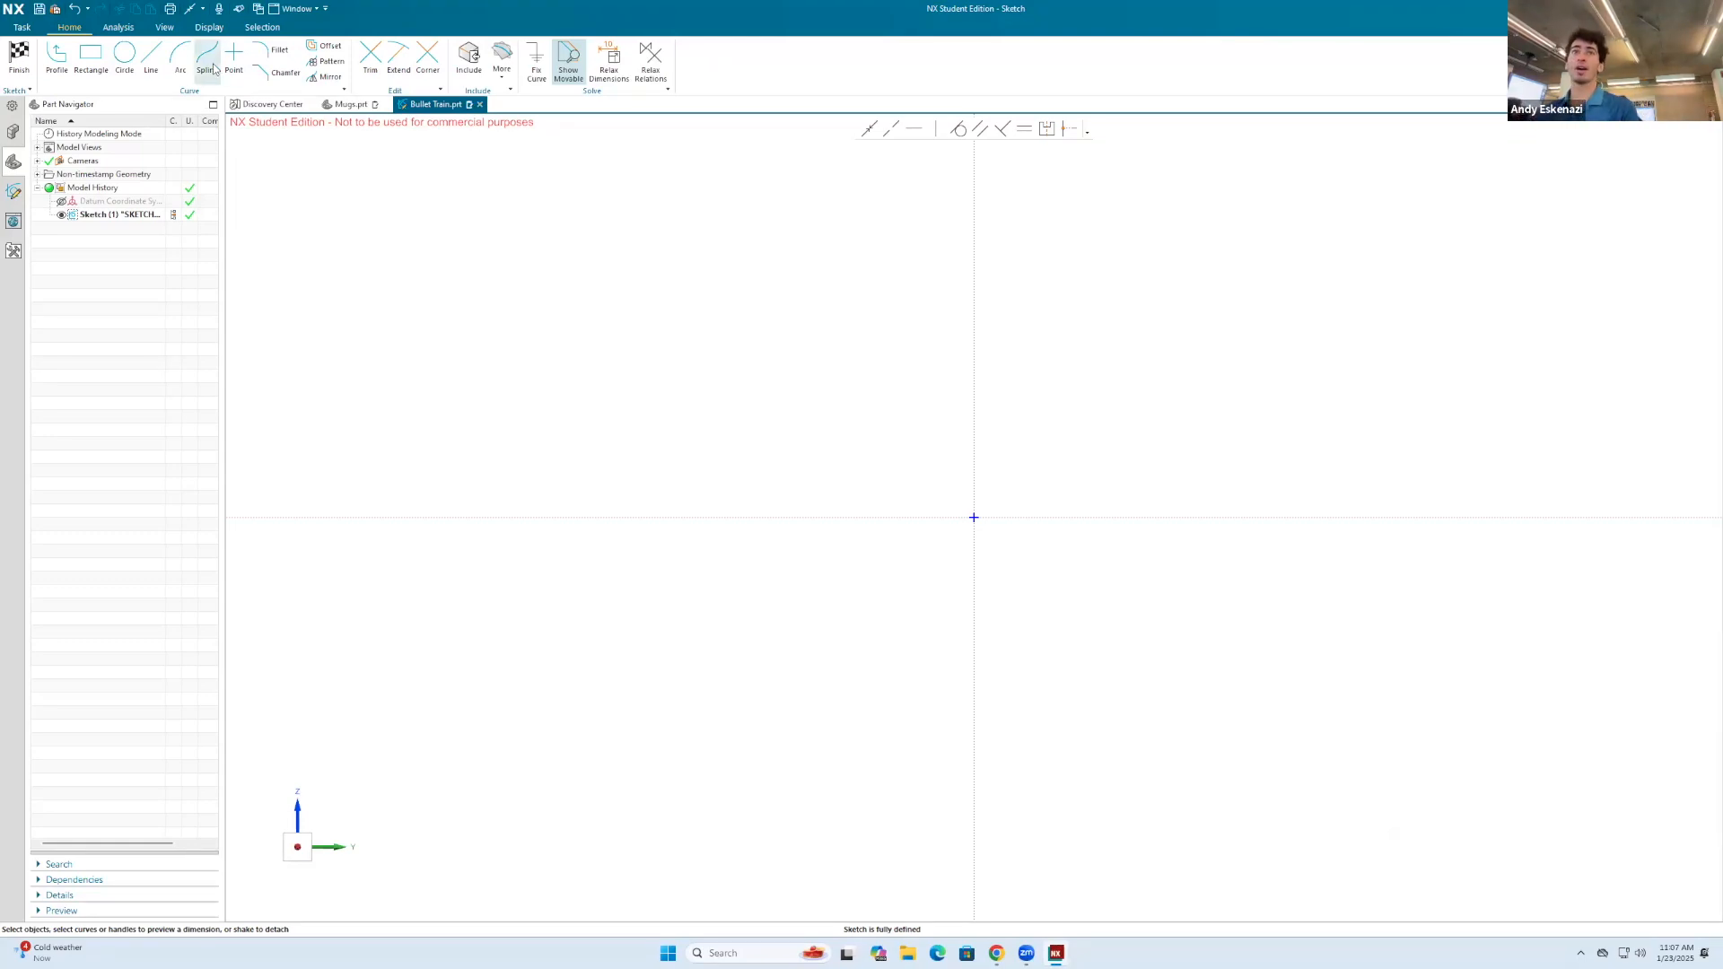
Step: Sketch a horizontal base line from the origin in the negative Y direction and dimension its length to 20 mm
{"action": "left_click", "coordinate": [153, 63]}
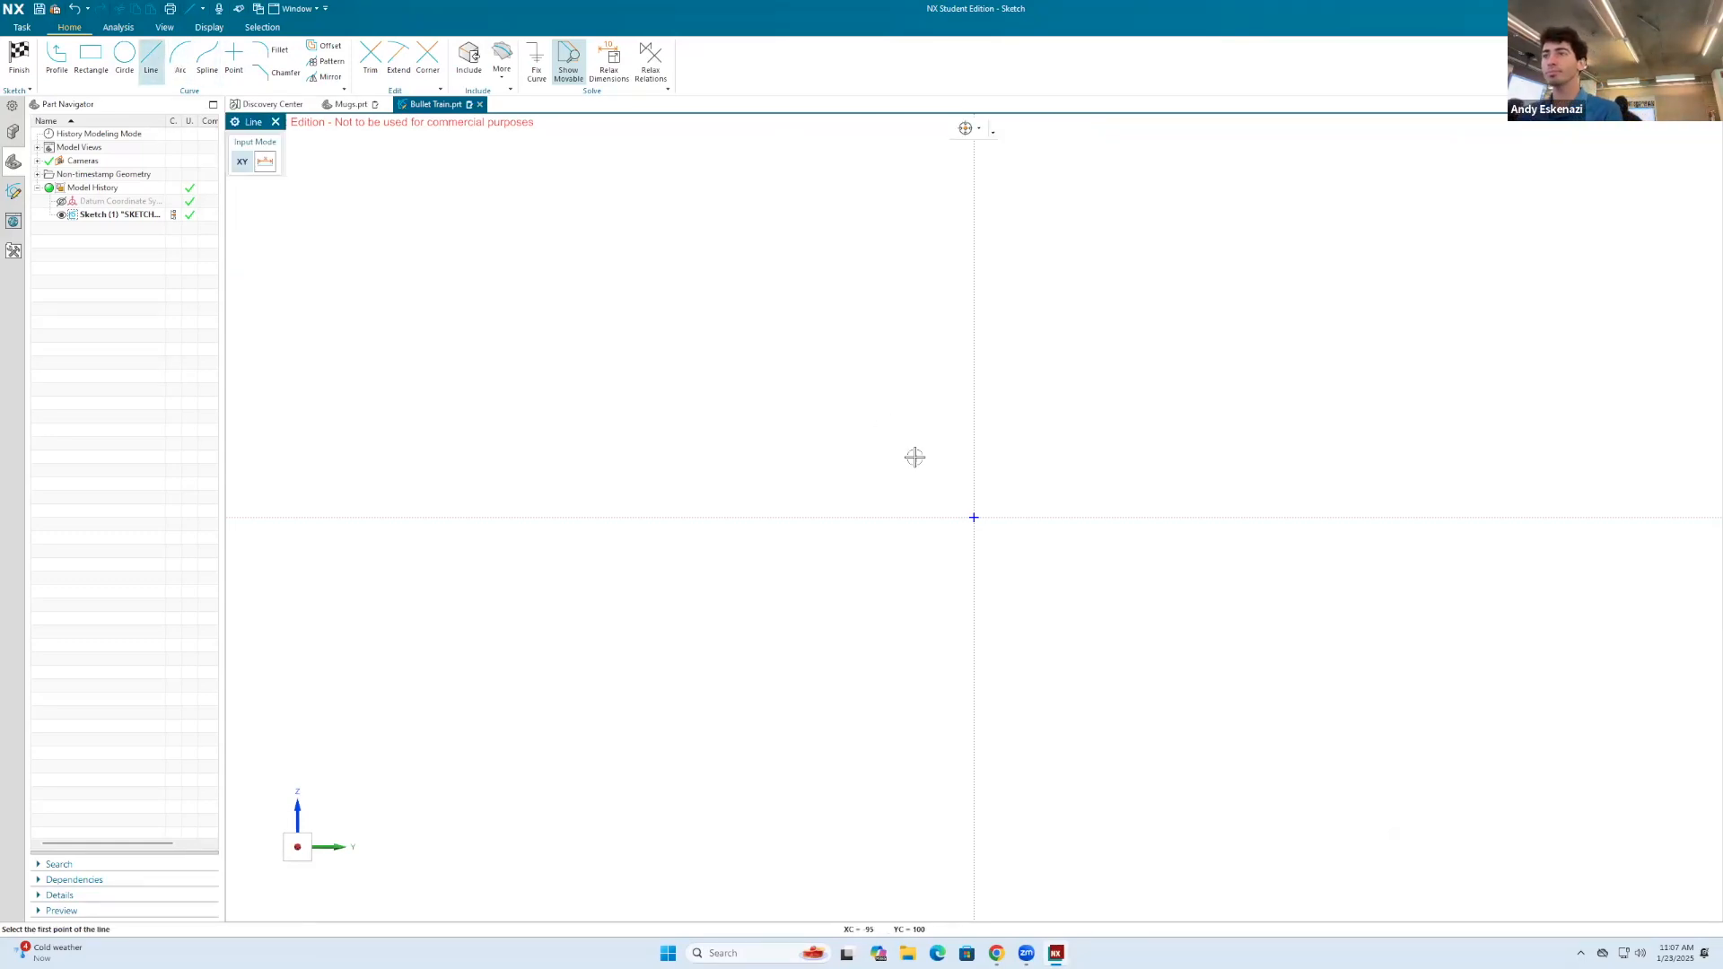
{"action": "left_click", "coordinate": [973, 517]}
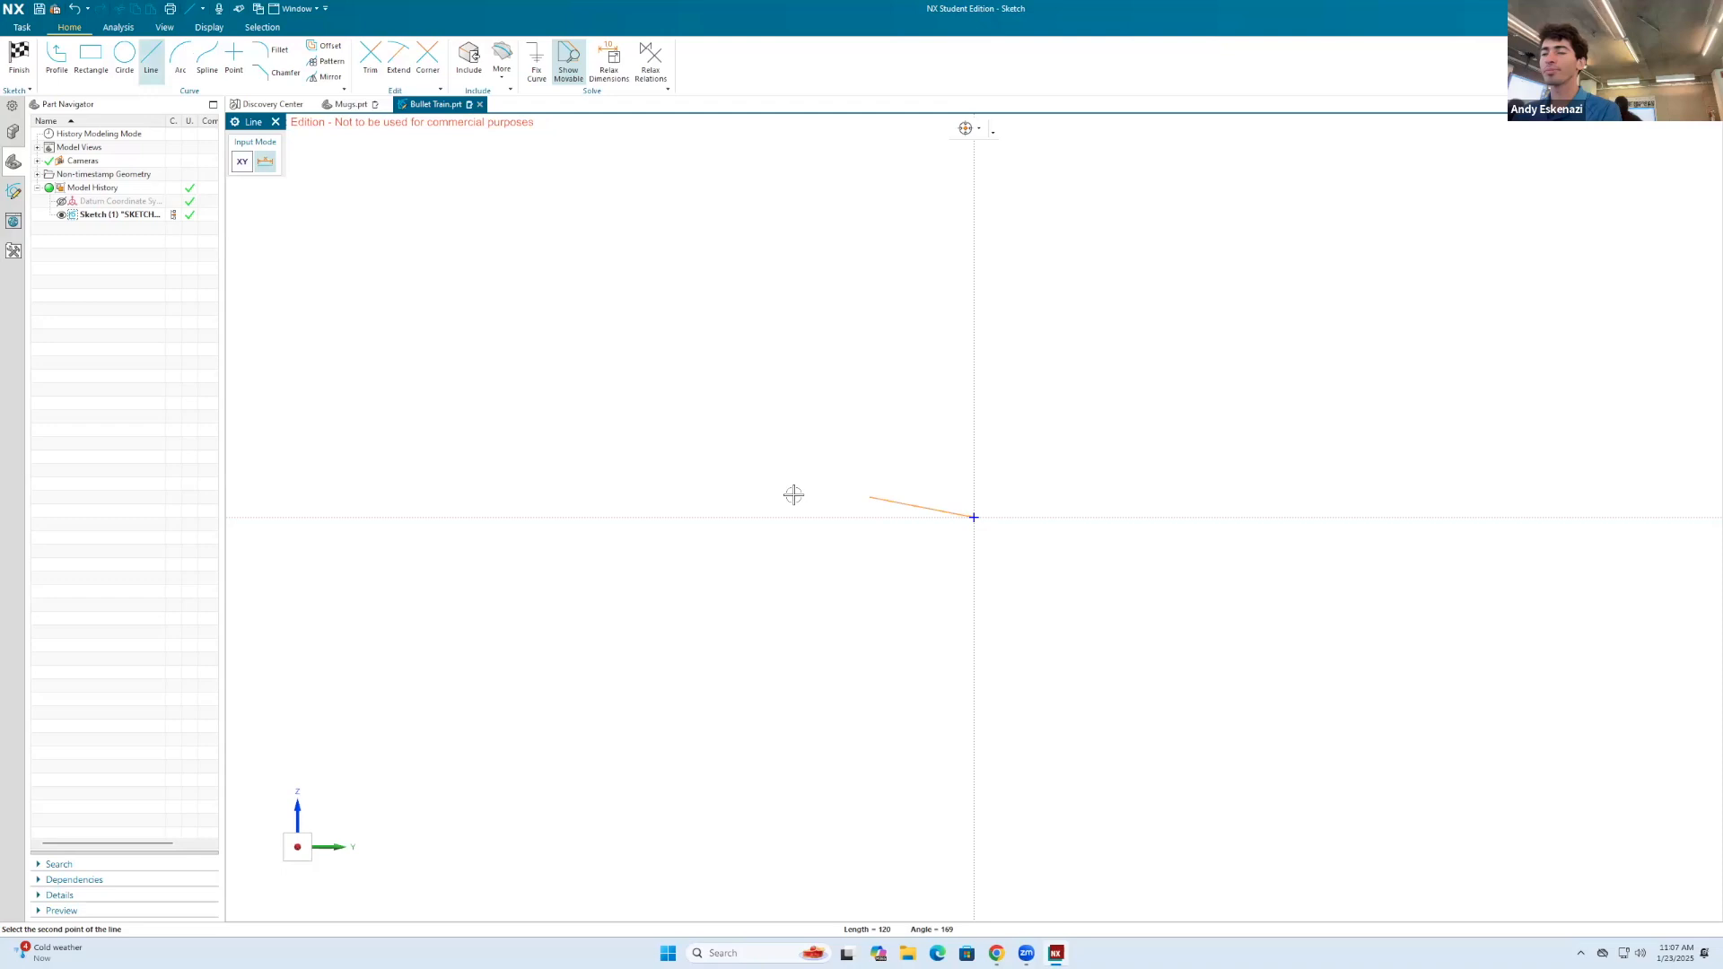
{"action": "left_click", "coordinate": [696, 504]}
{"action": "key", "text": "Escape"}
{"action": "key", "text": "d"}
{"action": "left_click", "coordinate": [731, 519]}
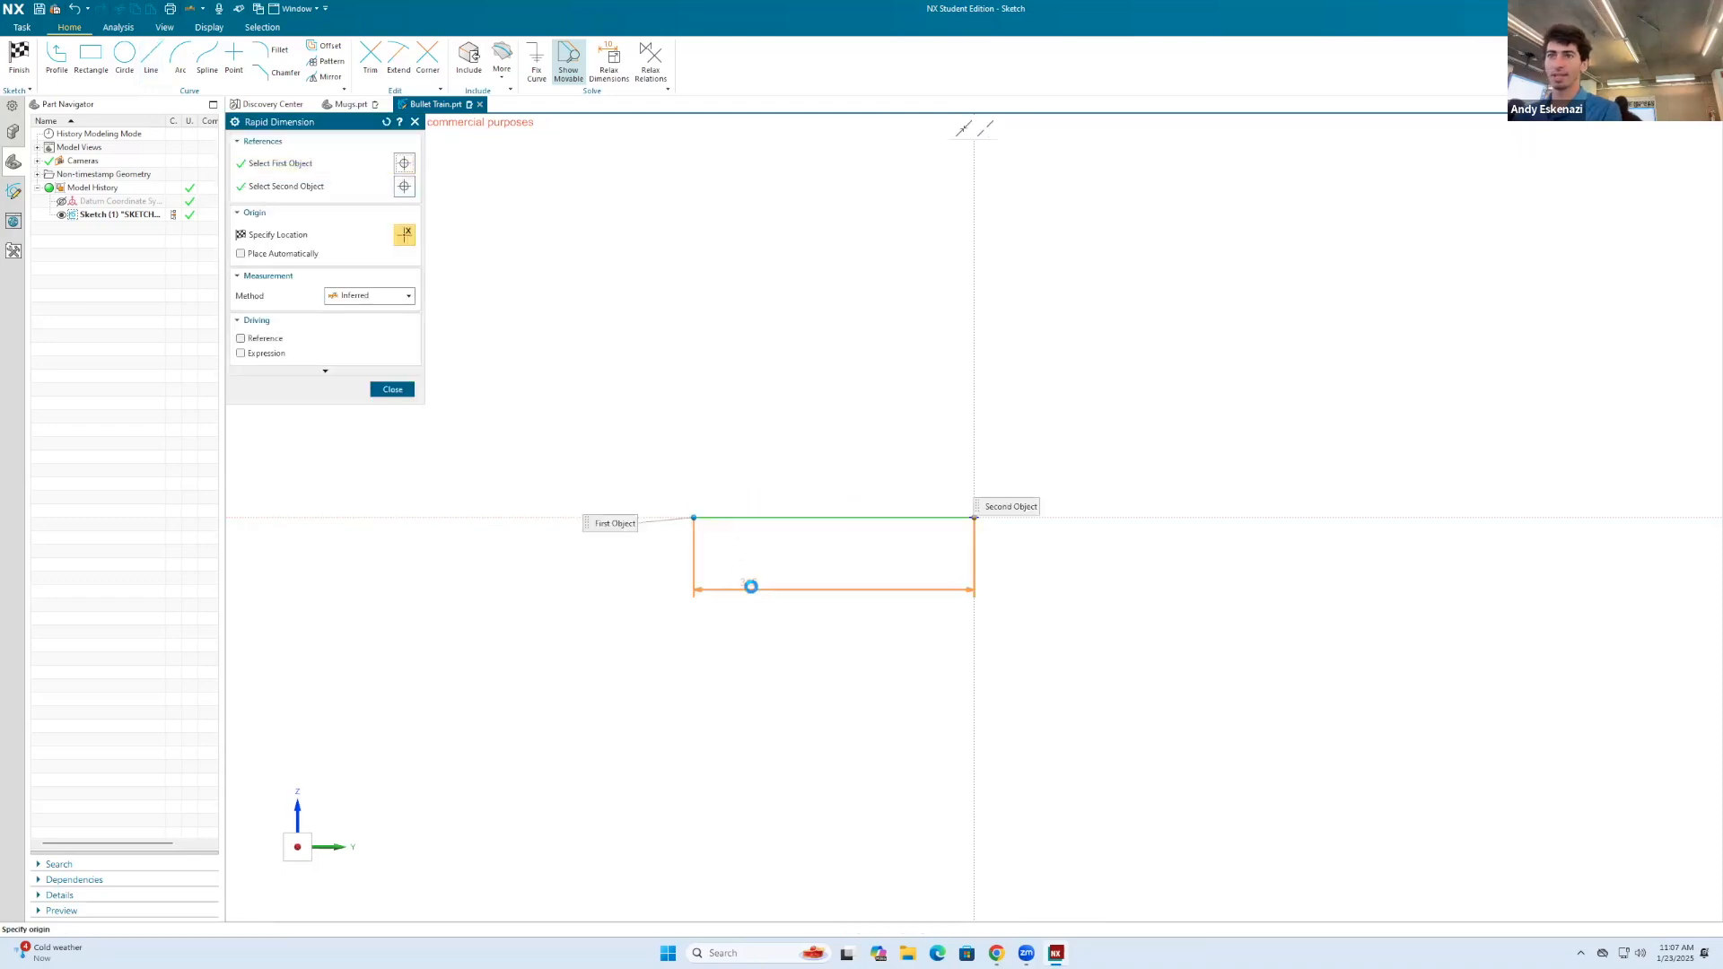
{"action": "left_click", "coordinate": [764, 582]}
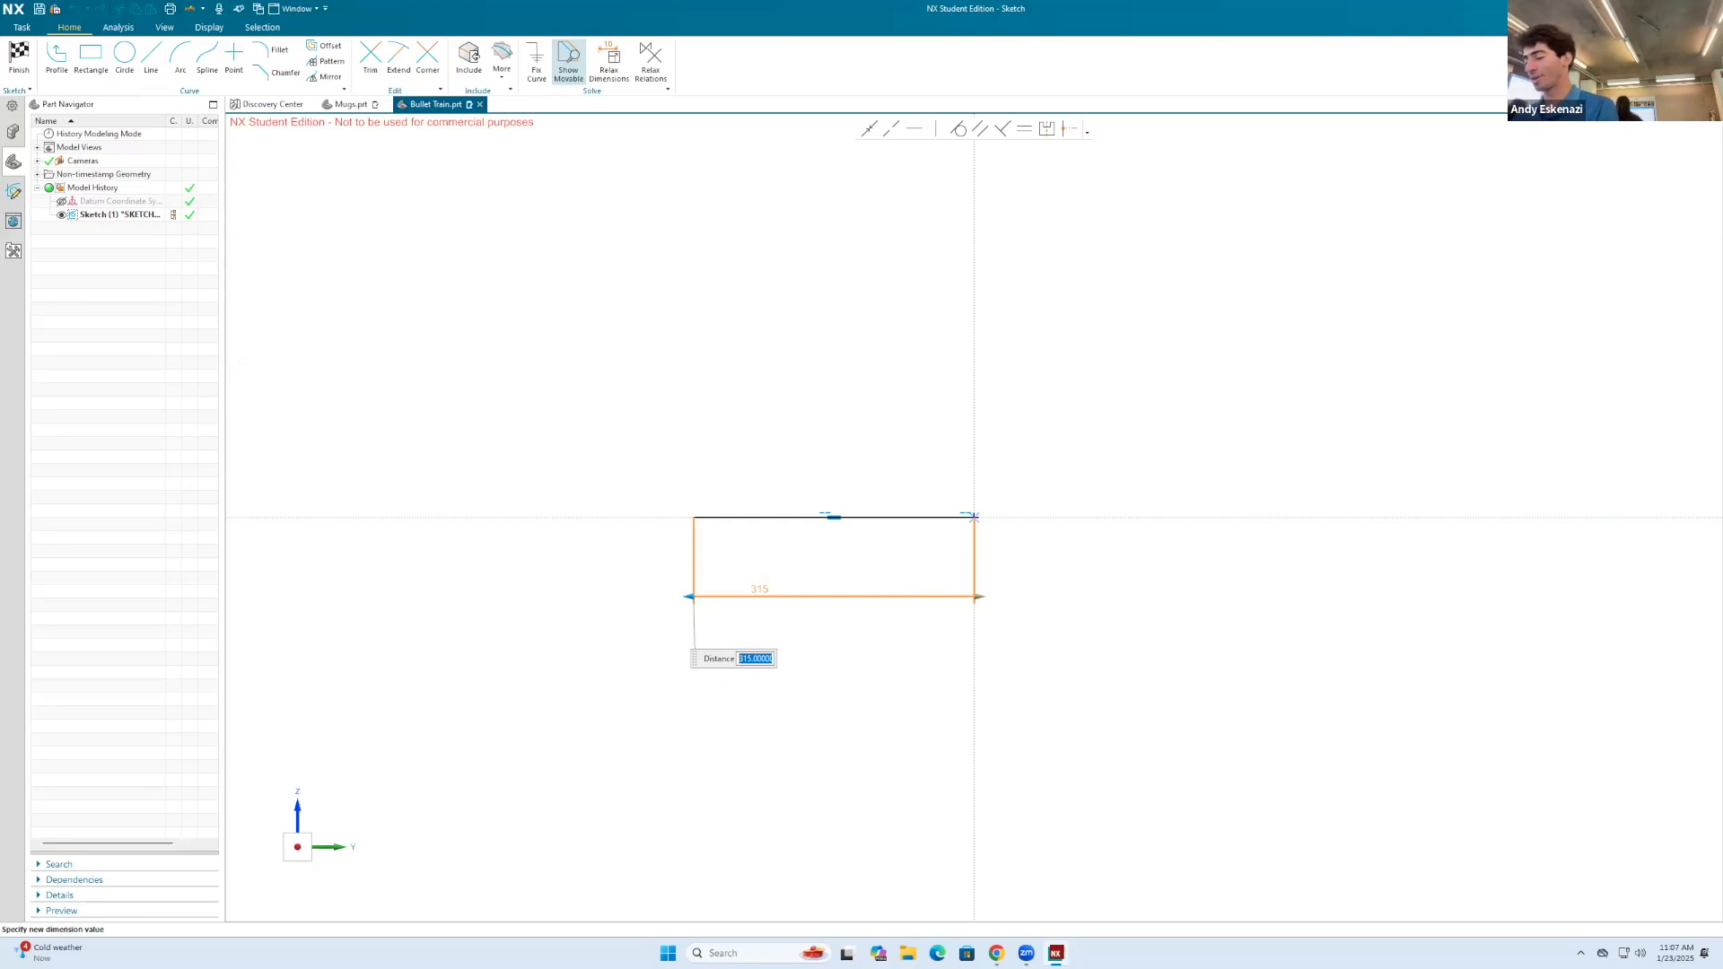
{"action": "type", "text": "20"}
{"action": "key", "text": "Return"}
{"action": "left_click", "coordinate": [779, 491]}
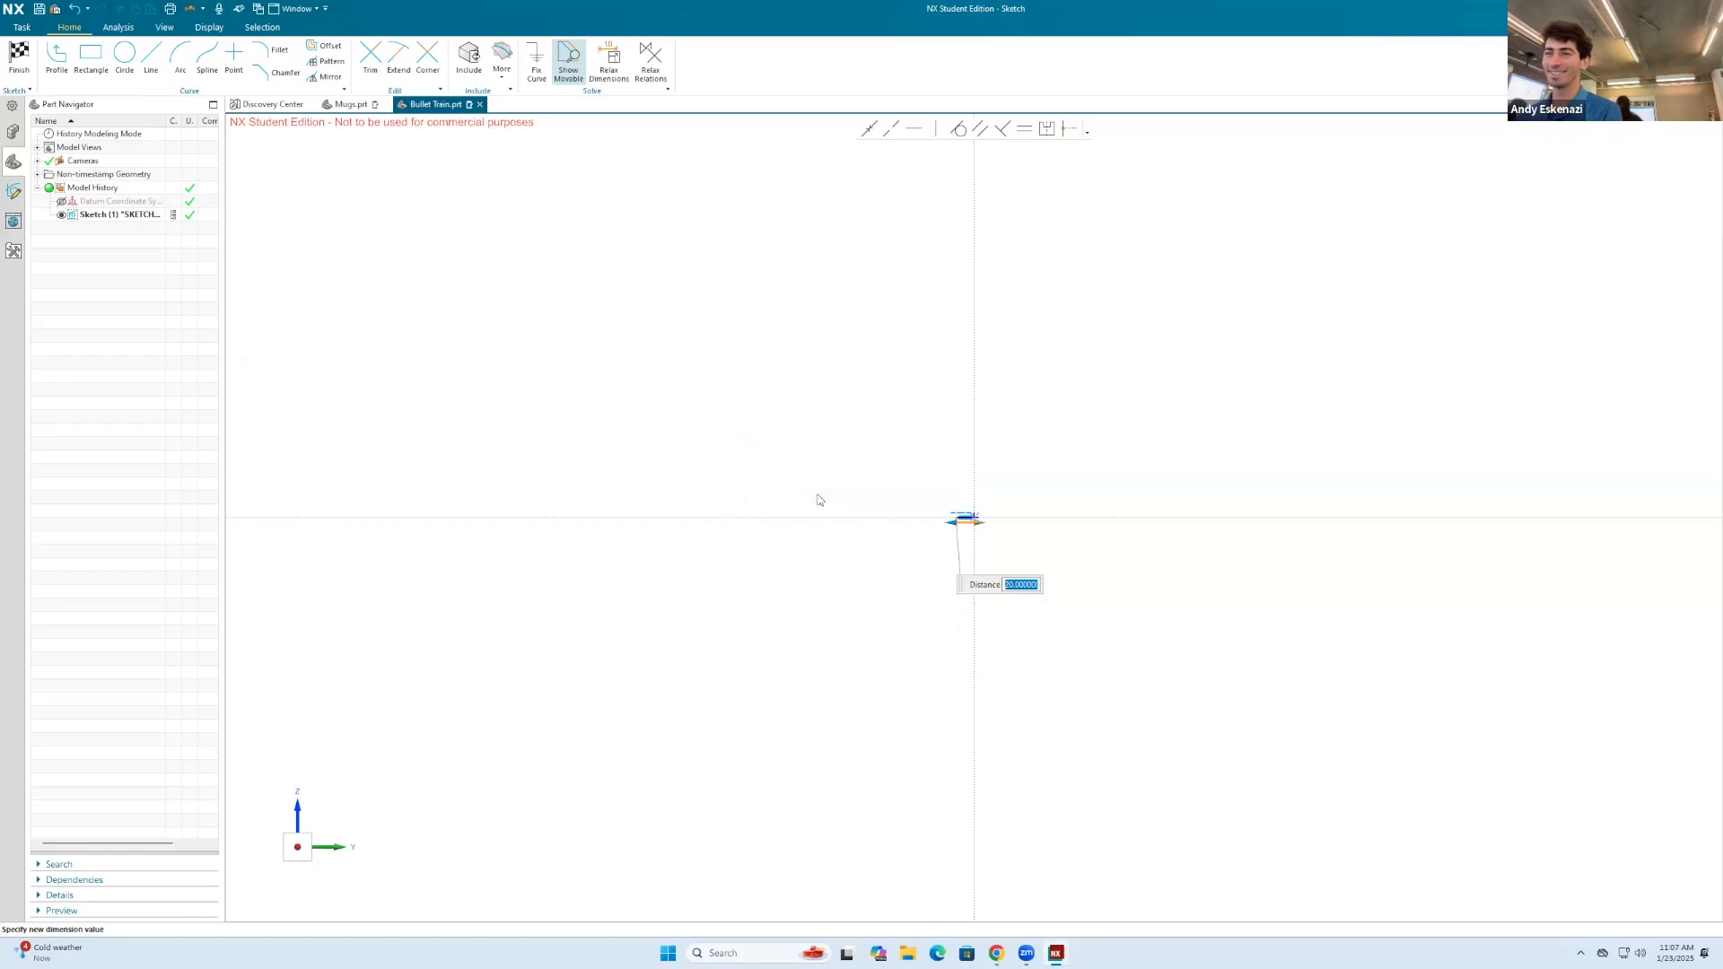
Step: Close the train profile with a short vertical nose edge, a rear edge about 7.2 mm high, a top line about 14.7 mm long, and a sloped front
{"action": "scroll", "coordinate": [1069, 591], "scroll_direction": "up", "scroll_amount": 3}
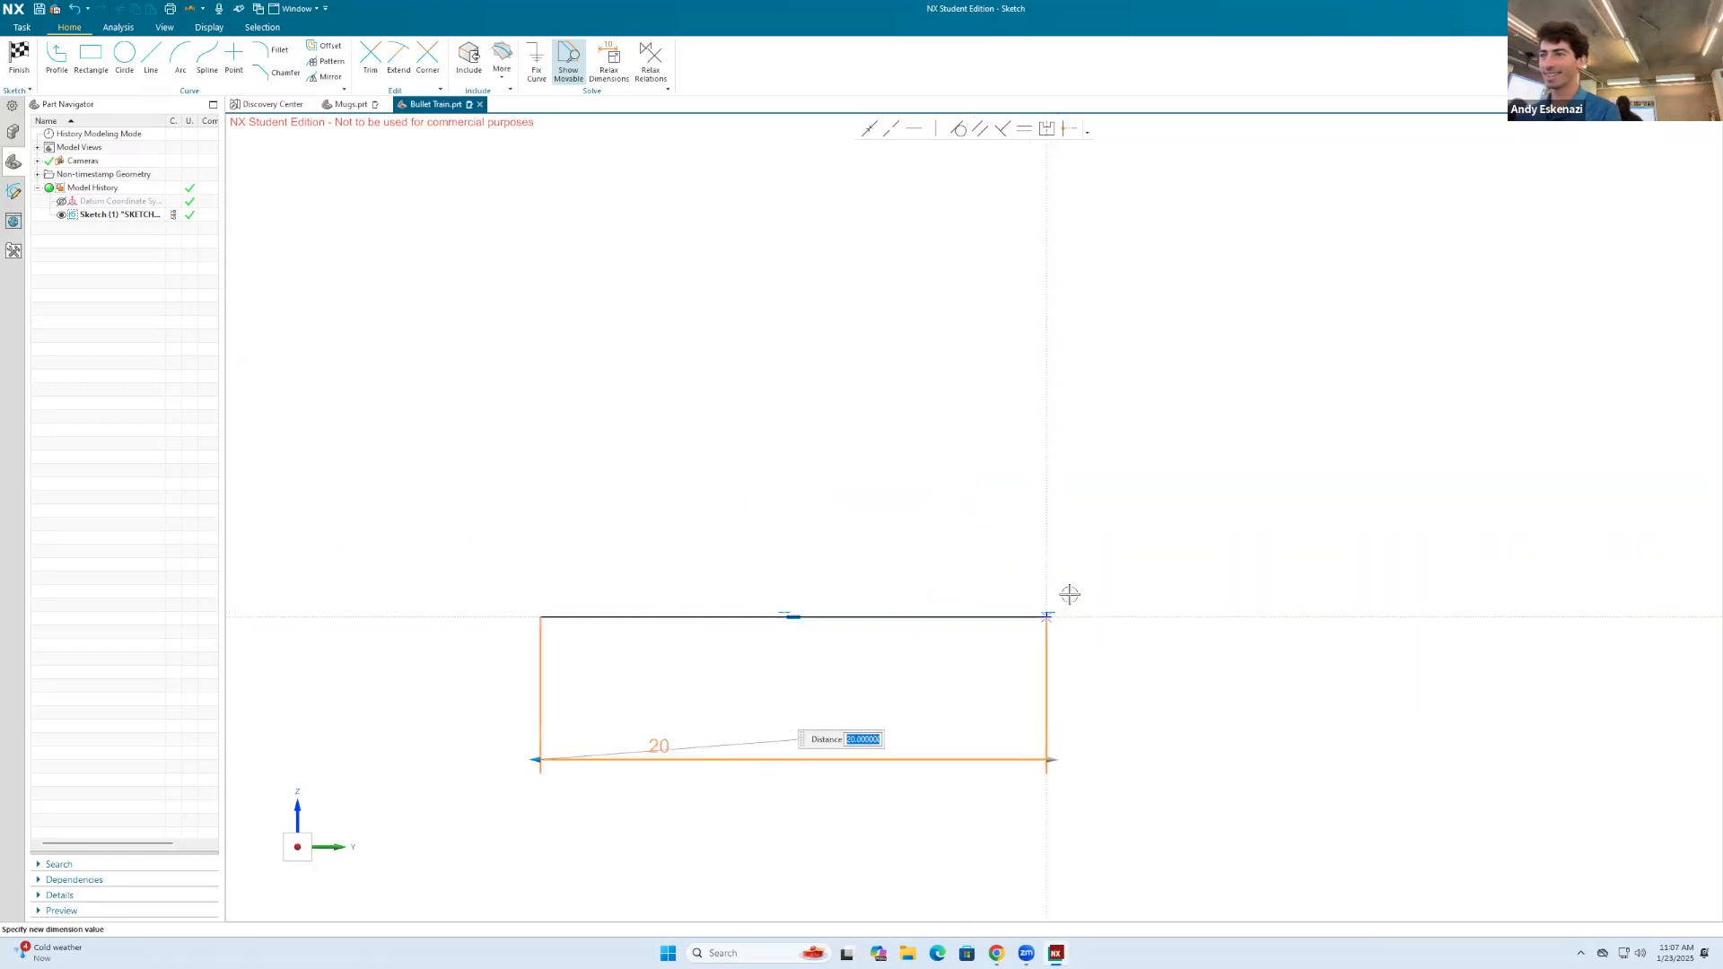
{"action": "left_click", "coordinate": [153, 60]}
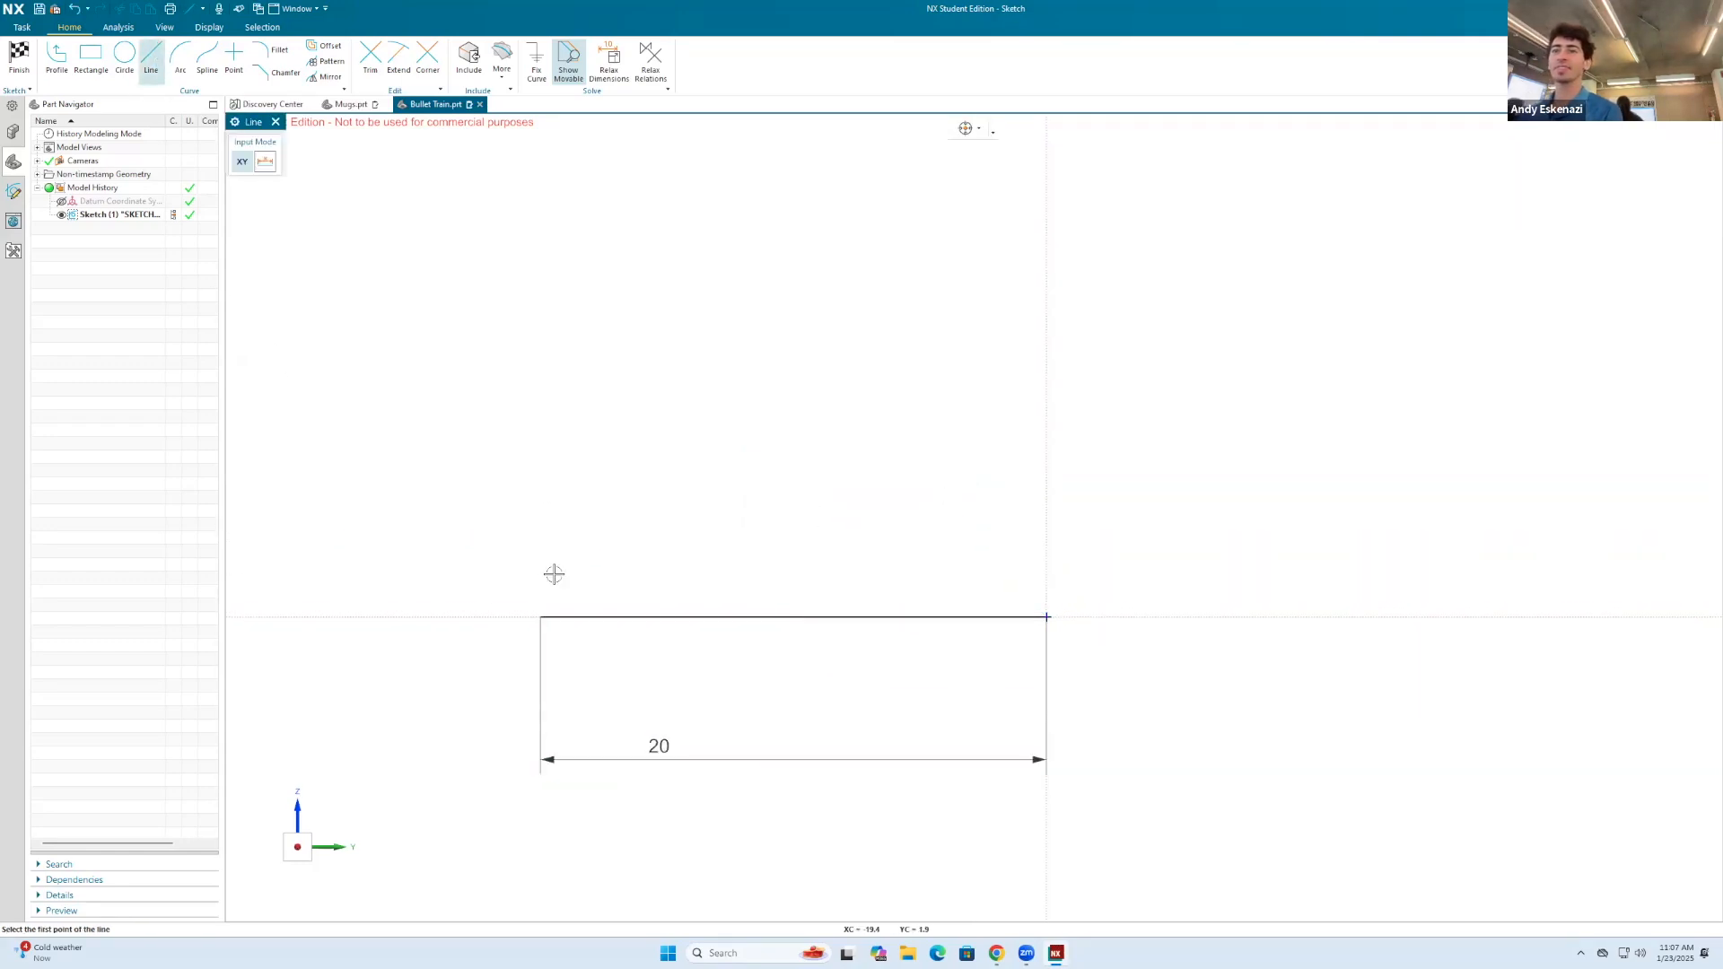
{"action": "left_click", "coordinate": [540, 616]}
{"action": "left_click", "coordinate": [536, 581]}
{"action": "left_click", "coordinate": [1047, 617]}
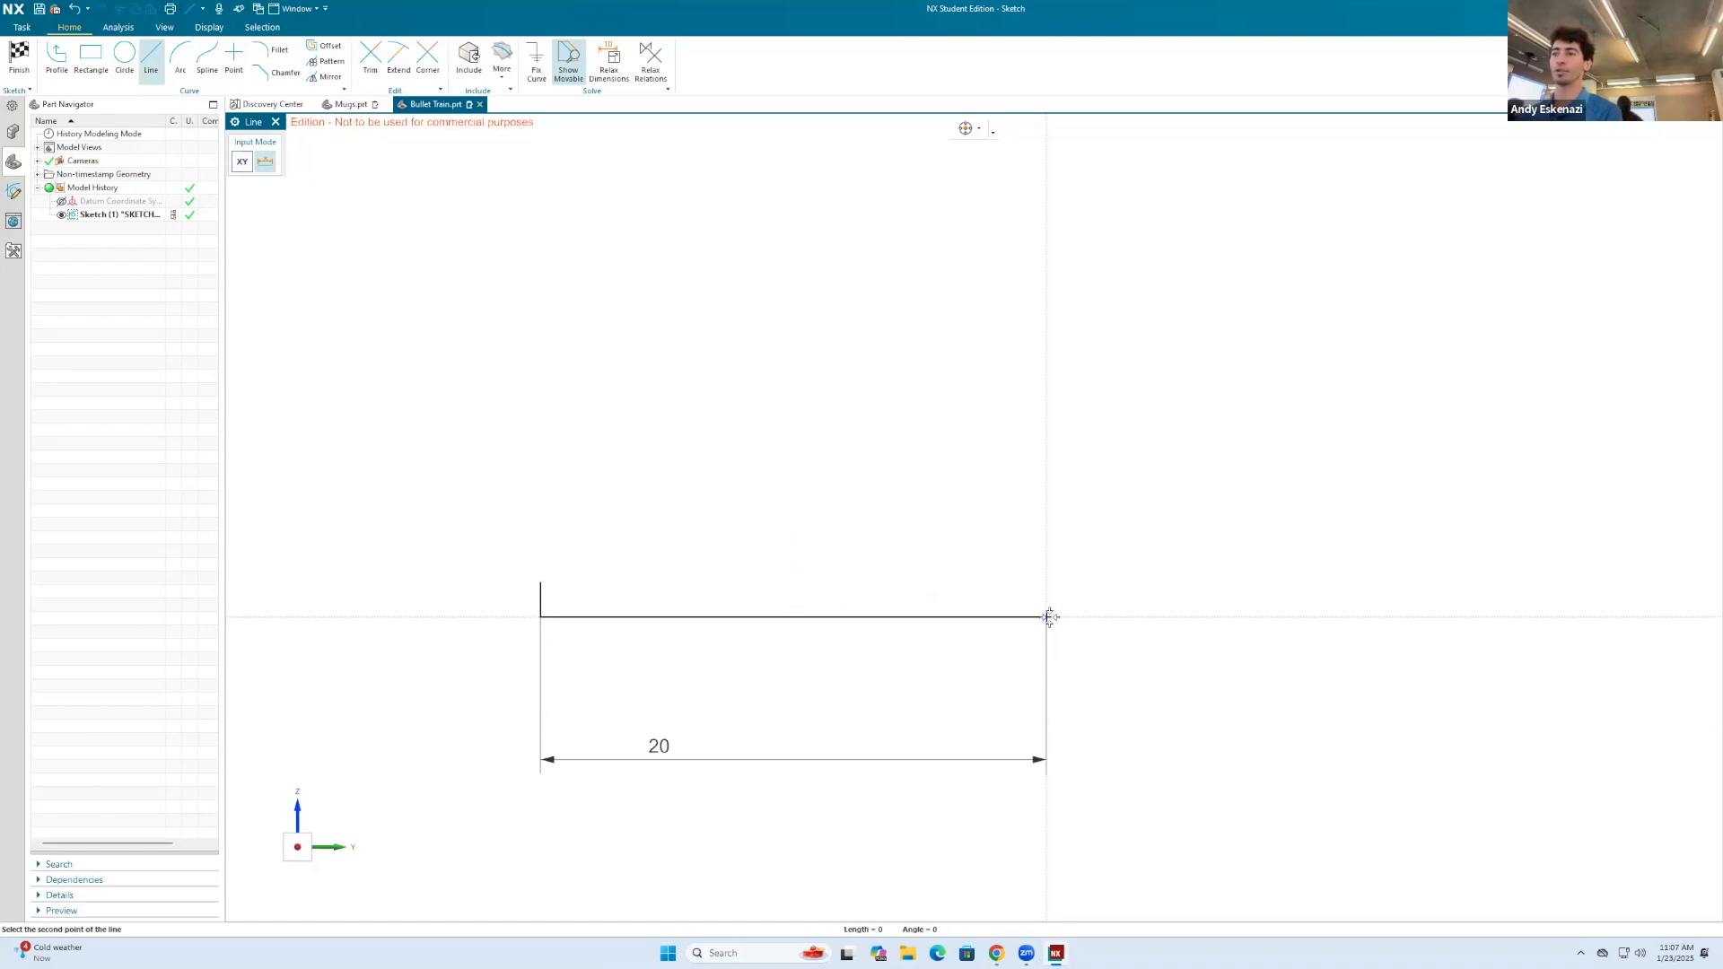
{"action": "left_click", "coordinate": [151, 61]}
{"action": "left_click", "coordinate": [1049, 616]}
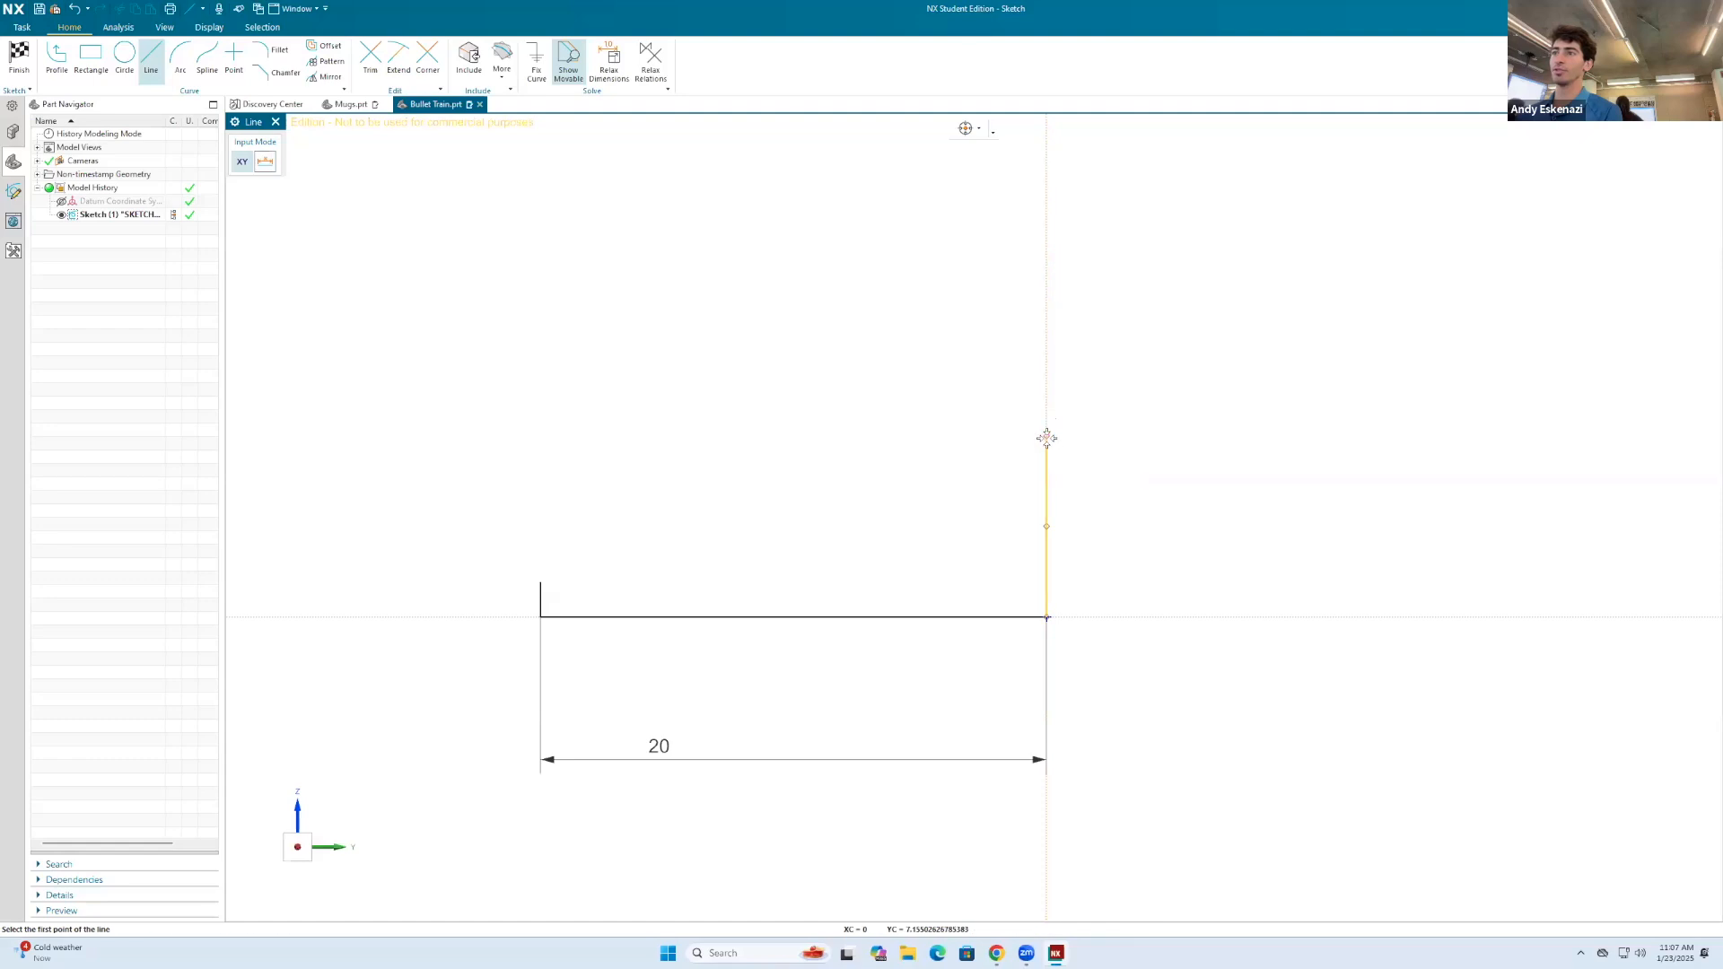
{"action": "left_click", "coordinate": [1046, 437]}
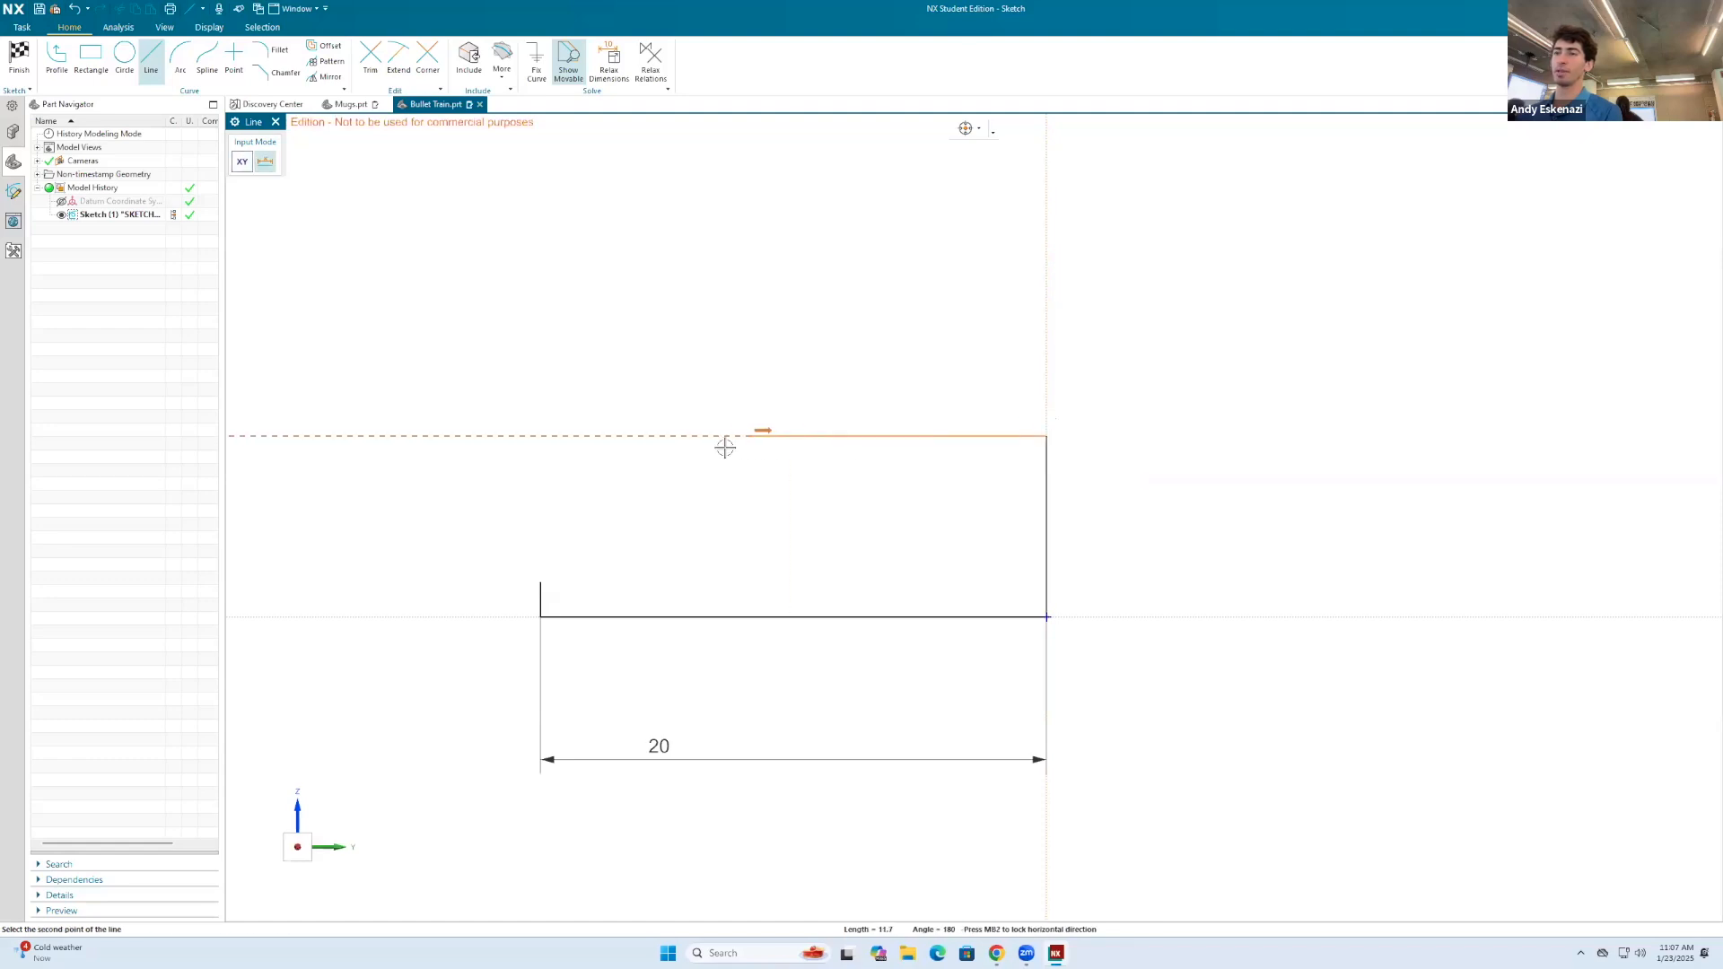
{"action": "left_click", "coordinate": [675, 436]}
{"action": "left_click", "coordinate": [540, 582]}
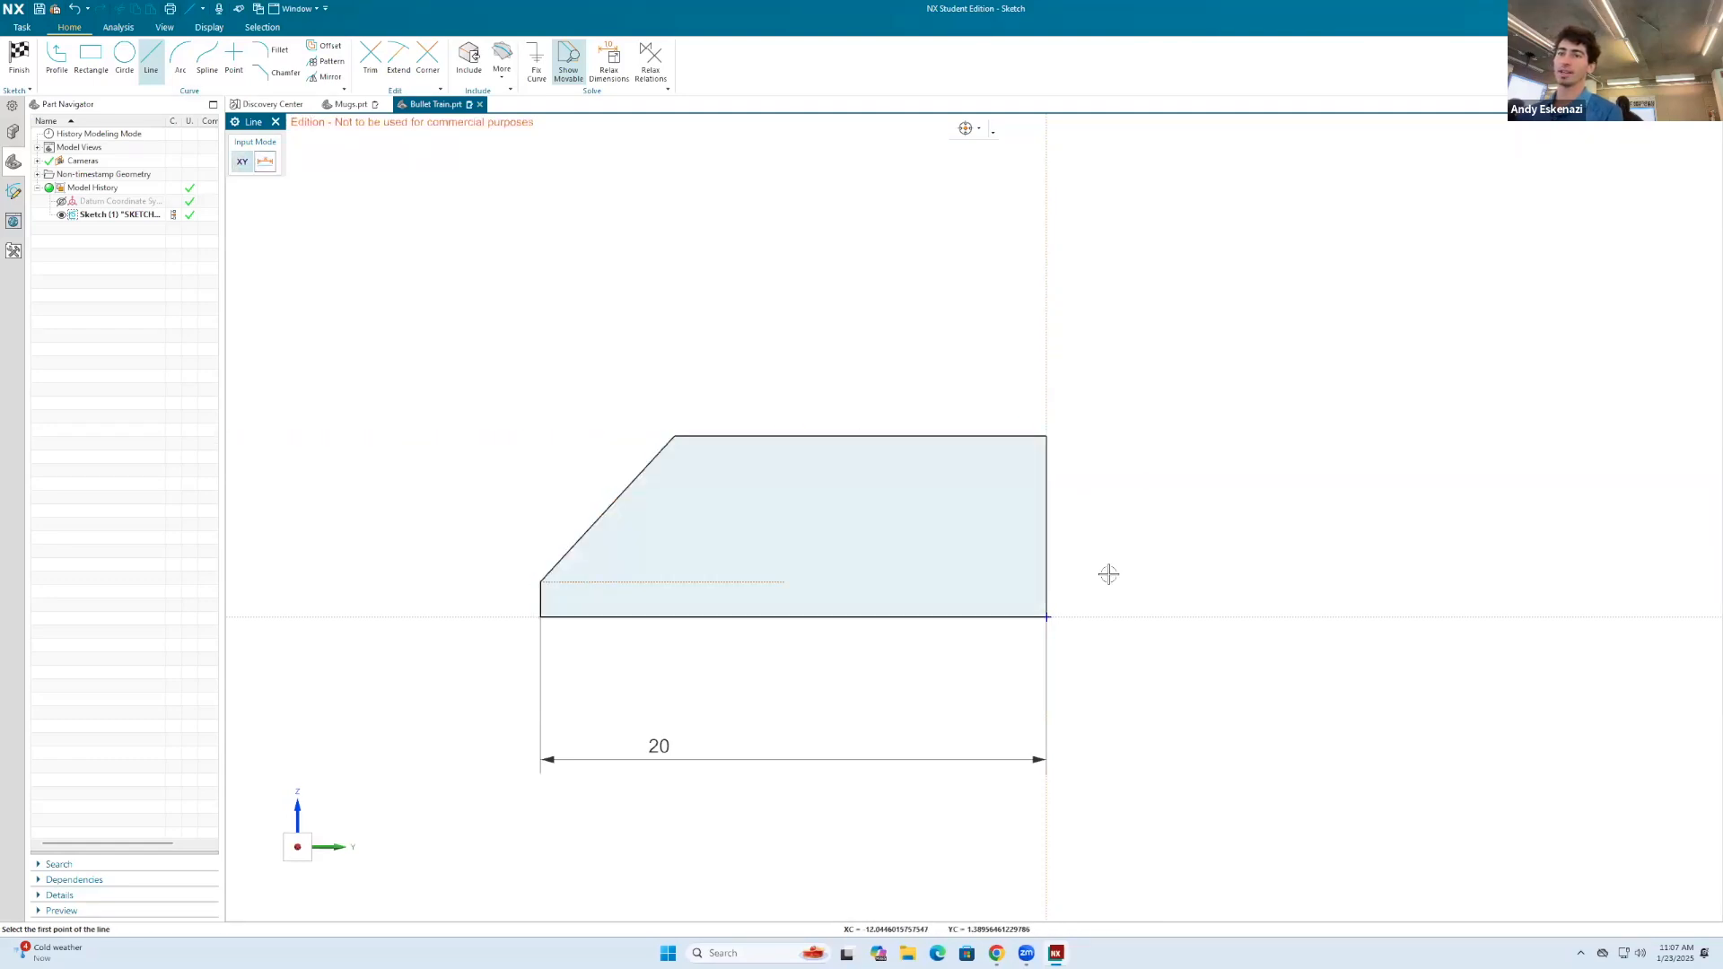
{"action": "key", "text": "Escape"}
Step: Dimension the height of the profile's short vertical nose edge
{"action": "mouse_move", "coordinate": [900, 442]}
{"action": "middle_mouse_down"}
{"action": "mouse_move", "coordinate": [912, 462]}
{"action": "mouse_move", "coordinate": [908, 431]}
{"action": "middle_mouse_up"}
{"action": "mouse_move", "coordinate": [785, 478]}
{"action": "middle_mouse_down"}
{"action": "mouse_move", "coordinate": [772, 412]}
{"action": "mouse_move", "coordinate": [758, 439]}
{"action": "mouse_move", "coordinate": [789, 477]}
{"action": "mouse_move", "coordinate": [642, 499]}
{"action": "middle_mouse_up"}
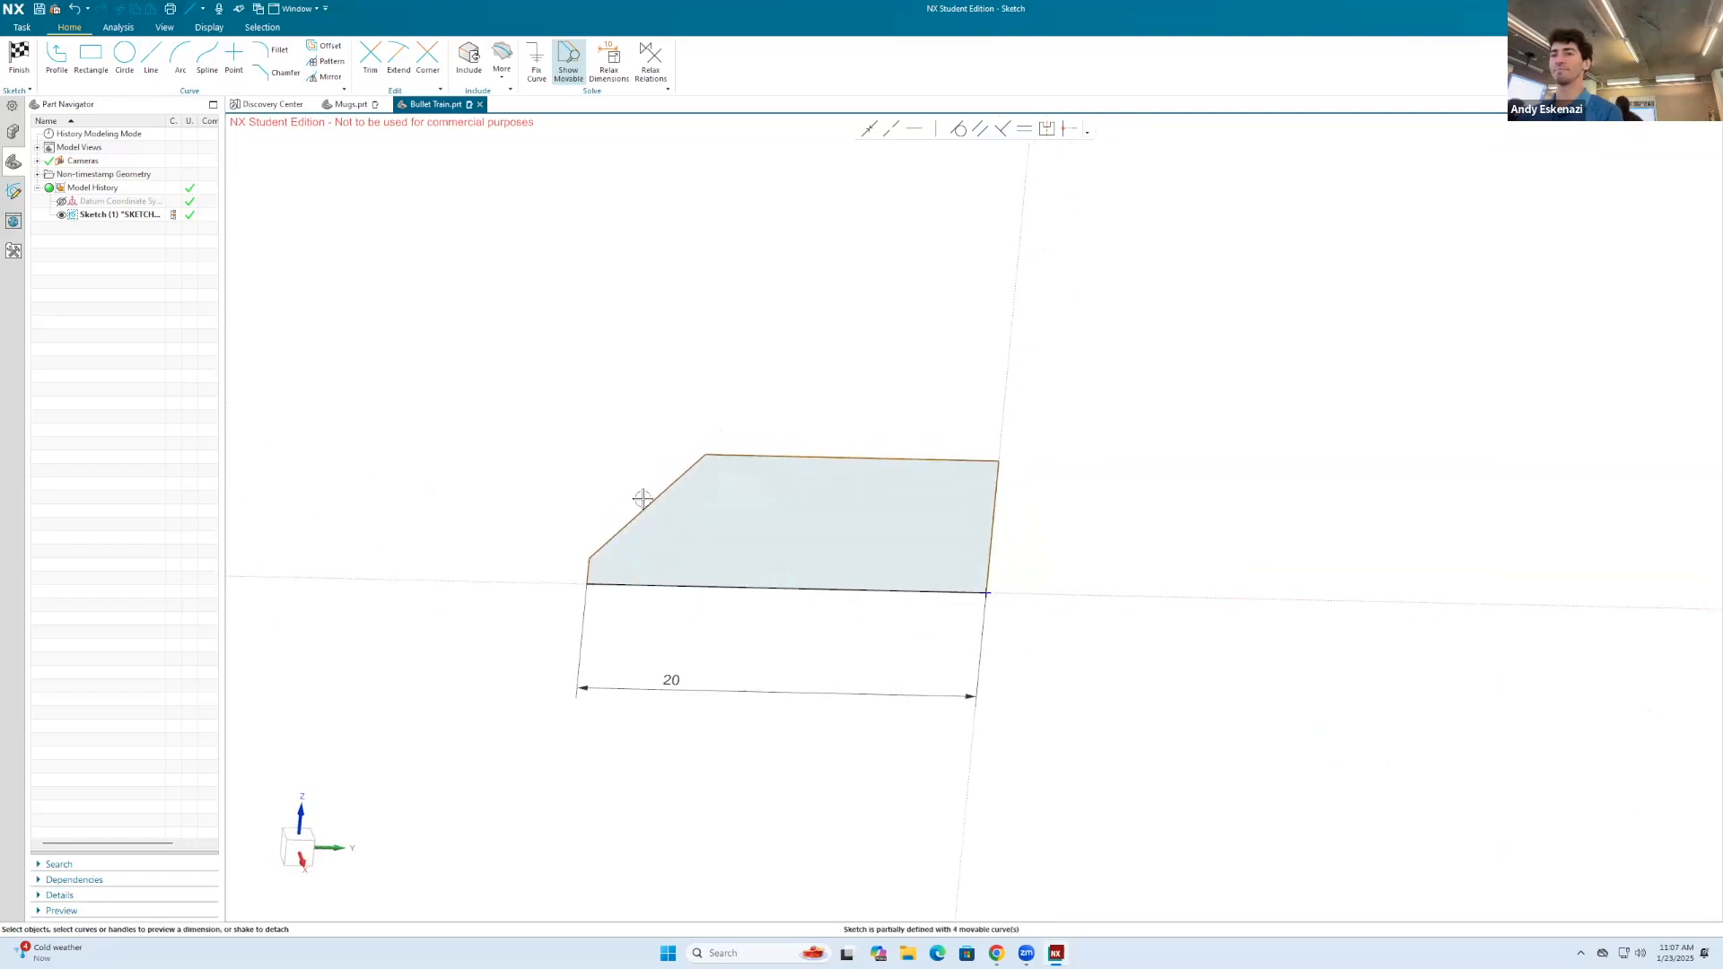
{"action": "scroll", "coordinate": [642, 499], "scroll_direction": "up", "scroll_amount": 3}
{"action": "key", "text": "d"}
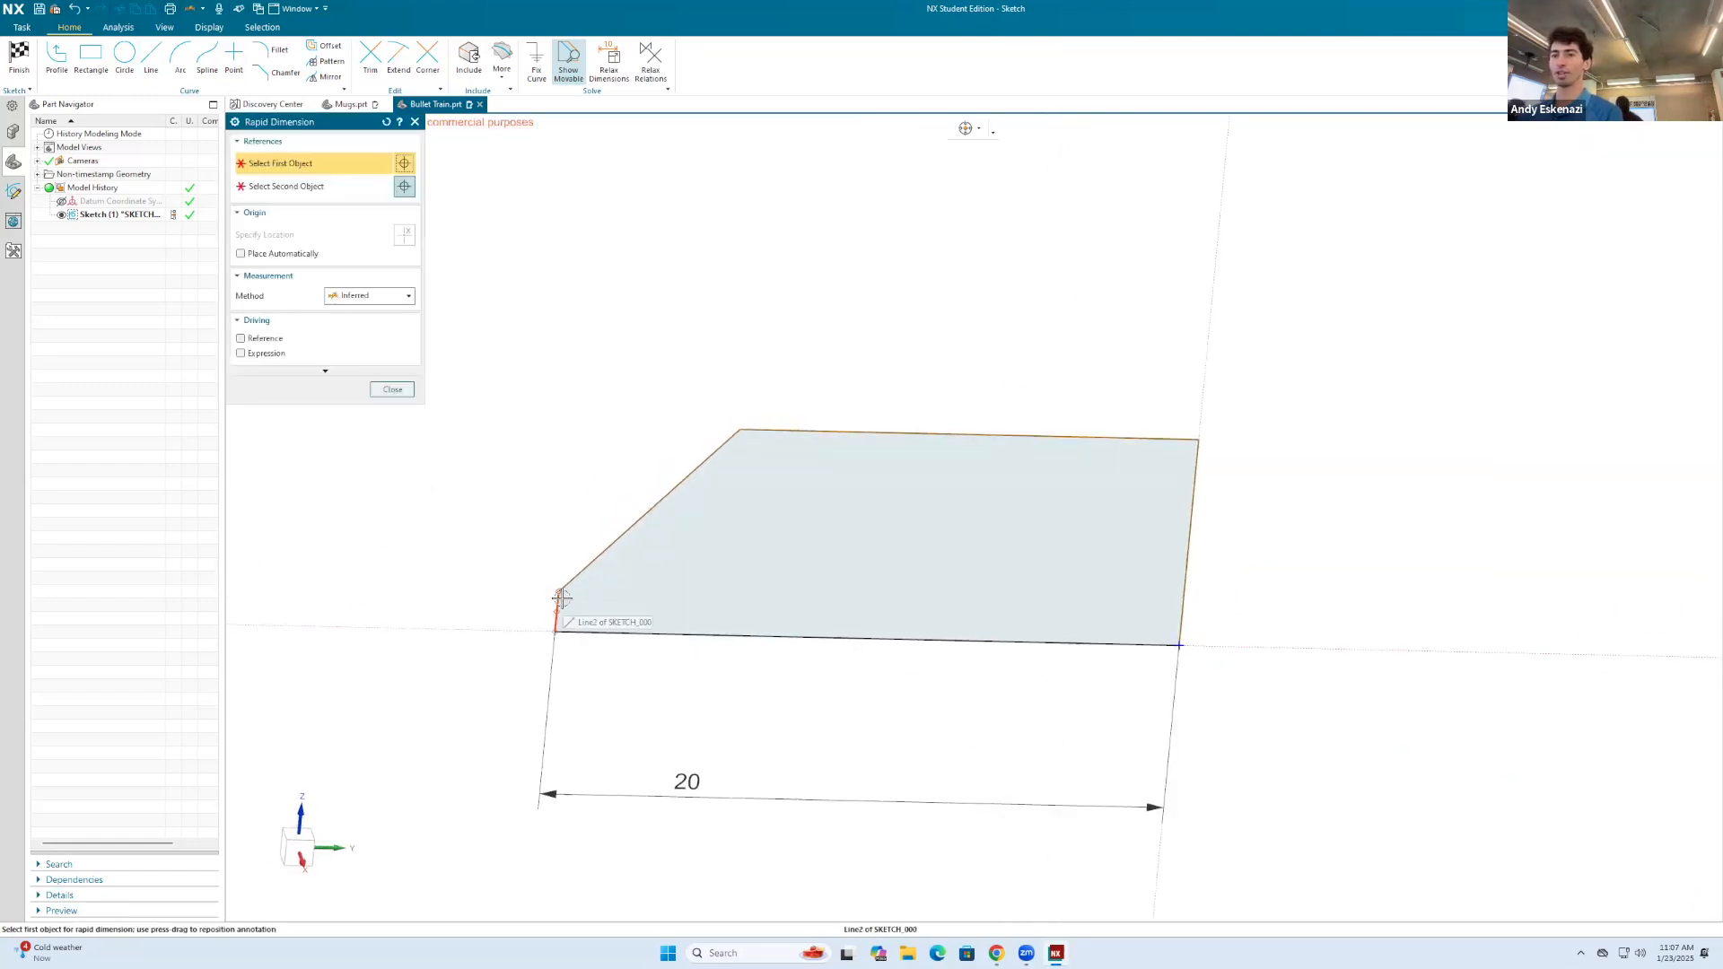
{"action": "left_click", "coordinate": [561, 597]}
{"action": "left_click", "coordinate": [418, 603]}
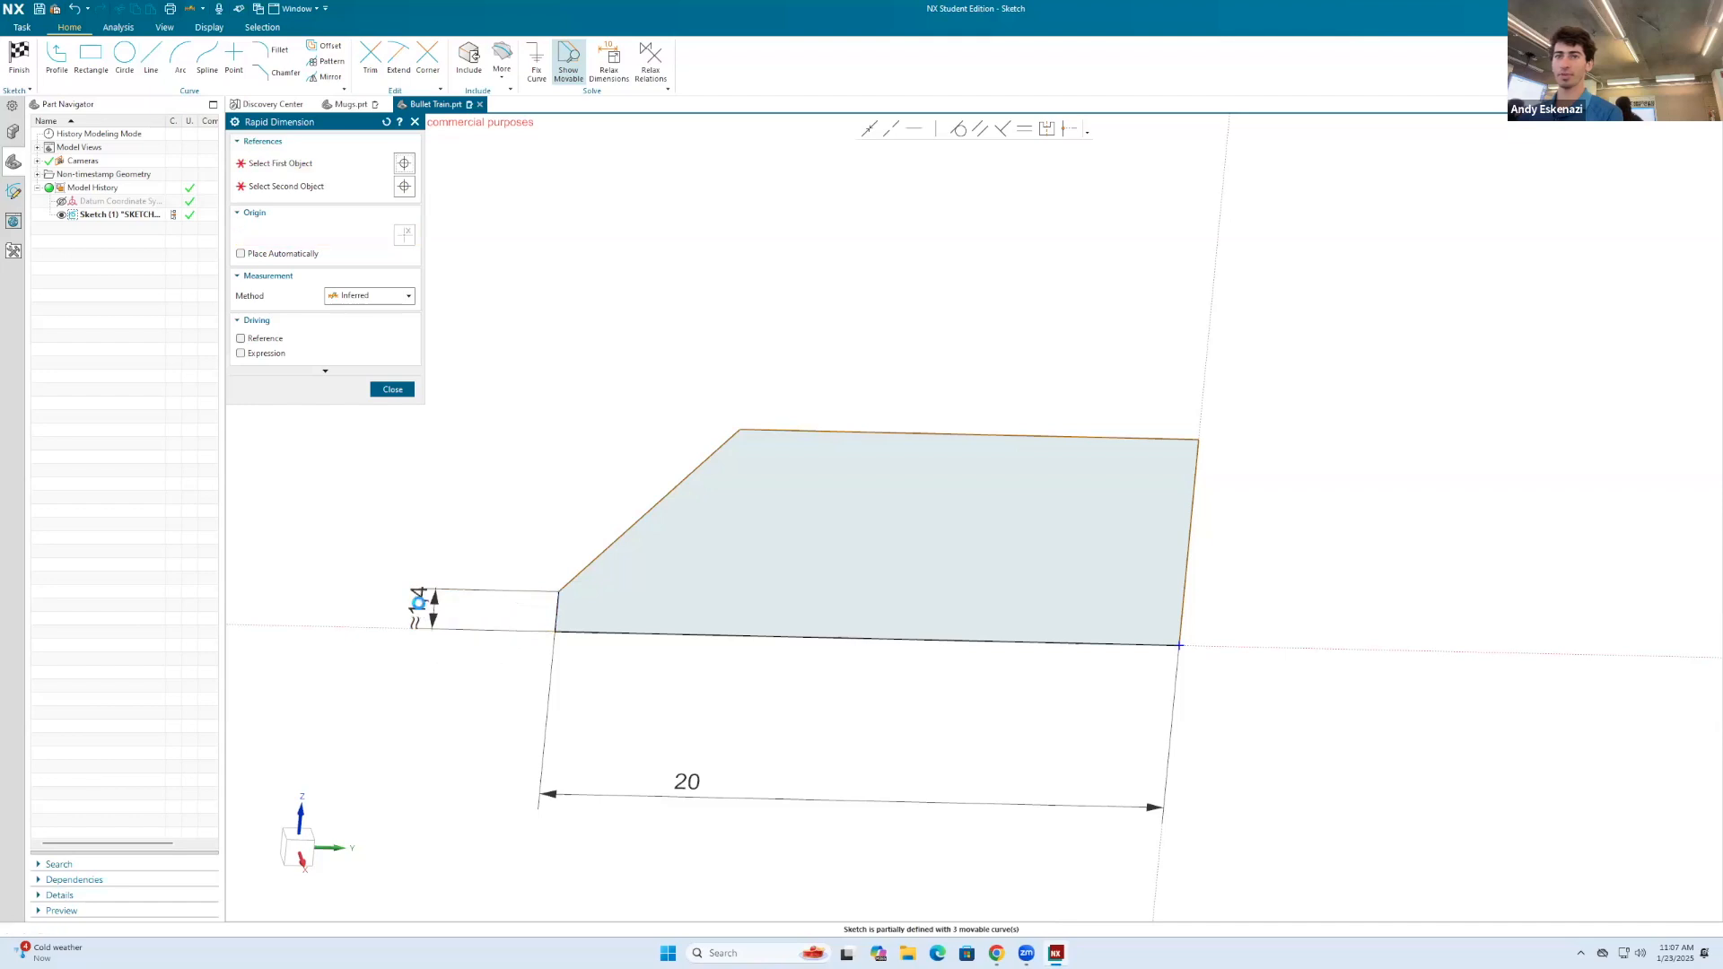
{"action": "type", "text": "2"}
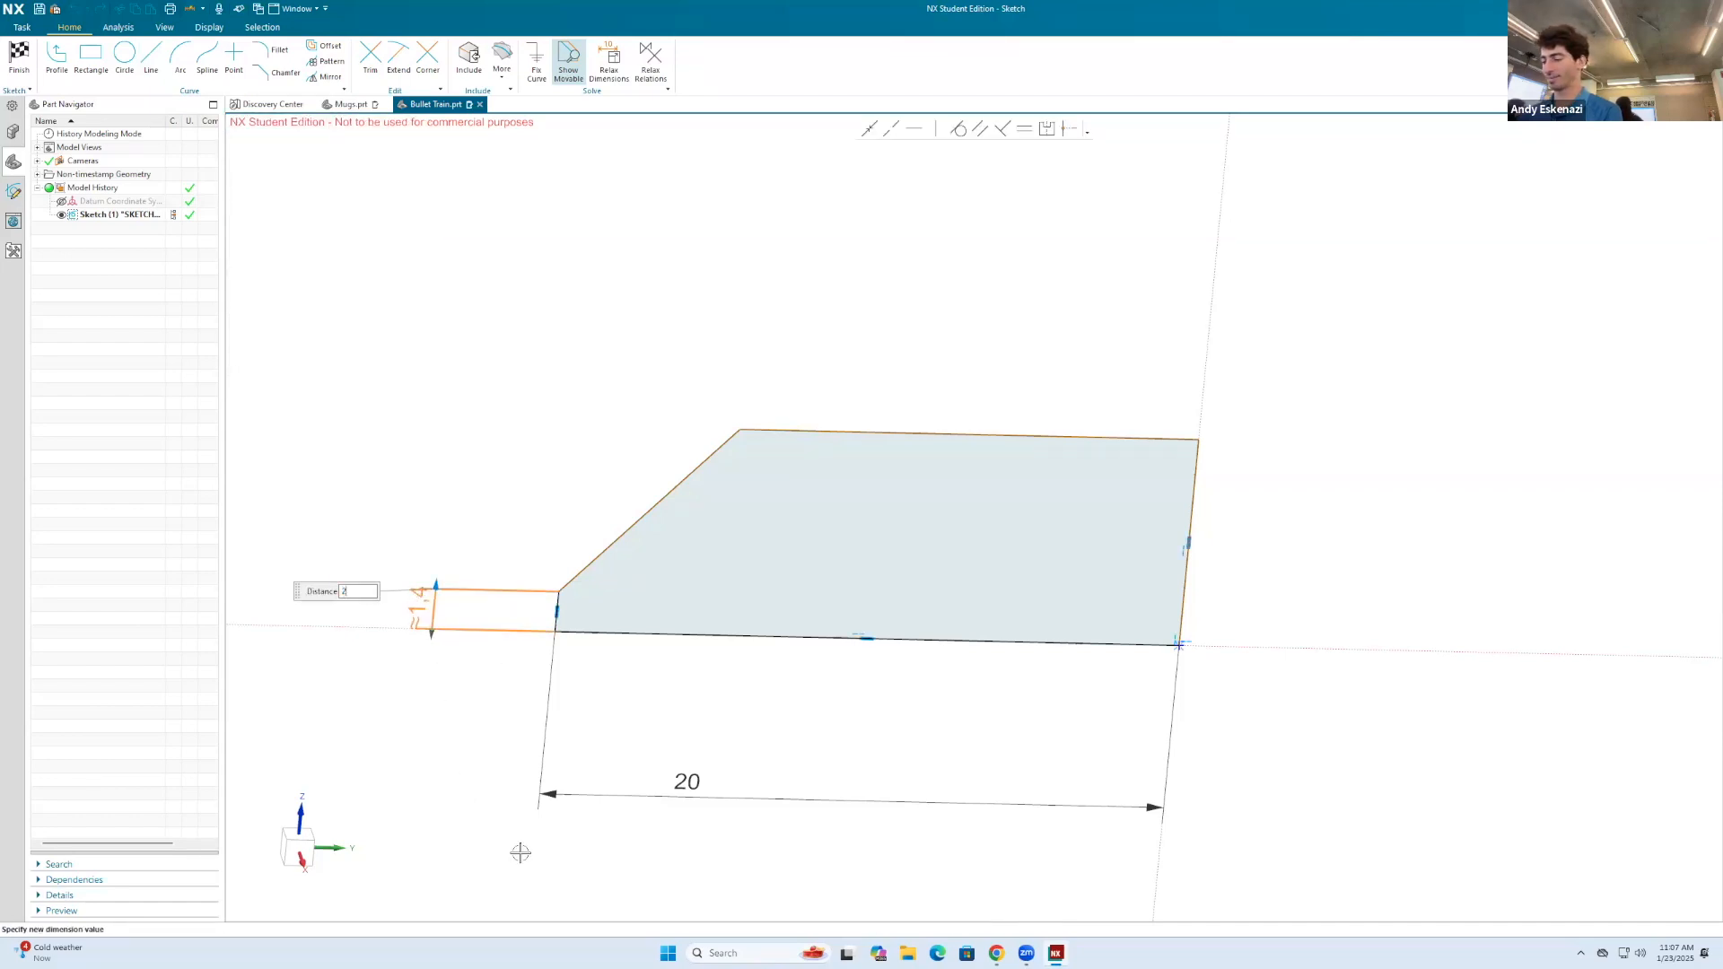
{"action": "key", "text": "Return"}
{"action": "type", "text": "d"}
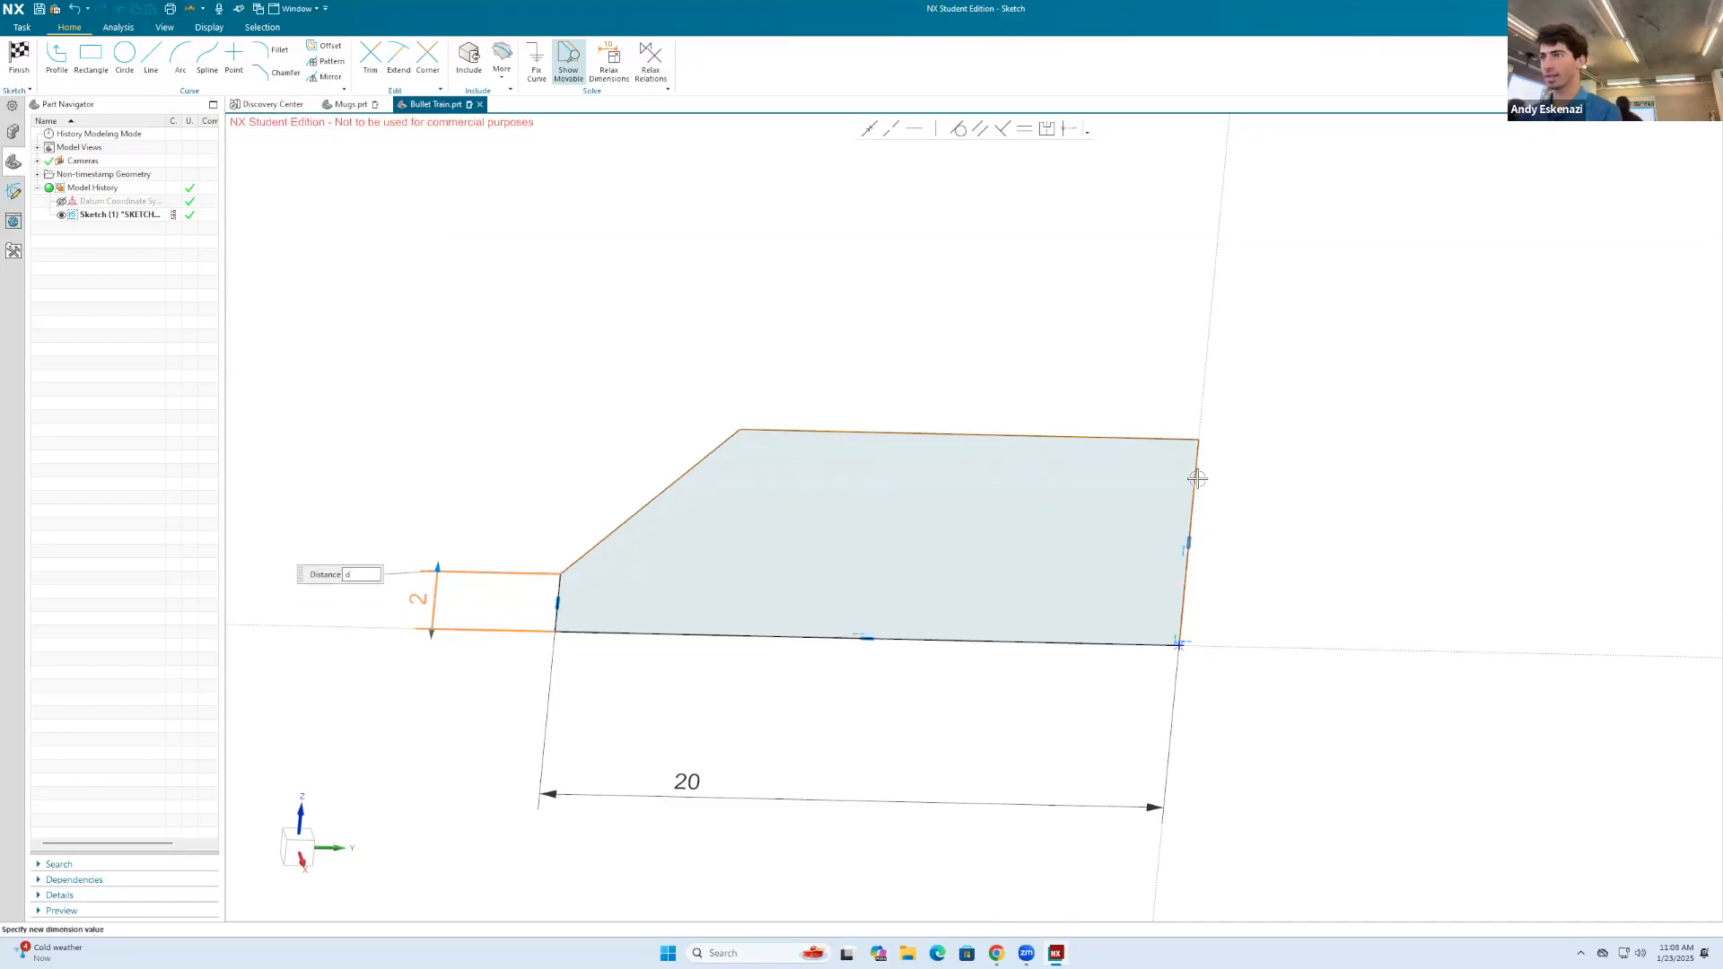
{"action": "key", "text": "ctrl+z"}
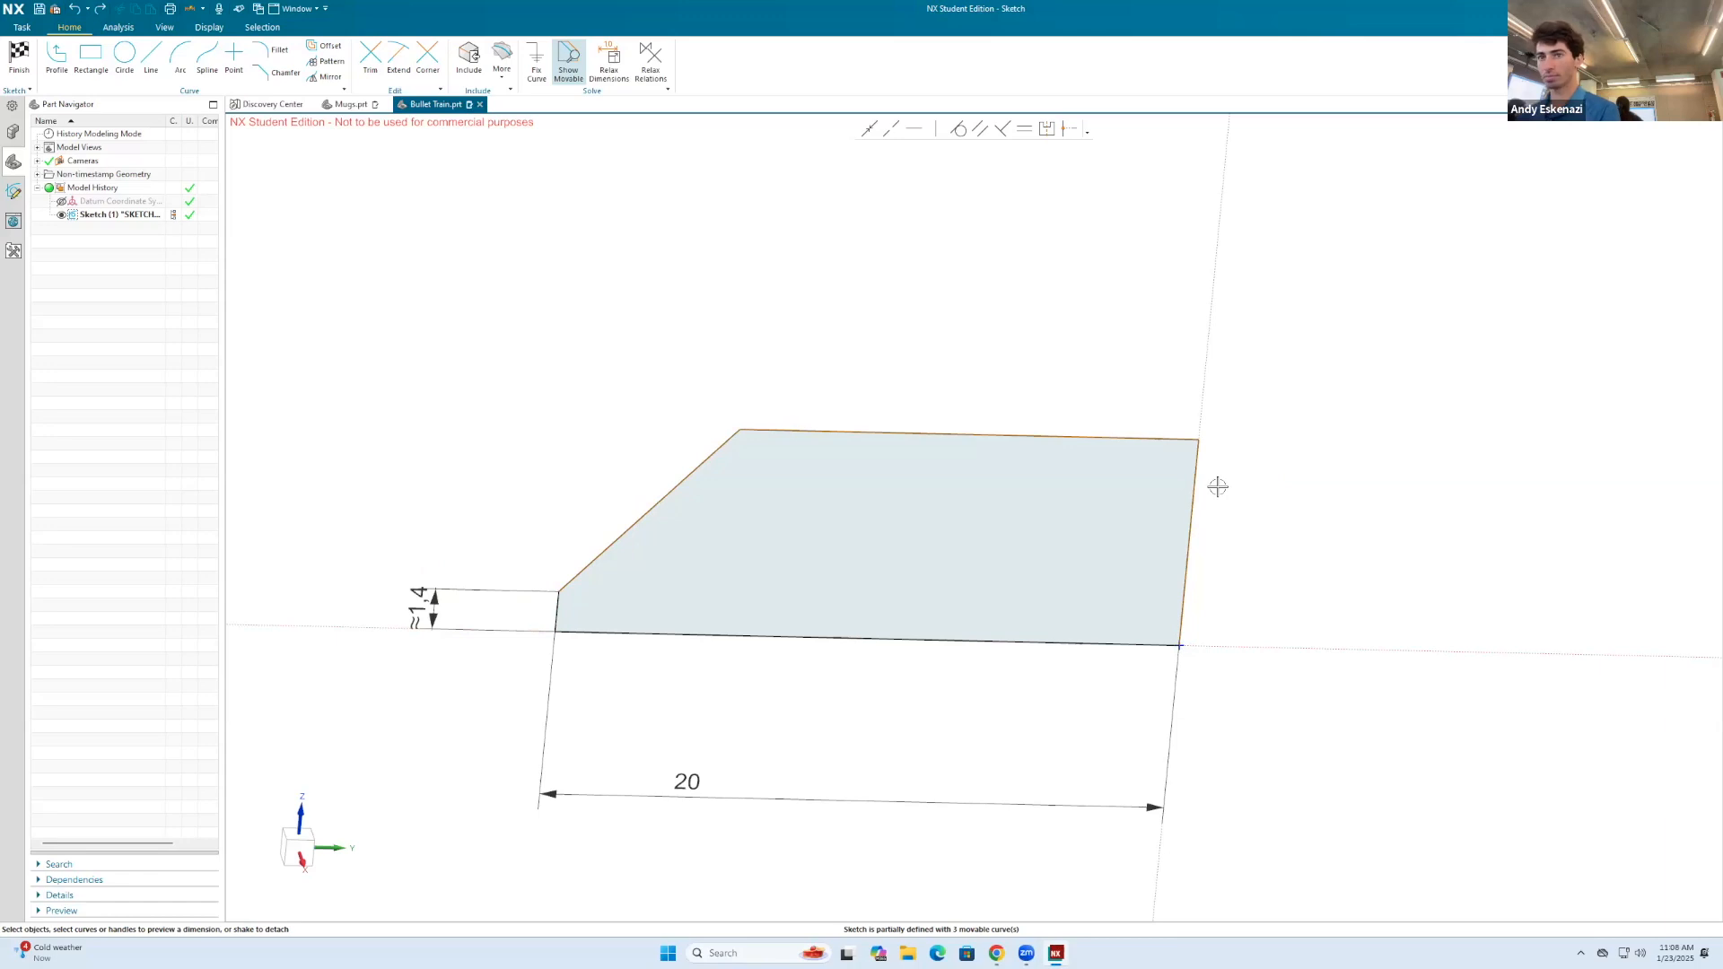
Step: Dimension the profile's vertical rear edge and set its height to 7 mm
{"action": "key", "text": "d"}
{"action": "left_click", "coordinate": [1194, 471]}
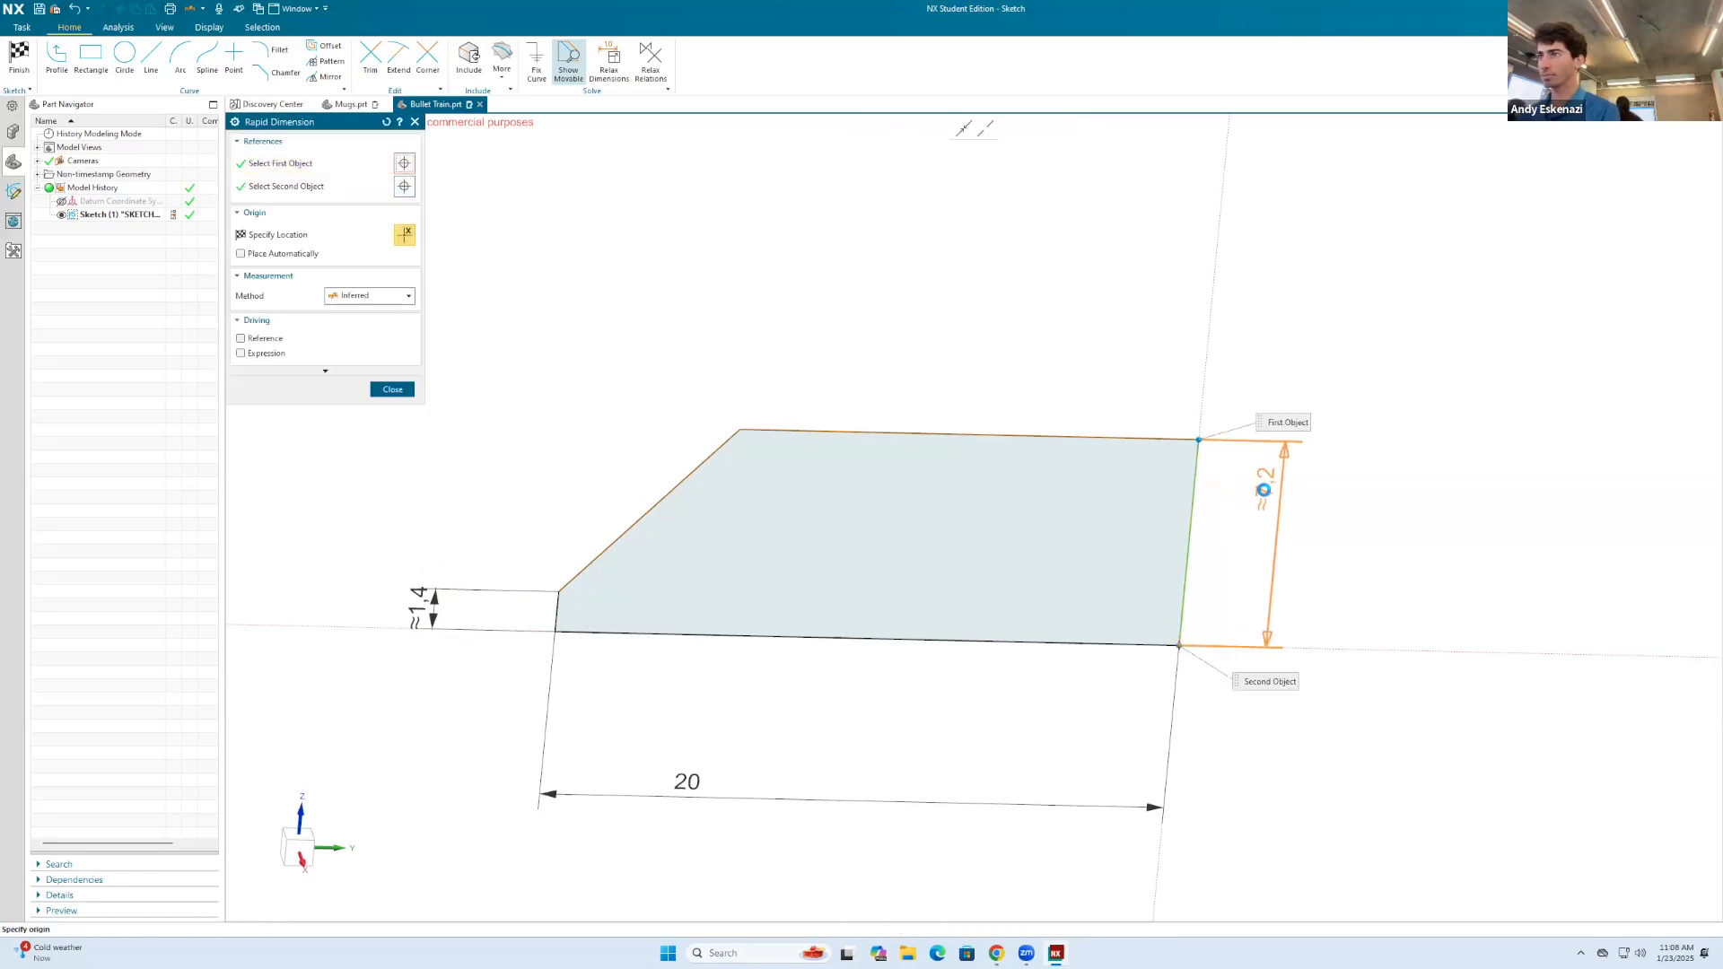
{"action": "left_click", "coordinate": [1263, 490]}
{"action": "double_click", "coordinate": [1263, 490]}
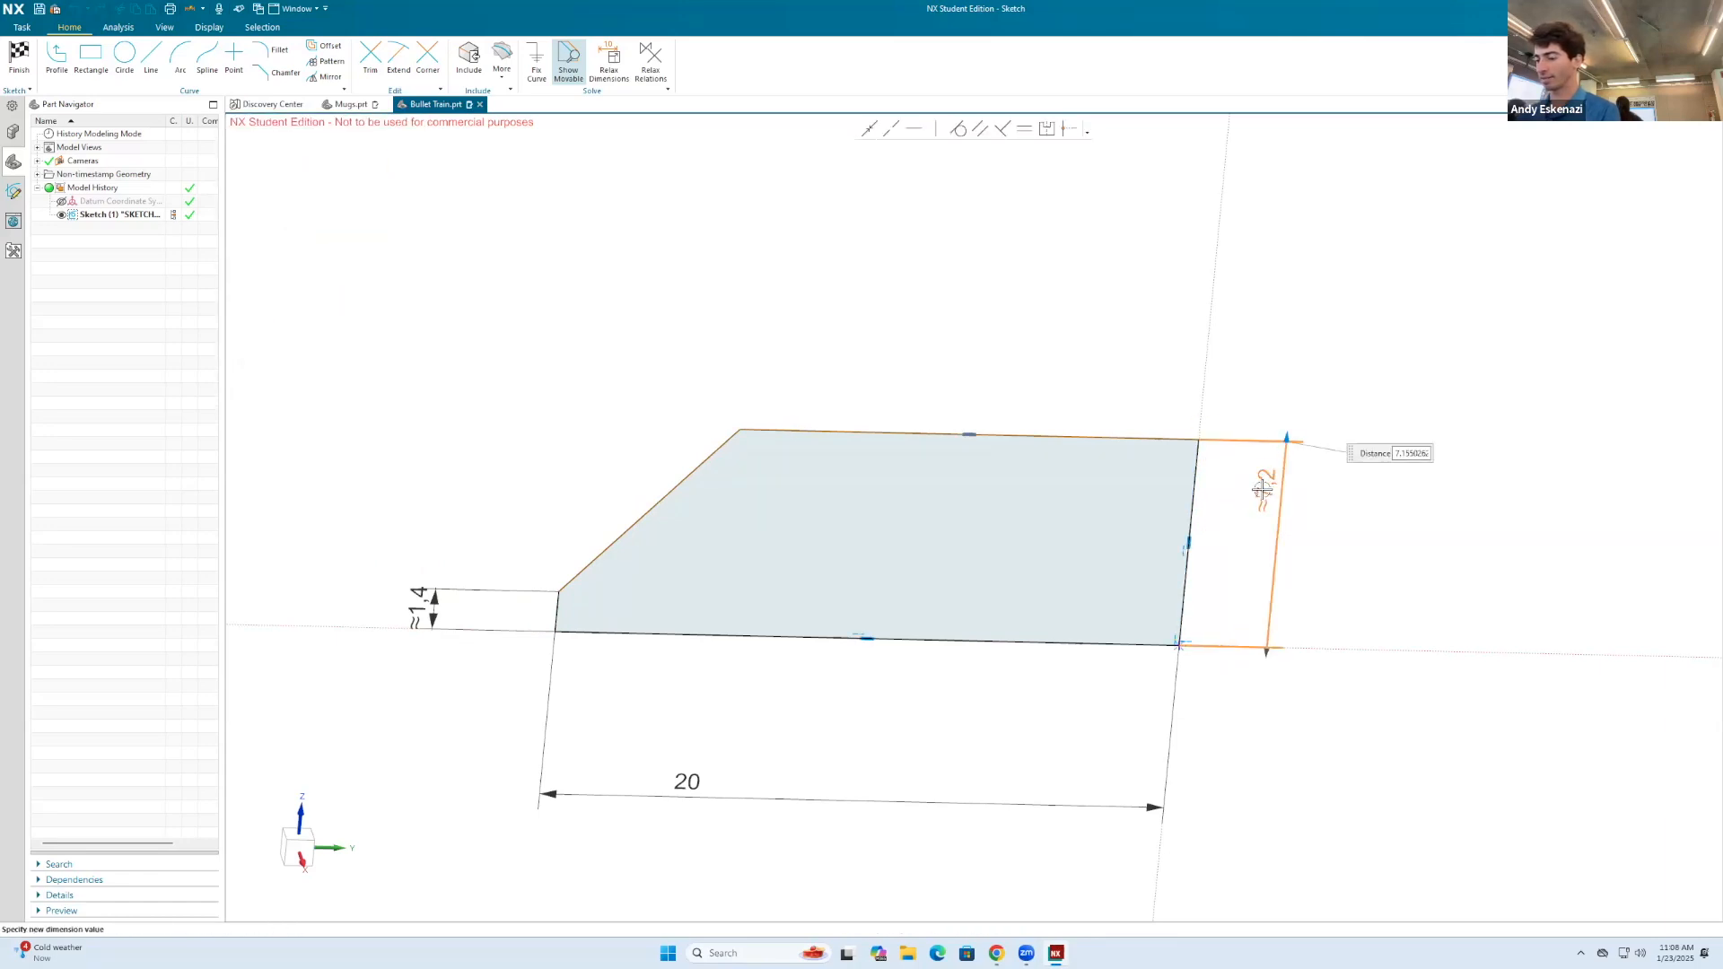
{"action": "key", "text": "Escape"}
{"action": "double_click", "coordinate": [1264, 485]}
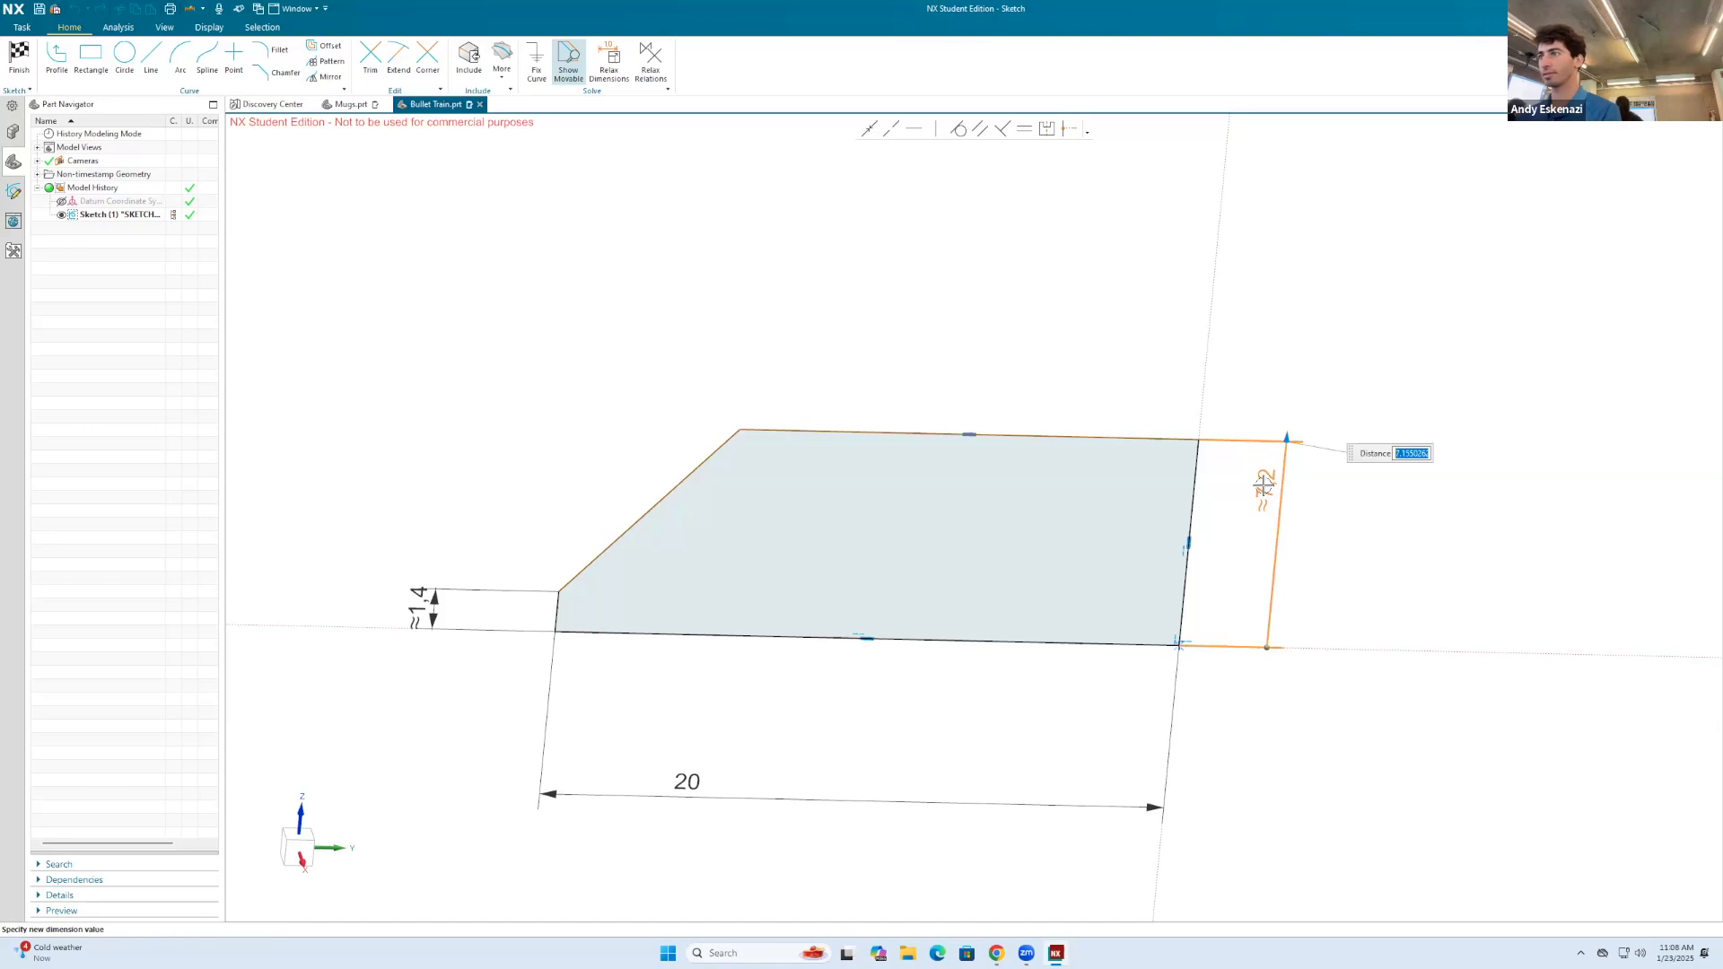
{"action": "type", "text": "7"}
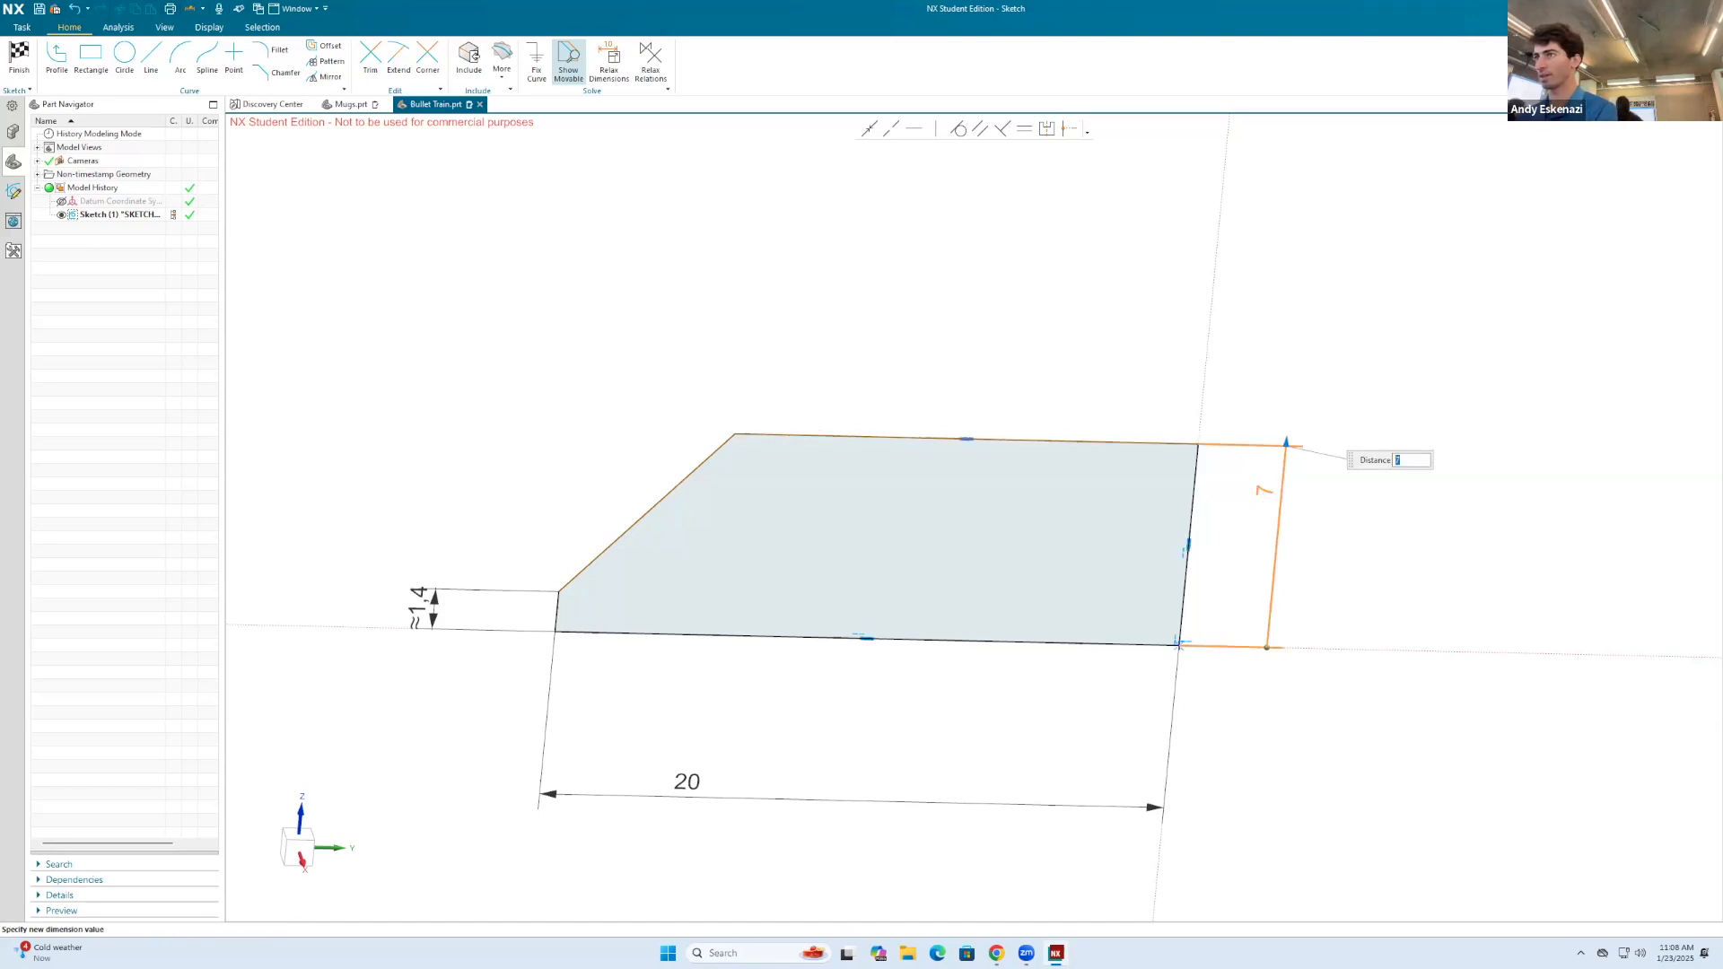
Step: Set the short nose edge's height dimension to 2 mm
{"action": "double_click", "coordinate": [594, 573]}
{"action": "type", "text": "2"}
{"action": "key", "text": "Escape"}
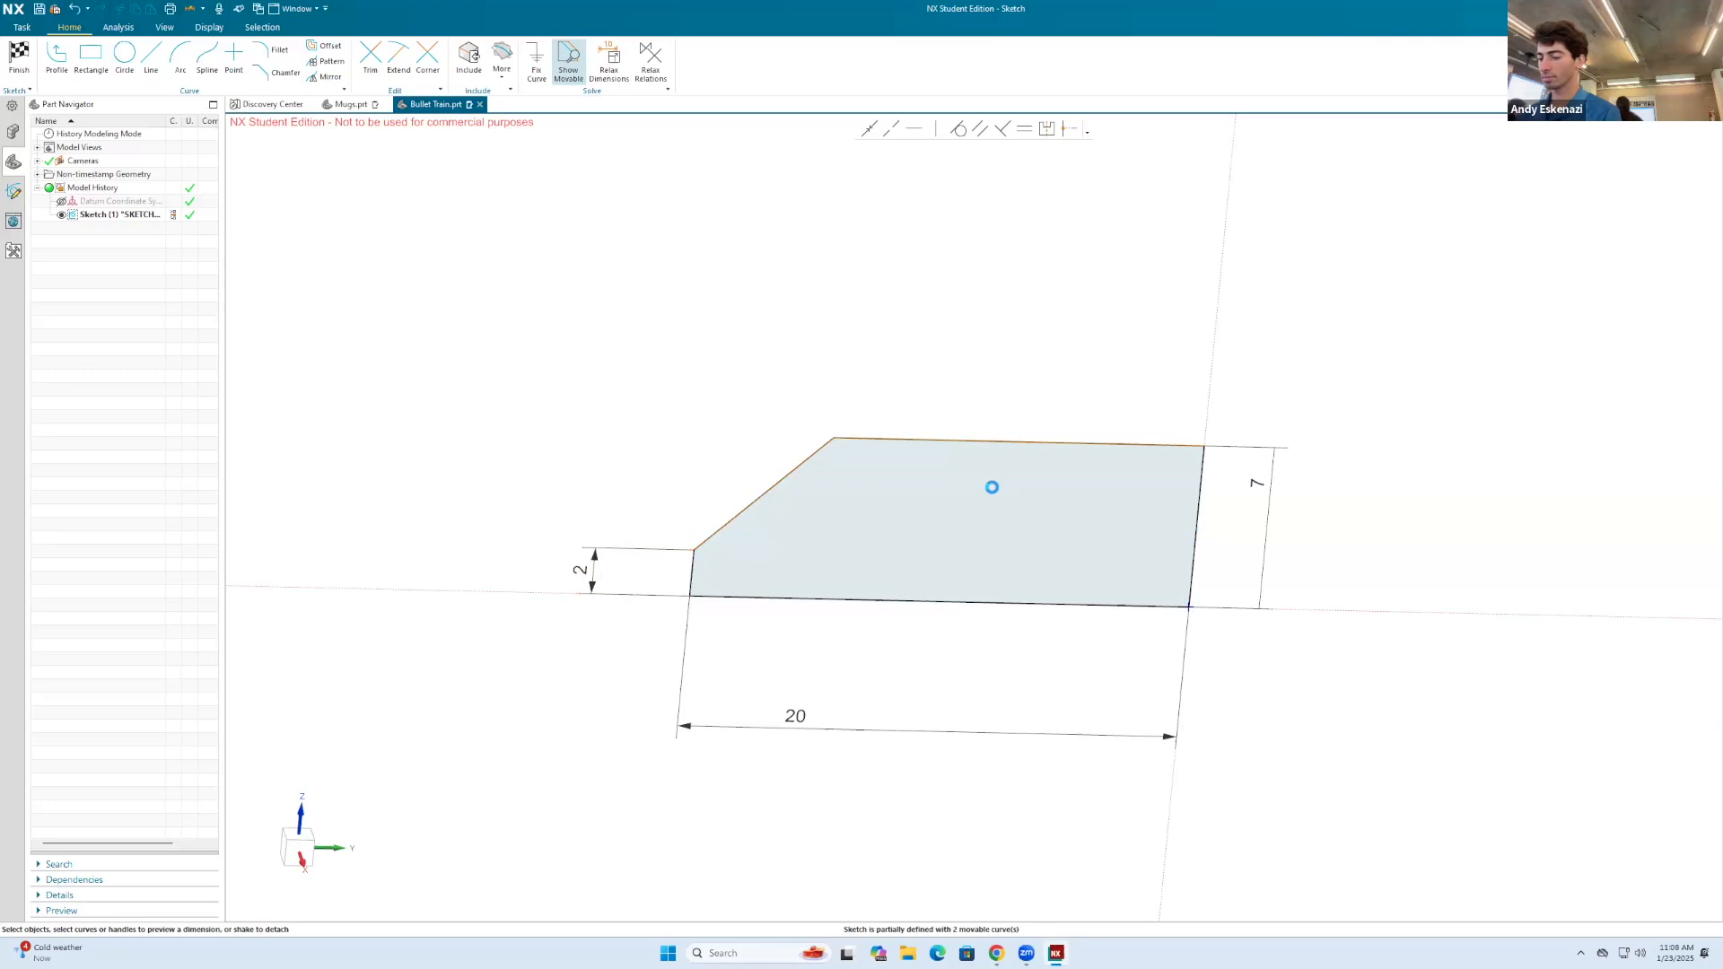
Step: Dimension the profile's top edge to 15 mm and finish the sketch
{"action": "key", "text": "d"}
{"action": "left_click", "coordinate": [930, 439]}
{"action": "left_click", "coordinate": [959, 356]}
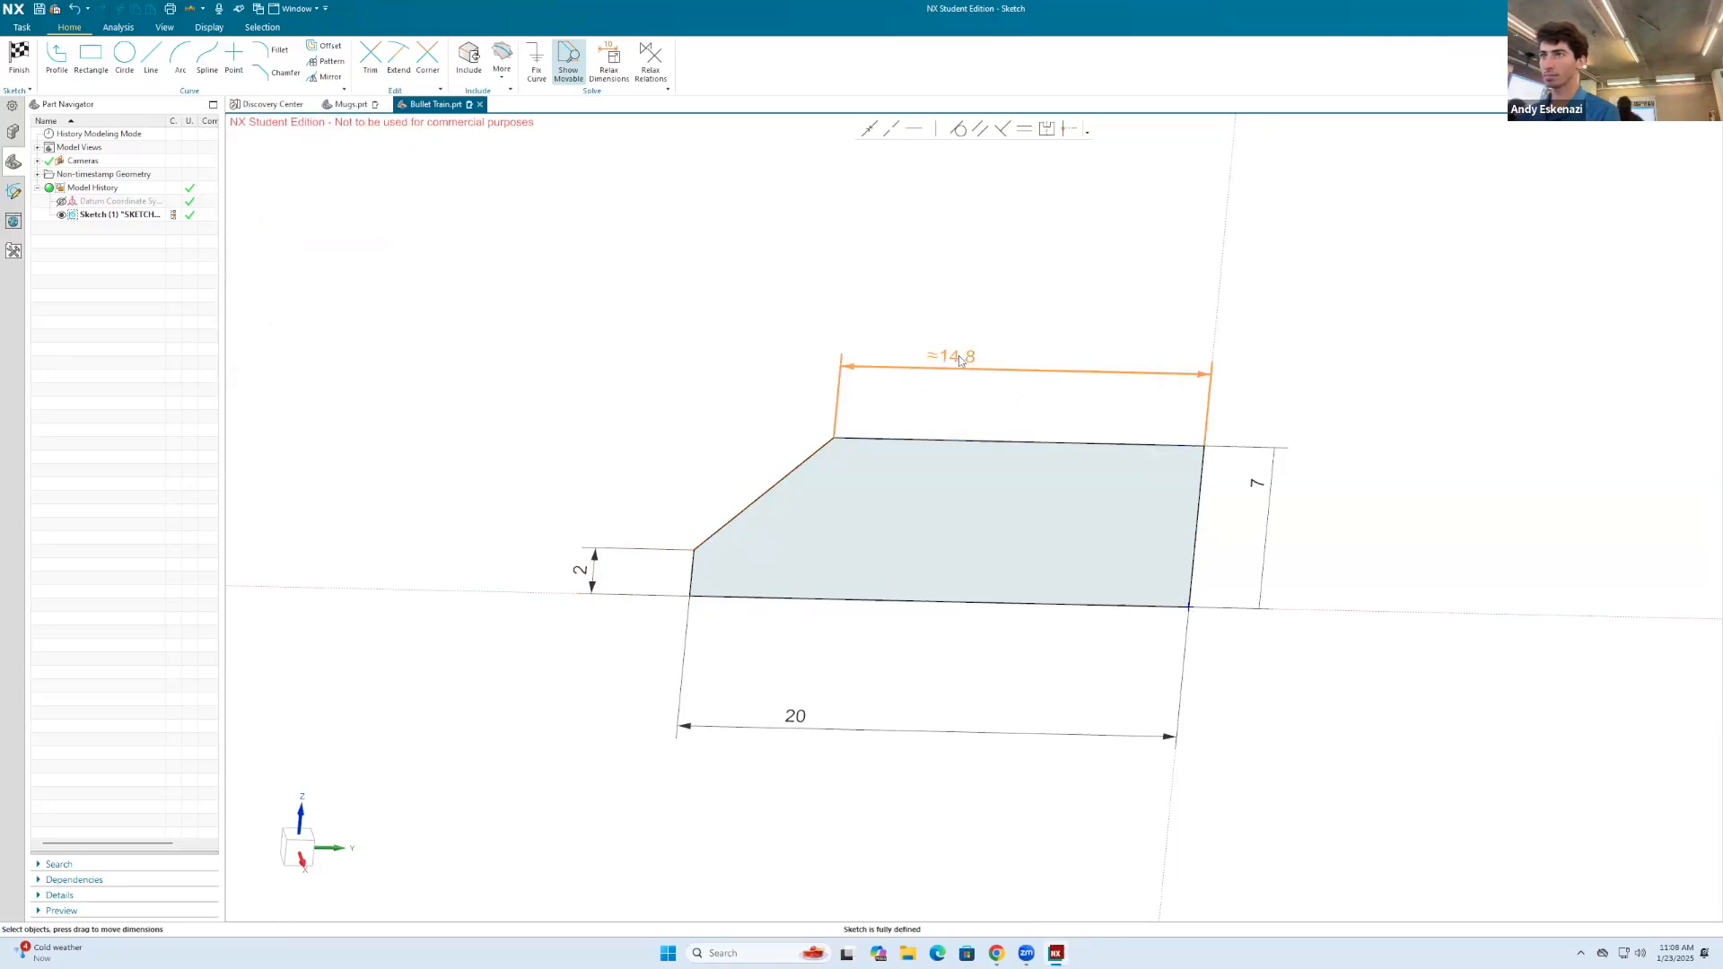
{"action": "type", "text": "15"}
{"action": "key", "text": "Return"}
{"action": "middle_click_drag", "start_coordinate": [1100, 403], "coordinate": [1094, 441]}
{"action": "left_click", "coordinate": [19, 56]}
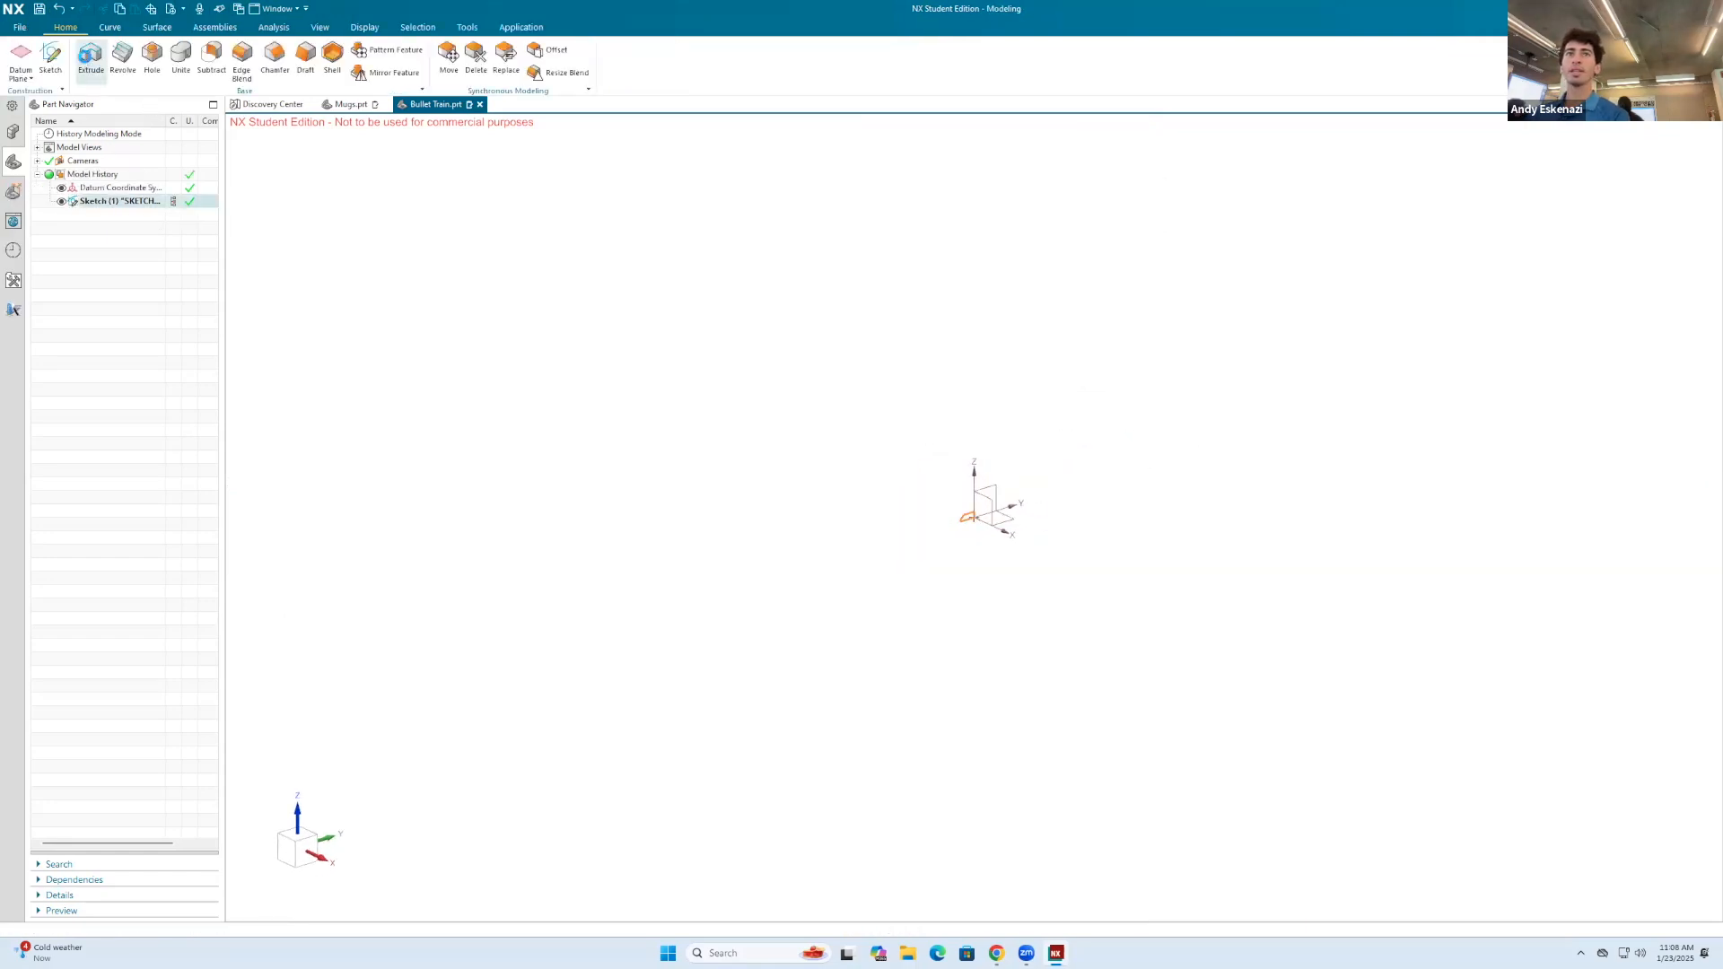
Step: Extrude the closed train profile from 0 to 10 mm as a new solid body
{"action": "left_click", "coordinate": [91, 57]}
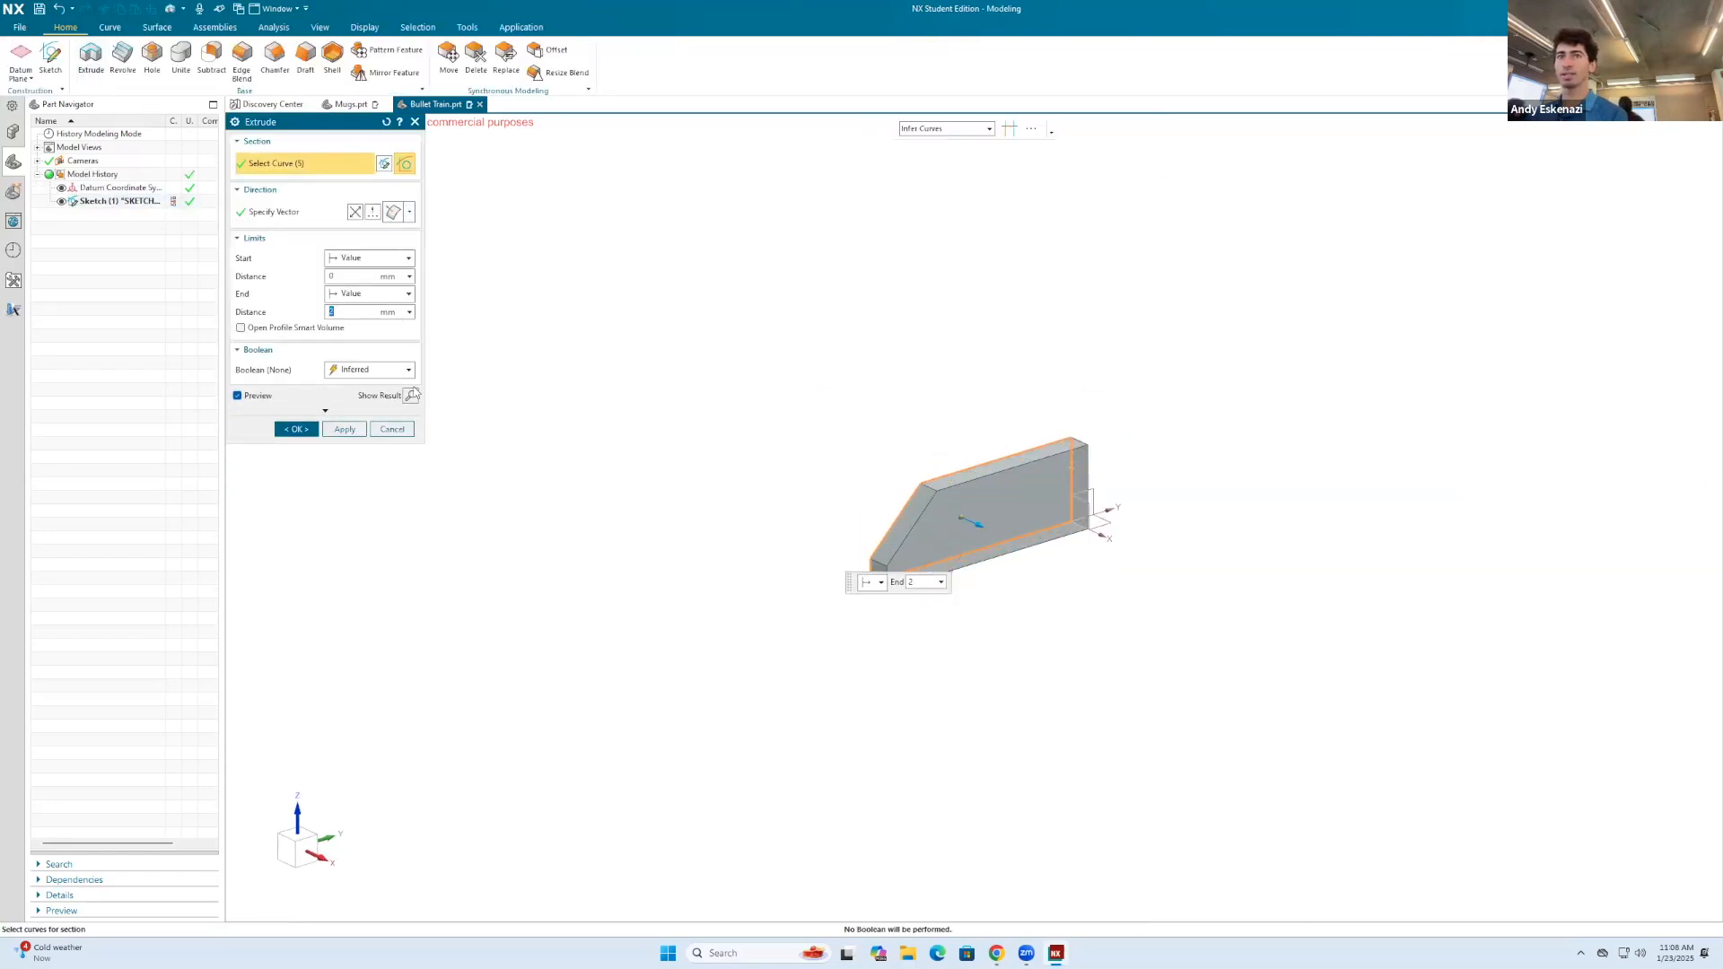
{"action": "type", "text": "7"}
{"action": "key", "text": "Return"}
{"action": "middle_click_drag", "start_coordinate": [1001, 452], "coordinate": [792, 488]}
{"action": "type", "text": "8"}
{"action": "key", "text": "Return"}
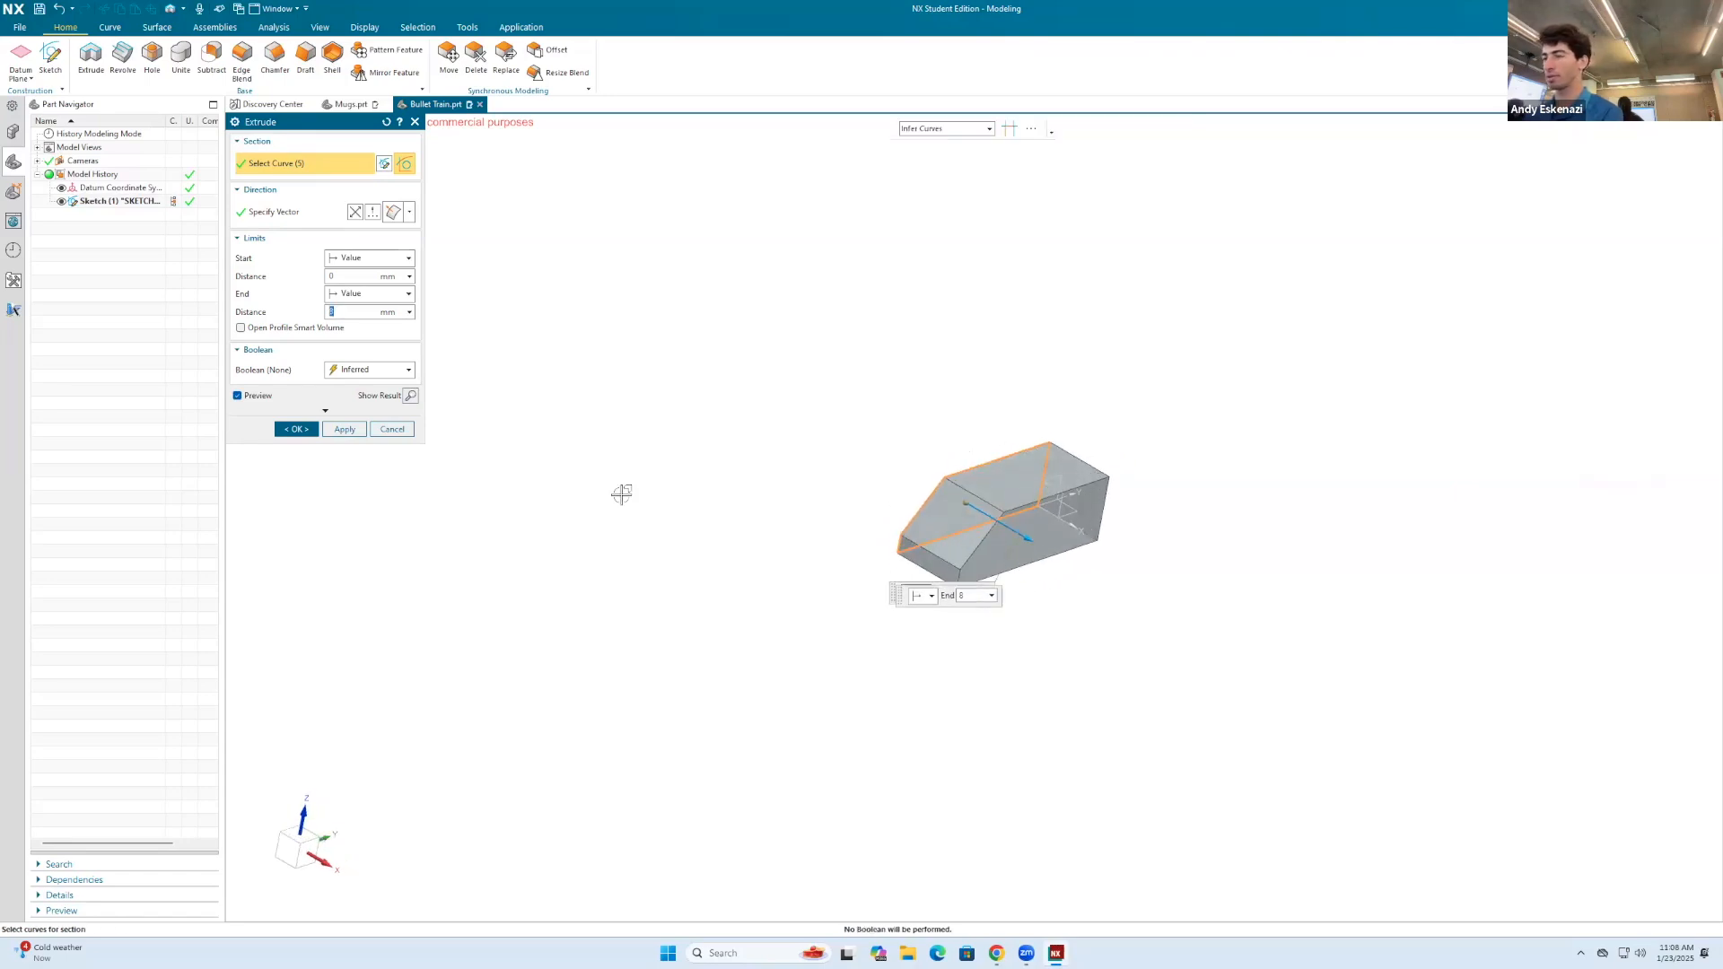
{"action": "type", "text": "1"}
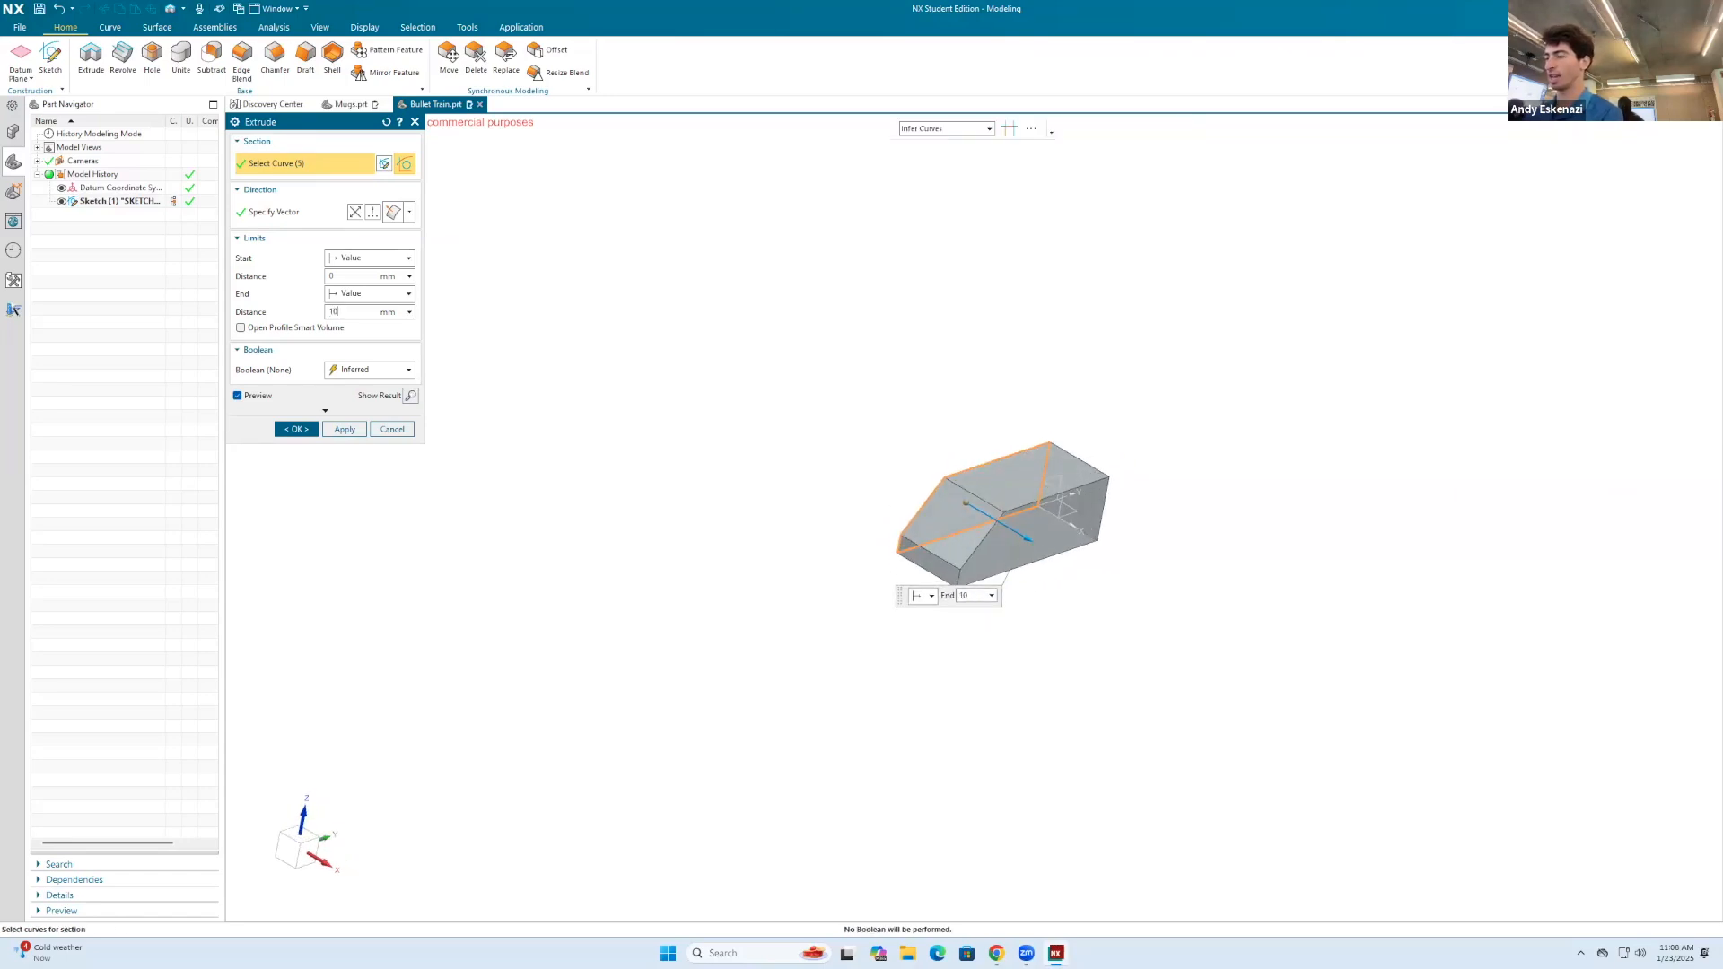
{"action": "type", "text": "0"}
{"action": "key", "text": "Return"}
{"action": "middle_click_drag", "start_coordinate": [1246, 516], "coordinate": [678, 486]}
{"action": "left_click", "coordinate": [296, 429]}
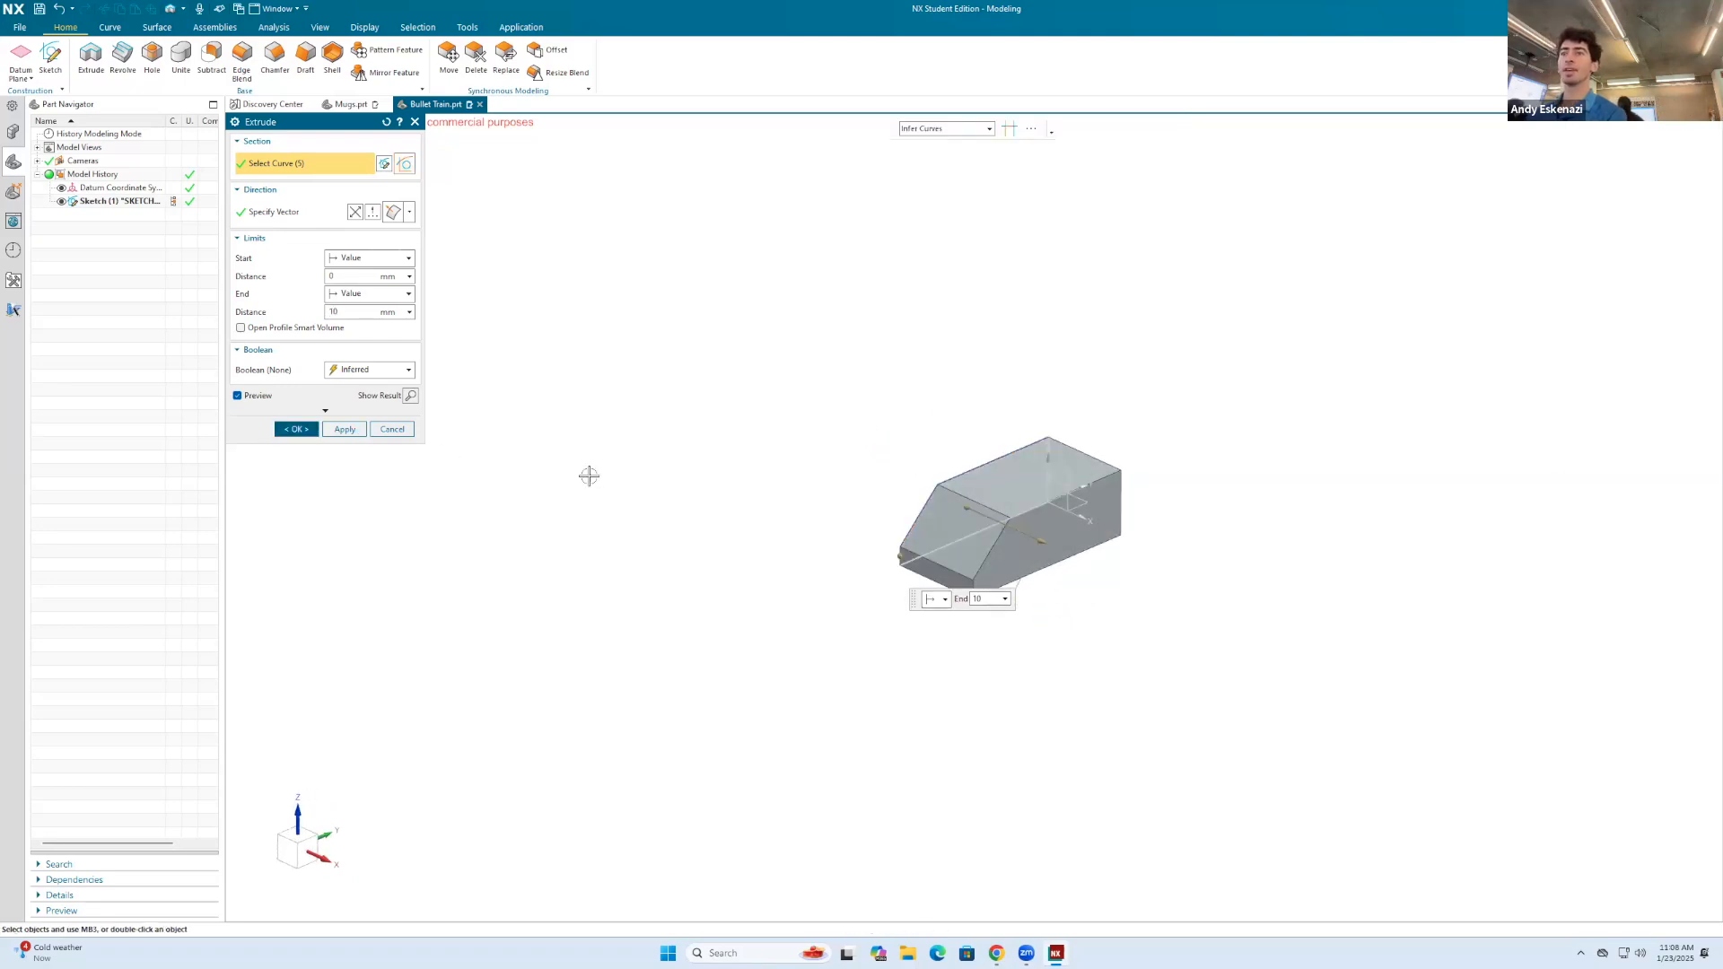
Step: Hide the profile sketch so that only the extruded train body shows
{"action": "right_click", "coordinate": [924, 486]}
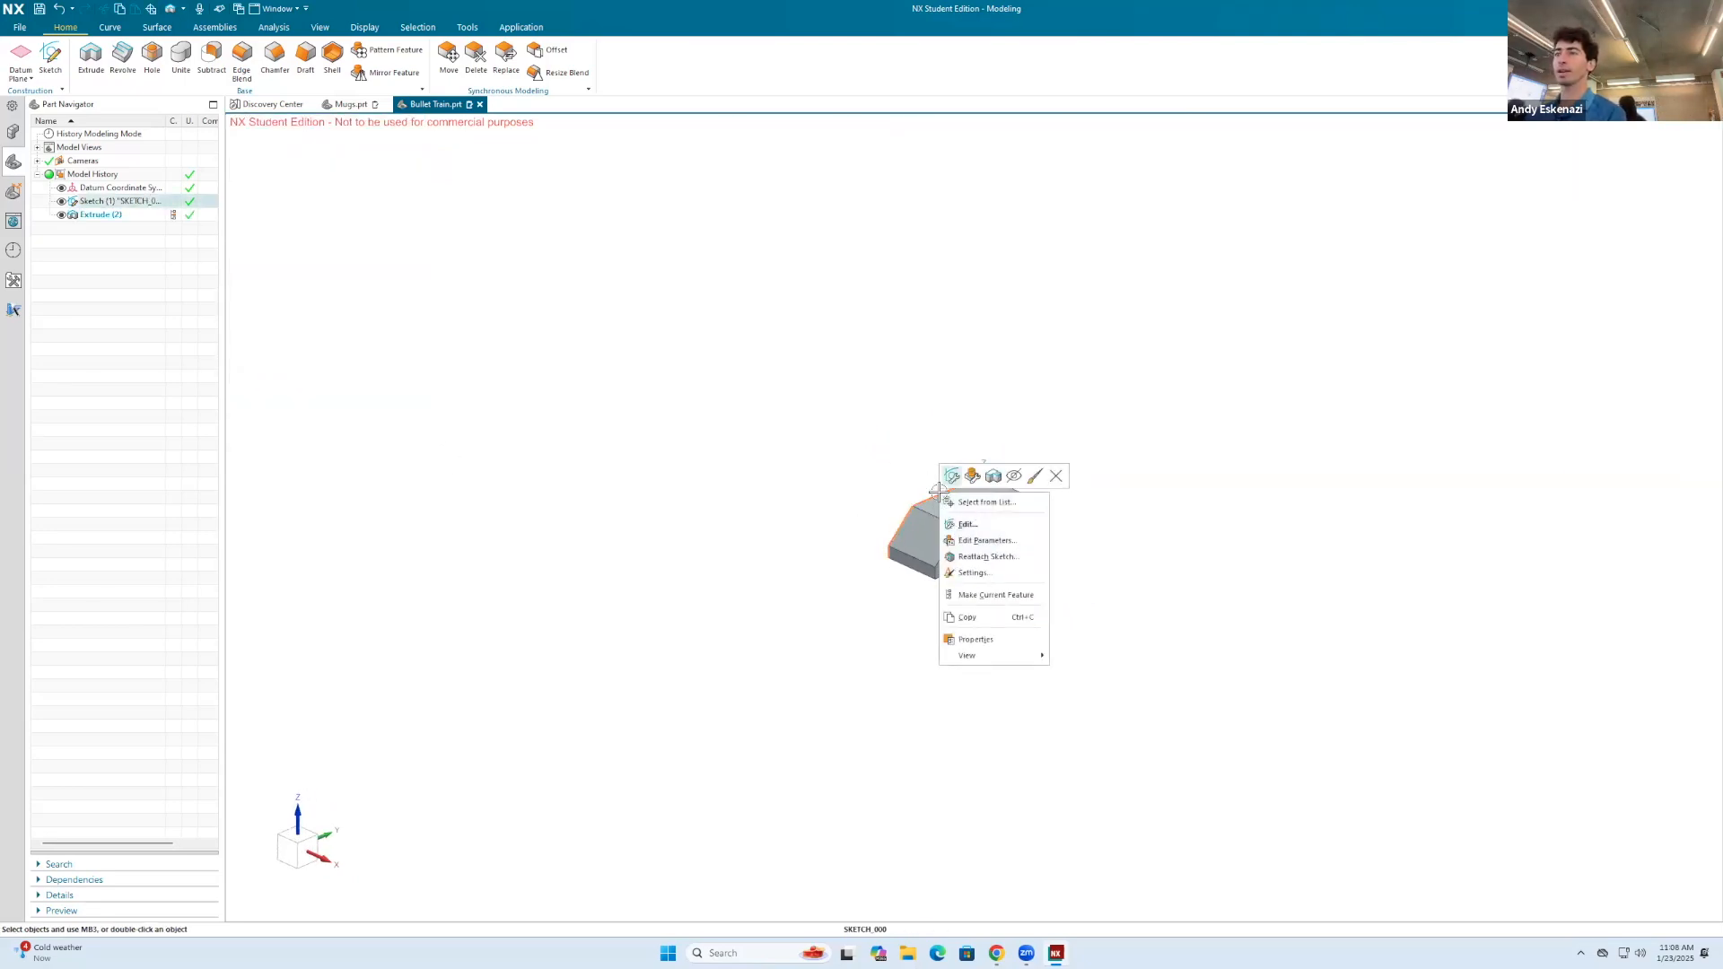
{"action": "left_click", "coordinate": [1015, 476]}
{"action": "middle_click_drag", "start_coordinate": [1030, 545], "coordinate": [1038, 495]}
{"action": "scroll", "coordinate": [1013, 523], "scroll_direction": "up", "scroll_amount": 3}
{"action": "mouse_move", "coordinate": [974, 584]}
{"action": "middle_mouse_down"}
{"action": "mouse_move", "coordinate": [1008, 616]}
{"action": "mouse_move", "coordinate": [973, 603]}
{"action": "mouse_move", "coordinate": [984, 531]}
{"action": "mouse_move", "coordinate": [961, 575]}
{"action": "middle_mouse_up"}
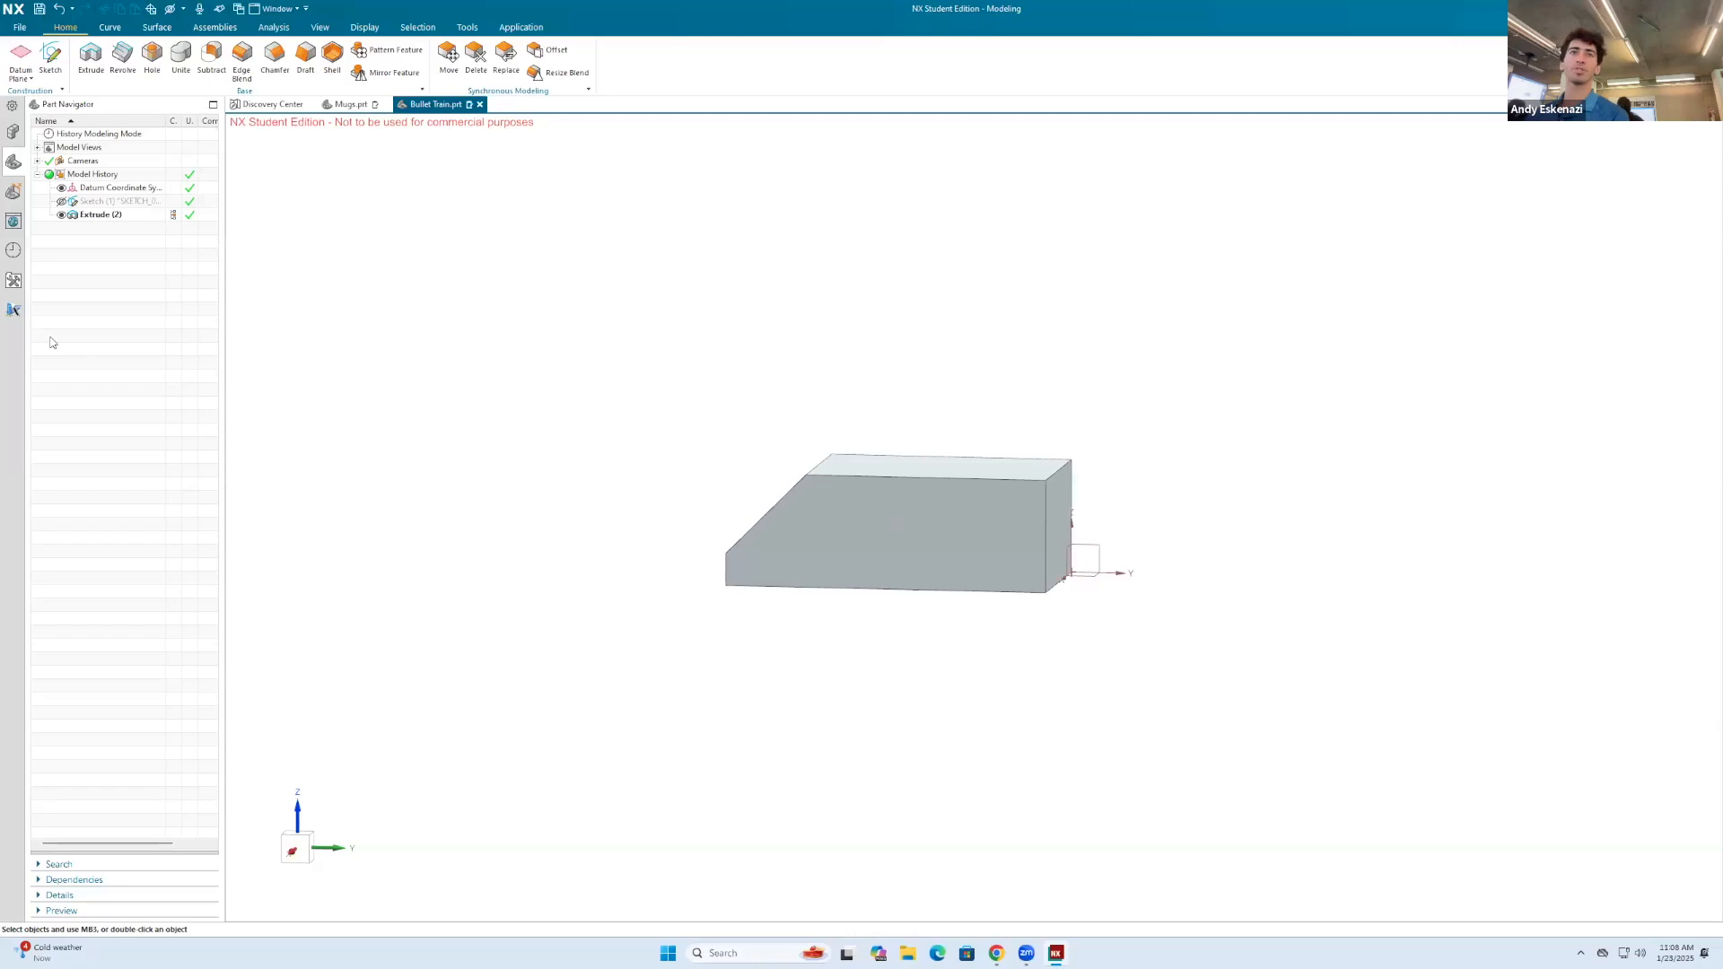
Step: Reopen the train profile sketch for editing and set its overall bottom length to 40 mm
{"action": "right_click", "coordinate": [111, 201]}
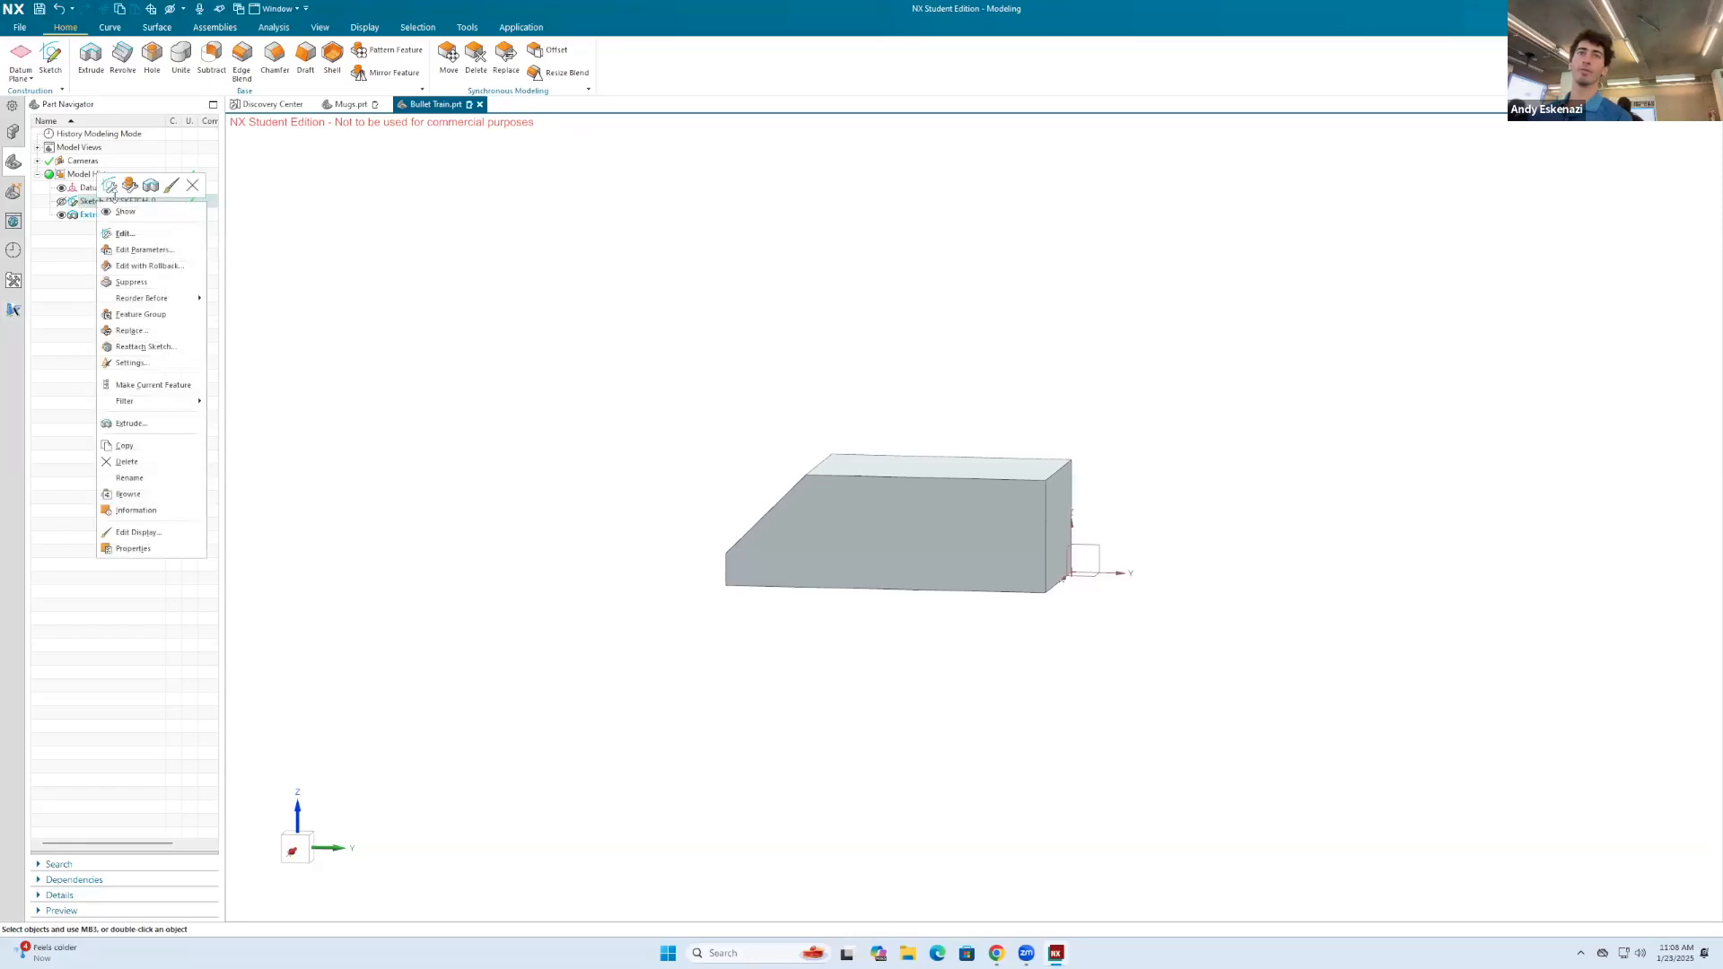
{"action": "left_click", "coordinate": [108, 186]}
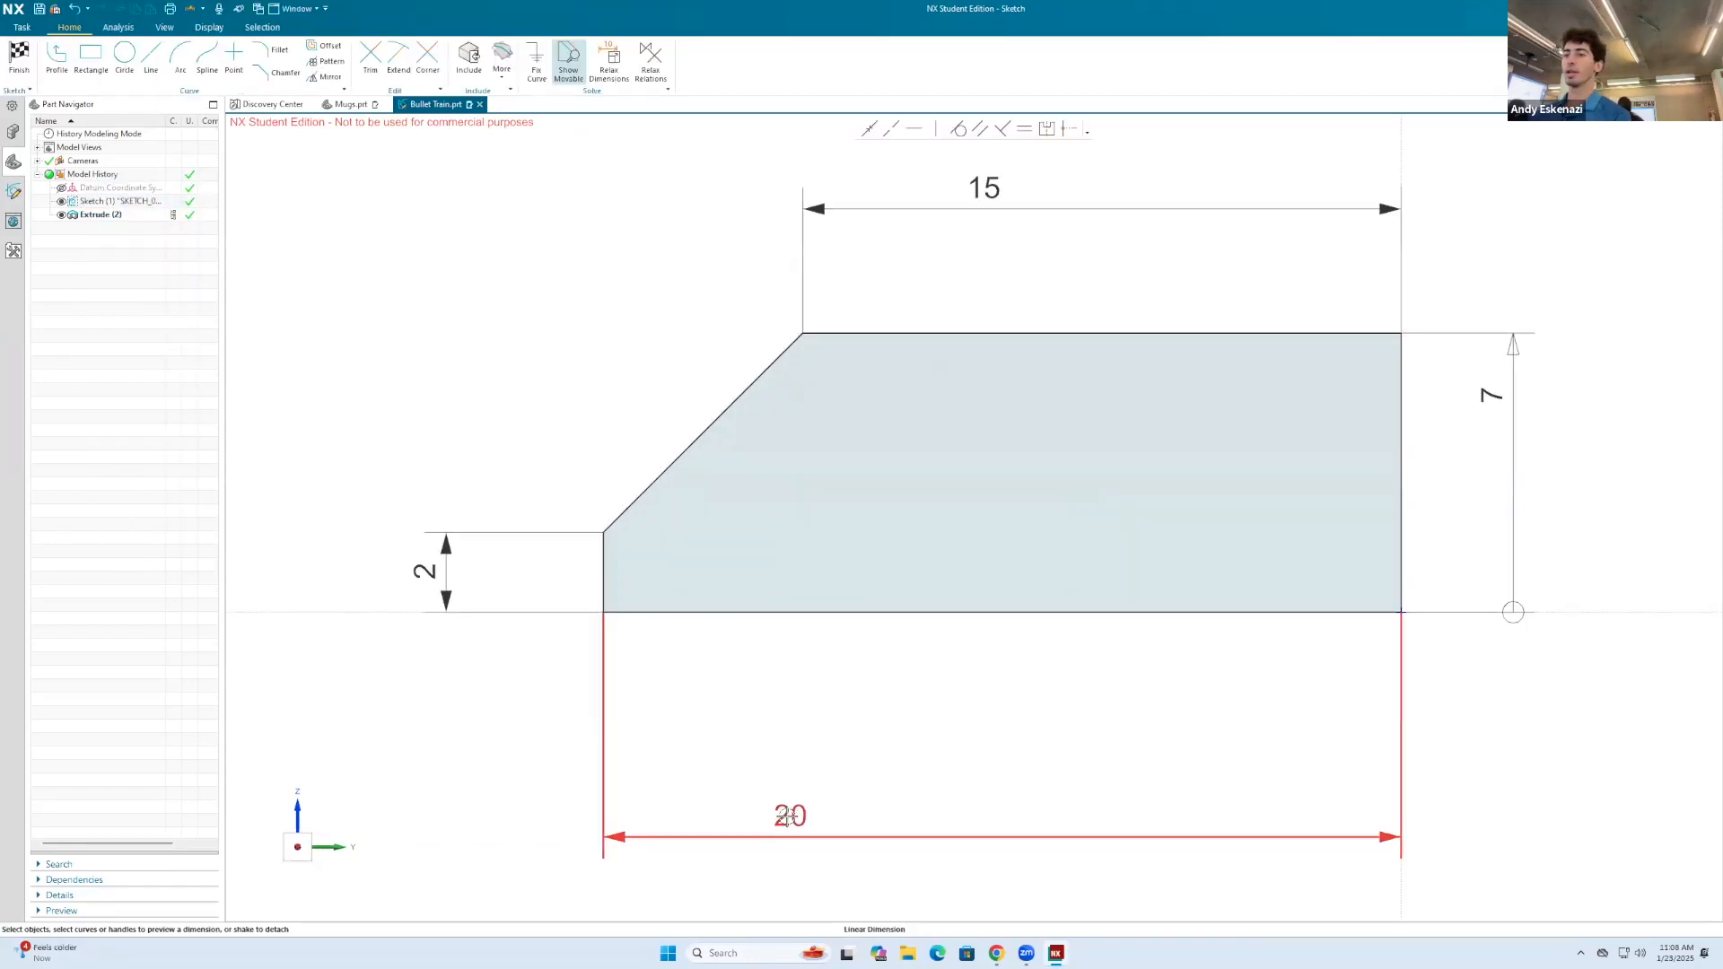
{"action": "double_click", "coordinate": [787, 817]}
{"action": "type", "text": "40"}
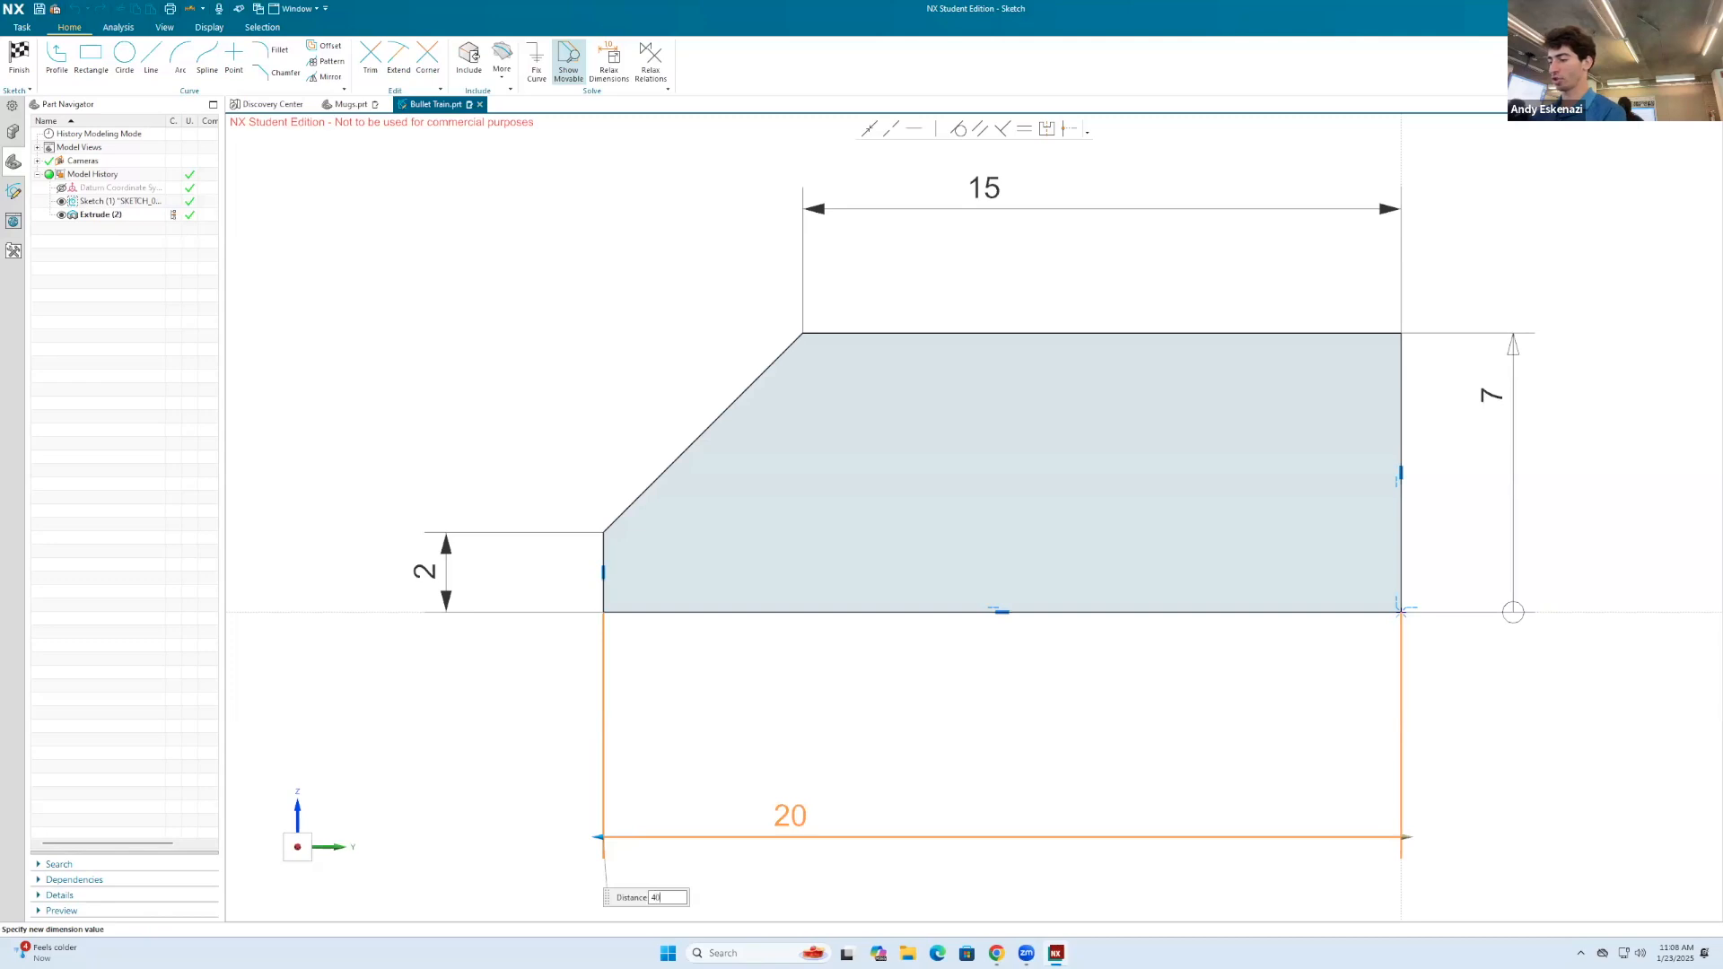
{"action": "key", "text": "Return"}
{"action": "scroll", "coordinate": [844, 750], "scroll_direction": "down", "scroll_amount": 3}
Step: Try a length of 10 mm for the profile's top edge
{"action": "double_click", "coordinate": [906, 516]}
{"action": "key", "text": "Return"}
{"action": "double_click", "coordinate": [907, 518]}
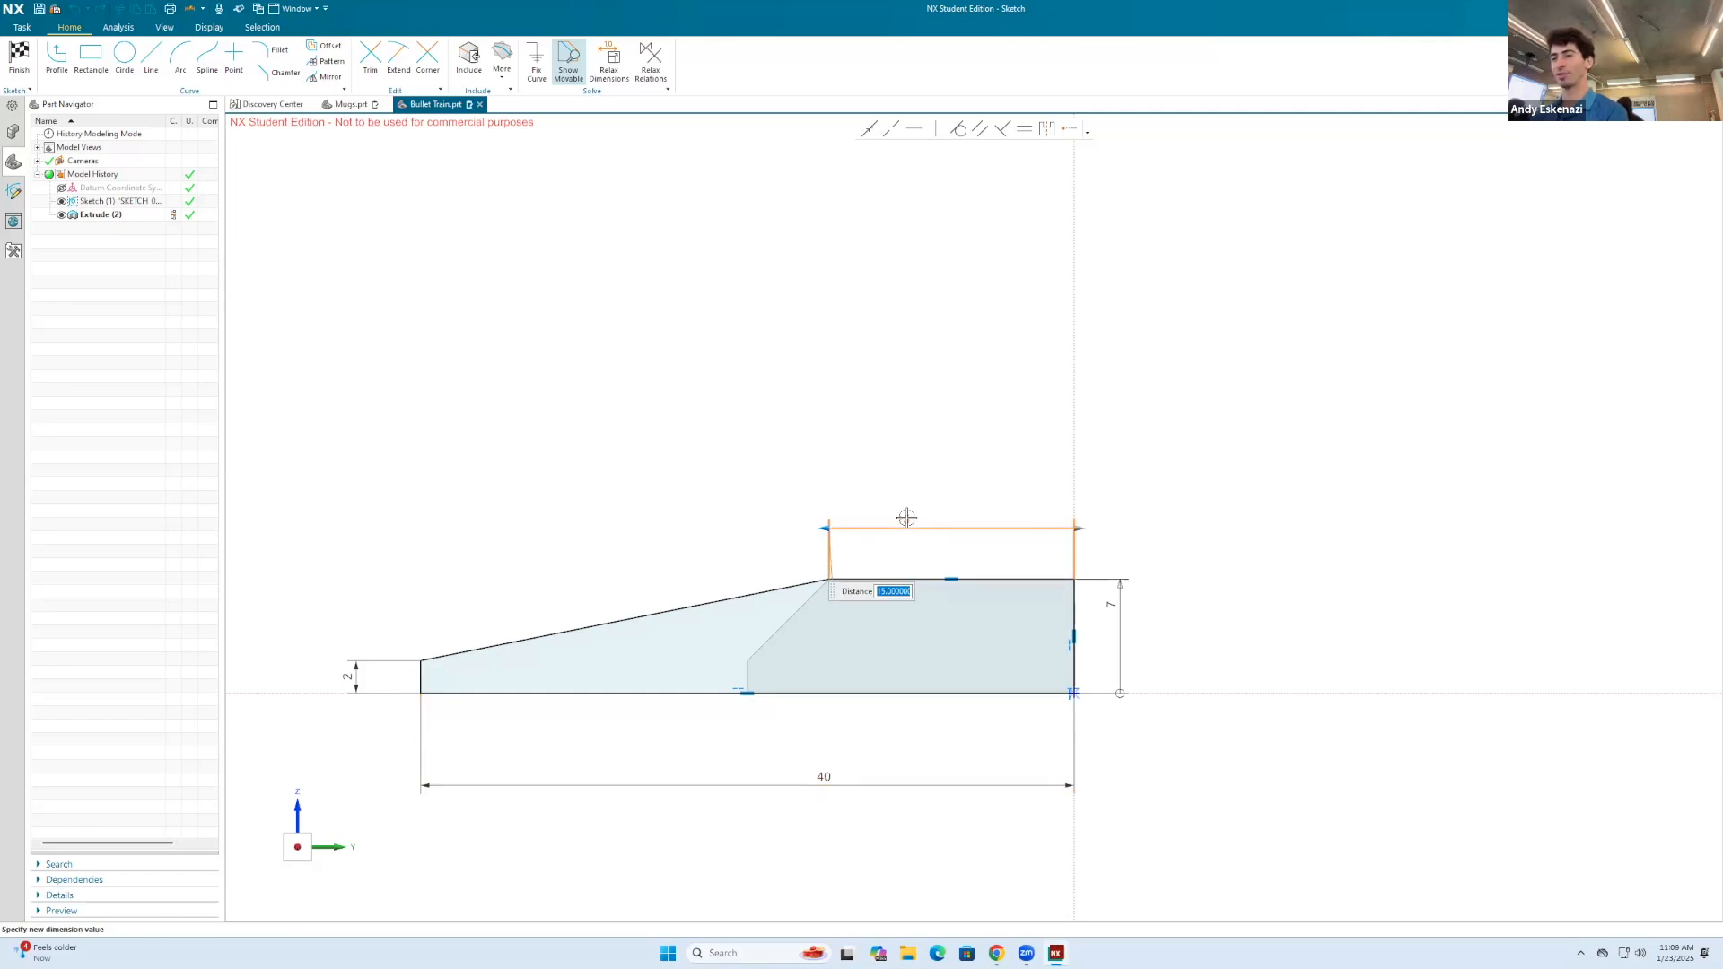
{"action": "type", "text": "1"}
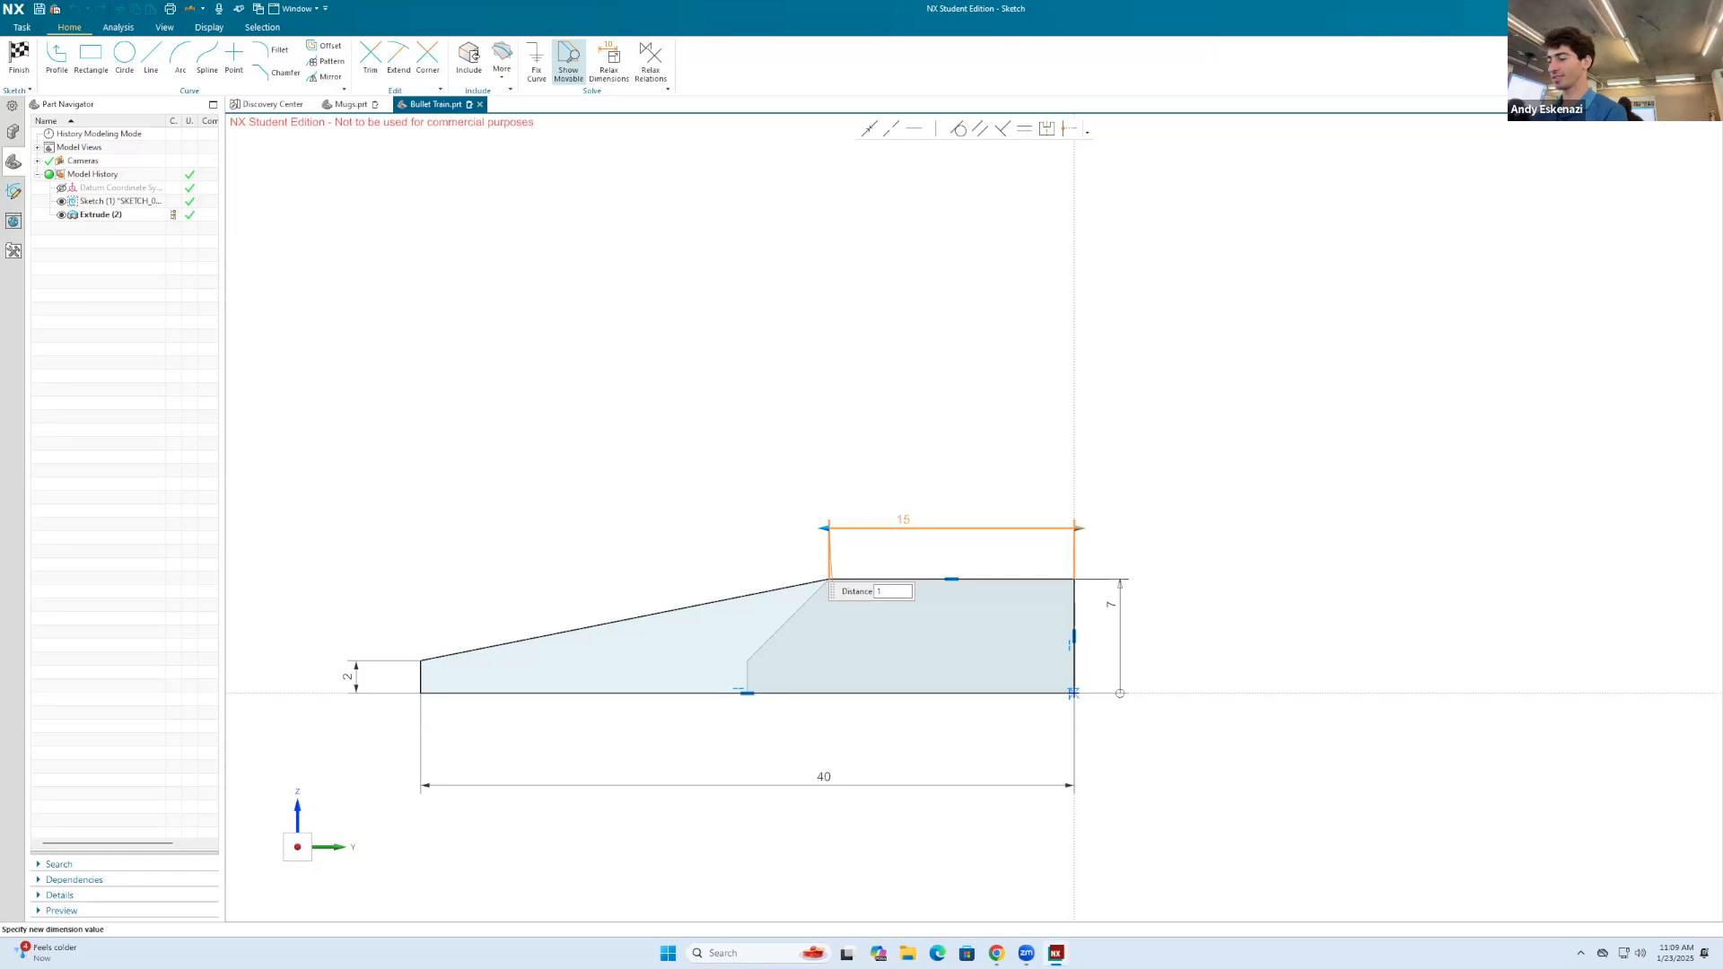
{"action": "type", "text": "0"}
{"action": "key", "text": "Return"}
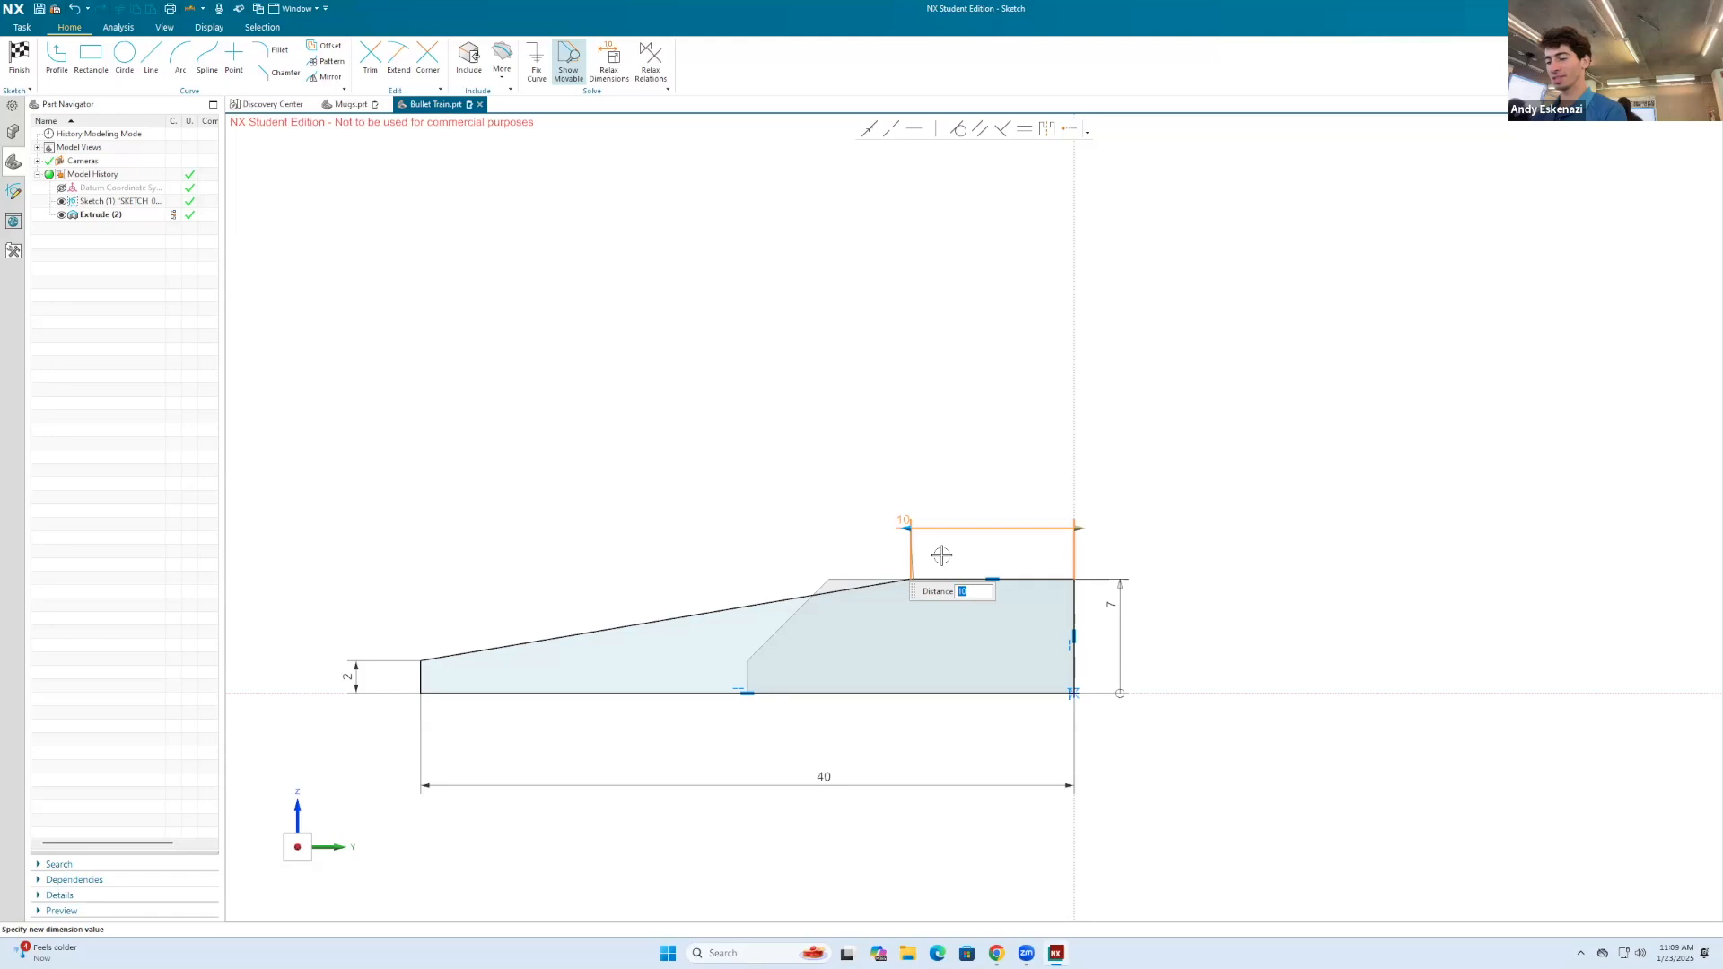
Step: Set the profile's top edge length to 25 mm and finish the sketch
{"action": "type", "text": "25"}
{"action": "key", "text": "Return"}
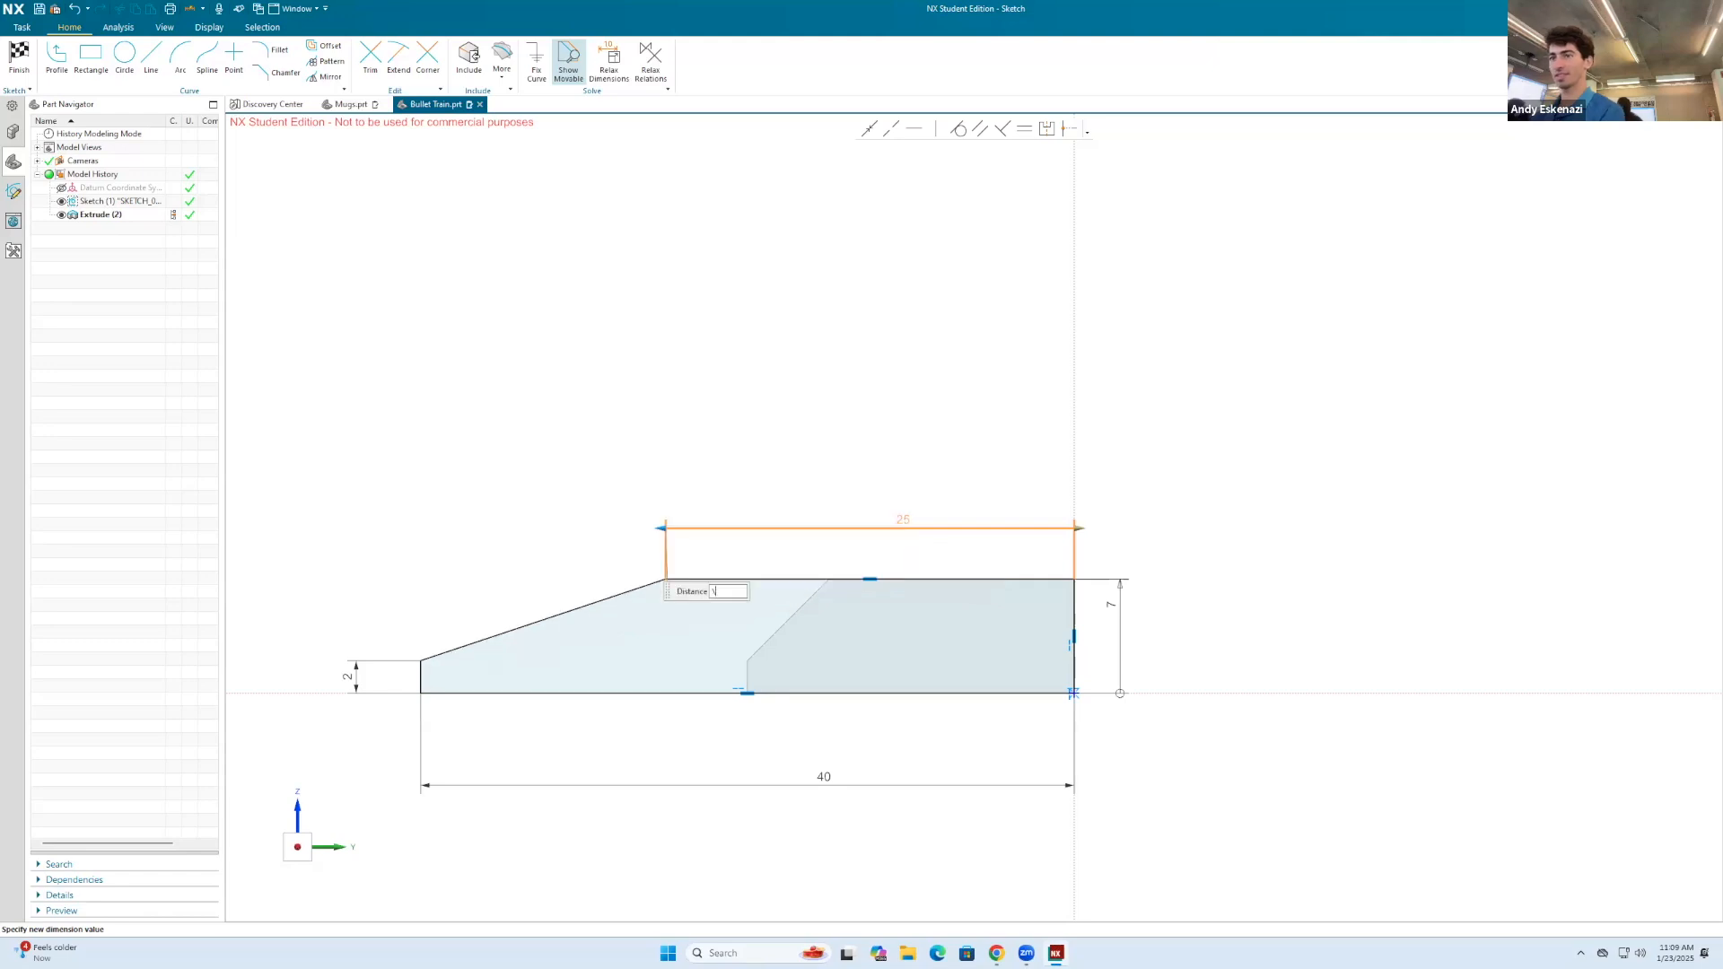
{"action": "left_click", "coordinate": [19, 55]}
Step: Start a new sketch on the flat underside face of the train body
{"action": "mouse_move", "coordinate": [1065, 323]}
{"action": "middle_mouse_down"}
{"action": "mouse_move", "coordinate": [950, 446]}
{"action": "mouse_move", "coordinate": [1080, 450]}
{"action": "mouse_move", "coordinate": [1028, 422]}
{"action": "mouse_move", "coordinate": [988, 312]}
{"action": "middle_mouse_up"}
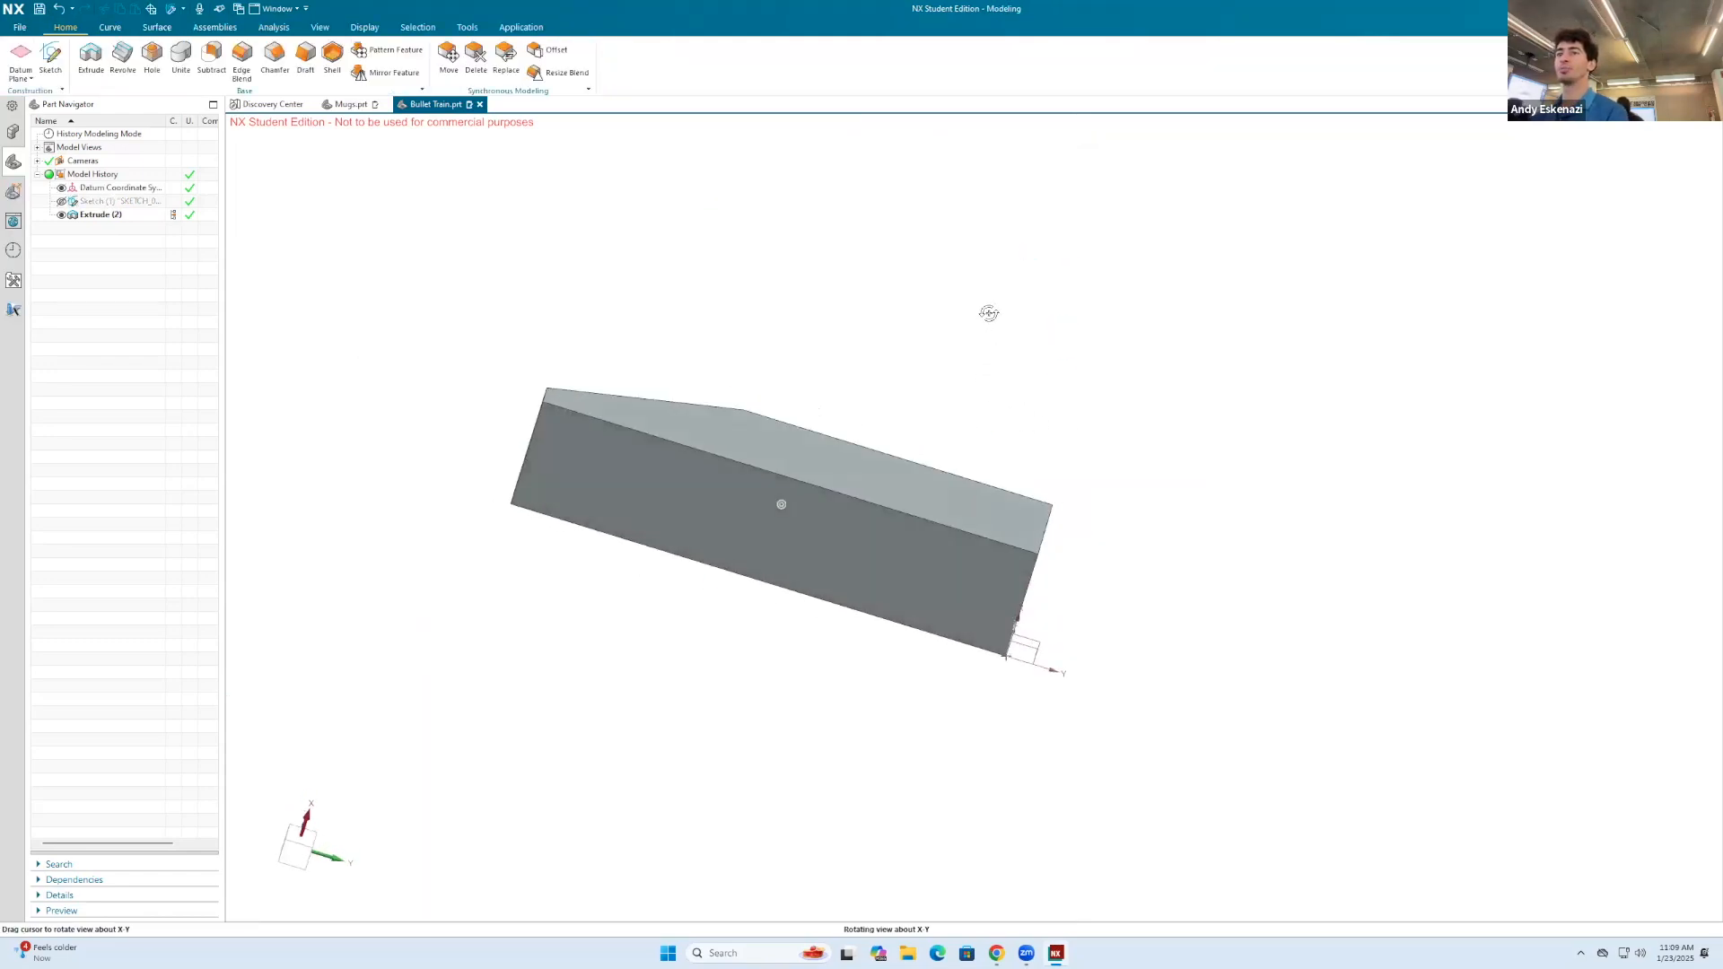
{"action": "left_click", "coordinate": [51, 58]}
{"action": "left_click", "coordinate": [619, 454]}
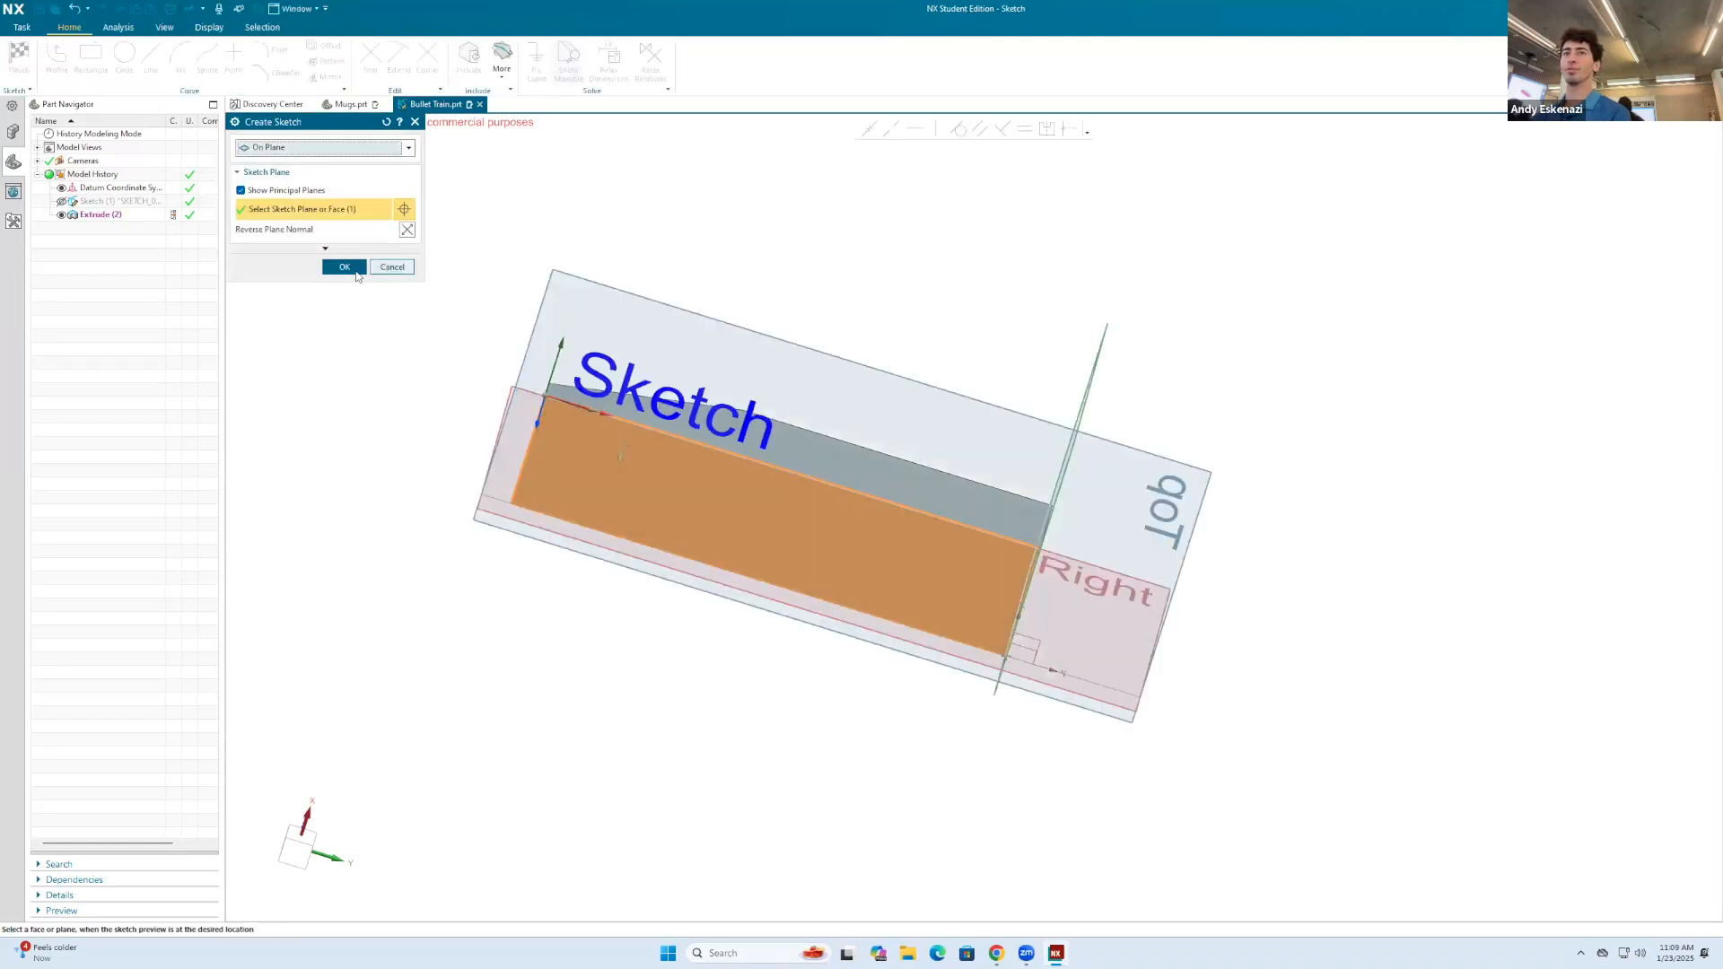
{"action": "mouse_move", "coordinate": [1019, 508]}
{"action": "middle_mouse_down"}
{"action": "mouse_move", "coordinate": [1043, 662]}
{"action": "mouse_move", "coordinate": [1050, 521]}
{"action": "mouse_move", "coordinate": [1081, 562]}
{"action": "middle_mouse_up"}
{"action": "scroll", "coordinate": [1086, 538], "scroll_direction": "up", "scroll_amount": 2}
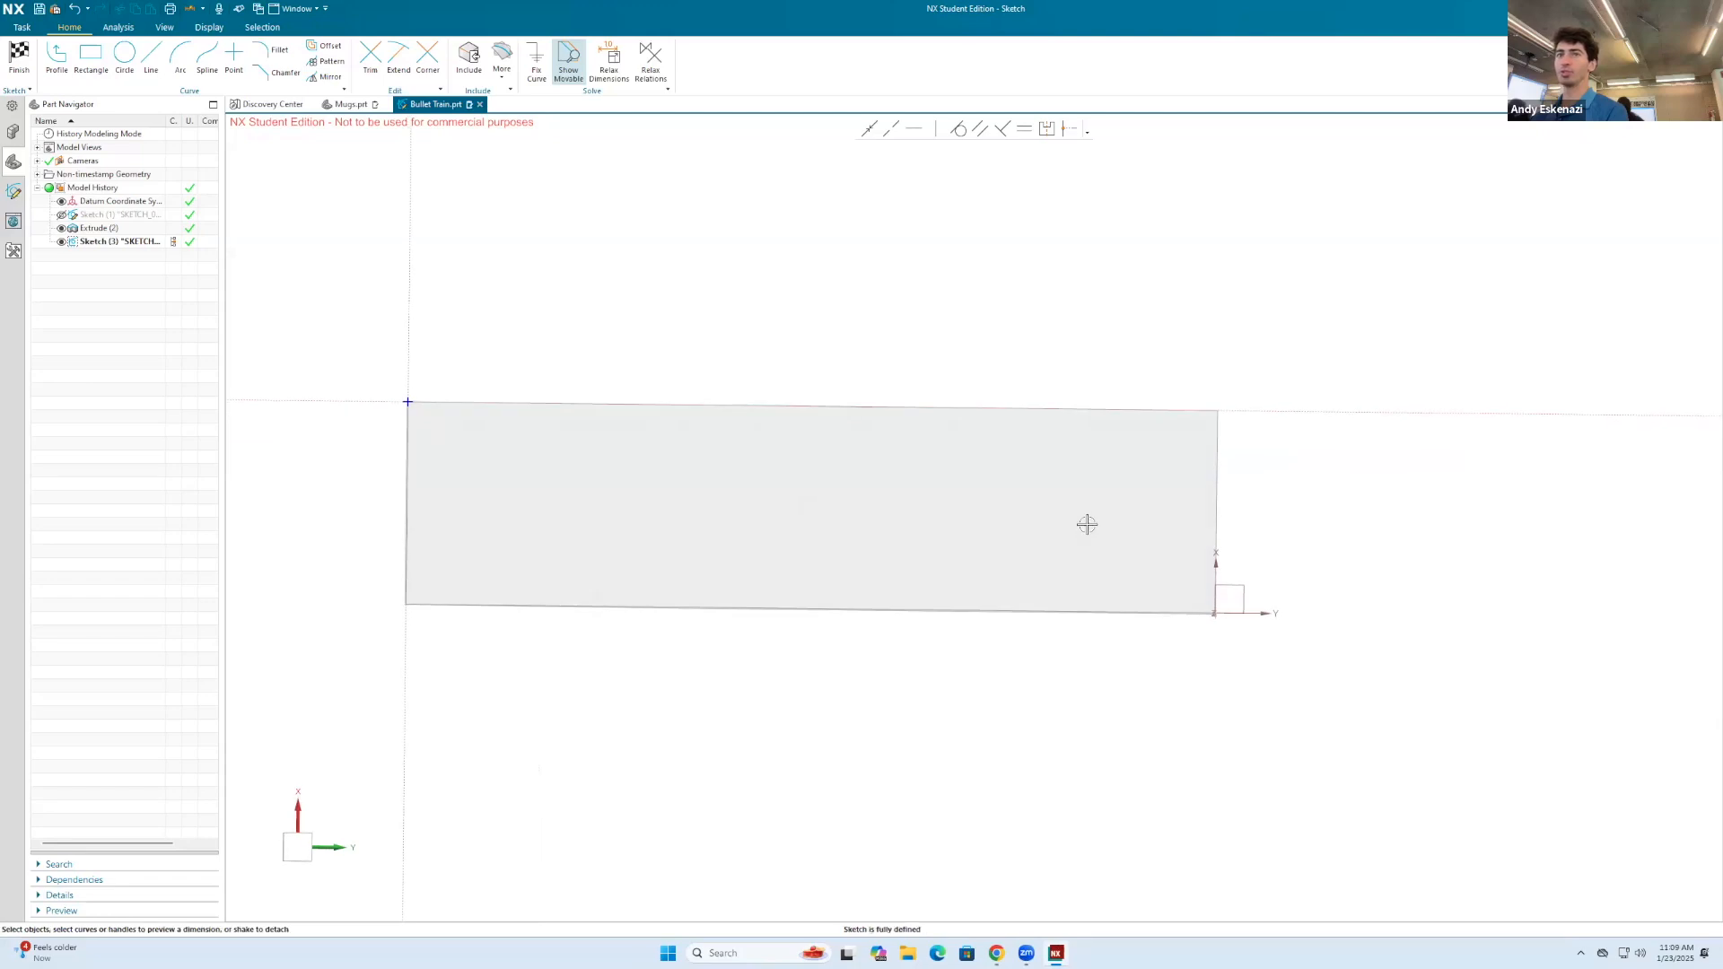
Step: Draw a rectangle inside the nose half of the underside face, leaving a narrow margin to the body's edges
{"action": "left_click", "coordinate": [91, 58]}
{"action": "left_click", "coordinate": [442, 426]}
{"action": "left_click", "coordinate": [779, 588]}
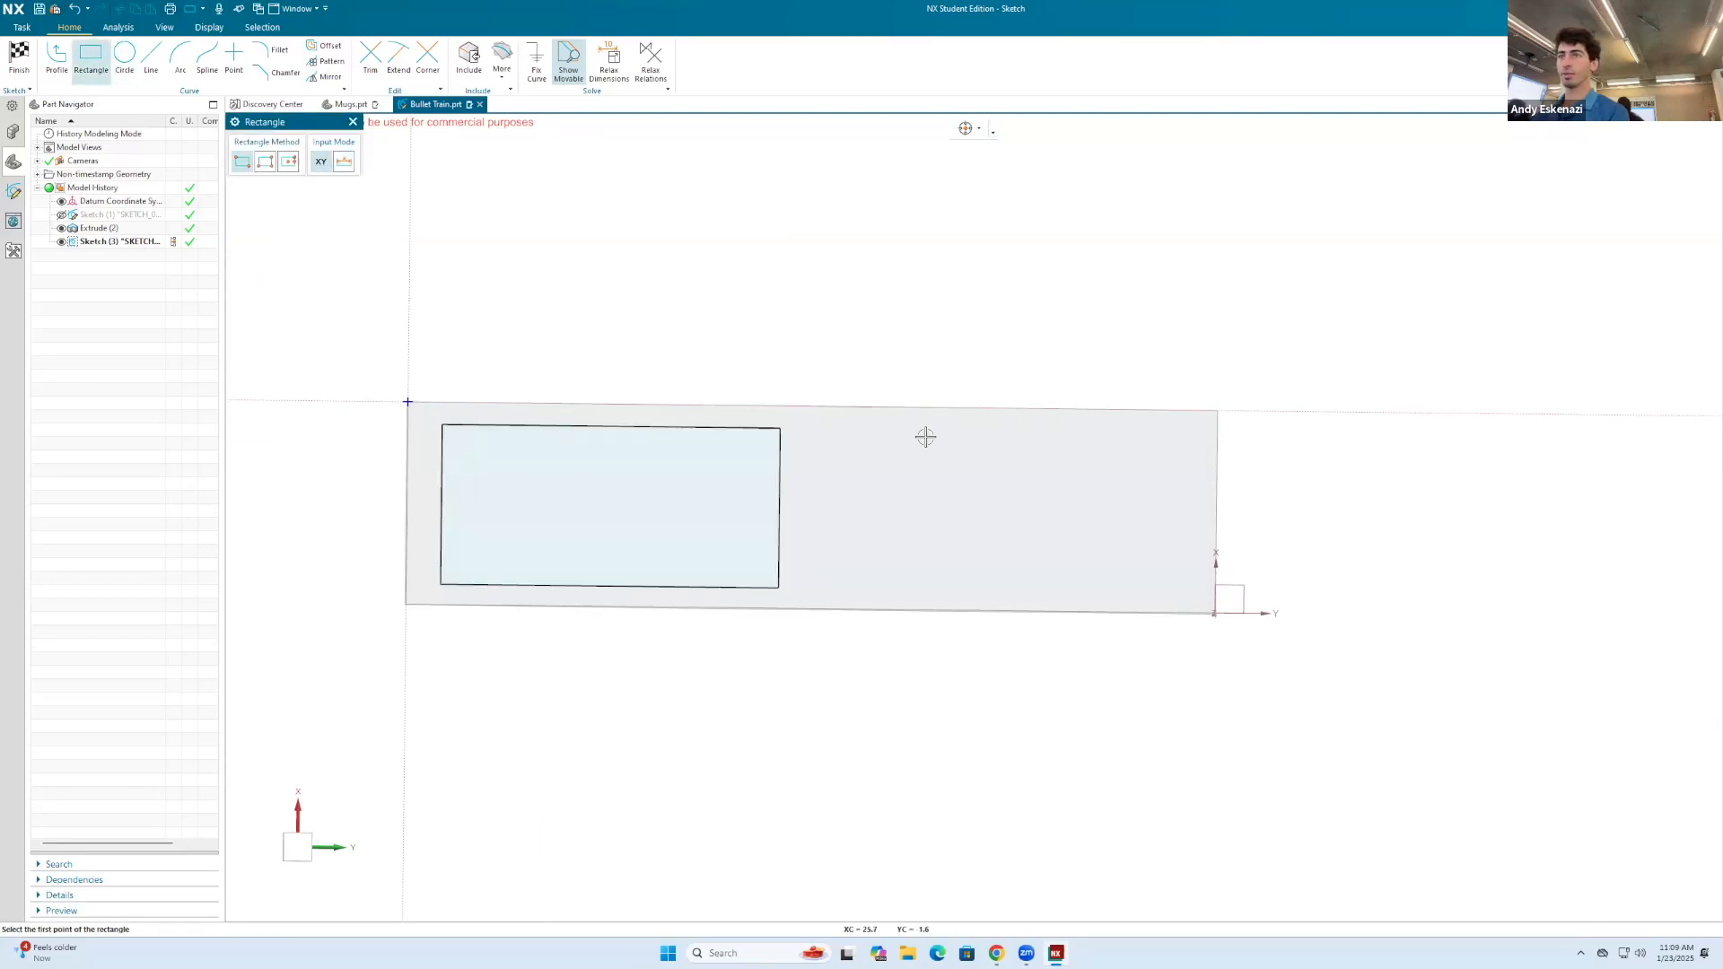
{"action": "left_click", "coordinate": [868, 433]}
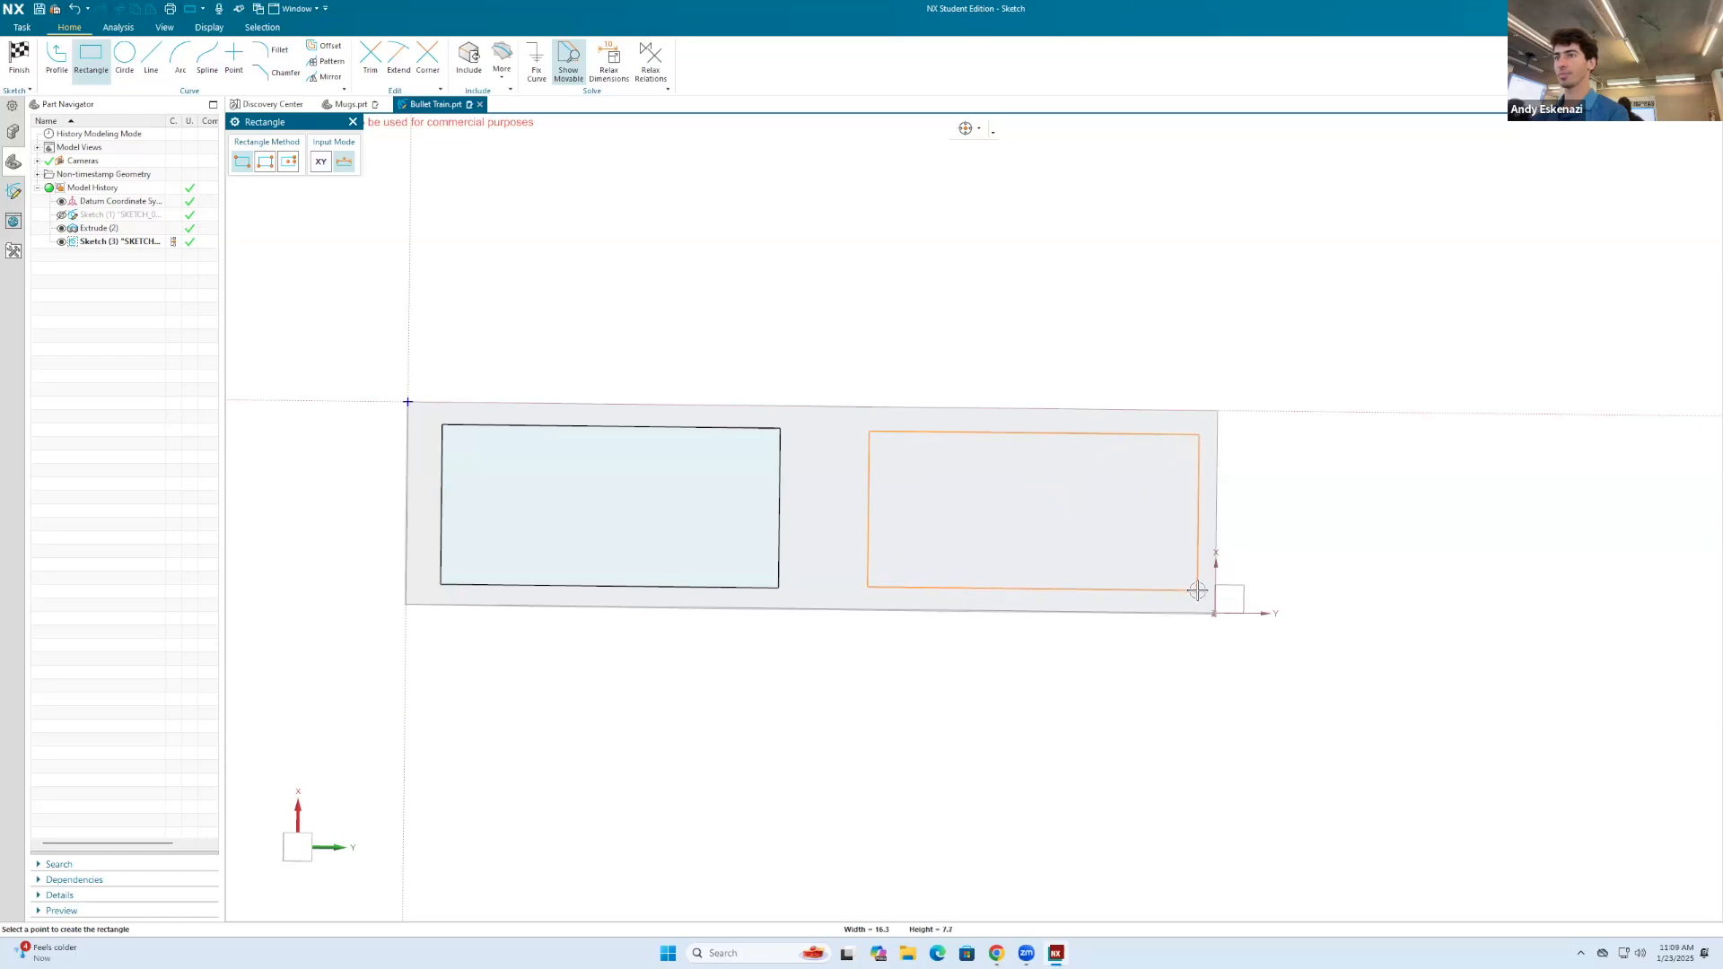
{"action": "key", "text": "Escape"}
{"action": "scroll", "coordinate": [635, 438], "scroll_direction": "up", "scroll_amount": 1}
{"action": "scroll", "coordinate": [951, 446], "scroll_direction": "down", "scroll_amount": 2}
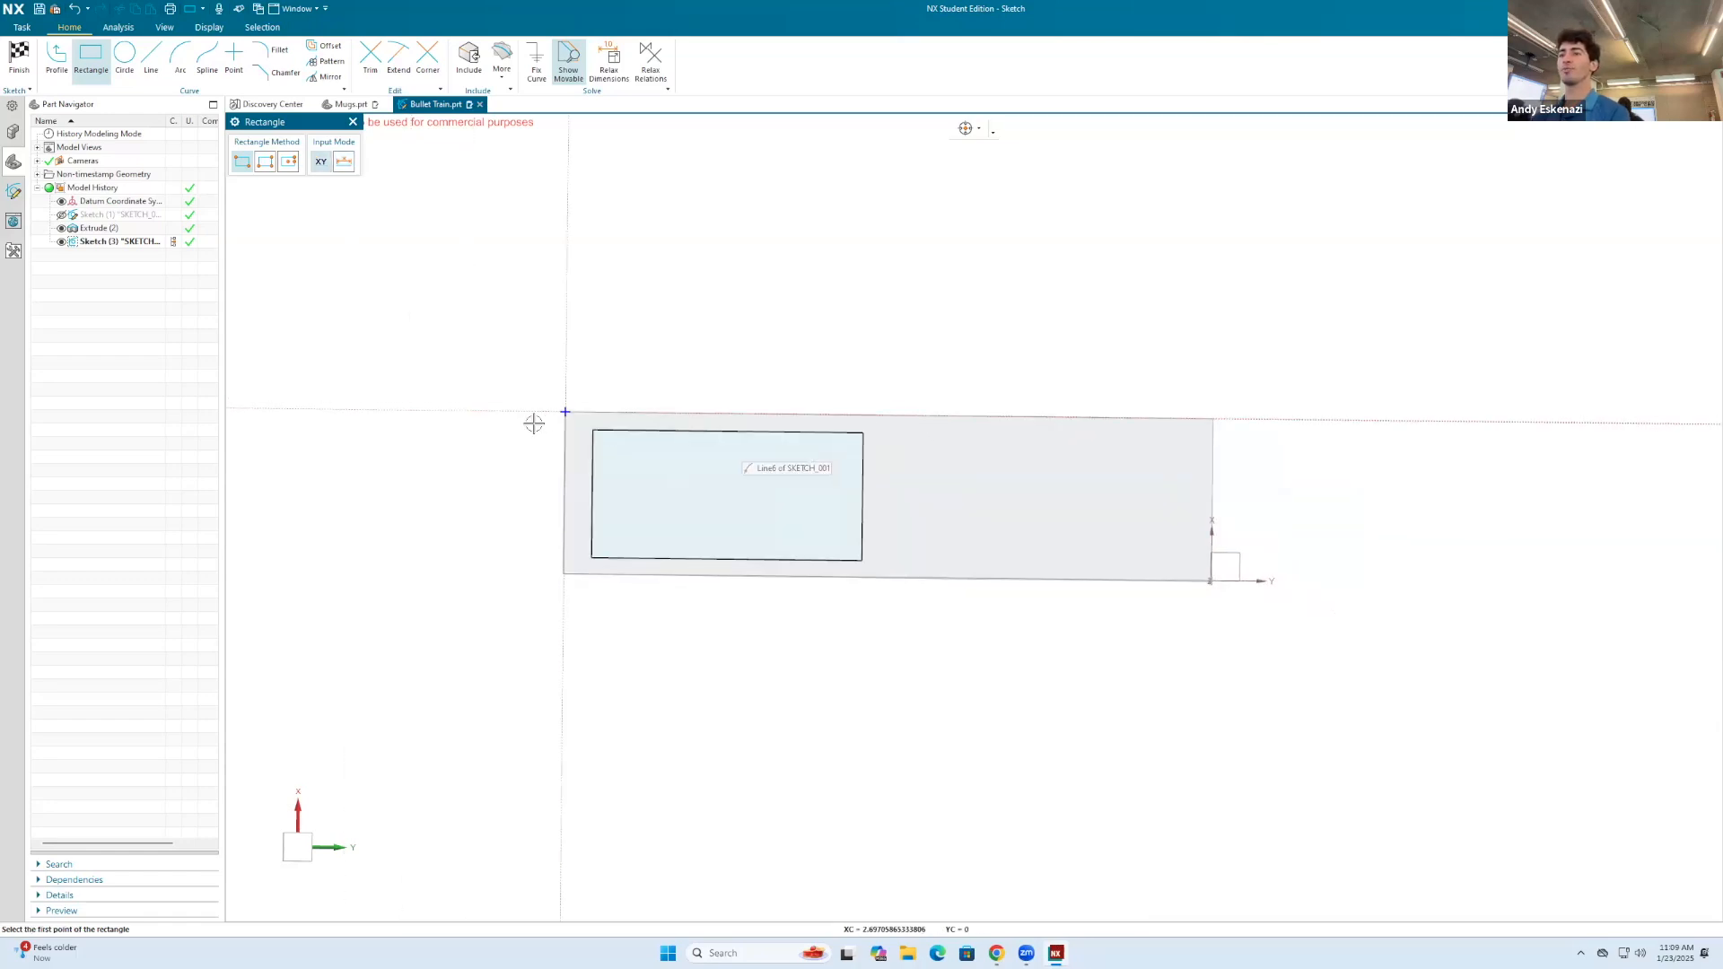
Step: Dimension the rectangle's upper edge 1 mm from the body's upper long edge, scaling the entire sketch with this first dimension
{"action": "scroll", "coordinate": [531, 425], "scroll_direction": "up", "scroll_amount": 3}
{"action": "key", "text": "d"}
{"action": "left_click", "coordinate": [683, 435]}
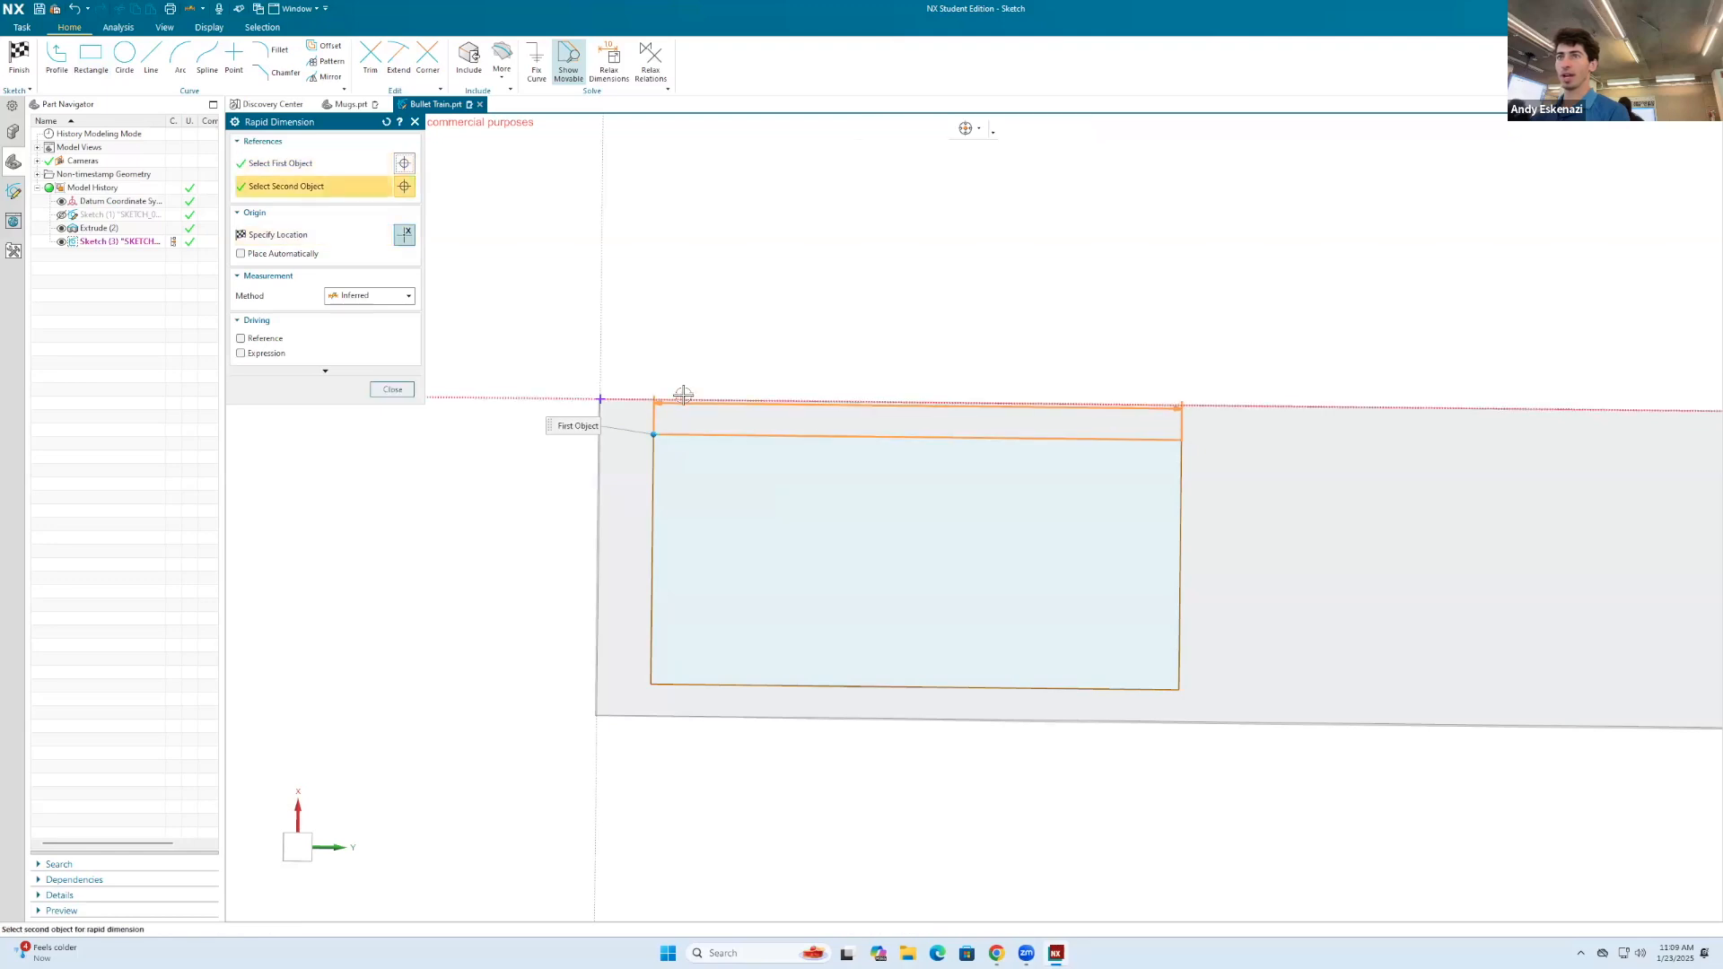
{"action": "left_click", "coordinate": [684, 396]}
{"action": "left_click", "coordinate": [728, 334]}
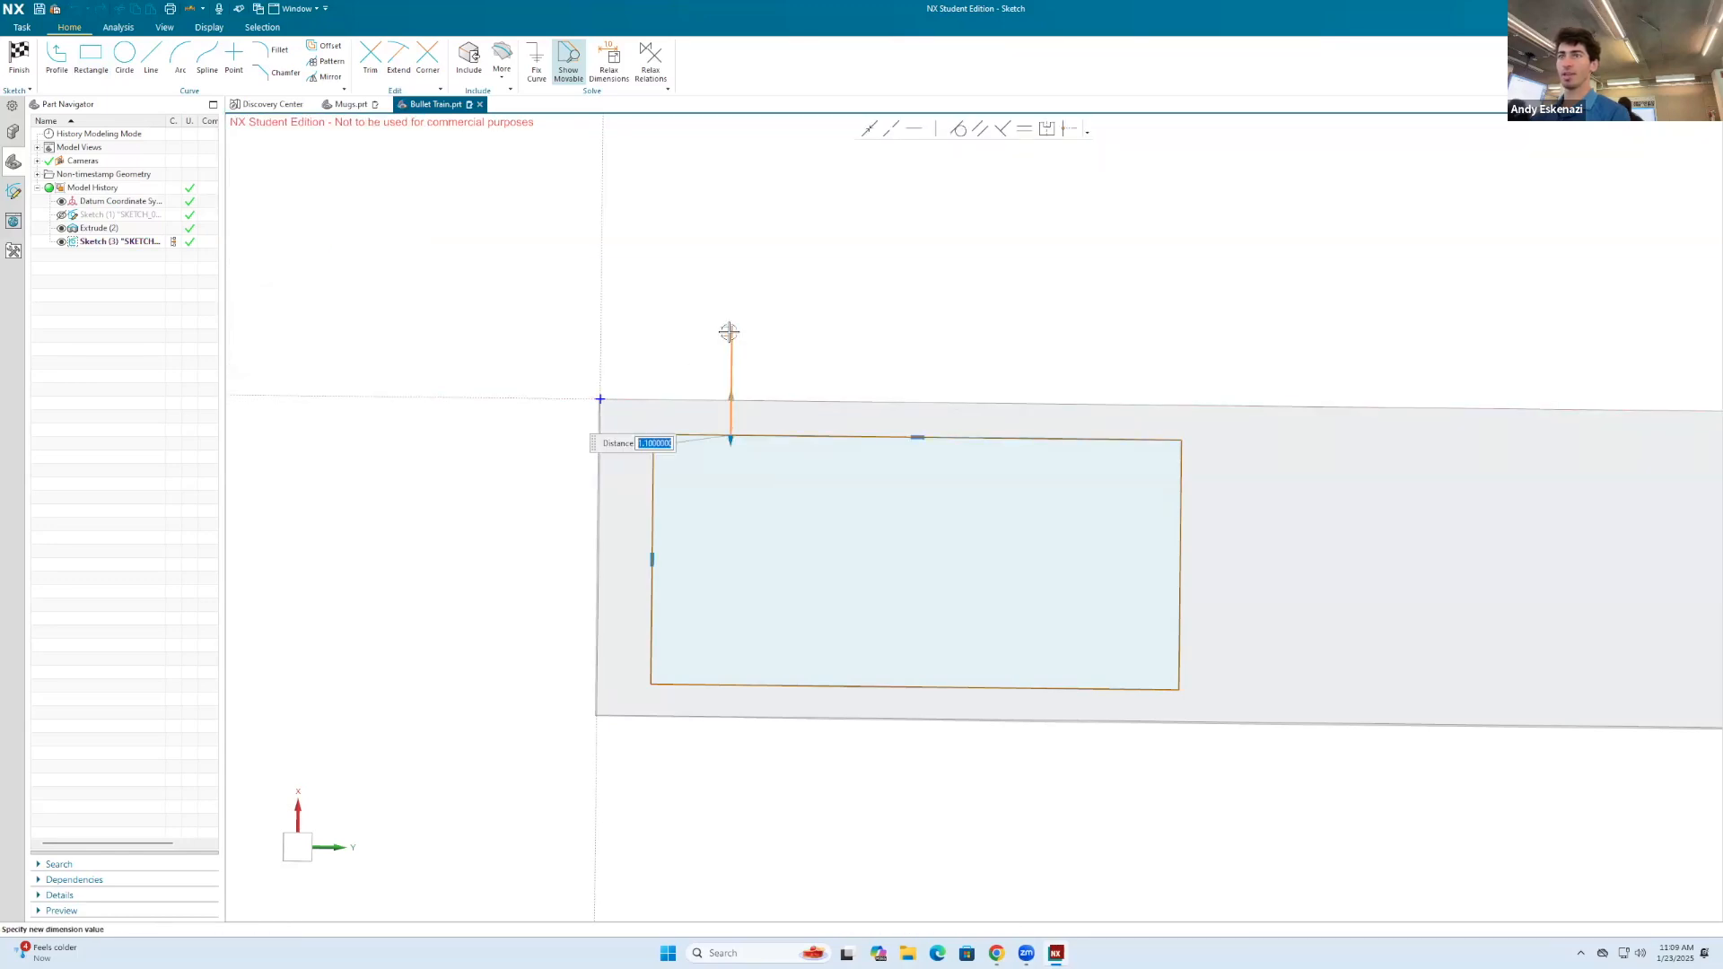
{"action": "type", "text": "1"}
{"action": "key", "text": "Return"}
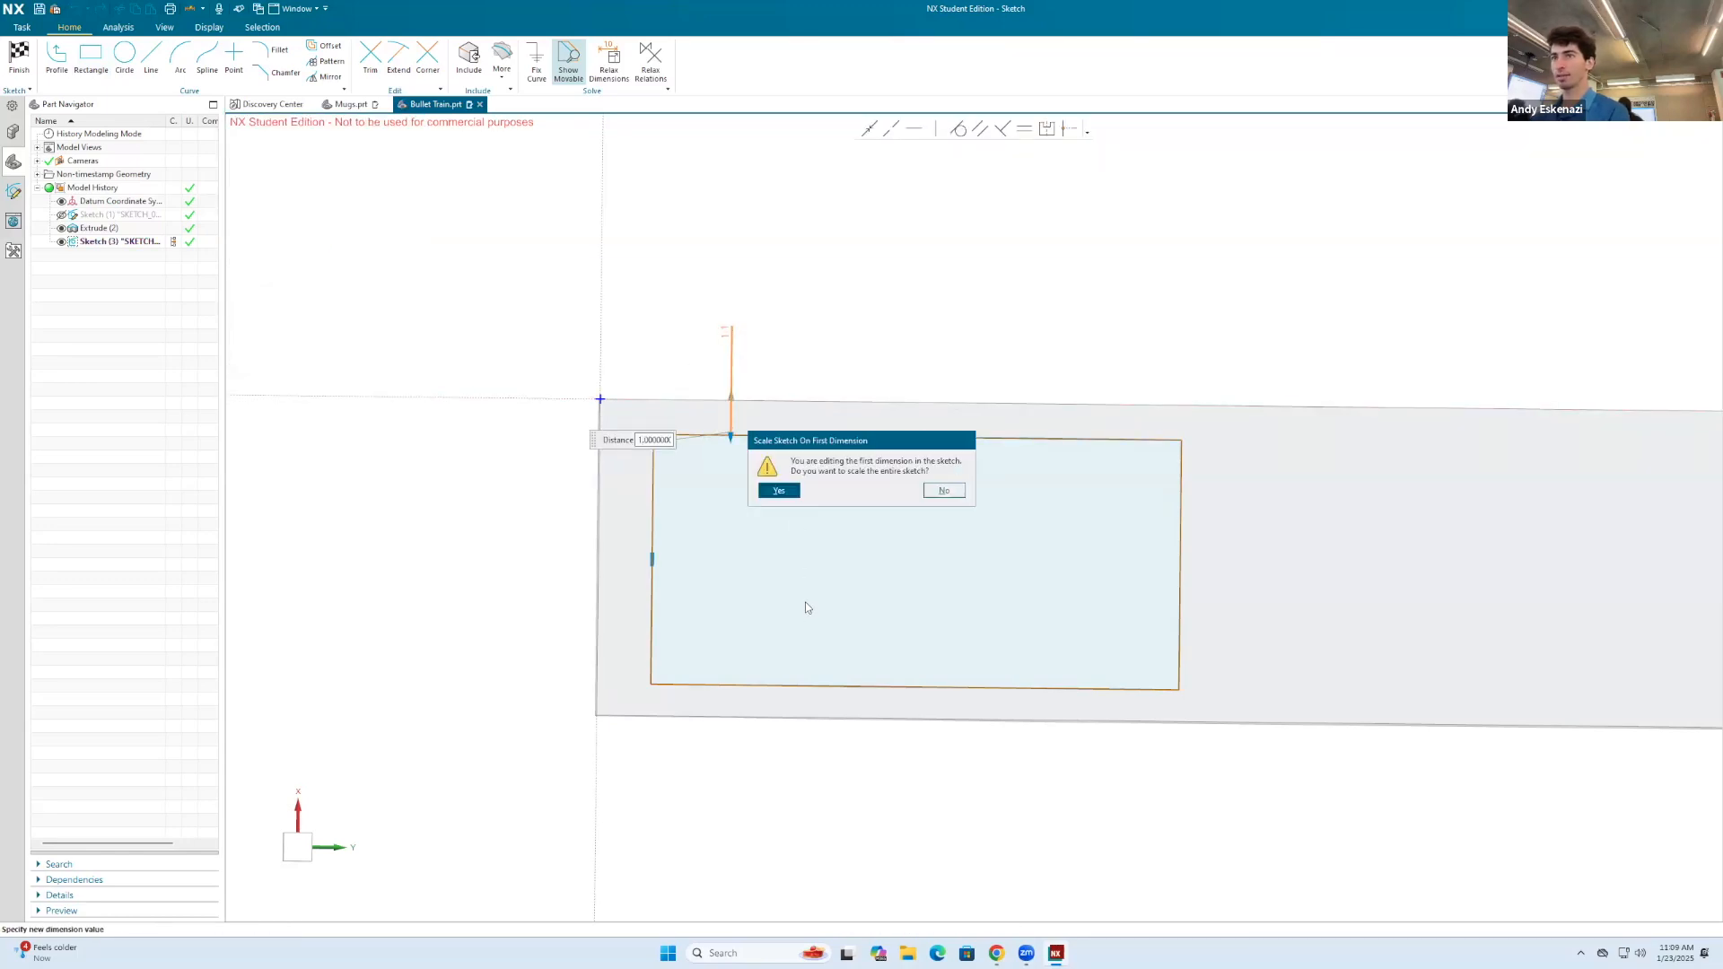
{"action": "left_click", "coordinate": [780, 493]}
{"action": "type", "text": "1"}
{"action": "key", "text": "Return"}
{"action": "key", "text": "Escape"}
Step: Try to dimension the rectangle's lower edge against the body's lower long edge, using the selection scope Within Work Part Only
{"action": "left_click", "coordinate": [749, 662]}
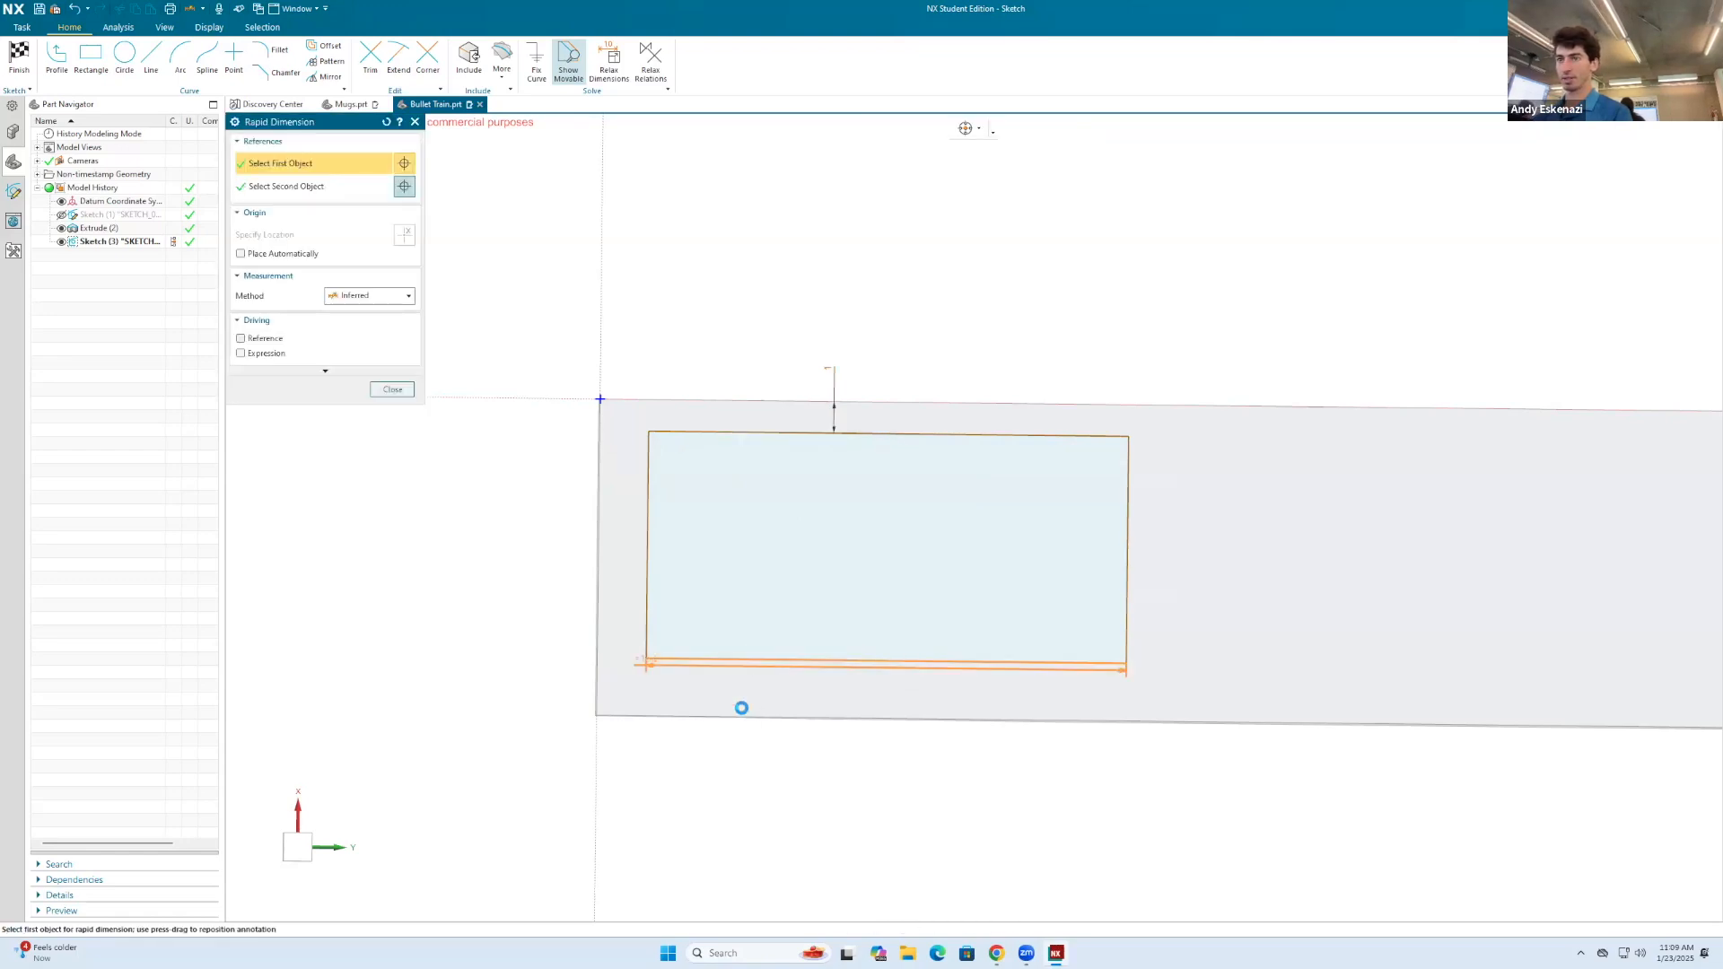
{"action": "right_click", "coordinate": [788, 328]}
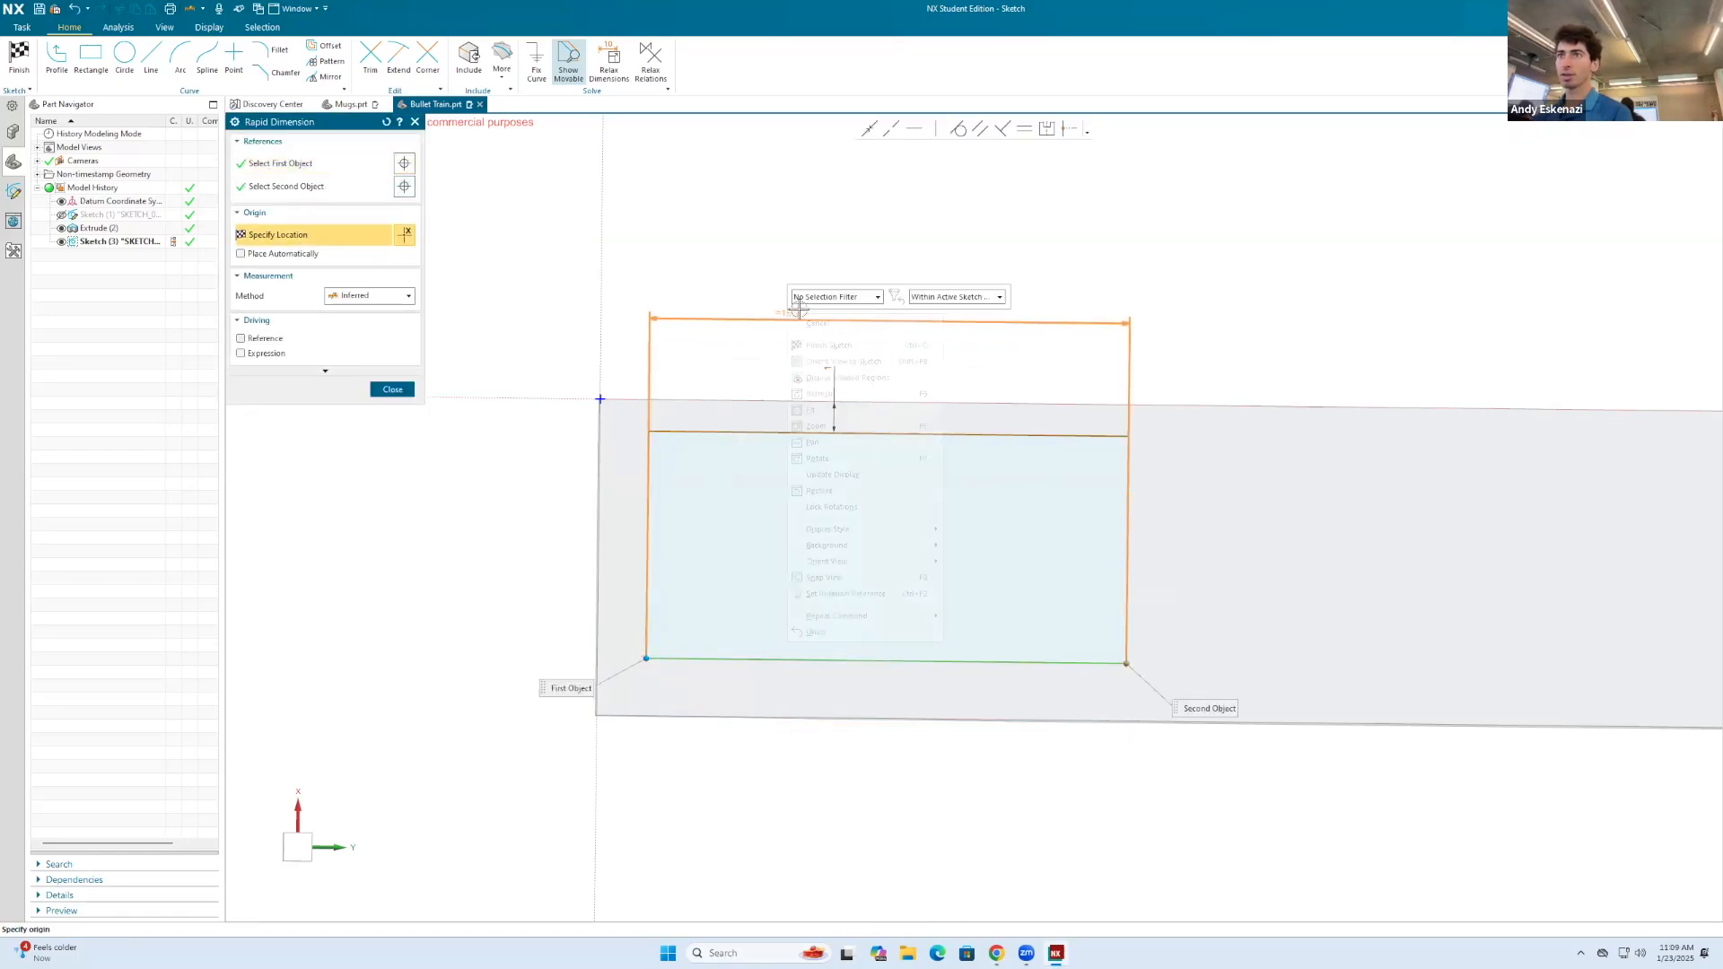
{"action": "left_click", "coordinate": [955, 296]}
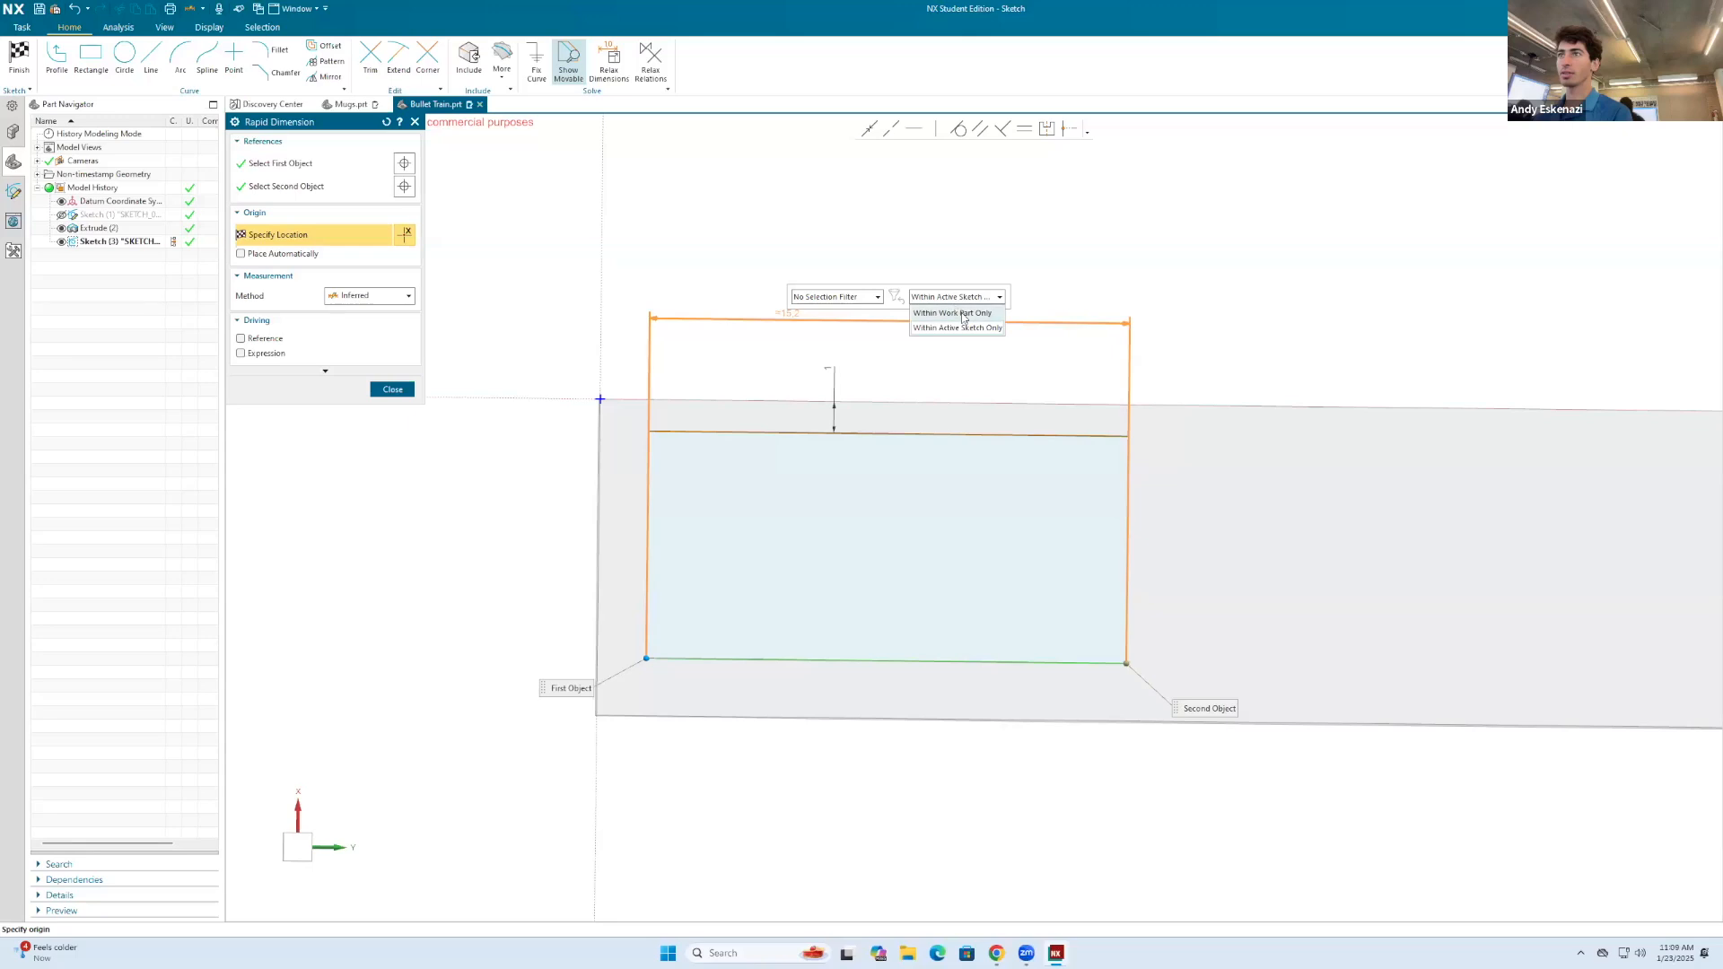
{"action": "left_click", "coordinate": [963, 313]}
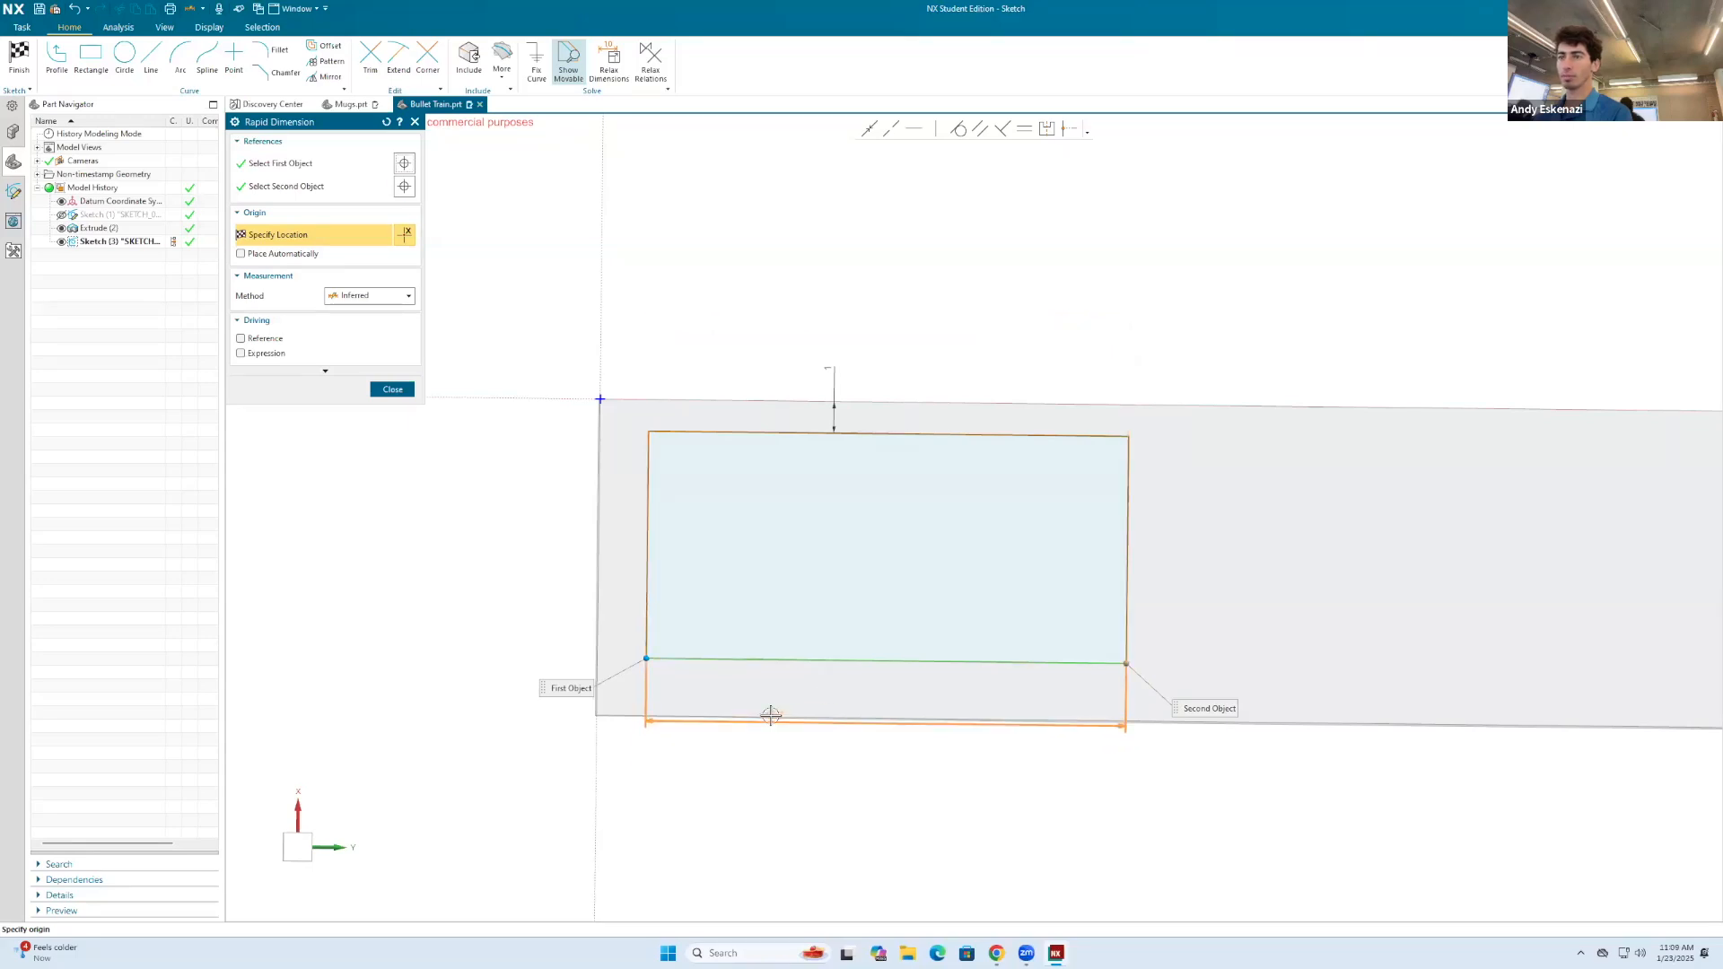
{"action": "scroll", "coordinate": [771, 715], "scroll_direction": "up", "scroll_amount": 3}
{"action": "key", "text": "Escape"}
{"action": "right_click", "coordinate": [778, 695]}
{"action": "left_click", "coordinate": [927, 712]}
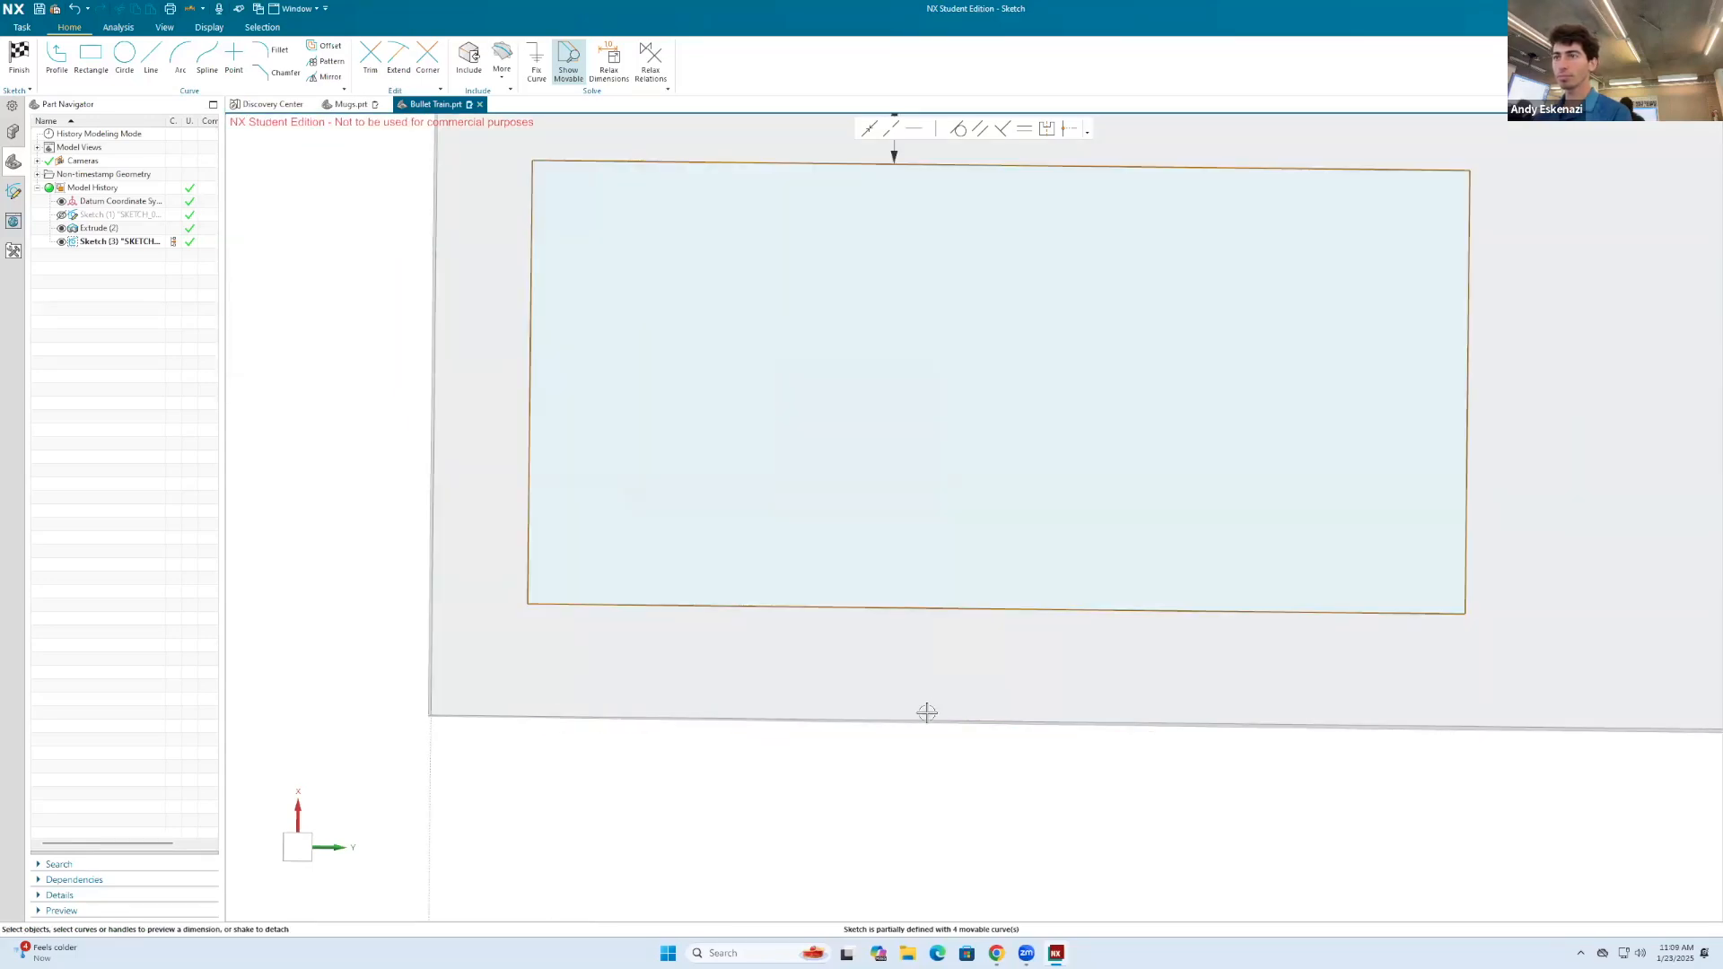
{"action": "key", "text": "d"}
{"action": "left_click", "coordinate": [631, 607]}
{"action": "scroll", "coordinate": [632, 606], "scroll_direction": "down", "scroll_amount": 3}
{"action": "scroll", "coordinate": [700, 619], "scroll_direction": "up", "scroll_amount": 1}
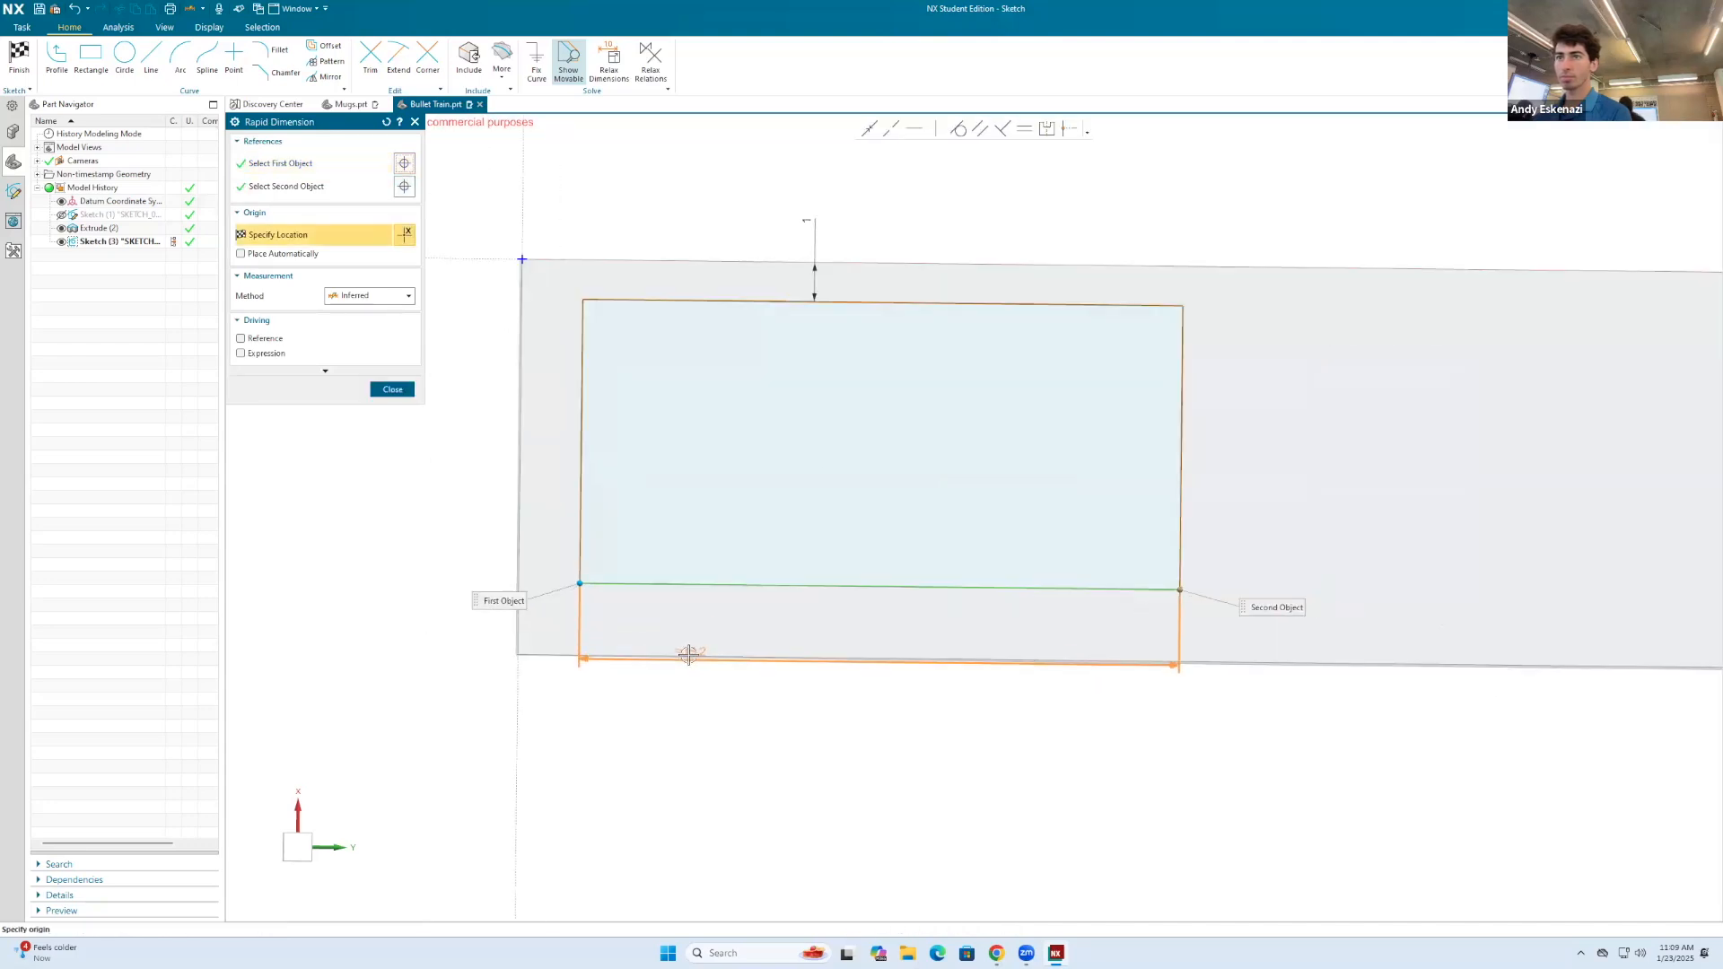
{"action": "key", "text": "Escape"}
{"action": "key", "text": "Escape"}
Step: Project the body's lower long edge into the sketch and convert the projected line to a reference line
{"action": "left_click", "coordinate": [499, 63]}
{"action": "left_click", "coordinate": [530, 114]}
{"action": "left_click", "coordinate": [667, 661]}
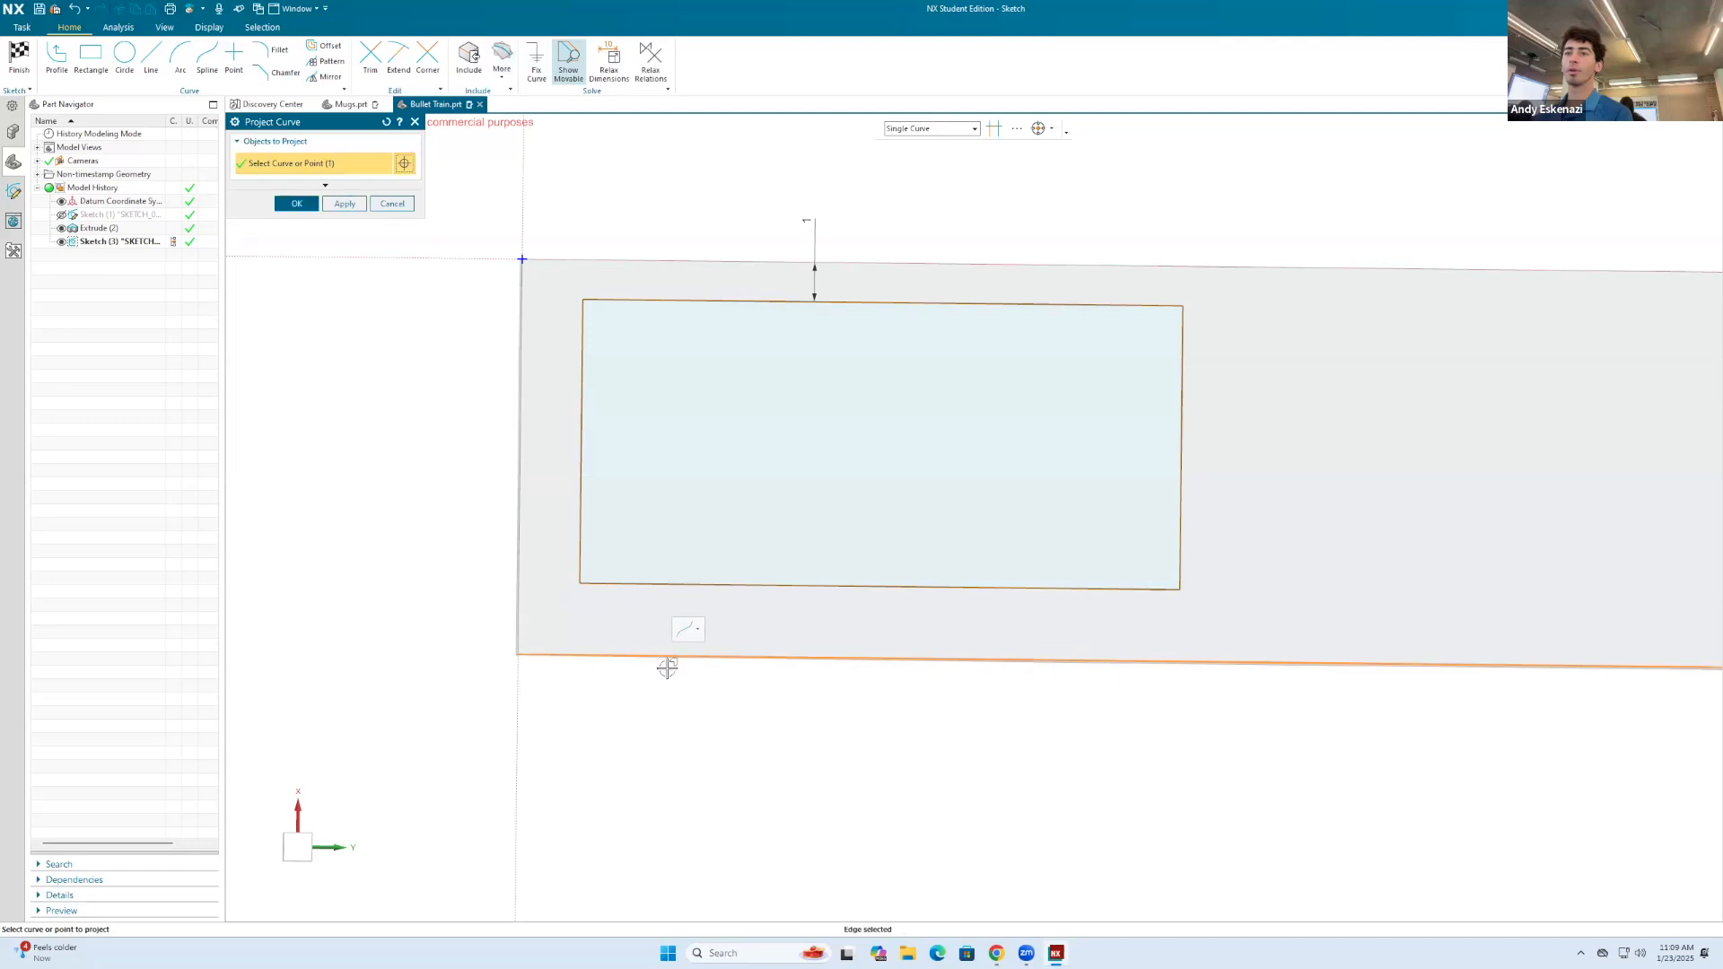
{"action": "left_click", "coordinate": [297, 204]}
{"action": "right_click", "coordinate": [617, 658]}
{"action": "left_click", "coordinate": [618, 640]}
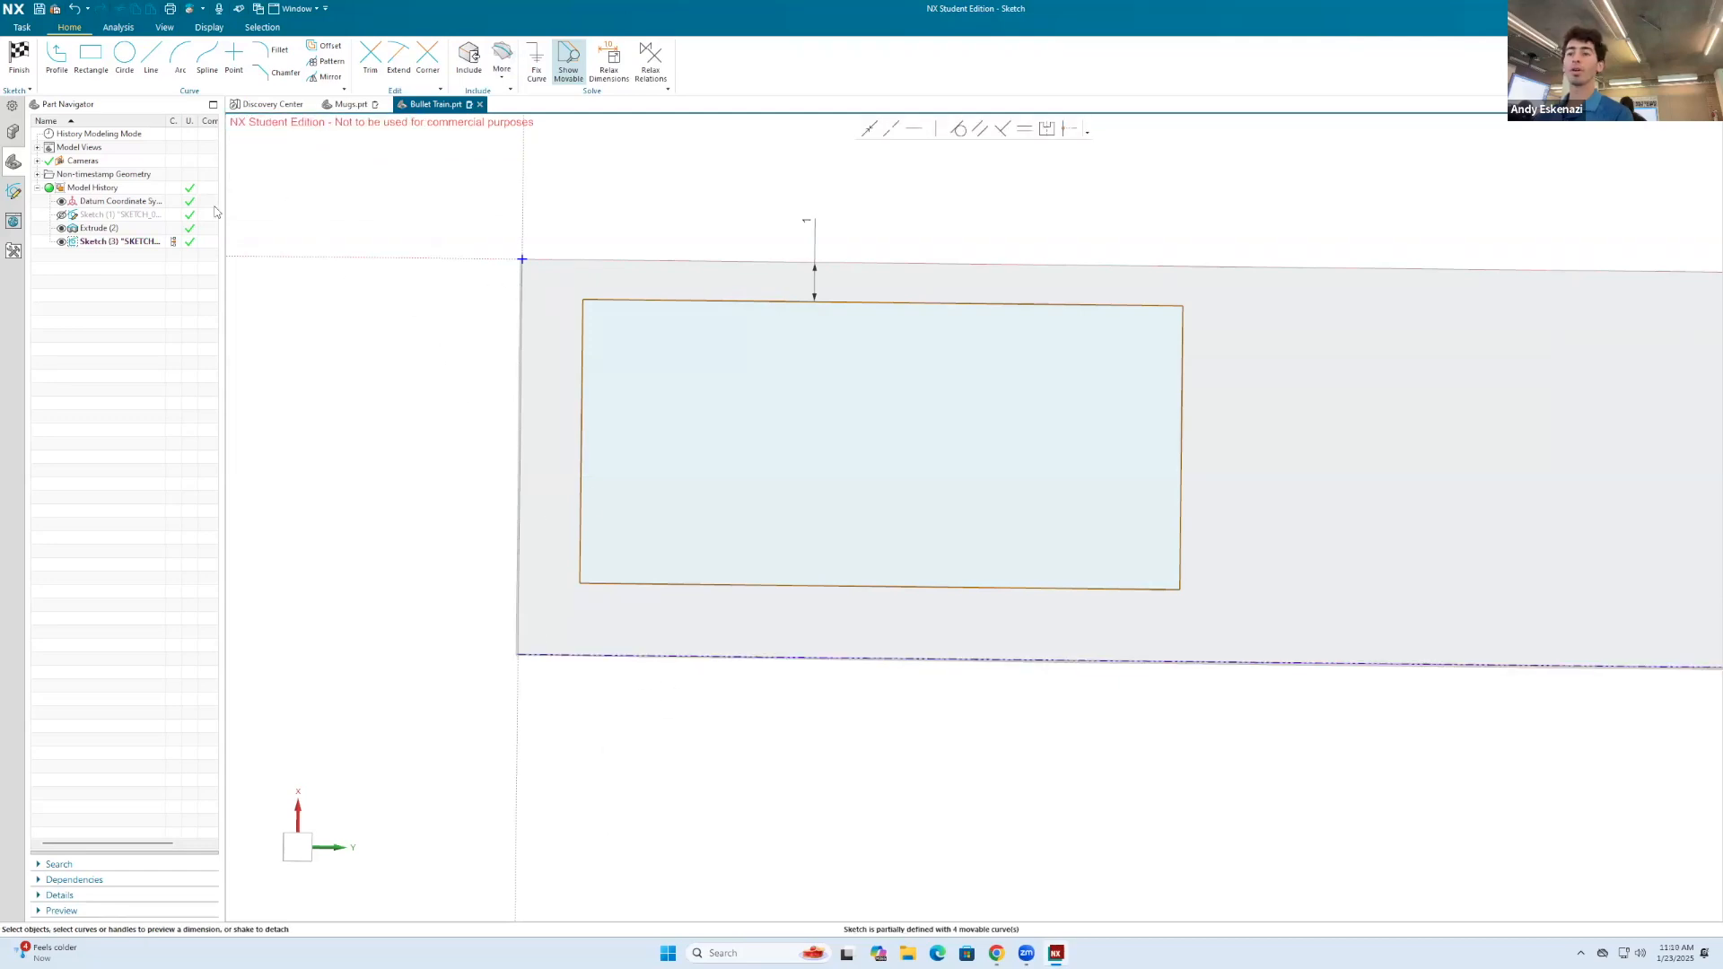
Step: Dimension the rectangle's lower edge 1 mm from the projected reference line
{"action": "key", "text": "d"}
{"action": "left_click", "coordinate": [696, 586]}
{"action": "left_click", "coordinate": [691, 655]}
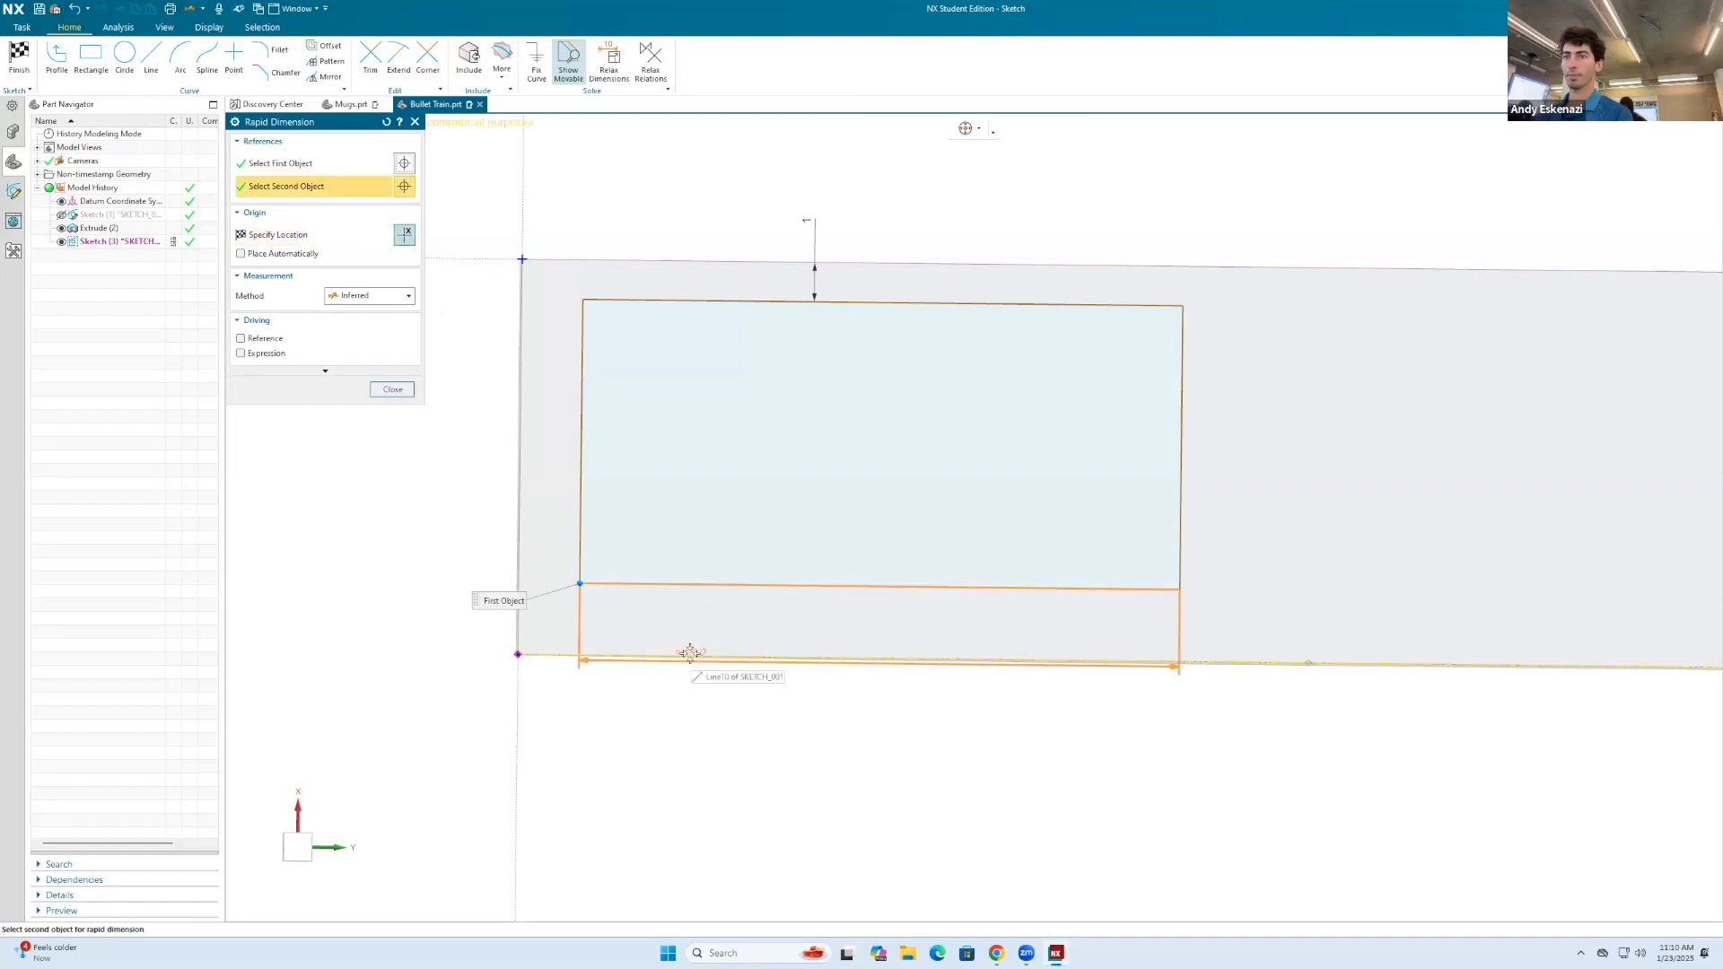
{"action": "left_click", "coordinate": [781, 738]}
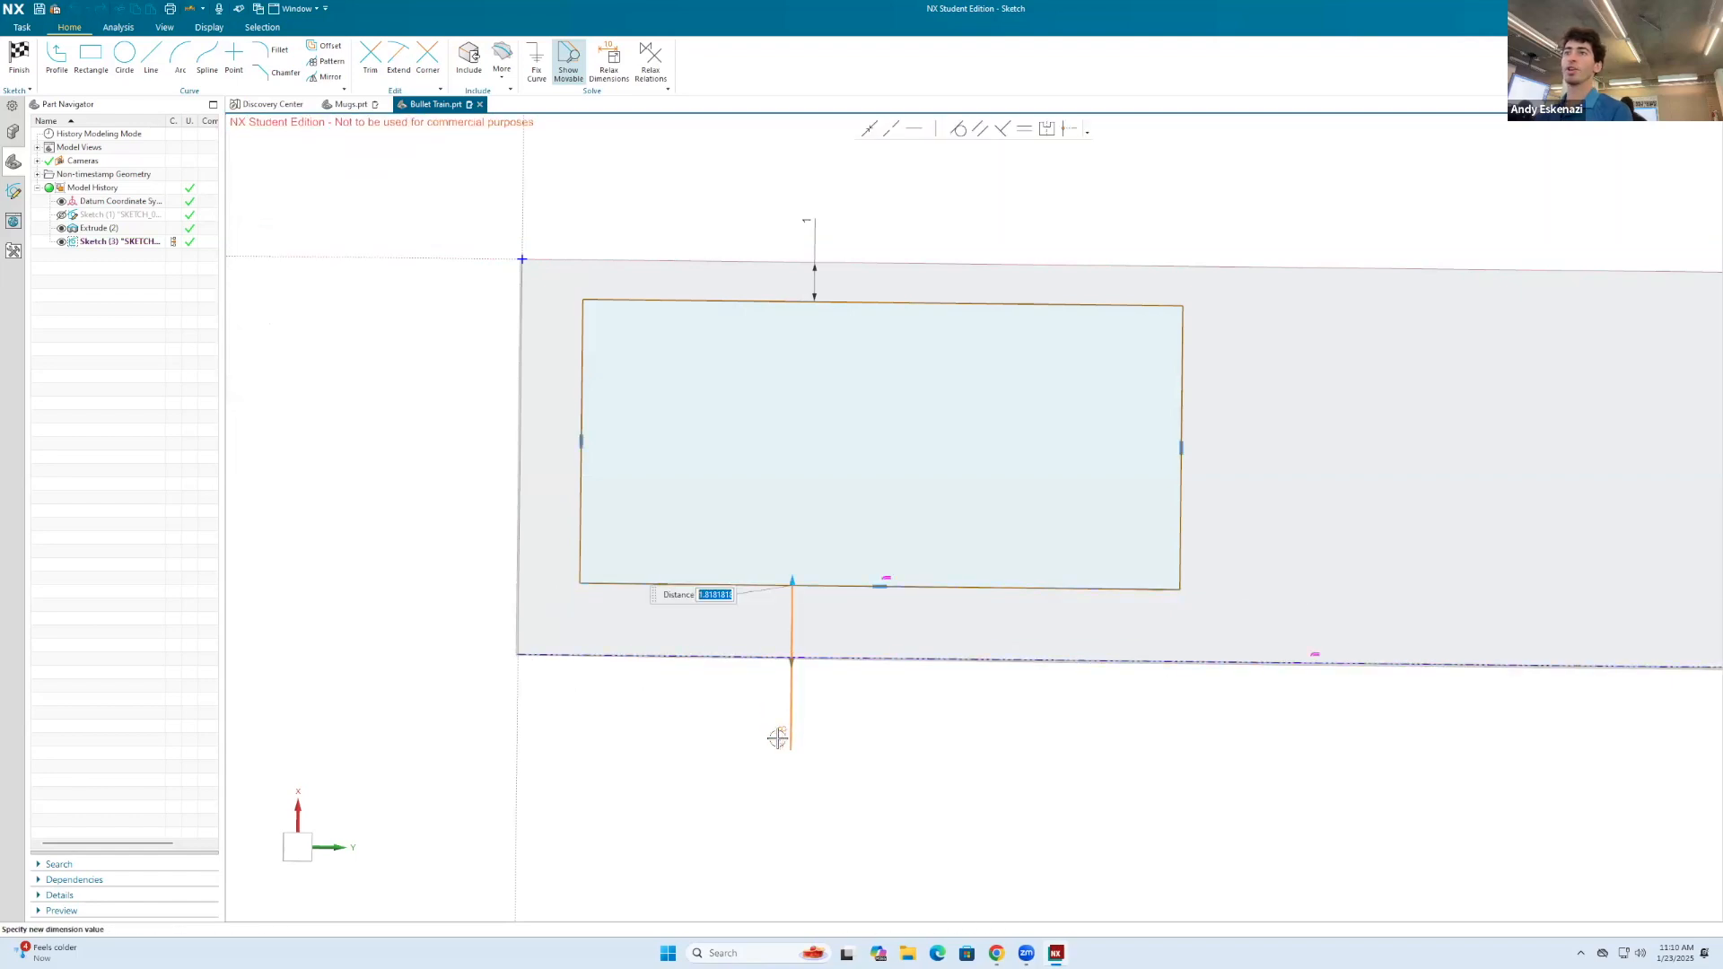
{"action": "key", "text": "Return"}
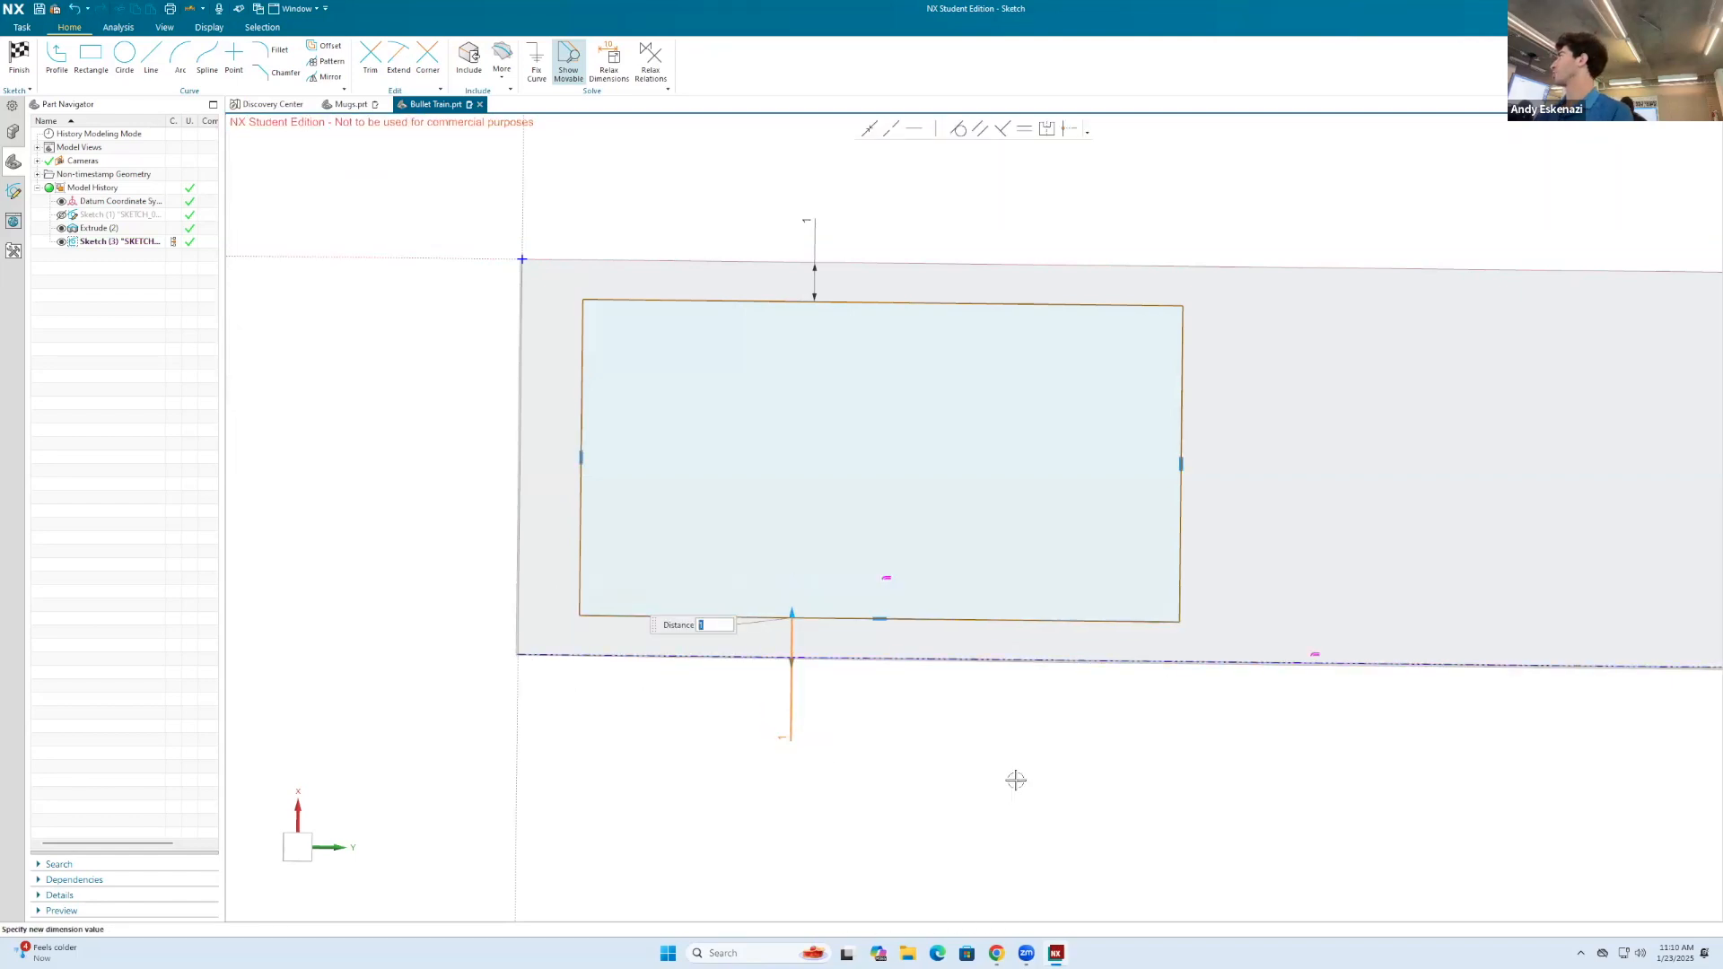
Step: Dimension the rectangle's short edge 1 mm from the body's short edge at the nose end
{"action": "left_click", "coordinate": [581, 458]}
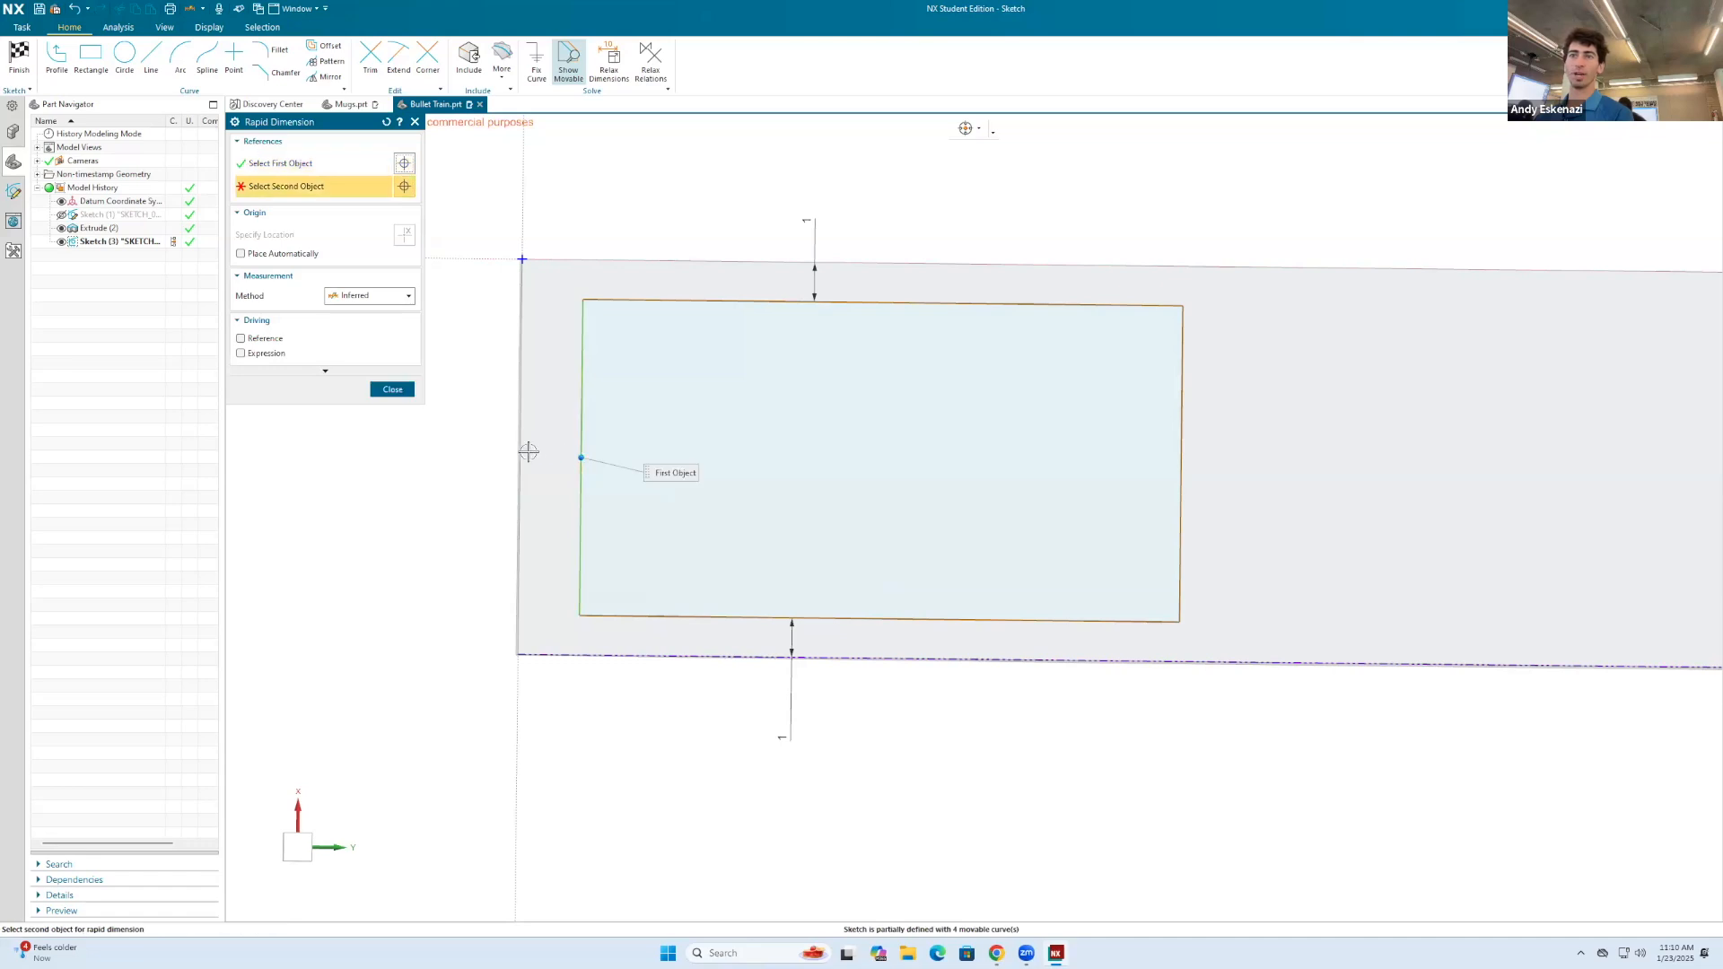
{"action": "left_click", "coordinate": [520, 451]}
{"action": "left_click", "coordinate": [557, 198]}
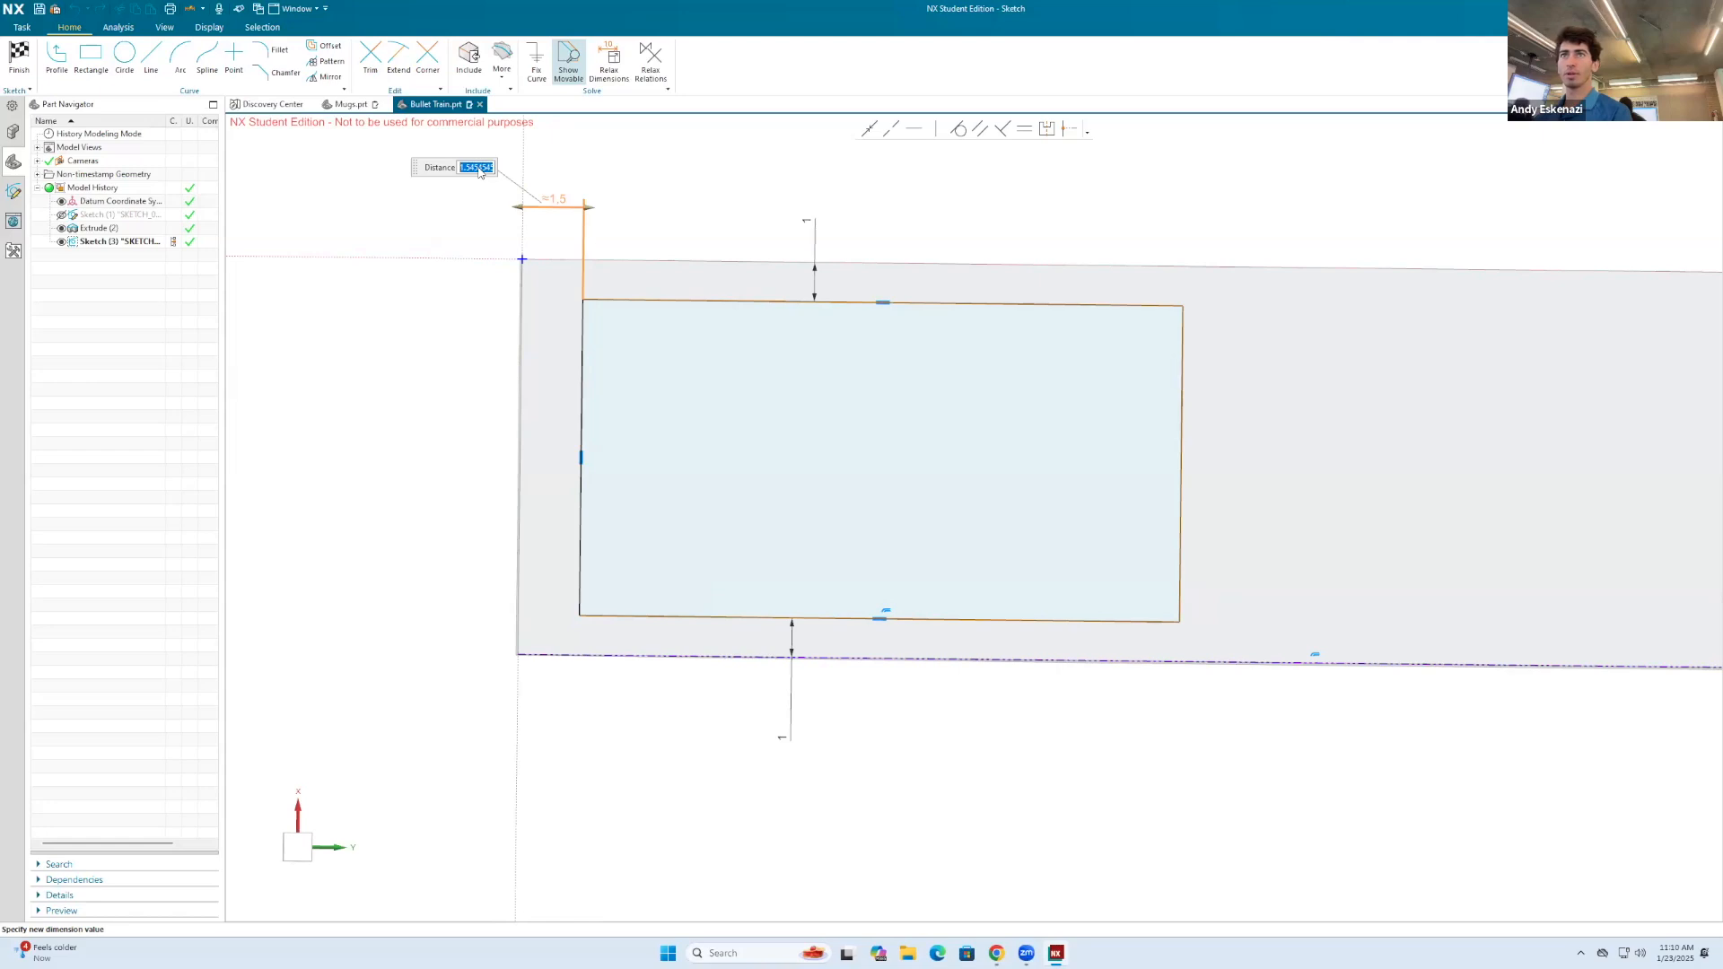
{"action": "type", "text": "1"}
{"action": "key", "text": "Return"}
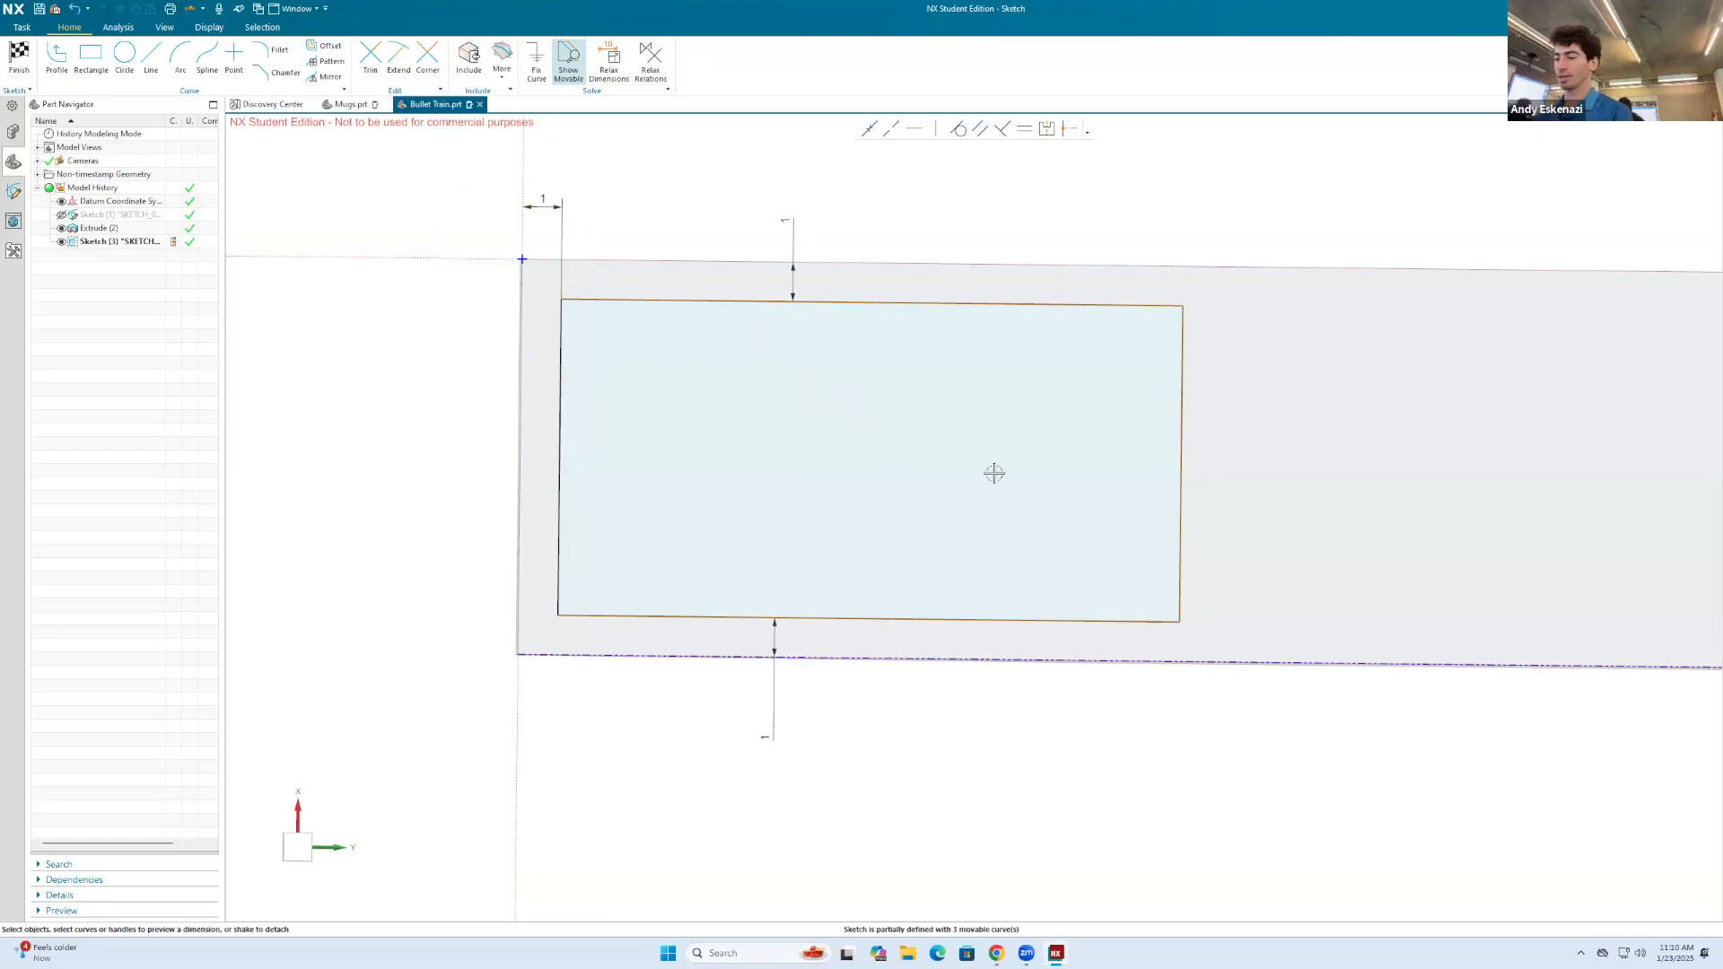
Step: Place a length dimension on the rectangle's upper long edge
{"action": "mouse_move", "coordinate": [1138, 471]}
{"action": "middle_mouse_down"}
{"action": "mouse_move", "coordinate": [1224, 415]}
{"action": "mouse_move", "coordinate": [1165, 366]}
{"action": "mouse_move", "coordinate": [1184, 500]}
{"action": "mouse_move", "coordinate": [1185, 415]}
{"action": "mouse_move", "coordinate": [1223, 469]}
{"action": "mouse_move", "coordinate": [1211, 435]}
{"action": "mouse_move", "coordinate": [1182, 440]}
{"action": "middle_mouse_up"}
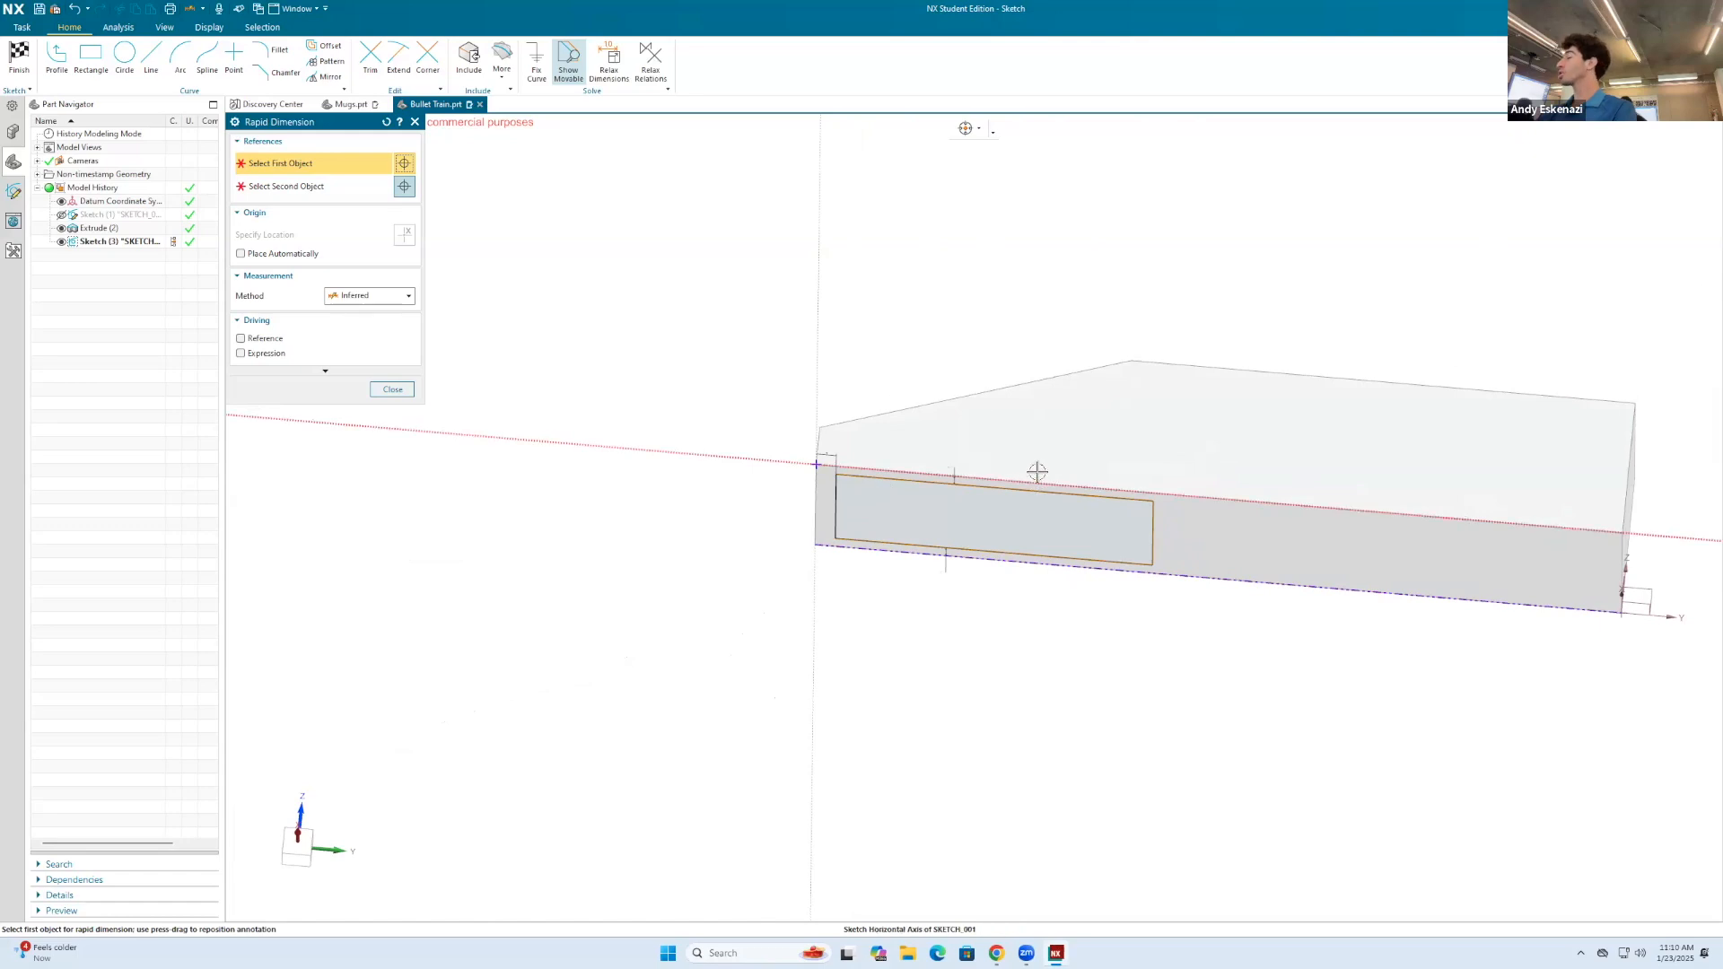
{"action": "scroll", "coordinate": [1050, 531], "scroll_direction": "down", "scroll_amount": 1}
{"action": "scroll", "coordinate": [1152, 462], "scroll_direction": "up", "scroll_amount": 1}
{"action": "scroll", "coordinate": [1152, 461], "scroll_direction": "up", "scroll_amount": 2}
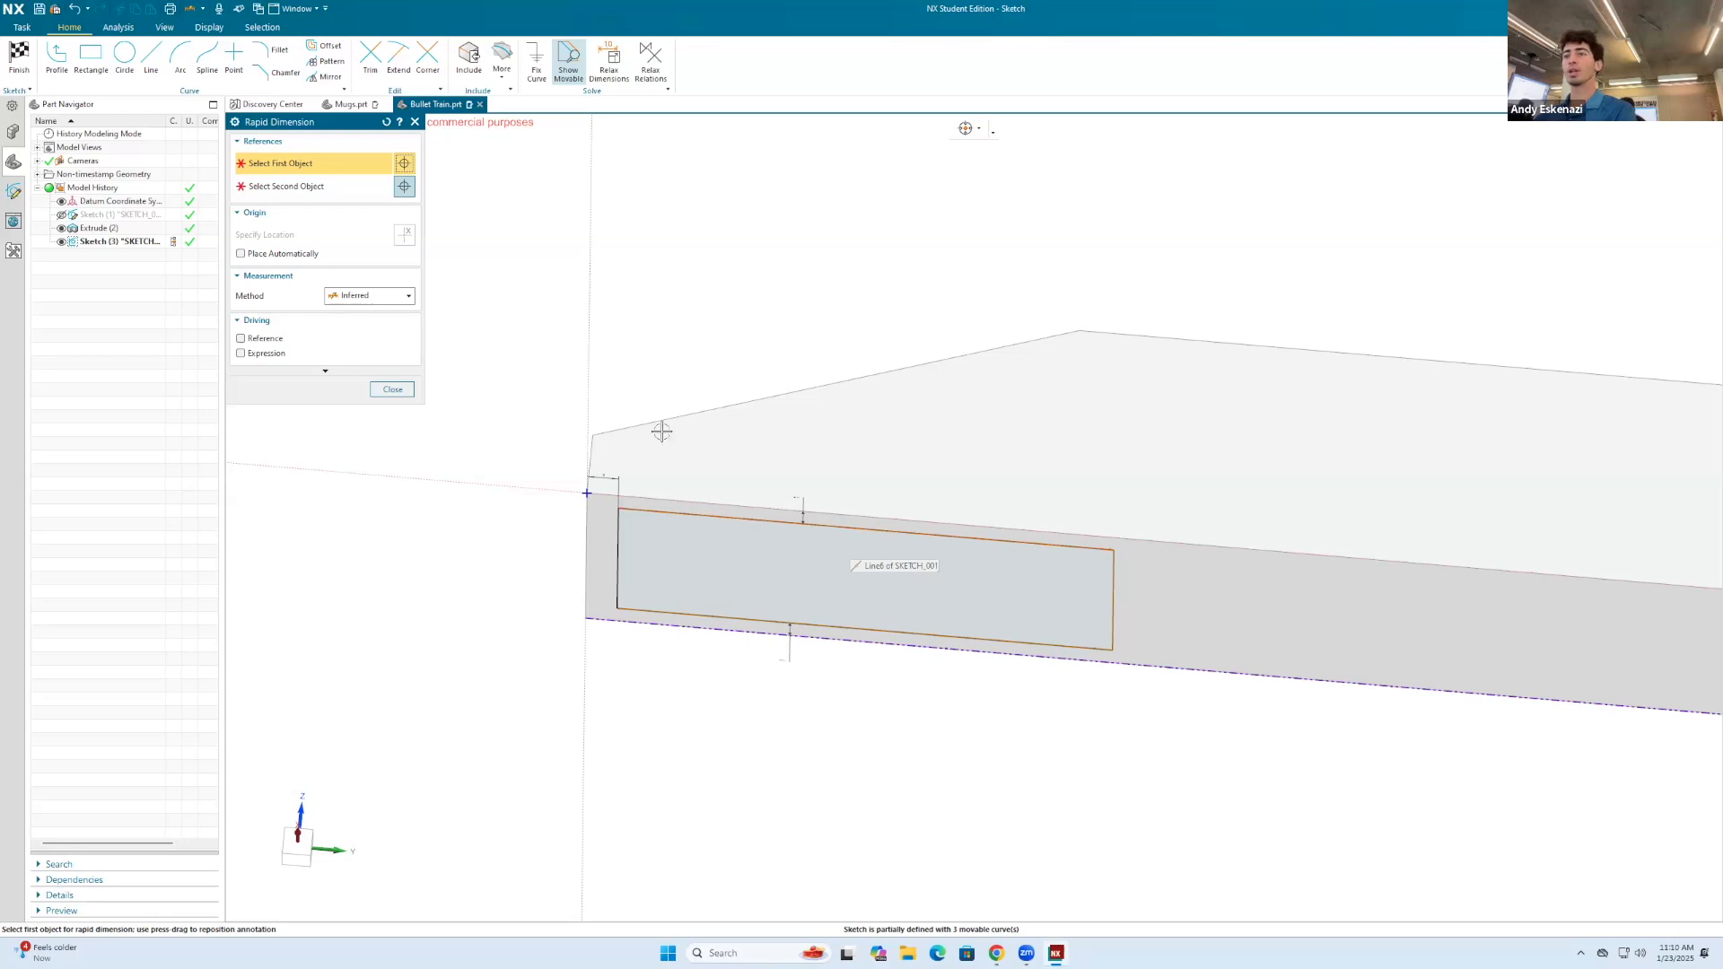
{"action": "key", "text": "Escape"}
{"action": "middle_click_drag", "start_coordinate": [934, 547], "coordinate": [930, 481]}
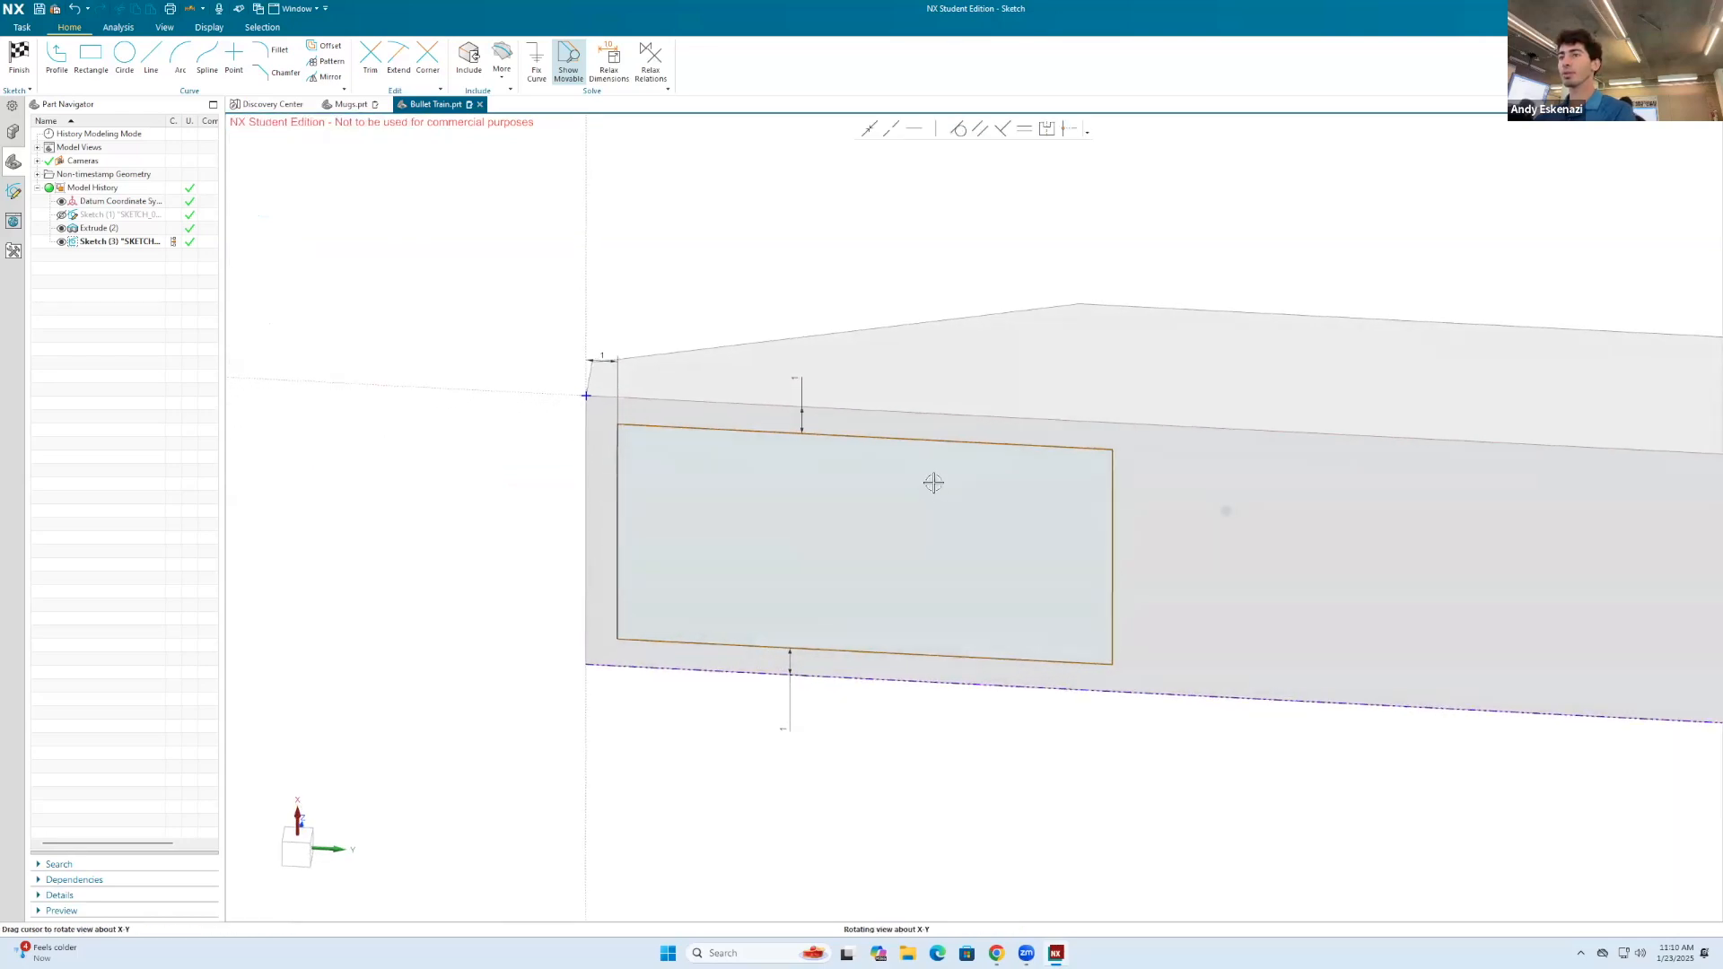
{"action": "key", "text": "d"}
{"action": "left_click", "coordinate": [990, 444]}
{"action": "left_click", "coordinate": [931, 235]}
{"action": "key", "text": "Escape"}
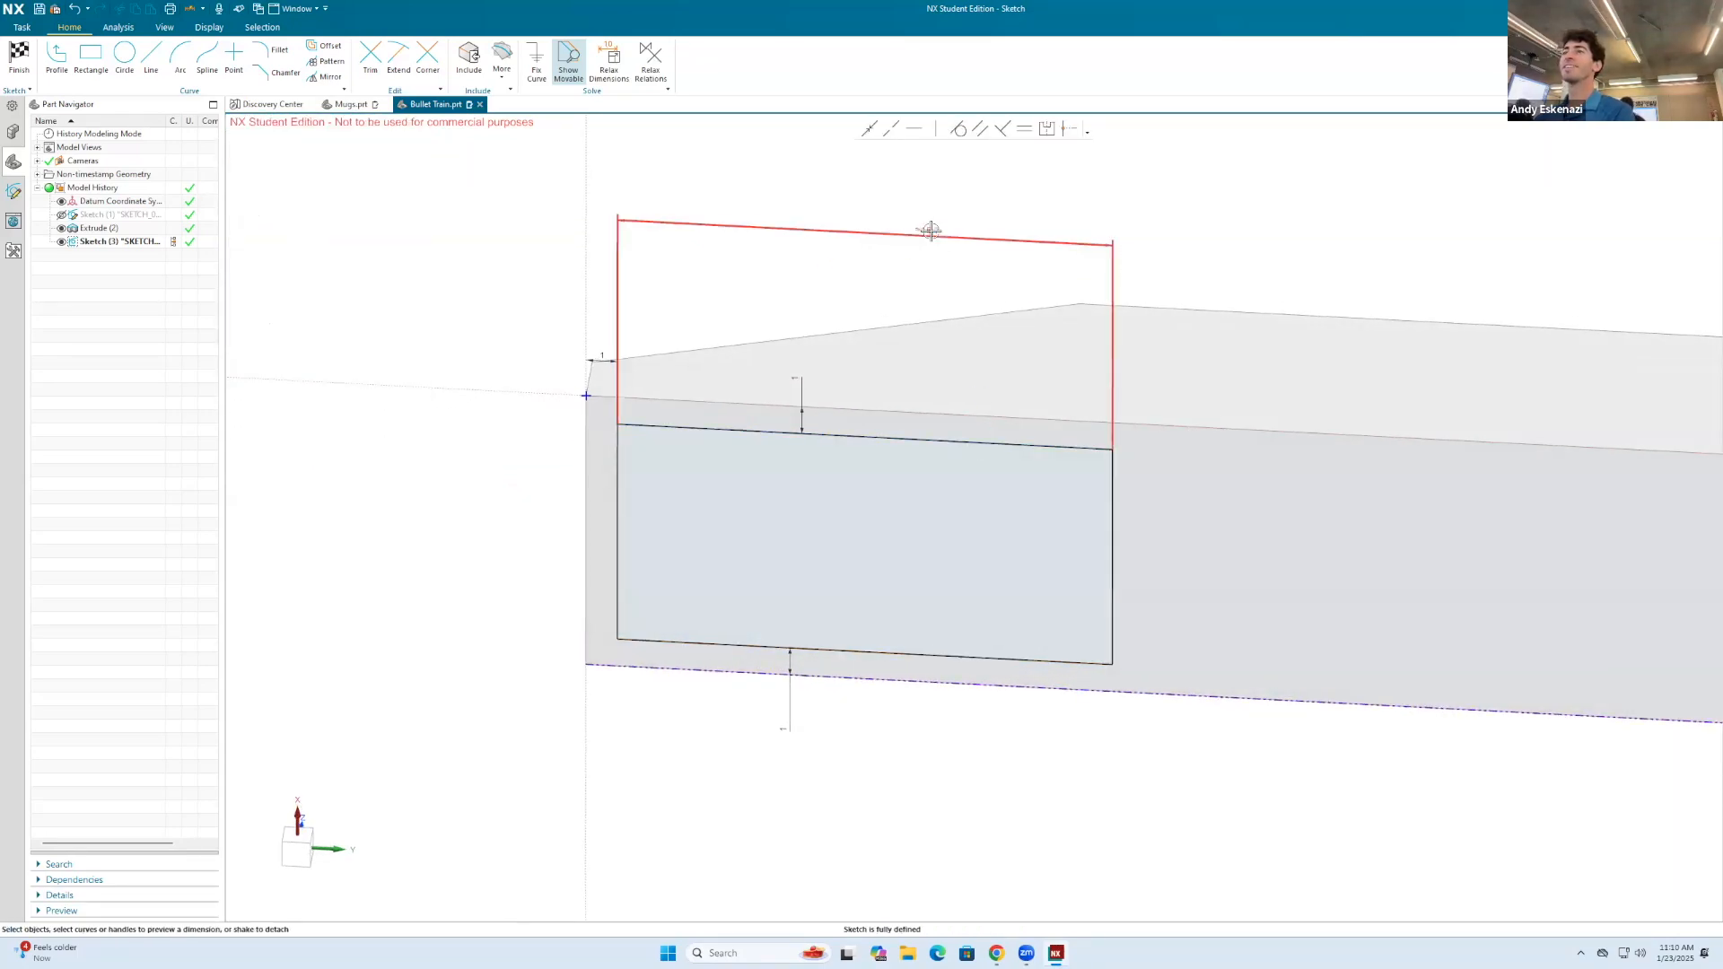
Step: Set the rectangle's length to 15 mm and finish the sketch
{"action": "double_click", "coordinate": [930, 231]}
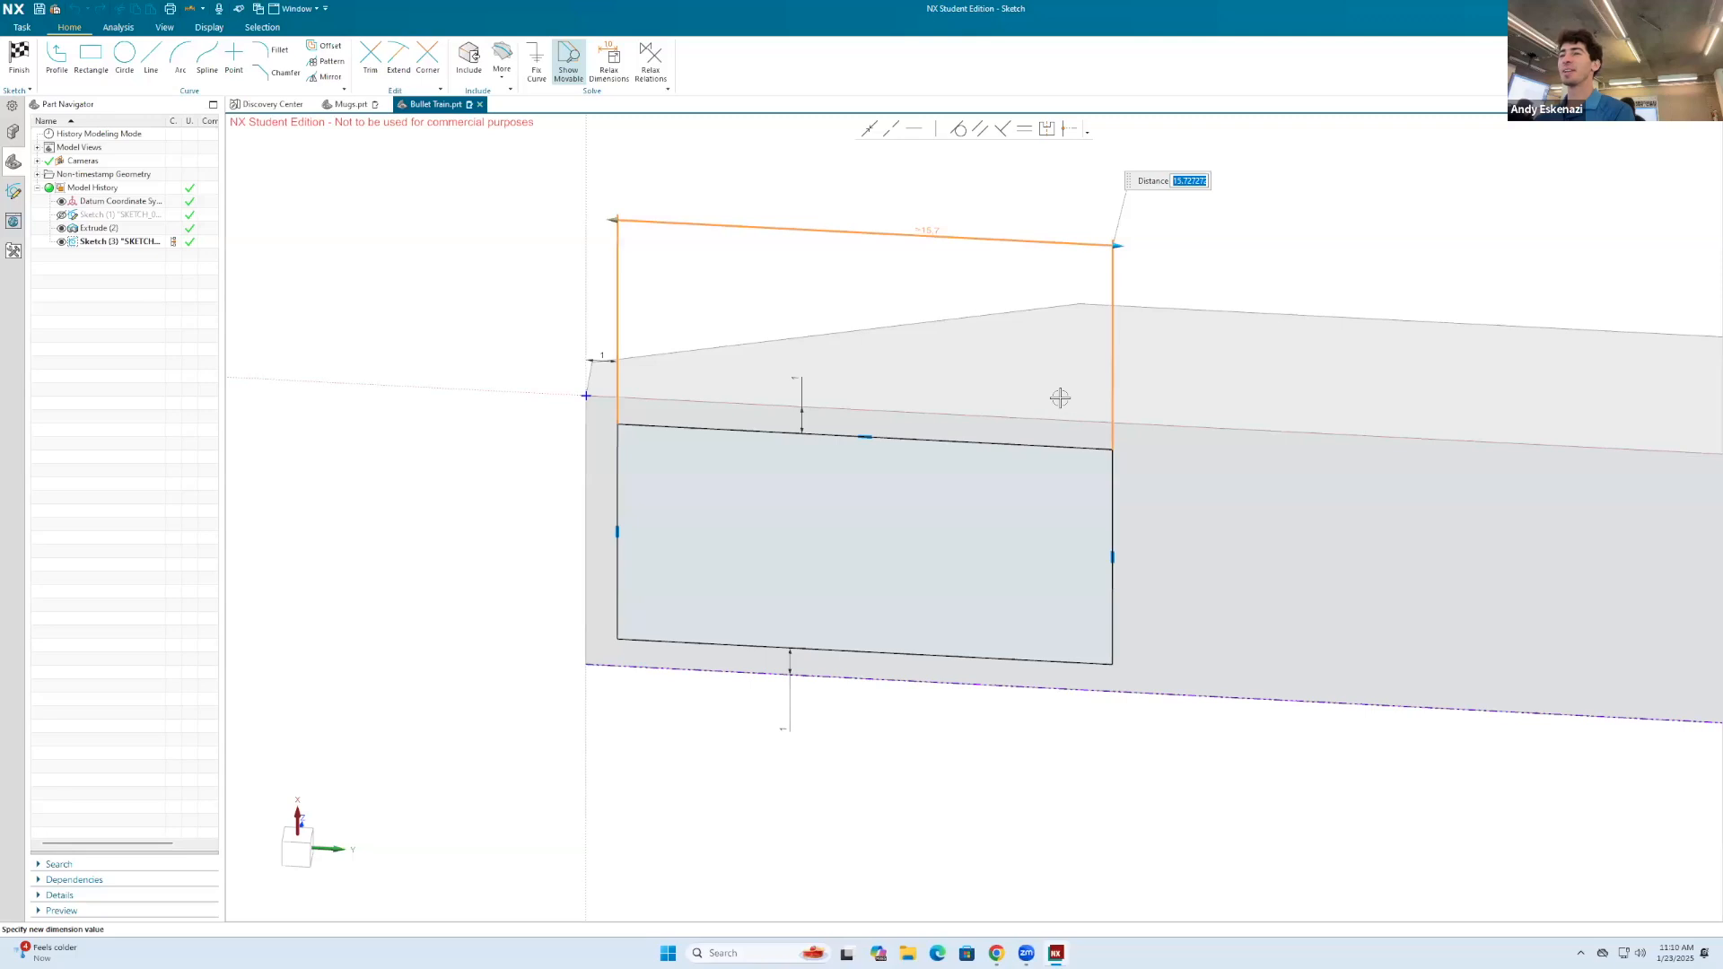
{"action": "scroll", "coordinate": [1060, 397], "scroll_direction": "down", "scroll_amount": 3}
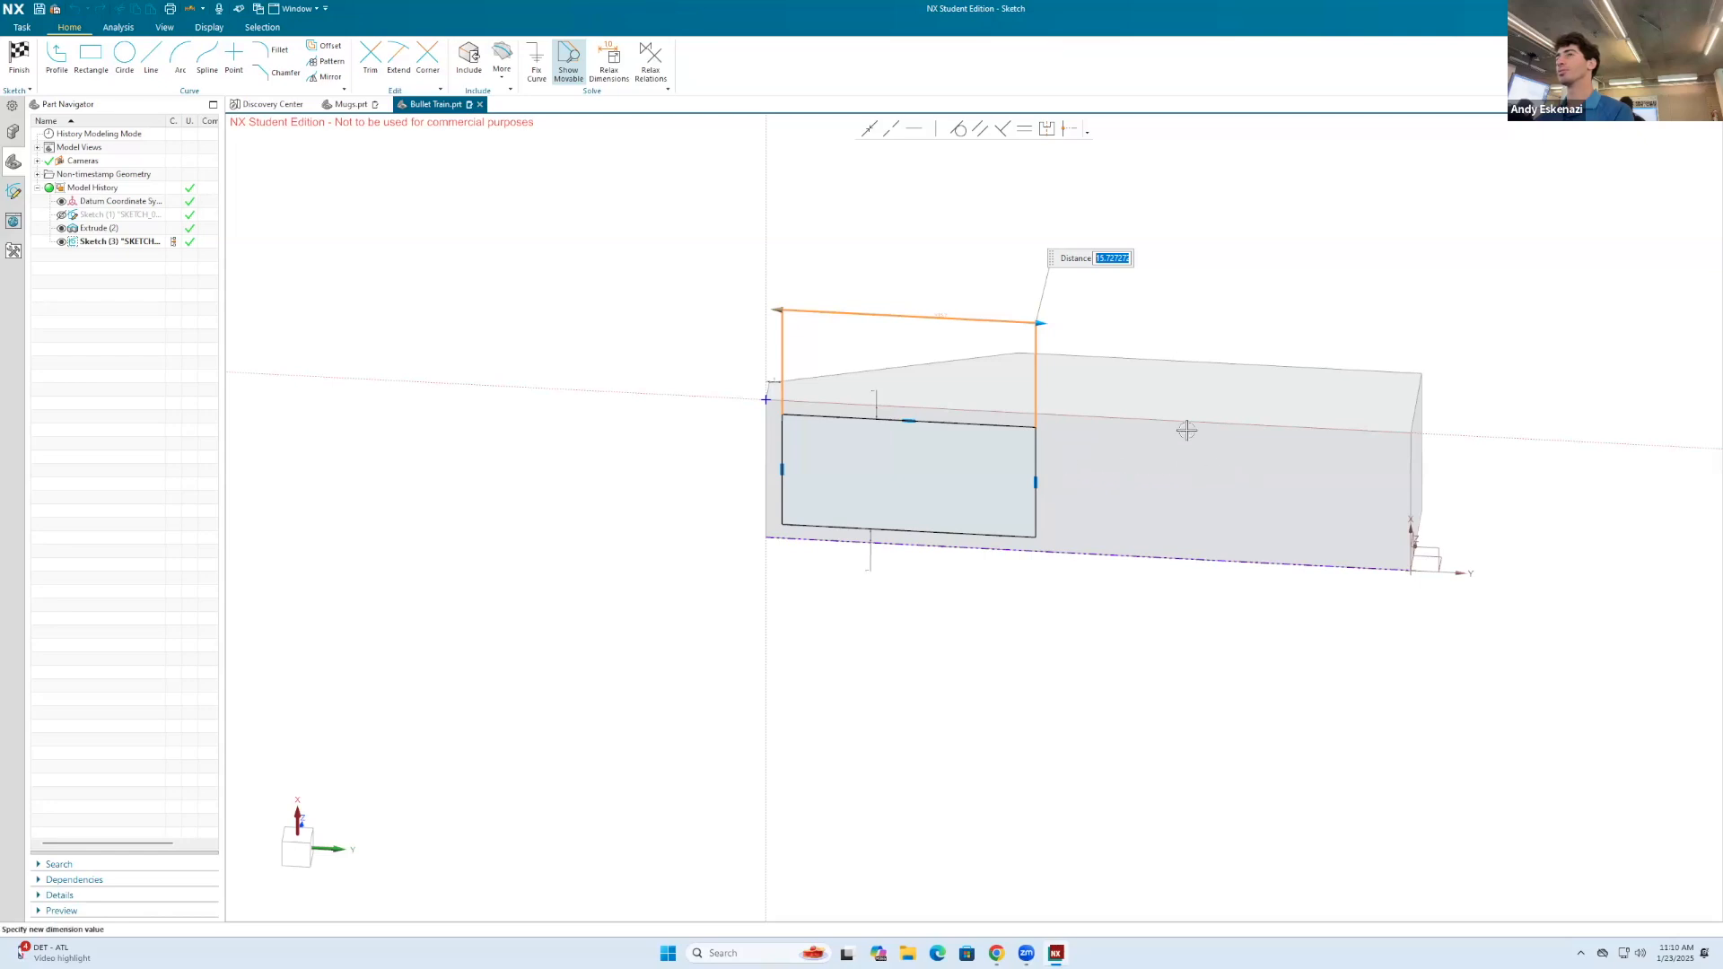
{"action": "scroll", "coordinate": [1077, 238], "scroll_direction": "up", "scroll_amount": 2}
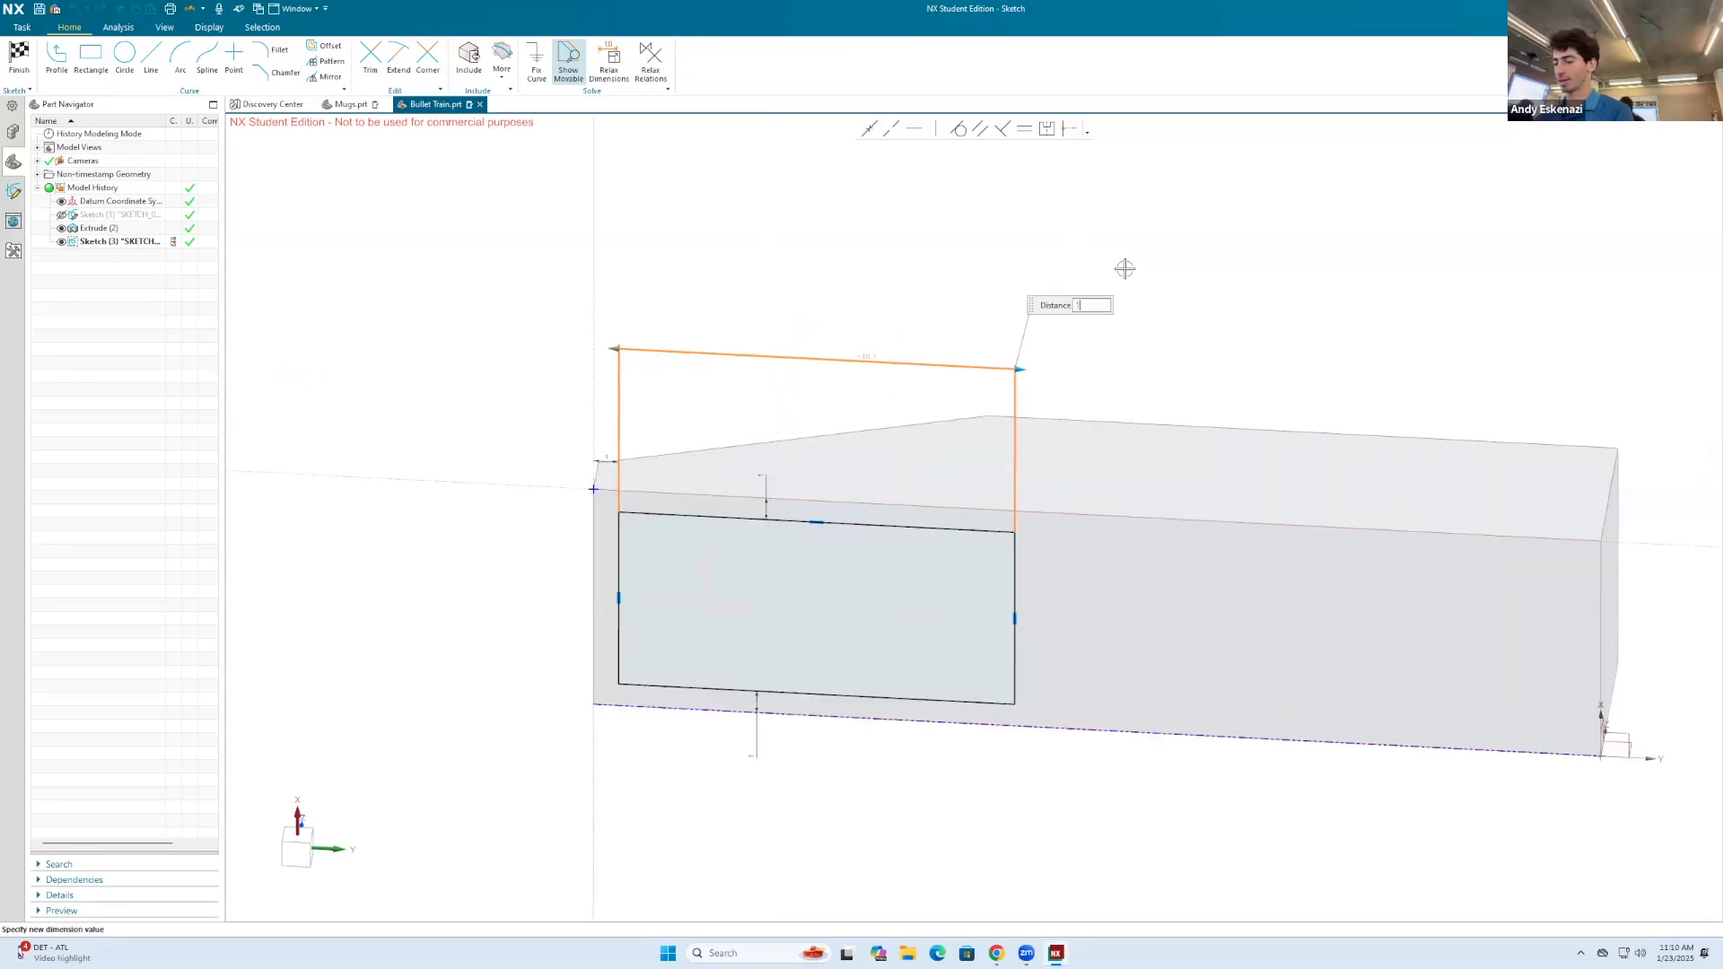
{"action": "key", "text": "Return"}
{"action": "left_click", "coordinate": [20, 61]}
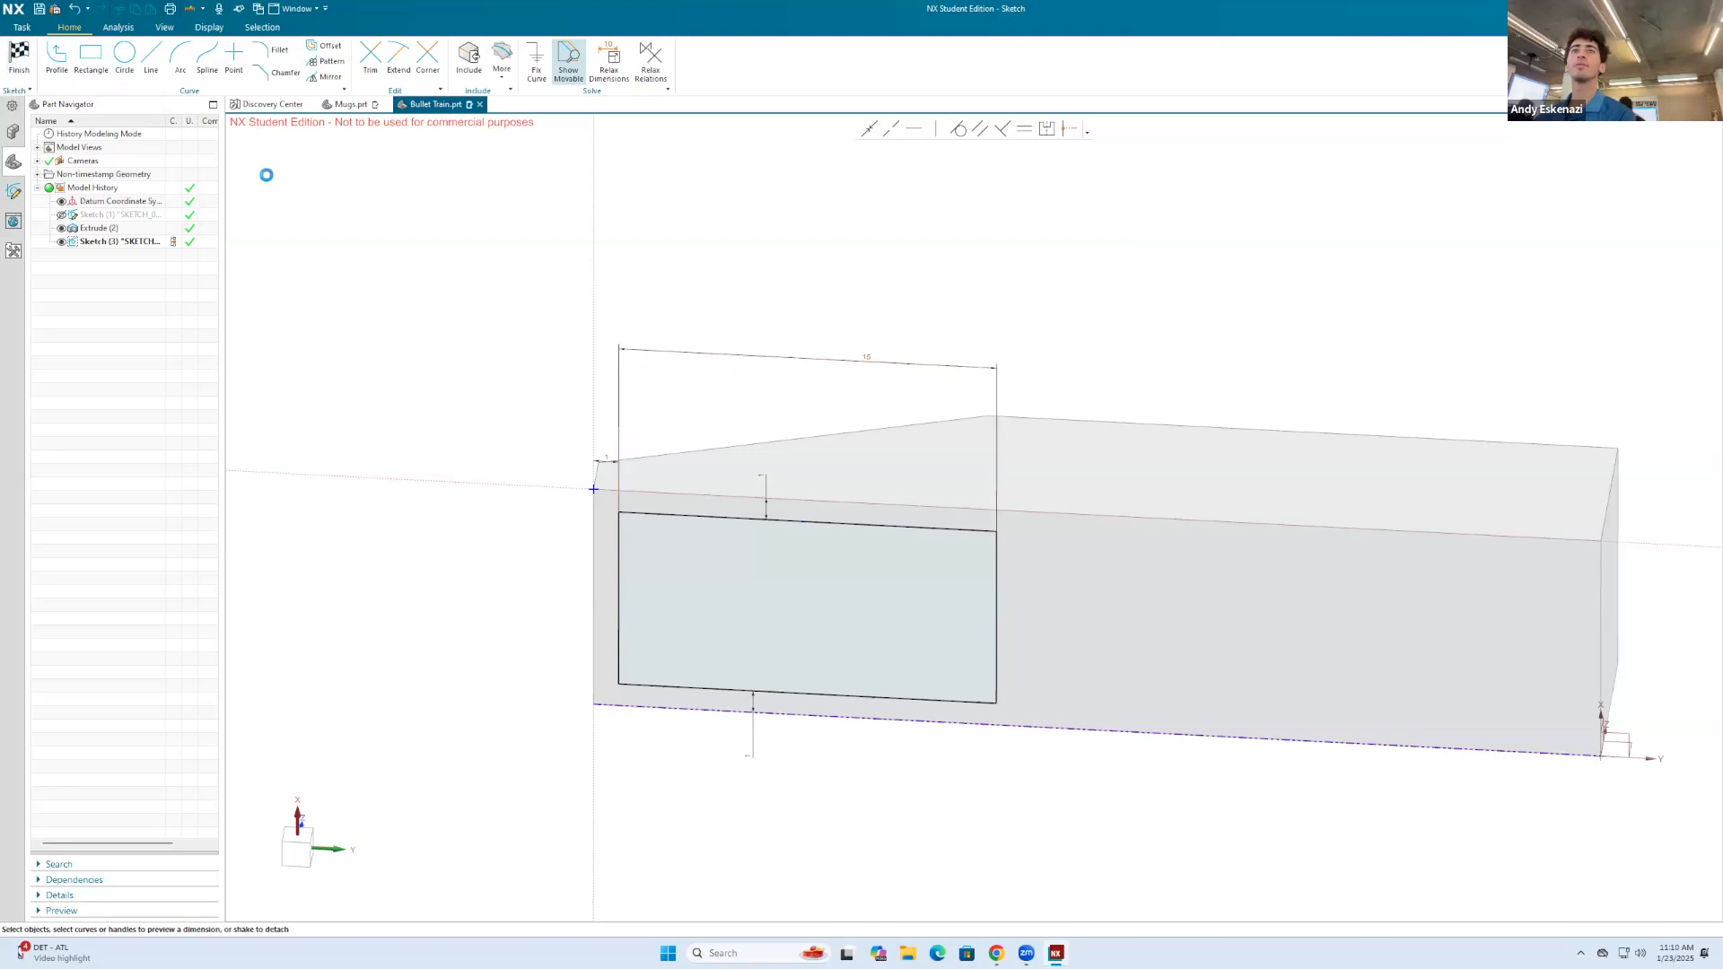
Step: Extrude the rectangle sketch 10 mm downward from the body's underside, united with the body
{"action": "left_click", "coordinate": [91, 59]}
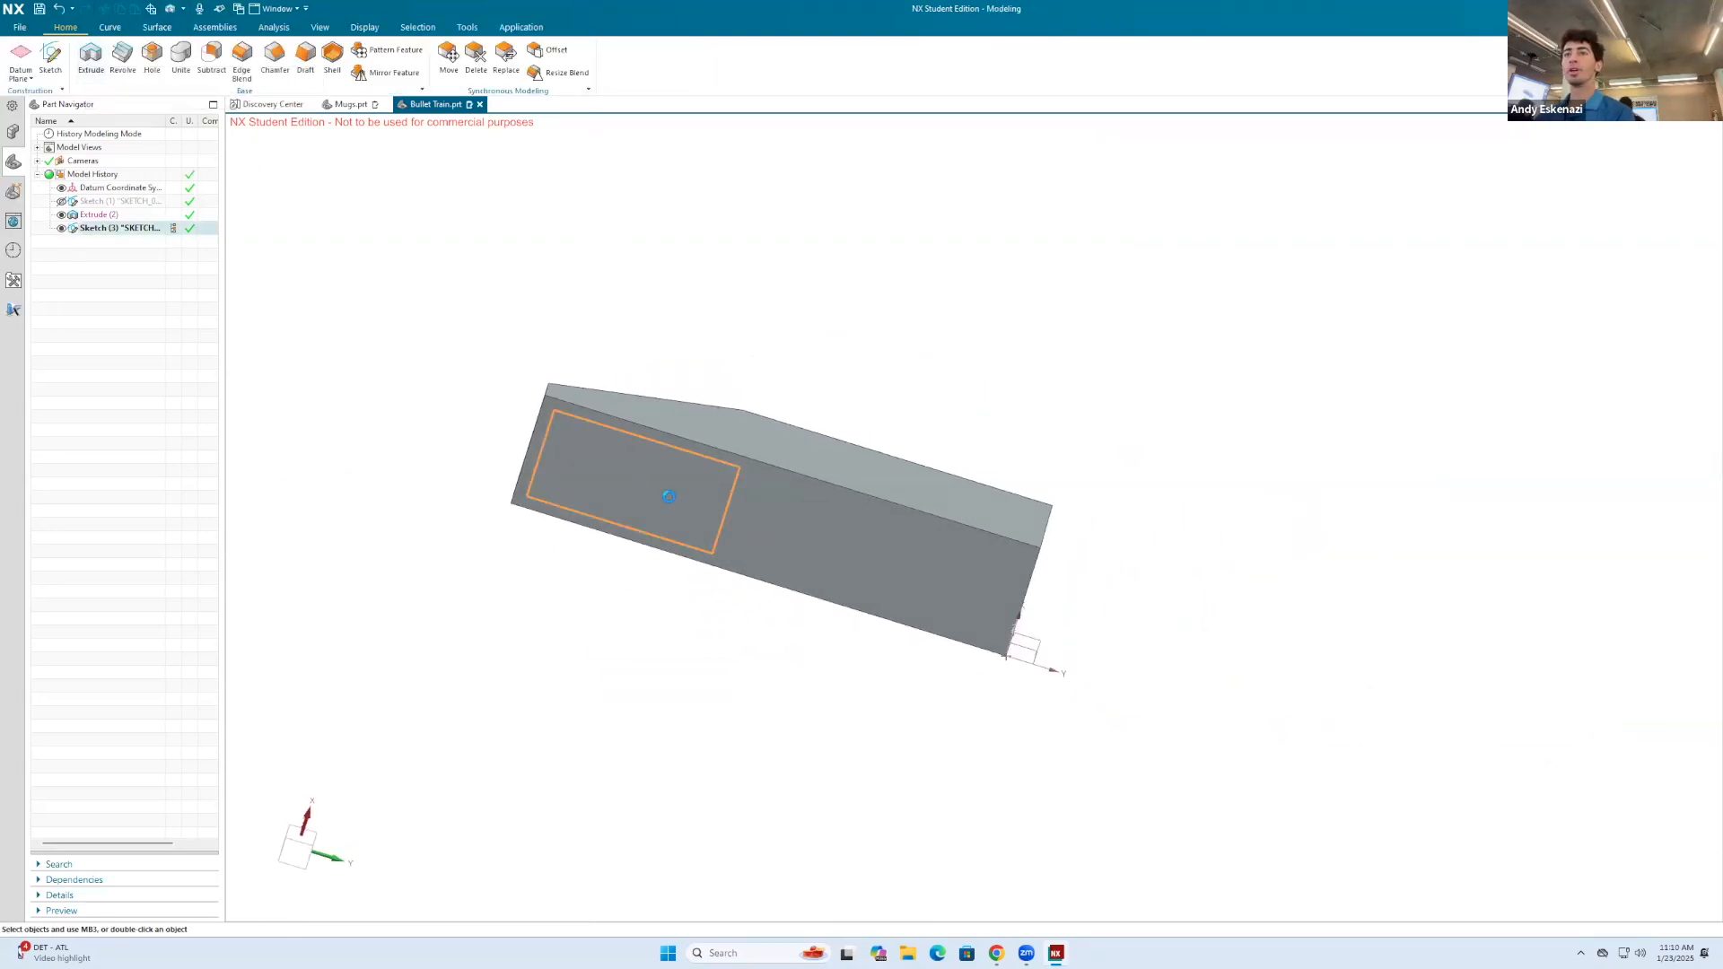
{"action": "left_click", "coordinate": [297, 452]}
{"action": "middle_click_drag", "start_coordinate": [752, 386], "coordinate": [706, 469]}
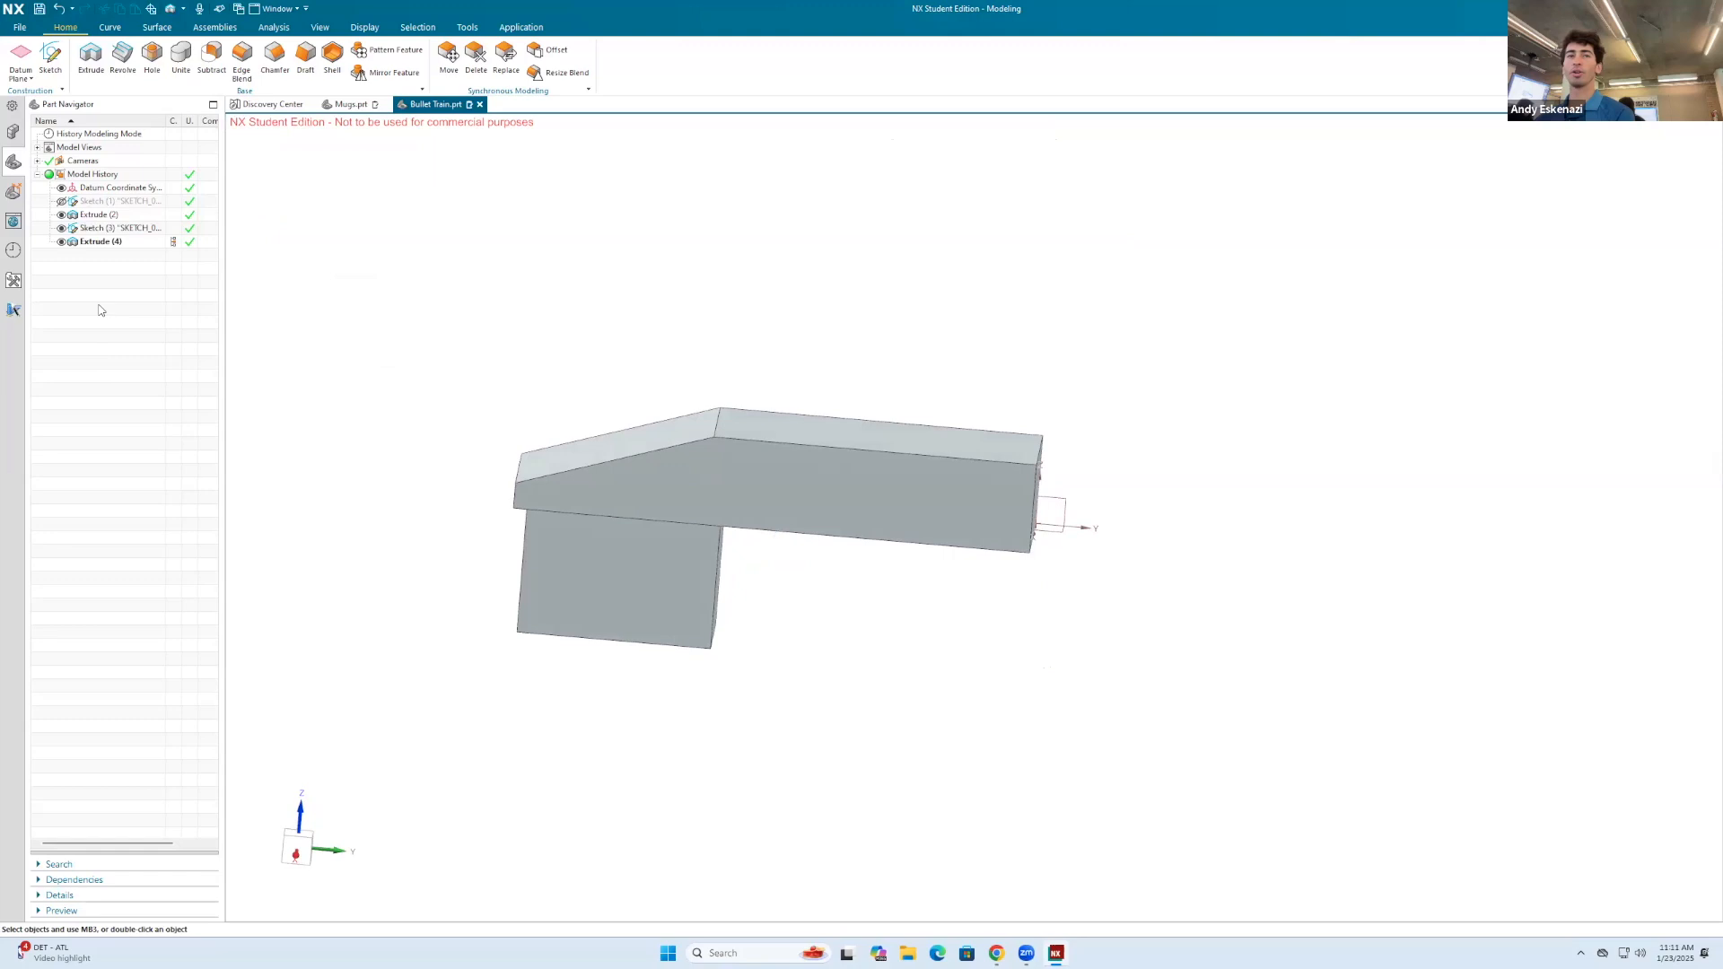
Step: Edit the underside block's extrusion and set its end distance to 5 mm
{"action": "right_click", "coordinate": [94, 242]}
{"action": "left_click", "coordinate": [120, 226]}
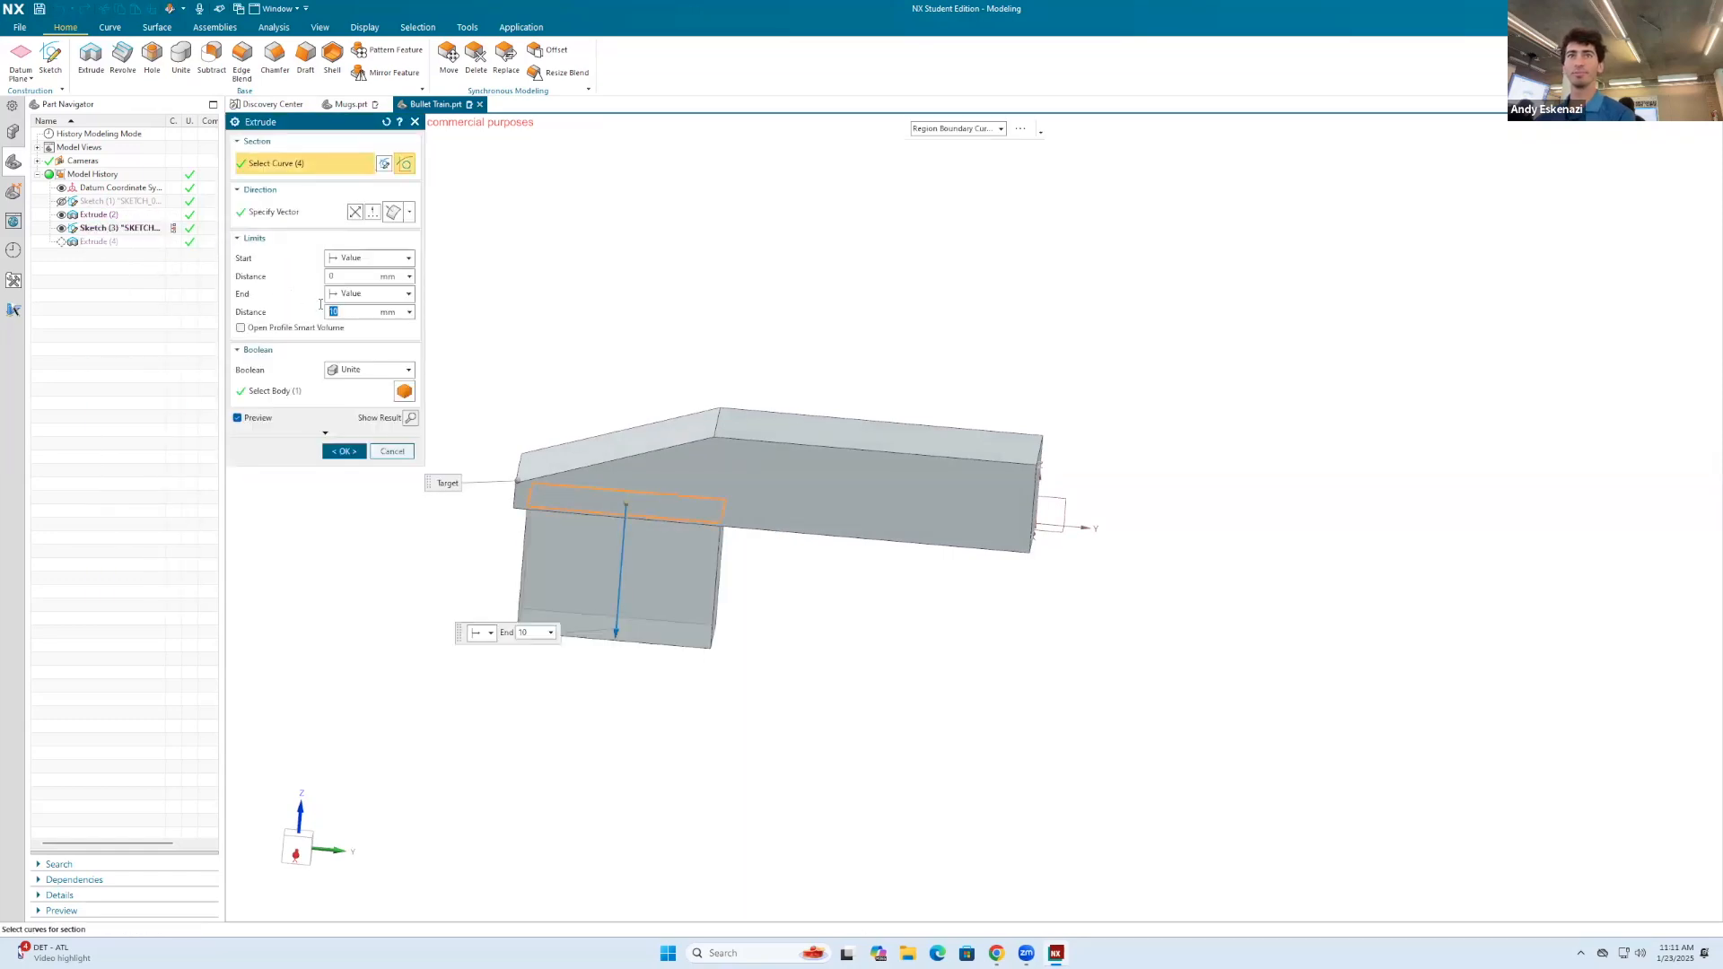
{"action": "key", "text": "Return"}
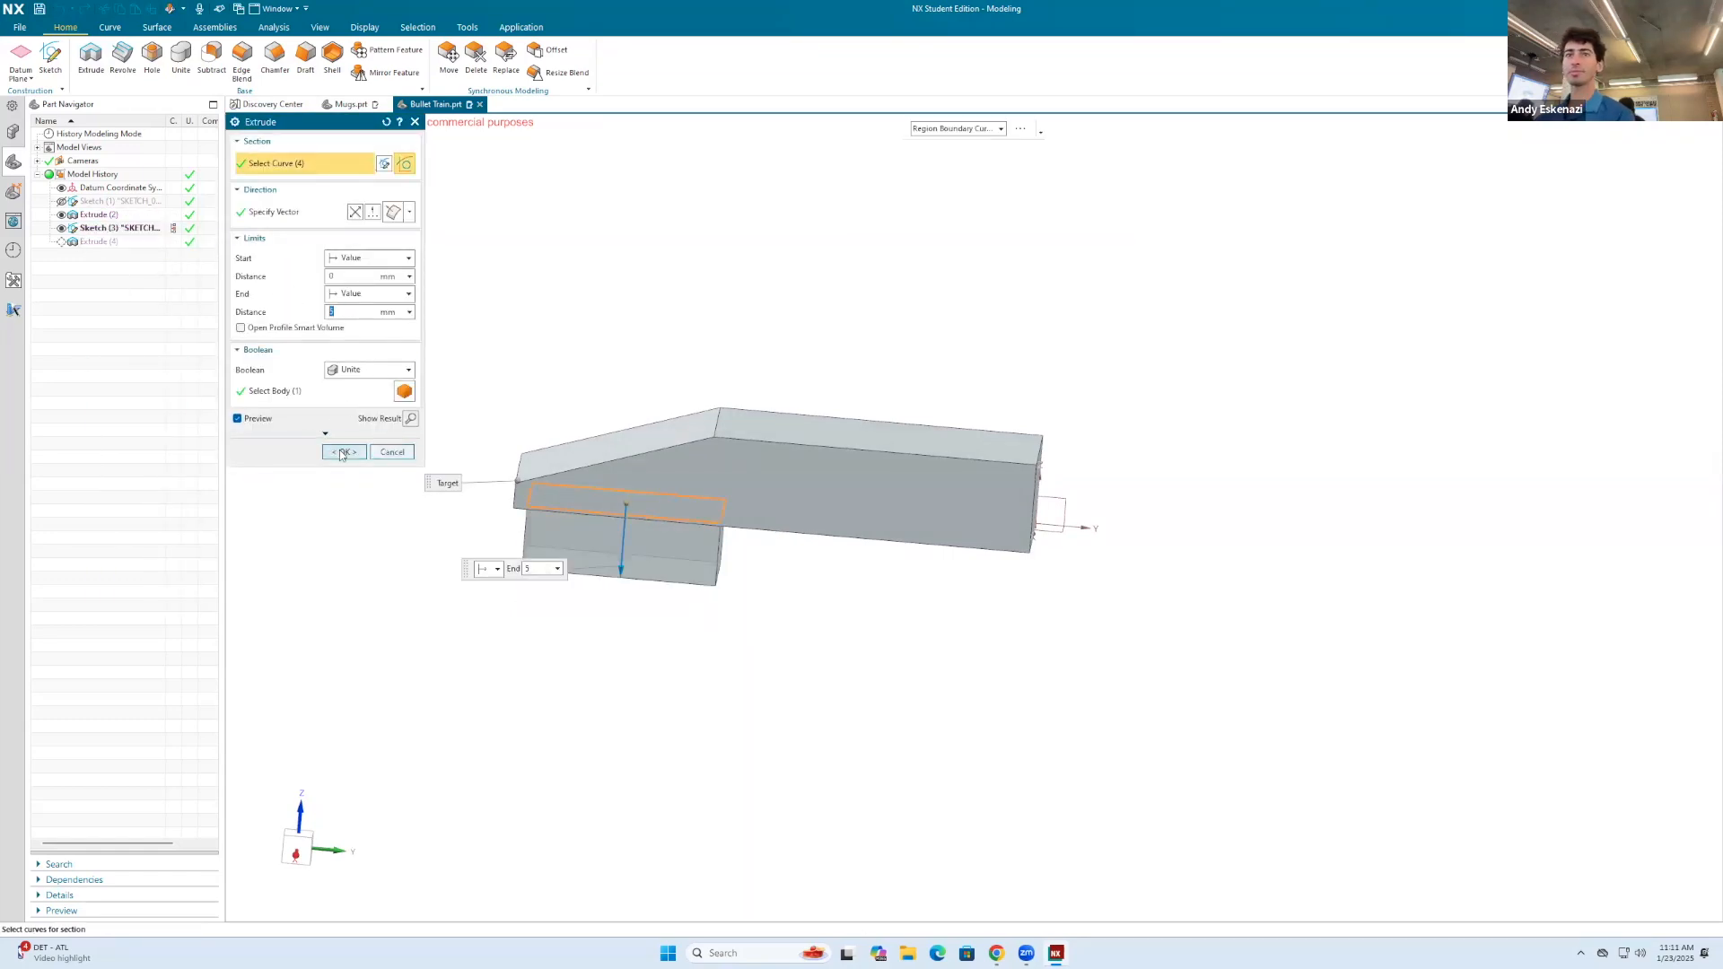
{"action": "left_click", "coordinate": [342, 452]}
Step: Hide the rectangle sketch used for the block under the body
{"action": "mouse_move", "coordinate": [665, 395]}
{"action": "middle_mouse_down"}
{"action": "mouse_move", "coordinate": [701, 391]}
{"action": "mouse_move", "coordinate": [701, 370]}
{"action": "mouse_move", "coordinate": [703, 575]}
{"action": "middle_mouse_up"}
{"action": "scroll", "coordinate": [606, 466], "scroll_direction": "up", "scroll_amount": 4}
{"action": "right_click", "coordinate": [583, 468]}
{"action": "left_click", "coordinate": [658, 452]}
{"action": "scroll", "coordinate": [704, 396], "scroll_direction": "down", "scroll_amount": 3}
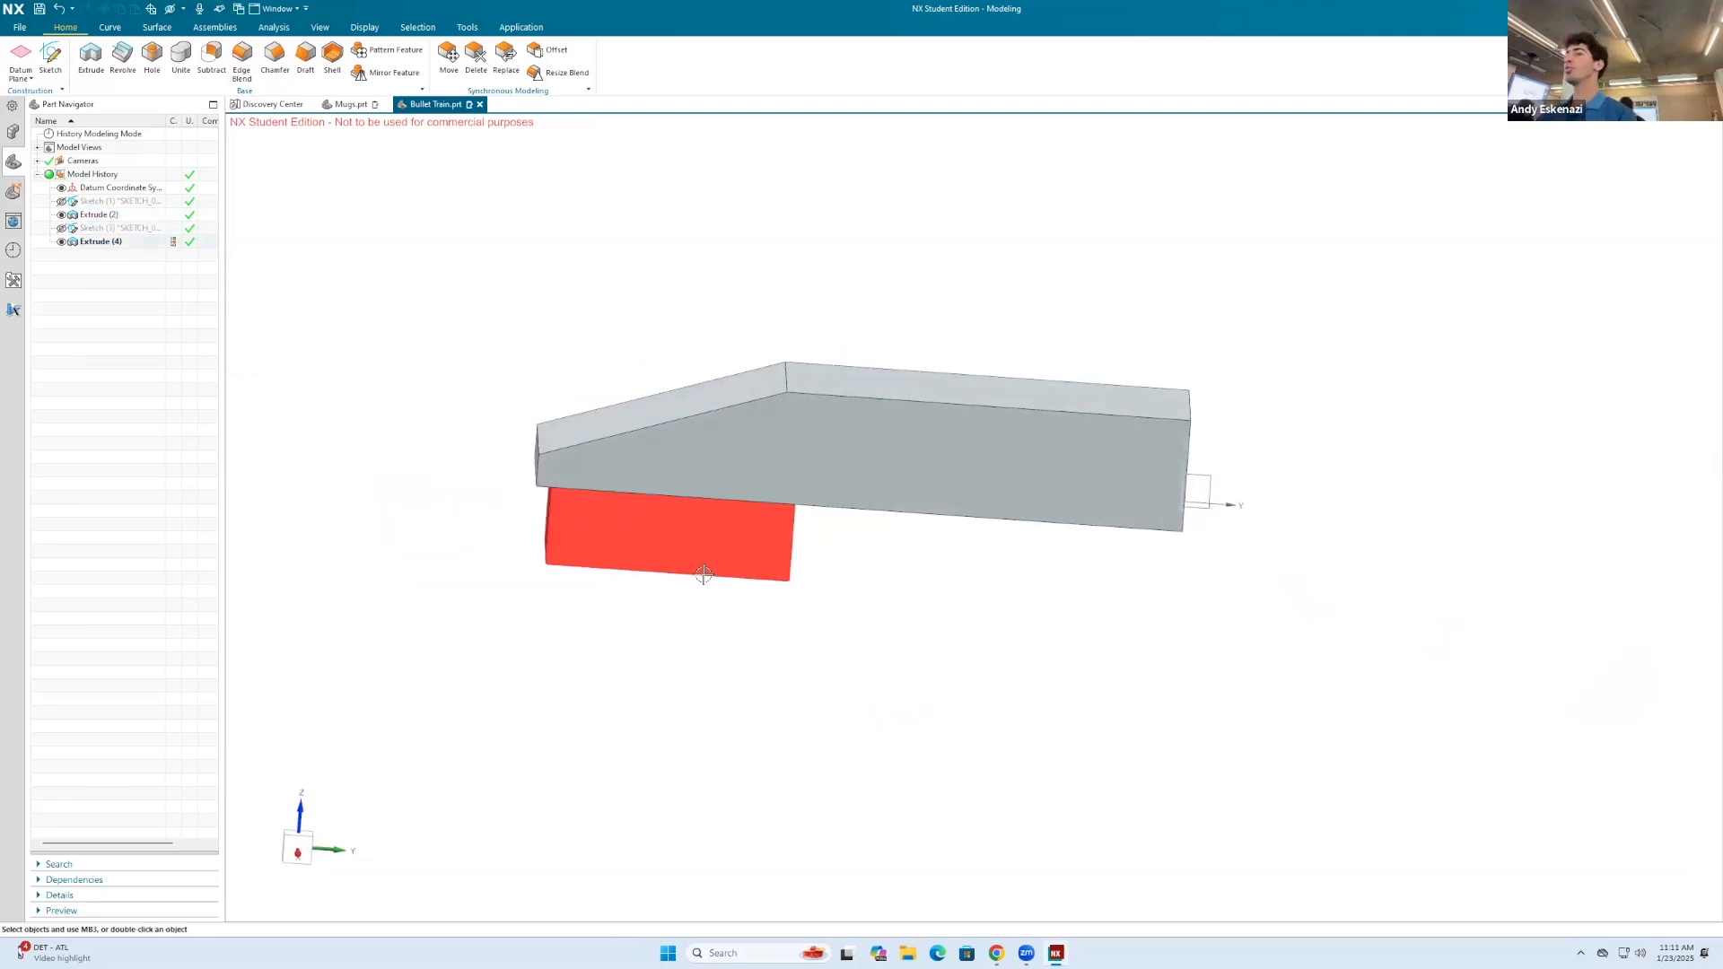
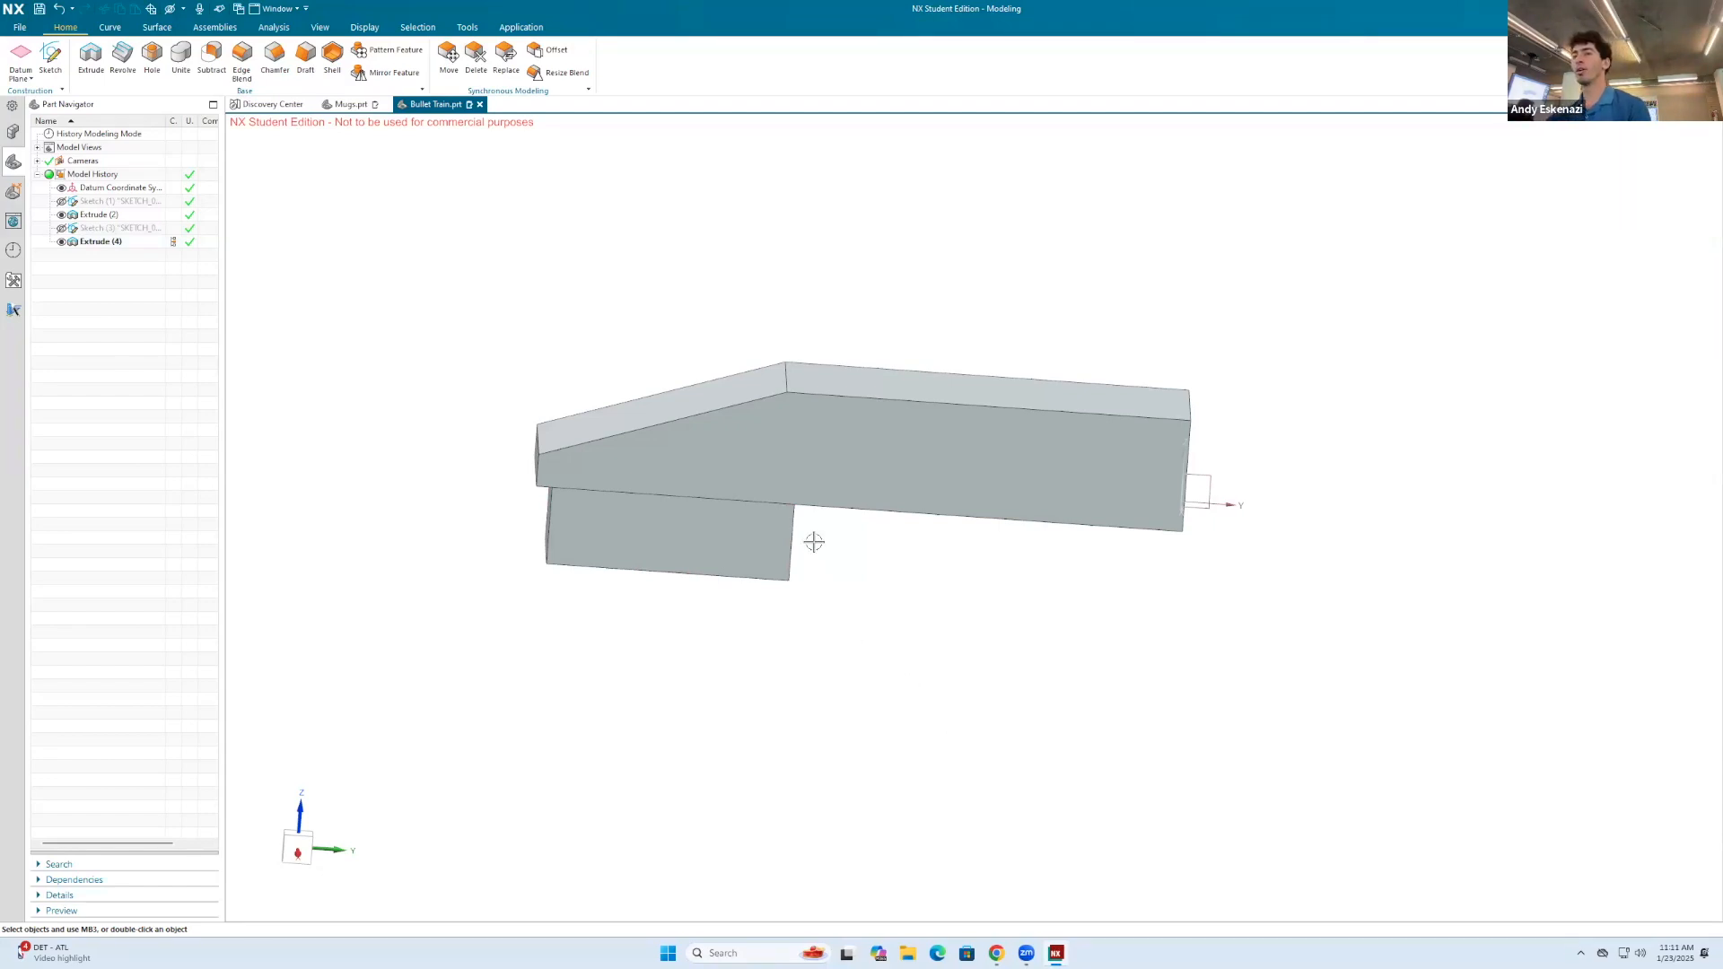
Step: Start a sketch on the long side face of the underside block and activate the Circle tool
{"action": "middle_click_drag", "start_coordinate": [814, 542], "coordinate": [808, 477]}
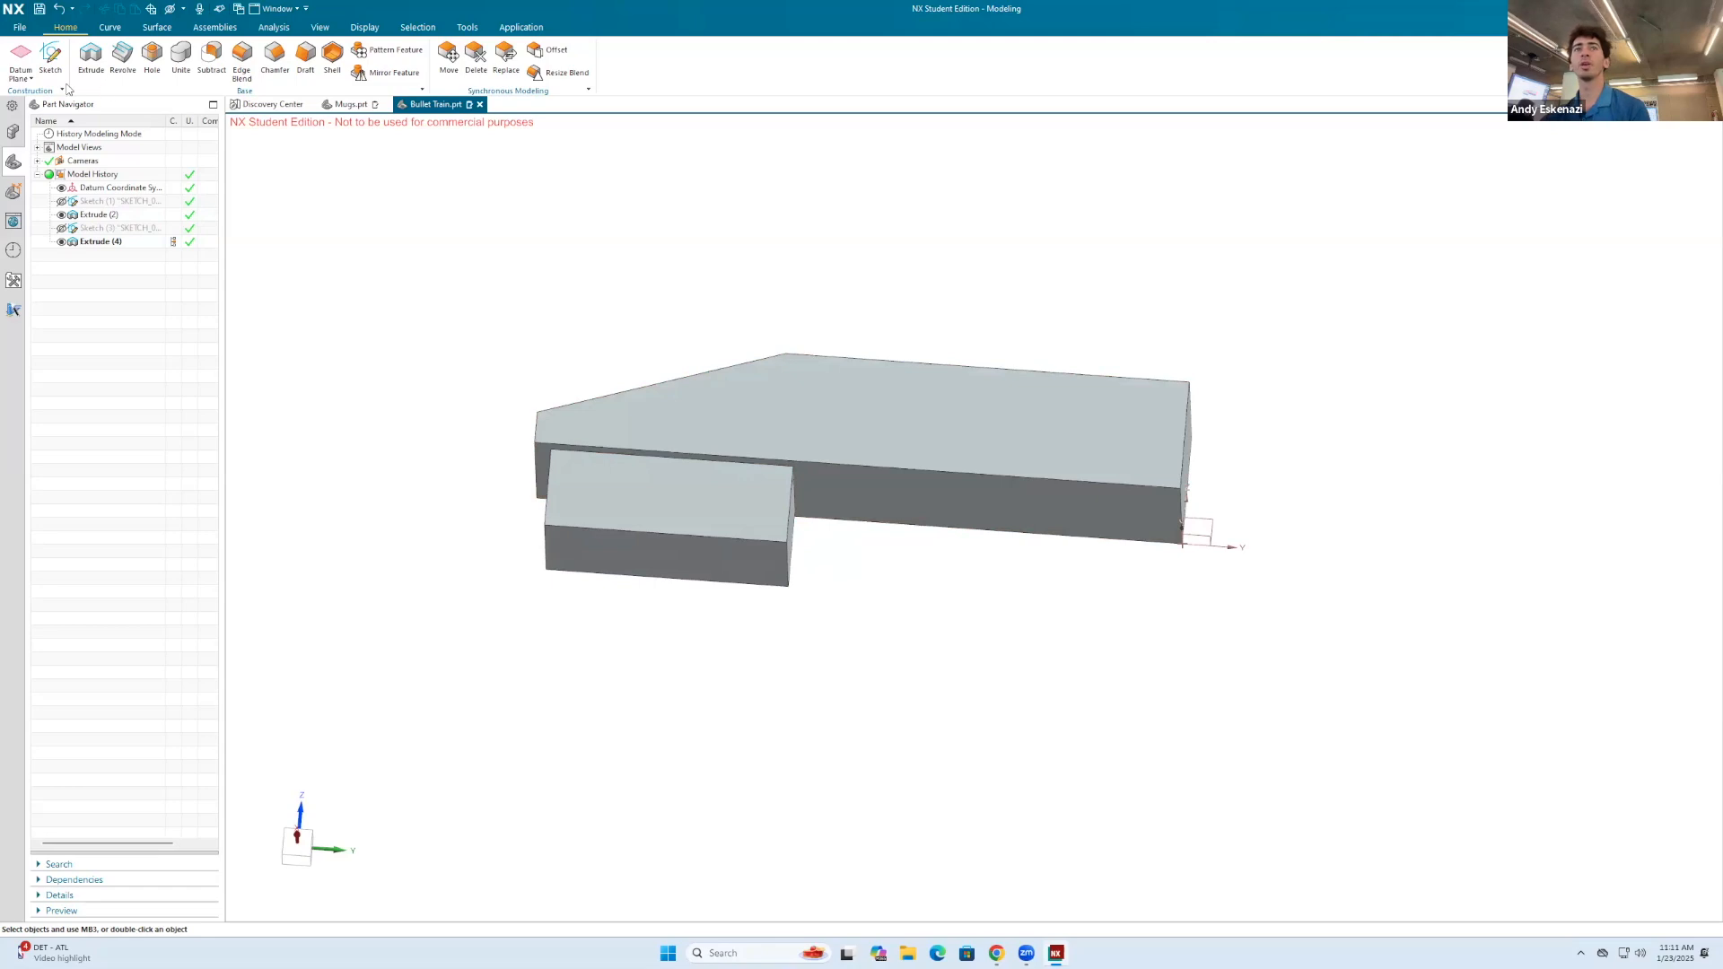
{"action": "left_click", "coordinate": [51, 55]}
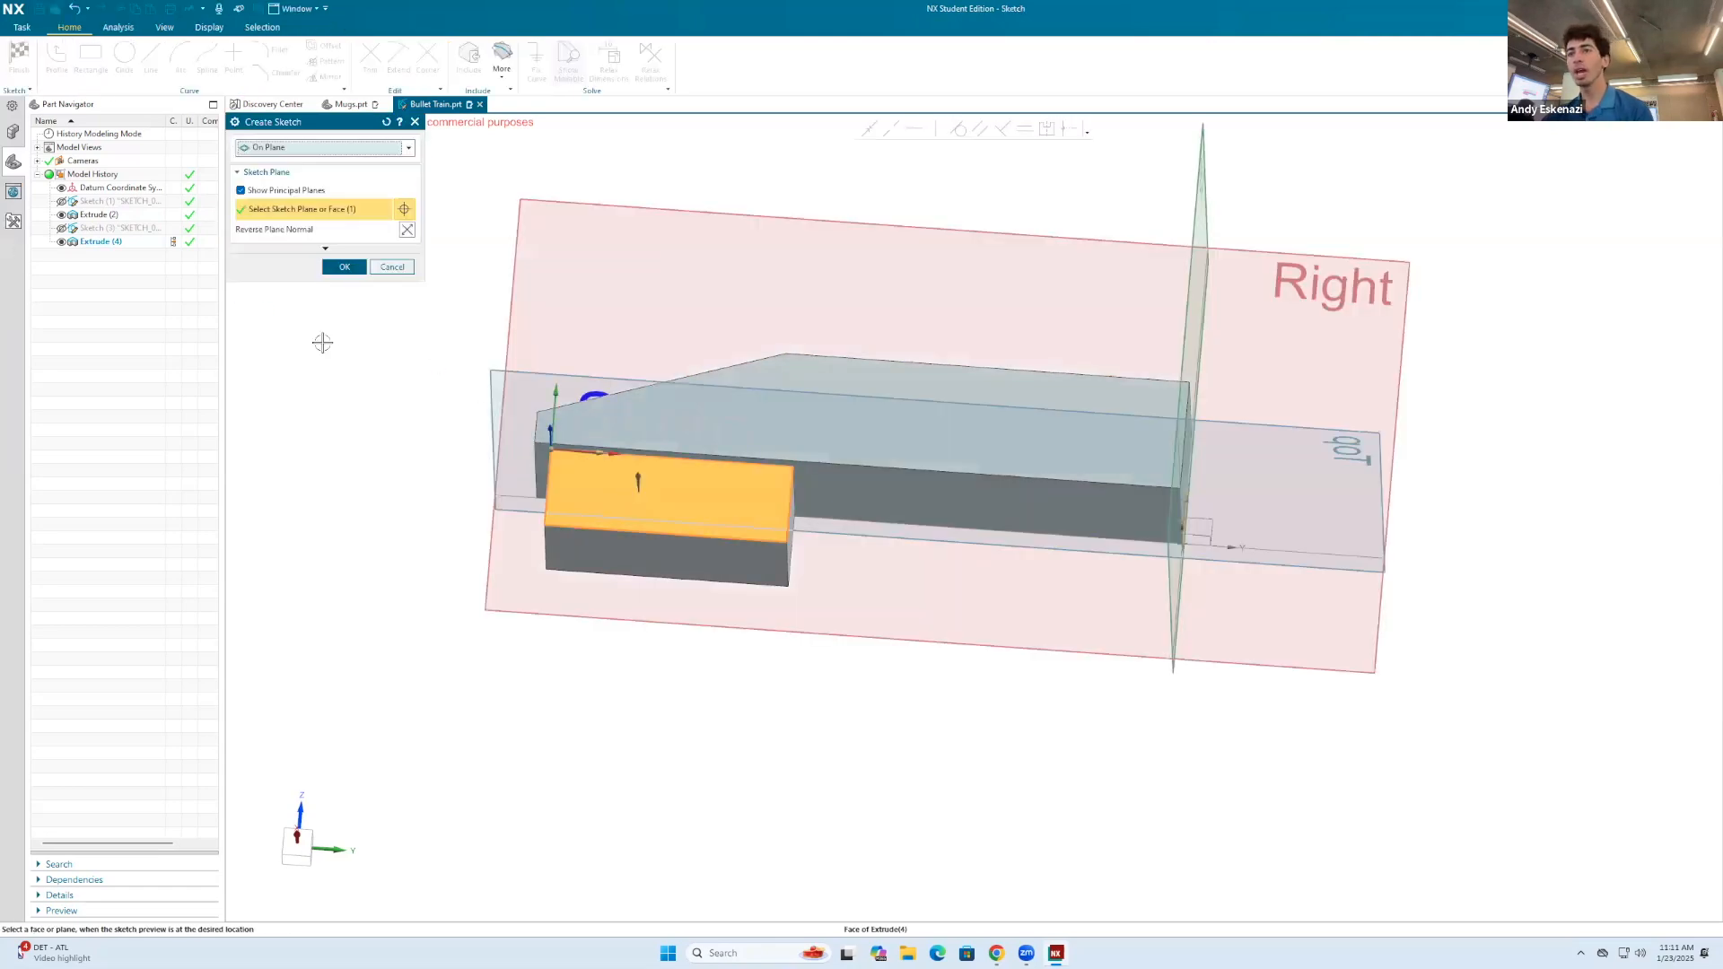
{"action": "left_click", "coordinate": [345, 270]}
{"action": "scroll", "coordinate": [296, 339], "scroll_direction": "down", "scroll_amount": 4}
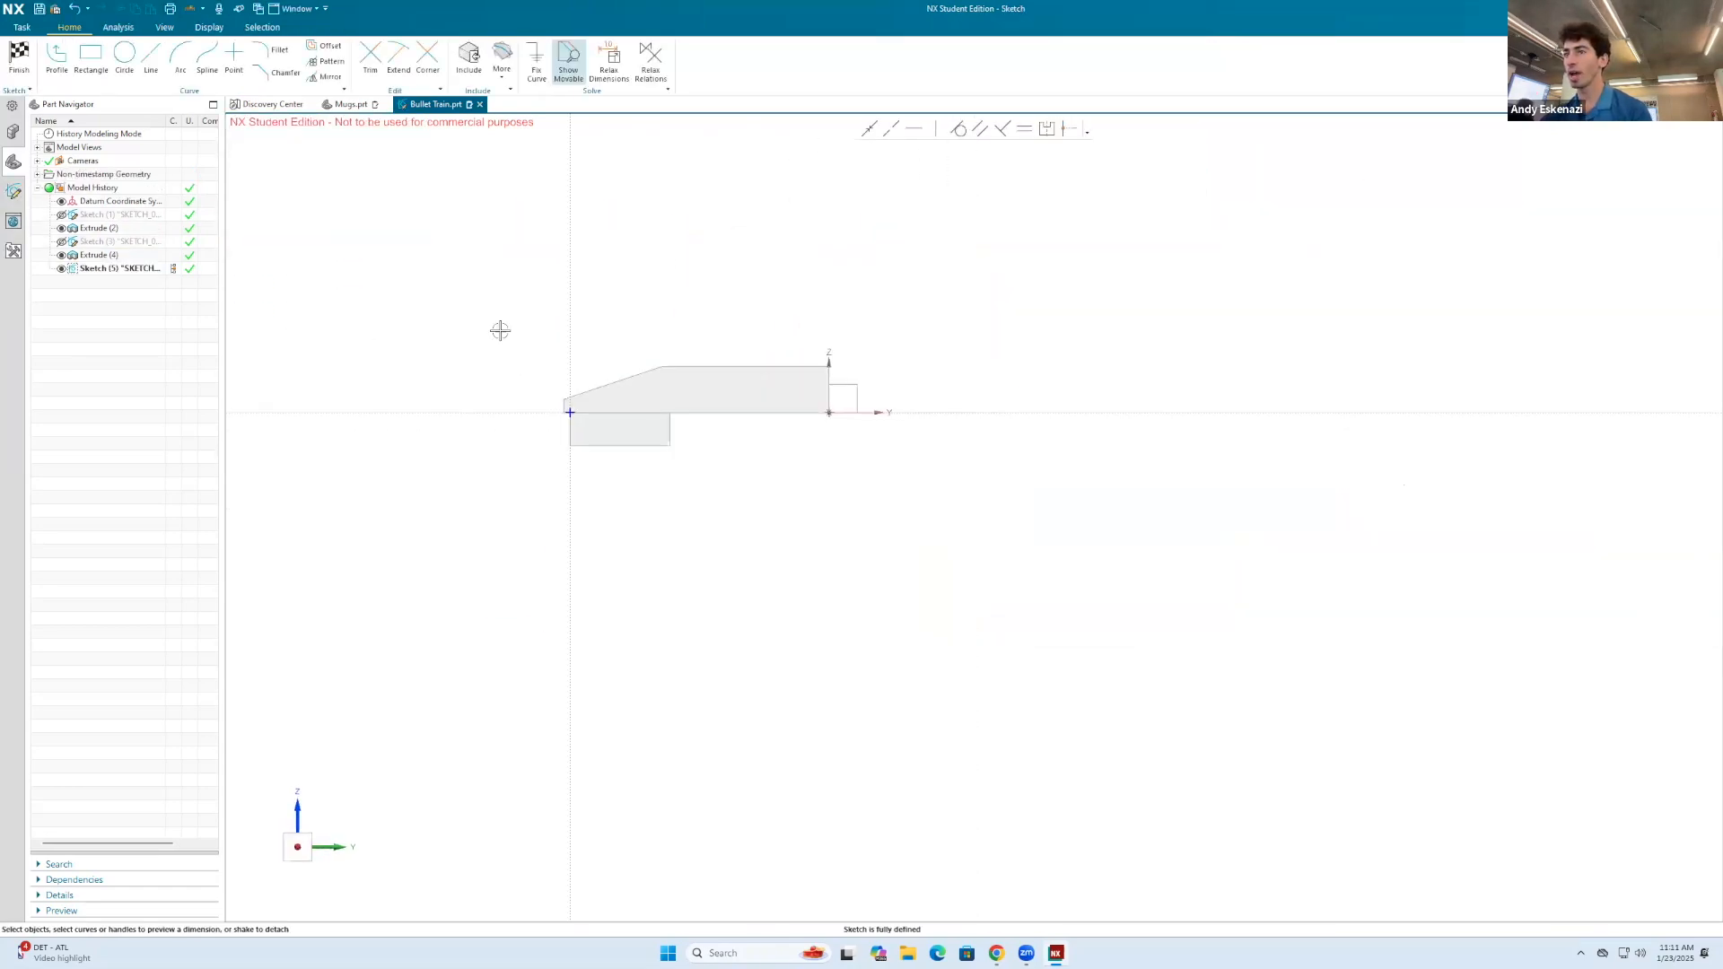
{"action": "scroll", "coordinate": [579, 445], "scroll_direction": "up", "scroll_amount": 5}
{"action": "scroll", "coordinate": [776, 383], "scroll_direction": "up", "scroll_amount": 1}
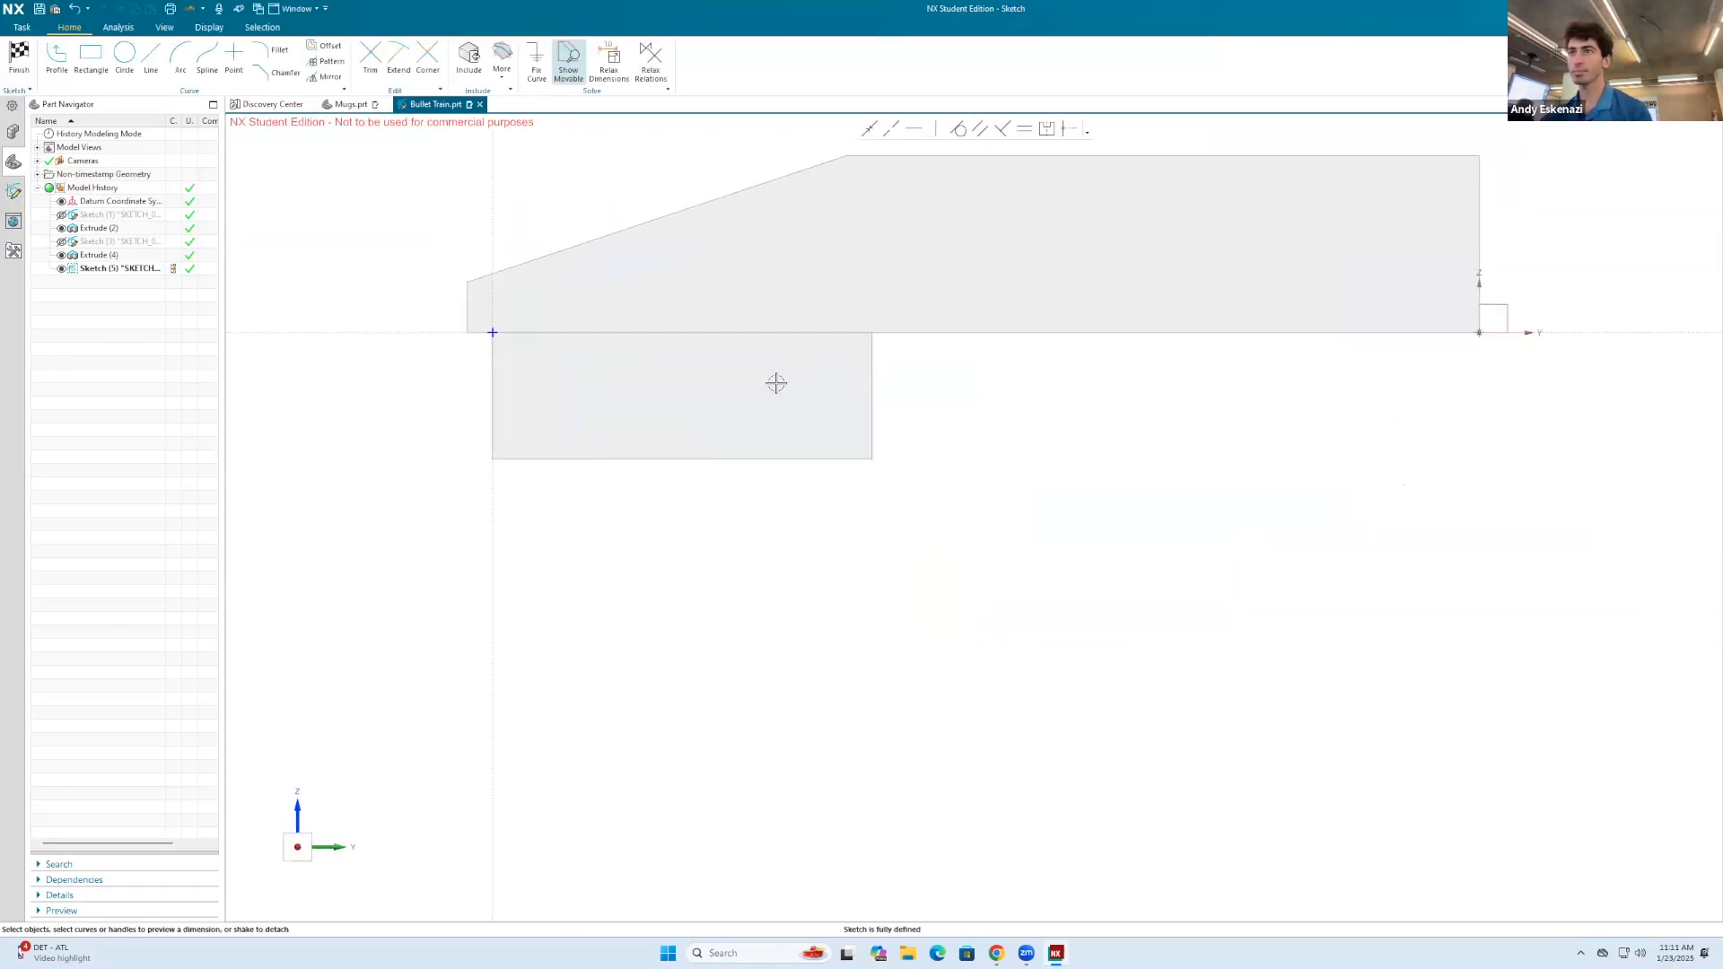
{"action": "left_click", "coordinate": [125, 56]}
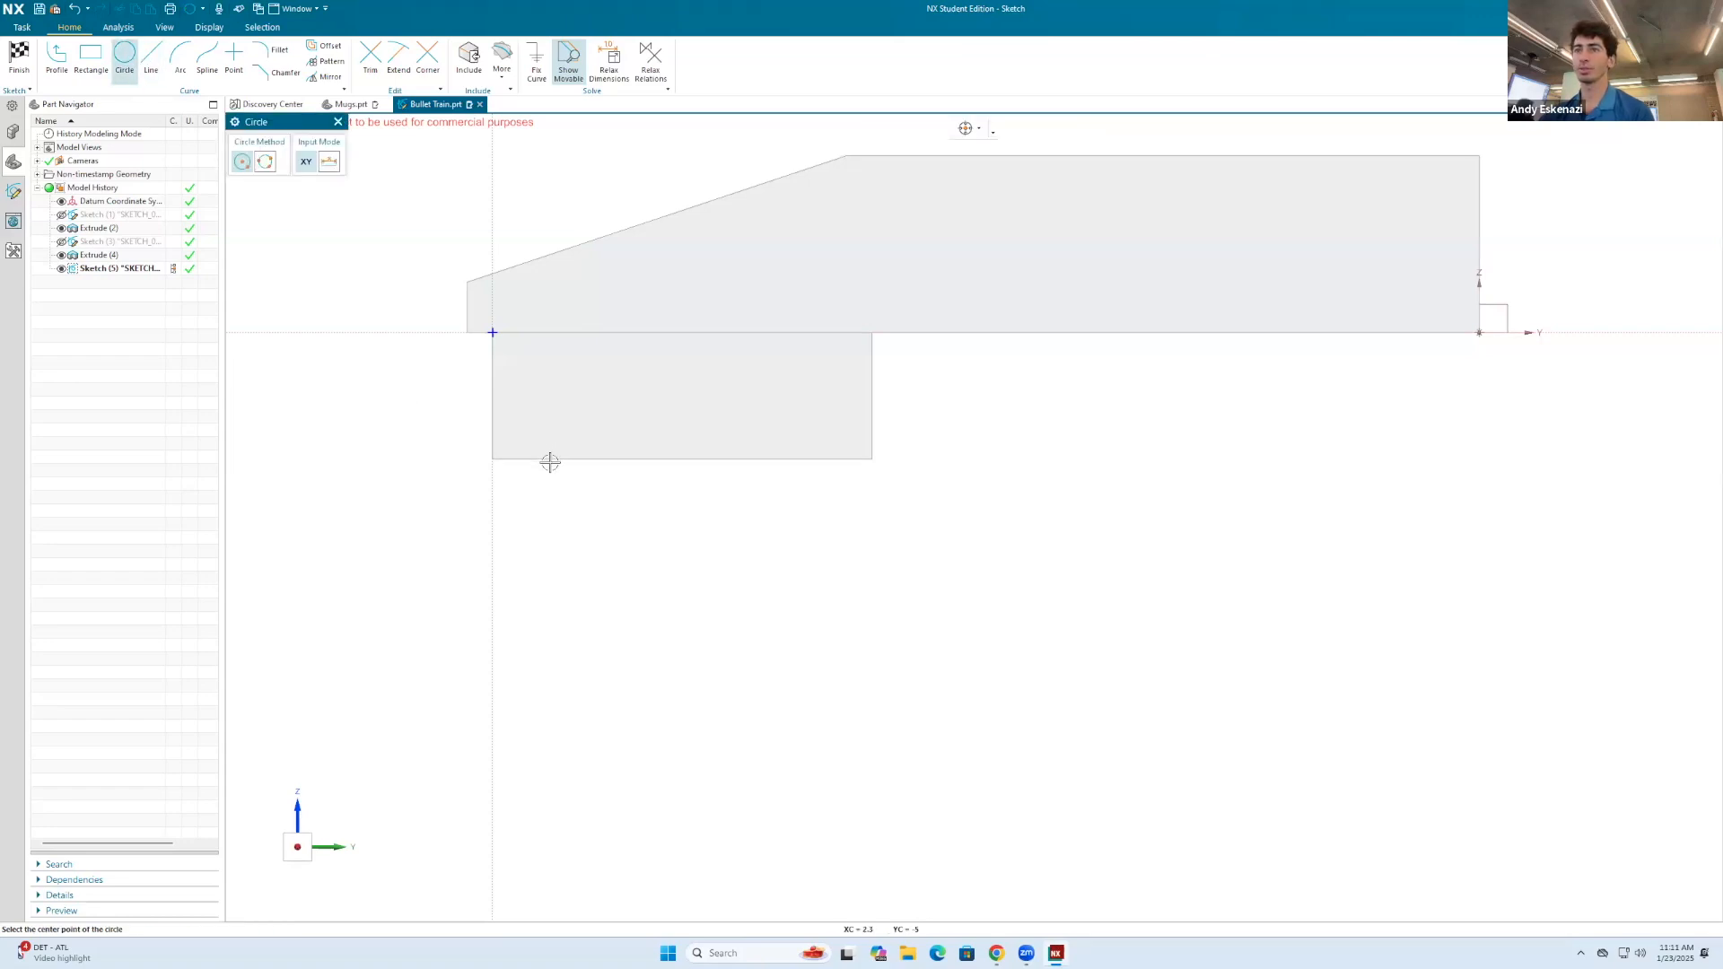
{"action": "right_click", "coordinate": [553, 416]}
{"action": "left_click", "coordinate": [705, 407]}
{"action": "left_click", "coordinate": [670, 429]}
{"action": "key", "text": "Escape"}
{"action": "right_click", "coordinate": [699, 364]}
{"action": "left_click", "coordinate": [834, 356]}
{"action": "left_click", "coordinate": [860, 353]}
{"action": "left_click", "coordinate": [864, 368]}
Step: Draw two circles centred on the block's lower edge, about 7.4 mm in diameter near the front and 8.6 mm near the rear
{"action": "left_click", "coordinate": [567, 459]}
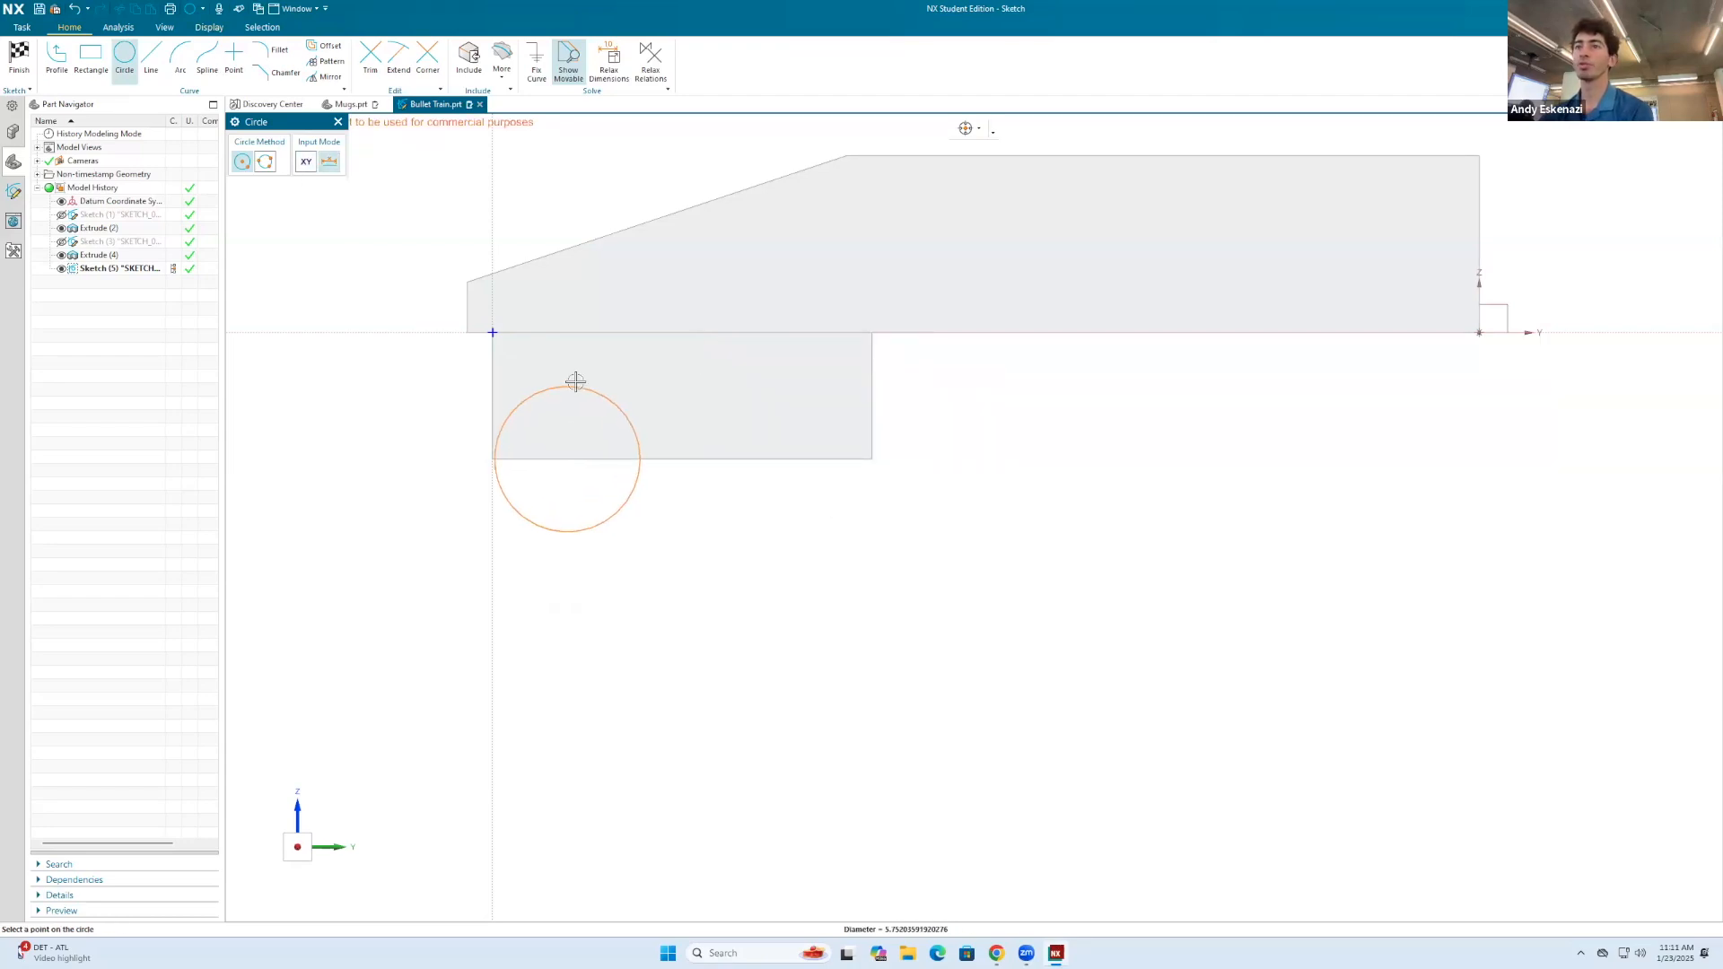
{"action": "left_click", "coordinate": [572, 365]}
{"action": "left_click", "coordinate": [812, 459]}
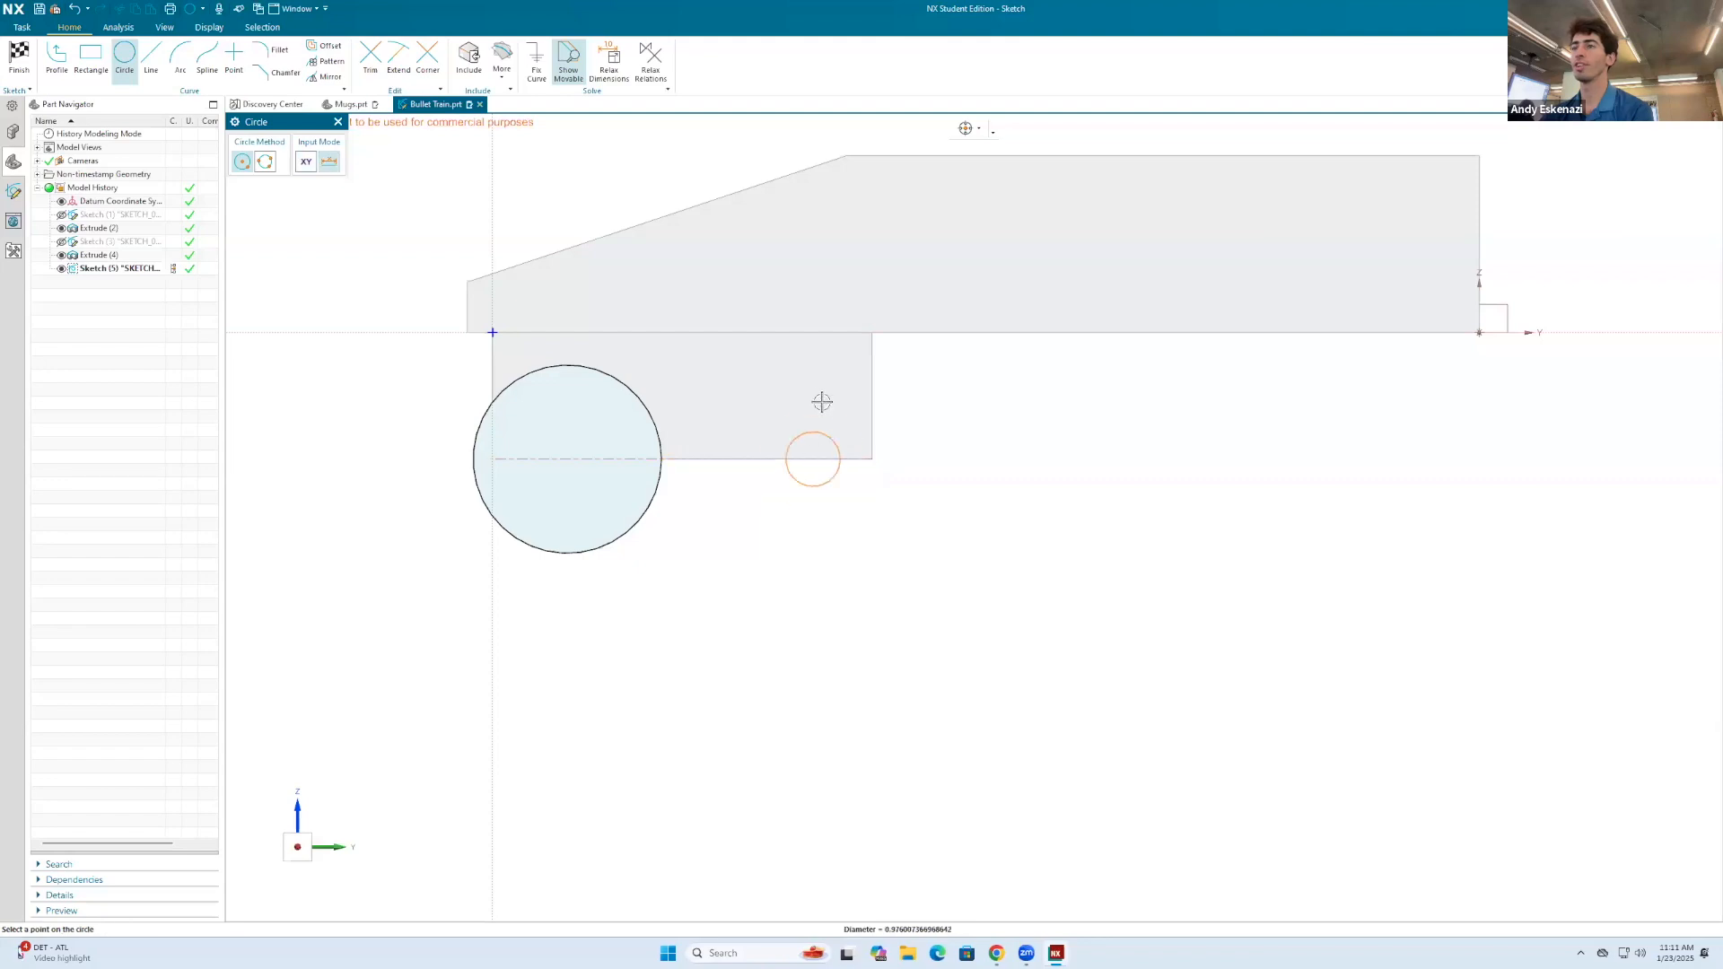
{"action": "left_click", "coordinate": [812, 350]}
{"action": "key", "text": "Escape"}
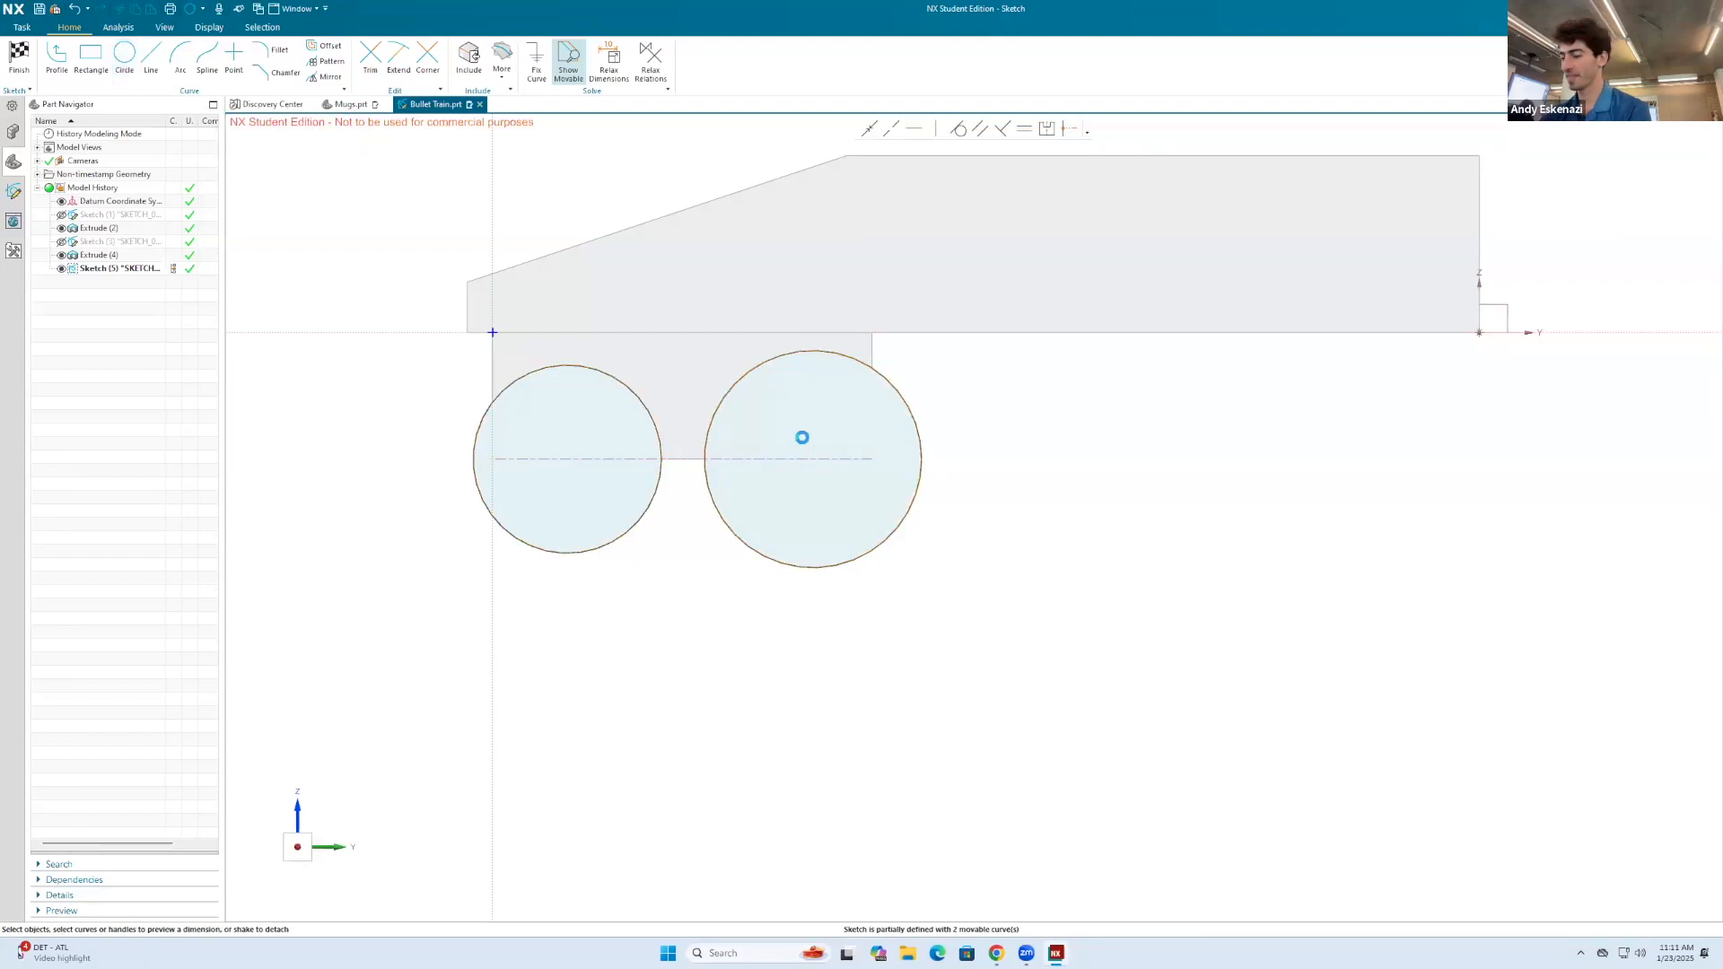
Step: Dimension the diameter of the front circle and set it to 8 mm
{"action": "key", "text": "d"}
{"action": "left_click", "coordinate": [635, 522]}
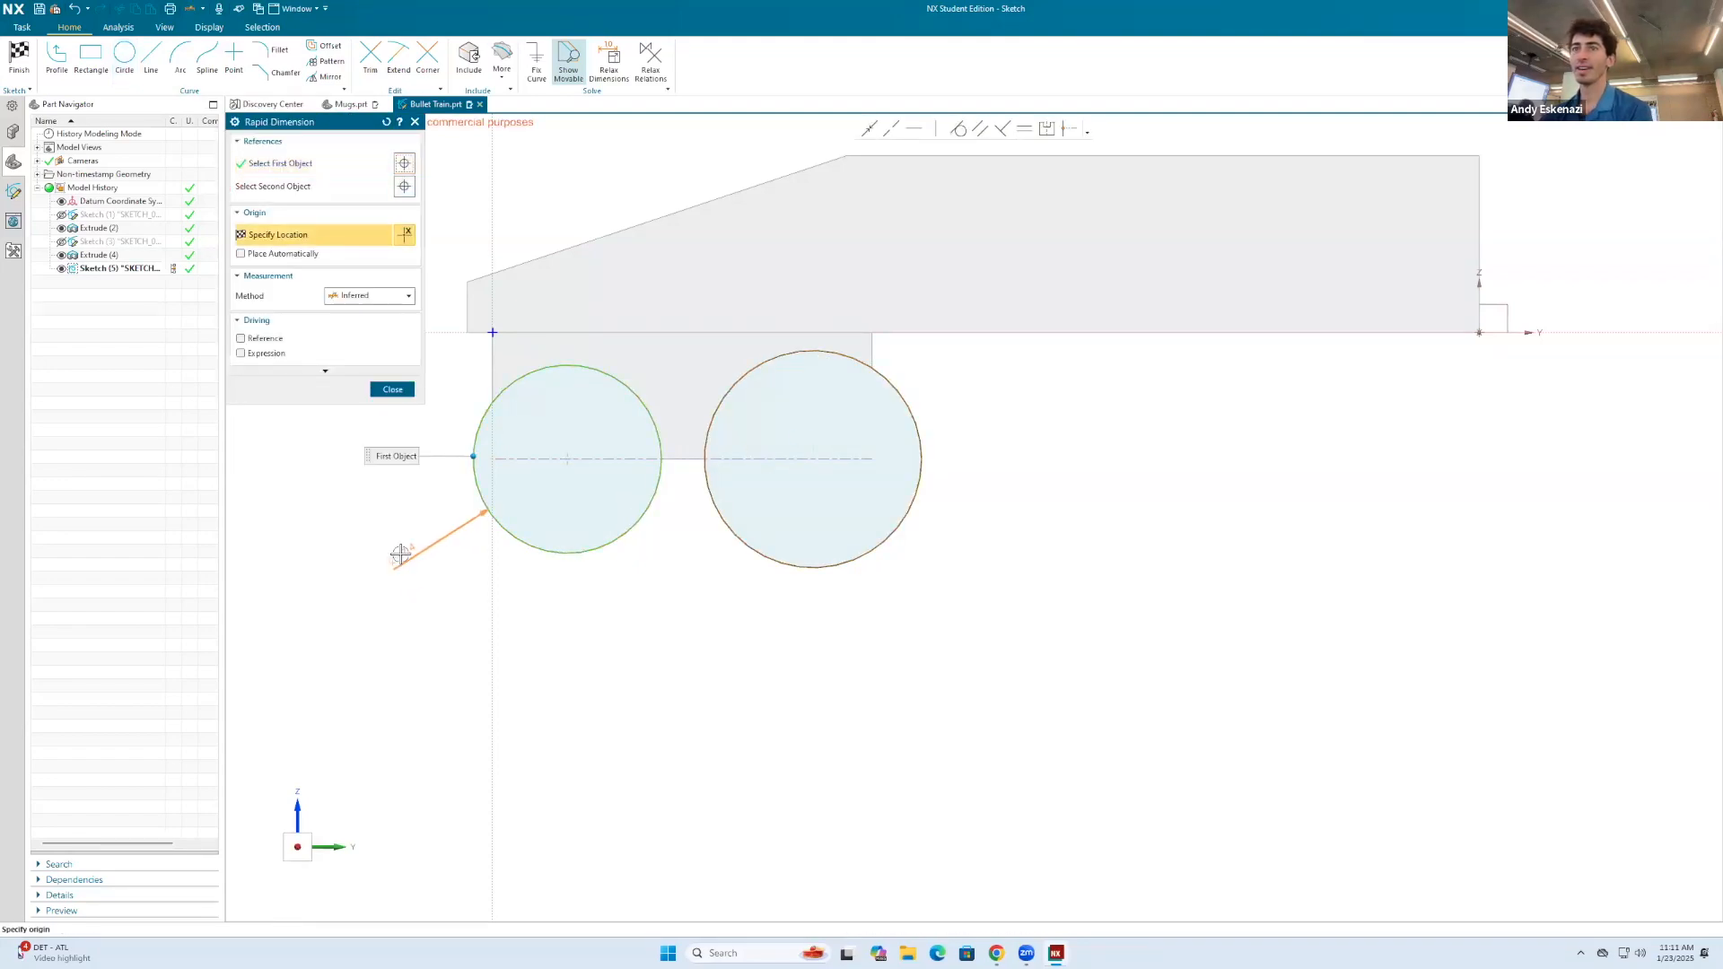
{"action": "left_click", "coordinate": [400, 555]}
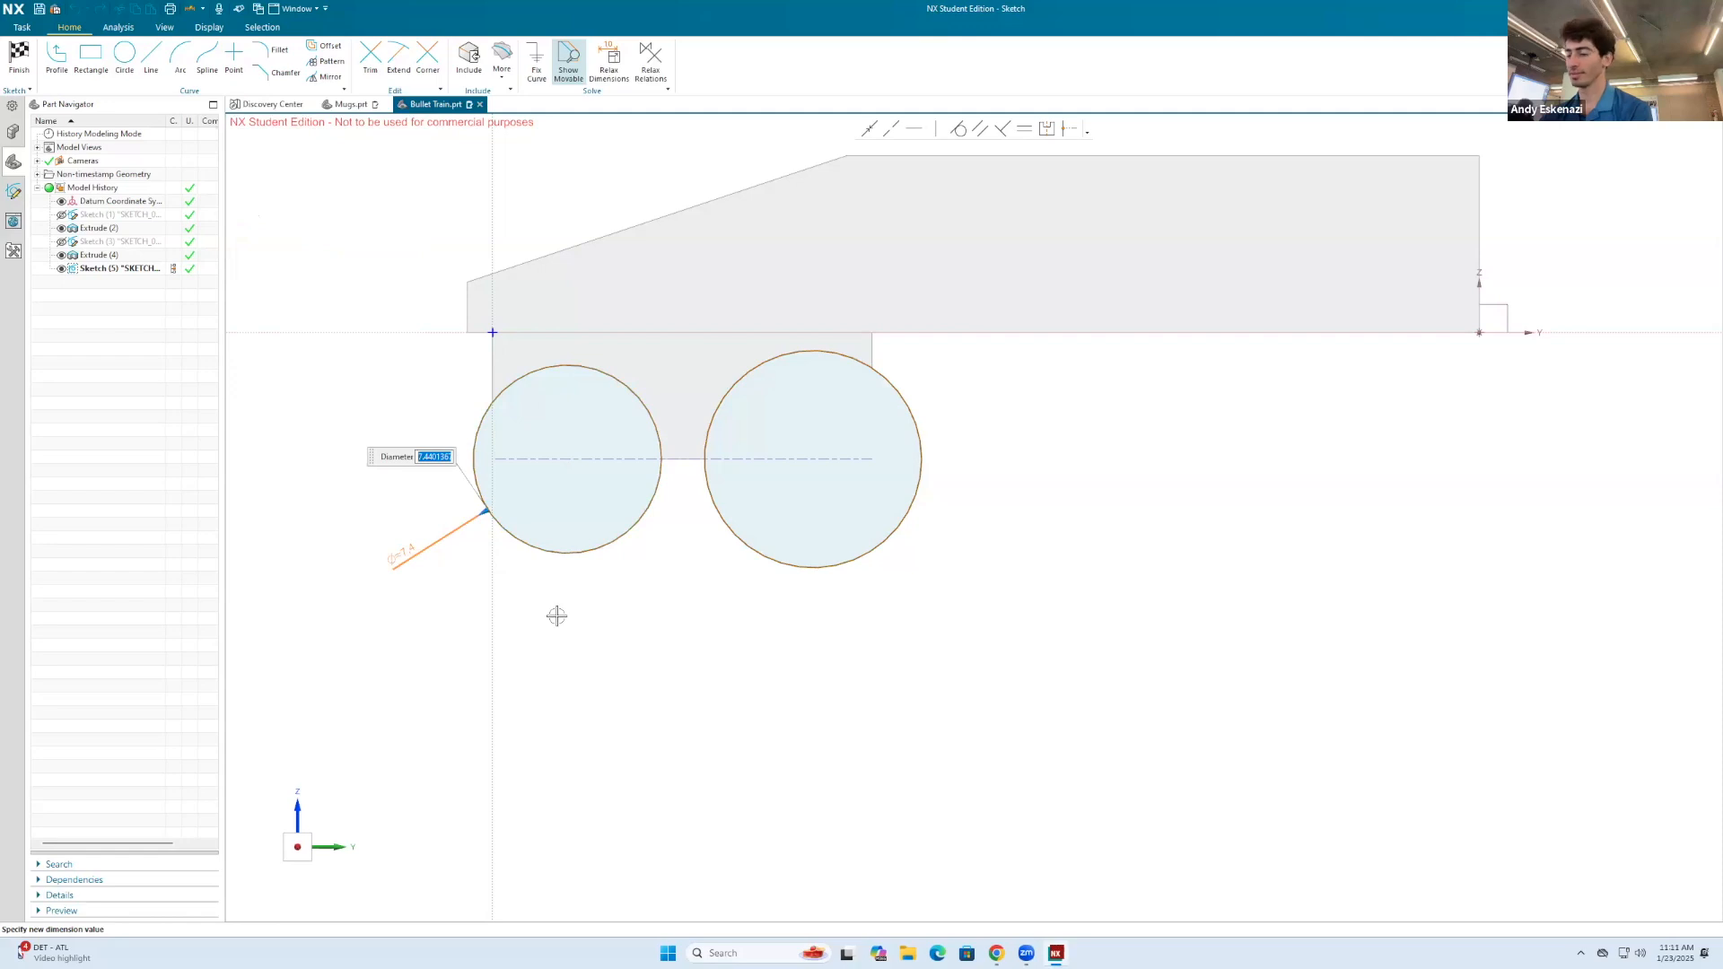
{"action": "type", "text": "8"}
{"action": "key", "text": "Return"}
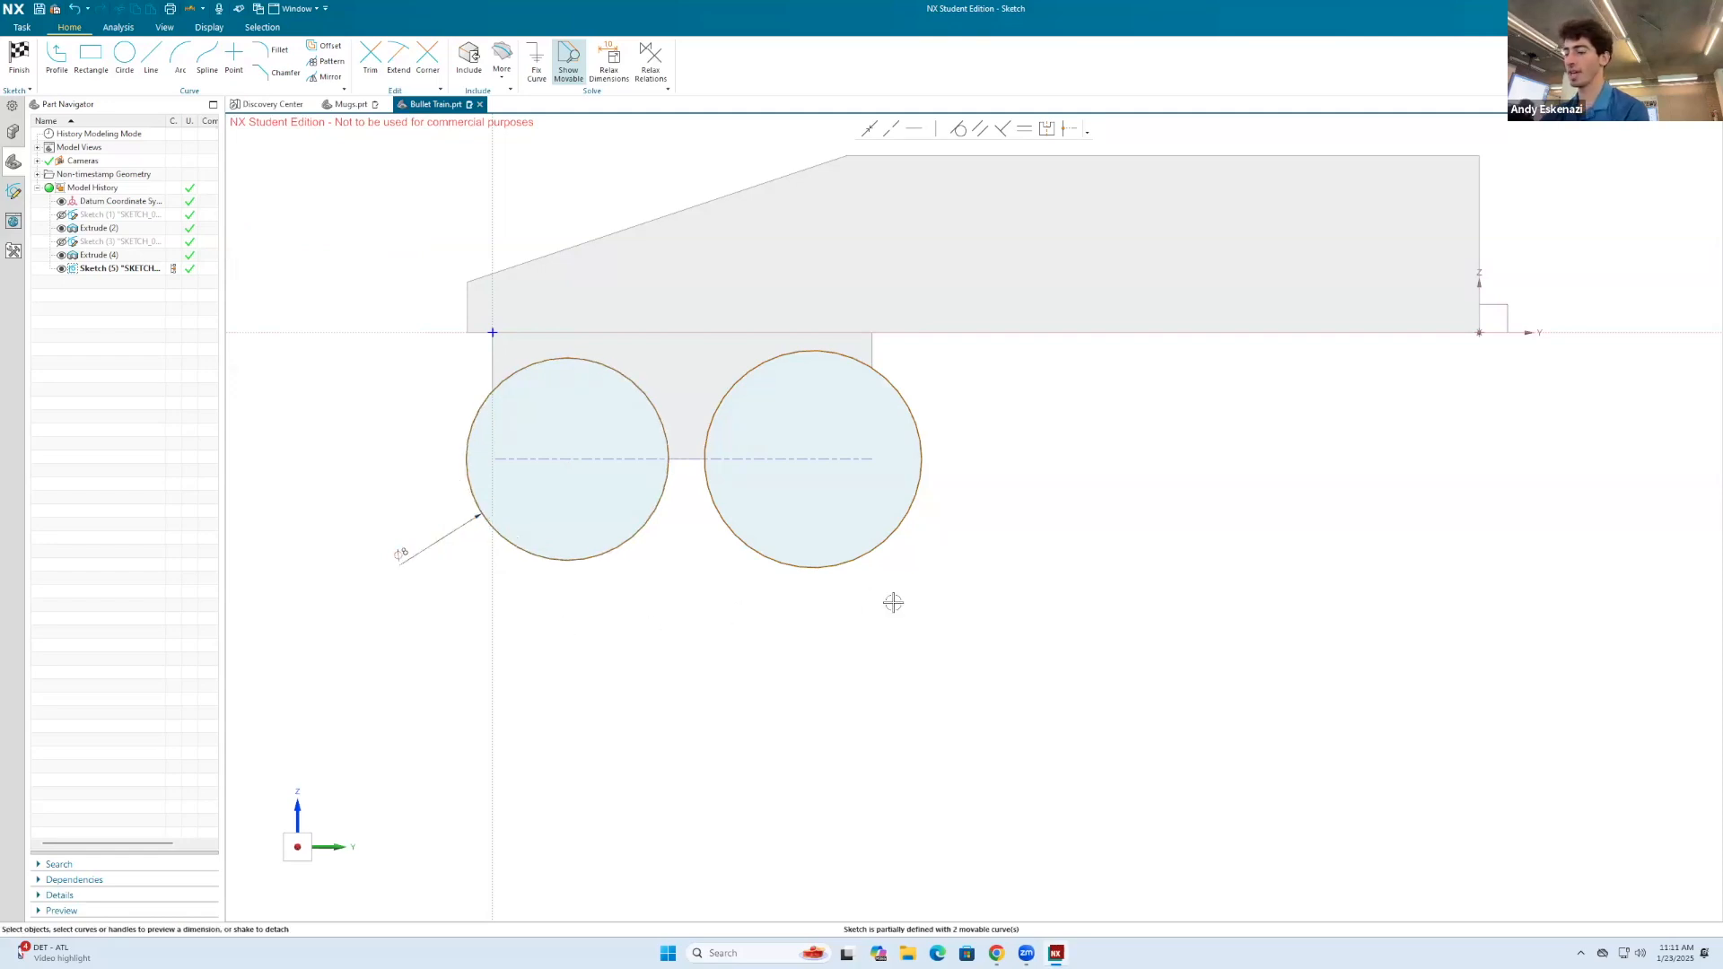
Step: Dimension the diameter of the rear circle and set it to 8 mm
{"action": "key", "text": "d"}
{"action": "left_click", "coordinate": [918, 498]}
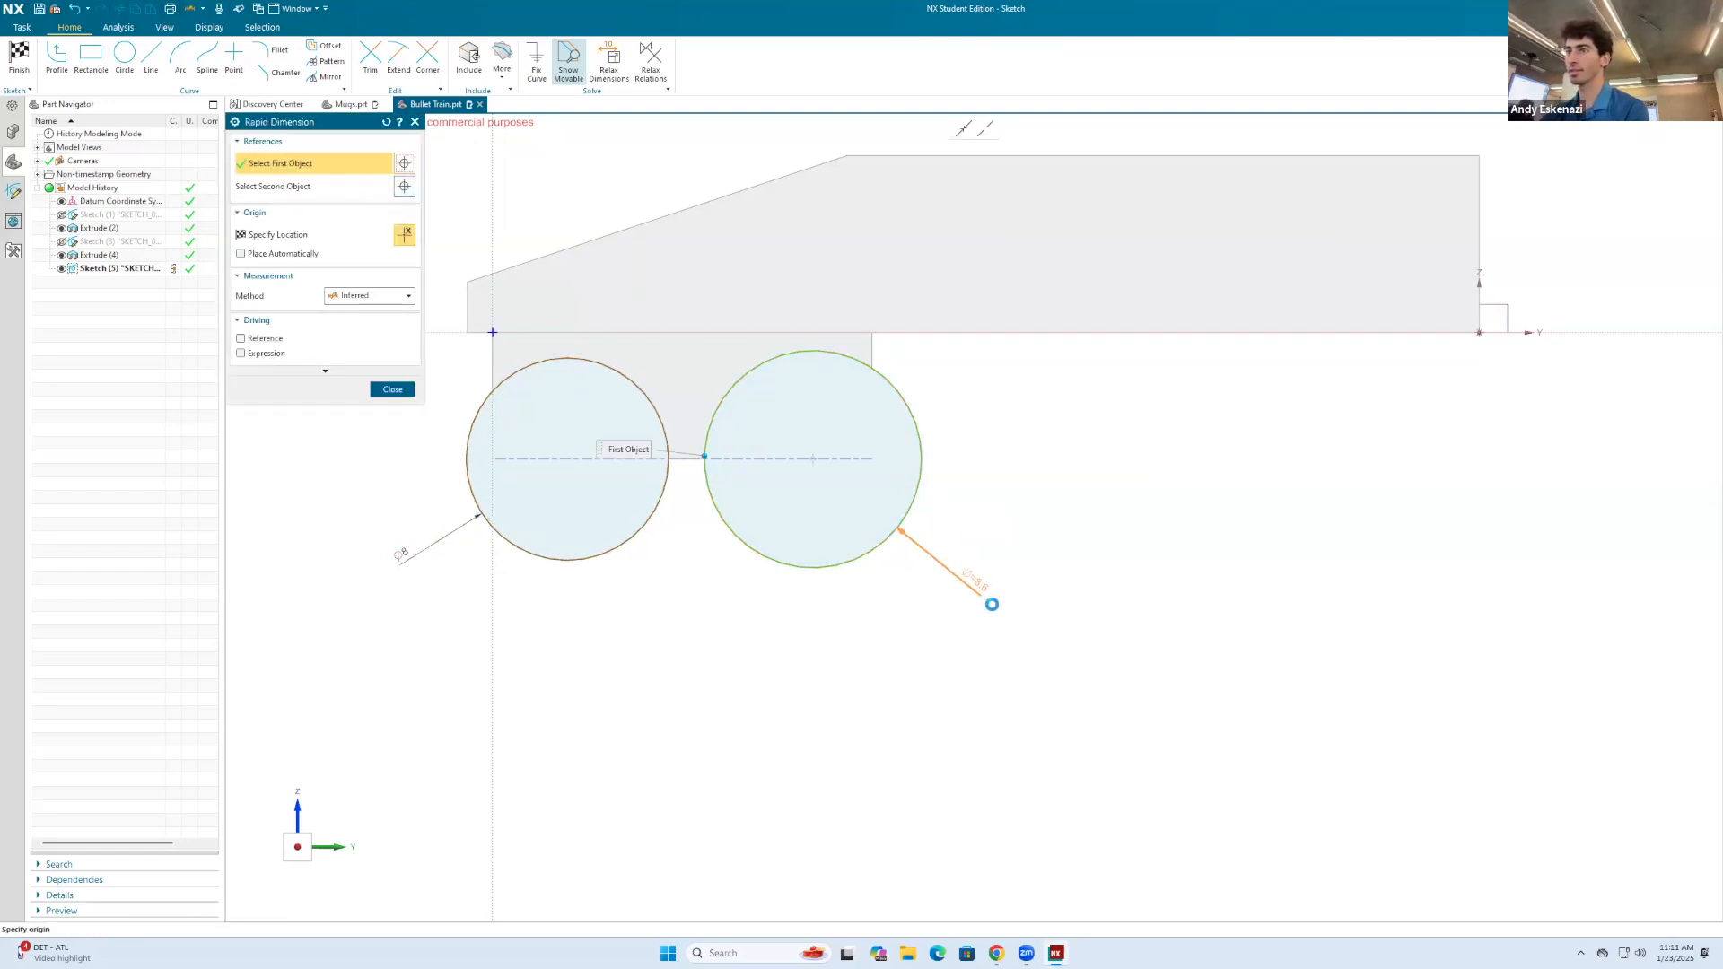
{"action": "left_click", "coordinate": [1000, 624]}
{"action": "type", "text": "8"}
{"action": "mouse_move", "coordinate": [727, 498]}
{"action": "middle_mouse_down"}
{"action": "mouse_move", "coordinate": [750, 503]}
{"action": "mouse_move", "coordinate": [680, 473]}
{"action": "middle_mouse_up"}
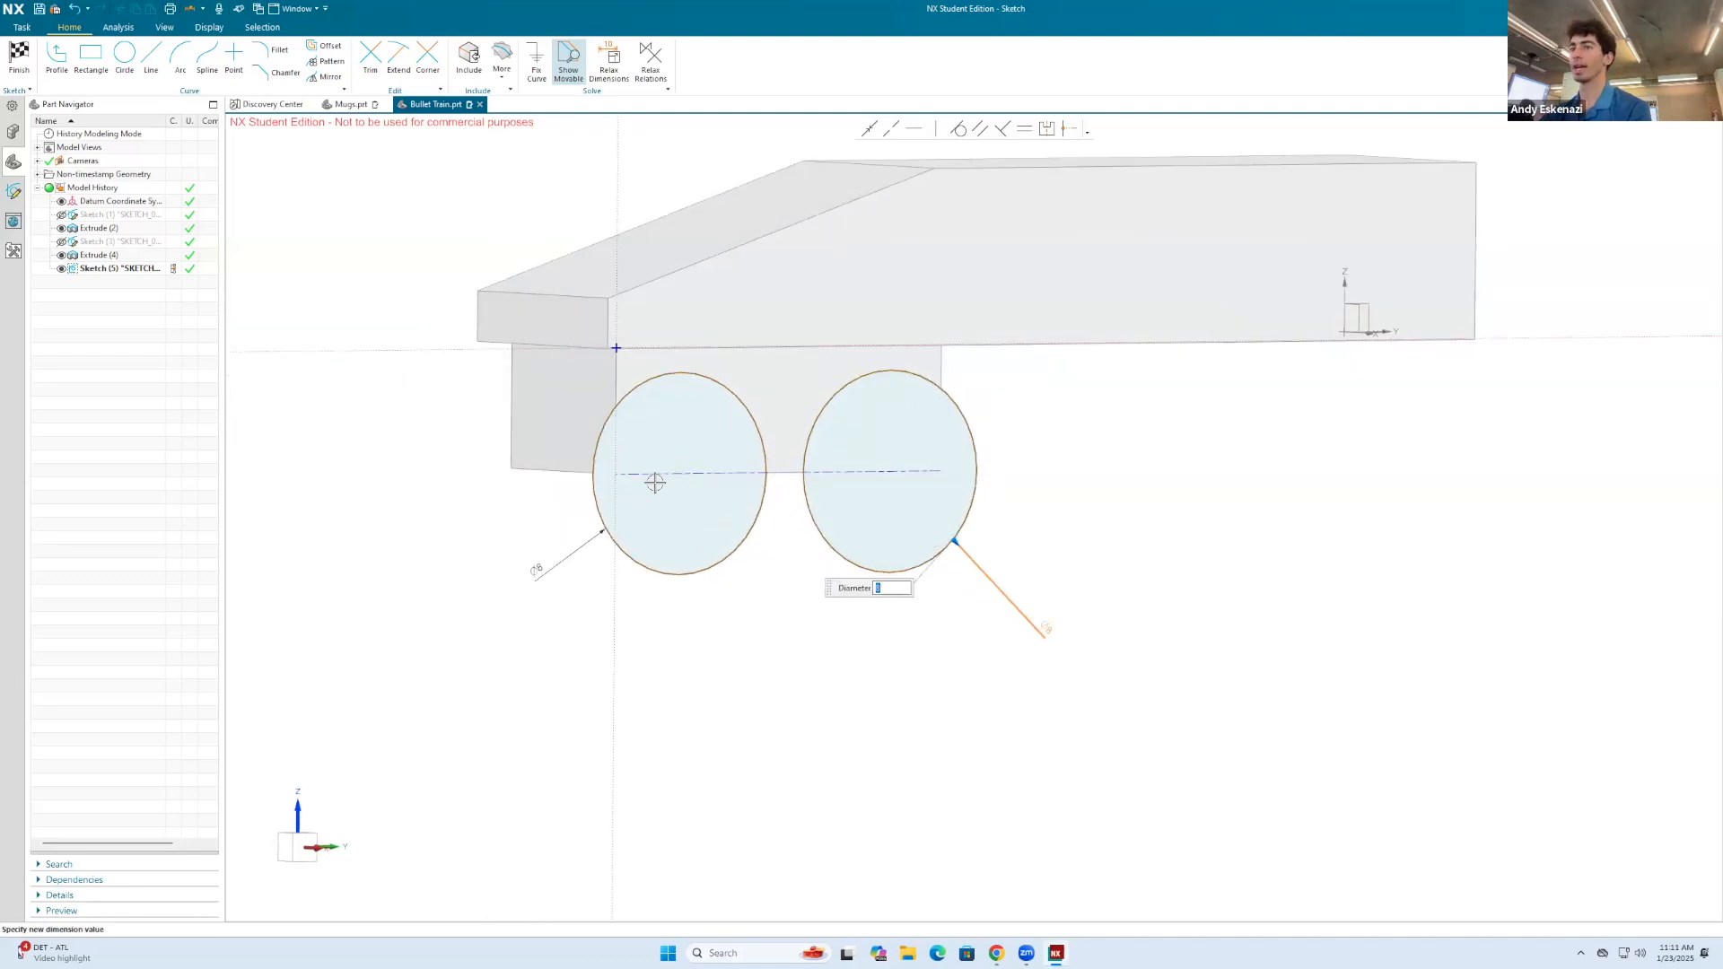
{"action": "scroll", "coordinate": [664, 474], "scroll_direction": "up", "scroll_amount": 1}
{"action": "left_click", "coordinate": [770, 397]}
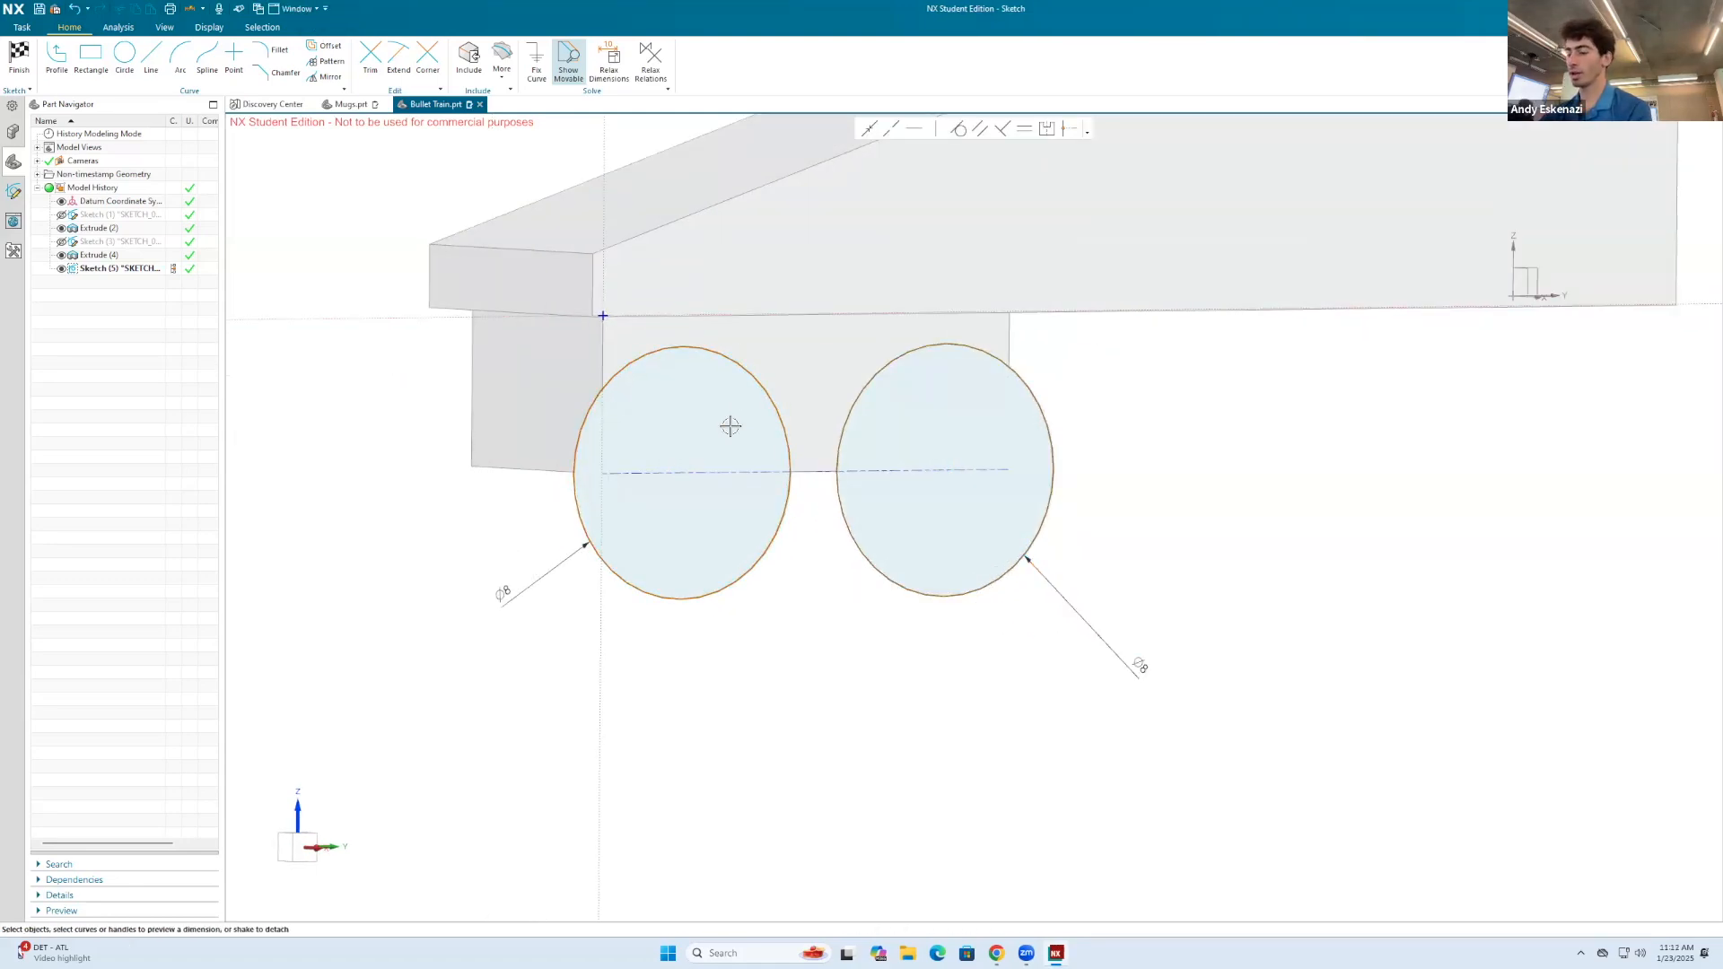
Step: Place the front circle's centre 3 mm horizontally from the front end of the block's lower edge with a dimension
{"action": "key", "text": "d"}
{"action": "left_click", "coordinate": [682, 473]}
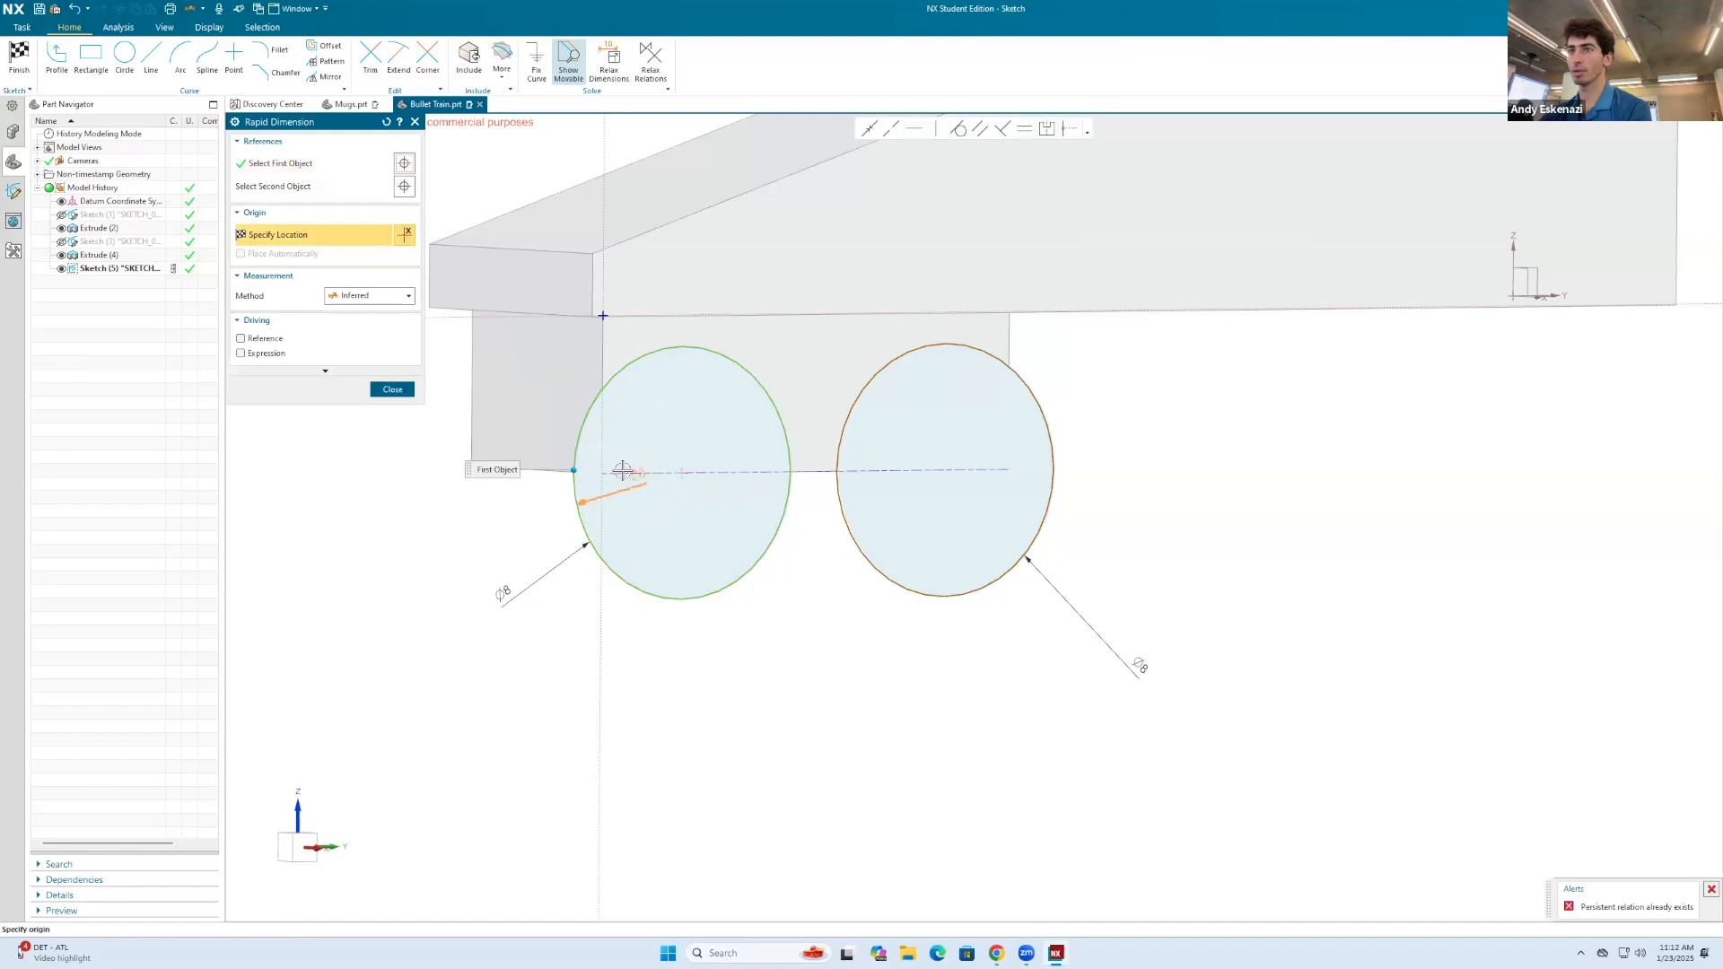
{"action": "left_click", "coordinate": [601, 473]}
{"action": "left_click", "coordinate": [696, 682]}
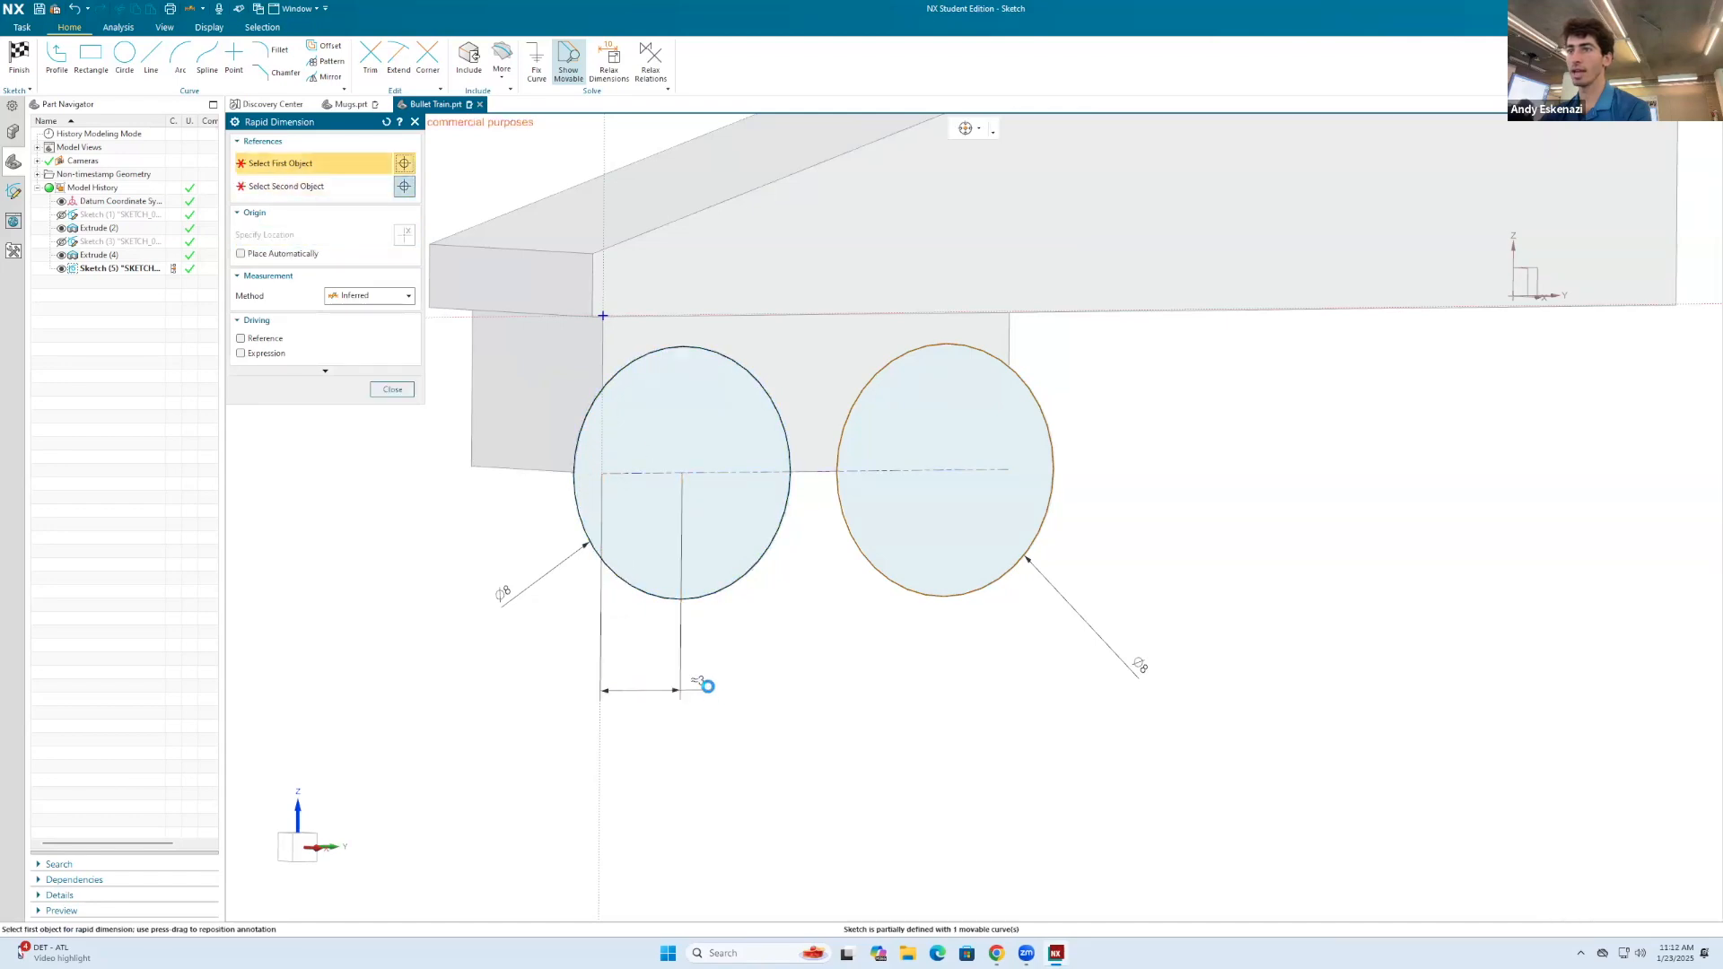
{"action": "key", "text": "Return"}
Step: Dimension the rear circle's centre from the rear end of the block's lower edge and set the distance to 3 mm
{"action": "scroll", "coordinate": [826, 559], "scroll_direction": "down", "scroll_amount": 2}
{"action": "middle_click_drag", "start_coordinate": [819, 550], "coordinate": [781, 569]}
{"action": "scroll", "coordinate": [789, 570], "scroll_direction": "down", "scroll_amount": 1}
{"action": "middle_click", "coordinate": [828, 510]}
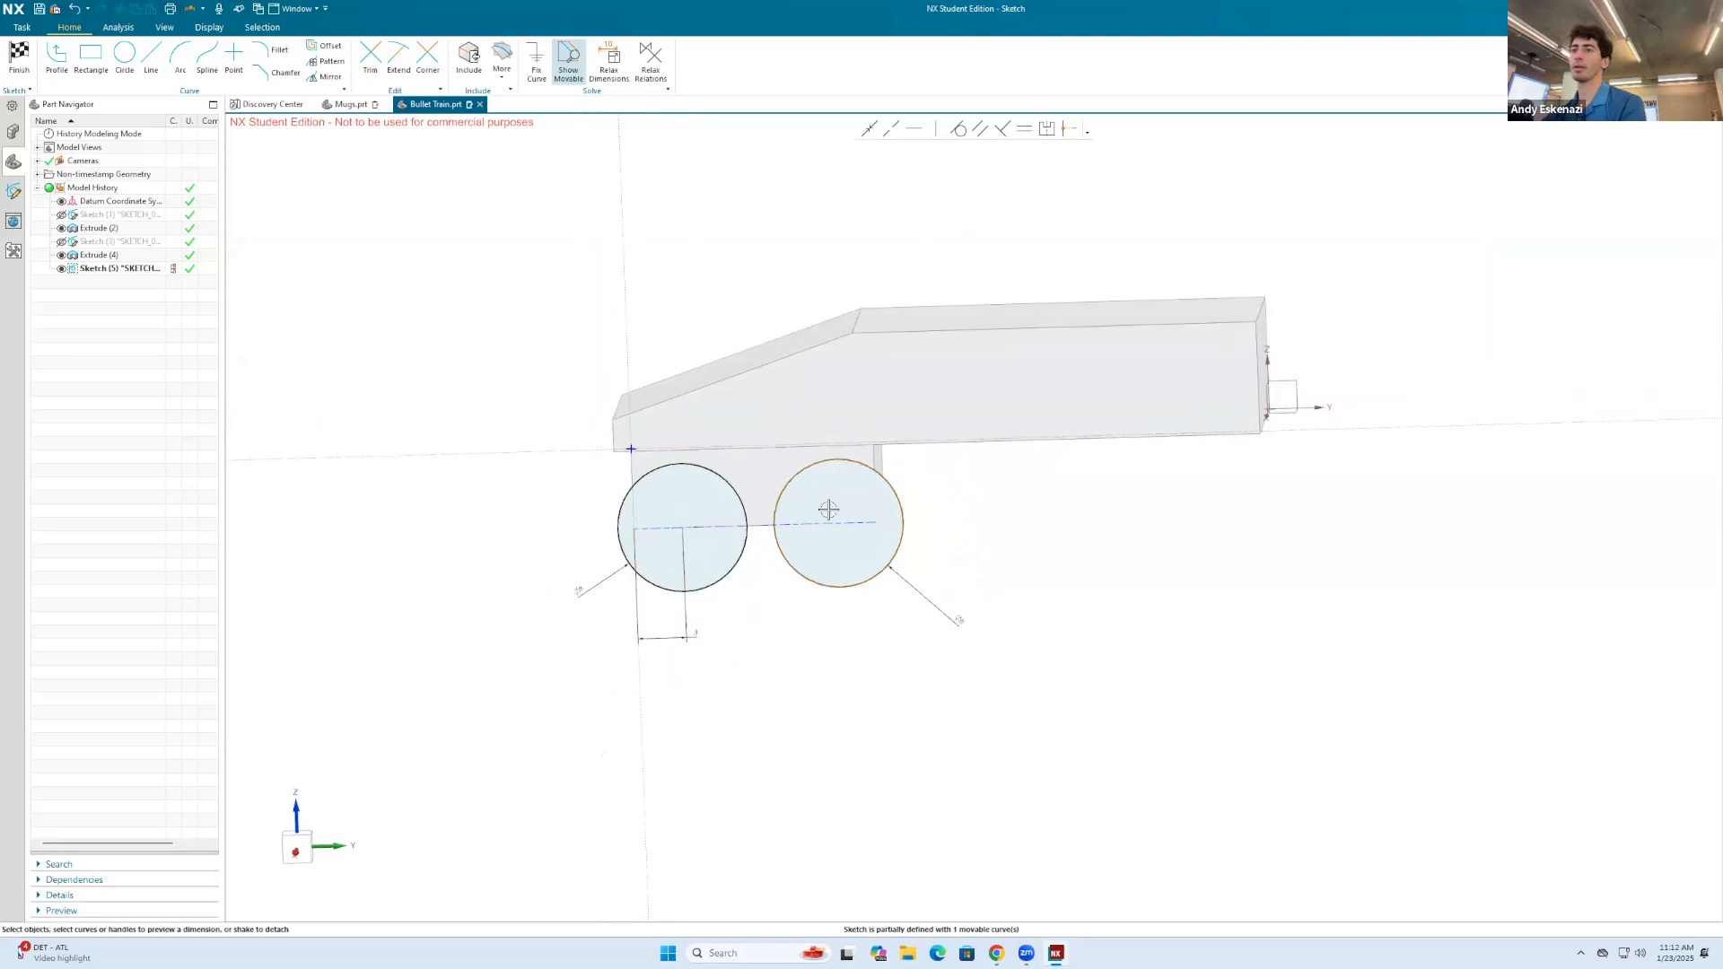
{"action": "scroll", "coordinate": [828, 509], "scroll_direction": "up", "scroll_amount": 3}
{"action": "key", "text": "d"}
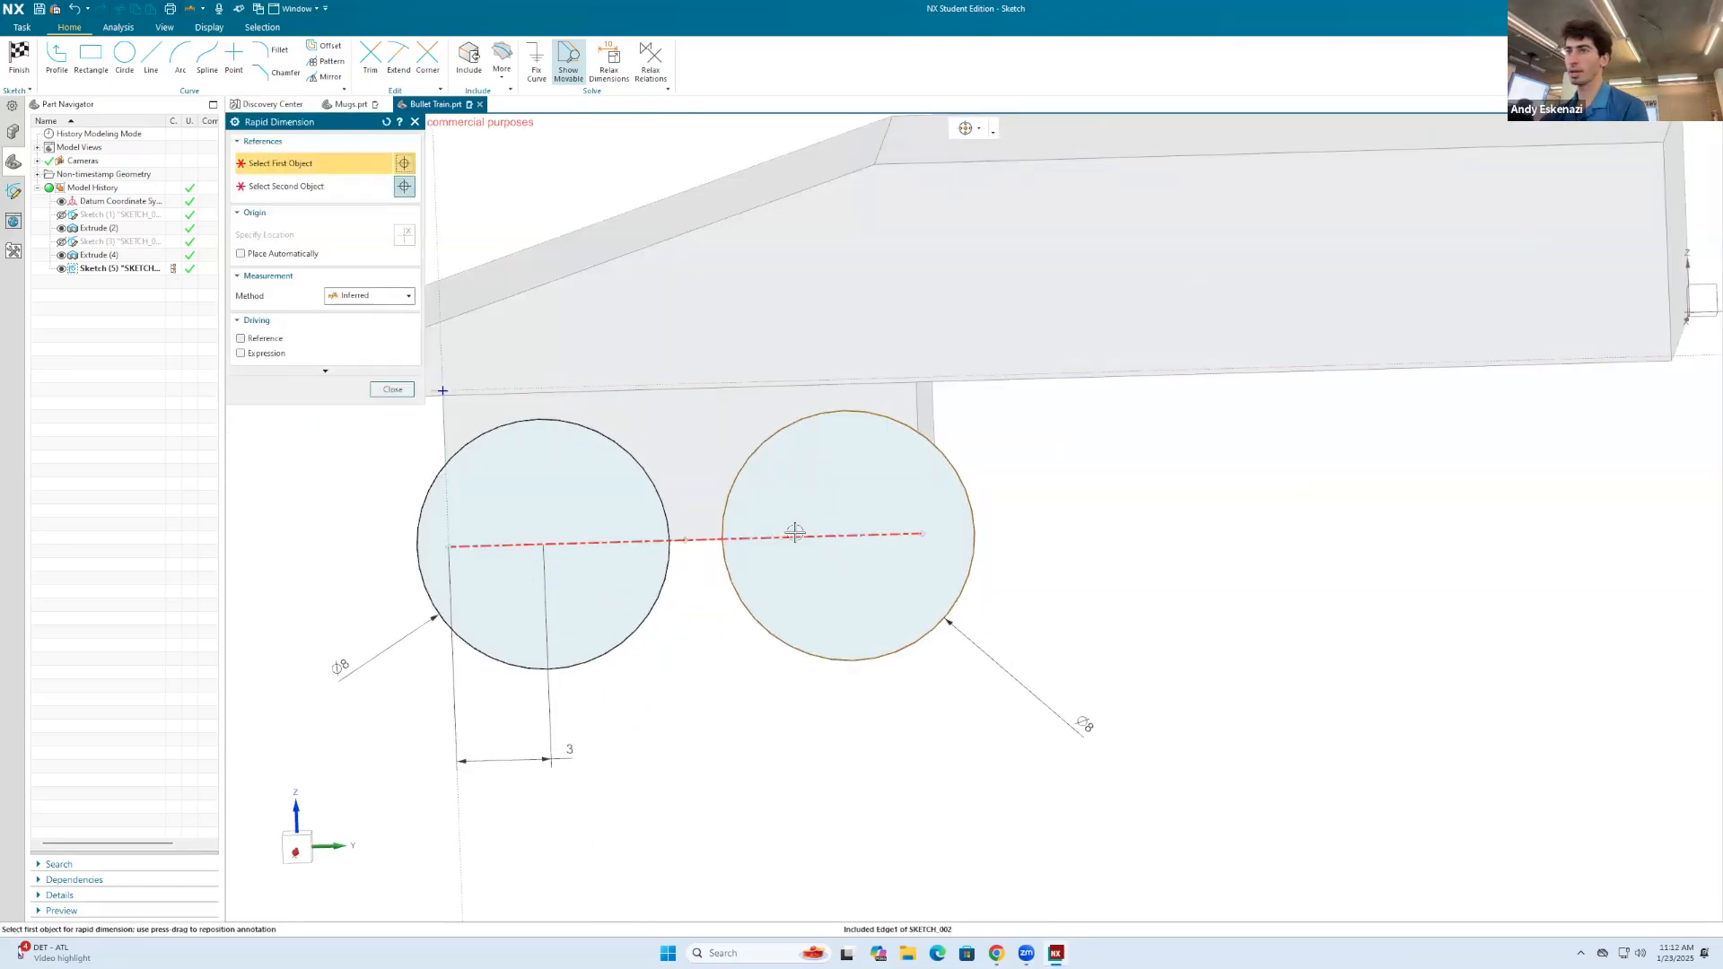
{"action": "left_click", "coordinate": [845, 535]}
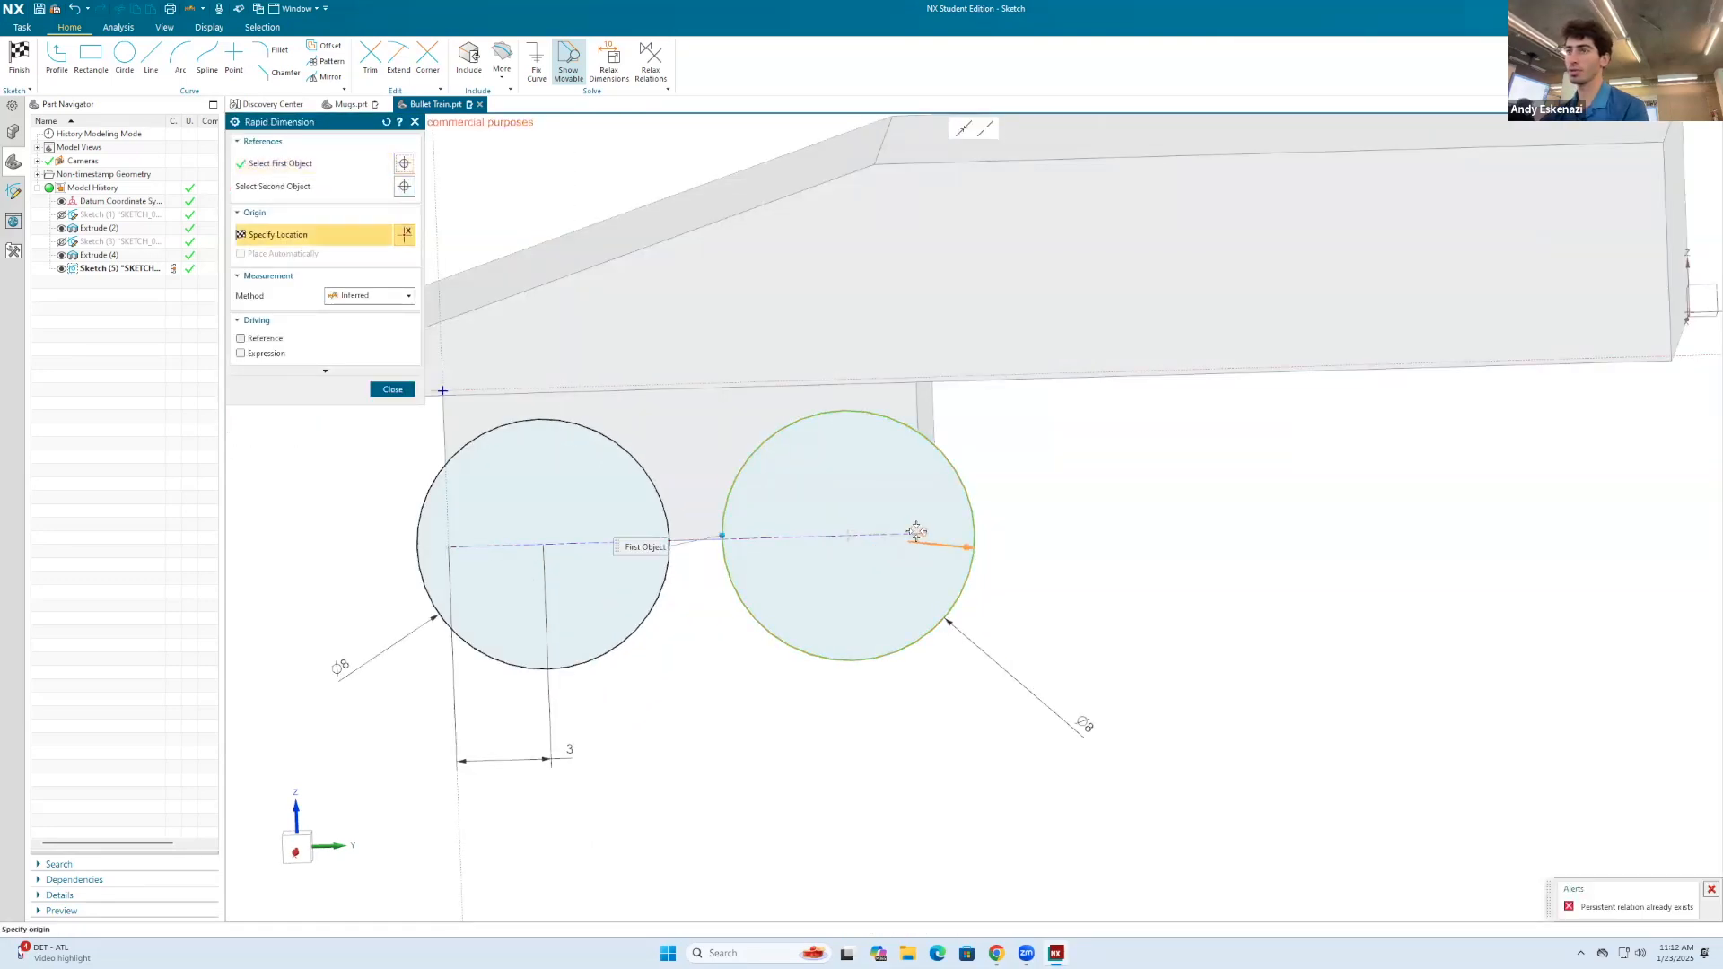
{"action": "left_click", "coordinate": [922, 534]}
{"action": "left_click", "coordinate": [891, 727]}
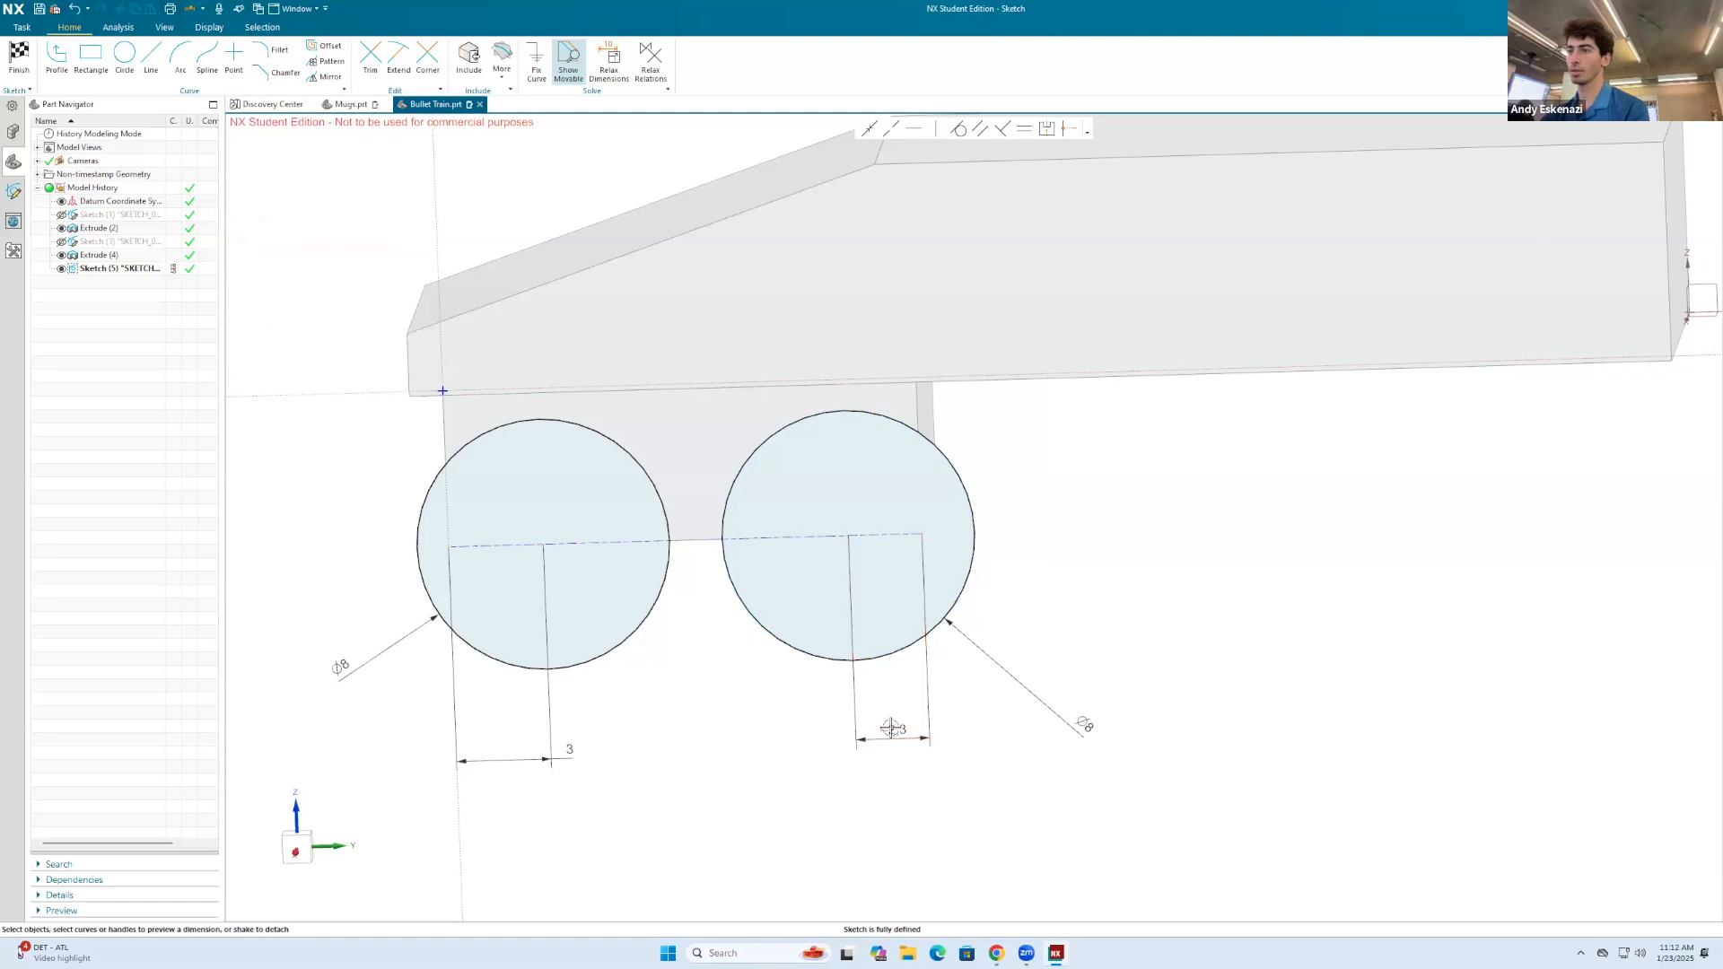
{"action": "type", "text": "3"}
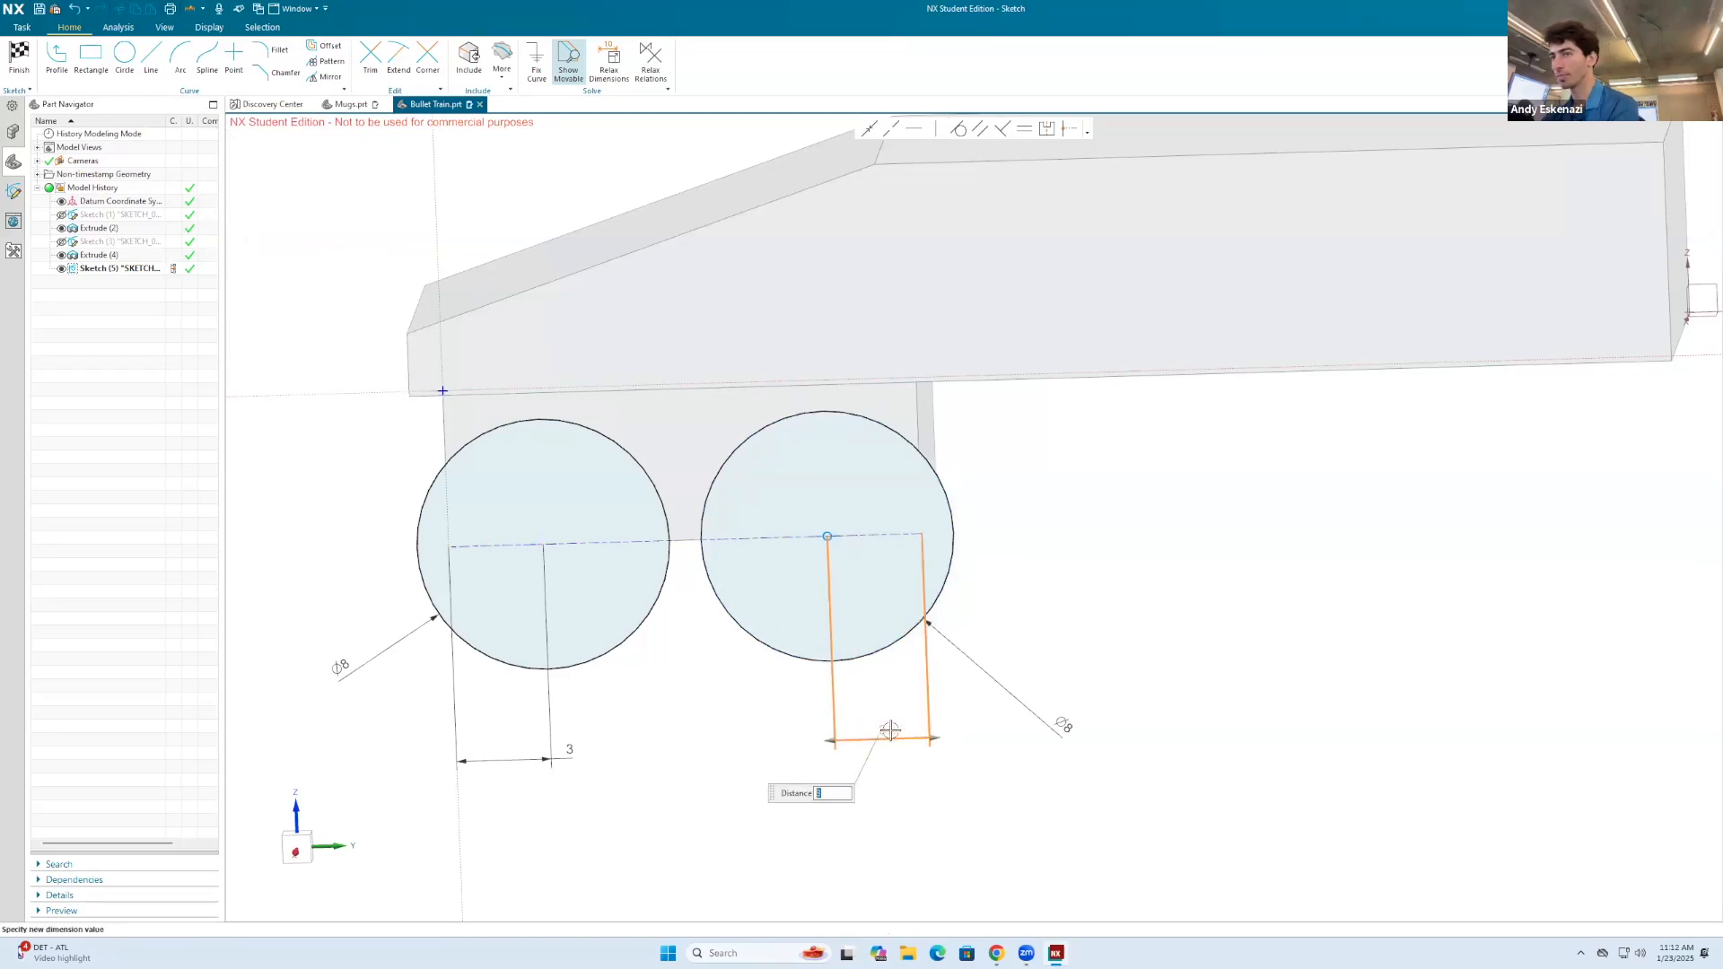
{"action": "key", "text": "Escape"}
Step: Finish the sketch and extrude both circles outward from the block into wheel discs slightly thinner than 2 mm, united with the body
{"action": "scroll", "coordinate": [800, 475], "scroll_direction": "down", "scroll_amount": 4}
{"action": "middle_click_drag", "start_coordinate": [800, 476], "coordinate": [825, 431]}
{"action": "scroll", "coordinate": [825, 432], "scroll_direction": "up", "scroll_amount": 4}
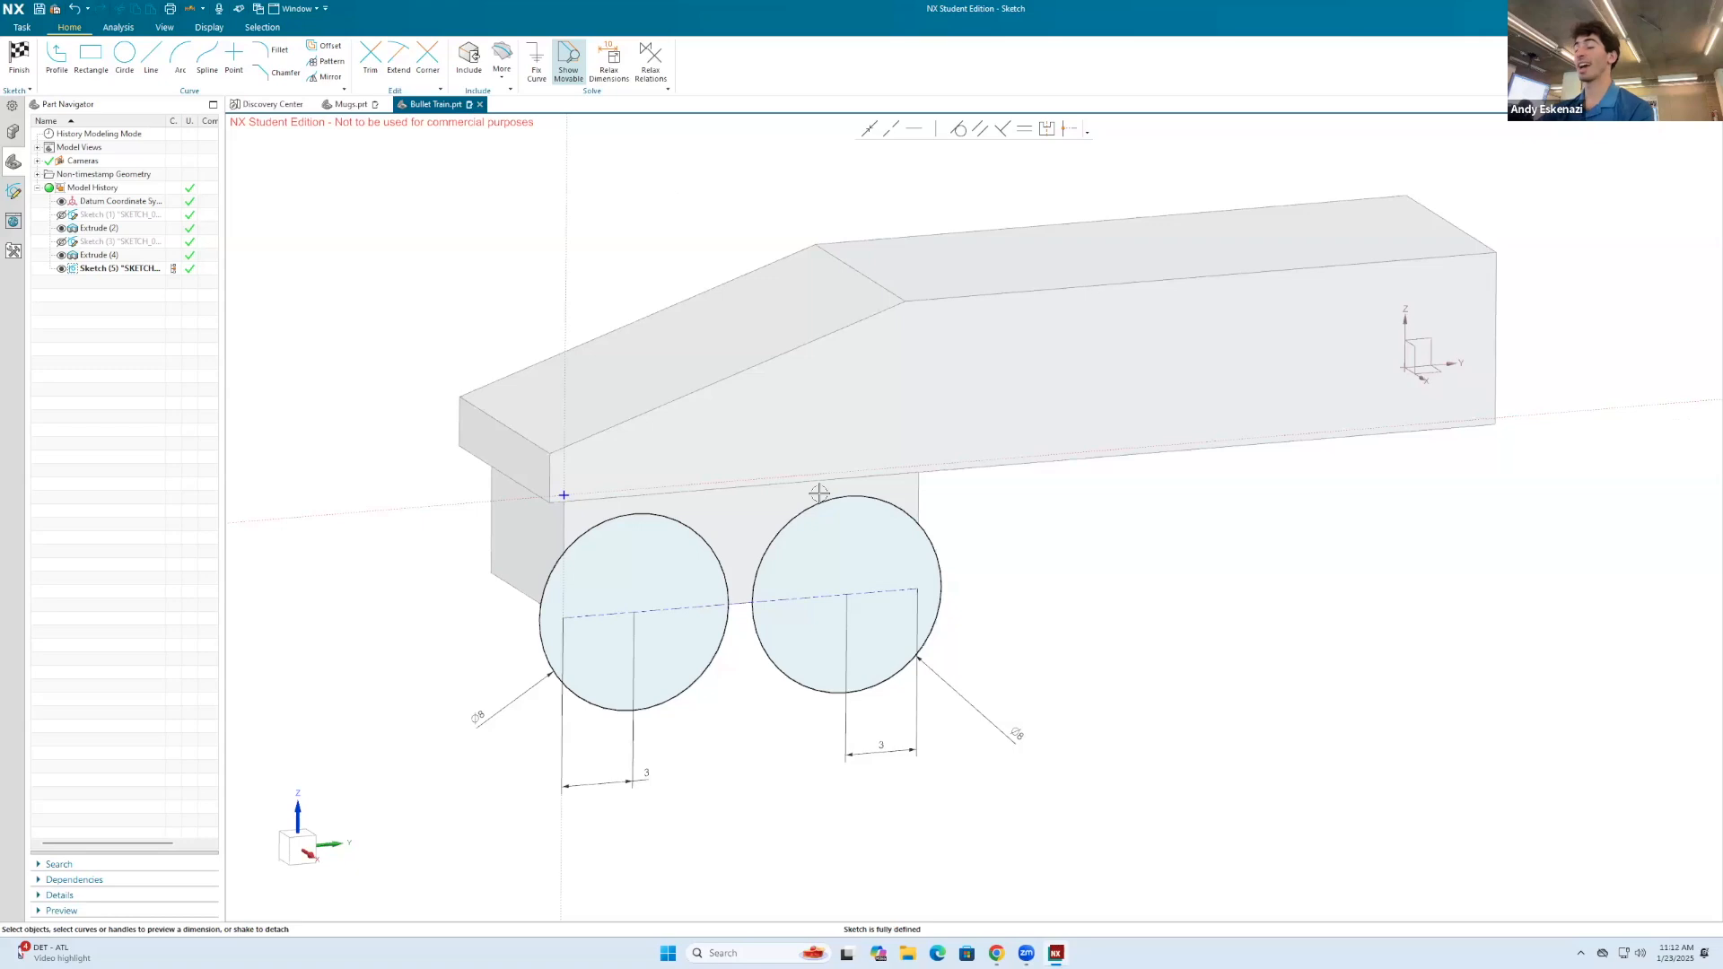
{"action": "left_click", "coordinate": [21, 61]}
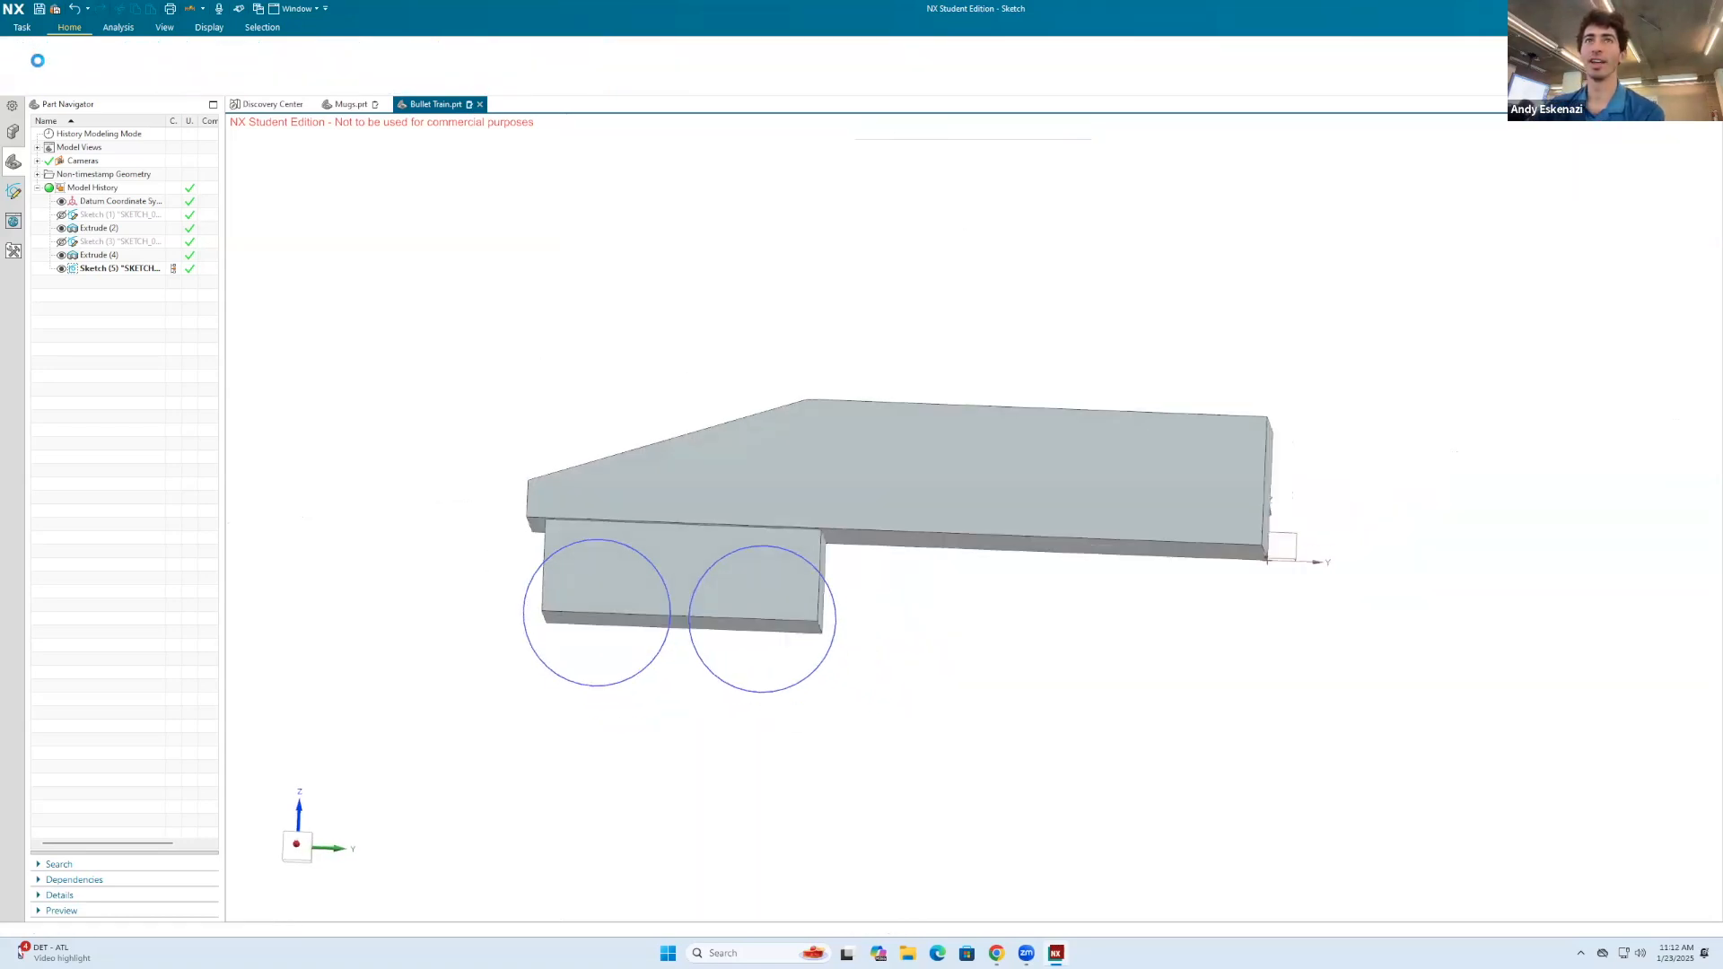
{"action": "left_click", "coordinate": [91, 56]}
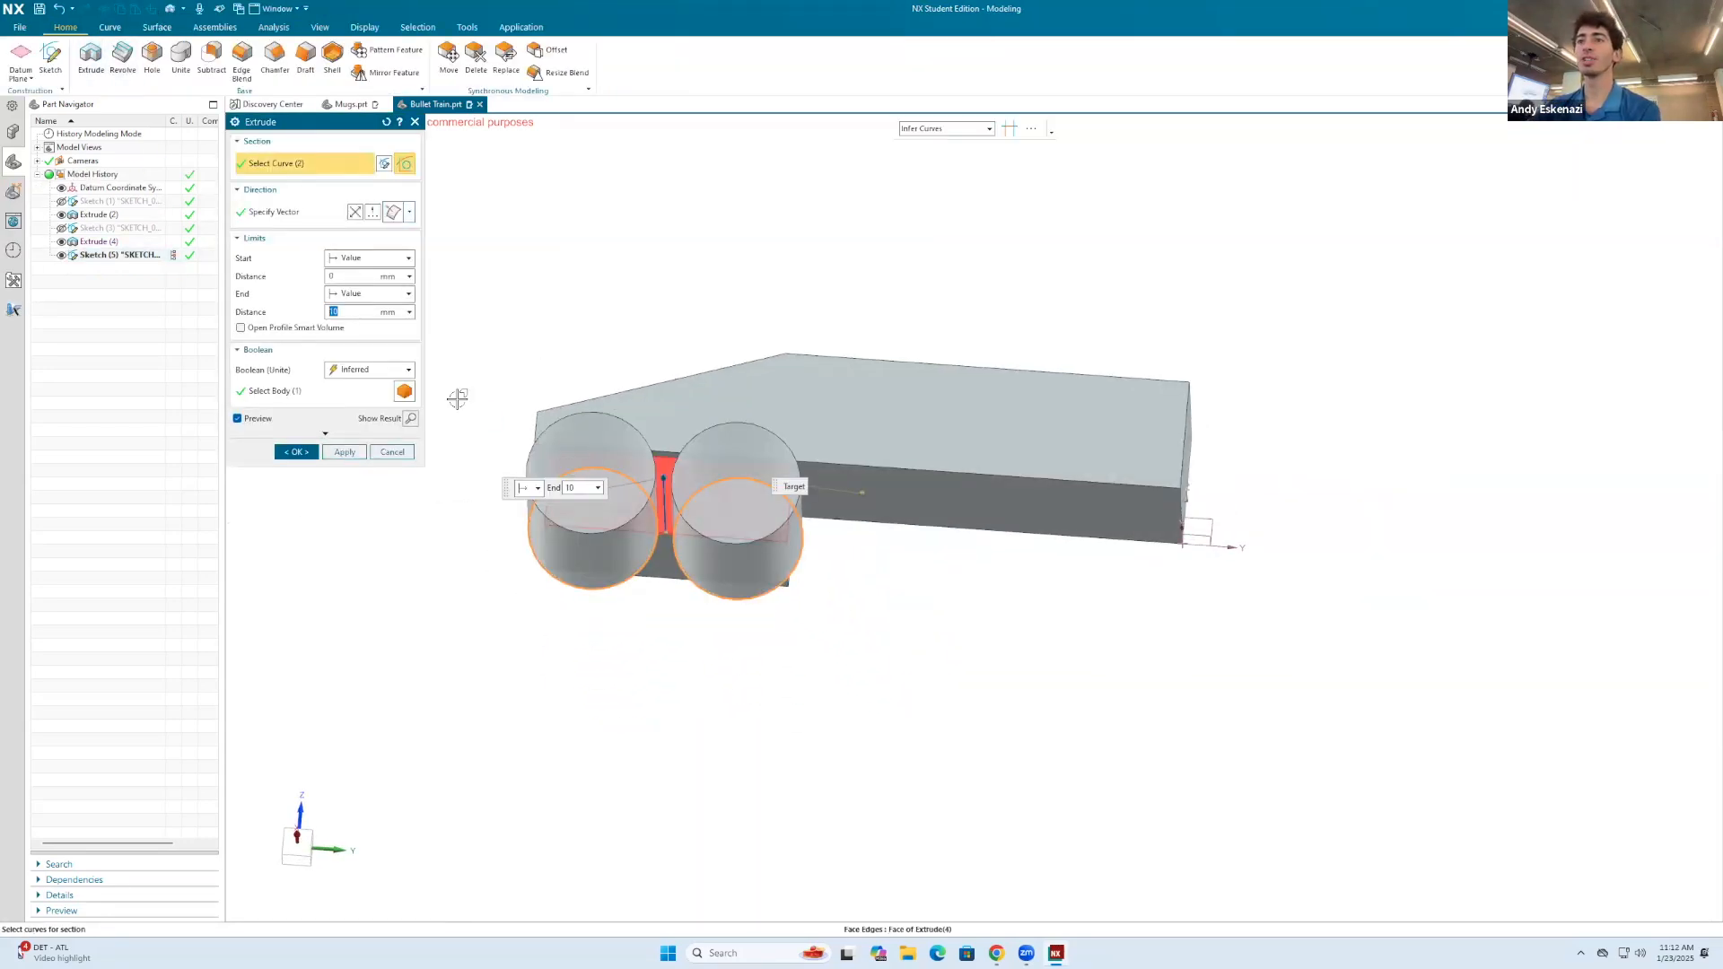
{"action": "type", "text": "2"}
{"action": "key", "text": "Return"}
{"action": "middle_click_drag", "start_coordinate": [743, 438], "coordinate": [857, 521]}
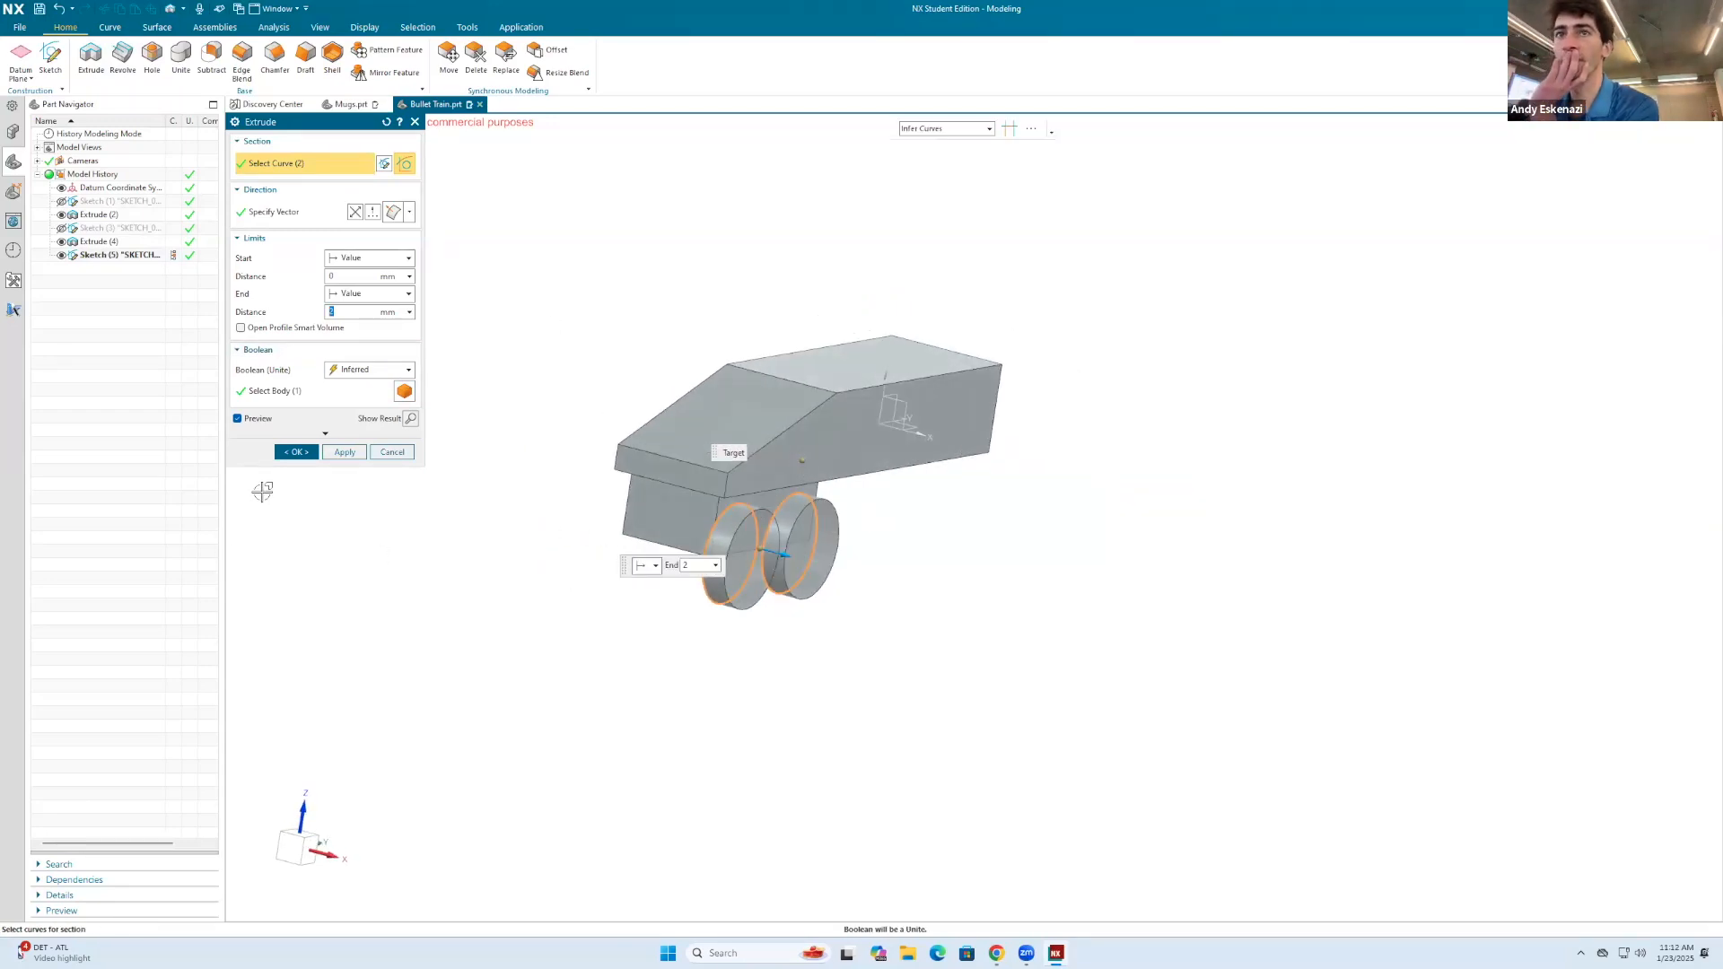
{"action": "type", "text": ".5"}
{"action": "key", "text": "Return"}
{"action": "left_click", "coordinate": [296, 452]}
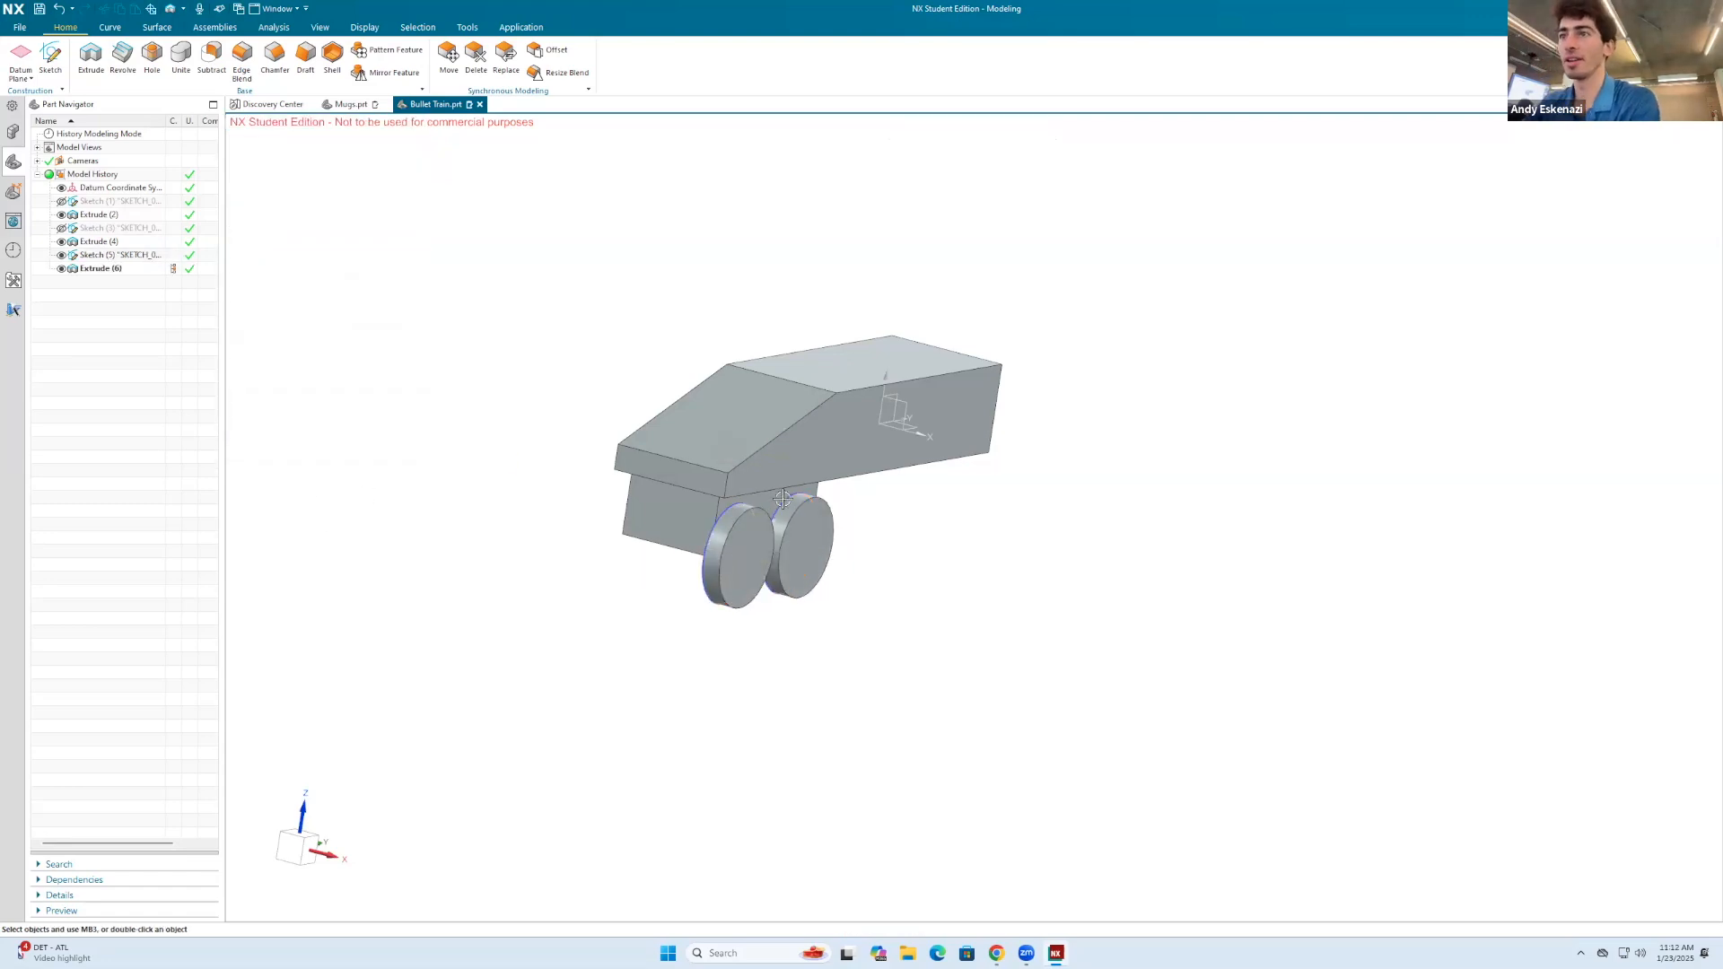
Step: Start a sketch on the front wheel's outer face and draw a circle about 3.7 mm in diameter centred on each wheel
{"action": "scroll", "coordinate": [749, 514], "scroll_direction": "up", "scroll_amount": 3}
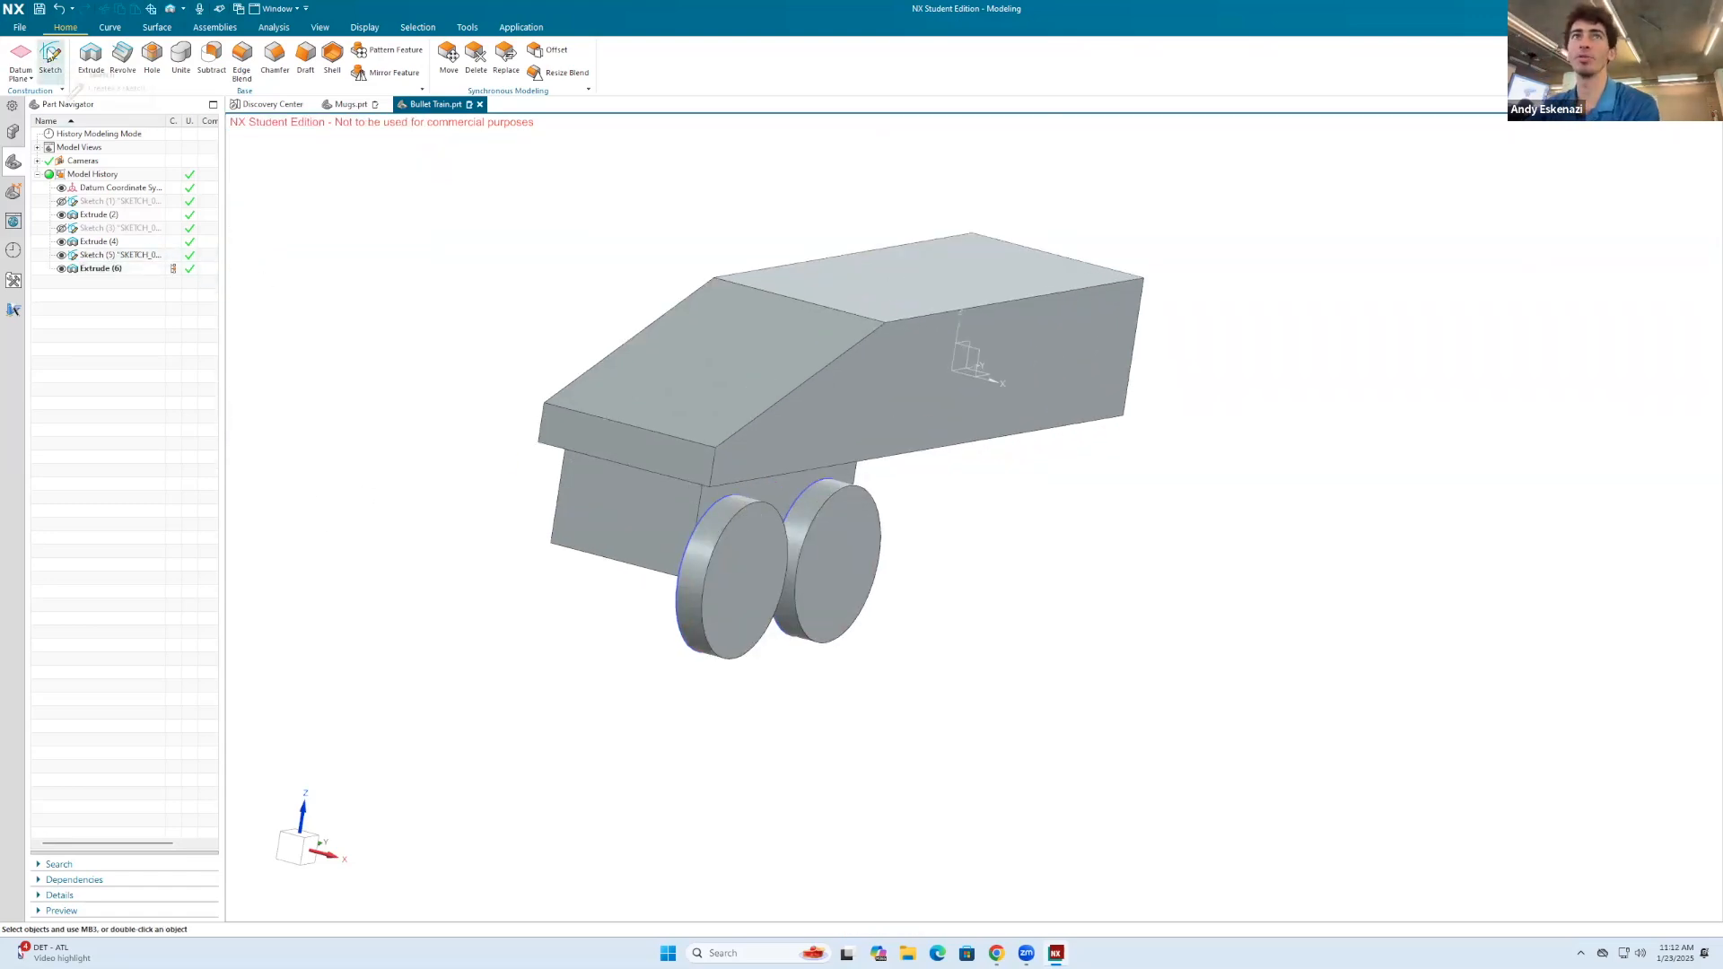
{"action": "left_click", "coordinate": [50, 56]}
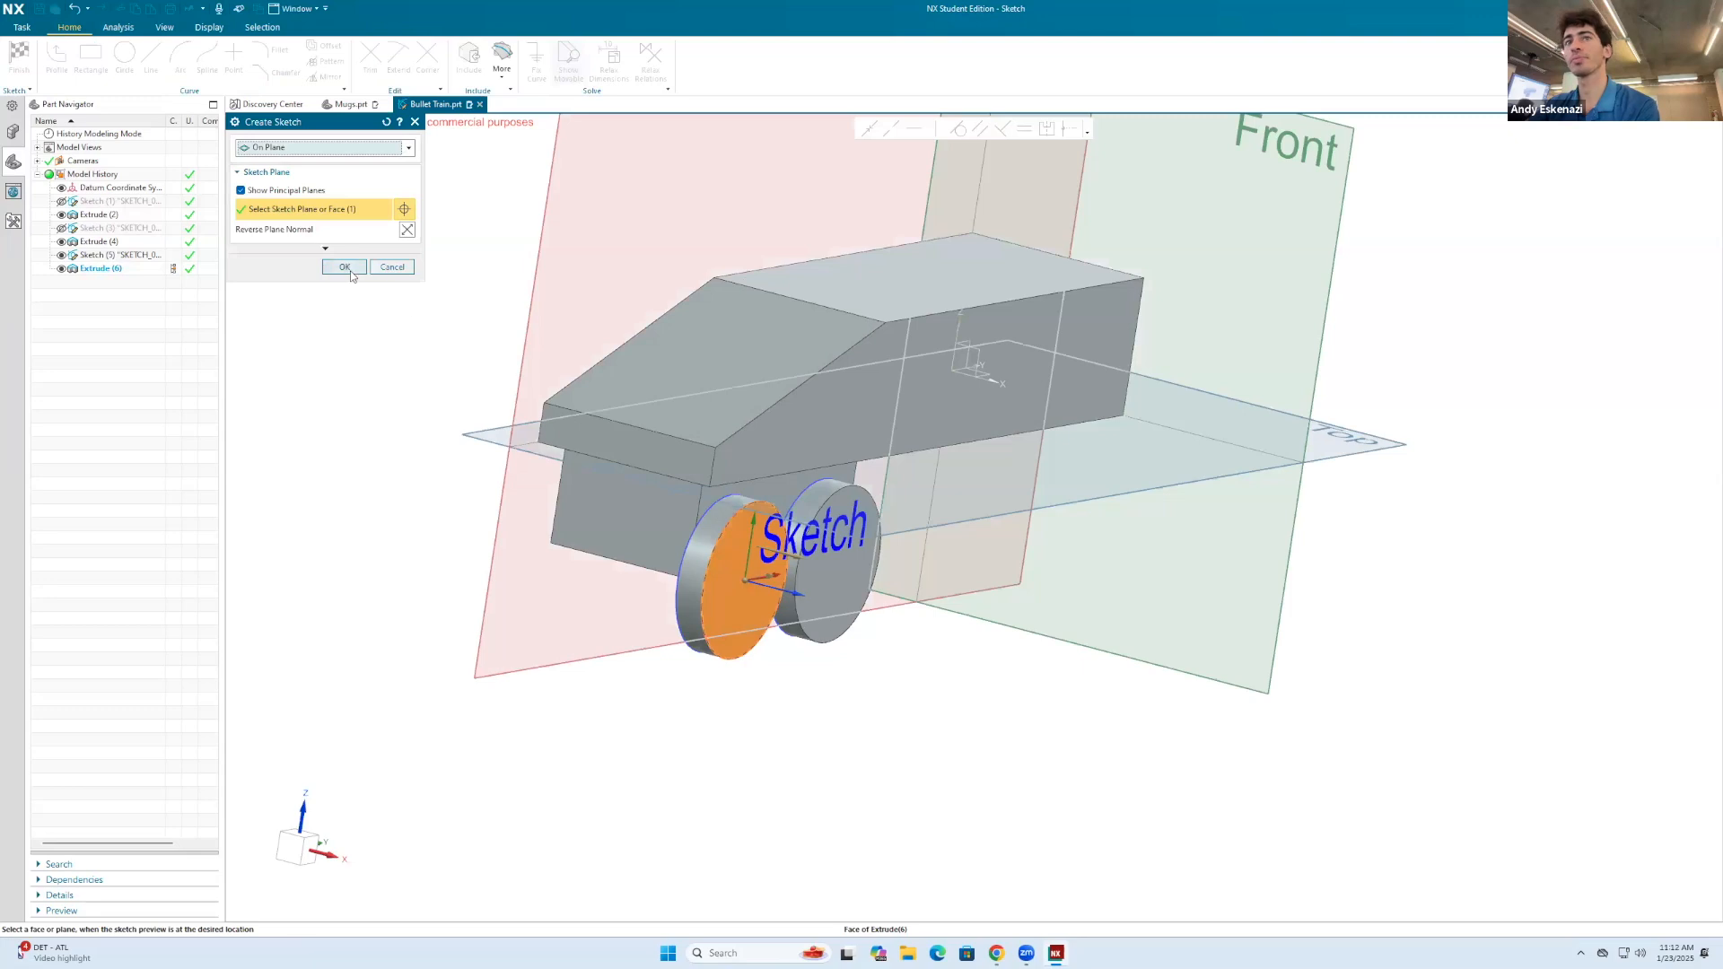
{"action": "left_click", "coordinate": [345, 267]}
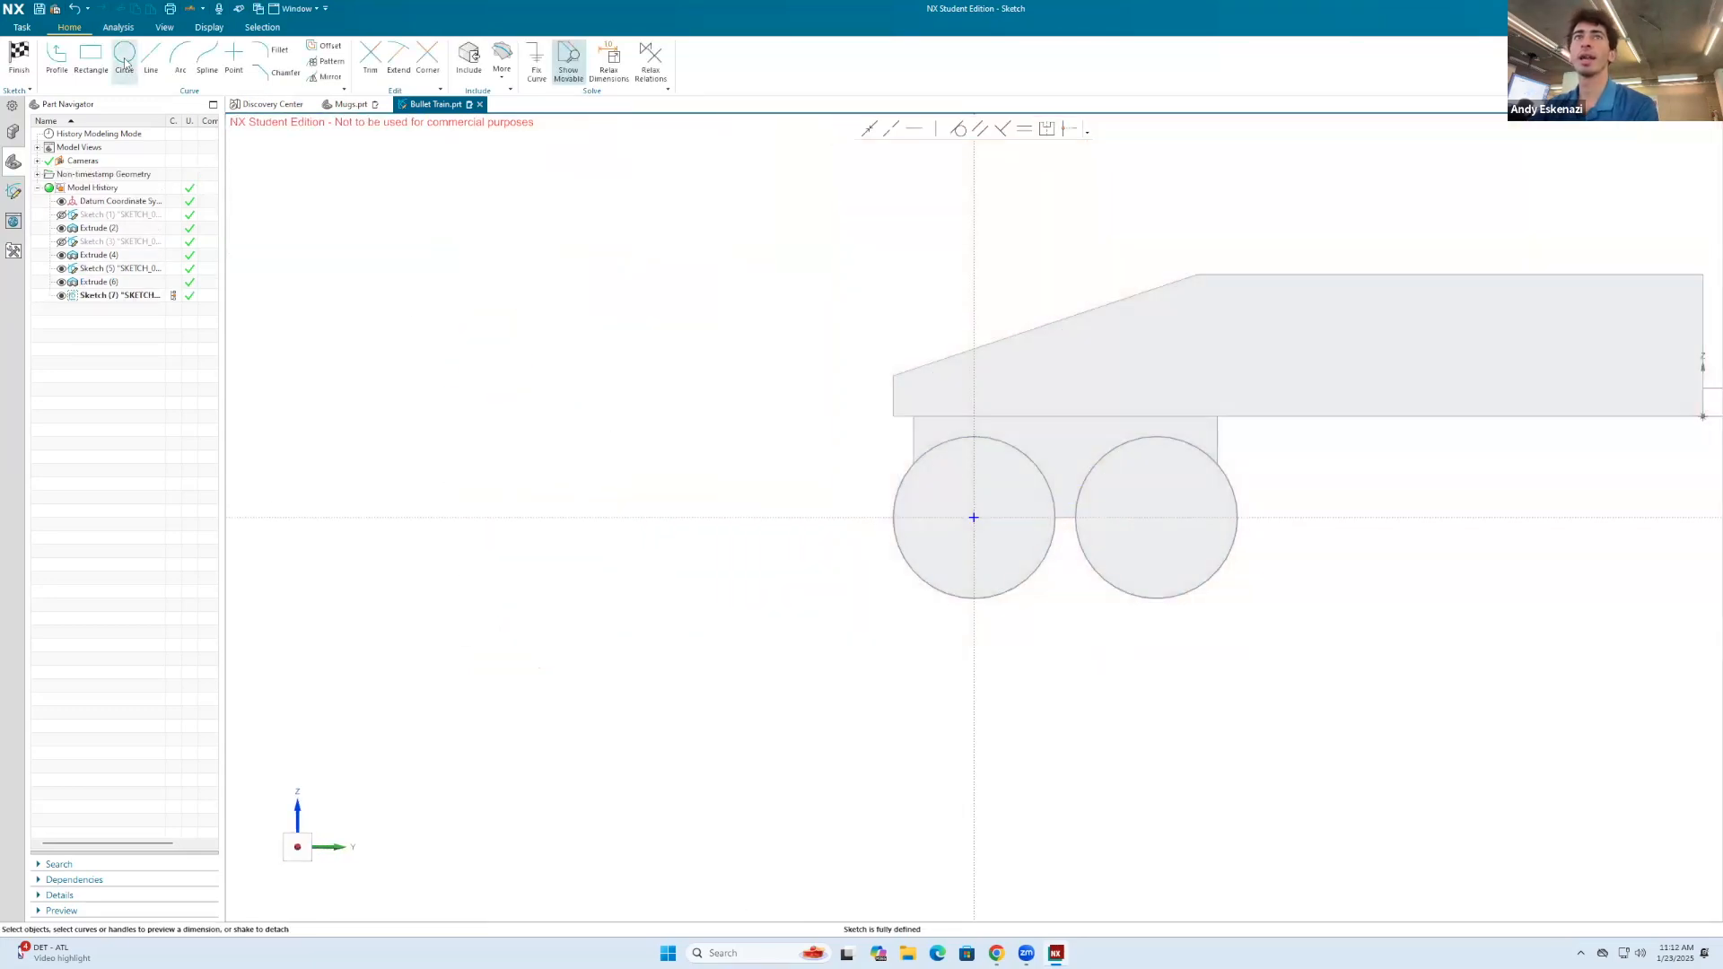
{"action": "left_click", "coordinate": [125, 58]}
{"action": "left_click", "coordinate": [974, 518]}
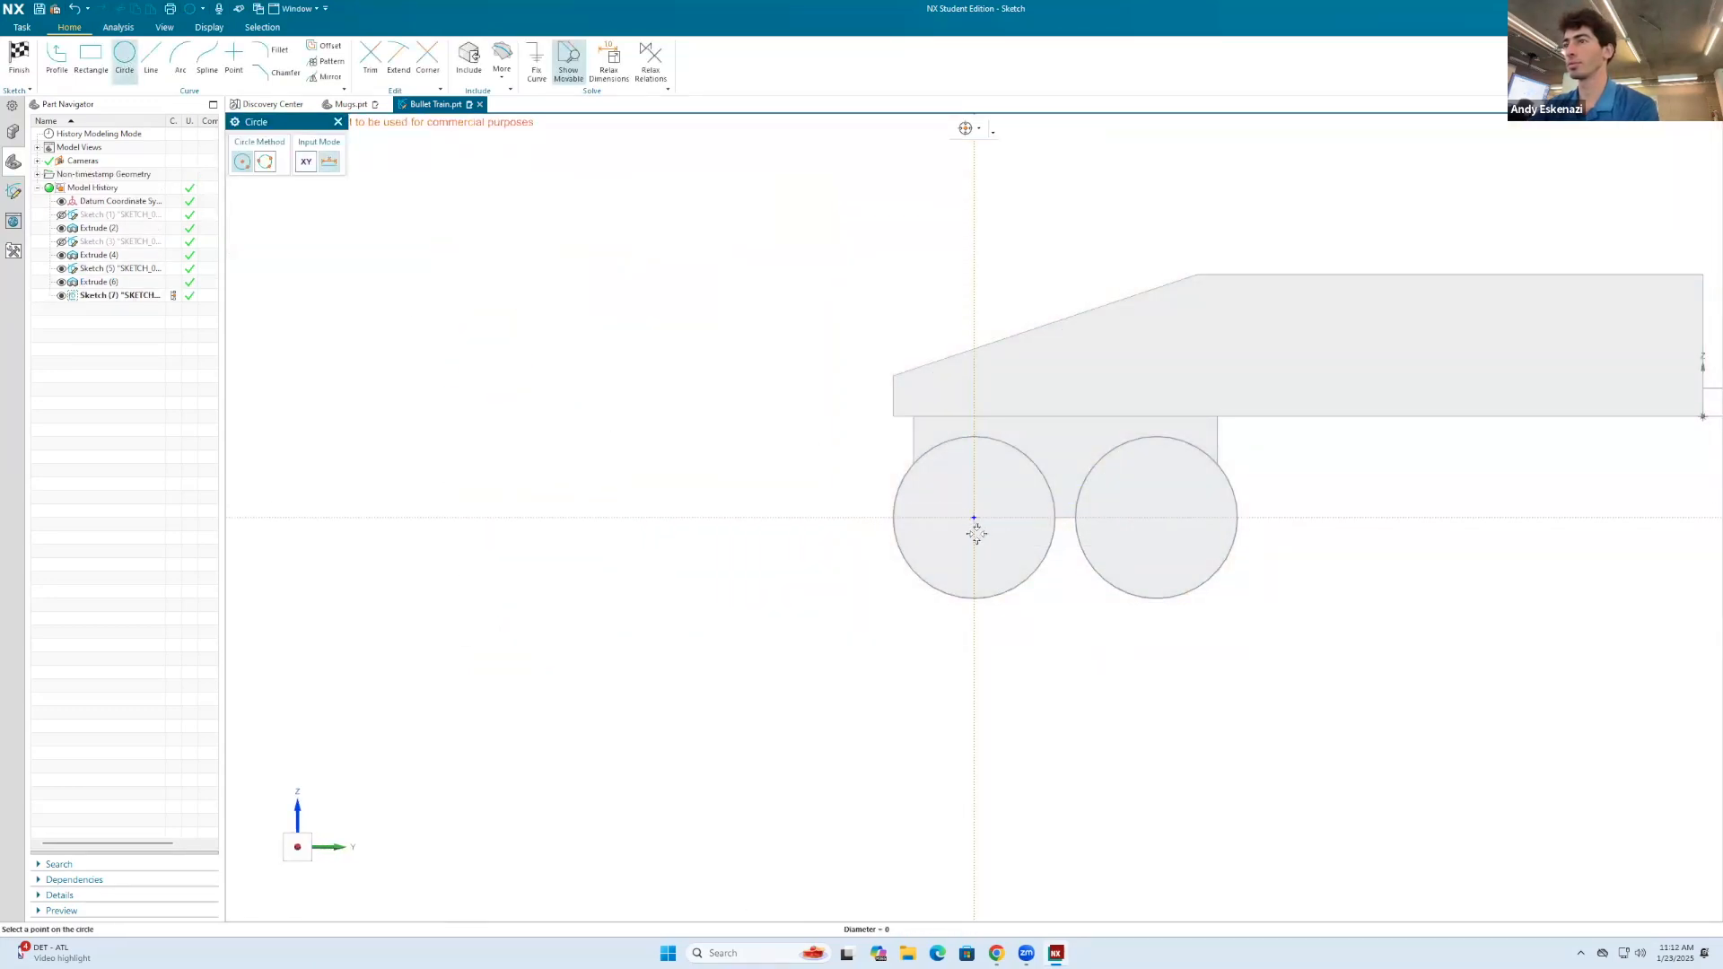
{"action": "left_click", "coordinate": [978, 555]}
{"action": "left_click", "coordinate": [1156, 518]}
{"action": "left_click", "coordinate": [1162, 556]}
{"action": "key", "text": "Escape"}
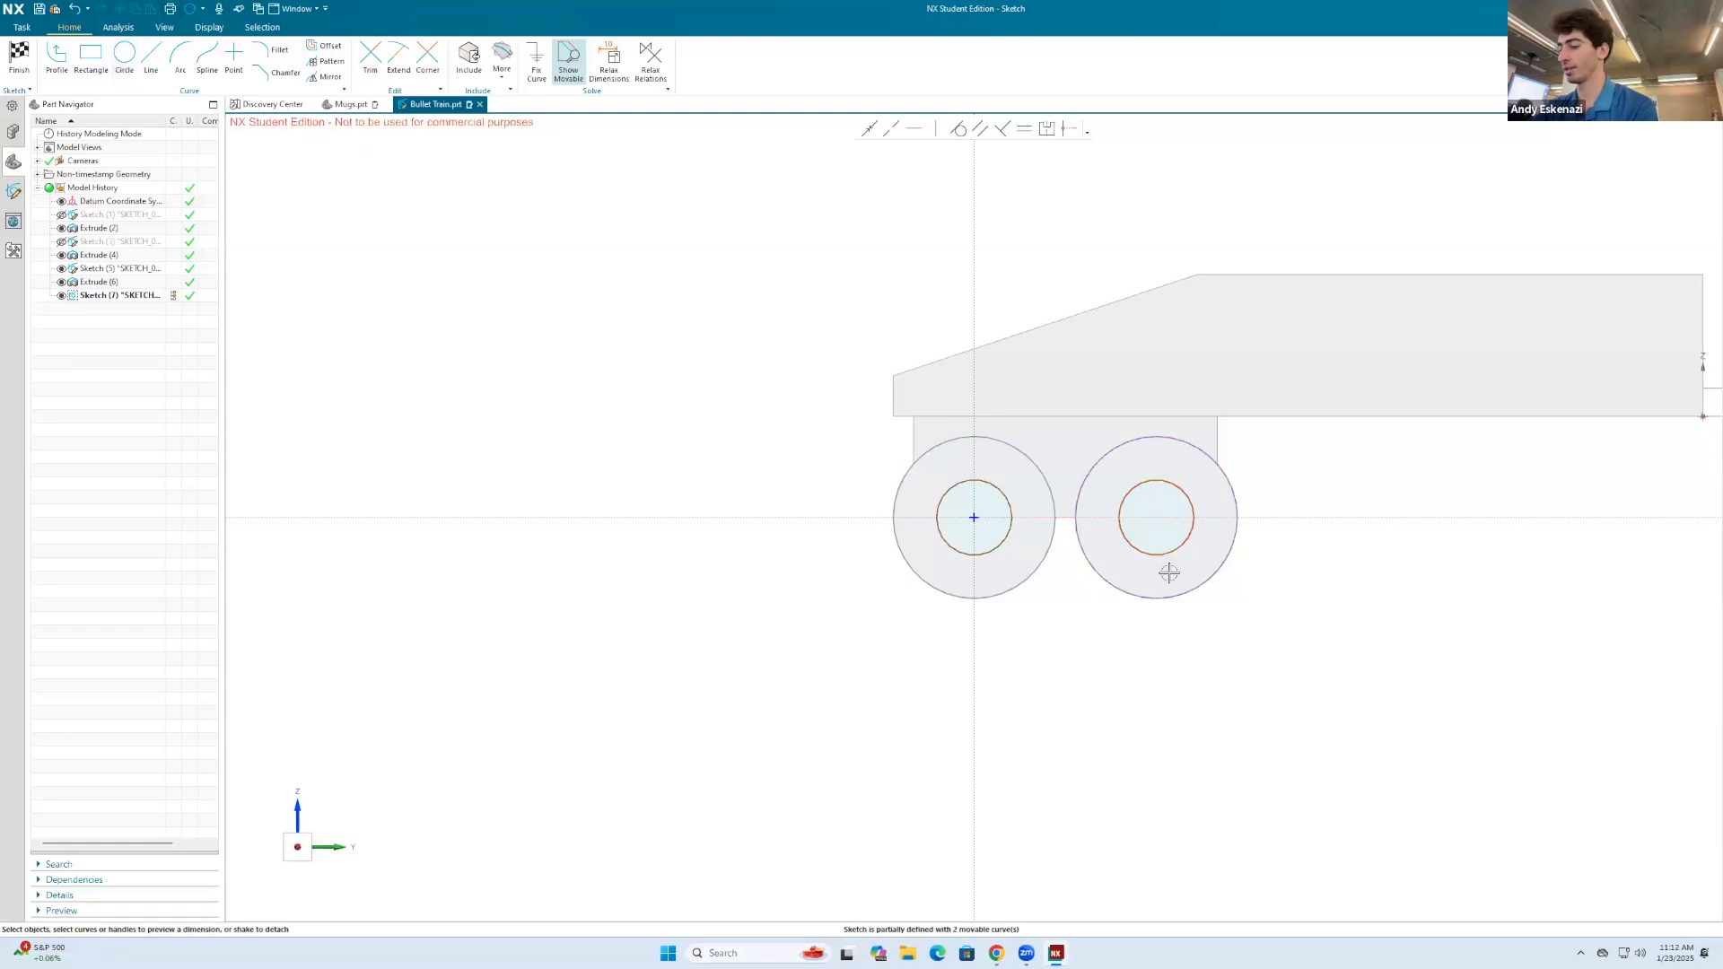
Step: Dimension the diameters of both hub circles and set each to 4 mm
{"action": "key", "text": "d"}
{"action": "left_click", "coordinate": [1174, 550]}
{"action": "left_click", "coordinate": [1310, 603]}
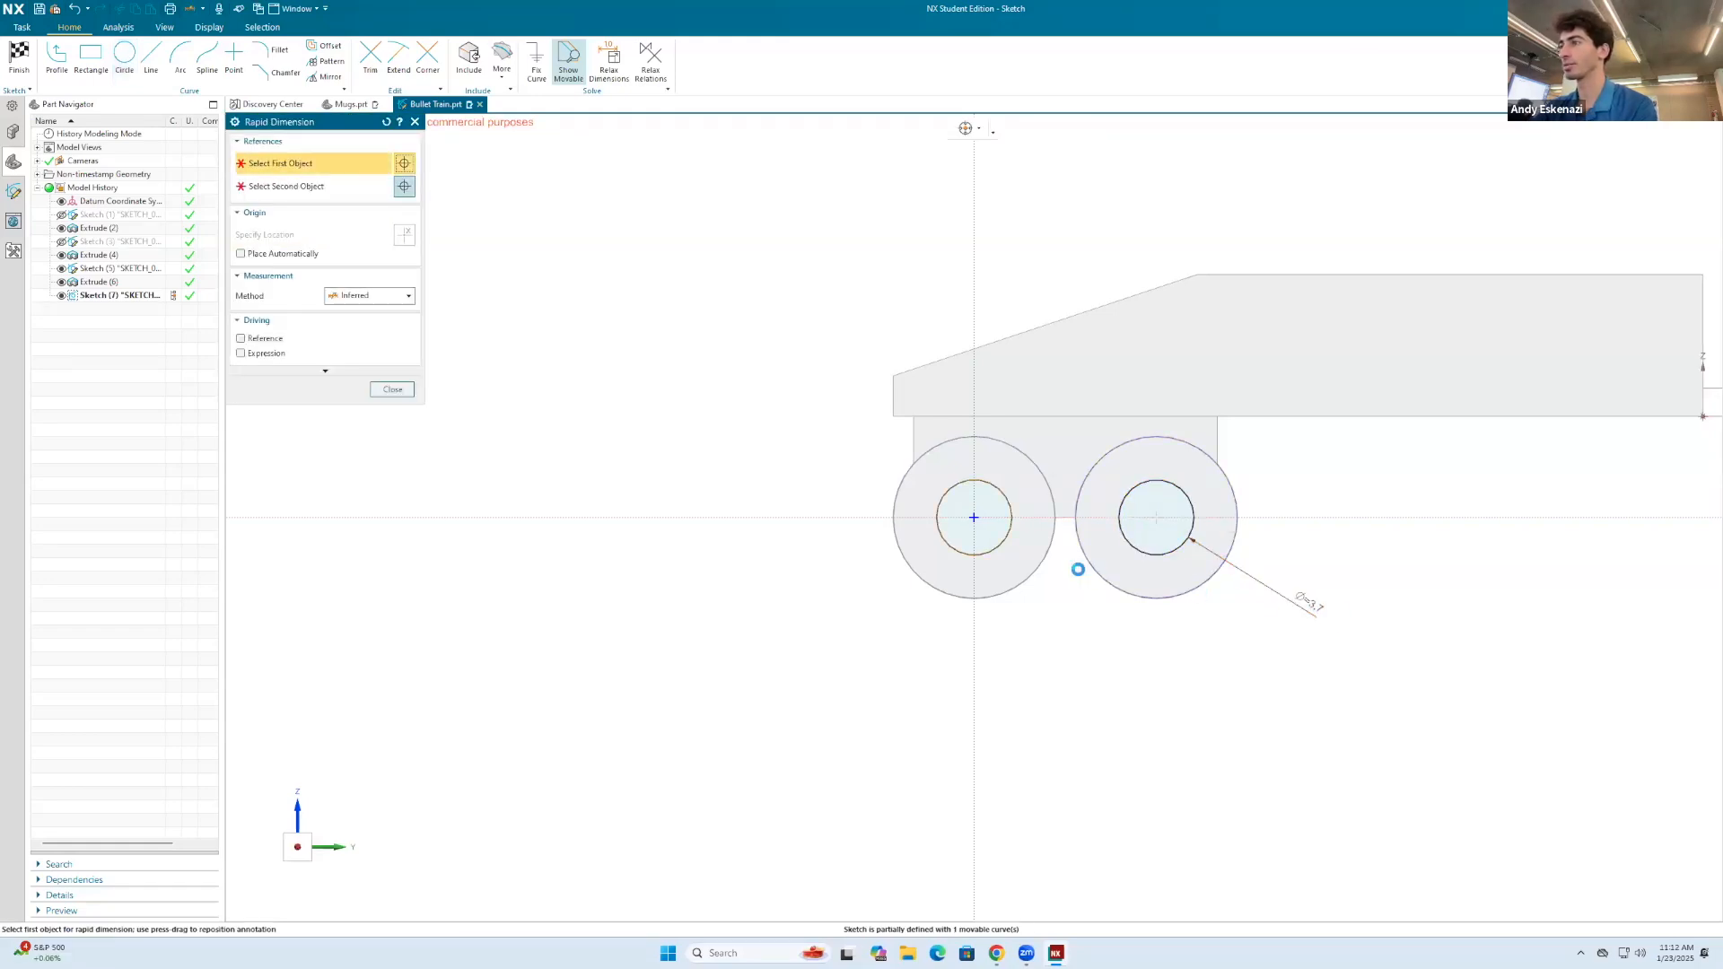
{"action": "left_click", "coordinate": [1010, 540]}
{"action": "left_click", "coordinate": [1090, 668]}
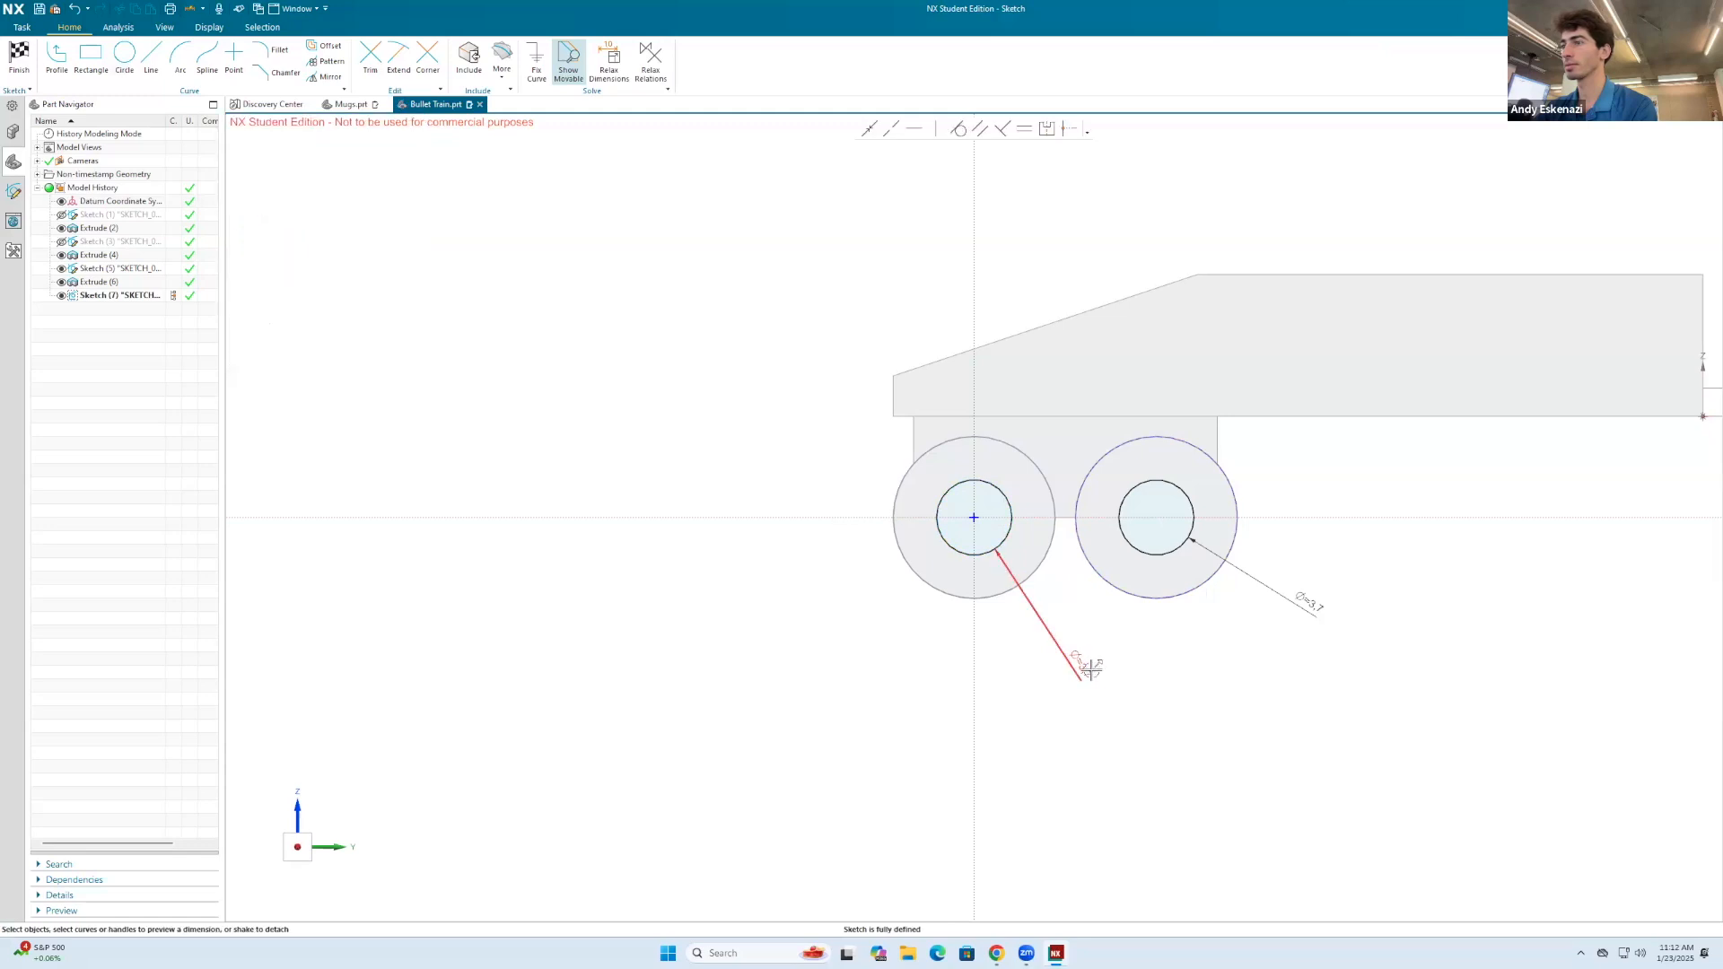
{"action": "type", "text": "4"}
{"action": "key", "text": "Return"}
{"action": "double_click", "coordinate": [1308, 600]}
{"action": "type", "text": "4"}
Step: Finish the hub sketch and extrude both circles 0.5 mm outward from the wheels, united with the body
{"action": "left_click", "coordinate": [19, 59]}
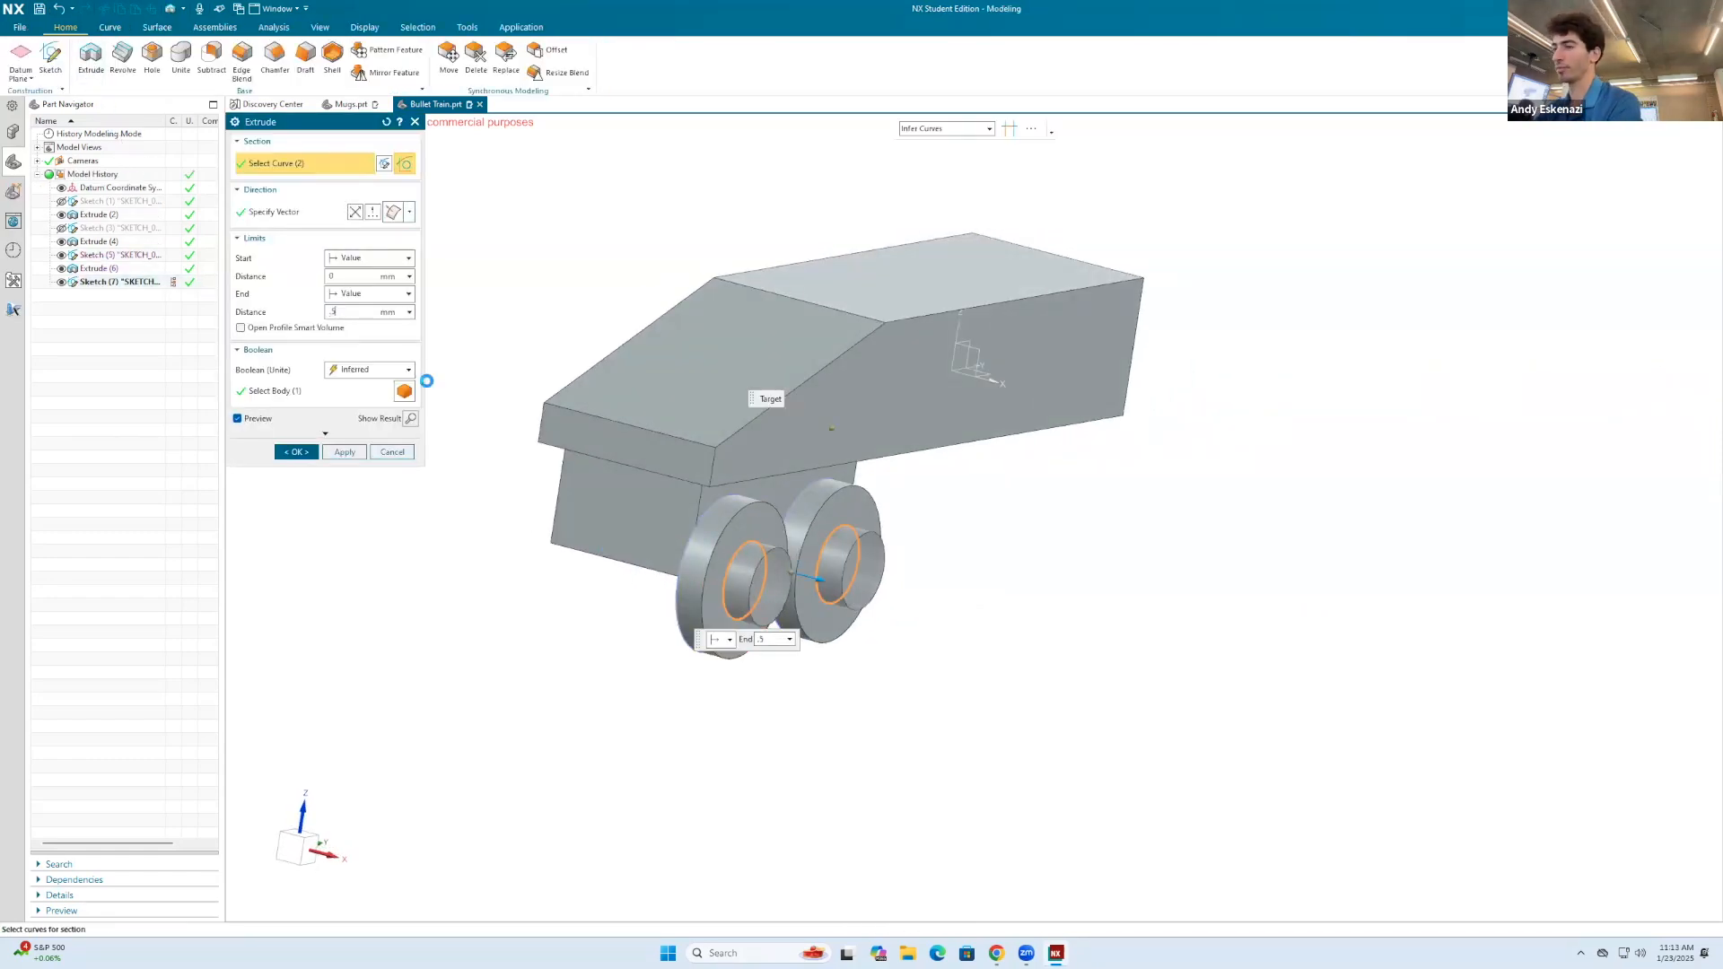
{"action": "left_click", "coordinate": [285, 449]}
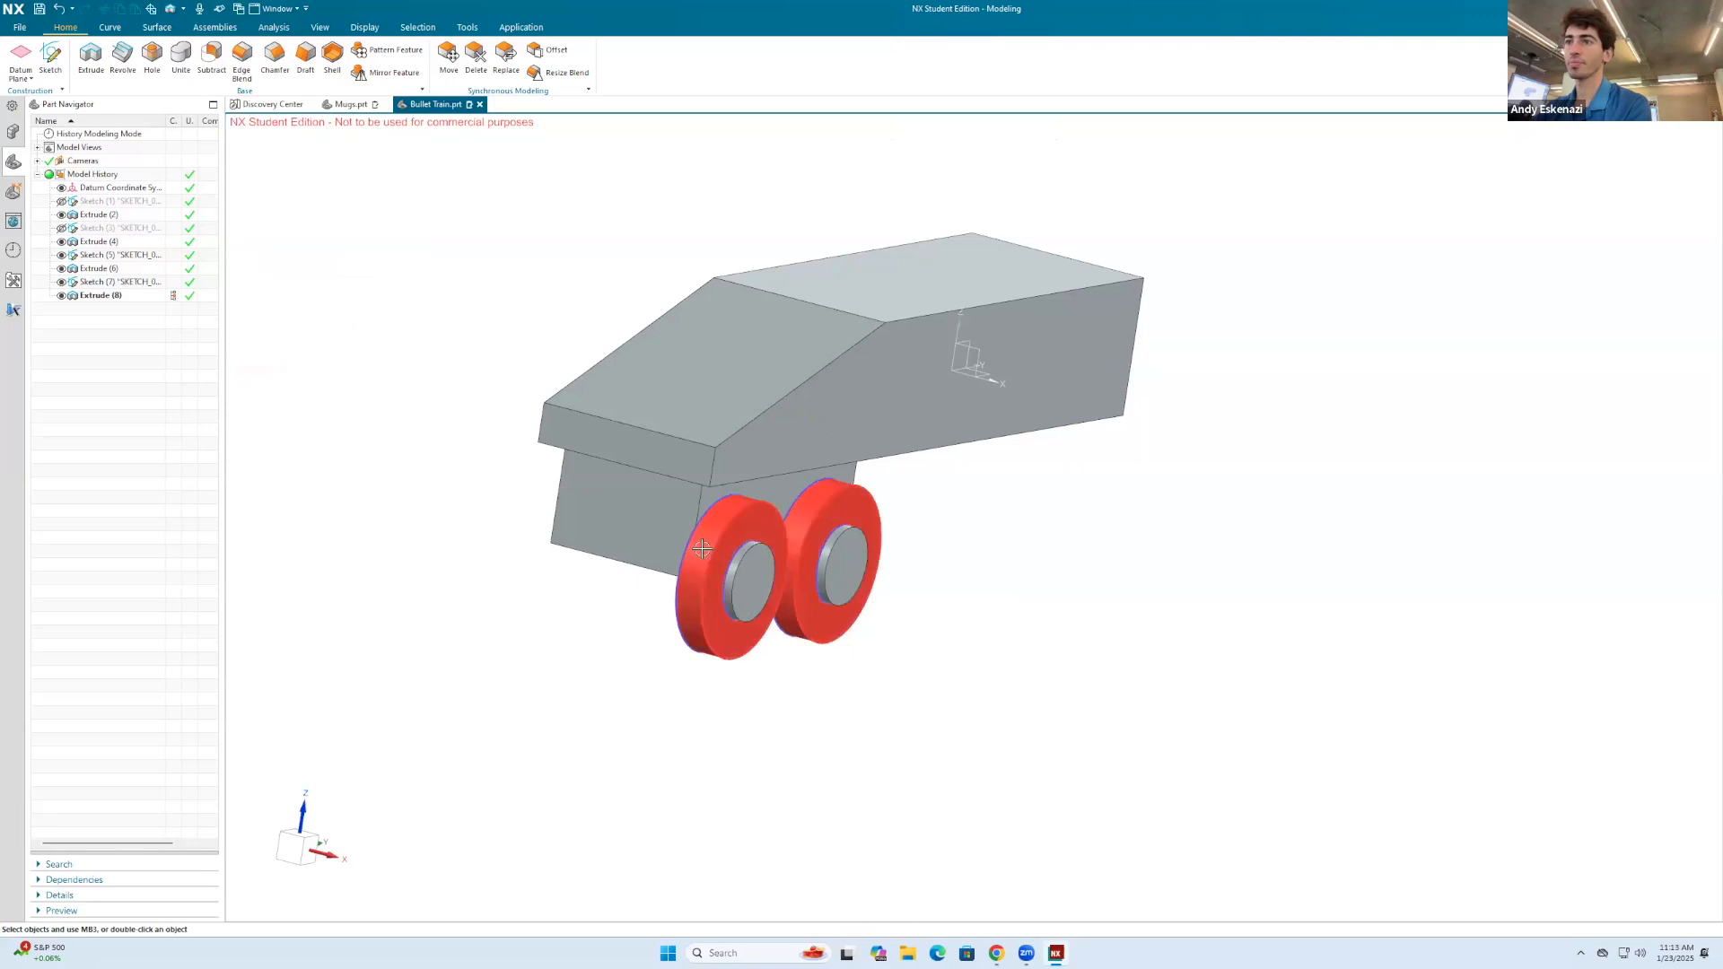
Step: Hide the wheel sketch and the hub sketch
{"action": "right_click", "coordinate": [708, 513]}
{"action": "left_click", "coordinate": [736, 548]}
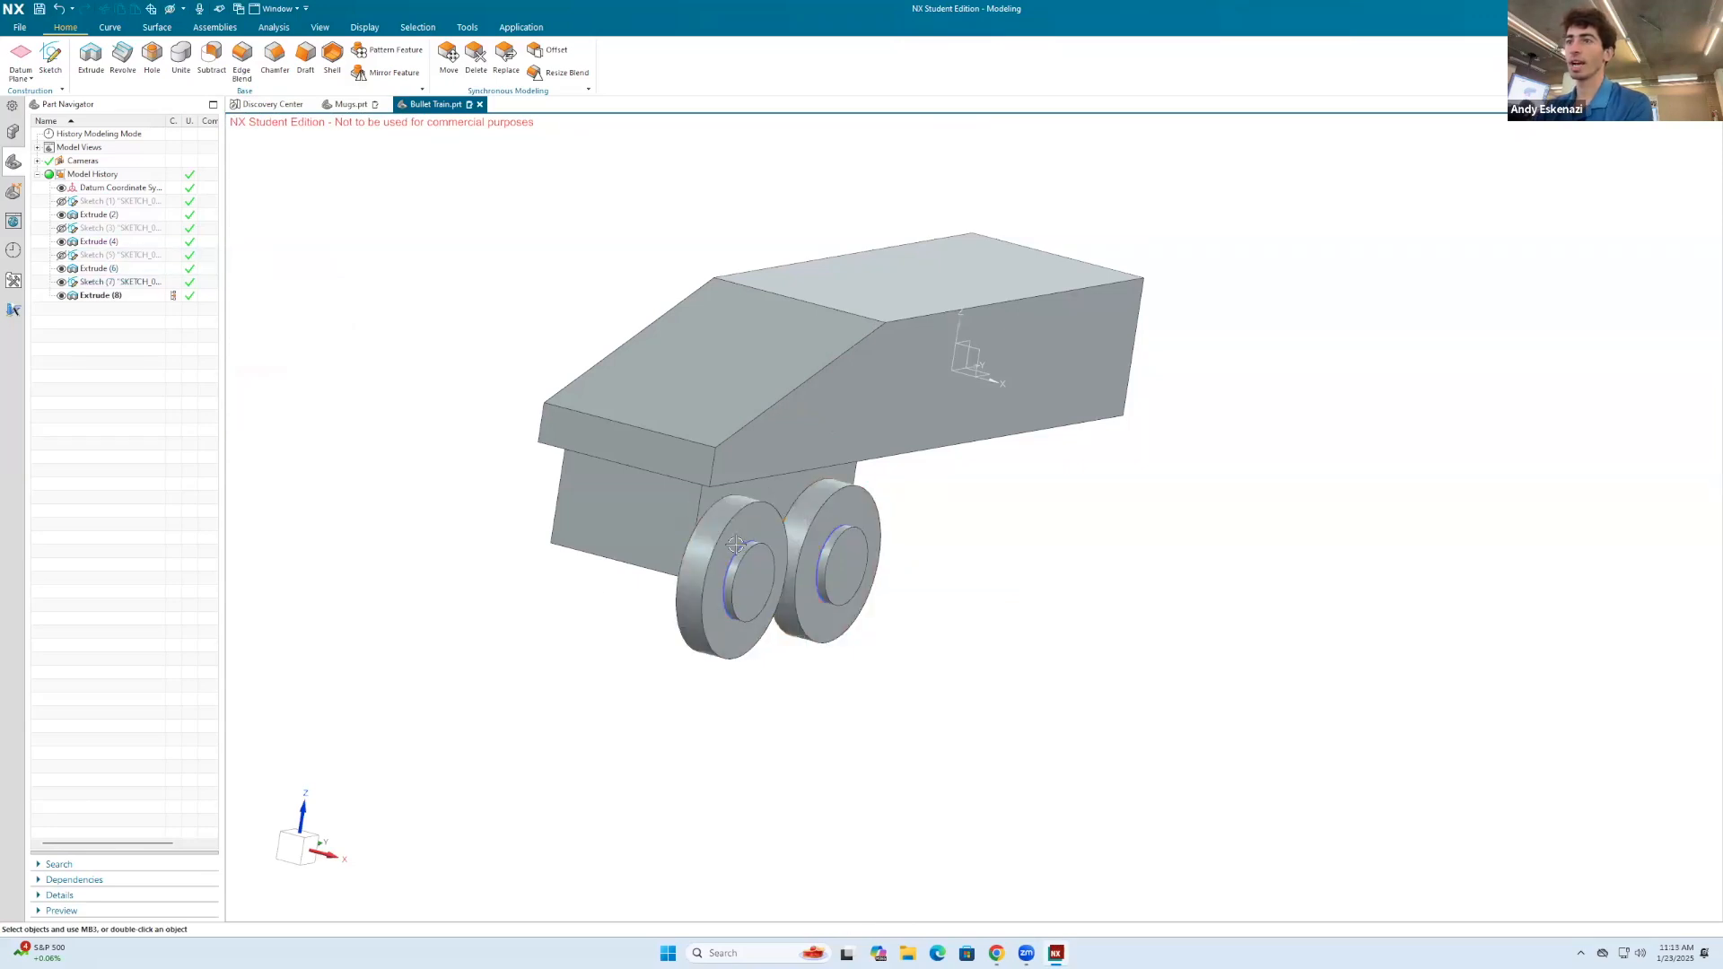
{"action": "right_click", "coordinate": [733, 562]}
{"action": "left_click", "coordinate": [805, 548]}
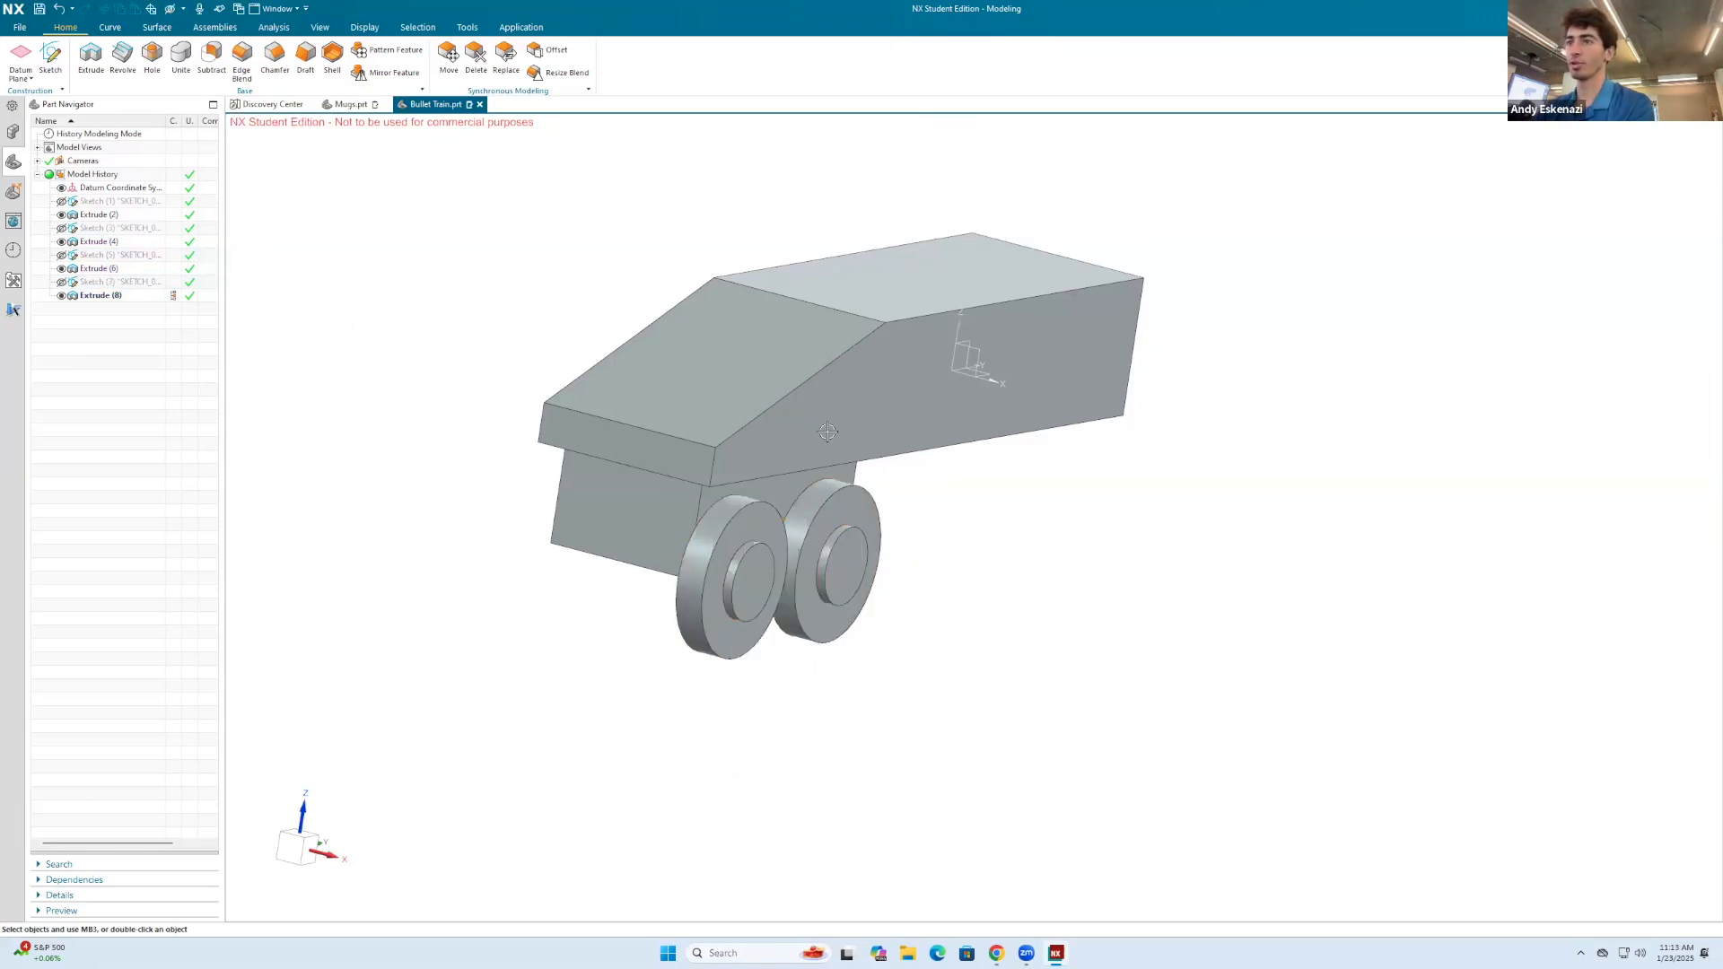
Step: Apply a 1 mm edge blend to the outer rim edges of both wheels
{"action": "left_click", "coordinate": [253, 55]}
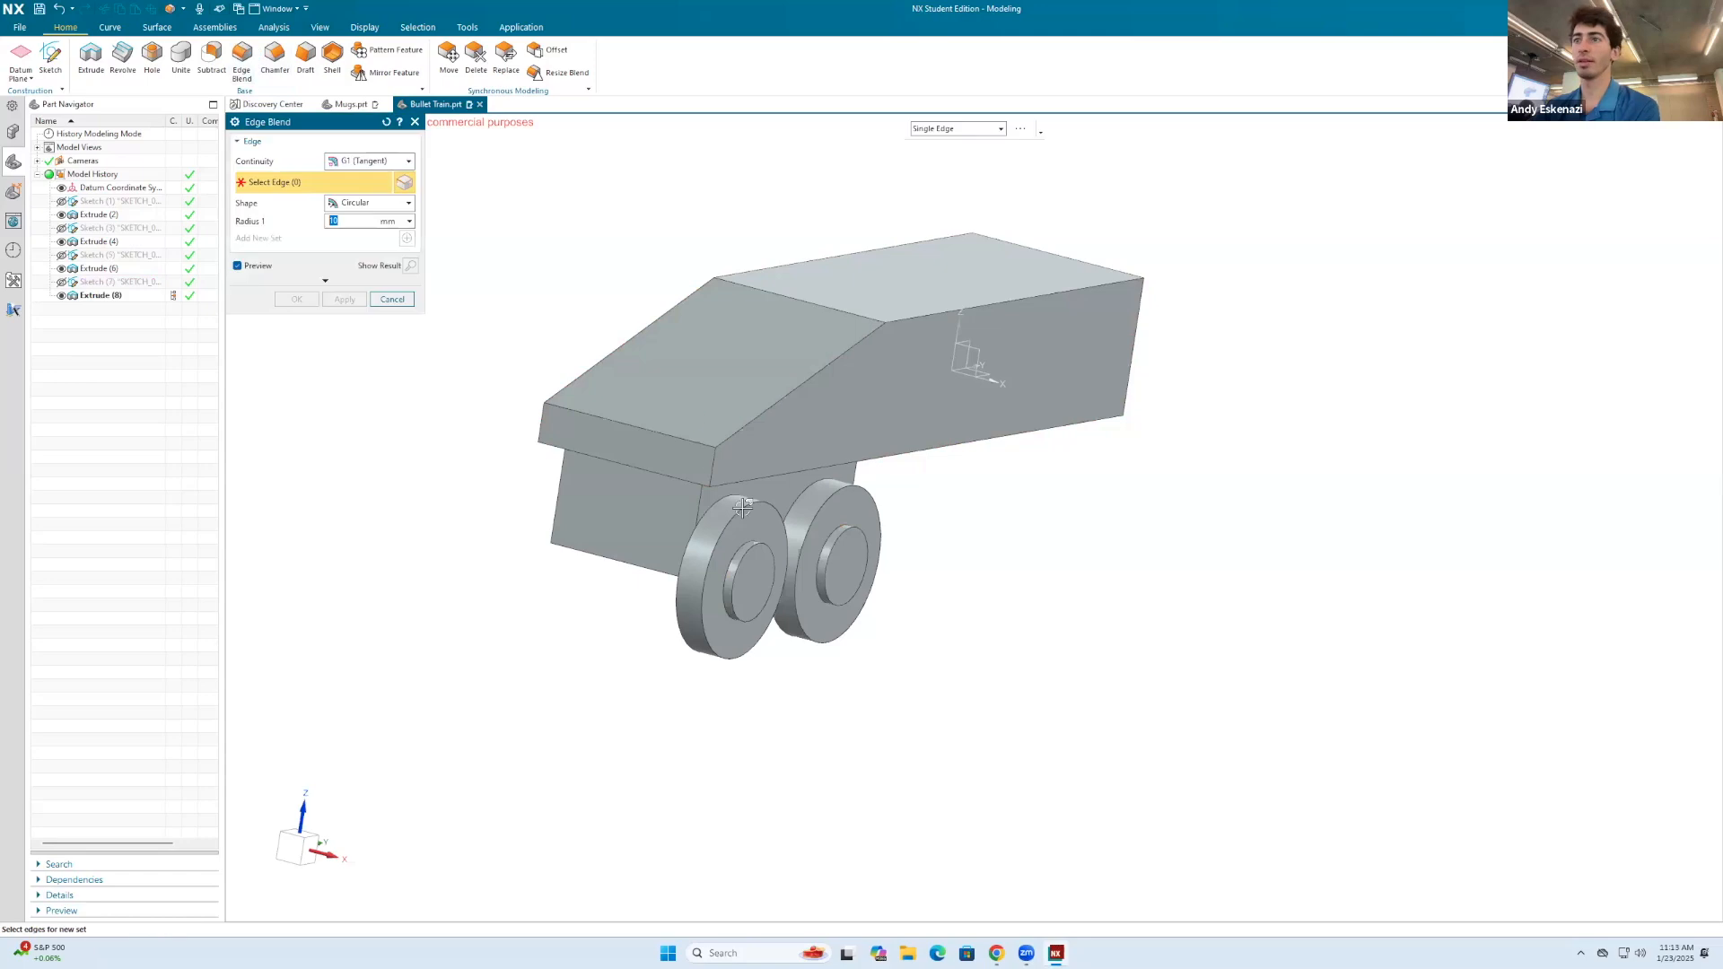
{"action": "scroll", "coordinate": [741, 508], "scroll_direction": "up", "scroll_amount": 2}
{"action": "left_click", "coordinate": [743, 510]}
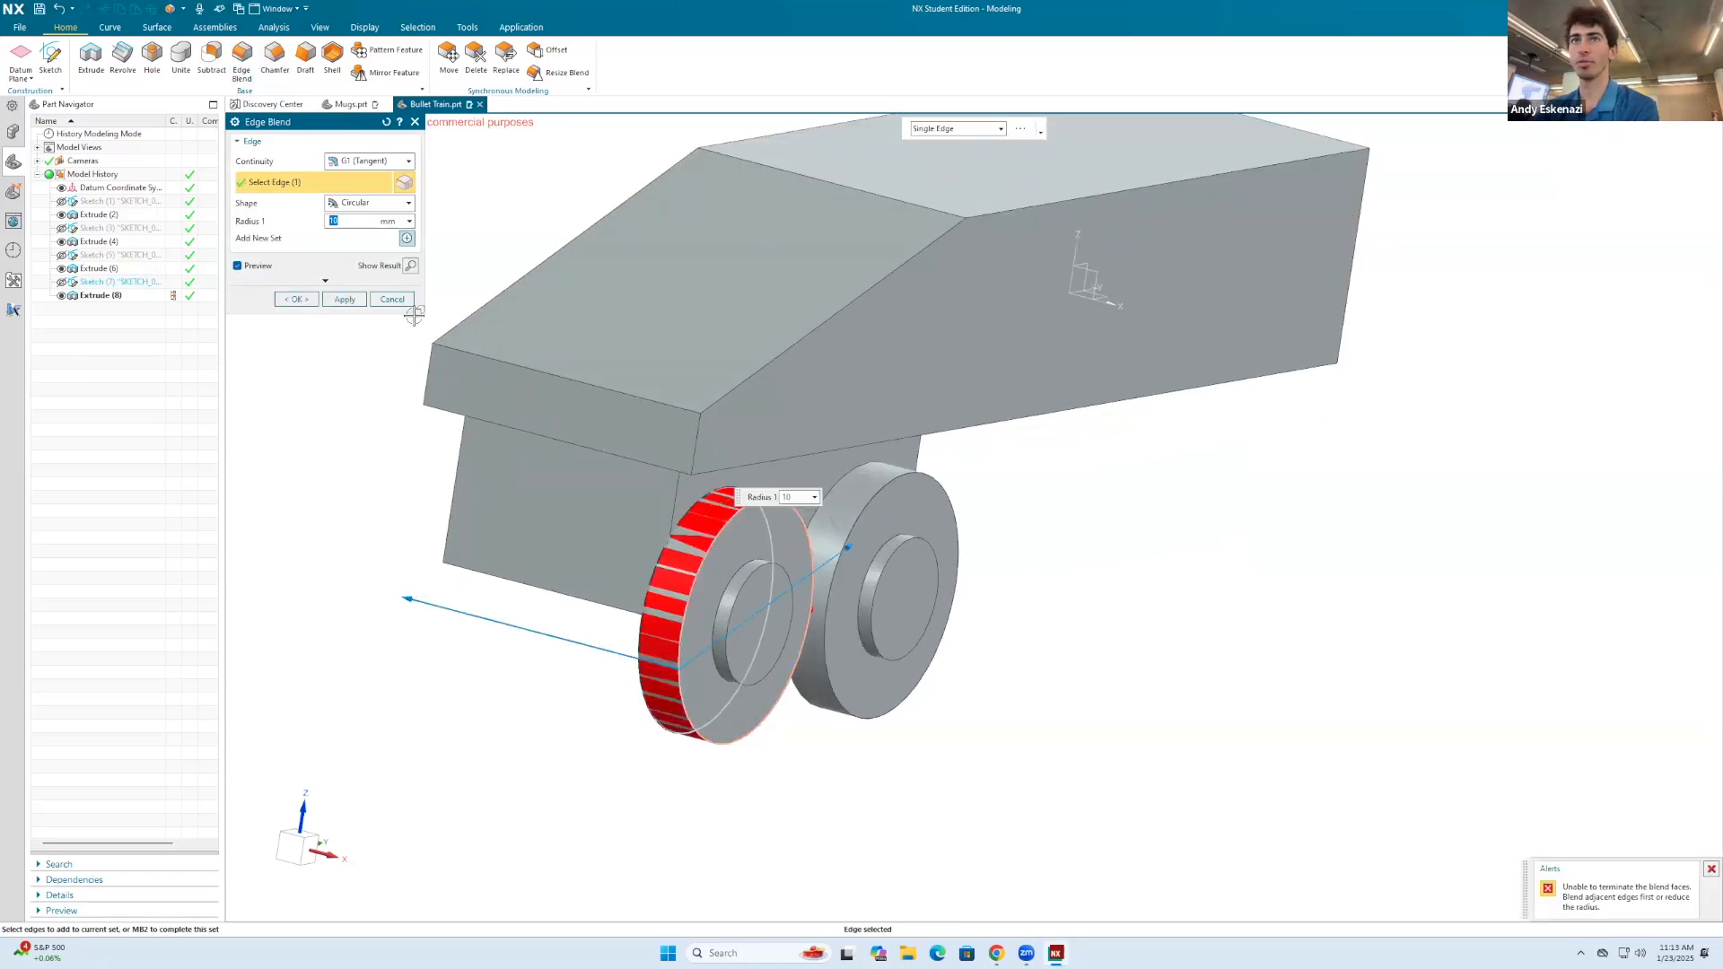
{"action": "type", "text": "1"}
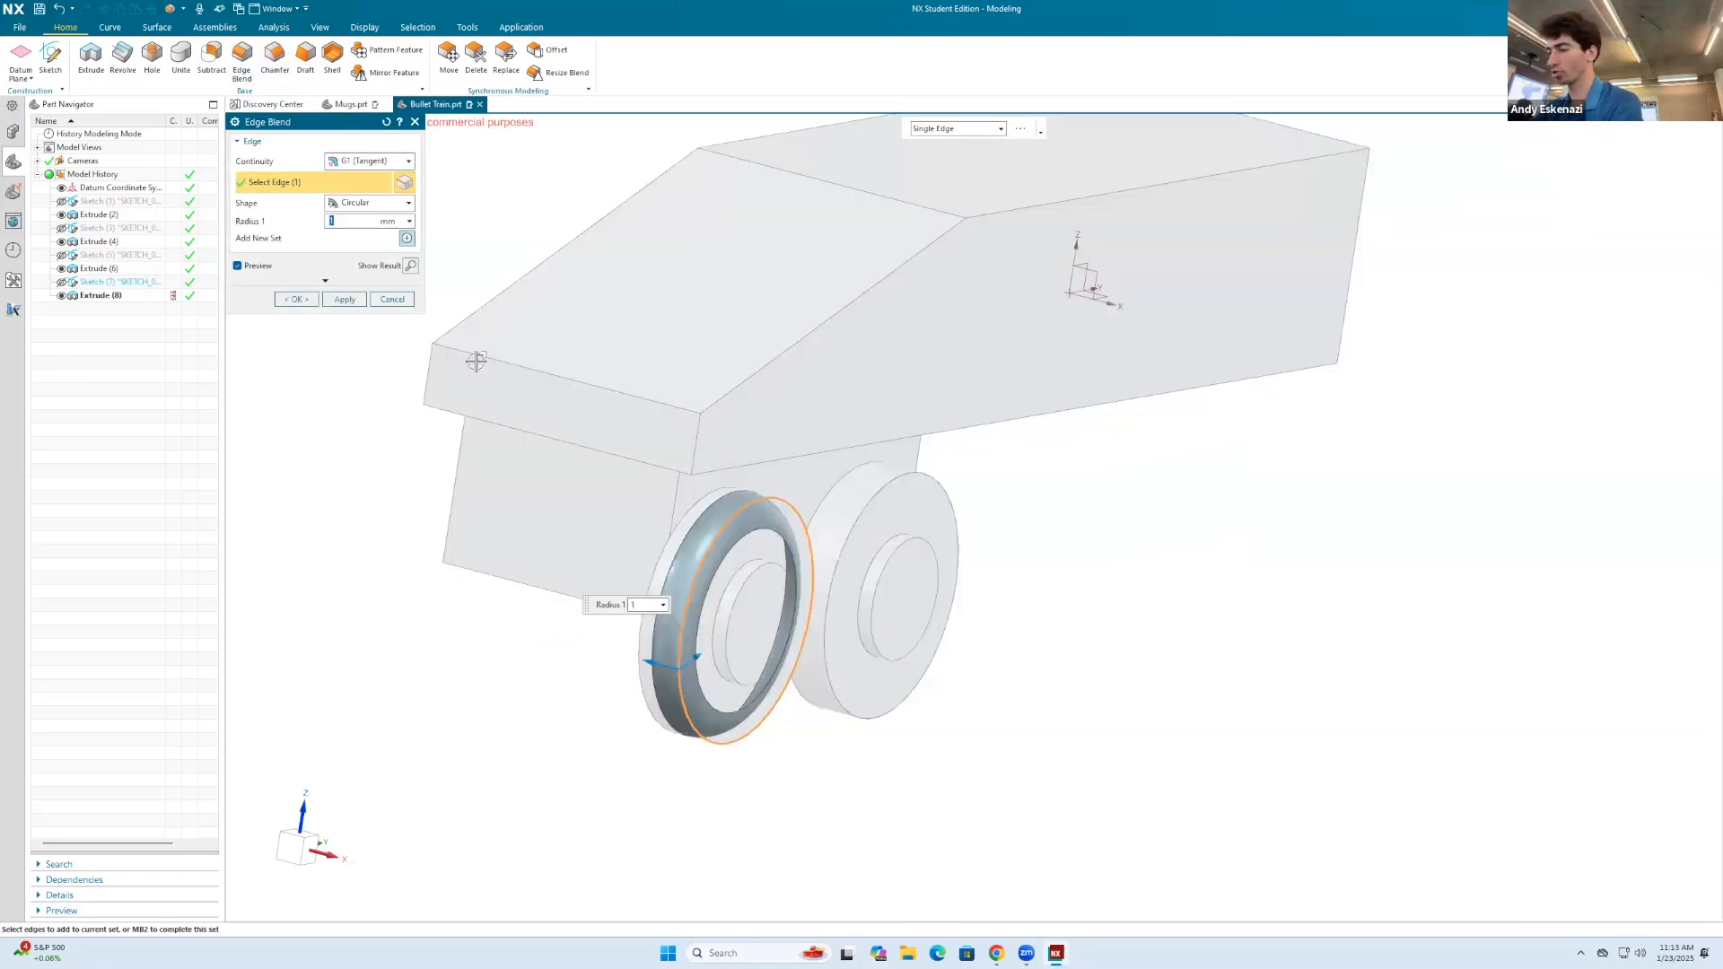
{"action": "left_click", "coordinate": [910, 480]}
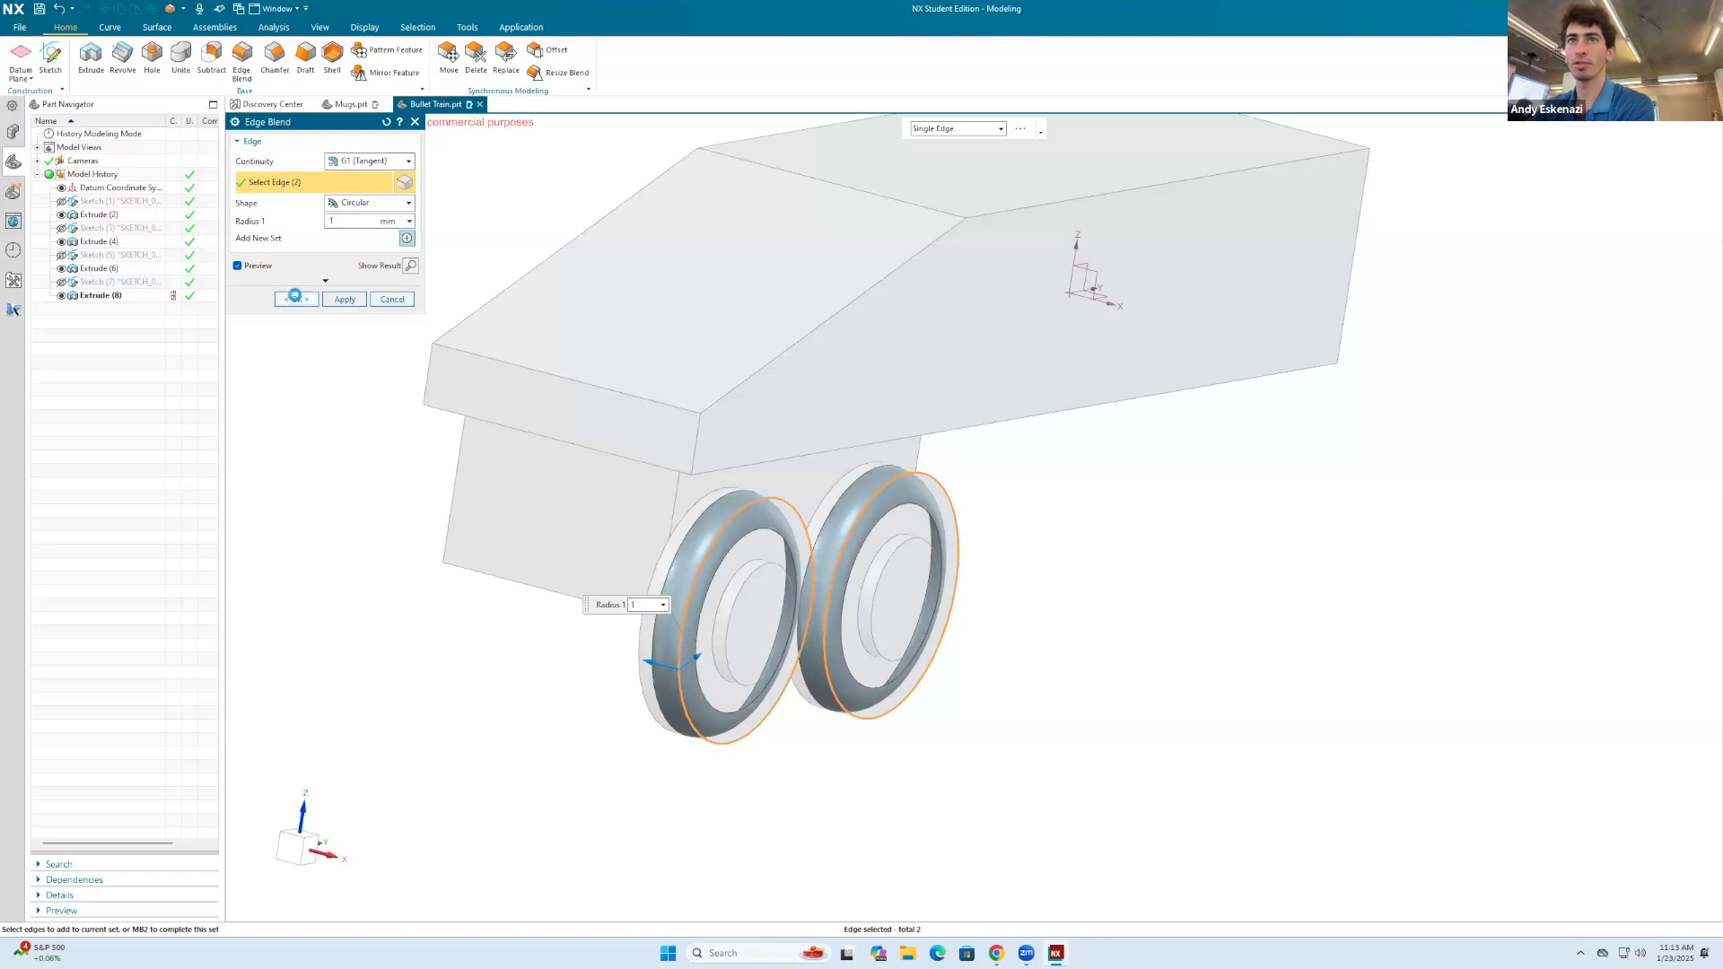
{"action": "left_click", "coordinate": [296, 299]}
Step: Apply a 0.5 mm edge blend to the outer edges of both wheel hubs
{"action": "left_click", "coordinate": [243, 58]}
{"action": "left_click", "coordinate": [761, 564]}
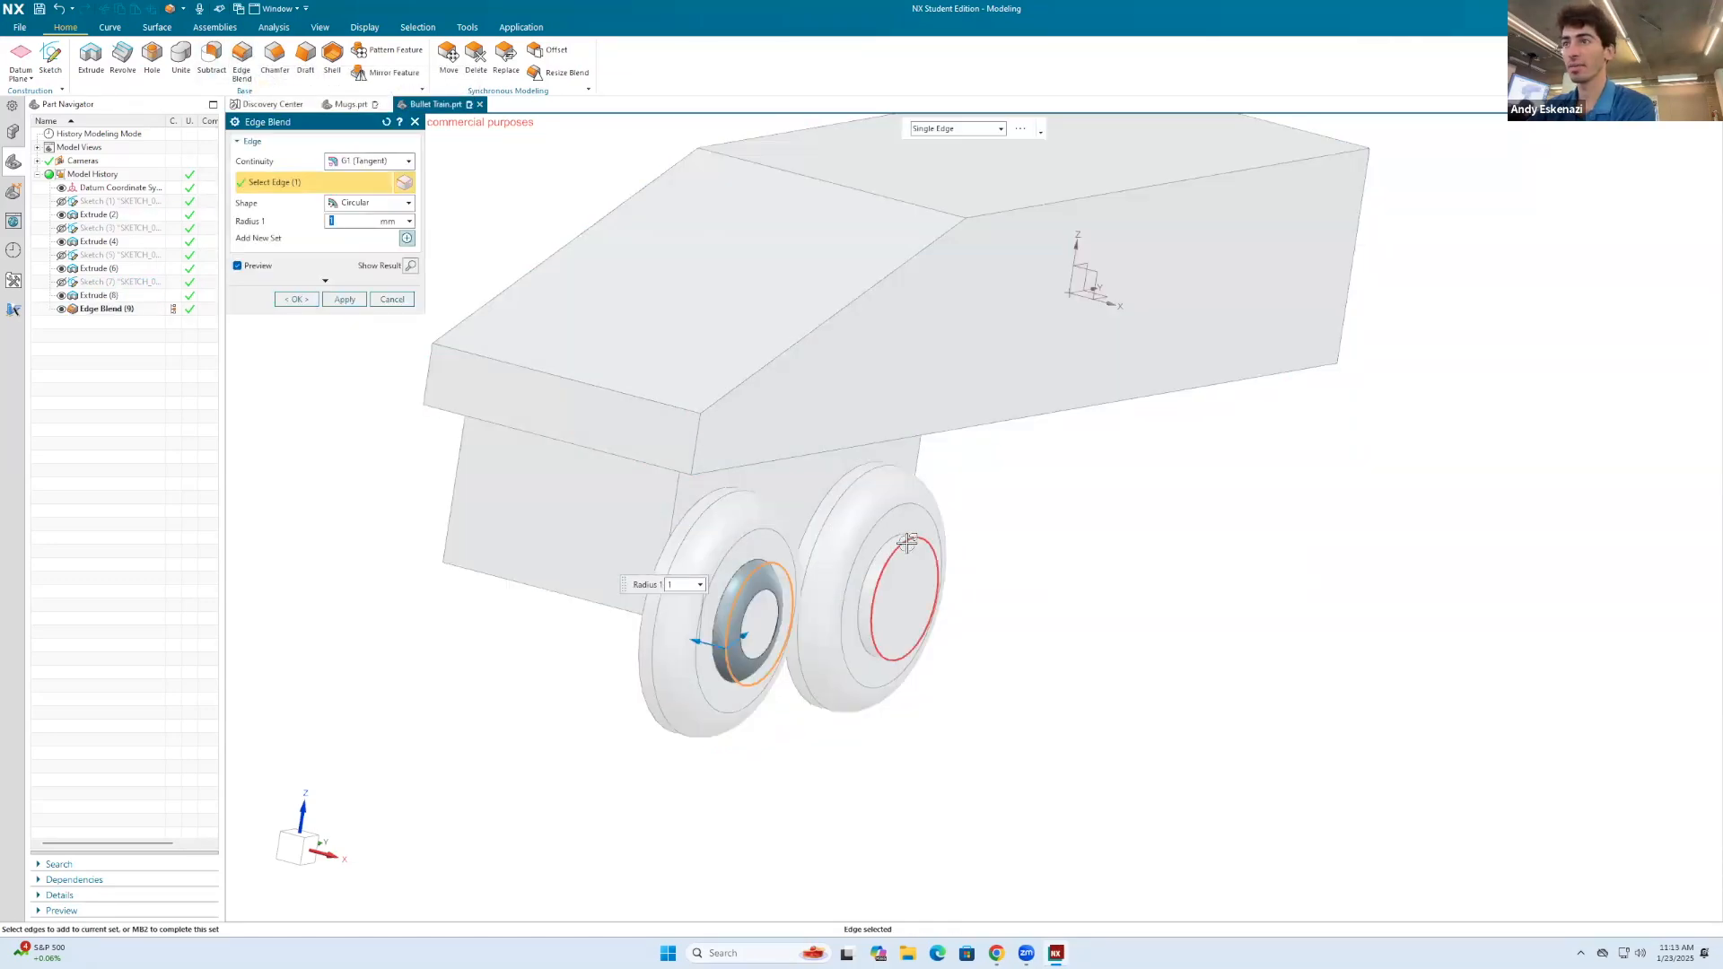
{"action": "left_click", "coordinate": [908, 542]}
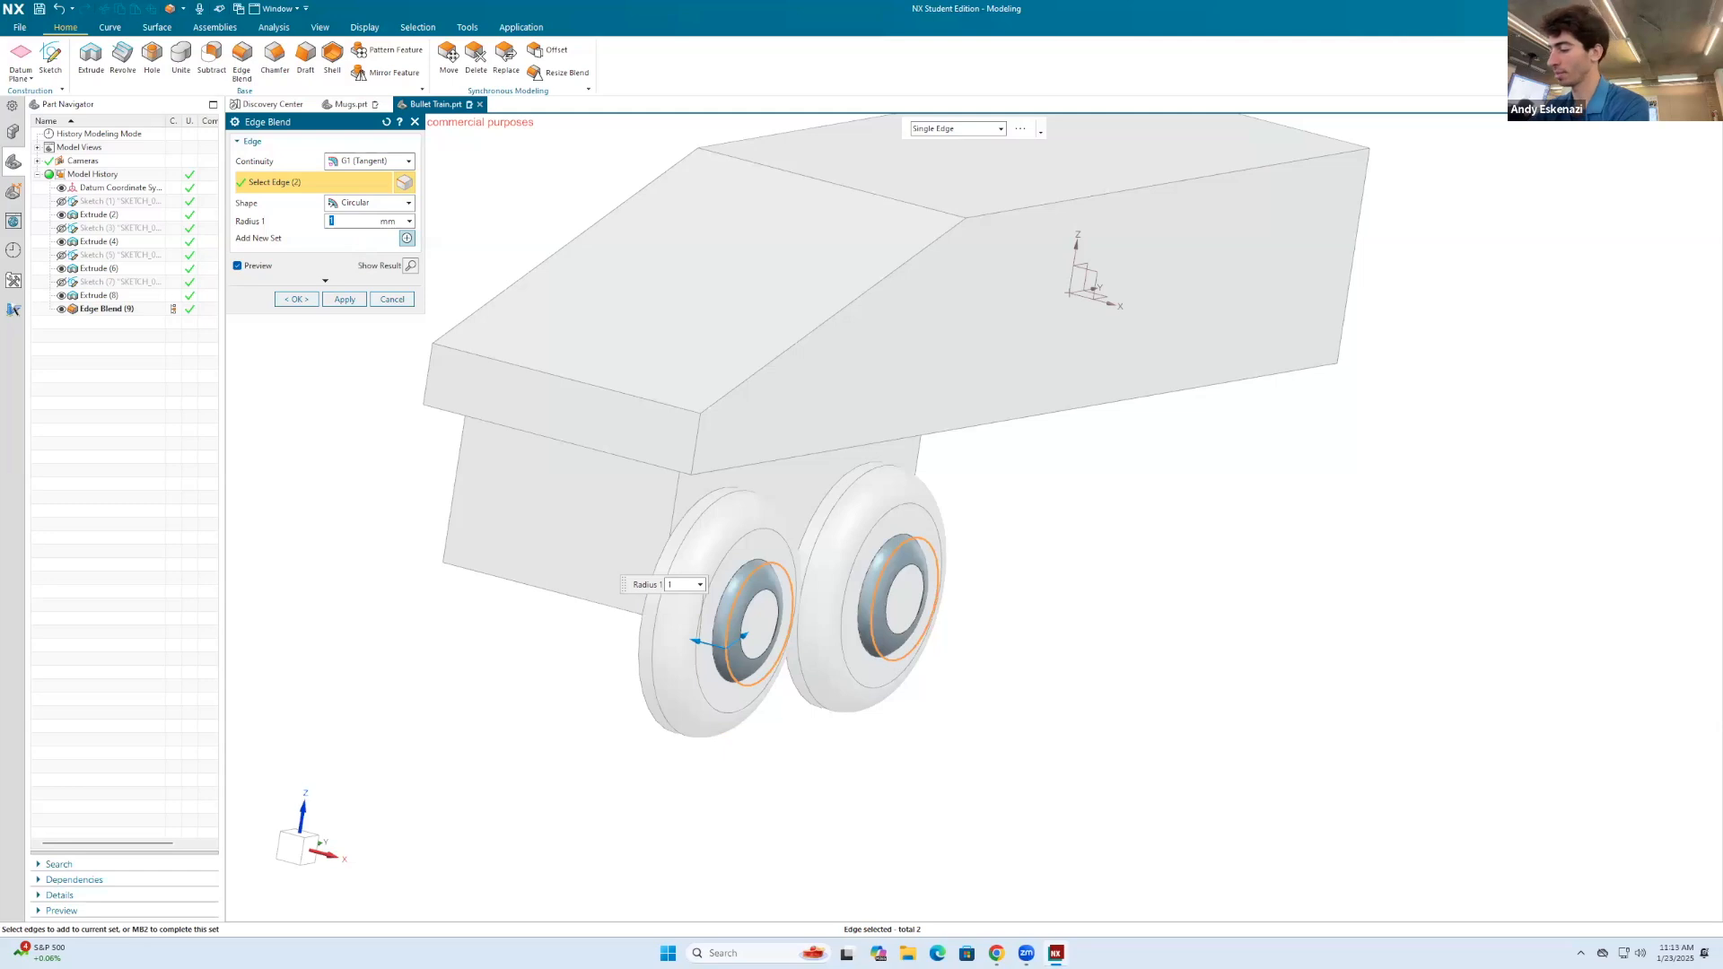
{"action": "key", "text": "Return"}
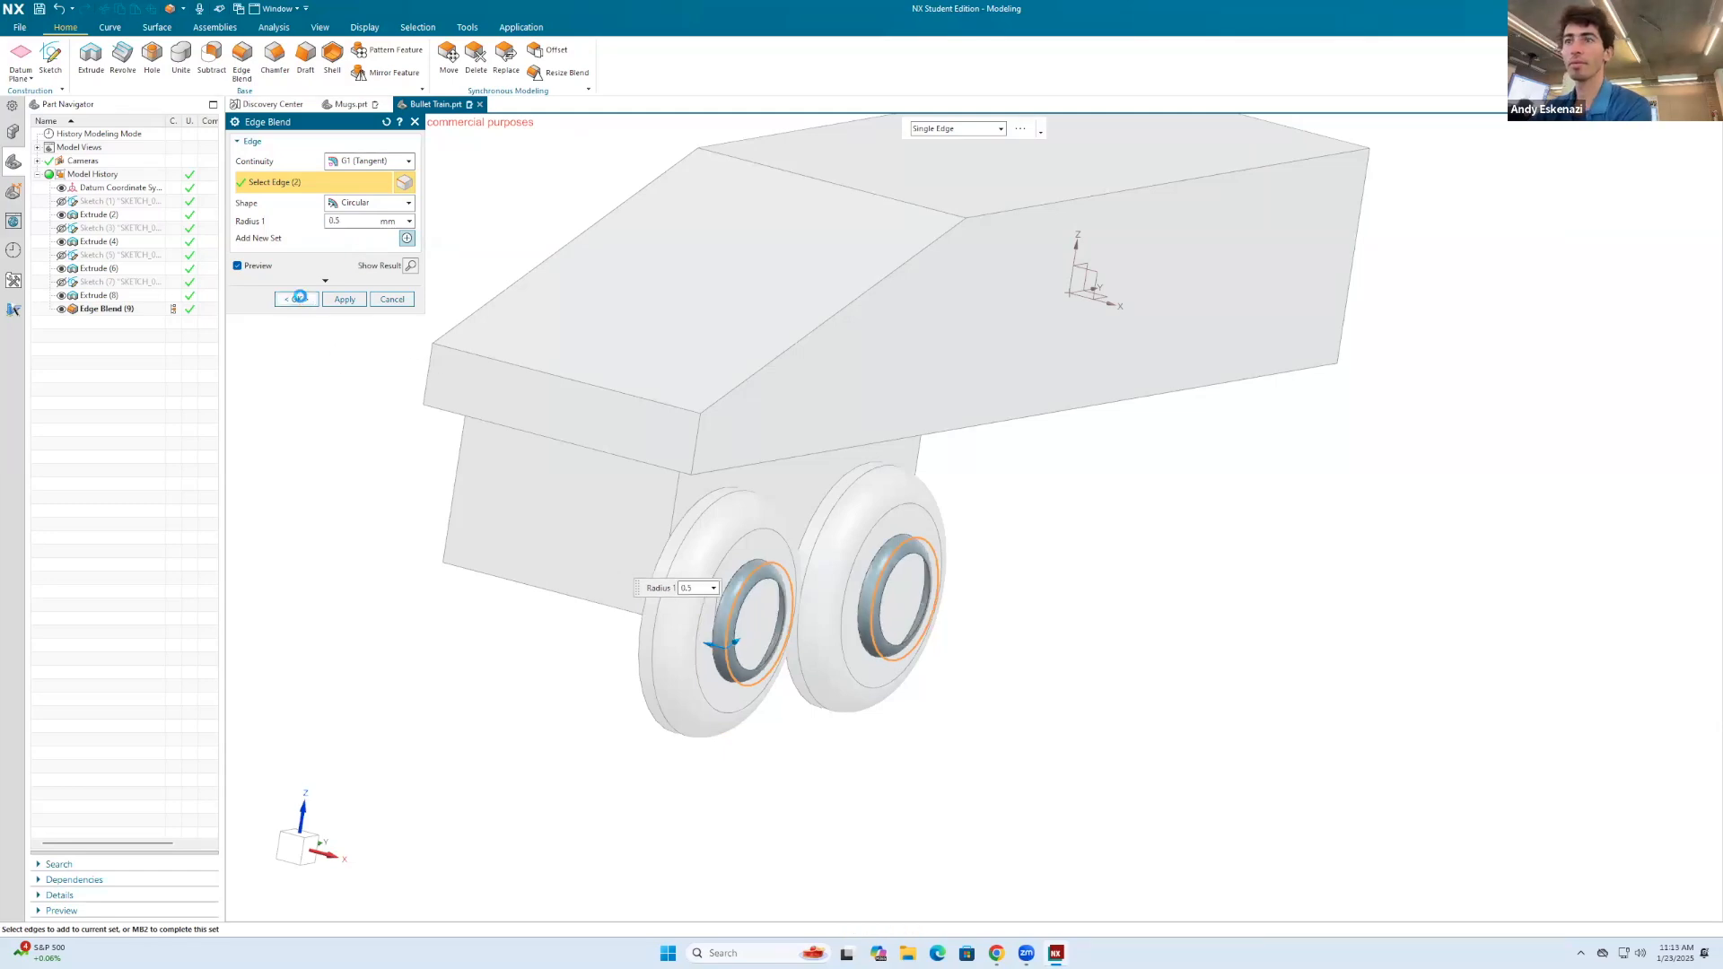
{"action": "left_click", "coordinate": [300, 297]}
Step: Create a datum plane midway between the two opposite side faces of the underside block
{"action": "scroll", "coordinate": [798, 487], "scroll_direction": "down", "scroll_amount": 3}
{"action": "mouse_move", "coordinate": [804, 489]}
{"action": "middle_mouse_down"}
{"action": "mouse_move", "coordinate": [700, 471]}
{"action": "mouse_move", "coordinate": [734, 455]}
{"action": "mouse_move", "coordinate": [808, 513]}
{"action": "middle_mouse_up"}
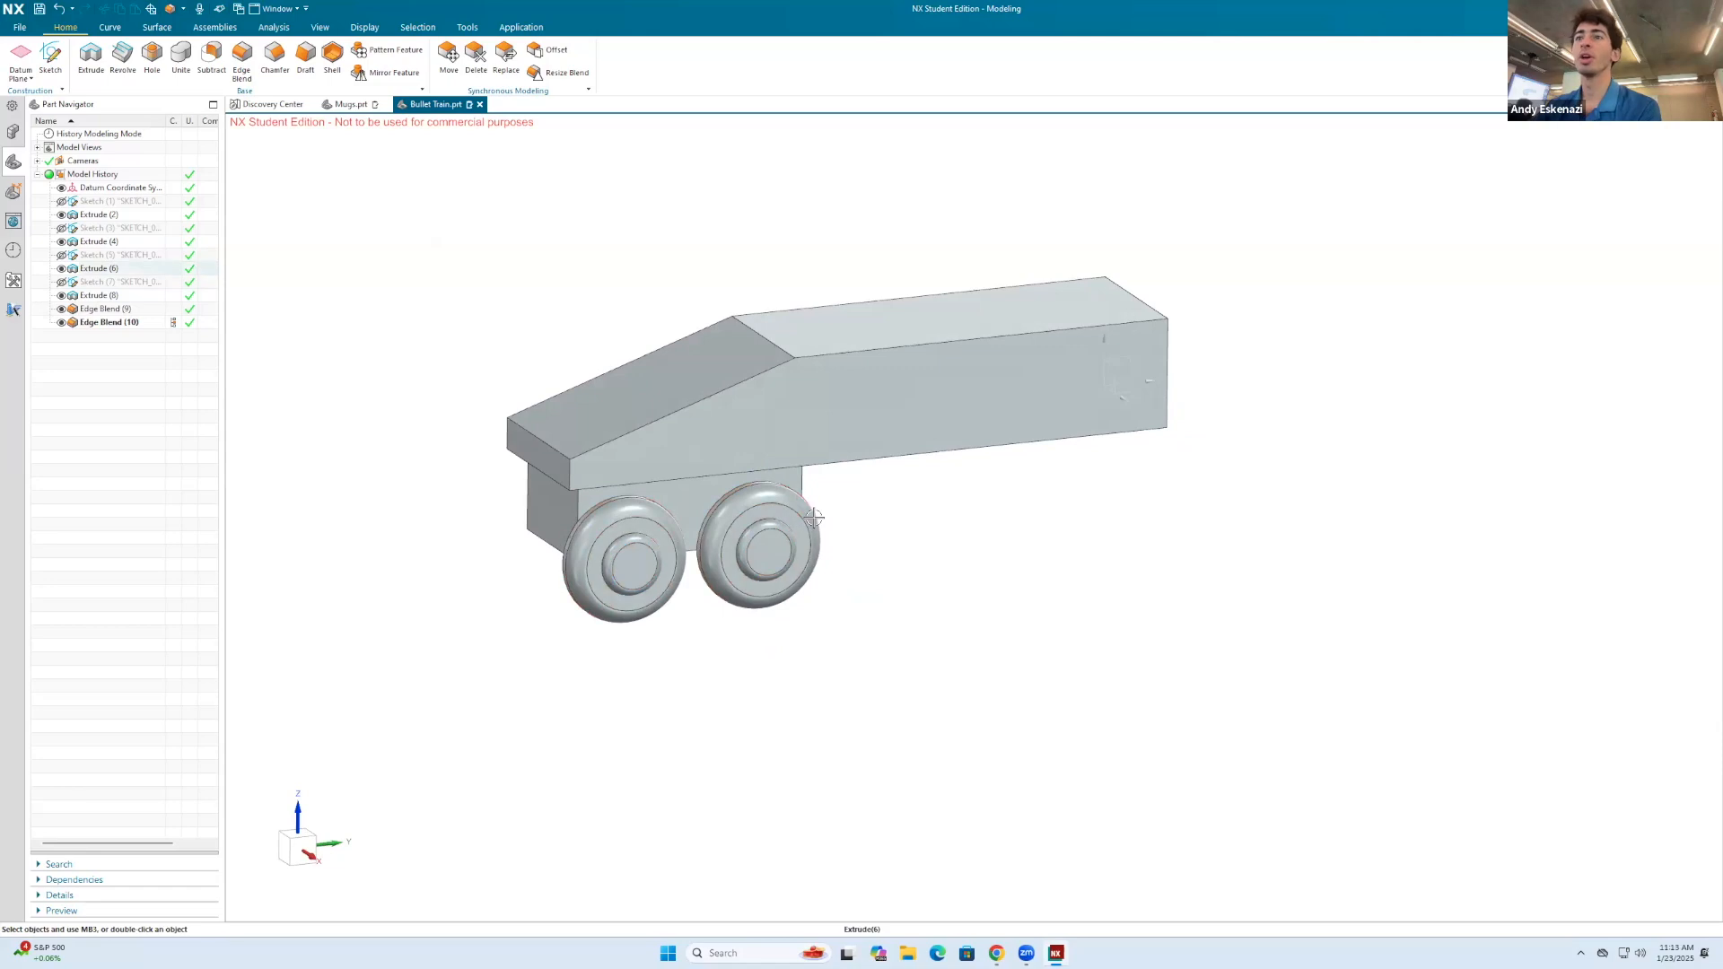
{"action": "left_click", "coordinate": [19, 59]}
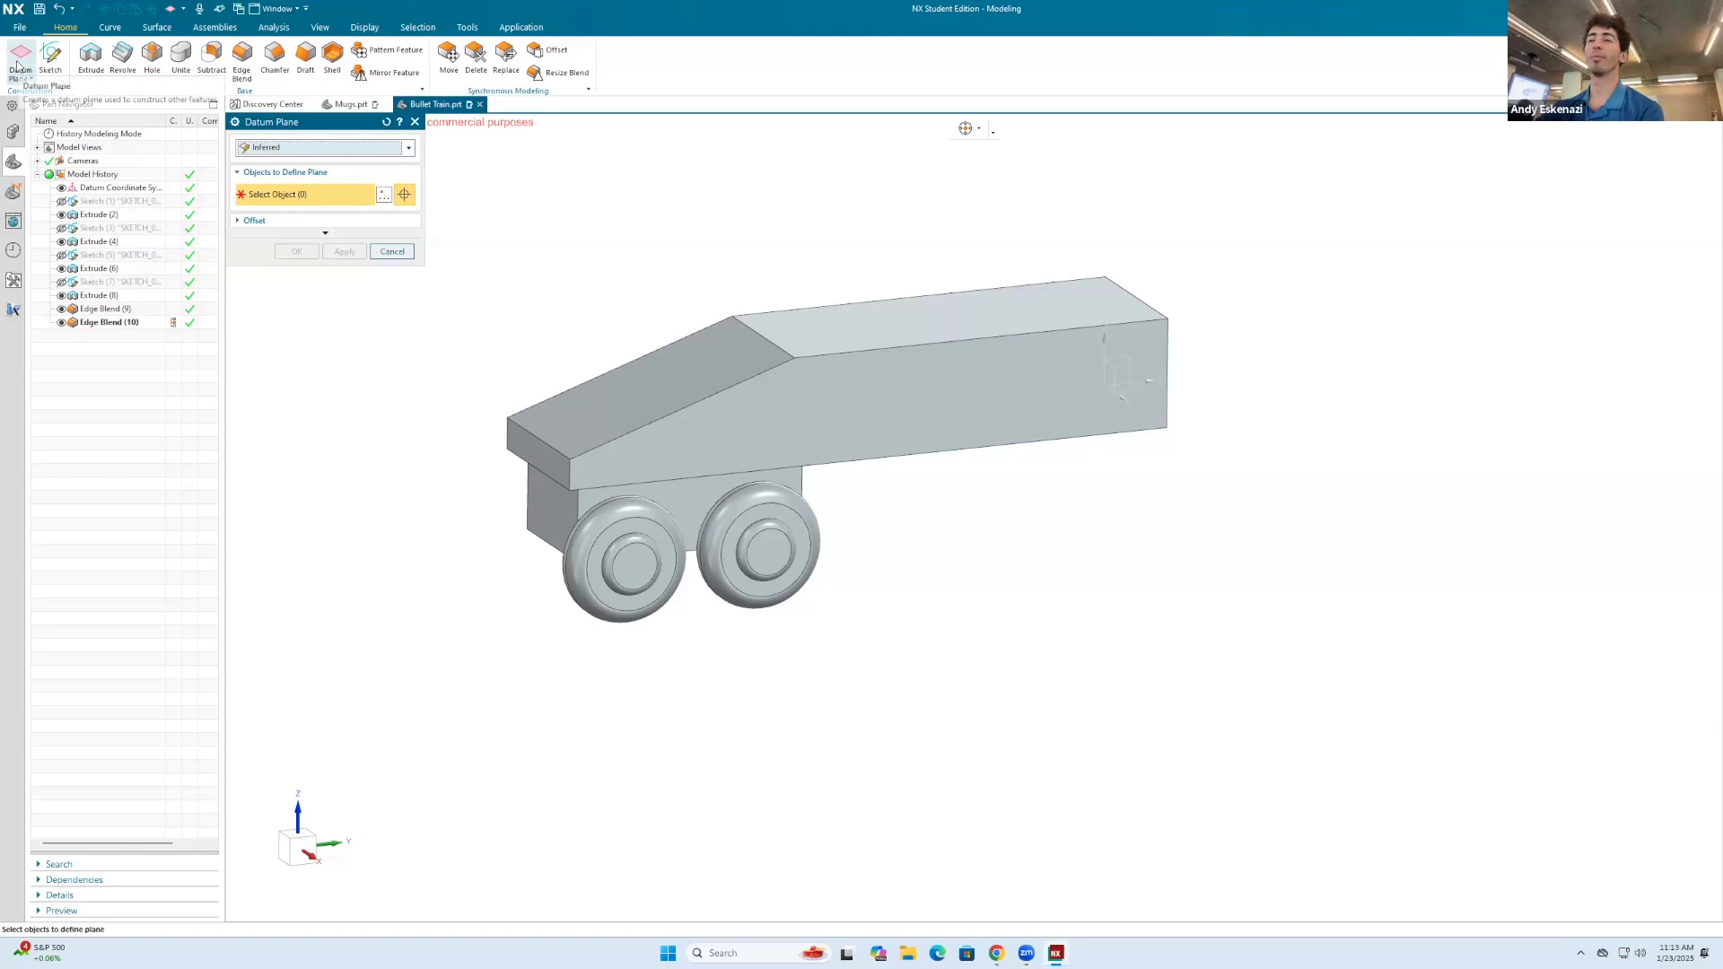
{"action": "left_click", "coordinate": [701, 531]}
{"action": "middle_click_drag", "start_coordinate": [701, 530], "coordinate": [844, 476]}
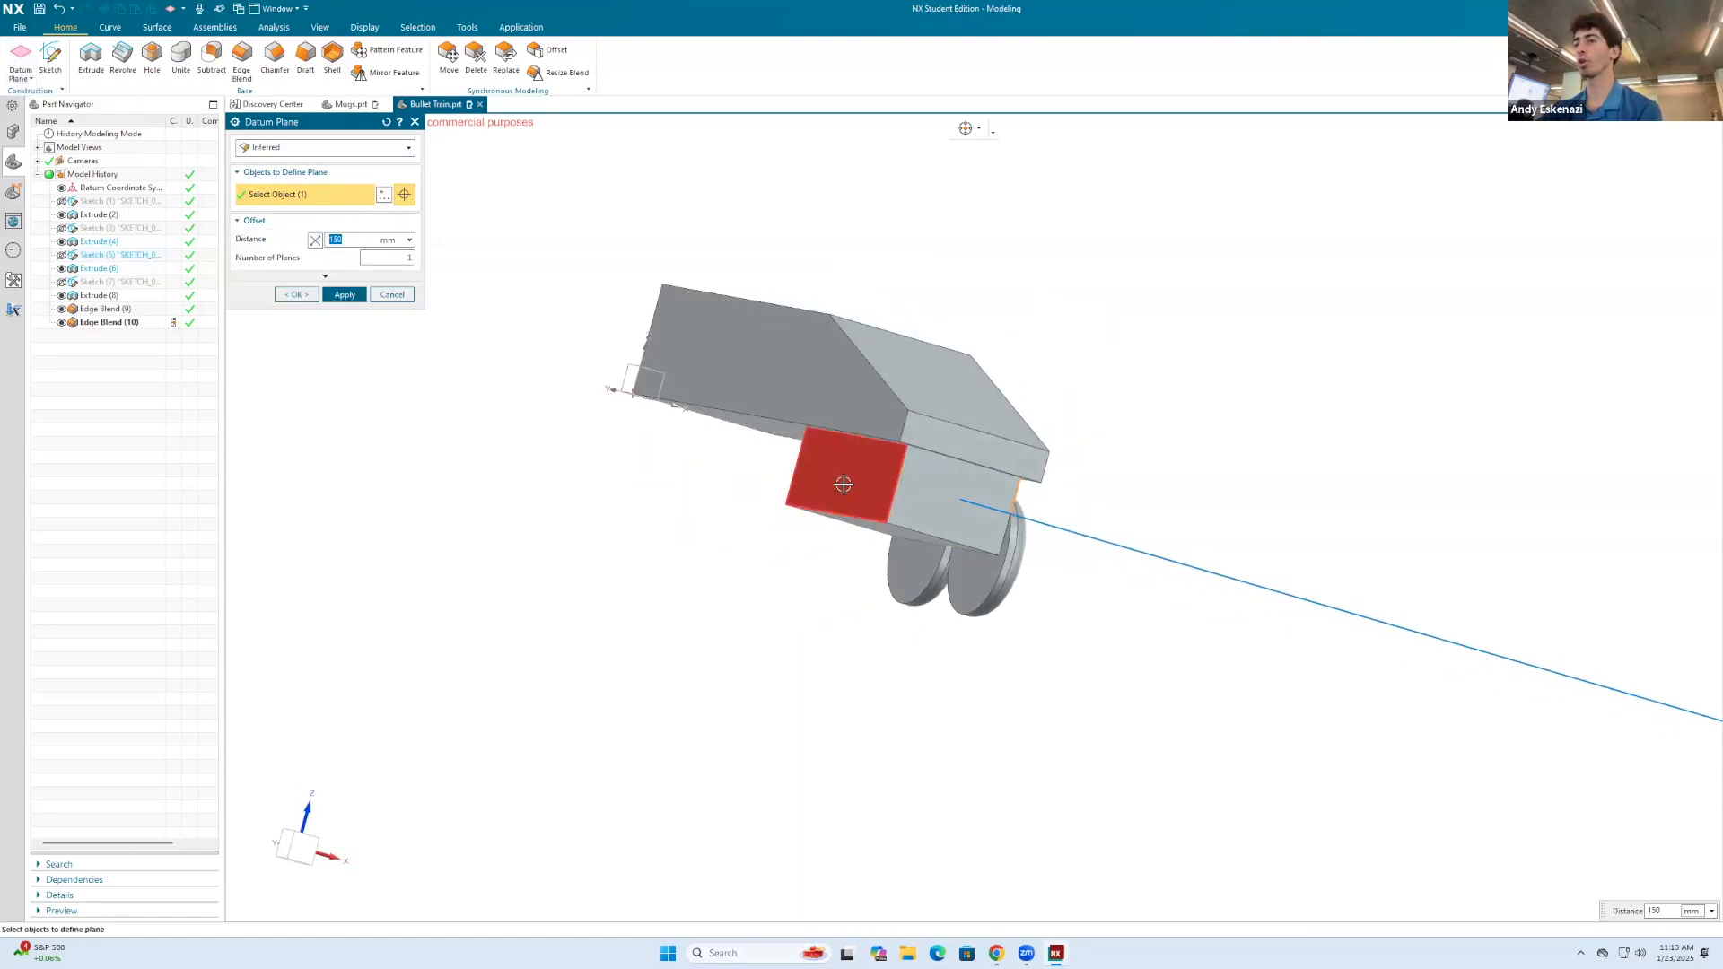
{"action": "left_click", "coordinate": [844, 476]}
{"action": "left_click", "coordinate": [299, 252]}
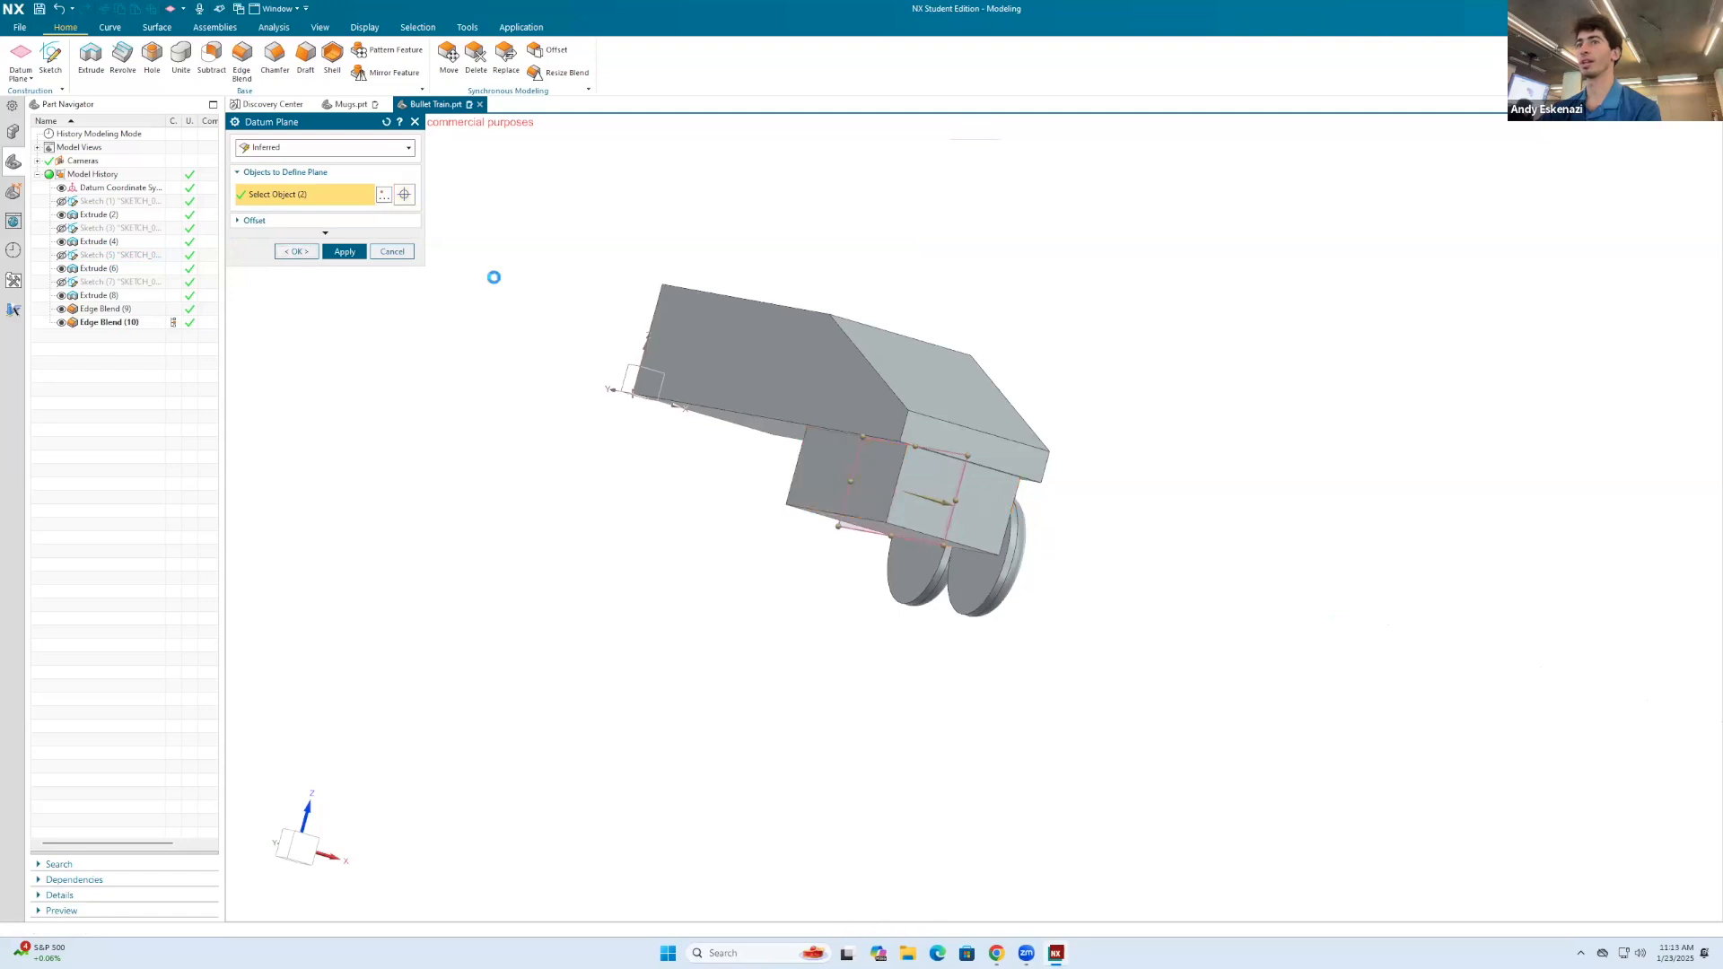
Step: Mirror the wheel and hub extrusions together with both edge blends across the block's middle datum plane
{"action": "middle_click_drag", "start_coordinate": [745, 449], "coordinate": [816, 486]}
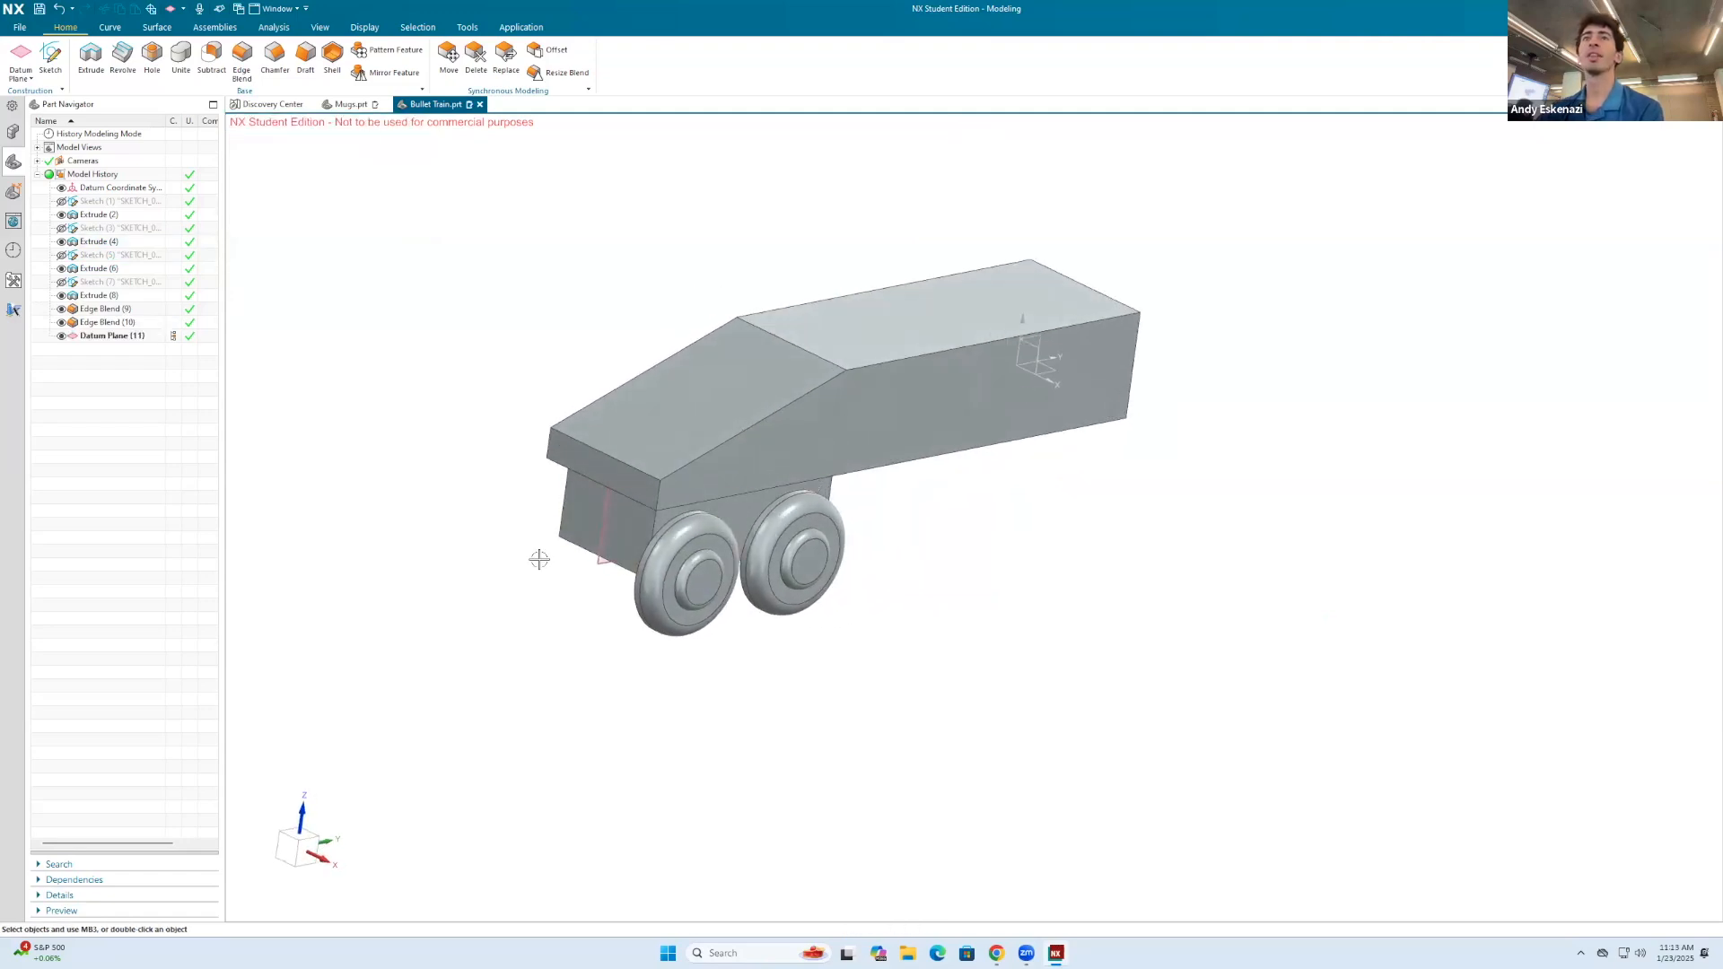
{"action": "left_click", "coordinate": [393, 71]}
{"action": "scroll", "coordinate": [710, 536], "scroll_direction": "up", "scroll_amount": 5}
{"action": "left_click", "coordinate": [577, 559]}
{"action": "left_click", "coordinate": [558, 555]}
{"action": "left_click", "coordinate": [698, 638]}
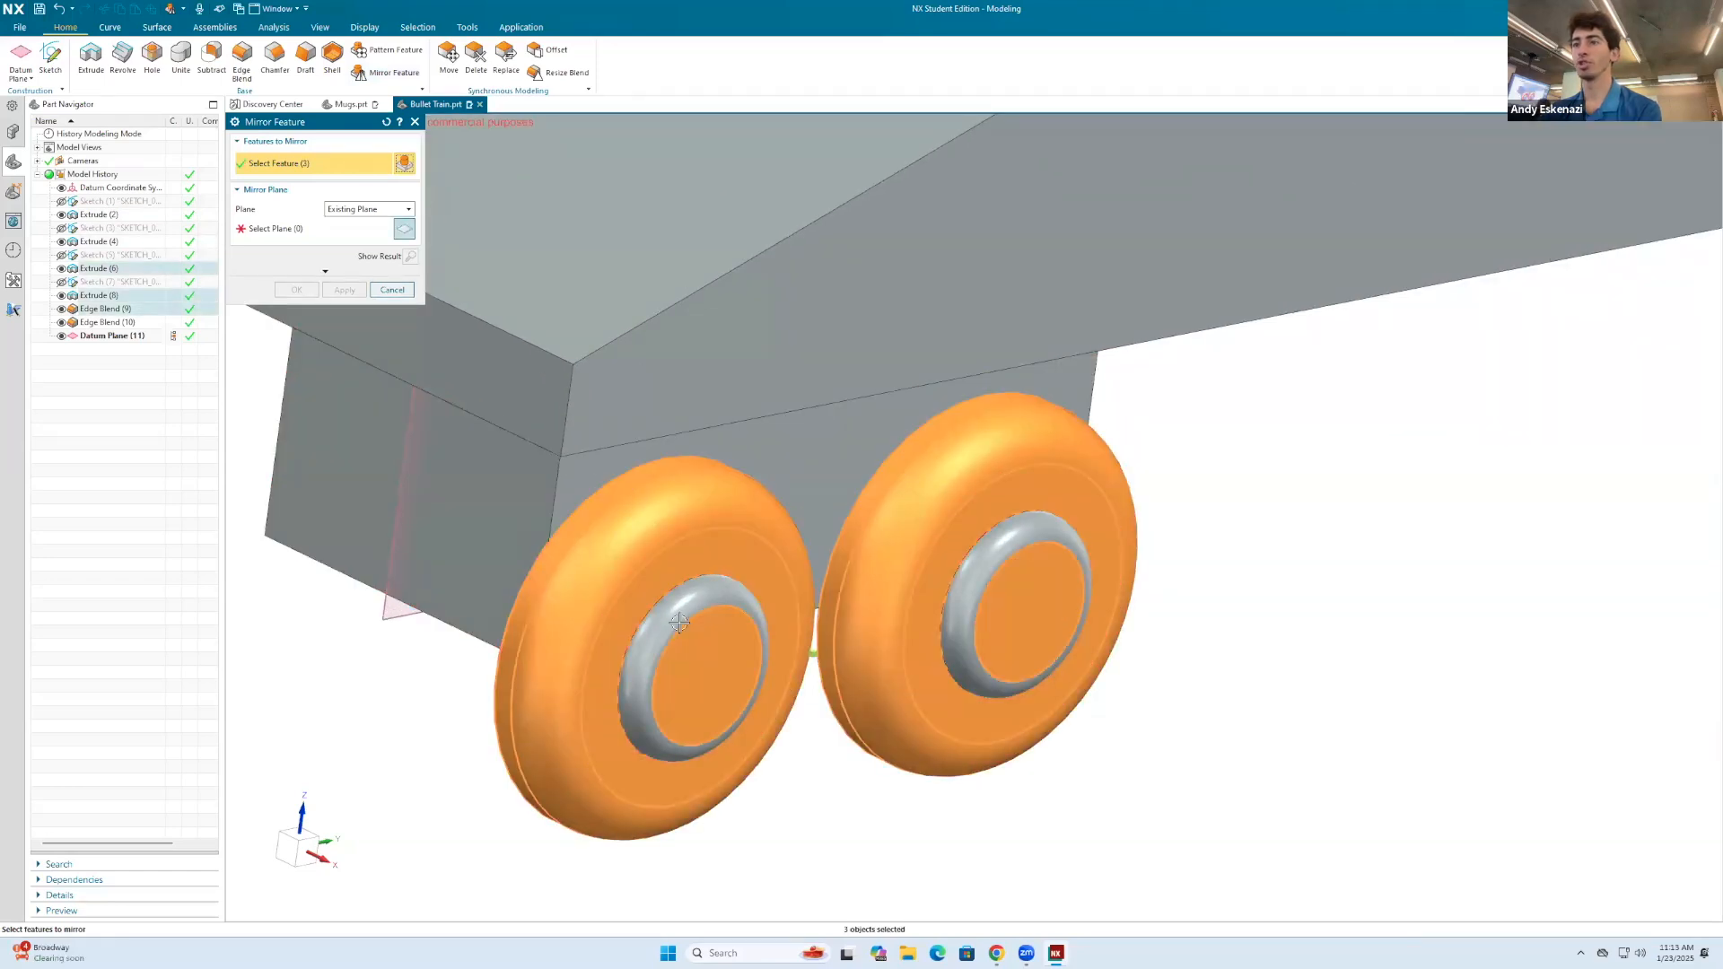
{"action": "left_click", "coordinate": [760, 596]}
{"action": "left_click", "coordinate": [272, 233]}
{"action": "left_click", "coordinate": [401, 528]}
{"action": "scroll", "coordinate": [719, 500], "scroll_direction": "down", "scroll_amount": 5}
{"action": "left_click", "coordinate": [316, 289]}
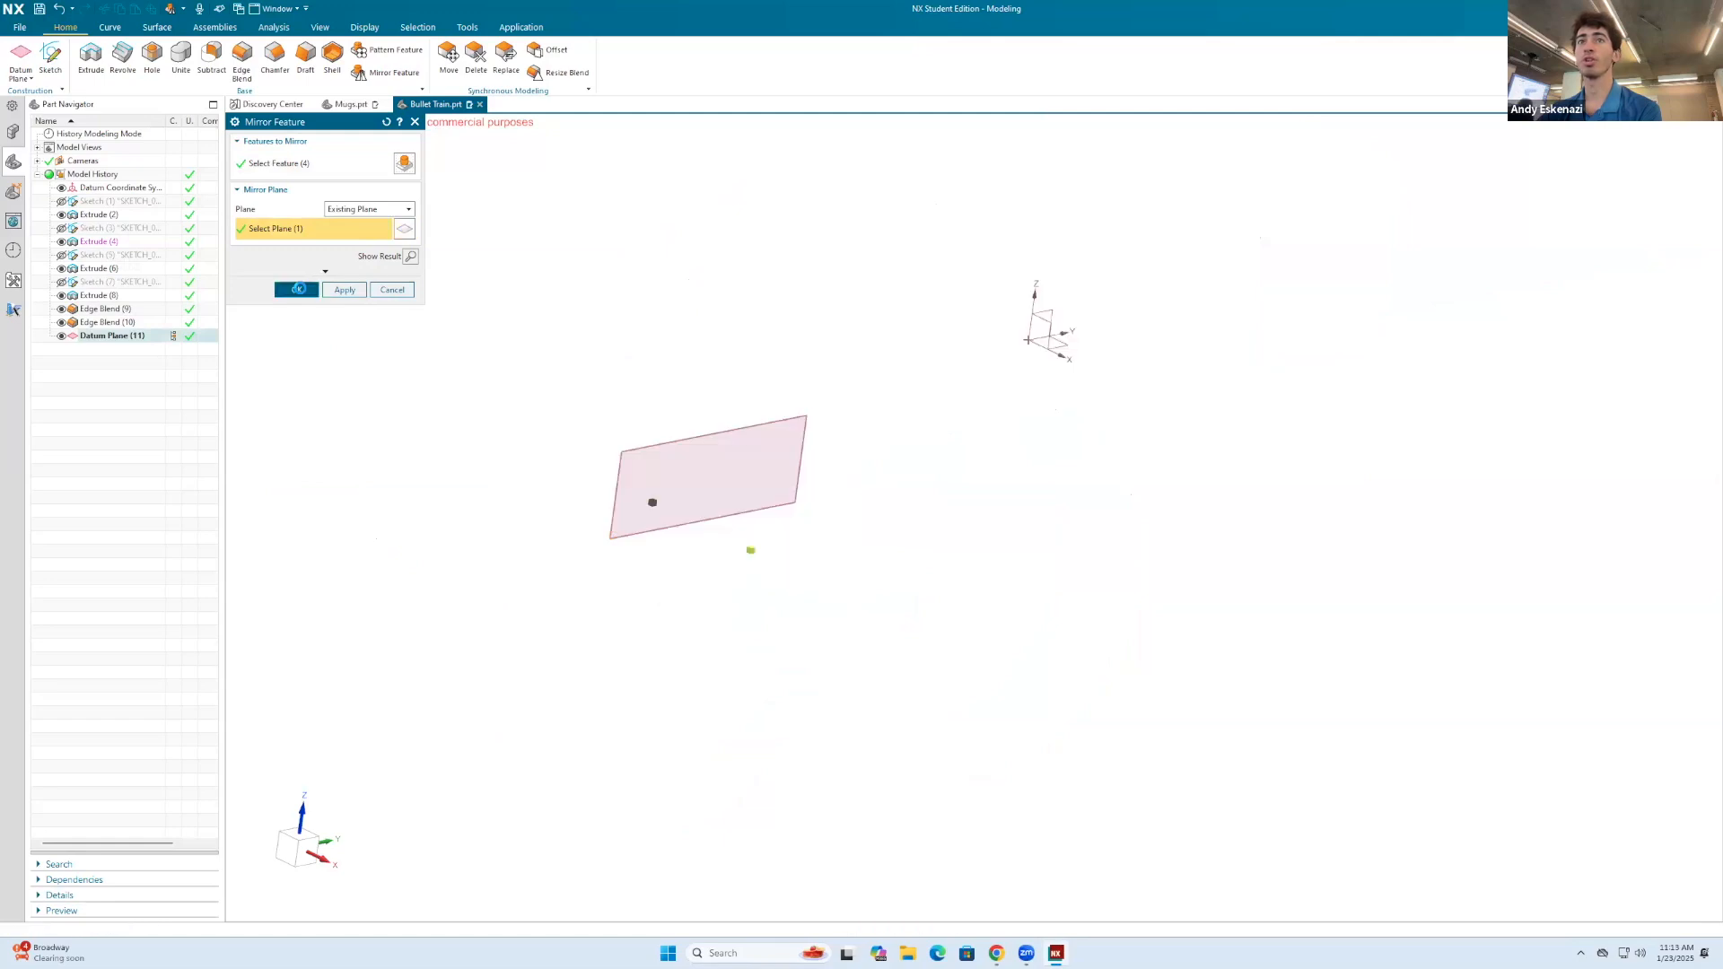
Step: Start a linear feature pattern of the underside block, wheels, hubs, edge blends and mirrored wheels
{"action": "middle_click_drag", "start_coordinate": [846, 428], "coordinate": [585, 327]}
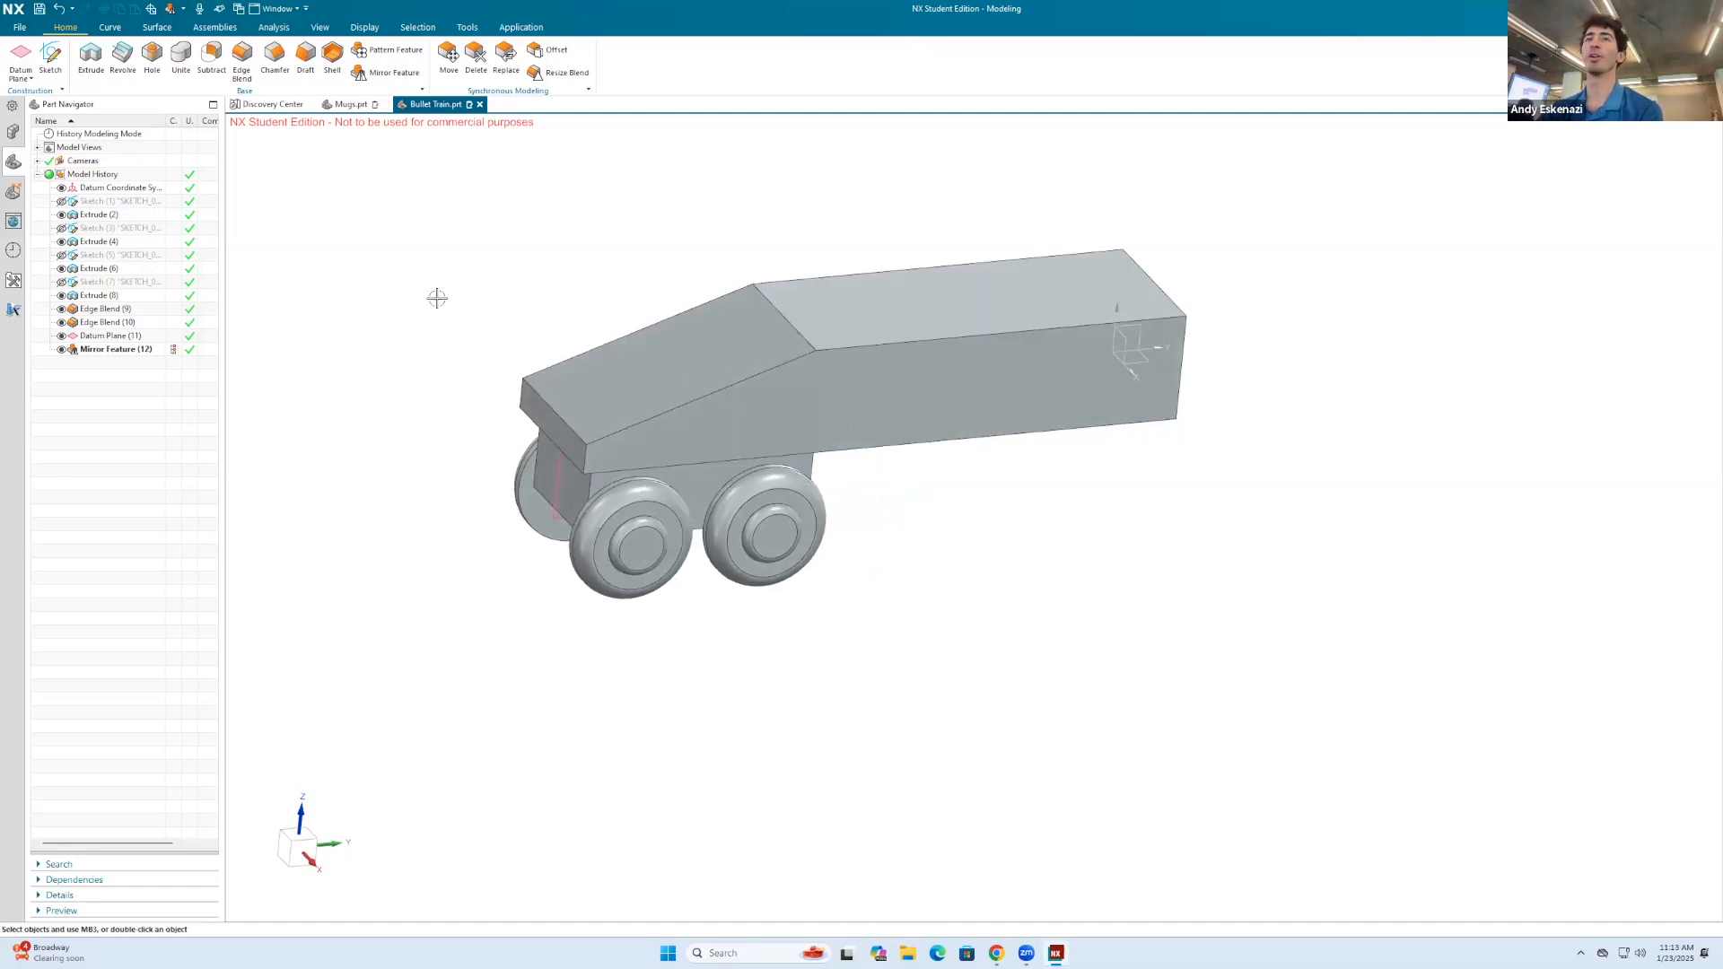
{"action": "left_click", "coordinate": [382, 51]}
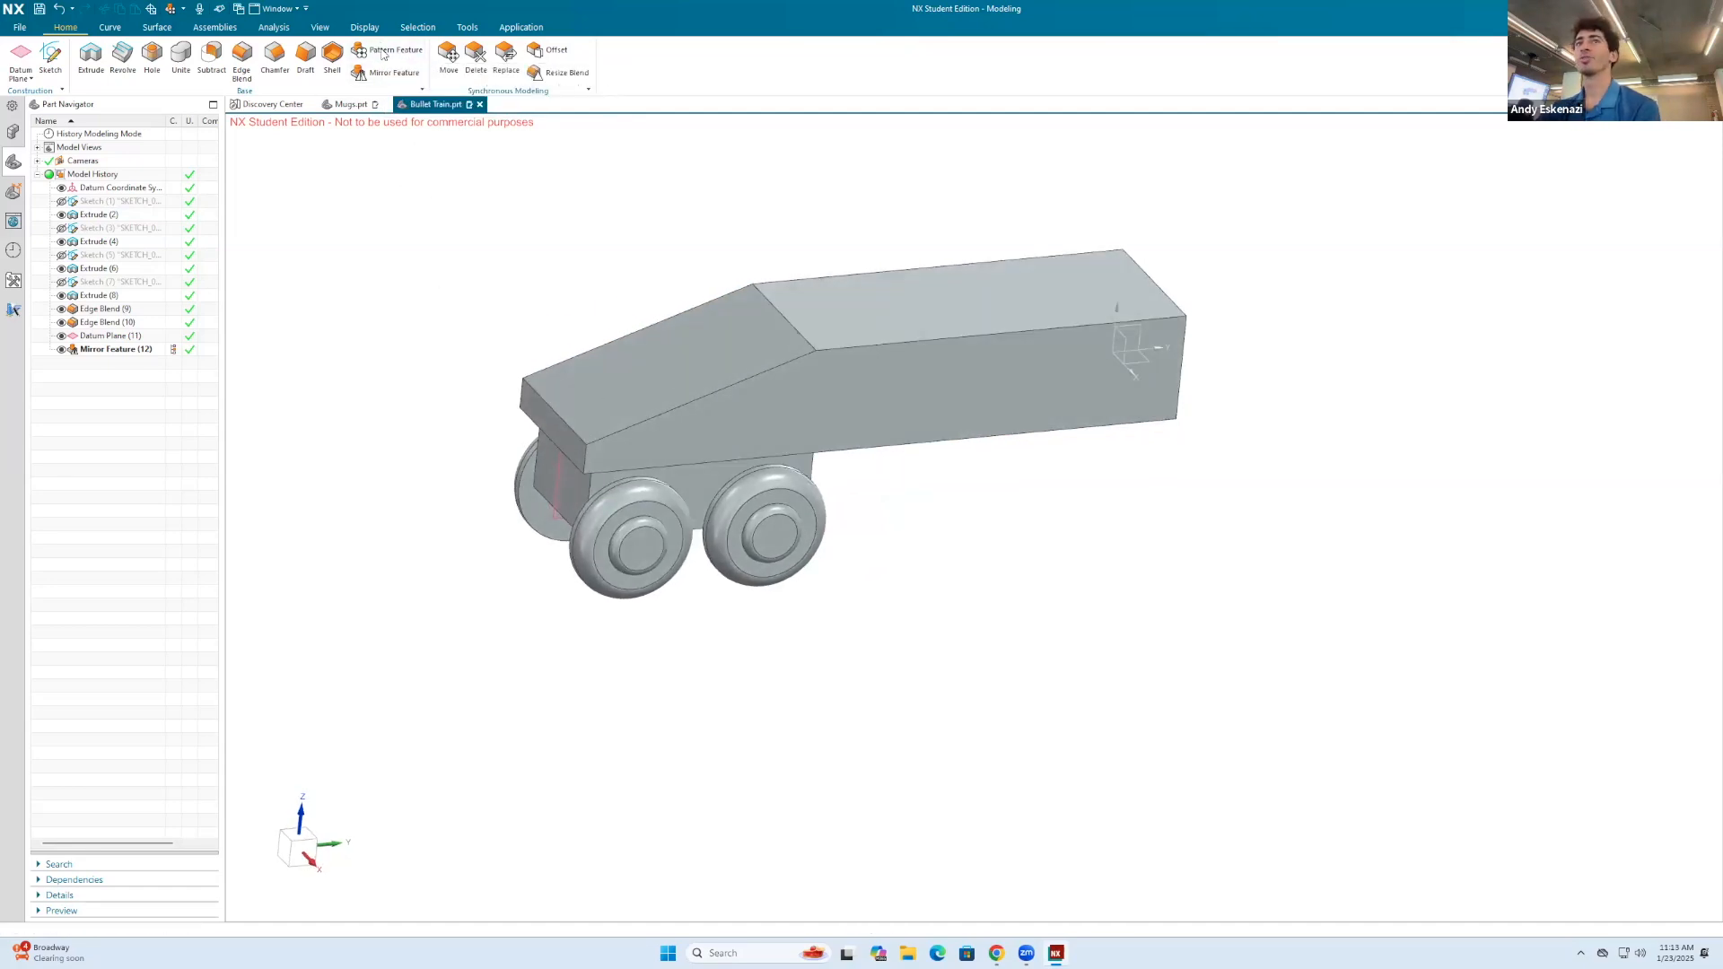
{"action": "left_click", "coordinate": [602, 517]}
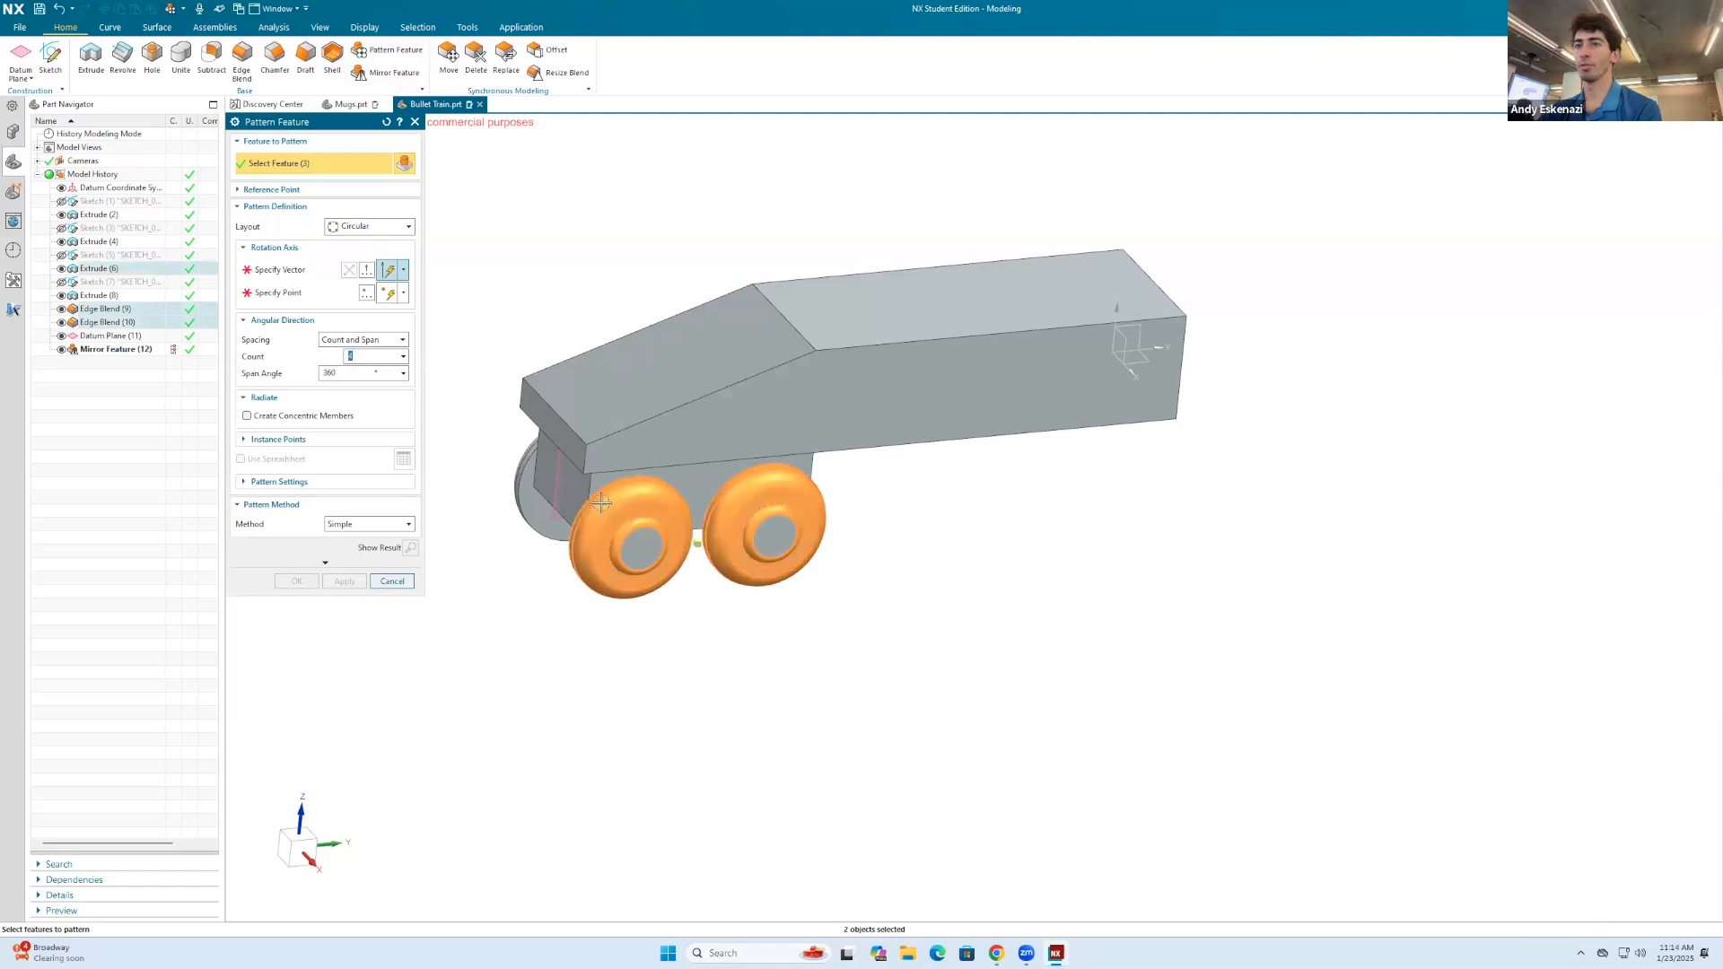
{"action": "scroll", "coordinate": [583, 488], "scroll_direction": "up", "scroll_amount": 2}
{"action": "left_click", "coordinate": [536, 490]}
{"action": "left_click", "coordinate": [506, 470]}
{"action": "scroll", "coordinate": [524, 429], "scroll_direction": "down", "scroll_amount": 2}
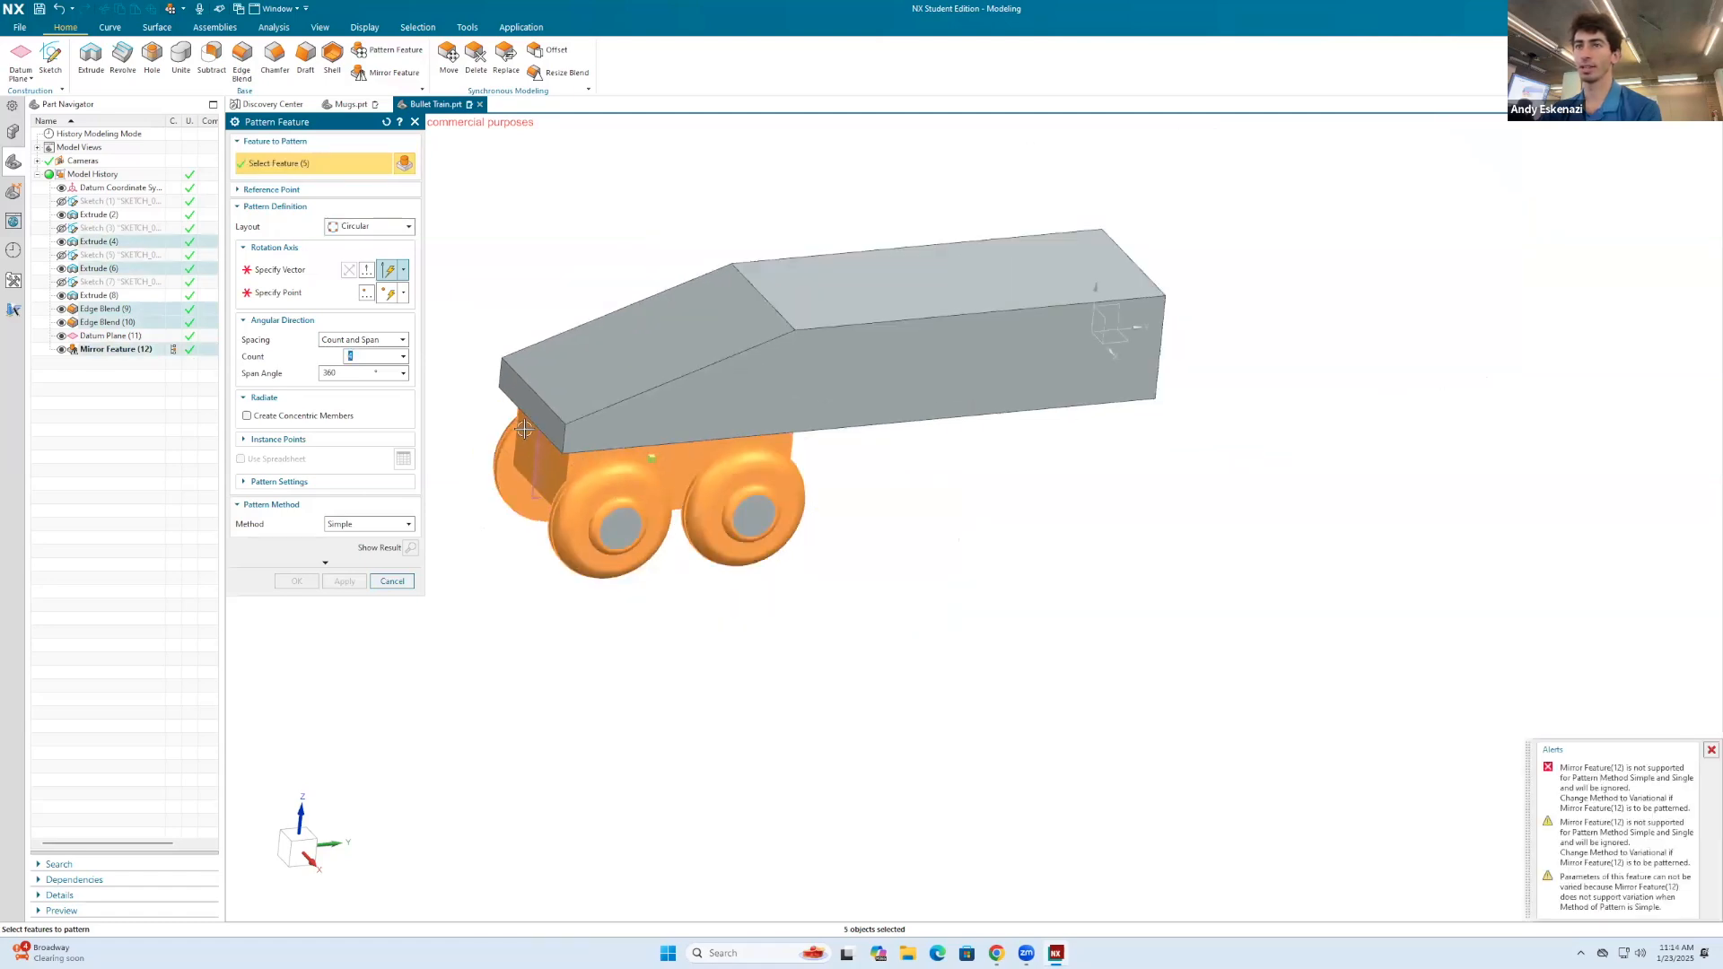
{"action": "middle_click_drag", "start_coordinate": [524, 428], "coordinate": [569, 422]}
{"action": "left_click", "coordinate": [610, 496]}
{"action": "left_click", "coordinate": [342, 235]}
{"action": "left_click", "coordinate": [355, 241]}
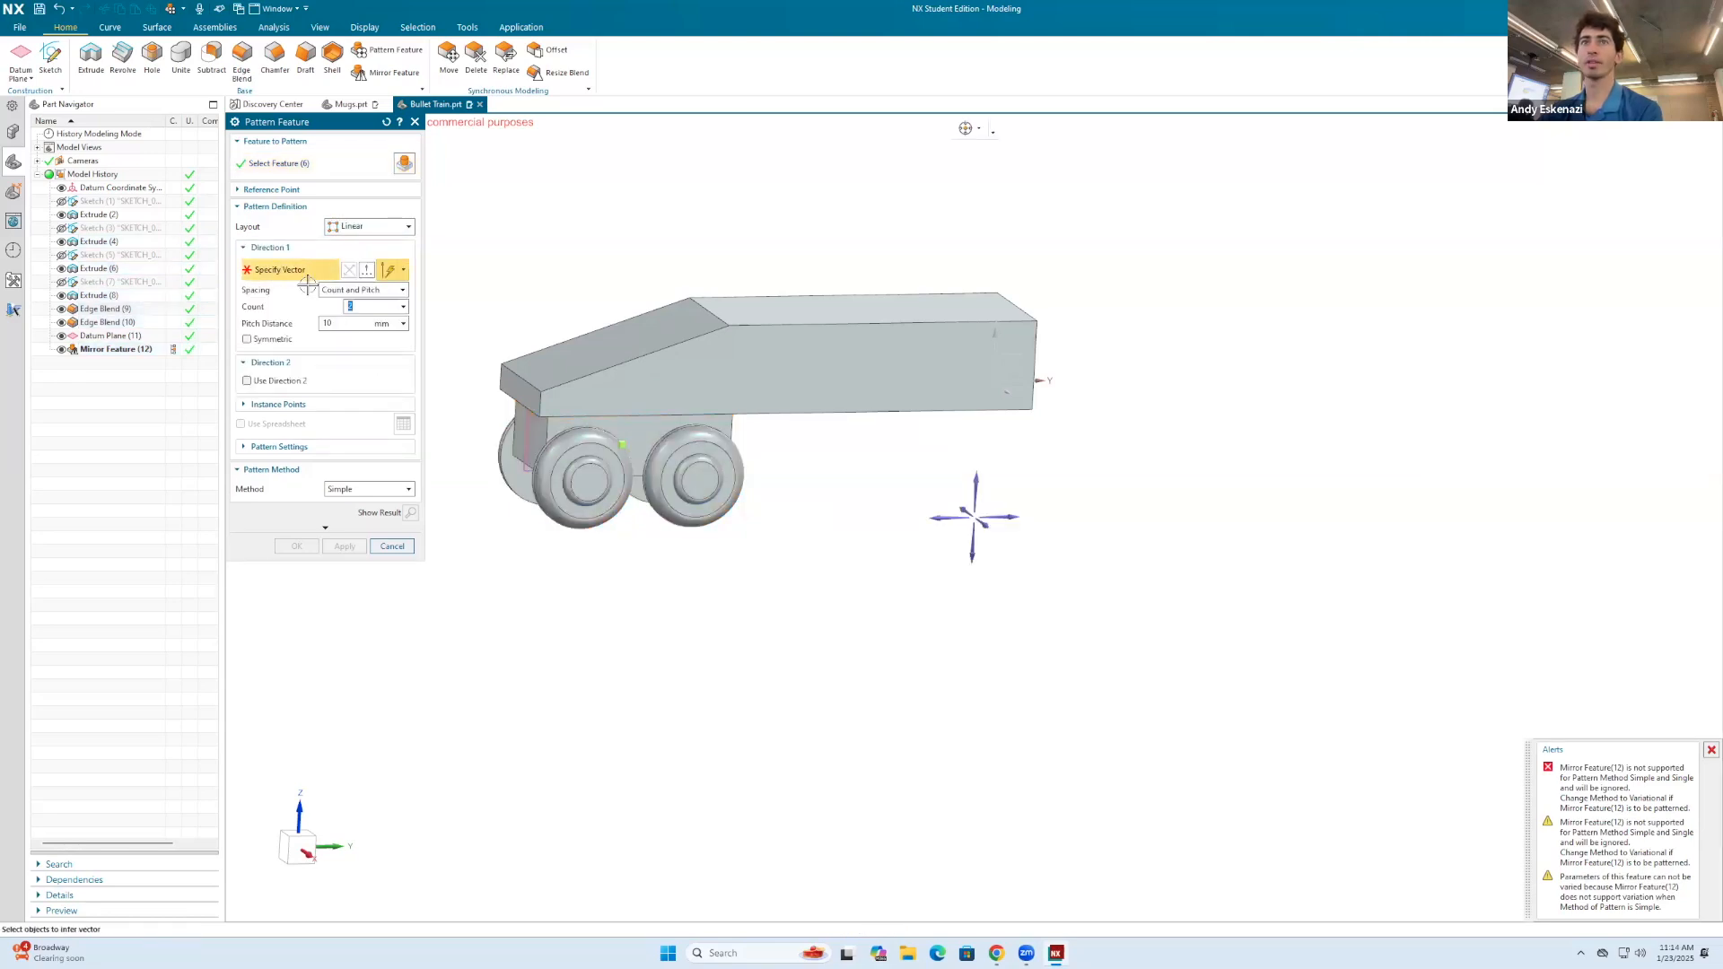
Step: Direct the pattern rearward along the body's lower side edge and create it with two instances at a 20 mm pitch
{"action": "left_click", "coordinate": [773, 414]}
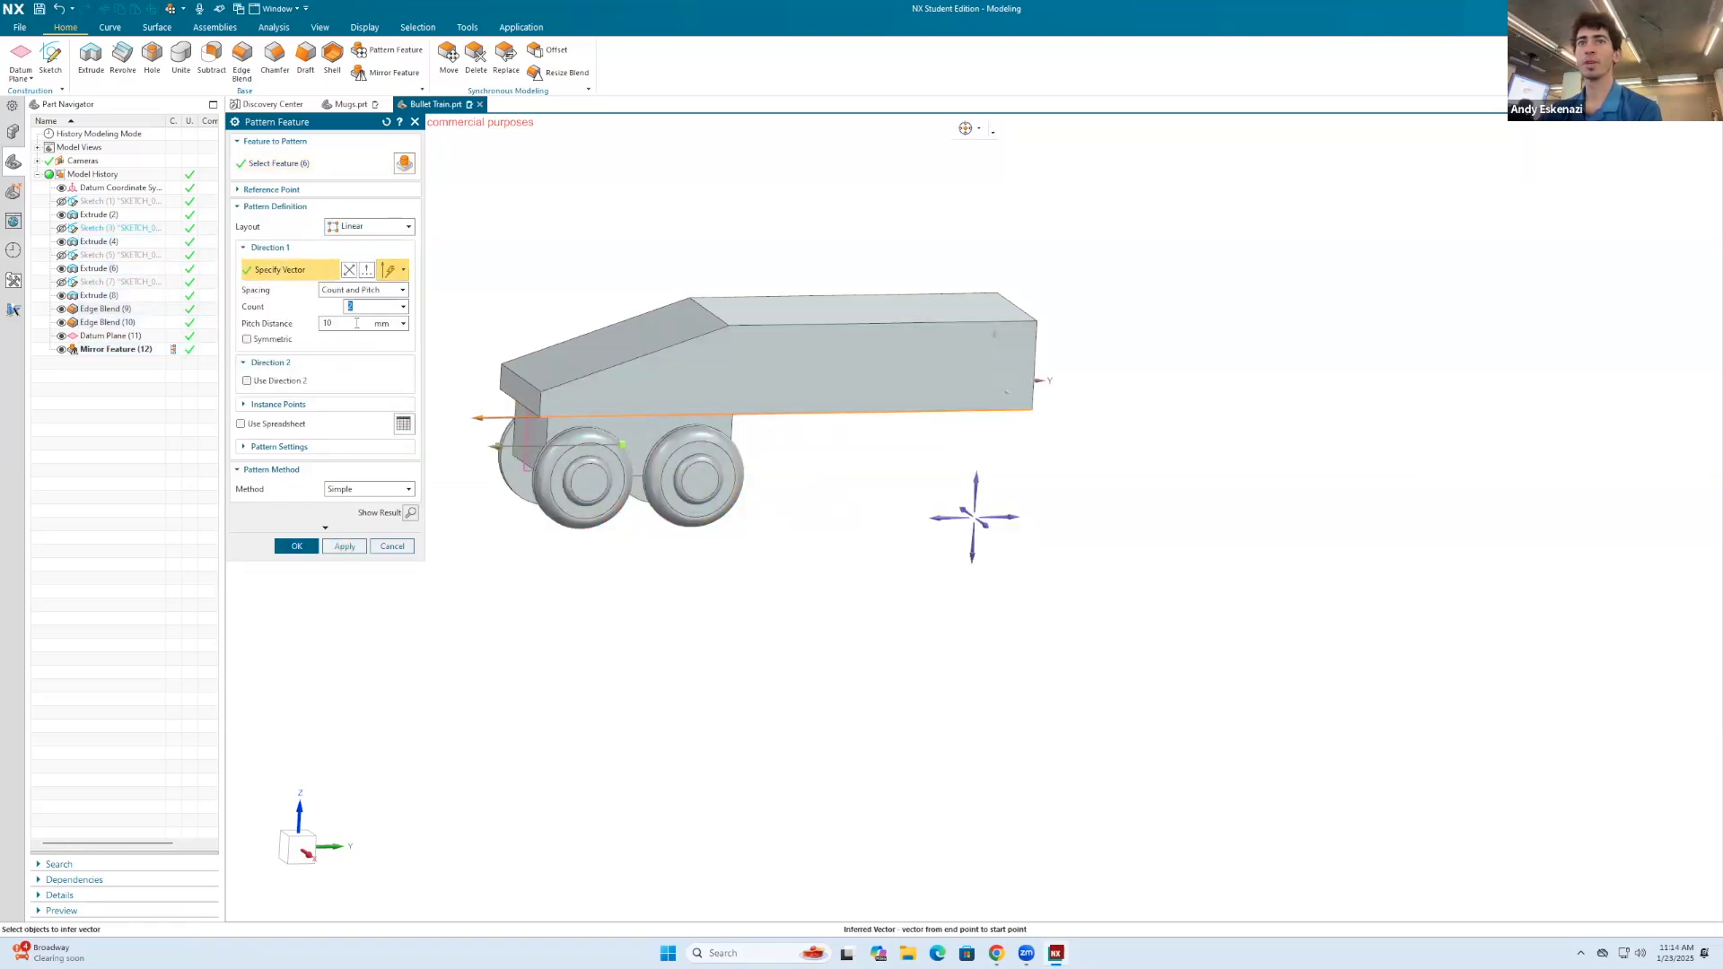
{"action": "left_click", "coordinate": [350, 323]}
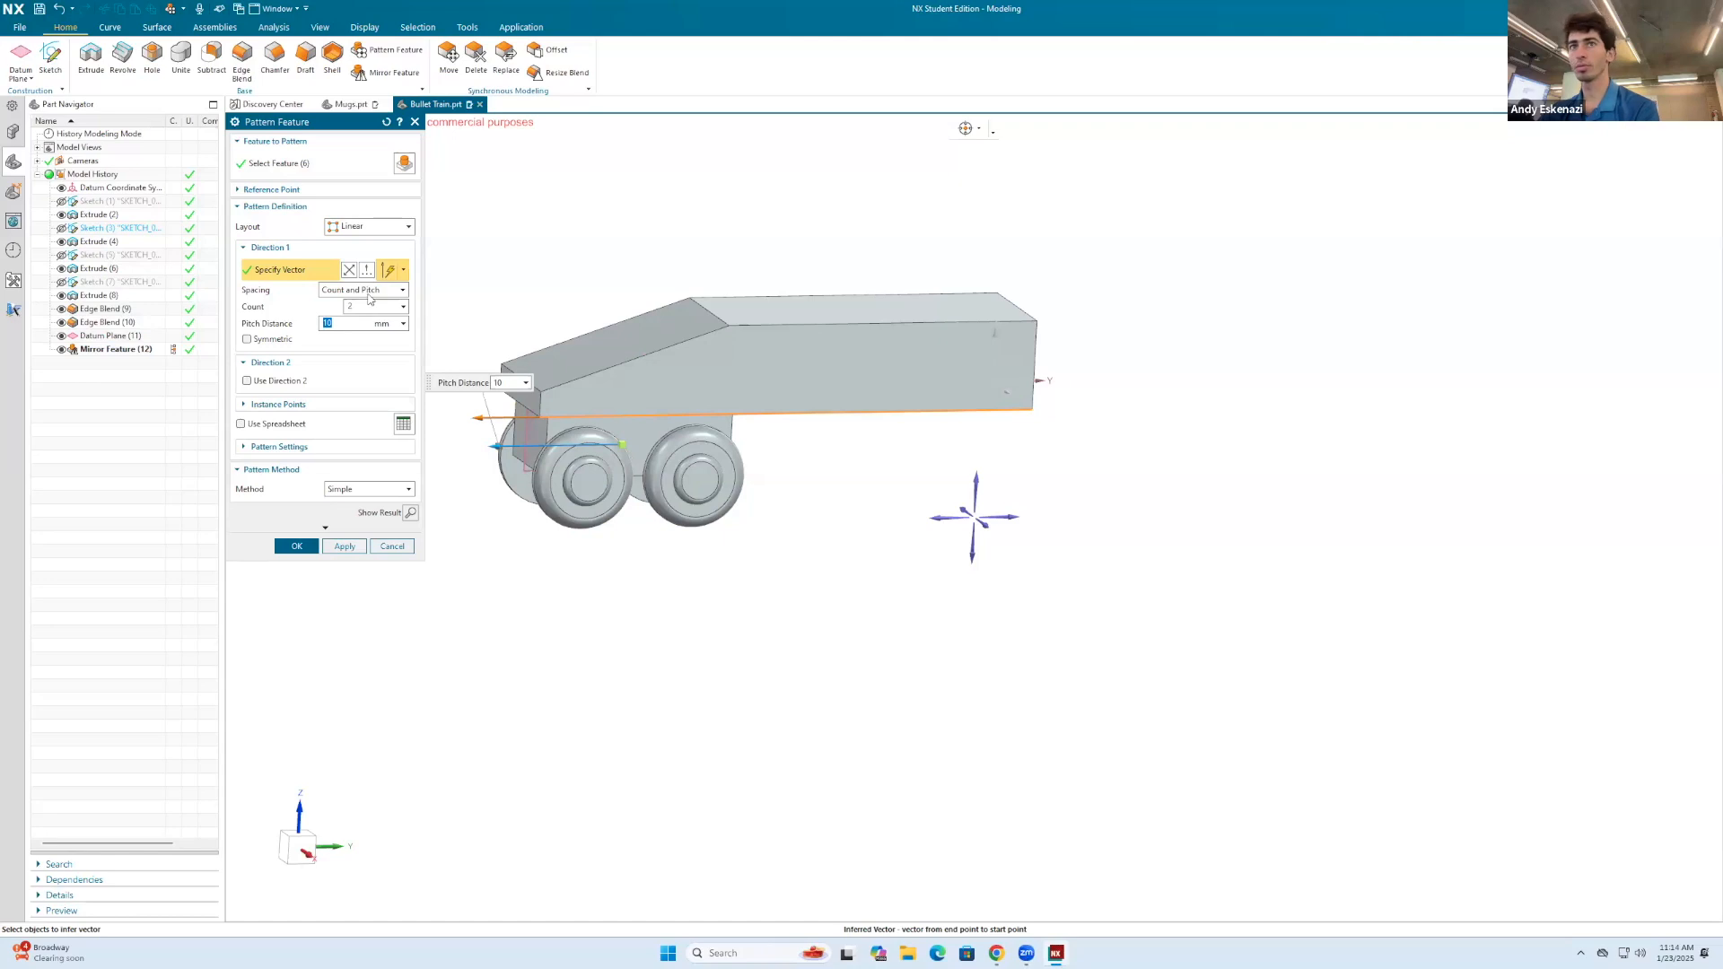
{"action": "left_click", "coordinate": [349, 270]}
{"action": "left_click", "coordinate": [339, 321]}
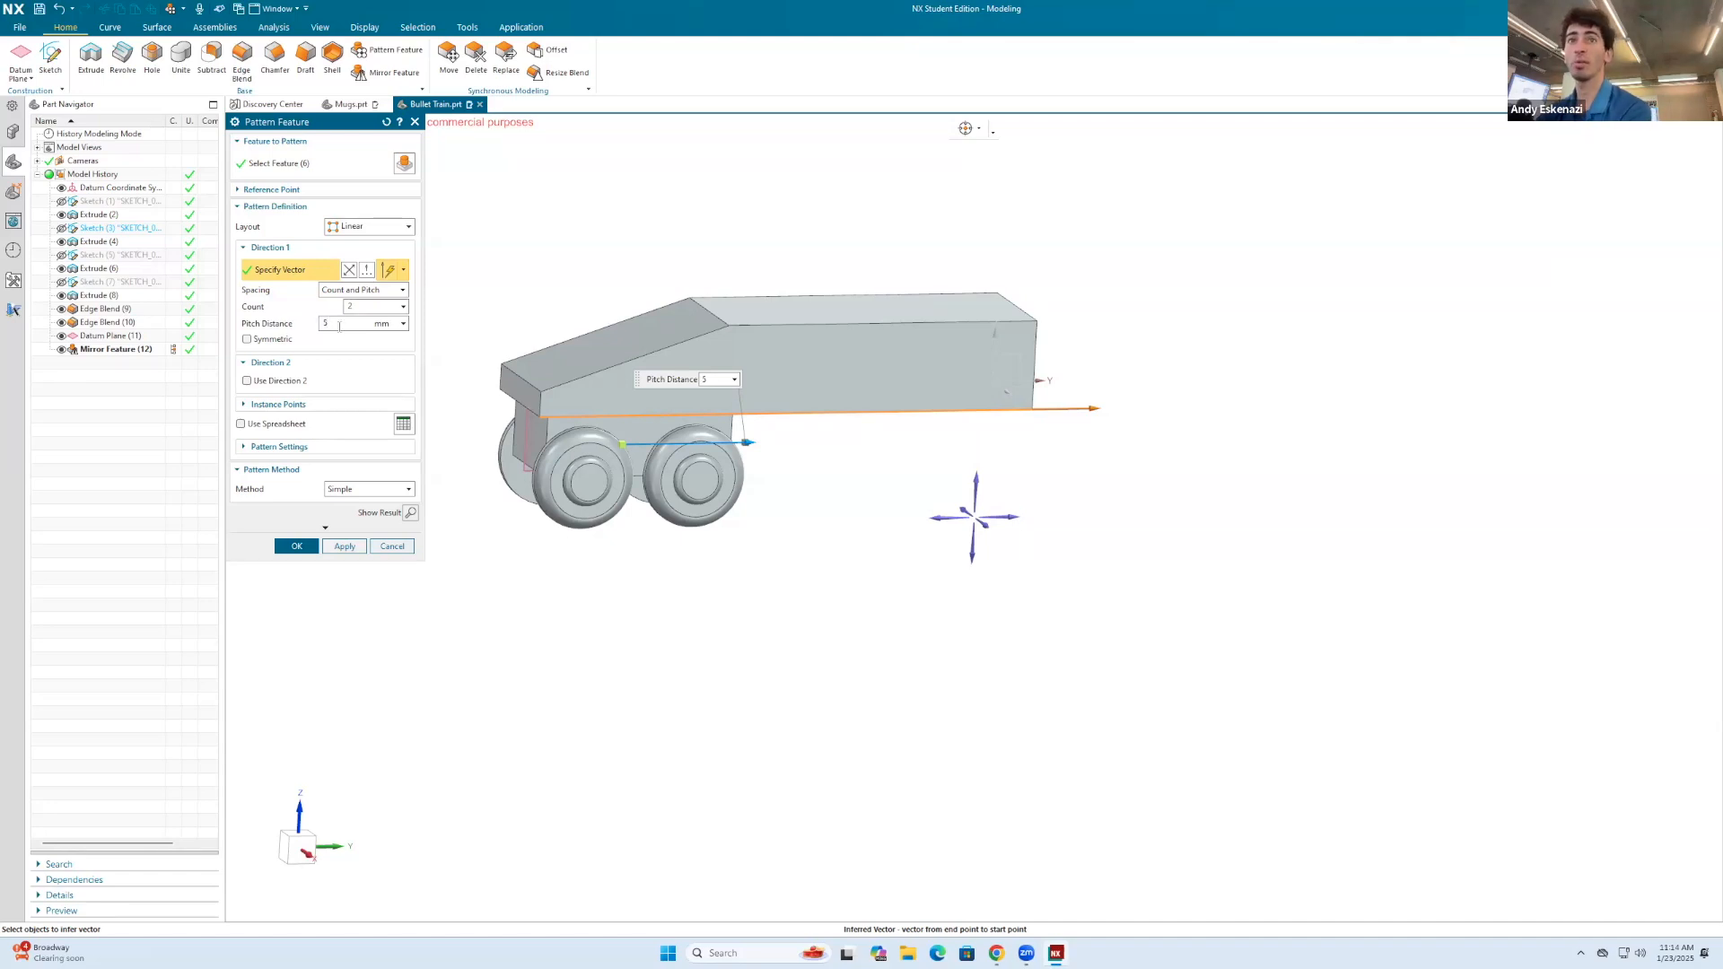
{"action": "middle_click_drag", "start_coordinate": [898, 439], "coordinate": [856, 407]}
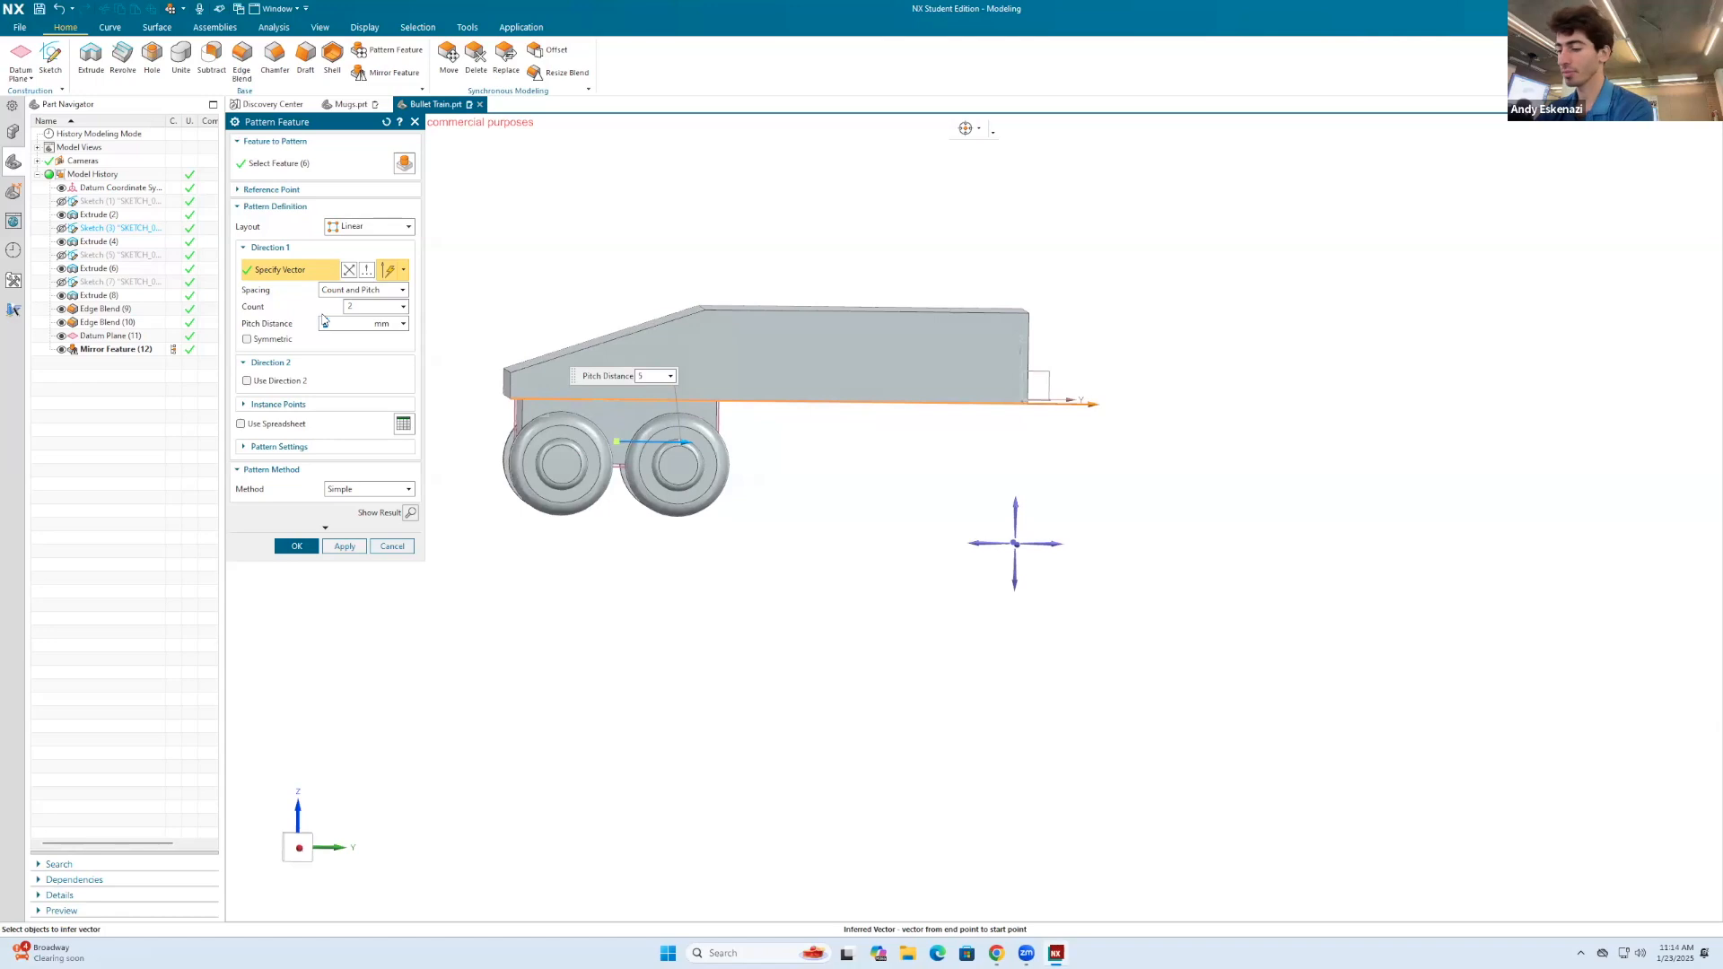
{"action": "key", "text": "Return"}
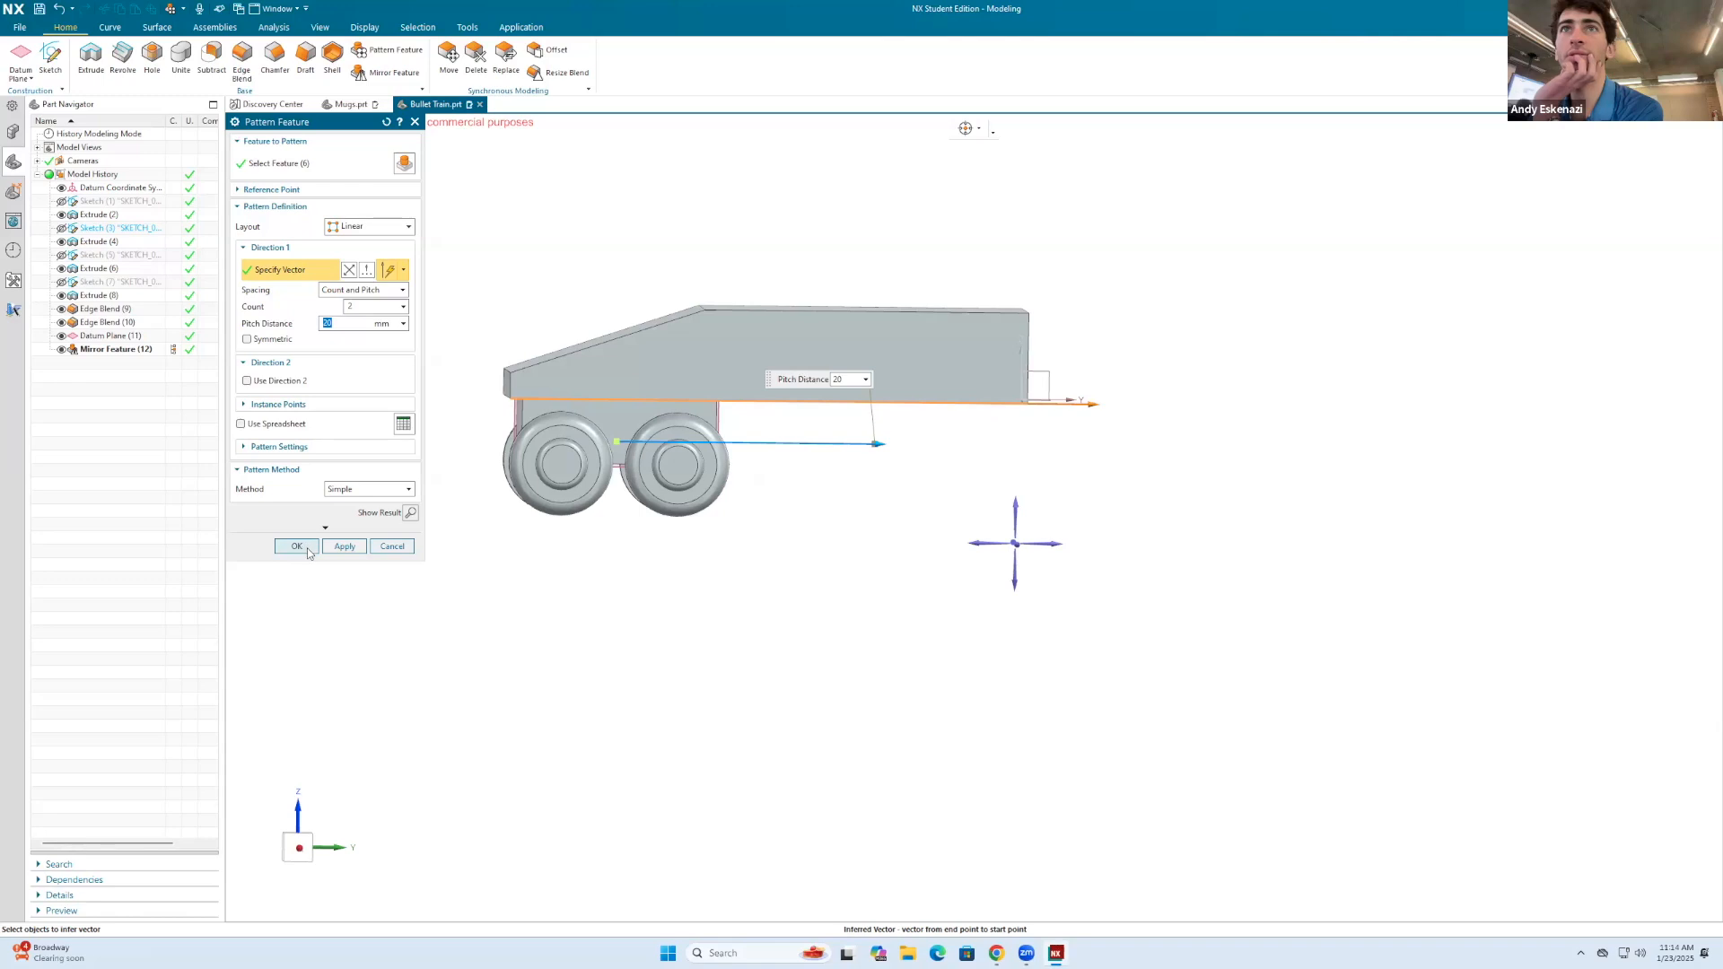
Step: Delete the mirror feature of the wheels from the model history
{"action": "middle_click_drag", "start_coordinate": [754, 354], "coordinate": [790, 412]}
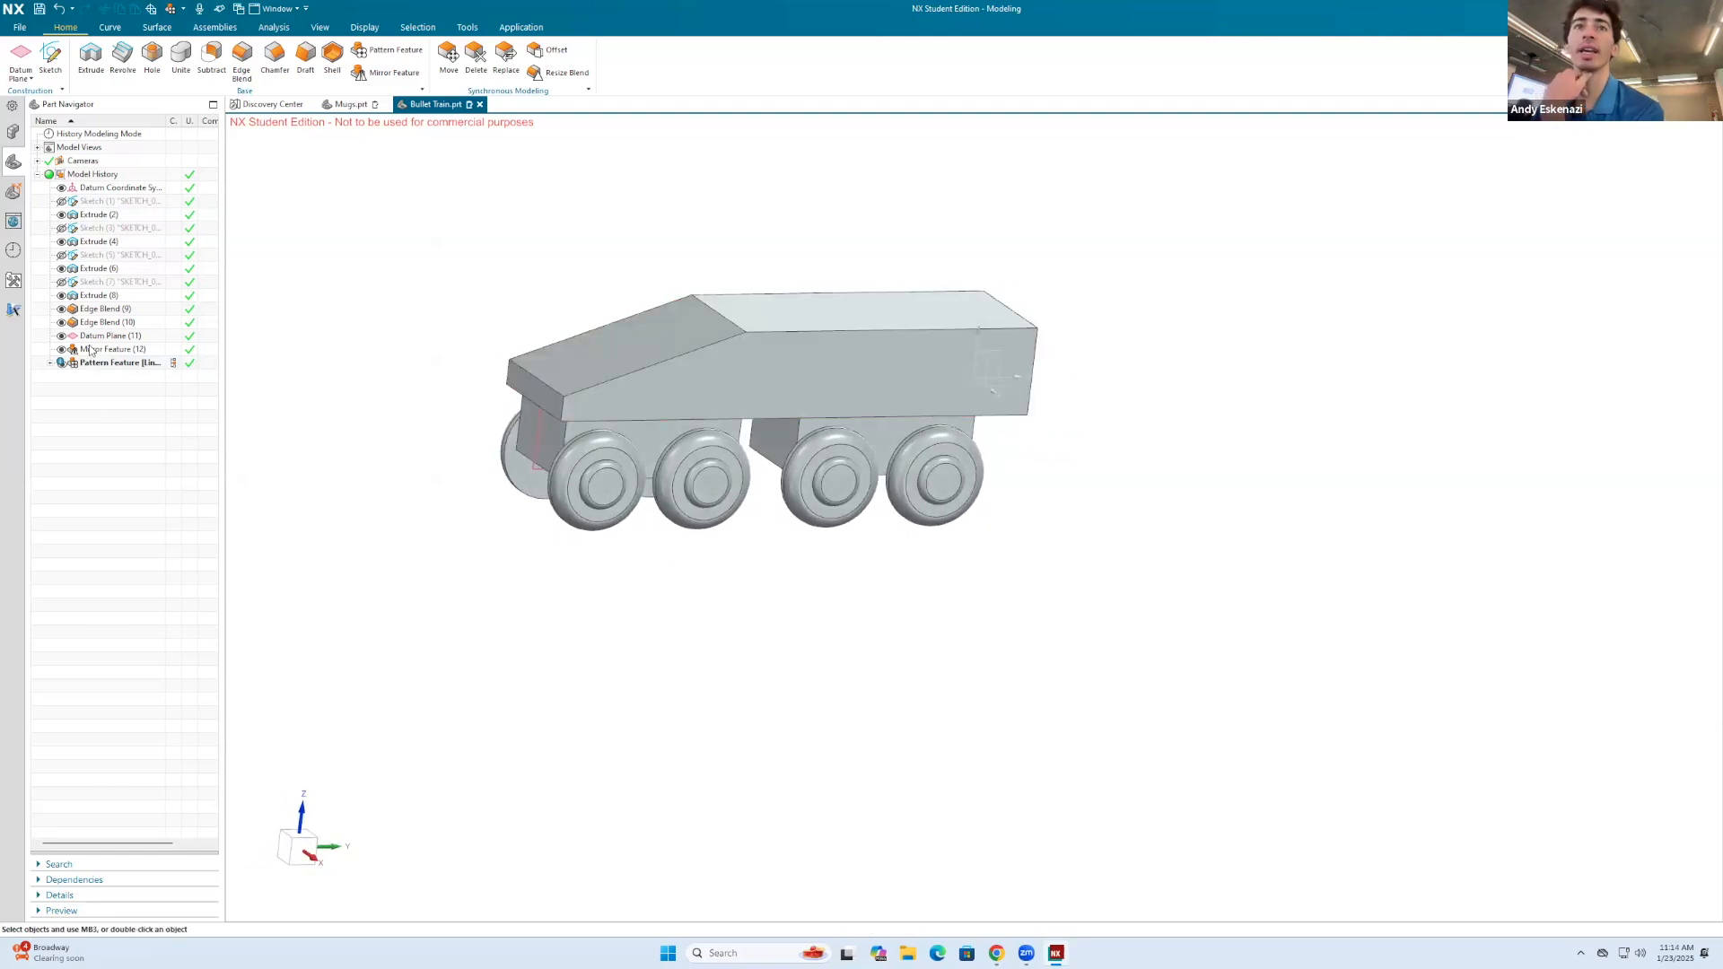
{"action": "right_click", "coordinate": [90, 350]}
{"action": "left_click", "coordinate": [144, 330]}
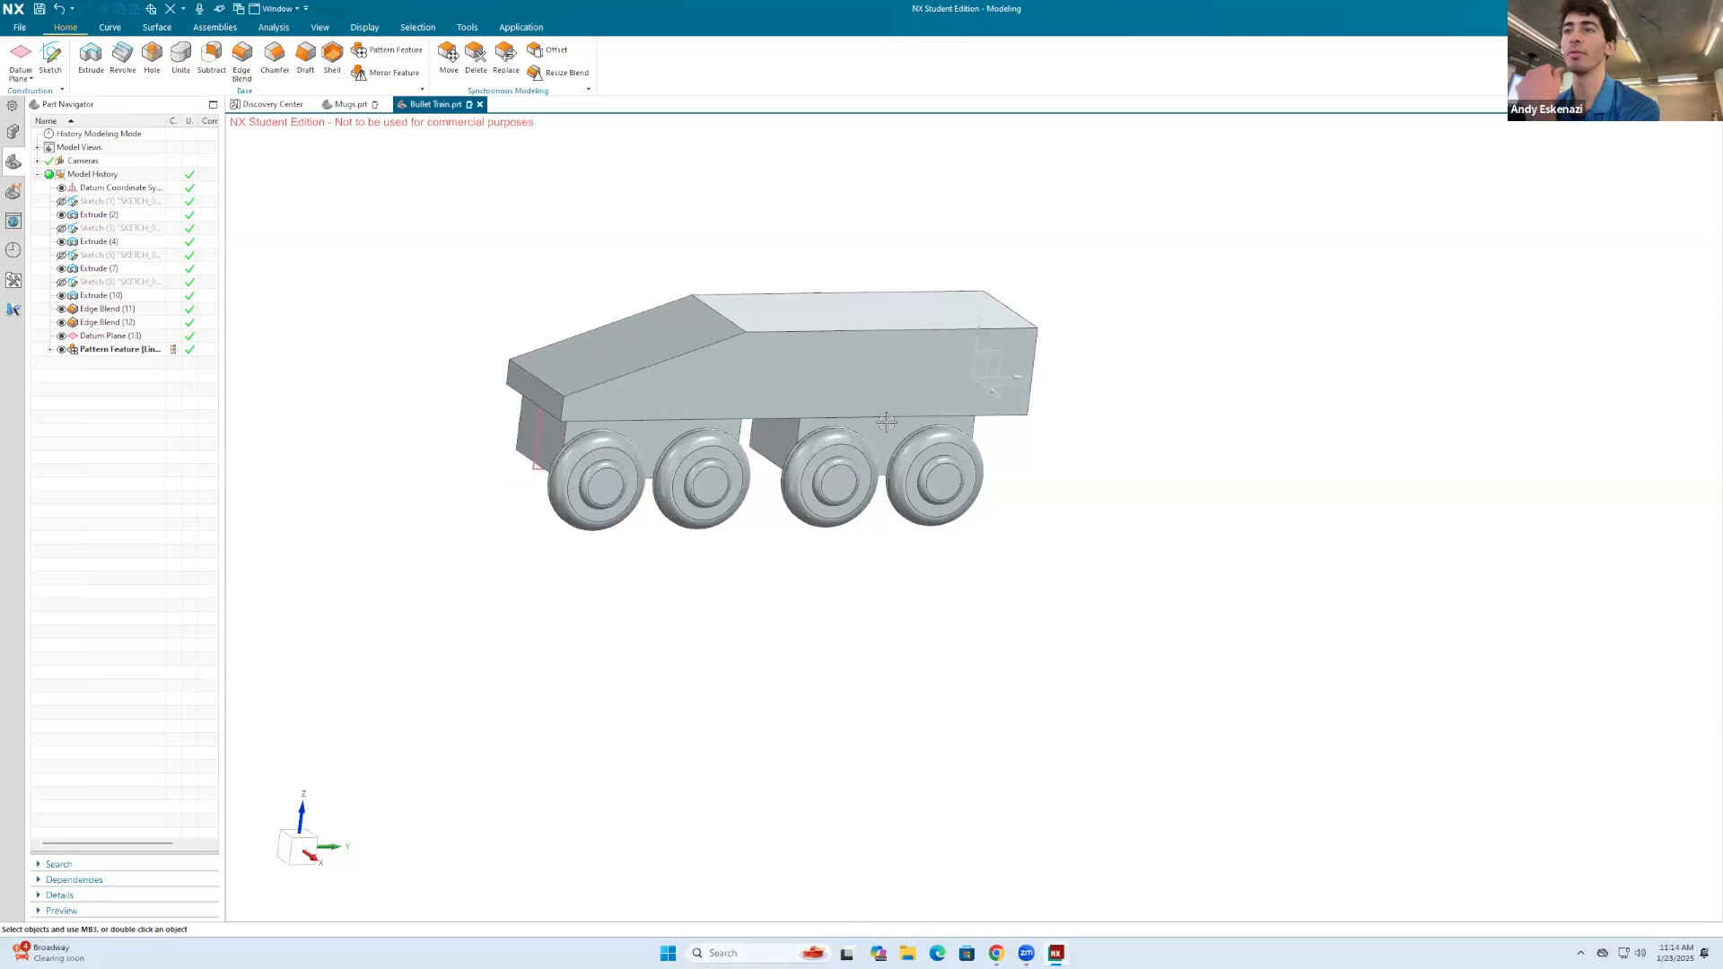
{"action": "middle_click_drag", "start_coordinate": [819, 449], "coordinate": [769, 412]}
Step: Edit the linear pattern of the wheel block and set its pitch distance to 30 mm
{"action": "right_click", "coordinate": [125, 352]}
{"action": "left_click", "coordinate": [161, 418]}
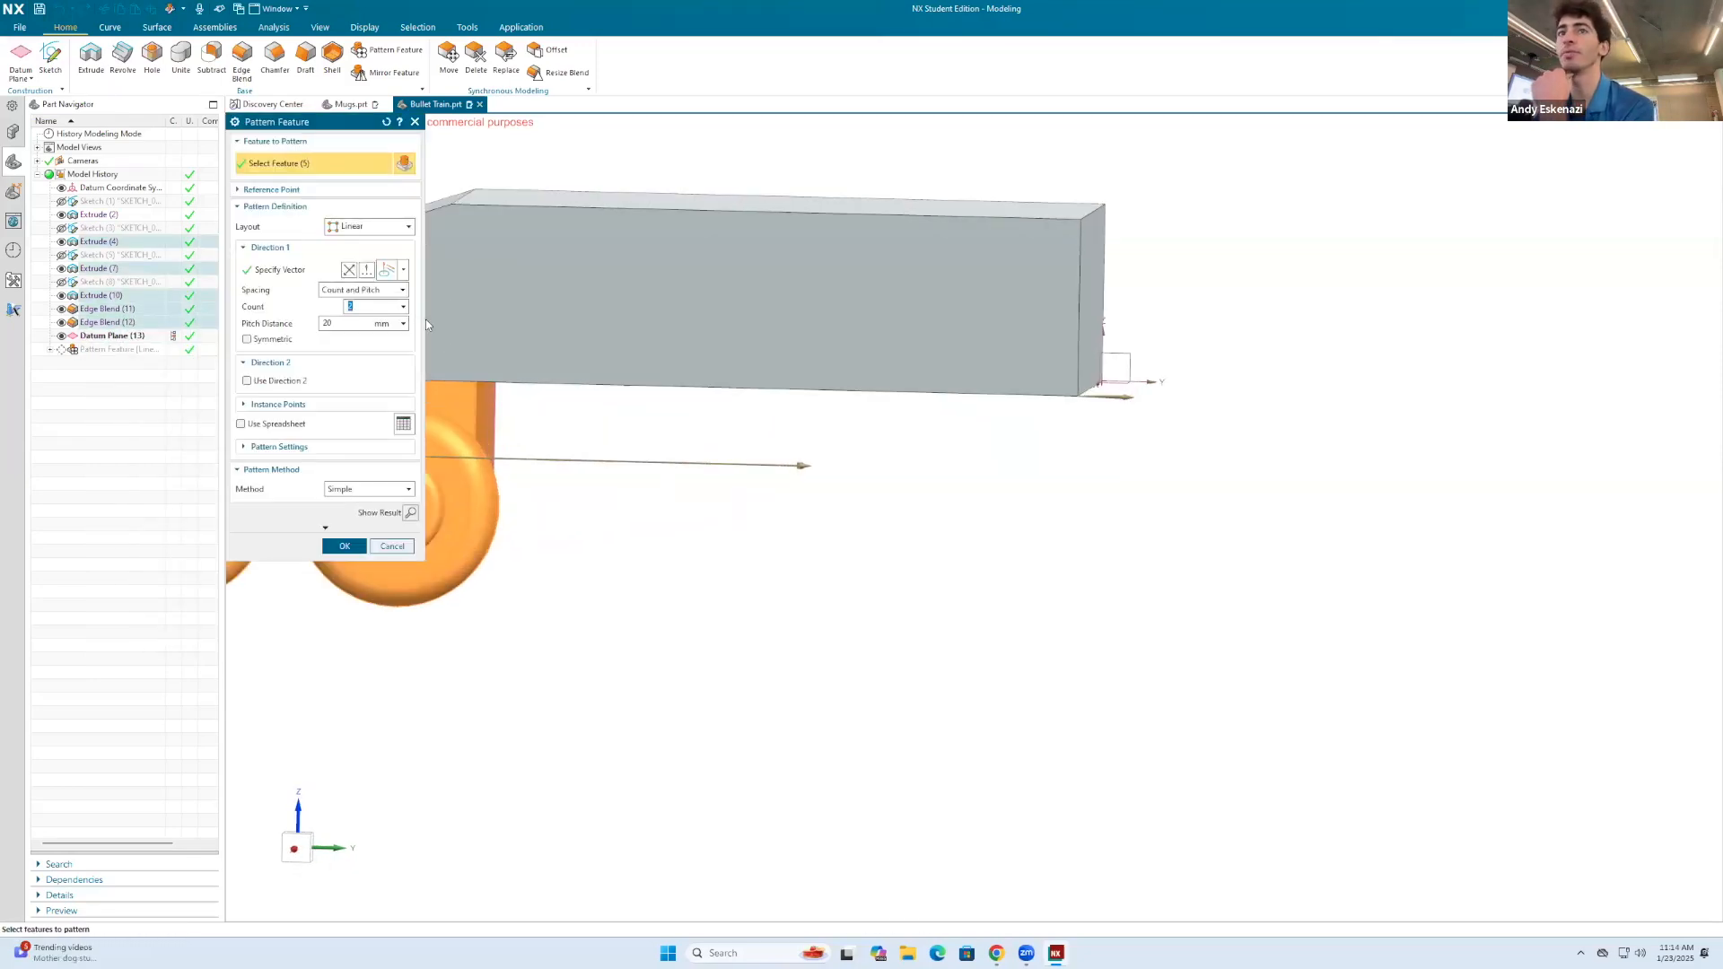
{"action": "left_click", "coordinate": [351, 323]}
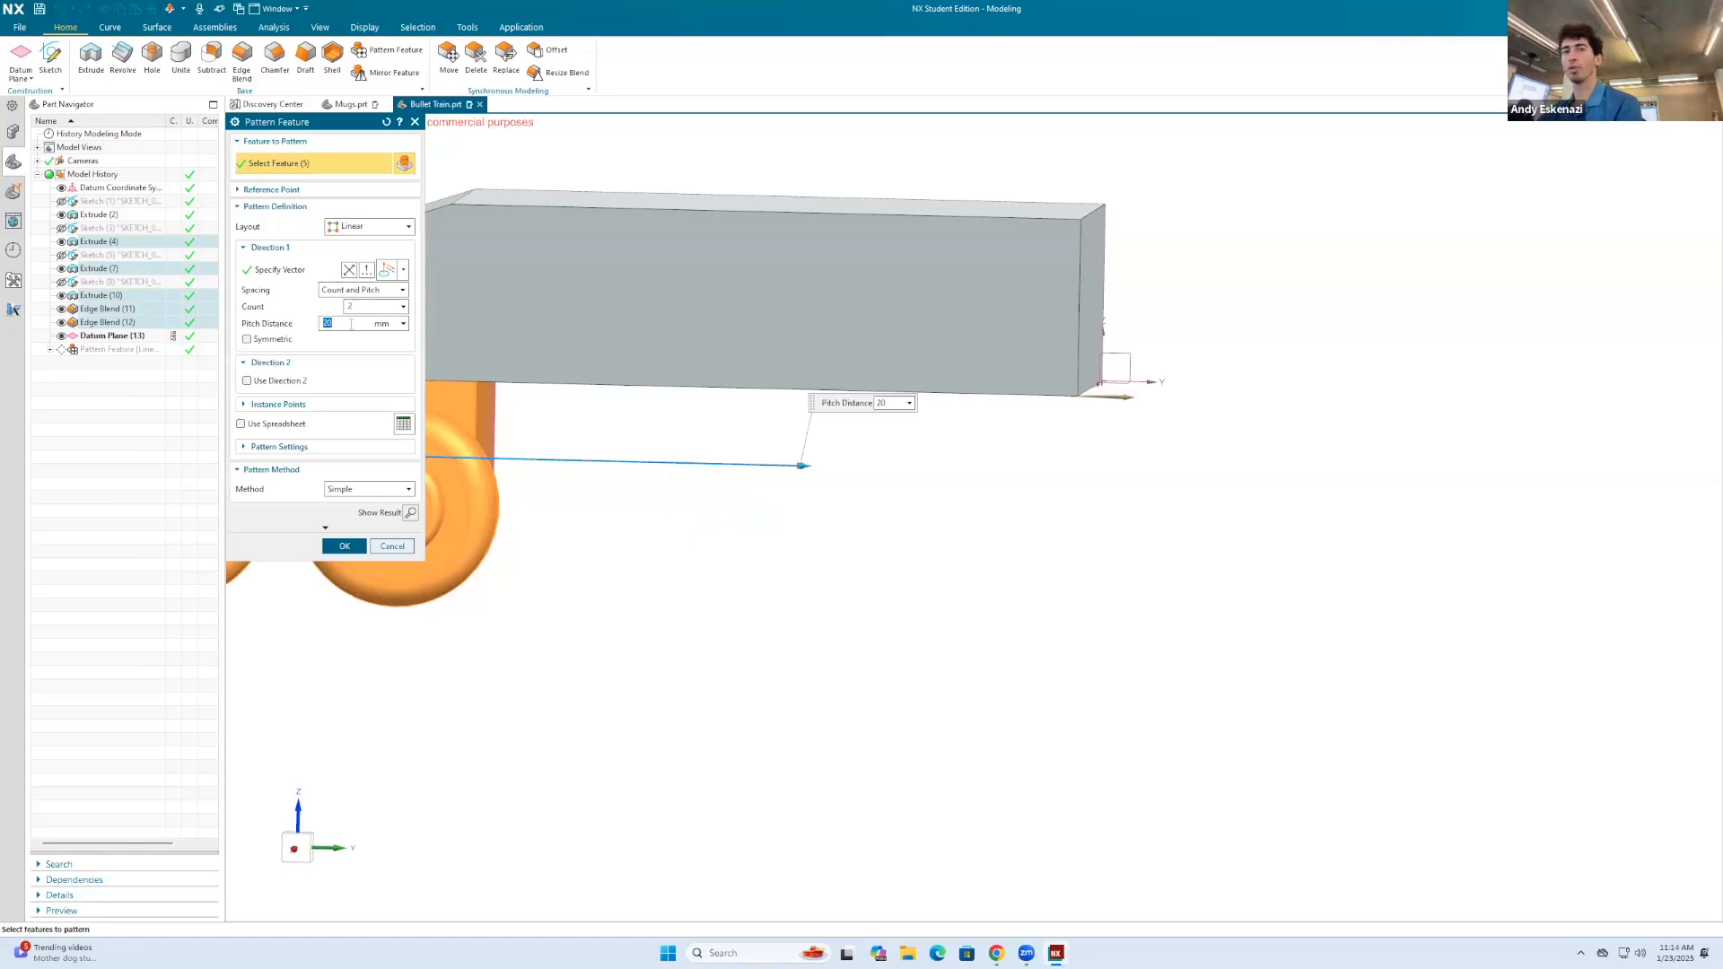
{"action": "type", "text": "3"}
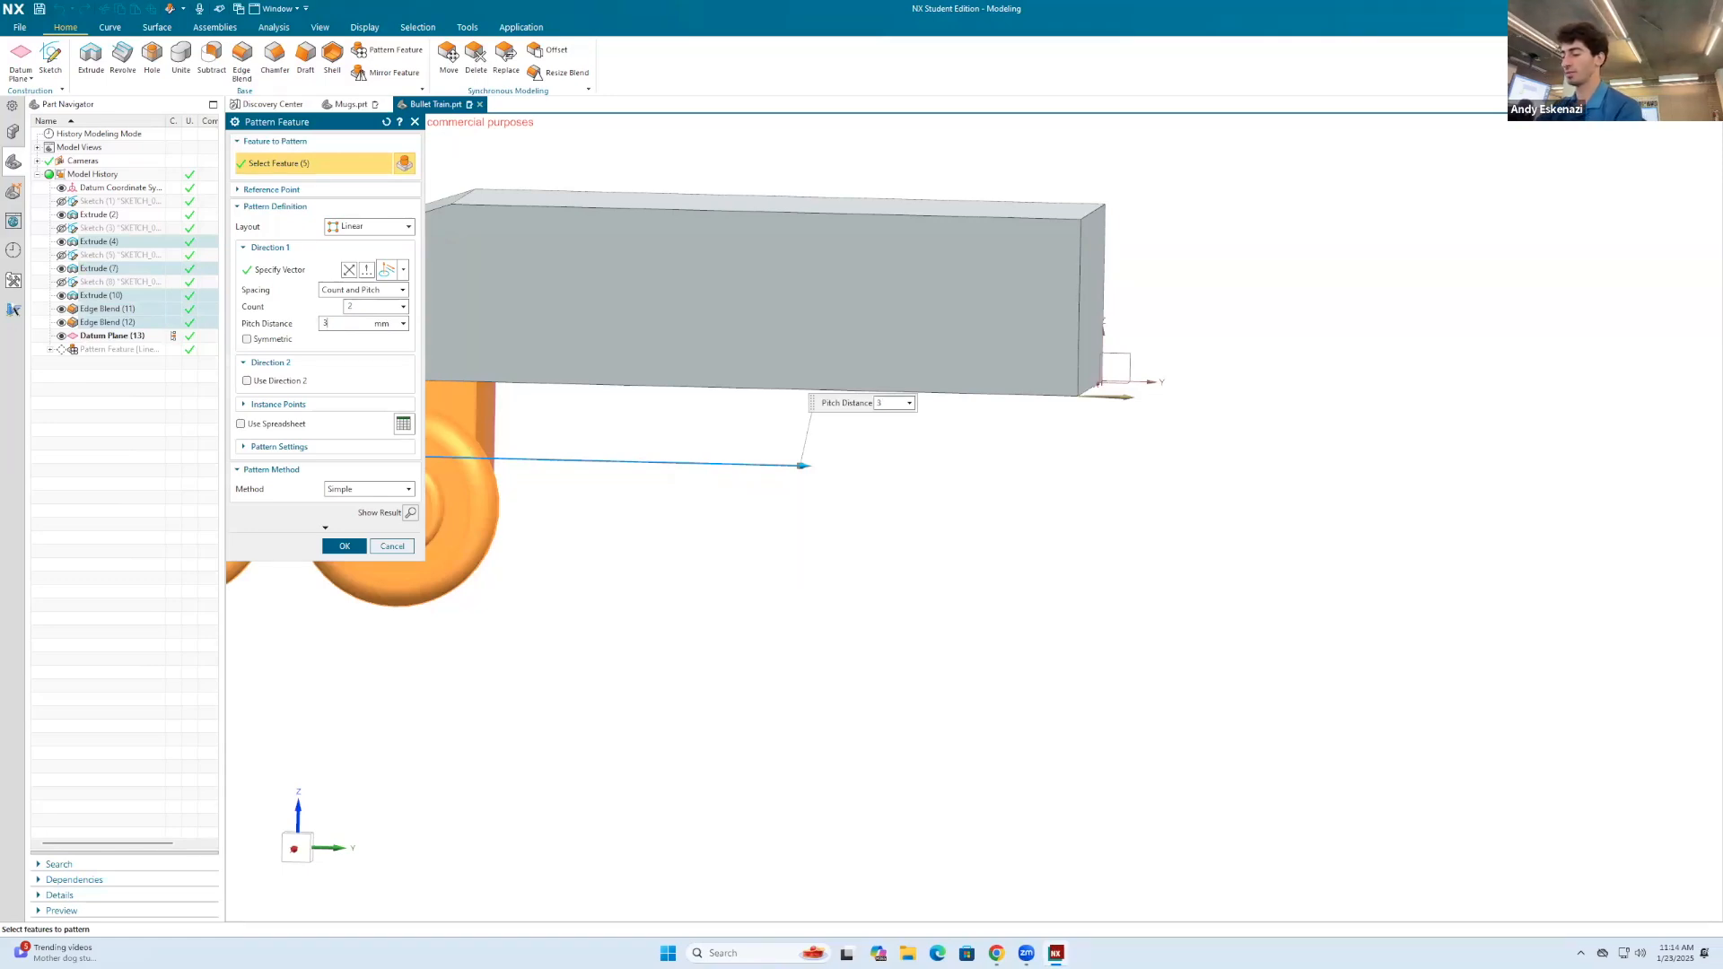
{"action": "type", "text": "0"}
{"action": "key", "text": "Return"}
{"action": "left_click", "coordinate": [326, 546]}
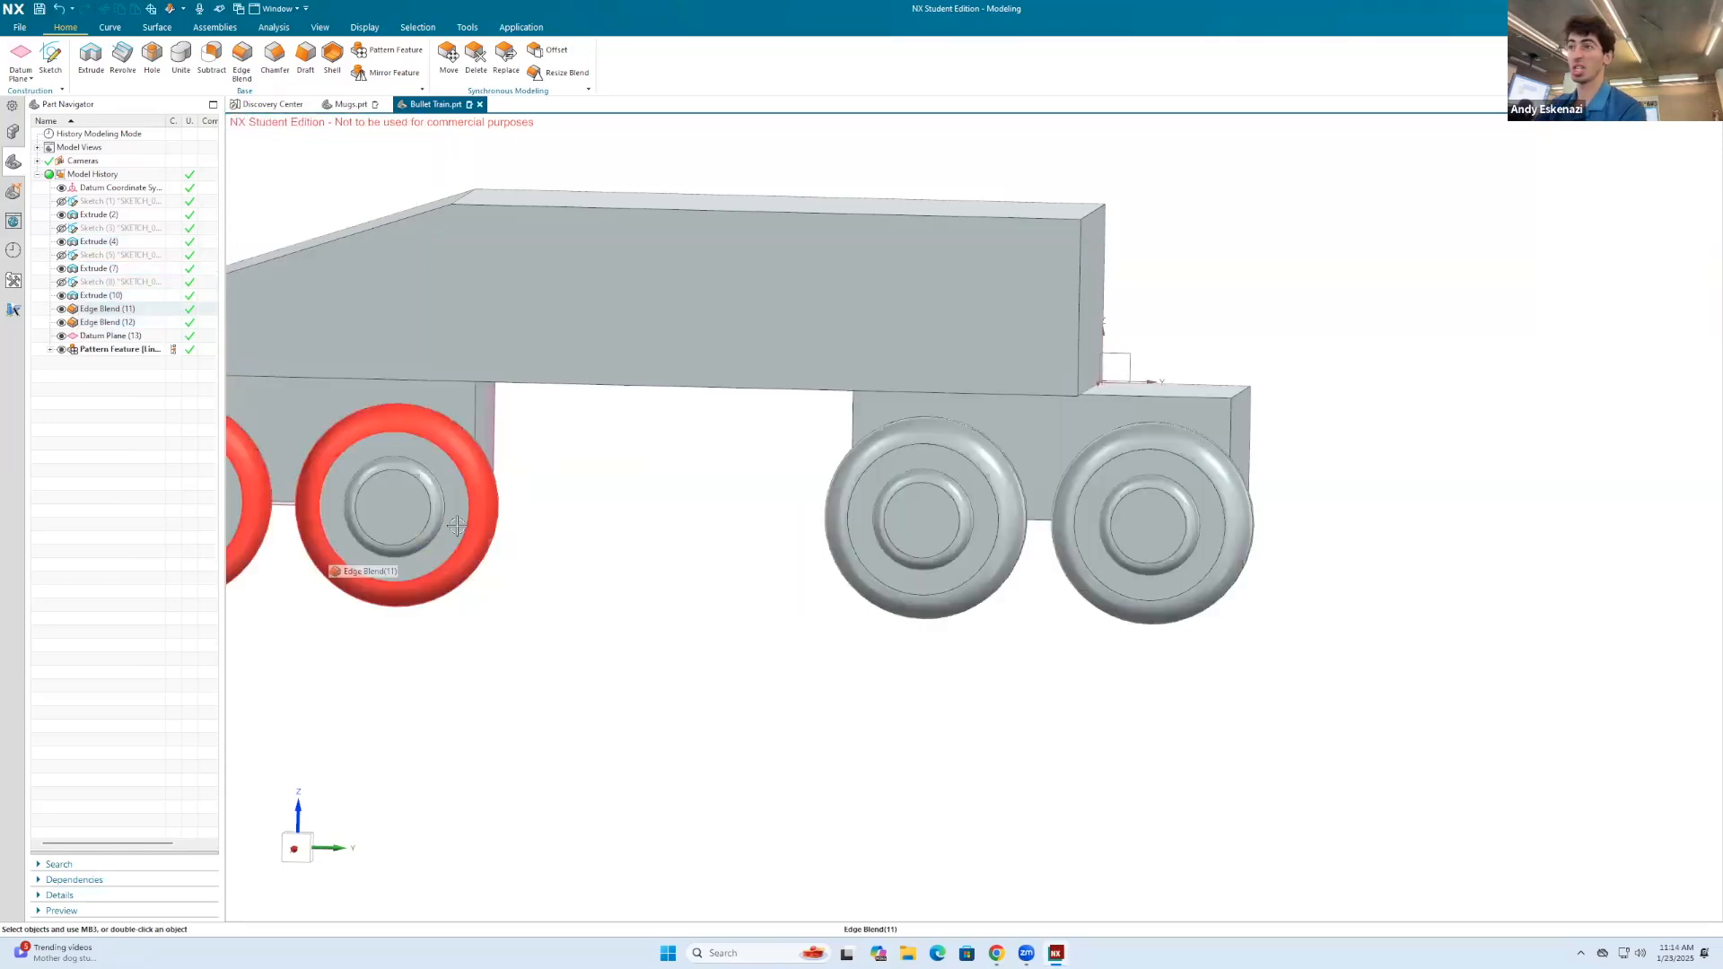
Step: Shorten the linear pattern's pitch distance so the rear wheel block sits close to the body's rear end
{"action": "right_click", "coordinate": [127, 357]}
{"action": "left_click", "coordinate": [136, 339]}
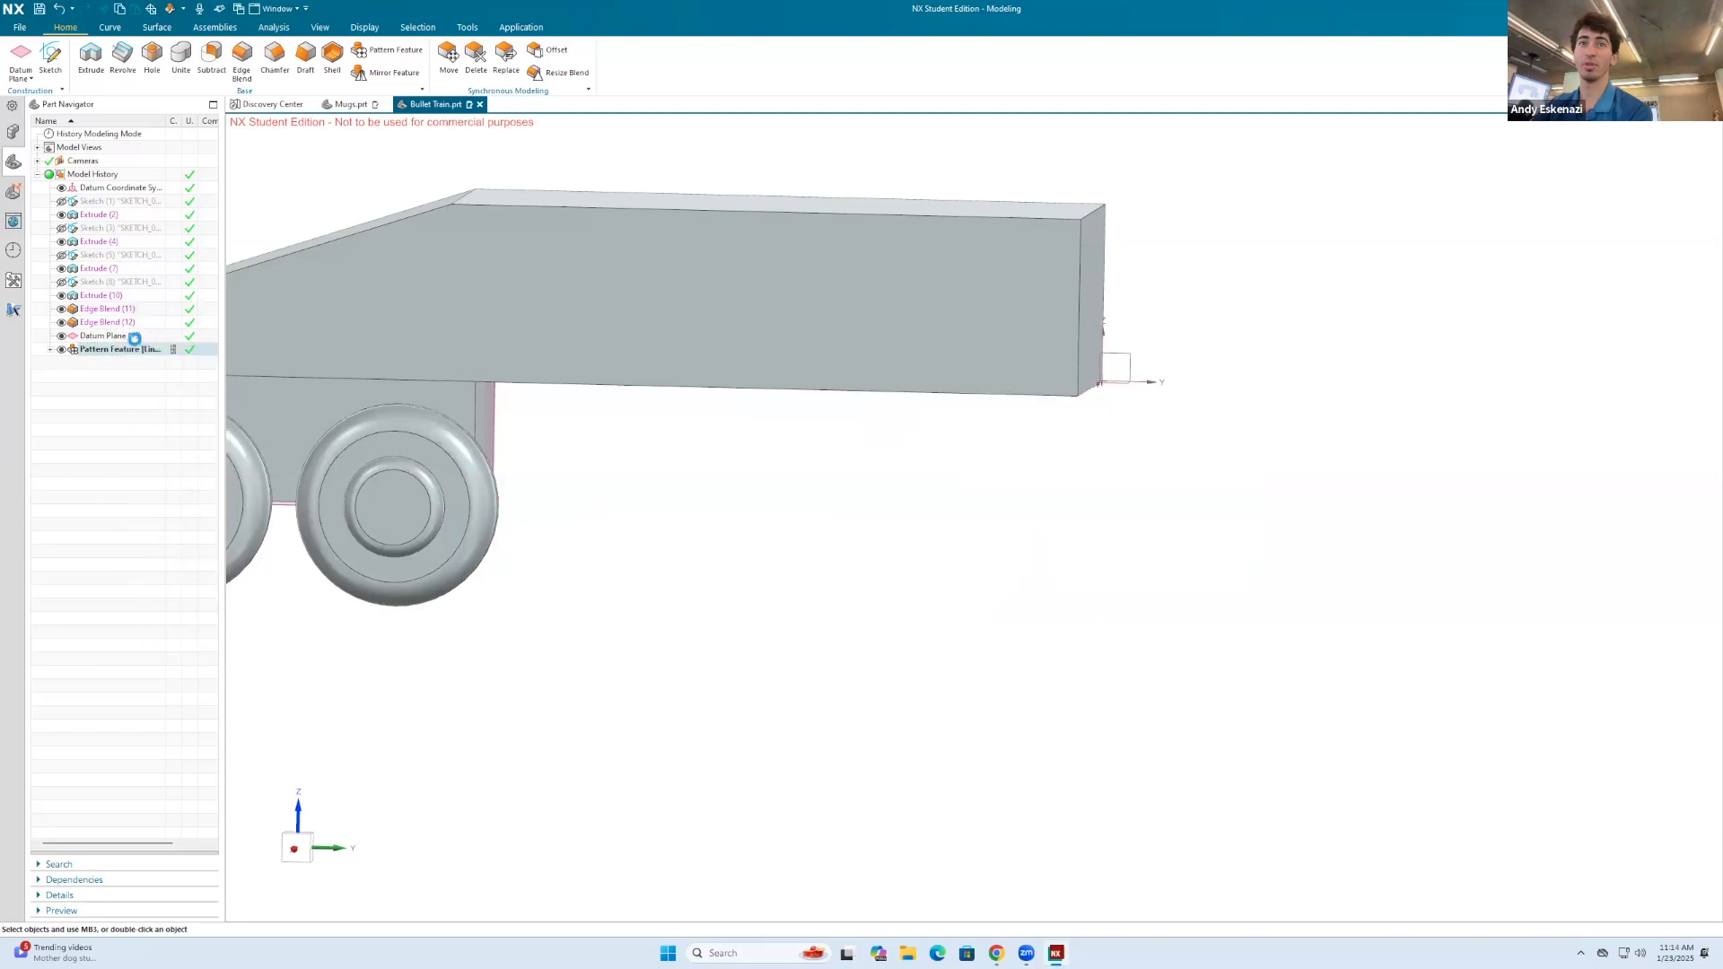
{"action": "left_click", "coordinate": [356, 328]}
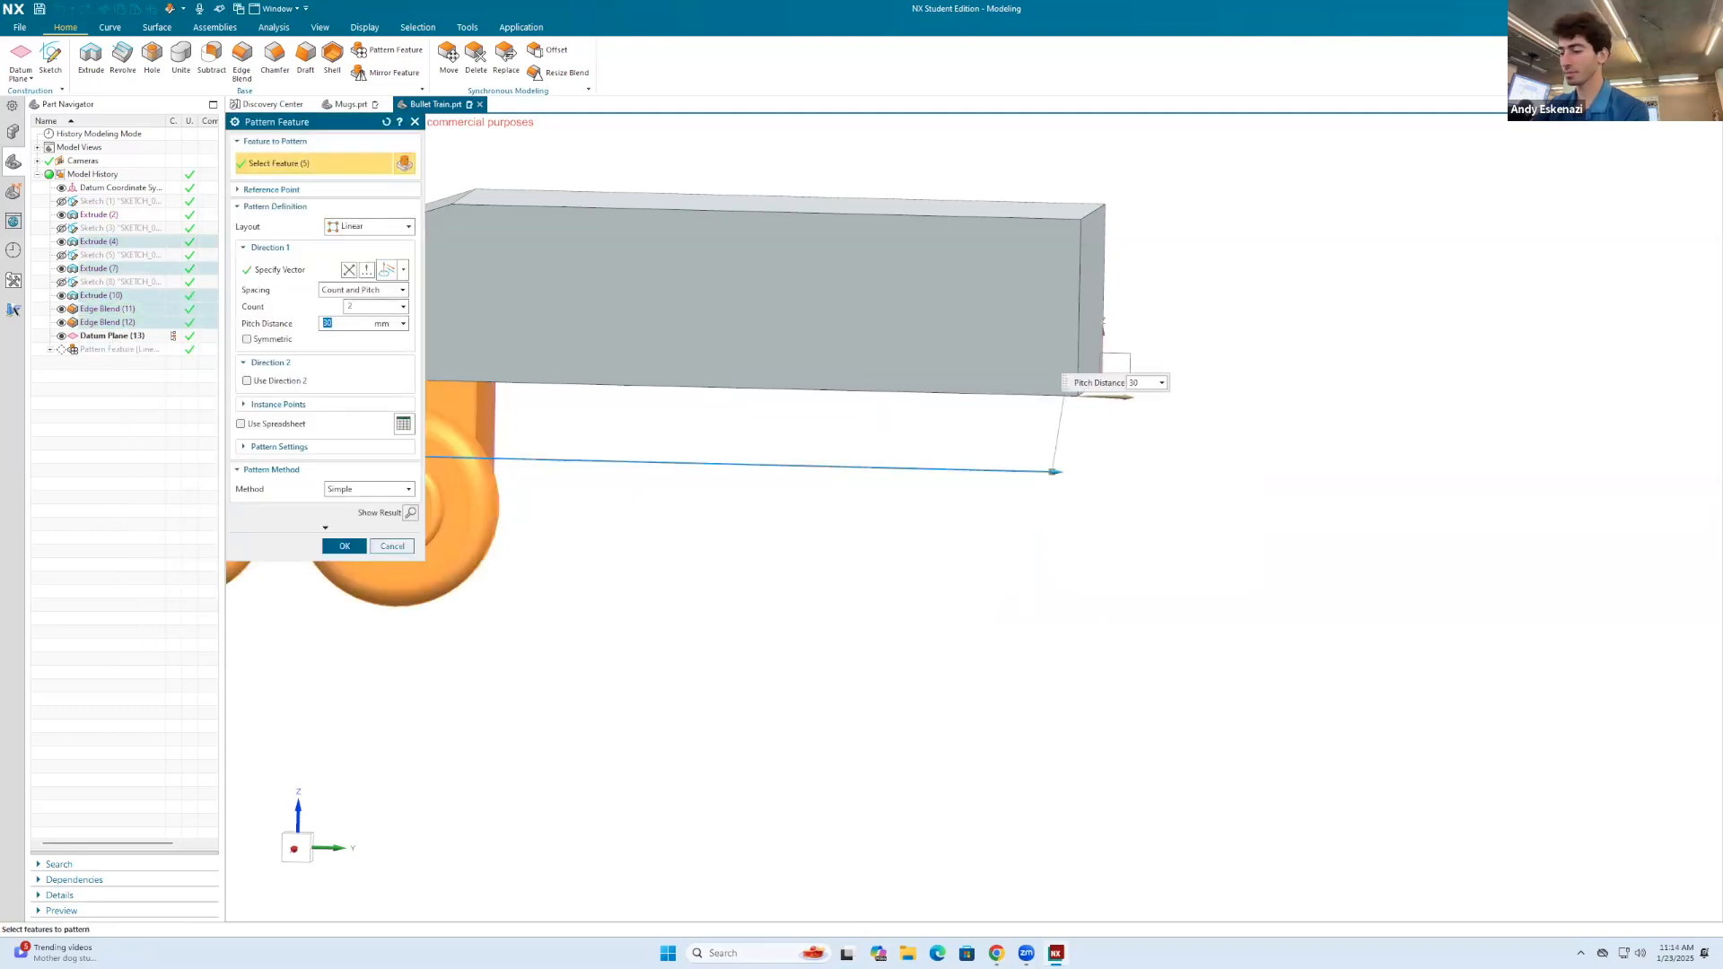
{"action": "left_click", "coordinate": [345, 546]}
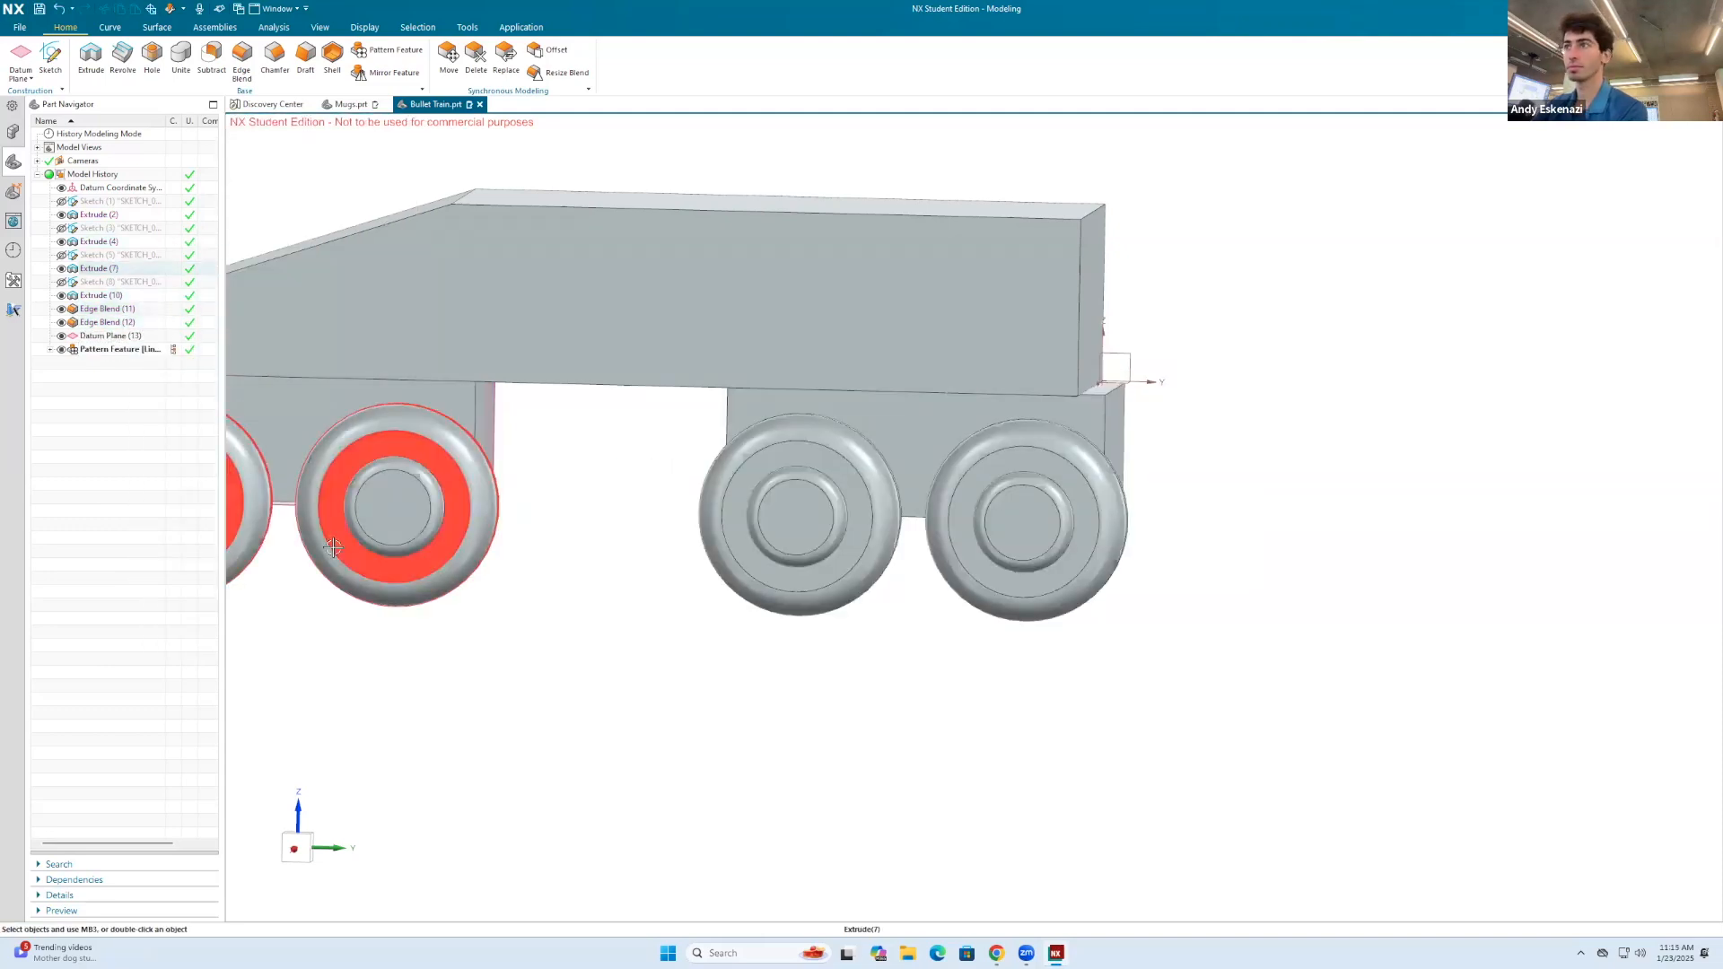
Step: Fine-tune the pitch distance of the wheel block's linear pattern so the rear block sits just inside the body's rear end
{"action": "right_click", "coordinate": [130, 355]}
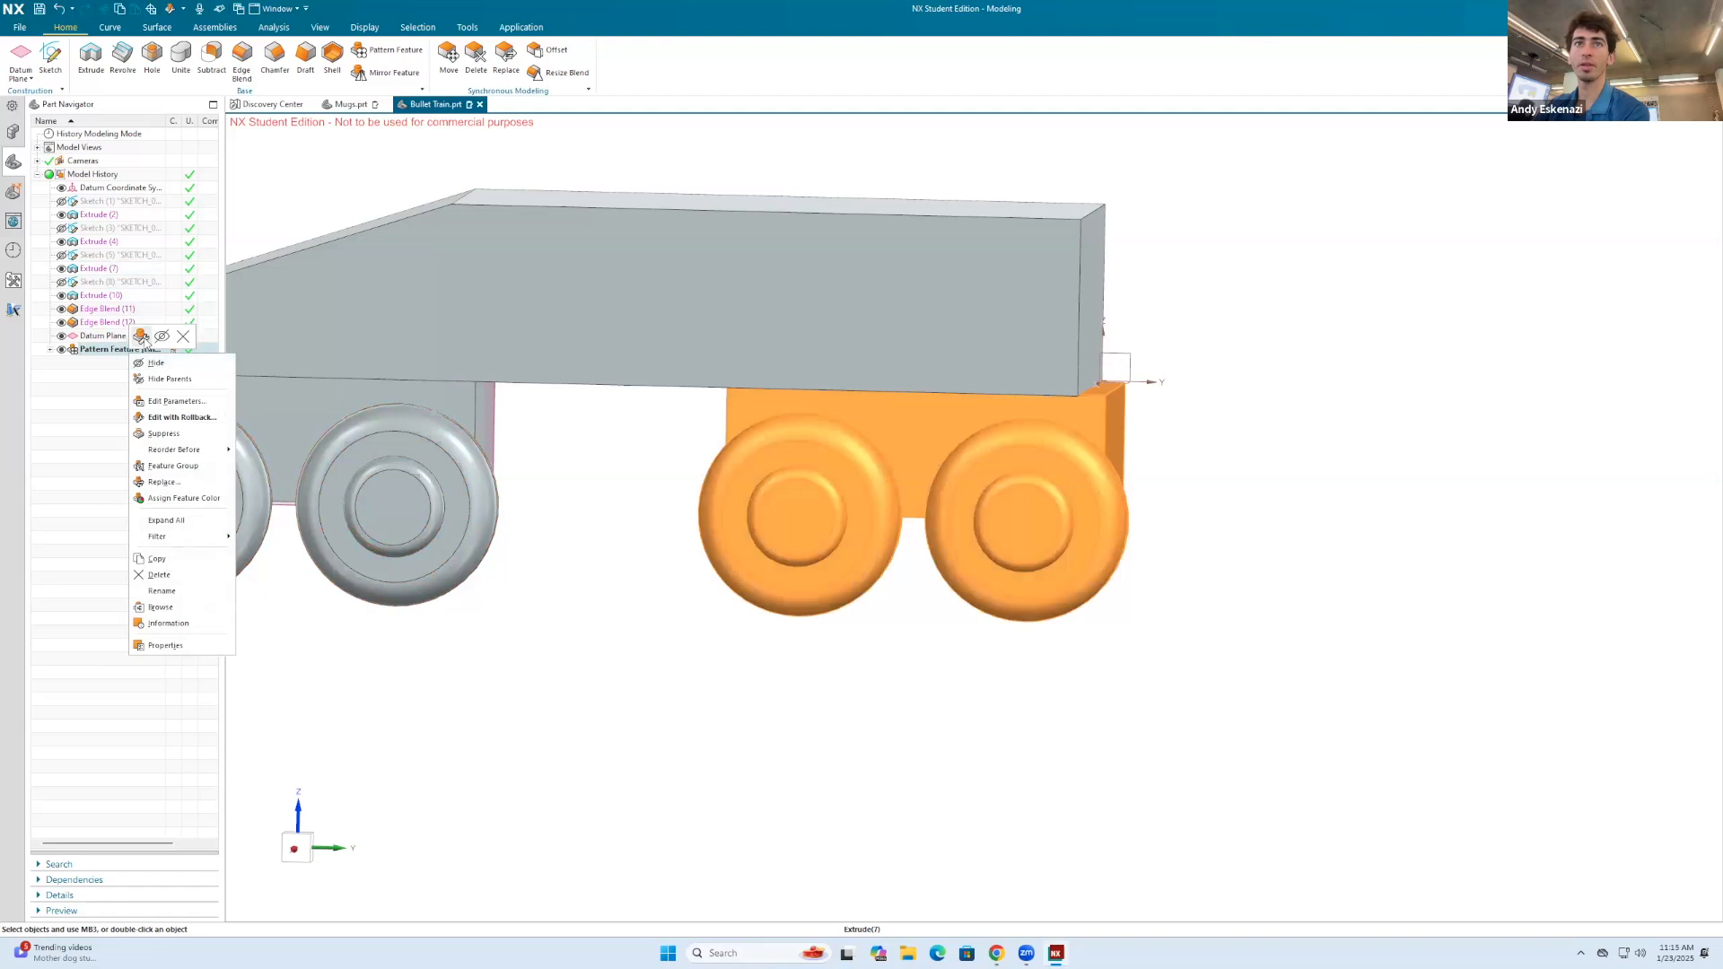
{"action": "left_click", "coordinate": [141, 336]}
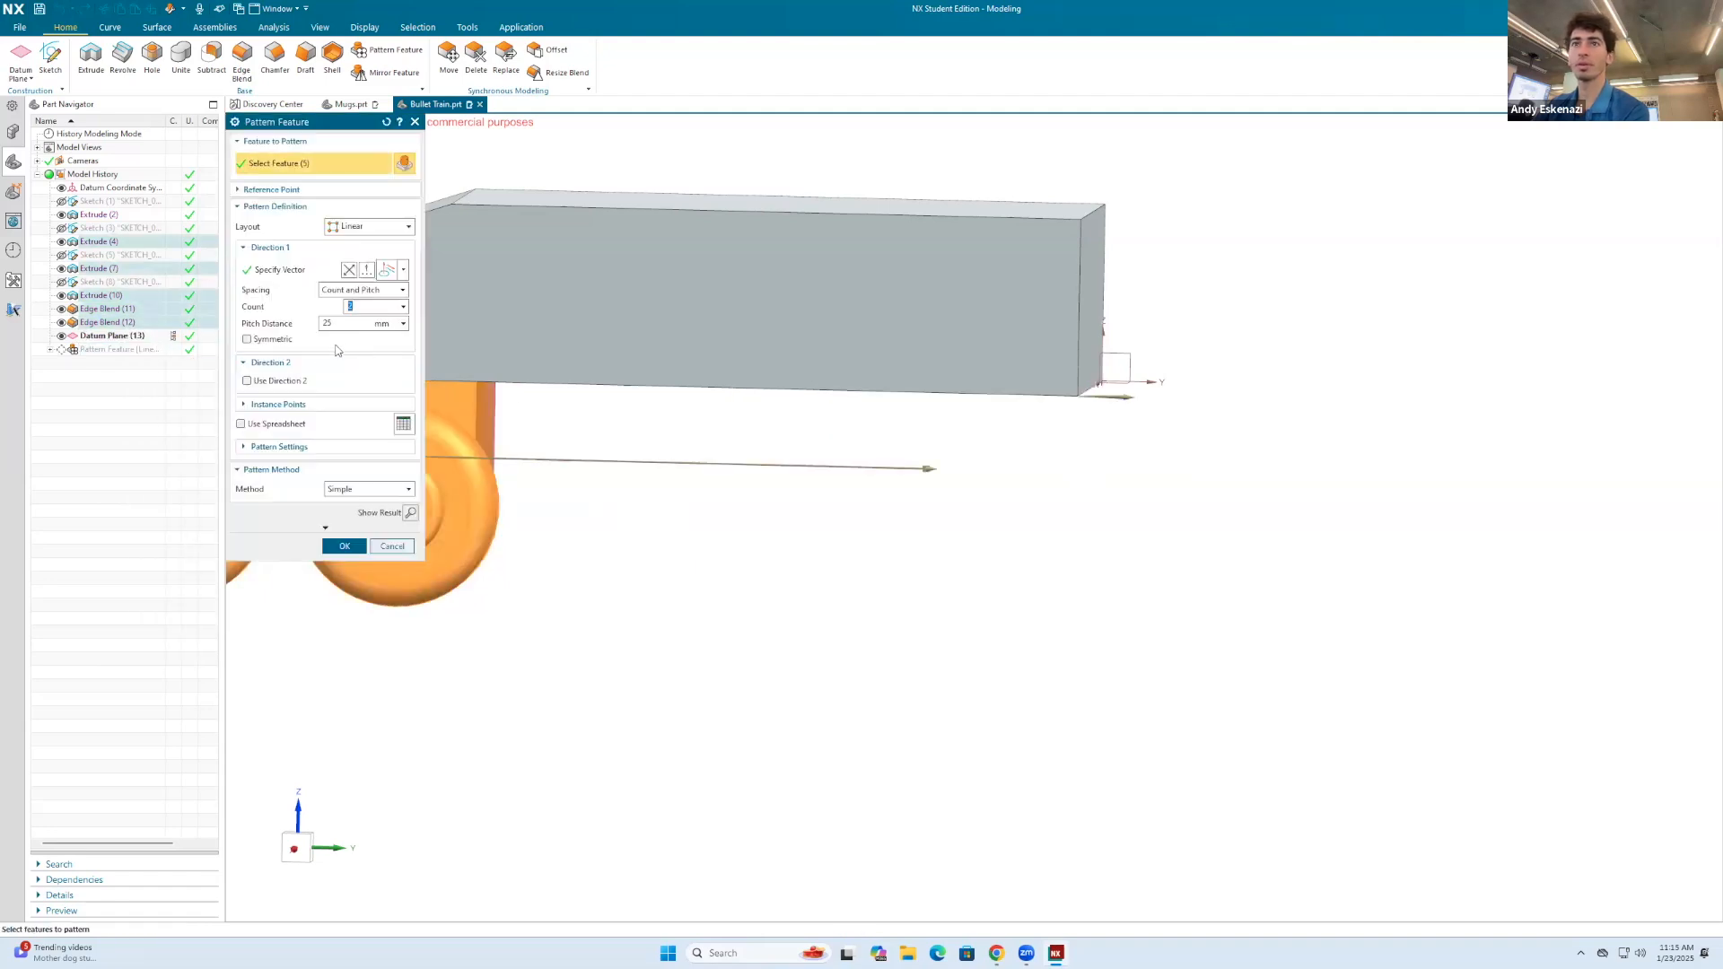
{"action": "left_click", "coordinate": [337, 325]}
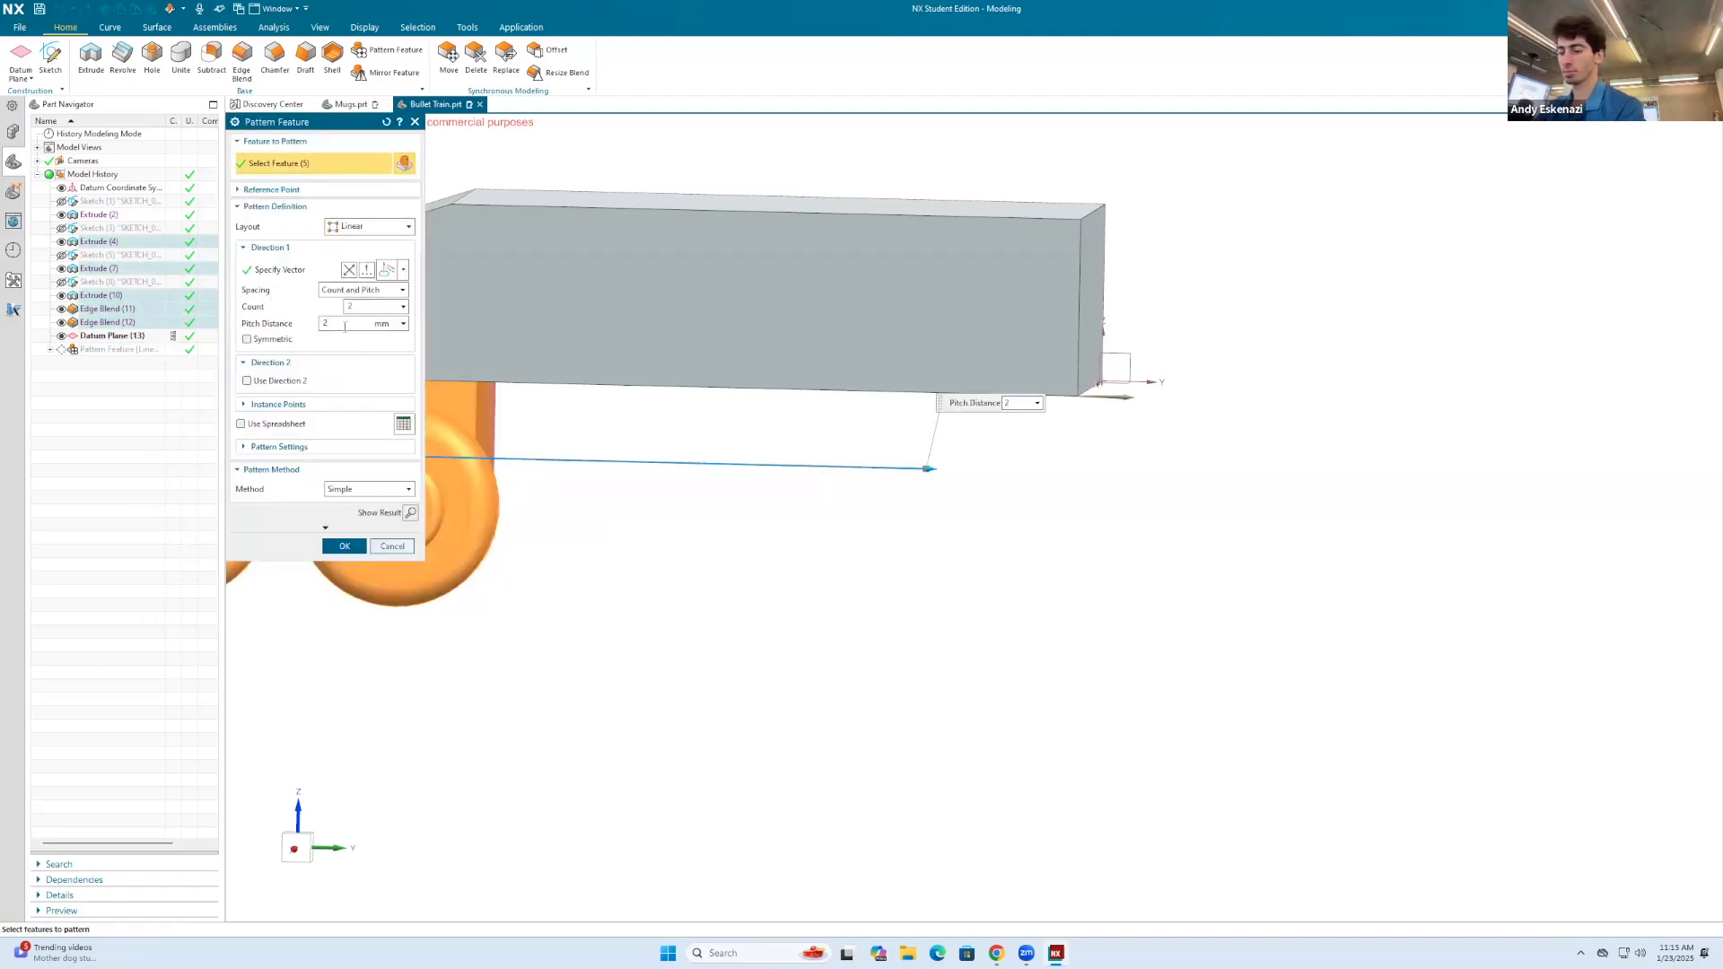
{"action": "left_click", "coordinate": [343, 546]}
Step: Mirror the wheel and hub extrudes, their edge blends and the rear pattern across the existing central datum plane
{"action": "middle_click_drag", "start_coordinate": [705, 525], "coordinate": [984, 542]}
{"action": "scroll", "coordinate": [837, 477], "scroll_direction": "down", "scroll_amount": 2}
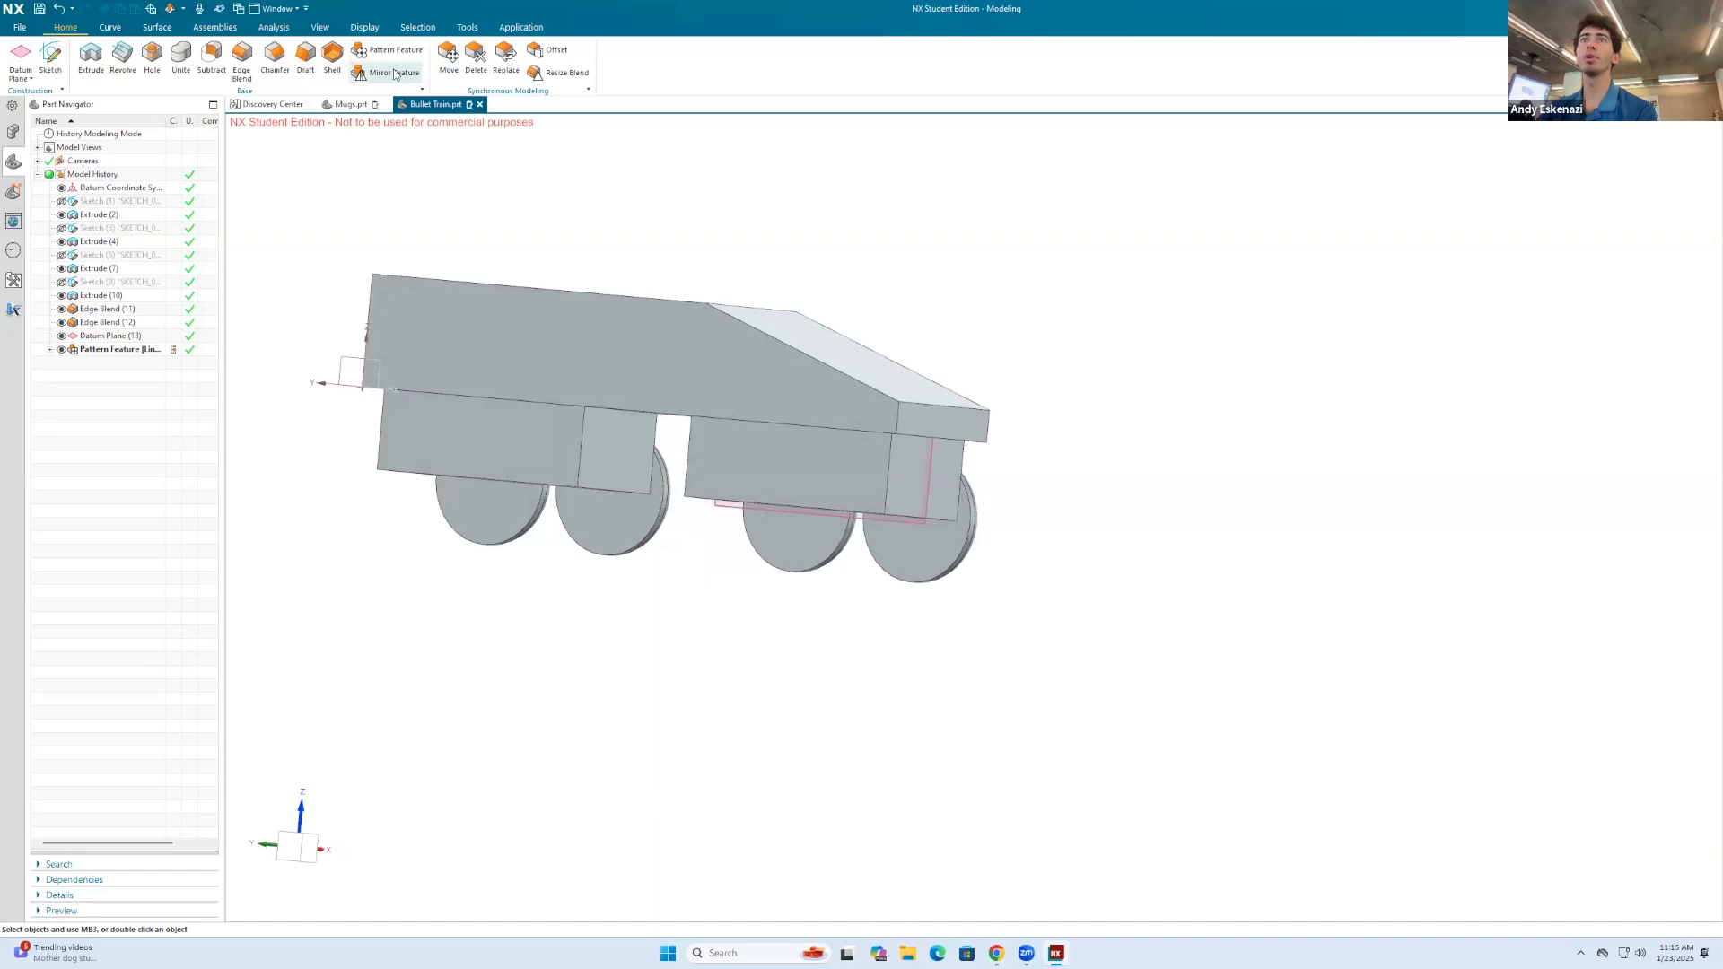
{"action": "left_click", "coordinate": [936, 531]}
{"action": "middle_click_drag", "start_coordinate": [998, 542], "coordinate": [669, 504]}
{"action": "left_click", "coordinate": [652, 485]}
{"action": "scroll", "coordinate": [639, 499], "scroll_direction": "up", "scroll_amount": 3}
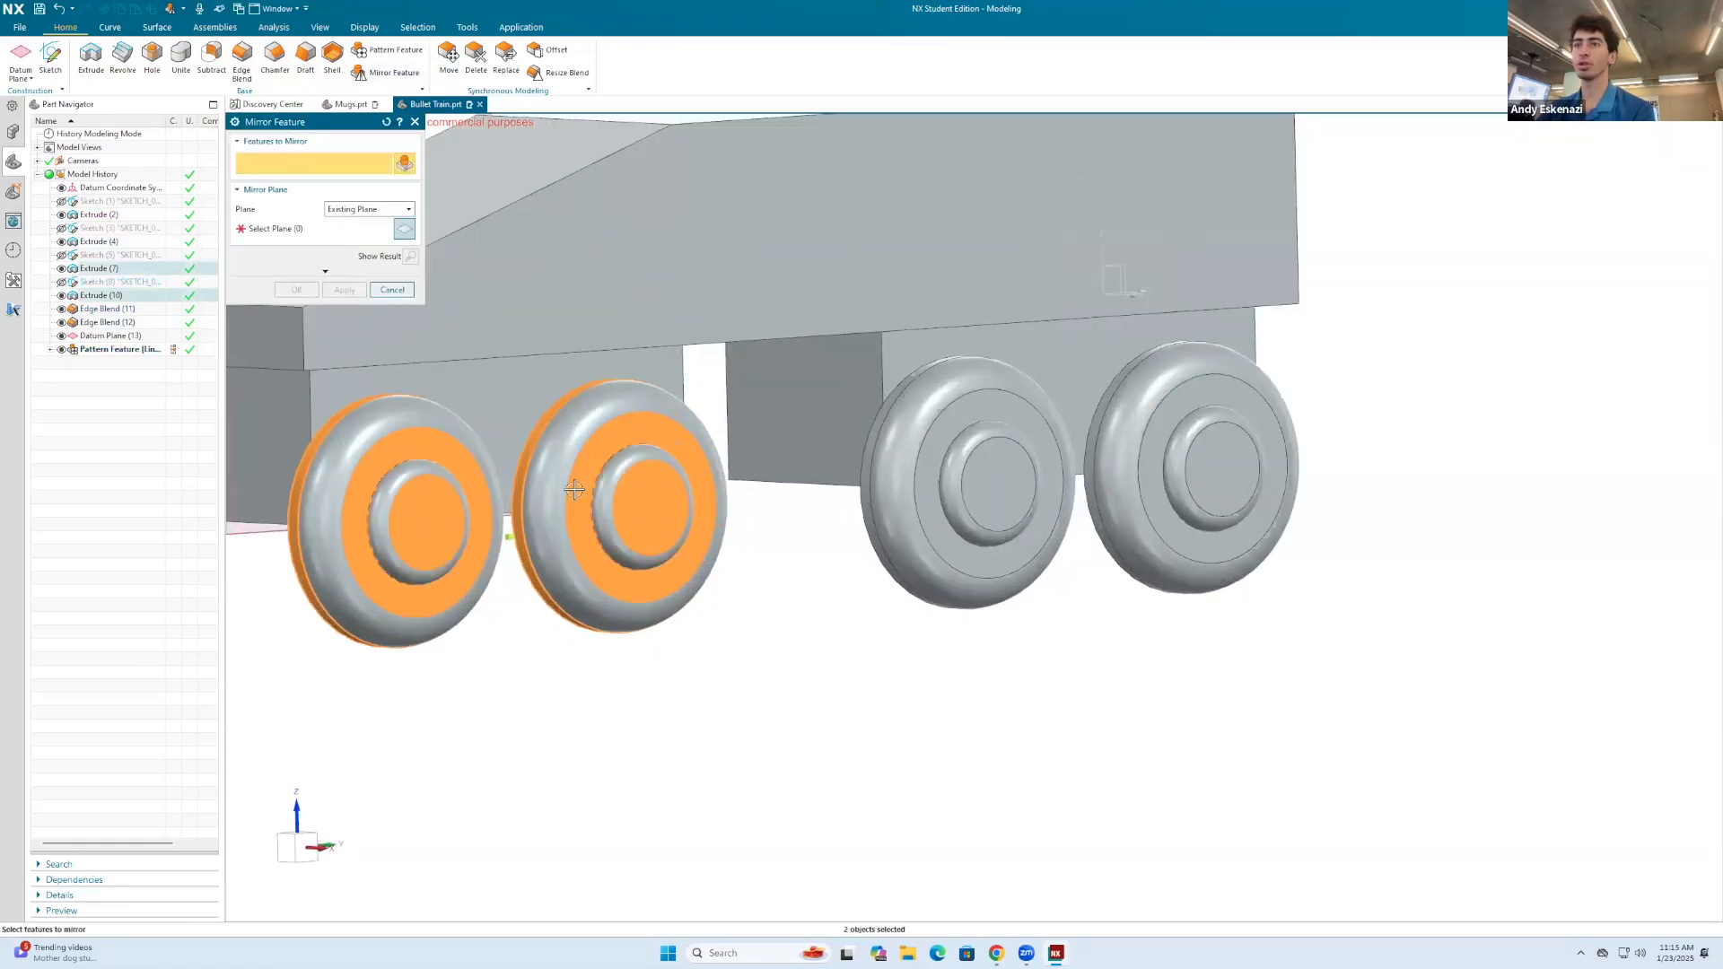
{"action": "left_click", "coordinate": [948, 484]}
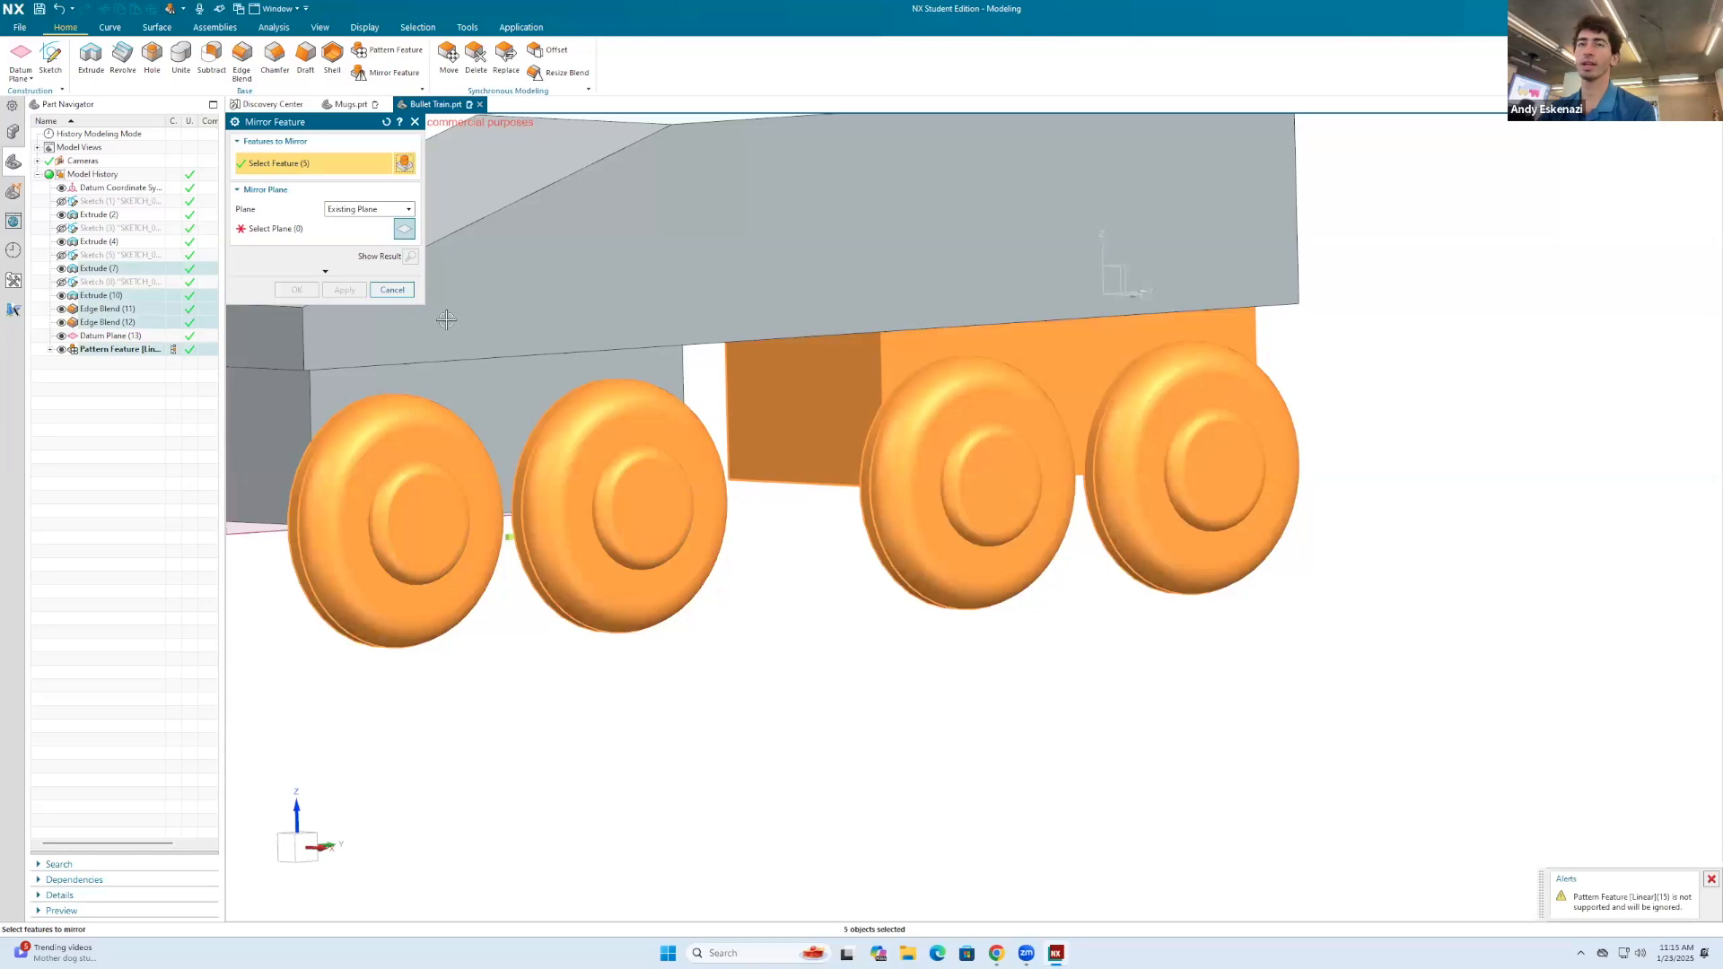
{"action": "left_click", "coordinate": [297, 233]}
{"action": "scroll", "coordinate": [862, 407], "scroll_direction": "down", "scroll_amount": 3}
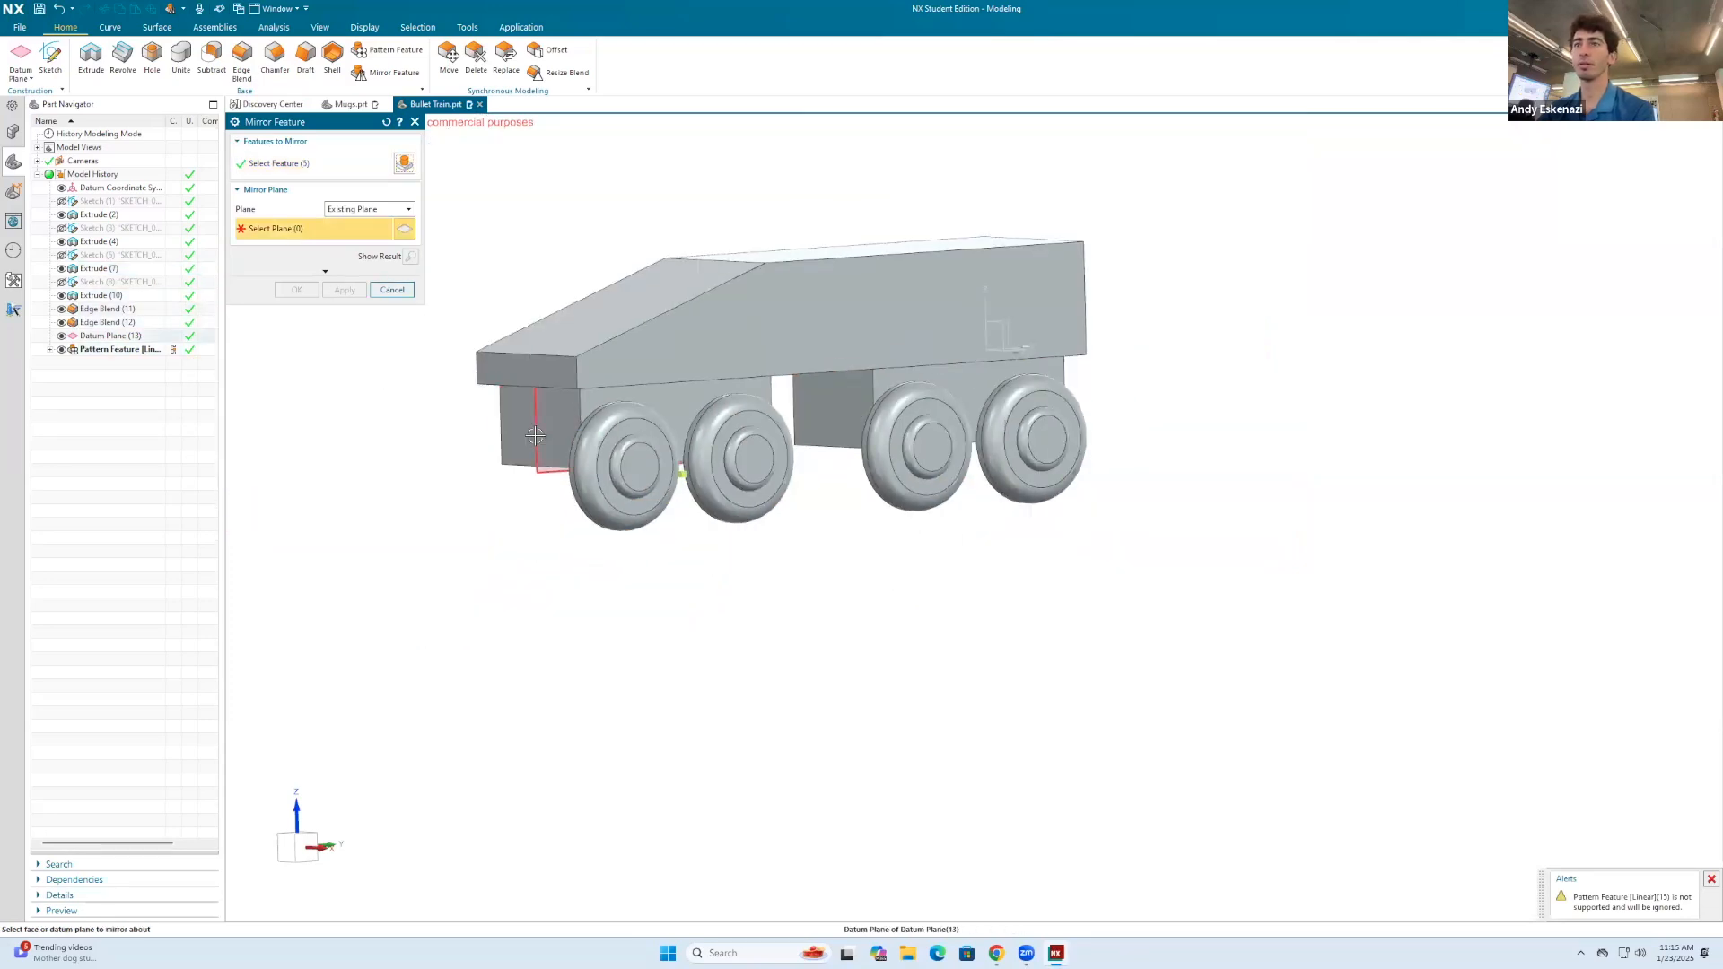
{"action": "left_click", "coordinate": [552, 462]}
{"action": "left_click", "coordinate": [296, 290]}
{"action": "middle_click_drag", "start_coordinate": [481, 300], "coordinate": [842, 482]}
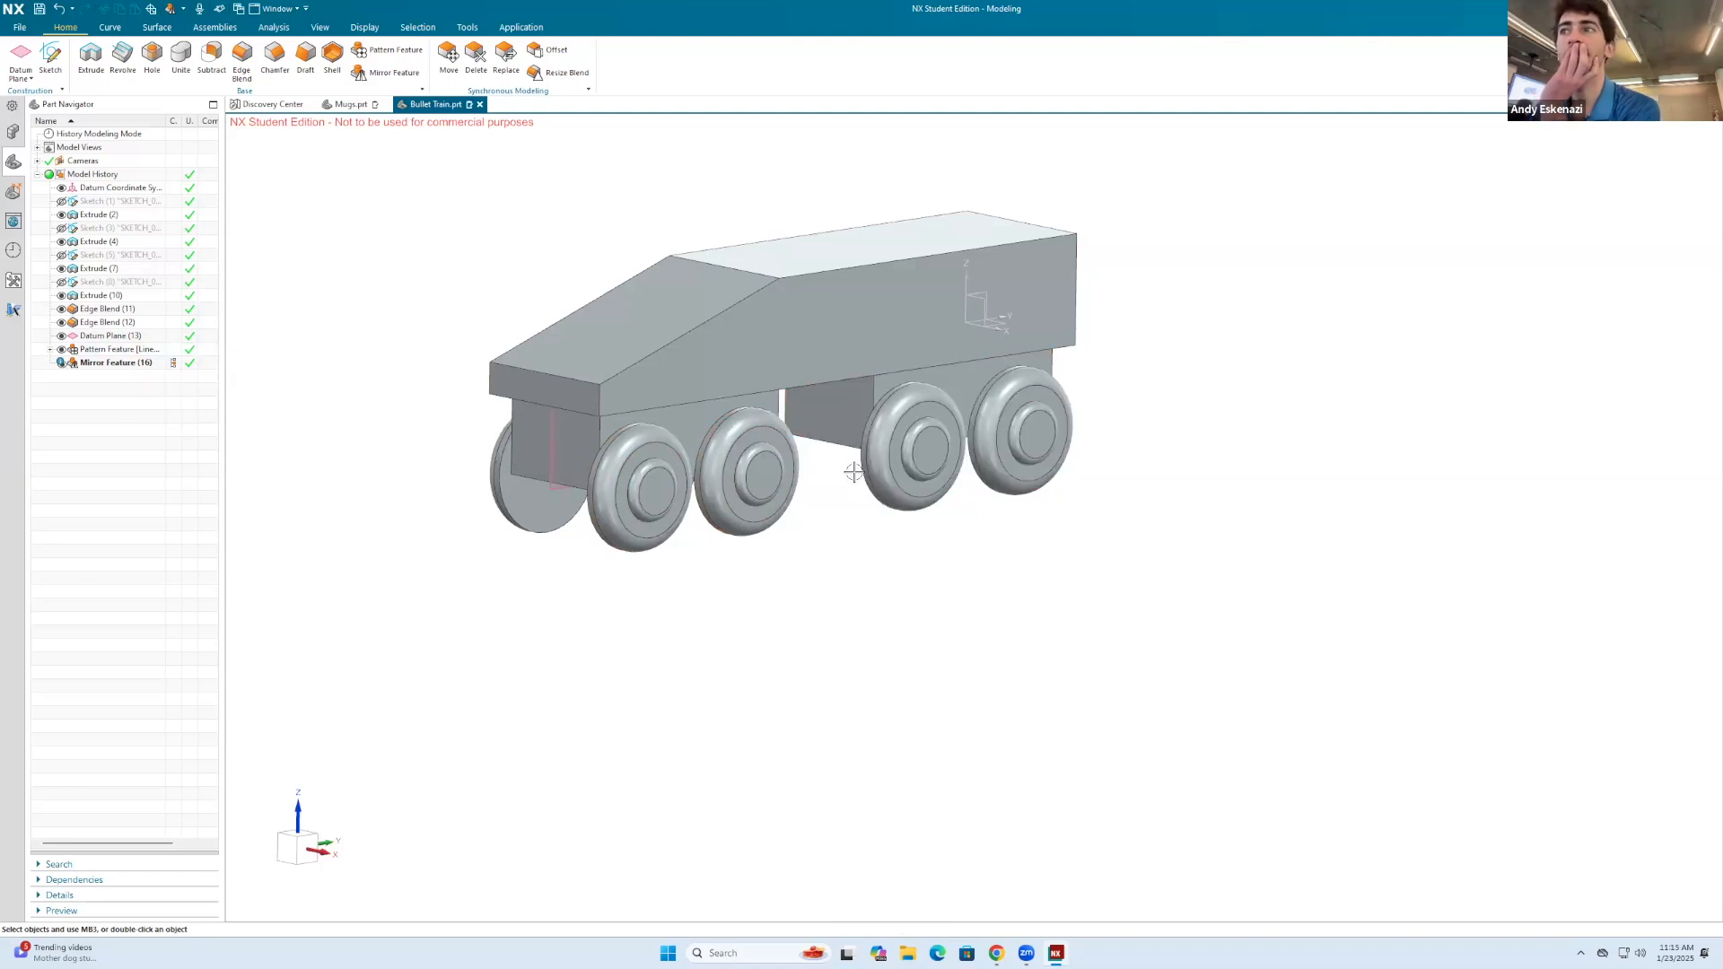
{"action": "middle_click_drag", "start_coordinate": [682, 476], "coordinate": [939, 421]}
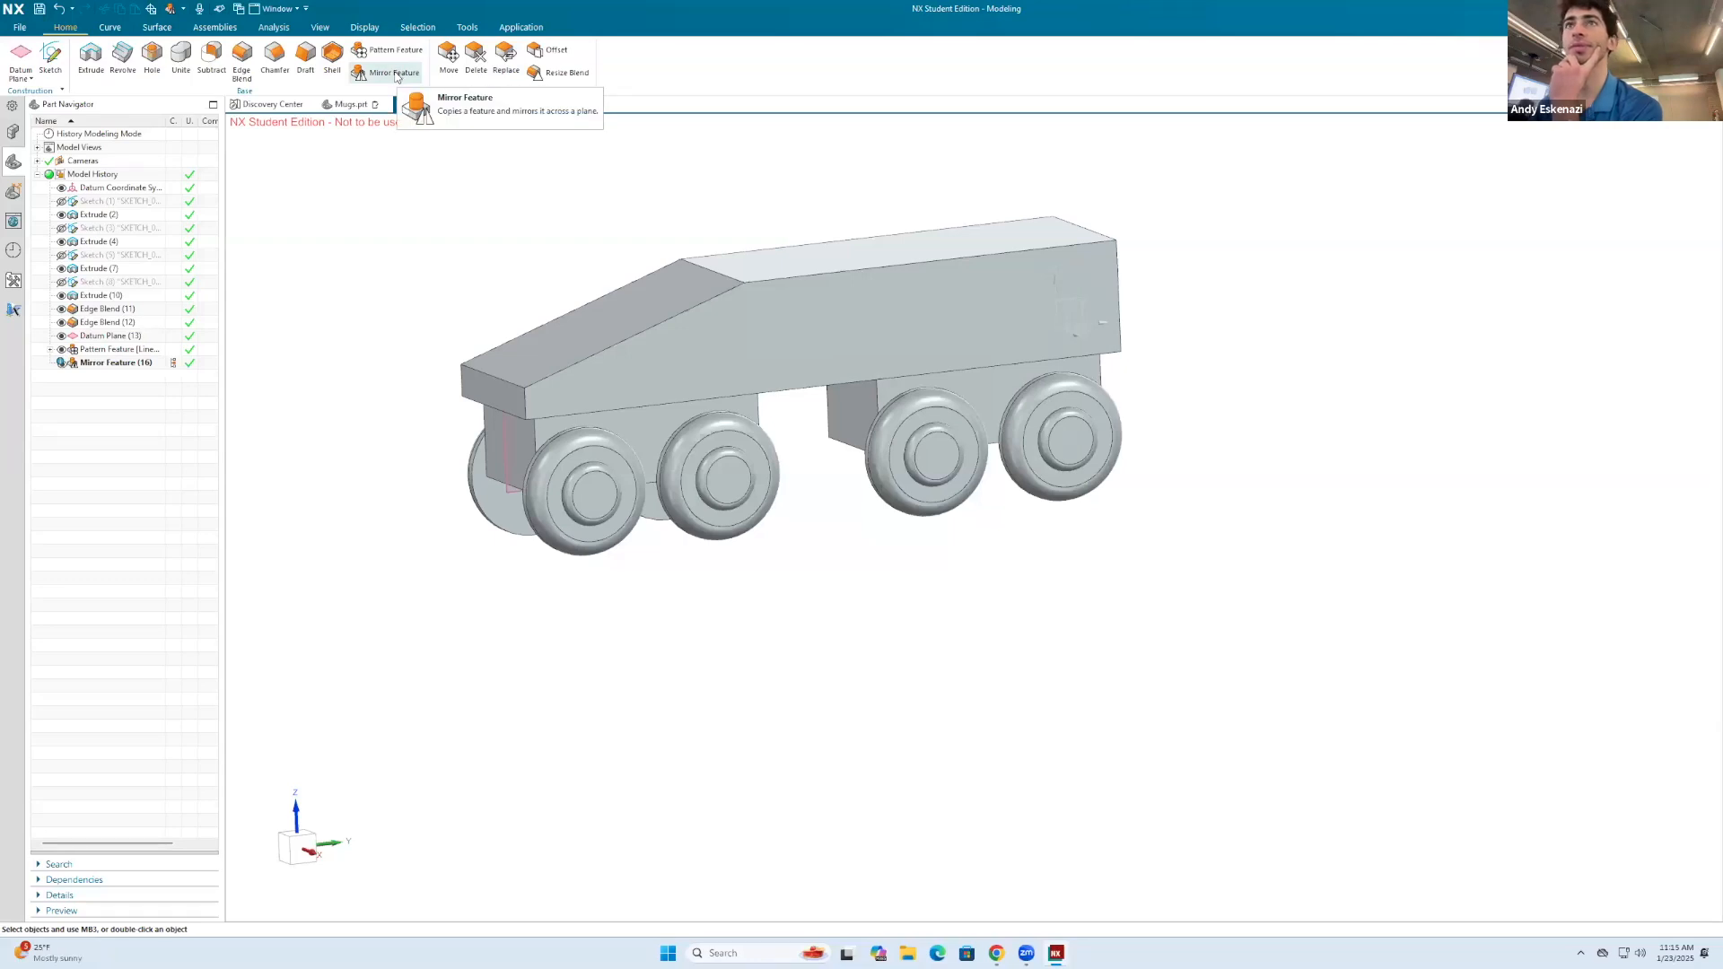
Step: Try to mirror only the patterned rear wheel block across the central datum plane
{"action": "mouse_move", "coordinate": [586, 269]}
{"action": "middle_mouse_down"}
{"action": "mouse_move", "coordinate": [600, 269]}
{"action": "mouse_move", "coordinate": [567, 280]}
{"action": "middle_mouse_up"}
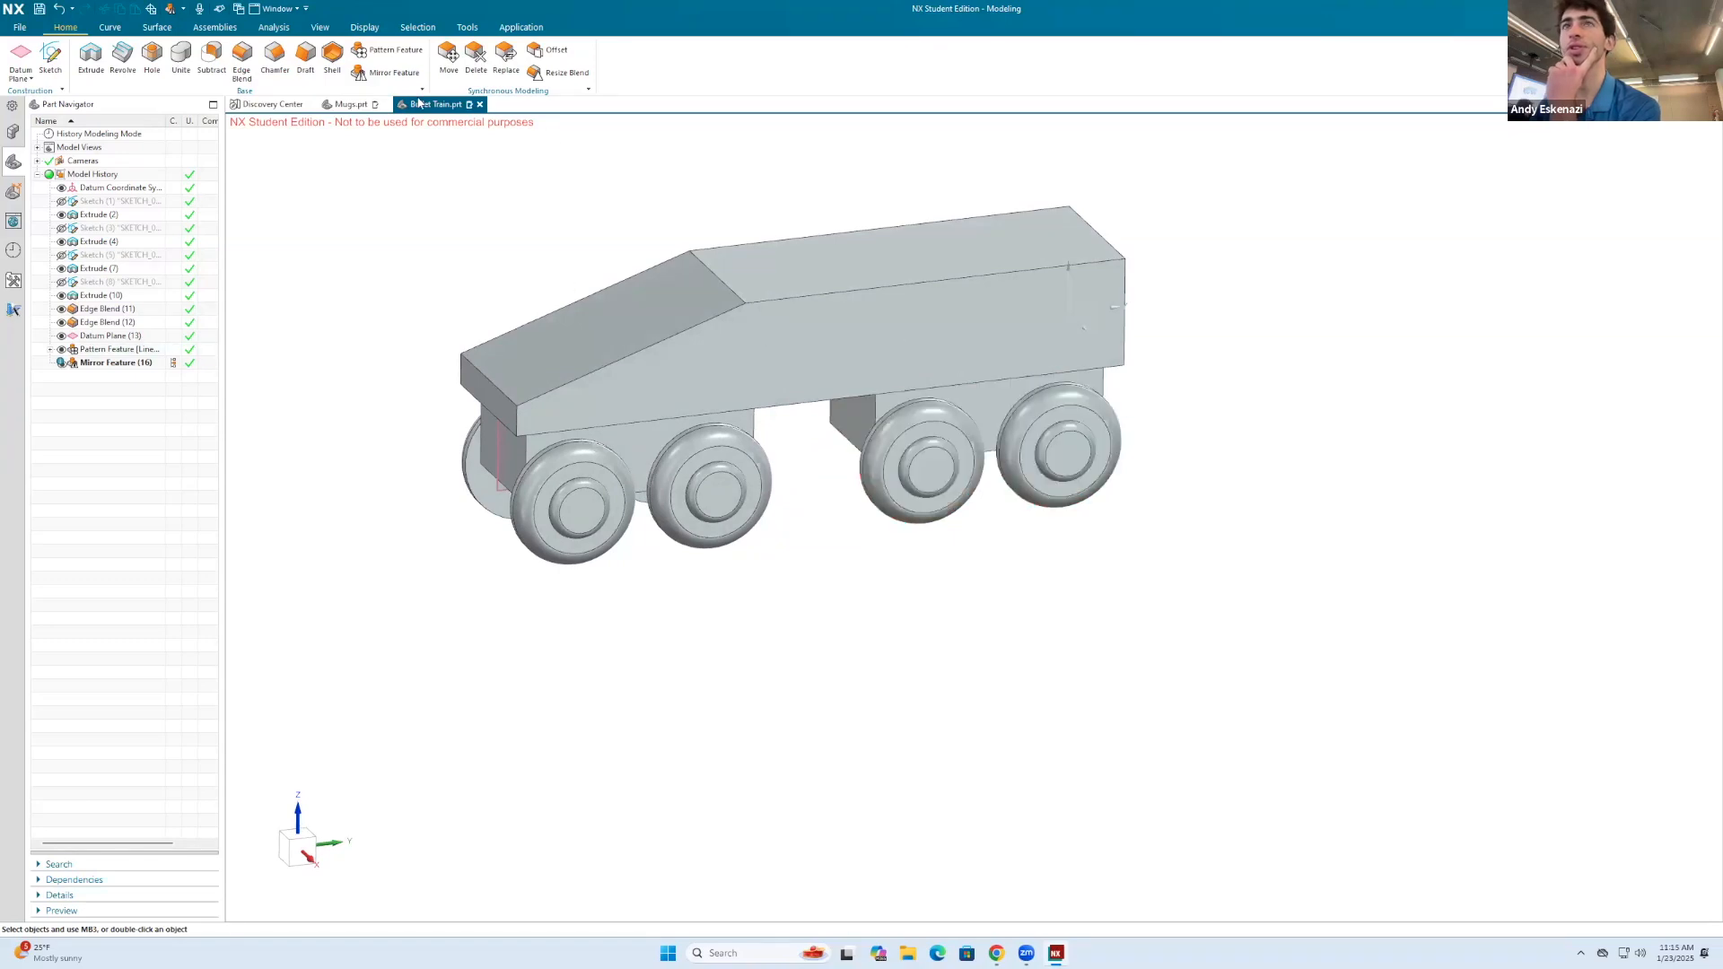
{"action": "left_click", "coordinate": [397, 75]}
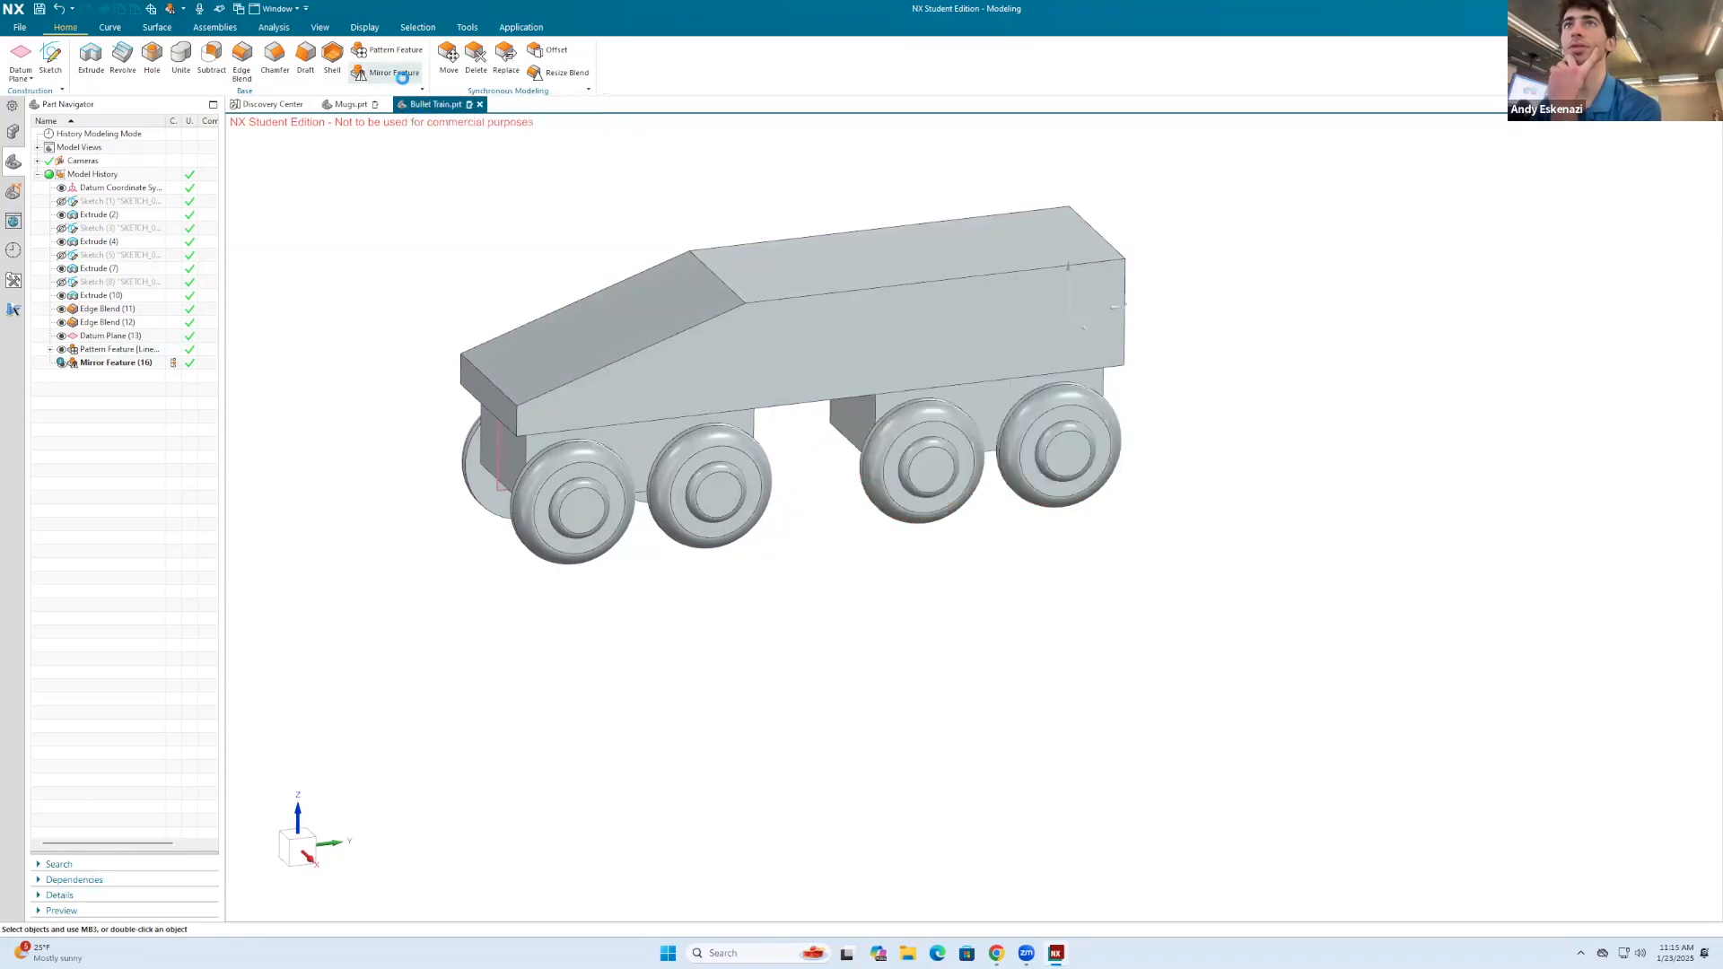
{"action": "left_click", "coordinate": [987, 436]}
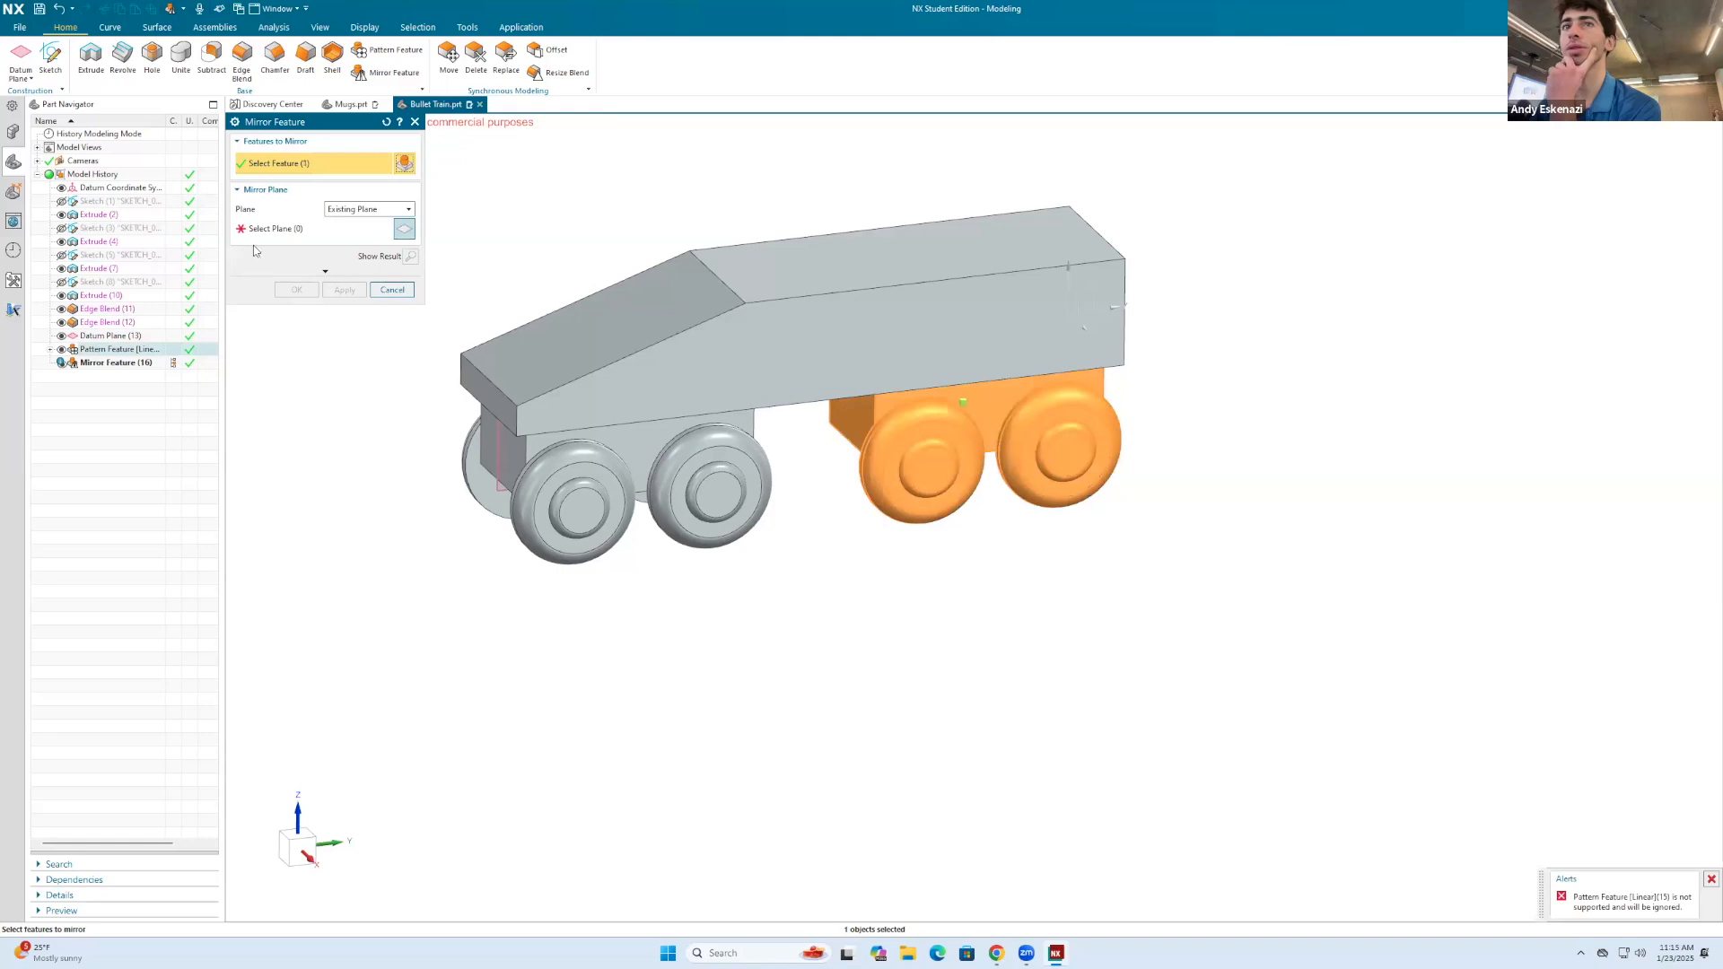
{"action": "left_click", "coordinate": [280, 230]}
{"action": "middle_click_drag", "start_coordinate": [619, 293], "coordinate": [561, 375]}
{"action": "left_click", "coordinate": [551, 431]}
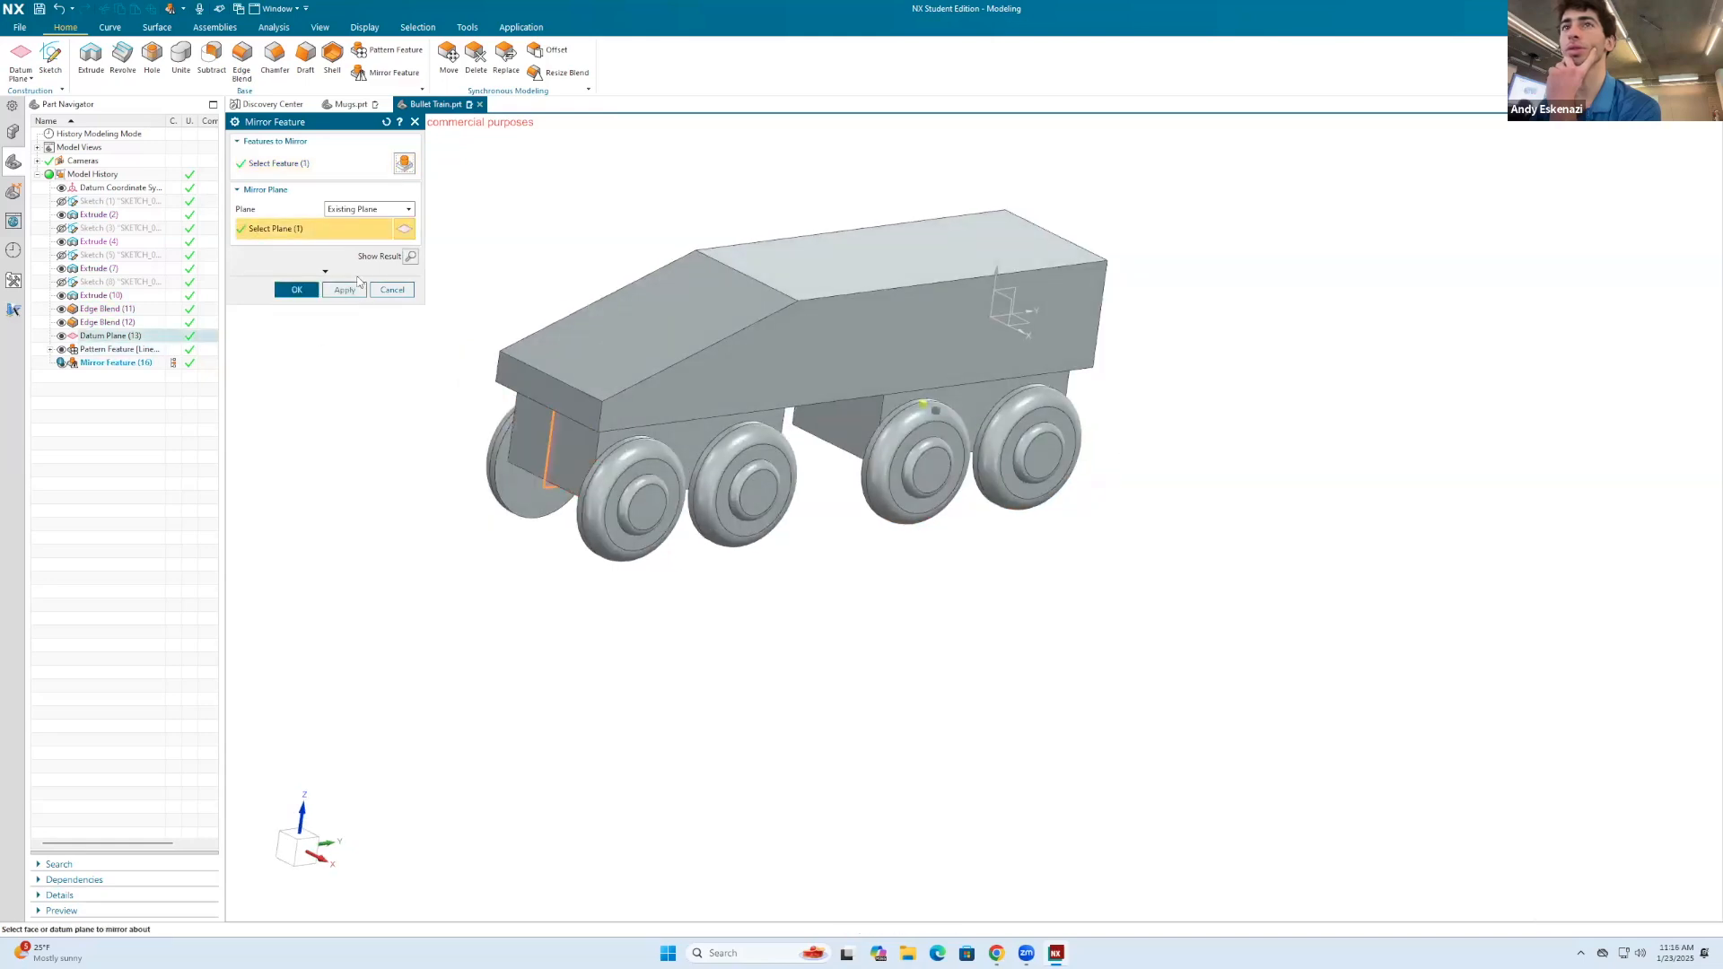
Step: Check the mirror's reference point, reusable references and settings, preview the result, and abandon the mirror
{"action": "left_click", "coordinate": [326, 273]}
{"action": "left_click", "coordinate": [322, 288]}
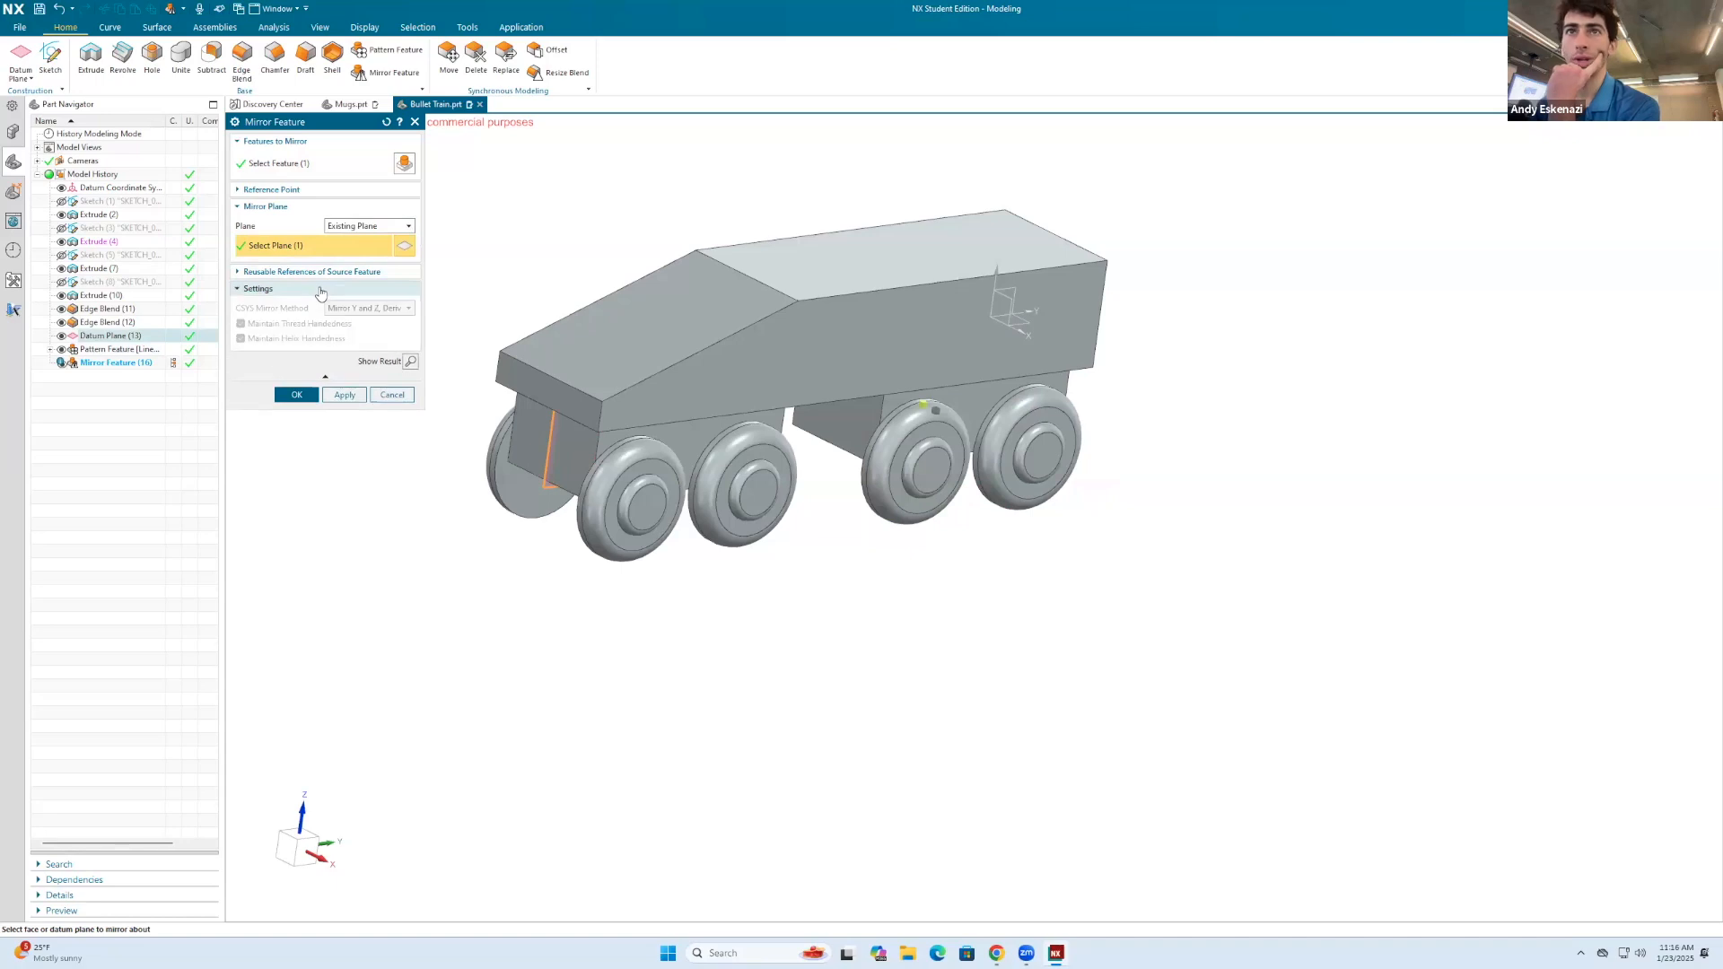
{"action": "left_click", "coordinate": [321, 272]}
{"action": "left_click", "coordinate": [321, 272]}
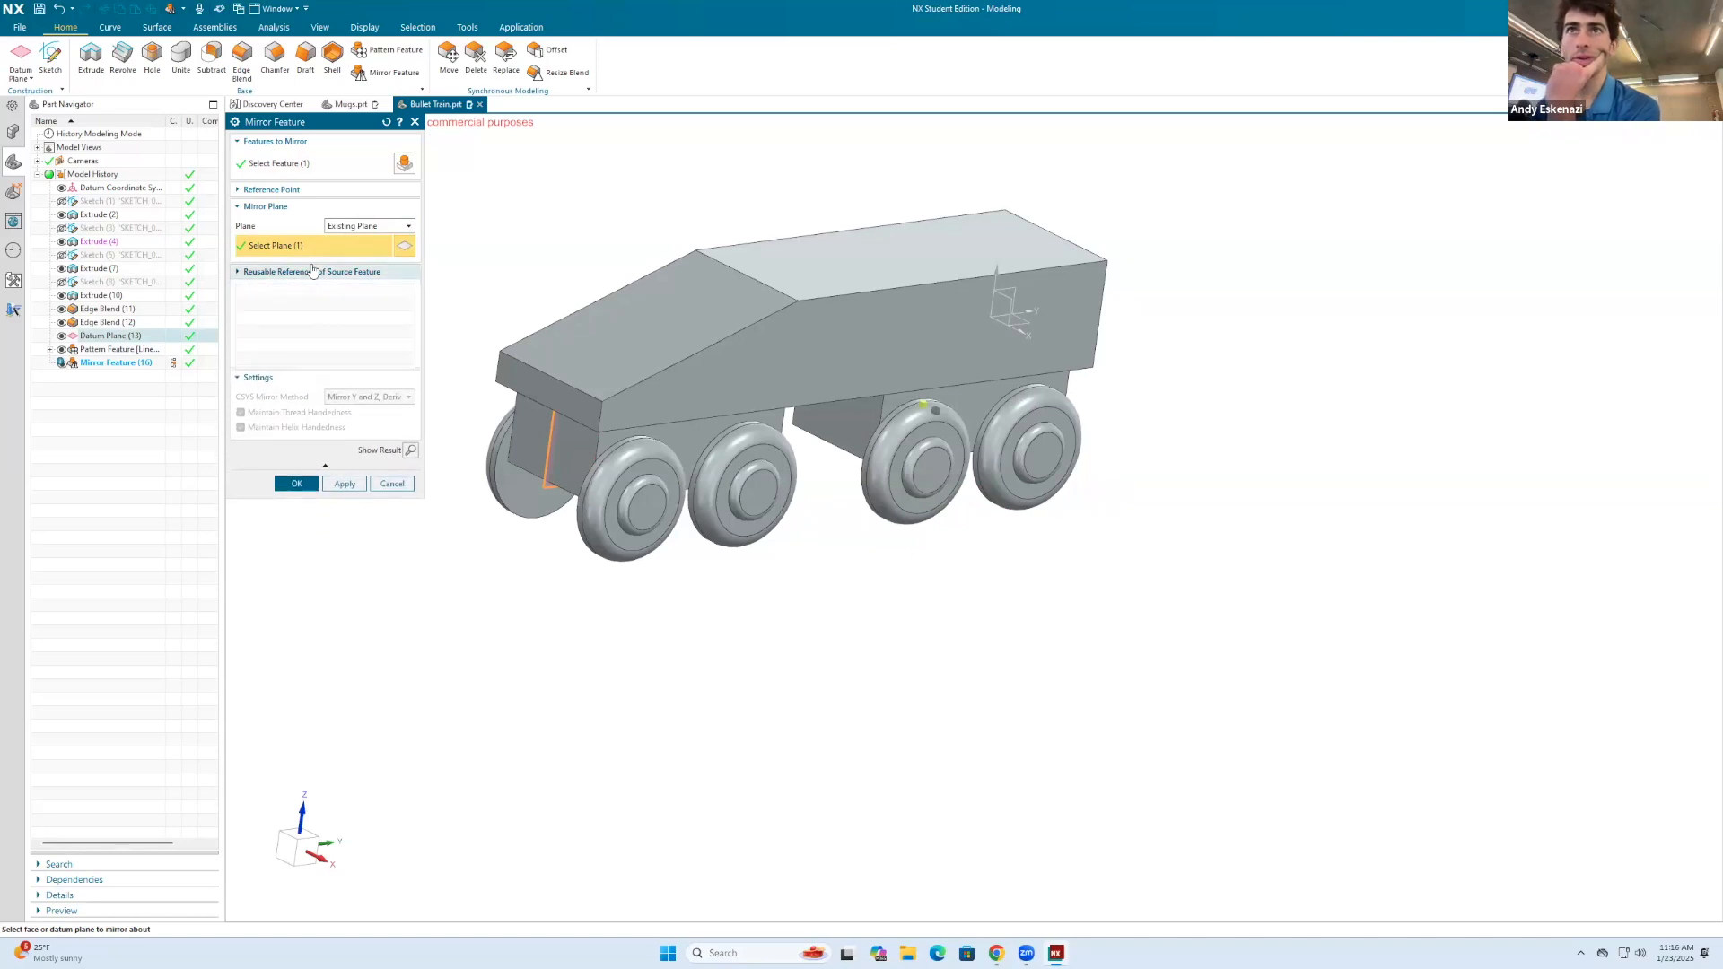
{"action": "left_click", "coordinate": [297, 189]}
{"action": "left_click", "coordinate": [297, 189]}
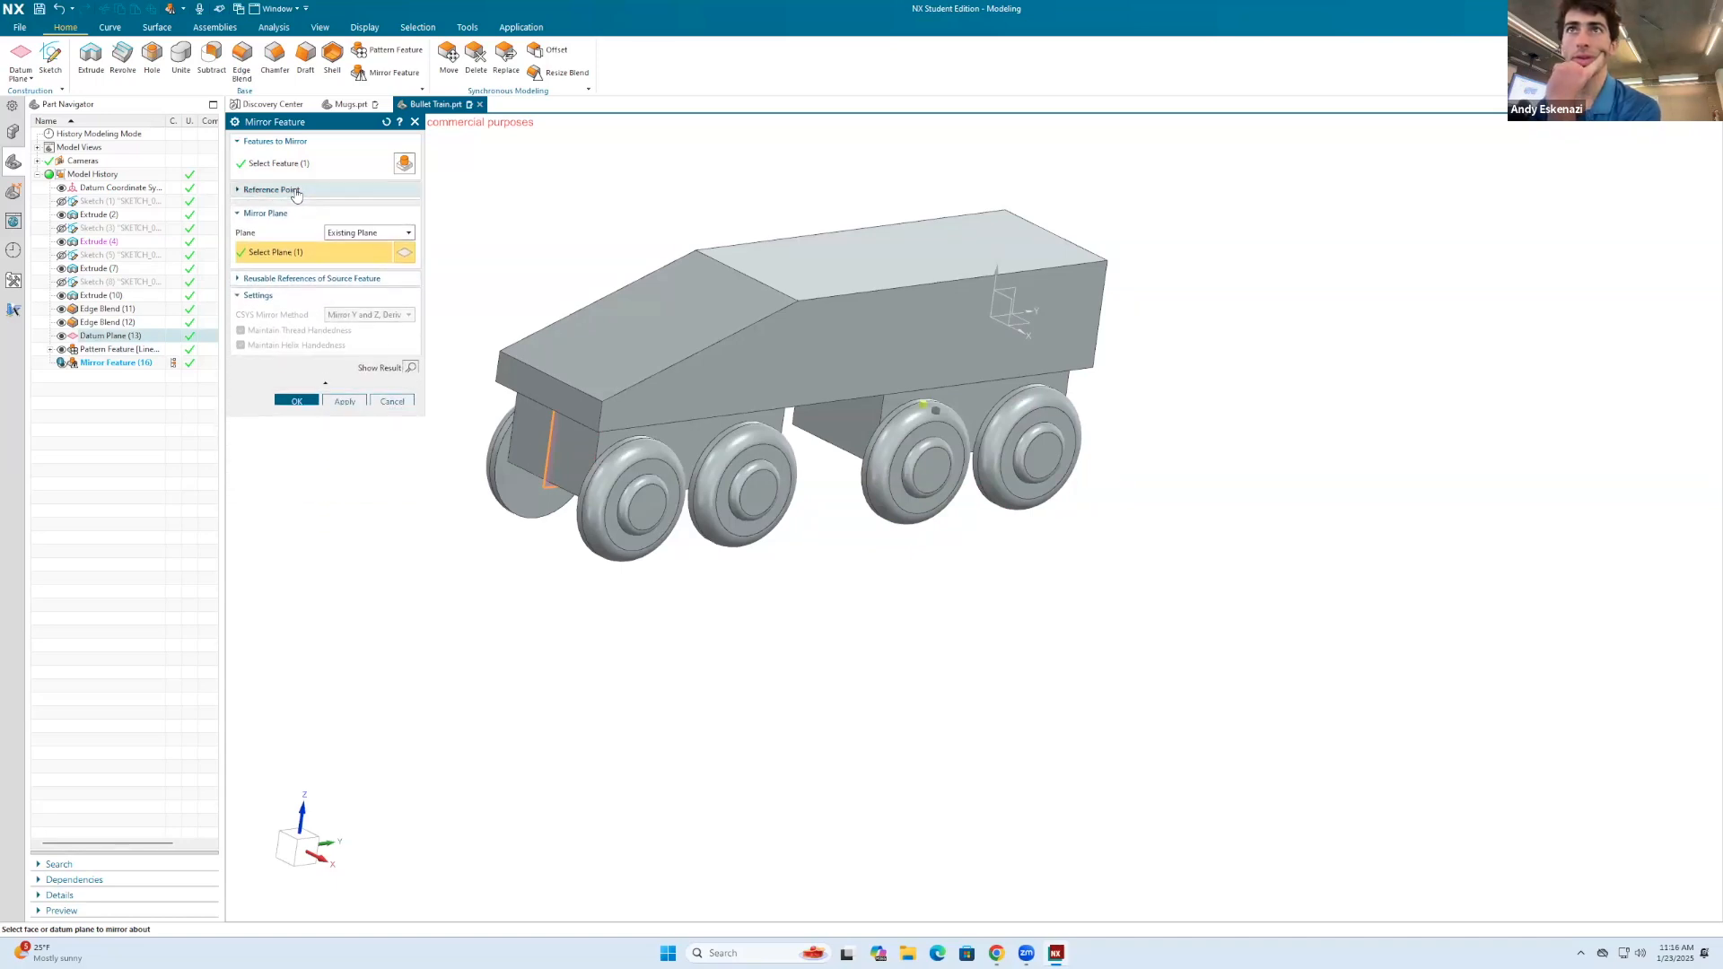
{"action": "left_click", "coordinate": [409, 360]}
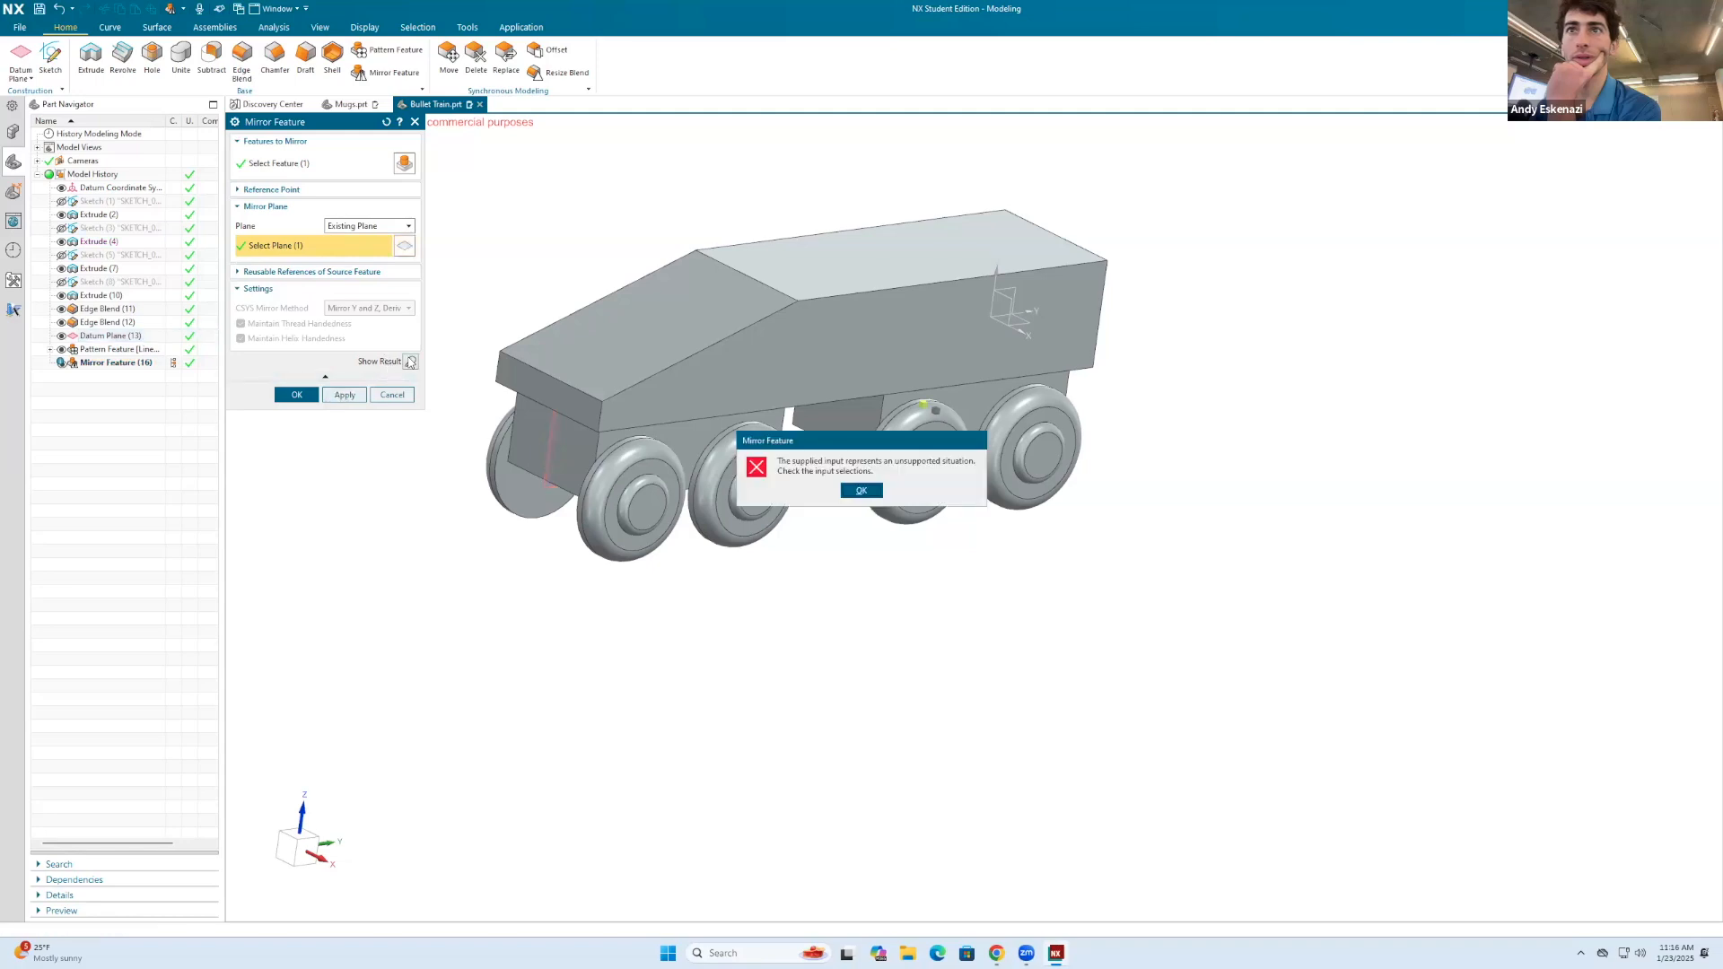
{"action": "left_click", "coordinate": [861, 491]}
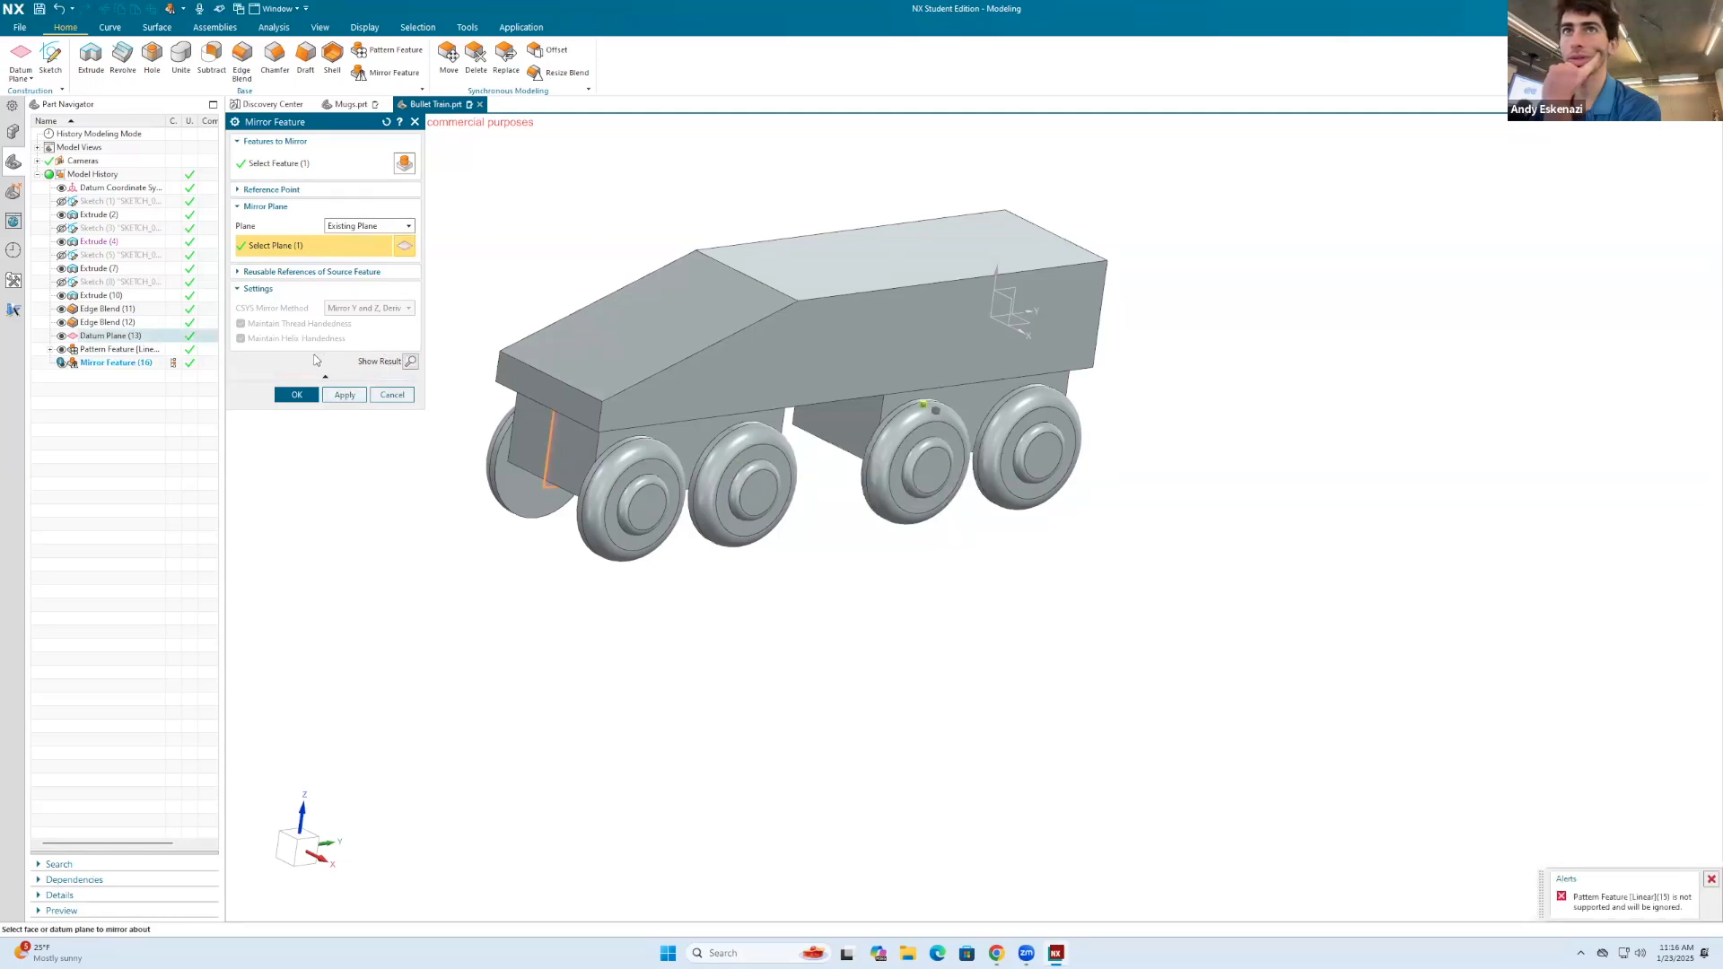
{"action": "left_click", "coordinate": [382, 397]}
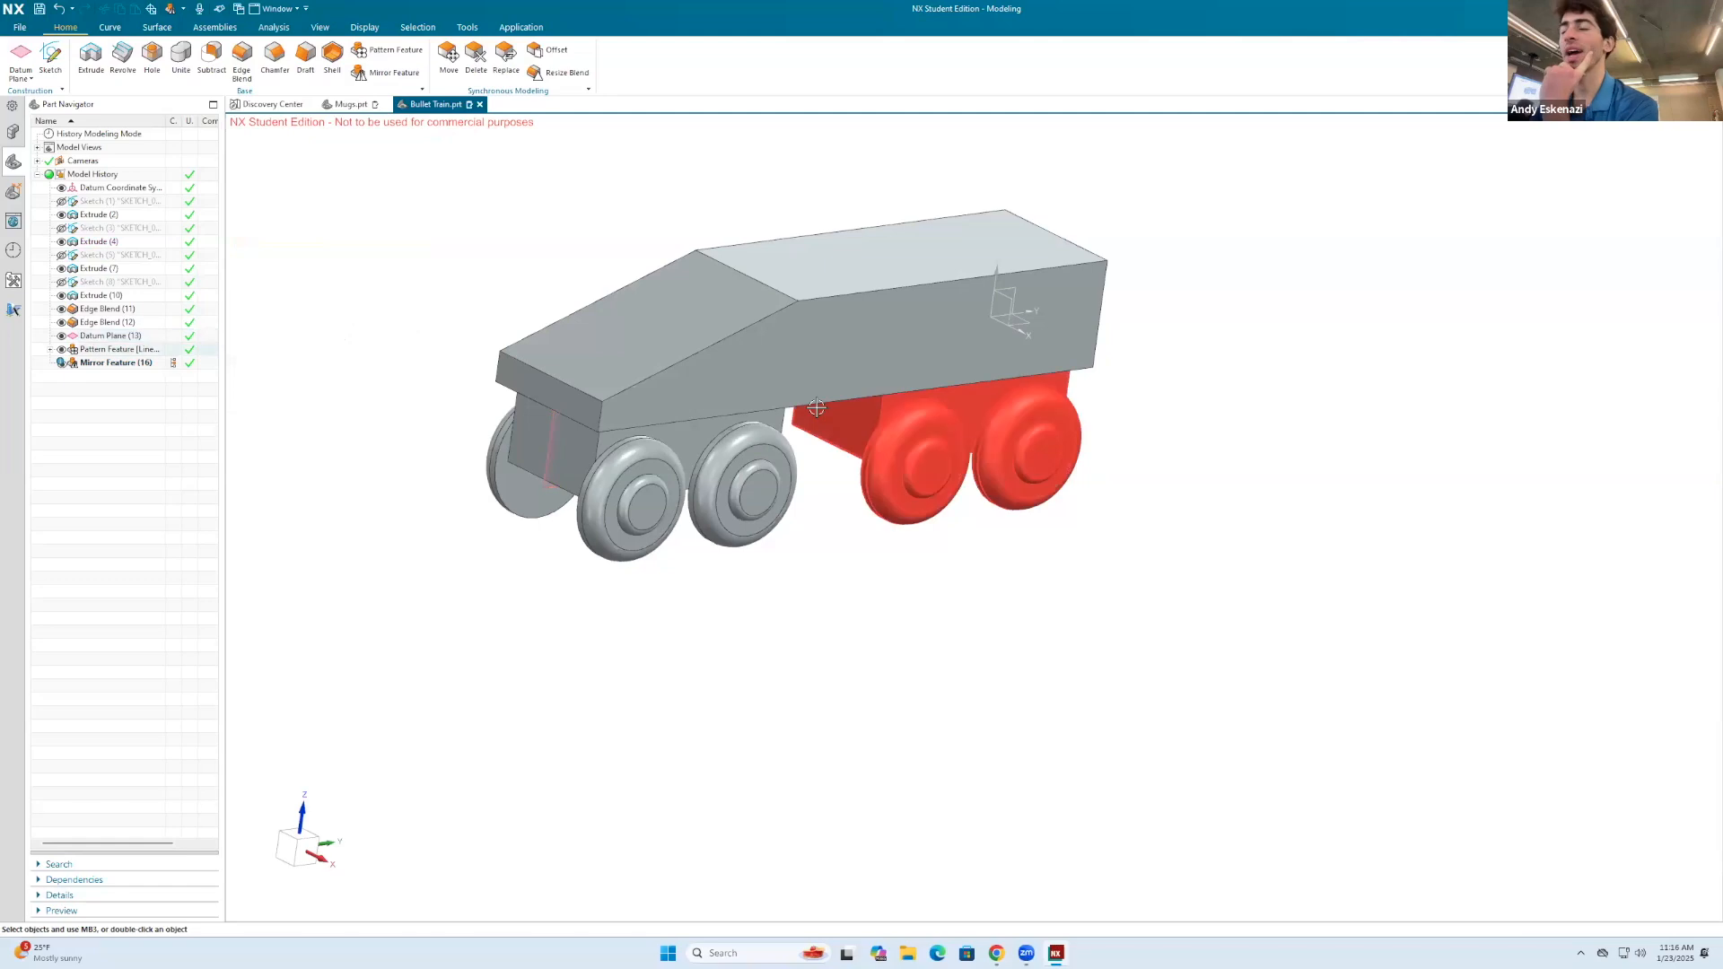
Step: Edit the wheel extrude and set its Boolean to None so the wheels become separate bodies
{"action": "left_click", "coordinate": [630, 437]}
{"action": "right_click", "coordinate": [92, 271]}
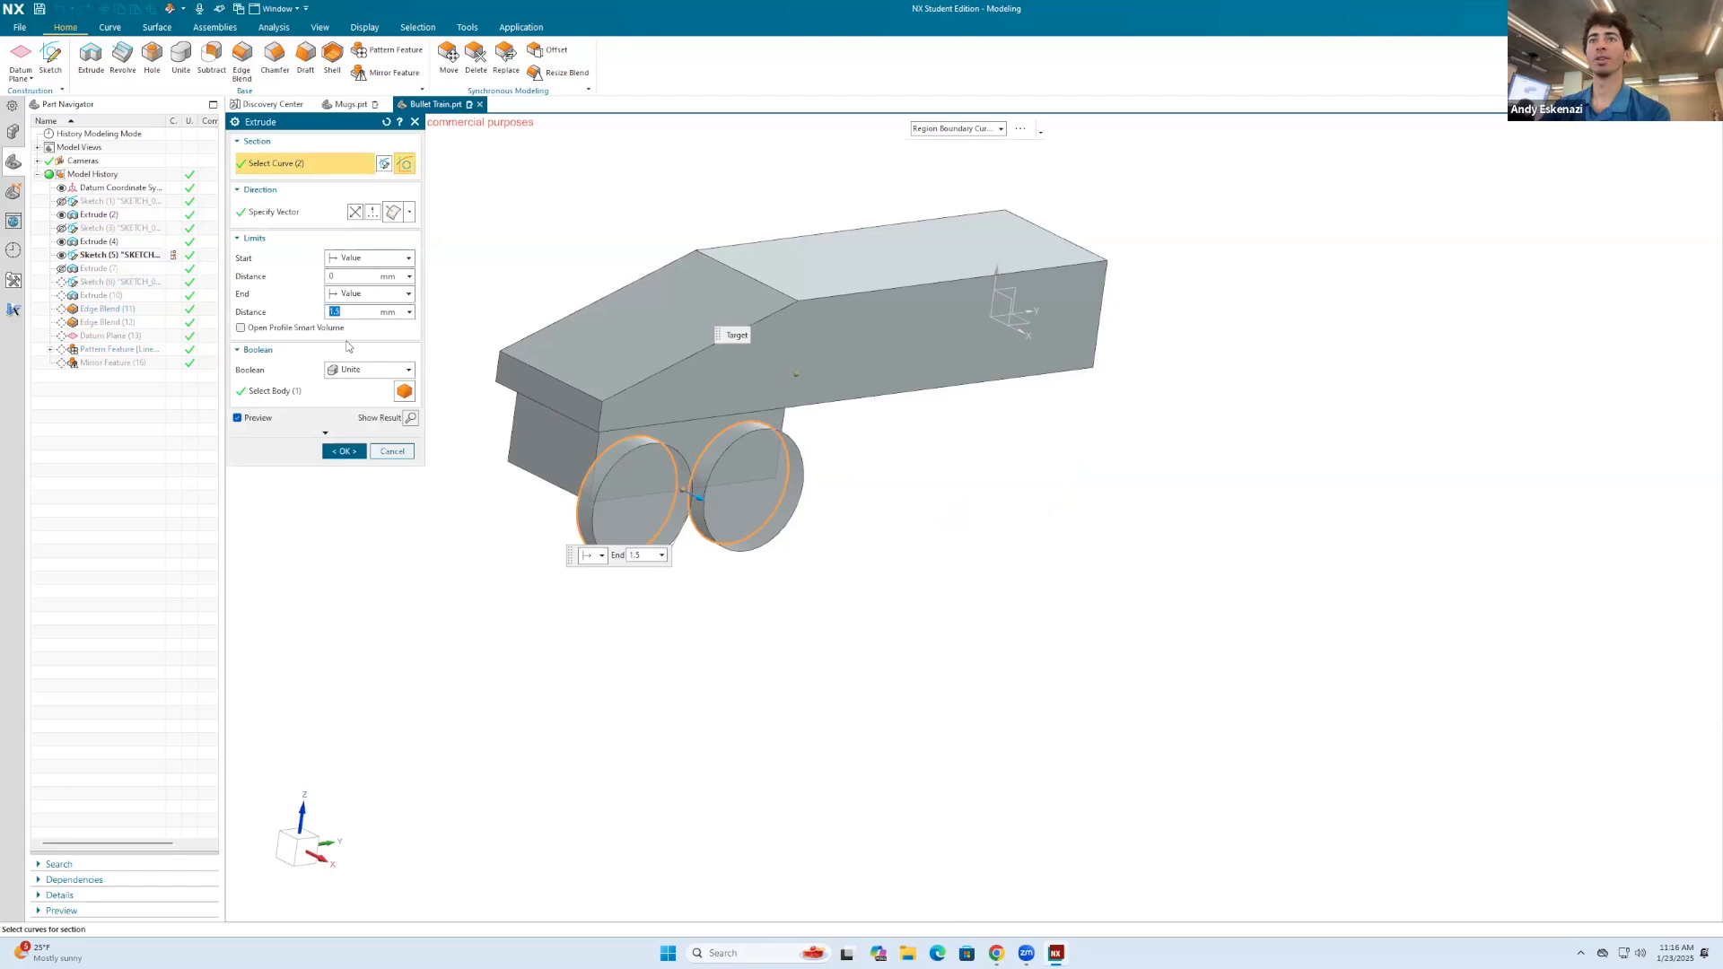
{"action": "left_click", "coordinate": [378, 372]}
{"action": "left_click", "coordinate": [357, 374]}
{"action": "left_click", "coordinate": [354, 375]}
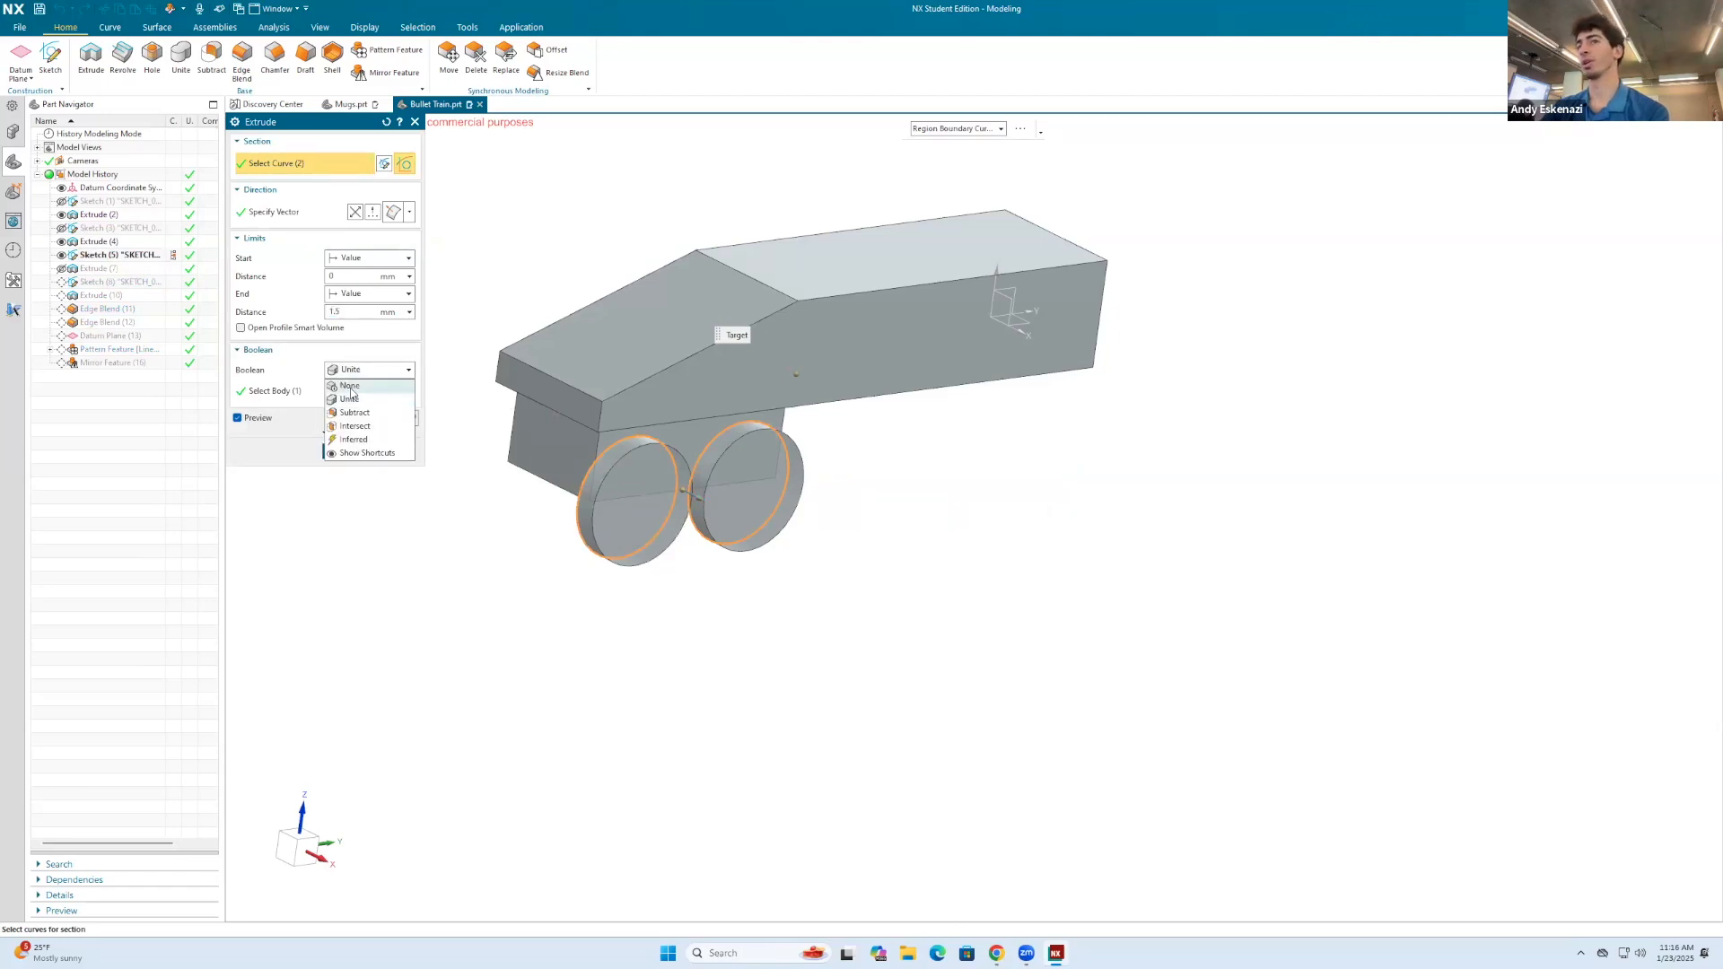
{"action": "left_click", "coordinate": [349, 426]}
{"action": "left_click", "coordinate": [348, 427]}
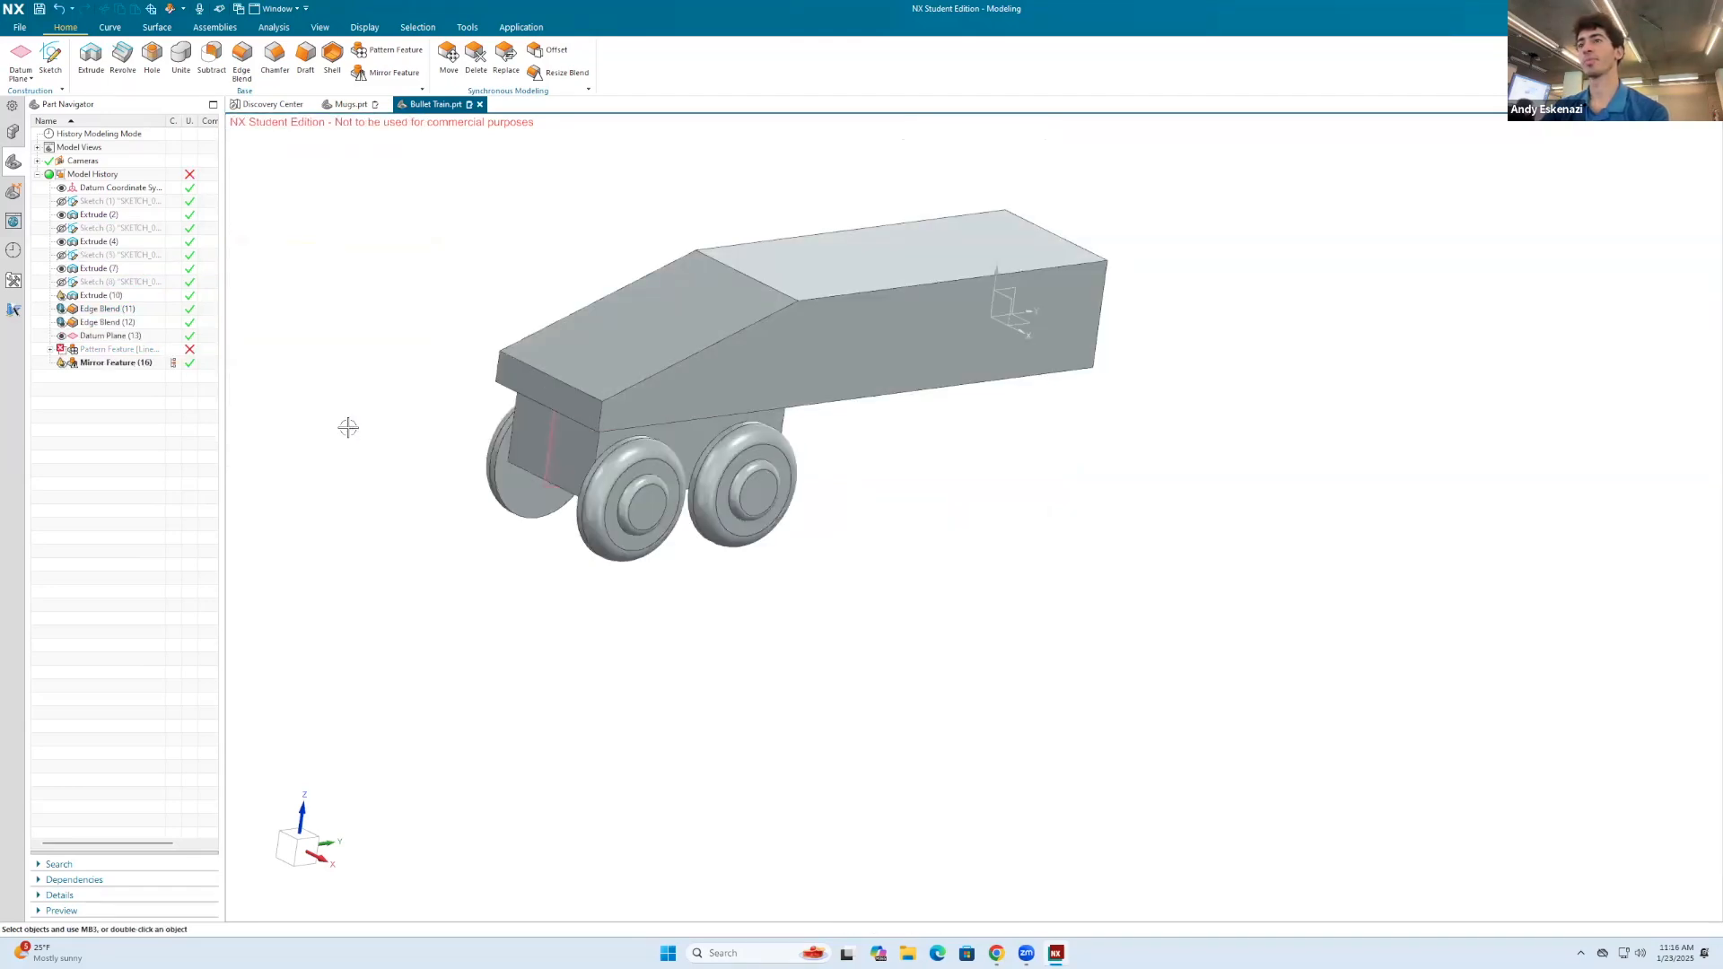
Step: Delete the linear pattern and the mirror feature from the model history
{"action": "middle_click_drag", "start_coordinate": [607, 516], "coordinate": [250, 416]}
{"action": "right_click", "coordinate": [134, 350]}
{"action": "left_click", "coordinate": [170, 336]}
{"action": "right_click", "coordinate": [120, 350]}
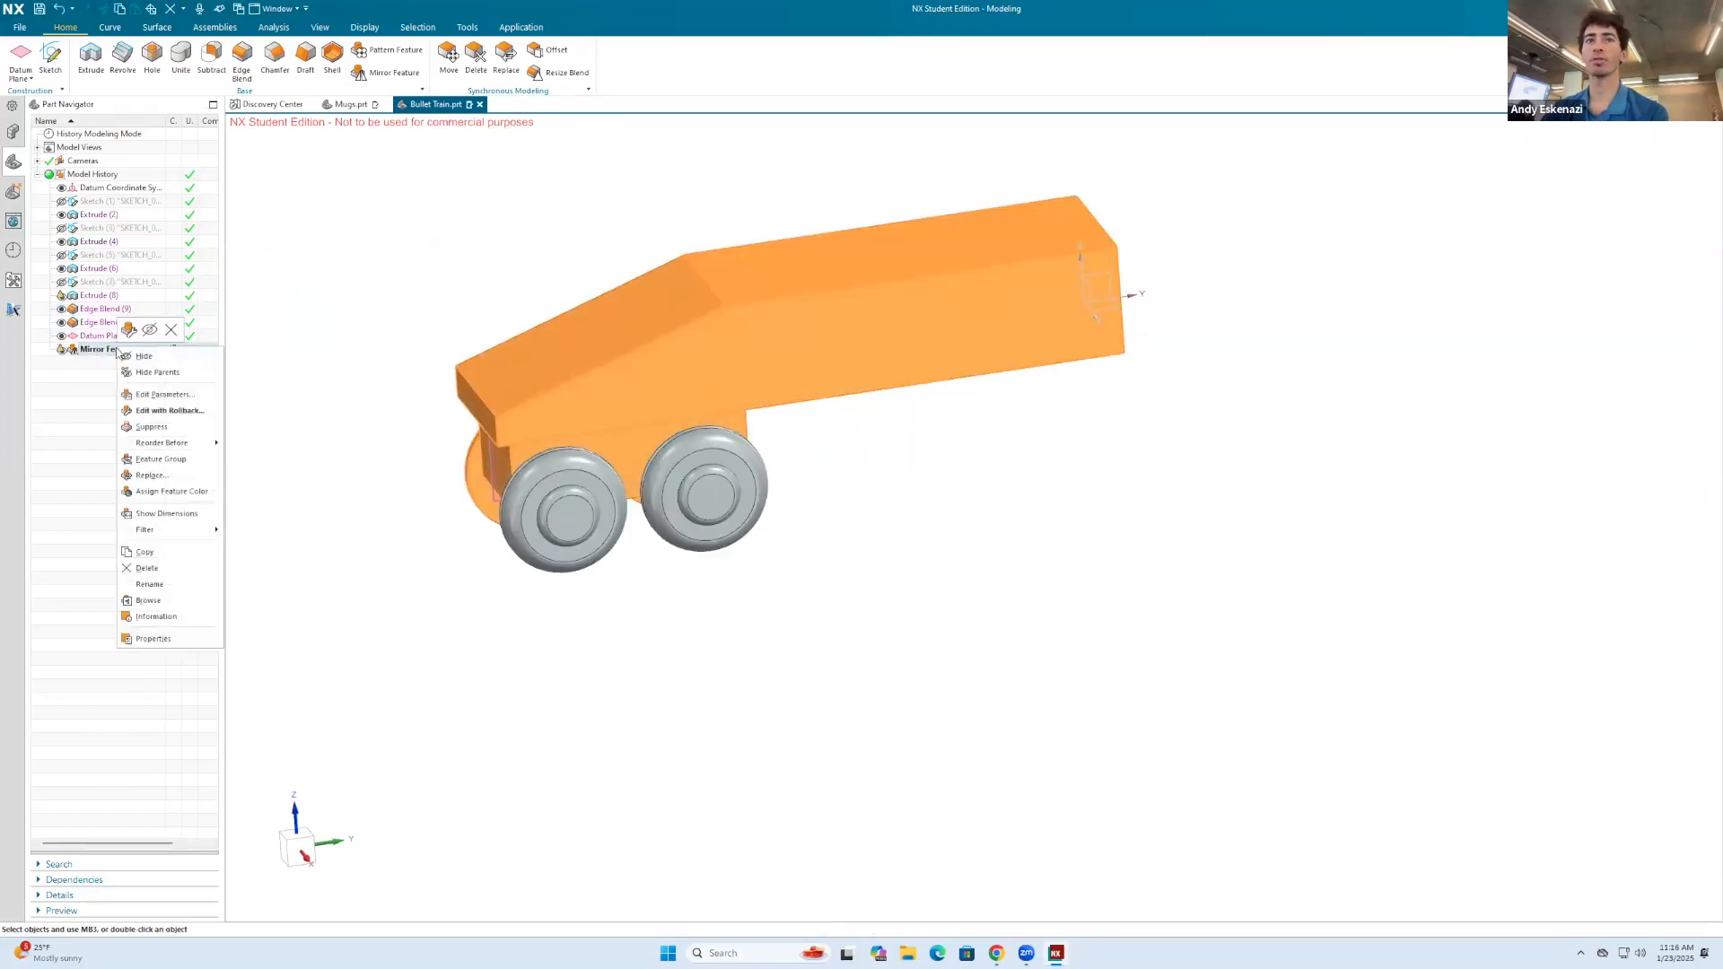
{"action": "left_click", "coordinate": [169, 332]}
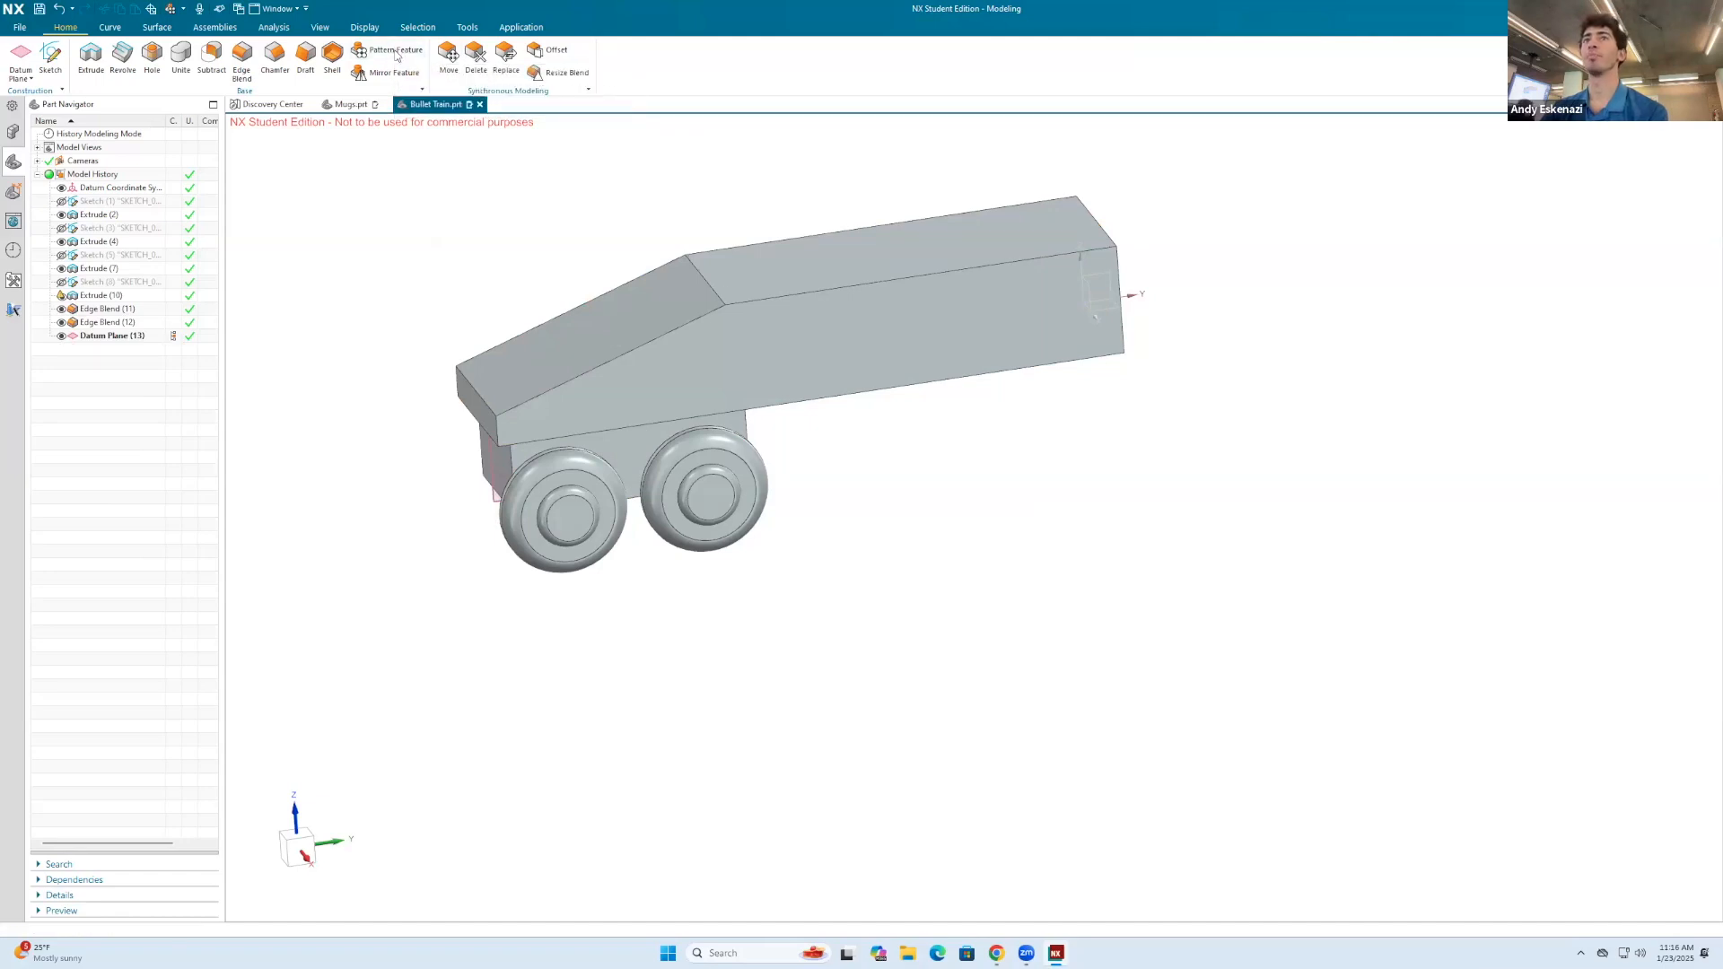
{"action": "left_click", "coordinate": [396, 52]}
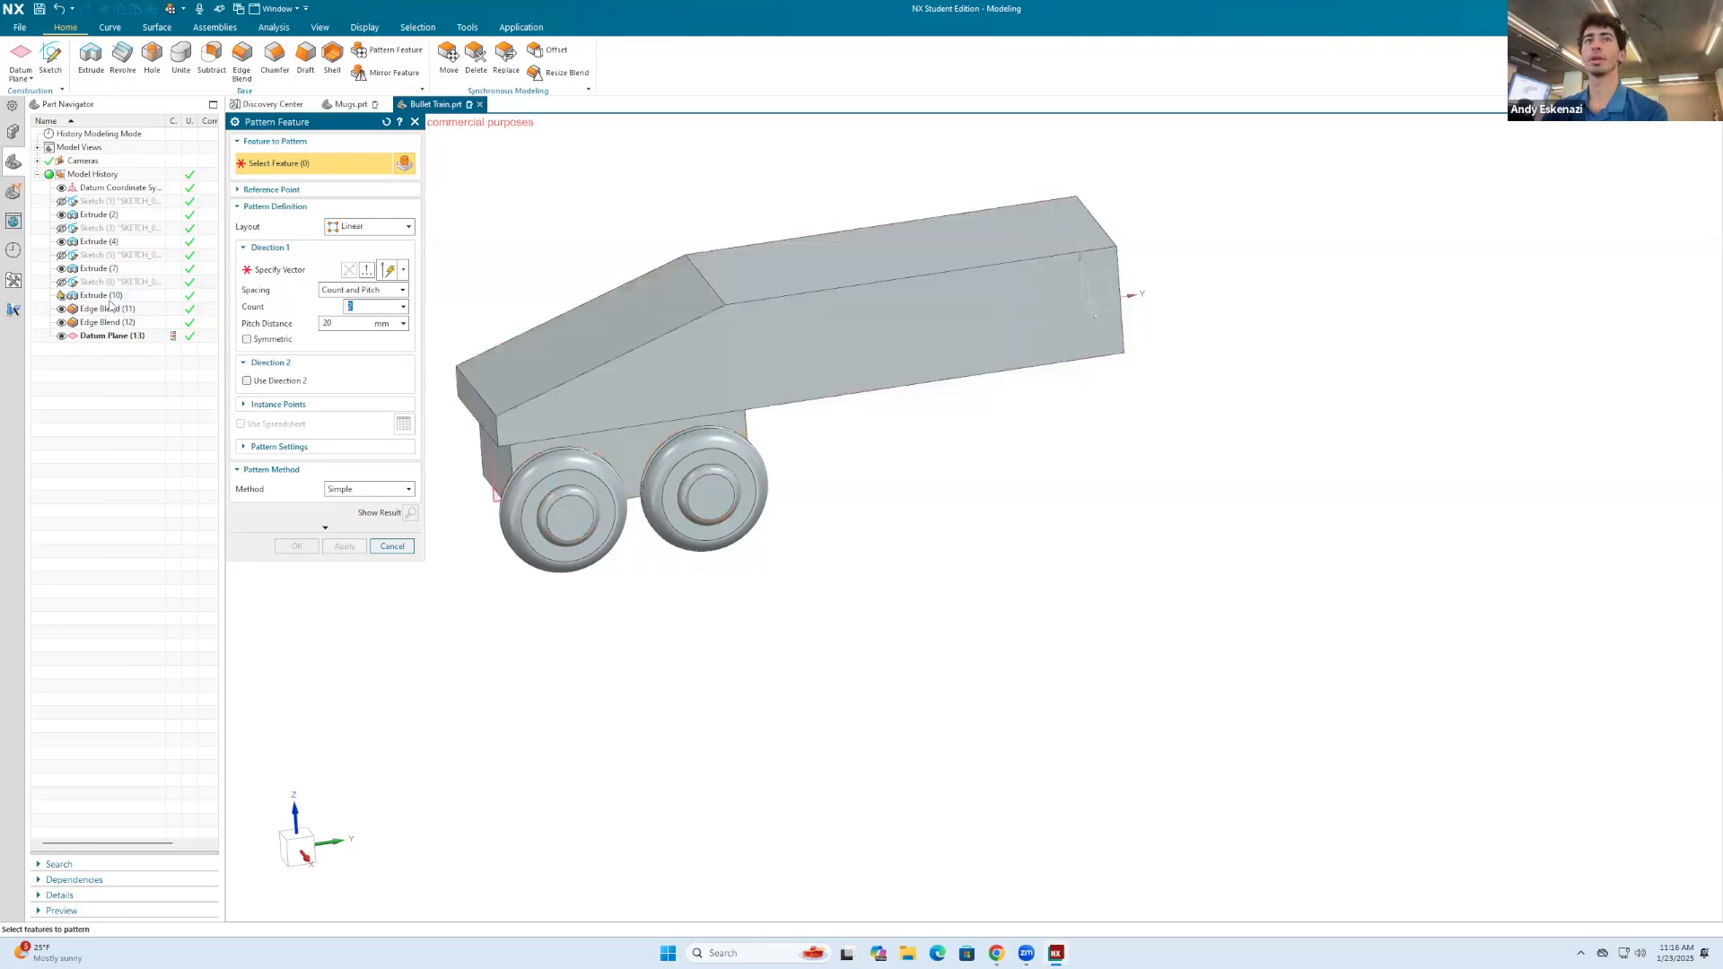
{"action": "left_click", "coordinate": [105, 296]}
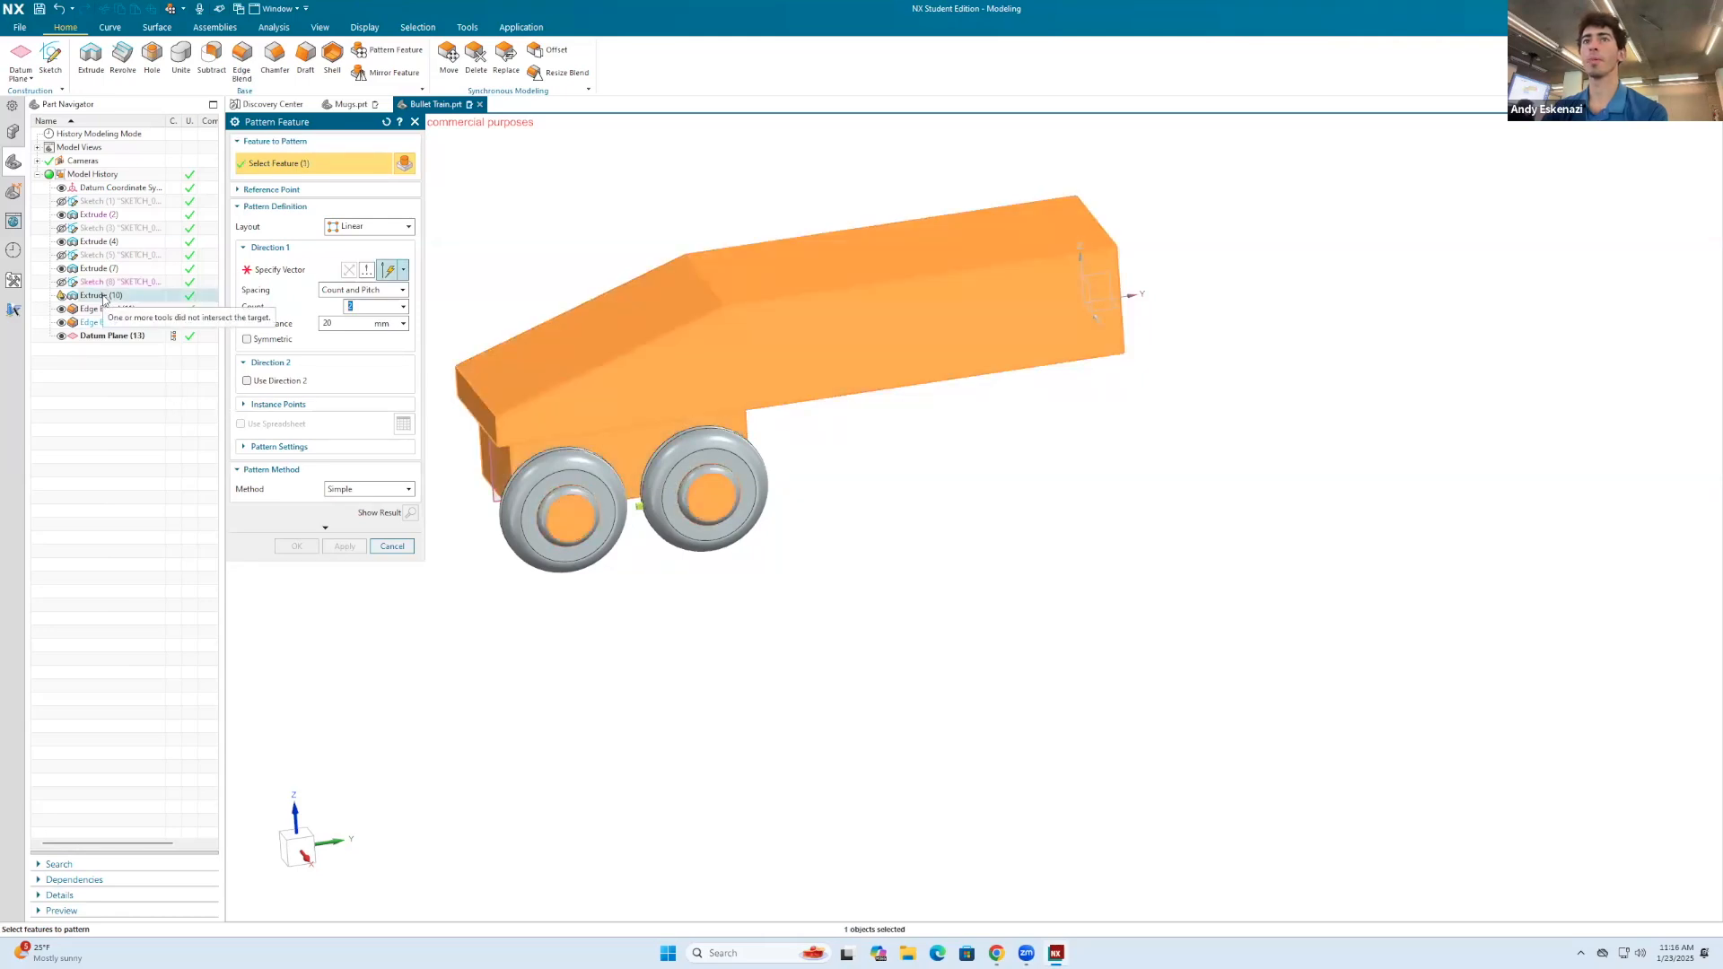
{"action": "left_click", "coordinate": [392, 546]}
Step: Edit the wheel hub extrude and set its Boolean to None
{"action": "right_click", "coordinate": [612, 447]}
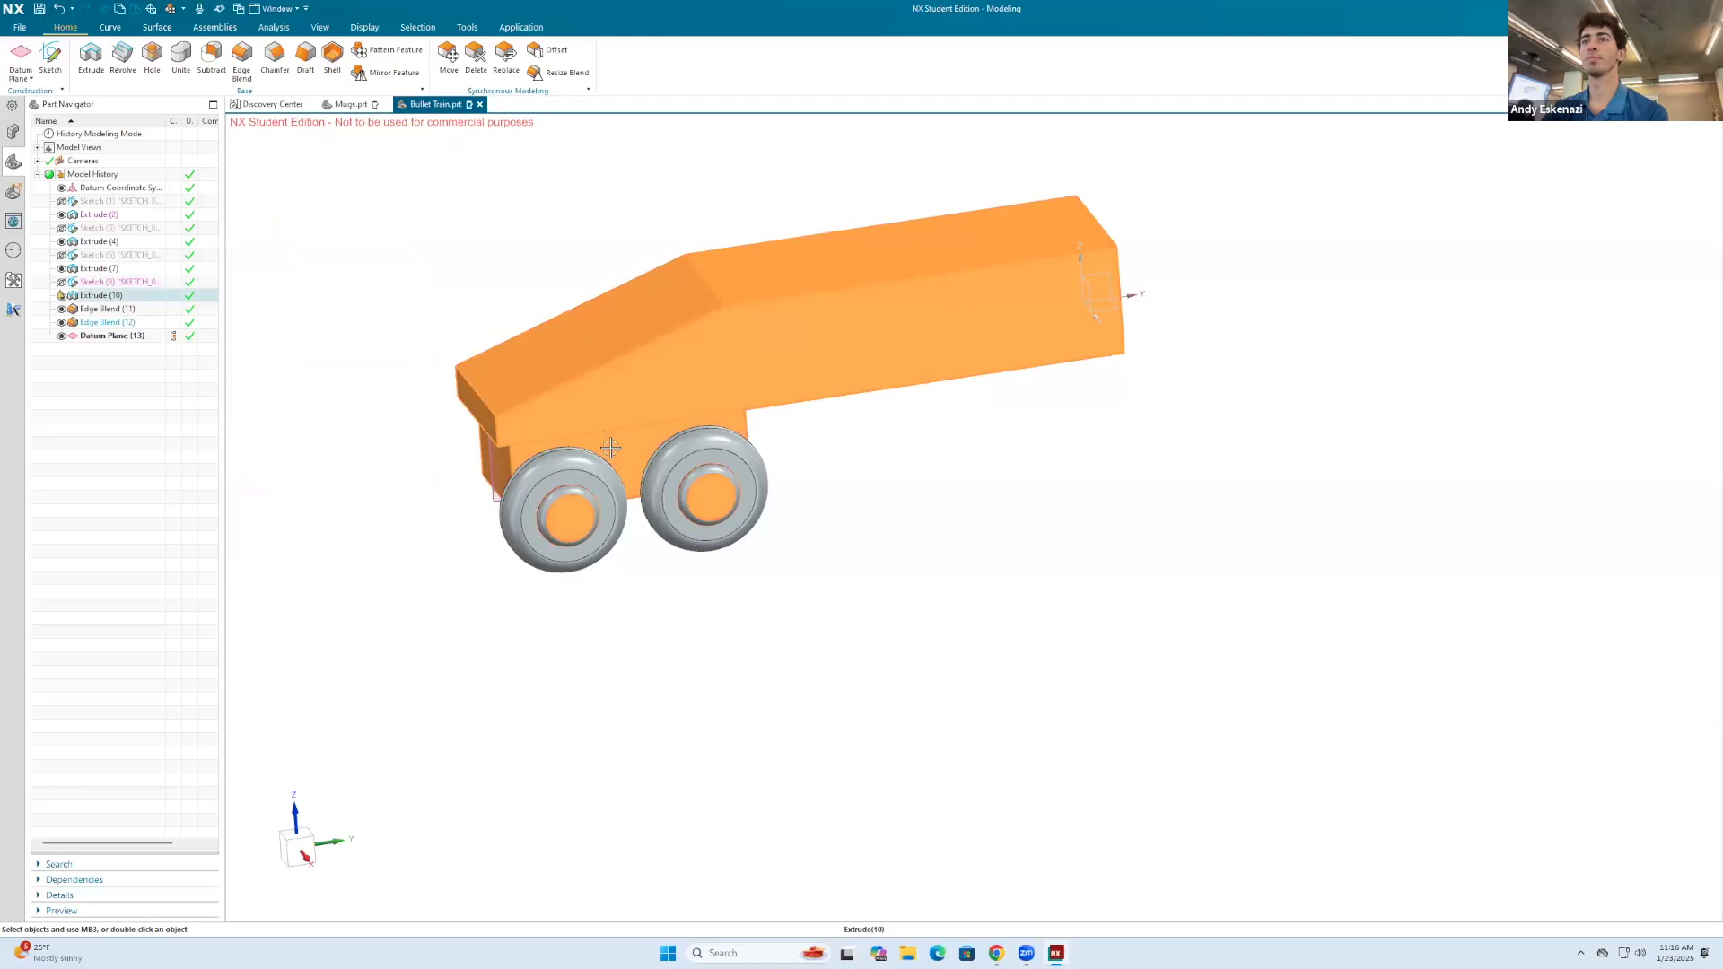
{"action": "right_click", "coordinate": [85, 297]}
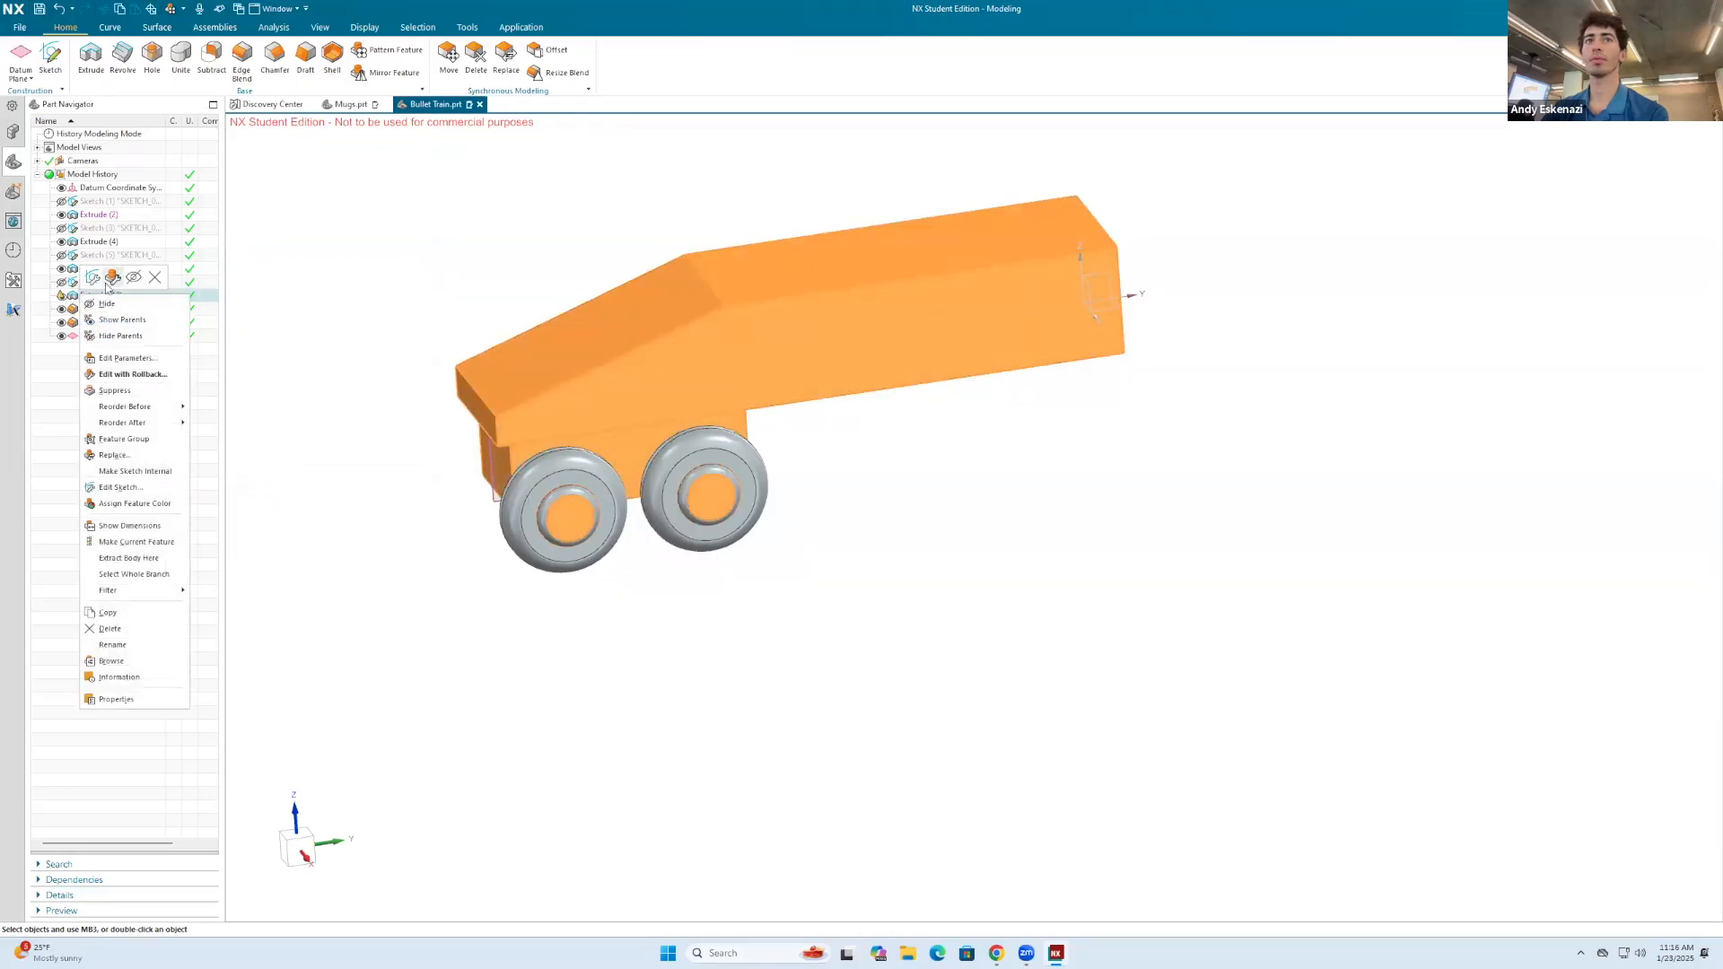
{"action": "left_click", "coordinate": [112, 278]}
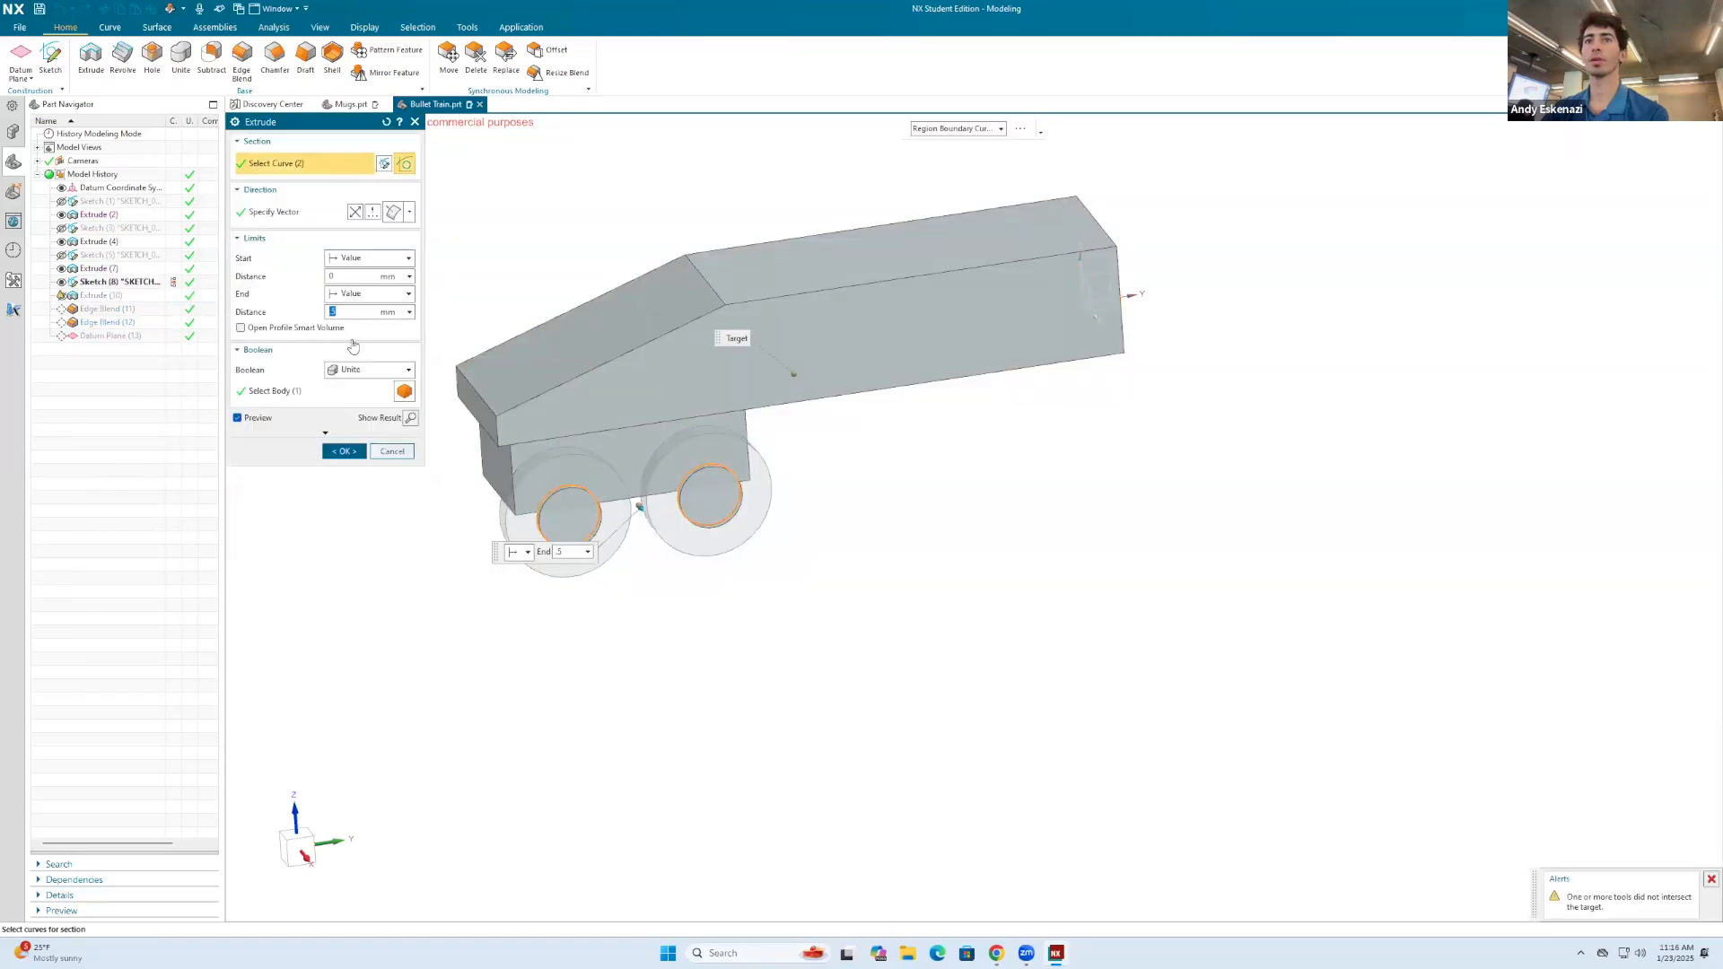
{"action": "left_click", "coordinate": [364, 369]}
{"action": "left_click", "coordinate": [355, 384]}
{"action": "left_click", "coordinate": [344, 429]}
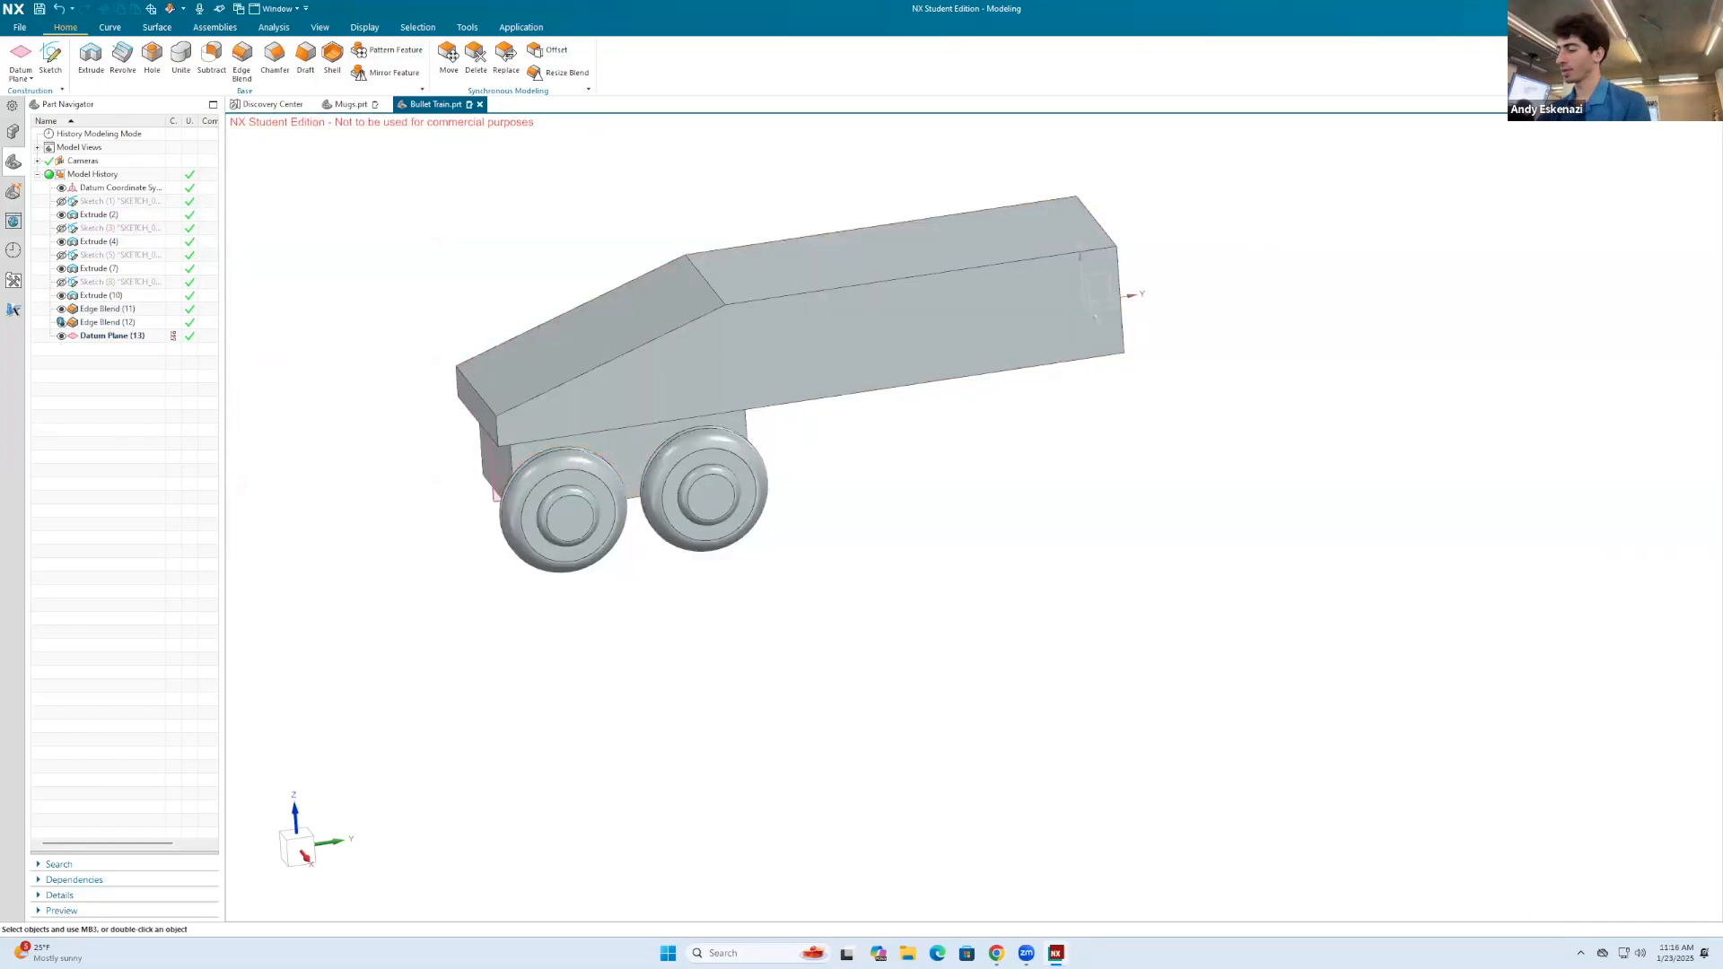
{"action": "type", "text": "pat"}
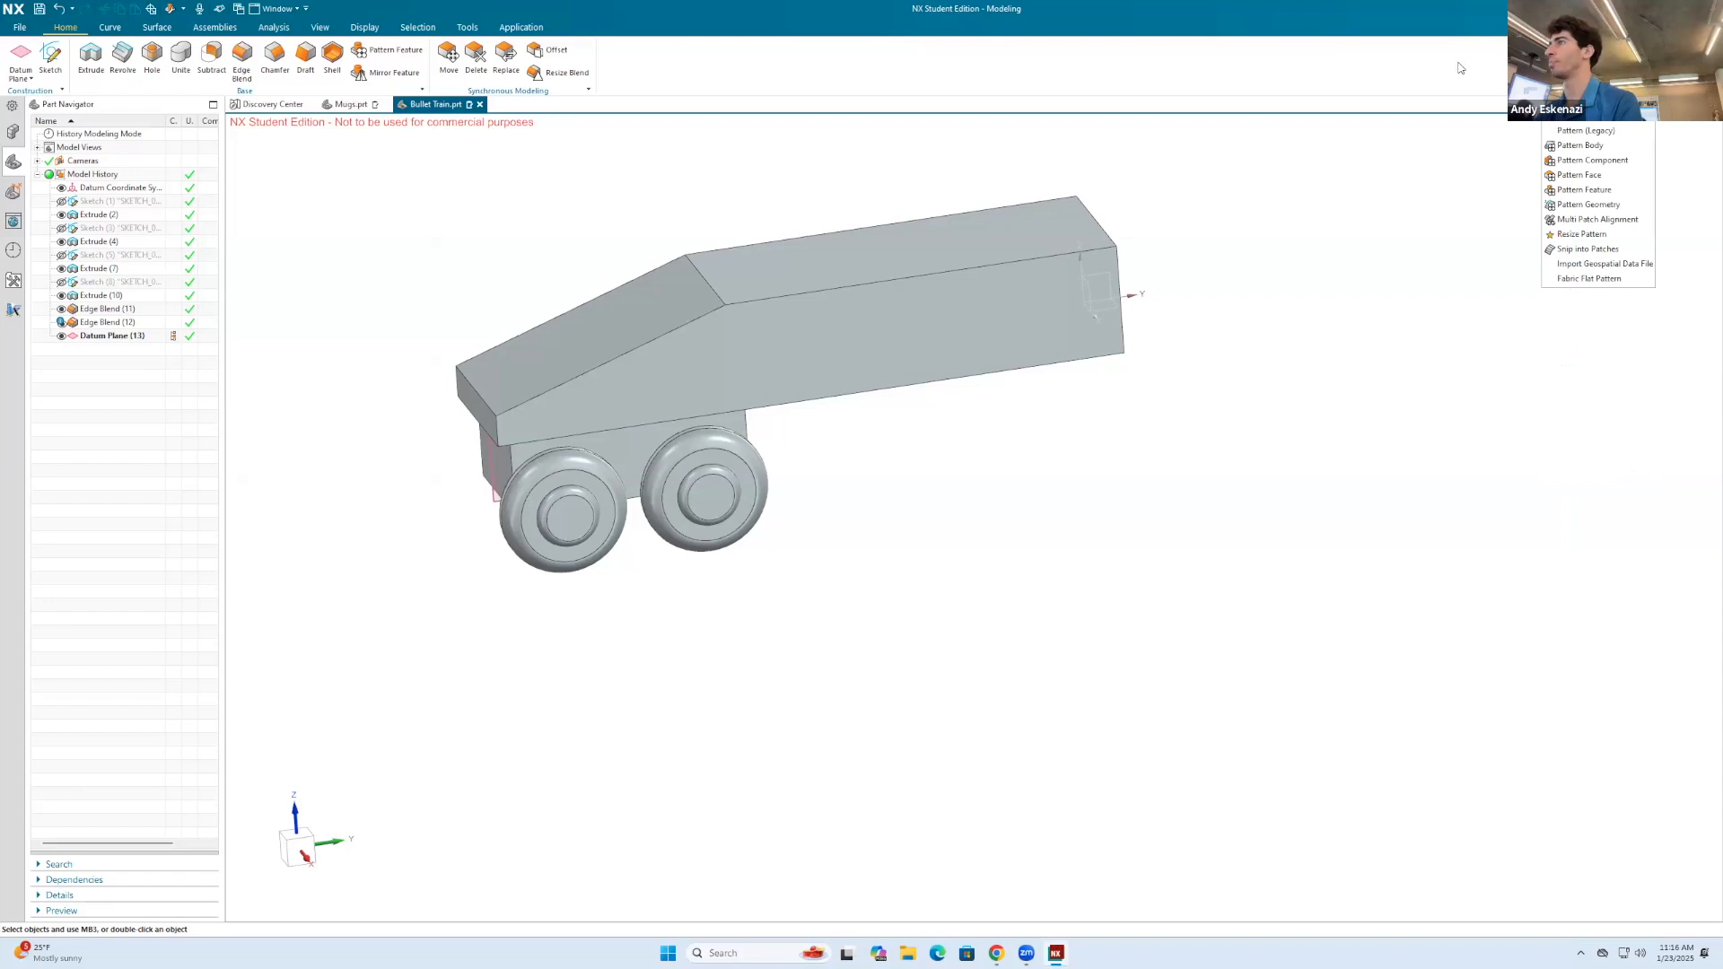
{"action": "left_click", "coordinate": [1607, 210]}
{"action": "key", "text": "Escape"}
Step: Edit the underside block extrude, set its Boolean to None, and dismiss the update report
{"action": "left_click", "coordinate": [633, 459]}
{"action": "right_click", "coordinate": [119, 249]}
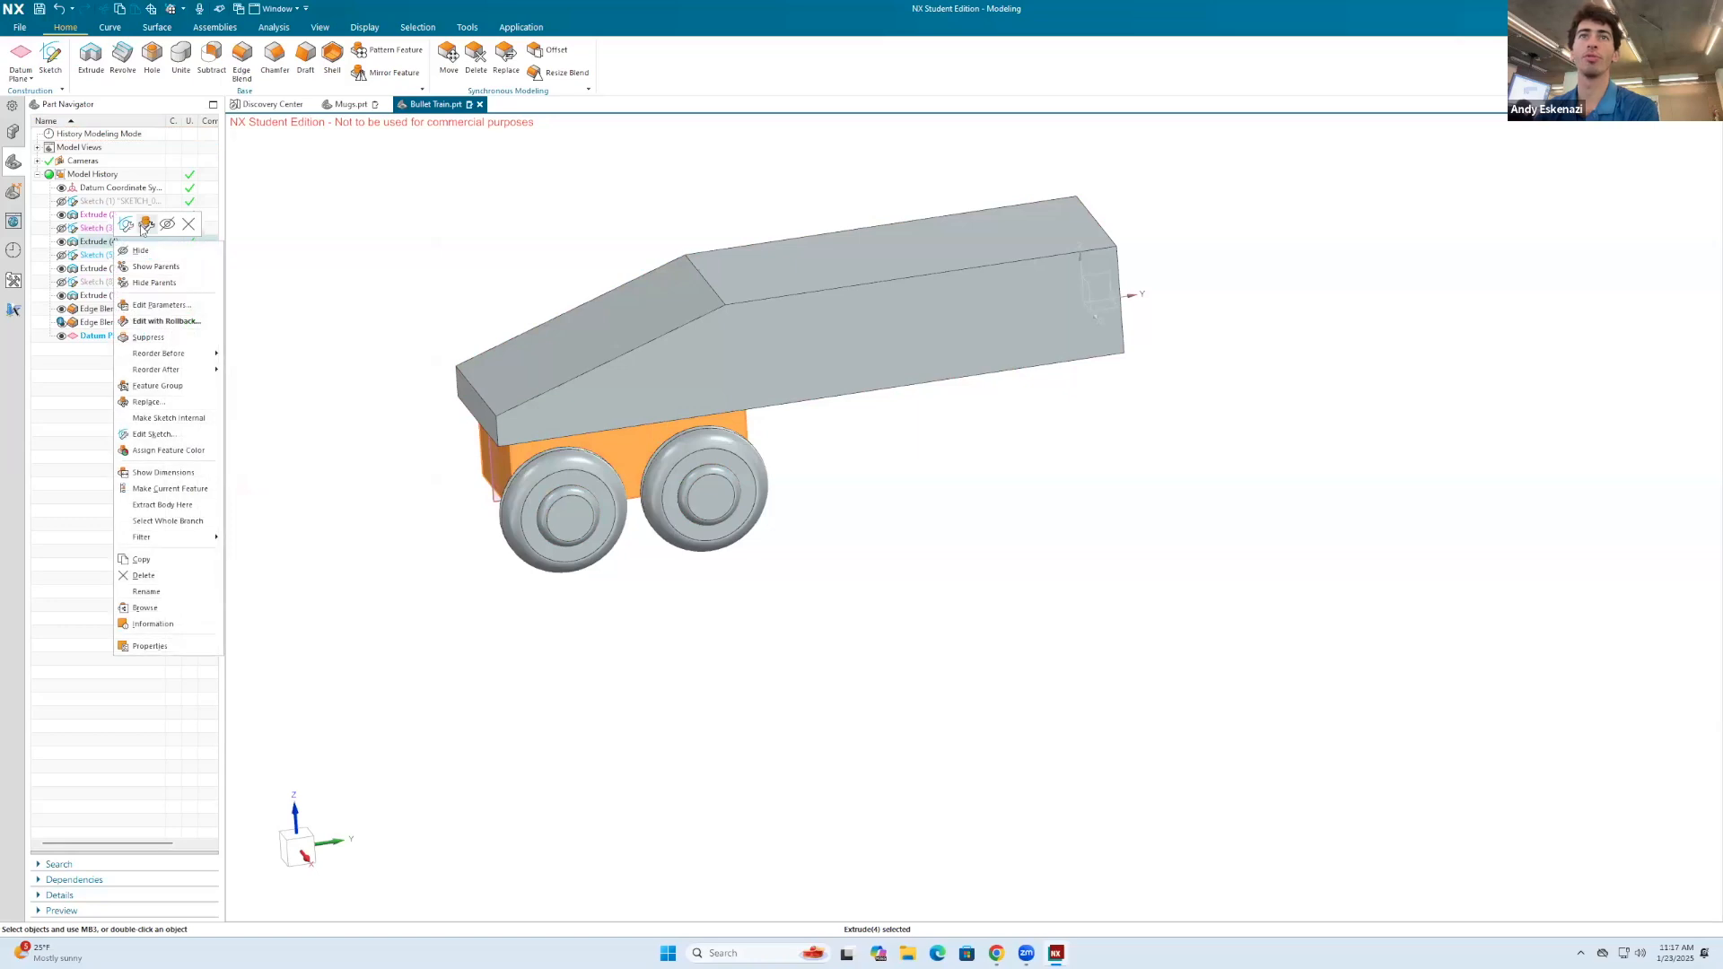
{"action": "left_click", "coordinate": [146, 224]}
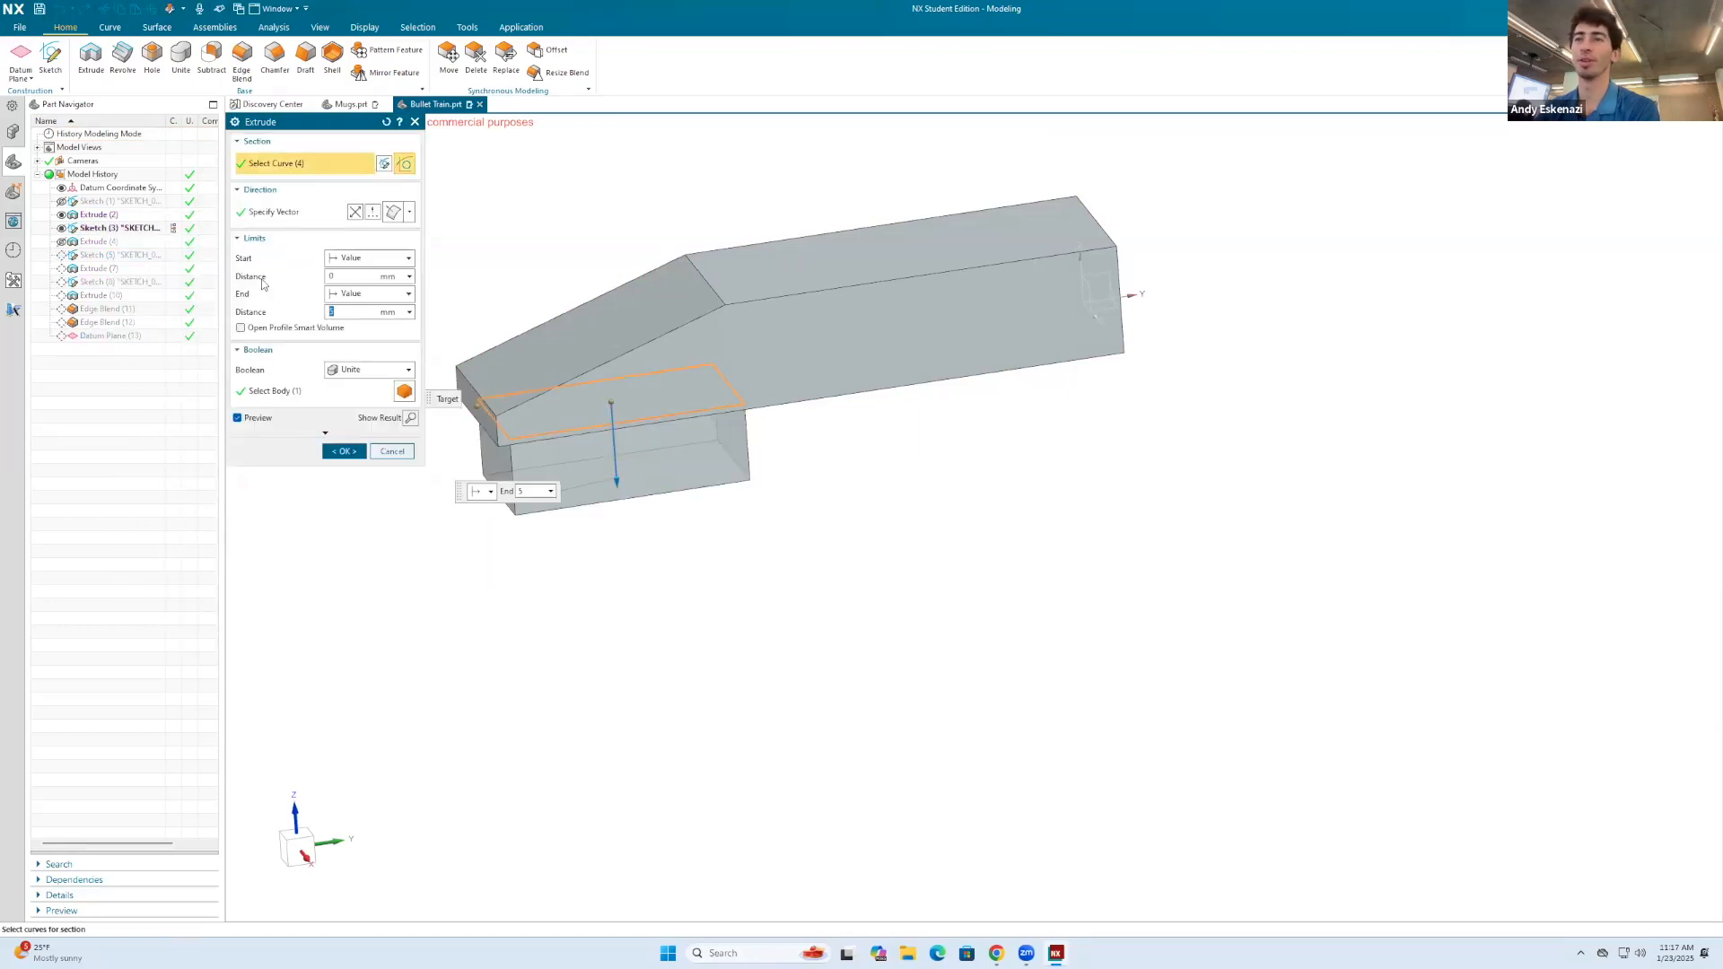
{"action": "left_click", "coordinate": [366, 370]}
{"action": "left_click", "coordinate": [353, 385]}
{"action": "left_click", "coordinate": [342, 432]}
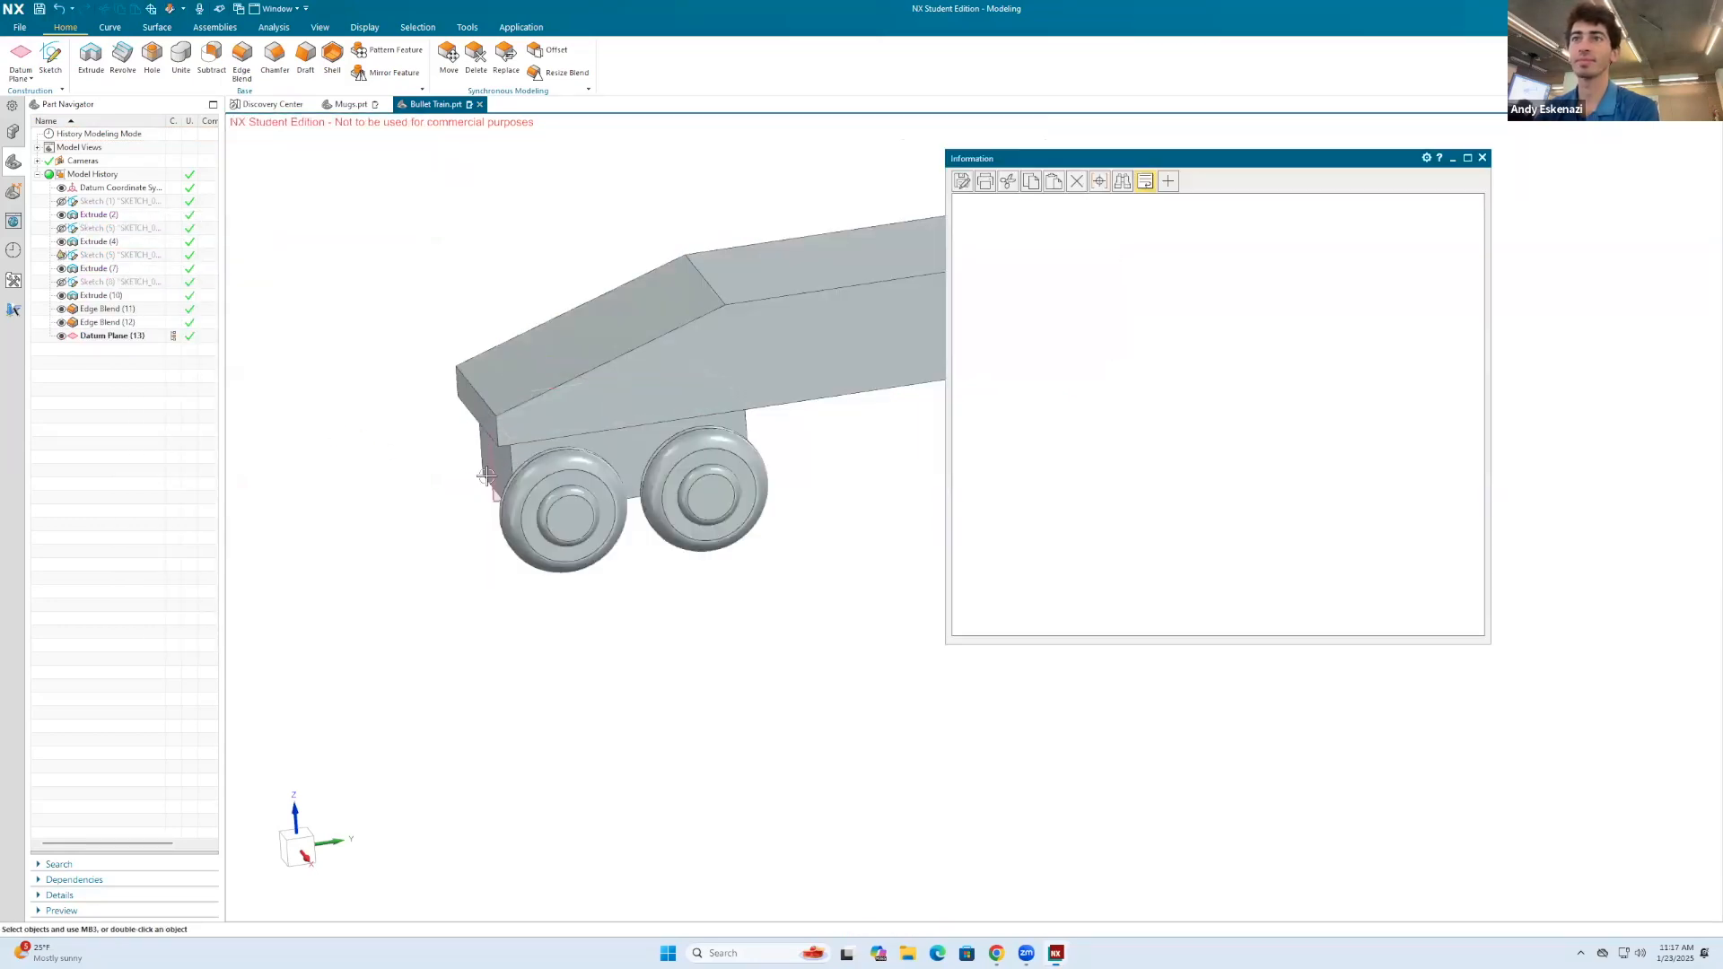
{"action": "left_click", "coordinate": [1483, 158]}
Step: Check the wheel sketch and the wheel extrude's settings, closing both with no changes
{"action": "right_click", "coordinate": [90, 255]}
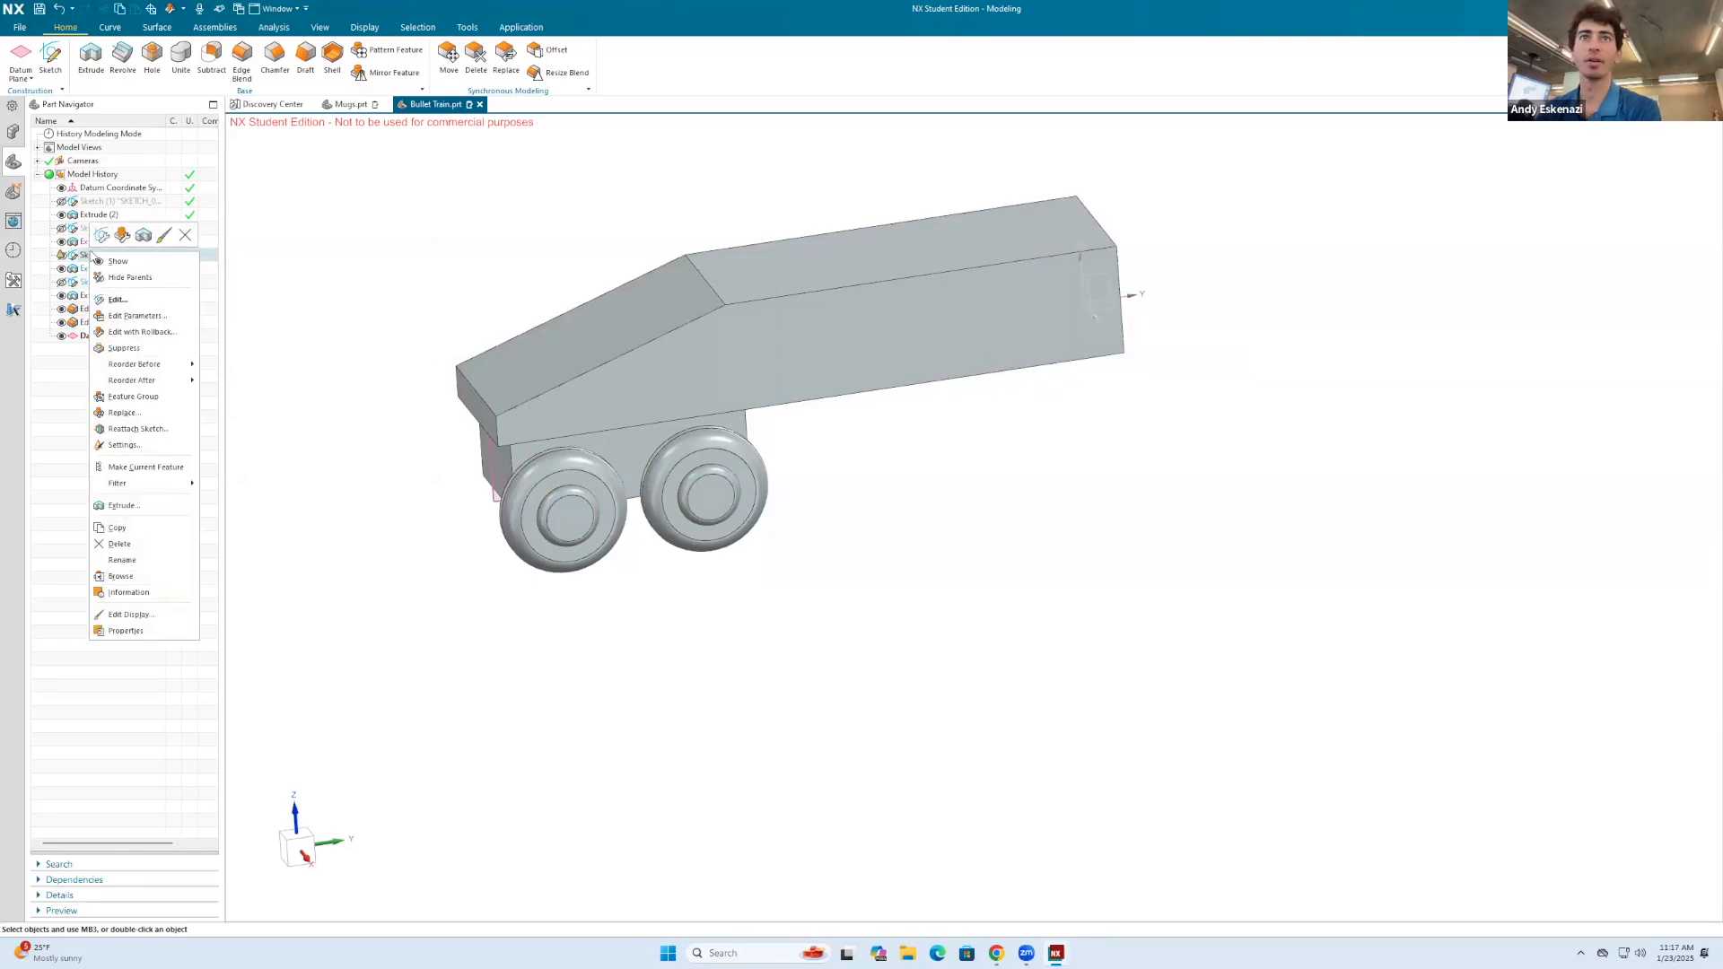
{"action": "left_click", "coordinate": [103, 238]}
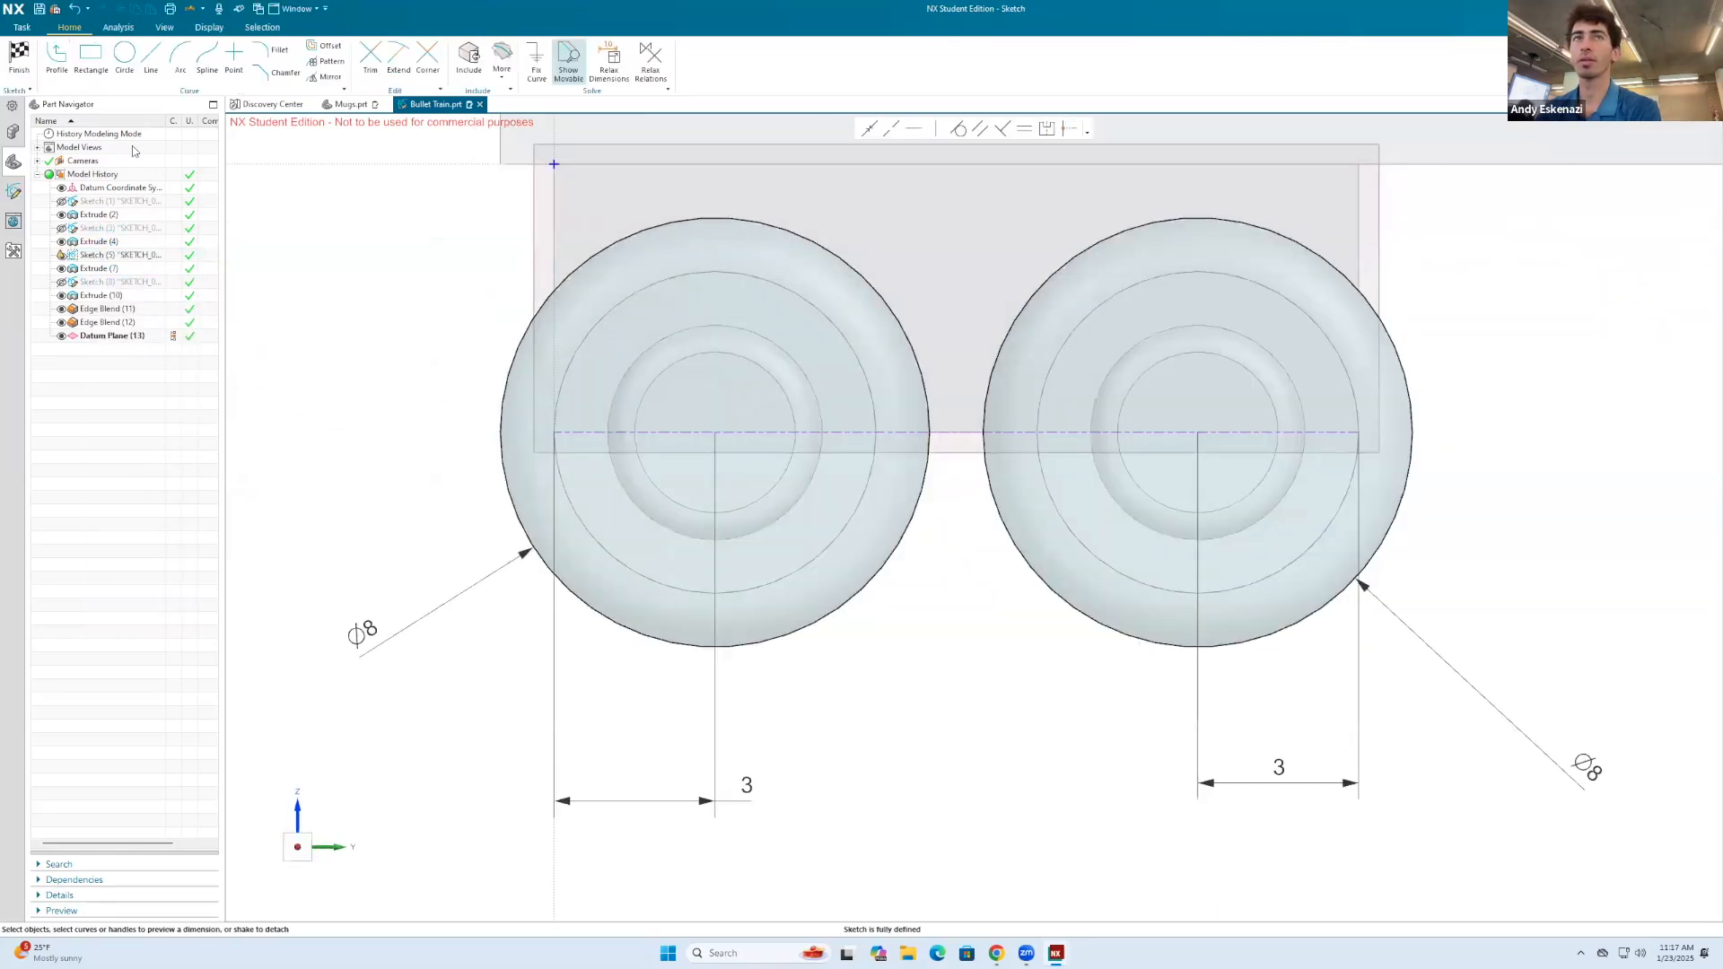
{"action": "left_click", "coordinate": [19, 56]}
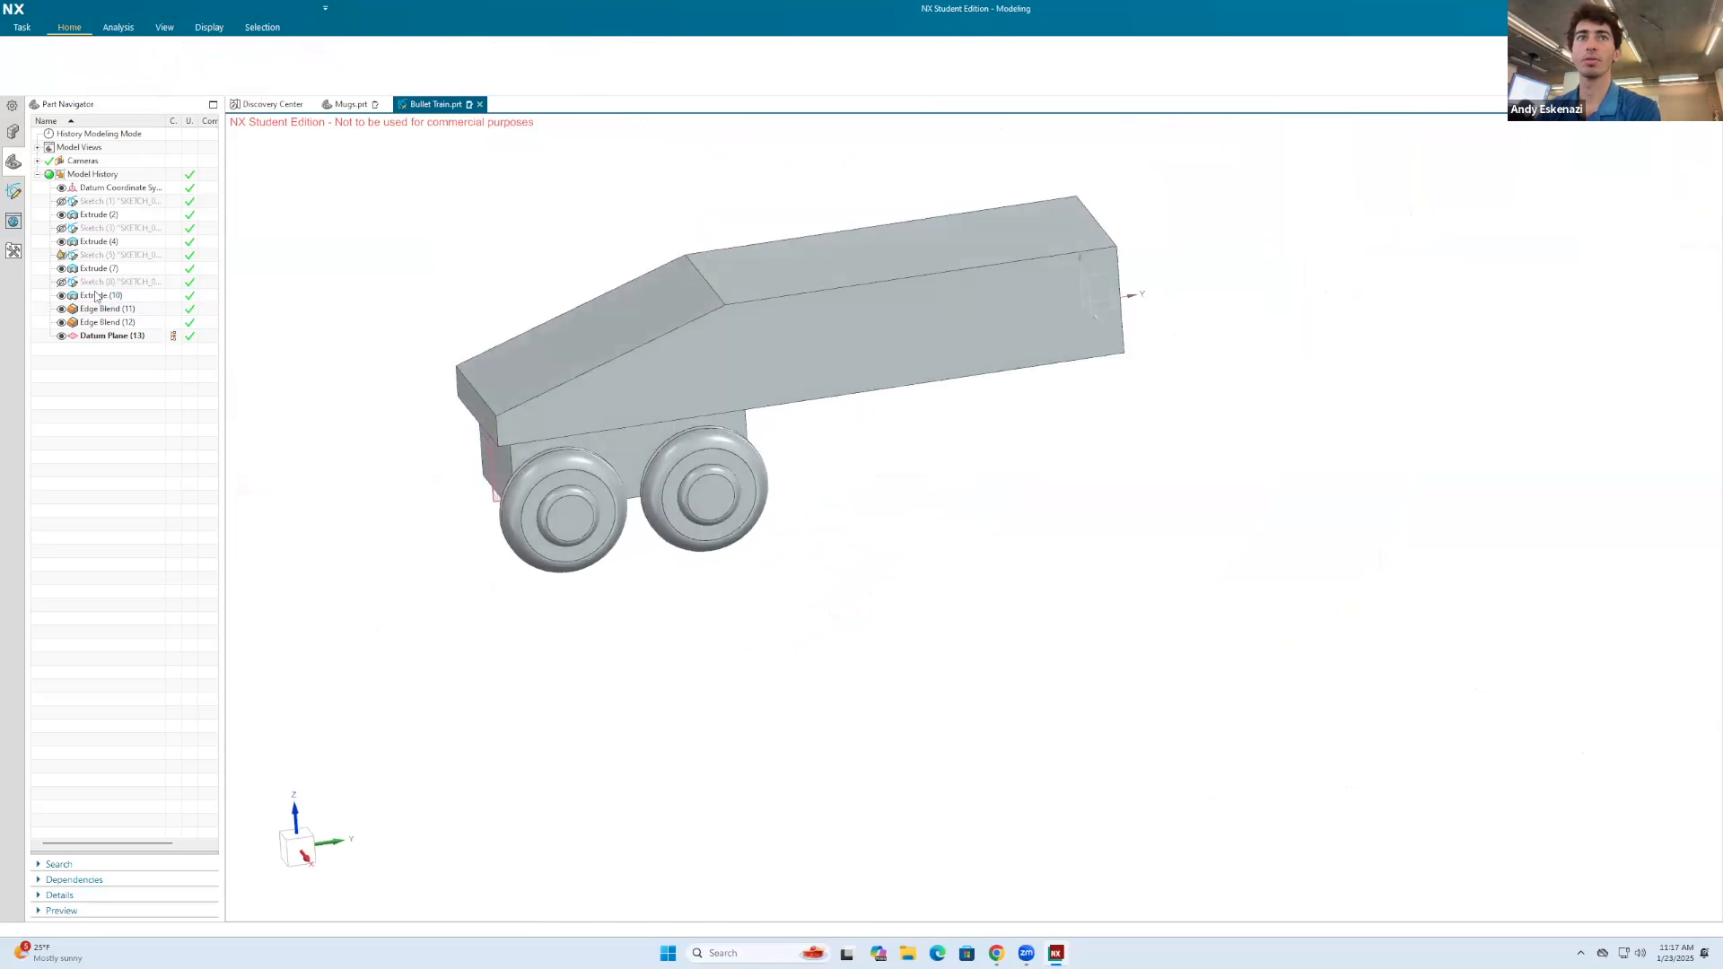
{"action": "right_click", "coordinate": [96, 297]}
{"action": "right_click", "coordinate": [101, 269]}
{"action": "left_click", "coordinate": [109, 252]}
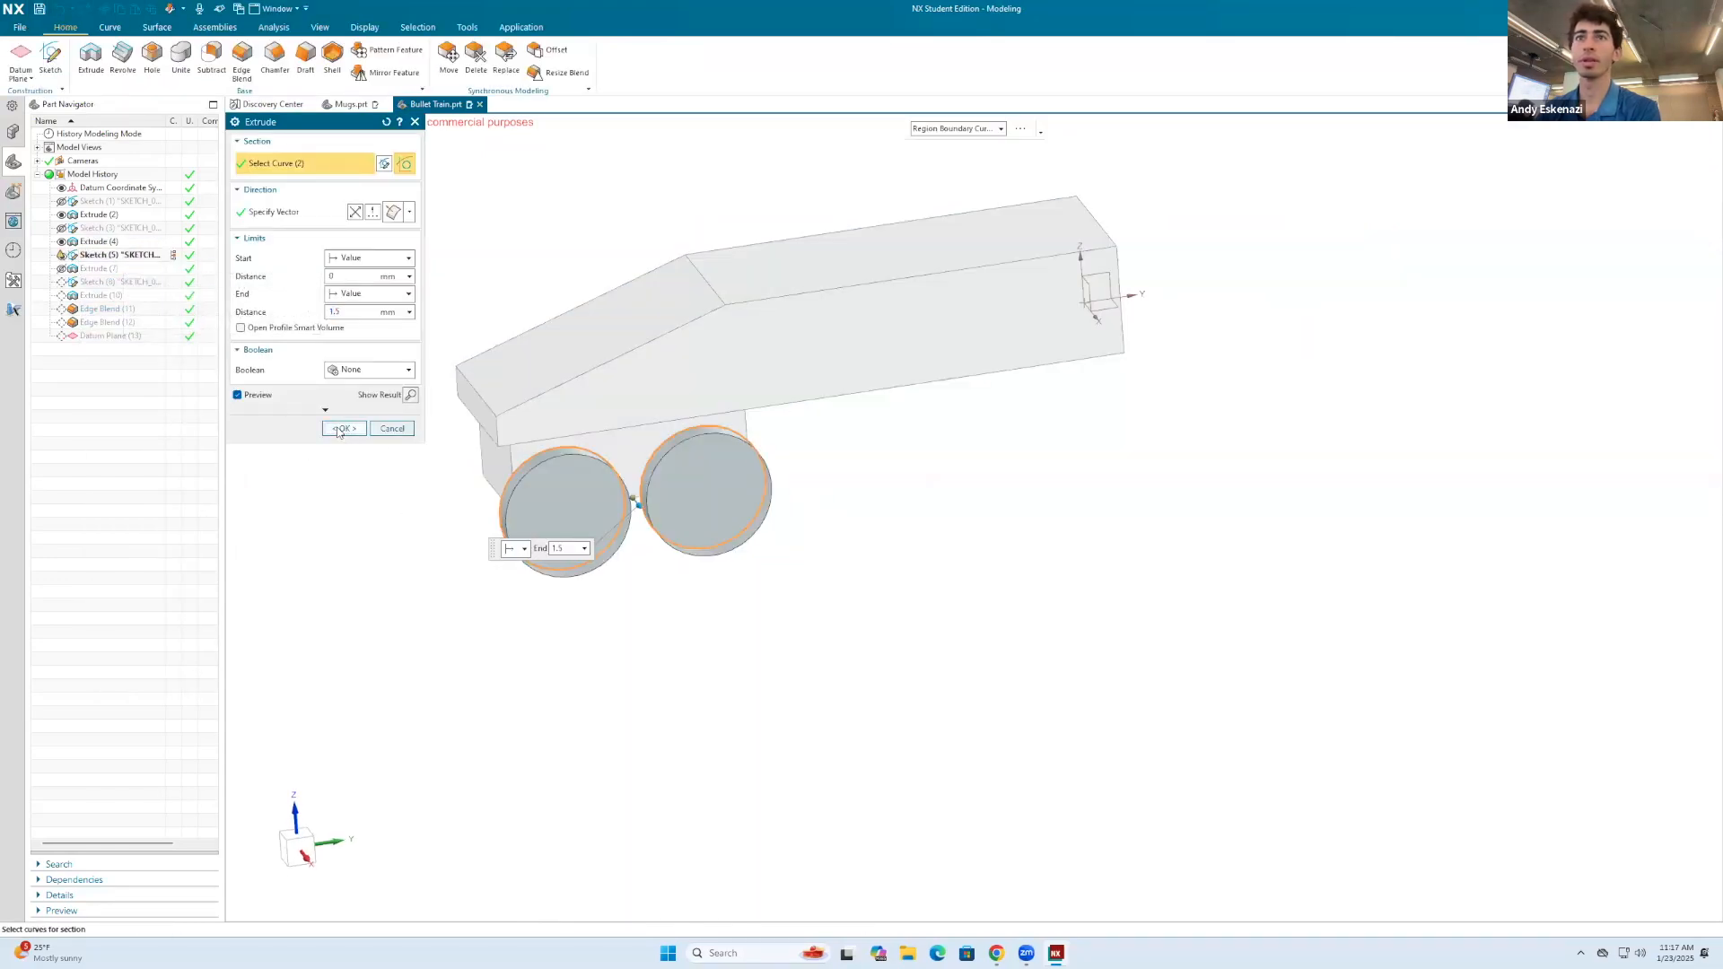
{"action": "left_click", "coordinate": [343, 429]}
Step: Edit the wheel hub extrude and set its Boolean to Unite with the front wheel as target body
{"action": "right_click", "coordinate": [100, 297]}
{"action": "left_click", "coordinate": [131, 280]}
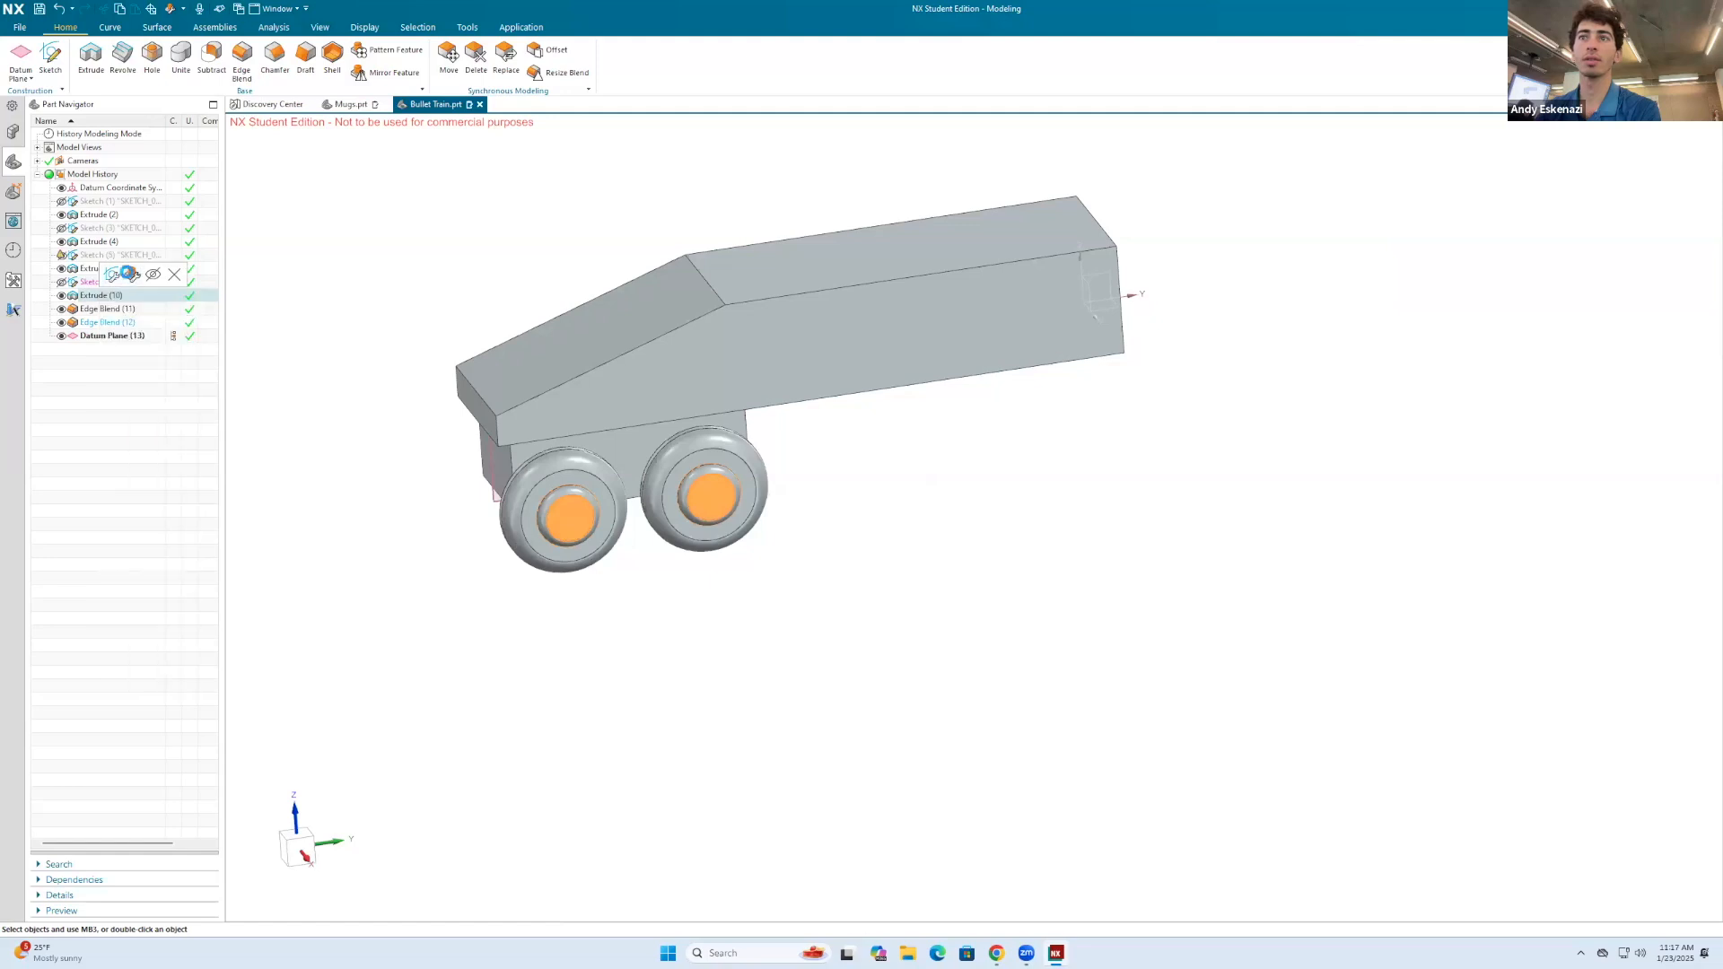
{"action": "left_click", "coordinate": [359, 370]}
{"action": "left_click", "coordinate": [359, 396]}
{"action": "left_click", "coordinate": [563, 469]}
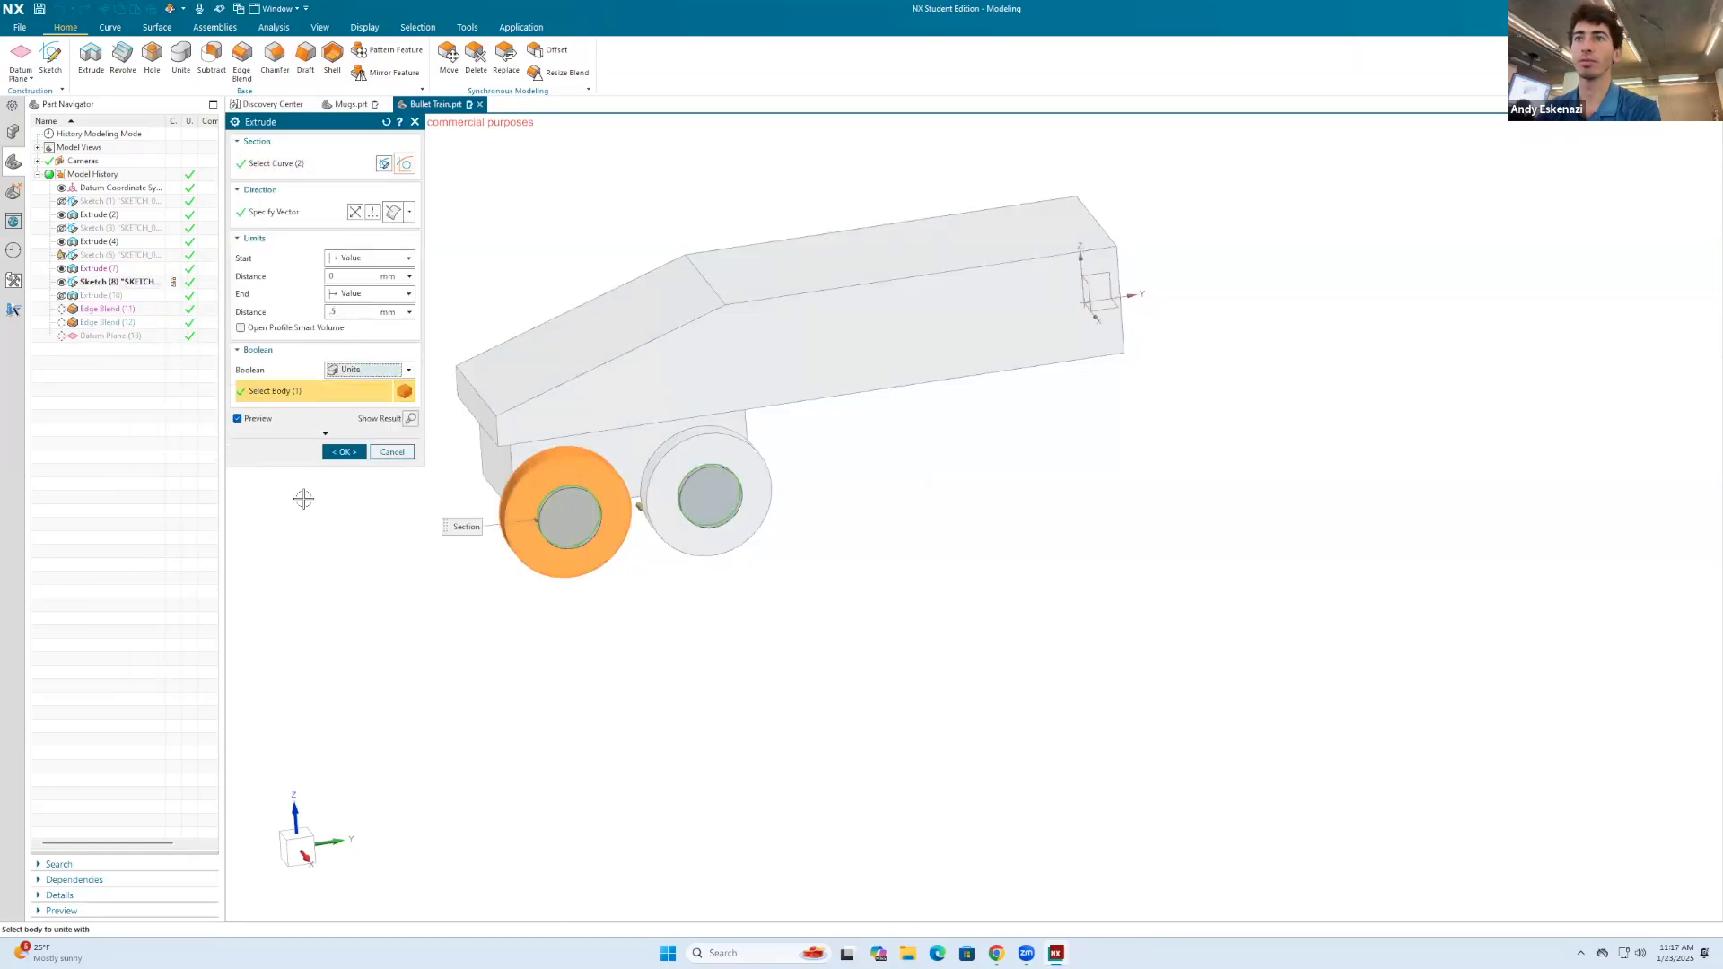
{"action": "middle_click", "coordinate": [583, 475]}
Step: Pattern the underside block with a linear Pattern Geometry along the train body's lower edge, count 2 and pitch -23 mm
{"action": "scroll", "coordinate": [597, 480], "scroll_direction": "up", "scroll_amount": 2}
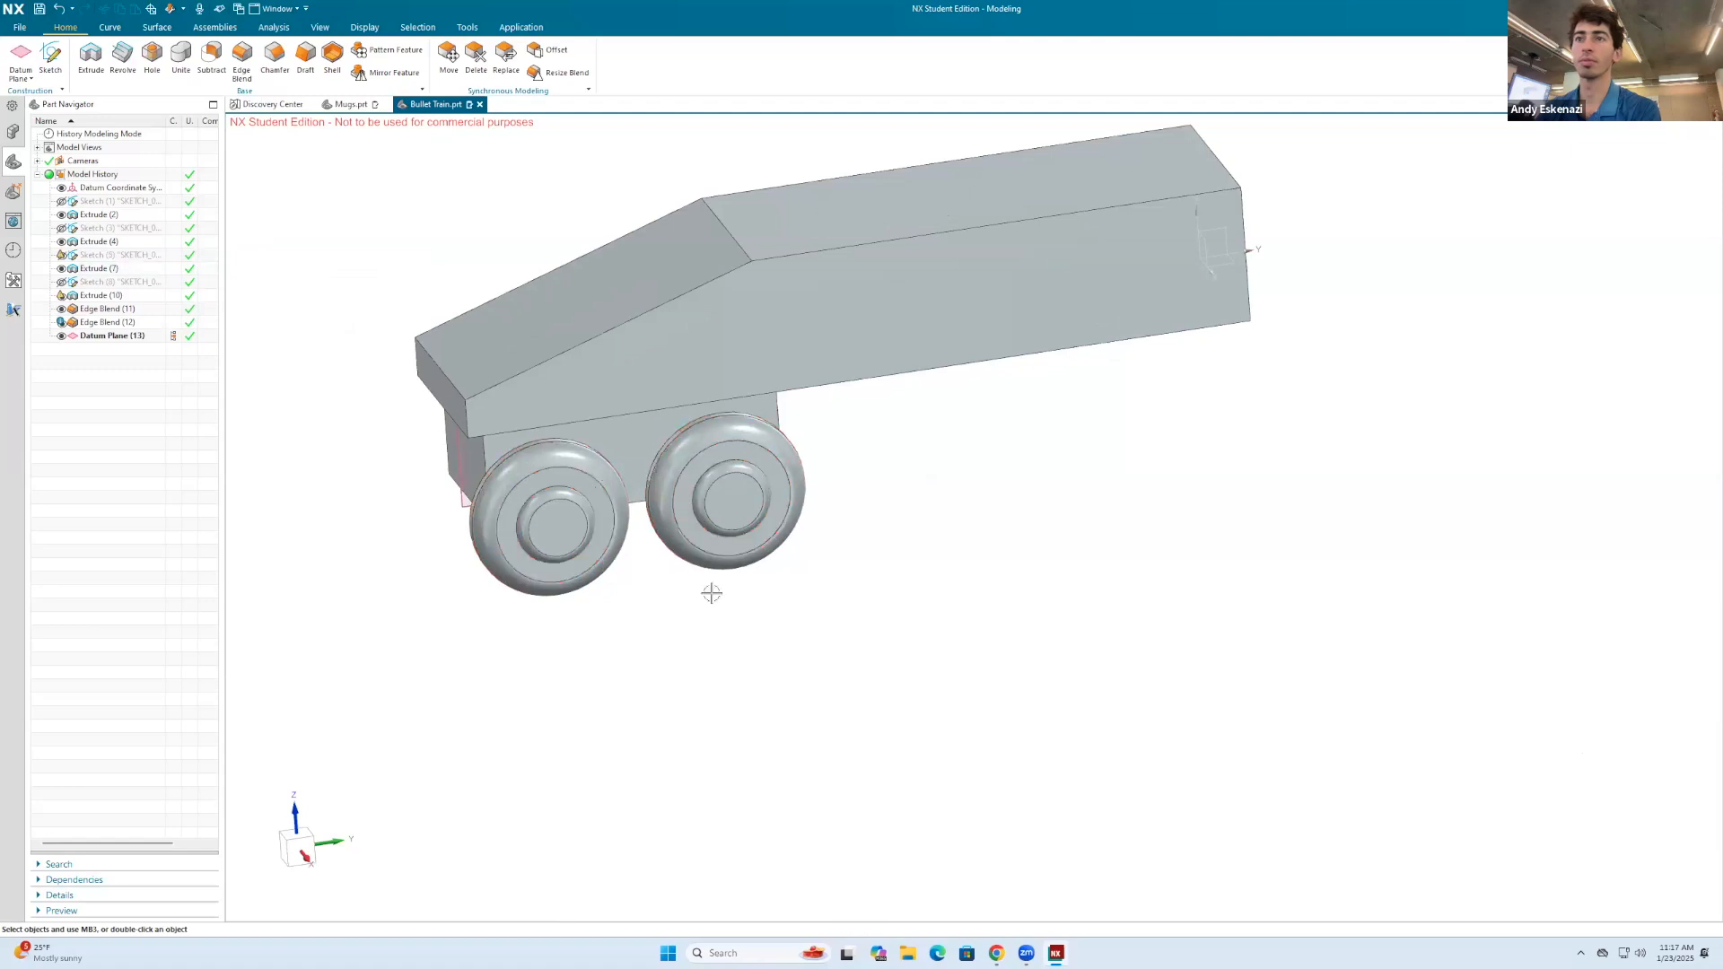
{"action": "scroll", "coordinate": [711, 587], "scroll_direction": "down", "scroll_amount": 2}
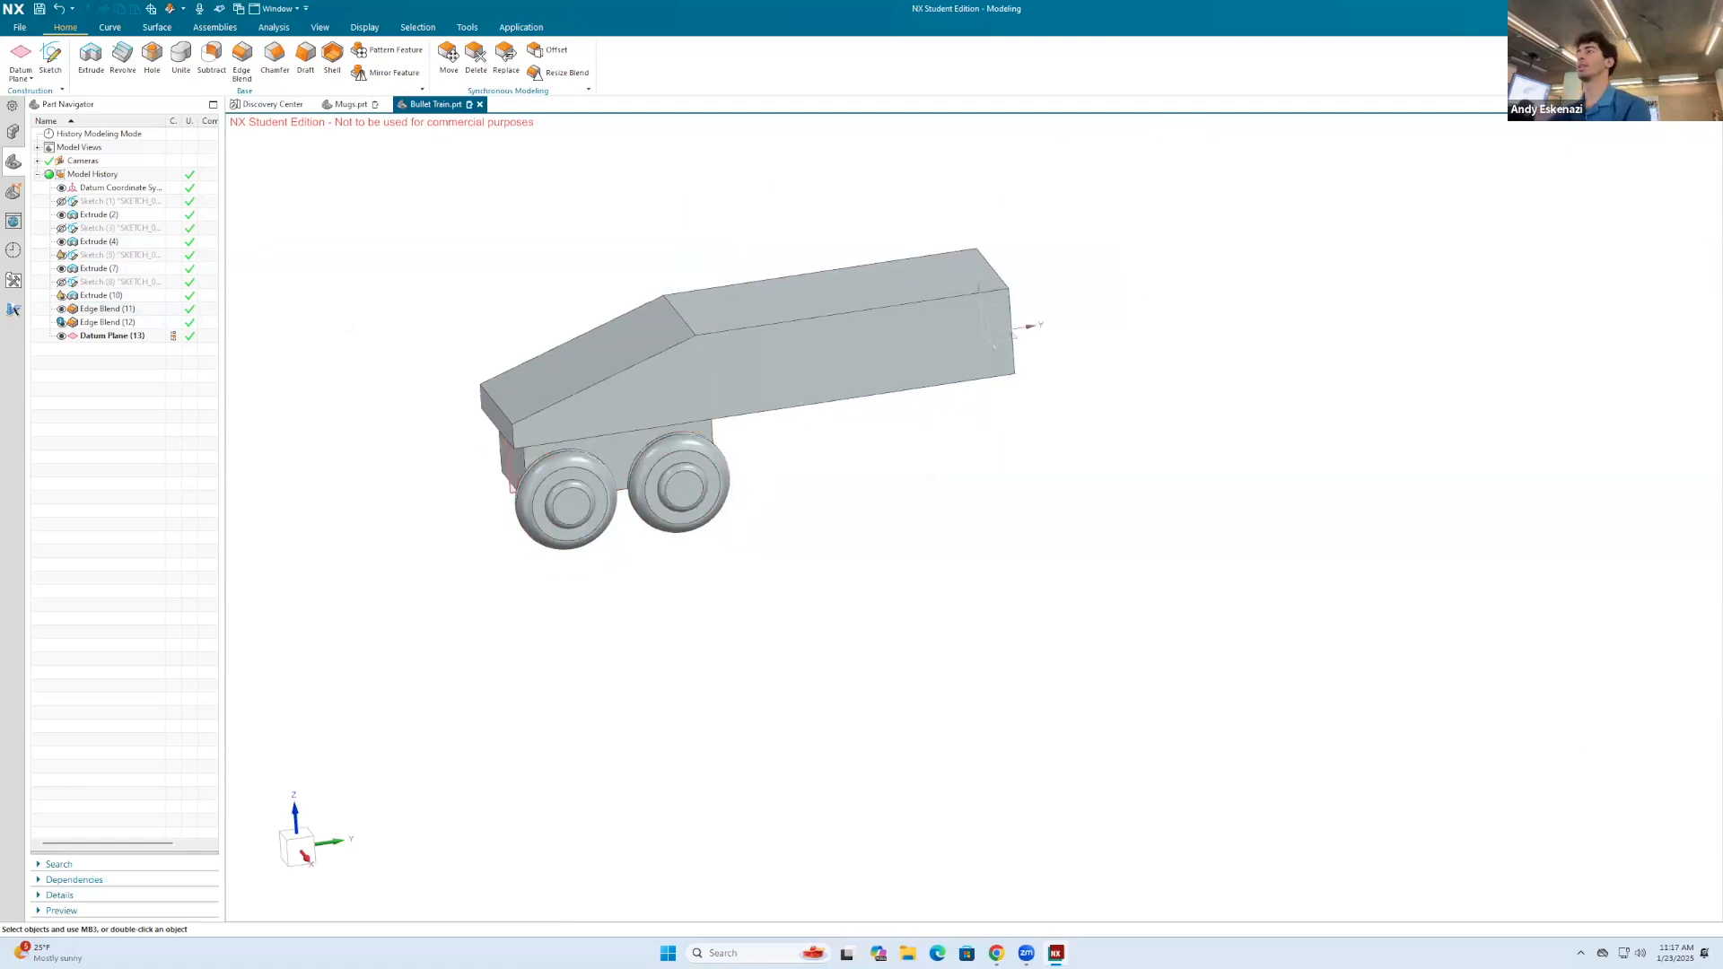
{"action": "type", "text": "pattern"}
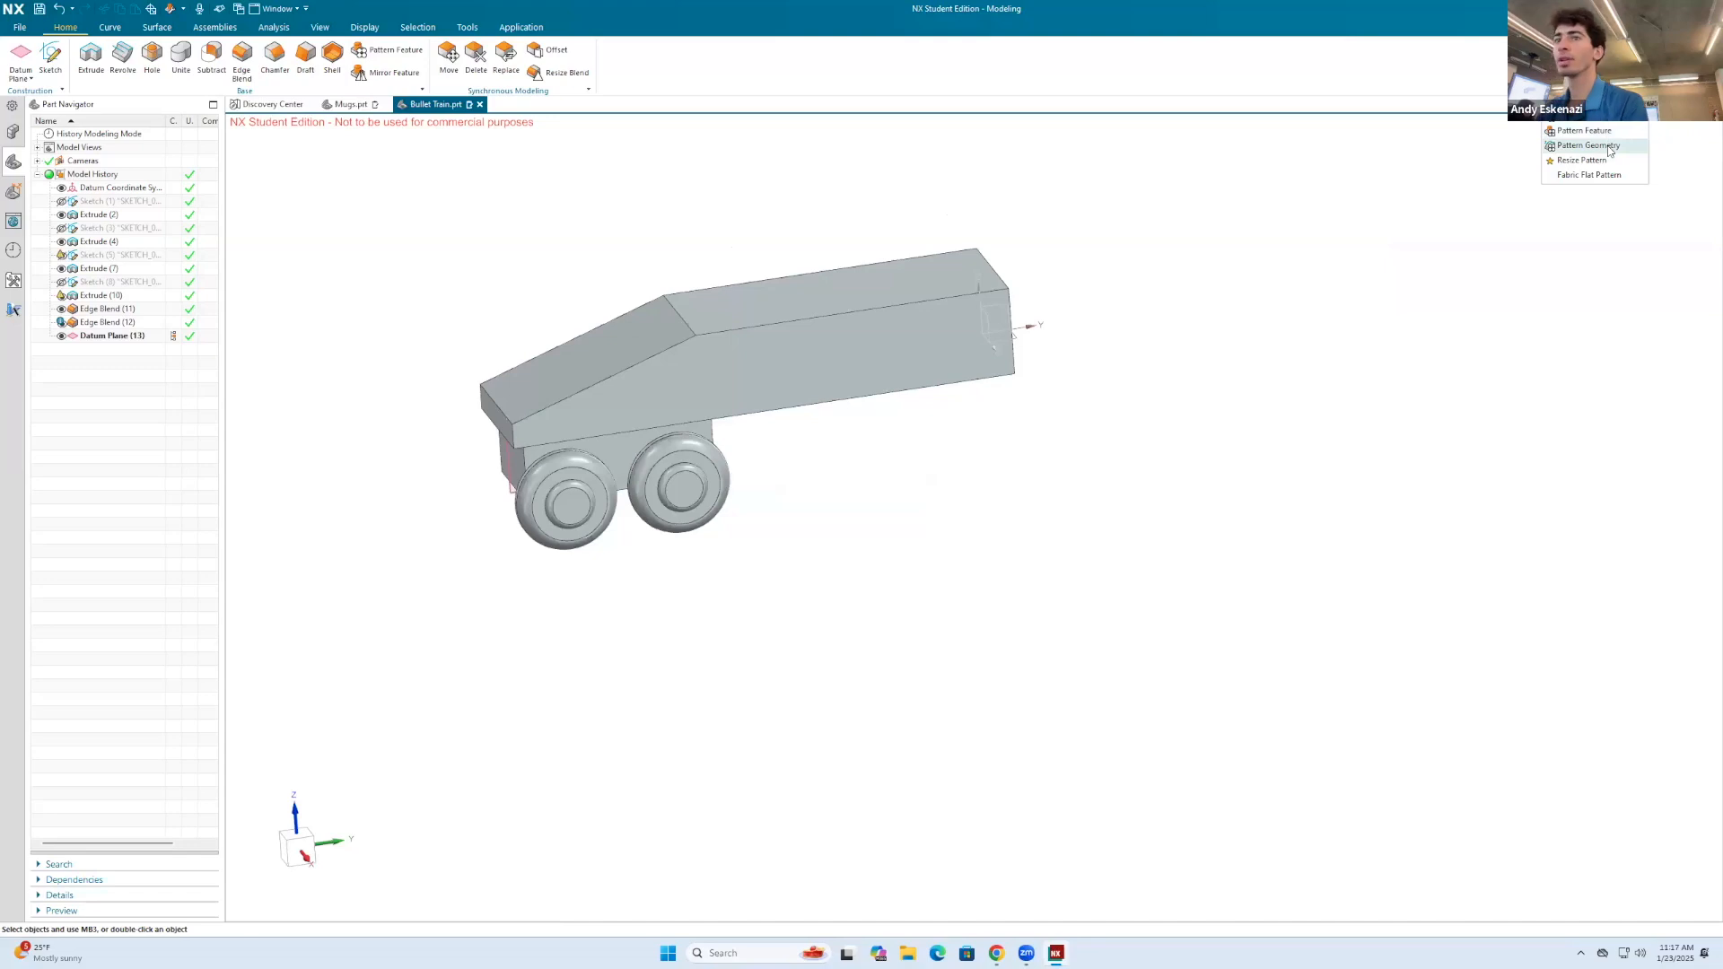
{"action": "scroll", "coordinate": [583, 450], "scroll_direction": "up", "scroll_amount": 2}
{"action": "left_click", "coordinate": [619, 441]}
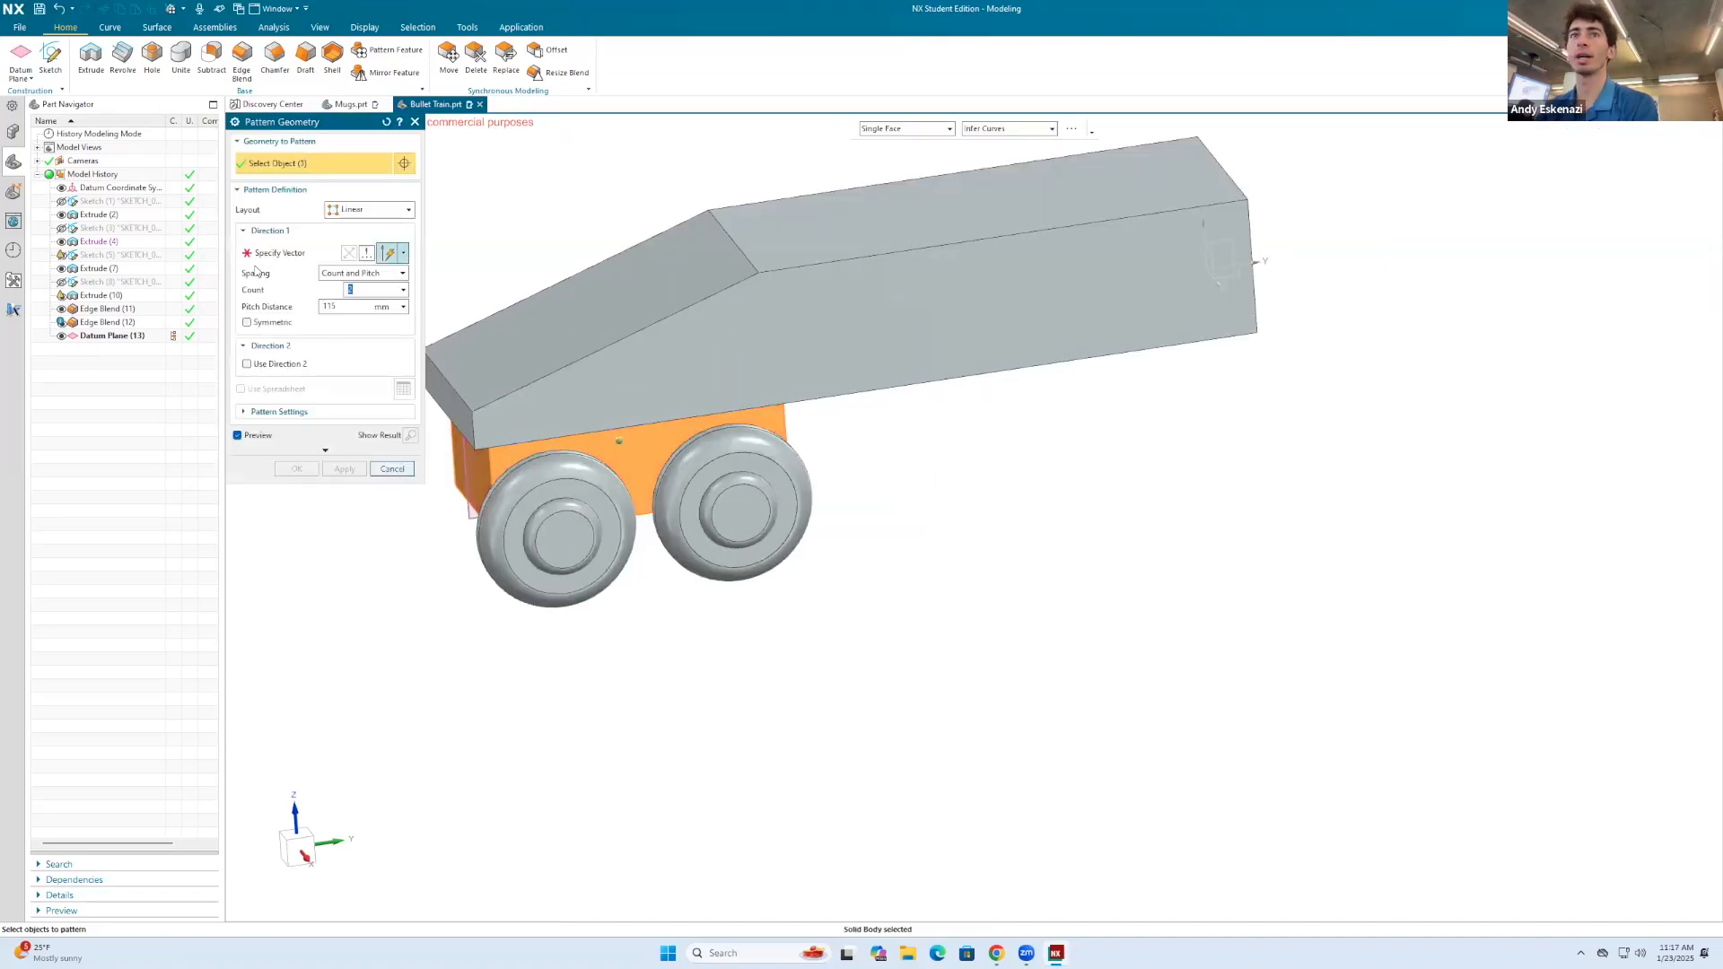
{"action": "left_click", "coordinate": [269, 255]}
{"action": "left_click", "coordinate": [859, 398]}
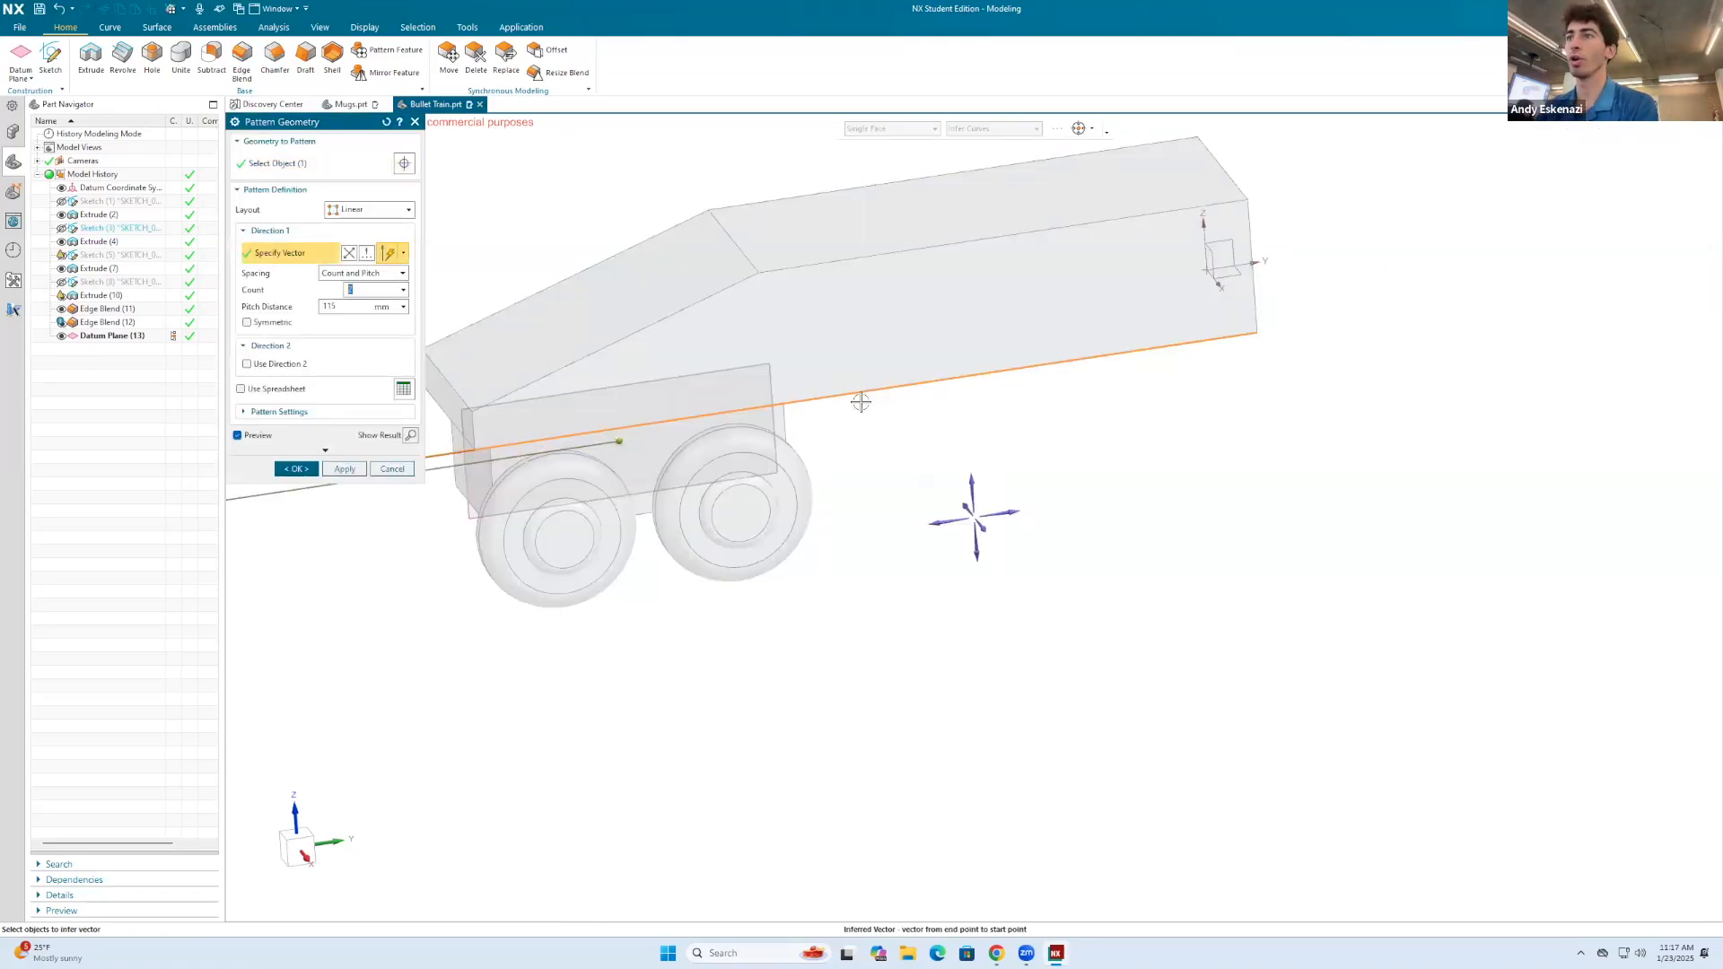
{"action": "key", "text": "Tab"}
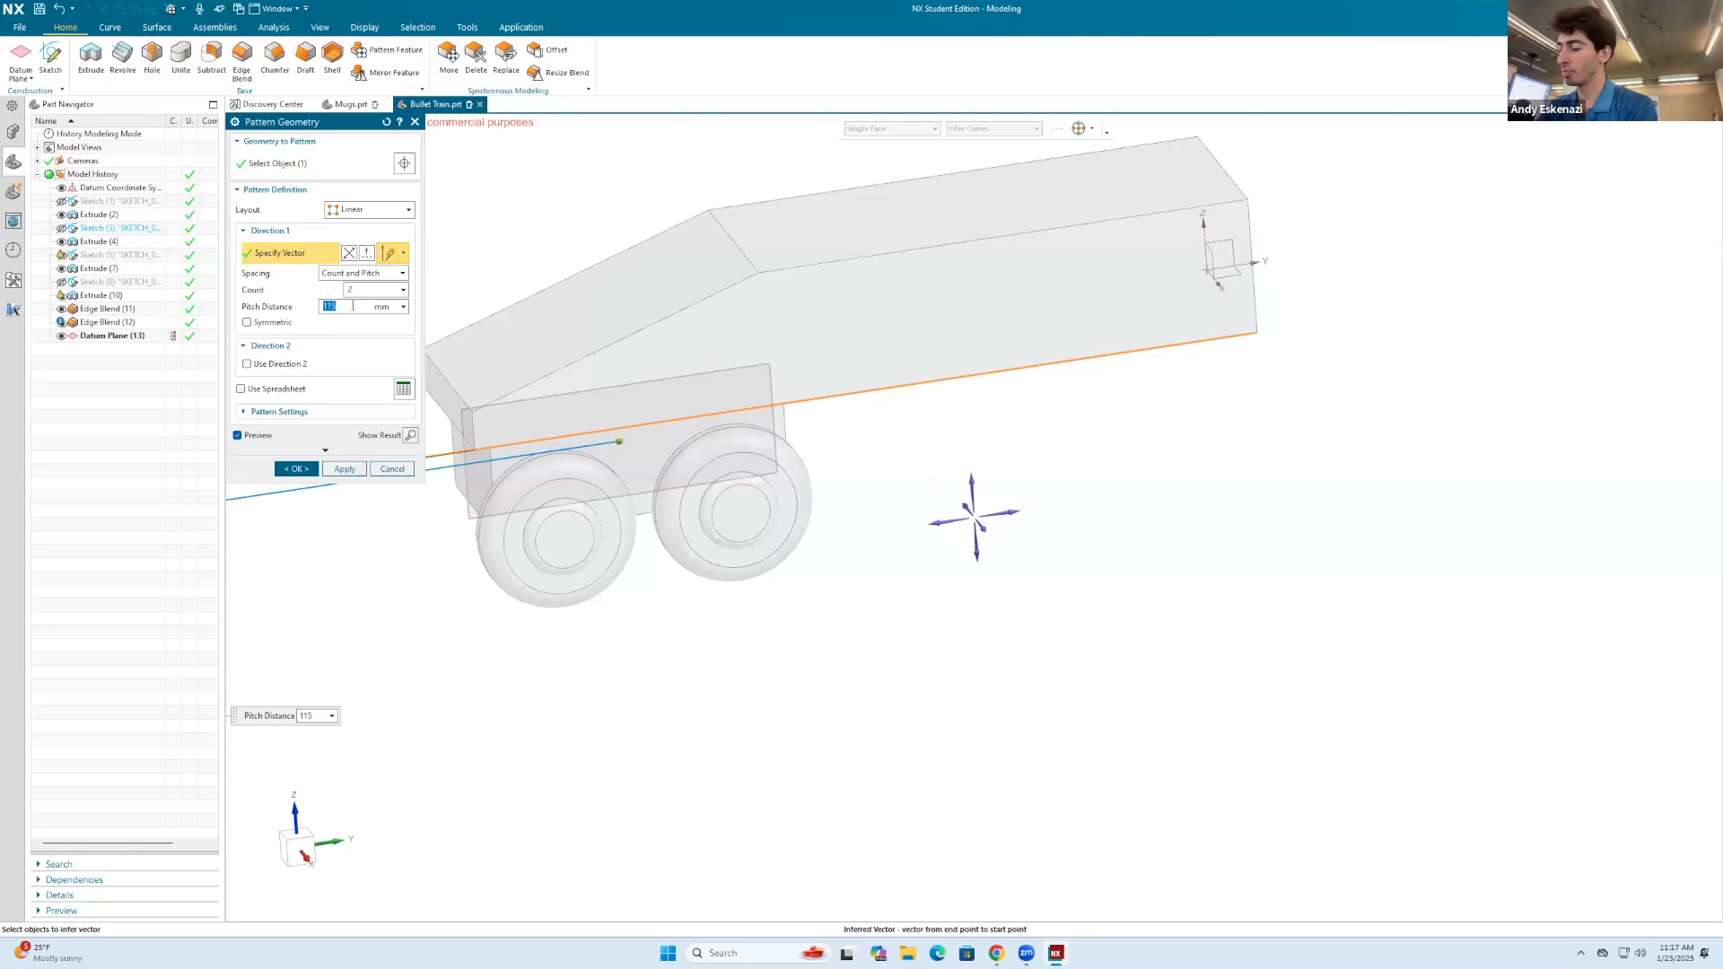
{"action": "type", "text": "-23"}
{"action": "key", "text": "Return"}
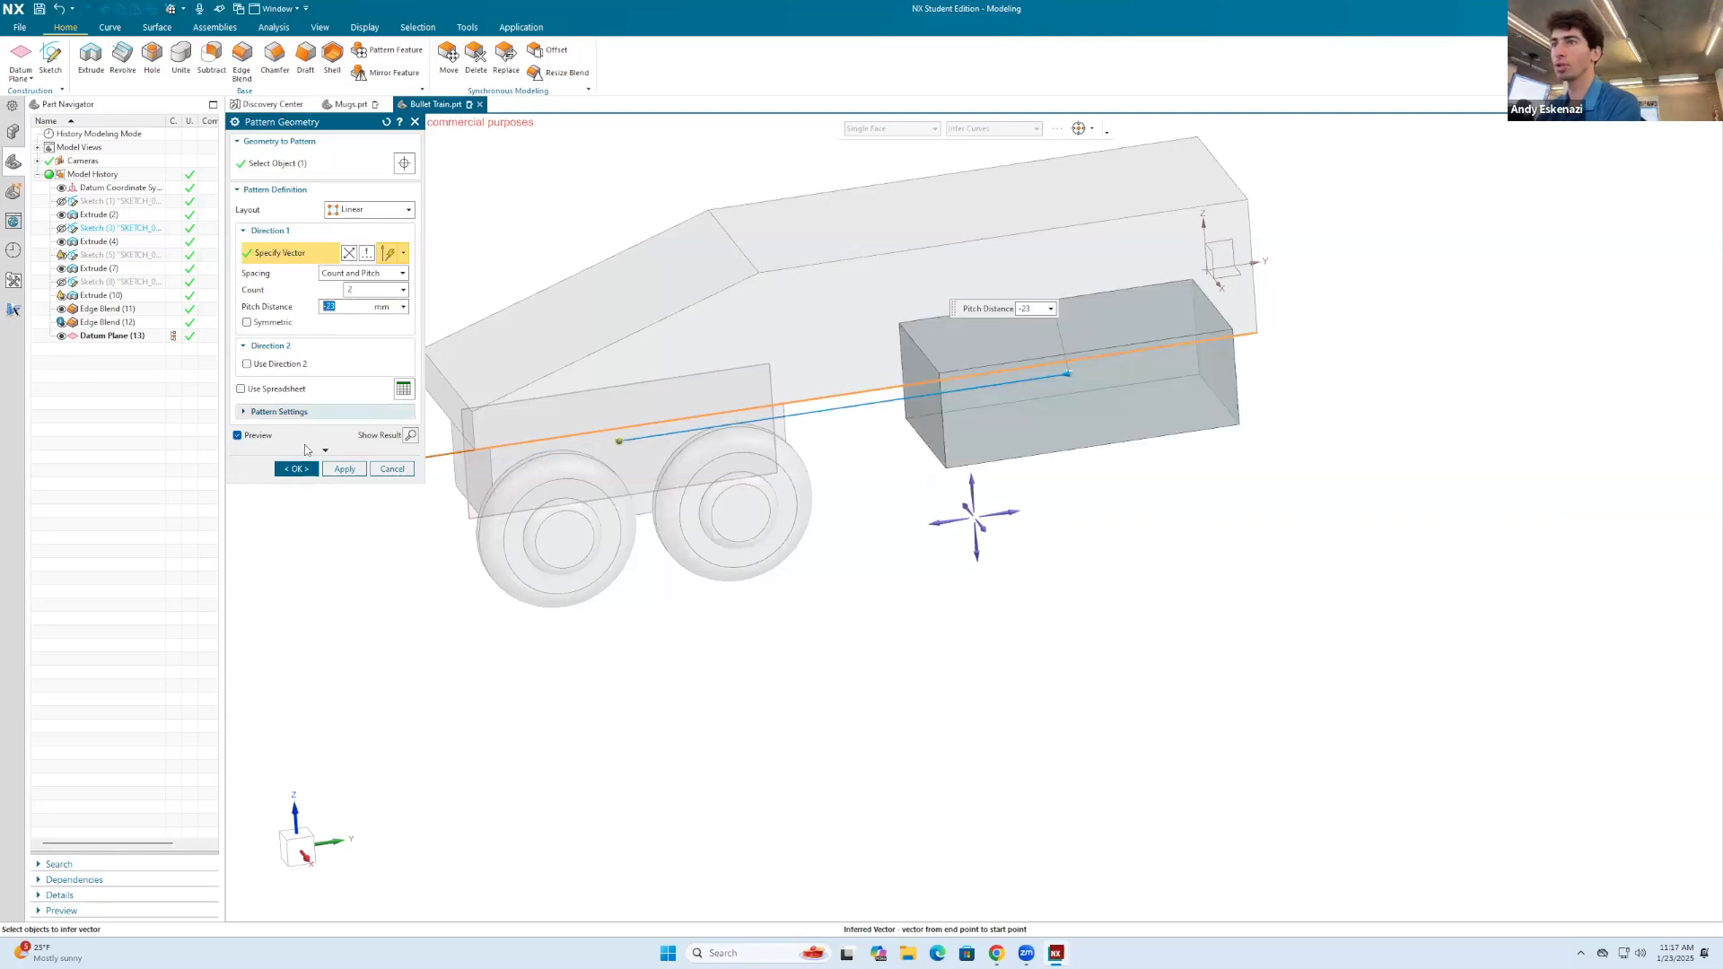
{"action": "mouse_move", "coordinate": [1056, 413]}
{"action": "middle_mouse_down"}
{"action": "mouse_move", "coordinate": [1032, 363]}
{"action": "mouse_move", "coordinate": [1059, 424]}
{"action": "middle_mouse_up"}
{"action": "left_click", "coordinate": [285, 471]}
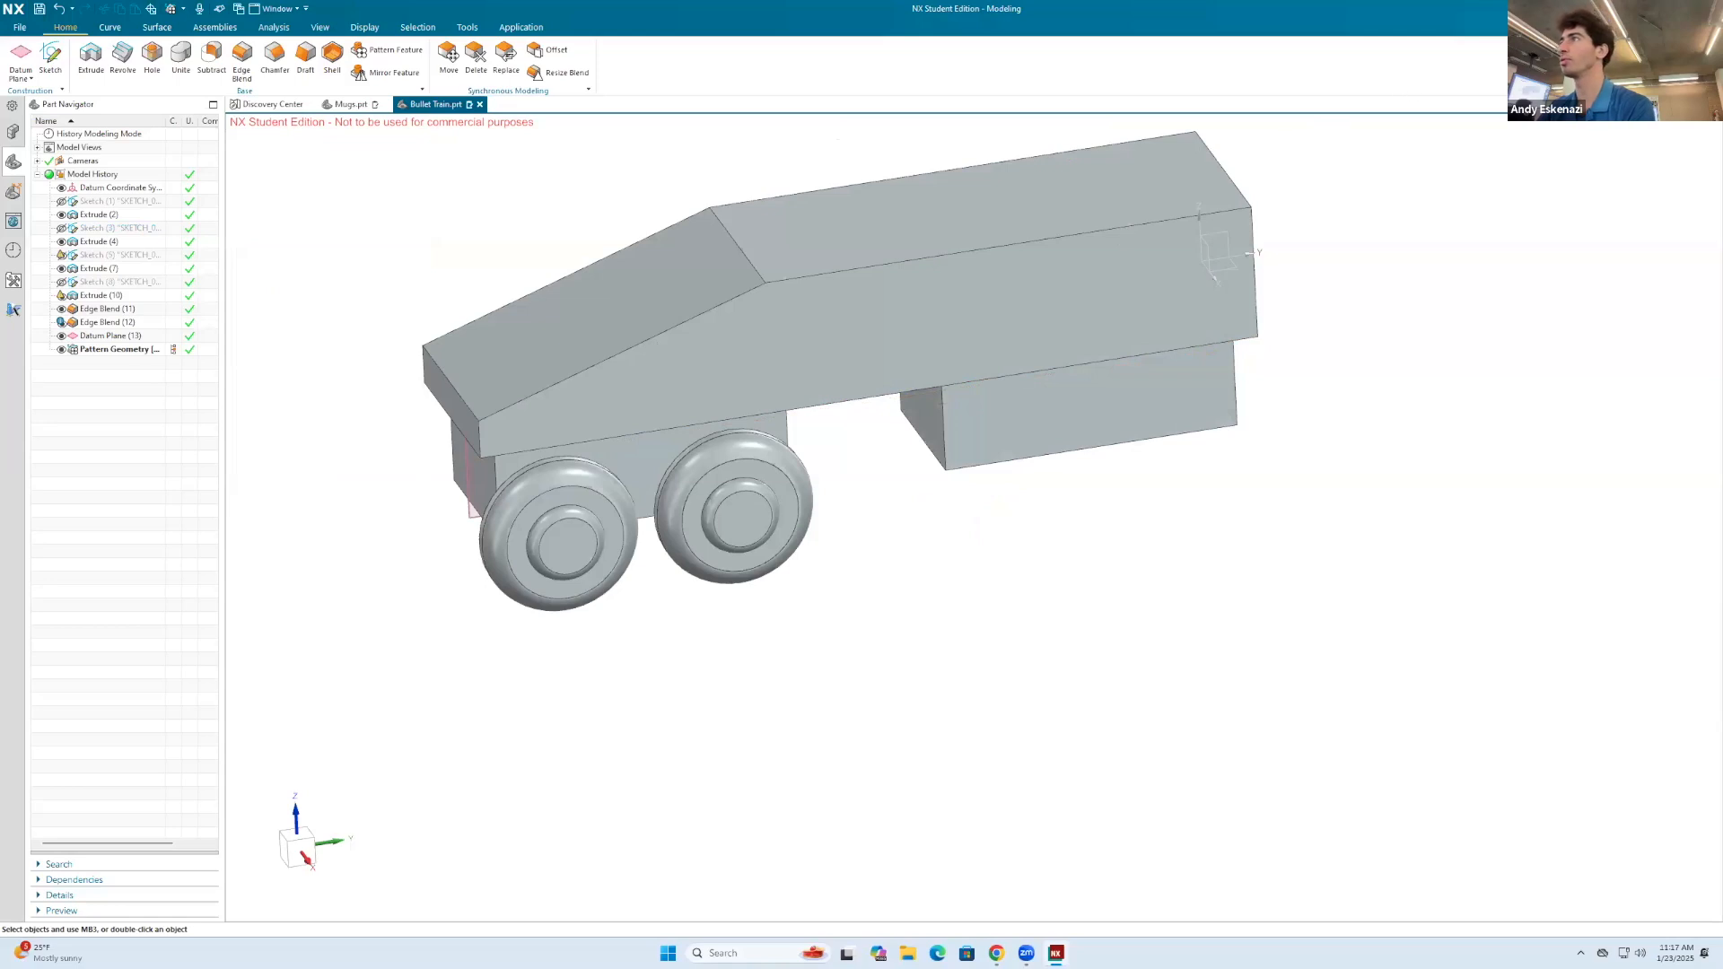
Step: Edit the pattern geometry to add both wheels to the patterned objects
{"action": "right_click", "coordinate": [125, 350]}
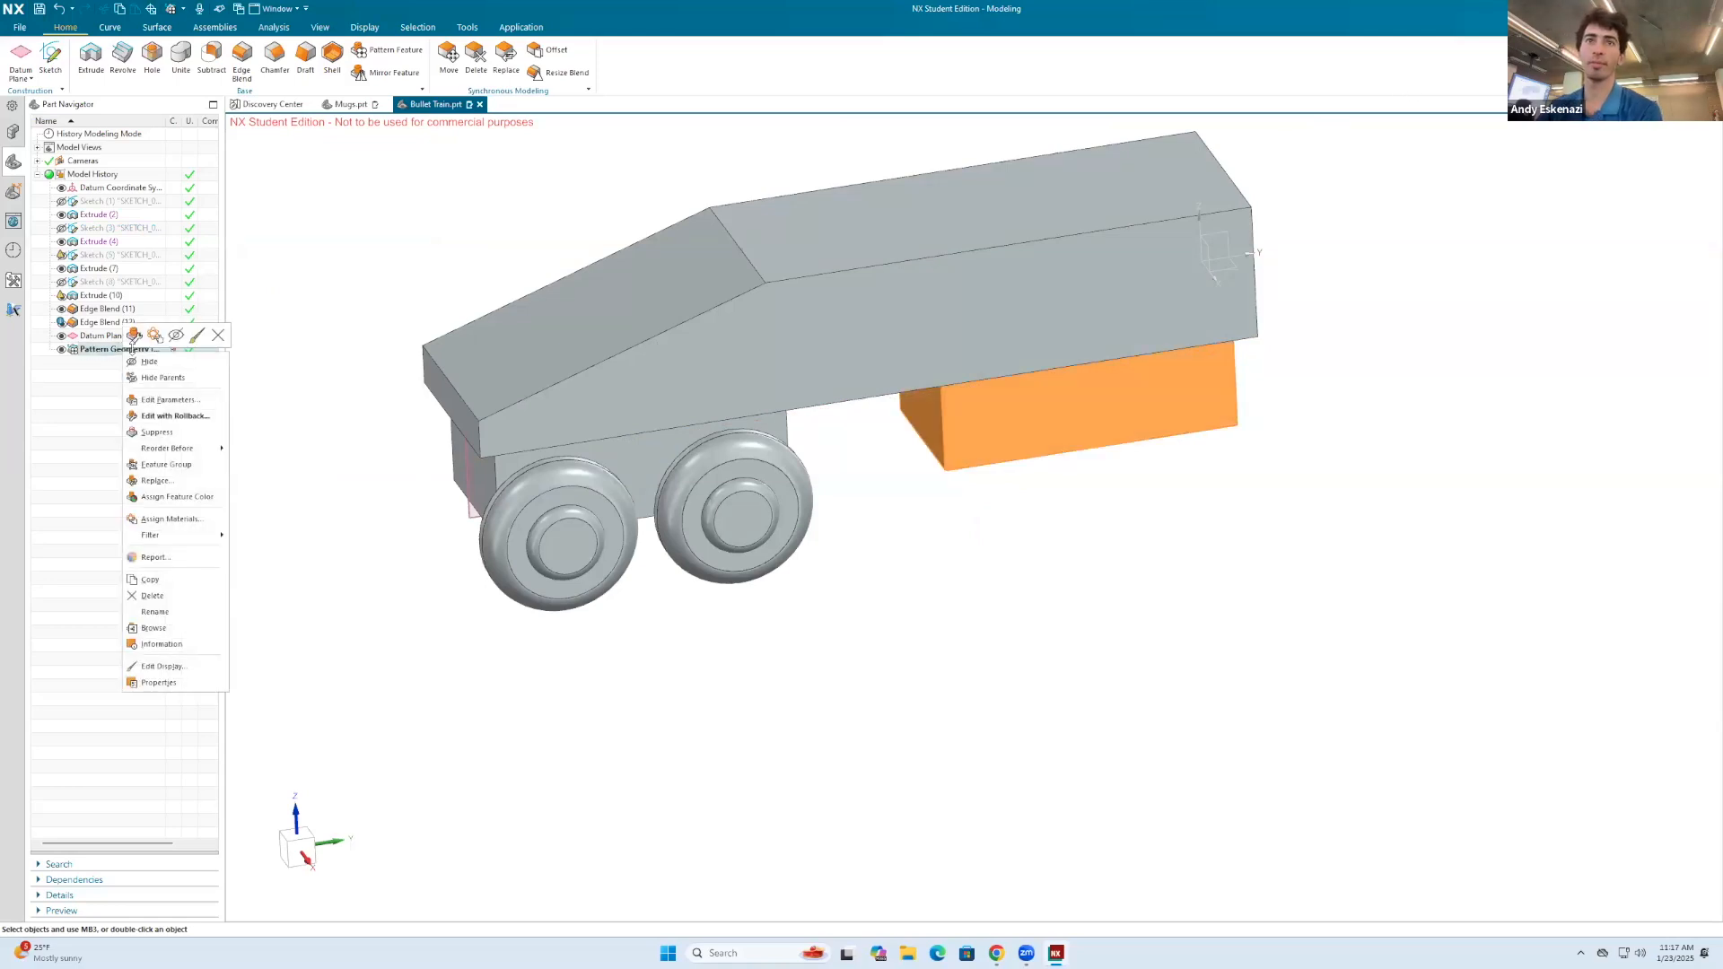
{"action": "left_click", "coordinate": [135, 338]}
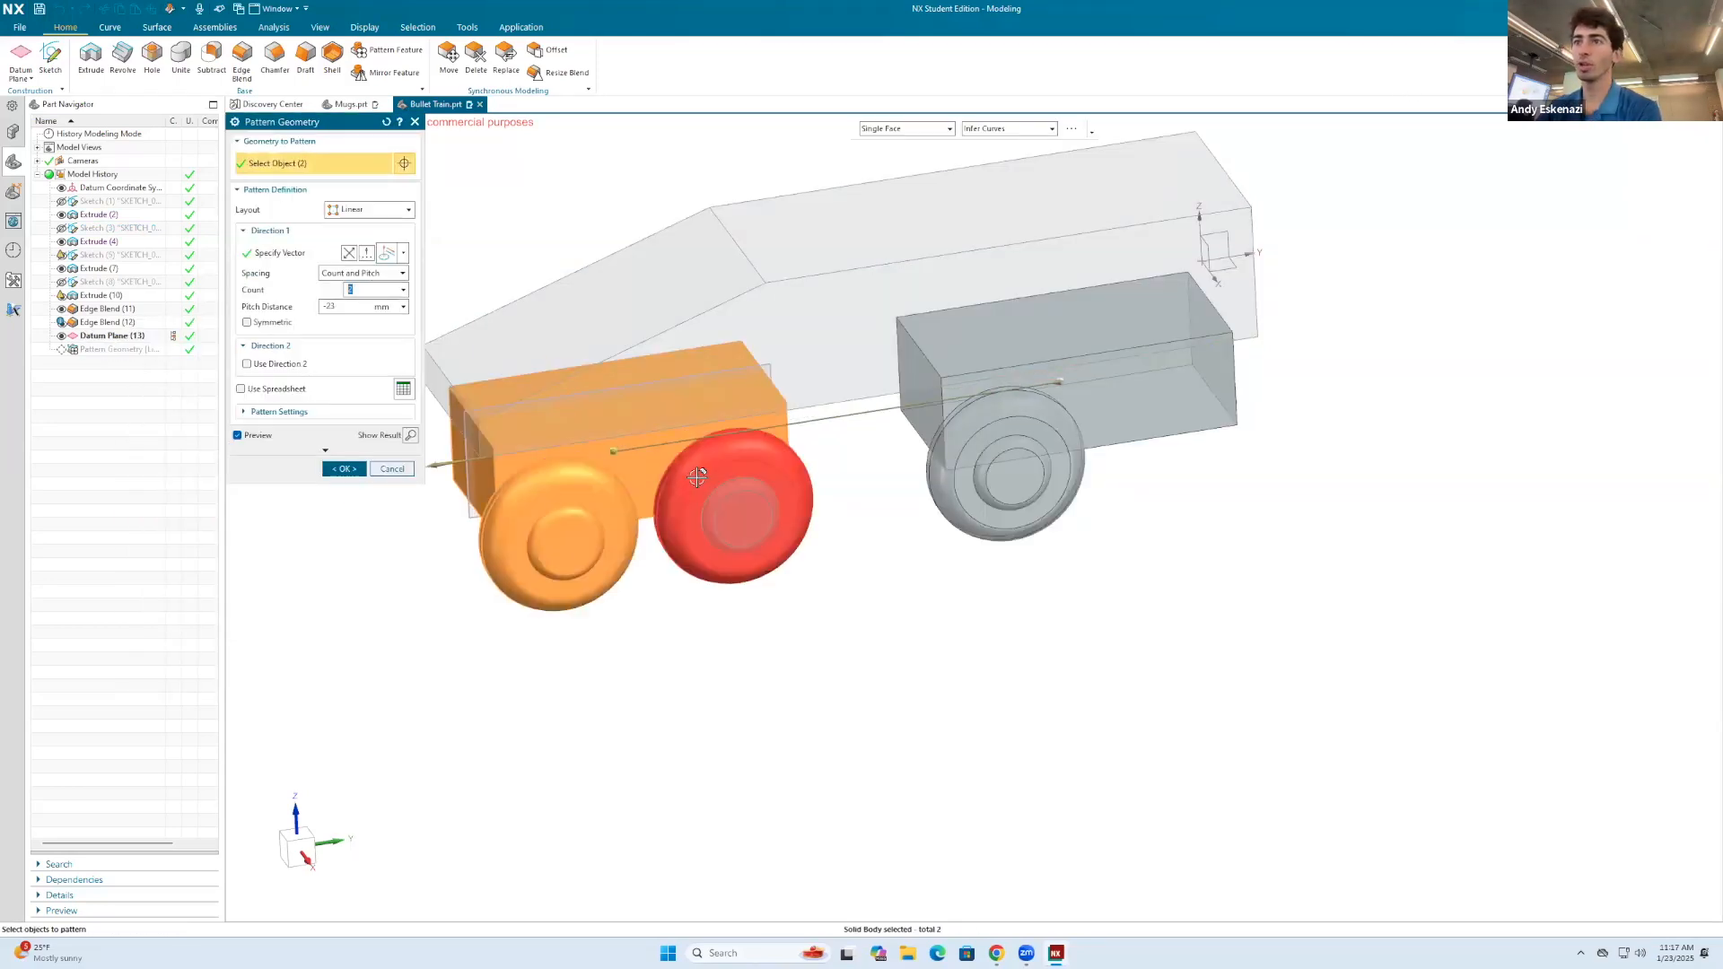
{"action": "left_click", "coordinate": [344, 468]}
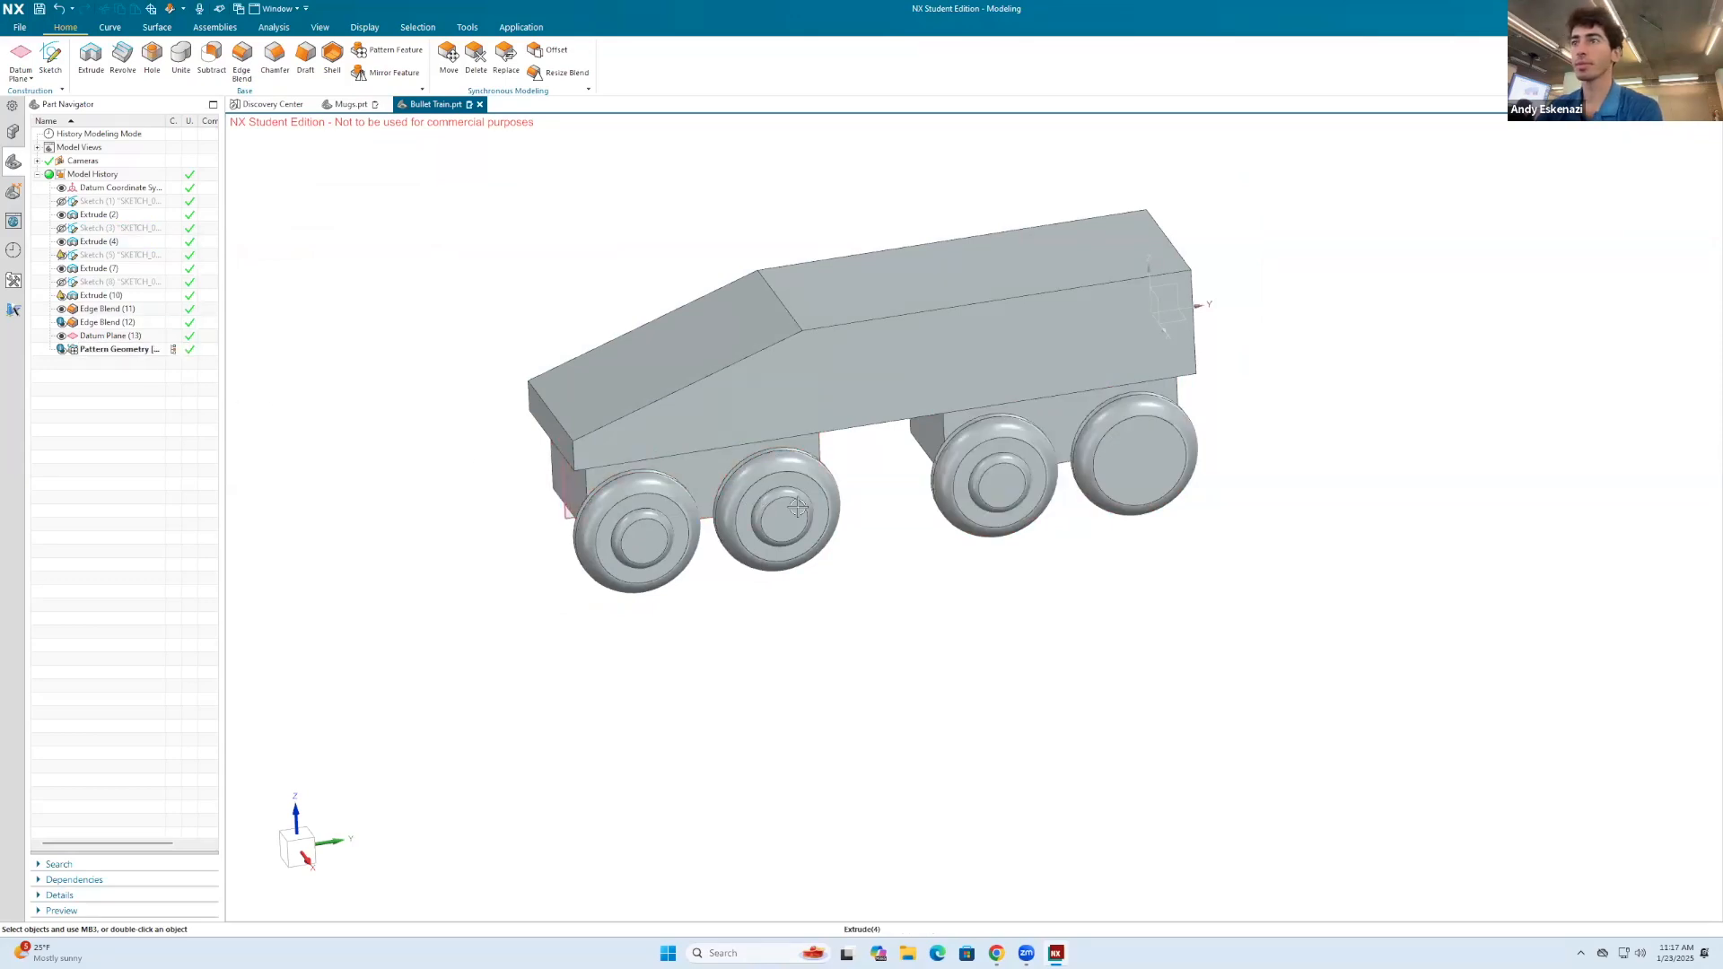
Step: Edit the wheel hub extrude and try to include the second wheel in its Unite
{"action": "right_click", "coordinate": [100, 295]}
{"action": "left_click", "coordinate": [120, 284]}
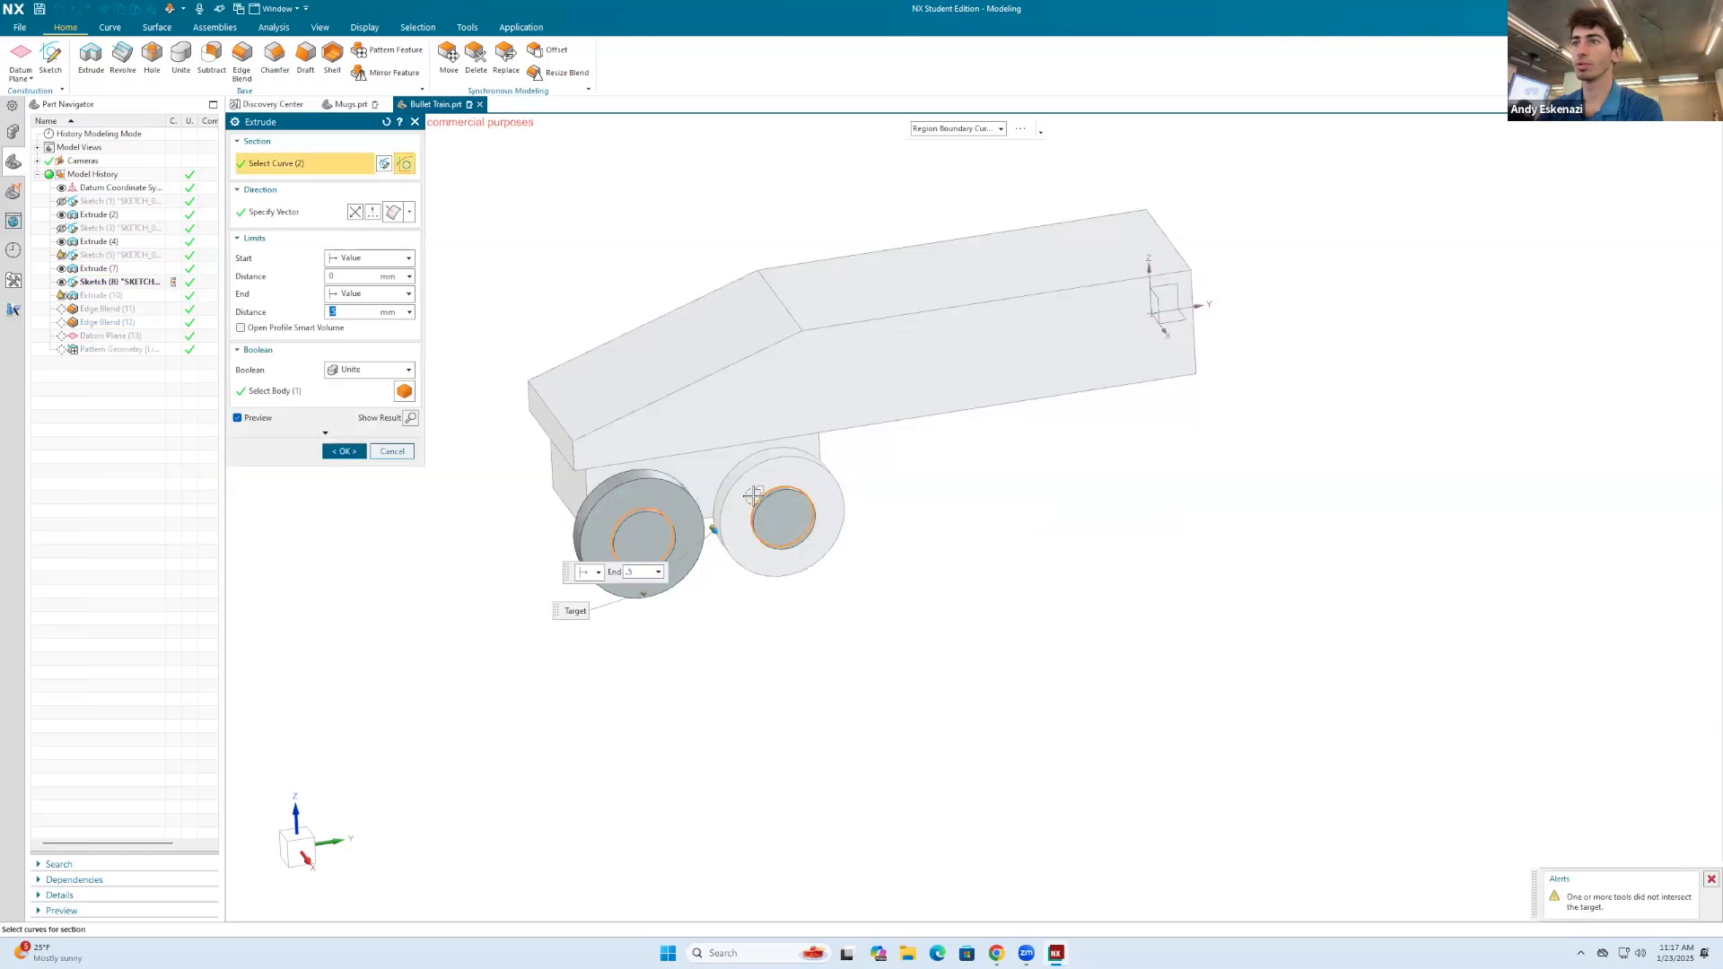
{"action": "scroll", "coordinate": [754, 499], "scroll_direction": "up", "scroll_amount": 4}
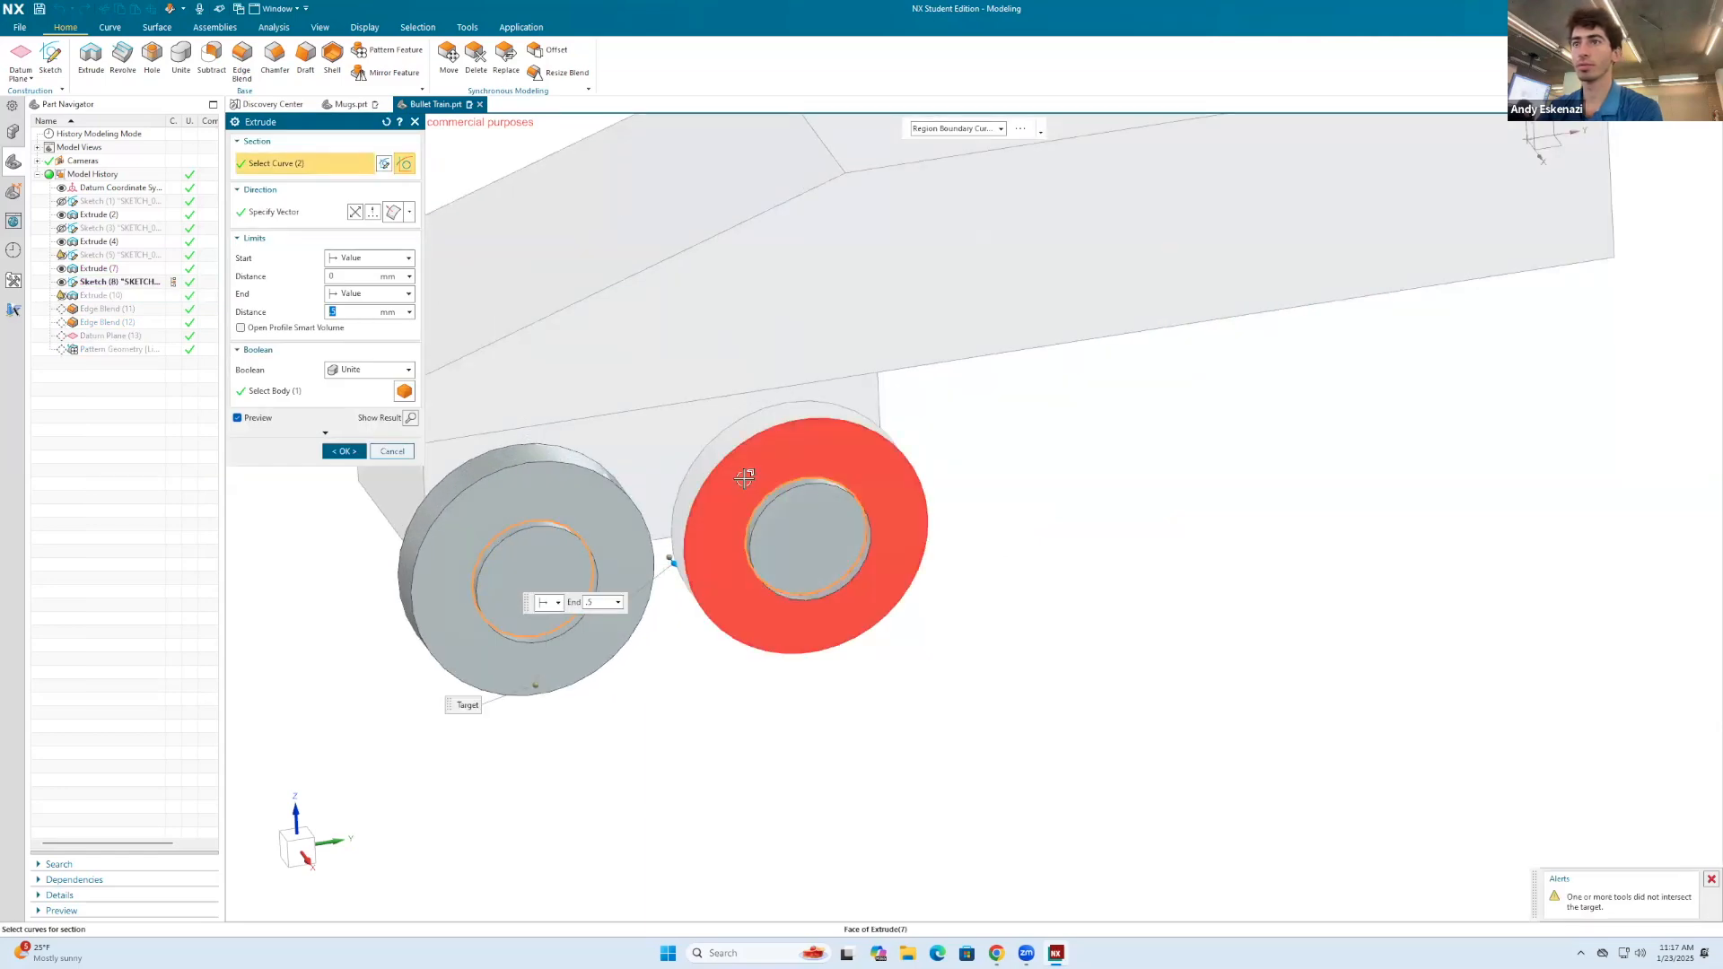
{"action": "left_click", "coordinate": [759, 487]}
{"action": "middle_click", "coordinate": [701, 518]}
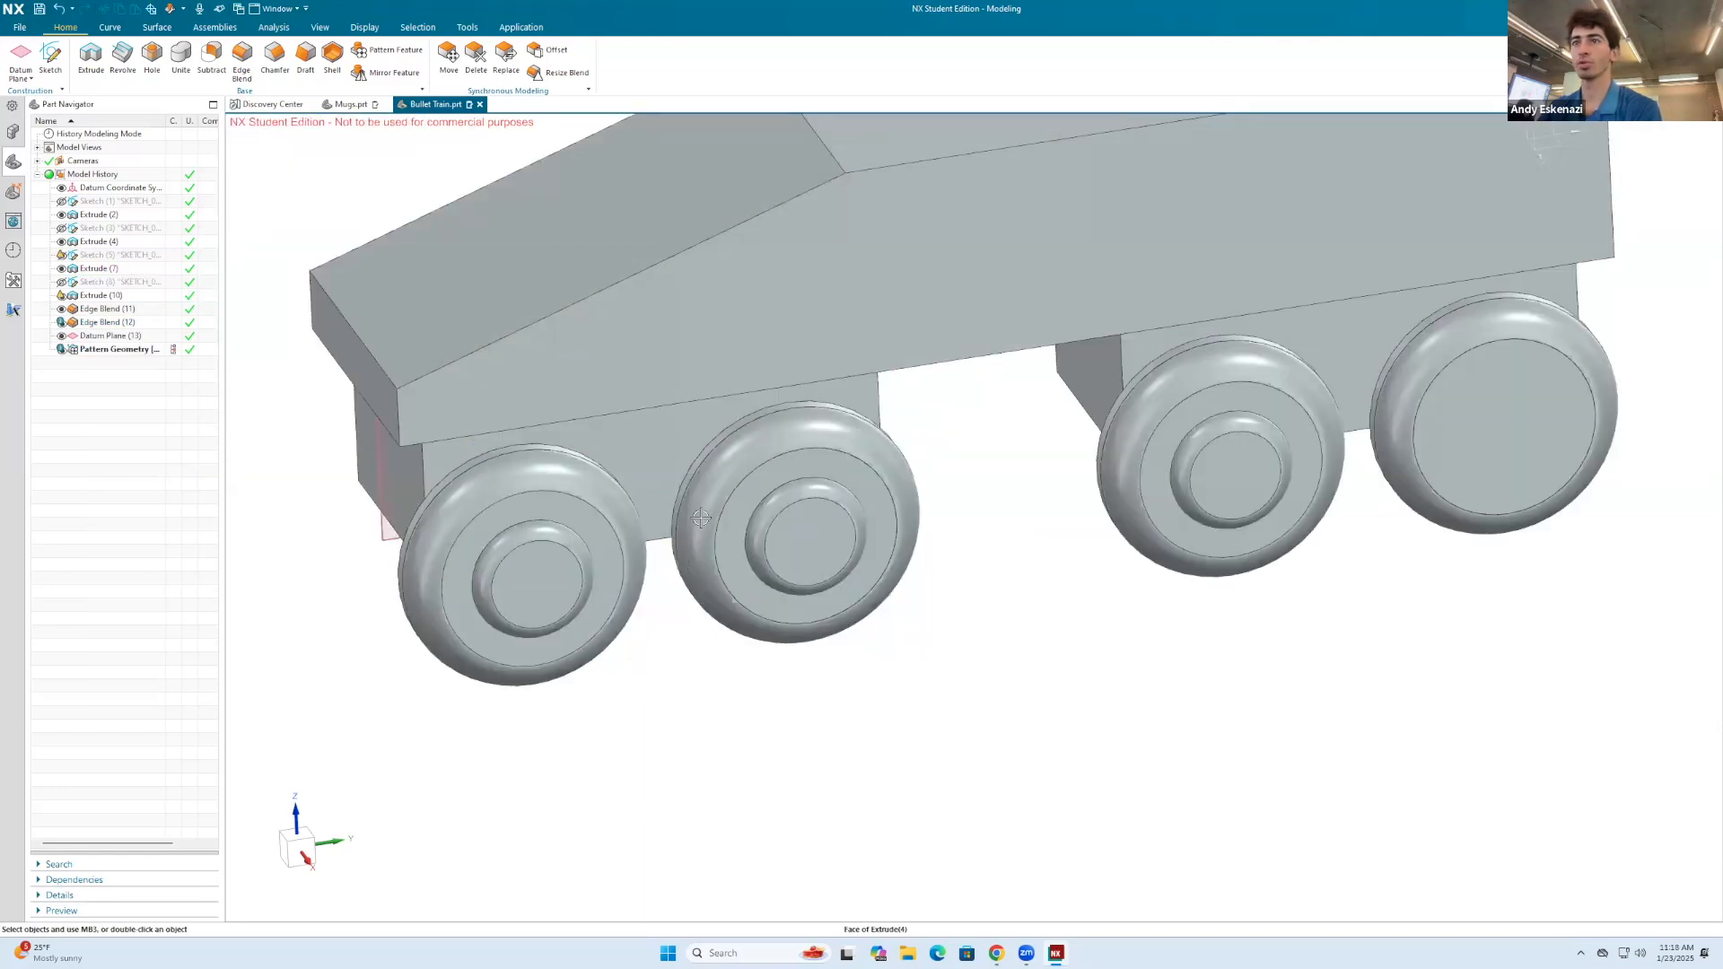
Step: Try switching the hub extrude's Unite target body between the second and front wheels, and cancel the edit
{"action": "right_click", "coordinate": [90, 303]}
{"action": "left_click", "coordinate": [116, 332]}
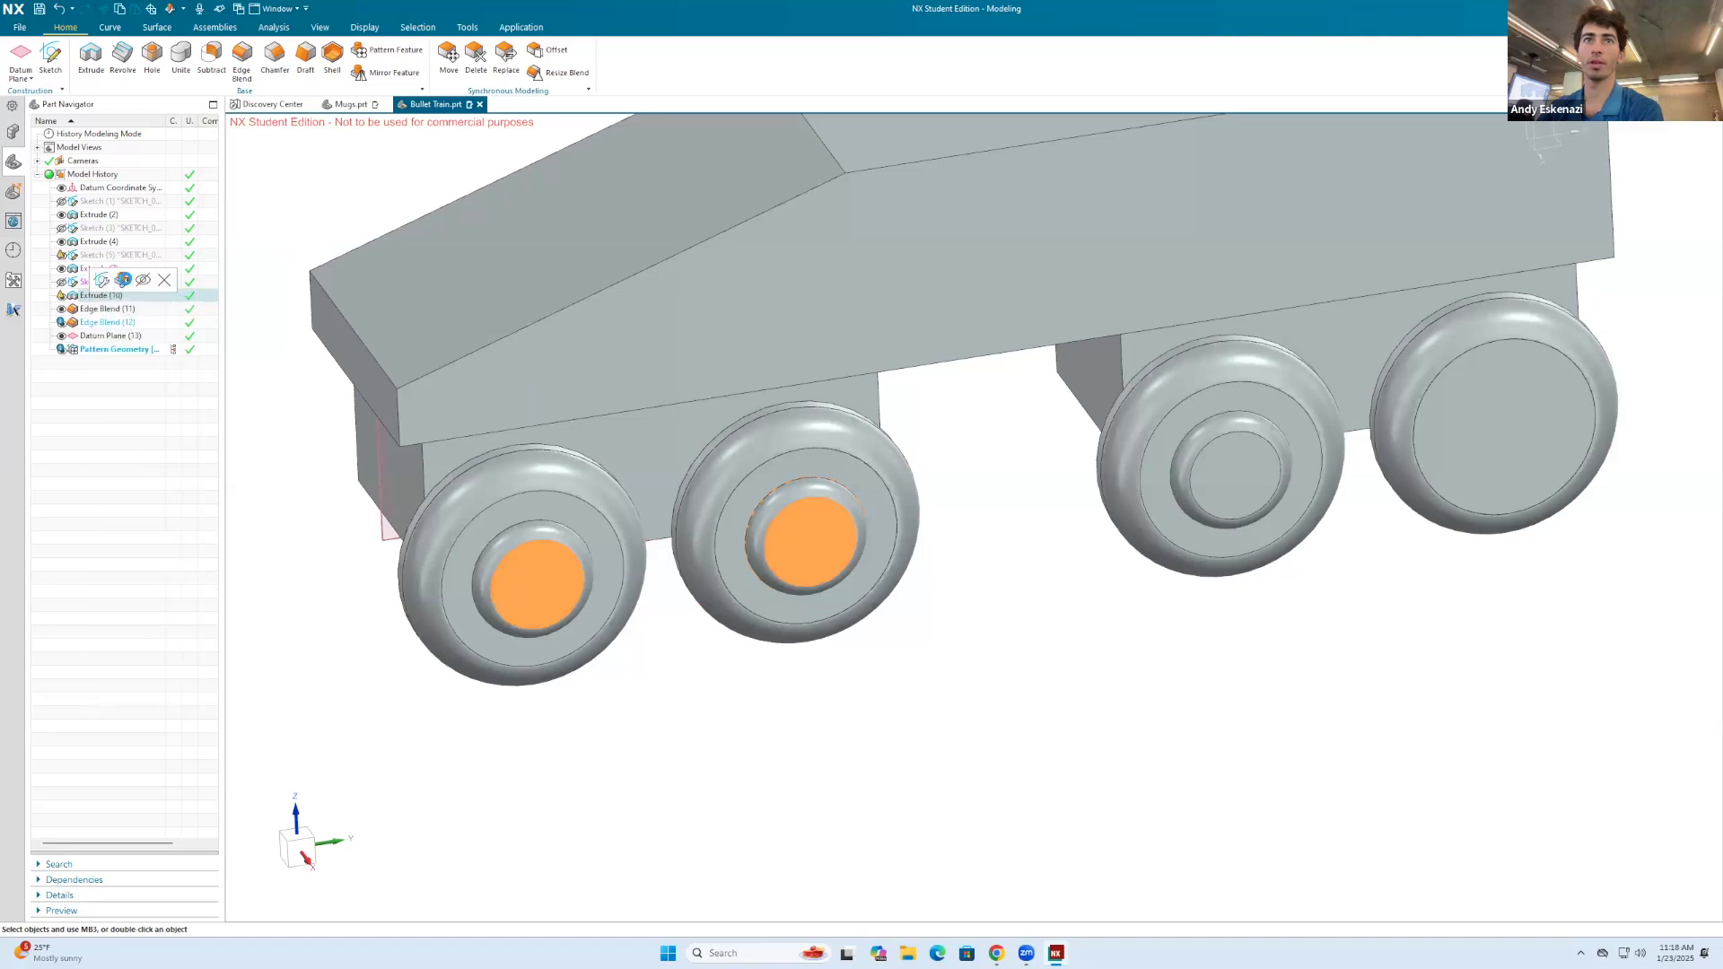
{"action": "left_click", "coordinate": [298, 392]}
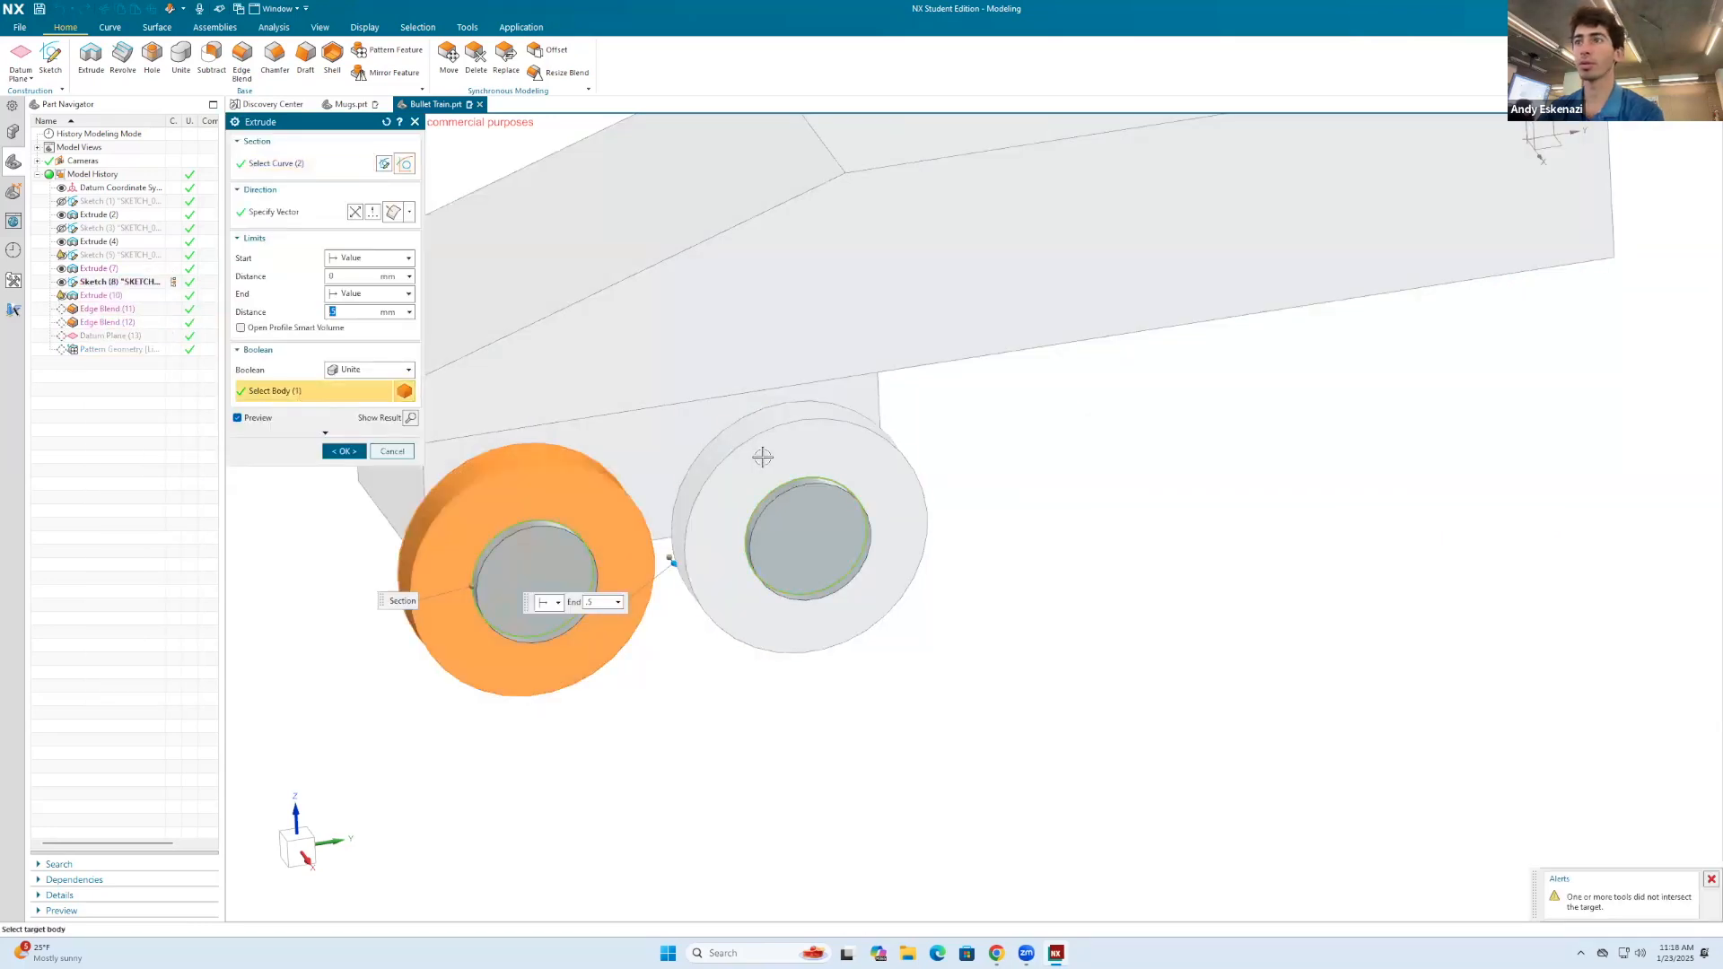
{"action": "left_click", "coordinate": [746, 446]}
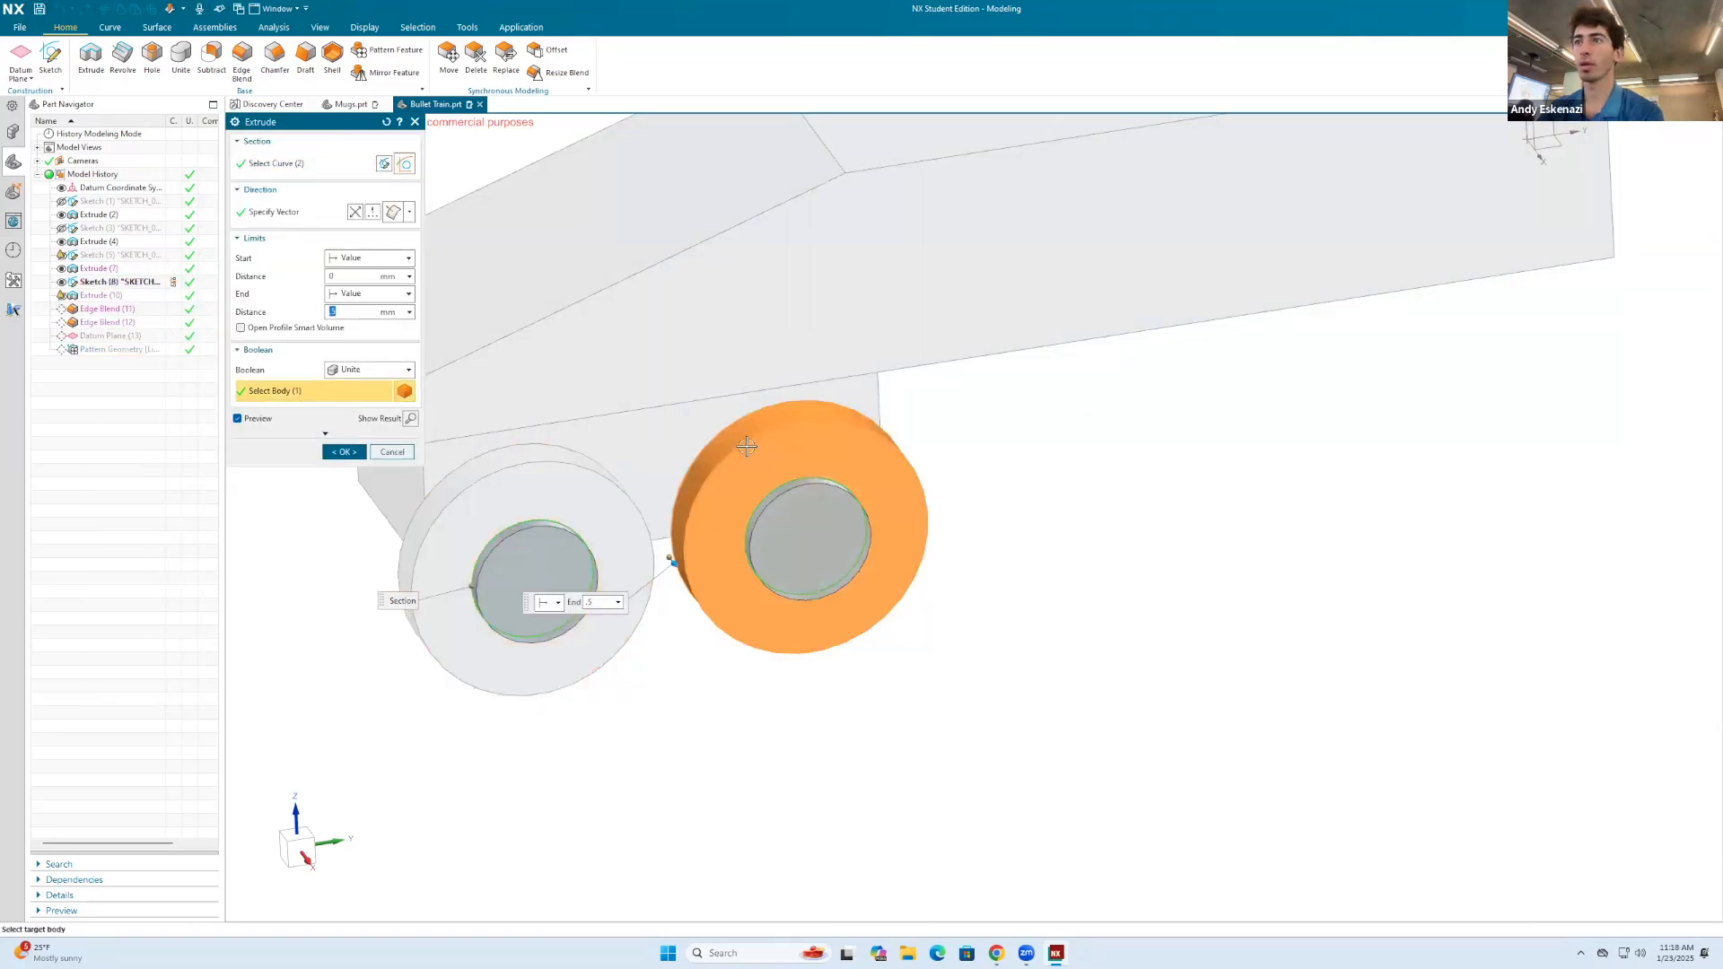
{"action": "left_click", "coordinate": [449, 508]}
{"action": "left_click", "coordinate": [395, 455]}
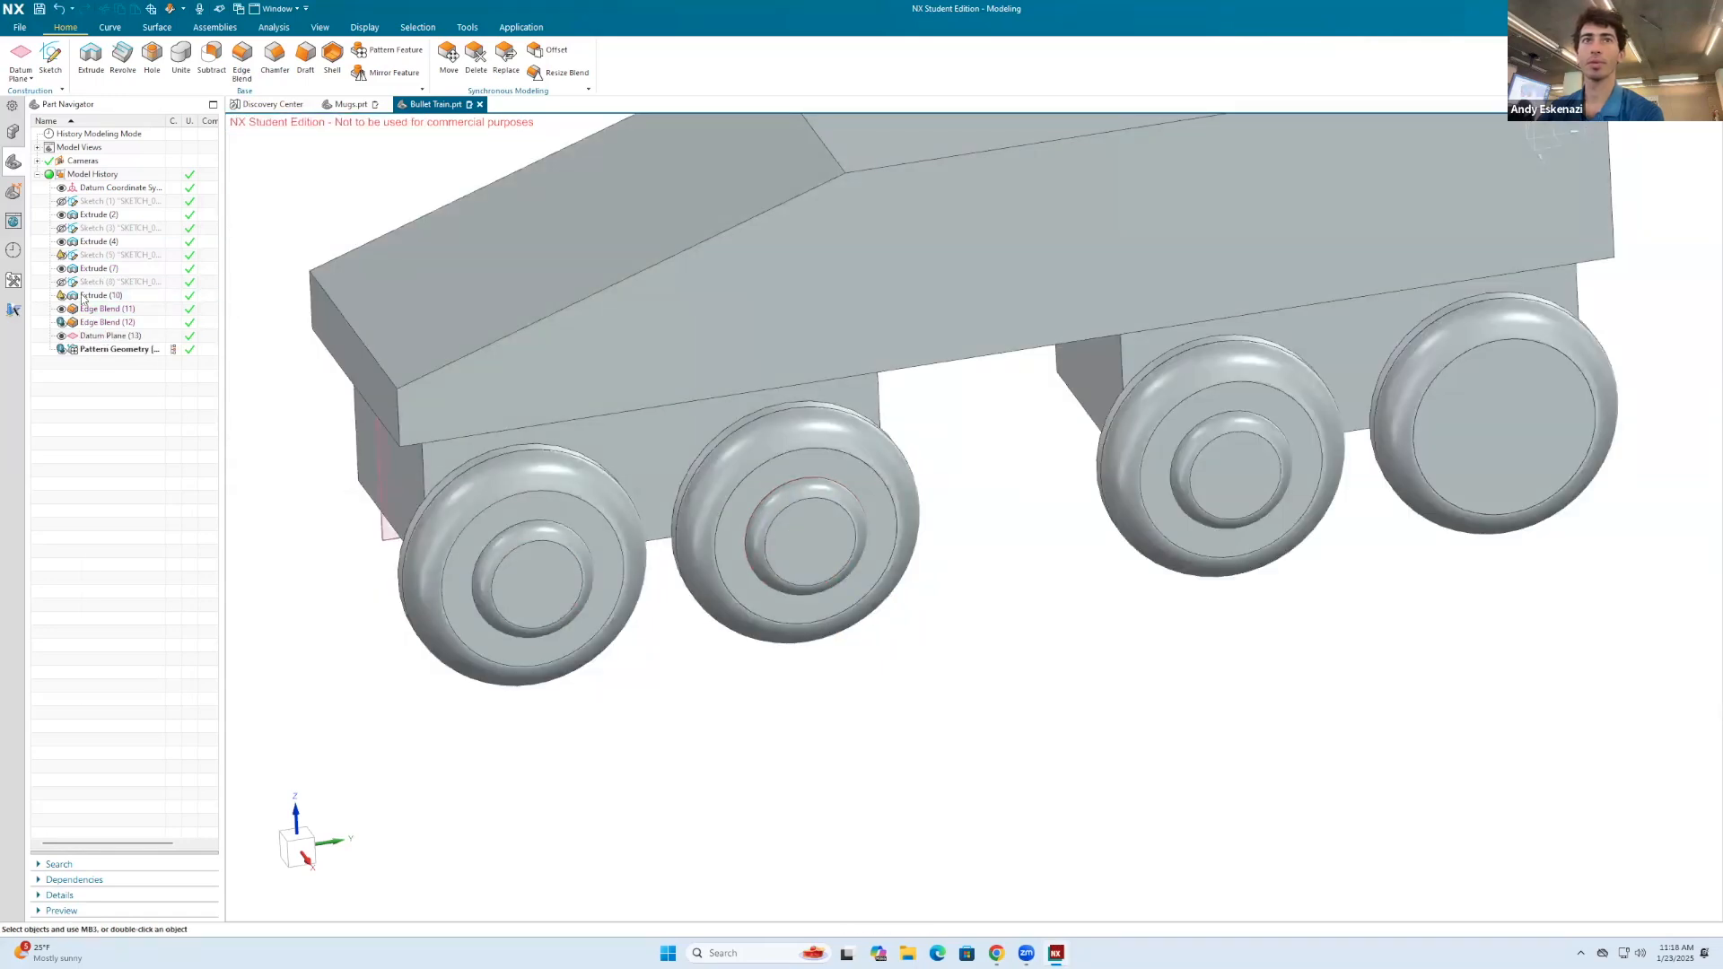
{"action": "right_click", "coordinate": [81, 297]}
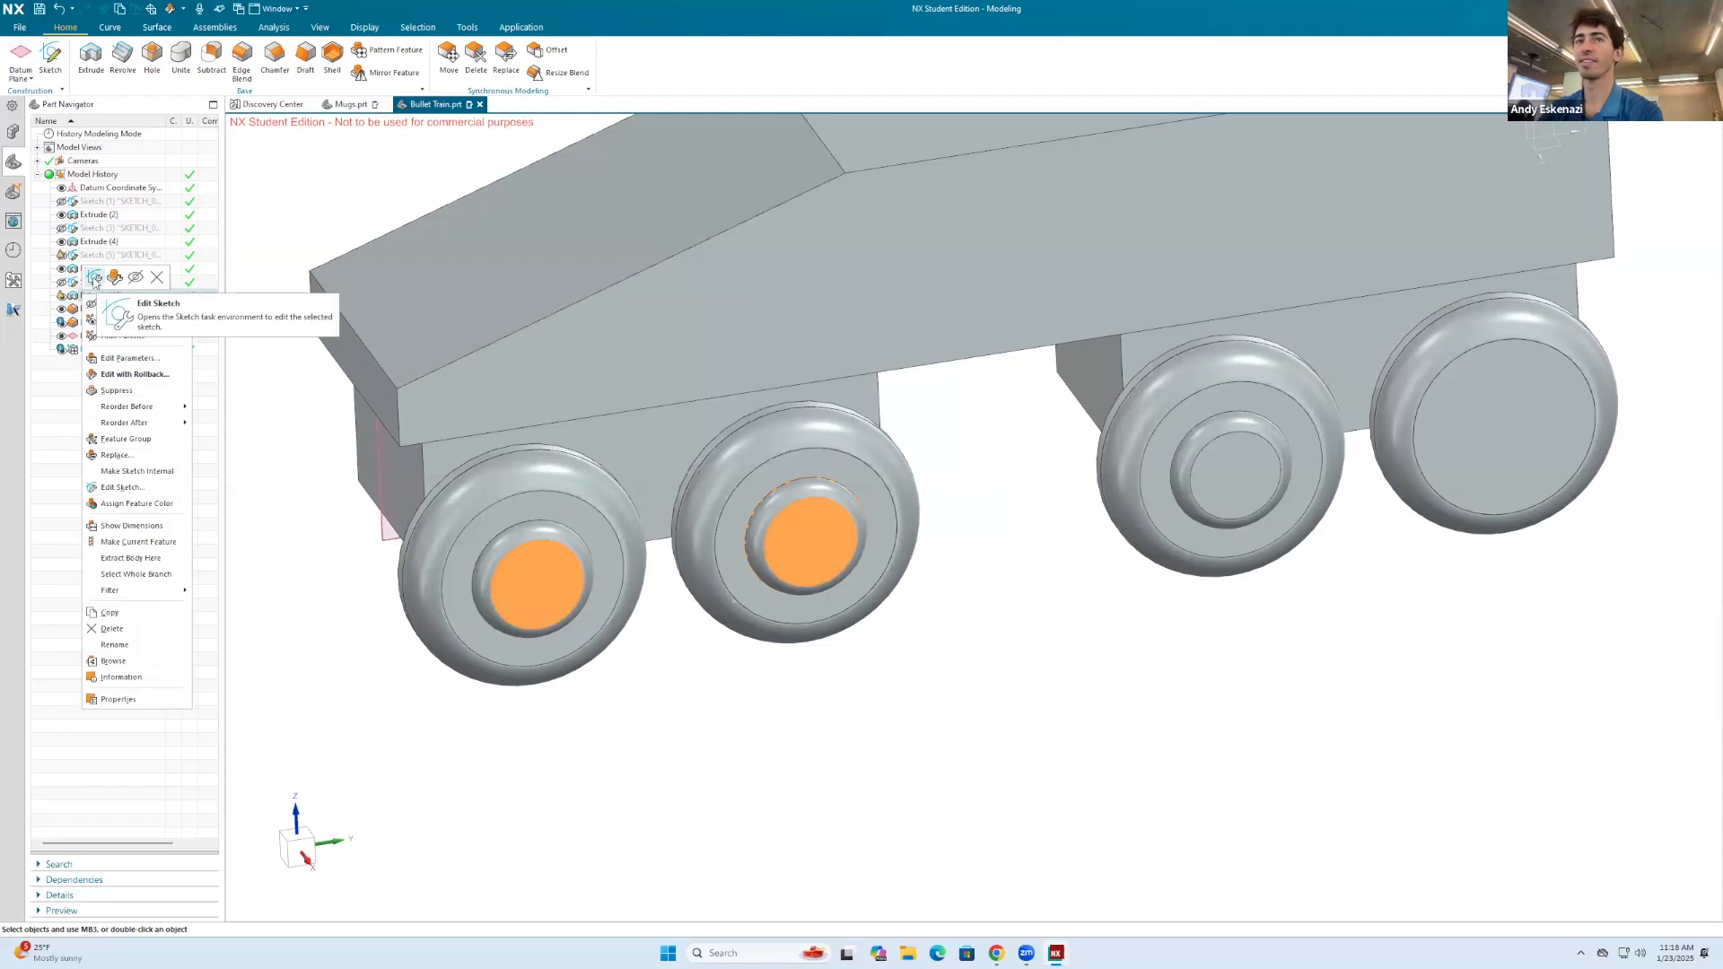
{"action": "left_click", "coordinate": [739, 514]}
{"action": "scroll", "coordinate": [757, 539], "scroll_direction": "down", "scroll_amount": 1}
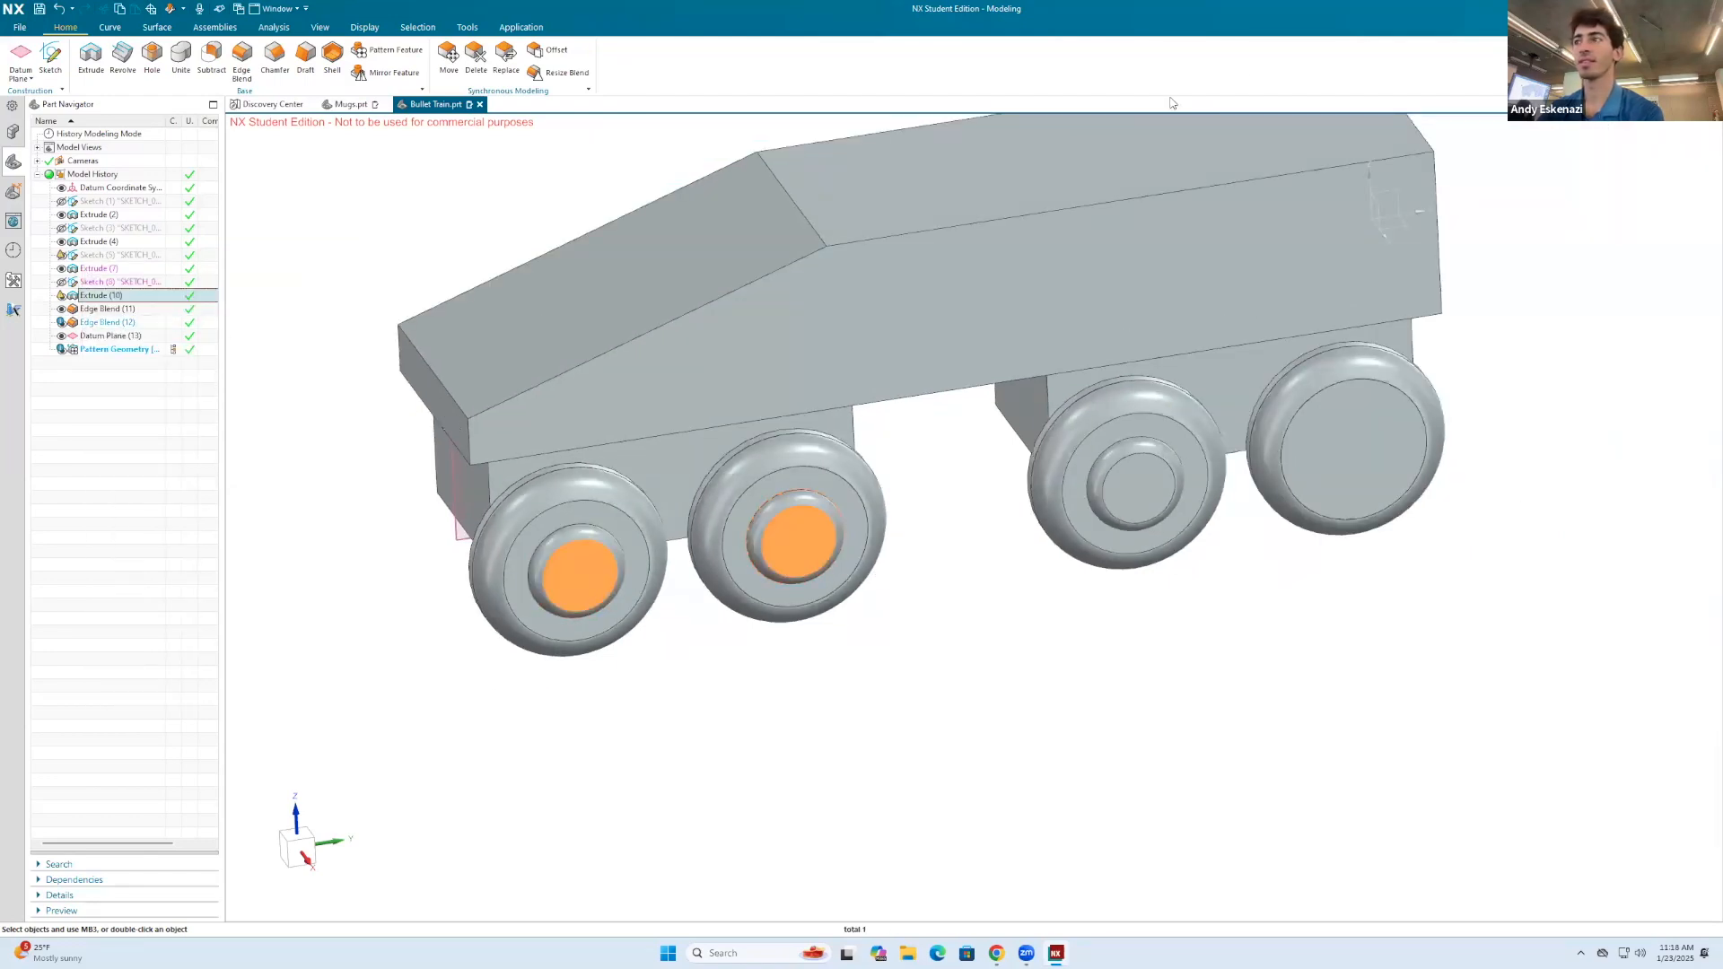
Step: Delete the pattern geometry feature from the model history
{"action": "left_click", "coordinate": [141, 348]}
{"action": "right_click", "coordinate": [141, 348]}
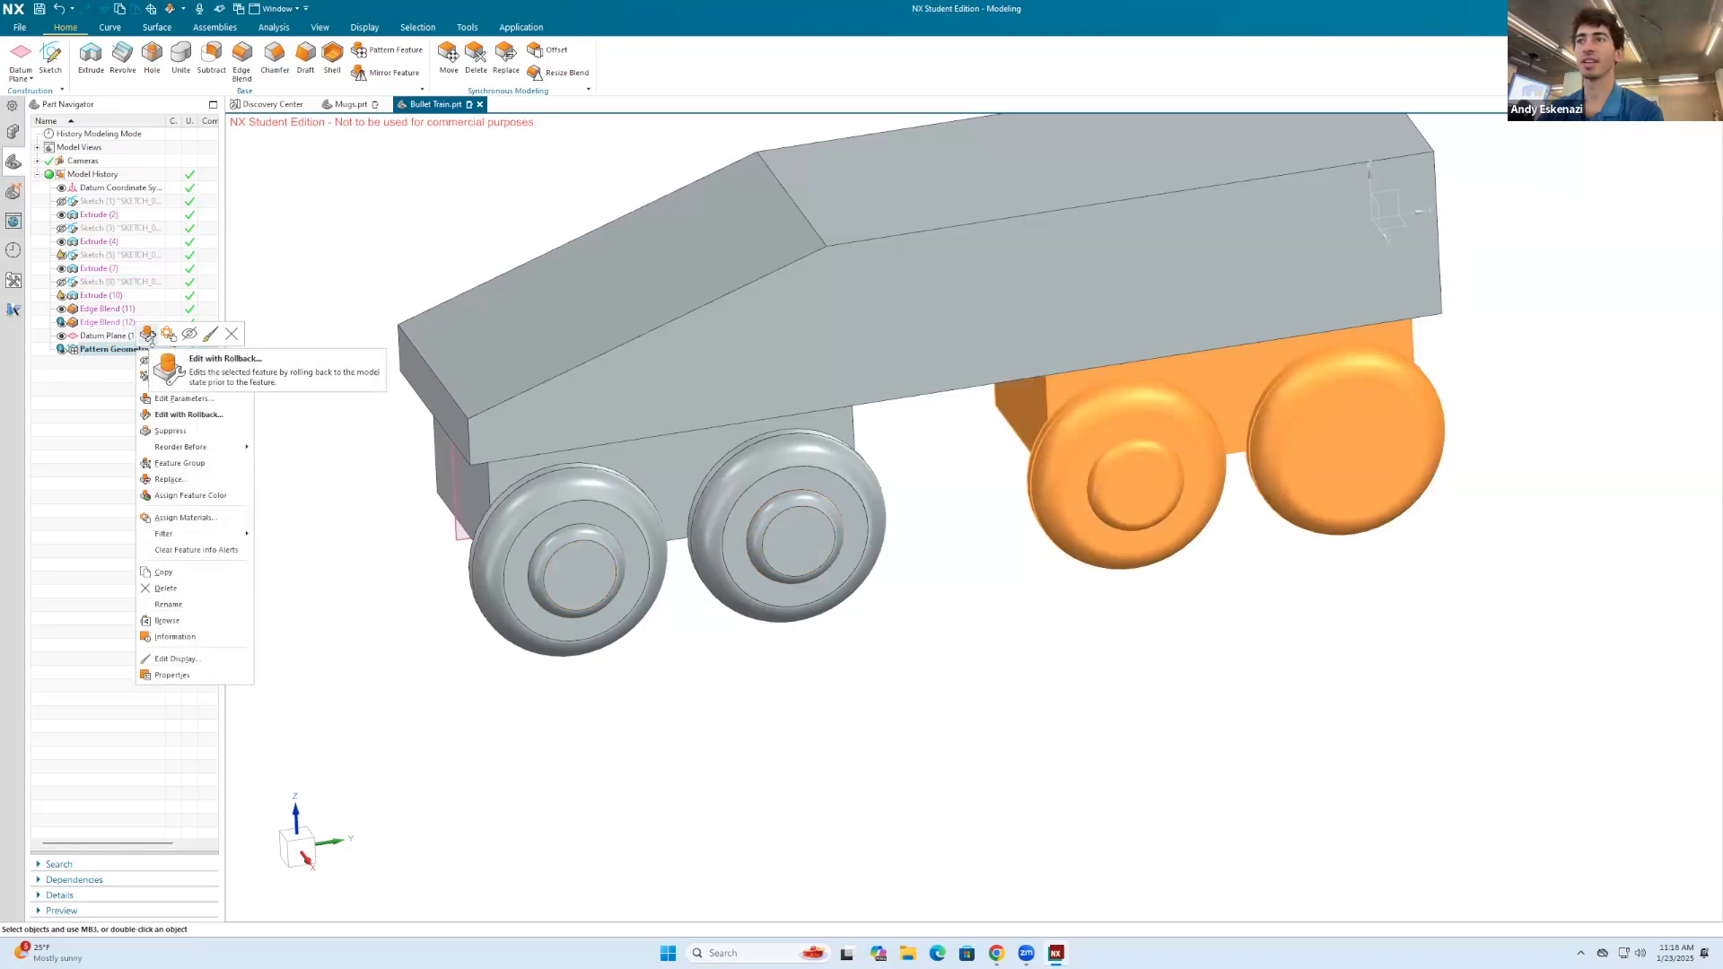
{"action": "right_click", "coordinate": [188, 356]}
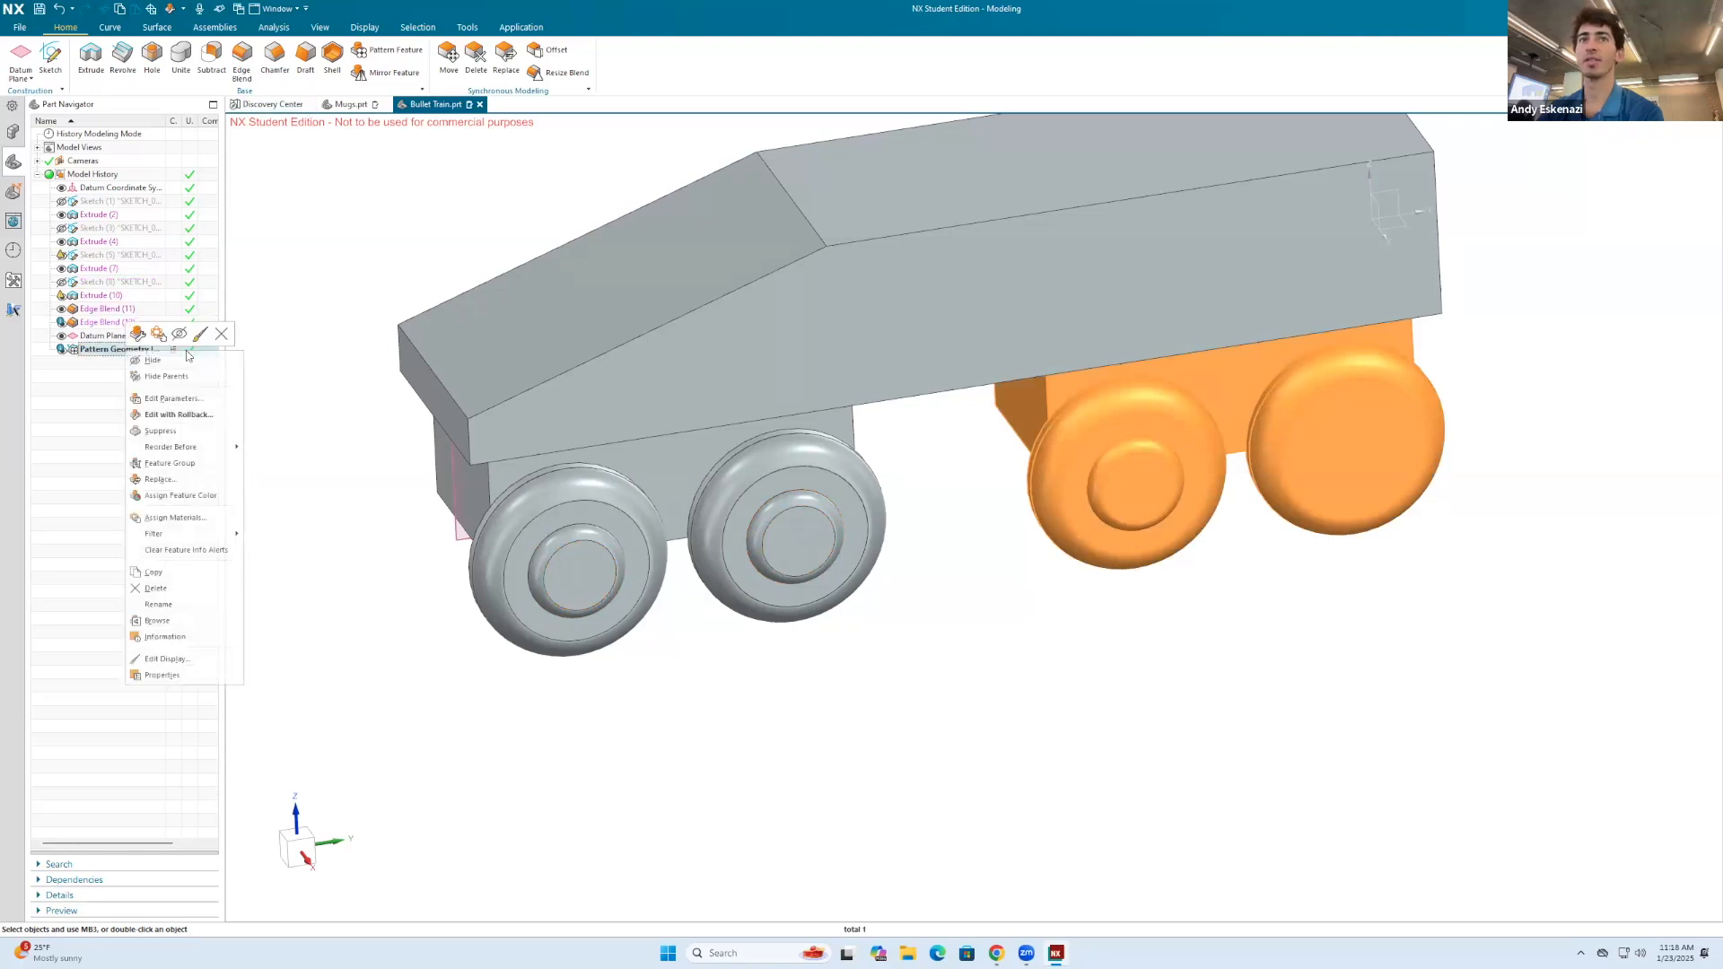
{"action": "left_click", "coordinate": [221, 334]}
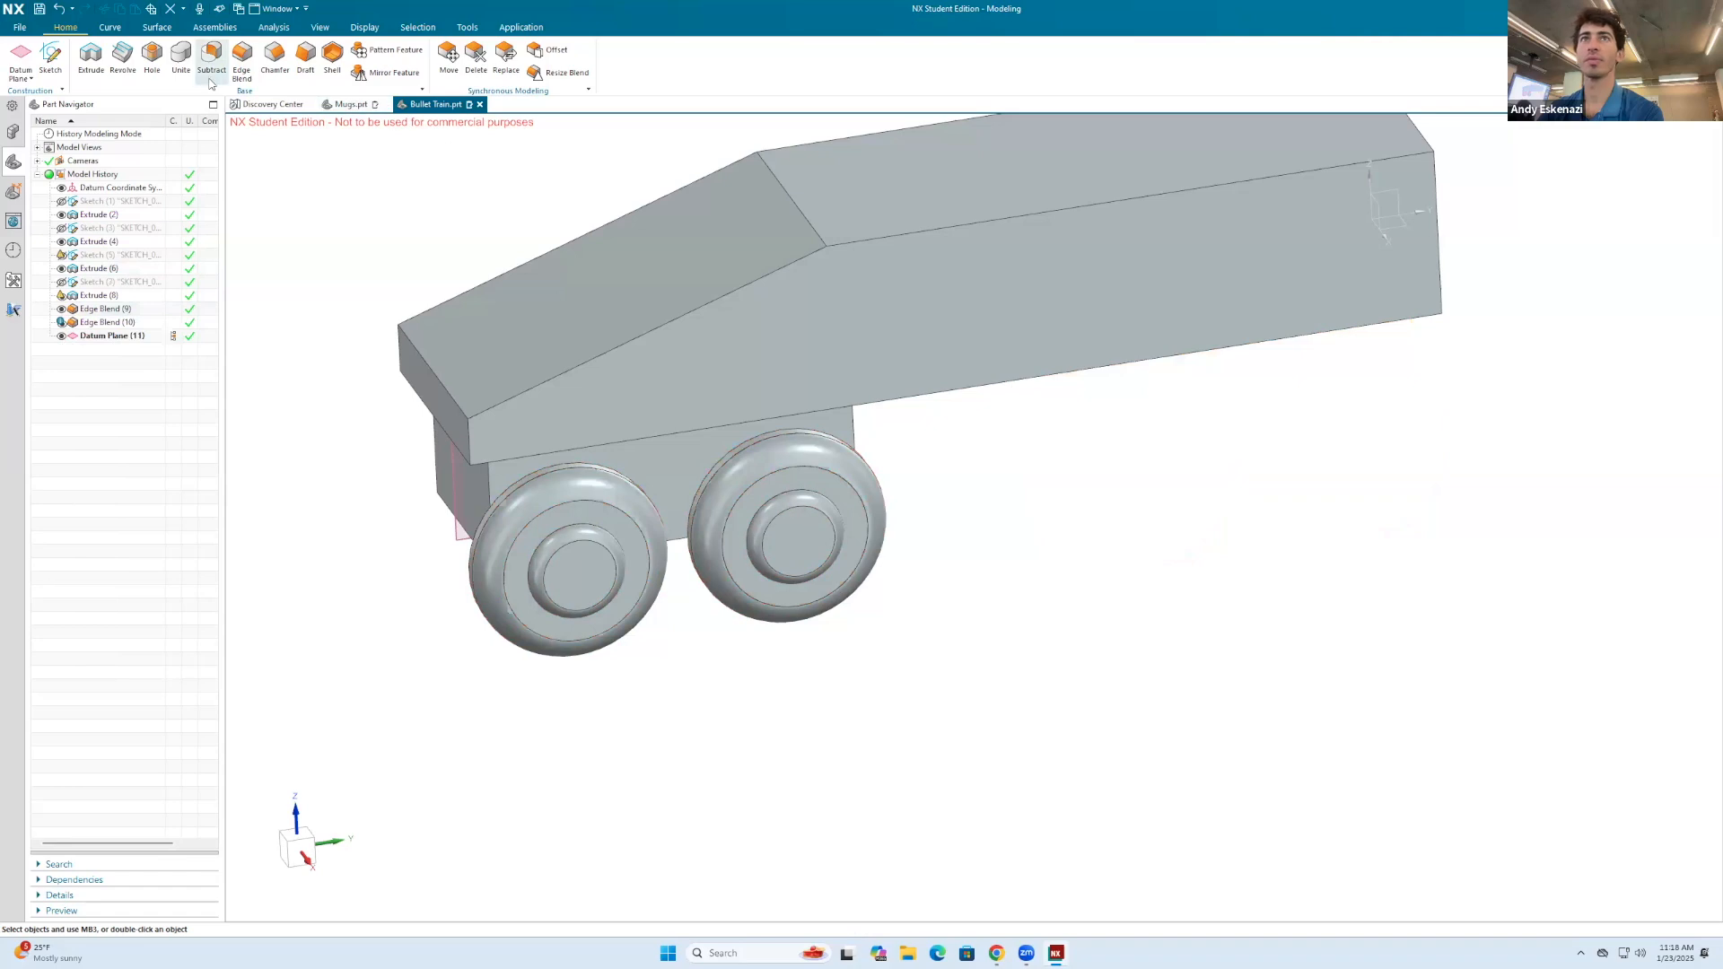
Step: Unite the second wheel's hub with its wheel, using the hub as target and the wheel as tool body
{"action": "left_click", "coordinate": [181, 56]}
{"action": "left_click", "coordinate": [782, 472]}
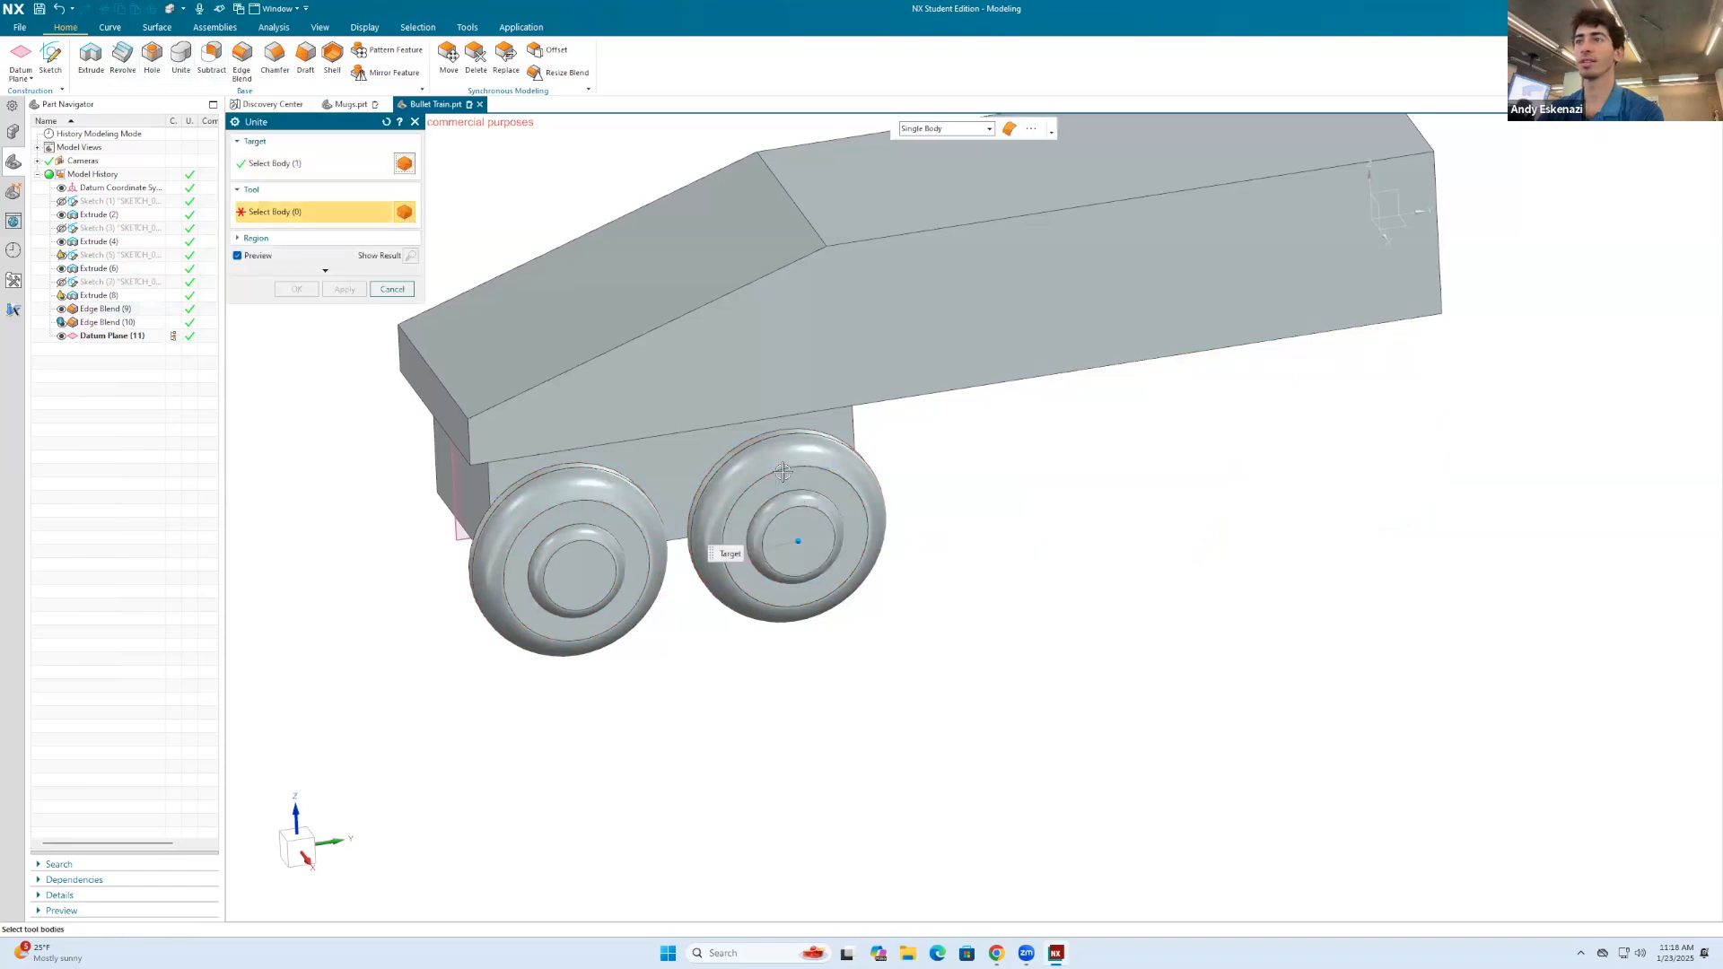
{"action": "left_click", "coordinate": [808, 426]}
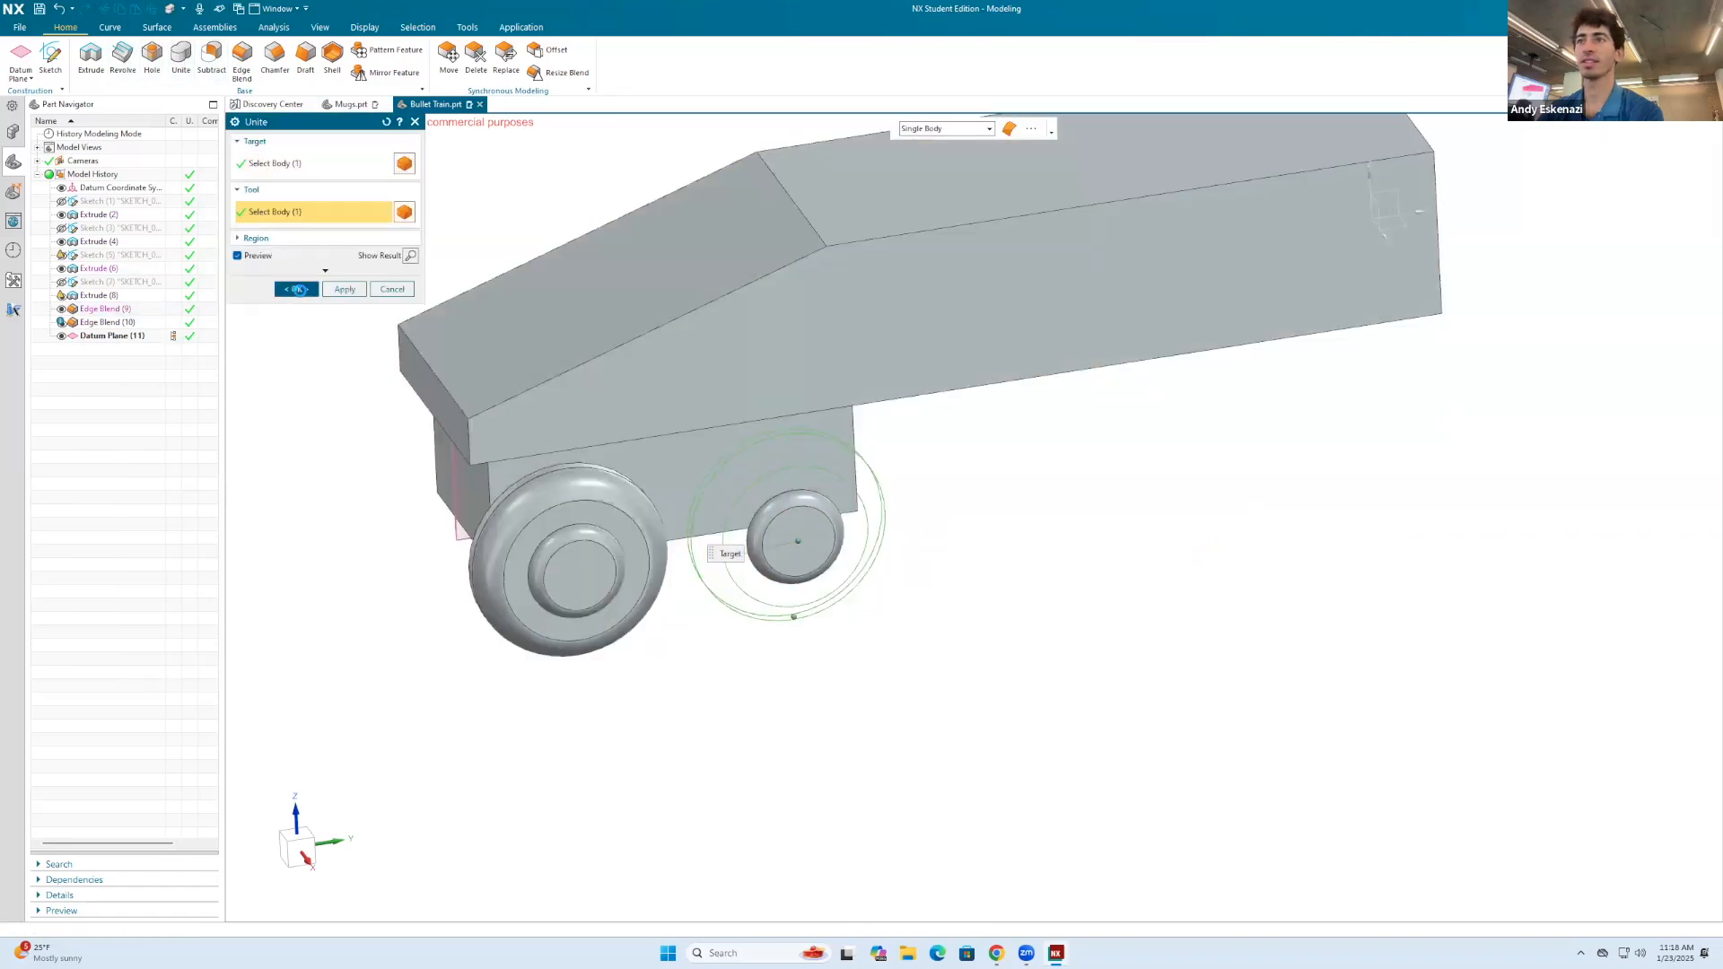
{"action": "left_click", "coordinate": [297, 289]}
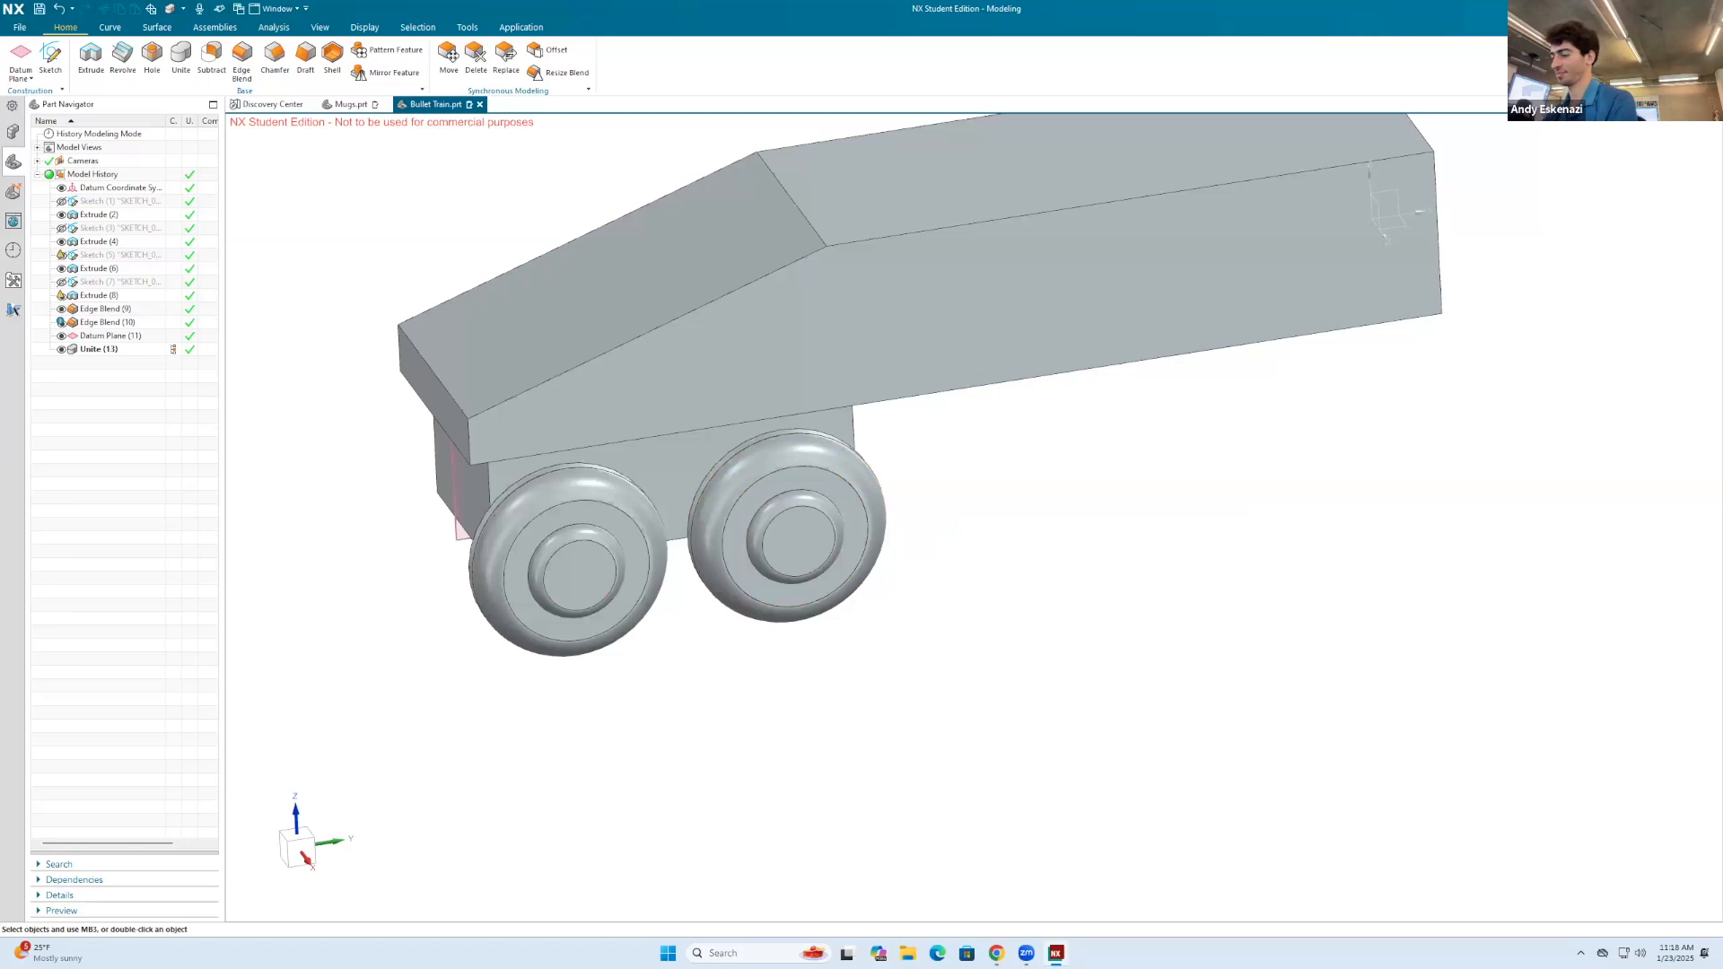
Step: Pattern the underside block and both wheels with a linear Pattern Geometry along the body's lower edge, count 2 and pitch -23 mm
{"action": "type", "text": "patt"}
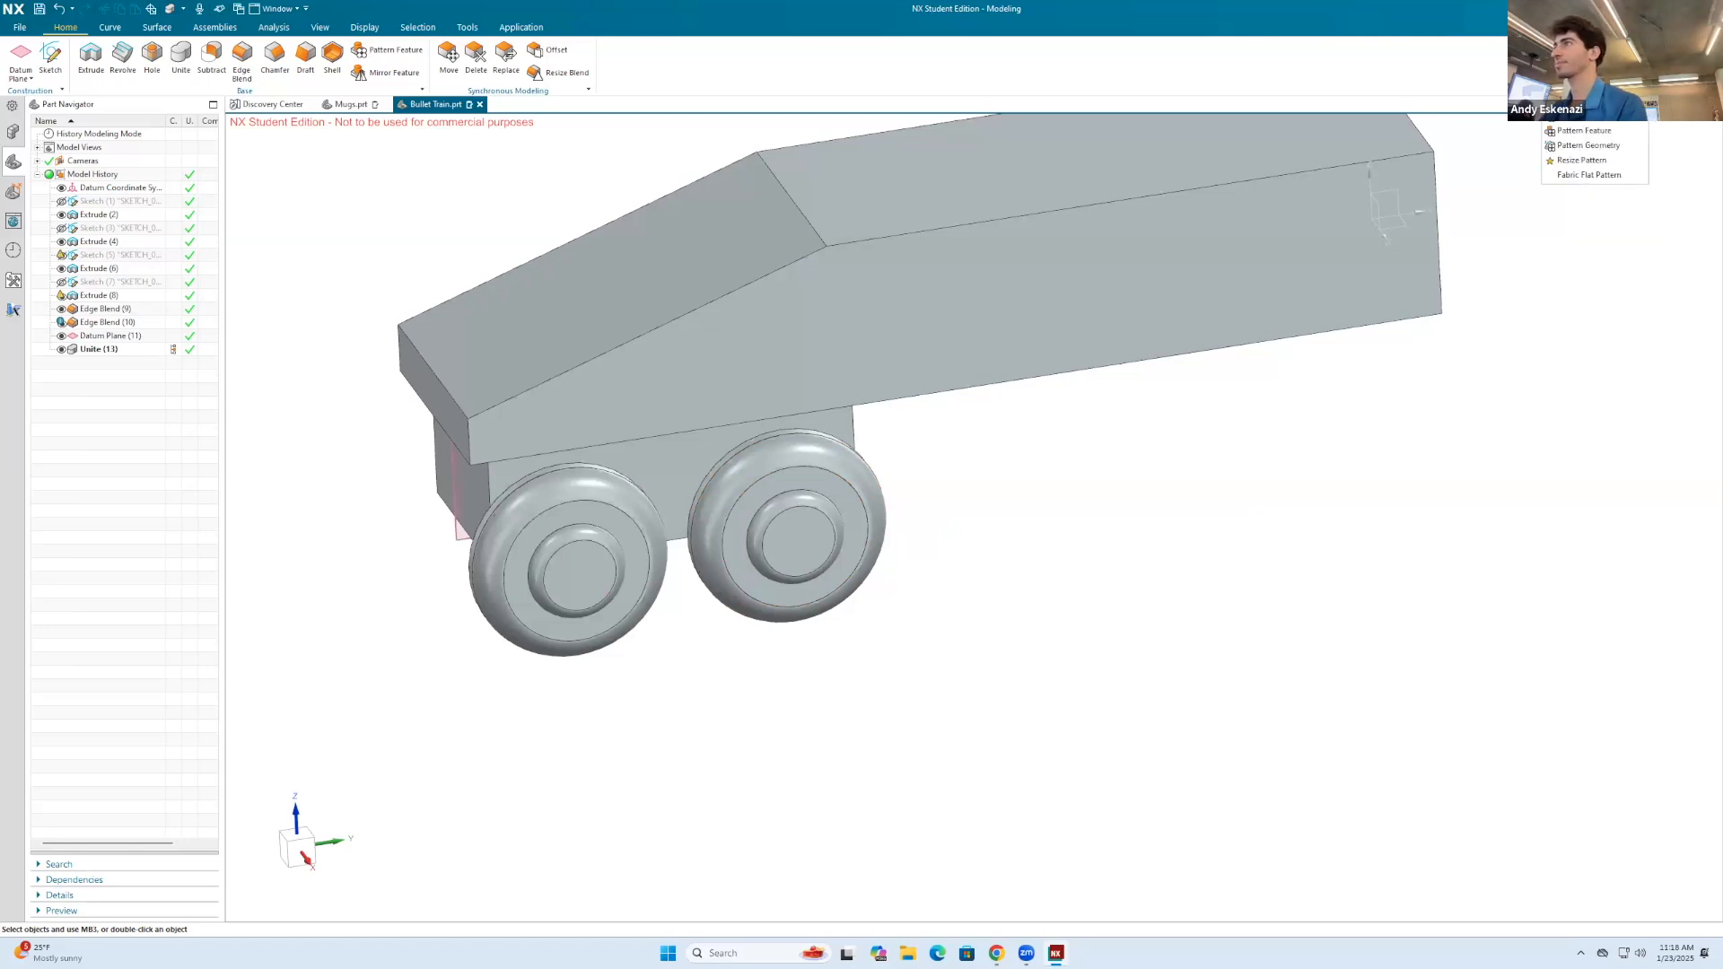
{"action": "left_click", "coordinate": [1597, 151]}
{"action": "left_click", "coordinate": [657, 469]}
{"action": "left_click", "coordinate": [623, 490]}
{"action": "left_click", "coordinate": [752, 481]}
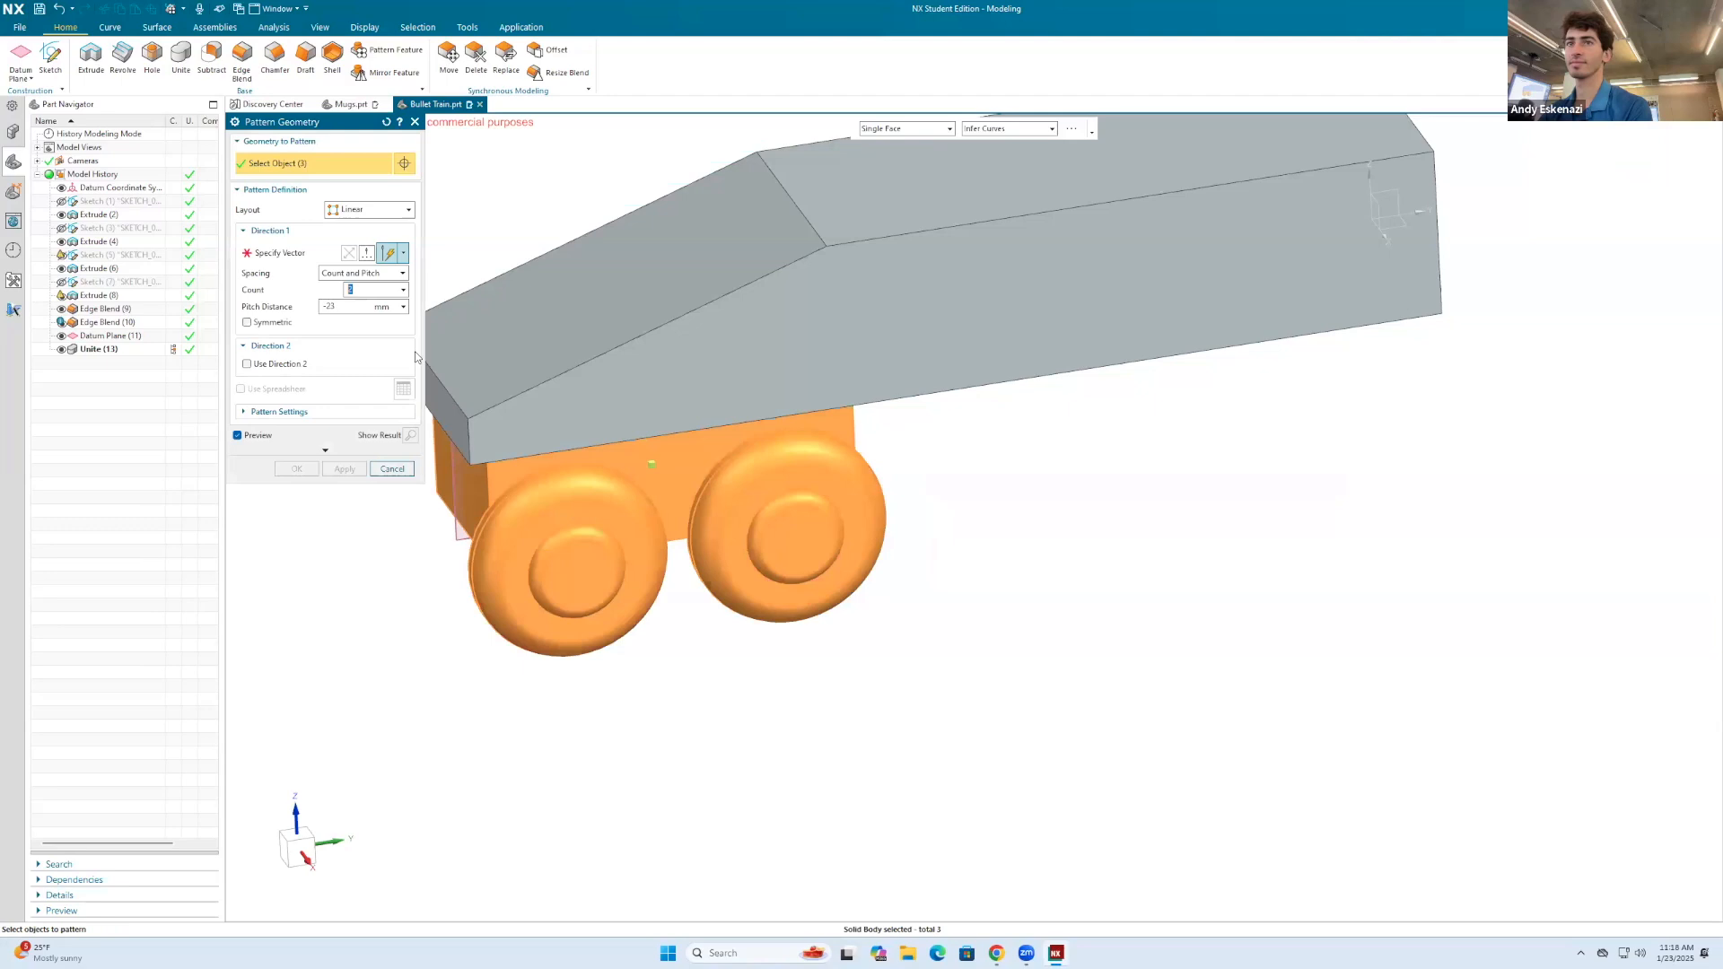
{"action": "left_click", "coordinate": [312, 260]}
{"action": "left_click", "coordinate": [944, 396]}
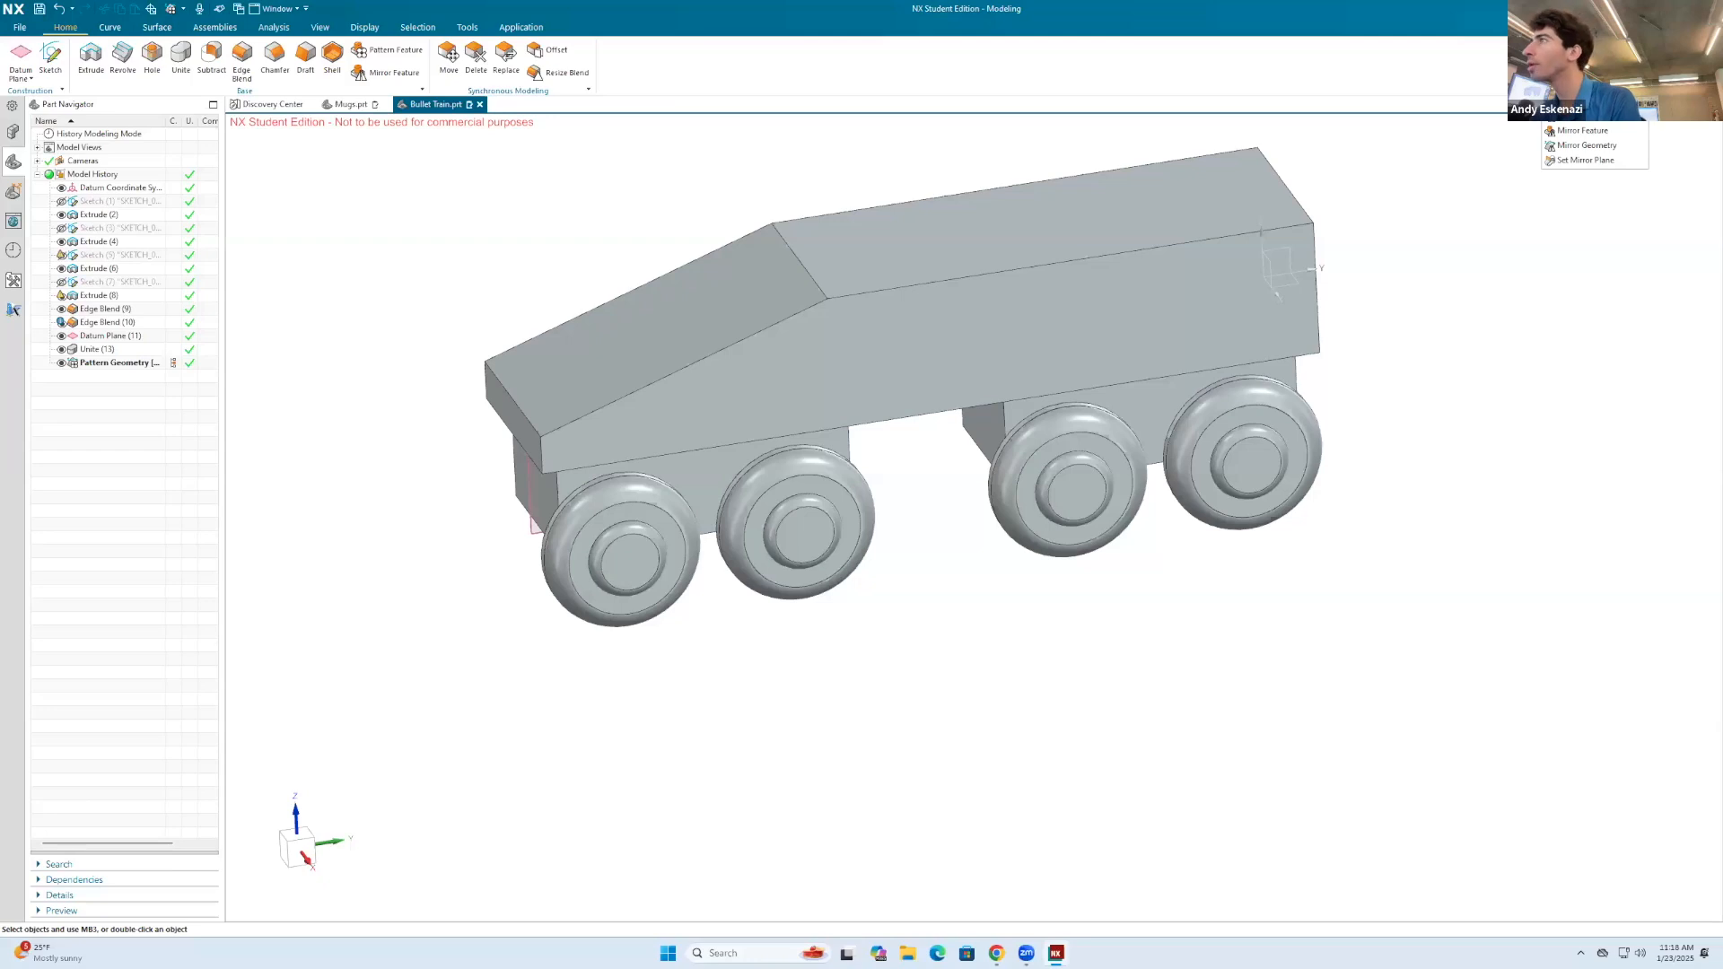
Step: Mirror the four wheel bodies to the train's other side with Mirror Geometry, using the datum plane as the mirror plane
{"action": "left_click", "coordinate": [1603, 146]}
{"action": "left_click", "coordinate": [812, 489]}
{"action": "left_click", "coordinate": [651, 515]}
{"action": "left_click", "coordinate": [1047, 455]}
{"action": "left_click", "coordinate": [1260, 434]}
{"action": "middle_click", "coordinate": [294, 240]}
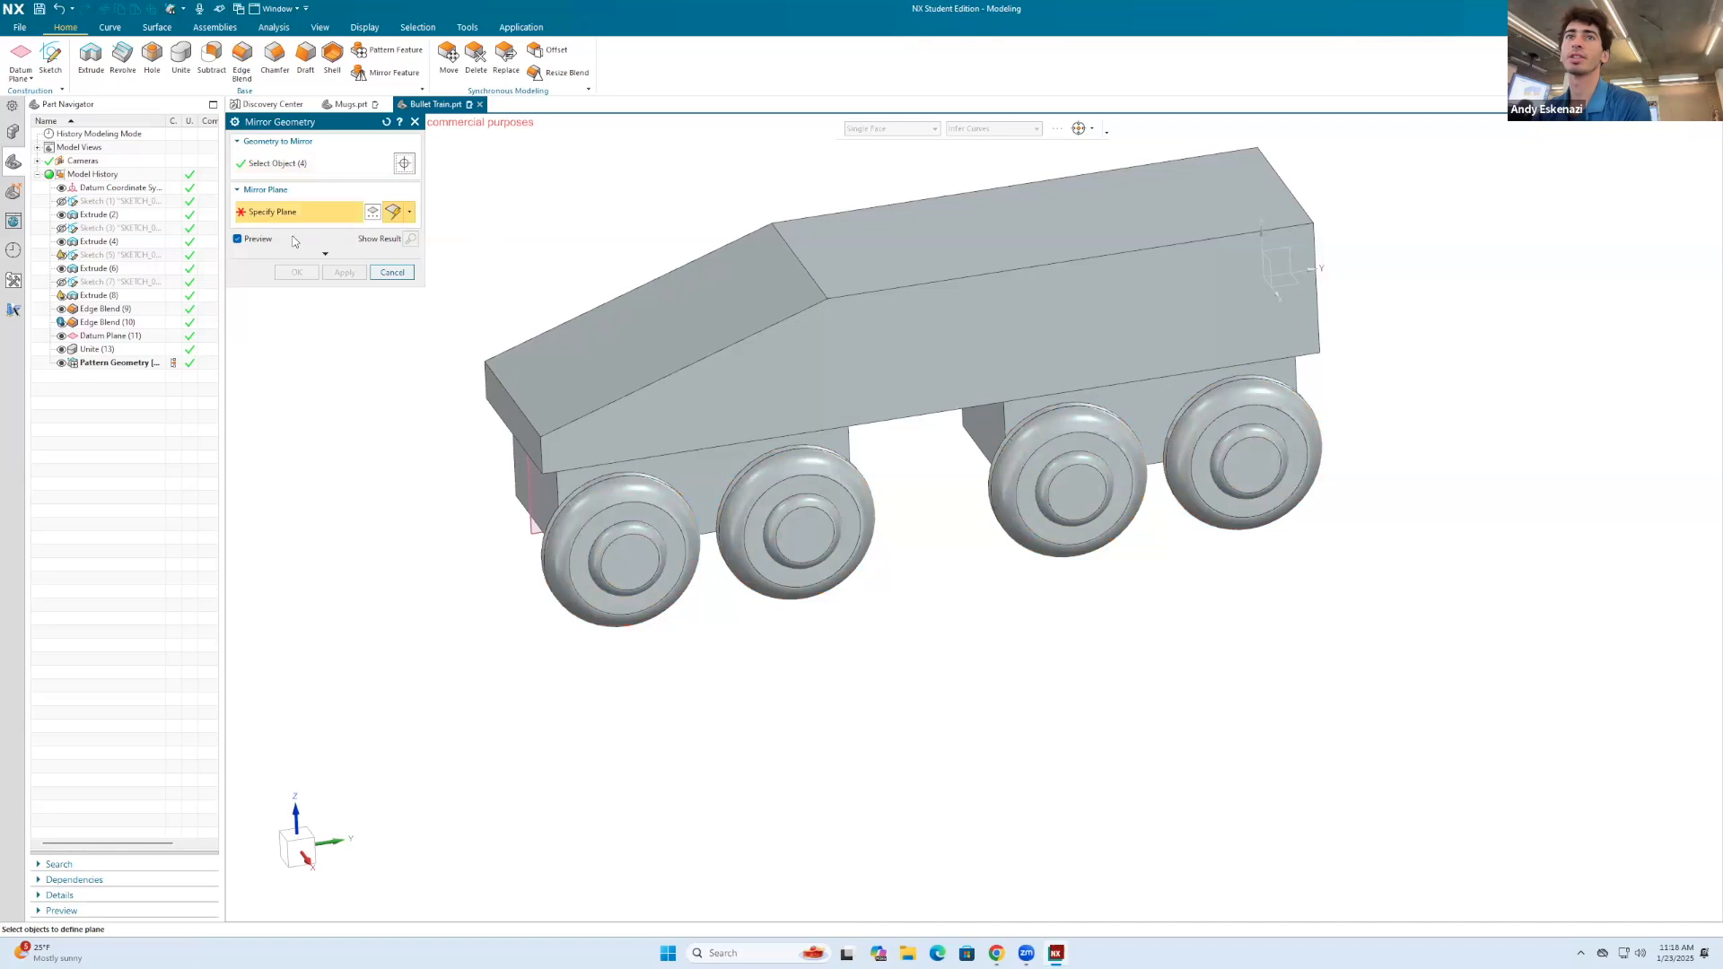
{"action": "left_click", "coordinate": [526, 513]}
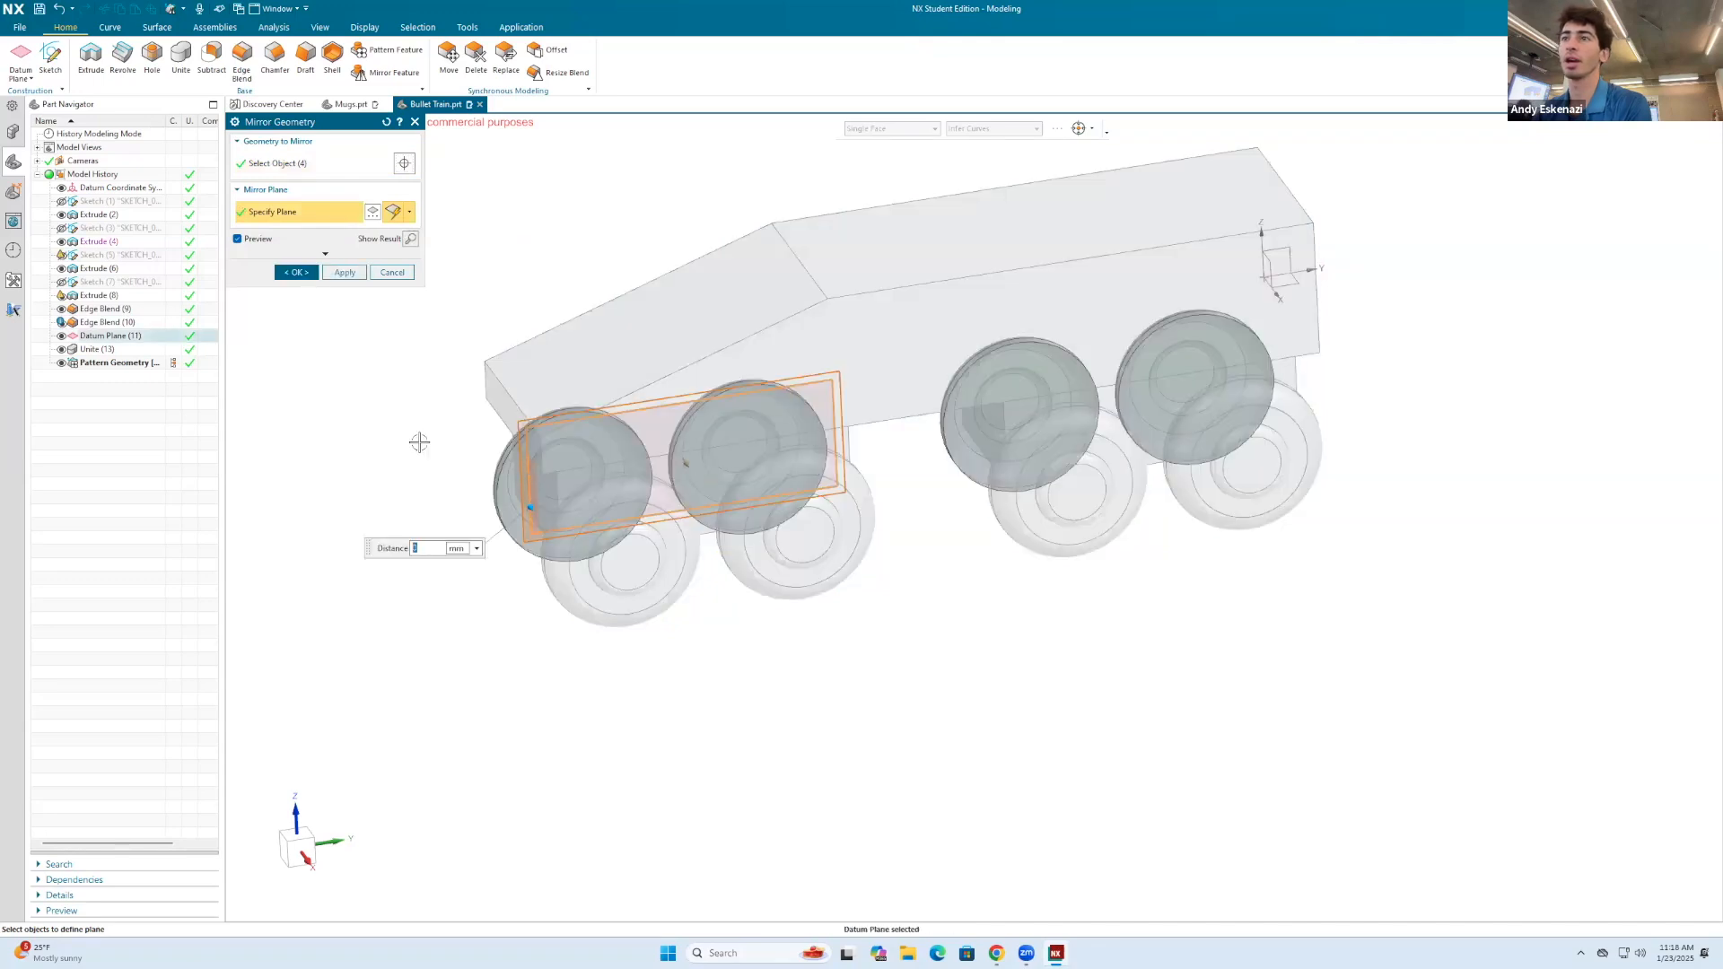
{"action": "left_click", "coordinate": [296, 272]}
{"action": "scroll", "coordinate": [446, 340], "scroll_direction": "down", "scroll_amount": 3}
{"action": "middle_click_drag", "start_coordinate": [446, 340], "coordinate": [867, 366]}
{"action": "middle_click_drag", "start_coordinate": [944, 410], "coordinate": [781, 308]}
{"action": "scroll", "coordinate": [757, 324], "scroll_direction": "up", "scroll_amount": 3}
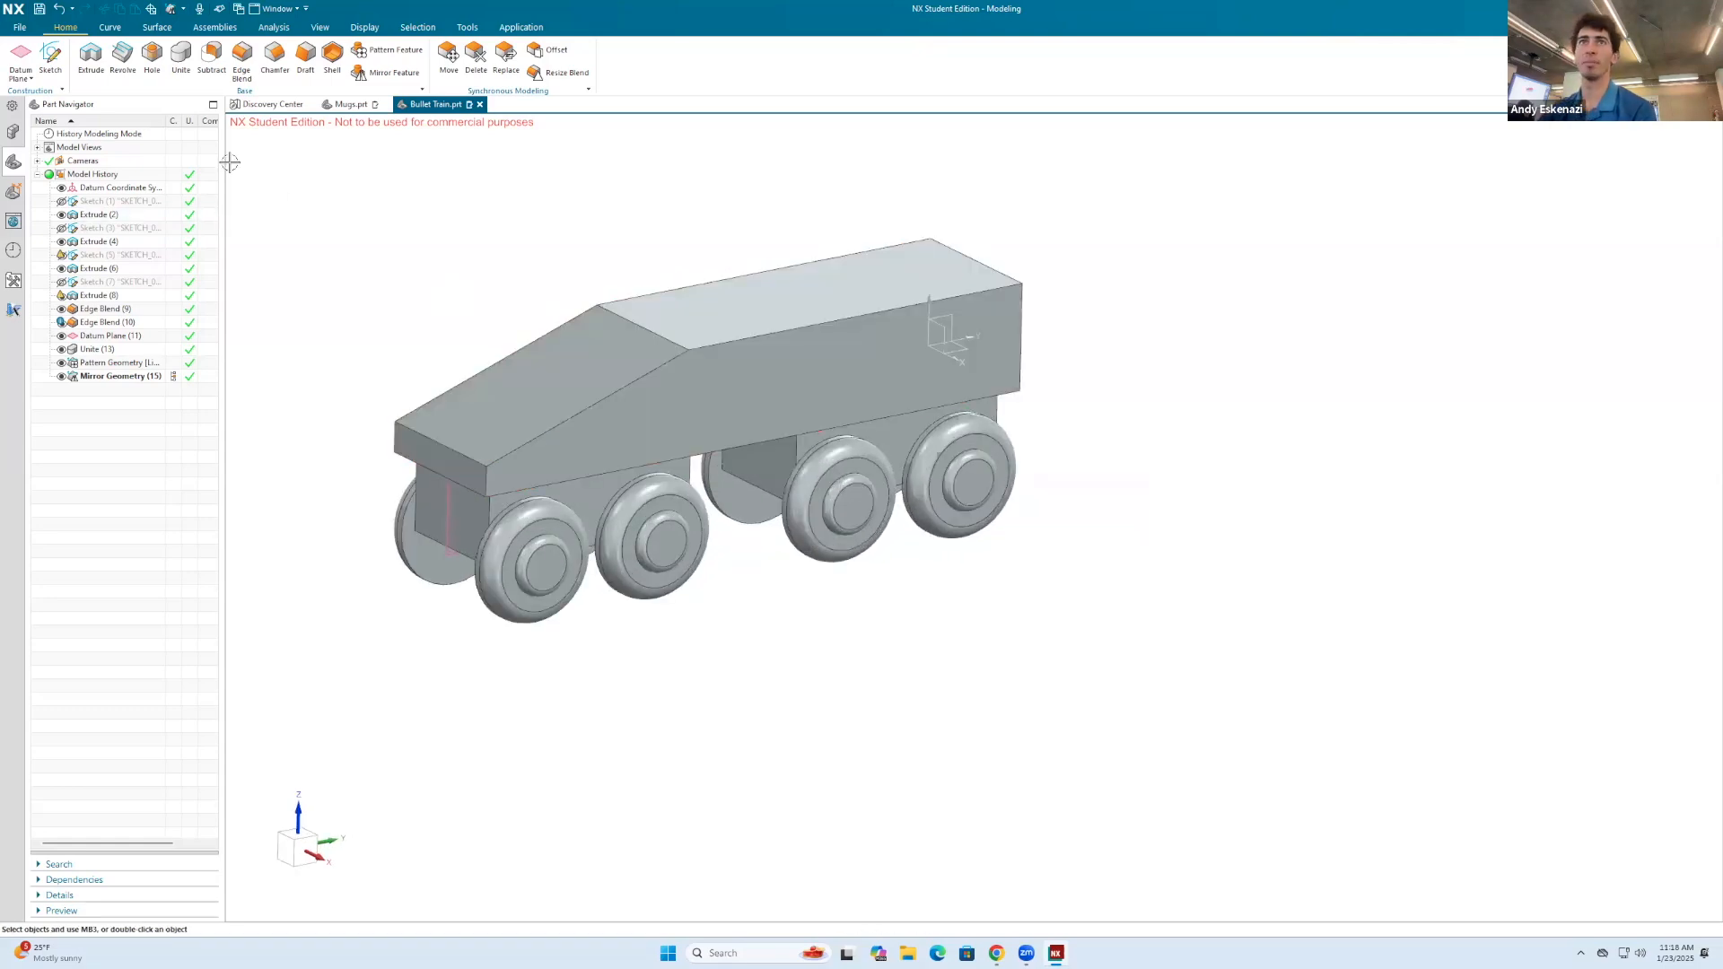
{"action": "left_click", "coordinate": [242, 63]}
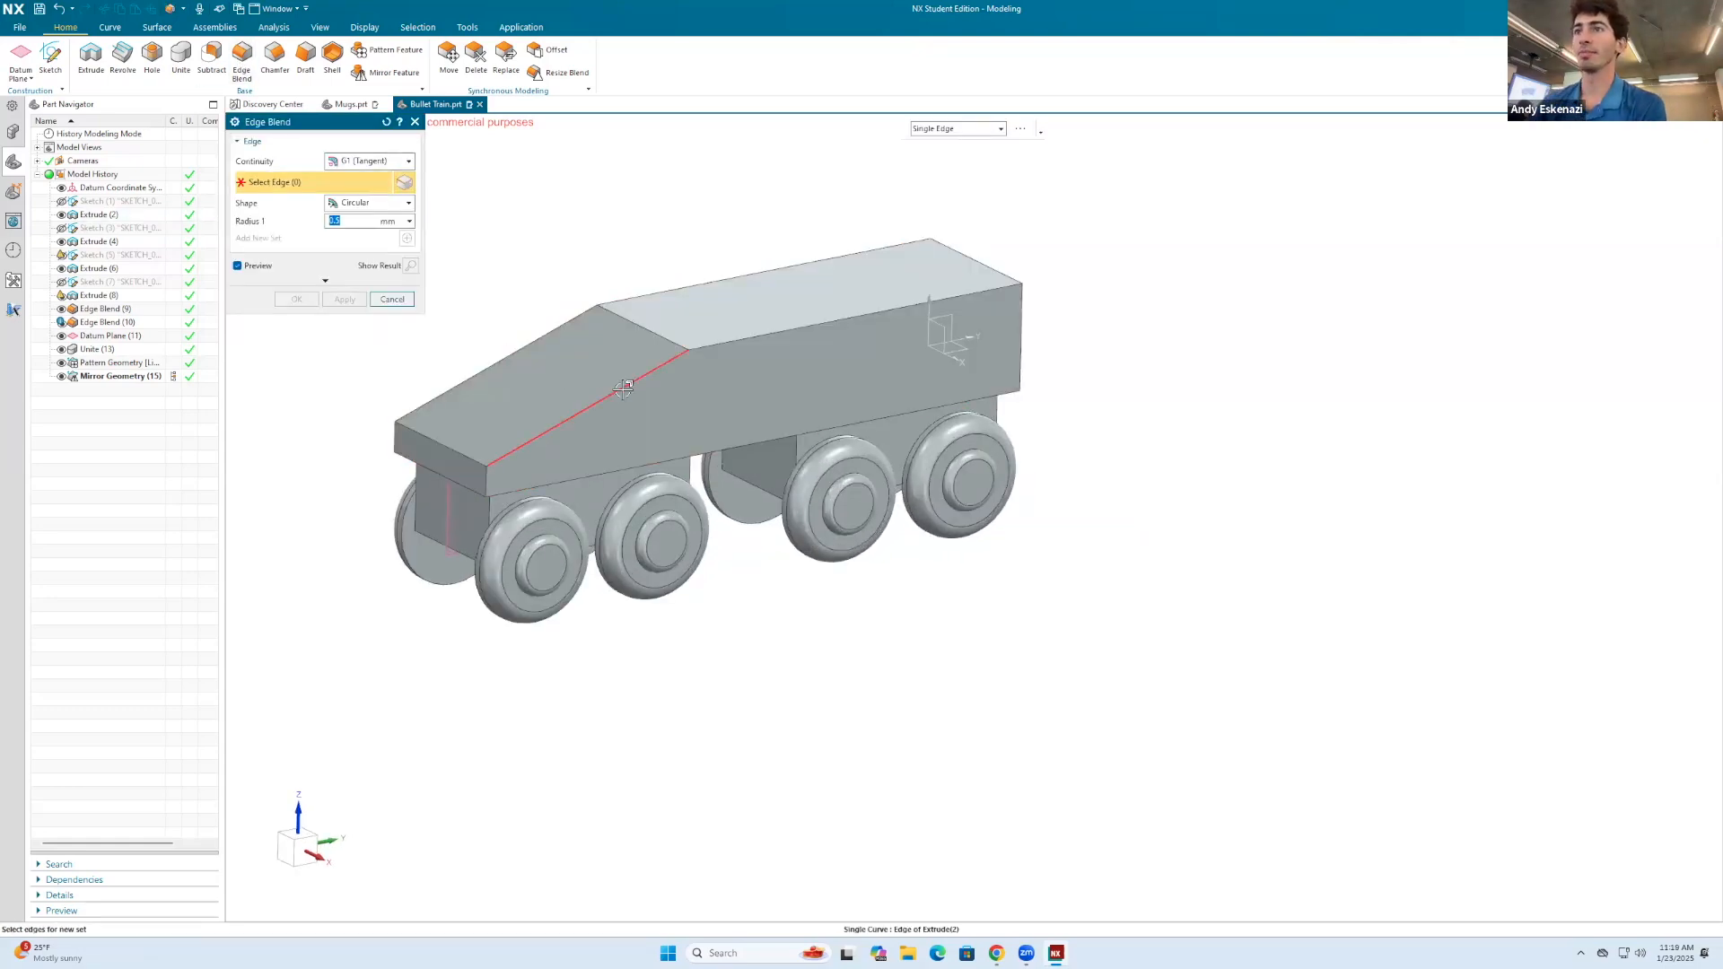
{"action": "left_click", "coordinate": [623, 388]}
{"action": "left_click", "coordinate": [723, 359]}
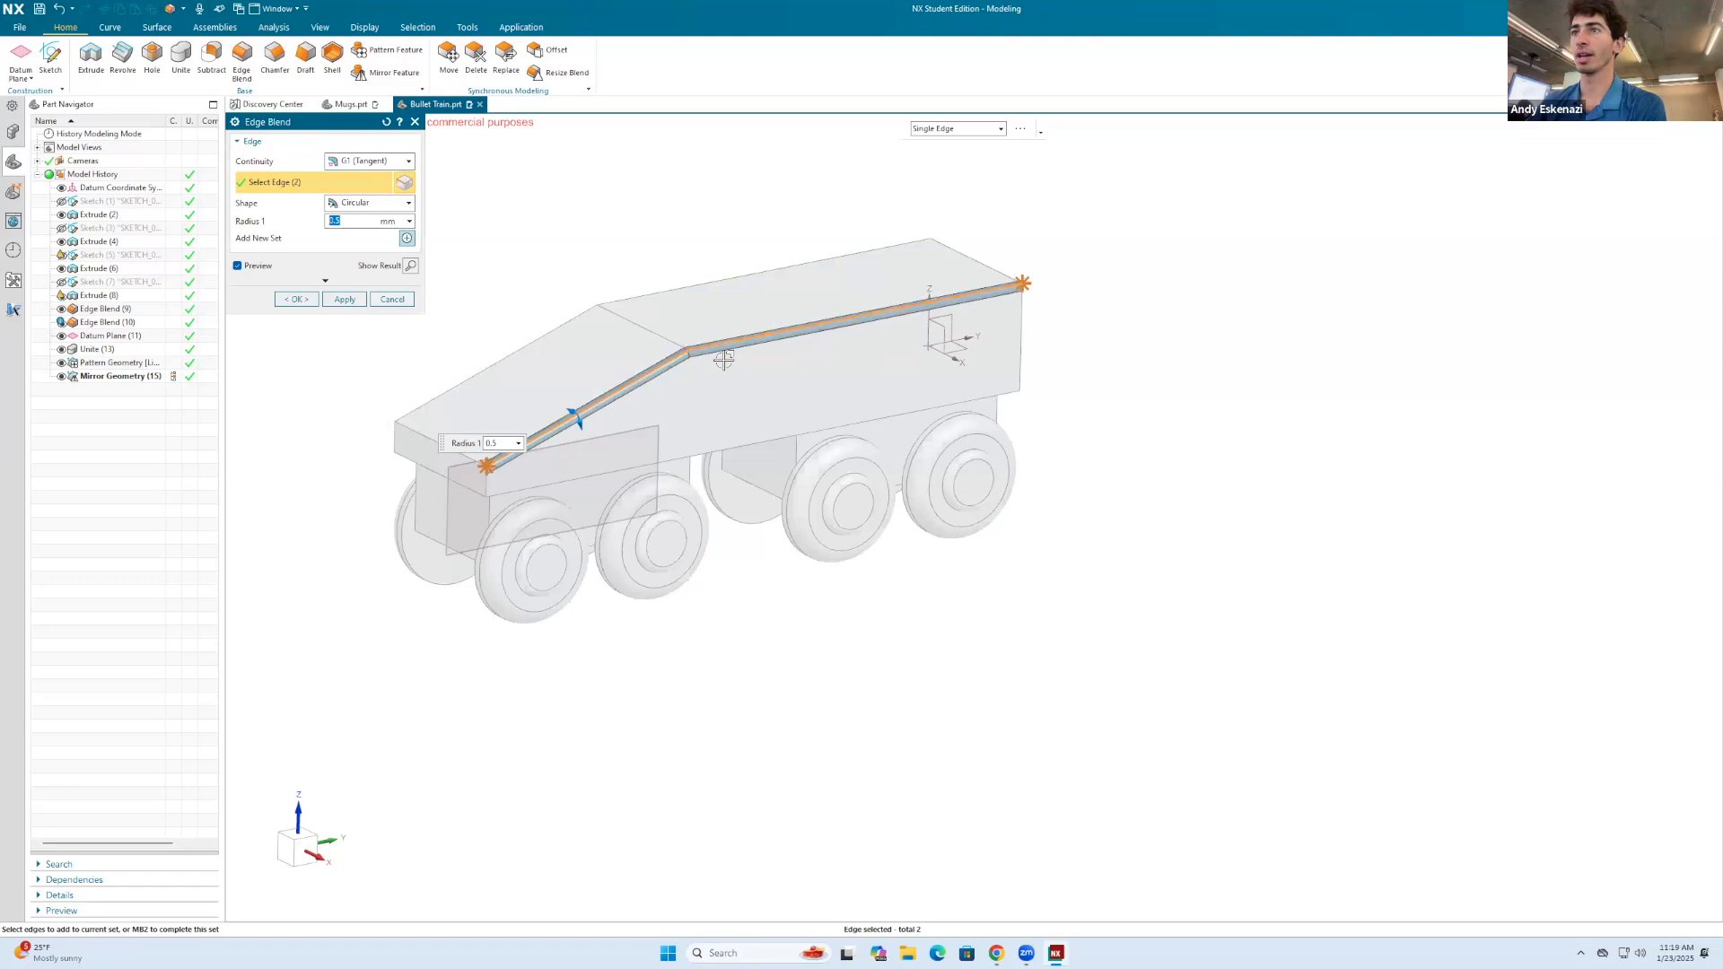
{"action": "left_click", "coordinate": [484, 483]}
{"action": "left_click", "coordinate": [395, 437]}
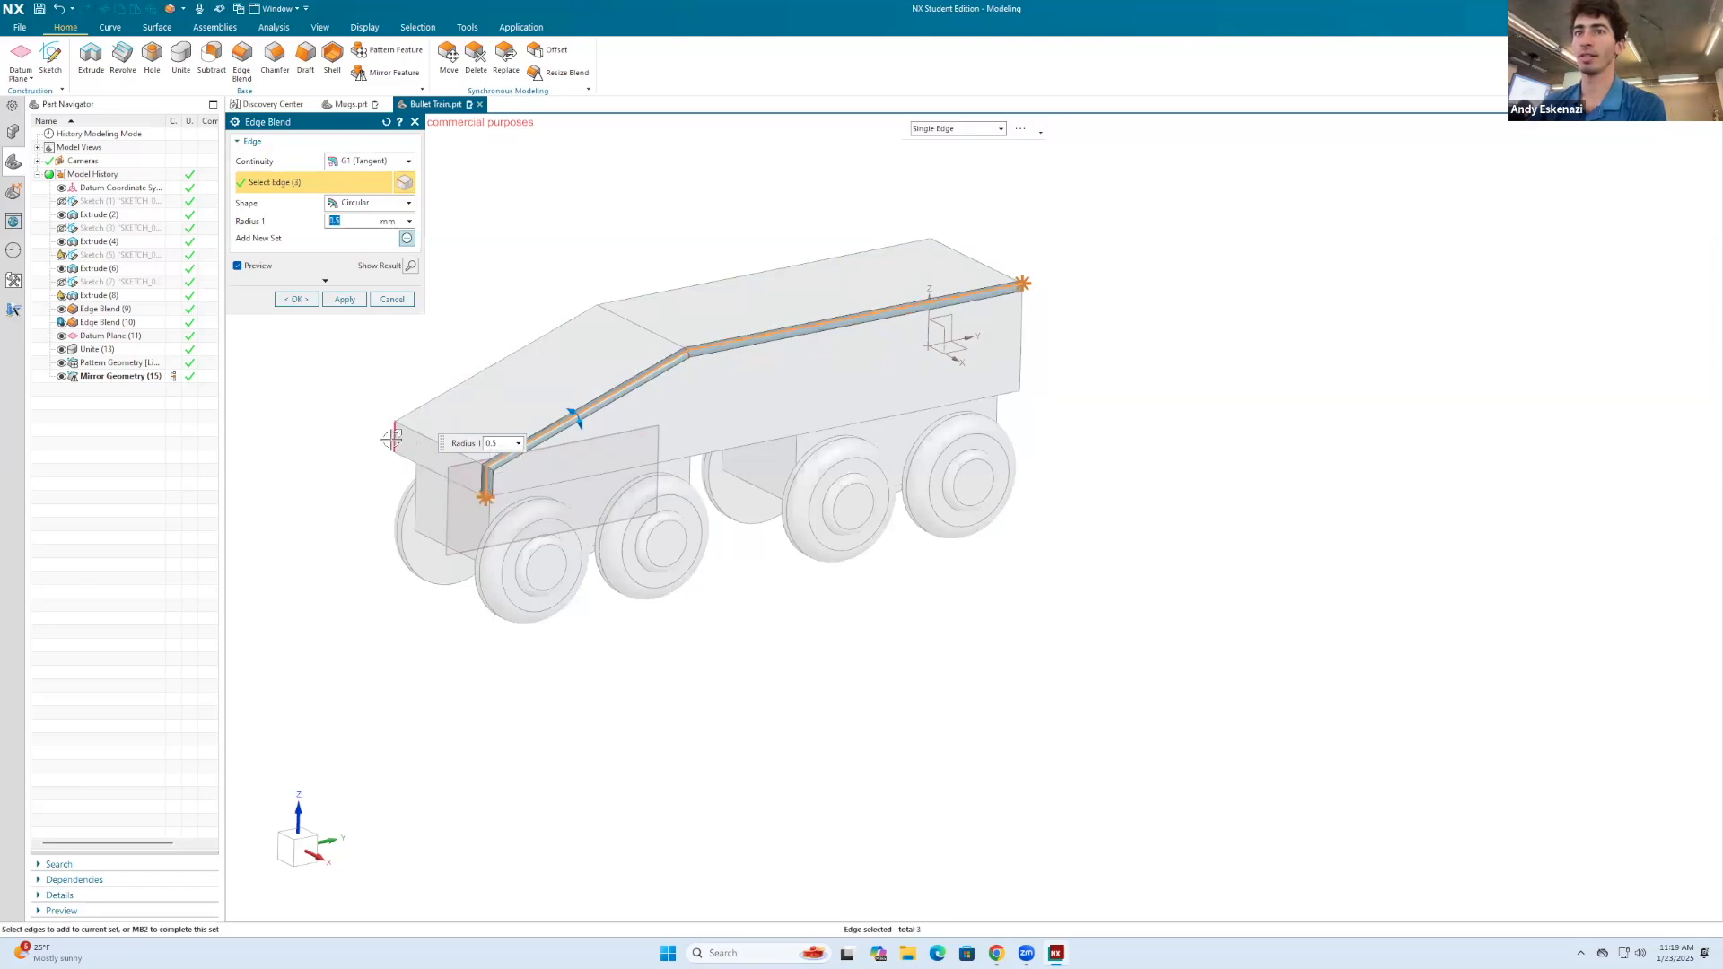
{"action": "left_click", "coordinate": [453, 391]}
{"action": "left_click", "coordinate": [686, 283]}
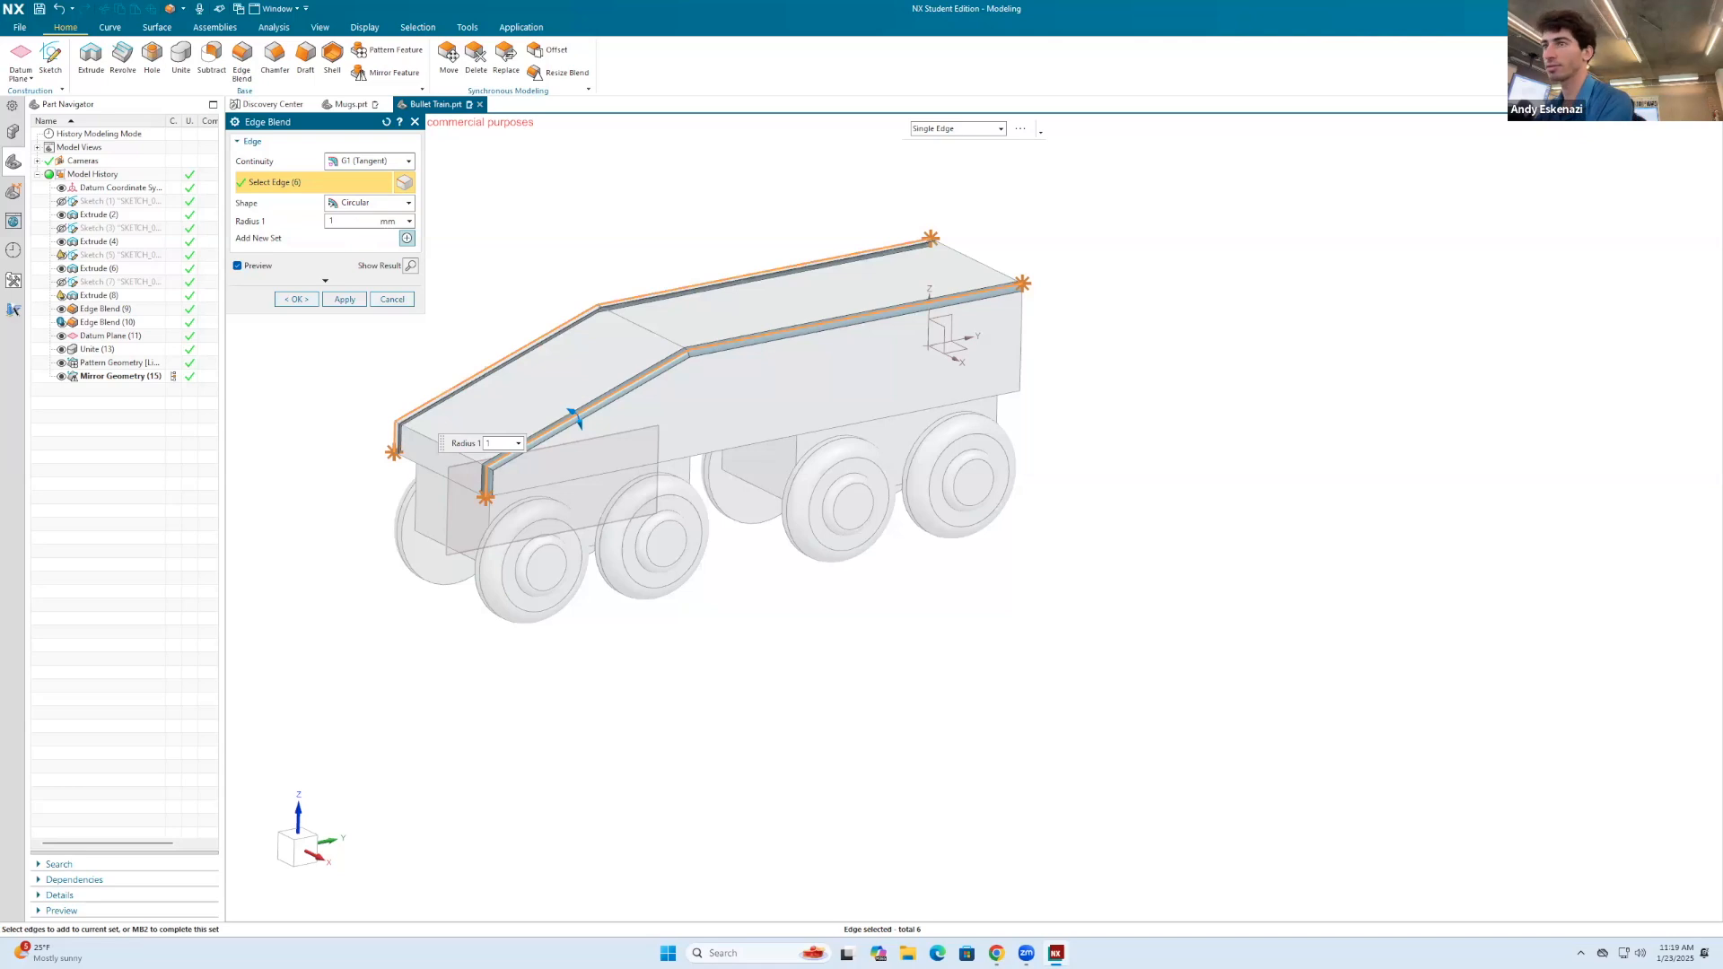
{"action": "key", "text": "Return"}
{"action": "middle_click_drag", "start_coordinate": [671, 311], "coordinate": [705, 312]}
{"action": "middle_click", "coordinate": [705, 311]}
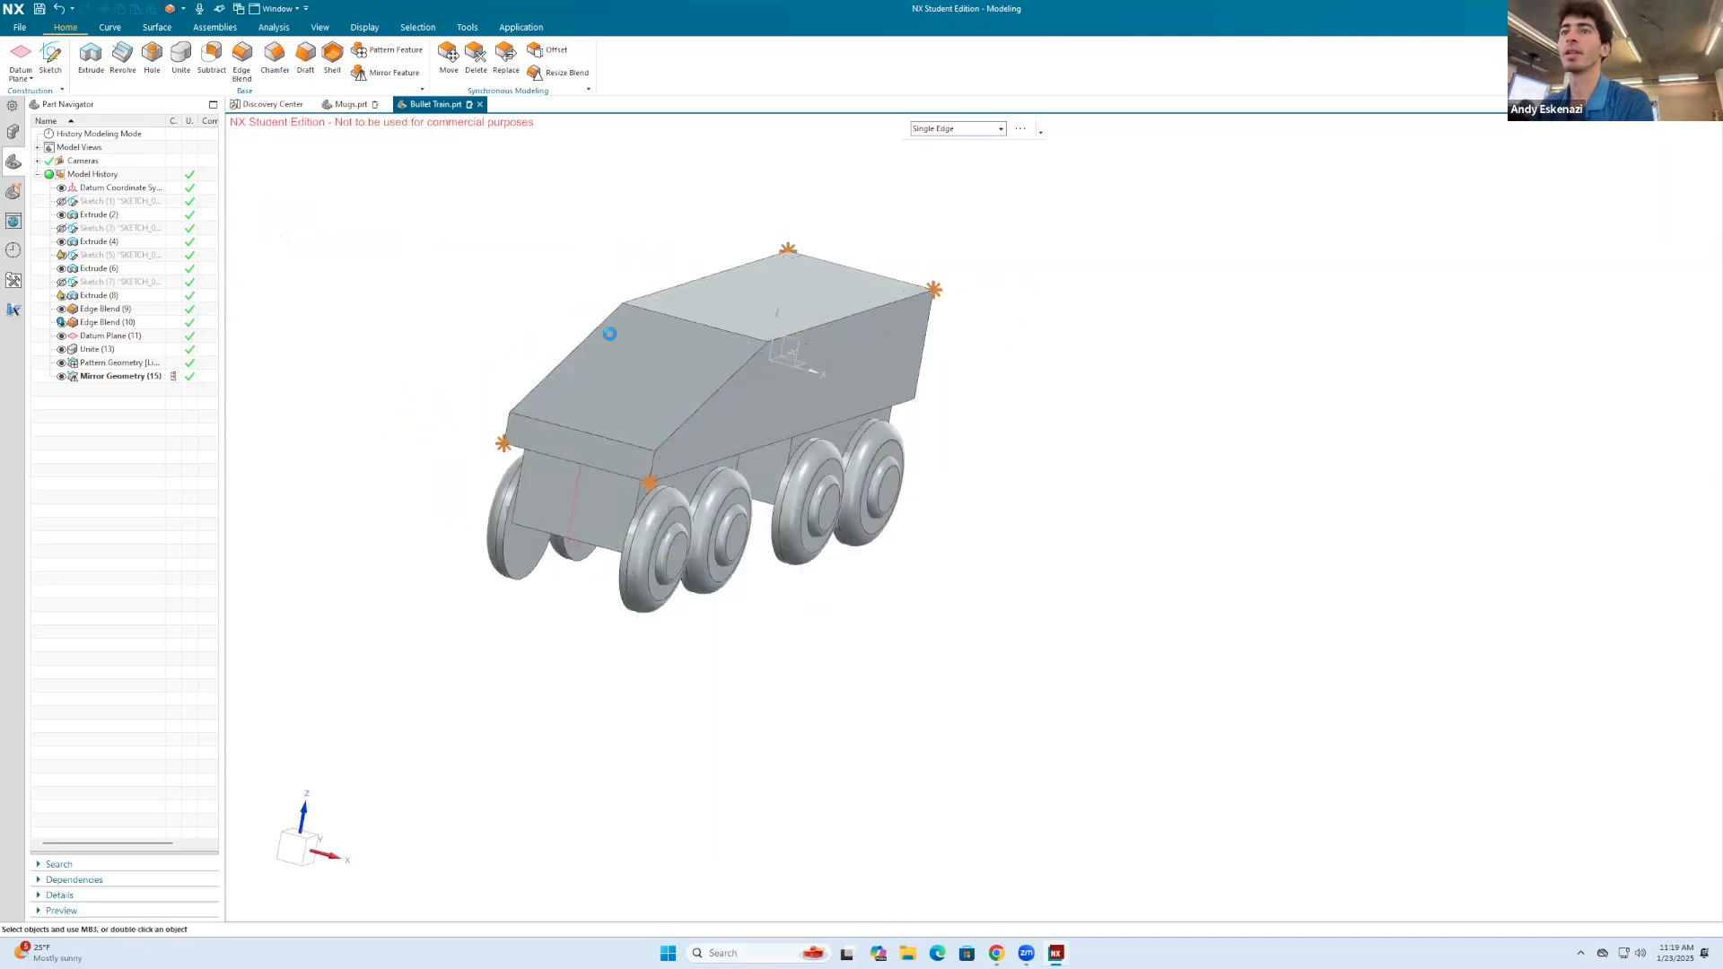
Step: Round the two short vertical edges at the train body's nose with a 5 mm Edge Blend
{"action": "left_click", "coordinate": [498, 446]}
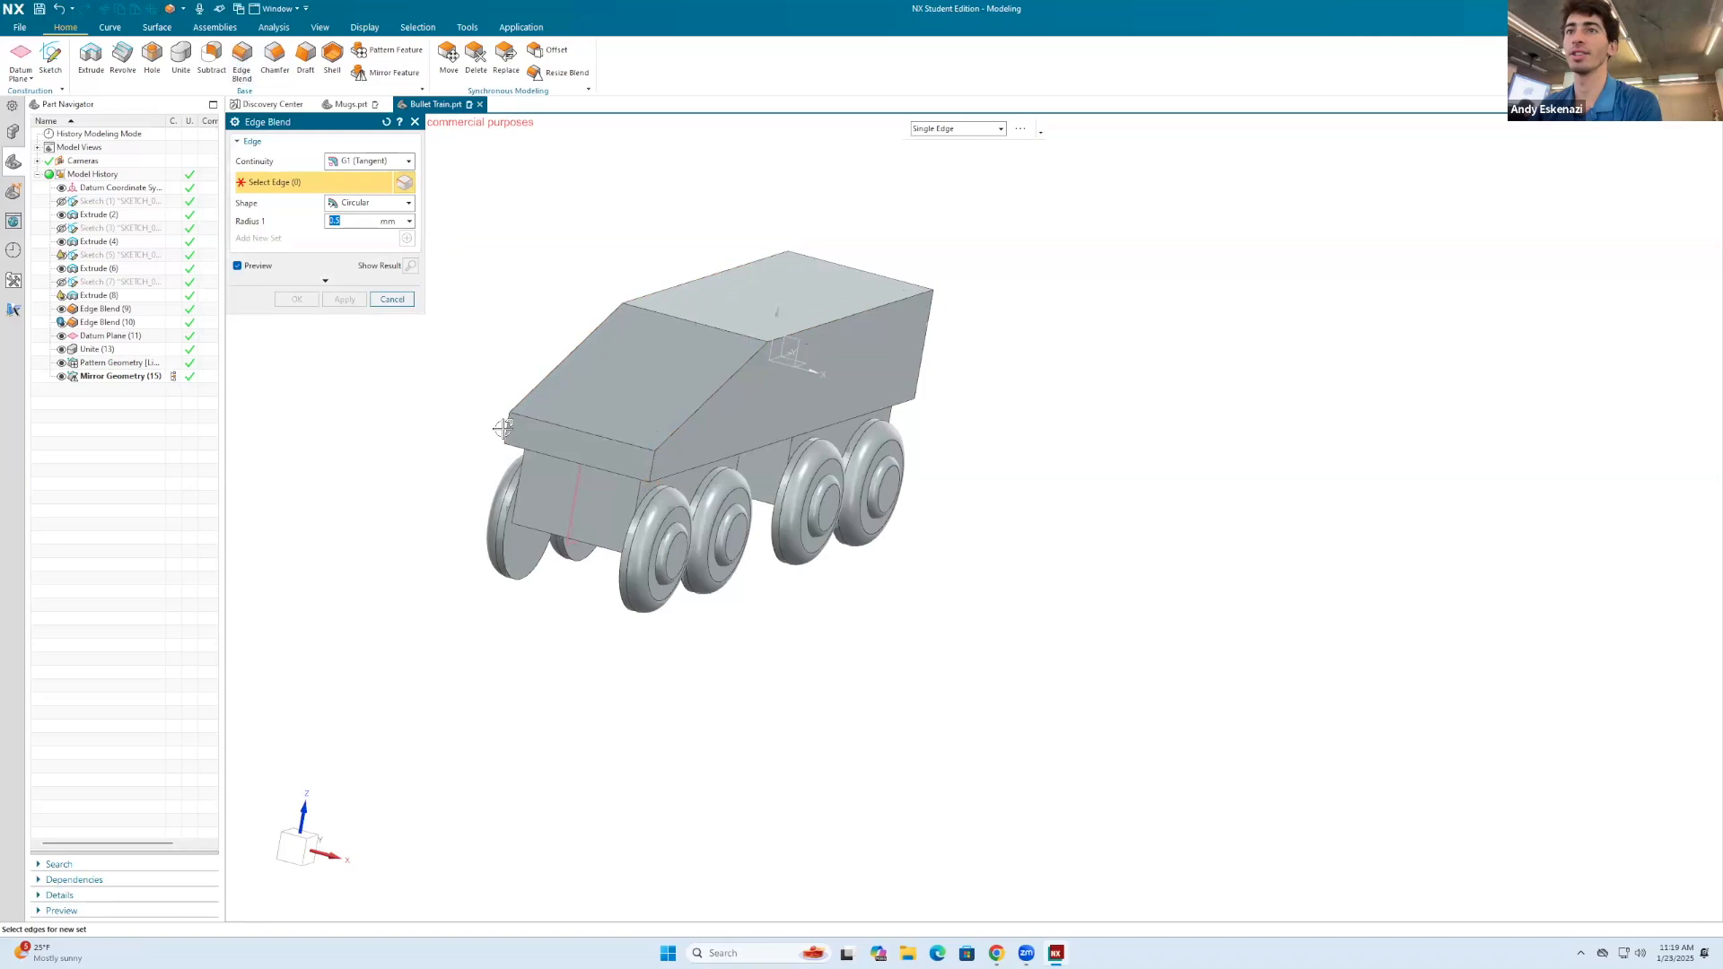
{"action": "left_click", "coordinate": [652, 462]}
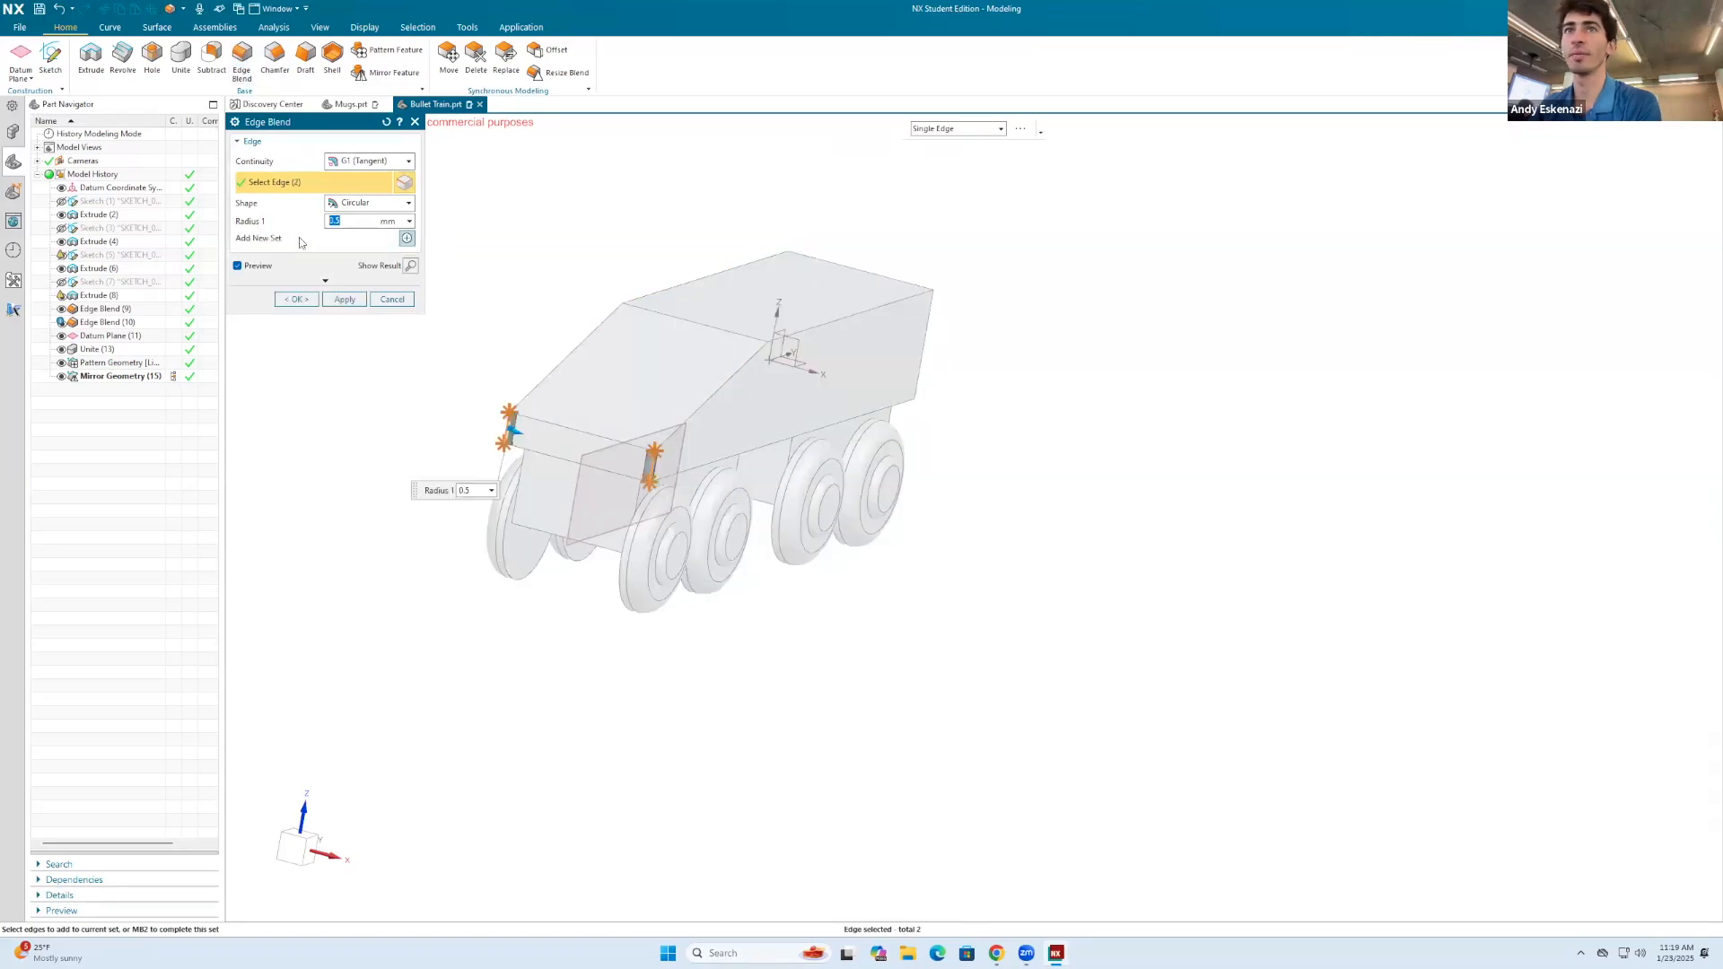
{"action": "key", "text": "Return"}
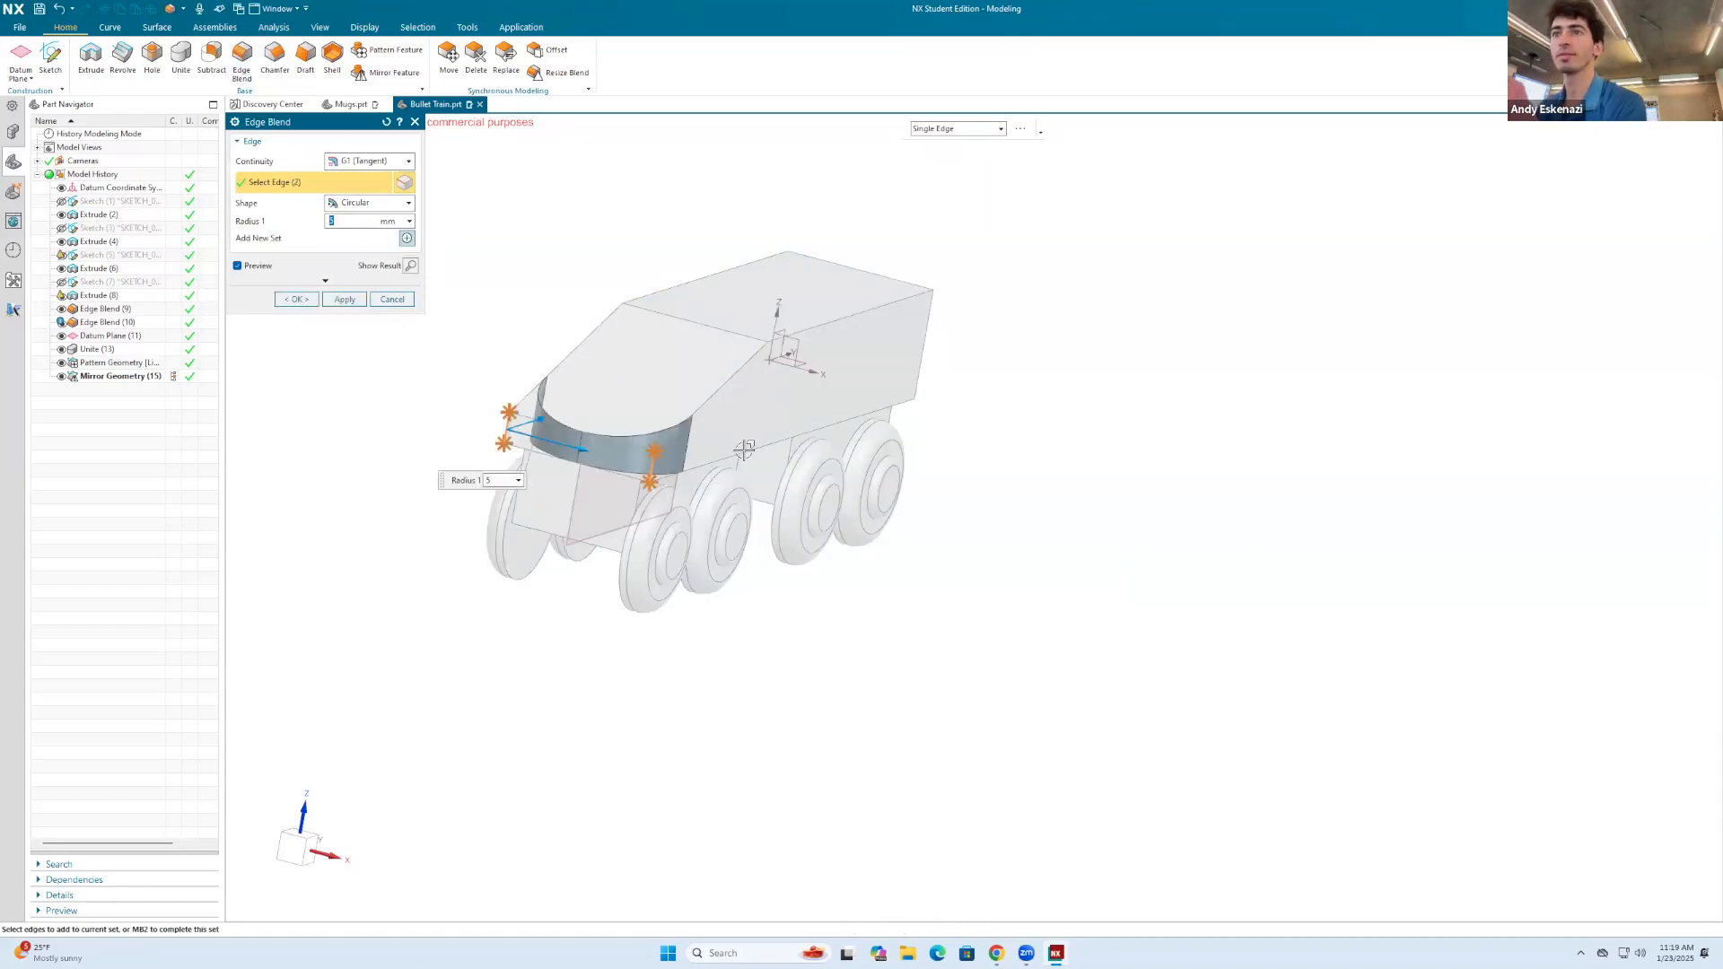
{"action": "middle_click_drag", "start_coordinate": [796, 343], "coordinate": [1003, 307]}
{"action": "left_click", "coordinate": [296, 299]}
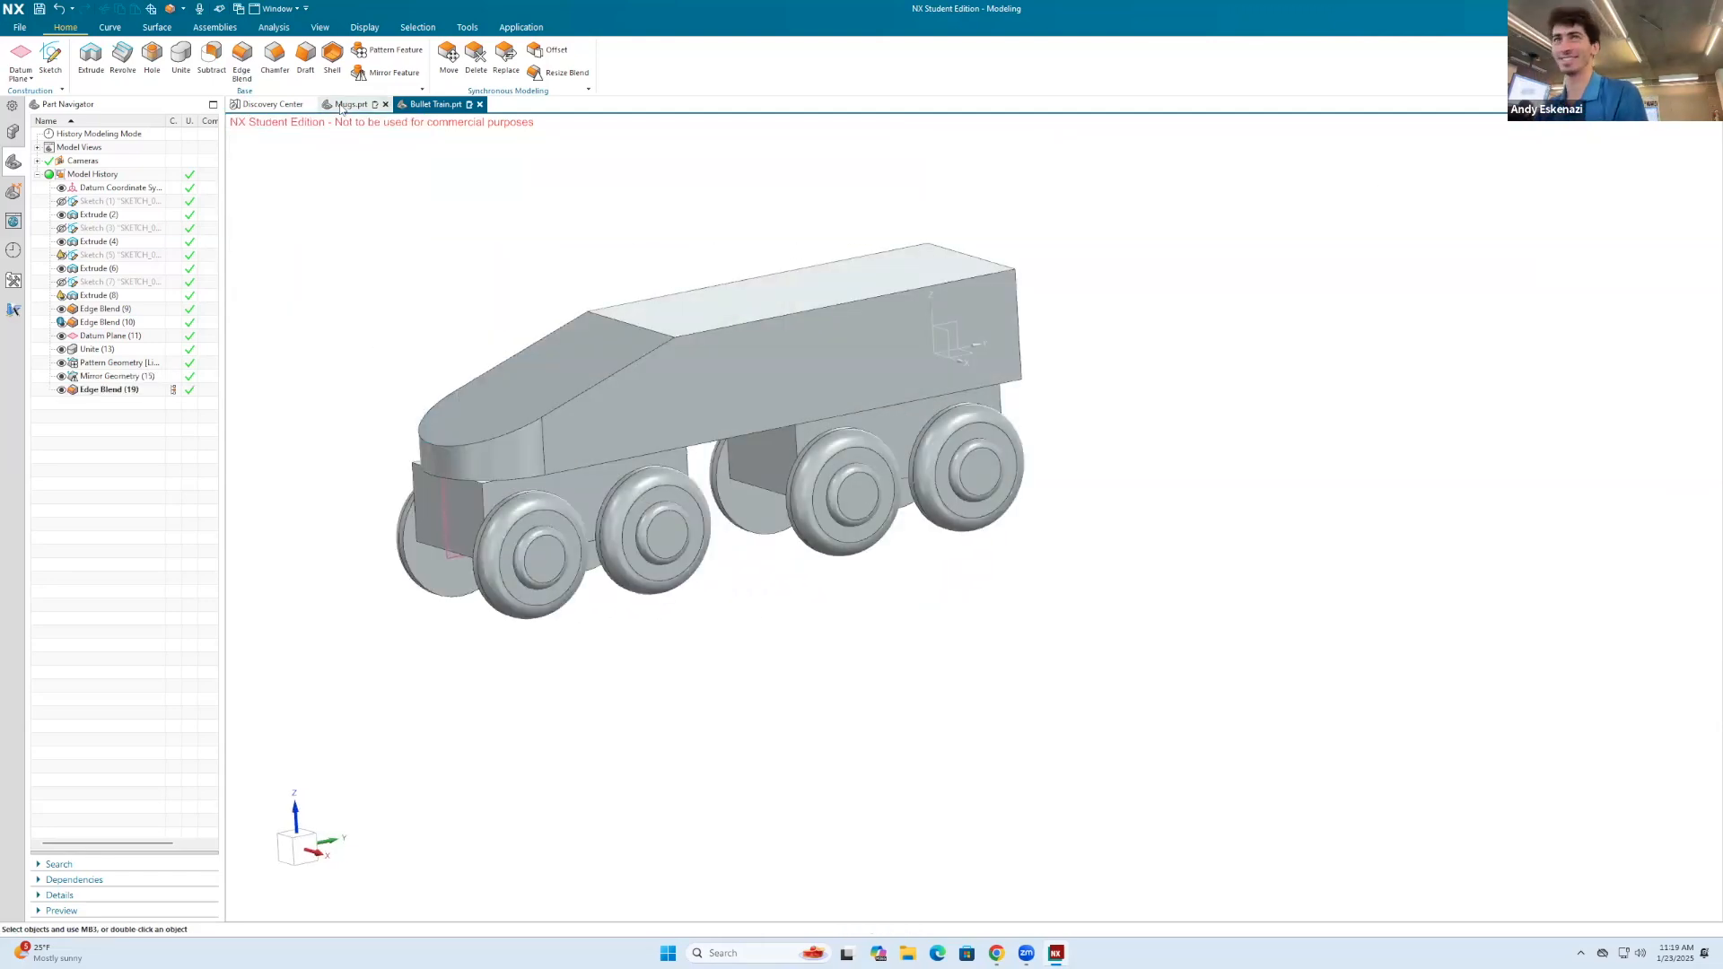
Step: Round the two vertical corner edges at the rear of the train body with a 1 mm Edge Blend
{"action": "left_click", "coordinate": [242, 60]}
{"action": "left_click", "coordinate": [1018, 289]}
{"action": "middle_click_drag", "start_coordinate": [1080, 323], "coordinate": [801, 377]}
{"action": "left_click", "coordinate": [921, 338]}
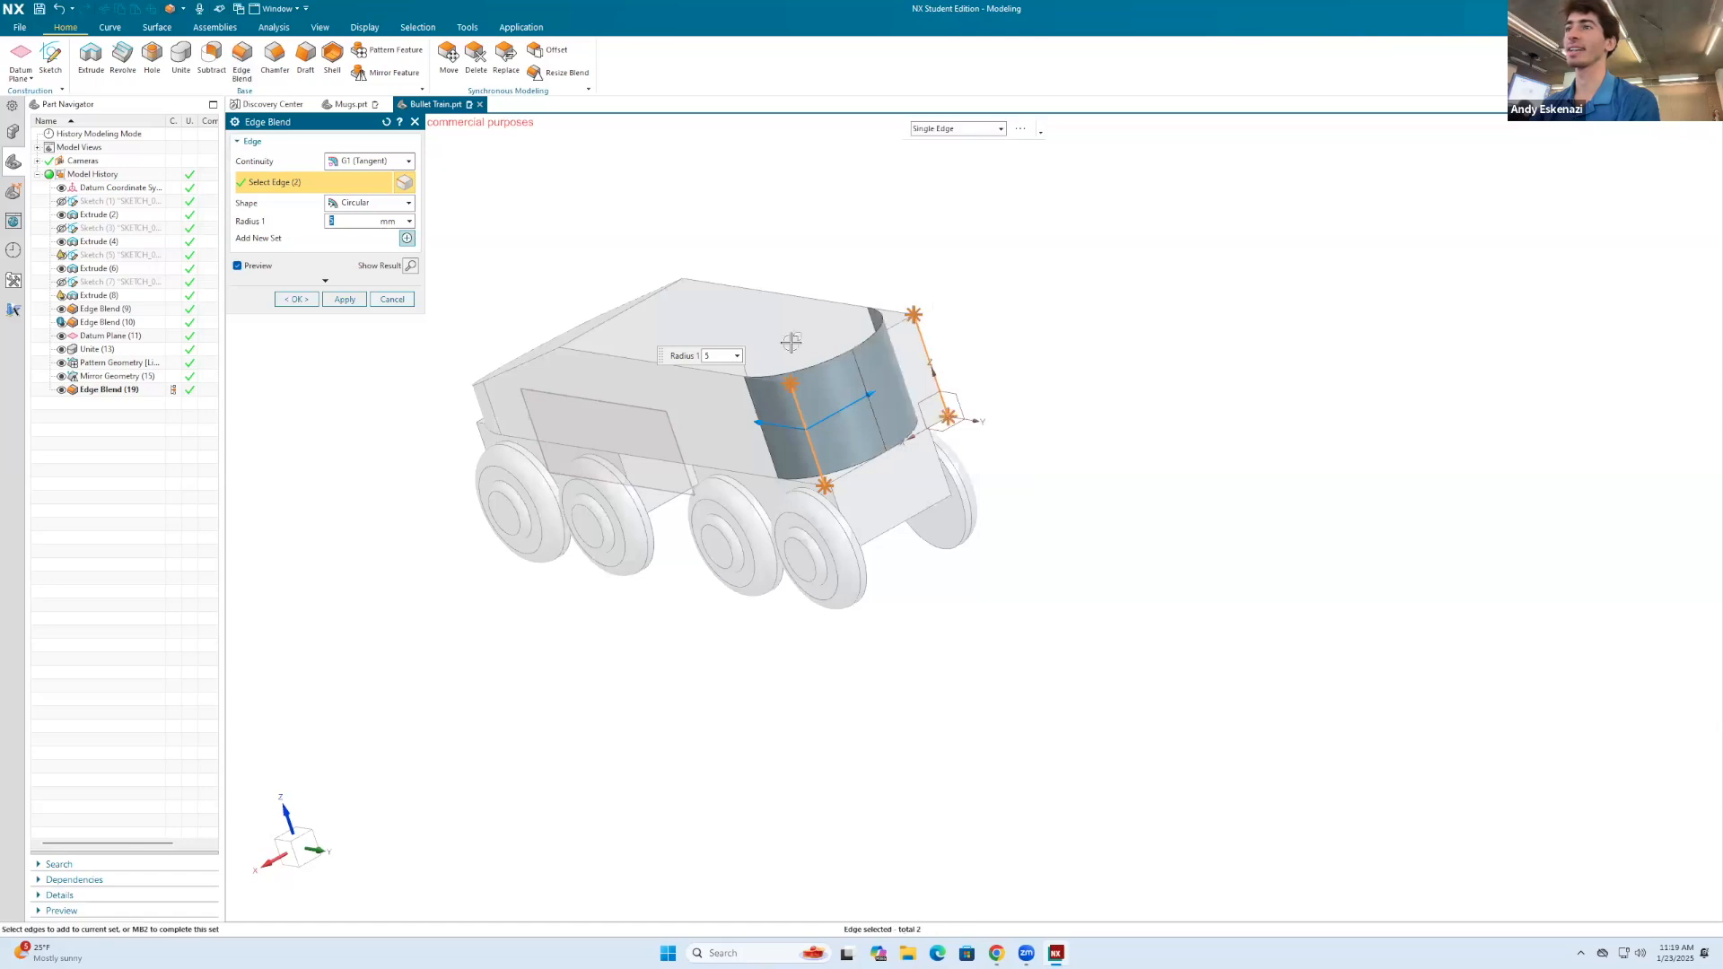
{"action": "key", "text": "Return"}
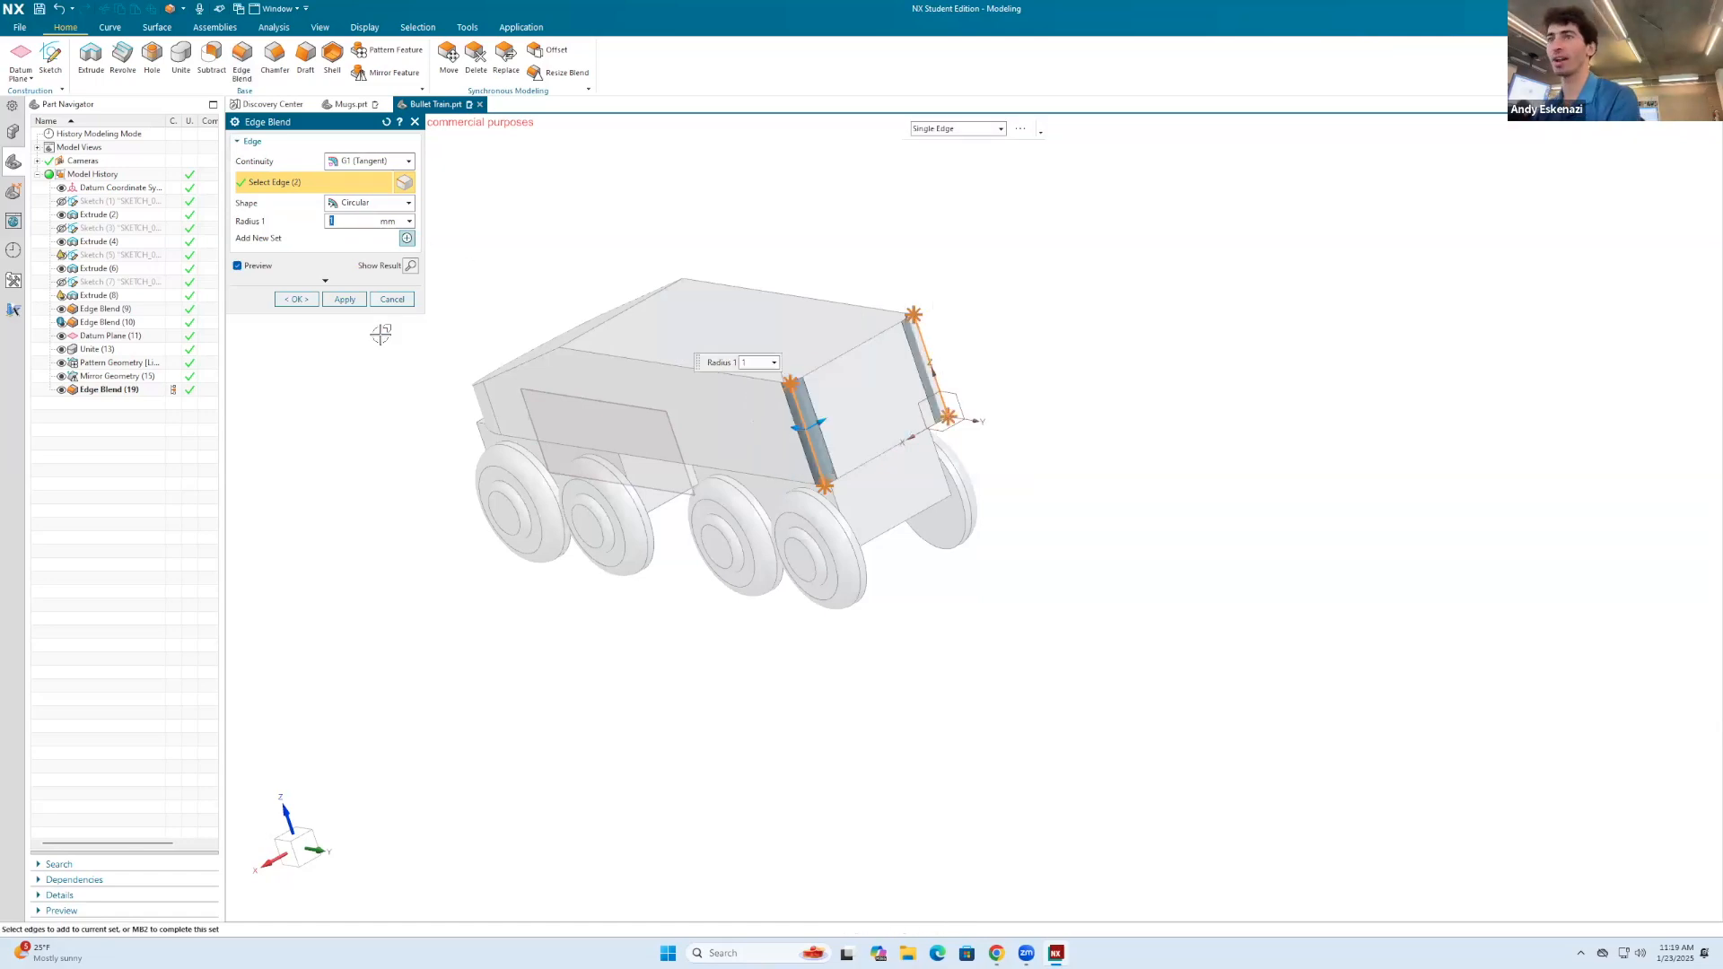
{"action": "left_click", "coordinate": [297, 302]}
Step: Try to round the upper edges around the nose, sides and rear of the train body with a single 2 mm Edge Blend
{"action": "middle_click_drag", "start_coordinate": [469, 365], "coordinate": [596, 333]}
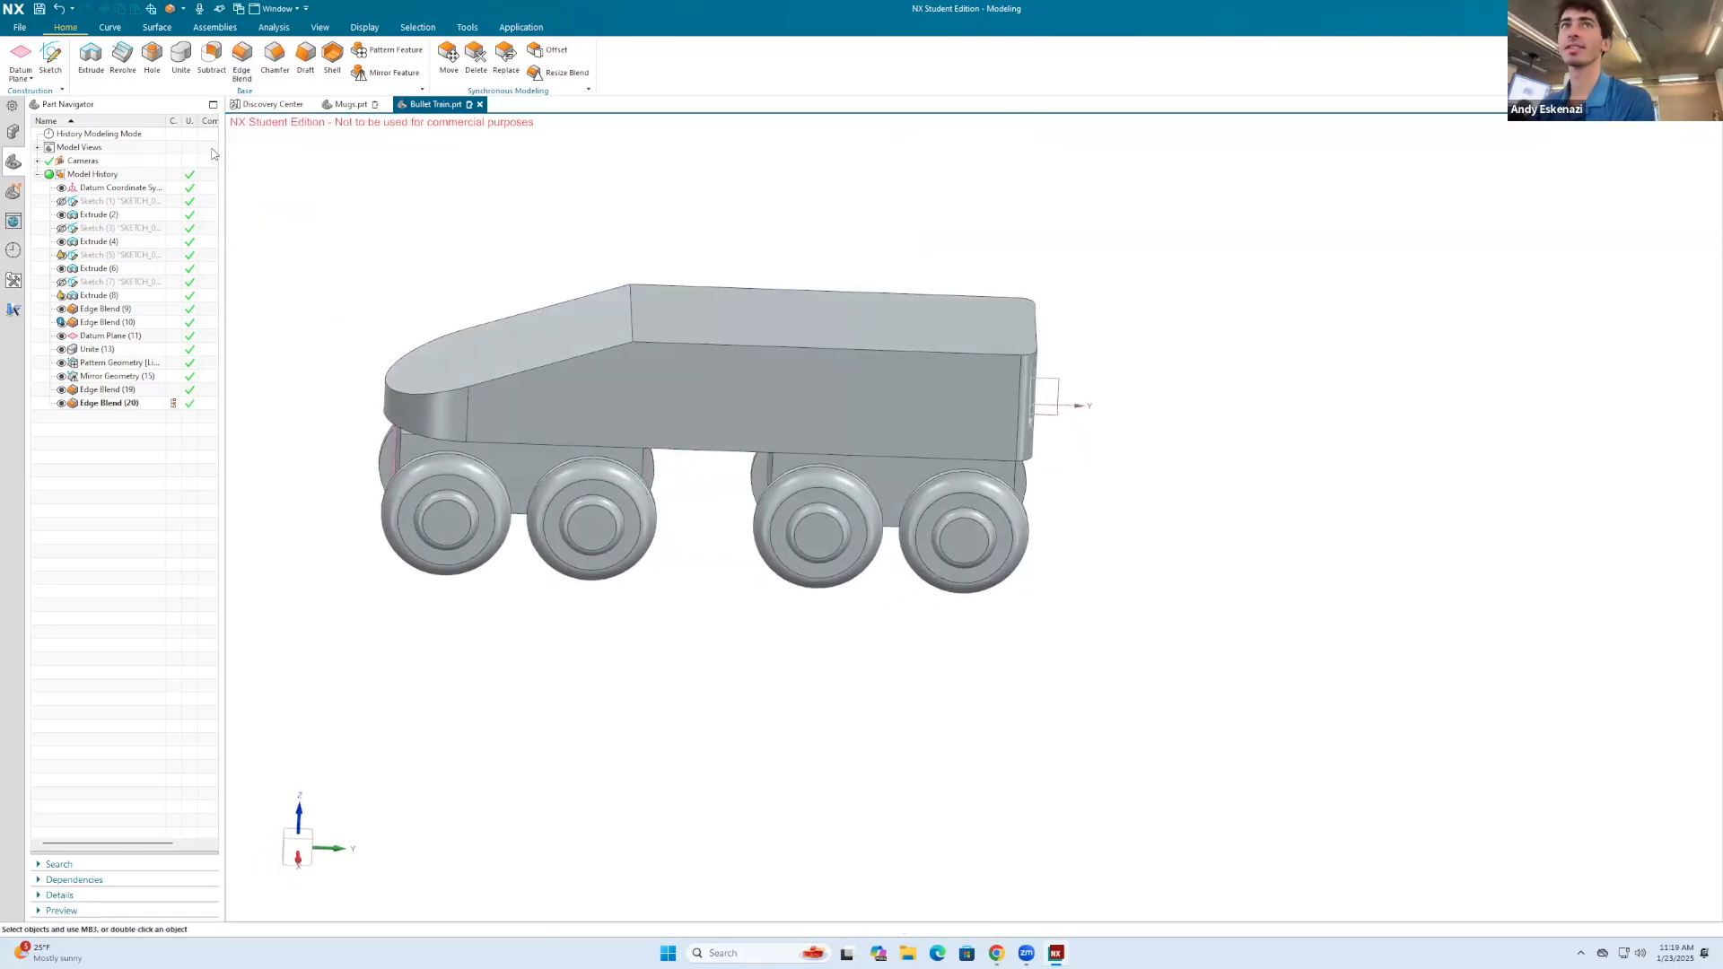
{"action": "left_click", "coordinate": [241, 59]}
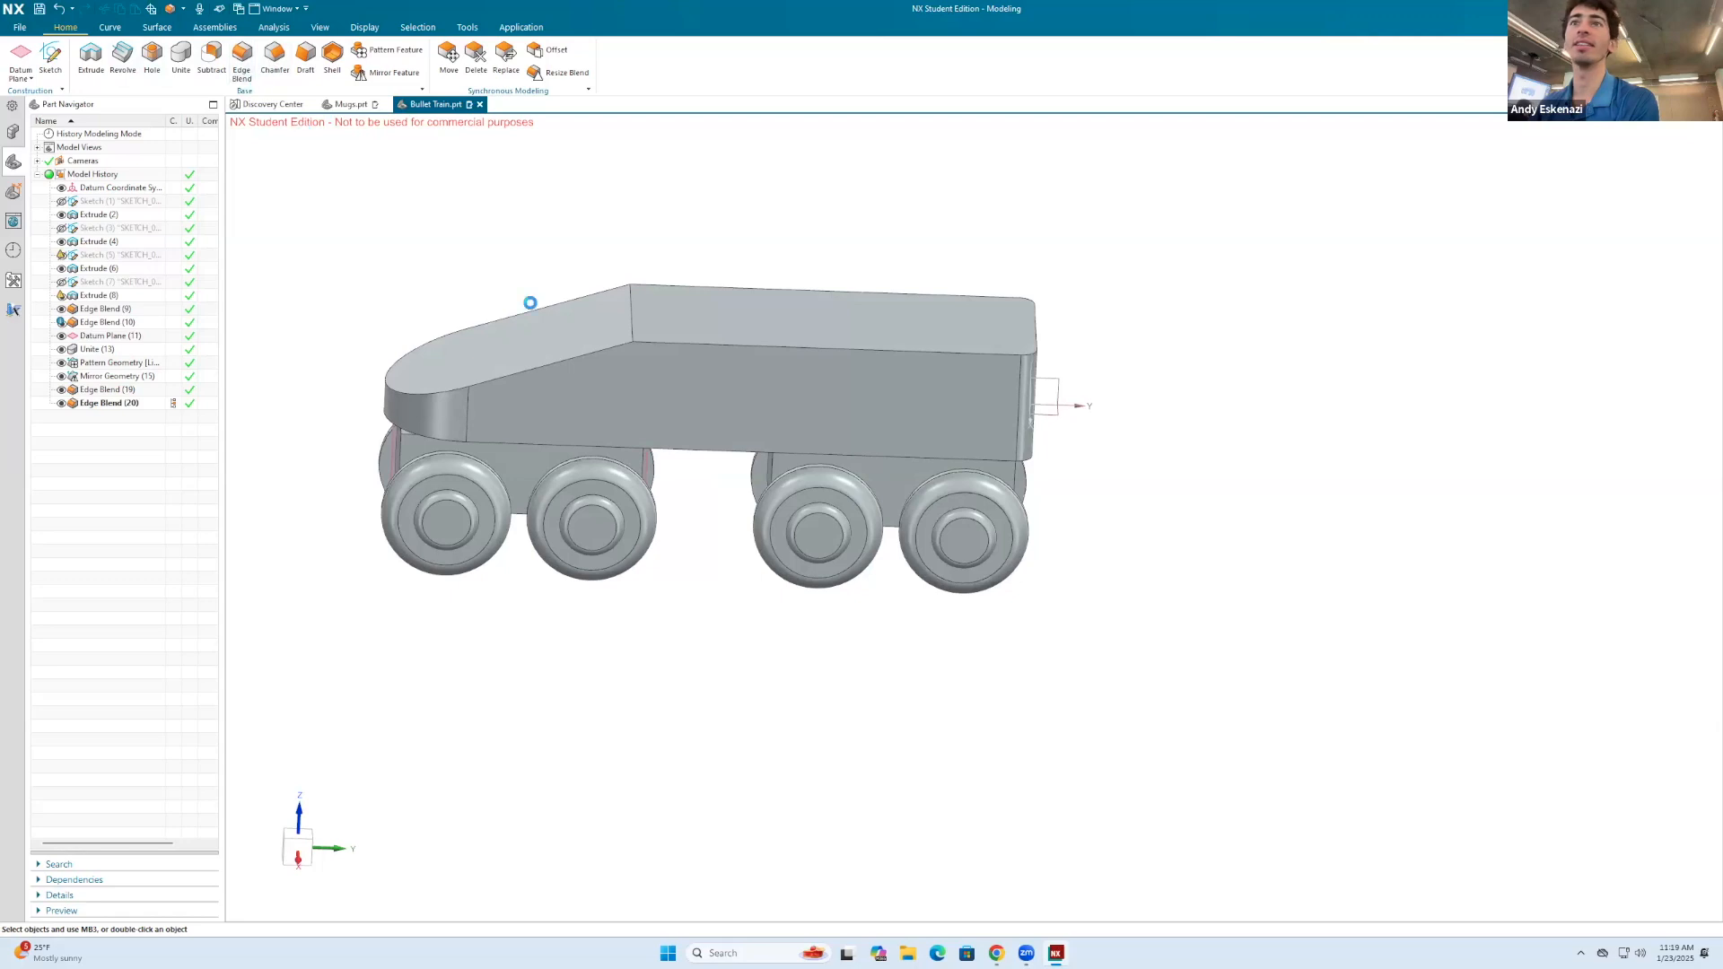
{"action": "left_click", "coordinate": [533, 303]}
{"action": "left_click", "coordinate": [491, 375]}
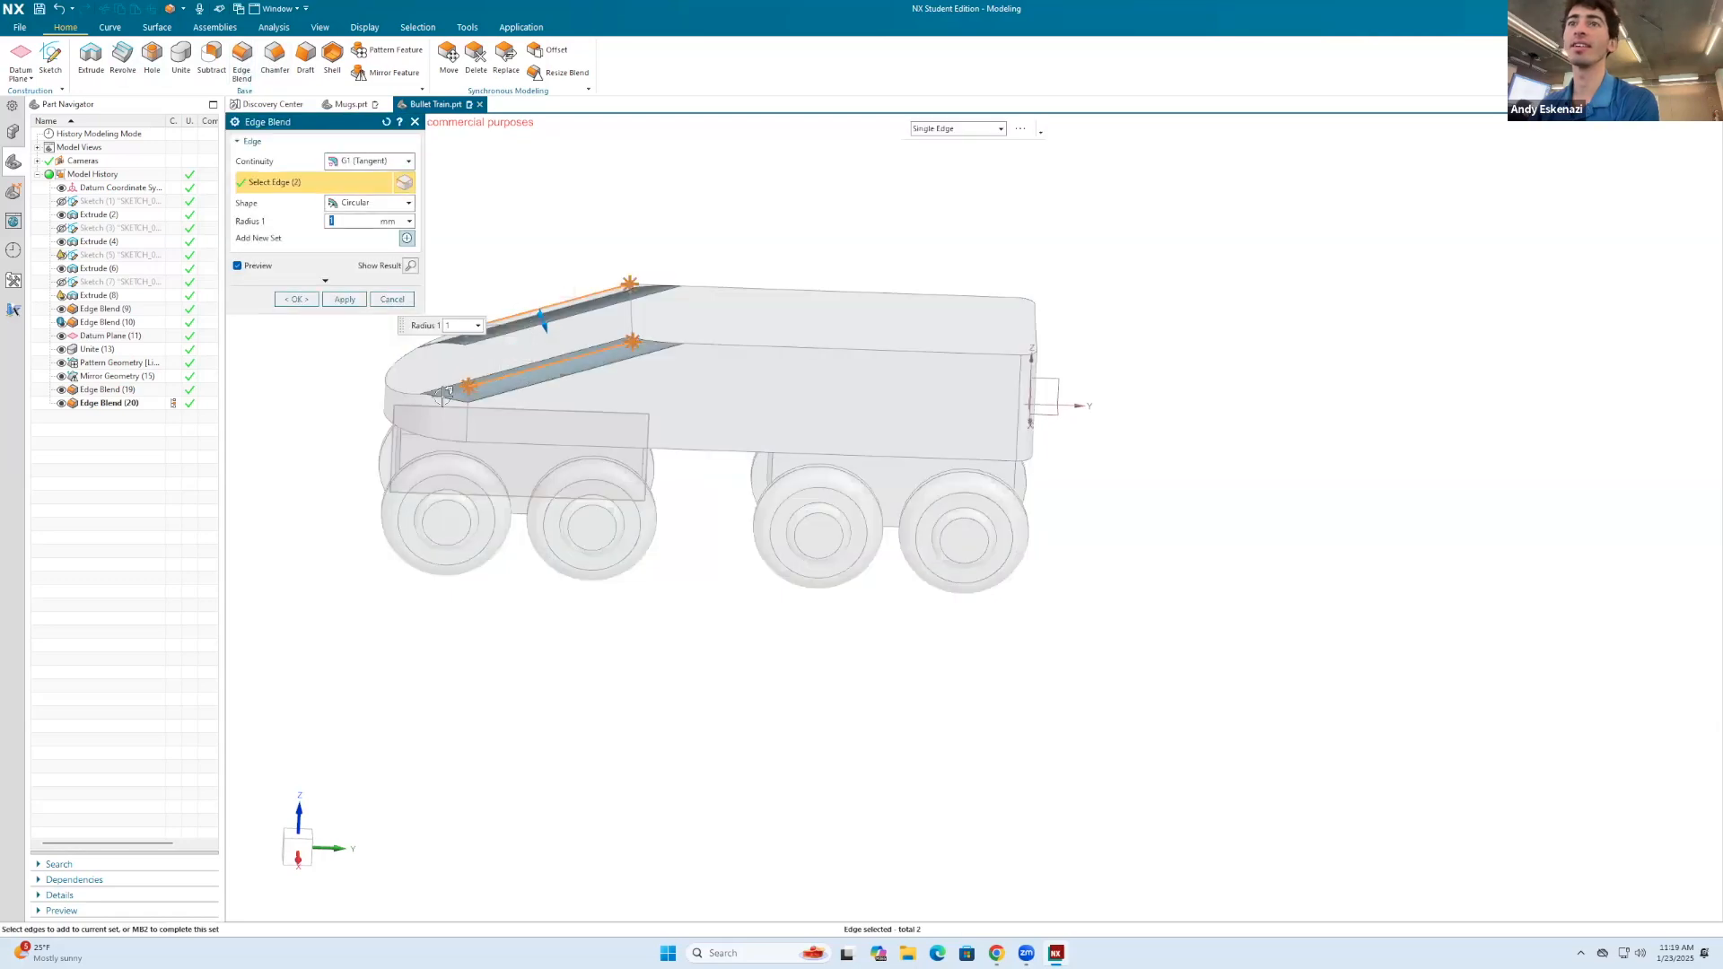
{"action": "left_click", "coordinate": [423, 394]}
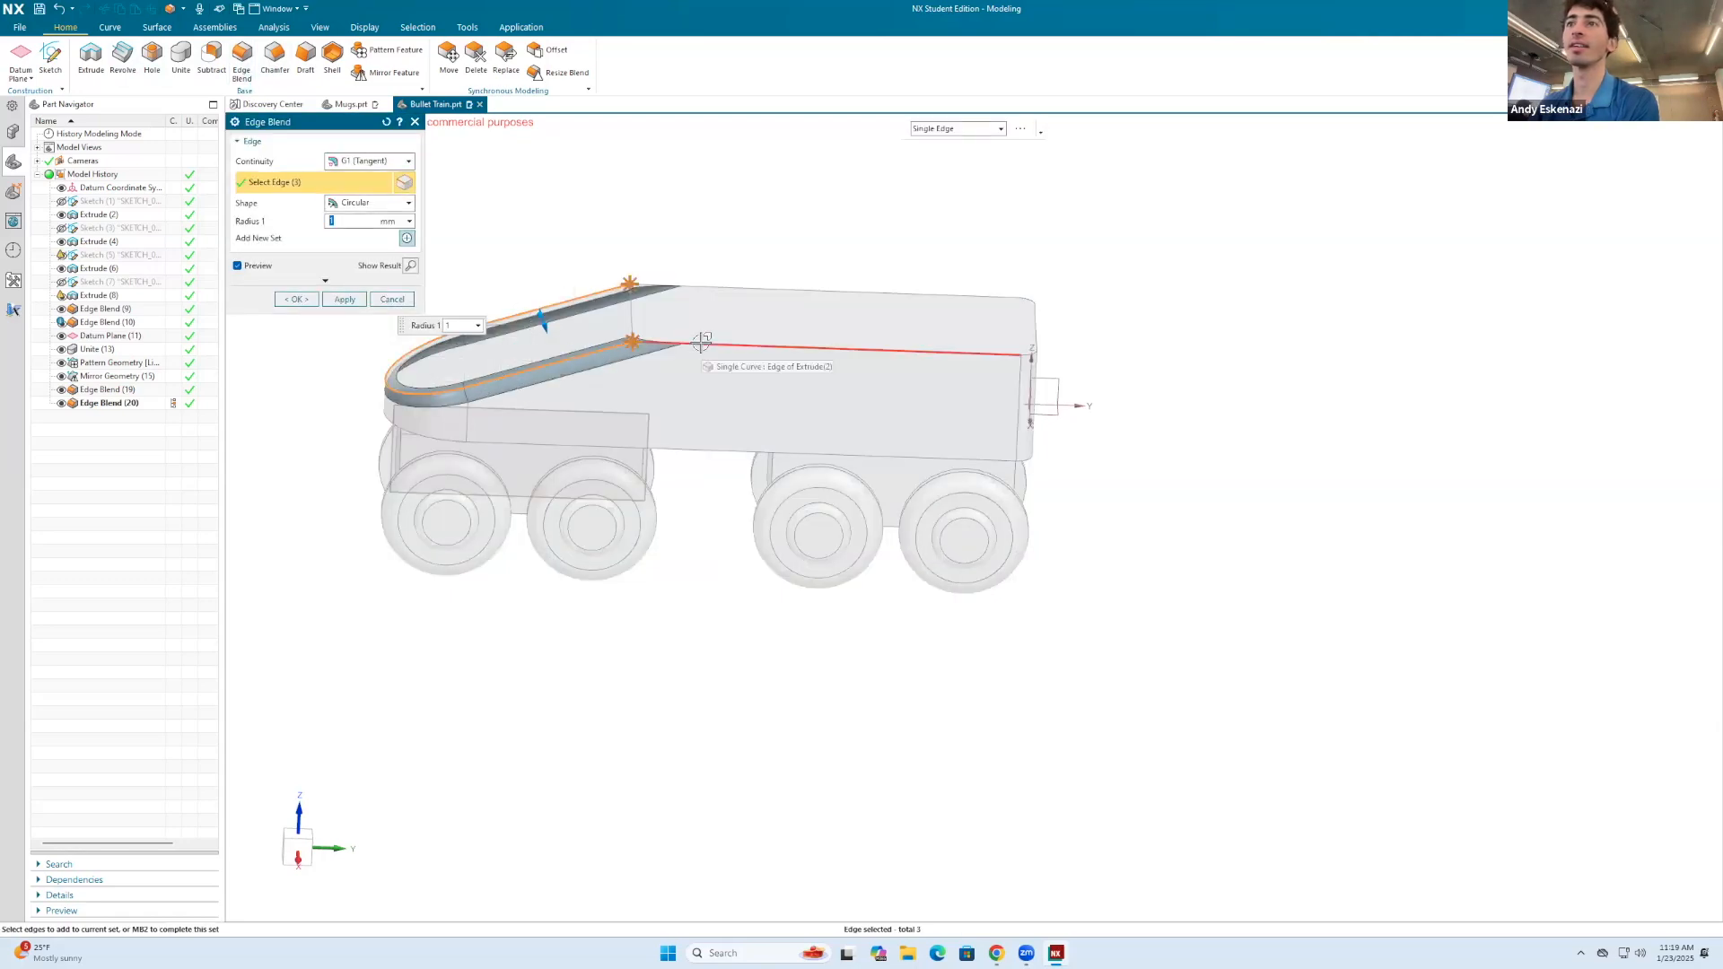
{"action": "left_click", "coordinate": [701, 342]}
{"action": "left_click", "coordinate": [711, 282]}
{"action": "middle_click_drag", "start_coordinate": [712, 282], "coordinate": [934, 342]}
{"action": "left_click", "coordinate": [946, 345]}
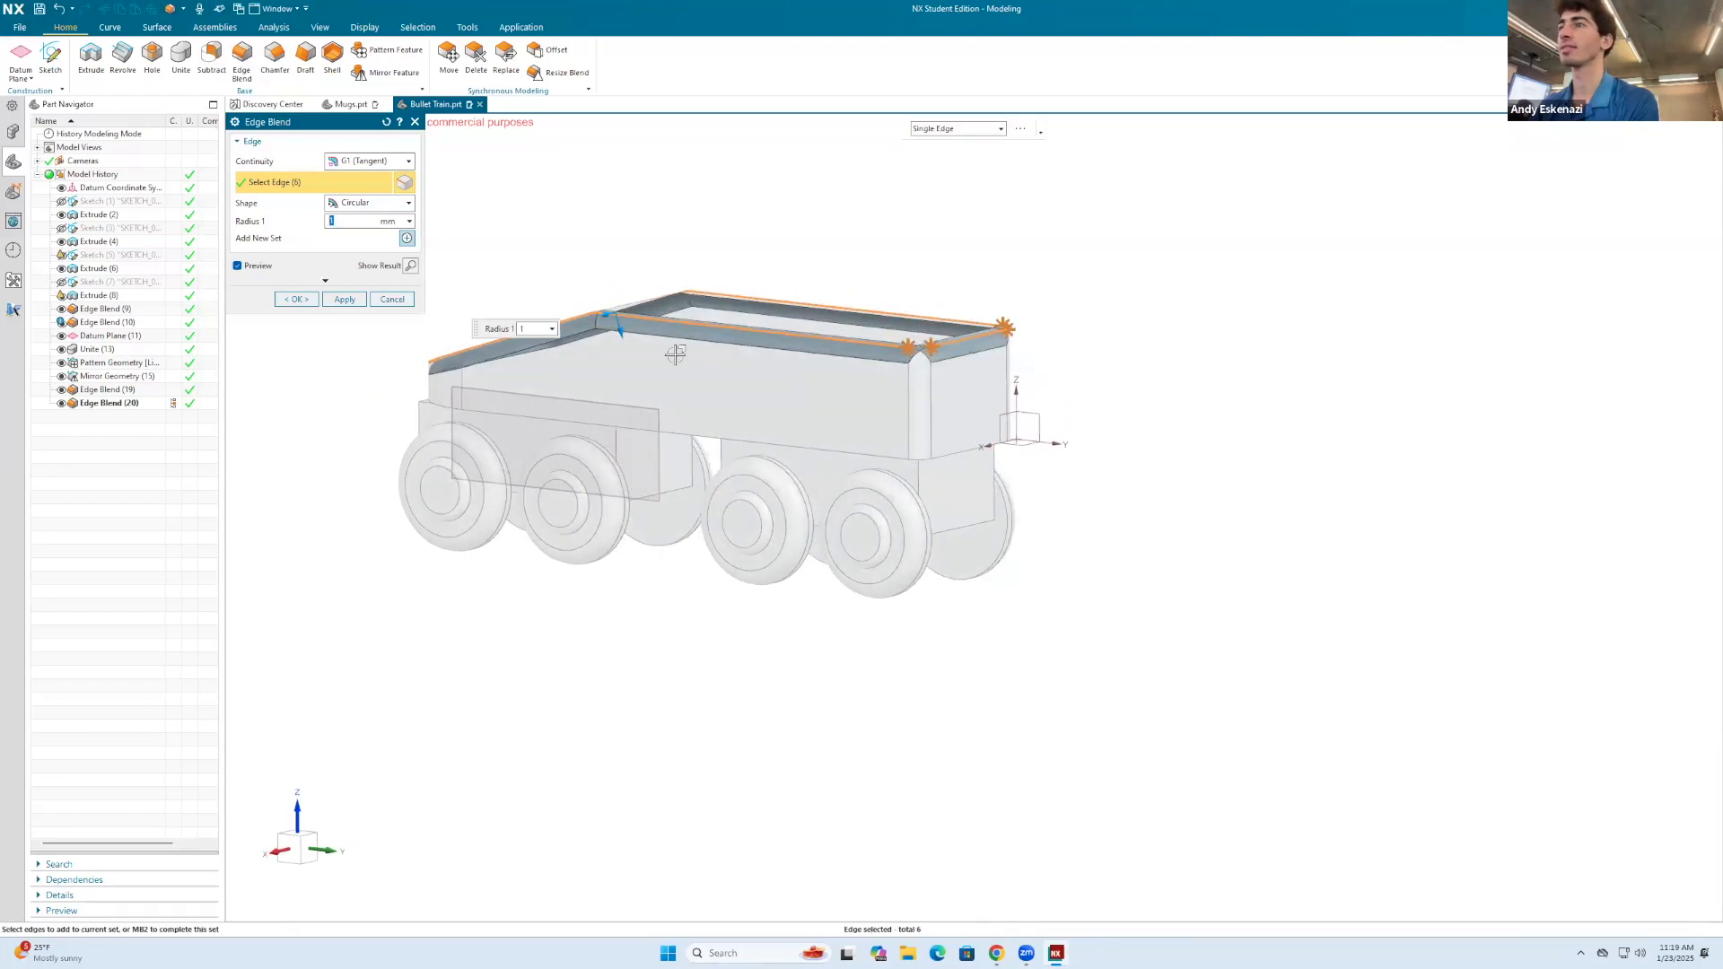
{"action": "middle_click_drag", "start_coordinate": [531, 300], "coordinate": [384, 301]}
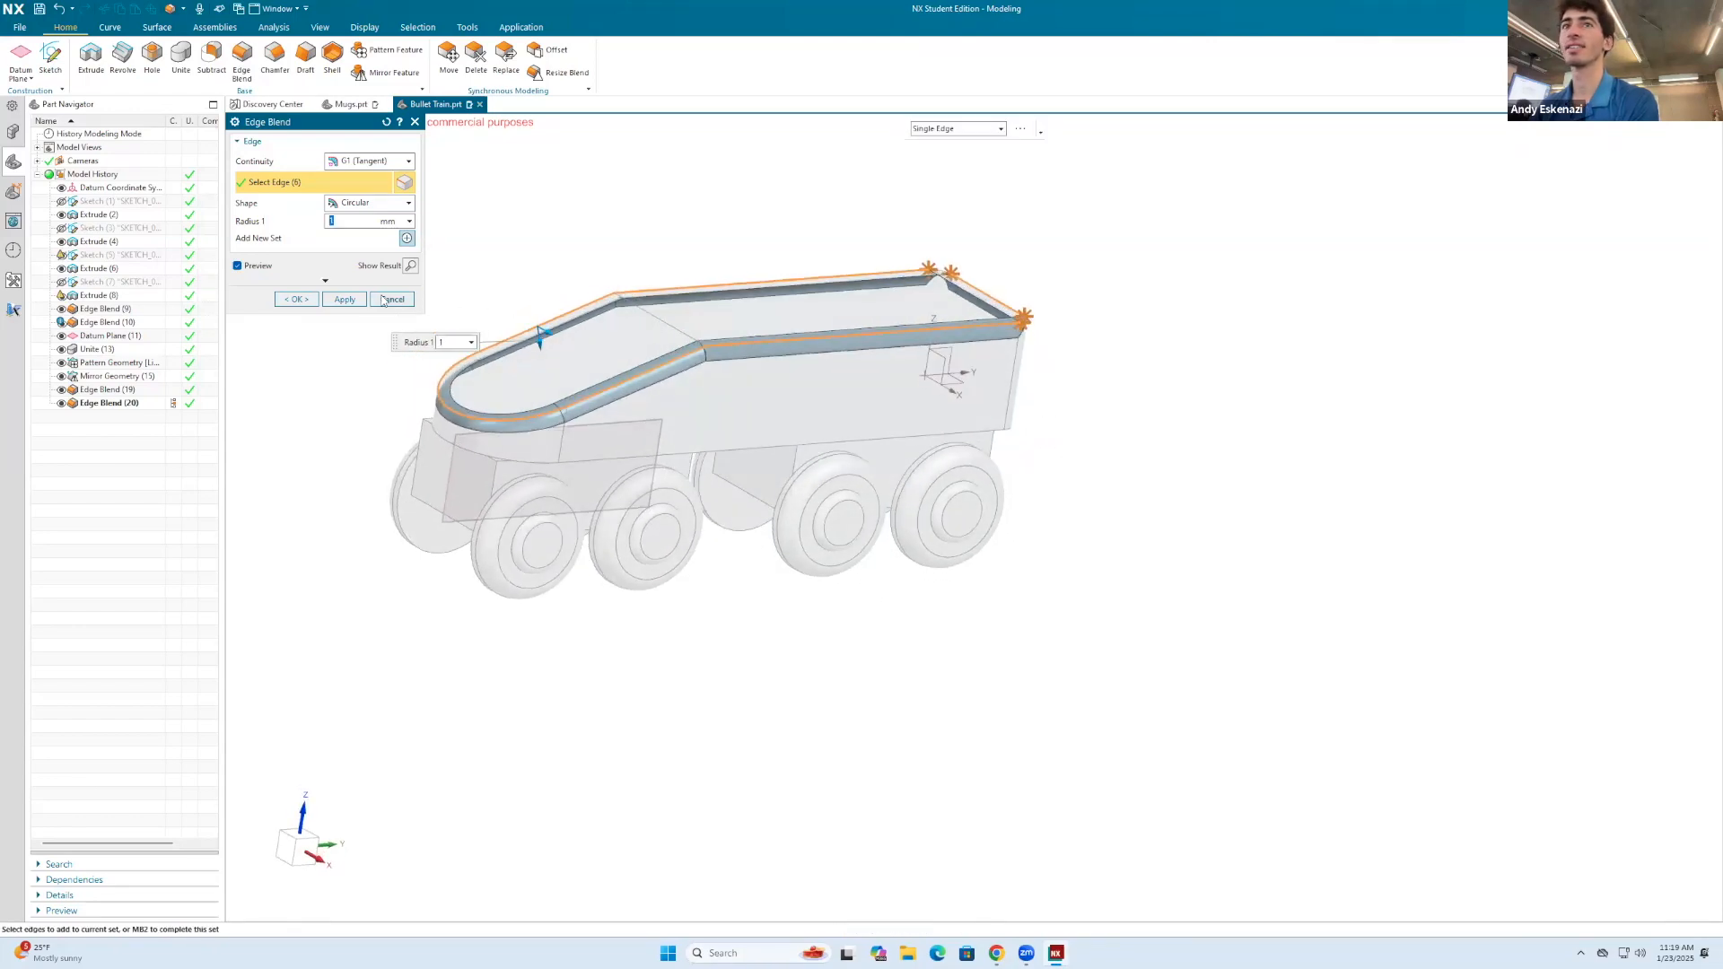
{"action": "type", "text": "2"}
{"action": "key", "text": "Return"}
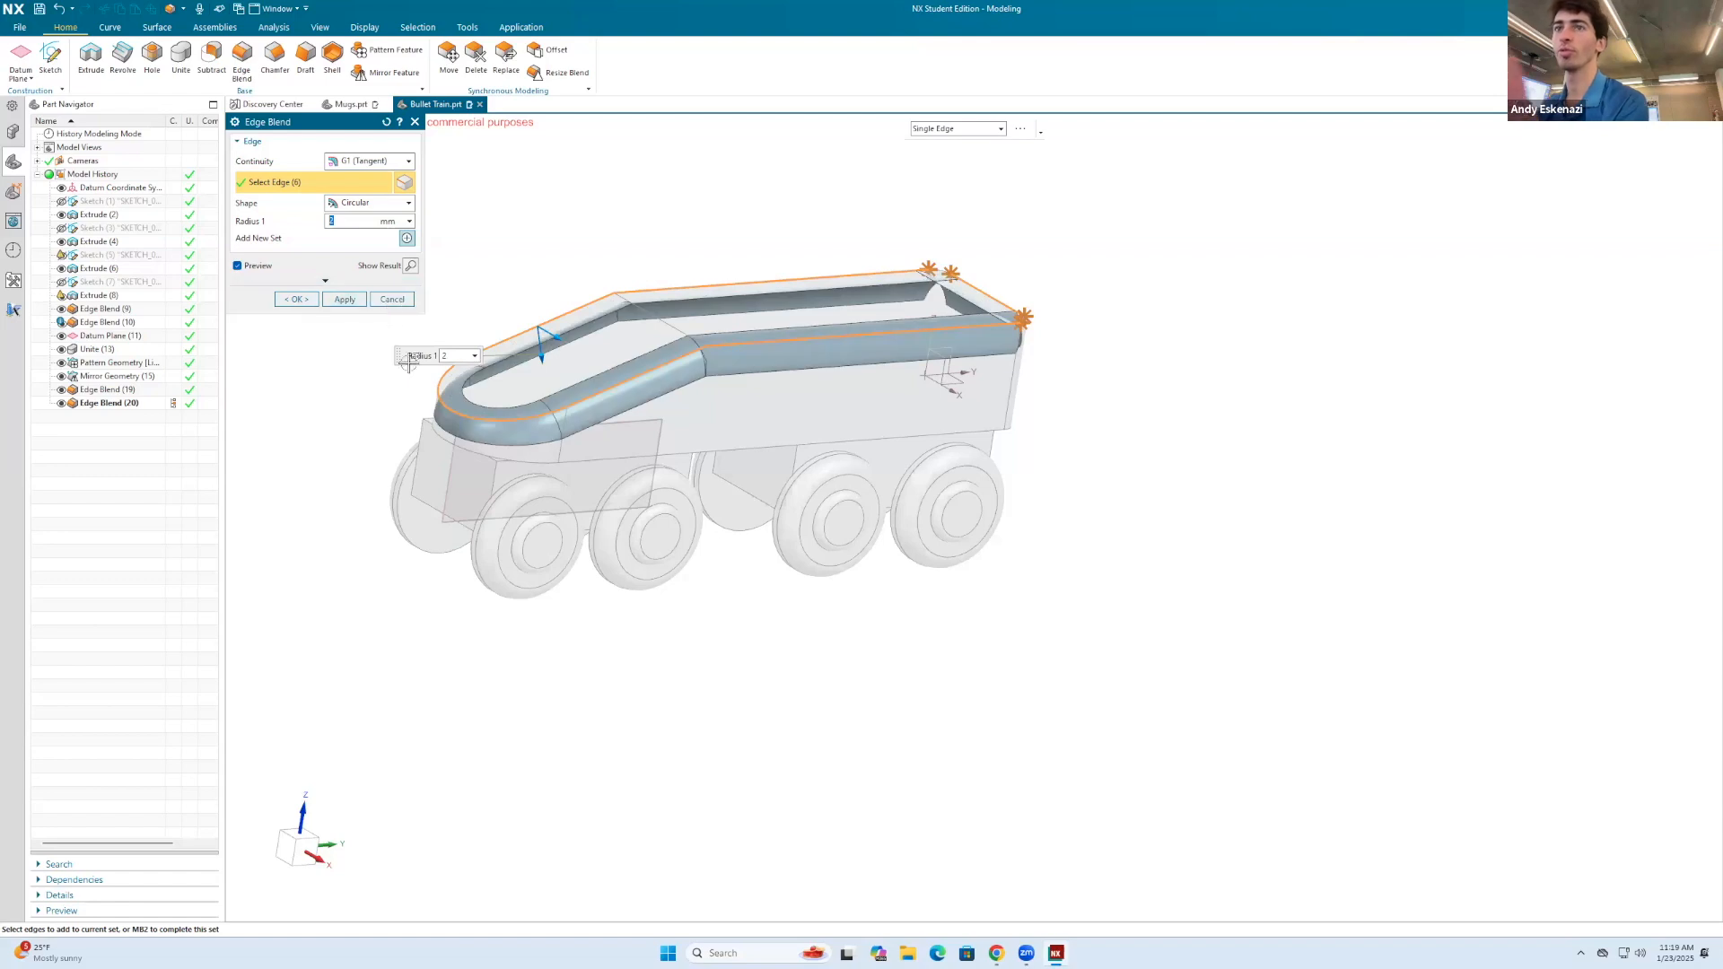
{"action": "left_click", "coordinate": [339, 299]}
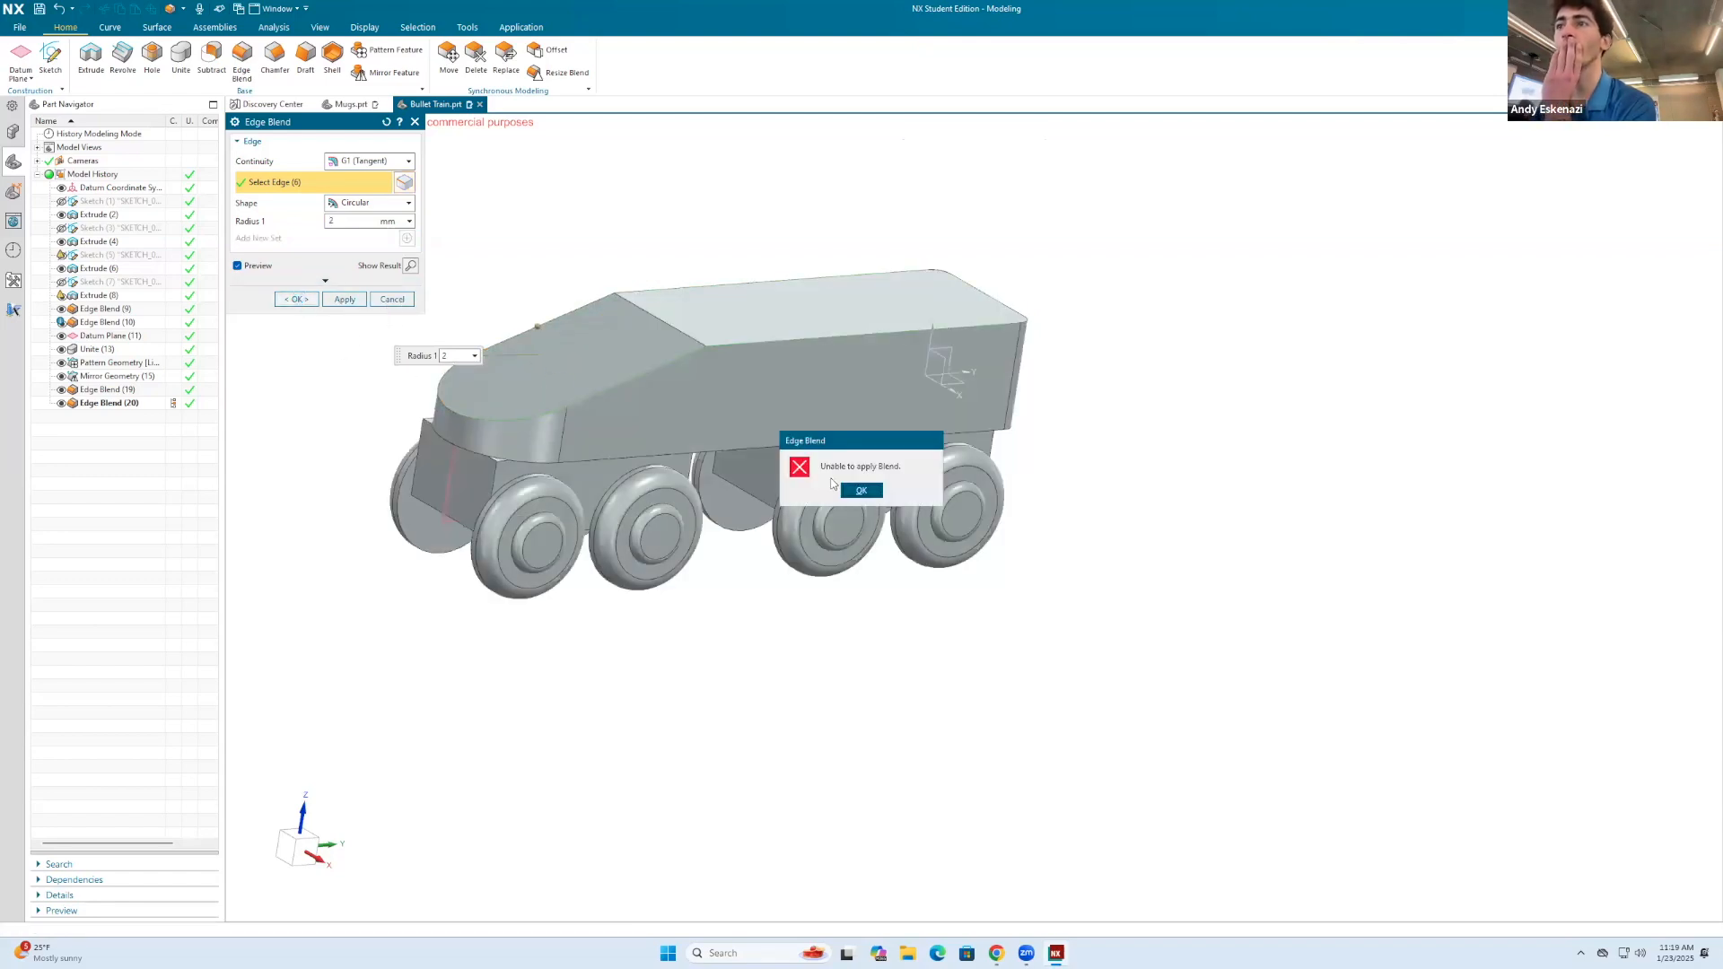
{"action": "left_click", "coordinate": [859, 491]}
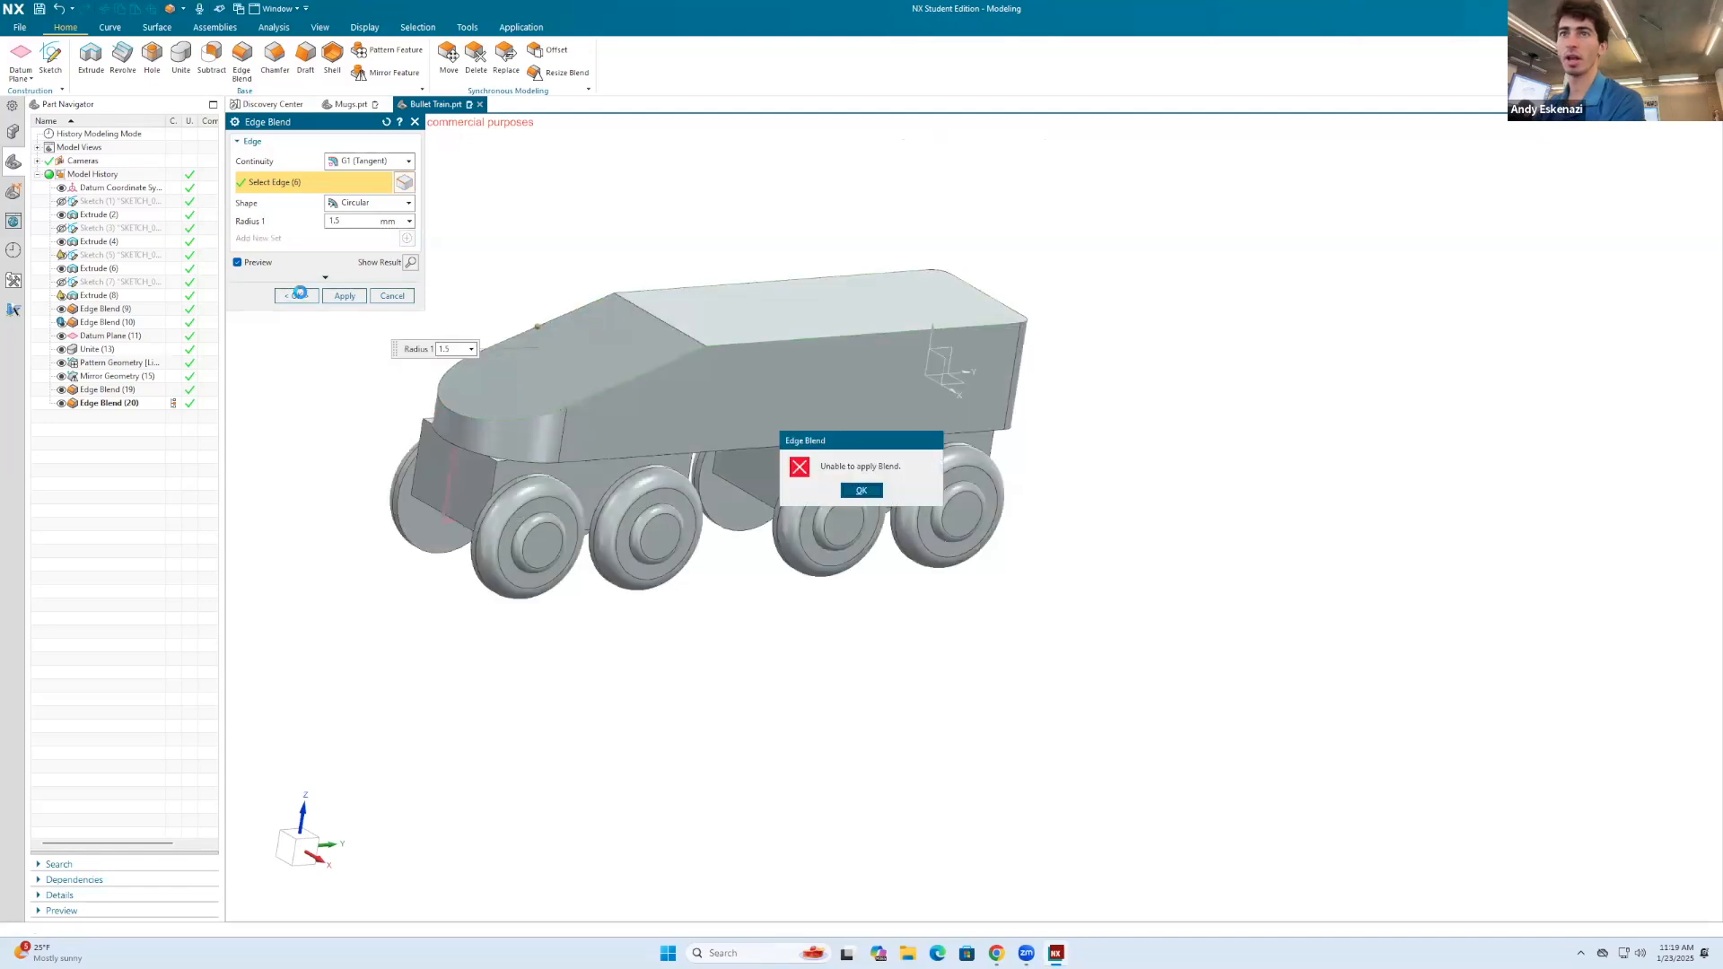
Step: Retry the blend around the body's upper outline with radii of 1.5 mm and 1 mm, and cancel the command
{"action": "left_click", "coordinate": [859, 491]}
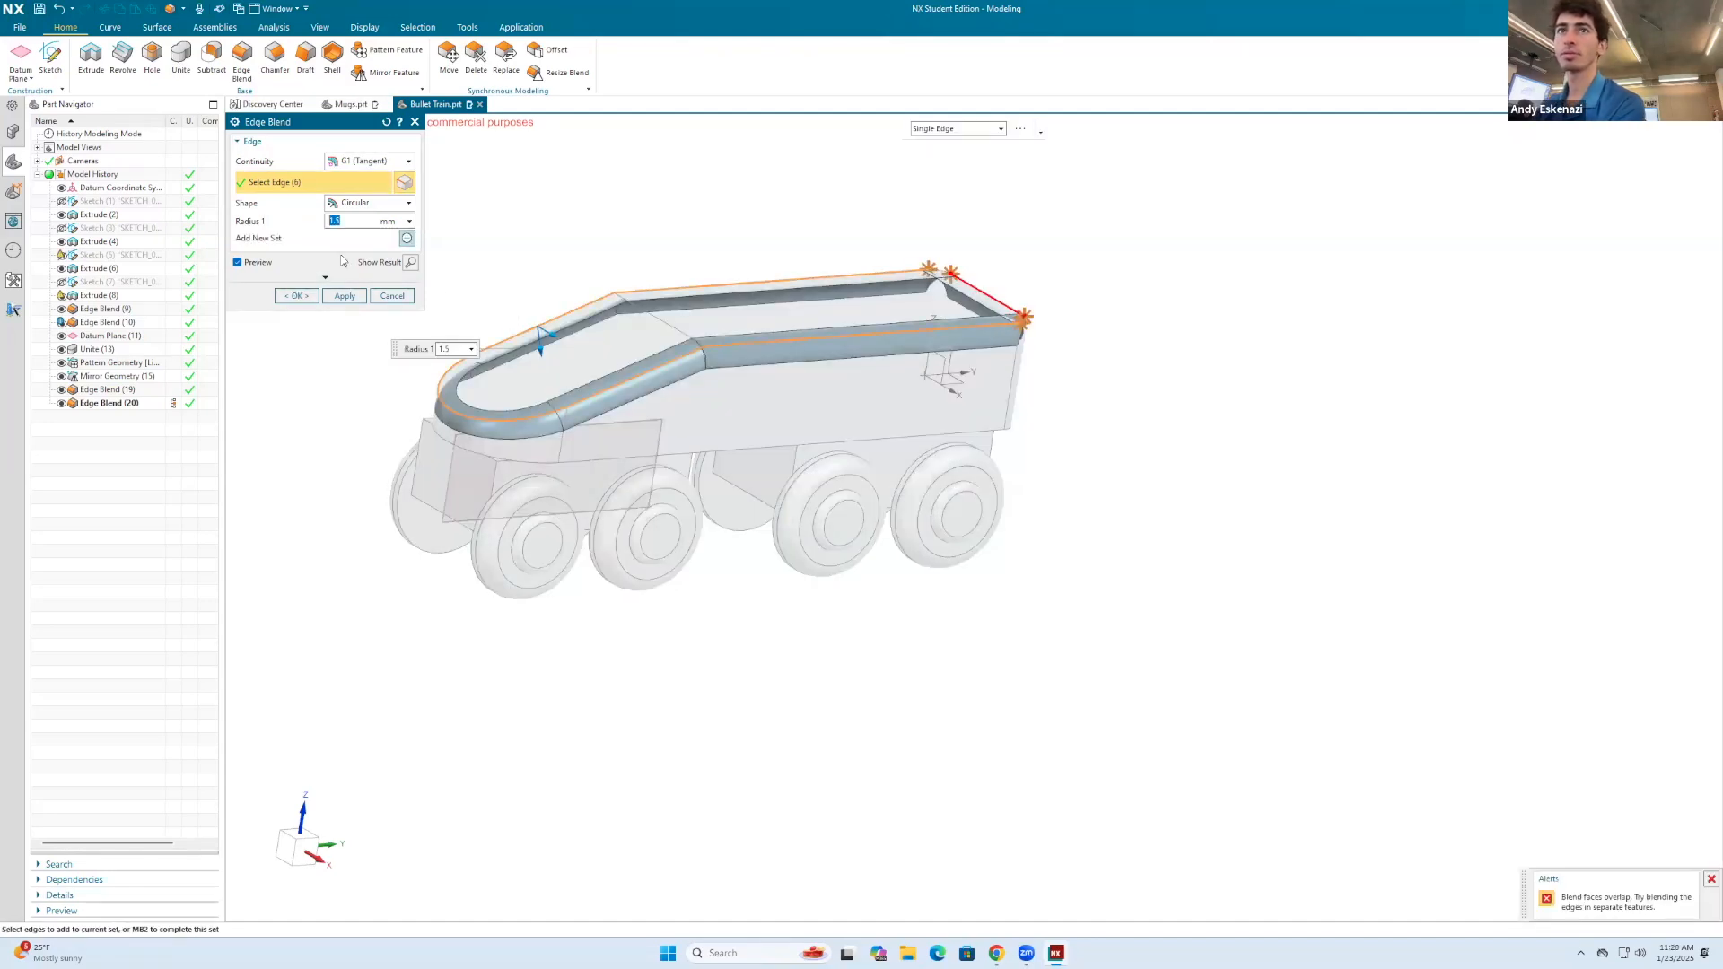
{"action": "key", "text": "Return"}
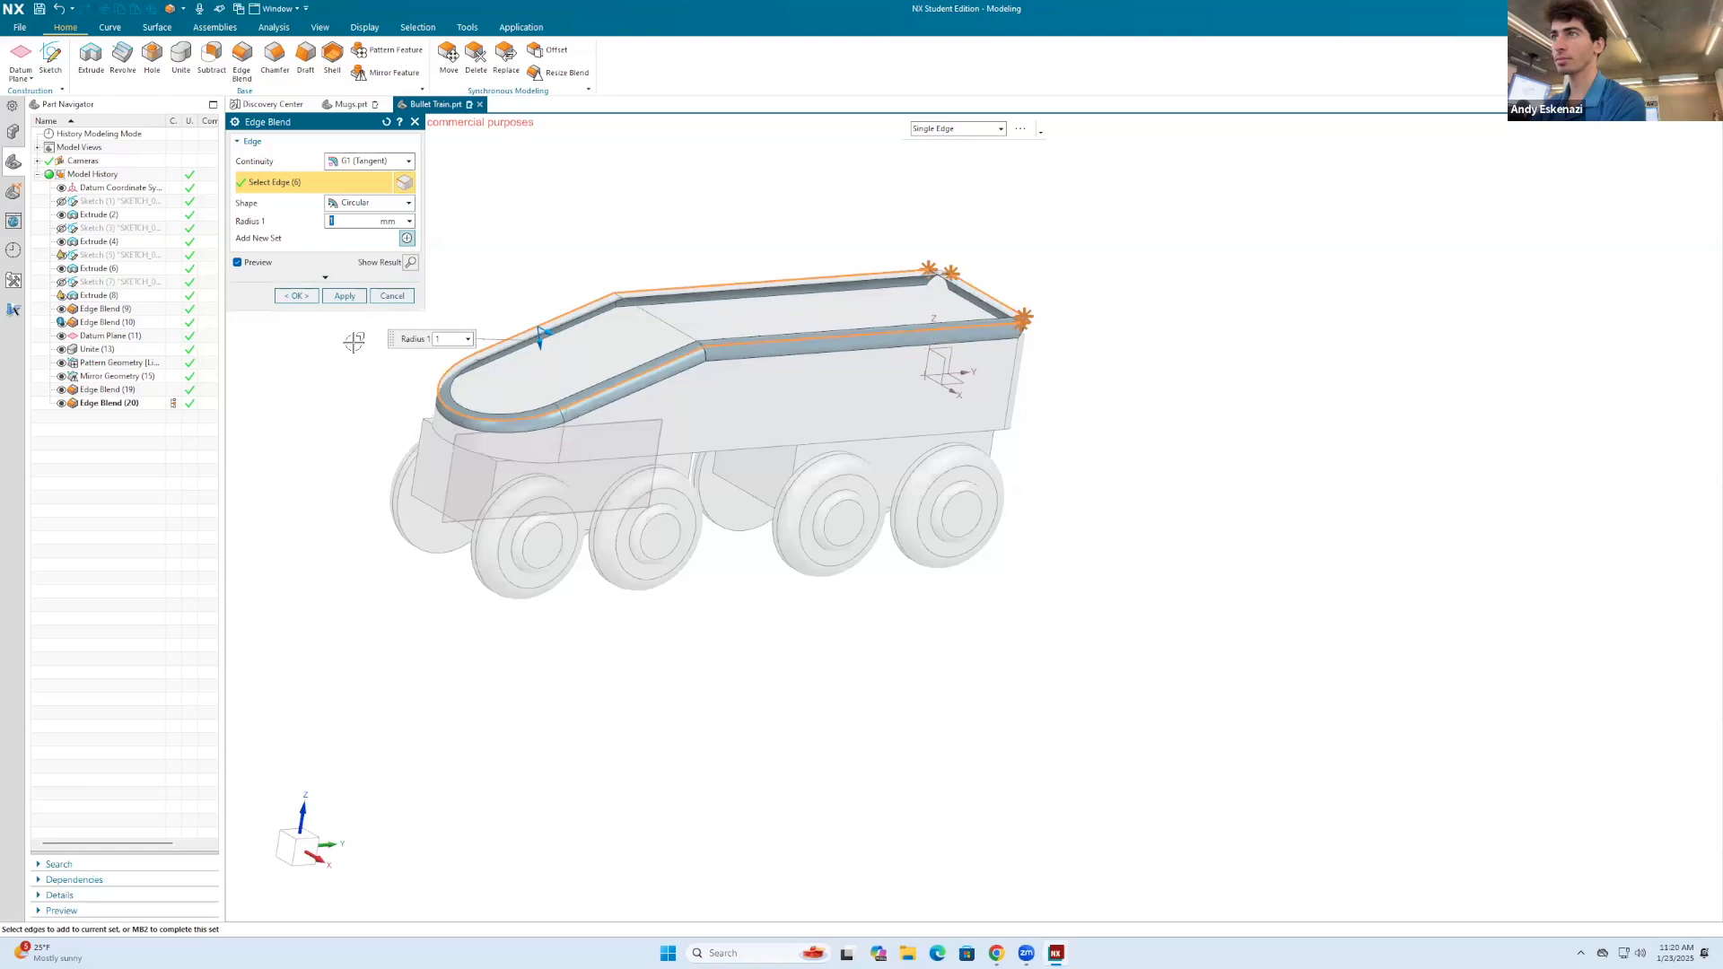
{"action": "left_click", "coordinate": [296, 297]}
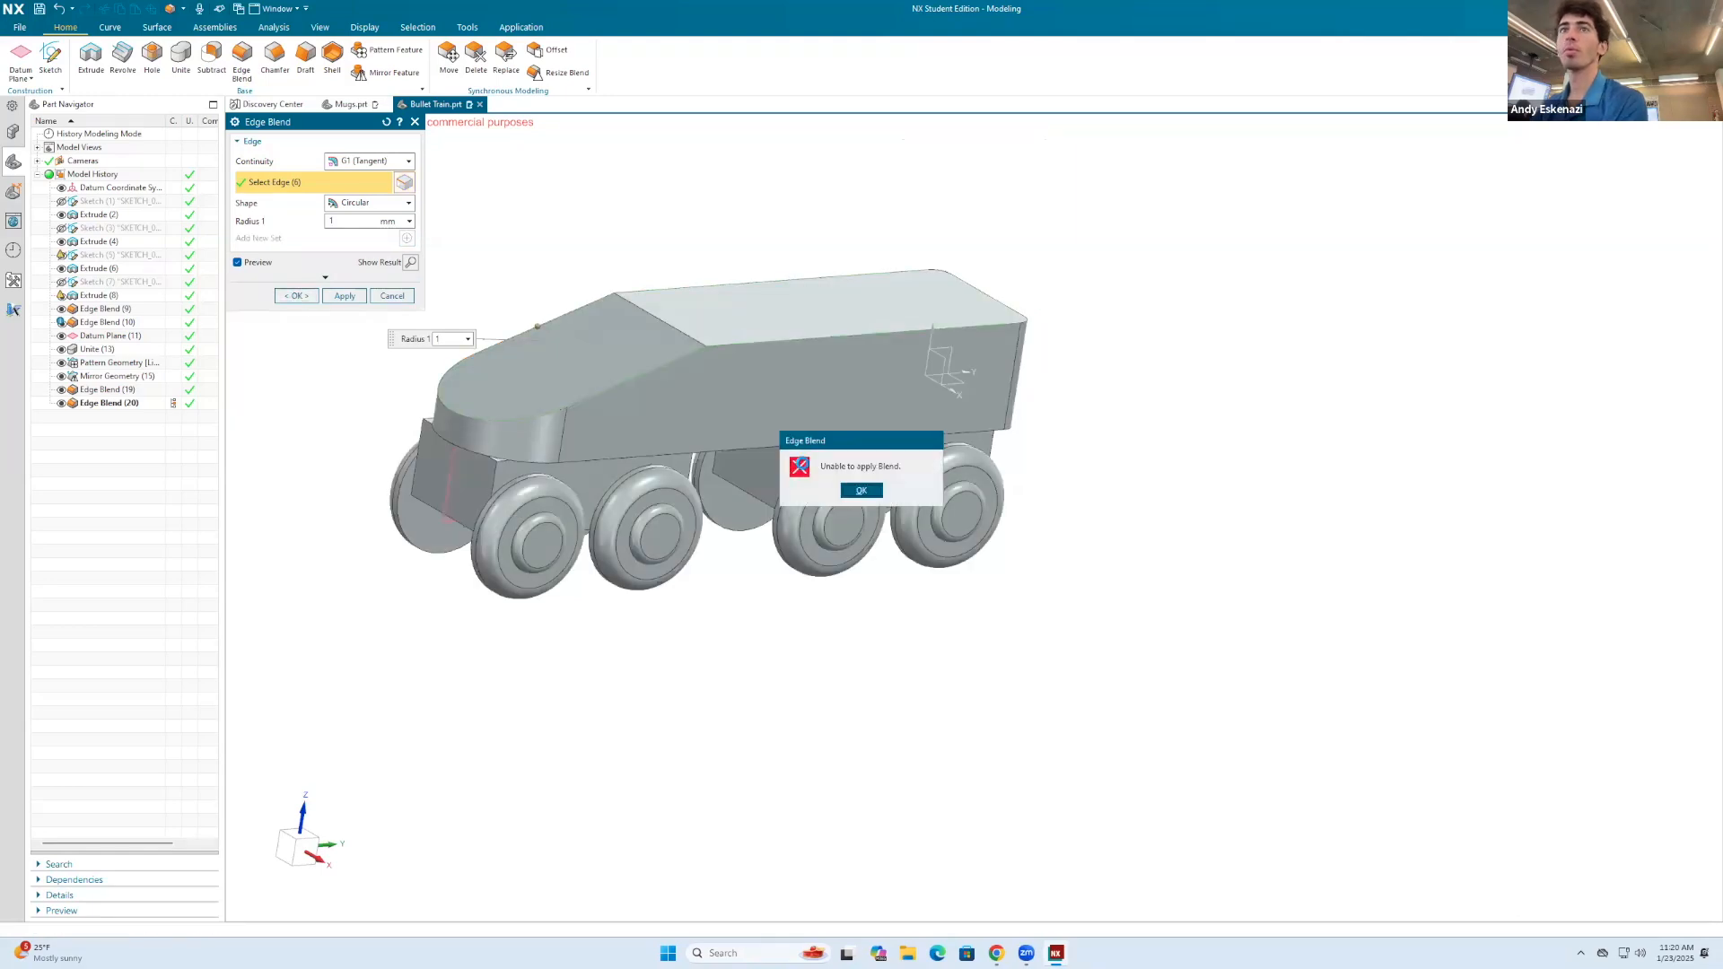
{"action": "left_click", "coordinate": [860, 491]}
{"action": "left_click", "coordinate": [393, 296]}
{"action": "left_click", "coordinate": [241, 59]}
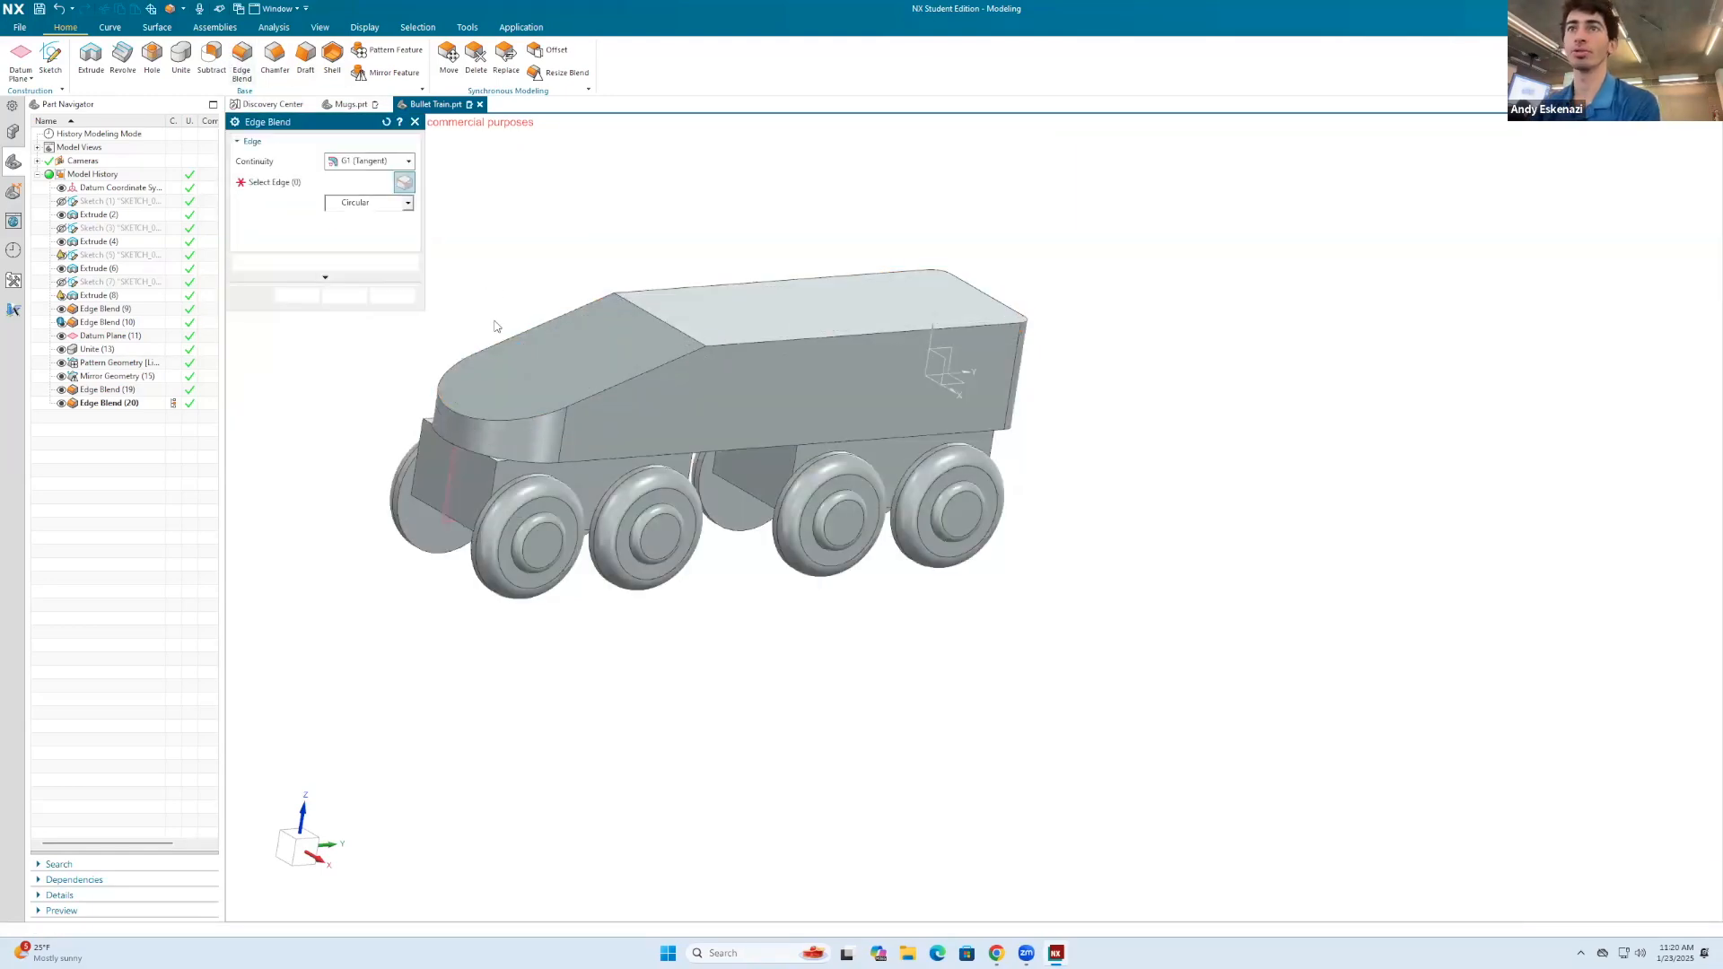
{"action": "left_click", "coordinate": [530, 328]}
{"action": "left_click", "coordinate": [564, 404]}
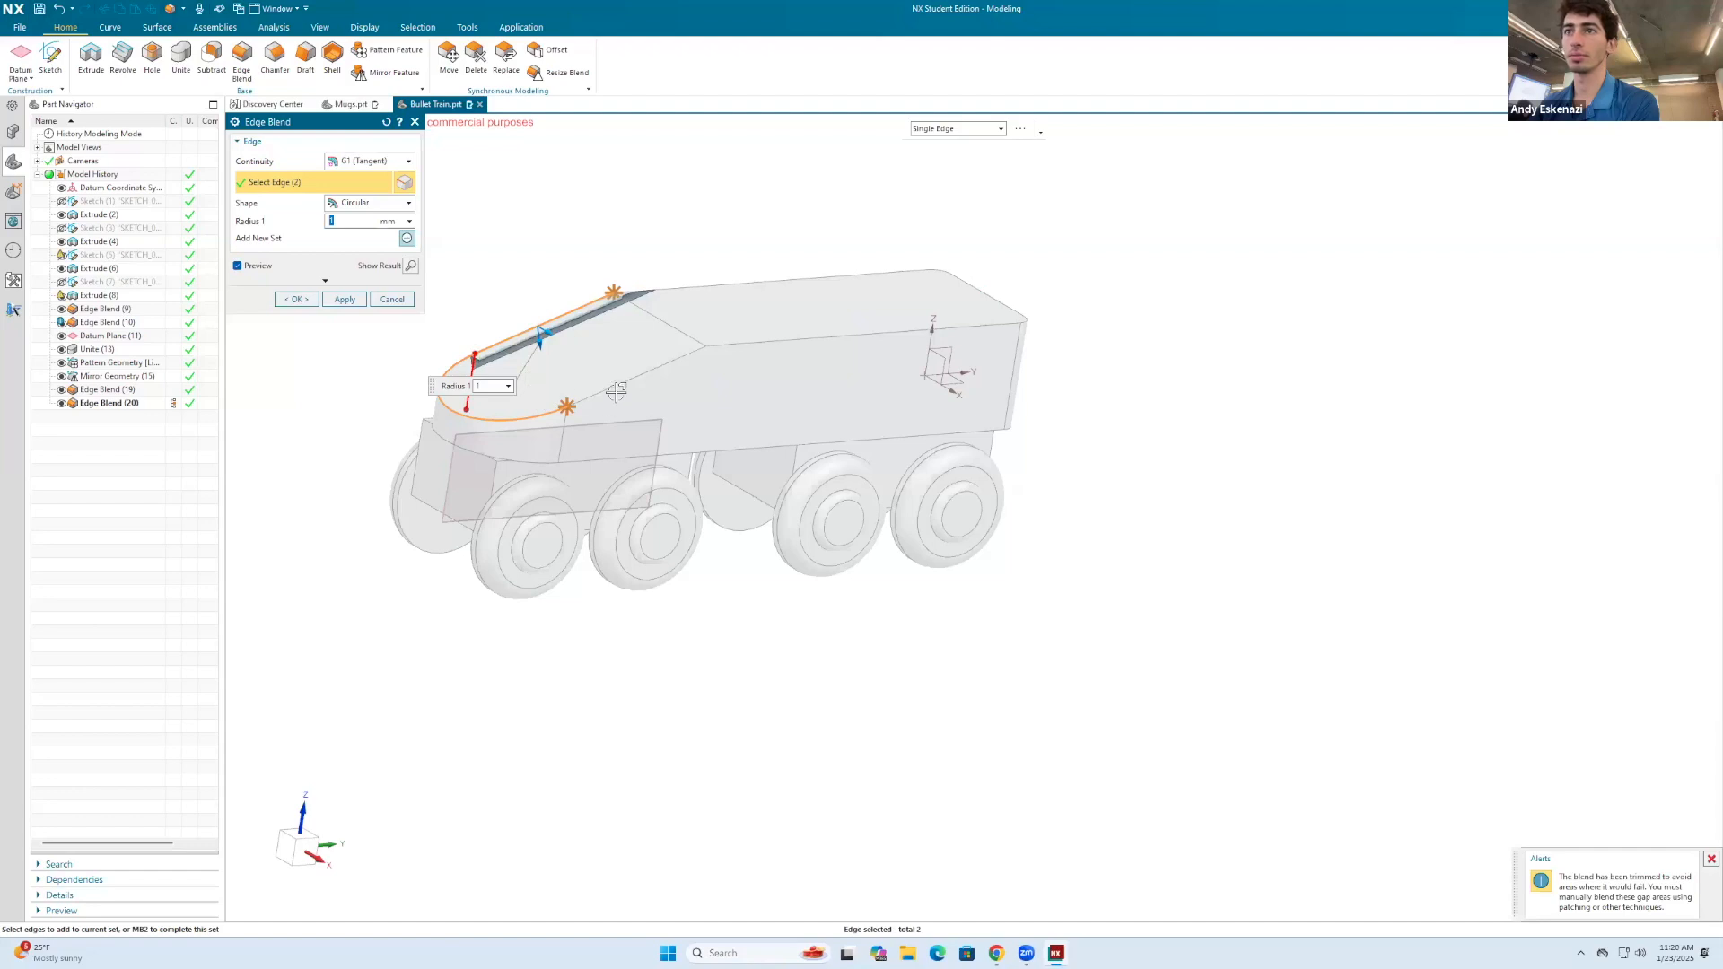
{"action": "left_click", "coordinate": [718, 346]}
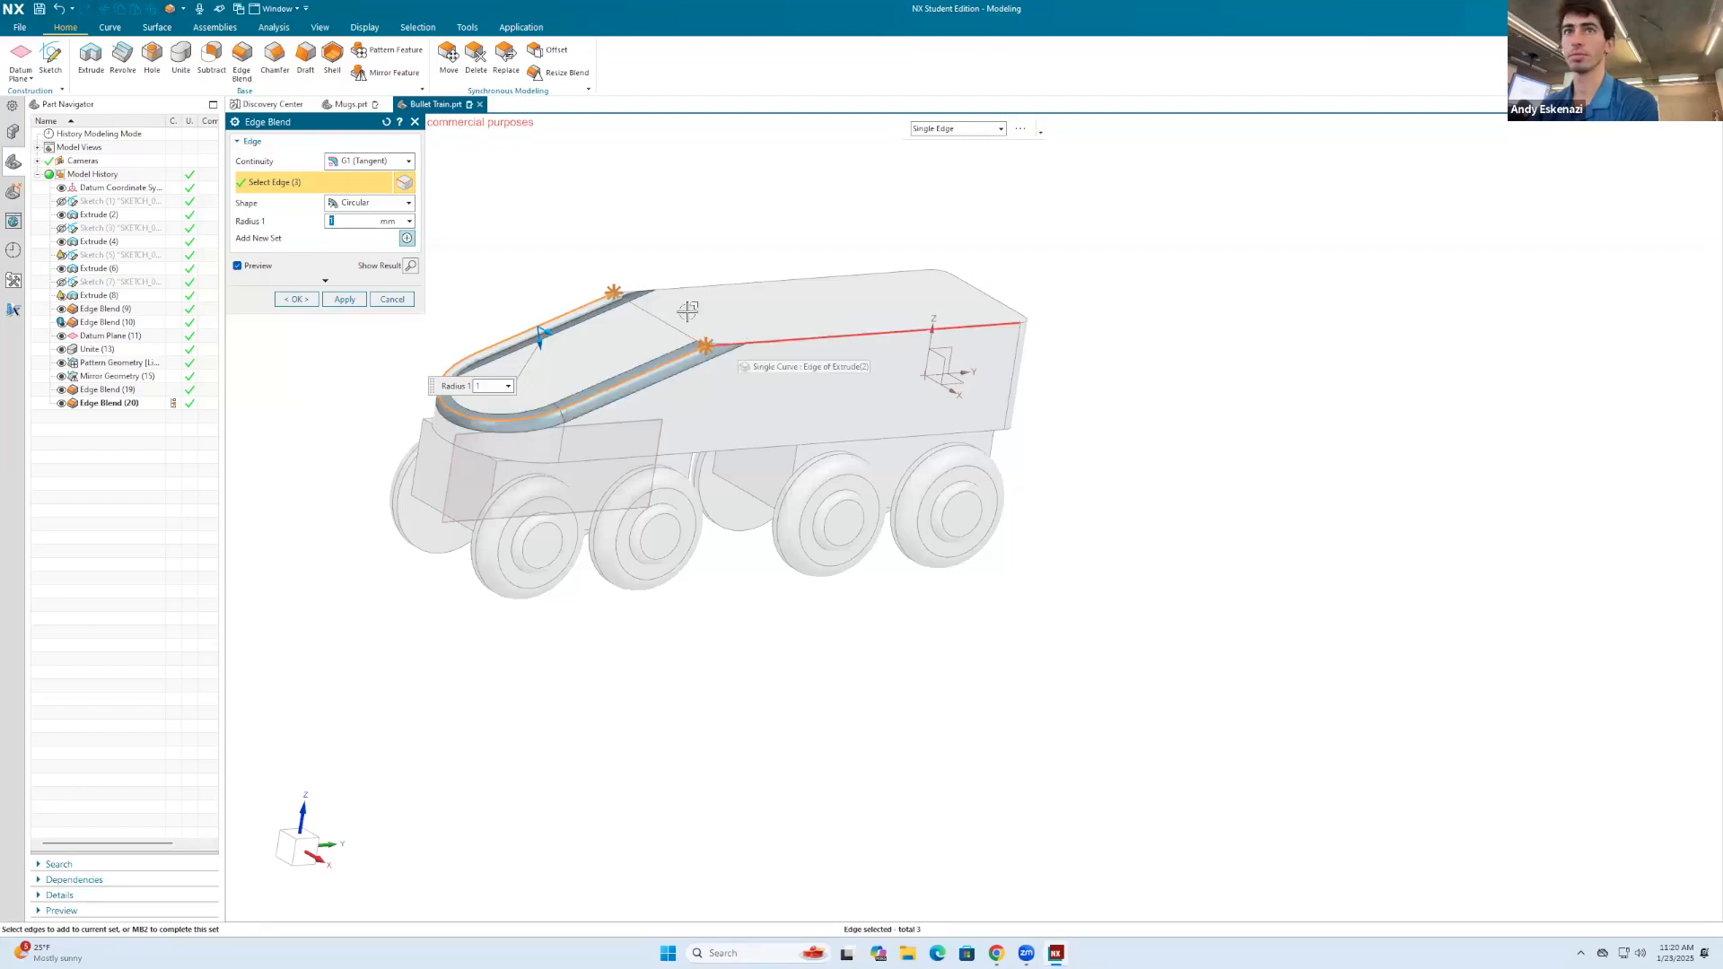
{"action": "key", "text": "Escape"}
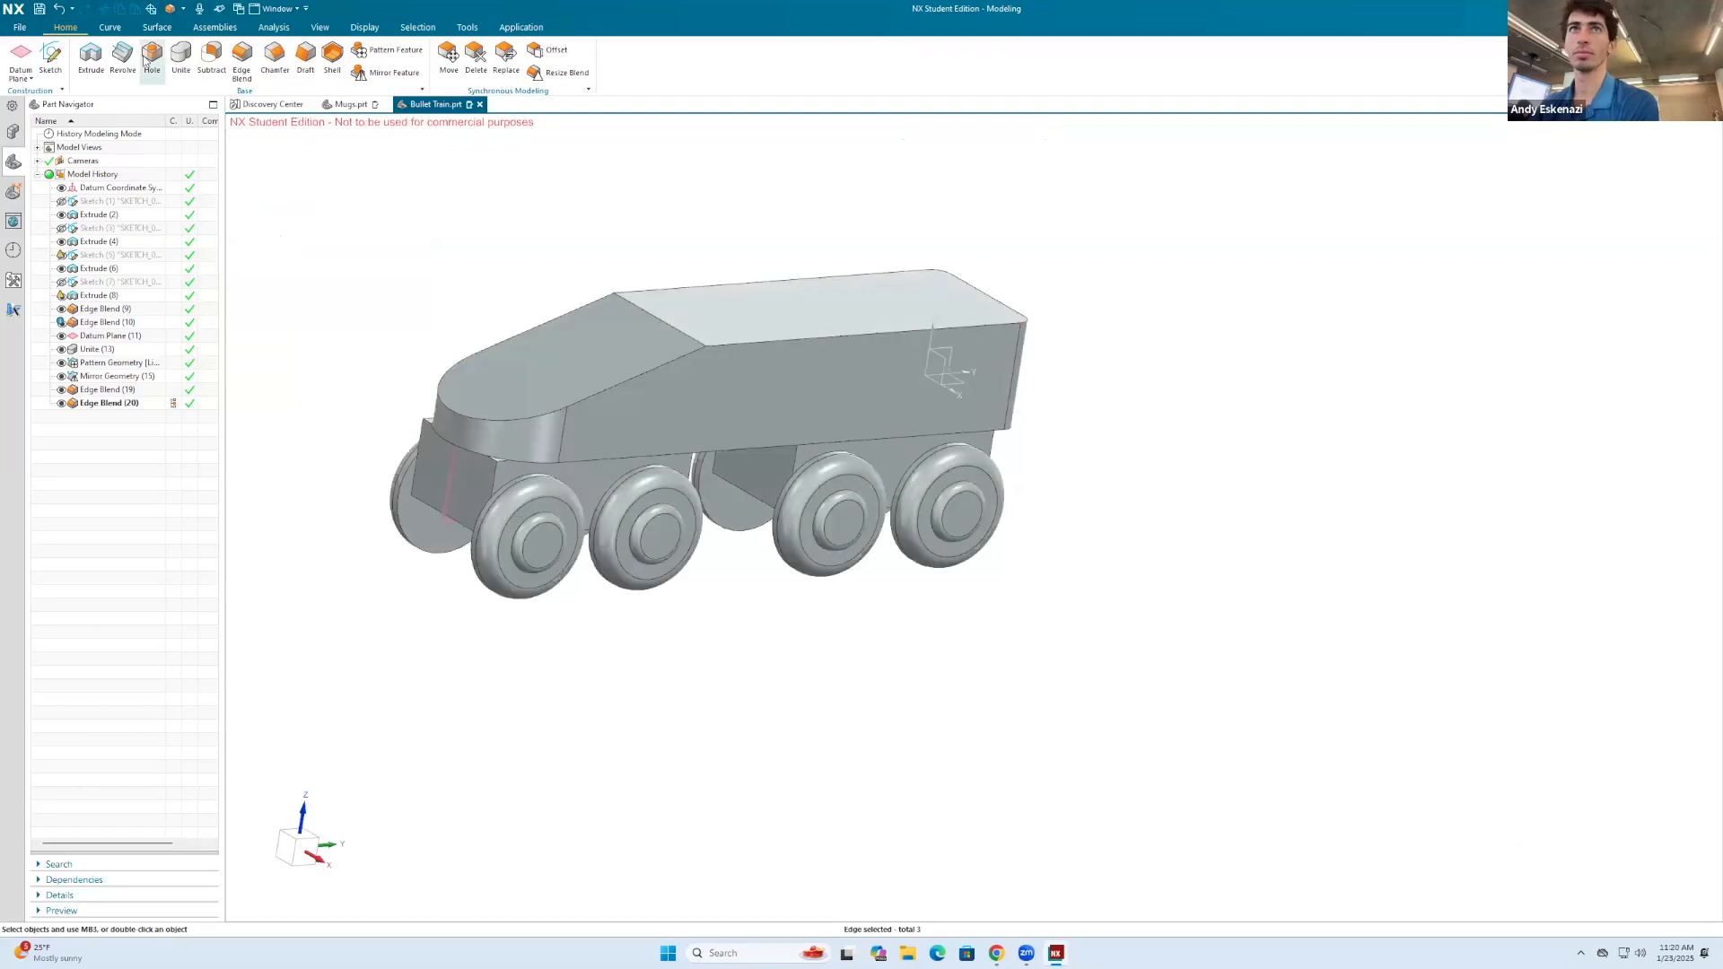
{"action": "left_click", "coordinate": [216, 59]}
{"action": "left_click", "coordinate": [524, 325]}
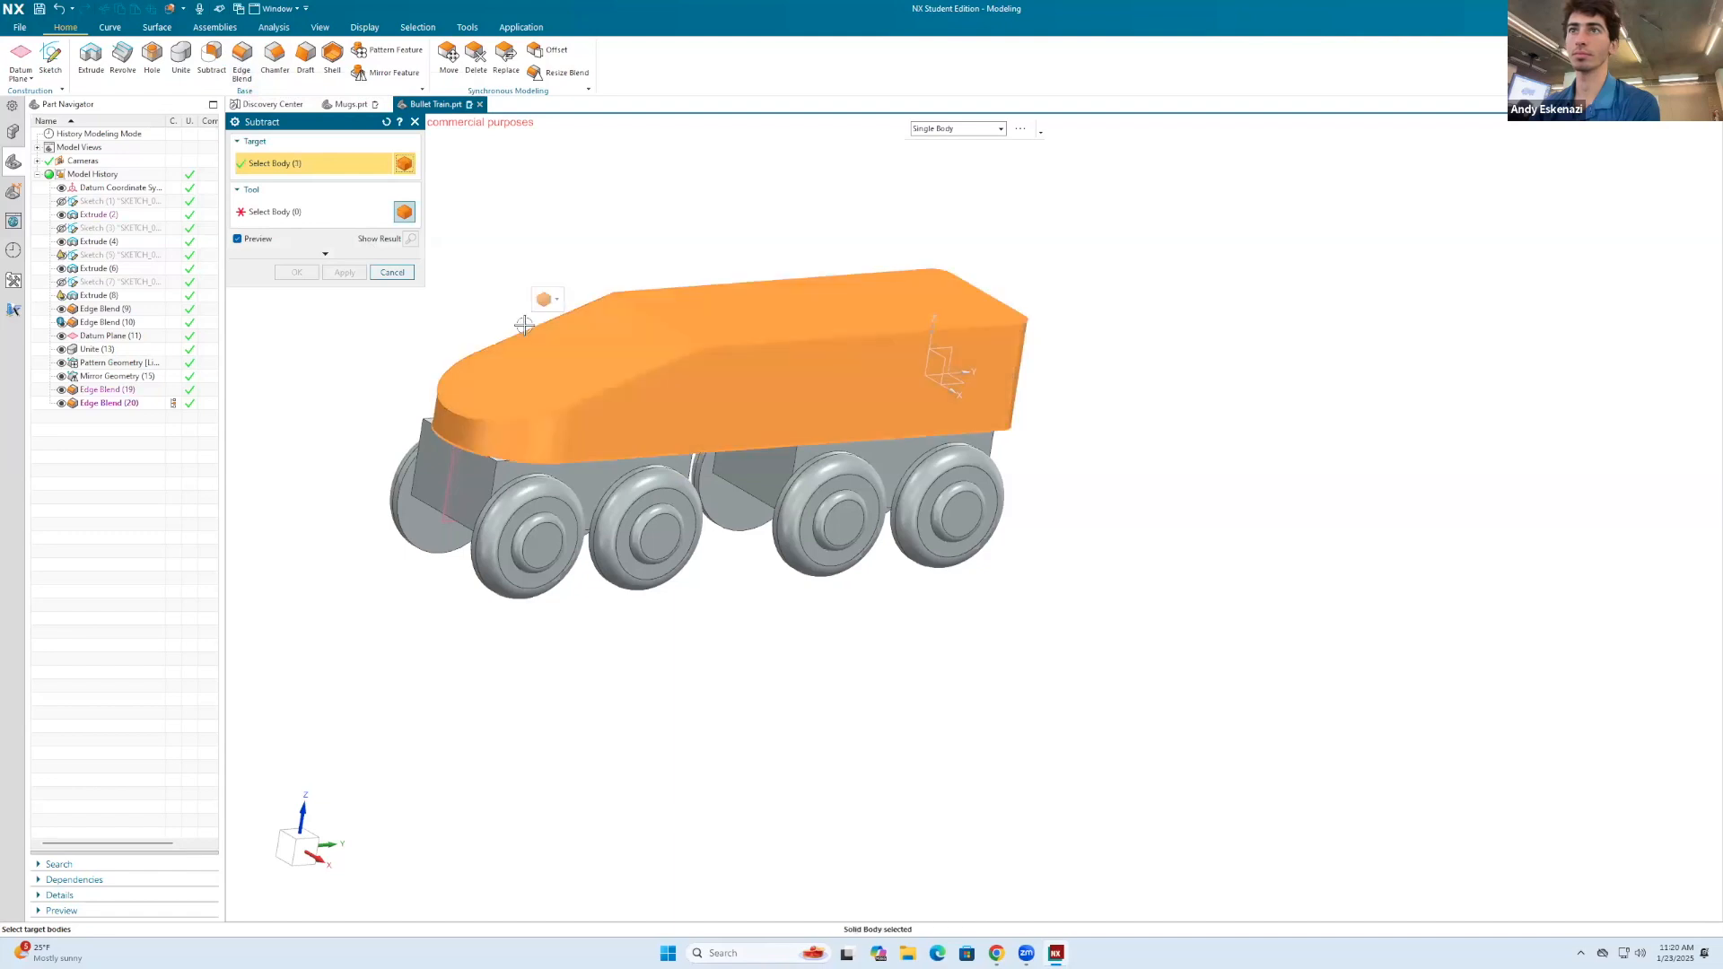
{"action": "key", "text": "Escape"}
Step: Round the four straight upper side edges along the sloped hood and roof with a 2 mm Edge Blend
{"action": "left_click", "coordinate": [245, 61]}
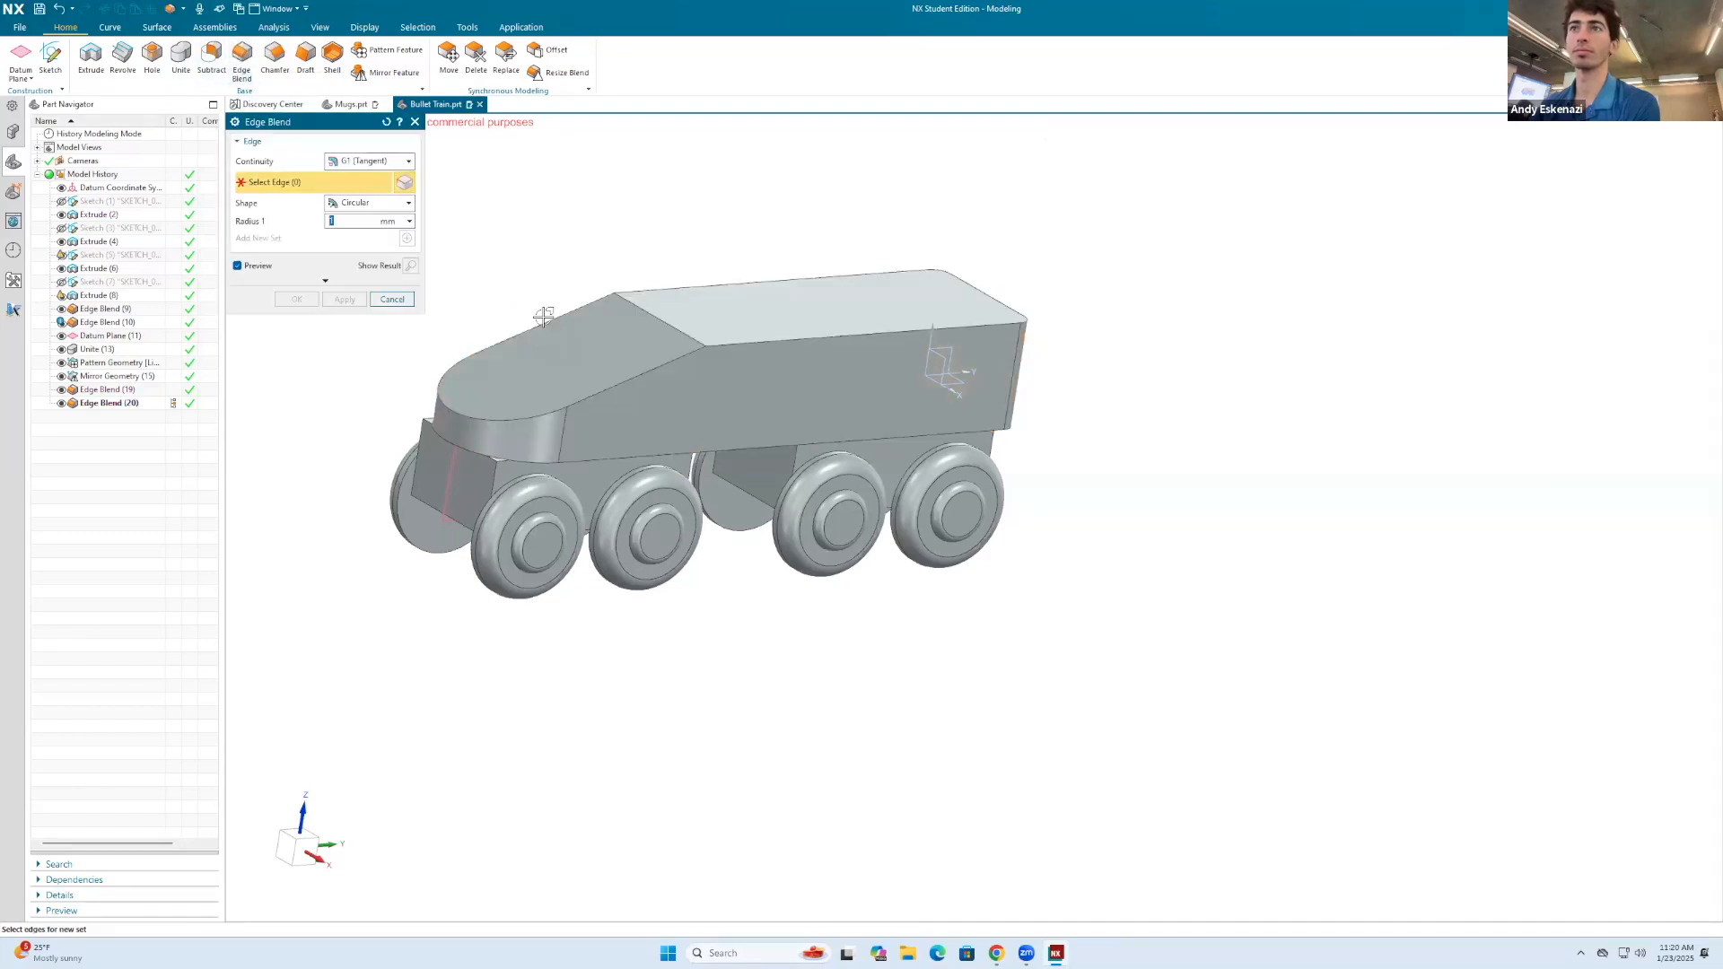
{"action": "left_click", "coordinate": [549, 328]}
{"action": "left_click", "coordinate": [772, 281]}
{"action": "left_click", "coordinate": [673, 359]}
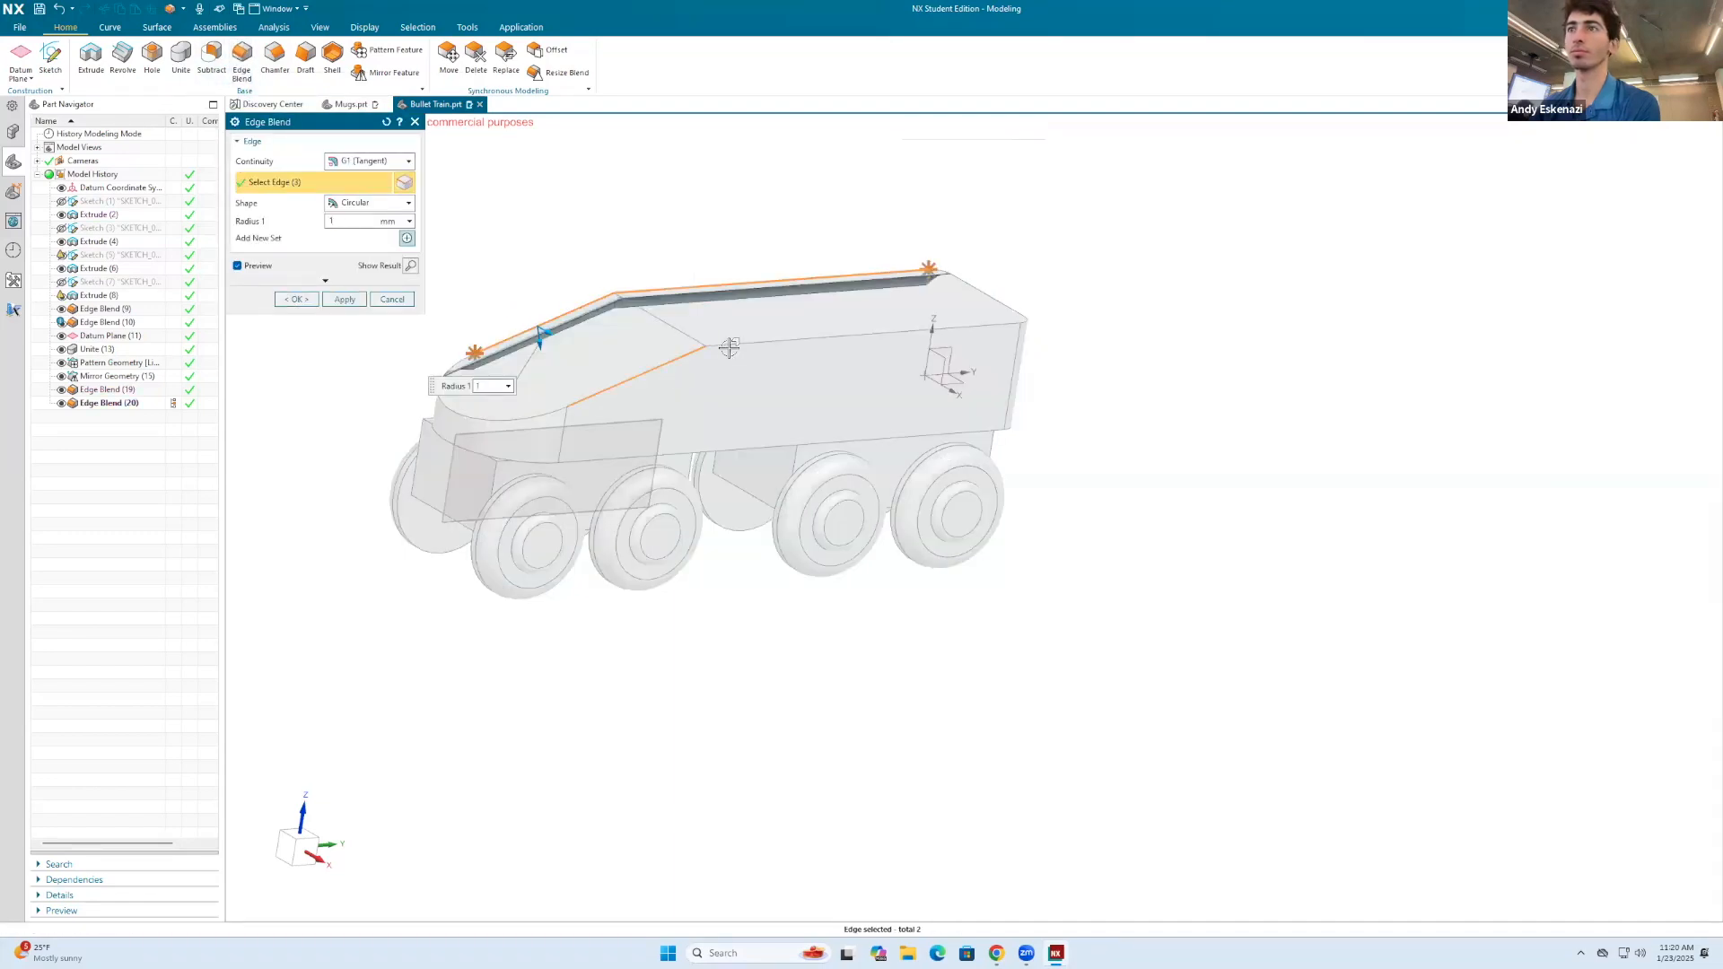
{"action": "left_click", "coordinate": [729, 350]}
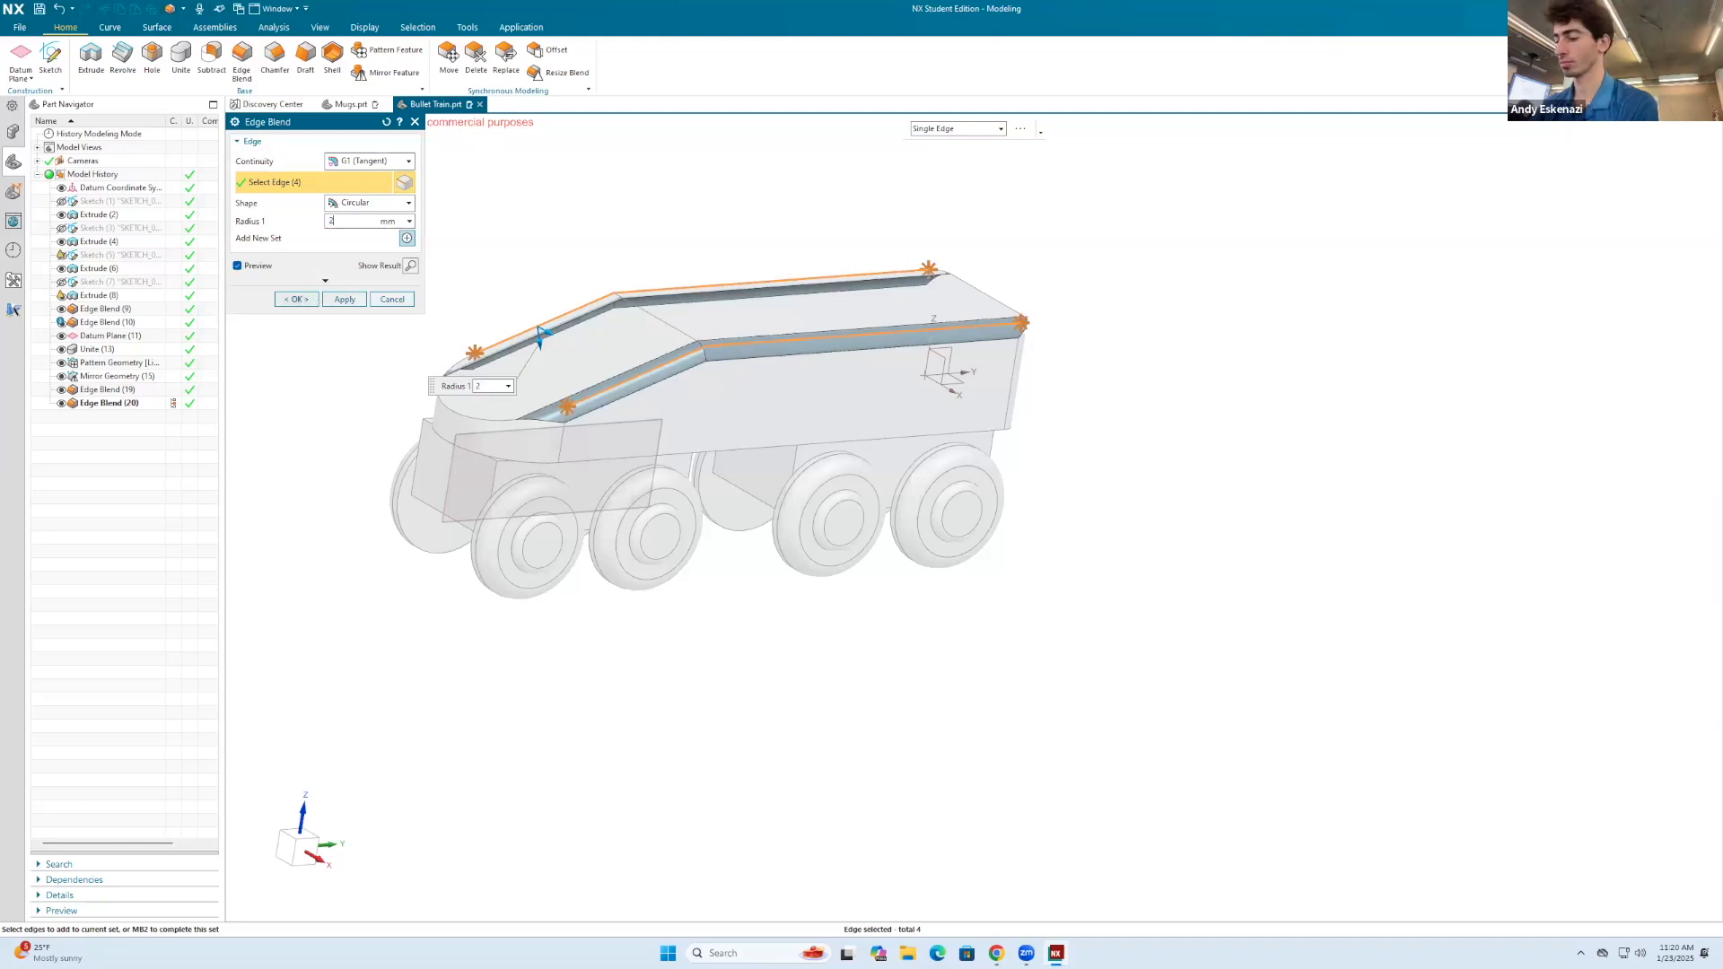
{"action": "key", "text": "Return"}
{"action": "left_click", "coordinate": [295, 299]}
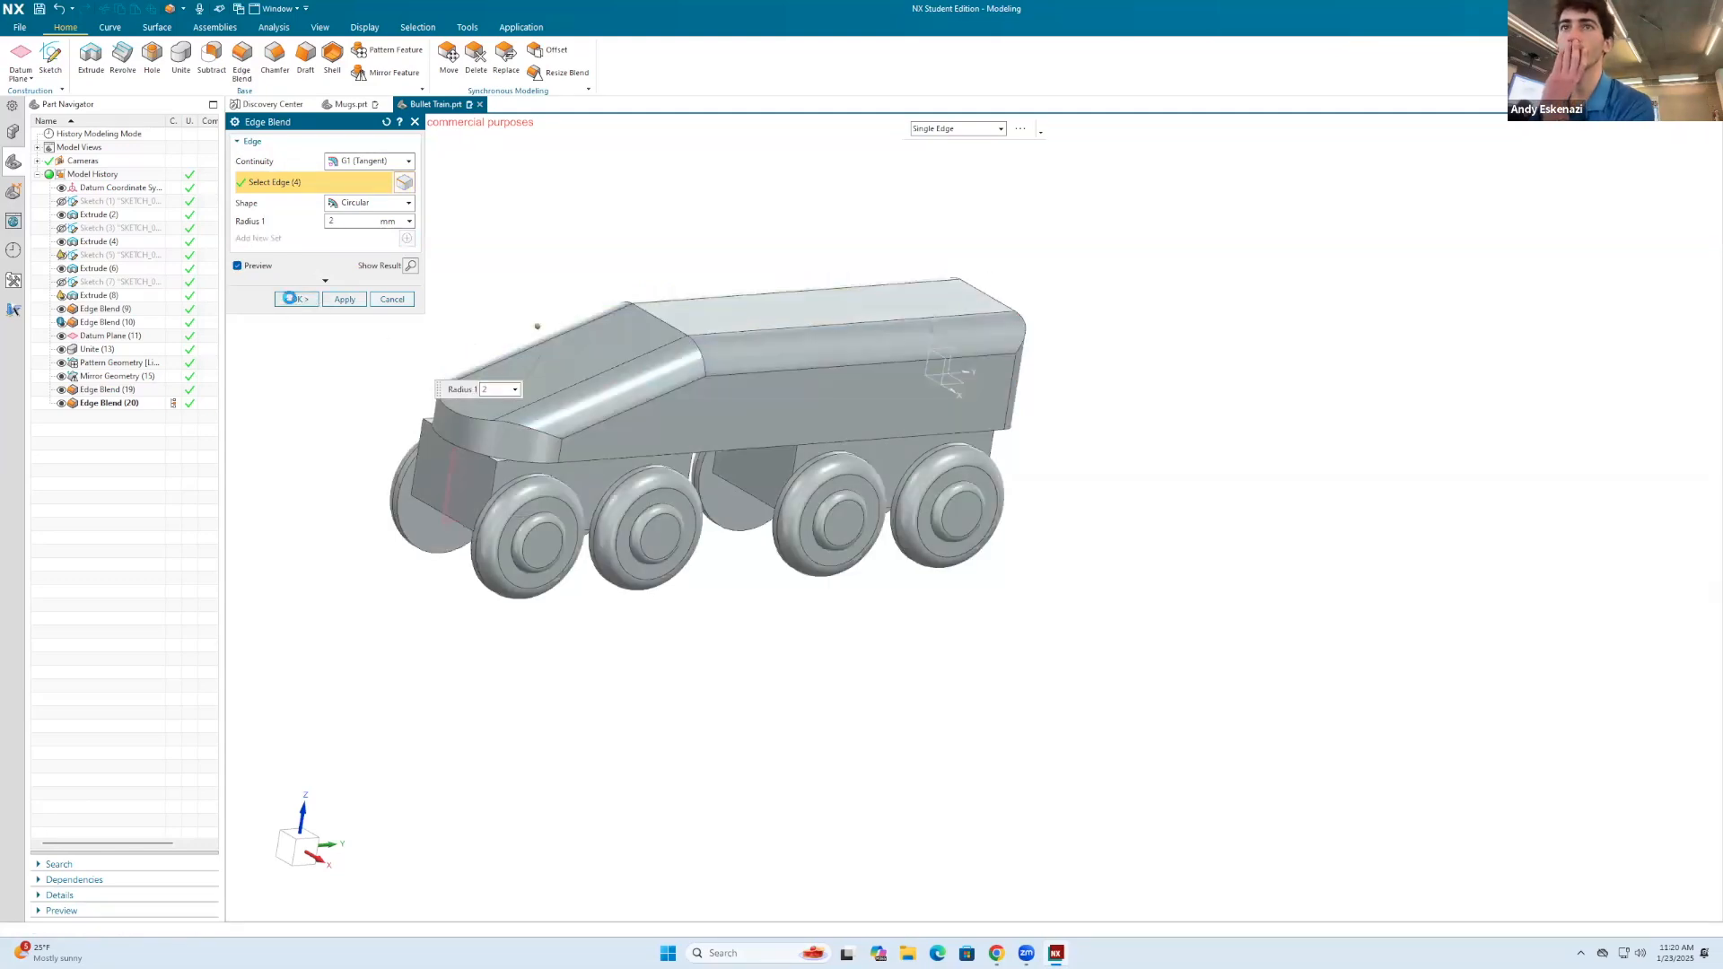
Step: Round the four vertical corner edges of the front and rear undercarriage blocks with a 2 mm Edge Blend
{"action": "middle_click_drag", "start_coordinate": [642, 341], "coordinate": [690, 366]}
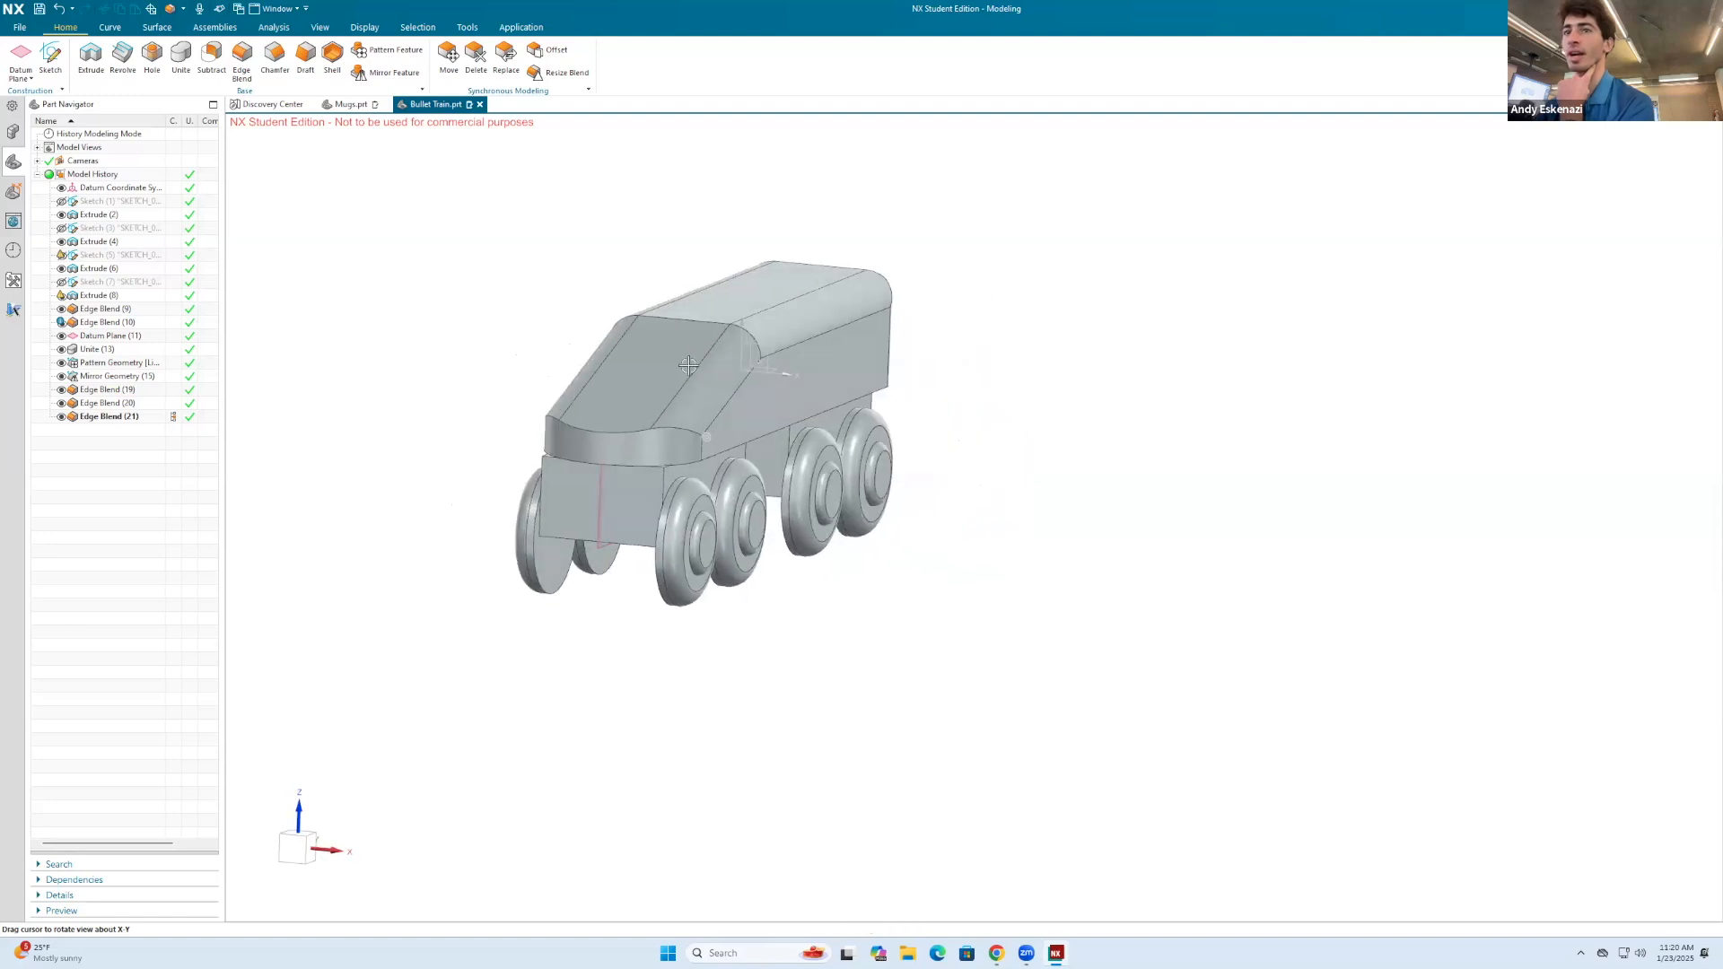
{"action": "scroll", "coordinate": [639, 483], "scroll_direction": "up", "scroll_amount": 3}
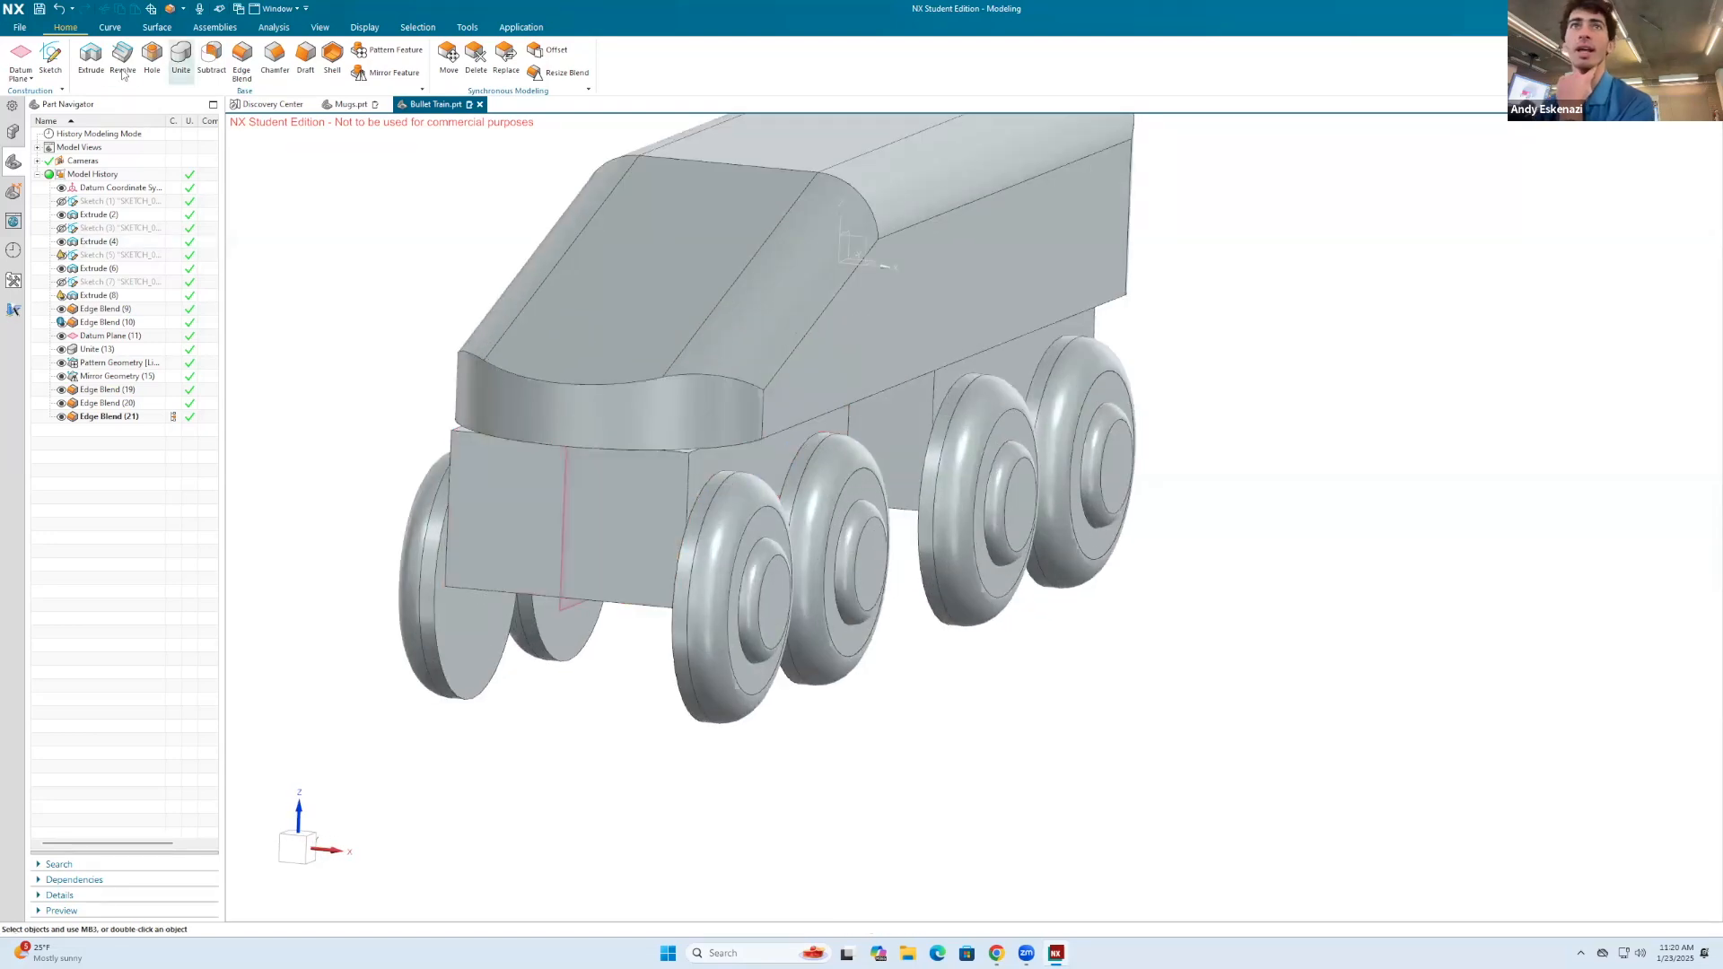
{"action": "left_click", "coordinate": [685, 468]}
{"action": "left_click", "coordinate": [450, 456]}
{"action": "scroll", "coordinate": [792, 409], "scroll_direction": "down", "scroll_amount": 3}
{"action": "middle_click_drag", "start_coordinate": [876, 364], "coordinate": [781, 418]}
{"action": "left_click", "coordinate": [806, 418]}
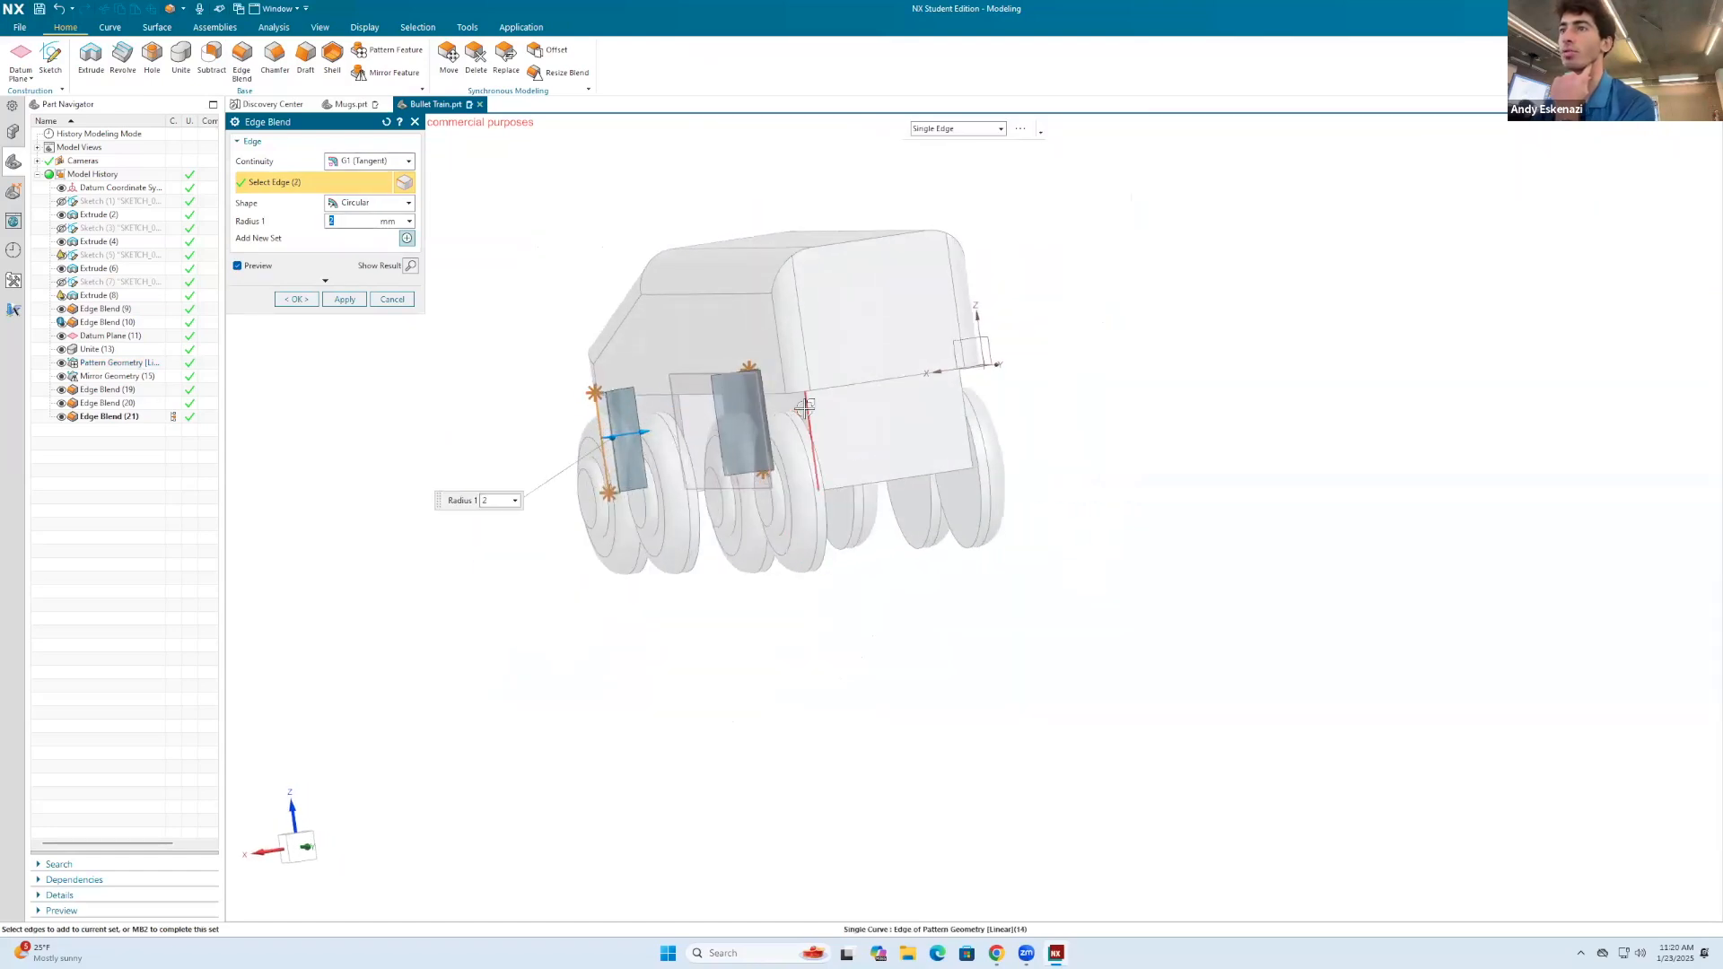
{"action": "left_click", "coordinate": [285, 301]}
Step: Round the front and rear bottom edges of the undercarriage blocks with a 2 mm Edge Blend
{"action": "scroll", "coordinate": [411, 377], "scroll_direction": "down", "scroll_amount": 2}
{"action": "middle_click_drag", "start_coordinate": [411, 376], "coordinate": [664, 370]}
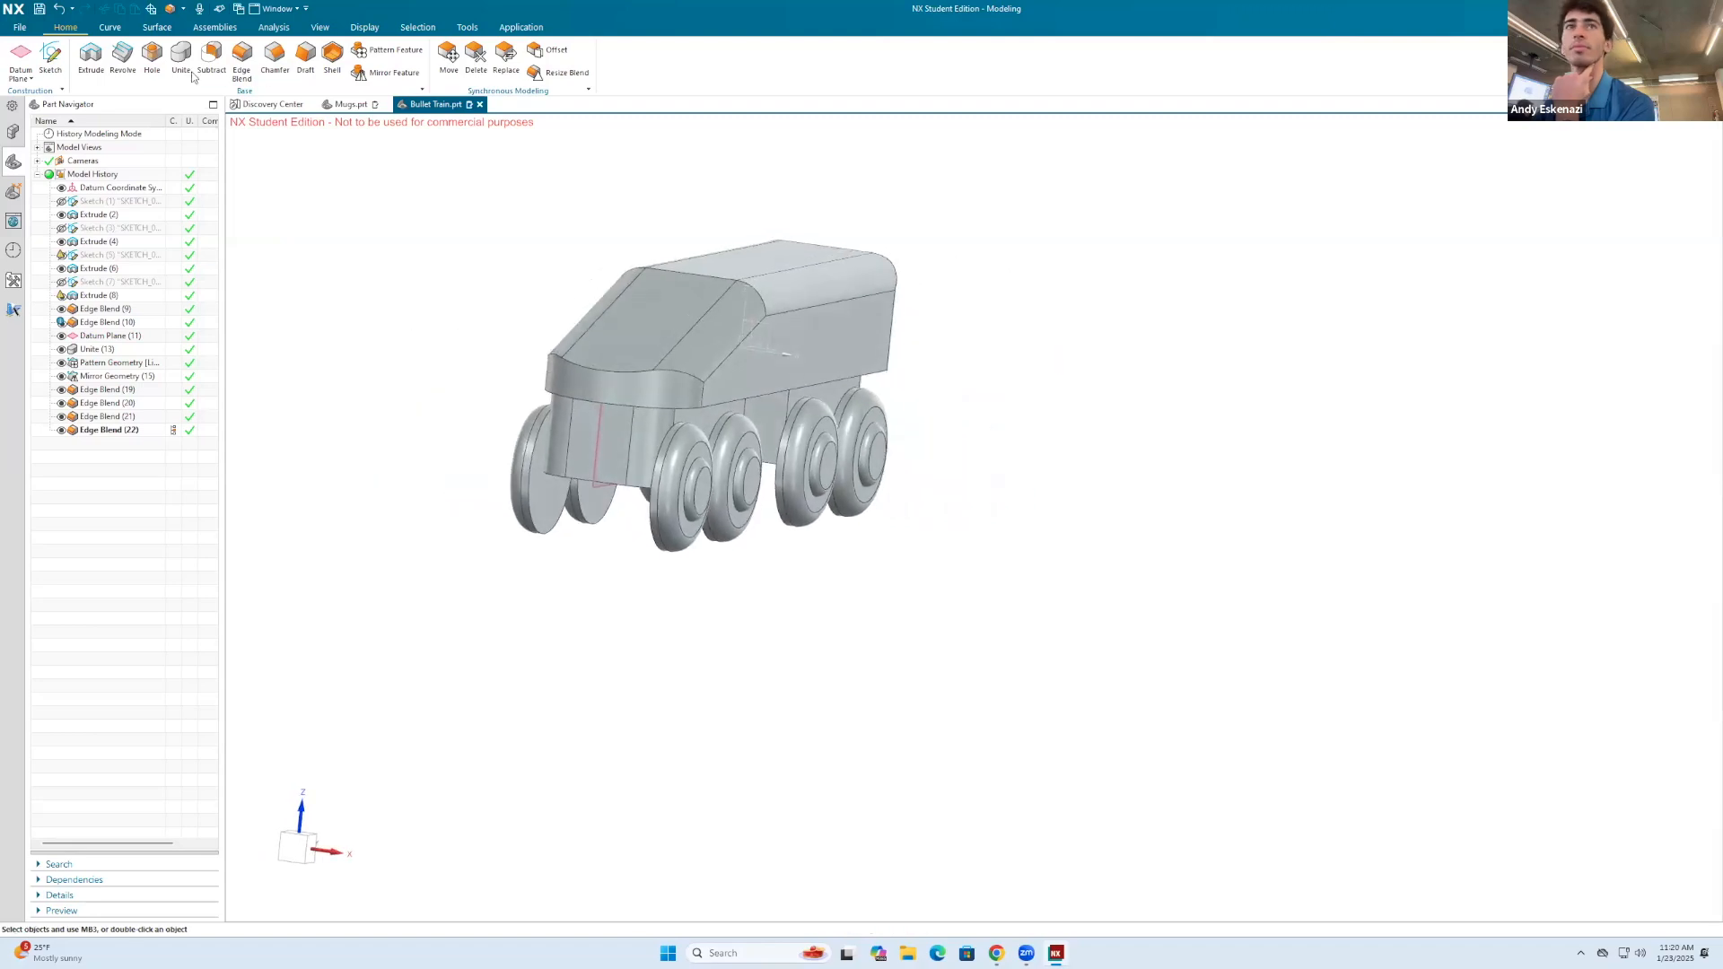
{"action": "left_click", "coordinate": [242, 60]}
{"action": "left_click", "coordinate": [631, 499]}
{"action": "middle_click_drag", "start_coordinate": [688, 387], "coordinate": [898, 453]}
{"action": "left_click", "coordinate": [939, 446]}
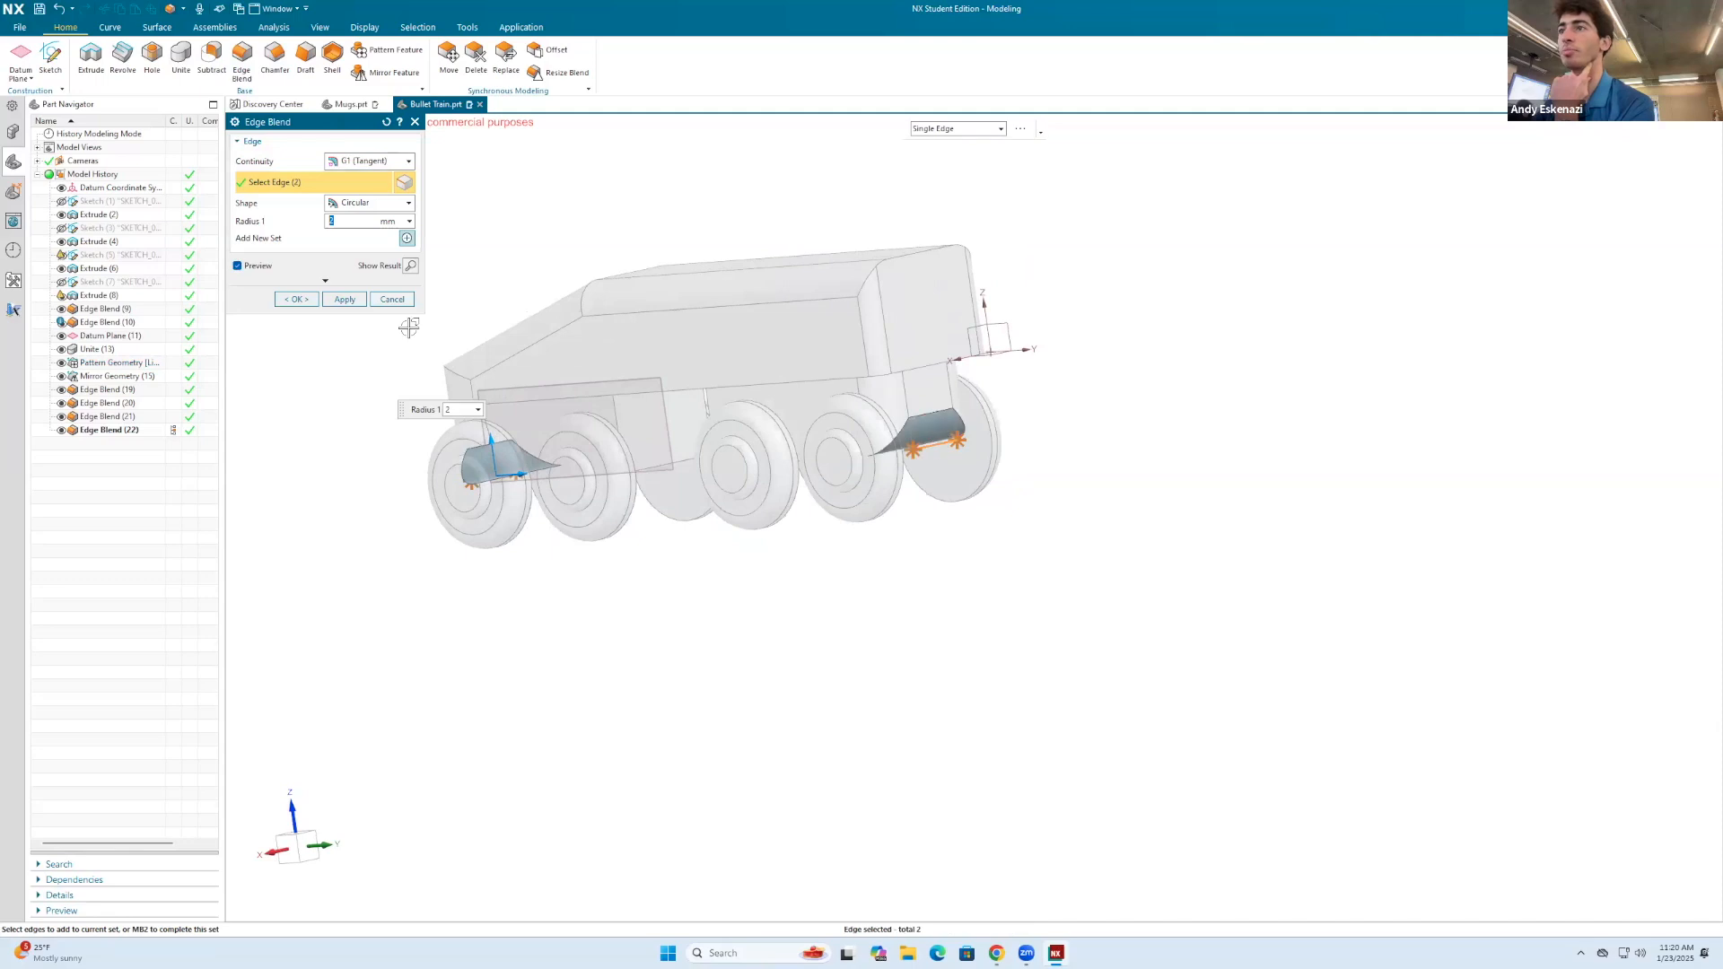
{"action": "left_click", "coordinate": [296, 299]}
Step: Hide the datum plane located between the front and rear wheel groups
{"action": "mouse_move", "coordinate": [628, 387]}
{"action": "middle_mouse_down"}
{"action": "mouse_move", "coordinate": [665, 385]}
{"action": "mouse_move", "coordinate": [595, 395]}
{"action": "middle_mouse_up"}
{"action": "right_click", "coordinate": [625, 404]}
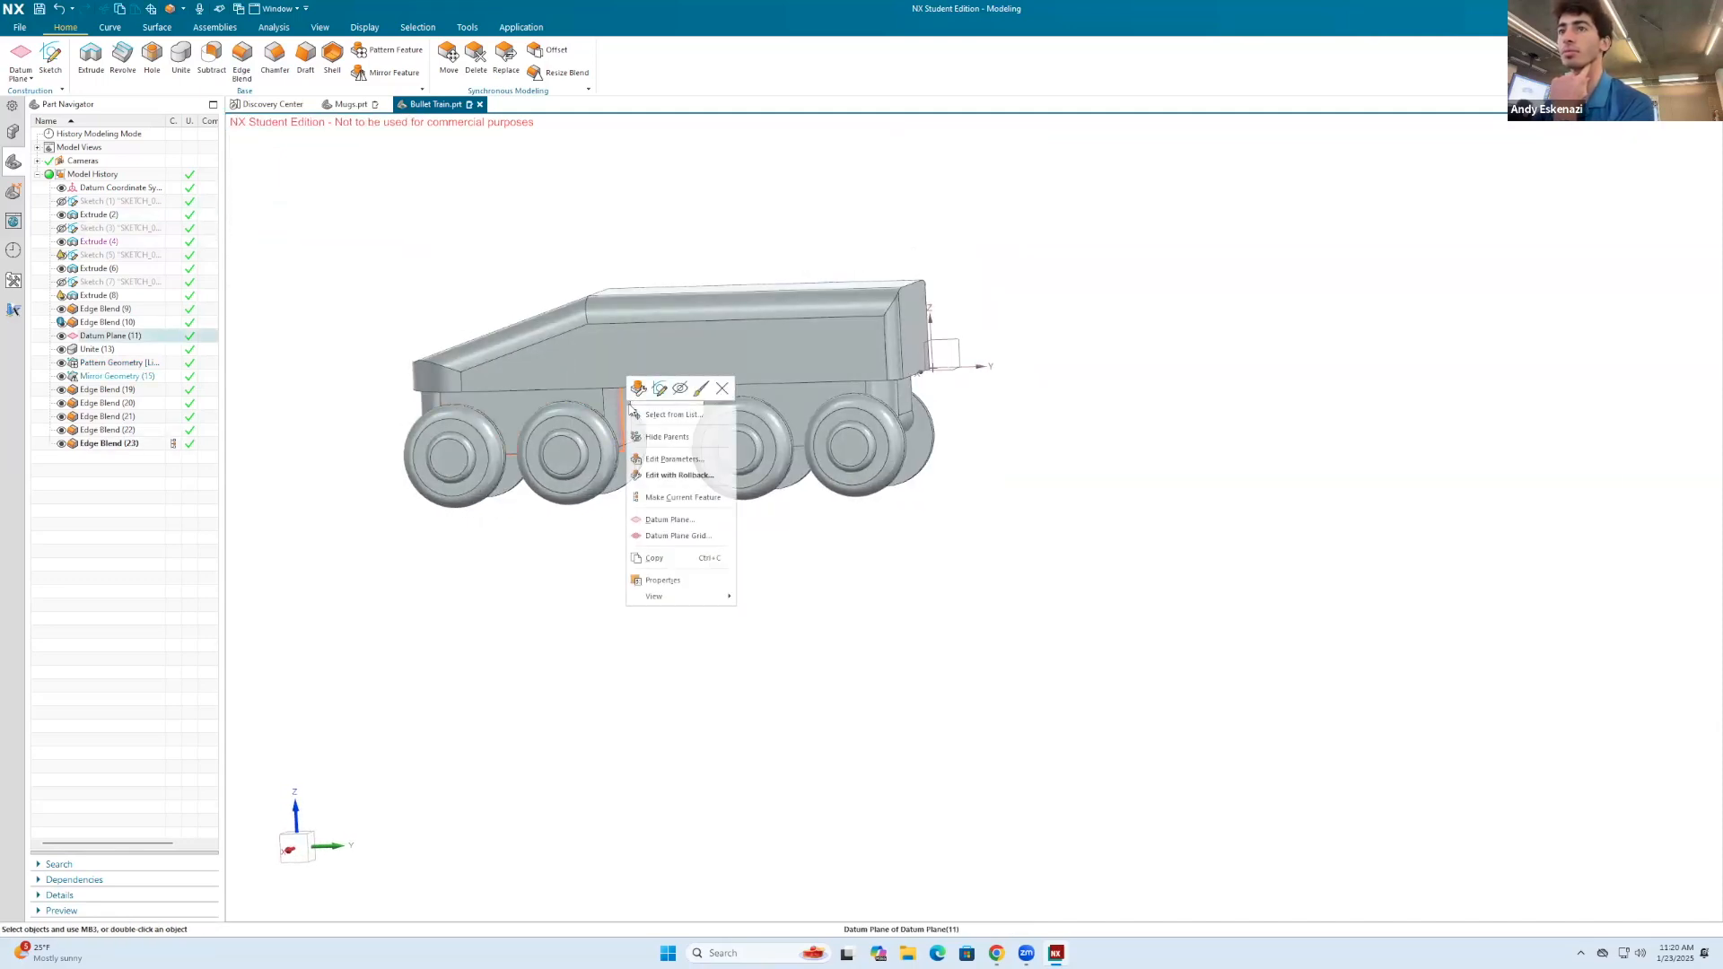
{"action": "left_click", "coordinate": [684, 392]}
Step: Start a new sketch on the flat front face of the front undercarriage block
{"action": "middle_click_drag", "start_coordinate": [471, 327], "coordinate": [545, 346]}
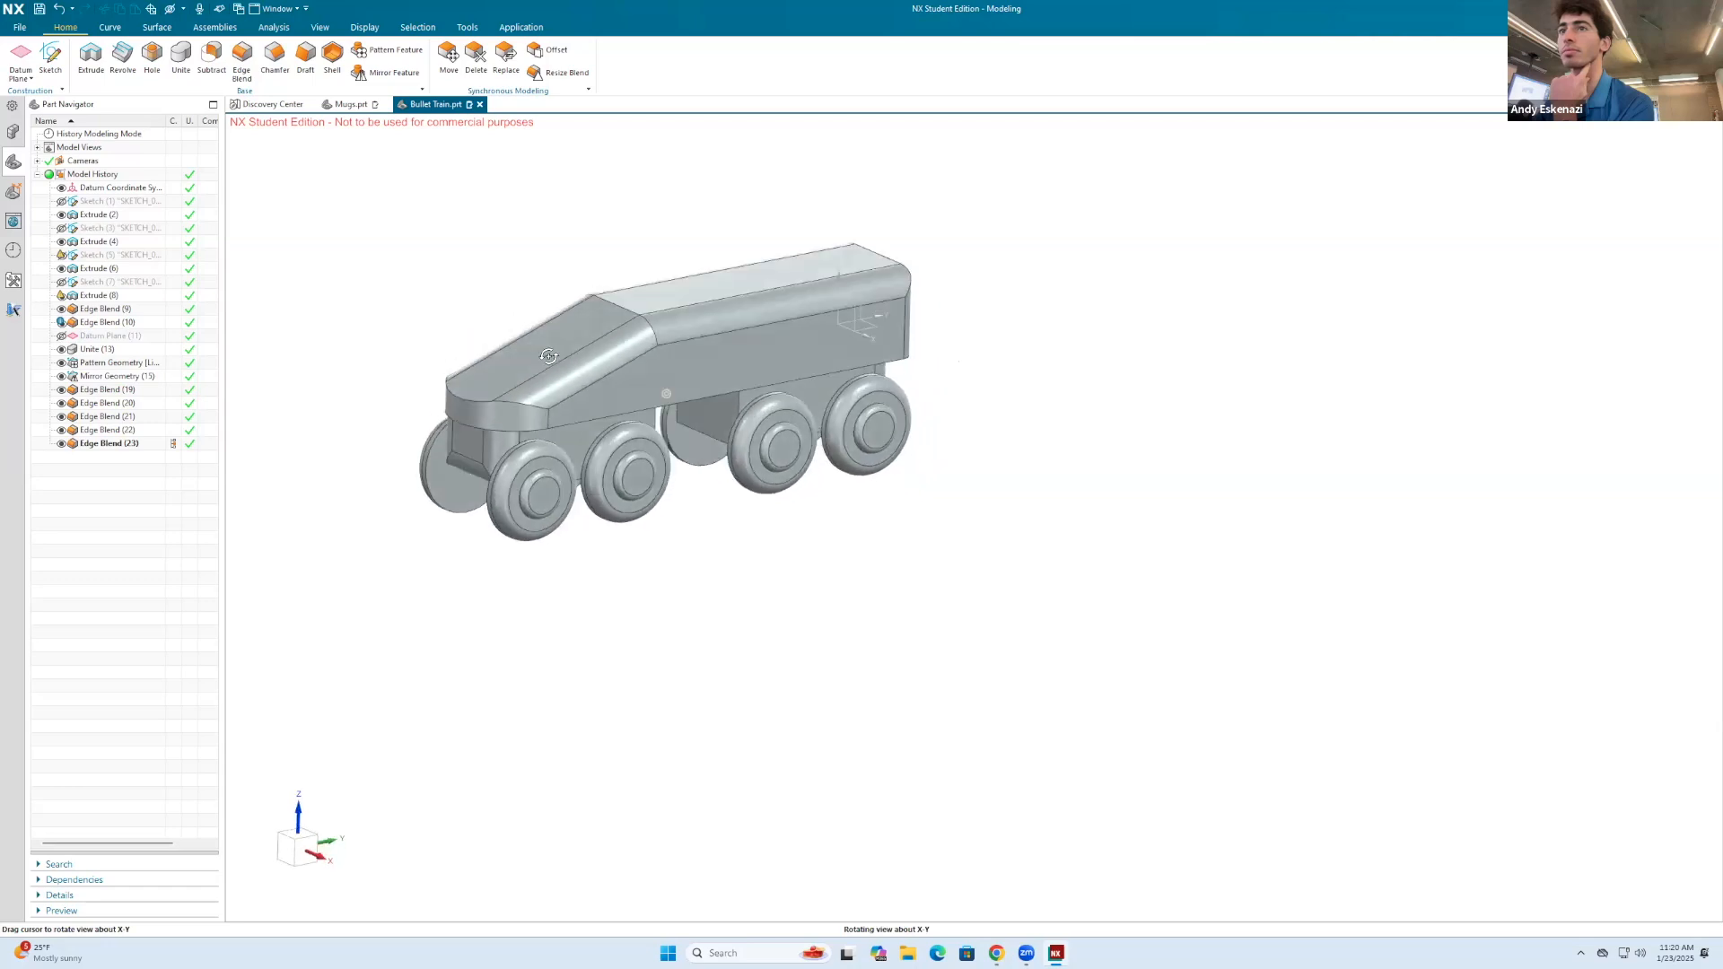
{"action": "scroll", "coordinate": [545, 339], "scroll_direction": "up", "scroll_amount": 1}
{"action": "middle_click_drag", "start_coordinate": [459, 401], "coordinate": [504, 411]}
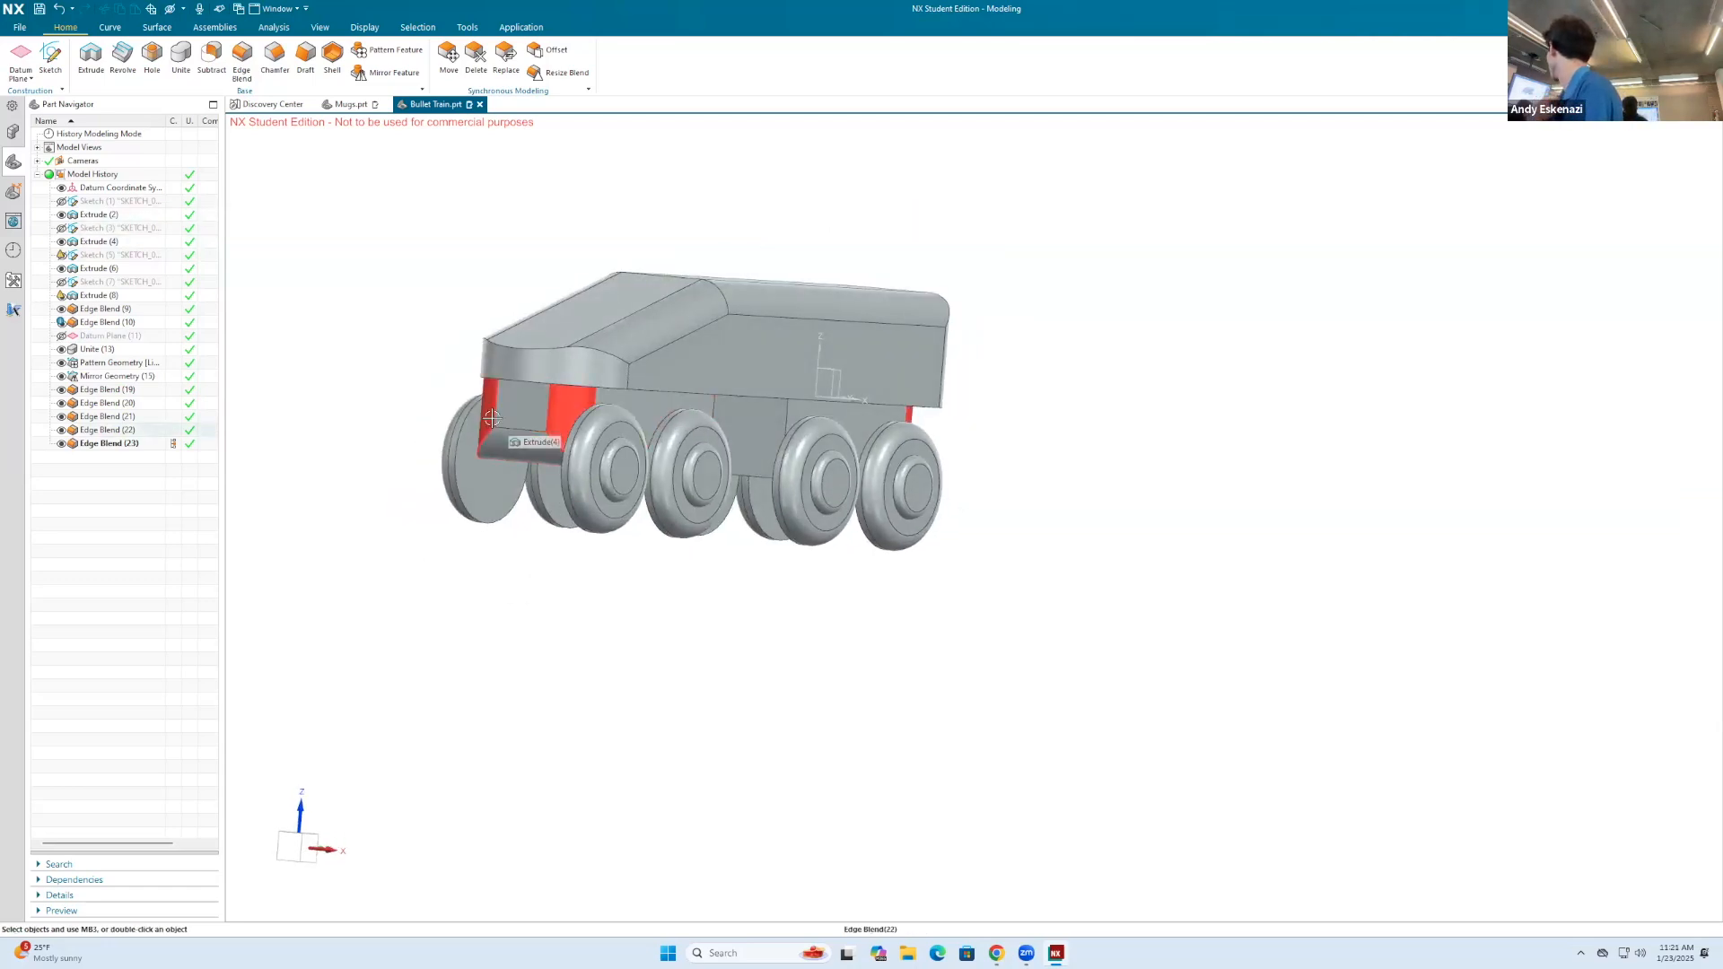
{"action": "middle_click_drag", "start_coordinate": [489, 315], "coordinate": [529, 329]}
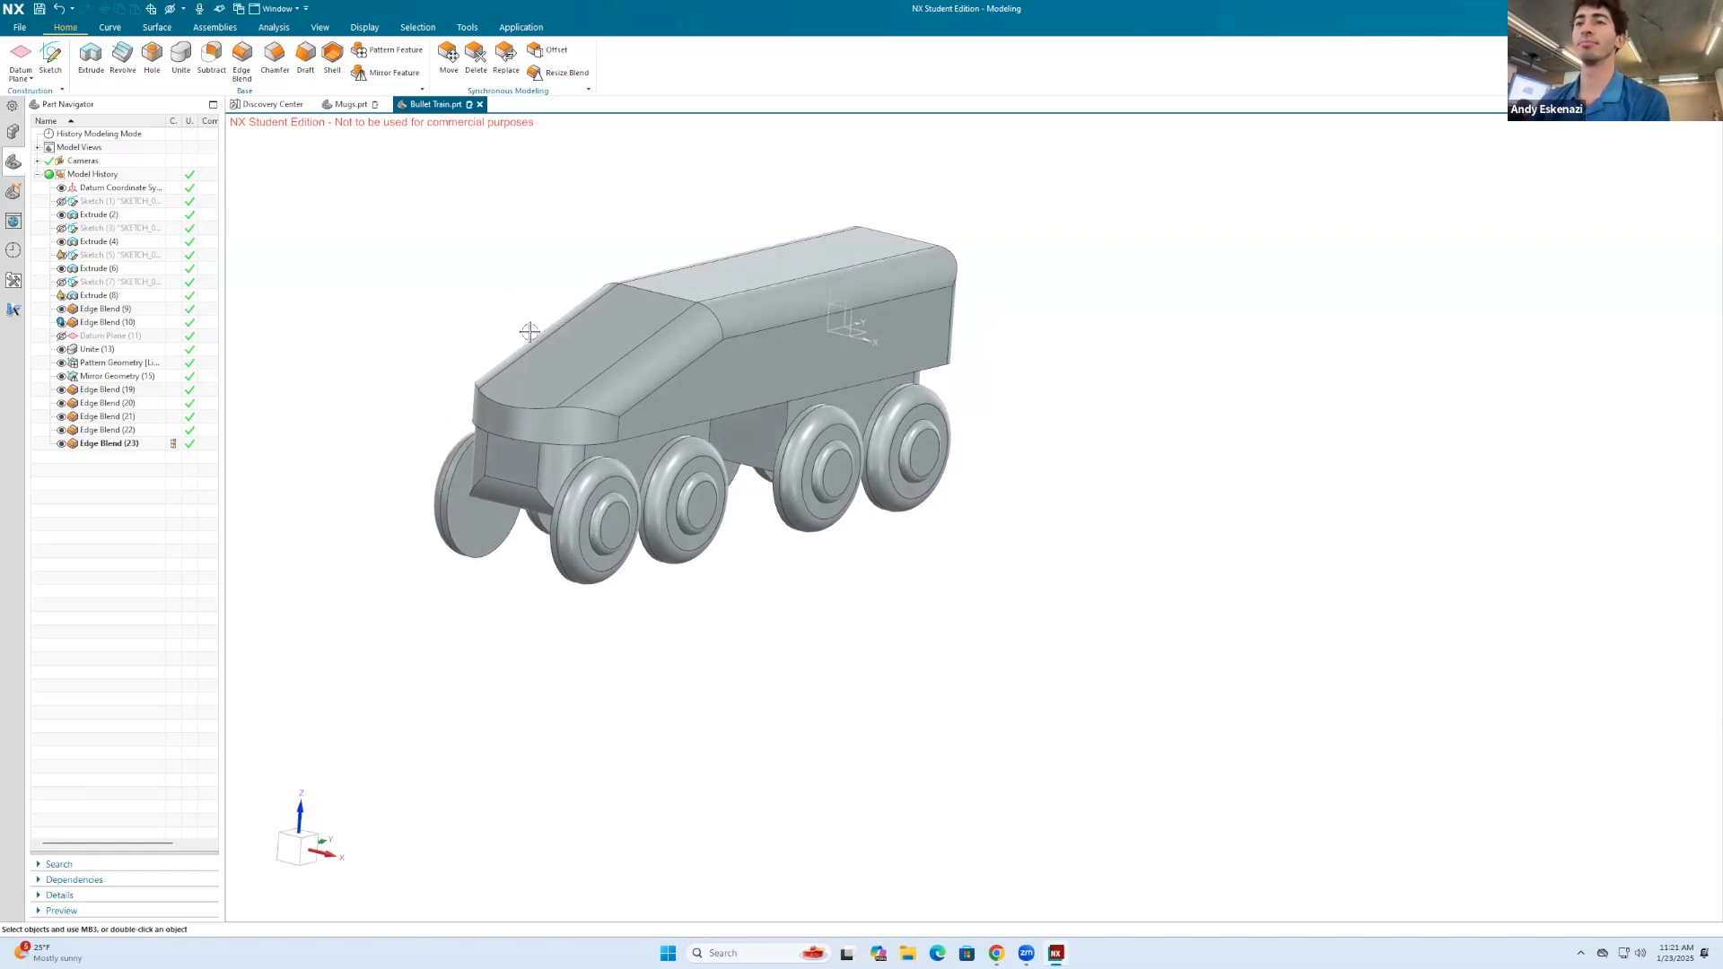
{"action": "left_click", "coordinate": [51, 58]}
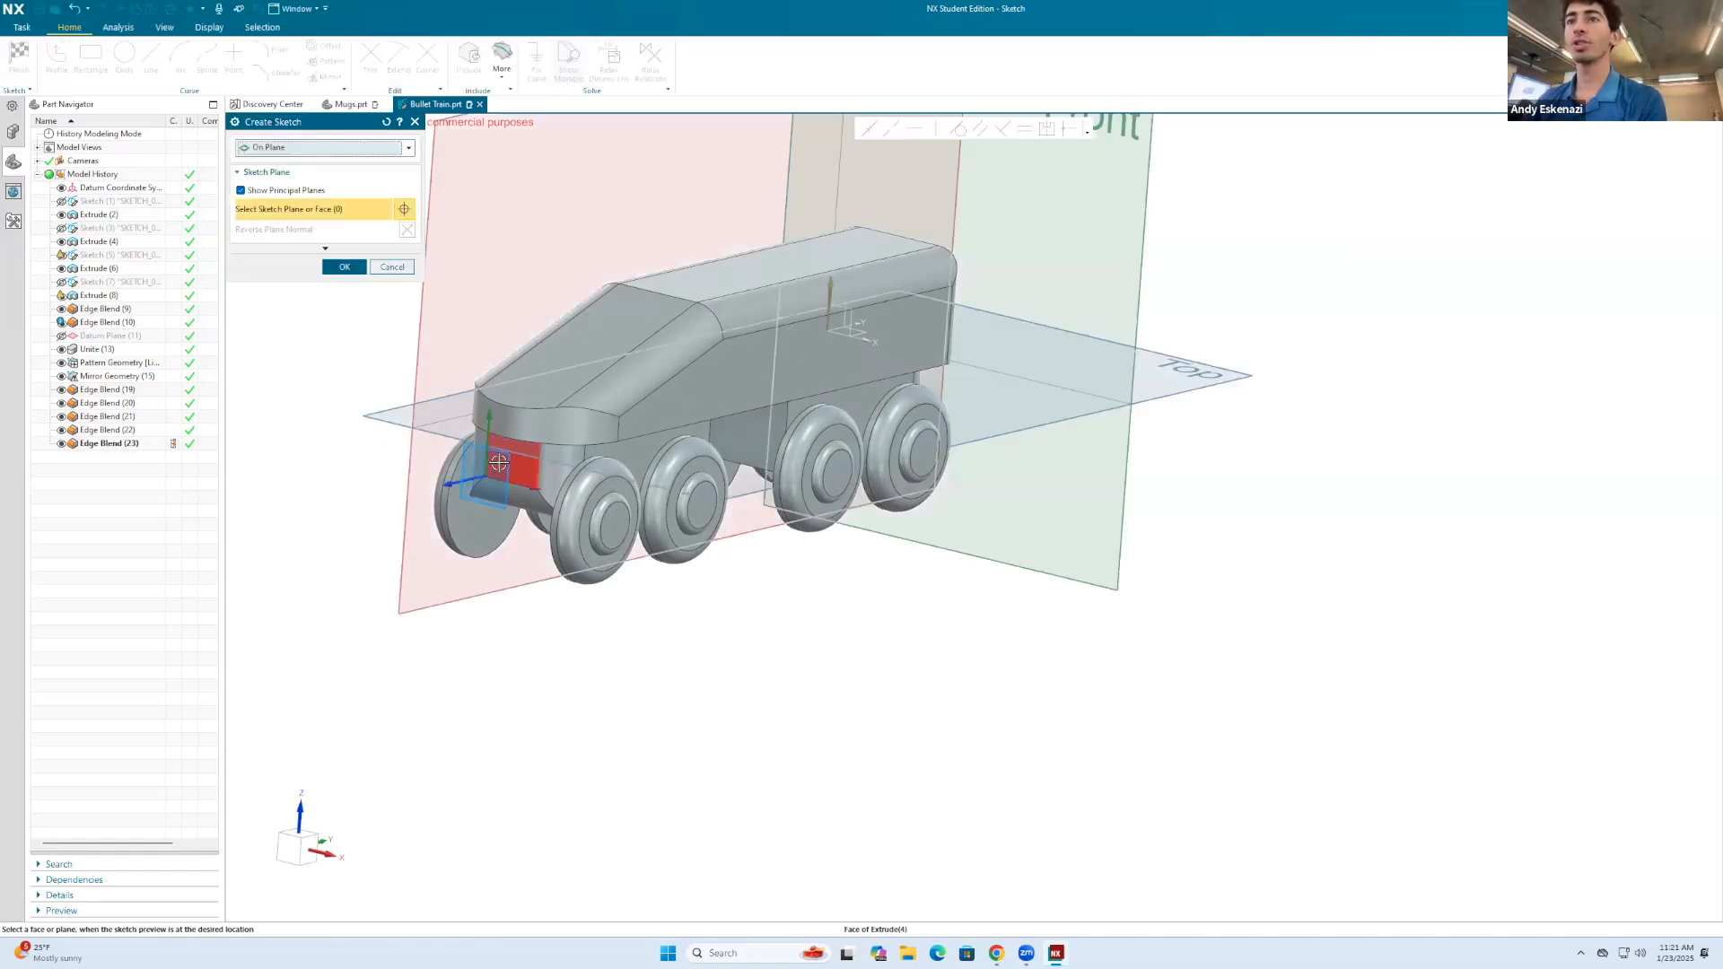
{"action": "left_click", "coordinate": [333, 268]}
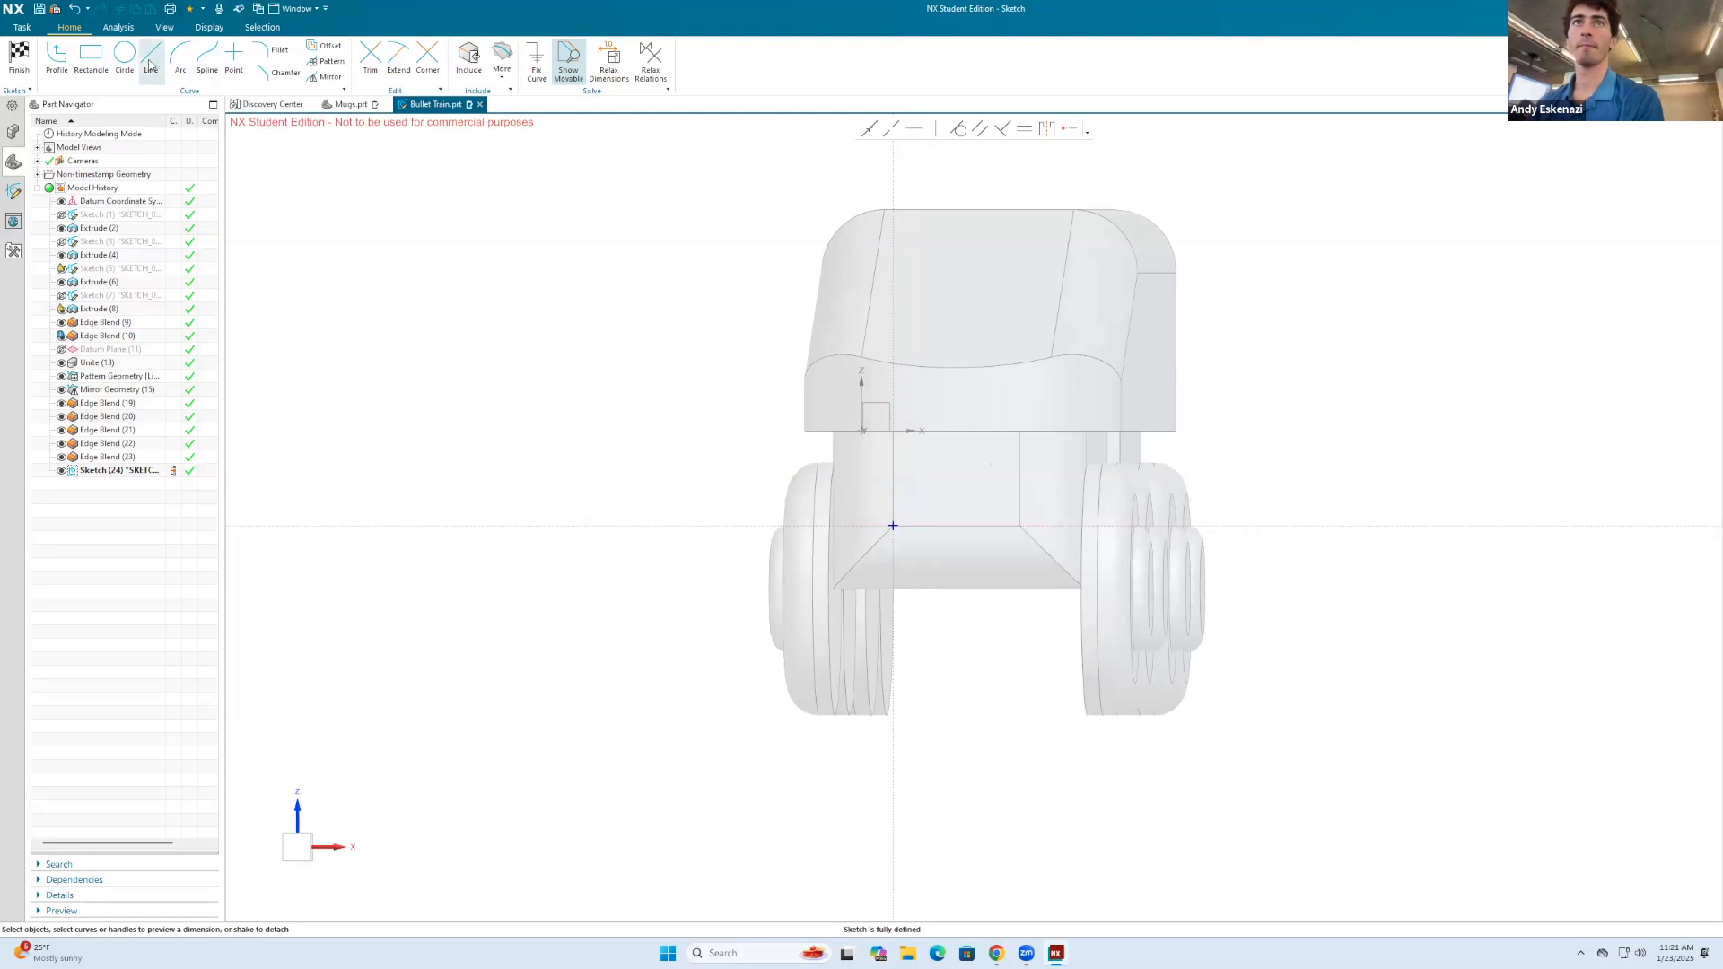
Step: Sketch a circle about 8 mm in diameter over the front face and move its center onto the sketch's horizontal axis
{"action": "left_click", "coordinate": [125, 55]}
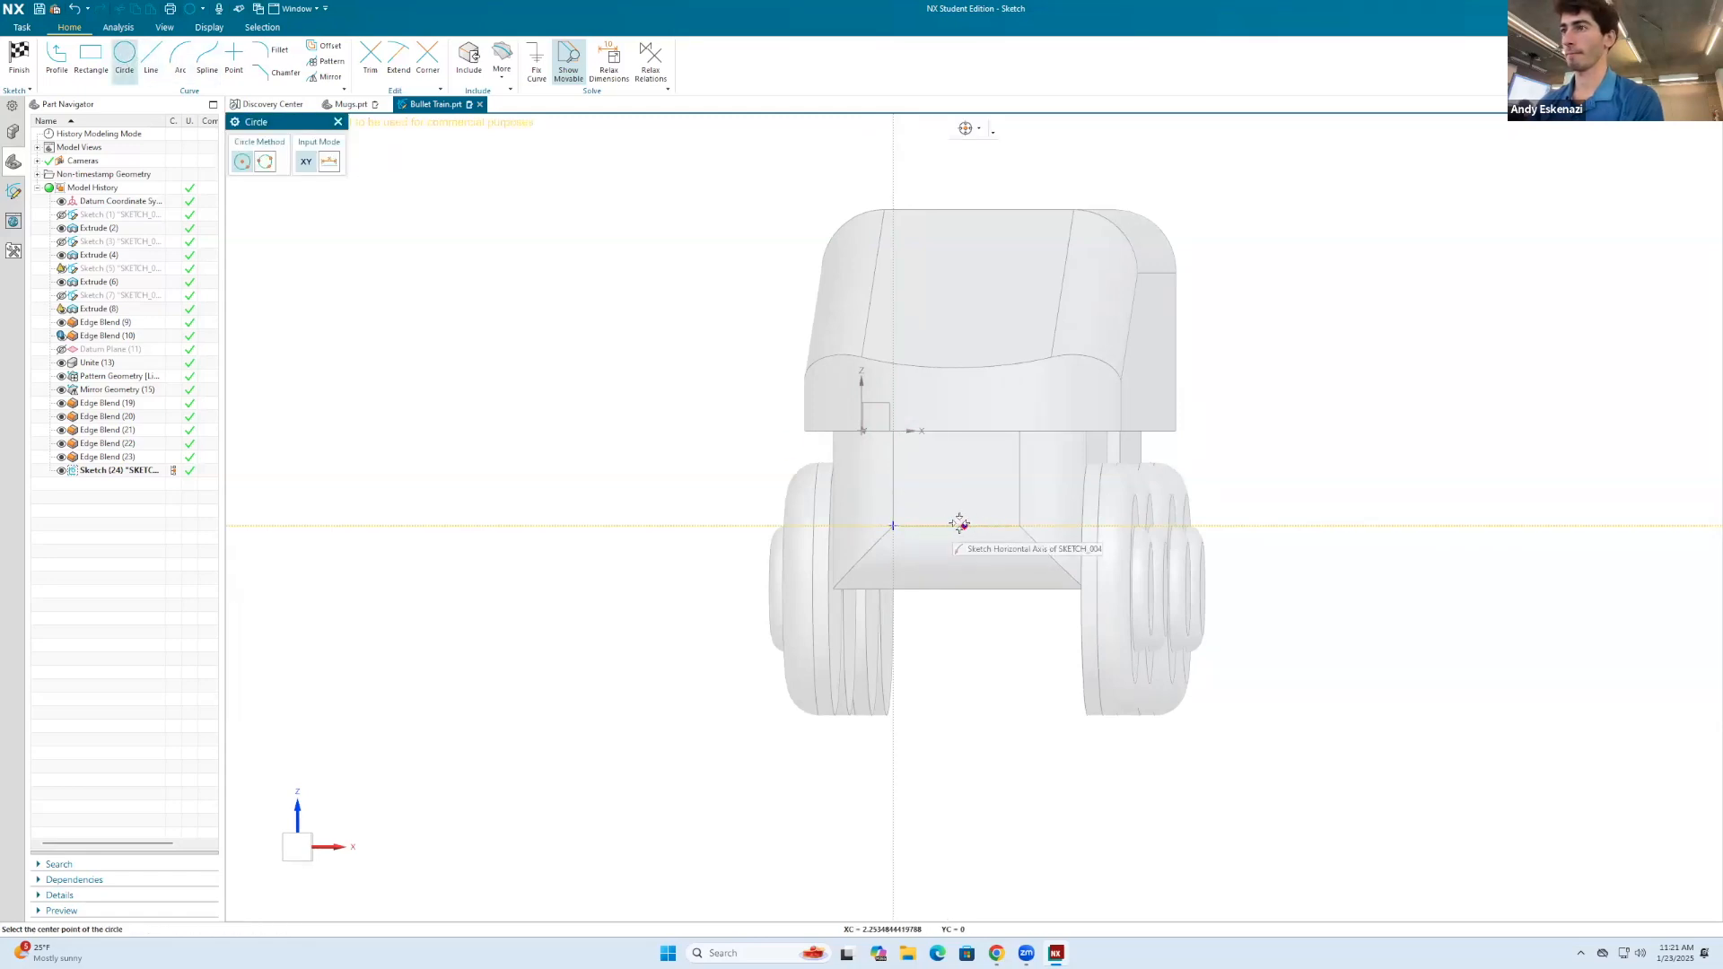
{"action": "left_click", "coordinate": [956, 488]}
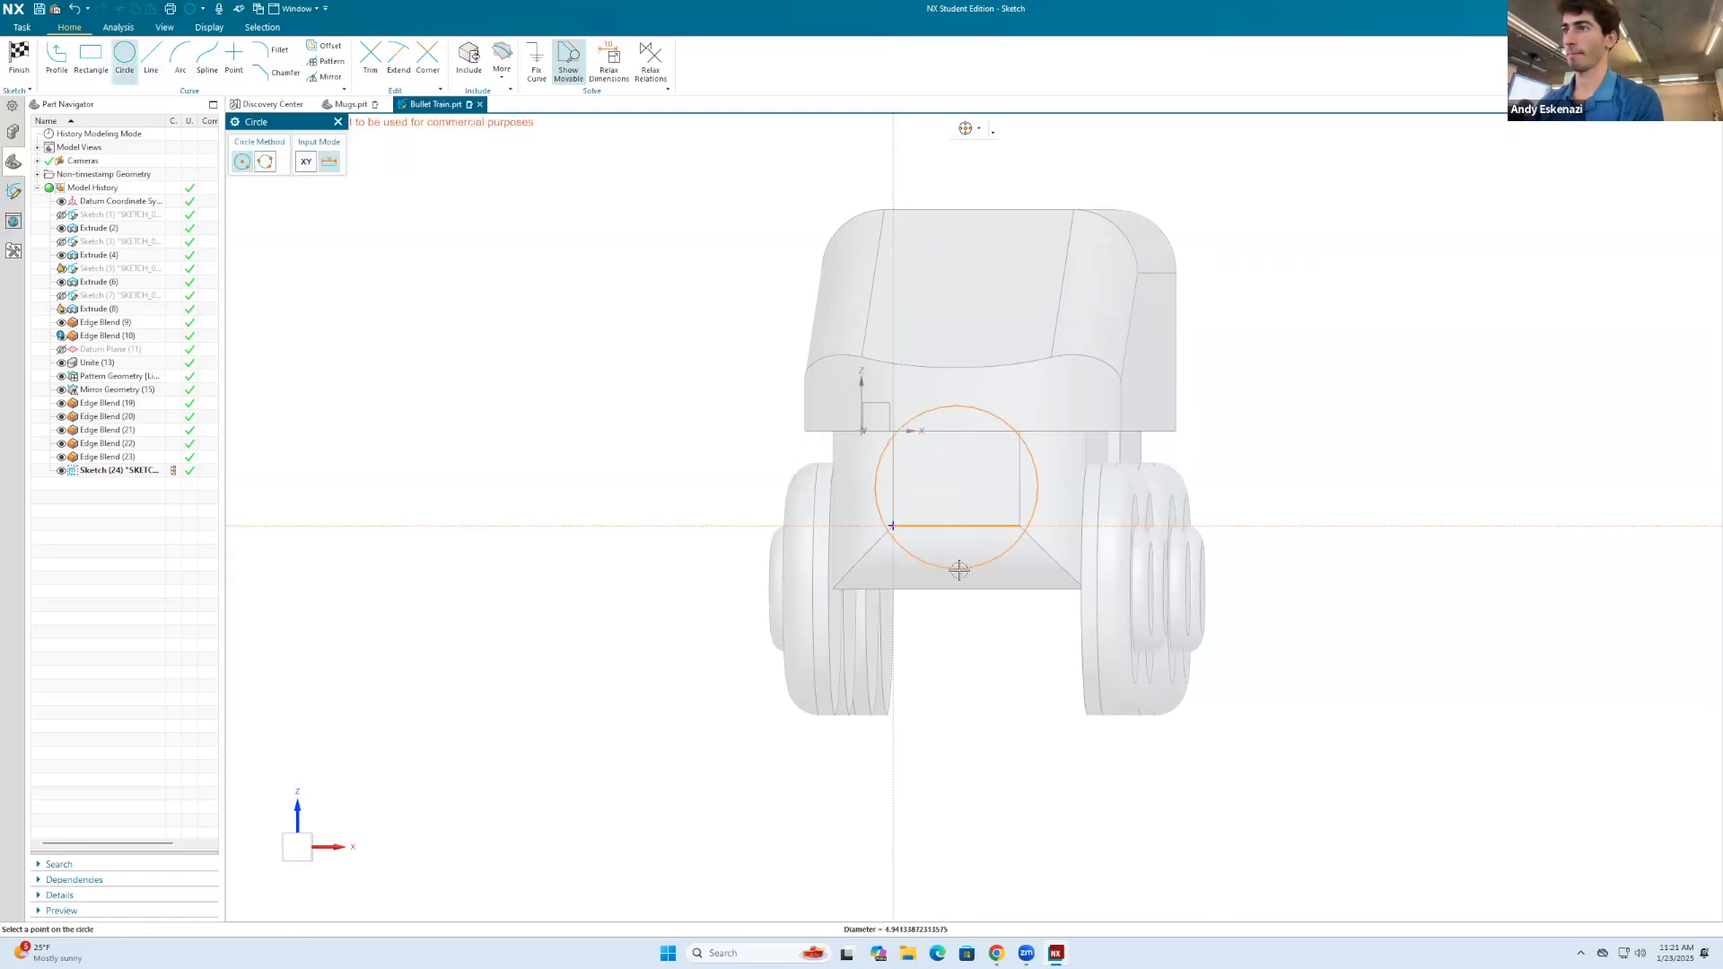
{"action": "left_click", "coordinate": [955, 616]}
{"action": "key", "text": "Escape"}
{"action": "left_click", "coordinate": [1029, 383]}
{"action": "left_click_drag", "start_coordinate": [955, 490], "coordinate": [961, 534]}
Step: Draw two collinear lines, each about 2 mm long, along the horizontal axis: origin to circle center, then onward toward the face's opposite edge
{"action": "scroll", "coordinate": [996, 480], "scroll_direction": "down", "scroll_amount": 3}
{"action": "middle_click_drag", "start_coordinate": [997, 478], "coordinate": [1087, 394]}
{"action": "scroll", "coordinate": [1087, 393], "scroll_direction": "up", "scroll_amount": 3}
{"action": "key", "text": "l"}
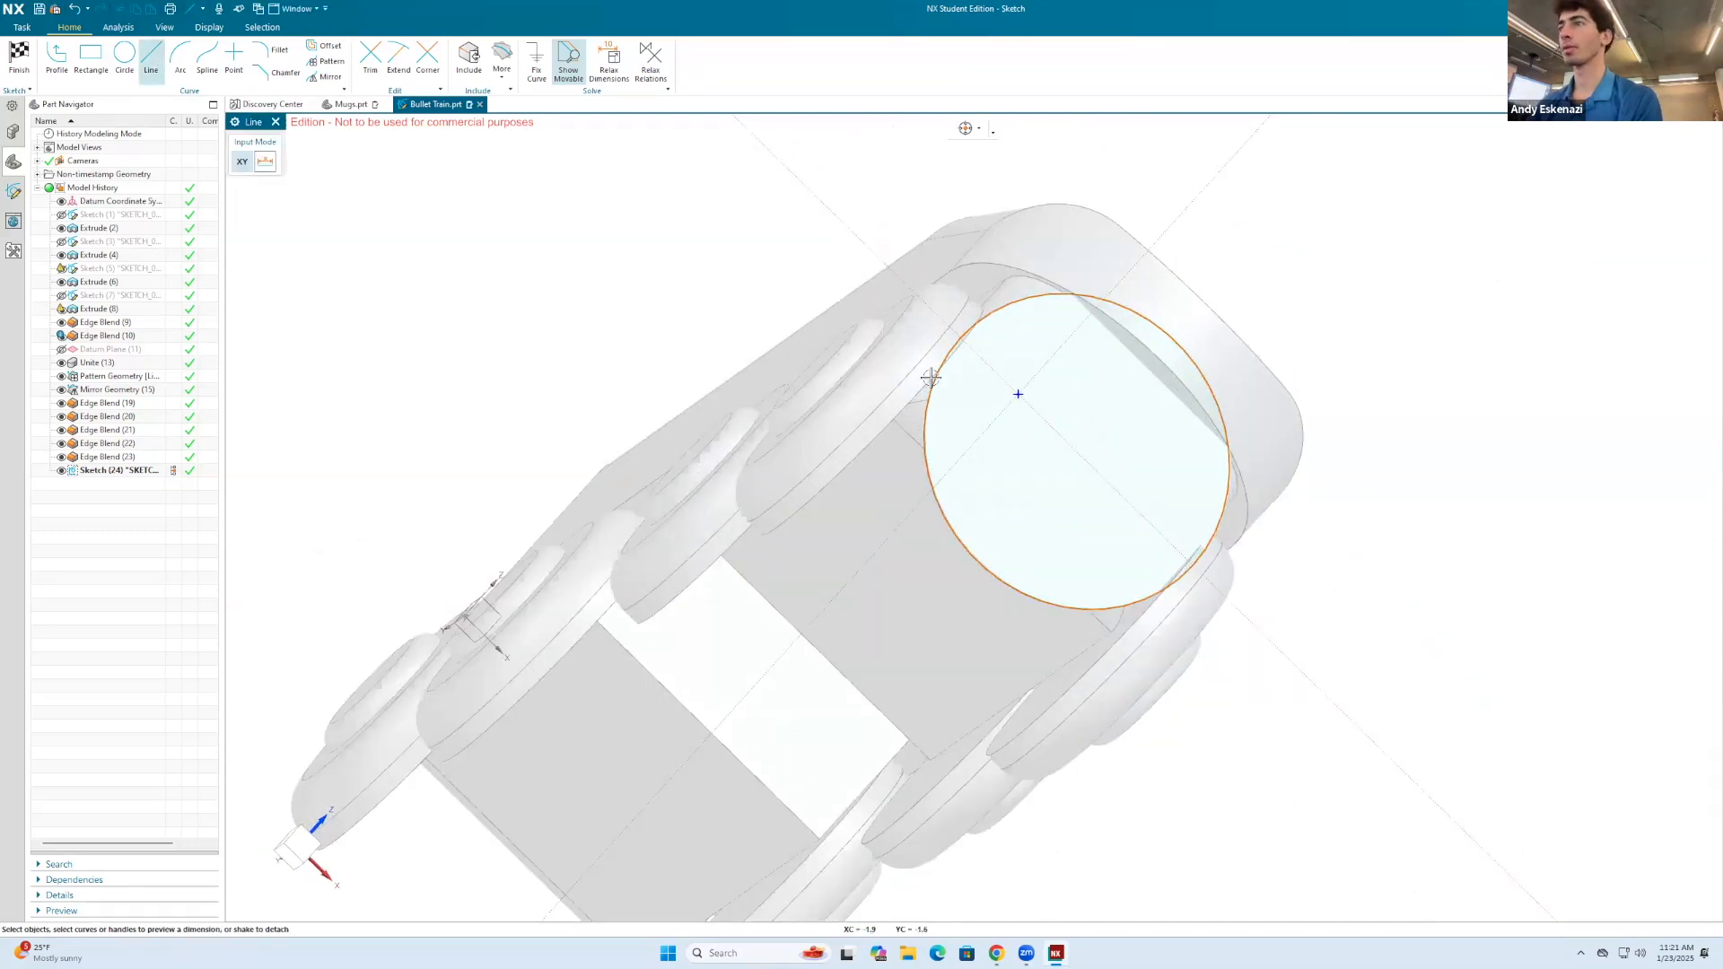
{"action": "left_click", "coordinate": [1019, 393]}
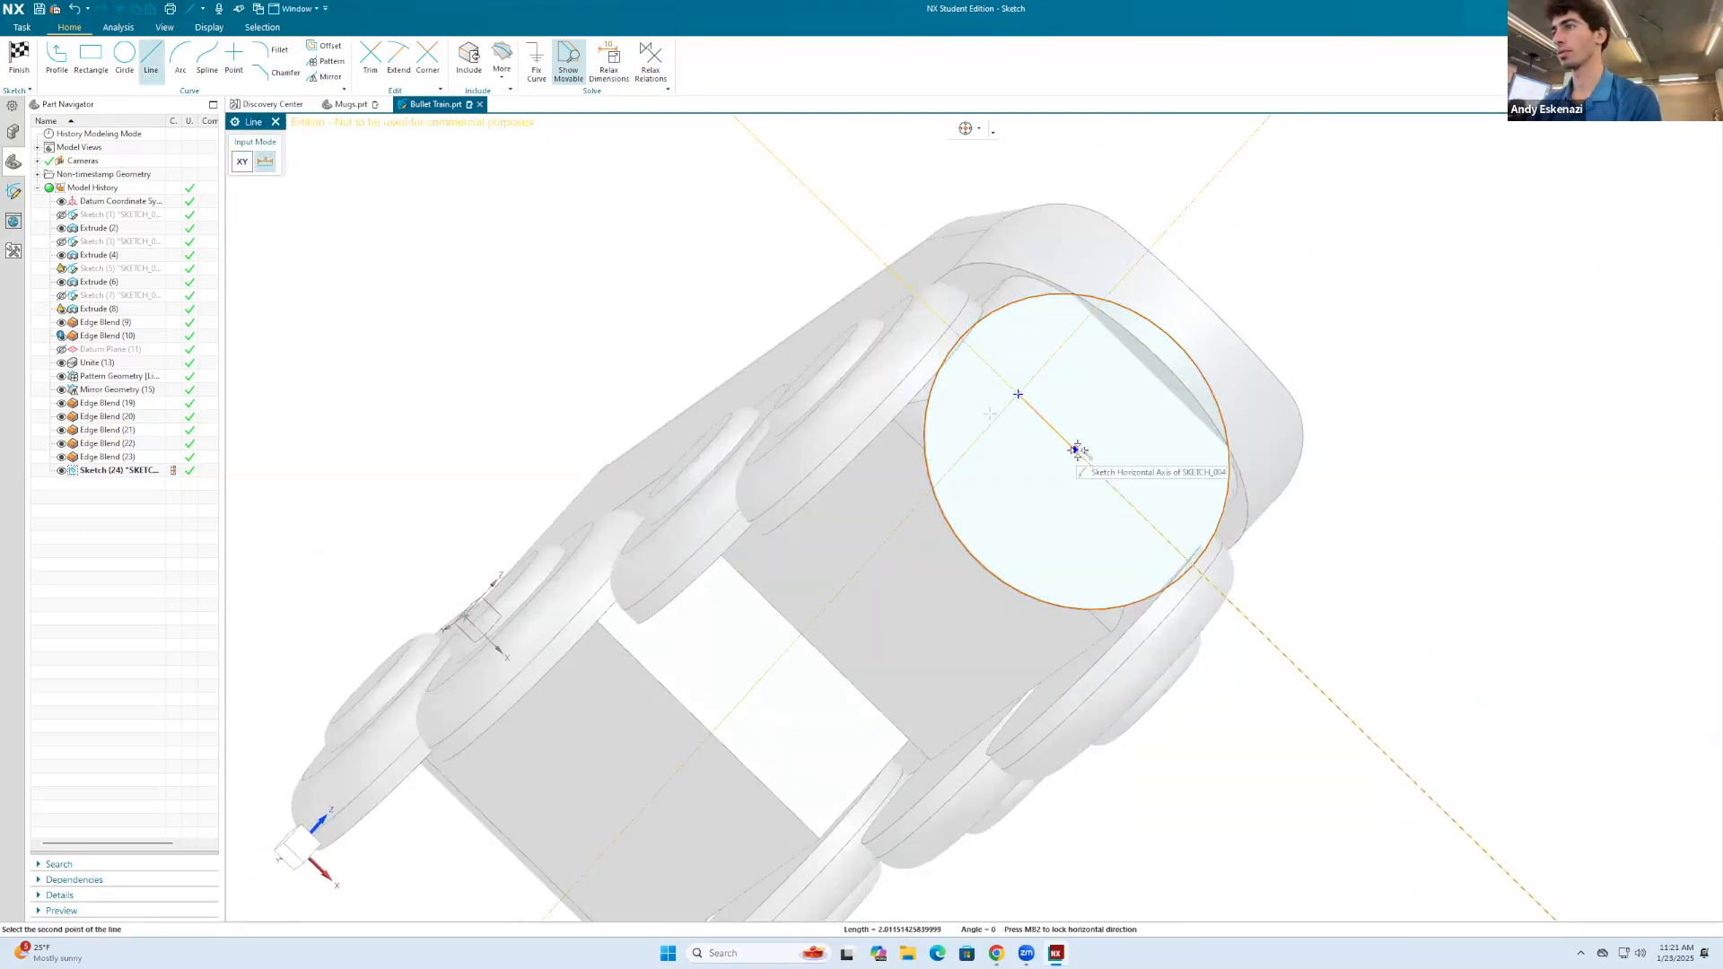
{"action": "left_click", "coordinate": [1078, 451]}
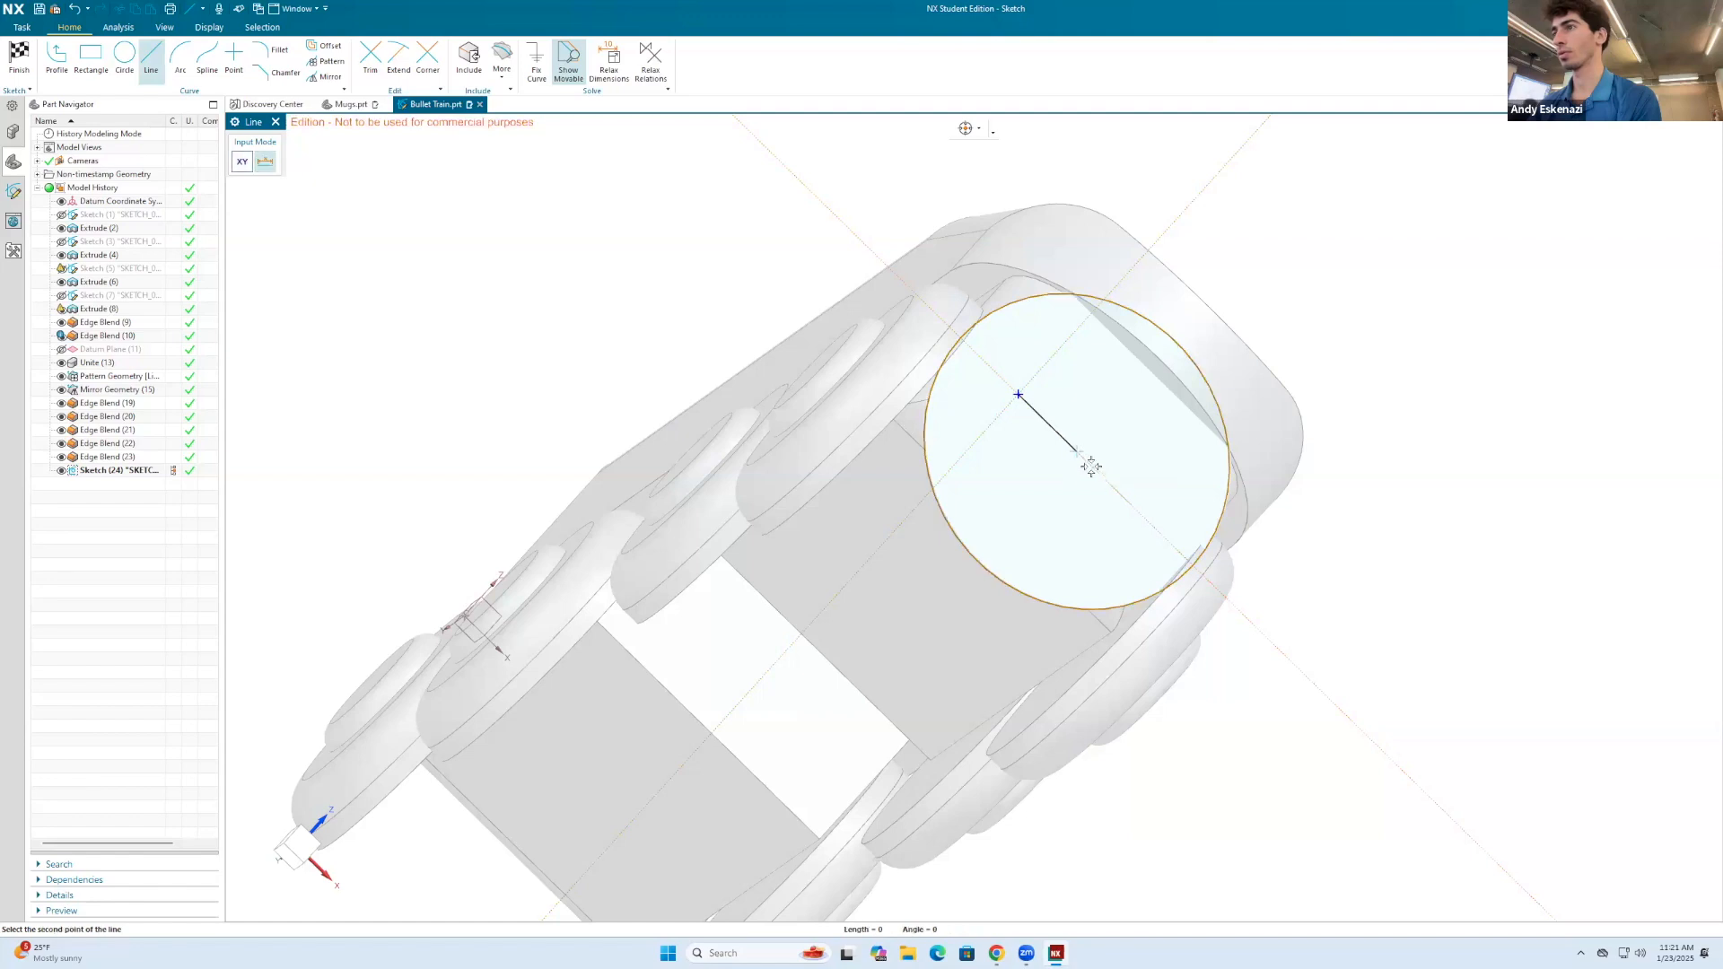
{"action": "left_click", "coordinate": [1131, 506]}
{"action": "key", "text": "Escape"}
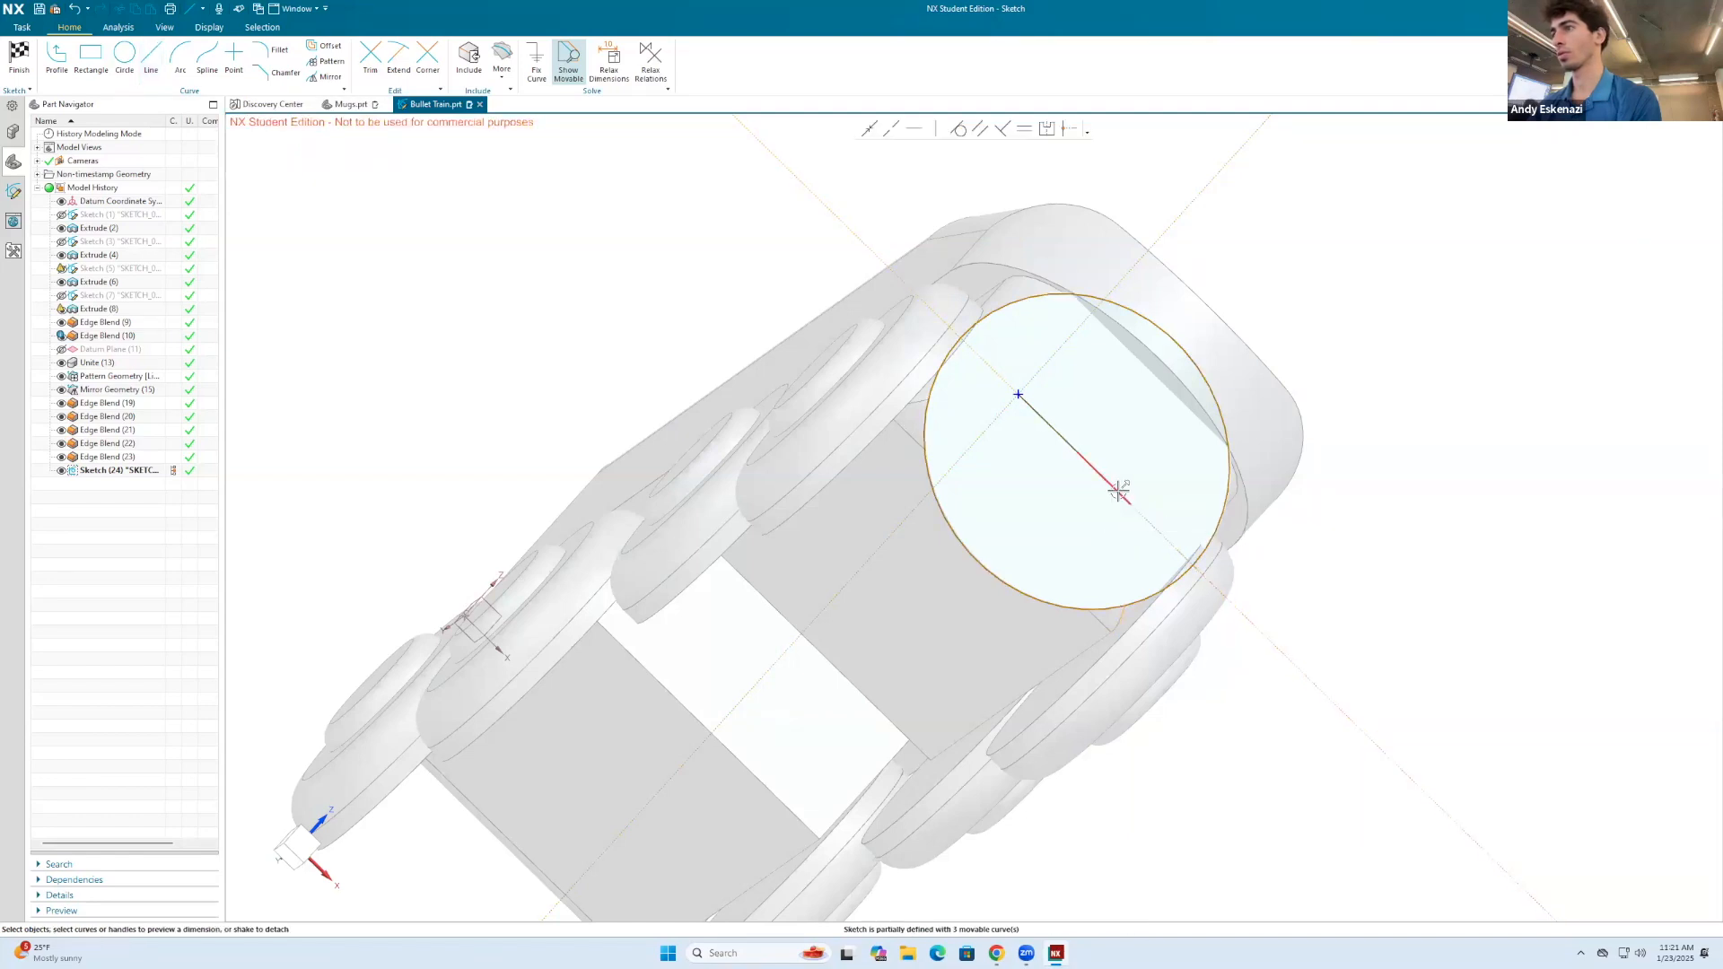
Step: Make the two collinear line segments equal in length
{"action": "left_click", "coordinate": [1026, 131]}
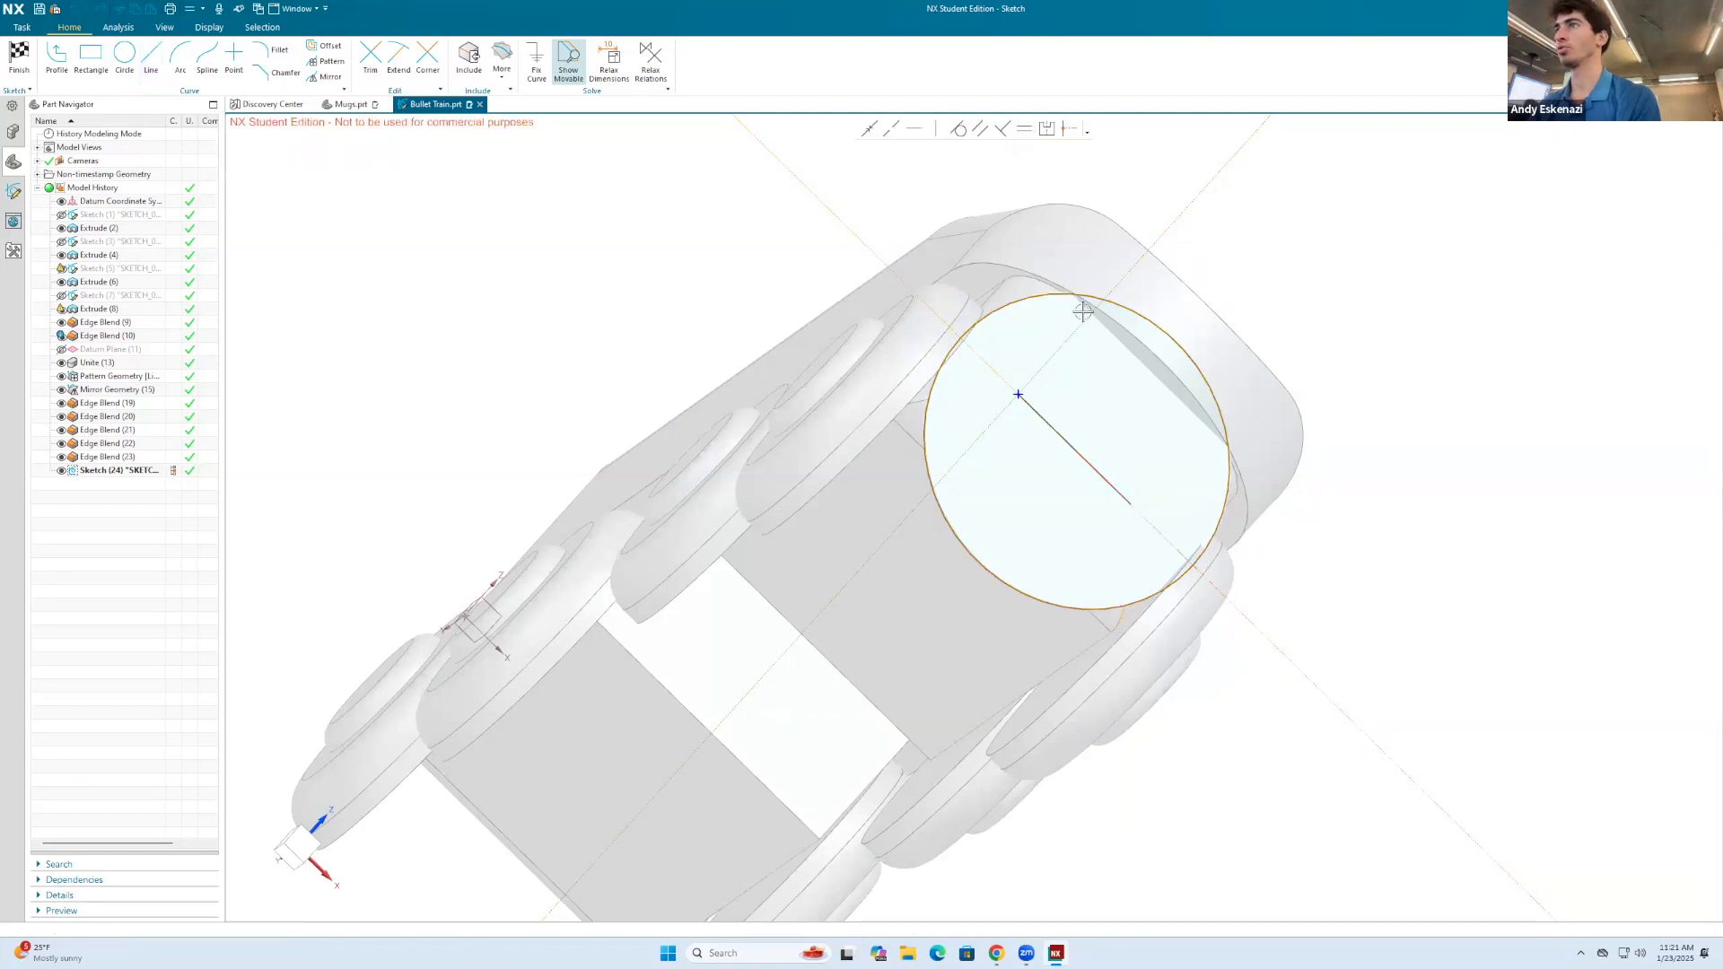
{"action": "left_click", "coordinate": [1107, 483]}
{"action": "left_click", "coordinate": [297, 347]}
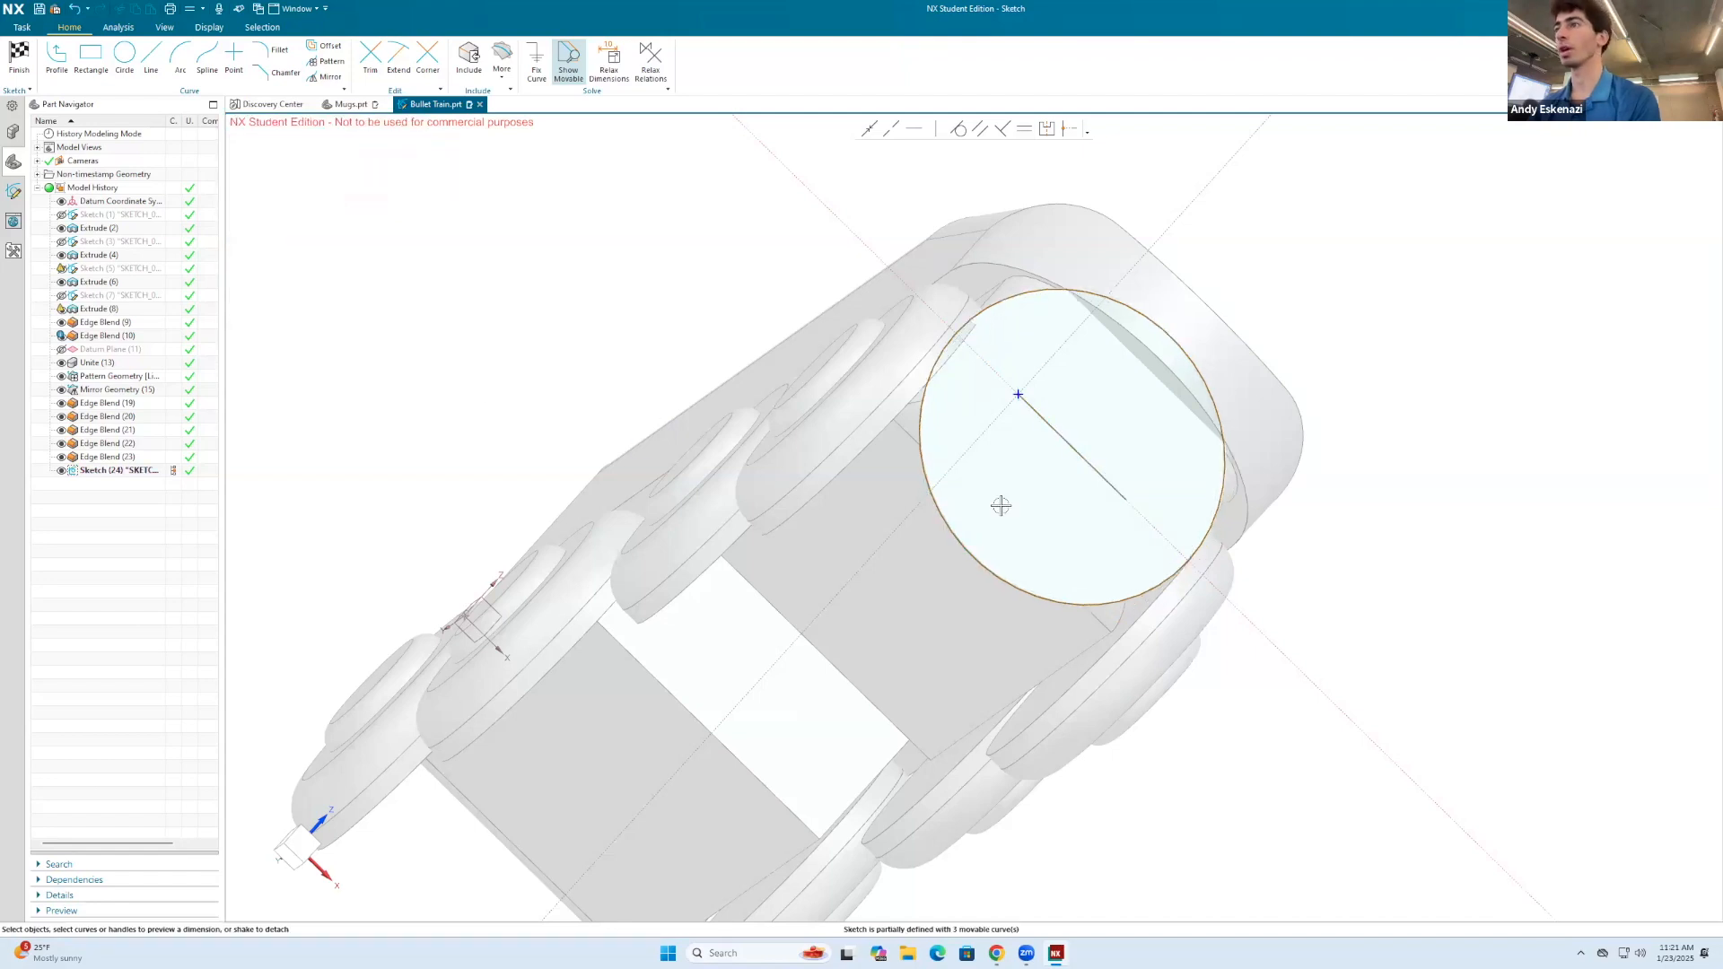
Step: Dimension the circle's diameter and set it to 2 mm
{"action": "key", "text": "d"}
{"action": "left_click", "coordinate": [1138, 301]}
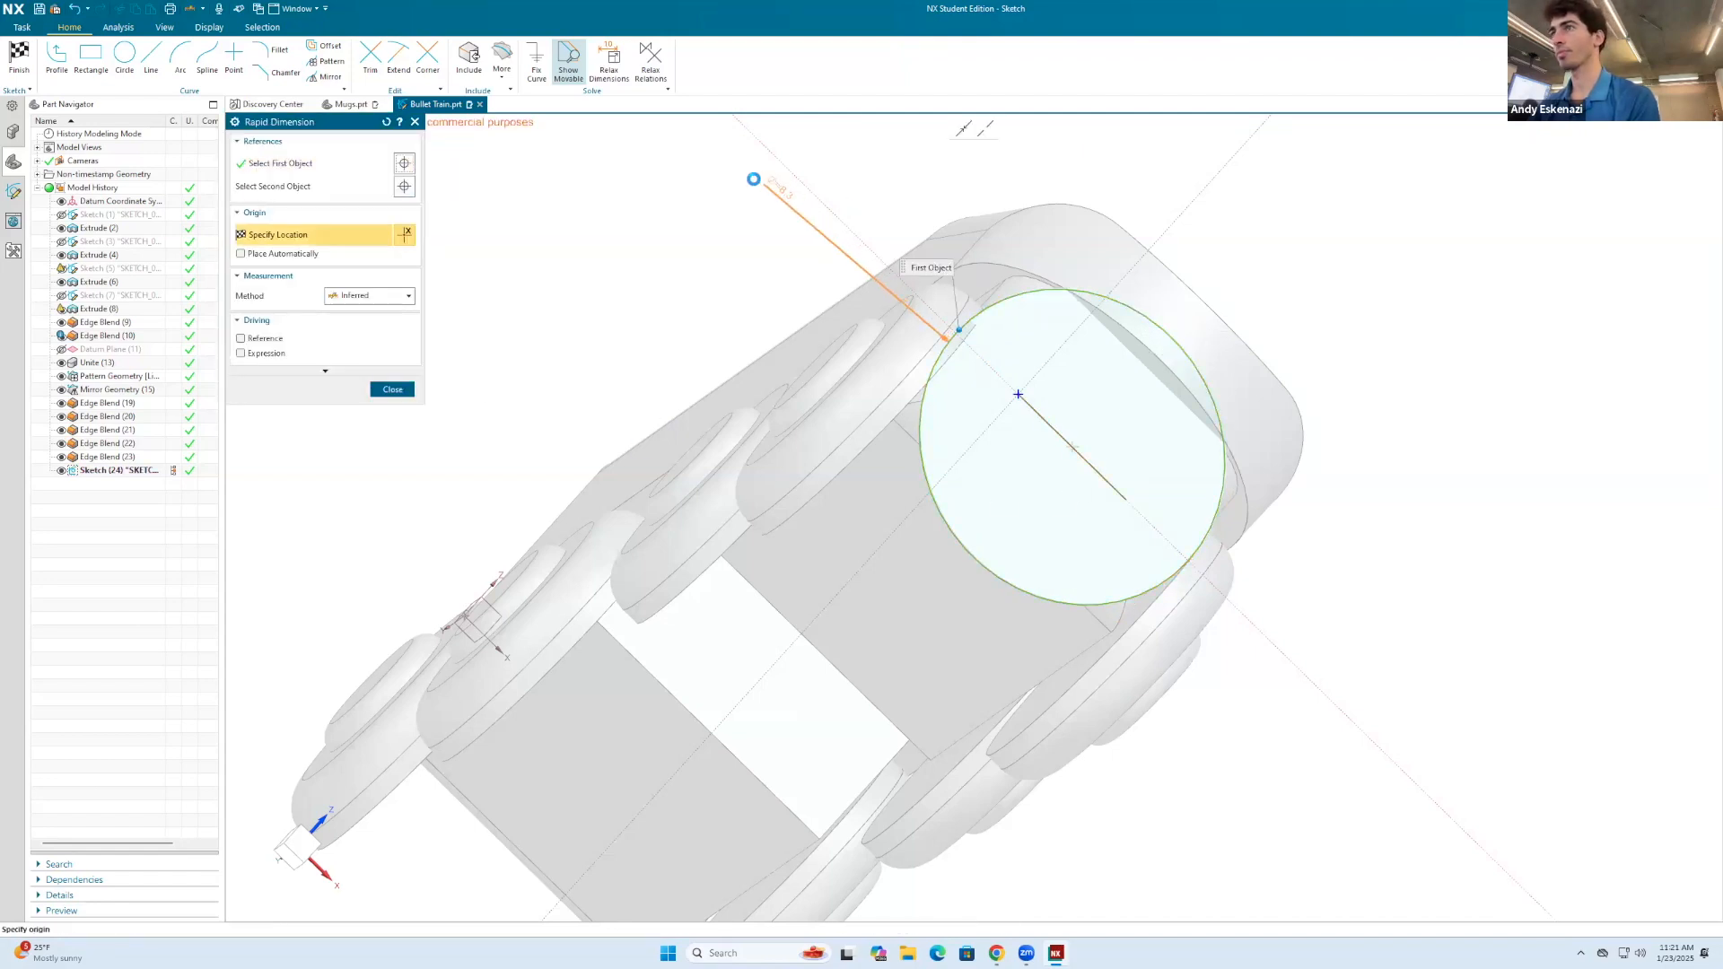
{"action": "left_click", "coordinate": [755, 186]}
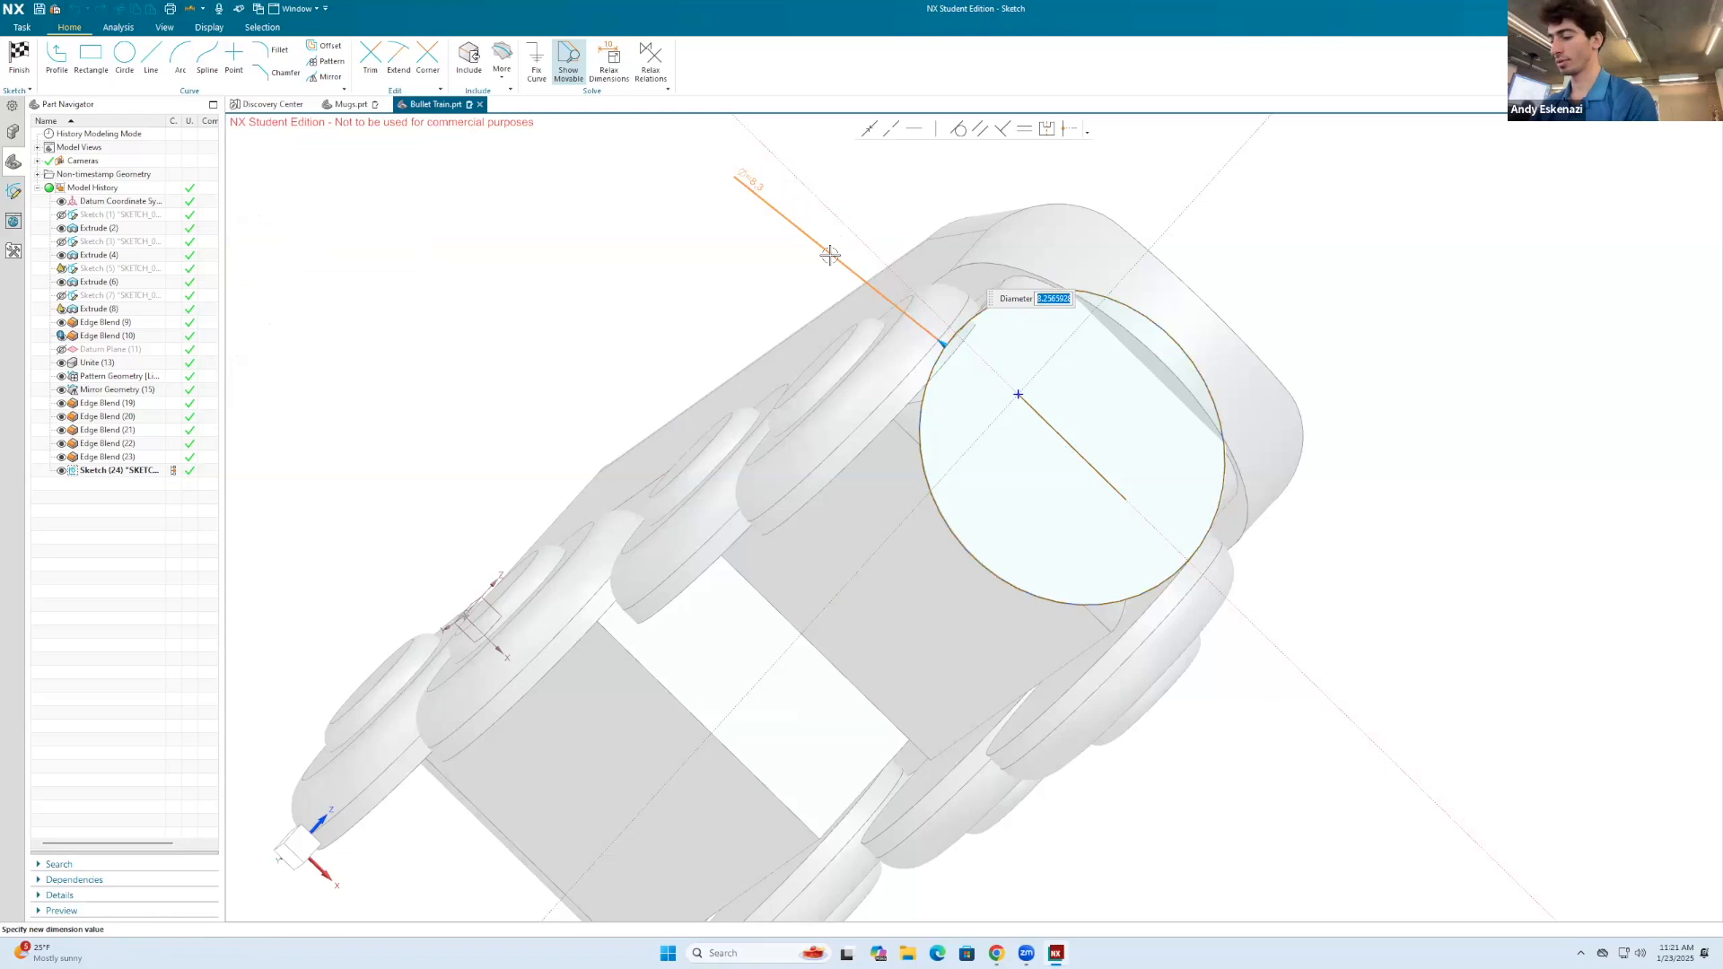
{"action": "key", "text": "Return"}
{"action": "left_click", "coordinate": [775, 492]}
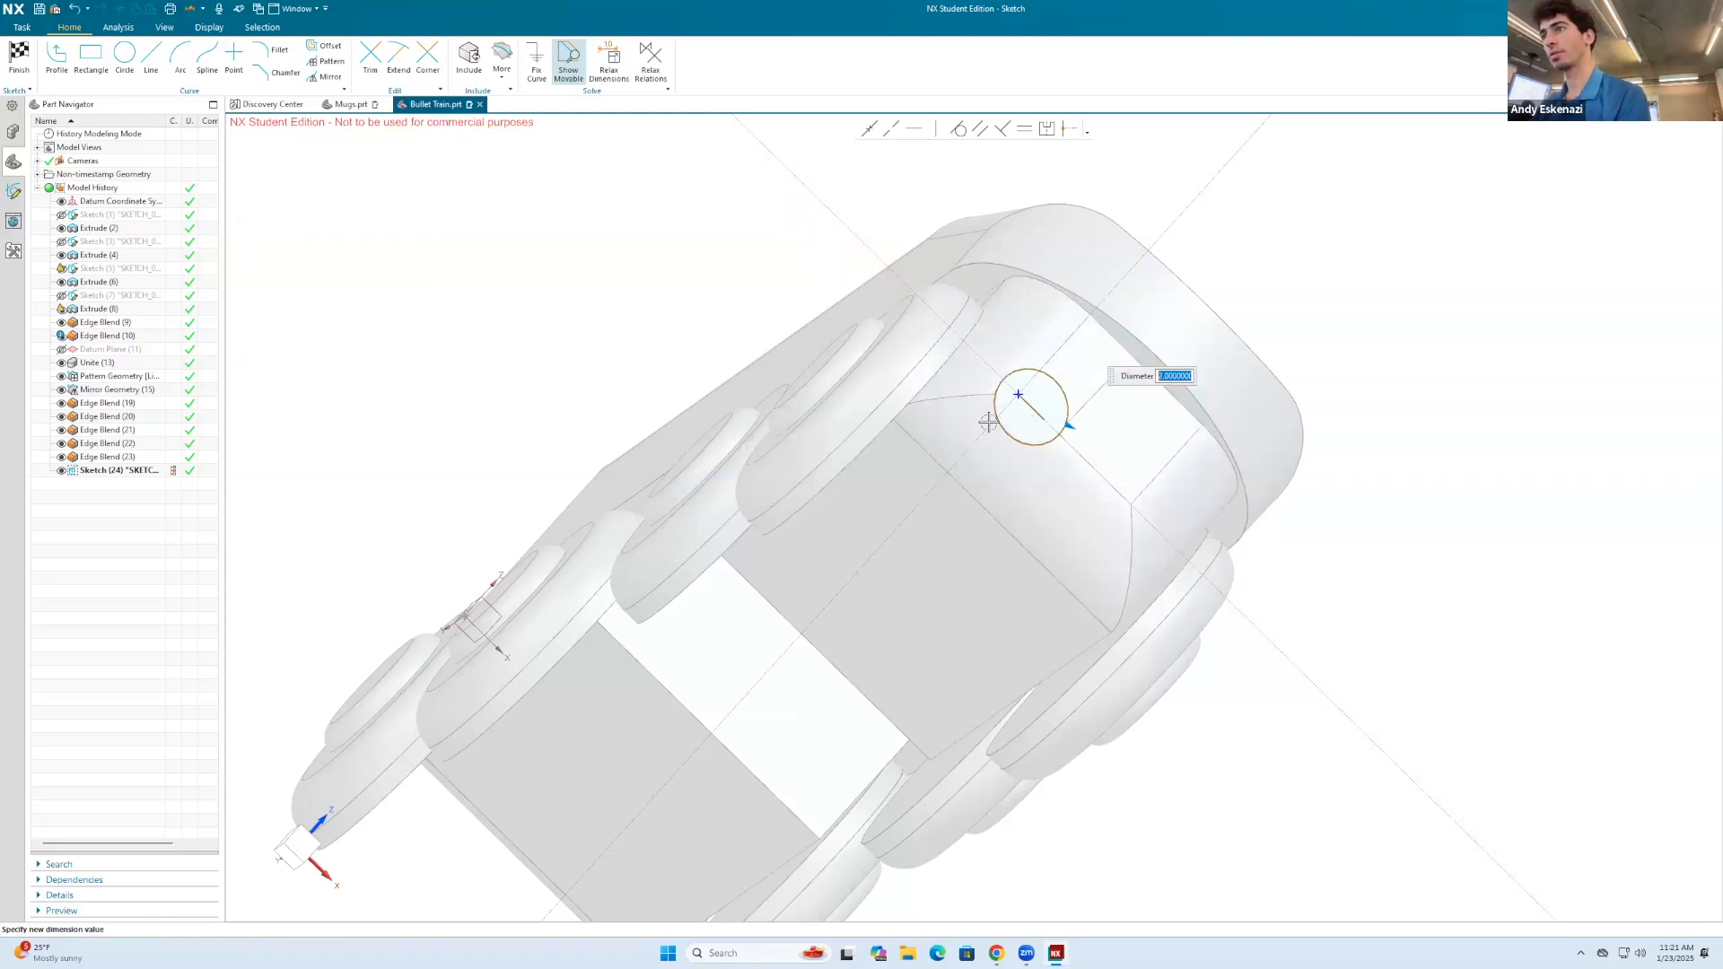
{"action": "middle_click_drag", "start_coordinate": [1019, 471], "coordinate": [884, 587]}
{"action": "key", "text": "Escape"}
{"action": "left_click_drag", "start_coordinate": [893, 555], "coordinate": [932, 585]}
{"action": "scroll", "coordinate": [956, 639], "scroll_direction": "up", "scroll_amount": 4}
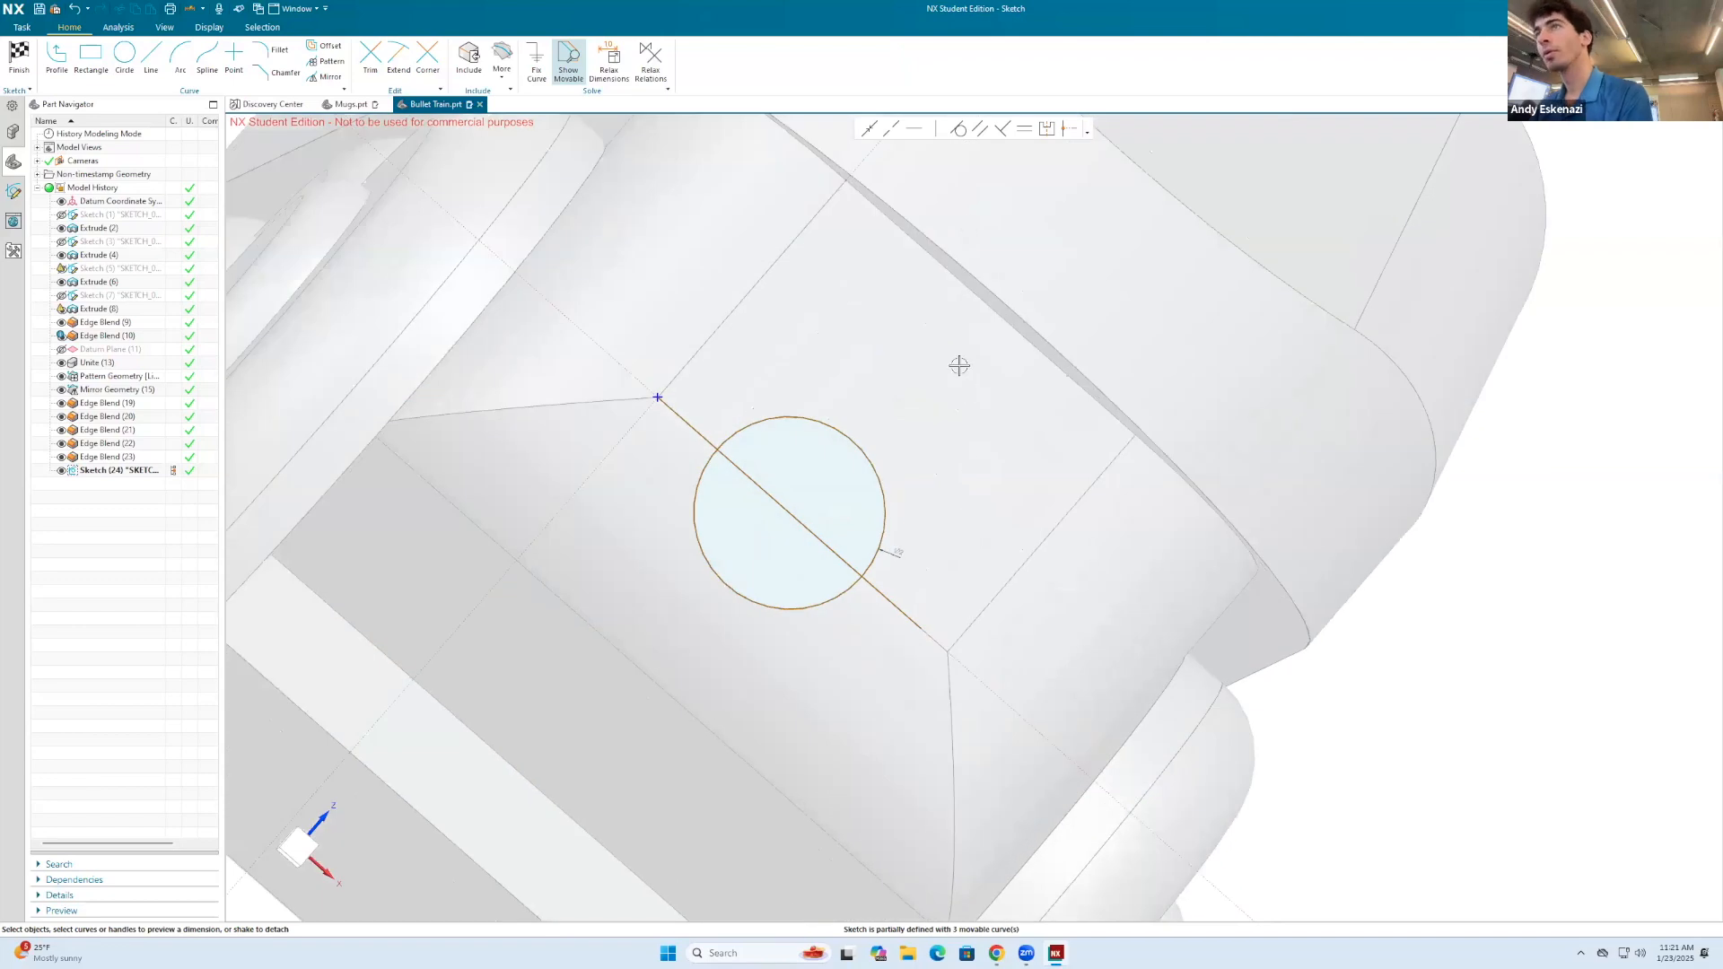
{"action": "left_click", "coordinate": [879, 133]}
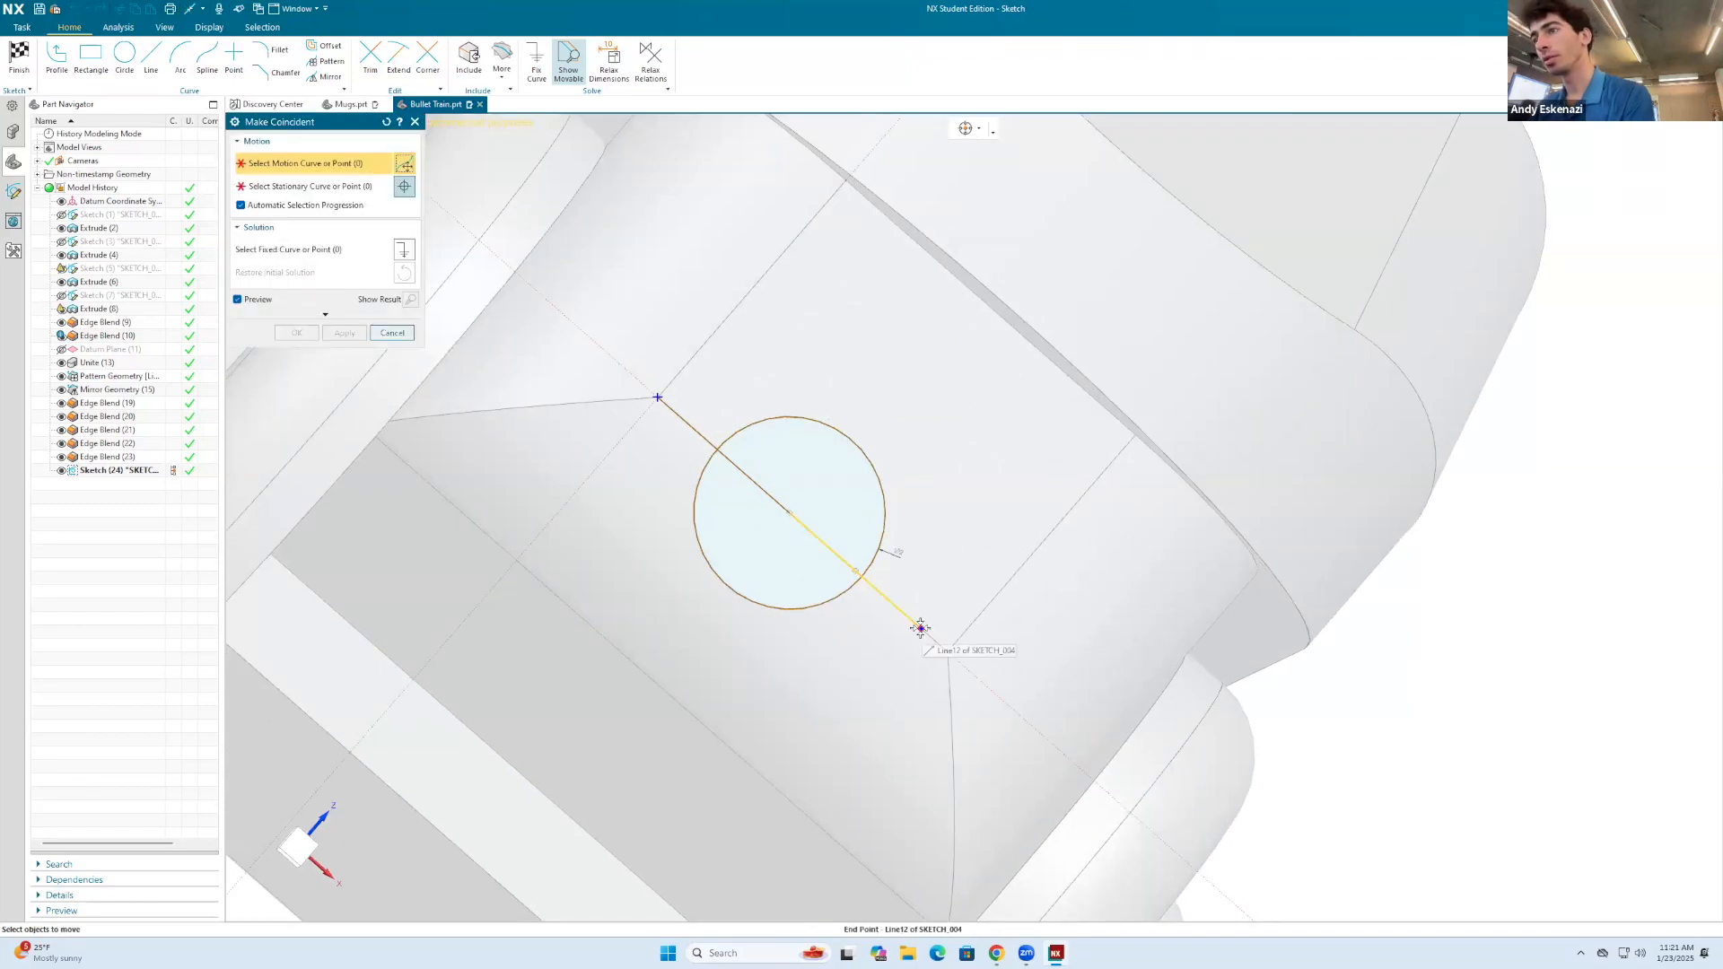
{"action": "key", "text": "Escape"}
{"action": "right_click", "coordinate": [968, 580]}
{"action": "left_click", "coordinate": [928, 670]}
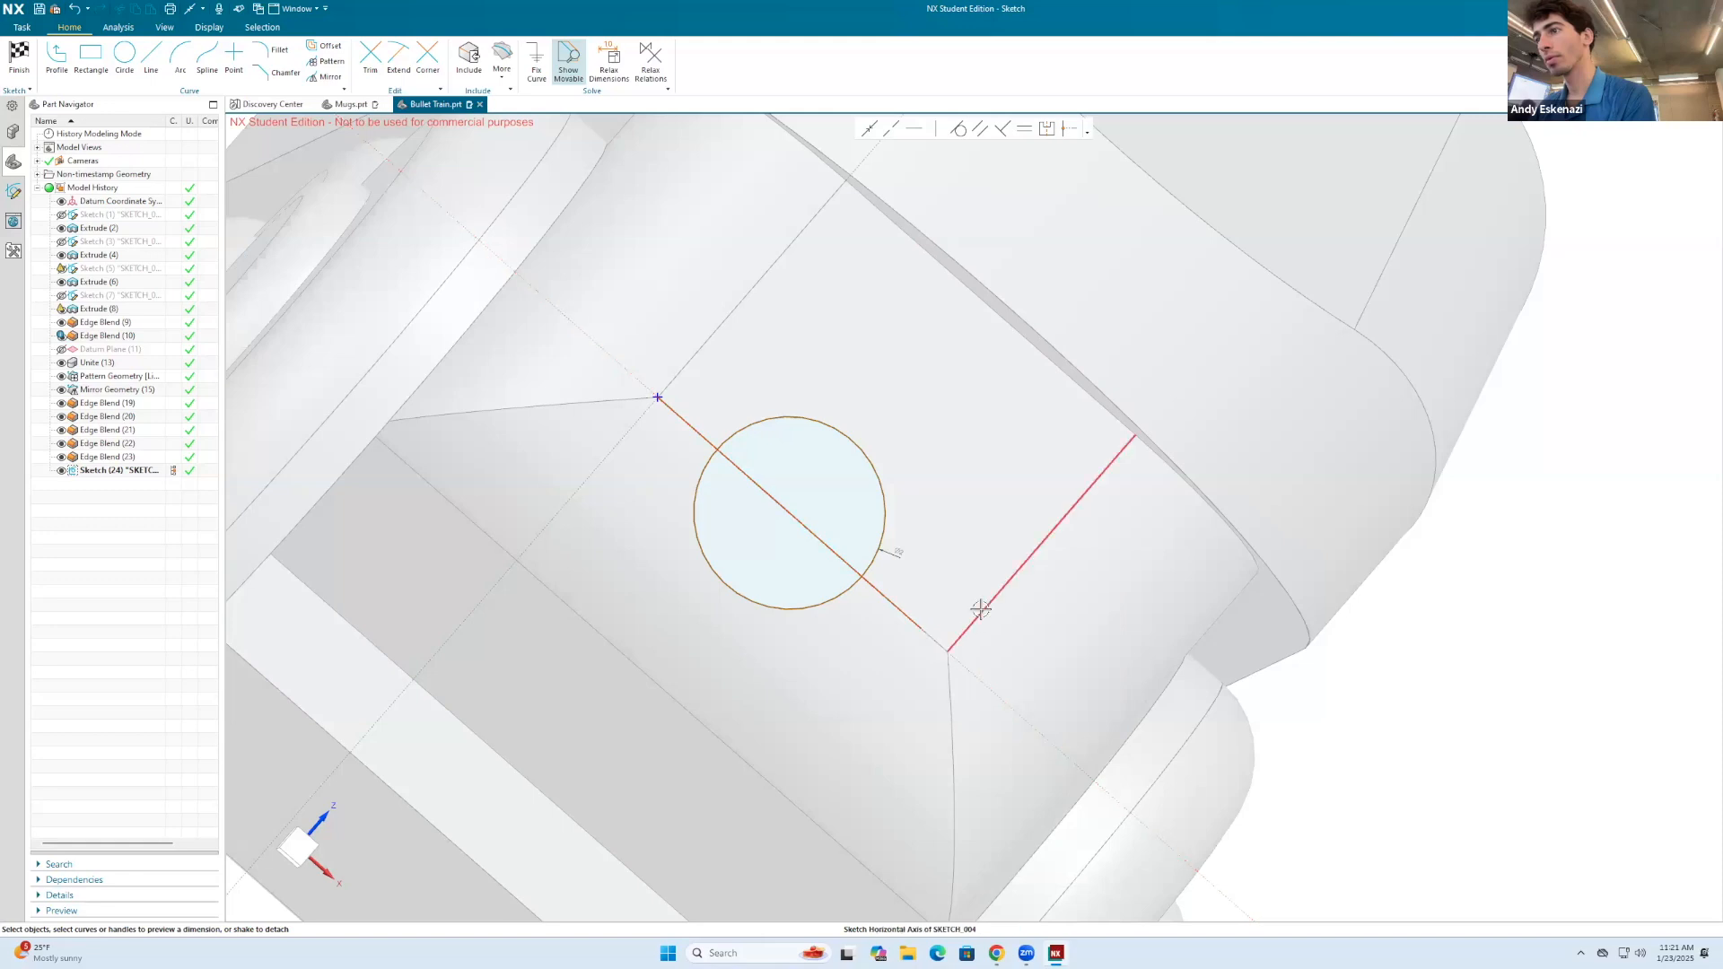
Step: Project the front face's vertical edge opposite the origin into the sketch and convert it to a reference curve
{"action": "left_click", "coordinate": [503, 72]}
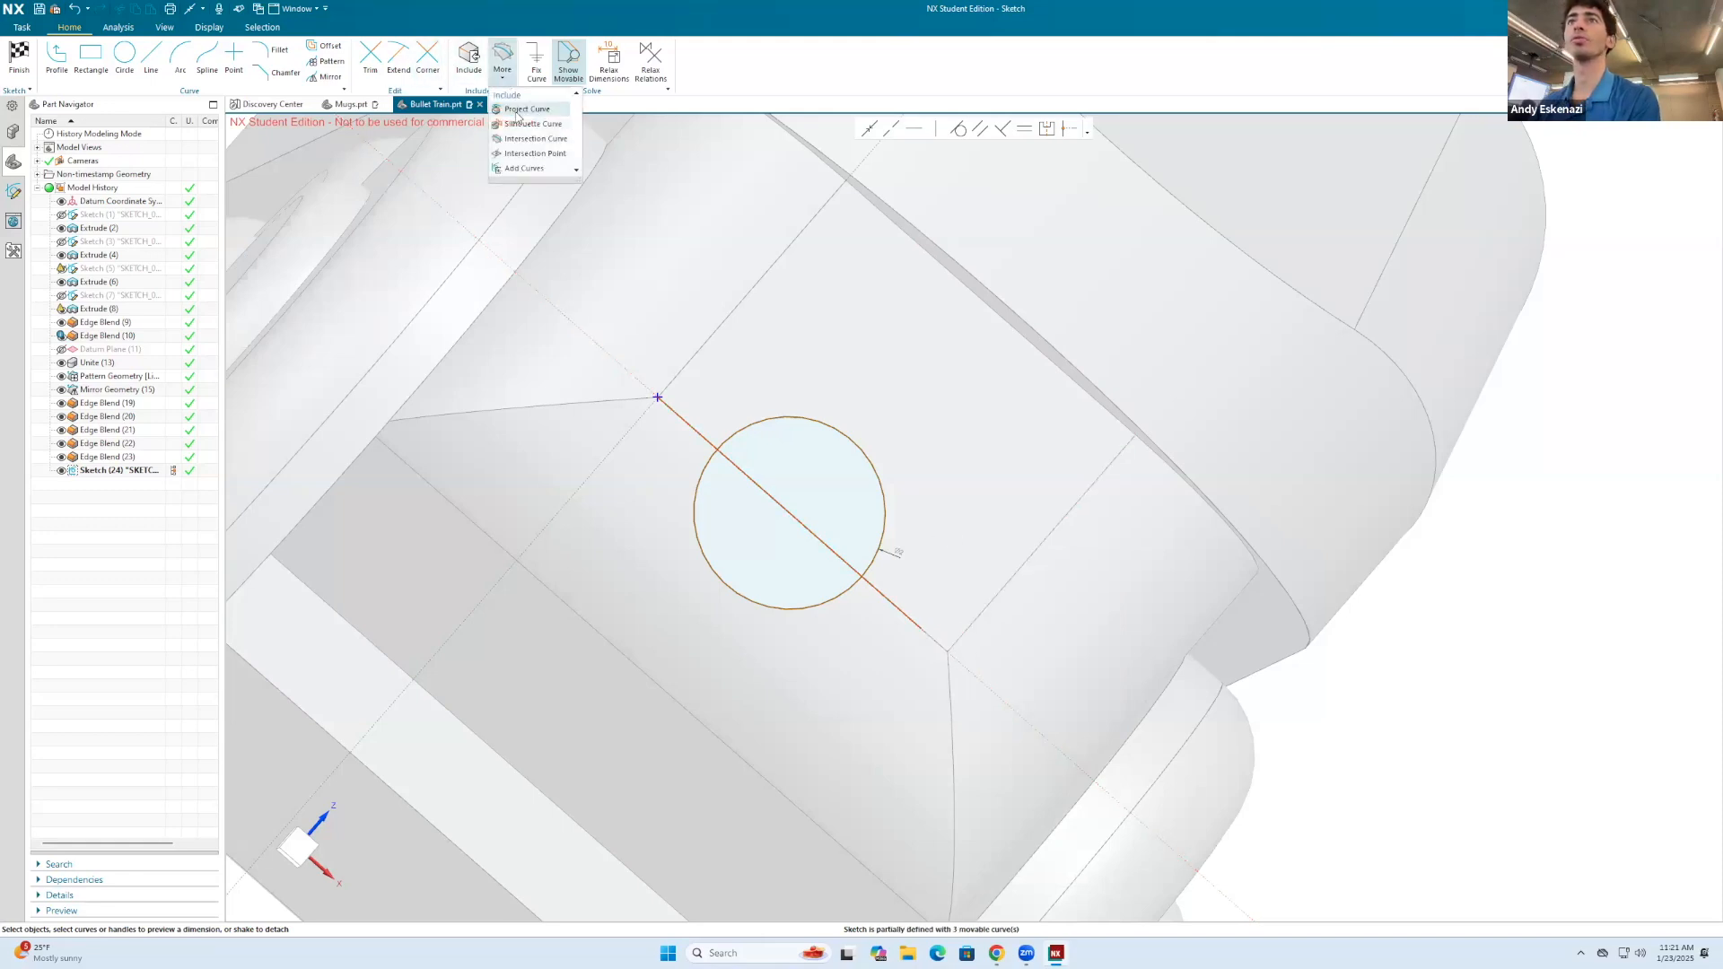
{"action": "left_click", "coordinate": [521, 117]}
{"action": "left_click", "coordinate": [1007, 582]}
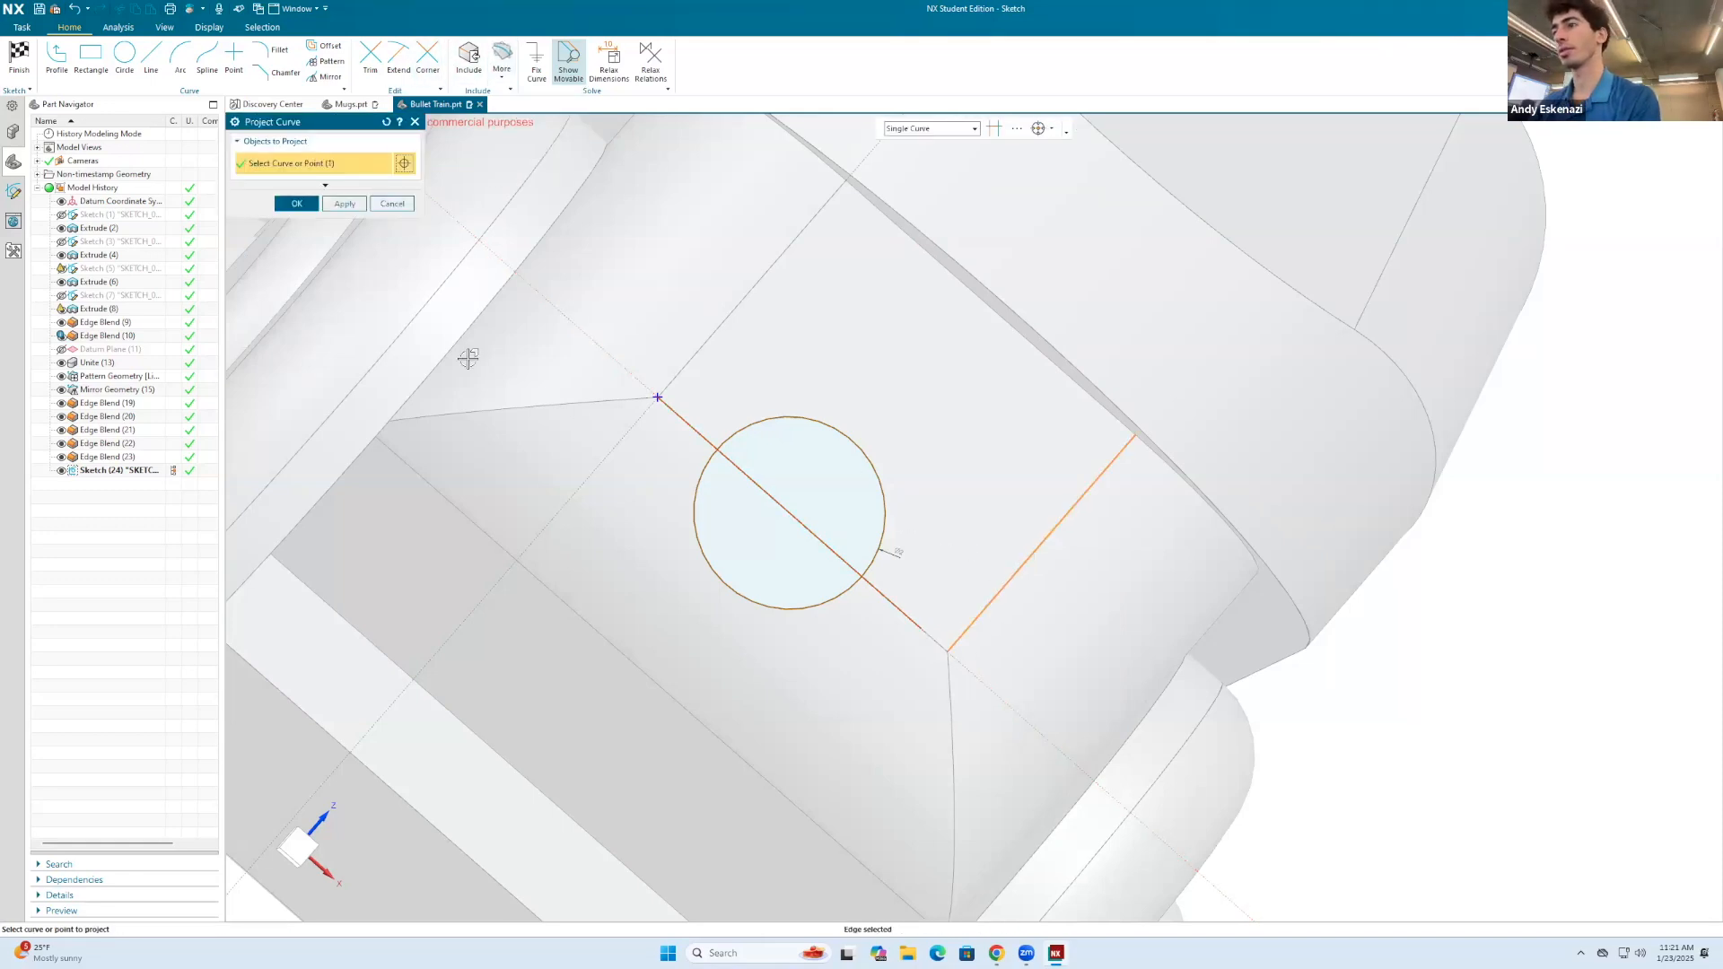
{"action": "left_click", "coordinate": [297, 203]}
{"action": "right_click", "coordinate": [1011, 564]}
{"action": "left_click", "coordinate": [1009, 604]}
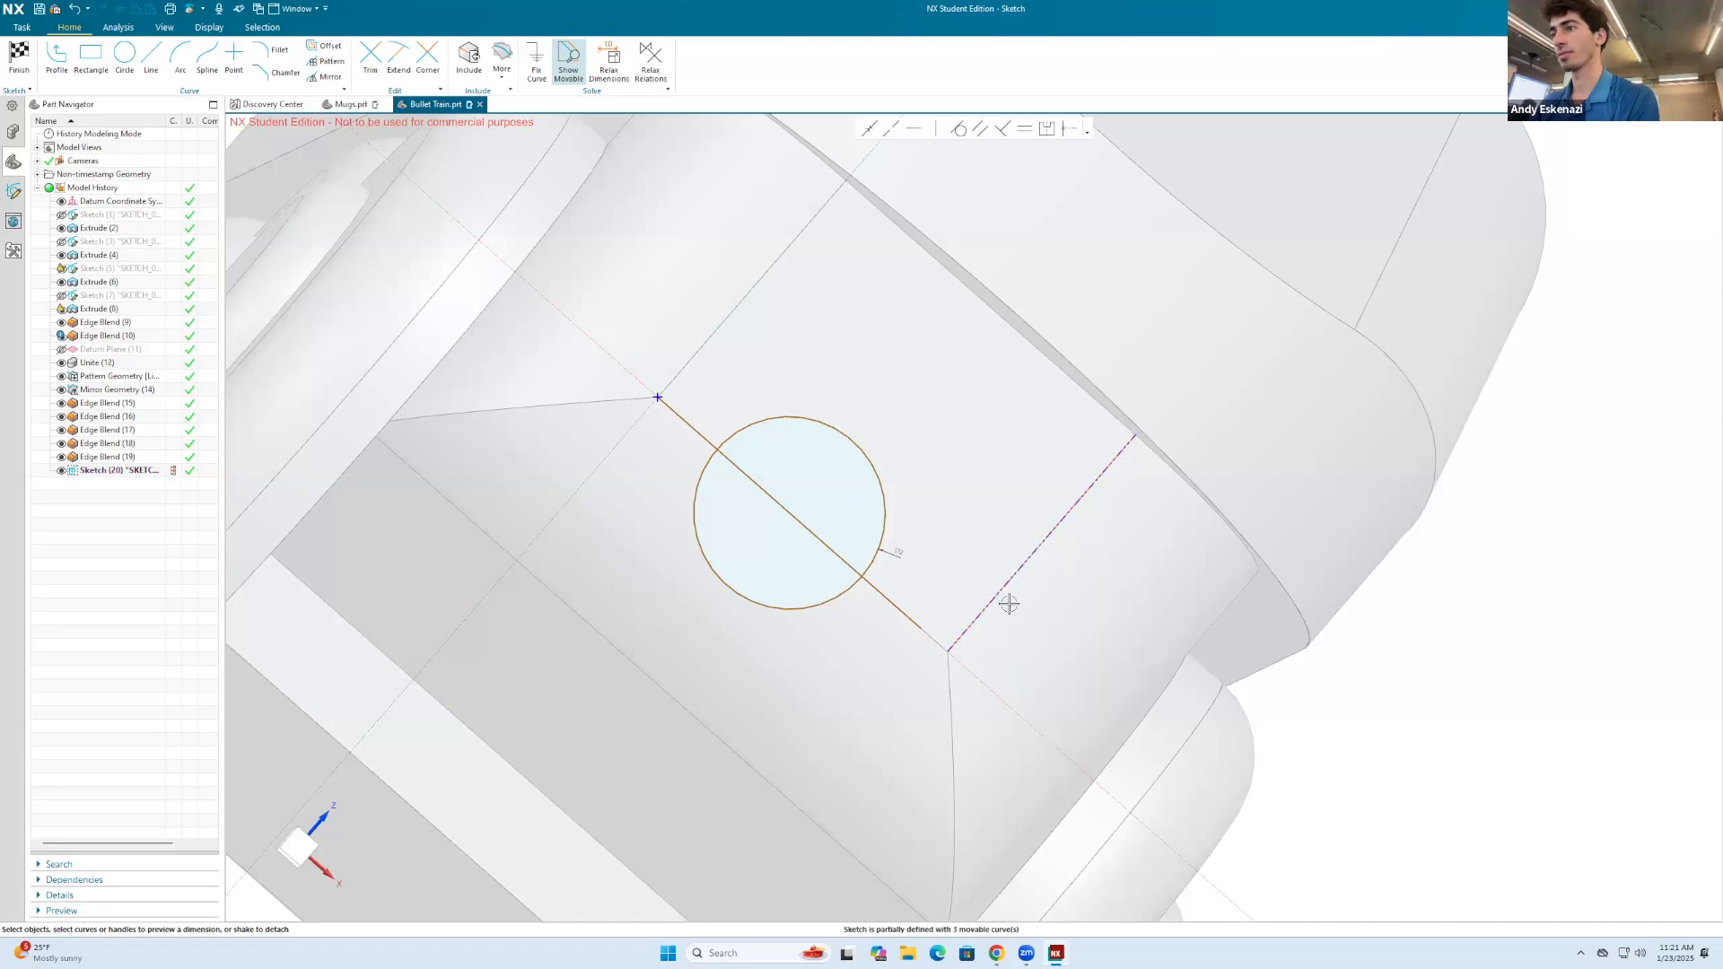
Step: Make the free end of the second line coincident with the lower endpoint of the projected edge
{"action": "left_click", "coordinate": [872, 131]}
{"action": "left_click", "coordinate": [920, 629]}
{"action": "left_click", "coordinate": [947, 651]}
{"action": "left_click", "coordinate": [299, 333]}
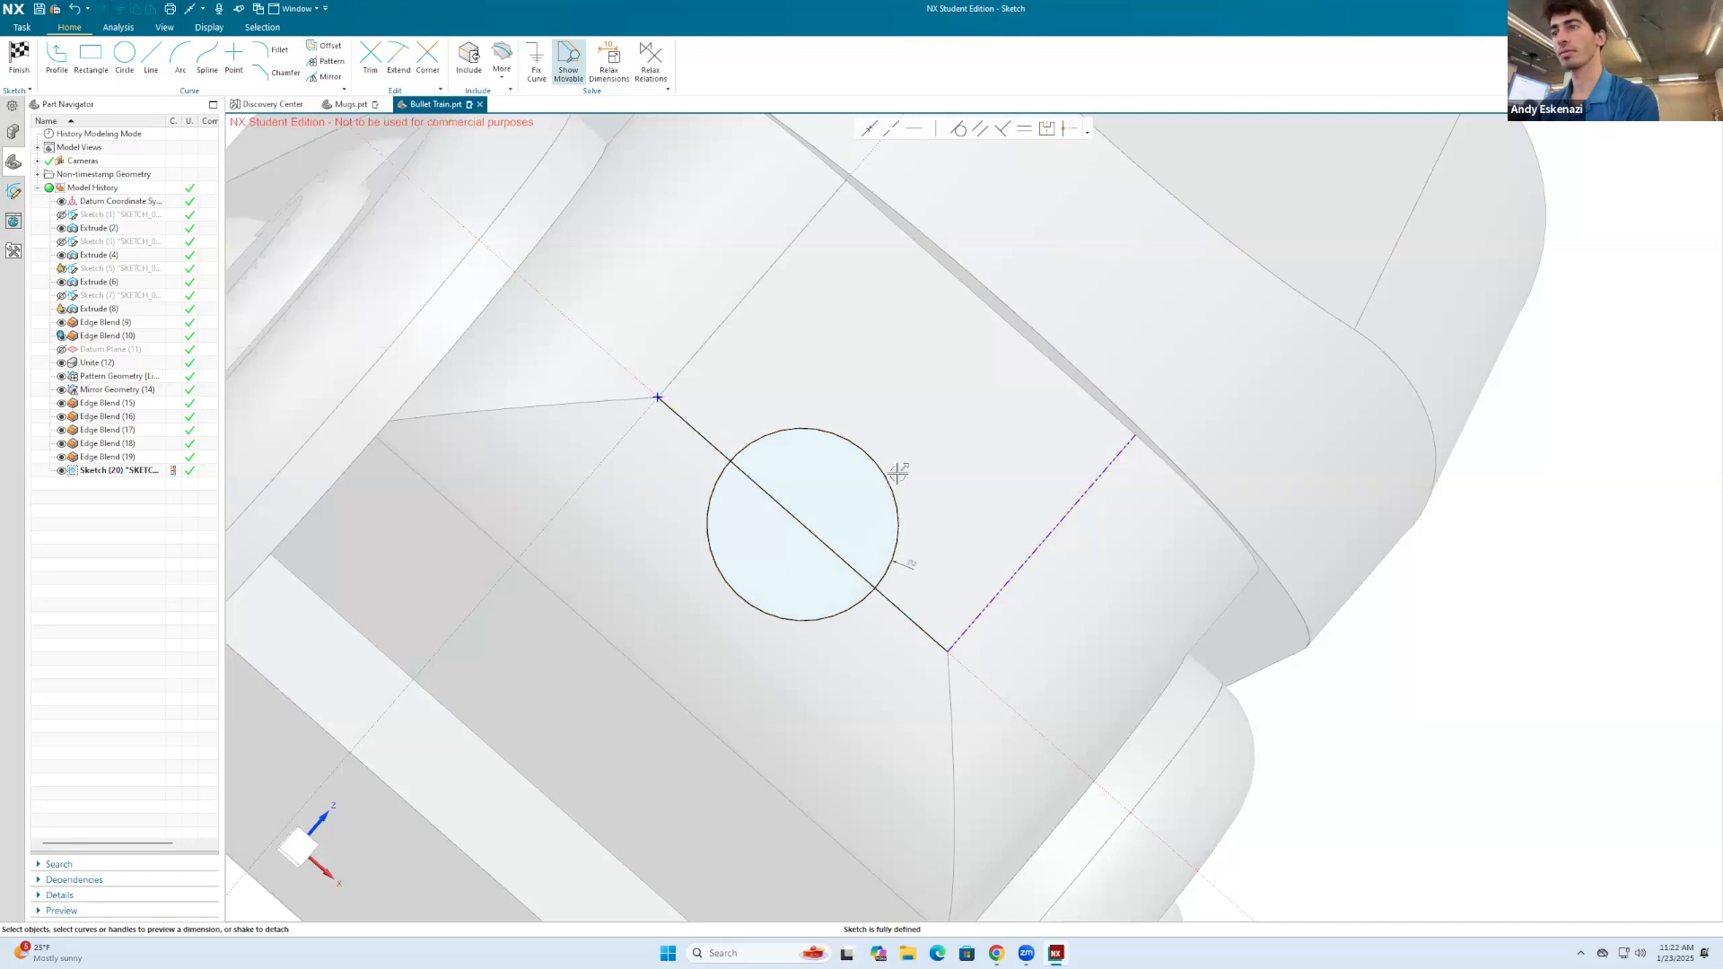
Step: Set the circle's diameter to 5 mm and finish the sketch
{"action": "scroll", "coordinate": [898, 477], "scroll_direction": "down", "scroll_amount": 8}
{"action": "middle_click_drag", "start_coordinate": [897, 478], "coordinate": [647, 470]}
{"action": "scroll", "coordinate": [647, 470], "scroll_direction": "up", "scroll_amount": 5}
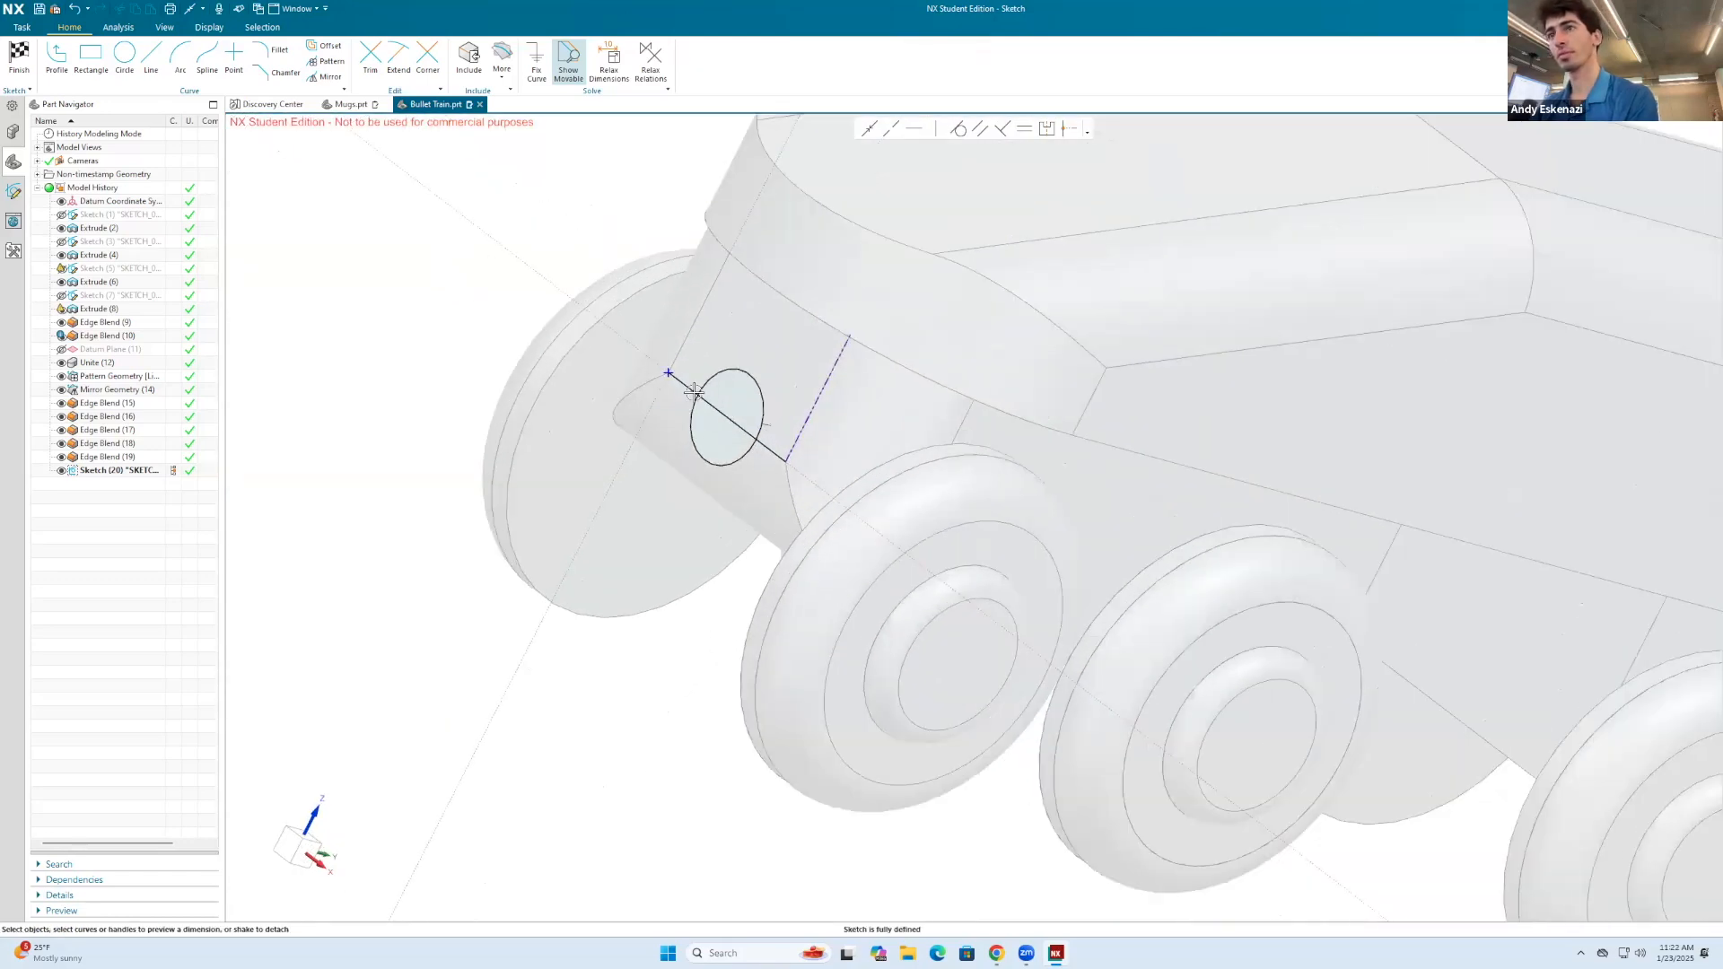
{"action": "left_click", "coordinate": [770, 422]}
{"action": "type", "text": "1"}
{"action": "scroll", "coordinate": [768, 420], "scroll_direction": "down", "scroll_amount": 5}
{"action": "middle_click_drag", "start_coordinate": [830, 406], "coordinate": [854, 373]}
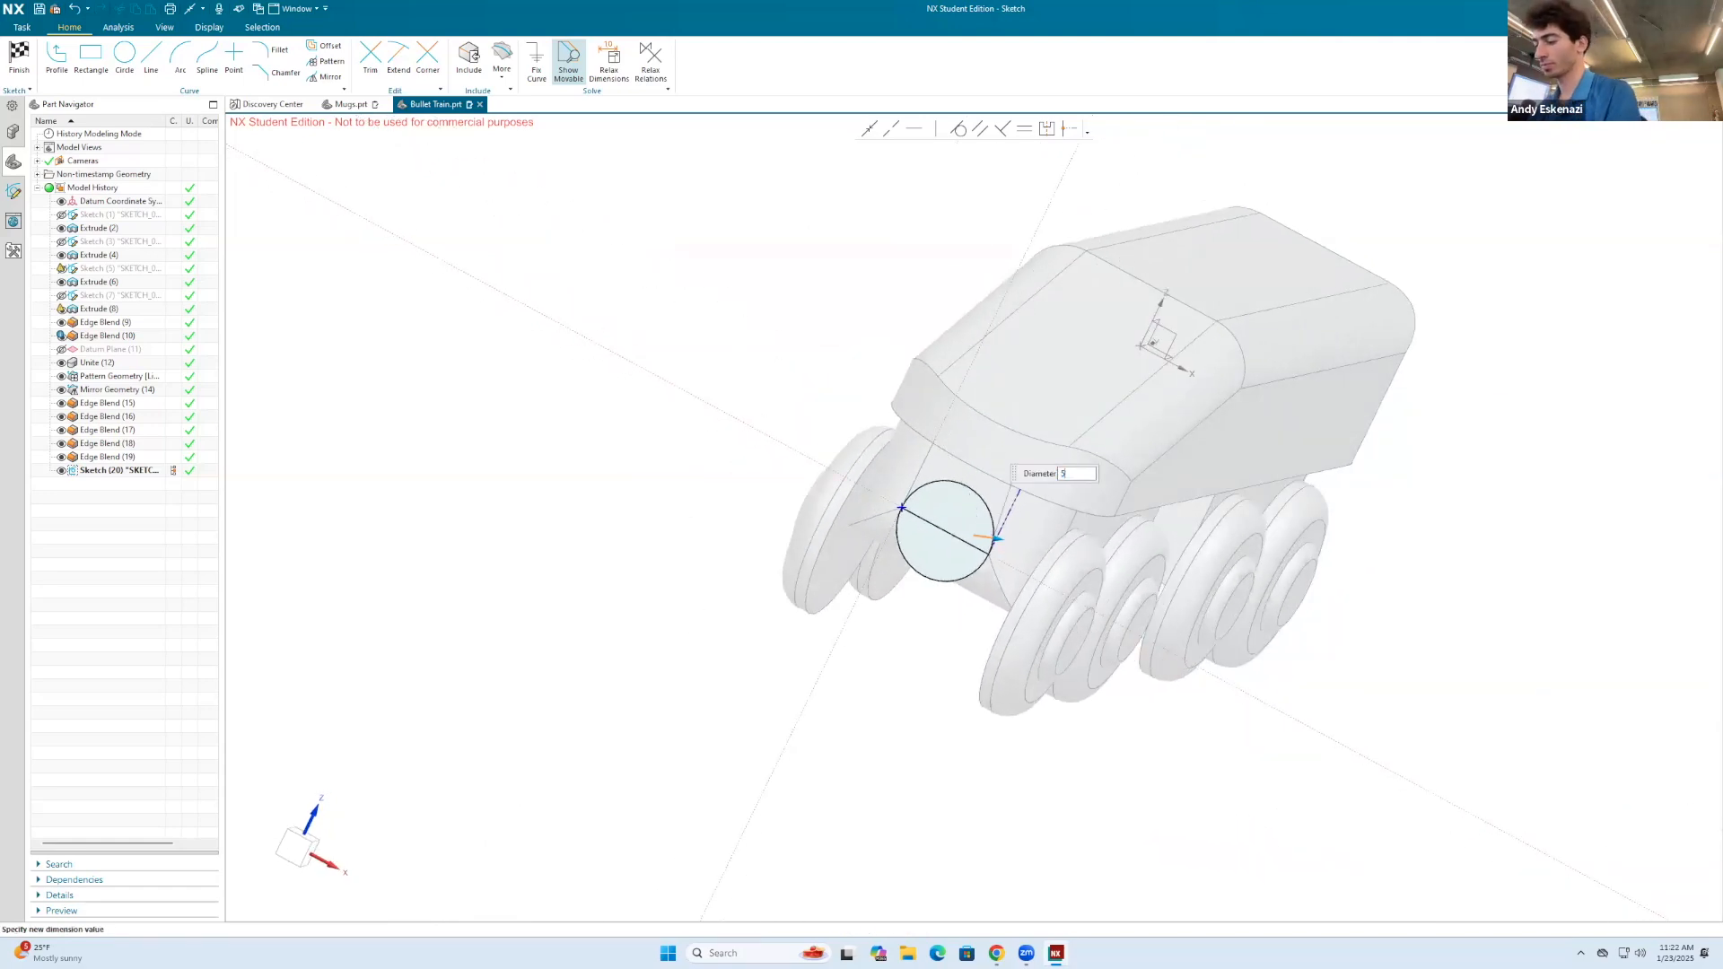
{"action": "key", "text": "Return"}
{"action": "left_click", "coordinate": [20, 54]}
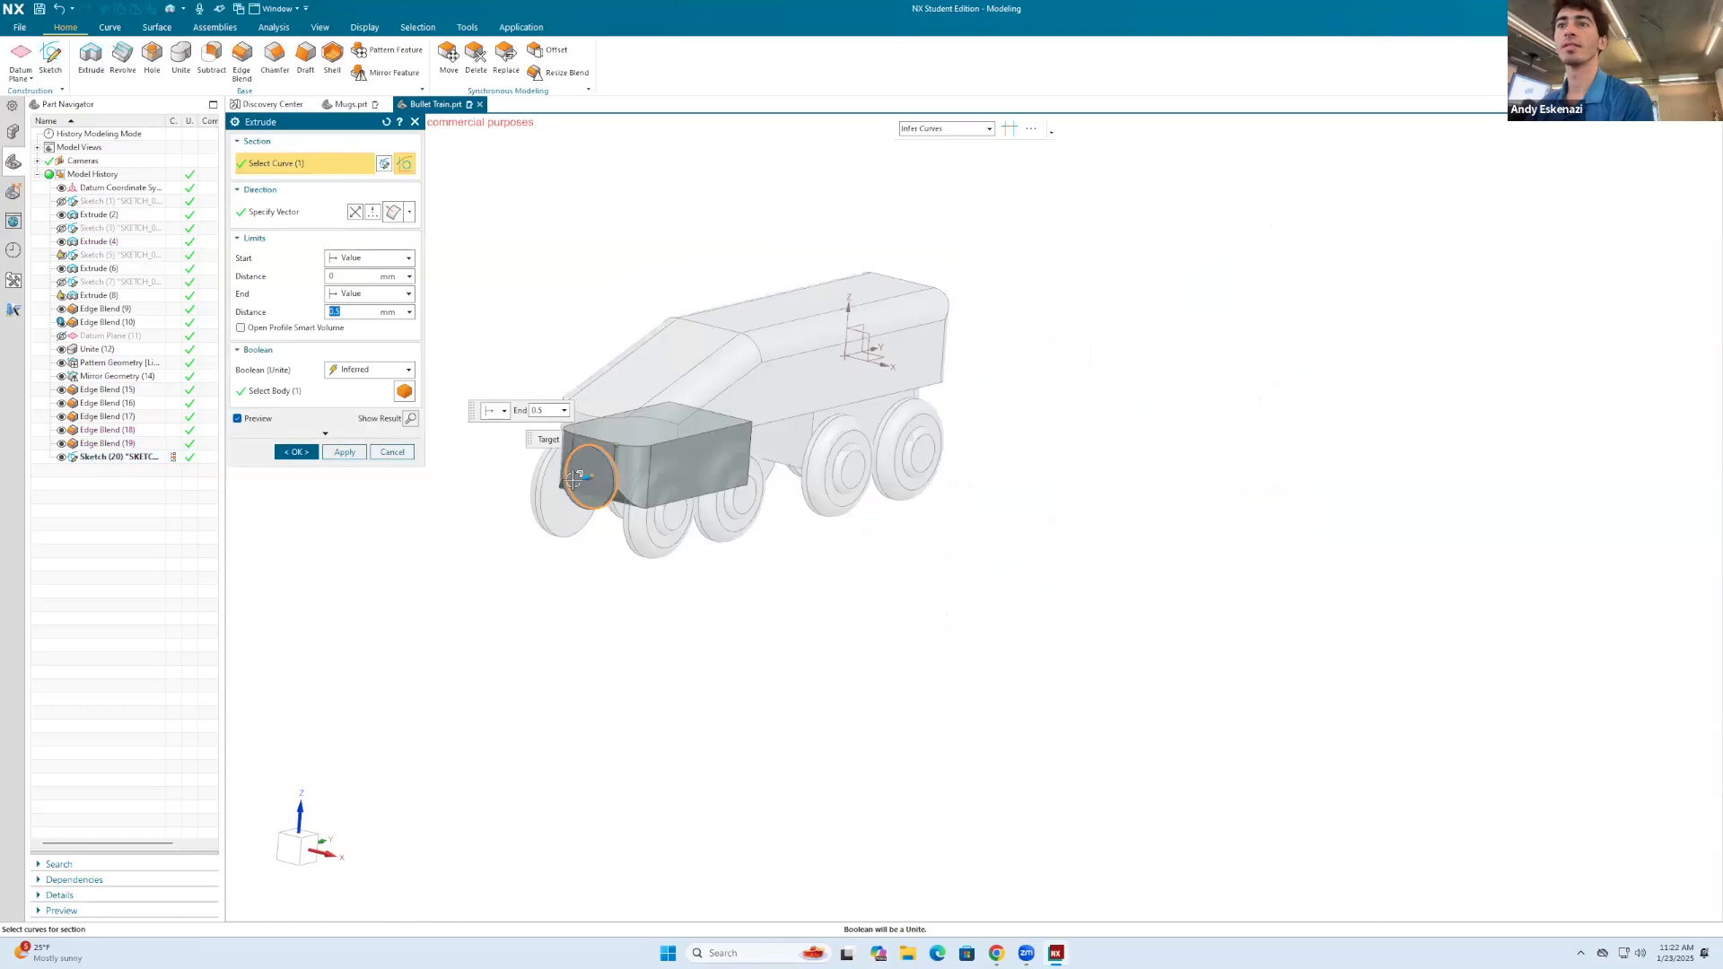
Step: Extrude the circle 2 mm outward from the front face, united with the undercarriage block
{"action": "scroll", "coordinate": [559, 476], "scroll_direction": "up", "scroll_amount": 2}
{"action": "middle_click_drag", "start_coordinate": [718, 459], "coordinate": [485, 422]}
{"action": "key", "text": "Return"}
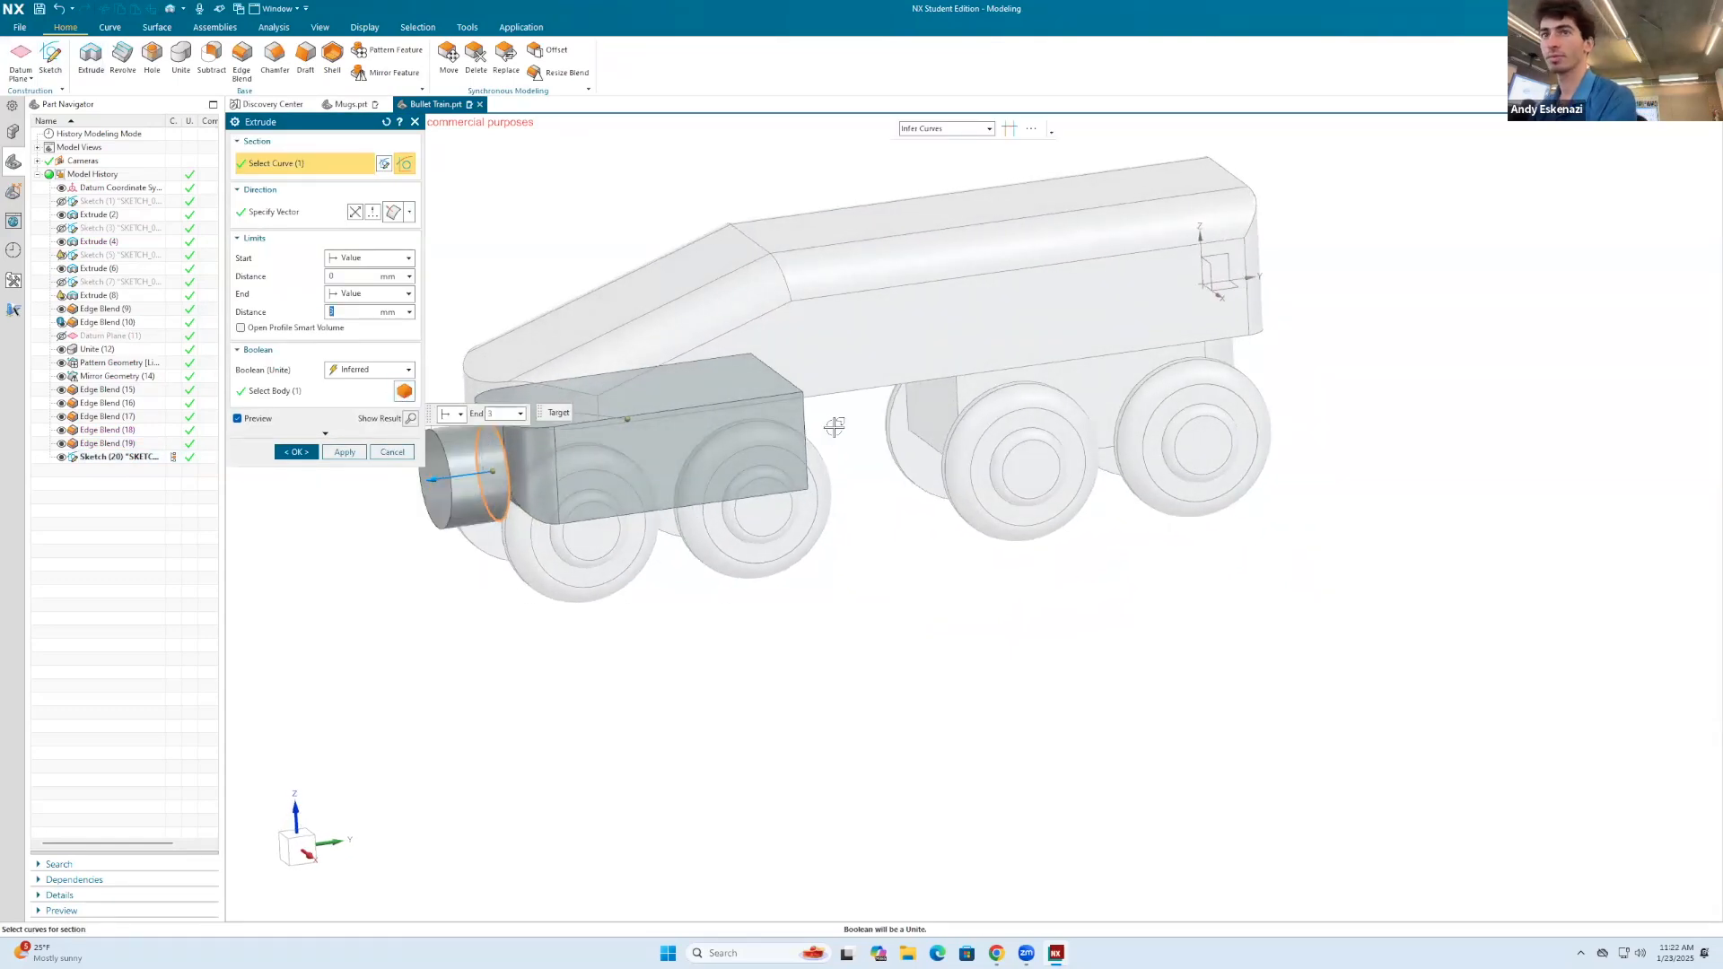
{"action": "scroll", "coordinate": [824, 427], "scroll_direction": "down", "scroll_amount": 2}
{"action": "type", "text": "2"}
{"action": "key", "text": "Return"}
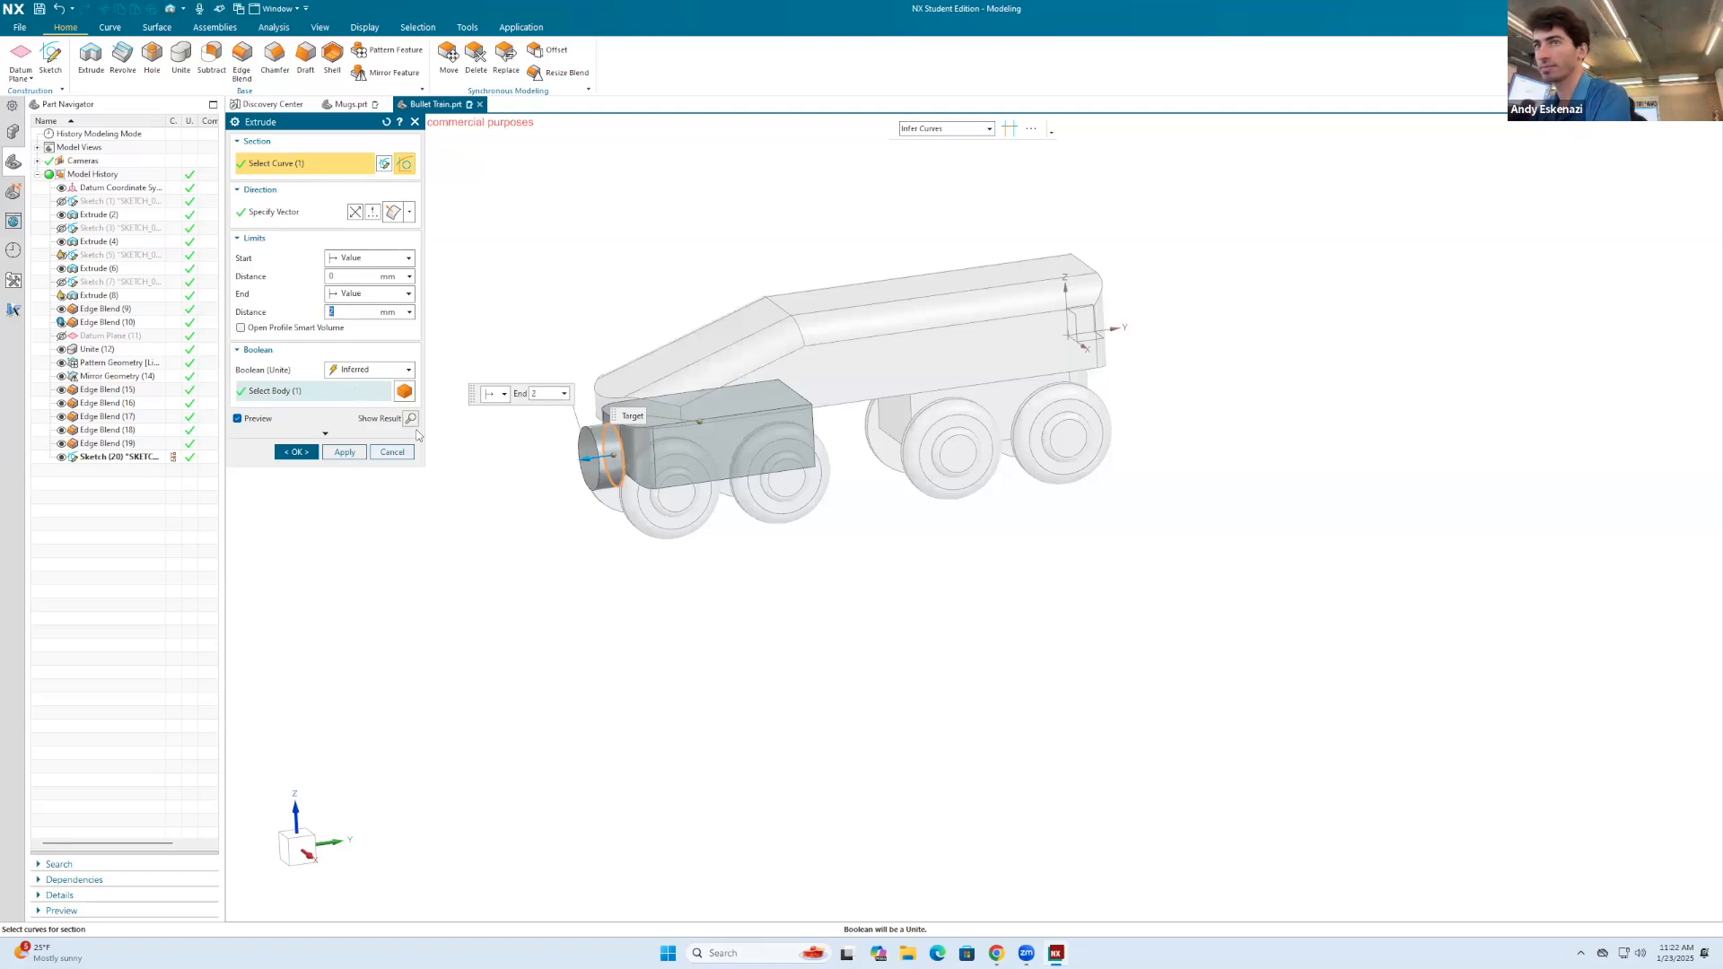
{"action": "left_click", "coordinate": [295, 453]}
{"action": "scroll", "coordinate": [498, 429], "scroll_direction": "up", "scroll_amount": 3}
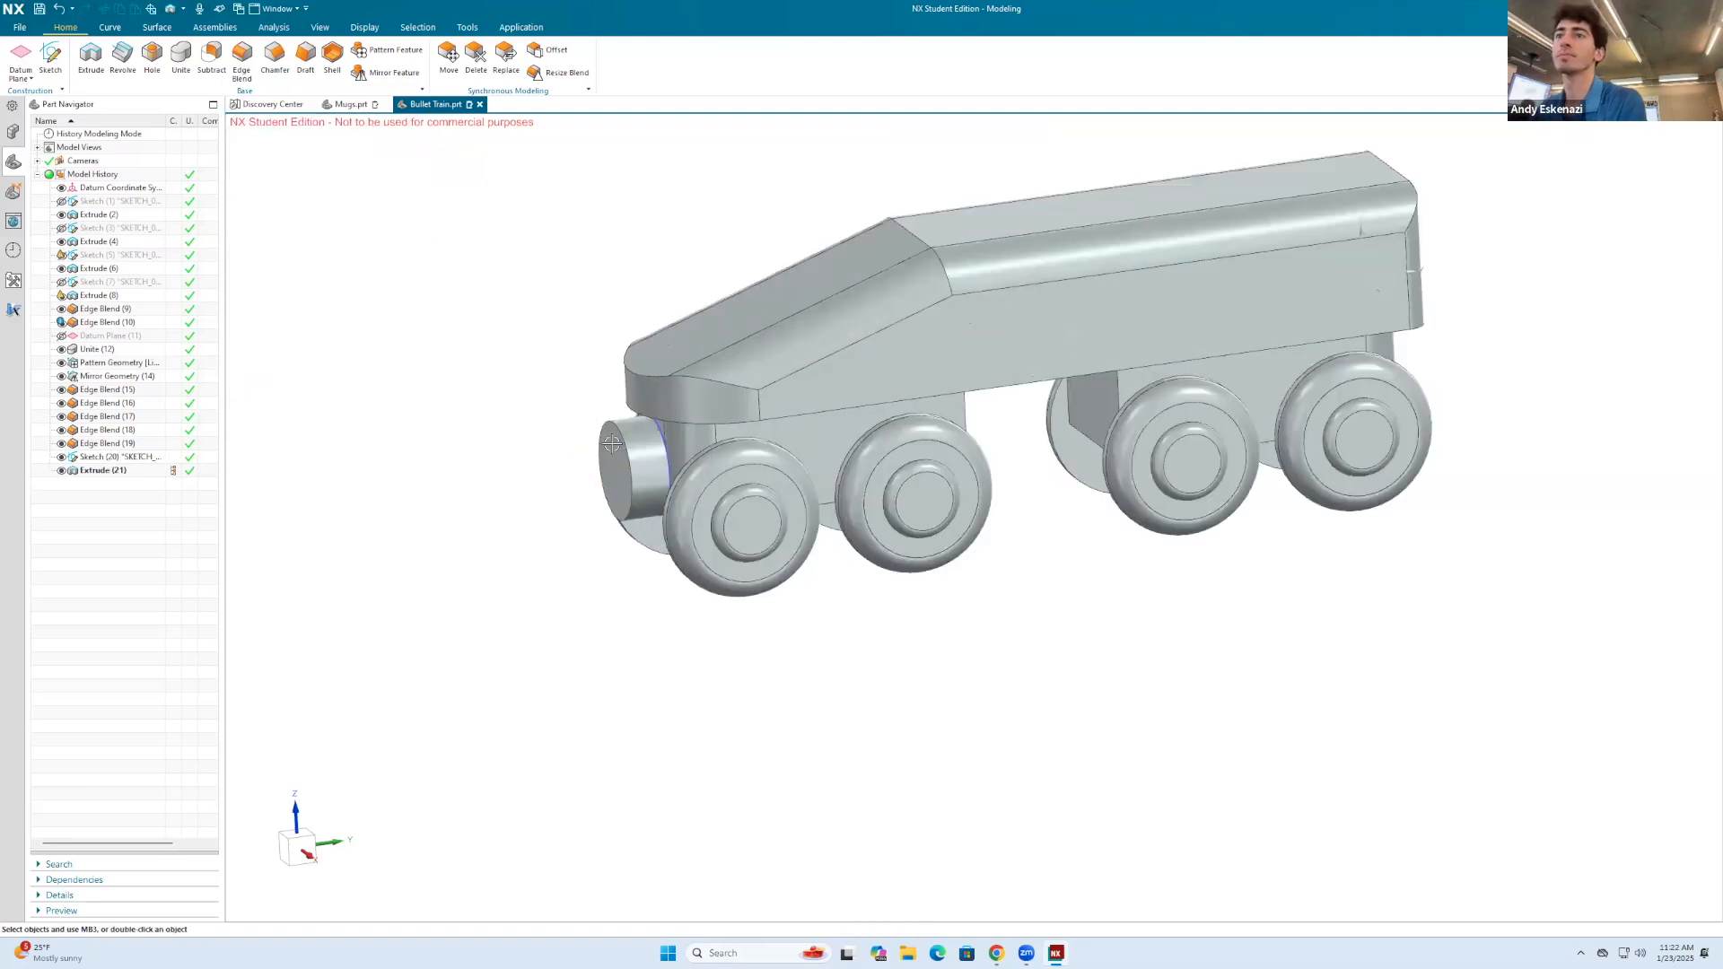
Step: Round the outer circular edge of the front coupling with a 1 mm edge blend
{"action": "right_click", "coordinate": [661, 431]}
{"action": "mouse_move", "coordinate": [661, 430]}
{"action": "middle_mouse_down"}
{"action": "mouse_move", "coordinate": [682, 430]}
{"action": "mouse_move", "coordinate": [675, 462]}
{"action": "middle_mouse_up"}
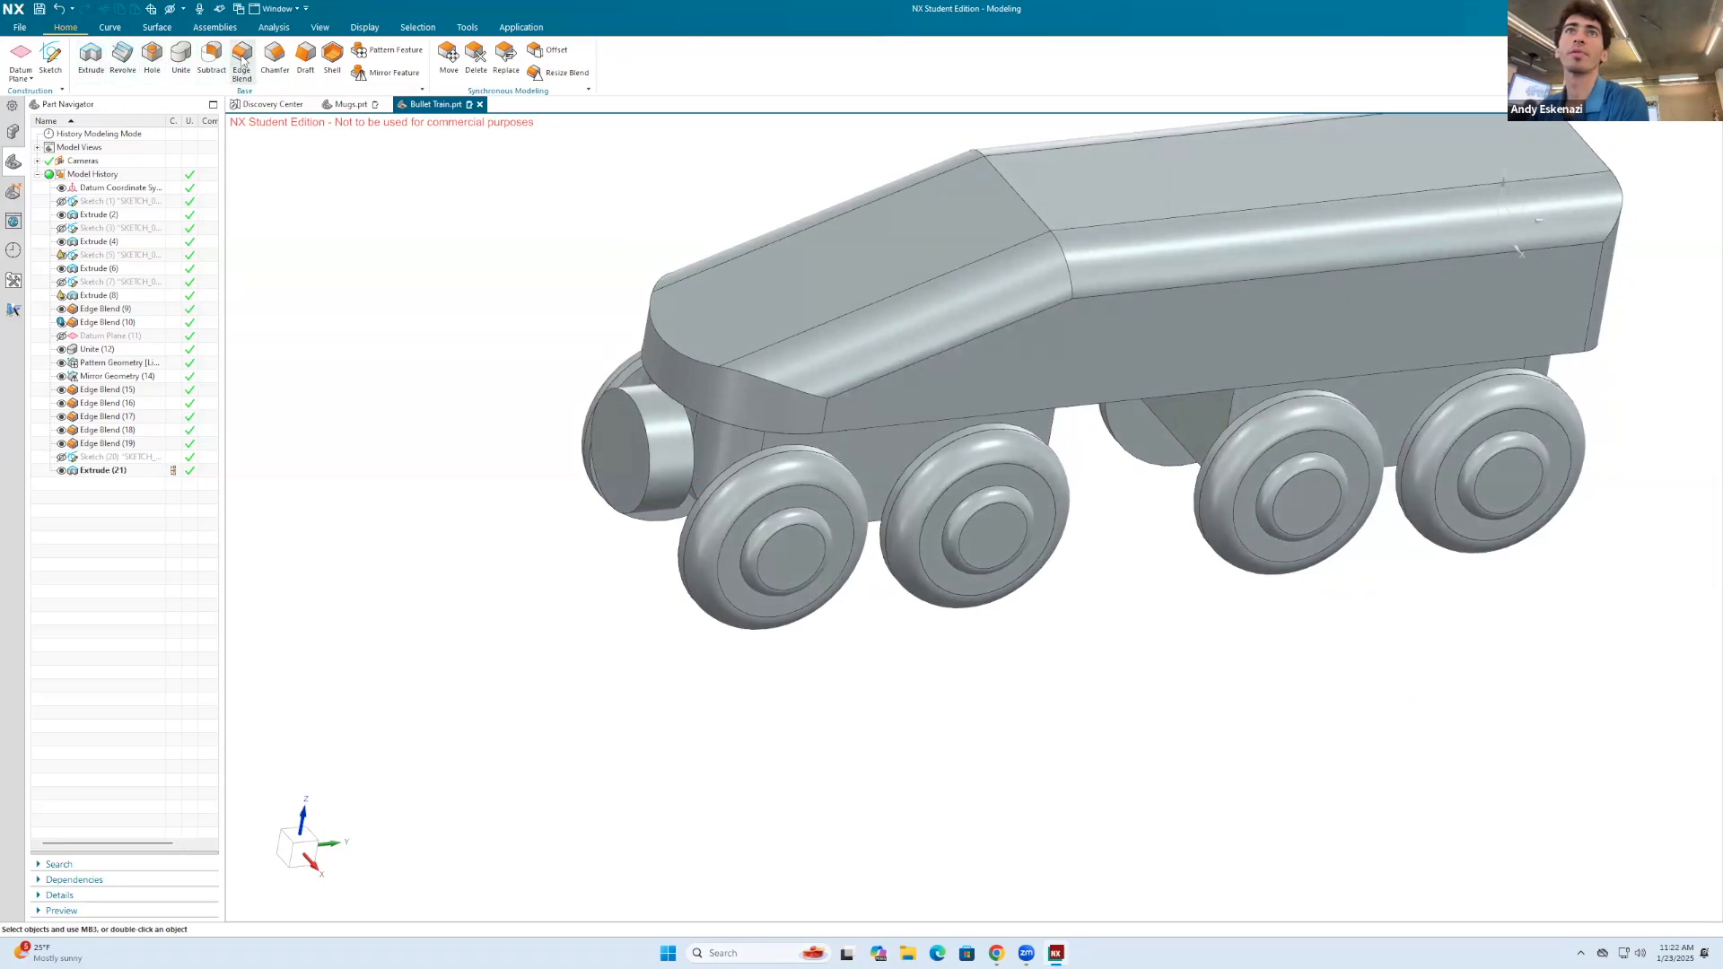
{"action": "left_click", "coordinate": [599, 421]}
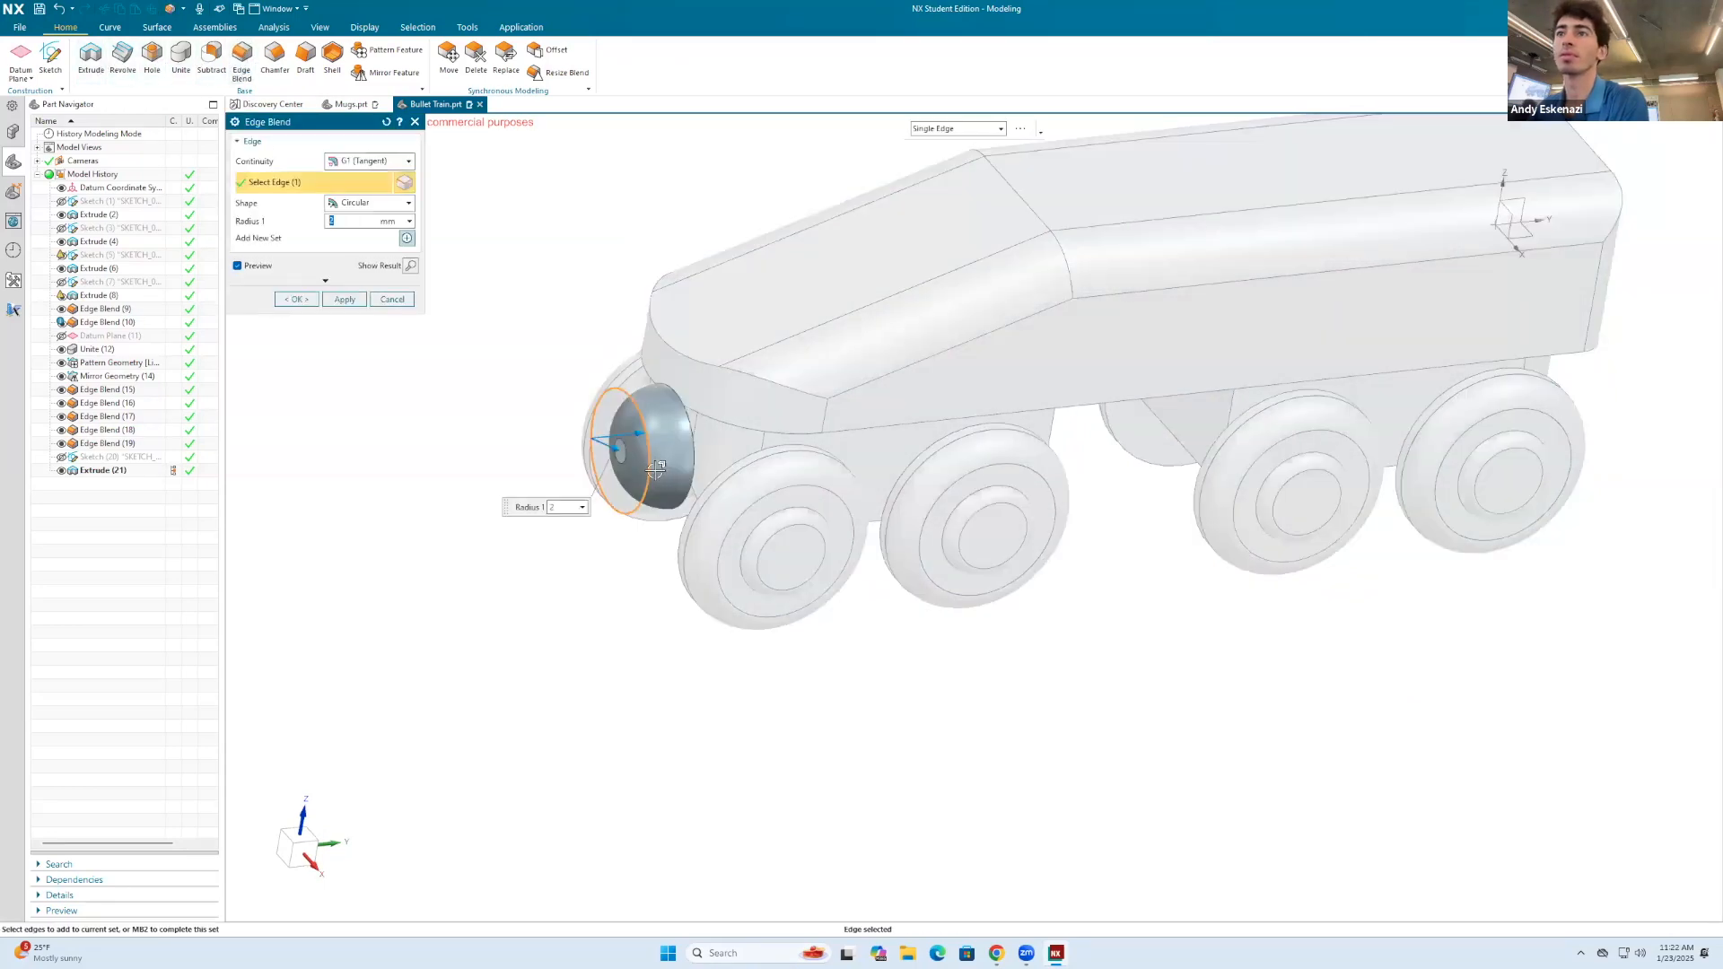
{"action": "type", "text": "1"}
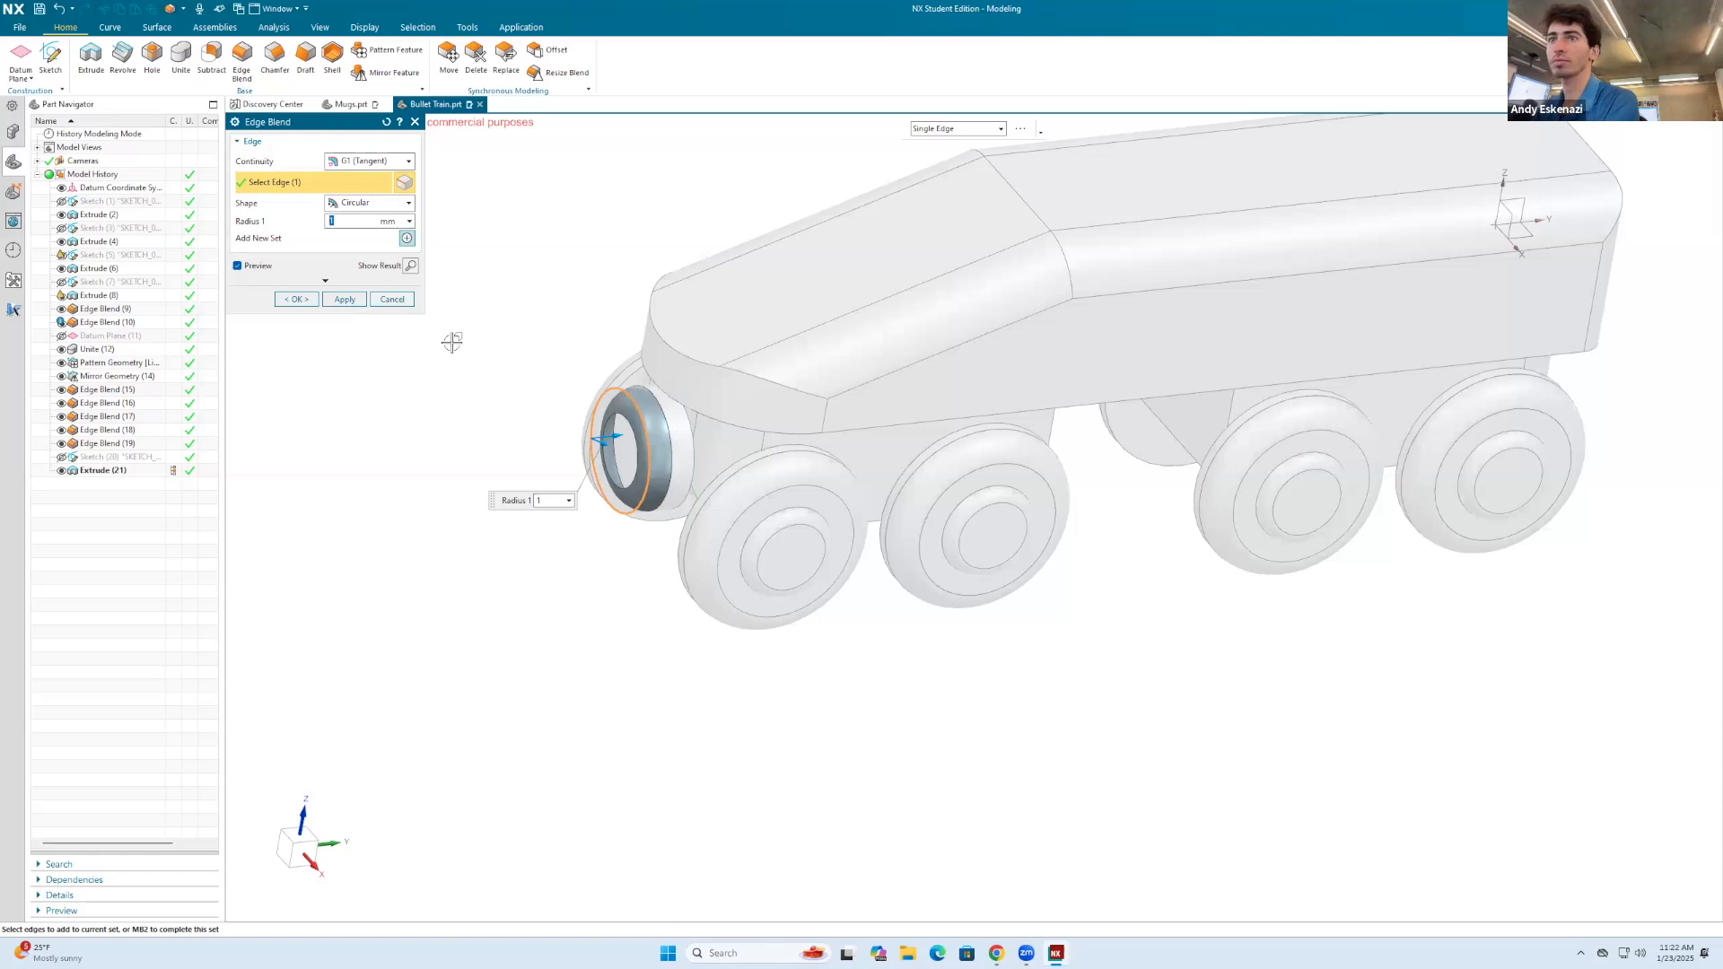
{"action": "left_click", "coordinate": [290, 296]}
{"action": "scroll", "coordinate": [781, 440], "scroll_direction": "down", "scroll_amount": 3}
{"action": "mouse_move", "coordinate": [771, 435]}
{"action": "middle_mouse_down"}
{"action": "mouse_move", "coordinate": [986, 431]}
{"action": "mouse_move", "coordinate": [828, 345]}
{"action": "mouse_move", "coordinate": [777, 434]}
{"action": "middle_mouse_up"}
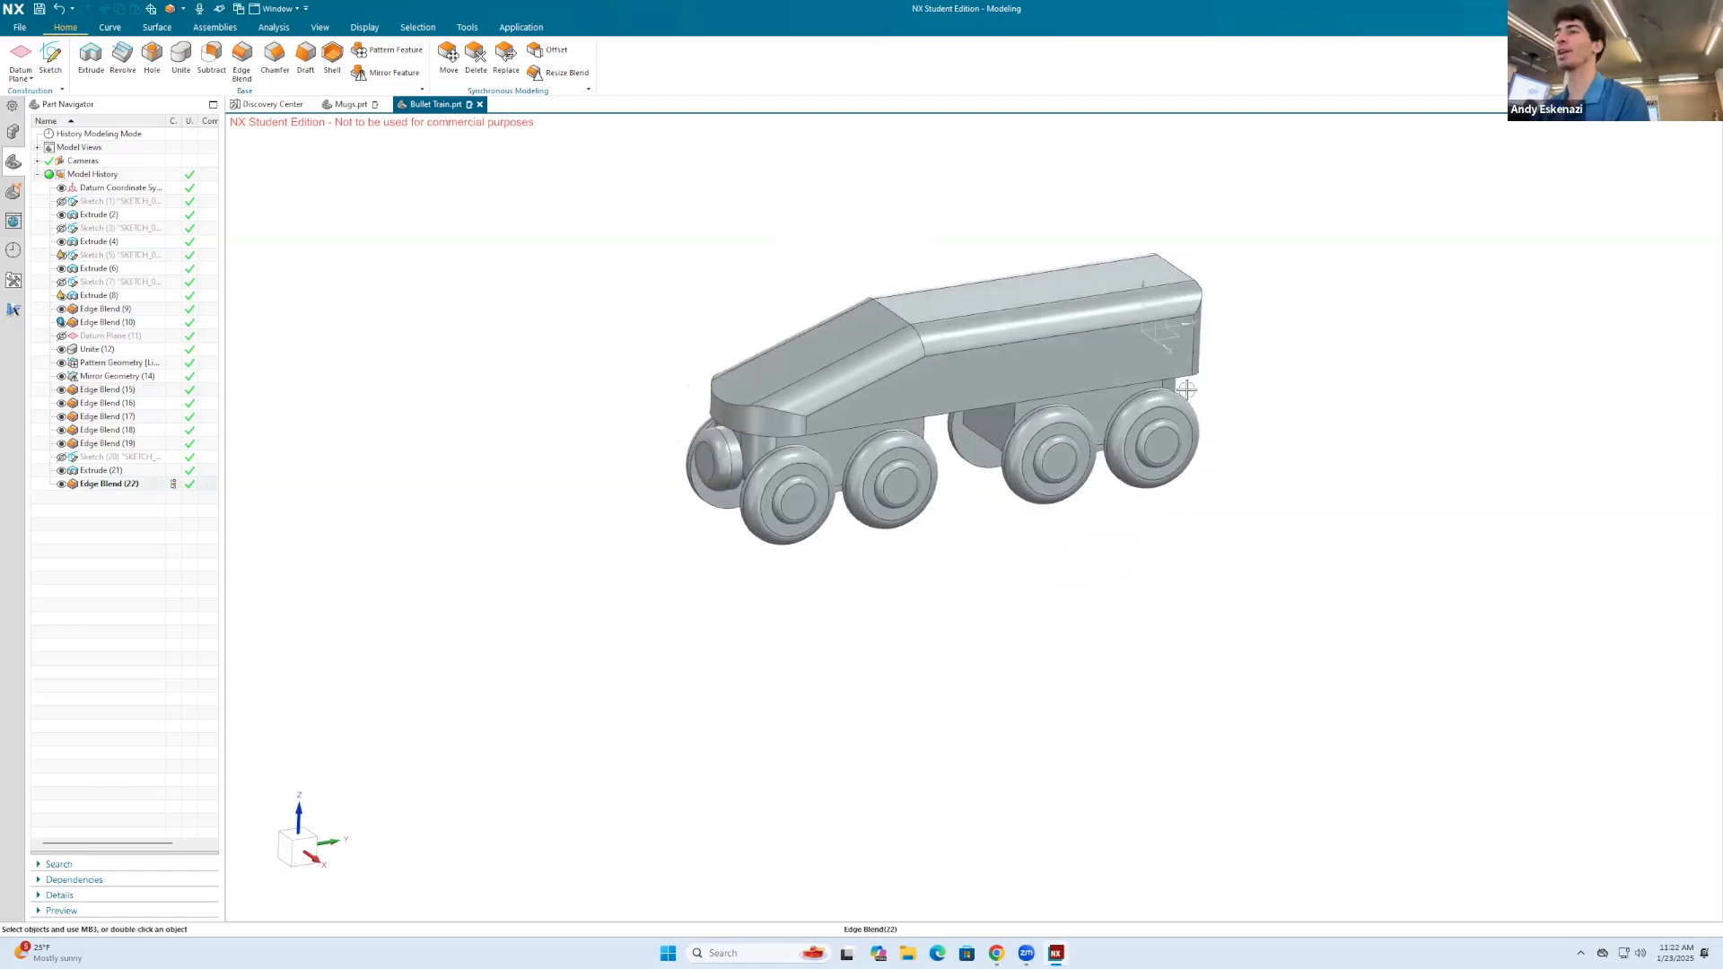
Step: Create a datum plane midway between the facing inner faces of the front and rear undercarriage blocks
{"action": "middle_click_drag", "start_coordinate": [969, 290], "coordinate": [901, 254]}
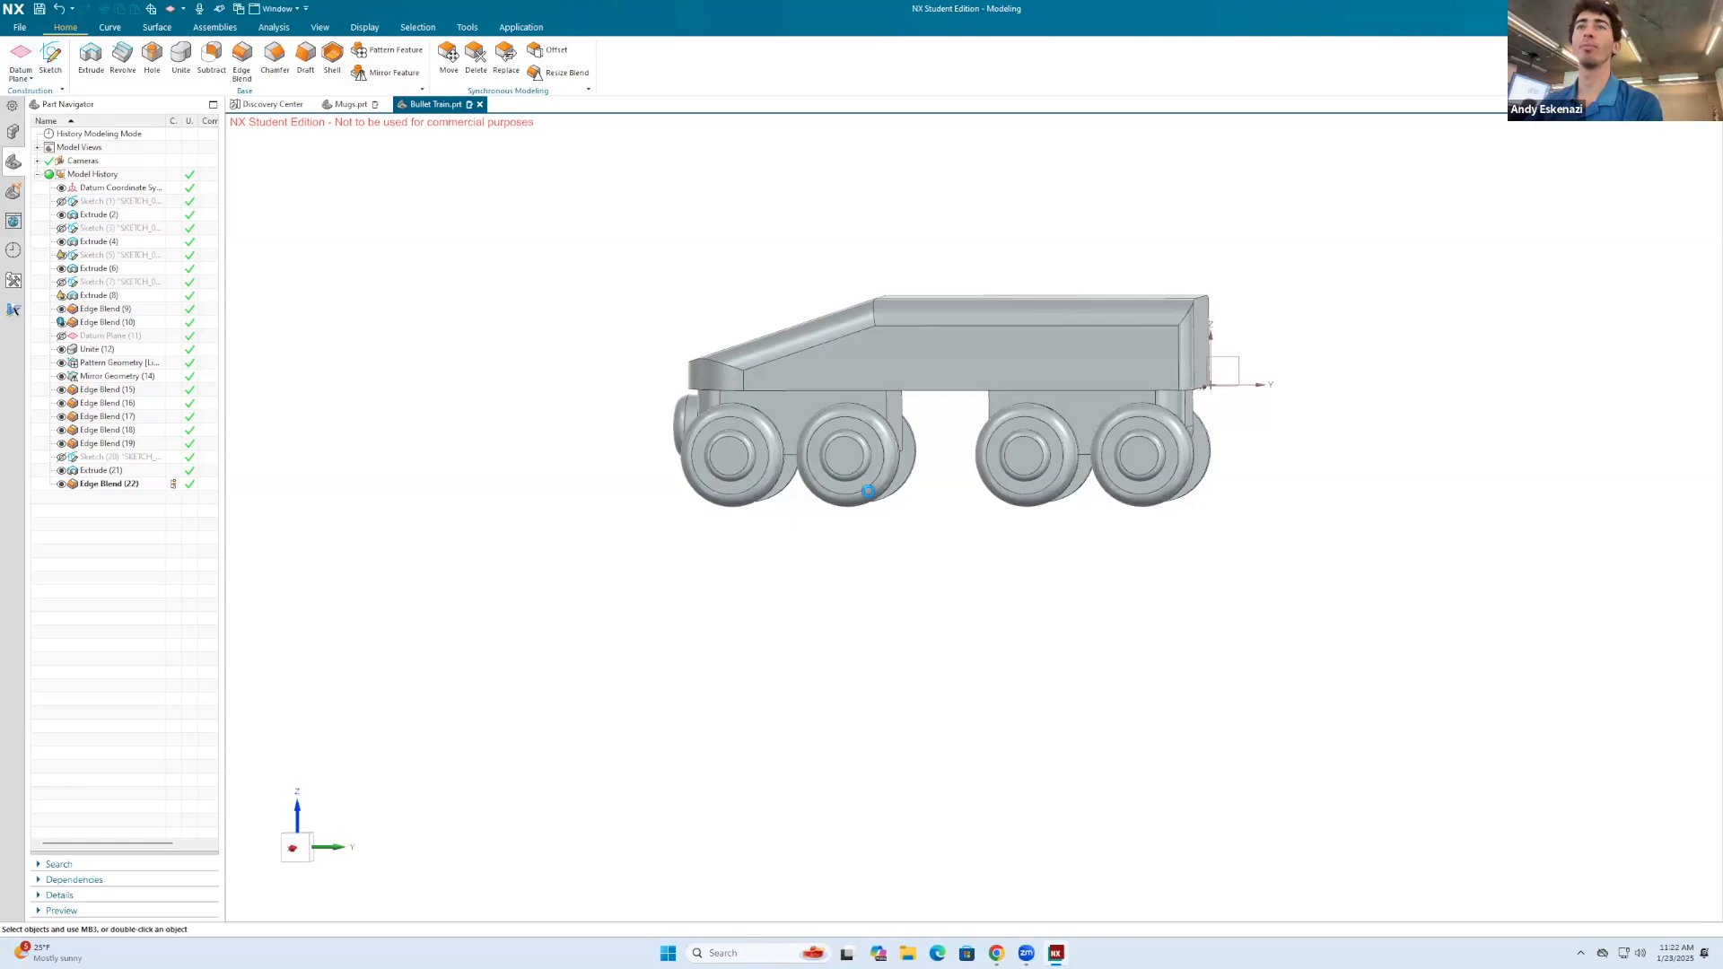
{"action": "left_click", "coordinate": [893, 417]}
{"action": "middle_click_drag", "start_coordinate": [1018, 399], "coordinate": [1008, 392]}
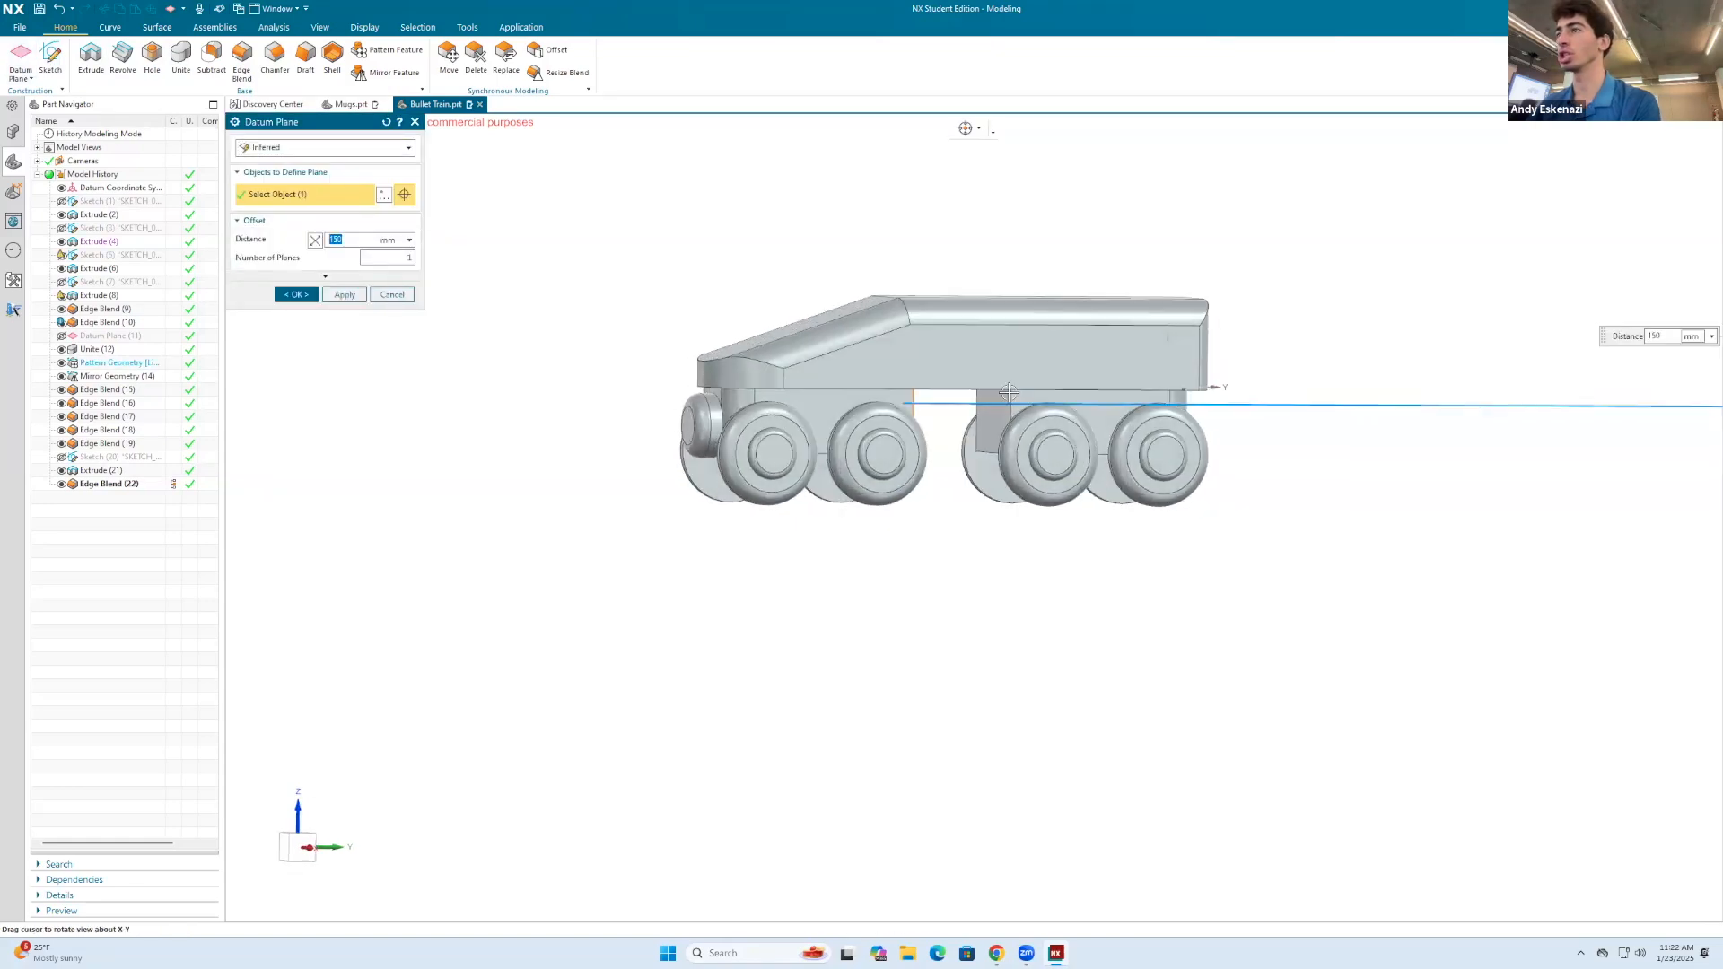
{"action": "left_click", "coordinate": [1003, 402]}
{"action": "left_click", "coordinate": [296, 251]}
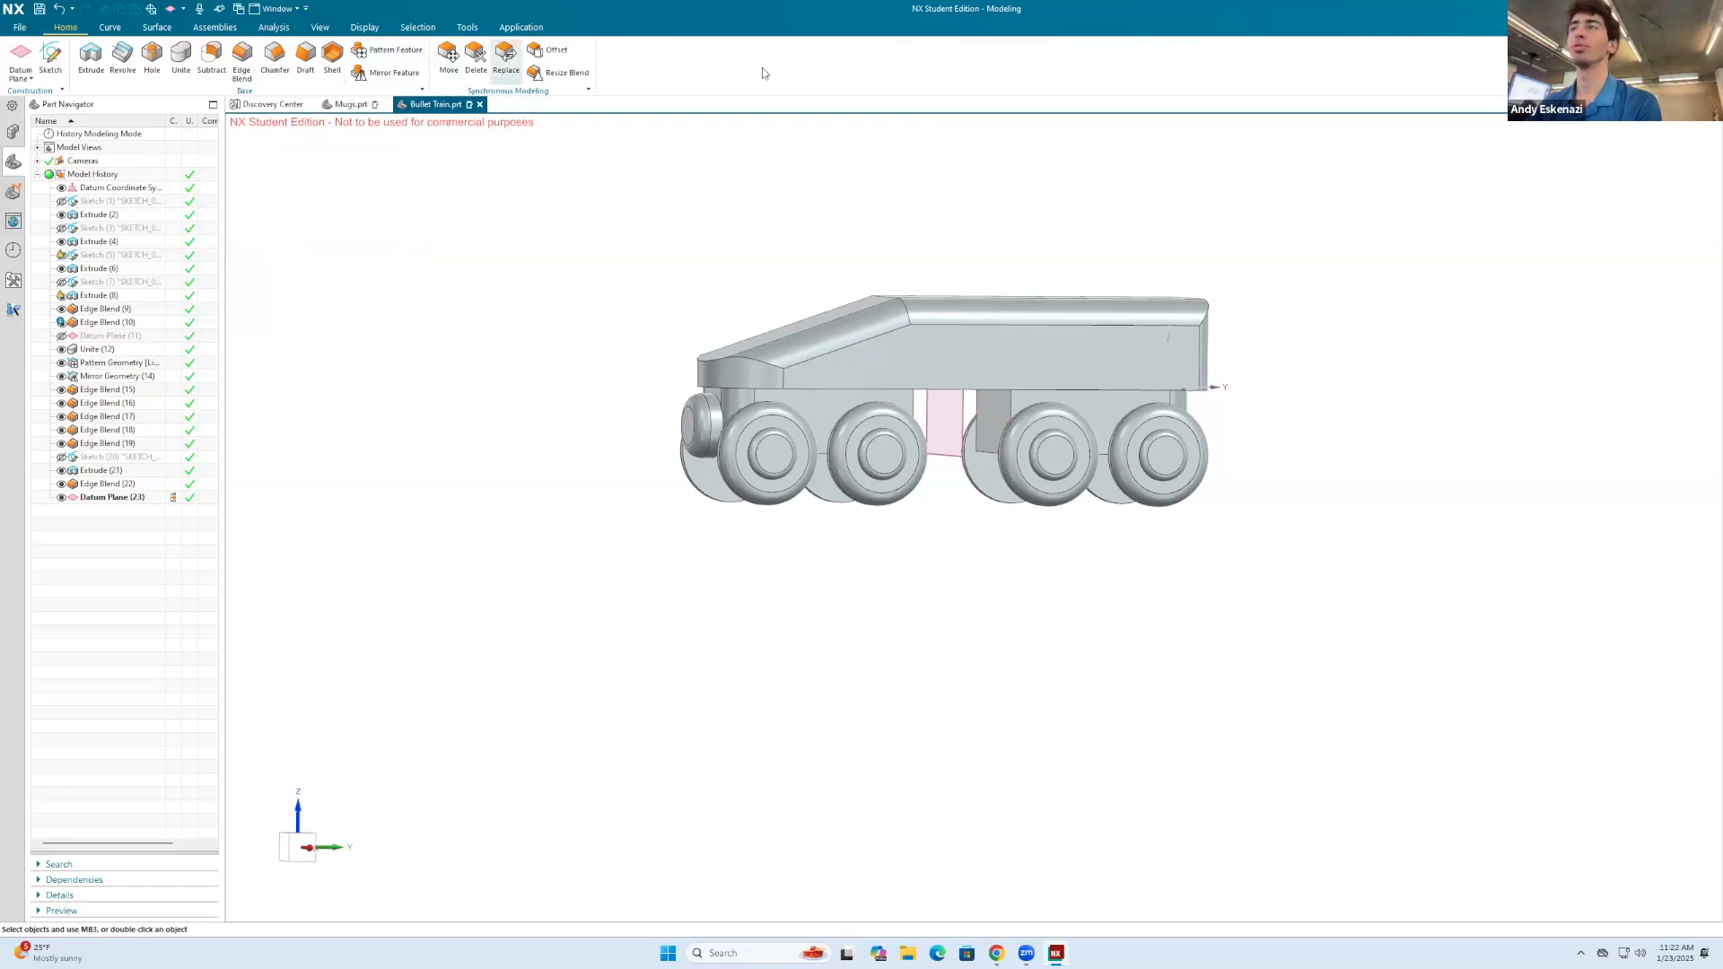
Step: Mirror the coupling extrude and its edge blend across the new datum plane with Mirror Feature
{"action": "left_click", "coordinate": [398, 71]}
{"action": "left_click", "coordinate": [708, 425]}
{"action": "left_click", "coordinate": [689, 416]}
{"action": "middle_click", "coordinate": [692, 411]}
{"action": "left_click", "coordinate": [962, 433]}
{"action": "left_click", "coordinate": [297, 288]}
Step: Hide the datum plane between the undercarriage blocks and the datum coordinate system
{"action": "middle_click_drag", "start_coordinate": [742, 327], "coordinate": [756, 392]}
{"action": "right_click", "coordinate": [920, 412]}
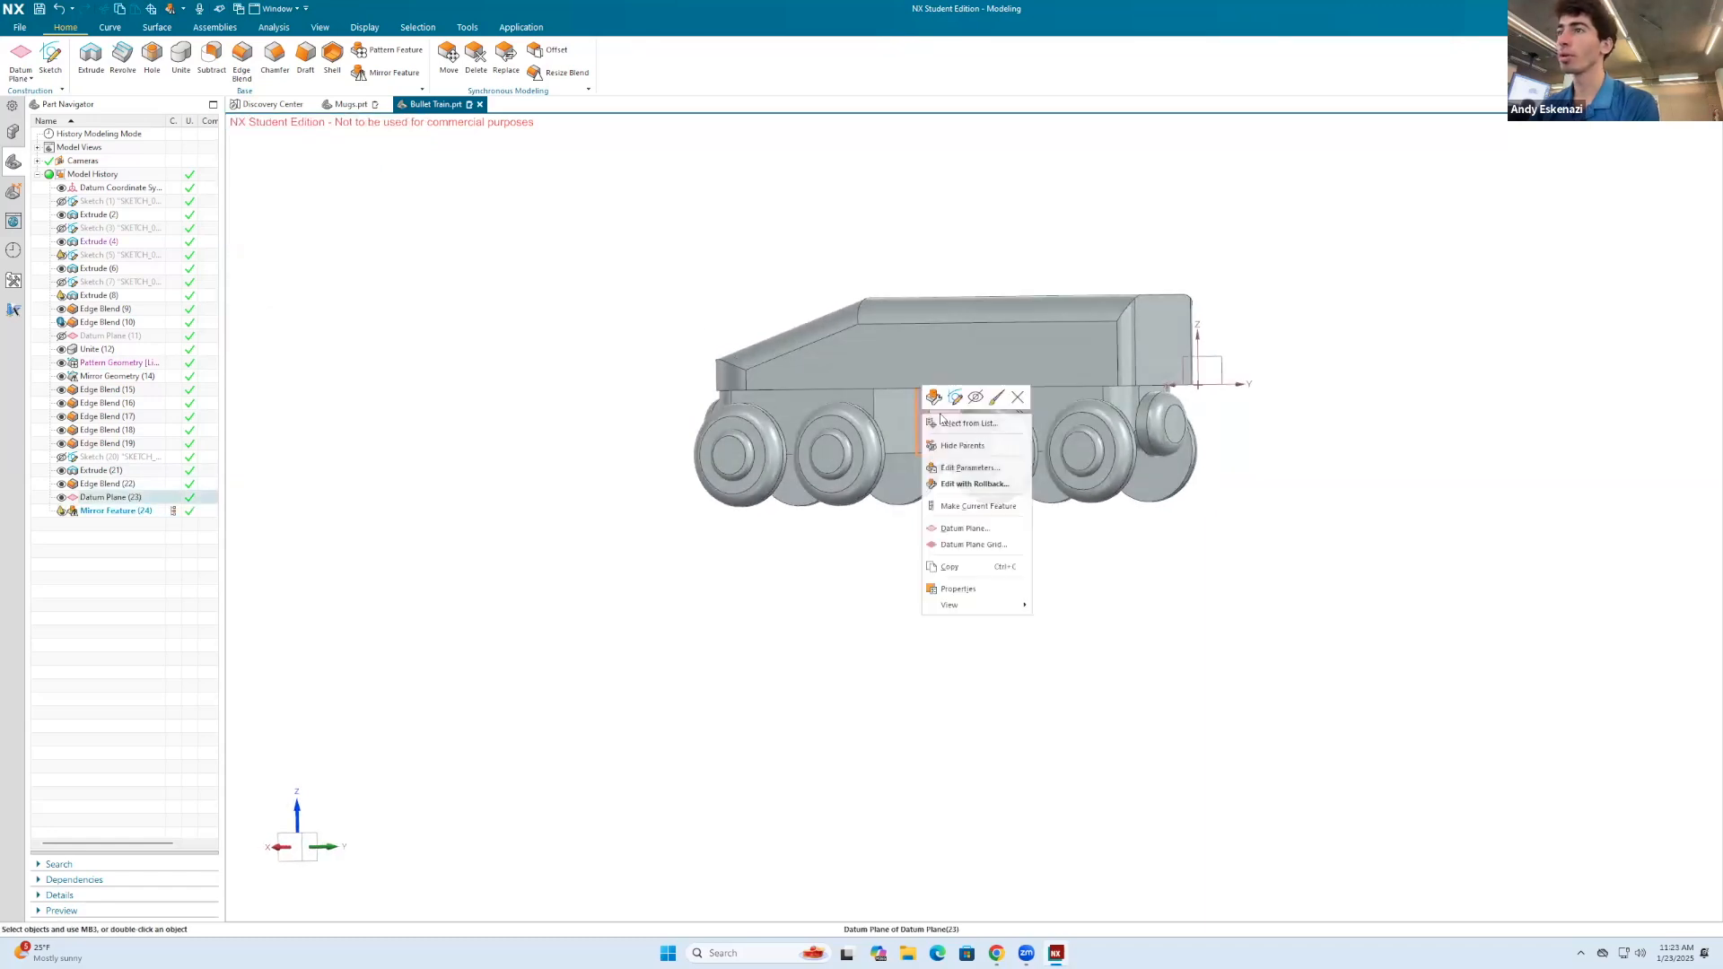
{"action": "left_click", "coordinate": [976, 398]}
{"action": "middle_click_drag", "start_coordinate": [969, 399], "coordinate": [812, 377]}
{"action": "right_click", "coordinate": [1151, 314]}
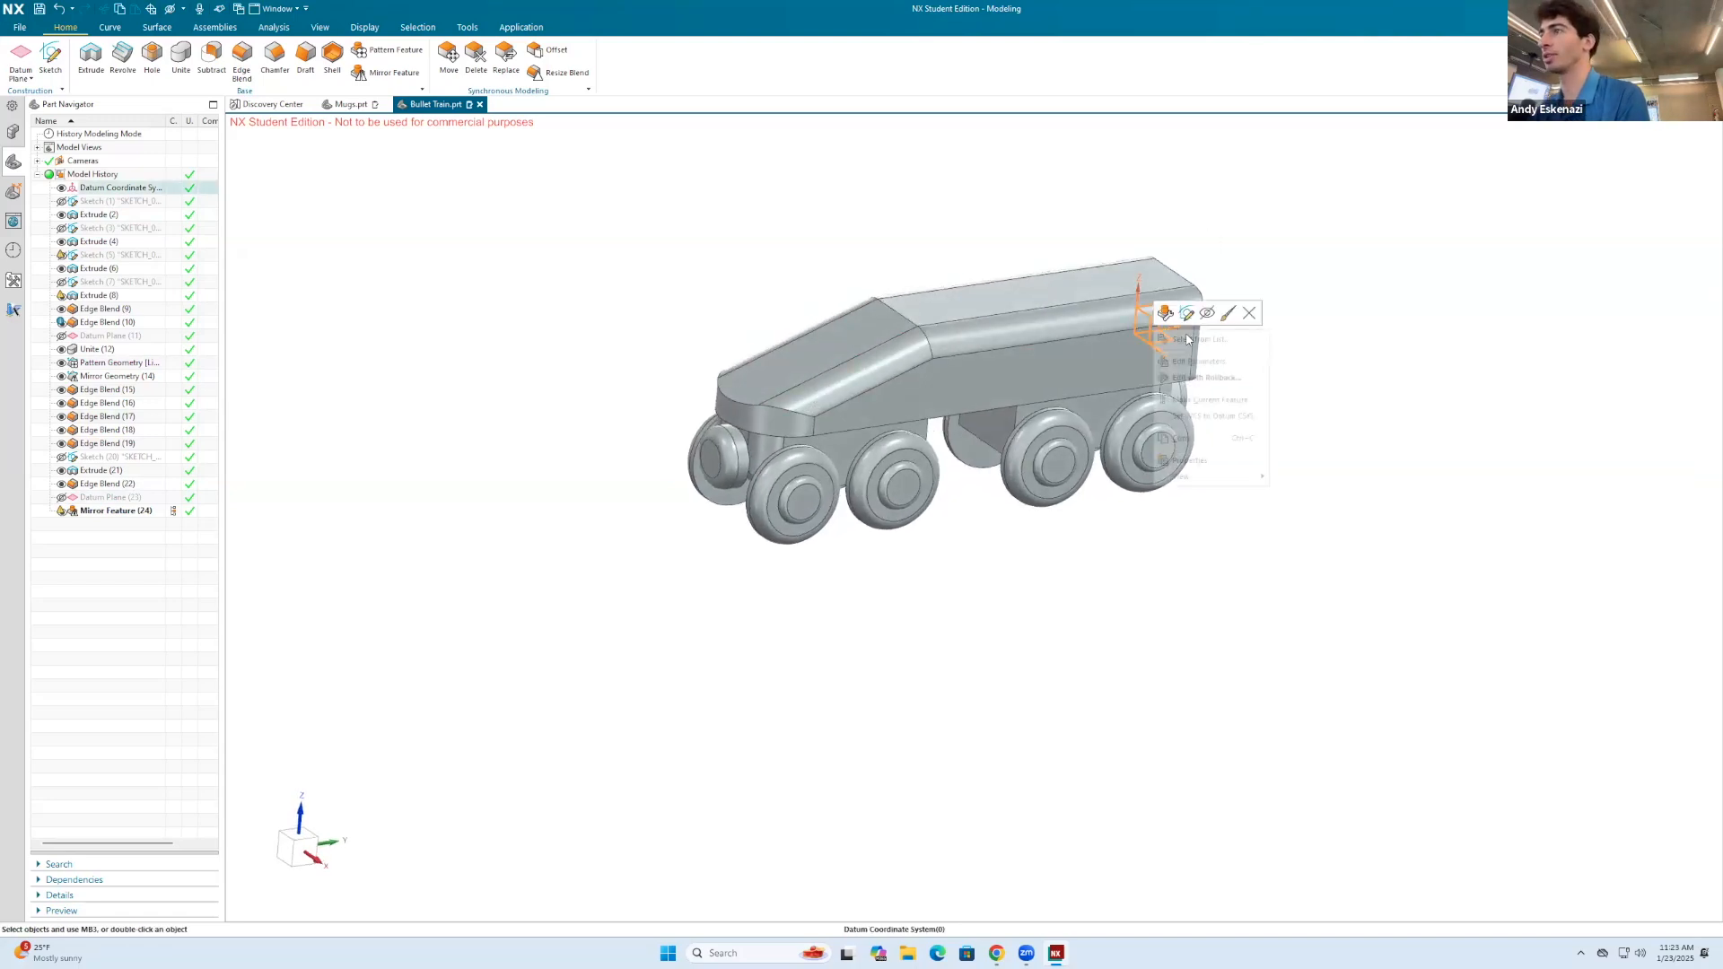
{"action": "left_click", "coordinate": [1208, 315]}
{"action": "middle_click_drag", "start_coordinate": [1032, 373], "coordinate": [978, 348]}
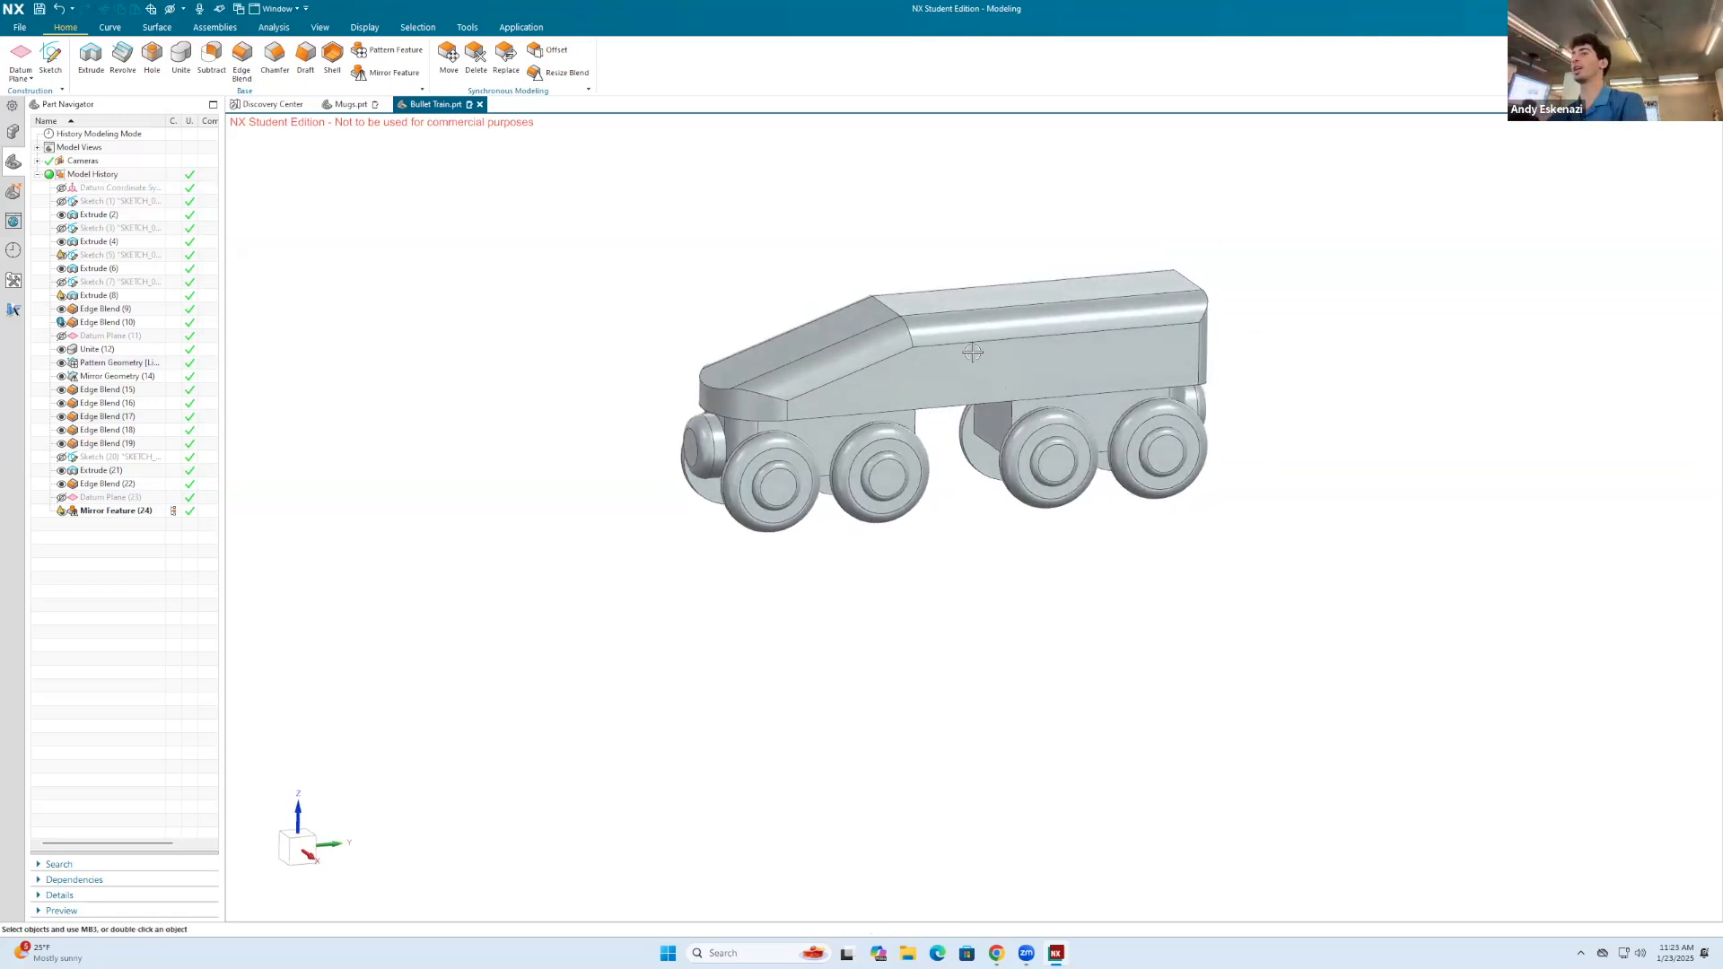
{"action": "scroll", "coordinate": [972, 350], "scroll_direction": "up", "scroll_amount": 1}
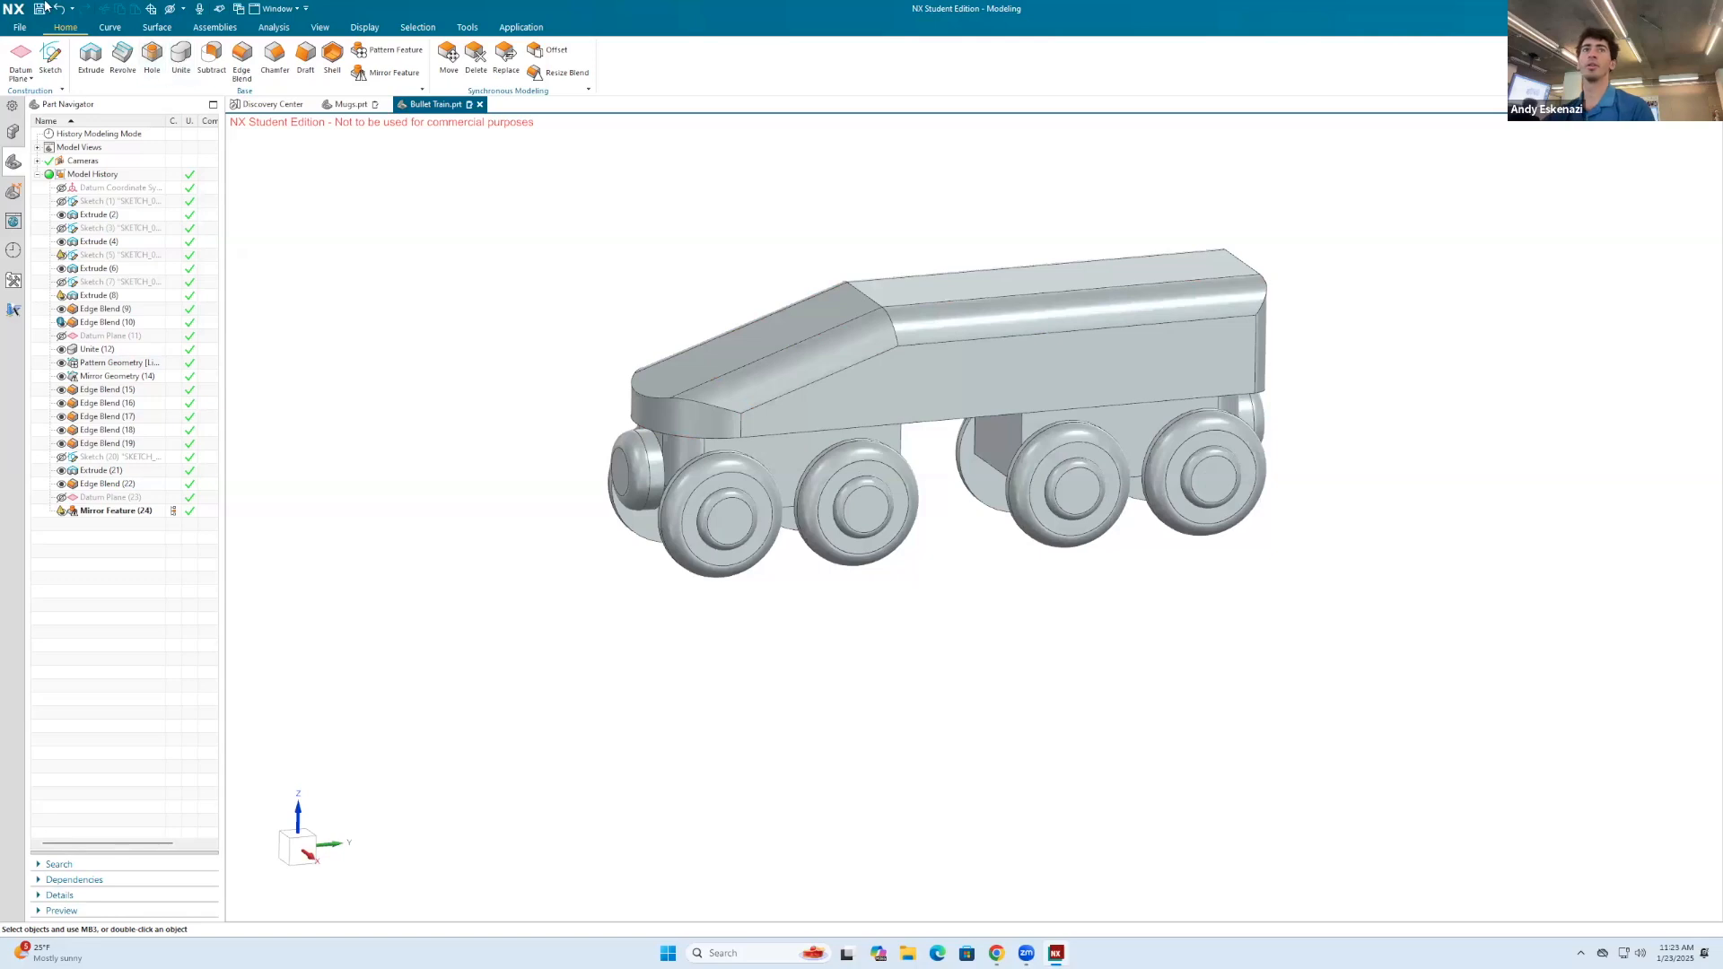
Step: Assign a blue feature face color to the train's main body extrude
{"action": "right_click", "coordinate": [968, 361]}
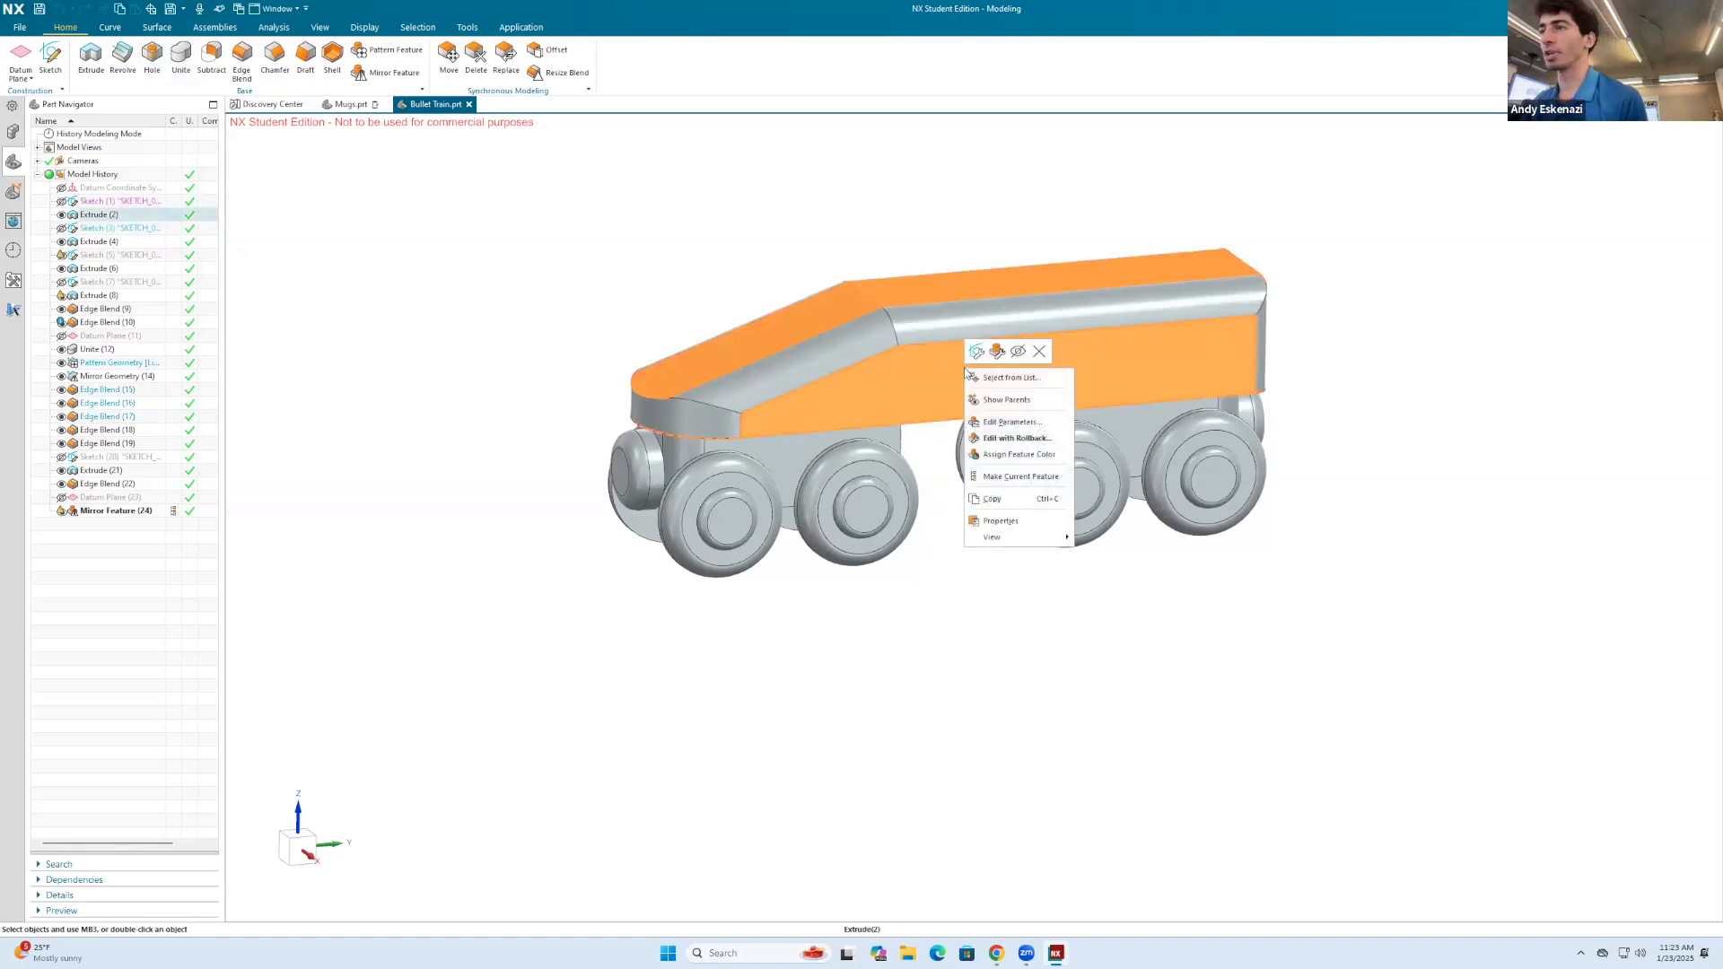
{"action": "left_click", "coordinate": [1006, 459]}
{"action": "left_click", "coordinate": [256, 217]}
{"action": "left_click", "coordinate": [375, 229]}
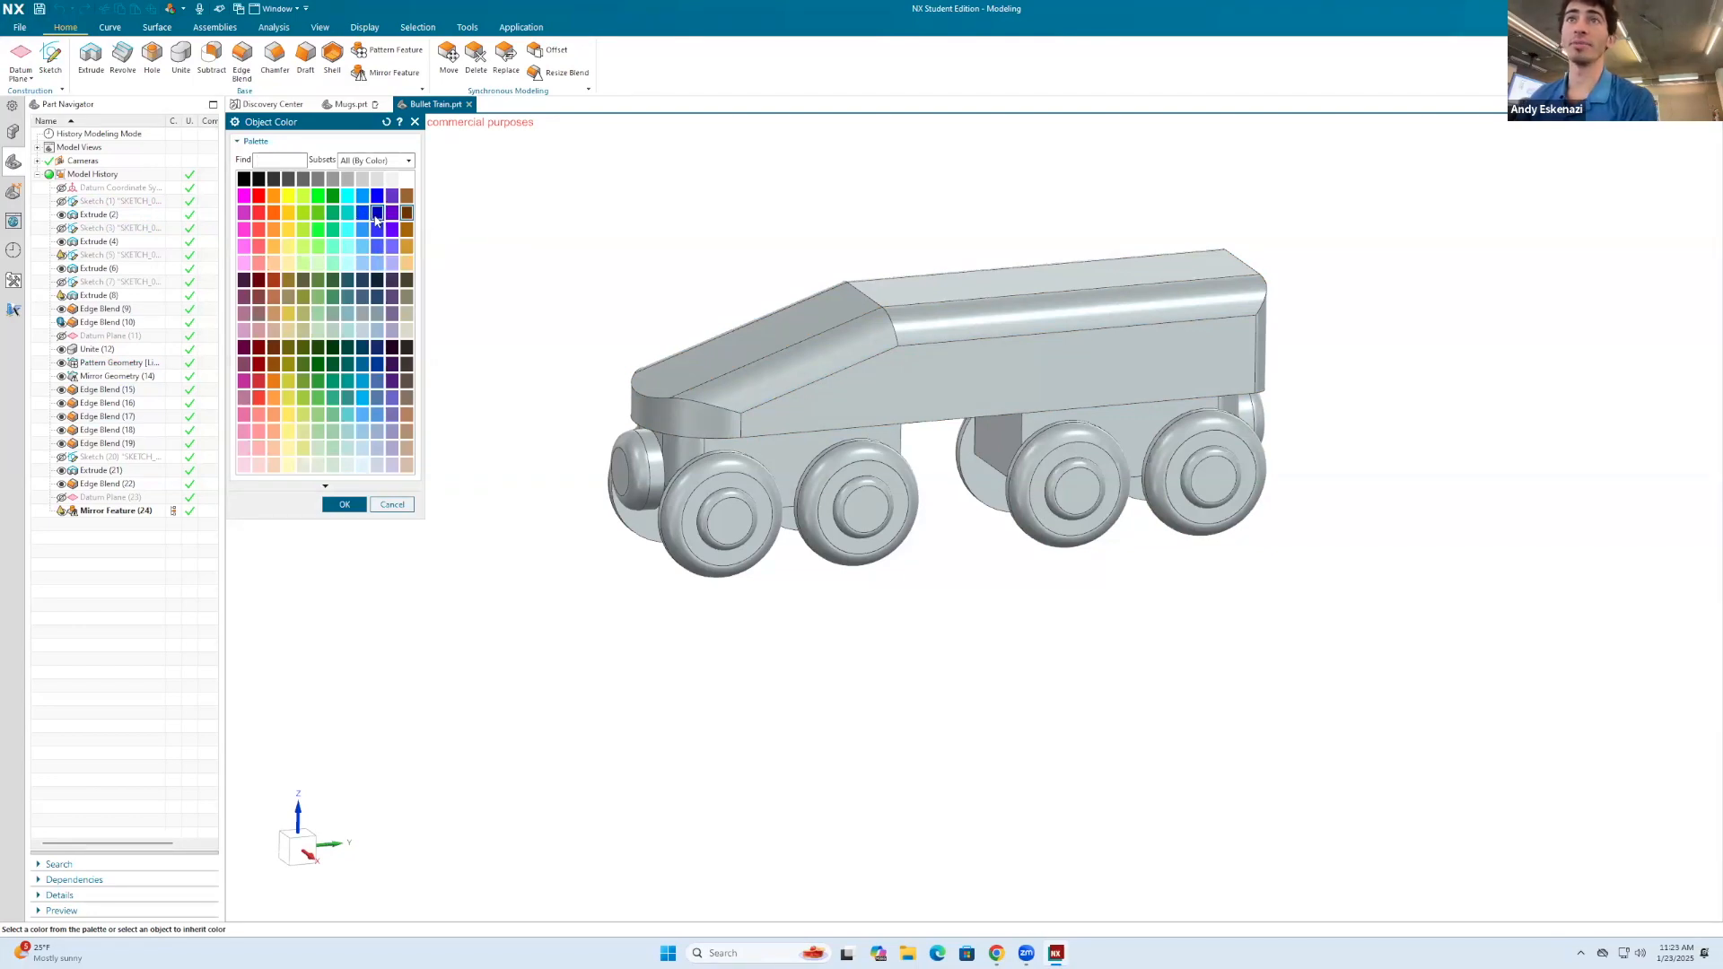
{"action": "left_click", "coordinate": [335, 502]}
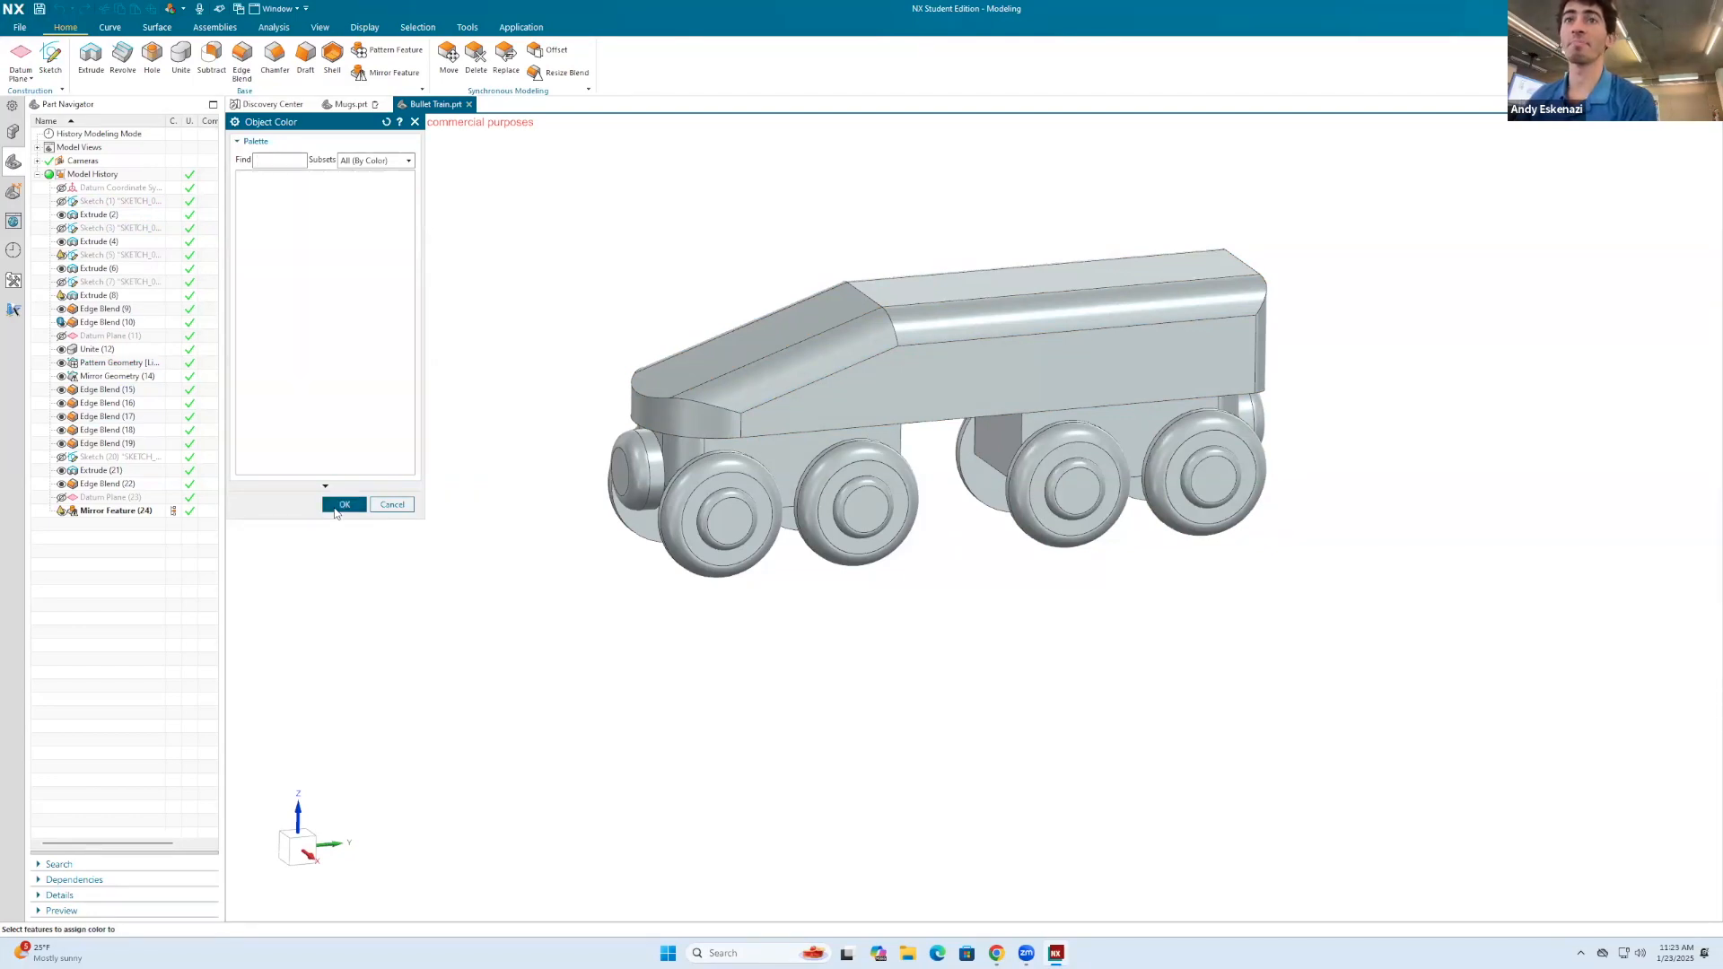
{"action": "left_click", "coordinate": [341, 284]}
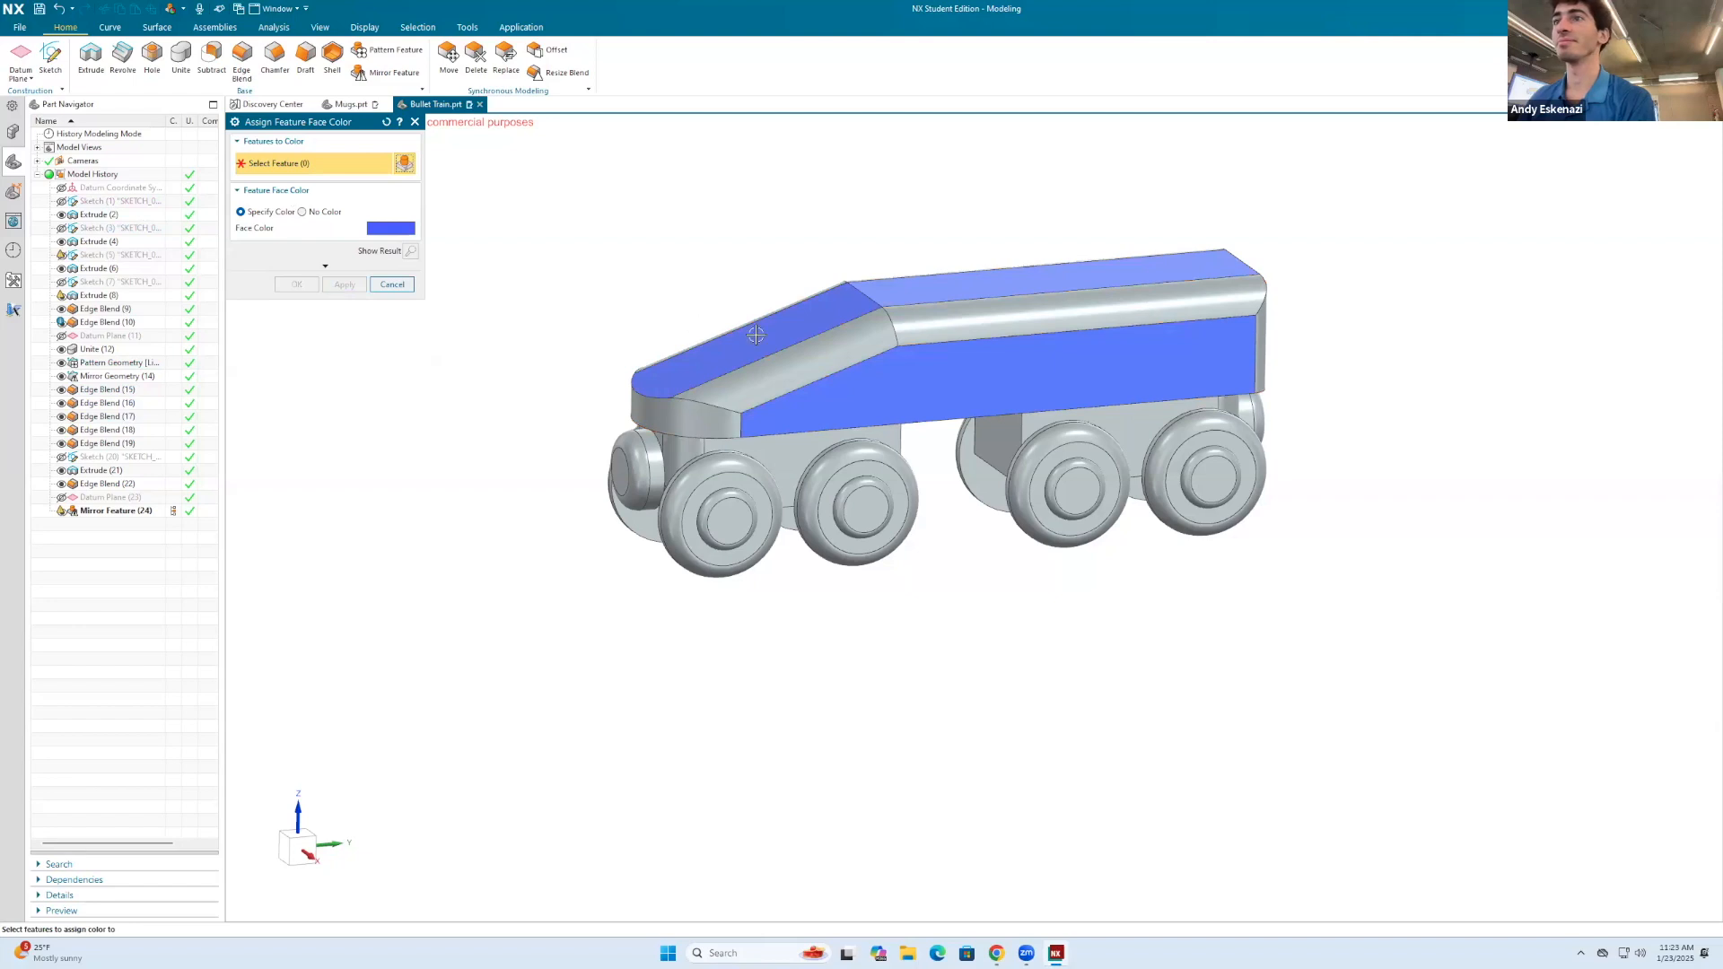
{"action": "left_click", "coordinate": [810, 358]}
{"action": "key", "text": "Escape"}
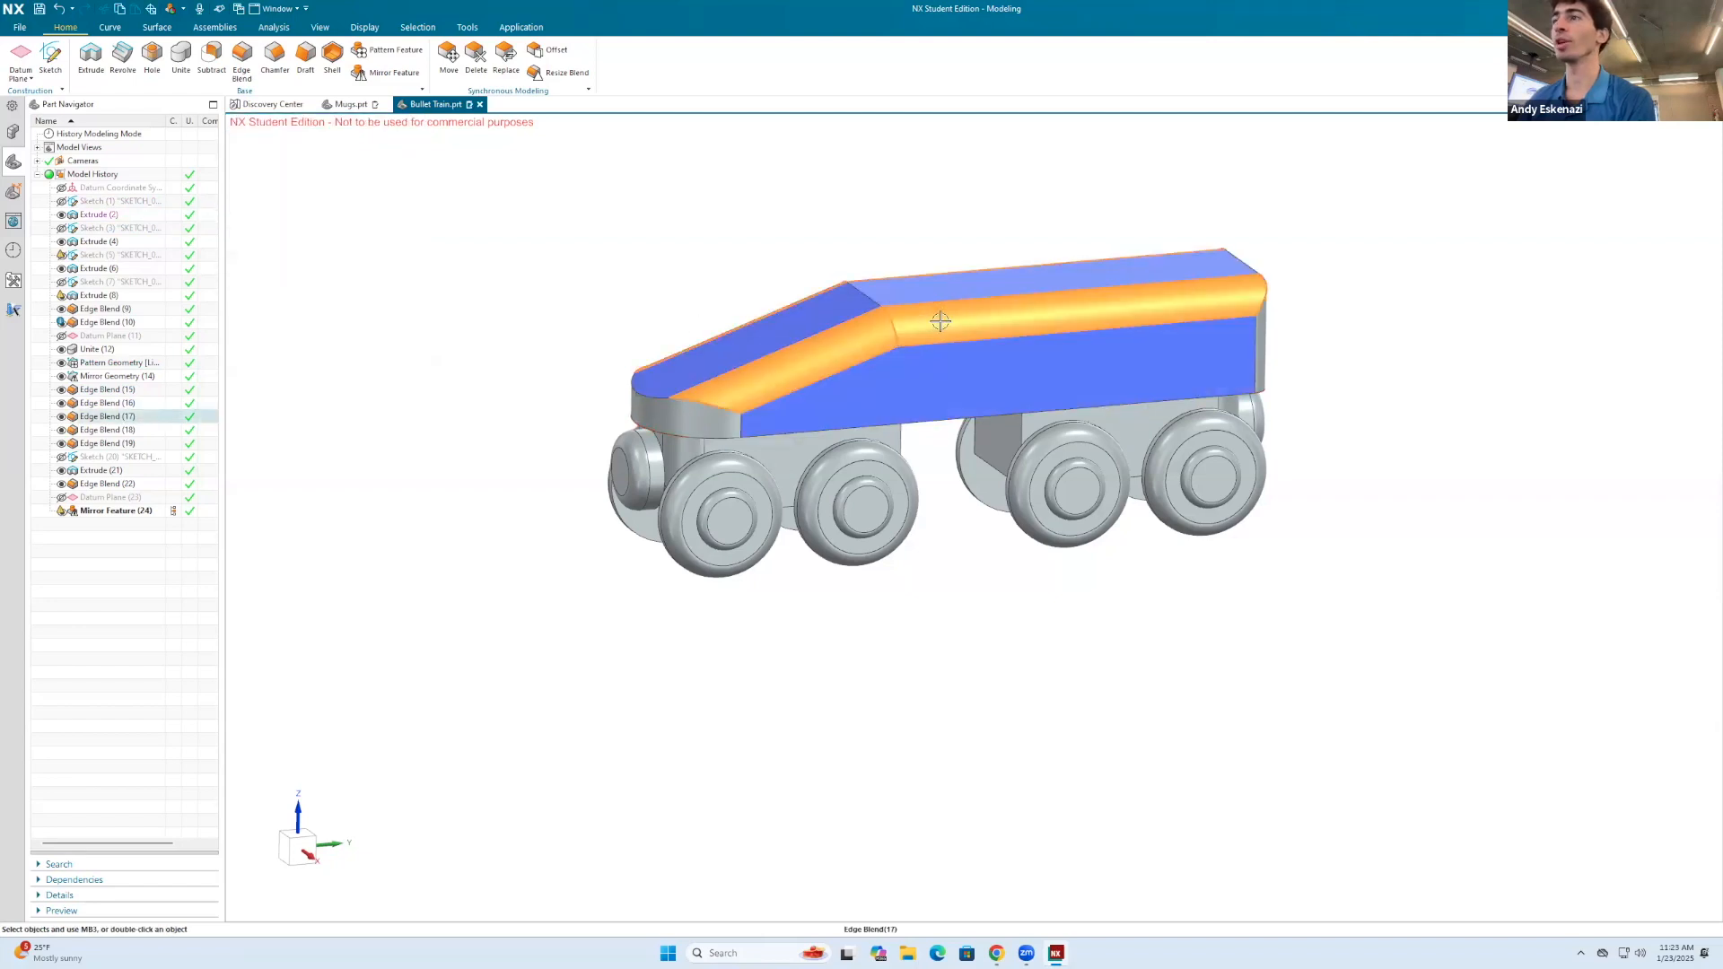
Step: Make the edge blend along the body's upper edges the current feature
{"action": "right_click", "coordinate": [934, 321]}
{"action": "left_click", "coordinate": [983, 430]}
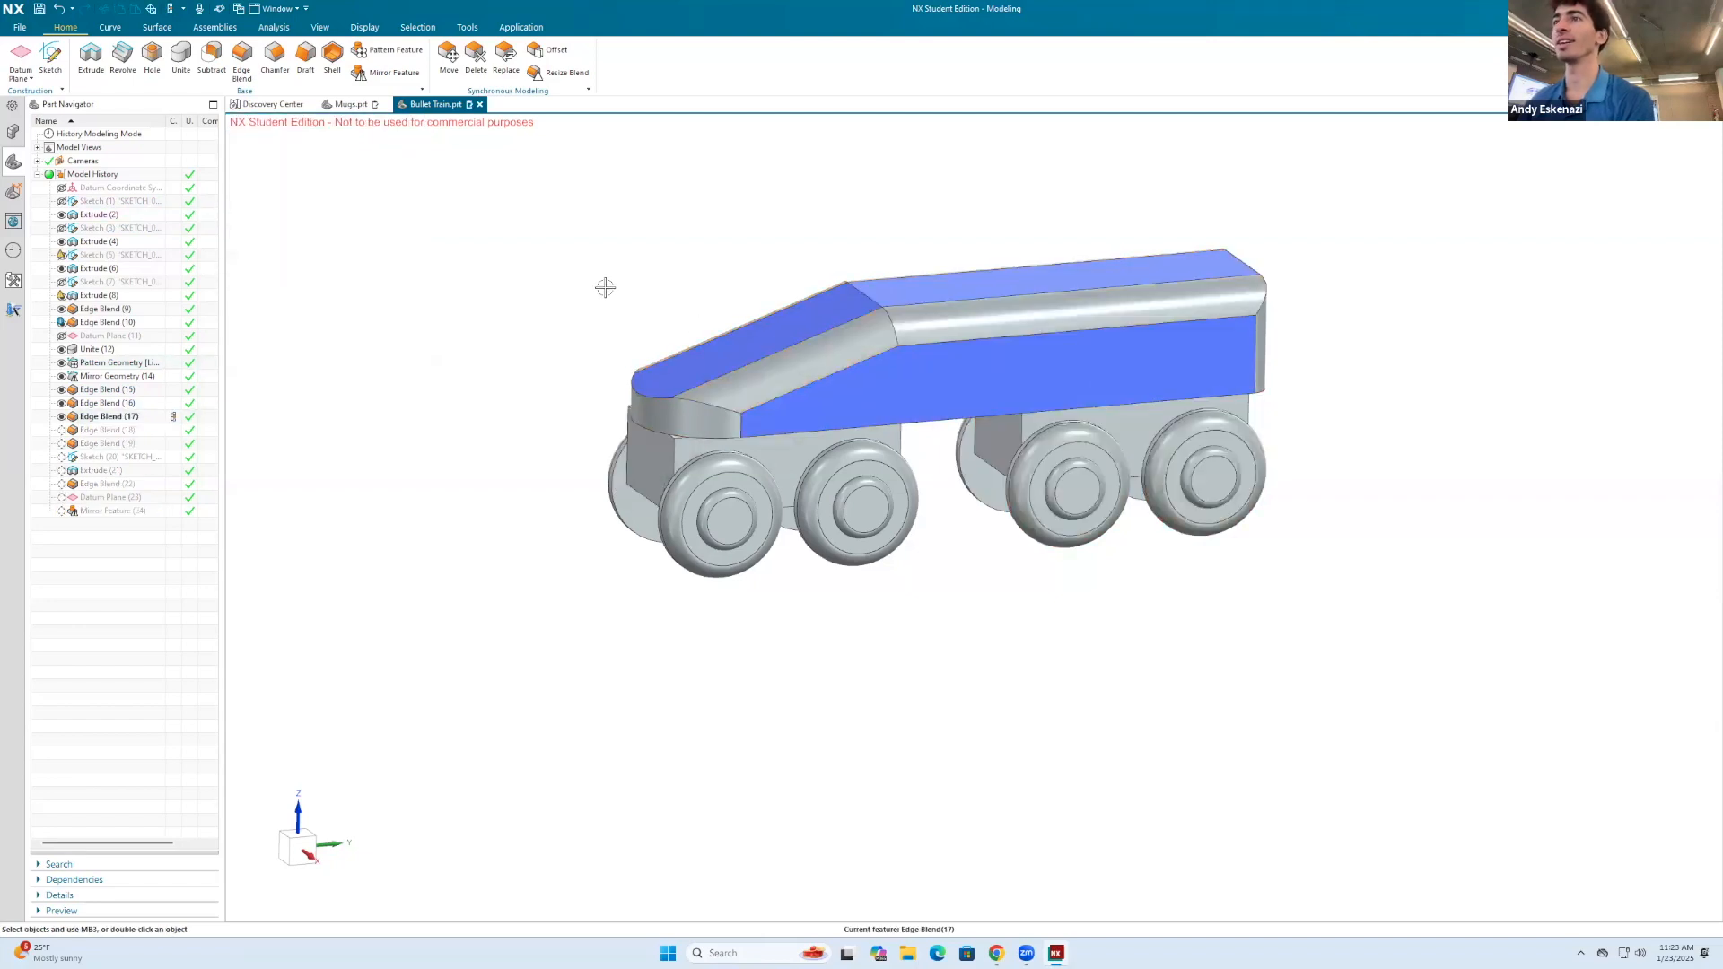
{"action": "right_click", "coordinate": [952, 312]}
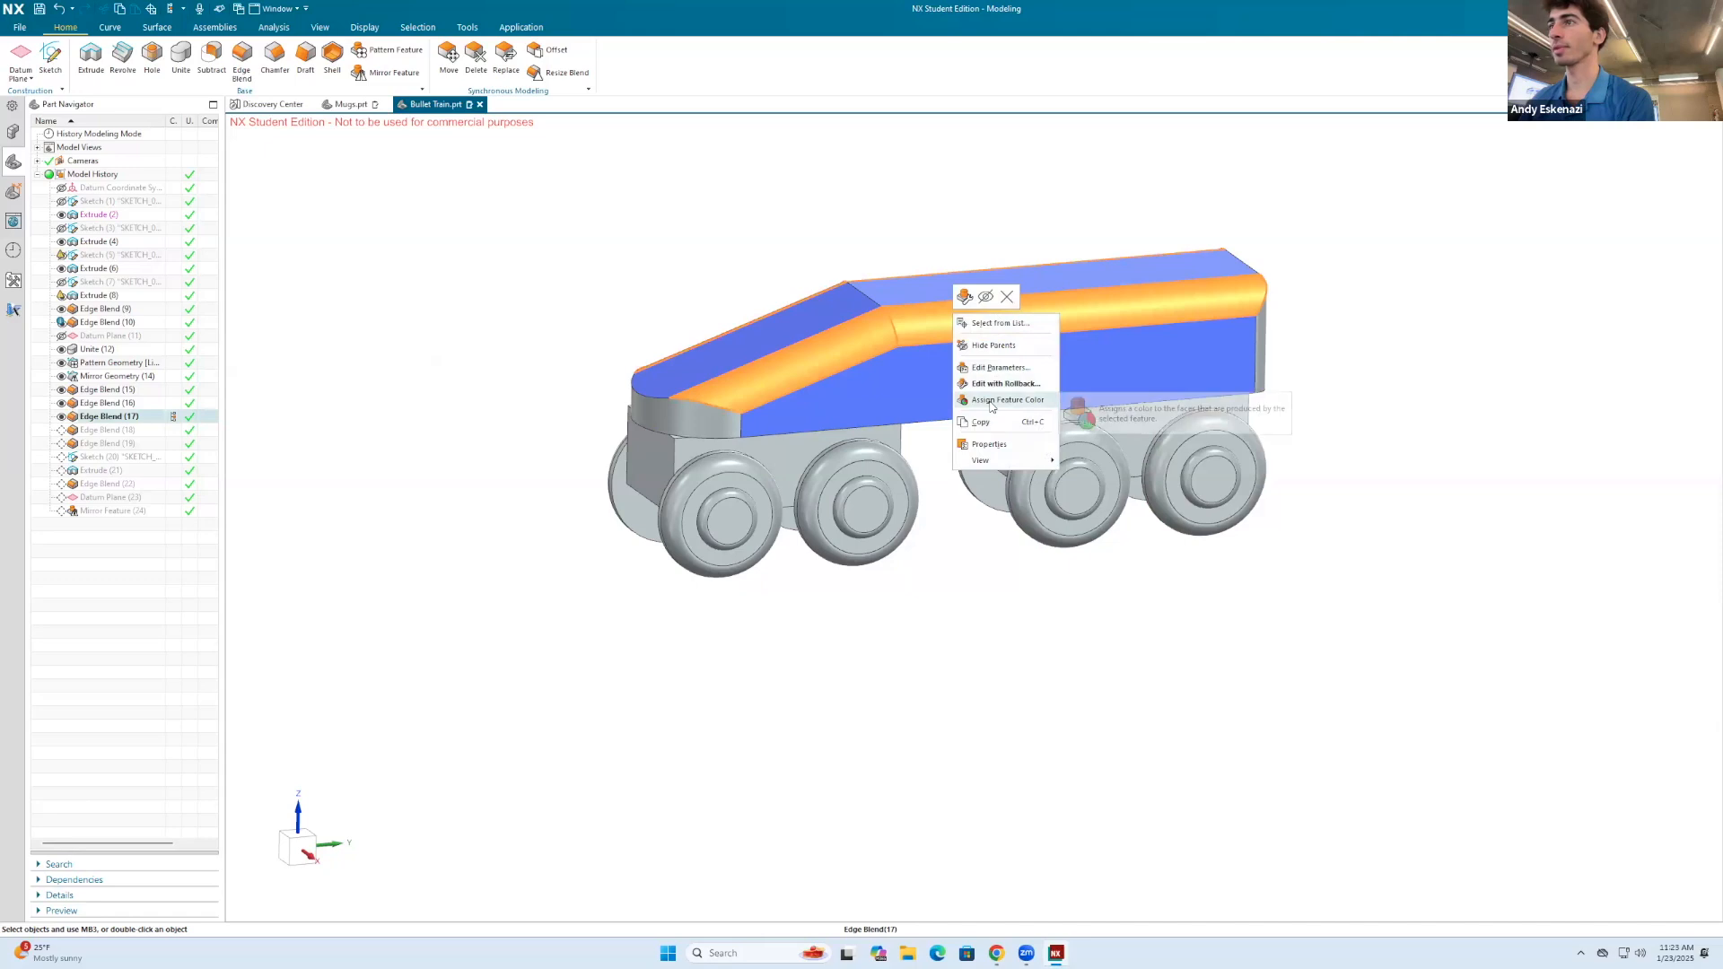
{"action": "key", "text": "Escape"}
Step: Assign a white feature face color to the edge blend along the body's upper edges
{"action": "right_click", "coordinate": [964, 332]}
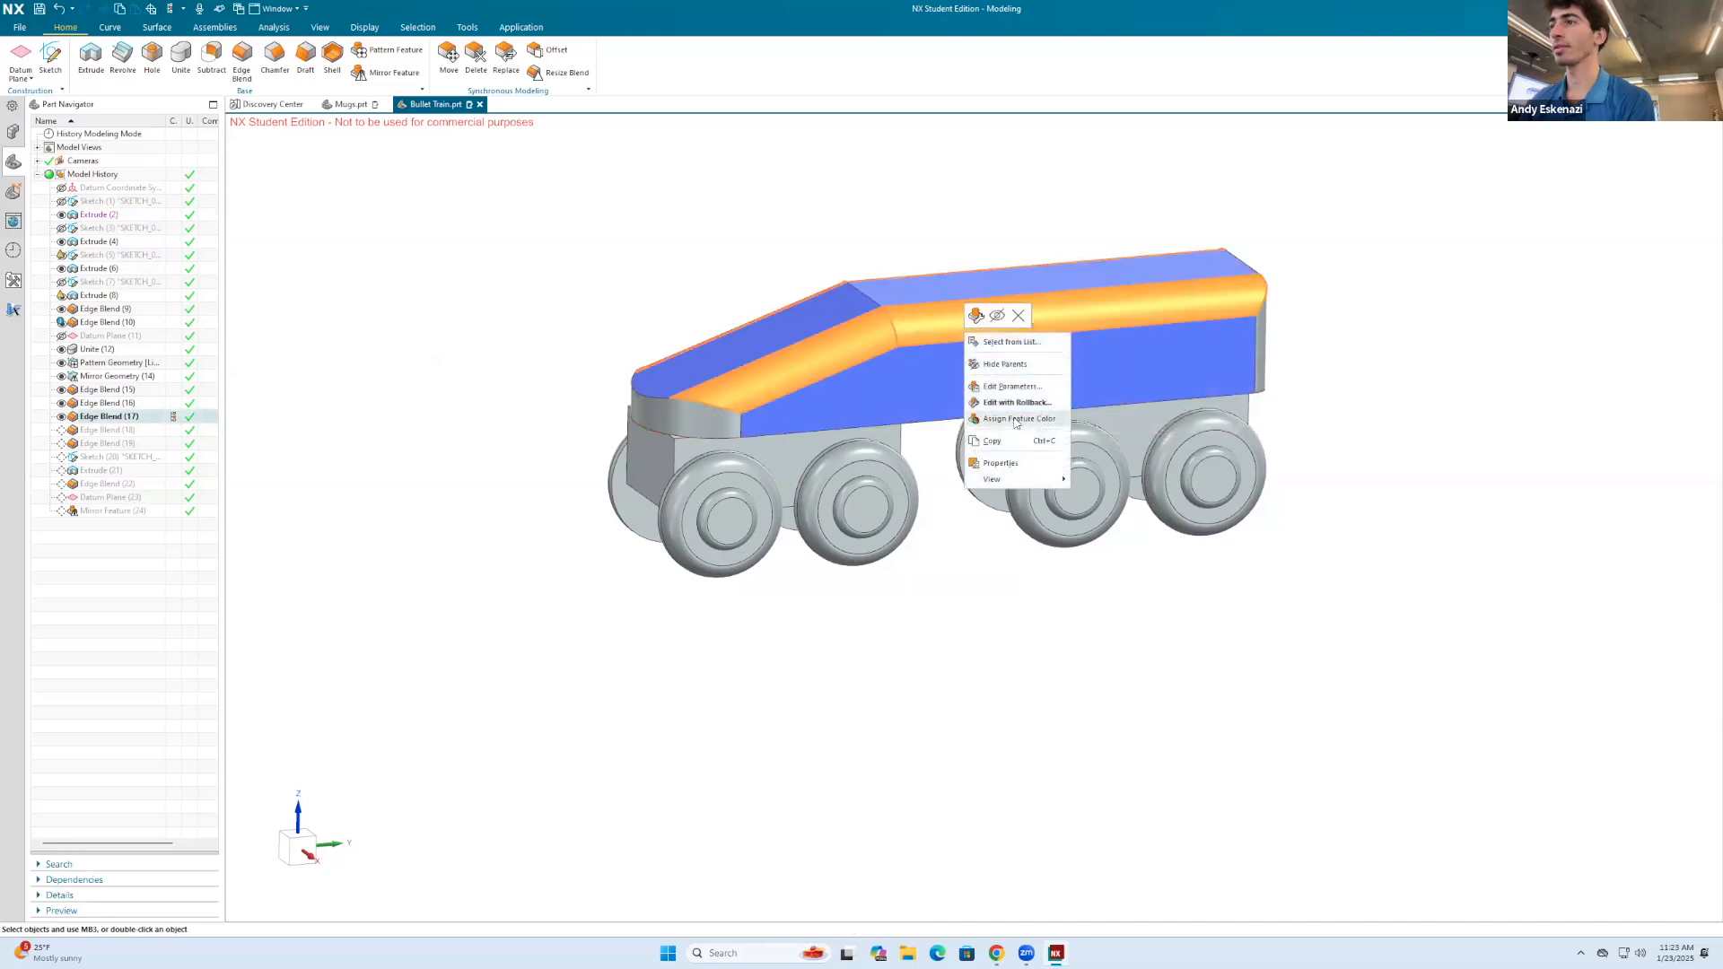
{"action": "left_click", "coordinate": [1015, 419]}
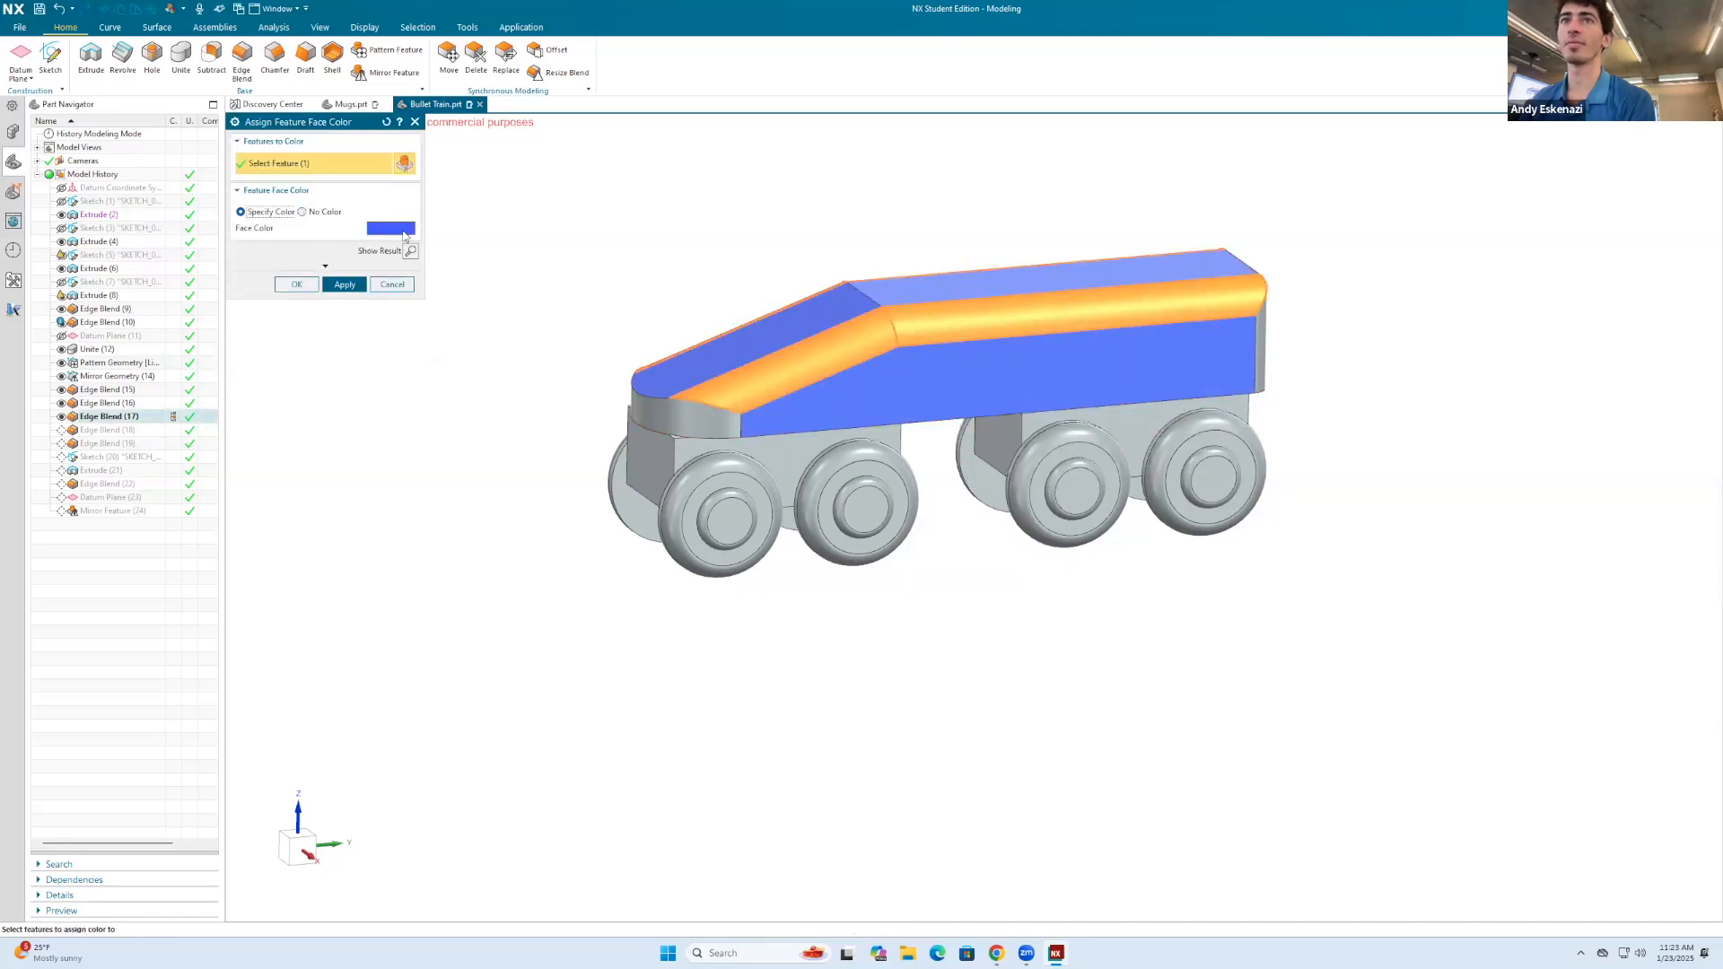
{"action": "left_click", "coordinate": [403, 231]}
{"action": "left_click", "coordinate": [663, 391]}
{"action": "left_click", "coordinate": [823, 369]}
{"action": "middle_click", "coordinate": [856, 339]}
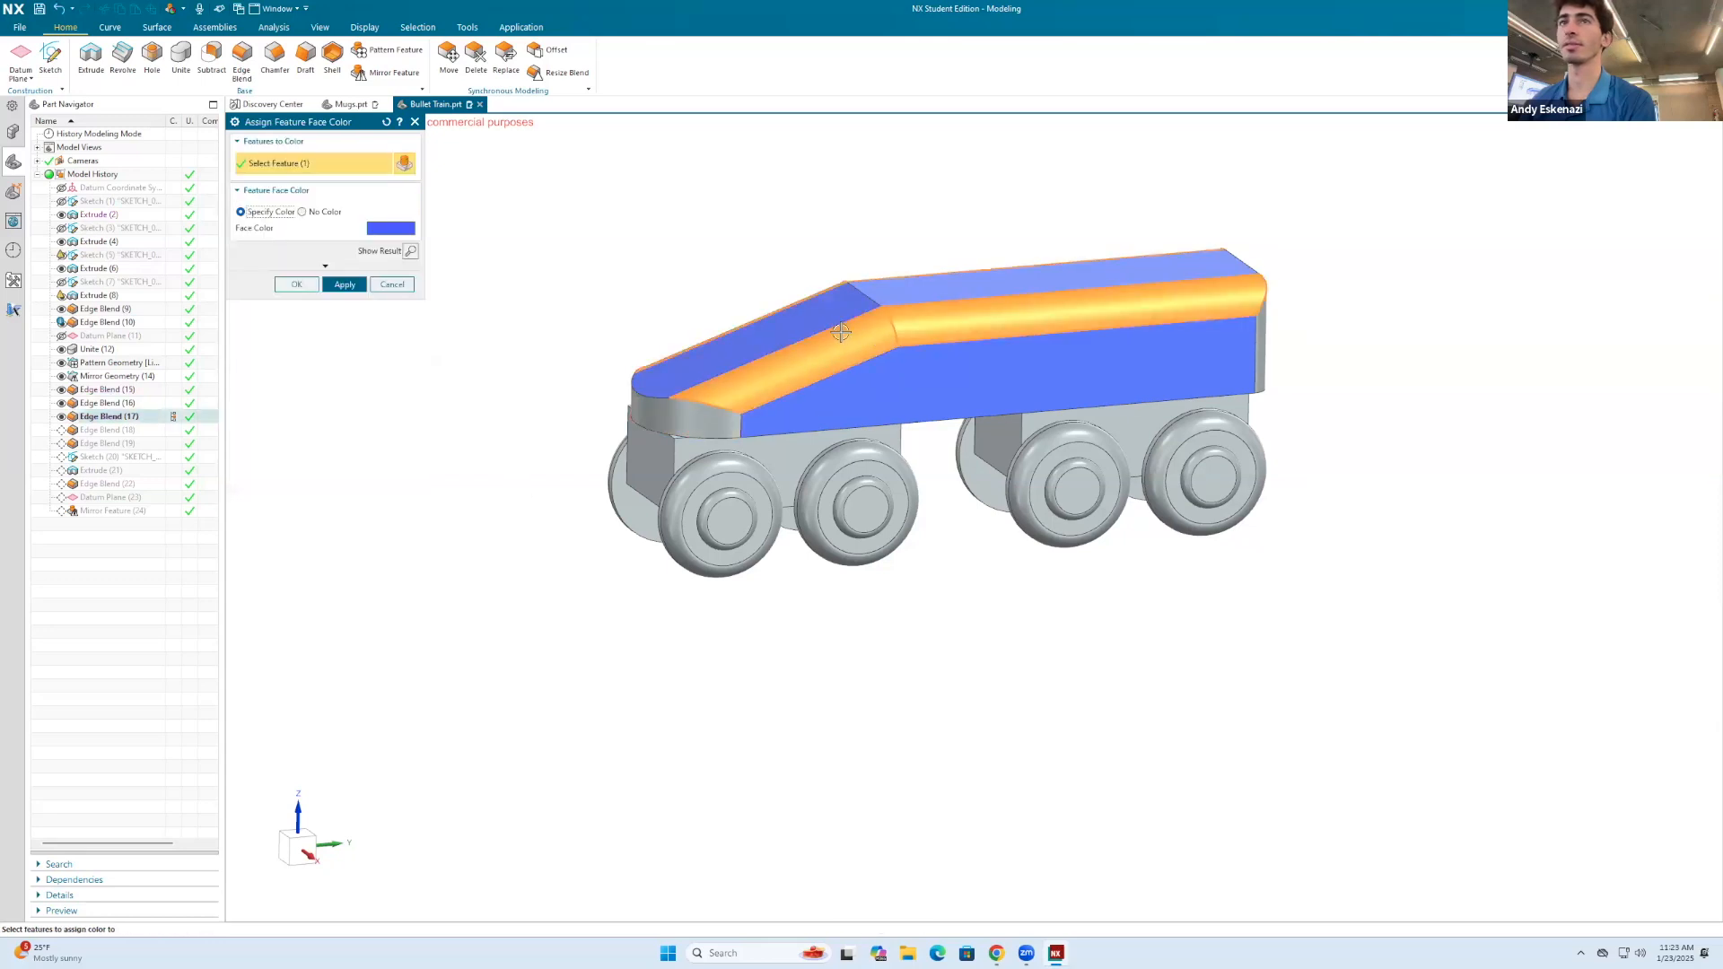
{"action": "left_click", "coordinate": [411, 228]}
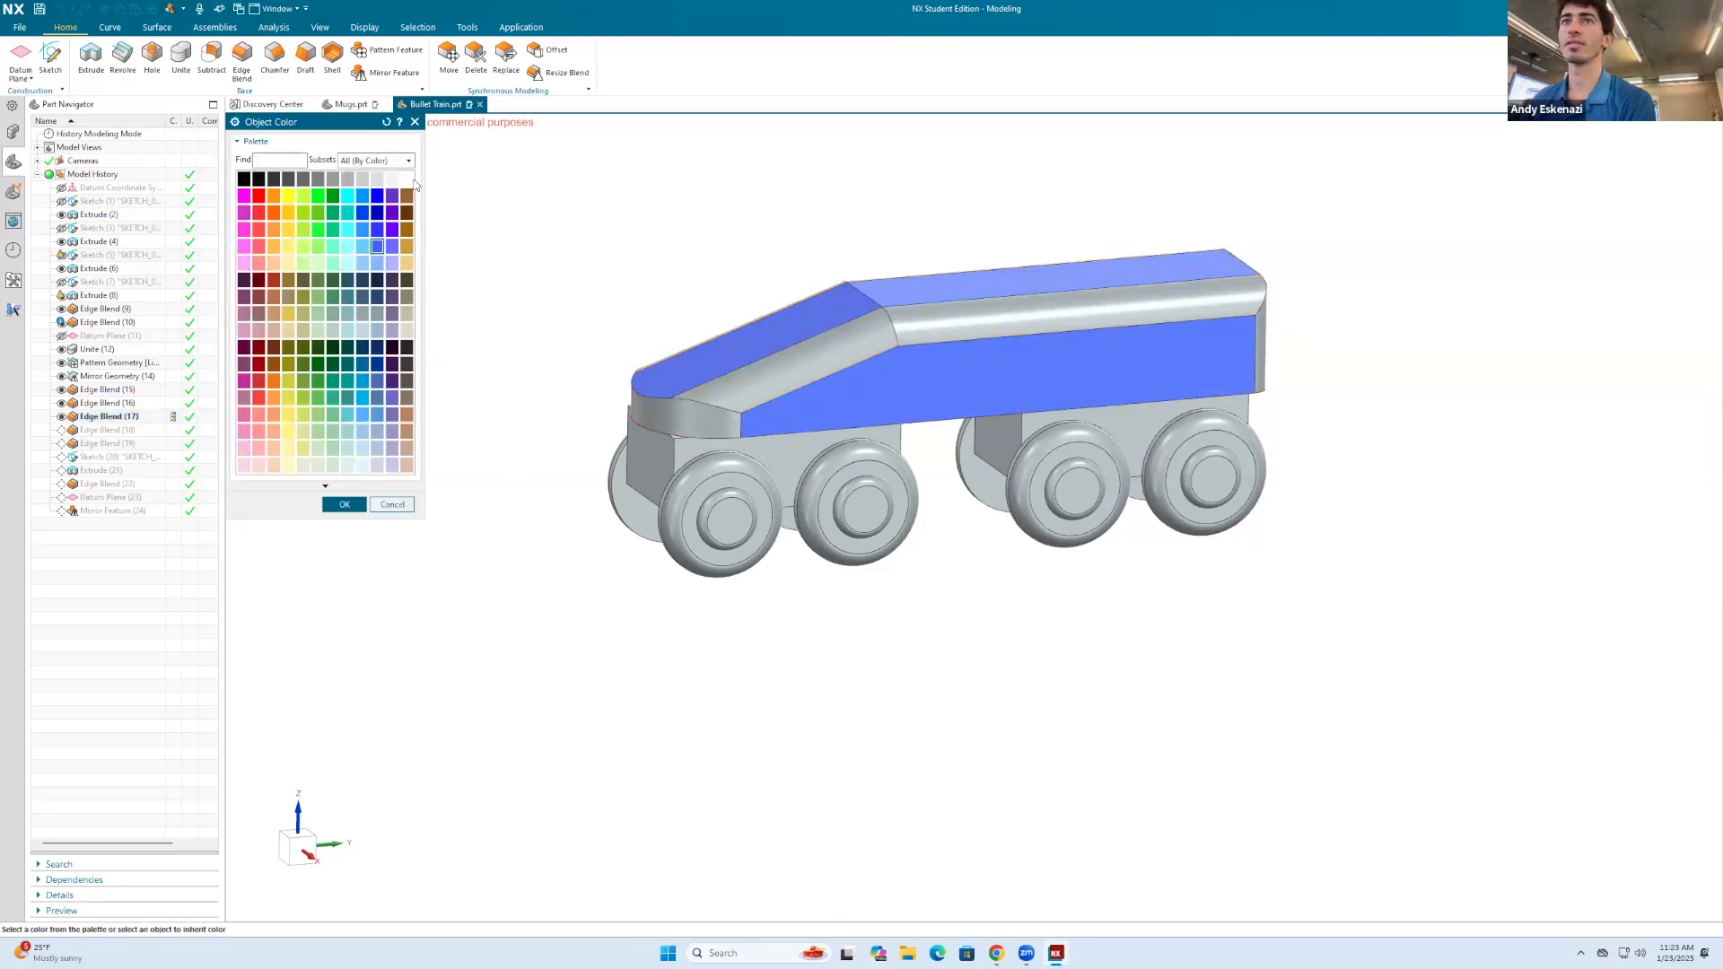
{"action": "left_click", "coordinate": [345, 504]}
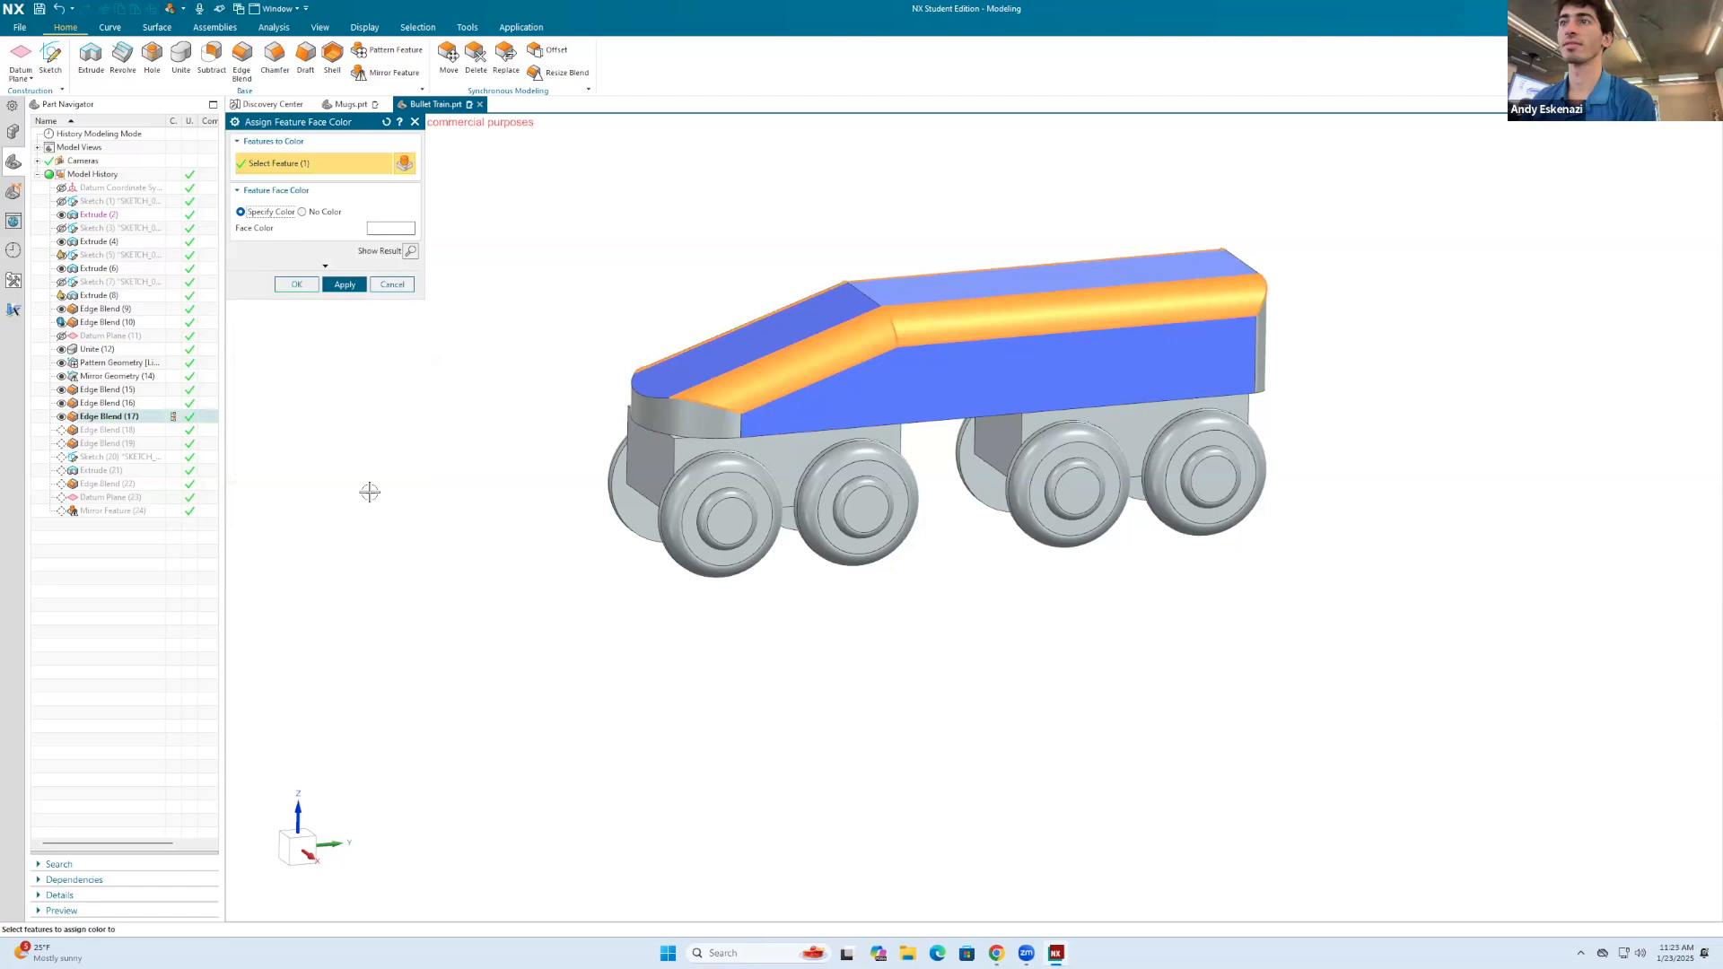
{"action": "left_click", "coordinate": [296, 284]}
Step: Assign the same white feature face color to the edge blend around the train's nose
{"action": "left_click", "coordinate": [646, 412]}
{"action": "right_click", "coordinate": [645, 413]}
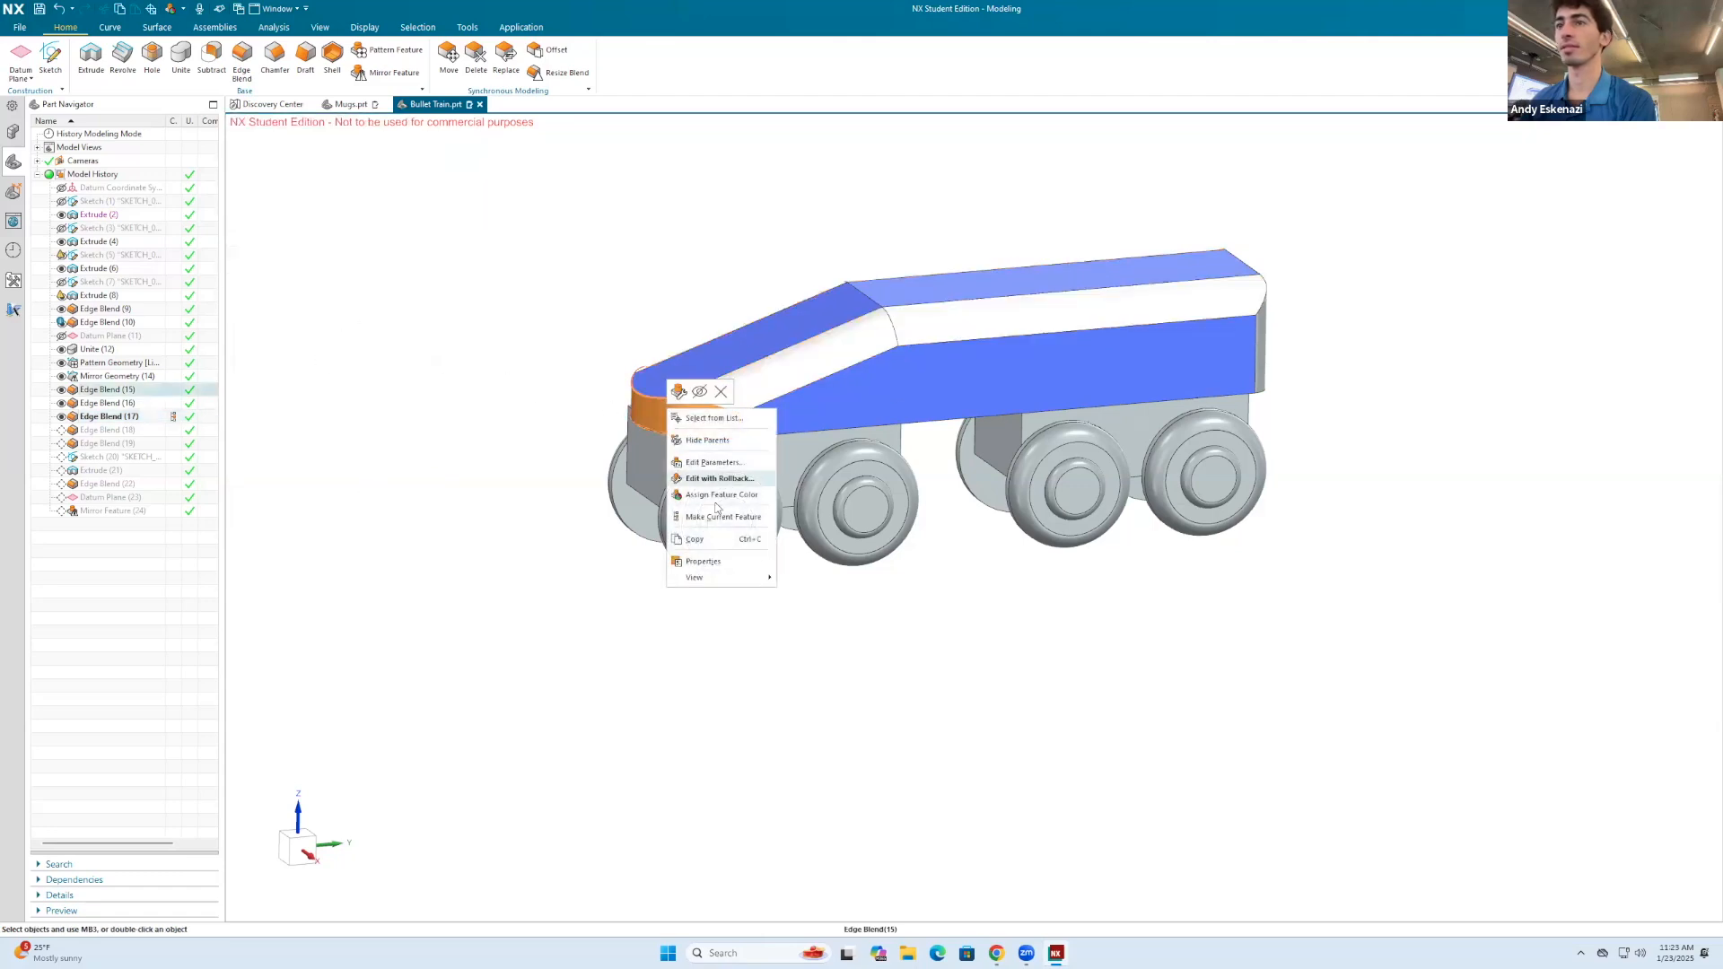
{"action": "left_click", "coordinate": [710, 501]}
{"action": "left_click", "coordinate": [242, 212]}
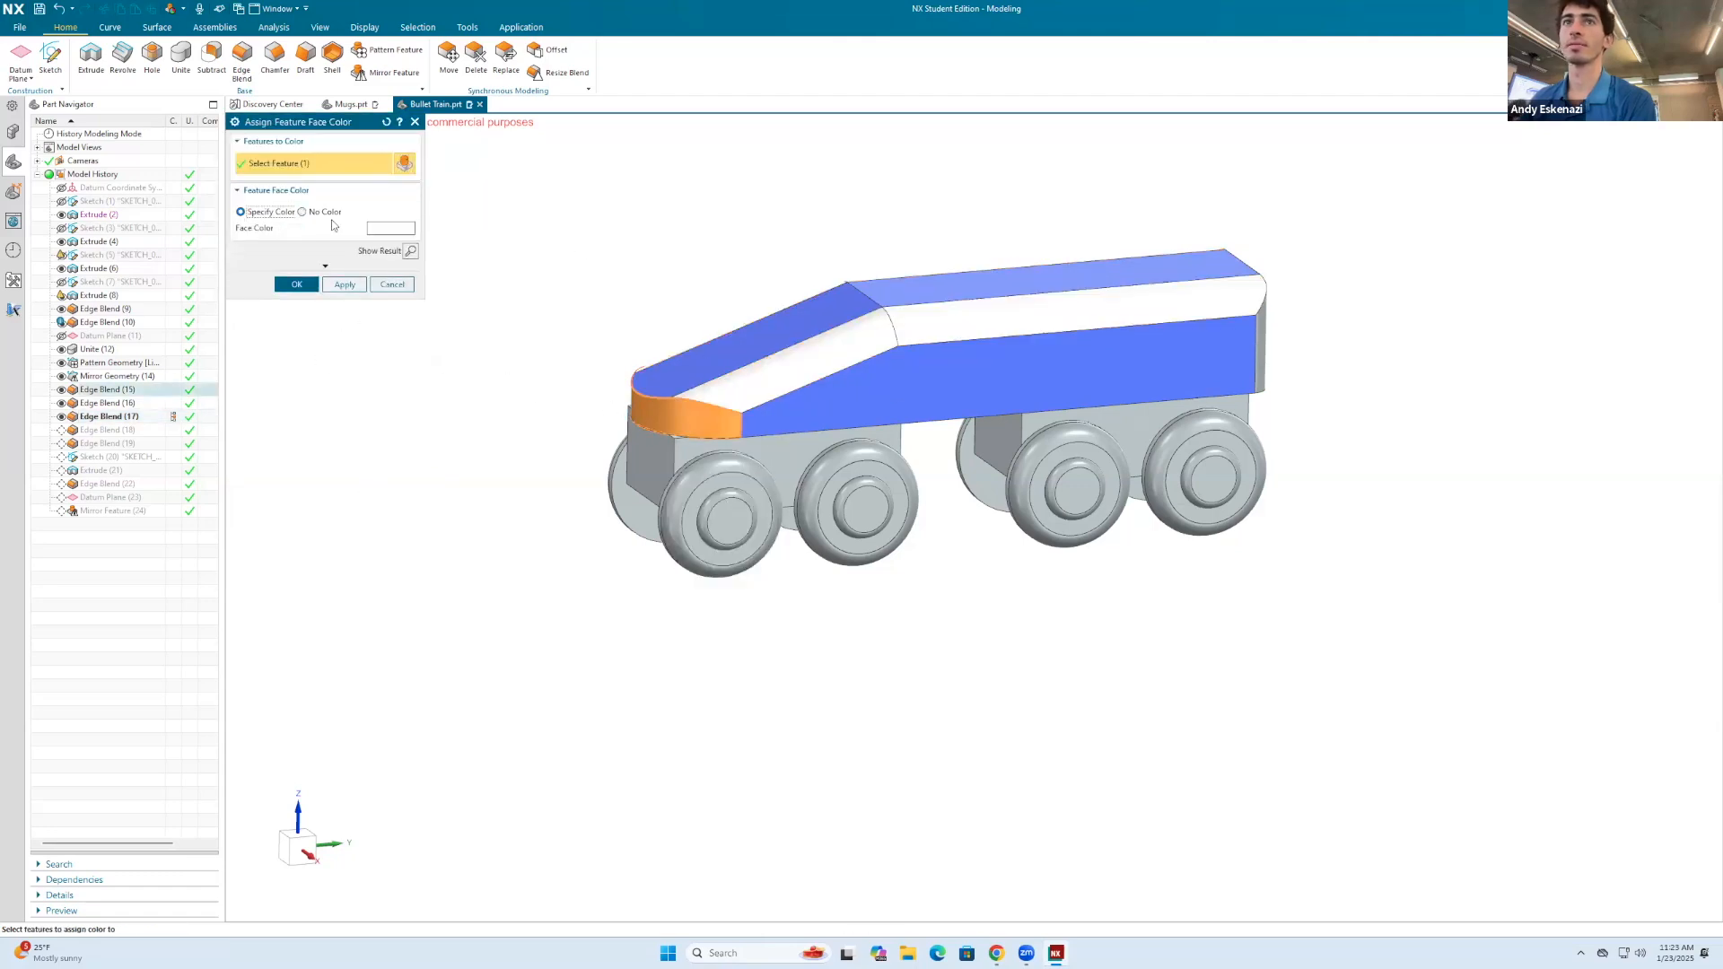
{"action": "left_click", "coordinate": [308, 287]}
Step: Assign a red feature face color to the edge blend on the body's rear vertical edges
{"action": "middle_click_drag", "start_coordinate": [524, 331], "coordinate": [1037, 355]}
{"action": "right_click", "coordinate": [1037, 355]}
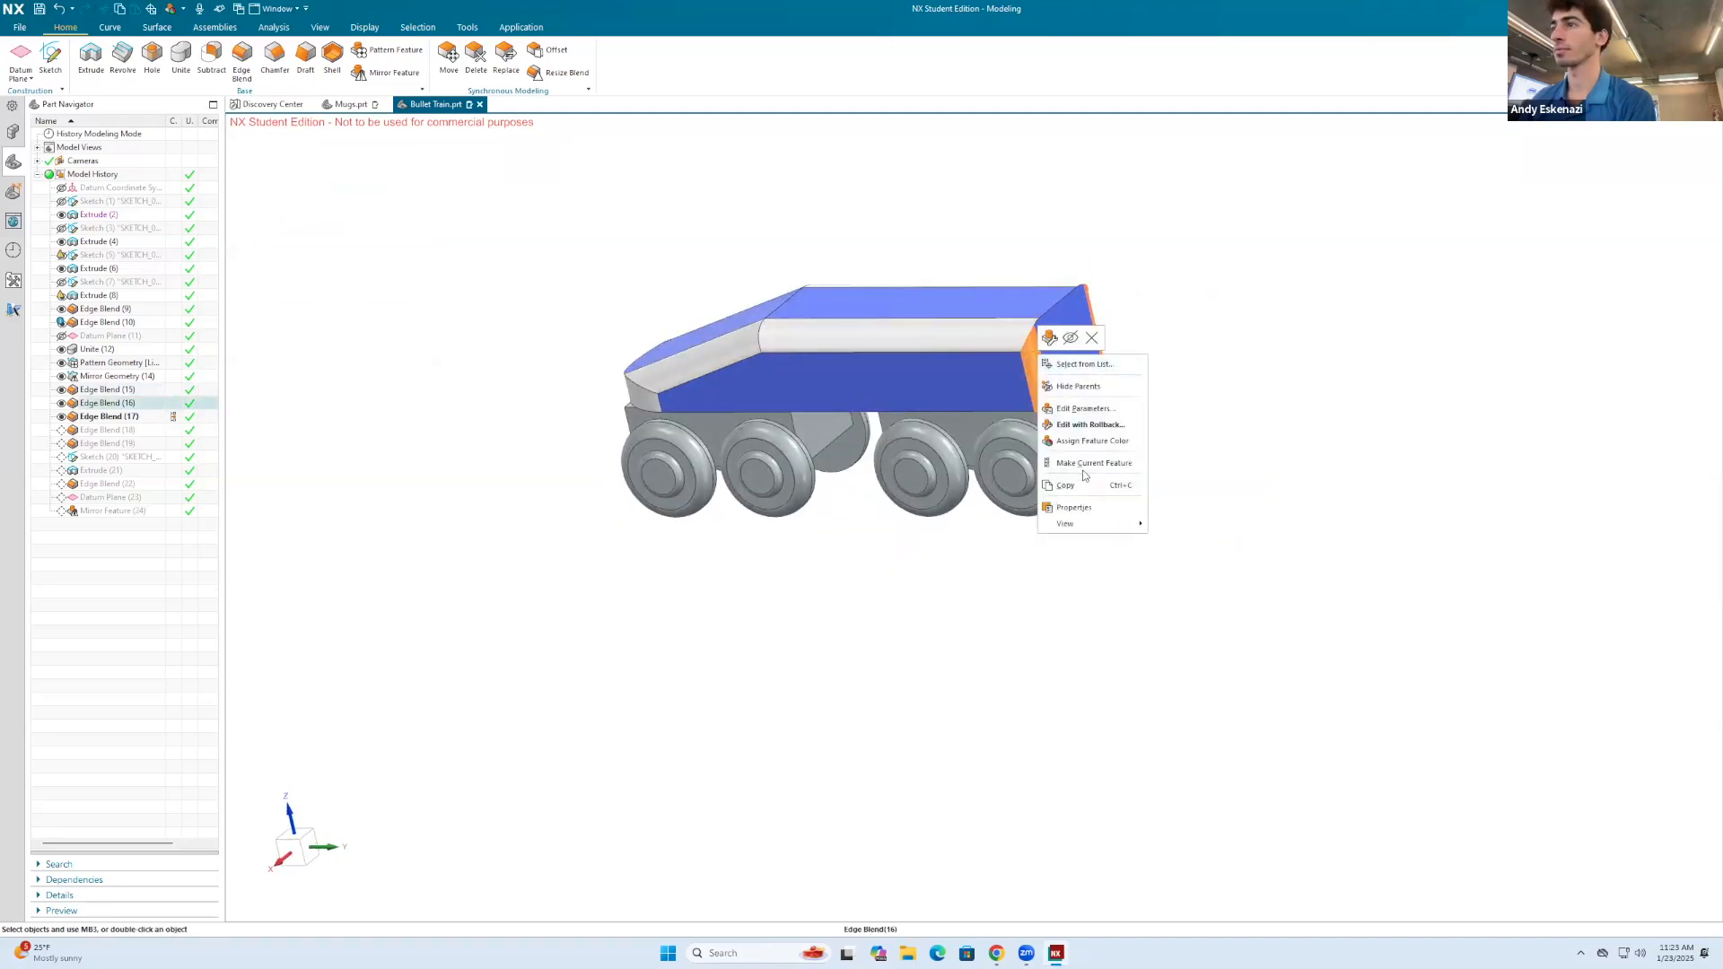
{"action": "left_click", "coordinate": [1081, 440]}
{"action": "left_click", "coordinate": [241, 212]}
{"action": "left_click", "coordinate": [407, 231]}
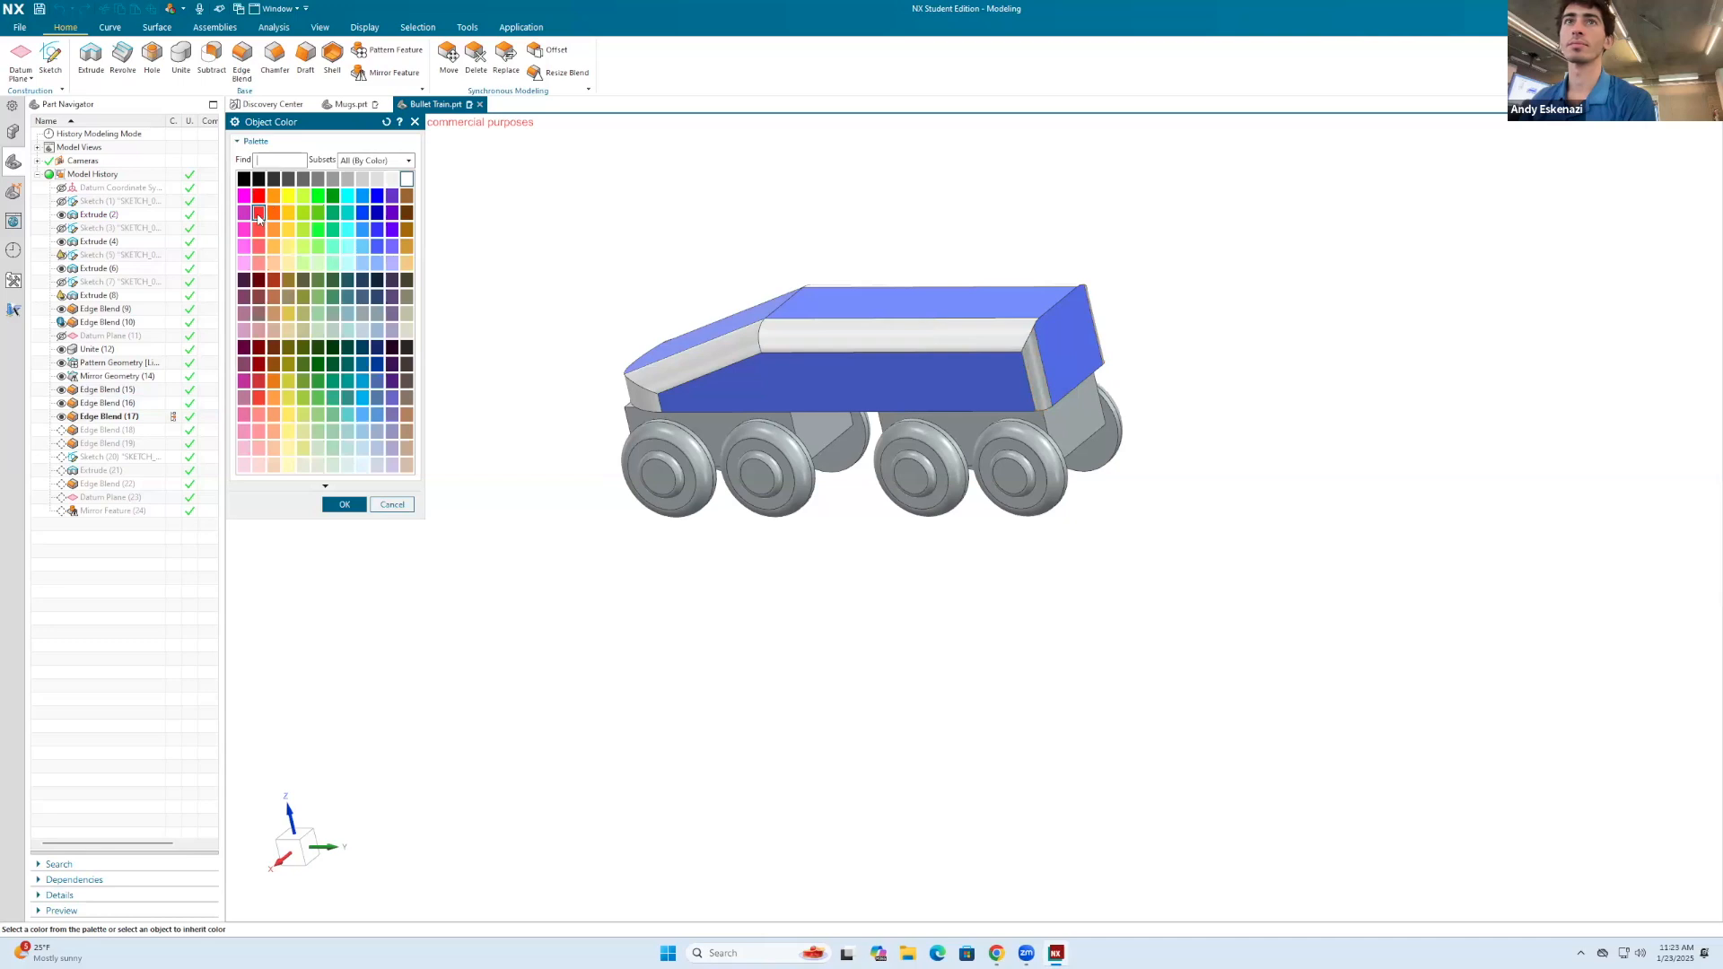
{"action": "left_click", "coordinate": [345, 501]}
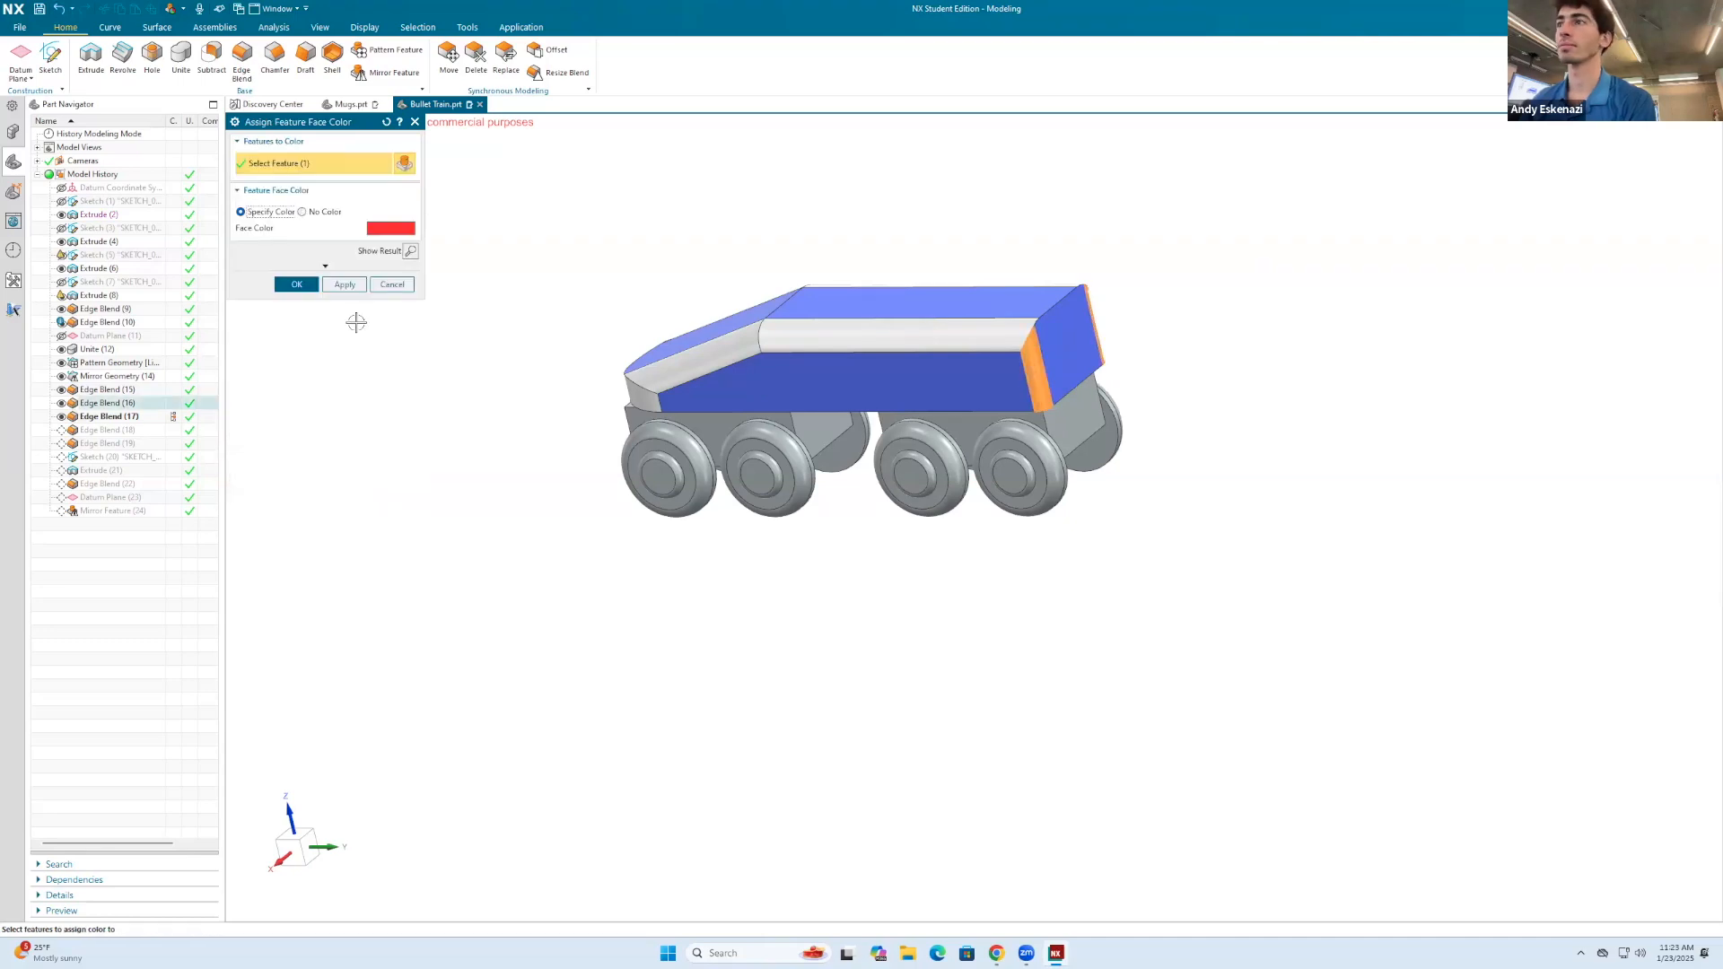
{"action": "left_click", "coordinate": [342, 285]}
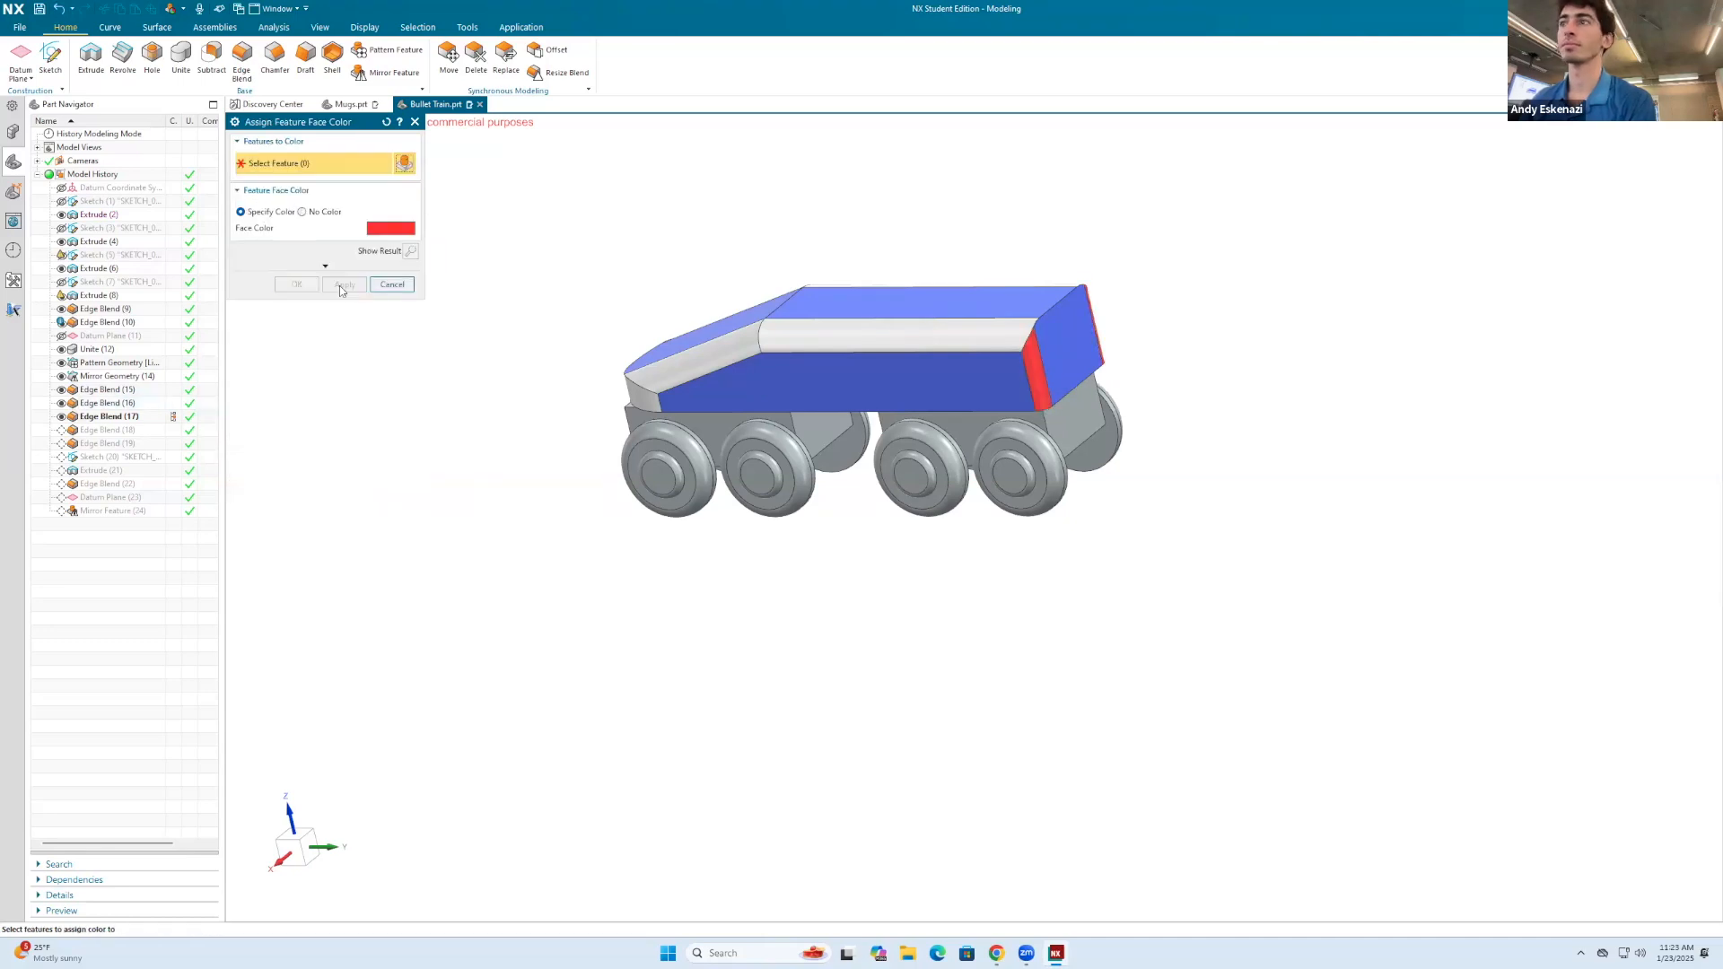
{"action": "left_click", "coordinate": [392, 284]}
Step: Set the selection filter to Face
{"action": "middle_click_drag", "start_coordinate": [634, 323], "coordinate": [705, 317]}
{"action": "right_click", "coordinate": [730, 349]}
{"action": "key", "text": "Escape"}
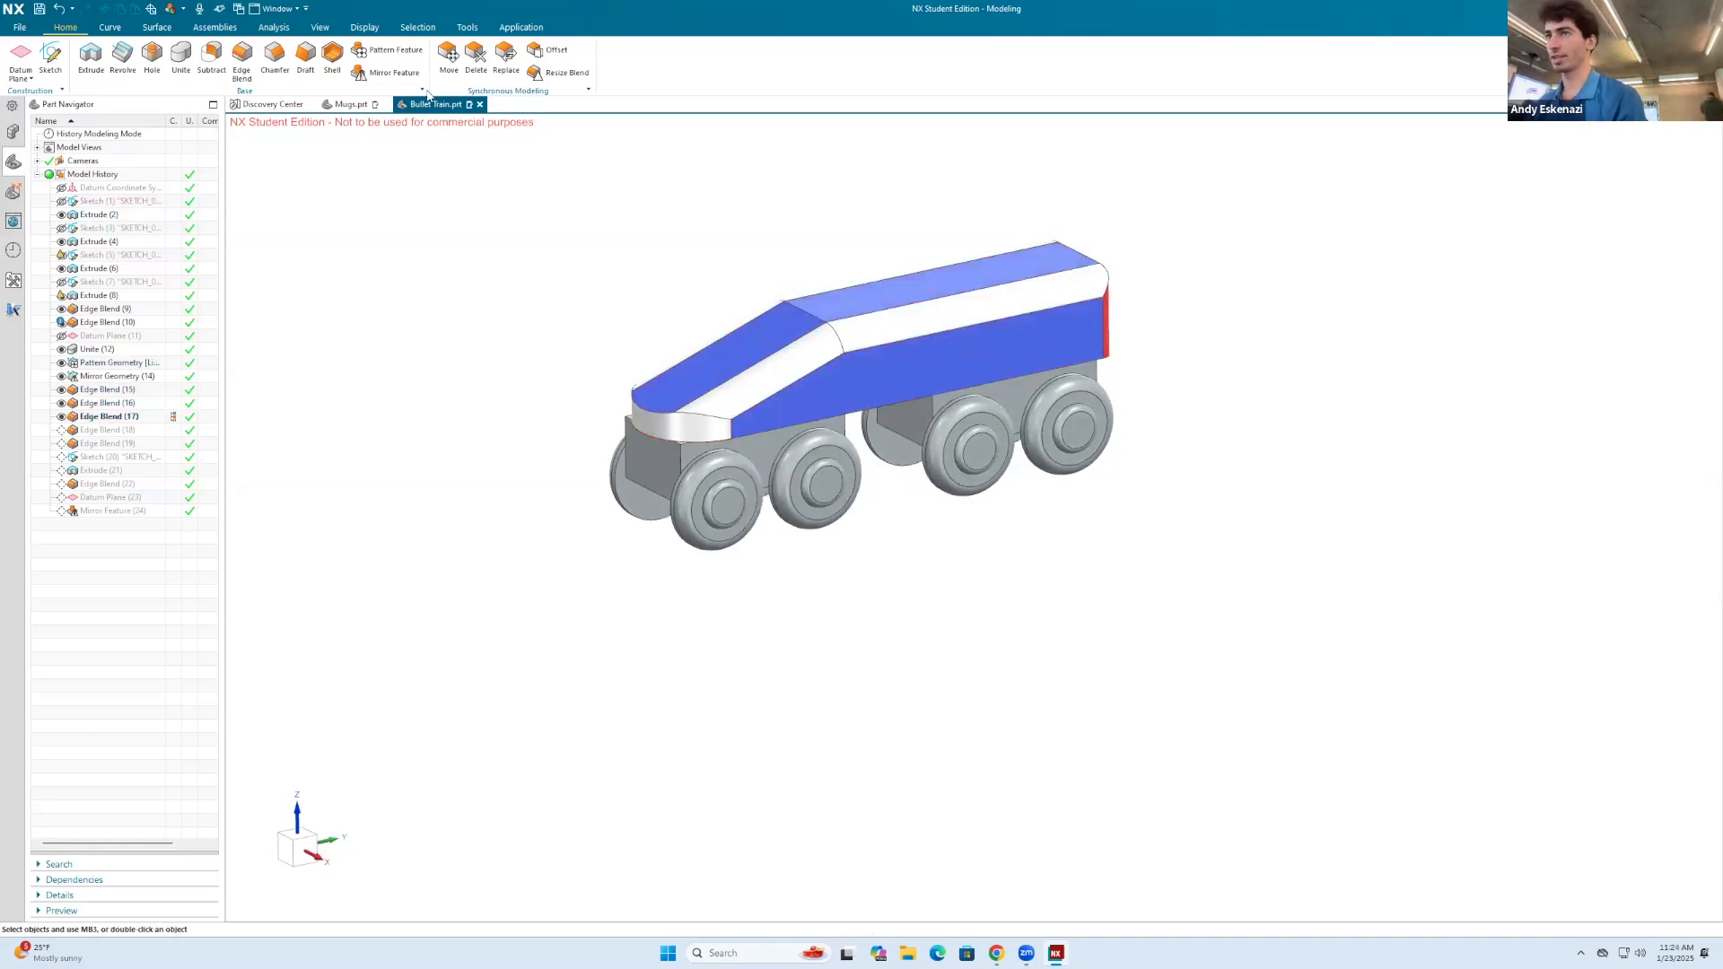
{"action": "right_click", "coordinate": [699, 251]}
{"action": "left_click", "coordinate": [752, 235]}
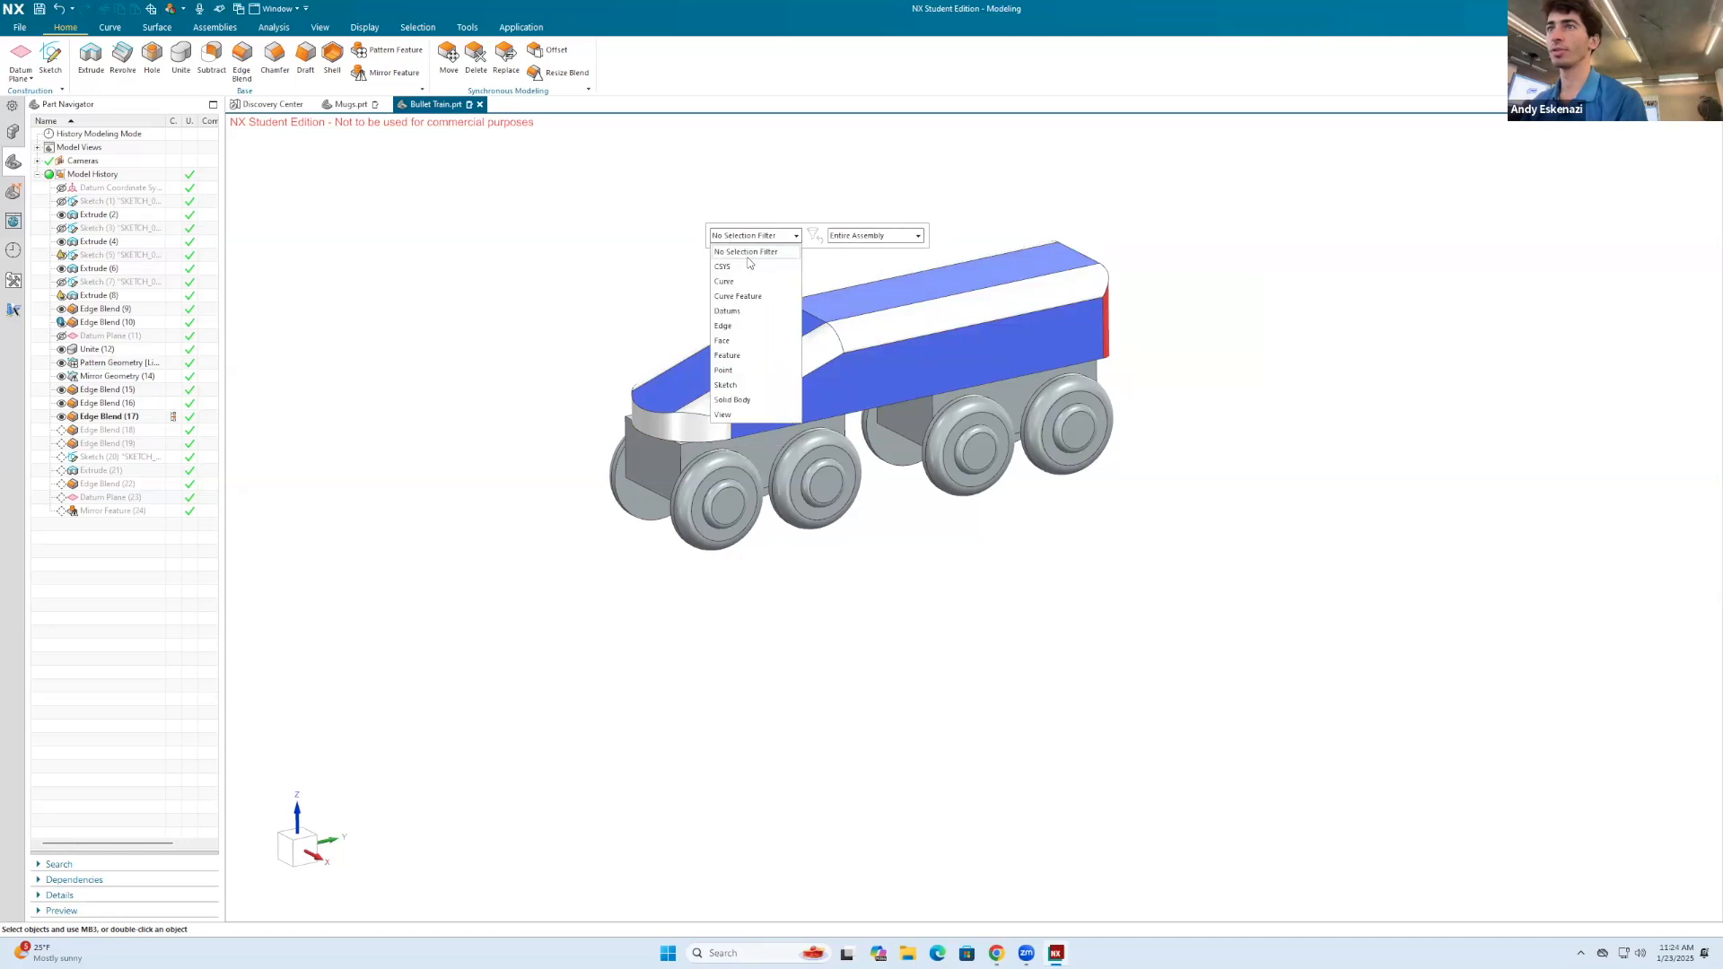
{"action": "left_click", "coordinate": [731, 343]}
Step: Change the display color of the body's sloped front face to teal, keeping the face selected despite its automatic feature color
{"action": "left_click", "coordinate": [709, 359]}
{"action": "key", "text": "ctrl+j"}
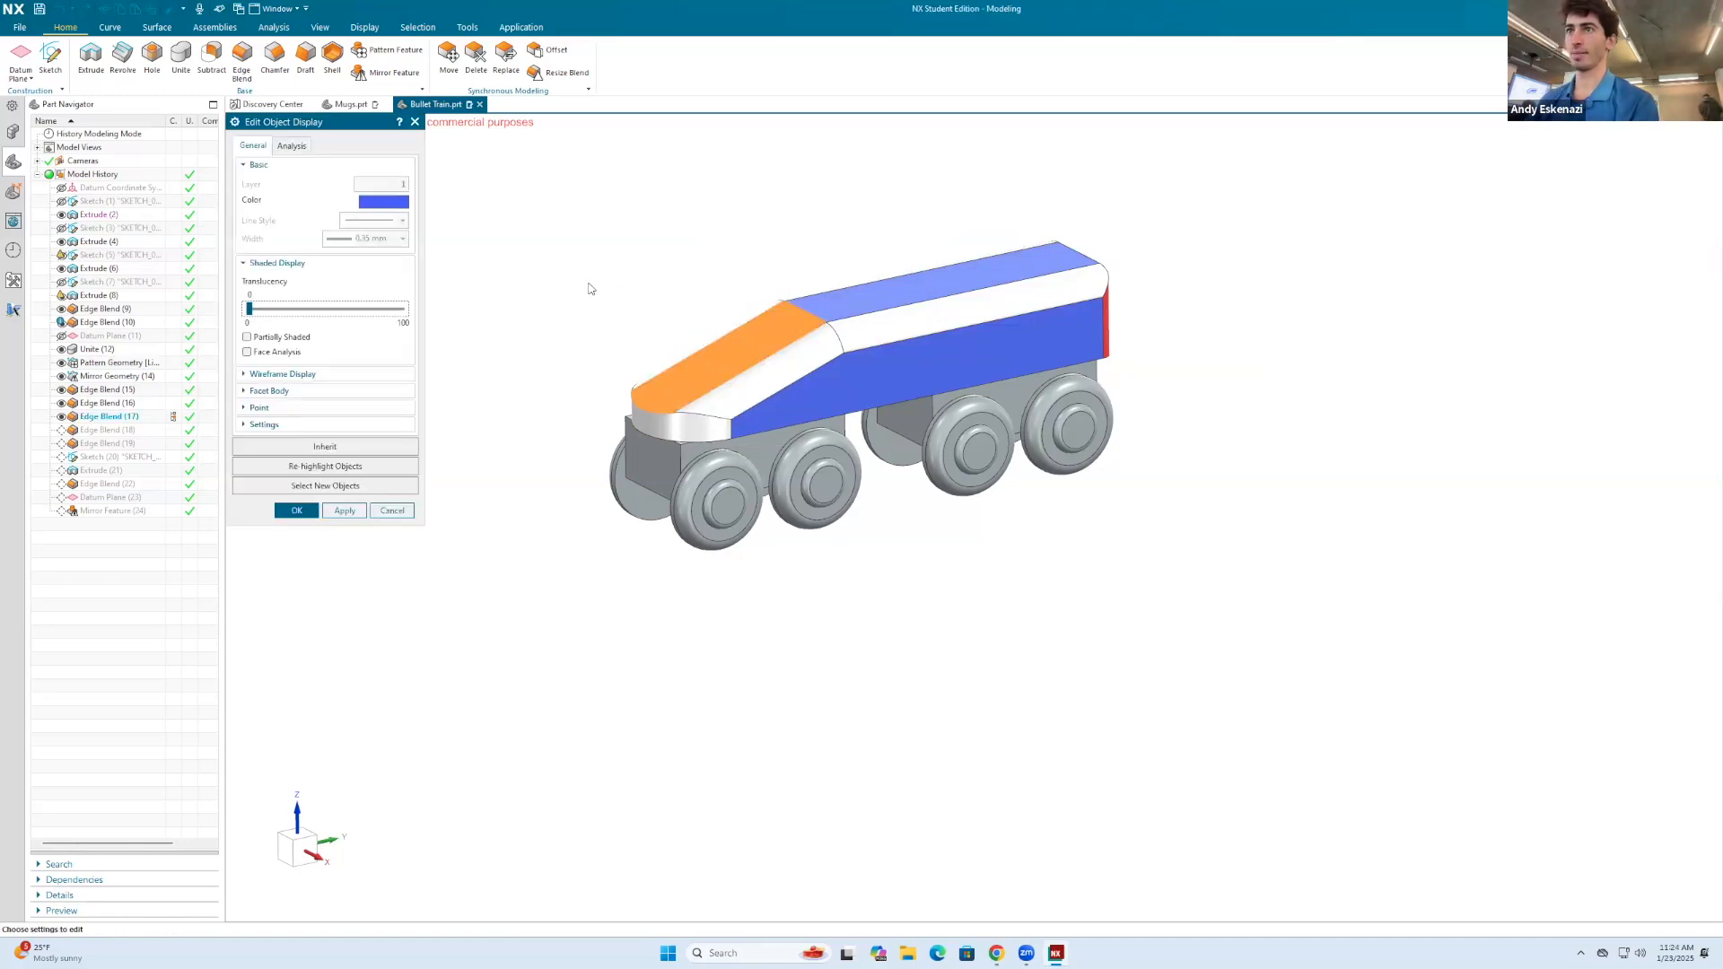
{"action": "left_click", "coordinate": [383, 202]}
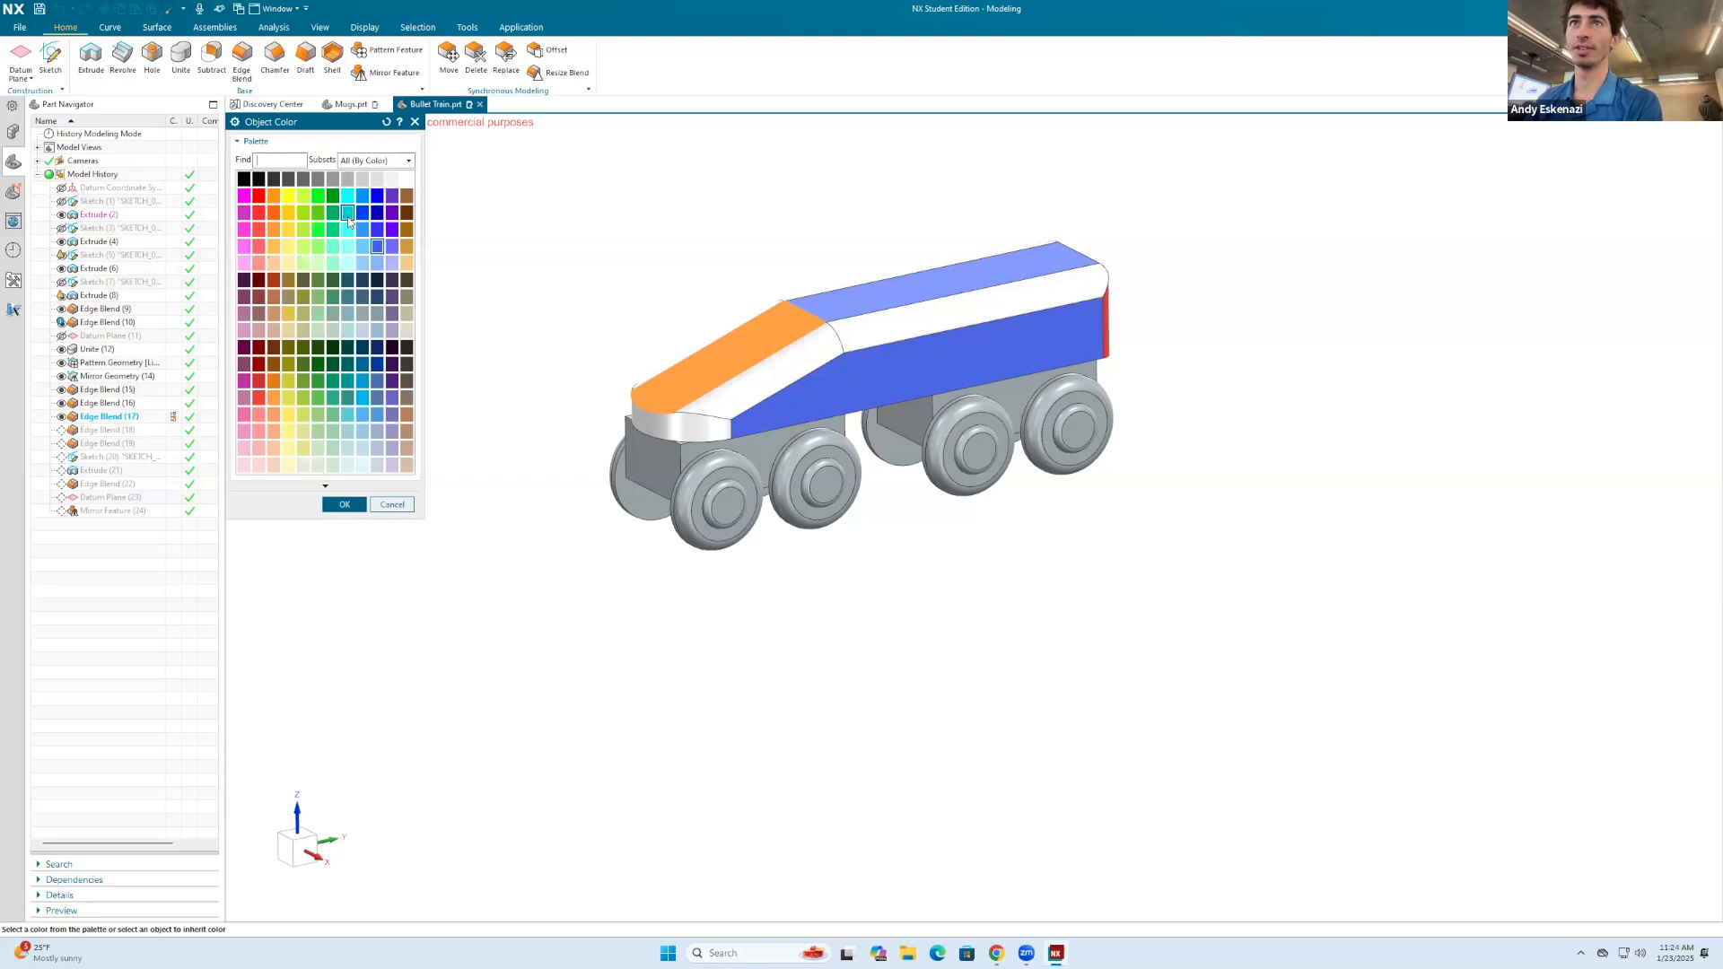
{"action": "left_click", "coordinate": [360, 510]}
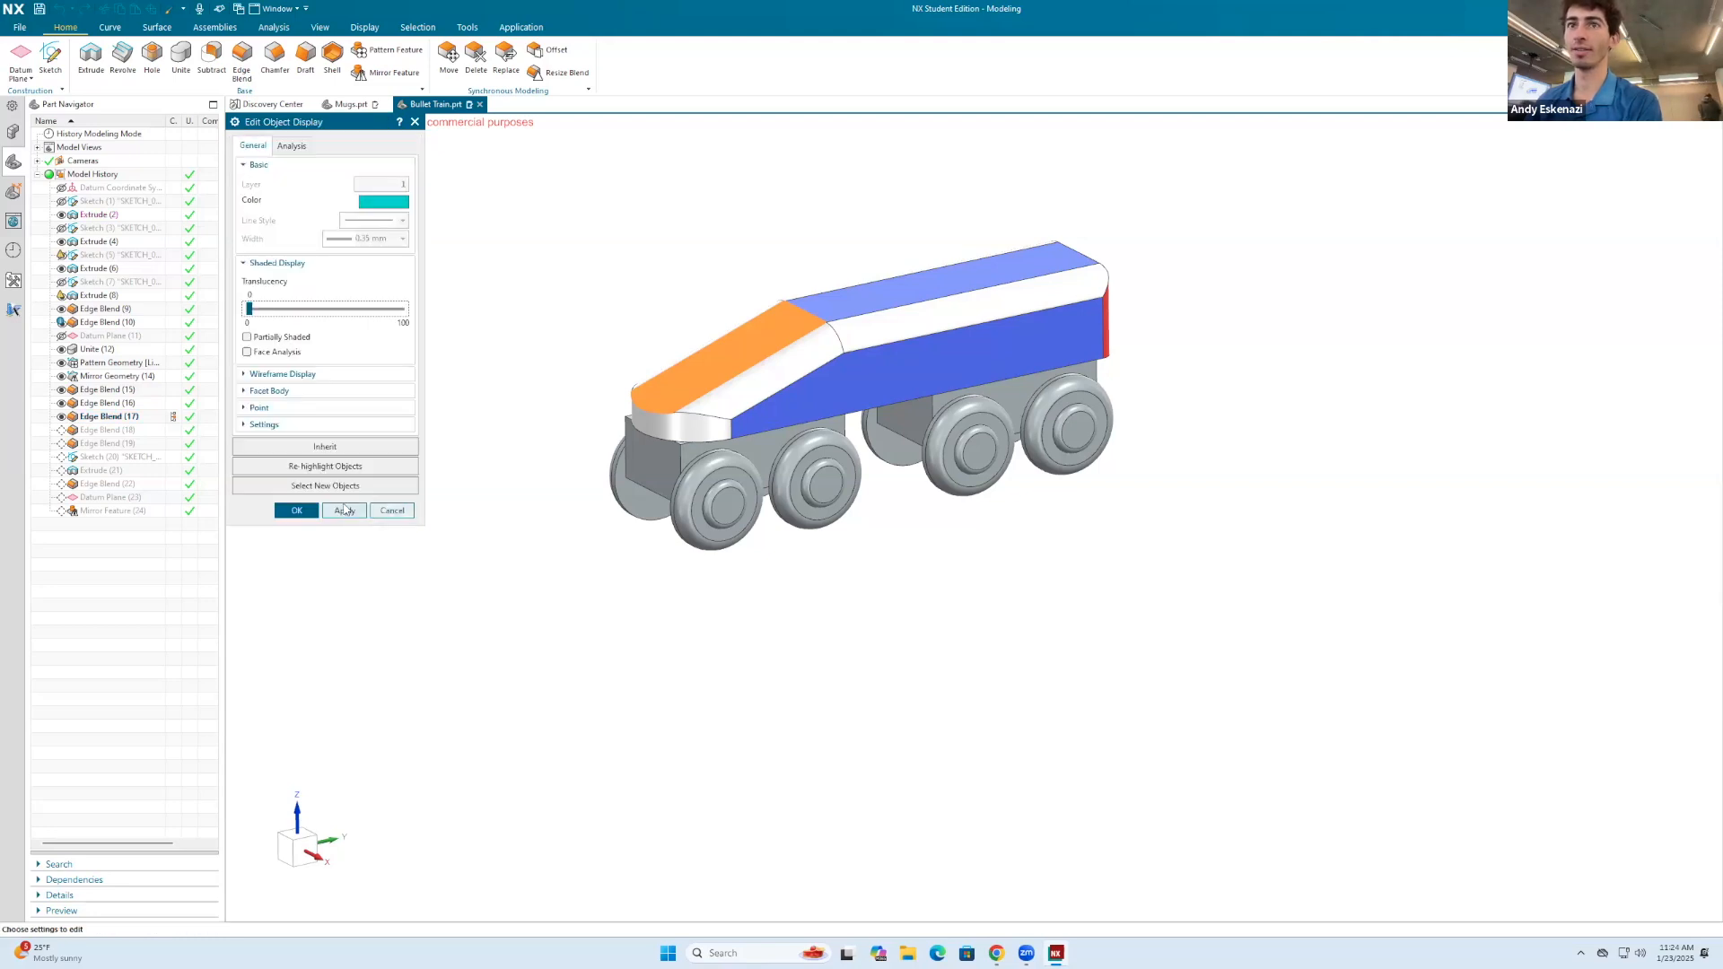
{"action": "left_click", "coordinate": [344, 511]}
{"action": "left_click", "coordinate": [956, 510]}
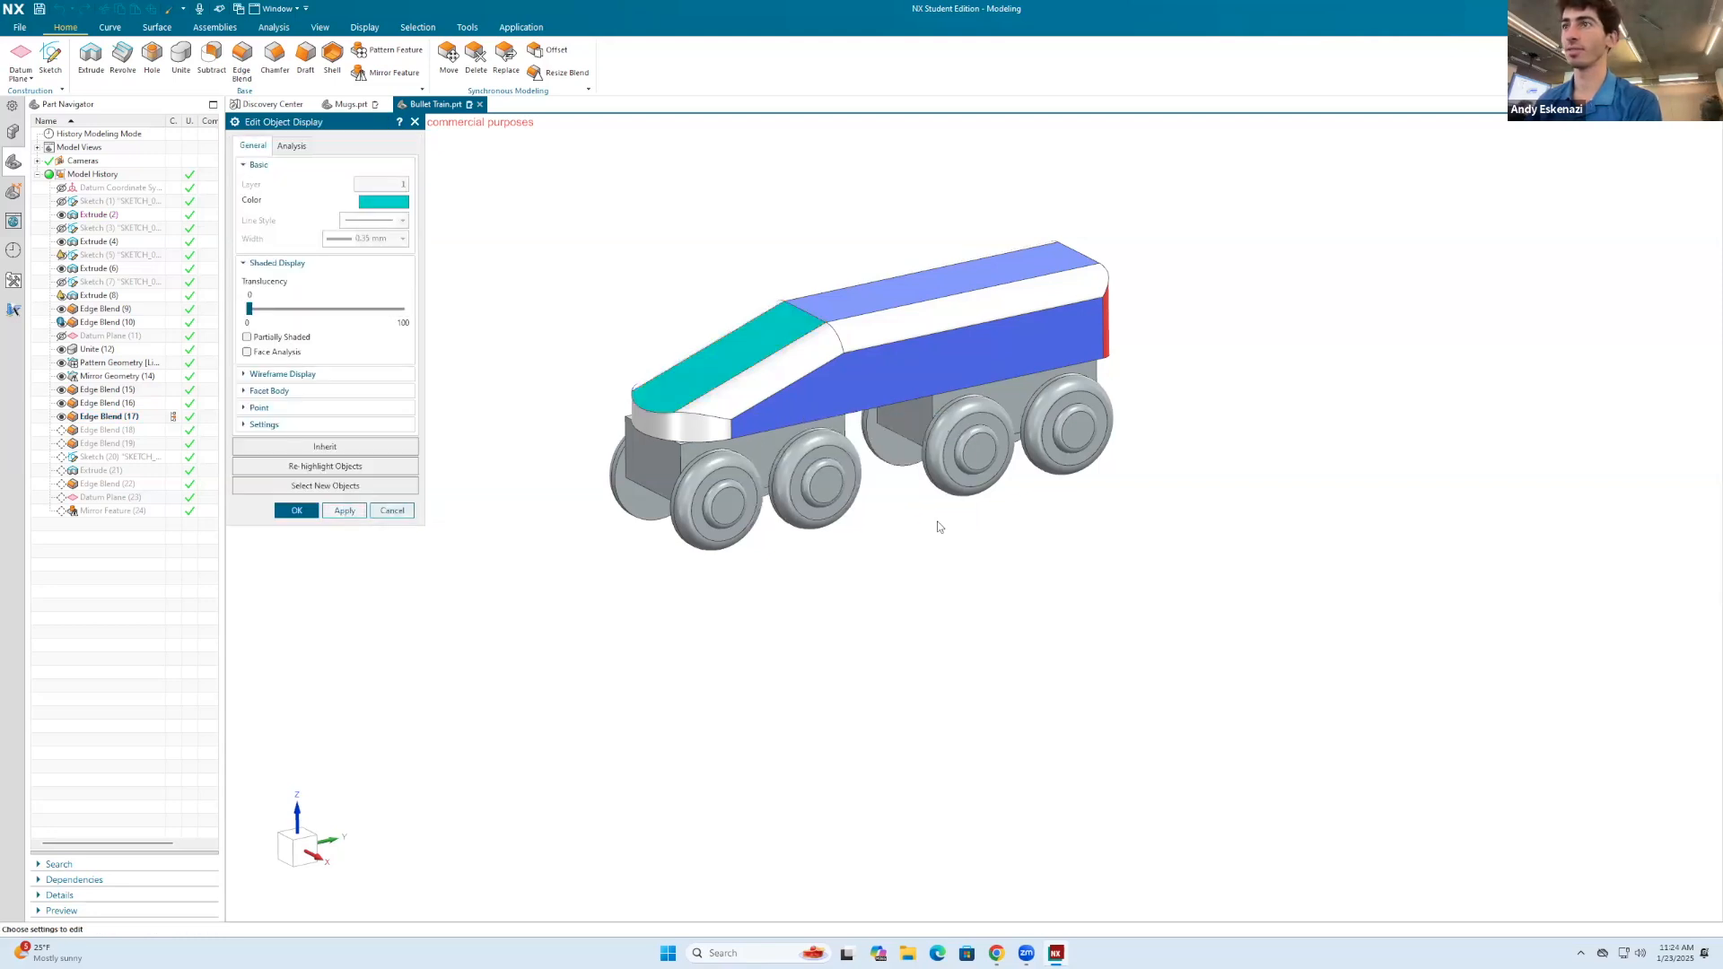
{"action": "left_click", "coordinate": [296, 510]}
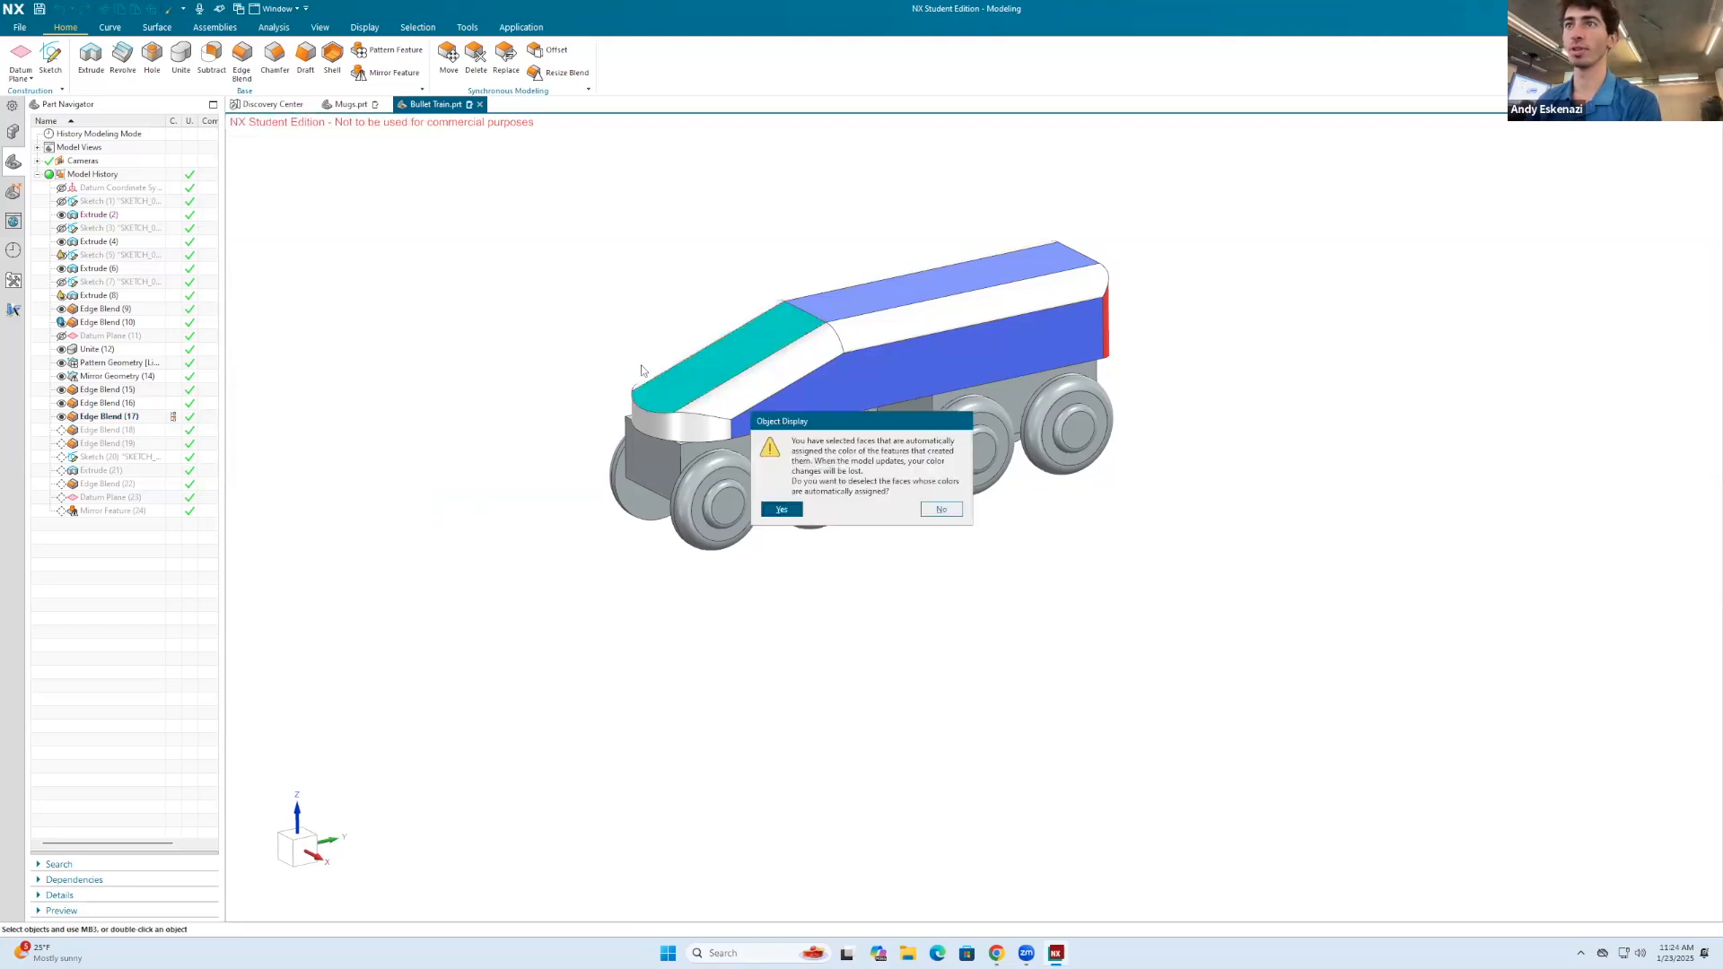
{"action": "left_click", "coordinate": [937, 511]}
Step: Reset the selection to No Selection Filter and select the front undercarriage block's extrude
{"action": "right_click", "coordinate": [645, 455]}
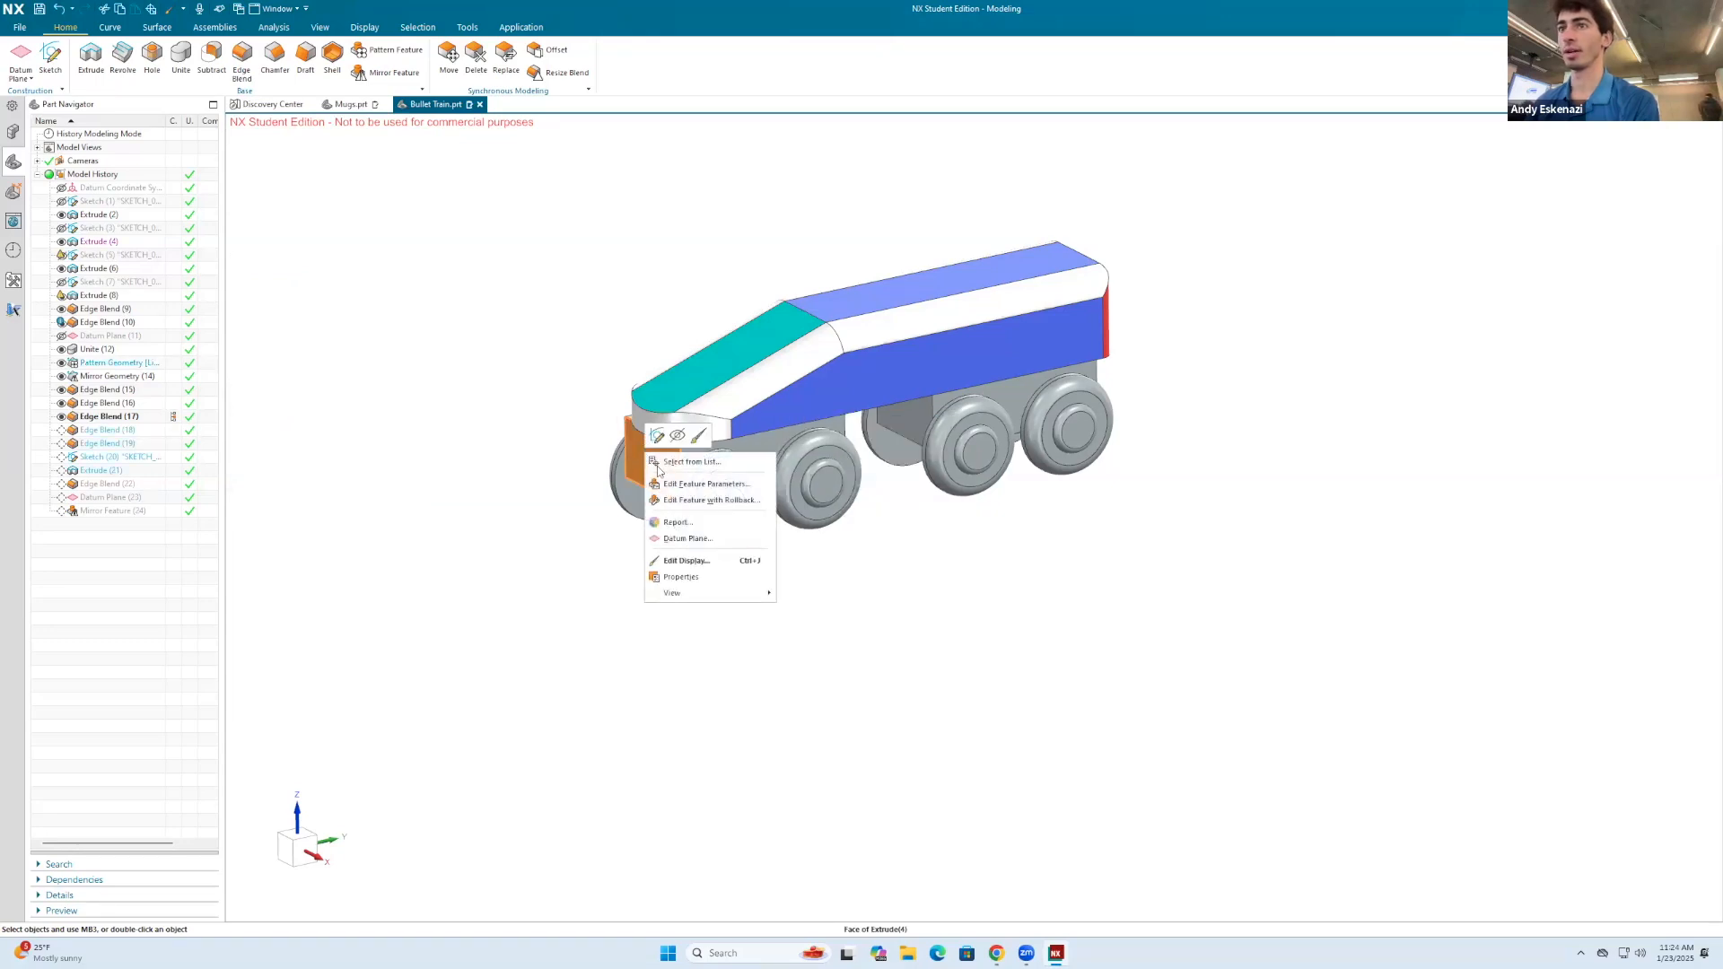
{"action": "right_click", "coordinate": [545, 350]}
{"action": "left_click", "coordinate": [604, 335]}
{"action": "right_click", "coordinate": [596, 333]}
{"action": "left_click", "coordinate": [632, 321]}
{"action": "left_click", "coordinate": [636, 333]}
{"action": "left_click", "coordinate": [657, 459]}
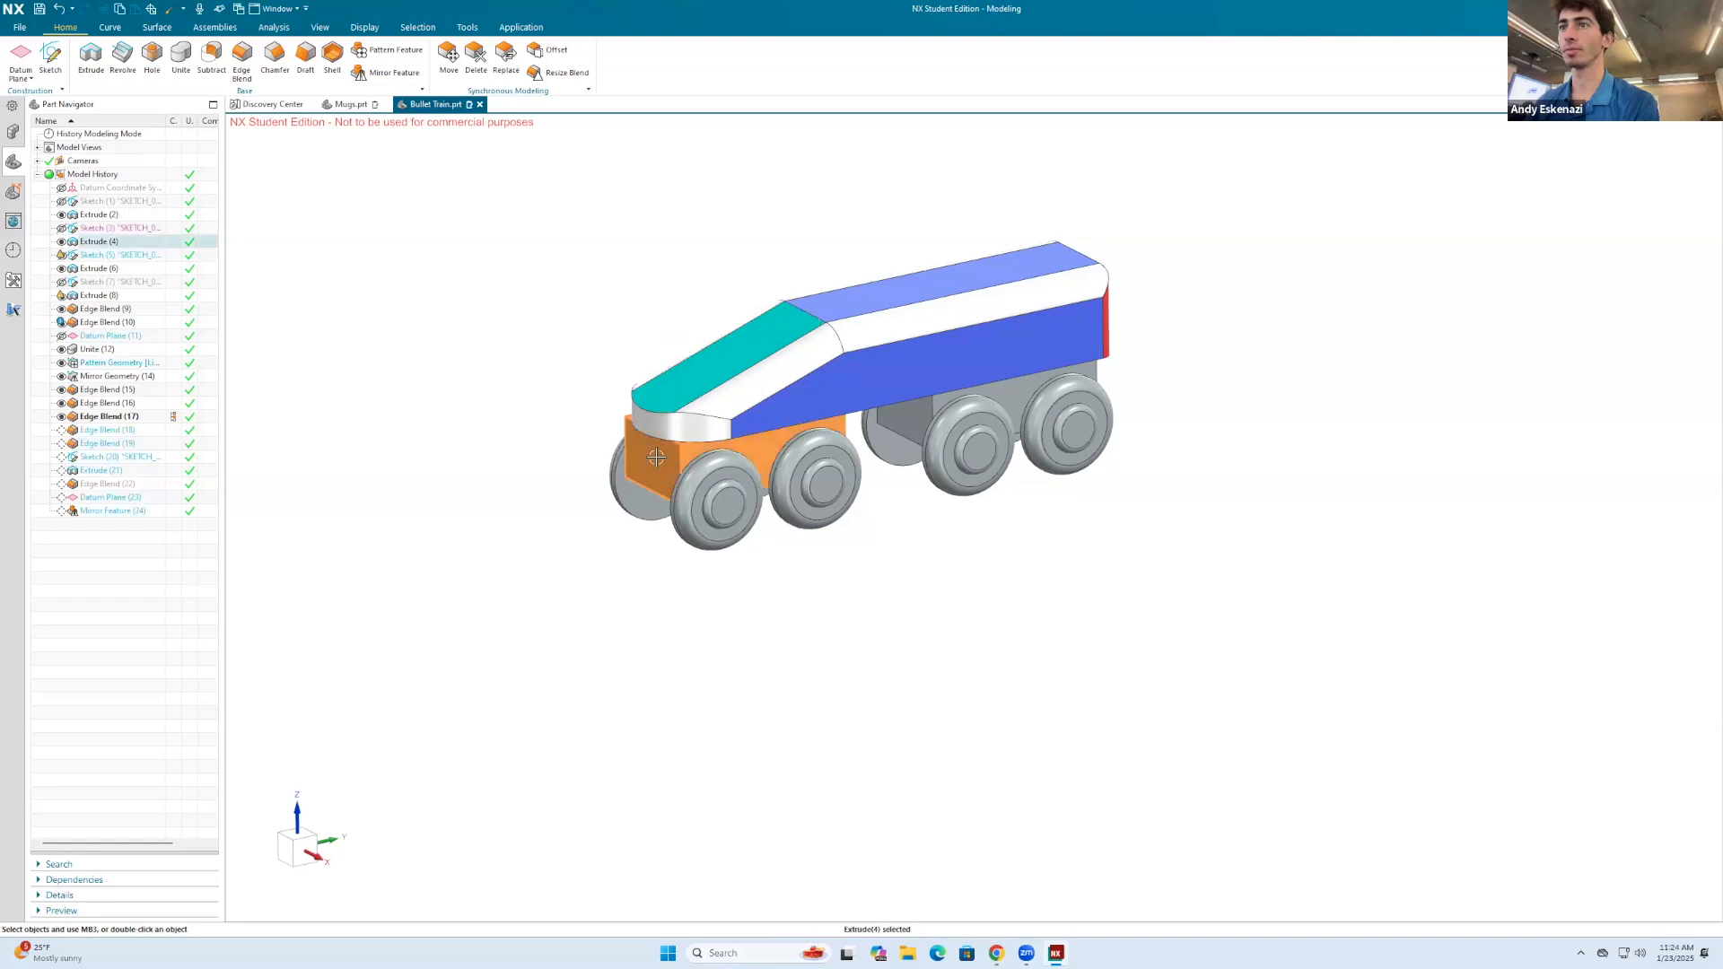
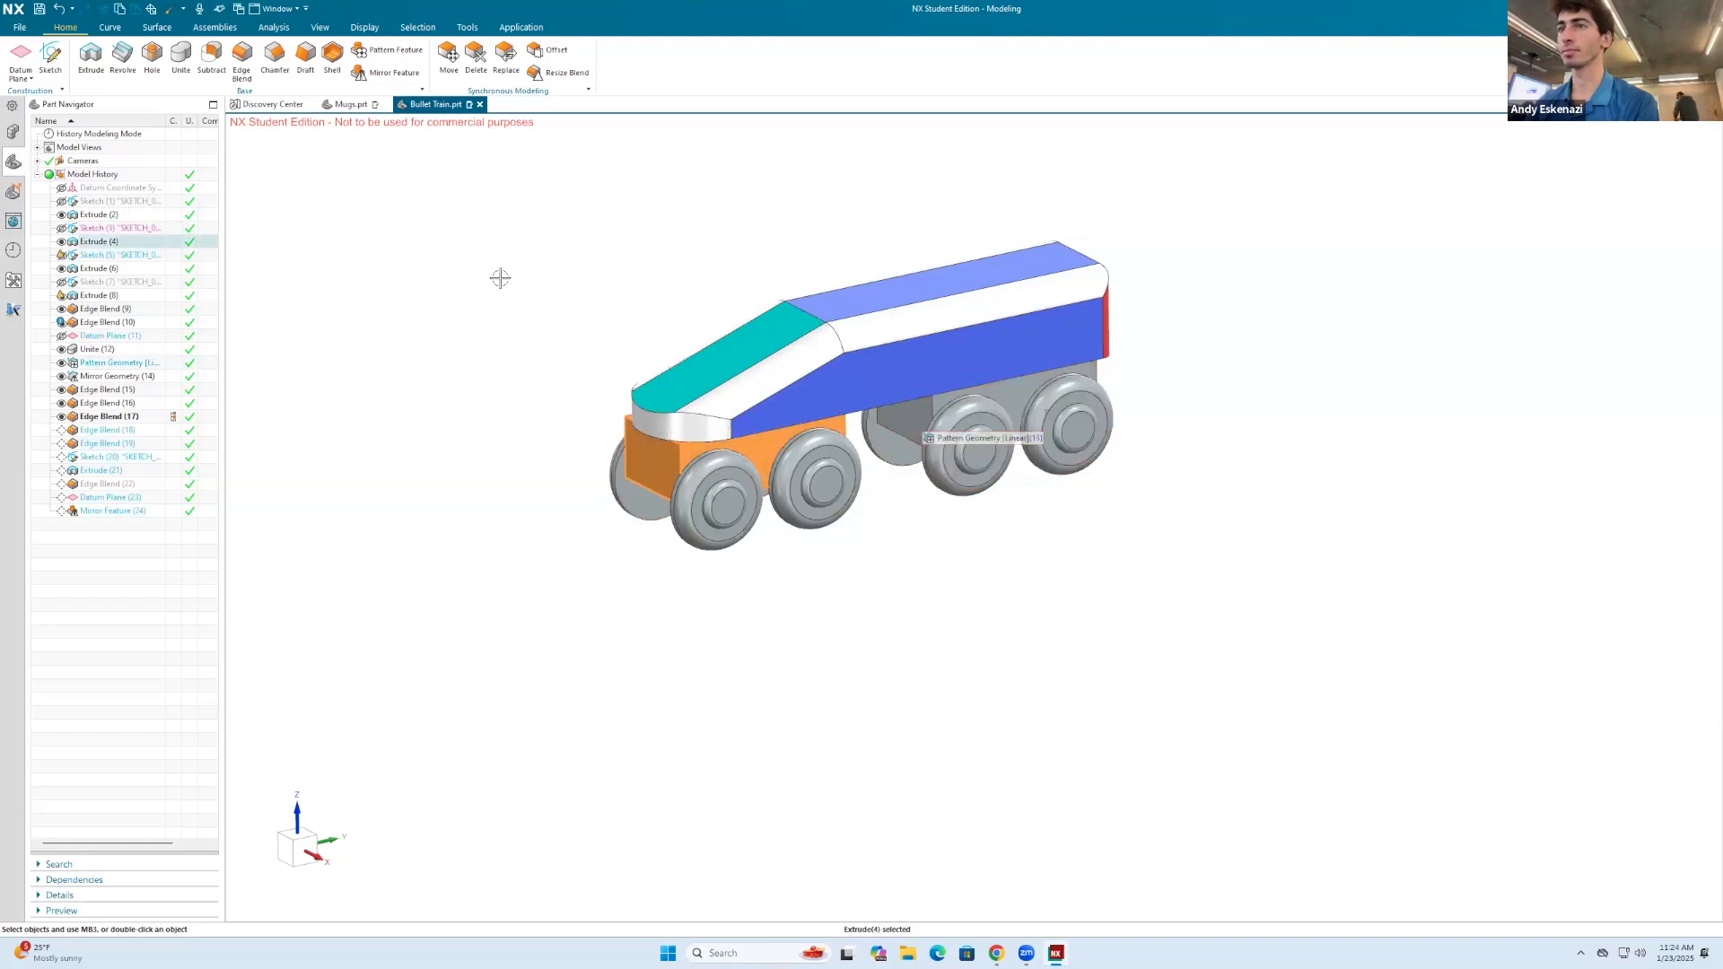
Step: Change the display color of the front undercarriage block's extrude to black
{"action": "key", "text": "ctrl+j"}
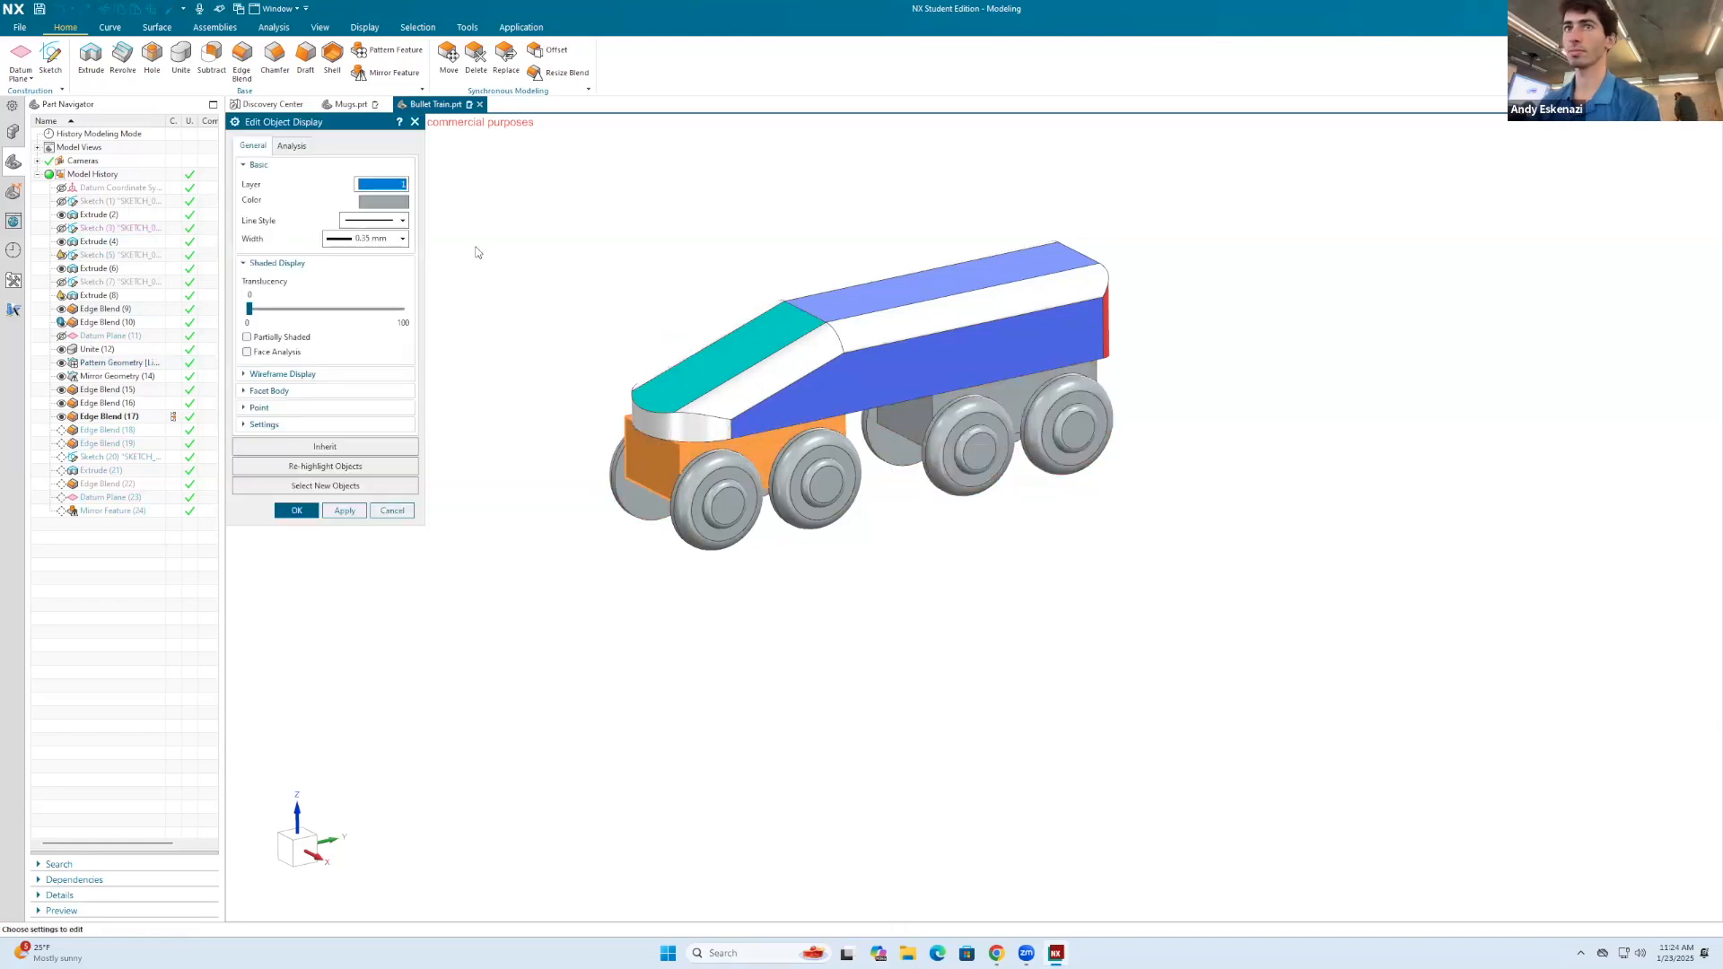
{"action": "left_click", "coordinate": [391, 205]}
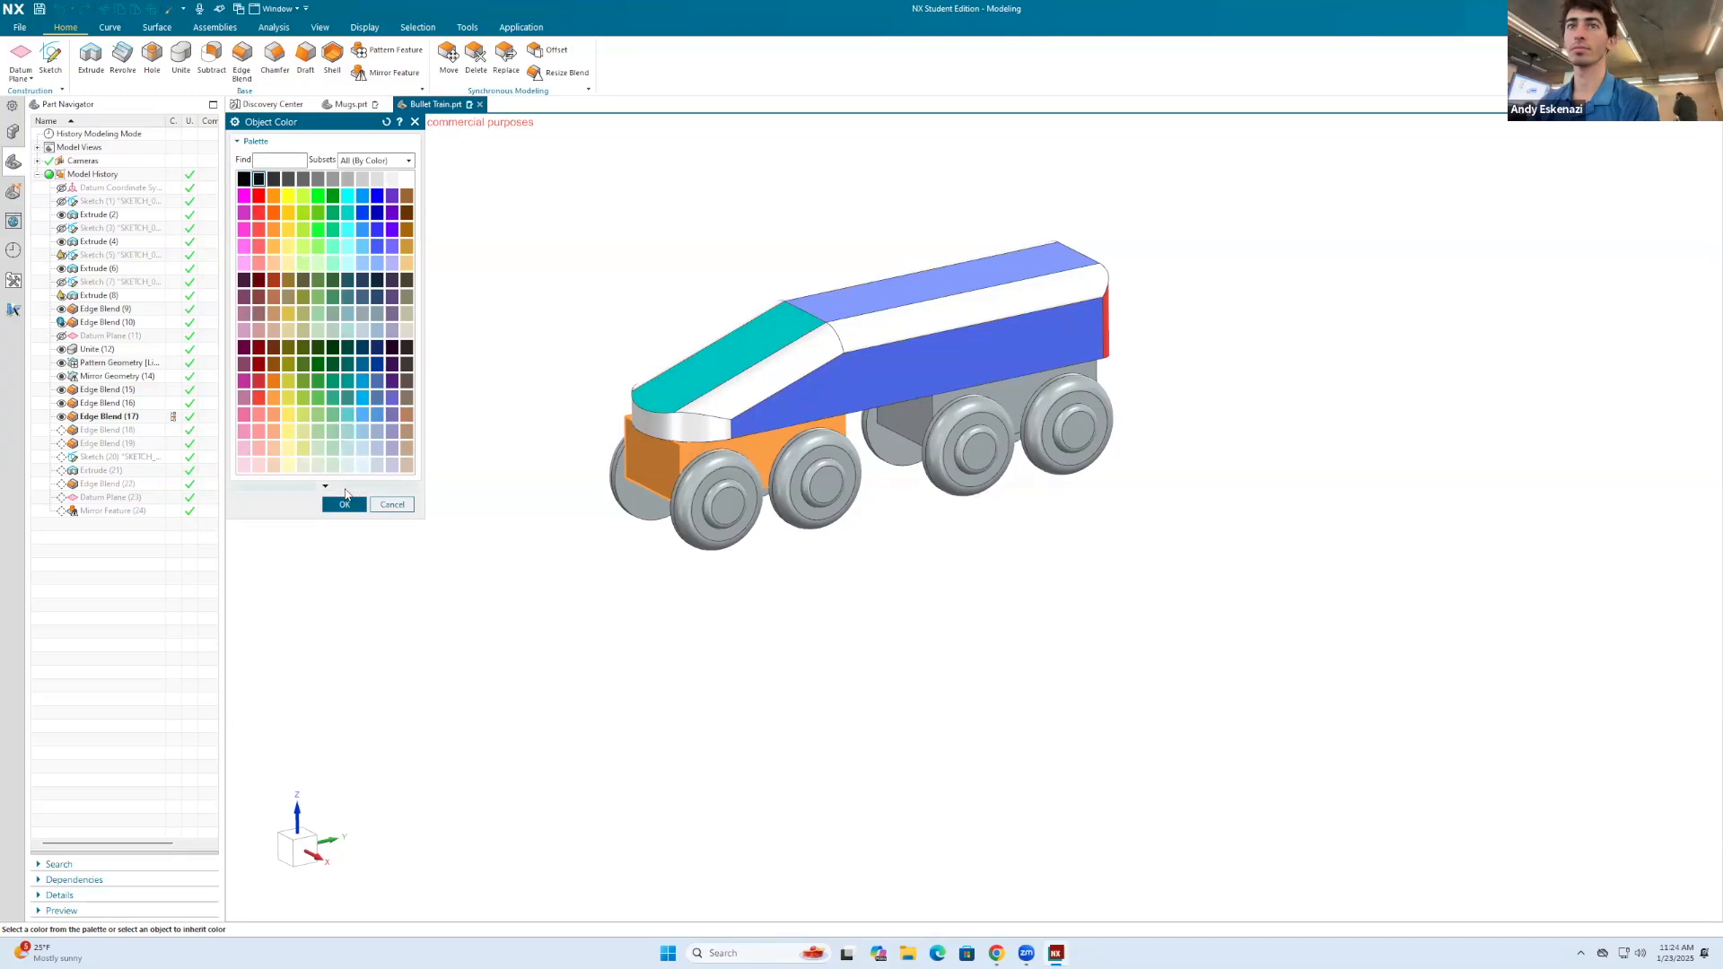
{"action": "left_click", "coordinate": [345, 504]}
{"action": "left_click", "coordinate": [344, 511]}
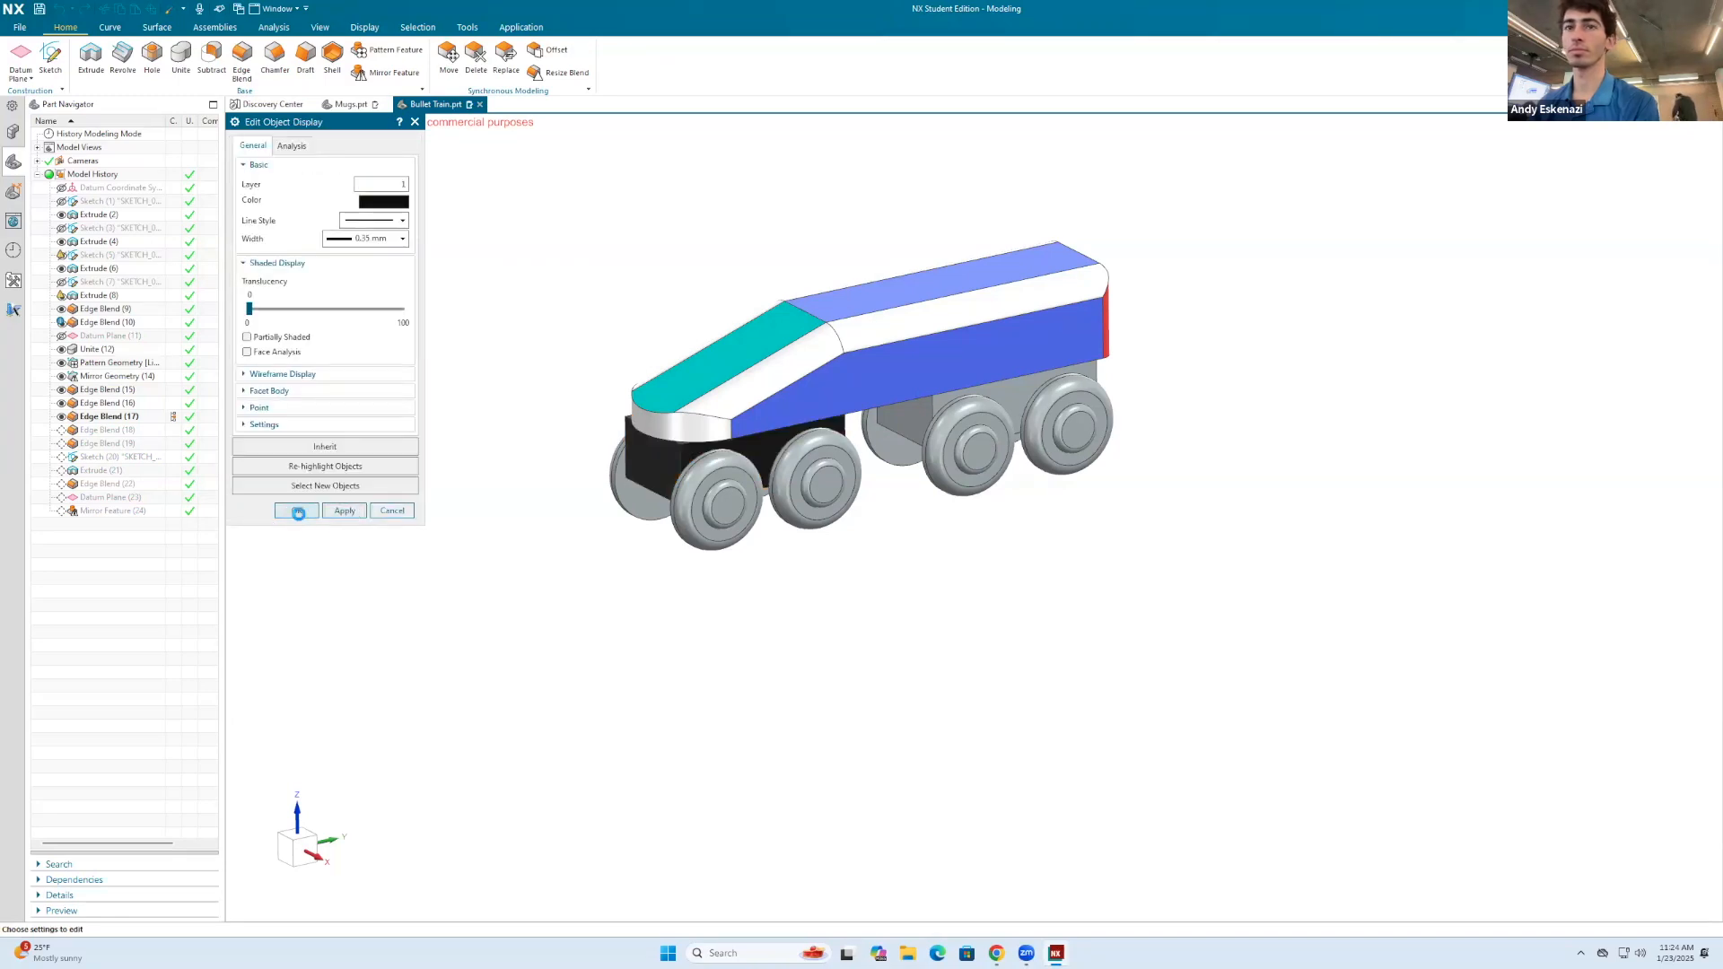
{"action": "left_click", "coordinate": [298, 511]}
{"action": "middle_click_drag", "start_coordinate": [575, 448], "coordinate": [579, 495]}
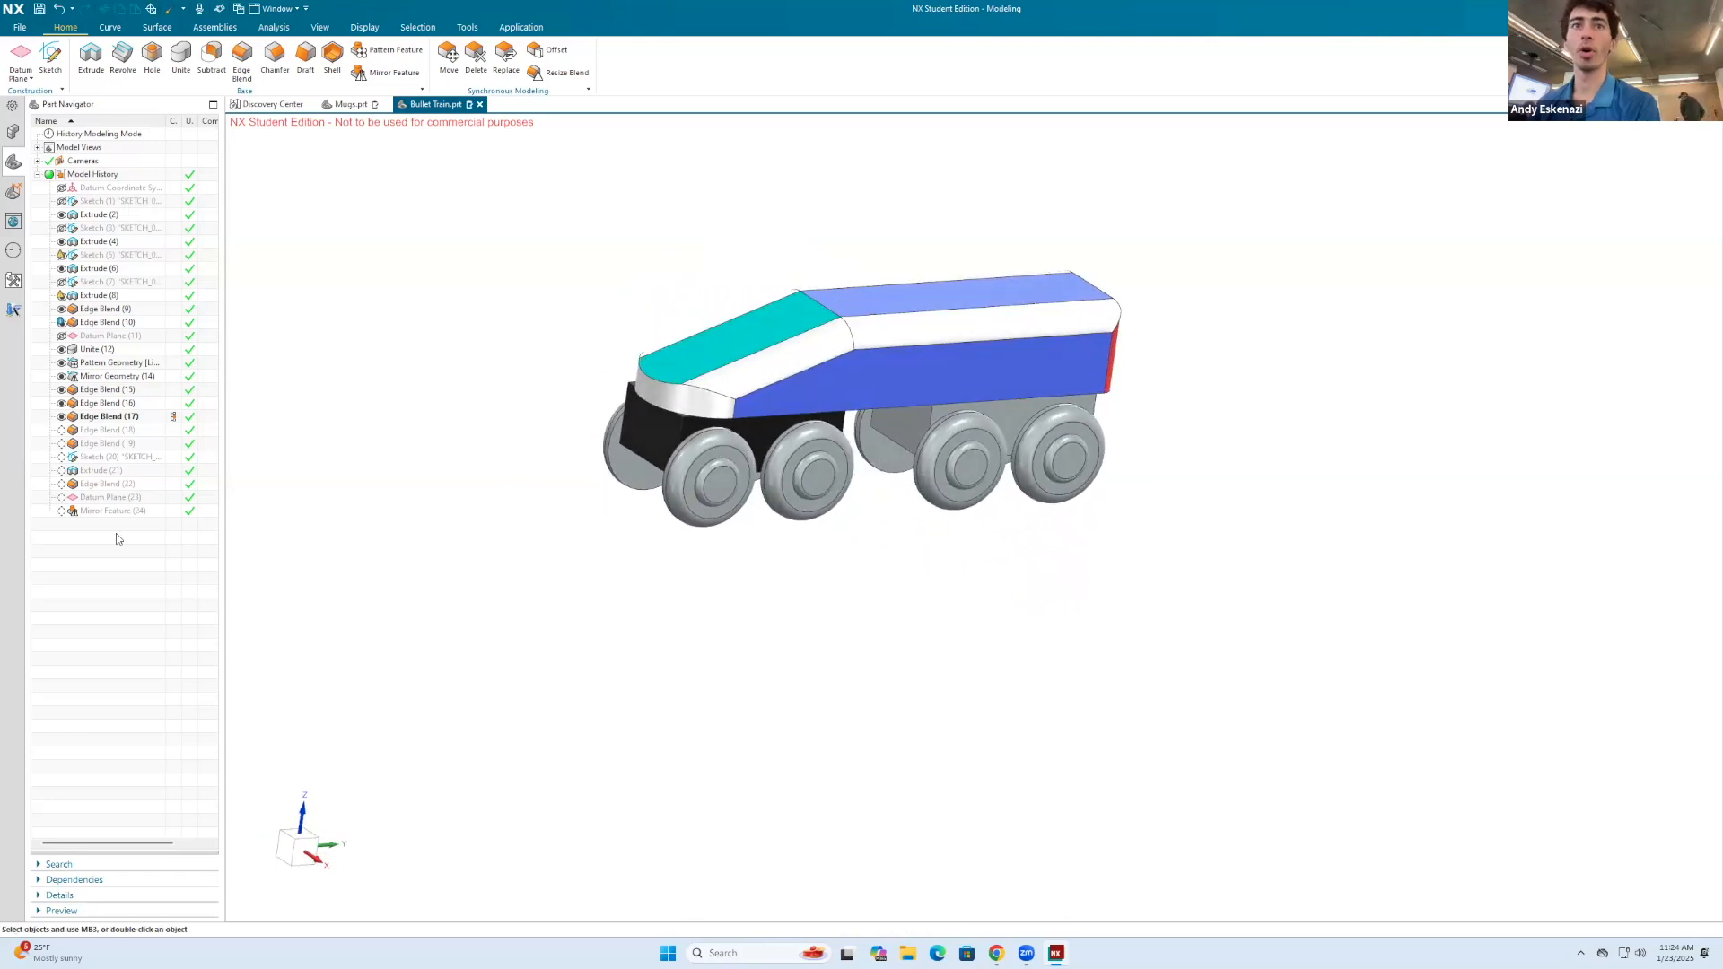
{"action": "right_click", "coordinate": [110, 431]}
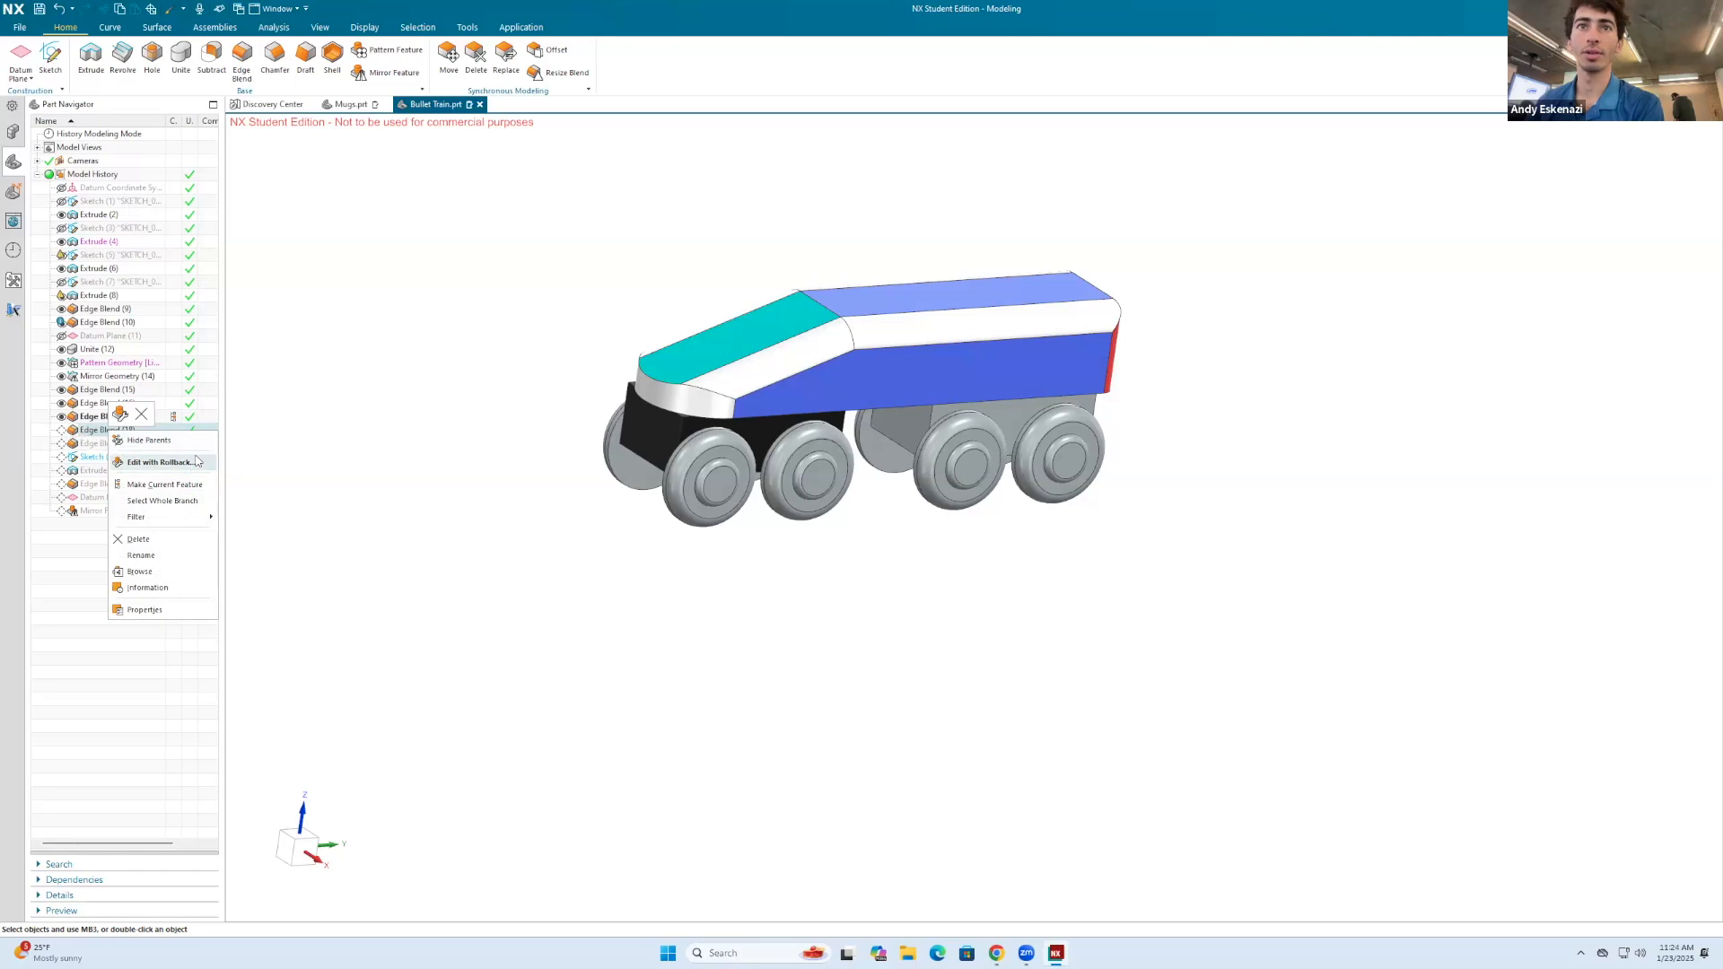
{"action": "left_click", "coordinate": [416, 468]}
{"action": "middle_click_drag", "start_coordinate": [666, 451], "coordinate": [723, 424]}
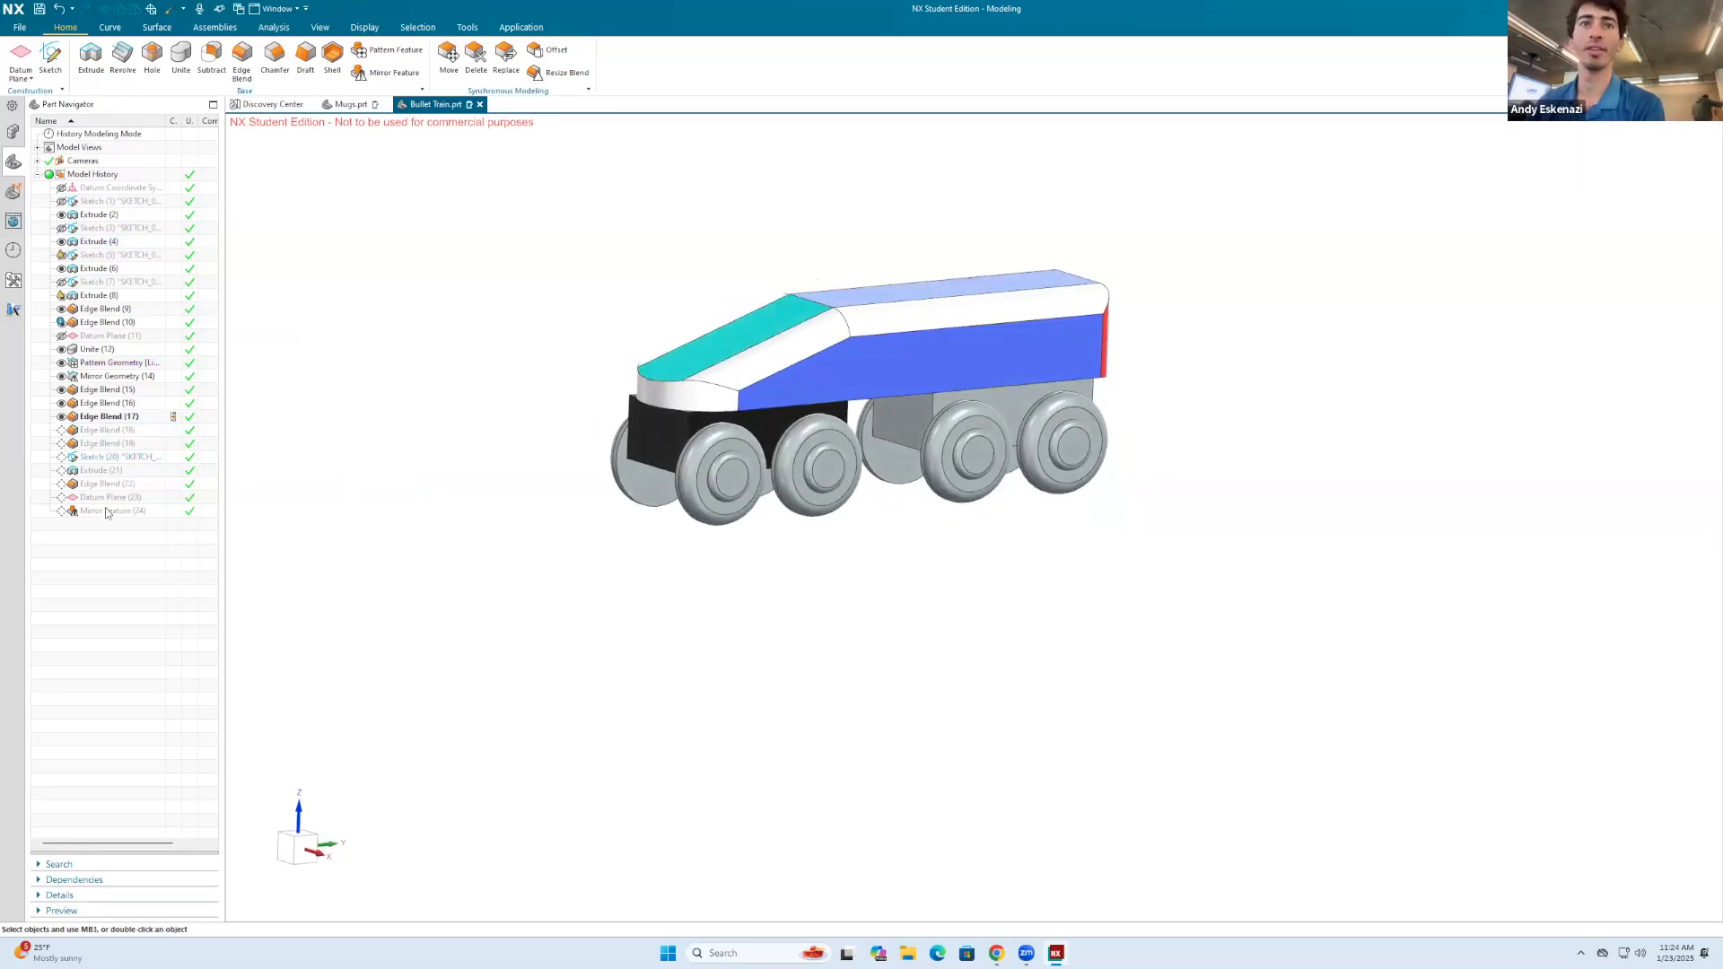
{"action": "right_click", "coordinate": [106, 510]}
{"action": "left_click", "coordinate": [77, 454]}
Step: Roll the model history forward by making Edge Blend (18), Edge Blend (19) and the coupling's Sketch (20) current one after another
{"action": "right_click", "coordinate": [103, 431]}
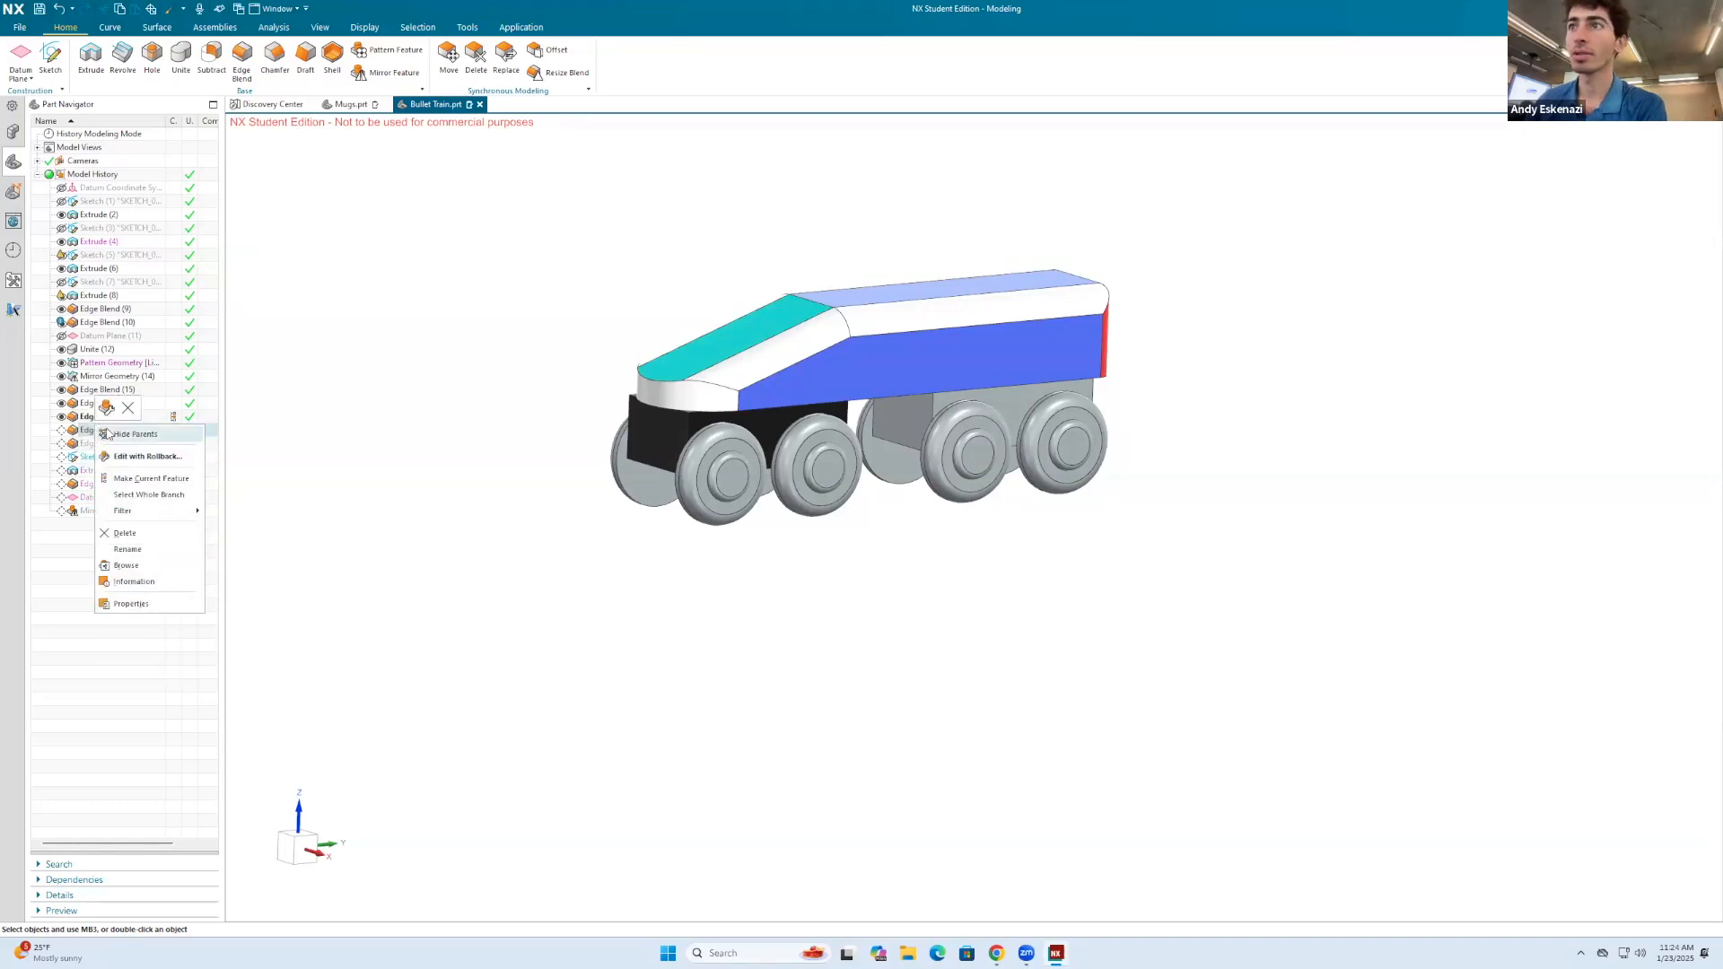
{"action": "left_click", "coordinate": [164, 478]}
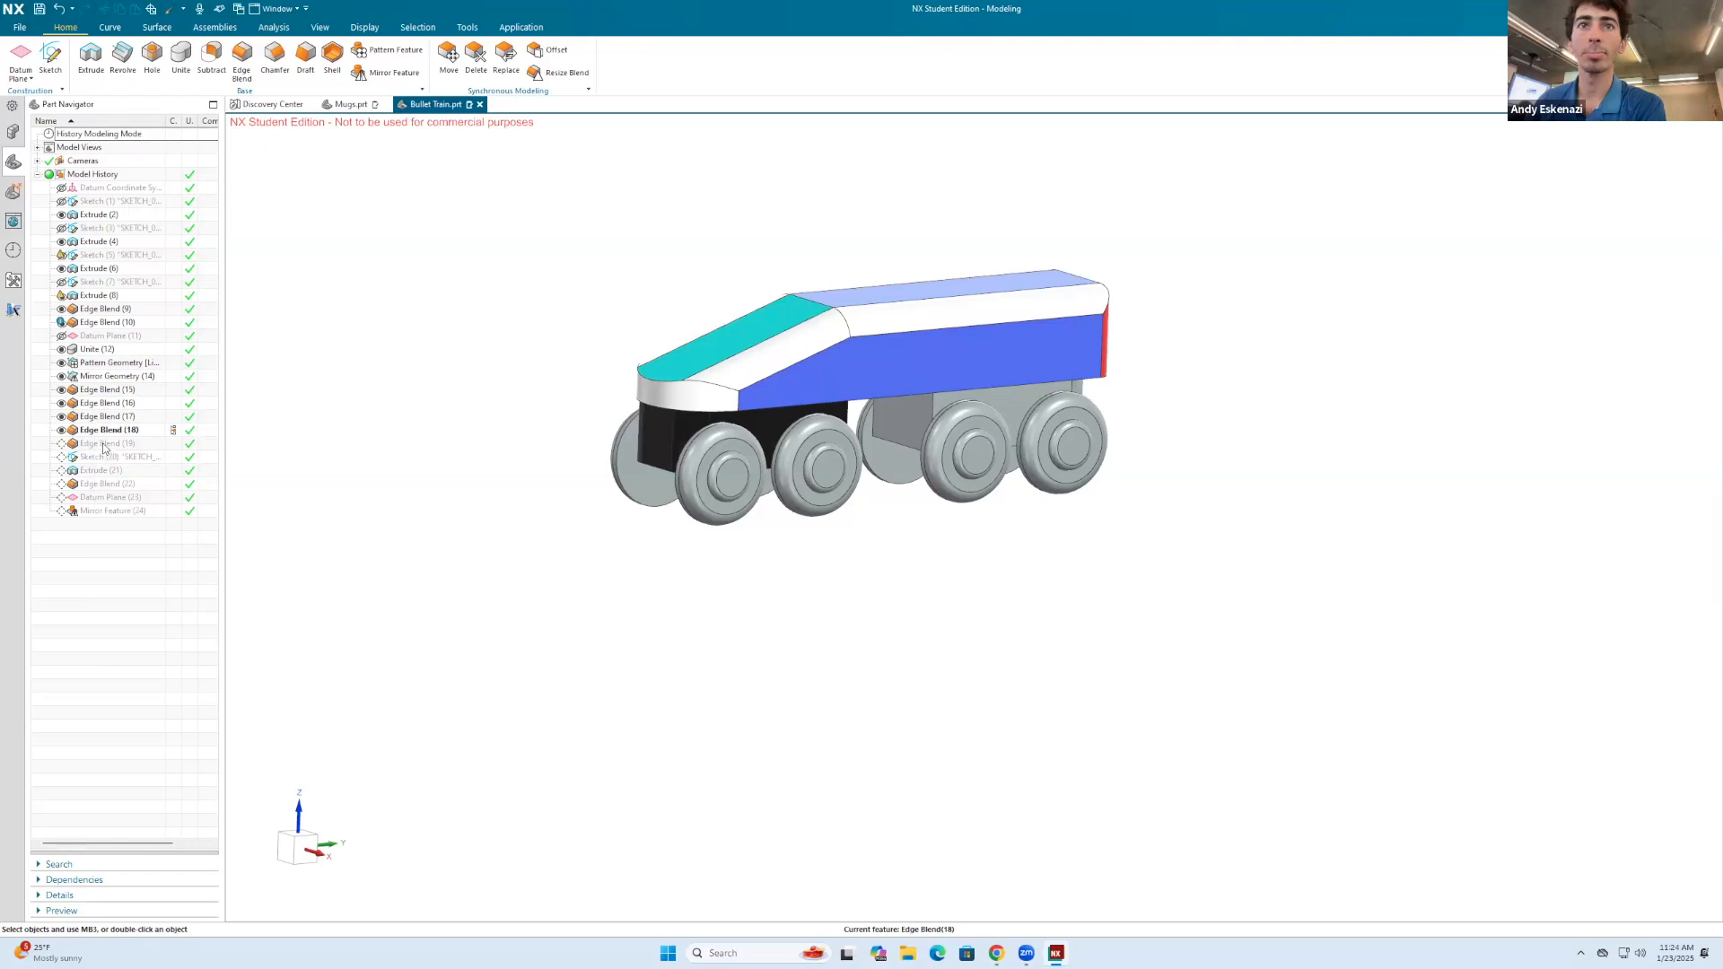
{"action": "right_click", "coordinate": [104, 448]}
{"action": "left_click", "coordinate": [160, 493]}
{"action": "right_click", "coordinate": [104, 460]}
{"action": "left_click", "coordinate": [148, 534]}
Step: Continue rolling the history forward through Extrude (21), Edge Blend (22), Datum Plane (23) and Mirror Feature (24), making each the current feature
{"action": "right_click", "coordinate": [104, 472]}
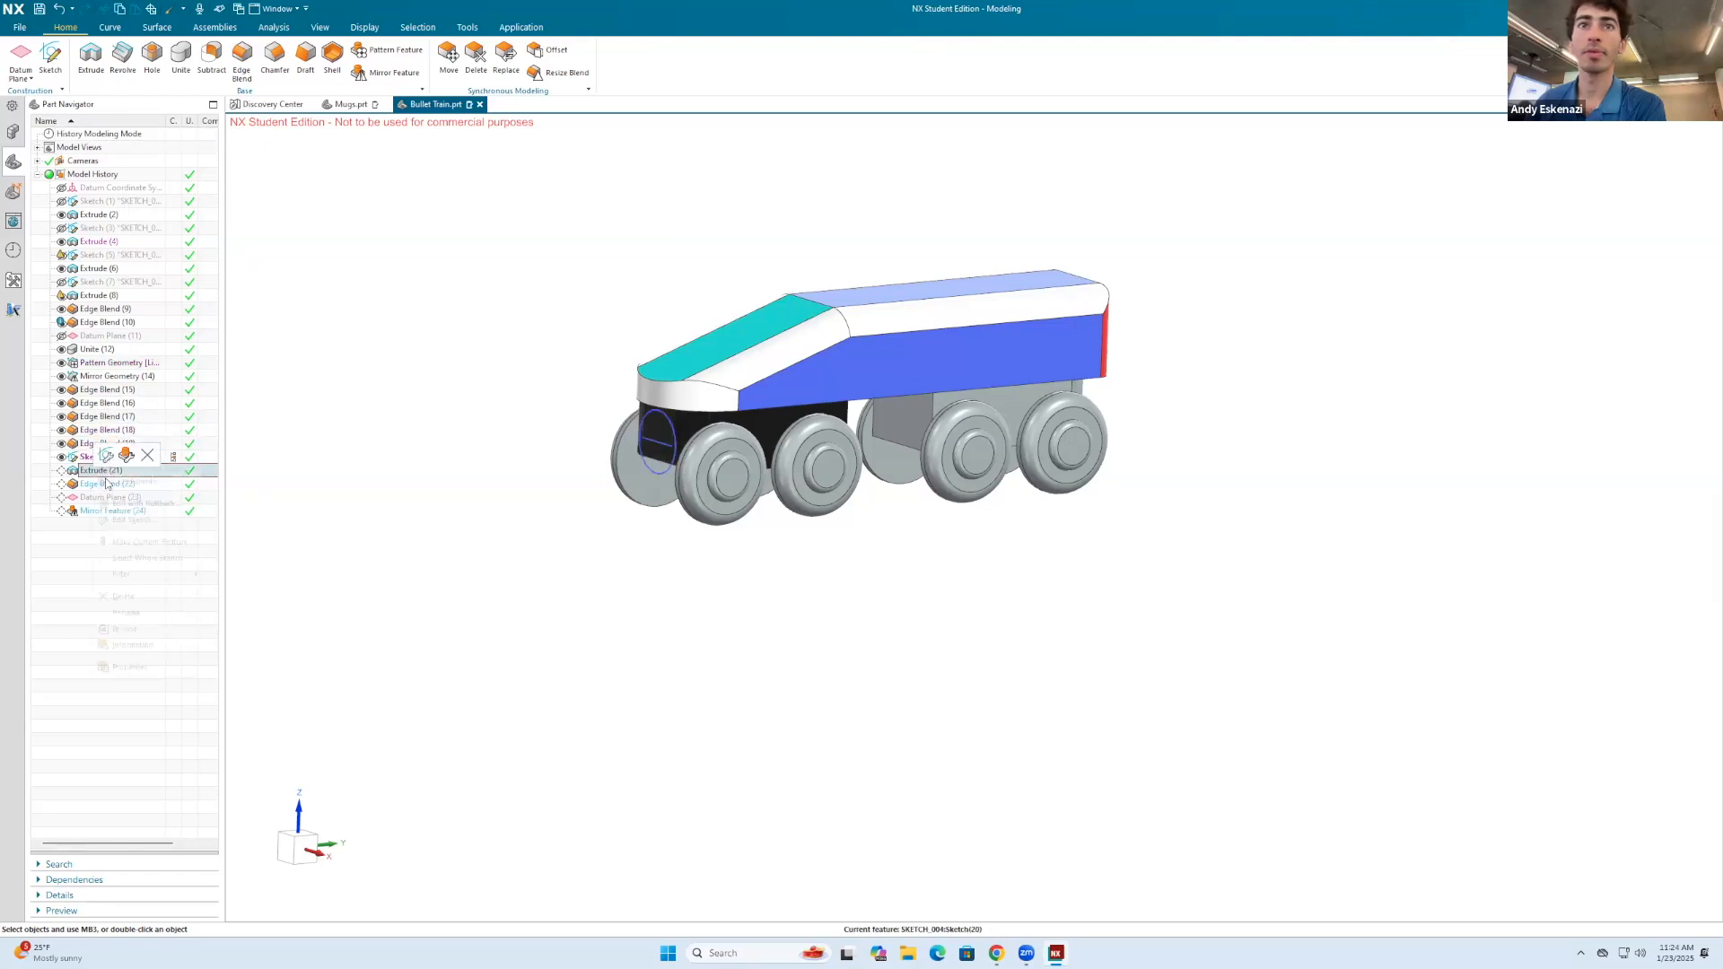
{"action": "left_click", "coordinate": [148, 541]}
{"action": "right_click", "coordinate": [104, 484]}
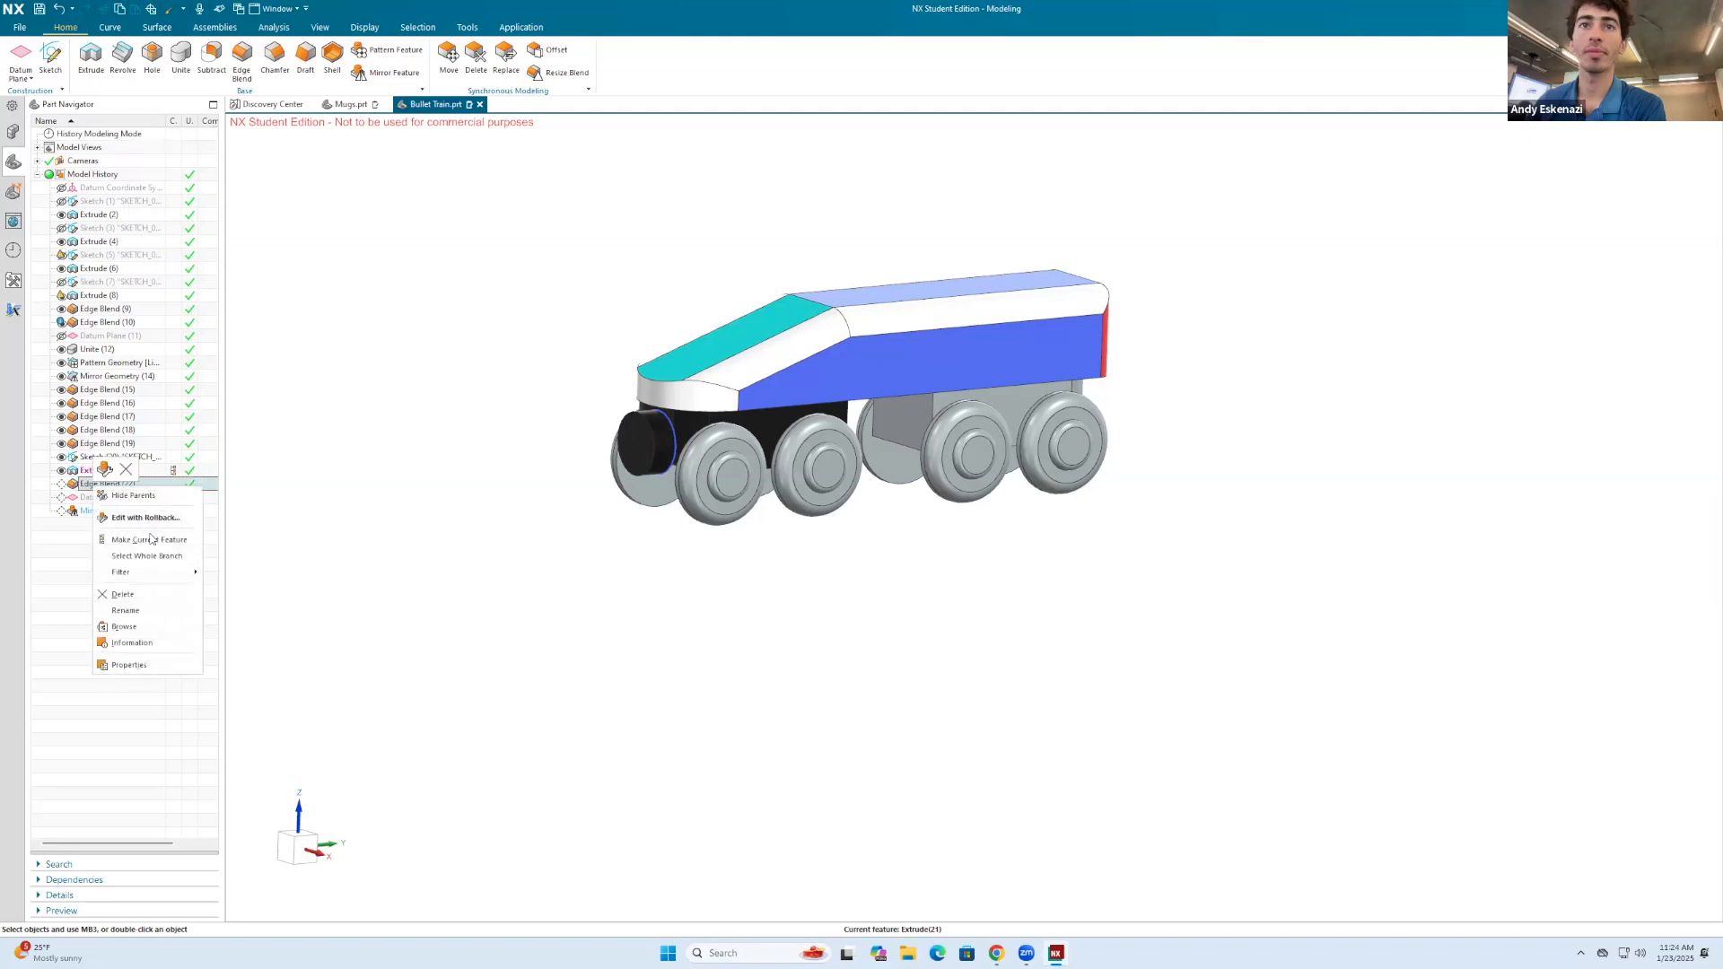
{"action": "left_click", "coordinate": [150, 539]}
{"action": "right_click", "coordinate": [105, 499]}
{"action": "left_click", "coordinate": [144, 553]}
{"action": "right_click", "coordinate": [102, 511]}
{"action": "left_click", "coordinate": [140, 567]}
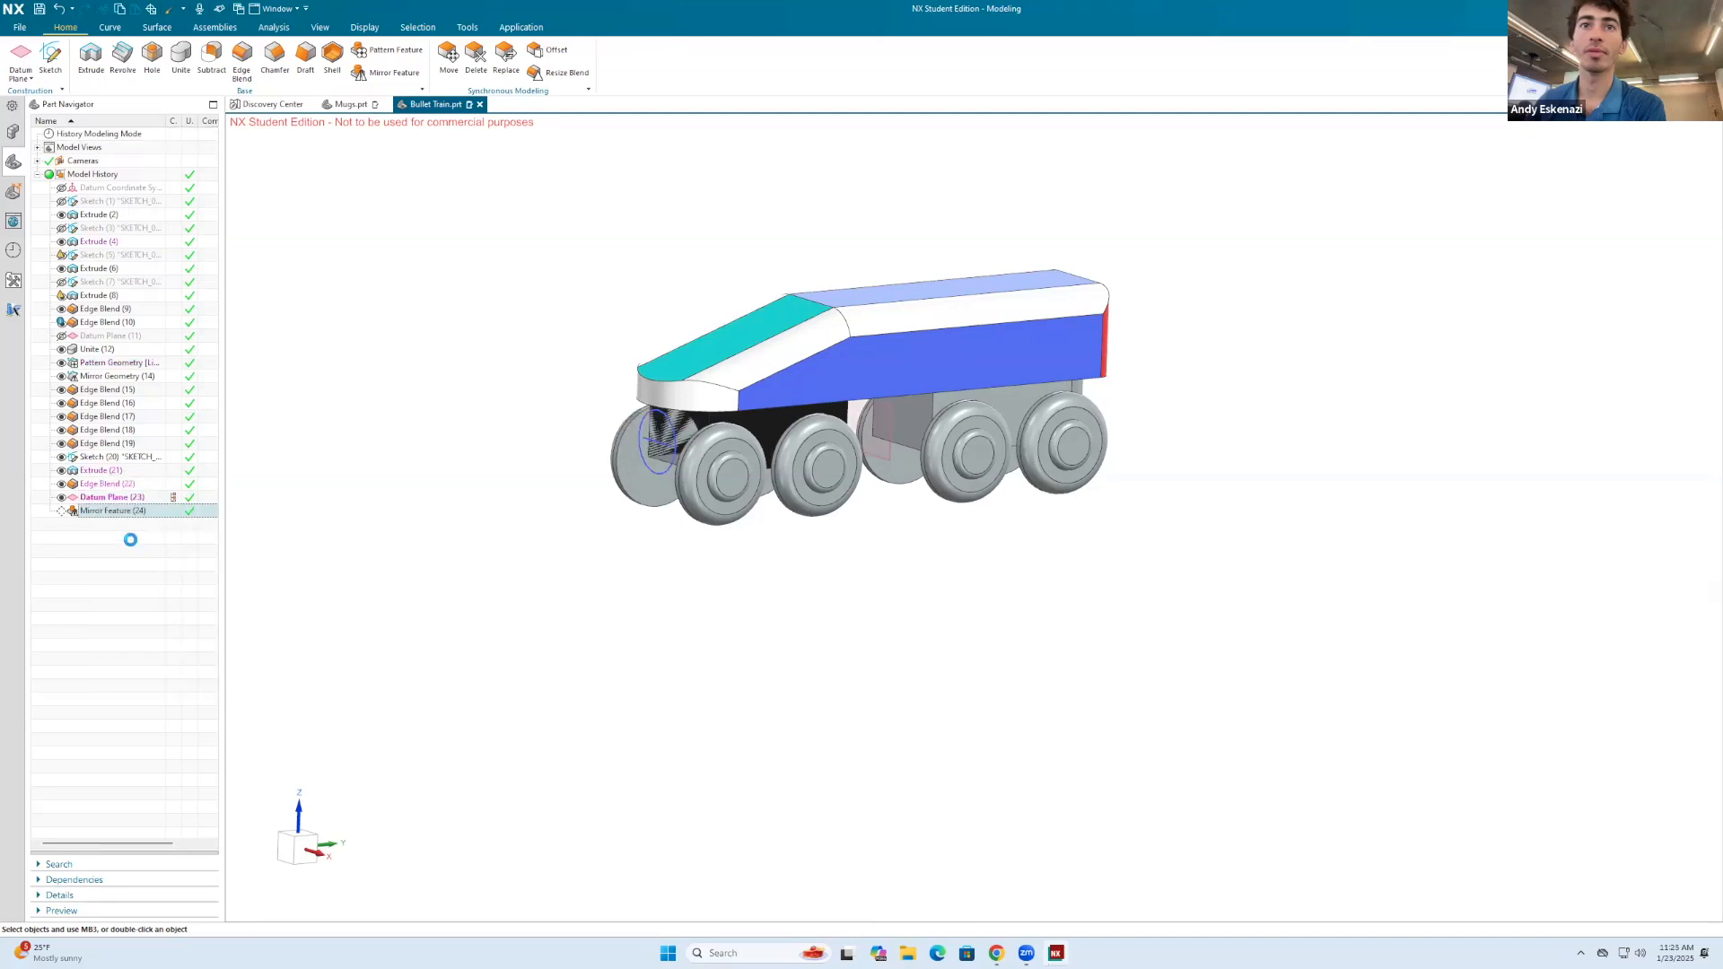
Step: Hide the mirroring datum plane, and toggle the mirror feature's visibility off and back on
{"action": "left_click", "coordinate": [62, 498]}
{"action": "mouse_move", "coordinate": [772, 447]}
{"action": "middle_mouse_down"}
{"action": "mouse_move", "coordinate": [777, 412]}
{"action": "mouse_move", "coordinate": [843, 412]}
{"action": "mouse_move", "coordinate": [789, 427]}
{"action": "middle_mouse_up"}
{"action": "left_click", "coordinate": [62, 511]}
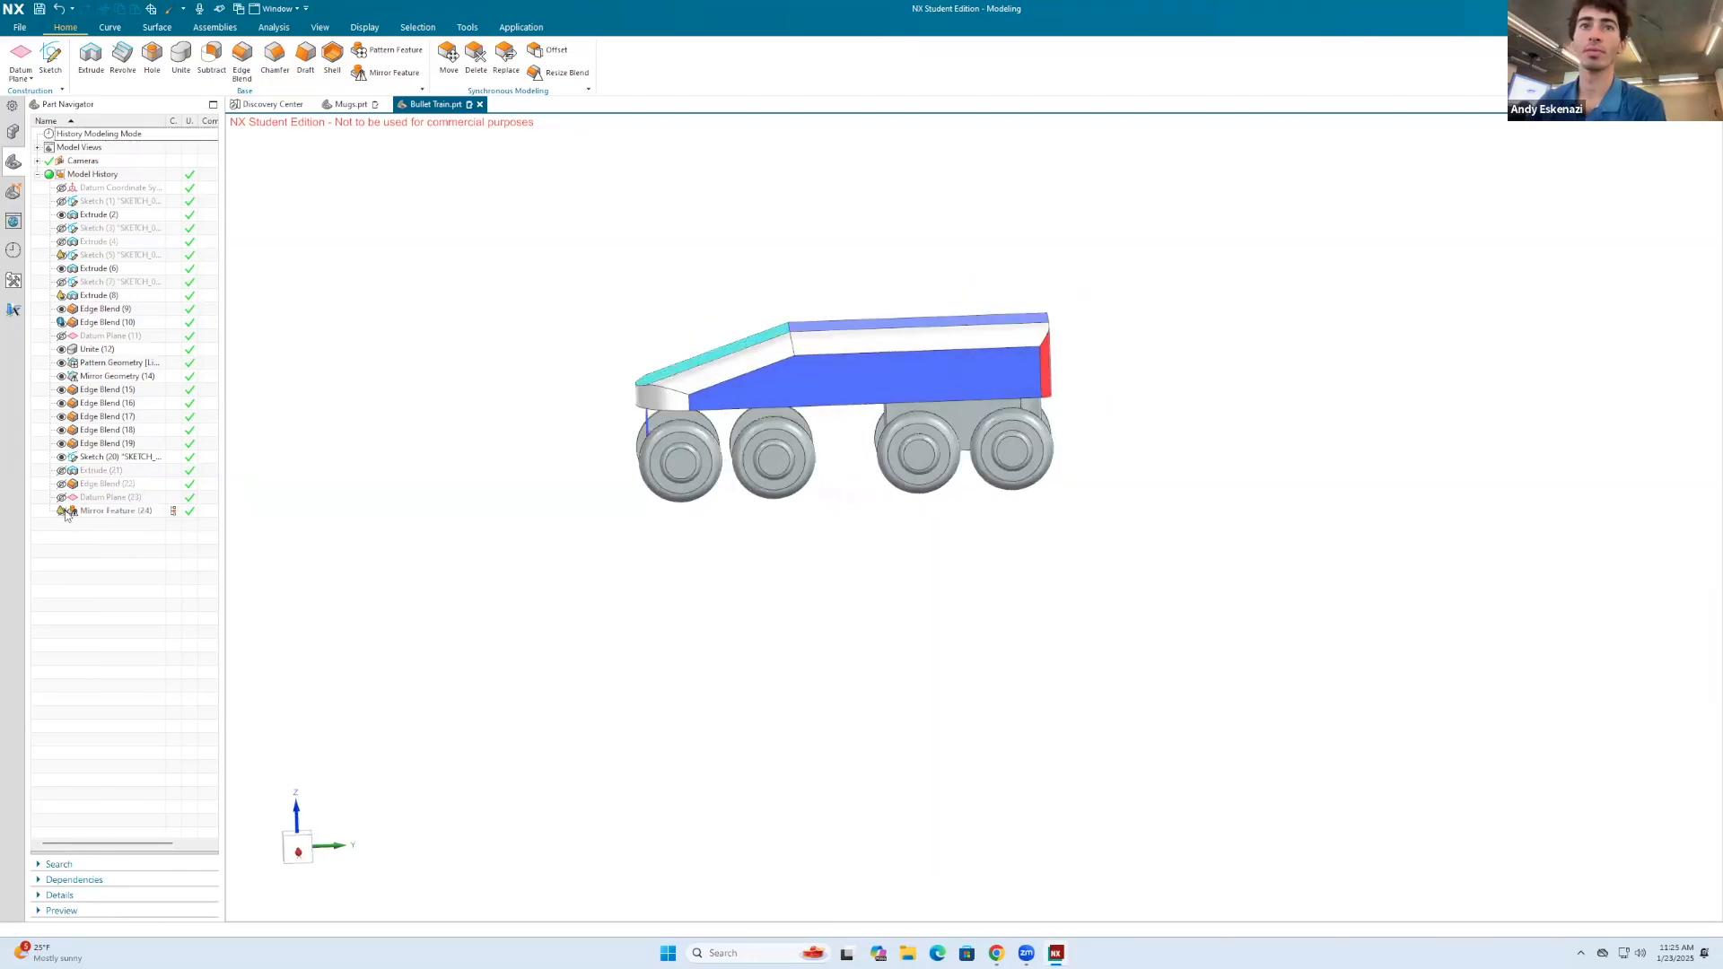
{"action": "left_click", "coordinate": [61, 511]}
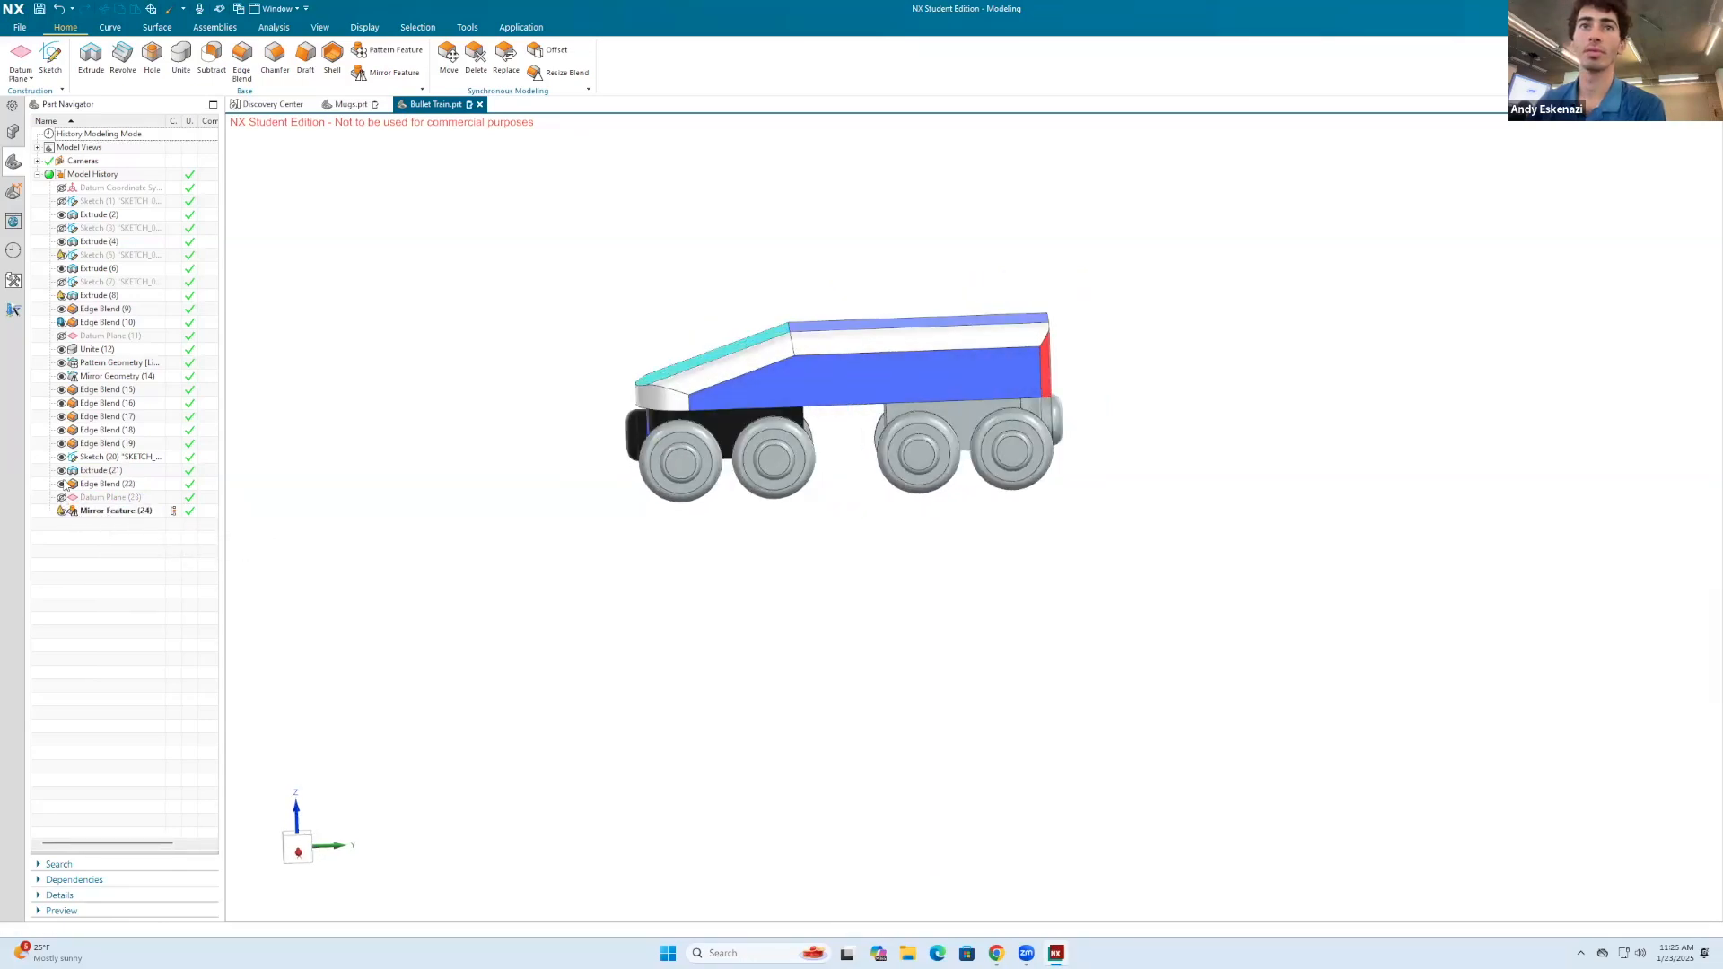
Step: Check the mirror feature's settings and its reusable references of the source feature, leave the edit, and delete the mirror feature
{"action": "right_click", "coordinate": [88, 510]}
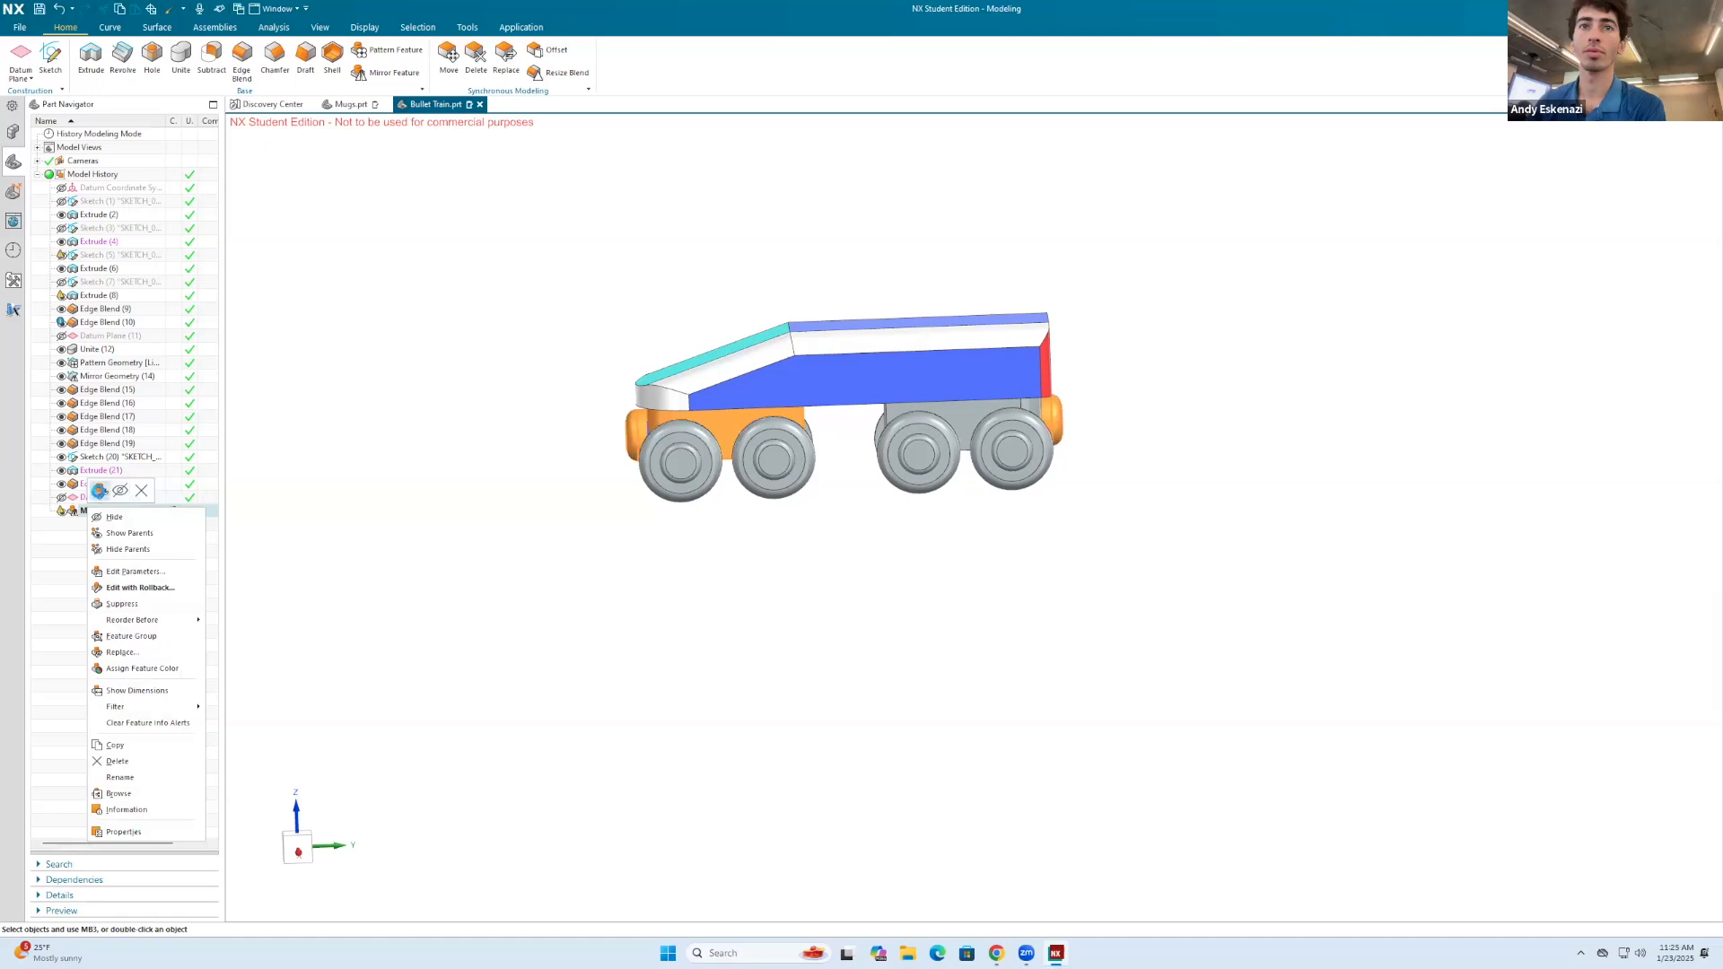
{"action": "left_click", "coordinate": [99, 490]}
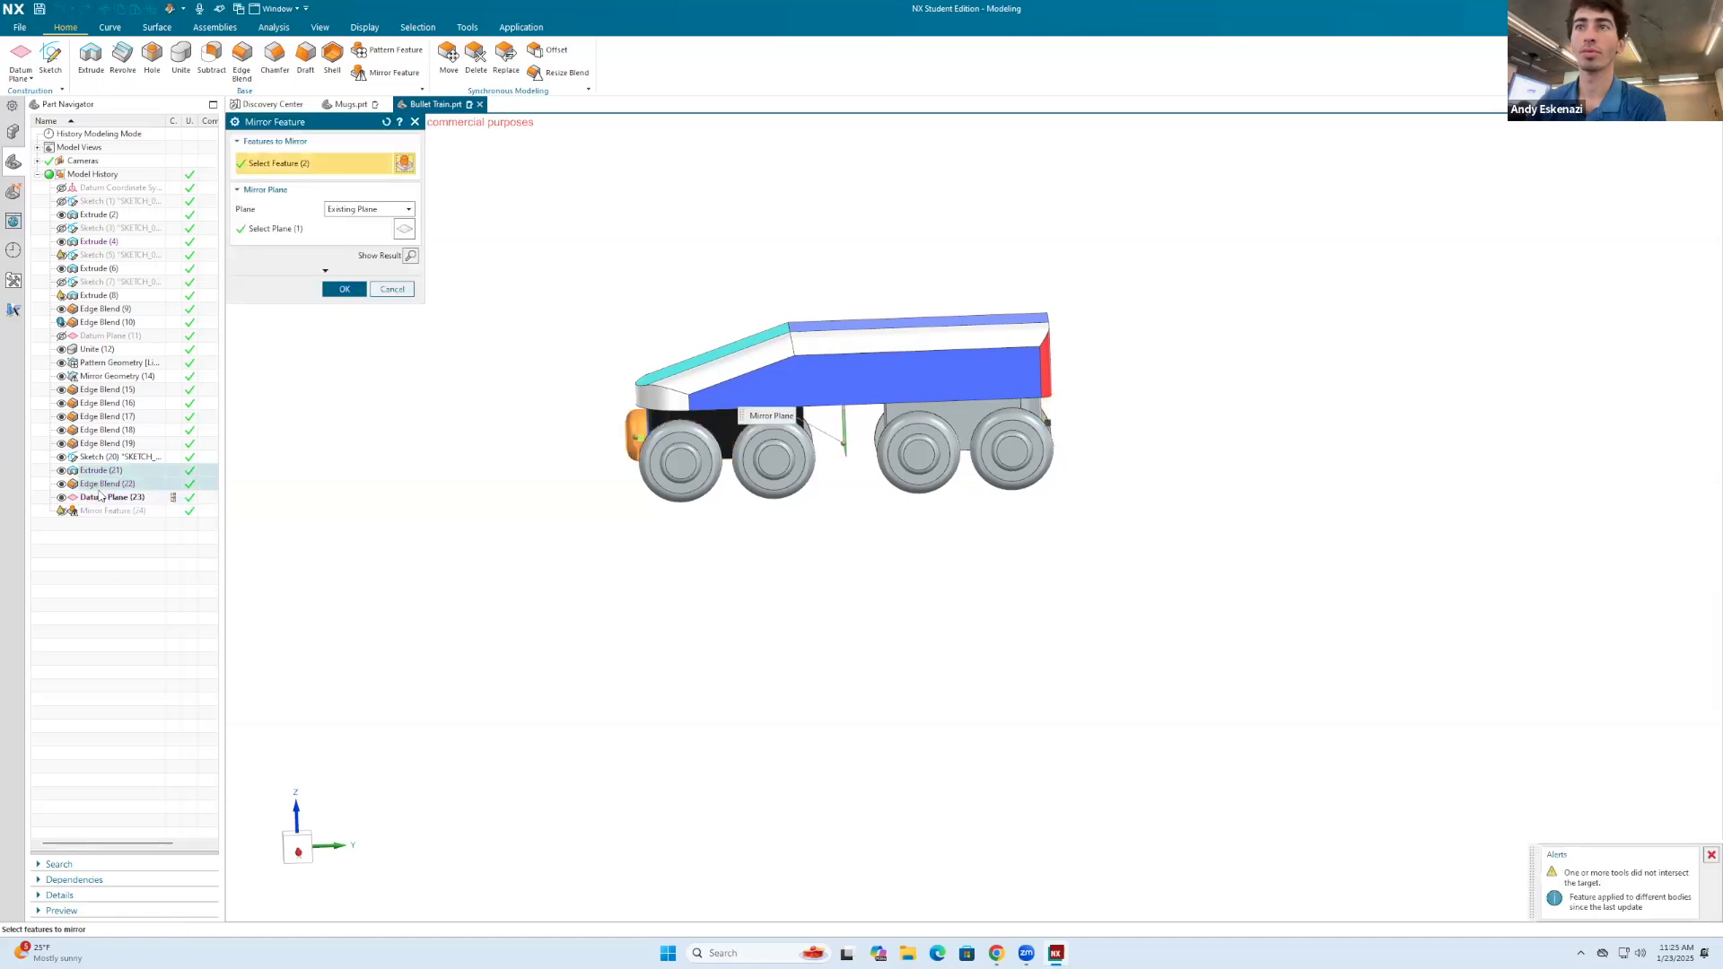
{"action": "left_click", "coordinate": [324, 271]}
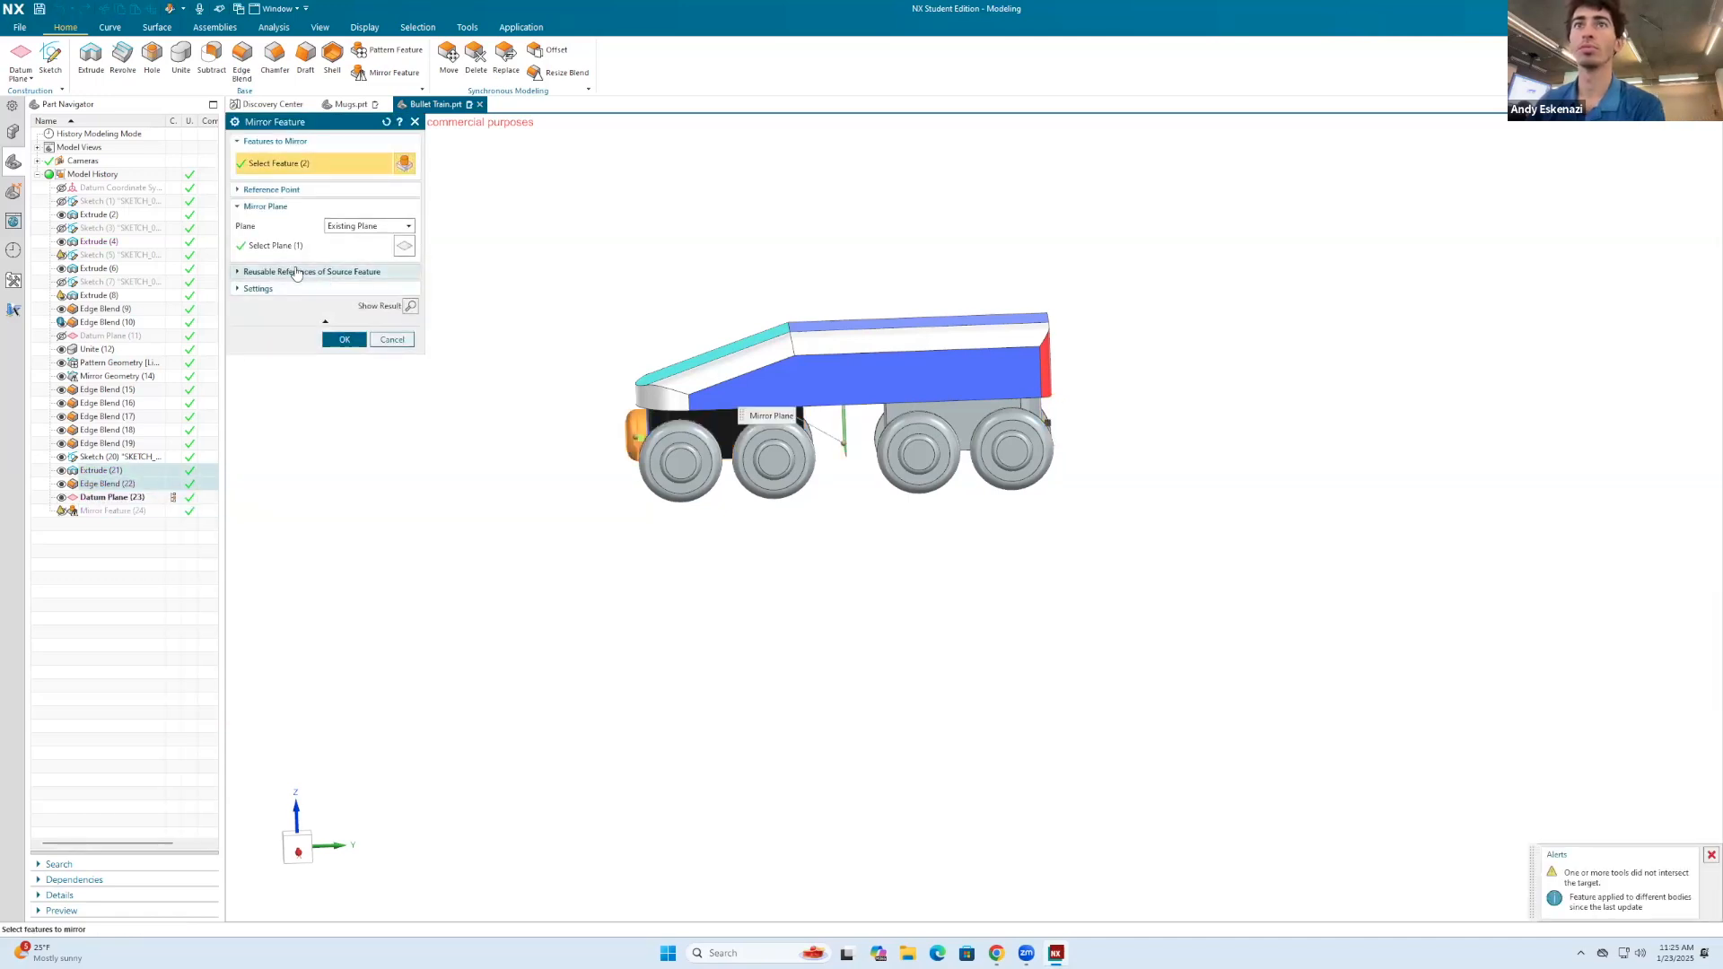
{"action": "left_click", "coordinate": [296, 273]}
{"action": "left_click", "coordinate": [395, 456]}
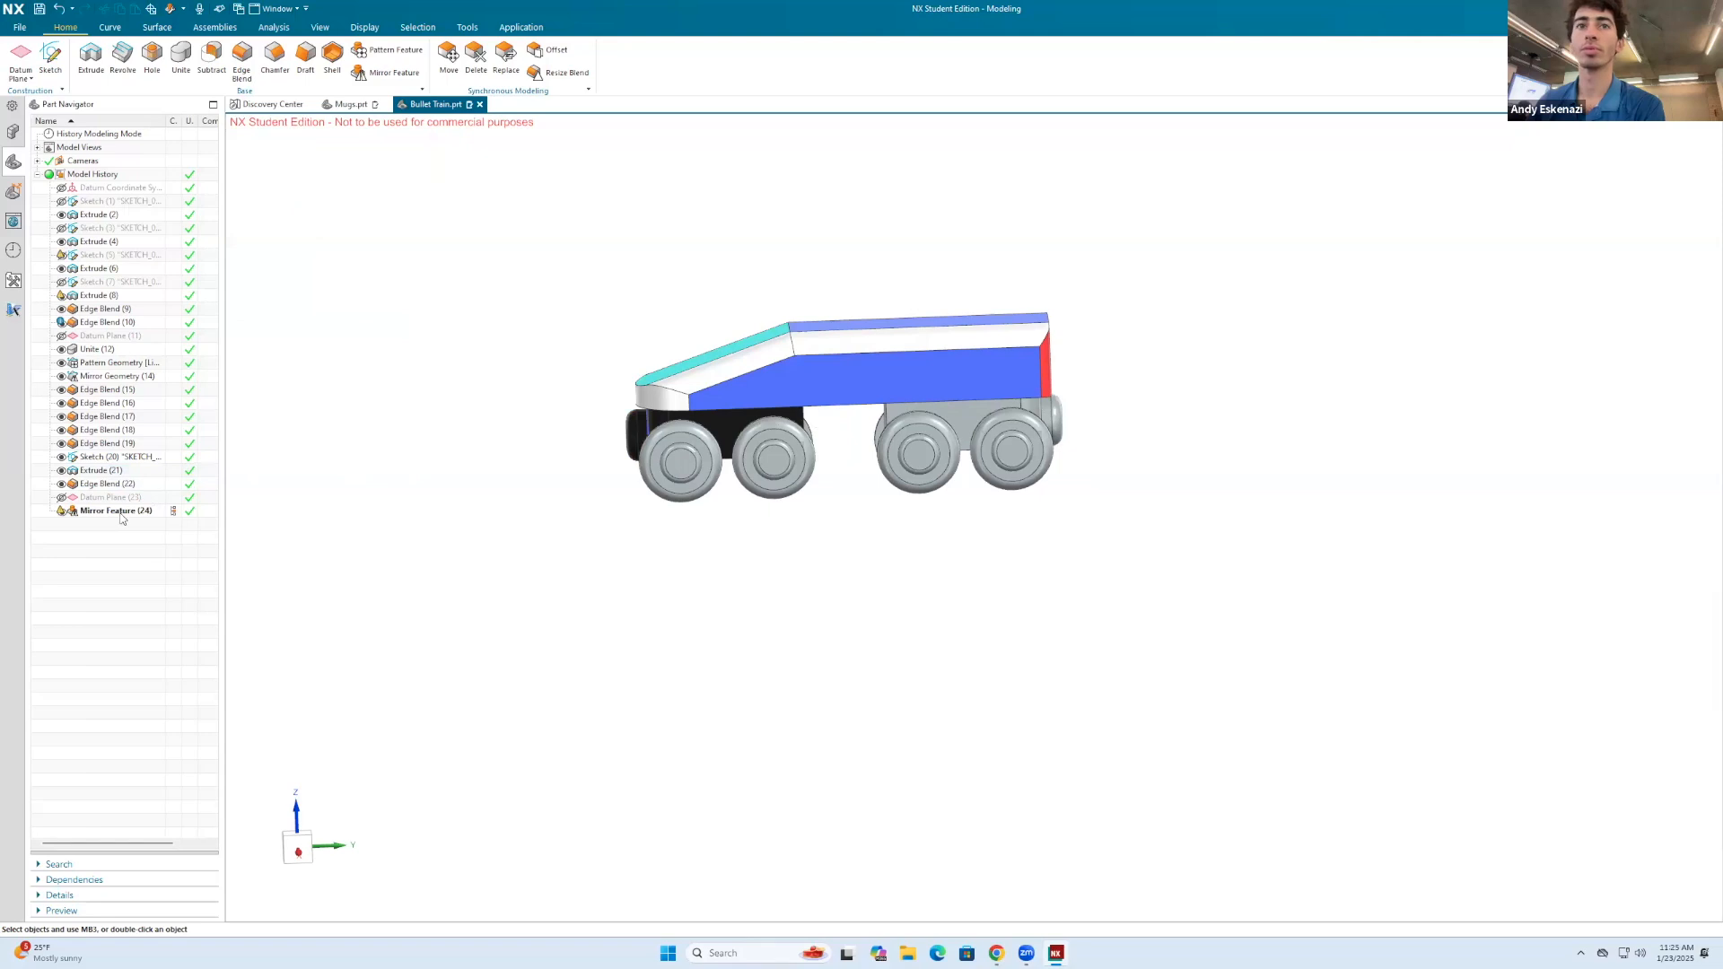
{"action": "right_click", "coordinate": [121, 518]}
{"action": "left_click", "coordinate": [180, 500]}
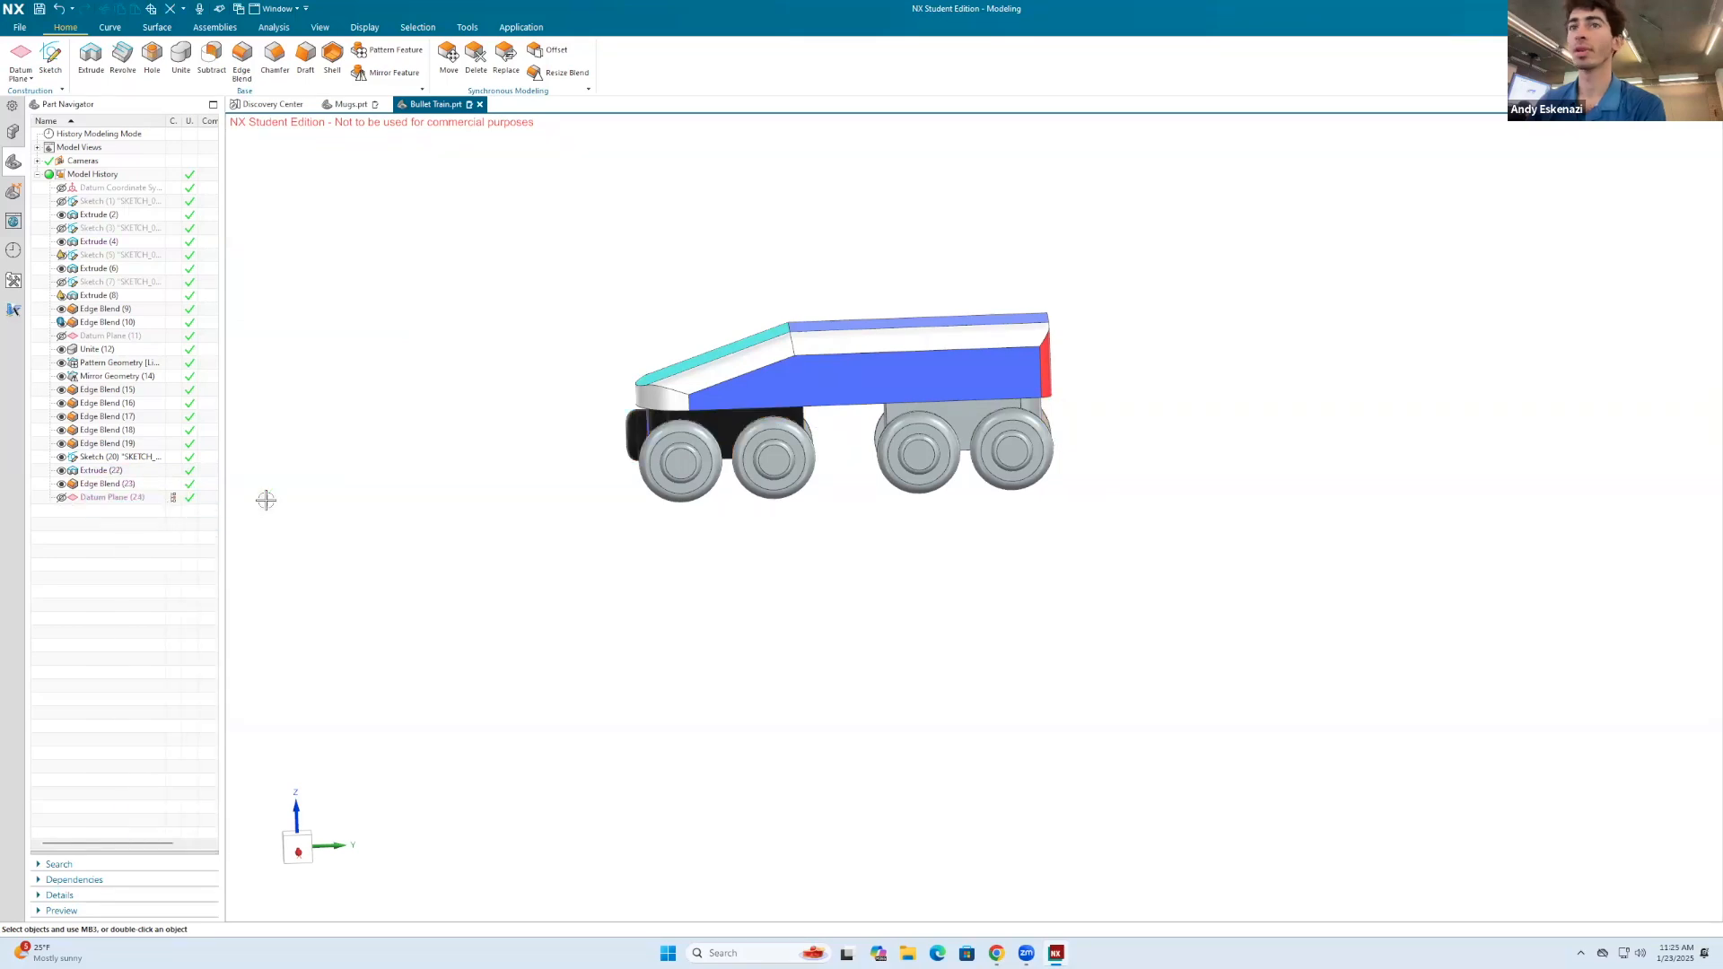
Step: Set the selection filter to Face and select the three visible faces of the rounded front coupling
{"action": "scroll", "coordinate": [675, 418], "scroll_direction": "up", "scroll_amount": 5}
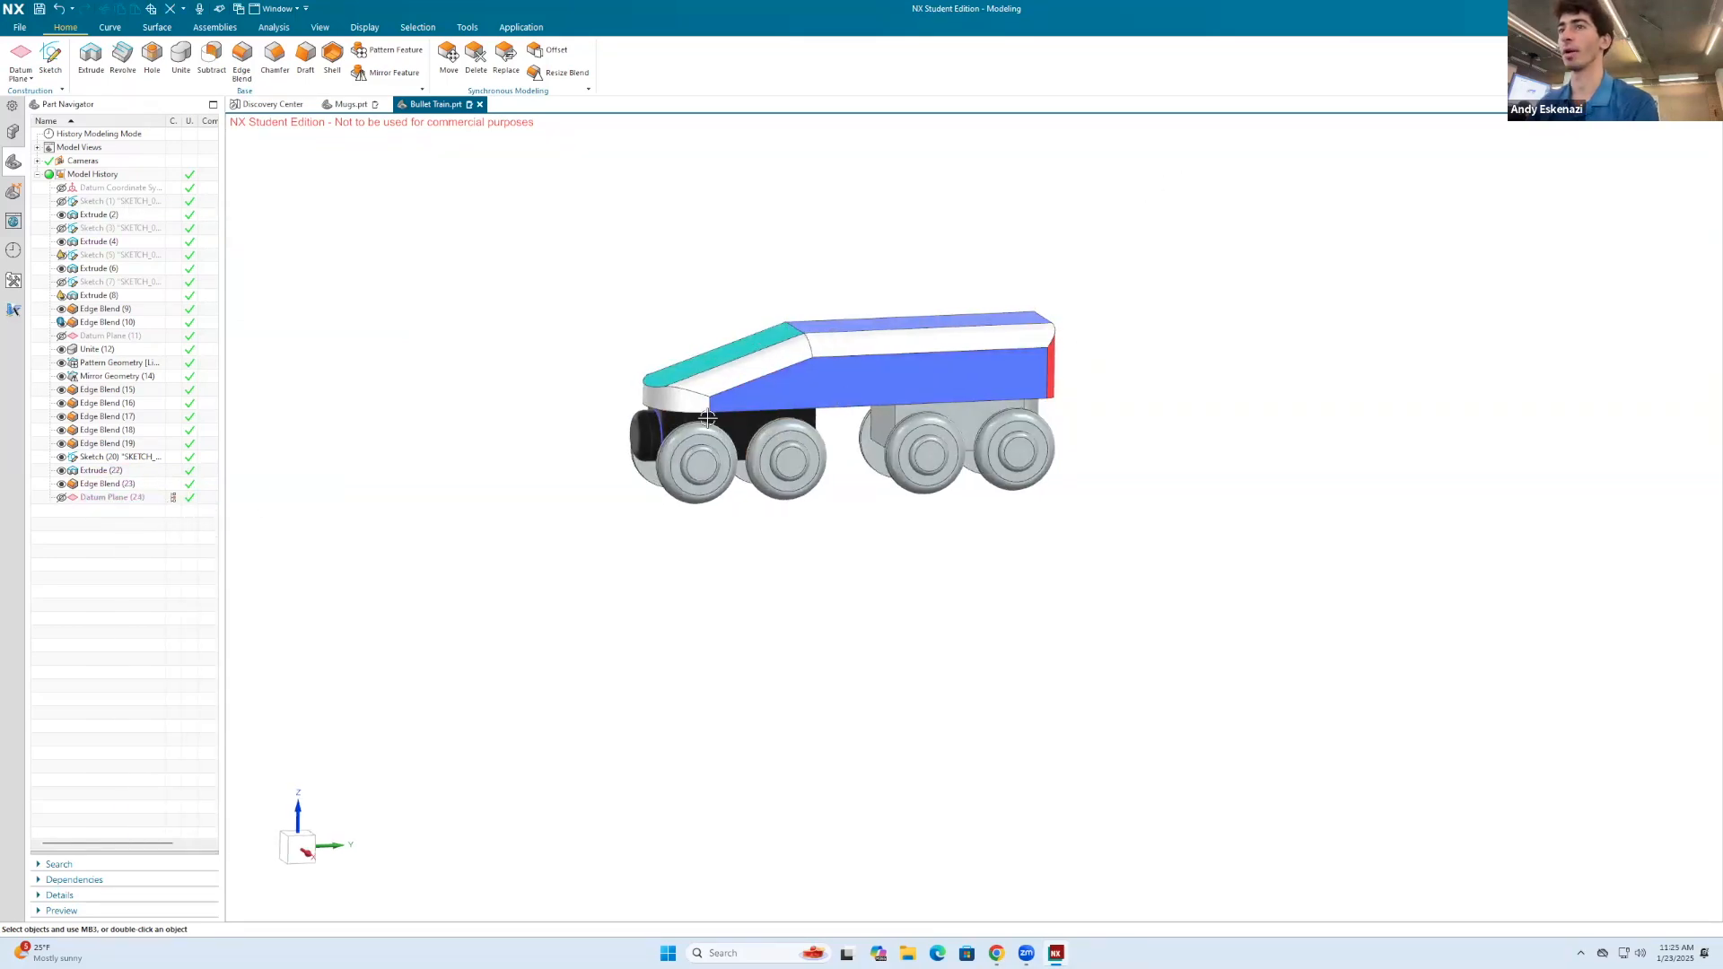
{"action": "right_click", "coordinate": [578, 456]}
{"action": "left_click", "coordinate": [379, 419]}
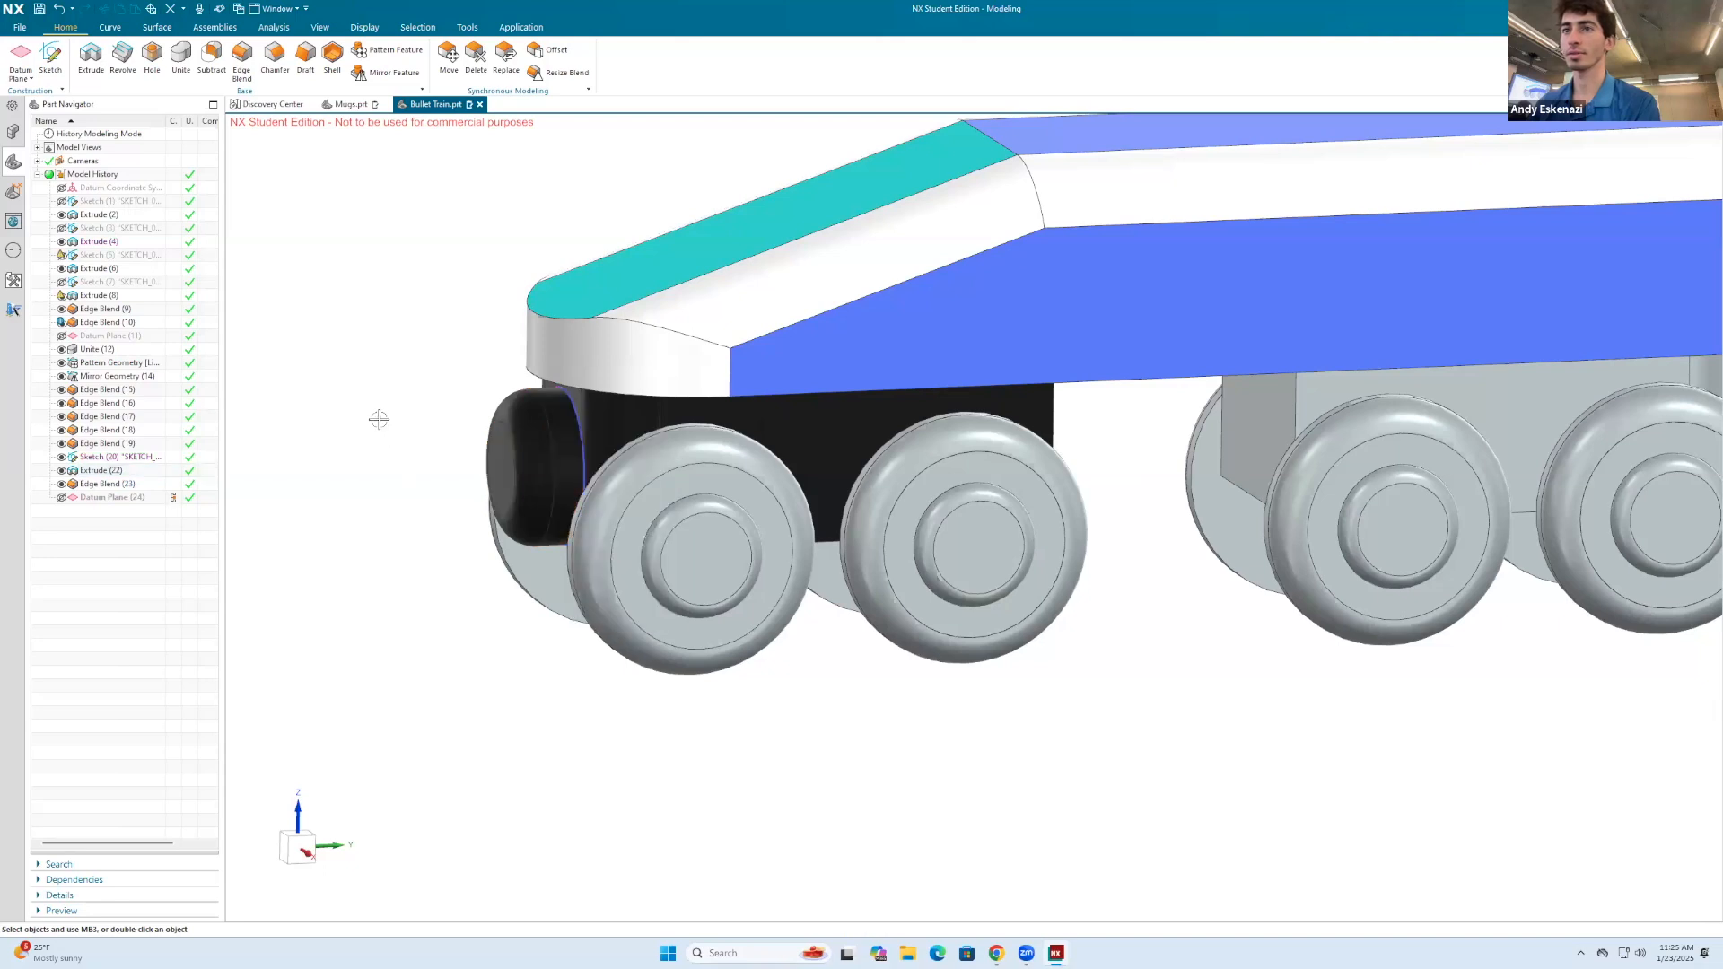
{"action": "right_click", "coordinate": [403, 354]}
{"action": "left_click", "coordinate": [542, 336]}
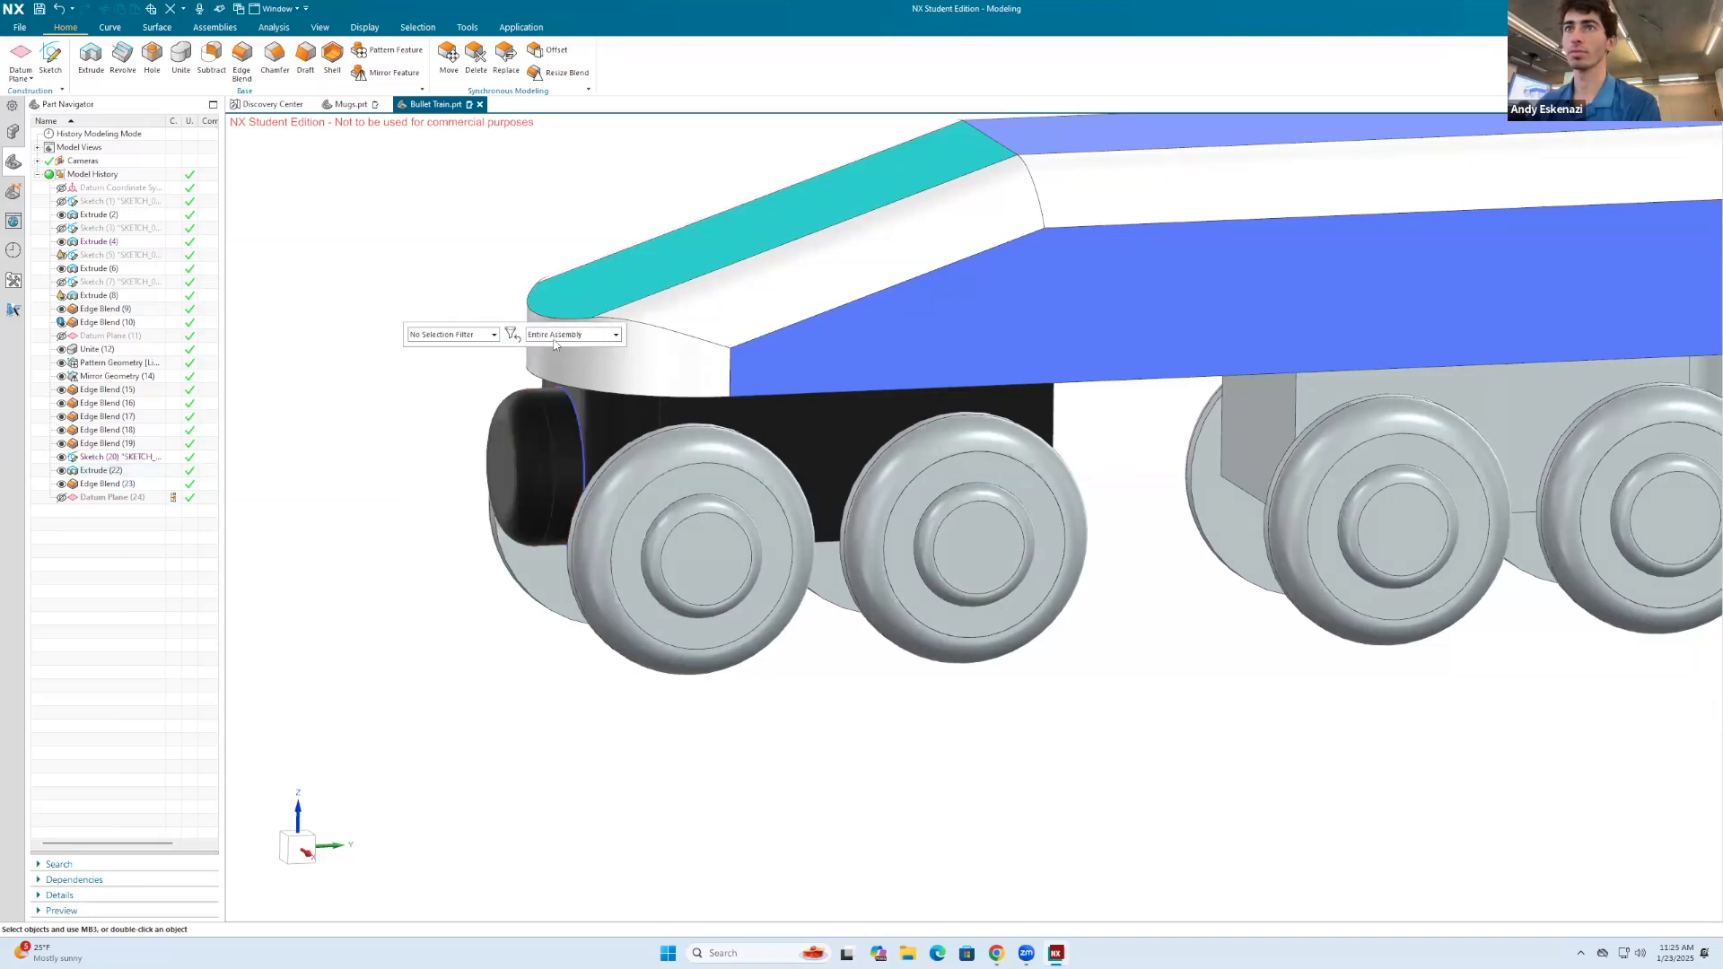
{"action": "left_click", "coordinate": [441, 336]}
{"action": "left_click", "coordinate": [453, 441]}
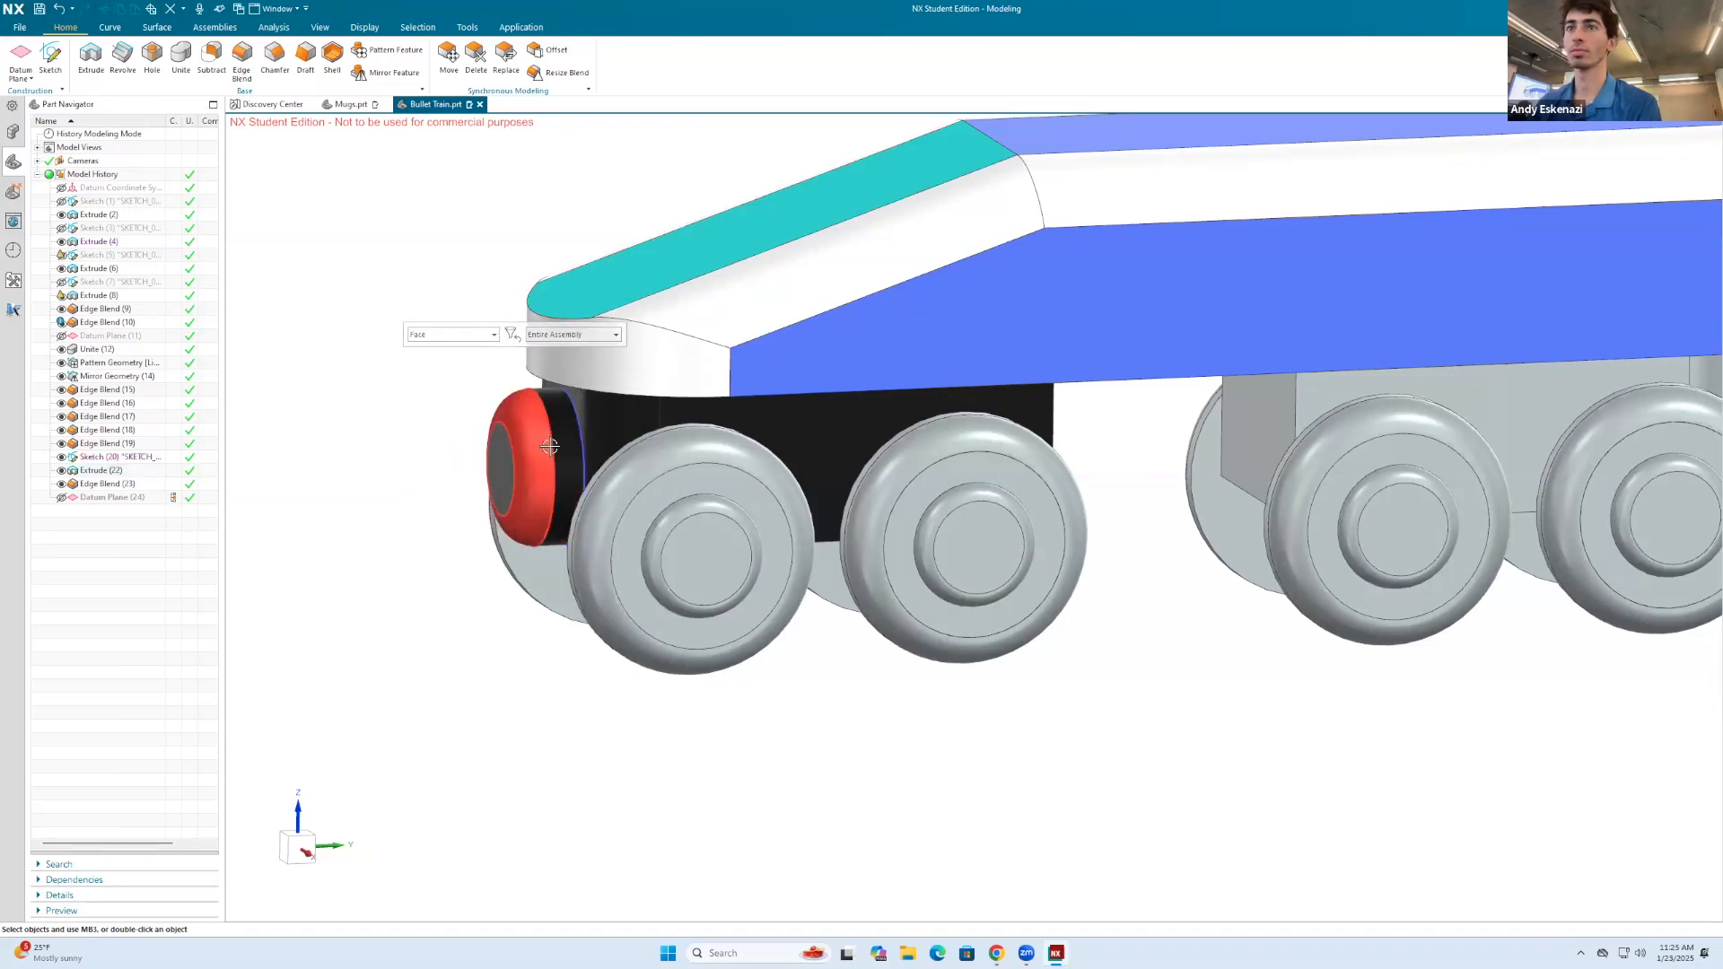
{"action": "left_click", "coordinate": [569, 440]}
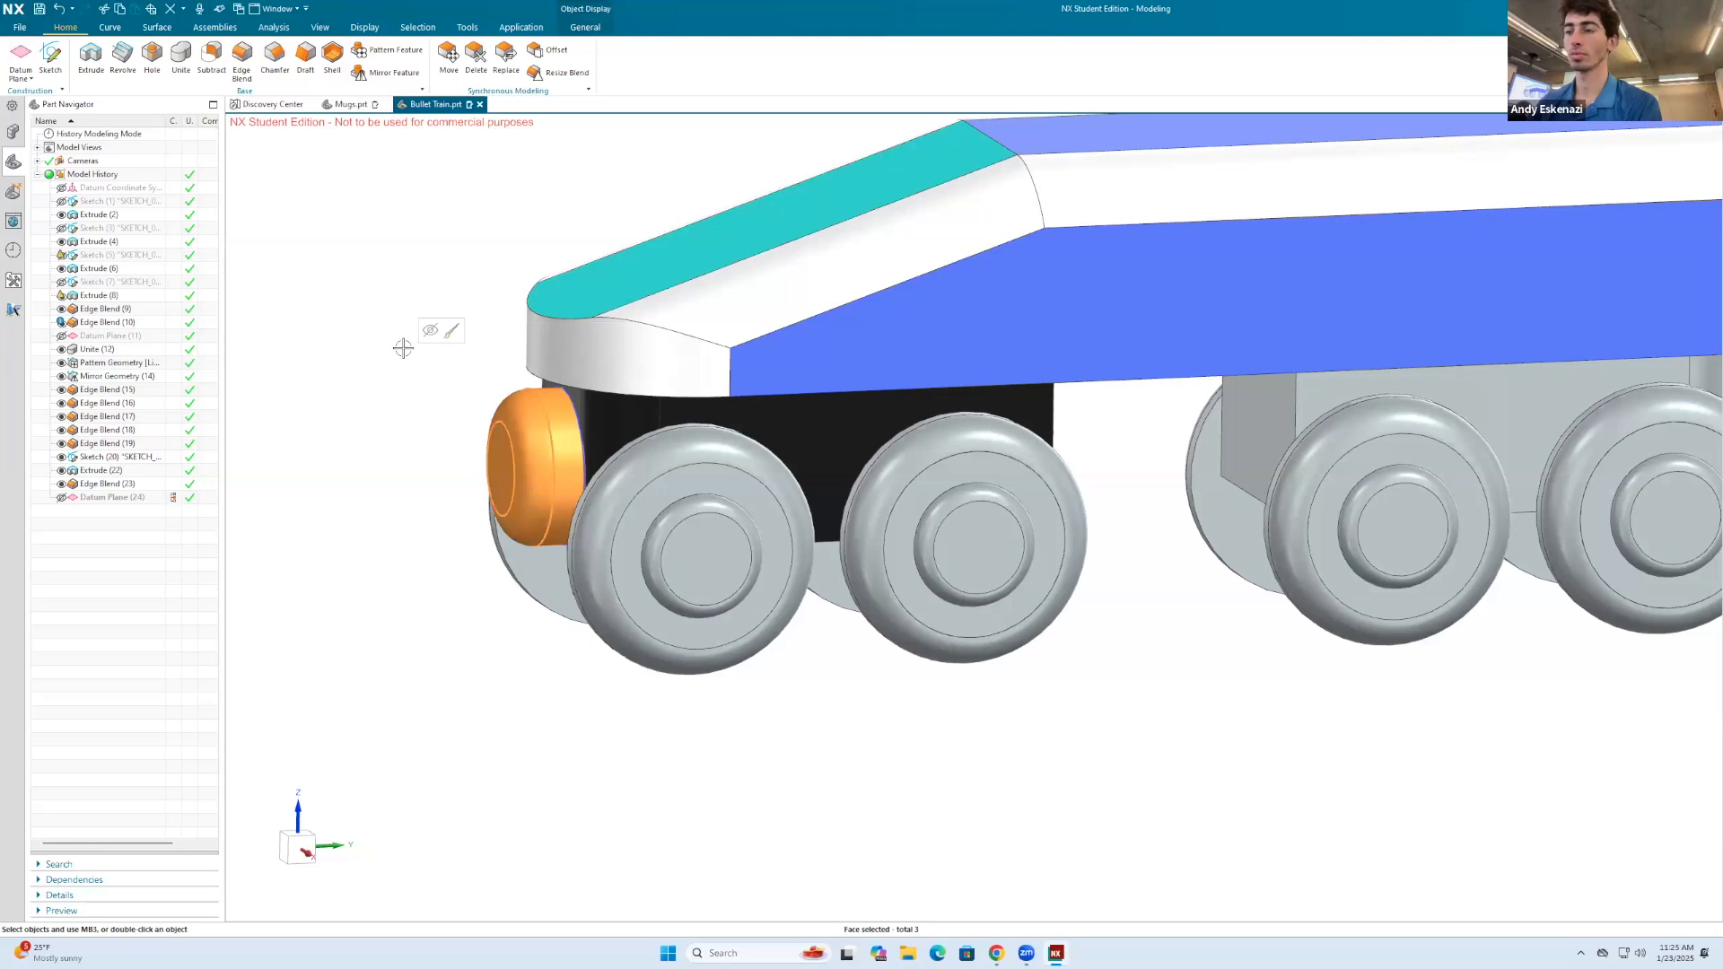
Step: Change the display color of the selected front coupling faces to light gray
{"action": "key", "text": "ctrl+j"}
{"action": "left_click", "coordinate": [376, 202]}
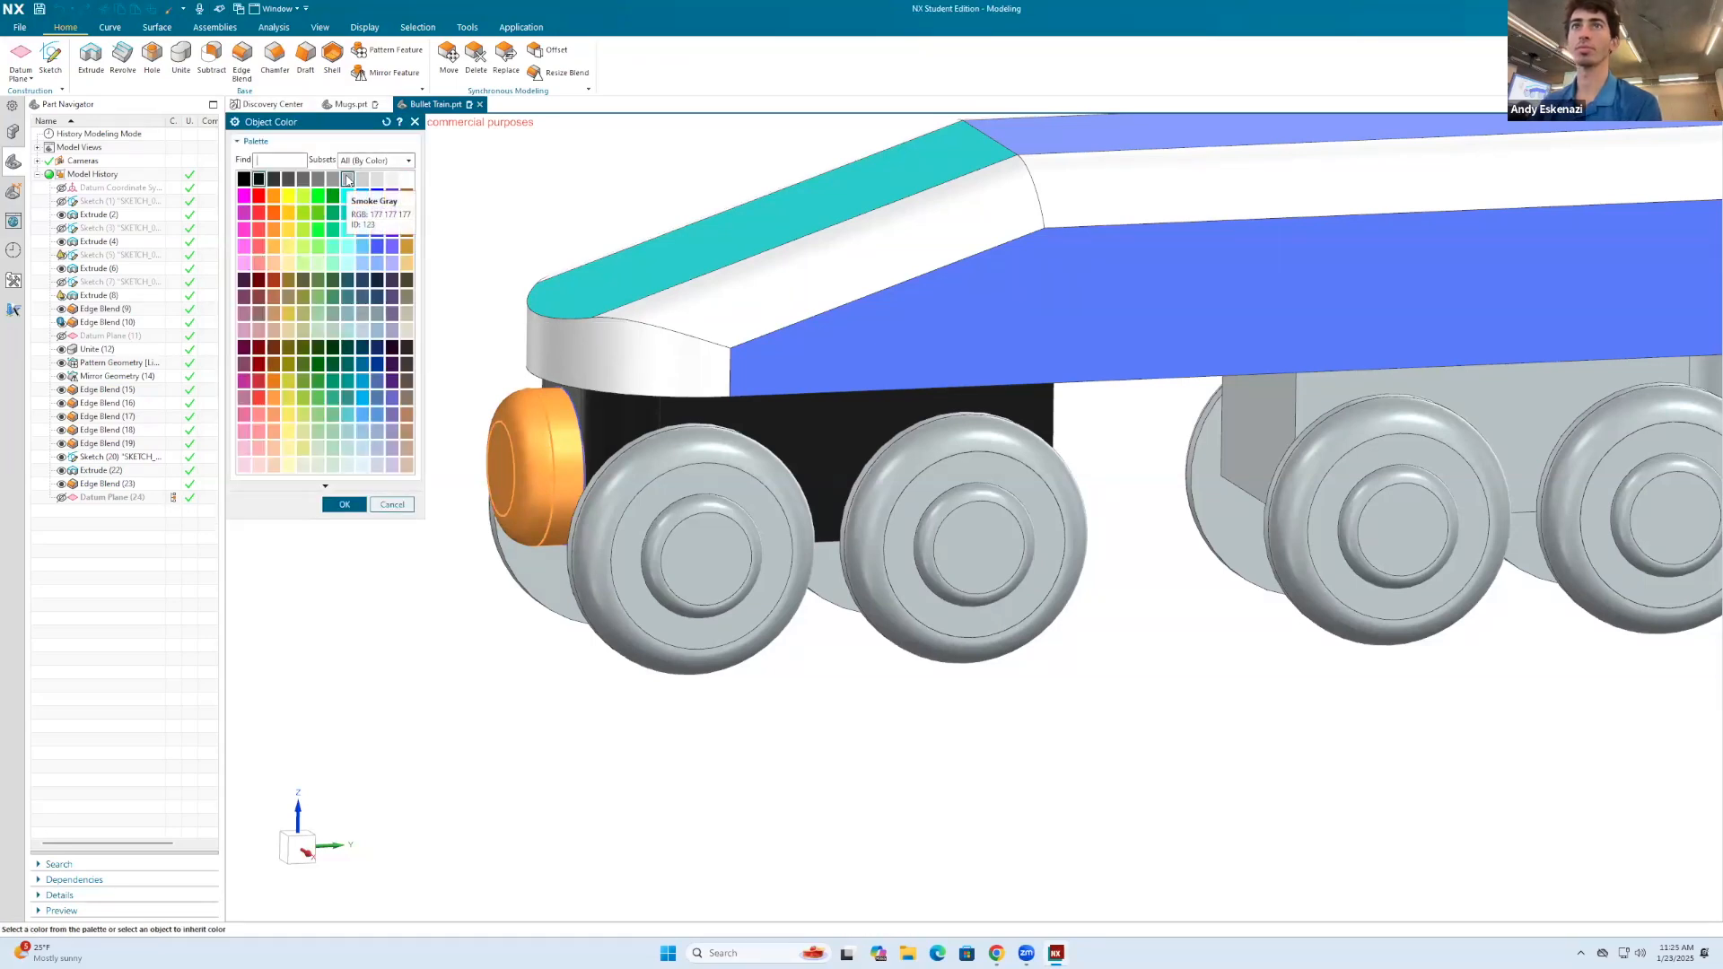
{"action": "left_click", "coordinate": [377, 178]}
{"action": "left_click", "coordinate": [347, 508]}
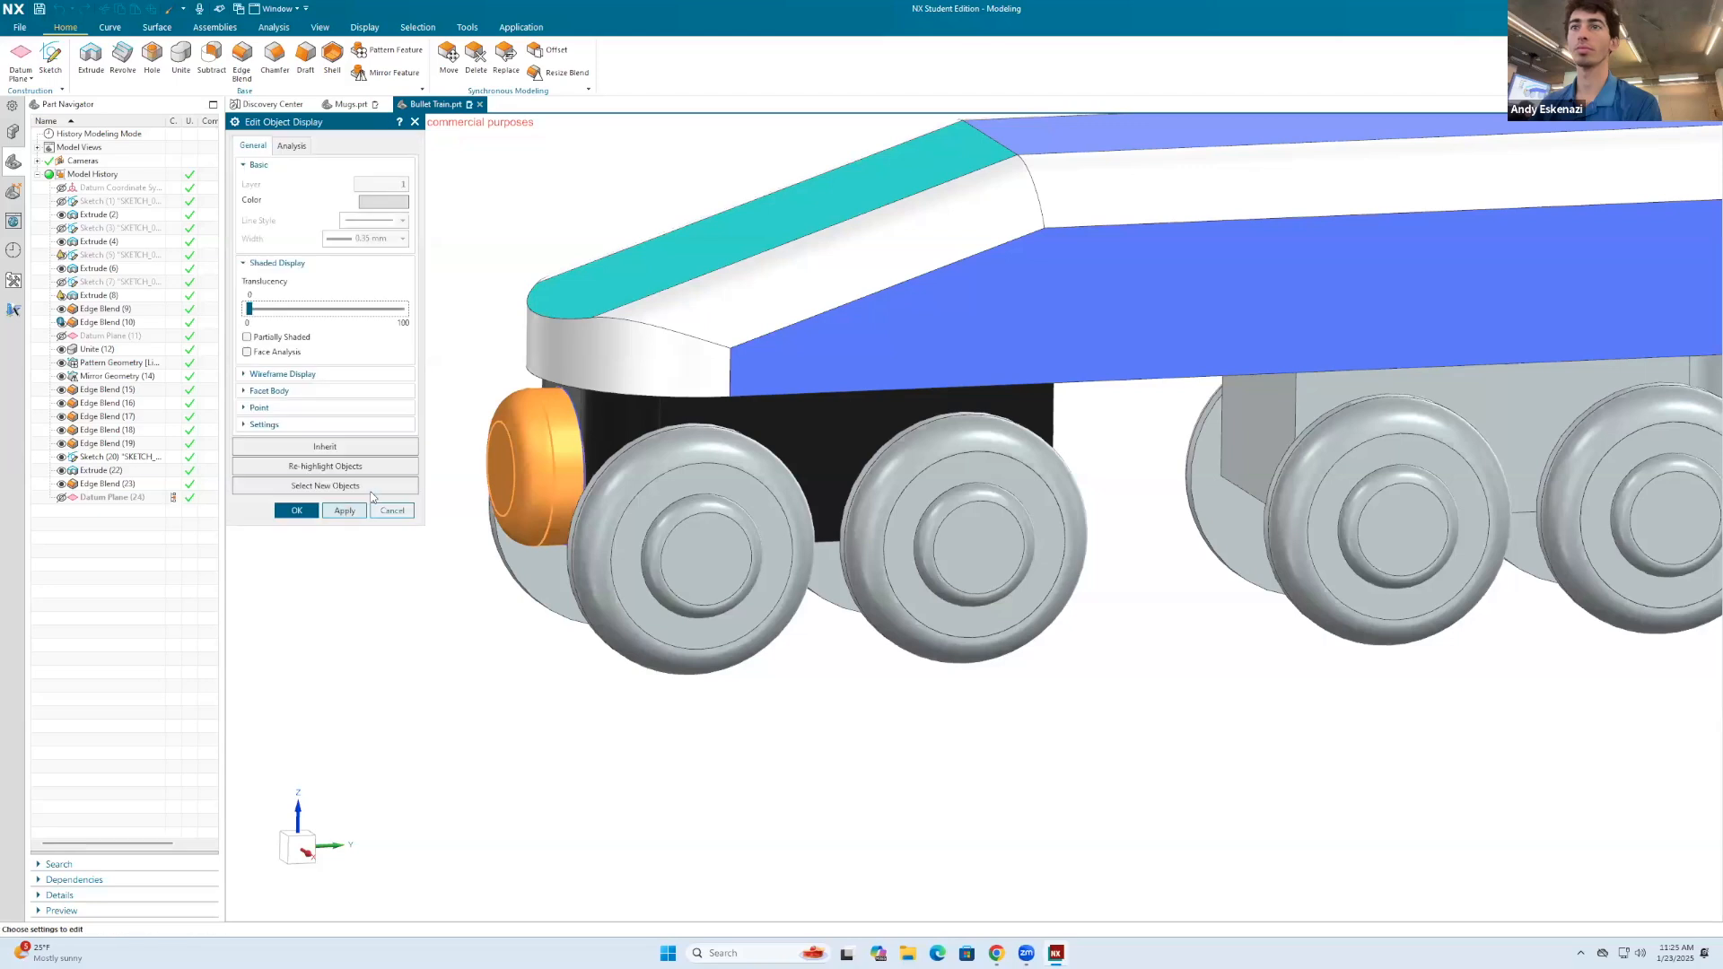
{"action": "left_click", "coordinate": [343, 513]}
{"action": "left_click", "coordinate": [298, 513]}
Step: Reset the selection to No Selection Filter and select the front wheels' extrudes and edge blends together with the mirrored wheel geometry
{"action": "scroll", "coordinate": [525, 418], "scroll_direction": "down", "scroll_amount": 3}
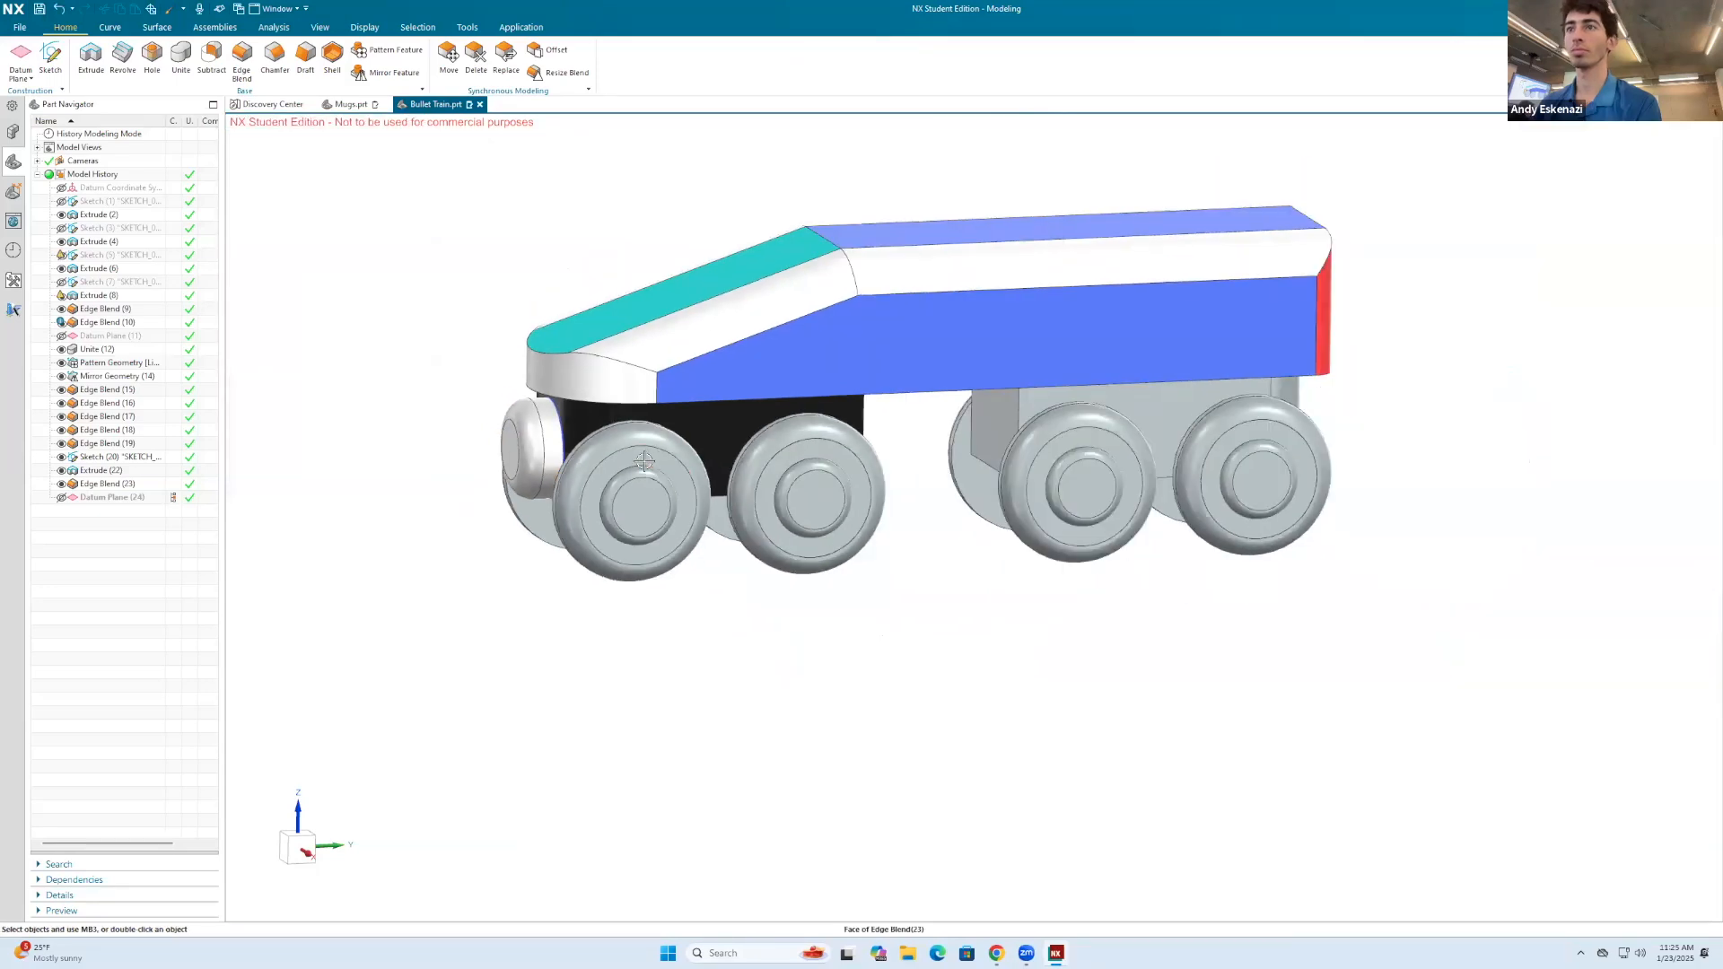
{"action": "scroll", "coordinate": [628, 471], "scroll_direction": "up", "scroll_amount": 1}
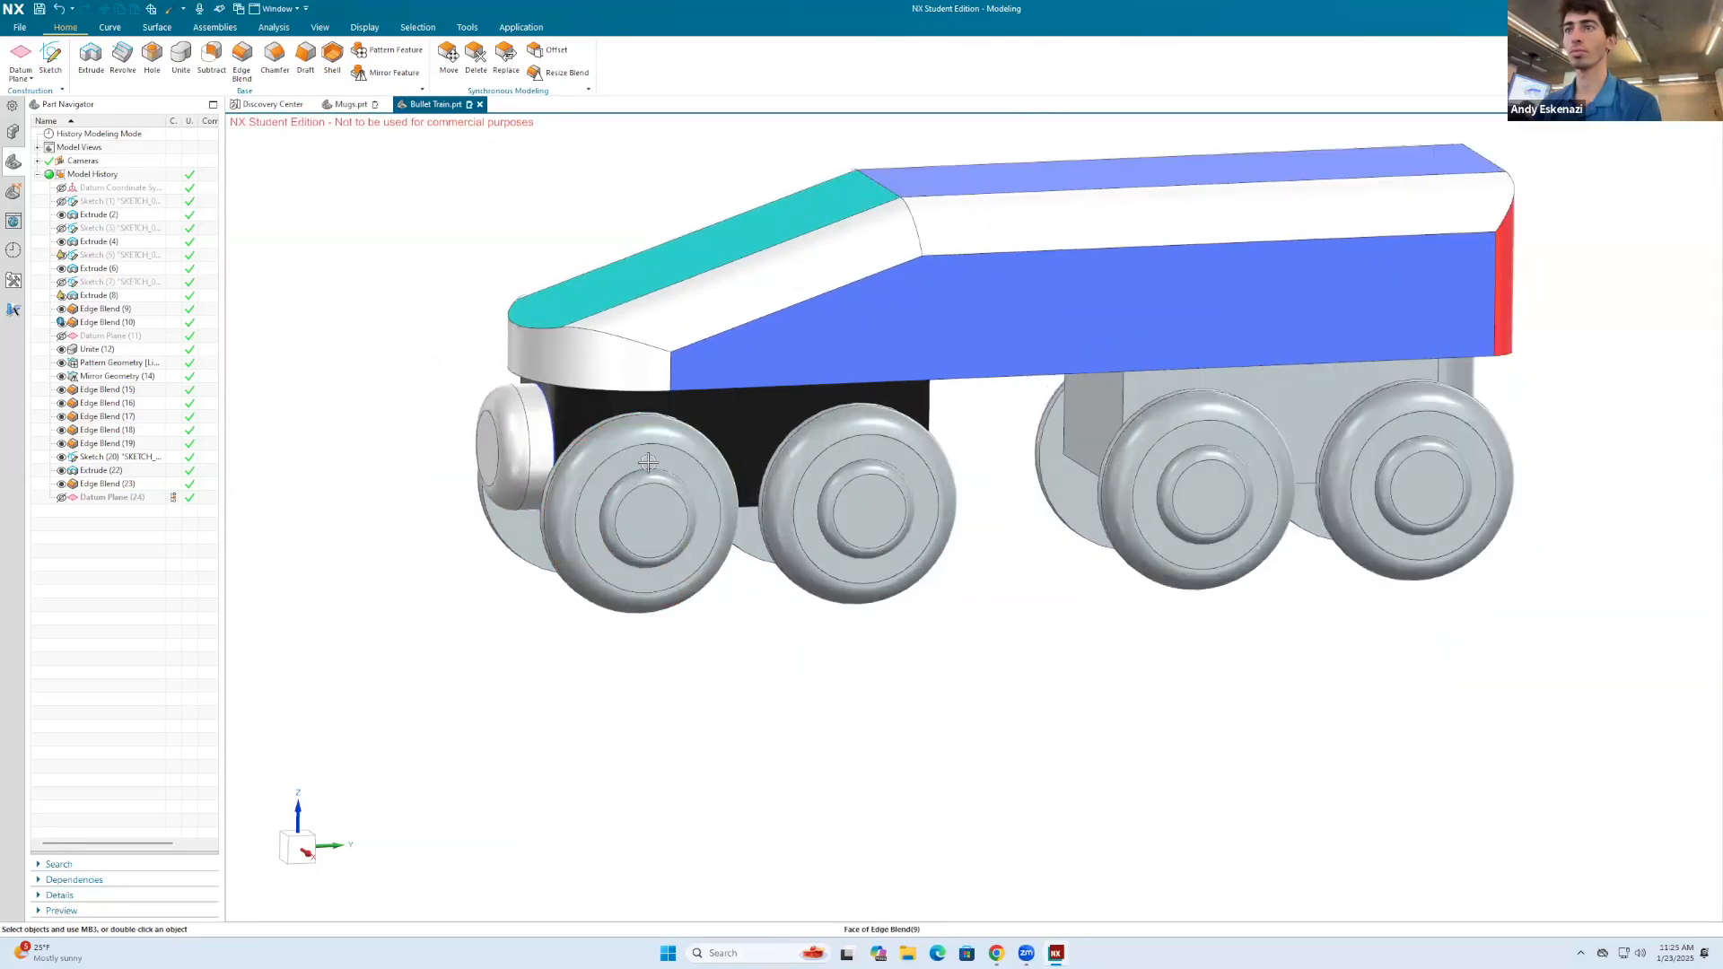
{"action": "scroll", "coordinate": [646, 466], "scroll_direction": "down", "scroll_amount": 2}
{"action": "right_click", "coordinate": [441, 290]}
{"action": "left_click", "coordinate": [465, 277]}
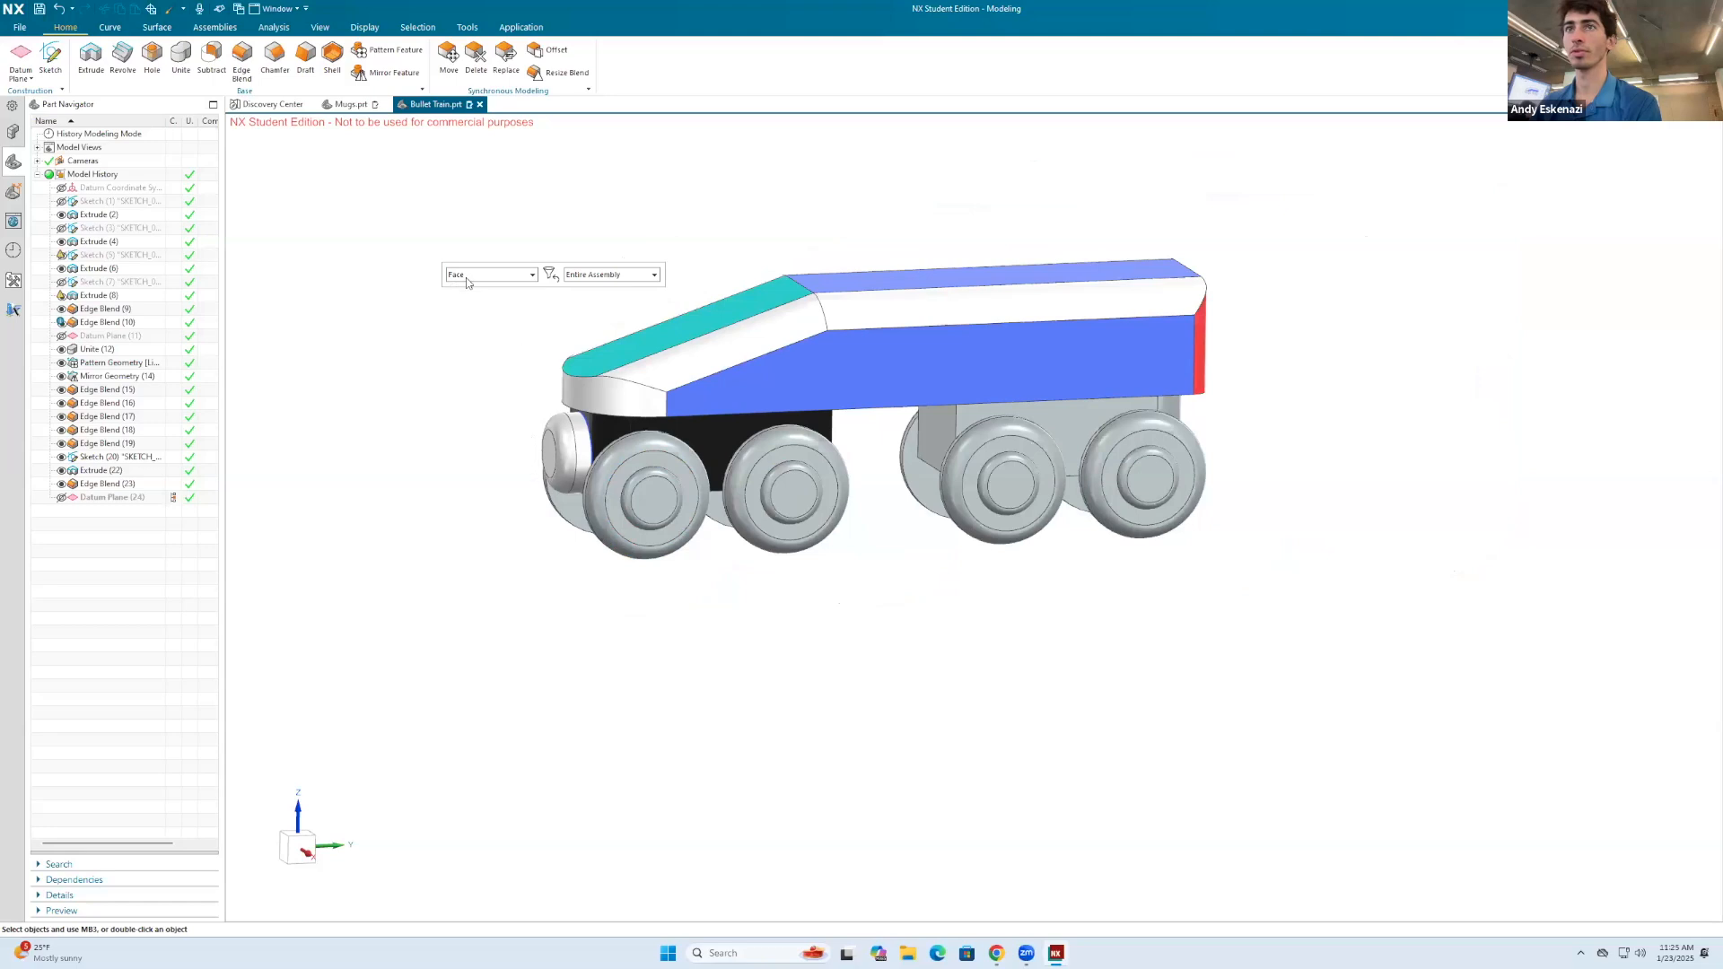
{"action": "left_click", "coordinate": [471, 292]}
{"action": "left_click", "coordinate": [654, 467]}
{"action": "scroll", "coordinate": [628, 453], "scroll_direction": "up", "scroll_amount": 3}
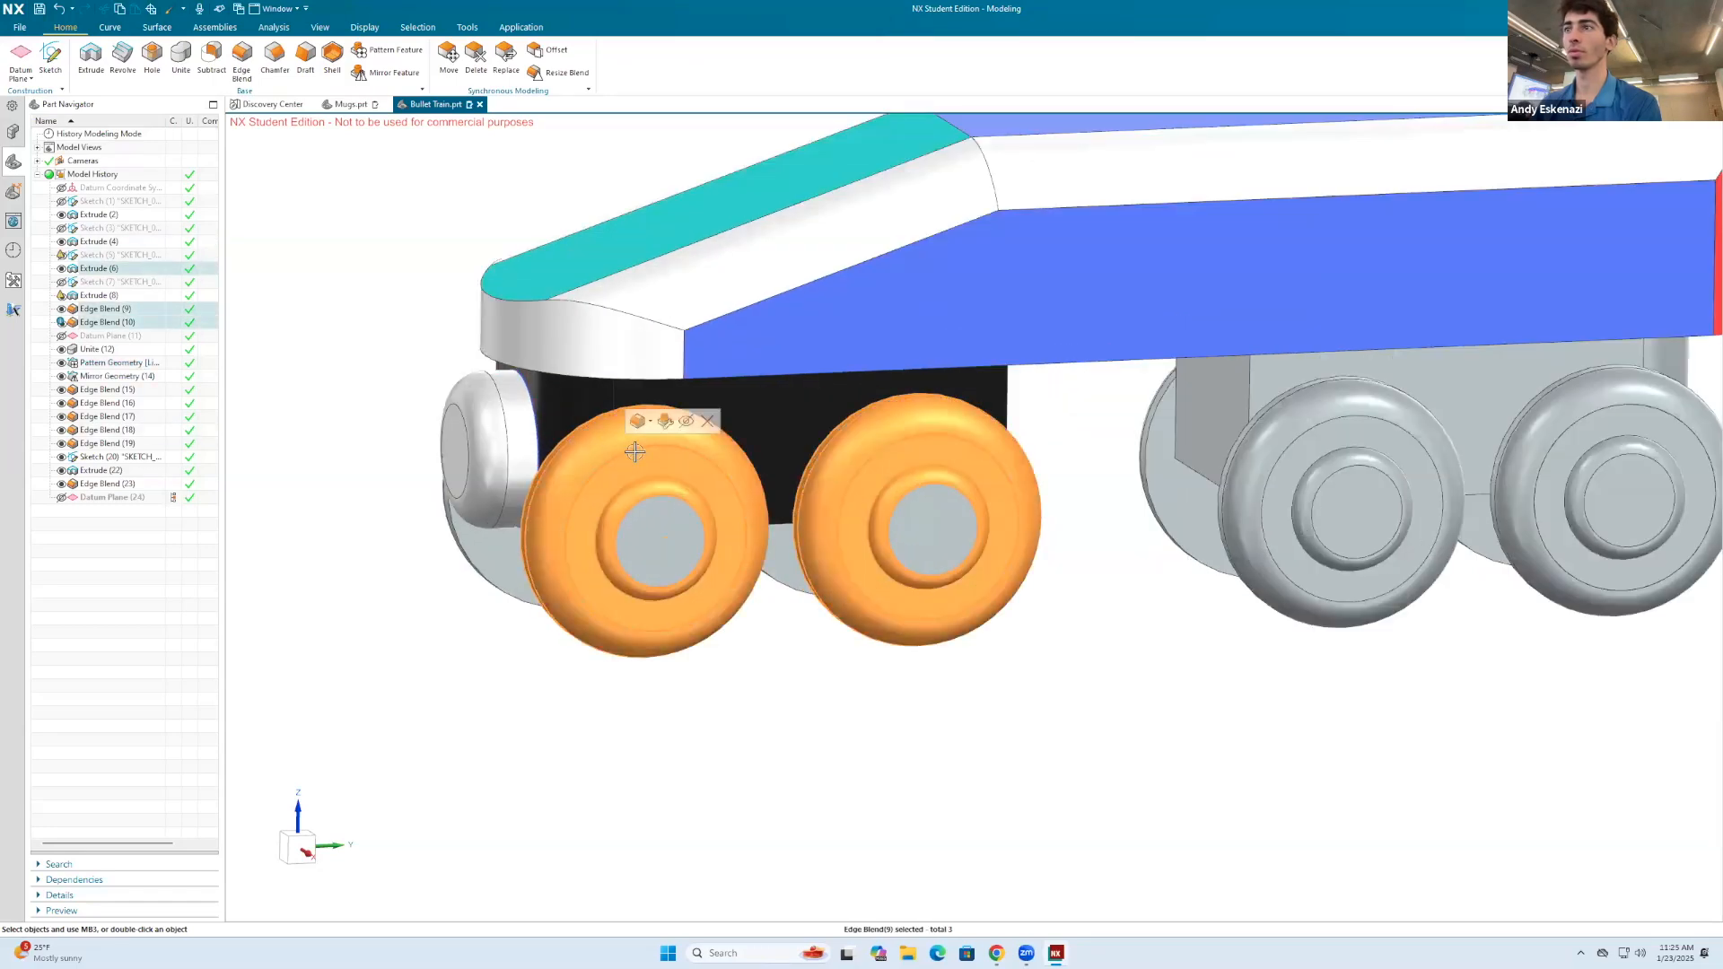
{"action": "scroll", "coordinate": [611, 443], "scroll_direction": "down", "scroll_amount": 3}
{"action": "left_click", "coordinate": [1102, 489]}
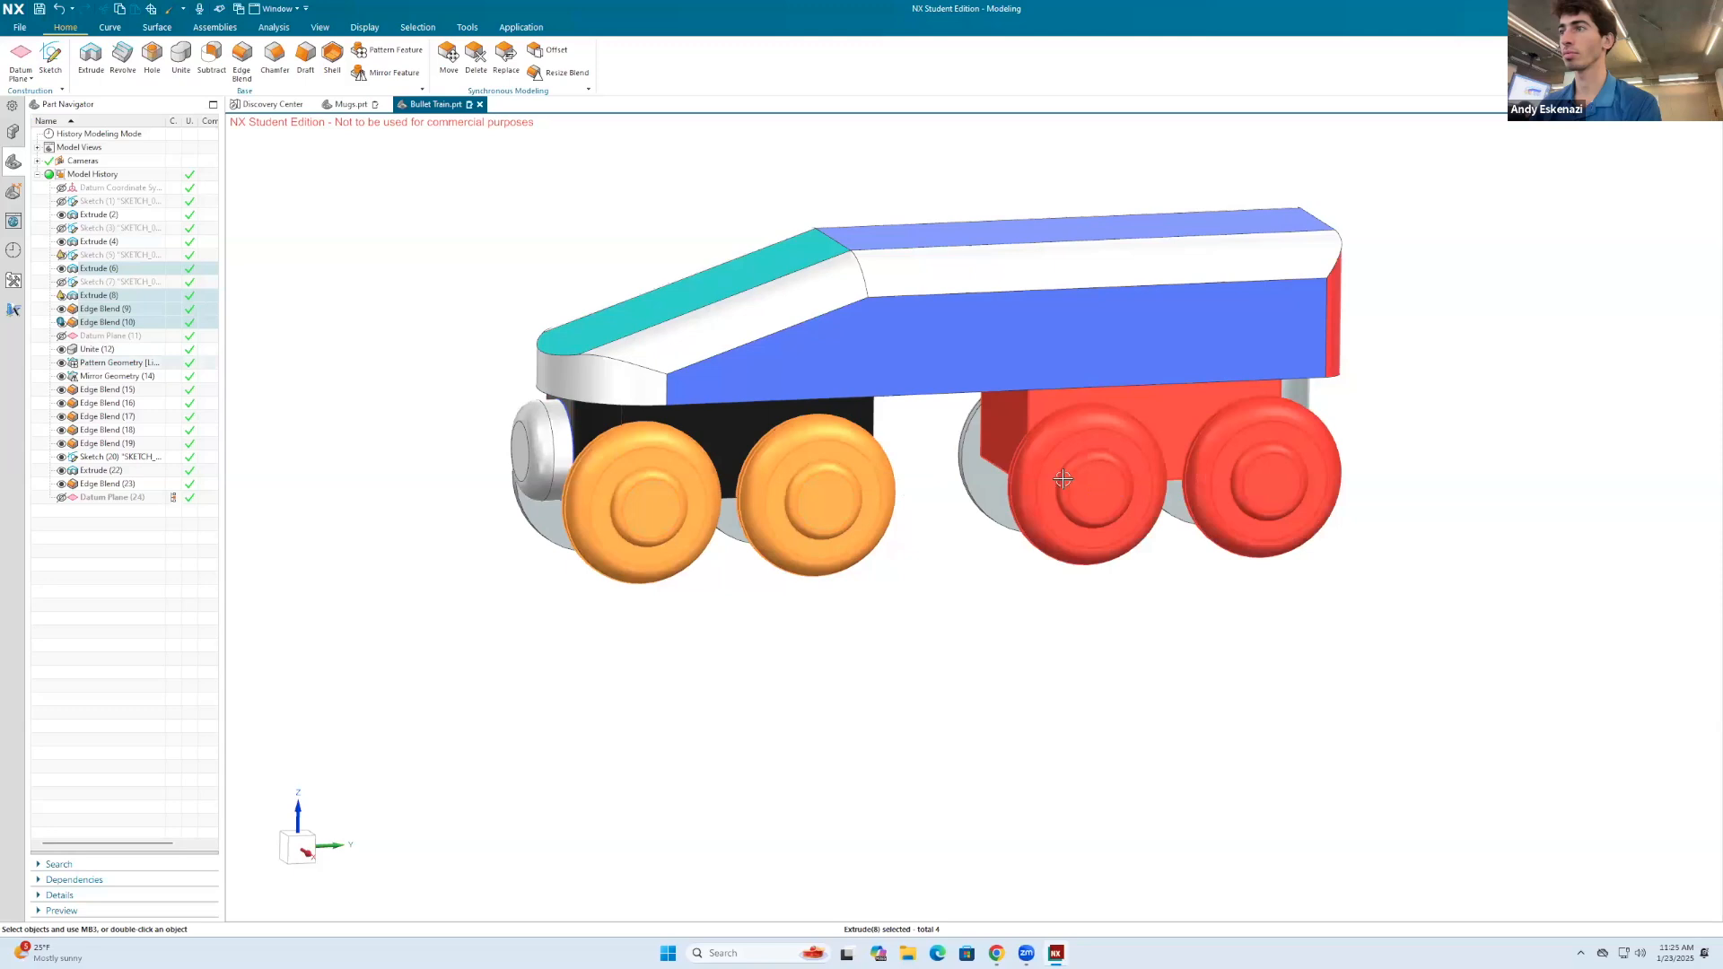
{"action": "mouse_move", "coordinate": [931, 584]}
{"action": "middle_mouse_down"}
{"action": "mouse_move", "coordinate": [1089, 607]}
{"action": "mouse_move", "coordinate": [961, 577]}
{"action": "middle_mouse_up"}
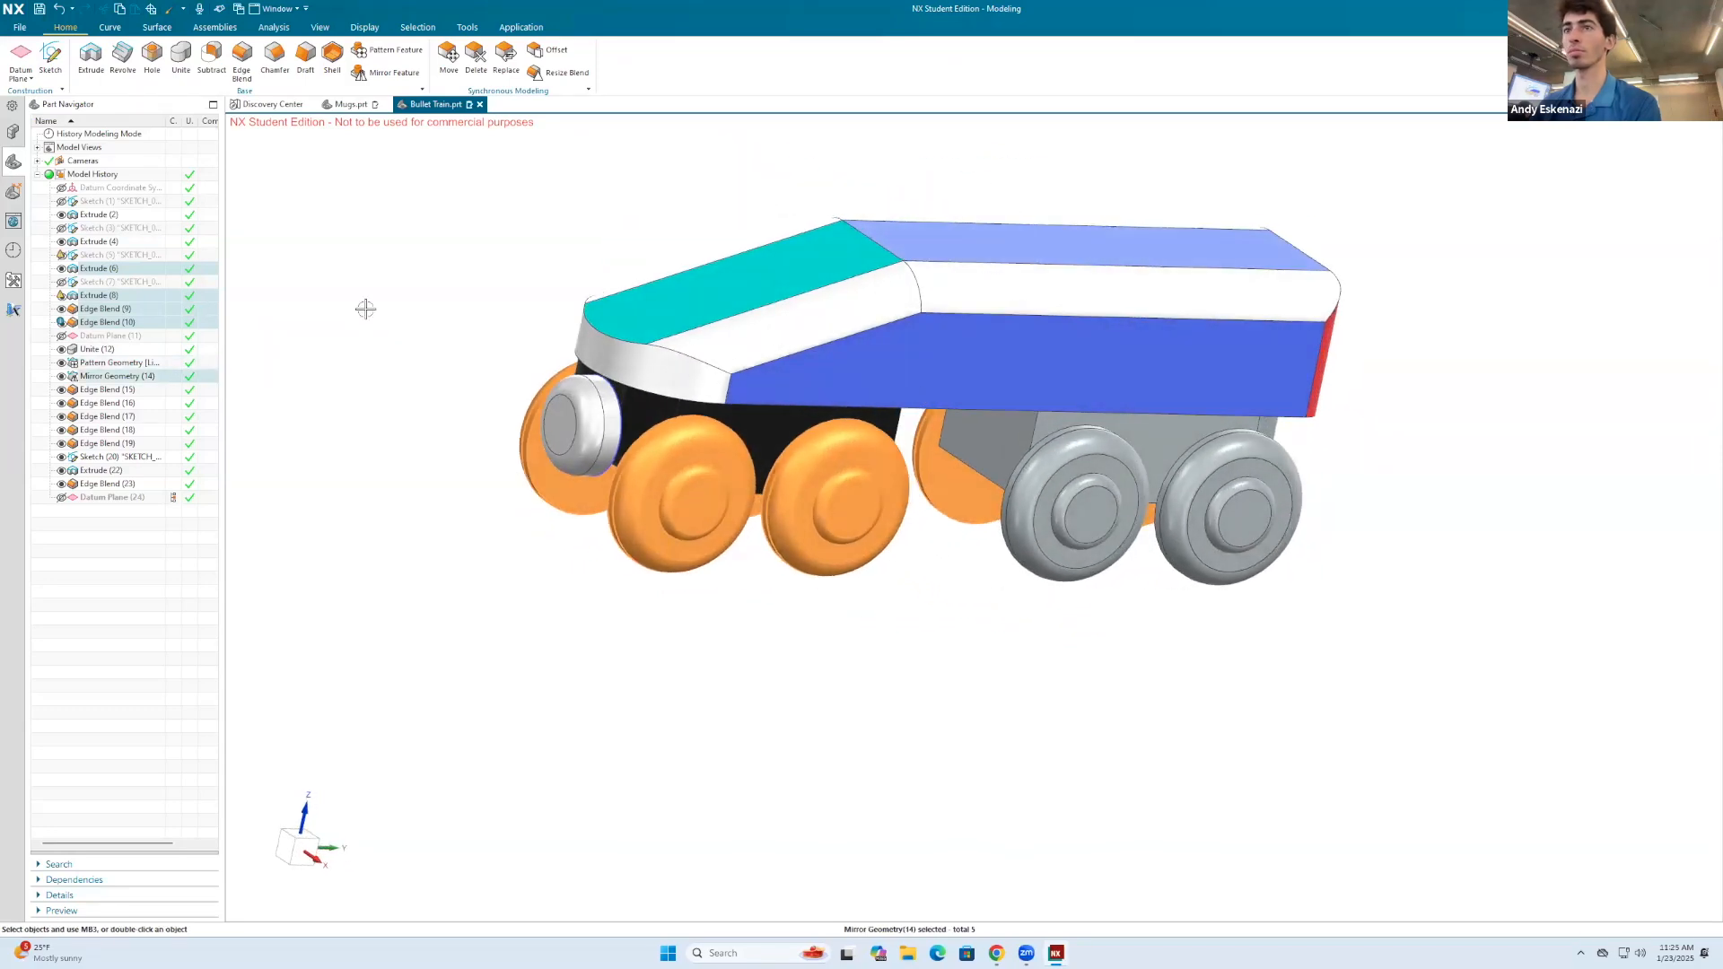
Step: Change the display color of the selected wheel features to Medium Gray
{"action": "key", "text": "ctrl+j"}
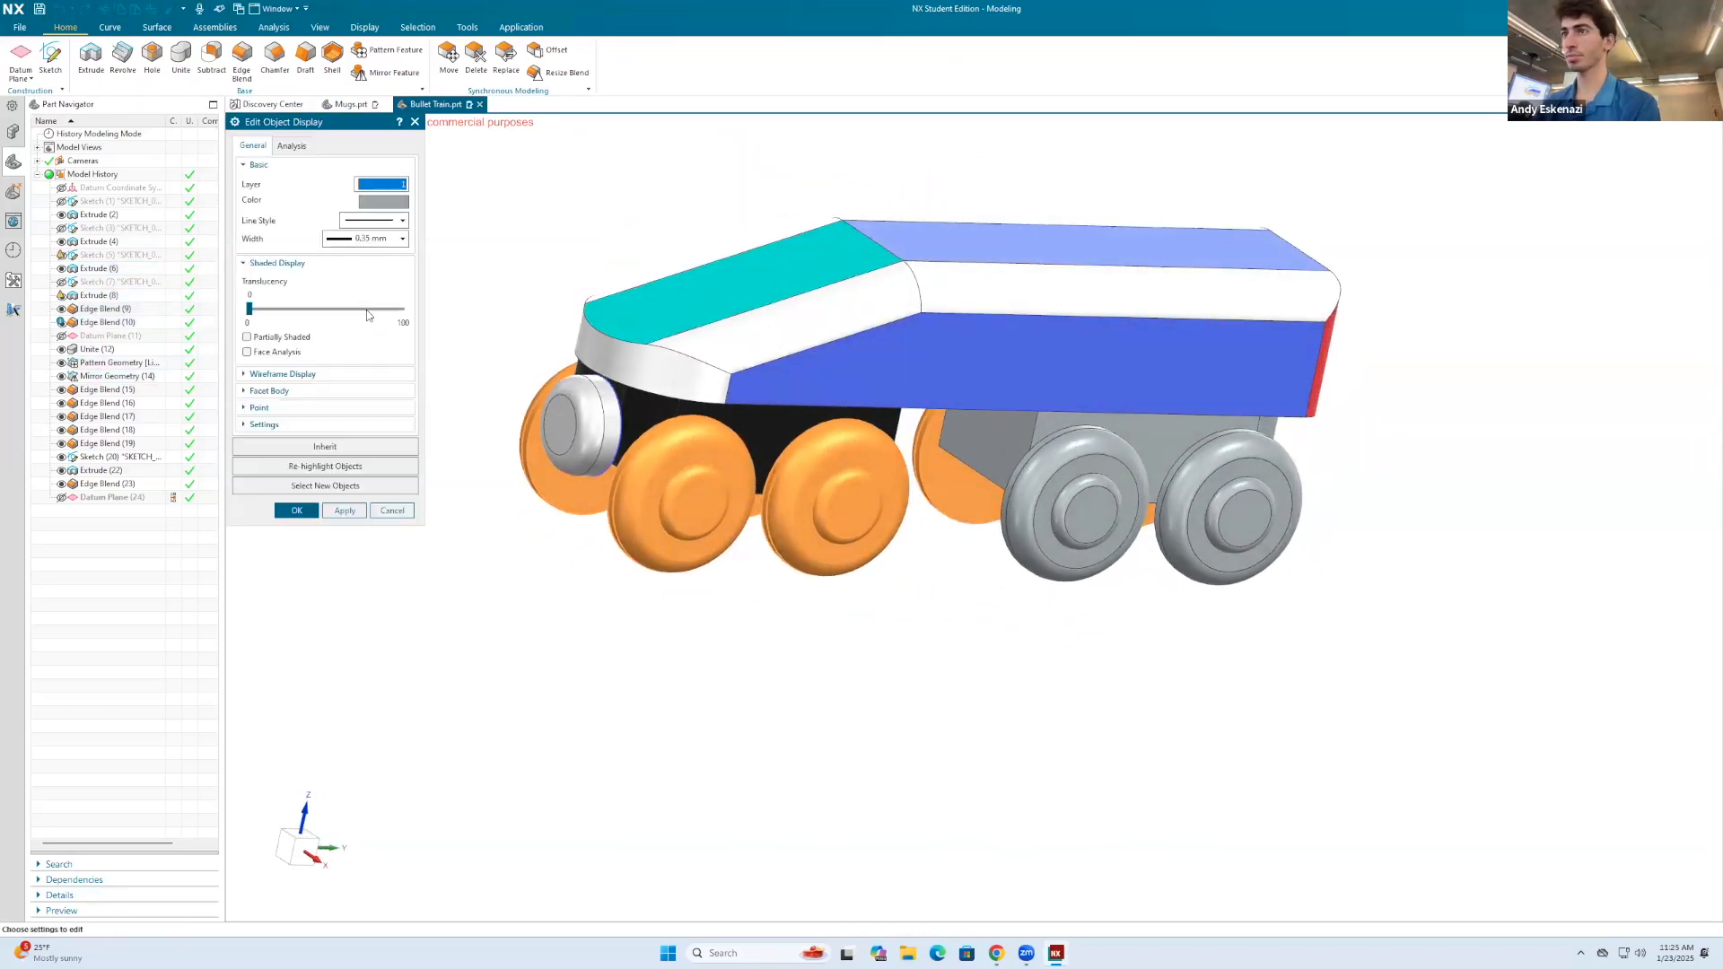
{"action": "left_click", "coordinate": [384, 201]}
{"action": "left_click", "coordinate": [316, 180]}
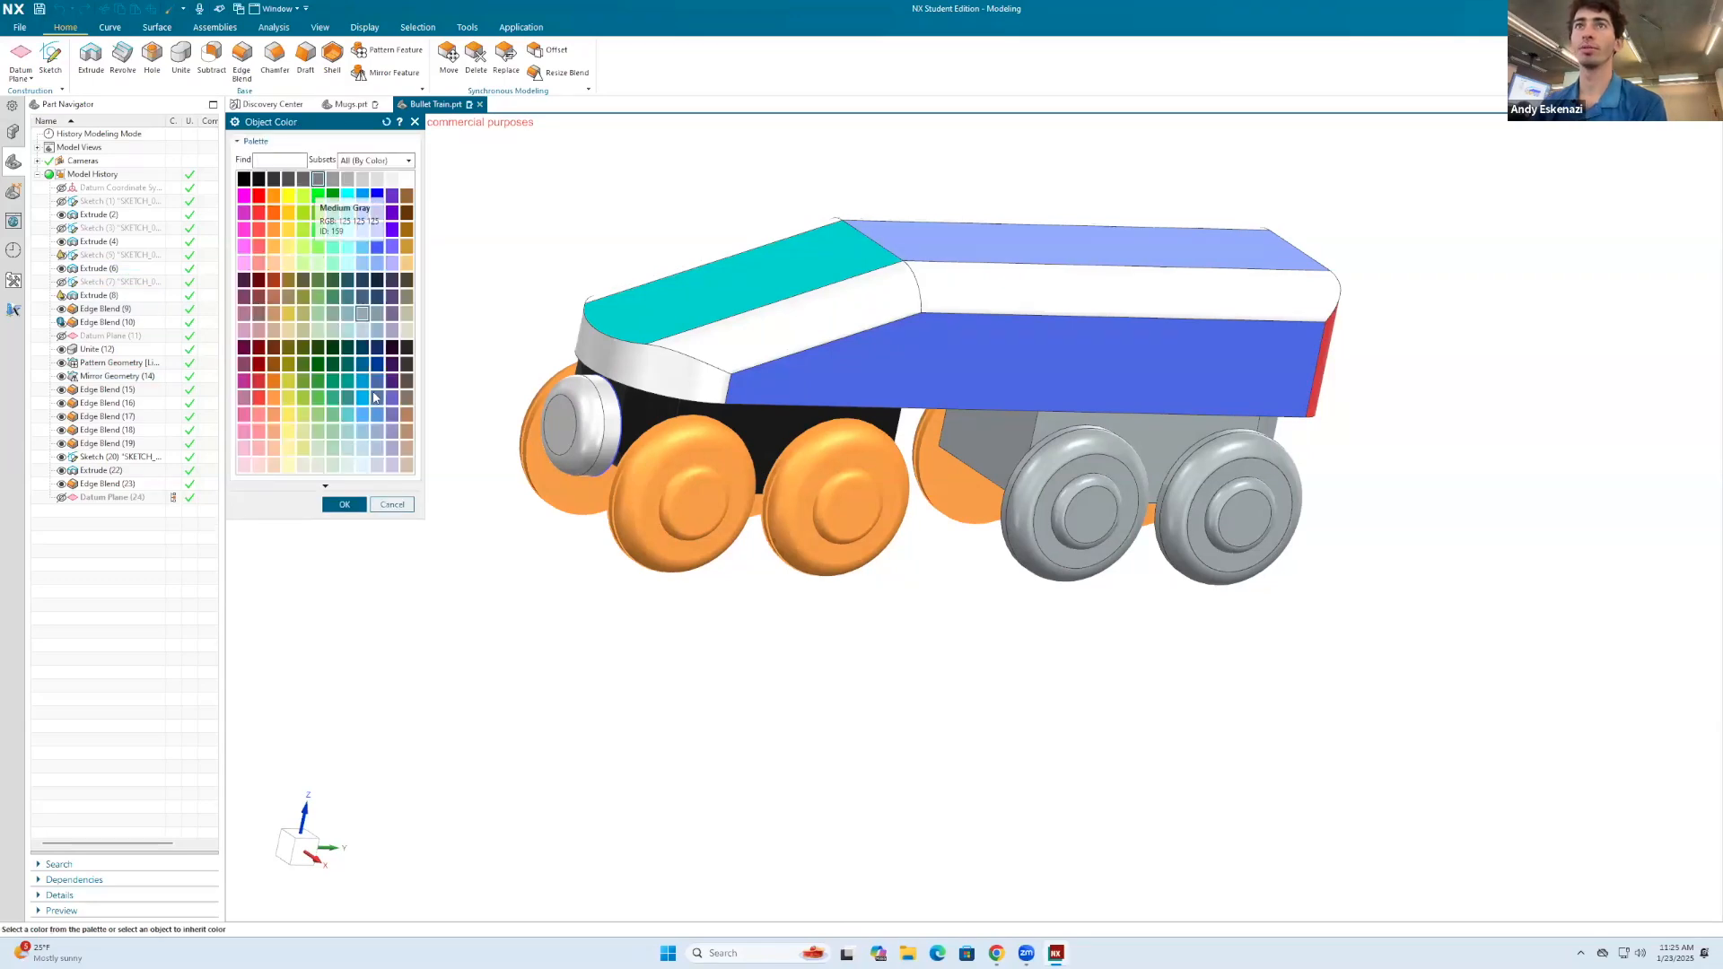
{"action": "left_click", "coordinate": [343, 504]}
{"action": "left_click", "coordinate": [344, 511]}
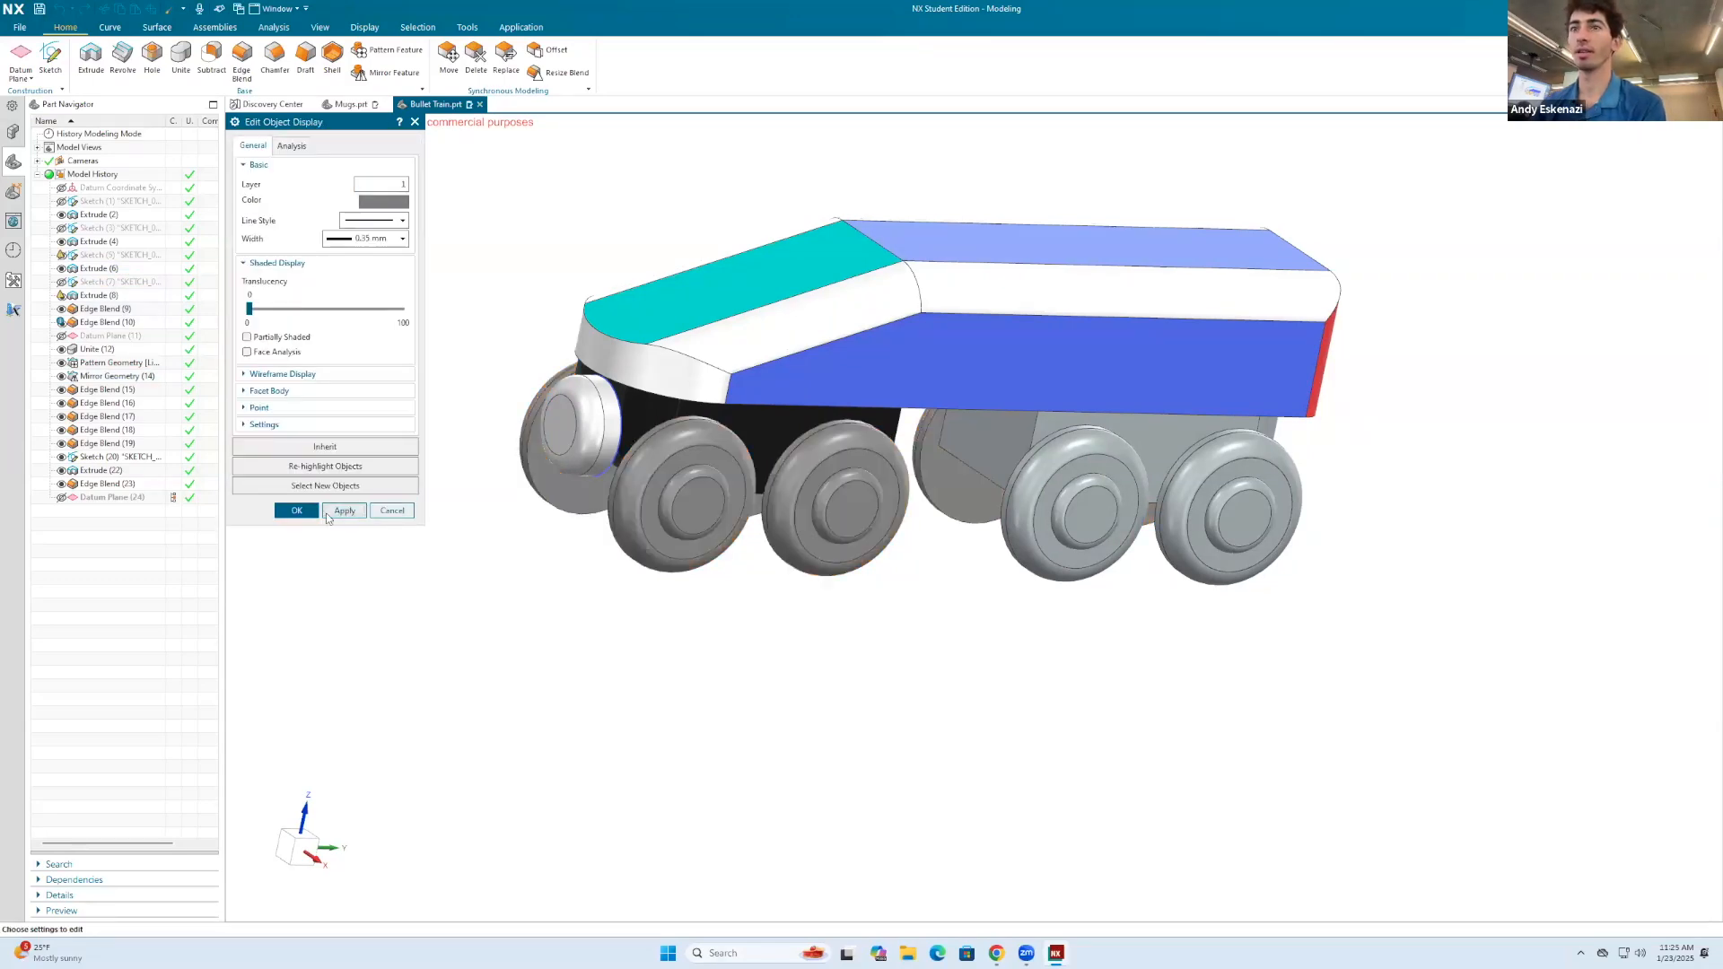
{"action": "left_click", "coordinate": [301, 511]}
{"action": "middle_click_drag", "start_coordinate": [315, 515], "coordinate": [791, 470]}
{"action": "right_click", "coordinate": [987, 454]}
{"action": "left_click", "coordinate": [964, 474]}
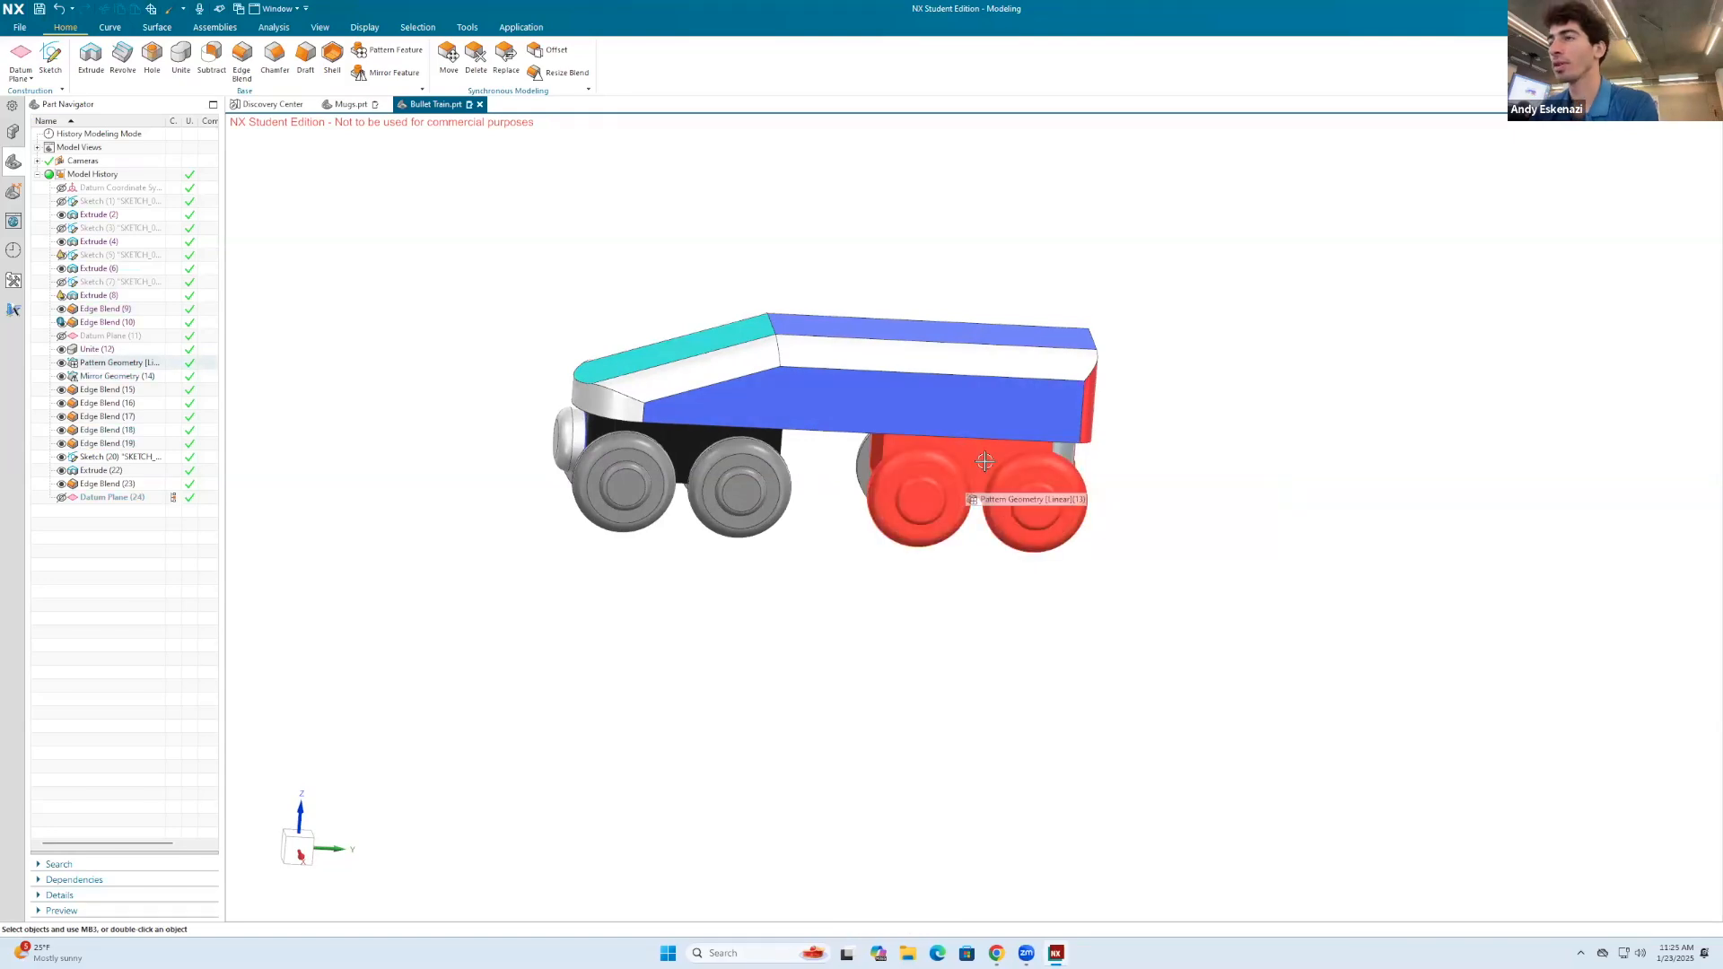
{"action": "right_click", "coordinate": [985, 461]}
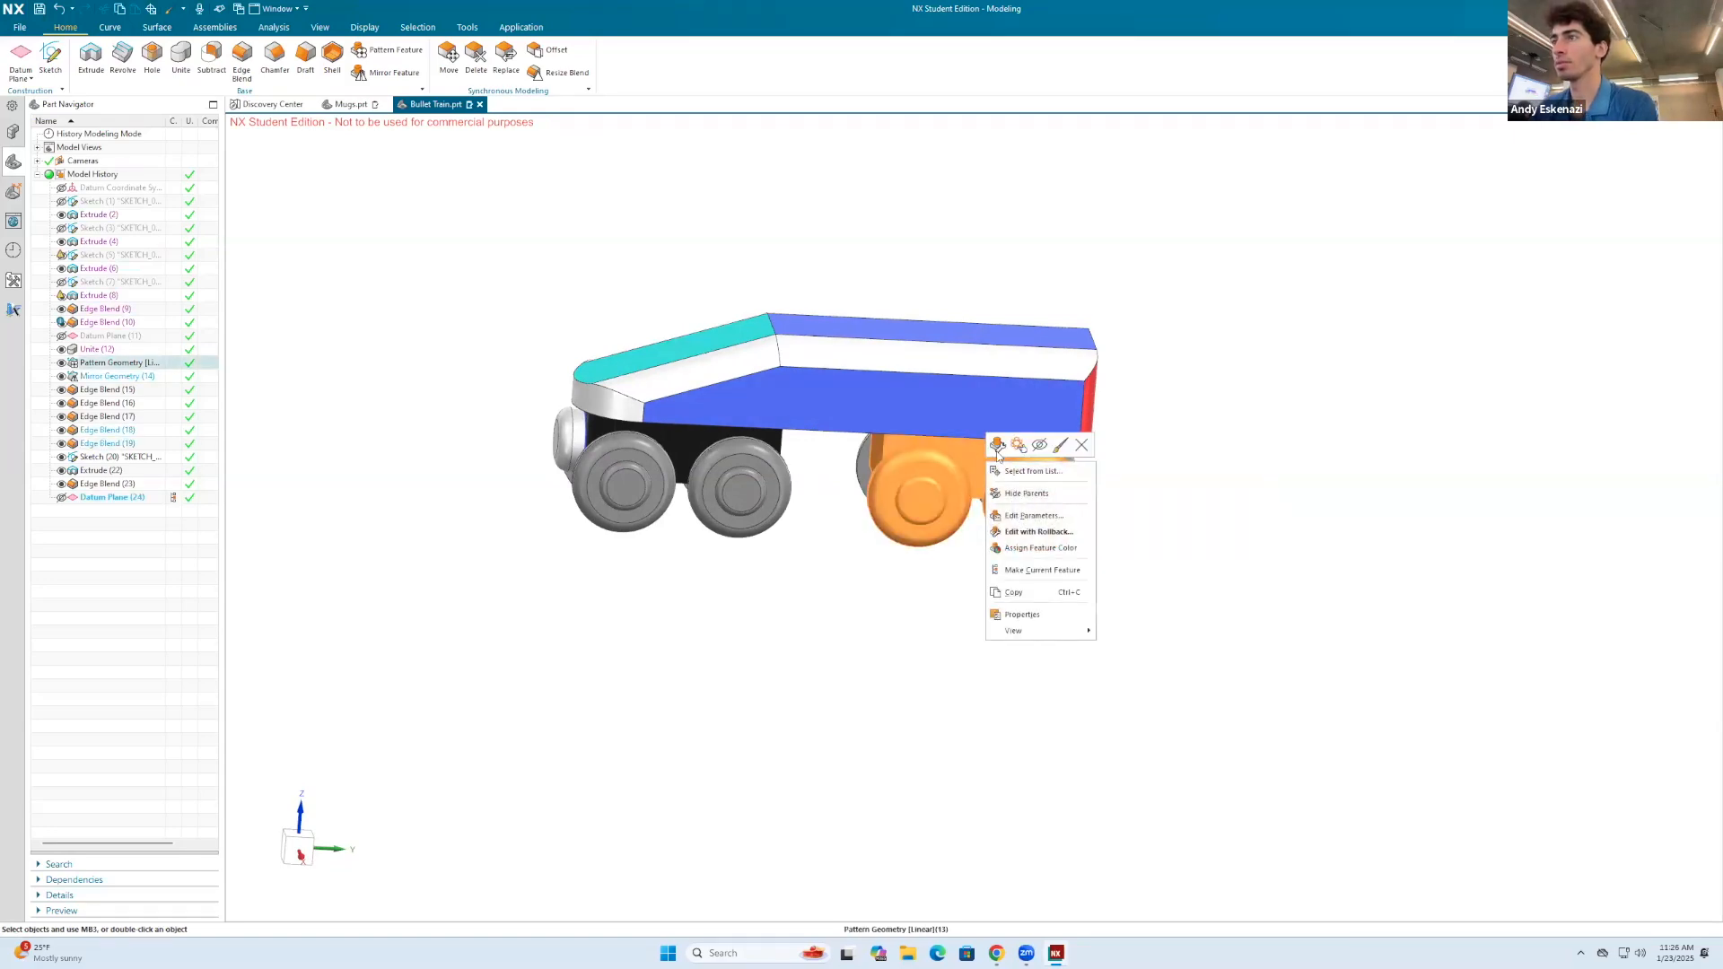
{"action": "left_click", "coordinate": [1009, 451]}
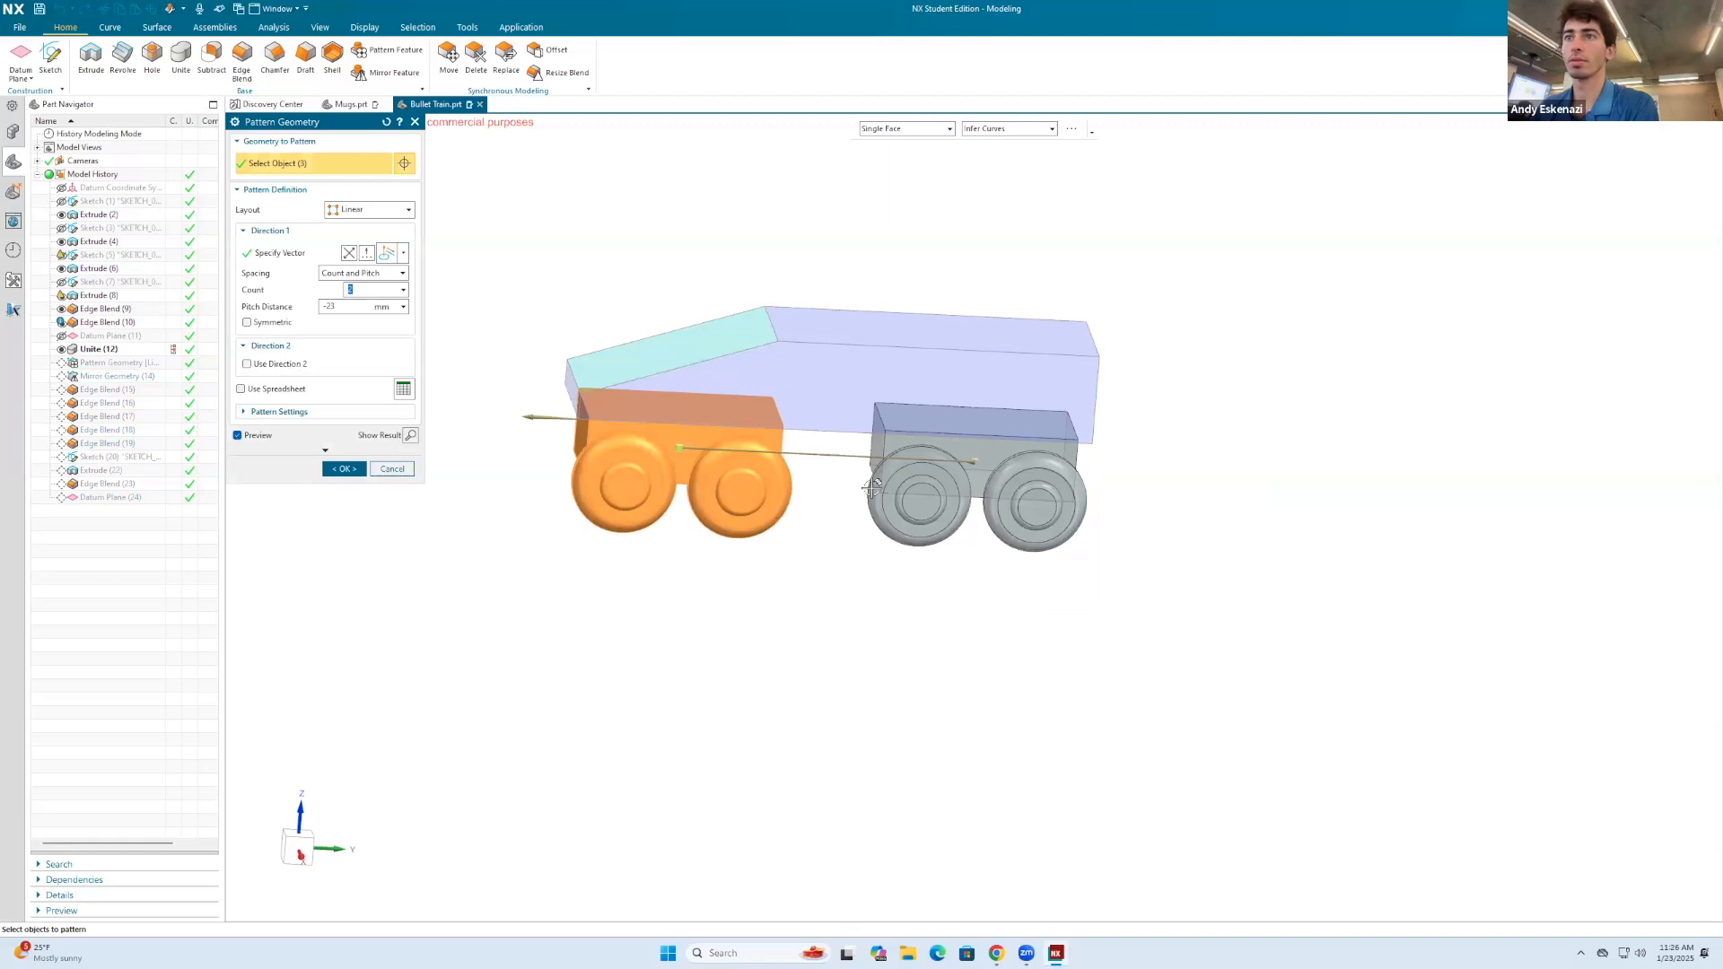
{"action": "left_click", "coordinate": [405, 471]}
Step: Assign black as the feature face color of the linear Pattern Geometry that forms the rear undercarriage and wheels
{"action": "right_click", "coordinate": [922, 470]}
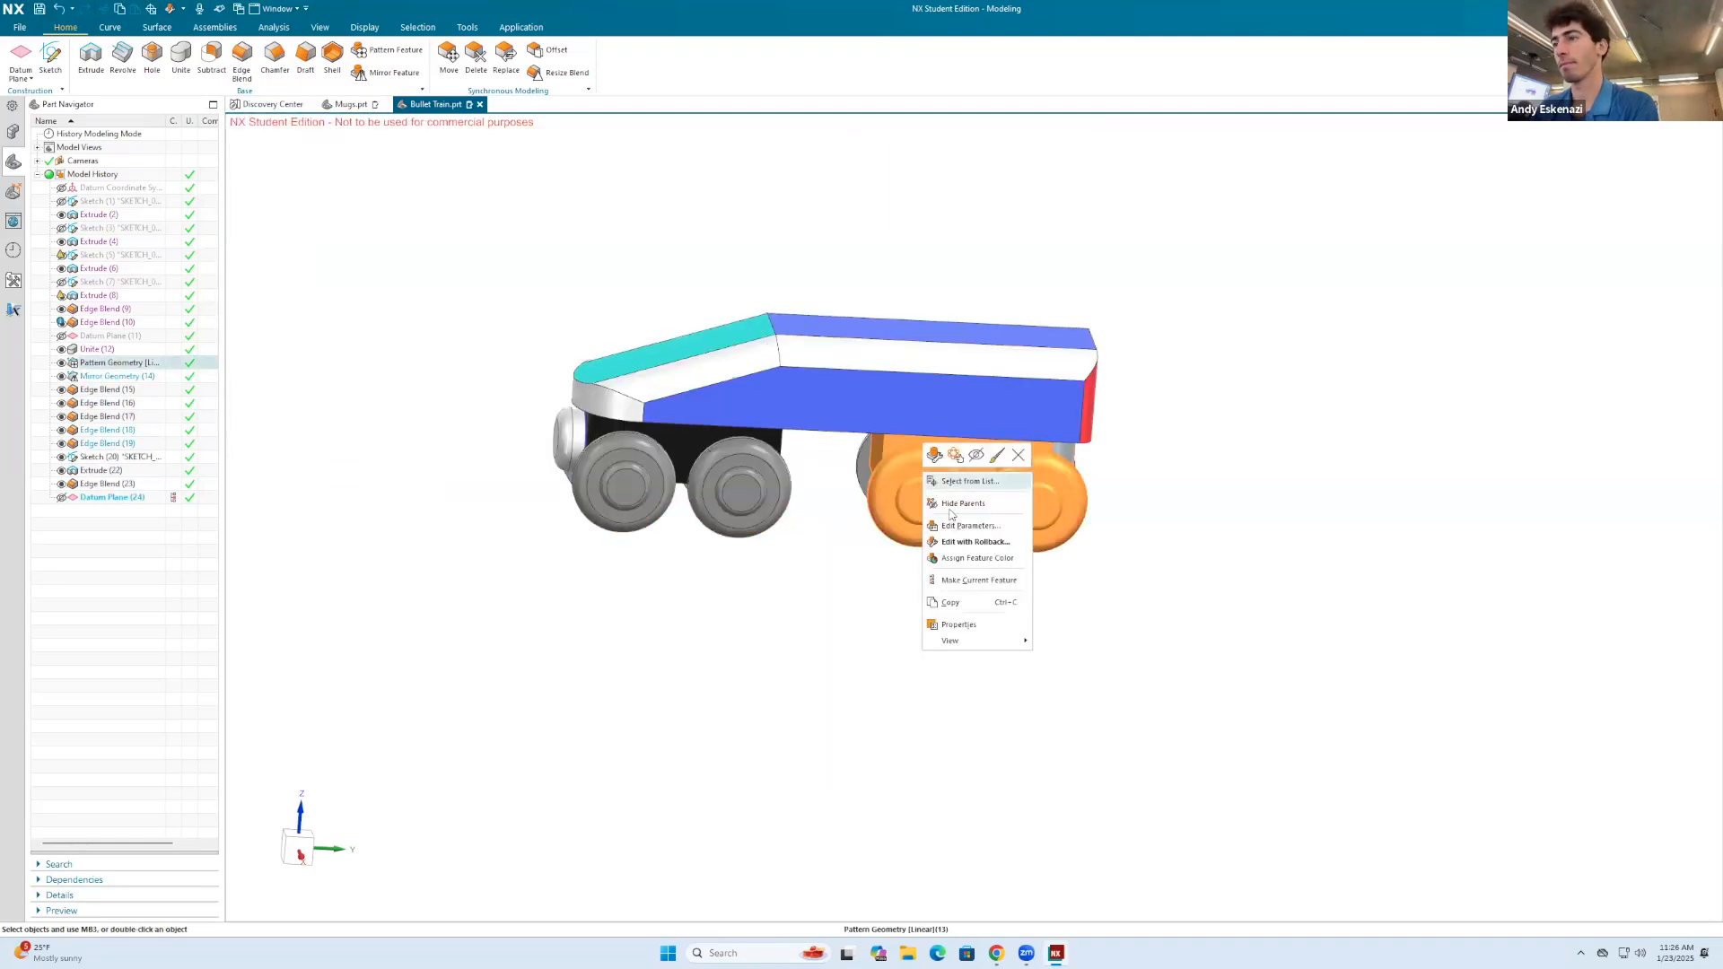
{"action": "left_click", "coordinate": [968, 559]}
{"action": "left_click", "coordinate": [241, 212]}
{"action": "left_click", "coordinate": [381, 238]}
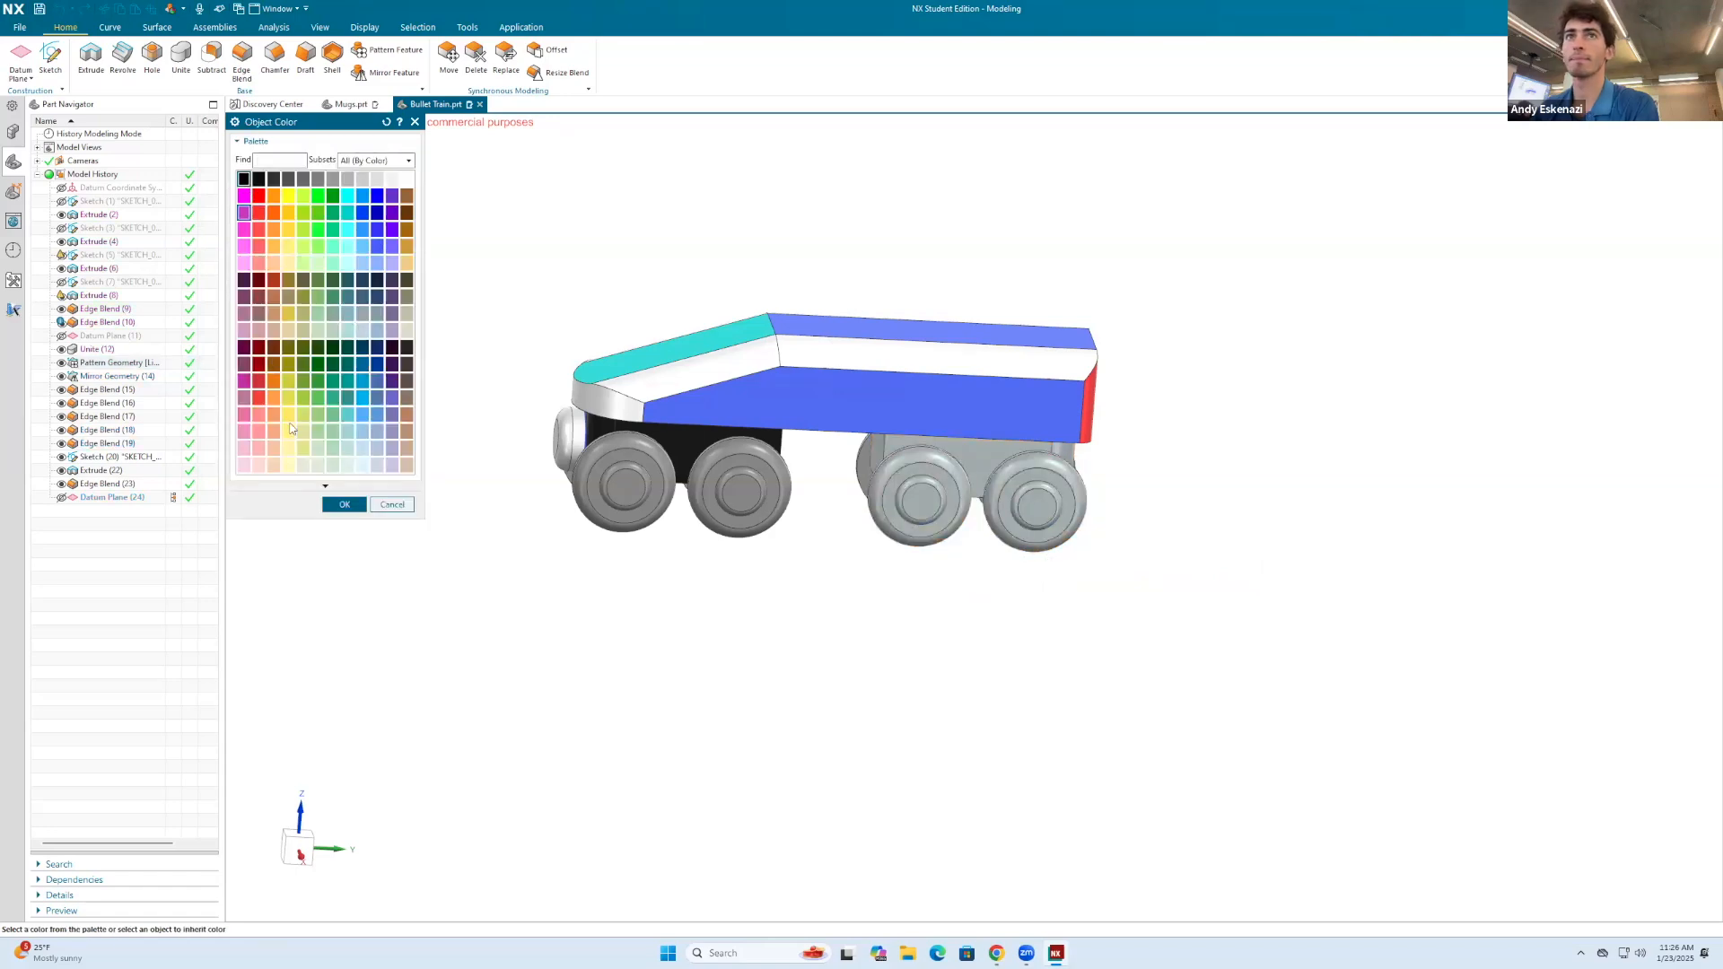
{"action": "left_click", "coordinate": [344, 505]}
{"action": "left_click", "coordinate": [345, 286]}
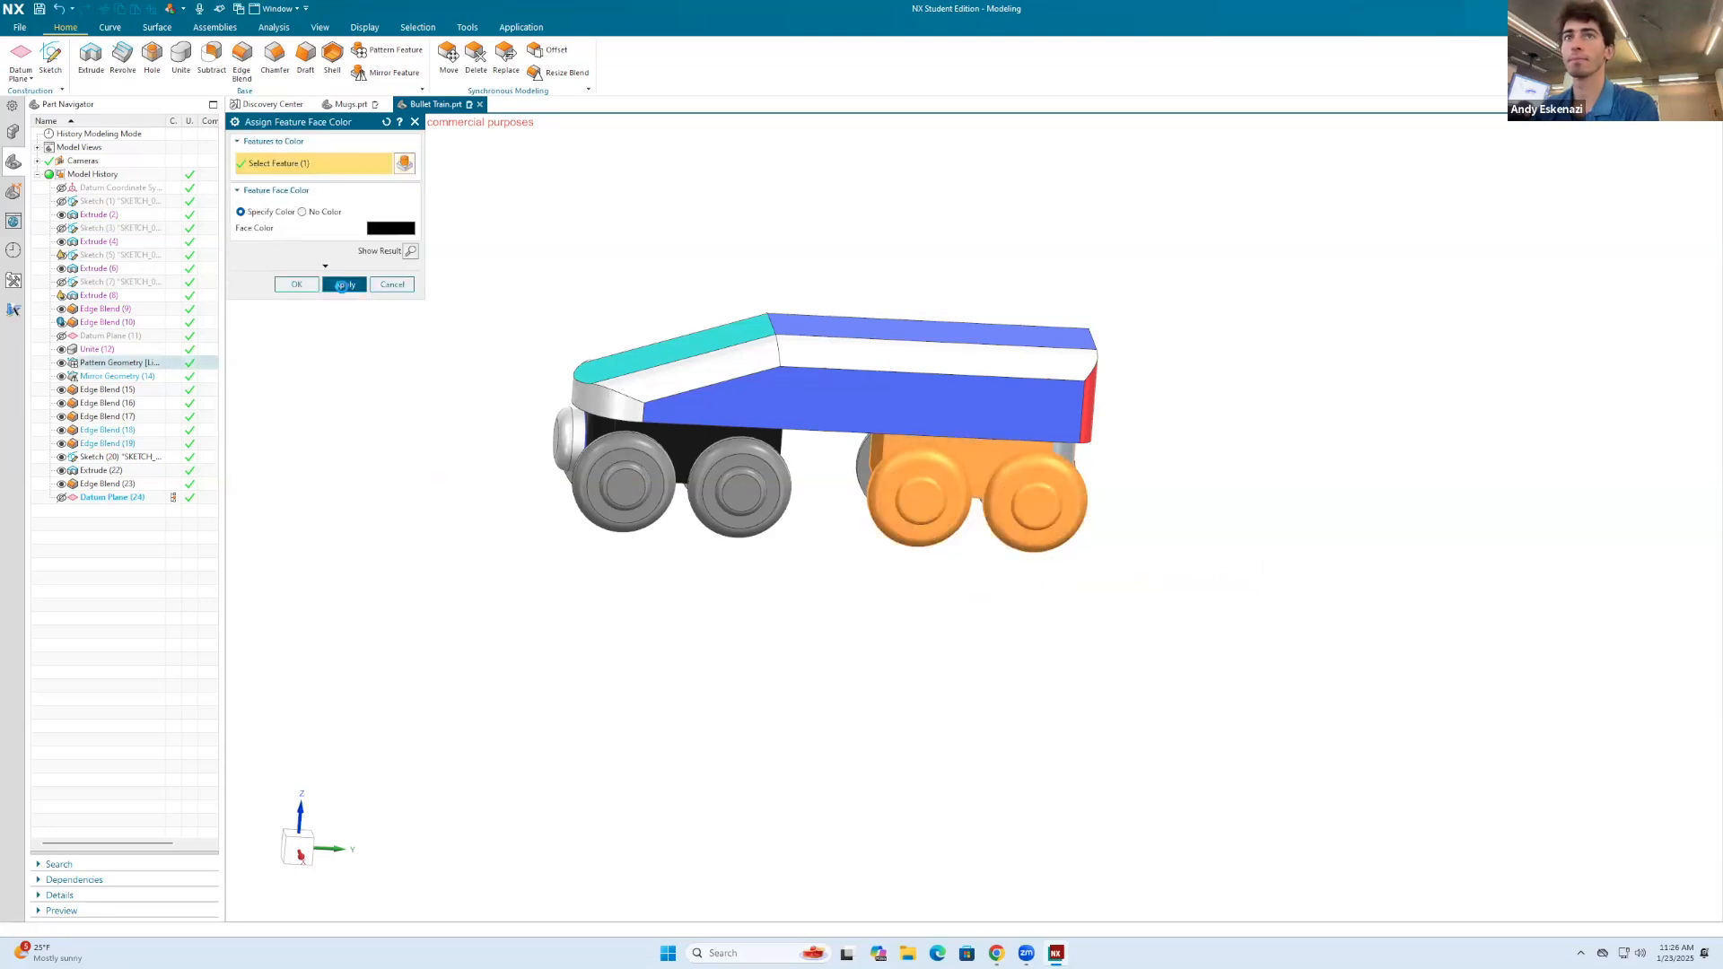
{"action": "left_click", "coordinate": [392, 285]}
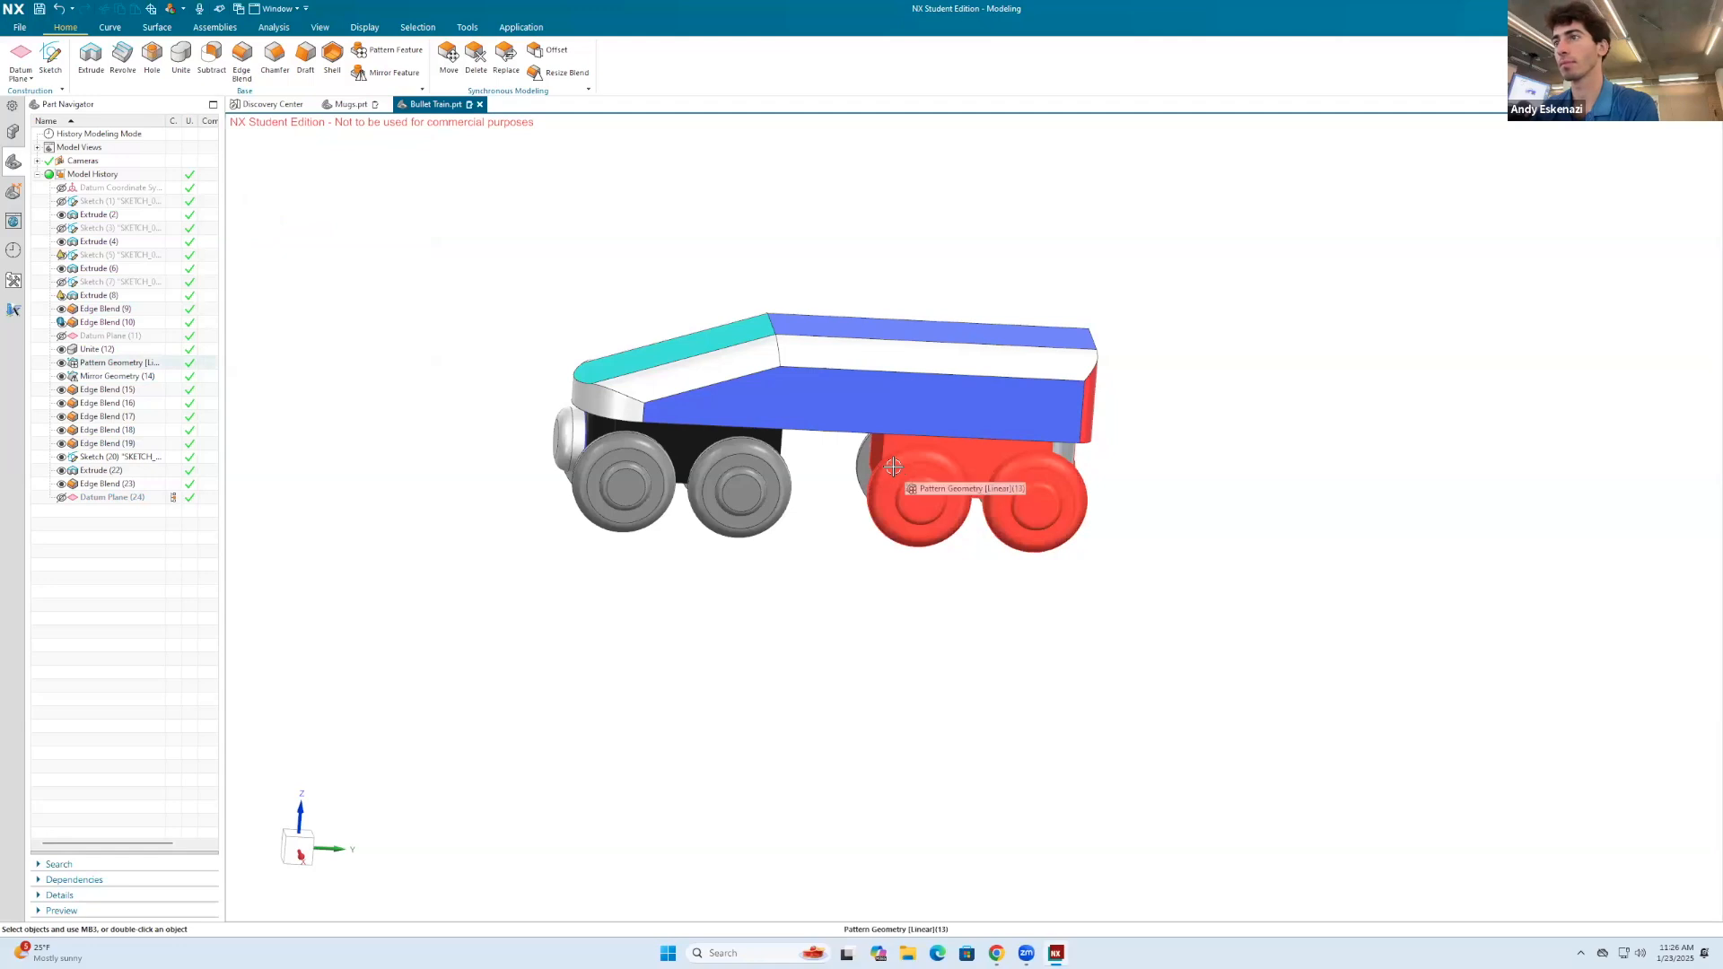
Step: Set the selection filter to Face and select the outer faces of the two near-side rear wheels
{"action": "right_click", "coordinate": [998, 673]}
{"action": "left_click", "coordinate": [1024, 685]}
{"action": "left_click", "coordinate": [997, 789]}
{"action": "left_click", "coordinate": [938, 489]}
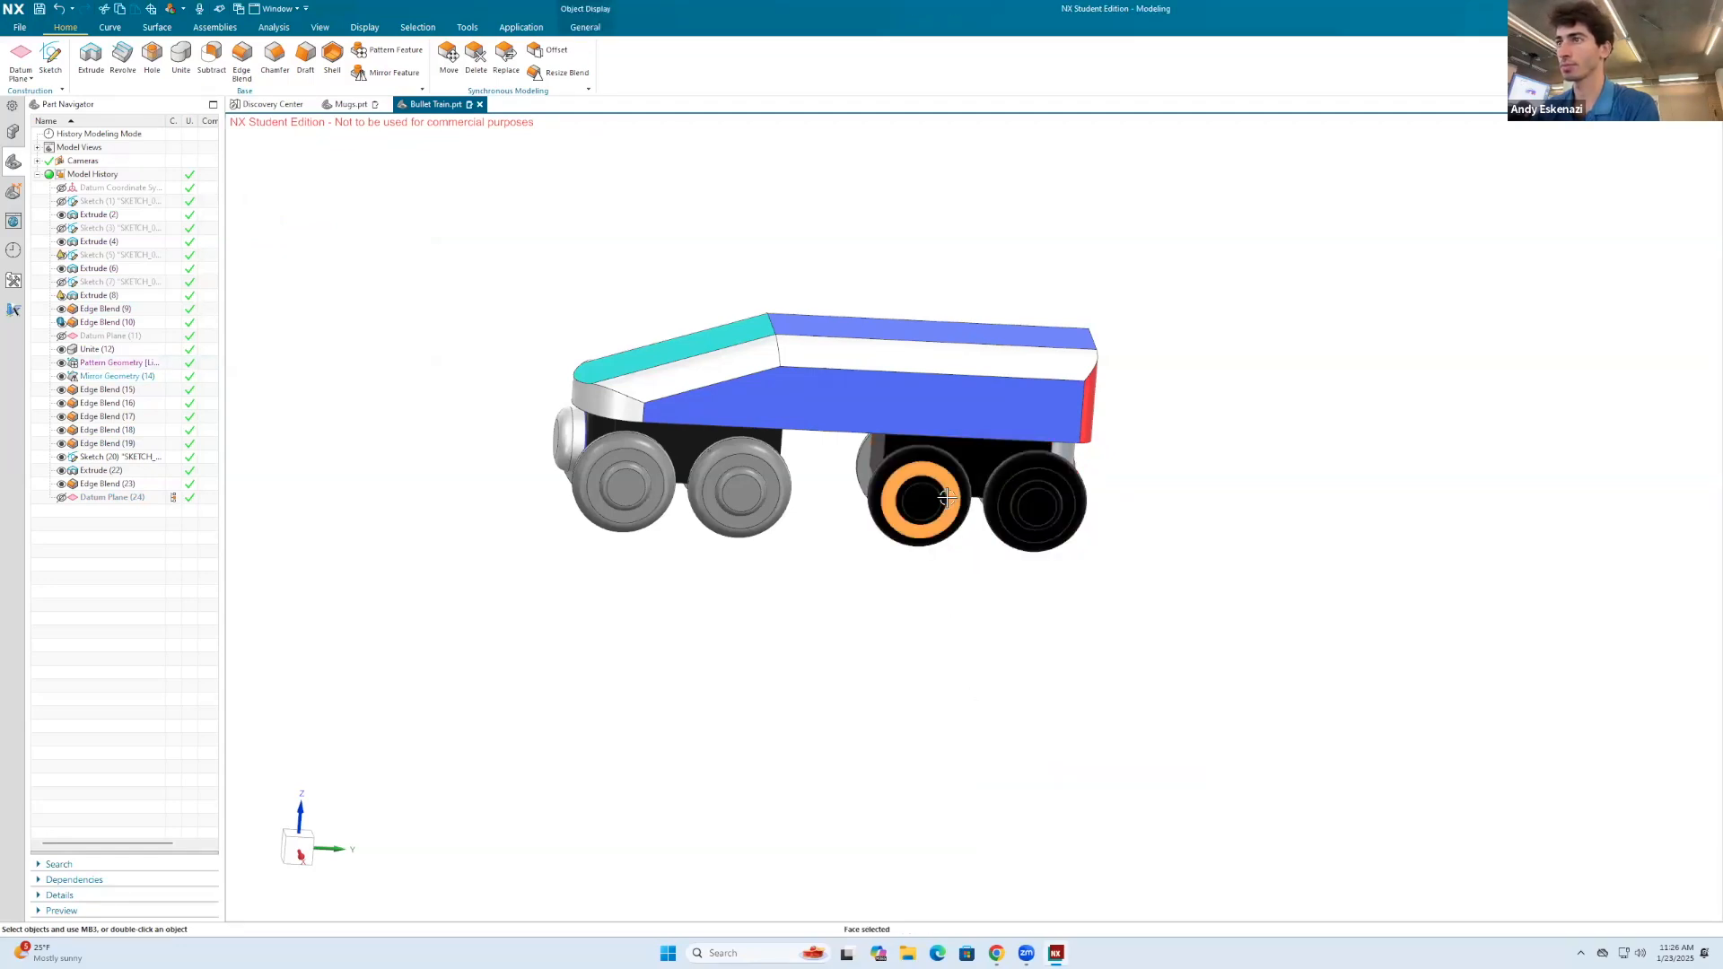
{"action": "scroll", "coordinate": [936, 487], "scroll_direction": "up", "scroll_amount": 3}
{"action": "left_click", "coordinate": [925, 452]}
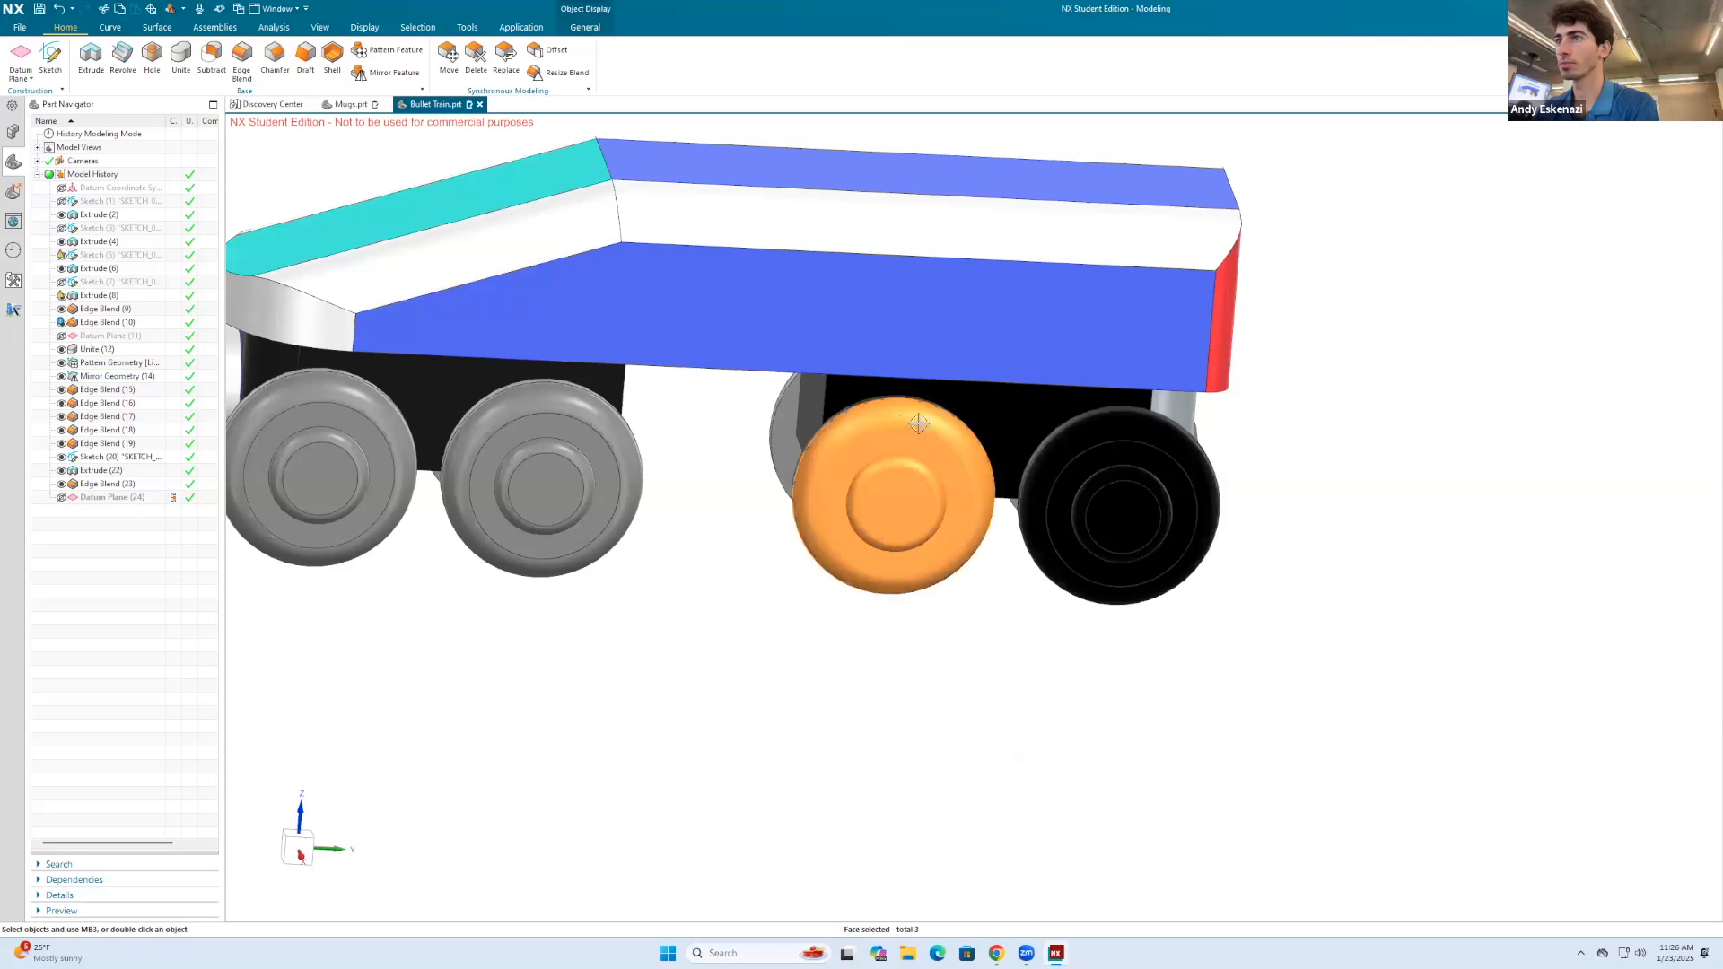
{"action": "left_click", "coordinate": [1099, 473]}
{"action": "left_click", "coordinate": [1116, 523]}
{"action": "left_click", "coordinate": [1116, 523]}
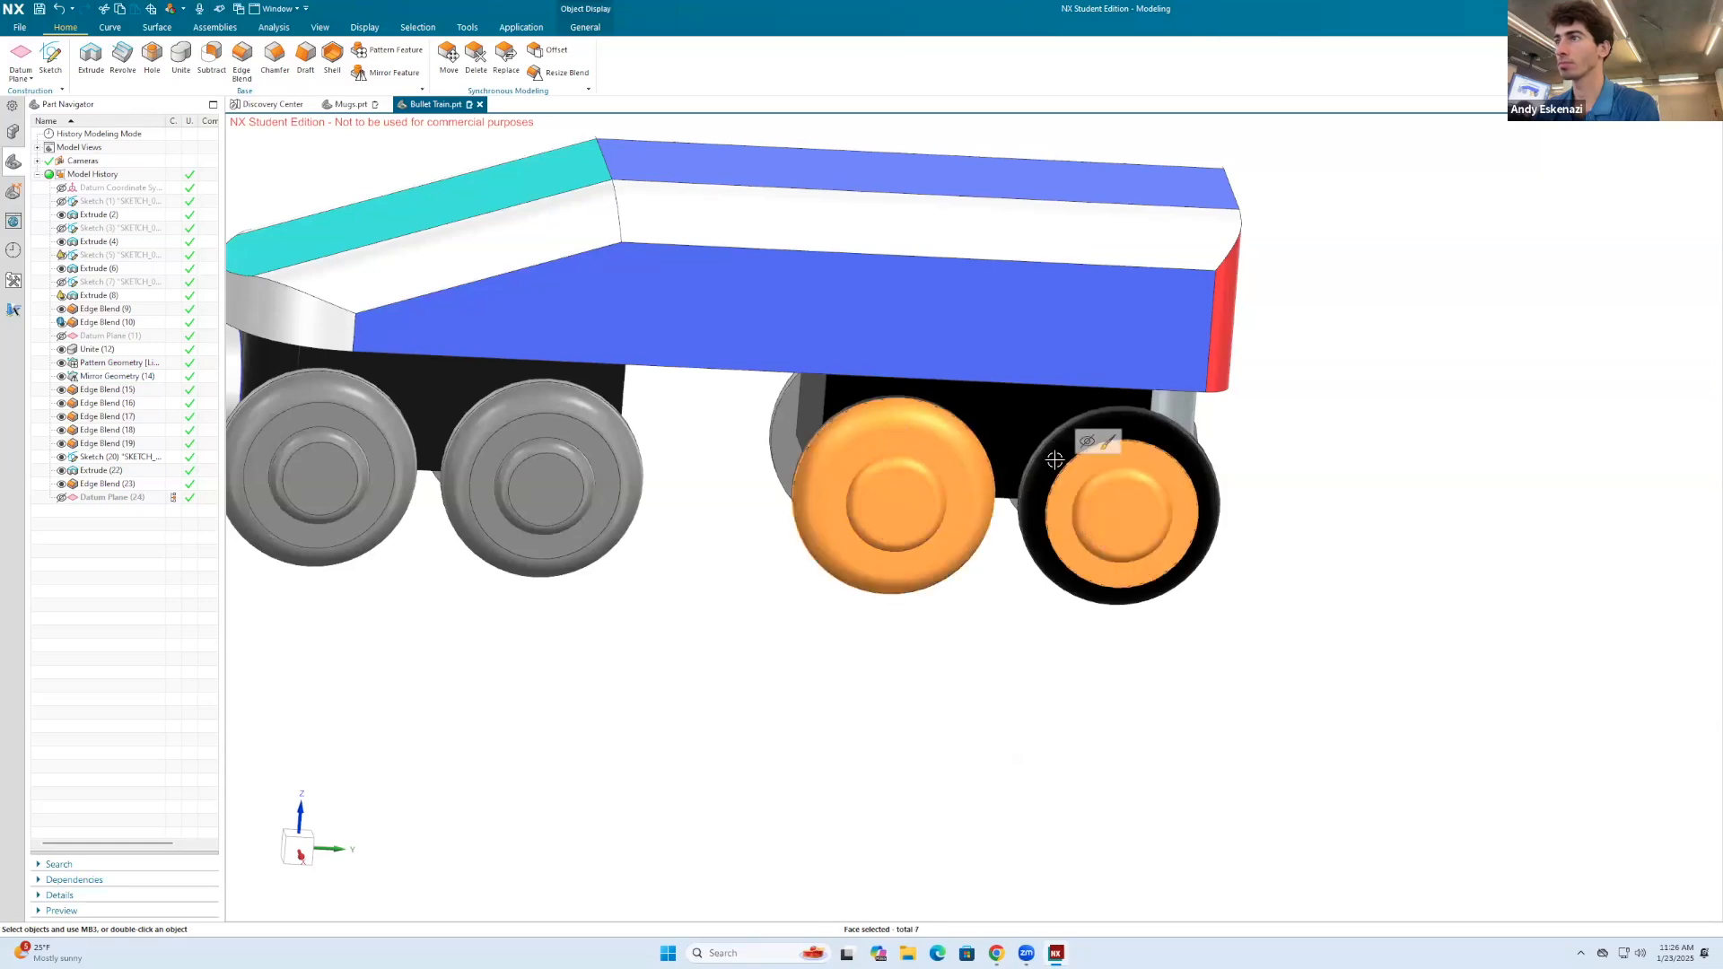
{"action": "left_click", "coordinate": [1055, 458]}
Step: Add the remaining black rim and inner faces of the two near-side rear wheels to the selection
{"action": "scroll", "coordinate": [1059, 463], "scroll_direction": "down", "scroll_amount": 3}
{"action": "middle_click_drag", "start_coordinate": [1032, 462], "coordinate": [1096, 500]}
{"action": "scroll", "coordinate": [931, 468], "scroll_direction": "up", "scroll_amount": 4}
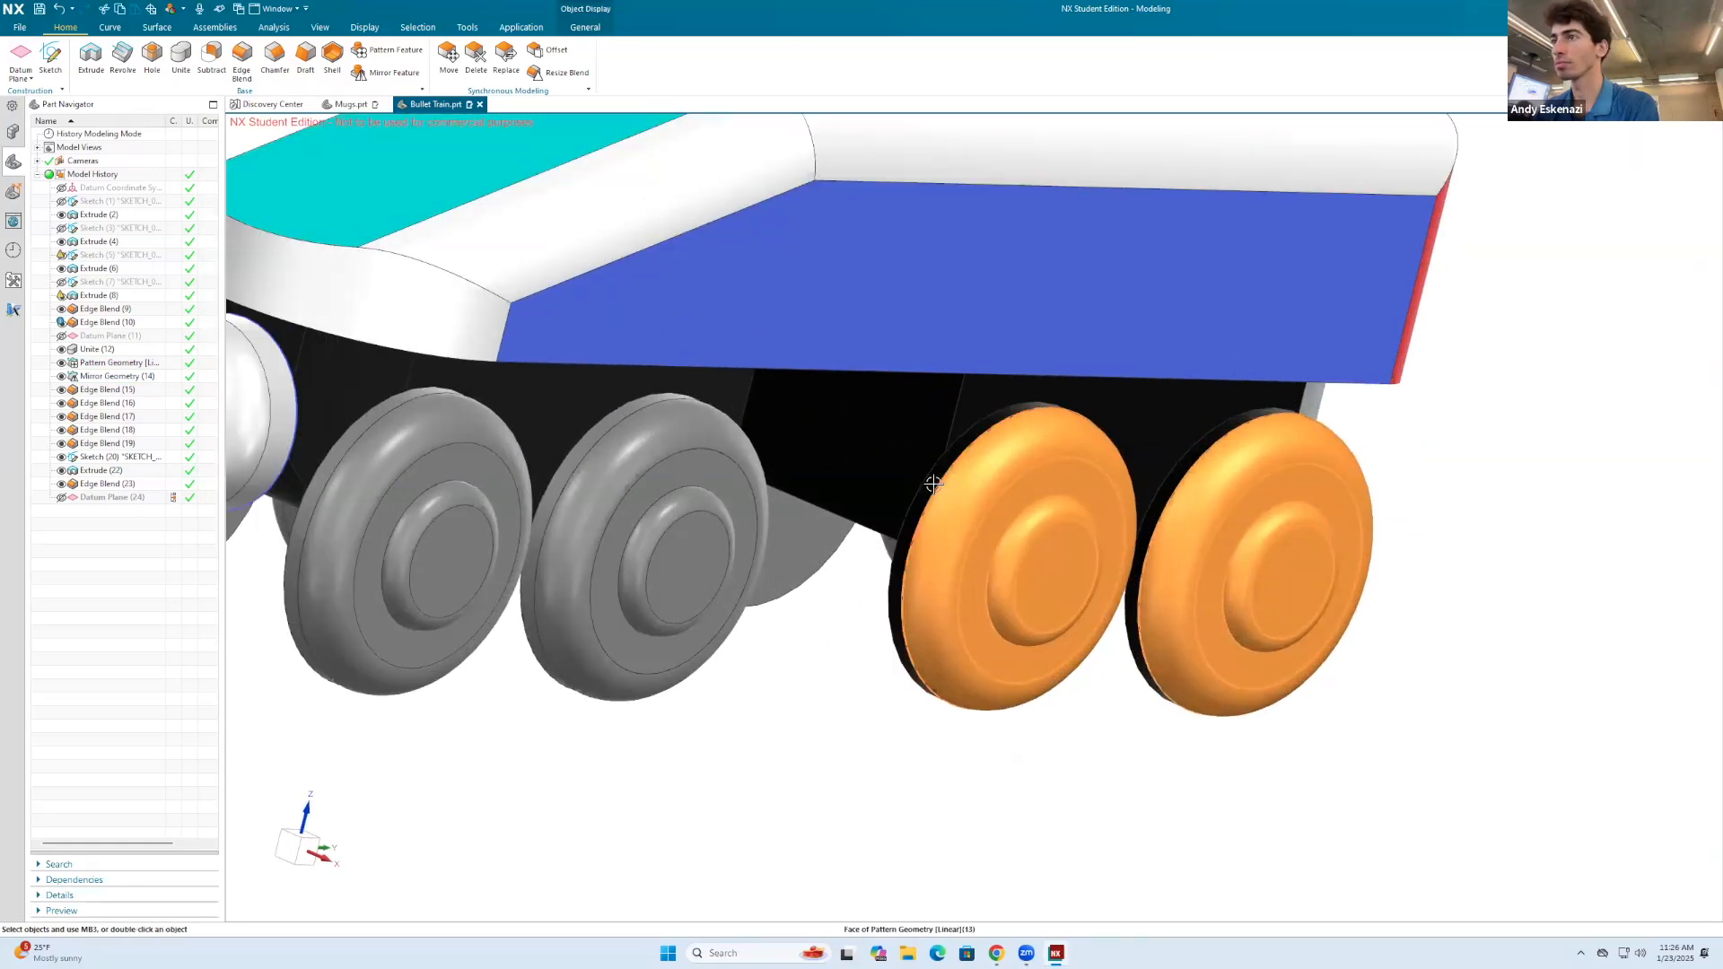
{"action": "middle_click_drag", "start_coordinate": [993, 703], "coordinate": [1109, 596]}
{"action": "left_click", "coordinate": [971, 553]}
{"action": "scroll", "coordinate": [977, 548], "scroll_direction": "down", "scroll_amount": 3}
{"action": "left_click", "coordinate": [973, 704]}
{"action": "scroll", "coordinate": [1005, 548], "scroll_direction": "down", "scroll_amount": 3}
{"action": "middle_click_drag", "start_coordinate": [1019, 542], "coordinate": [865, 673]}
Step: Change the selected rear wheel faces' display color to the gray inherited from the front wheel, keeping the automatically colored faces selected
{"action": "key", "text": "ctrl+j"}
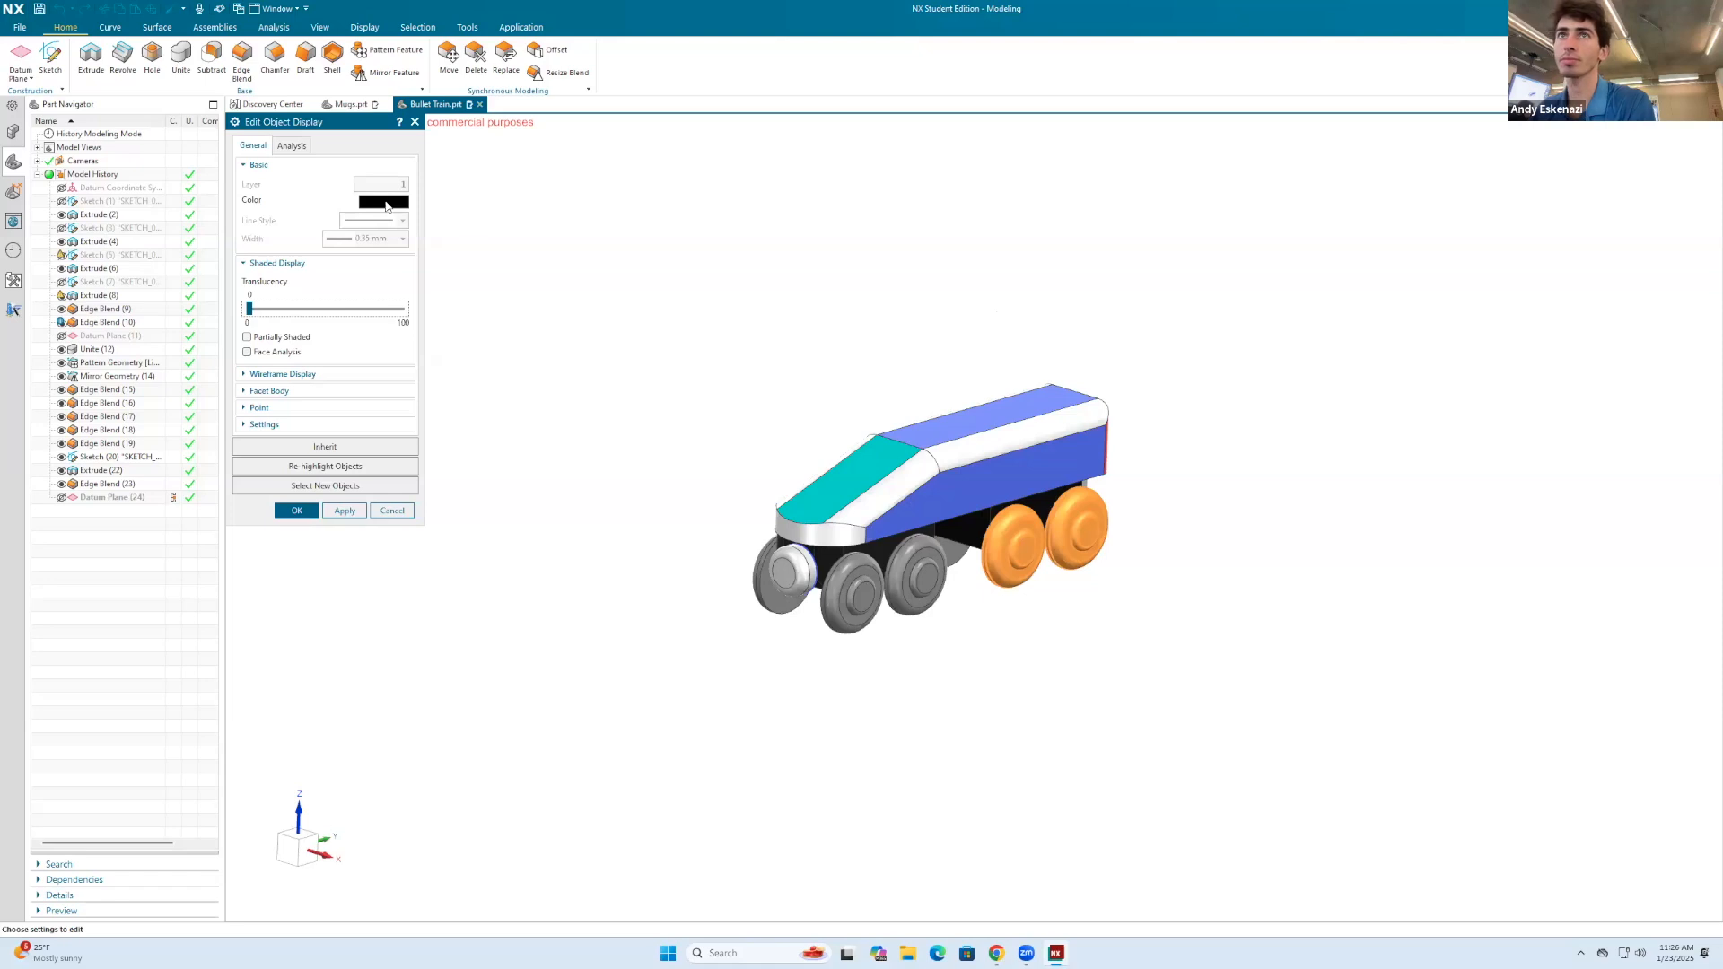
{"action": "left_click", "coordinate": [385, 203]}
{"action": "left_click", "coordinate": [823, 565]}
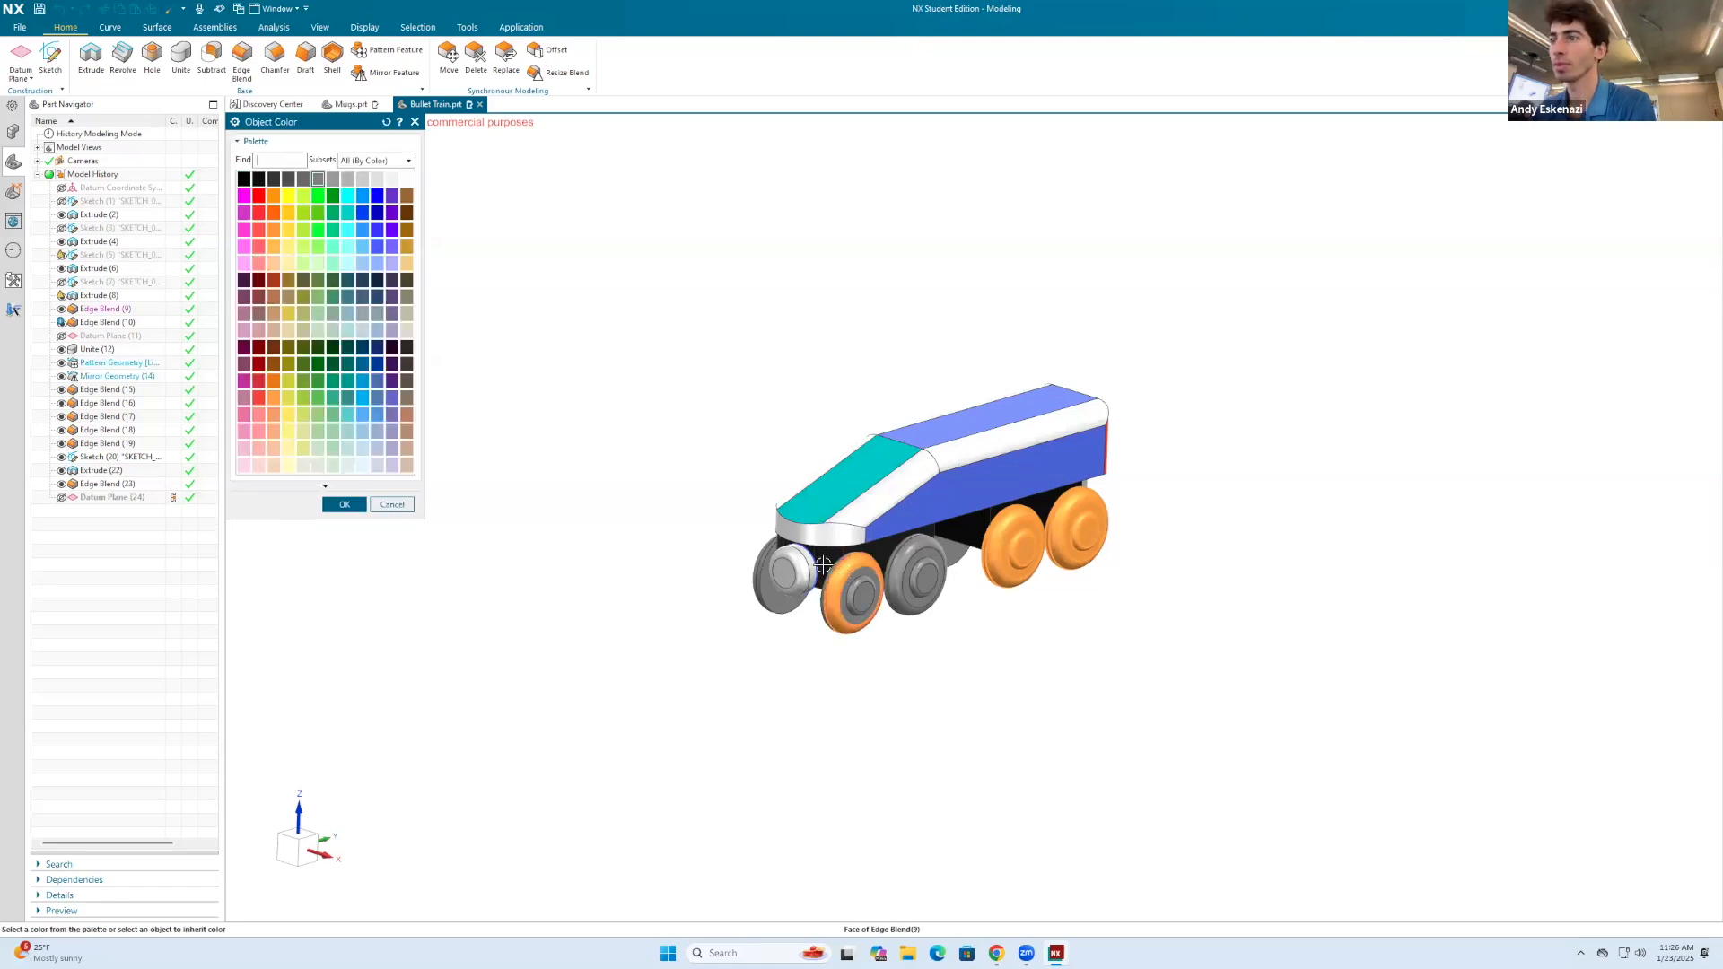
{"action": "left_click", "coordinate": [380, 505]}
{"action": "left_click", "coordinate": [346, 511]}
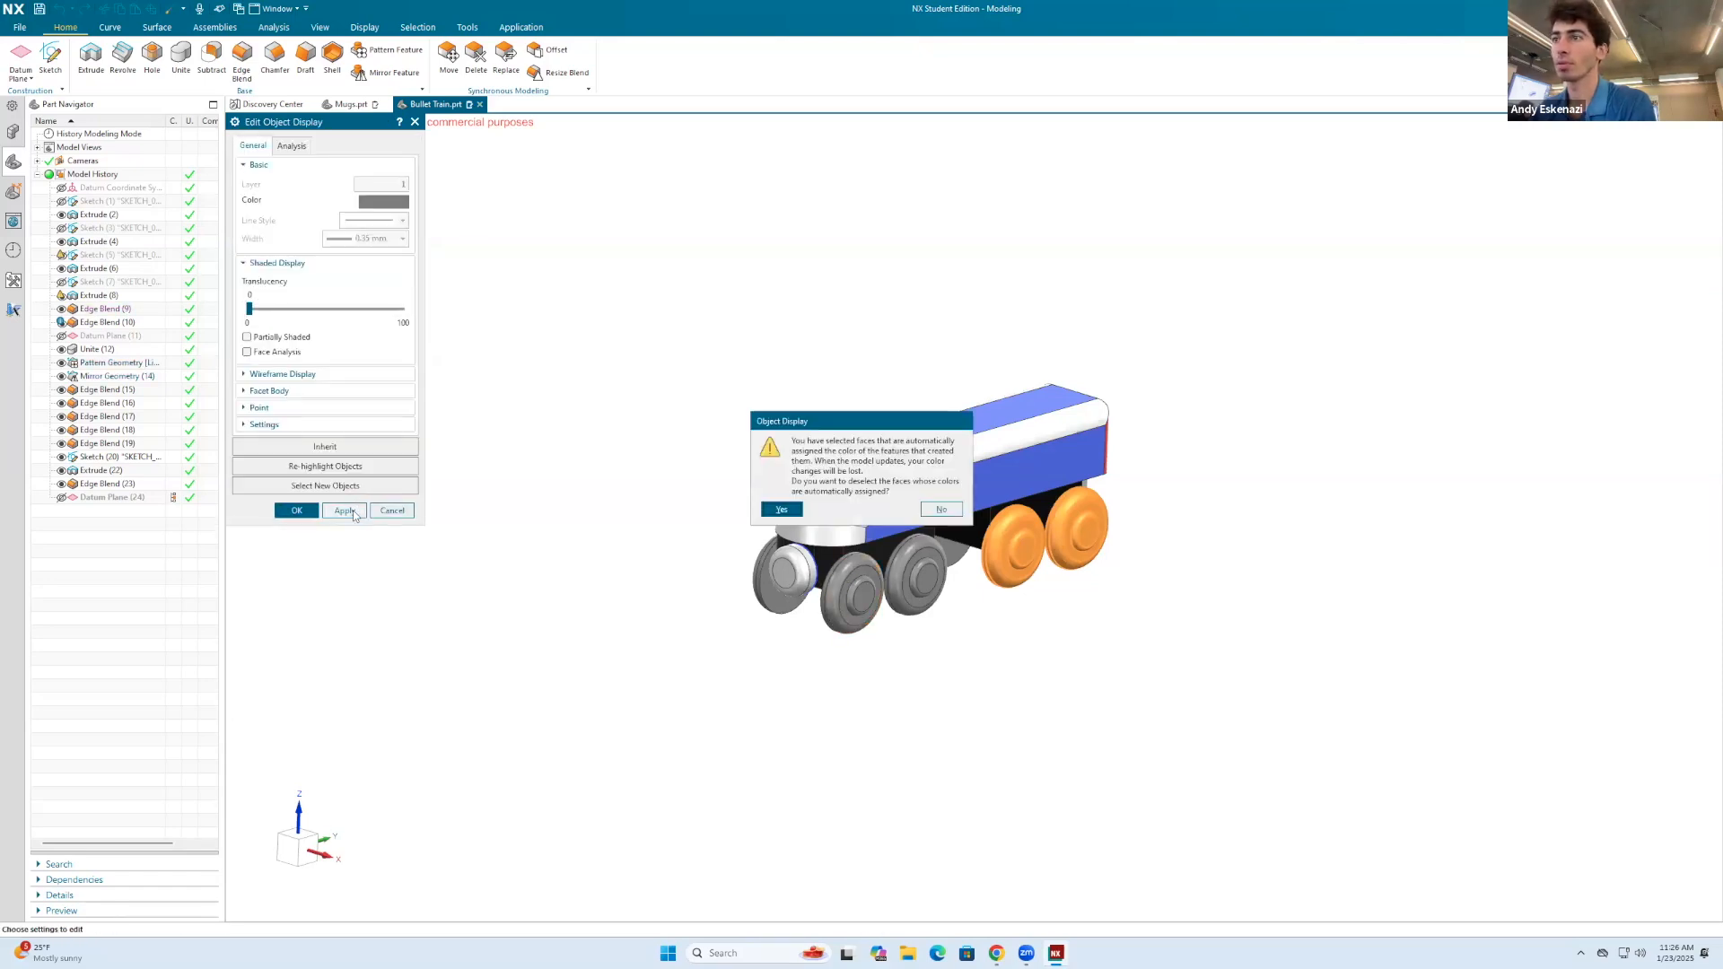
{"action": "left_click", "coordinate": [933, 510]}
{"action": "left_click", "coordinate": [296, 510]}
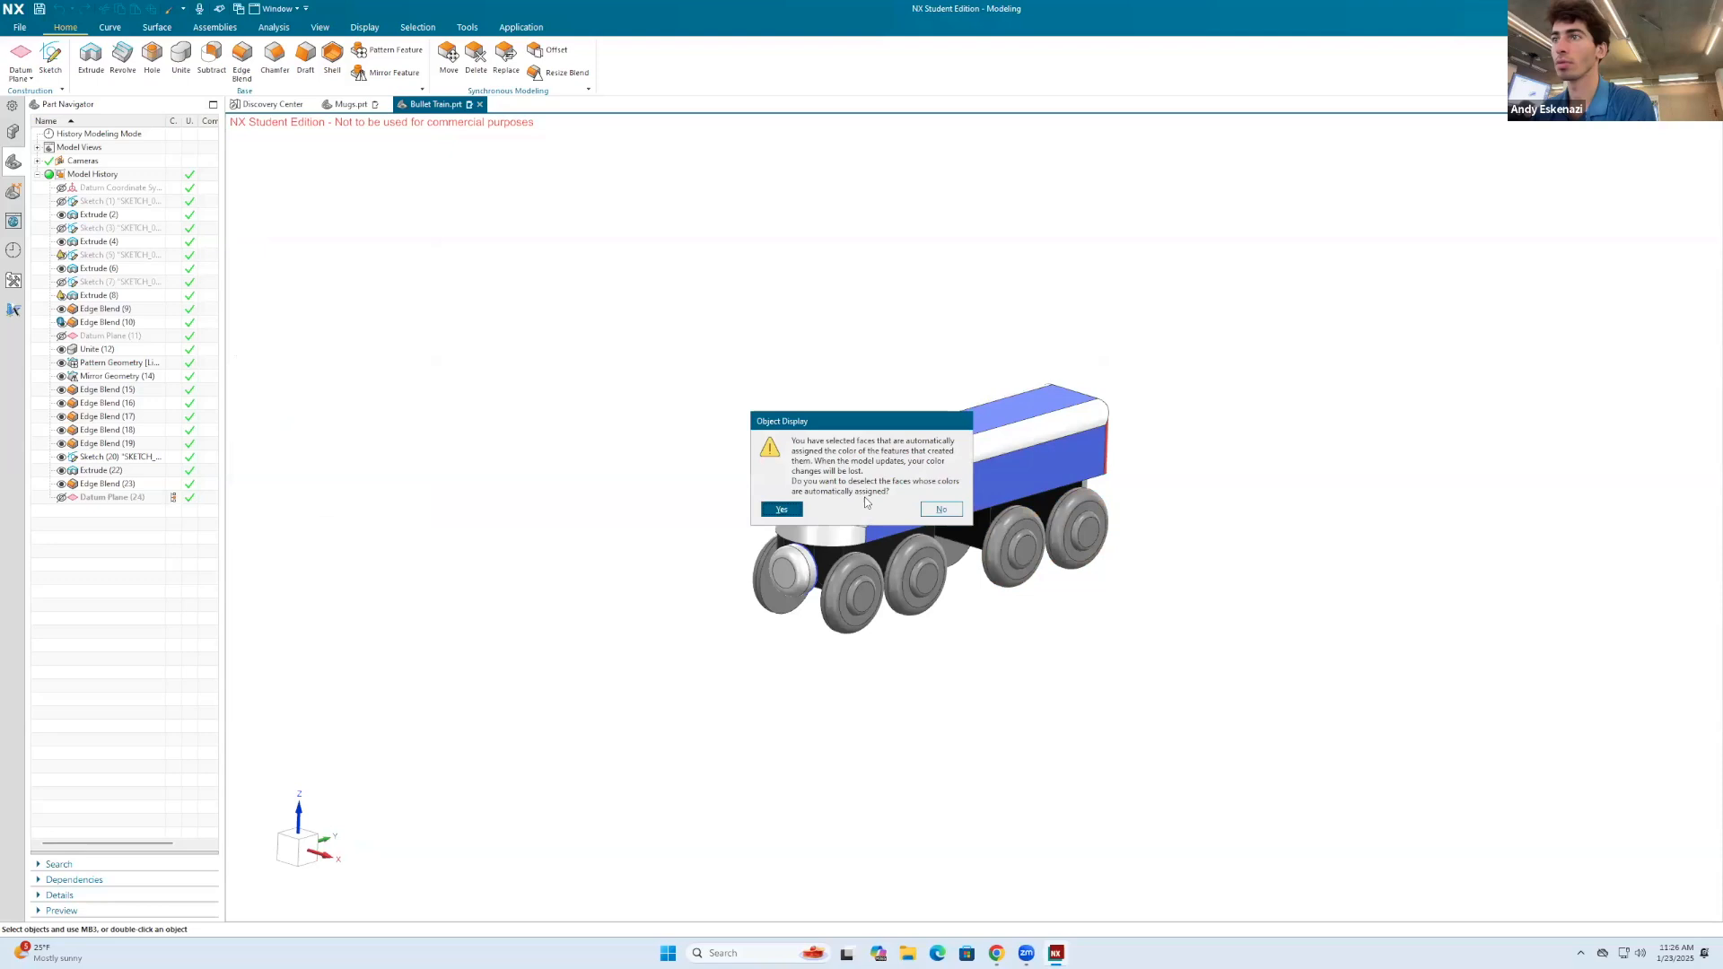
{"action": "left_click", "coordinate": [940, 510]}
Step: Hide Sketch (20) at the front coupling and save the Bullet Train part
{"action": "scroll", "coordinate": [829, 539], "scroll_direction": "up", "scroll_amount": 3}
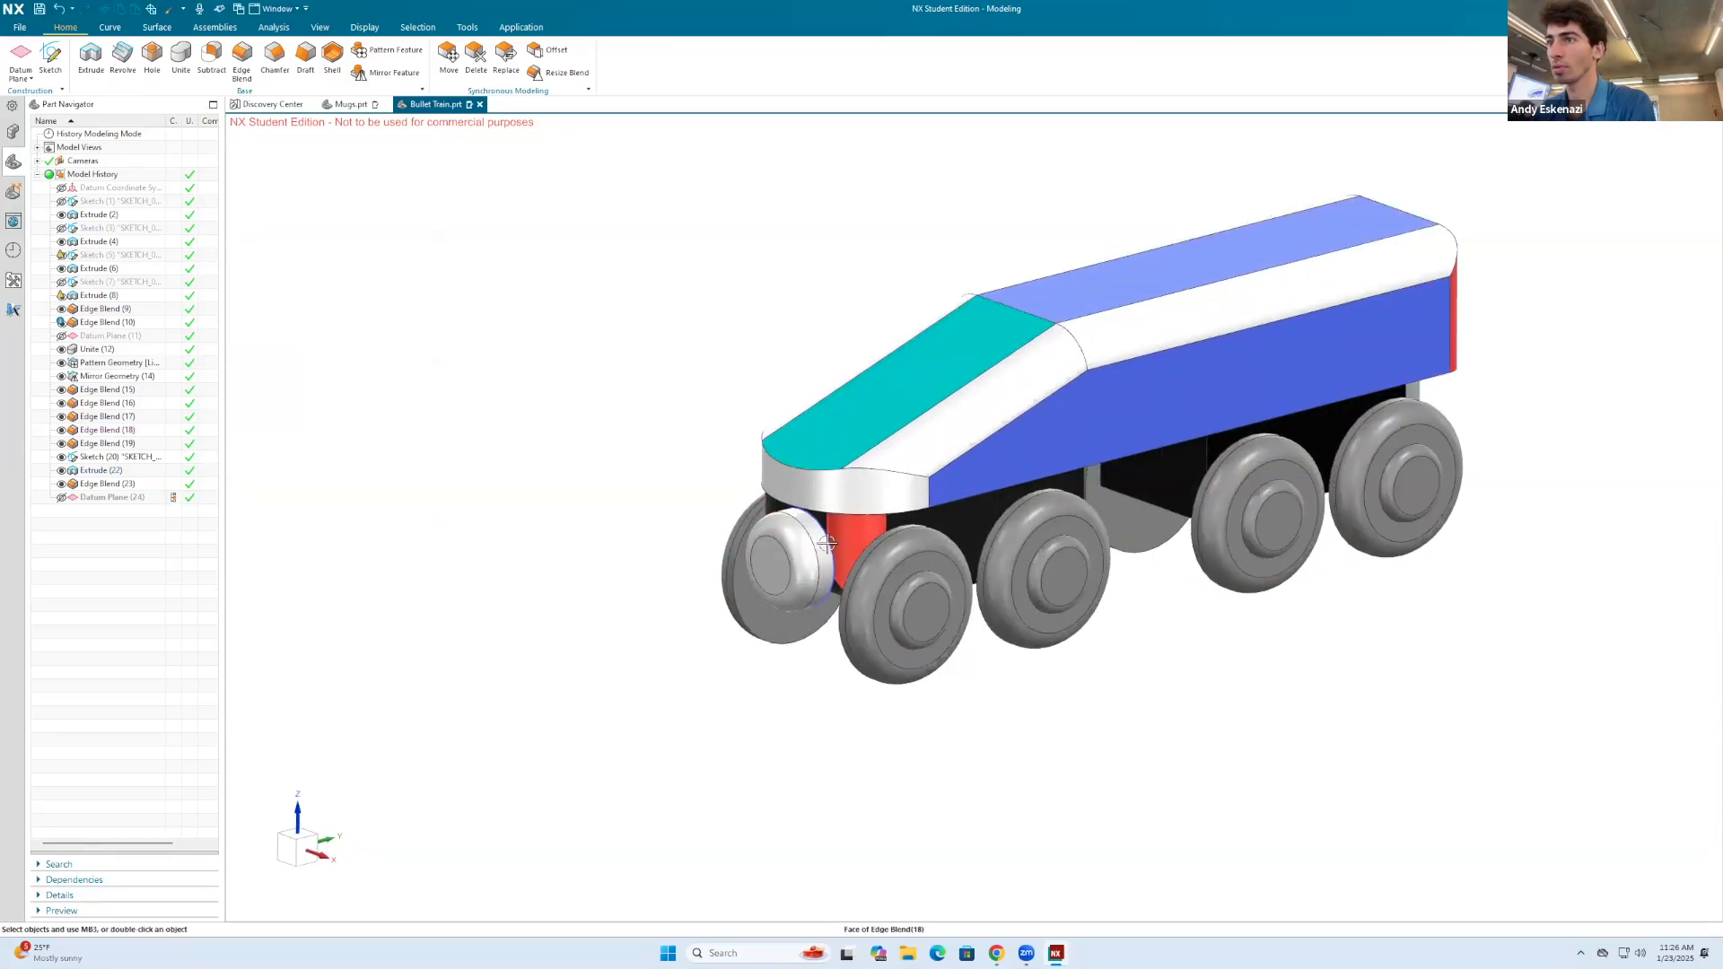
{"action": "left_click", "coordinate": [62, 457]}
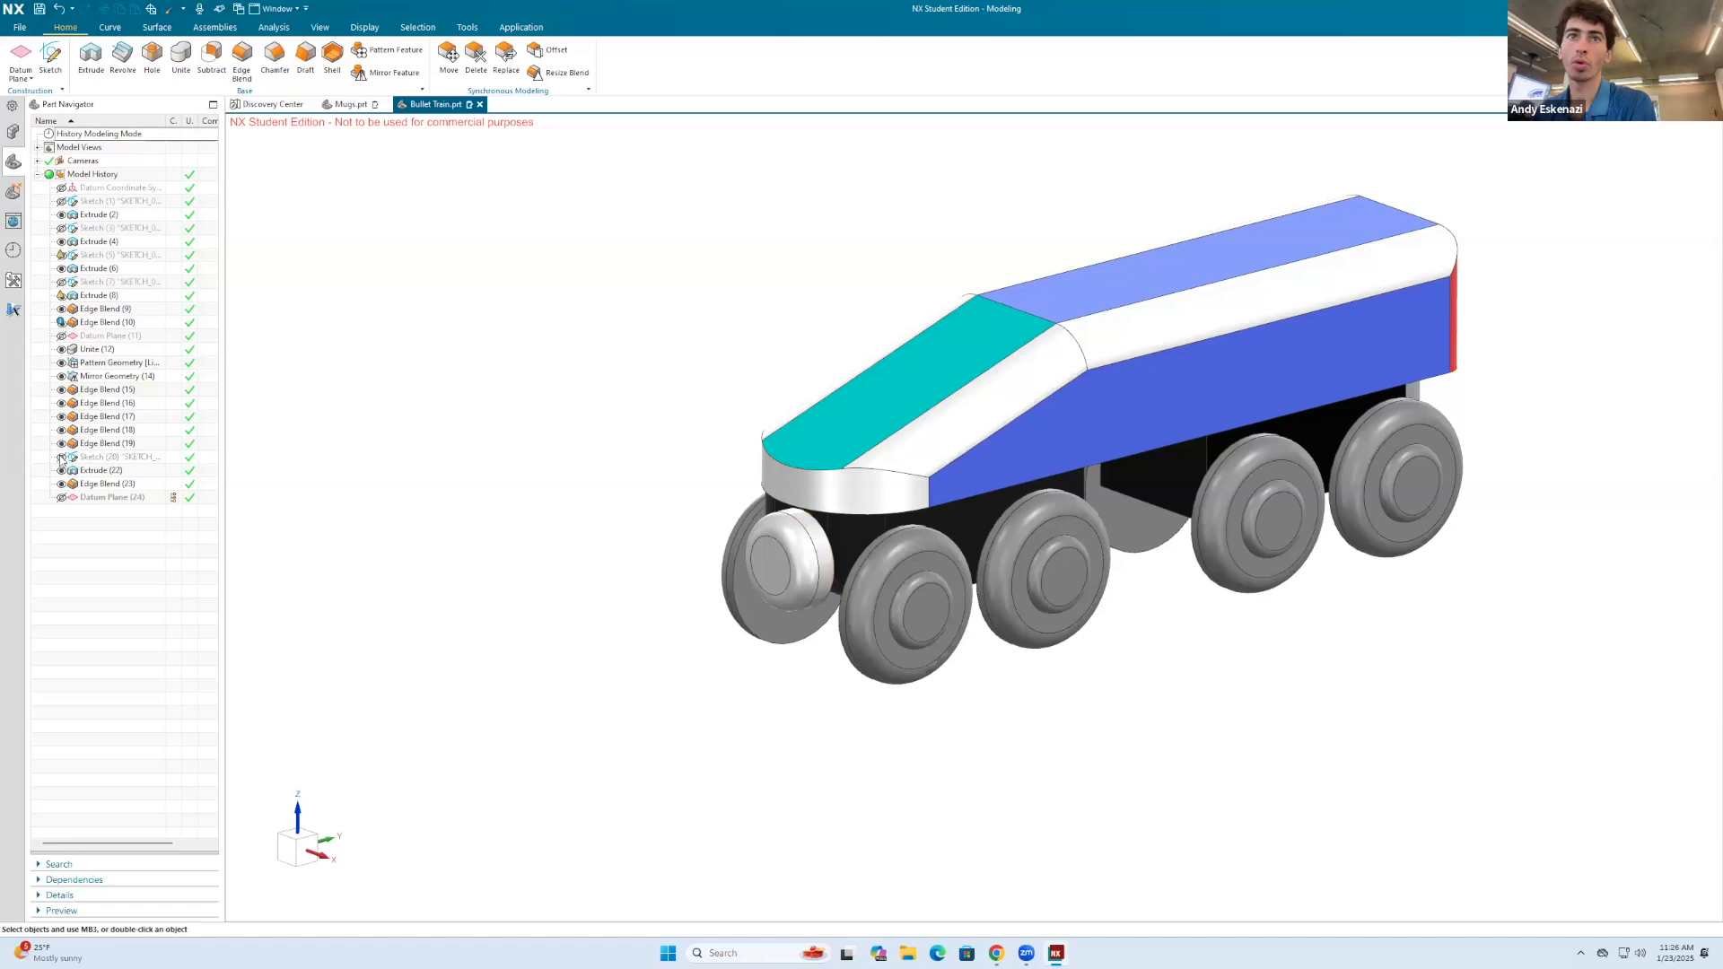
{"action": "left_click", "coordinate": [40, 11]}
Step: Select the three gray blended faces framing the black rear end of the undercarriage
{"action": "scroll", "coordinate": [779, 359], "scroll_direction": "down", "scroll_amount": 3}
{"action": "middle_click_drag", "start_coordinate": [1130, 335], "coordinate": [1023, 357]}
{"action": "scroll", "coordinate": [1019, 376], "scroll_direction": "up", "scroll_amount": 4}
{"action": "right_click", "coordinate": [1007, 423]}
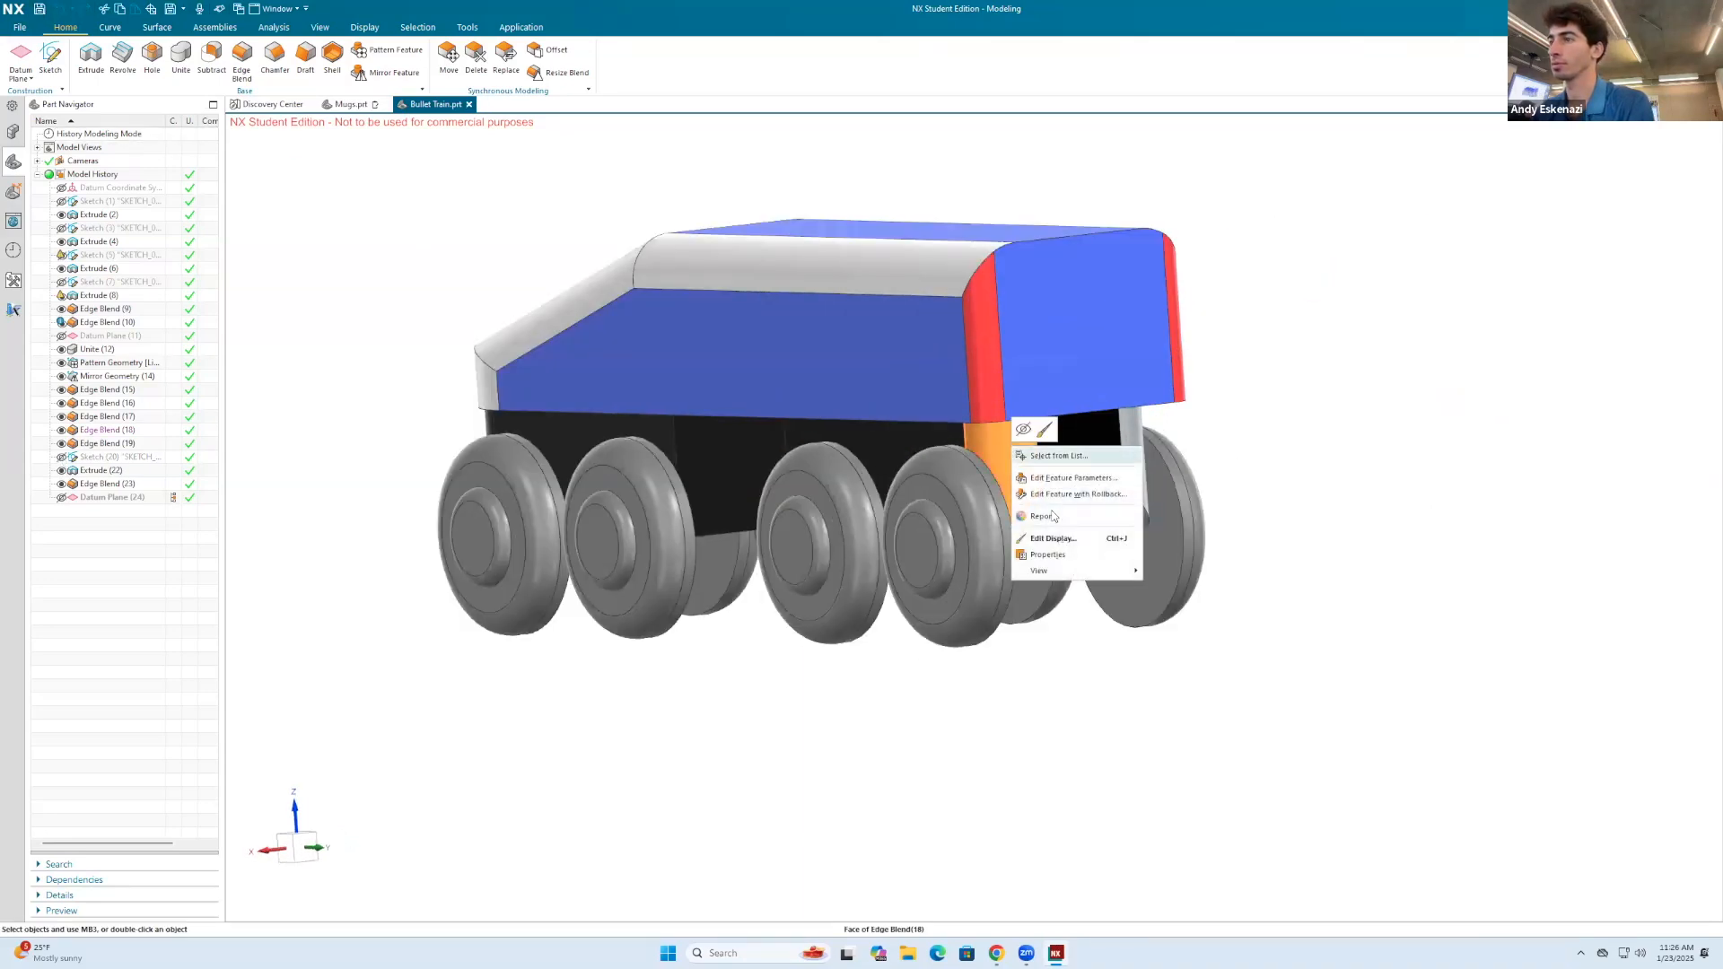
{"action": "key", "text": "Escape"}
{"action": "left_click", "coordinate": [1020, 458]}
{"action": "left_click", "coordinate": [1066, 506]}
{"action": "left_click", "coordinate": [1135, 455]}
Step: Change the display color of the selected rear blend faces to orange
{"action": "key", "text": "ctrl+j"}
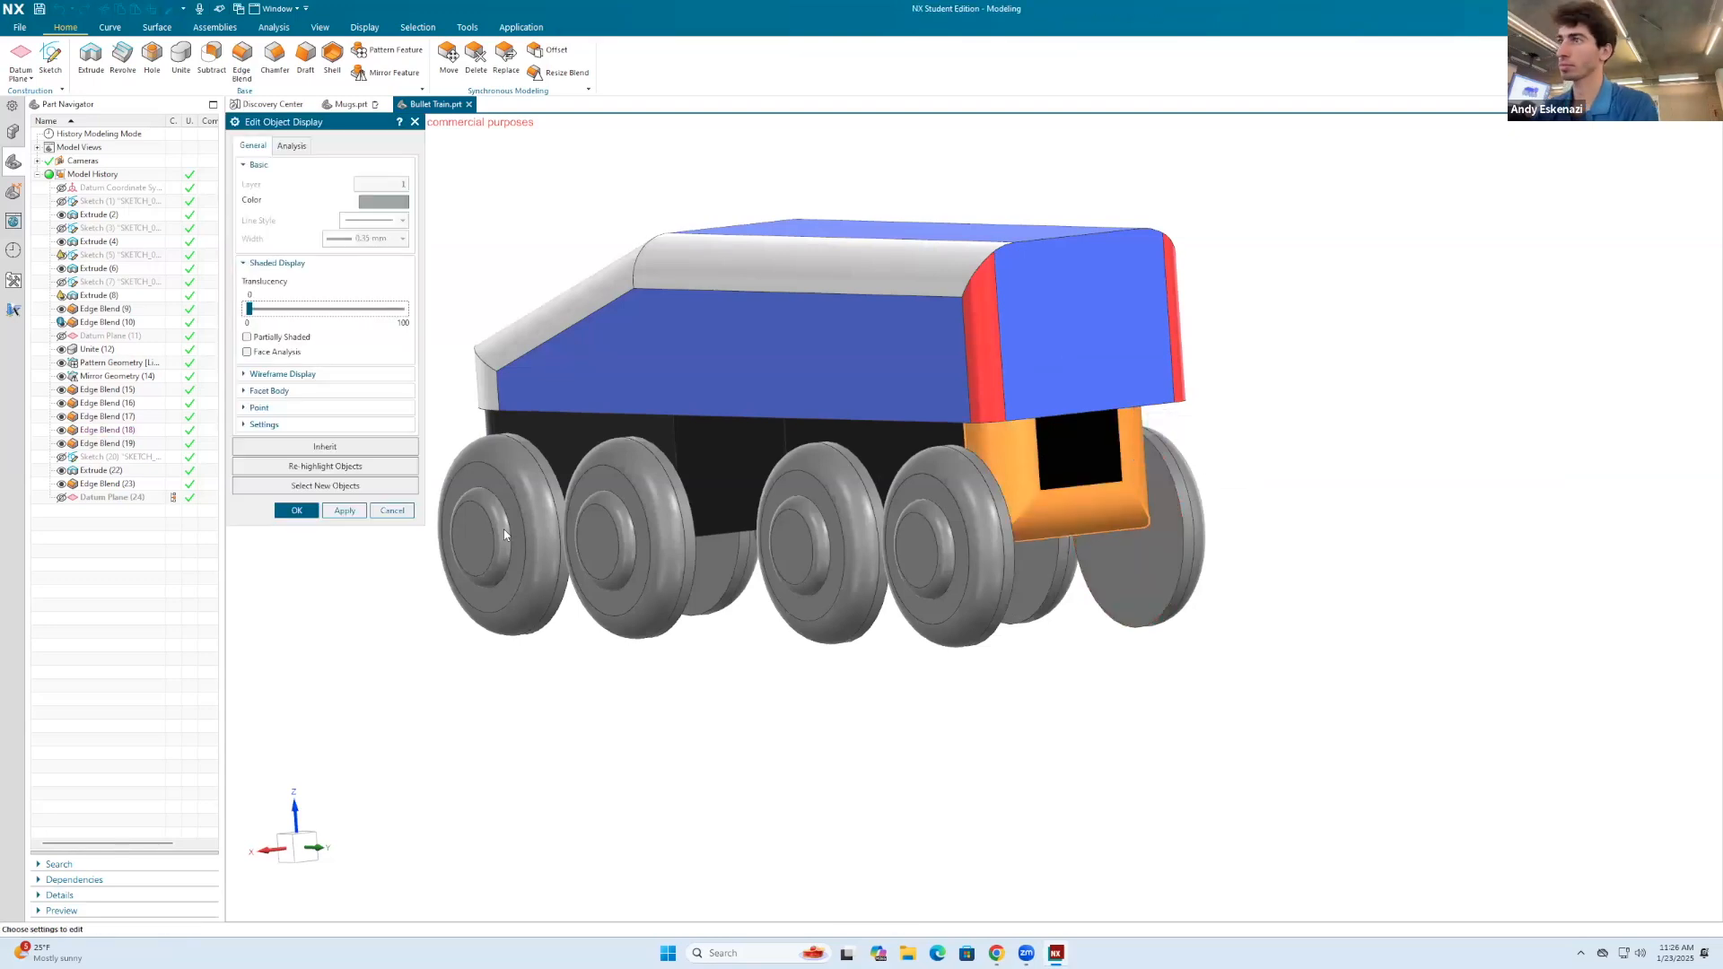
{"action": "left_click", "coordinate": [392, 202]}
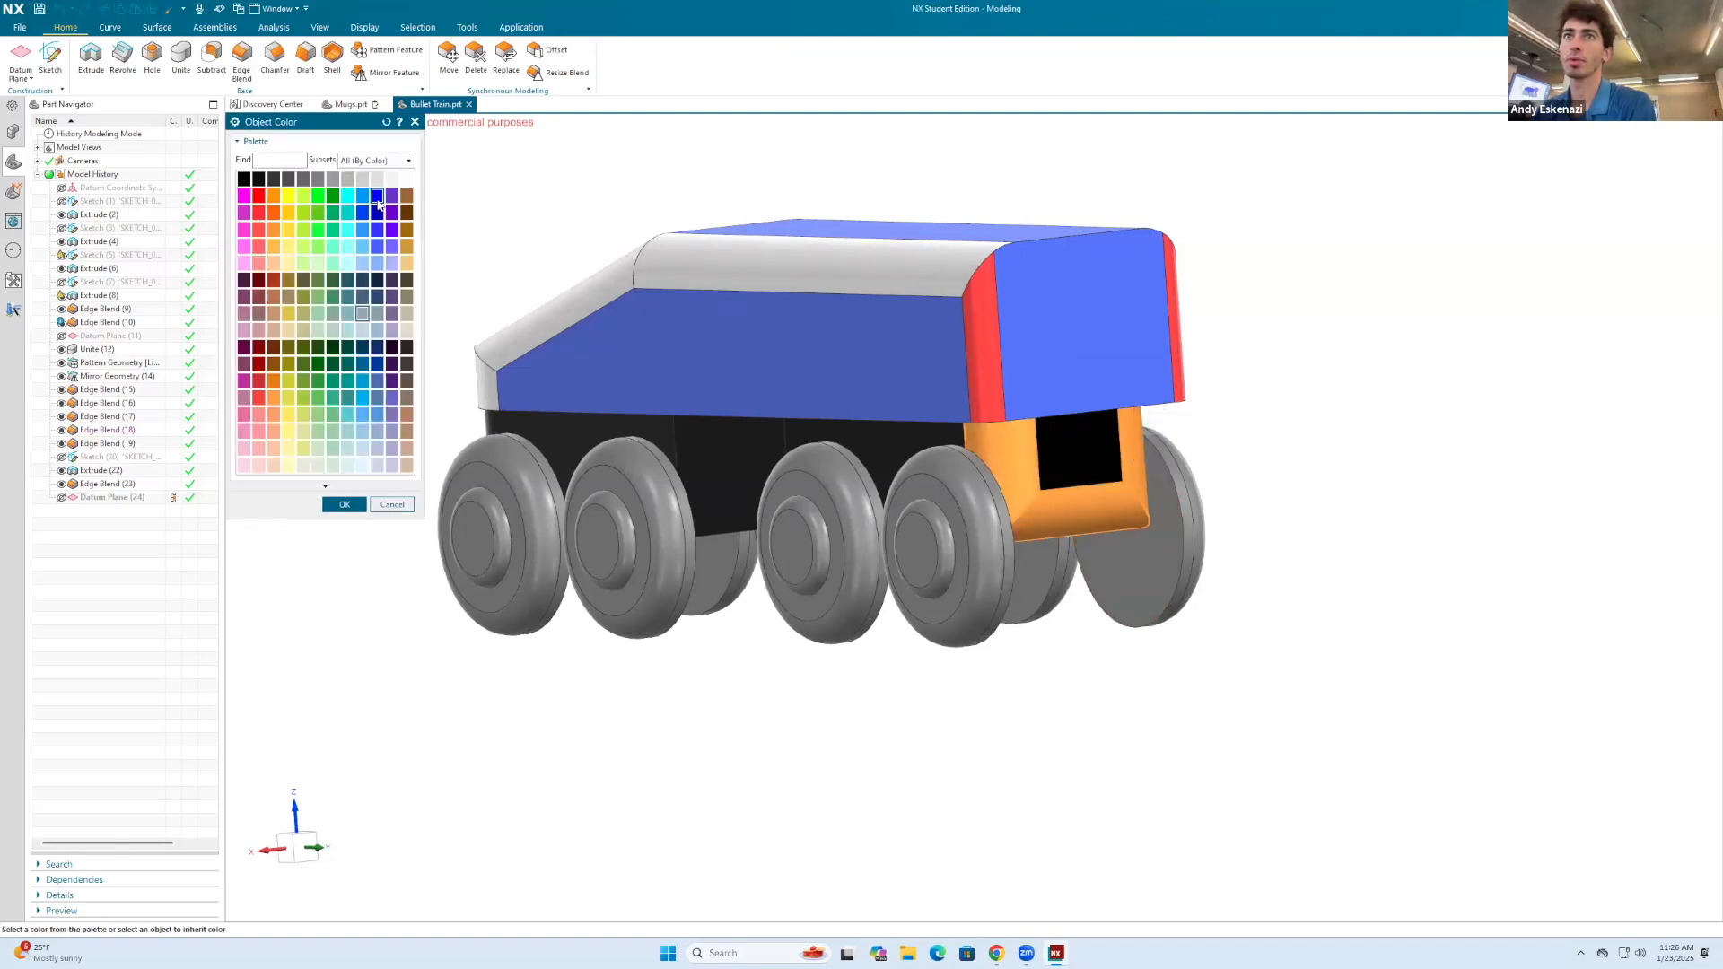
{"action": "left_click", "coordinate": [344, 505]}
{"action": "left_click", "coordinate": [348, 511]}
{"action": "left_click", "coordinate": [296, 509]}
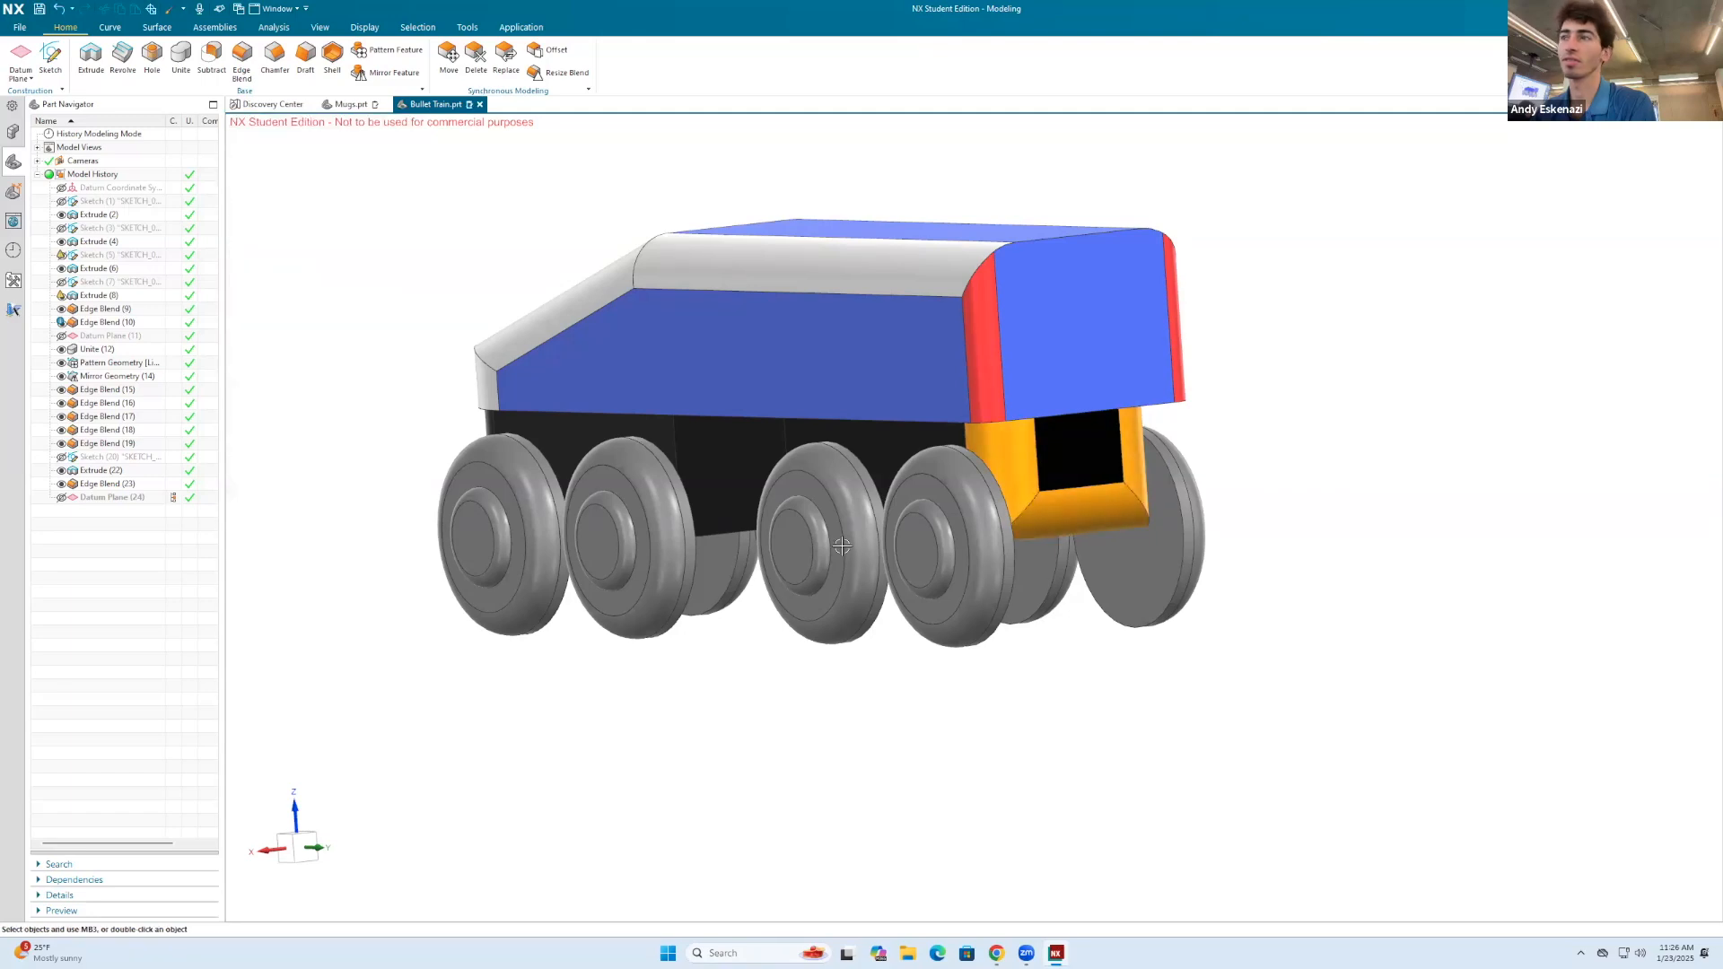
{"action": "scroll", "coordinate": [790, 467], "scroll_direction": "down", "scroll_amount": 3}
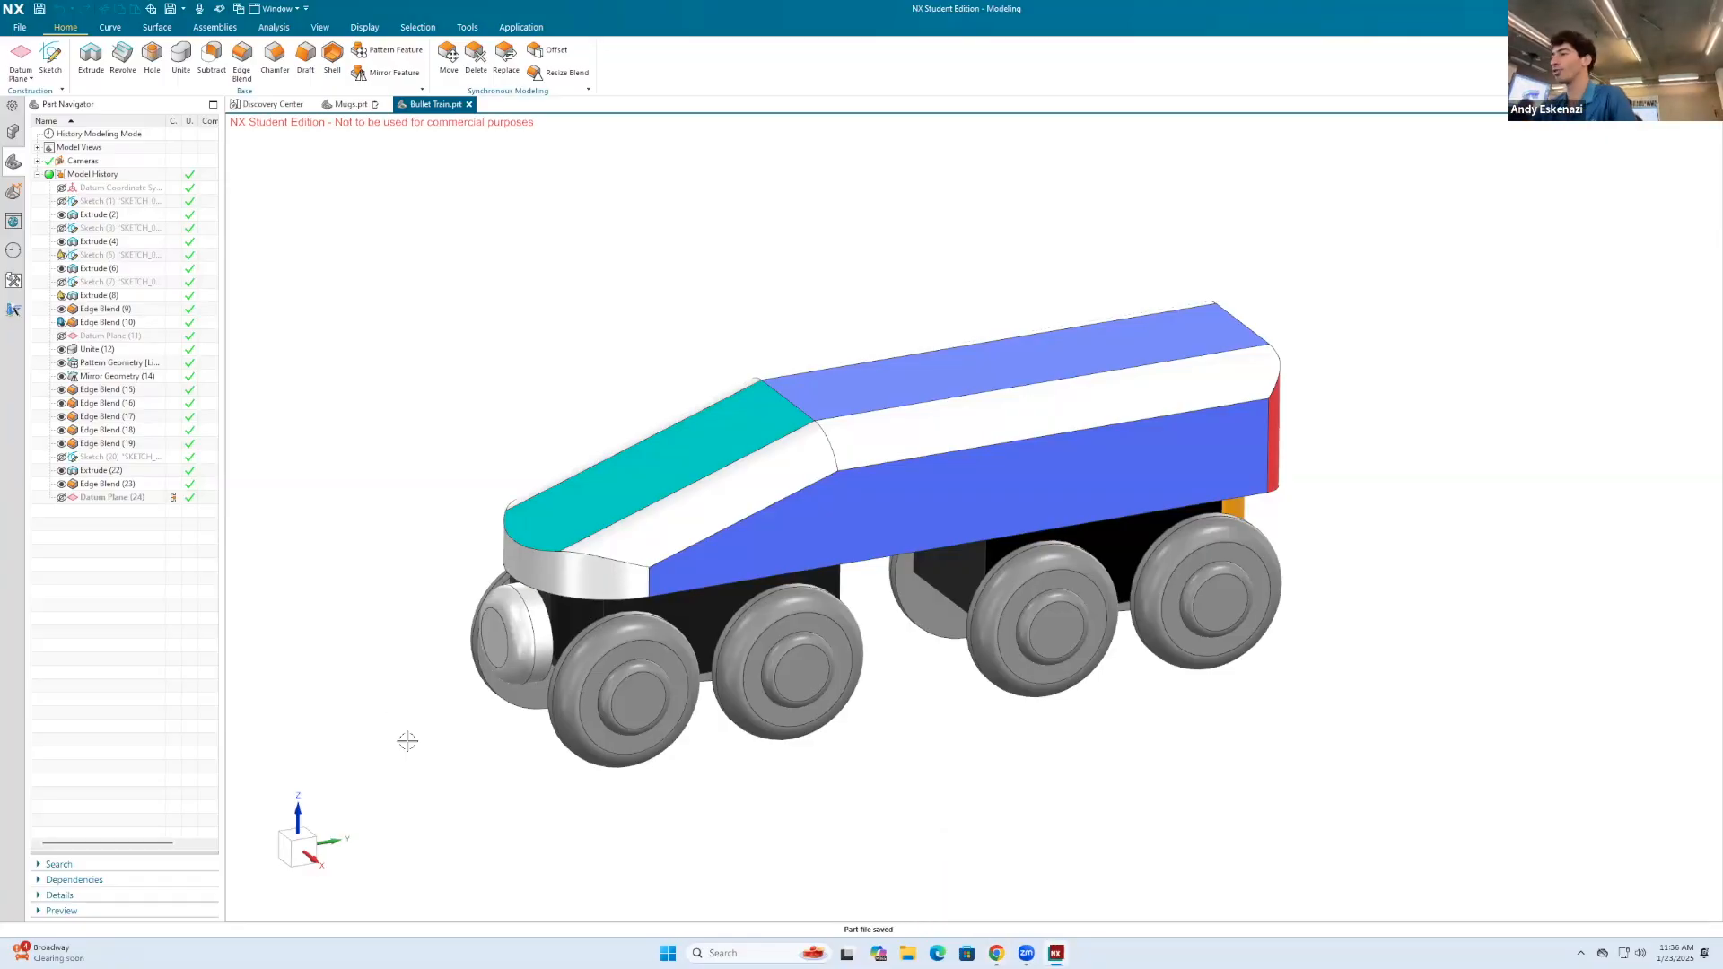
Step: Switch to Chrome and search Google Images for "wooden train tracks"
{"action": "left_click", "coordinate": [998, 953]}
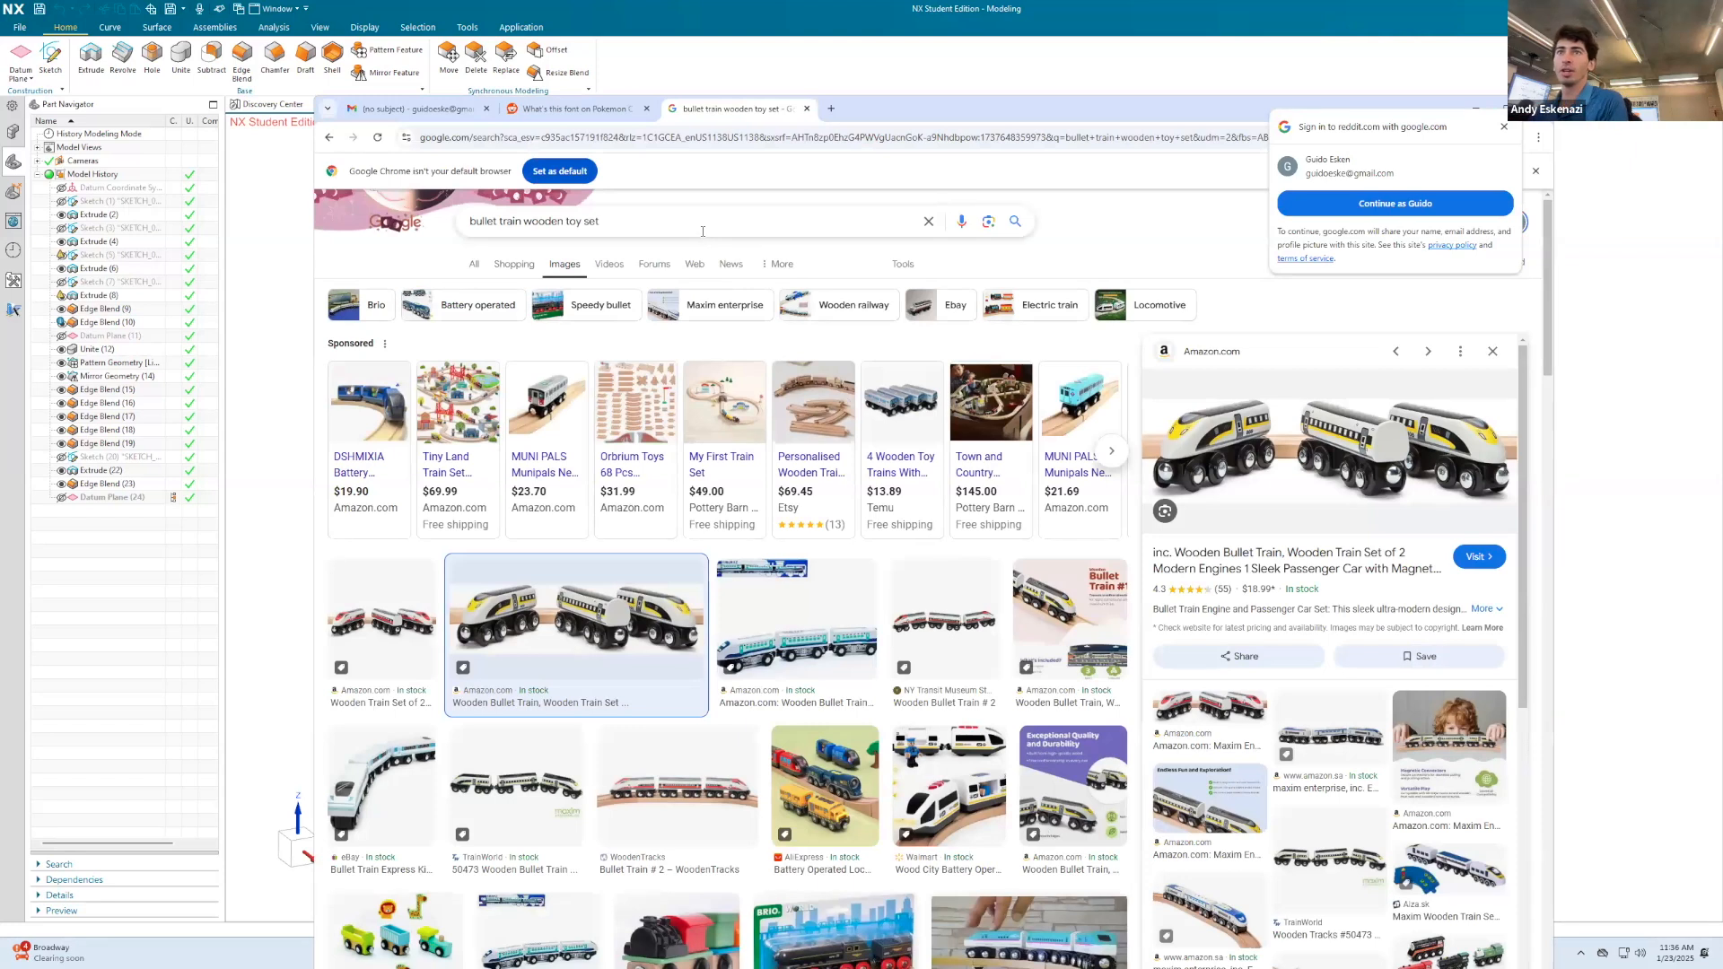
{"action": "left_click_drag", "start_coordinate": [620, 218], "coordinate": [438, 229]}
{"action": "type", "text": "w"}
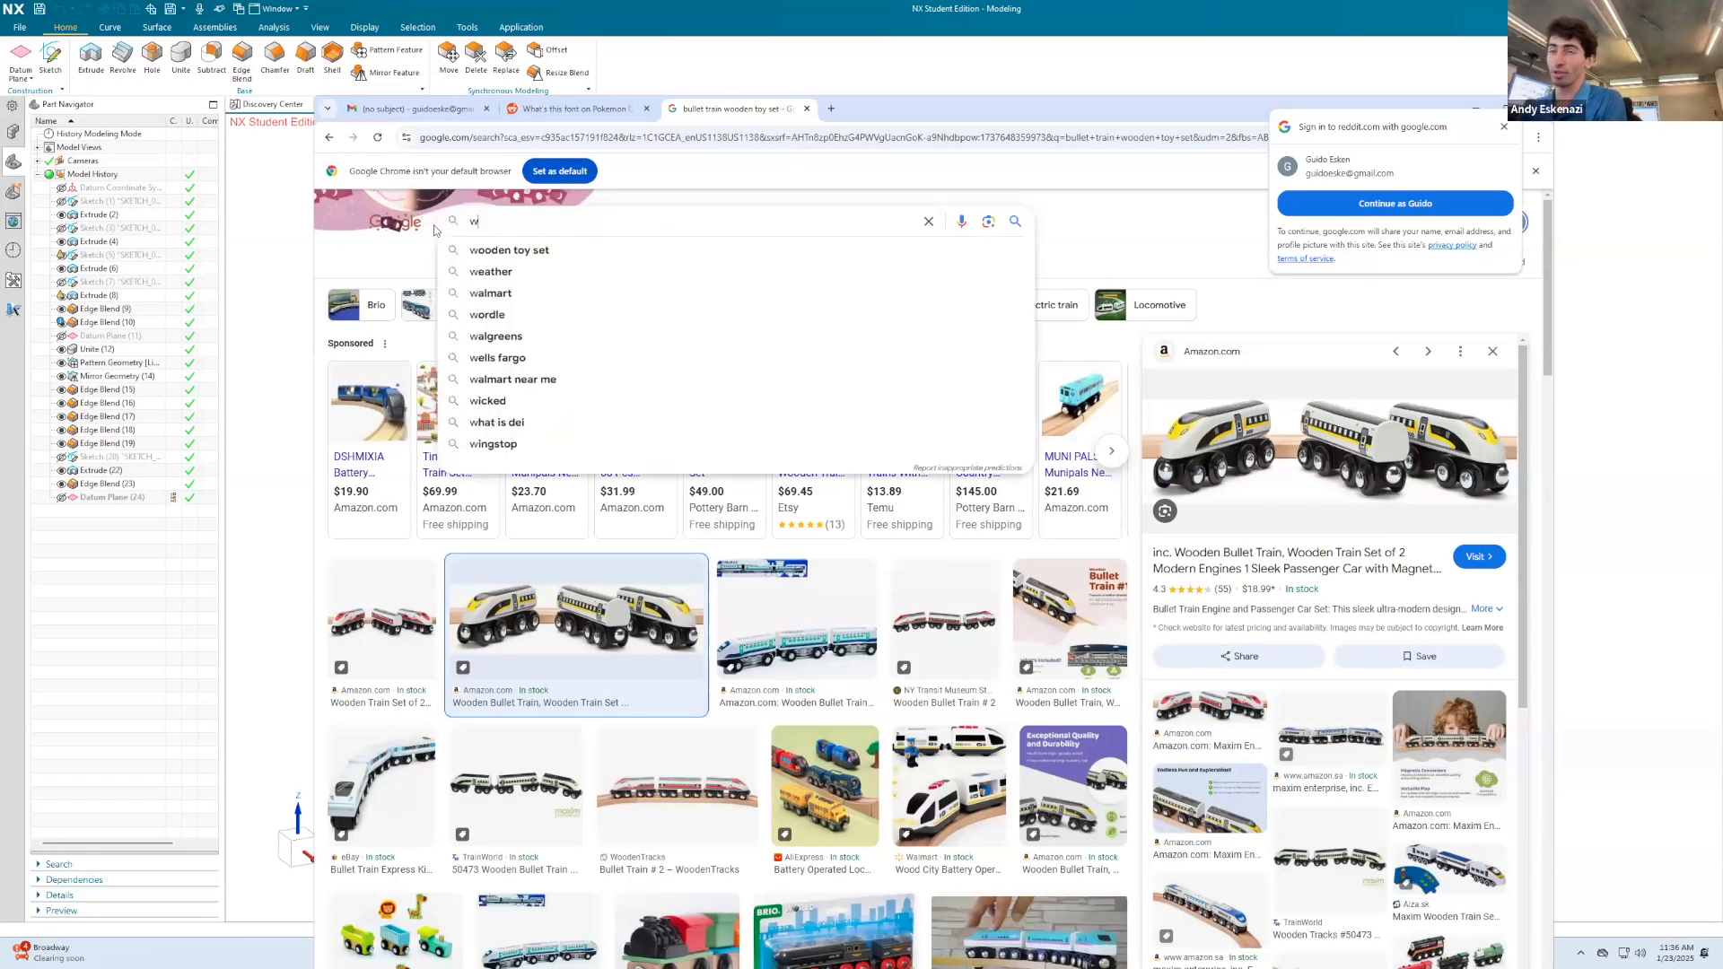
{"action": "type", "text": "ooden t"}
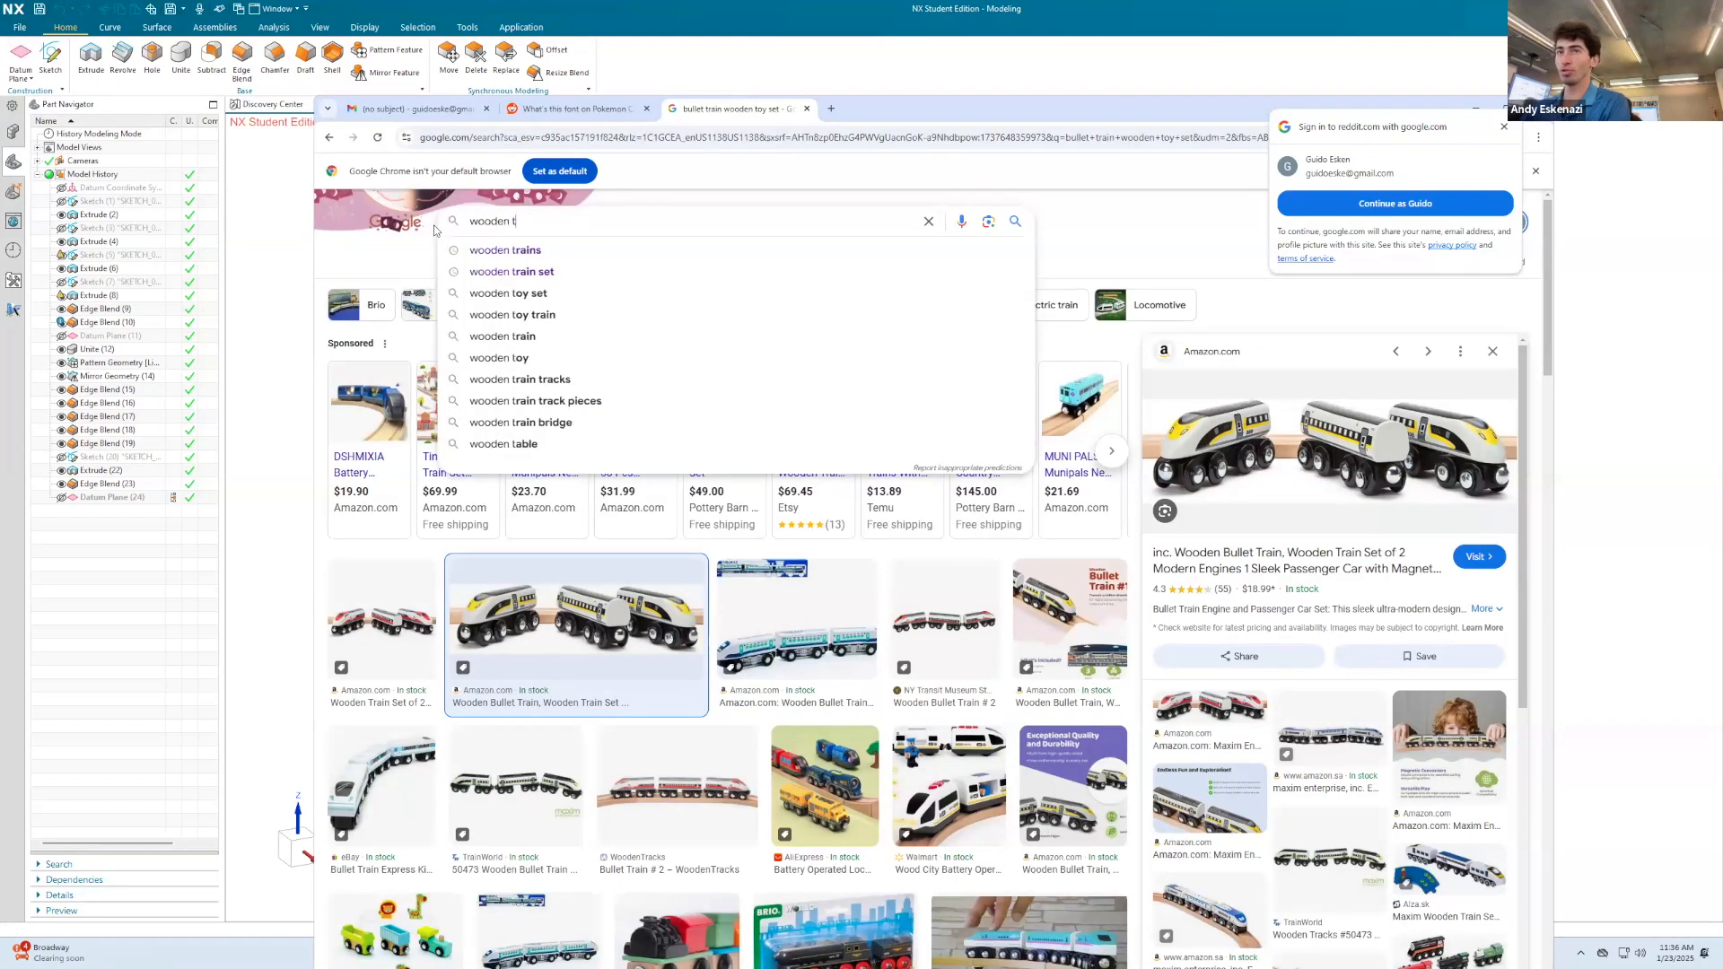
{"action": "type", "text": "rain tracks"}
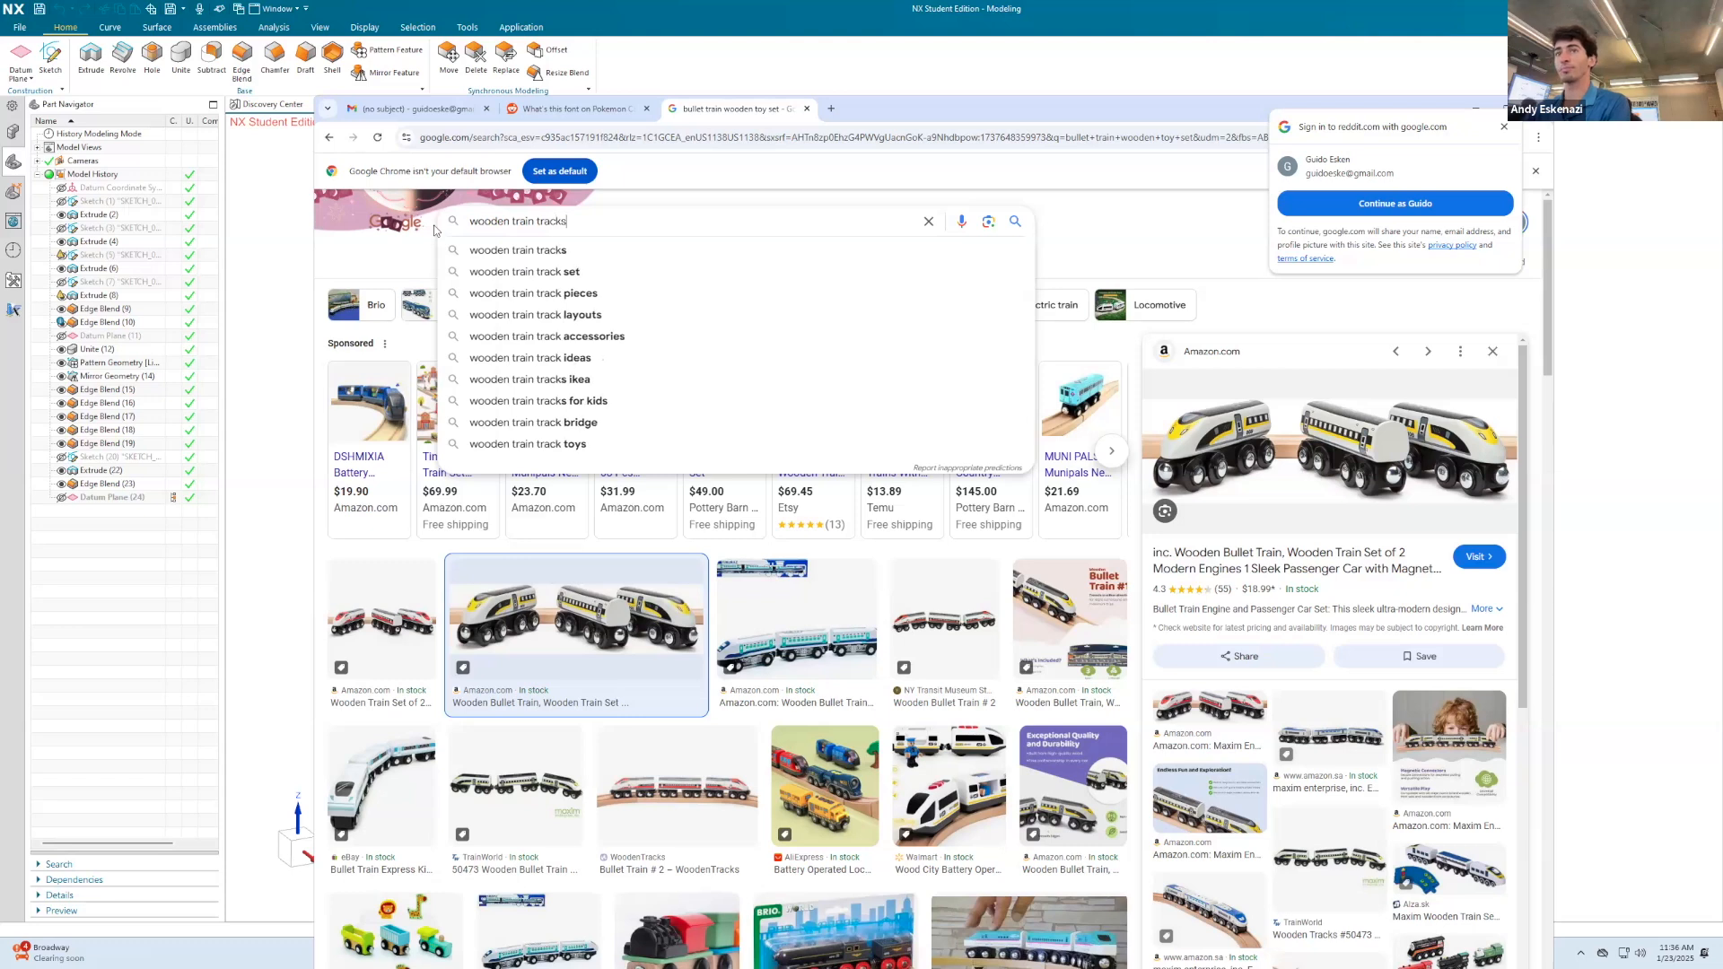
{"action": "key", "text": "Return"}
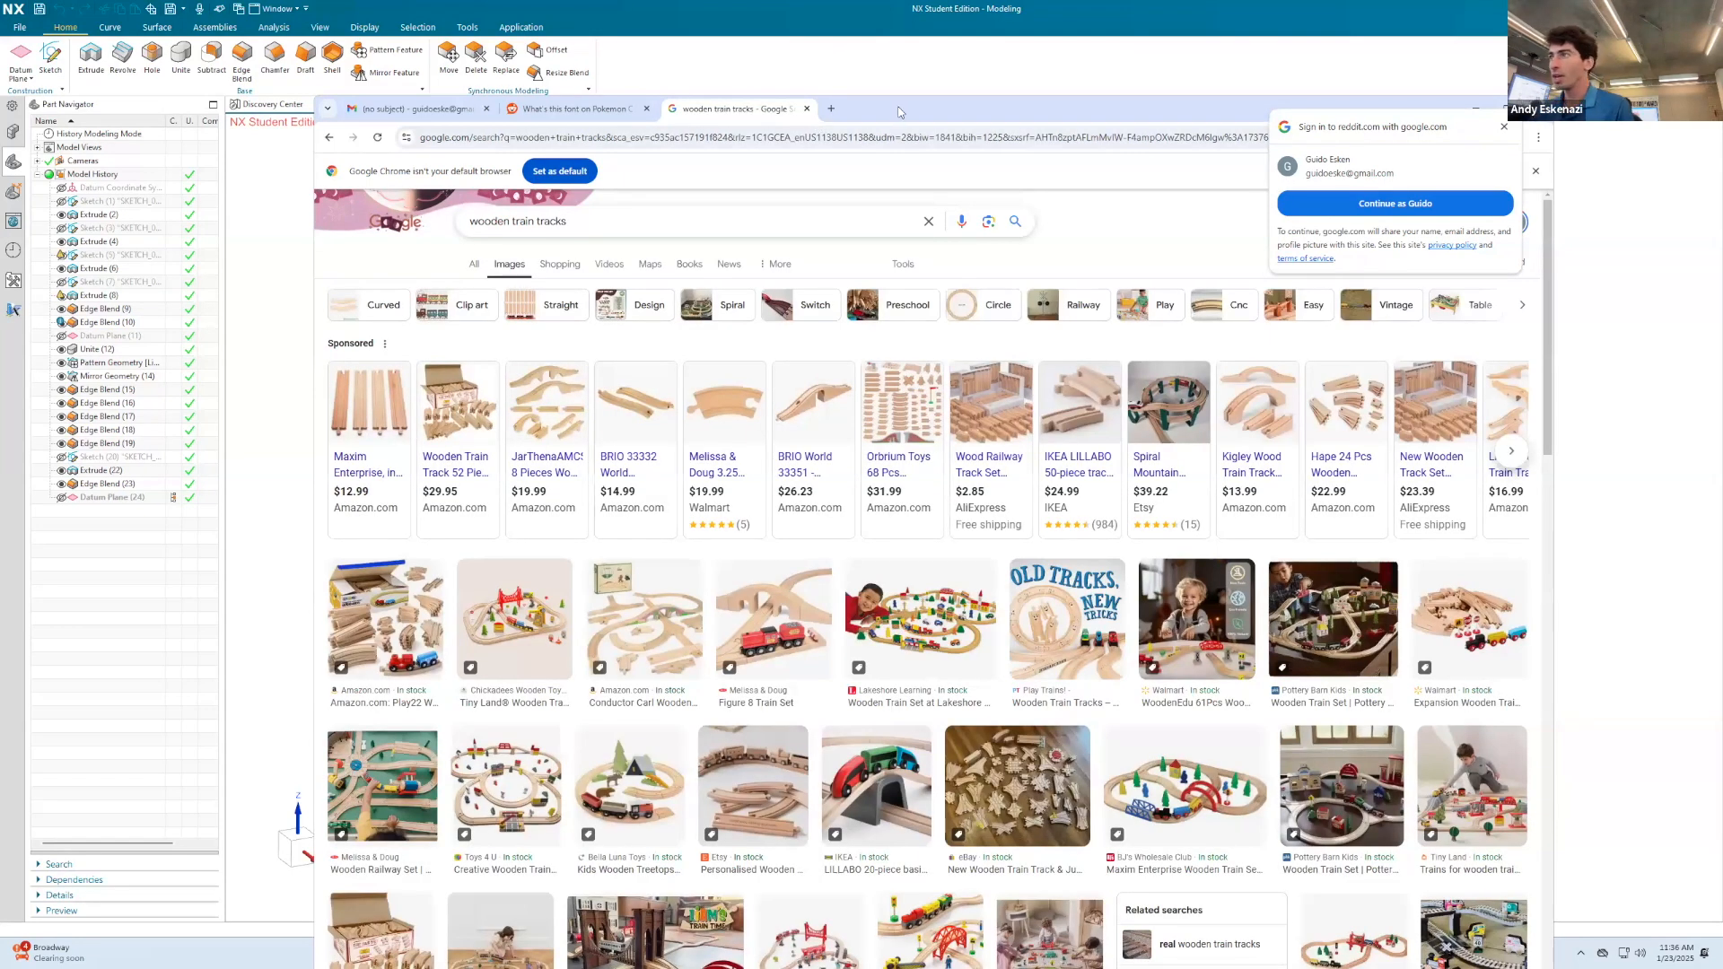
Step: Examine the wooden train track images for reference shapes and open the preview of the Play22 Wooden Train Tracks set
{"action": "scroll", "coordinate": [1122, 575], "scroll_direction": "down", "scroll_amount": 5}
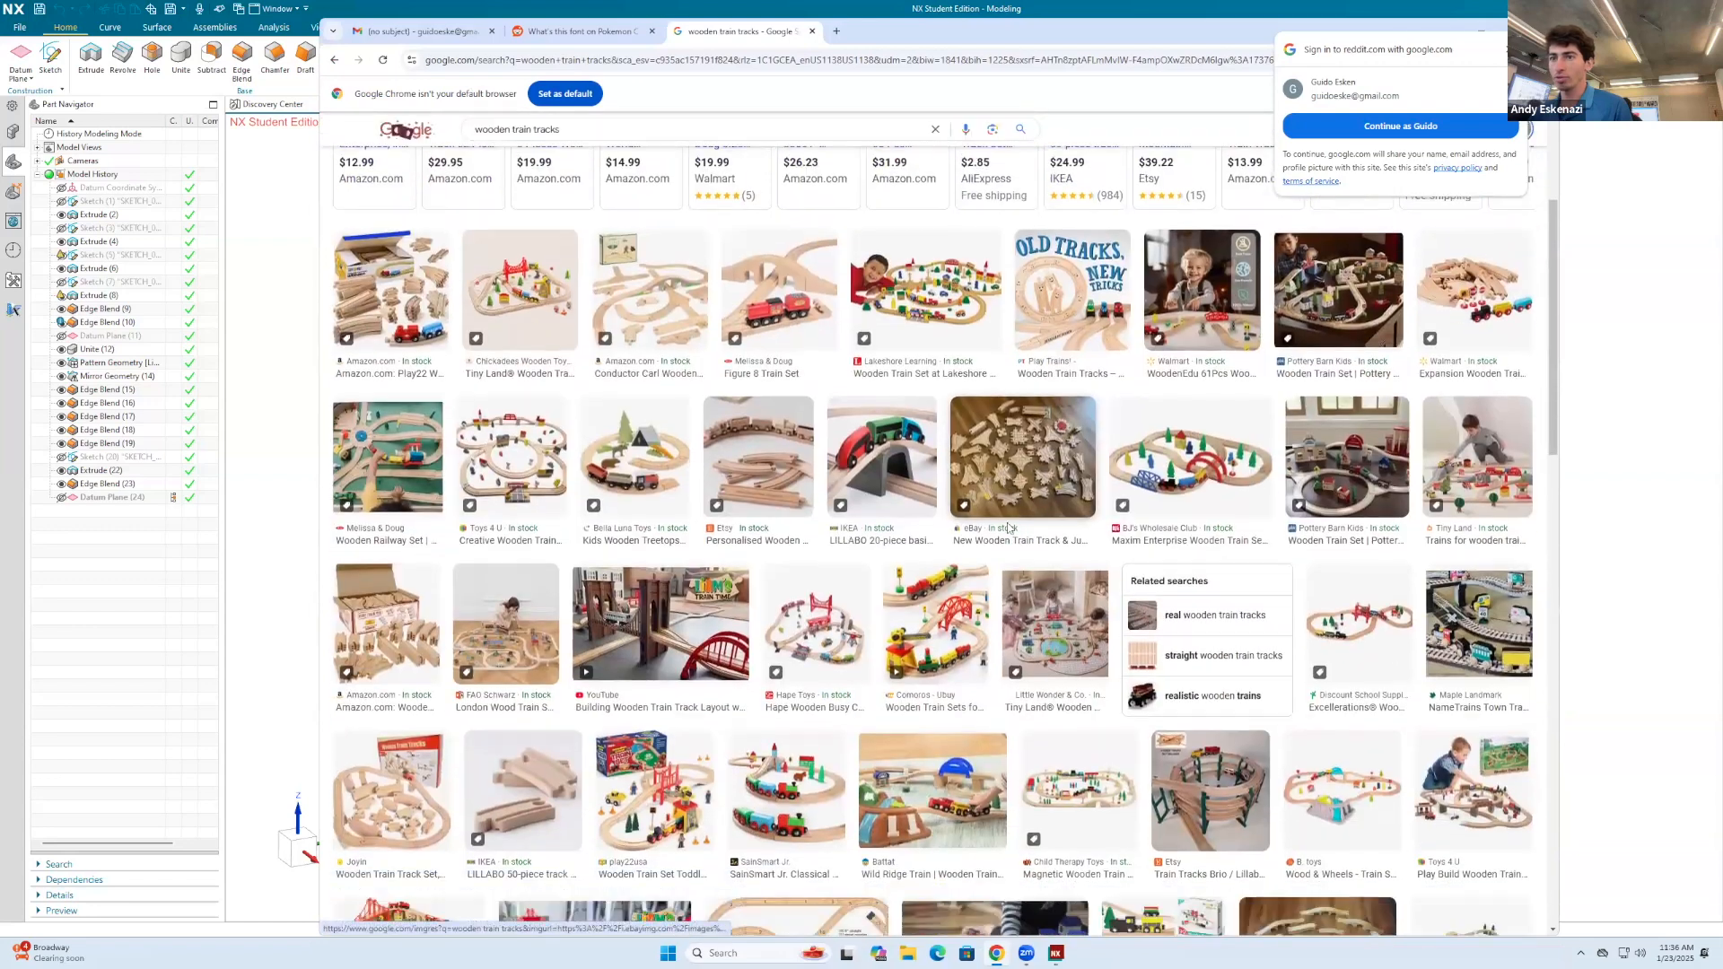
{"action": "scroll", "coordinate": [1008, 527], "scroll_direction": "down", "scroll_amount": 5}
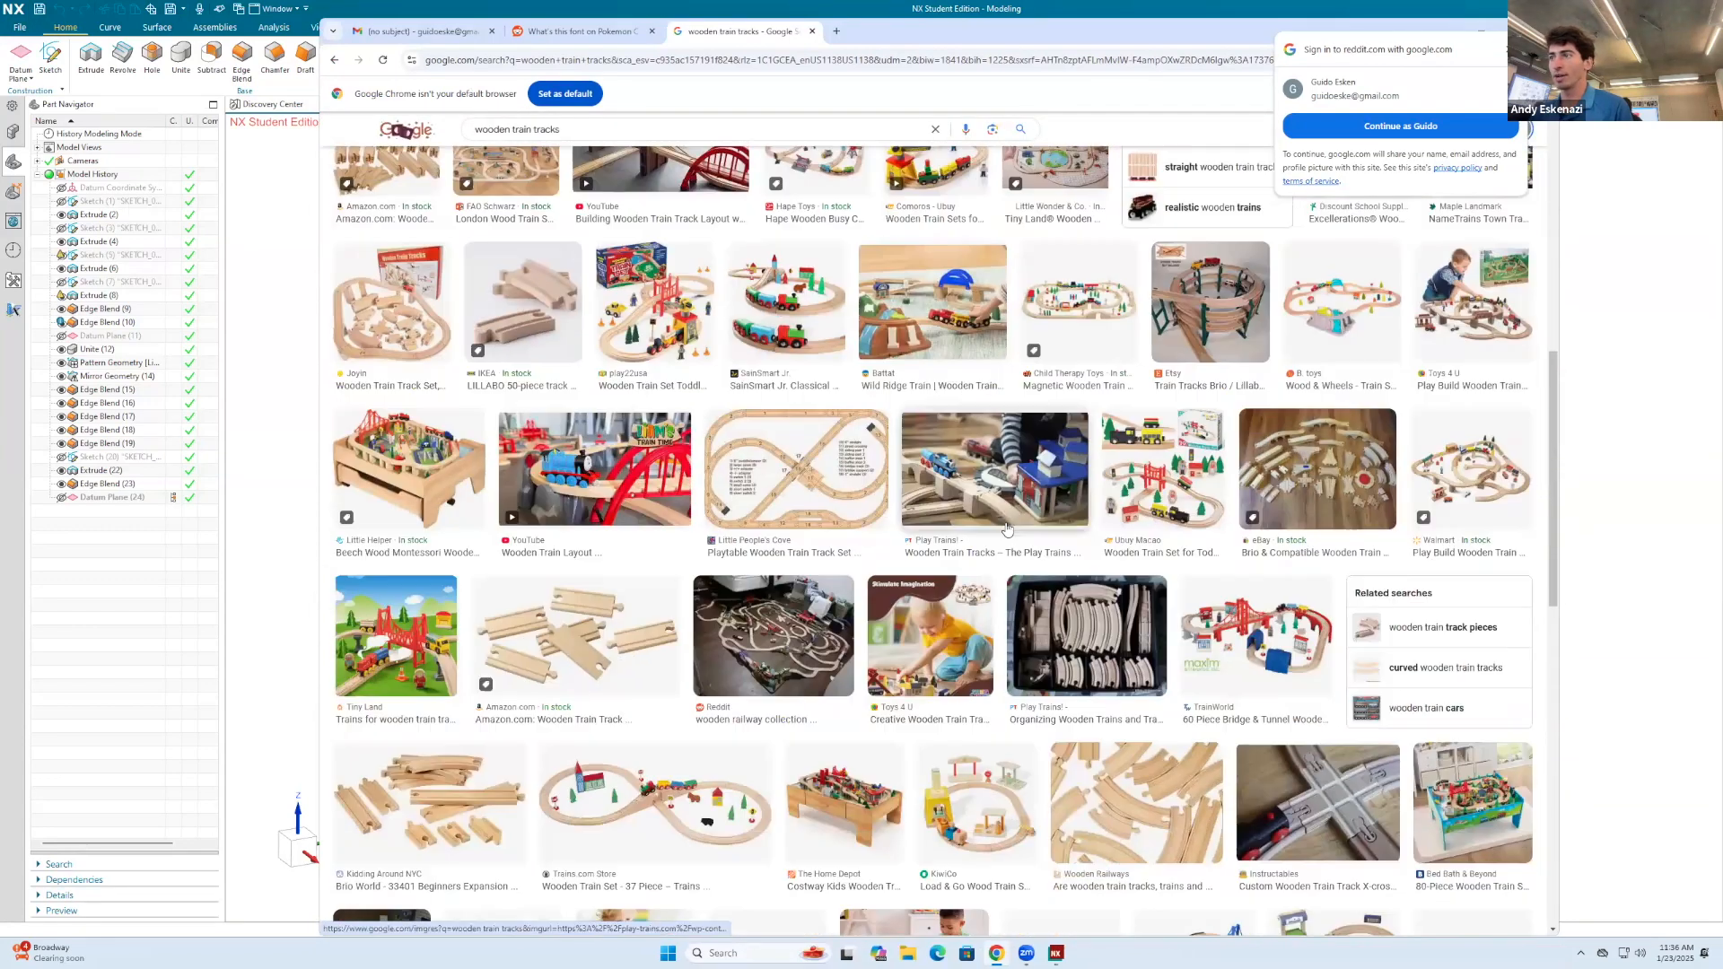
{"action": "scroll", "coordinate": [1132, 516], "scroll_direction": "down", "scroll_amount": 2}
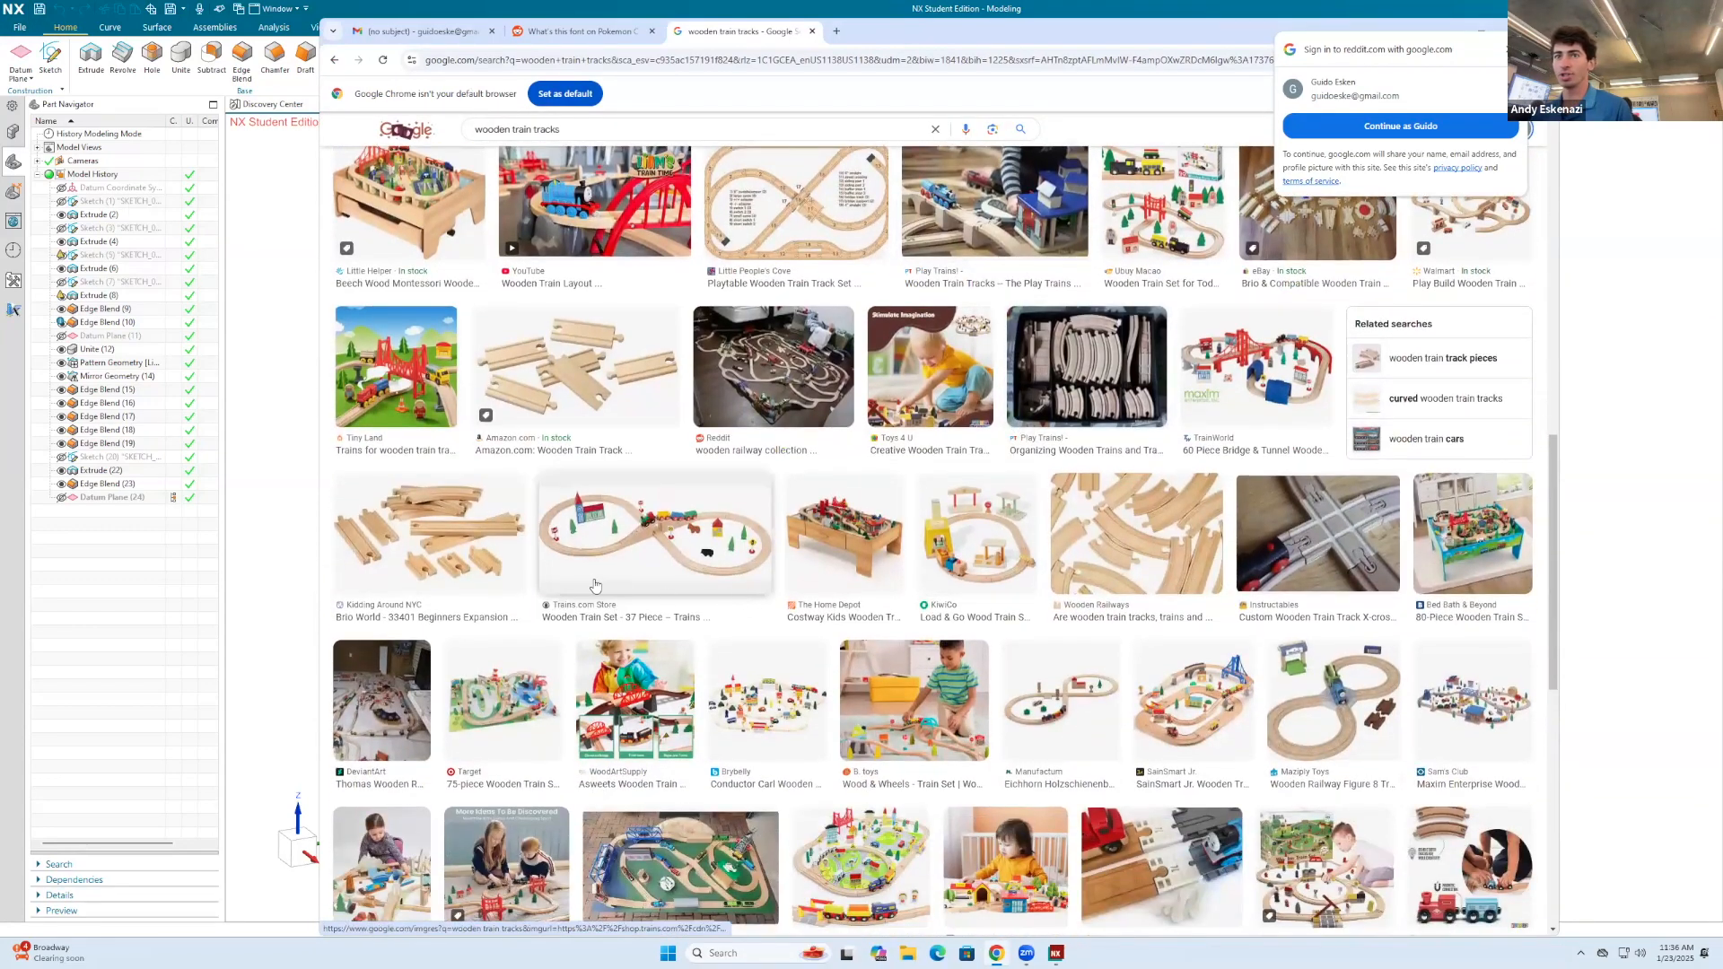
{"action": "scroll", "coordinate": [704, 621], "scroll_direction": "down", "scroll_amount": 5}
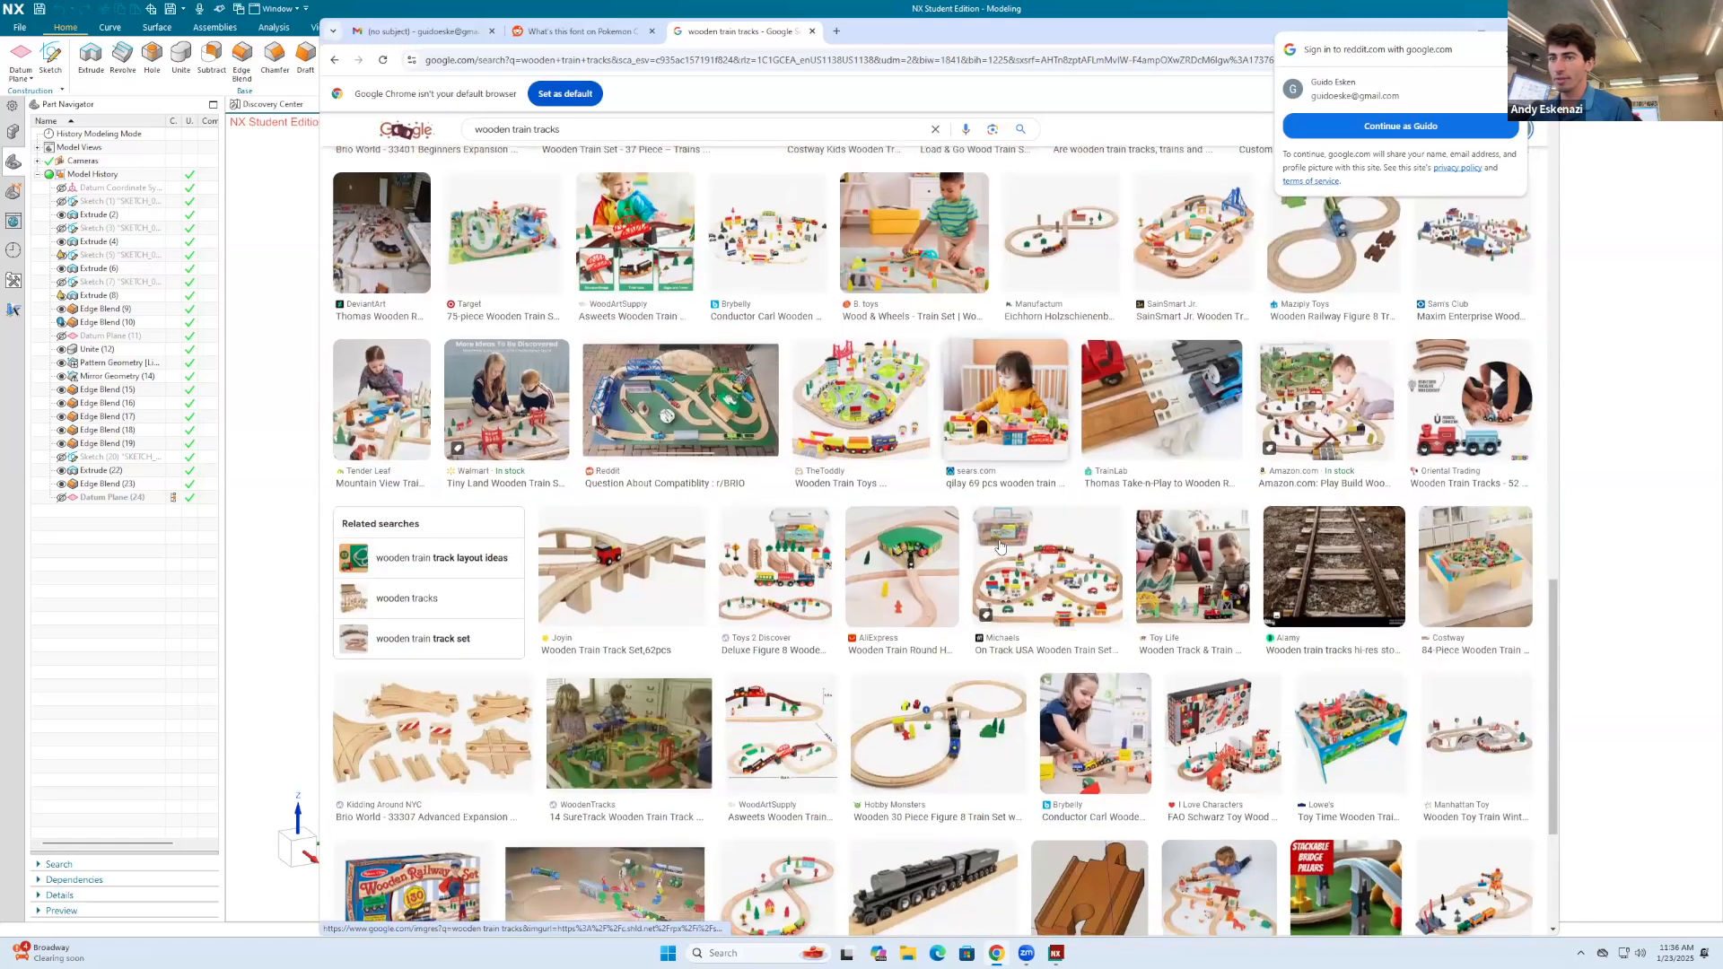
{"action": "scroll", "coordinate": [454, 558], "scroll_direction": "down", "scroll_amount": 2}
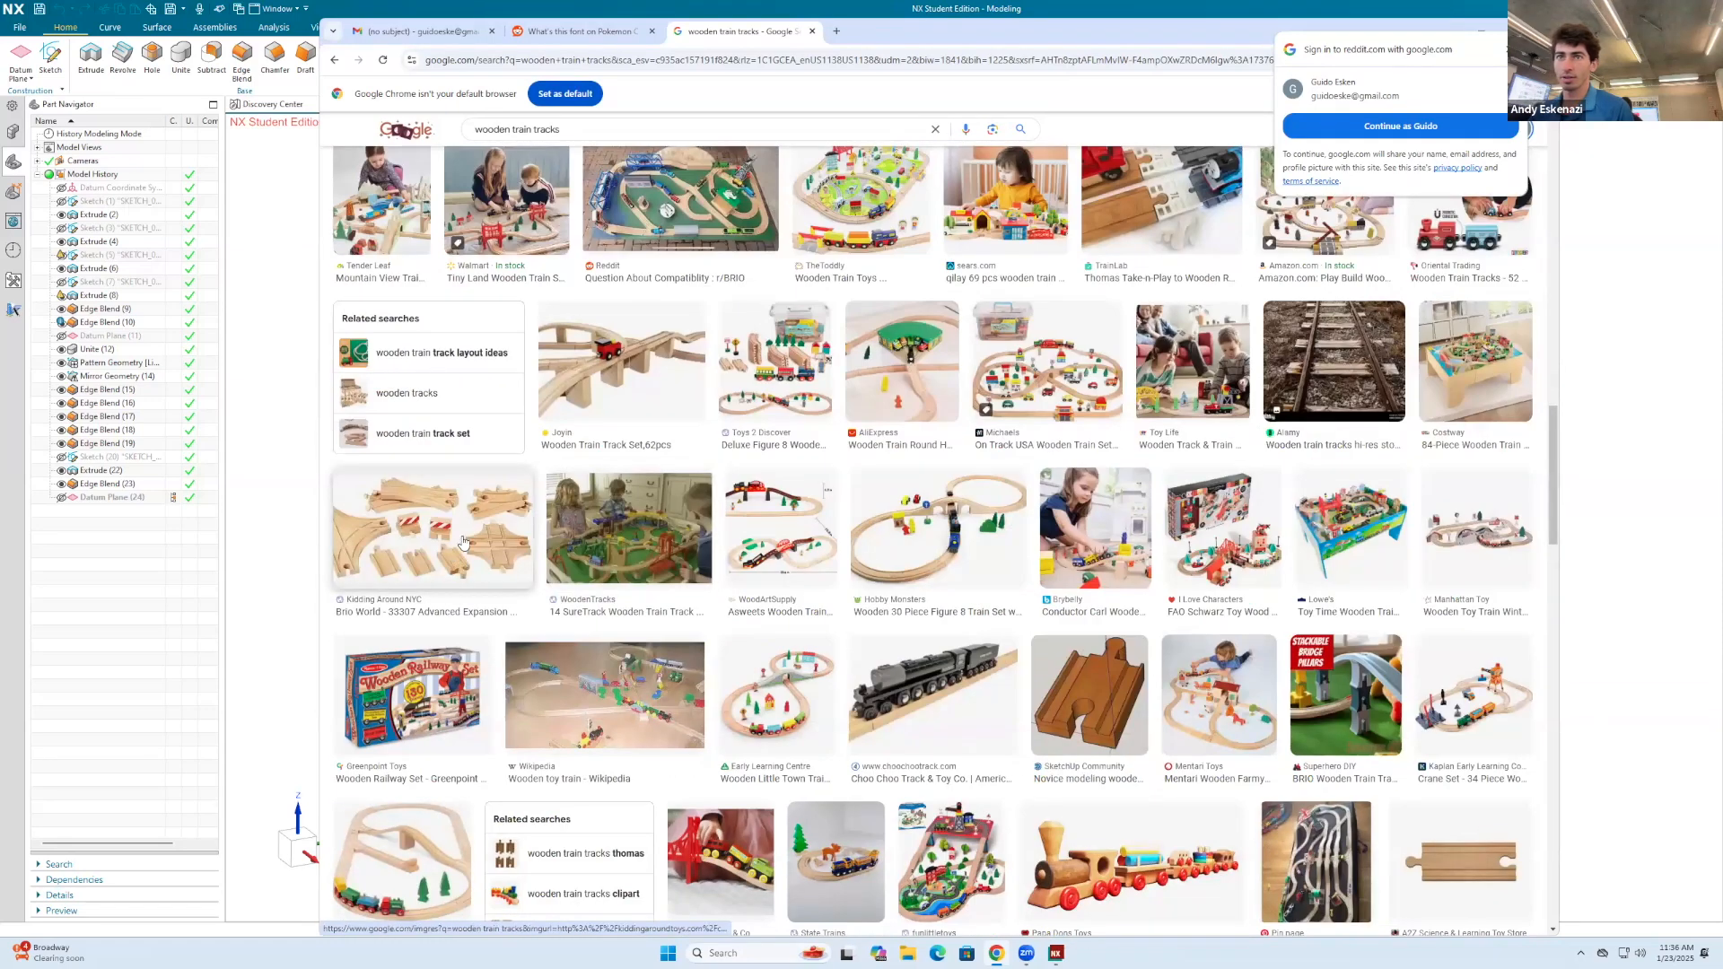
{"action": "scroll", "coordinate": [987, 610], "scroll_direction": "down", "scroll_amount": 2}
{"action": "scroll", "coordinate": [1468, 709], "scroll_direction": "down", "scroll_amount": 2}
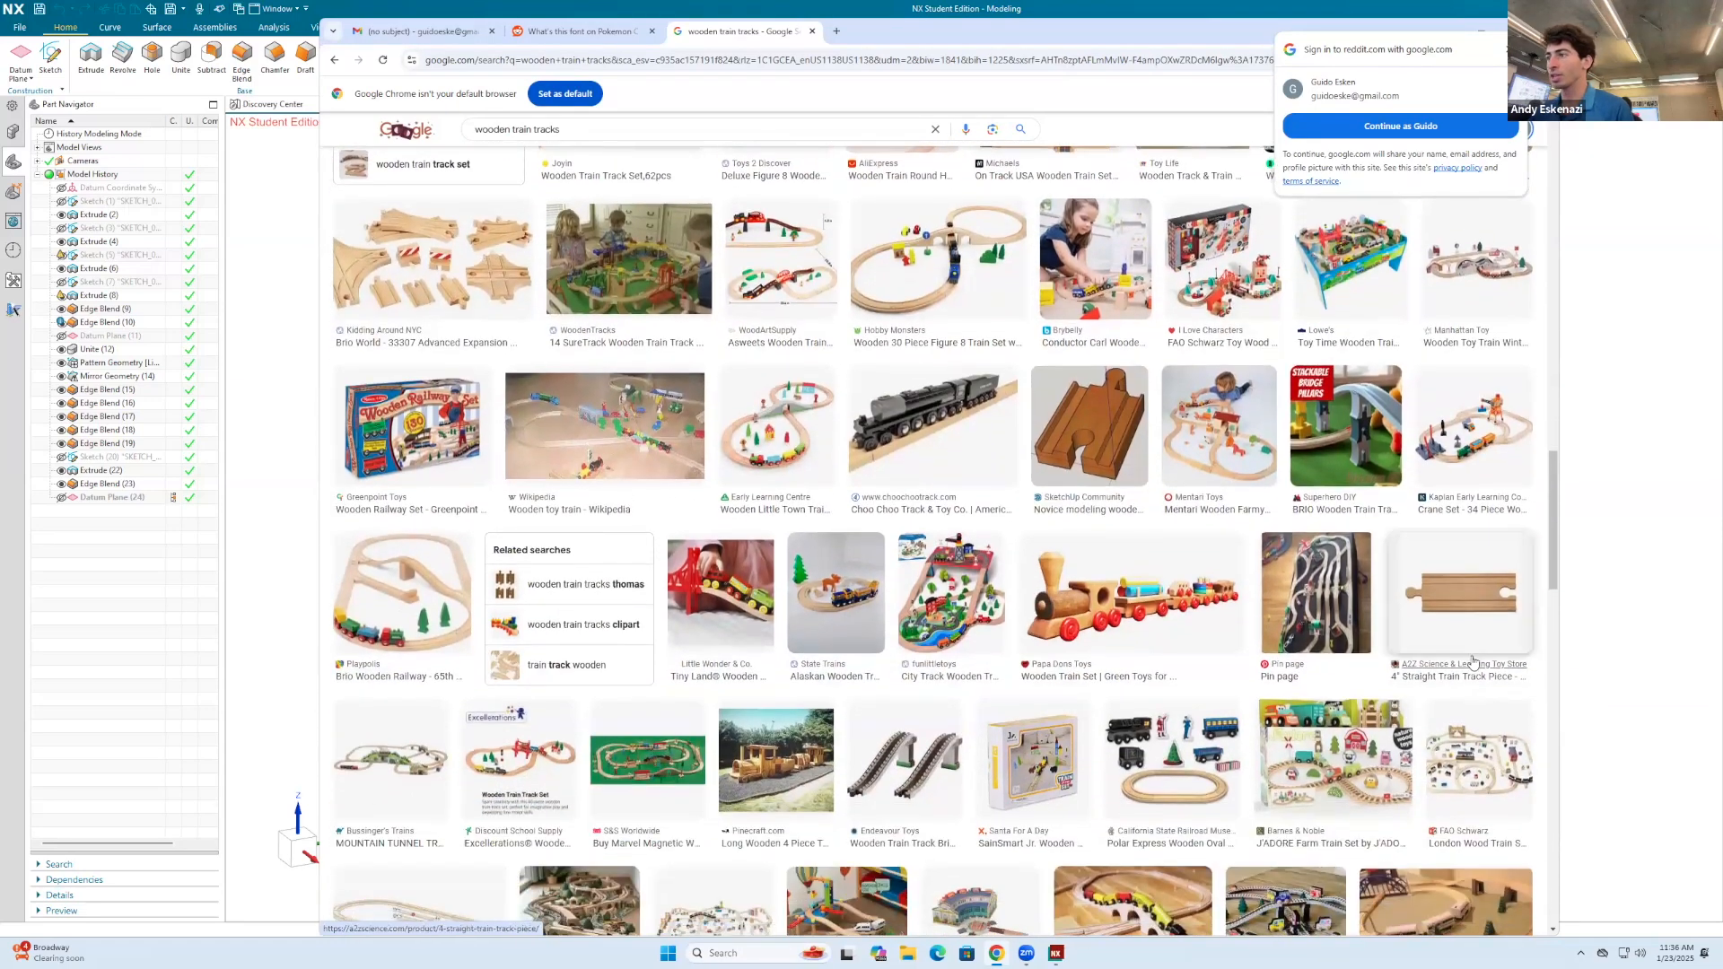
{"action": "scroll", "coordinate": [1015, 701], "scroll_direction": "up", "scroll_amount": 10}
{"action": "scroll", "coordinate": [1015, 700], "scroll_direction": "up", "scroll_amount": 2}
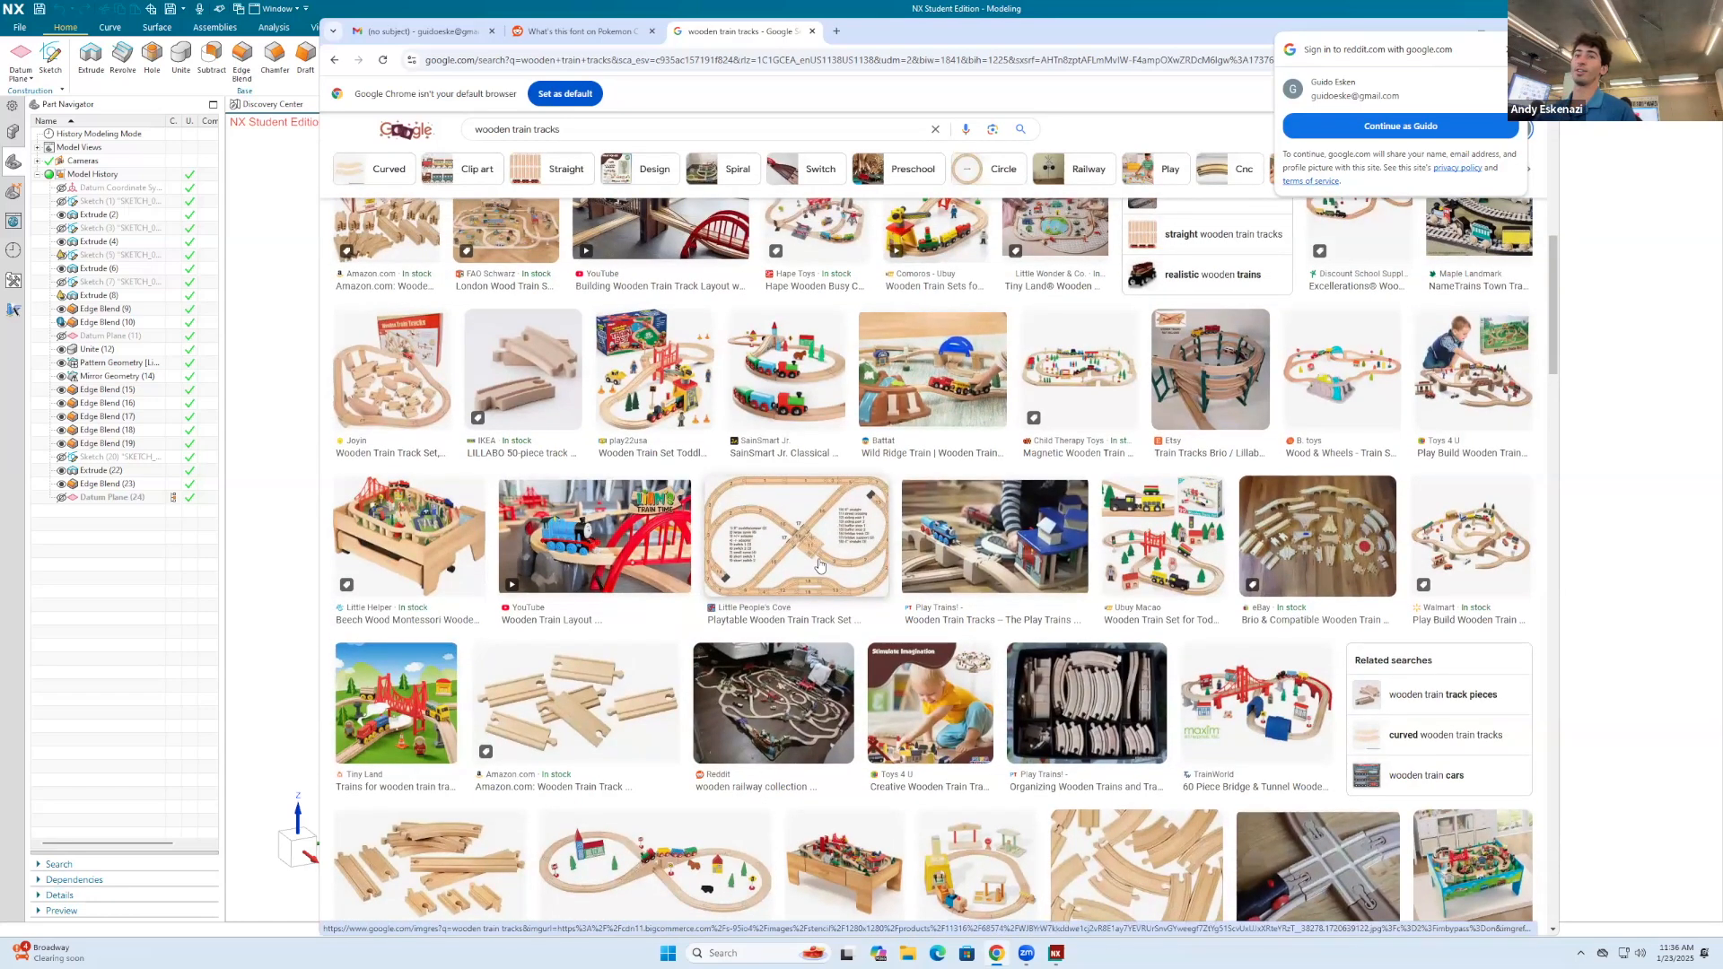
{"action": "scroll", "coordinate": [819, 565], "scroll_direction": "up", "scroll_amount": 8}
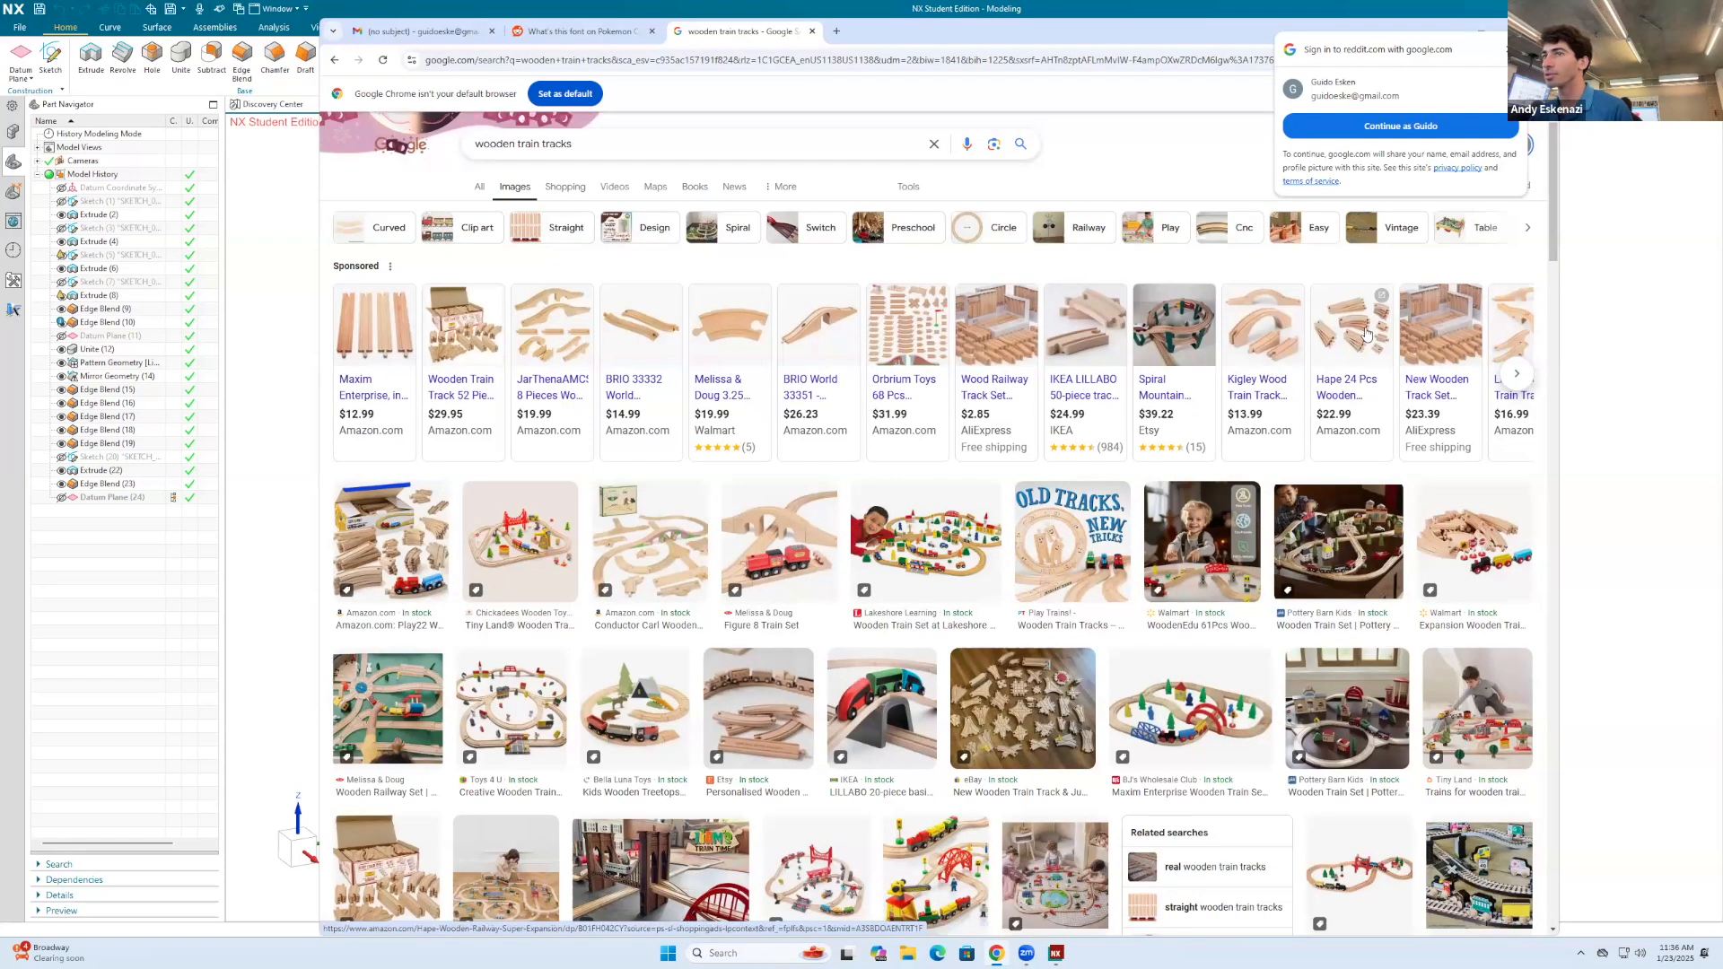
{"action": "left_click", "coordinate": [390, 538]}
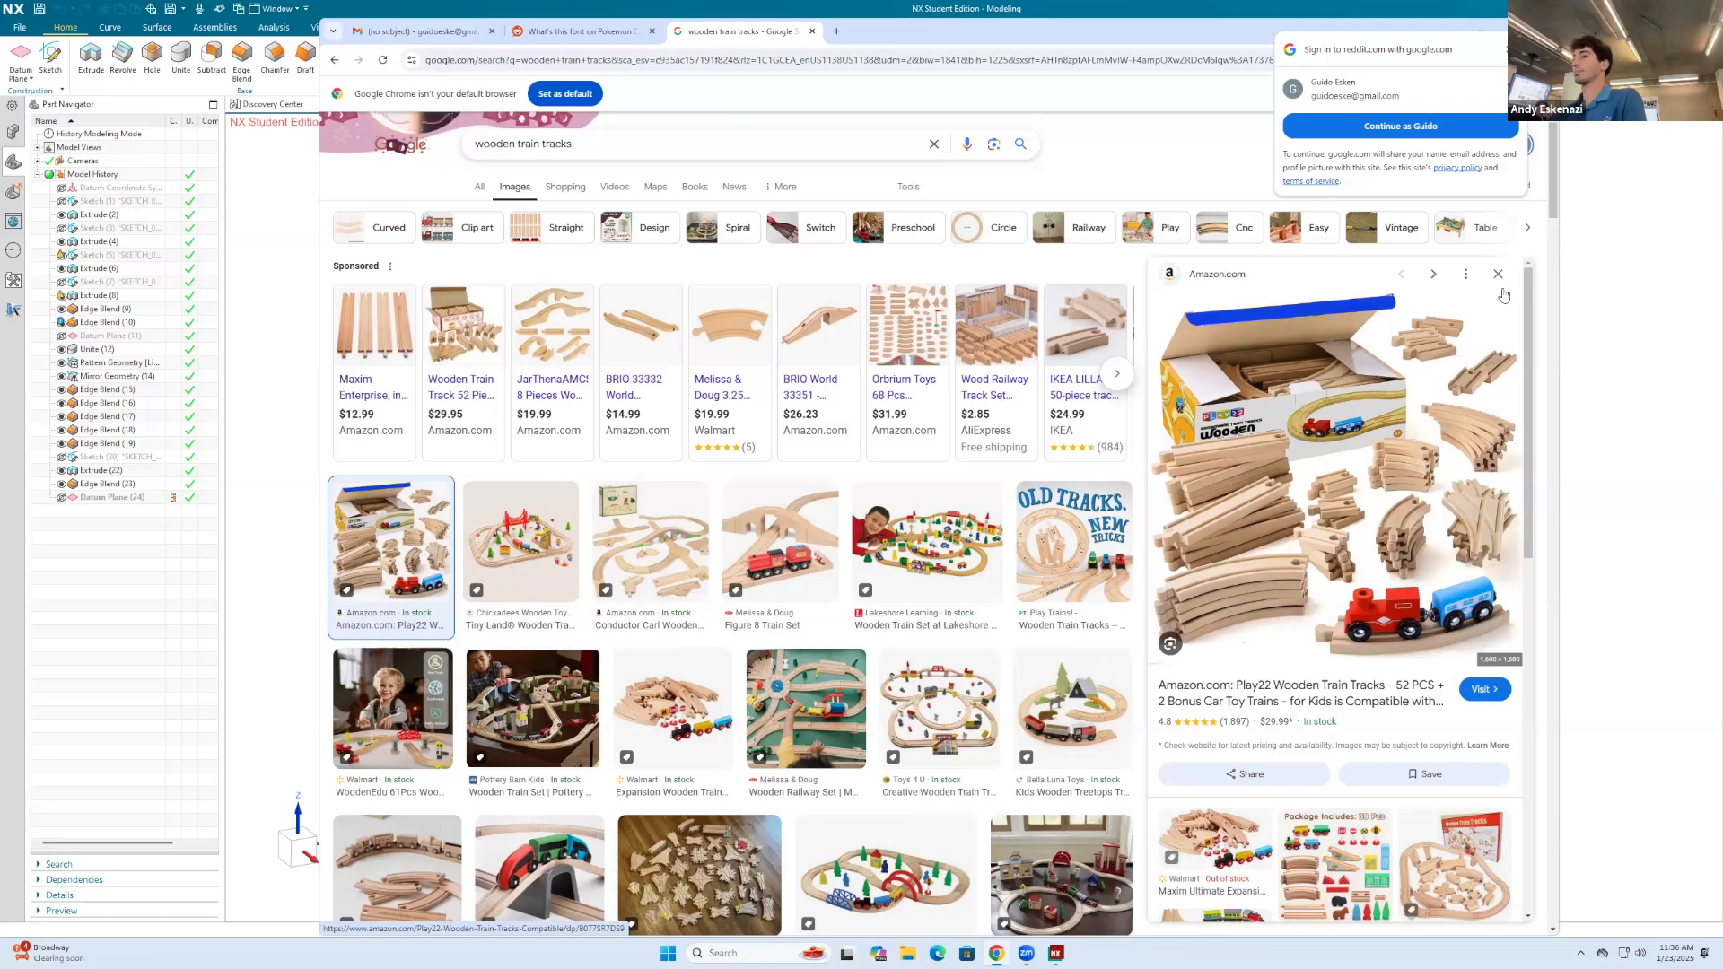
Step: Switch back to NX and create a new millimetre Model part named Track 1.prt
{"action": "left_click", "coordinate": [1481, 31]}
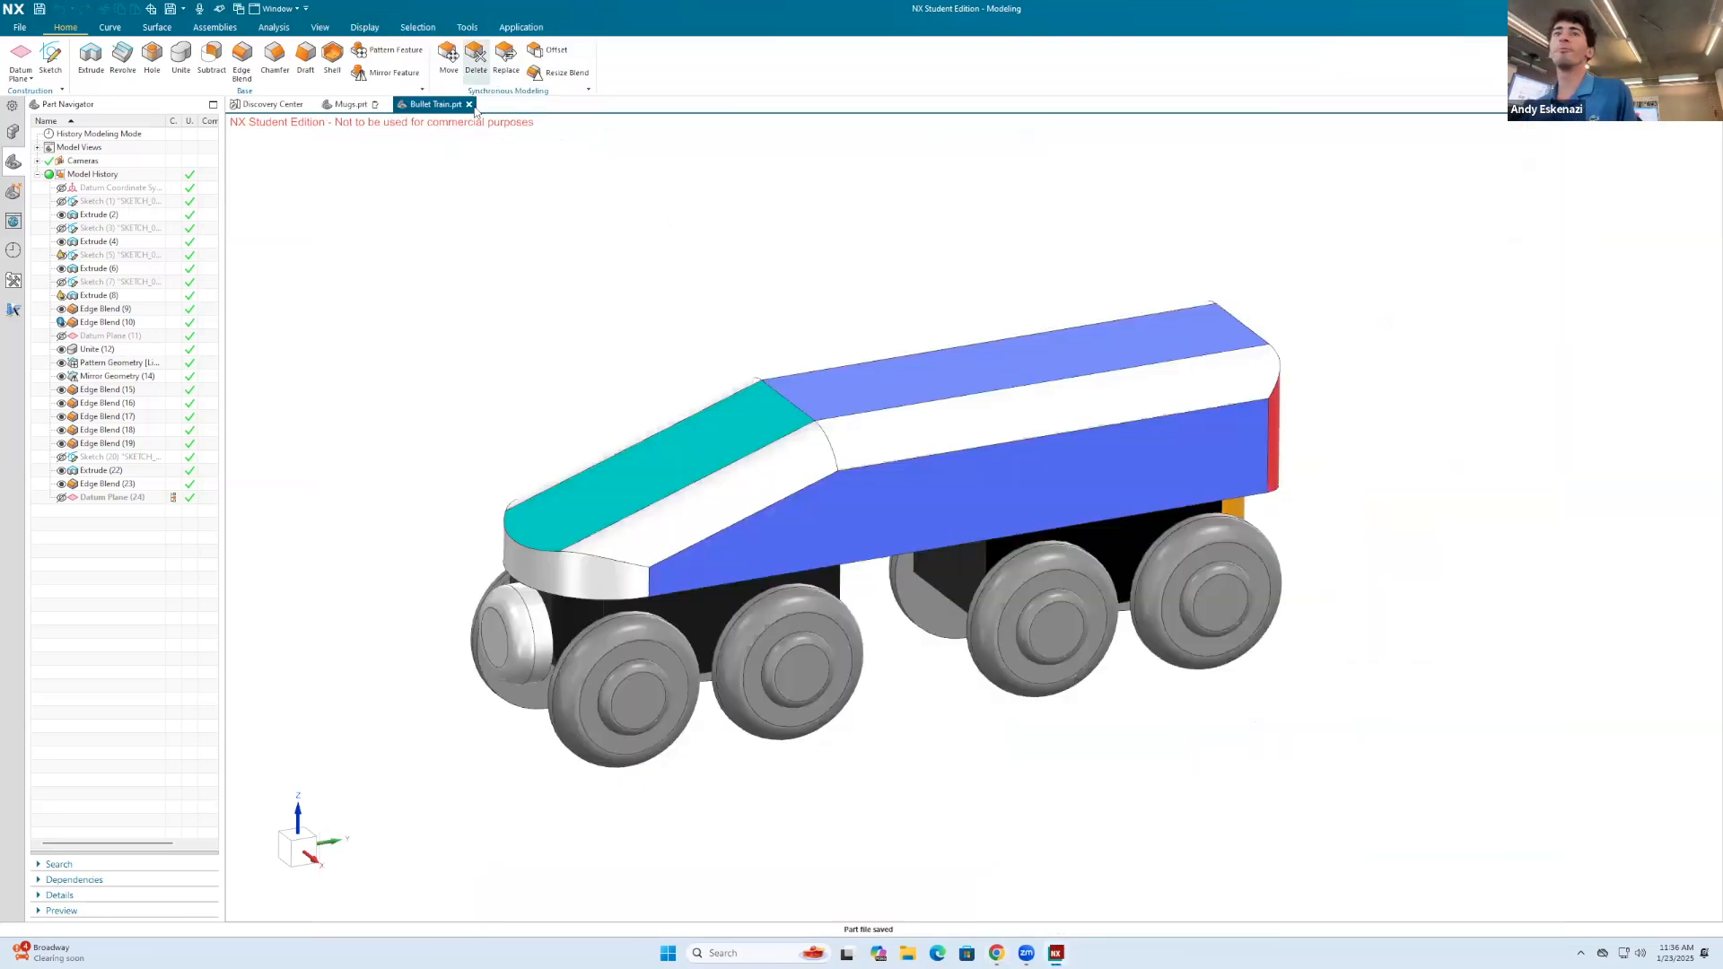
{"action": "left_click", "coordinate": [19, 32]}
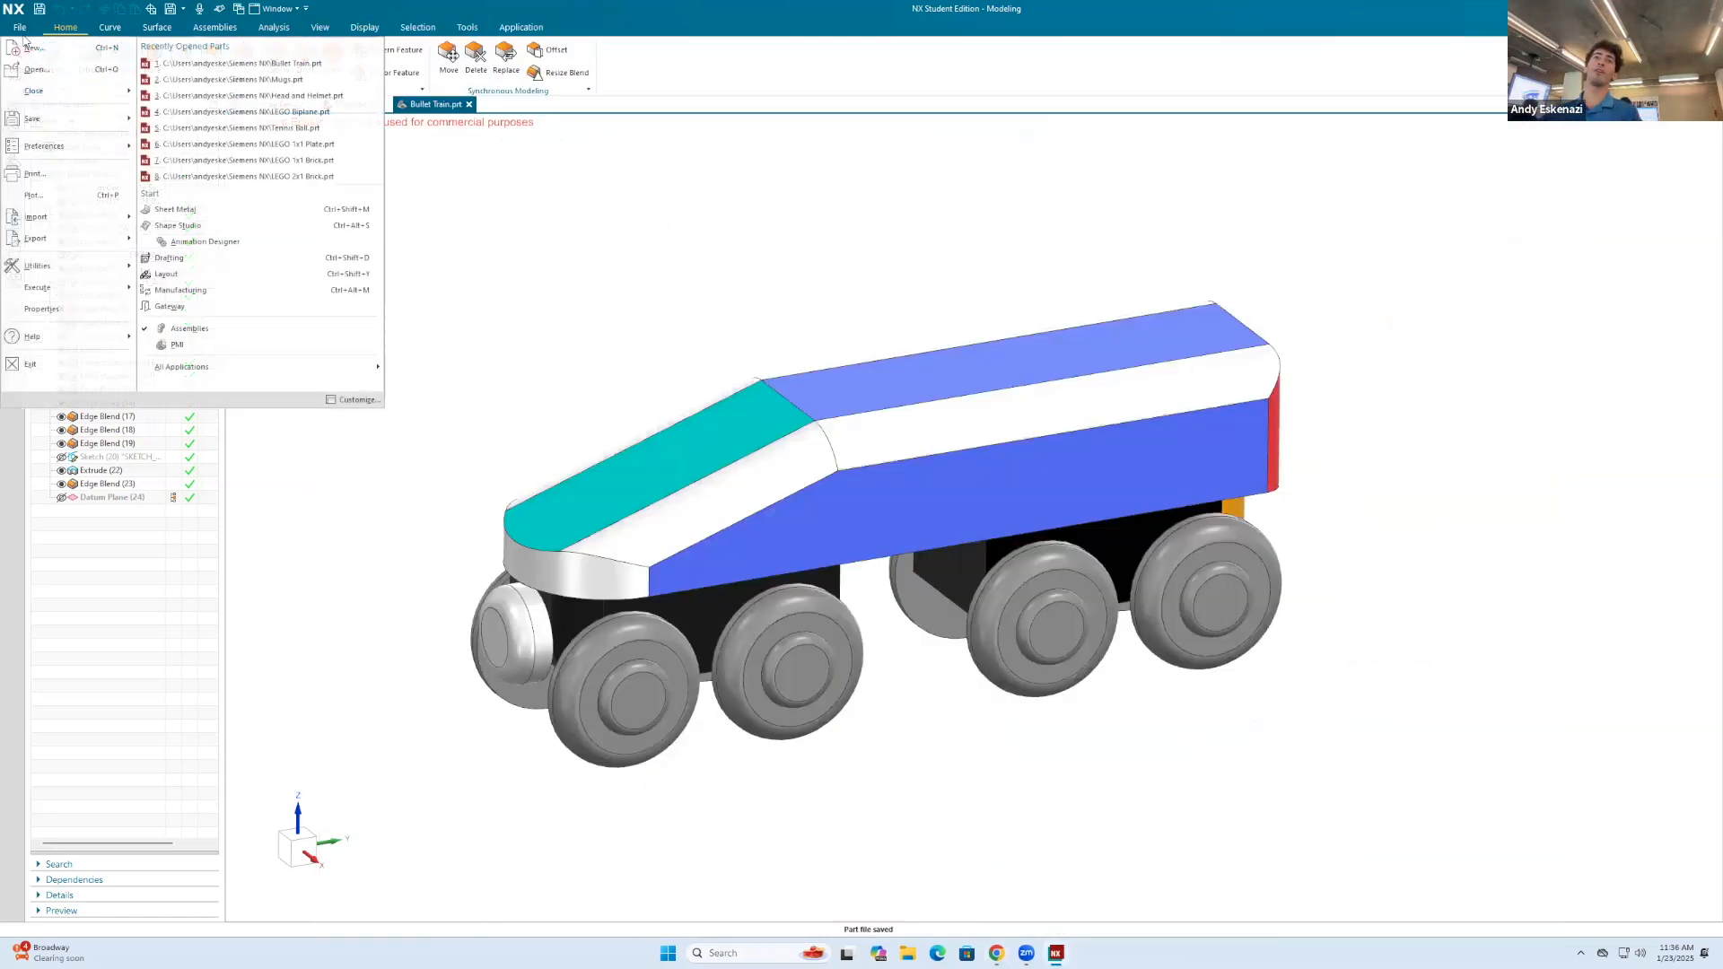
{"action": "left_click", "coordinate": [27, 43]}
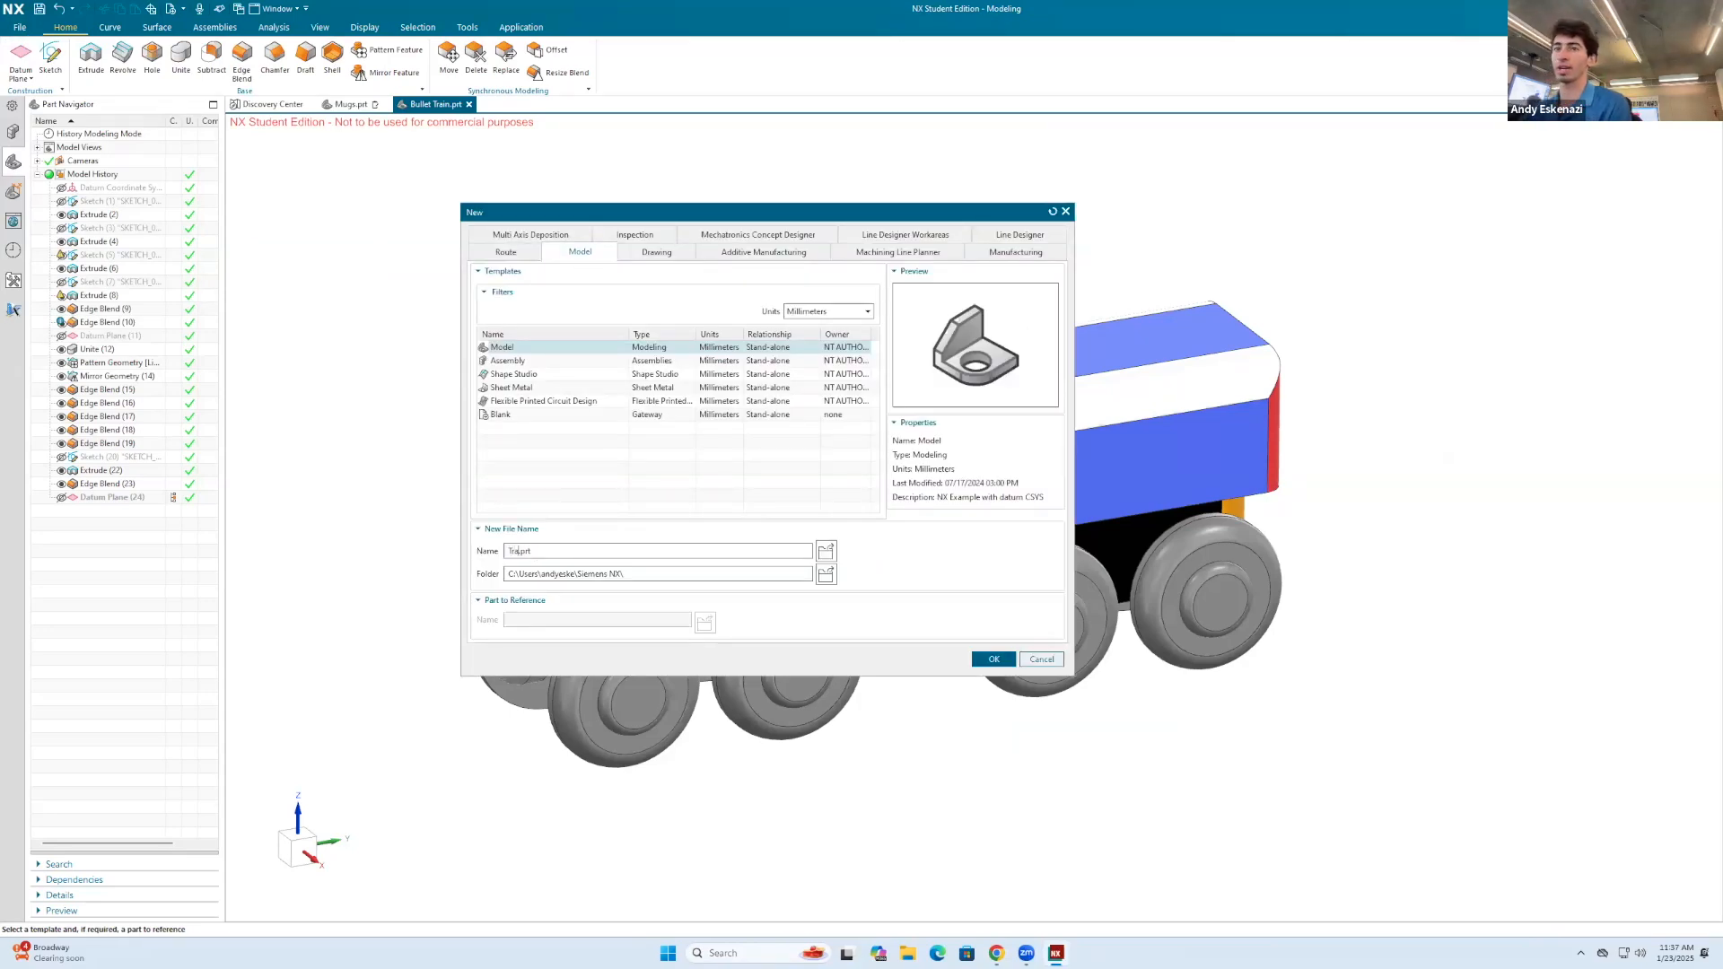
{"action": "left_click", "coordinate": [1003, 657]}
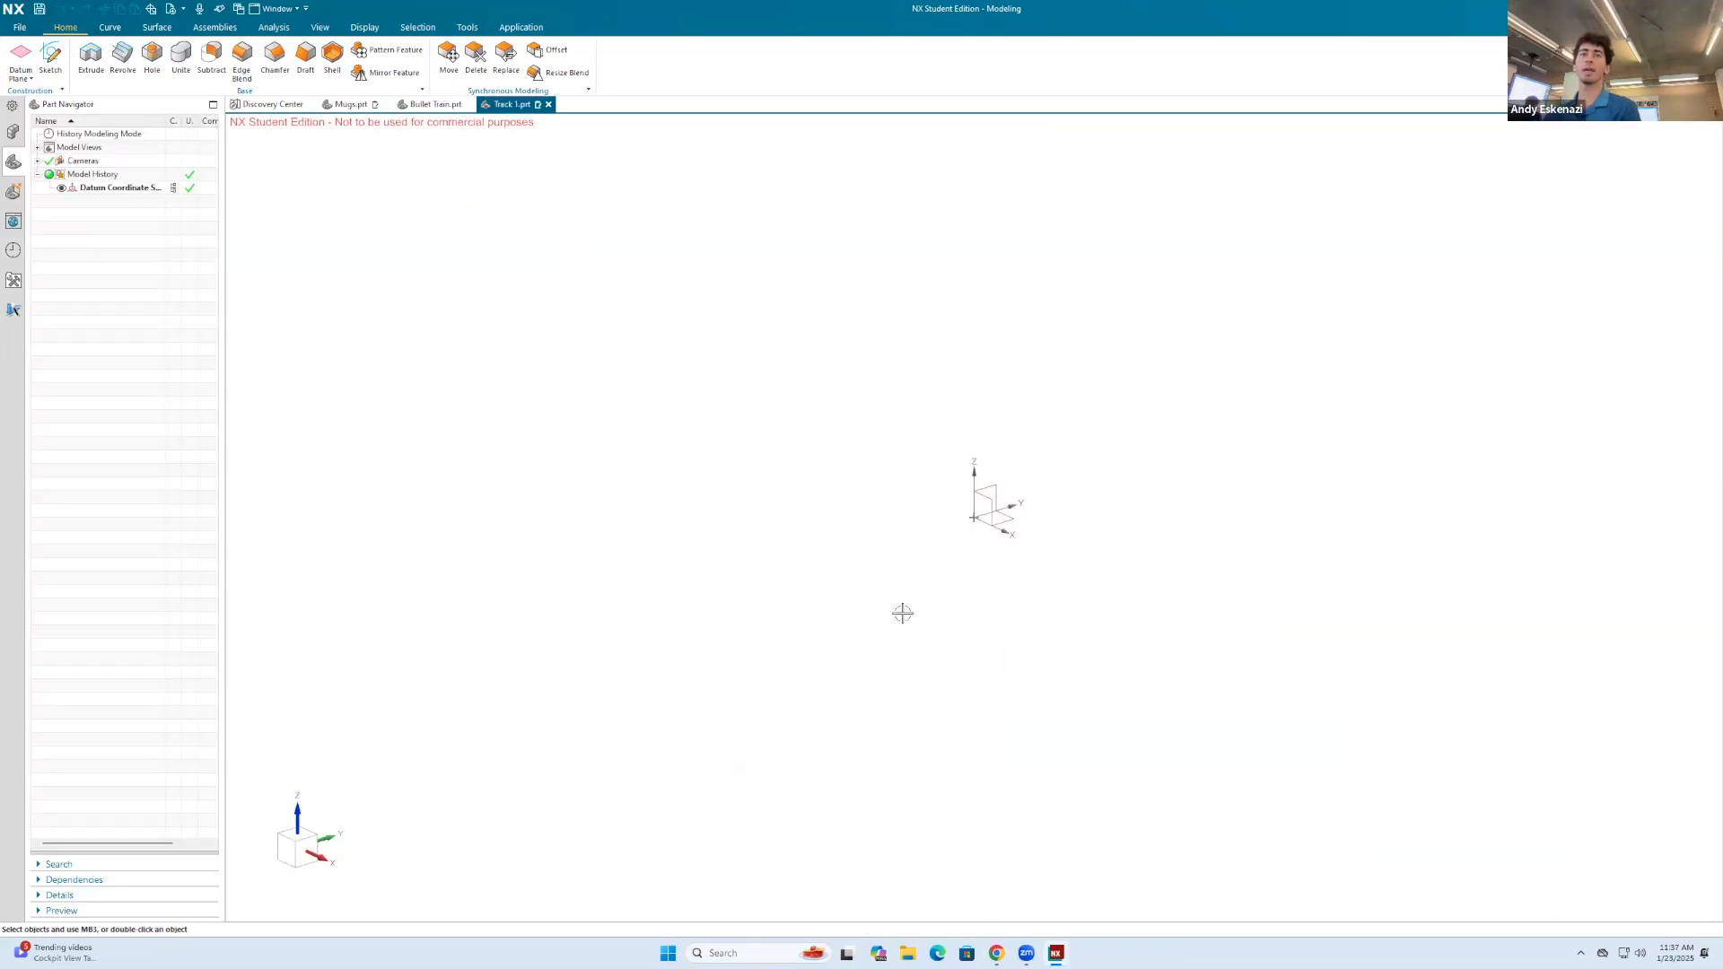
Step: Start a new sketch on the Top plane
{"action": "left_click", "coordinate": [50, 58]}
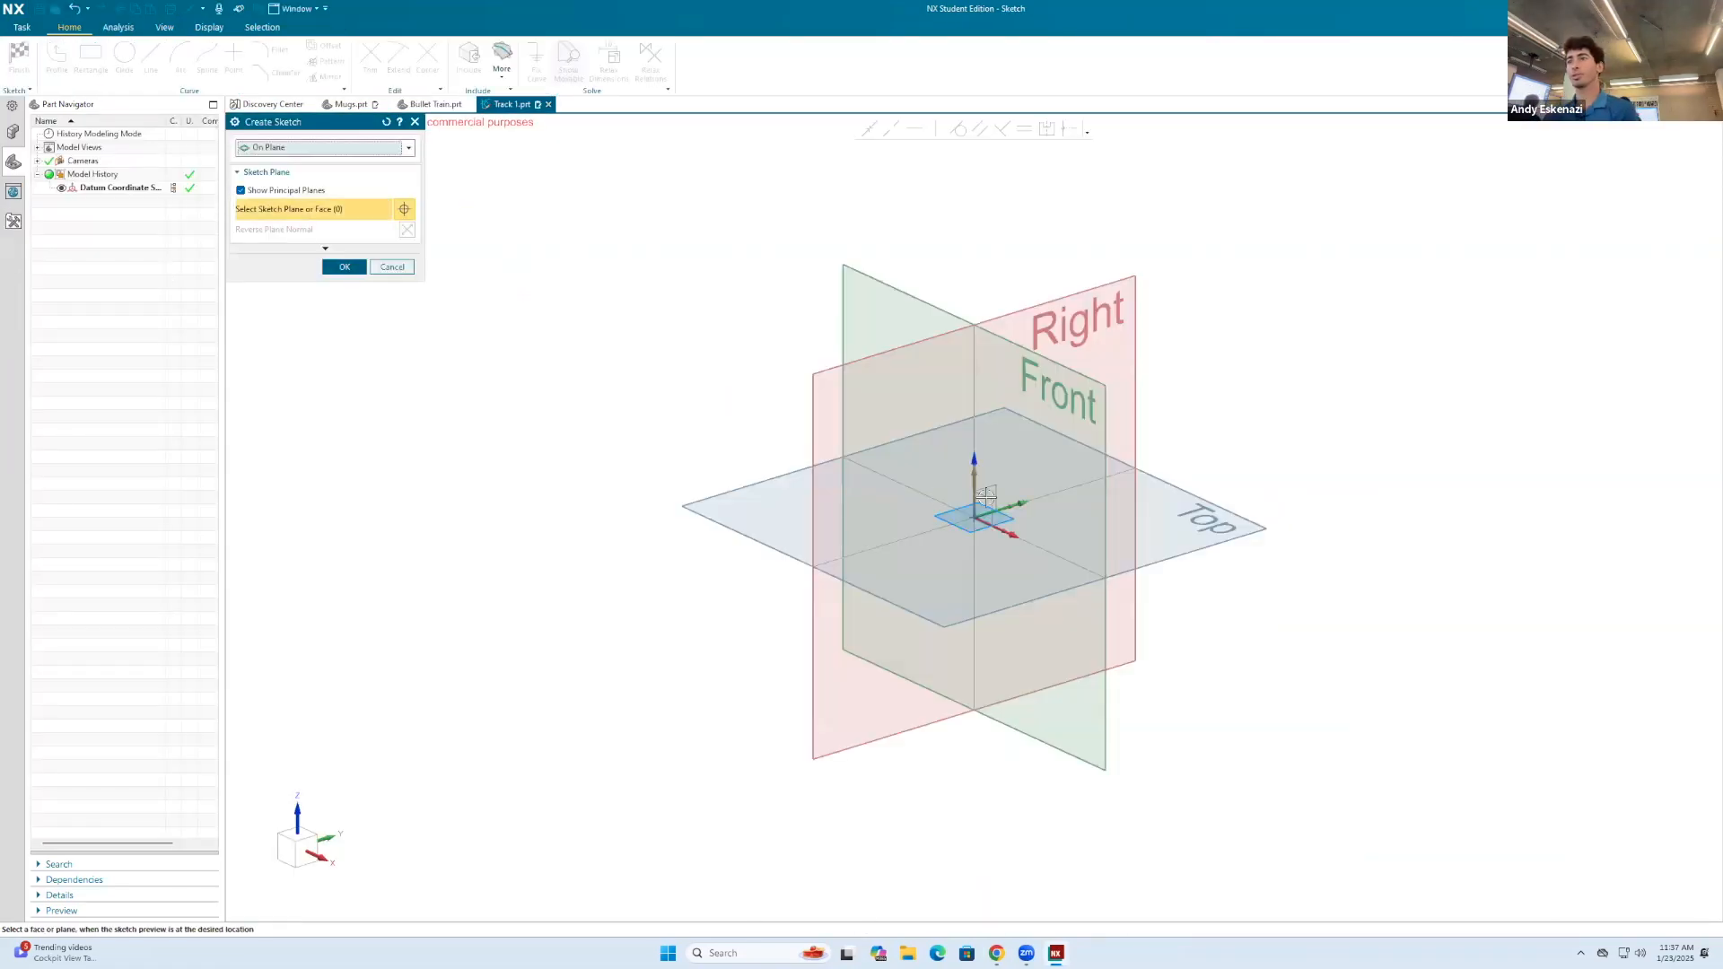
{"action": "left_click", "coordinate": [1178, 547]}
{"action": "left_click", "coordinate": [344, 266]}
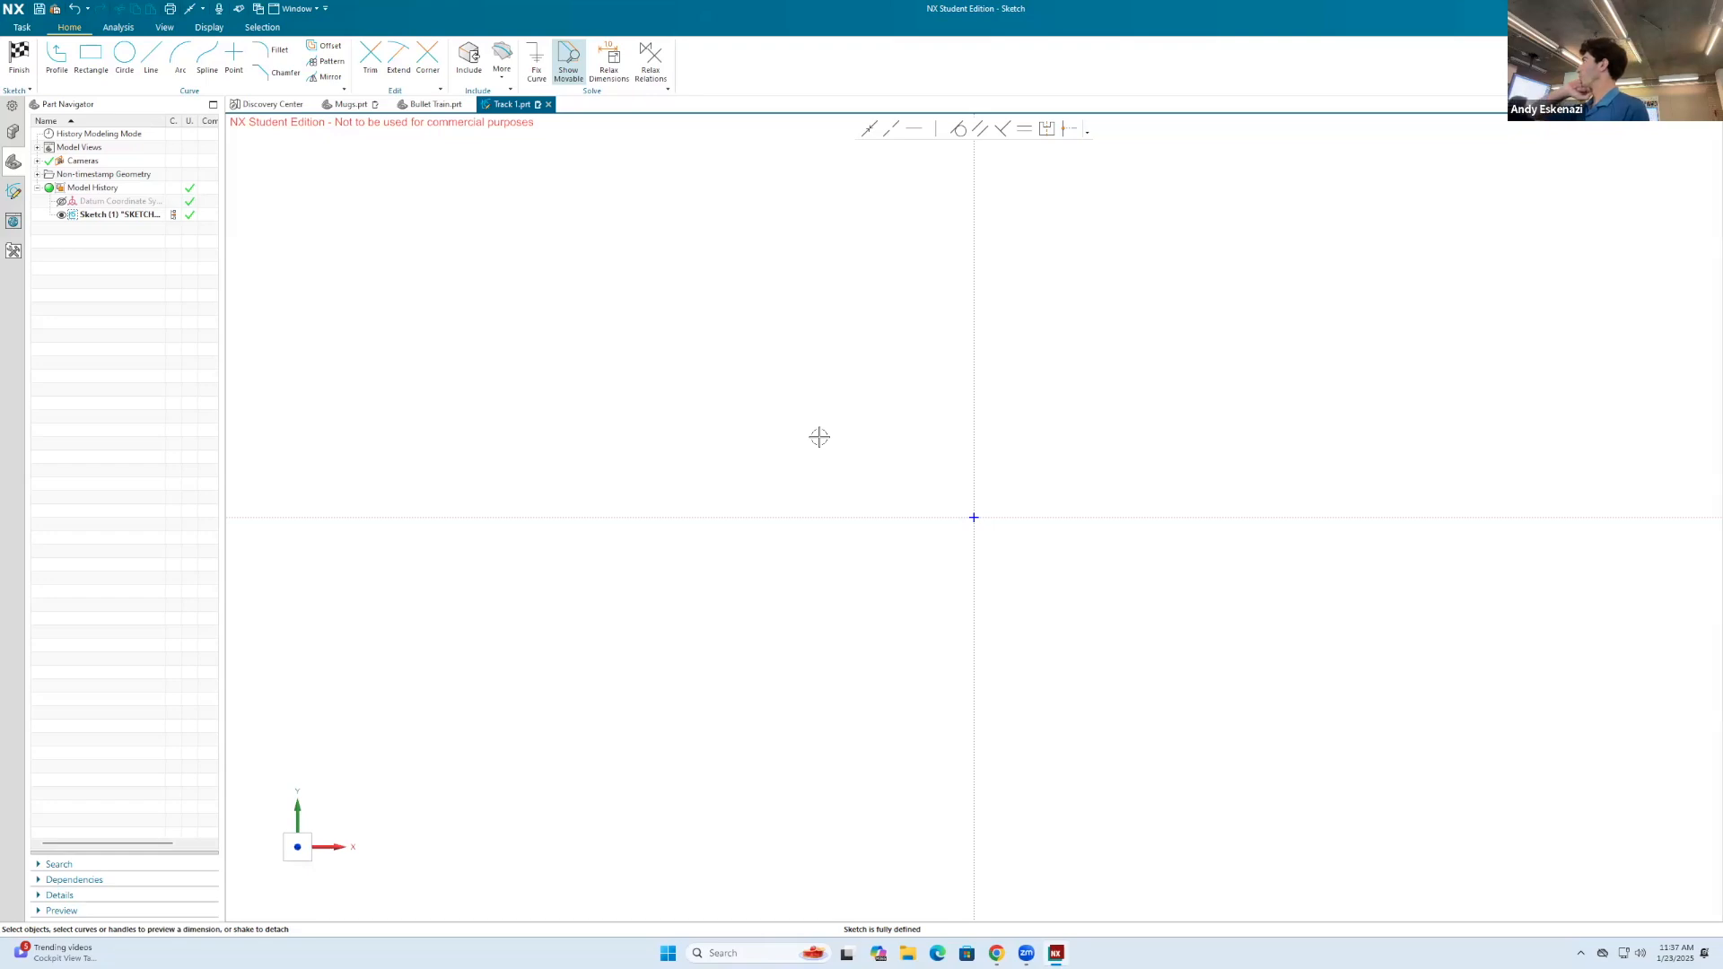
Step: Draw a vertical line upward from the sketch origin and dimension it to 200 mm, scaling the entire sketch
{"action": "left_click", "coordinate": [151, 57]}
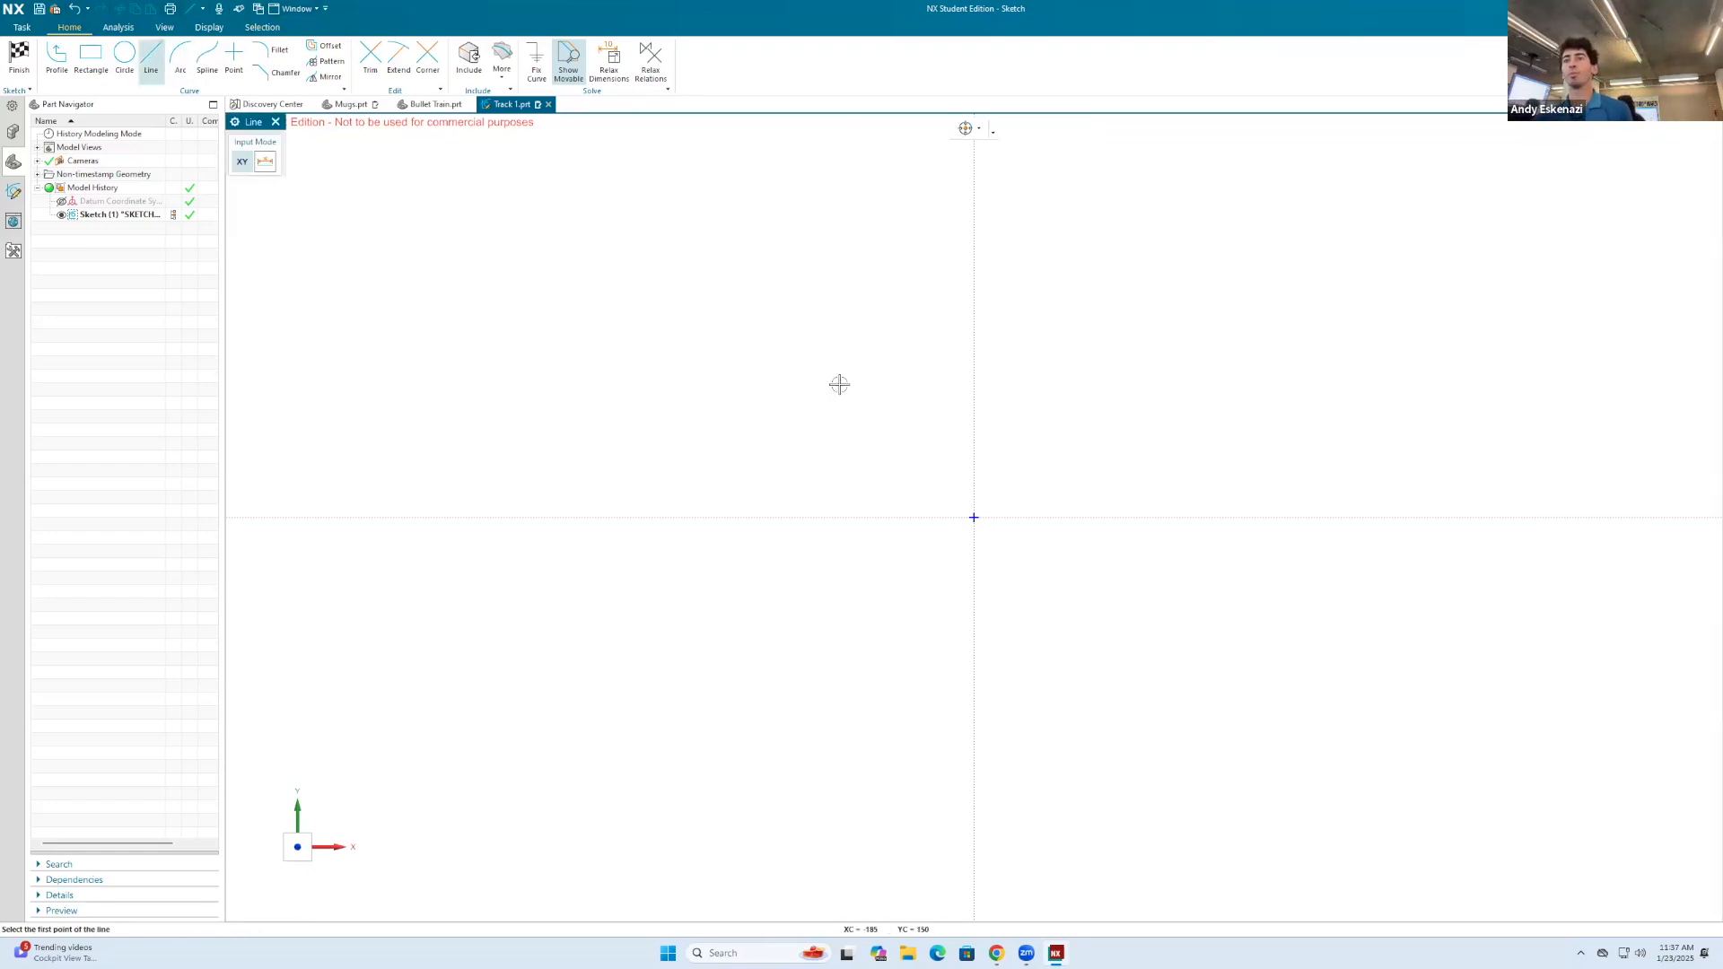
{"action": "left_click", "coordinate": [974, 517]}
{"action": "left_click", "coordinate": [1013, 177]}
{"action": "key", "text": "Escape"}
{"action": "key", "text": "d"}
{"action": "left_click", "coordinate": [1014, 261]}
{"action": "left_click", "coordinate": [1175, 282]}
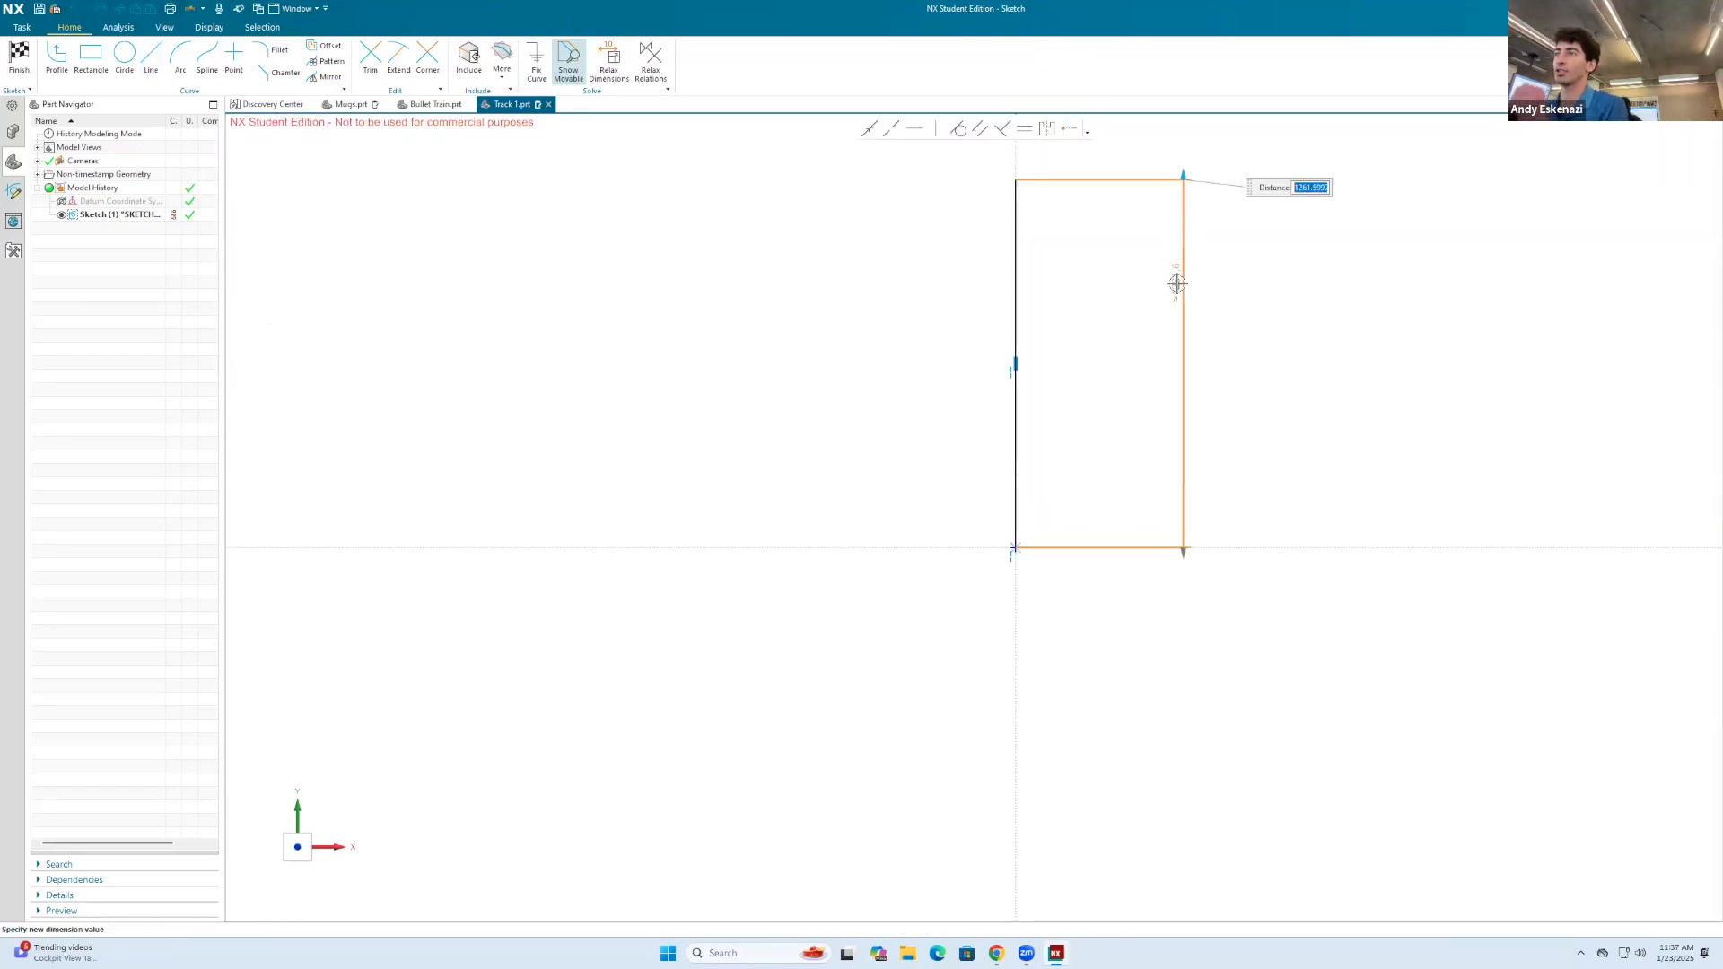
{"action": "type", "text": "200"}
{"action": "key", "text": "Return"}
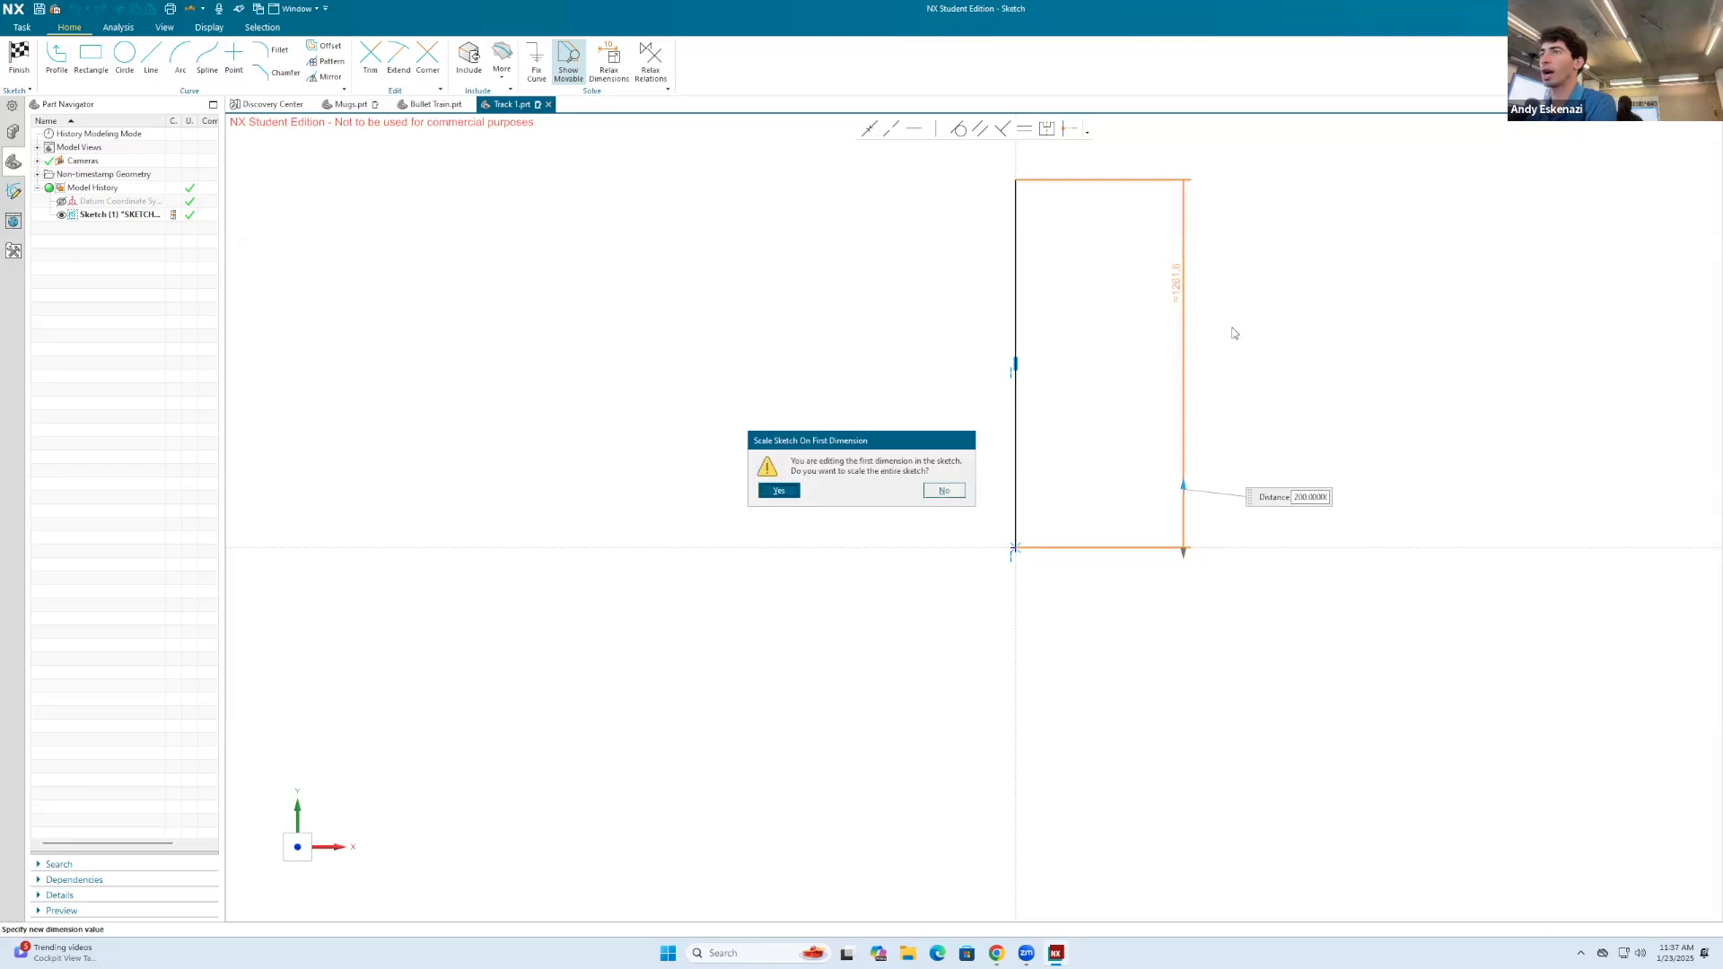
{"action": "left_click", "coordinate": [778, 491]}
{"action": "scroll", "coordinate": [1009, 489], "scroll_direction": "down", "scroll_amount": 8}
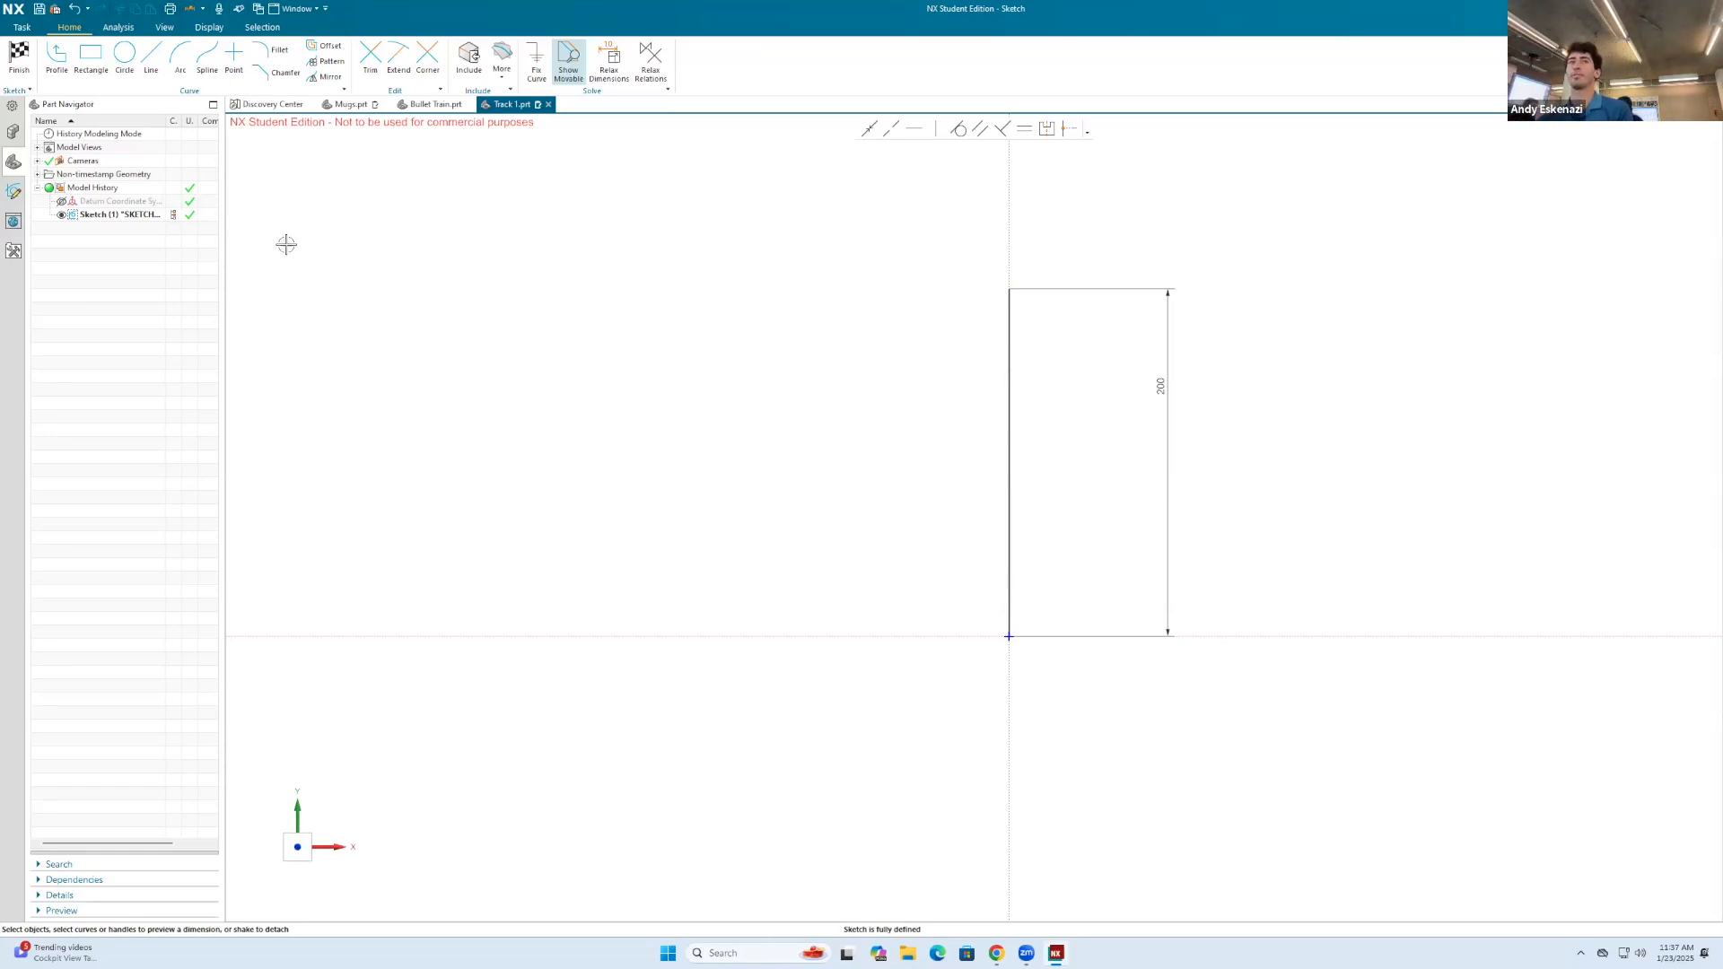
Step: Draw a circle about 640 mm in diameter, centred on the horizontal axis left of the origin and passing through the origin
{"action": "left_click", "coordinate": [123, 57]}
{"action": "scroll", "coordinate": [869, 570], "scroll_direction": "up", "scroll_amount": 2}
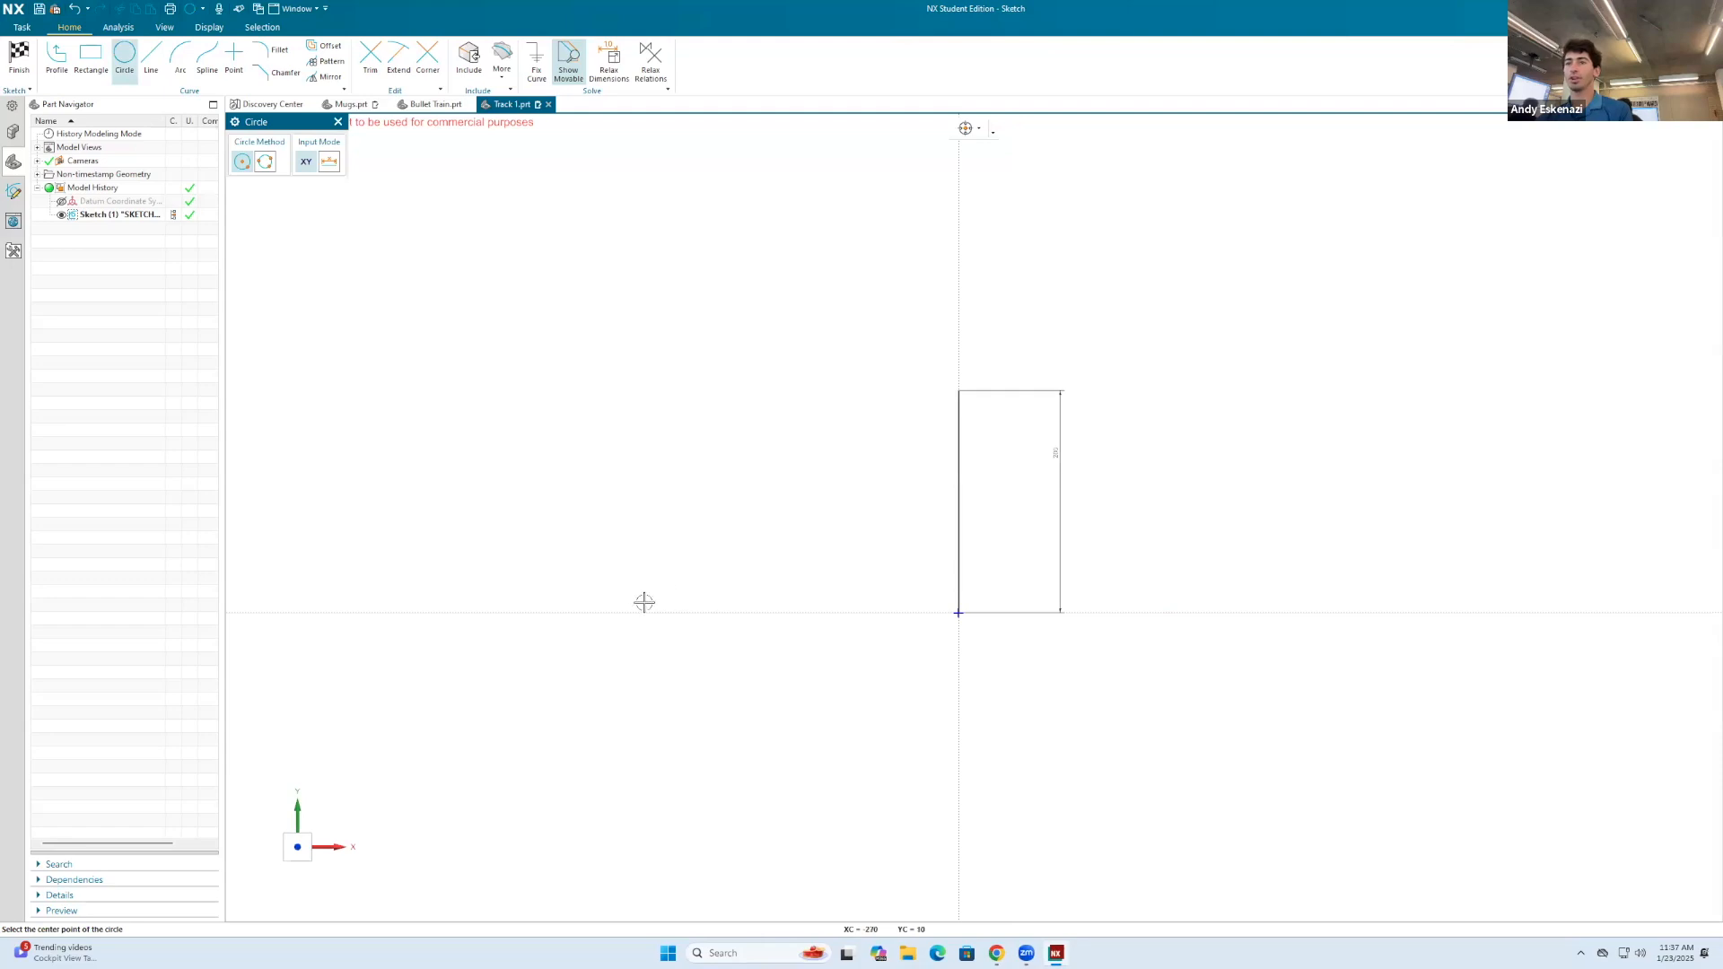
{"action": "left_click", "coordinate": [607, 612]}
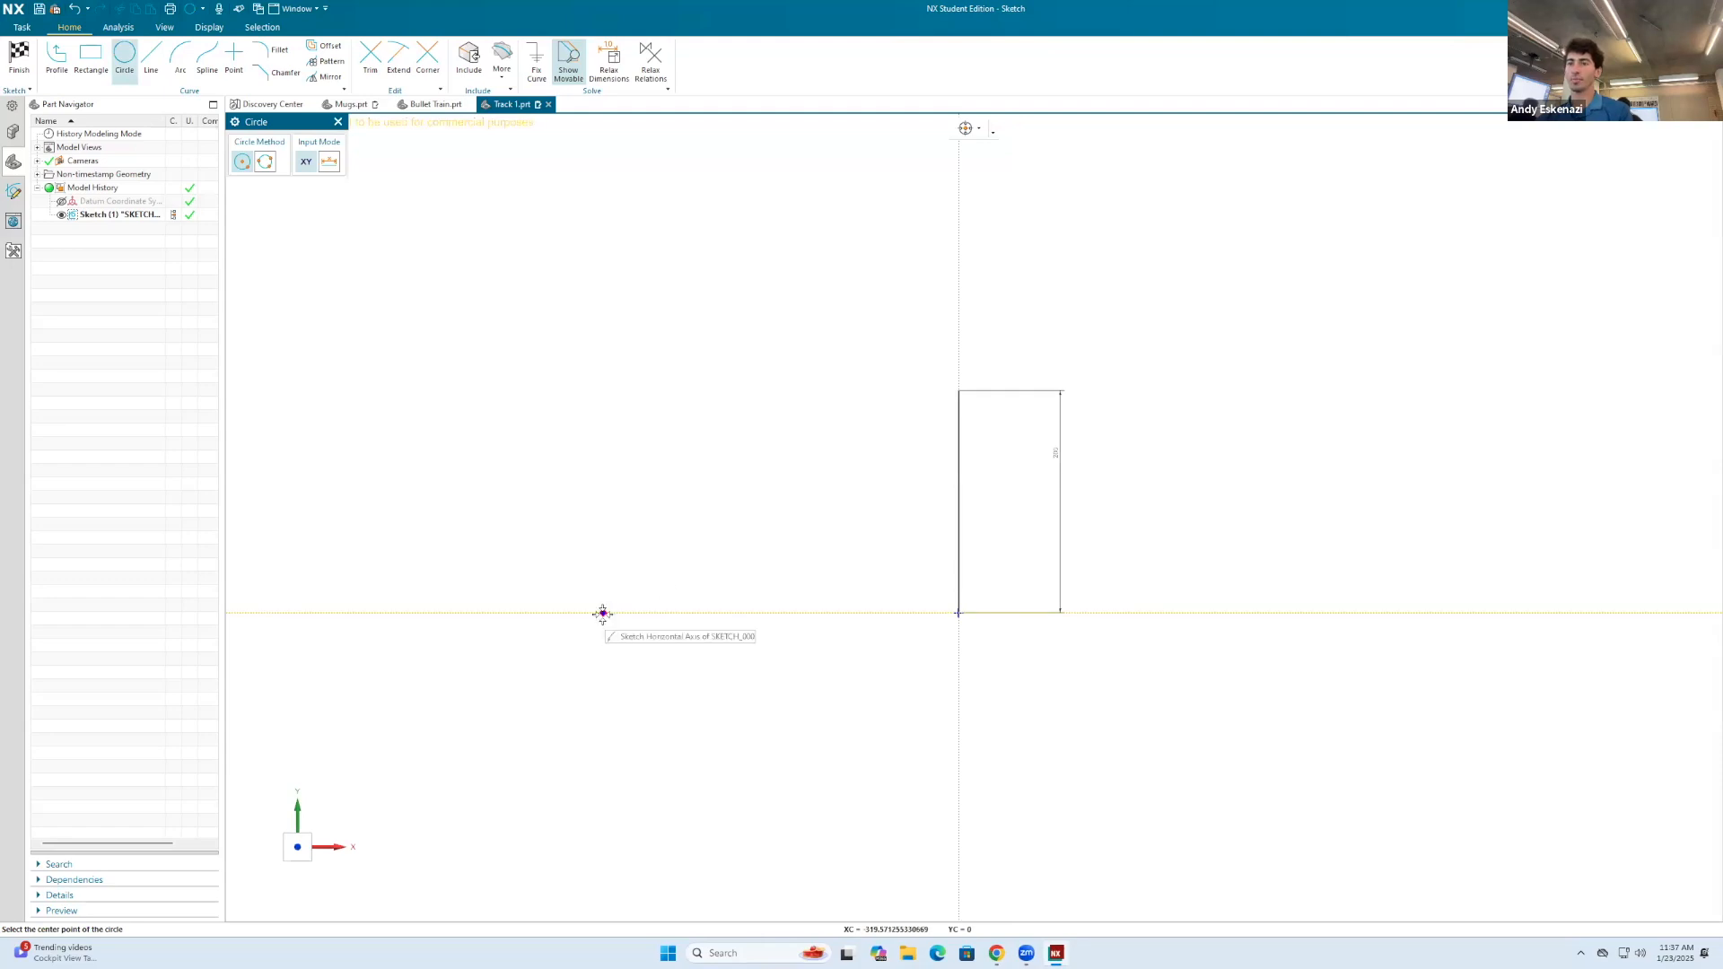
{"action": "left_click", "coordinate": [953, 613]}
{"action": "scroll", "coordinate": [1080, 419], "scroll_direction": "up", "scroll_amount": 2}
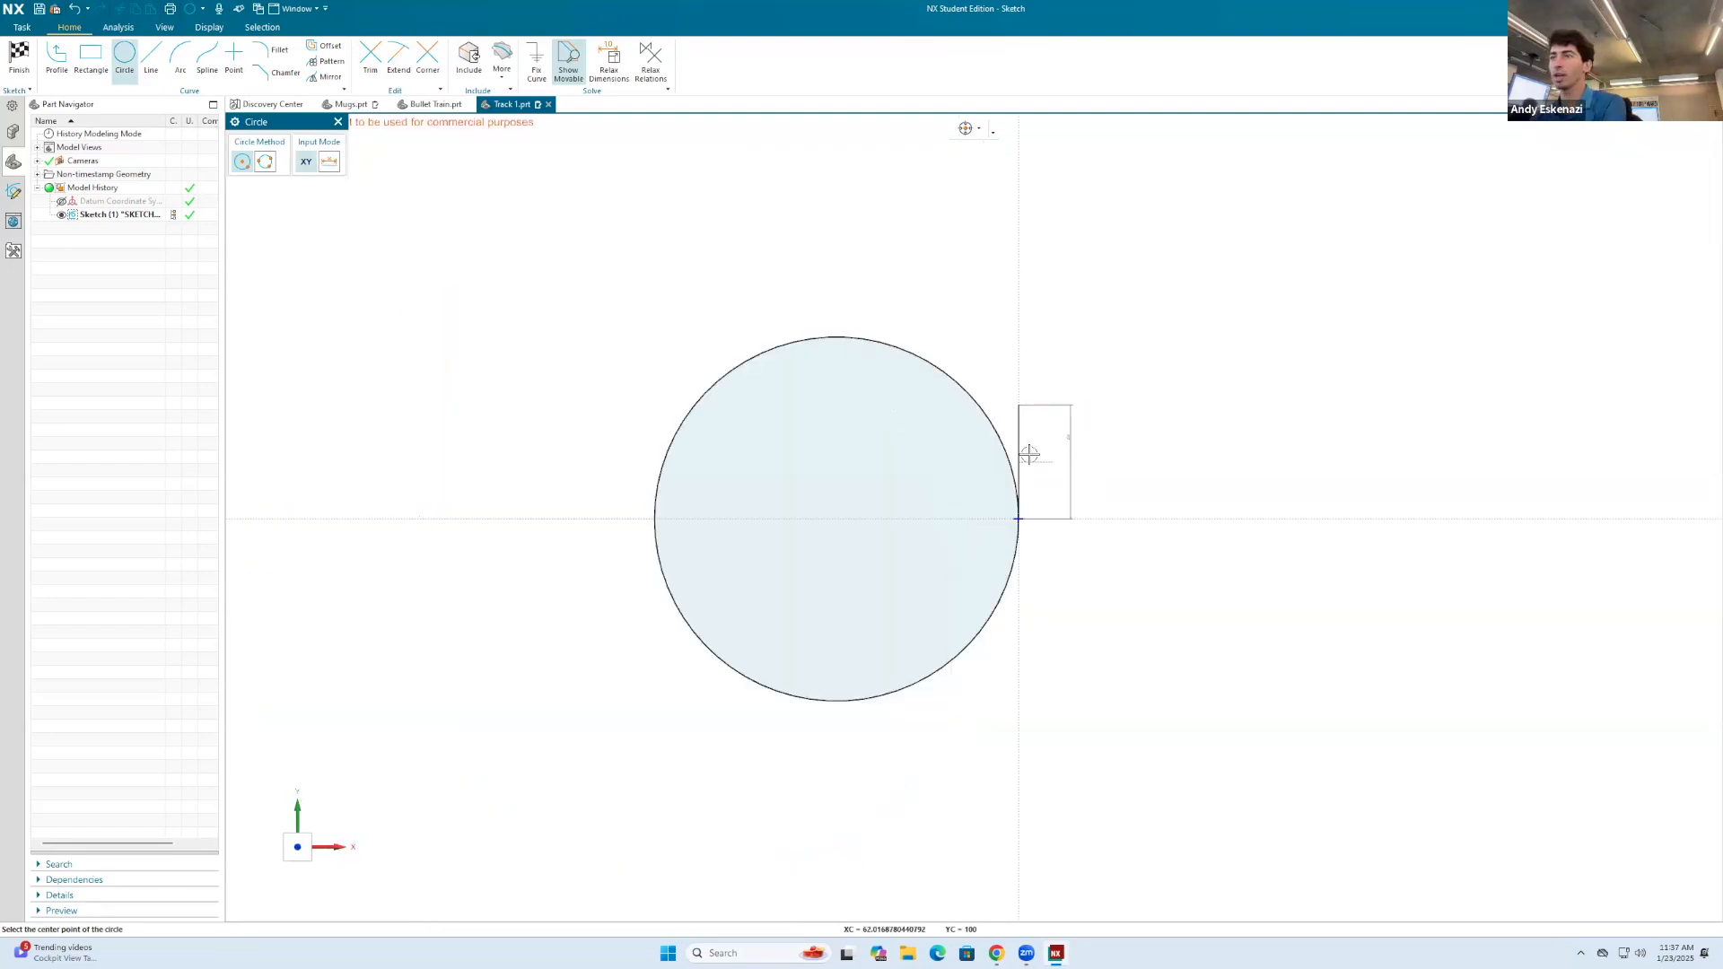
Step: Dimension the horizontal distance from the circle's centre to the sketch origin as 400 mm
{"action": "key", "text": "Escape"}
{"action": "key", "text": "d"}
{"action": "left_click", "coordinate": [837, 519]}
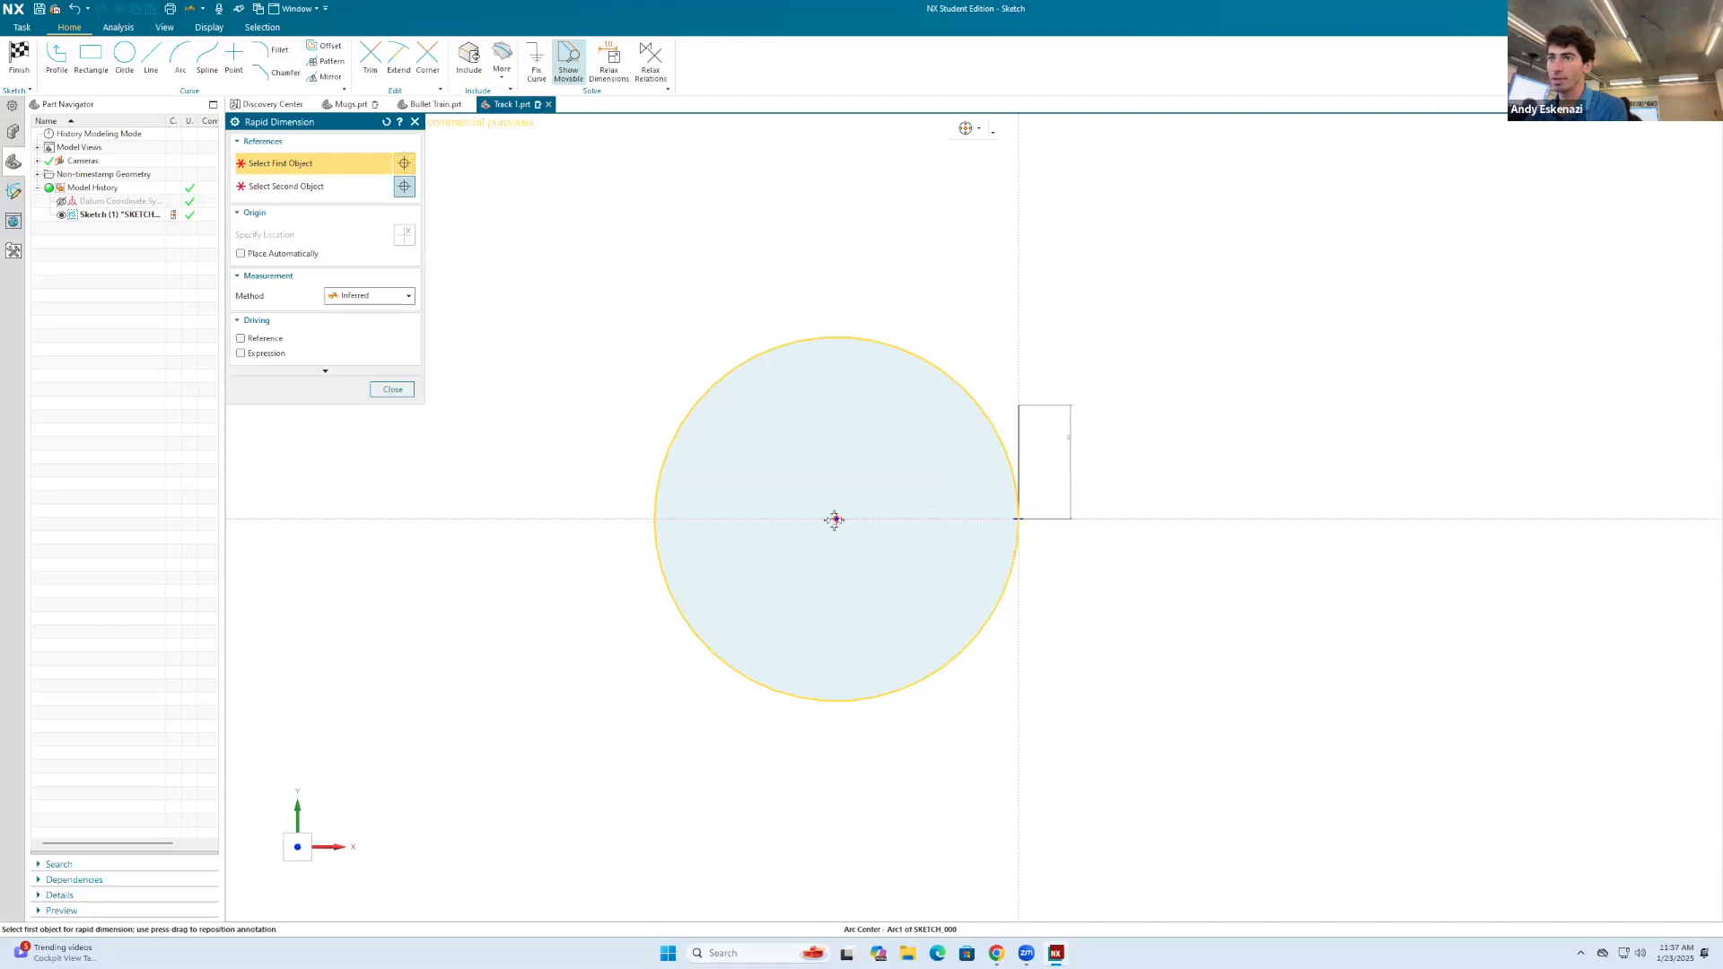
{"action": "left_click", "coordinate": [1016, 518]}
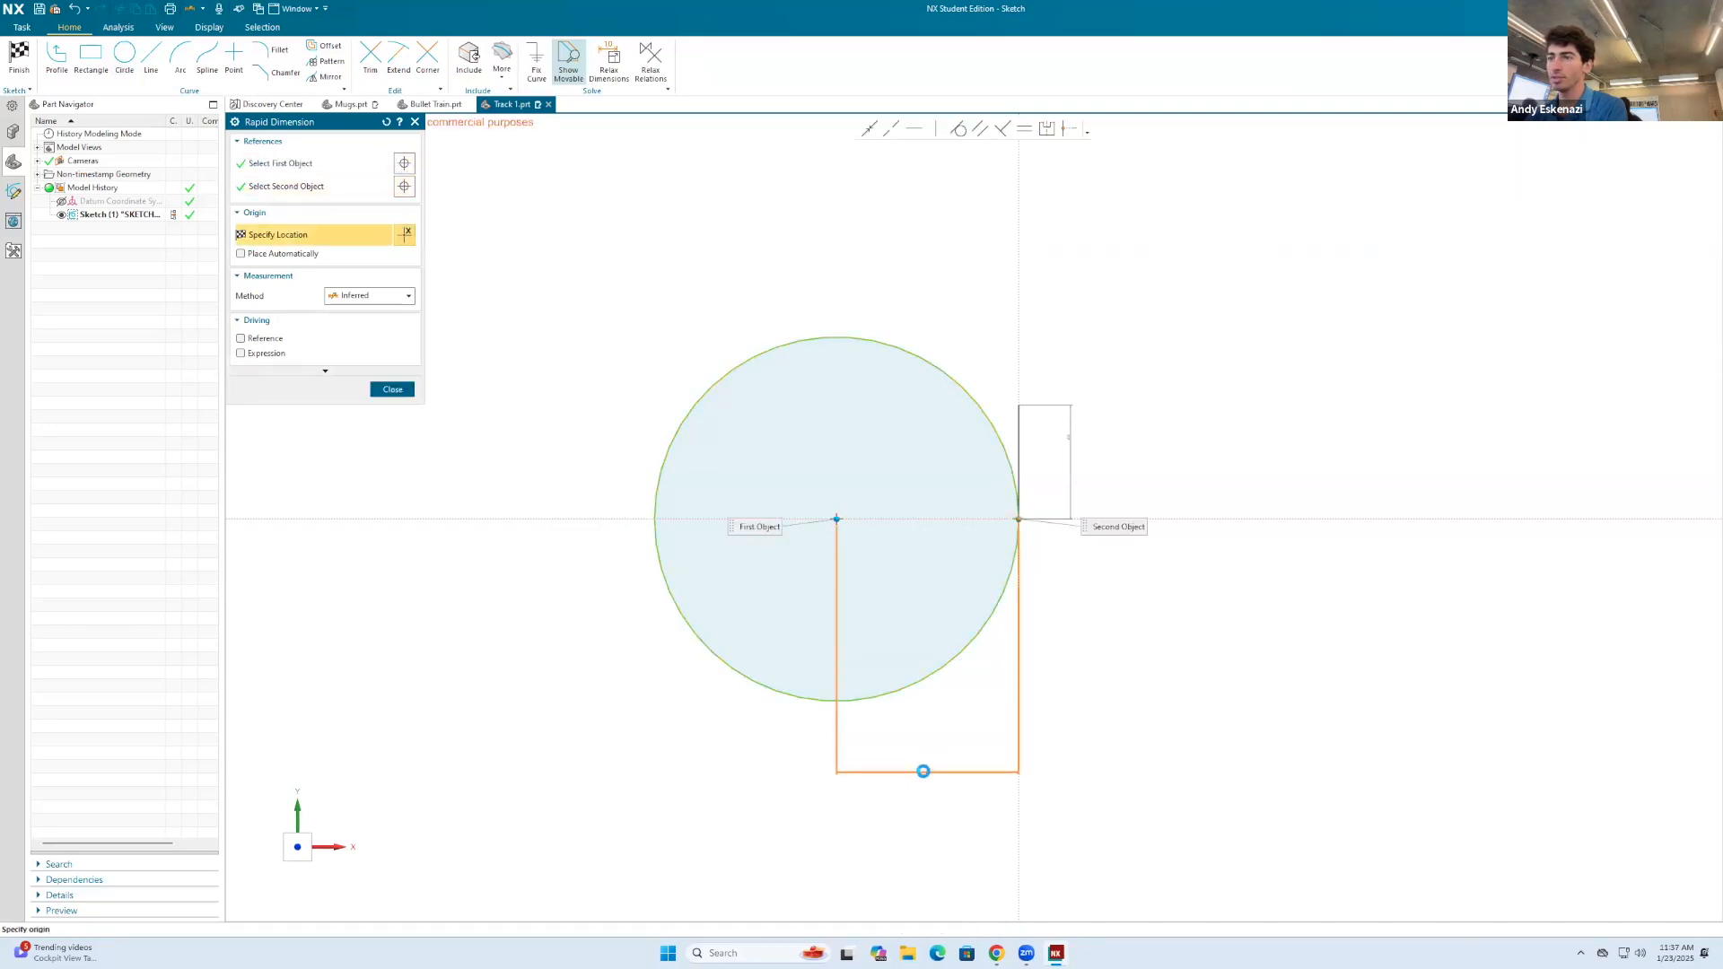
{"action": "left_click", "coordinate": [927, 768]}
{"action": "double_click", "coordinate": [927, 768]}
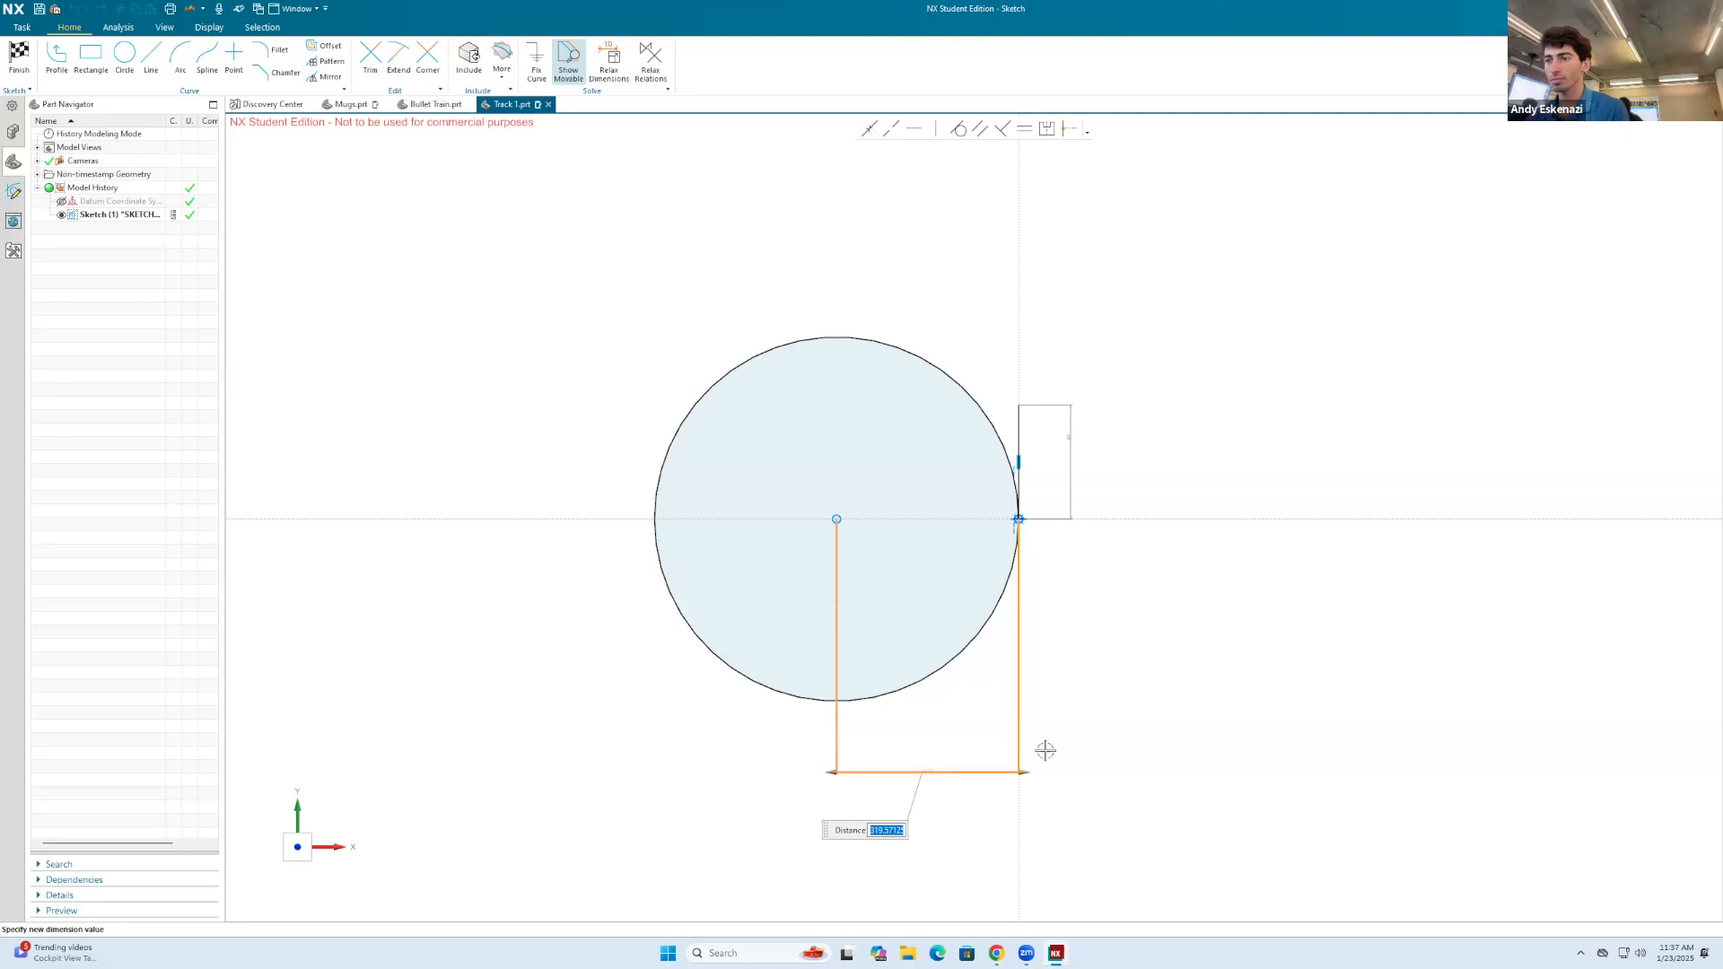
{"action": "key", "text": "Return"}
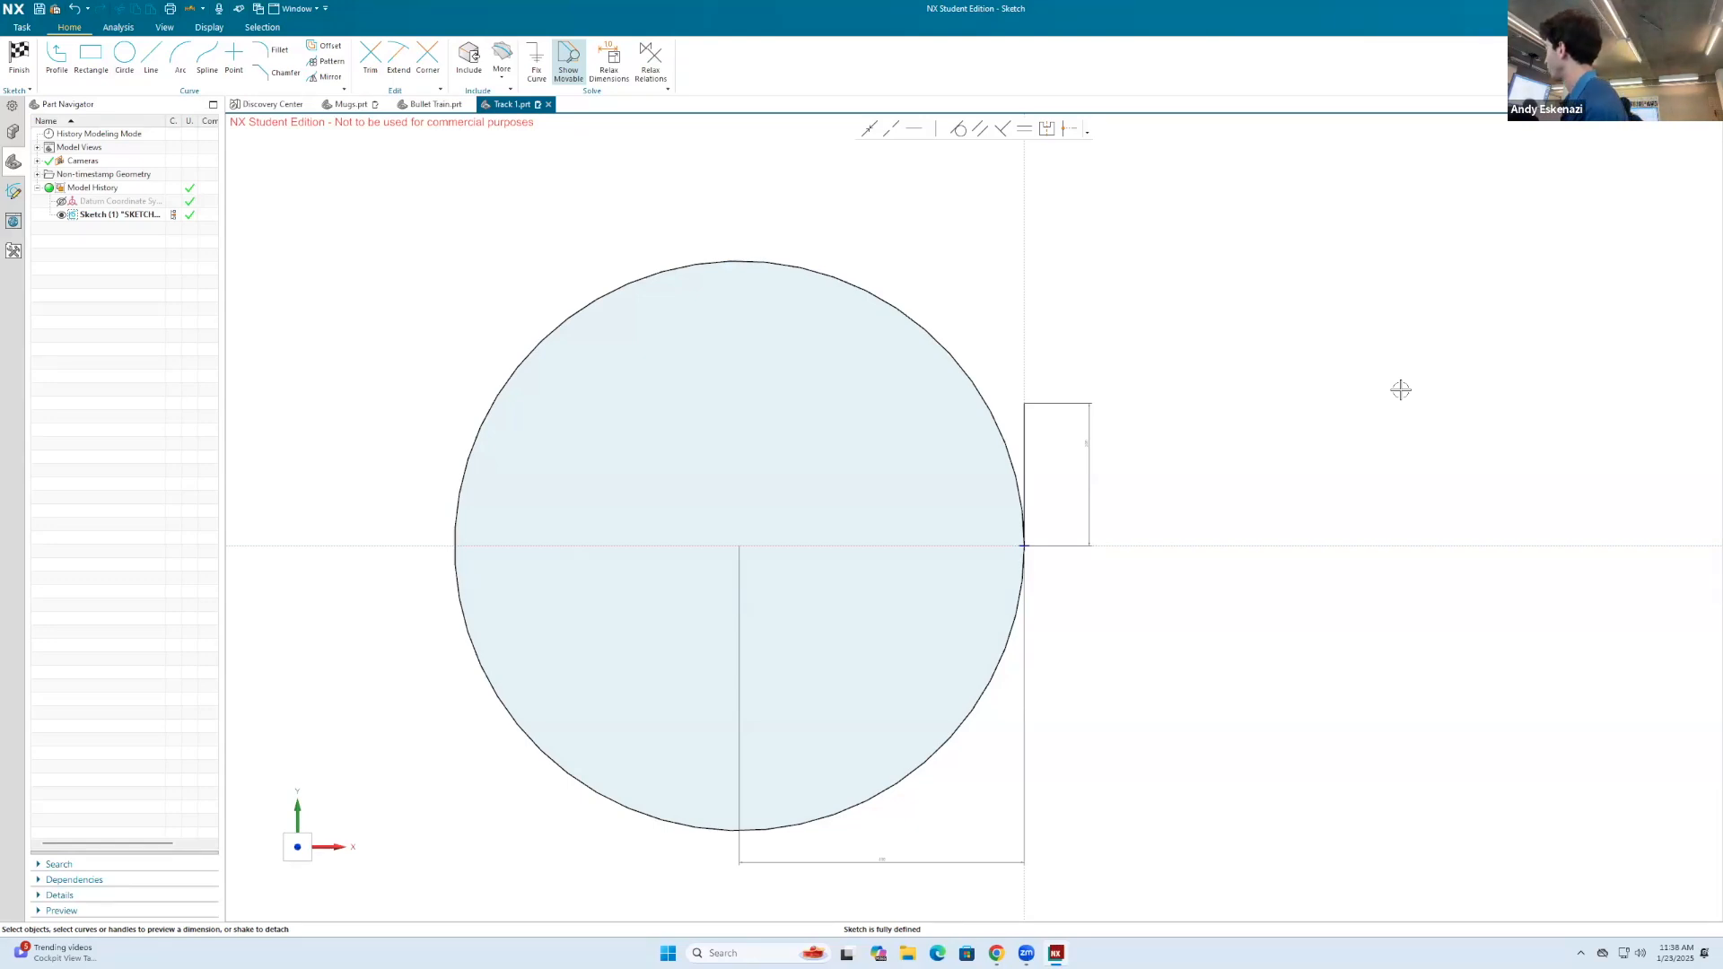
Step: Convert the circle to reference geometry
{"action": "left_click", "coordinate": [938, 330]}
{"action": "right_click", "coordinate": [935, 323]}
{"action": "left_click", "coordinate": [942, 308]}
Step: Draw lines from the circle's centre to its upper-right edge and to the sketch origin, and convert both to reference geometry
{"action": "left_click", "coordinate": [151, 59]}
{"action": "left_click", "coordinate": [738, 546]}
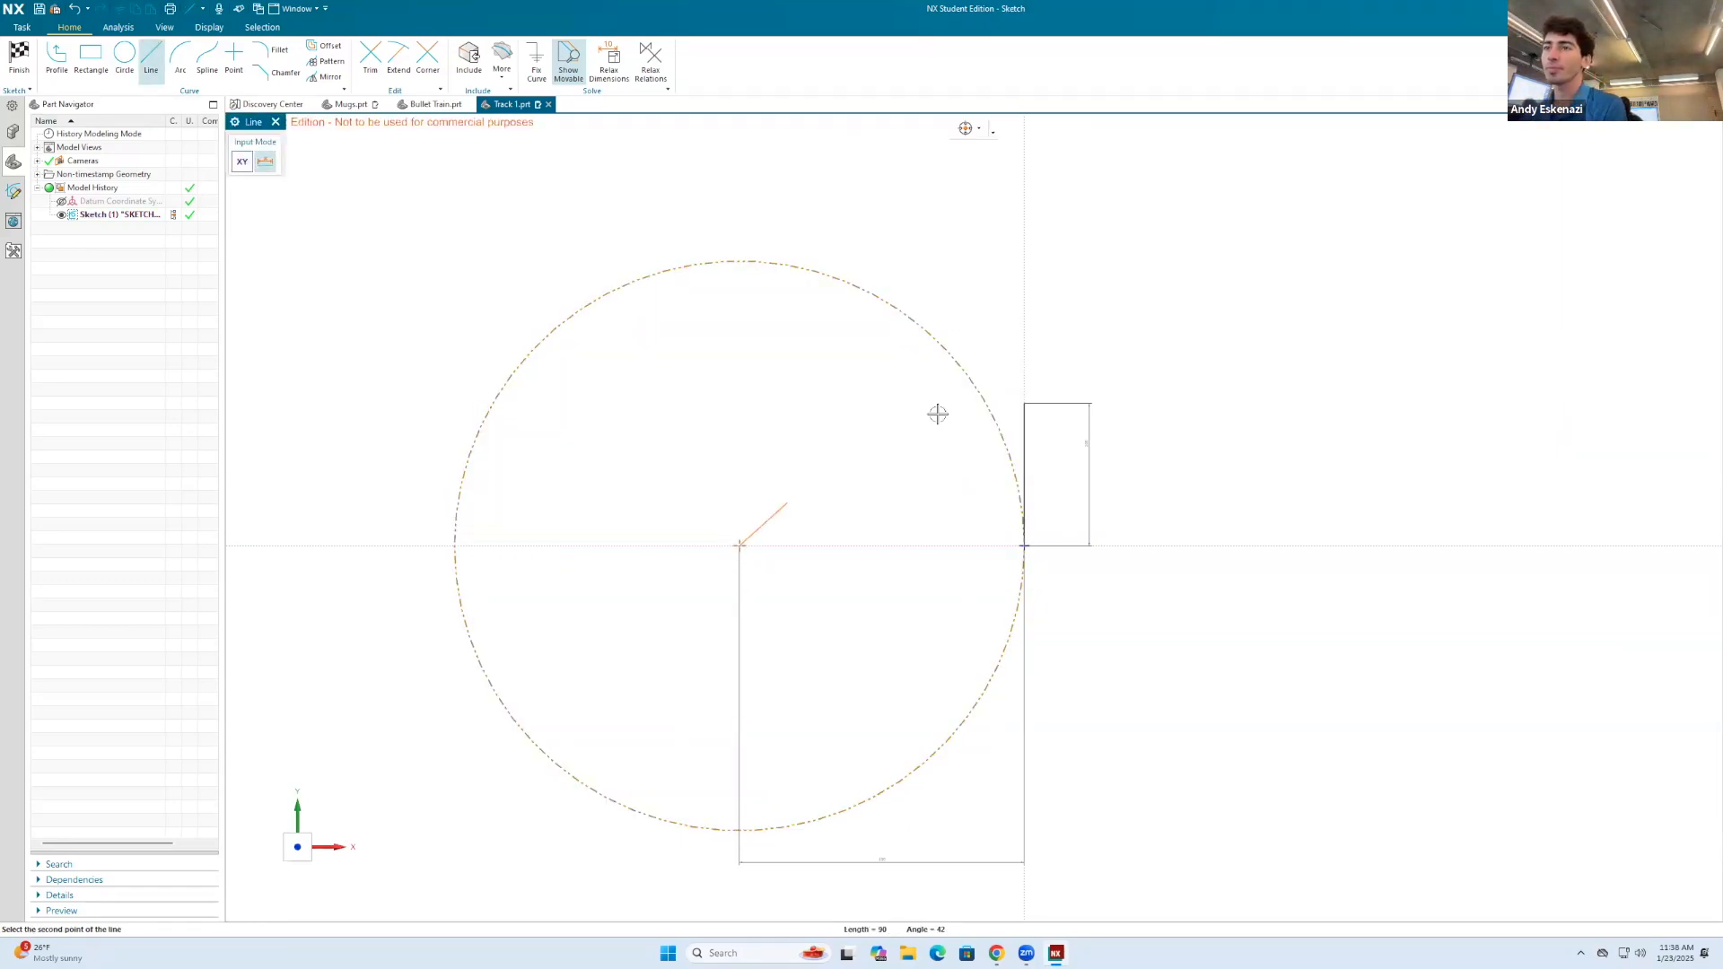
{"action": "left_click", "coordinate": [959, 366]}
{"action": "left_click", "coordinate": [740, 544]}
{"action": "left_click", "coordinate": [1024, 545]}
{"action": "key", "text": "Escape"}
{"action": "left_click", "coordinate": [903, 546]}
{"action": "right_click", "coordinate": [844, 459]}
{"action": "left_click", "coordinate": [854, 449]}
Step: Dimension the angle between the two reference lines as 45 degrees
{"action": "key", "text": "d"}
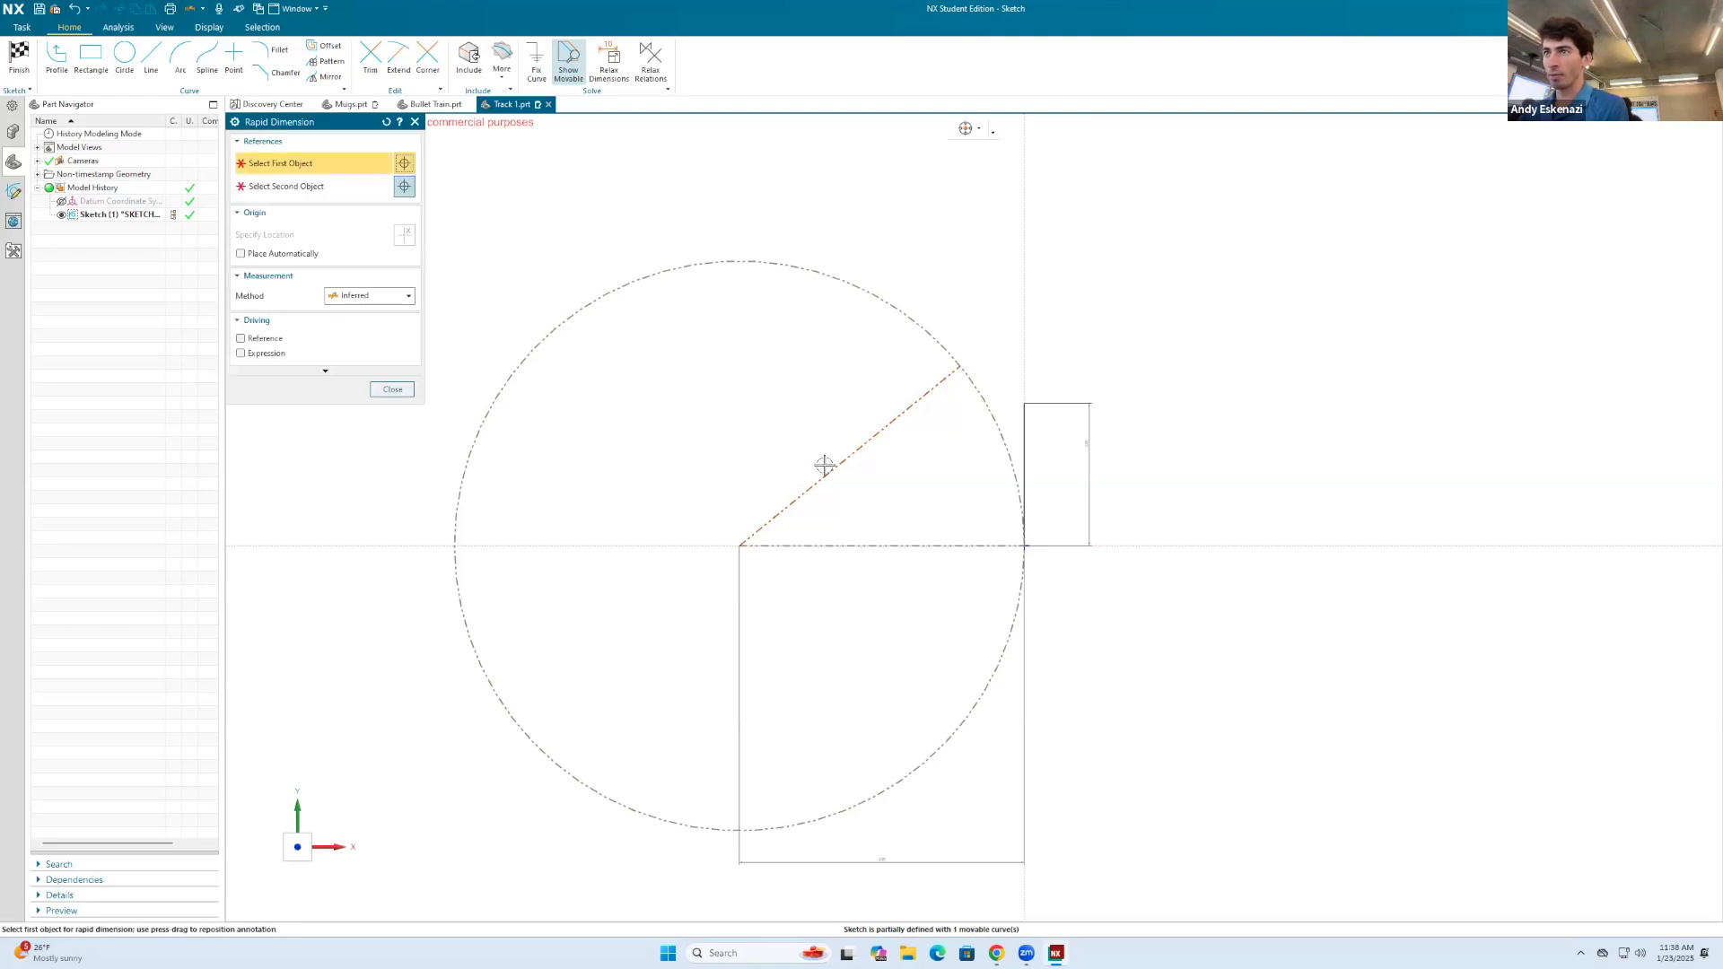
{"action": "left_click", "coordinate": [842, 467]}
{"action": "left_click", "coordinate": [849, 548]}
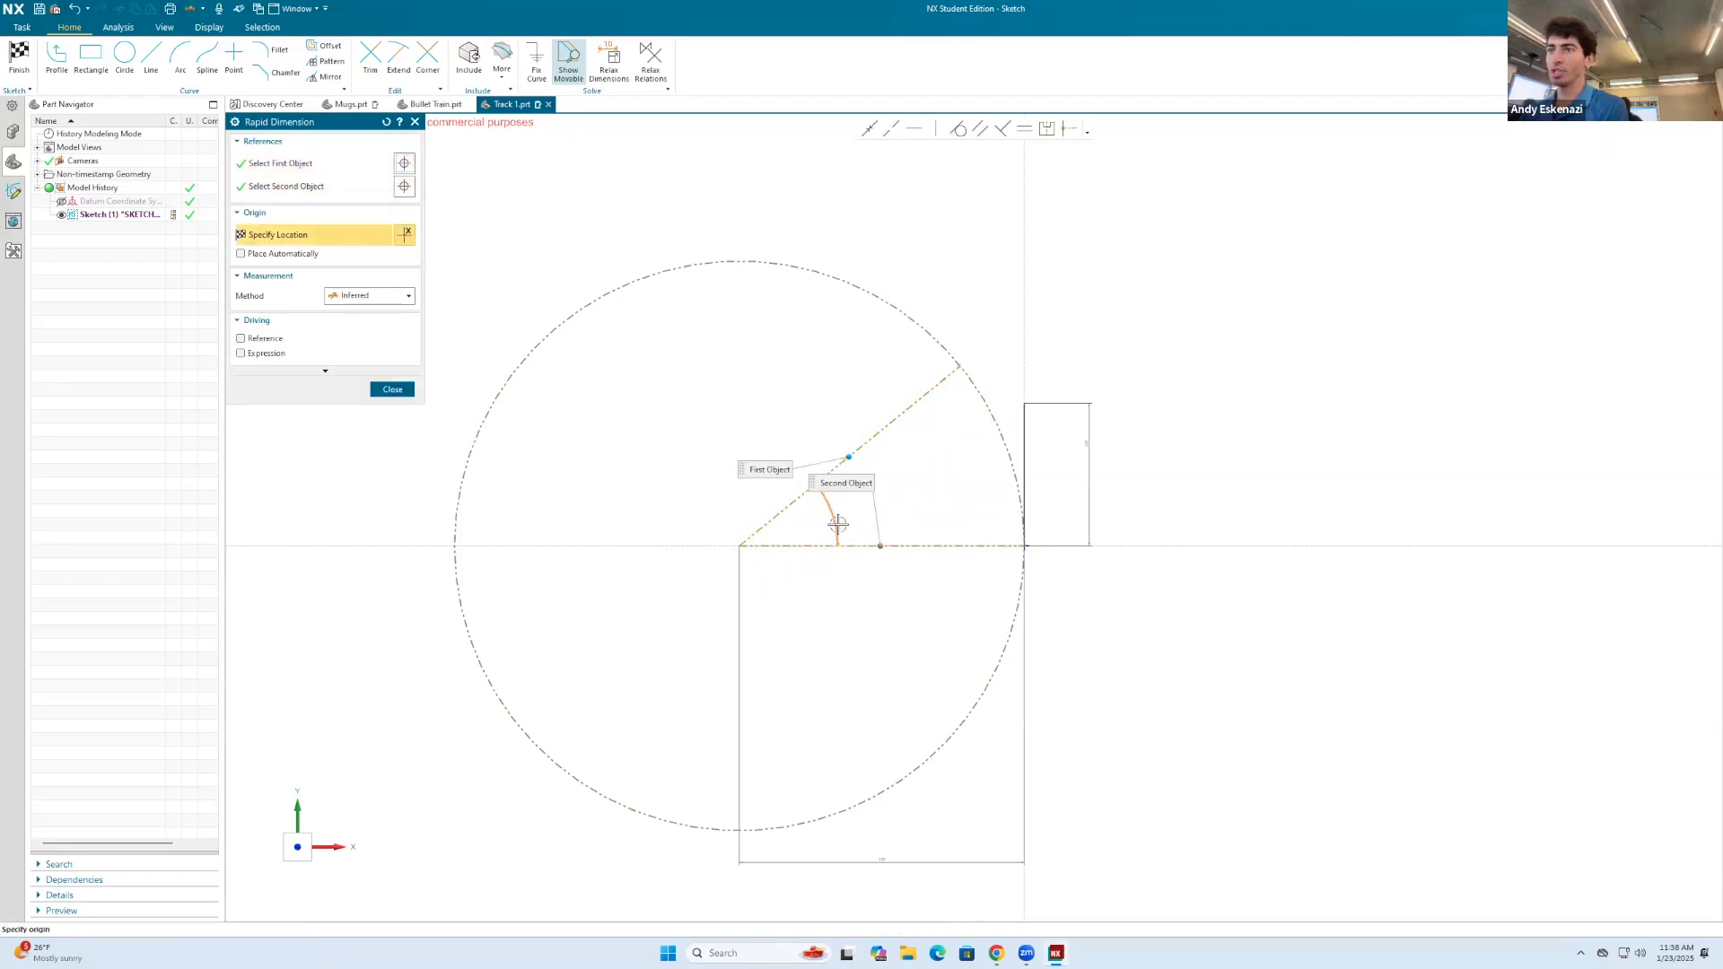
{"action": "left_click", "coordinate": [840, 519]}
{"action": "type", "text": "45"}
{"action": "key", "text": "Return"}
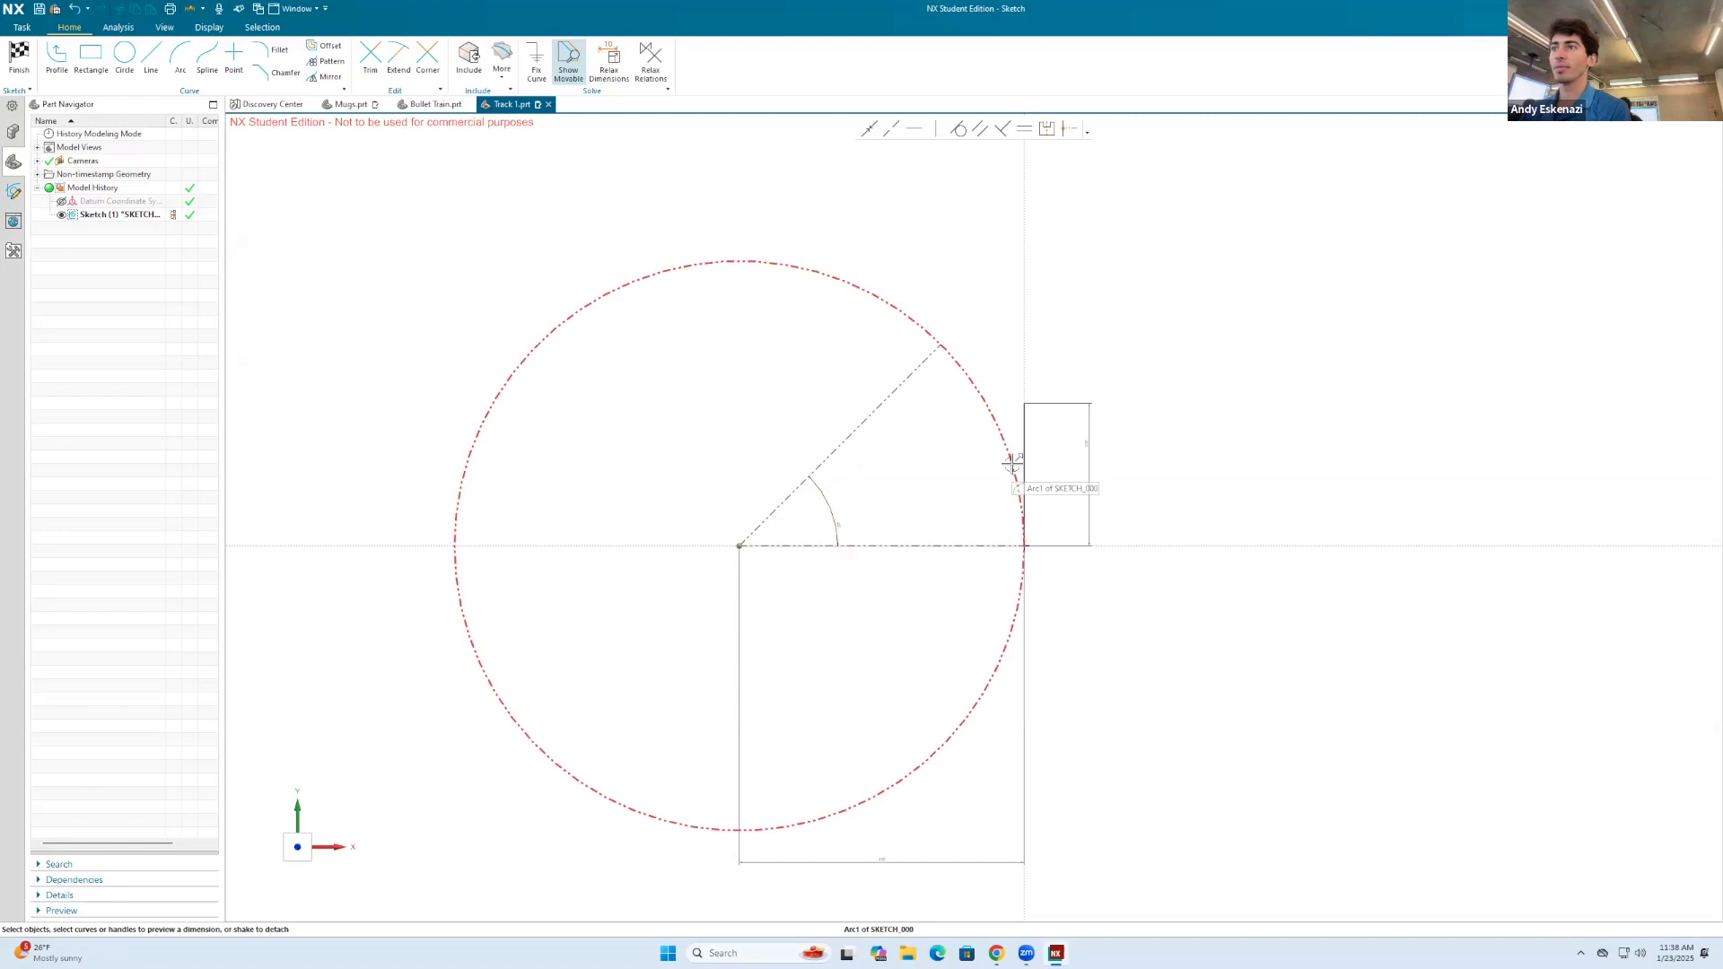
{"action": "scroll", "coordinate": [1036, 404], "scroll_direction": "up", "scroll_amount": 1}
{"action": "right_click", "coordinate": [1103, 446]}
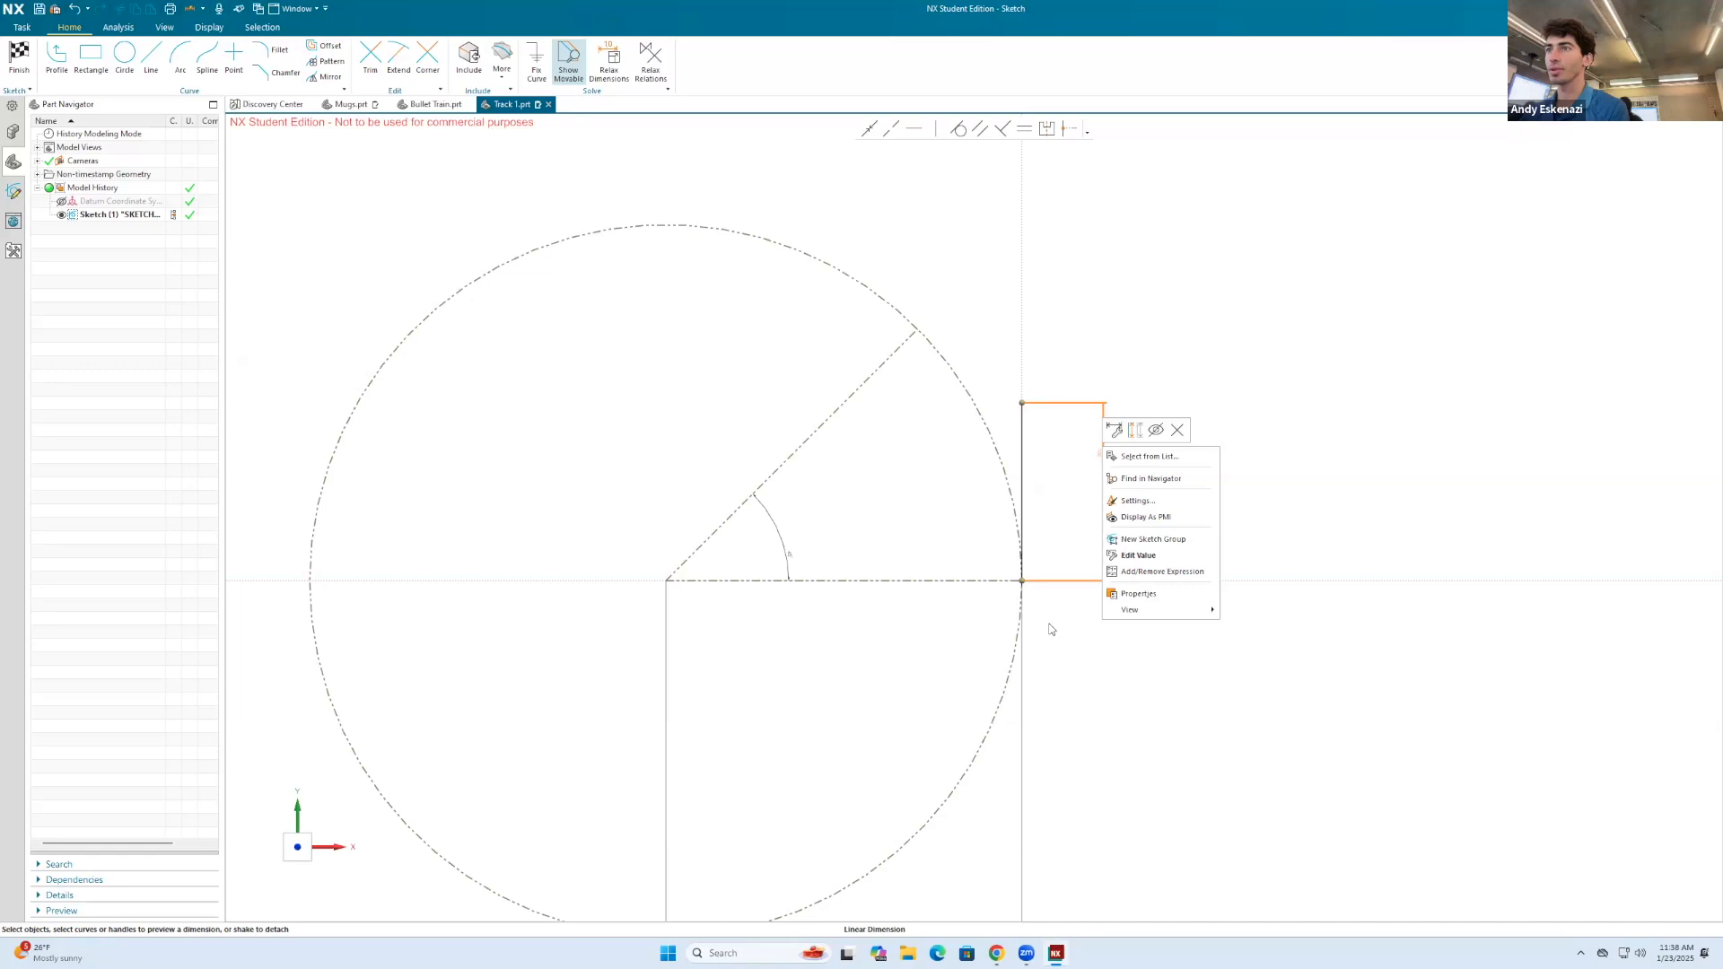
{"action": "left_click", "coordinate": [640, 406]}
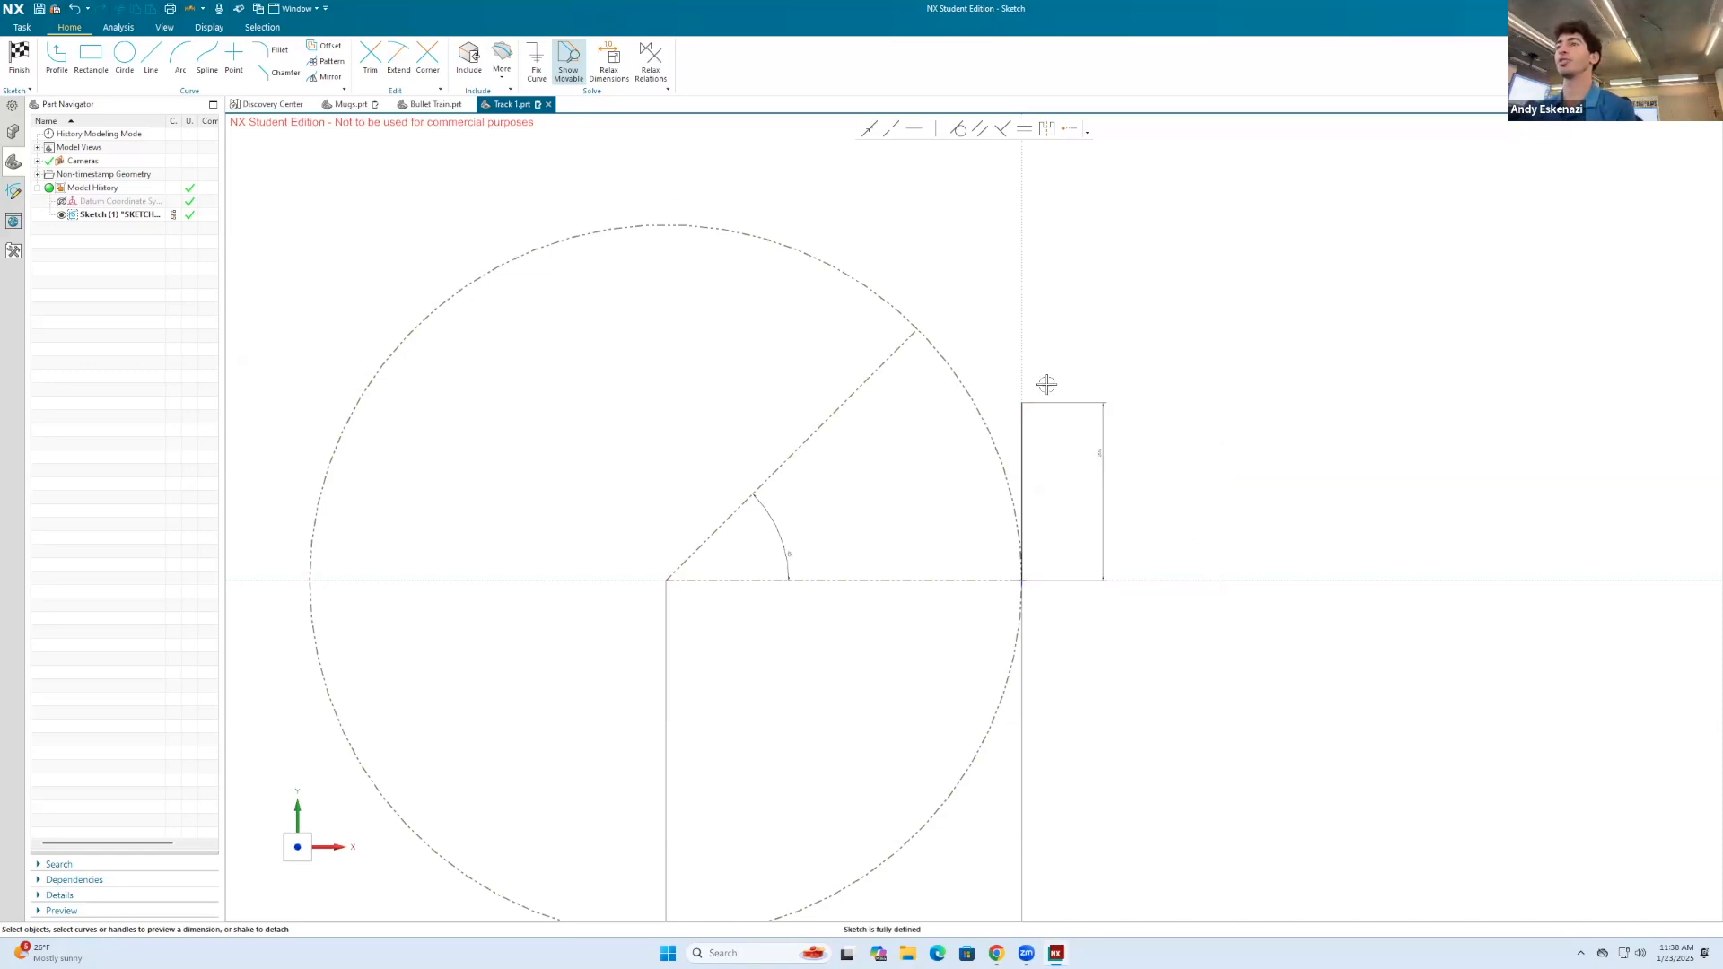
Step: Draw an arc along the reference circle between the sketch origin and the end of the 45-degree line
{"action": "key", "text": "a"}
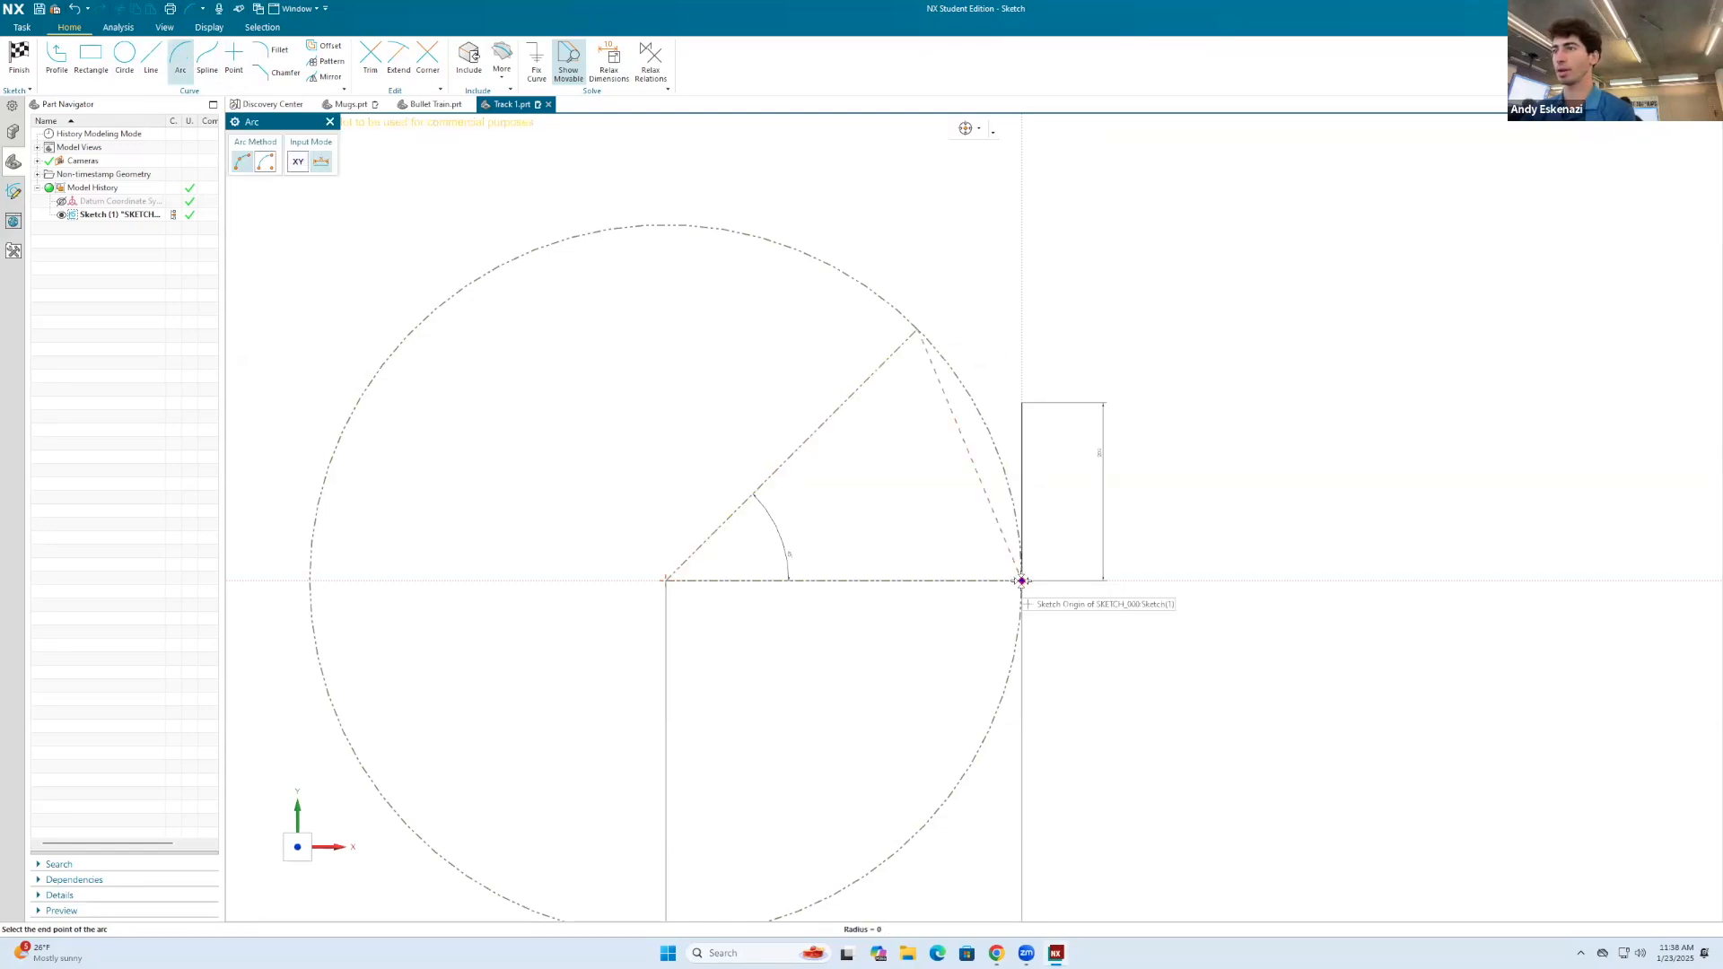
{"action": "left_click", "coordinate": [919, 331]}
{"action": "key", "text": "Escape"}
Step: Set the vertical line's length to 300 mm
{"action": "scroll", "coordinate": [944, 363], "scroll_direction": "down", "scroll_amount": 2}
{"action": "scroll", "coordinate": [947, 345], "scroll_direction": "up", "scroll_amount": 1}
{"action": "scroll", "coordinate": [958, 356], "scroll_direction": "down", "scroll_amount": 1}
{"action": "scroll", "coordinate": [1022, 376], "scroll_direction": "up", "scroll_amount": 2}
{"action": "left_click", "coordinate": [1011, 429]}
{"action": "double_click", "coordinate": [1012, 429]}
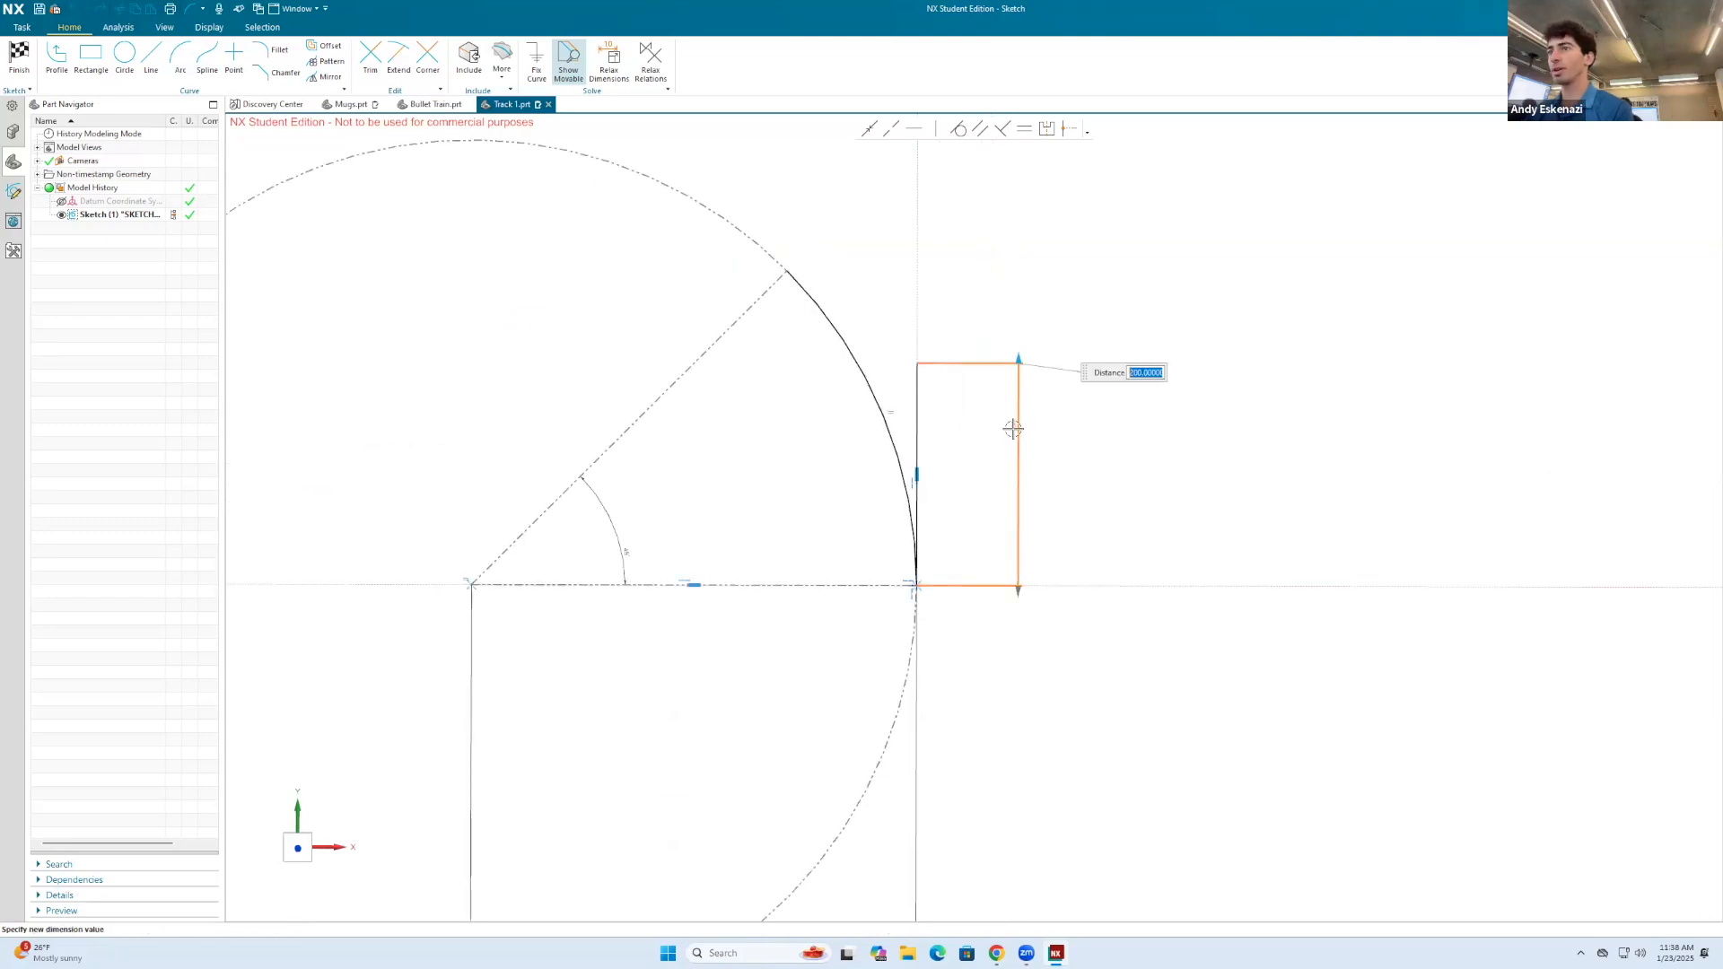
{"action": "type", "text": "300"}
{"action": "key", "text": "Return"}
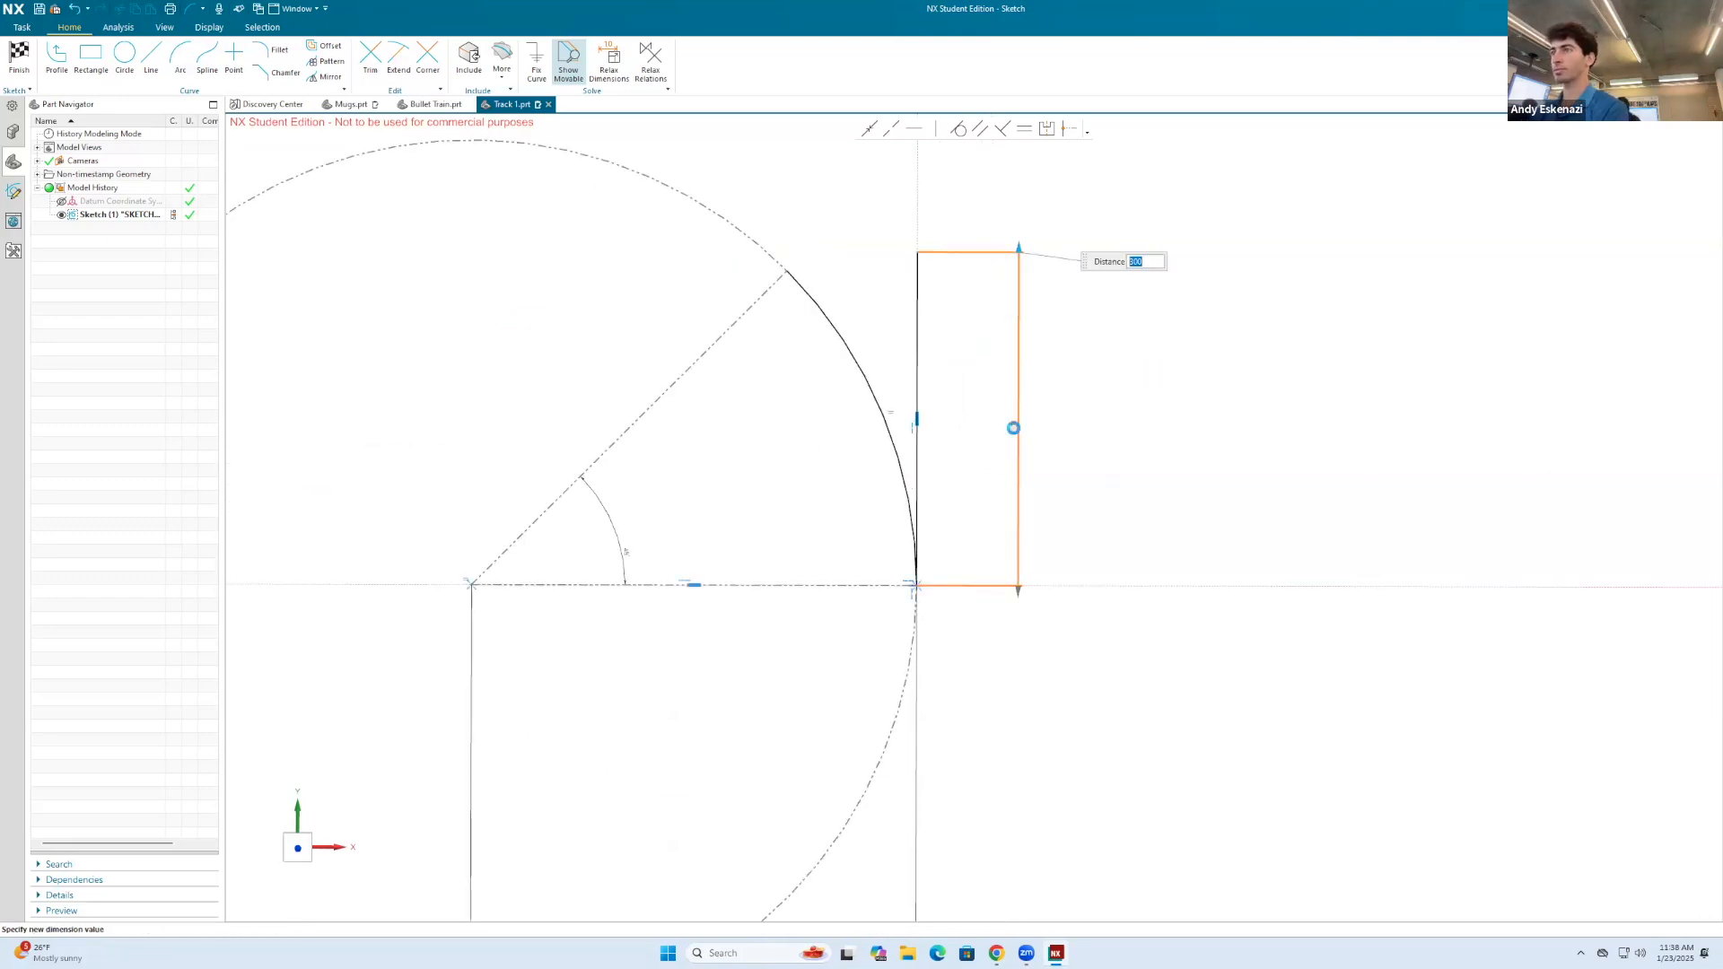
{"action": "left_click", "coordinate": [1072, 359]}
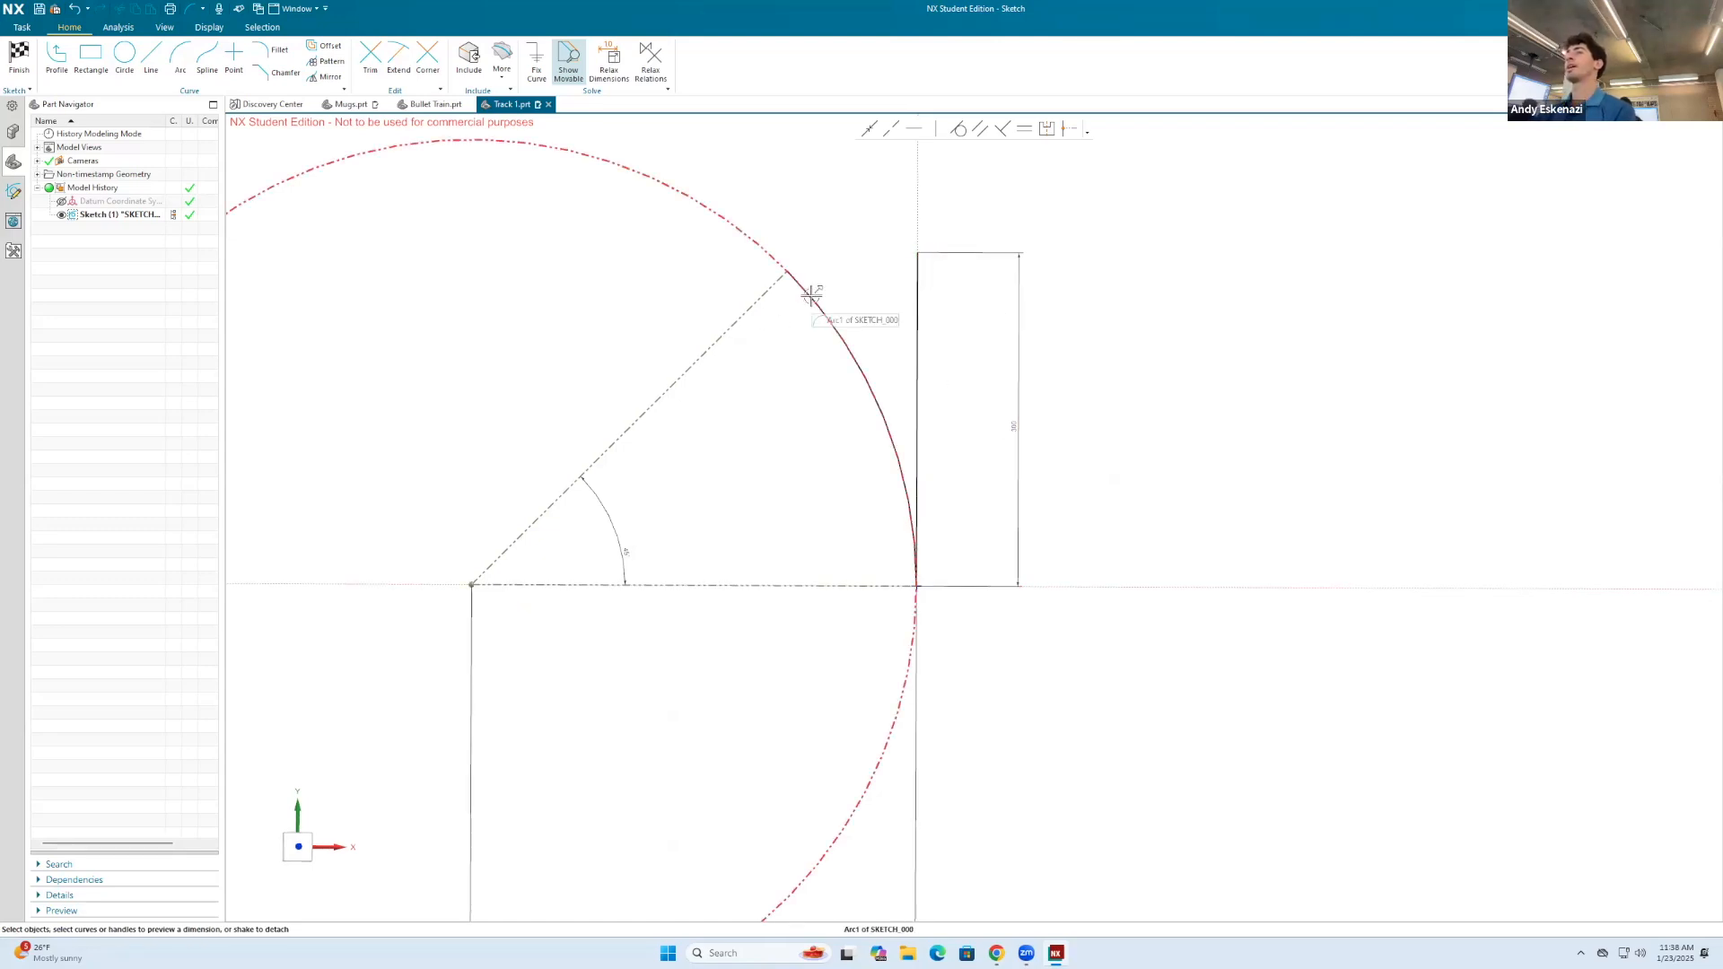
{"action": "scroll", "coordinate": [835, 405], "scroll_direction": "down", "scroll_amount": 2}
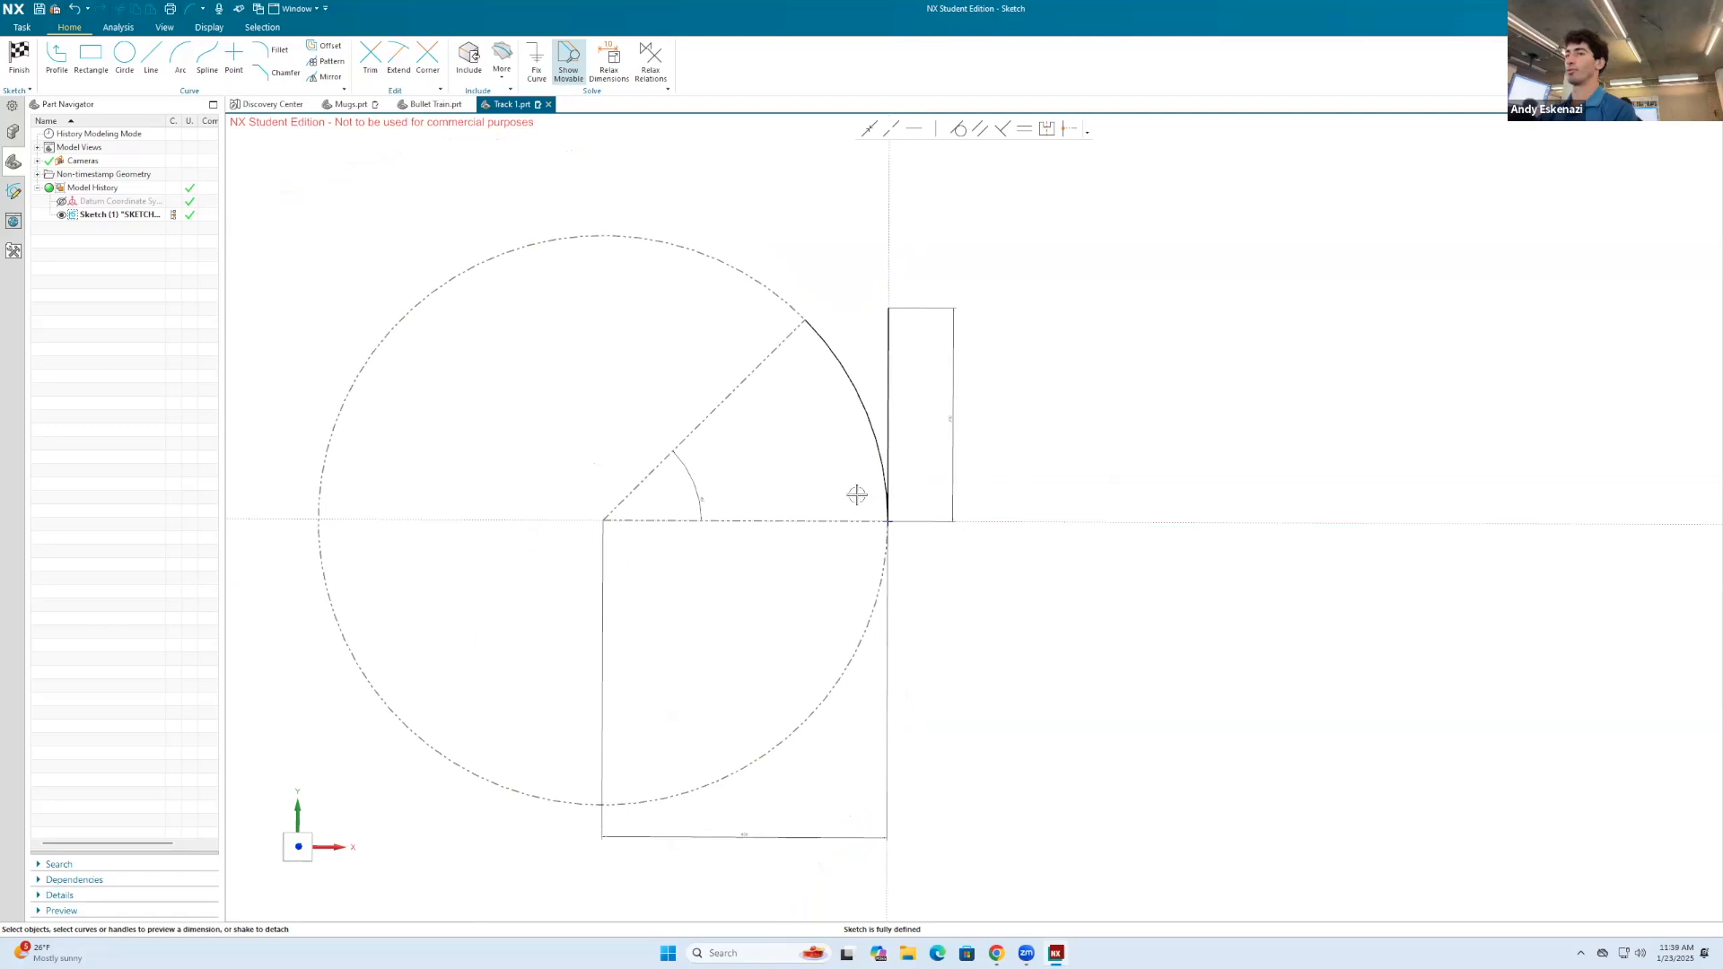
{"action": "scroll", "coordinate": [770, 686], "scroll_direction": "up", "scroll_amount": 2}
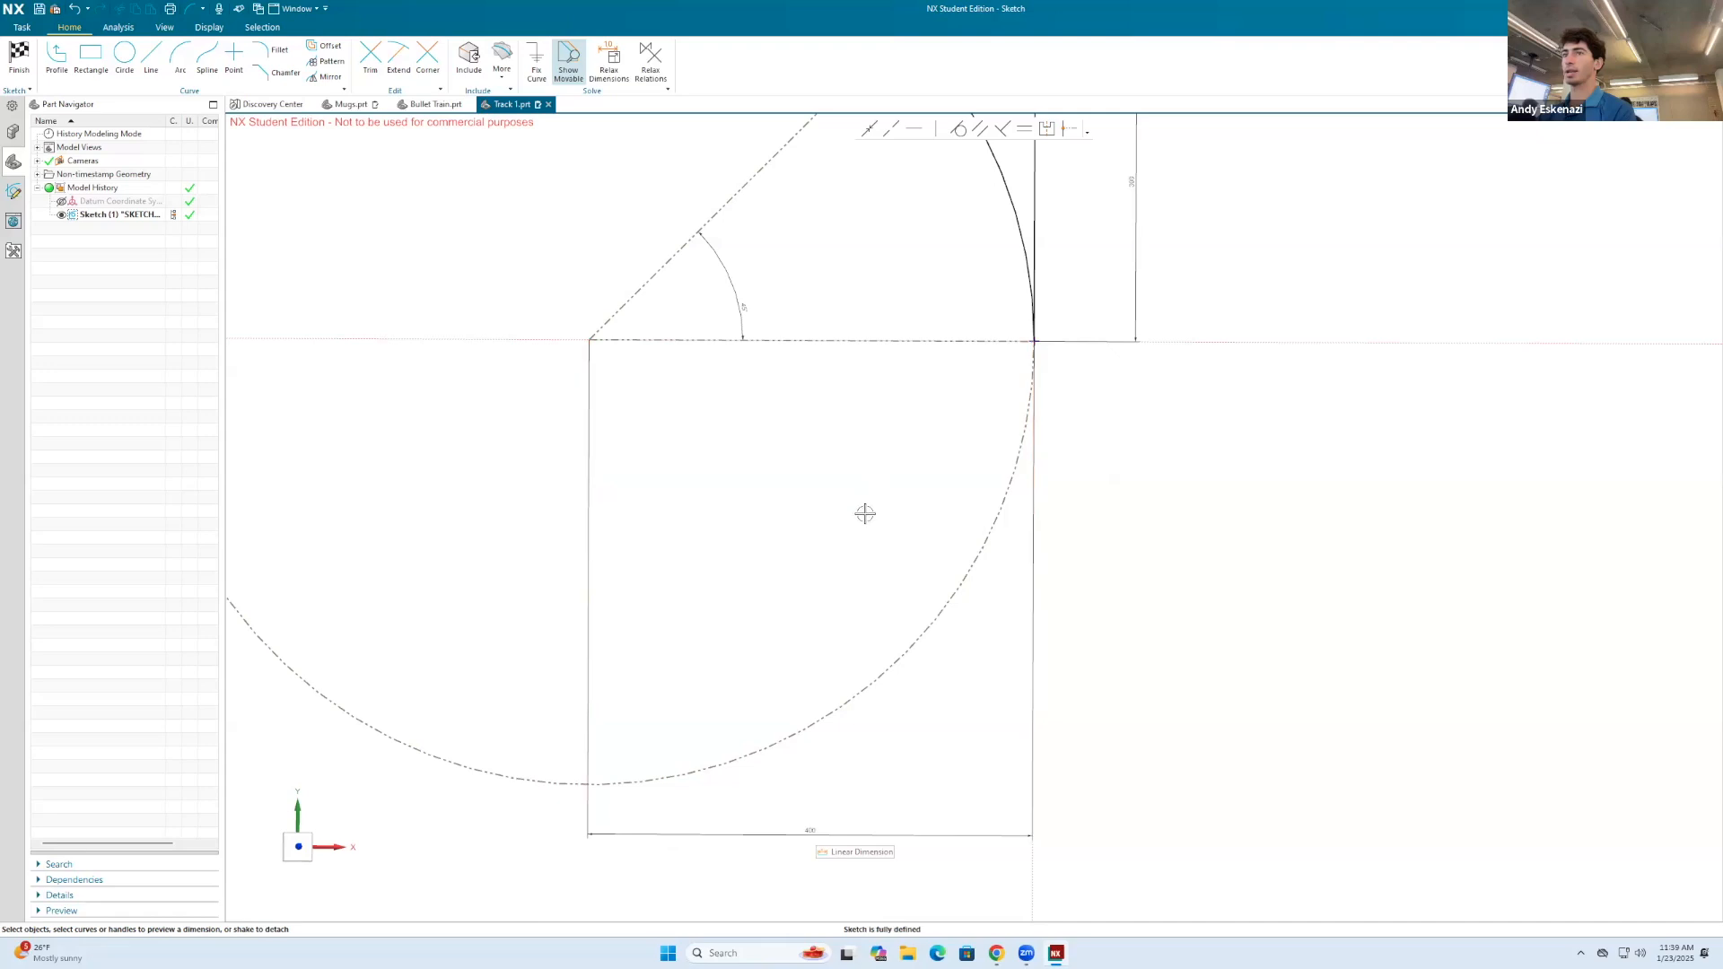
{"action": "scroll", "coordinate": [866, 512], "scroll_direction": "down", "scroll_amount": 2}
{"action": "scroll", "coordinate": [1227, 443], "scroll_direction": "down", "scroll_amount": 2}
{"action": "scroll", "coordinate": [1077, 311], "scroll_direction": "up", "scroll_amount": 2}
{"action": "scroll", "coordinate": [1181, 361], "scroll_direction": "up", "scroll_amount": 1}
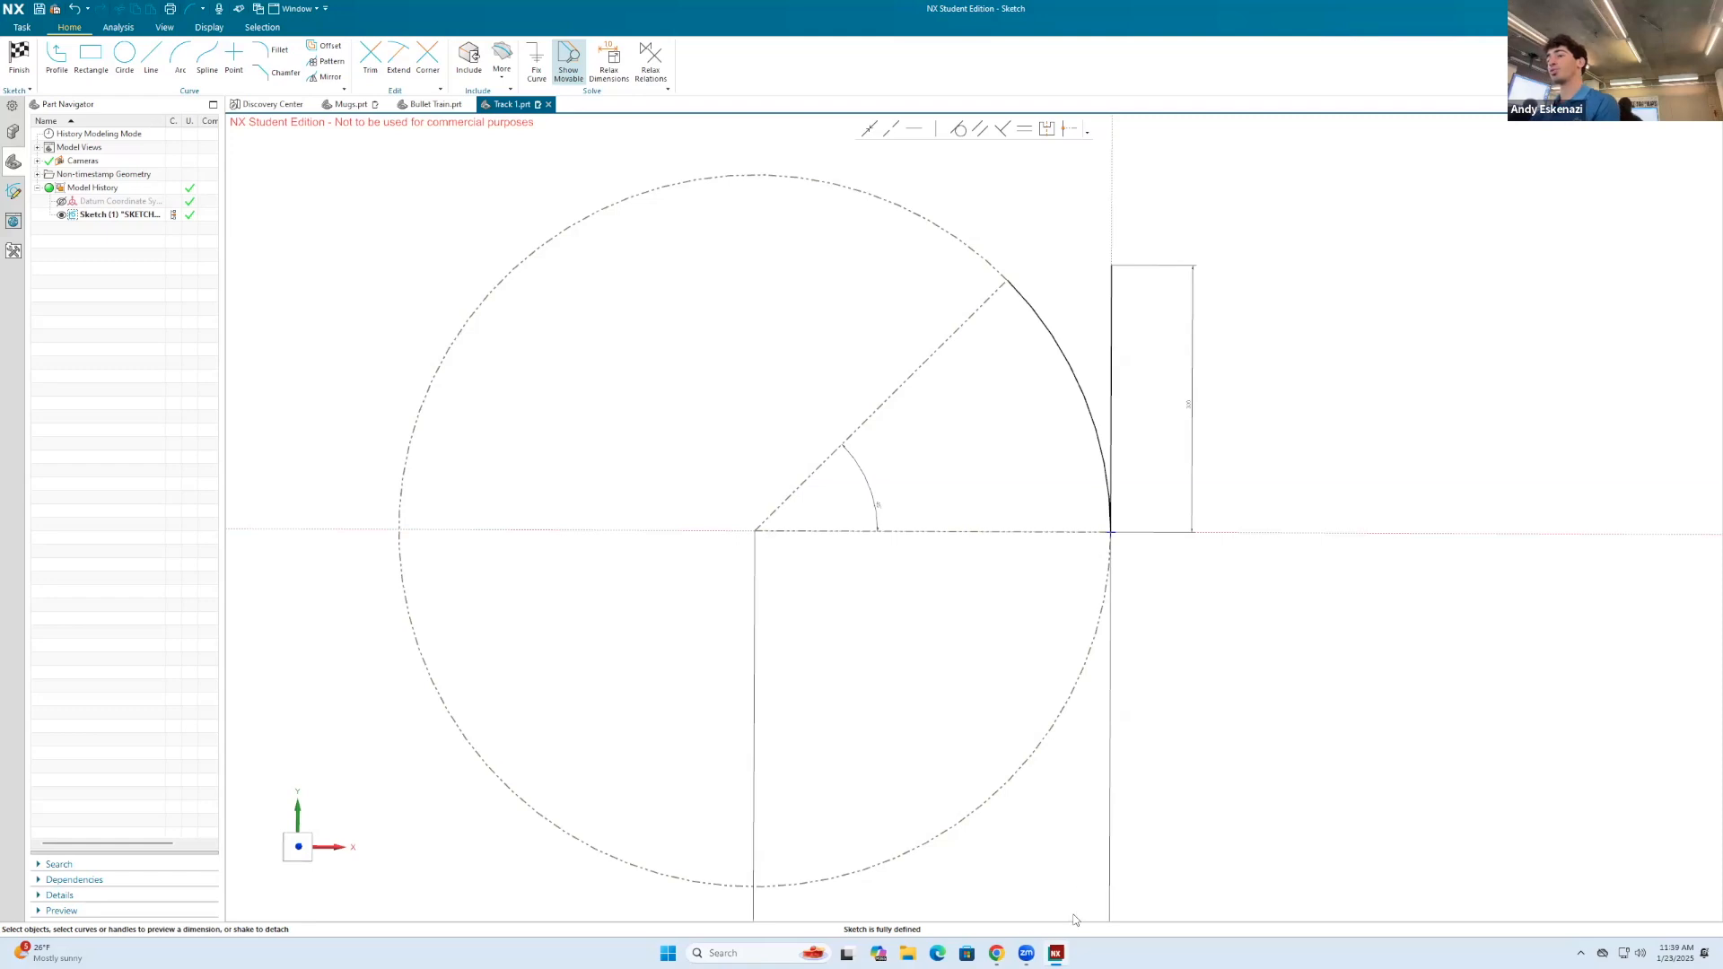
{"action": "left_click", "coordinate": [1001, 954]}
{"action": "left_click", "coordinate": [1000, 954]}
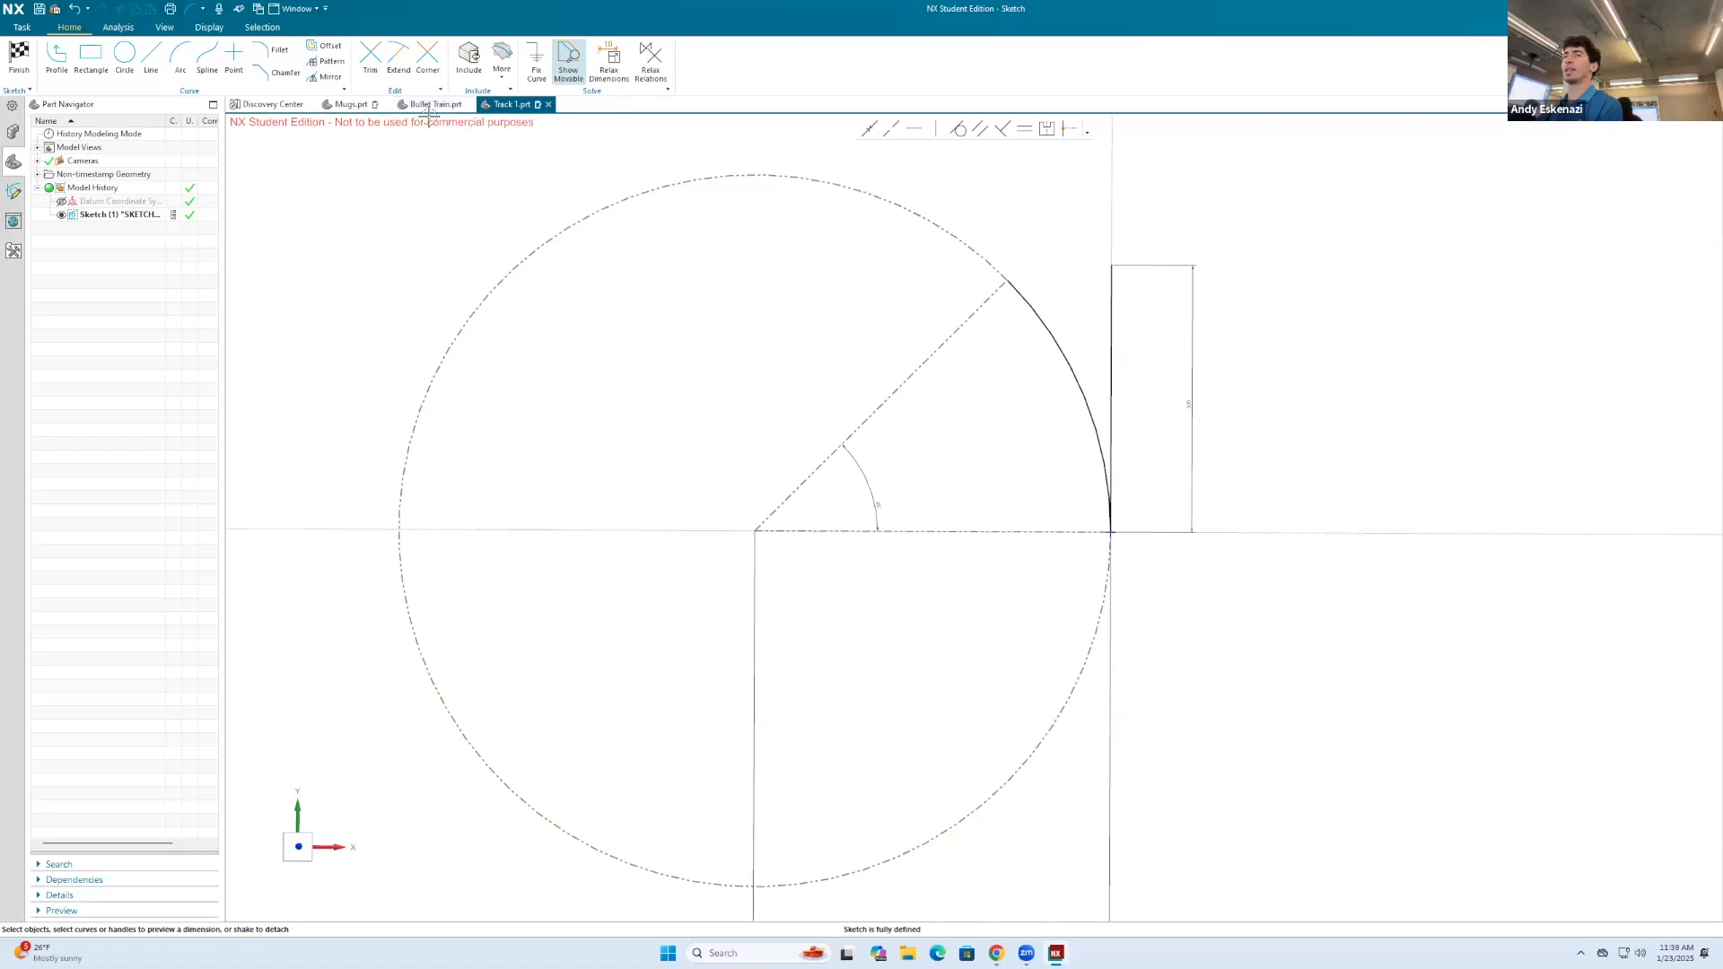
Step: Inspect the rear end and front coupler of the Bullet Train part from several angles
{"action": "left_click", "coordinate": [432, 104]}
{"action": "middle_click_drag", "start_coordinate": [842, 458], "coordinate": [704, 426]}
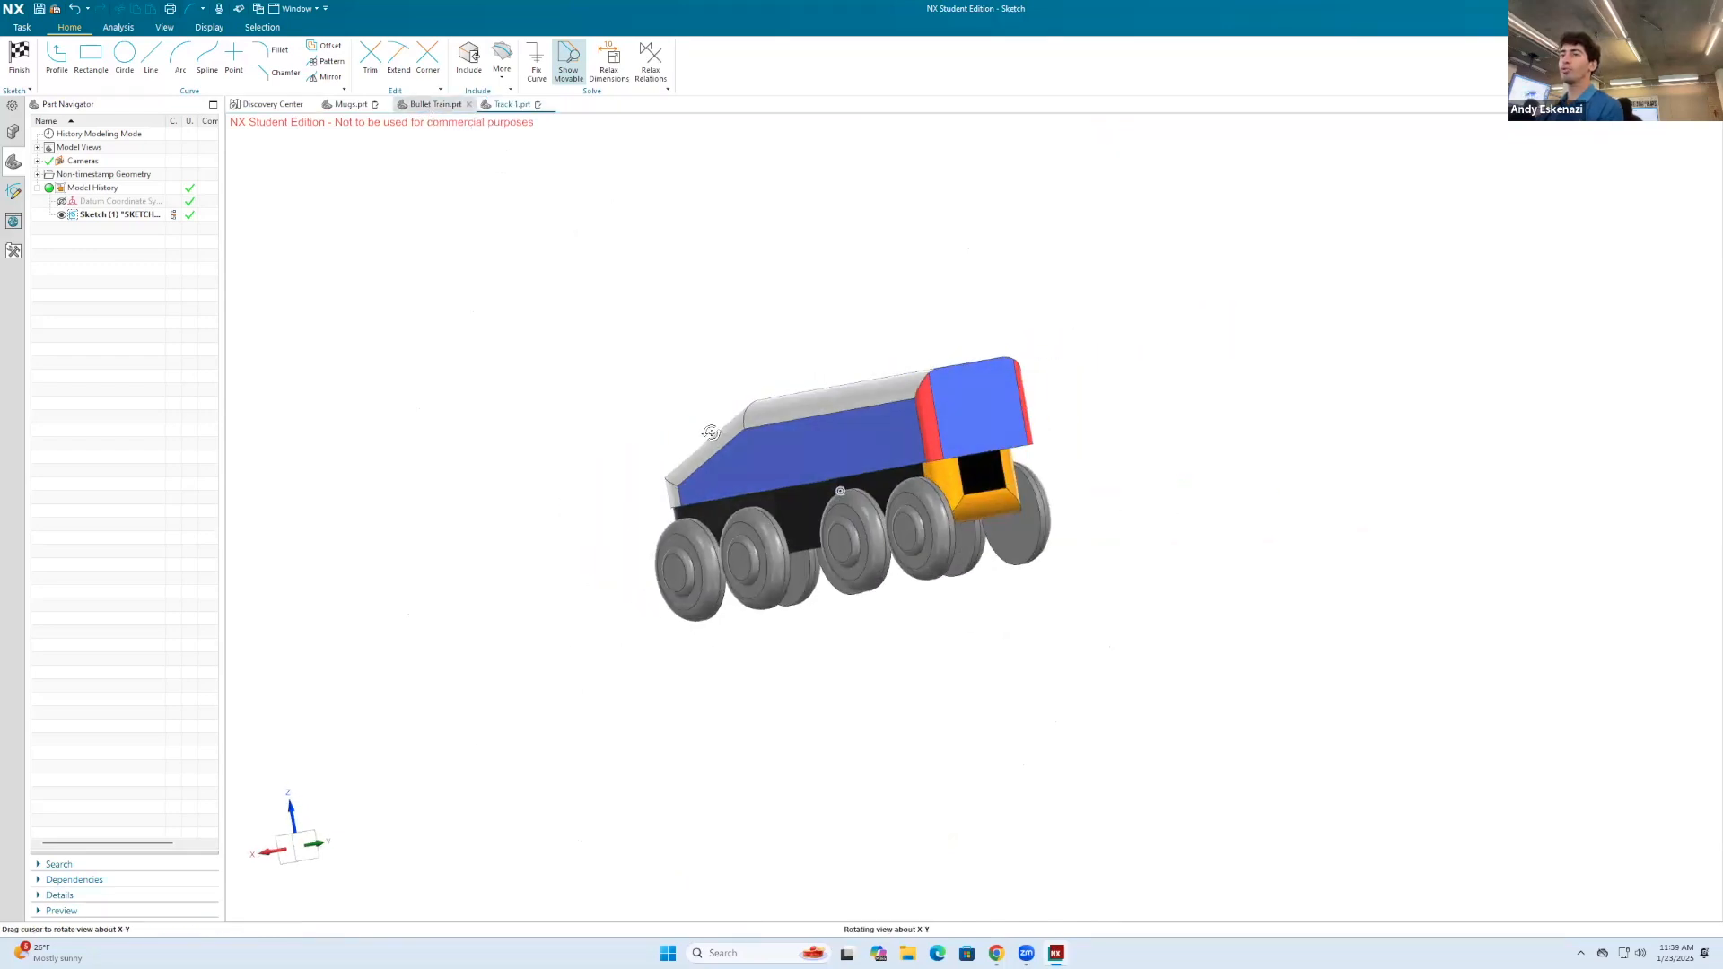
{"action": "scroll", "coordinate": [886, 467], "scroll_direction": "up", "scroll_amount": 3}
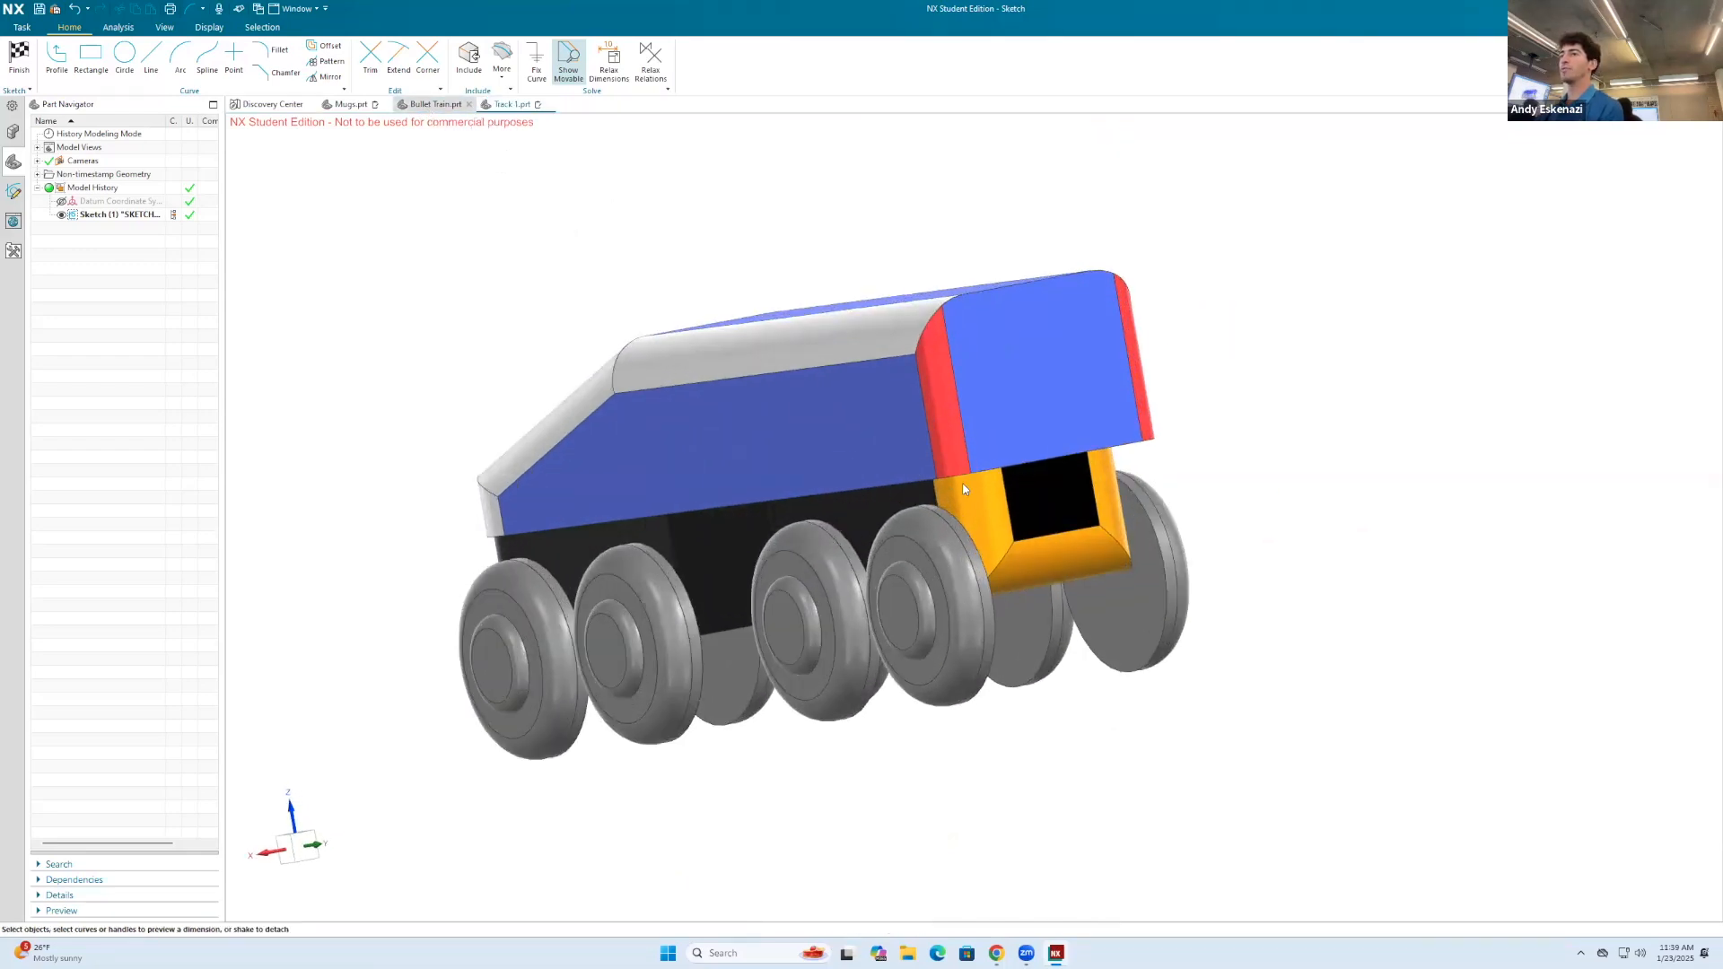
{"action": "middle_click_drag", "start_coordinate": [1011, 474], "coordinate": [950, 485]}
{"action": "mouse_move", "coordinate": [740, 507]}
{"action": "middle_mouse_down"}
{"action": "mouse_move", "coordinate": [831, 500]}
{"action": "mouse_move", "coordinate": [861, 521]}
{"action": "mouse_move", "coordinate": [784, 542]}
{"action": "mouse_move", "coordinate": [1001, 508]}
{"action": "mouse_move", "coordinate": [754, 507]}
{"action": "middle_mouse_up"}
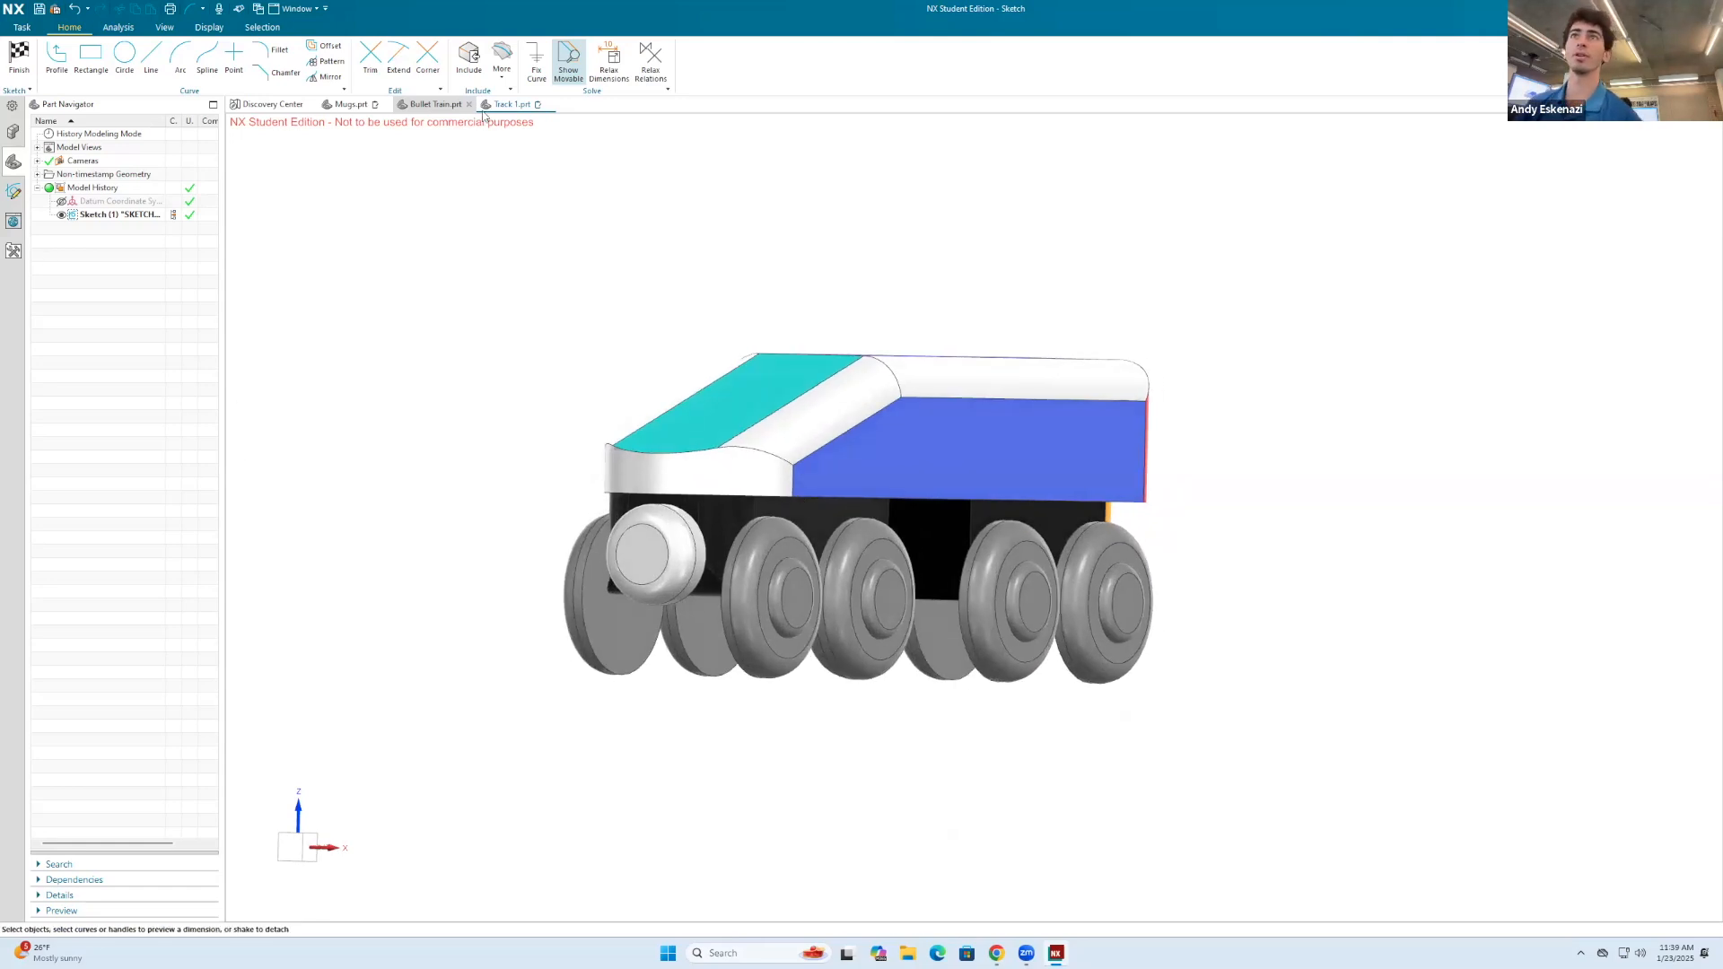
Step: Return to the Track 1 part and finish the sketch
{"action": "left_click", "coordinate": [511, 104]}
{"action": "left_click", "coordinate": [19, 55]}
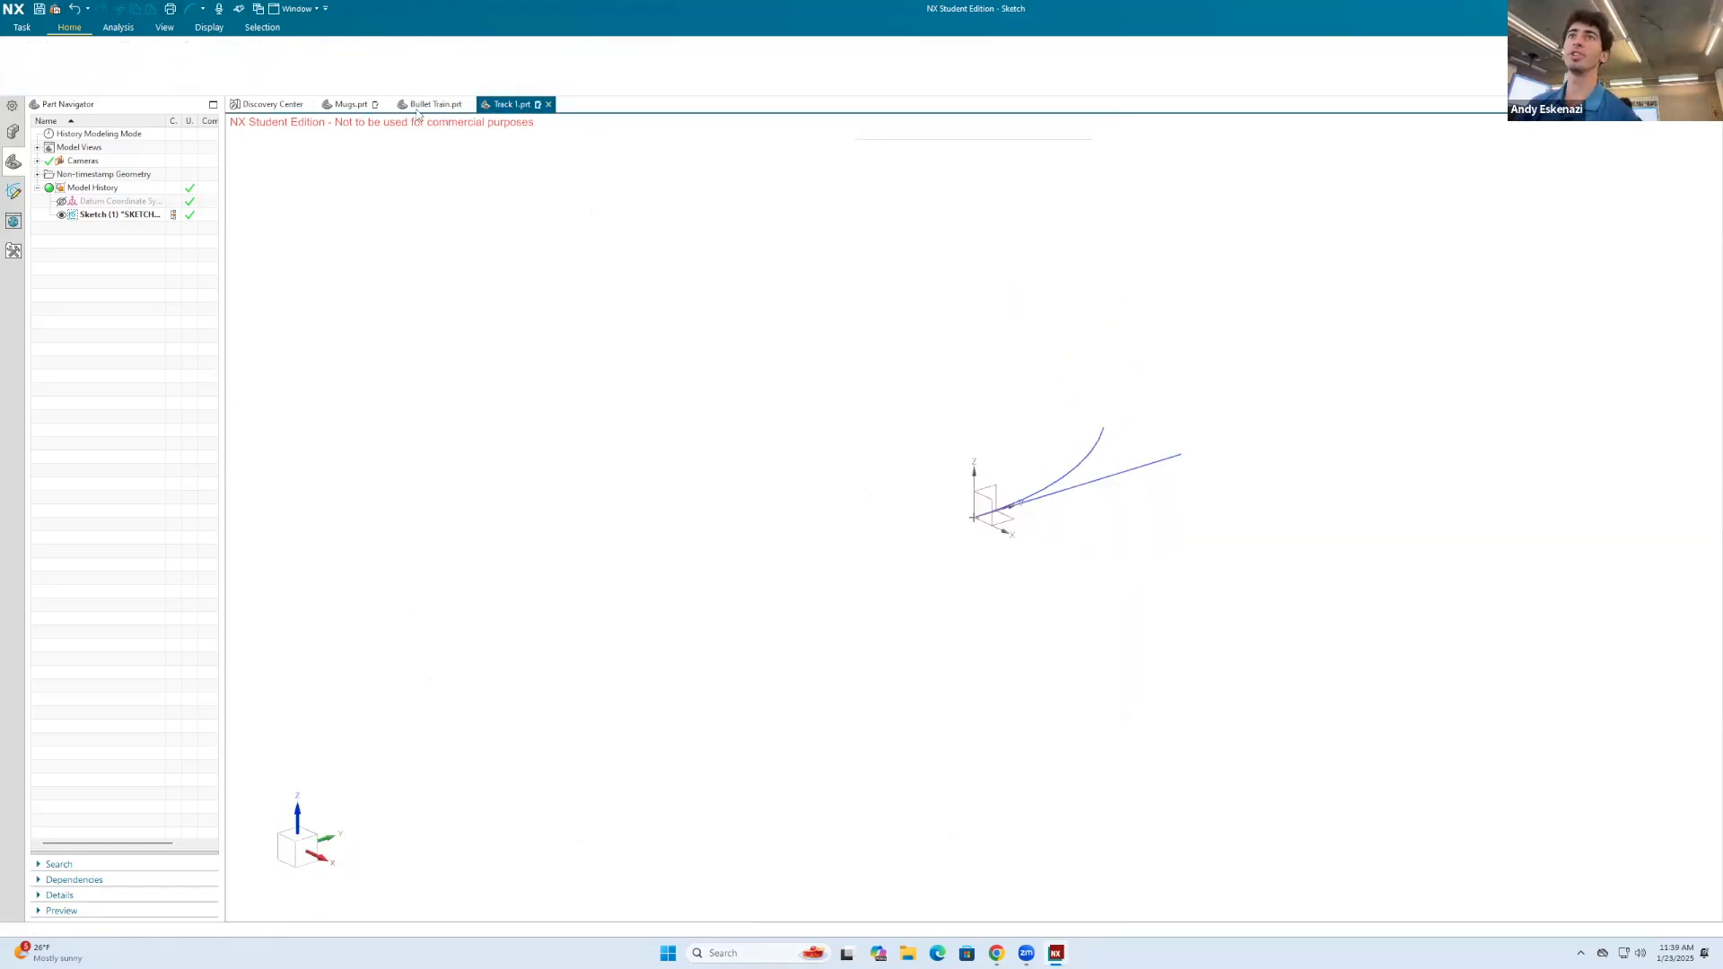
Step: Switch to the Bullet Train part and open the underbody rectangle sketch, Sketch (3), for editing
{"action": "left_click", "coordinate": [413, 104]}
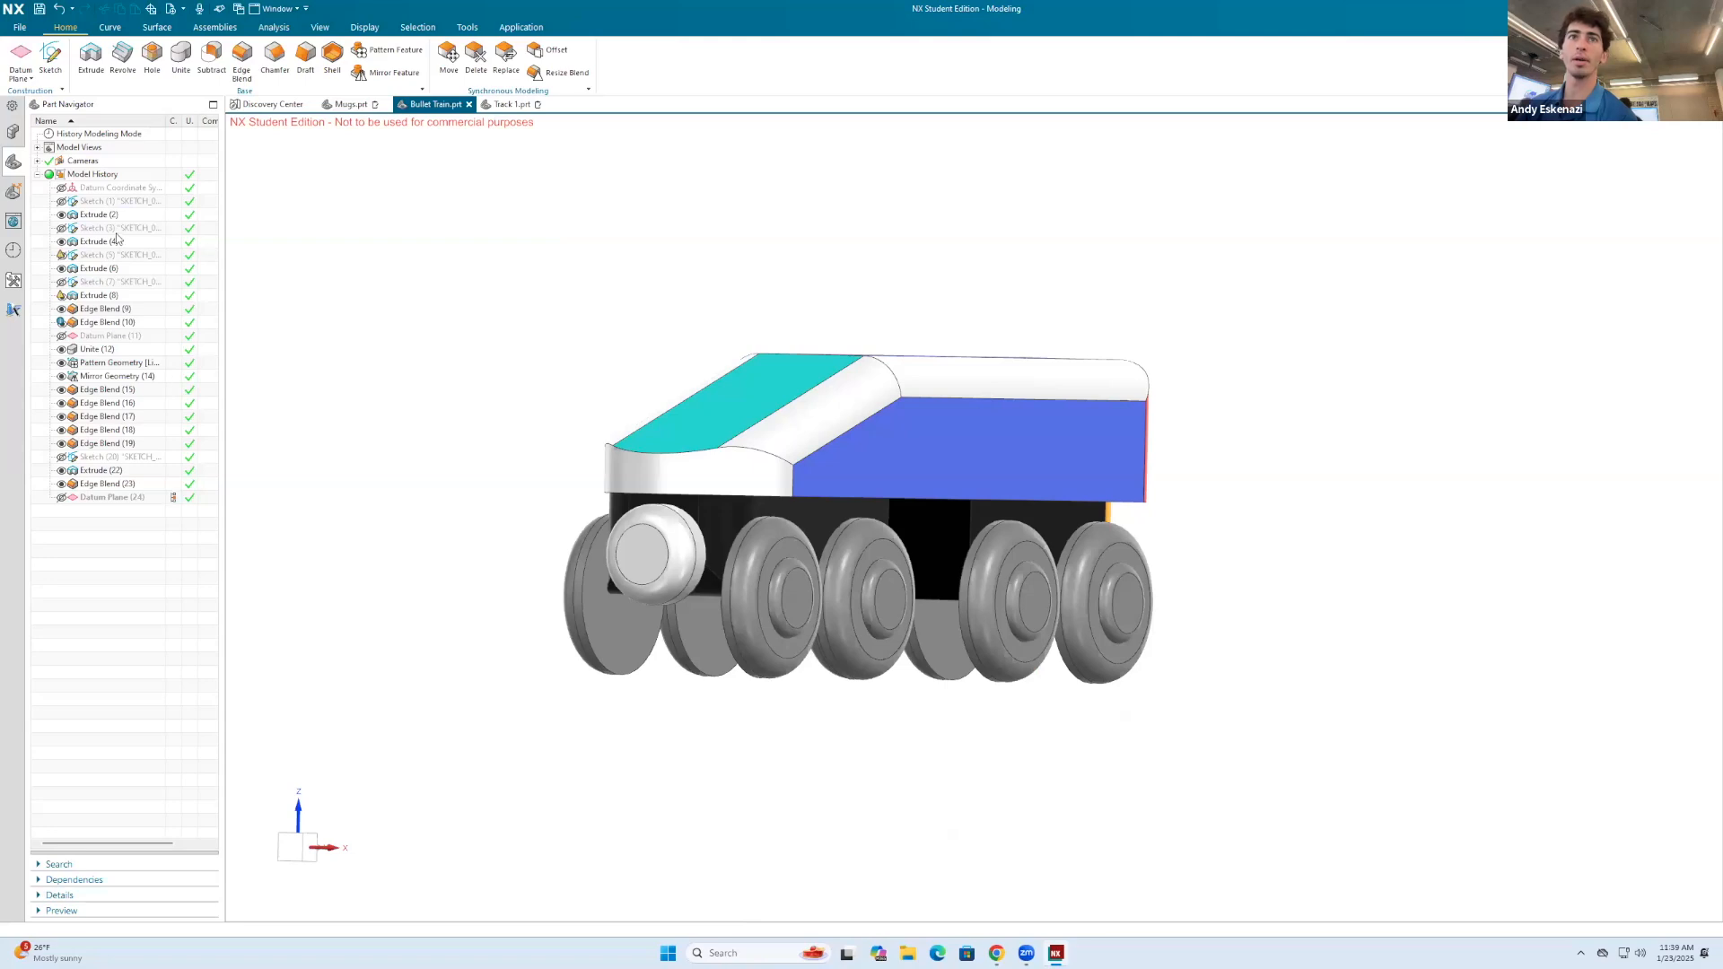
{"action": "right_click", "coordinate": [94, 227]}
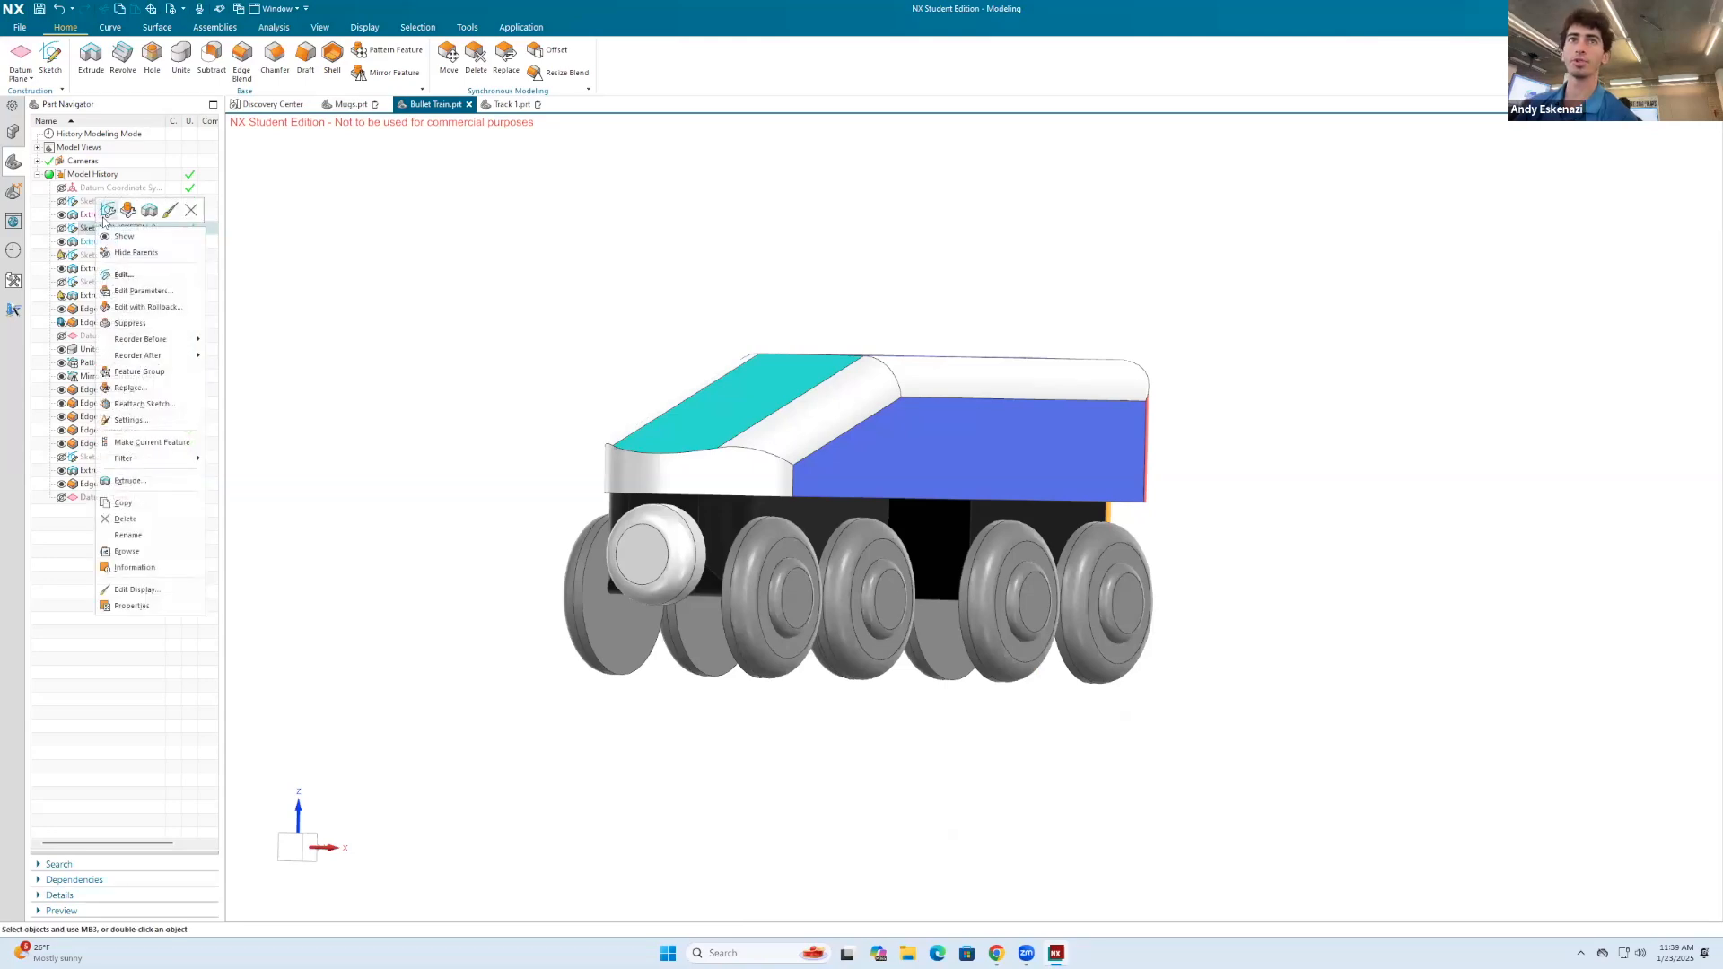
{"action": "left_click", "coordinate": [108, 229]}
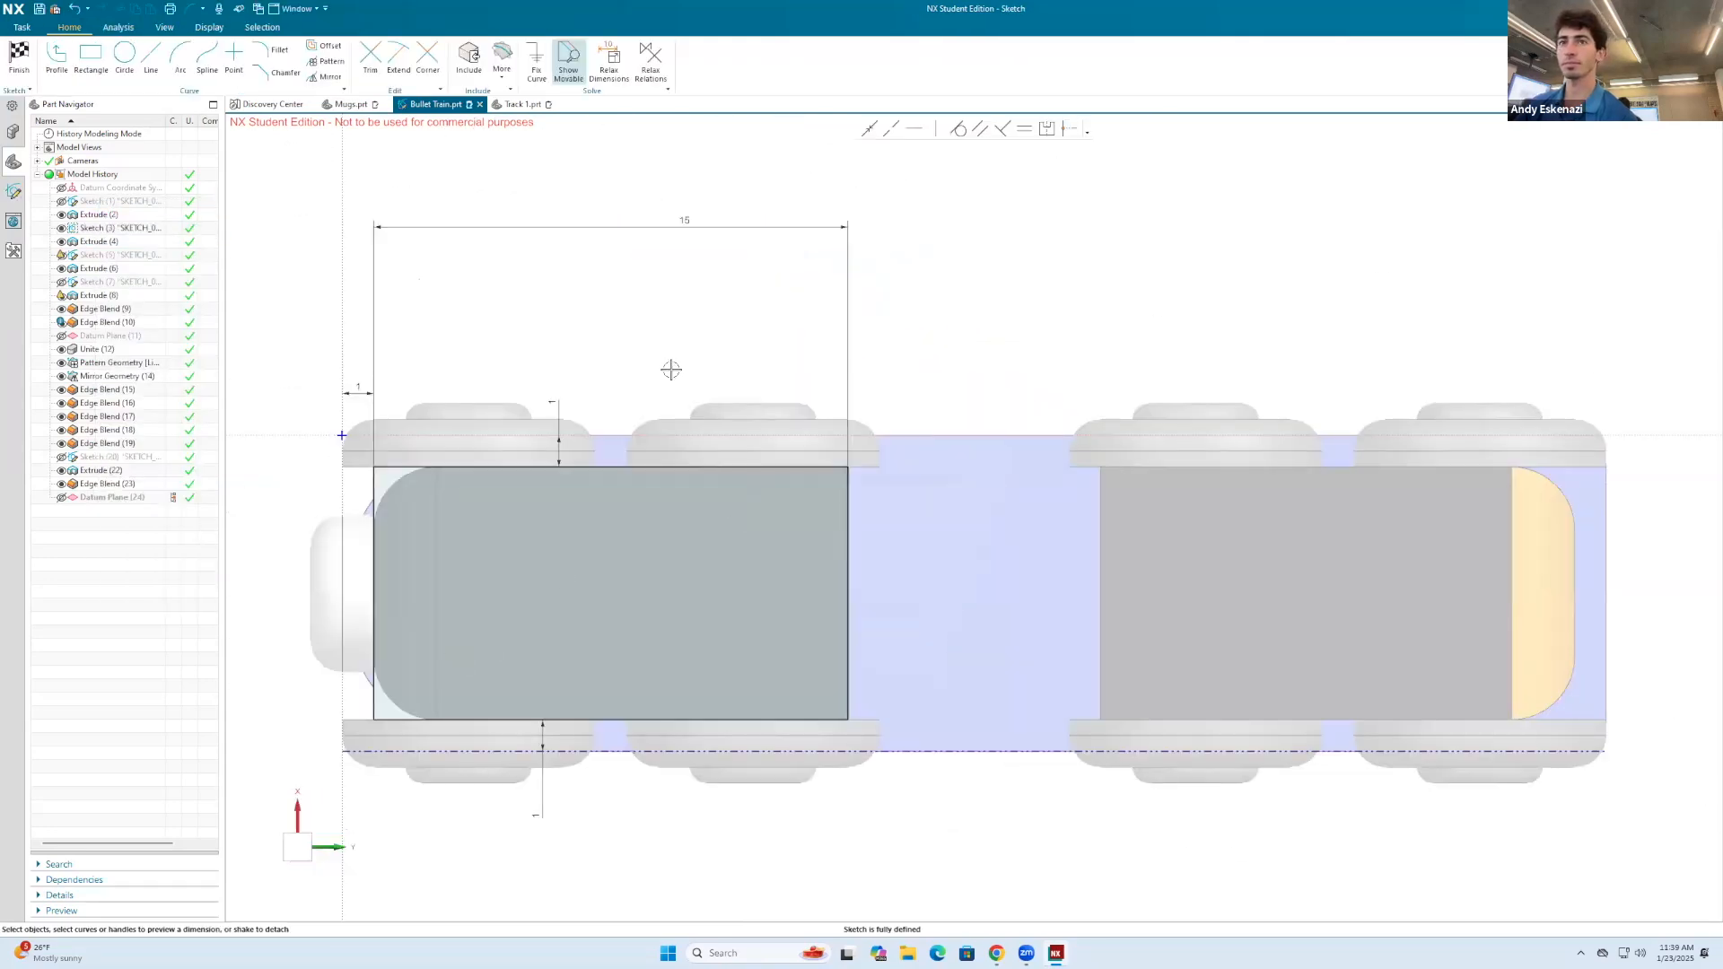
{"action": "scroll", "coordinate": [671, 369], "scroll_direction": "down", "scroll_amount": 2}
{"action": "scroll", "coordinate": [438, 548], "scroll_direction": "up", "scroll_amount": 2}
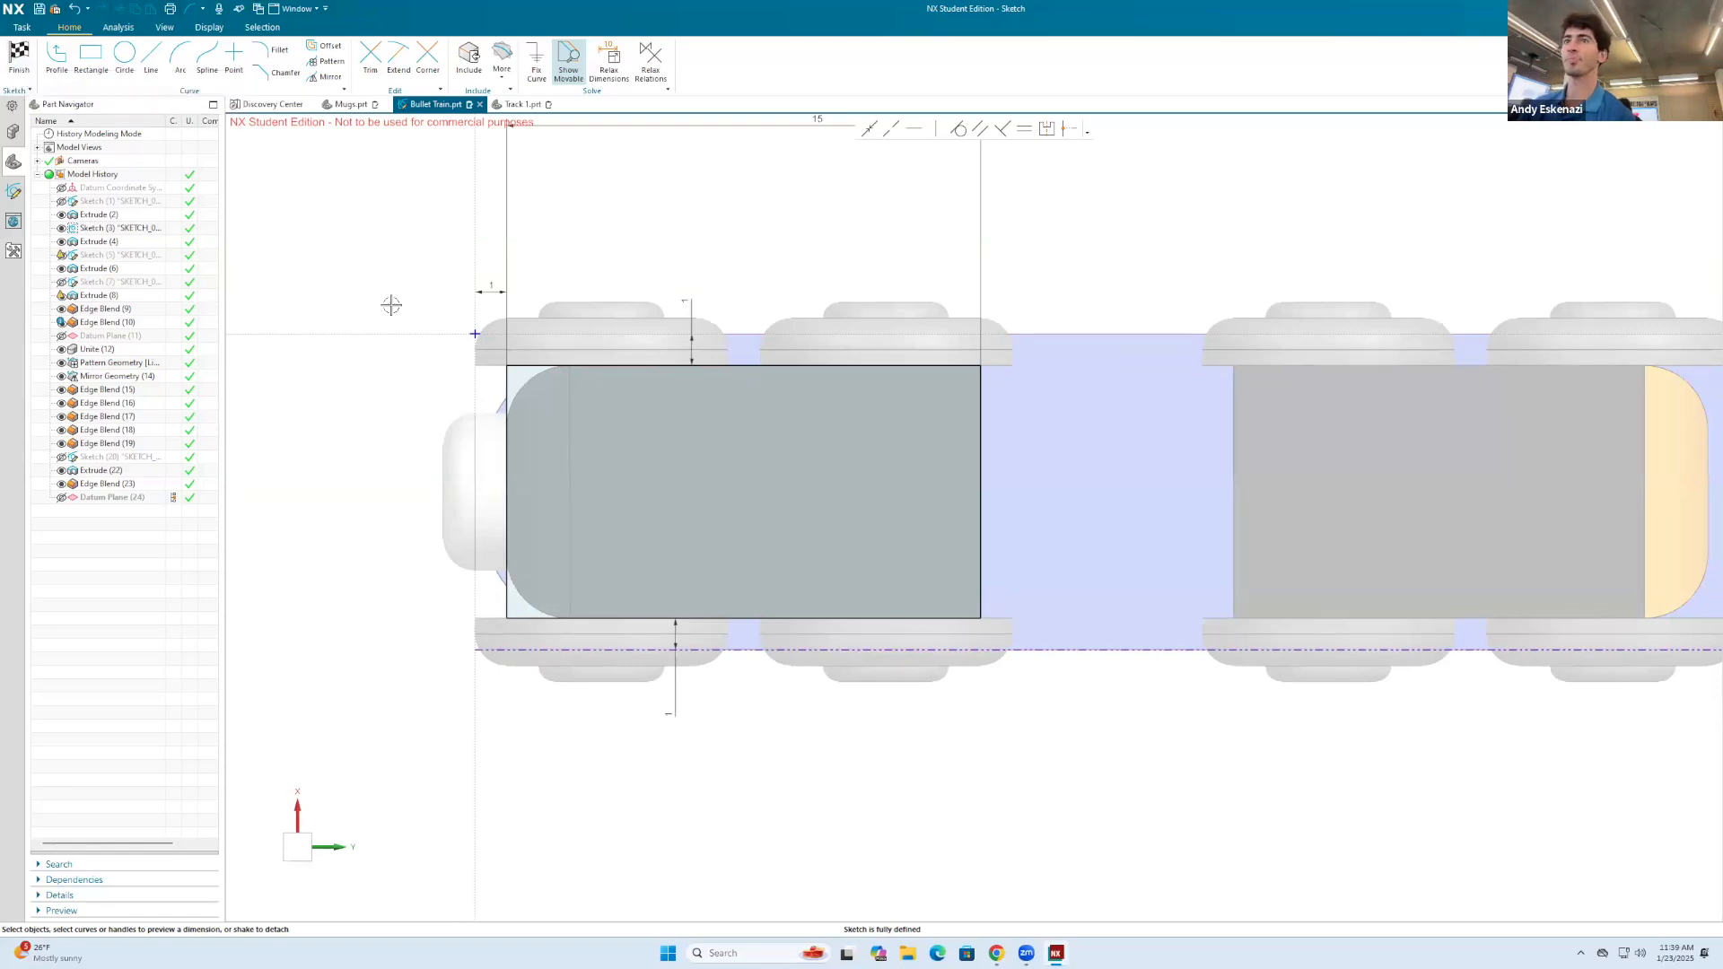
Step: Dimension the short side of the underbody rectangle to check the train's width, and finish the sketch
{"action": "key", "text": "d"}
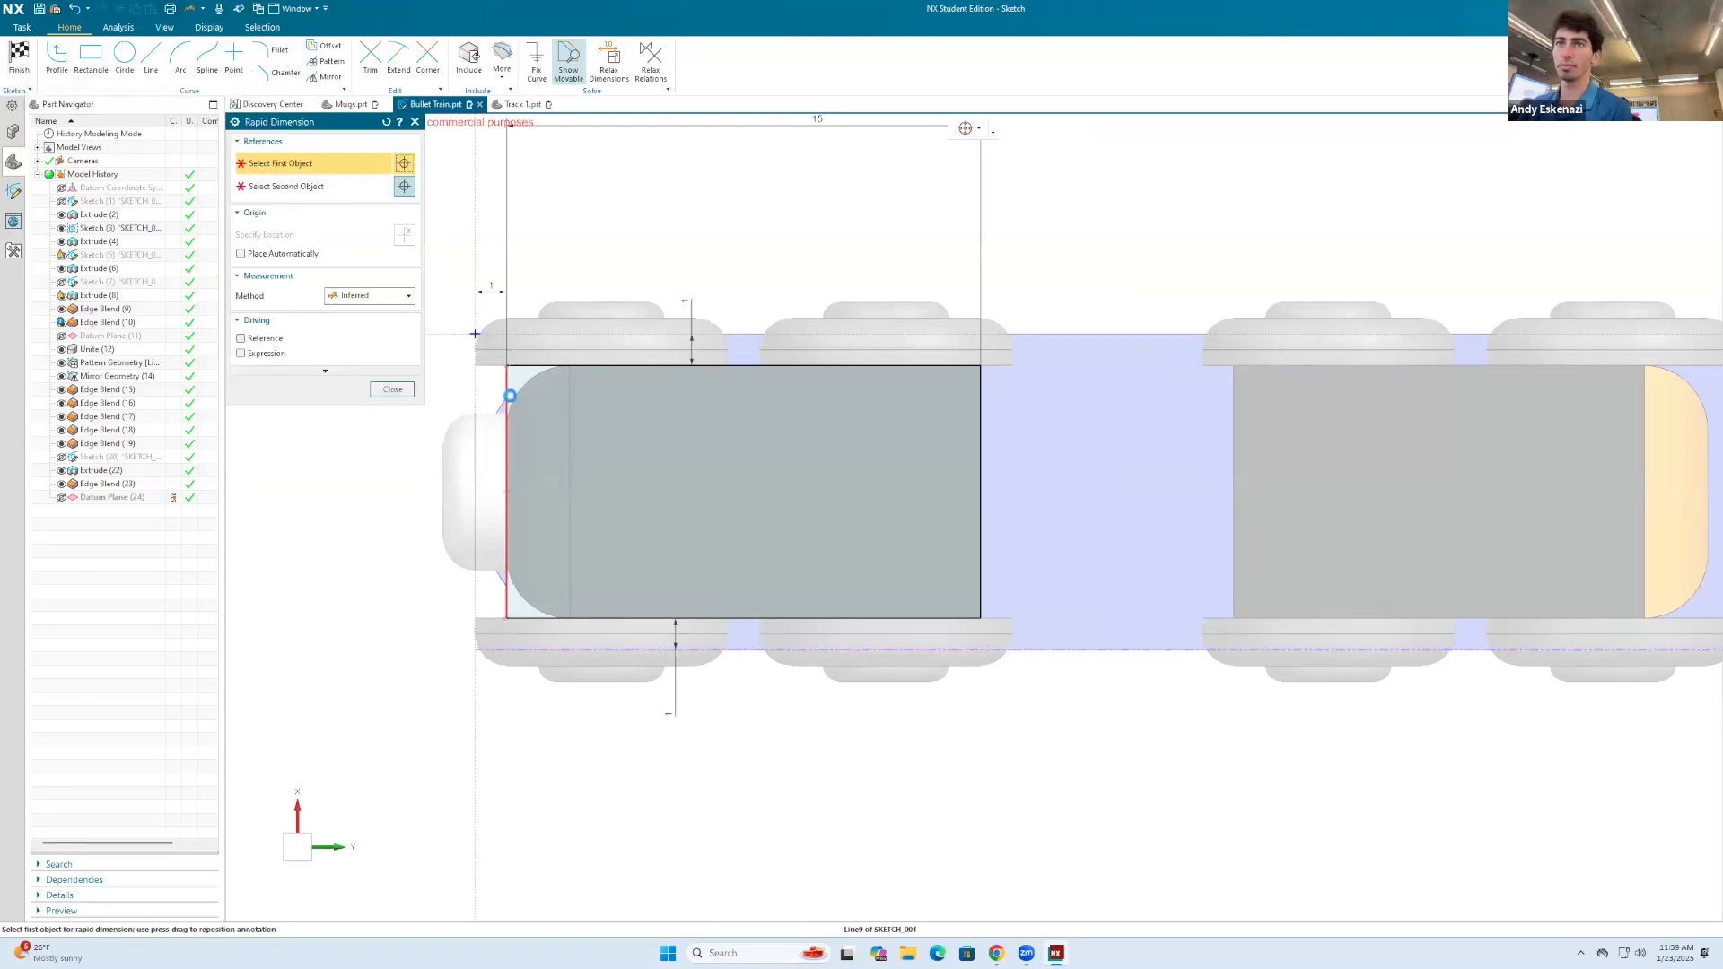
{"action": "left_click", "coordinate": [507, 395]}
{"action": "left_click", "coordinate": [659, 453]}
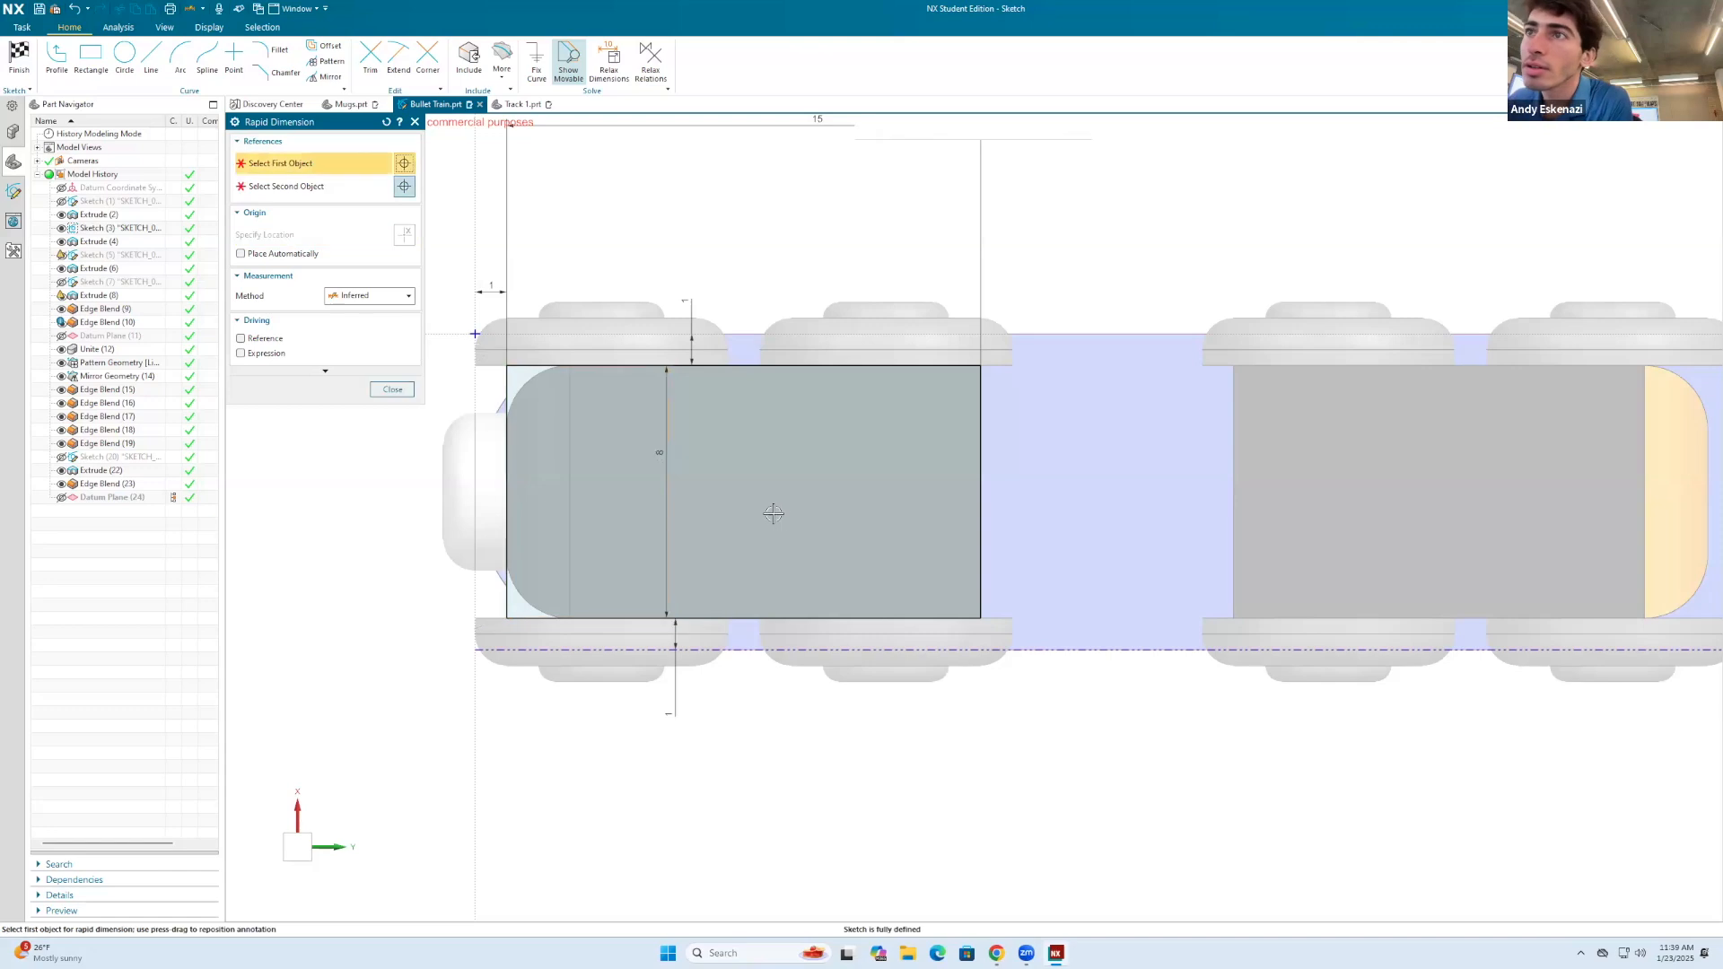
{"action": "key", "text": "Escape"}
{"action": "left_click", "coordinate": [19, 53]}
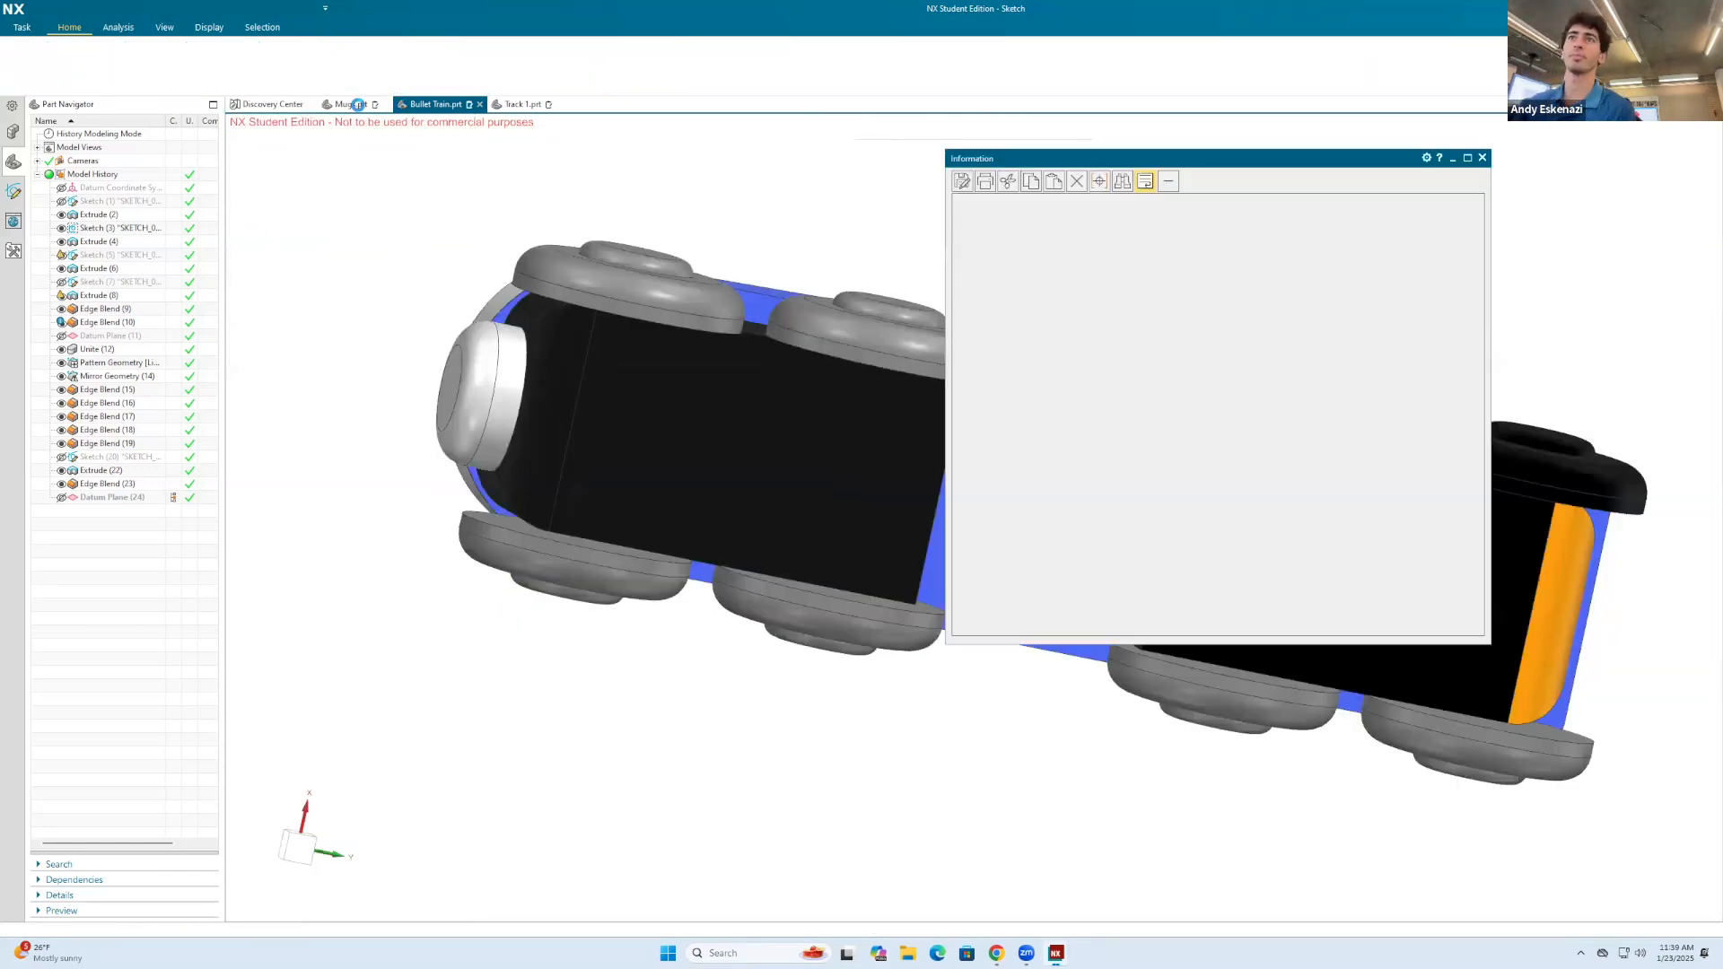
{"action": "left_click", "coordinate": [1485, 158]}
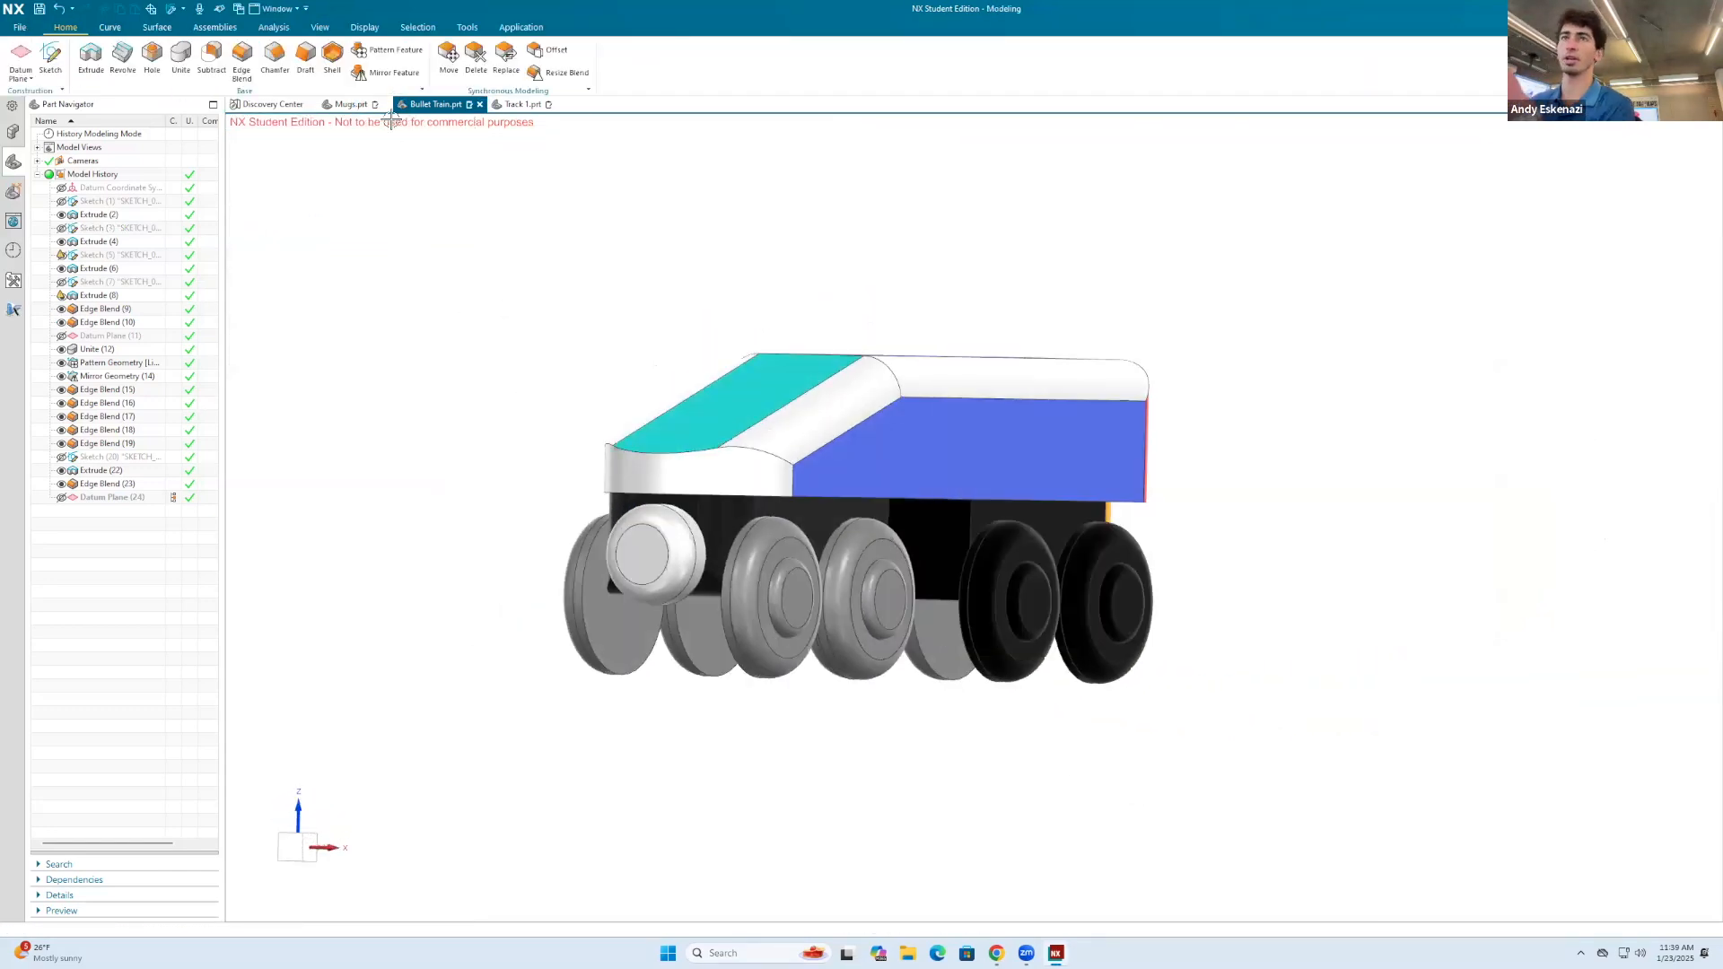
Step: Return to the Track 1 part and start a new sketch on the Front plane
{"action": "left_click", "coordinate": [505, 105]}
{"action": "mouse_move", "coordinate": [770, 297]}
{"action": "middle_mouse_down"}
{"action": "mouse_move", "coordinate": [1023, 523]}
{"action": "mouse_move", "coordinate": [1074, 454]}
{"action": "mouse_move", "coordinate": [1032, 460]}
{"action": "mouse_move", "coordinate": [950, 396]}
{"action": "middle_mouse_up"}
{"action": "scroll", "coordinate": [1028, 462], "scroll_direction": "up", "scroll_amount": 2}
{"action": "scroll", "coordinate": [950, 396], "scroll_direction": "up", "scroll_amount": 3}
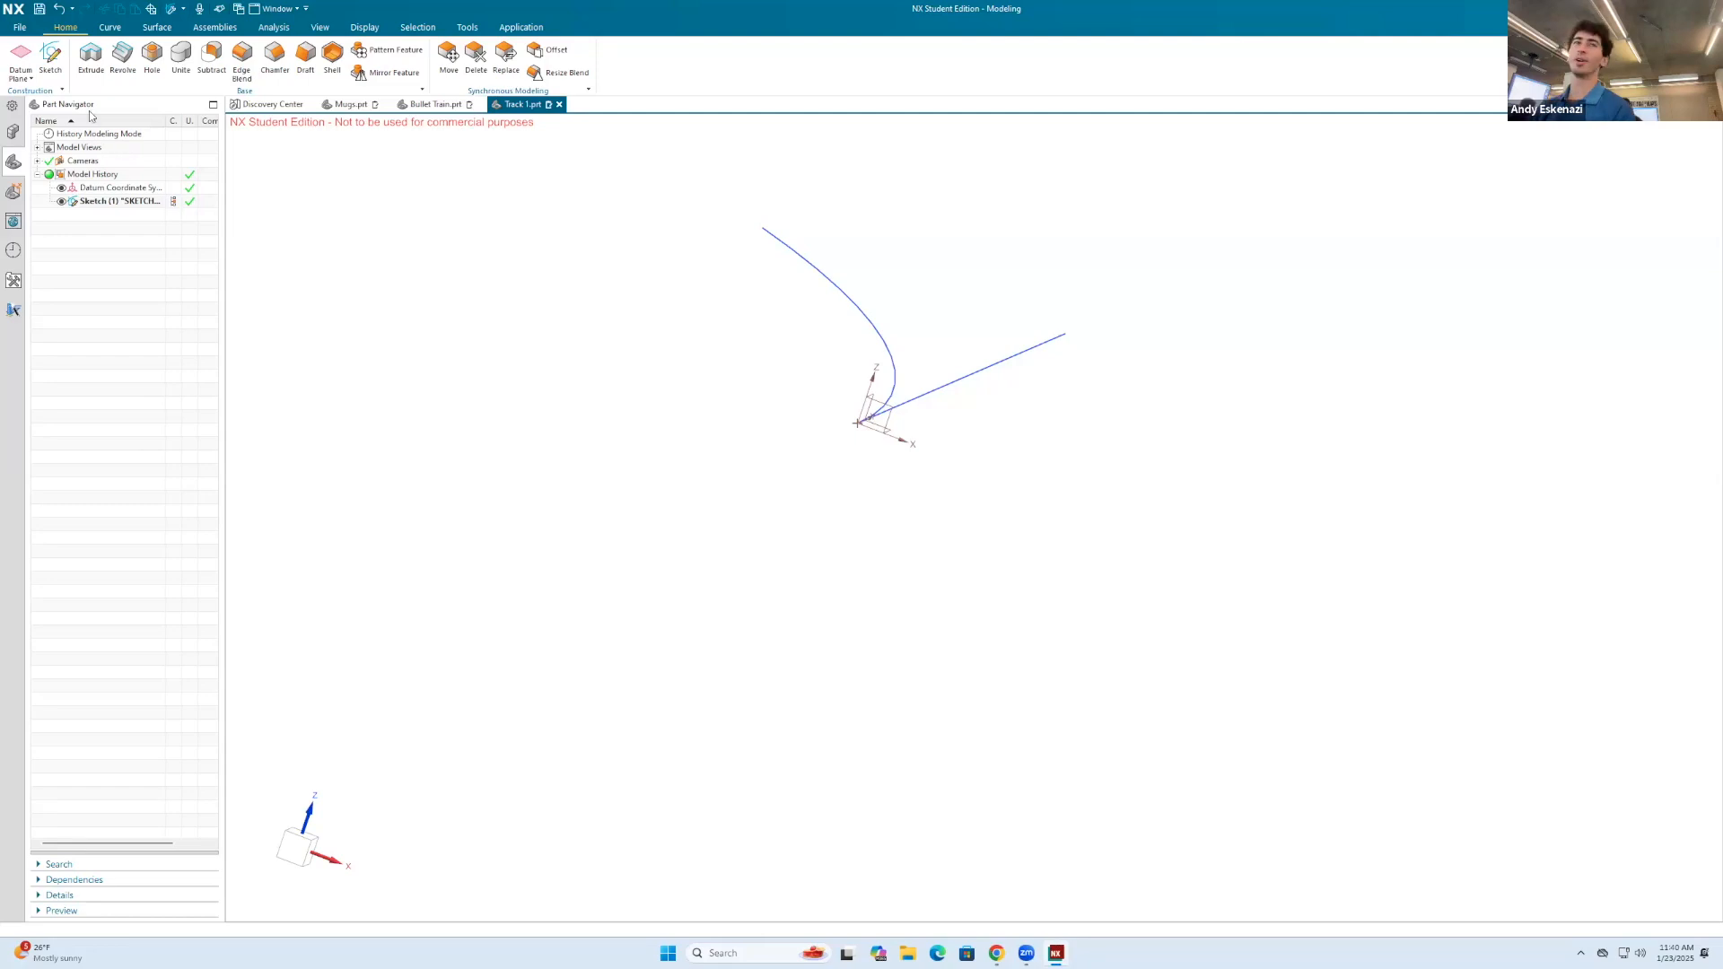
{"action": "left_click", "coordinate": [50, 56]}
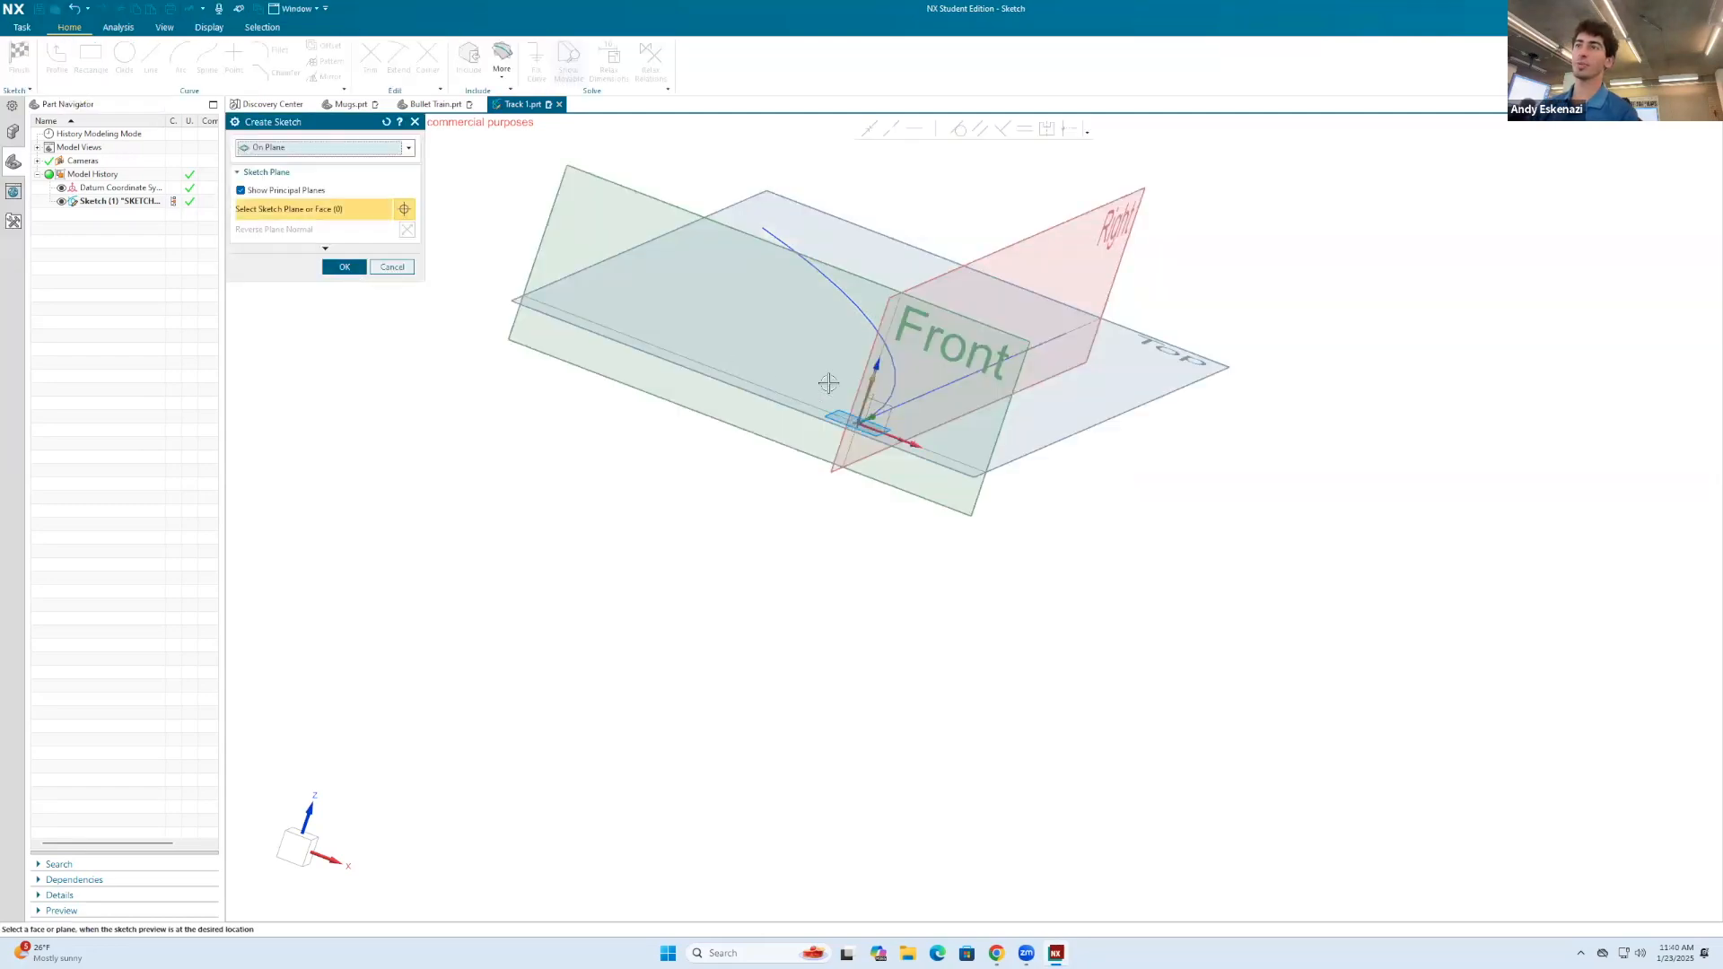
{"action": "left_click", "coordinate": [1016, 368]}
{"action": "left_click", "coordinate": [344, 266]}
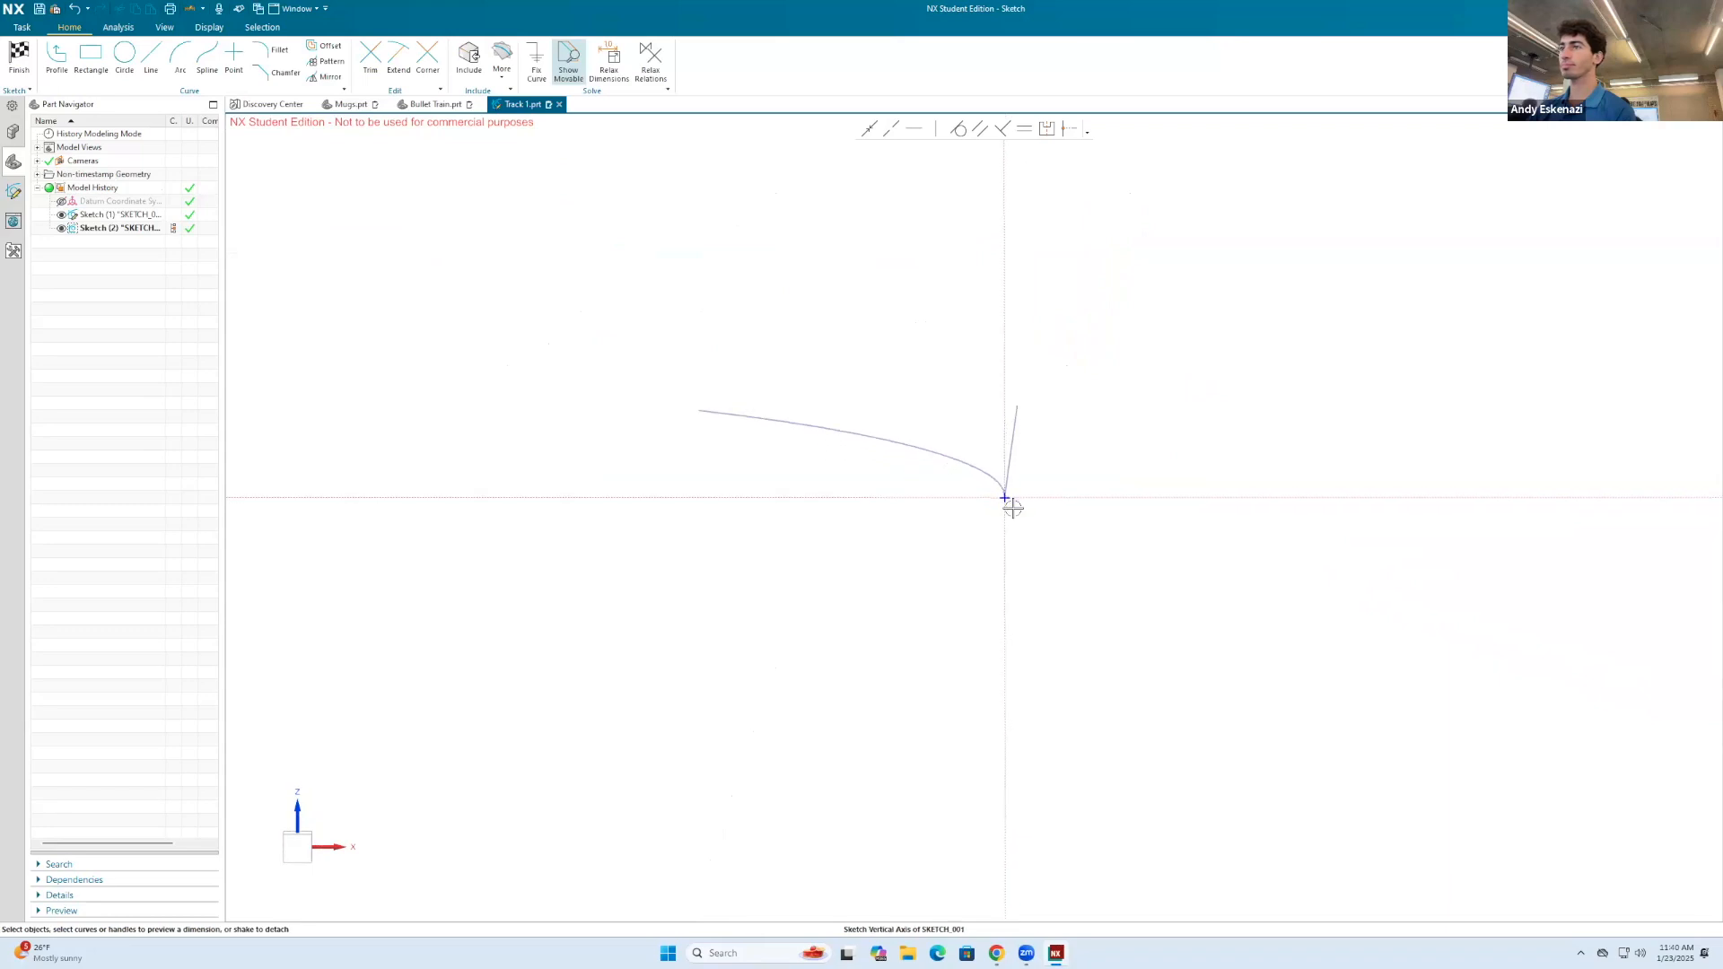
Step: Draw a center rectangle at the sketch origin, about 67 mm wide and 32 mm high
{"action": "left_click", "coordinate": [93, 70]}
{"action": "left_click", "coordinate": [294, 167]}
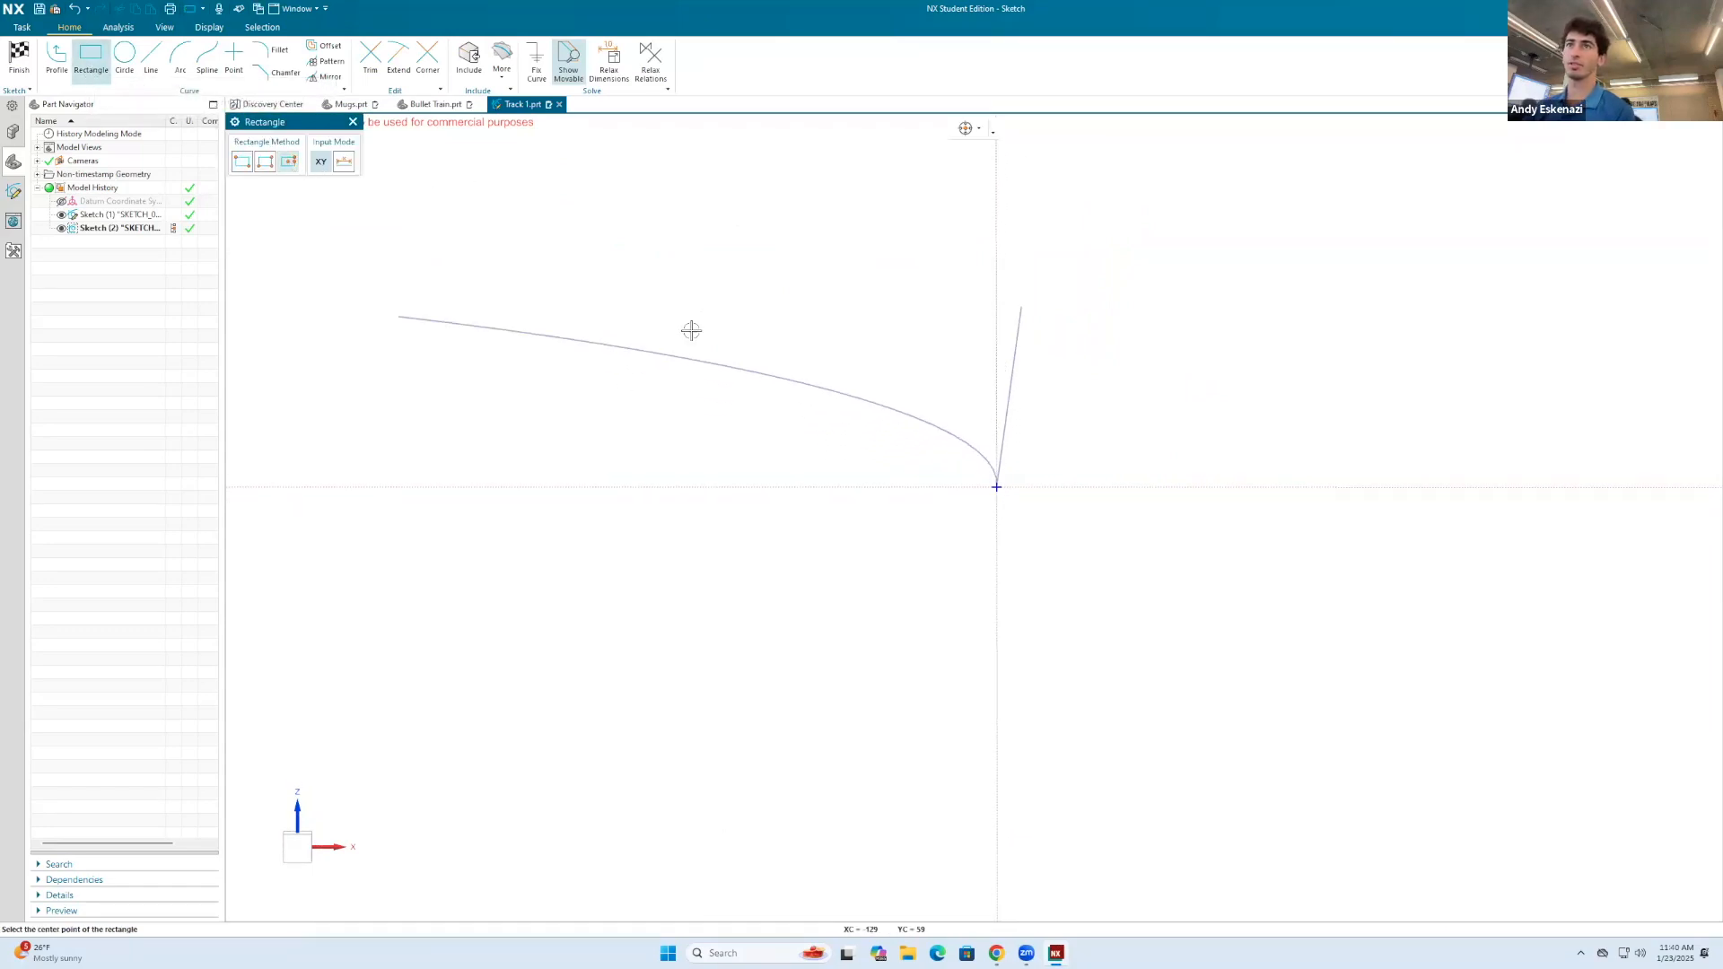
{"action": "left_click", "coordinate": [996, 491]}
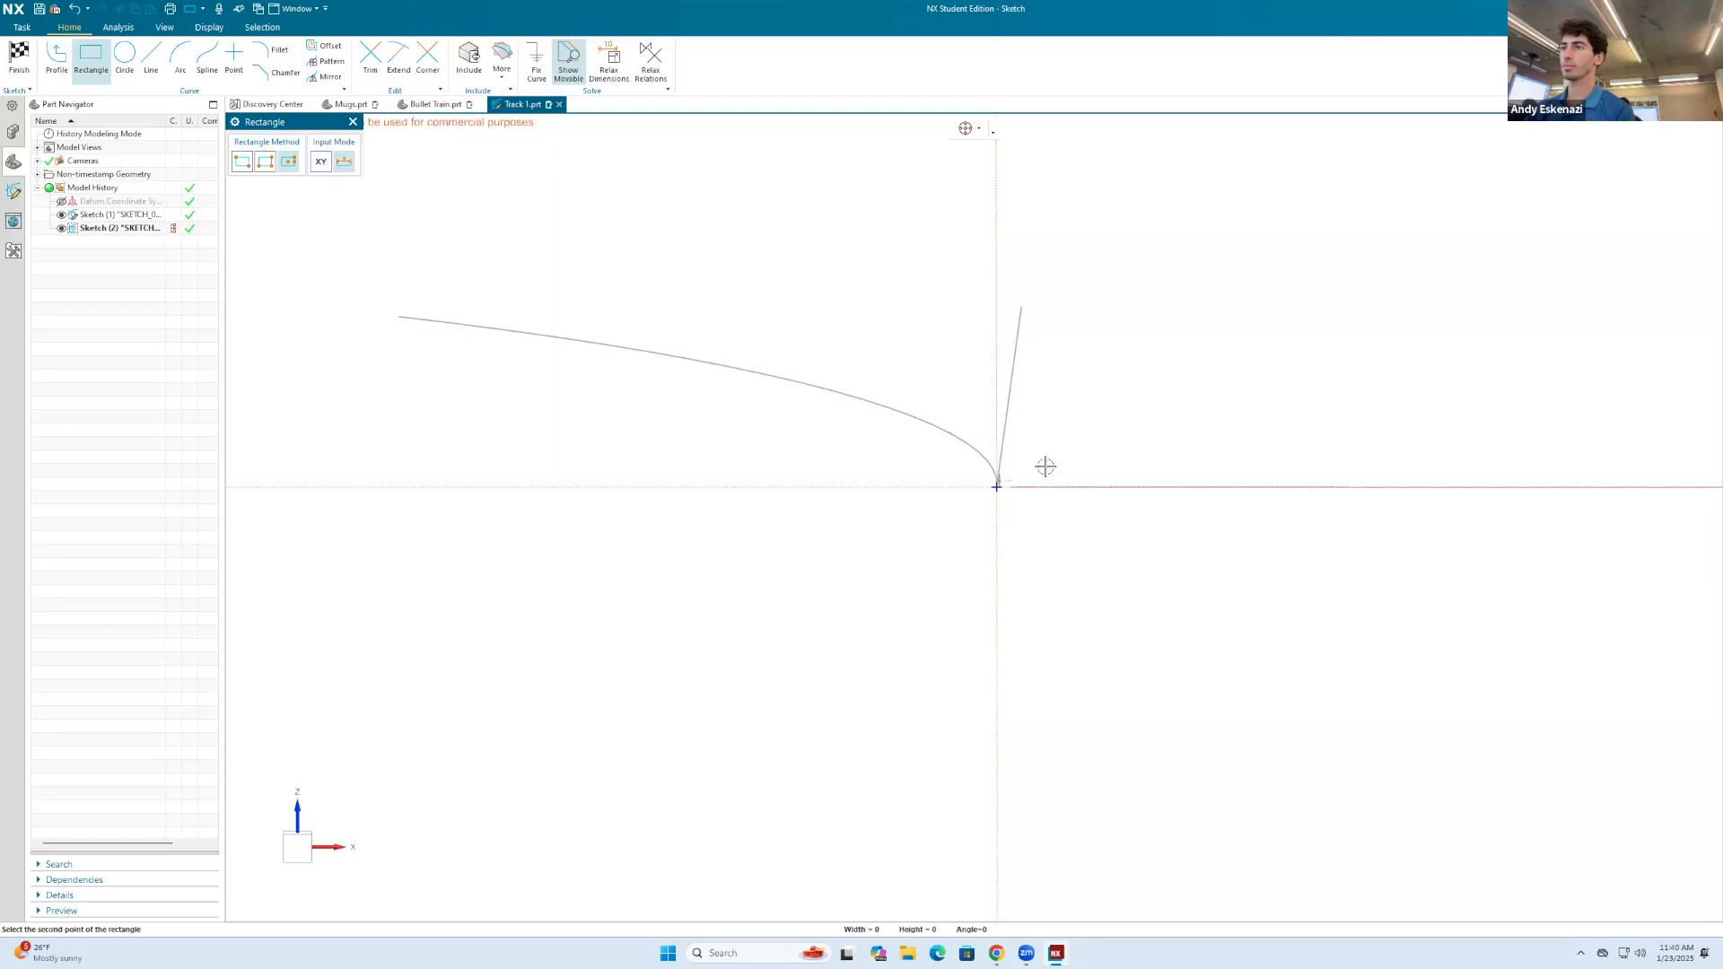
{"action": "left_click", "coordinate": [1175, 487]}
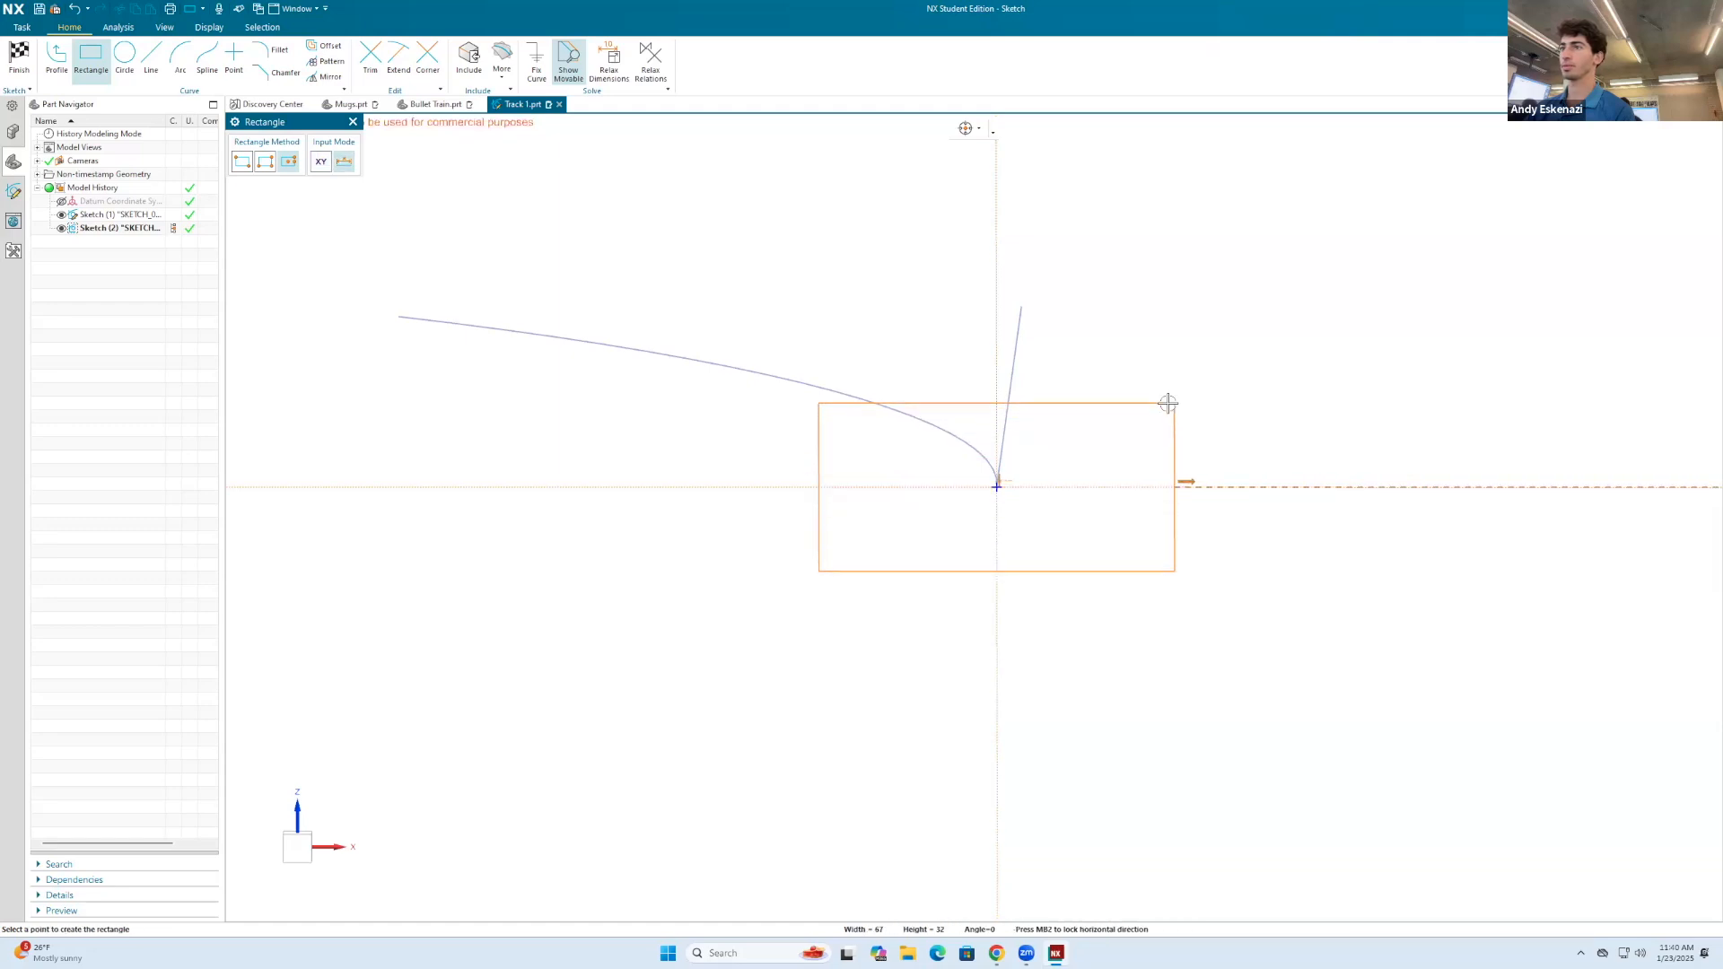
{"action": "left_click", "coordinate": [1172, 404]}
{"action": "key", "text": "Escape"}
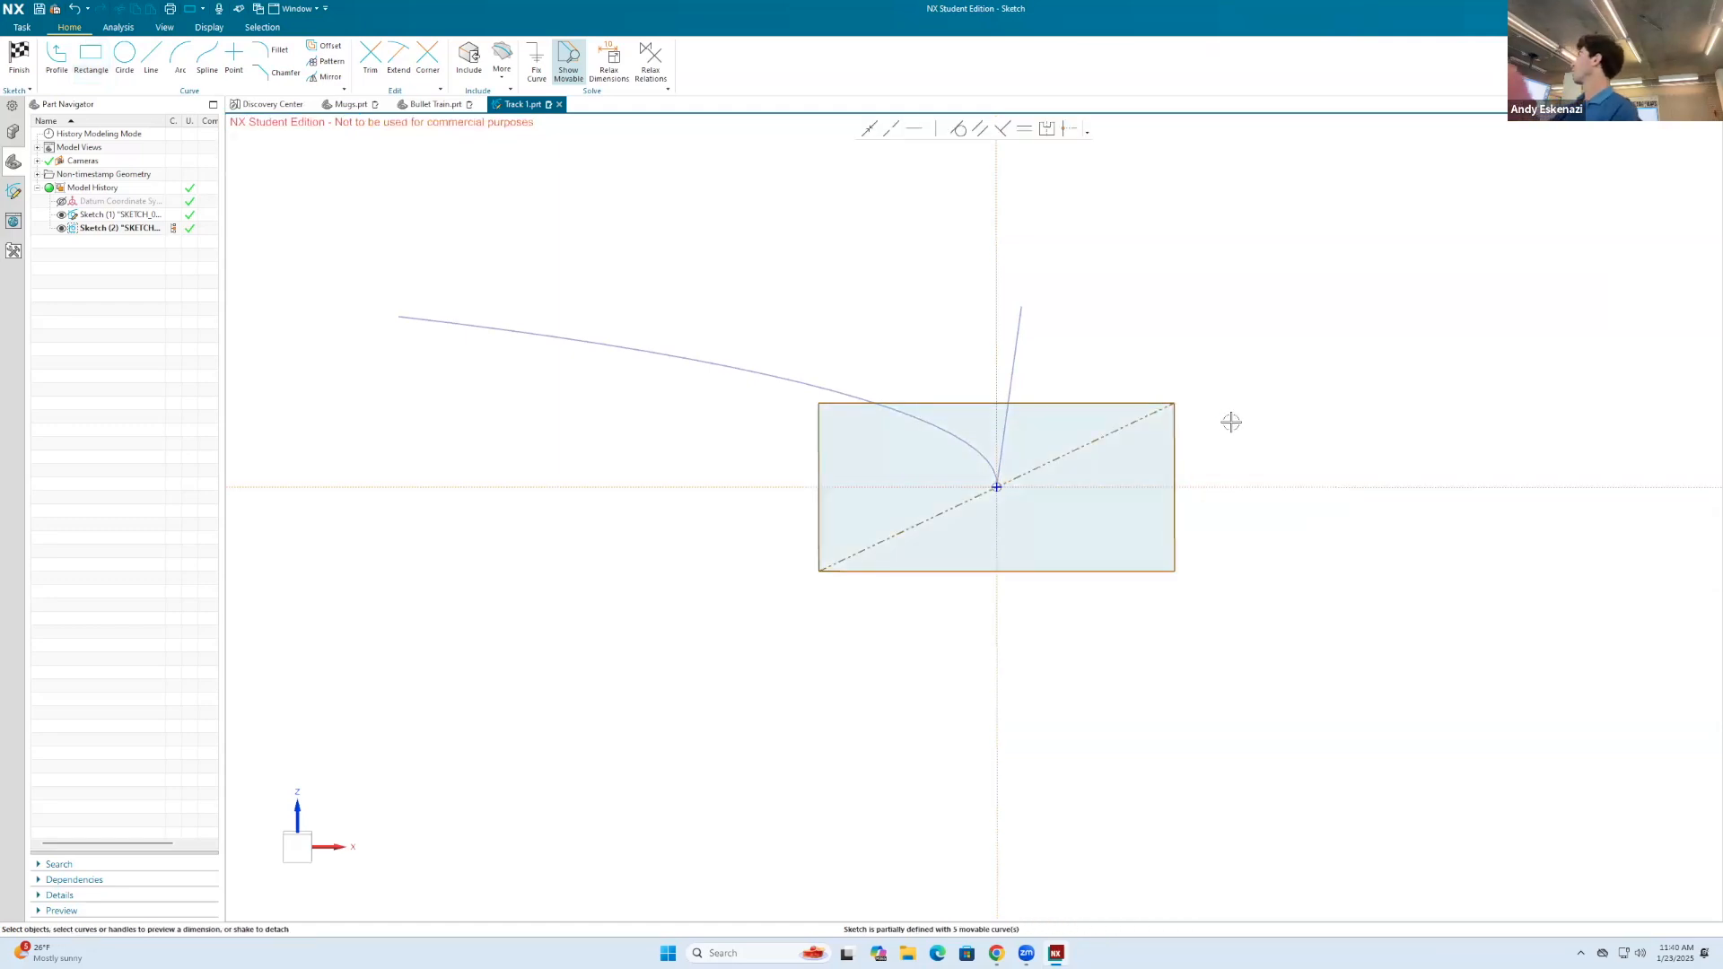
Step: Inspect the Bullet Train's wheels from the side and rear to judge the track width, and return to Track 1
{"action": "left_click", "coordinate": [438, 105]}
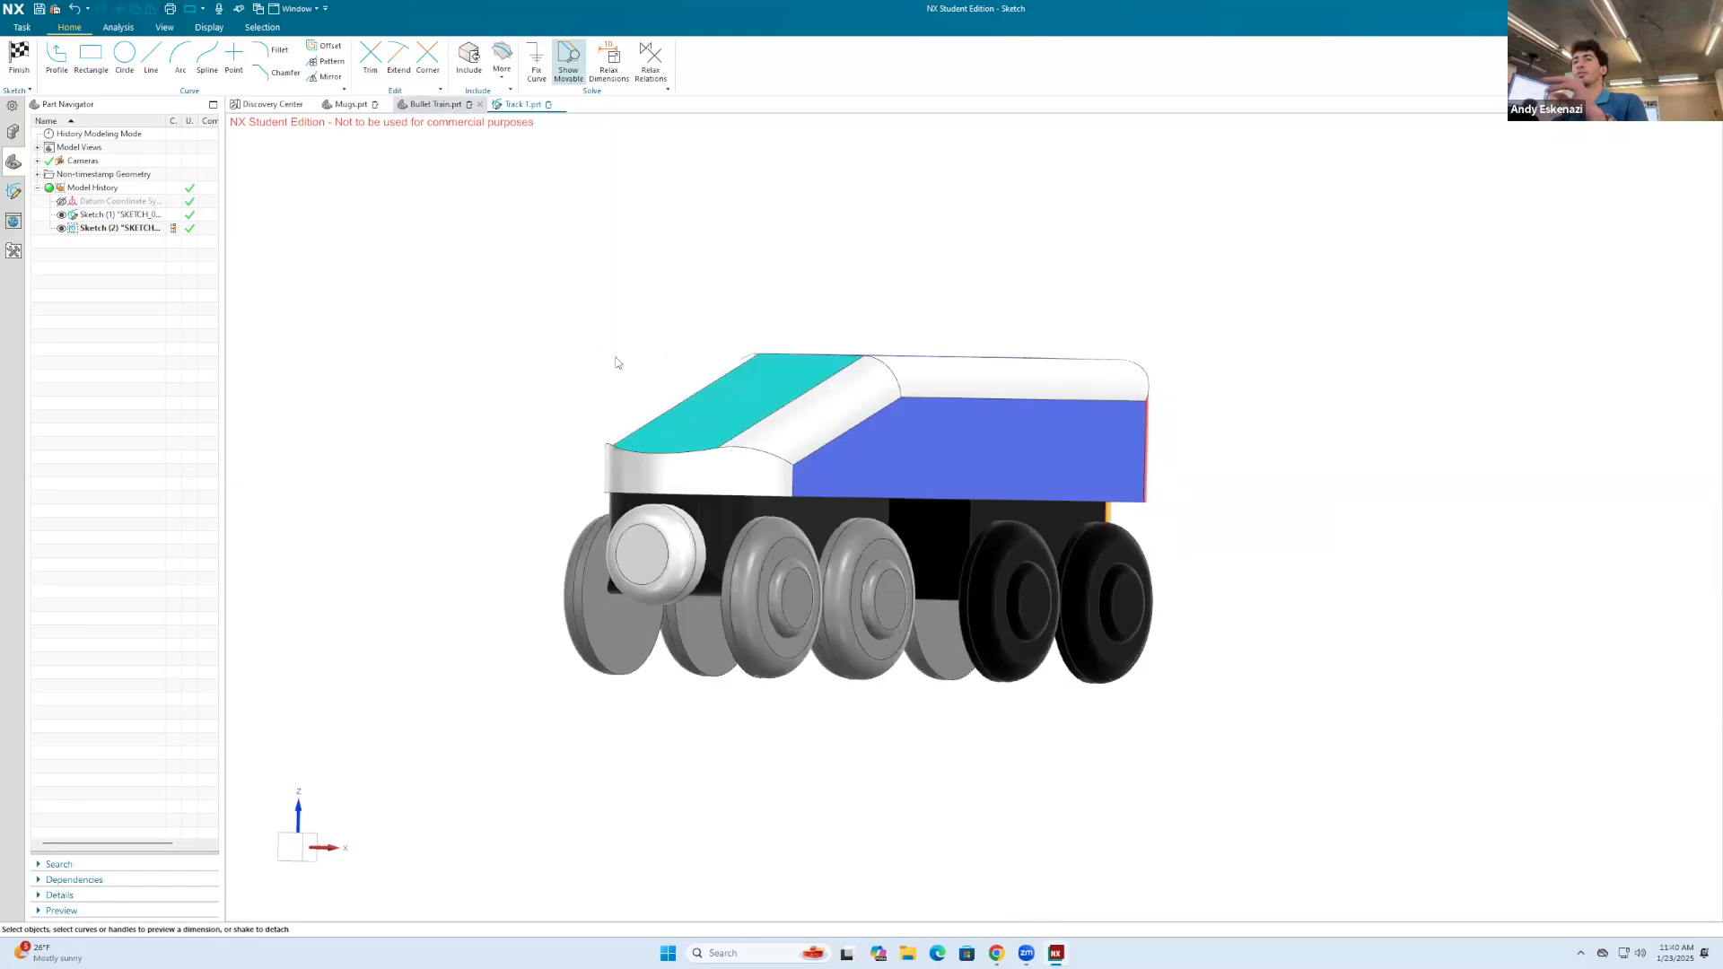
{"action": "middle_click_drag", "start_coordinate": [866, 455], "coordinate": [685, 458]}
{"action": "mouse_move", "coordinate": [727, 605]}
{"action": "middle_mouse_down"}
{"action": "mouse_move", "coordinate": [819, 607]}
{"action": "mouse_move", "coordinate": [1000, 665]}
{"action": "middle_mouse_up"}
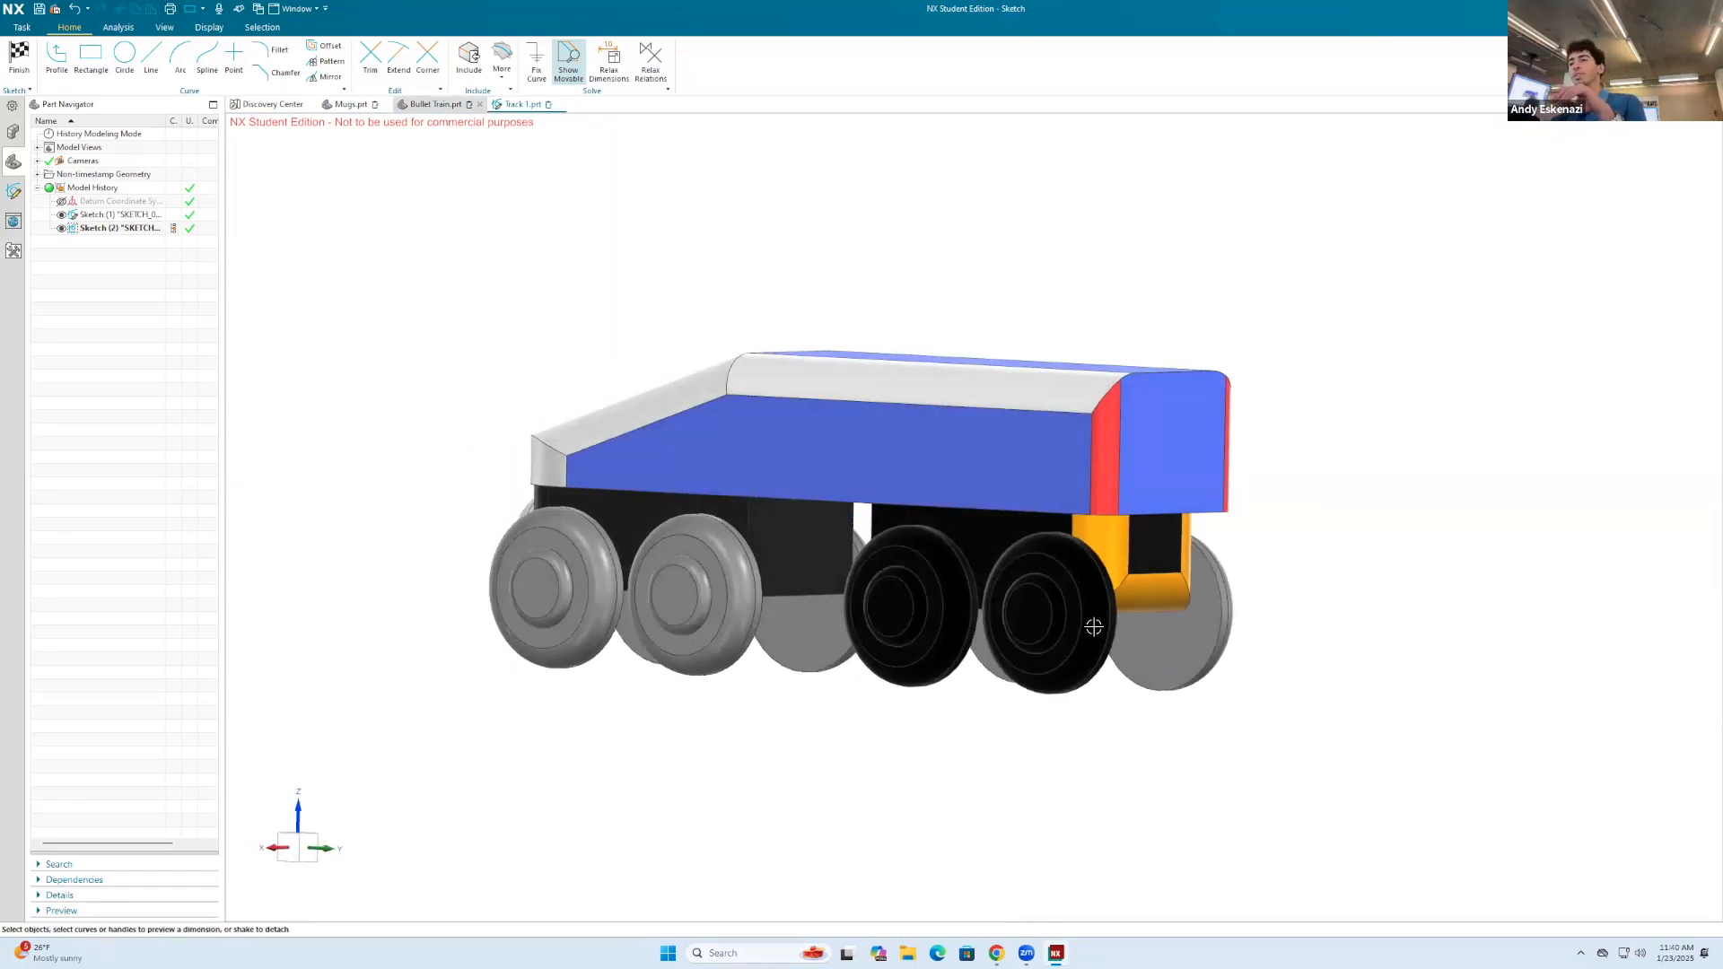
{"action": "middle_click_drag", "start_coordinate": [1093, 627], "coordinate": [1030, 602]}
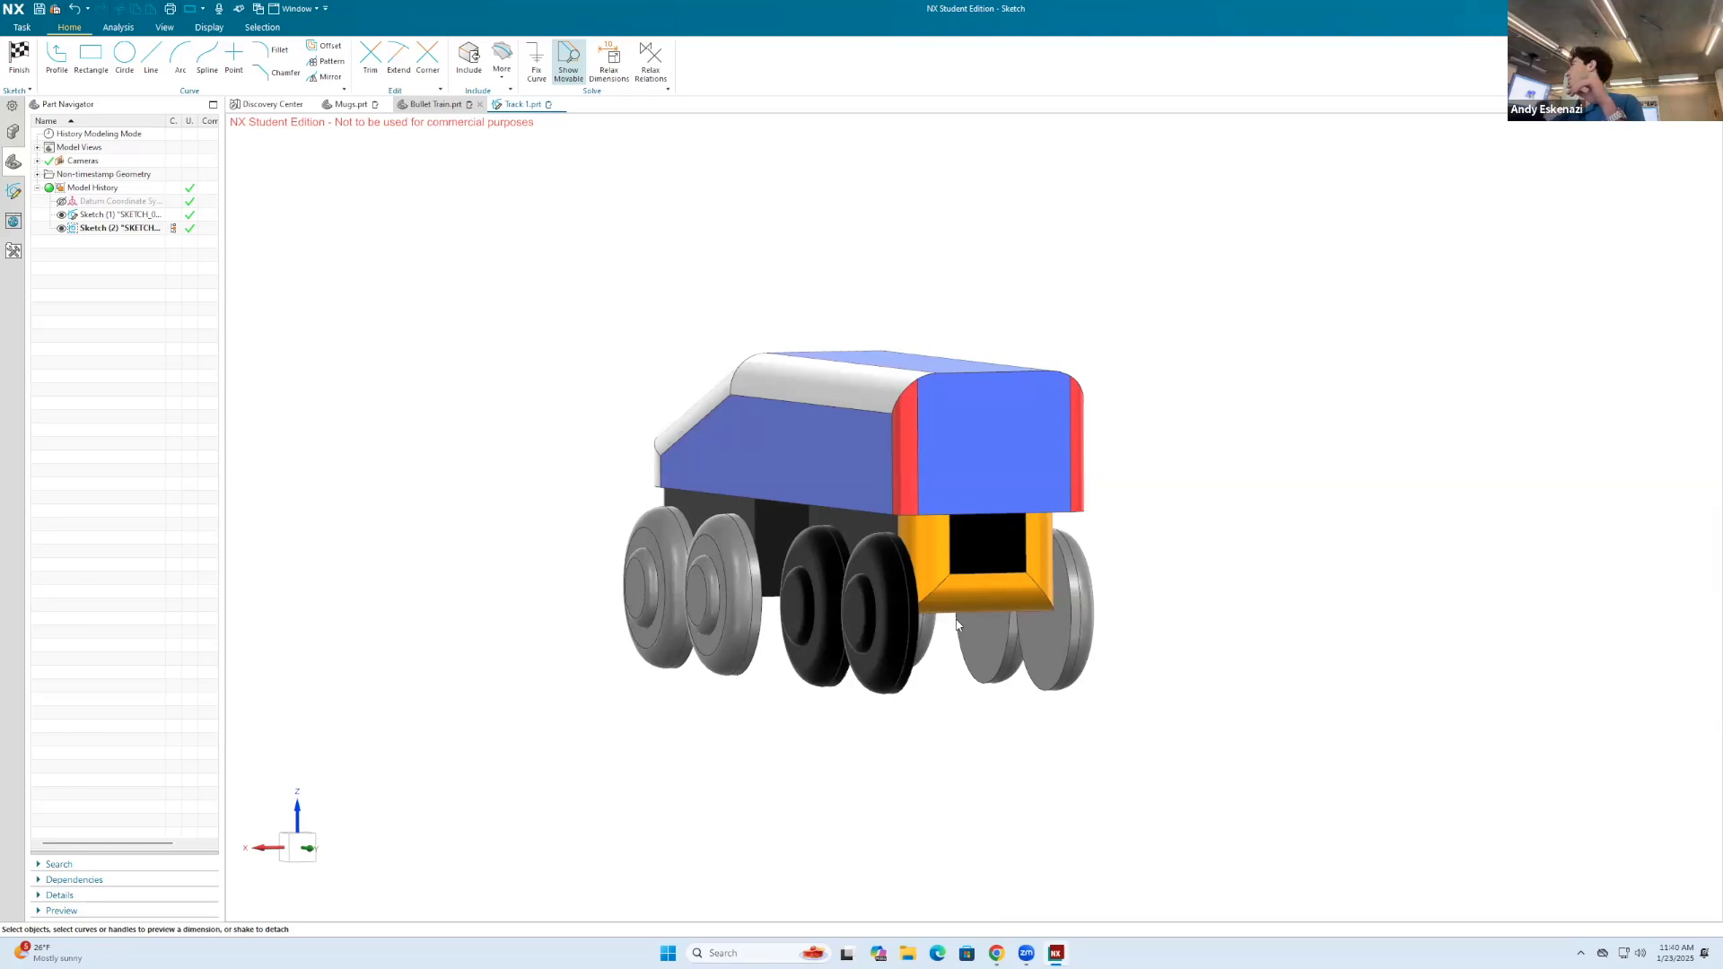
{"action": "left_click", "coordinate": [523, 104]}
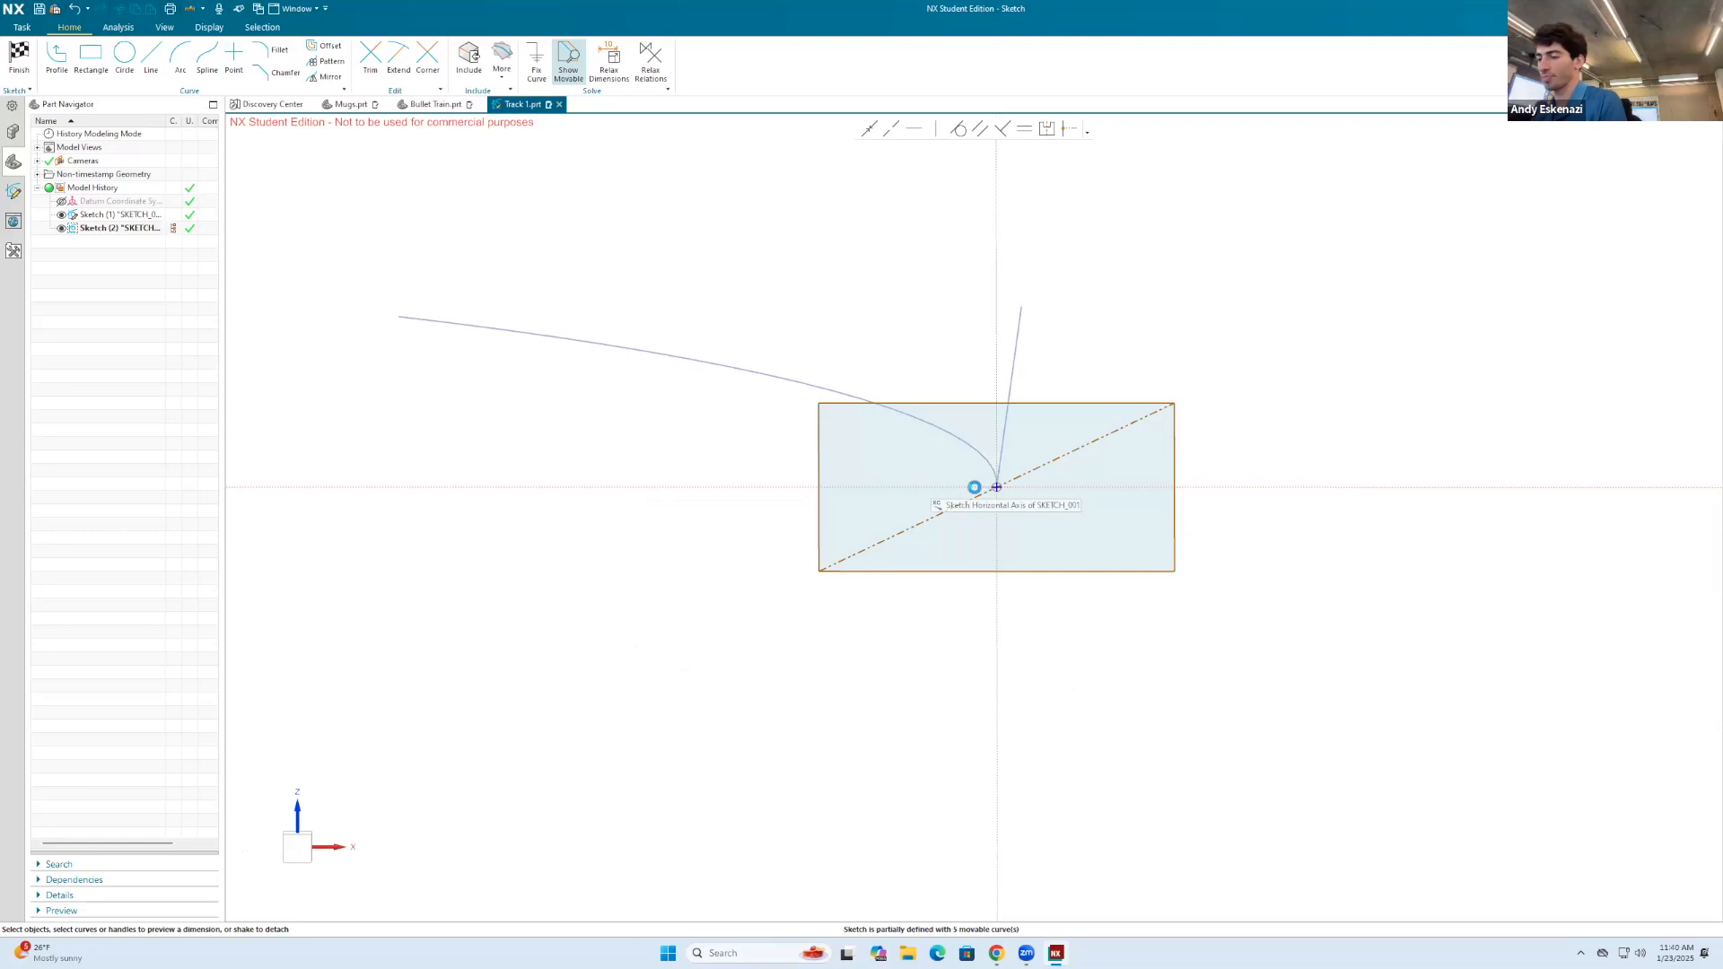
Step: Dimension the rectangle's width as 8+4+2 mm, scaling the entire sketch and keeping the formula as an expression
{"action": "key", "text": "d"}
{"action": "left_click", "coordinate": [1008, 572]}
{"action": "left_click", "coordinate": [1003, 634]}
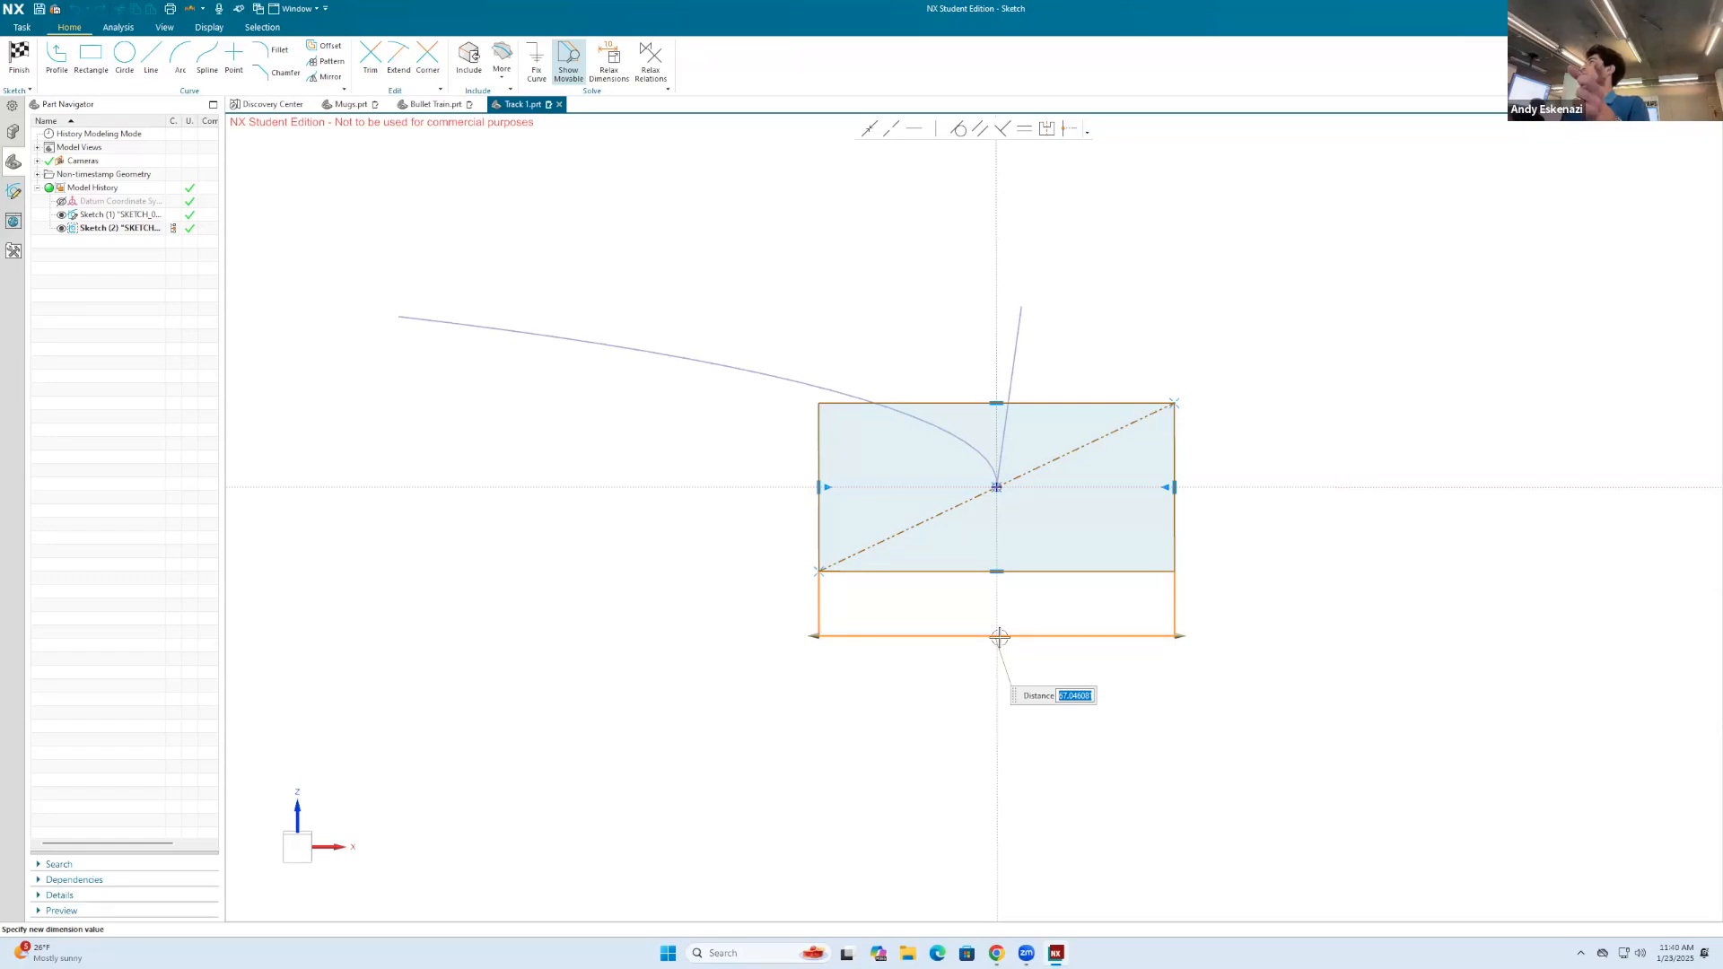
{"action": "type", "text": "8"}
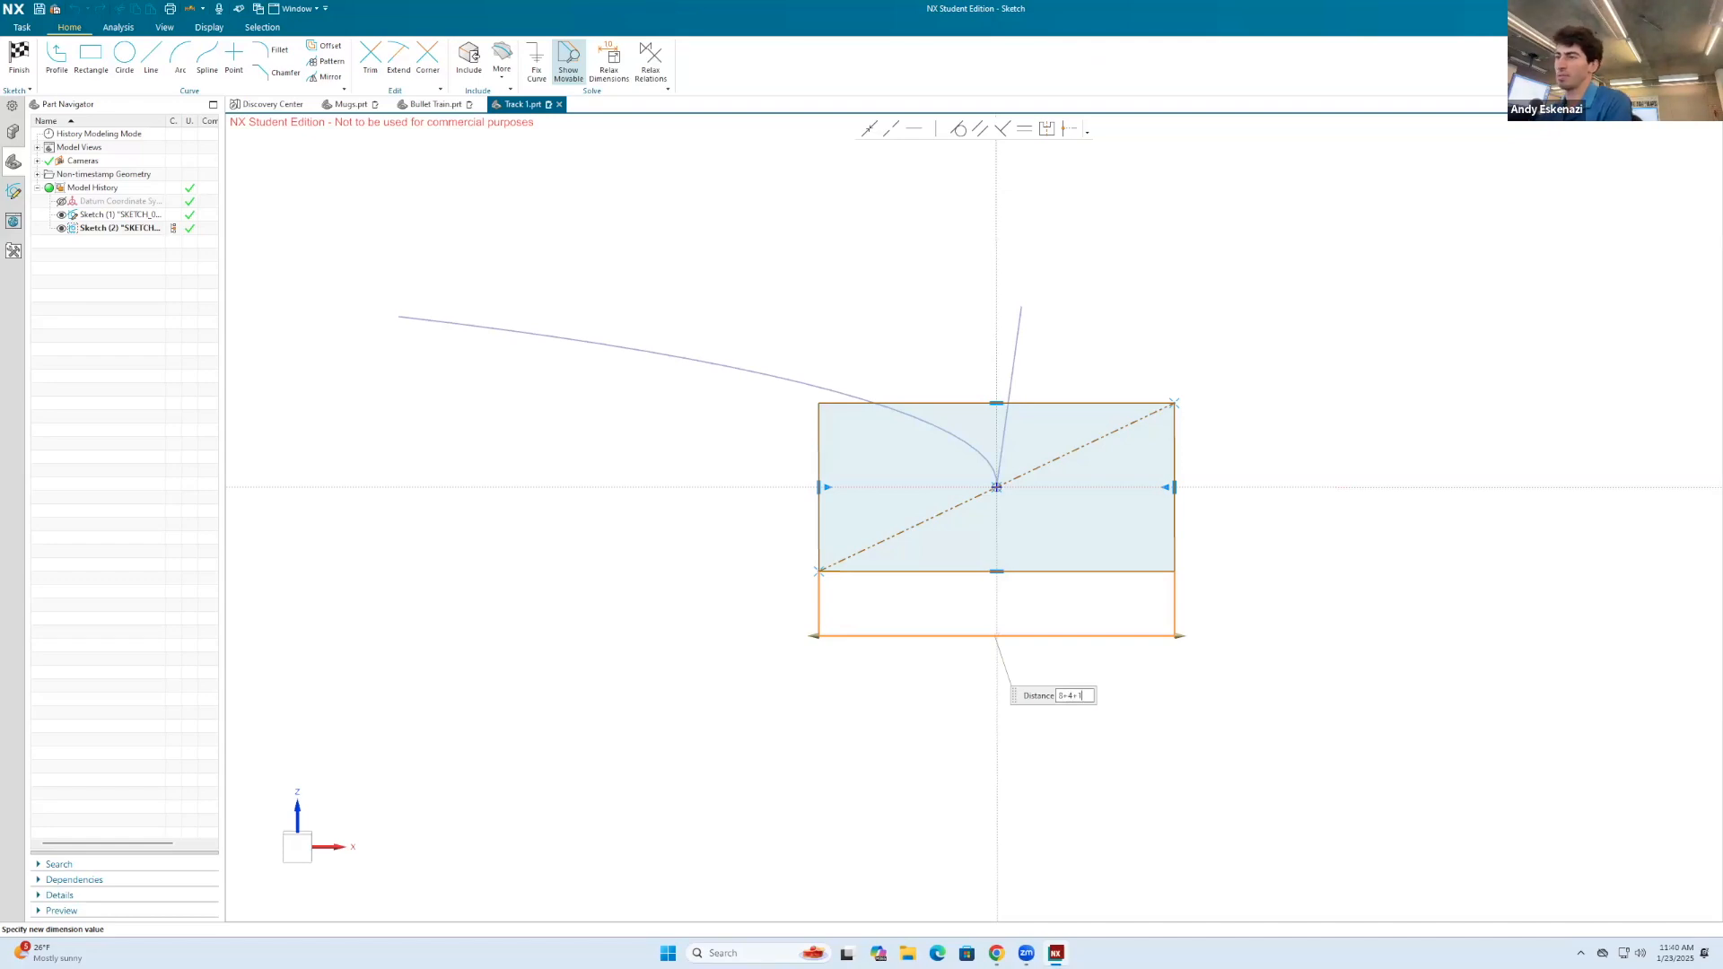
{"action": "type", "text": "+4+2"}
{"action": "key", "text": "Return"}
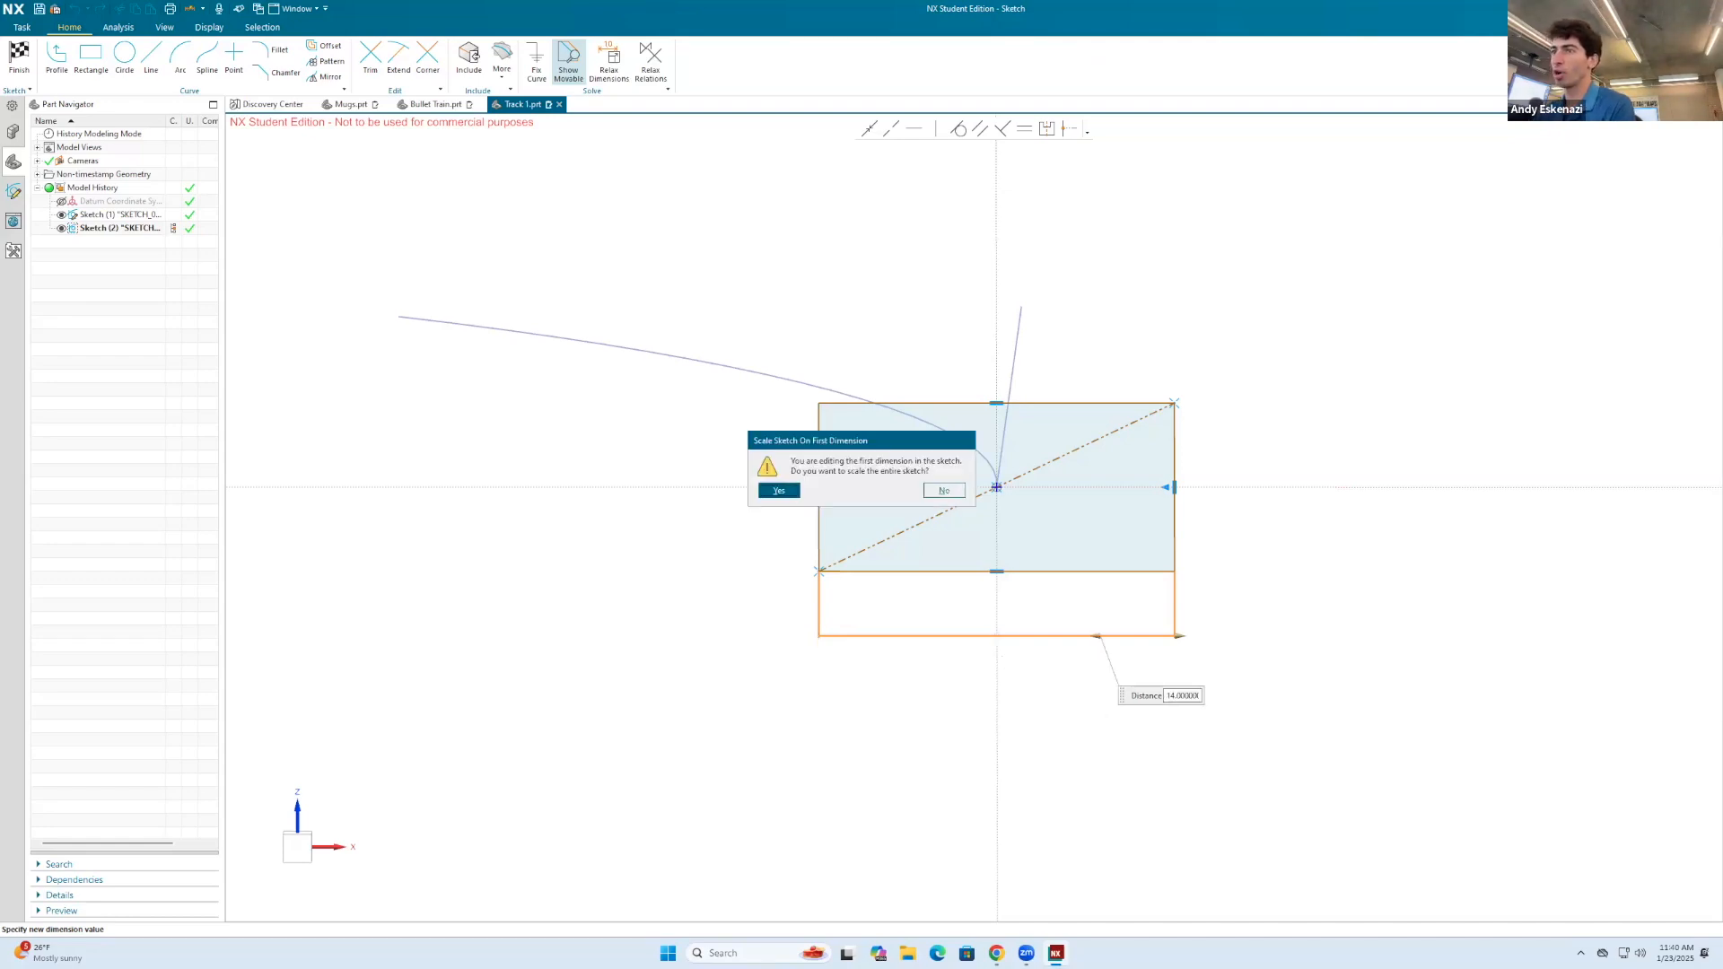
{"action": "left_click", "coordinate": [779, 491]}
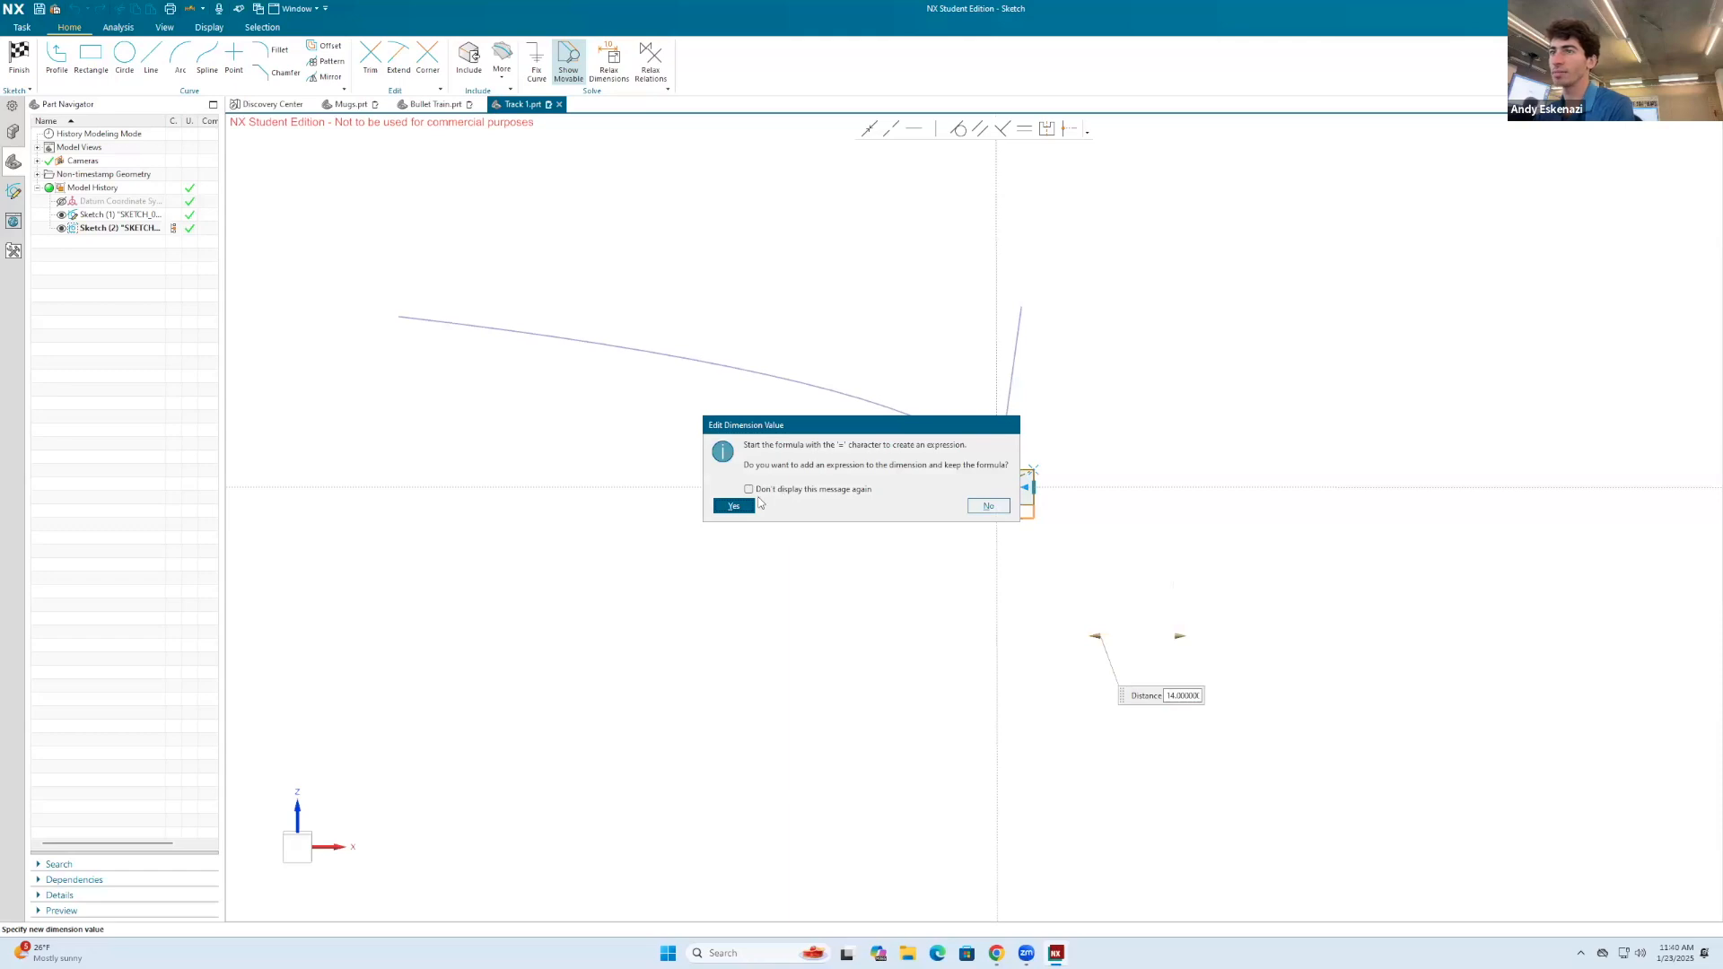
{"action": "left_click", "coordinate": [750, 505]}
Step: Set the rectangle's height to 6 mm
{"action": "scroll", "coordinate": [893, 476], "scroll_direction": "up", "scroll_amount": 5}
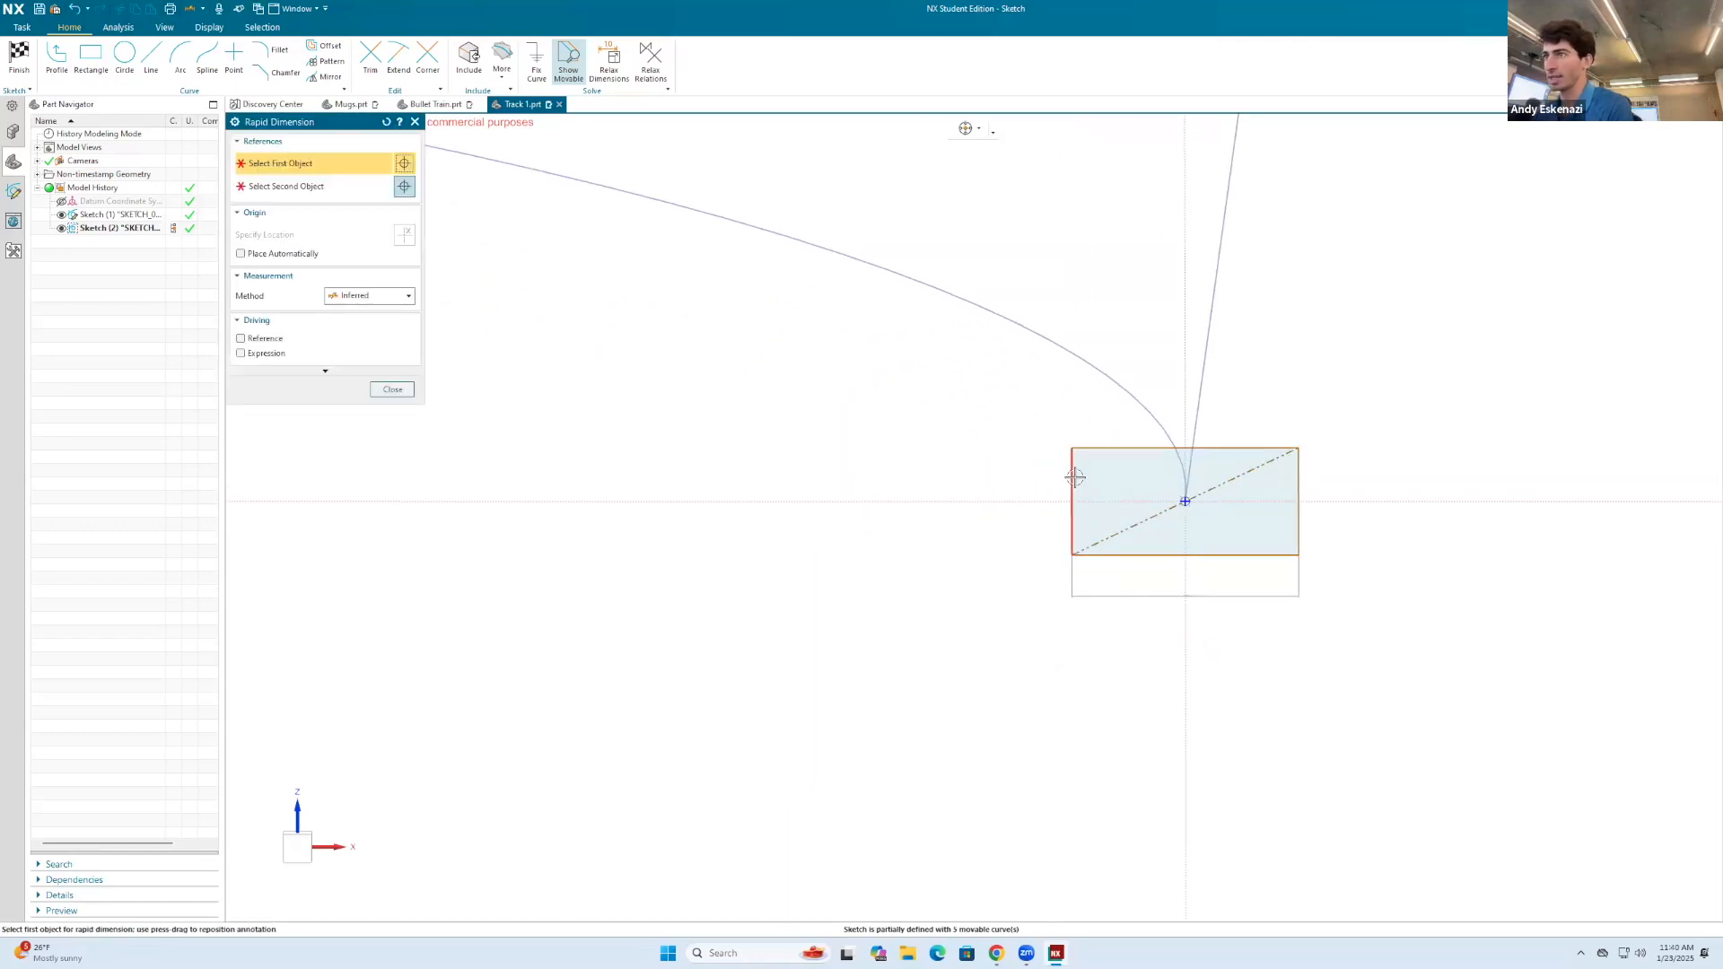
{"action": "left_click", "coordinate": [1076, 477]}
{"action": "left_click", "coordinate": [1023, 493]}
{"action": "scroll", "coordinate": [1024, 493], "scroll_direction": "up", "scroll_amount": 3}
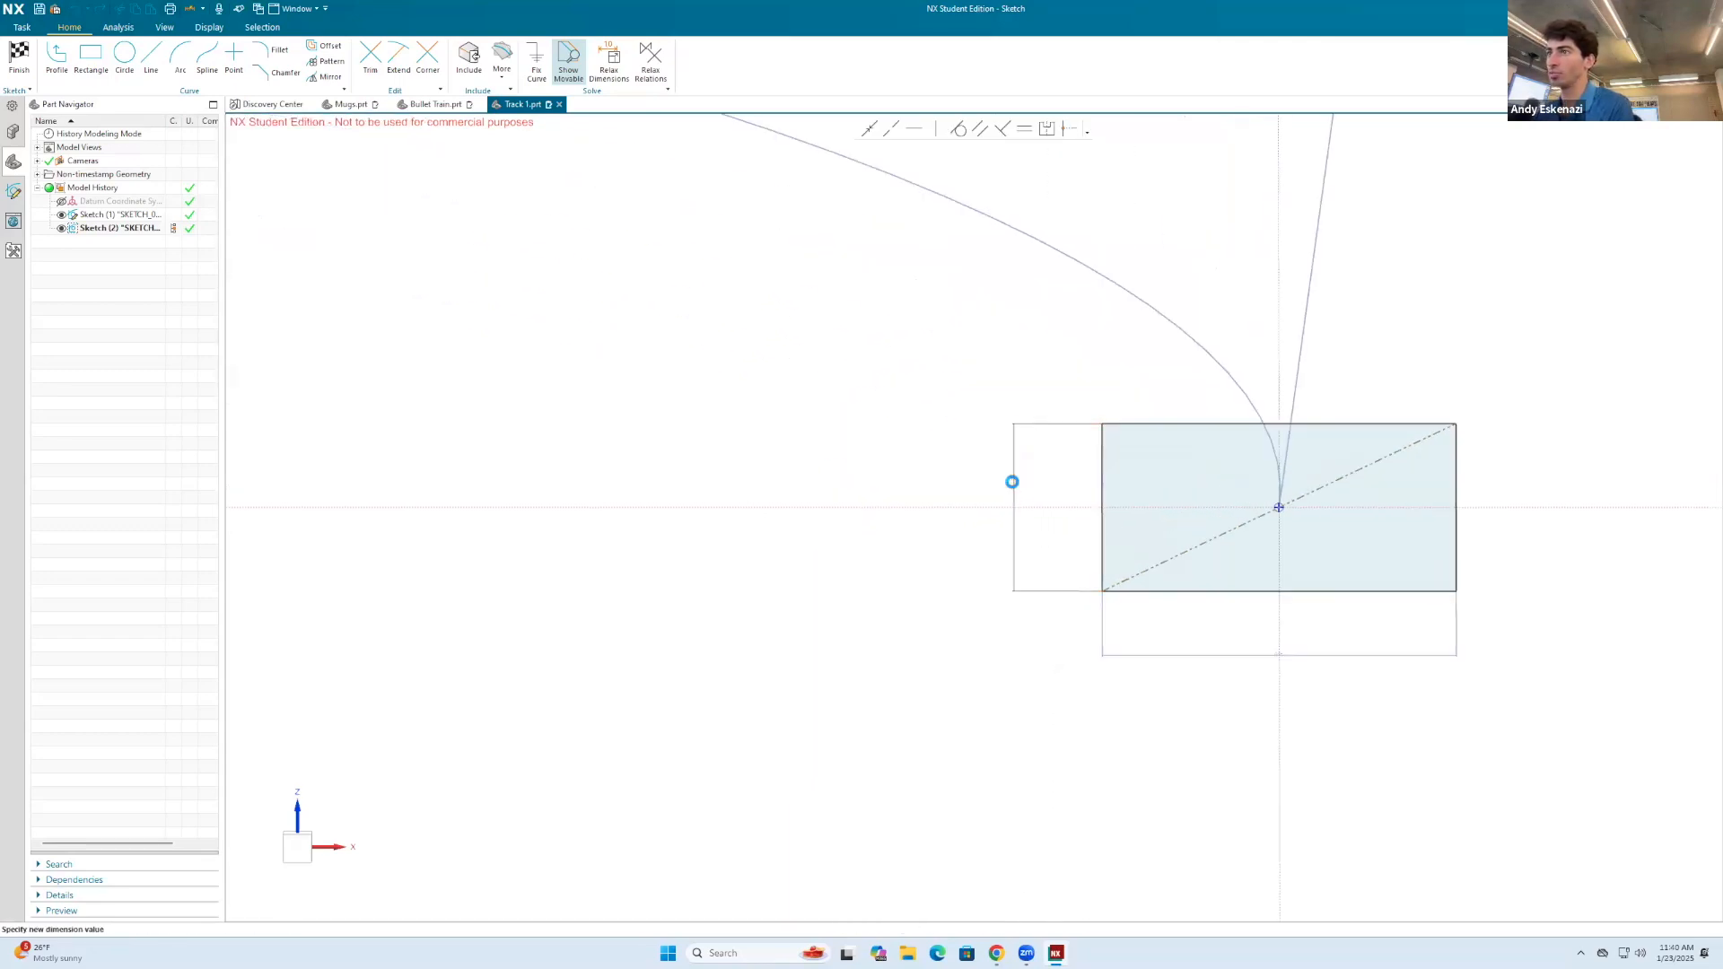
{"action": "double_click", "coordinate": [1011, 482]}
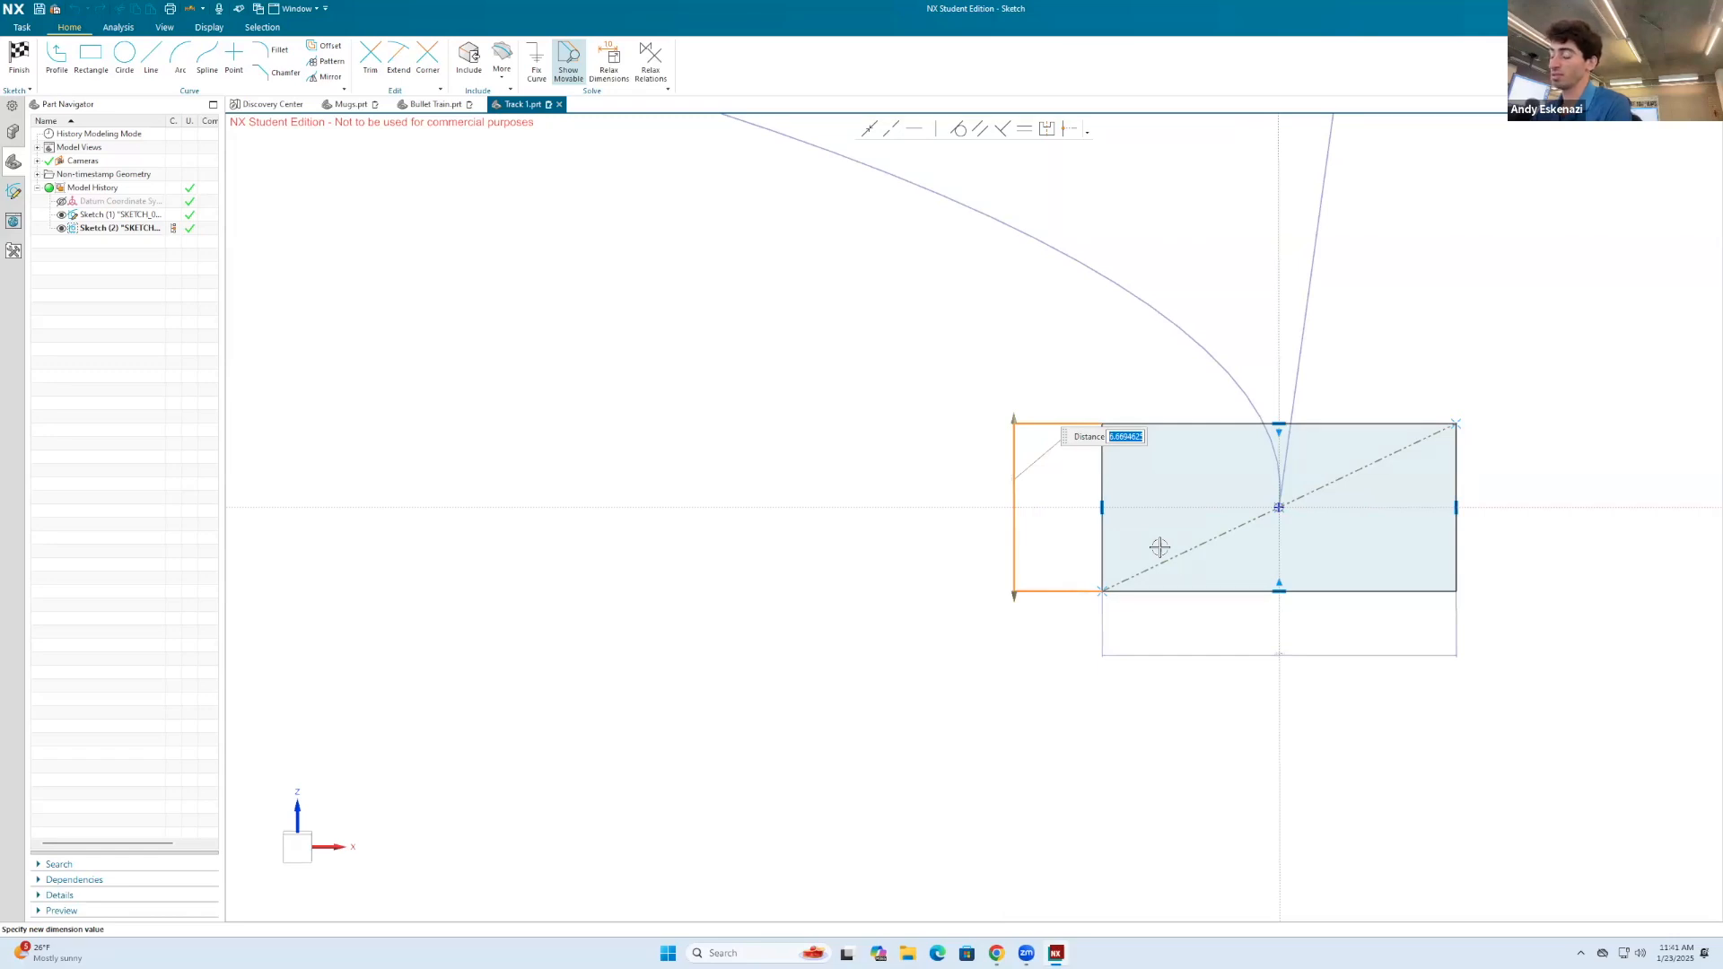
{"action": "type", "text": "6"}
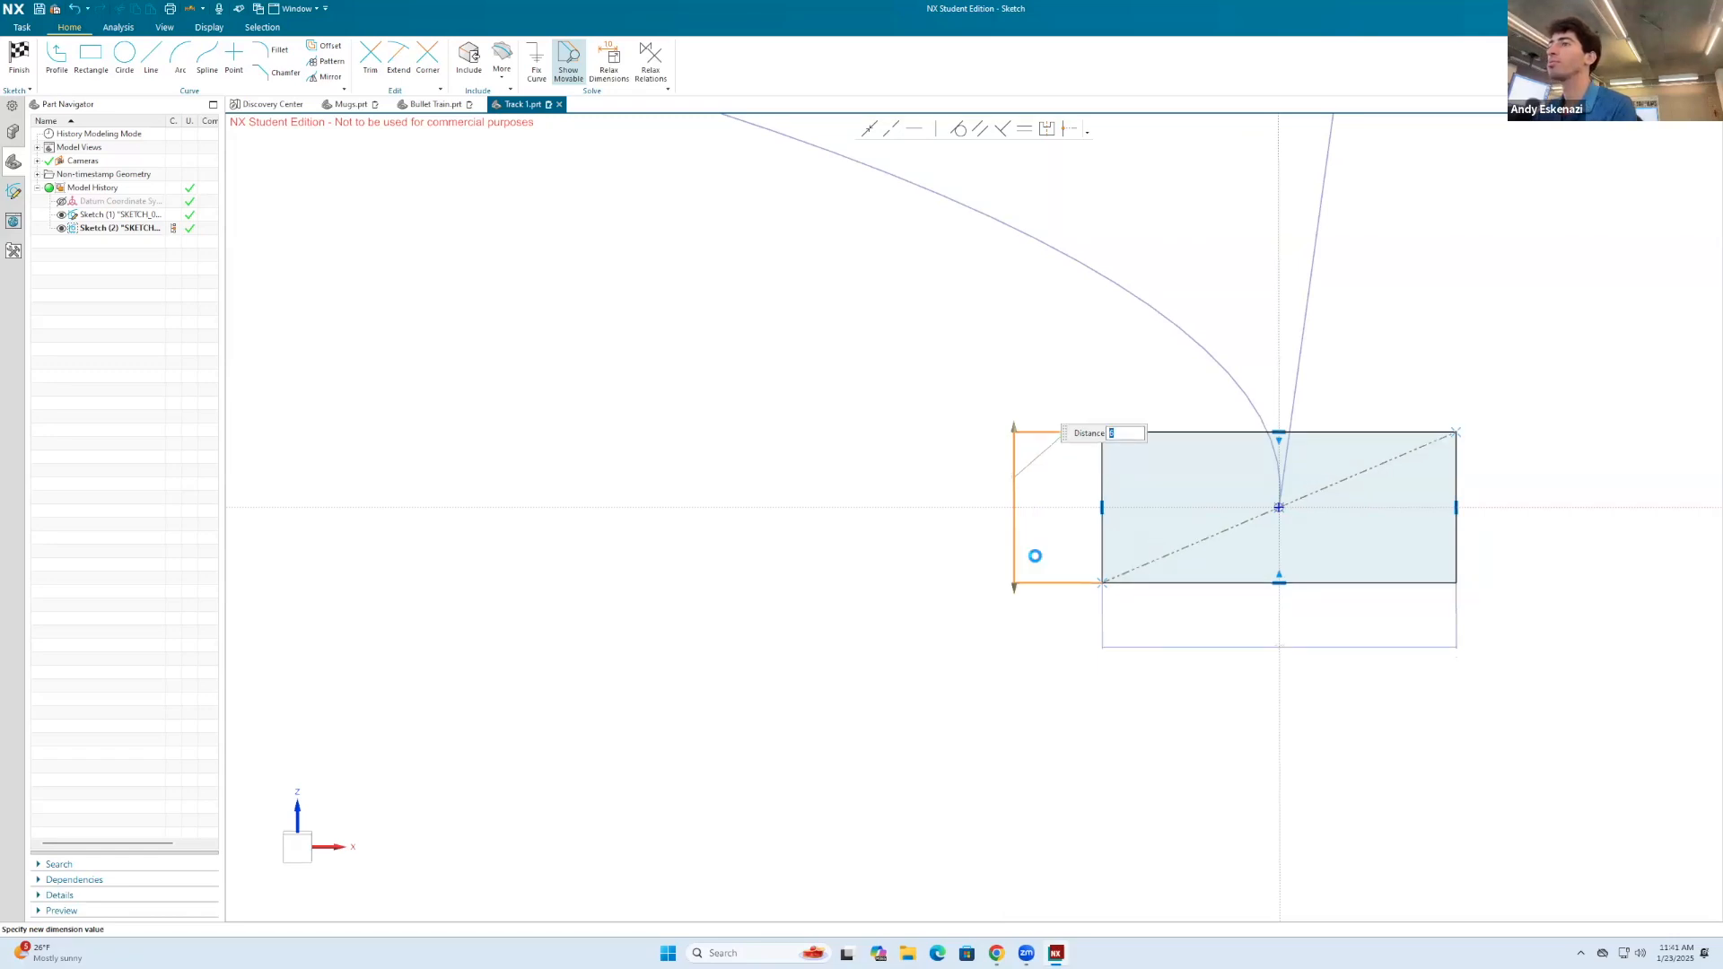
{"action": "key", "text": "Escape"}
{"action": "scroll", "coordinate": [906, 530], "scroll_direction": "down", "scroll_amount": 2}
{"action": "scroll", "coordinate": [1188, 481], "scroll_direction": "up", "scroll_amount": 4}
{"action": "scroll", "coordinate": [1052, 493], "scroll_direction": "down", "scroll_amount": 2}
{"action": "scroll", "coordinate": [1202, 499], "scroll_direction": "up", "scroll_amount": 2}
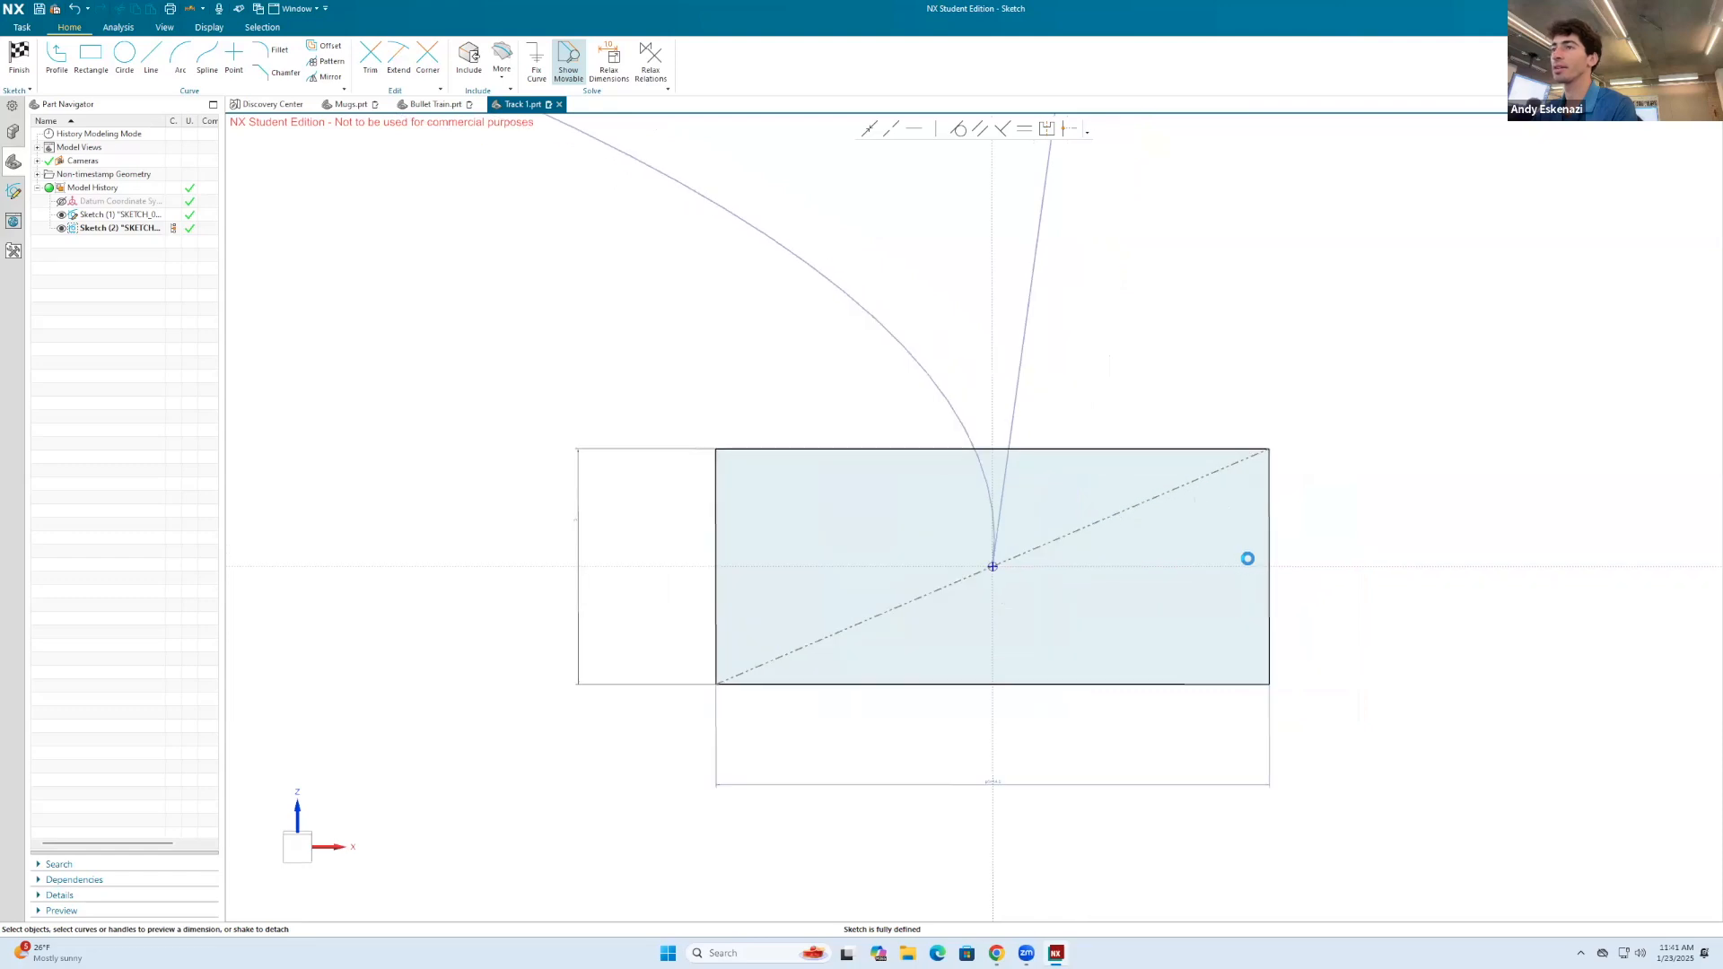
Step: Draw two two-point groove rectangles down from the outer rectangle's upper edge, one near each end, the second about 2.7 by 1.9 mm
{"action": "left_click", "coordinate": [90, 57]}
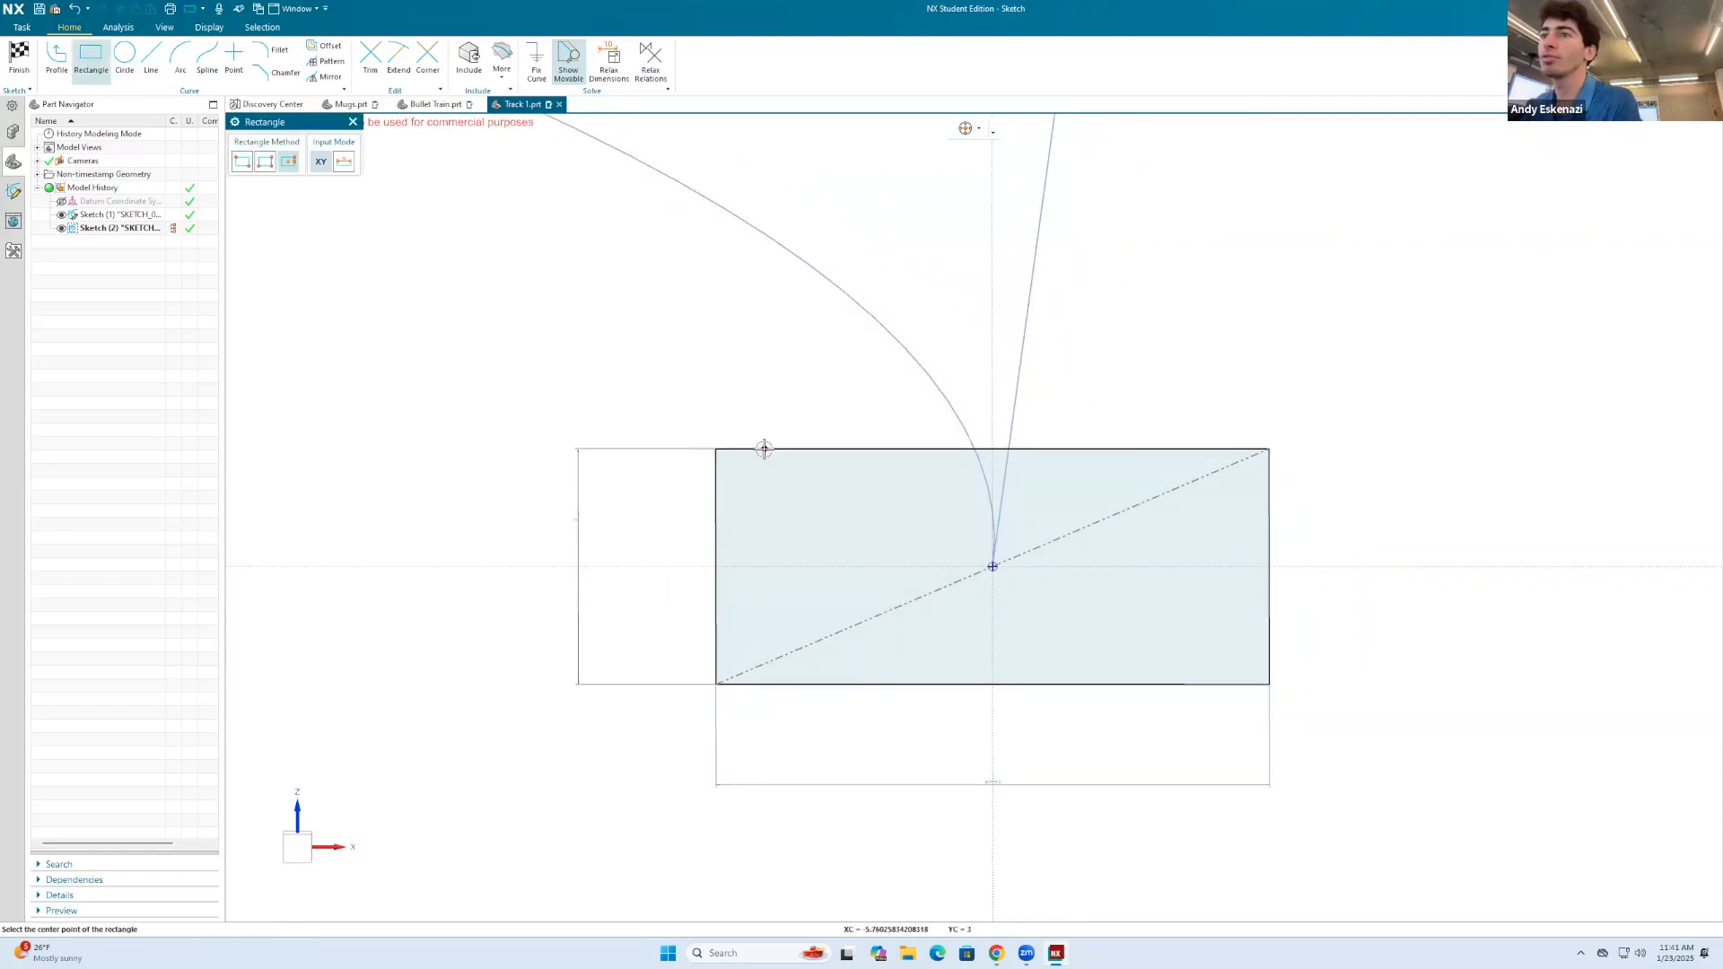
{"action": "left_click", "coordinate": [241, 161]}
{"action": "left_click", "coordinate": [770, 448]}
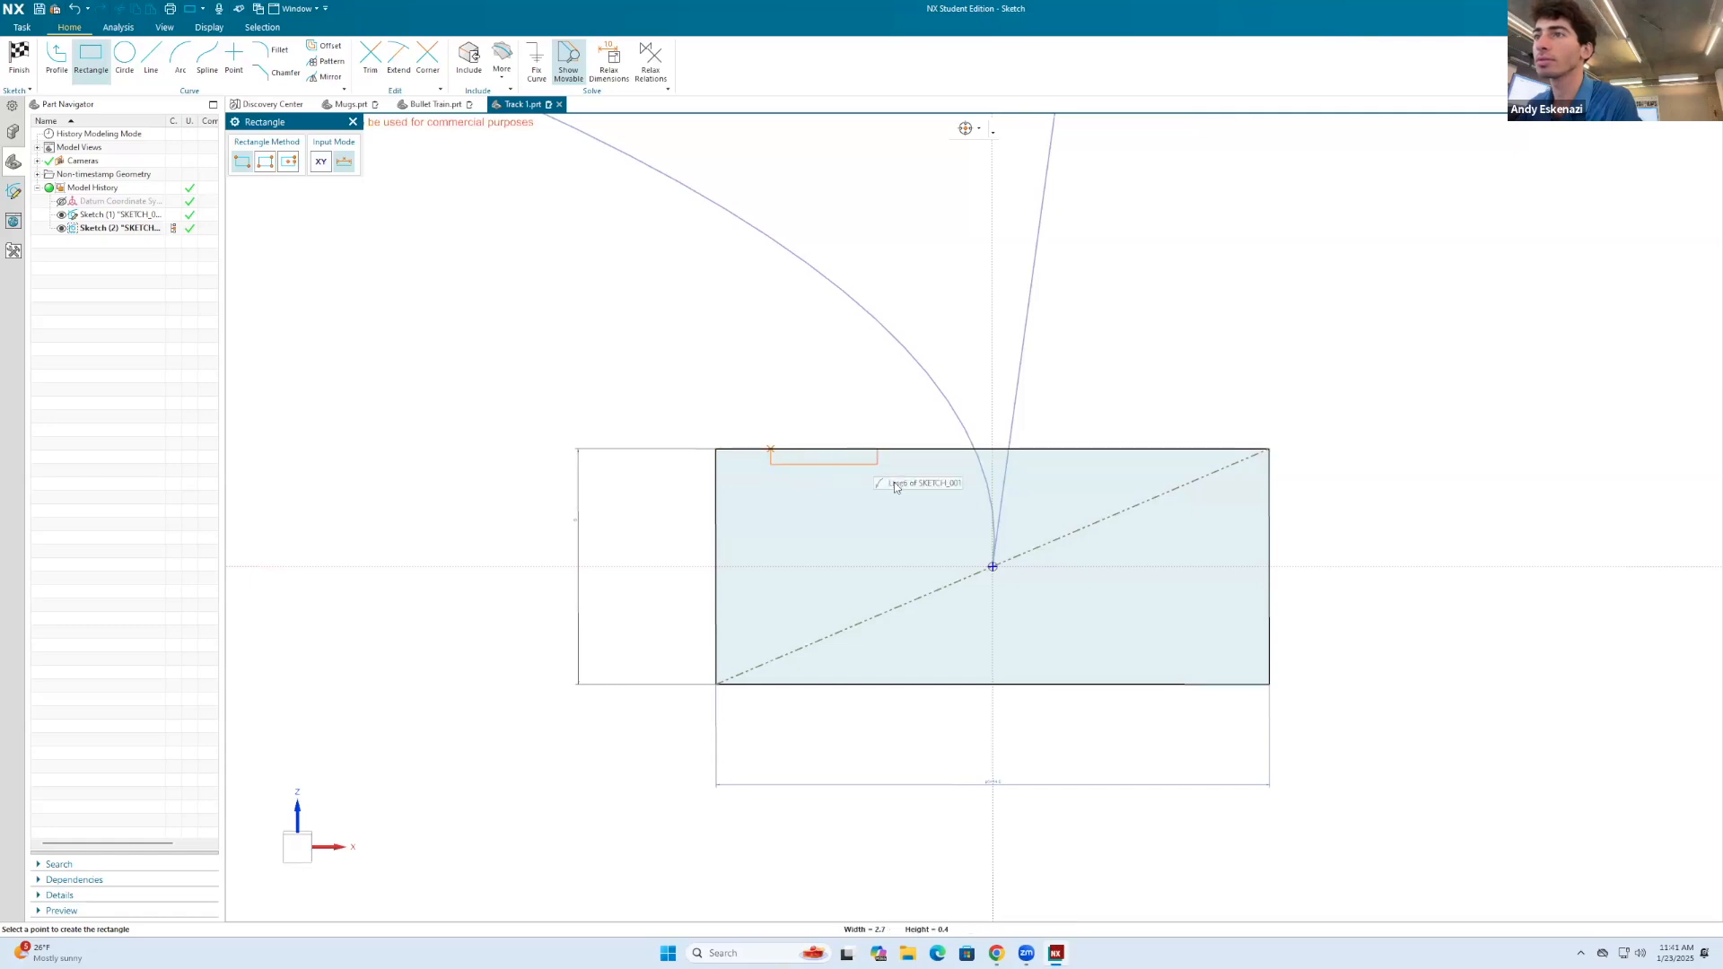
{"action": "left_click", "coordinate": [885, 518]}
{"action": "left_click", "coordinate": [1231, 449]}
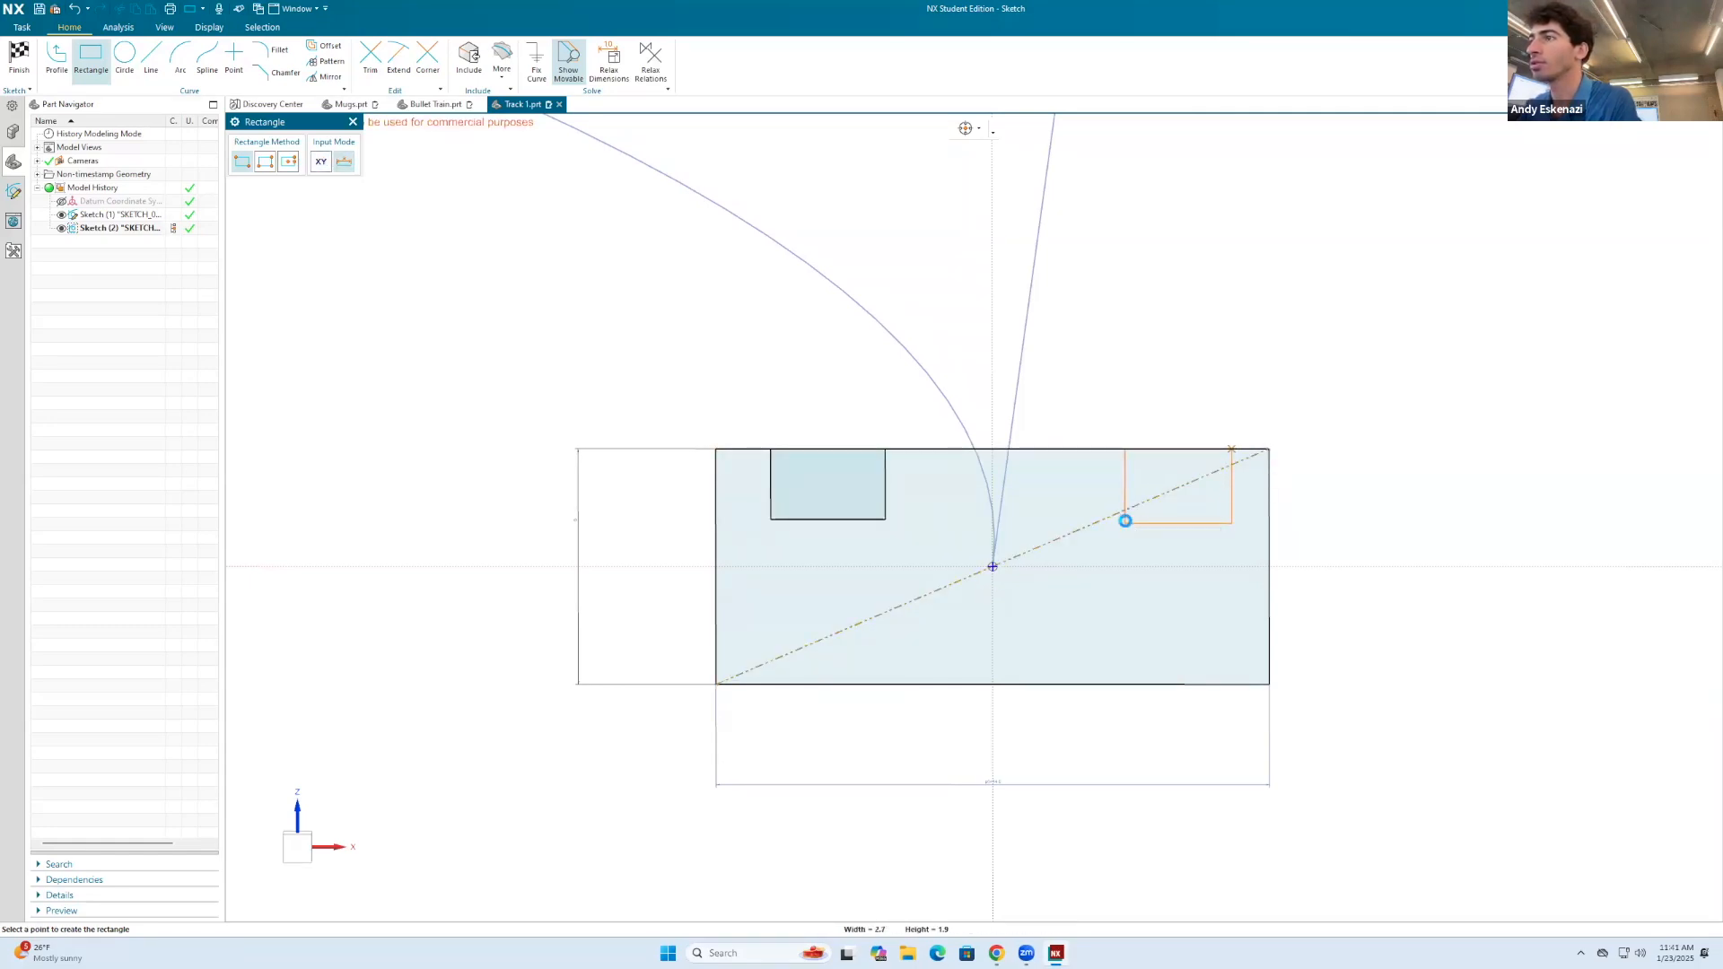
{"action": "left_click", "coordinate": [1125, 523]}
{"action": "key", "text": "Escape"}
Step: Convert the upper edges of the outer rectangle and both groove rectangles to reference lines
{"action": "right_click", "coordinate": [1088, 453]}
{"action": "left_click", "coordinate": [1221, 482]}
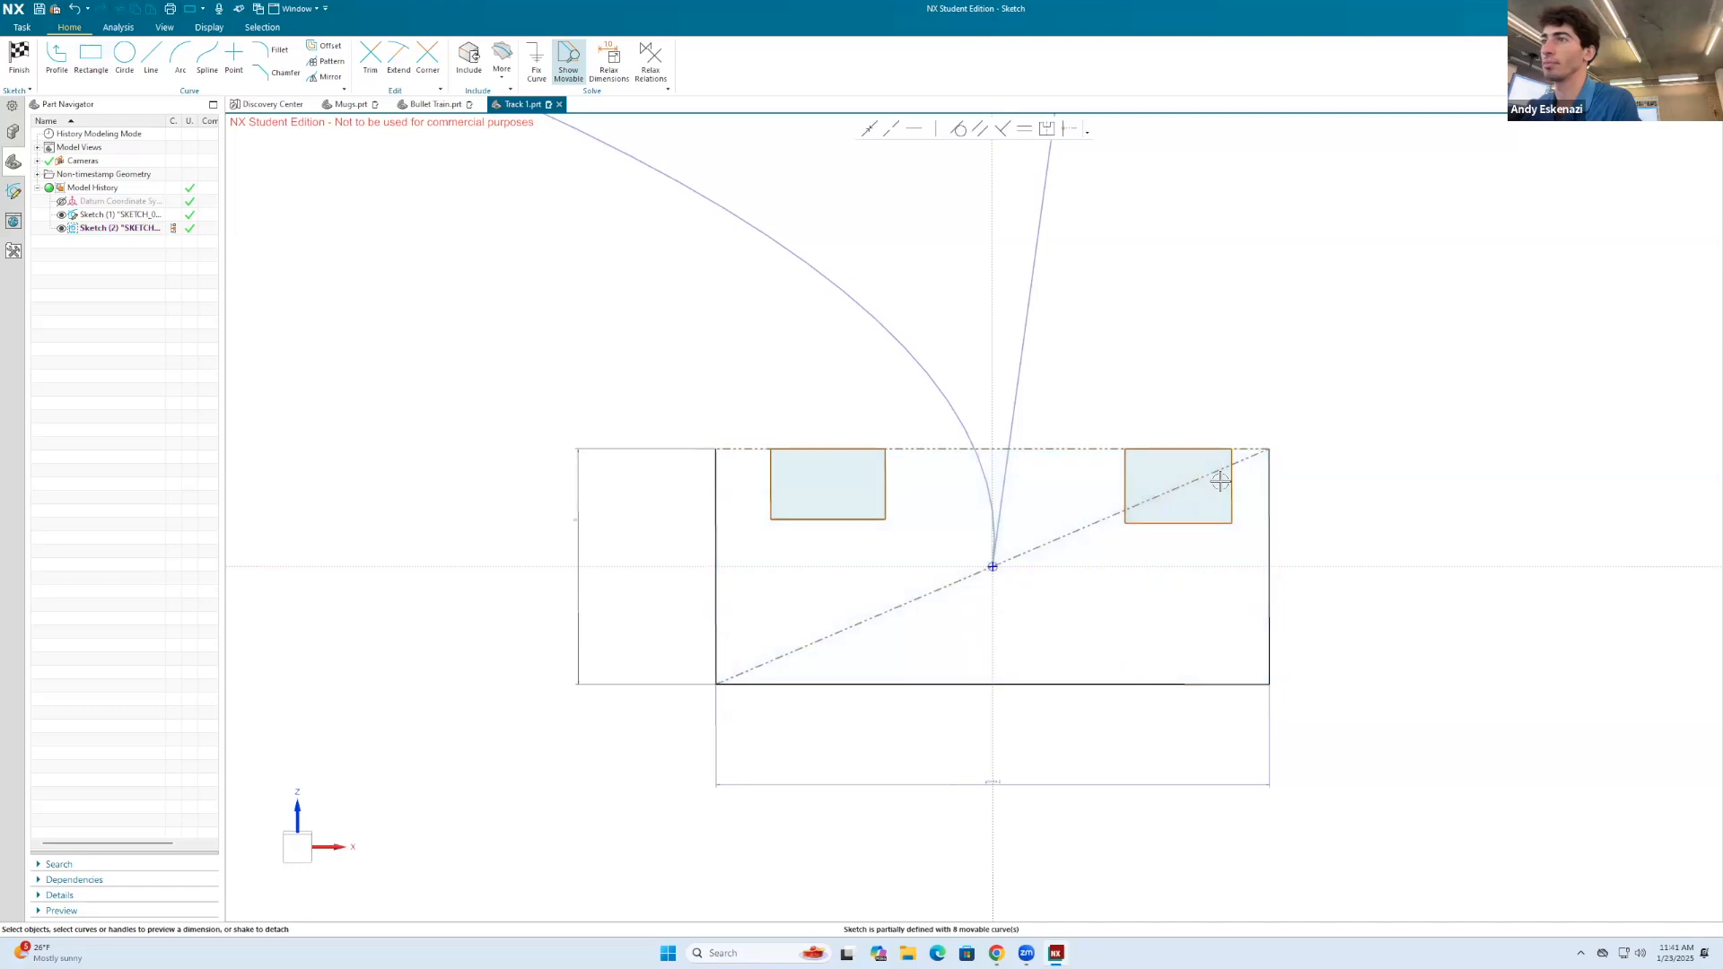
{"action": "right_click", "coordinate": [832, 455]}
{"action": "key", "text": "Escape"}
{"action": "right_click", "coordinate": [1164, 446]}
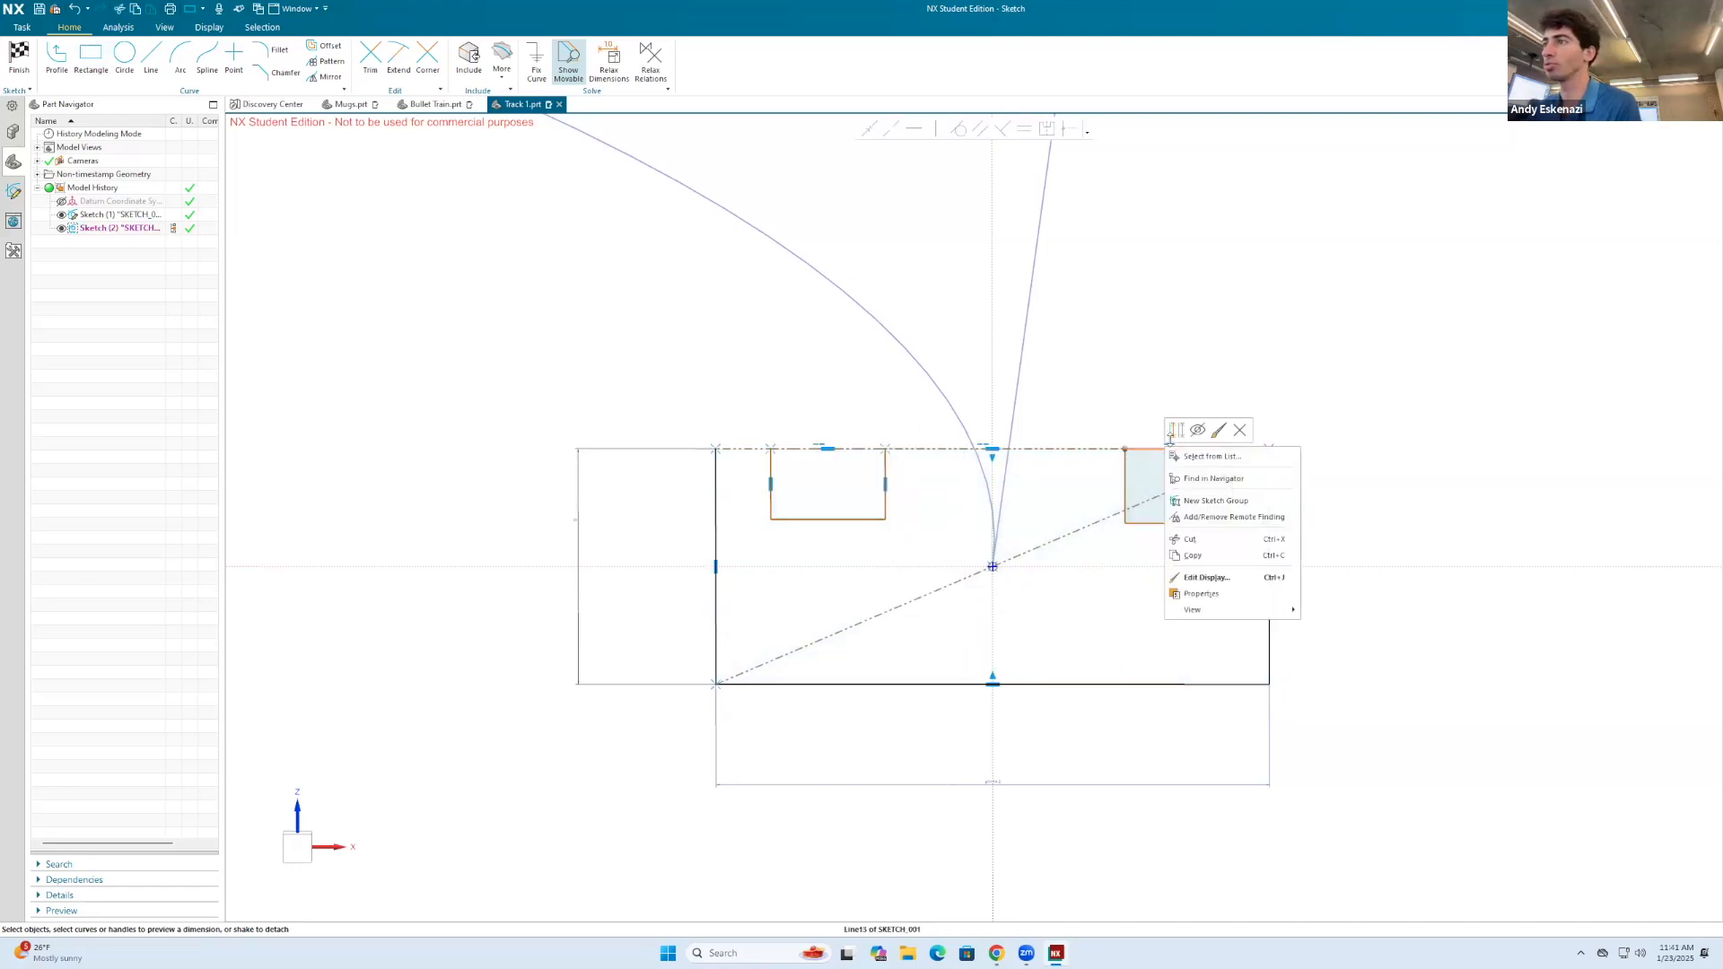
{"action": "key", "text": "Escape"}
Step: Dimension the gap between the left groove's outer side and the outer rectangle's left edge as 1 mm
{"action": "key", "text": "d"}
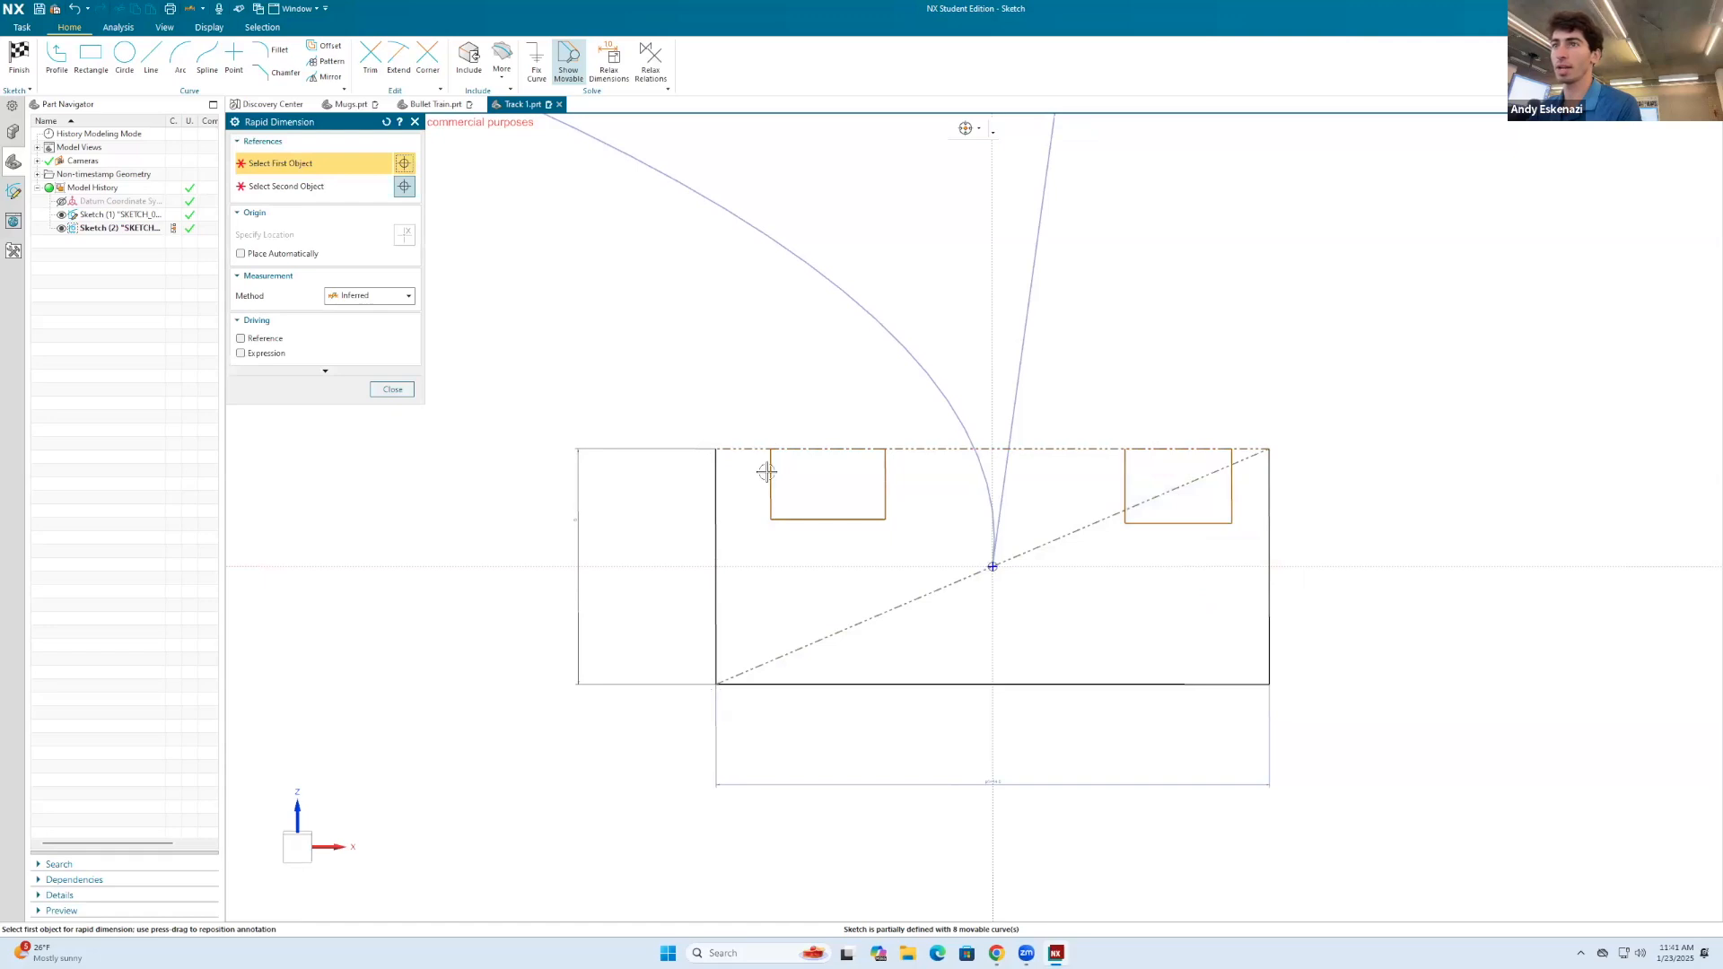
{"action": "left_click", "coordinate": [765, 469]}
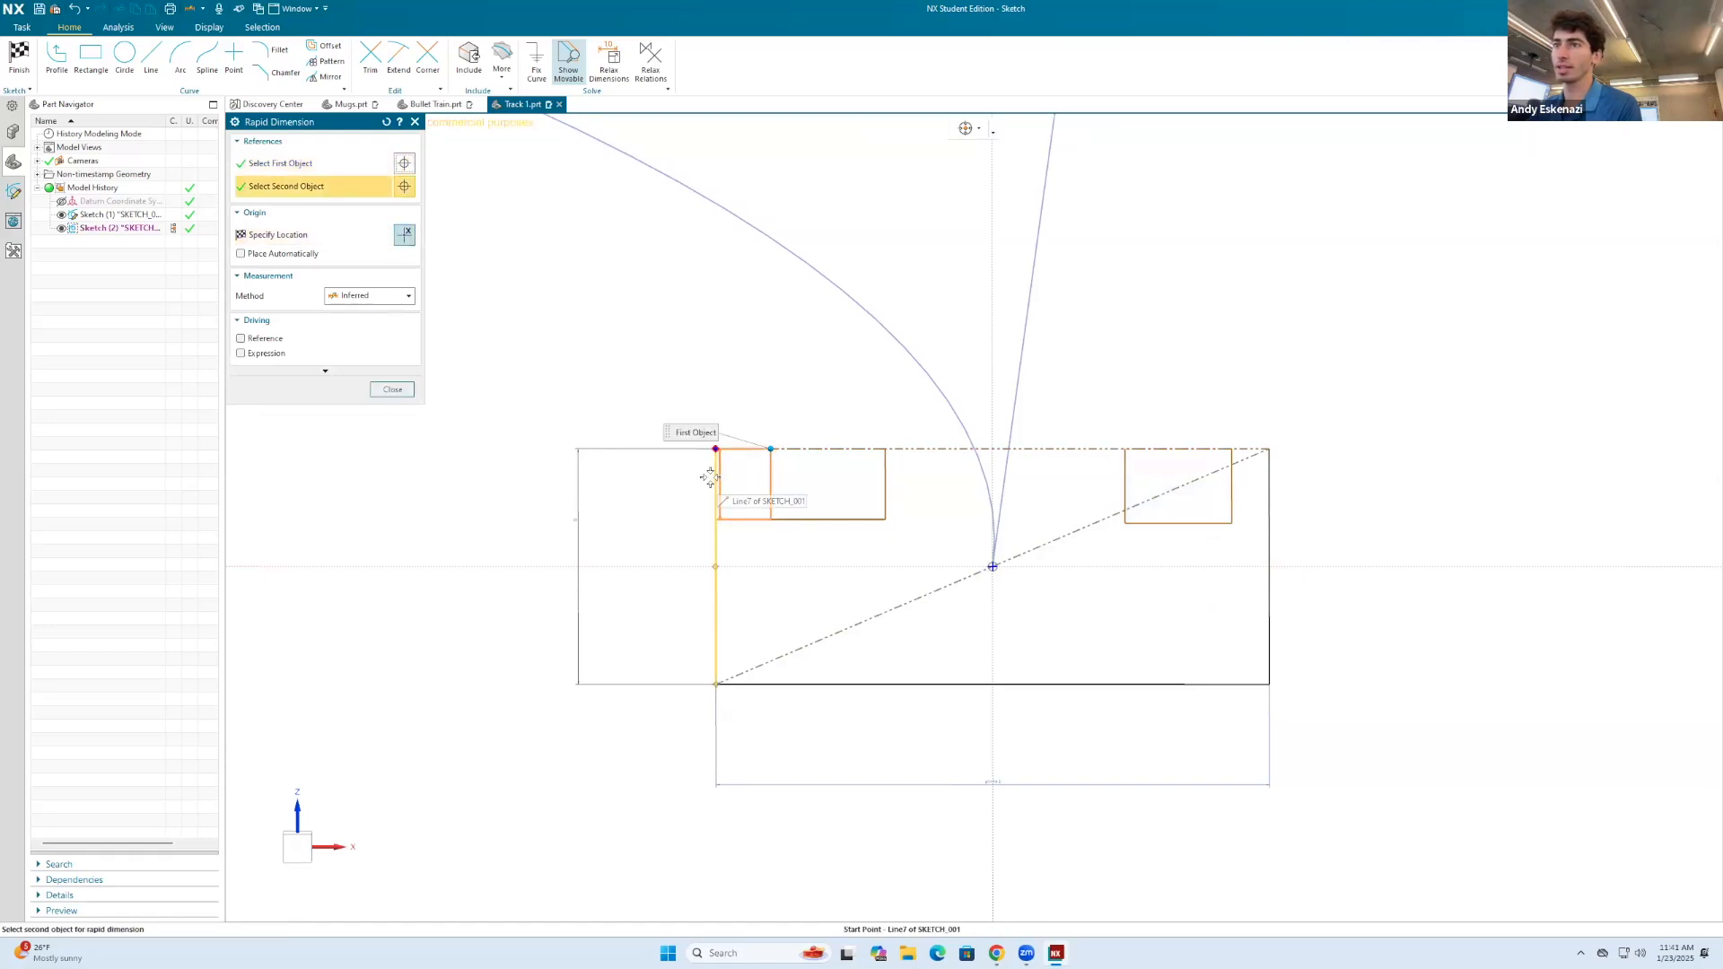
{"action": "left_click", "coordinate": [713, 476]}
{"action": "left_click", "coordinate": [800, 749]}
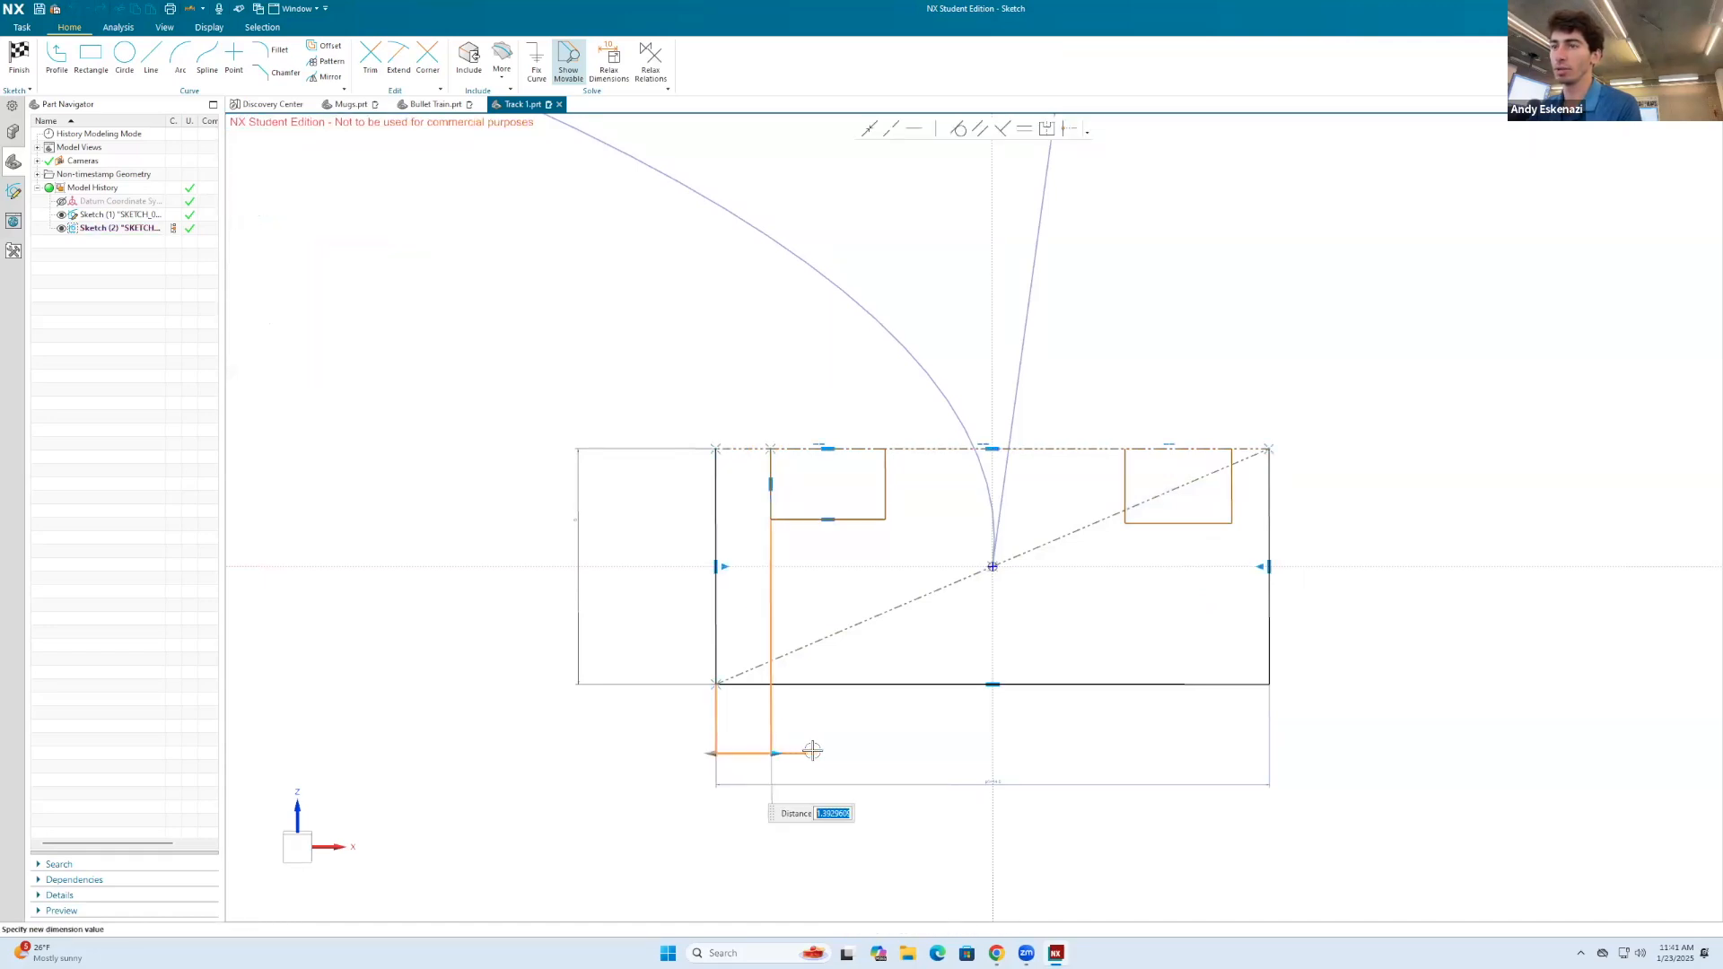
{"action": "type", "text": "1"}
{"action": "key", "text": "Return"}
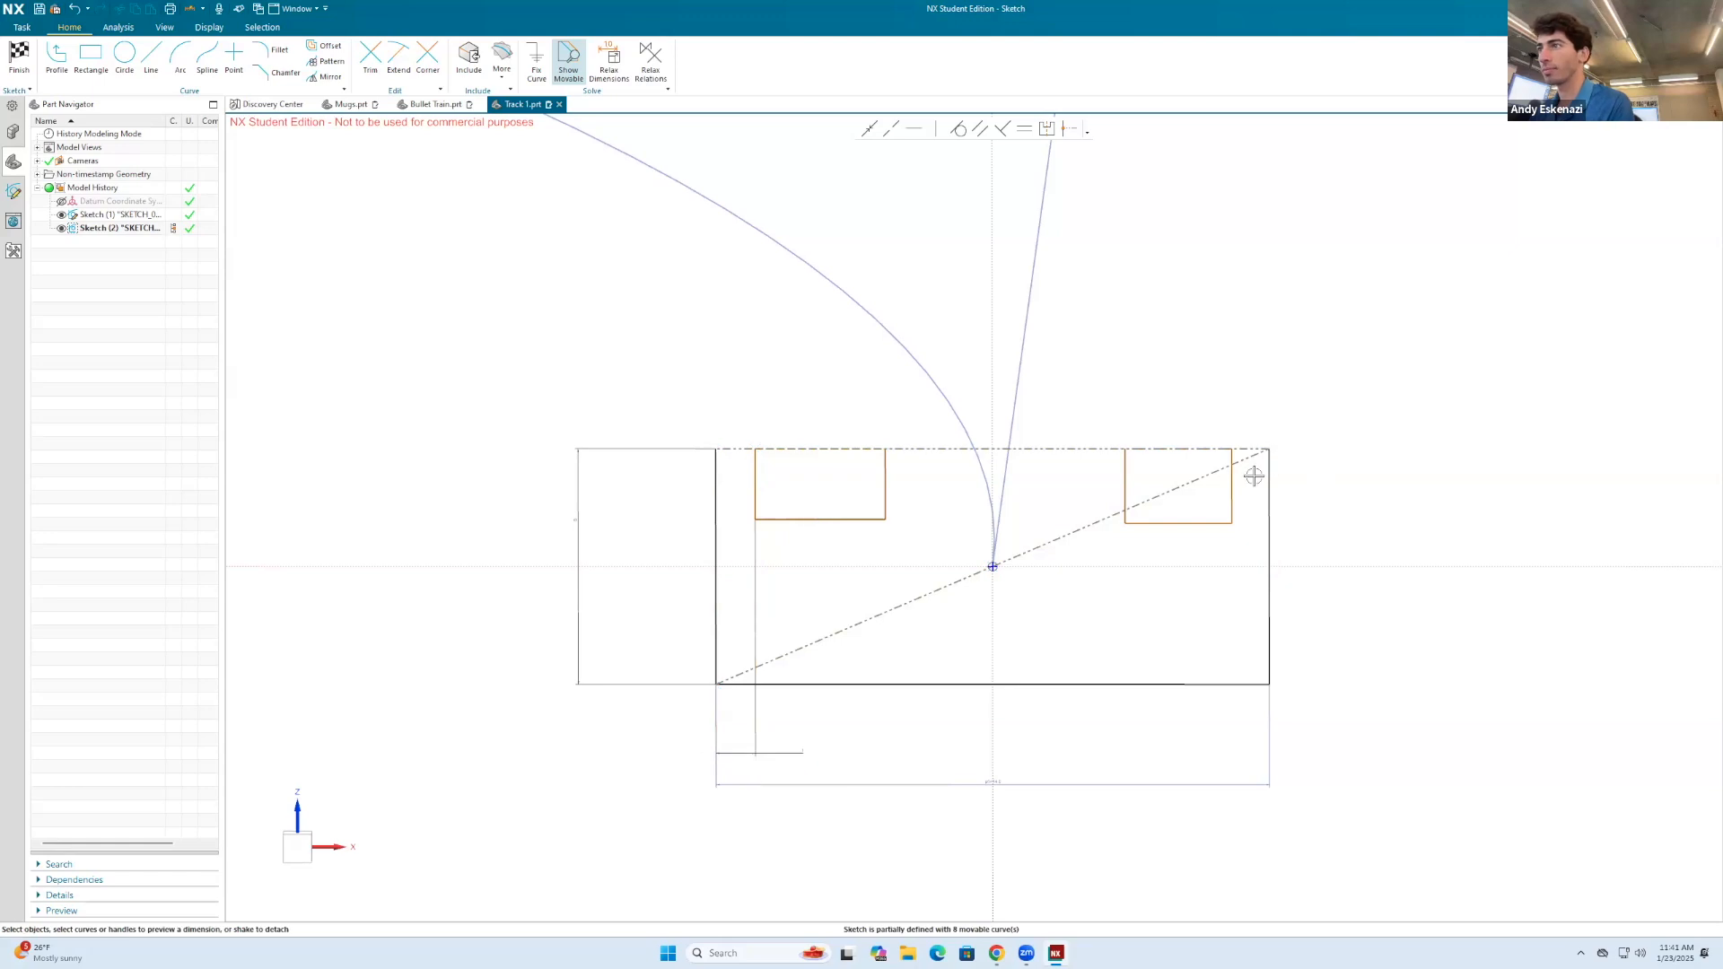
Step: Dimension the gap between the right groove's outer side and the outer rectangle's right edge as 1 mm
{"action": "left_click", "coordinate": [1266, 481]}
{"action": "left_click", "coordinate": [1231, 486]}
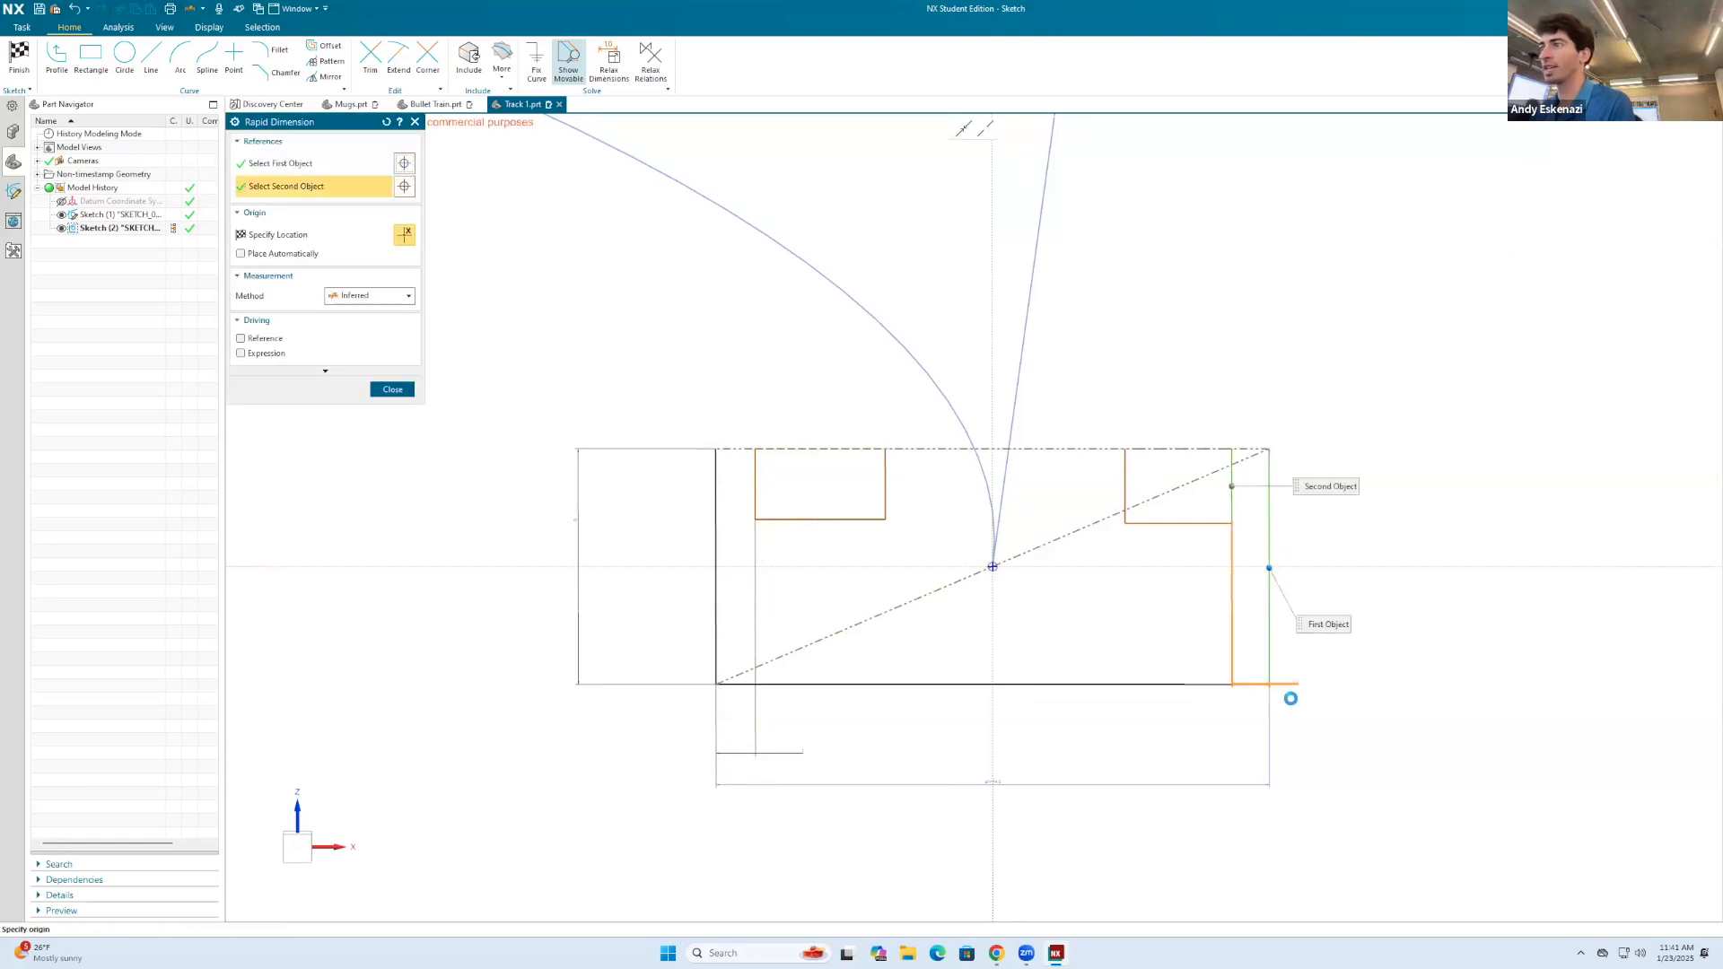
{"action": "left_click", "coordinate": [1367, 701]}
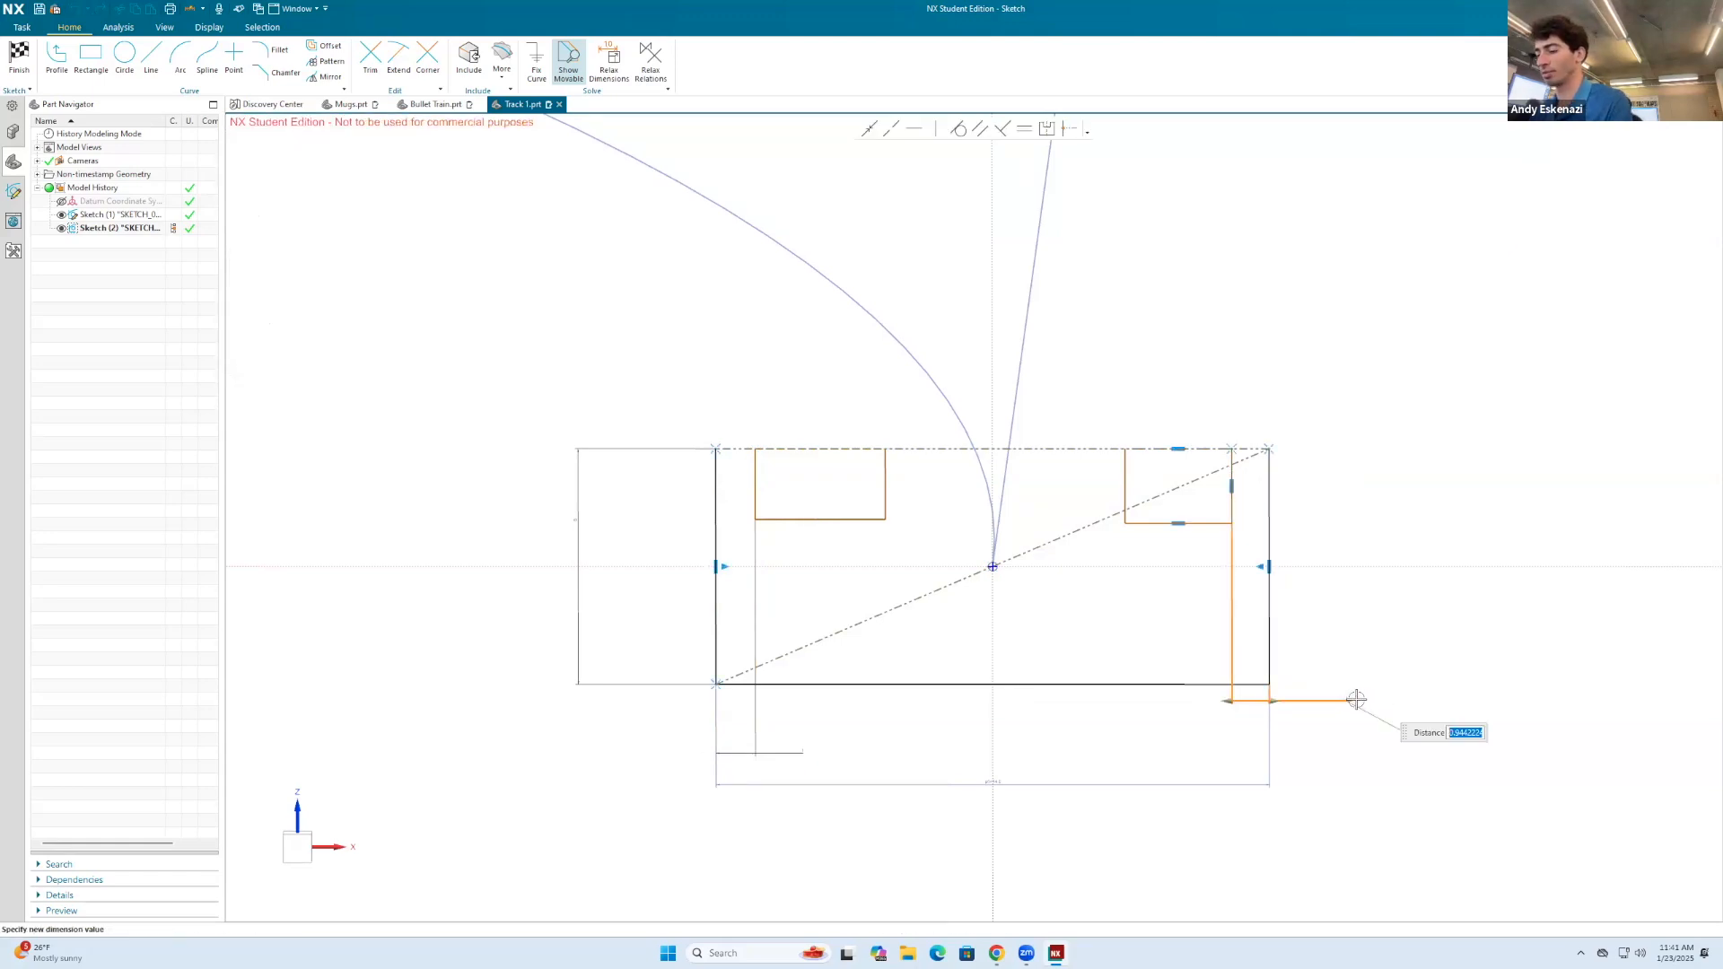
{"action": "type", "text": "1"}
{"action": "key", "text": "Return"}
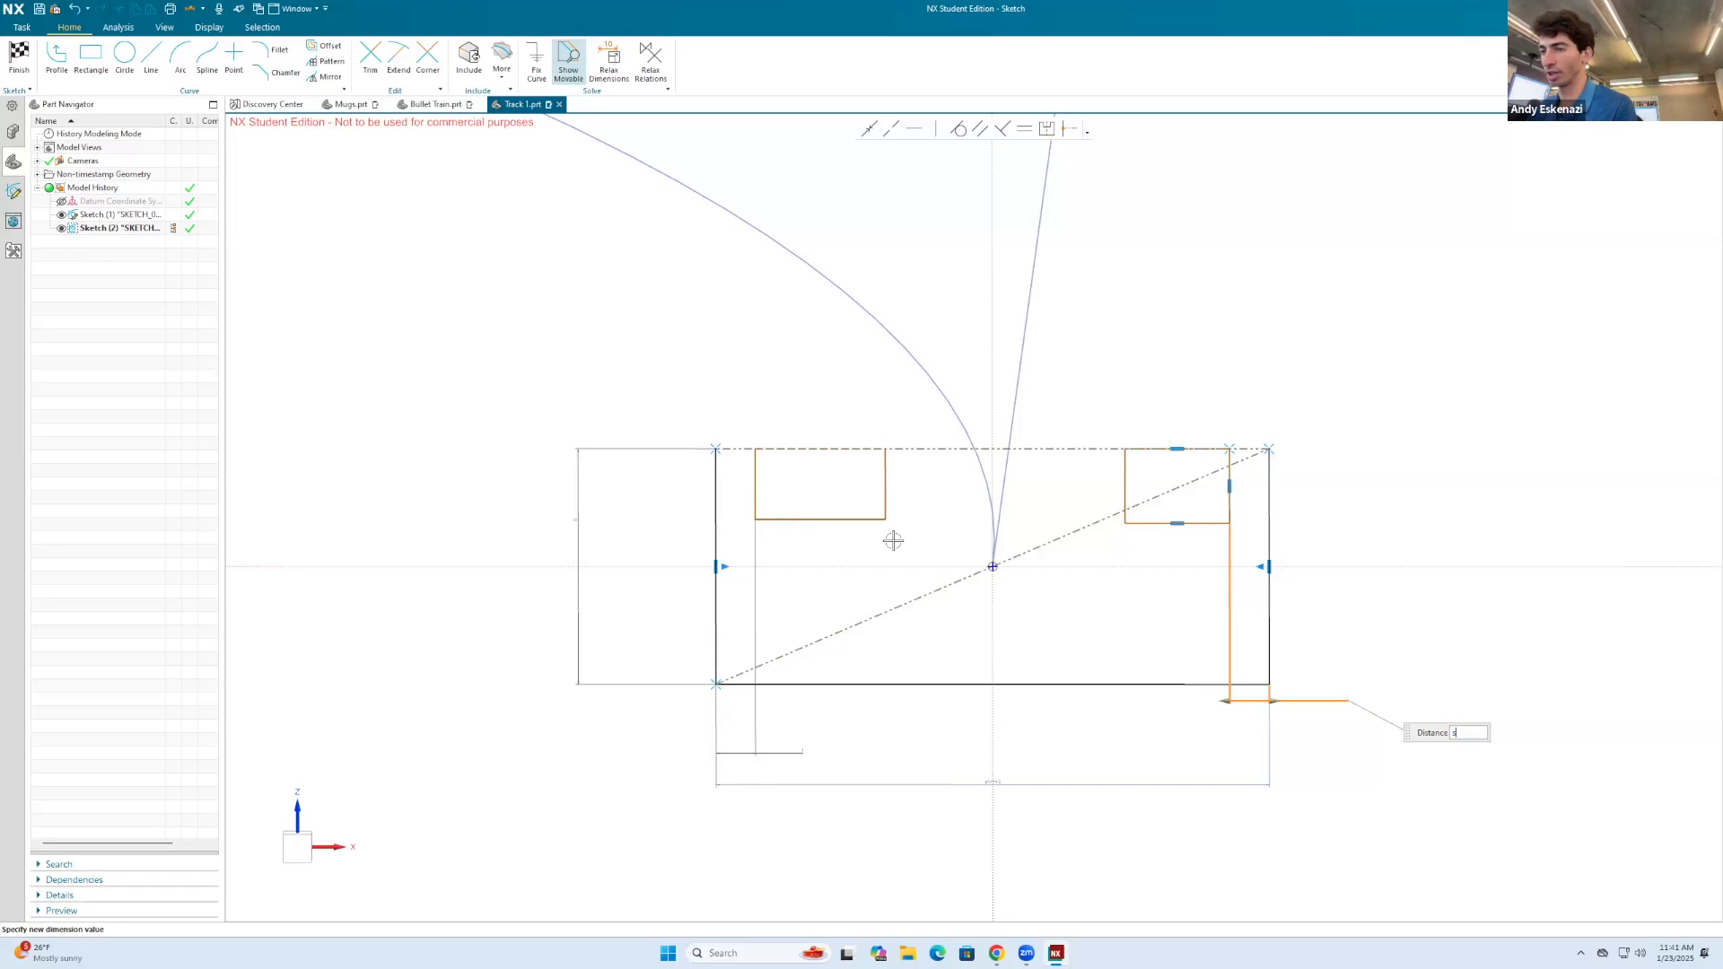
{"action": "key", "text": "Escape"}
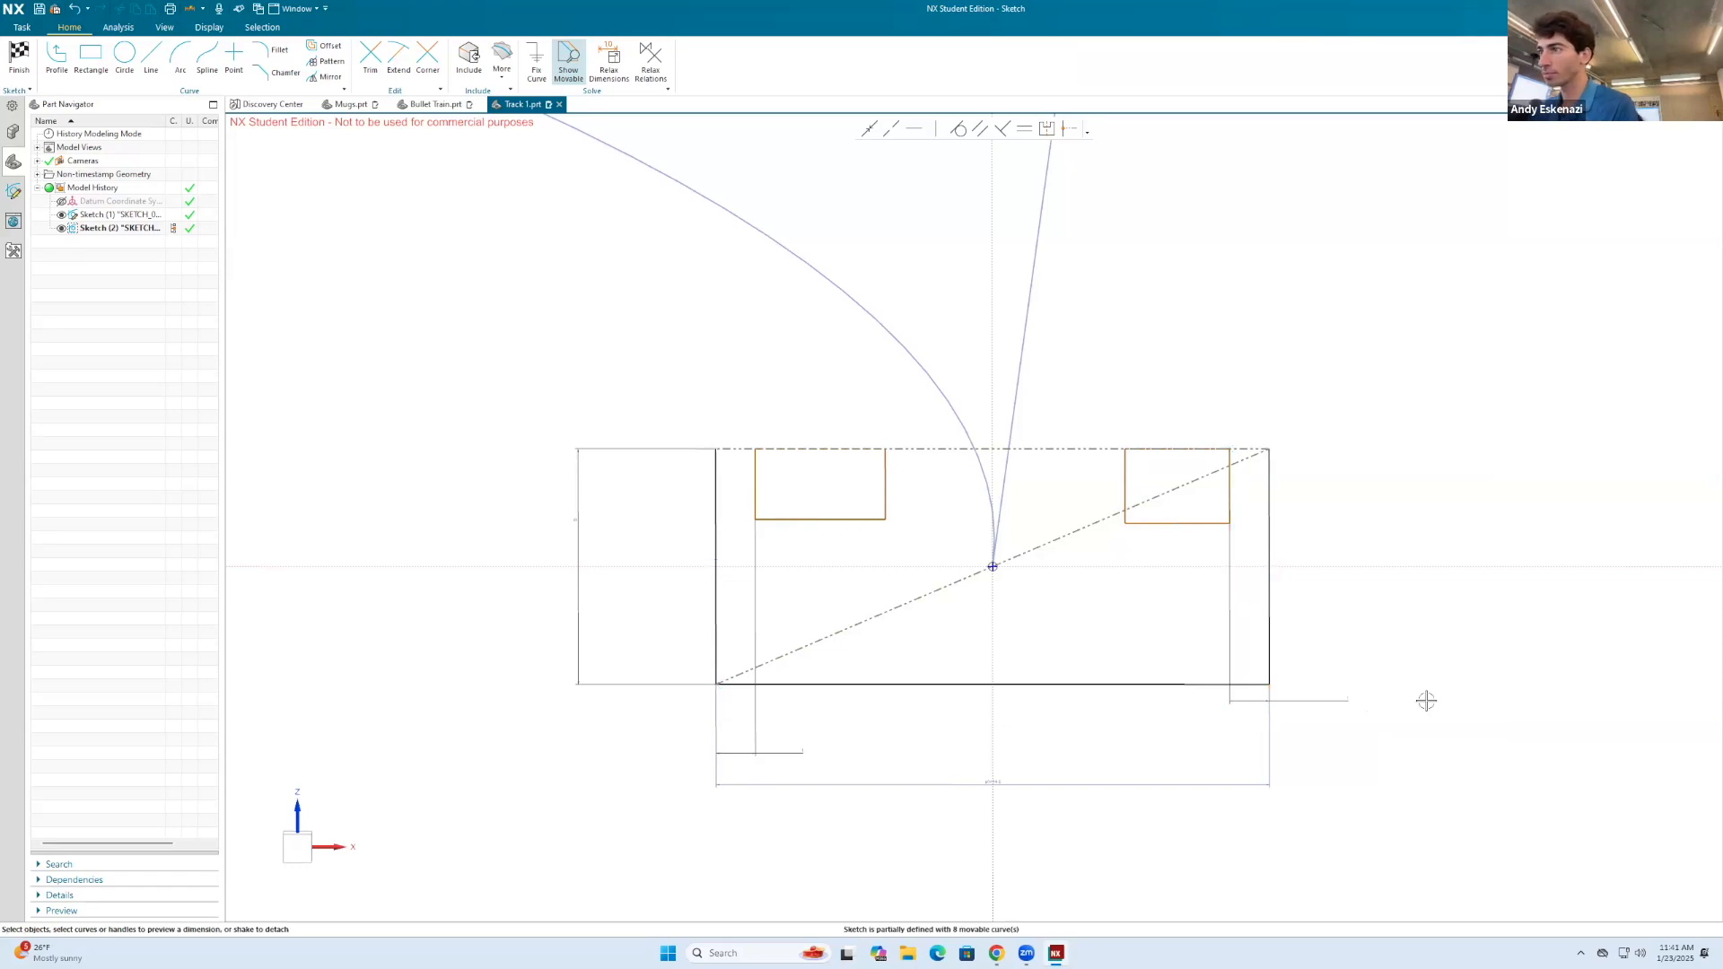
Step: Dimension the widths of both groove rectangles as 2 mm, placing the dimensions below the outer rectangle
{"action": "key", "text": "d"}
{"action": "left_click", "coordinate": [859, 520]}
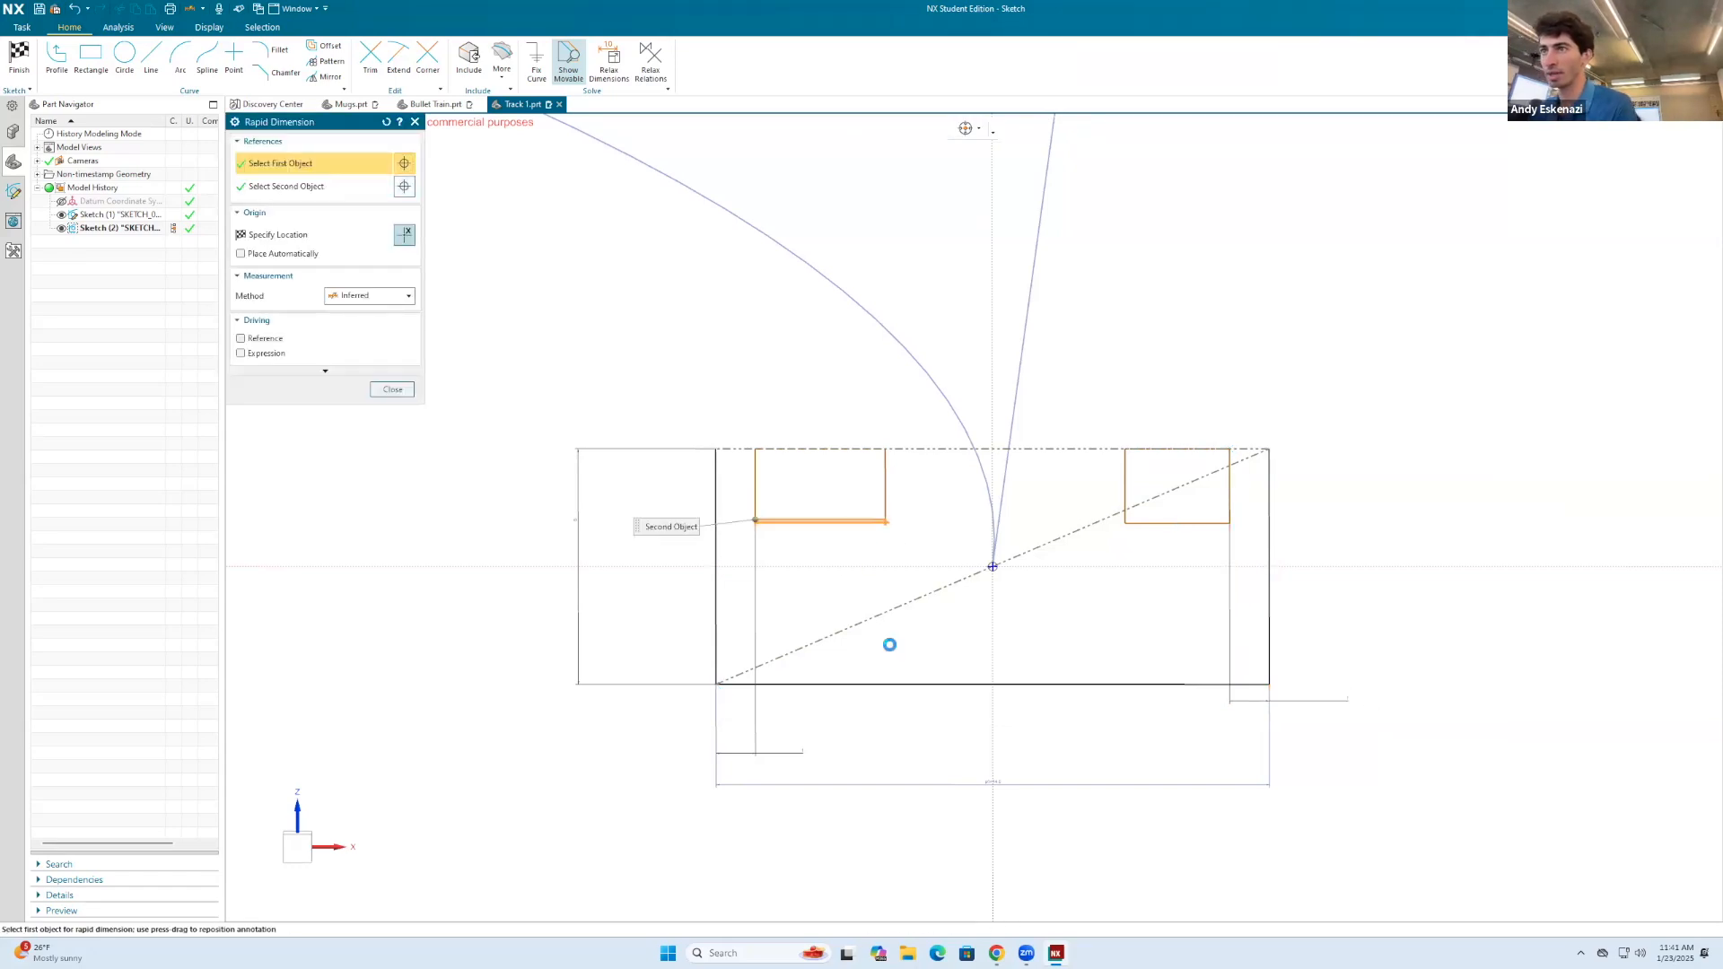
{"action": "left_click", "coordinate": [946, 759]}
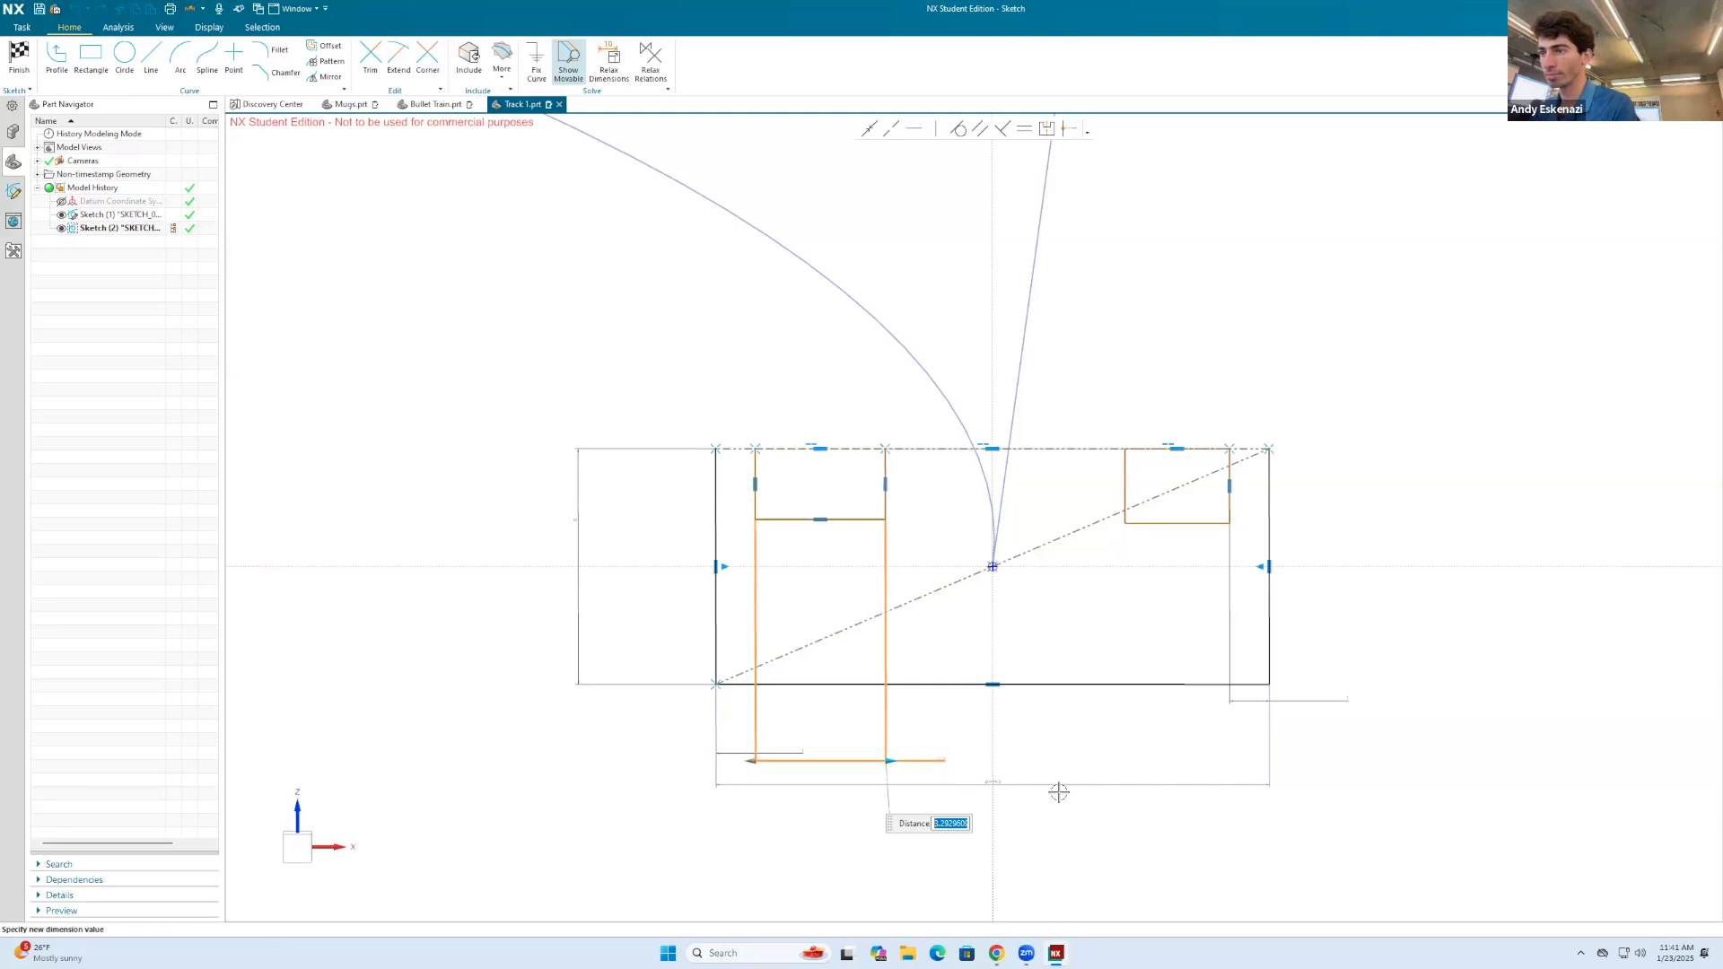
{"action": "type", "text": "2"}
{"action": "key", "text": "Return"}
{"action": "key", "text": "Escape"}
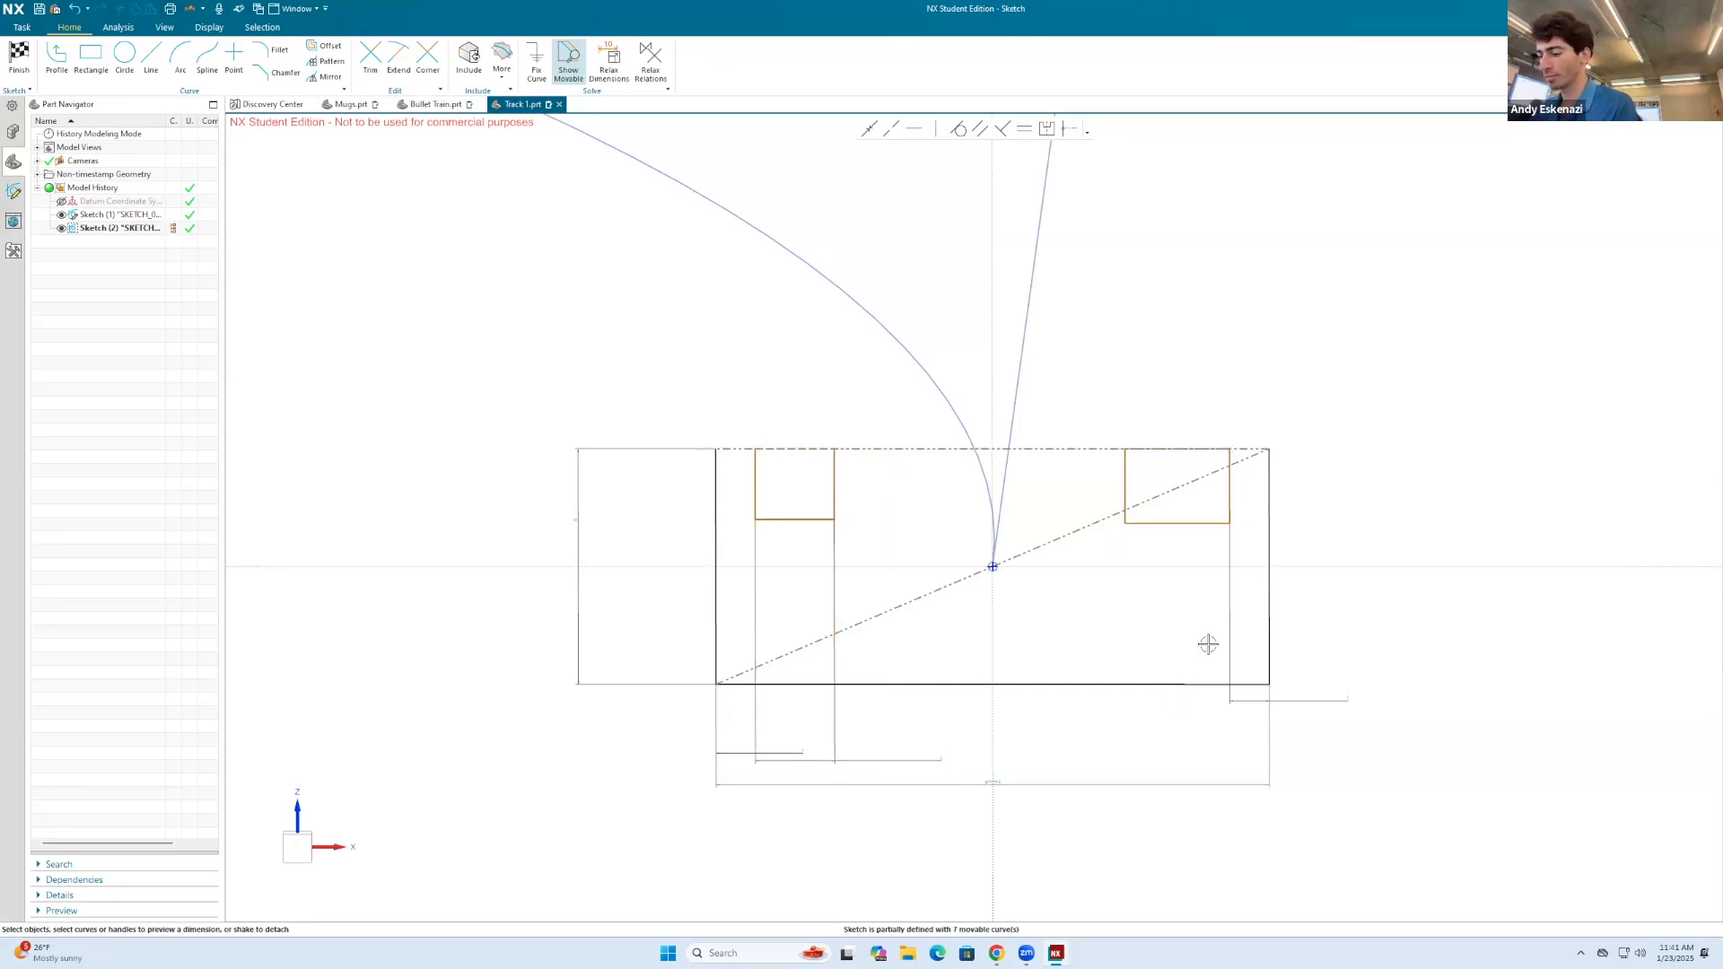
{"action": "key", "text": "d"}
{"action": "left_click", "coordinate": [1146, 523]}
{"action": "left_click", "coordinate": [1178, 737]}
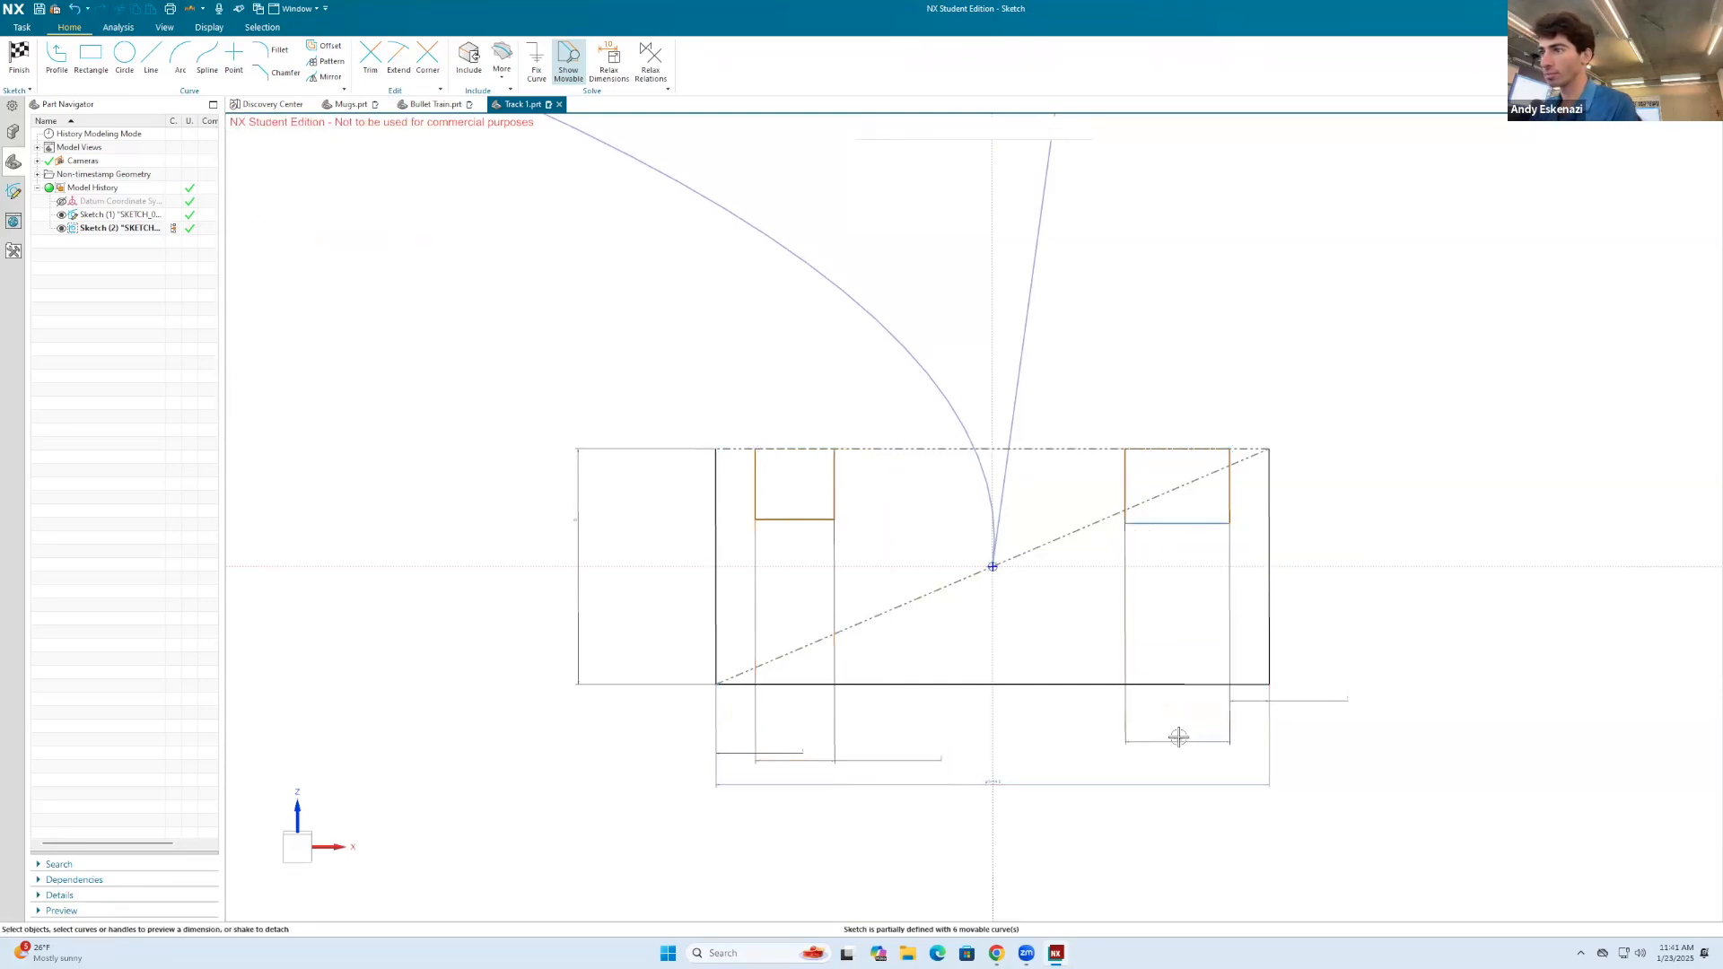
{"action": "left_click", "coordinate": [1182, 740]}
{"action": "key", "text": "Return"}
Step: Dimension the right groove's depth as 2 mm
{"action": "key", "text": "d"}
{"action": "left_click", "coordinate": [1229, 497]}
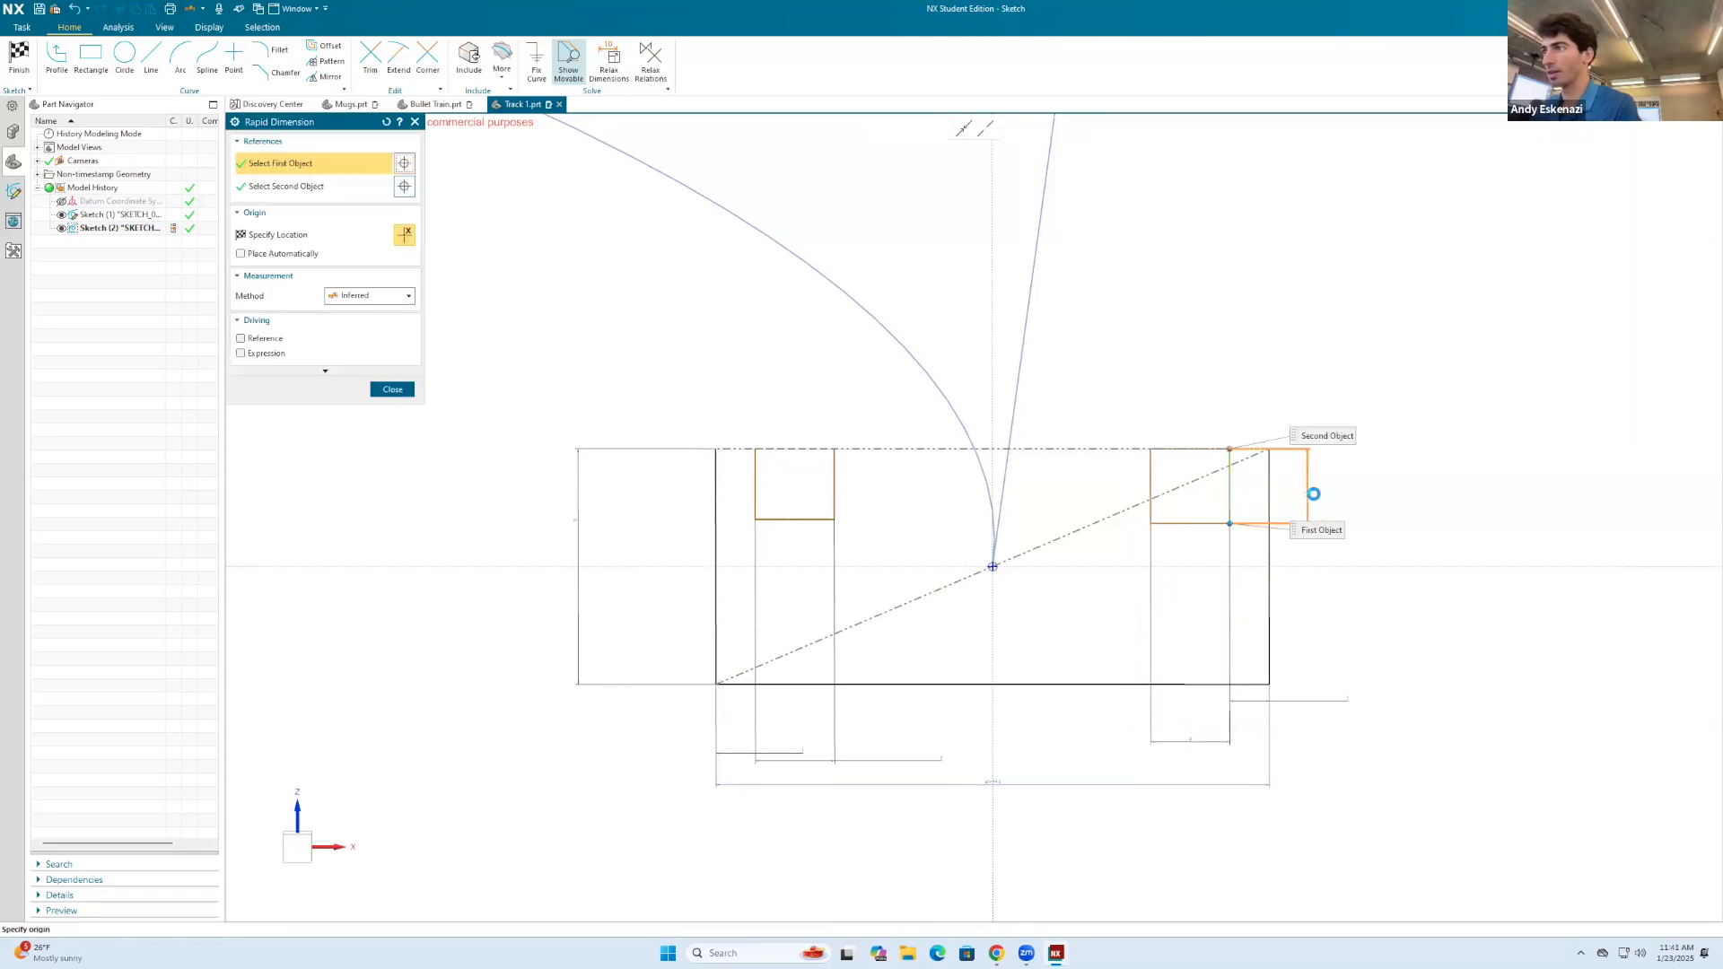
{"action": "left_click", "coordinate": [1356, 499]}
{"action": "key", "text": "Escape"}
{"action": "left_click", "coordinate": [1353, 497]}
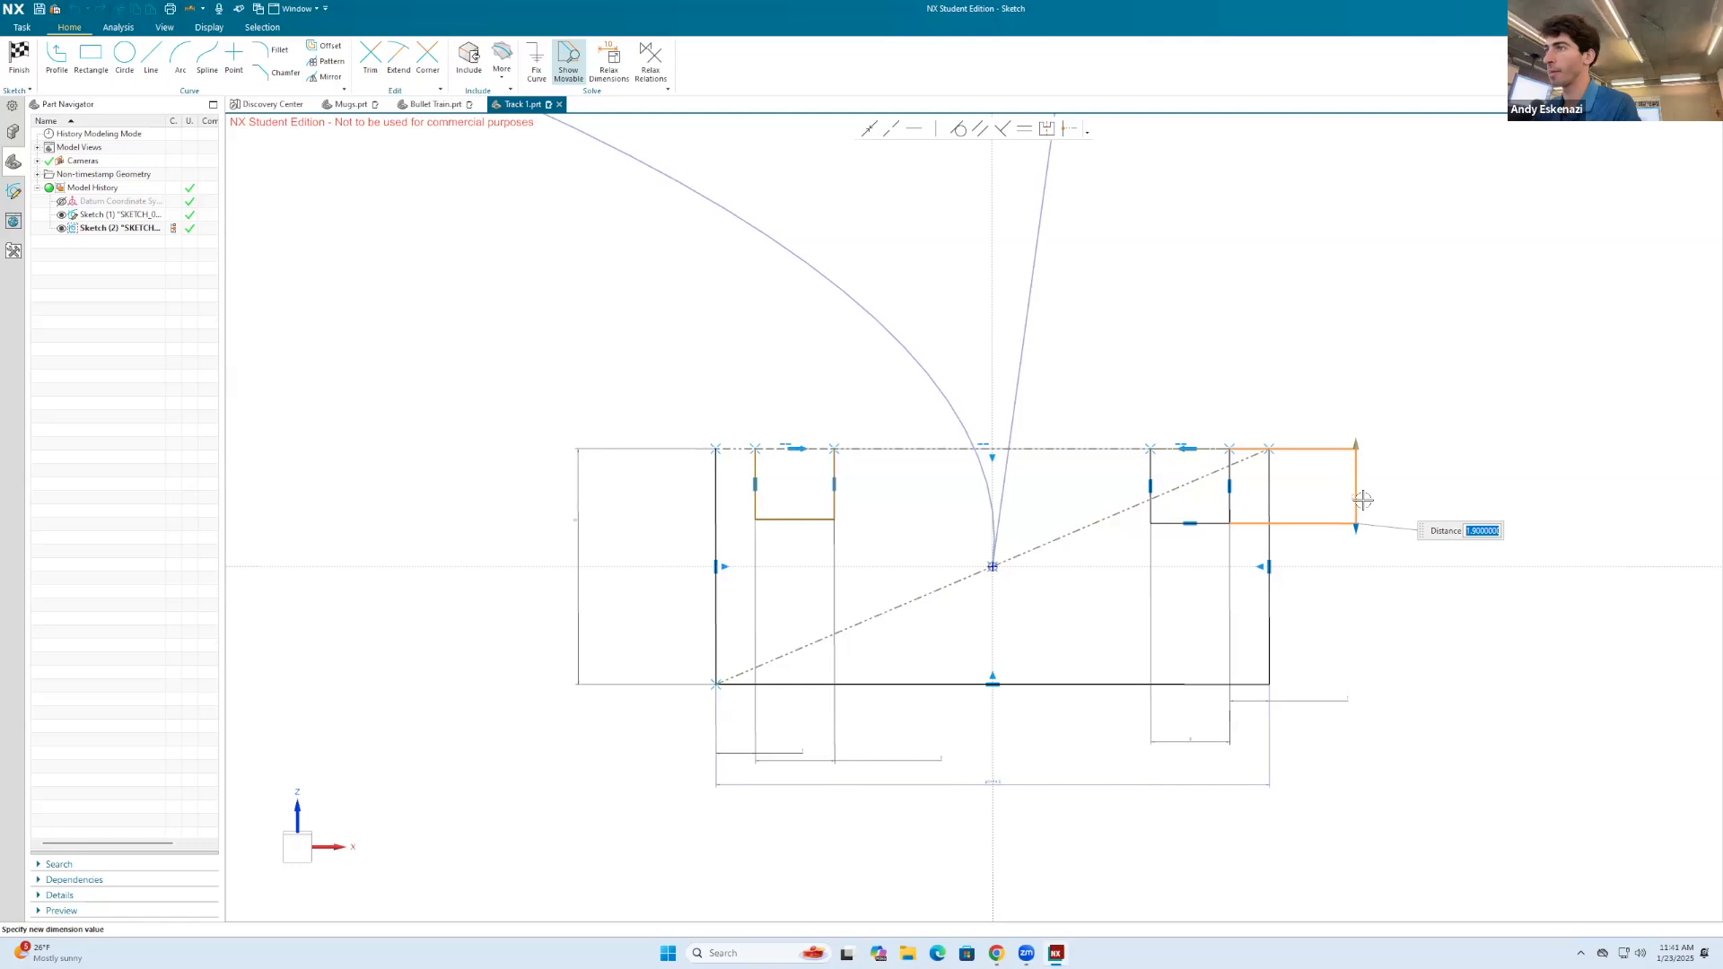
{"action": "type", "text": "2"}
{"action": "key", "text": "Return"}
Step: Dimension the left groove's depth as 2 mm
{"action": "left_click", "coordinate": [787, 510]}
{"action": "key", "text": "d"}
{"action": "left_click", "coordinate": [756, 499]}
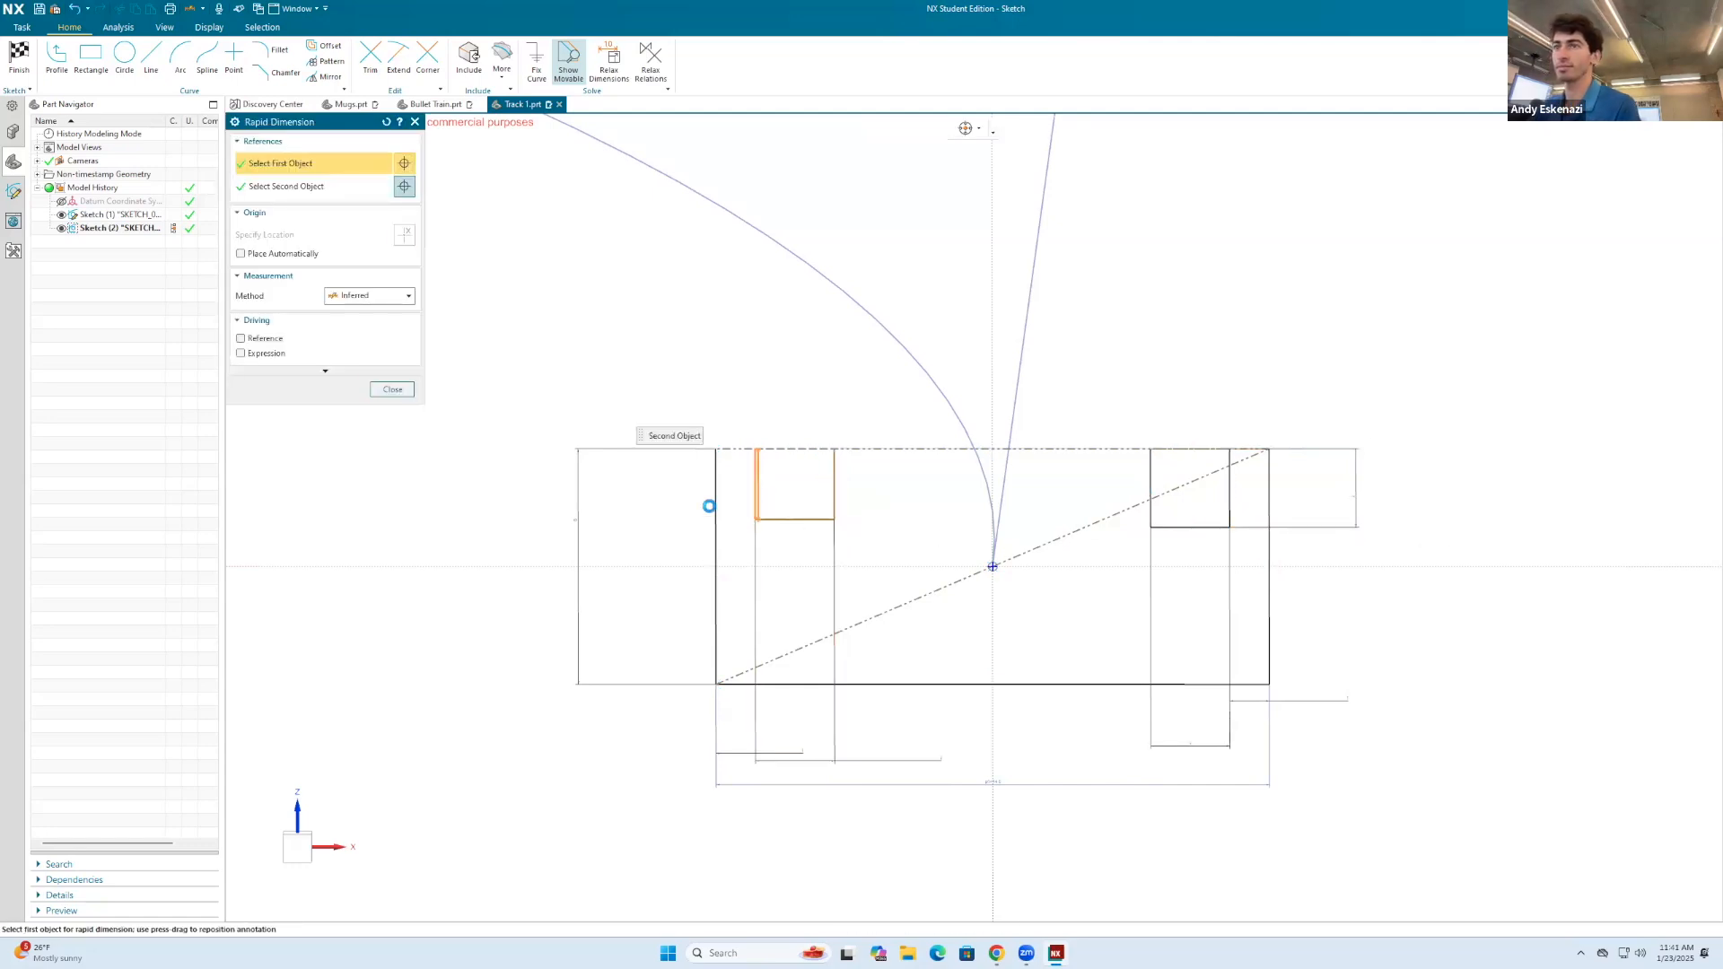
{"action": "left_click", "coordinate": [677, 506]}
{"action": "key", "text": "Escape"}
{"action": "left_click", "coordinate": [677, 507]}
{"action": "type", "text": "2"}
{"action": "key", "text": "Return"}
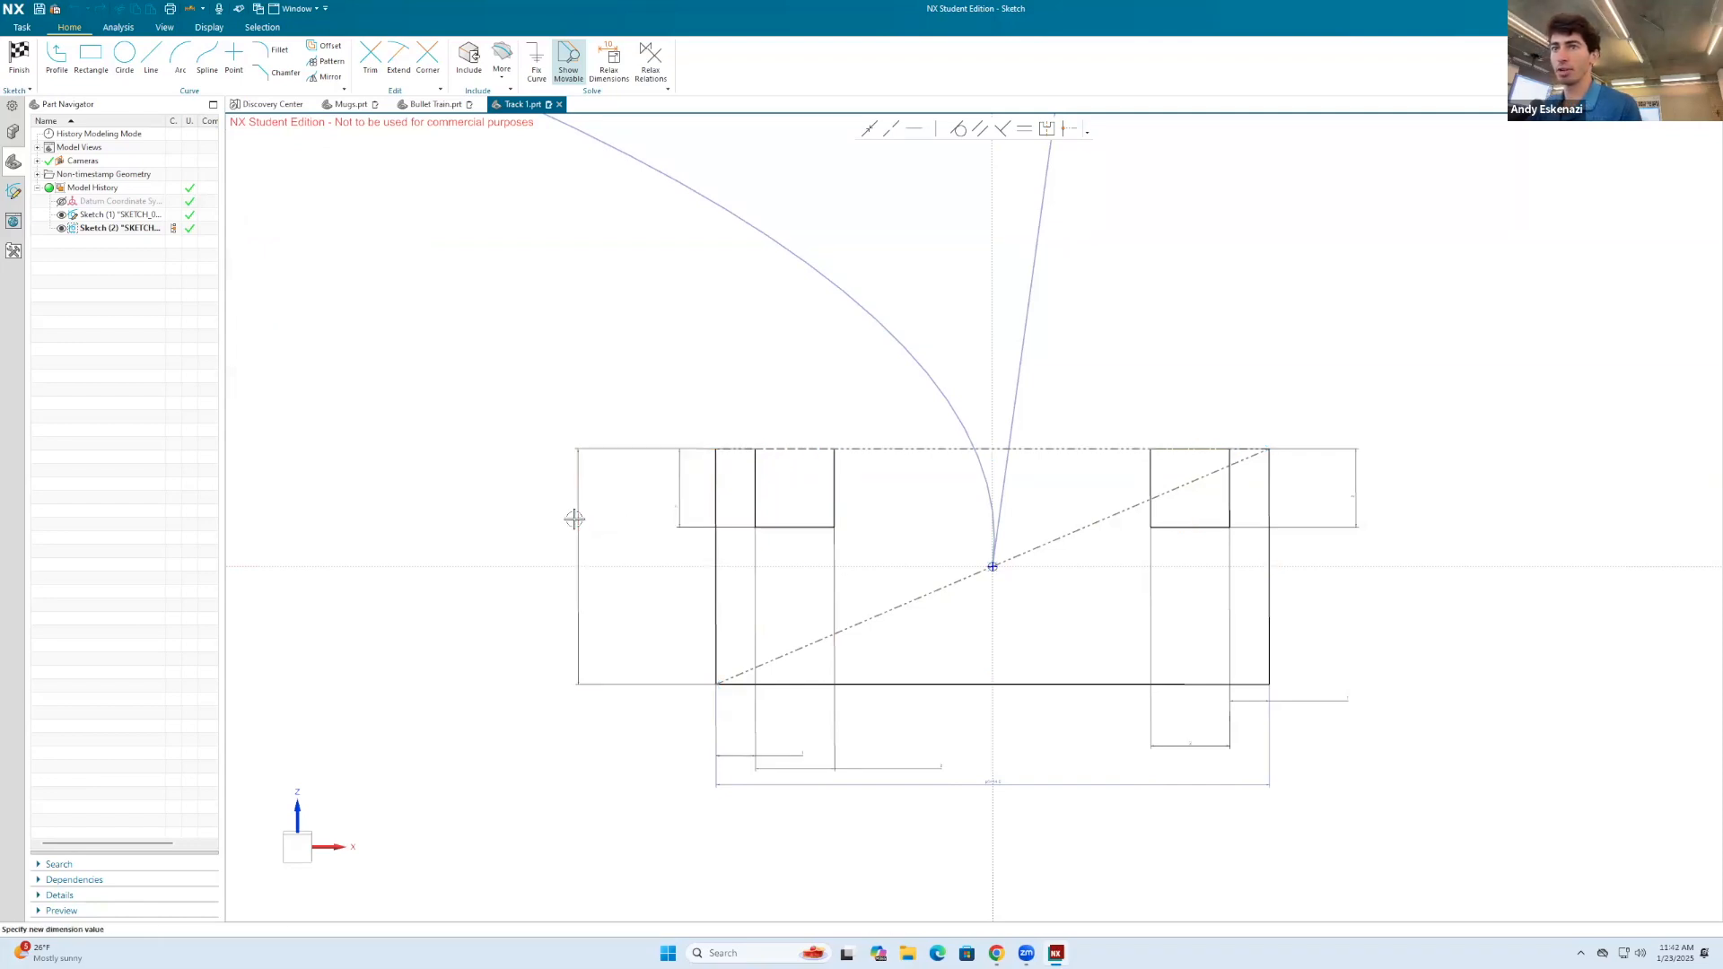
Step: Set the outer rectangle's height to 3 mm
{"action": "left_click", "coordinate": [578, 518]}
{"action": "key", "text": "Return"}
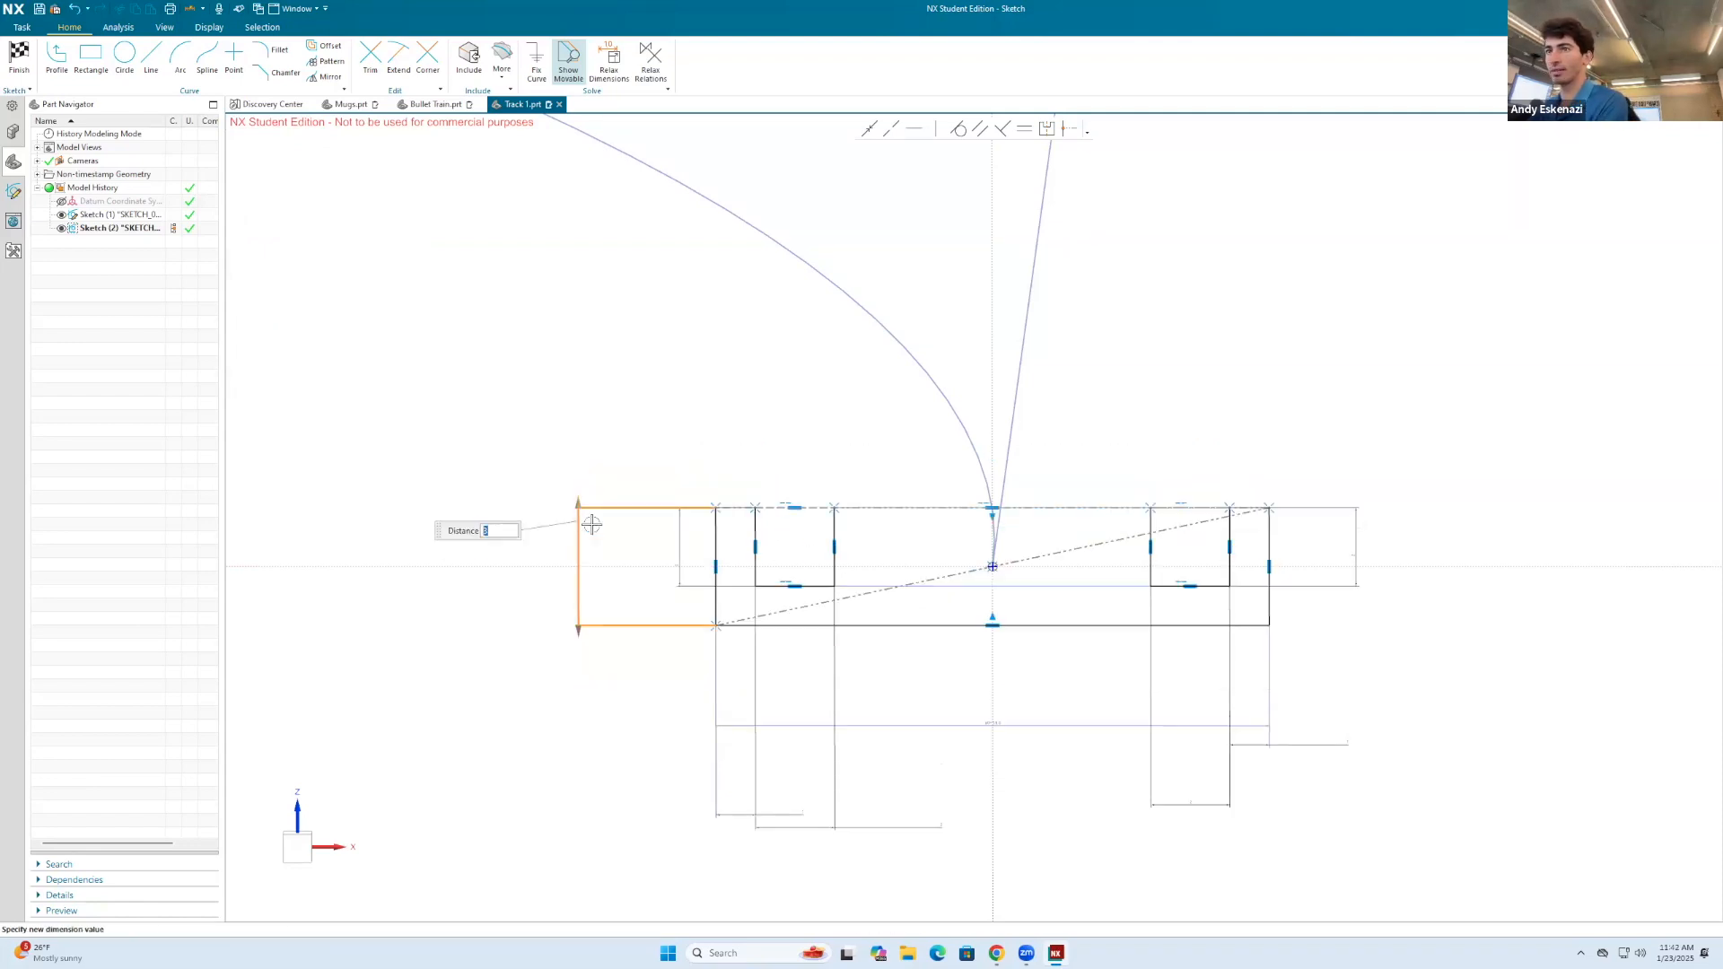
Step: Draw solid lines along the upper edge over both side walls and the middle section, leaving the grooves open, and finish the sketch
{"action": "scroll", "coordinate": [1250, 793], "scroll_direction": "up", "scroll_amount": 1}
{"action": "scroll", "coordinate": [1204, 669], "scroll_direction": "up", "scroll_amount": 3}
{"action": "scroll", "coordinate": [1258, 689], "scroll_direction": "down", "scroll_amount": 4}
{"action": "scroll", "coordinate": [1236, 677], "scroll_direction": "up", "scroll_amount": 3}
{"action": "middle_click_drag", "start_coordinate": [1226, 671], "coordinate": [1218, 658]}
{"action": "scroll", "coordinate": [1171, 564], "scroll_direction": "down", "scroll_amount": 2}
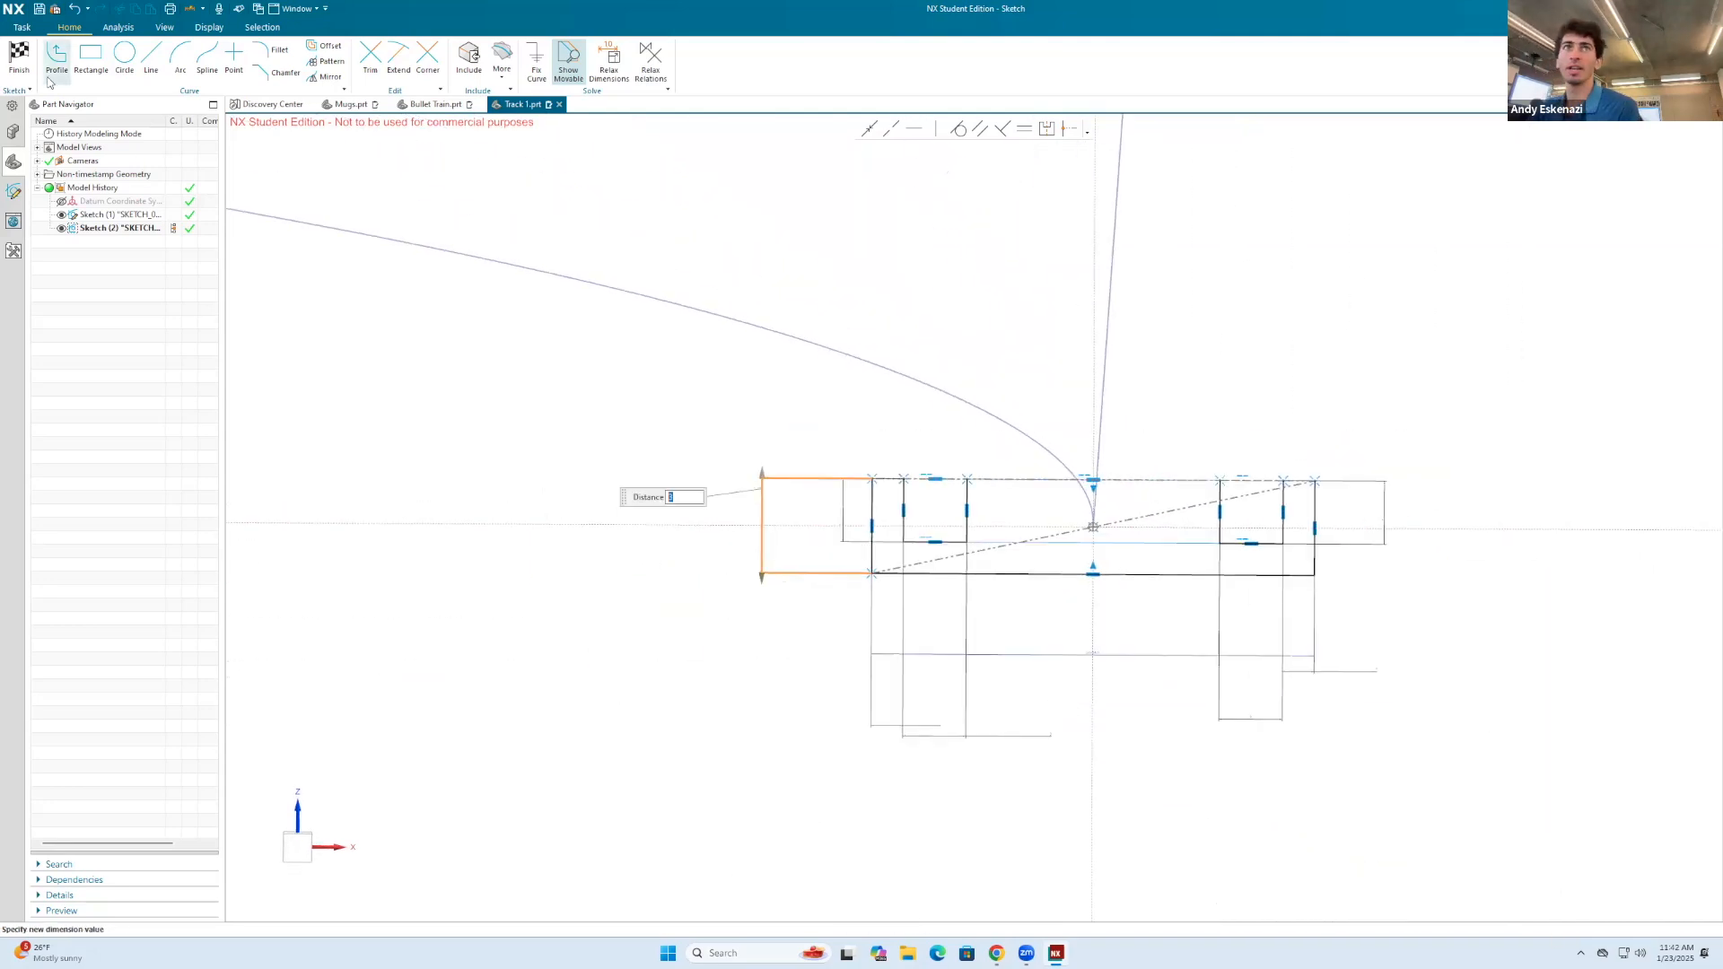
{"action": "scroll", "coordinate": [790, 430], "scroll_direction": "up", "scroll_amount": 3}
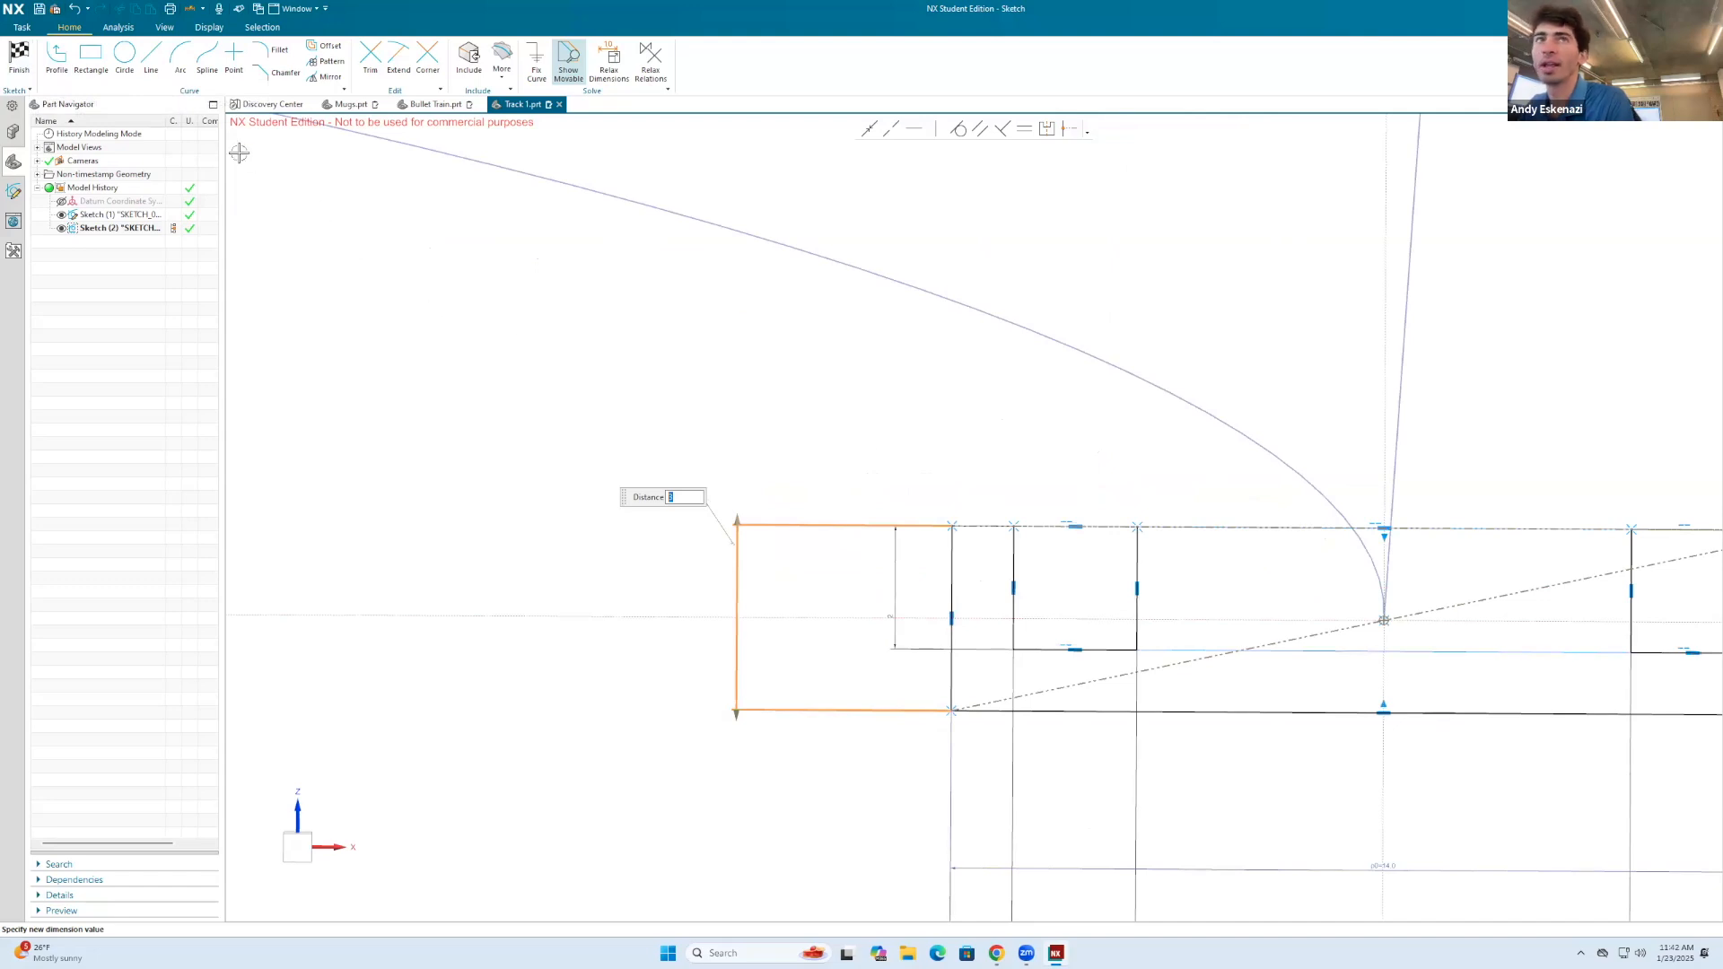
{"action": "left_click", "coordinate": [151, 58]}
{"action": "left_click", "coordinate": [955, 527]}
{"action": "left_click", "coordinate": [1016, 526]}
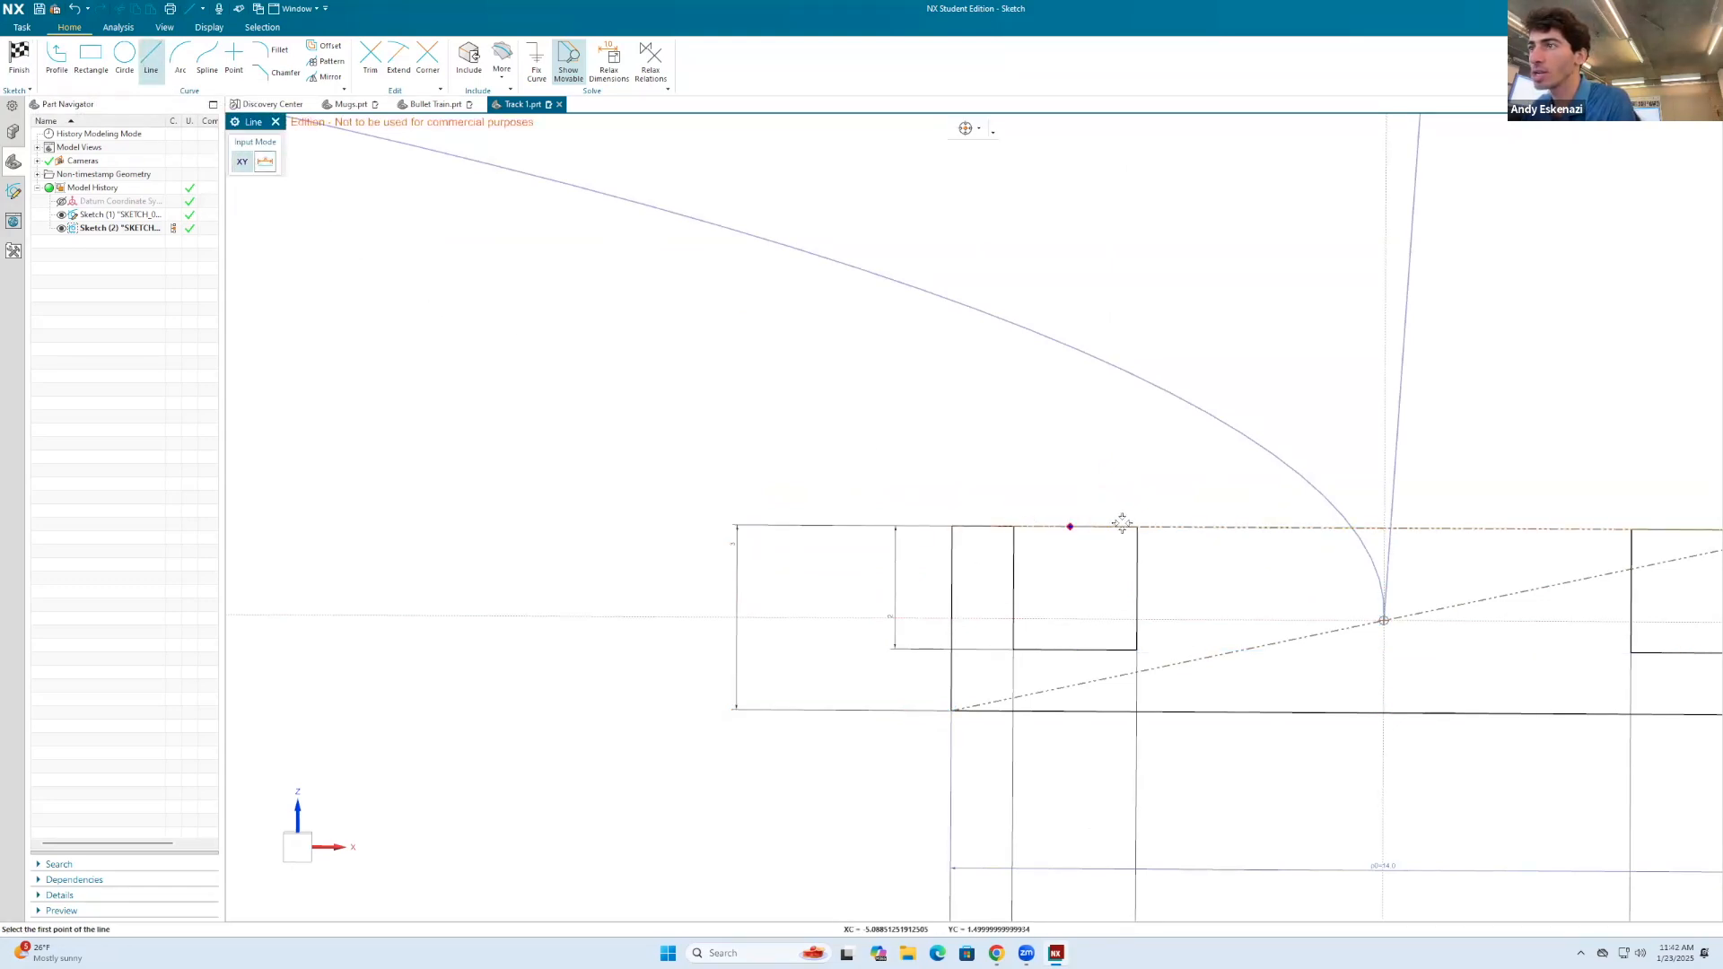
{"action": "scroll", "coordinate": [1137, 526], "scroll_direction": "down", "scroll_amount": 2}
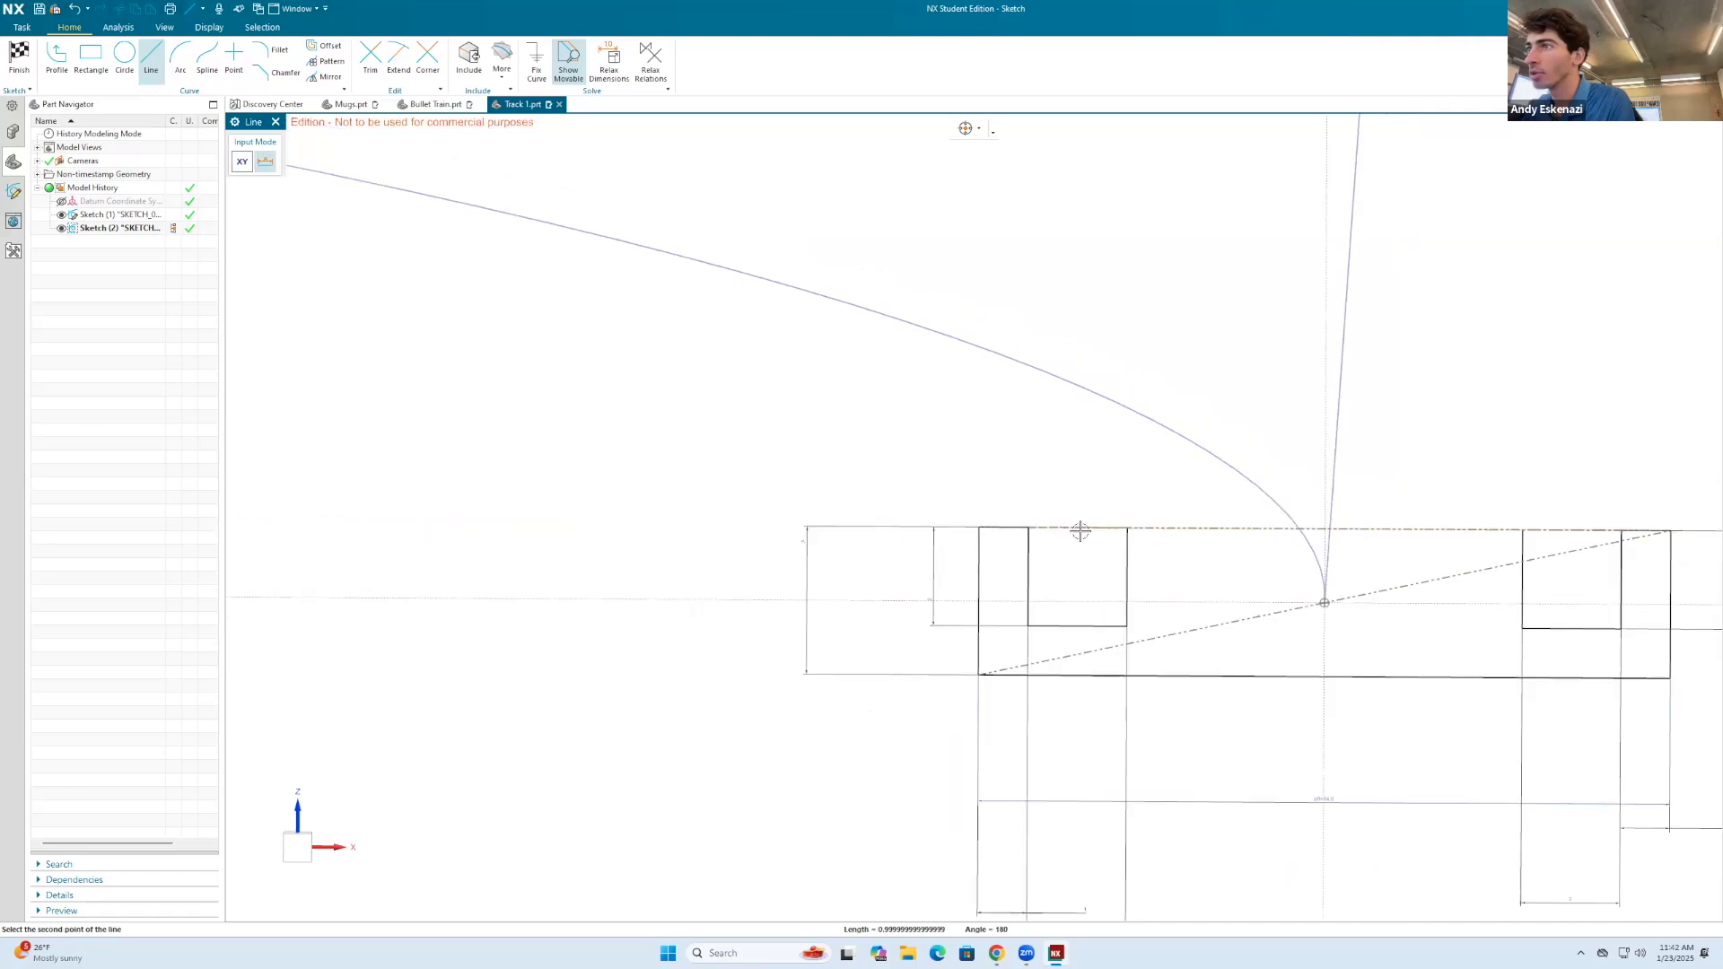
{"action": "scroll", "coordinate": [1207, 518], "scroll_direction": "down", "scroll_amount": 4}
{"action": "scroll", "coordinate": [1344, 516], "scroll_direction": "up", "scroll_amount": 5}
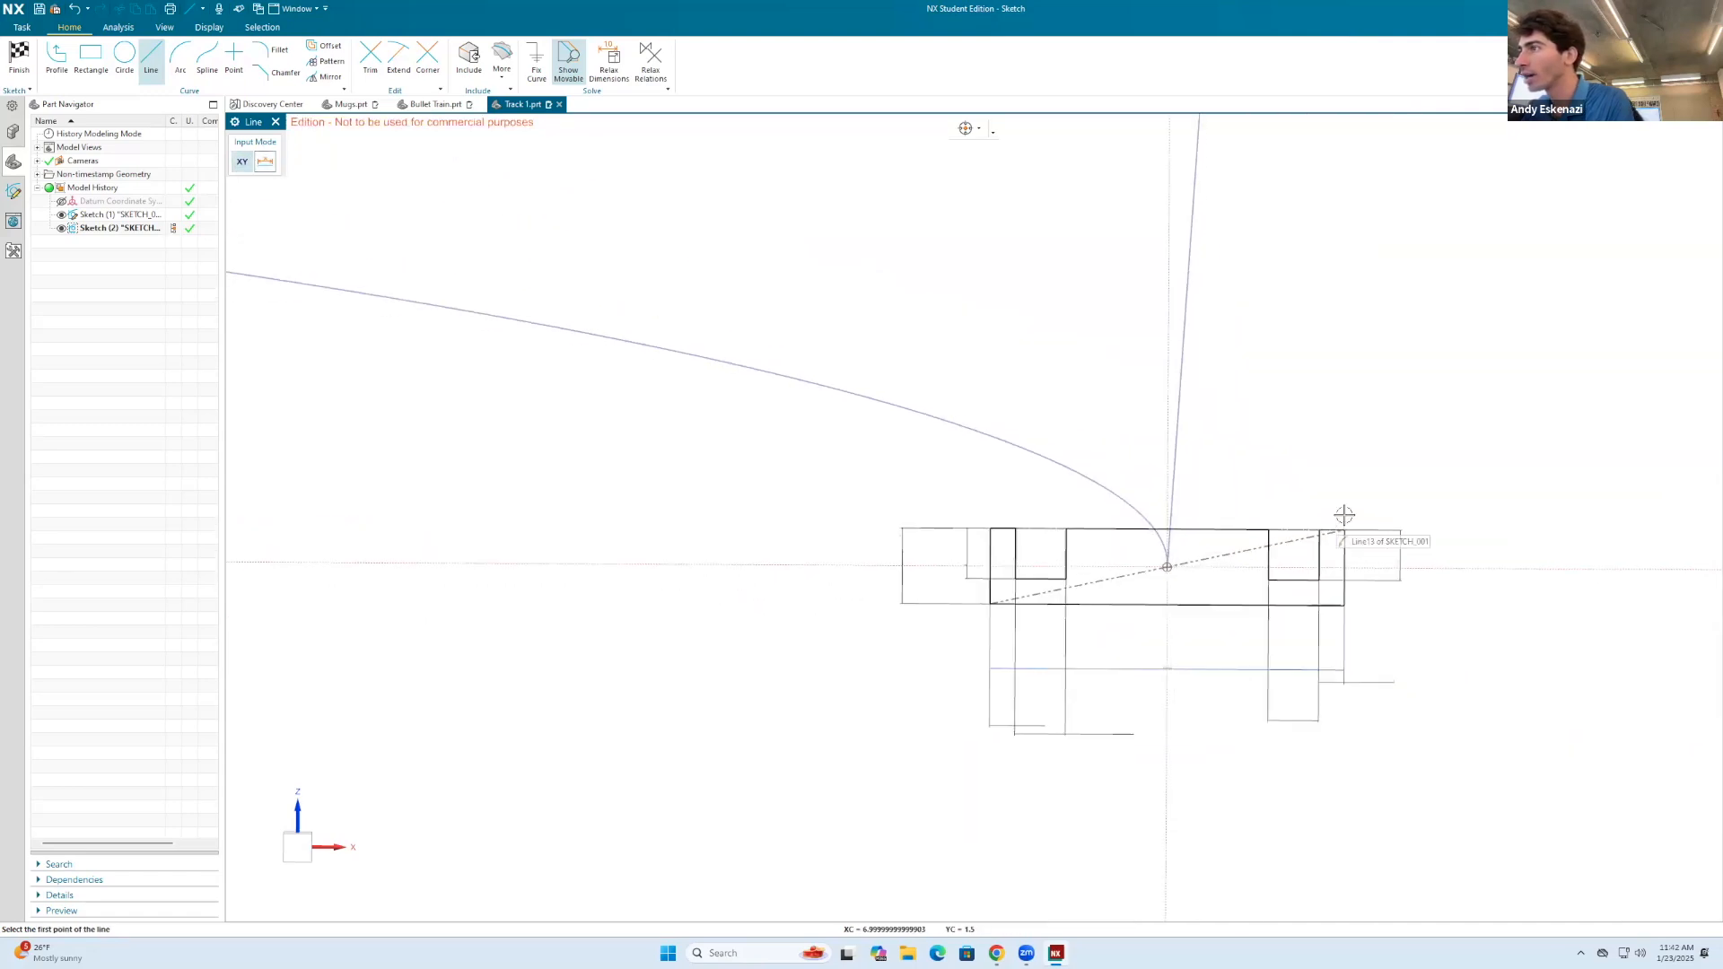
{"action": "left_click", "coordinate": [1298, 542]}
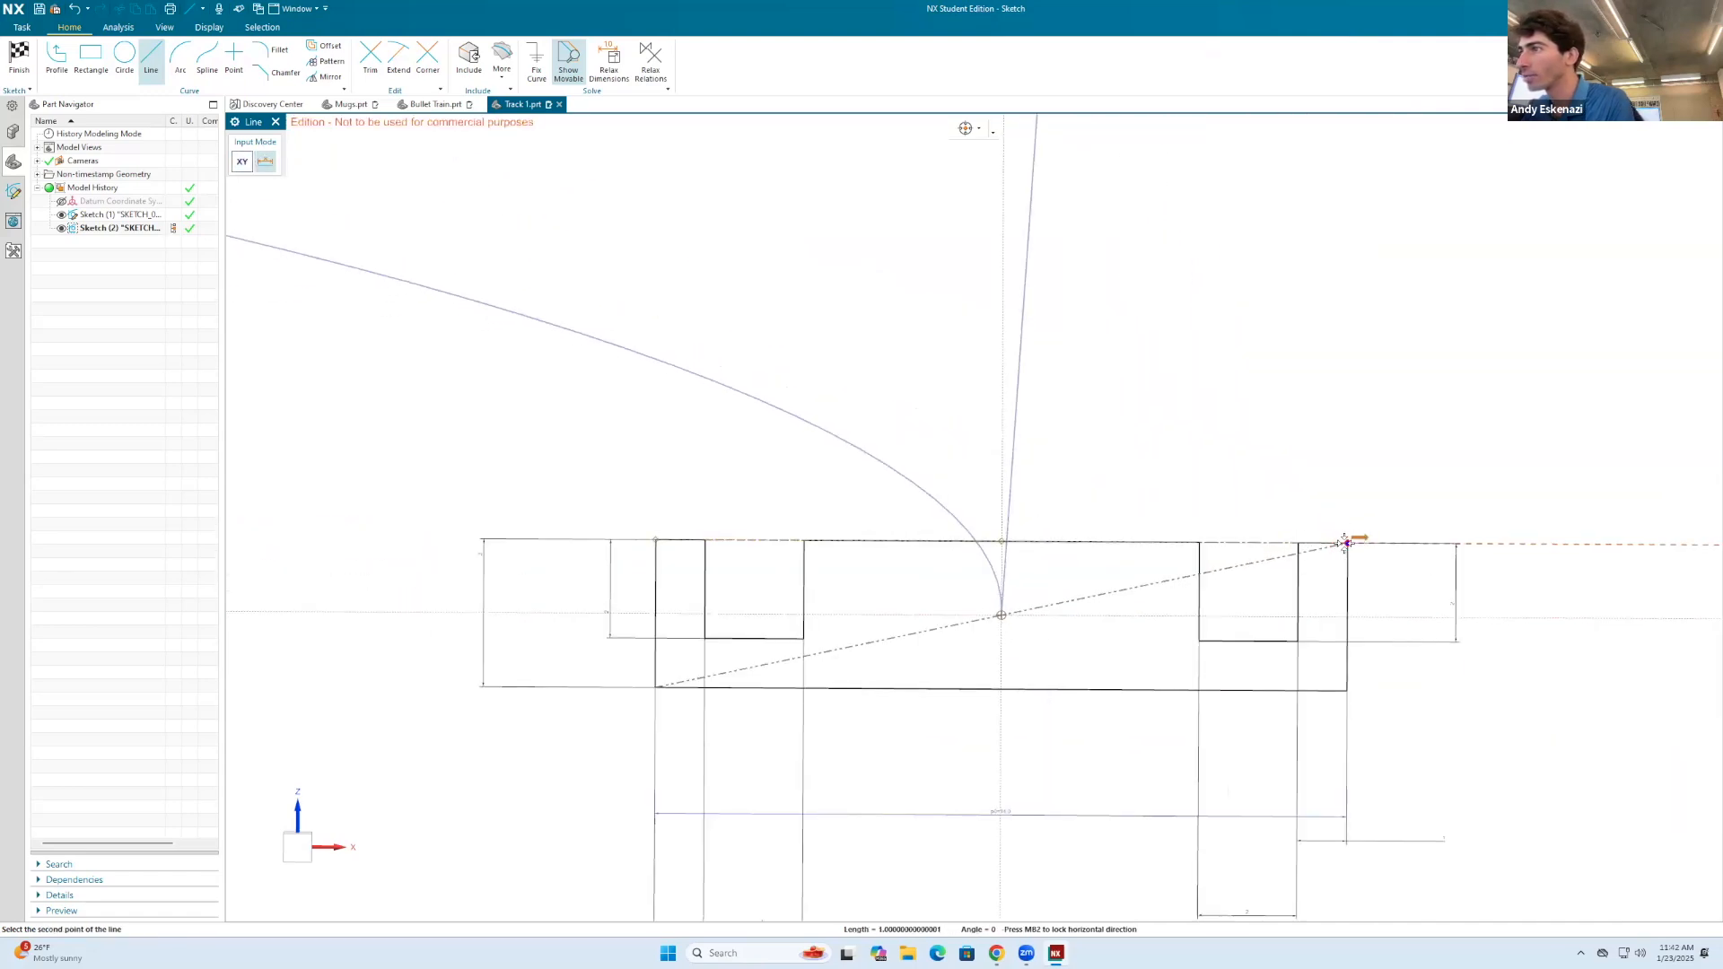
{"action": "left_click", "coordinate": [1346, 543]}
{"action": "key", "text": "Escape"}
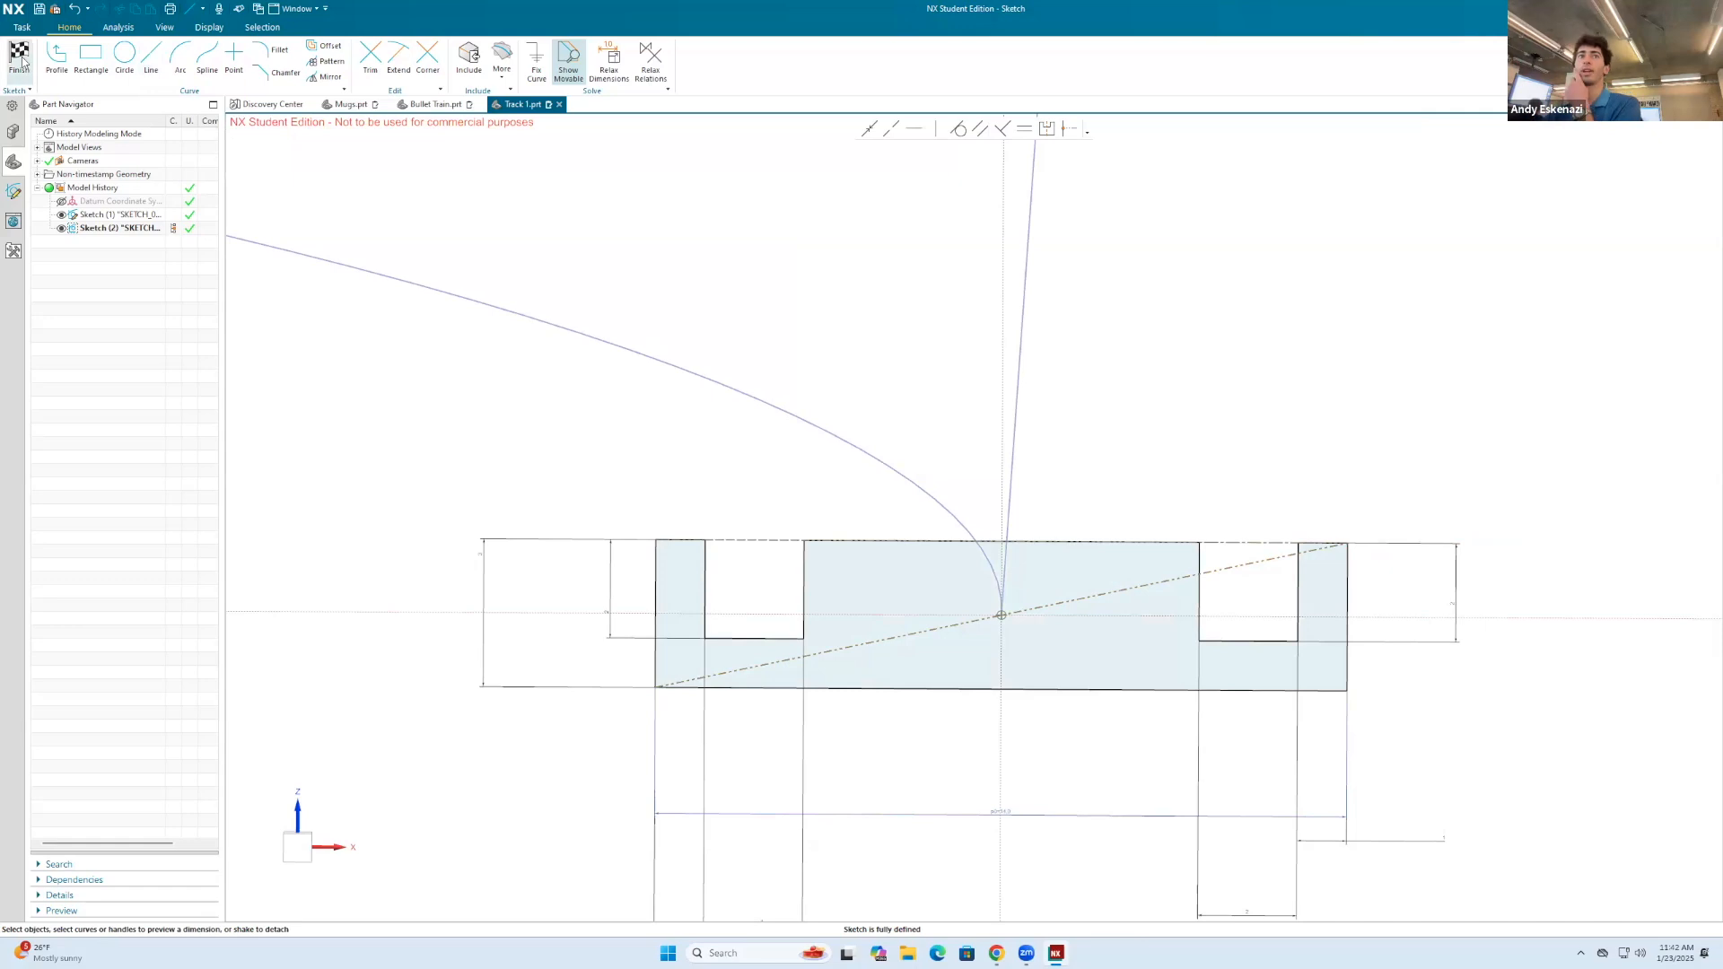
{"action": "left_click", "coordinate": [19, 58]}
{"action": "middle_click_drag", "start_coordinate": [1005, 308], "coordinate": [1003, 326]}
{"action": "scroll", "coordinate": [1024, 314], "scroll_direction": "up", "scroll_amount": 1}
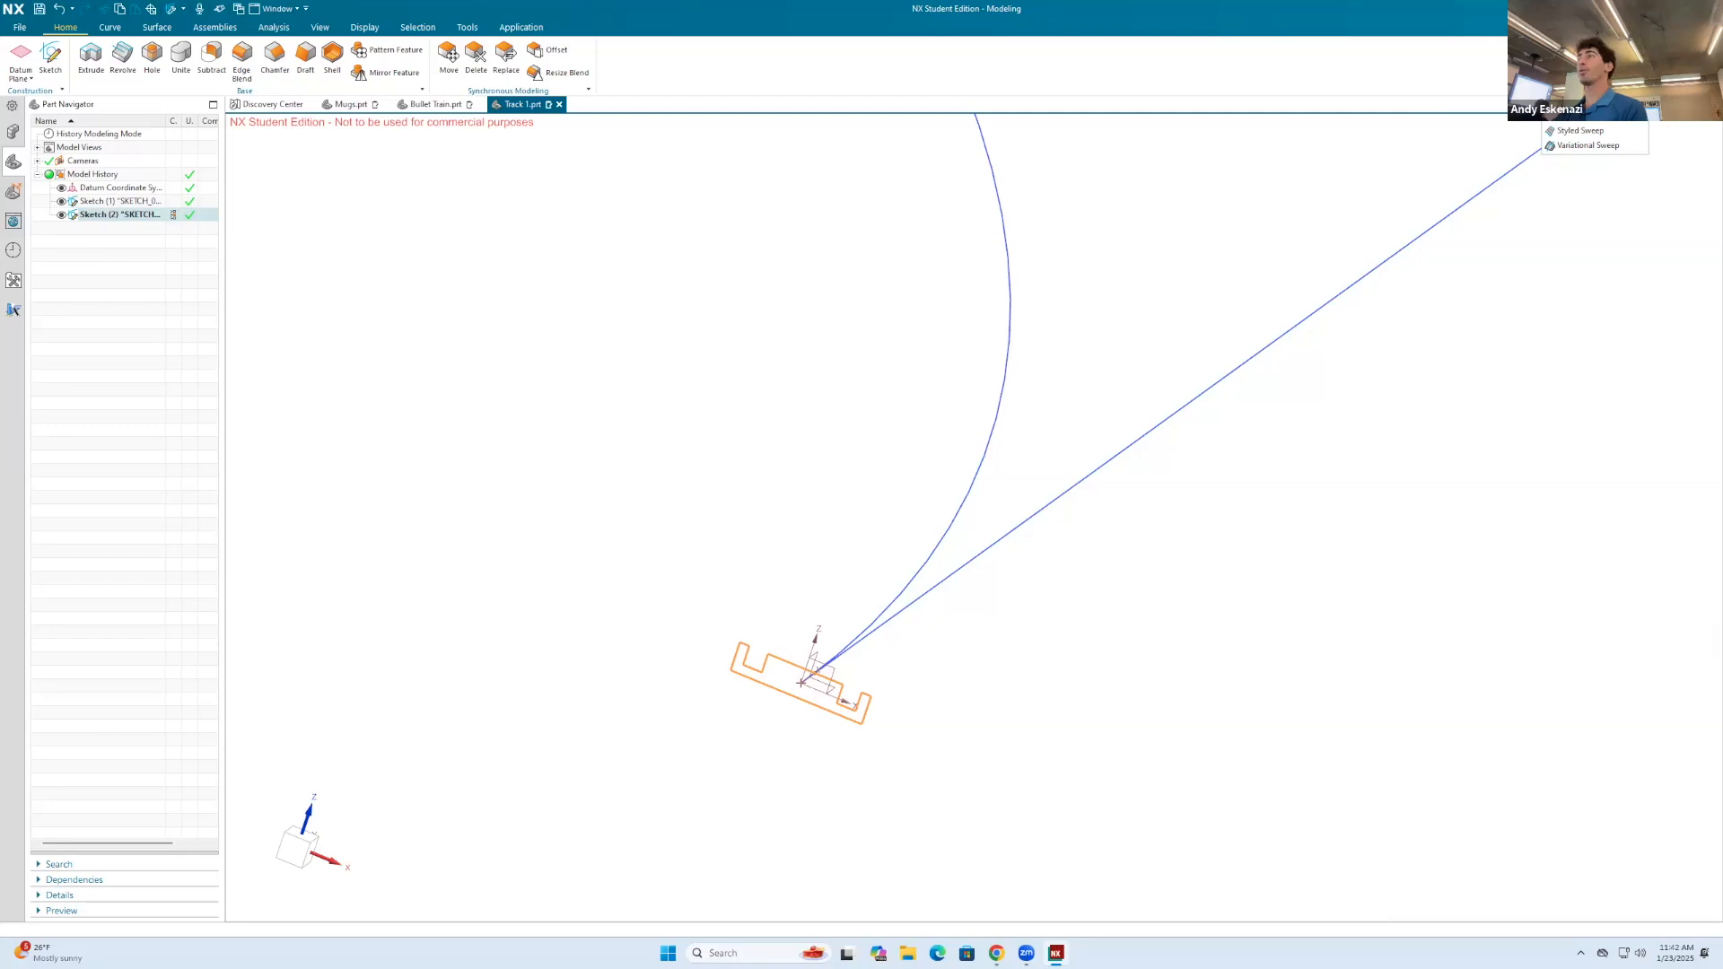
{"action": "left_click", "coordinate": [1587, 115]}
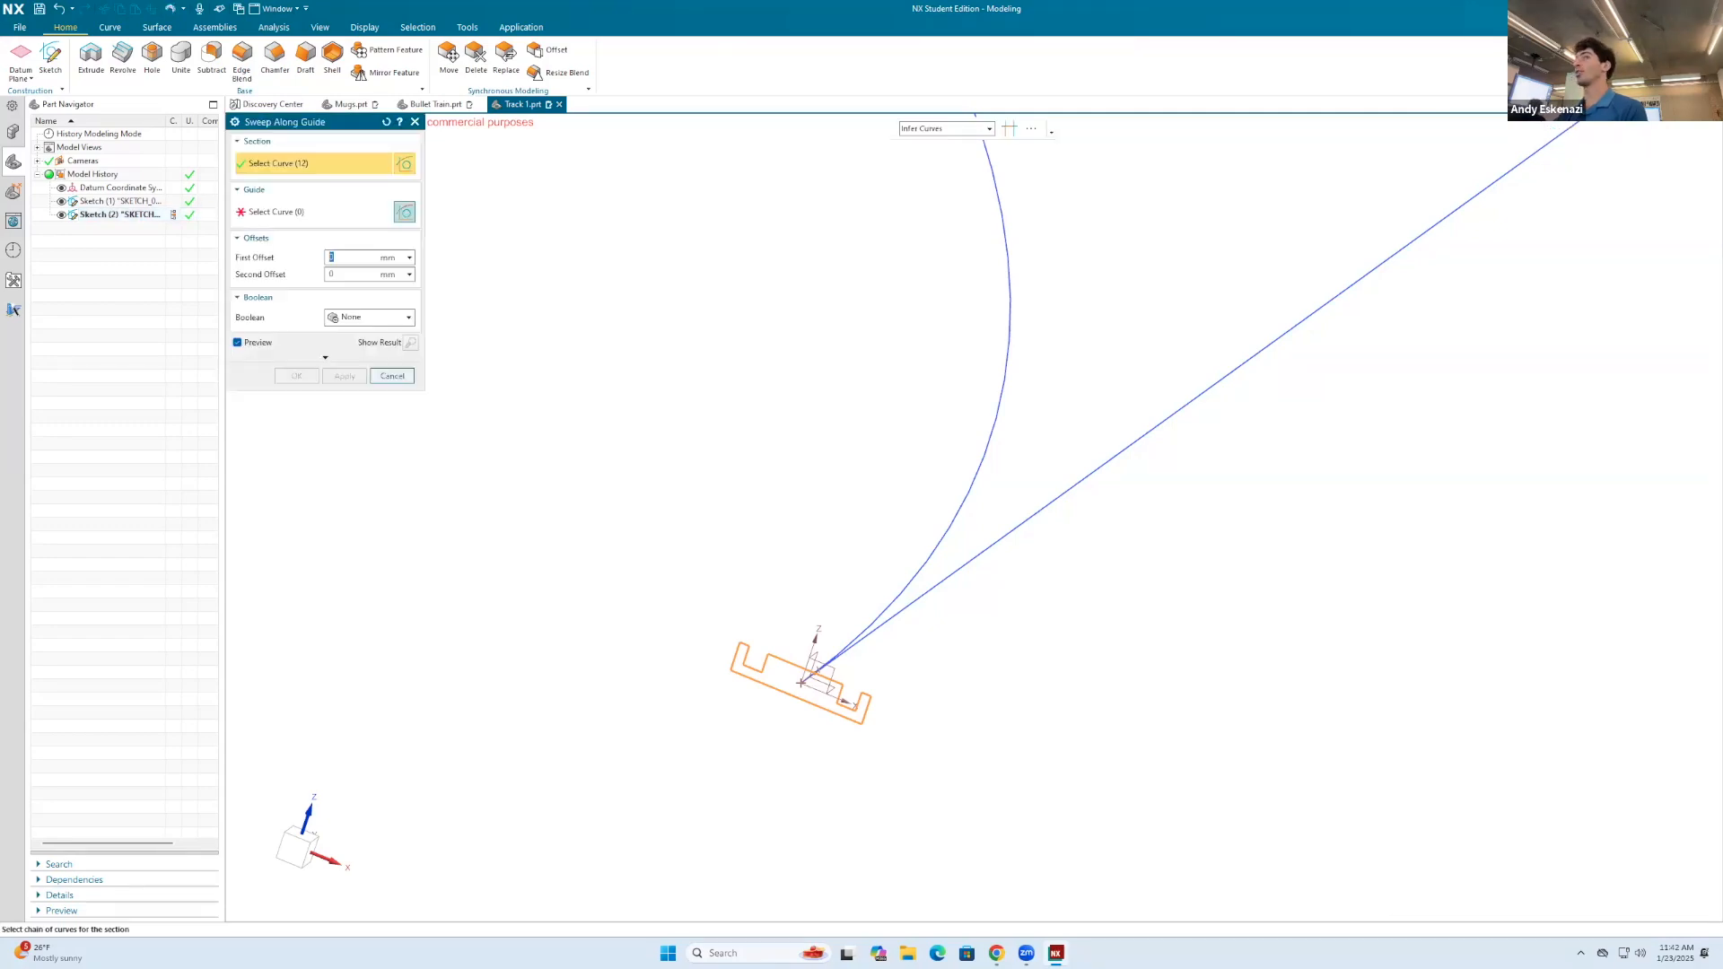
{"action": "left_click", "coordinate": [300, 219]}
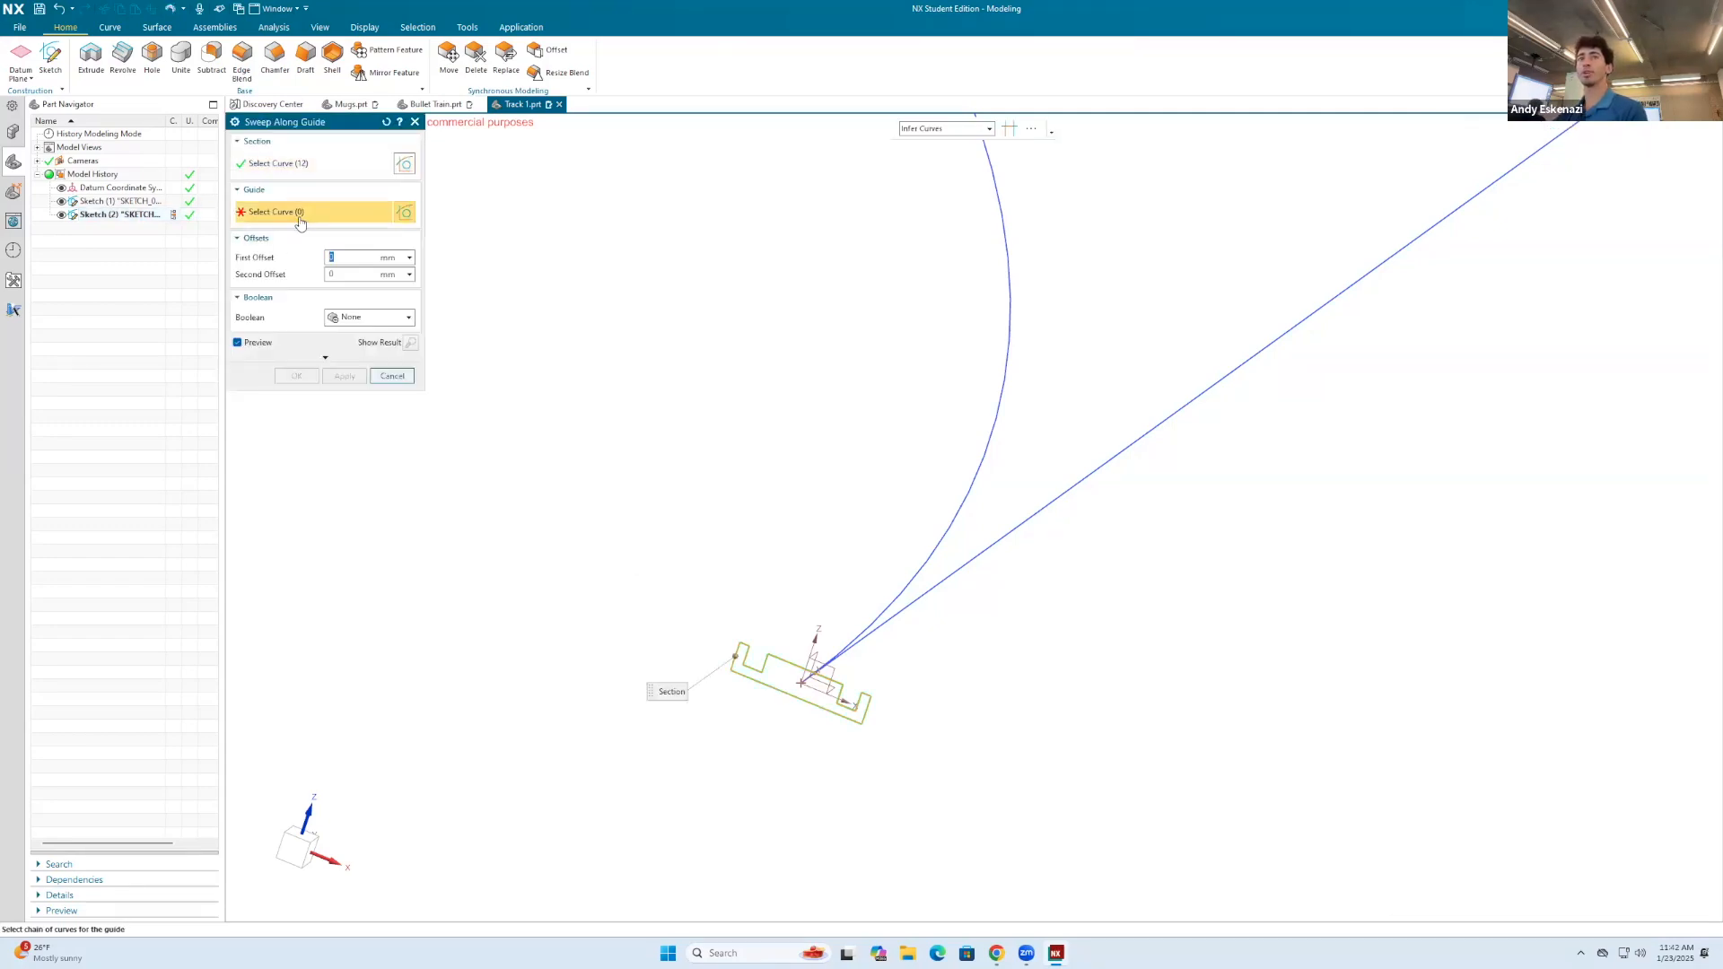
{"action": "left_click", "coordinate": [1017, 522]}
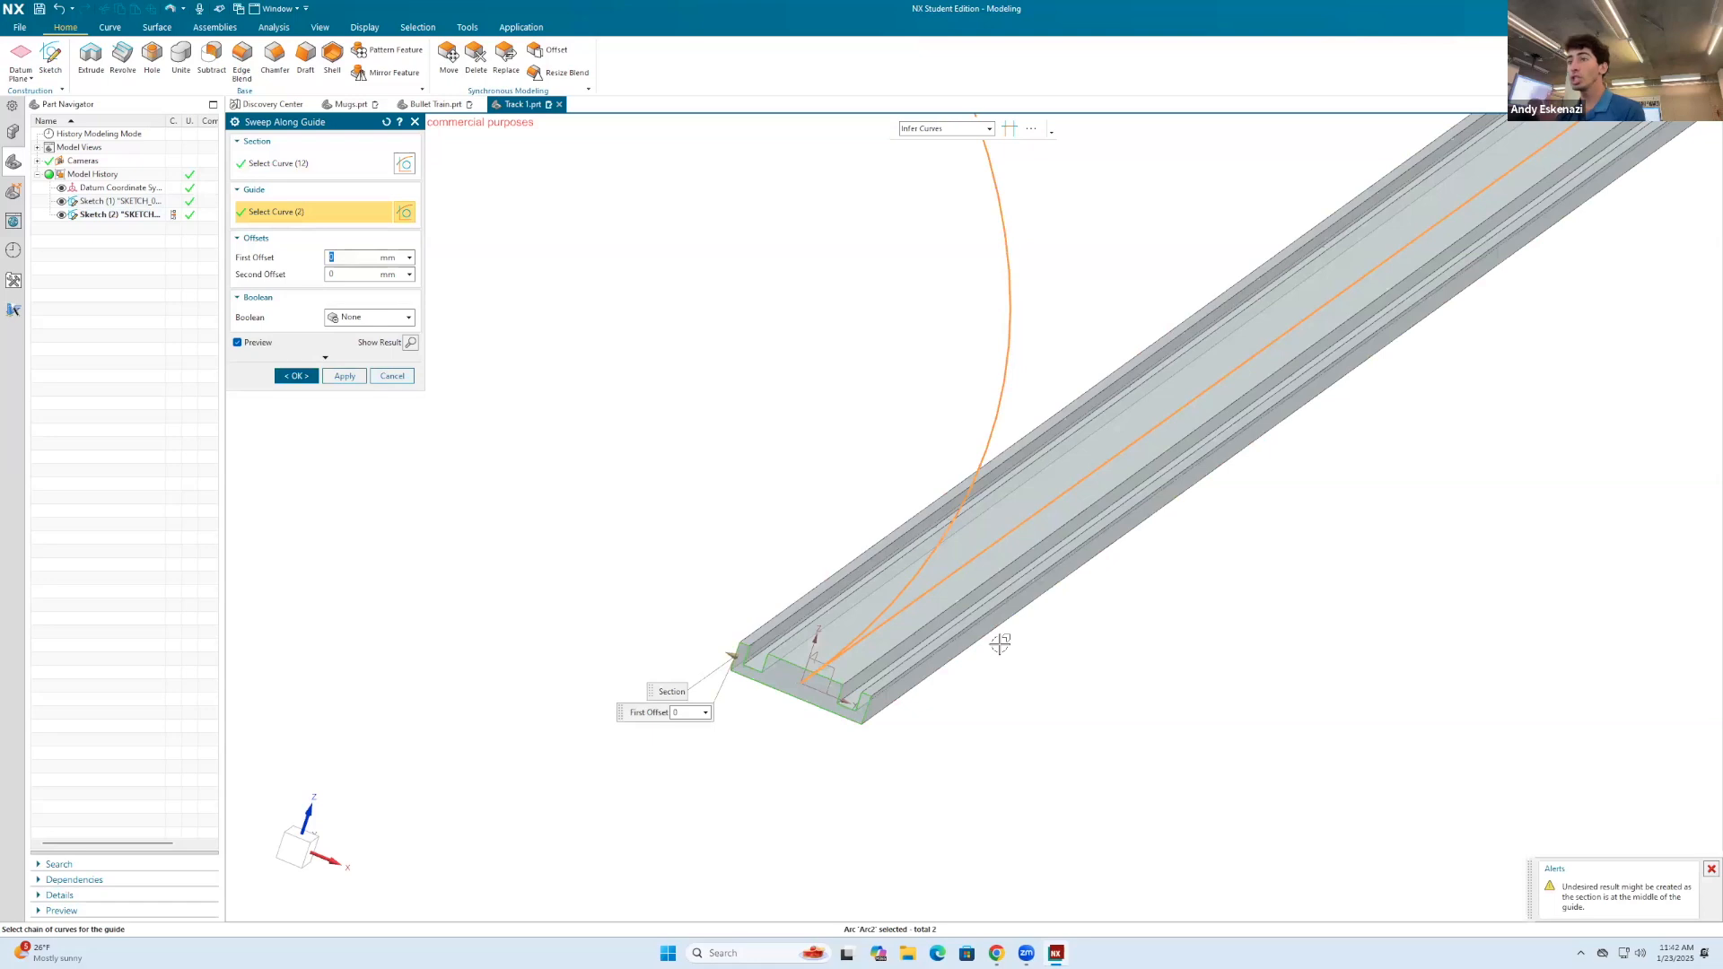
{"action": "scroll", "coordinate": [1131, 539], "scroll_direction": "down", "scroll_amount": 5}
{"action": "key", "text": "Escape"}
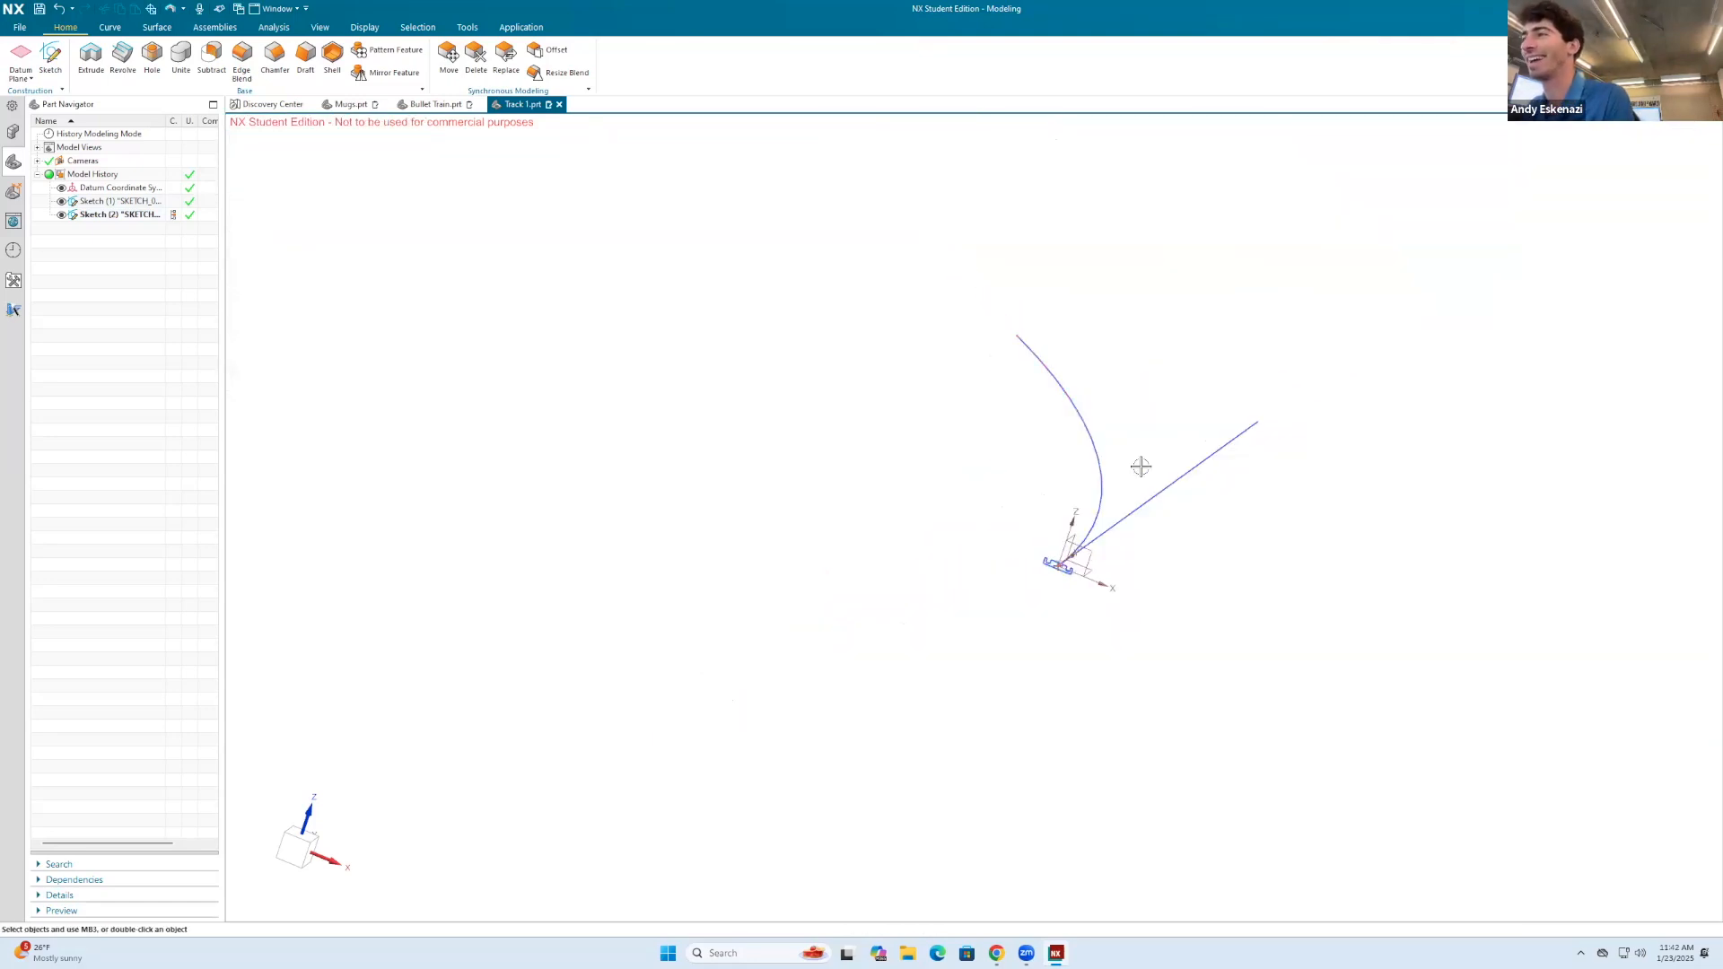
Step: Edit the guide sketch to convert the 45-degree arc to reference, keeping the straight line solid, and finish the sketch
{"action": "right_click", "coordinate": [1058, 361]}
{"action": "left_click", "coordinate": [1063, 357]}
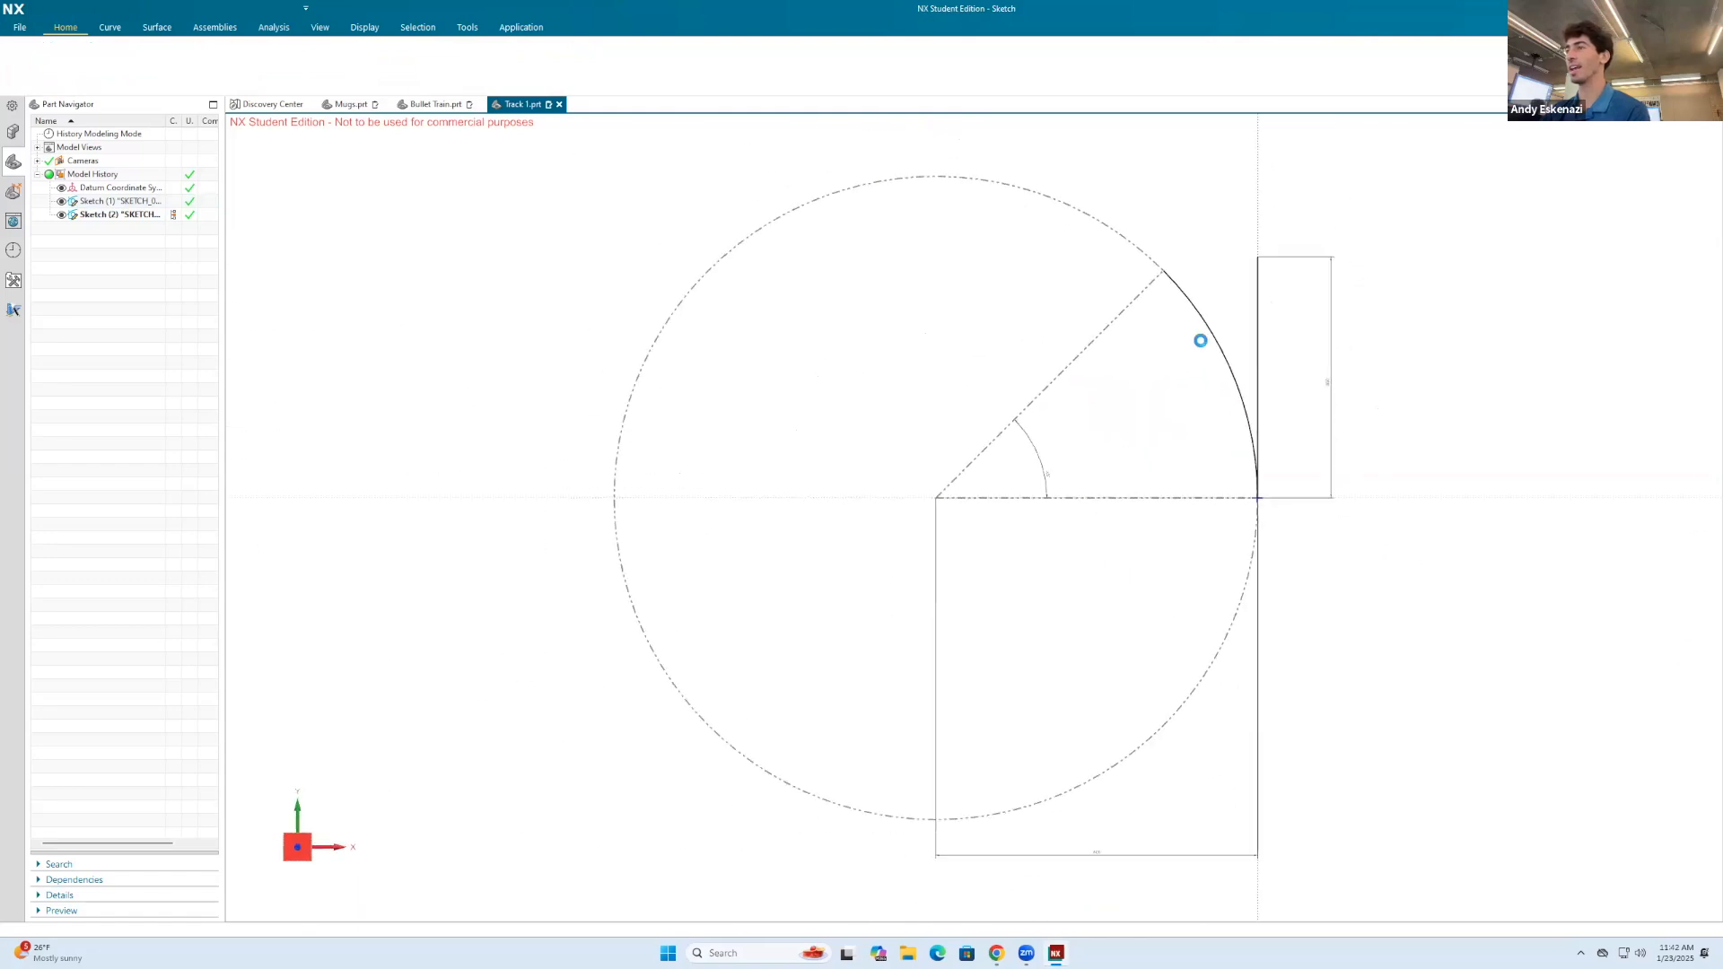
{"action": "right_click", "coordinate": [1211, 323]}
{"action": "left_click", "coordinate": [1221, 307]}
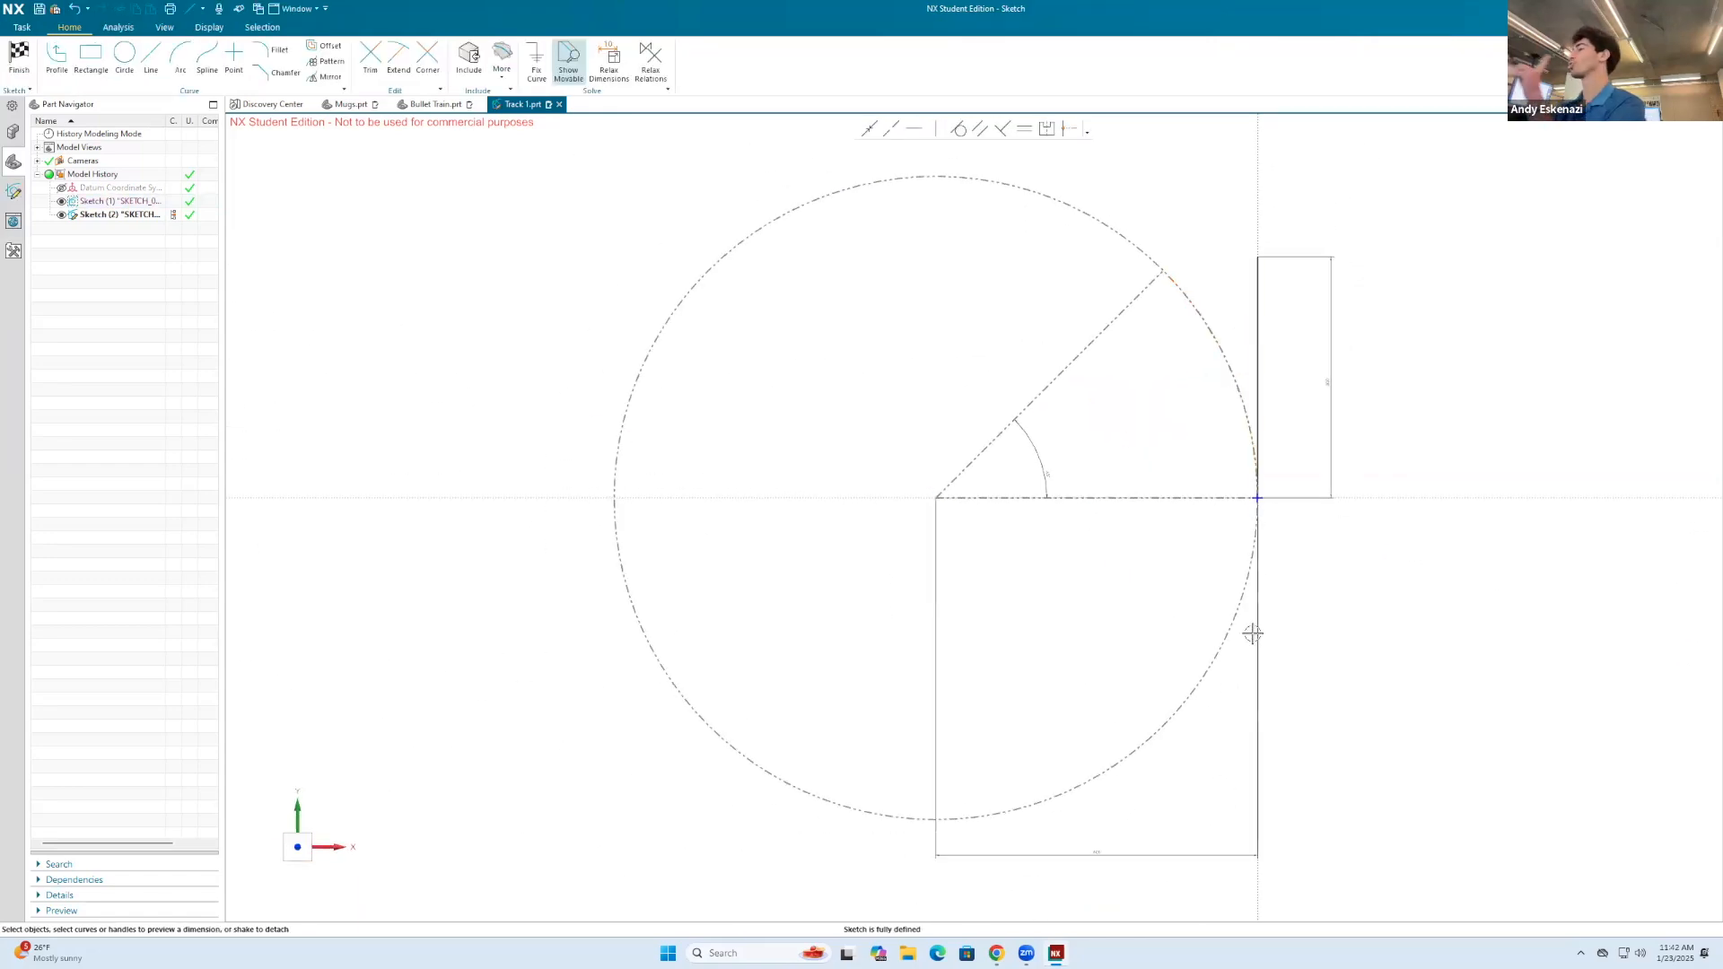
{"action": "left_click", "coordinate": [20, 56]}
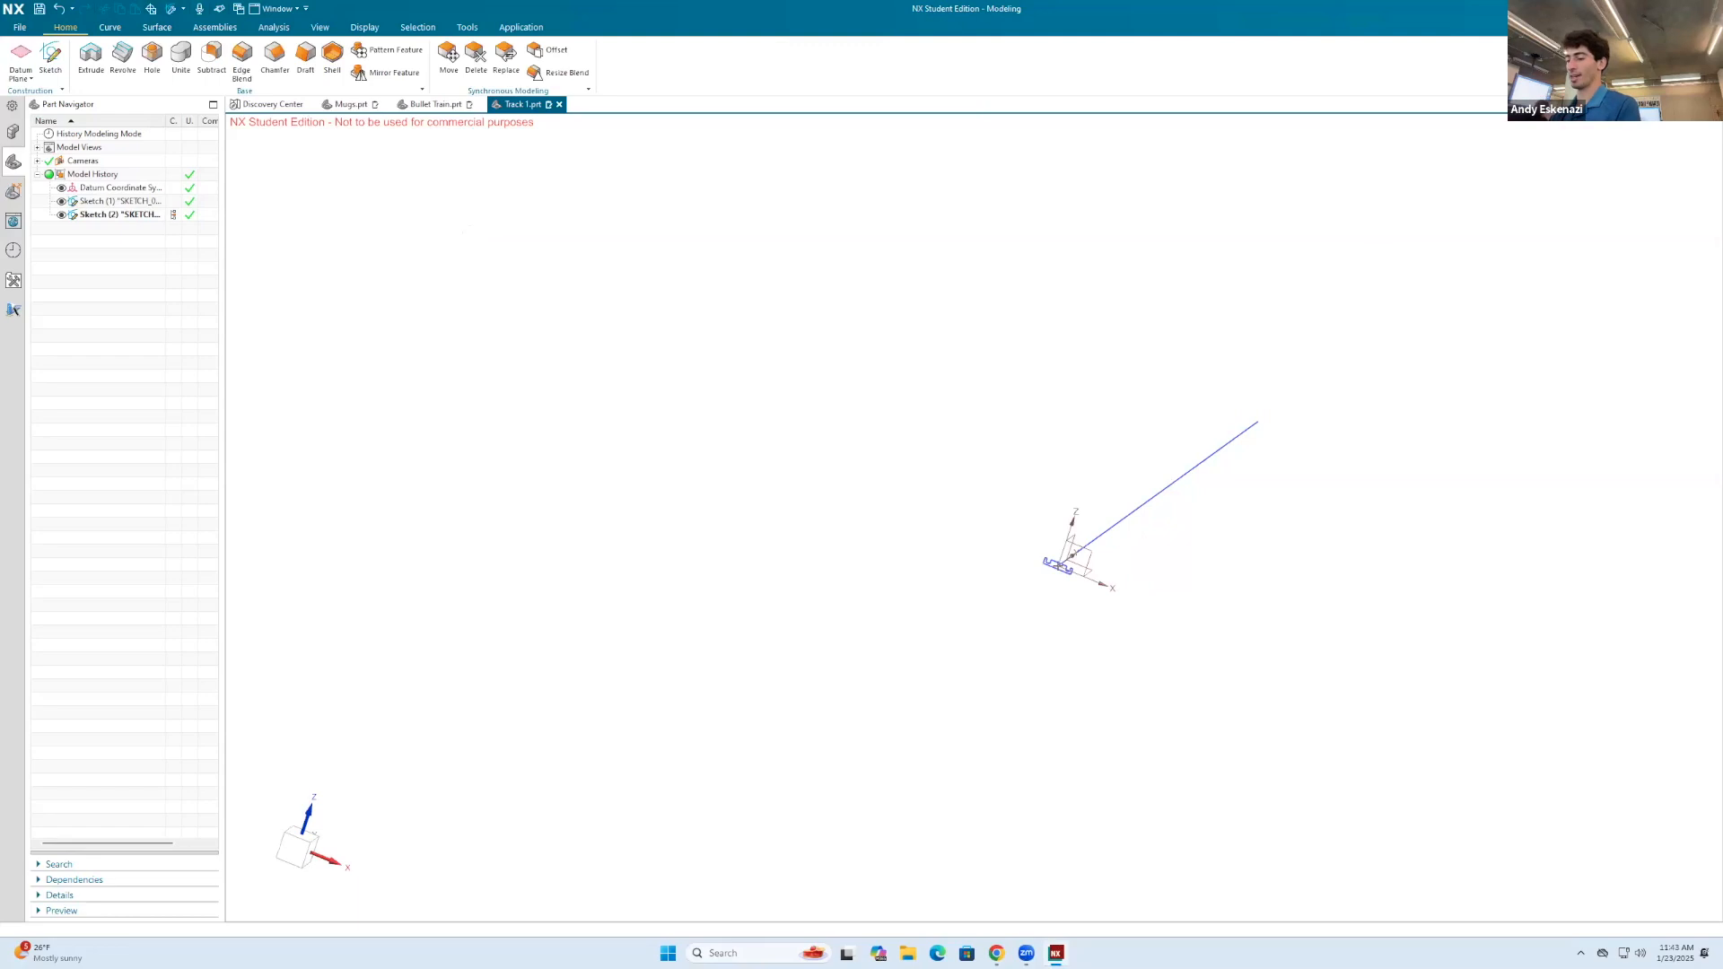
Step: Sweep the grooved cross-section along the straight guide line with Sweep Along Guide, using zero offsets and no Boolean
{"action": "left_click", "coordinate": [1595, 27]}
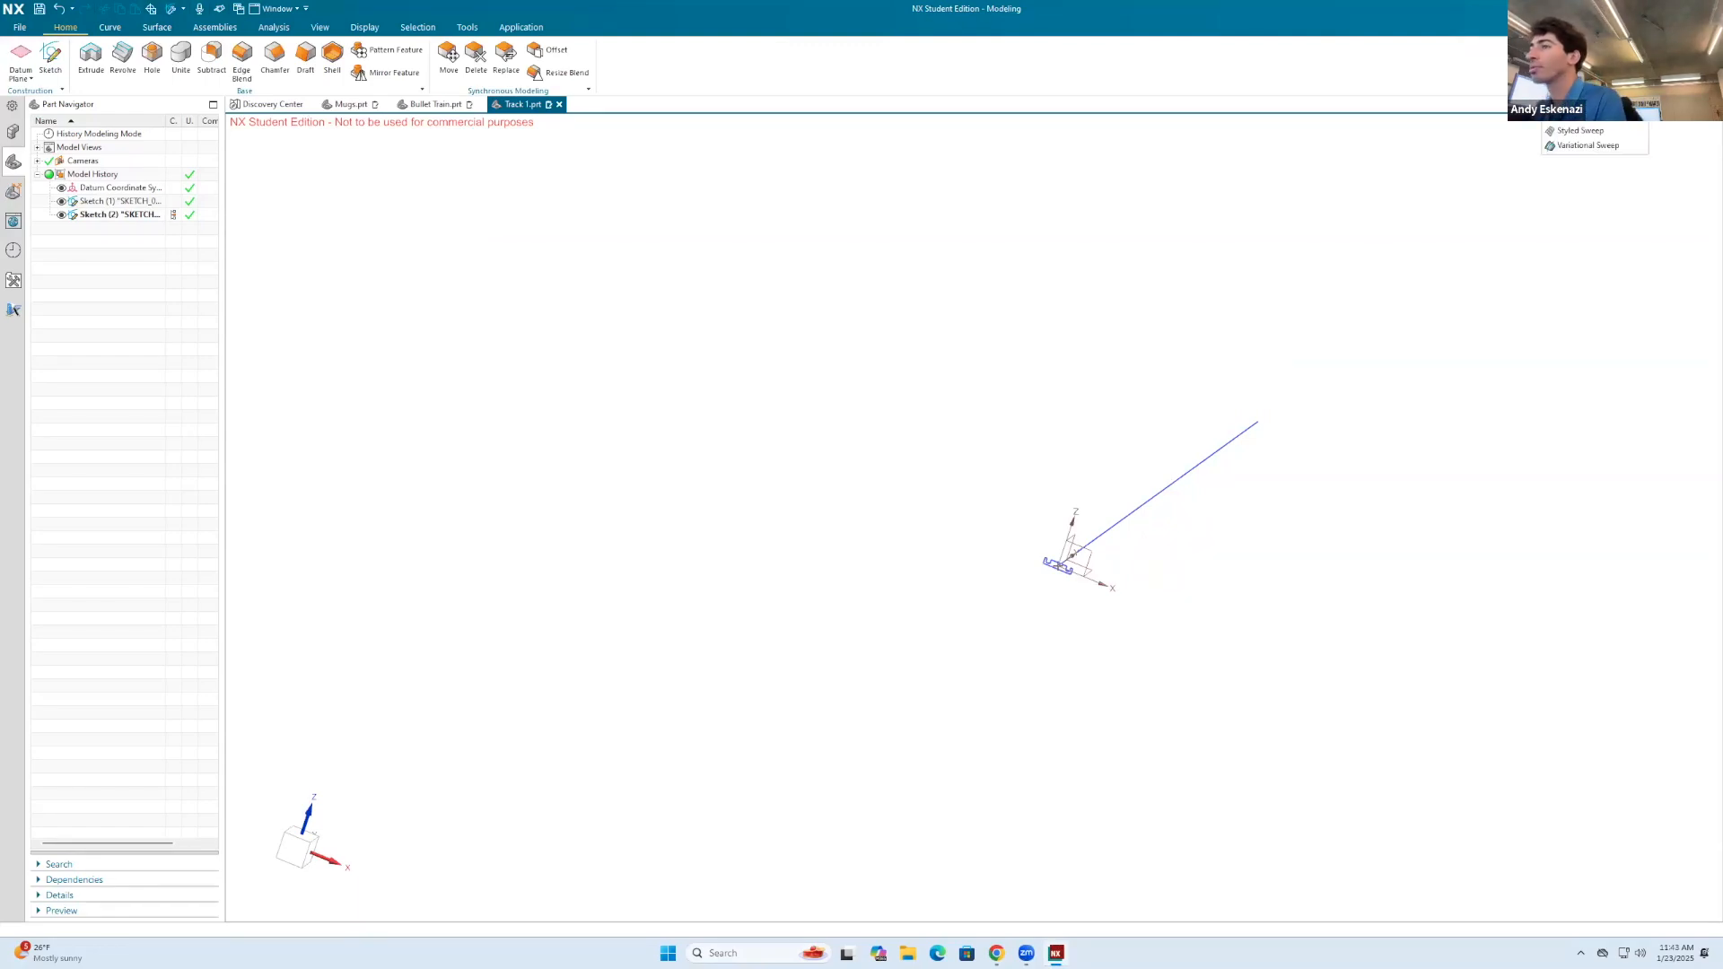
{"action": "left_click", "coordinate": [1589, 101]}
{"action": "scroll", "coordinate": [1070, 568], "scroll_direction": "up", "scroll_amount": 10}
{"action": "left_click", "coordinate": [817, 516]}
{"action": "scroll", "coordinate": [817, 516], "scroll_direction": "down", "scroll_amount": 3}
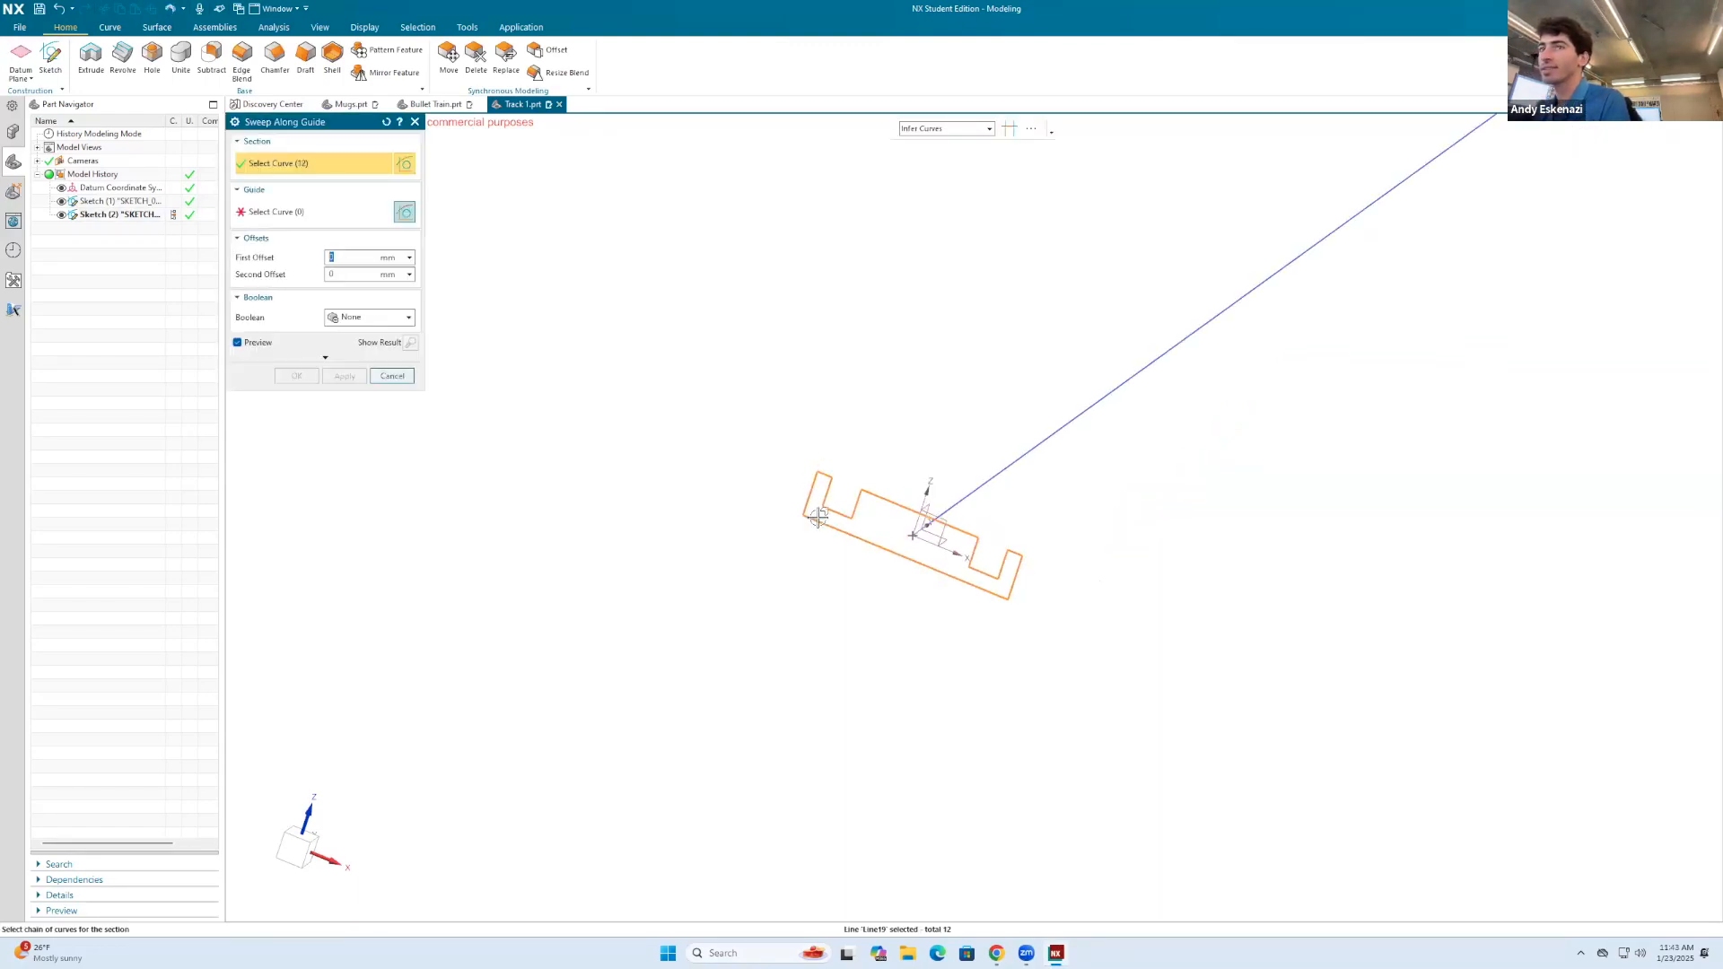
{"action": "left_click", "coordinate": [302, 216]}
{"action": "left_click", "coordinate": [999, 443]}
{"action": "left_click", "coordinate": [298, 376]}
Step: Reopen the swept track feature to check its available Boolean options, keeping None
{"action": "middle_click_drag", "start_coordinate": [881, 407], "coordinate": [907, 525]}
{"action": "right_click", "coordinate": [108, 230]}
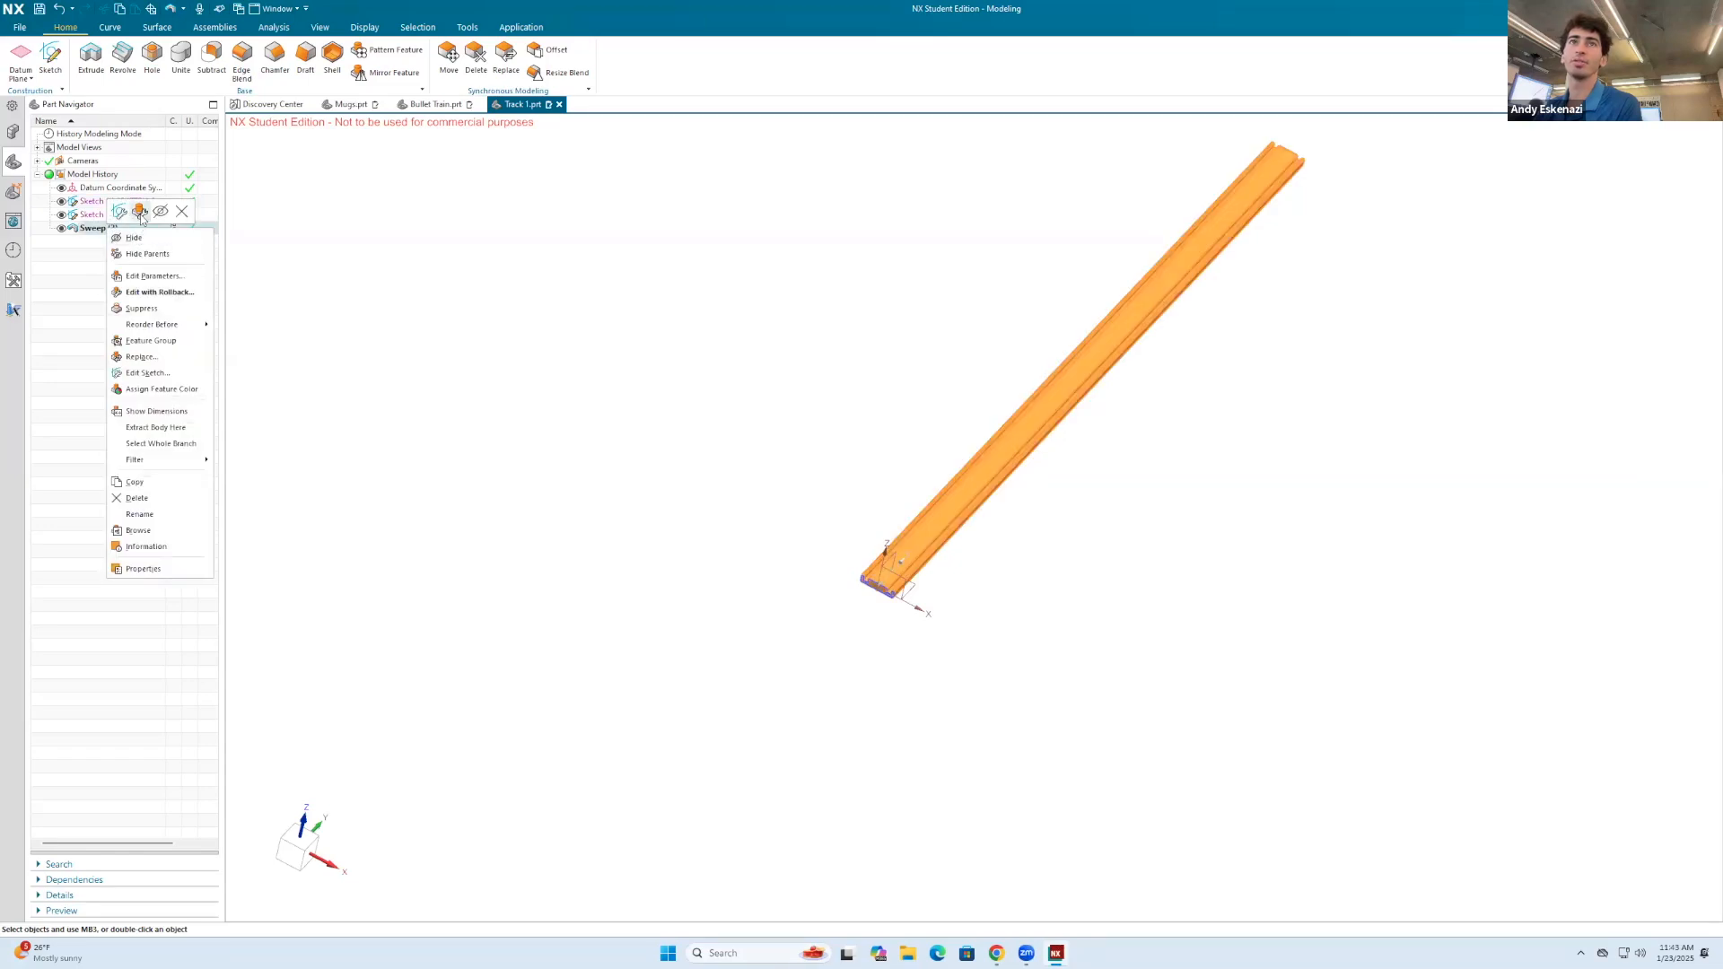
{"action": "left_click", "coordinate": [139, 211]}
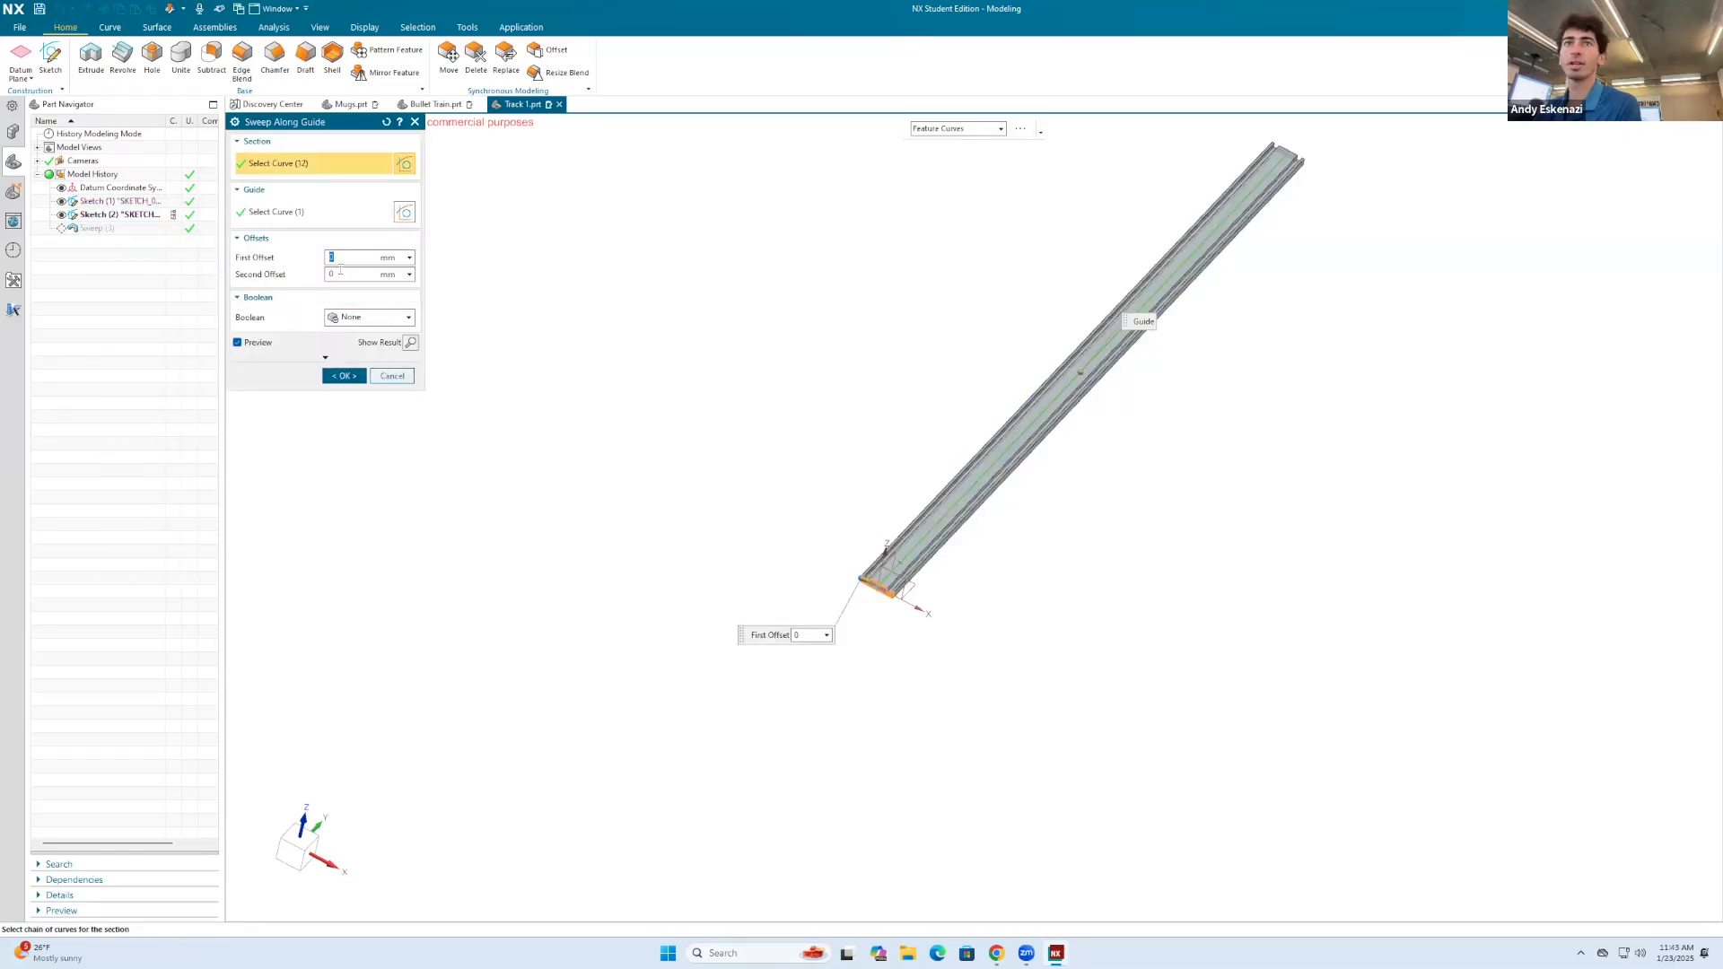
{"action": "left_click", "coordinate": [370, 316]}
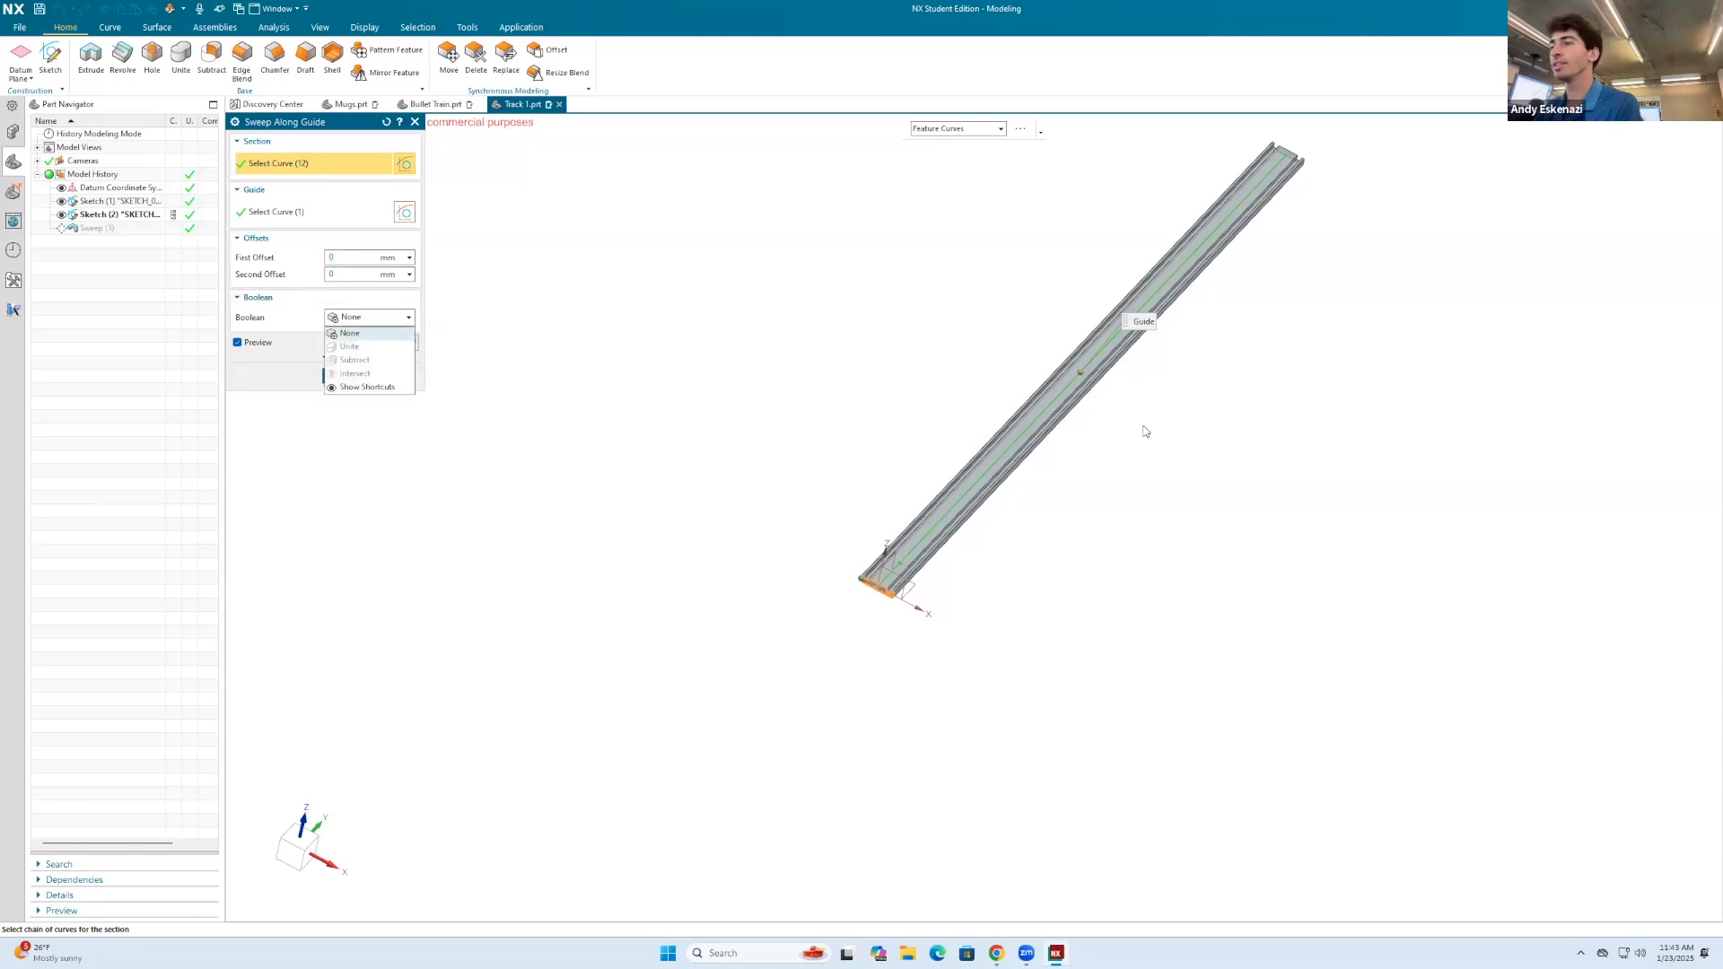
{"action": "scroll", "coordinate": [1135, 485], "scroll_direction": "down", "scroll_amount": 4}
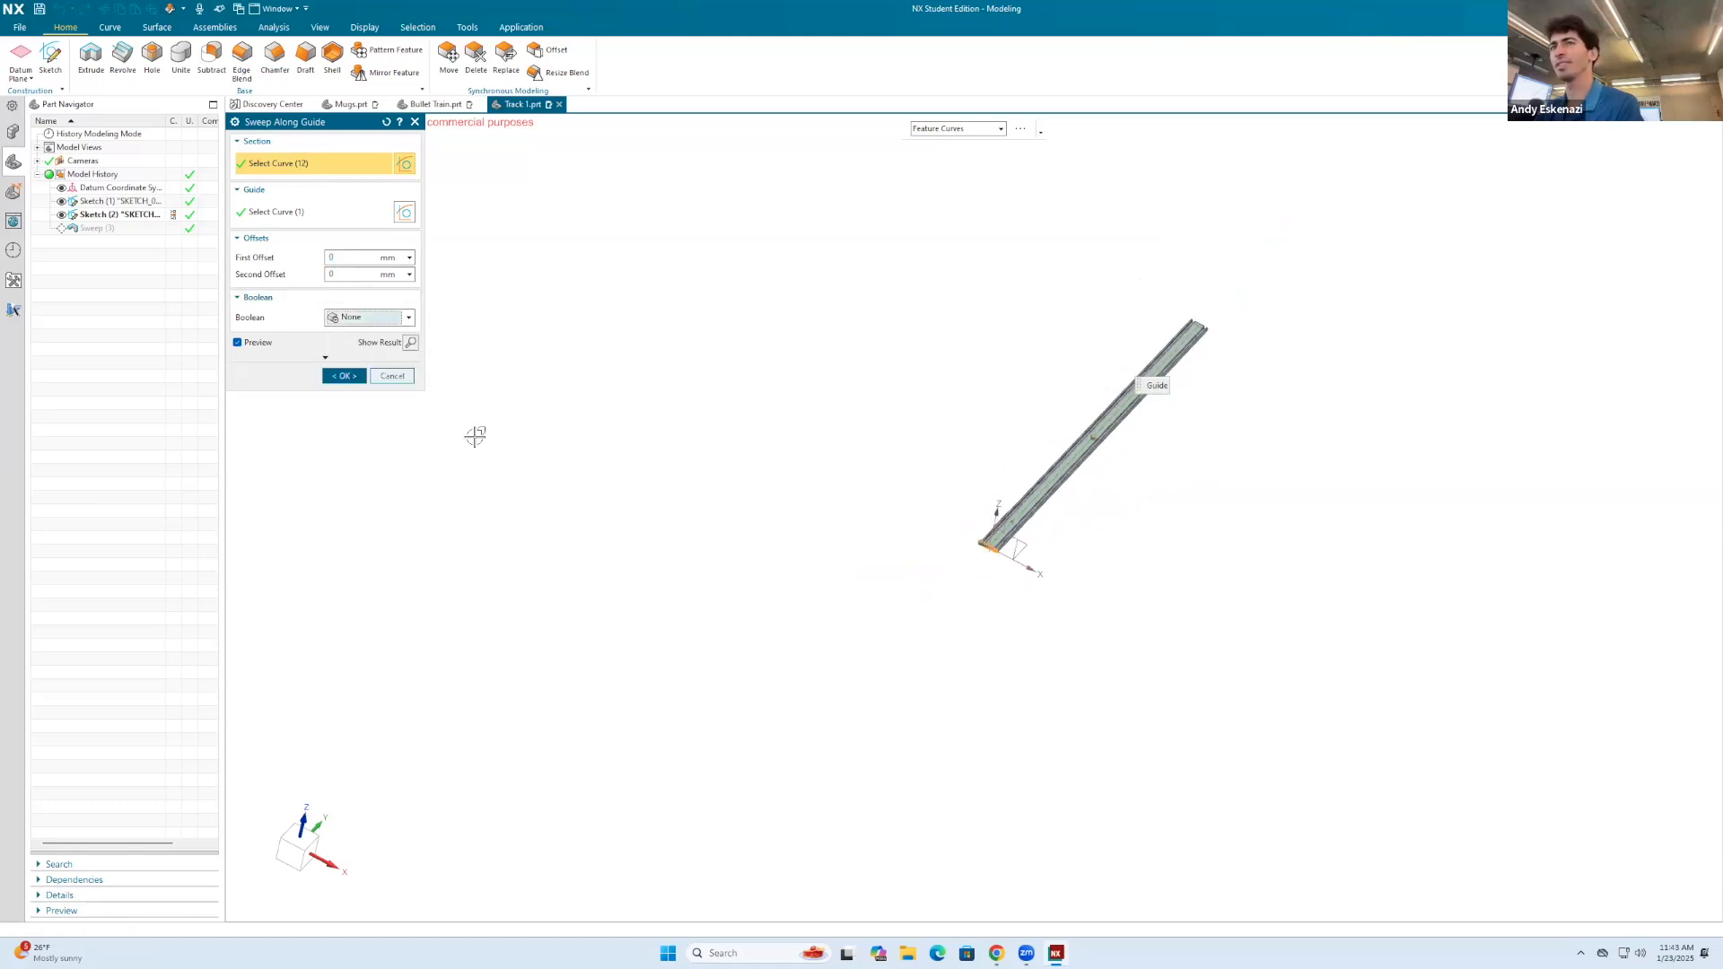
{"action": "left_click", "coordinate": [341, 376]}
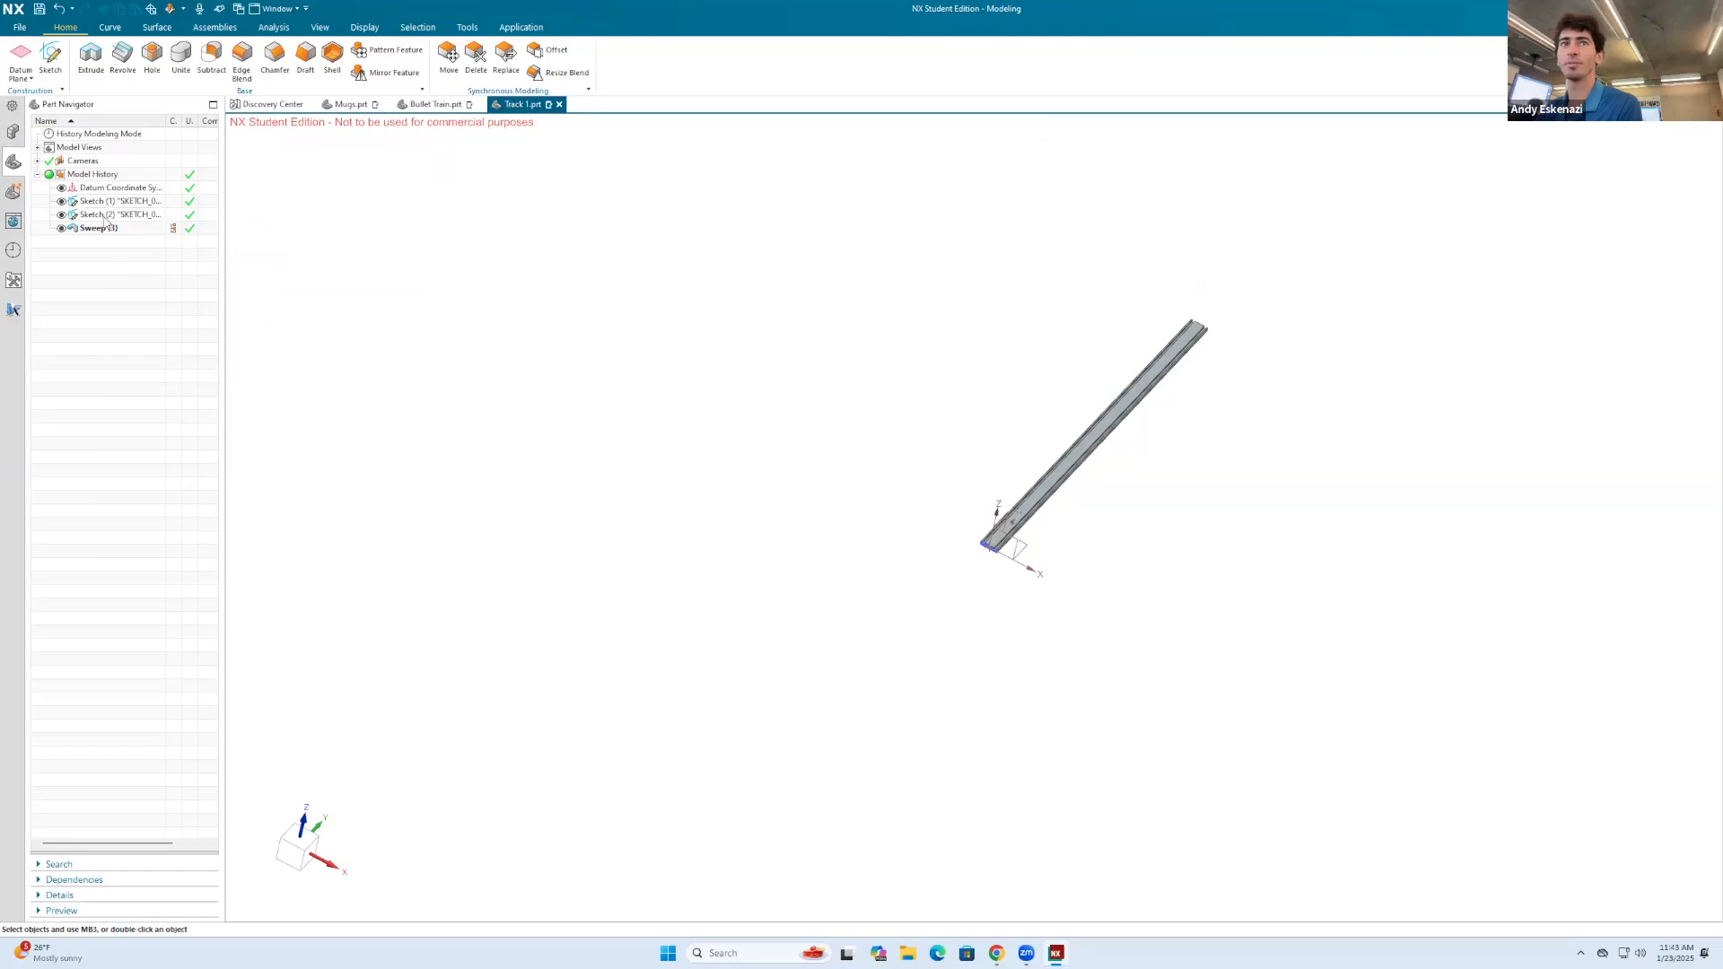
Step: Inspect the swept straight track and its grooved profile along the length and at the start end
{"action": "left_click", "coordinate": [103, 217]}
{"action": "left_click", "coordinate": [61, 215]}
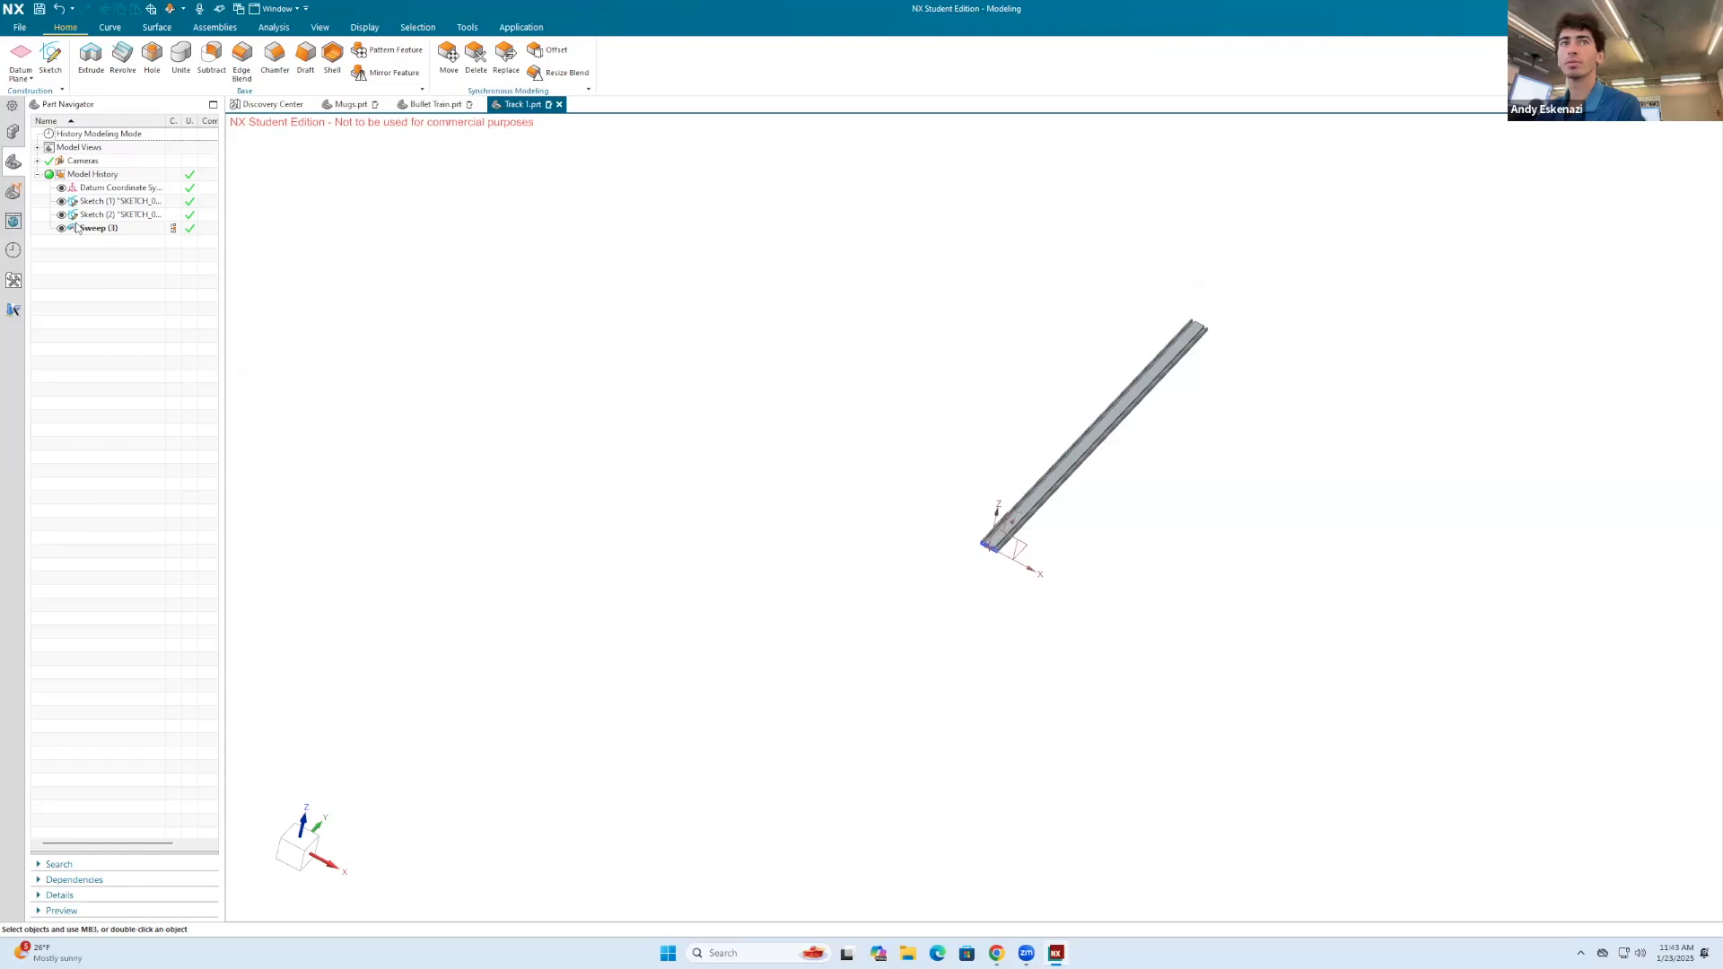
{"action": "left_click", "coordinate": [62, 228]}
{"action": "left_click", "coordinate": [62, 228]}
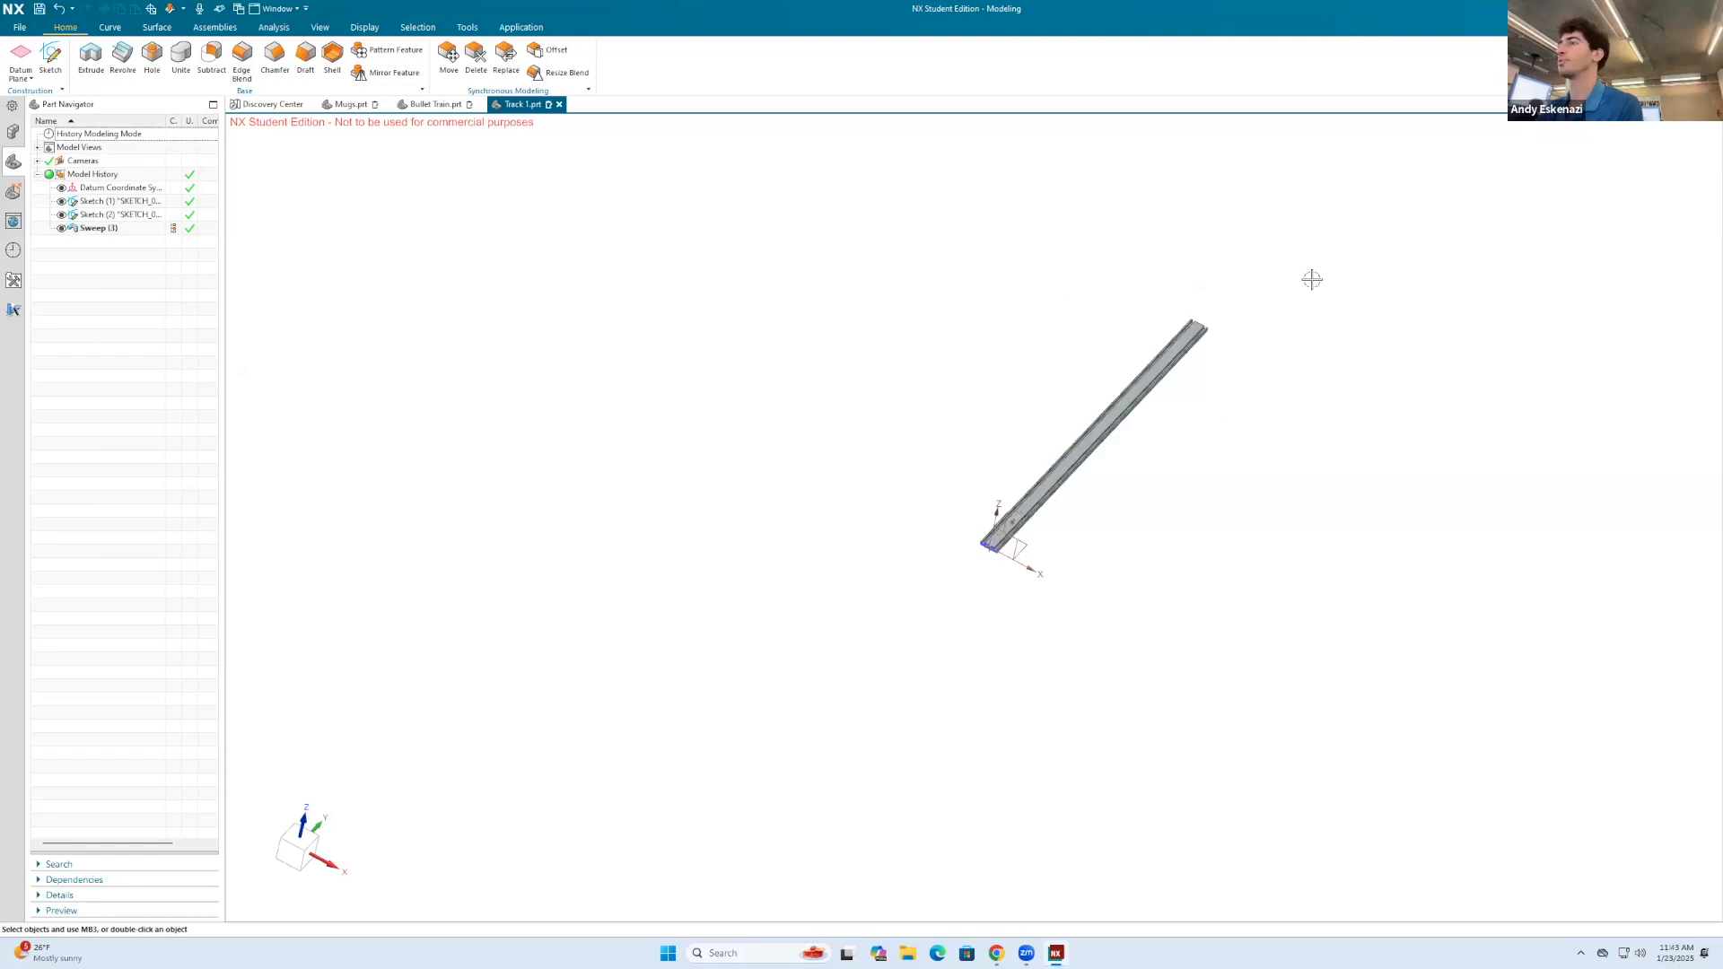
{"action": "middle_click_drag", "start_coordinate": [1073, 431], "coordinate": [1061, 361]}
{"action": "scroll", "coordinate": [1148, 378], "scroll_direction": "down", "scroll_amount": 3}
{"action": "scroll", "coordinate": [865, 565], "scroll_direction": "up", "scroll_amount": 5}
{"action": "scroll", "coordinate": [970, 447], "scroll_direction": "down", "scroll_amount": 3}
{"action": "scroll", "coordinate": [1274, 335], "scroll_direction": "up", "scroll_amount": 4}
{"action": "scroll", "coordinate": [1083, 410], "scroll_direction": "down", "scroll_amount": 1}
{"action": "scroll", "coordinate": [946, 520], "scroll_direction": "up", "scroll_amount": 1}
{"action": "scroll", "coordinate": [1265, 331], "scroll_direction": "up", "scroll_amount": 1}
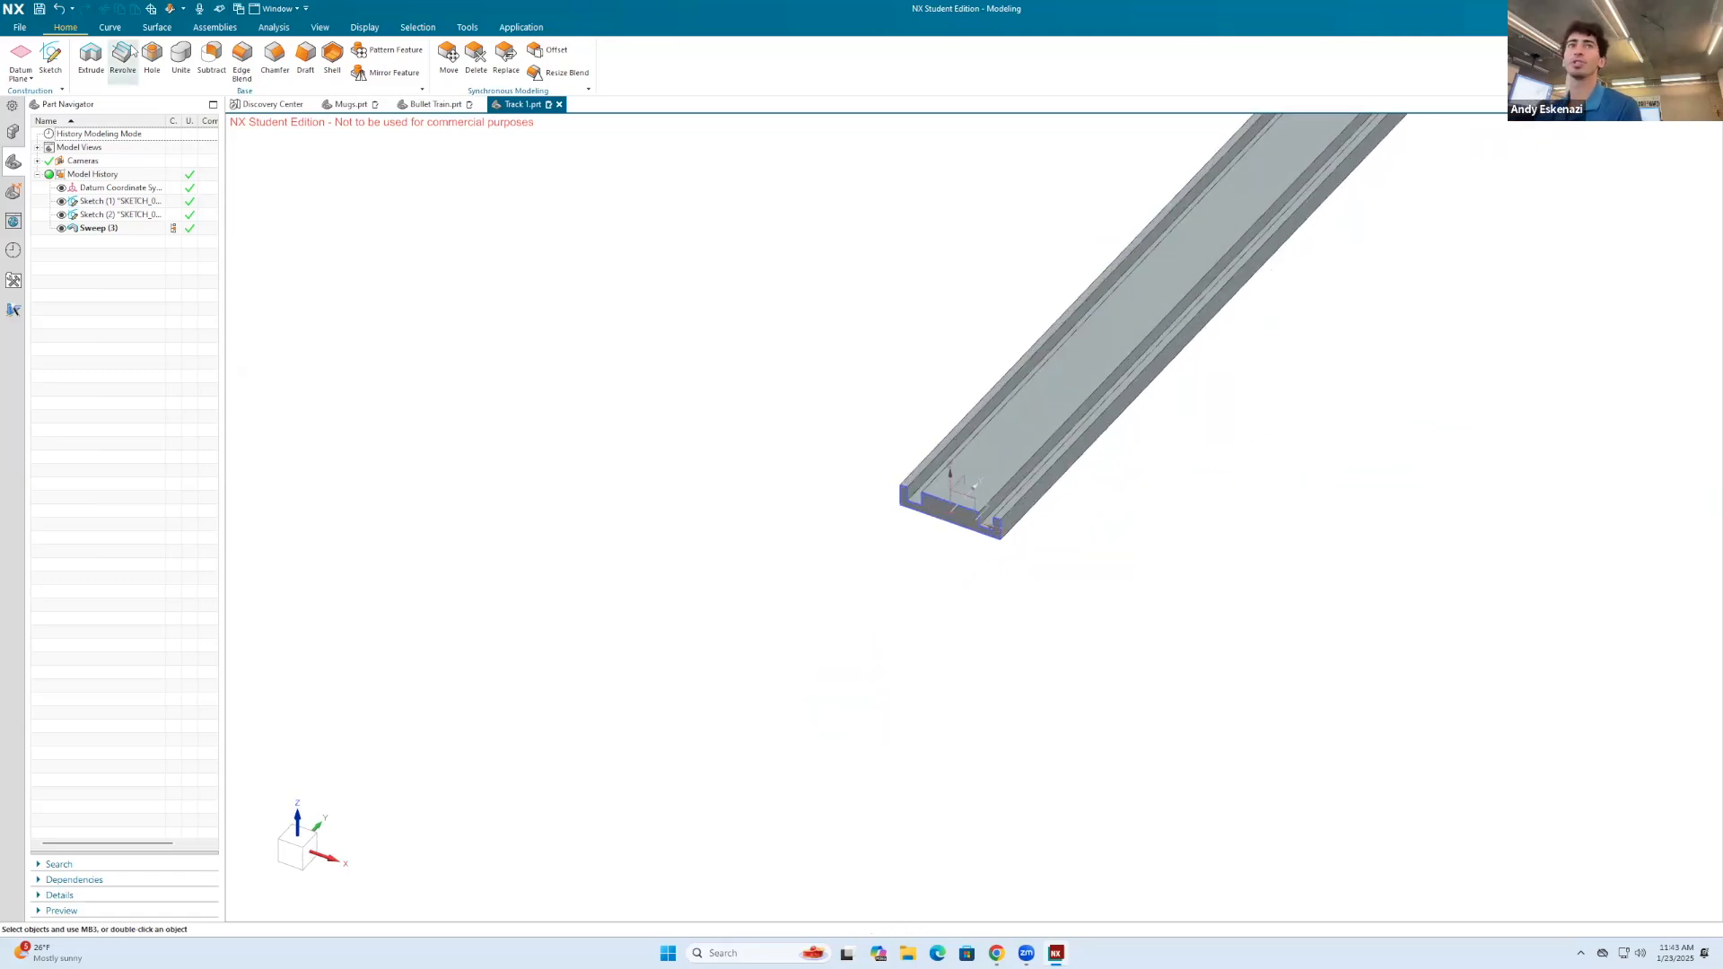
Step: On a horizontal sketch plane, draw a rectangle about 5.6 by 3.1 mm centred on the midpoint of the track's start edge
{"action": "left_click", "coordinate": [51, 56]}
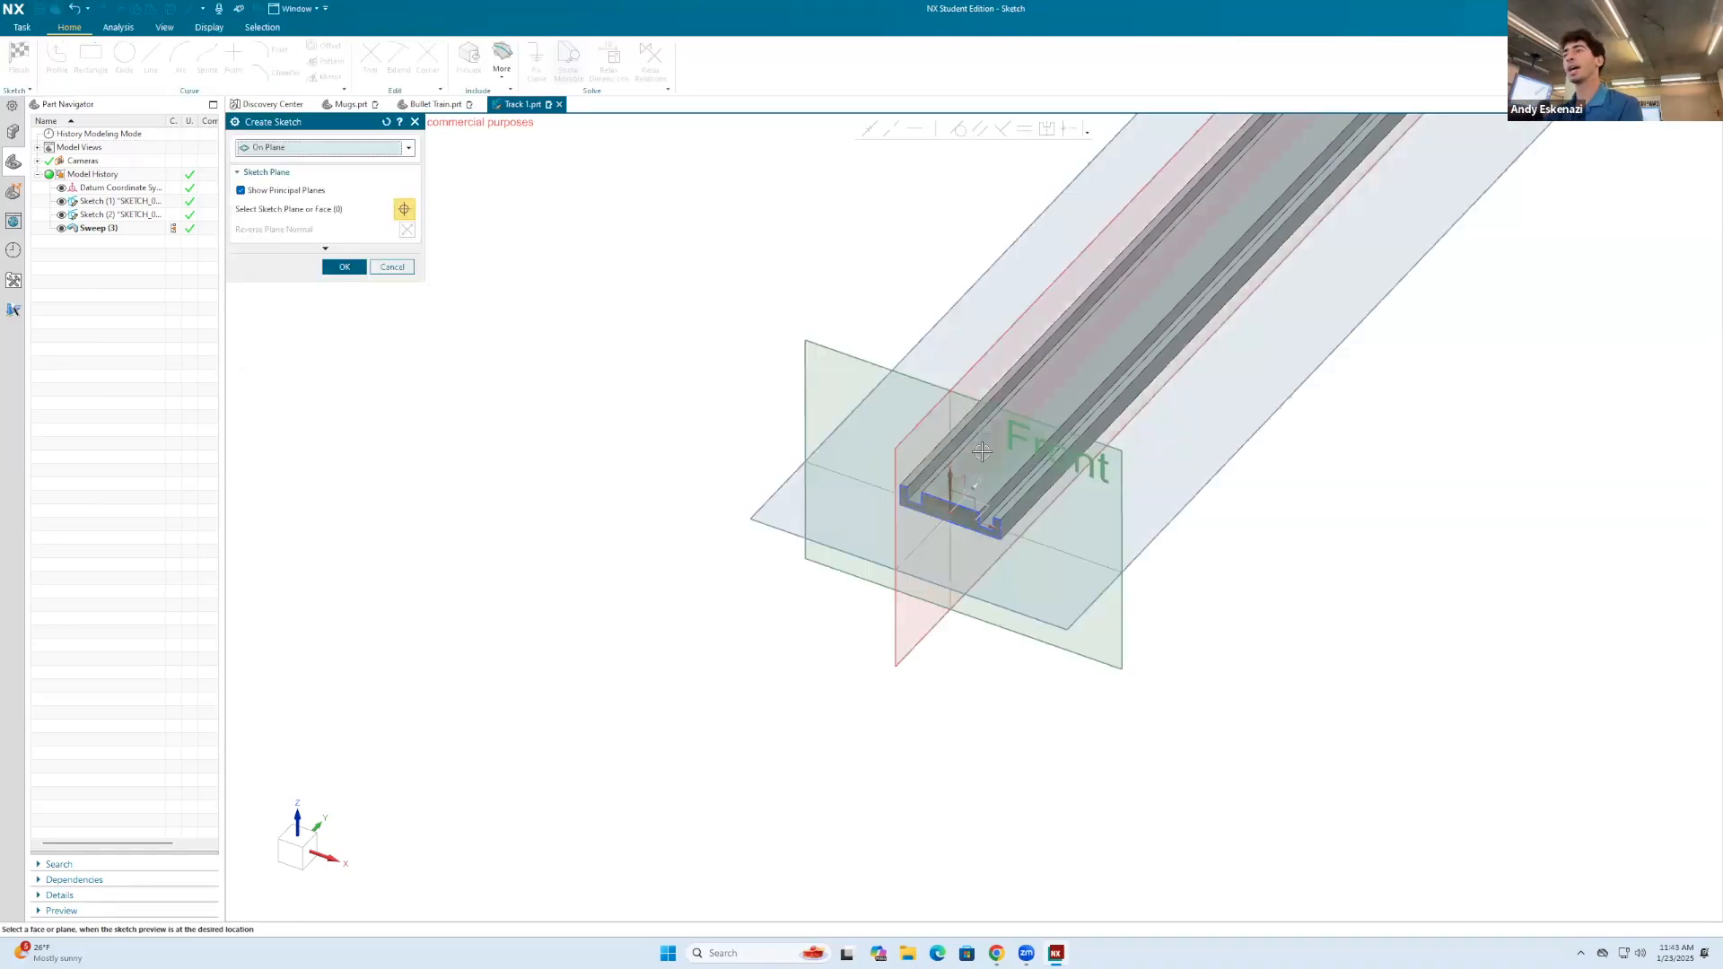
{"action": "left_click", "coordinate": [351, 271]}
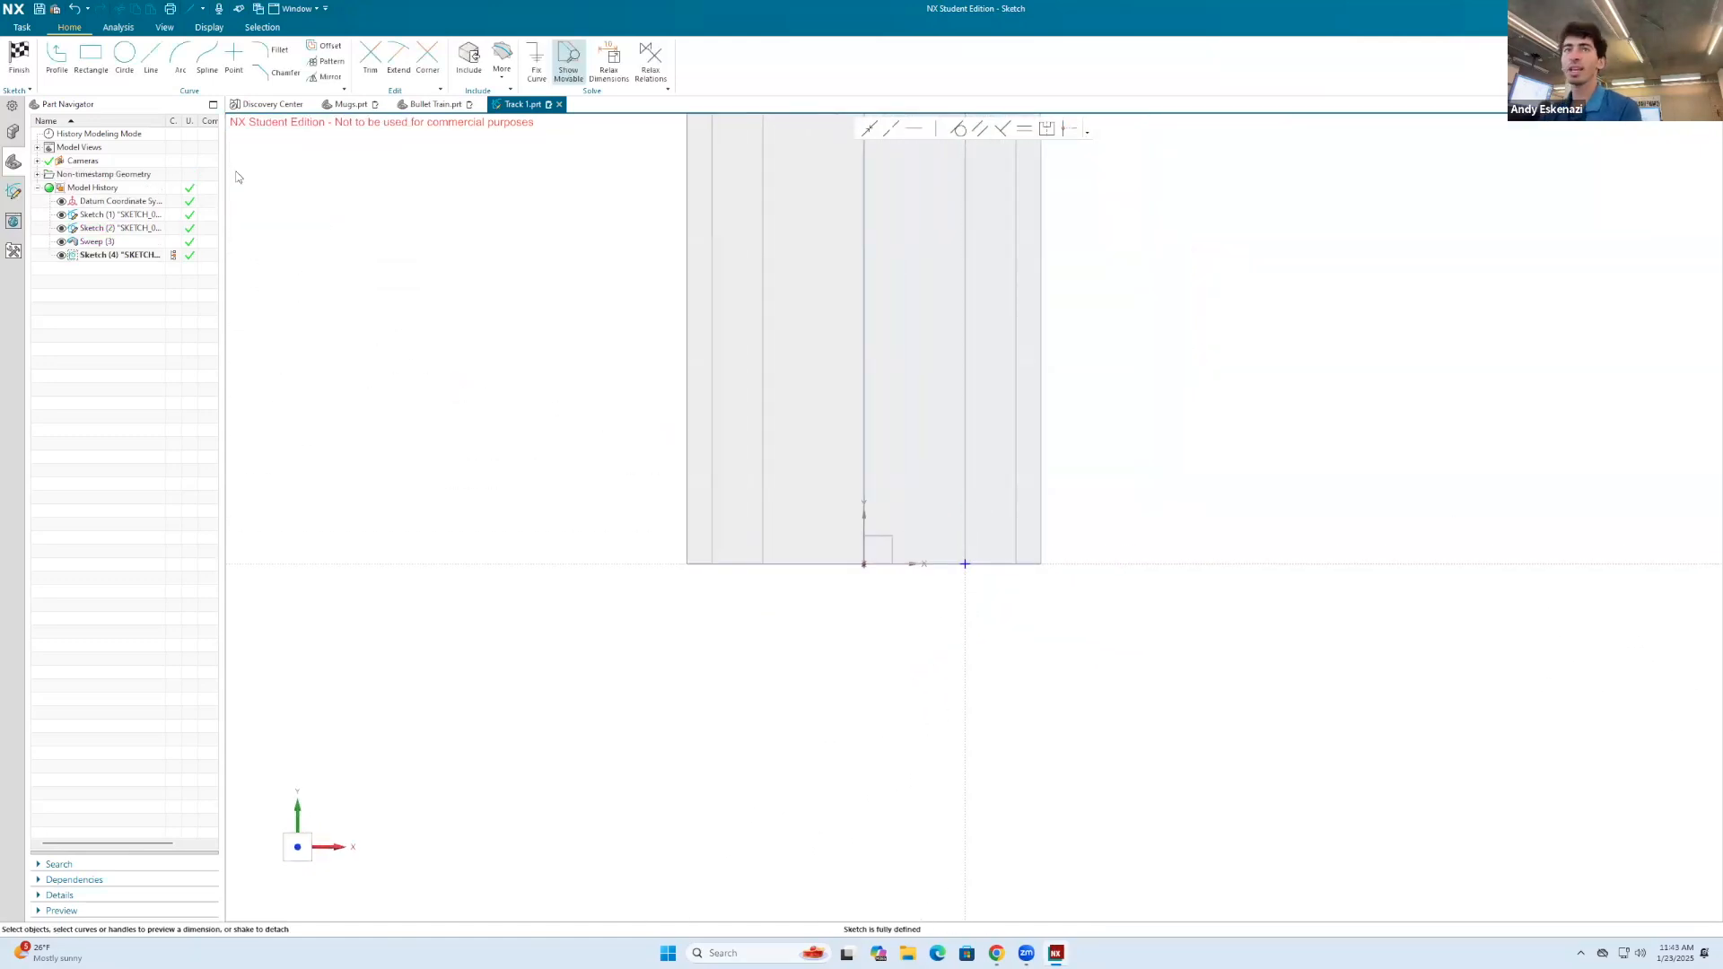
{"action": "left_click", "coordinate": [90, 56]}
{"action": "left_click", "coordinate": [289, 163]}
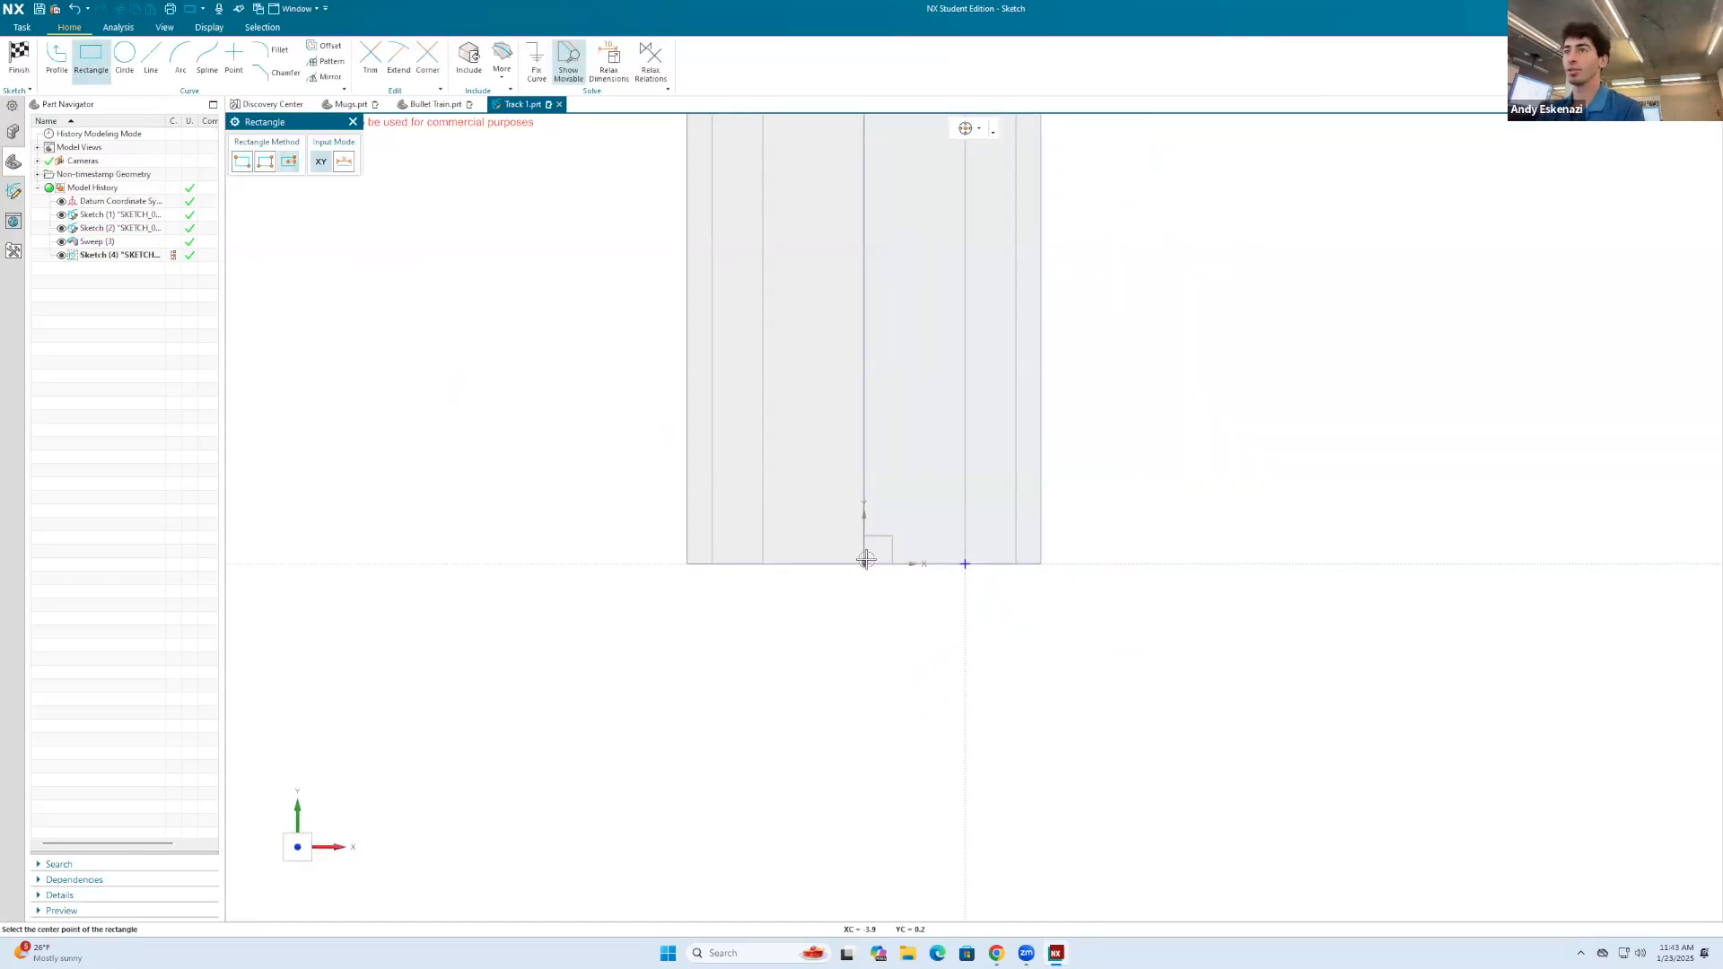
{"action": "mouse_move", "coordinate": [861, 566]}
{"action": "middle_mouse_down"}
{"action": "mouse_move", "coordinate": [892, 519]}
{"action": "mouse_move", "coordinate": [881, 527]}
{"action": "mouse_move", "coordinate": [879, 482]}
{"action": "middle_mouse_up"}
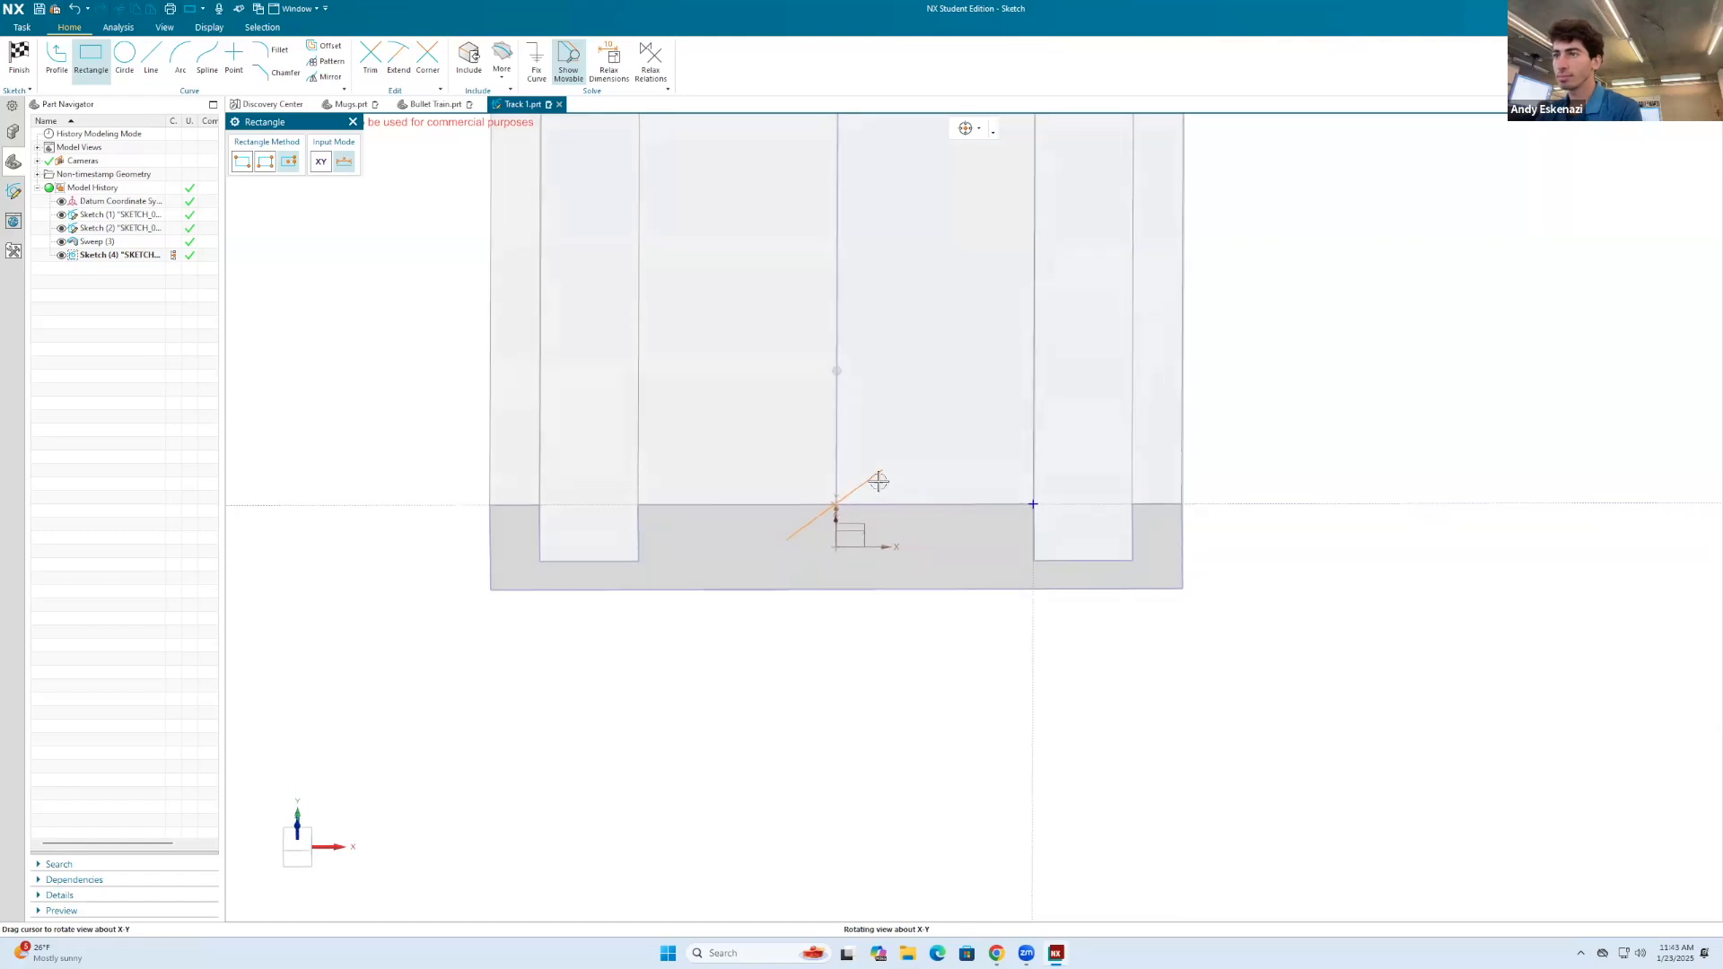
{"action": "scroll", "coordinate": [878, 482], "scroll_direction": "up", "scroll_amount": 5}
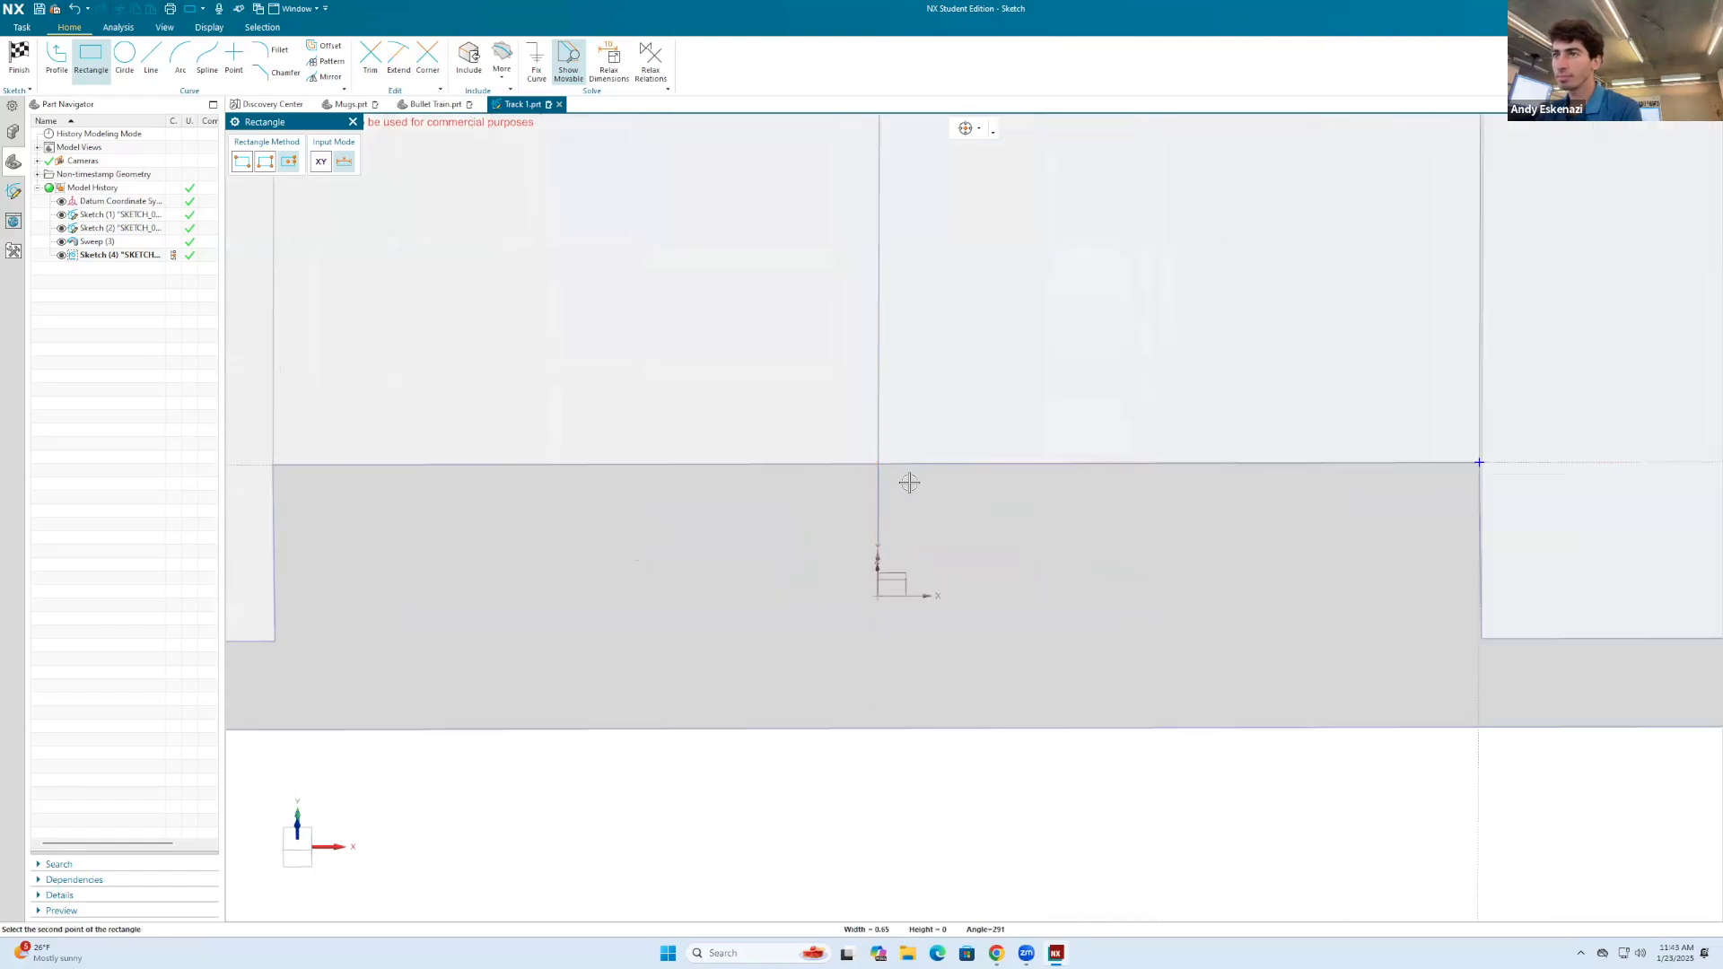
{"action": "right_click", "coordinate": [998, 296]}
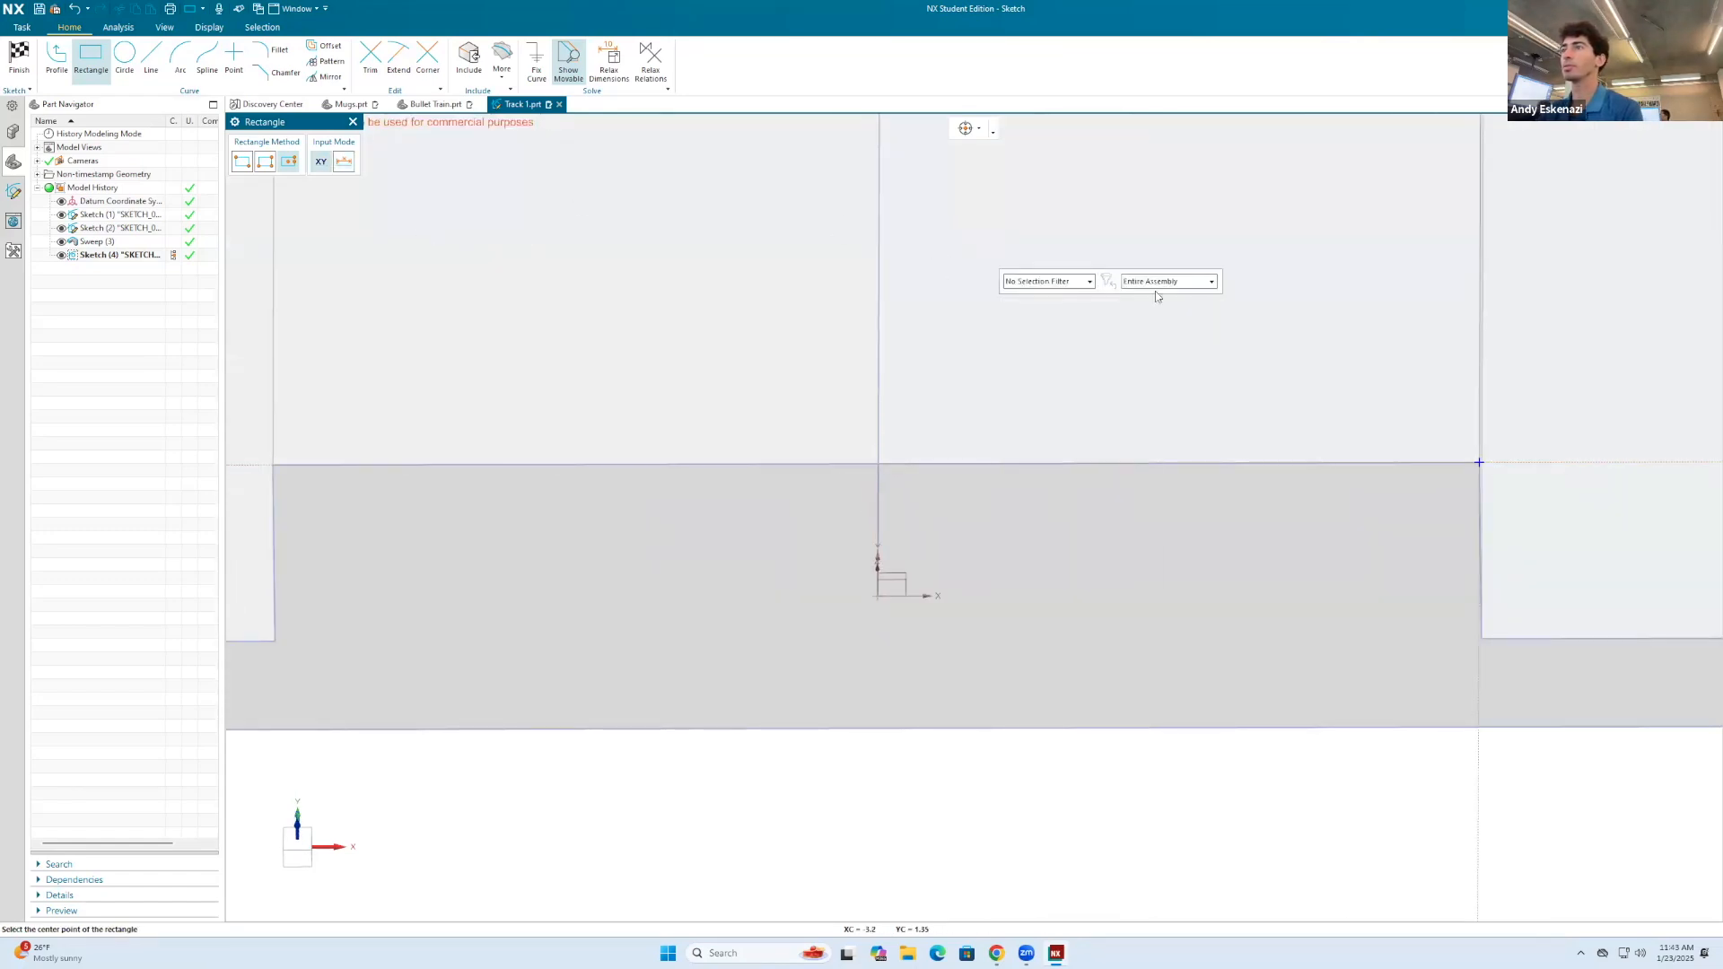
{"action": "left_click", "coordinate": [877, 463]}
{"action": "scroll", "coordinate": [1097, 470], "scroll_direction": "down", "scroll_amount": 1}
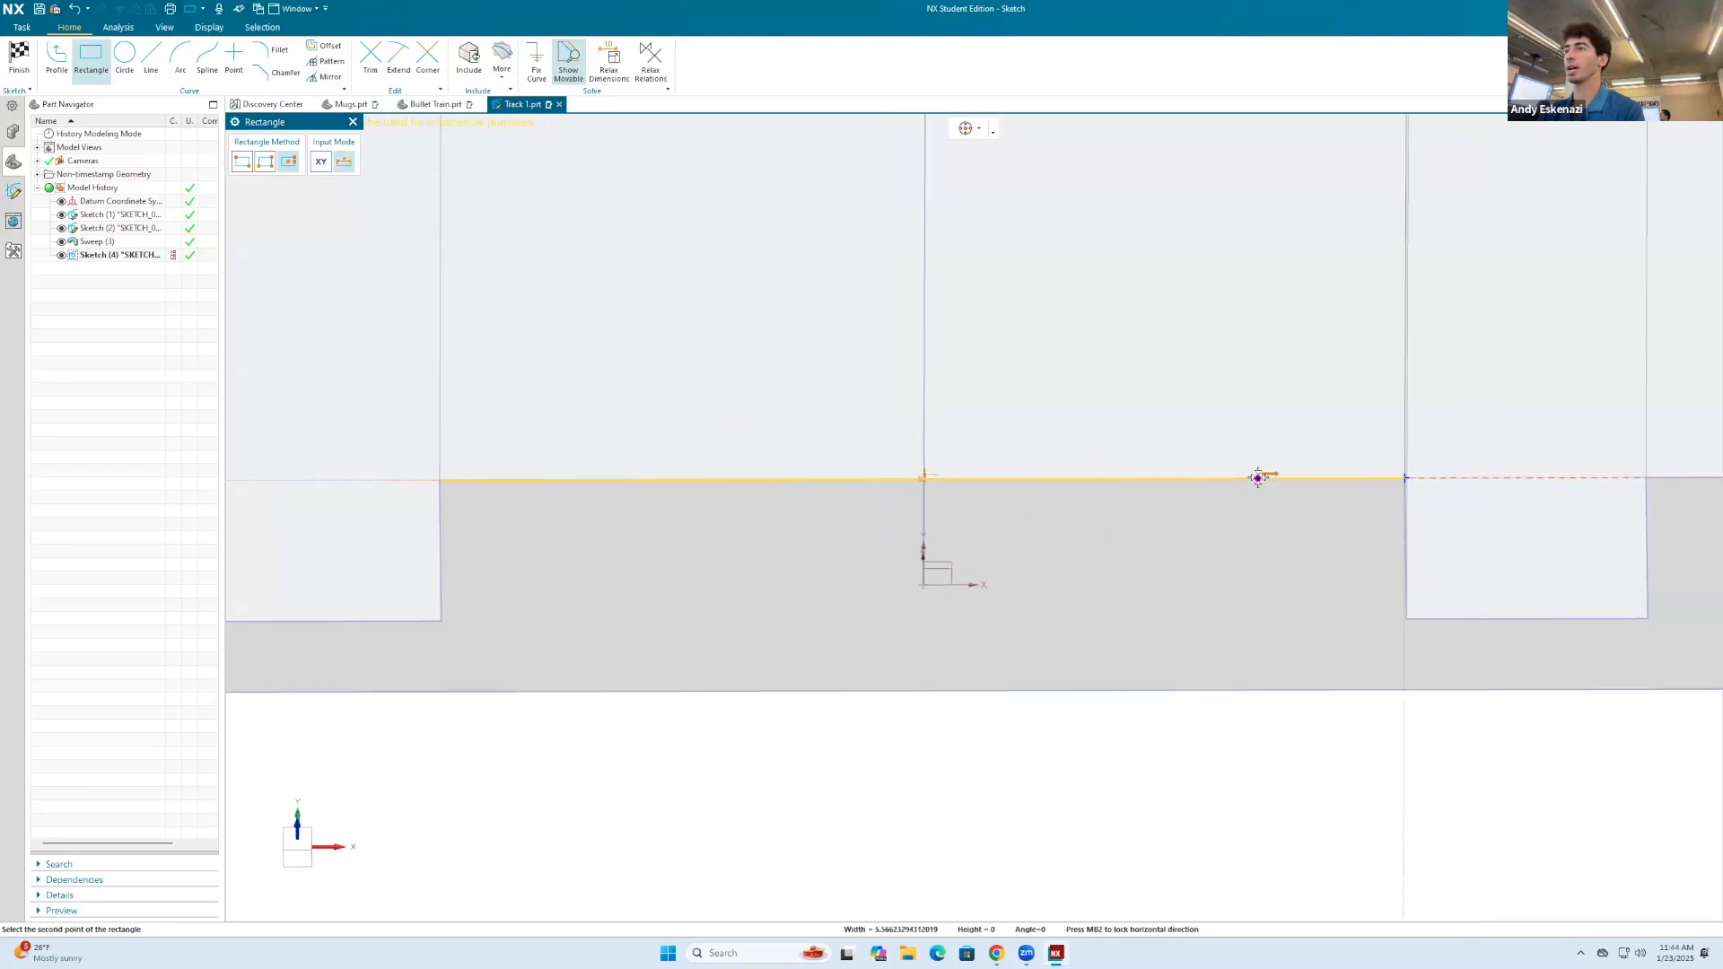
{"action": "left_click", "coordinate": [1256, 326]}
{"action": "key", "text": "Escape"}
{"action": "scroll", "coordinate": [1189, 324], "scroll_direction": "down", "scroll_amount": 3}
{"action": "middle_click_drag", "start_coordinate": [1190, 325], "coordinate": [1180, 382]}
Step: Dimension the start-end rectangle 4 mm high and 6 mm wide, and finish the sketch
{"action": "key", "text": "d"}
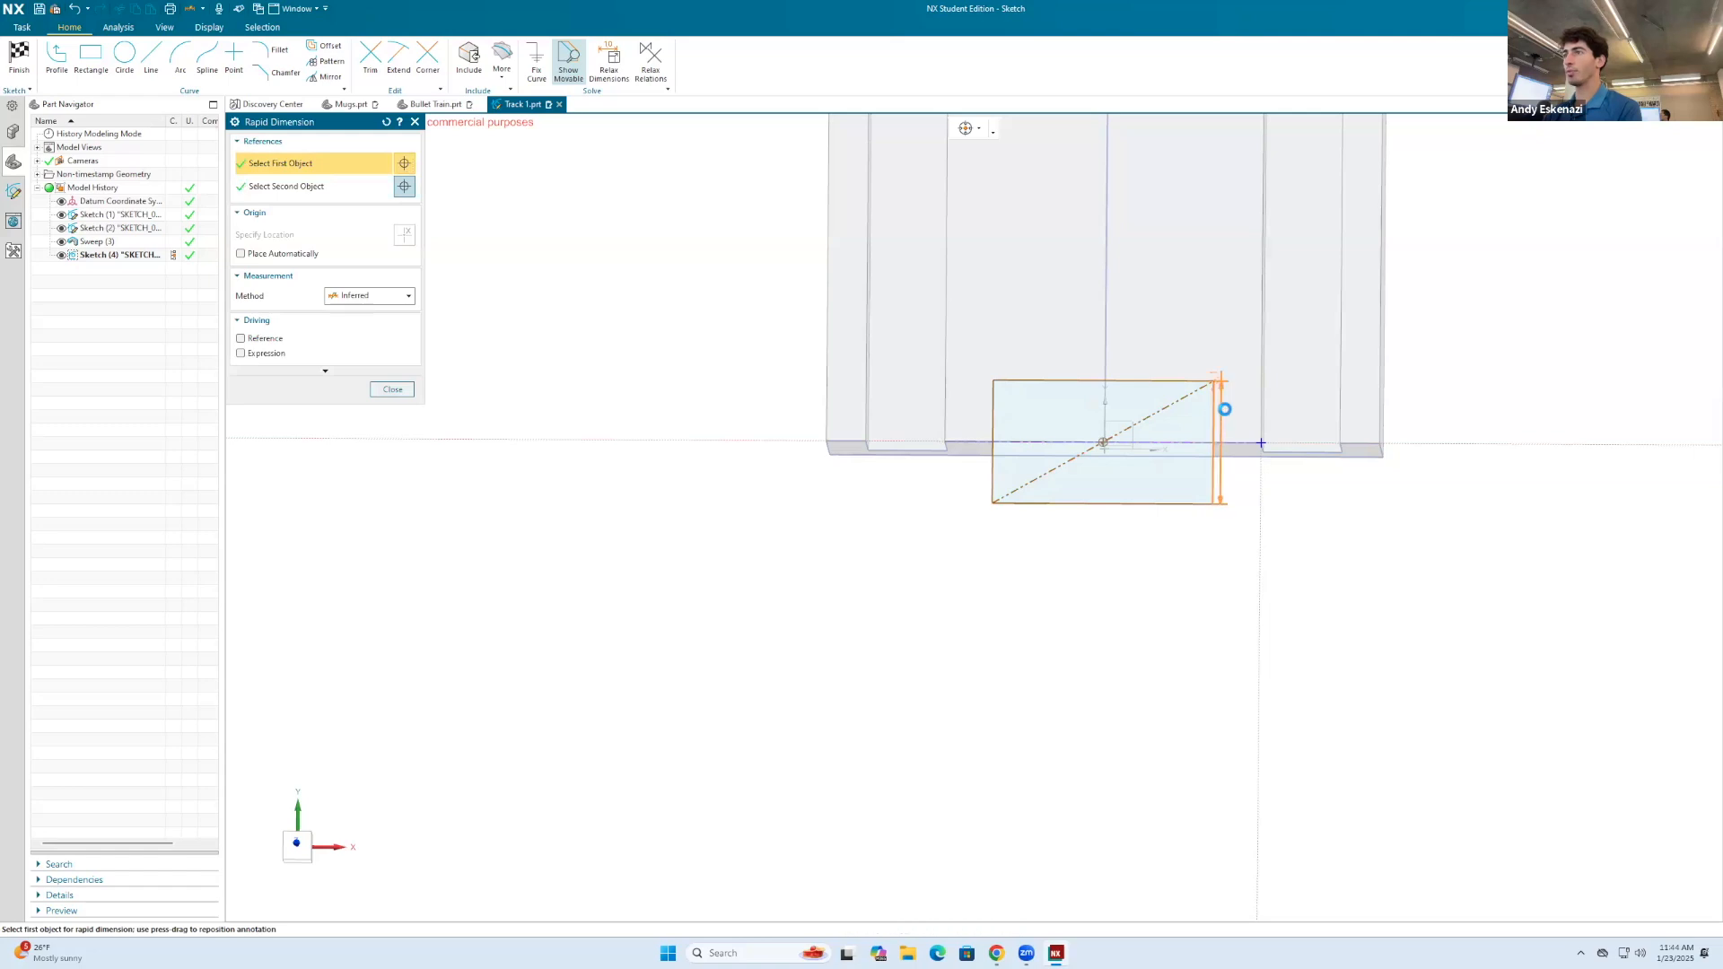
{"action": "left_click", "coordinate": [1222, 406]}
{"action": "left_click", "coordinate": [1235, 409]}
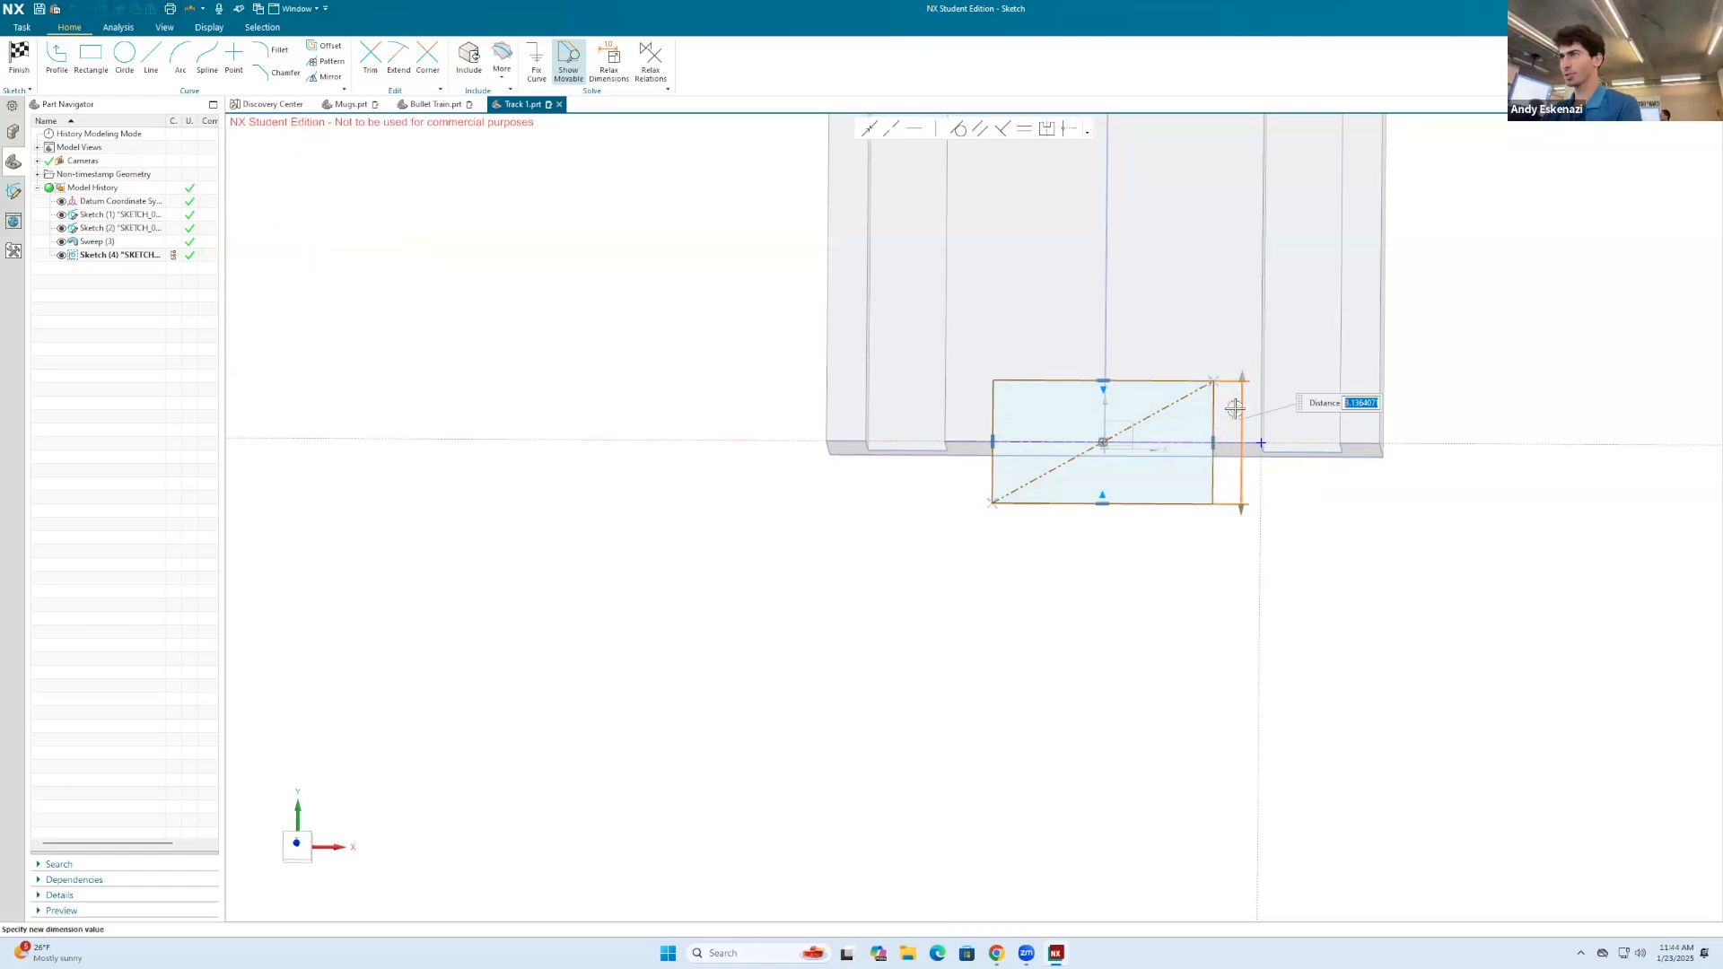
{"action": "key", "text": "Return"}
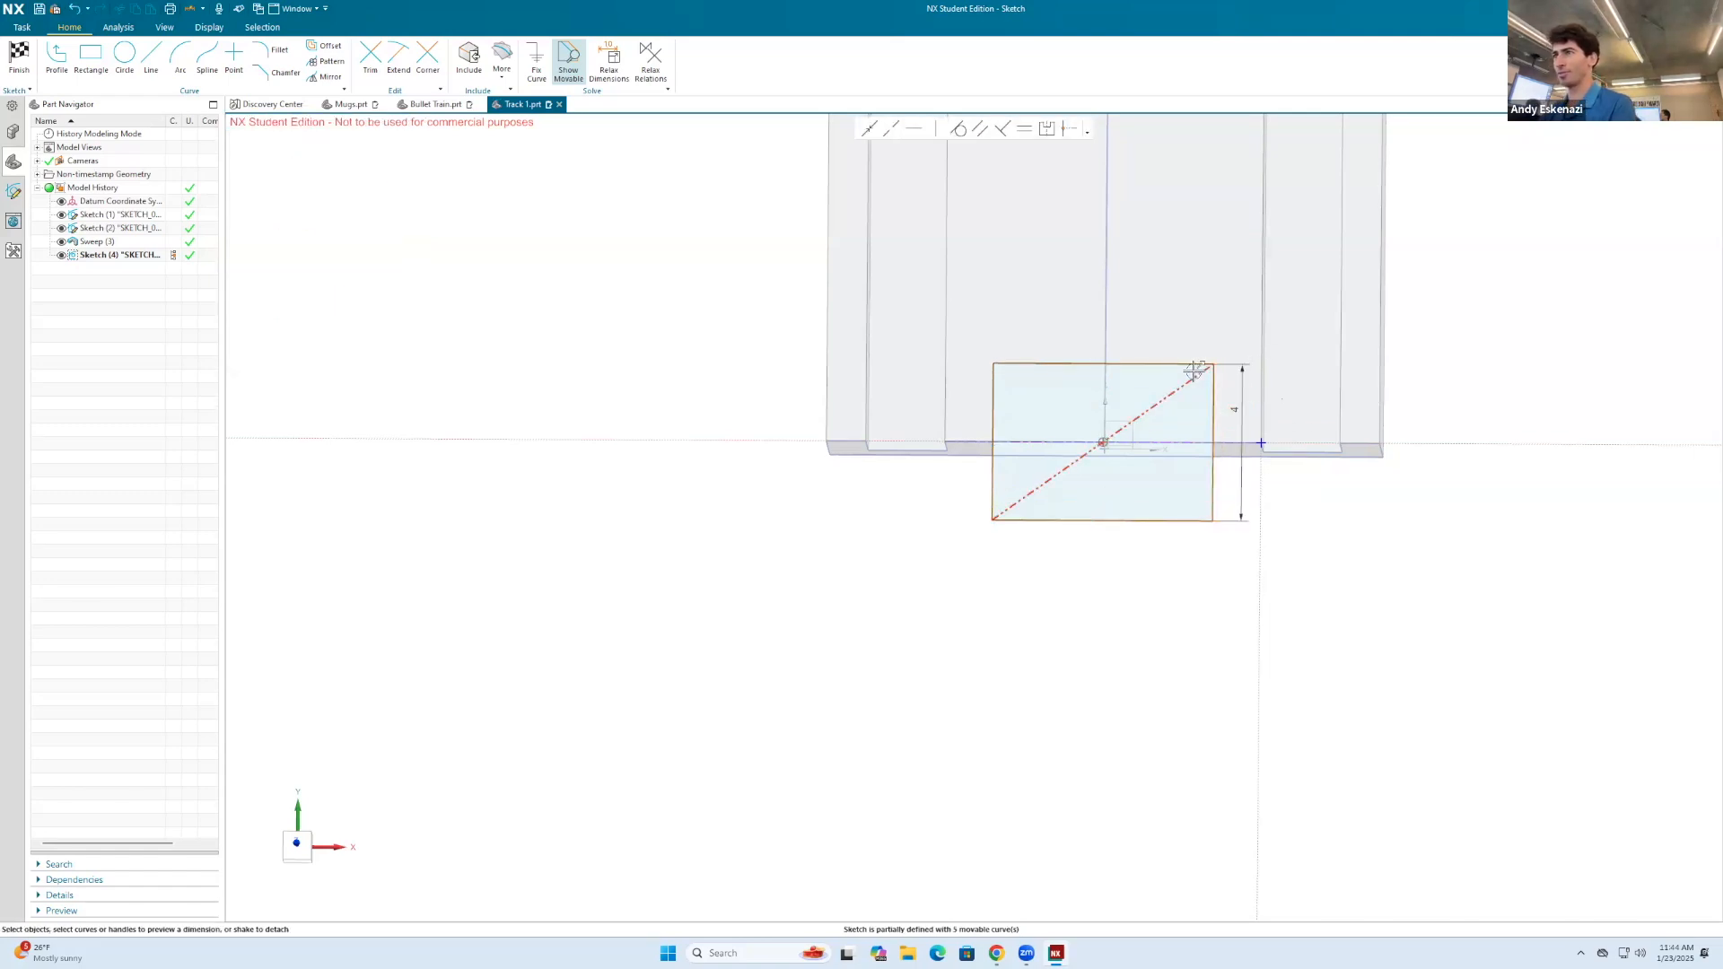
{"action": "left_click", "coordinate": [1183, 364]}
{"action": "left_click", "coordinate": [1215, 305]}
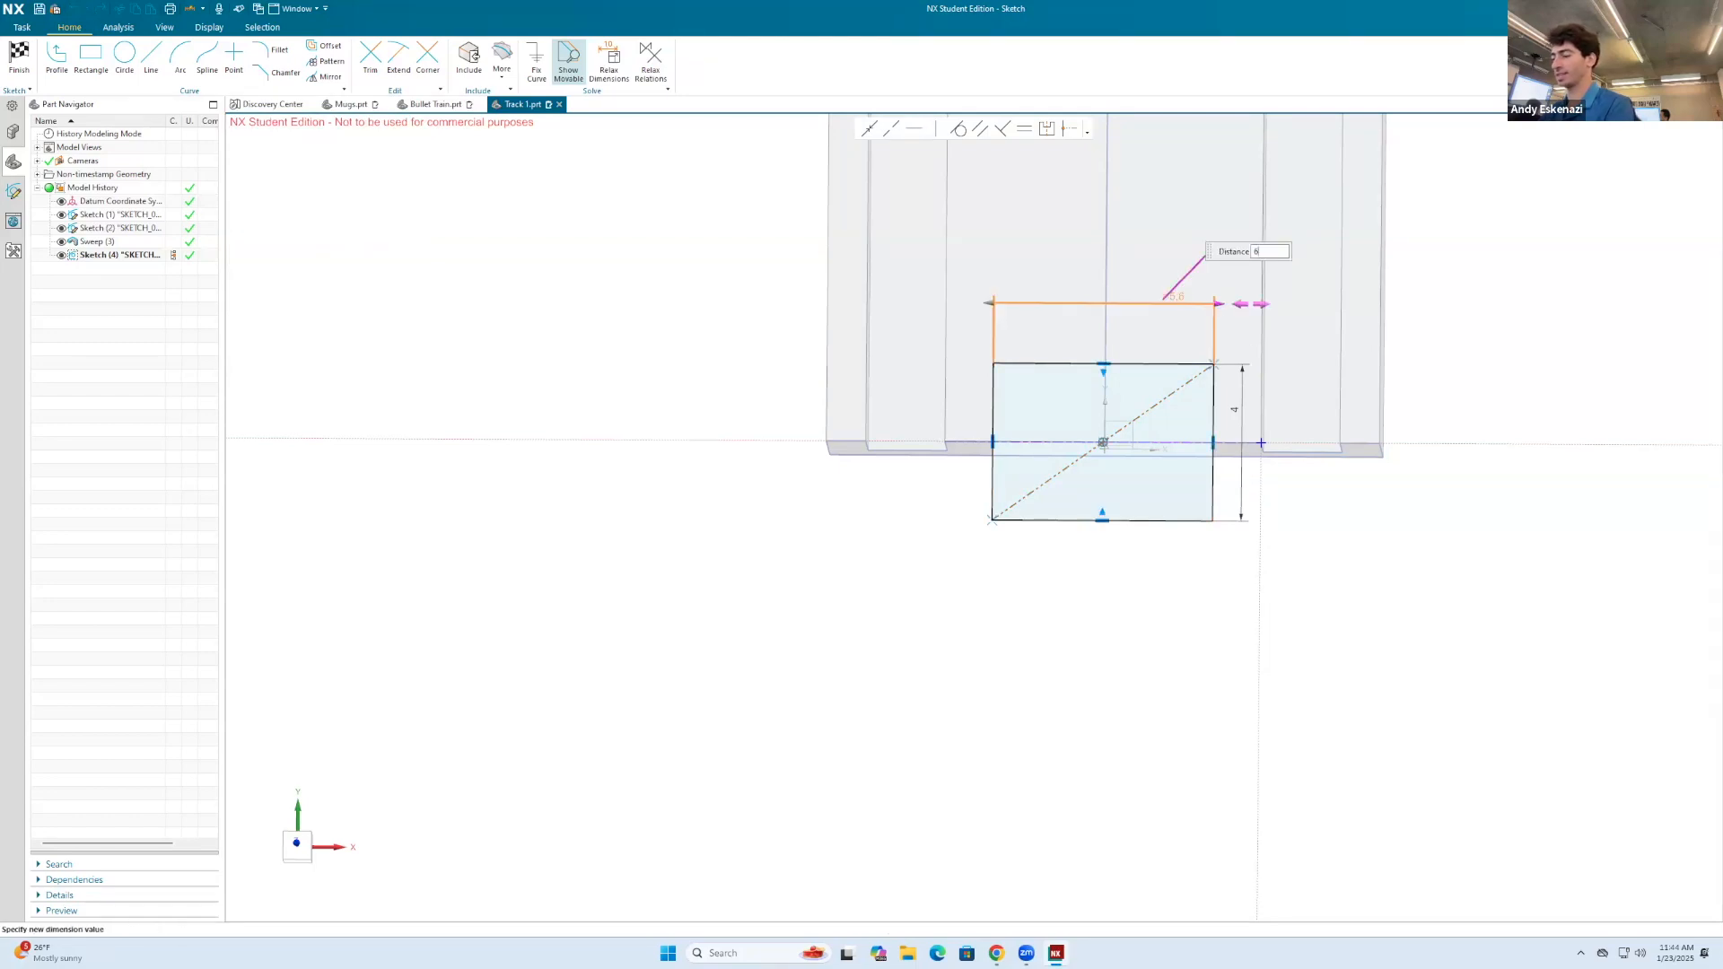
{"action": "type", "text": "6"}
{"action": "key", "text": "Return"}
{"action": "left_click", "coordinate": [19, 55]}
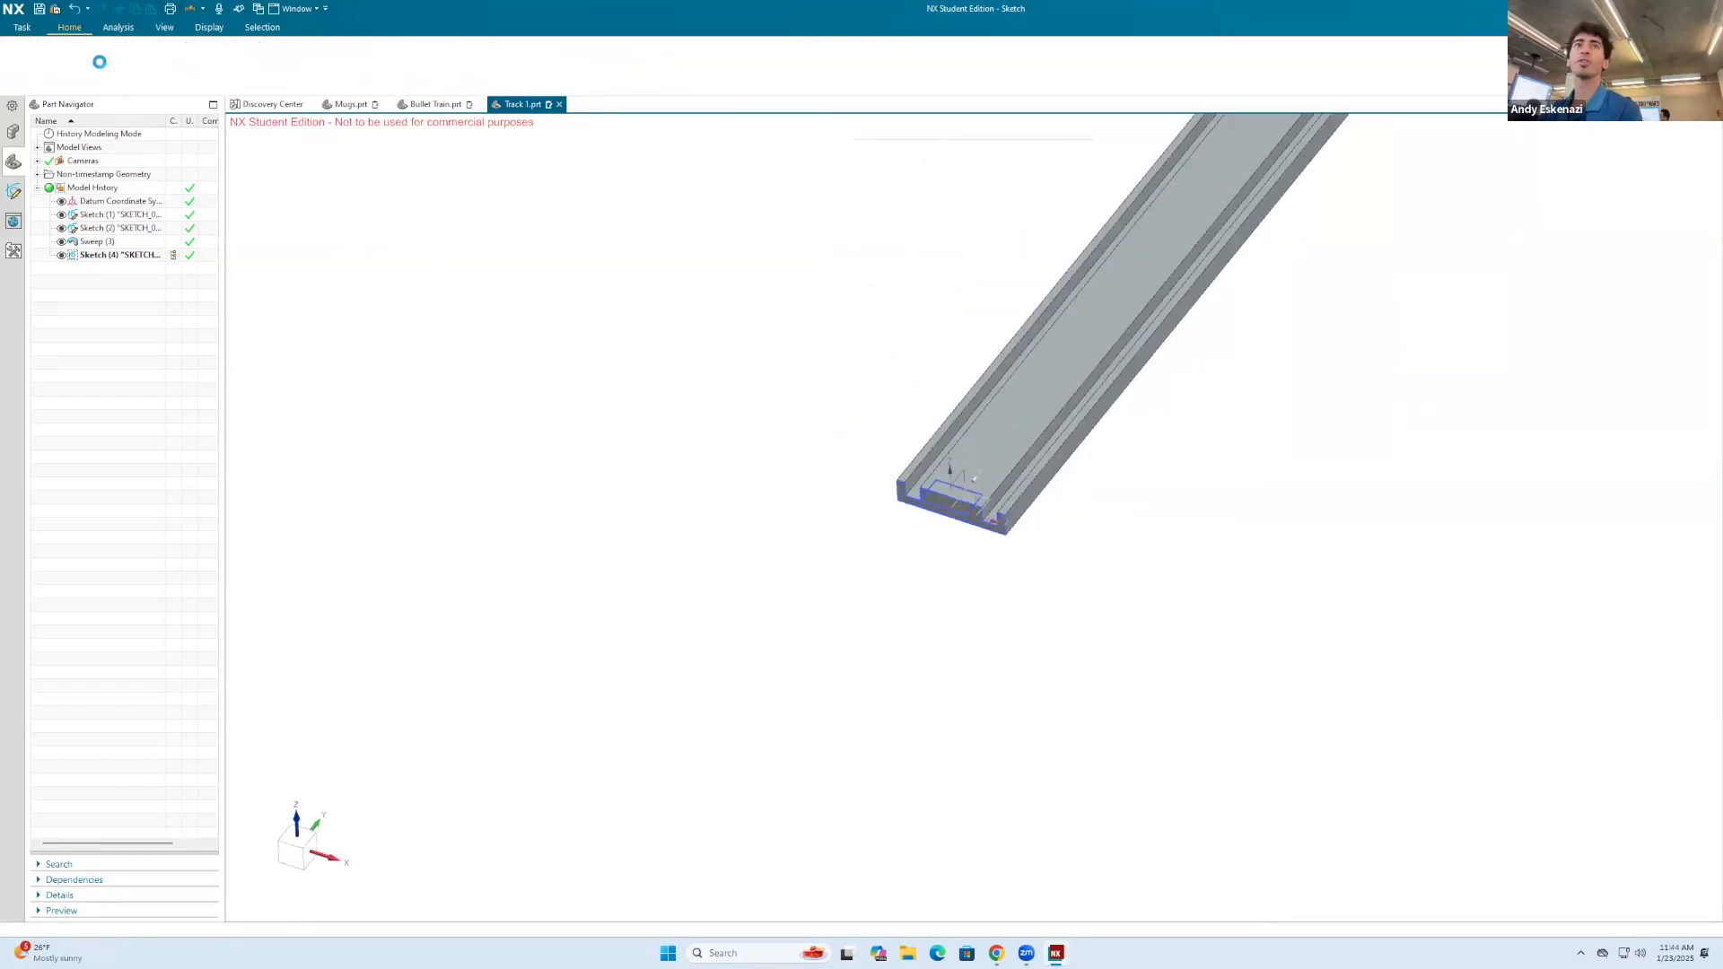
Step: Extrude the rectangle from 0 to -3 mm with Boolean Subtract to cut a notch through the track's start end
{"action": "left_click", "coordinate": [91, 58]}
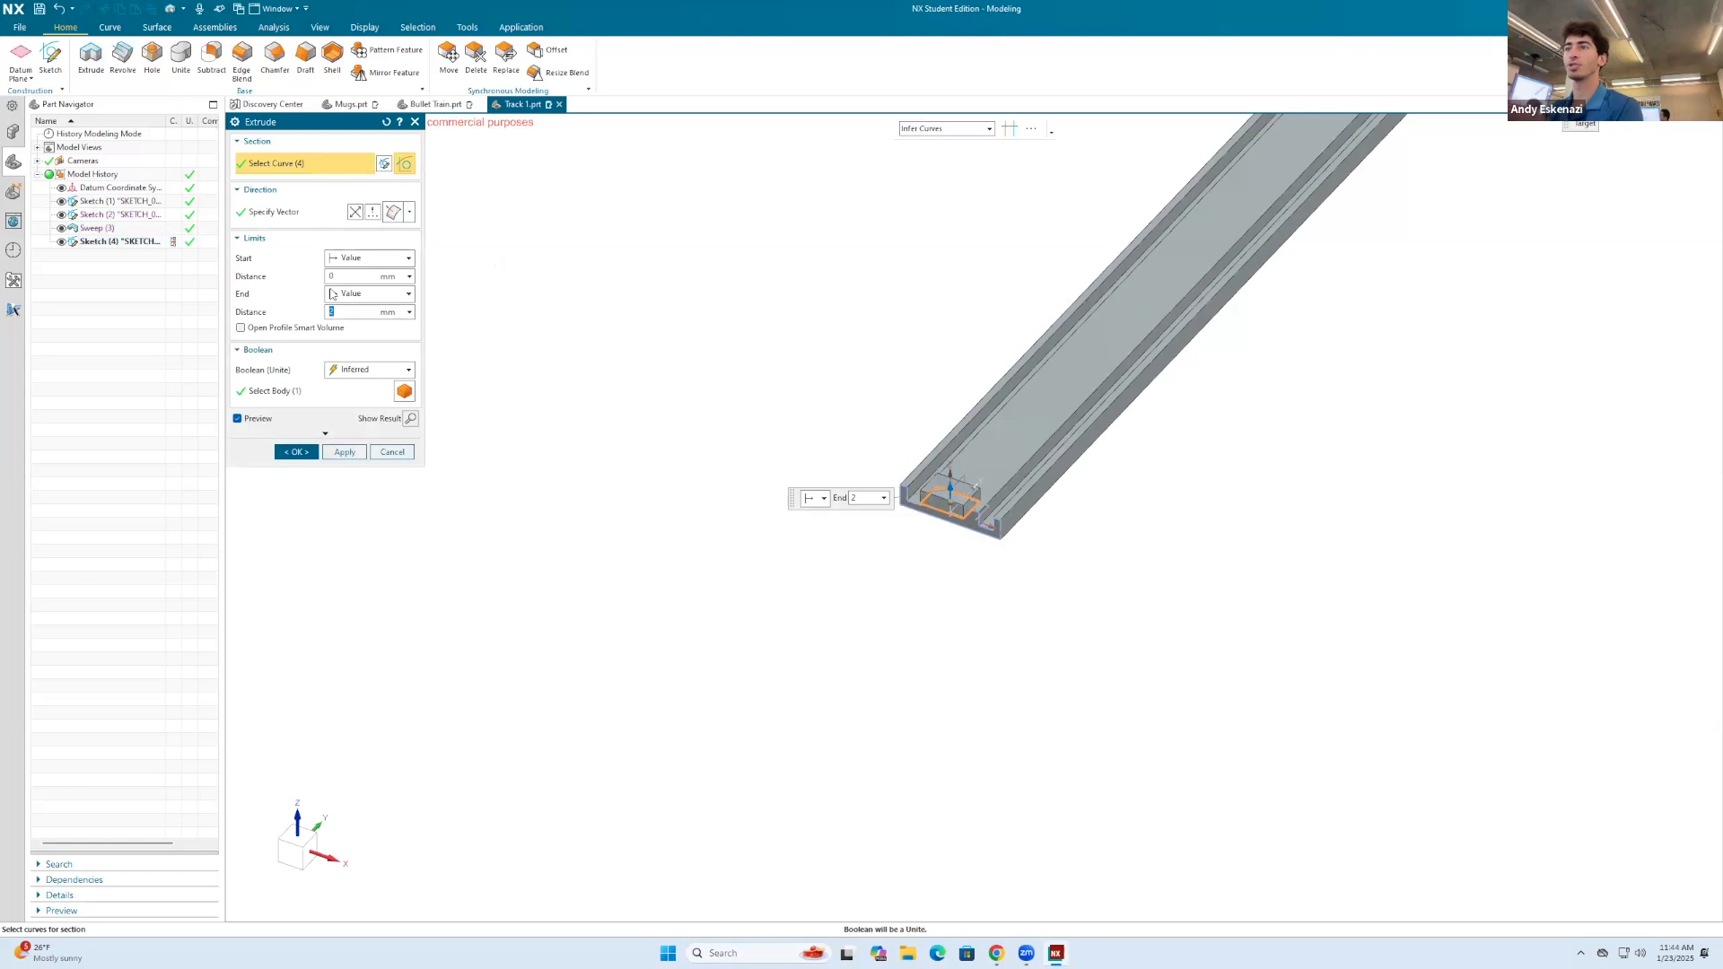
{"action": "left_click", "coordinate": [368, 370]}
{"action": "left_click", "coordinate": [384, 406]}
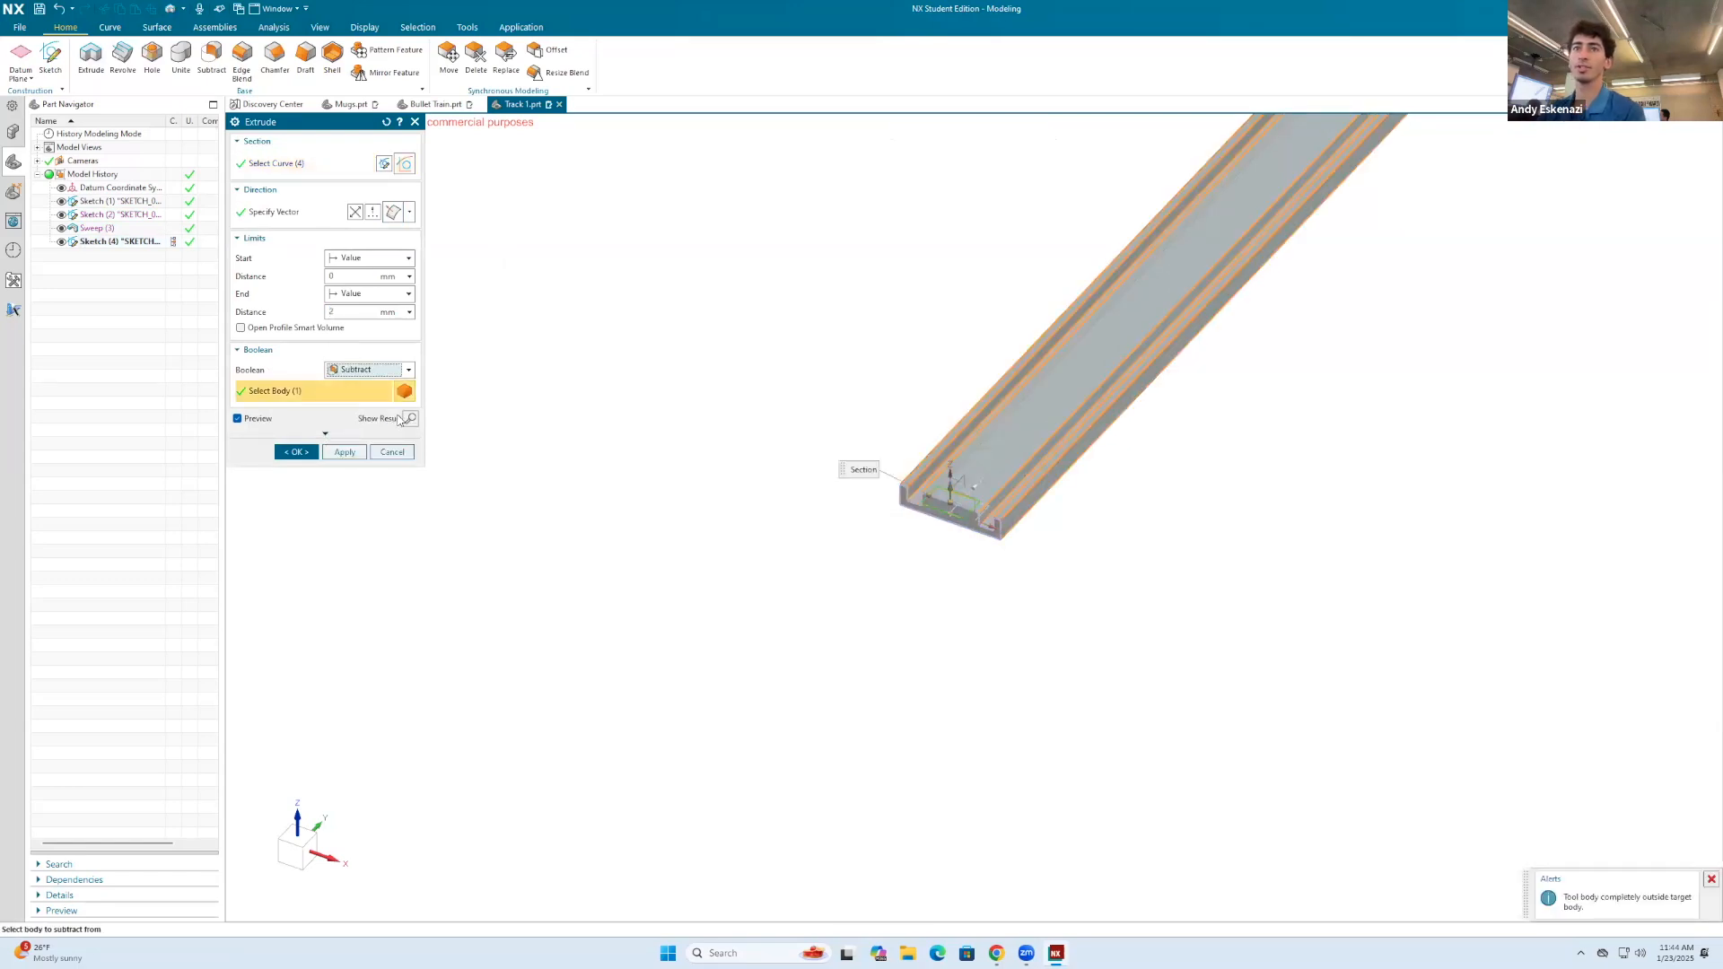
{"action": "scroll", "coordinate": [974, 449], "scroll_direction": "up", "scroll_amount": 3}
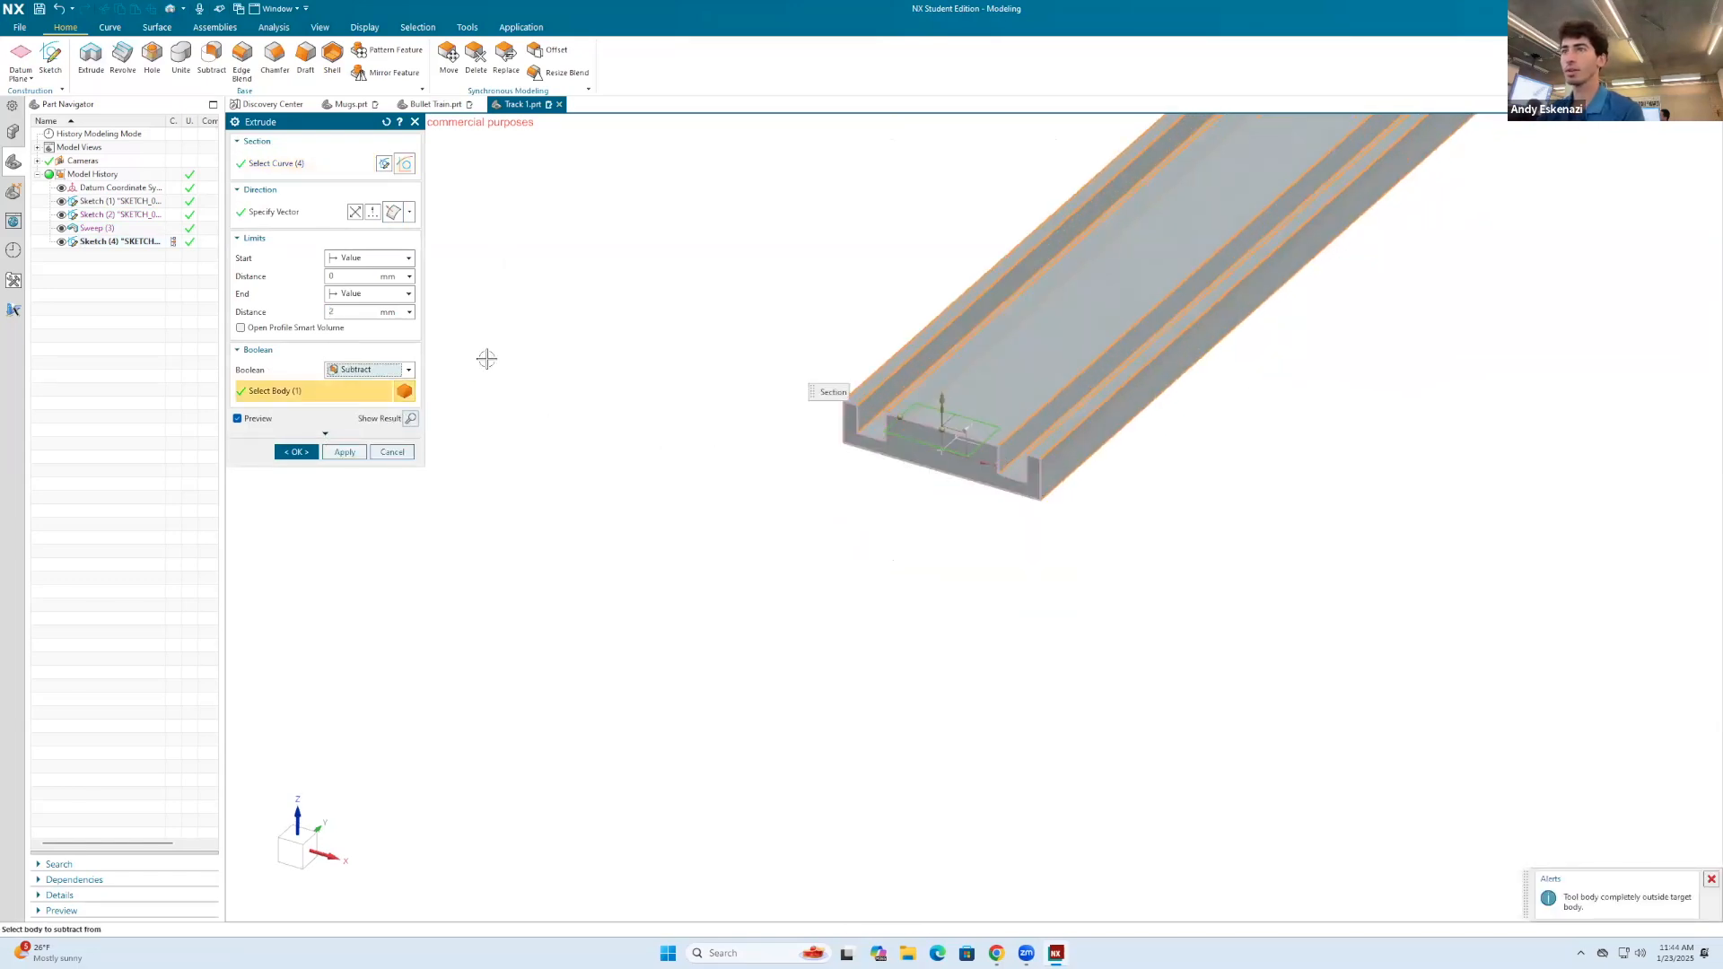
{"action": "left_click", "coordinate": [369, 314]}
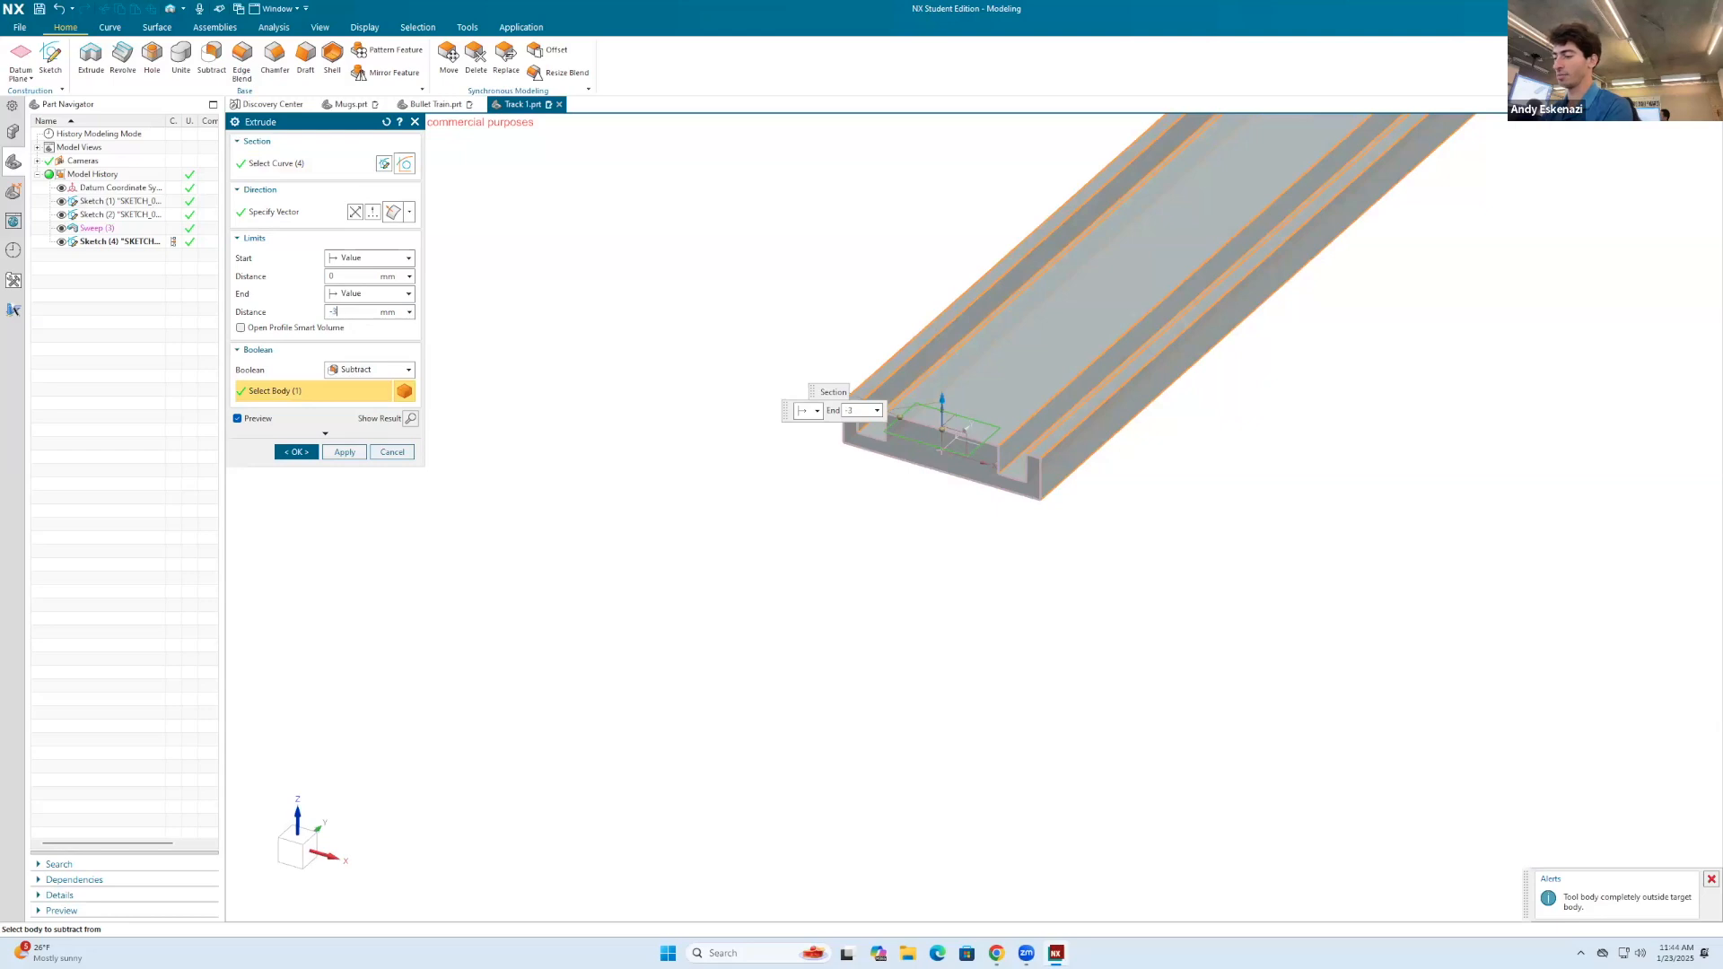
{"action": "type", "text": "-3"}
{"action": "key", "text": "Return"}
{"action": "left_click", "coordinate": [300, 453]}
Step: Hide the notch's rectangle sketch at the start end of the track
{"action": "scroll", "coordinate": [730, 500], "scroll_direction": "down", "scroll_amount": 3}
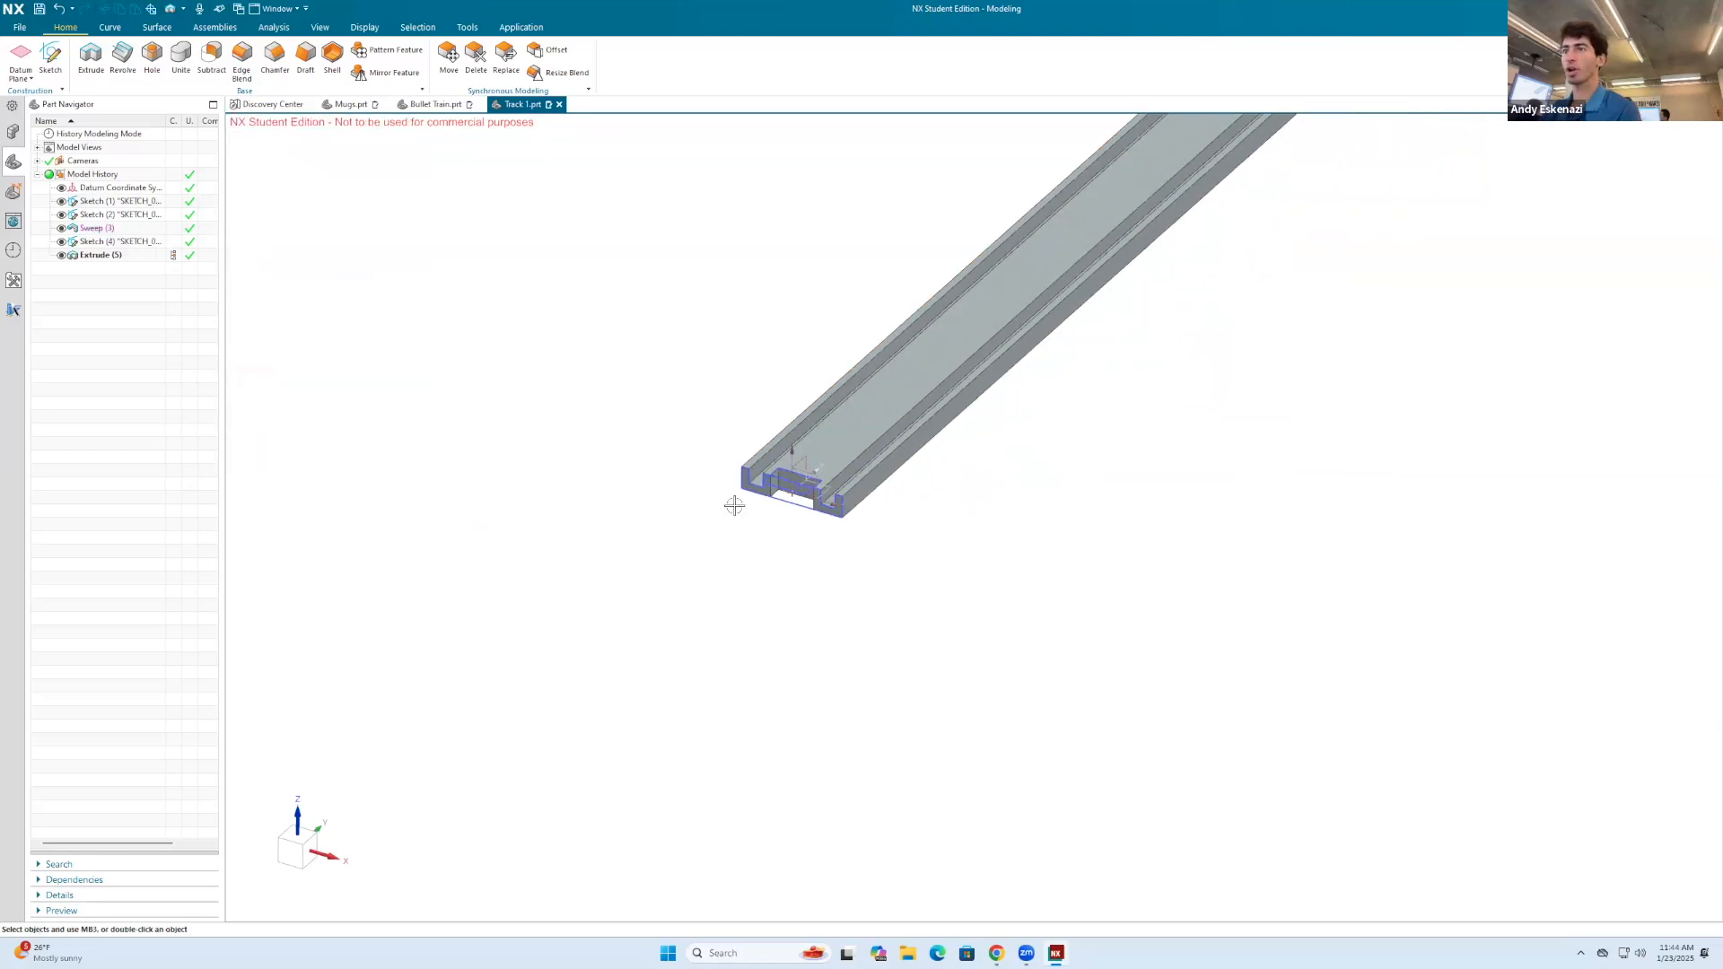
{"action": "right_click", "coordinate": [783, 499]}
{"action": "left_click", "coordinate": [754, 483]}
{"action": "scroll", "coordinate": [764, 485], "scroll_direction": "up", "scroll_amount": 3}
{"action": "right_click", "coordinate": [788, 485]}
{"action": "left_click", "coordinate": [863, 469]}
{"action": "scroll", "coordinate": [846, 499], "scroll_direction": "down", "scroll_amount": 3}
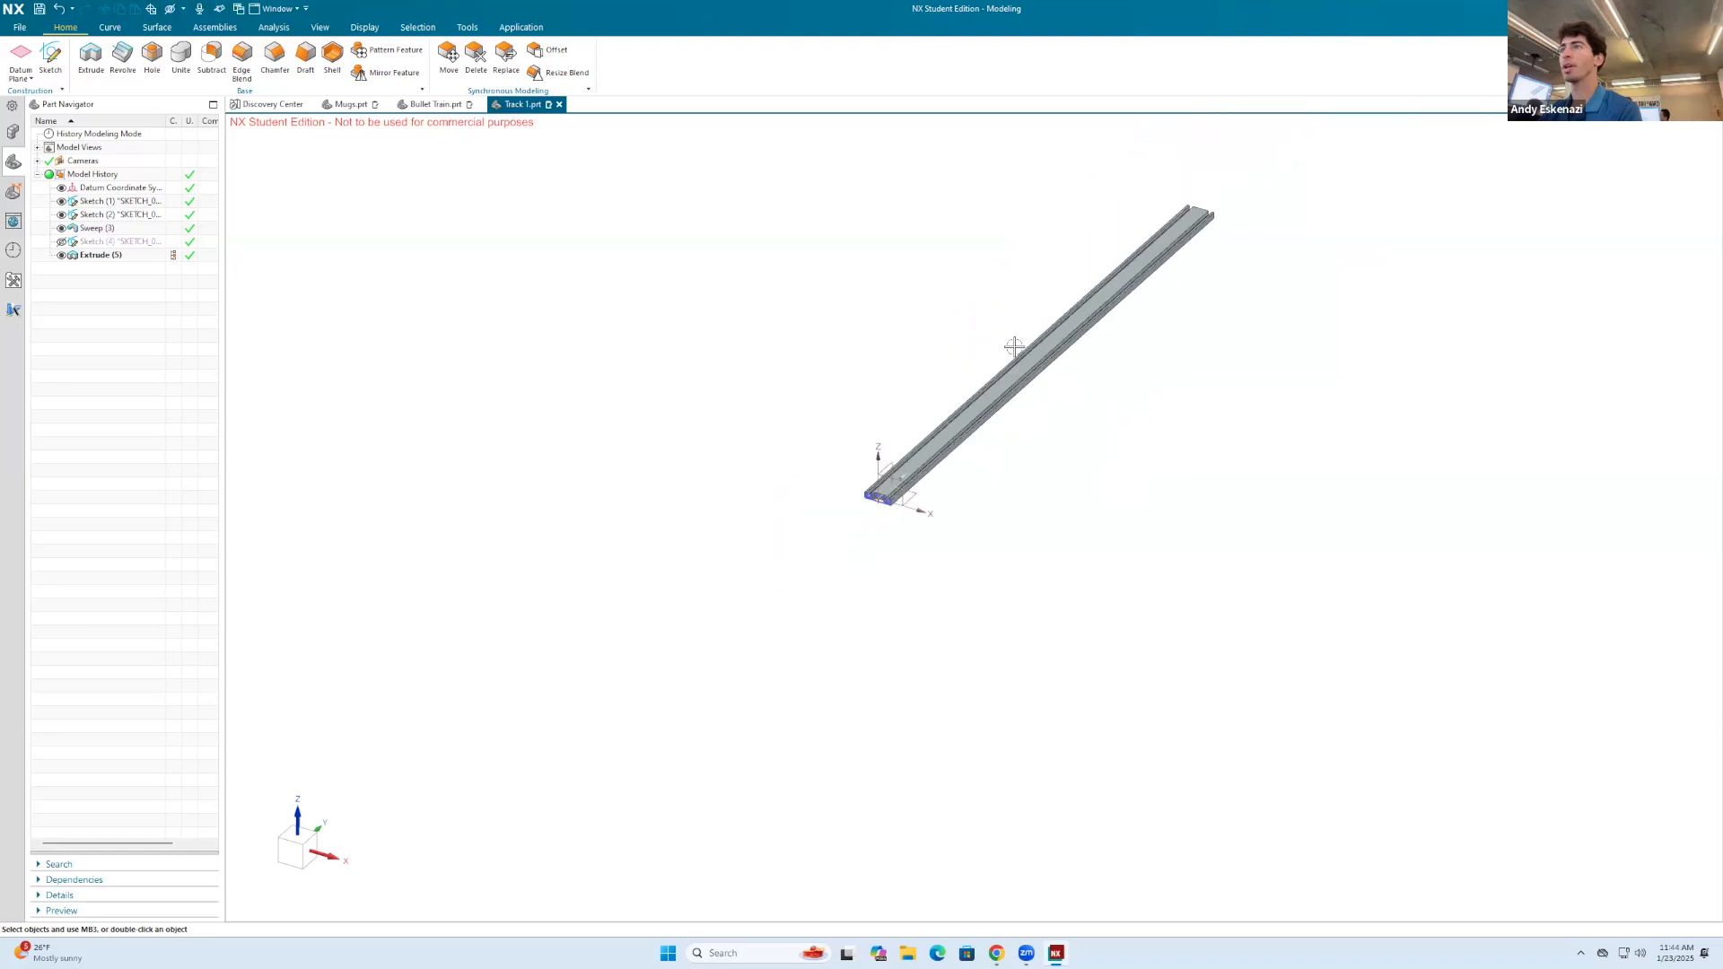
Step: Sketch a rectangle about 7 mm wide on the middle section's top face, centred on the midpoint of the track's far edge
{"action": "scroll", "coordinate": [1250, 192], "scroll_direction": "up", "scroll_amount": 4}
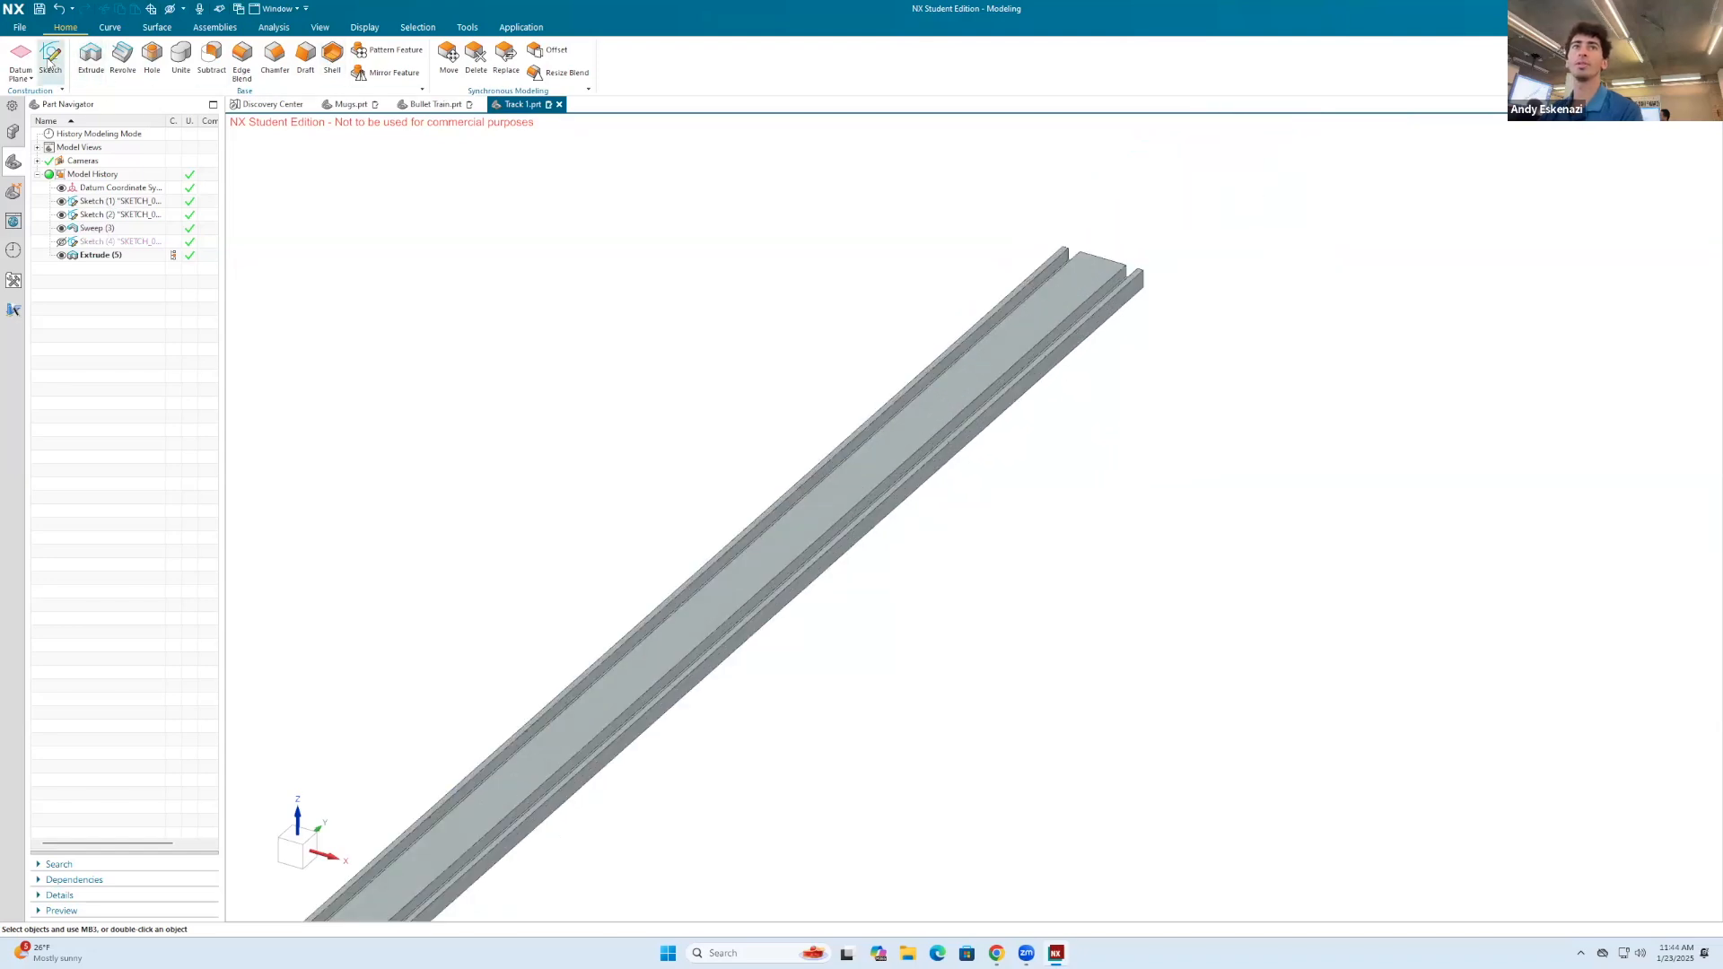
{"action": "left_click", "coordinate": [51, 61]}
{"action": "left_click", "coordinate": [1088, 272]}
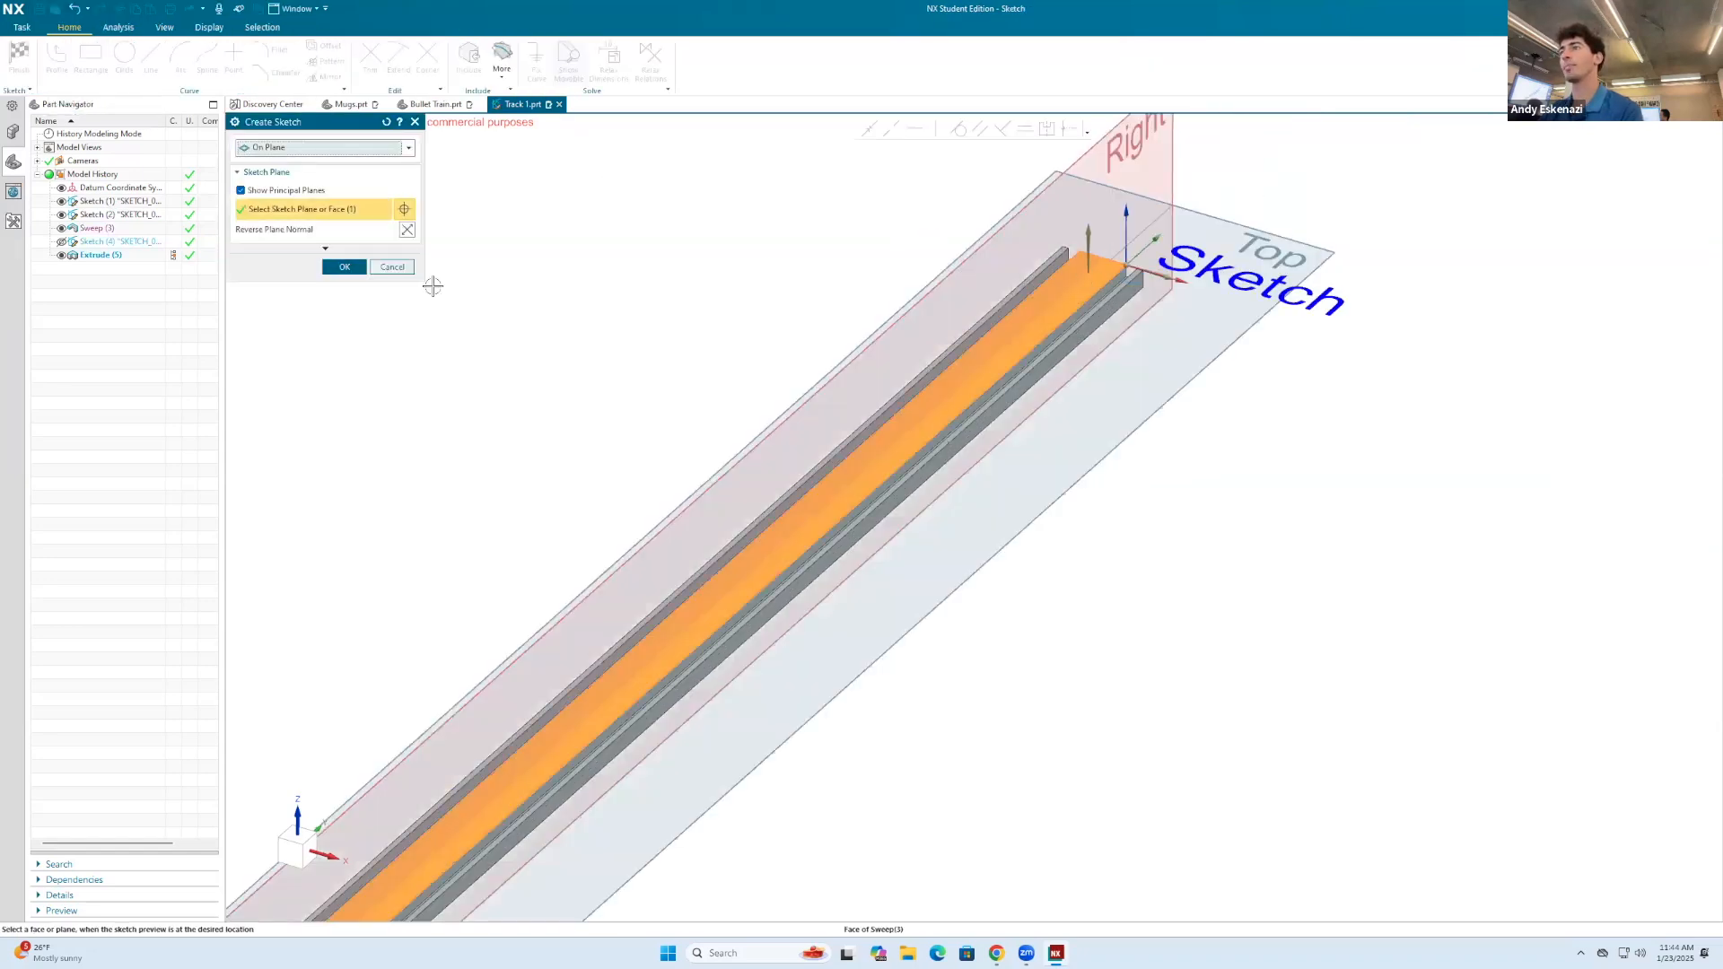
{"action": "left_click", "coordinate": [344, 267]}
{"action": "key", "text": "r"}
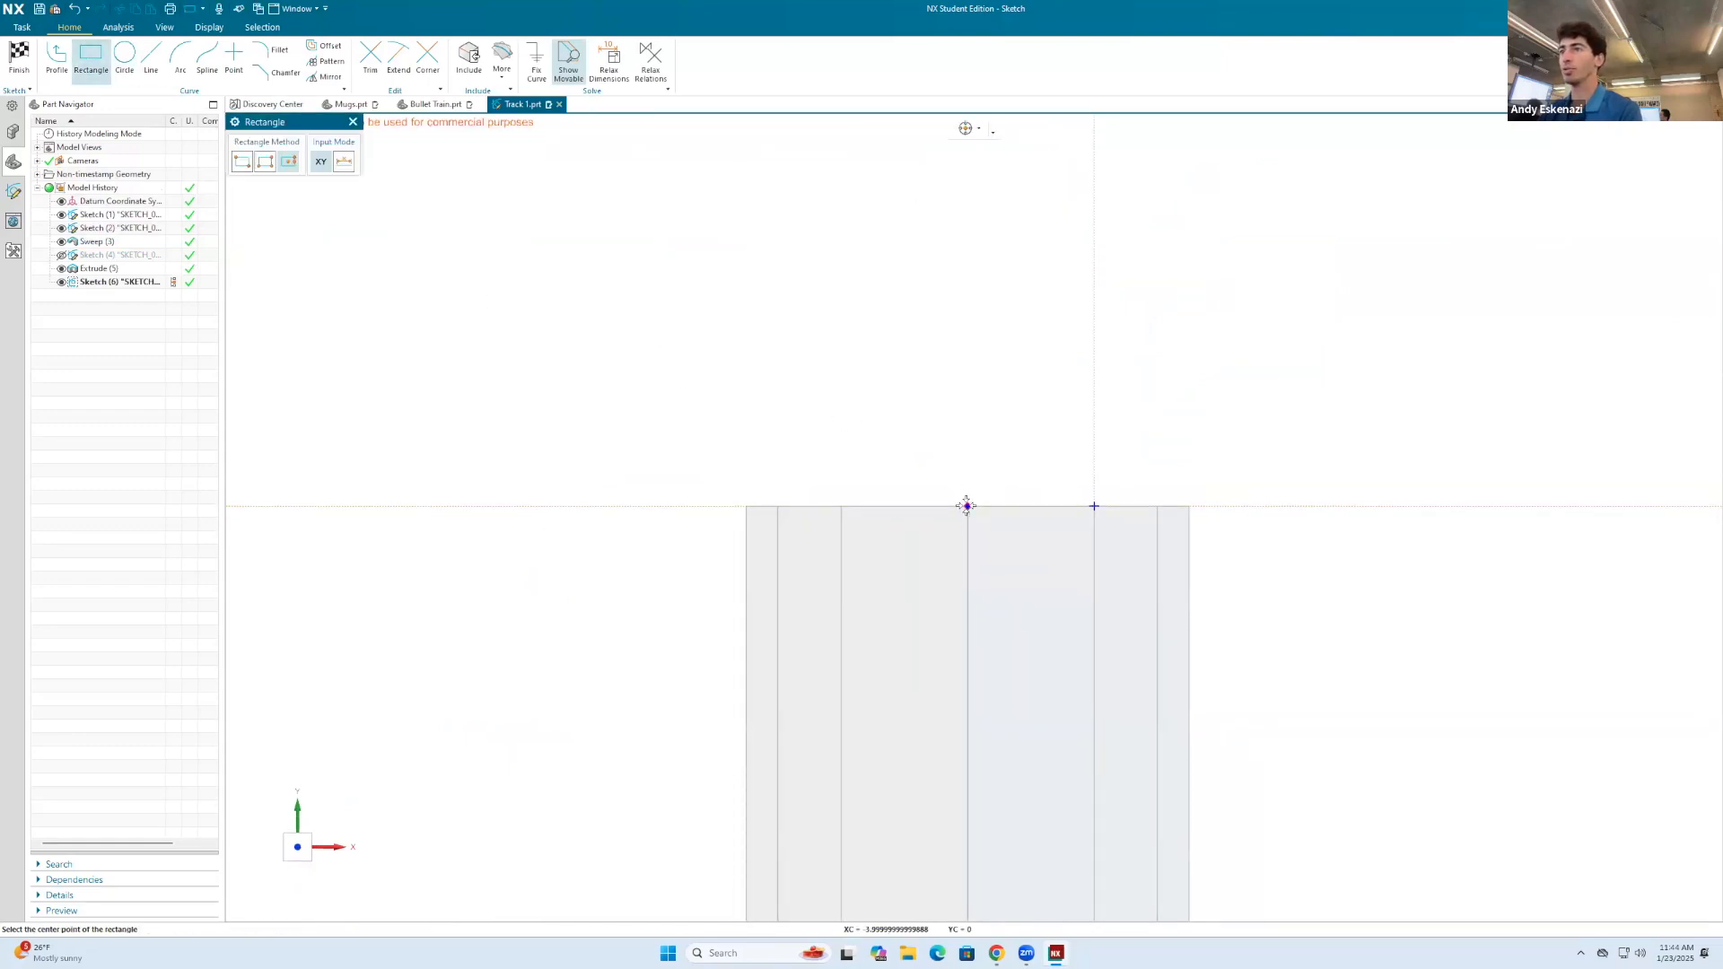
{"action": "left_click", "coordinate": [966, 506]}
{"action": "left_click", "coordinate": [1077, 503]}
{"action": "left_click", "coordinate": [1075, 436]}
{"action": "key", "text": "Escape"}
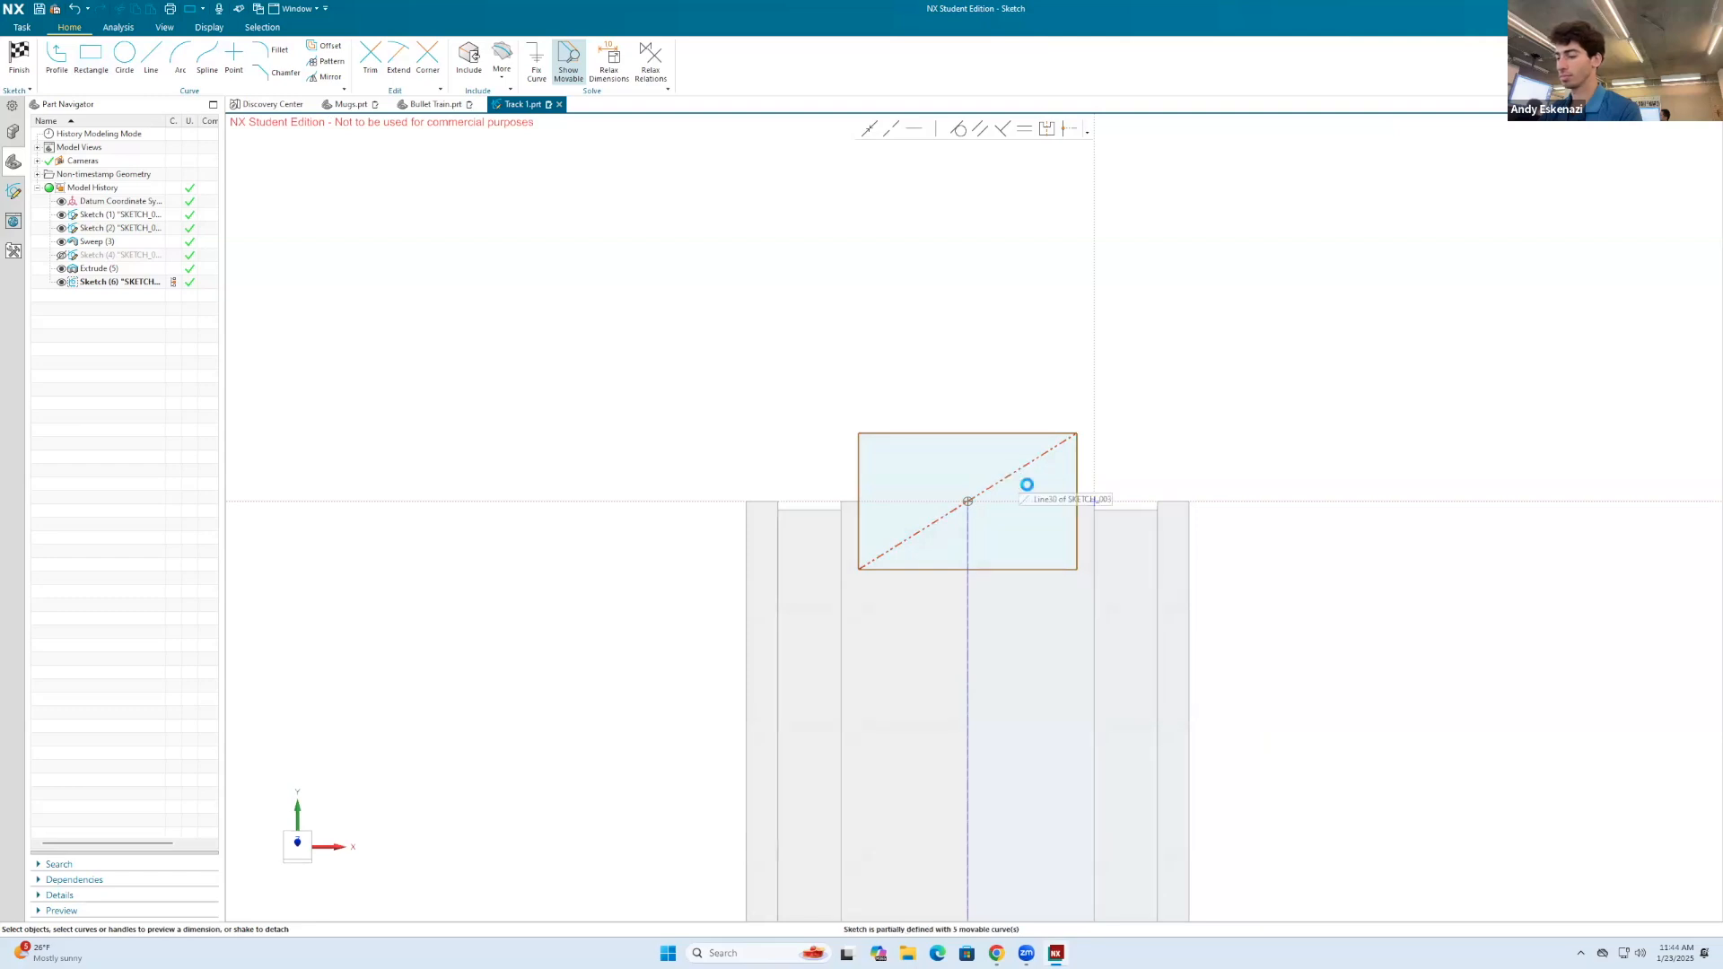
Step: Dimension the far-end rectangle's height at 4 mm
{"action": "key", "text": "d"}
{"action": "left_click", "coordinate": [1076, 447]}
{"action": "left_click", "coordinate": [1201, 455]}
{"action": "key", "text": "Escape"}
{"action": "double_click", "coordinate": [1191, 455]}
{"action": "key", "text": "Return"}
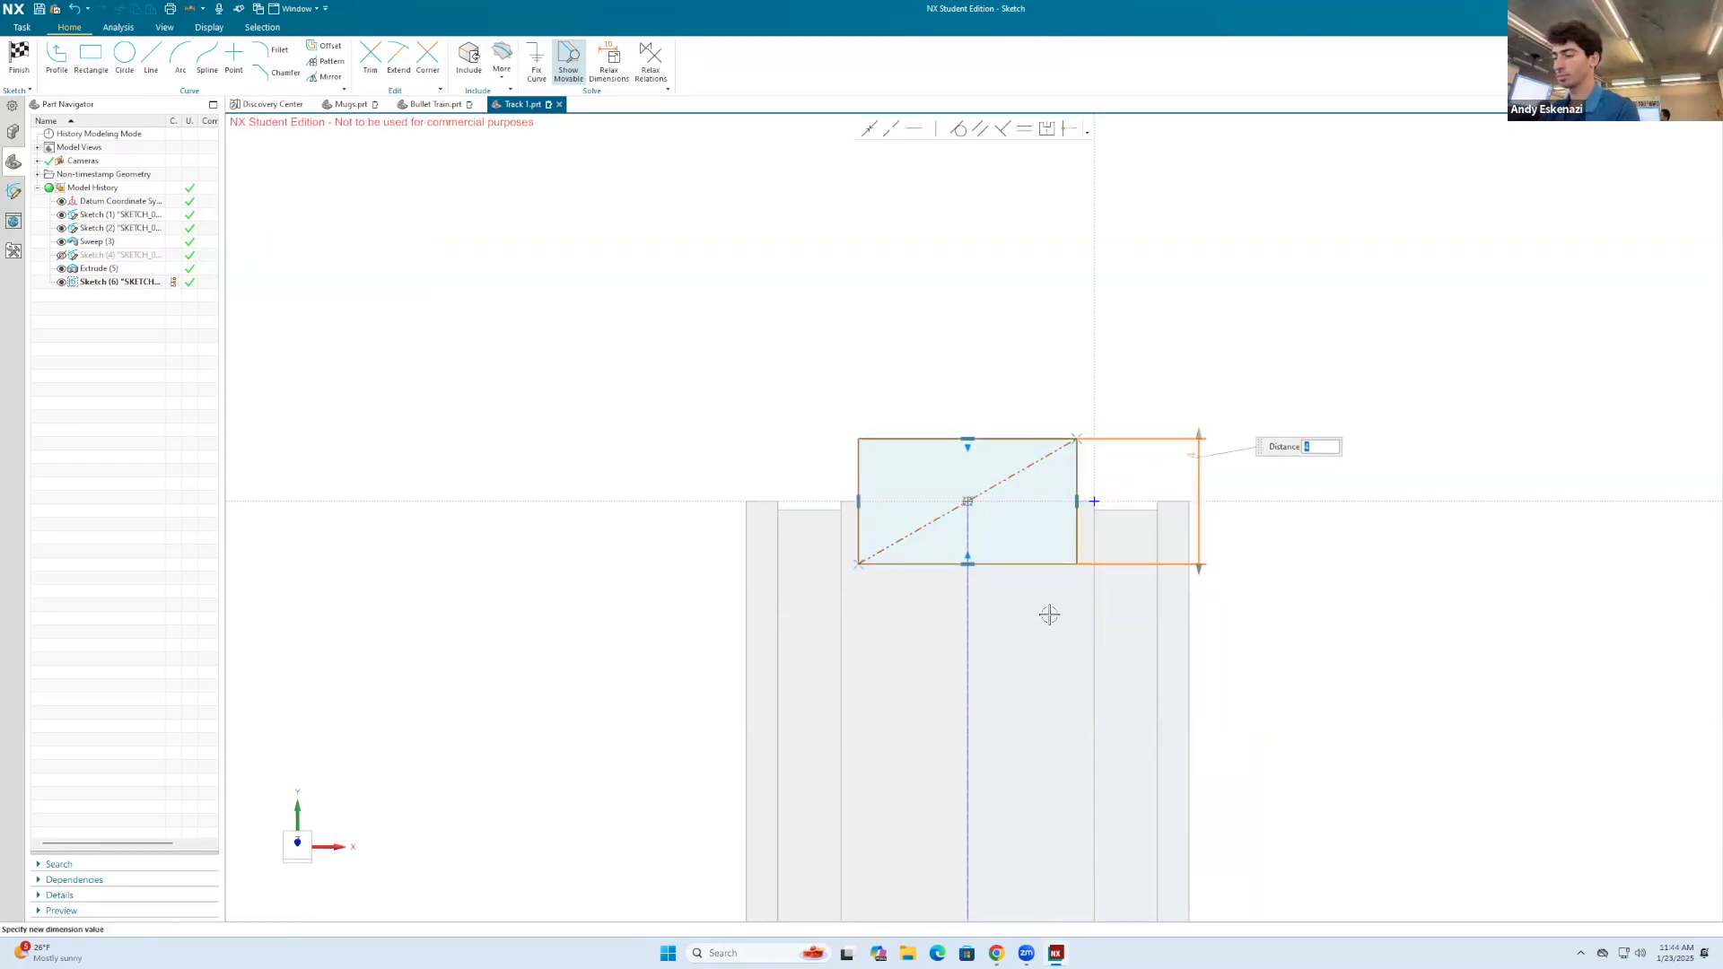
{"action": "key", "text": "Escape"}
Step: Set the far-end rectangle's width to 6 mm and finish the sketch
{"action": "key", "text": "d"}
{"action": "left_click", "coordinate": [1034, 563]}
{"action": "left_click", "coordinate": [1046, 615]}
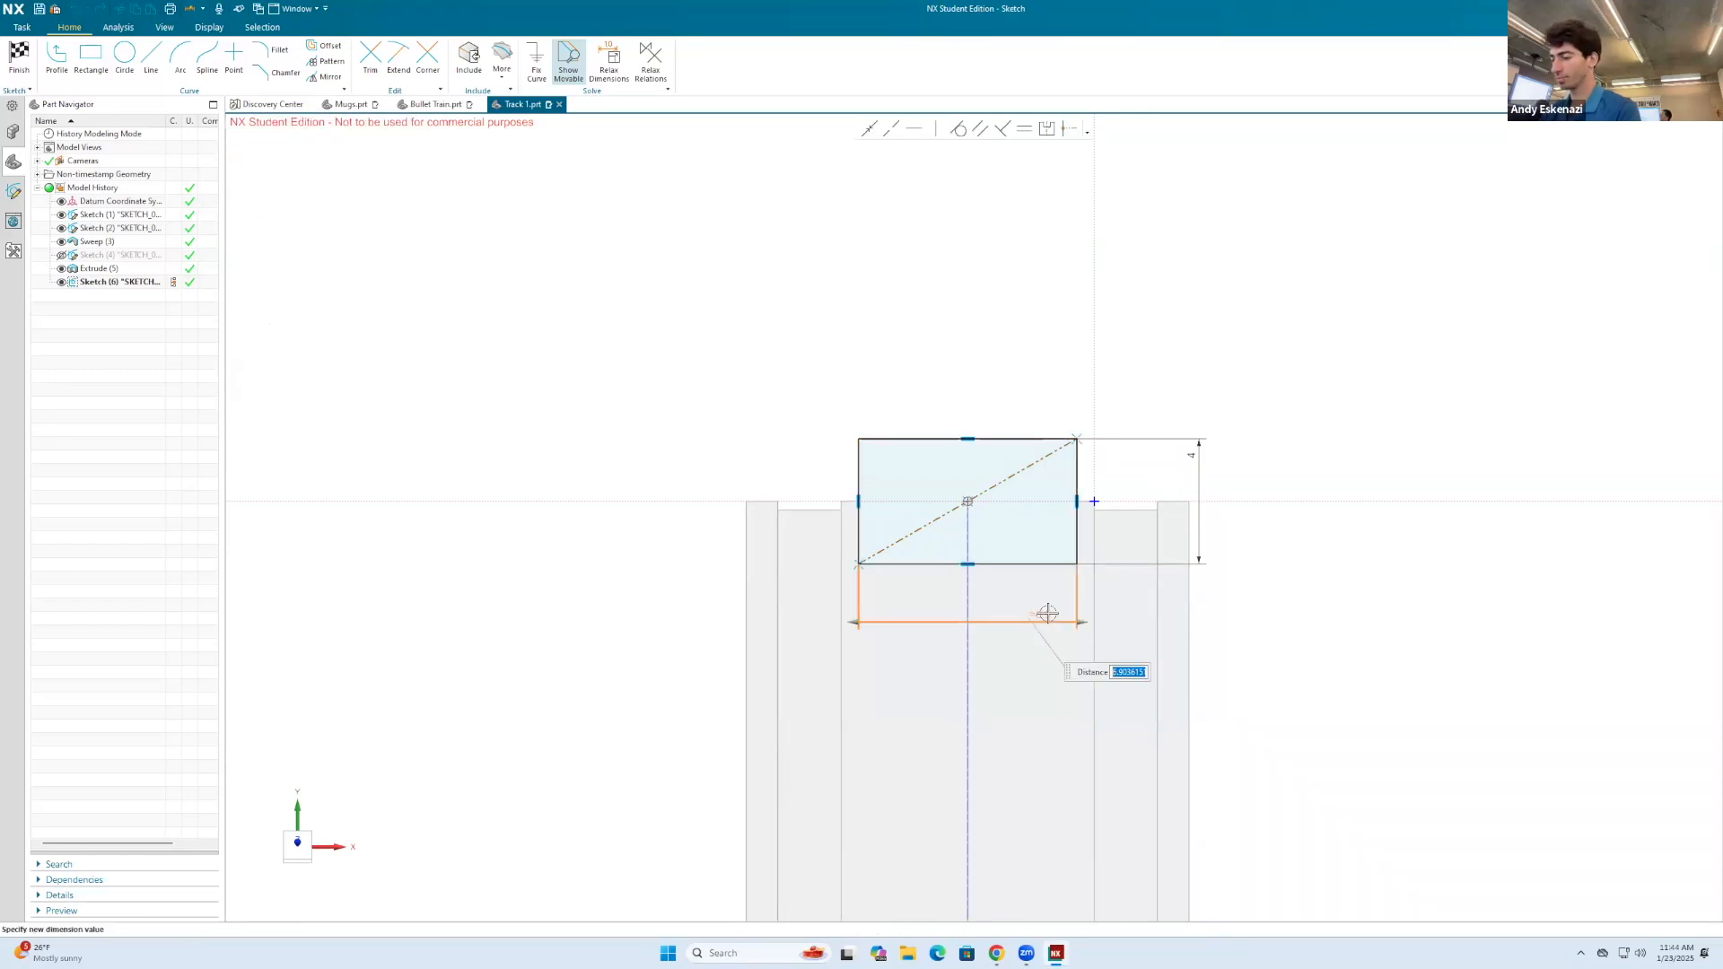
{"action": "type", "text": "6"}
{"action": "key", "text": "Return"}
{"action": "key", "text": "Escape"}
{"action": "left_click", "coordinate": [19, 60]}
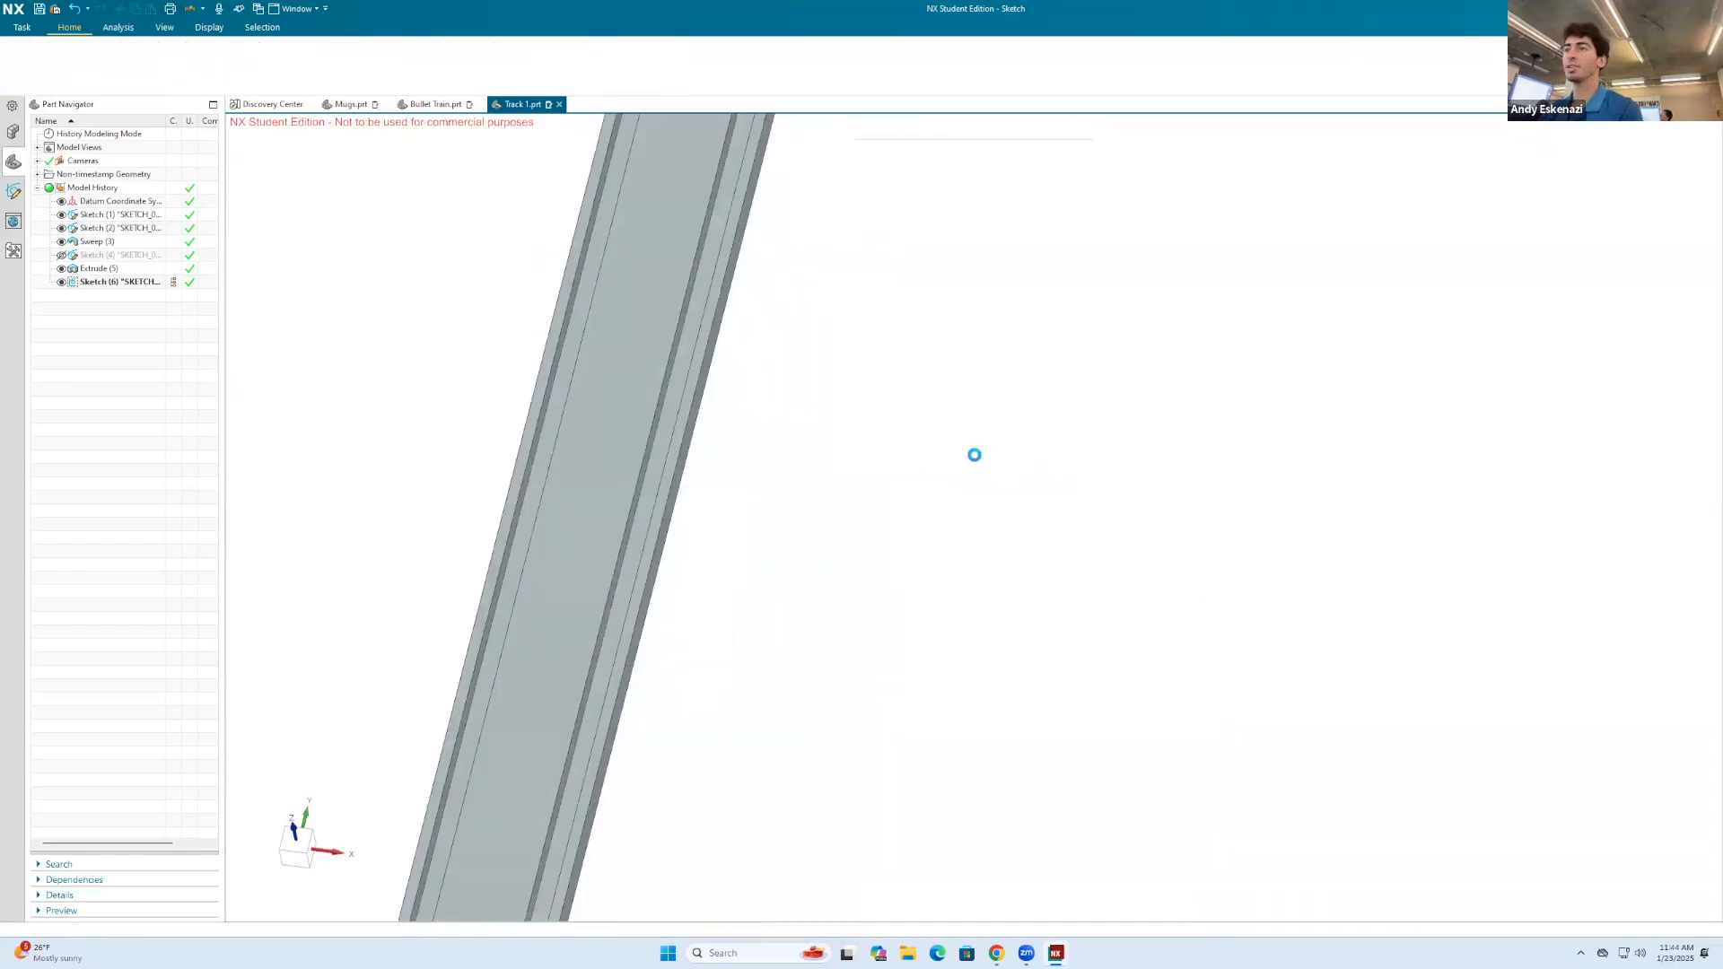
Step: Extrude the far-end rectangle to an end distance of -3 mm and unite it with the track body as a tab
{"action": "left_click", "coordinate": [91, 58]}
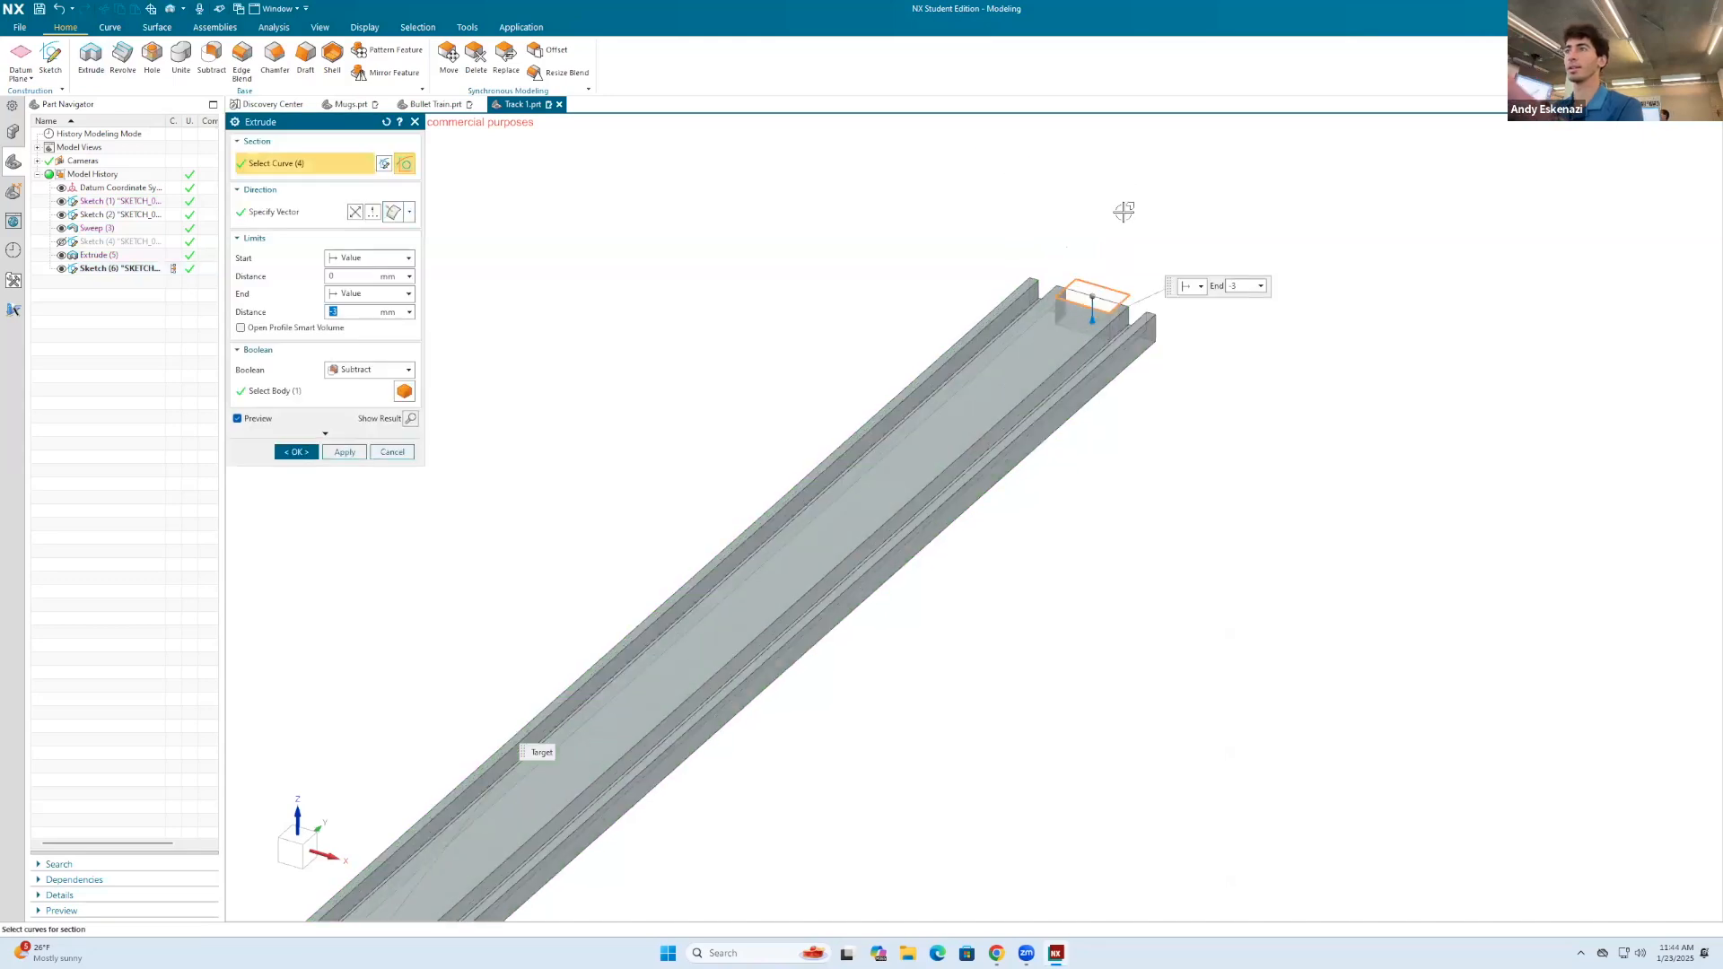
{"action": "scroll", "coordinate": [1124, 211], "scroll_direction": "down", "scroll_amount": 2}
{"action": "left_click", "coordinate": [359, 370]}
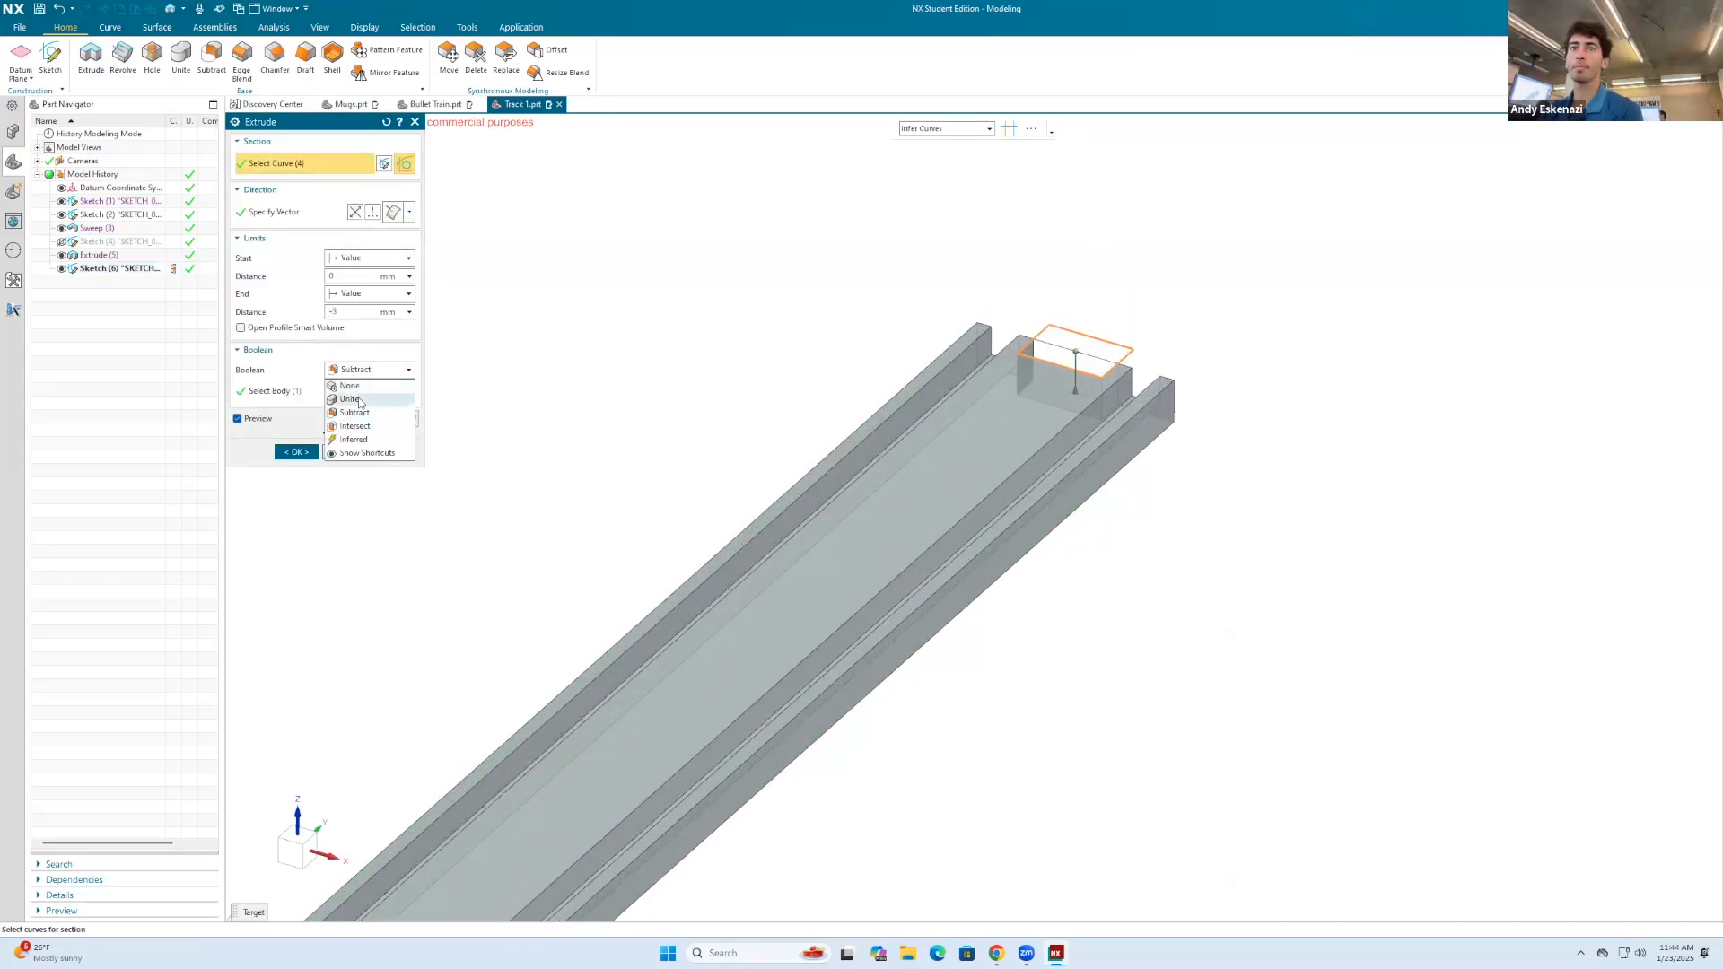
{"action": "left_click", "coordinate": [375, 395]}
{"action": "left_click", "coordinate": [296, 451]}
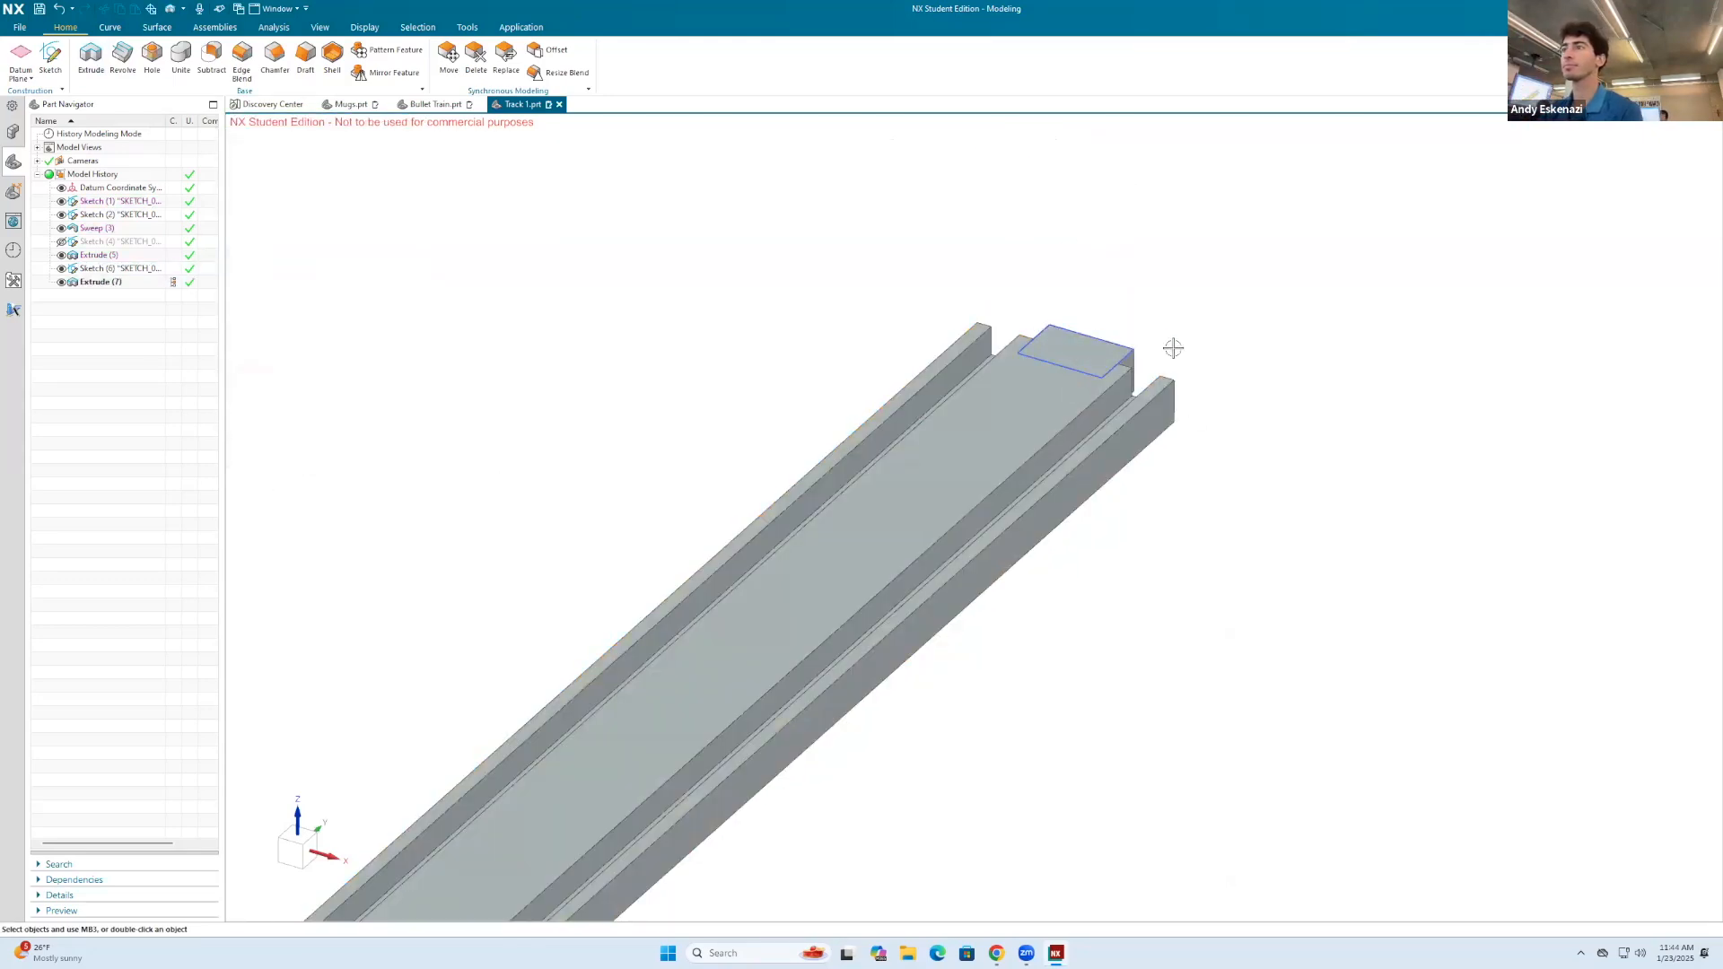
Step: Start a 1 mm radius edge blend on the two outer vertical corner edges of the far-end tab
{"action": "middle_click_drag", "start_coordinate": [1154, 341], "coordinate": [1049, 429]}
{"action": "scroll", "coordinate": [1048, 429], "scroll_direction": "up", "scroll_amount": 3}
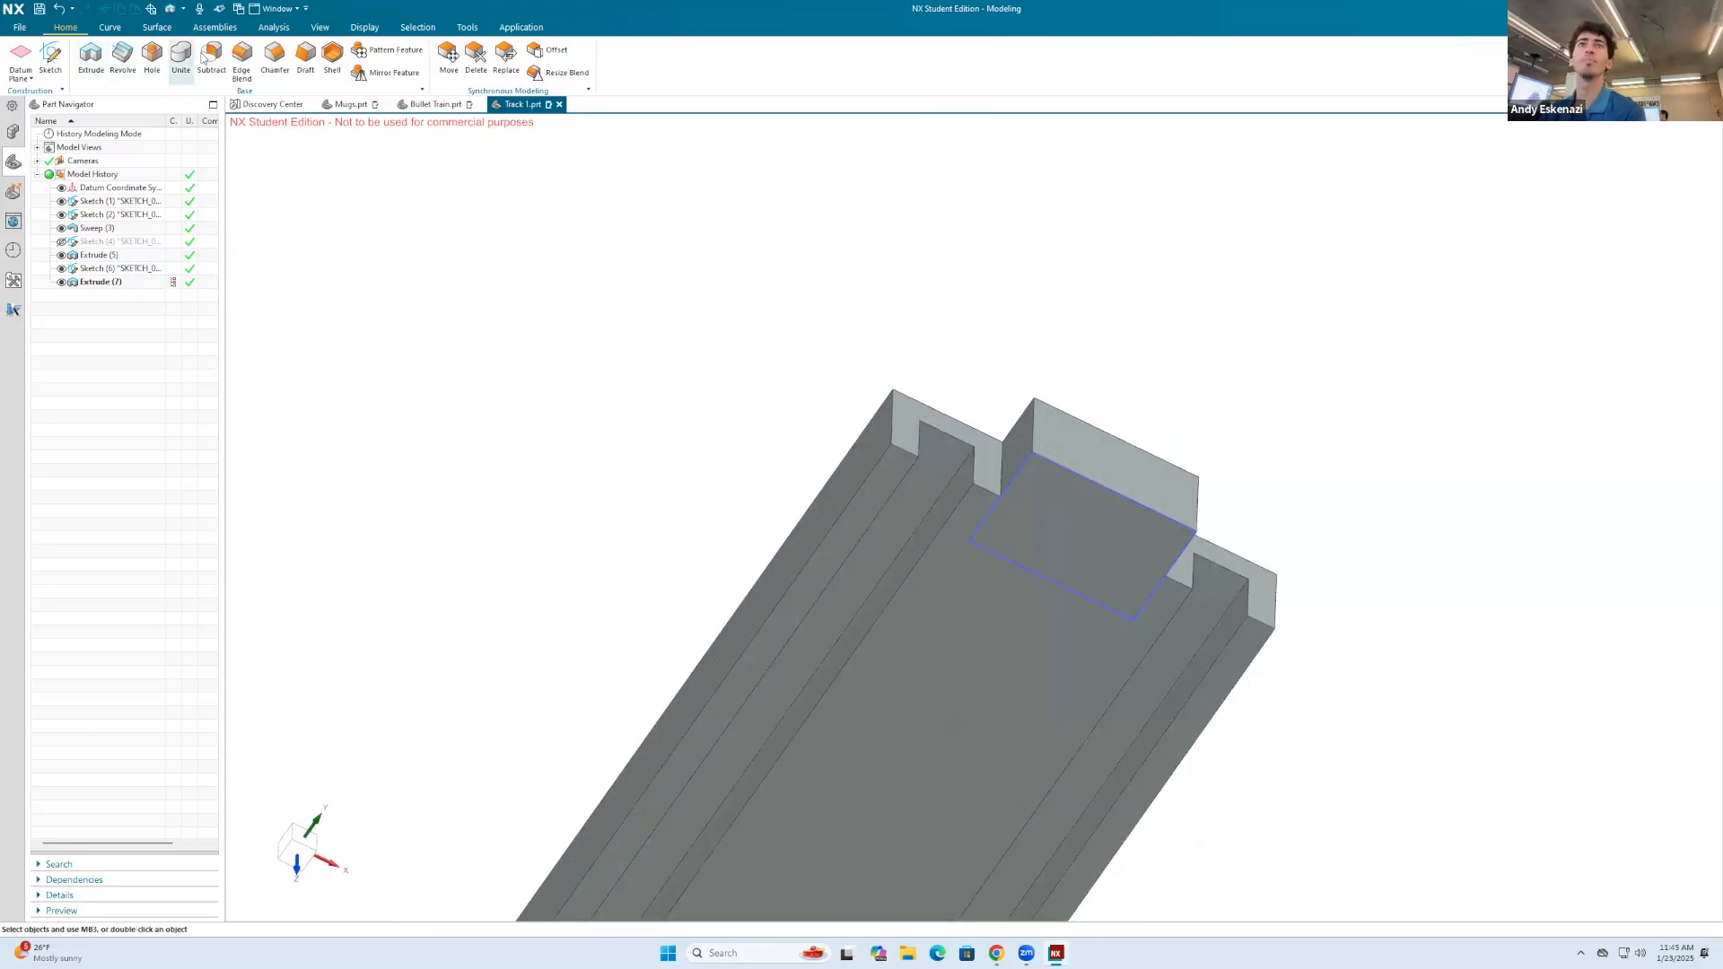
{"action": "key", "text": "b"}
{"action": "left_click", "coordinate": [1030, 438]}
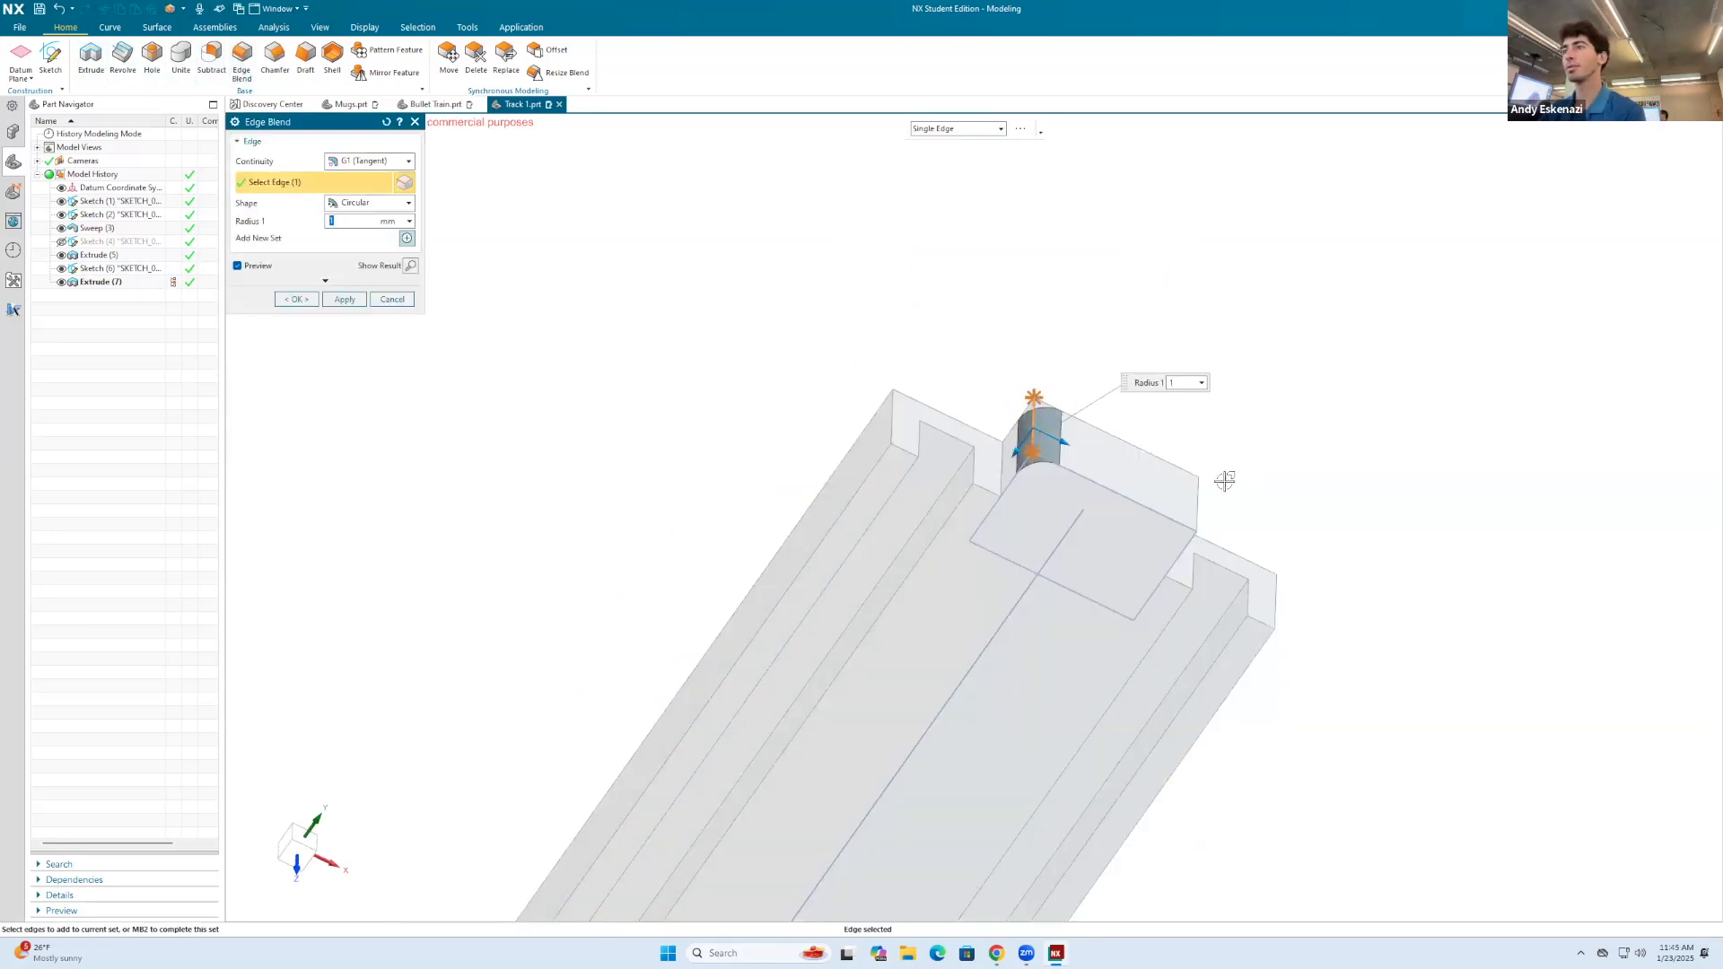
{"action": "left_click", "coordinate": [1201, 496]}
{"action": "scroll", "coordinate": [986, 579], "scroll_direction": "down", "scroll_amount": 6}
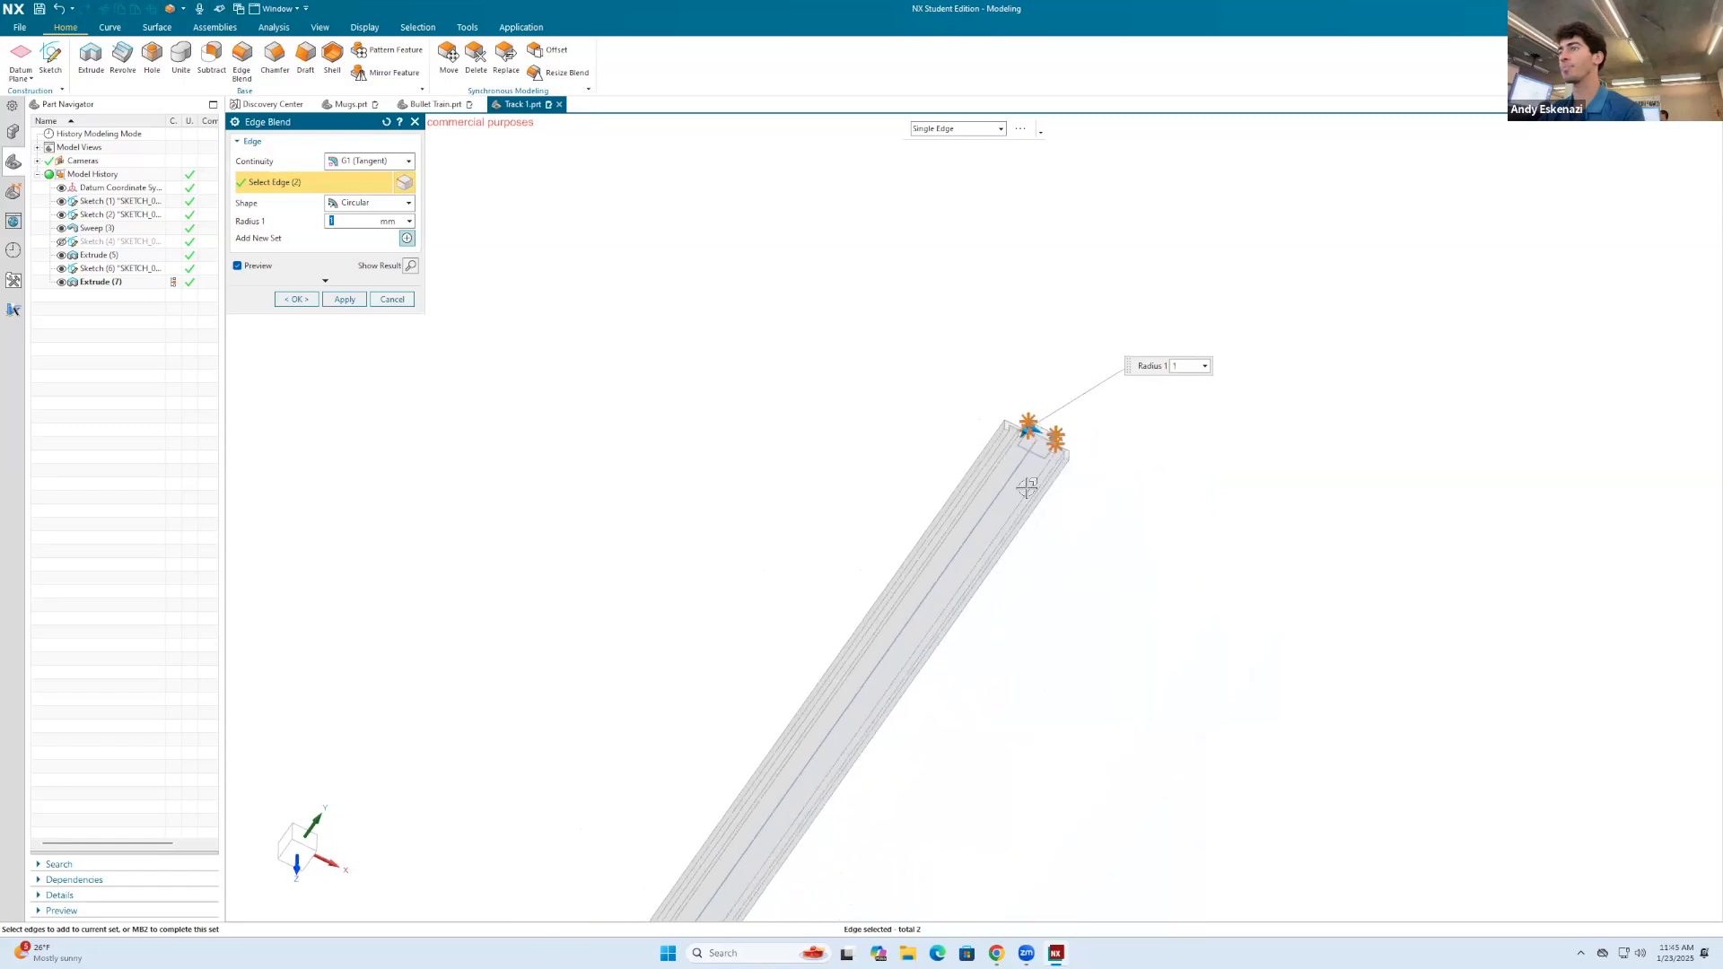
{"action": "scroll", "coordinate": [1023, 525], "scroll_direction": "up", "scroll_amount": 6}
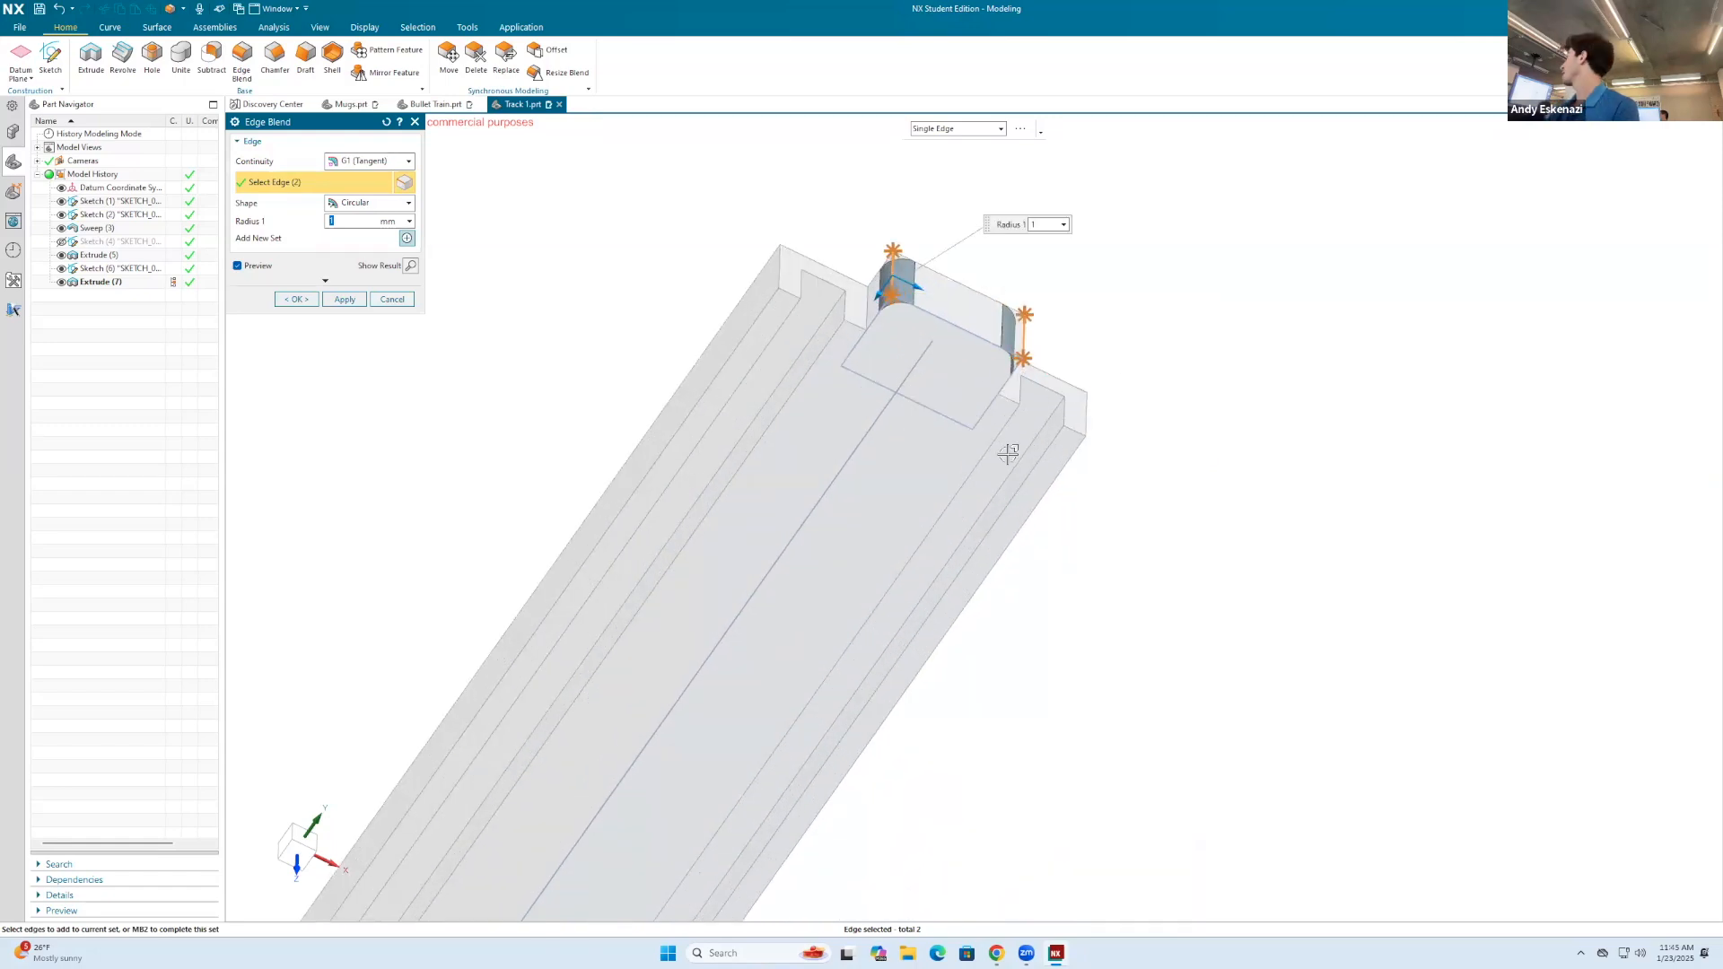
Step: Add the notch's two inner vertical corner edges at the start end to the 1 mm edge blend and complete it
{"action": "scroll", "coordinate": [1080, 319], "scroll_direction": "down", "scroll_amount": 1}
{"action": "scroll", "coordinate": [1077, 321], "scroll_direction": "down", "scroll_amount": 6}
{"action": "middle_click_drag", "start_coordinate": [1004, 557], "coordinate": [992, 475]}
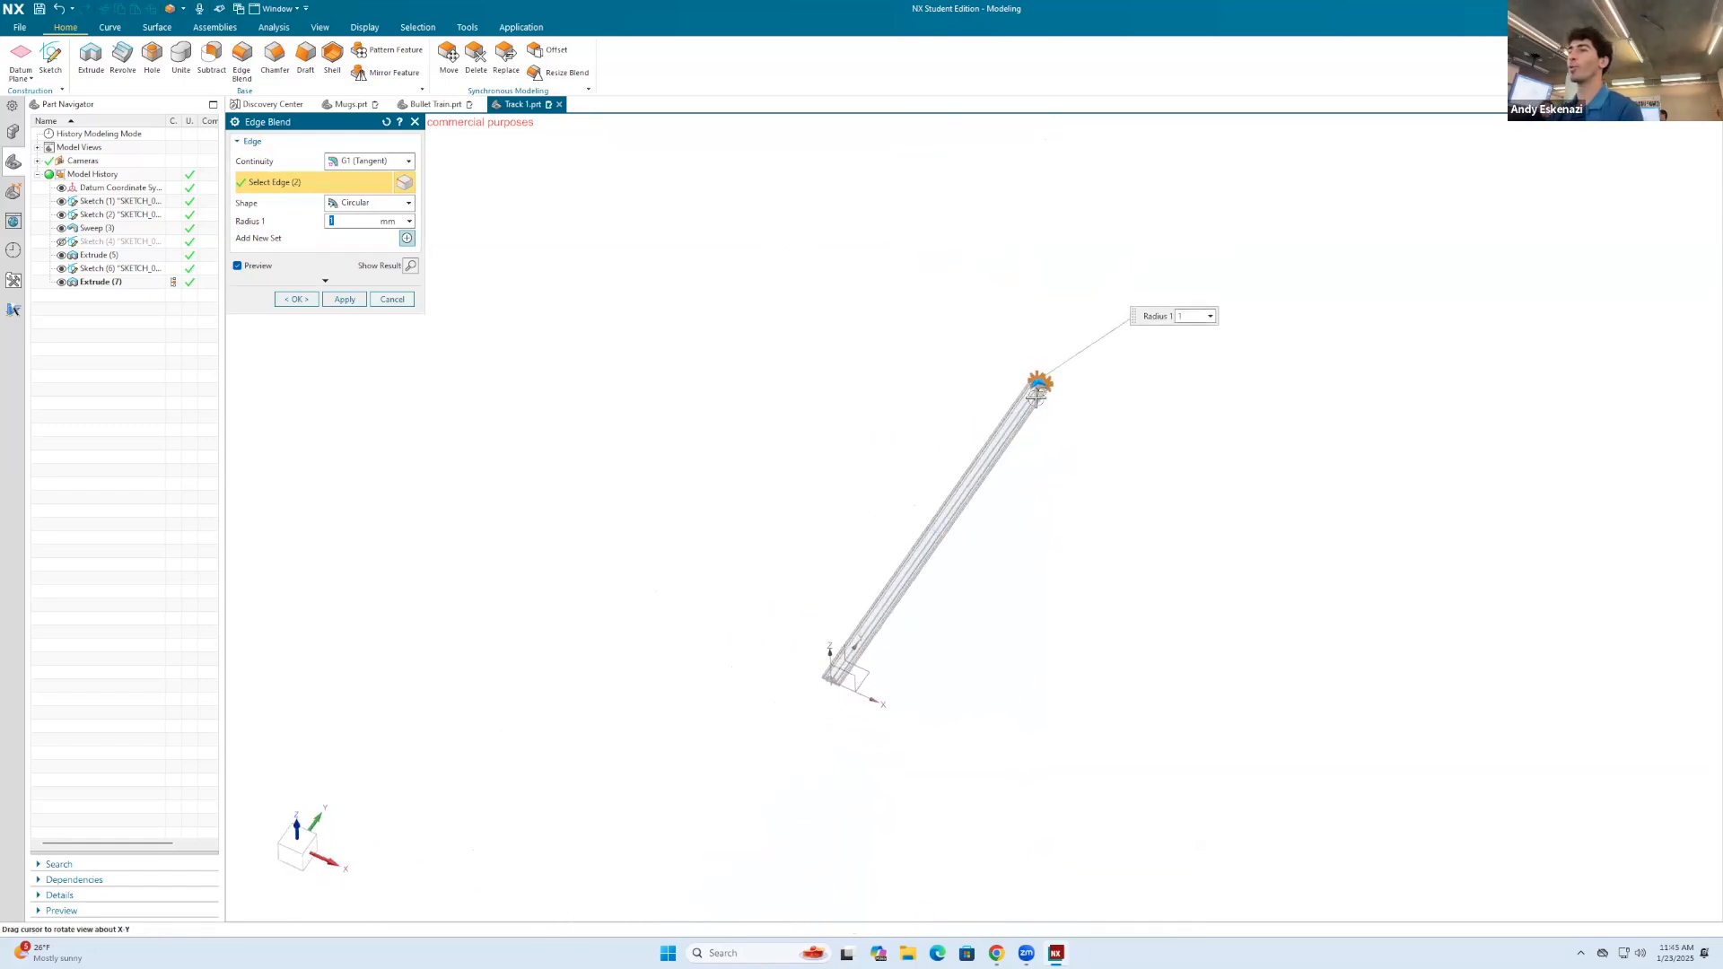
{"action": "scroll", "coordinate": [824, 695], "scroll_direction": "up", "scroll_amount": 4}
{"action": "scroll", "coordinate": [824, 695], "scroll_direction": "up", "scroll_amount": 5}
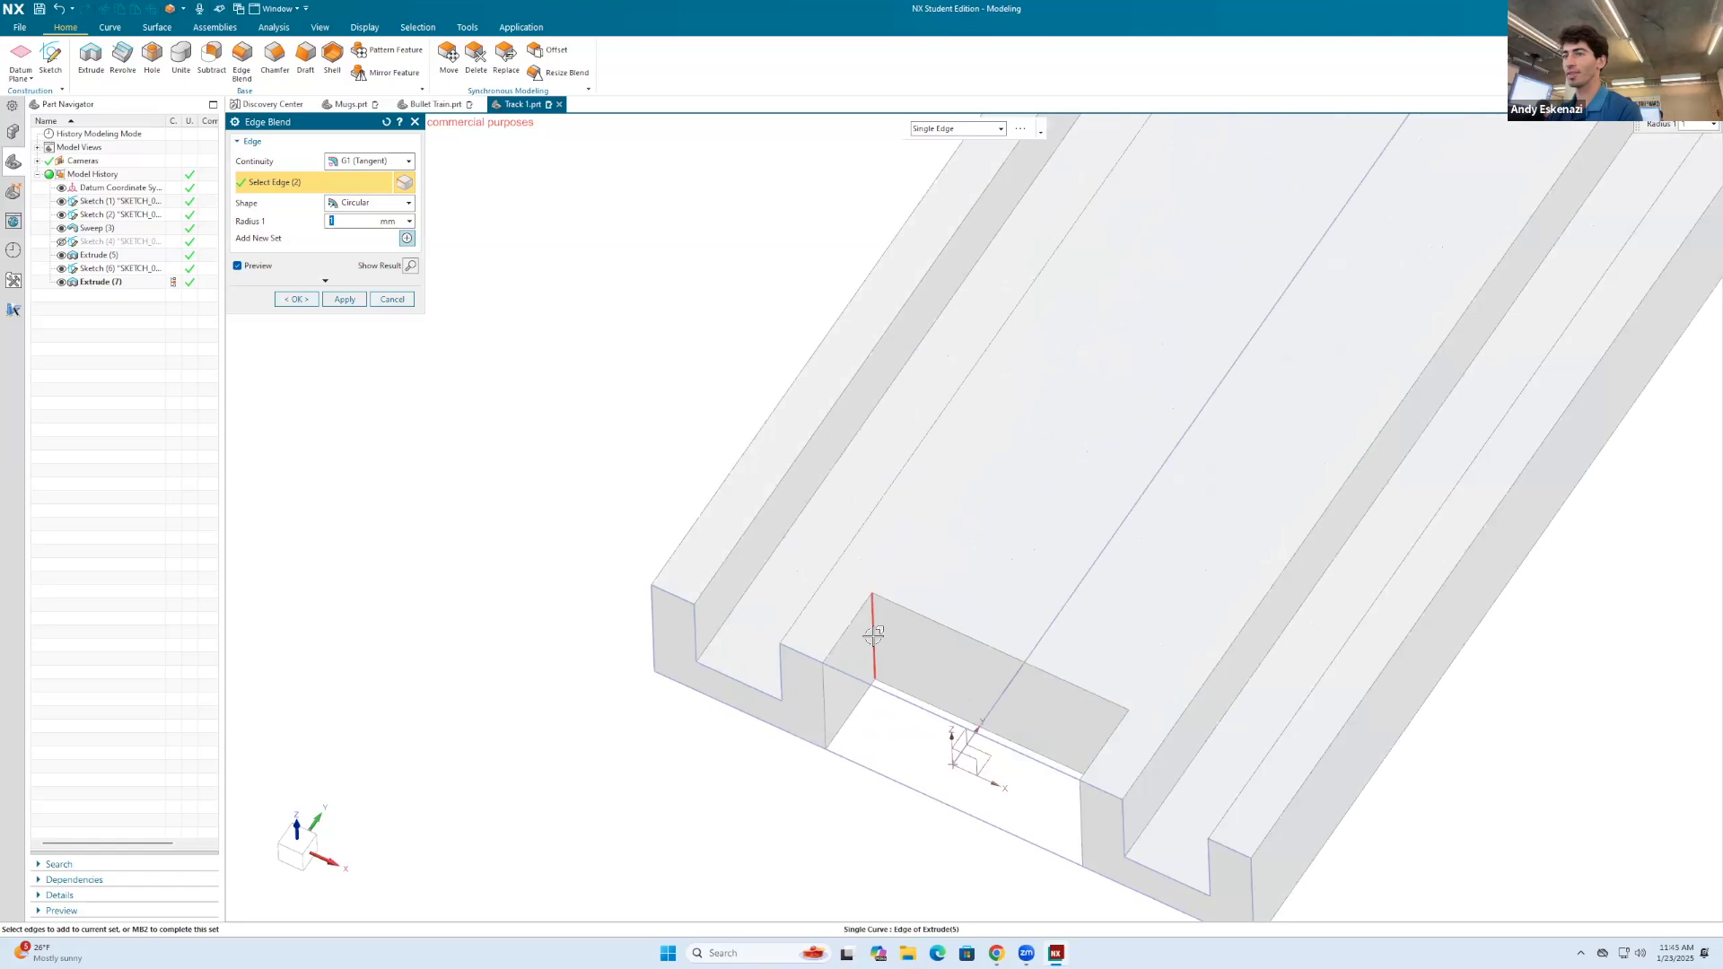
{"action": "left_click", "coordinate": [874, 636]}
{"action": "scroll", "coordinate": [1069, 585], "scroll_direction": "down", "scroll_amount": 6}
{"action": "middle_click_drag", "start_coordinate": [1111, 627], "coordinate": [1136, 526]}
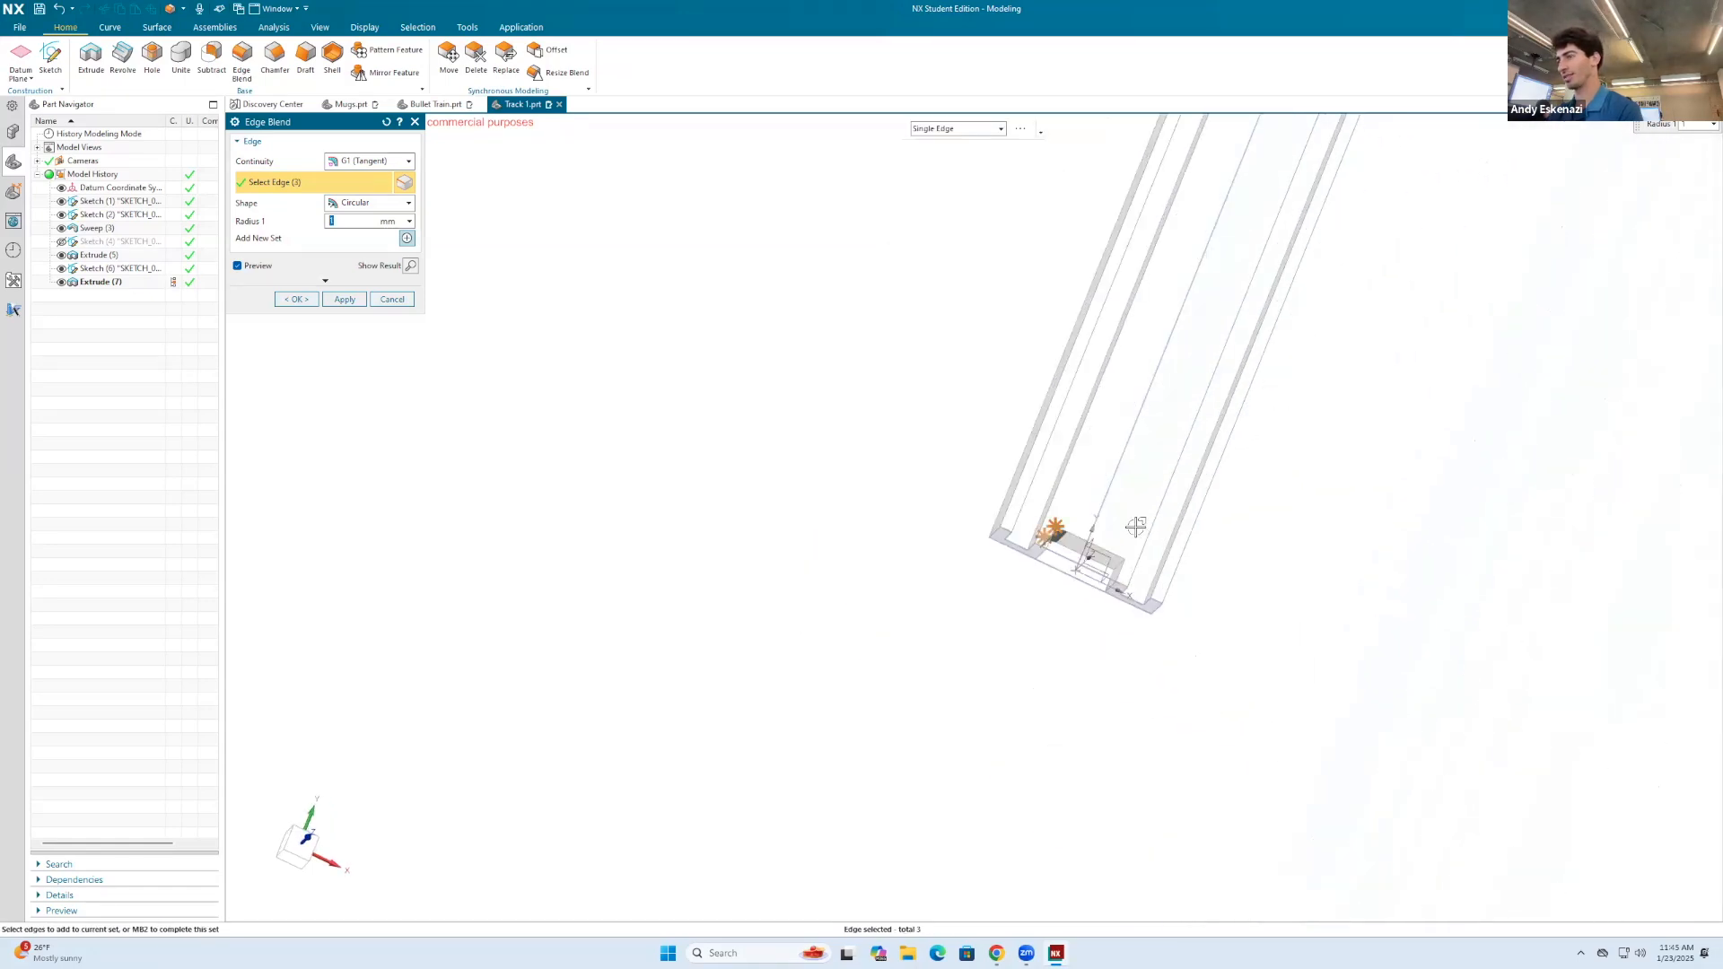
{"action": "scroll", "coordinate": [1136, 527], "scroll_direction": "up", "scroll_amount": 4}
{"action": "left_click", "coordinate": [1067, 469]}
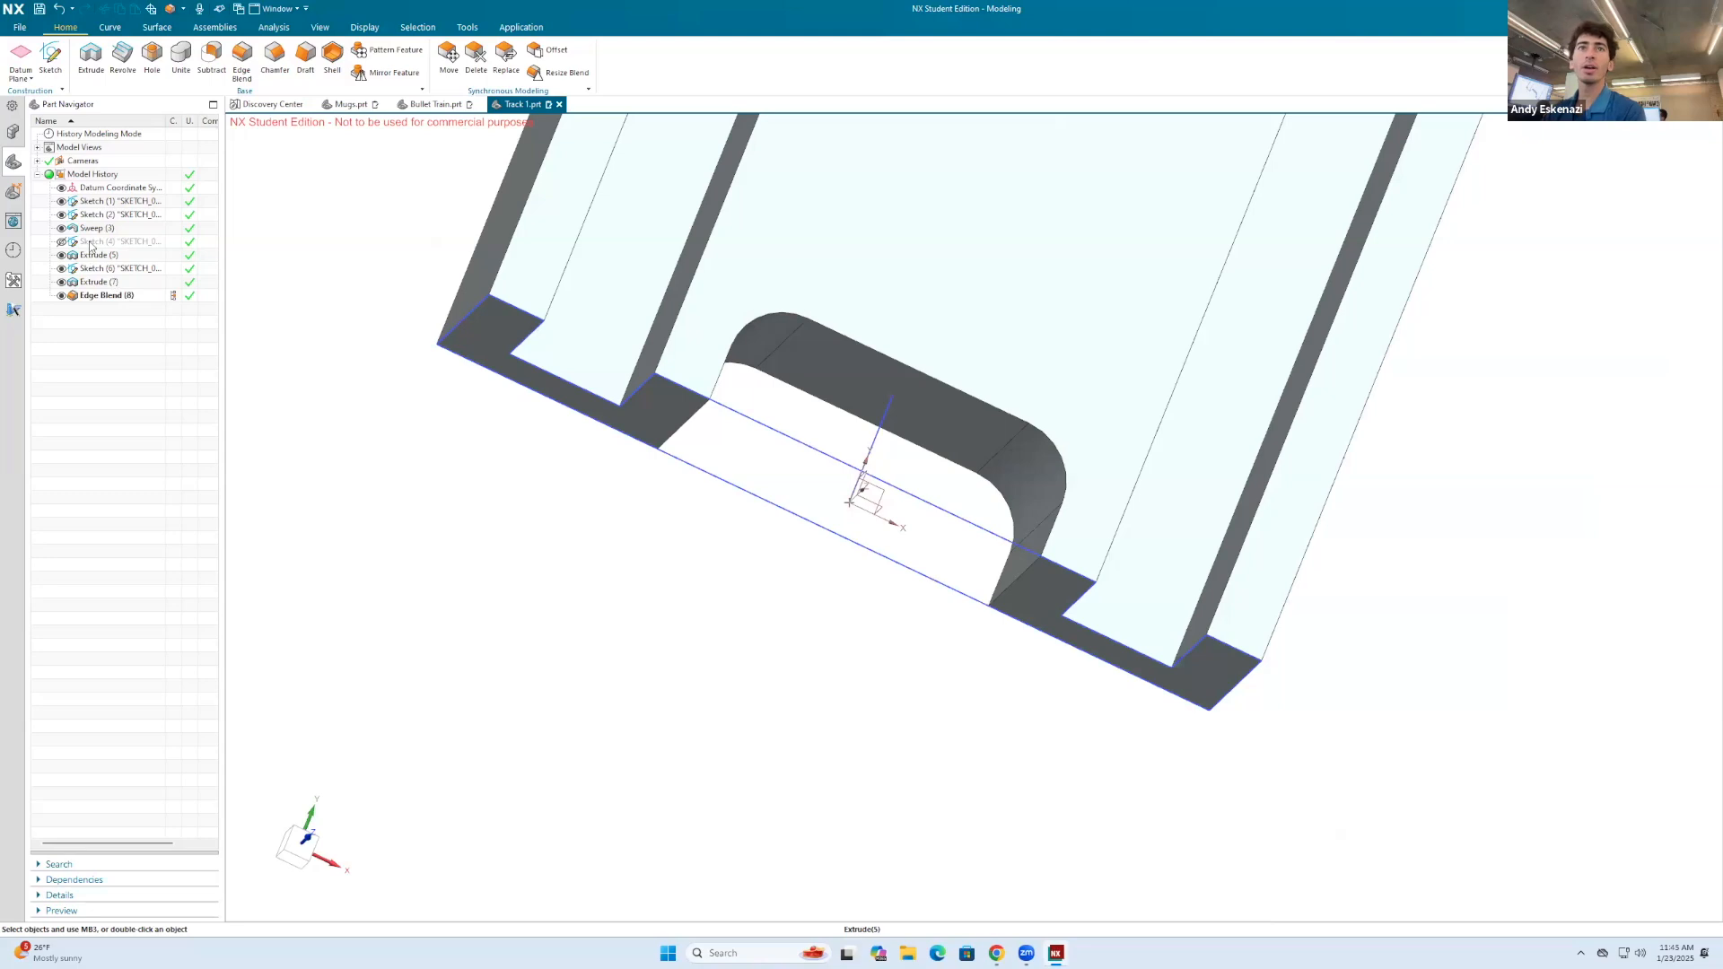
Step: Hide the far-end tab's rectangle sketch and save the track part
{"action": "left_click", "coordinate": [63, 269]}
{"action": "right_click", "coordinate": [86, 243]}
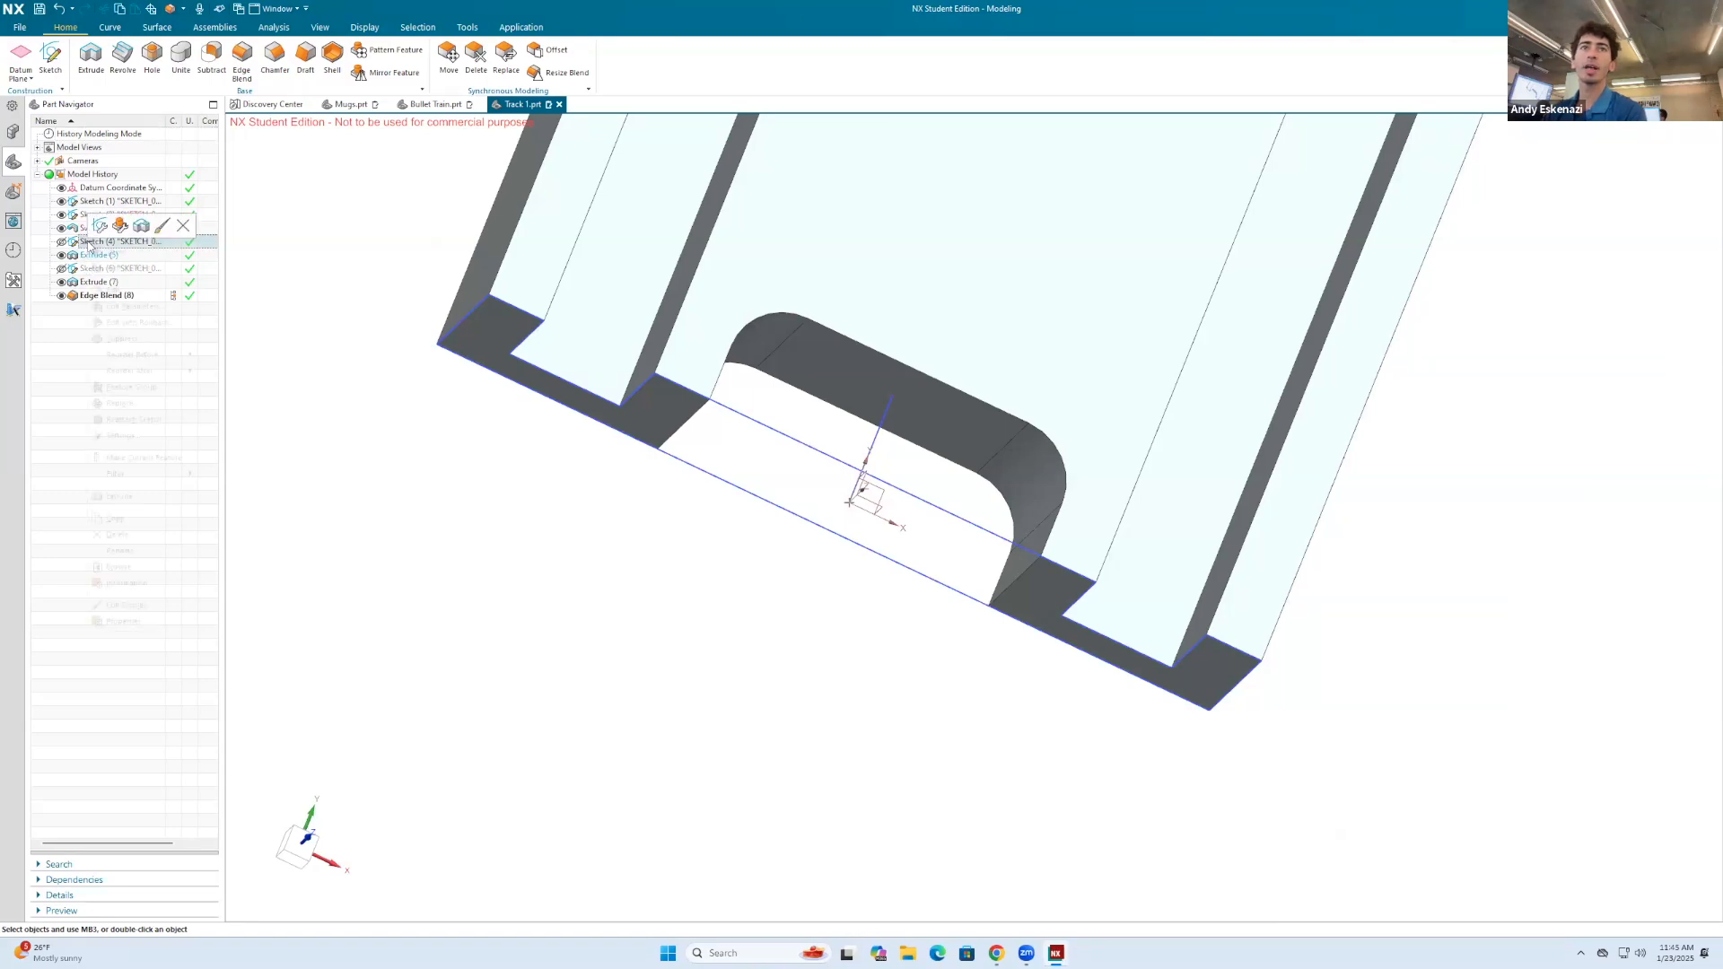
{"action": "left_click", "coordinate": [100, 226]}
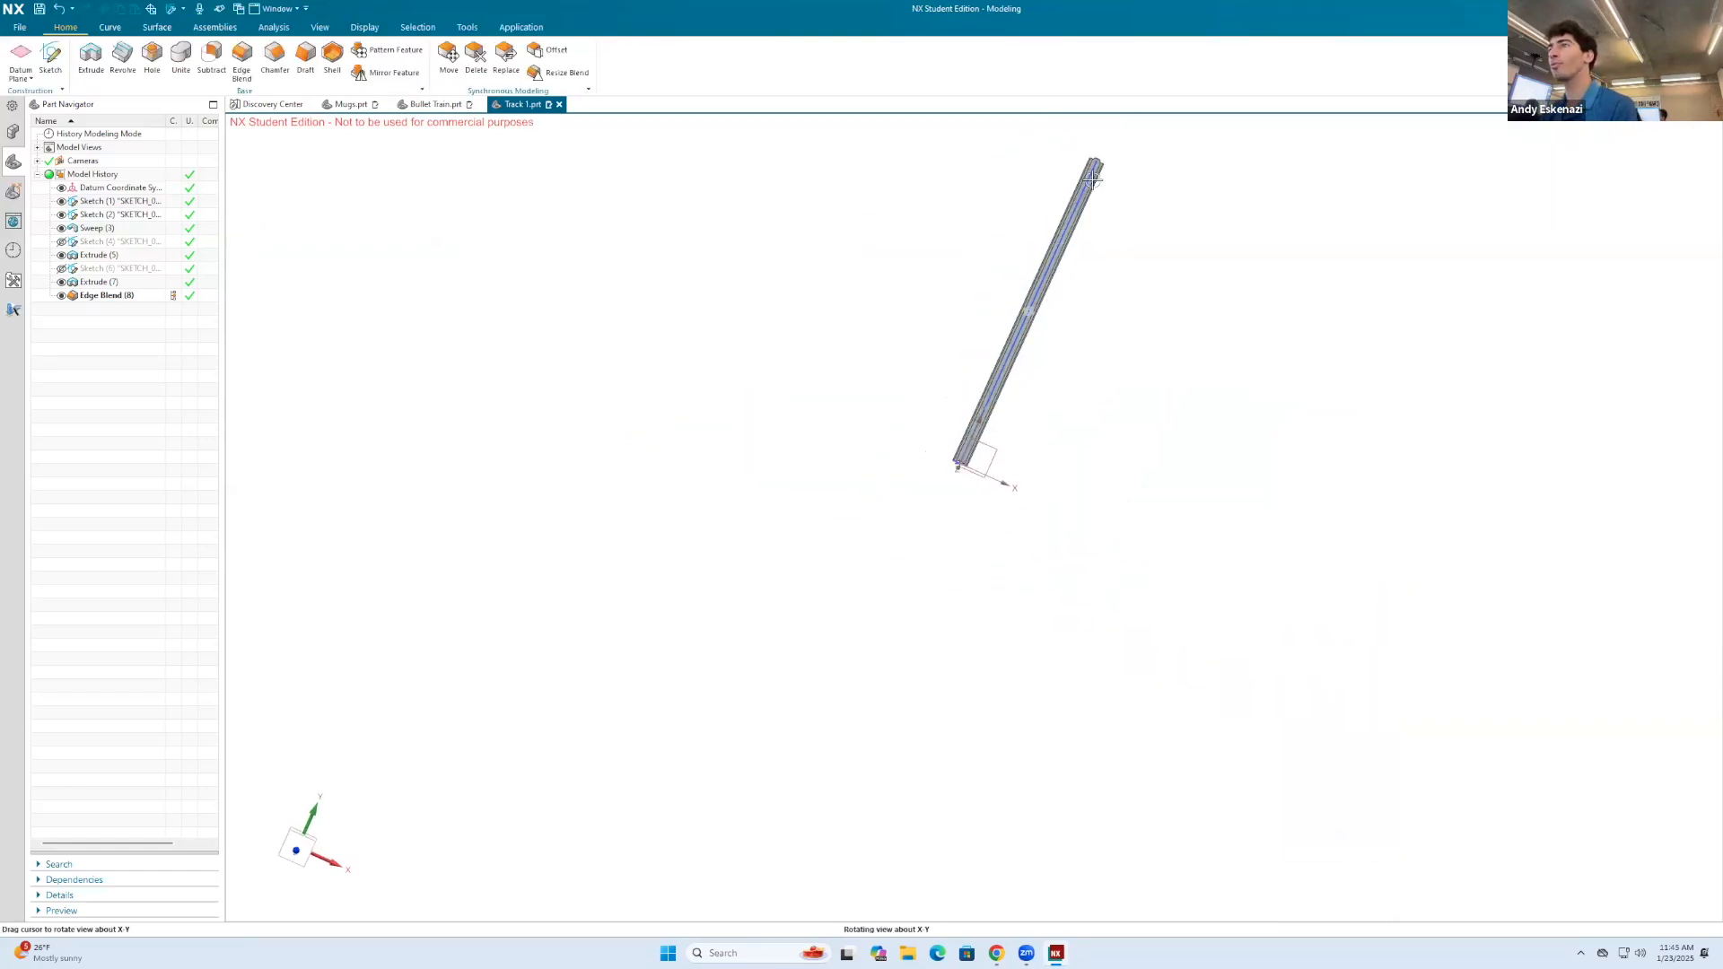
{"action": "scroll", "coordinate": [1101, 170], "scroll_direction": "up", "scroll_amount": 5}
{"action": "scroll", "coordinate": [1113, 250], "scroll_direction": "down", "scroll_amount": 2}
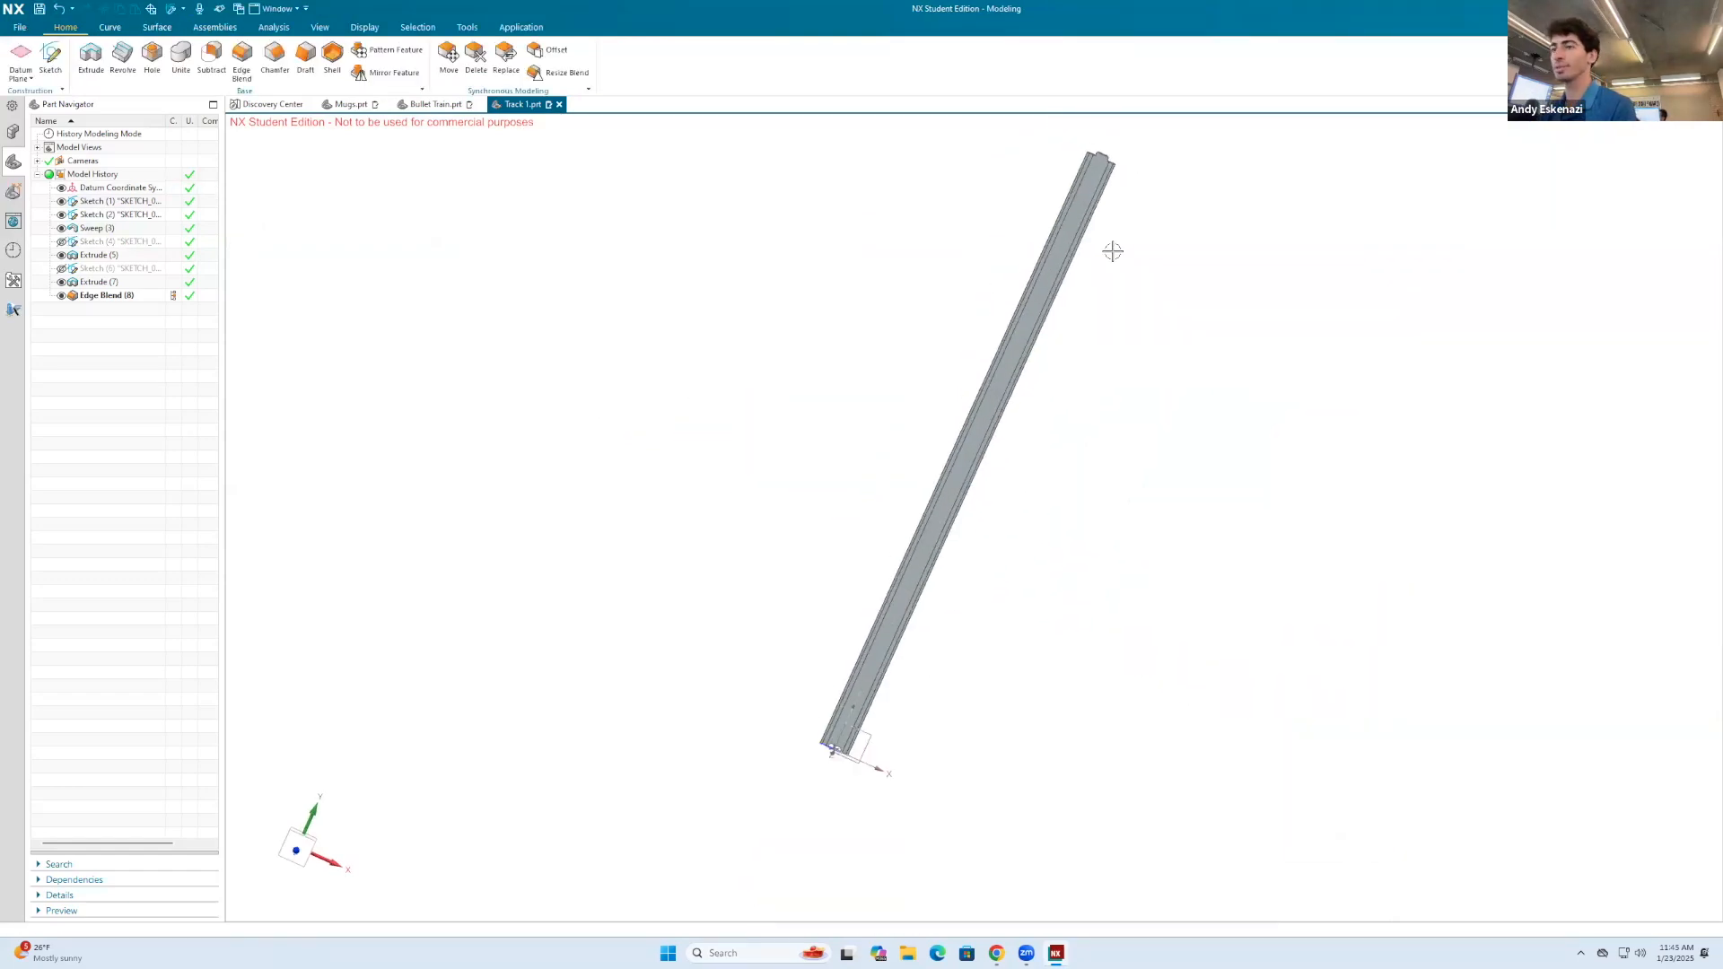
{"action": "left_click", "coordinate": [40, 9]}
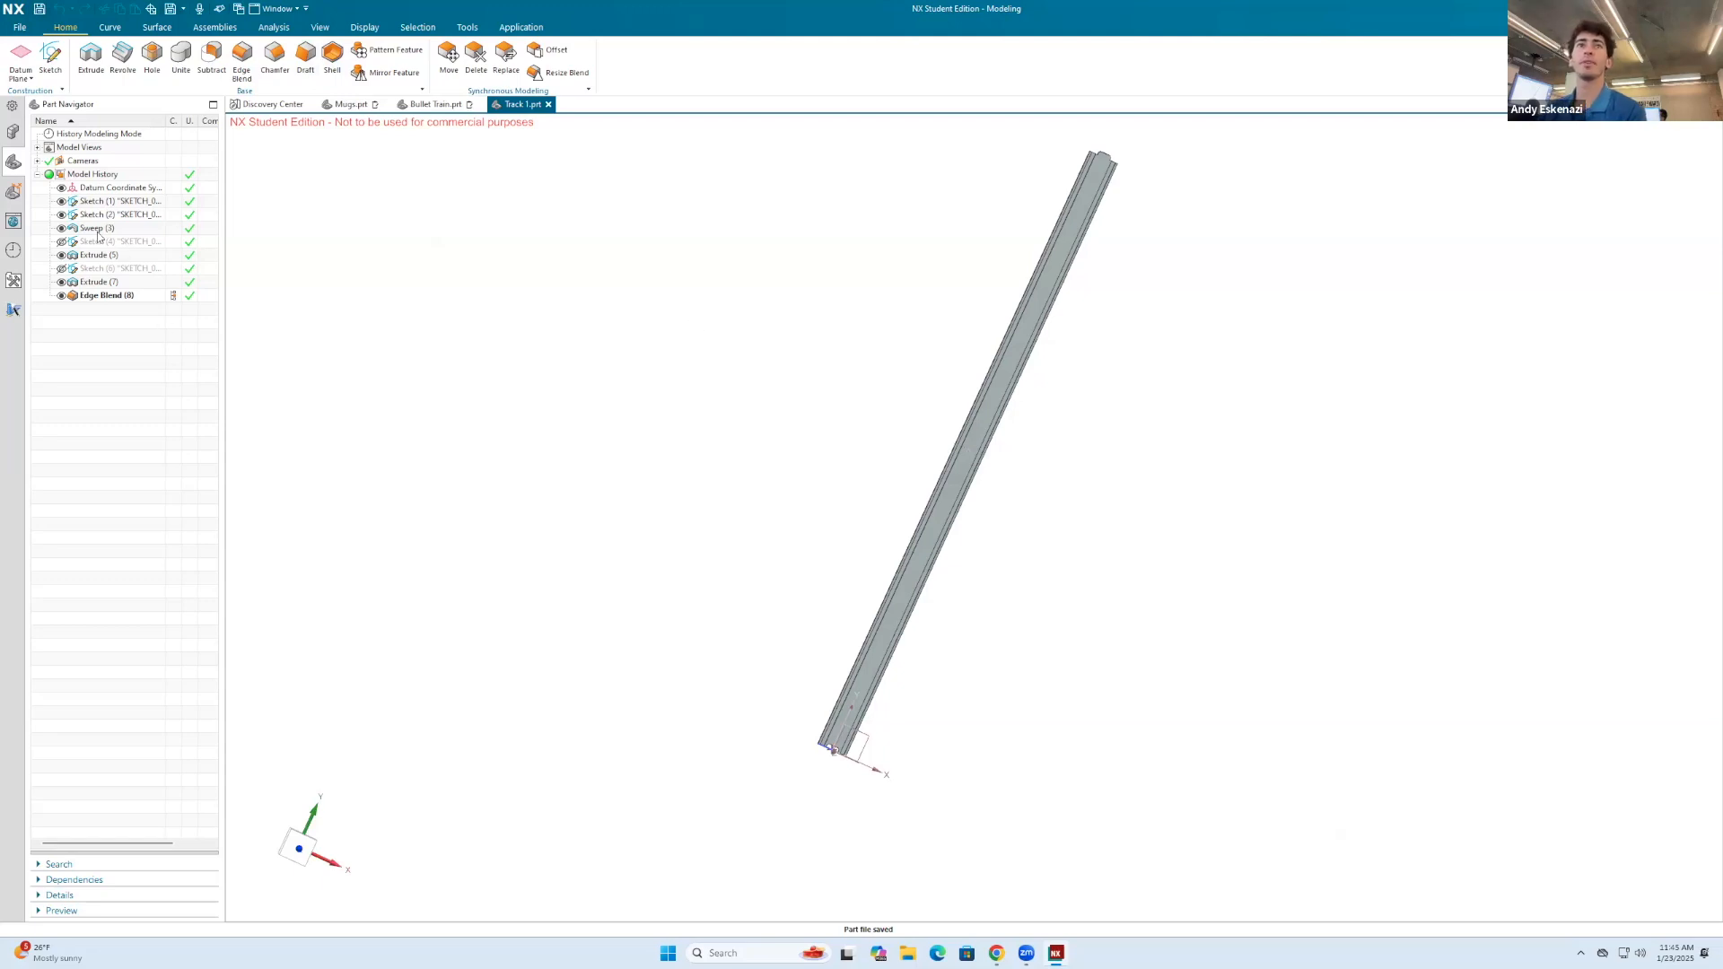
Step: Open the track's path sketch for editing and set the straight path line's length to 100 mm
{"action": "right_click", "coordinate": [88, 207]}
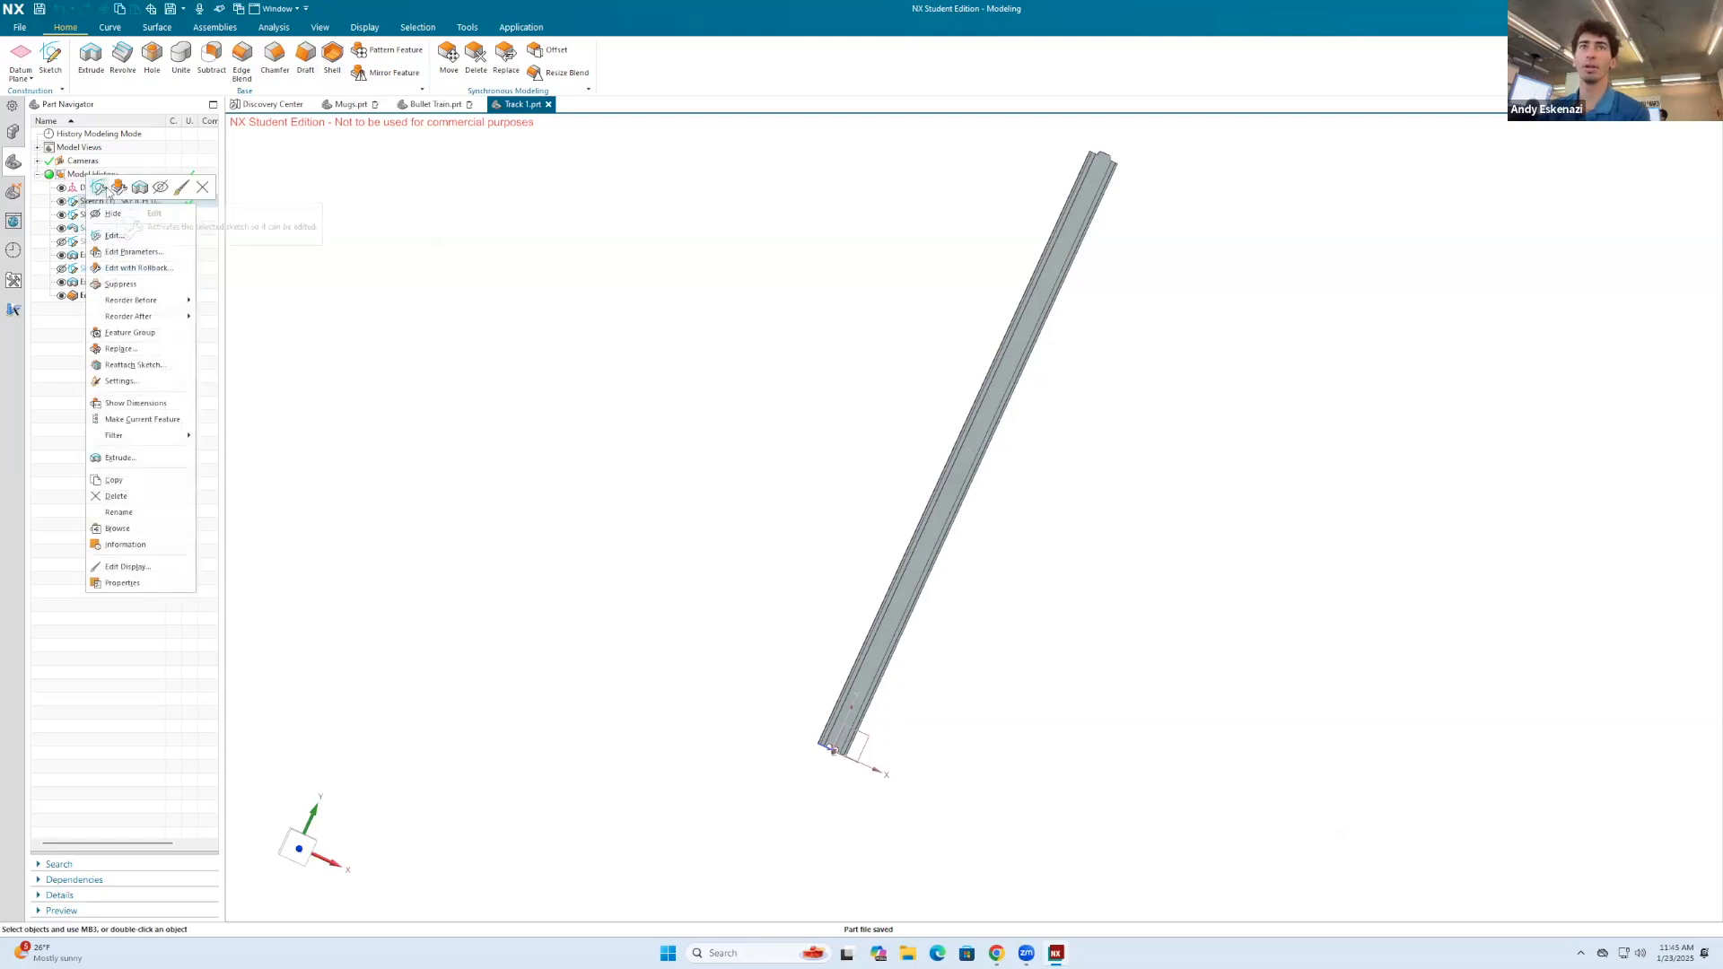
{"action": "left_click", "coordinate": [109, 185]}
{"action": "left_click", "coordinate": [1330, 384]}
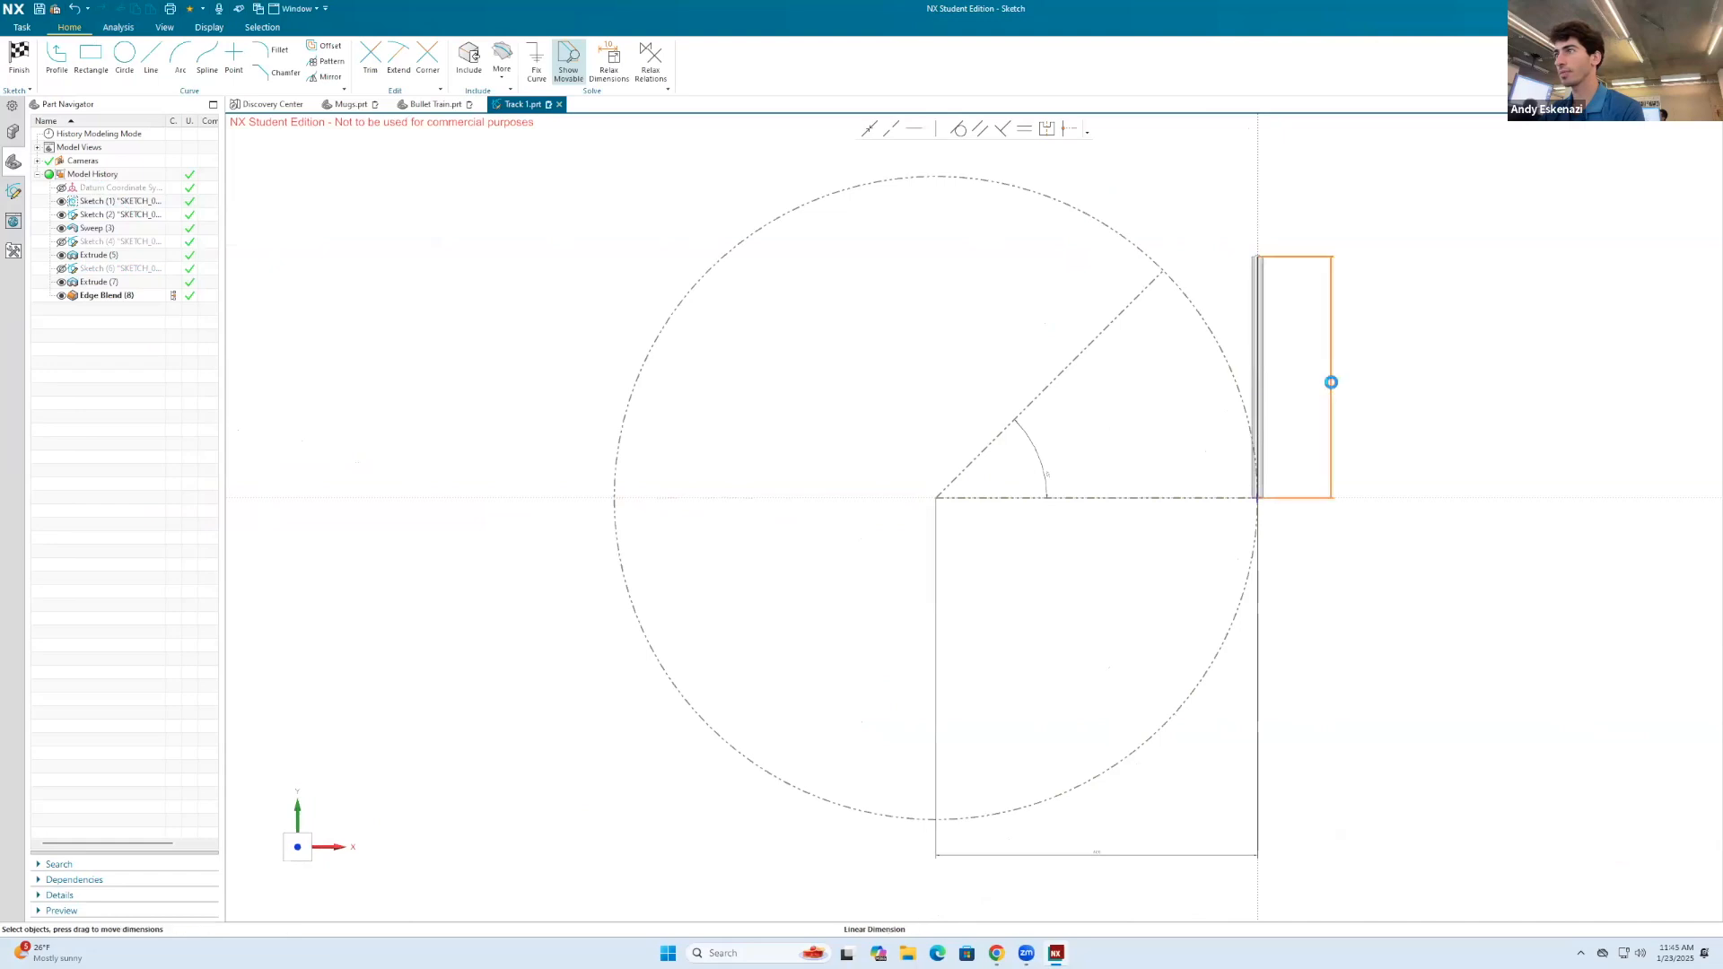
{"action": "type", "text": "100"}
{"action": "key", "text": "Return"}
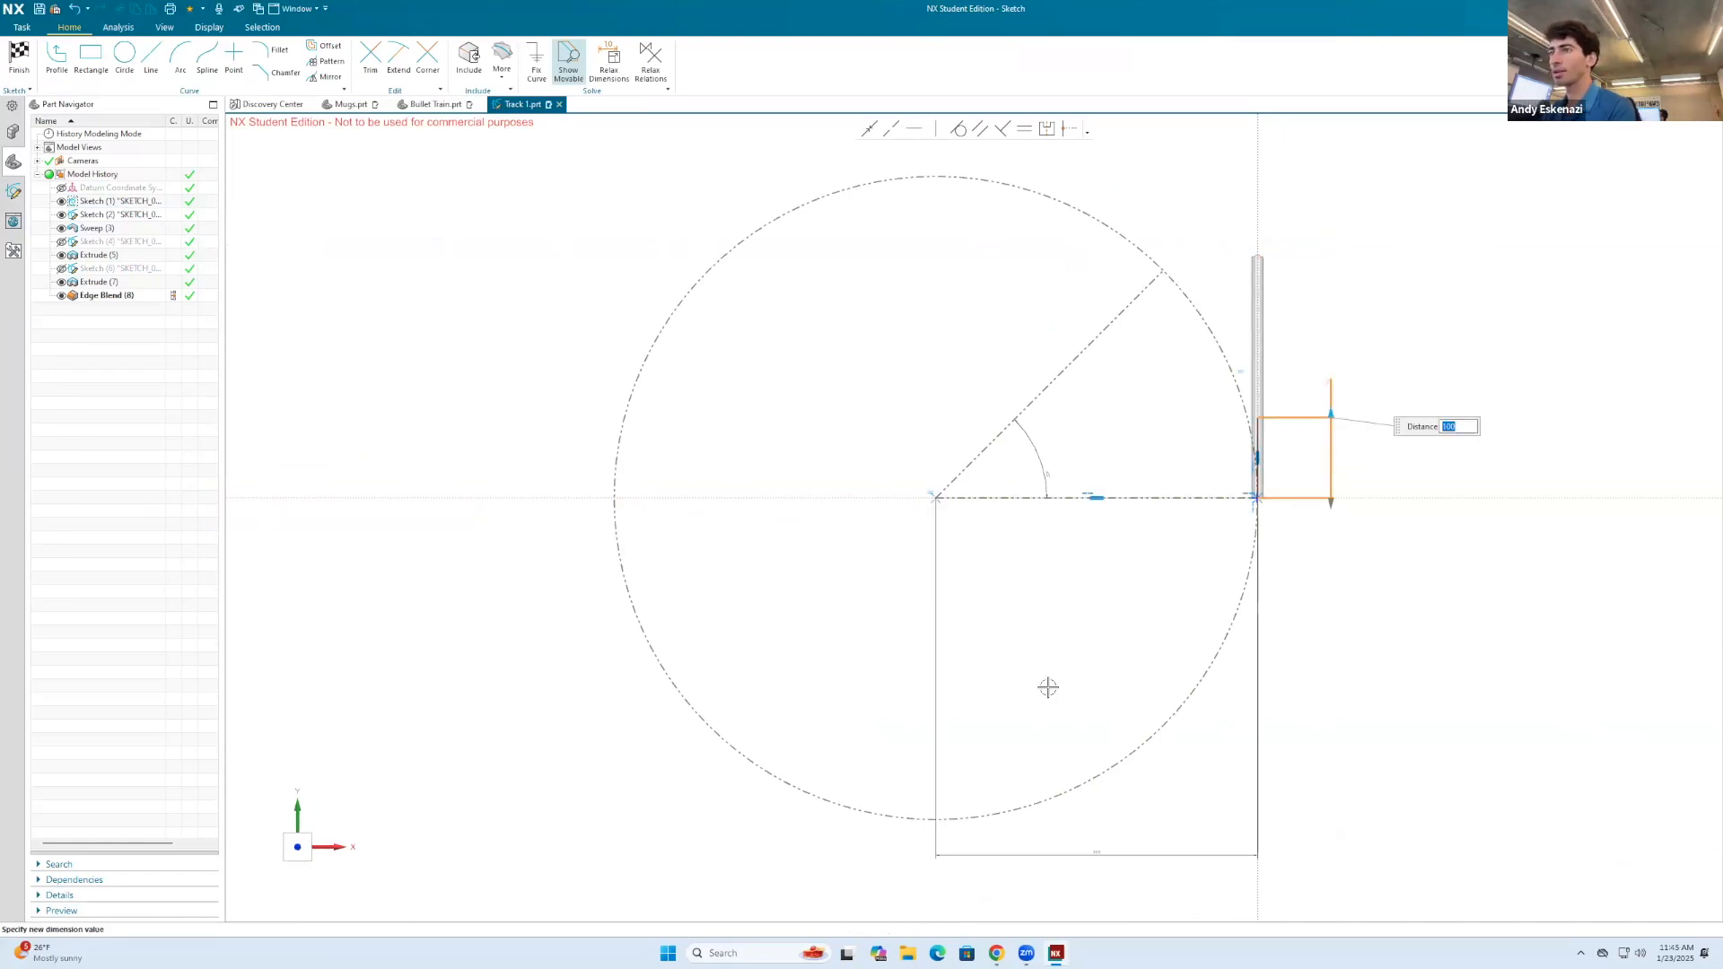
Step: Try 200 mm for the horizontal distance from the construction circle's centre to the path line, set it to 150 mm, and finish the sketch
{"action": "left_click", "coordinate": [1093, 856]}
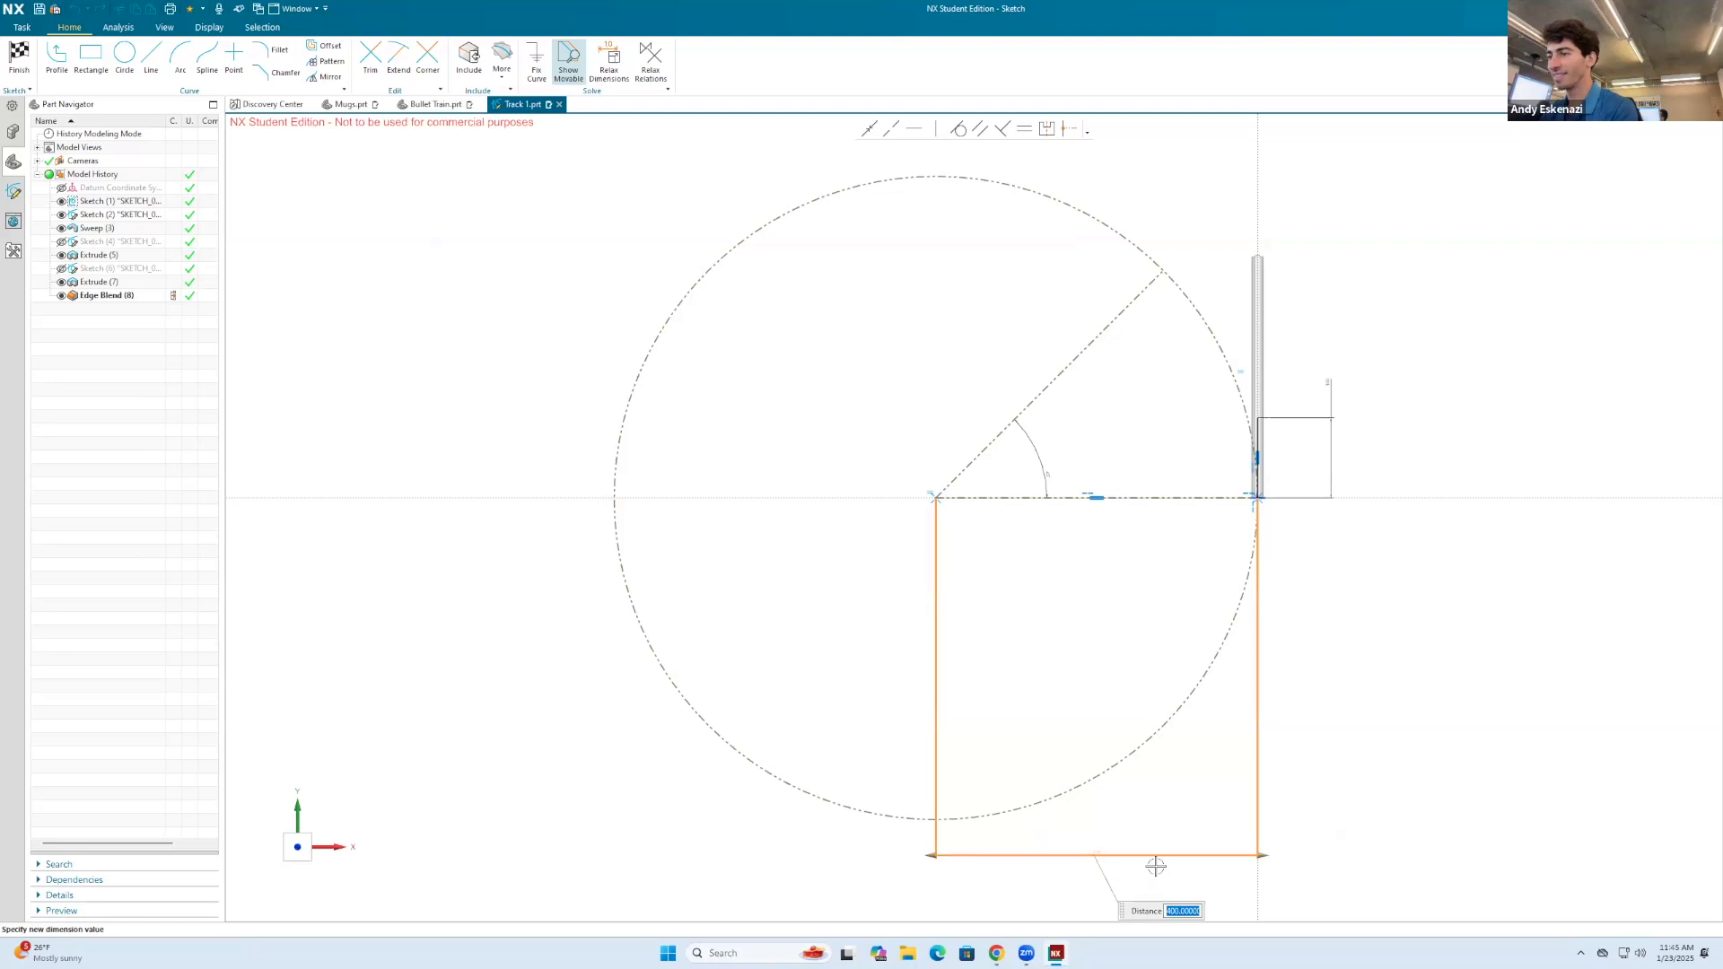
{"action": "type", "text": "200"}
{"action": "key", "text": "Return"}
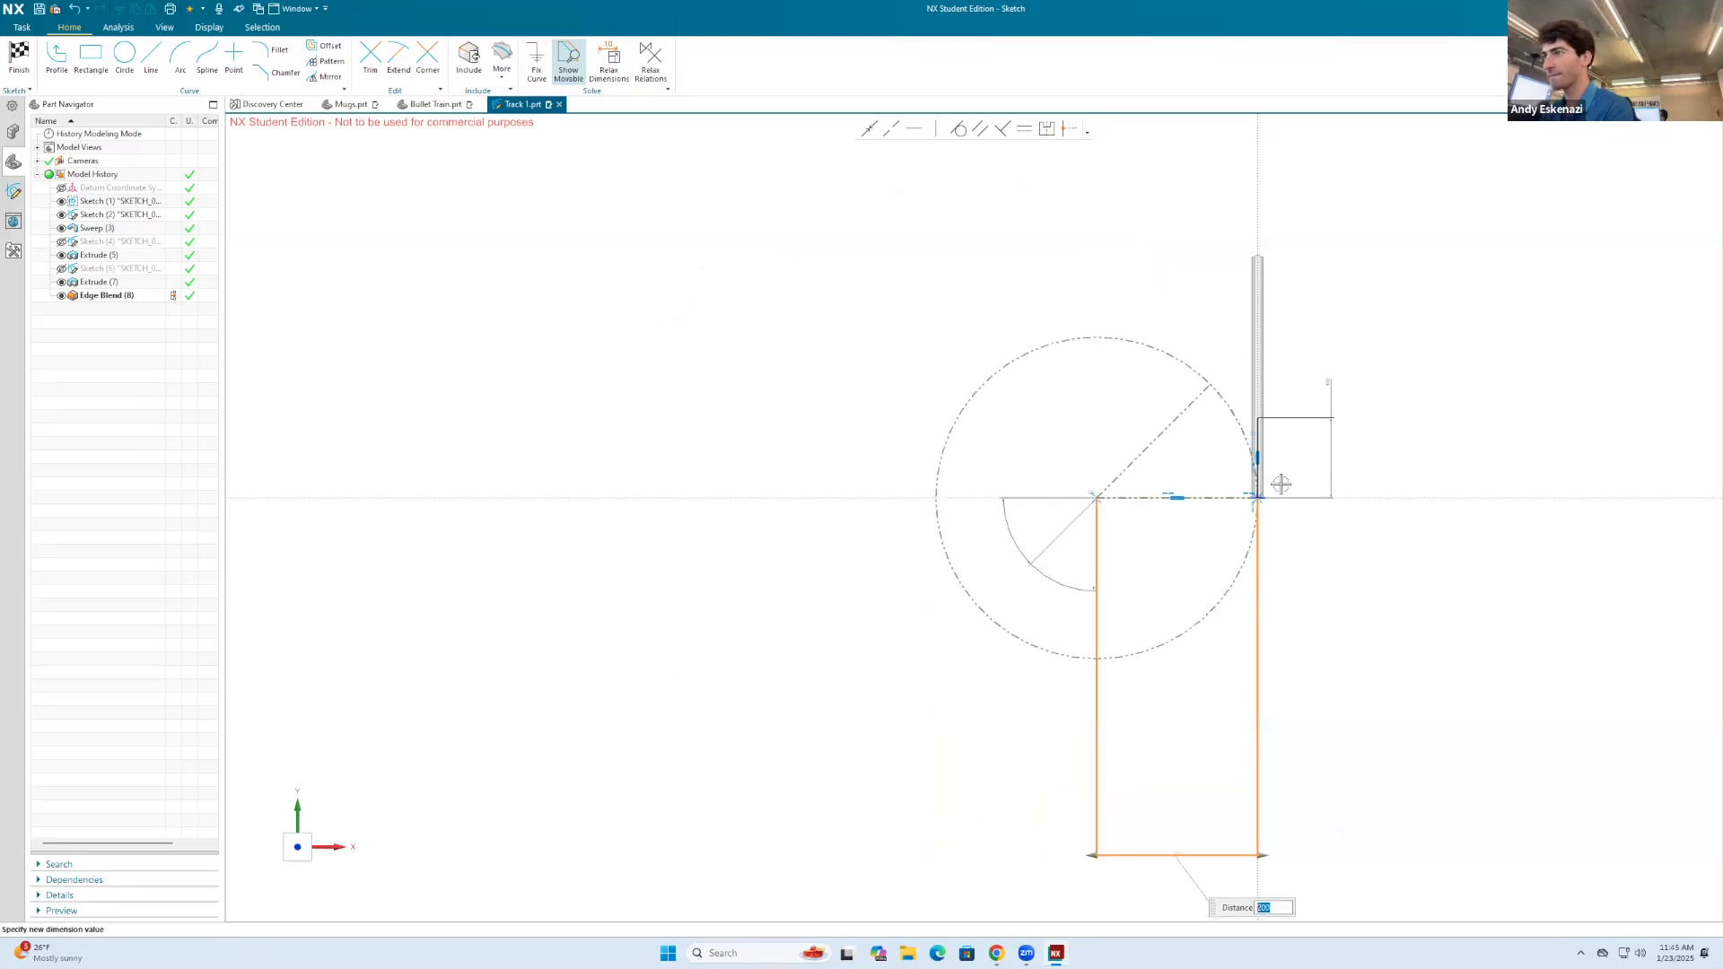
{"action": "scroll", "coordinate": [1282, 471], "scroll_direction": "up", "scroll_amount": 4}
{"action": "scroll", "coordinate": [1193, 395], "scroll_direction": "down", "scroll_amount": 2}
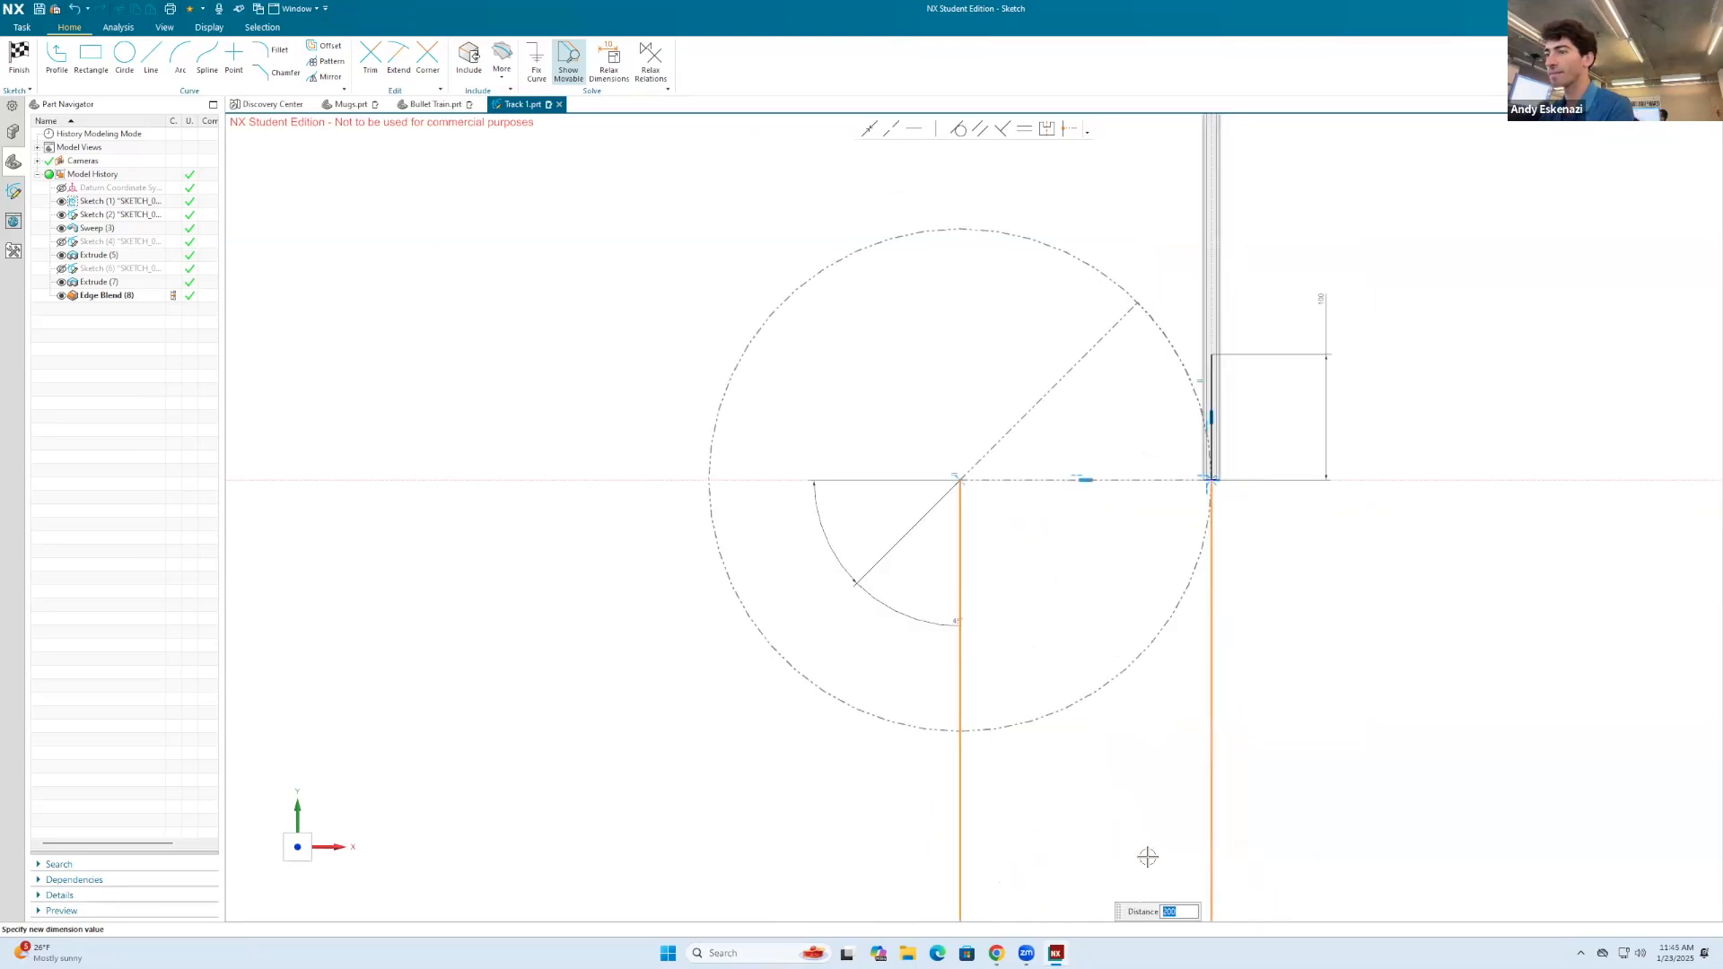
{"action": "type", "text": "150"}
{"action": "key", "text": "Return"}
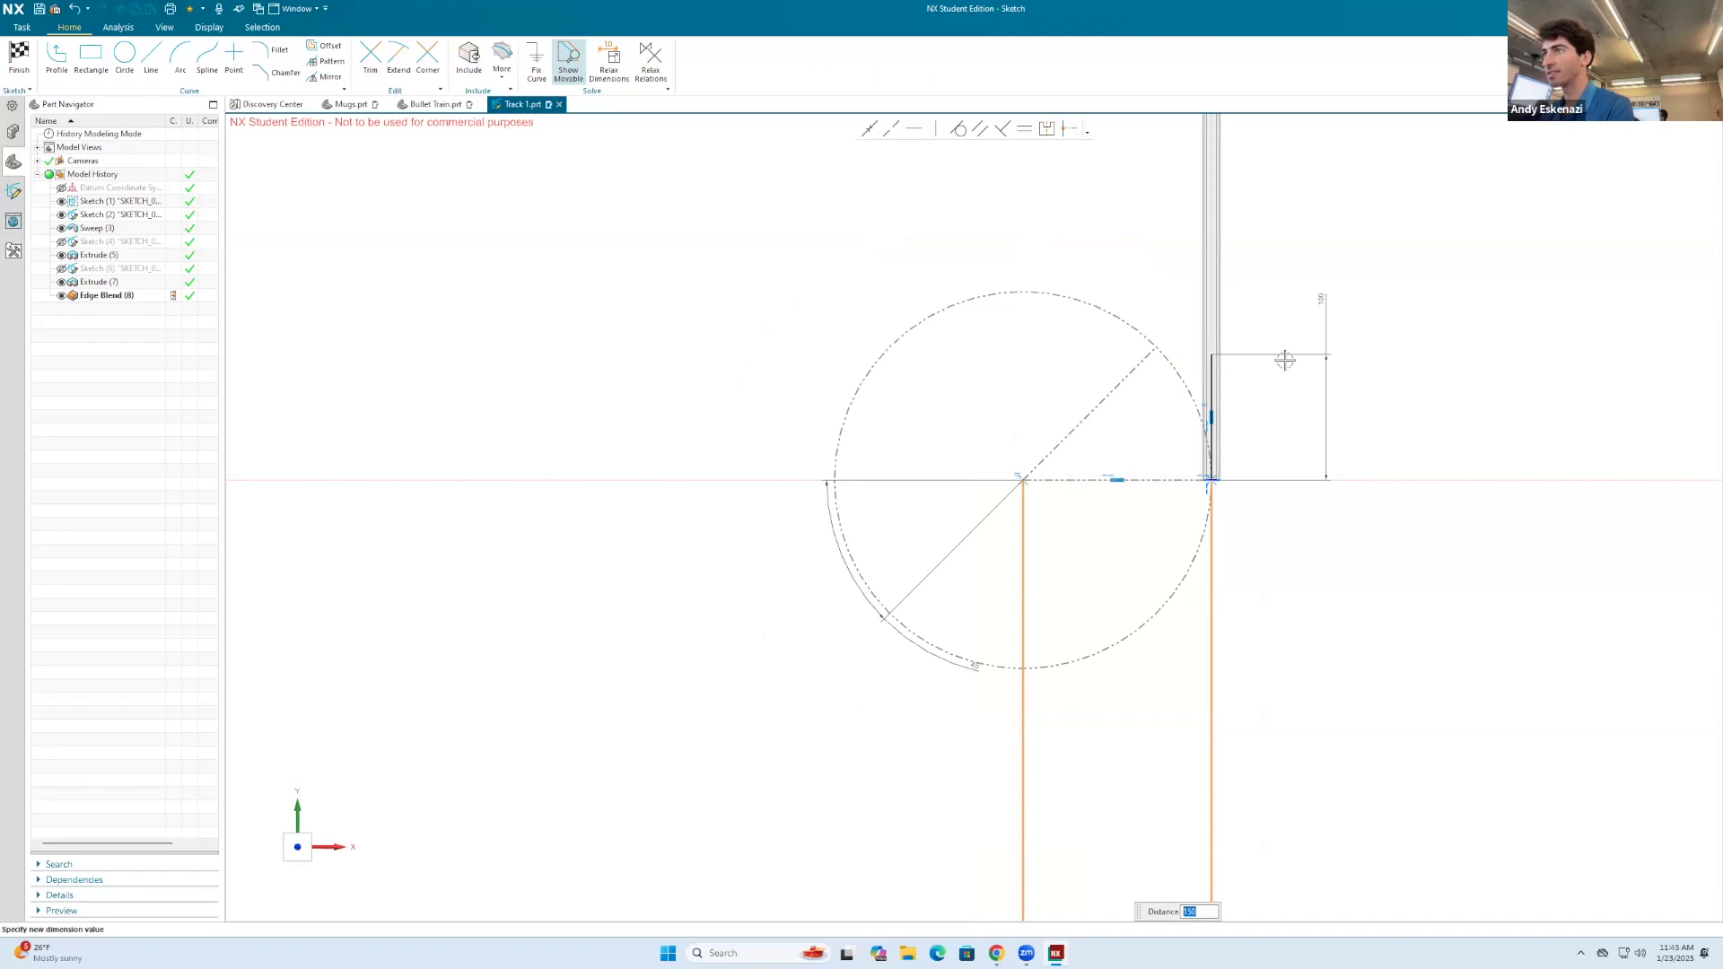
{"action": "scroll", "coordinate": [1274, 346], "scroll_direction": "up", "scroll_amount": 2}
{"action": "scroll", "coordinate": [1183, 341], "scroll_direction": "down", "scroll_amount": 2}
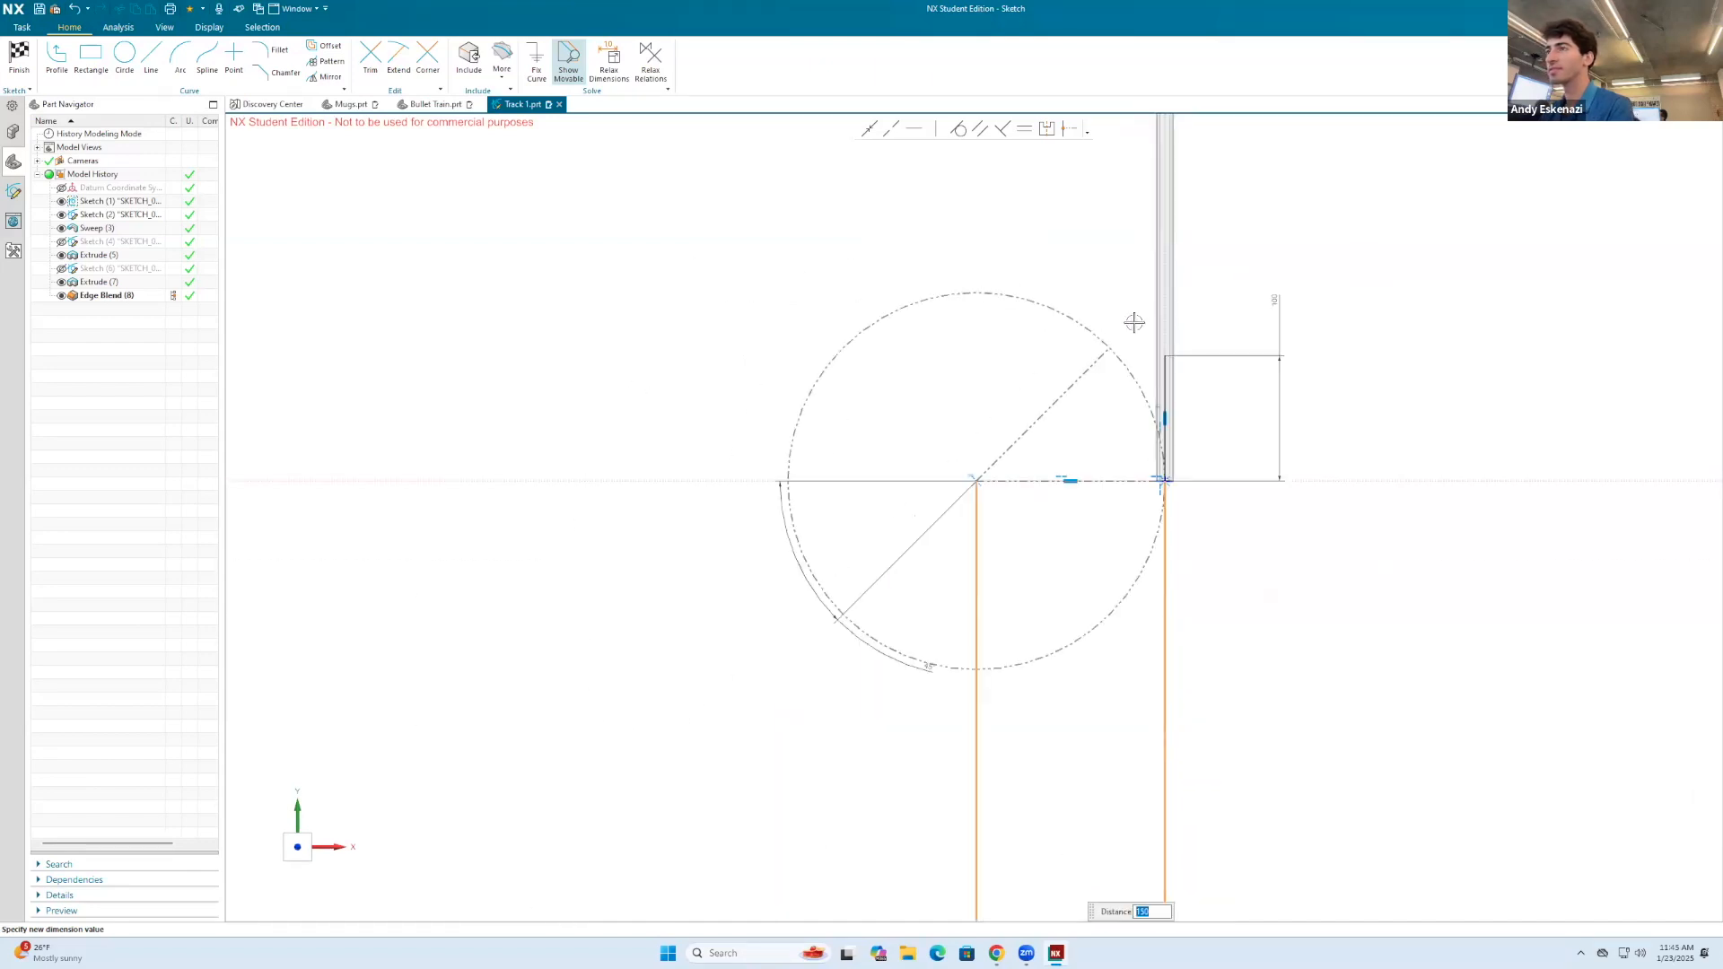
{"action": "scroll", "coordinate": [1134, 323], "scroll_direction": "down", "scroll_amount": 1}
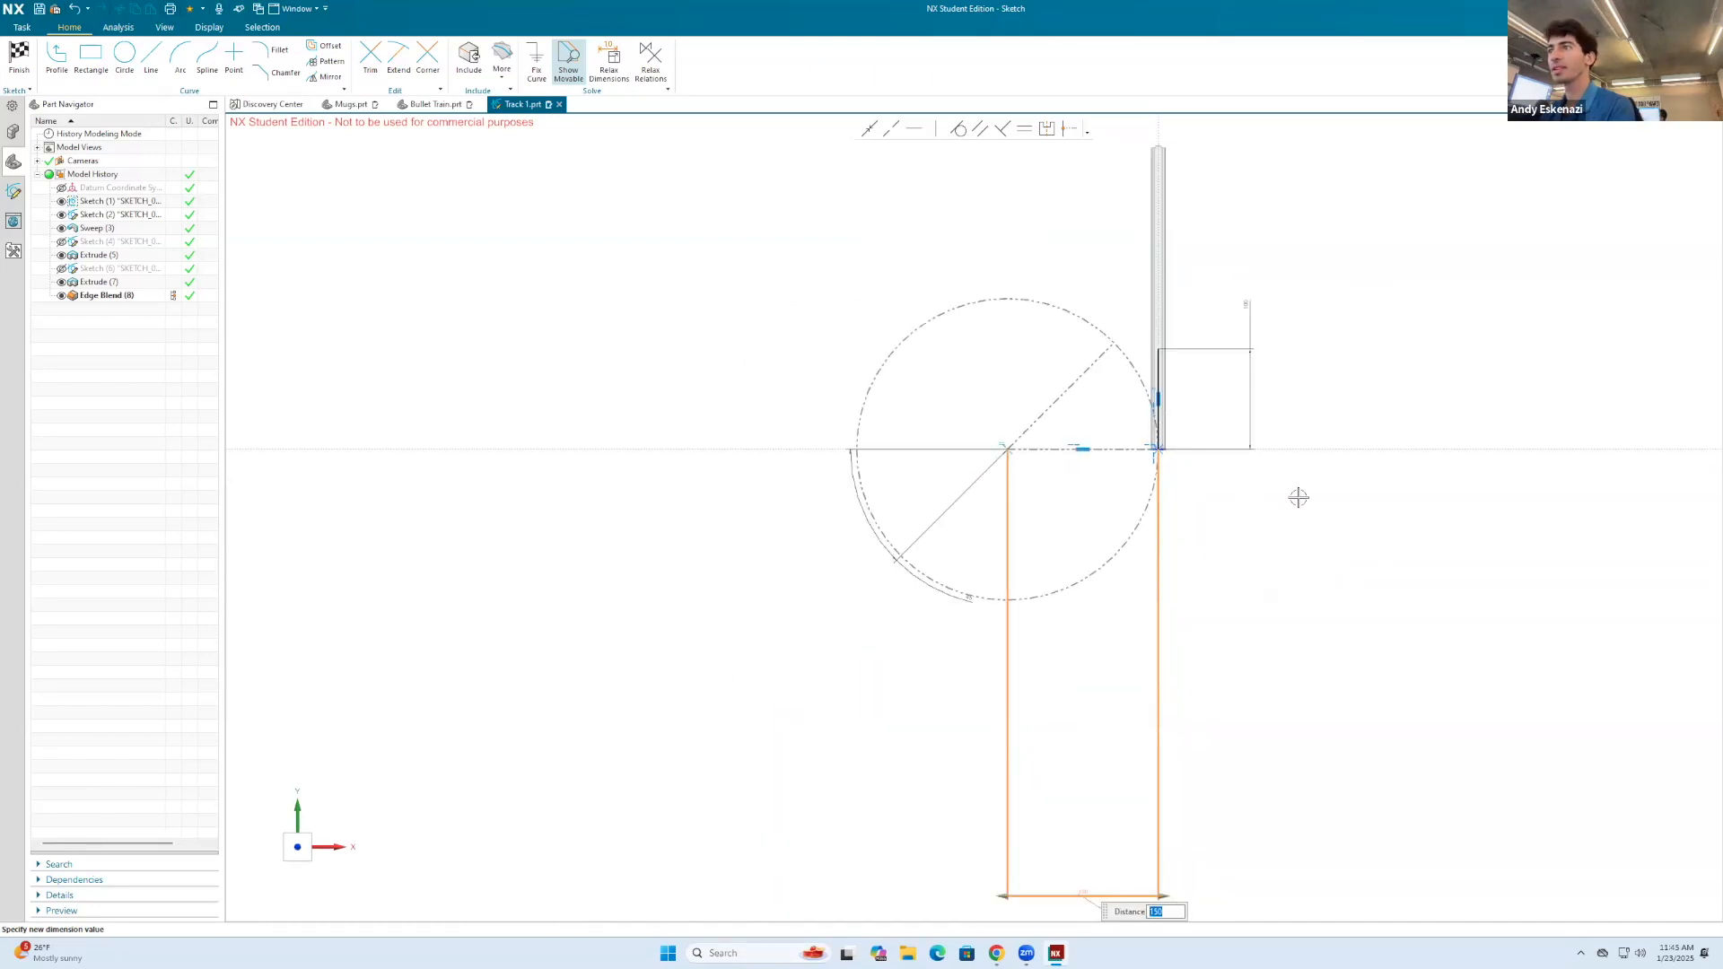
{"action": "left_click", "coordinate": [18, 55]}
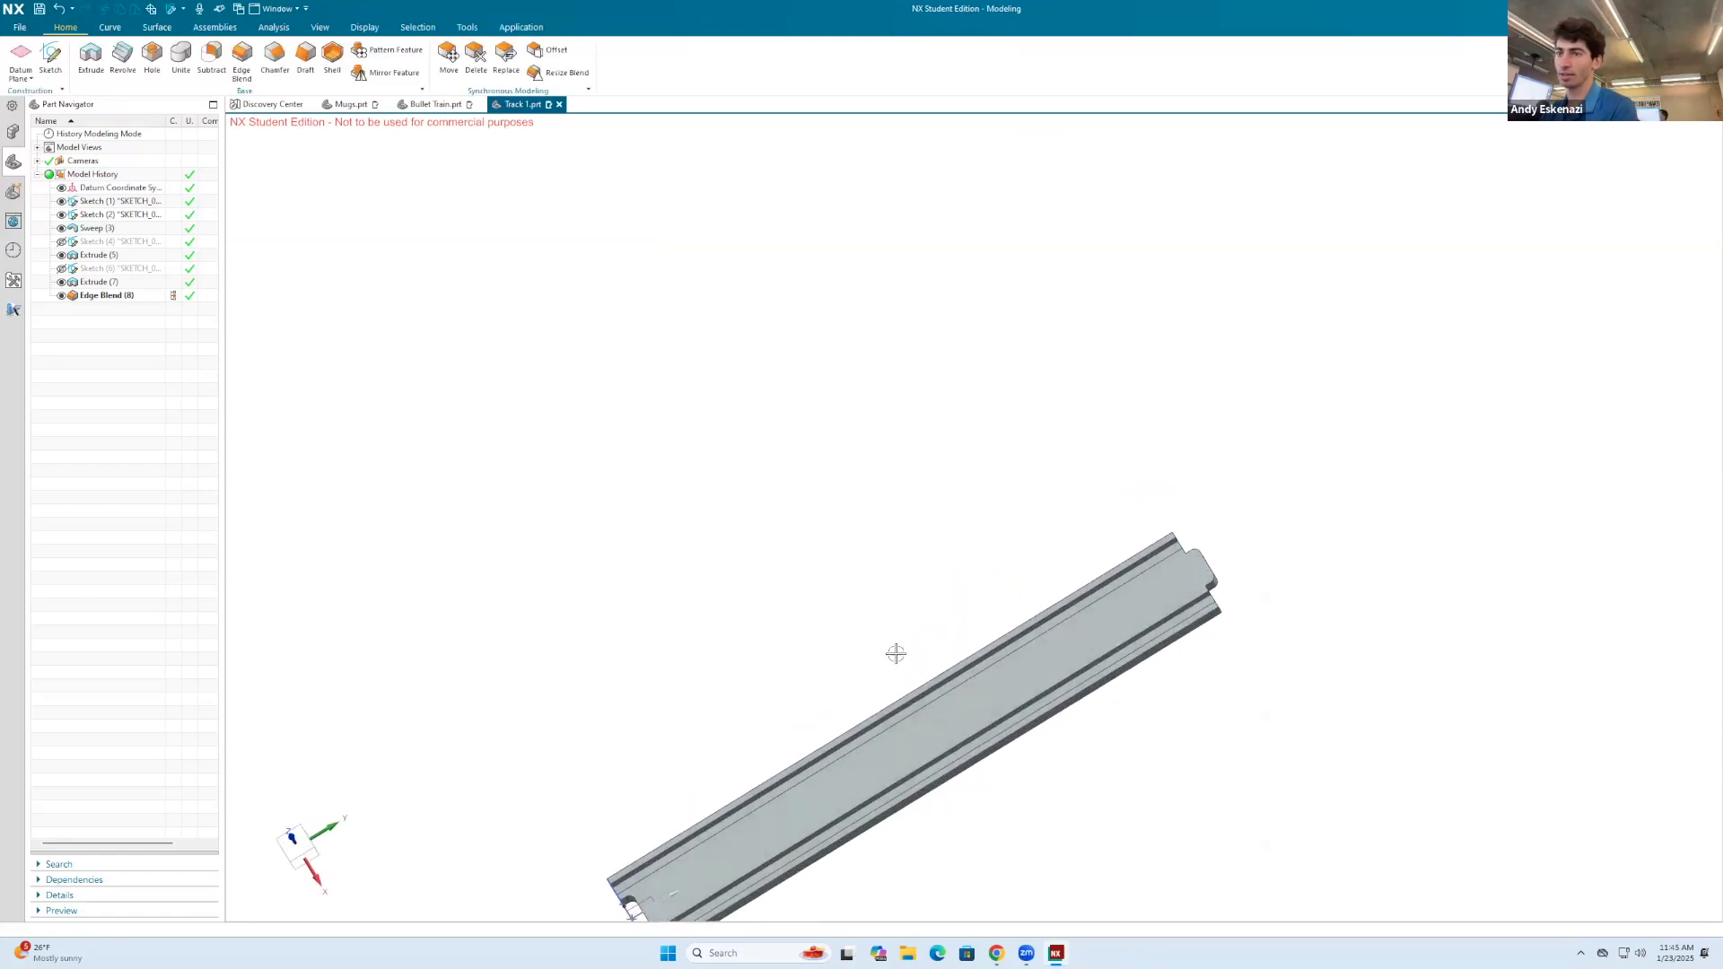
Step: Save the shortened straight track and save a copy of the part as Track 2.prt
{"action": "left_click", "coordinate": [38, 10]}
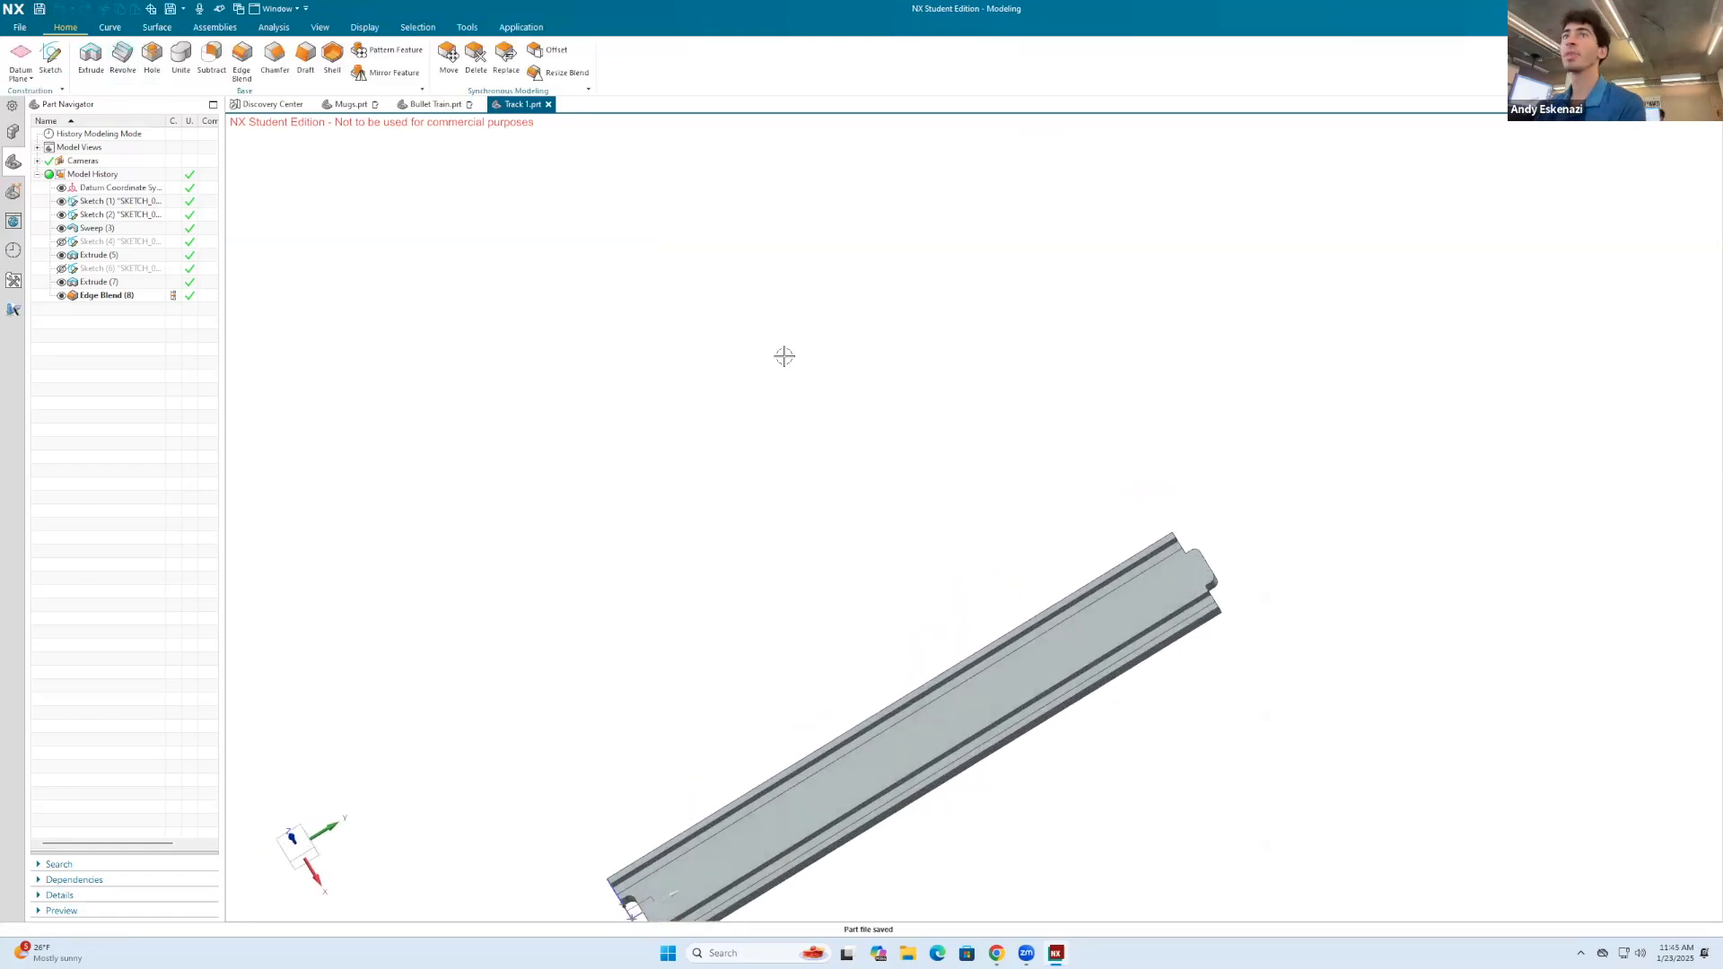
{"action": "scroll", "coordinate": [787, 357], "scroll_direction": "down", "scroll_amount": 2}
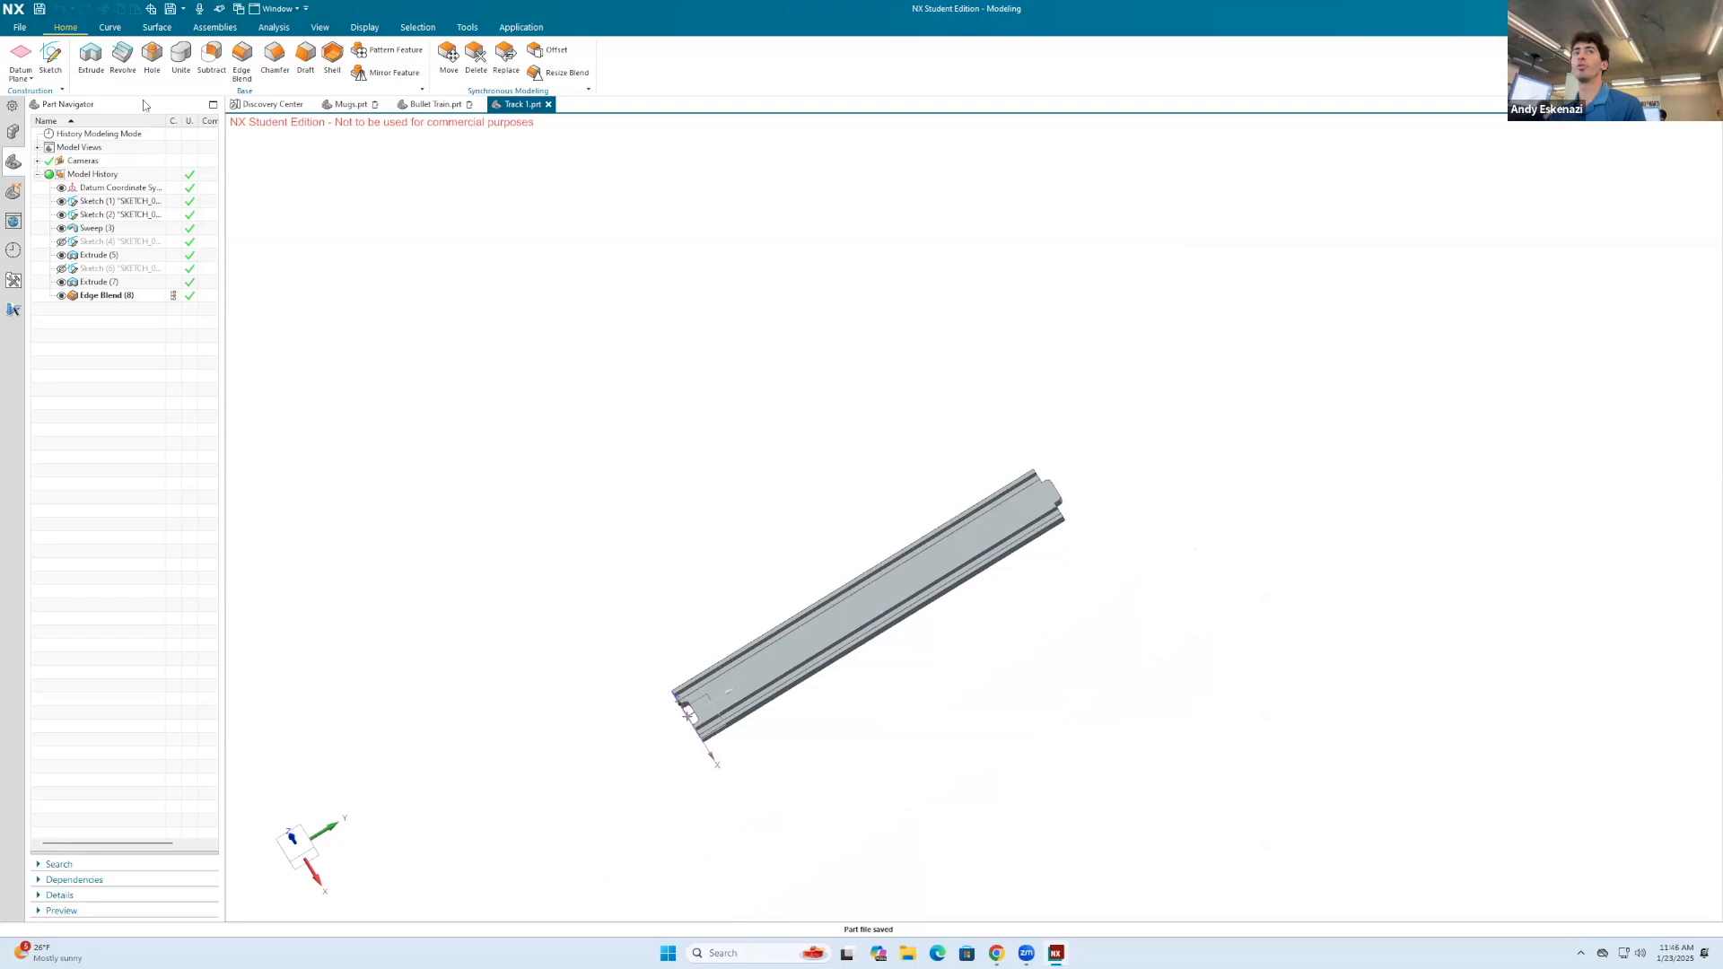
{"action": "left_click", "coordinate": [16, 30]}
{"action": "mouse_move", "coordinate": [58, 118]}
{"action": "left_click", "coordinate": [215, 120]}
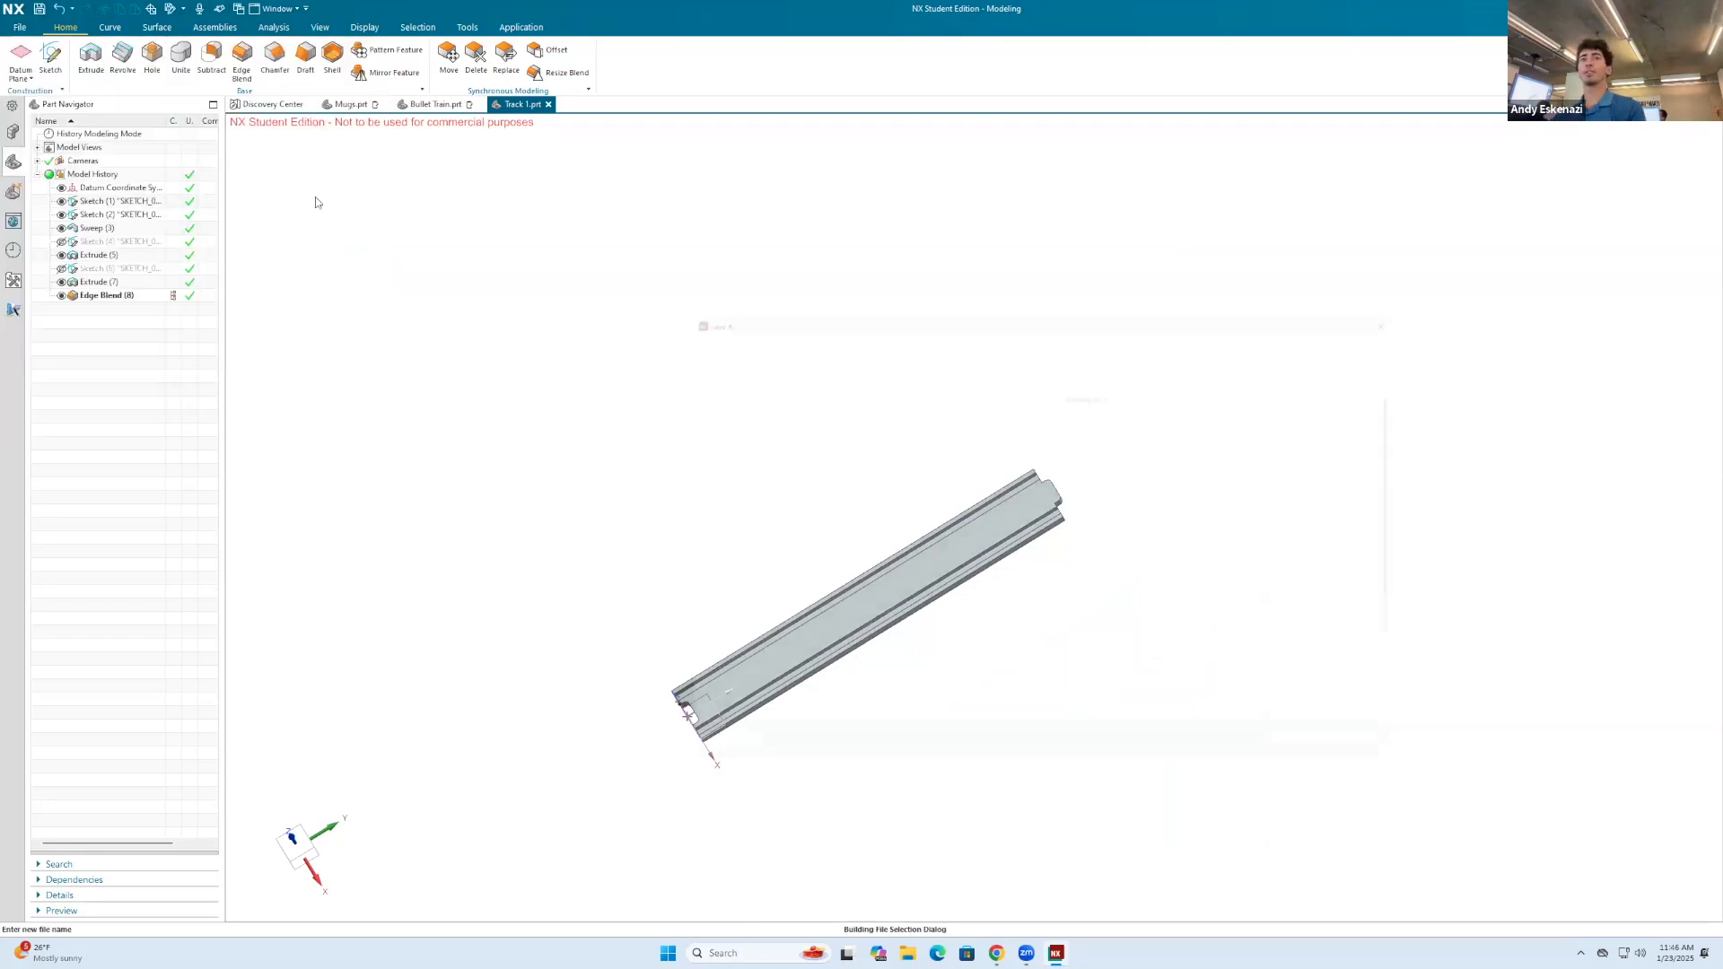
{"action": "key", "text": "BackSpace"}
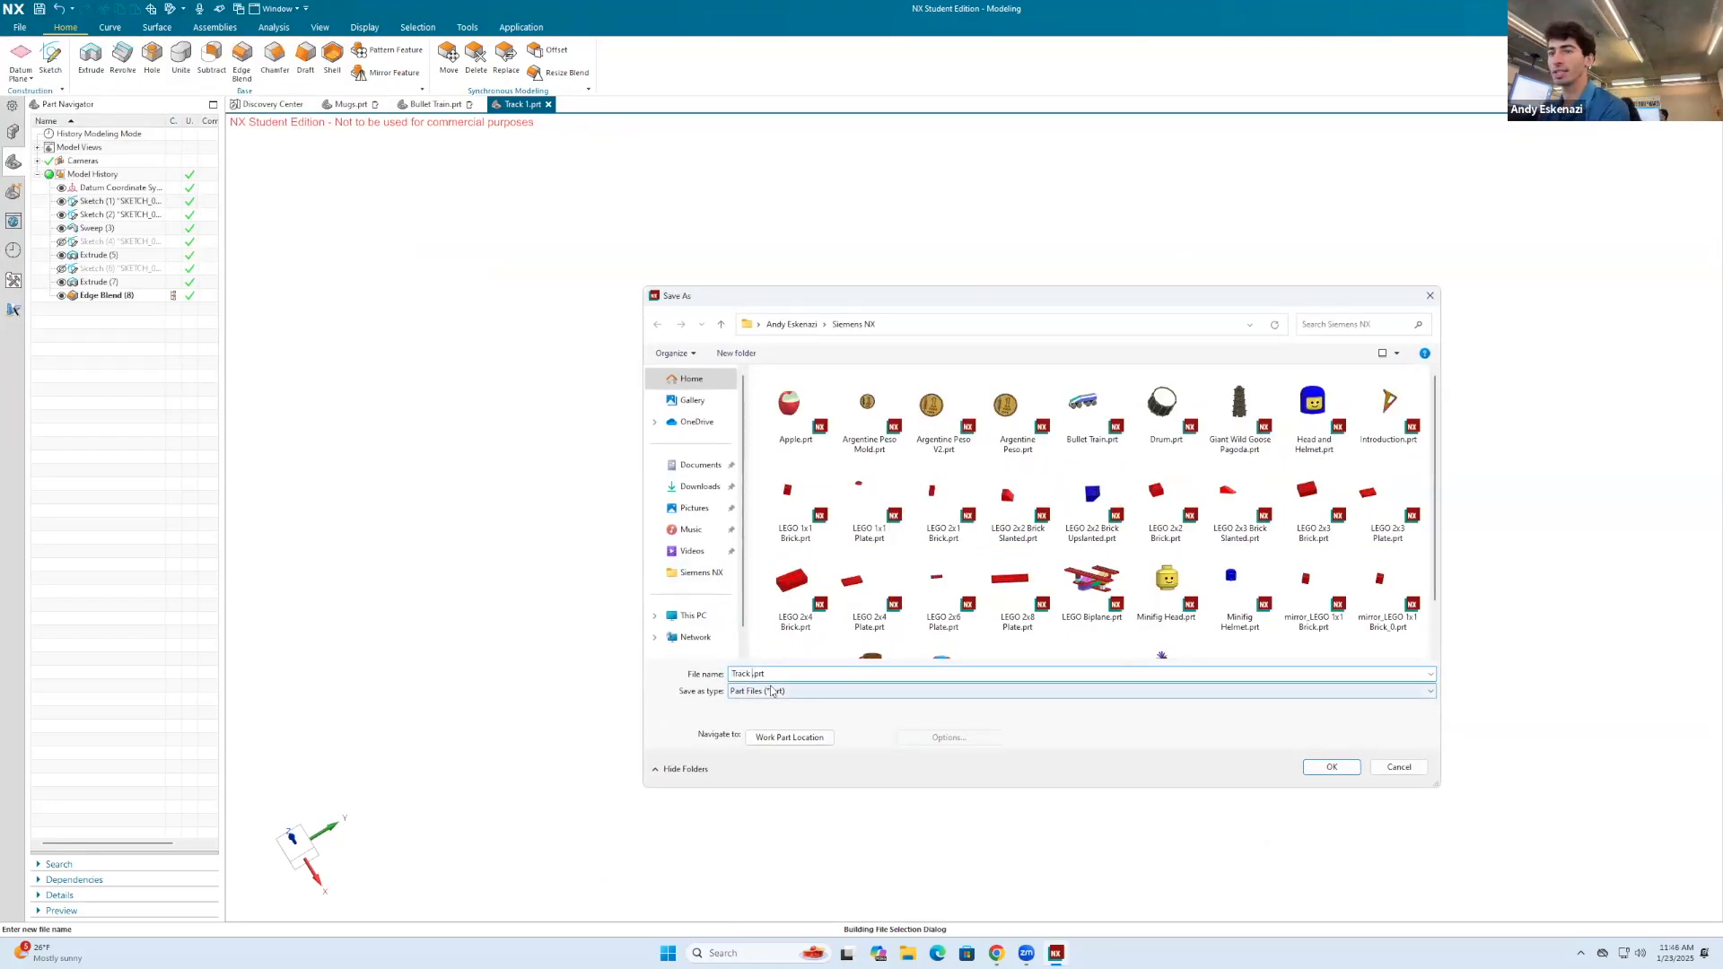
{"action": "left_click", "coordinate": [1332, 767]}
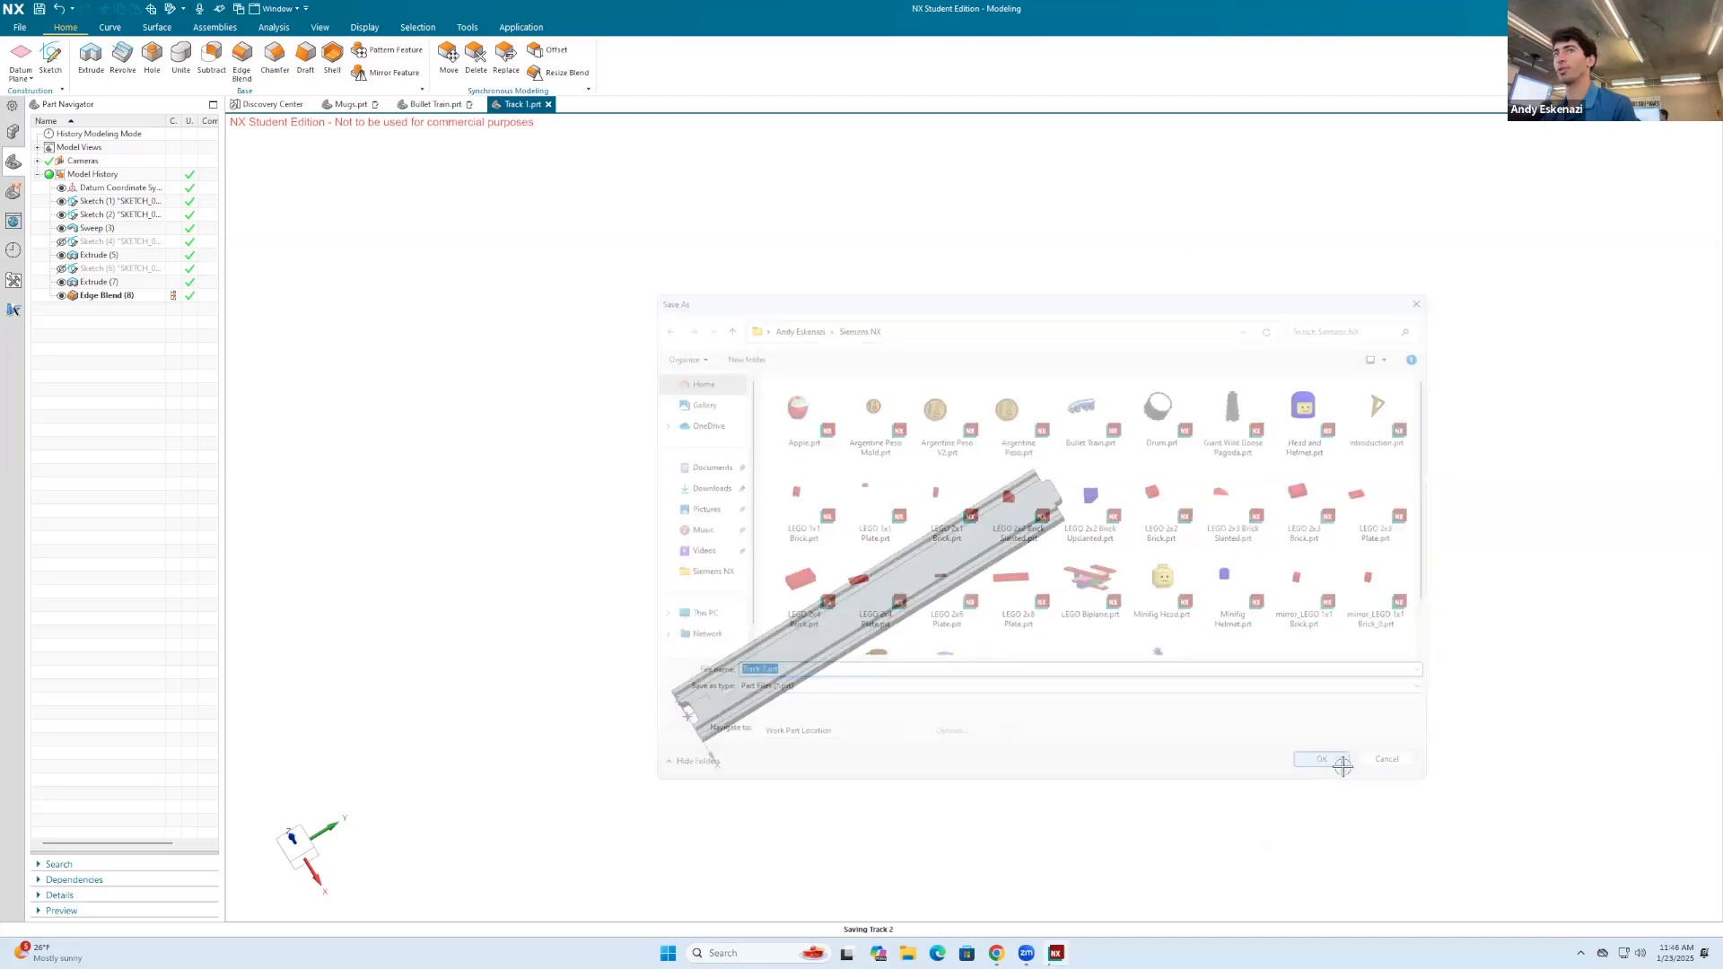
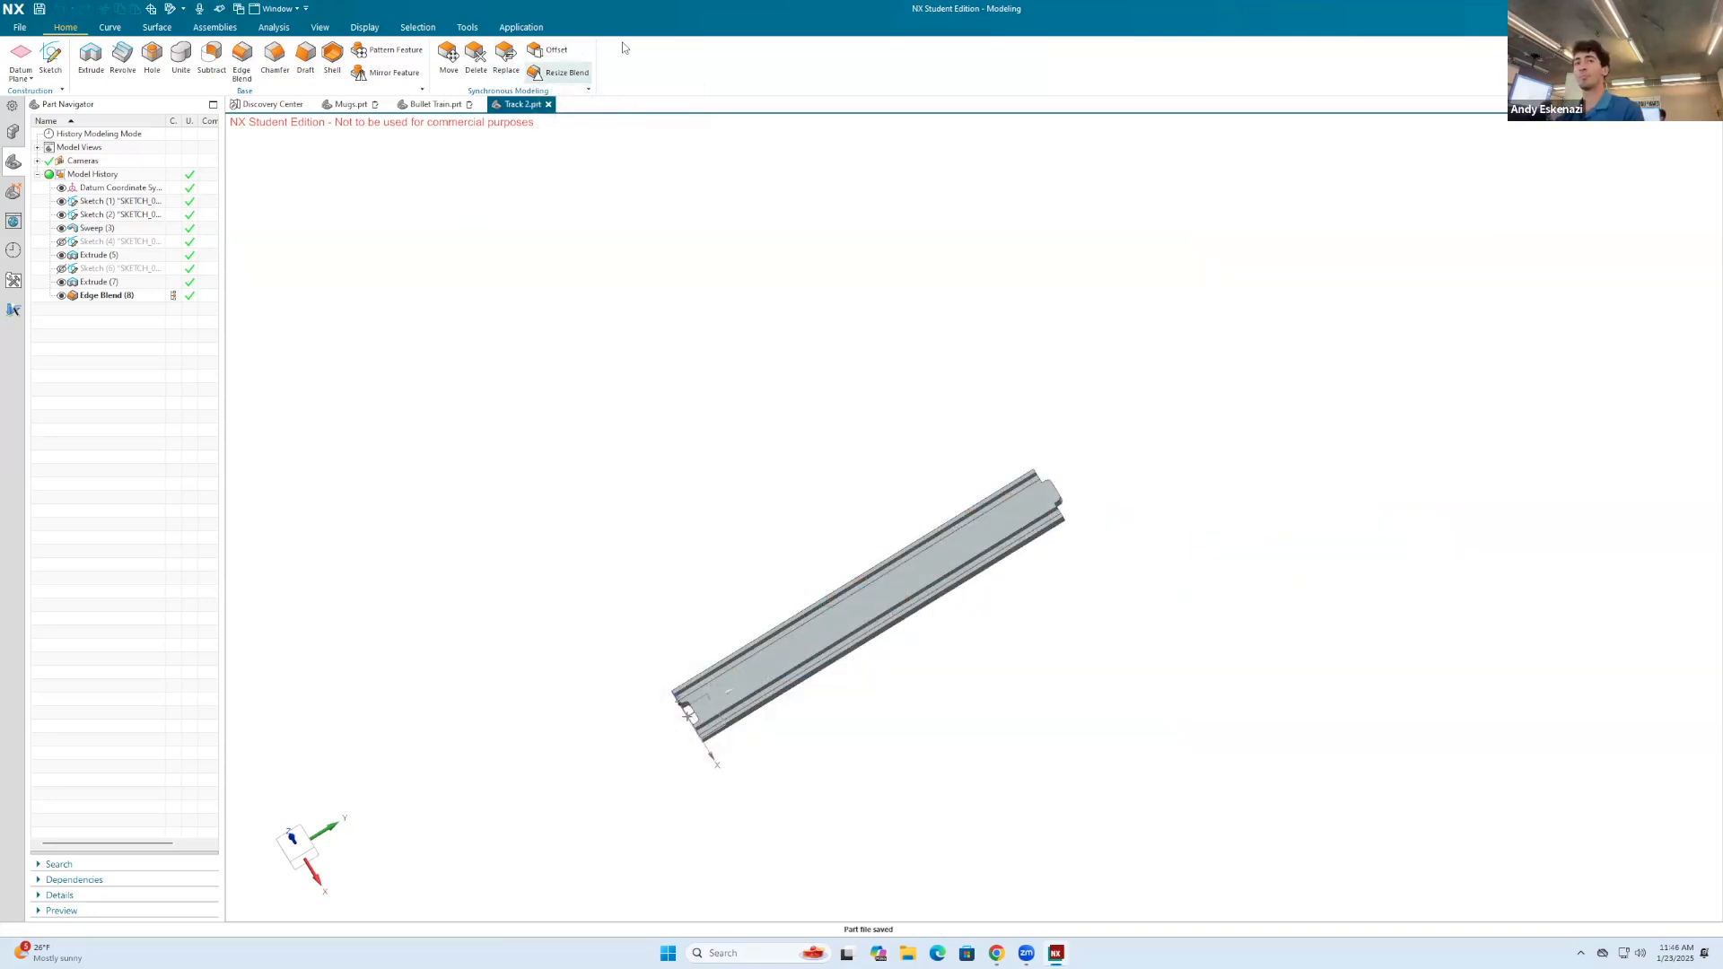
{"action": "right_click", "coordinate": [96, 213]}
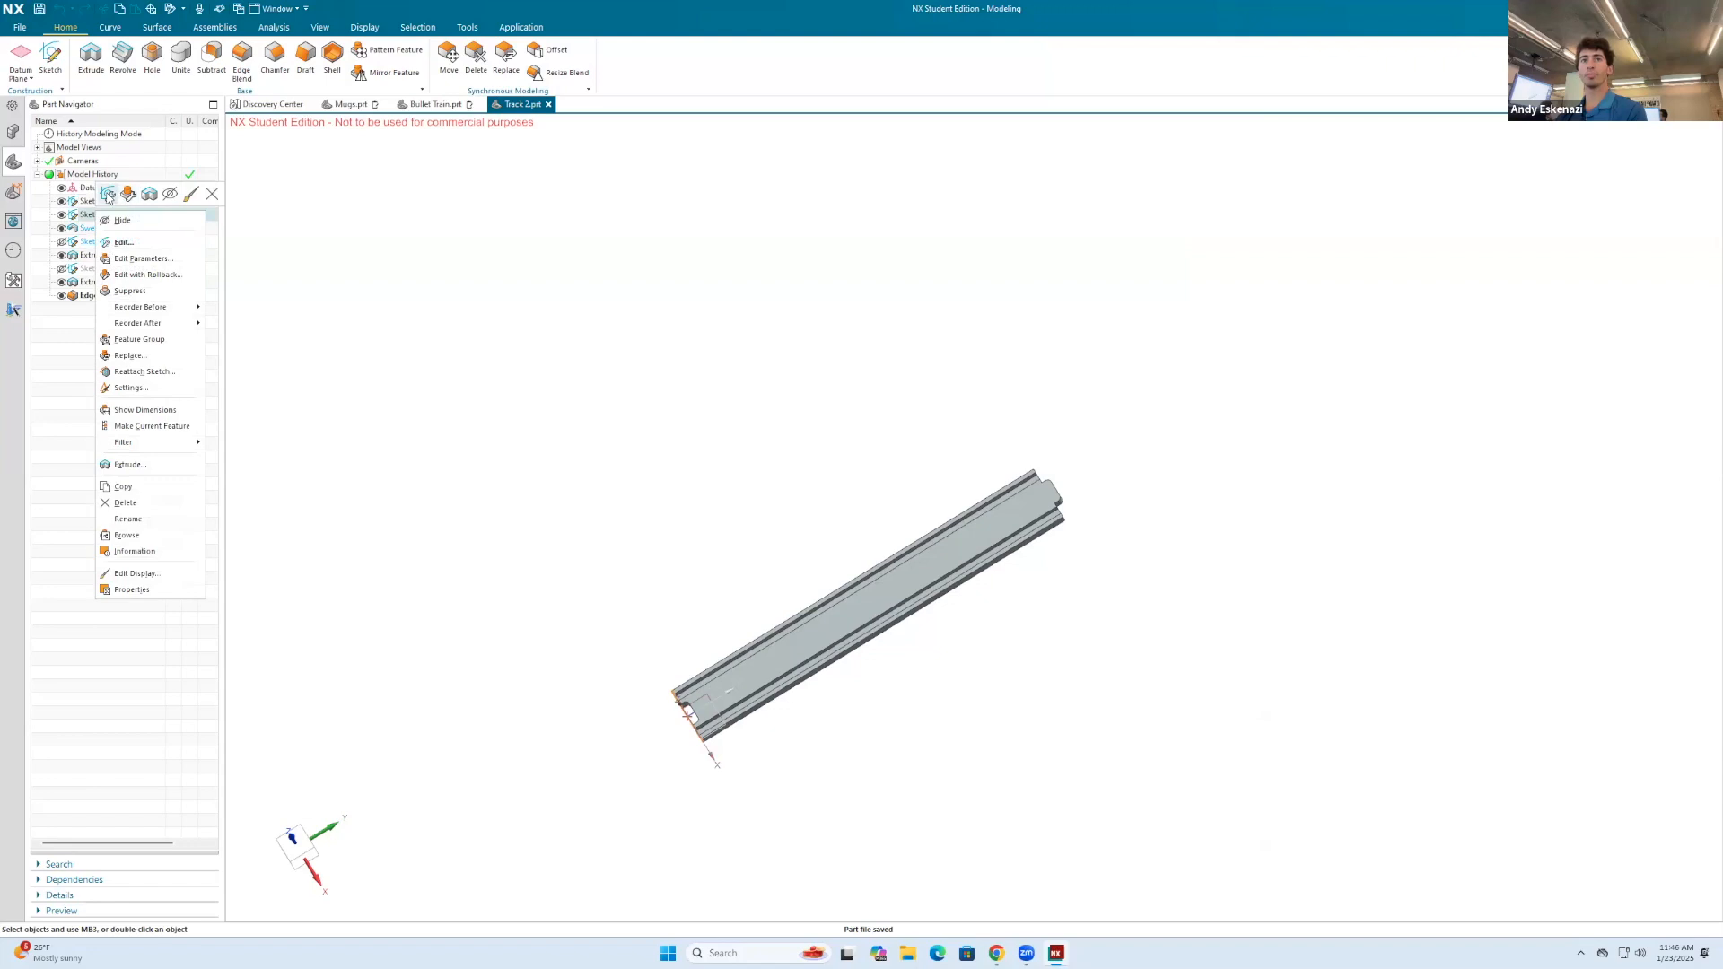
{"action": "left_click", "coordinate": [107, 195]}
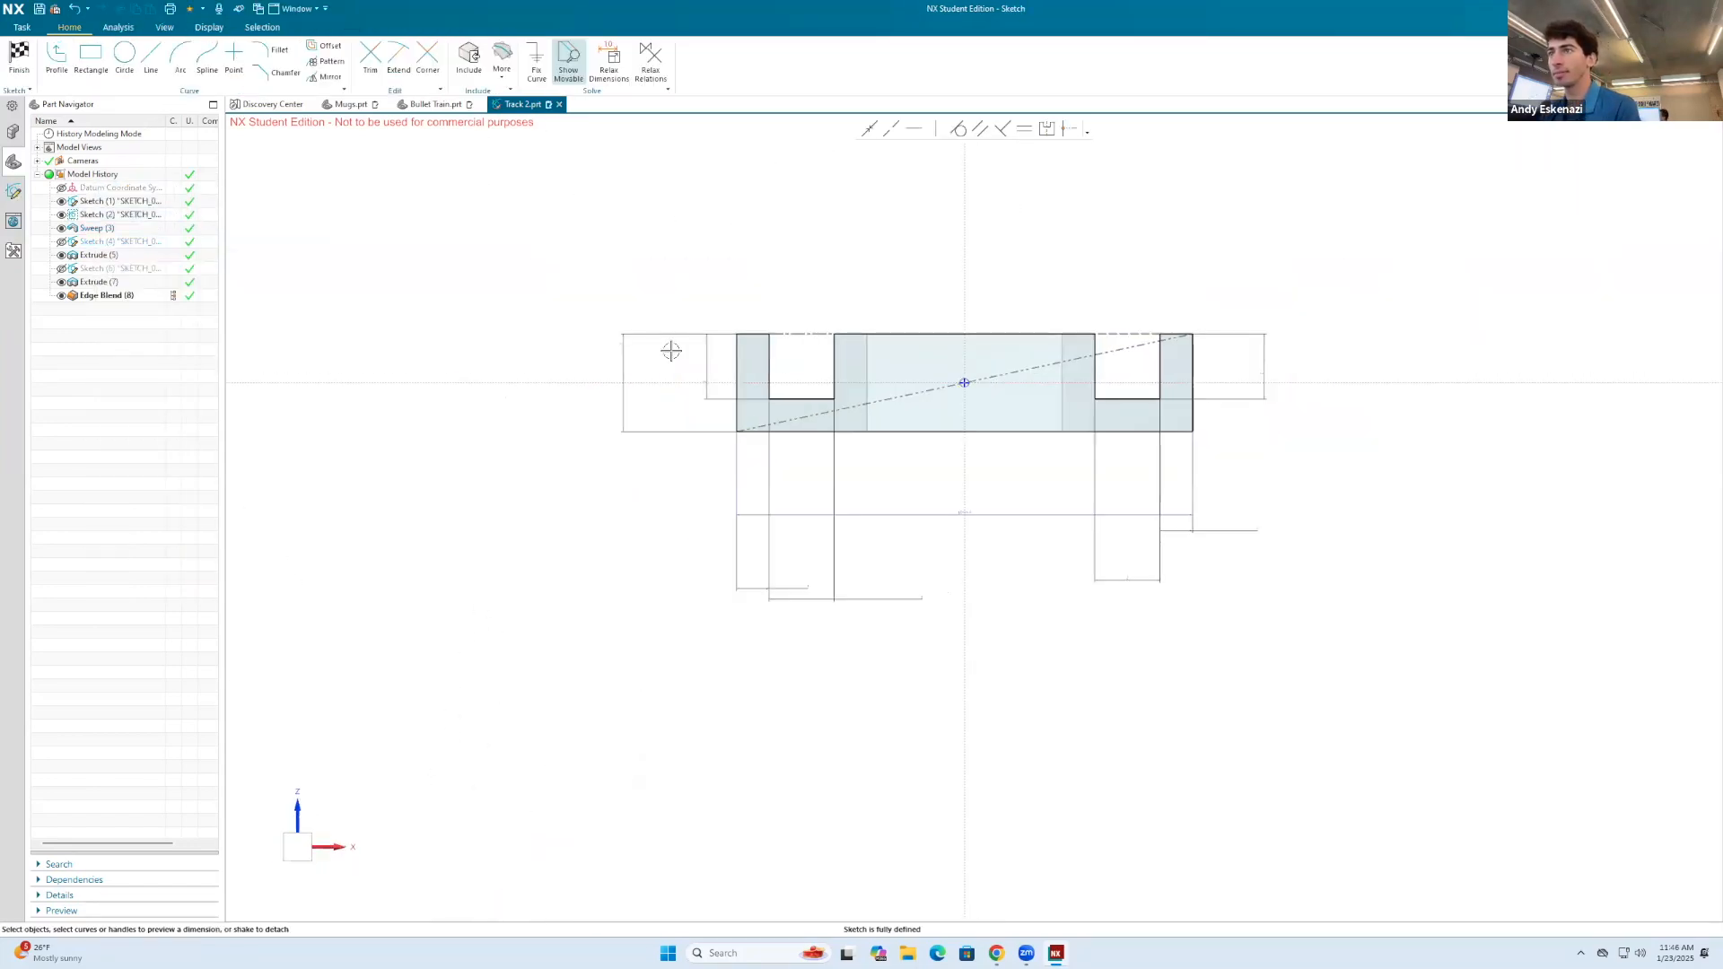
{"action": "left_click", "coordinate": [18, 56]}
Step: Edit the track's path sketch and convert the straight vertical path line to a reference line
{"action": "right_click", "coordinate": [100, 201]}
{"action": "left_click", "coordinate": [111, 184]}
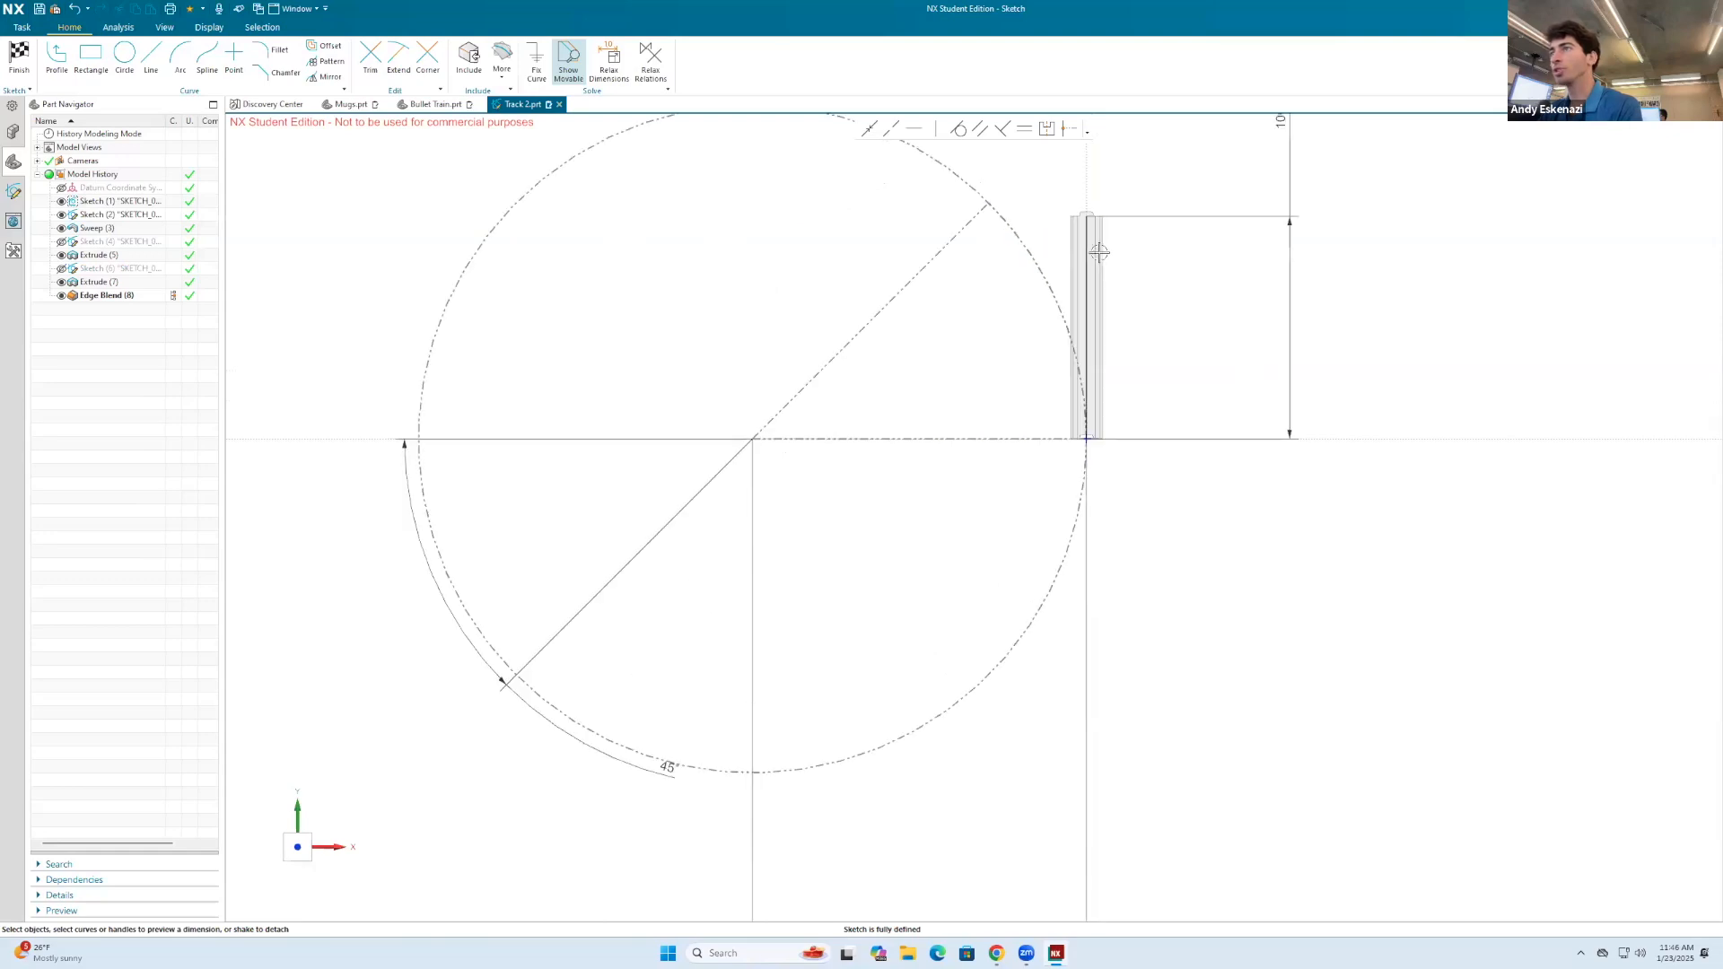
{"action": "right_click", "coordinate": [1087, 252]}
{"action": "left_click", "coordinate": [1096, 238]}
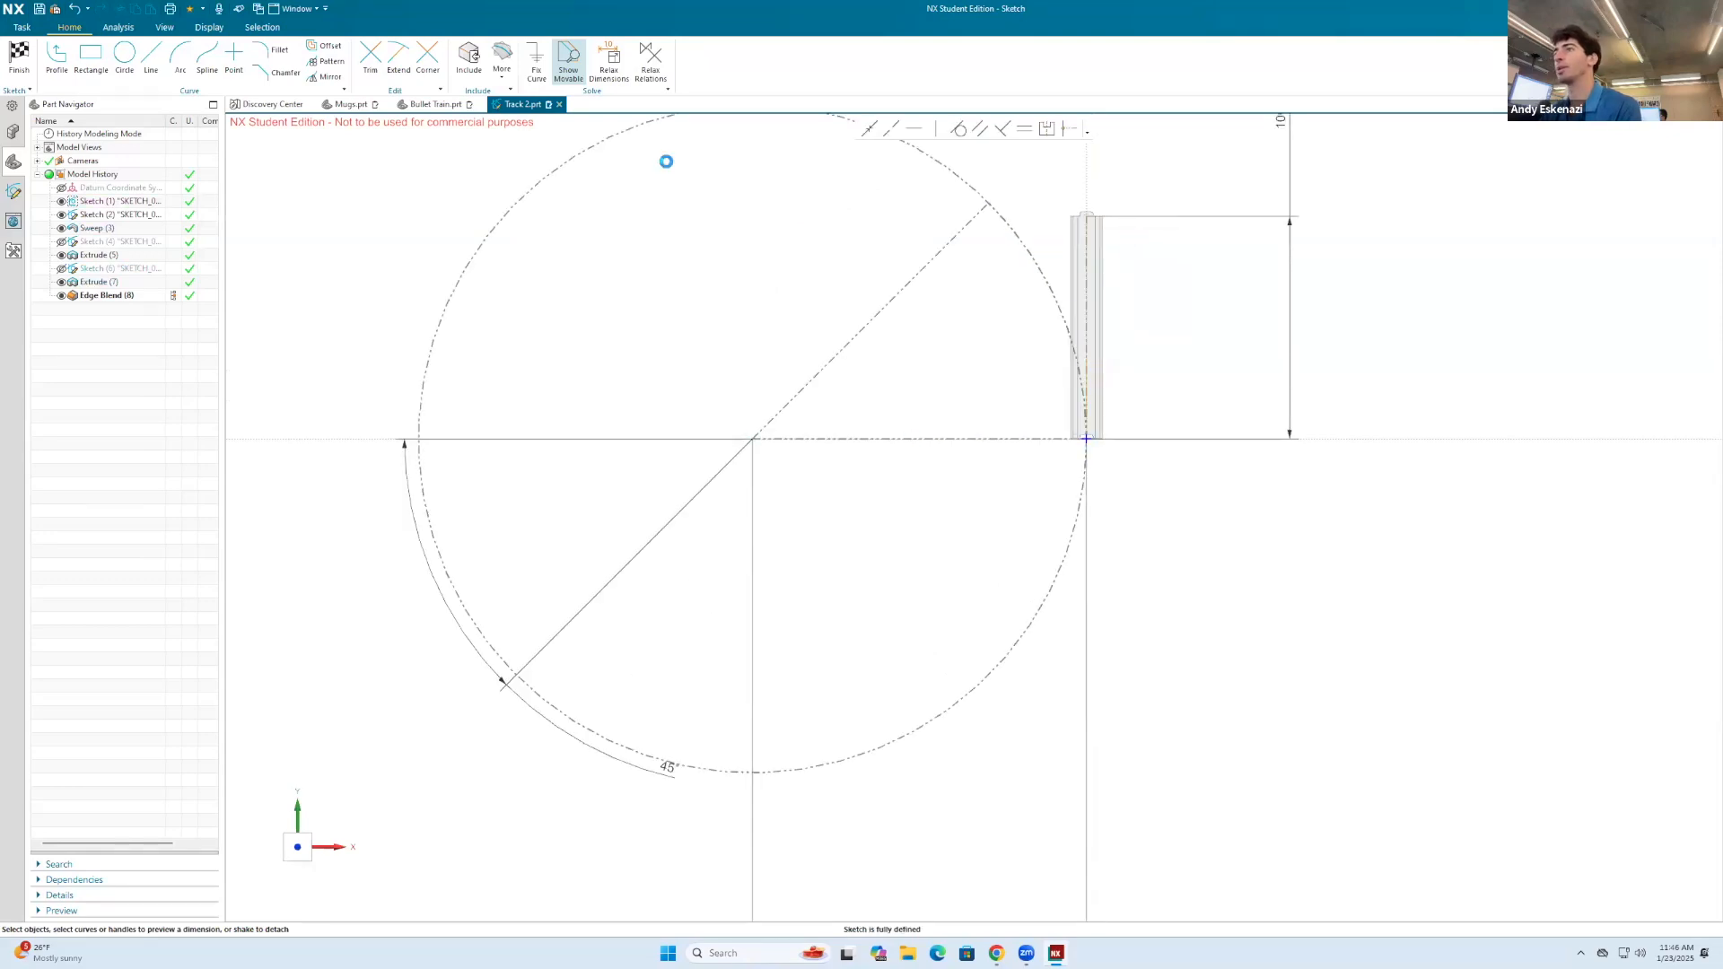
Step: Draw an arc along the reference circle from the 45° line's upper endpoint to the sketch origin, and finish the path sketch
{"action": "left_click", "coordinate": [181, 59]}
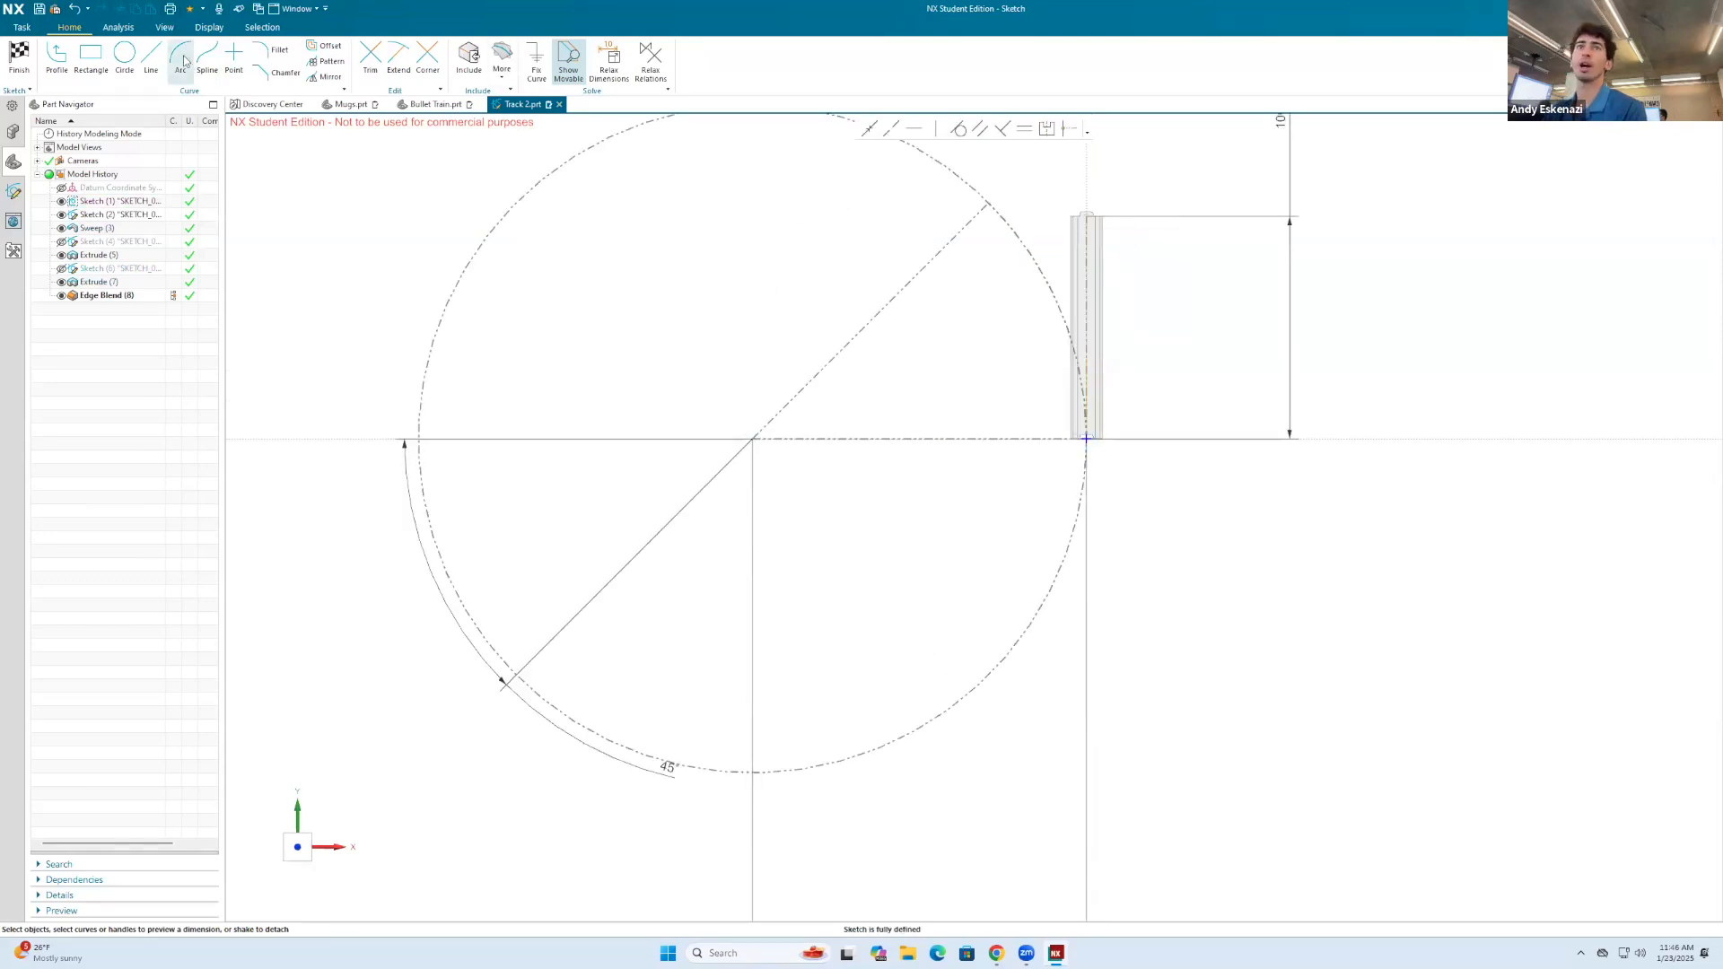
{"action": "left_click", "coordinate": [988, 205]}
{"action": "left_click", "coordinate": [1086, 439]}
{"action": "left_click", "coordinate": [1062, 311]}
{"action": "key", "text": "Escape"}
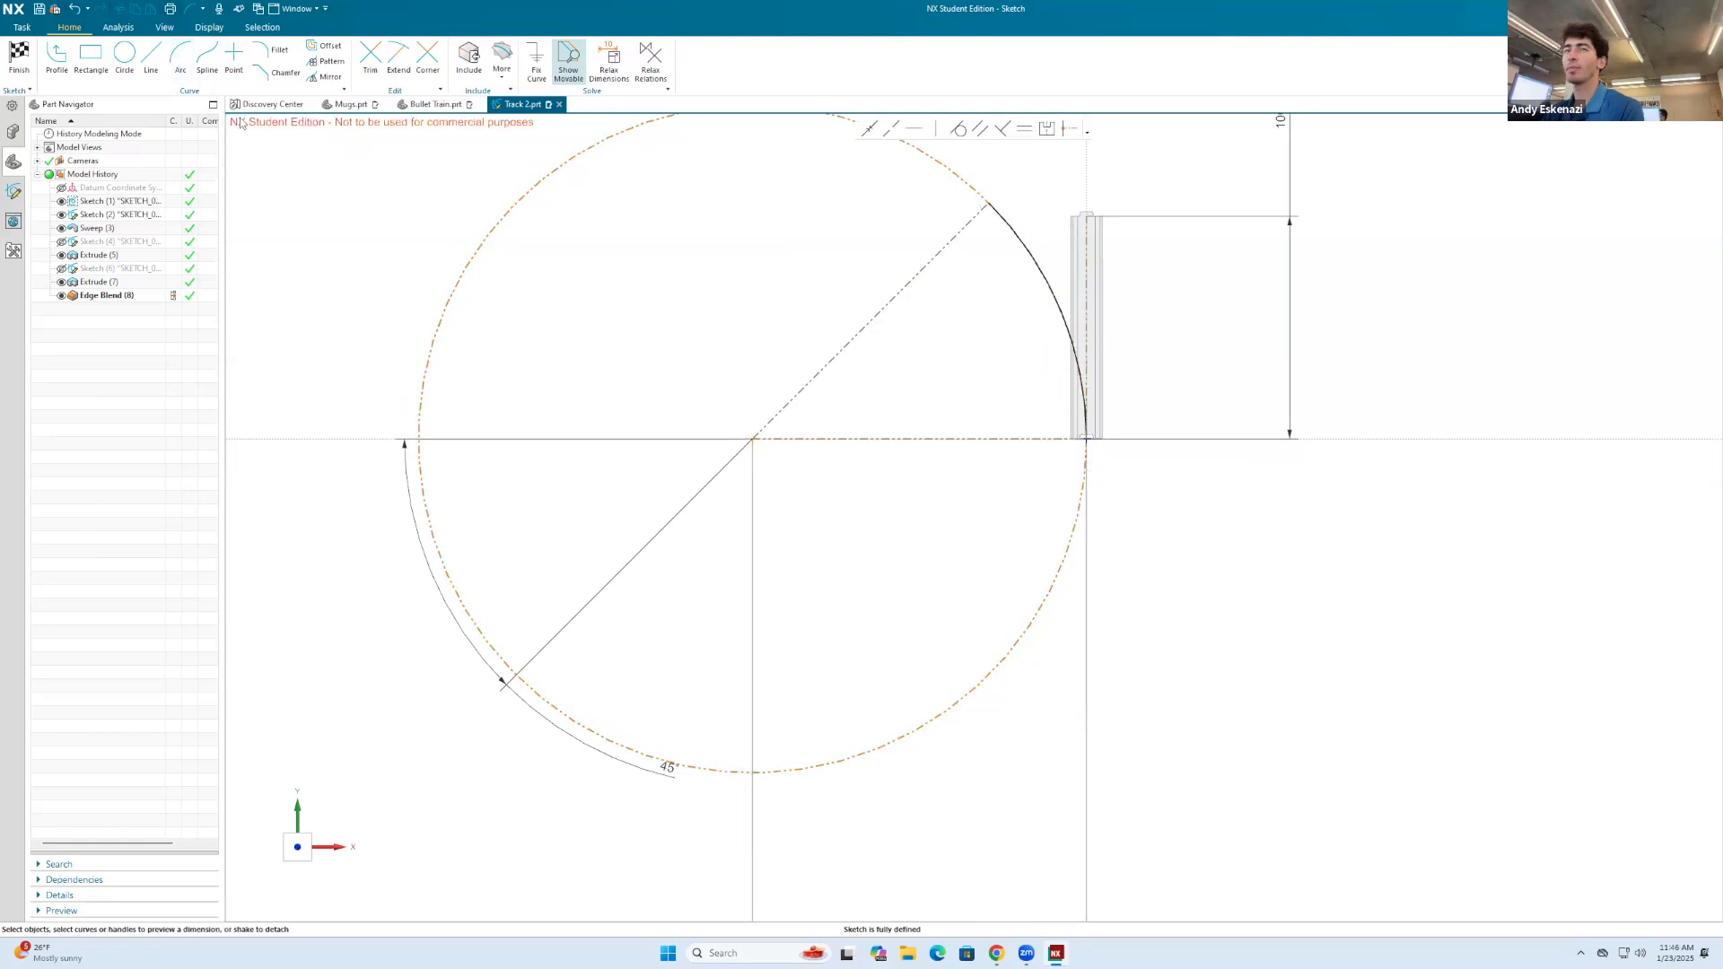
{"action": "left_click", "coordinate": [19, 57]}
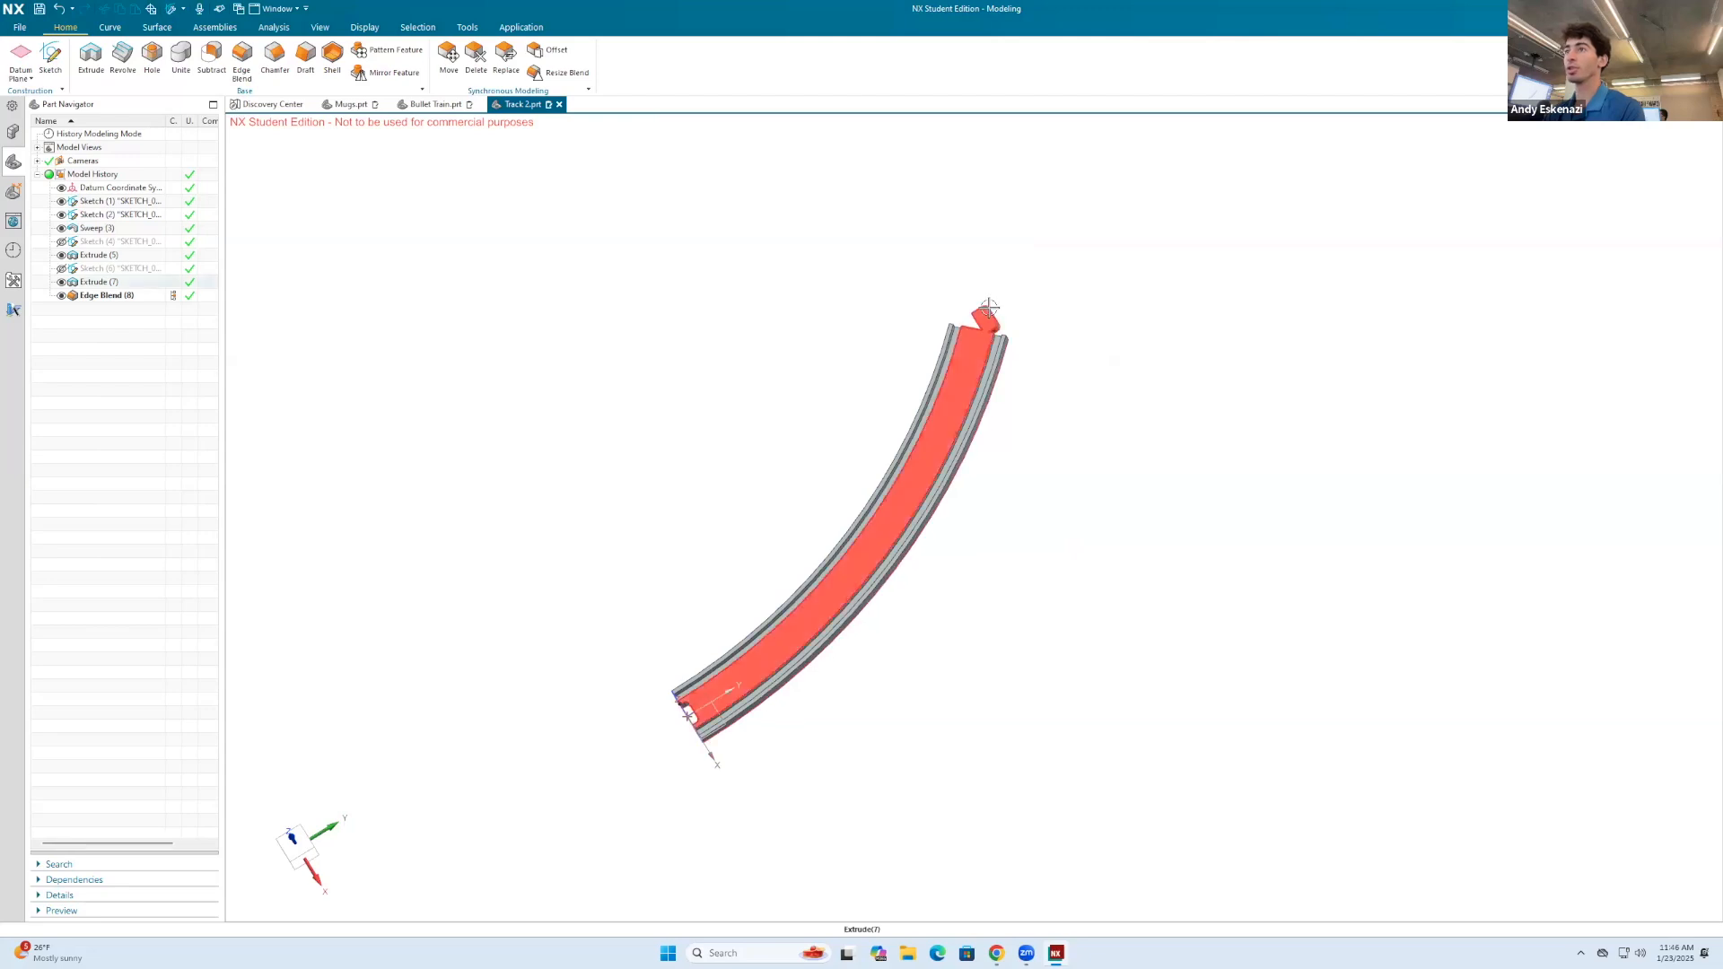
Step: Delete the misaligned connector tab's sketch together with its dependent extrusion at the curved track's far end
{"action": "right_click", "coordinate": [124, 269]}
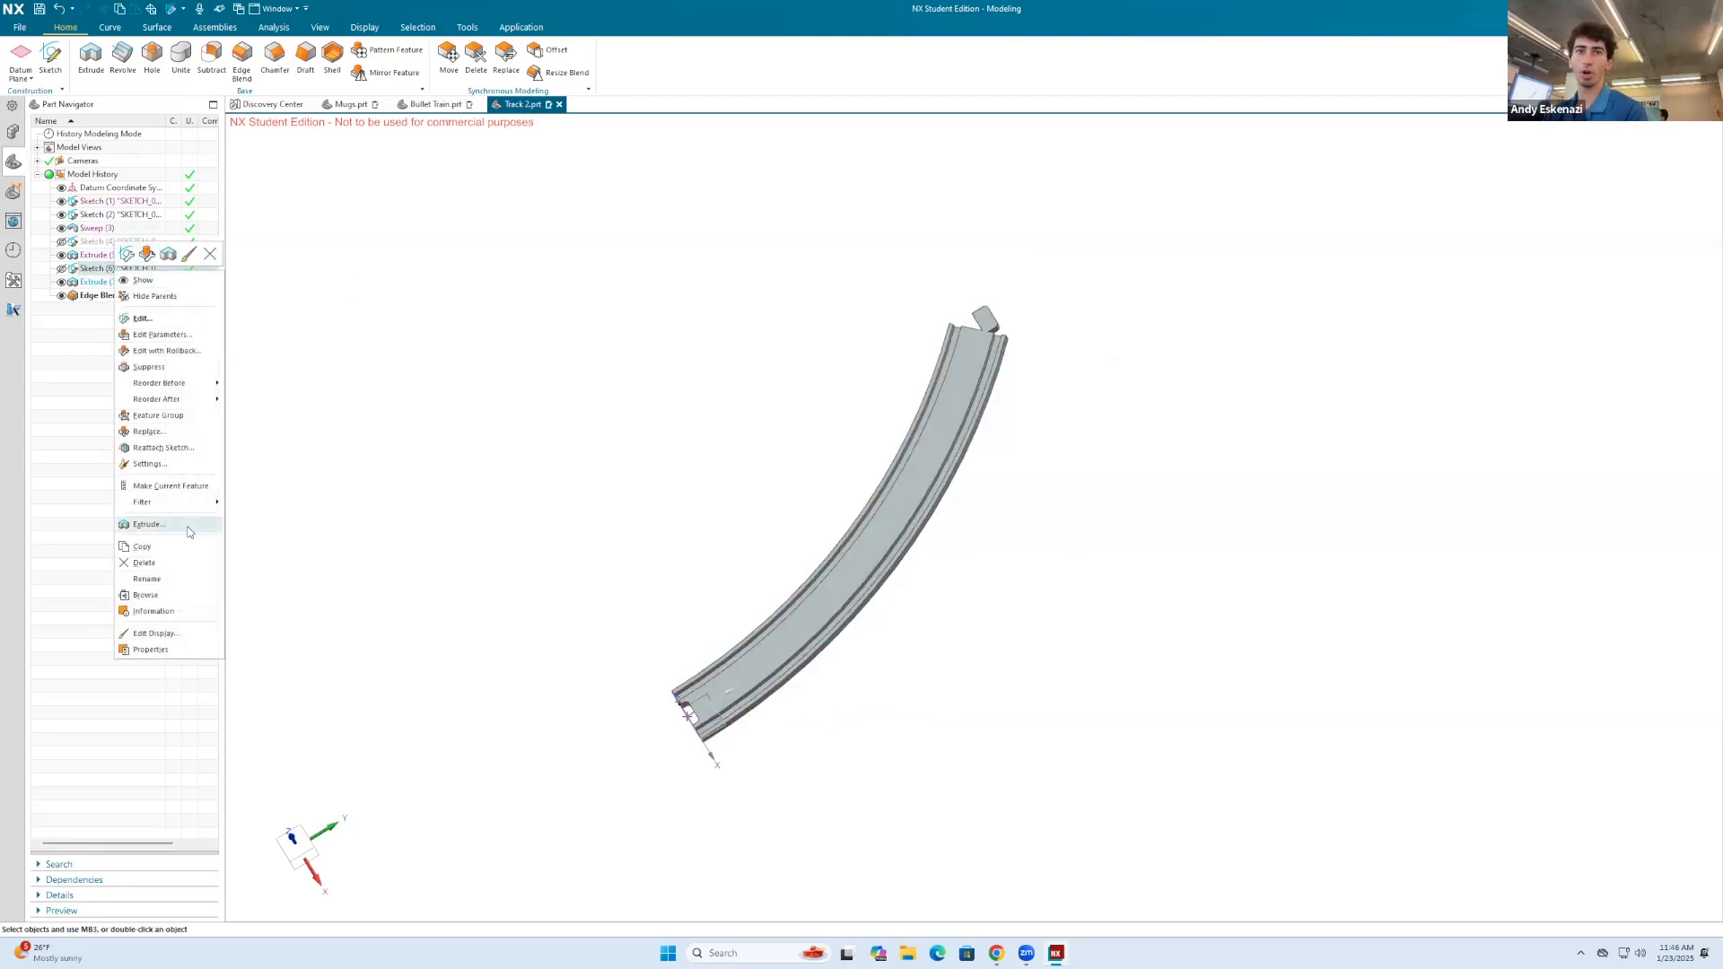
{"action": "left_click", "coordinate": [167, 563]}
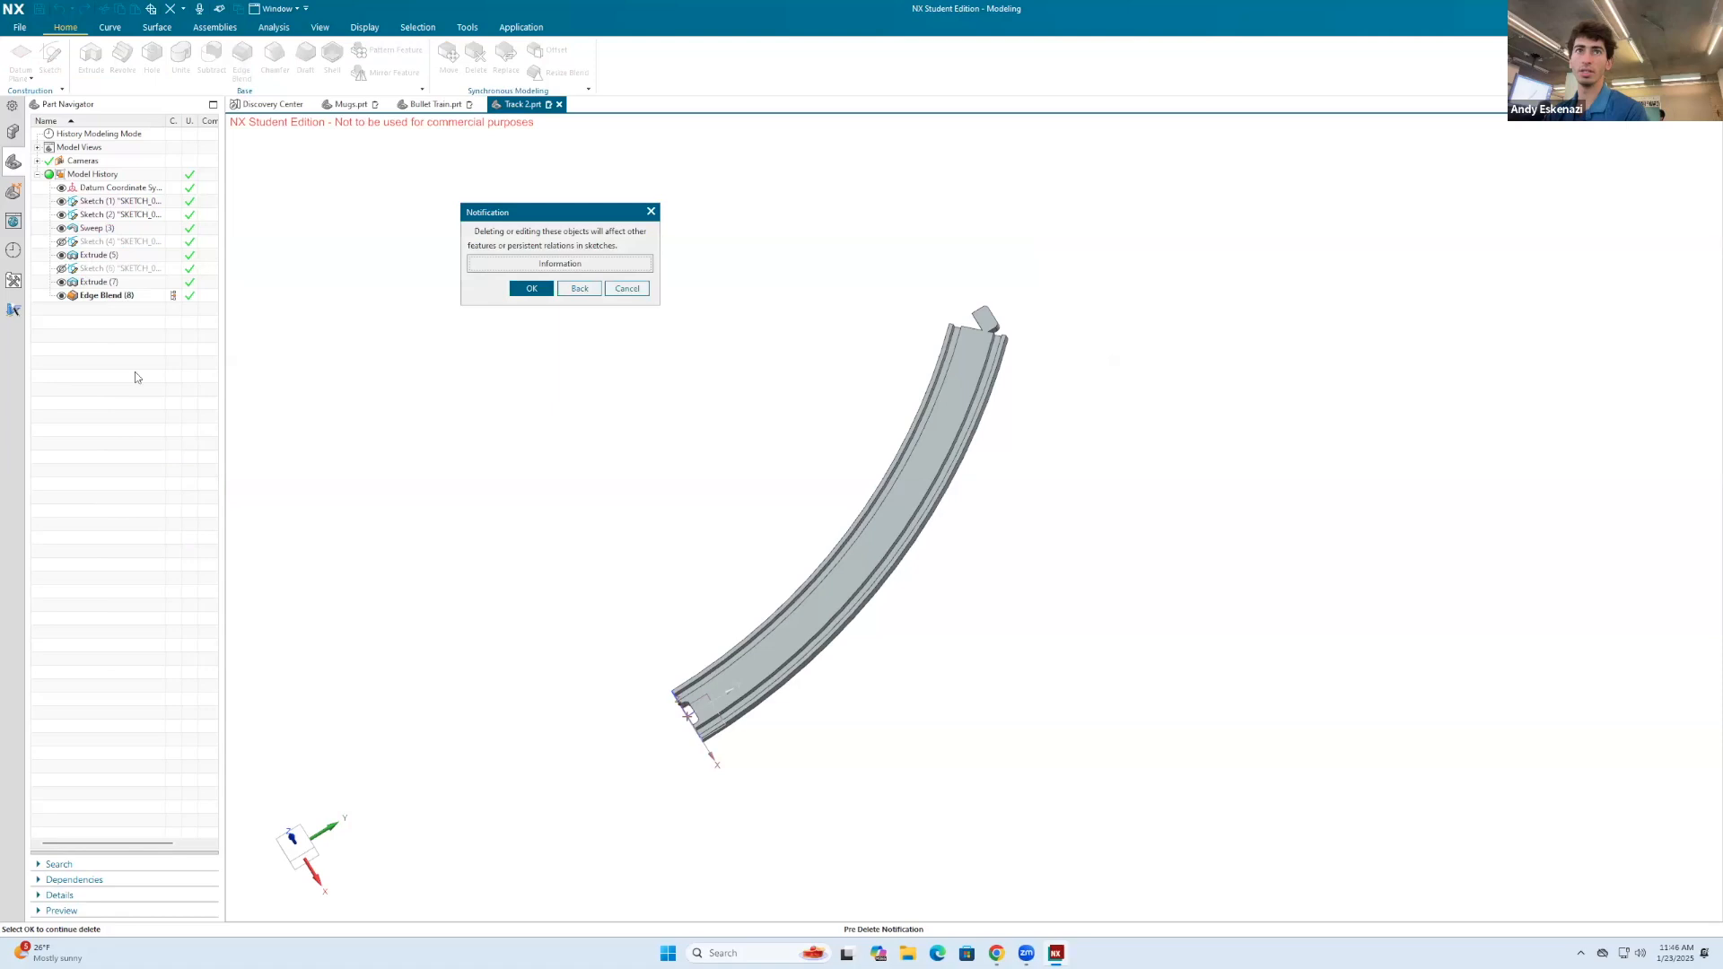
{"action": "left_click", "coordinate": [530, 289]}
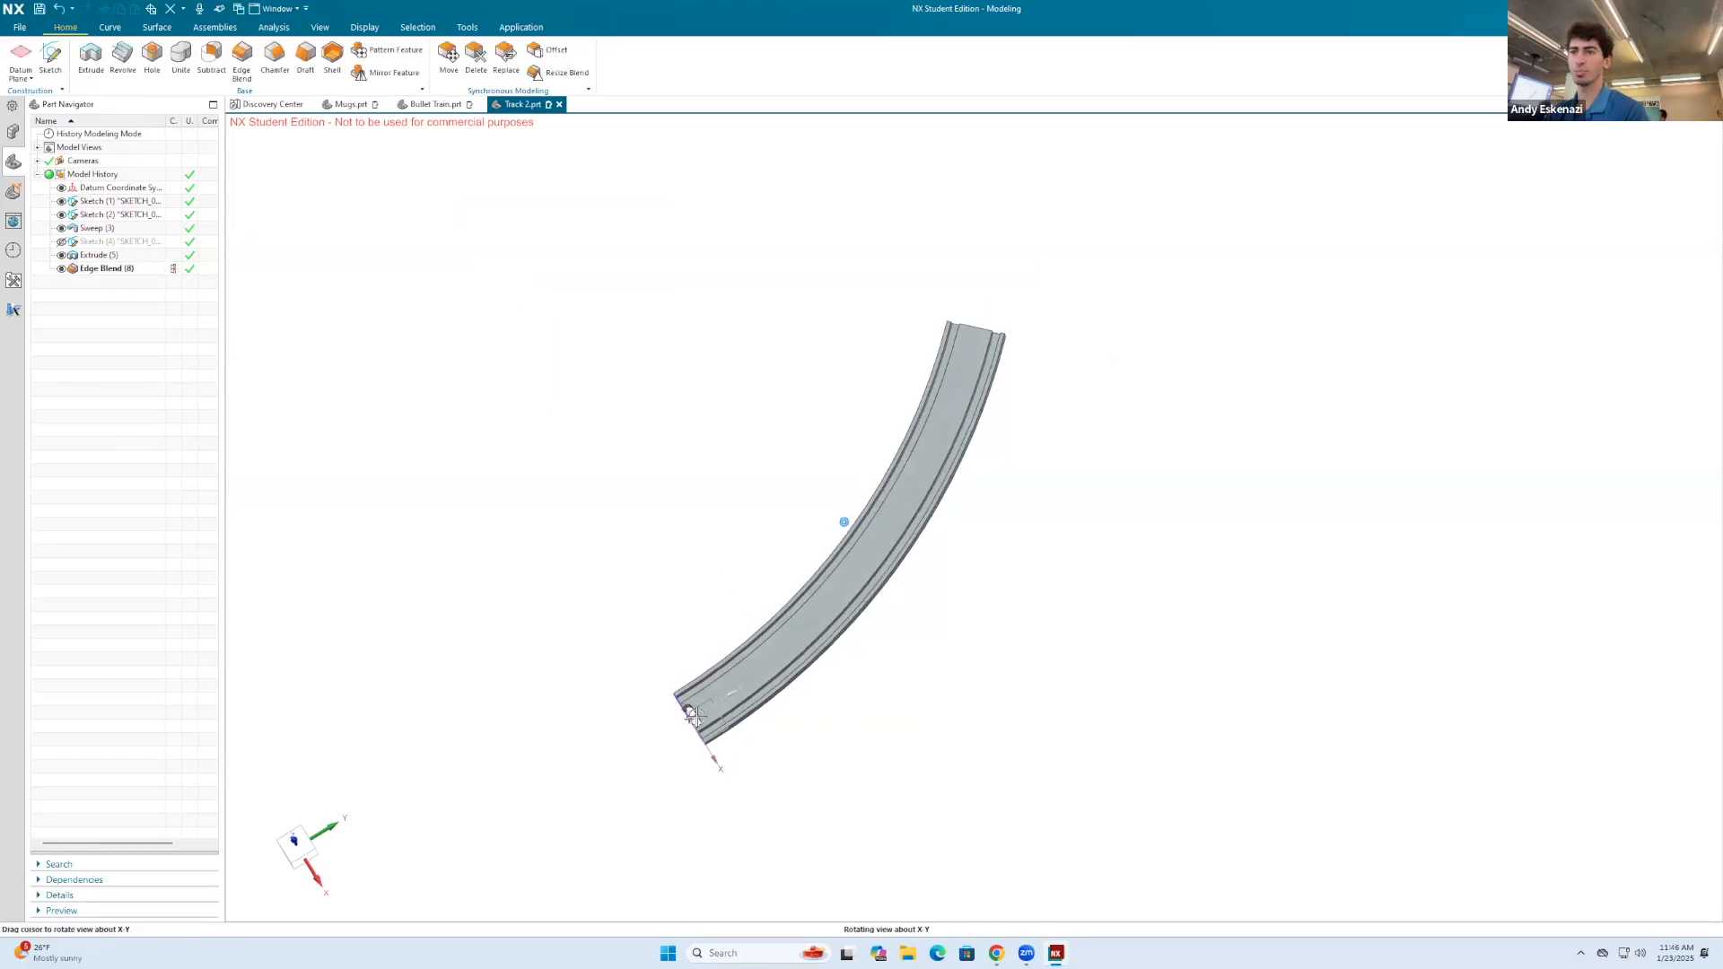
{"action": "scroll", "coordinate": [684, 742], "scroll_direction": "up", "scroll_amount": 3}
{"action": "scroll", "coordinate": [753, 646], "scroll_direction": "down", "scroll_amount": 4}
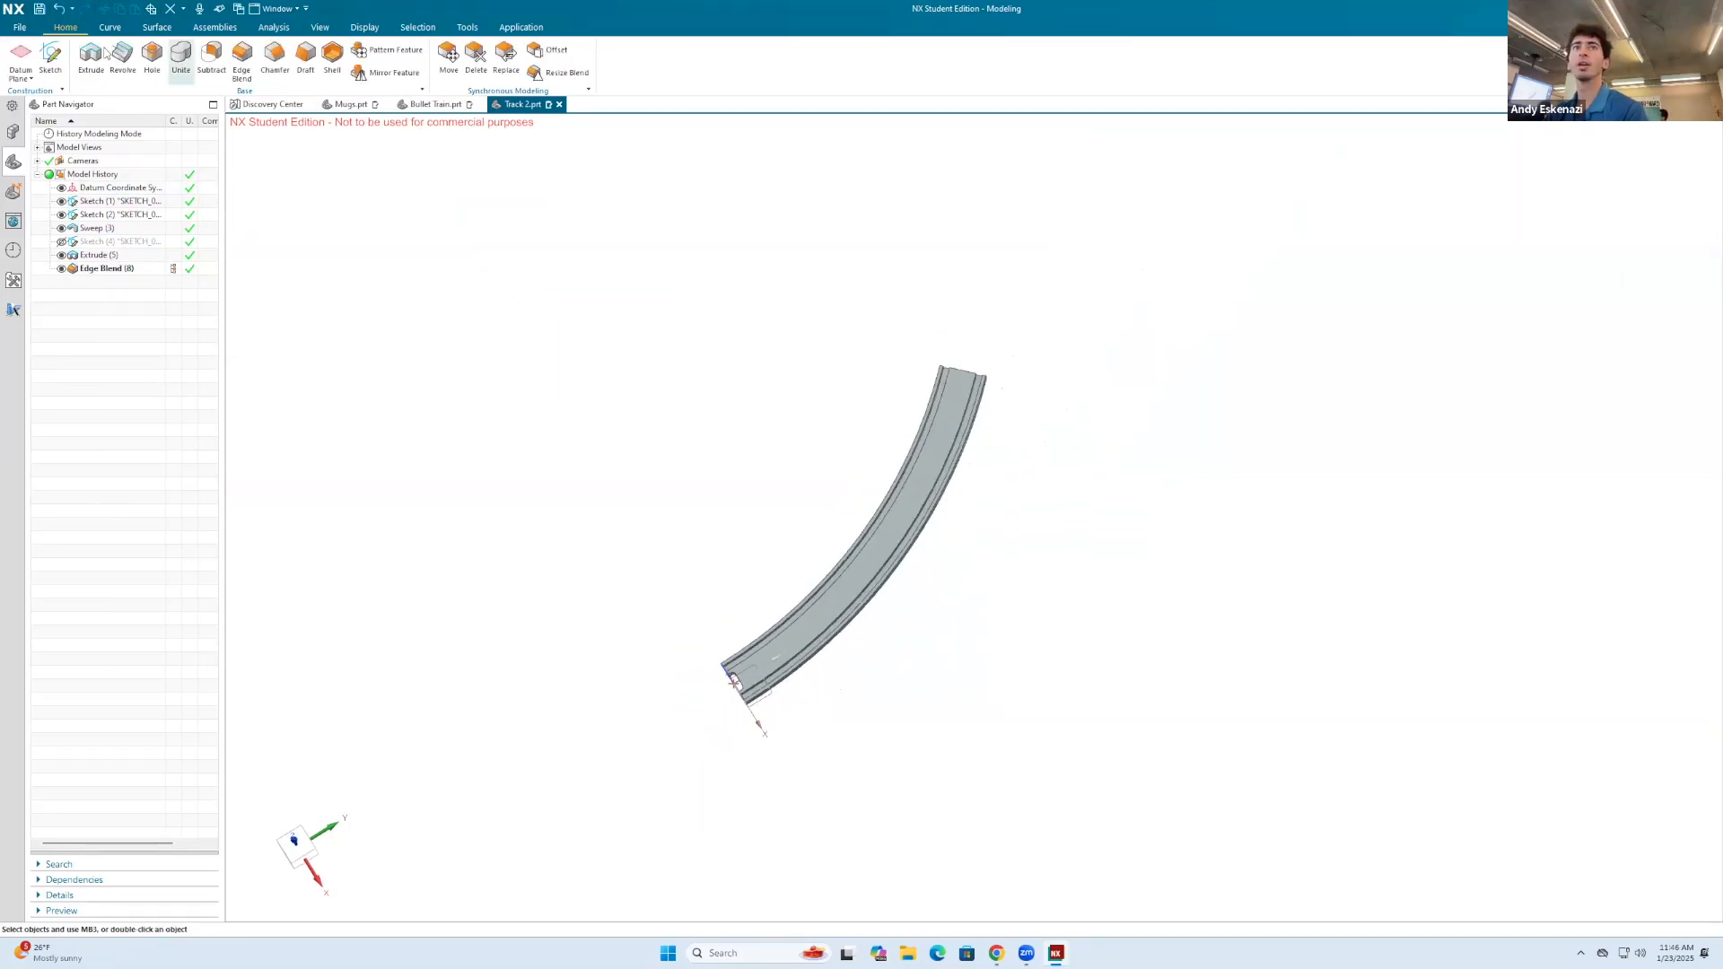
Step: Create a sketch on the track's top face and draw a center rectangle about 6 mm wide on the path arc's far endpoint
{"action": "left_click", "coordinate": [51, 59]}
{"action": "scroll", "coordinate": [1008, 385], "scroll_direction": "up", "scroll_amount": 5}
{"action": "left_click", "coordinate": [1007, 384]}
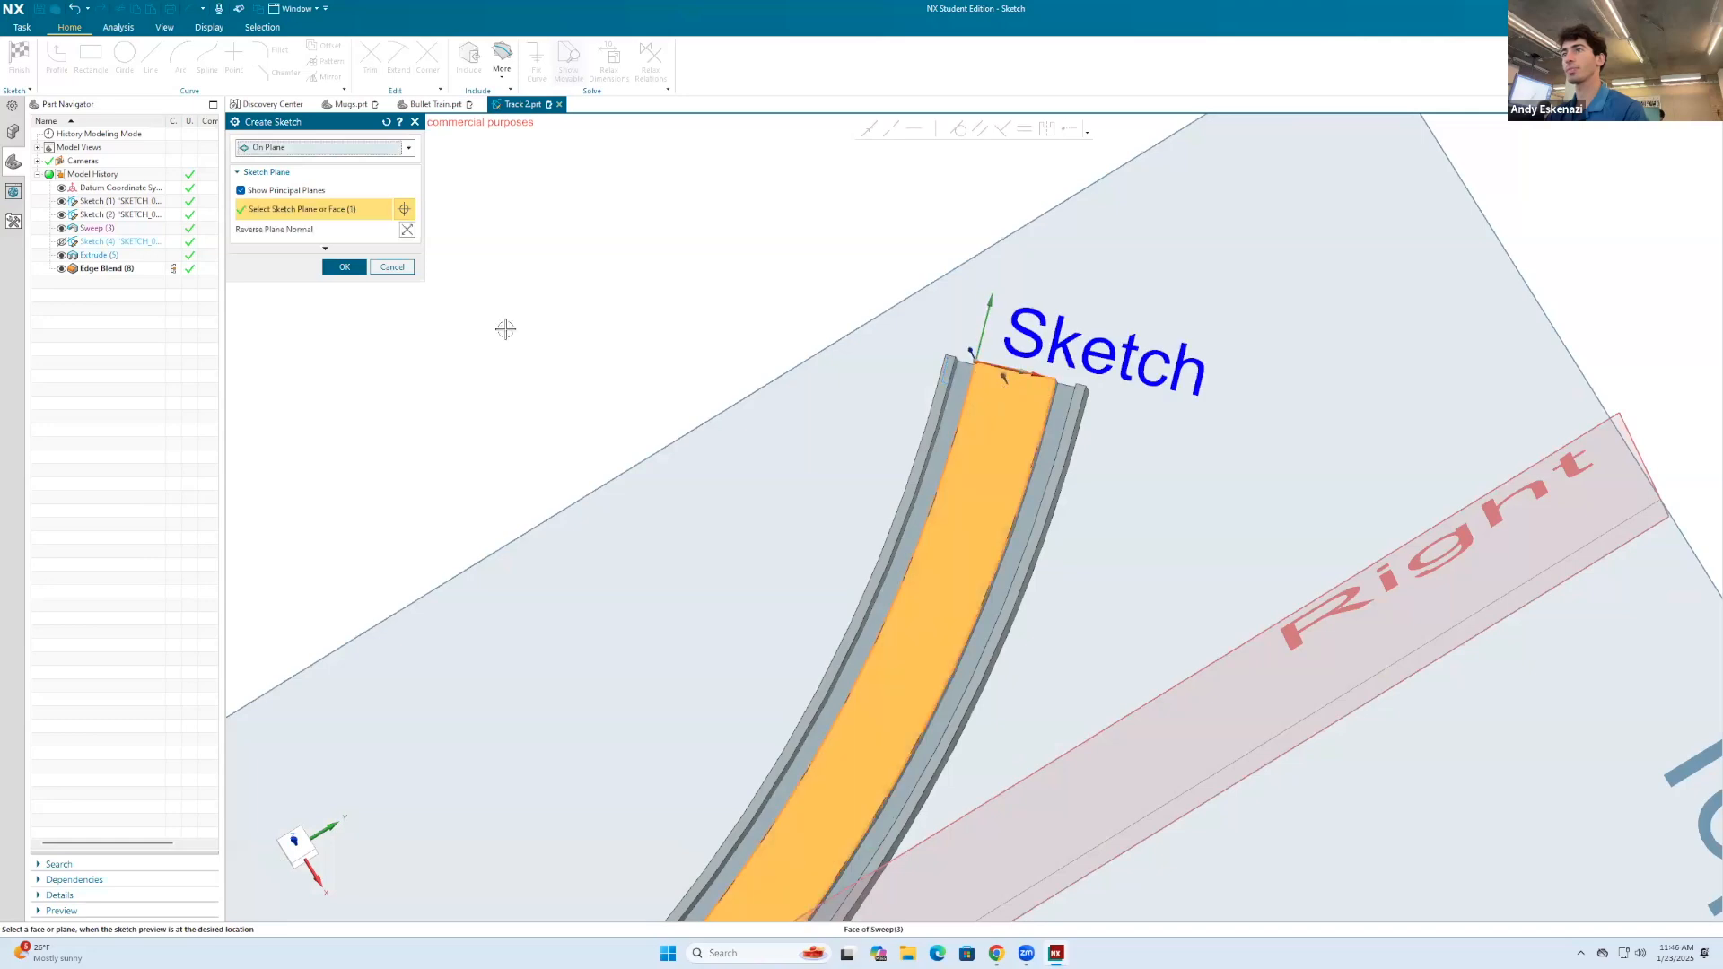
{"action": "left_click", "coordinate": [344, 267]}
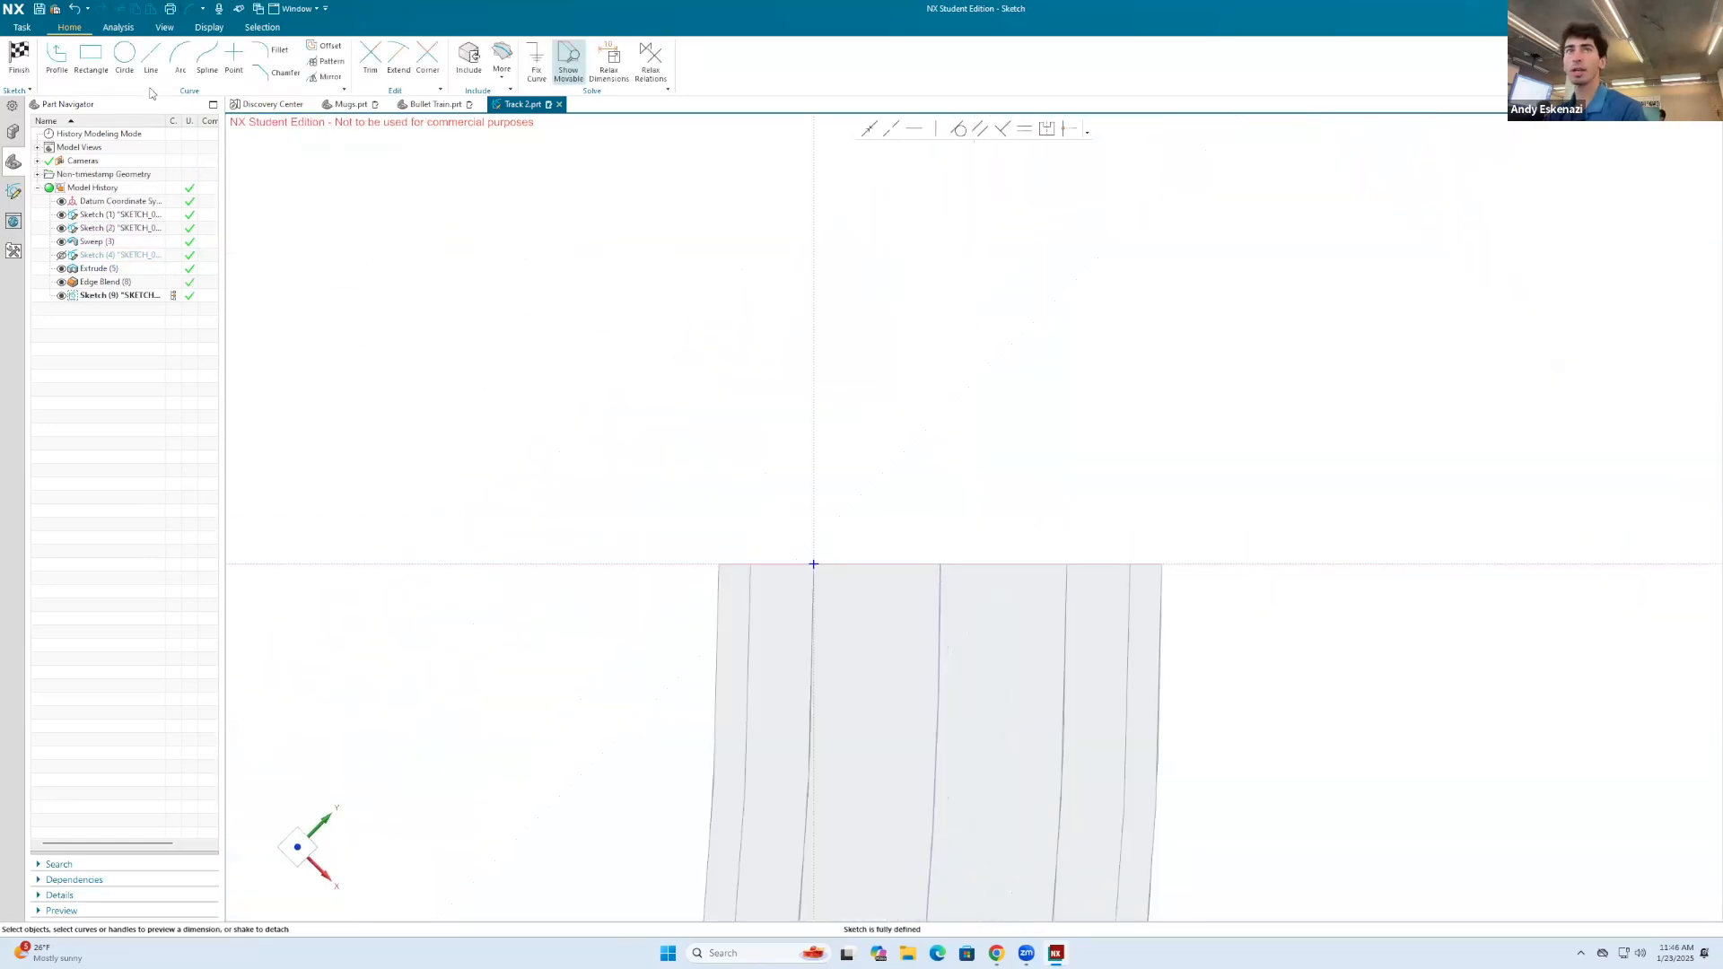
{"action": "left_click", "coordinate": [91, 57]}
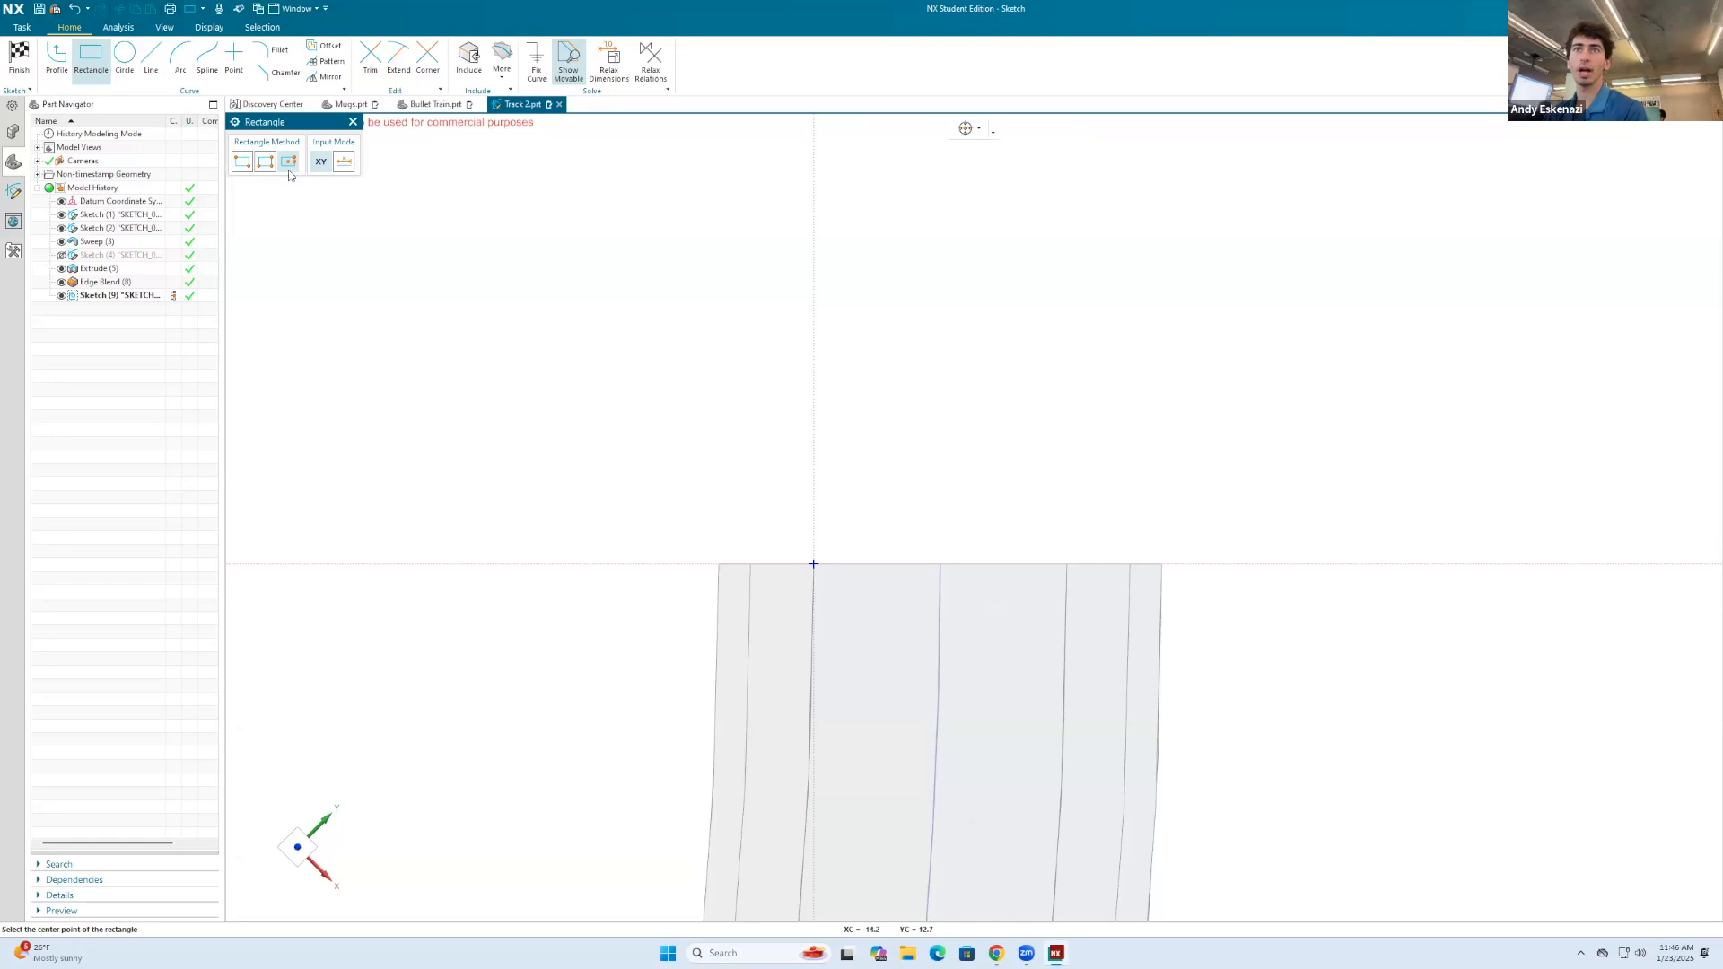
{"action": "left_click", "coordinate": [938, 563]}
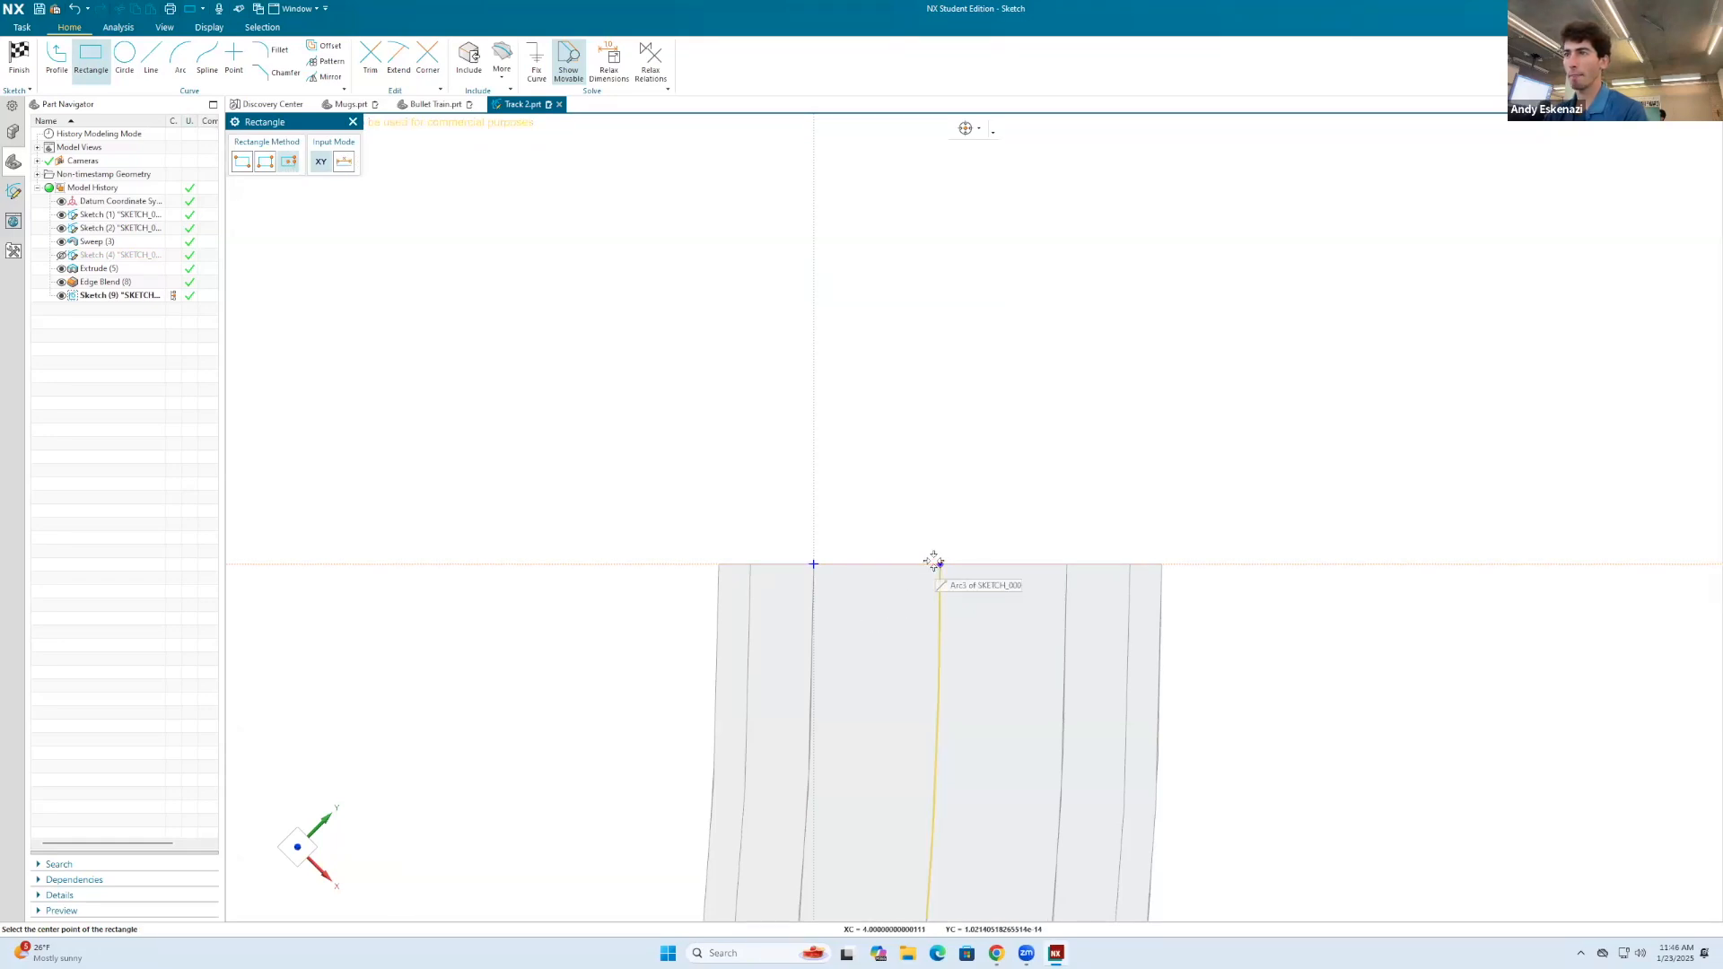
{"action": "left_click", "coordinate": [1034, 622]}
Step: Dimension the rectangle's width and set its height to 4 mm
{"action": "key", "text": "d"}
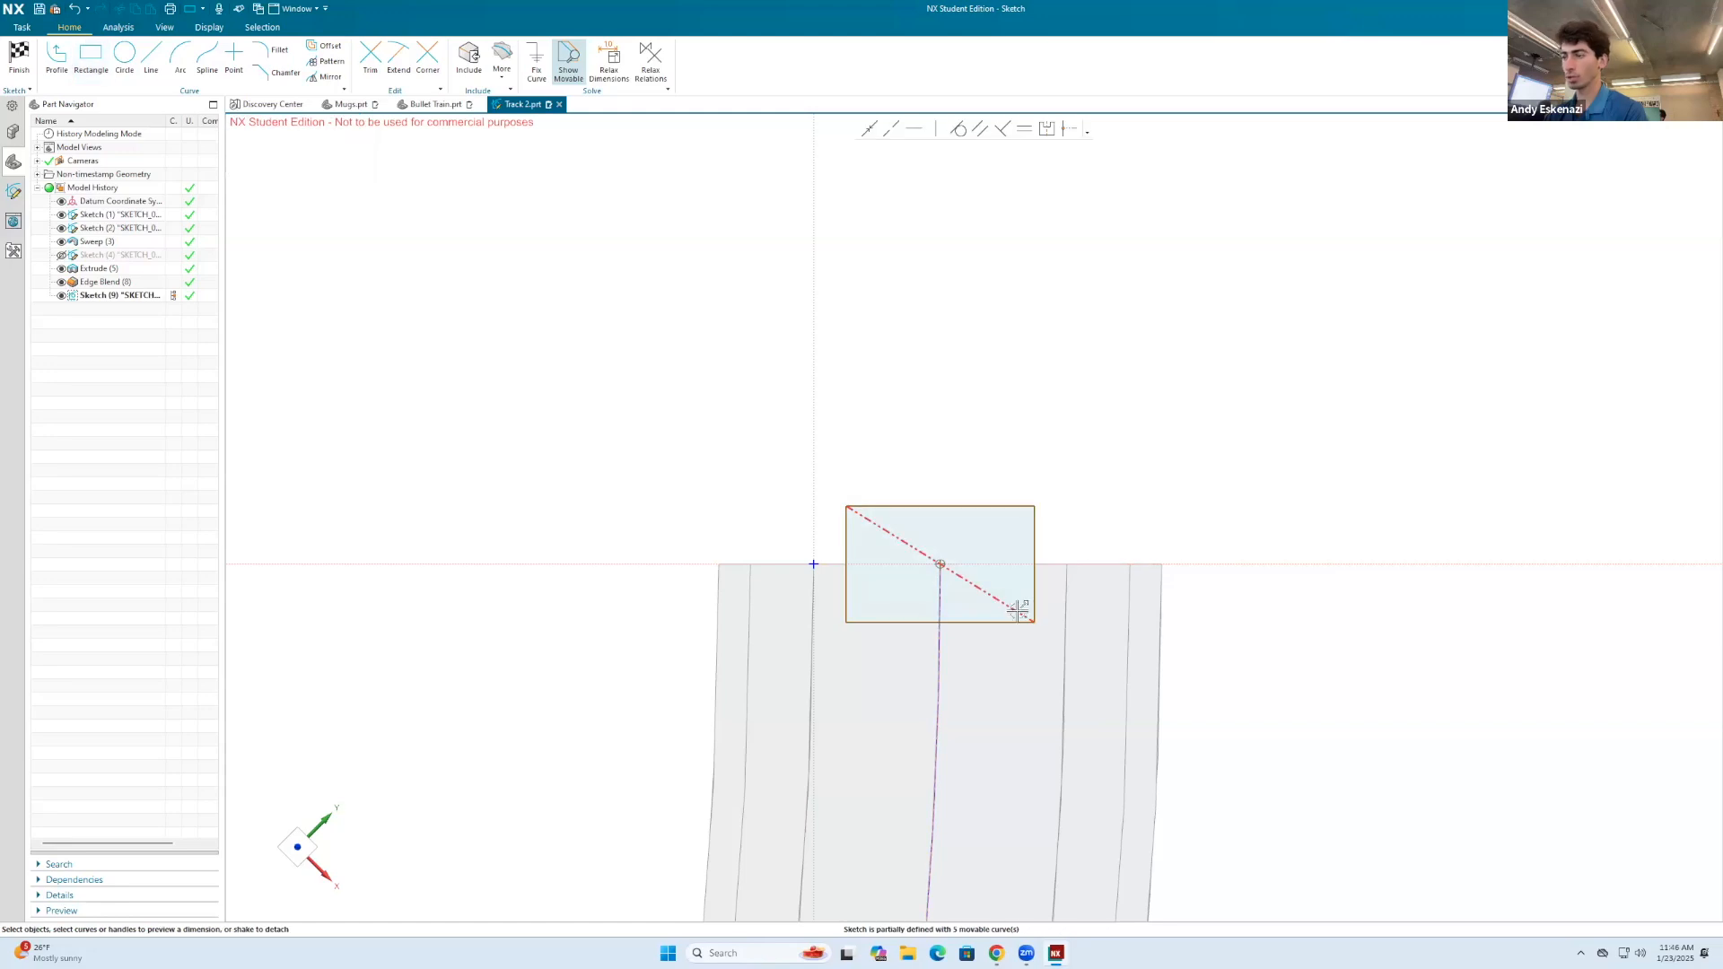
{"action": "left_click", "coordinate": [1005, 622]}
{"action": "left_click", "coordinate": [1009, 682]}
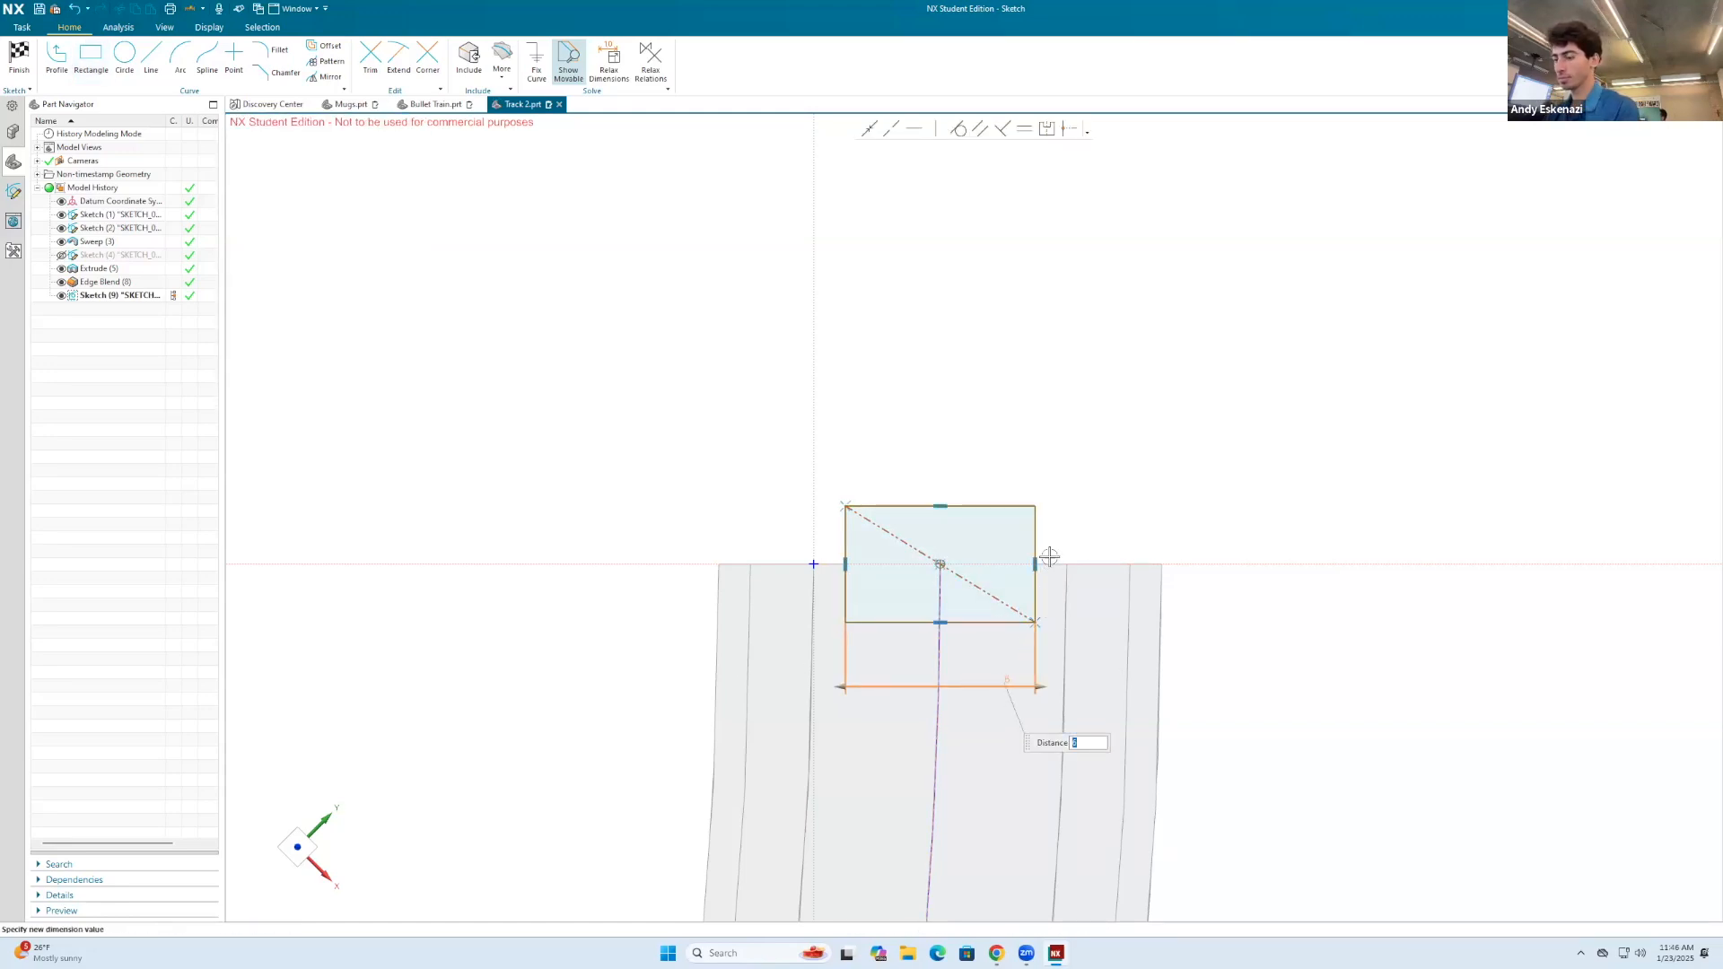
{"action": "key", "text": "Escape"}
{"action": "key", "text": "d"}
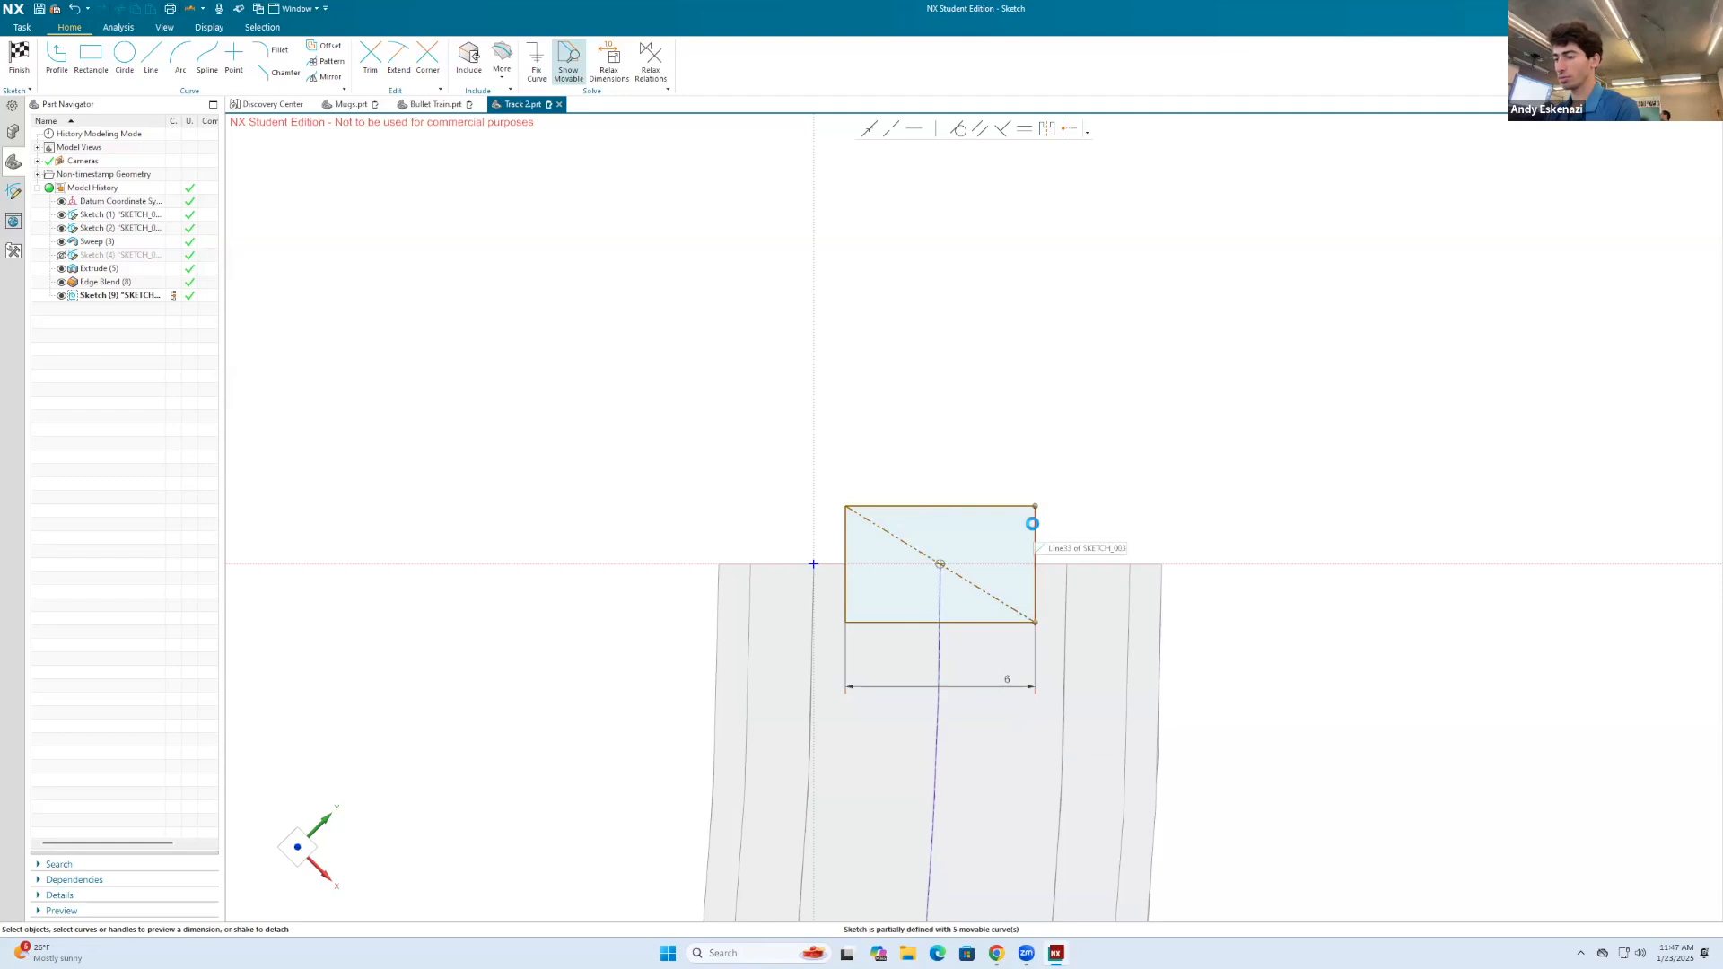
{"action": "left_click", "coordinate": [1035, 523]}
{"action": "left_click", "coordinate": [1143, 531]}
{"action": "type", "text": "4"}
{"action": "key", "text": "Return"}
{"action": "key", "text": "Escape"}
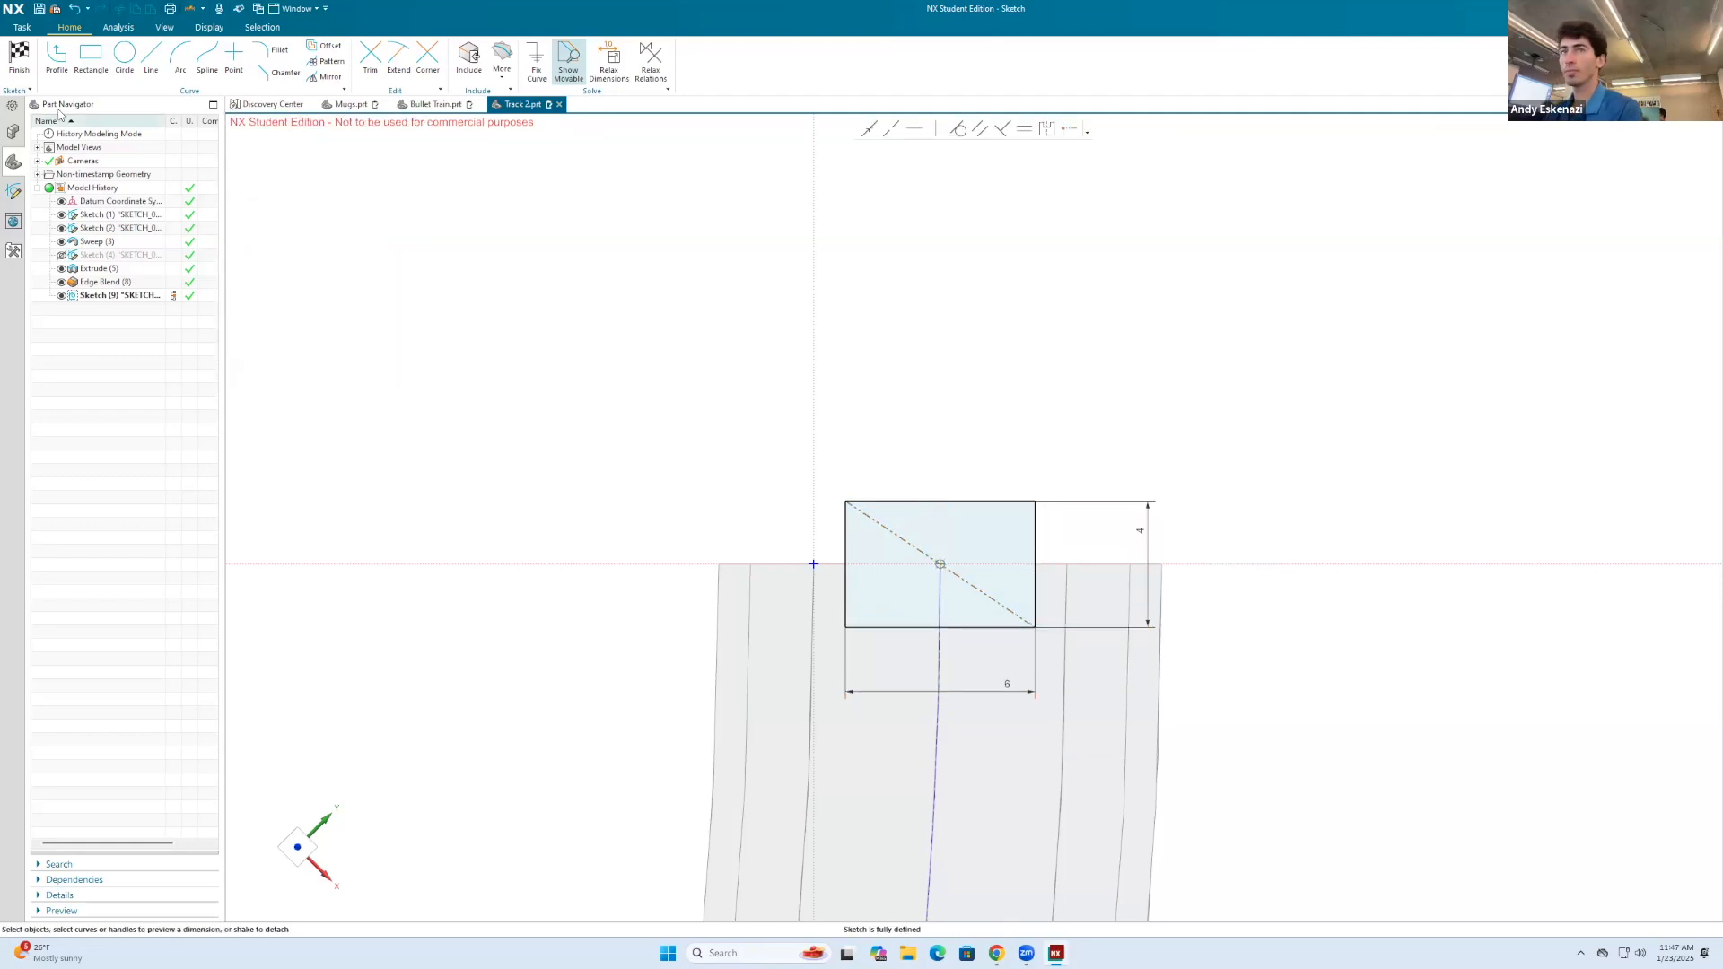
Step: Finish the sketch and extrude the rectangle to a -3 mm end distance, united with the track body
{"action": "left_click", "coordinate": [19, 56]}
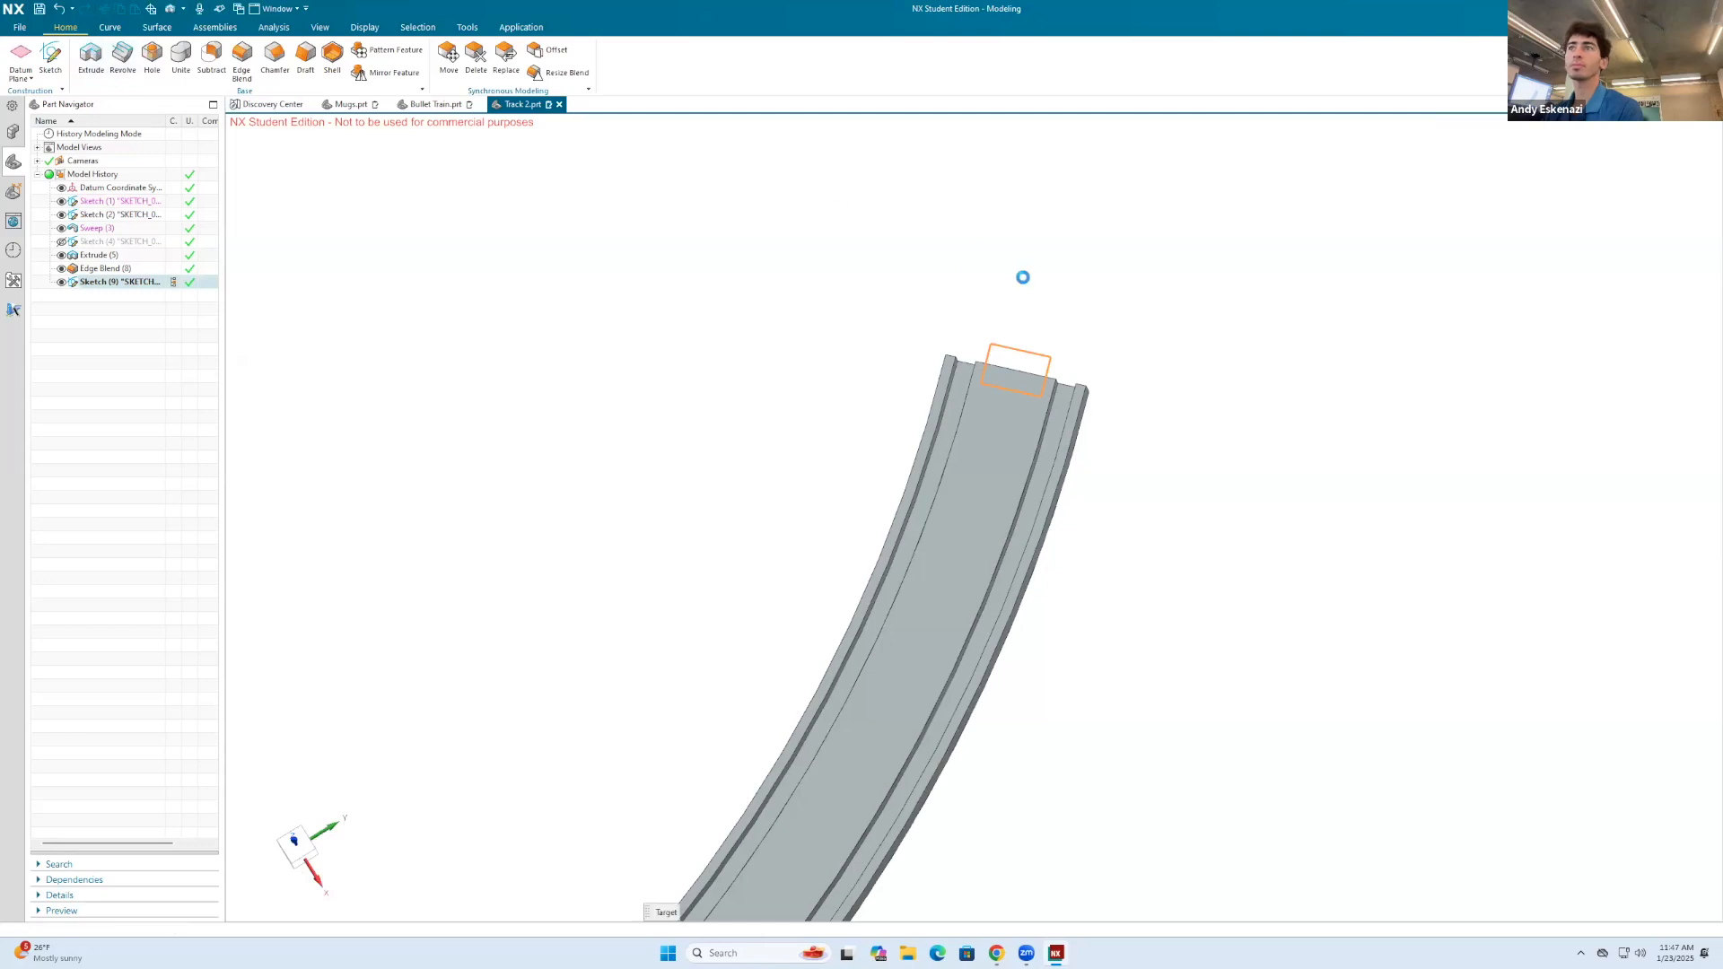
{"action": "key", "text": "x"}
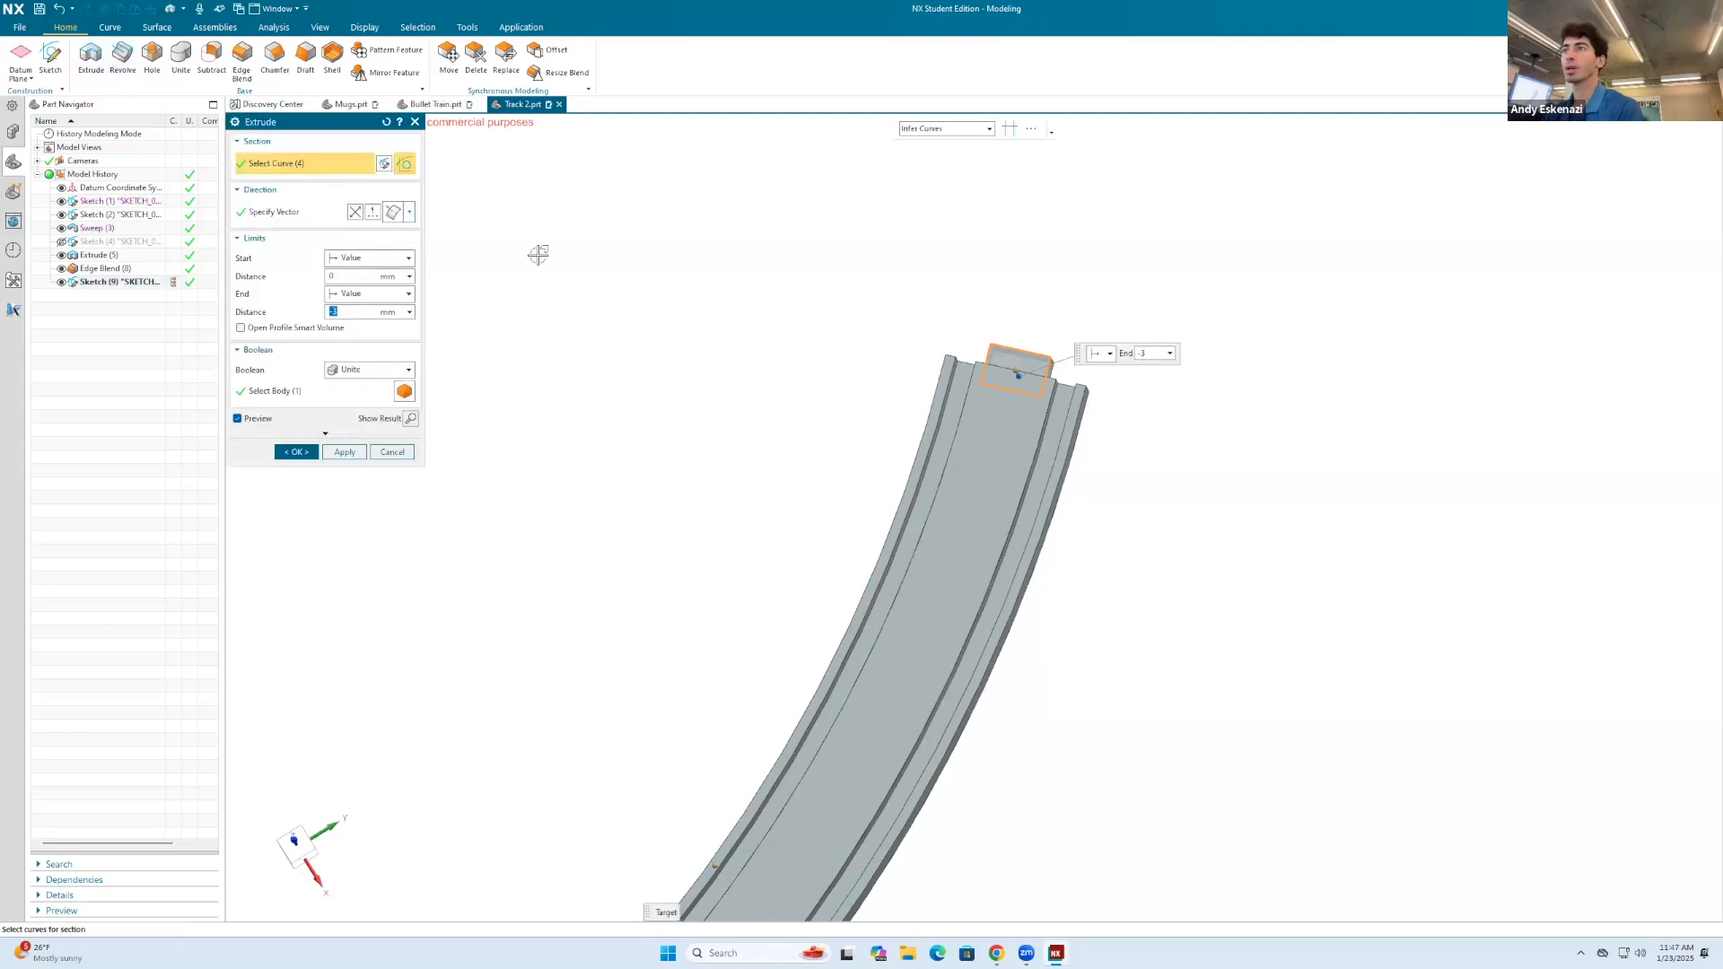
{"action": "left_click", "coordinate": [296, 453]}
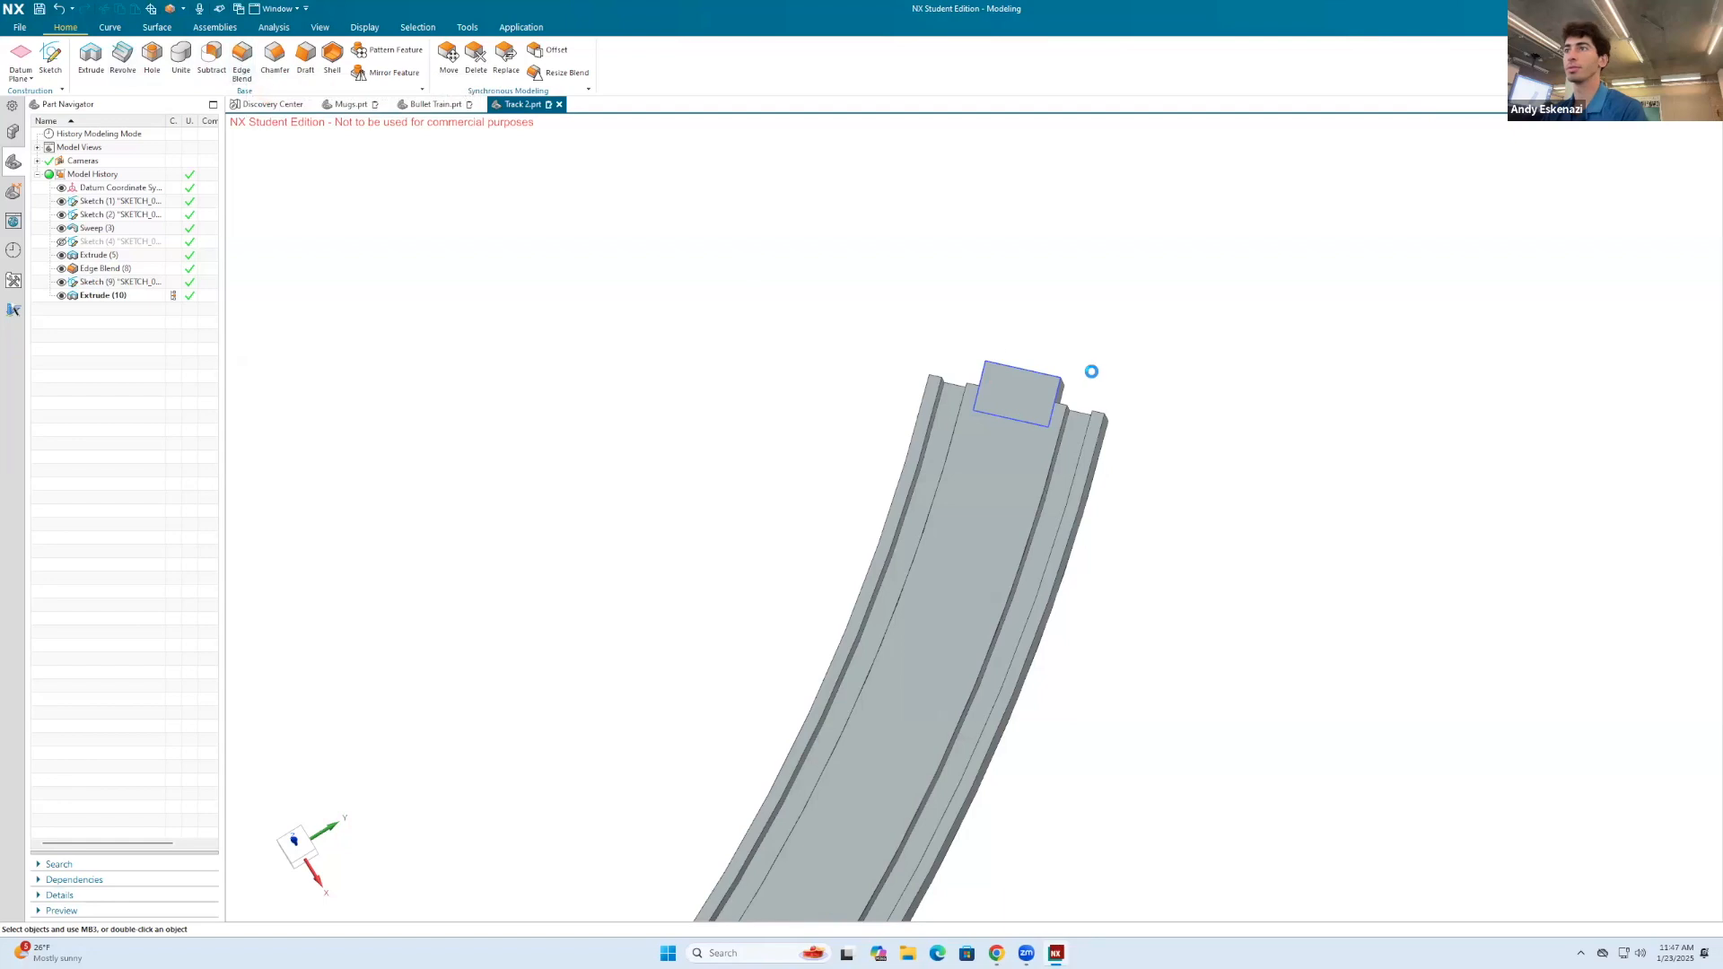
Step: Add a 1 mm edge blend to the two outer vertical corner edges of the connector tab
{"action": "left_click", "coordinate": [1065, 381]}
{"action": "middle_click_drag", "start_coordinate": [1013, 357], "coordinate": [1024, 388]}
{"action": "scroll", "coordinate": [1024, 388], "scroll_direction": "up", "scroll_amount": 1}
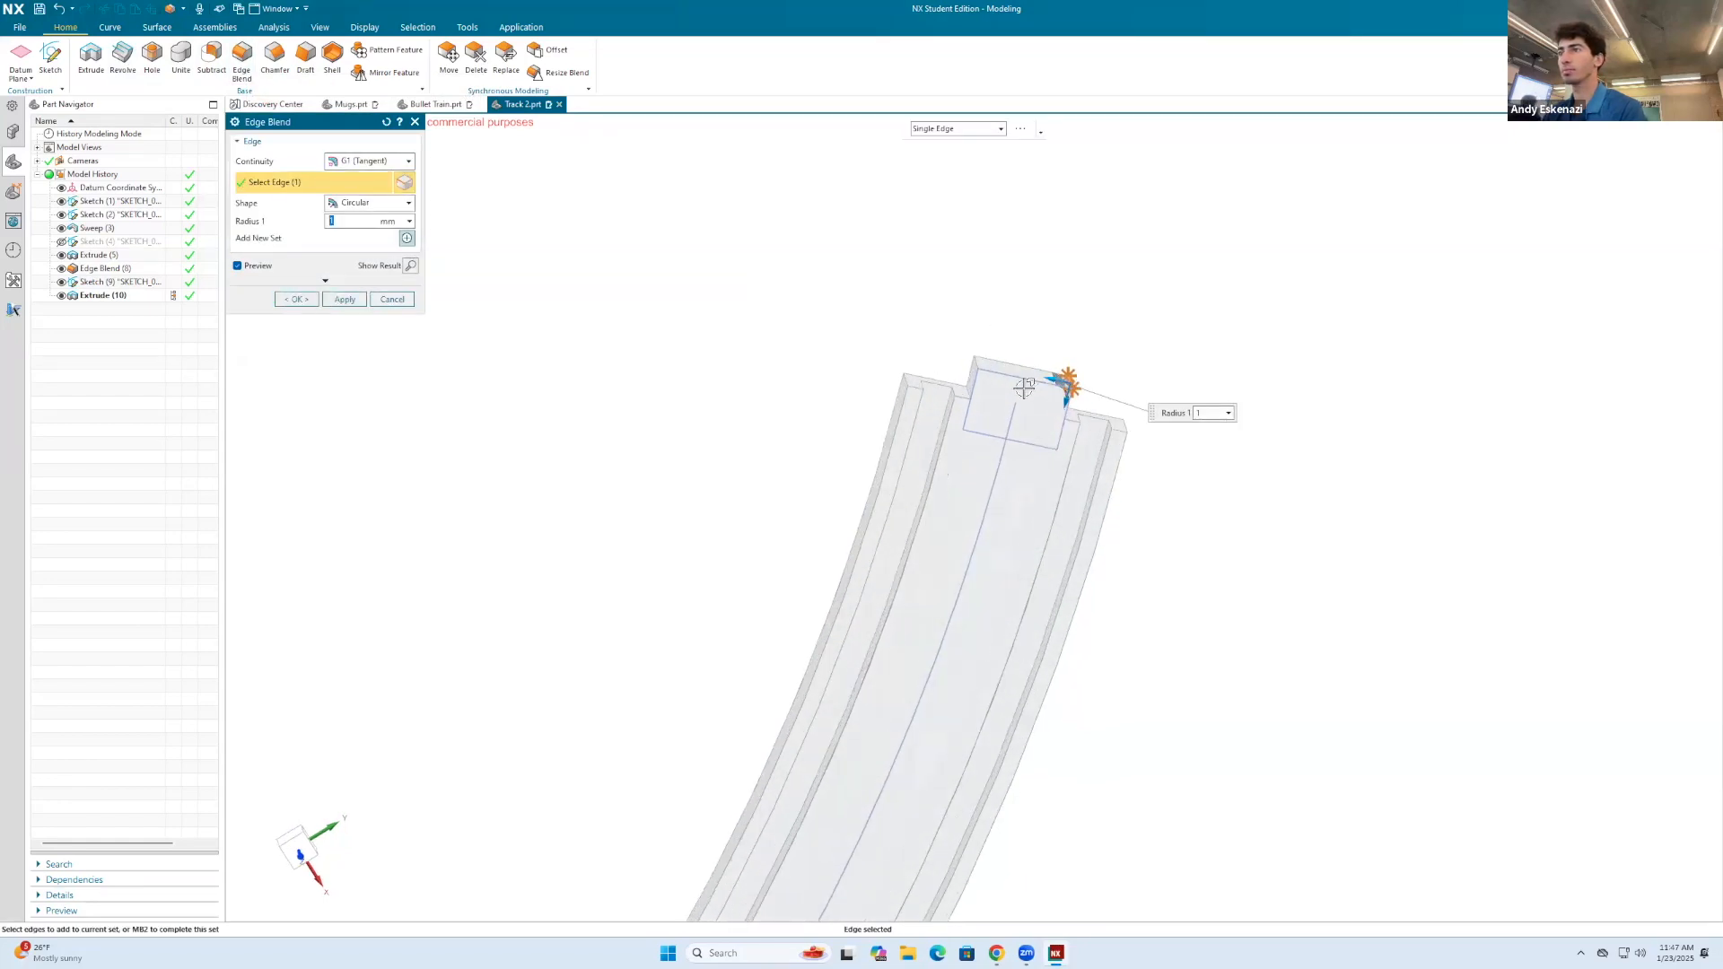
{"action": "scroll", "coordinate": [1024, 387], "scroll_direction": "up", "scroll_amount": 2}
{"action": "left_click", "coordinate": [906, 341]}
{"action": "left_click", "coordinate": [295, 299]}
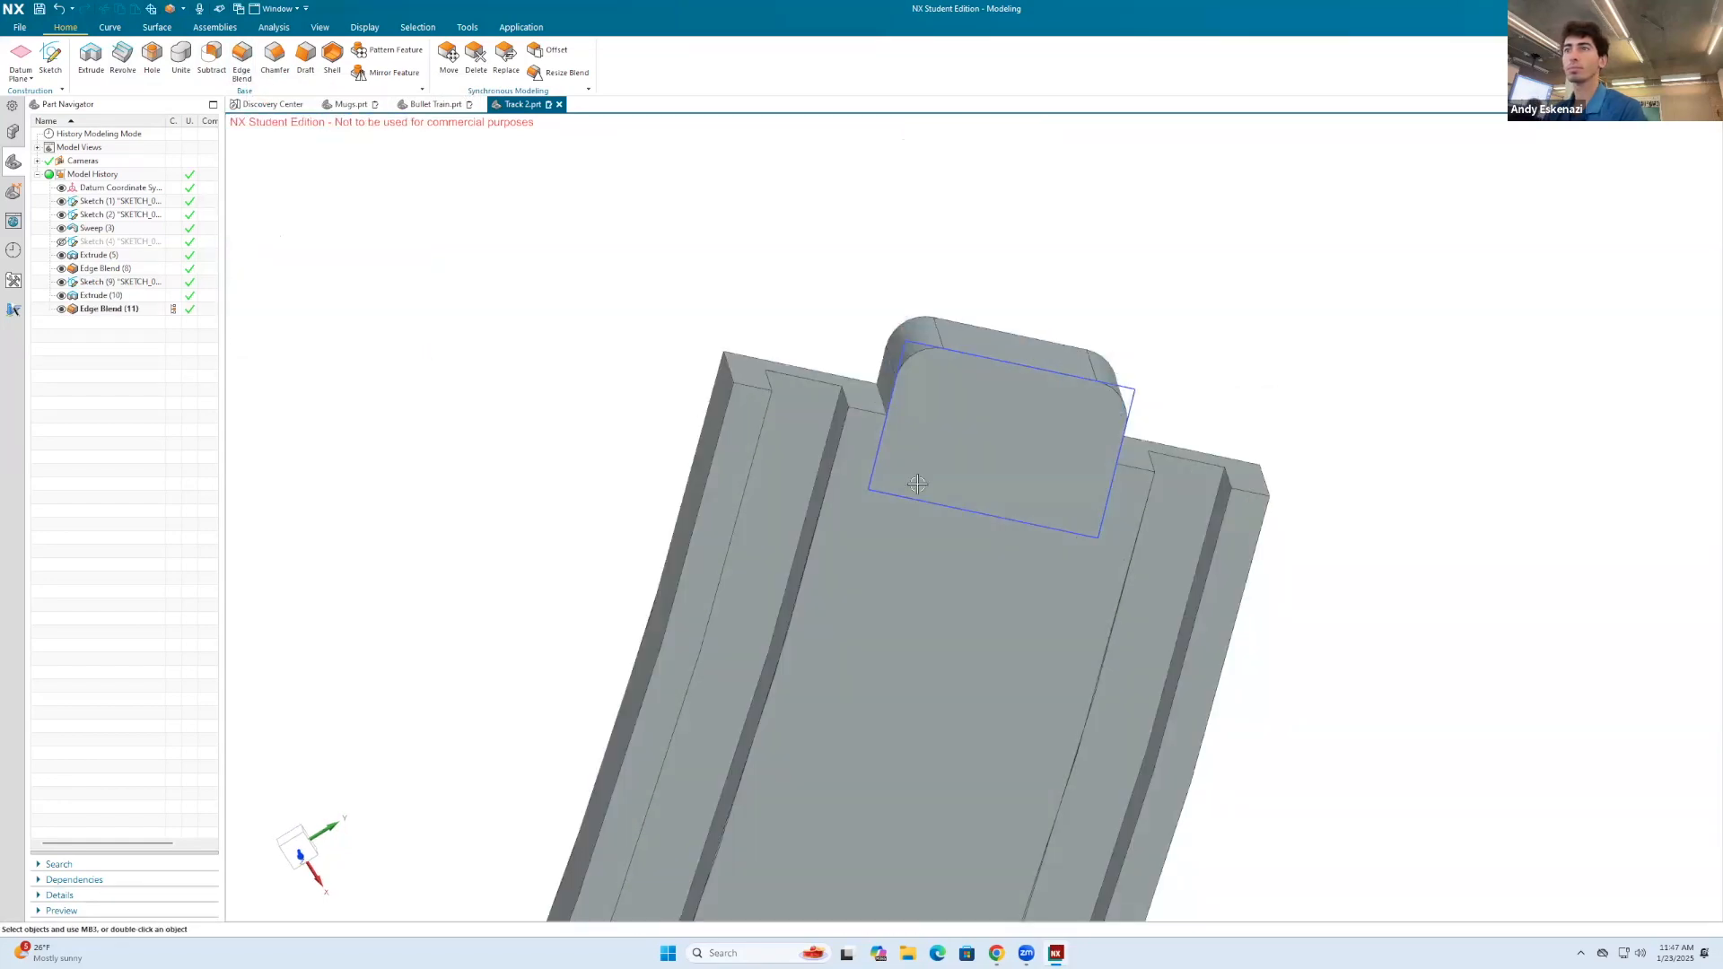
Step: Hide the tab's rectangle sketch and the track's profile sketch, and save the part
{"action": "right_click", "coordinate": [899, 366]}
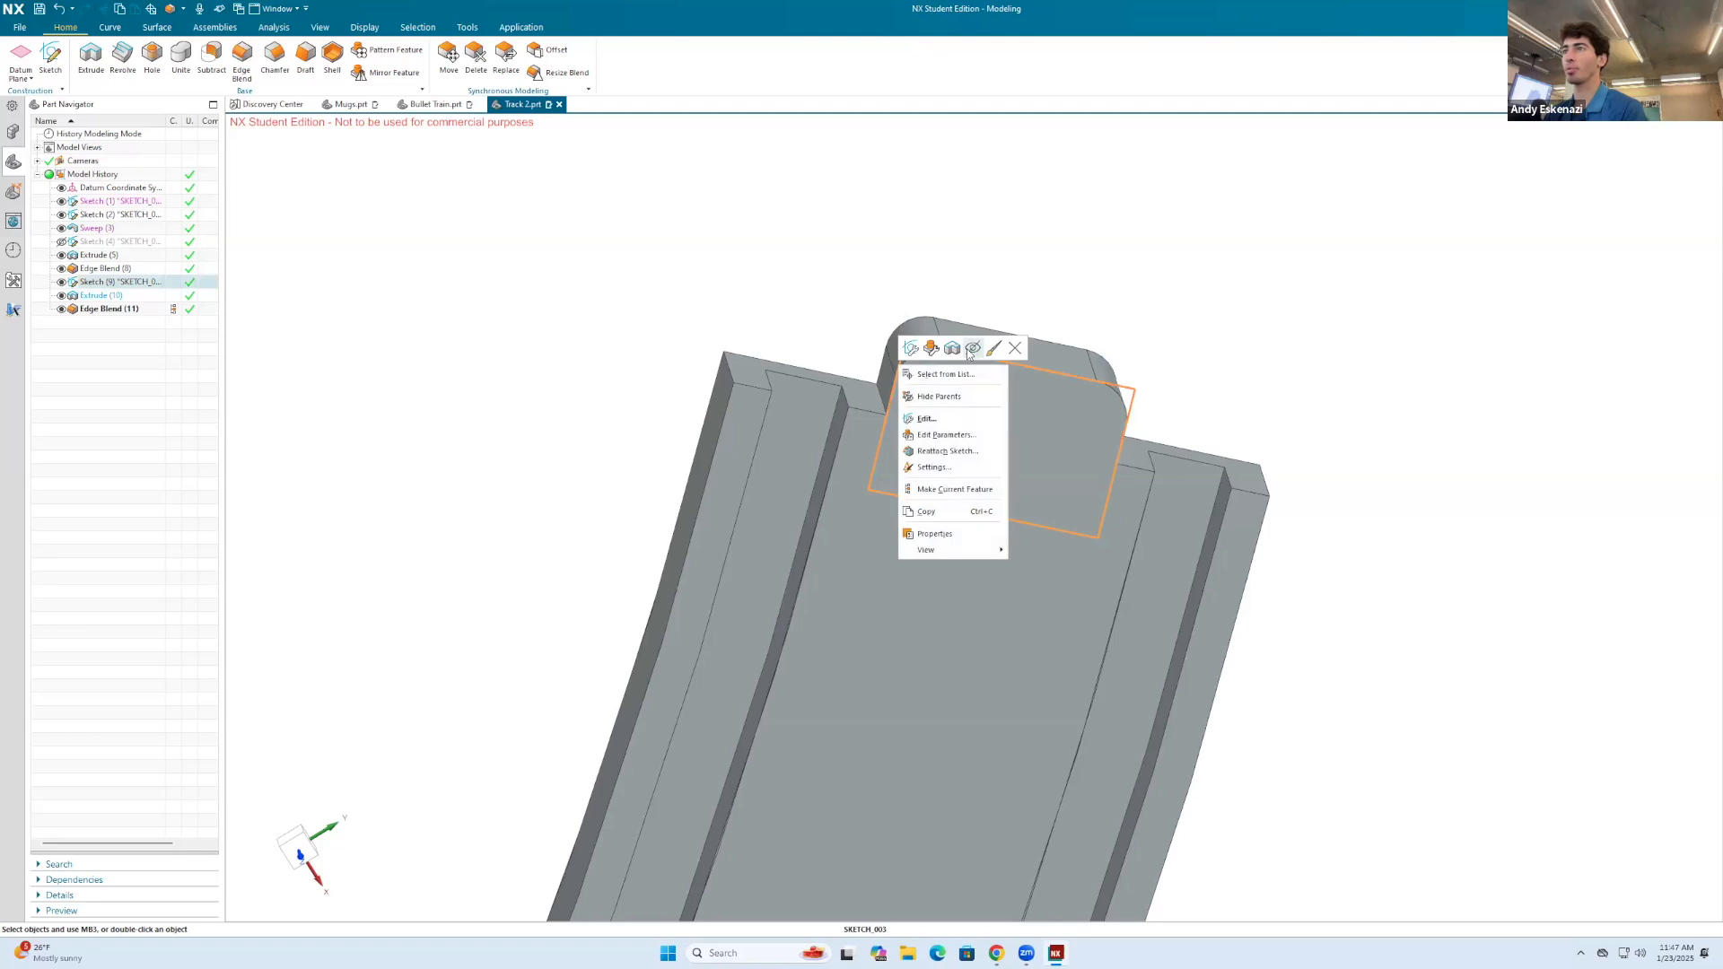
{"action": "left_click", "coordinate": [973, 348]}
{"action": "scroll", "coordinate": [1099, 471], "scroll_direction": "down", "scroll_amount": 5}
{"action": "middle_click_drag", "start_coordinate": [942, 684], "coordinate": [1009, 306]}
{"action": "scroll", "coordinate": [1008, 306], "scroll_direction": "up", "scroll_amount": 5}
{"action": "right_click", "coordinate": [818, 308]}
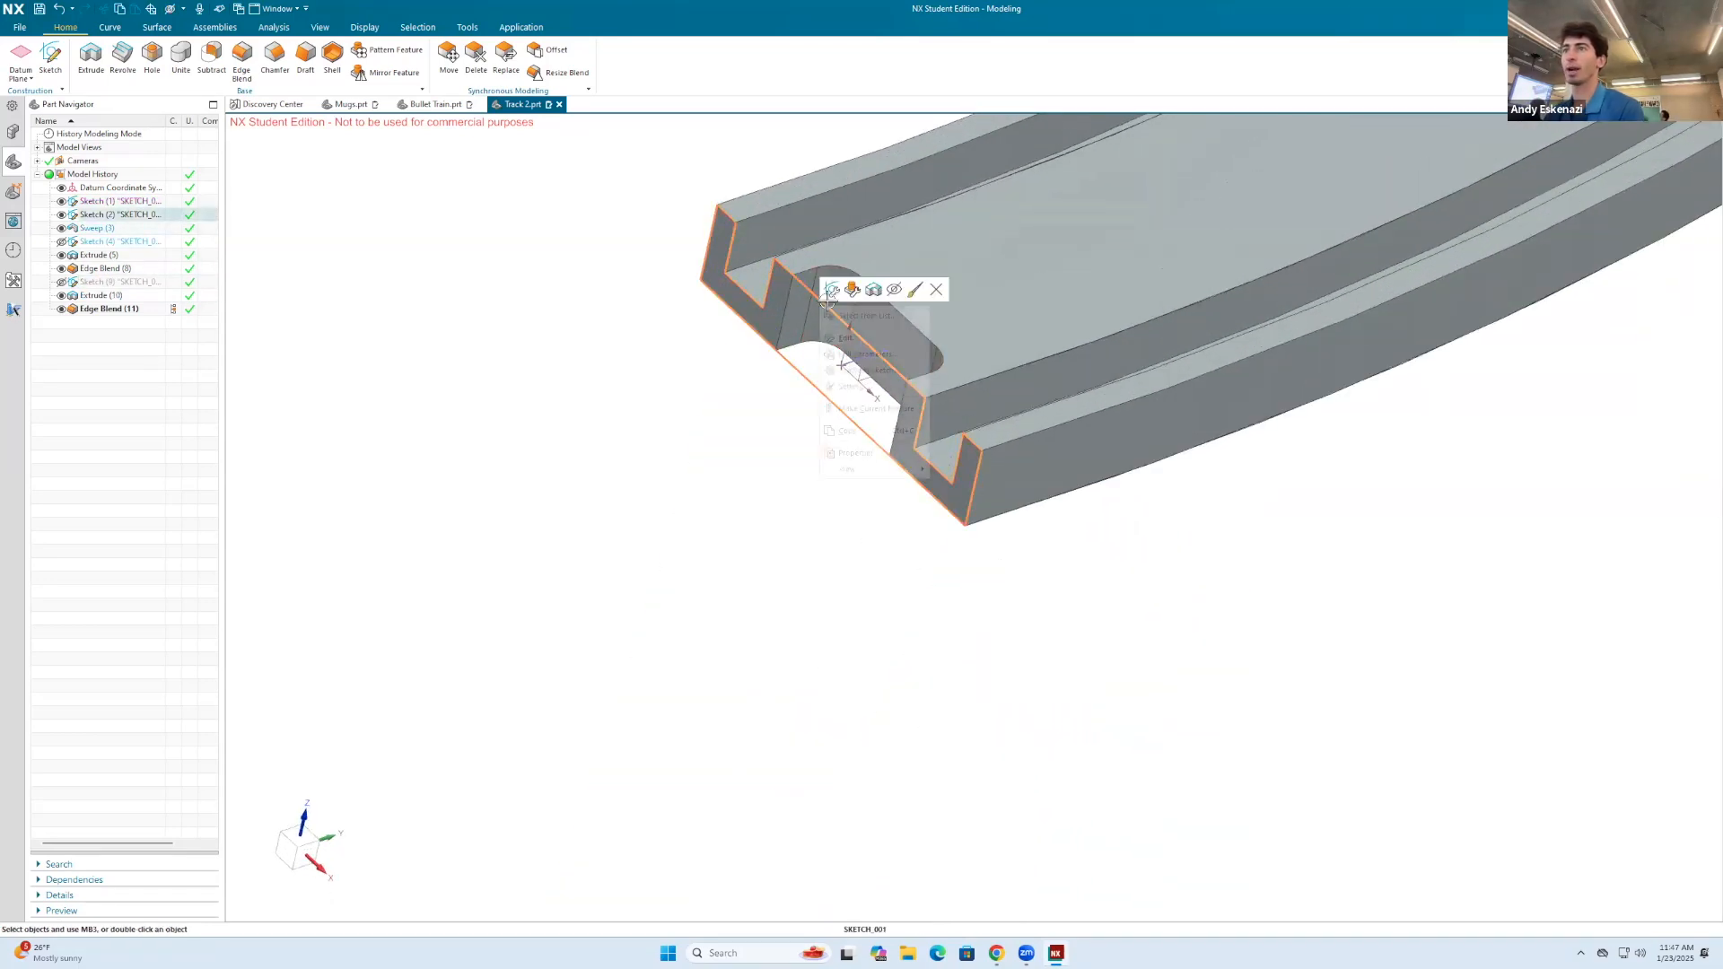
{"action": "left_click", "coordinate": [895, 289]}
{"action": "left_click", "coordinate": [41, 11]}
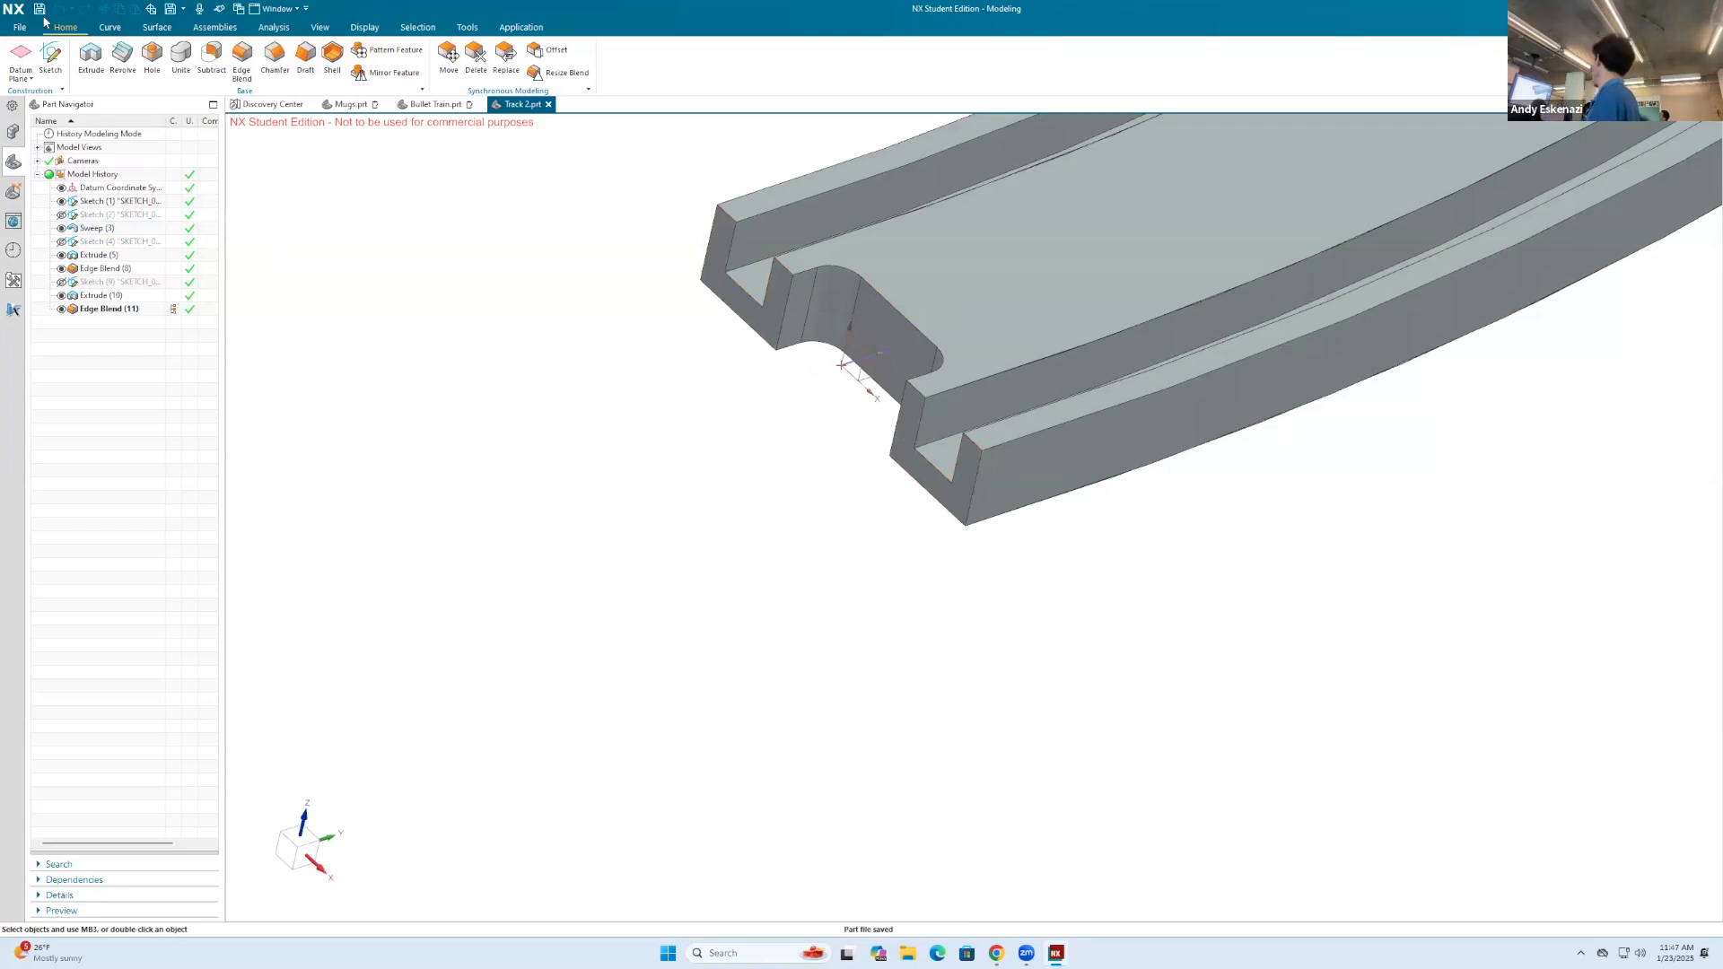
Step: Start assigning a feature face color to the curved track's Sweep and choose purple from the palette
{"action": "right_click", "coordinate": [940, 296]}
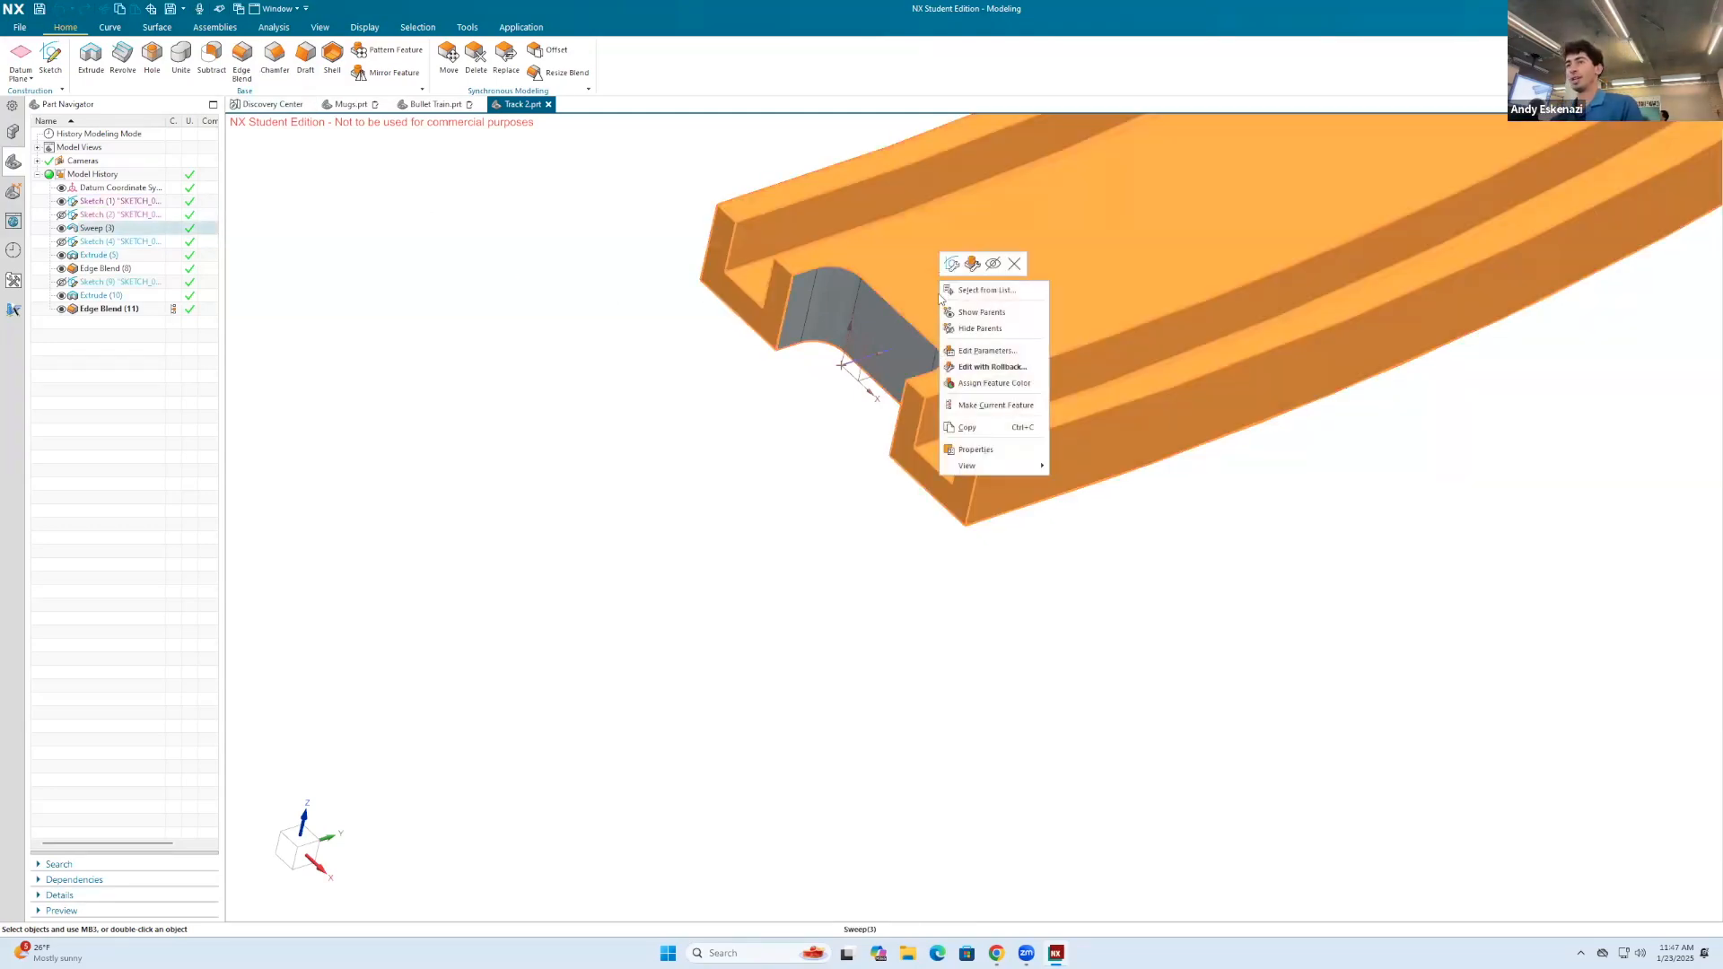
{"action": "left_click", "coordinate": [983, 382]}
{"action": "left_click", "coordinate": [258, 216]}
{"action": "left_click", "coordinate": [405, 233]}
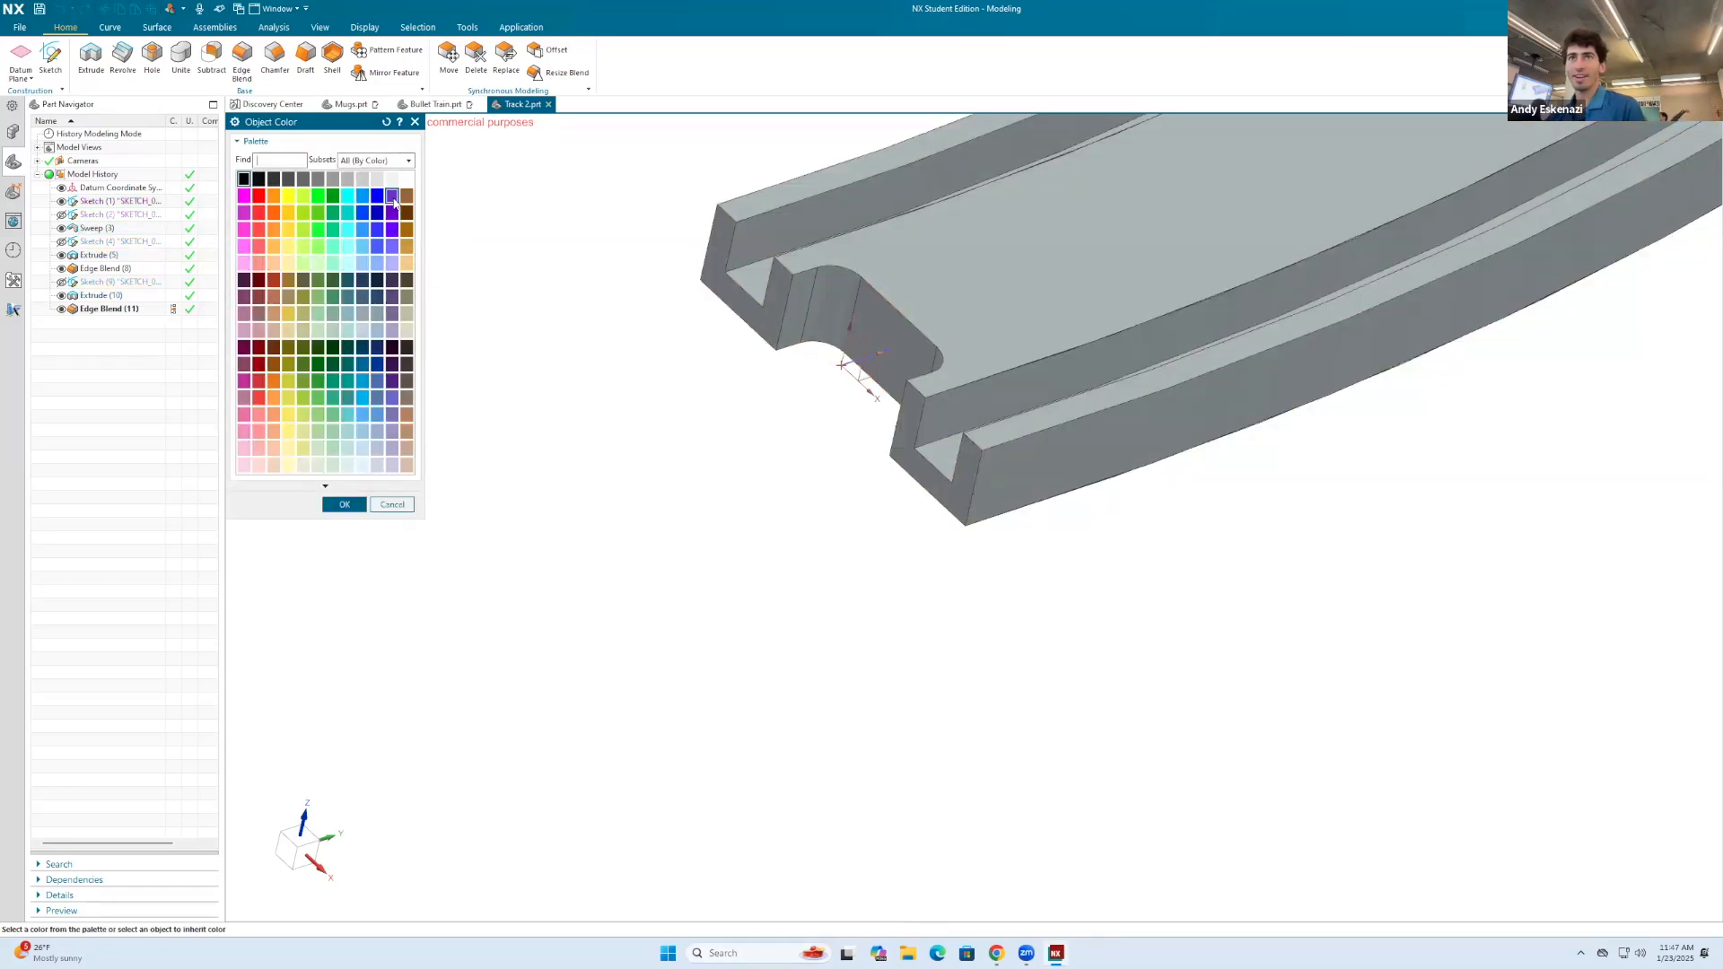
{"action": "left_click", "coordinate": [348, 504]}
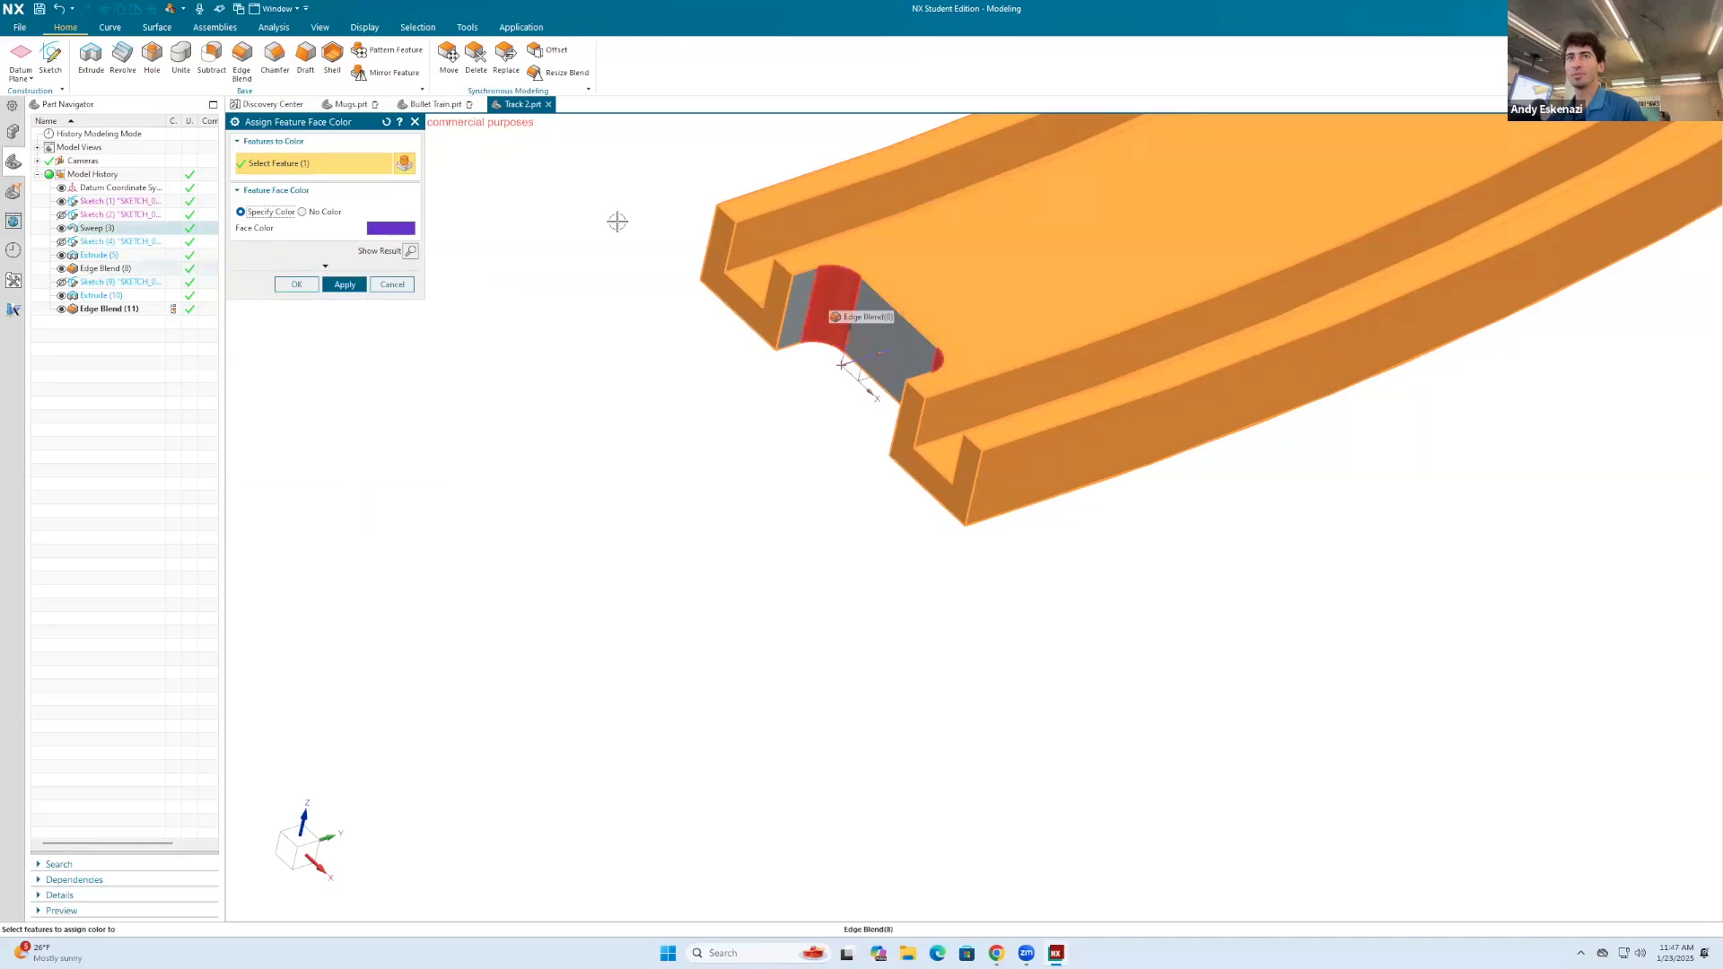
Step: Add the end notch and connector tab extrusions and both of their edge blends to the features being colored
{"action": "left_click", "coordinate": [822, 311]}
{"action": "left_click", "coordinate": [878, 338]}
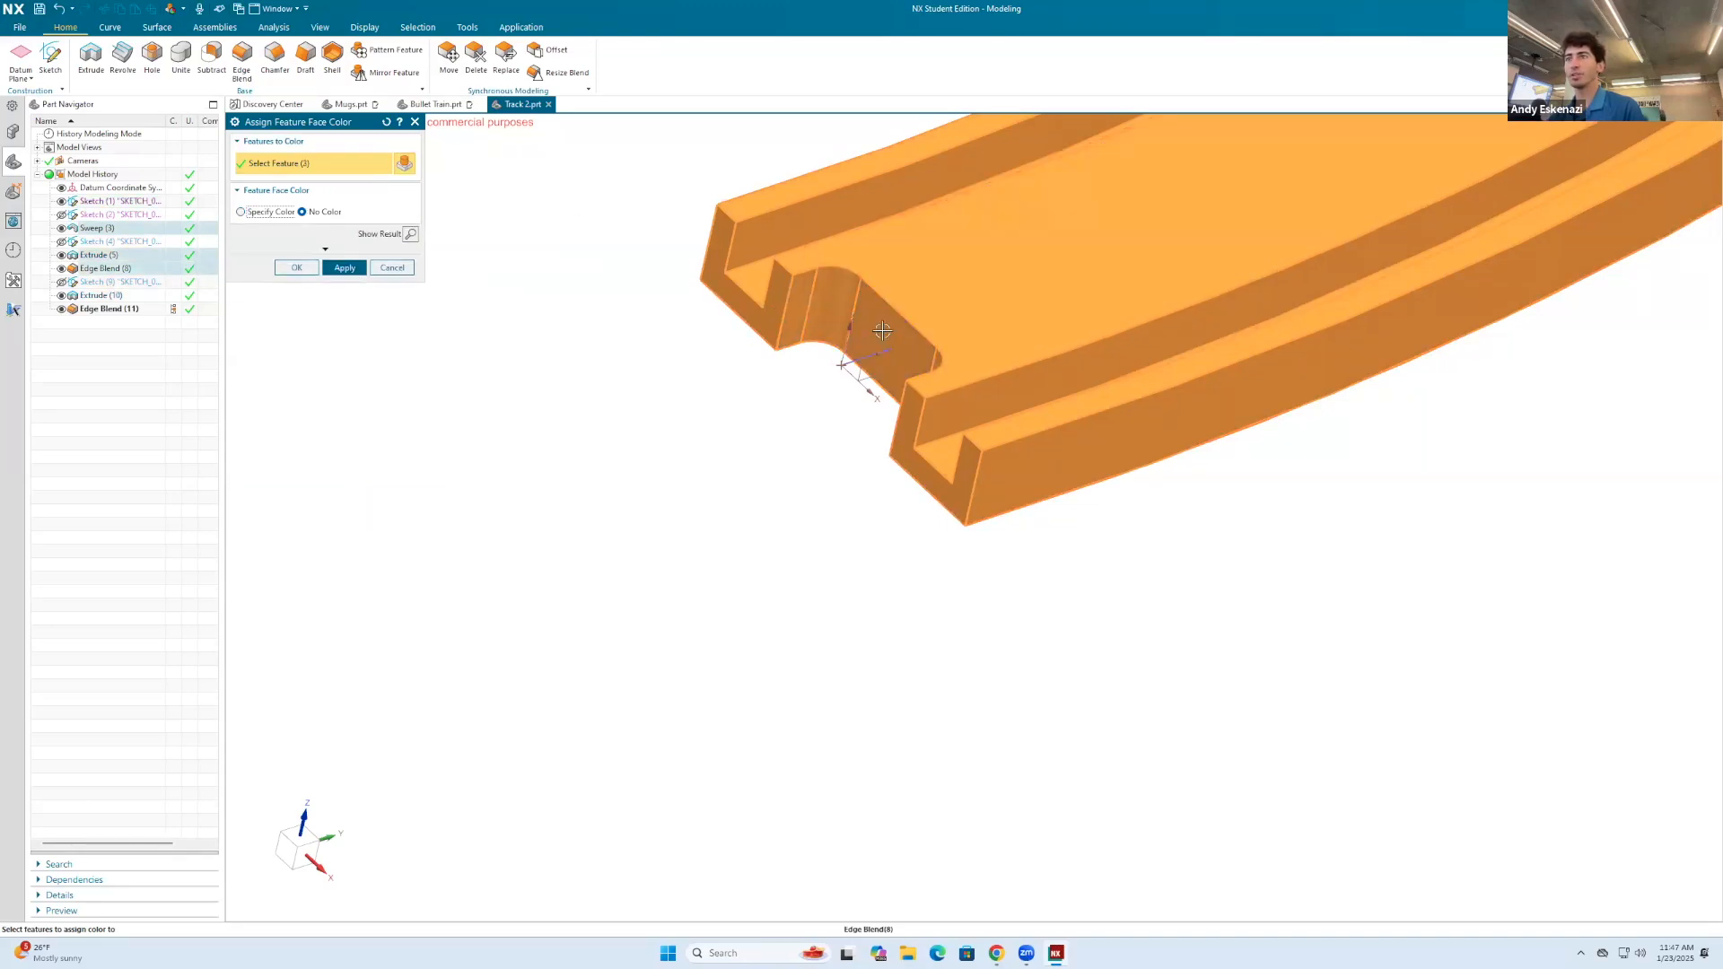
{"action": "scroll", "coordinate": [861, 398], "scroll_direction": "down", "scroll_amount": 10}
{"action": "middle_click_drag", "start_coordinate": [935, 311], "coordinate": [919, 430]}
{"action": "scroll", "coordinate": [945, 306], "scroll_direction": "up", "scroll_amount": 10}
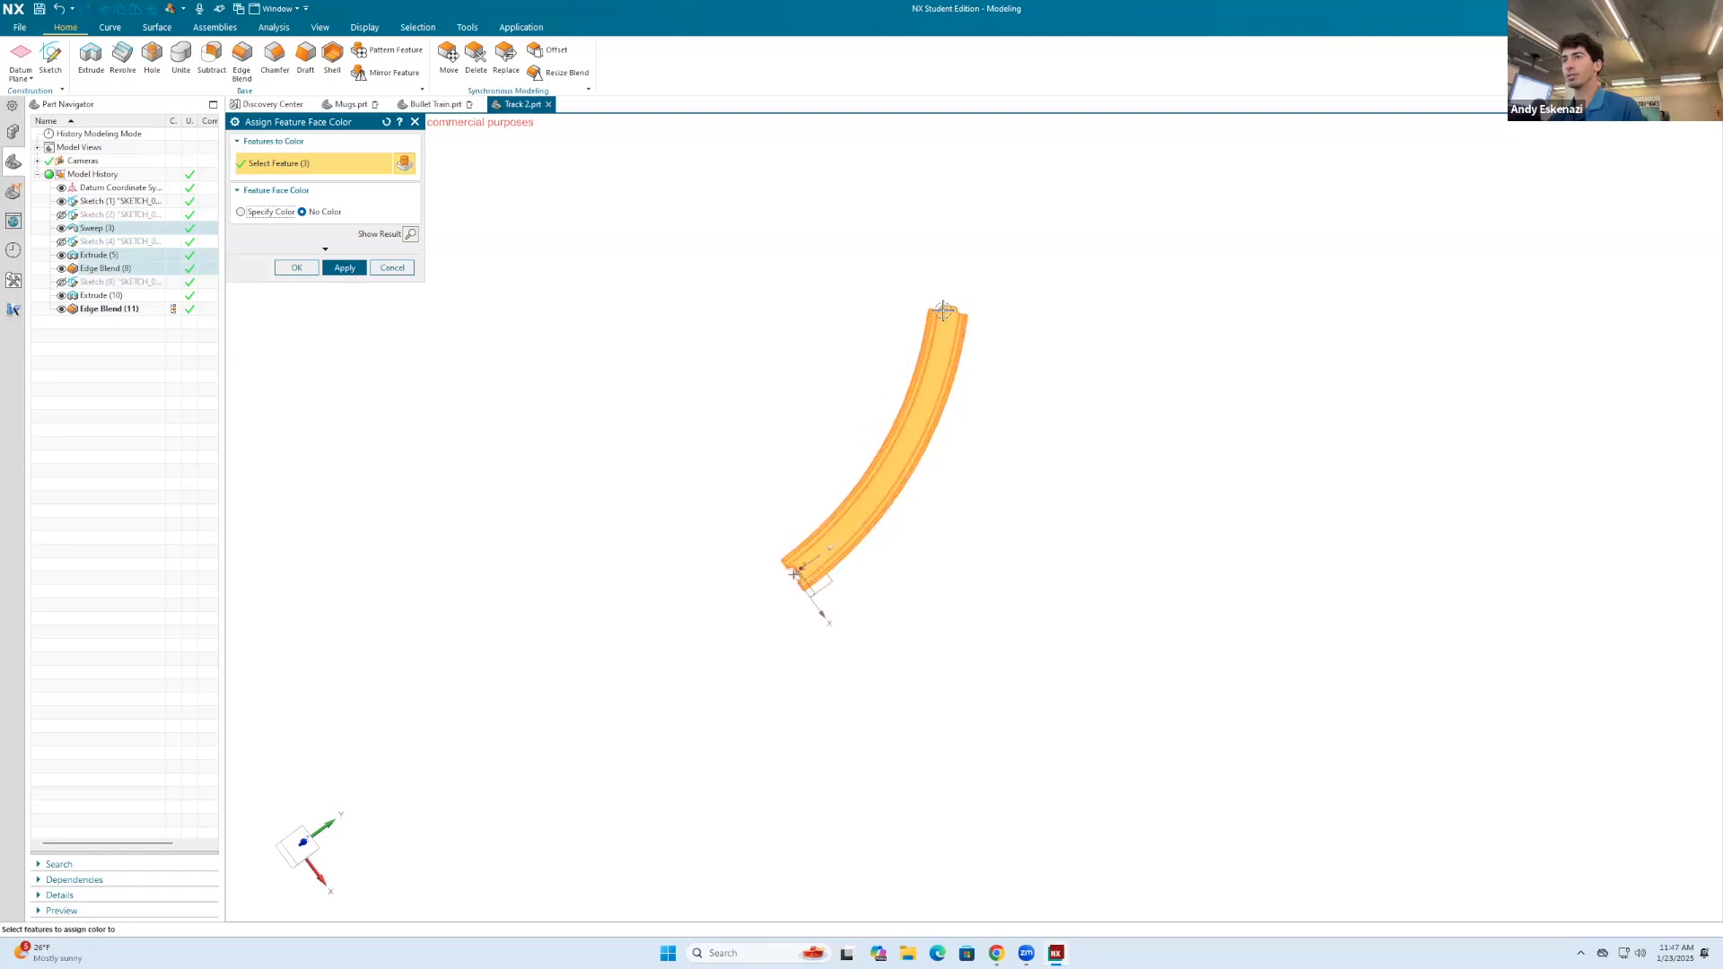
{"action": "middle_click_drag", "start_coordinate": [944, 288], "coordinate": [927, 399]}
{"action": "scroll", "coordinate": [843, 343], "scroll_direction": "up", "scroll_amount": 2}
{"action": "left_click", "coordinate": [842, 364]}
{"action": "left_click", "coordinate": [893, 366]}
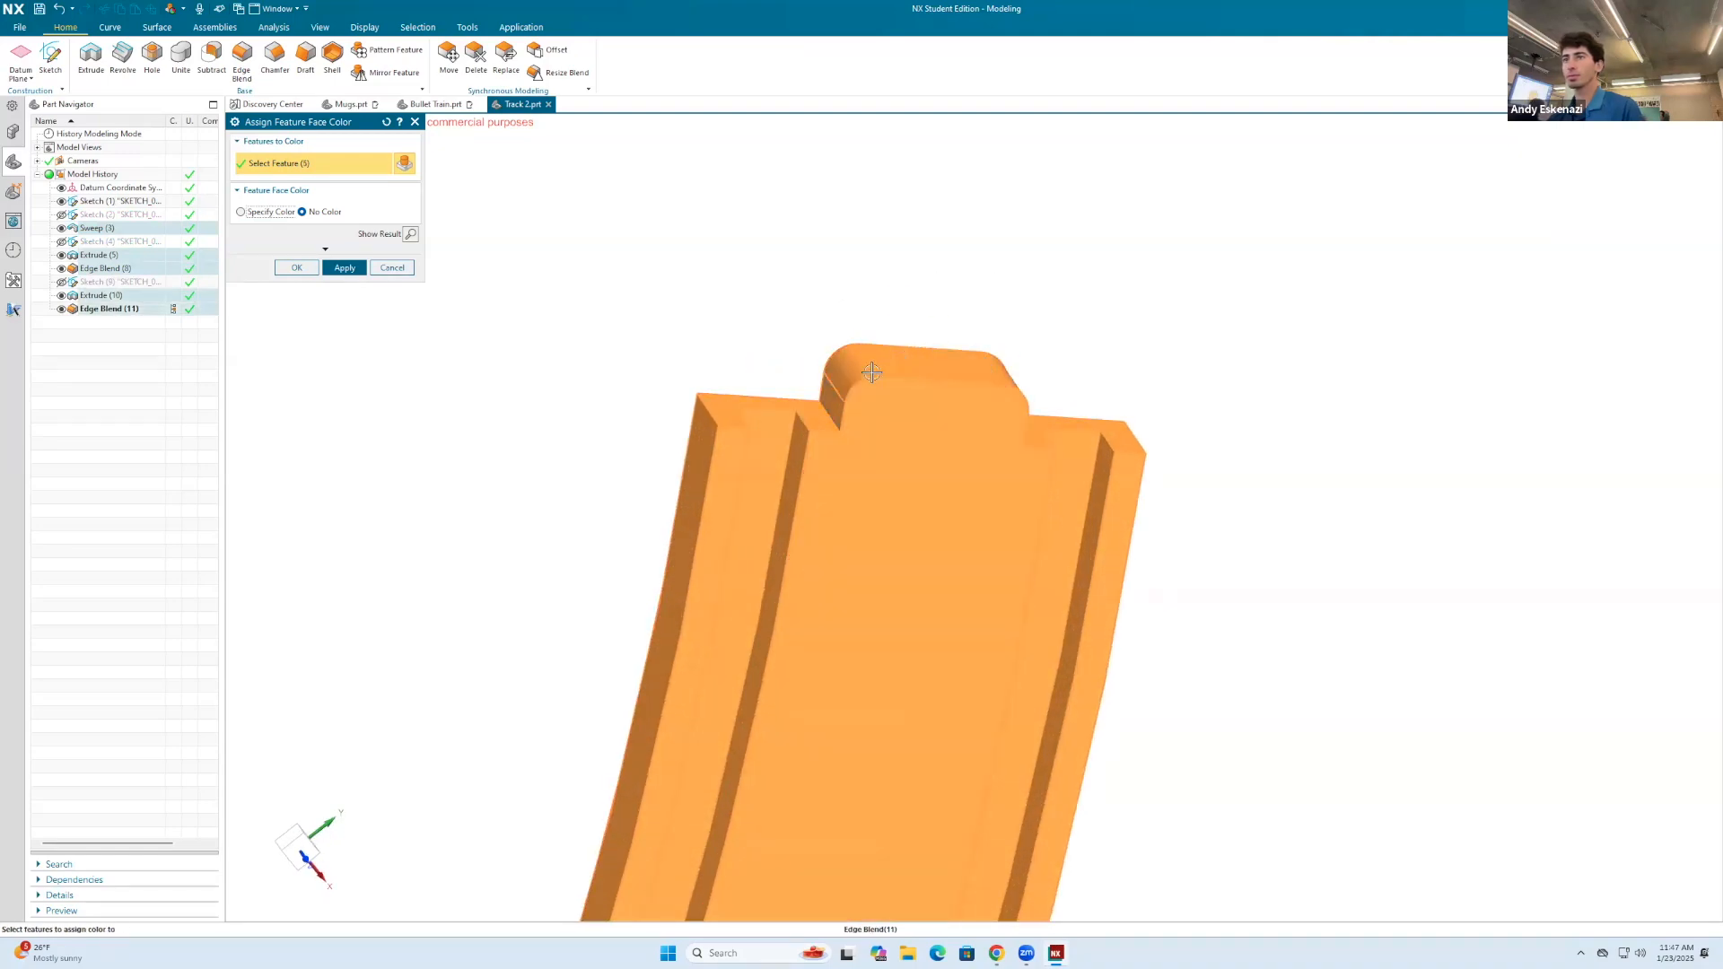
Step: Apply the specified purple face color to the selected features and save the part
{"action": "left_click", "coordinate": [257, 215]}
{"action": "left_click", "coordinate": [295, 285]}
{"action": "left_click", "coordinate": [394, 286]}
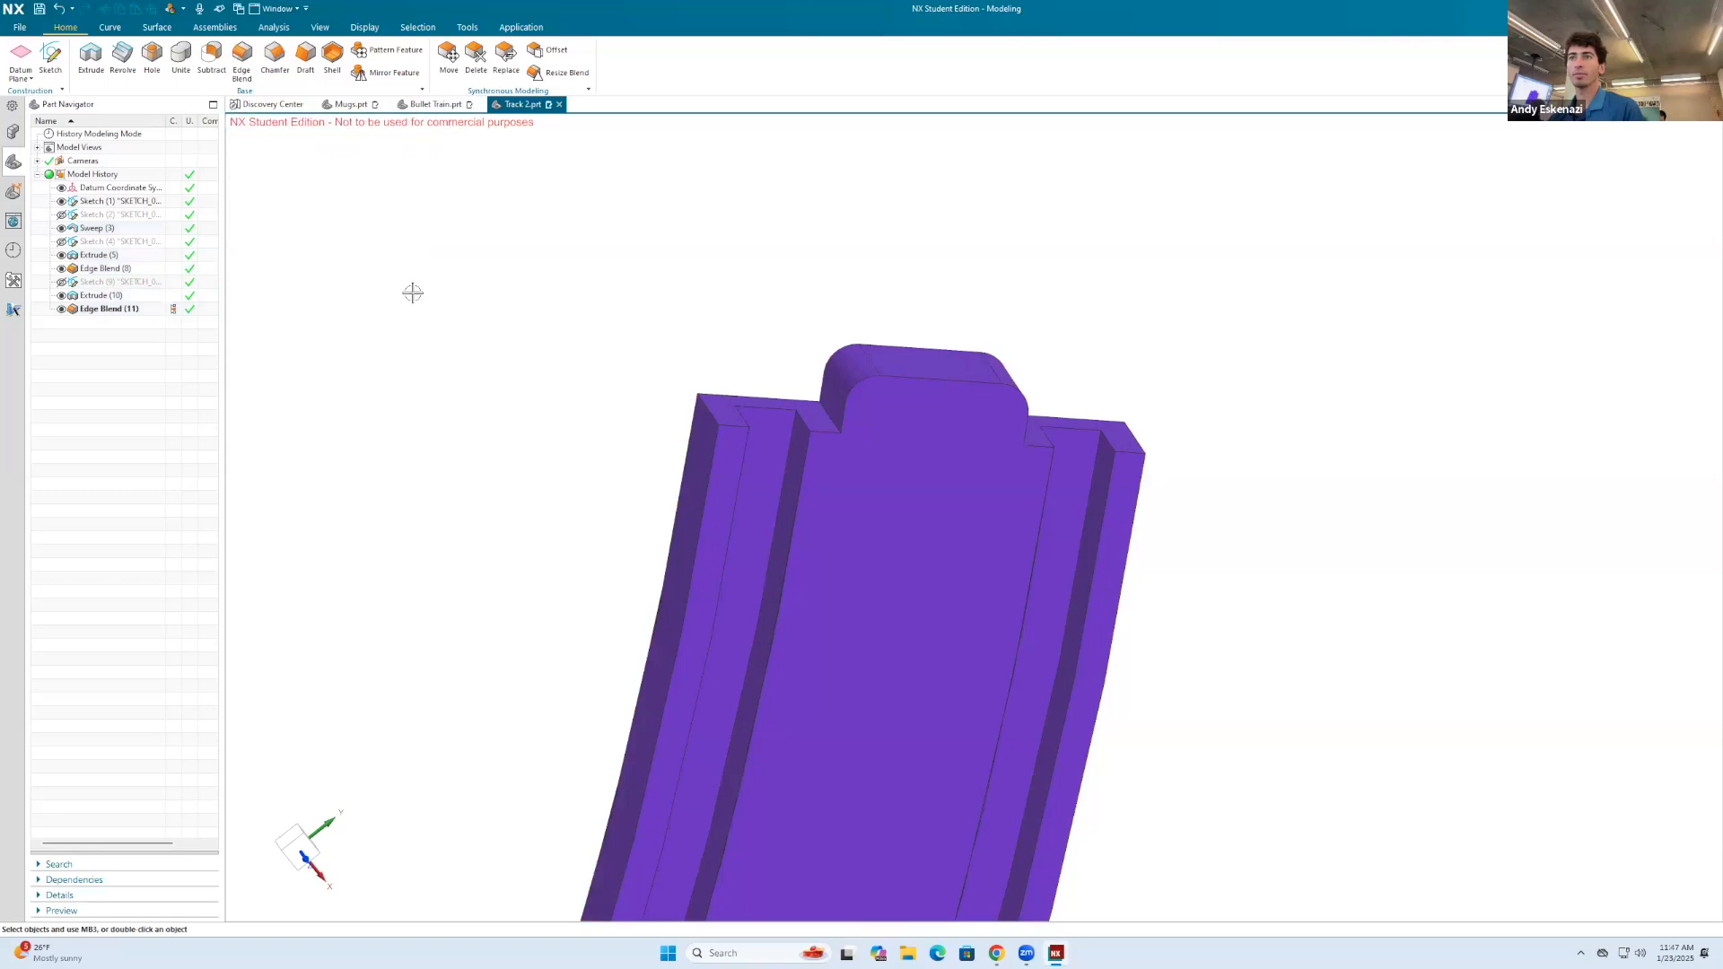
{"action": "left_click", "coordinate": [40, 10]}
Step: Open the Track 1 part file
{"action": "left_click", "coordinate": [20, 28]}
{"action": "left_click", "coordinate": [41, 71]}
{"action": "scroll", "coordinate": [1090, 647], "scroll_direction": "down", "scroll_amount": 1}
{"action": "left_click", "coordinate": [1090, 664]}
{"action": "left_click", "coordinate": [1328, 777]}
Step: Start assigning a feature face color to the straight track's Sweep and choose orange from the palette
{"action": "right_click", "coordinate": [1130, 613]}
{"action": "left_click", "coordinate": [1181, 698]}
{"action": "left_click", "coordinate": [251, 217]}
{"action": "left_click", "coordinate": [377, 230]}
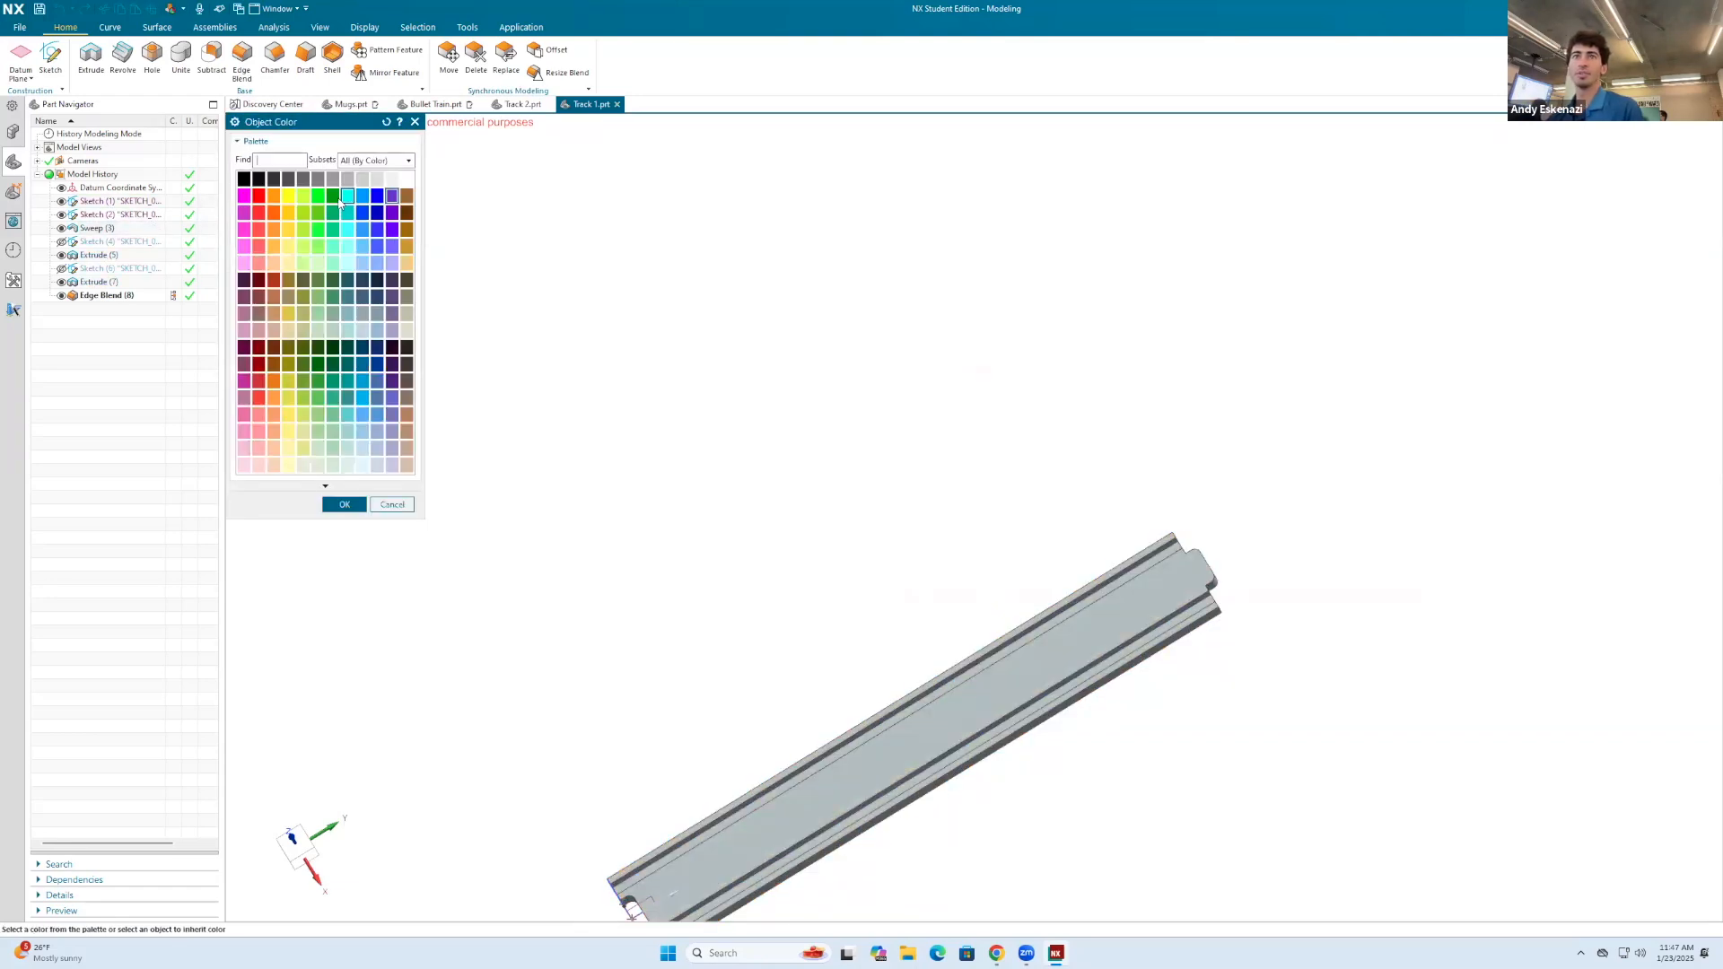
{"action": "left_click", "coordinate": [346, 505]}
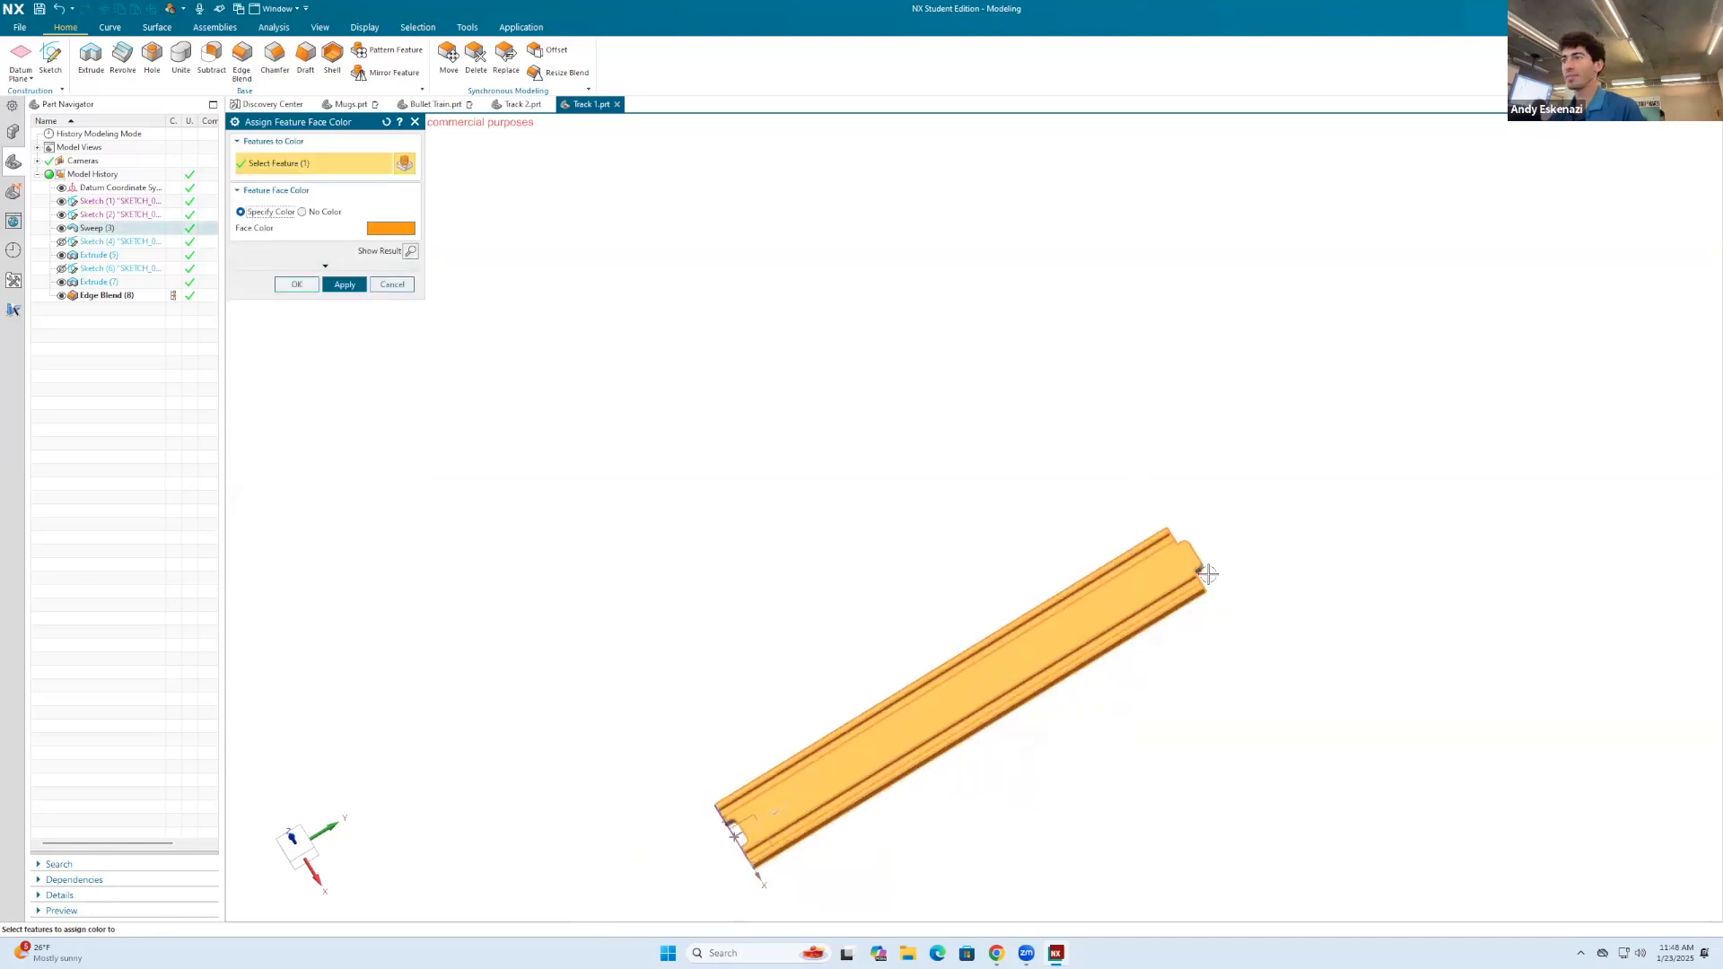
Step: Add the connector tab's edge blend and extrusion and the end notch extrusion to the features being colored
{"action": "scroll", "coordinate": [1145, 511], "scroll_direction": "up", "scroll_amount": 5}
{"action": "scroll", "coordinate": [1186, 614], "scroll_direction": "up", "scroll_amount": 5}
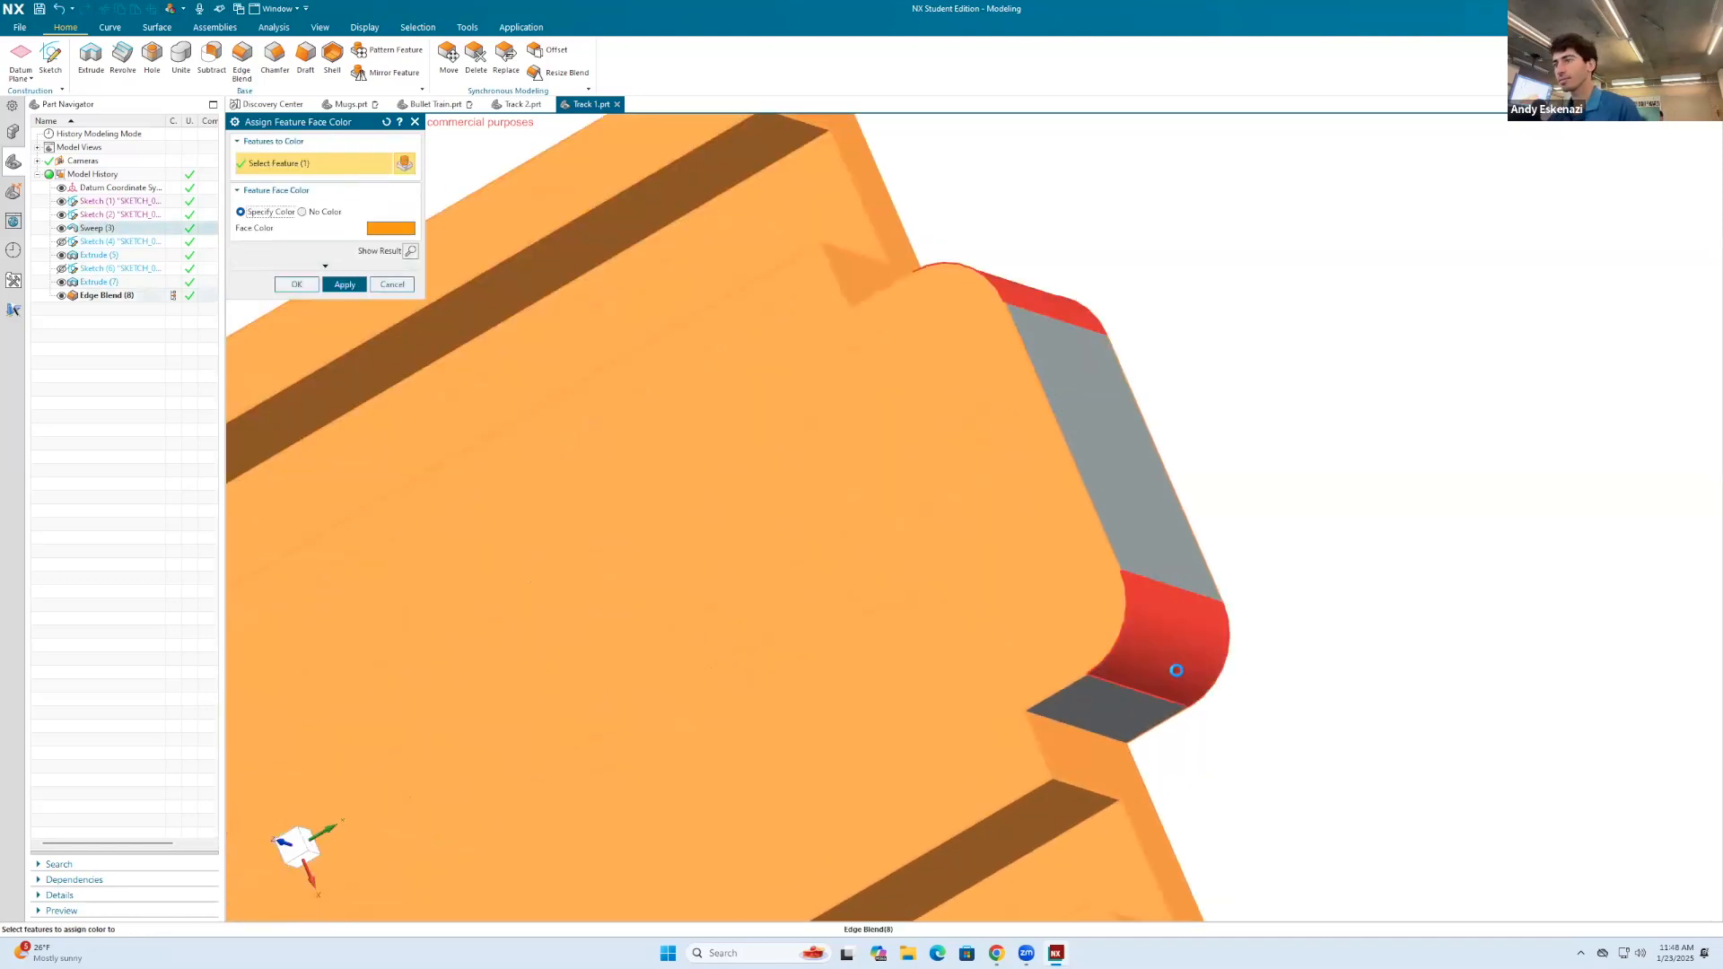
{"action": "left_click", "coordinate": [1173, 669]}
{"action": "left_click", "coordinate": [1149, 579]}
{"action": "scroll", "coordinate": [898, 610], "scroll_direction": "down", "scroll_amount": 6}
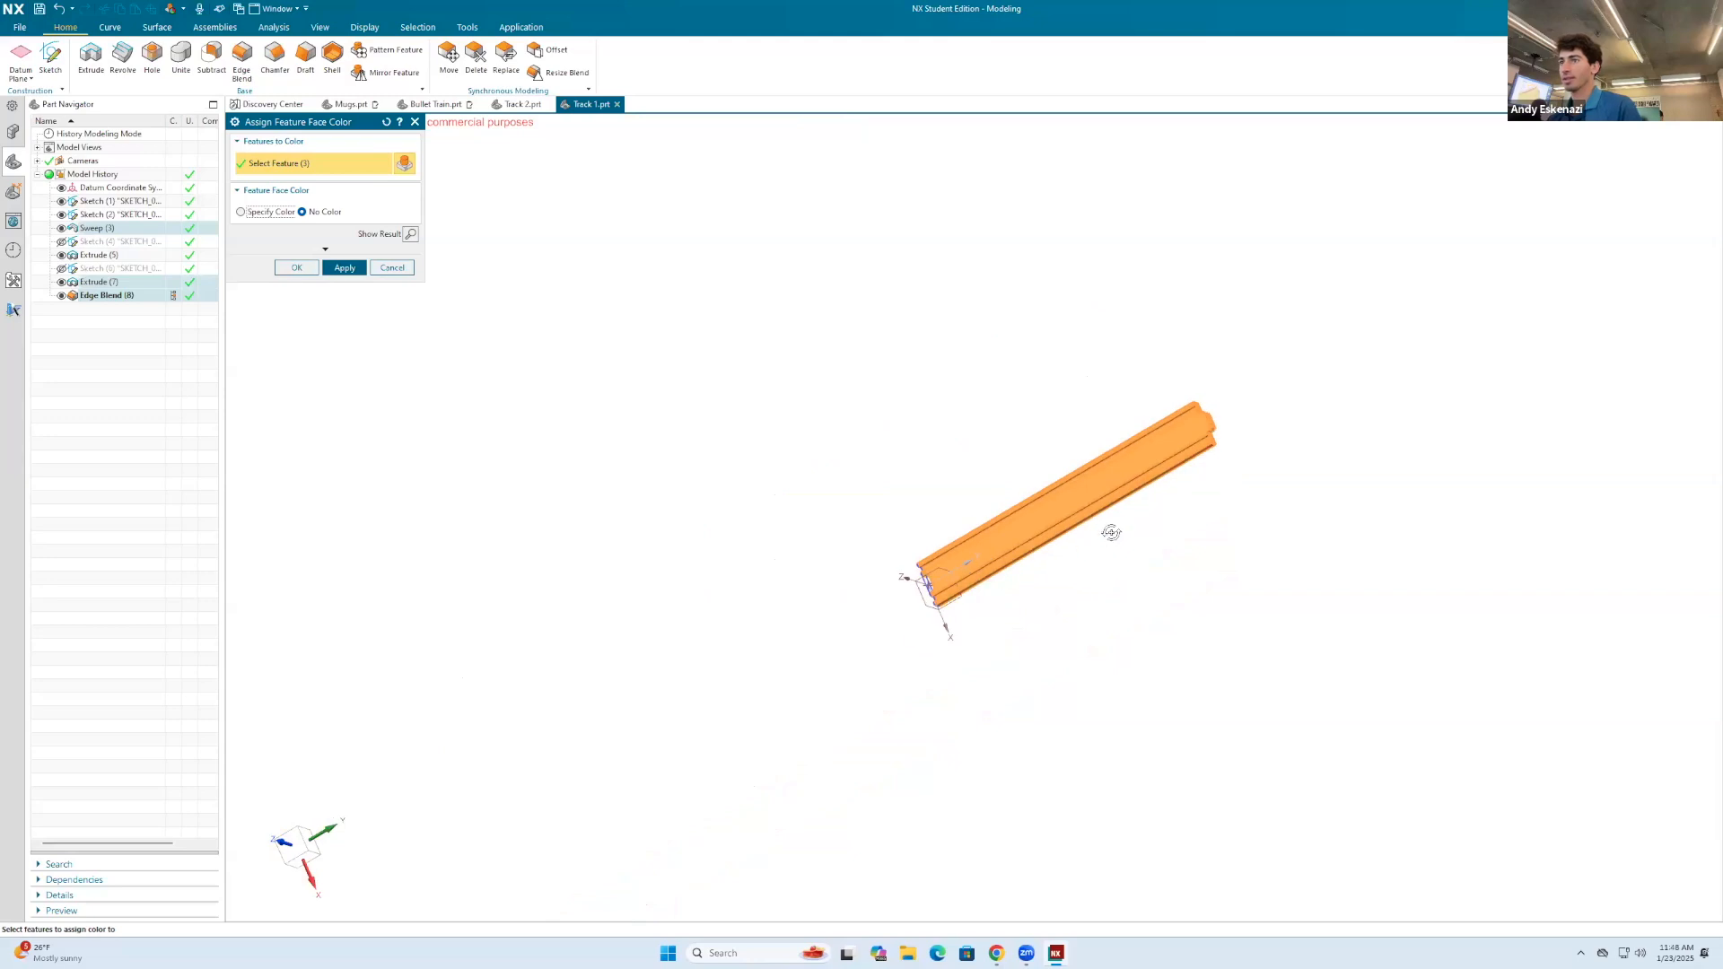
{"action": "scroll", "coordinate": [928, 586], "scroll_direction": "up", "scroll_amount": 5}
{"action": "middle_click_drag", "start_coordinate": [1051, 453], "coordinate": [1176, 391]}
{"action": "scroll", "coordinate": [1177, 391], "scroll_direction": "up", "scroll_amount": 5}
{"action": "left_click", "coordinate": [1080, 361]}
Step: Apply the specified orange face color to the selected features and finish the coloring command
{"action": "left_click", "coordinate": [241, 211]}
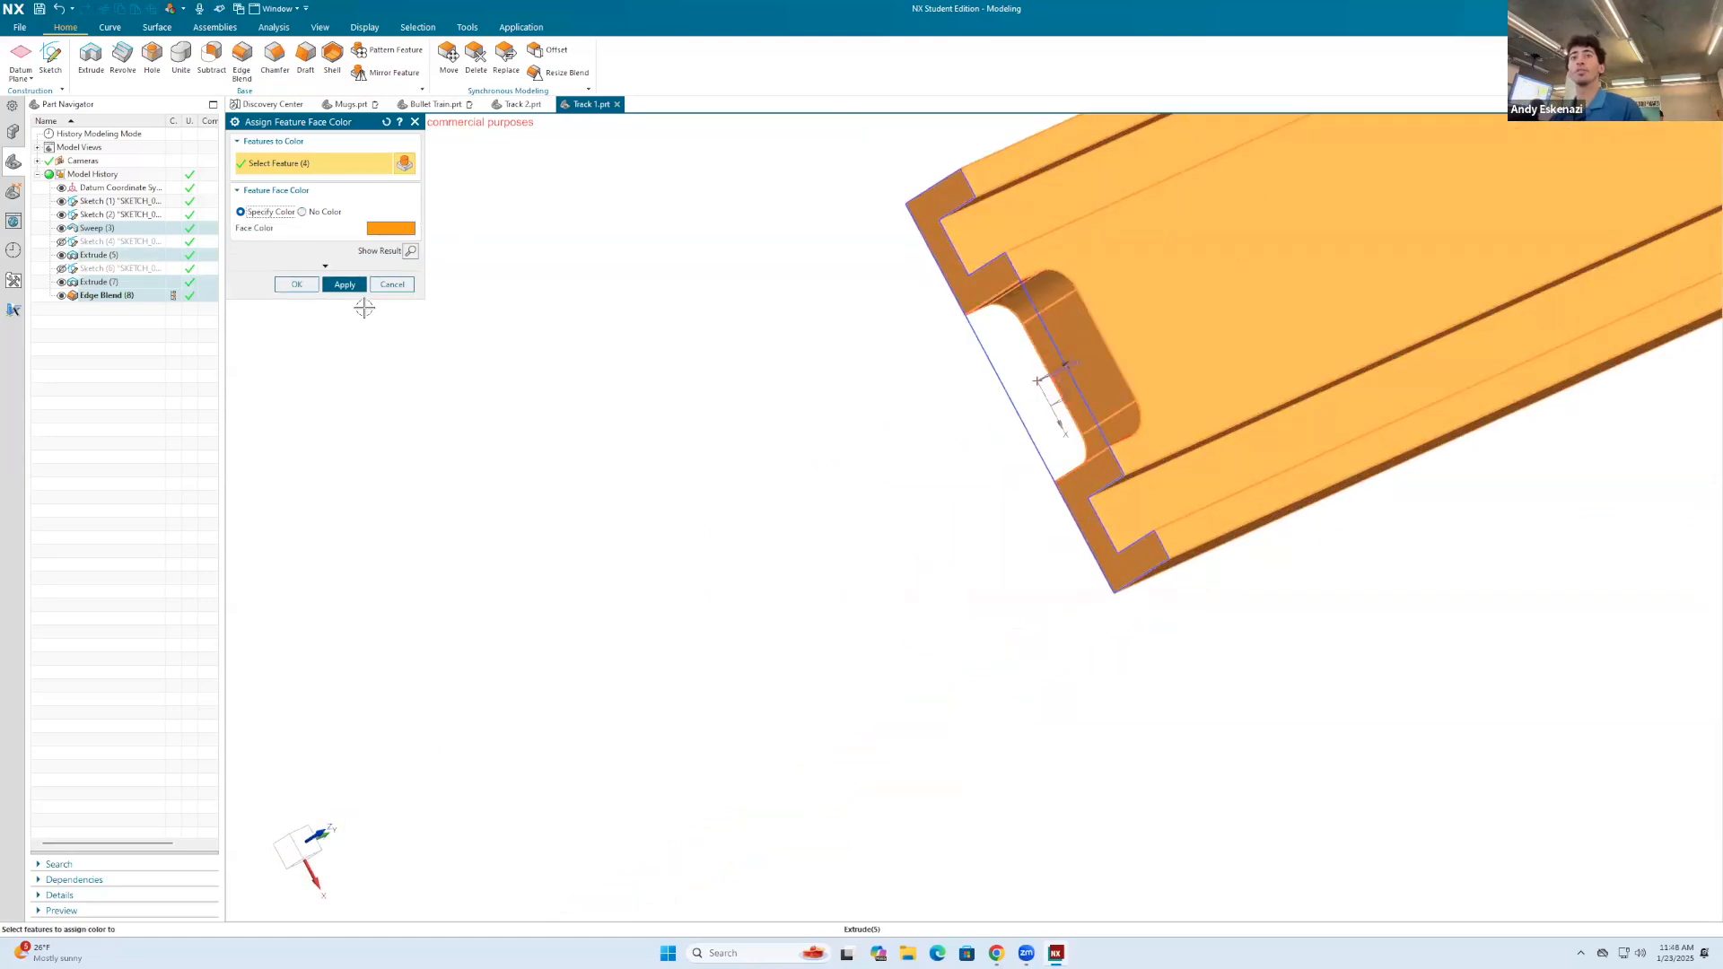
{"action": "left_click", "coordinate": [360, 287]}
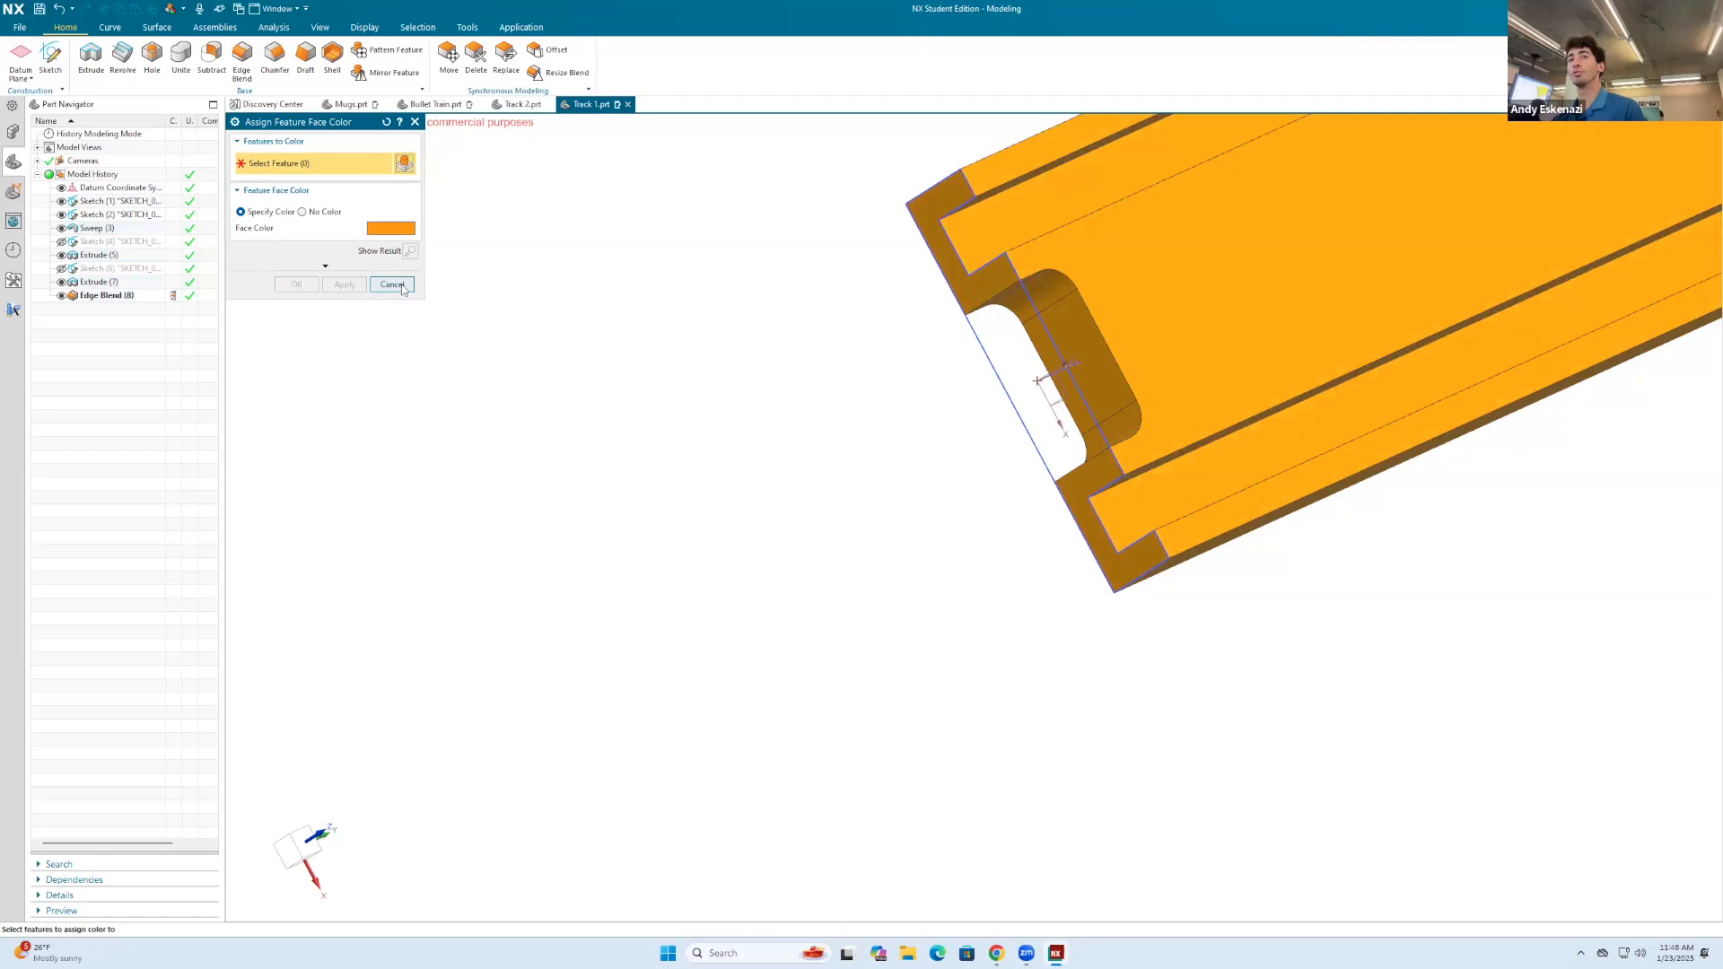
{"action": "left_click", "coordinate": [402, 288]}
Step: Hide the profile sketch visible at the notched end of the straight track
{"action": "scroll", "coordinate": [682, 400], "scroll_direction": "down", "scroll_amount": 3}
{"action": "right_click", "coordinate": [843, 399]}
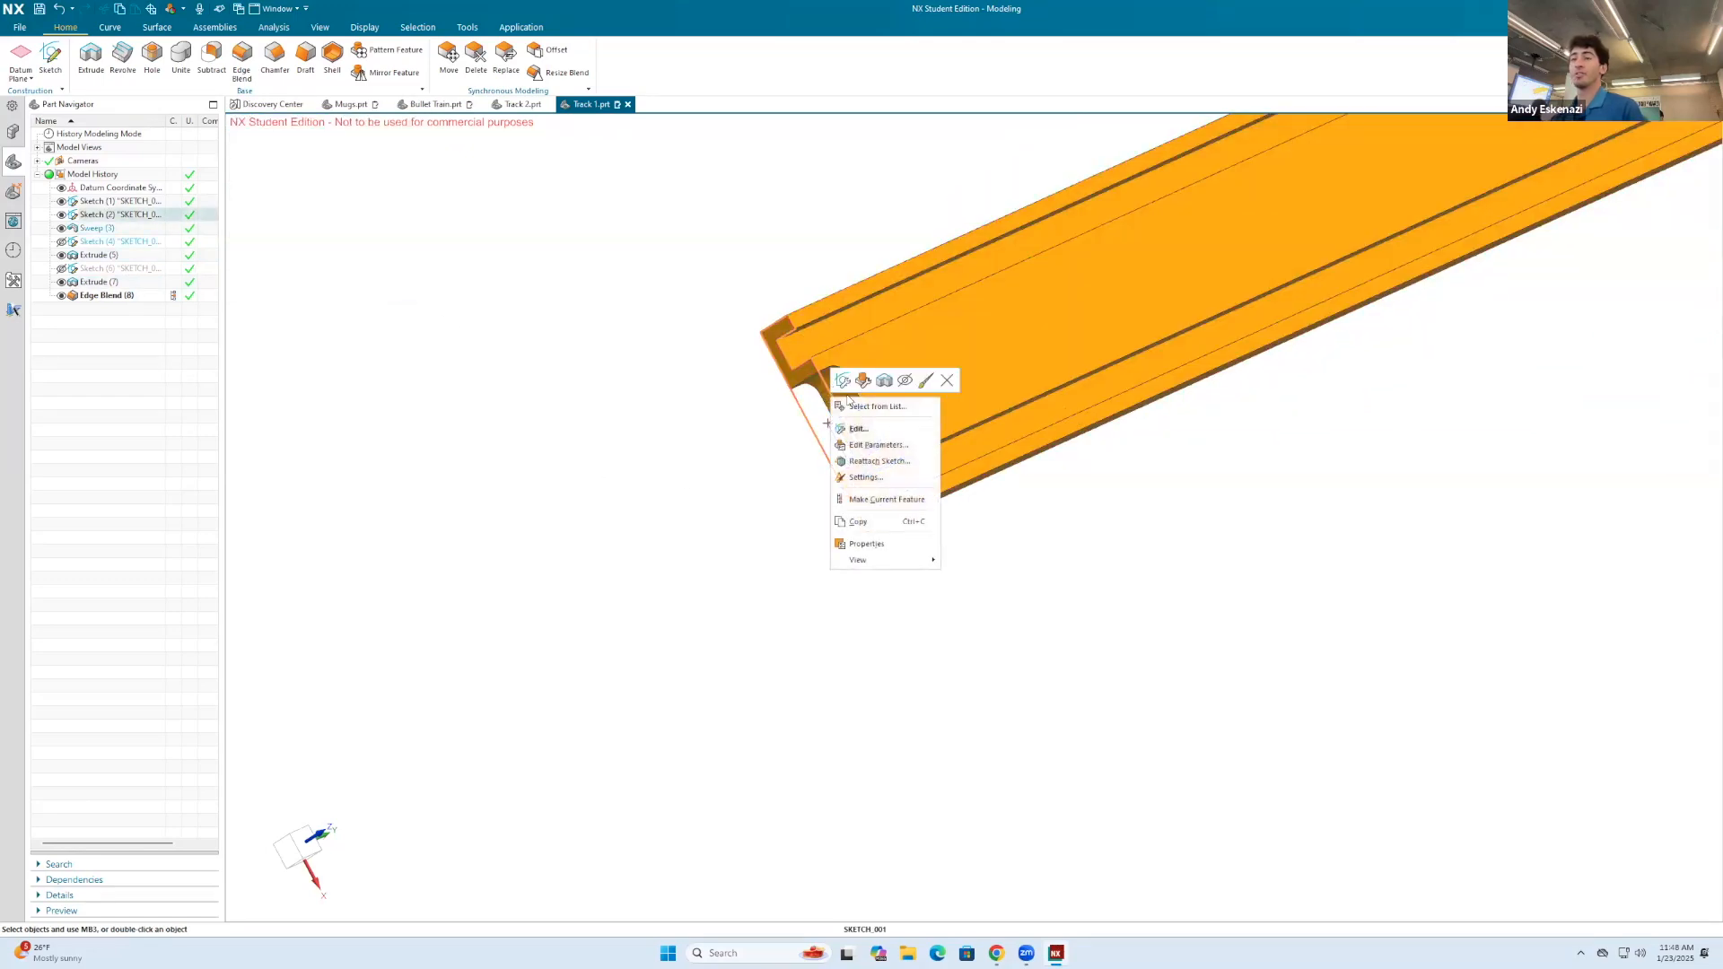
{"action": "left_click", "coordinate": [904, 383]}
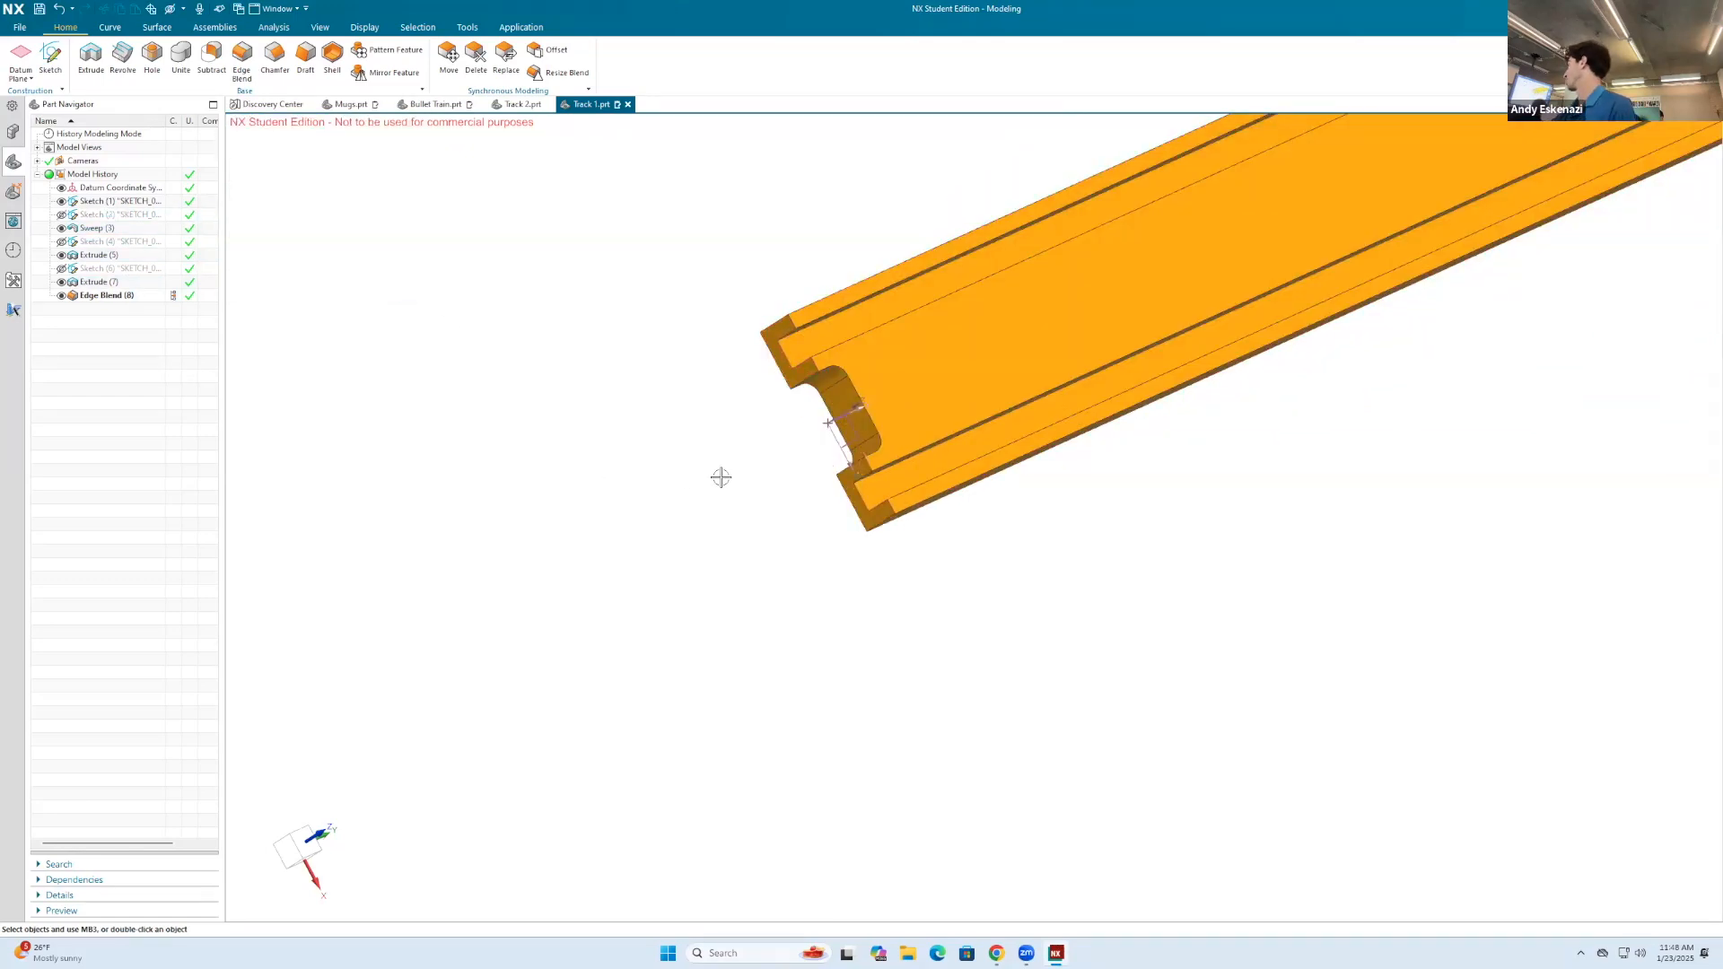
{"action": "scroll", "coordinate": [799, 565], "scroll_direction": "down", "scroll_amount": 5}
{"action": "mouse_move", "coordinate": [1009, 519]}
{"action": "middle_mouse_down"}
{"action": "mouse_move", "coordinate": [1023, 512]}
{"action": "mouse_move", "coordinate": [996, 545]}
{"action": "middle_mouse_up"}
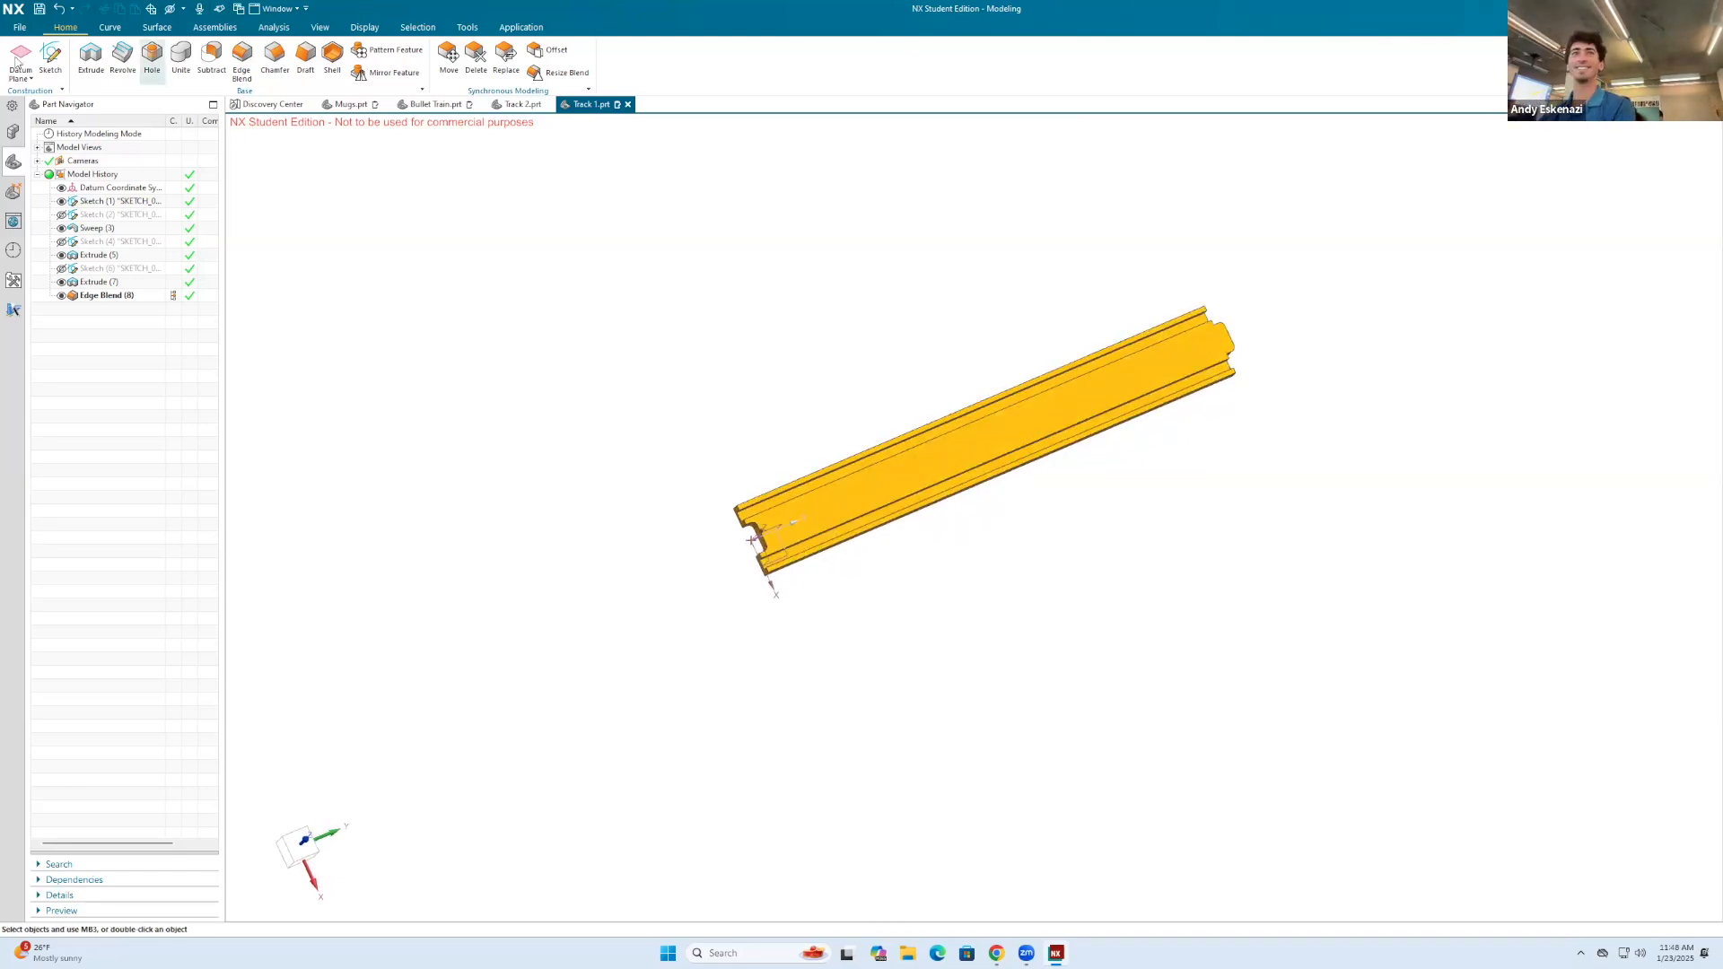
Step: Create a new file from the Assembly template in millimeters and name it Train Set
{"action": "left_click", "coordinate": [15, 24]}
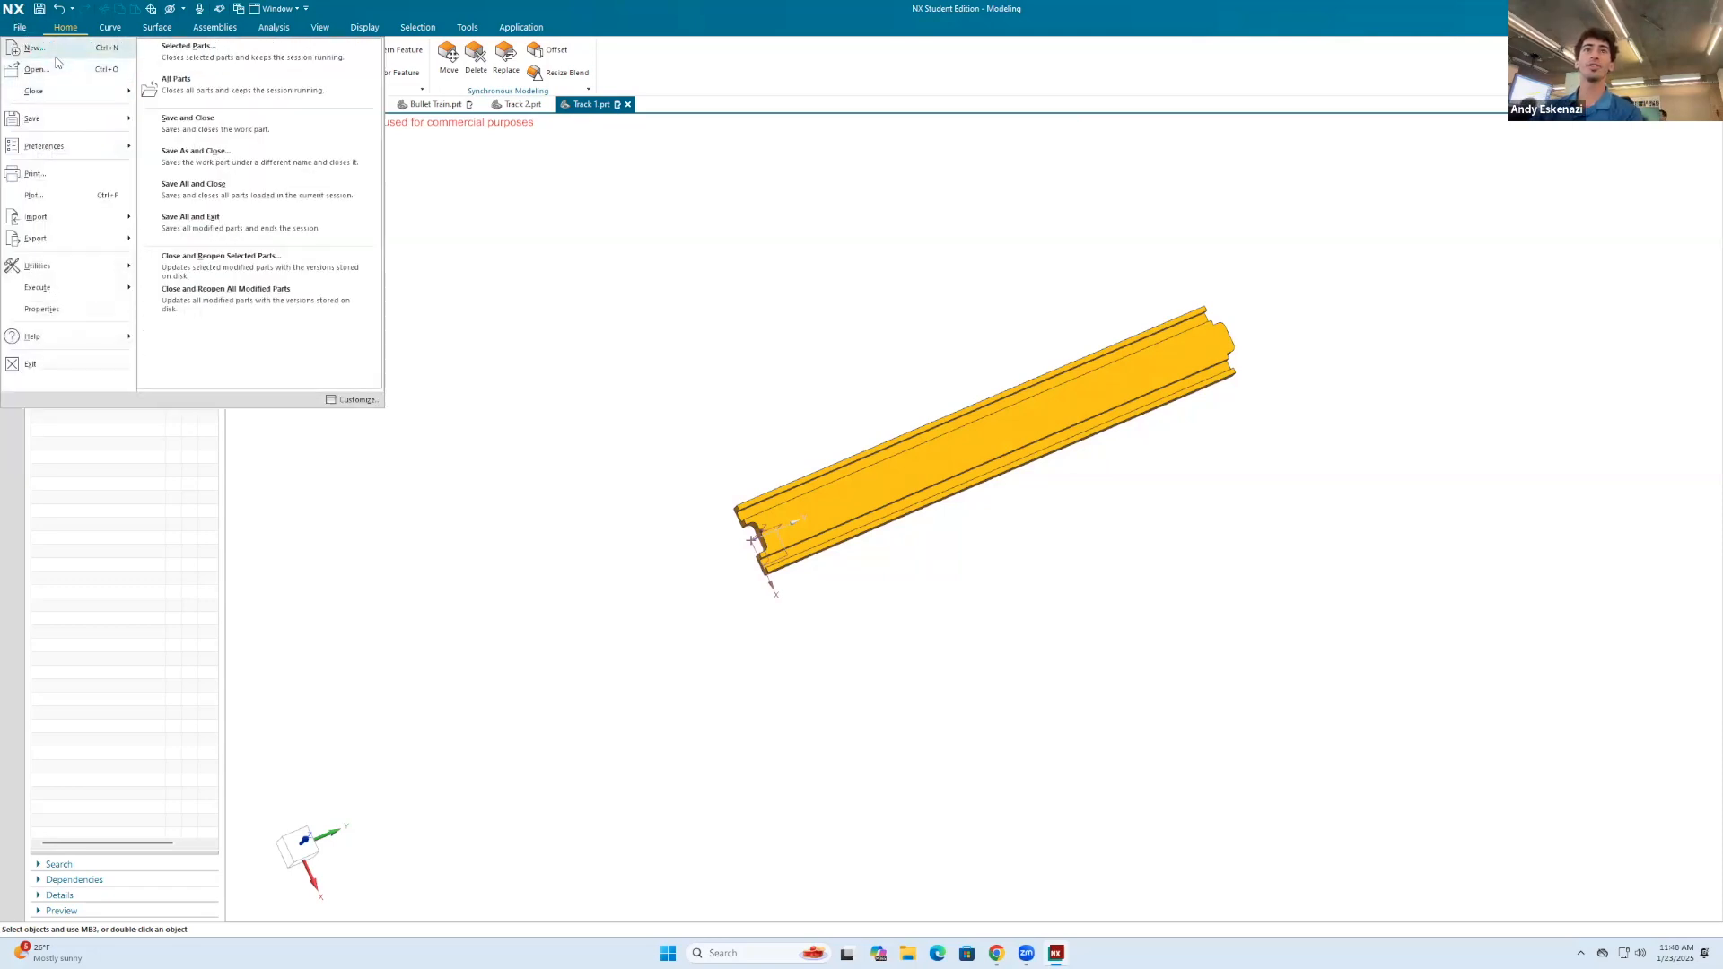
{"action": "left_click", "coordinate": [43, 50]}
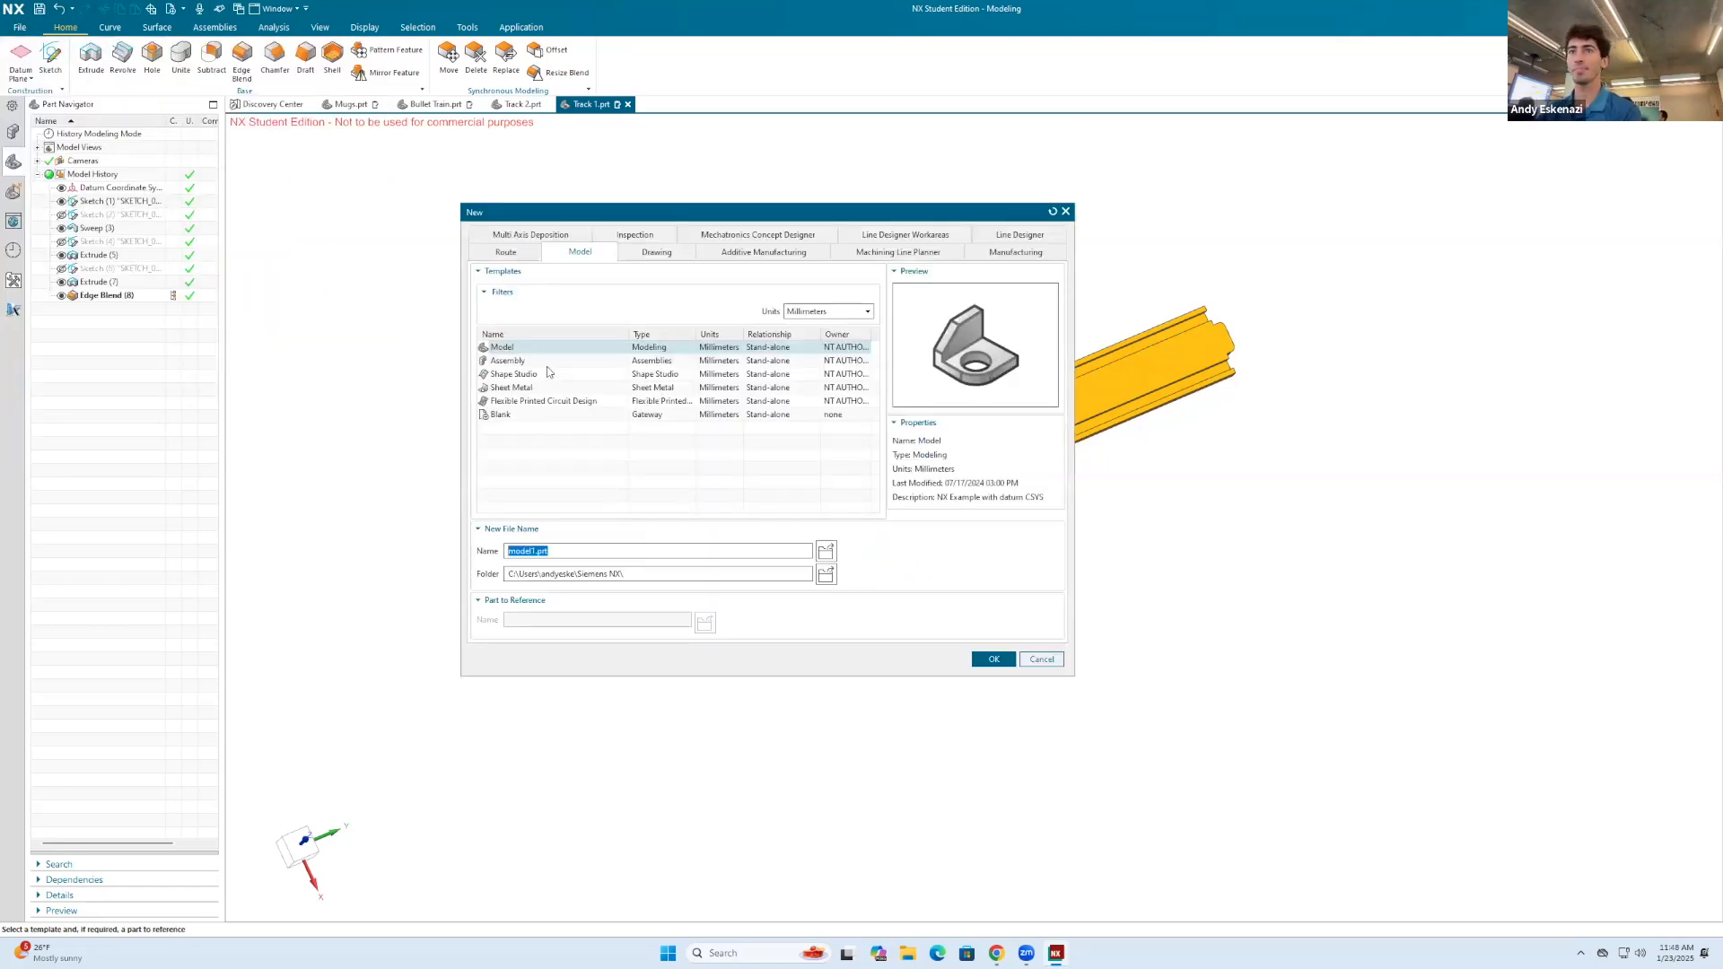
{"action": "left_click", "coordinate": [539, 360]}
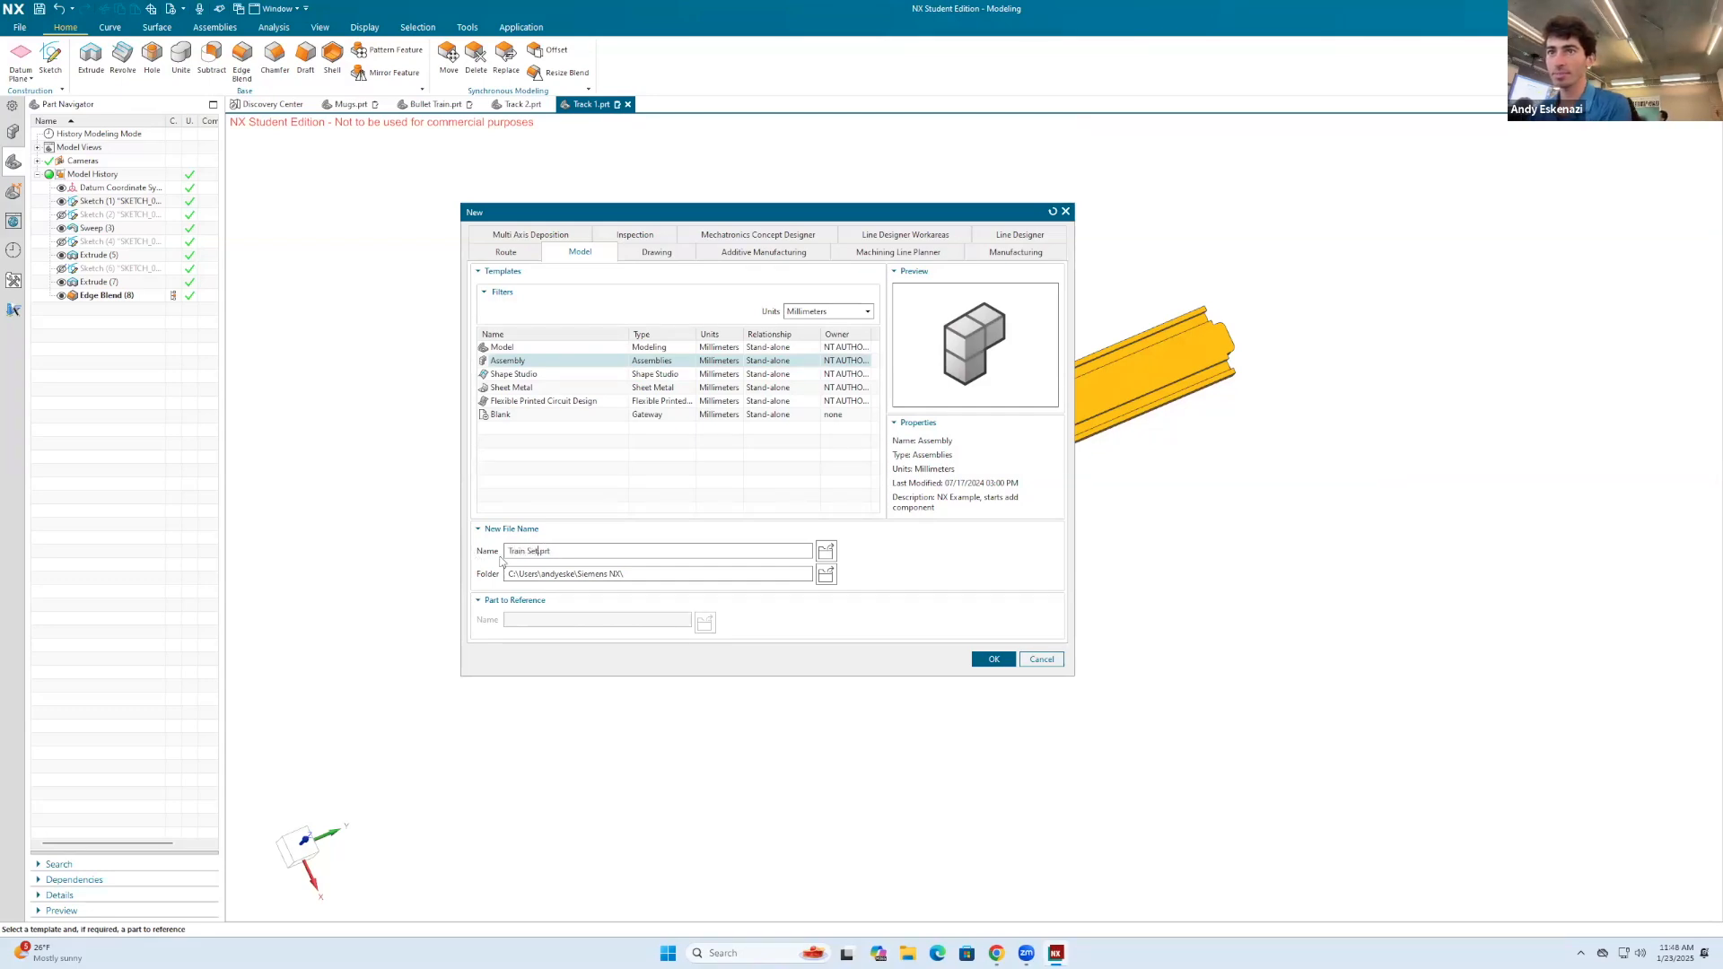
{"action": "left_click", "coordinate": [993, 659]}
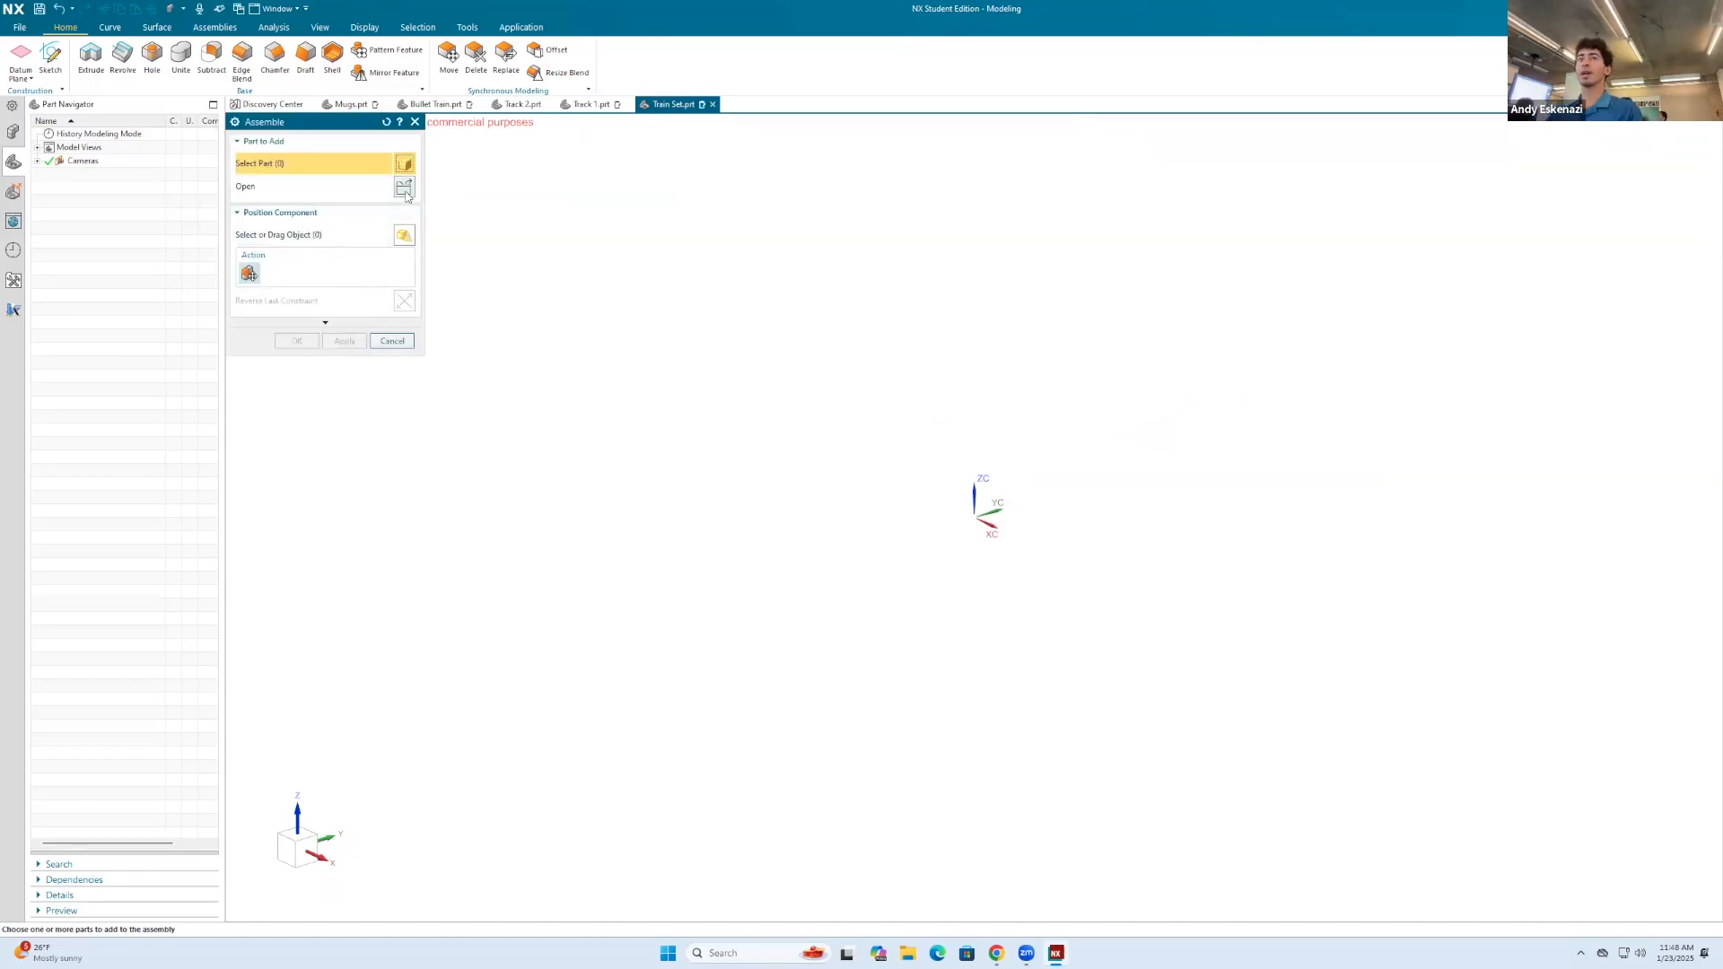
{"action": "left_click", "coordinate": [404, 188]}
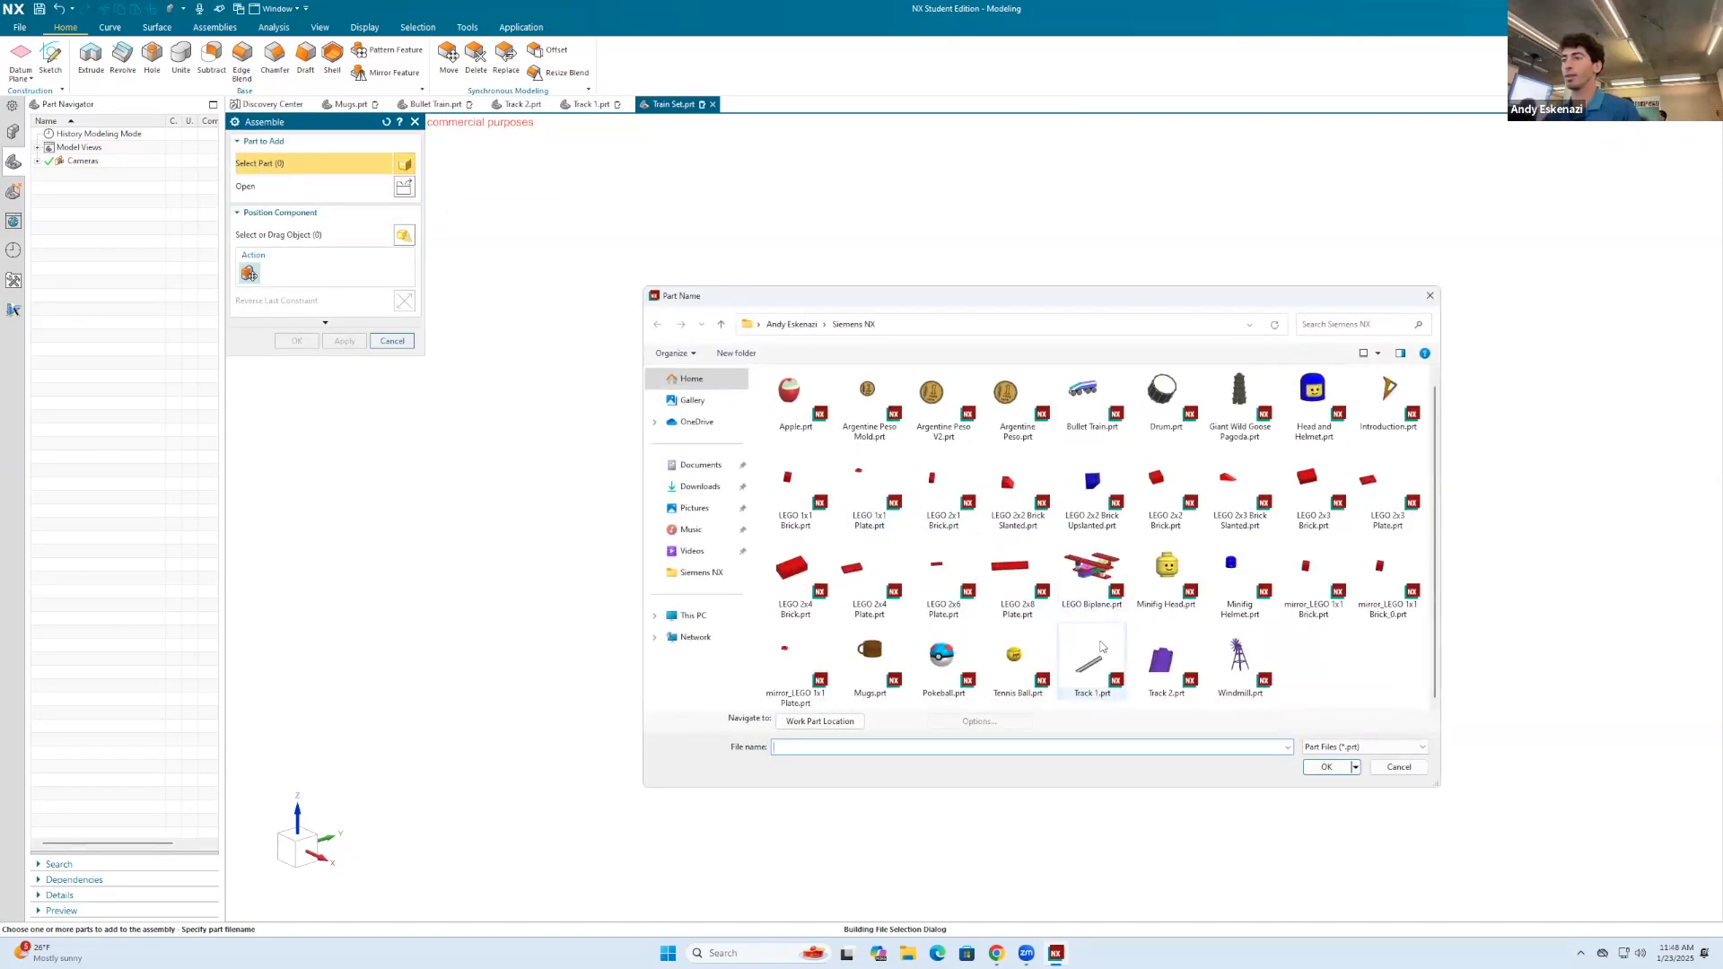
{"action": "left_click", "coordinate": [1389, 769]}
{"action": "left_click", "coordinate": [415, 122]}
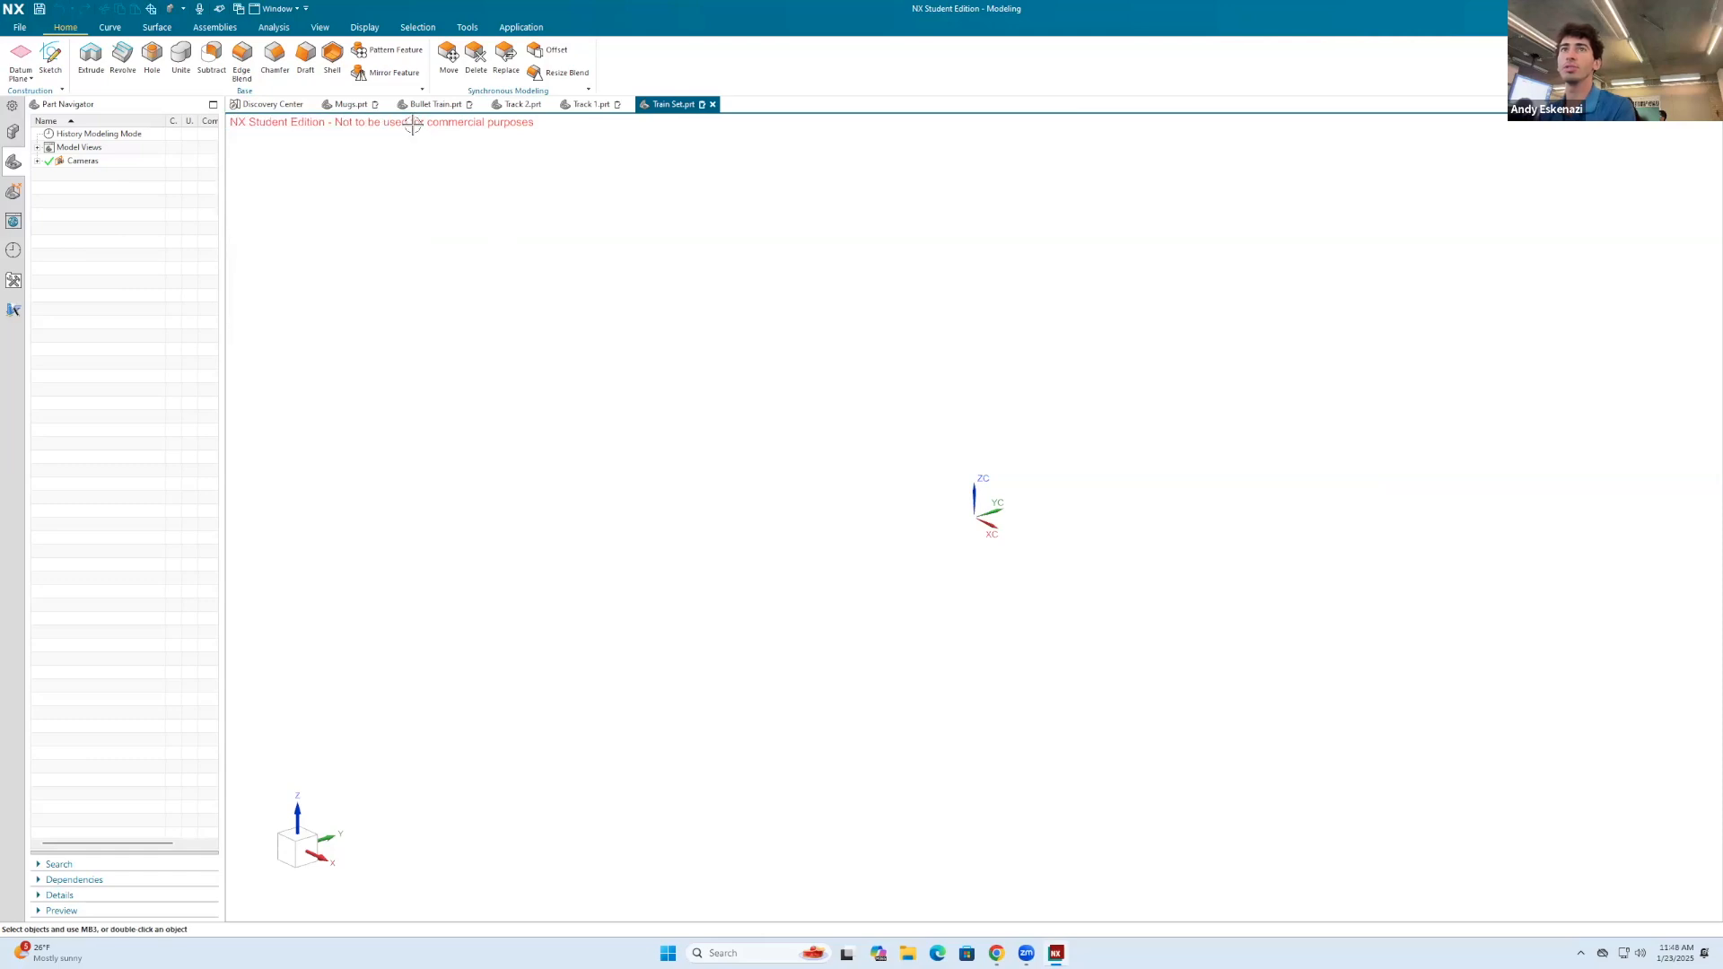
Step: Save the Track 1 part and return to the Train Set assembly
{"action": "left_click", "coordinate": [591, 105]}
{"action": "left_click", "coordinate": [39, 9]}
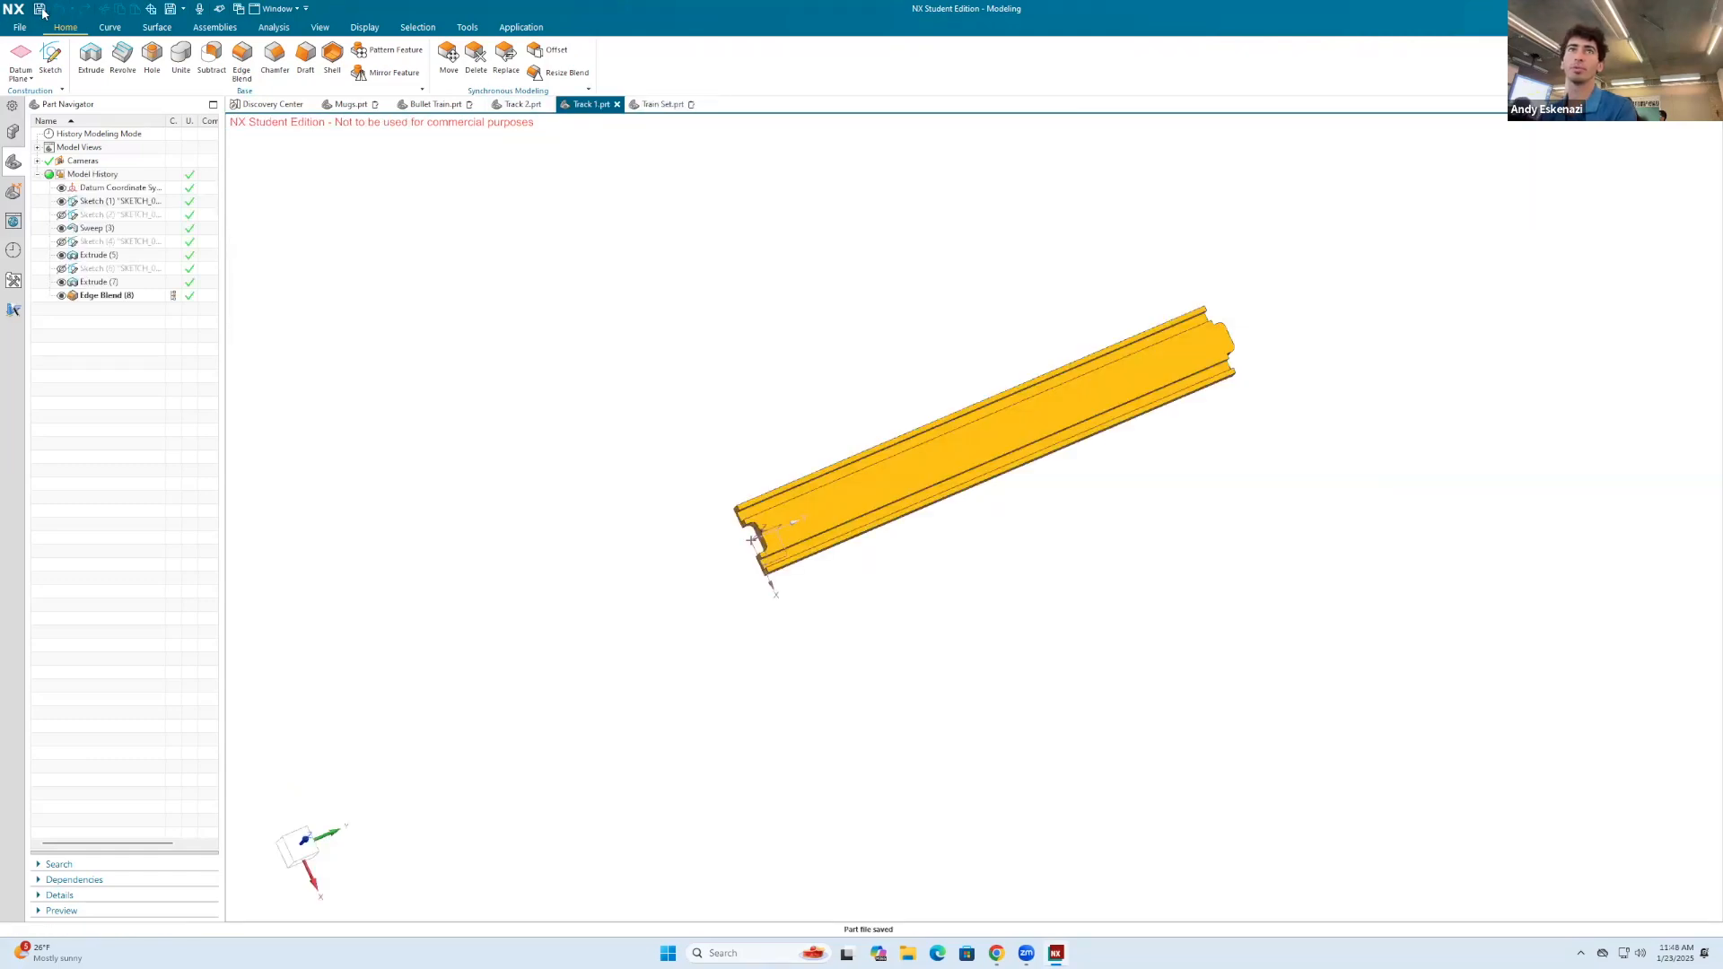
{"action": "left_click", "coordinate": [660, 104]}
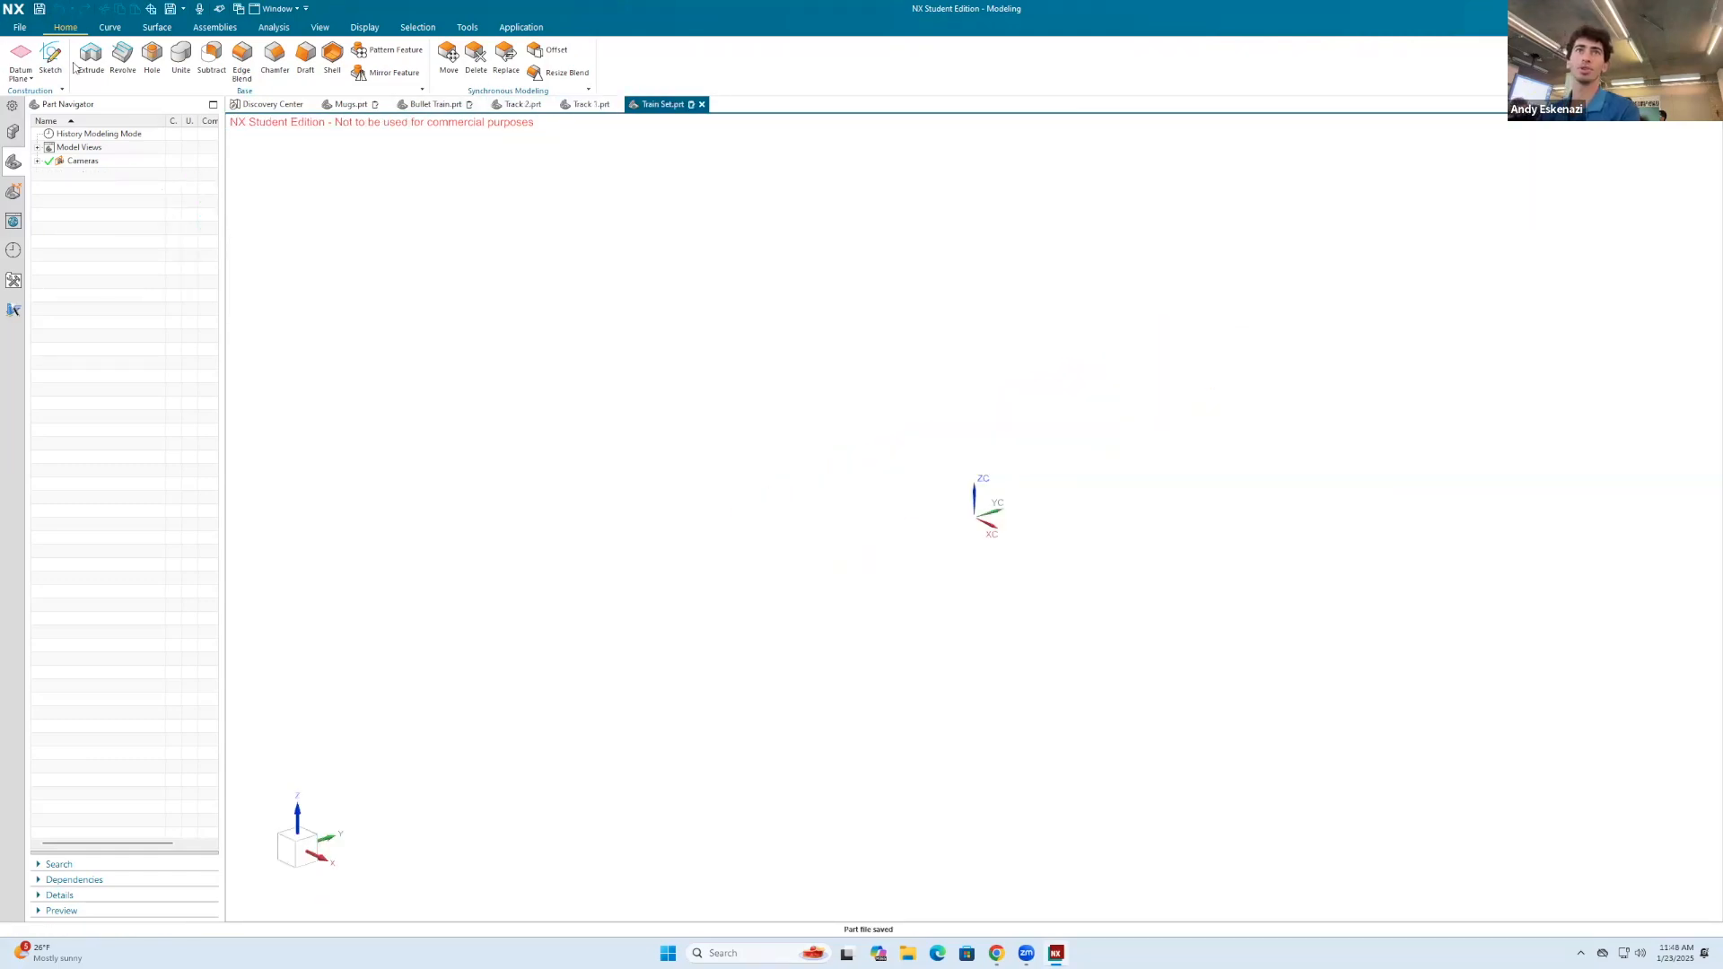
Step: Start adding a component to the assembly and choose Track 1.prt as the part to place
{"action": "left_click", "coordinate": [215, 27]}
{"action": "left_click", "coordinate": [68, 58]}
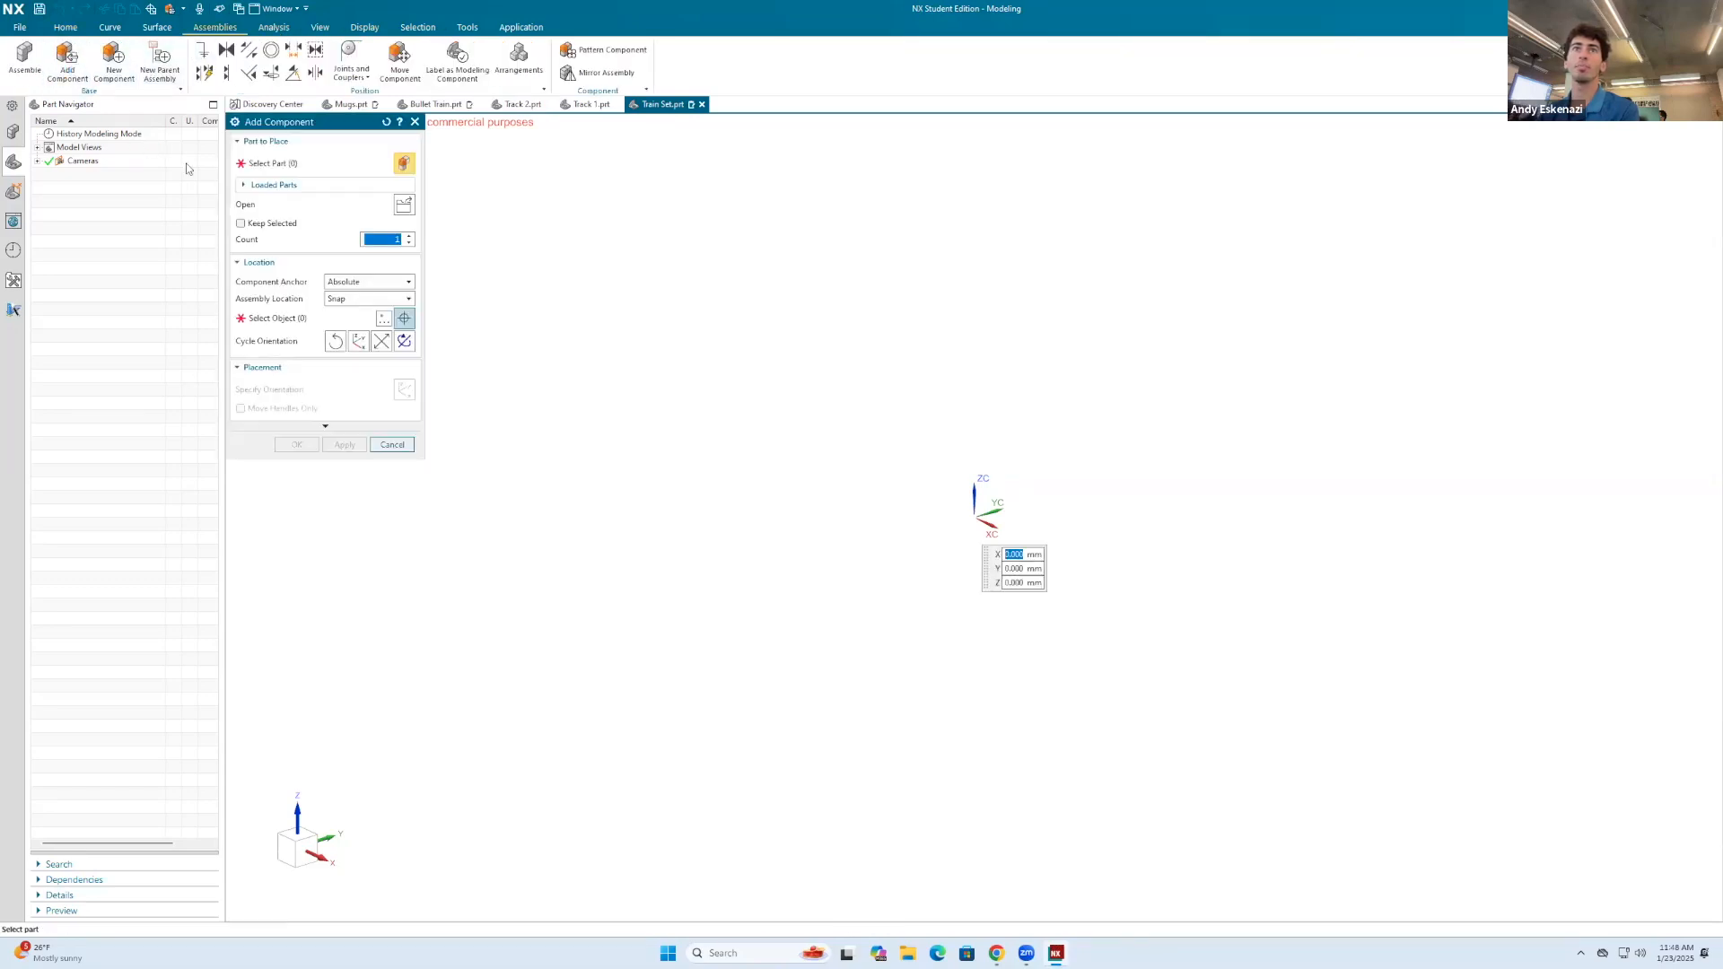
{"action": "left_click", "coordinate": [404, 204]}
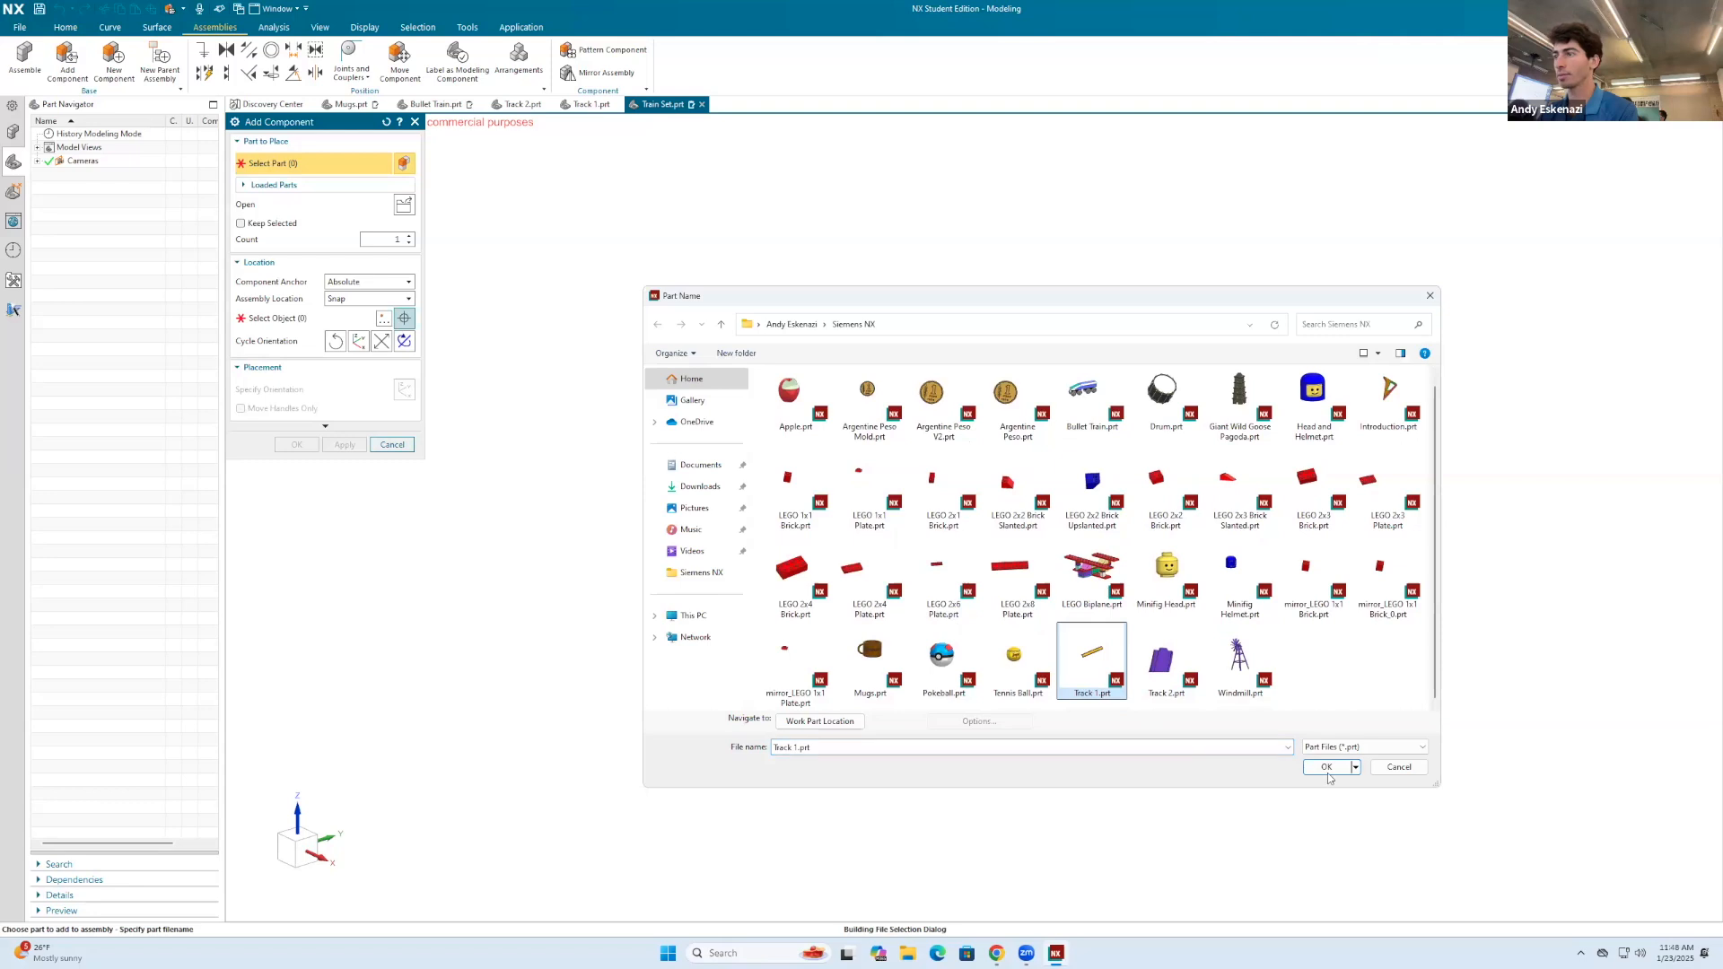
{"action": "left_click", "coordinate": [1326, 768]}
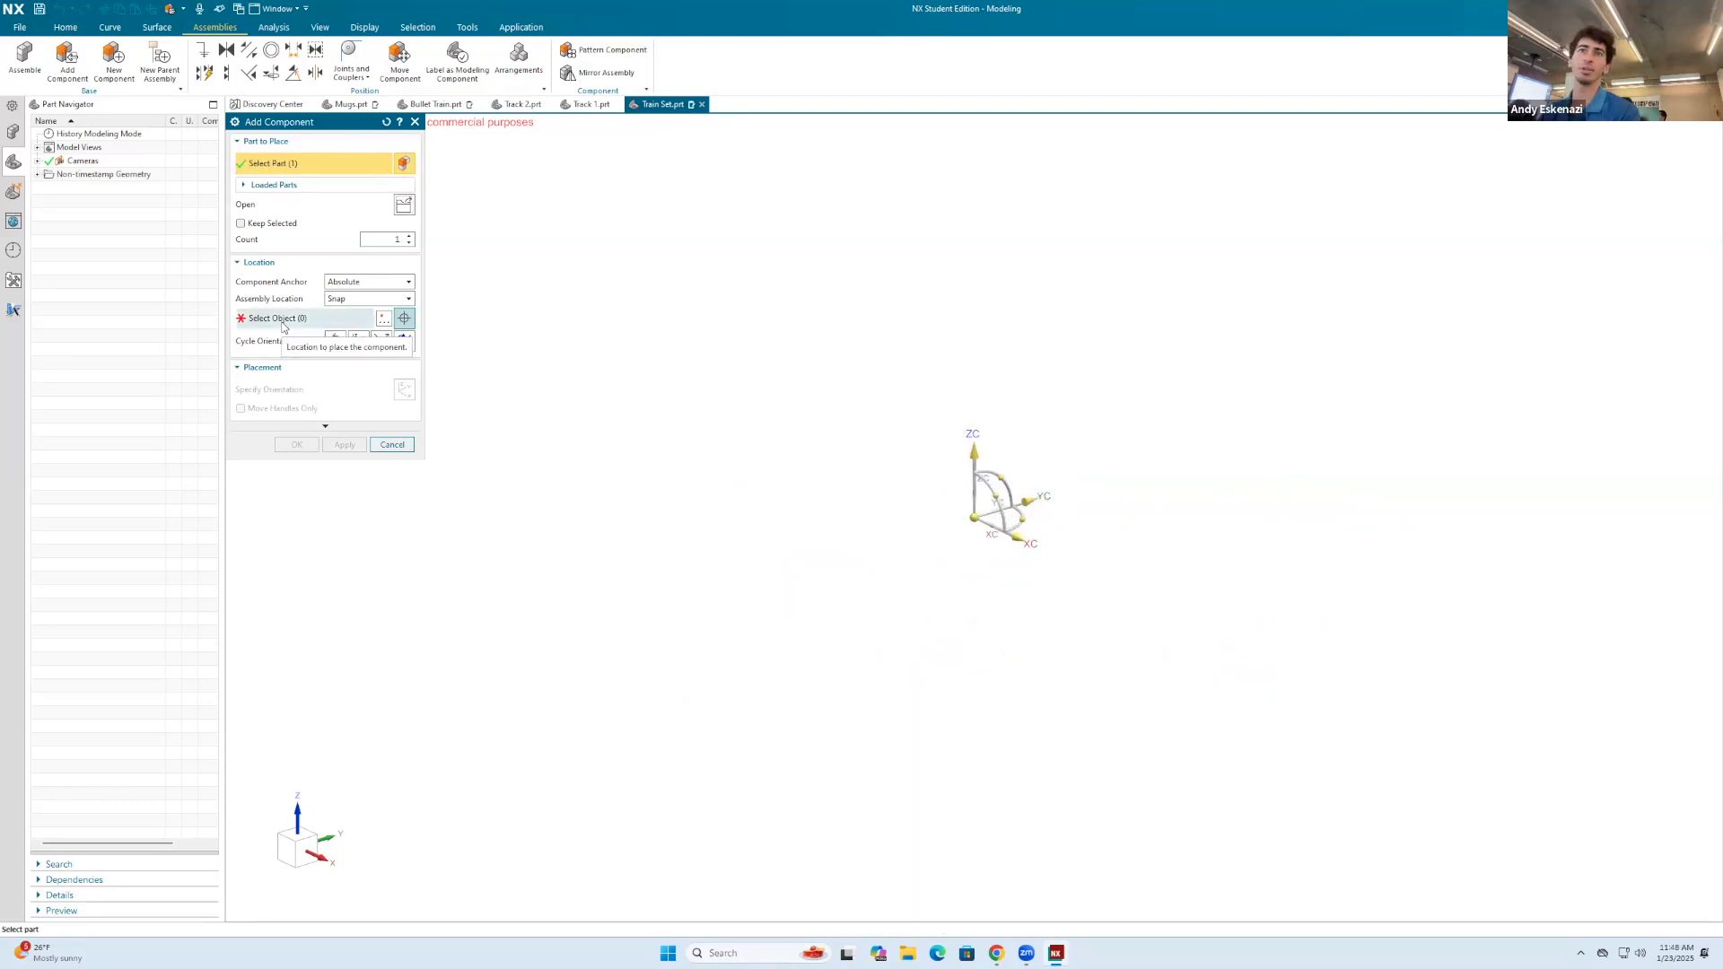
Step: Place the first track in empty space beside the origin and create a Fix constraint for it
{"action": "left_click", "coordinate": [300, 319]}
{"action": "left_click", "coordinate": [837, 526]}
{"action": "scroll", "coordinate": [819, 496], "scroll_direction": "up", "scroll_amount": 5}
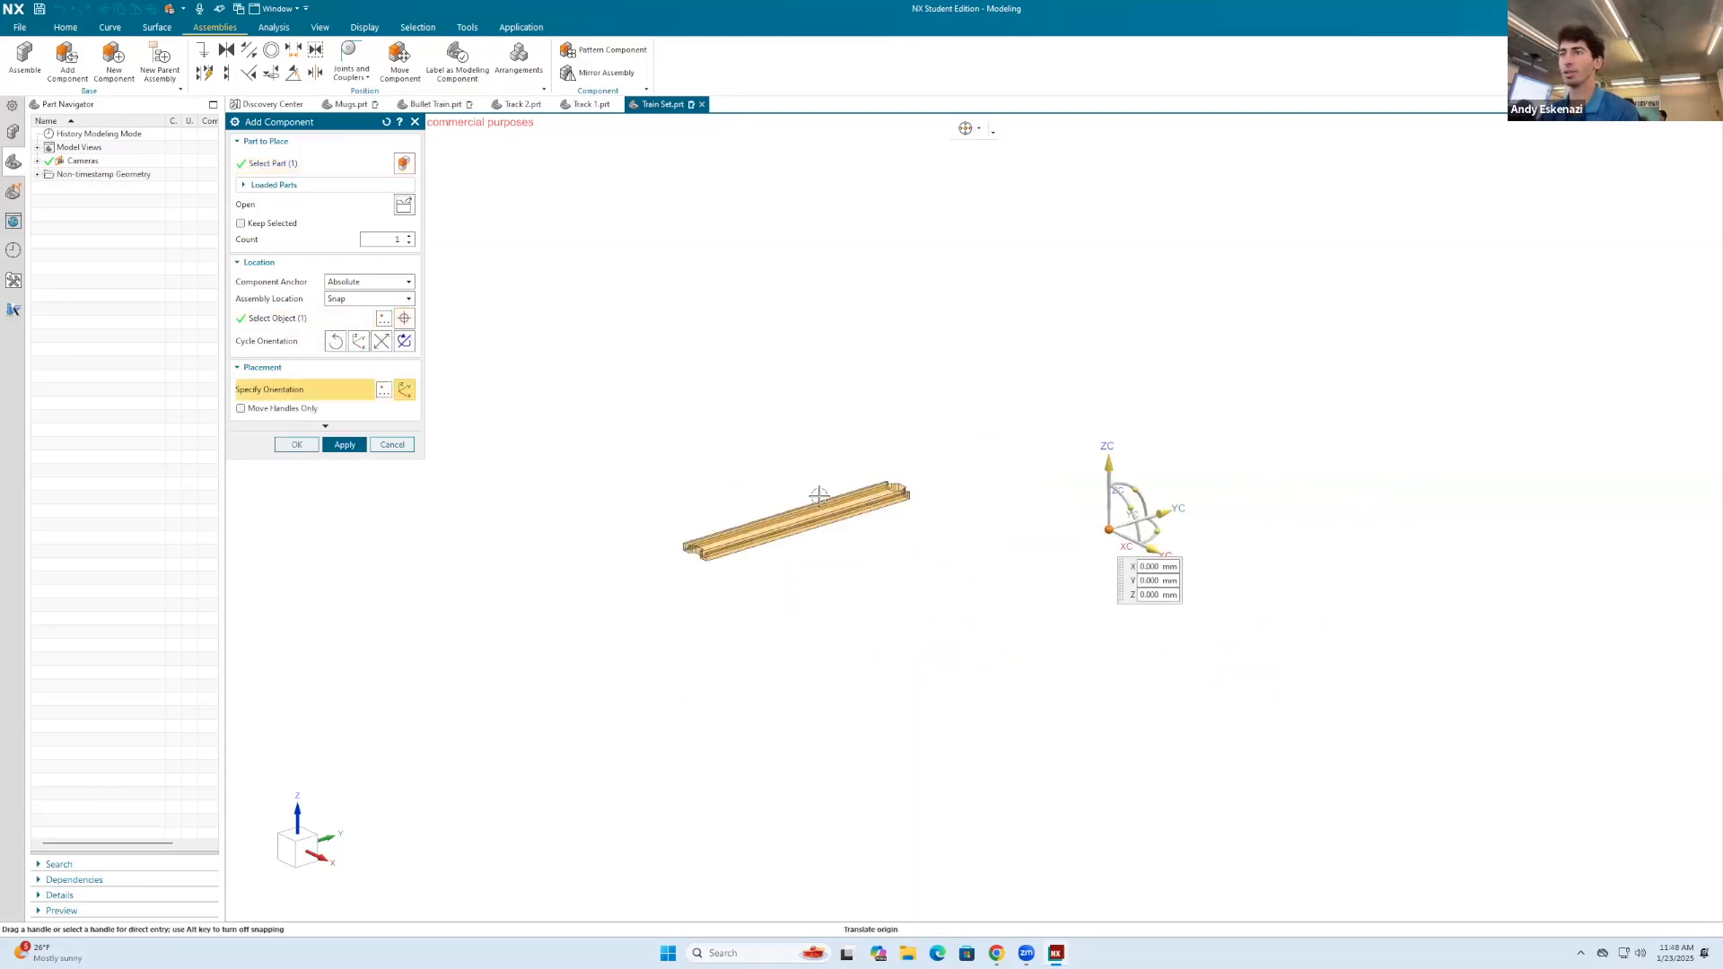
{"action": "left_click", "coordinate": [332, 446]}
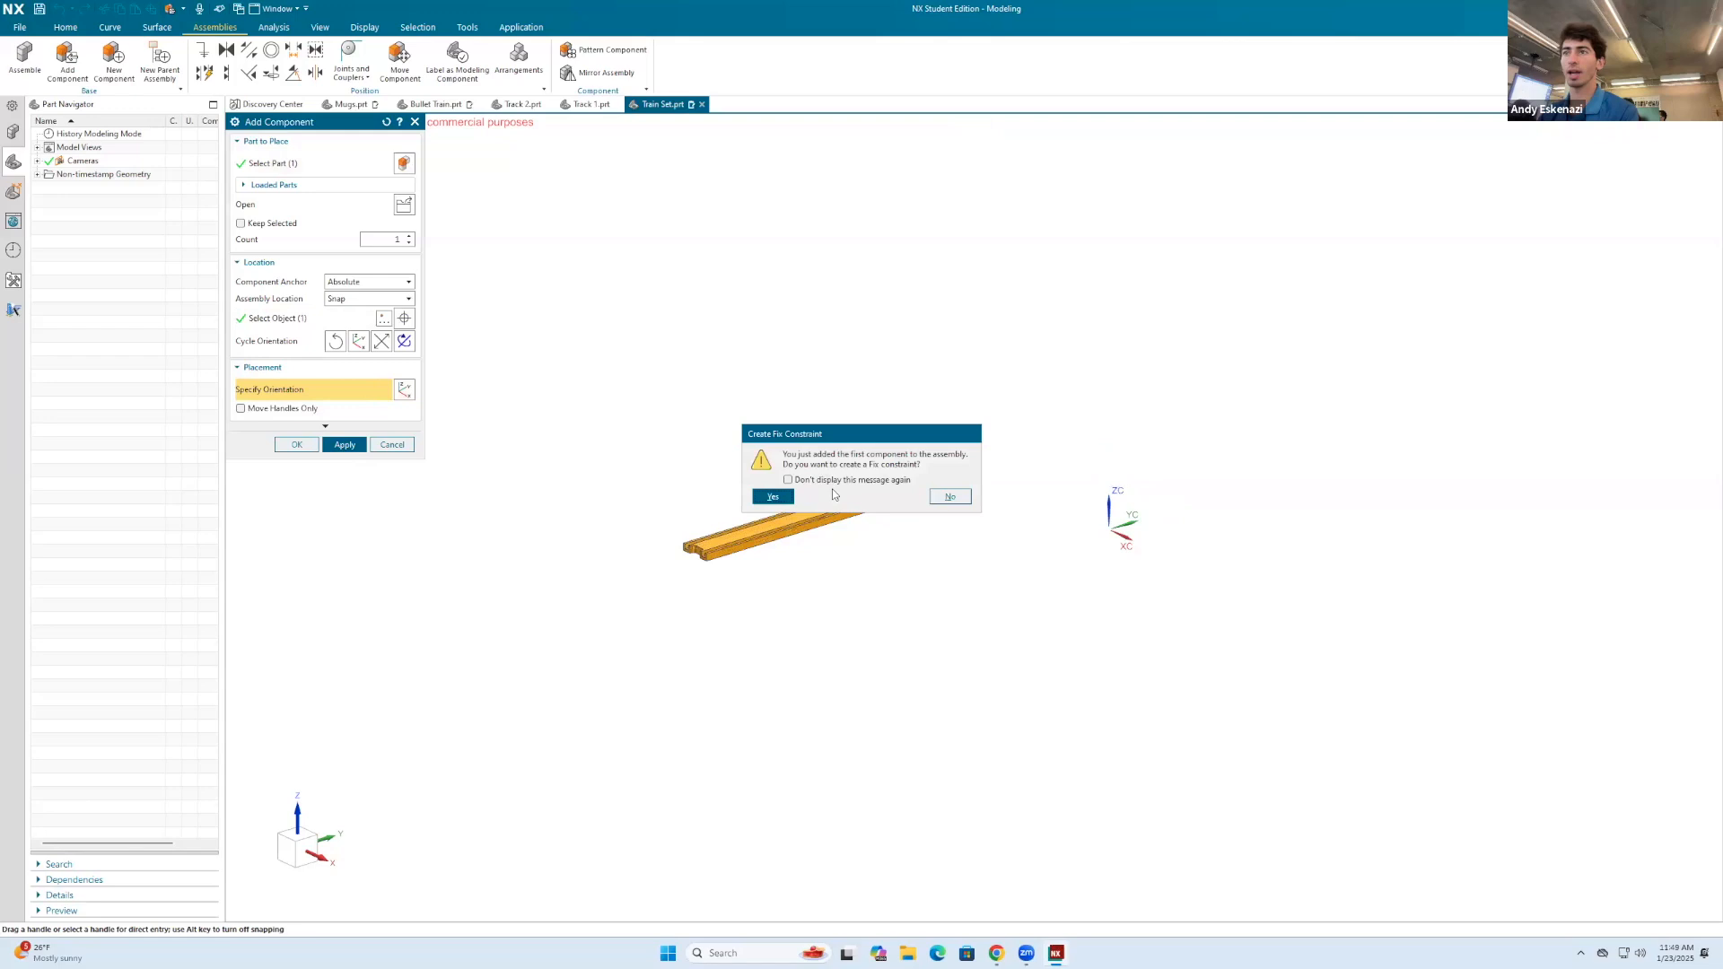
{"action": "left_click", "coordinate": [773, 497]}
{"action": "middle_click_drag", "start_coordinate": [943, 450], "coordinate": [846, 554]}
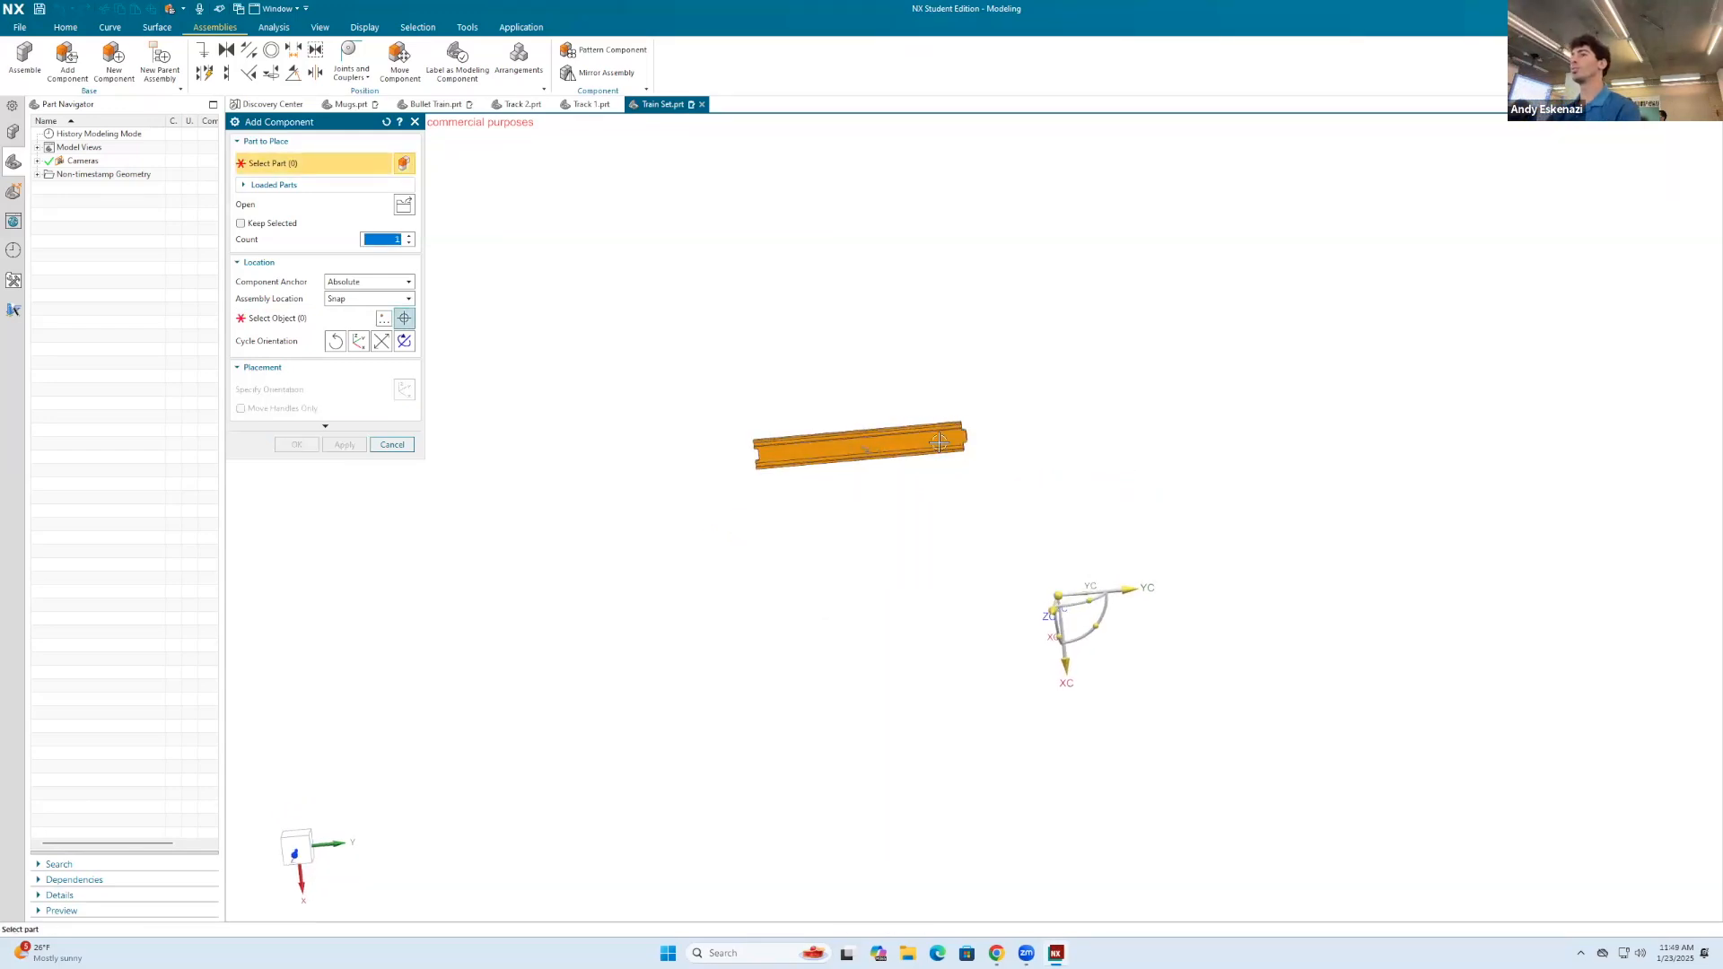
{"action": "left_click", "coordinate": [392, 444]}
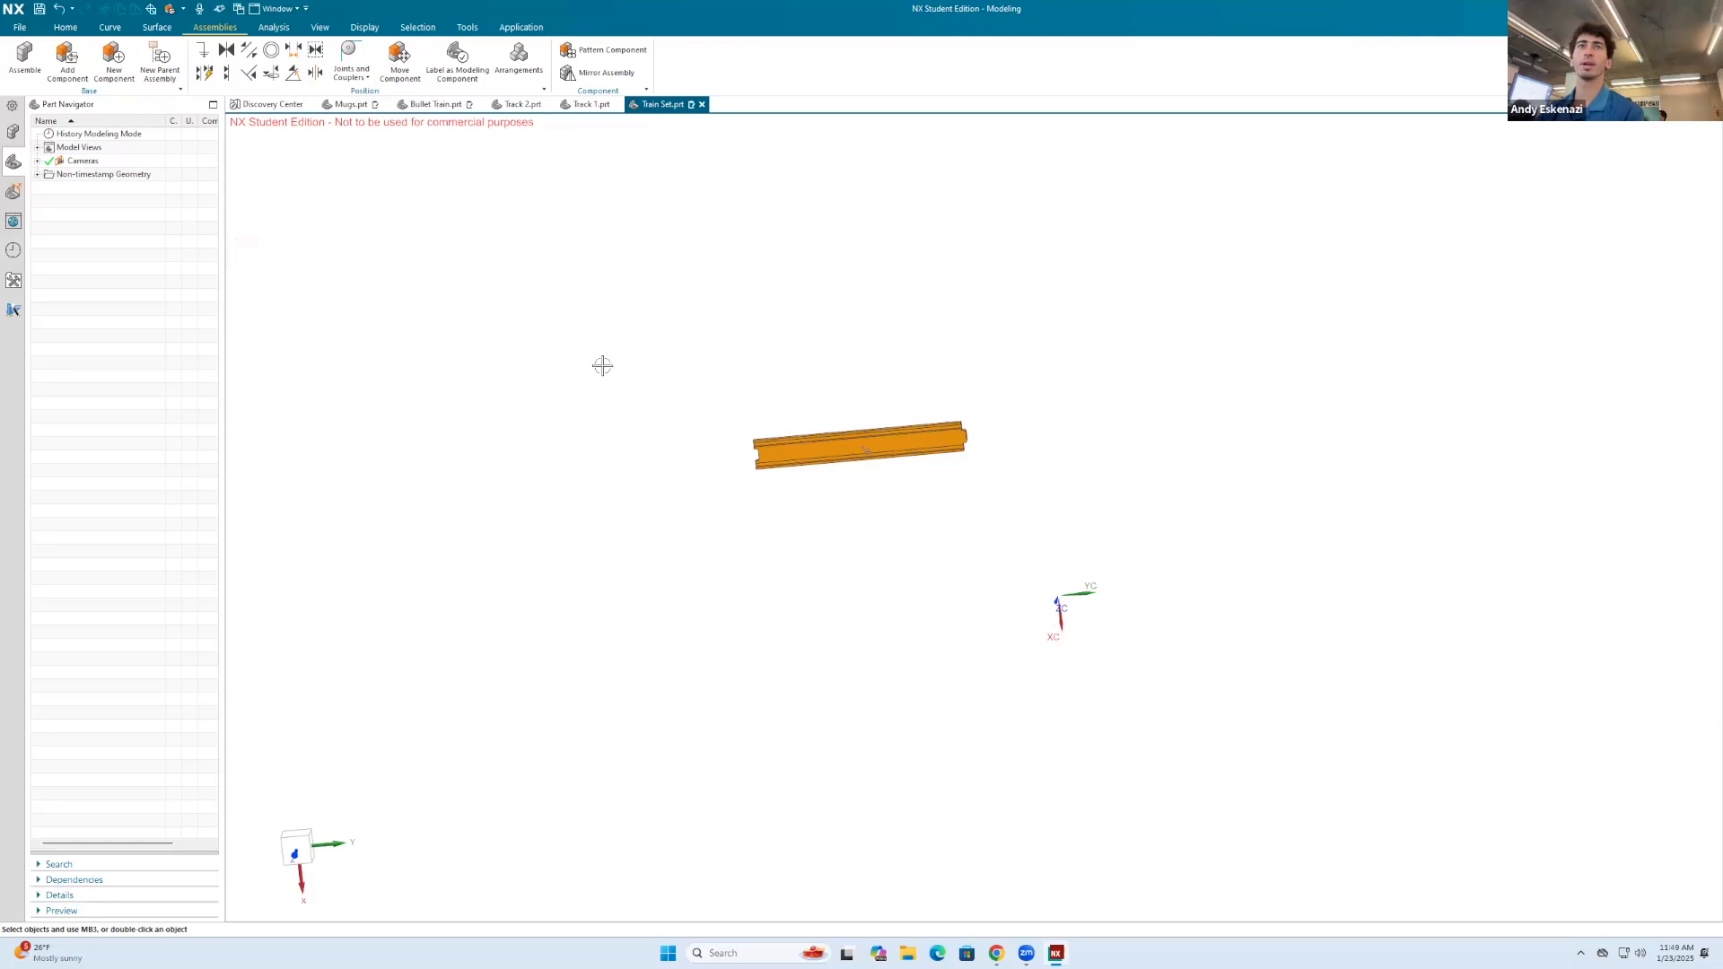
Step: Add a second Track 1.prt component, placed beyond the connector-tab end of the first track and roughly in line with it
{"action": "left_click", "coordinate": [68, 61]}
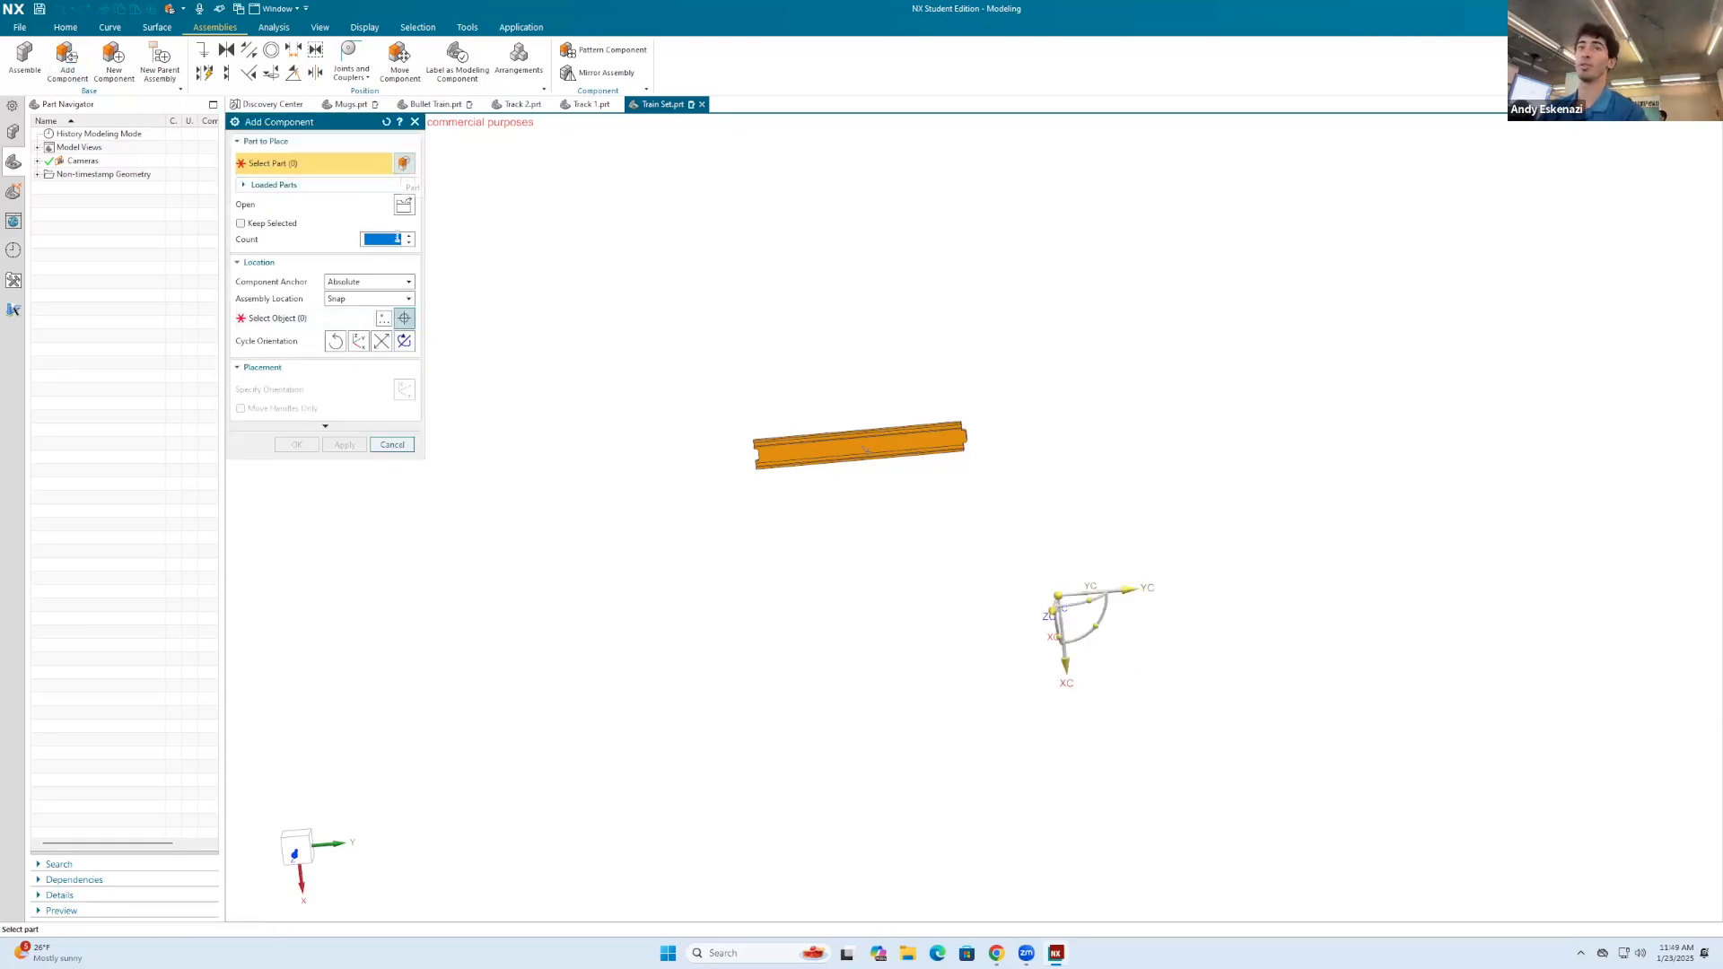
{"action": "left_click", "coordinate": [403, 205]}
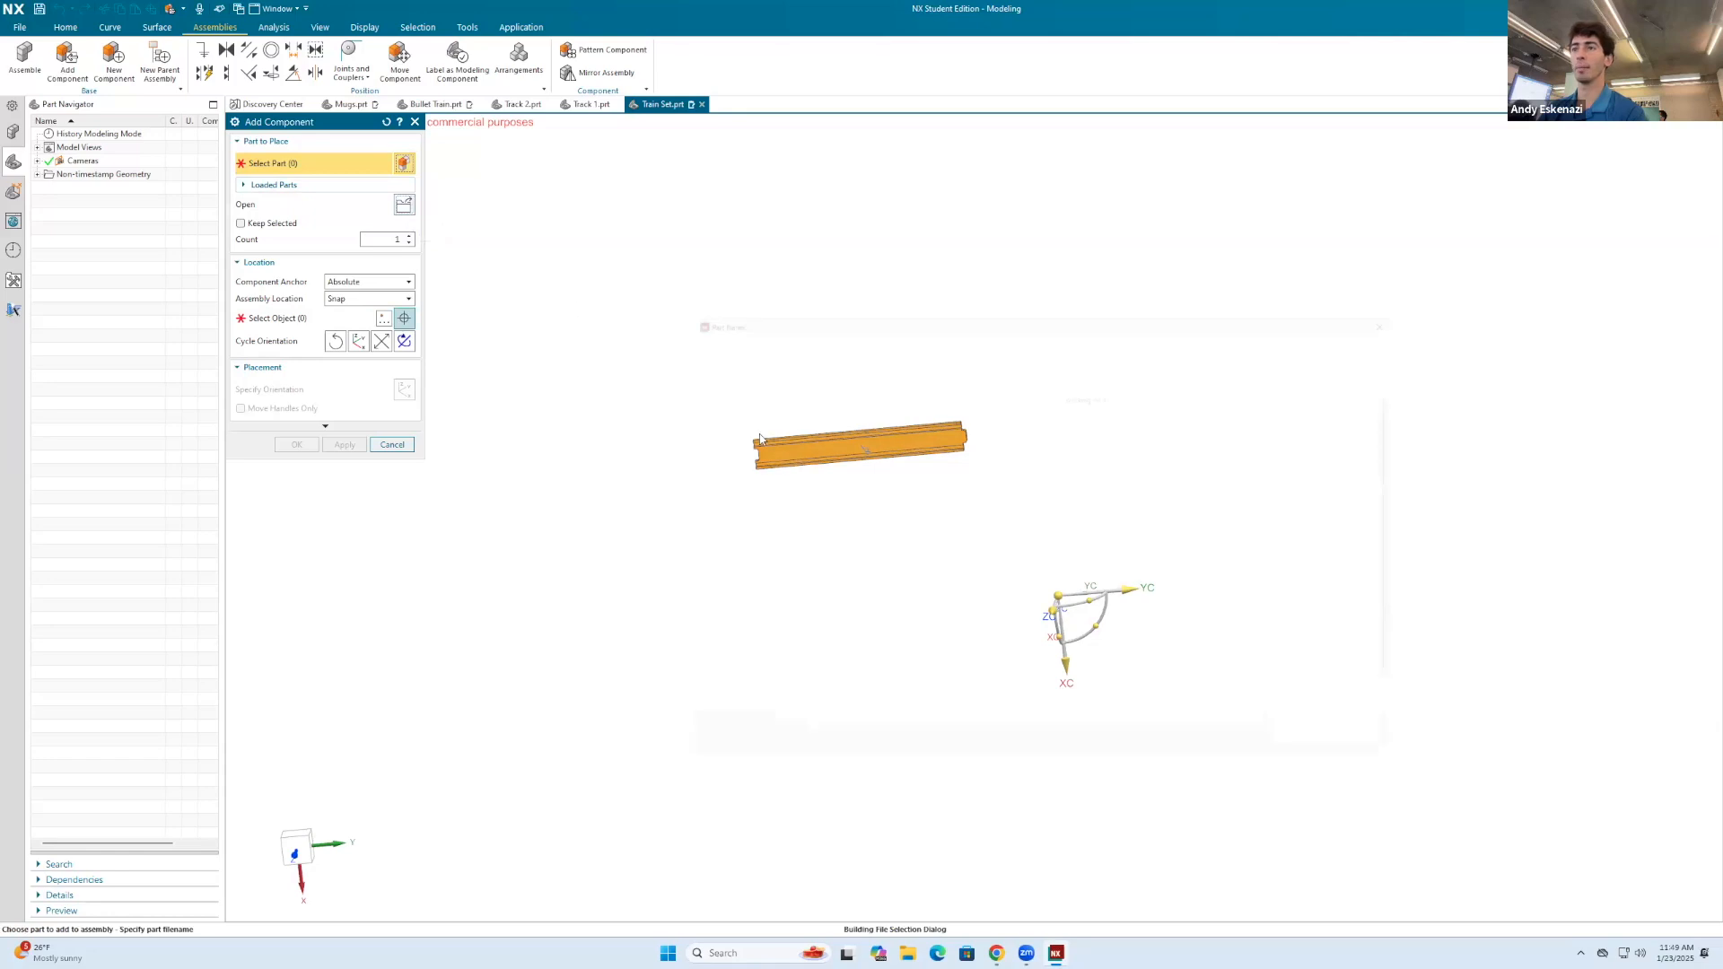
{"action": "left_click", "coordinate": [1104, 678]}
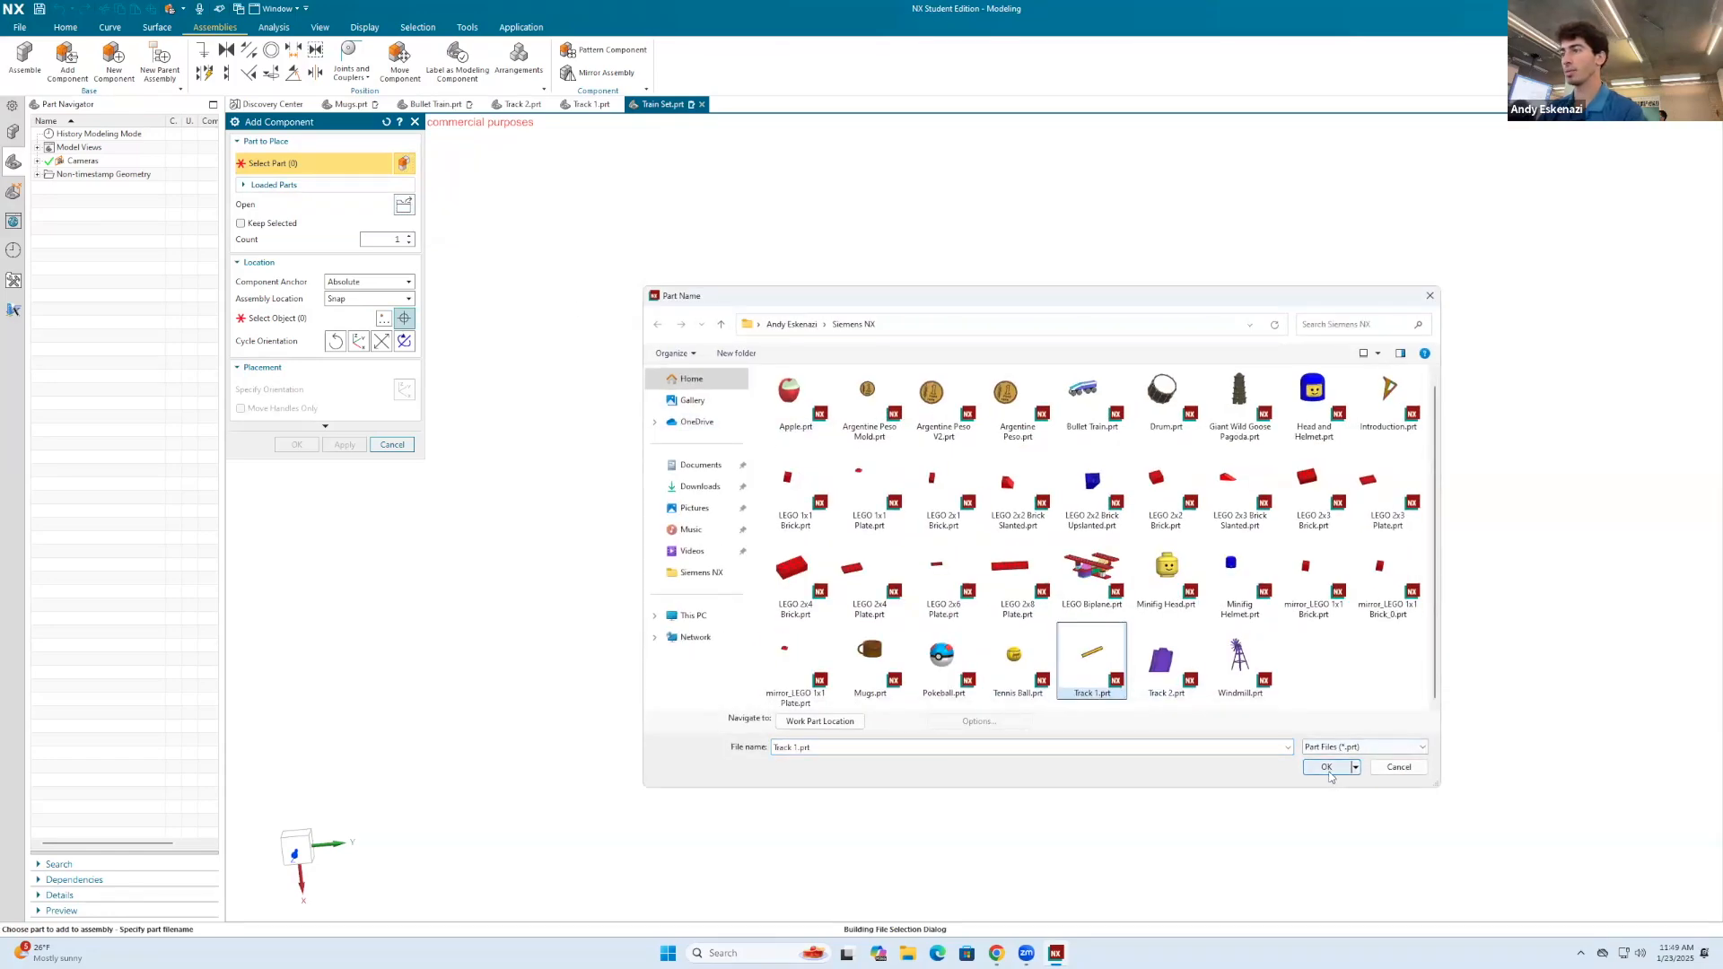
{"action": "left_click", "coordinate": [1328, 768]}
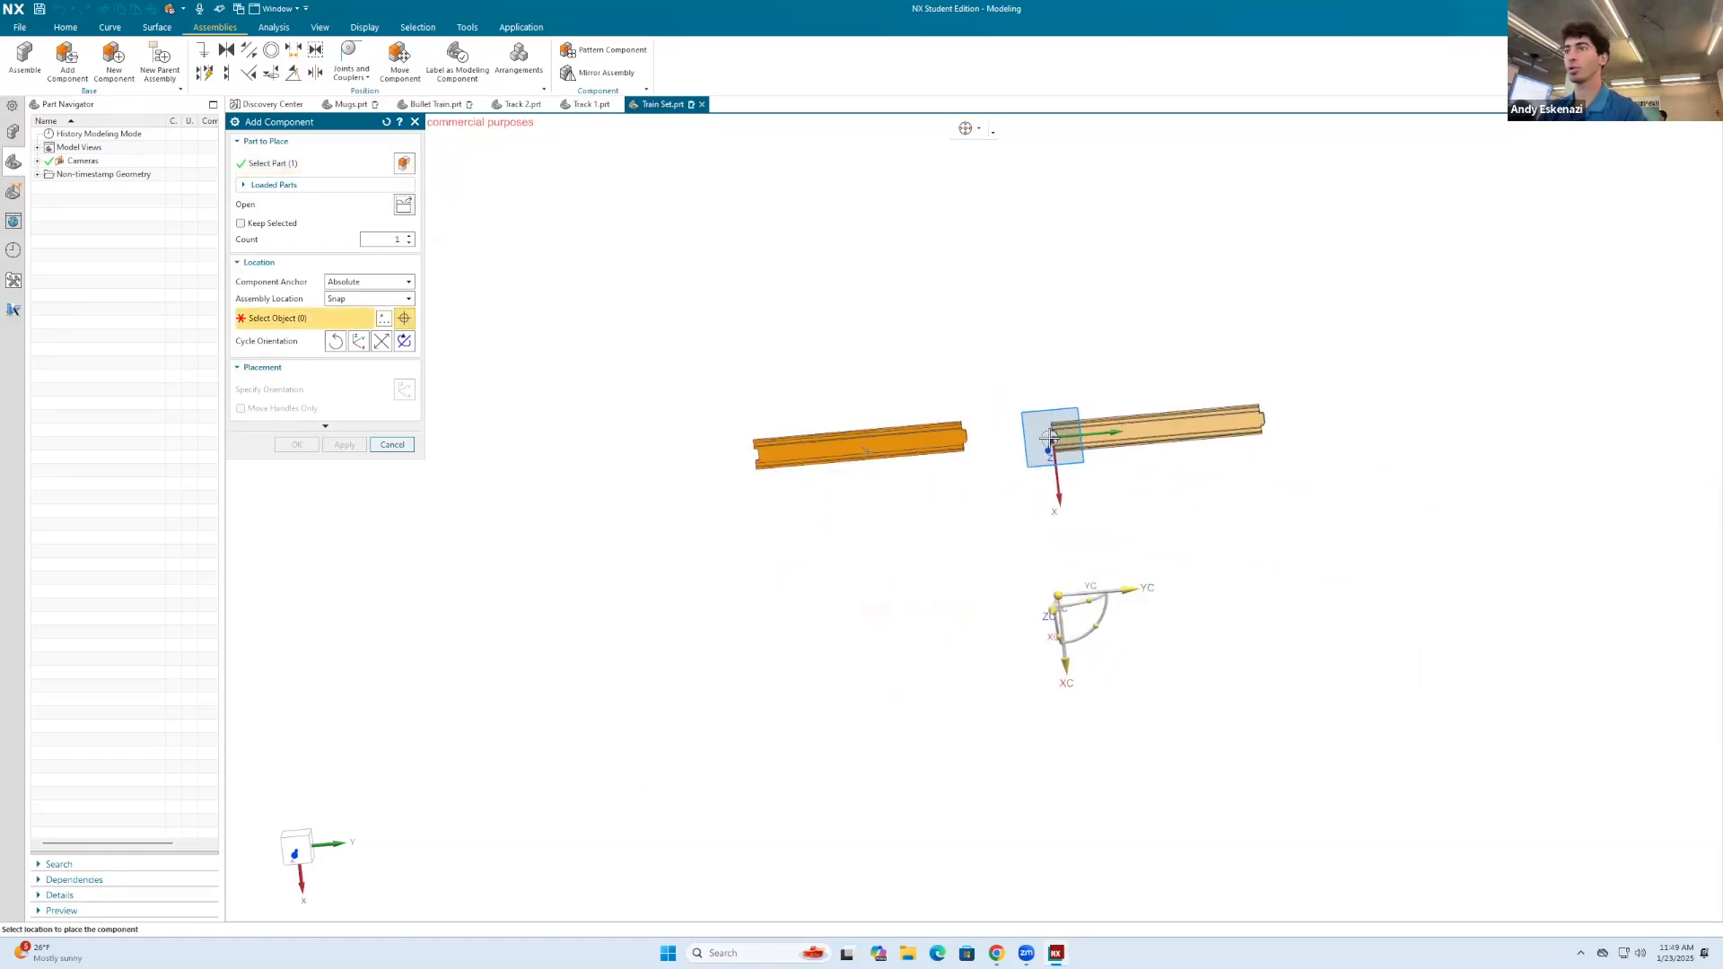
{"action": "left_click", "coordinate": [1045, 433]}
{"action": "left_click", "coordinate": [346, 449]}
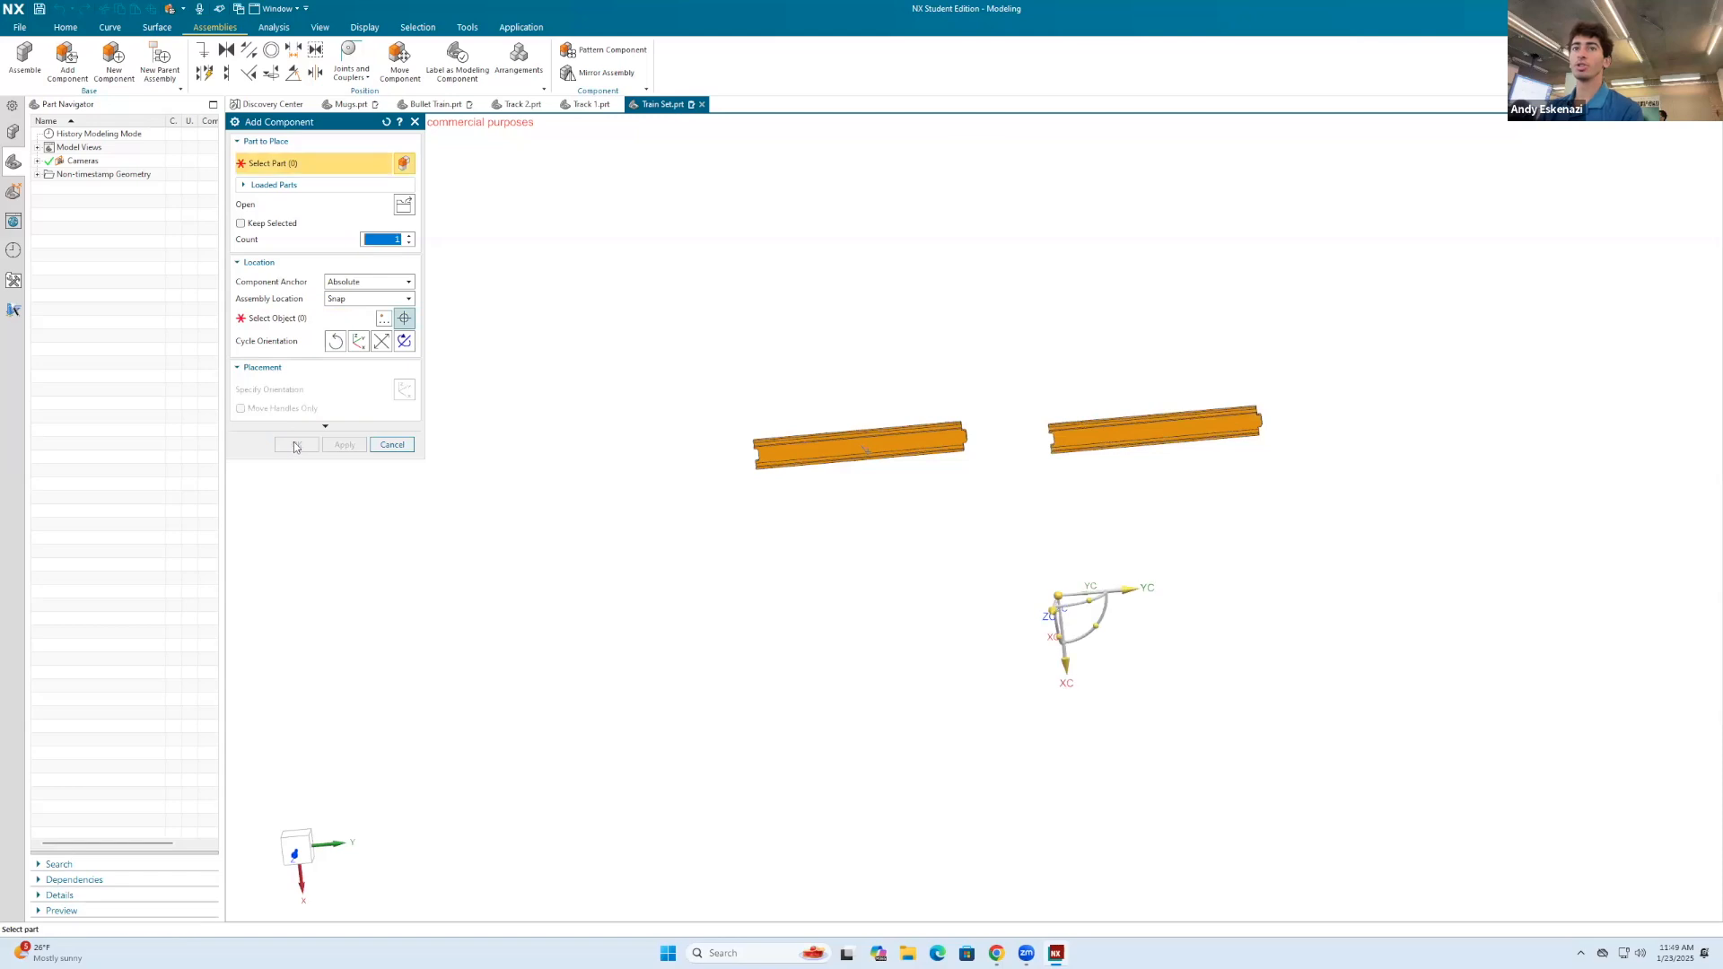
{"action": "left_click", "coordinate": [414, 121]}
{"action": "left_click", "coordinate": [226, 72]}
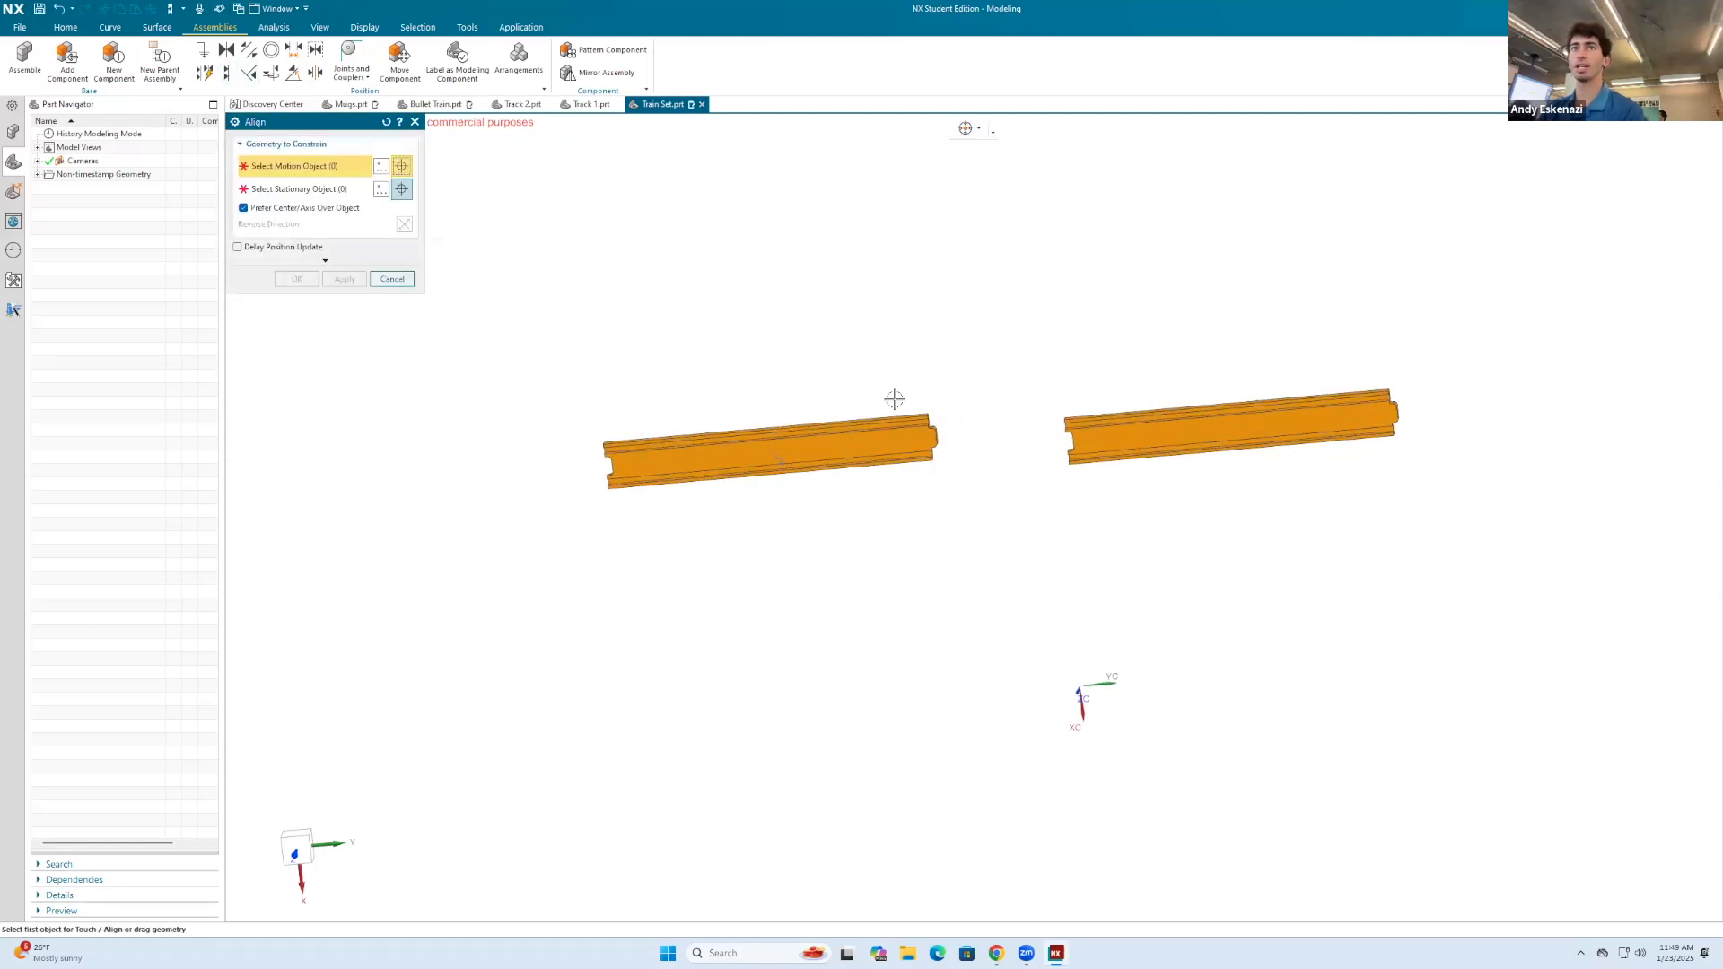
{"action": "scroll", "coordinate": [1038, 510], "scroll_direction": "down", "scroll_amount": 5}
{"action": "left_click", "coordinate": [923, 505]}
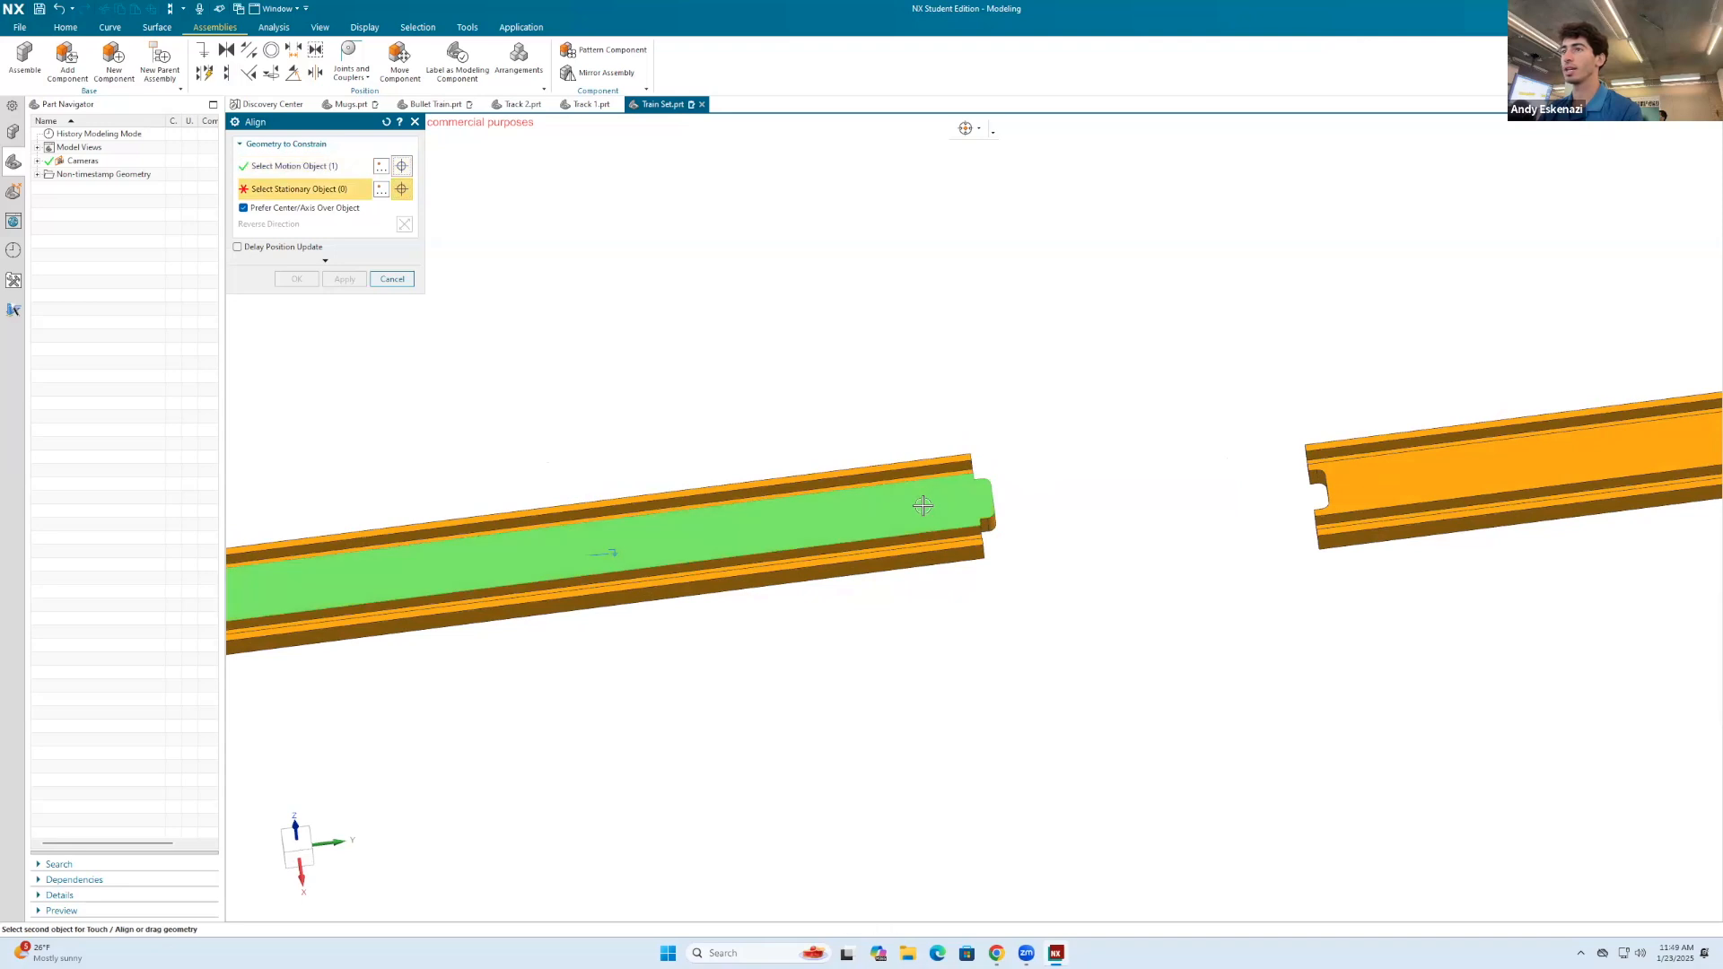
{"action": "key", "text": "Escape"}
Step: Apply an Align constraint from the second track's flat top running face to the same face of the fixed track
{"action": "left_click", "coordinate": [223, 72]}
{"action": "left_click", "coordinate": [1369, 471]}
{"action": "left_click", "coordinate": [922, 494]}
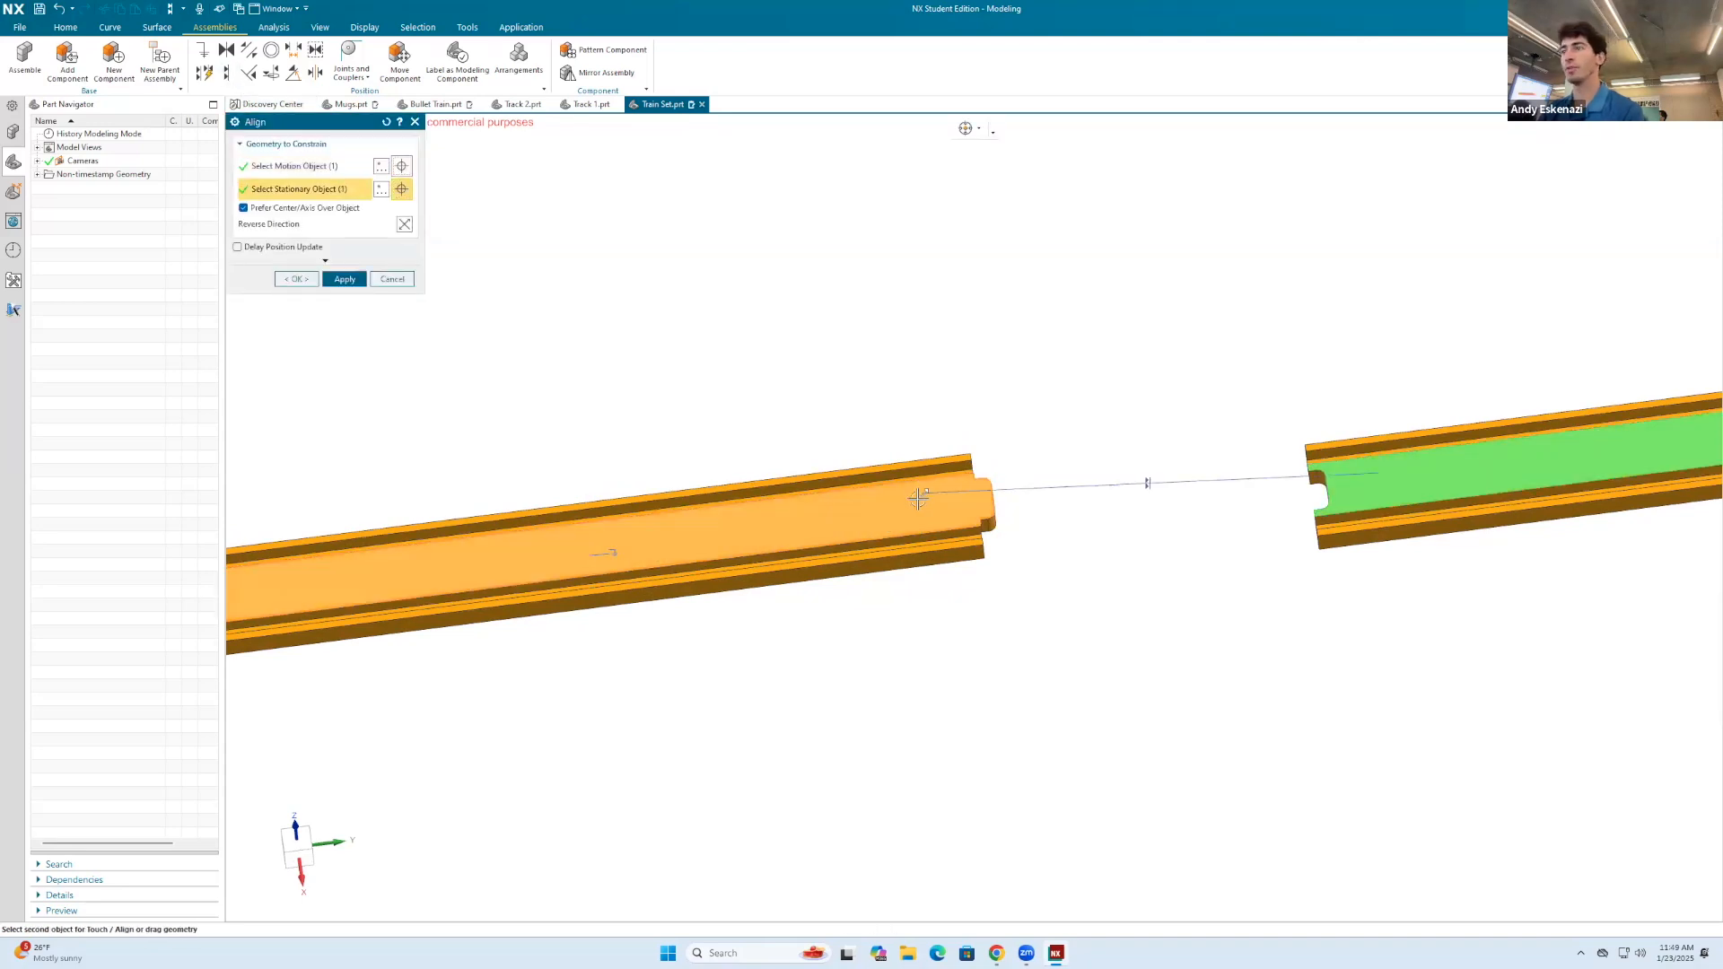
{"action": "mouse_move", "coordinate": [1170, 567]}
{"action": "middle_mouse_down"}
{"action": "mouse_move", "coordinate": [1175, 511]}
{"action": "mouse_move", "coordinate": [1178, 579]}
{"action": "middle_mouse_up"}
{"action": "scroll", "coordinate": [1181, 594], "scroll_direction": "up", "scroll_amount": 1}
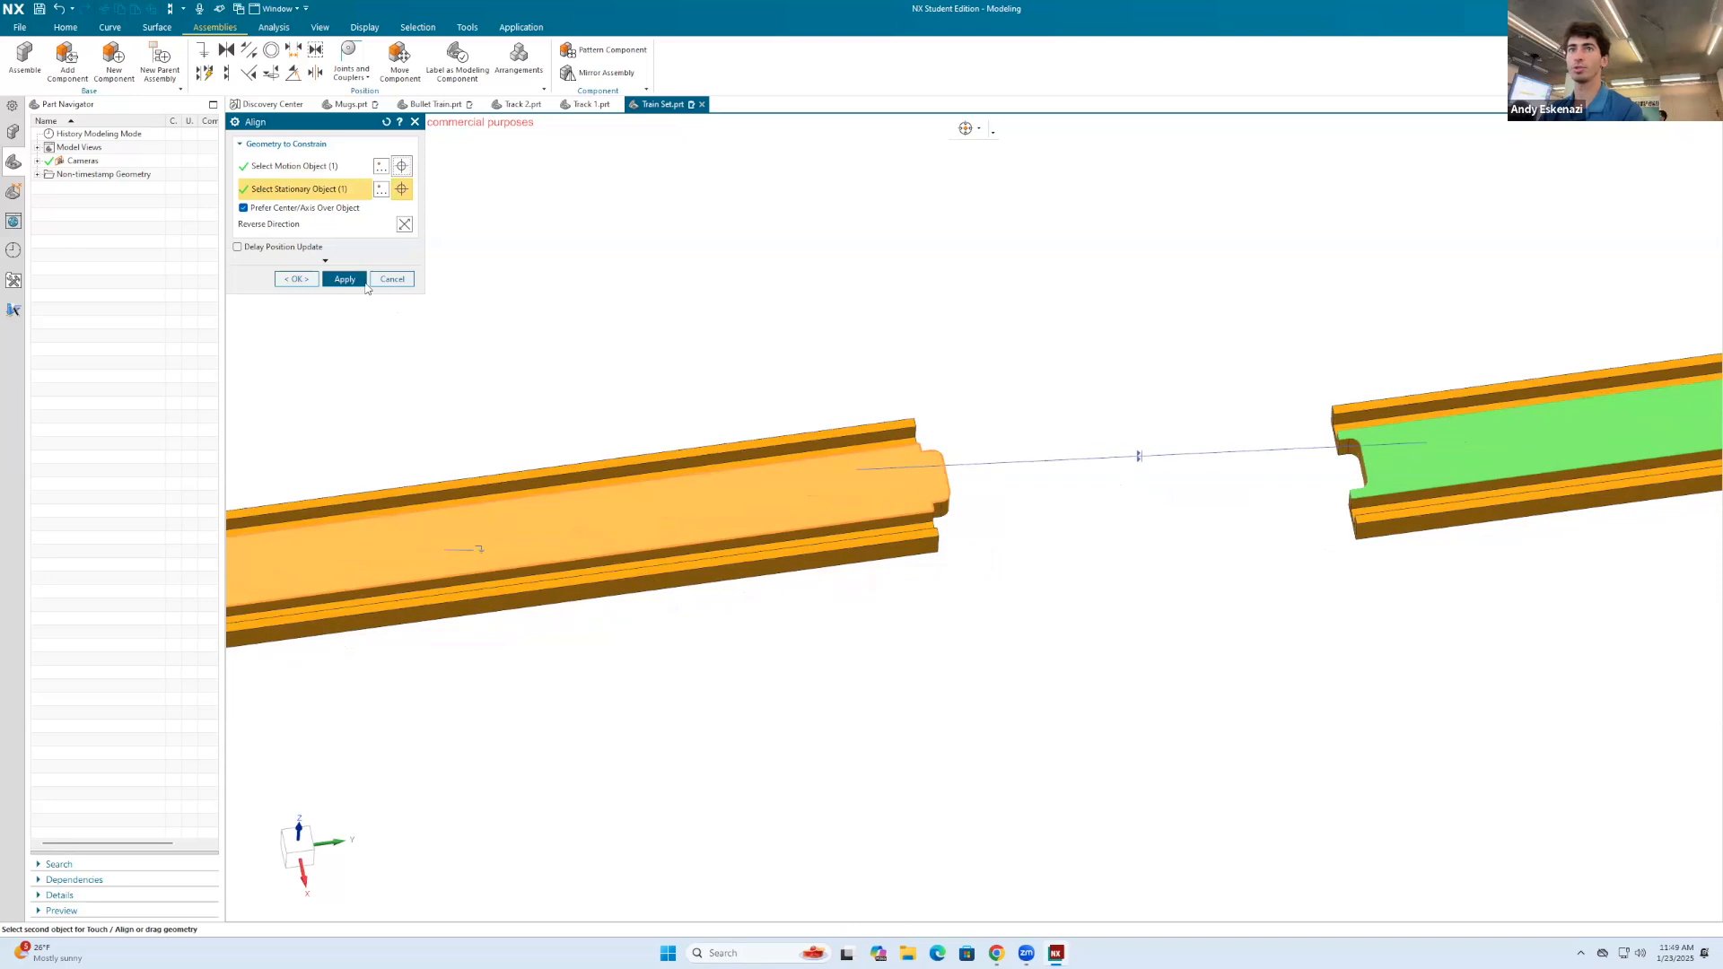
{"action": "left_click", "coordinate": [361, 281]}
Step: Apply an Align constraint from the second track's outer front side face to the matching side face of the fixed track
{"action": "left_click", "coordinate": [1393, 525]}
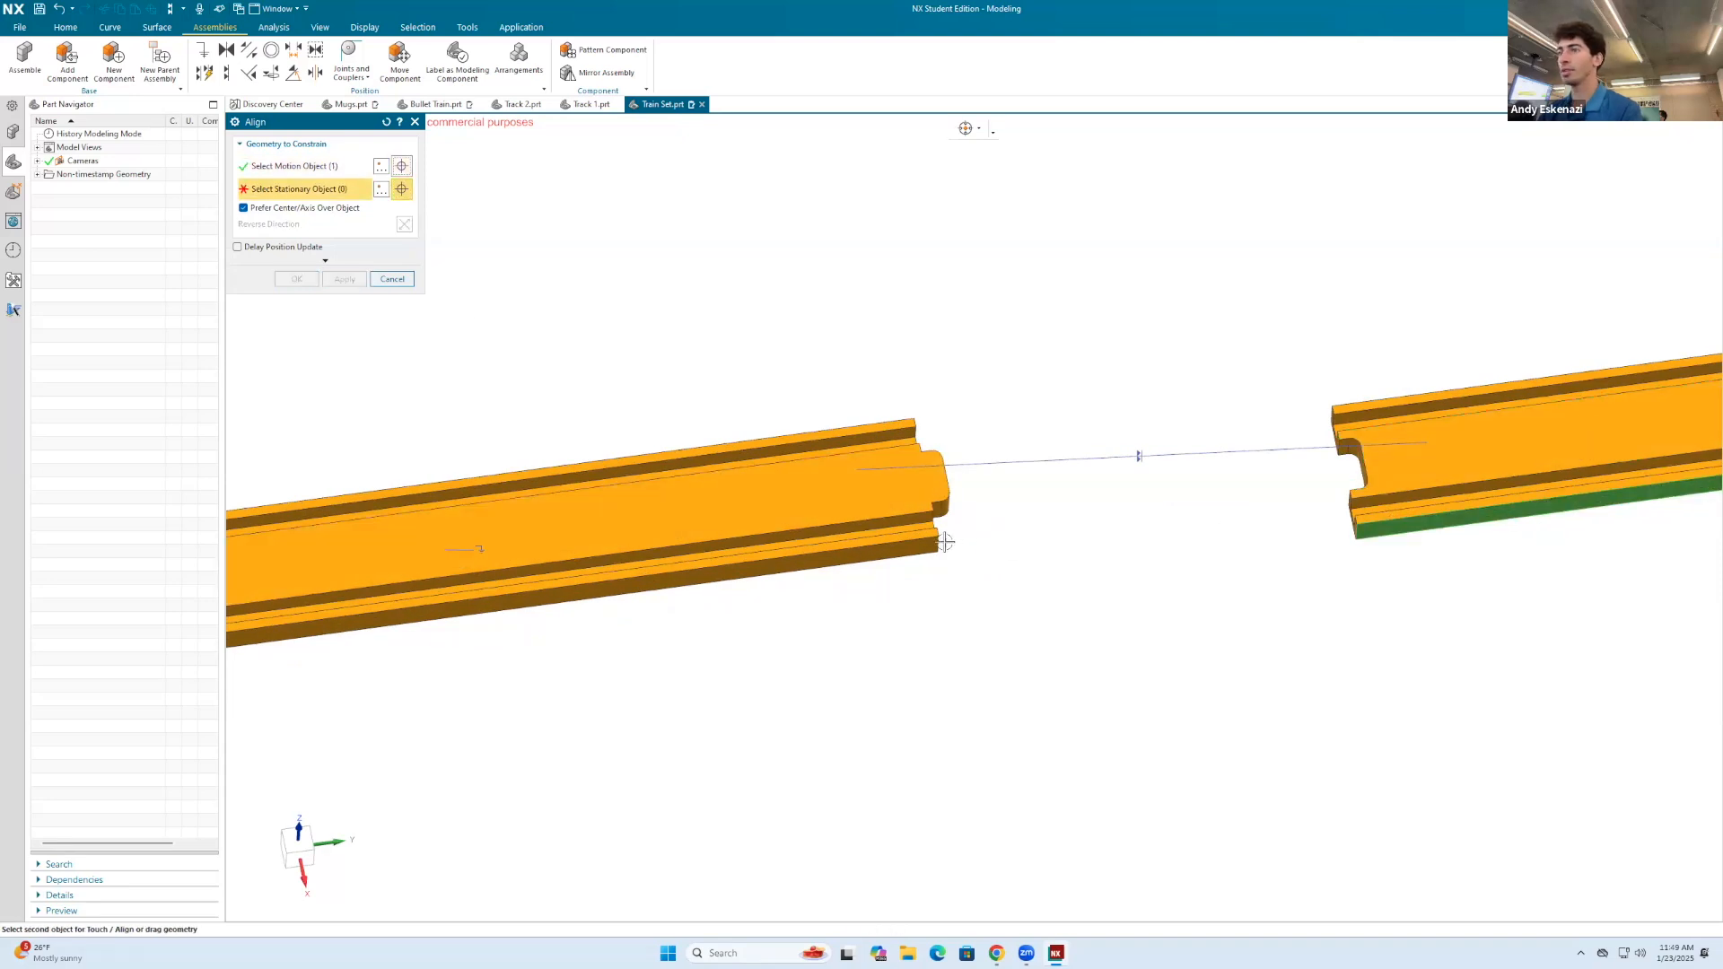
{"action": "left_click", "coordinate": [902, 544]}
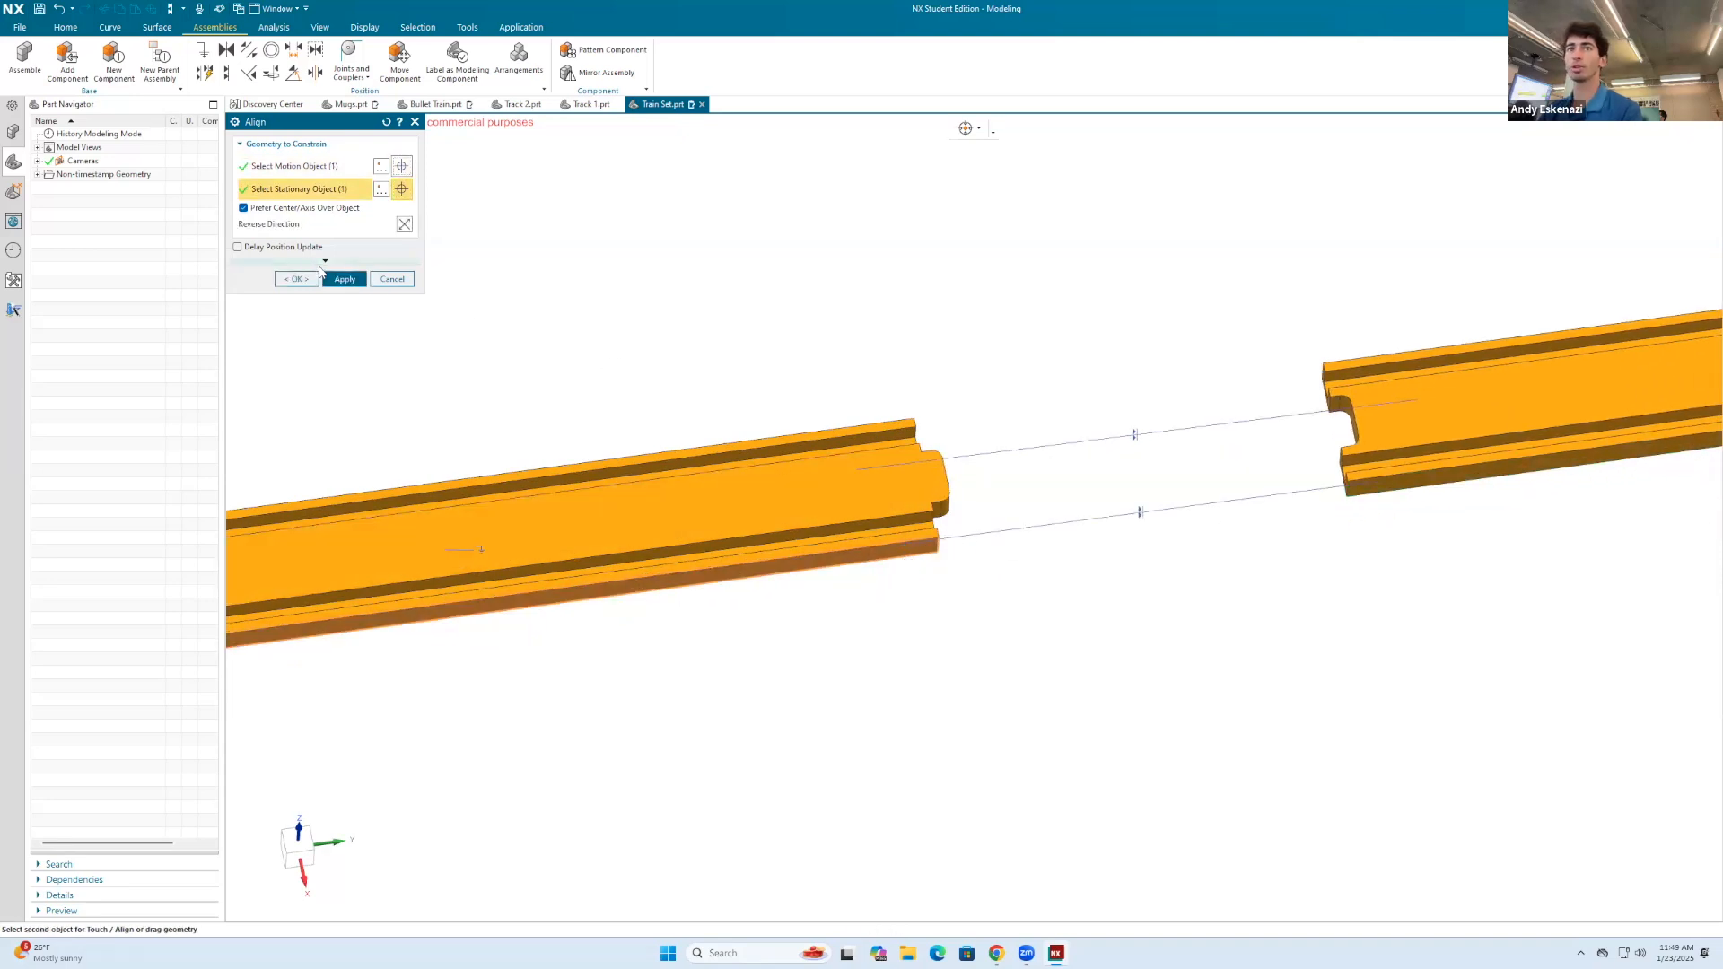
{"action": "left_click", "coordinate": [342, 281]}
Step: Try to align the second track's connector-recess end face with the fixed track's connector-tab end face, and abandon the constraint
{"action": "scroll", "coordinate": [1344, 431], "scroll_direction": "up", "scroll_amount": 2}
{"action": "middle_click_drag", "start_coordinate": [1344, 431], "coordinate": [1369, 431]}
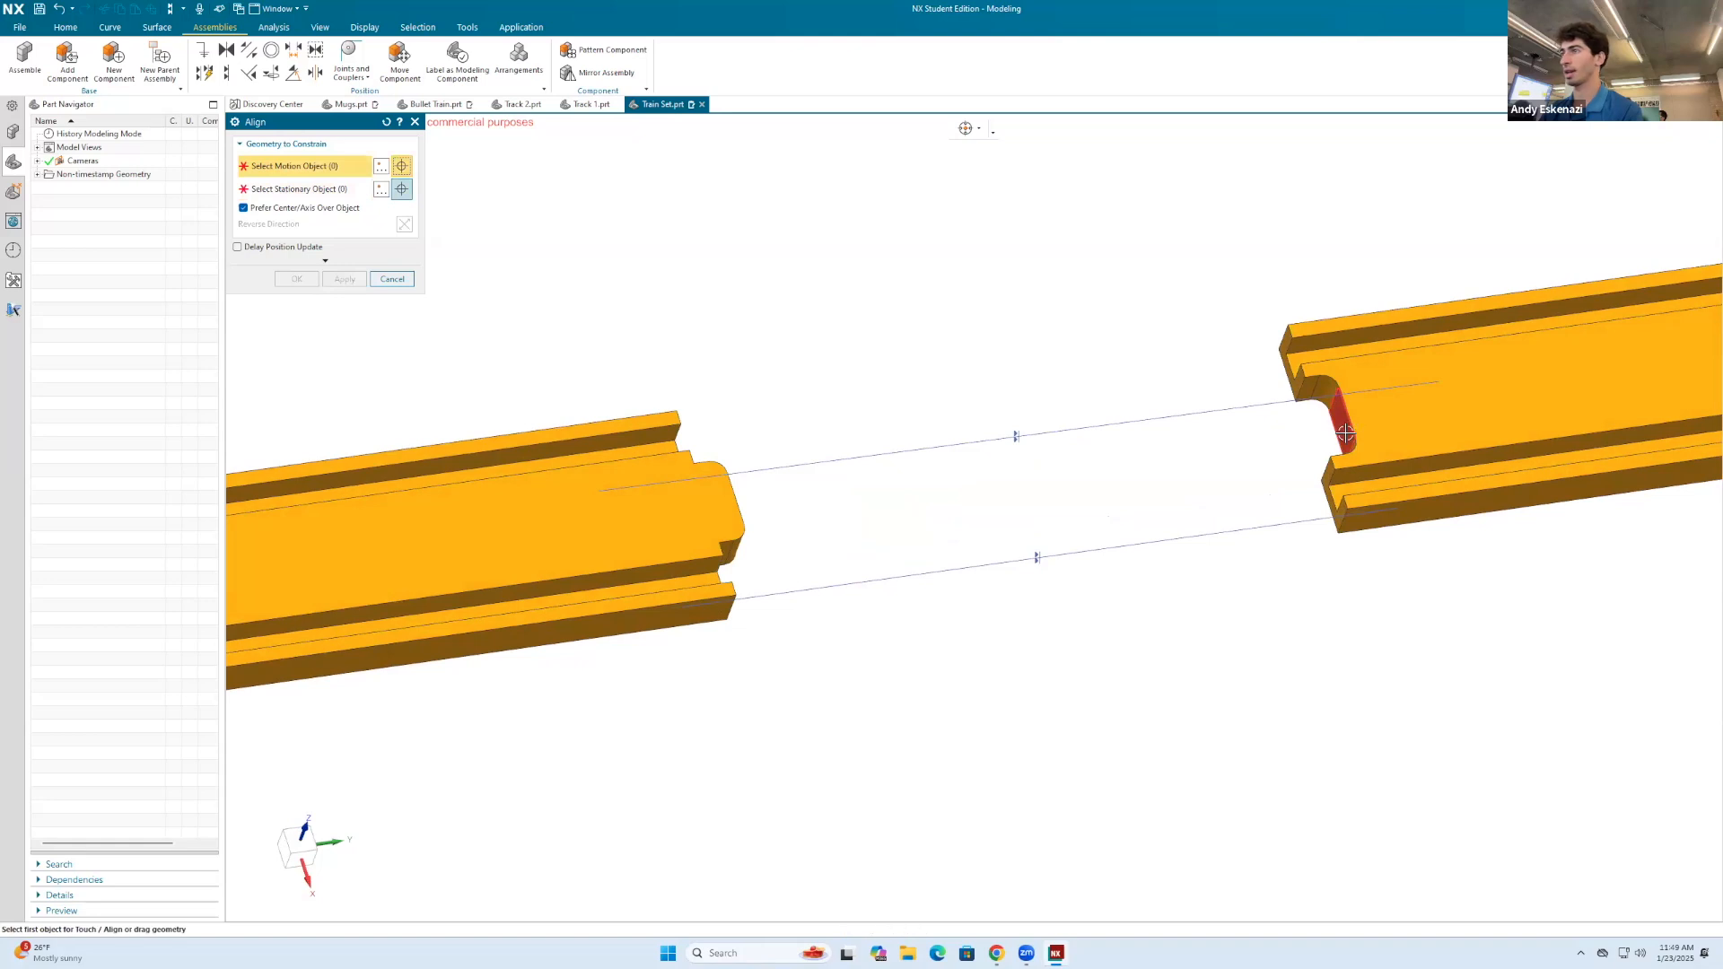
{"action": "left_click", "coordinate": [1342, 426]}
{"action": "middle_click_drag", "start_coordinate": [1096, 398], "coordinate": [898, 457]}
{"action": "left_click", "coordinate": [799, 500]}
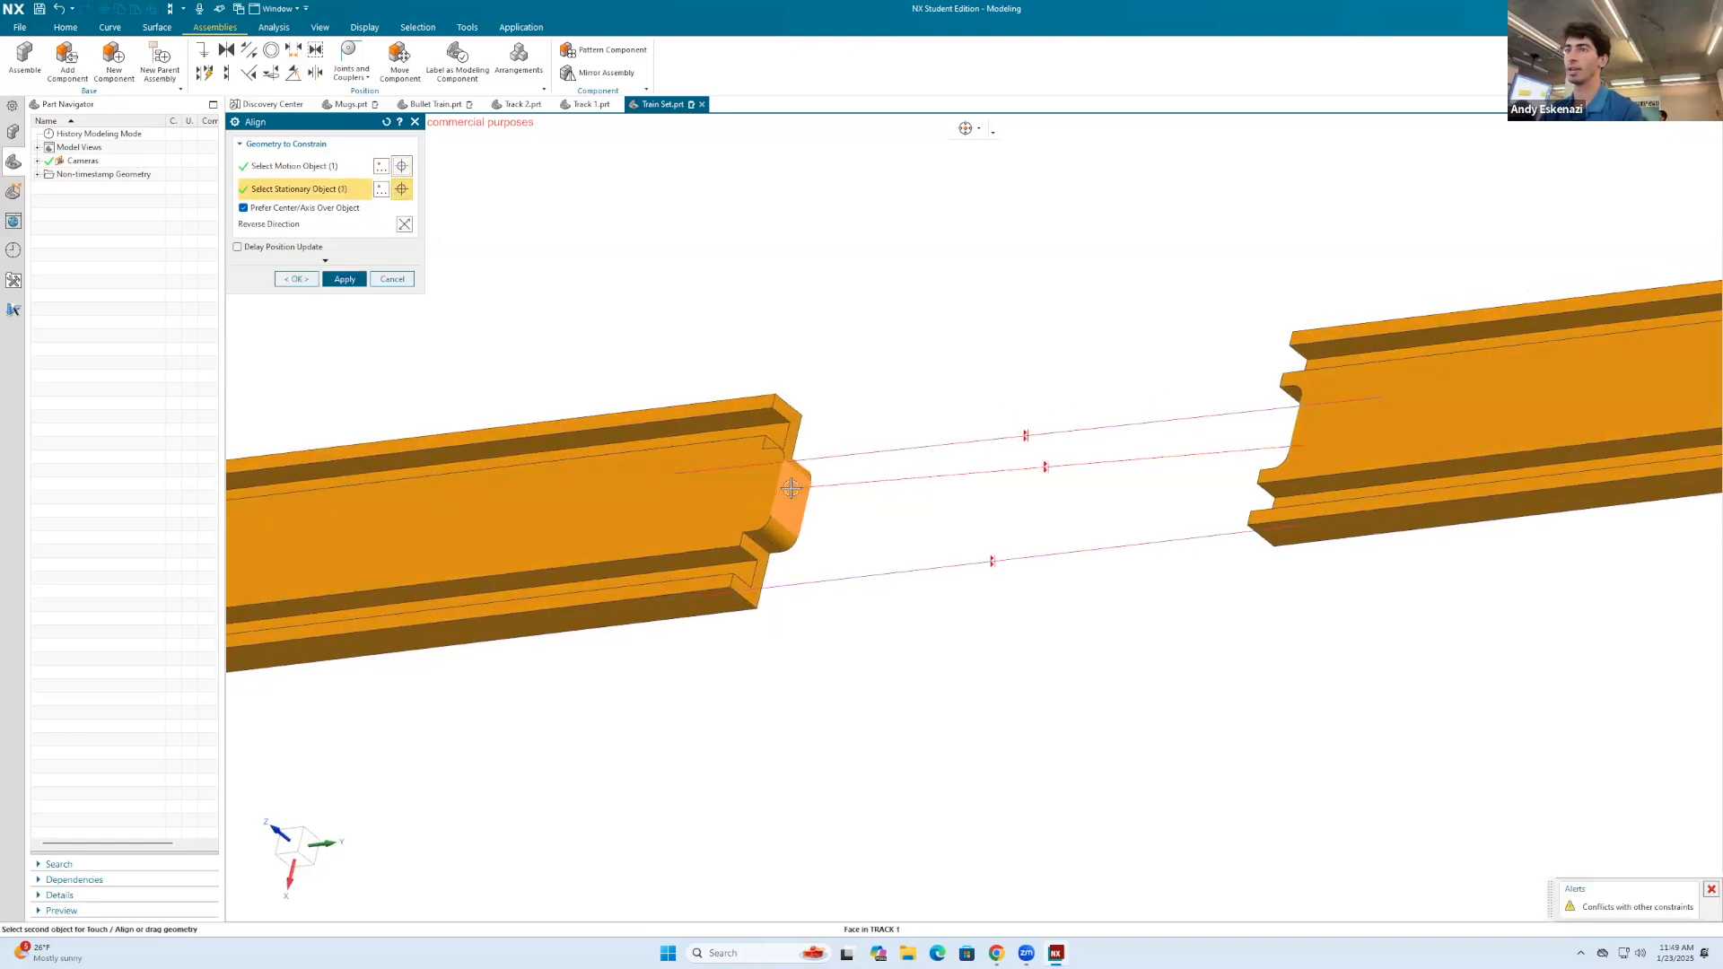
{"action": "left_click", "coordinate": [392, 279]}
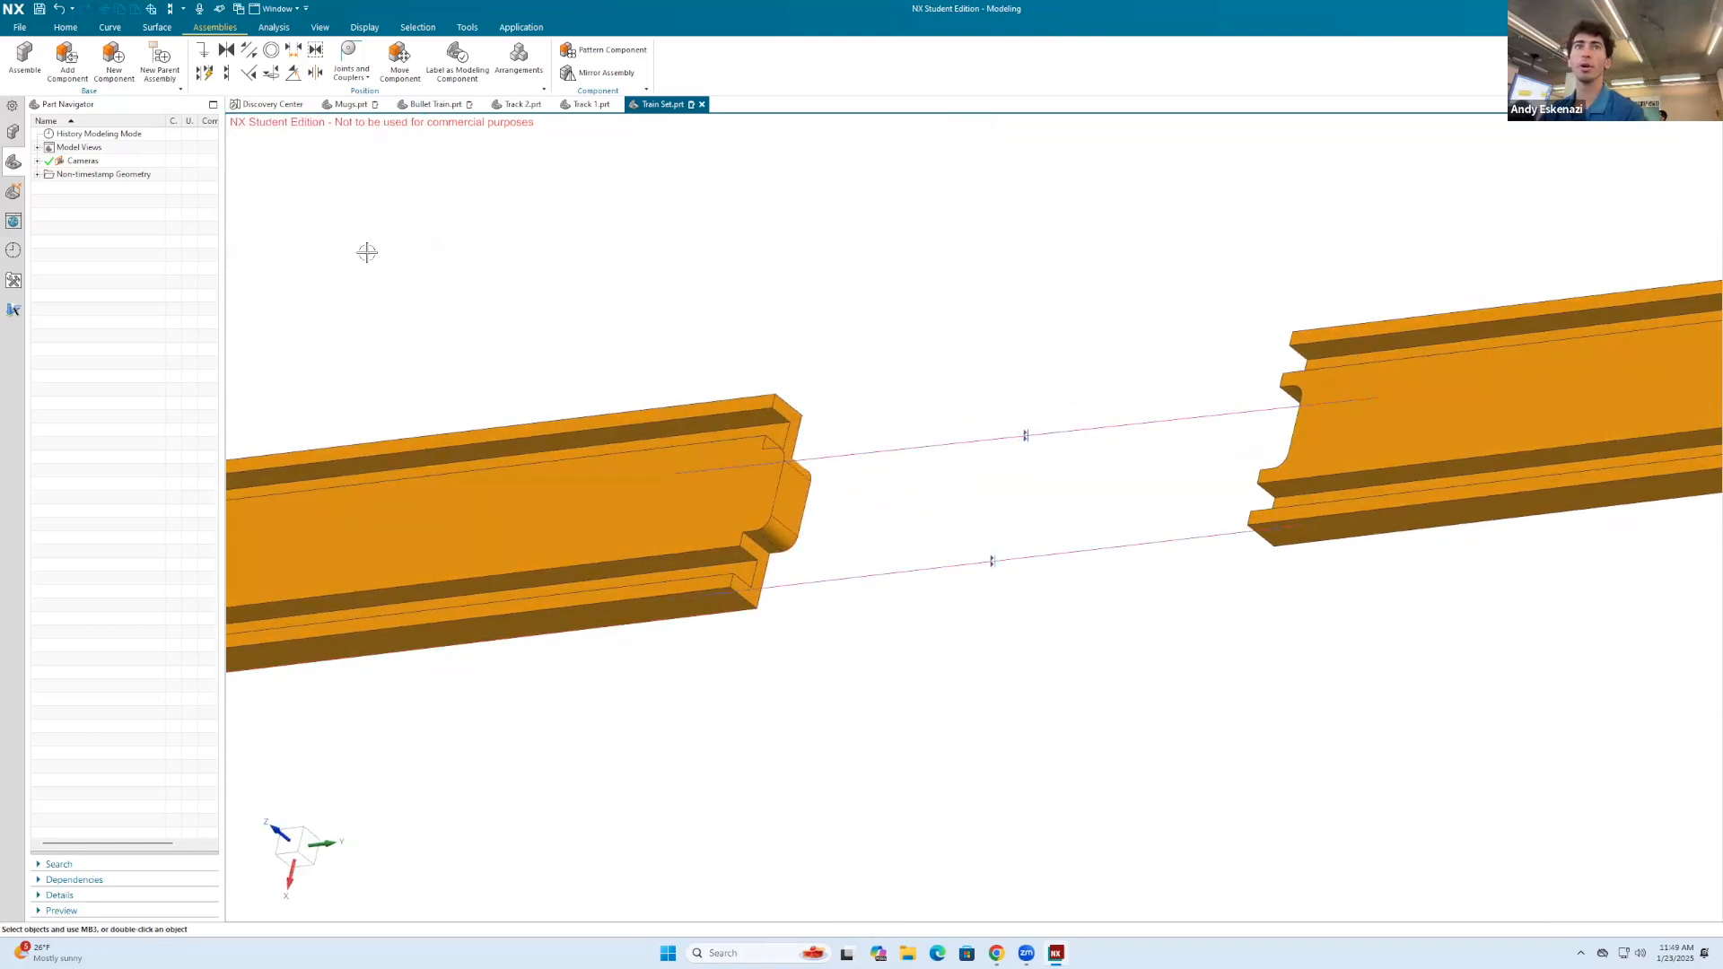
Step: Delete the Align constraint between the side faces of the two tracks
{"action": "left_click", "coordinate": [13, 189]}
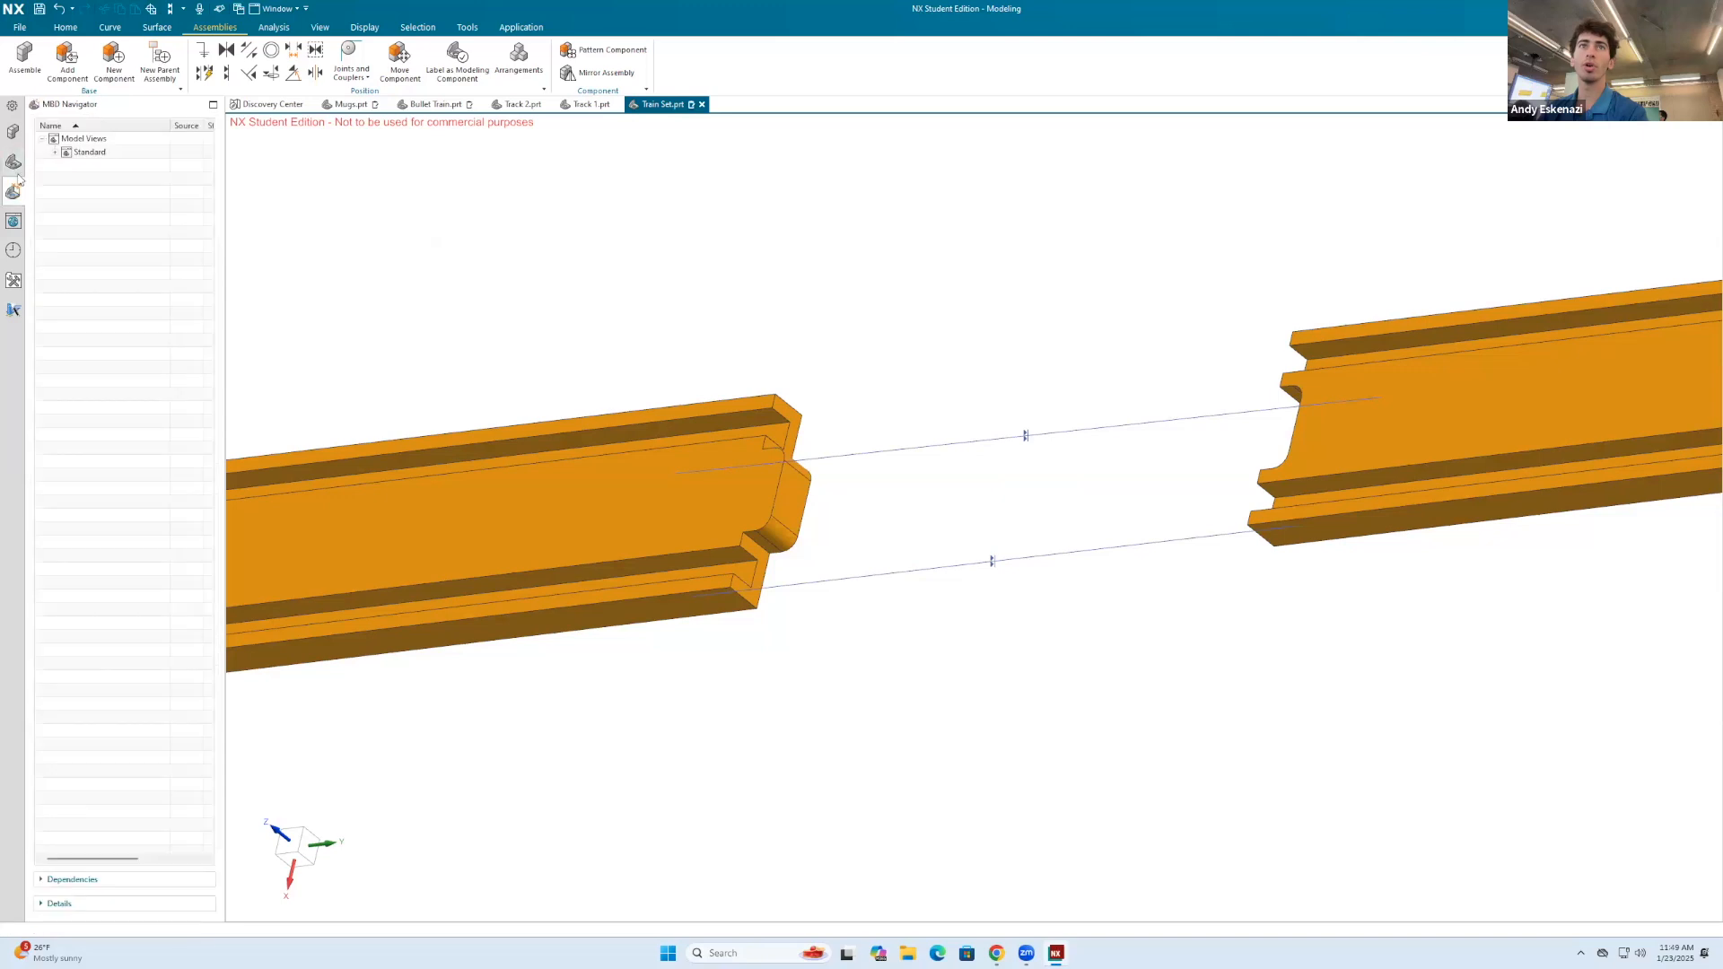
{"action": "left_click", "coordinate": [55, 153]}
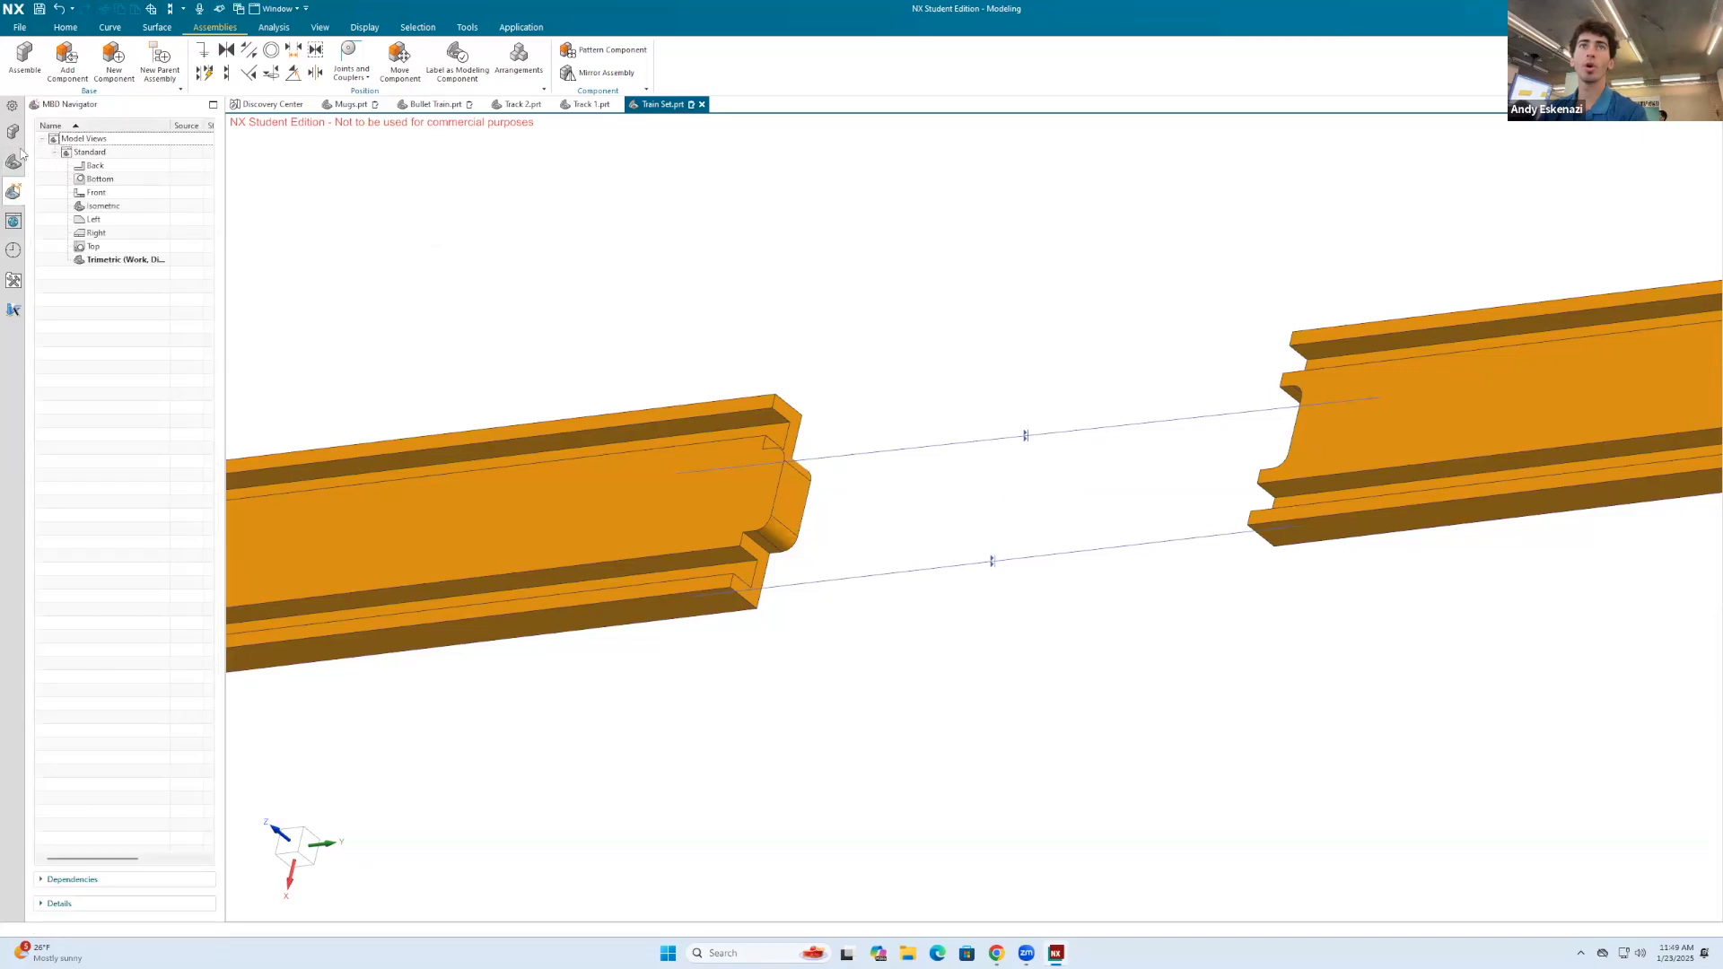
{"action": "left_click", "coordinate": [13, 133]}
{"action": "left_click", "coordinate": [51, 161]}
{"action": "right_click", "coordinate": [139, 202]}
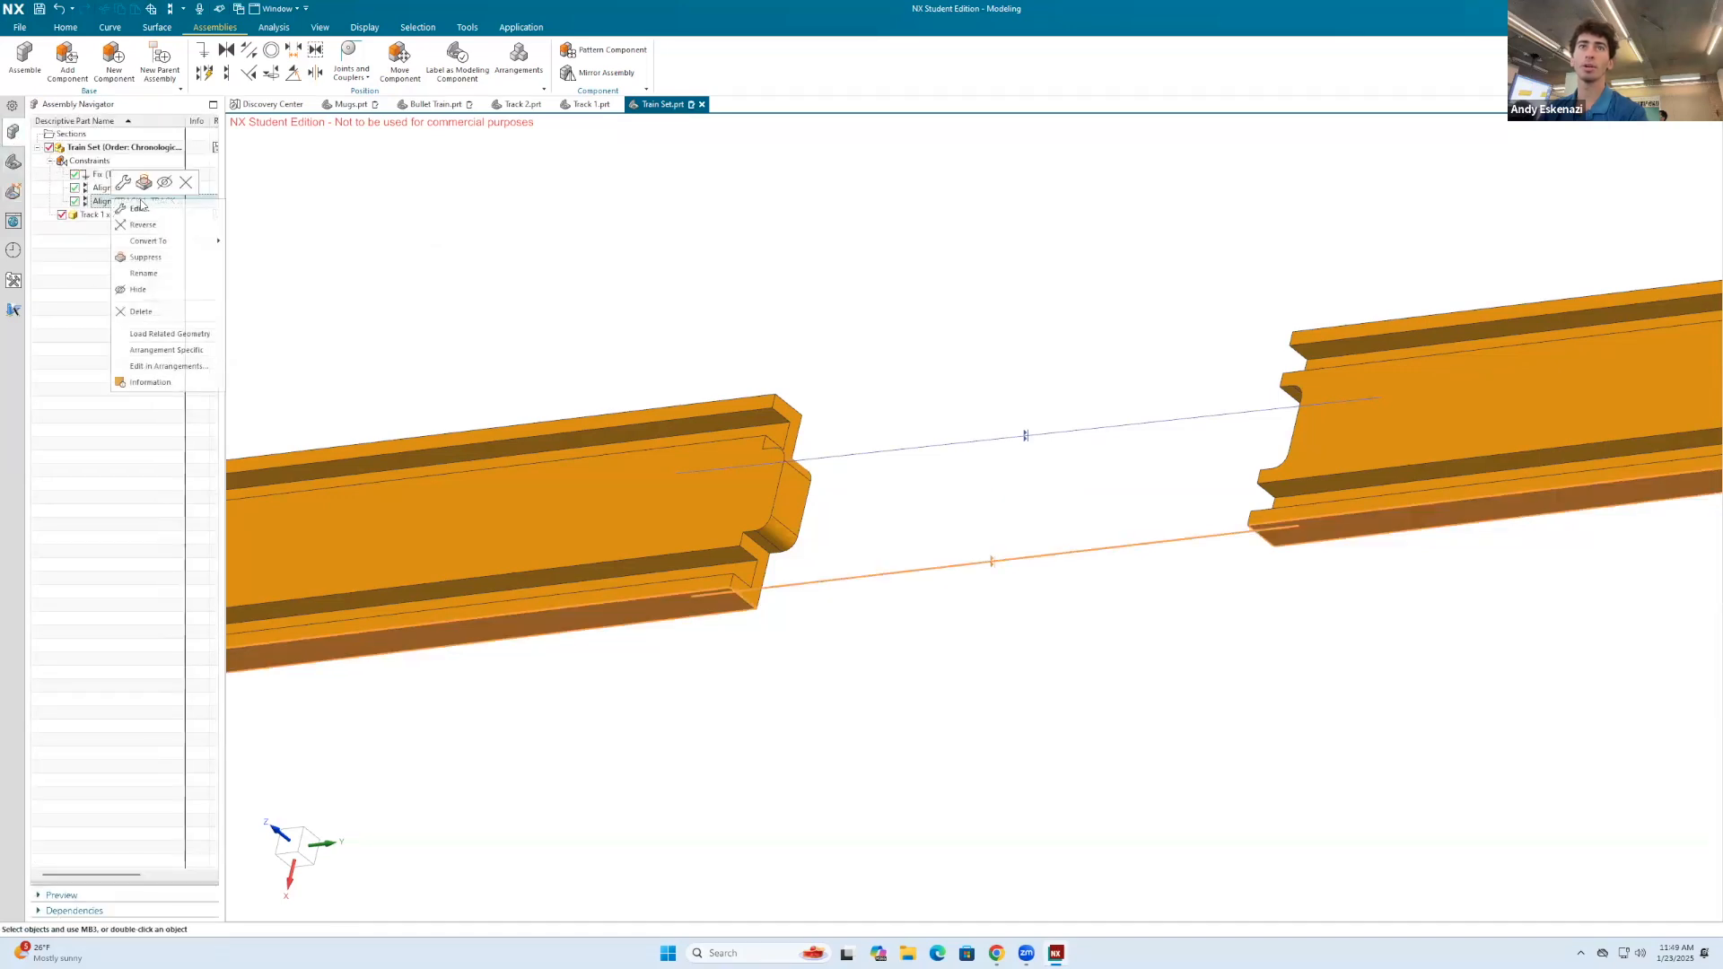
{"action": "left_click", "coordinate": [185, 183]}
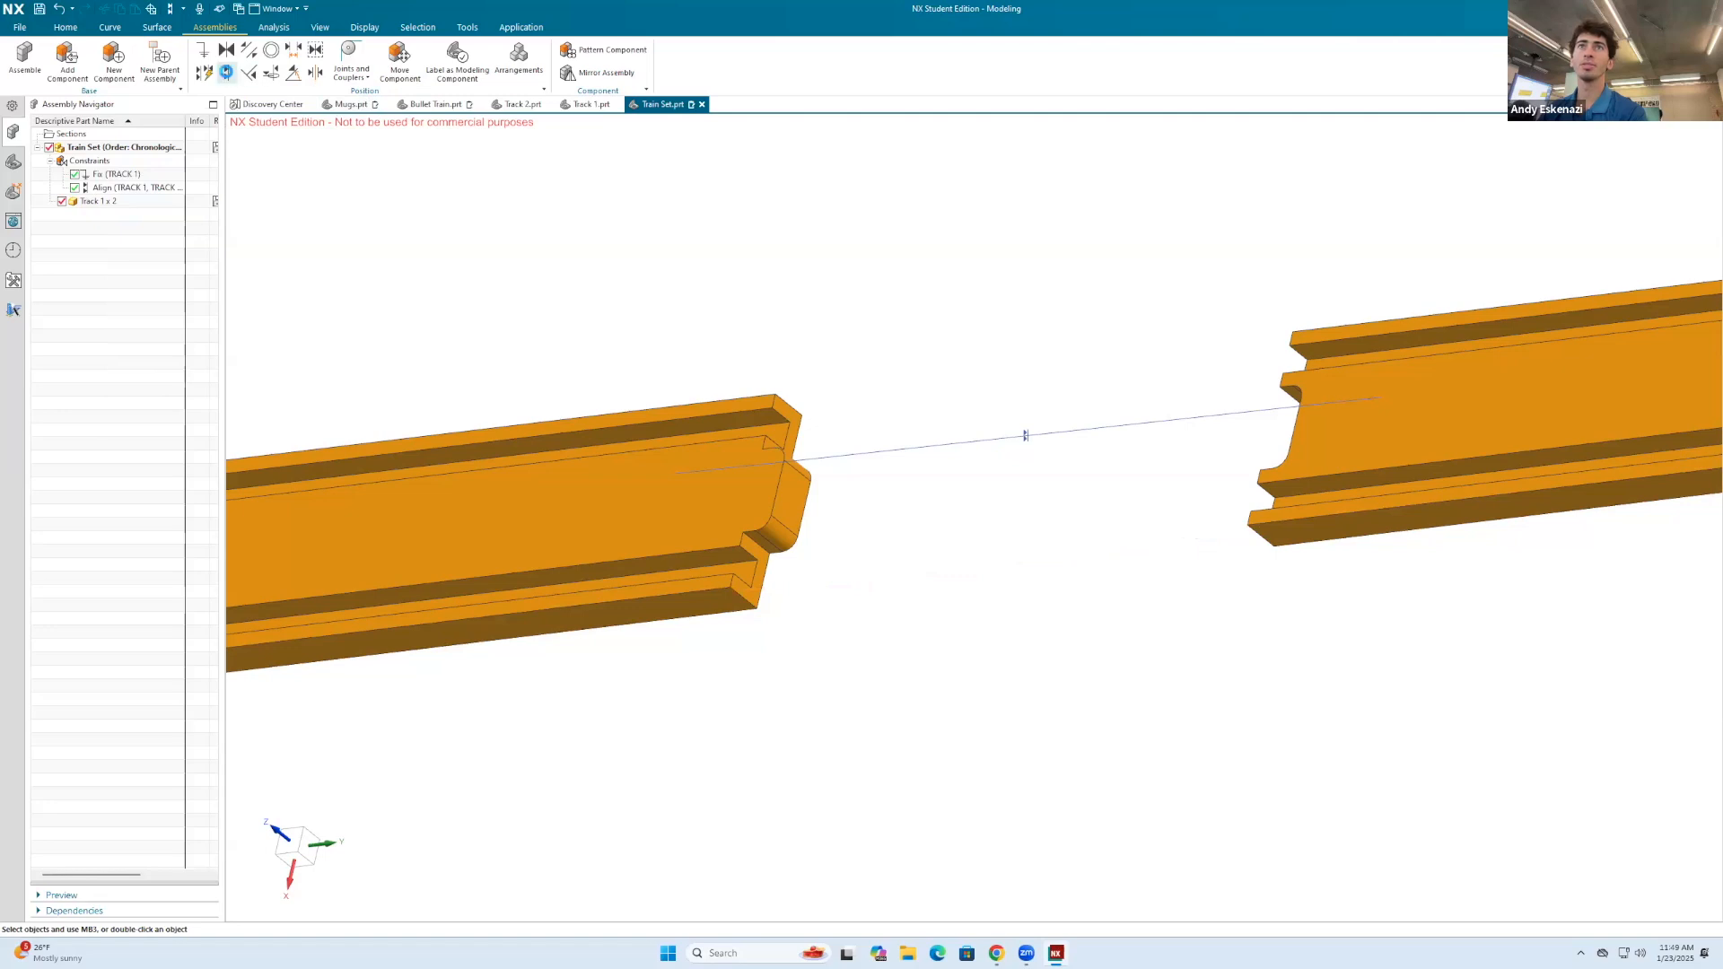
Step: Constrain the second track's connector-recess face to the fixed track's connector-tab end face, reversing the direction so the faces touch
{"action": "left_click", "coordinate": [226, 72]}
{"action": "middle_click_drag", "start_coordinate": [1068, 516], "coordinate": [1277, 451]}
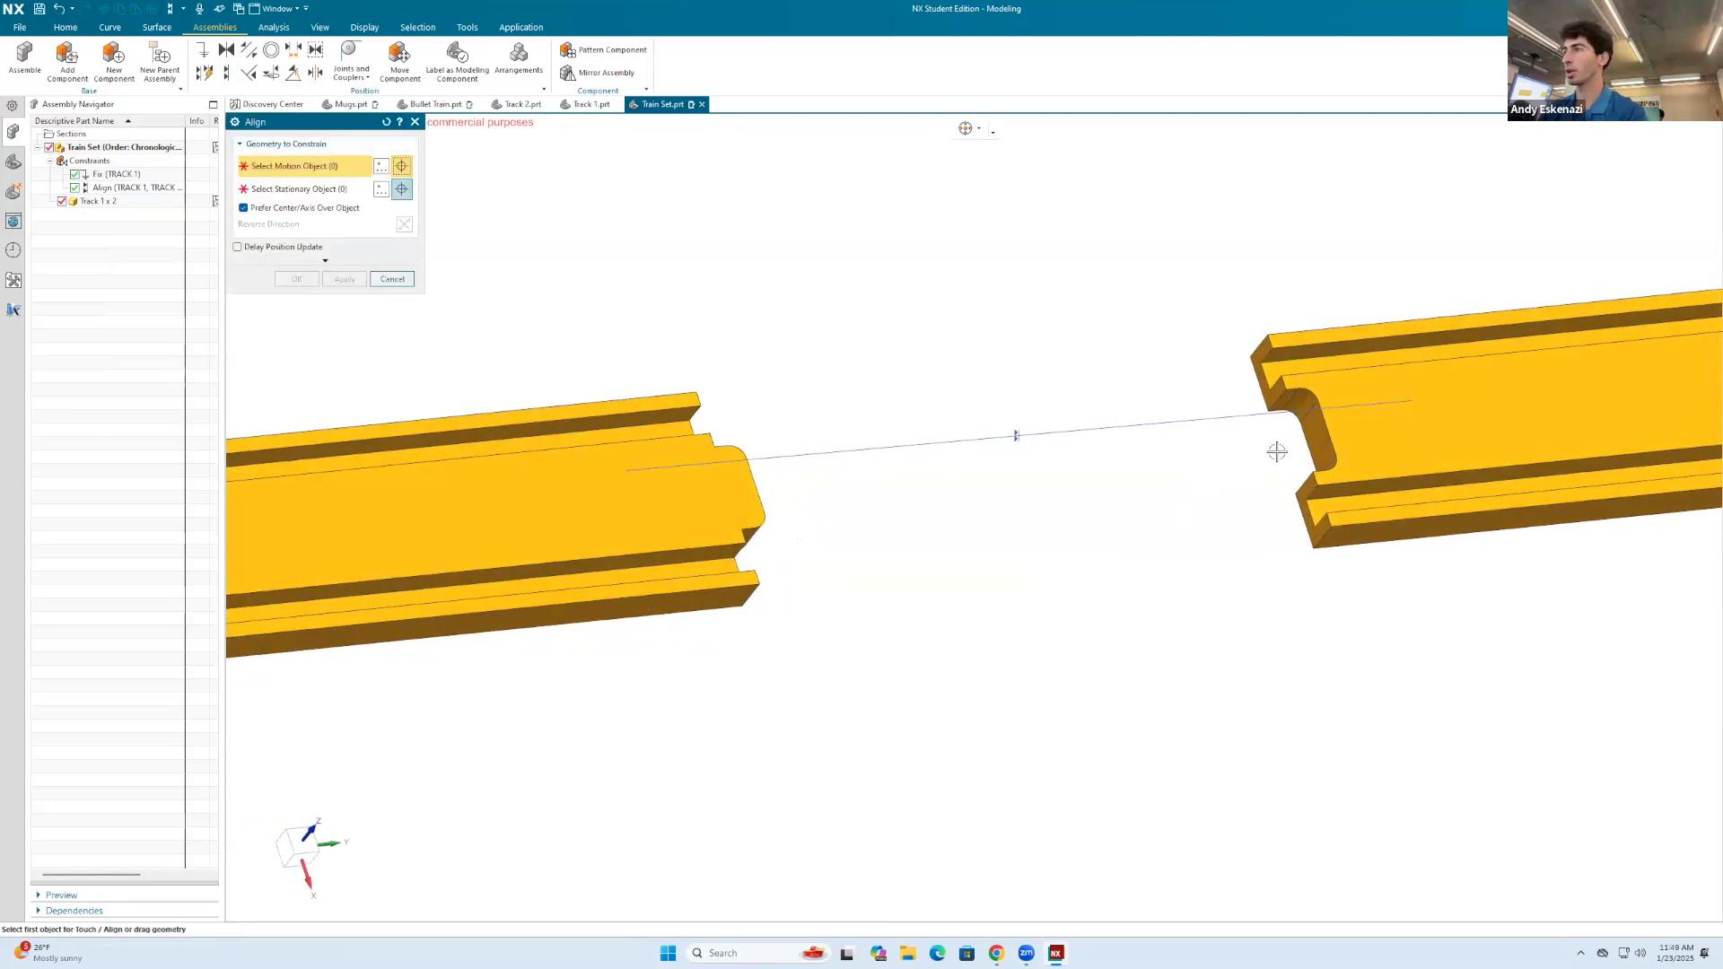
{"action": "left_click", "coordinate": [1314, 439]}
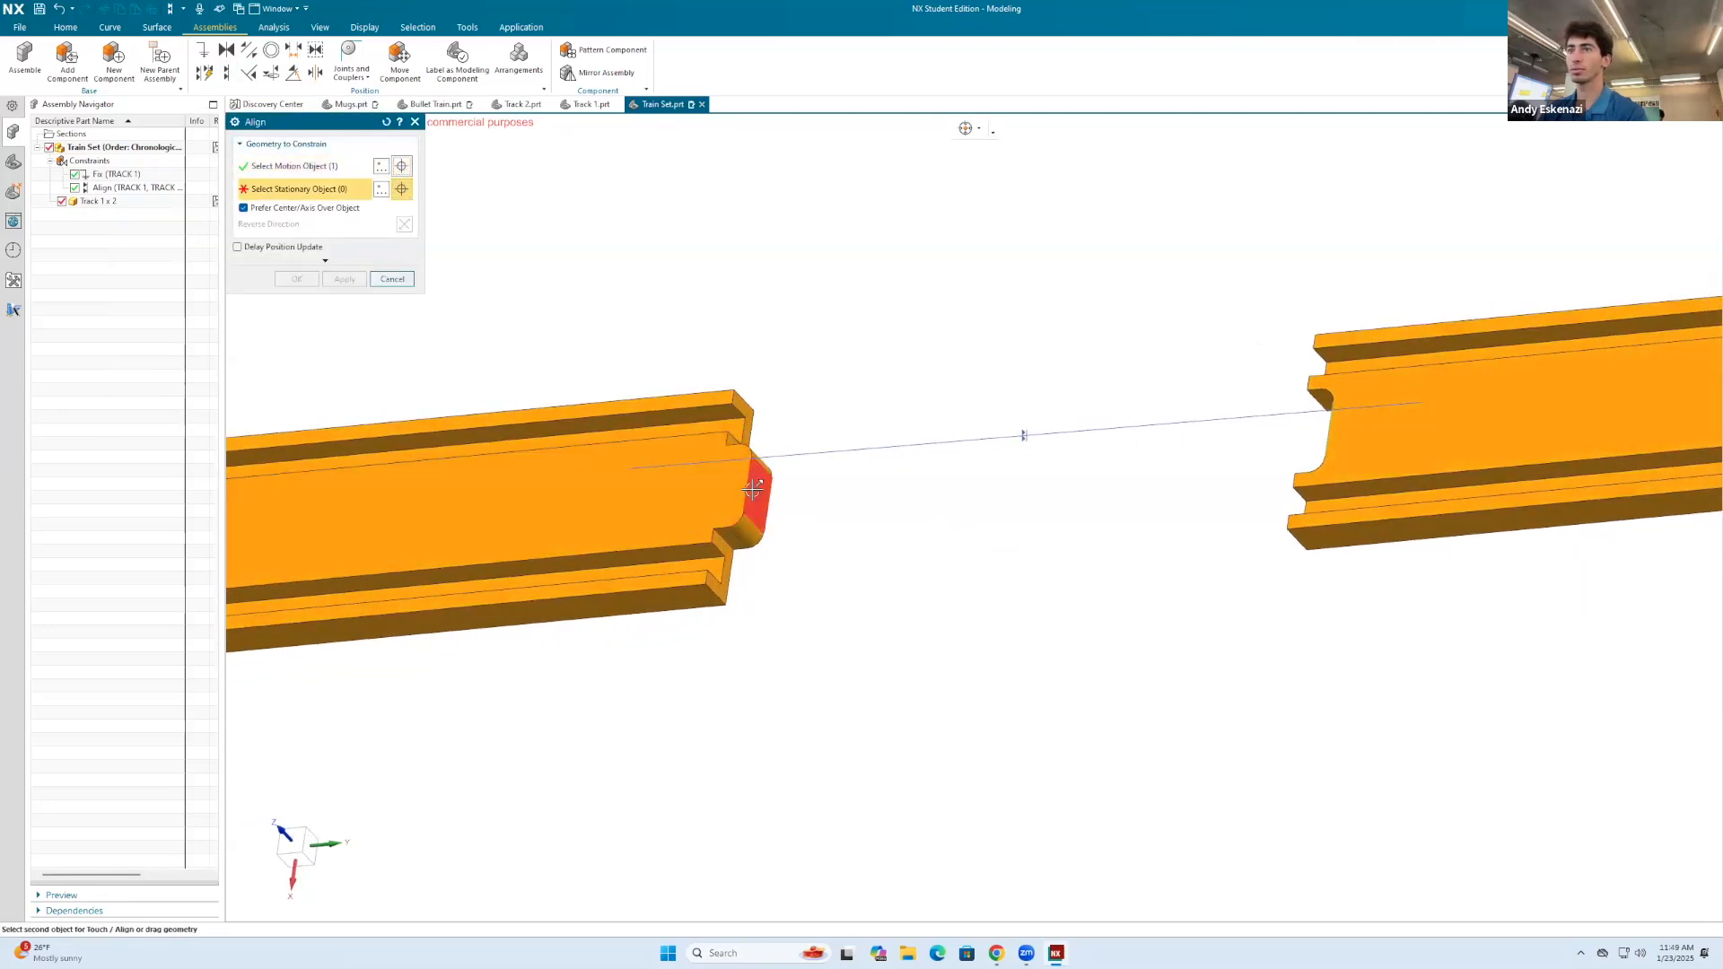
{"action": "left_click", "coordinate": [760, 491]}
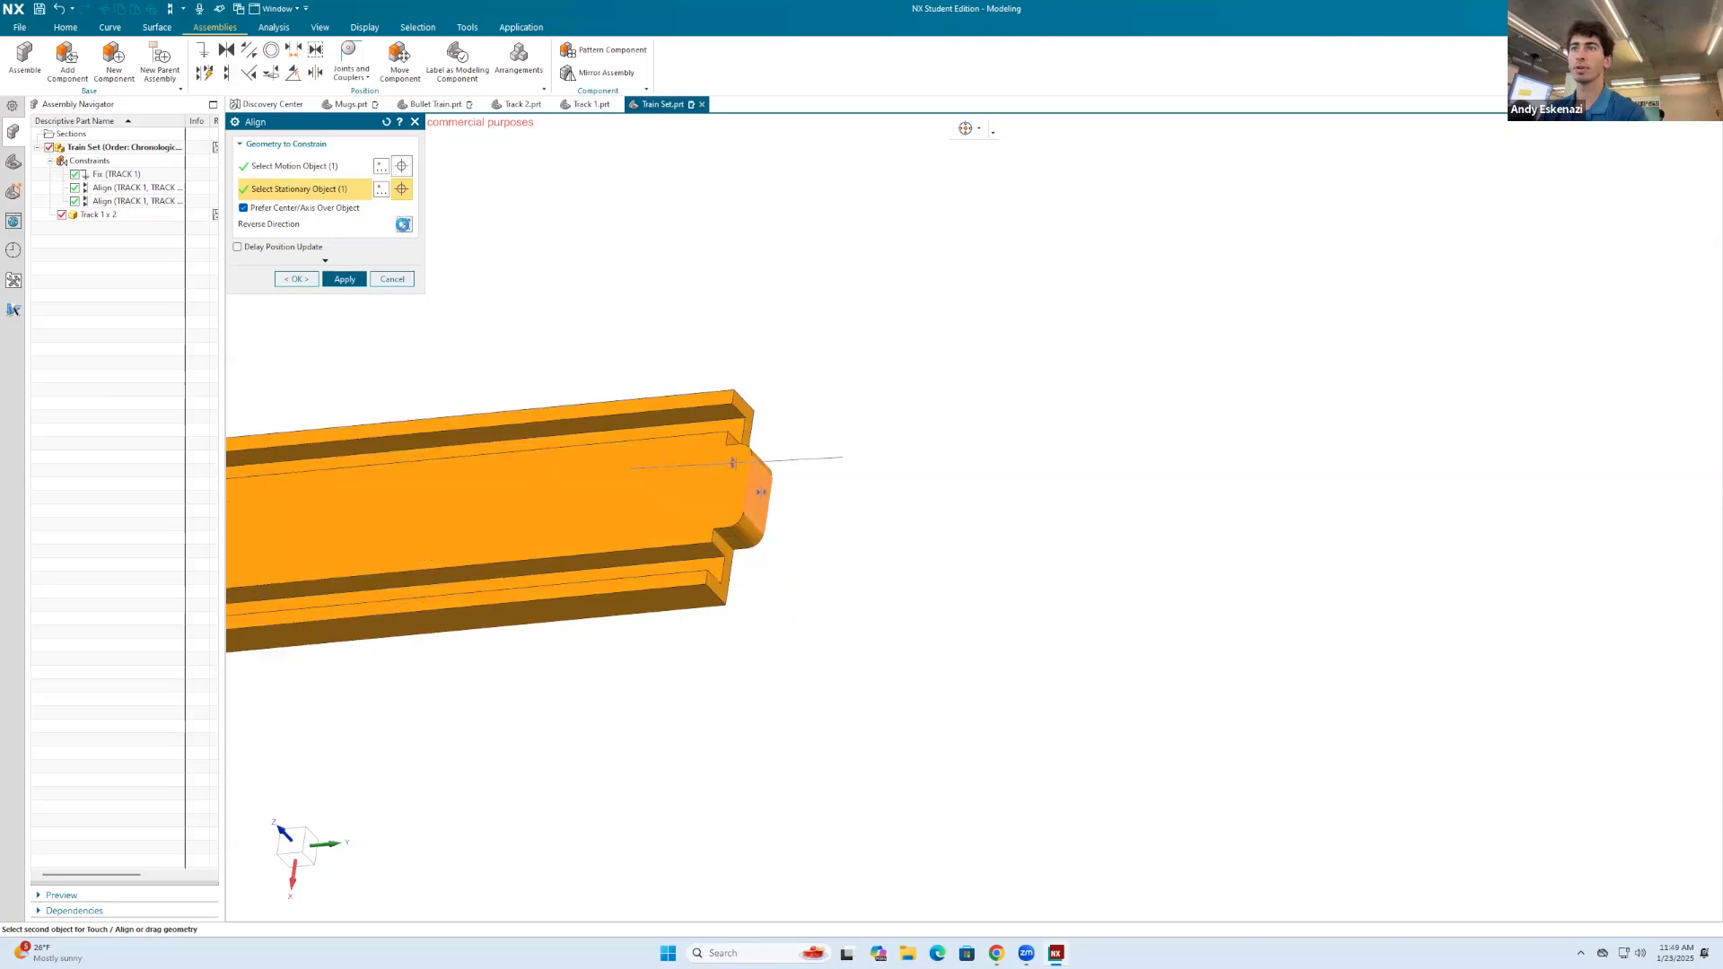
{"action": "left_click", "coordinate": [334, 279]}
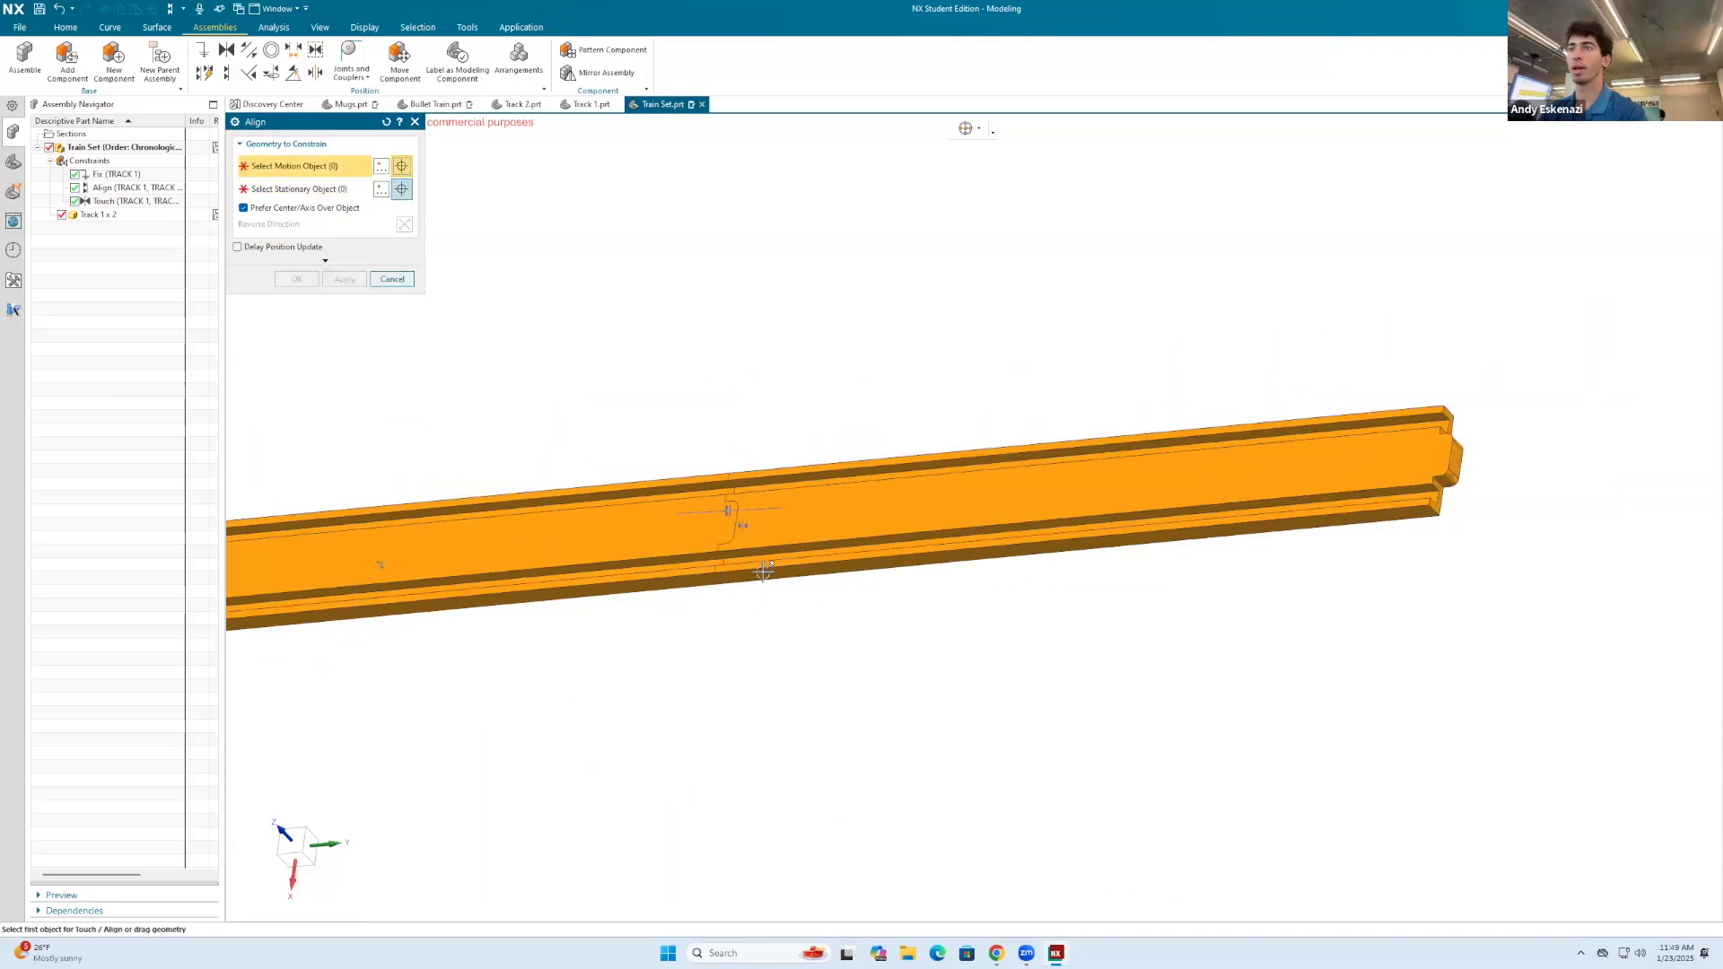
{"action": "key", "text": "Escape"}
Step: Add a Track 2.prt component, placed in empty space just beyond the connector-tab end of the joined straight tracks
{"action": "scroll", "coordinate": [986, 431], "scroll_direction": "down", "scroll_amount": 2}
{"action": "middle_click_drag", "start_coordinate": [1005, 458], "coordinate": [981, 492]}
{"action": "scroll", "coordinate": [958, 514], "scroll_direction": "down", "scroll_amount": 3}
{"action": "middle_click_drag", "start_coordinate": [918, 571], "coordinate": [961, 569]}
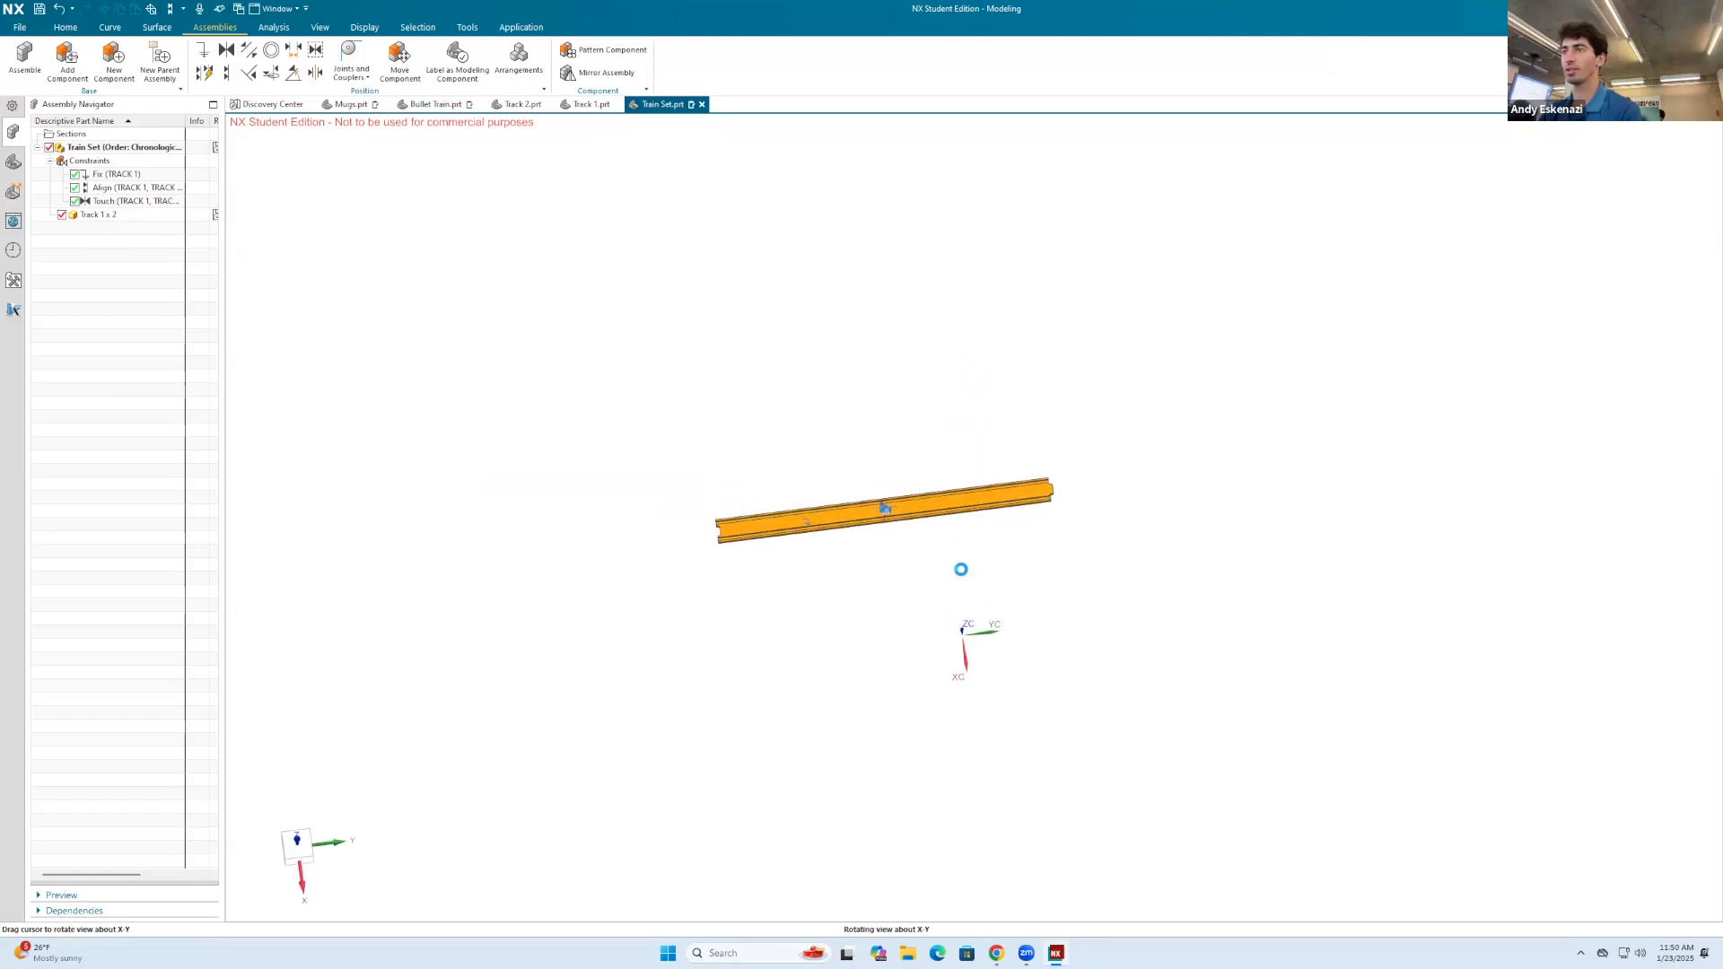
{"action": "left_click", "coordinate": [77, 76]}
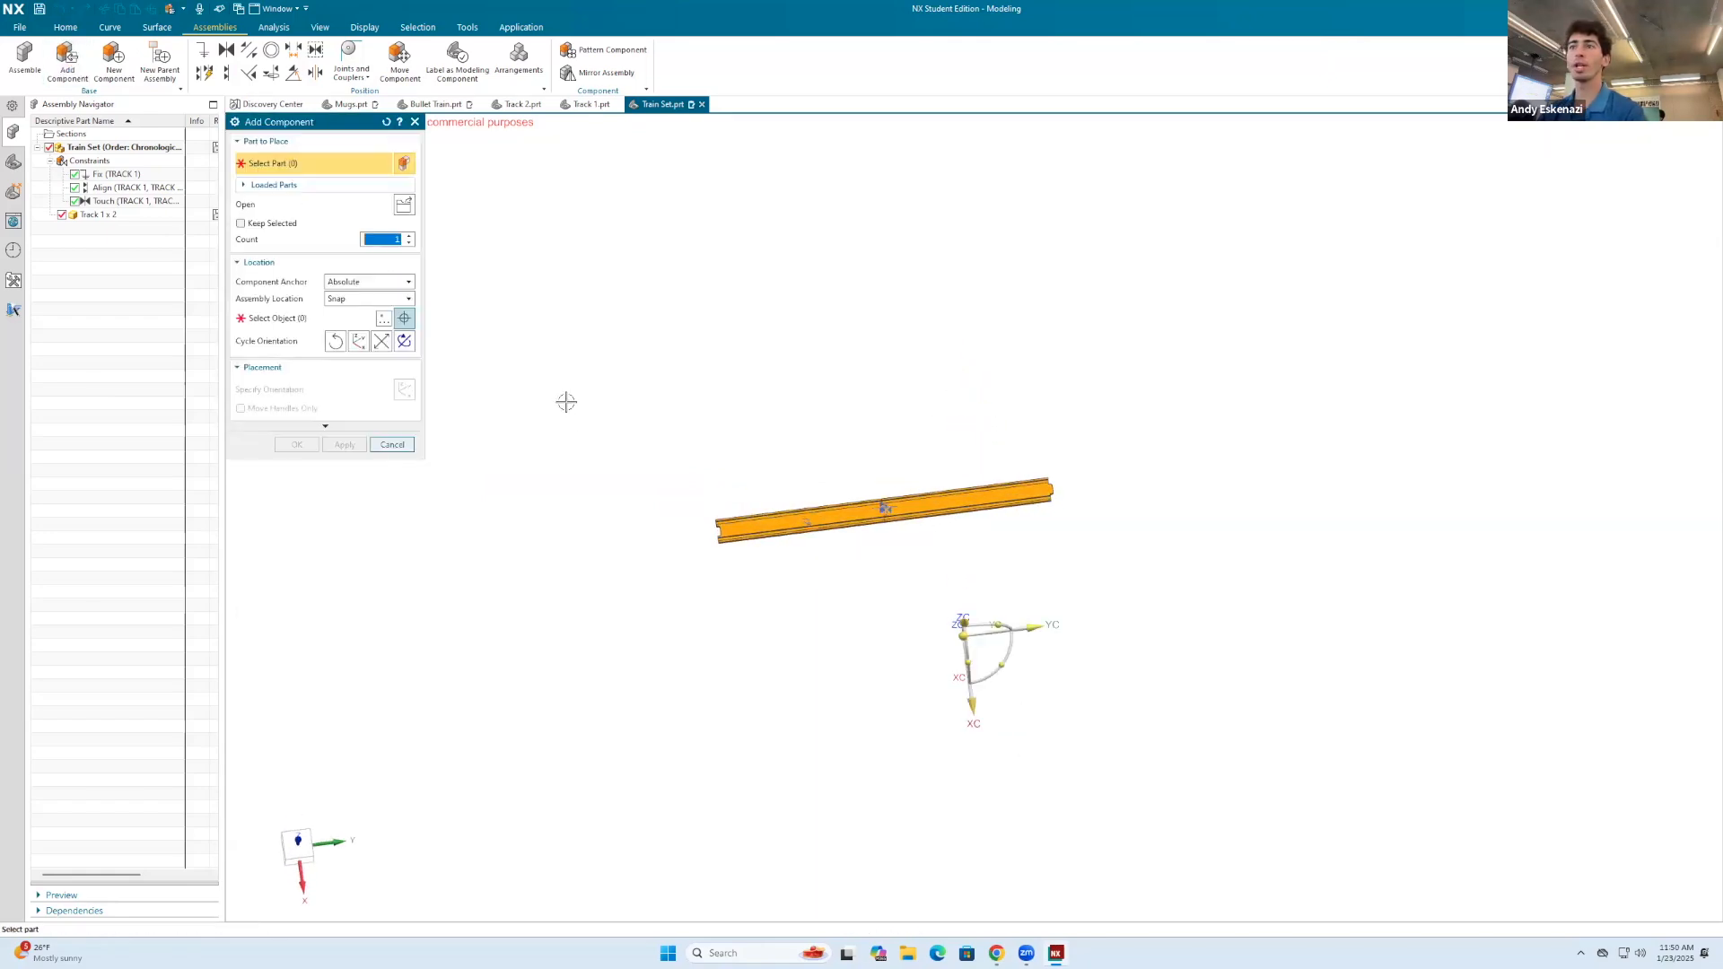
{"action": "left_click", "coordinate": [404, 204]}
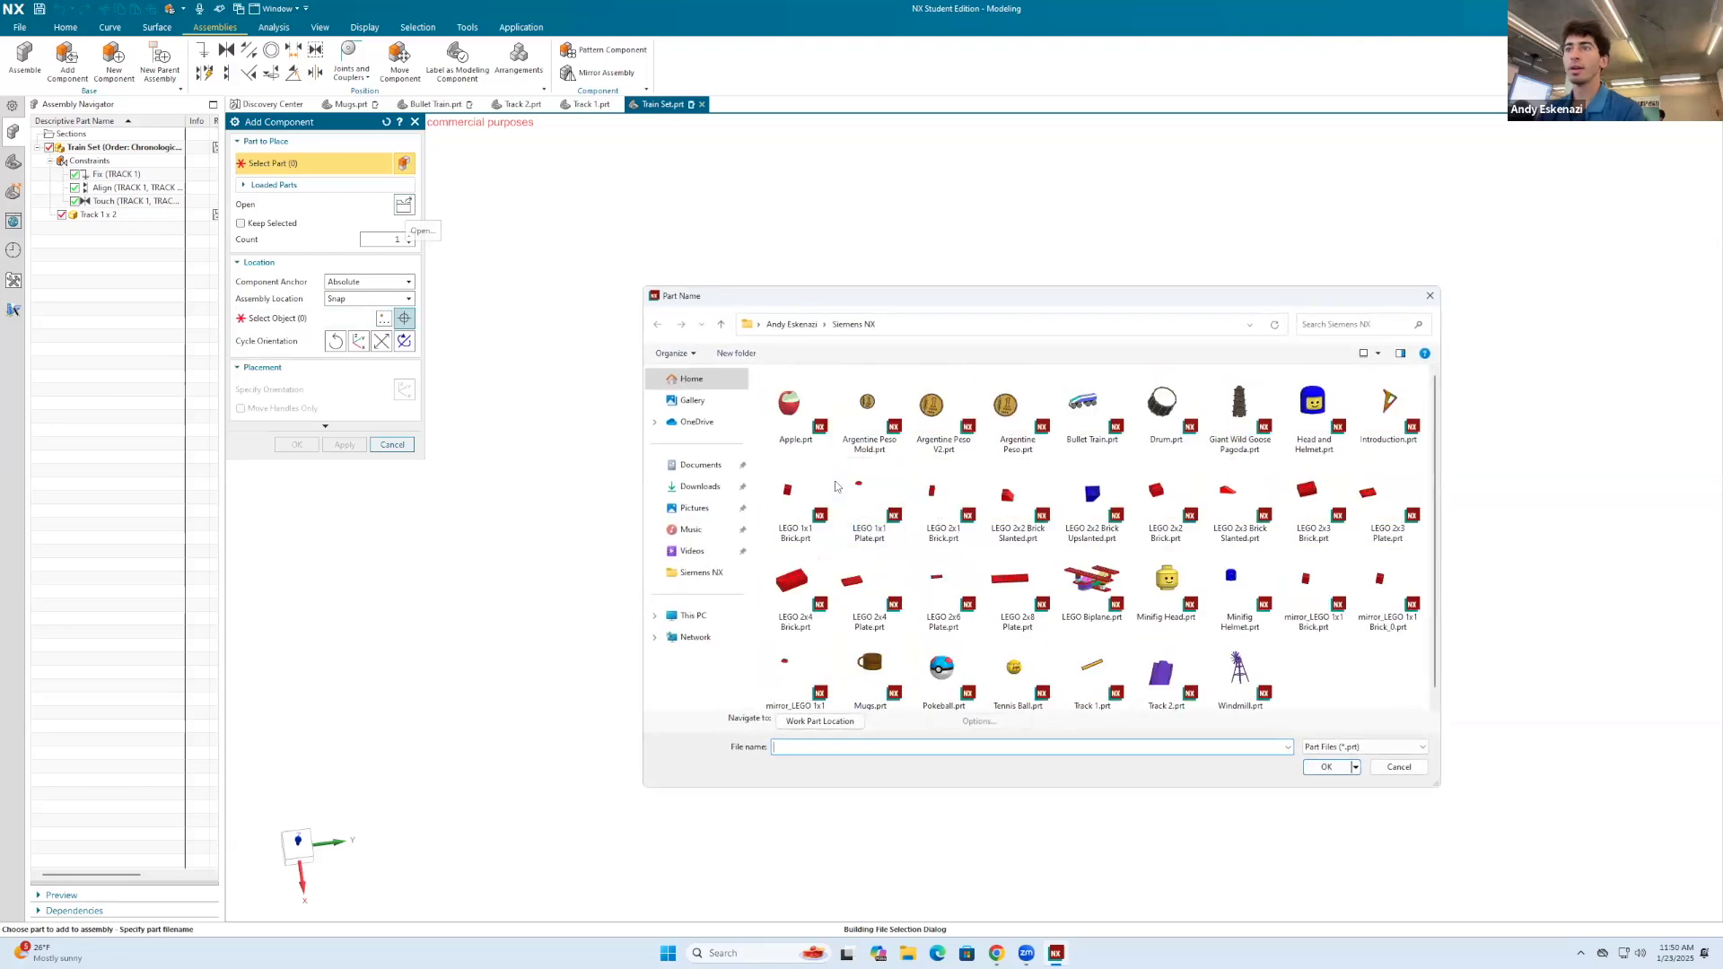
{"action": "left_click", "coordinate": [1190, 679]}
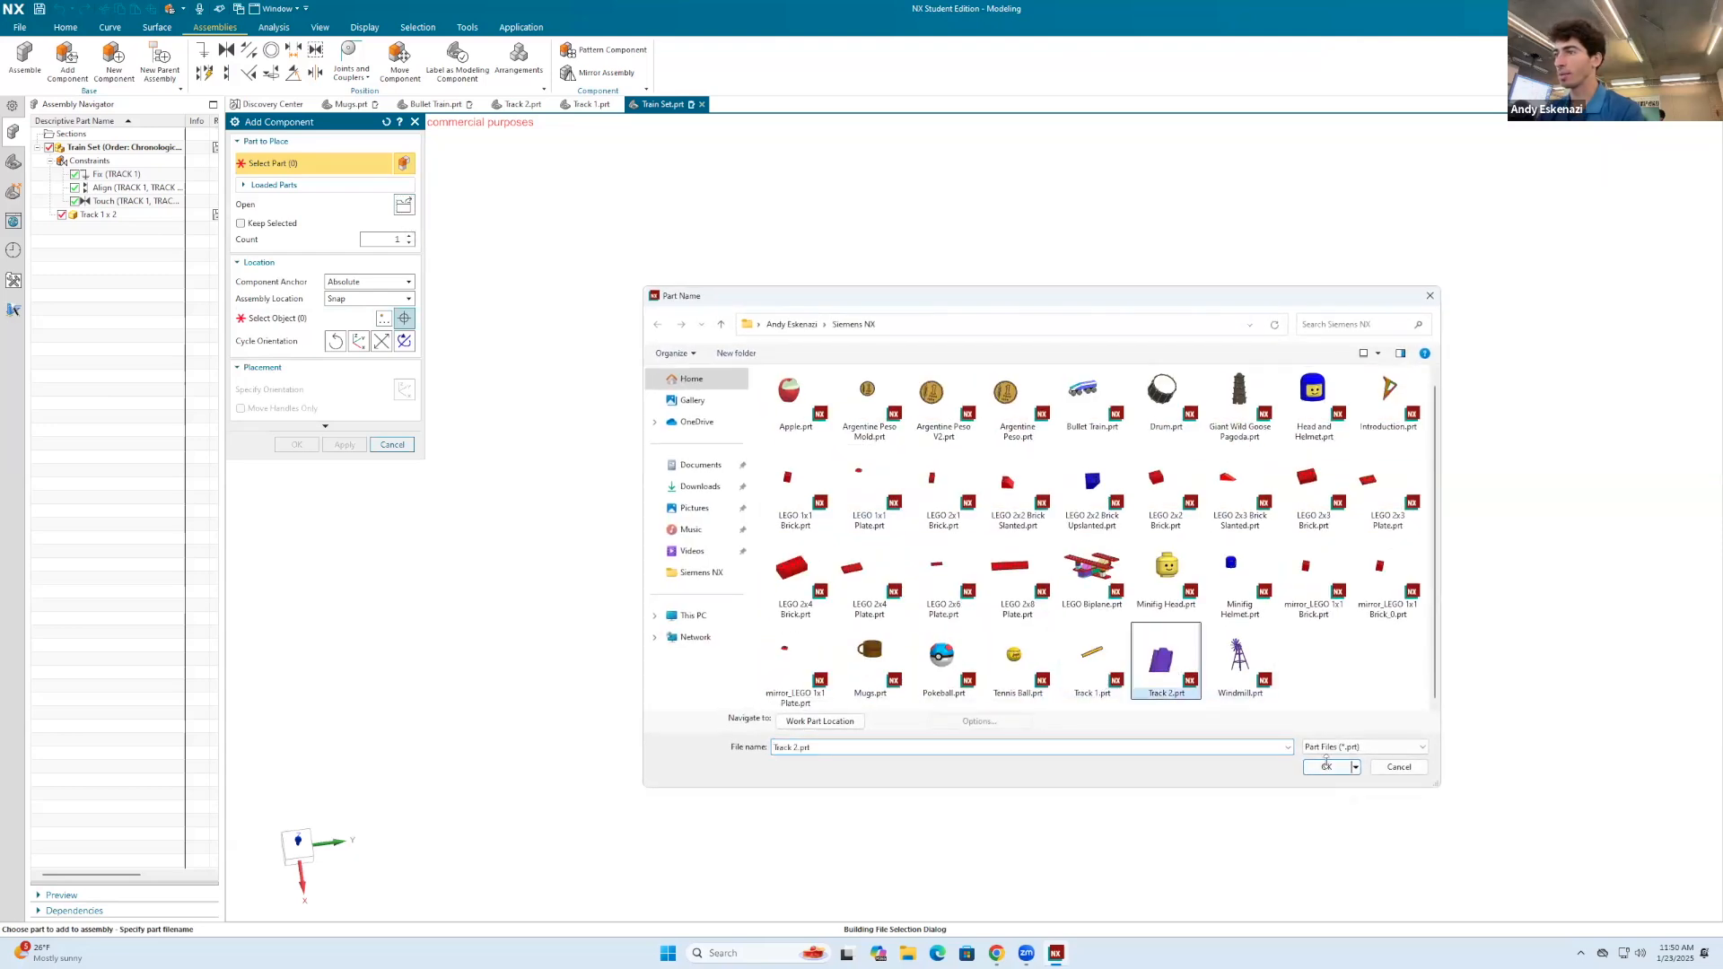
{"action": "left_click", "coordinate": [1326, 765]}
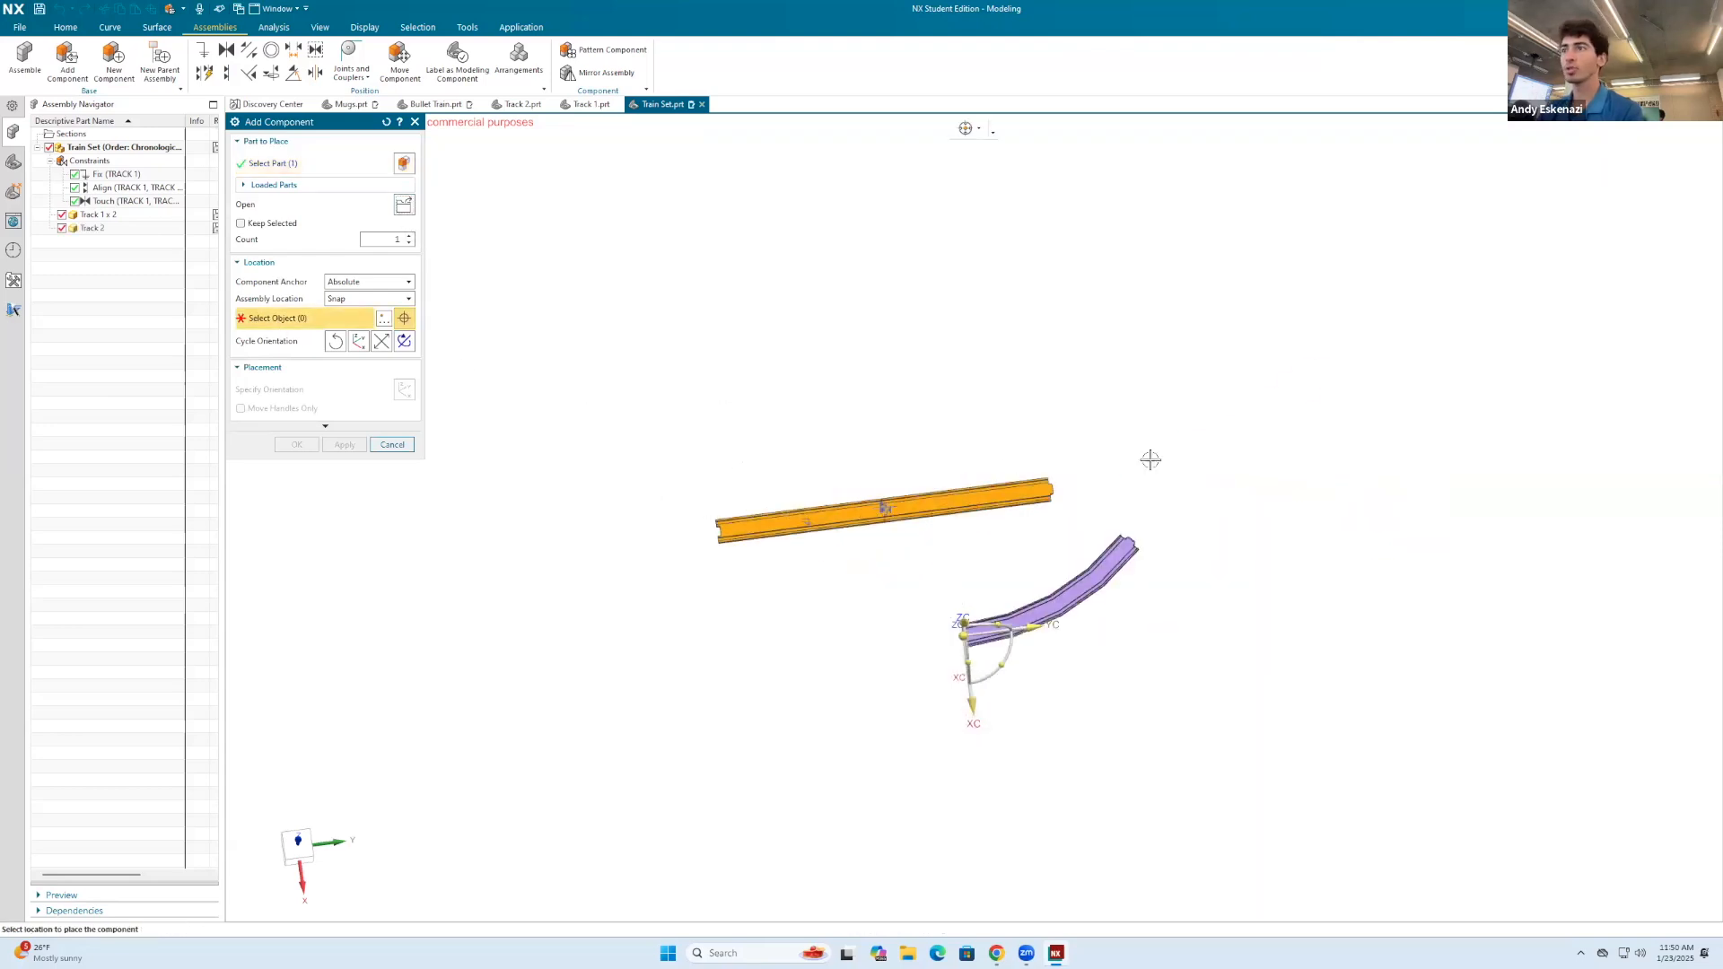
{"action": "left_click", "coordinate": [1105, 473]}
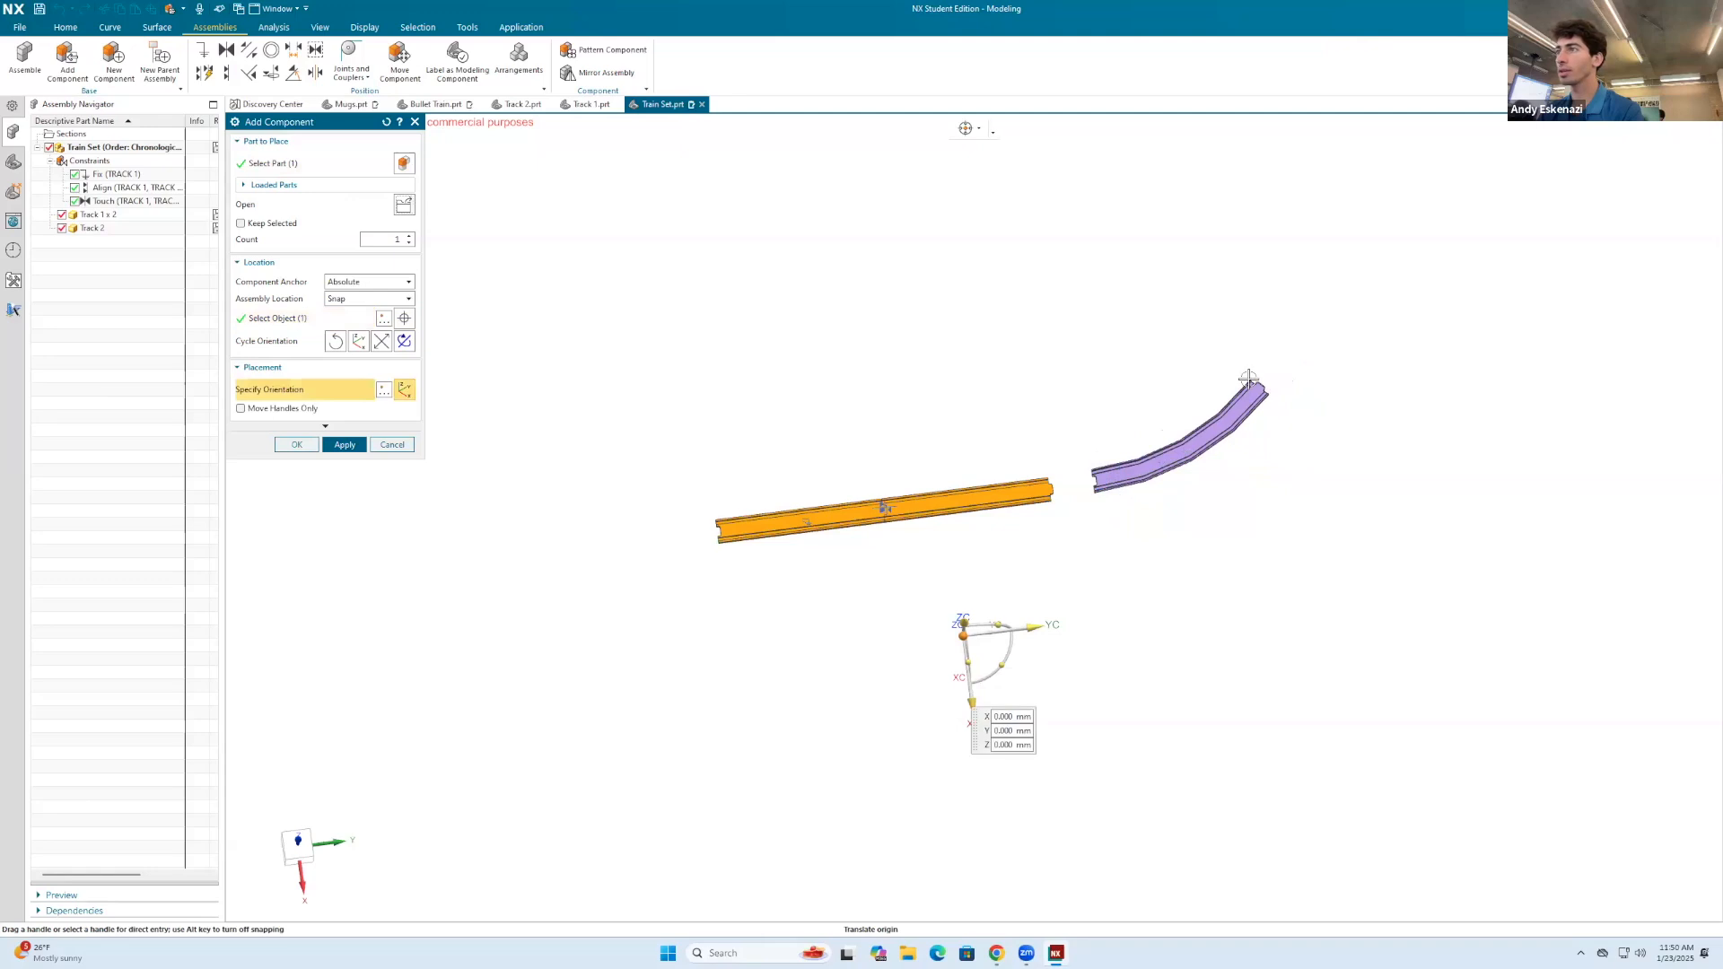
{"action": "scroll", "coordinate": [1248, 378], "scroll_direction": "up", "scroll_amount": 2}
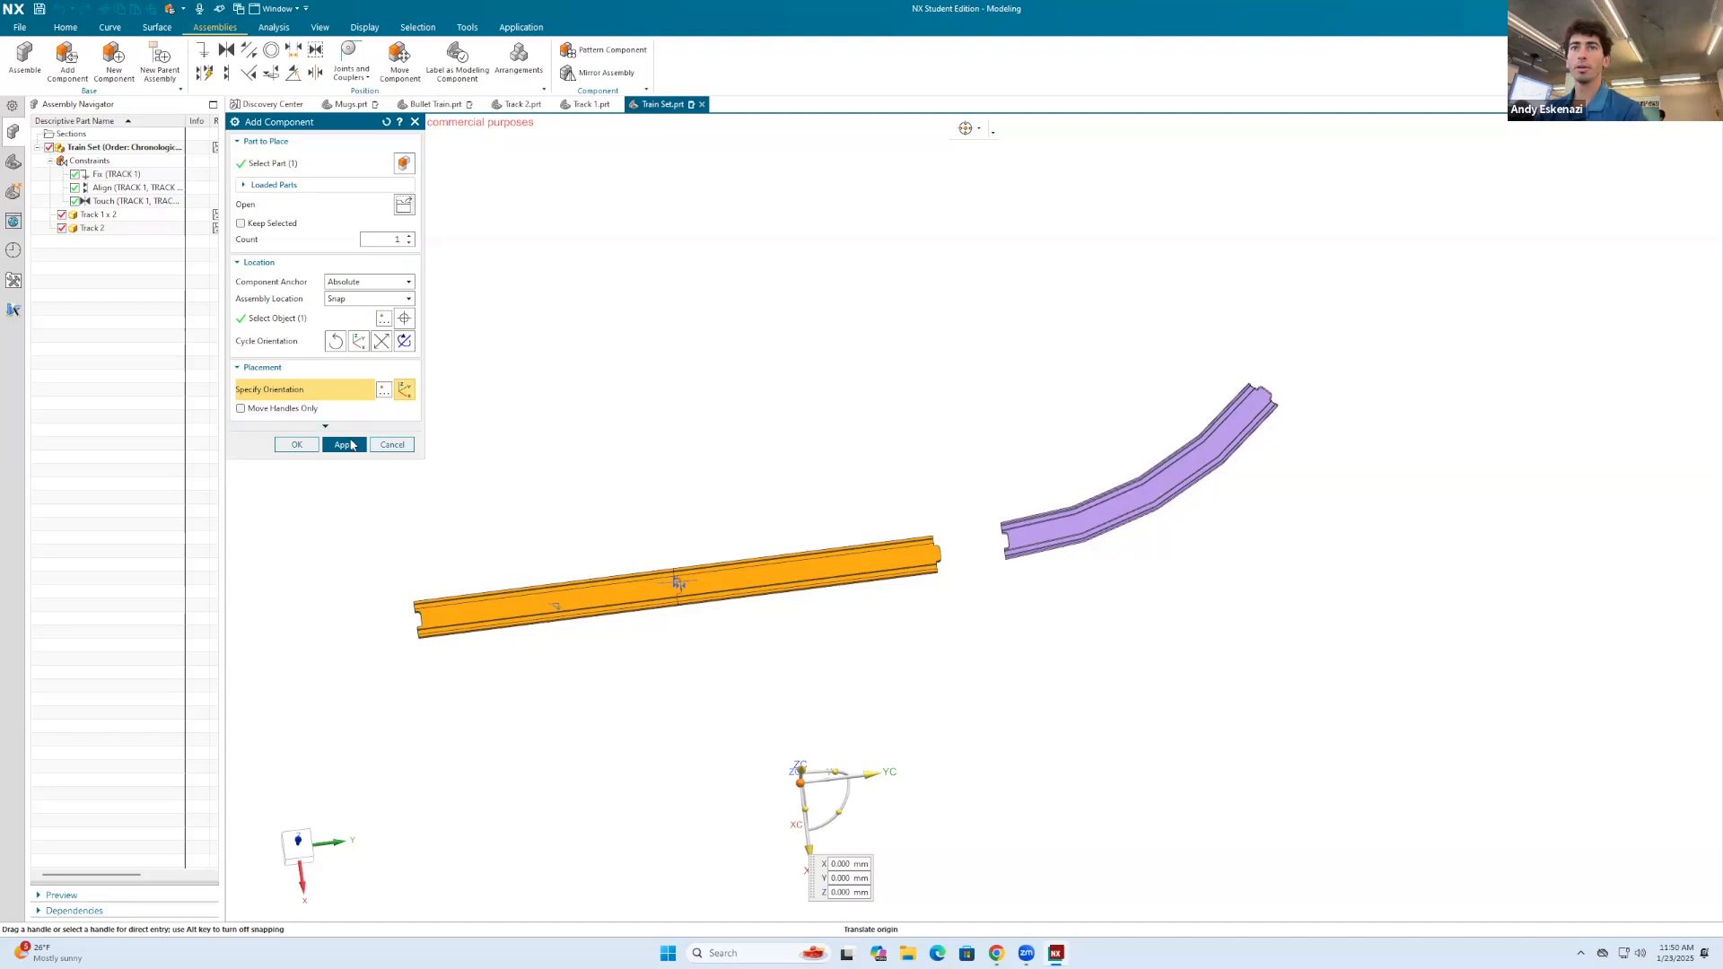
{"action": "left_click", "coordinate": [345, 445]}
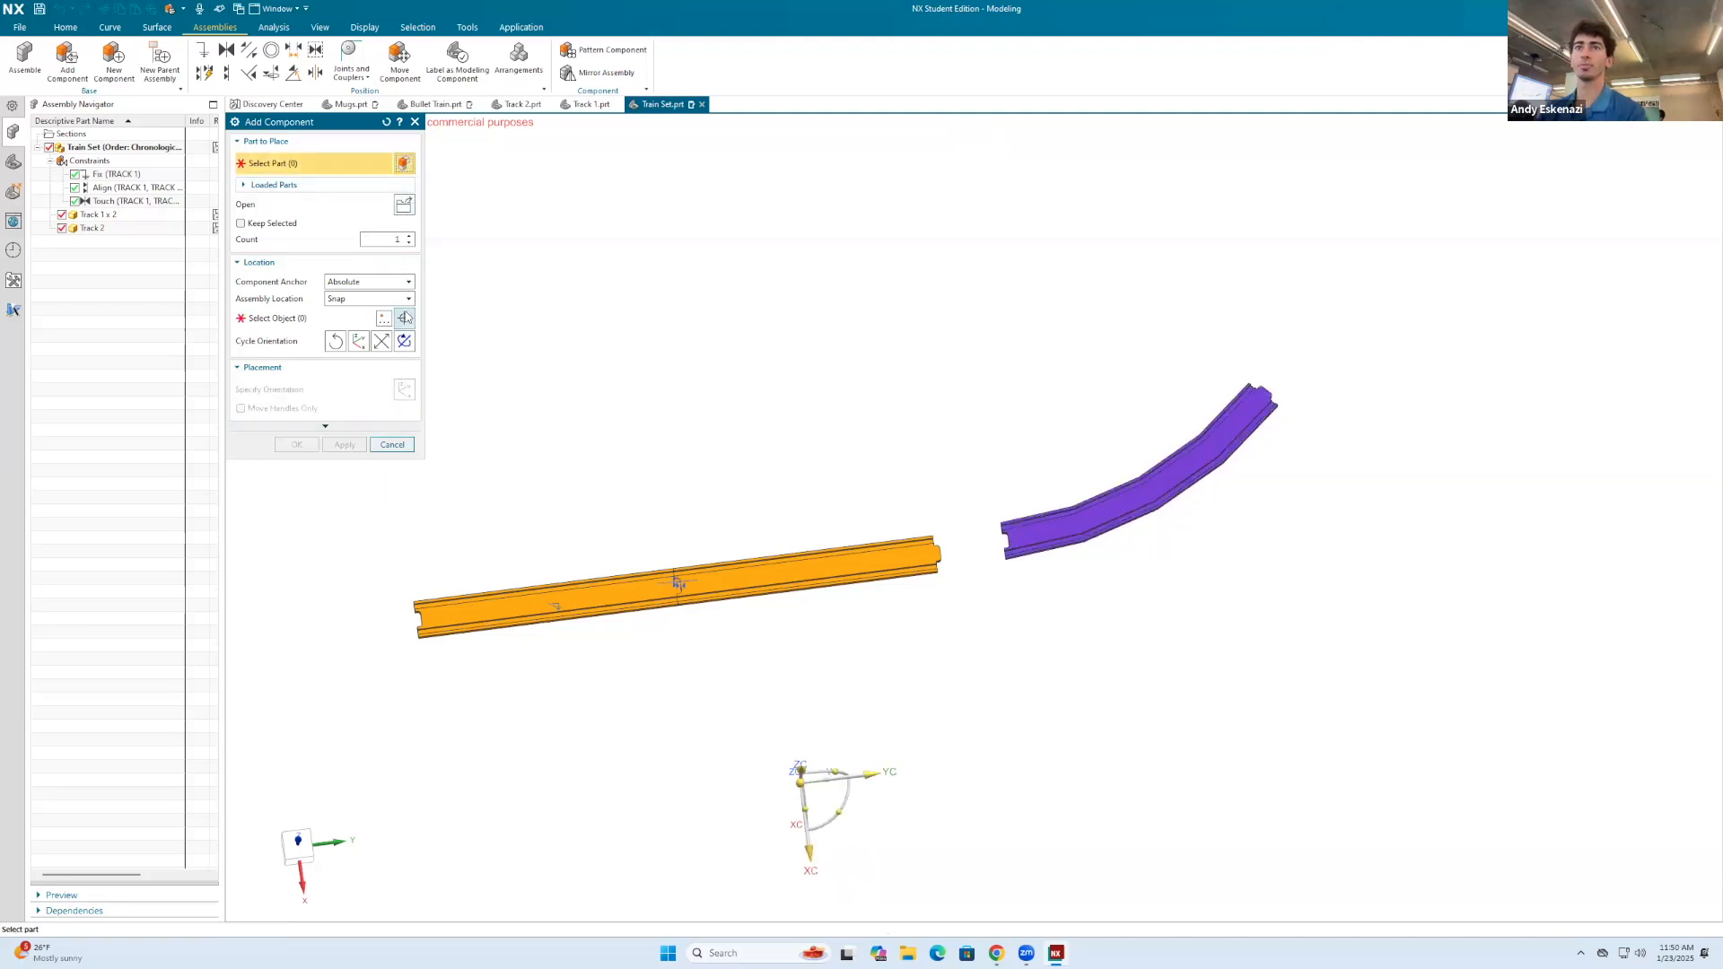
Step: Add a second Track 2.prt component, placed beyond the far connector-tab end of the first curved track
{"action": "left_click", "coordinate": [403, 207]}
{"action": "left_click", "coordinate": [1159, 671]}
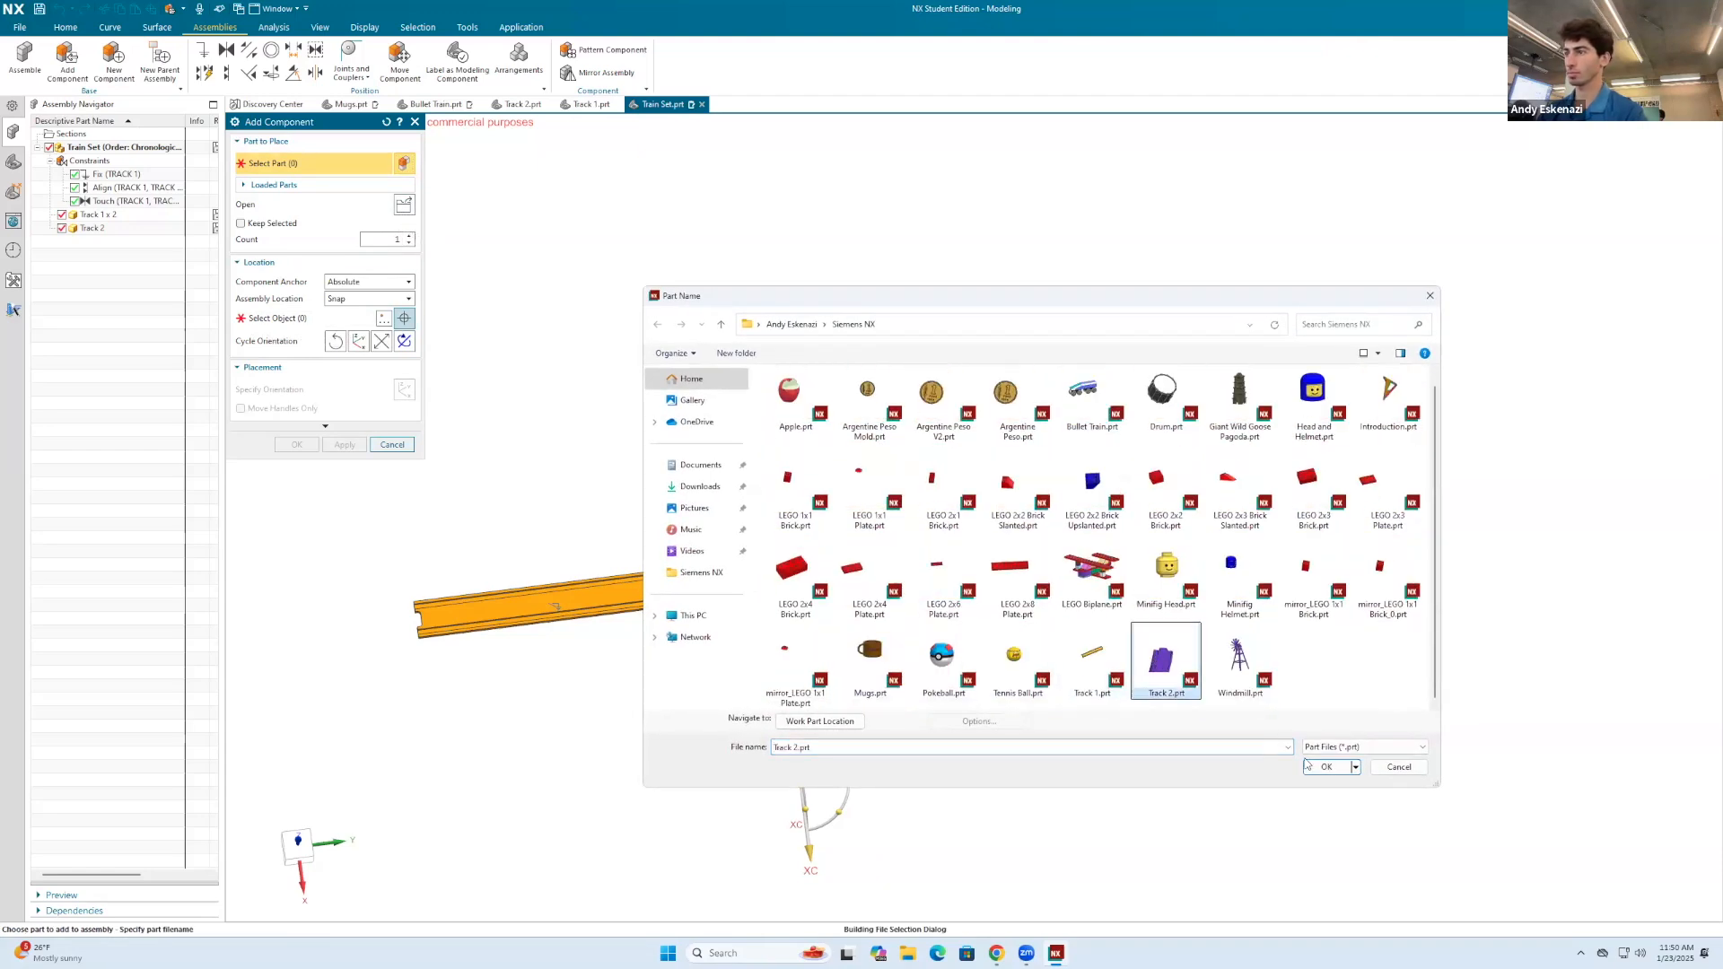
{"action": "left_click", "coordinate": [1327, 768]}
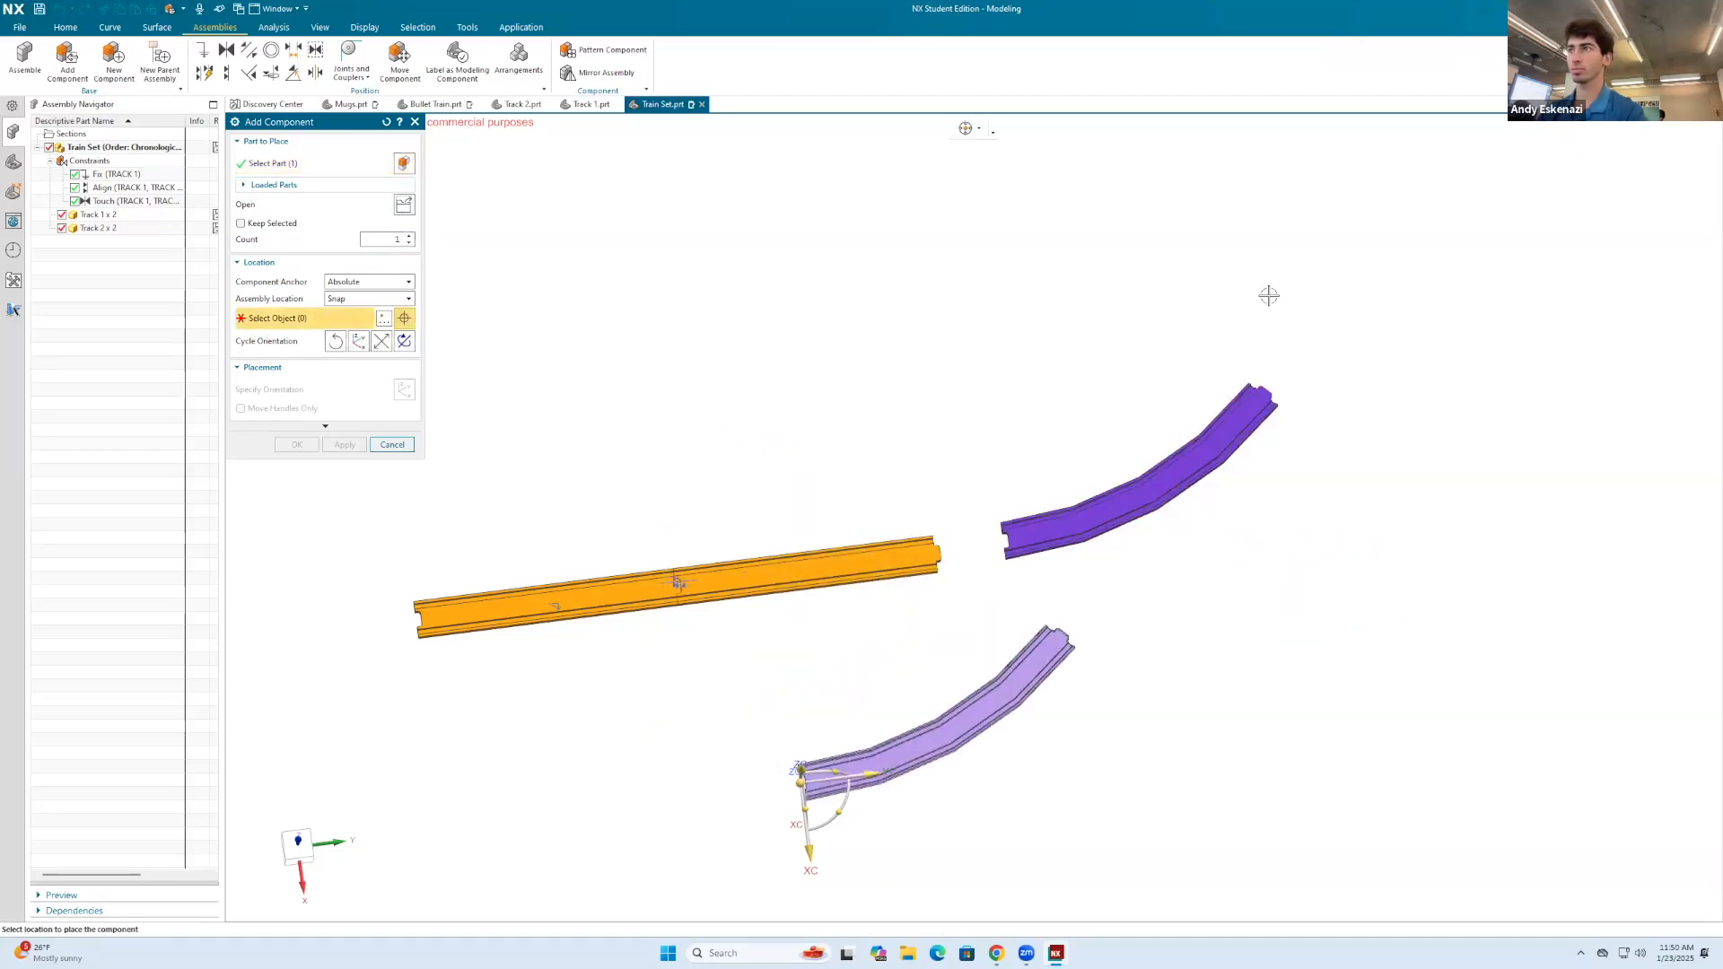
{"action": "left_click", "coordinate": [1297, 318]}
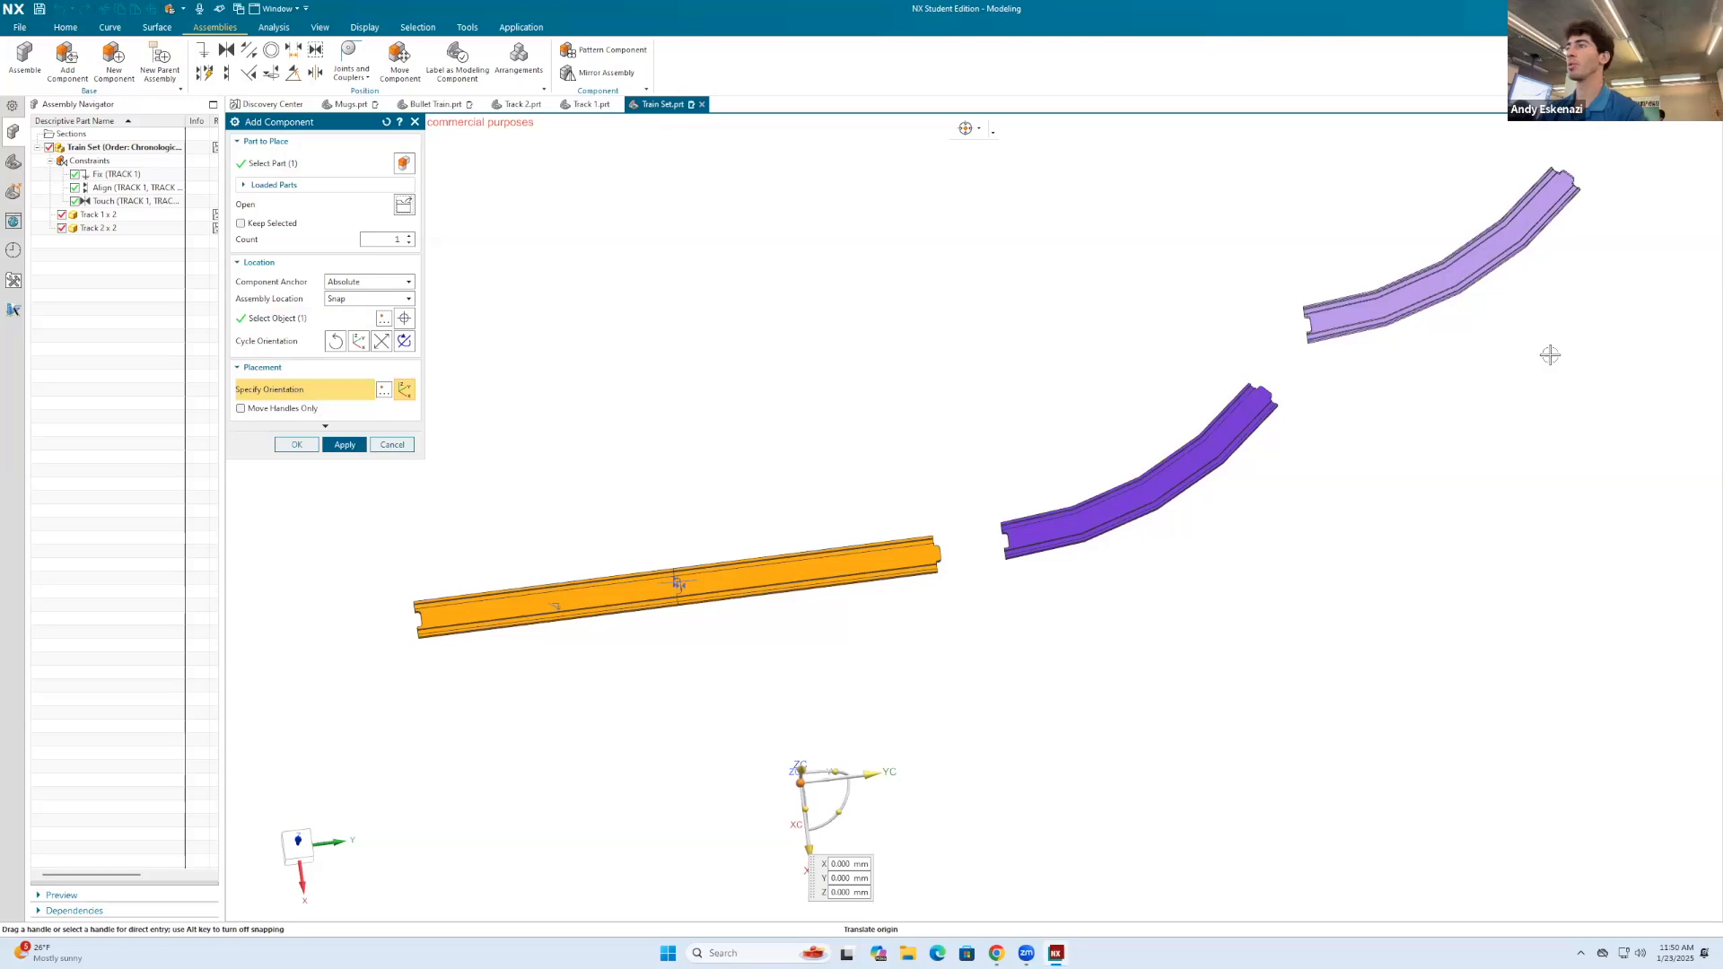
{"action": "left_click", "coordinate": [344, 444]}
Step: Add a third Track 2.prt component, placed in empty space beyond the recessed end of the straight tracks
{"action": "scroll", "coordinate": [1211, 489], "scroll_direction": "down", "scroll_amount": 4}
{"action": "left_click", "coordinate": [403, 212]}
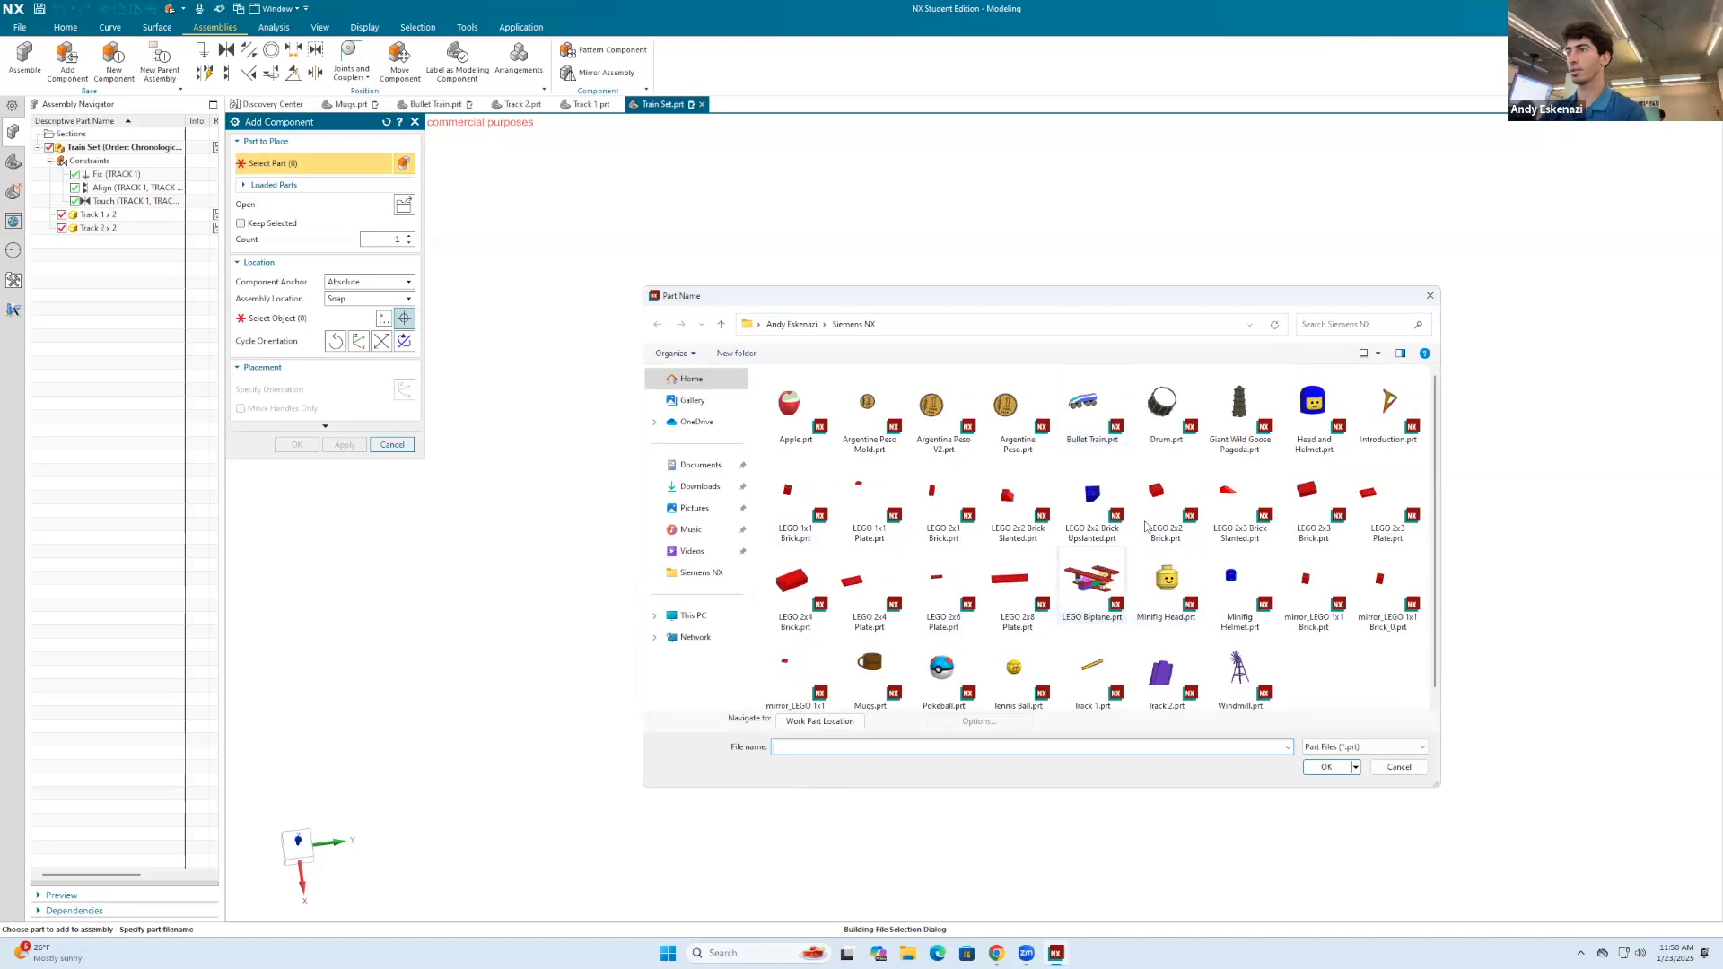
{"action": "double_click", "coordinate": [1159, 673]}
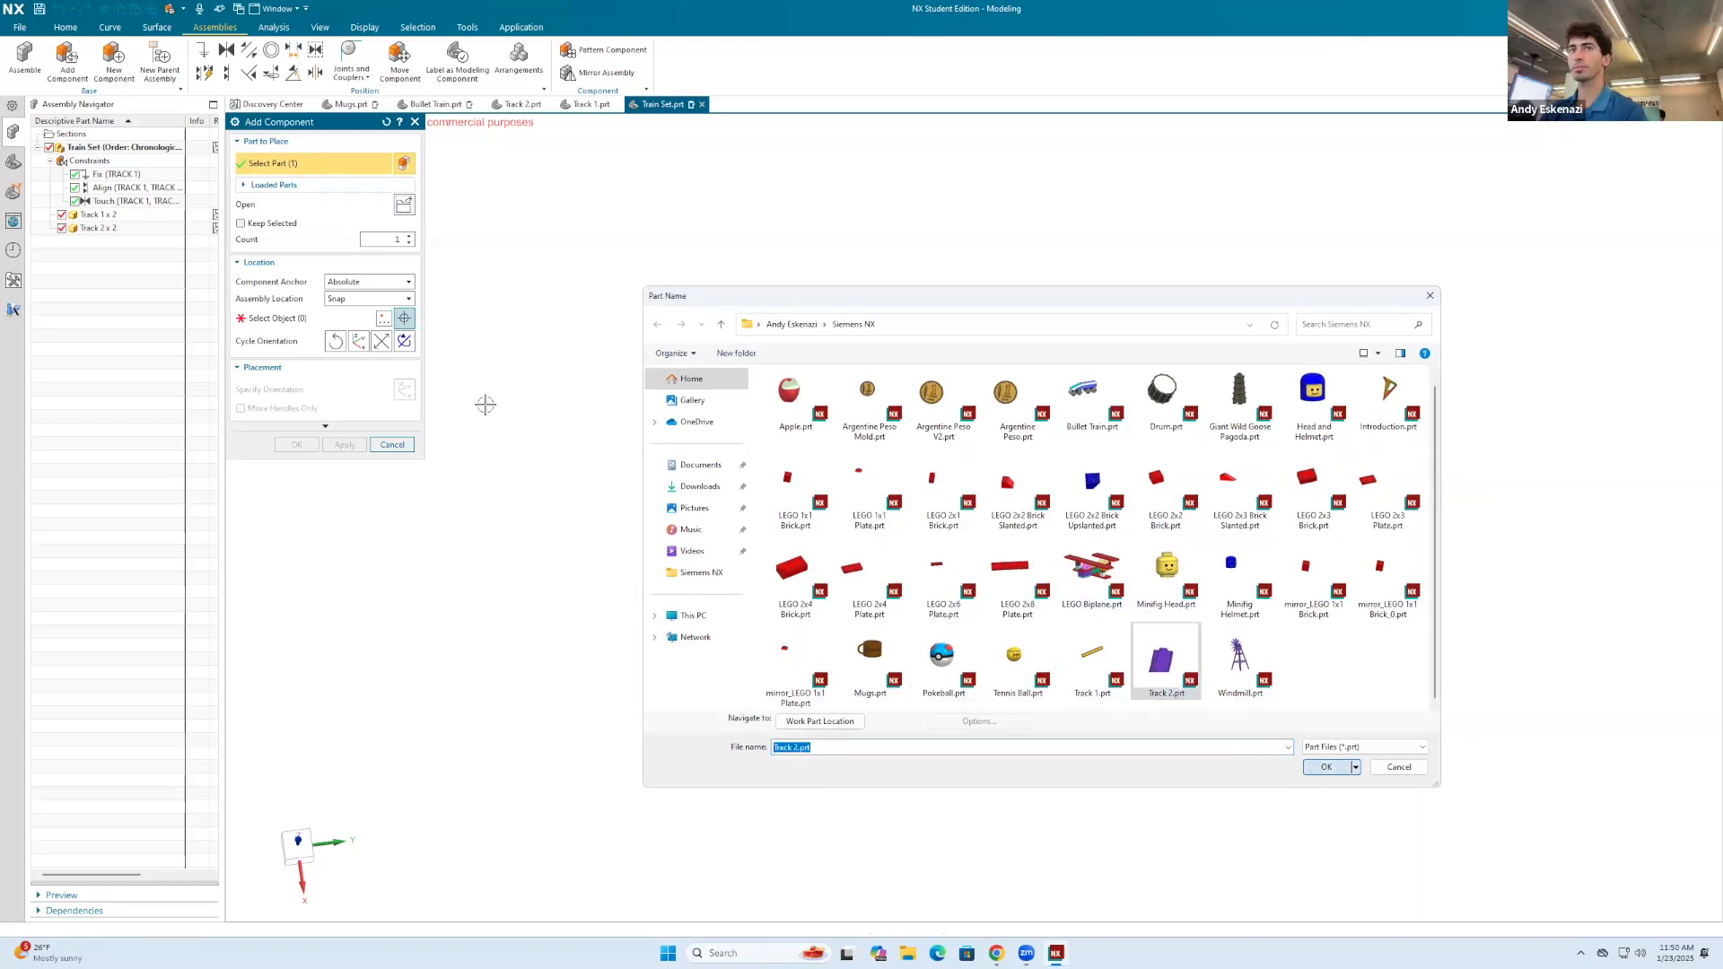
{"action": "left_click", "coordinate": [920, 564]}
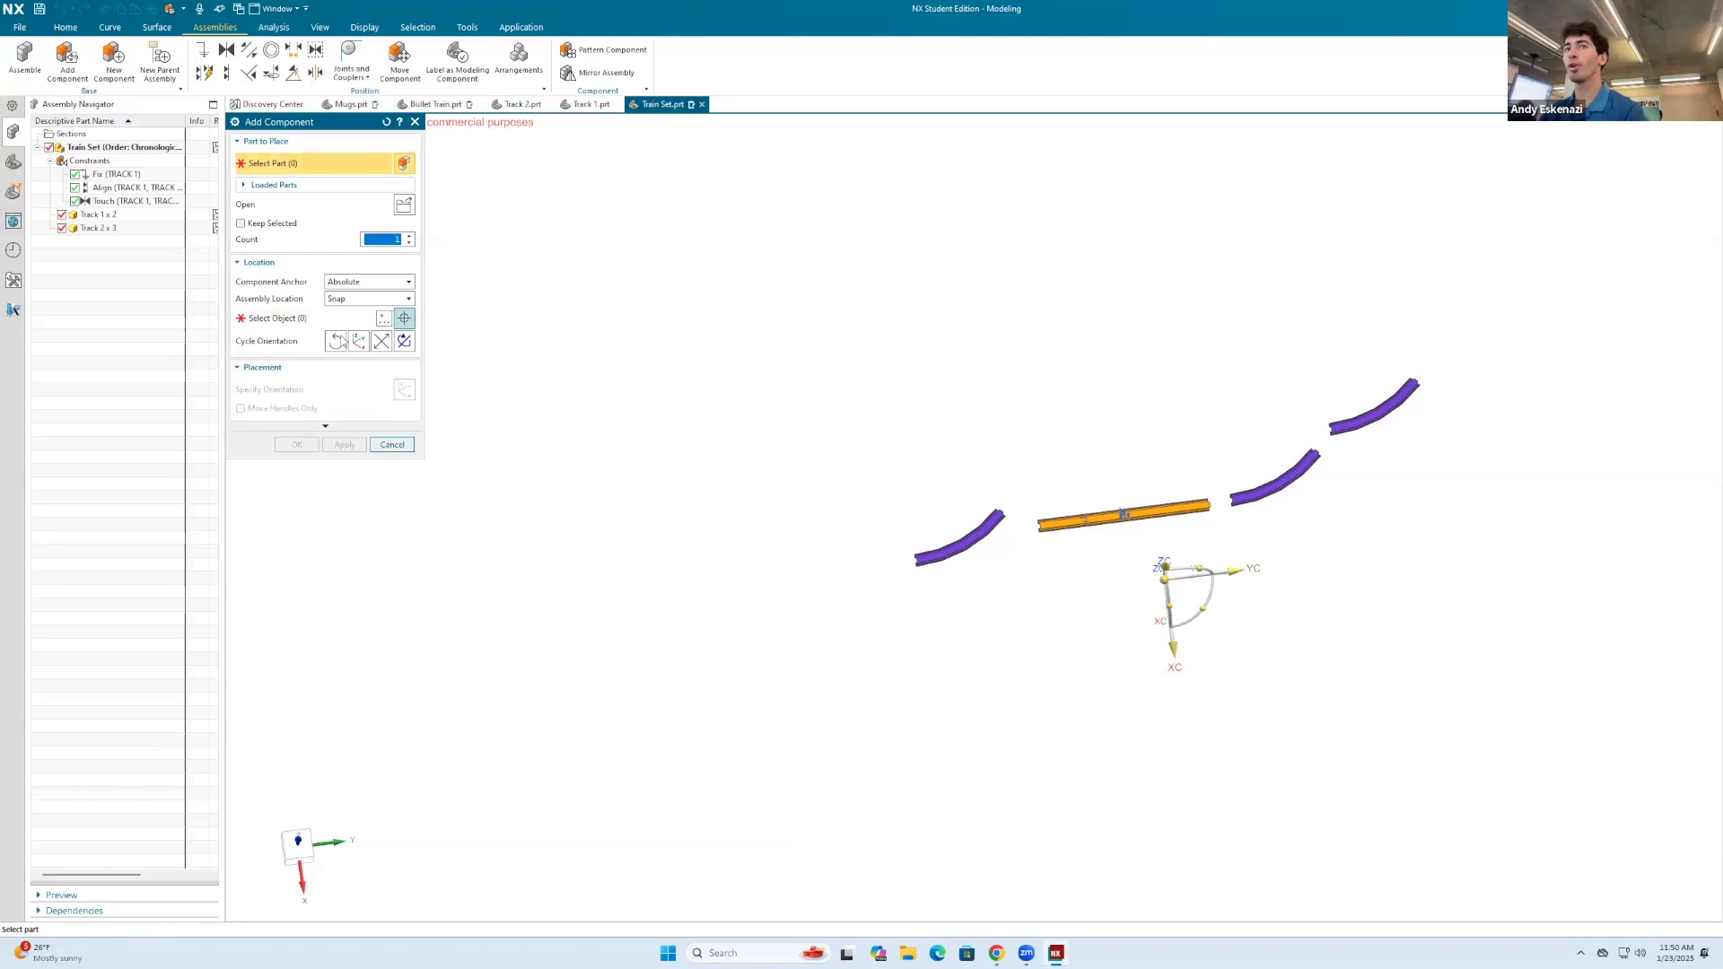
Step: Add a fourth Track 2.prt component beyond the third curved track, farther from the straight tracks, and finish adding components
{"action": "left_click", "coordinate": [406, 208]}
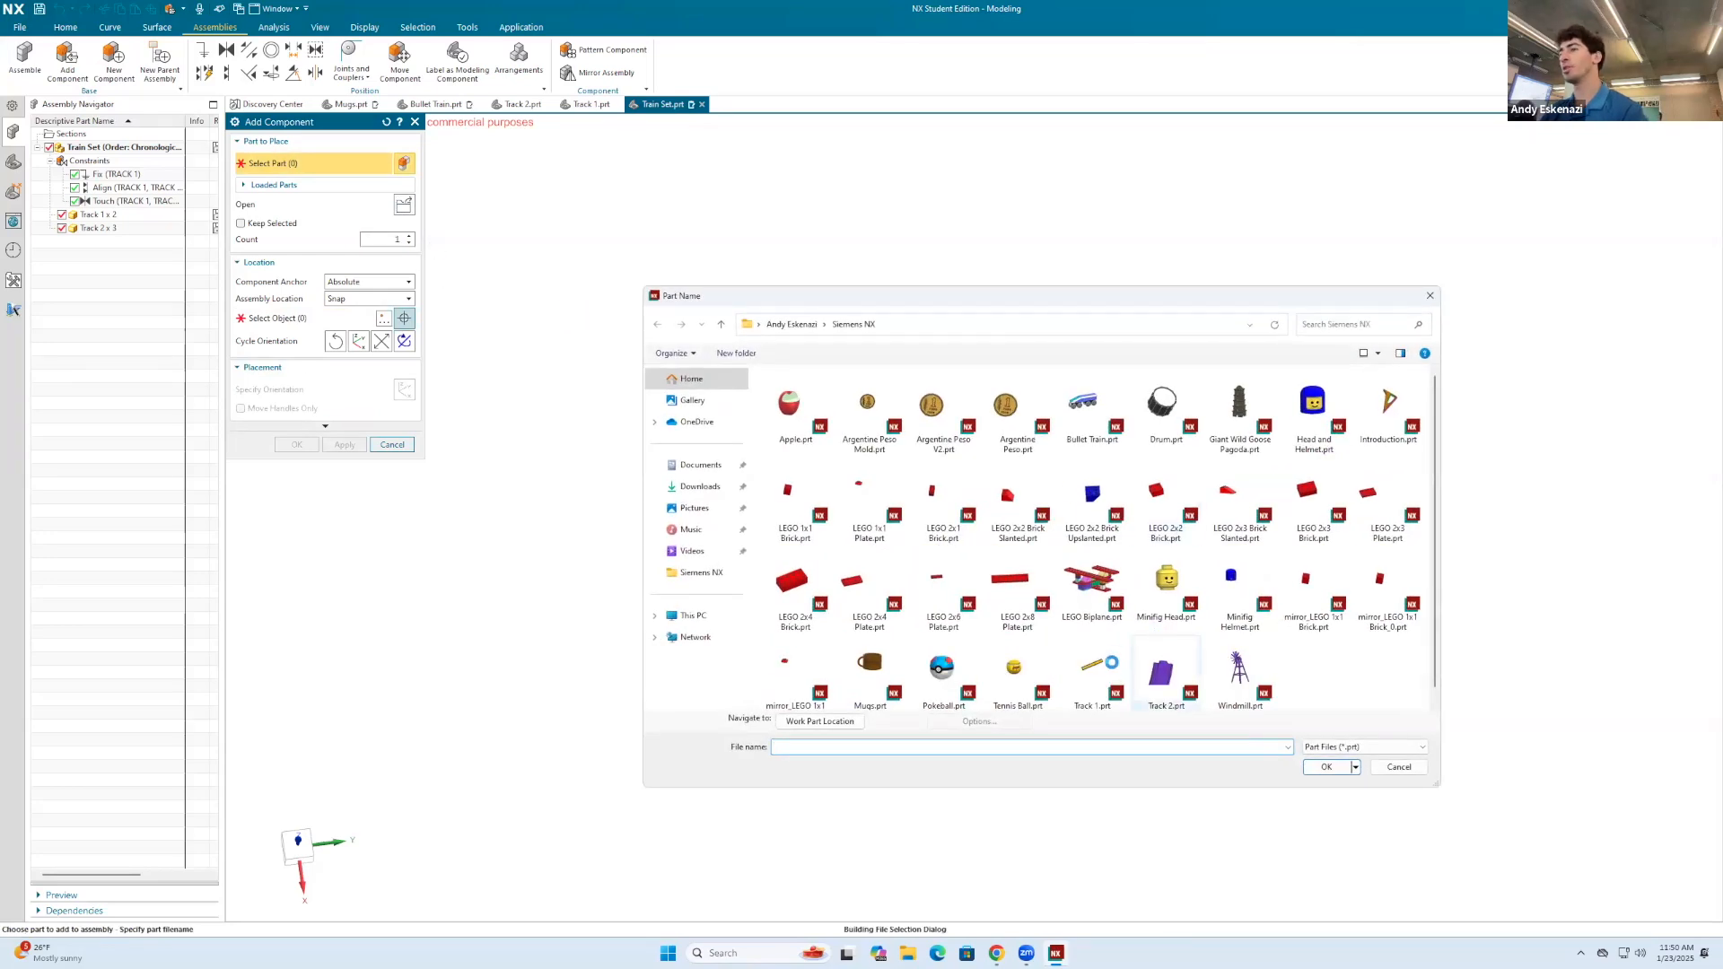
{"action": "left_click", "coordinate": [1331, 770]}
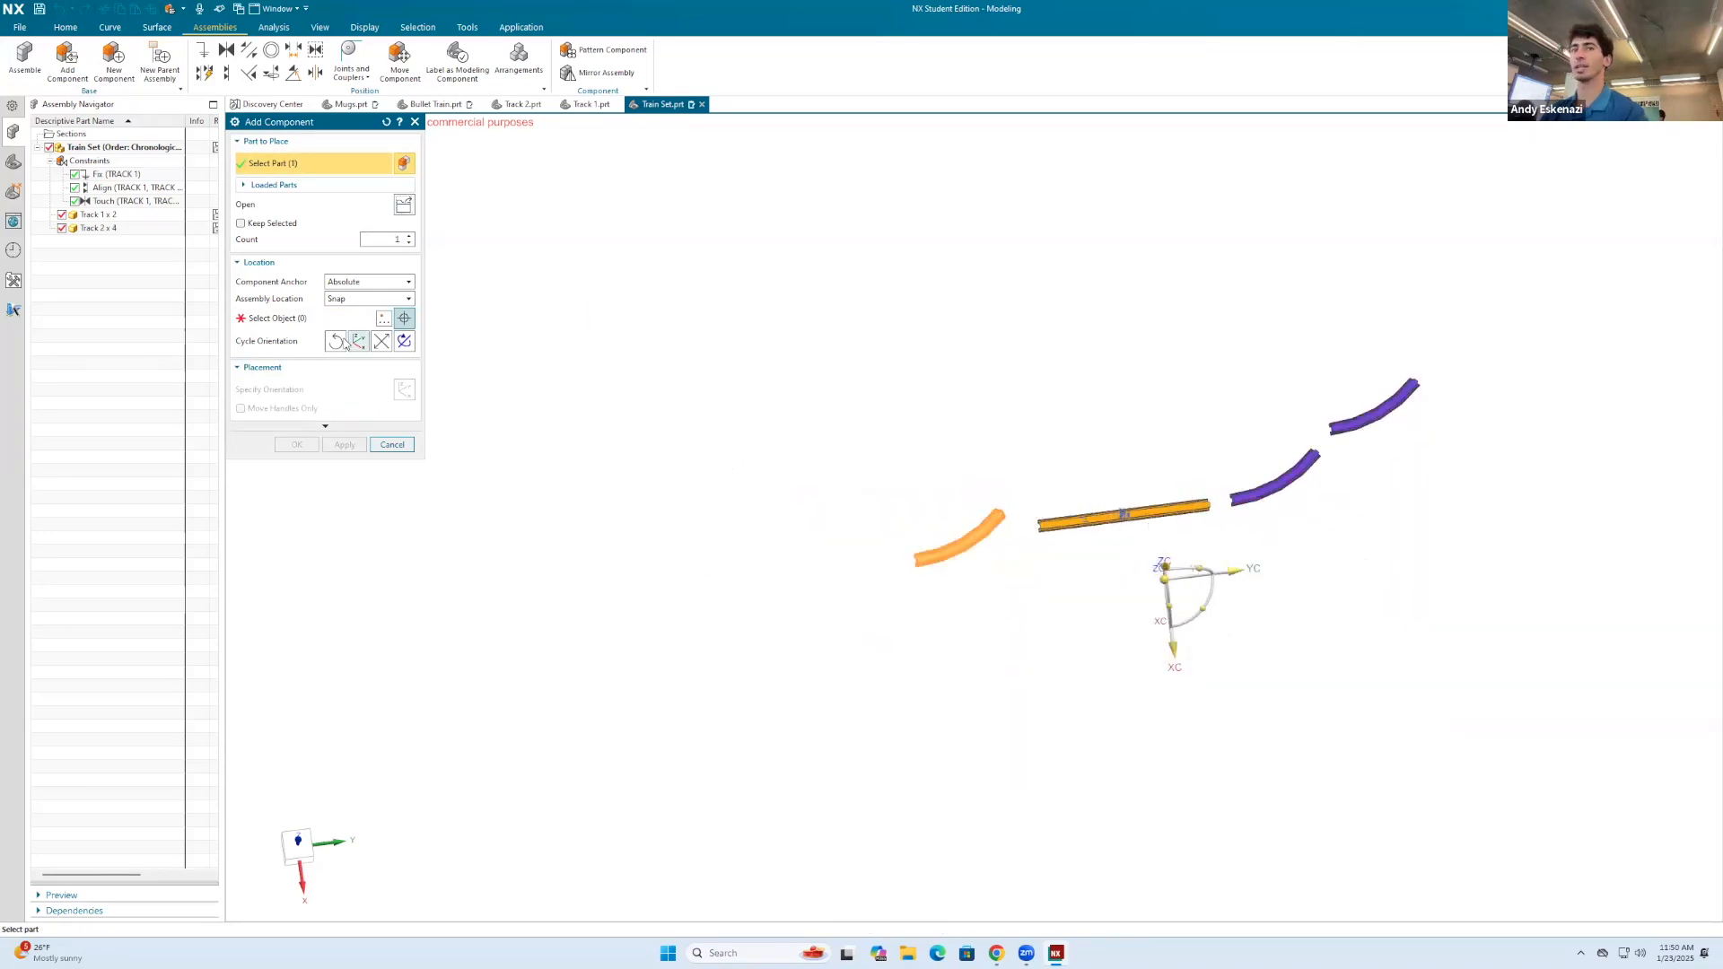
{"action": "left_click", "coordinate": [714, 540]}
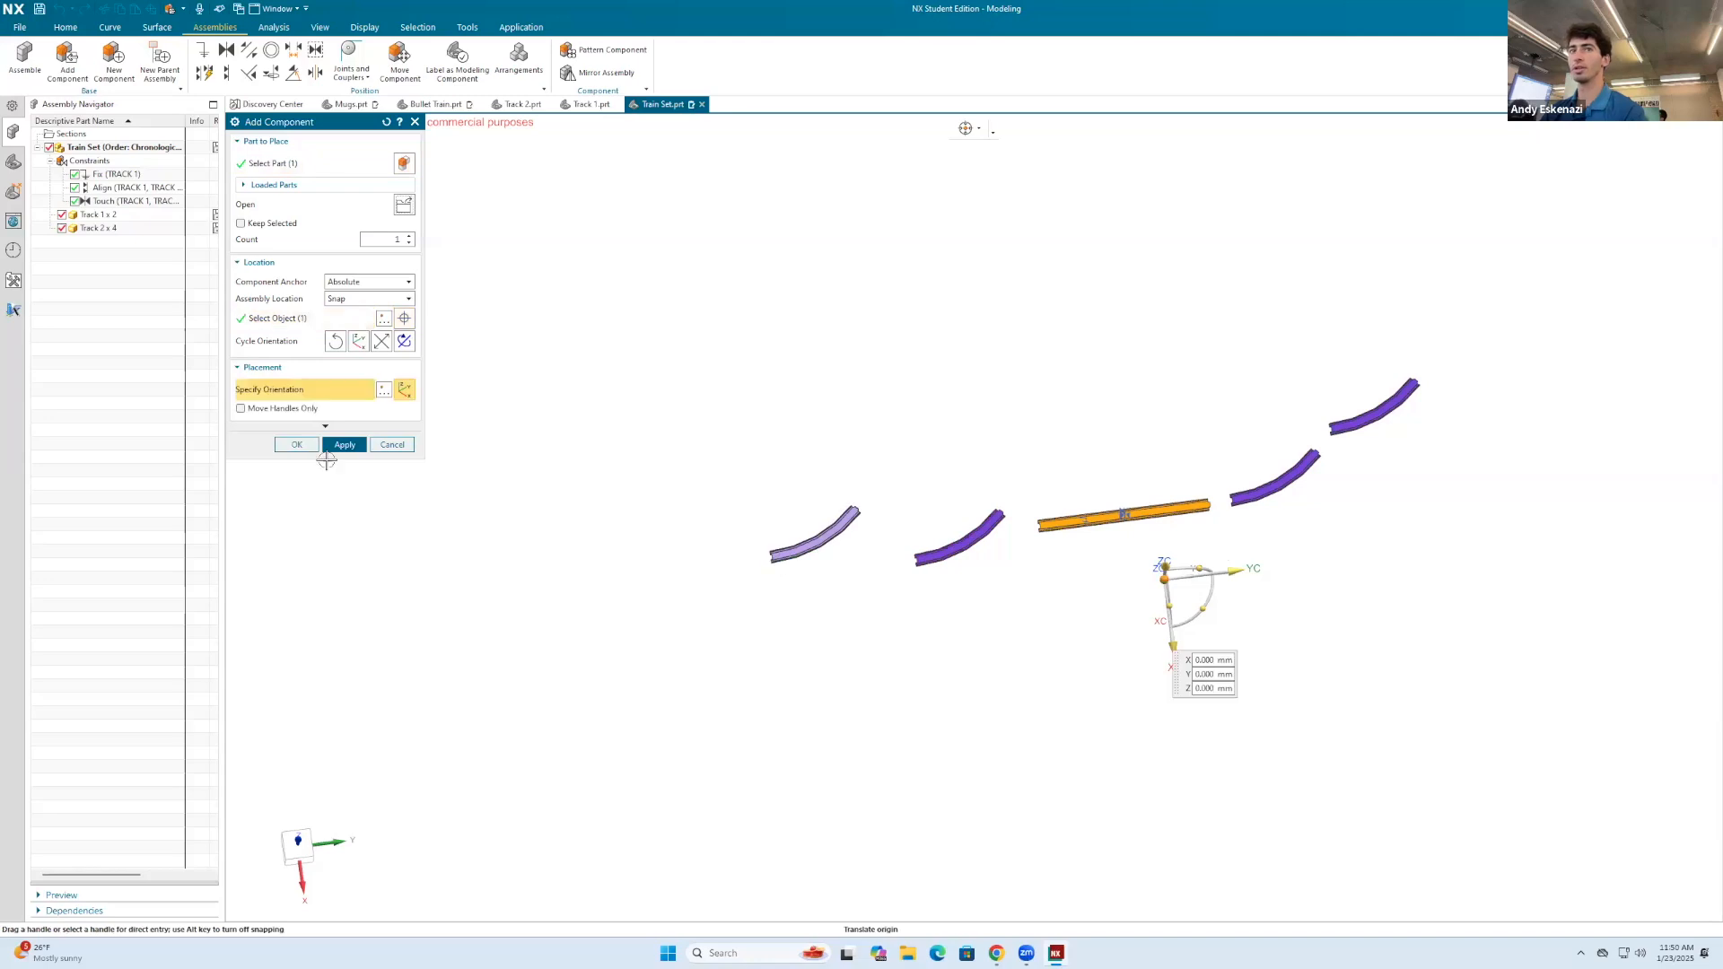
{"action": "left_click", "coordinate": [333, 445]}
{"action": "left_click", "coordinate": [401, 445]}
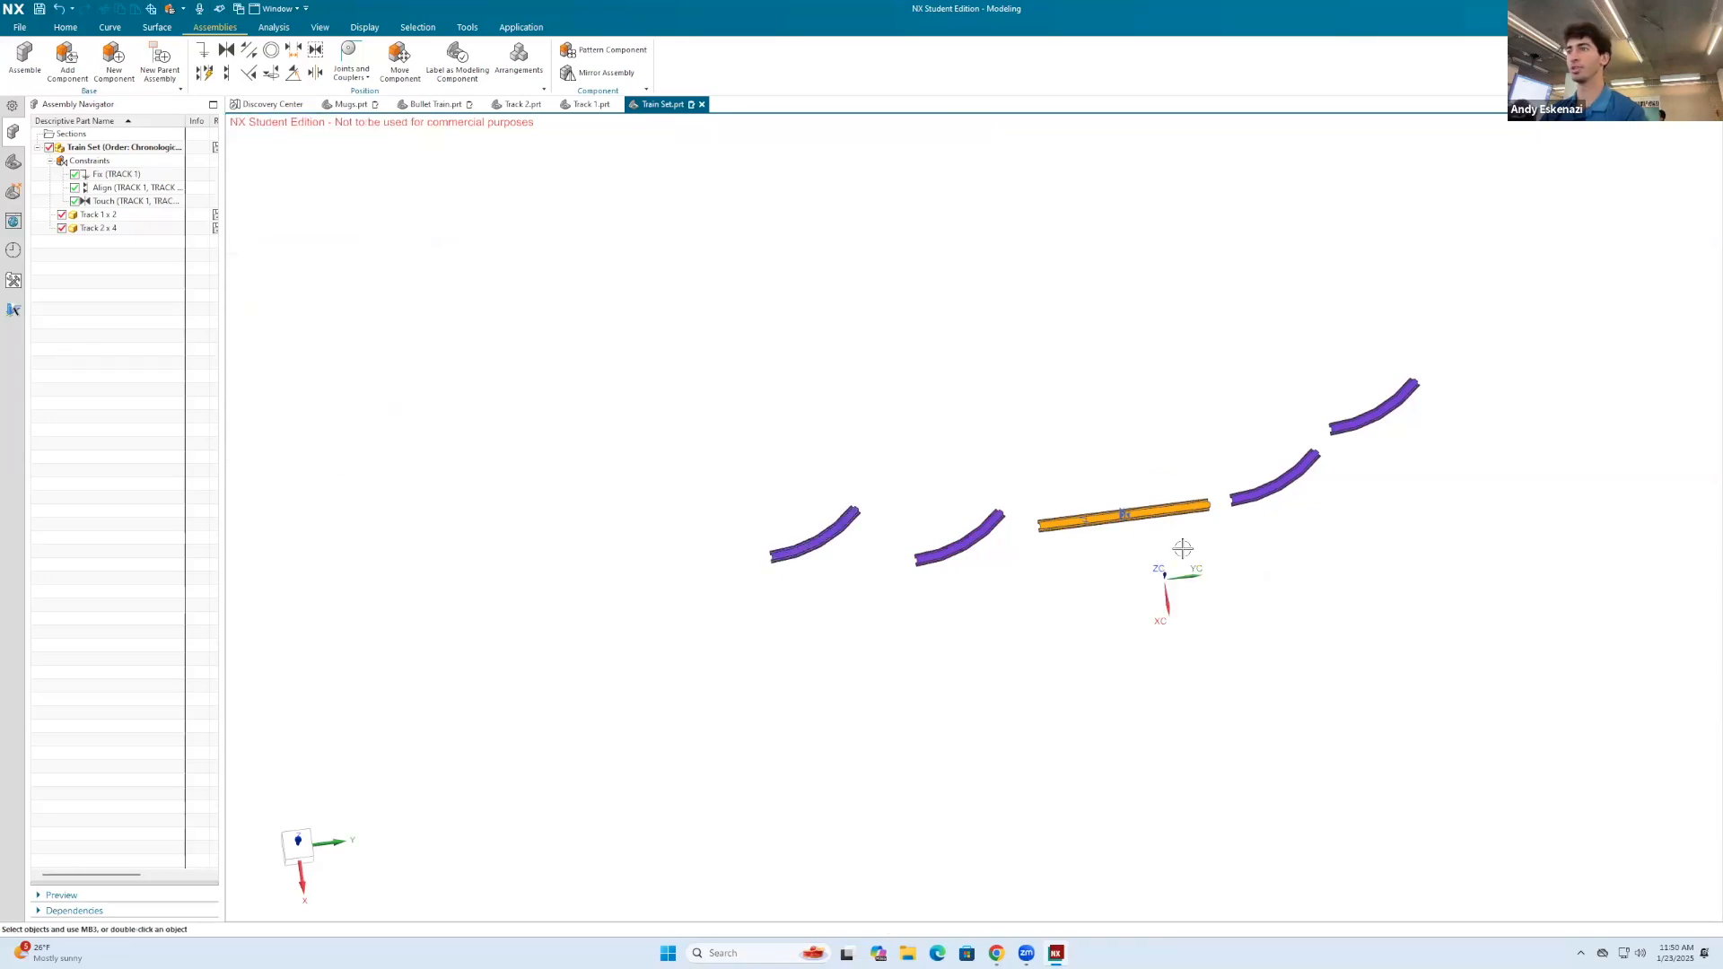
Step: Constrain the first curved track's recess face against the straight track's connector-tab face, reversing the direction so the curve extends outward
{"action": "scroll", "coordinate": [1301, 472], "scroll_direction": "up", "scroll_amount": 5}
{"action": "scroll", "coordinate": [1117, 571], "scroll_direction": "up", "scroll_amount": 8}
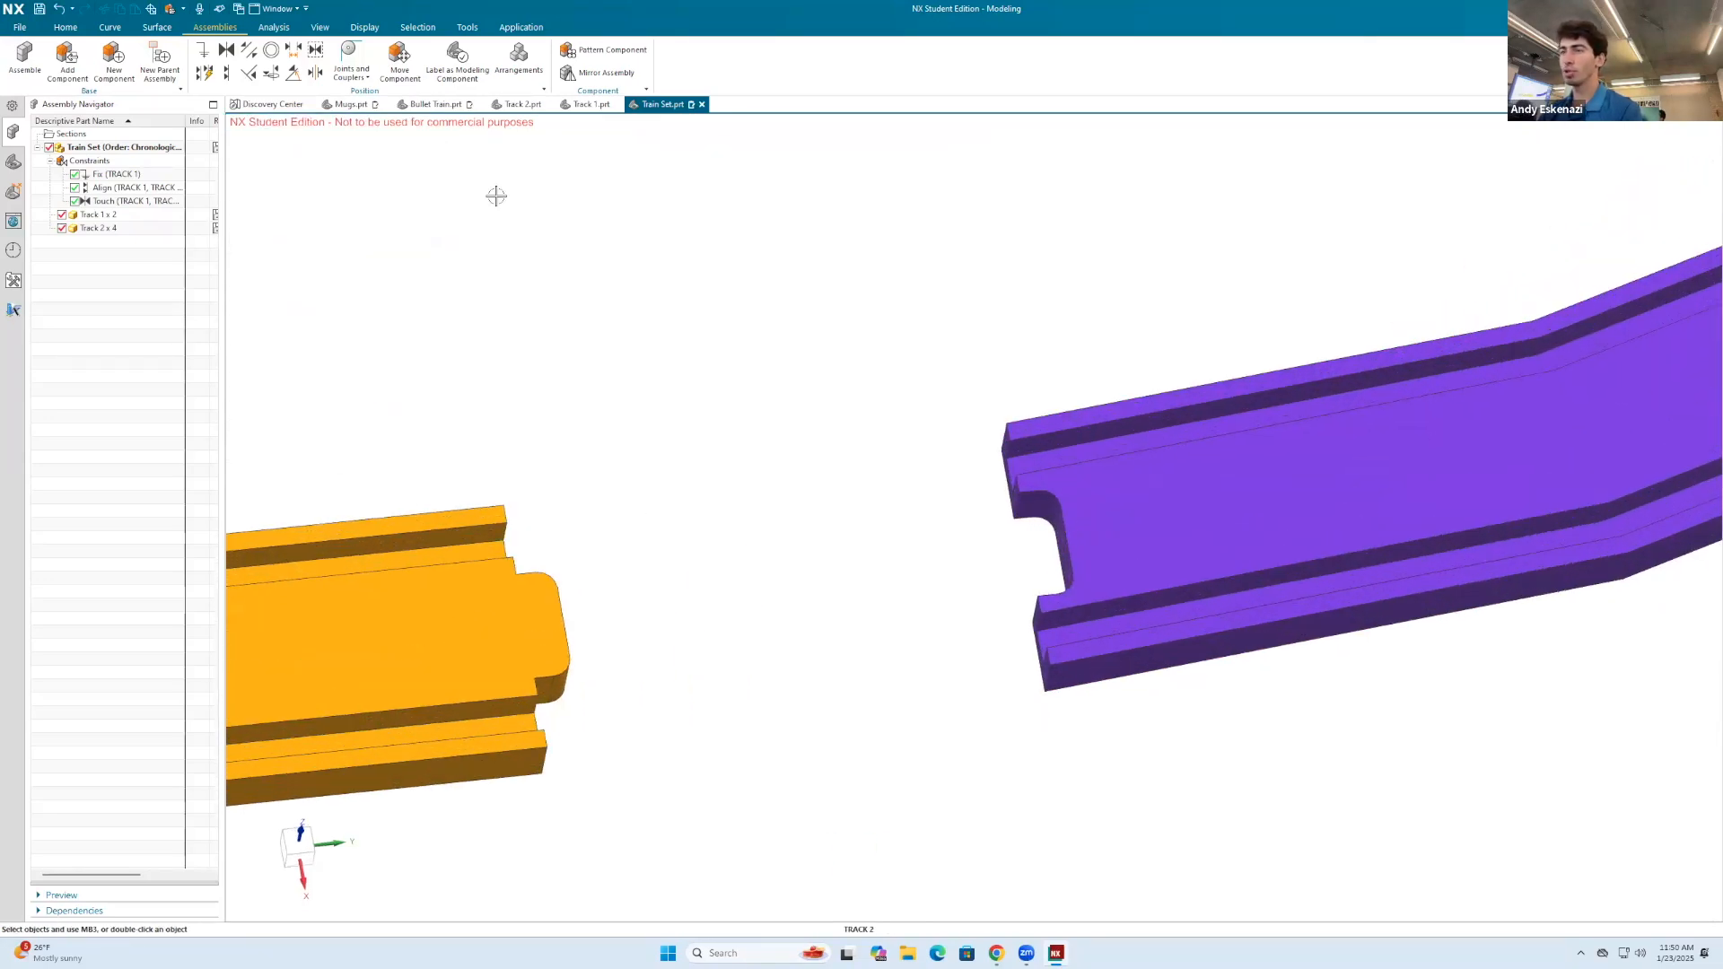
{"action": "left_click", "coordinate": [226, 72]}
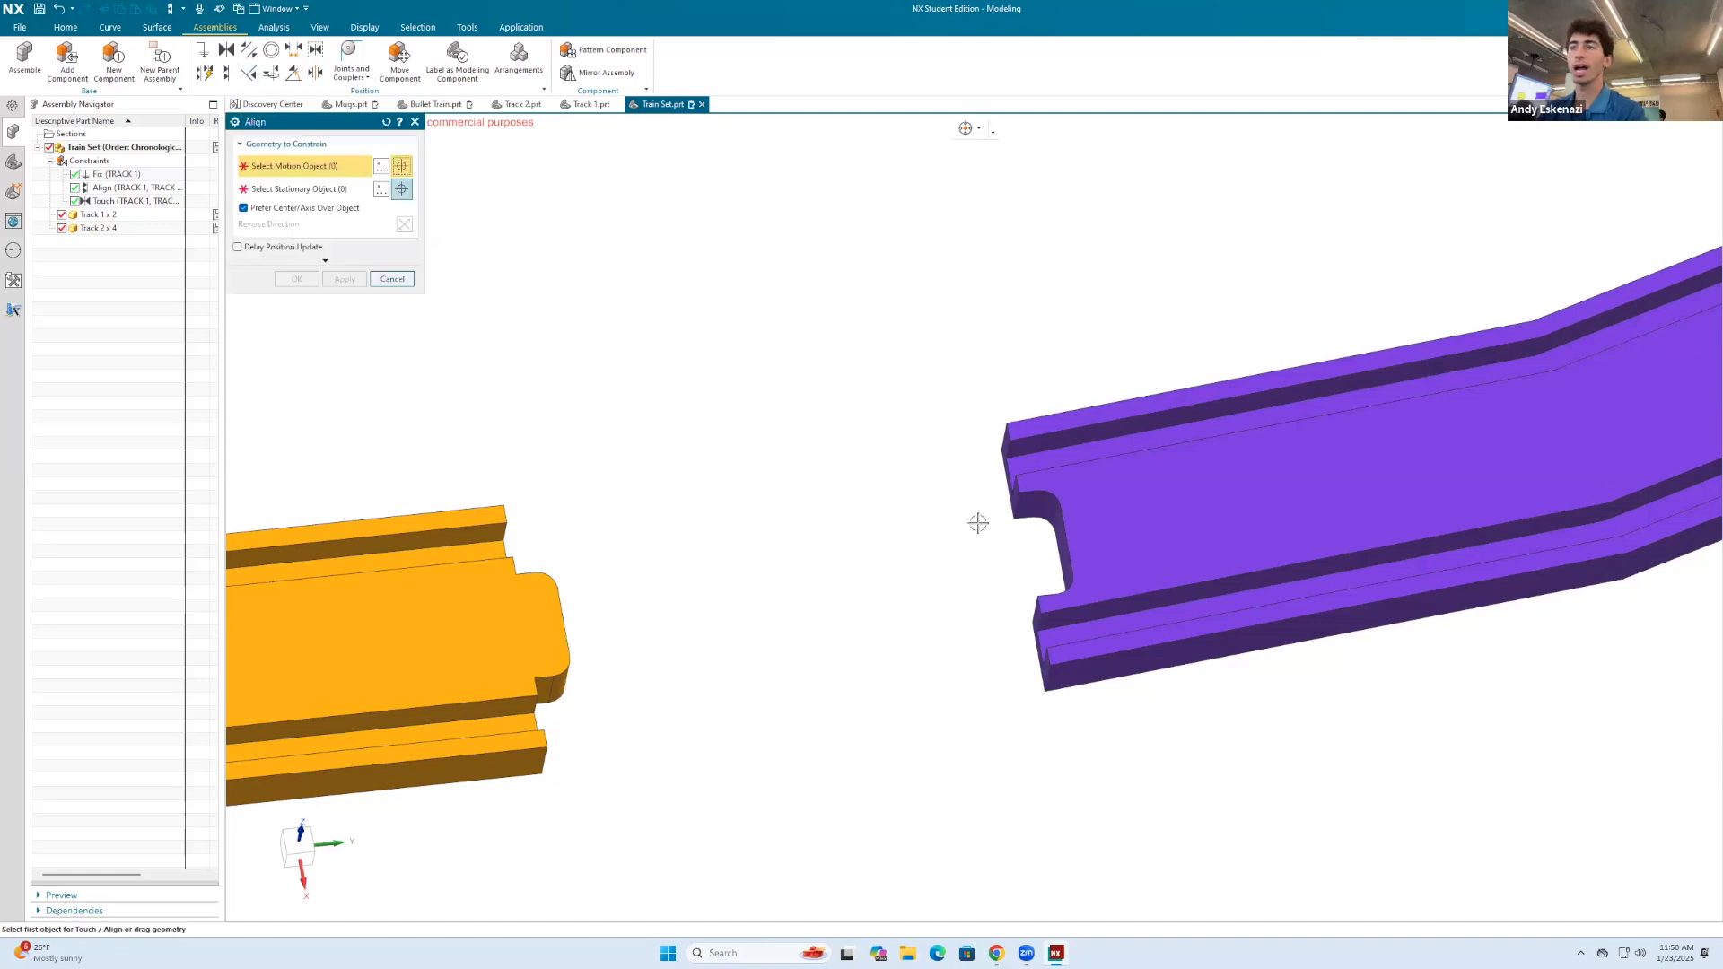
{"action": "left_click", "coordinate": [1065, 536]}
{"action": "scroll", "coordinate": [927, 515], "scroll_direction": "down", "scroll_amount": 3}
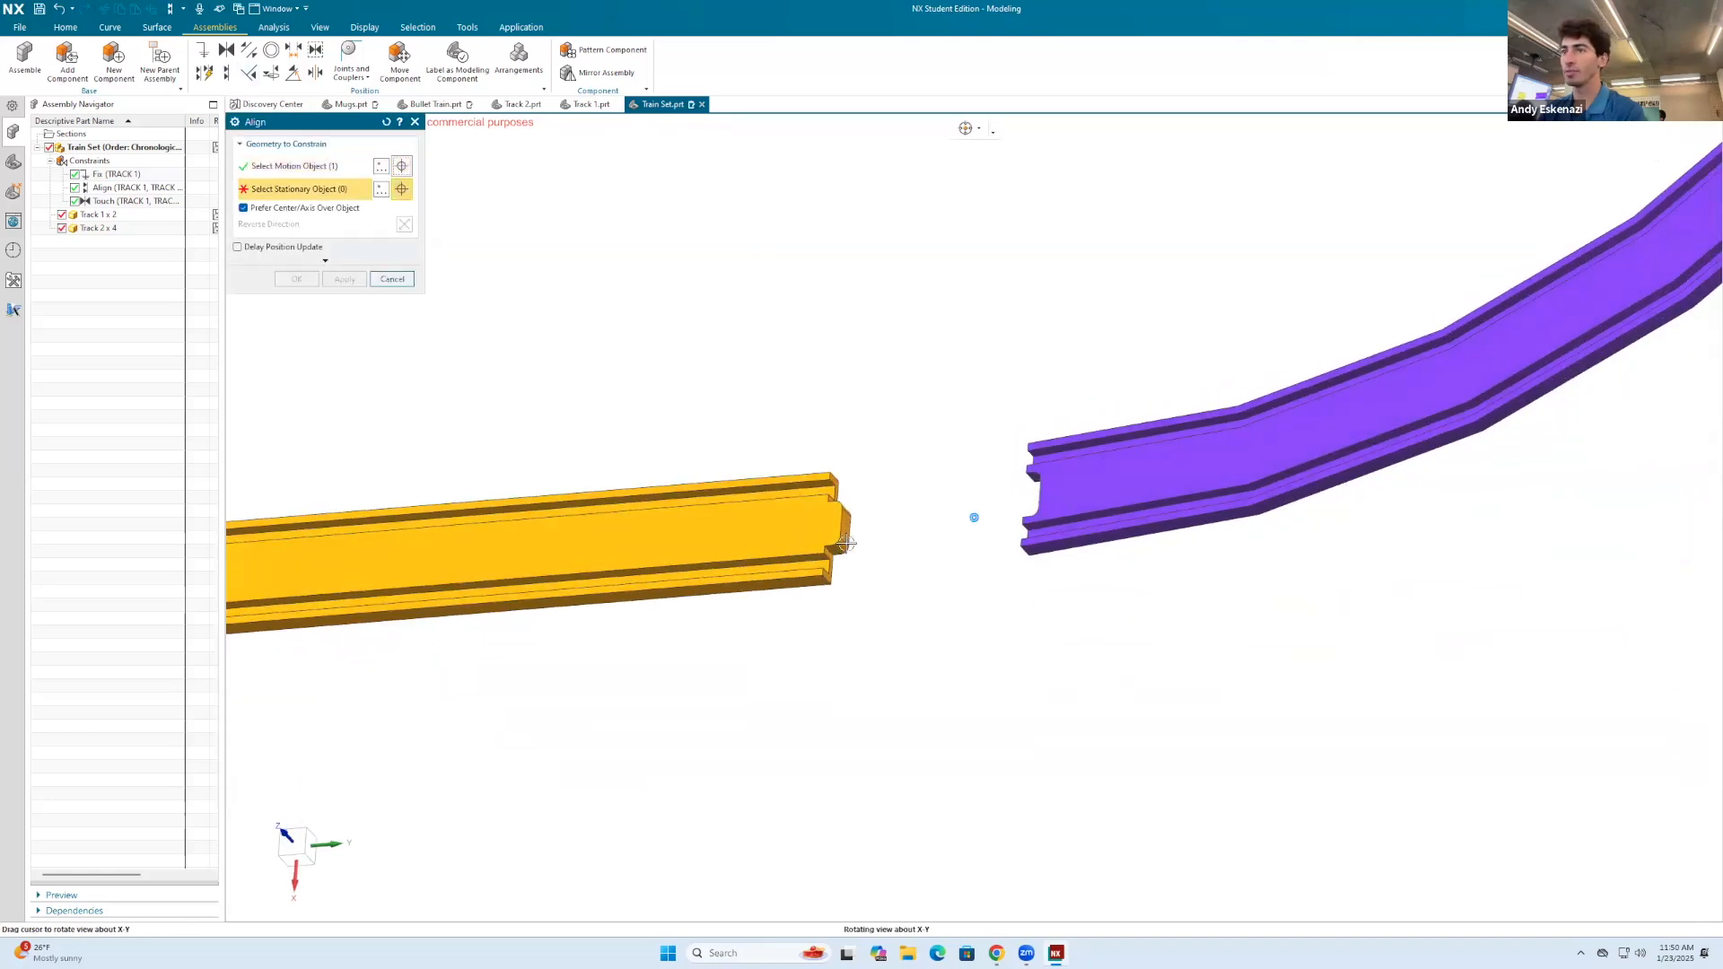
{"action": "scroll", "coordinate": [849, 528], "scroll_direction": "up", "scroll_amount": 4}
{"action": "left_click", "coordinate": [849, 528]}
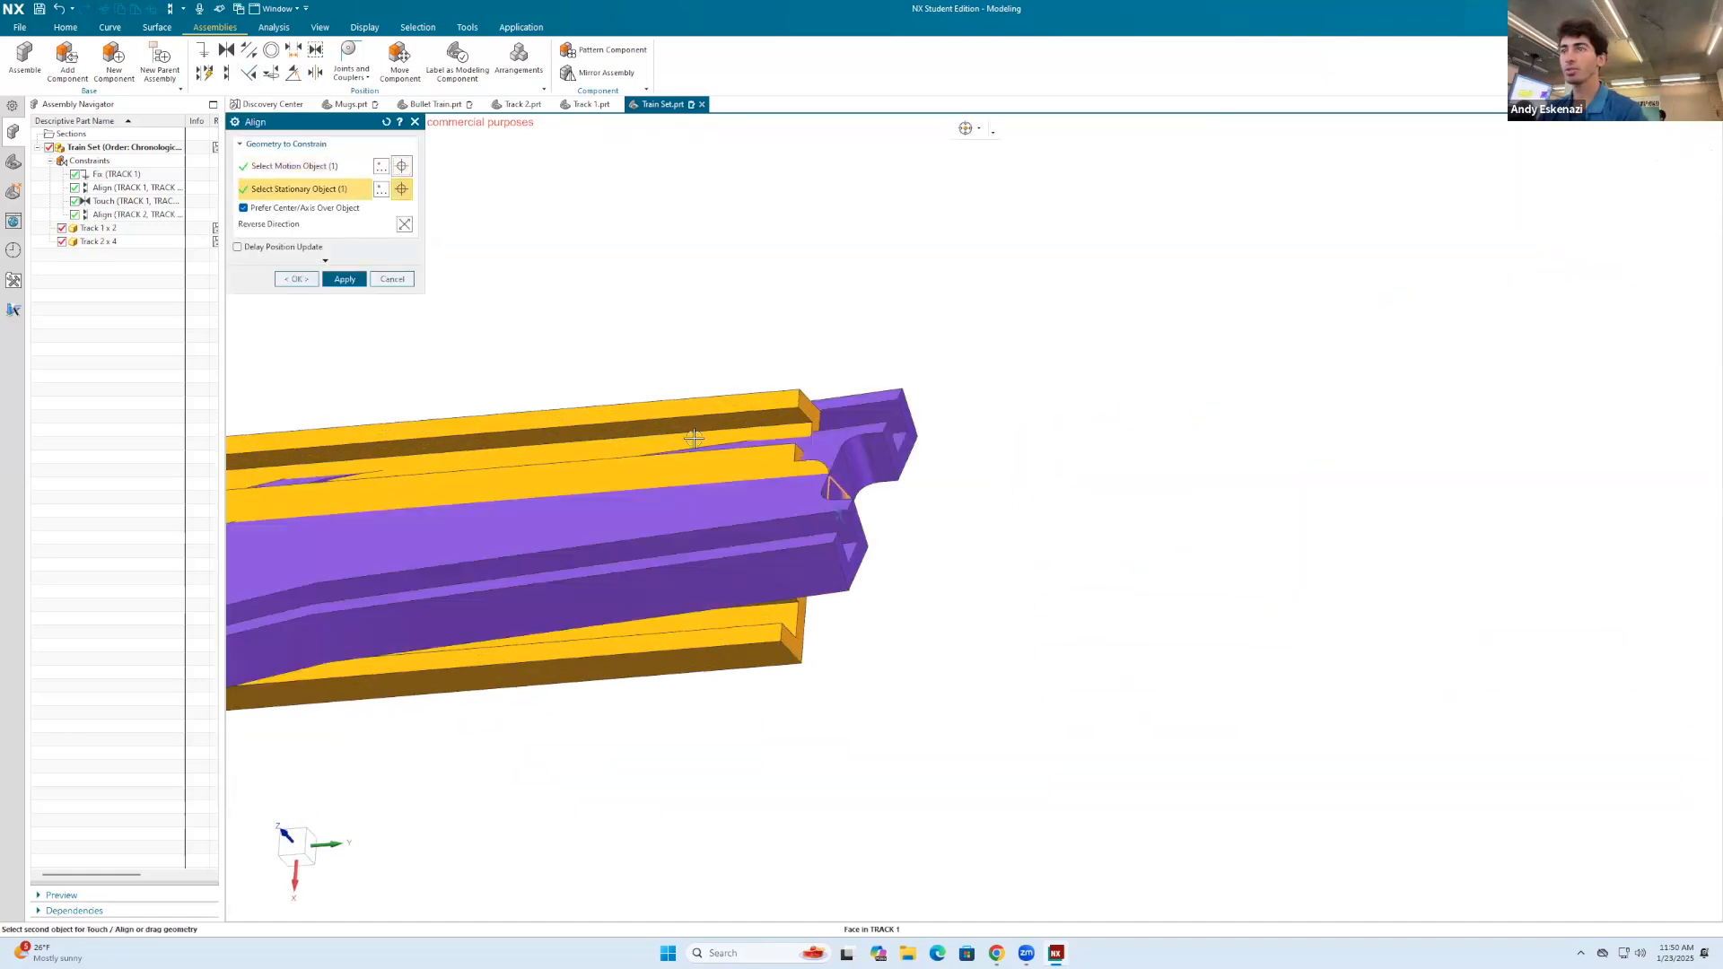
{"action": "left_click", "coordinate": [403, 223]}
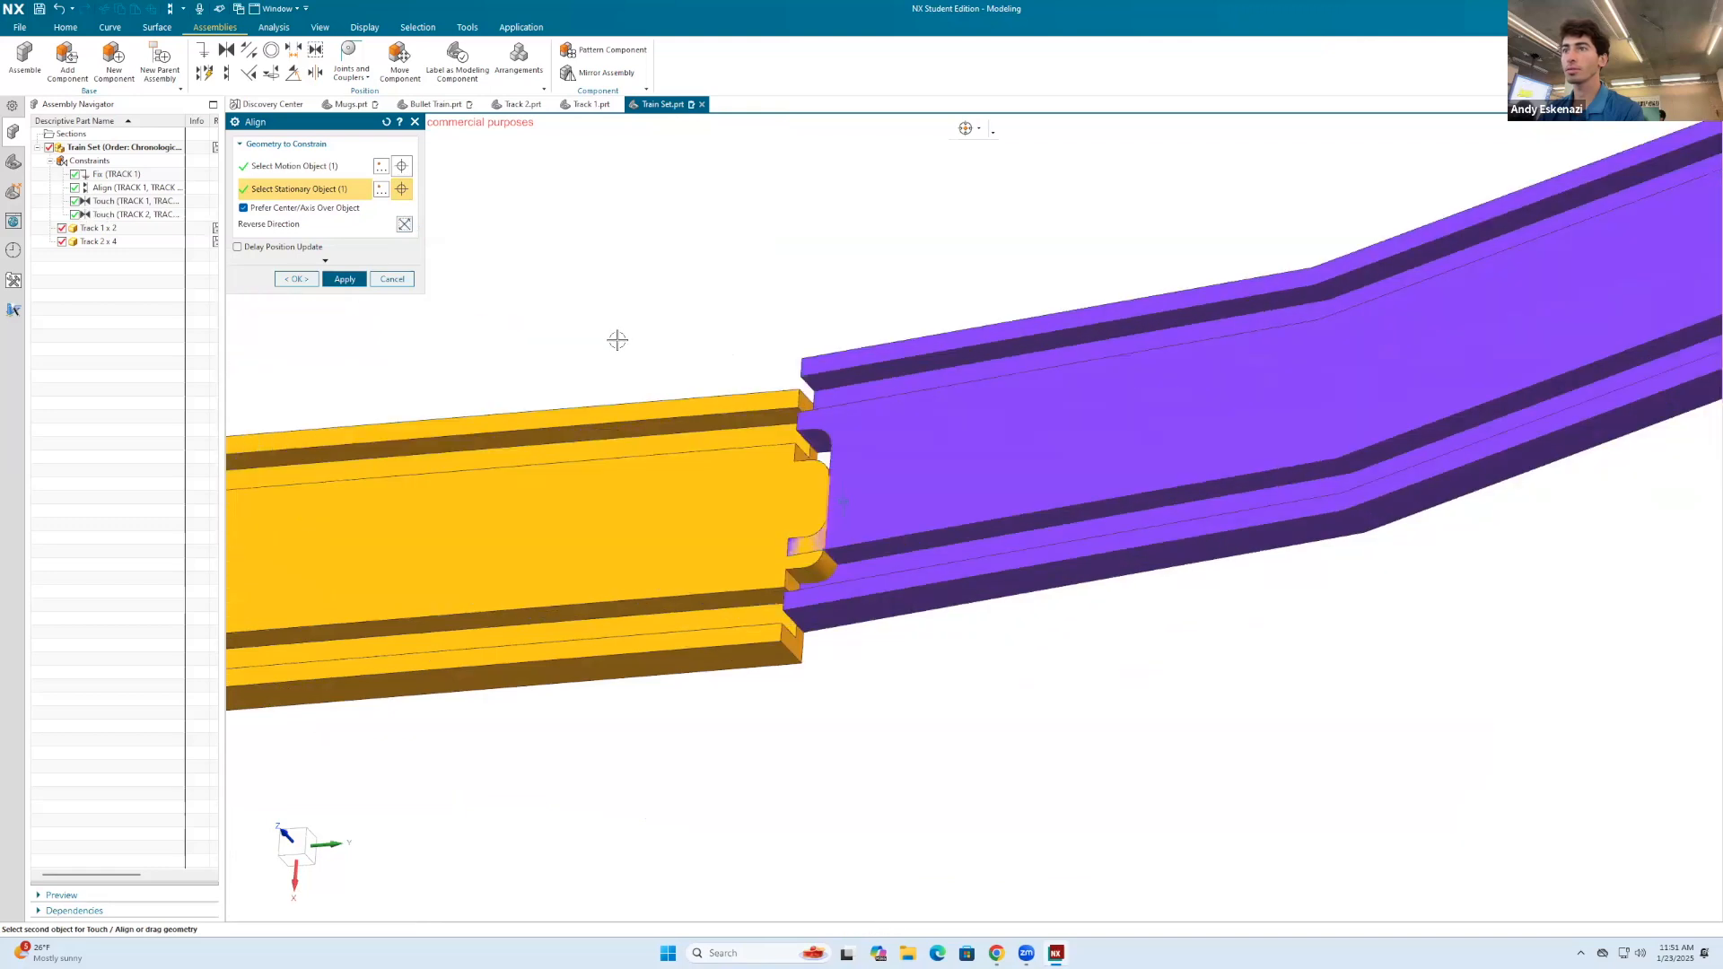
{"action": "left_click", "coordinate": [344, 280]}
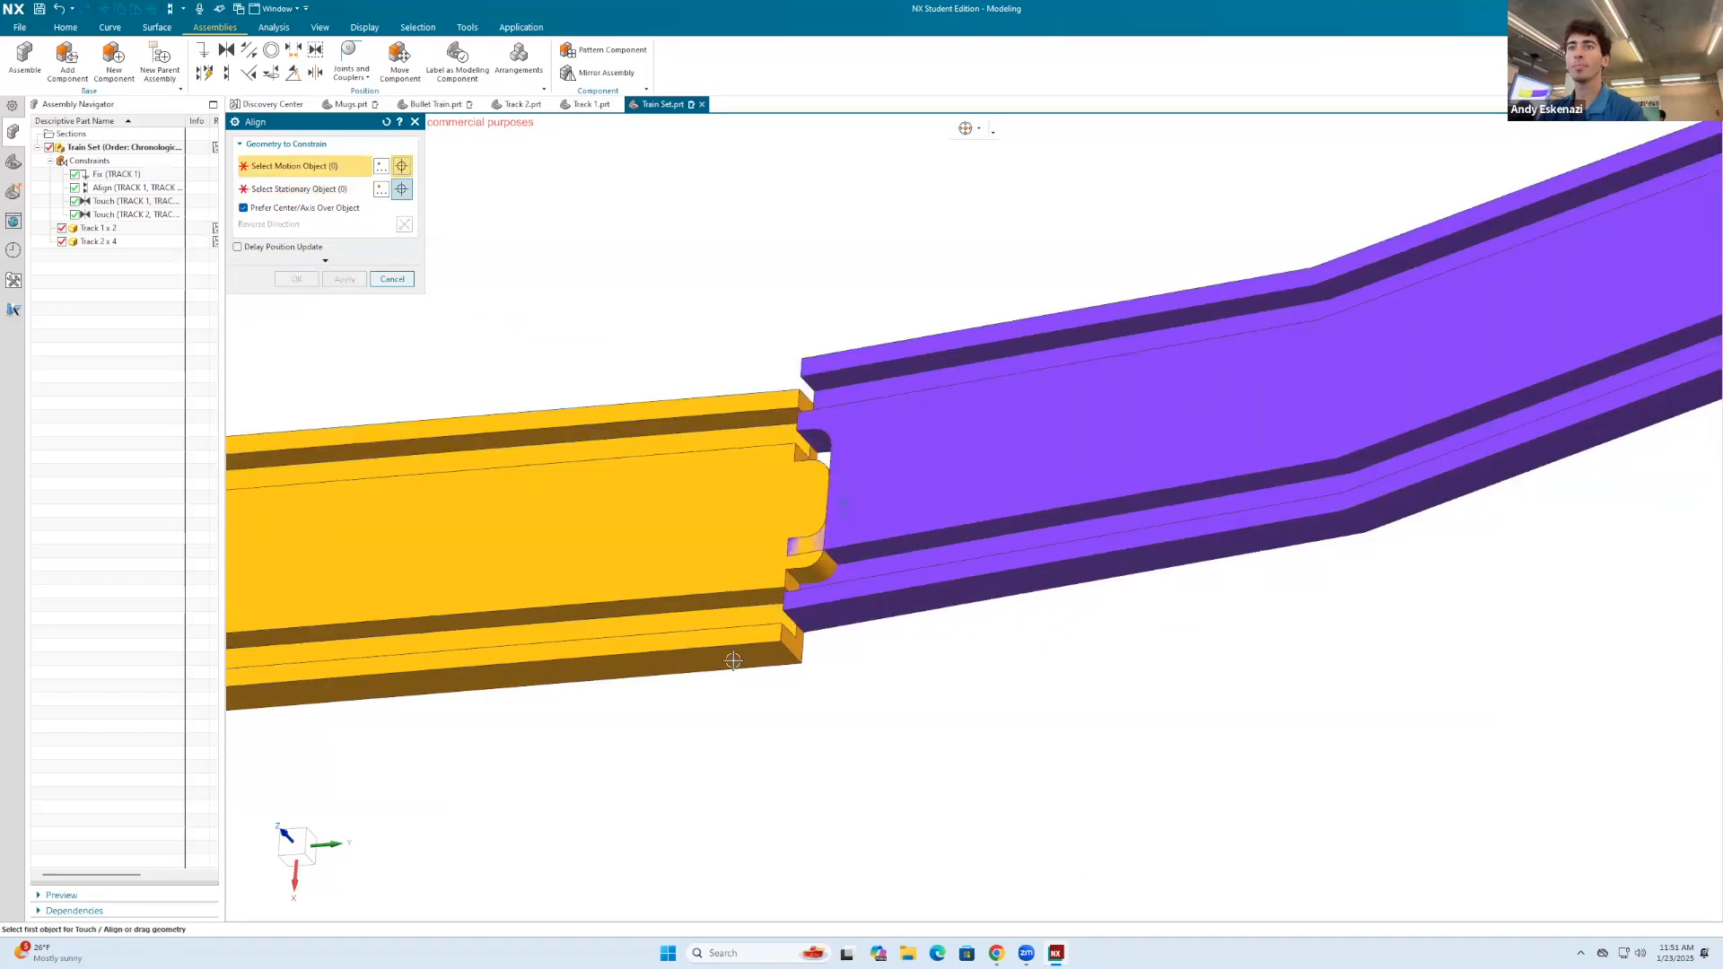
Step: Align the first curved track's outer end edge with the matching end edge of the straight track
{"action": "scroll", "coordinate": [861, 558], "scroll_direction": "up", "scroll_amount": 3}
{"action": "left_click", "coordinate": [862, 558]}
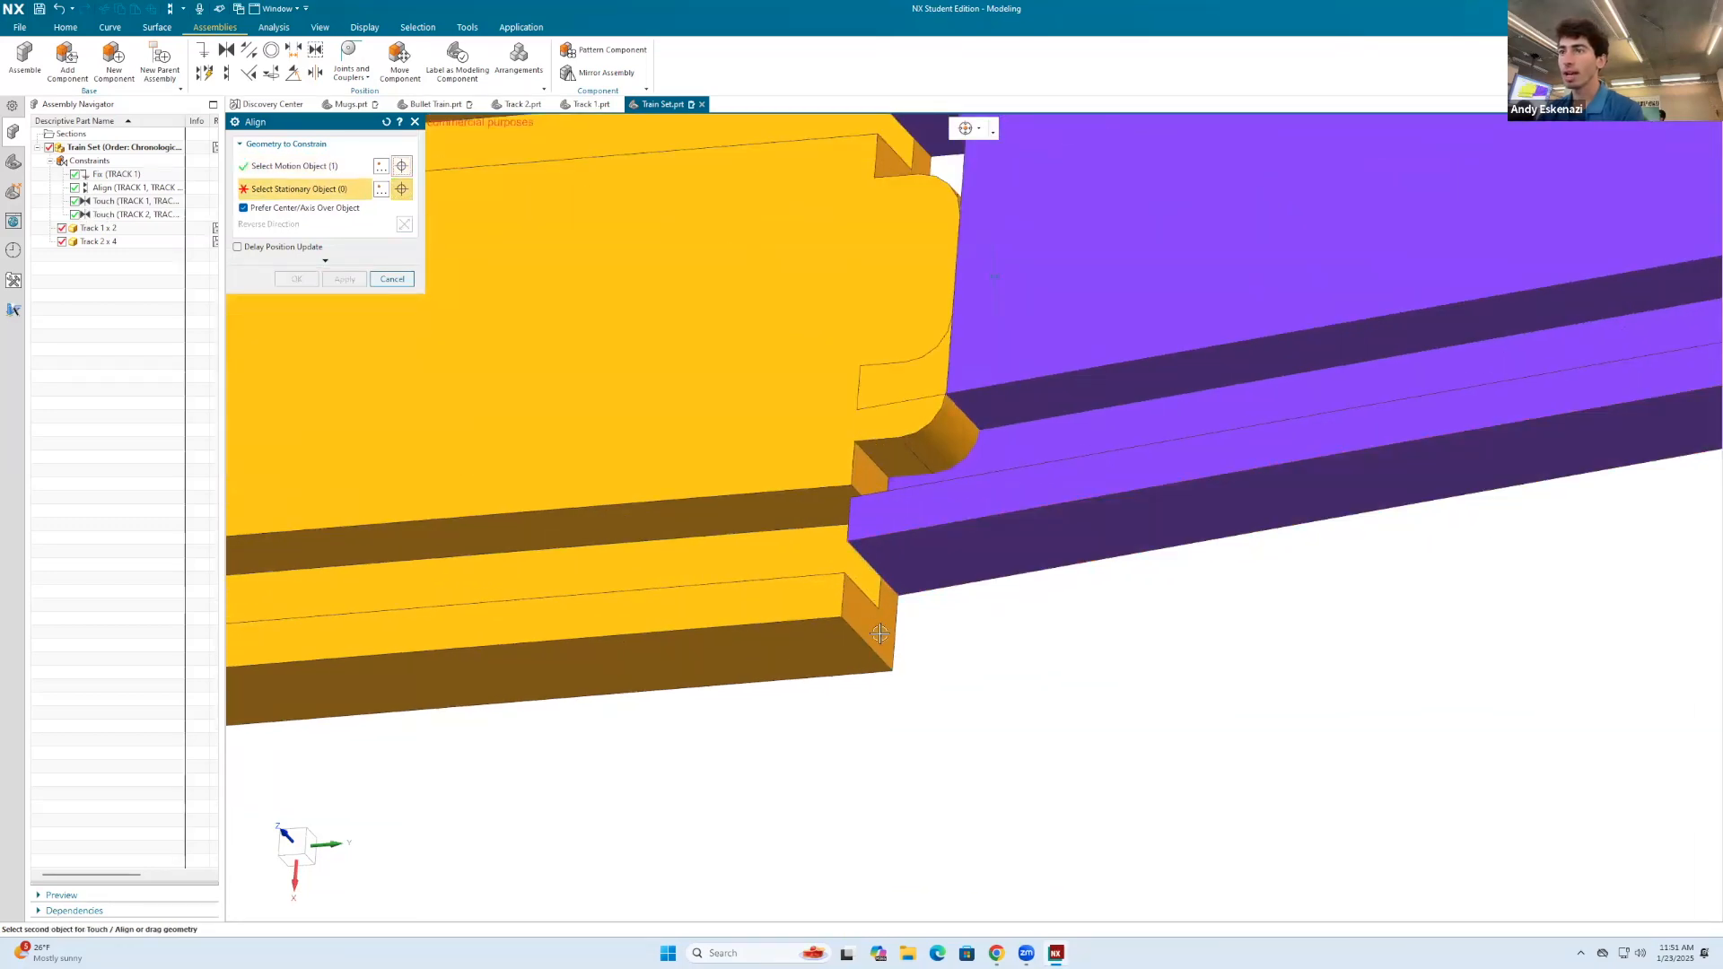
{"action": "left_click", "coordinate": [855, 630]}
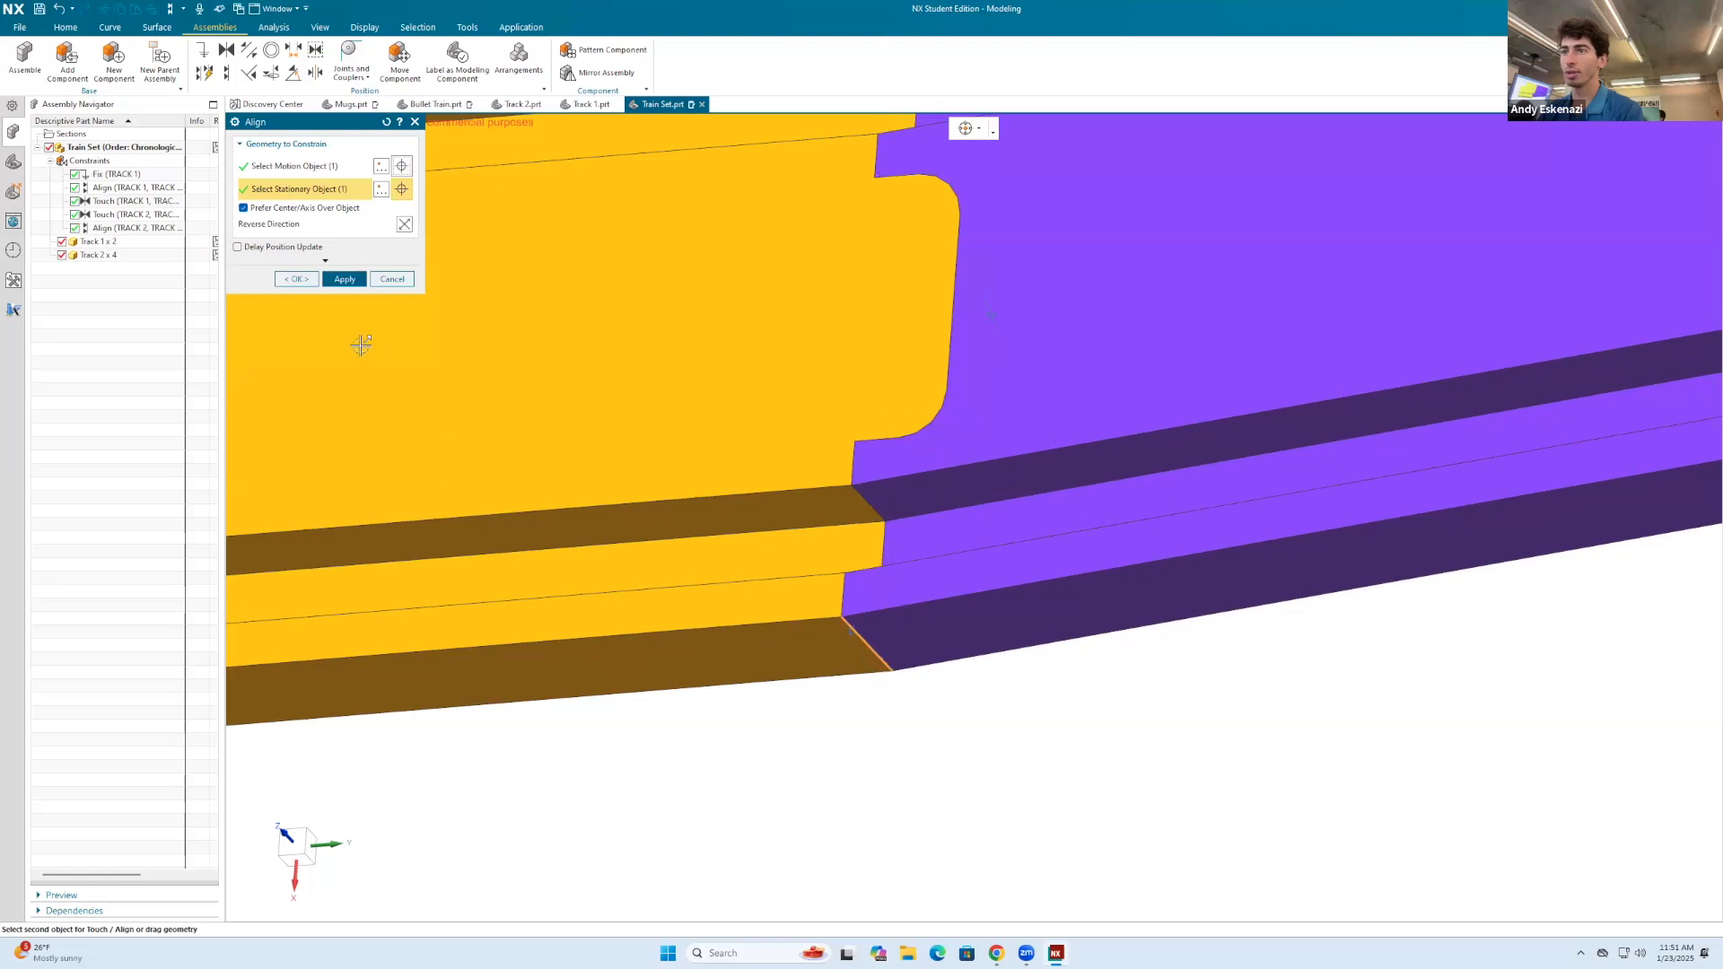
{"action": "left_click", "coordinate": [343, 280]}
Step: Constrain the second curved track's recess face against the first curved track's connector-tab face, with the direction reversed
{"action": "scroll", "coordinate": [488, 511], "scroll_direction": "down", "scroll_amount": 5}
{"action": "mouse_move", "coordinate": [1001, 252]}
{"action": "middle_mouse_down"}
{"action": "mouse_move", "coordinate": [1008, 308]}
{"action": "mouse_move", "coordinate": [970, 193]}
{"action": "mouse_move", "coordinate": [771, 499]}
{"action": "mouse_move", "coordinate": [951, 523]}
{"action": "mouse_move", "coordinate": [877, 515]}
{"action": "middle_mouse_up"}
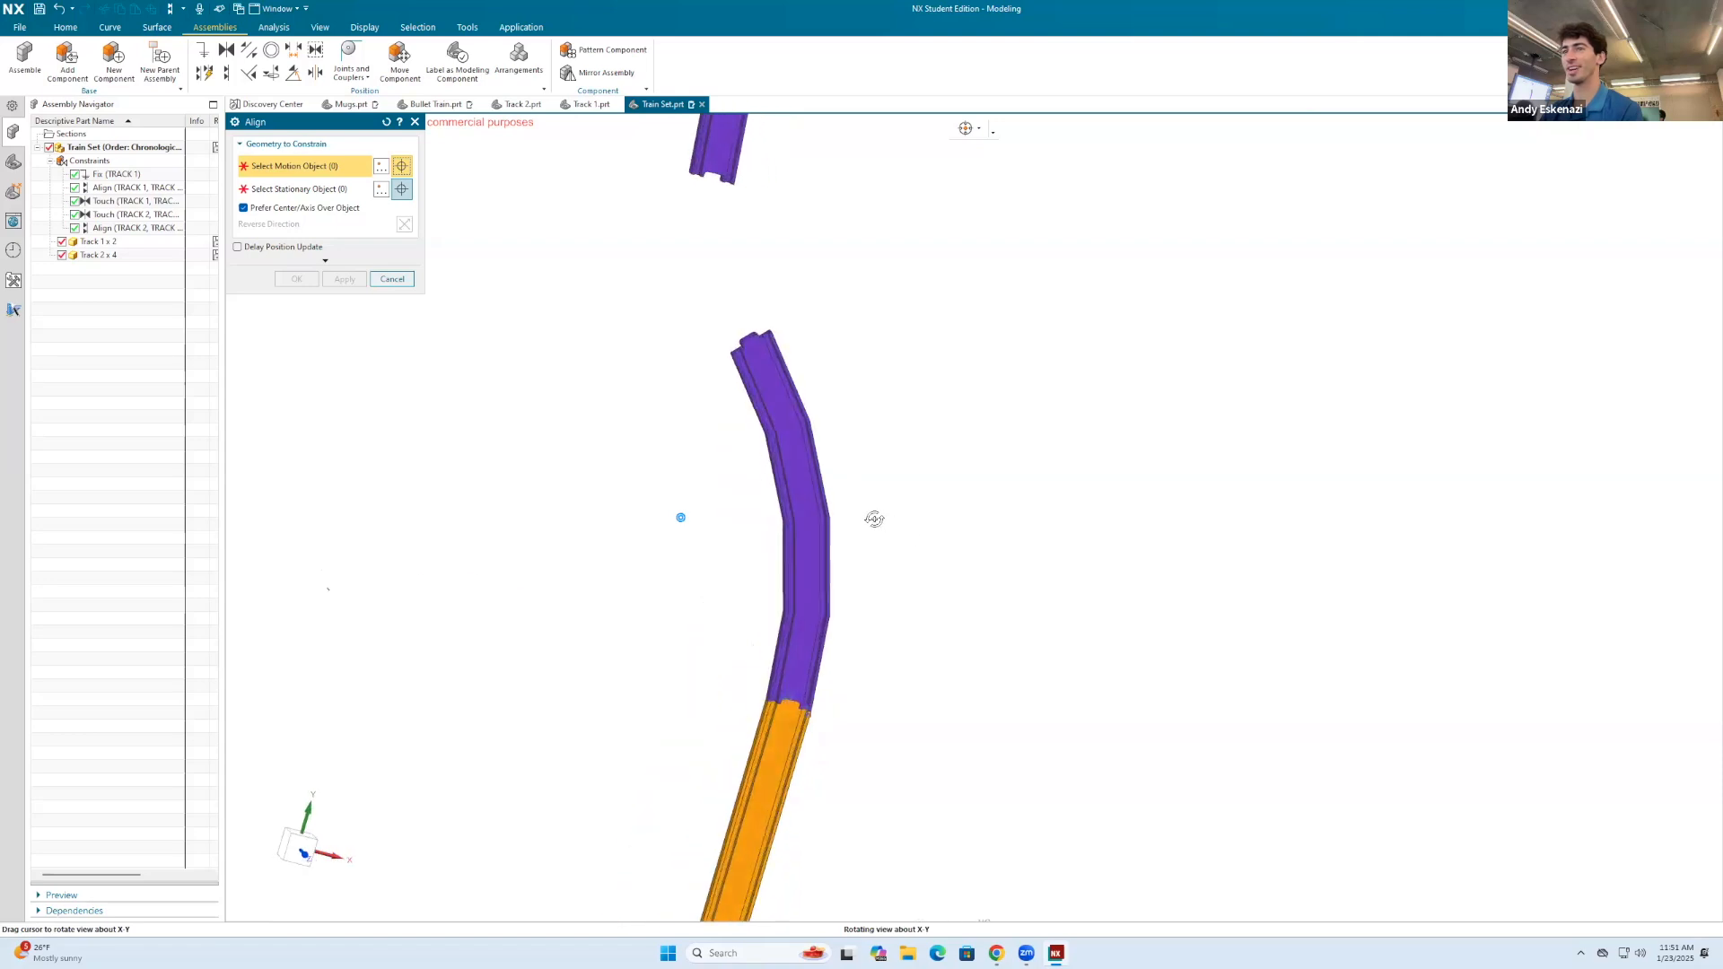
{"action": "scroll", "coordinate": [808, 434], "scroll_direction": "up", "scroll_amount": 5}
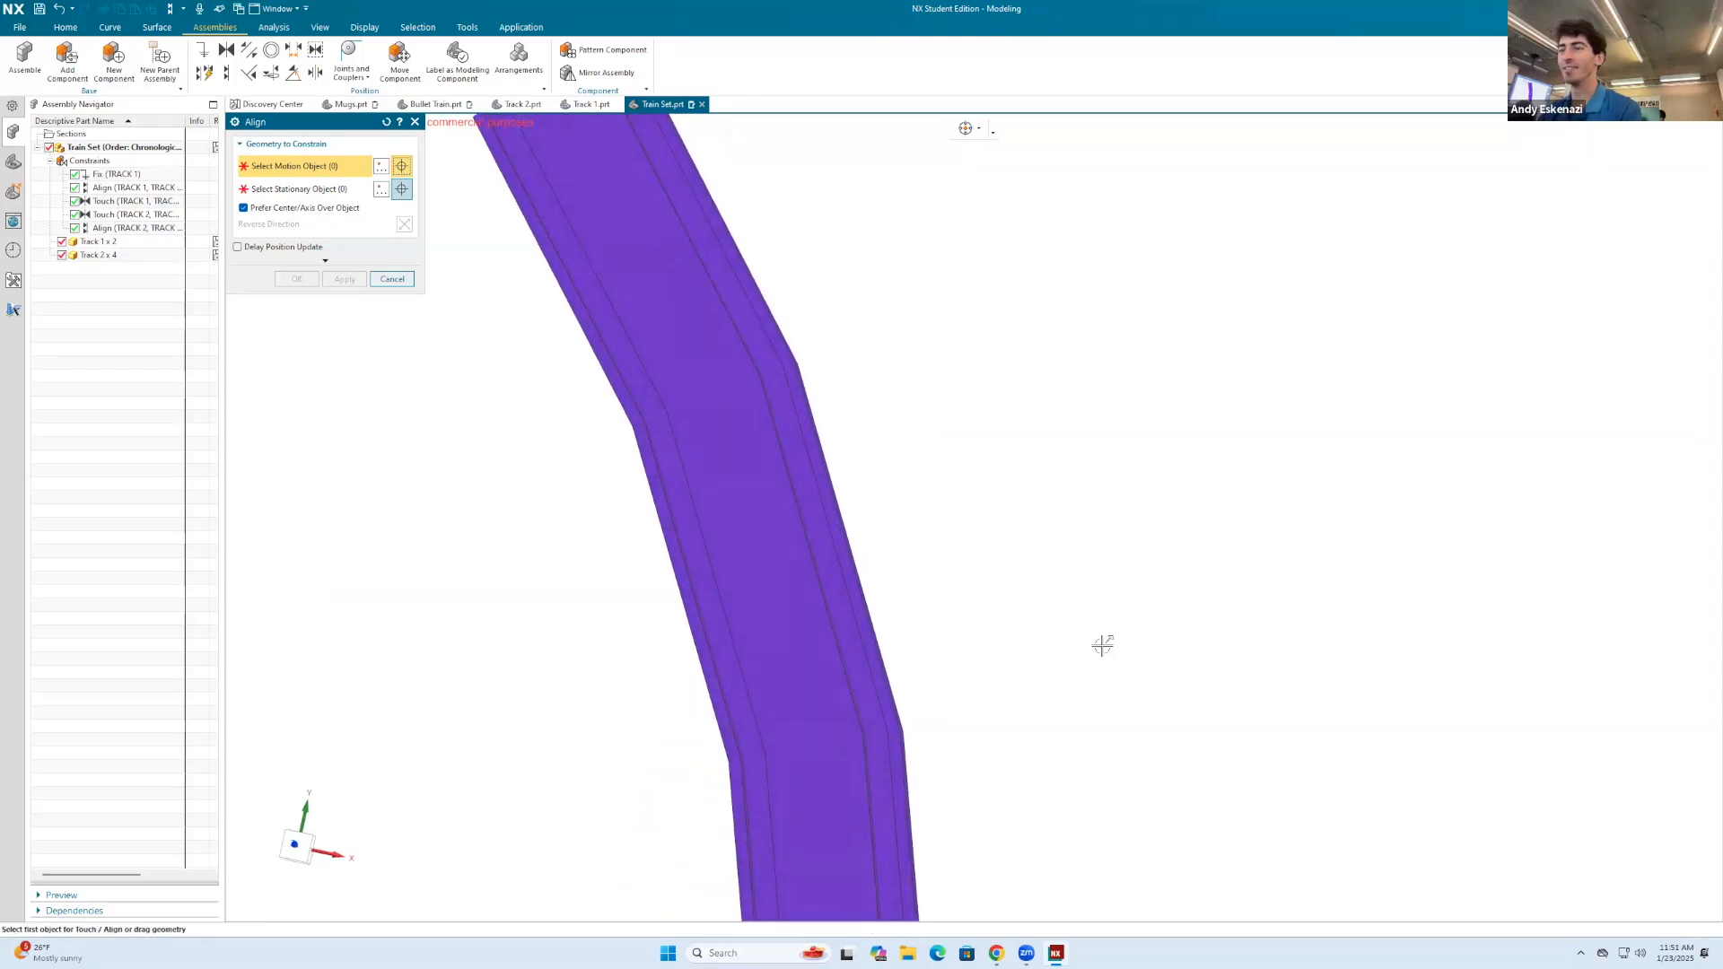
{"action": "scroll", "coordinate": [842, 261], "scroll_direction": "down", "scroll_amount": 4}
{"action": "scroll", "coordinate": [866, 272], "scroll_direction": "up", "scroll_amount": 2}
{"action": "middle_click_drag", "start_coordinate": [866, 300], "coordinate": [872, 271]}
{"action": "scroll", "coordinate": [827, 319], "scroll_direction": "up", "scroll_amount": 5}
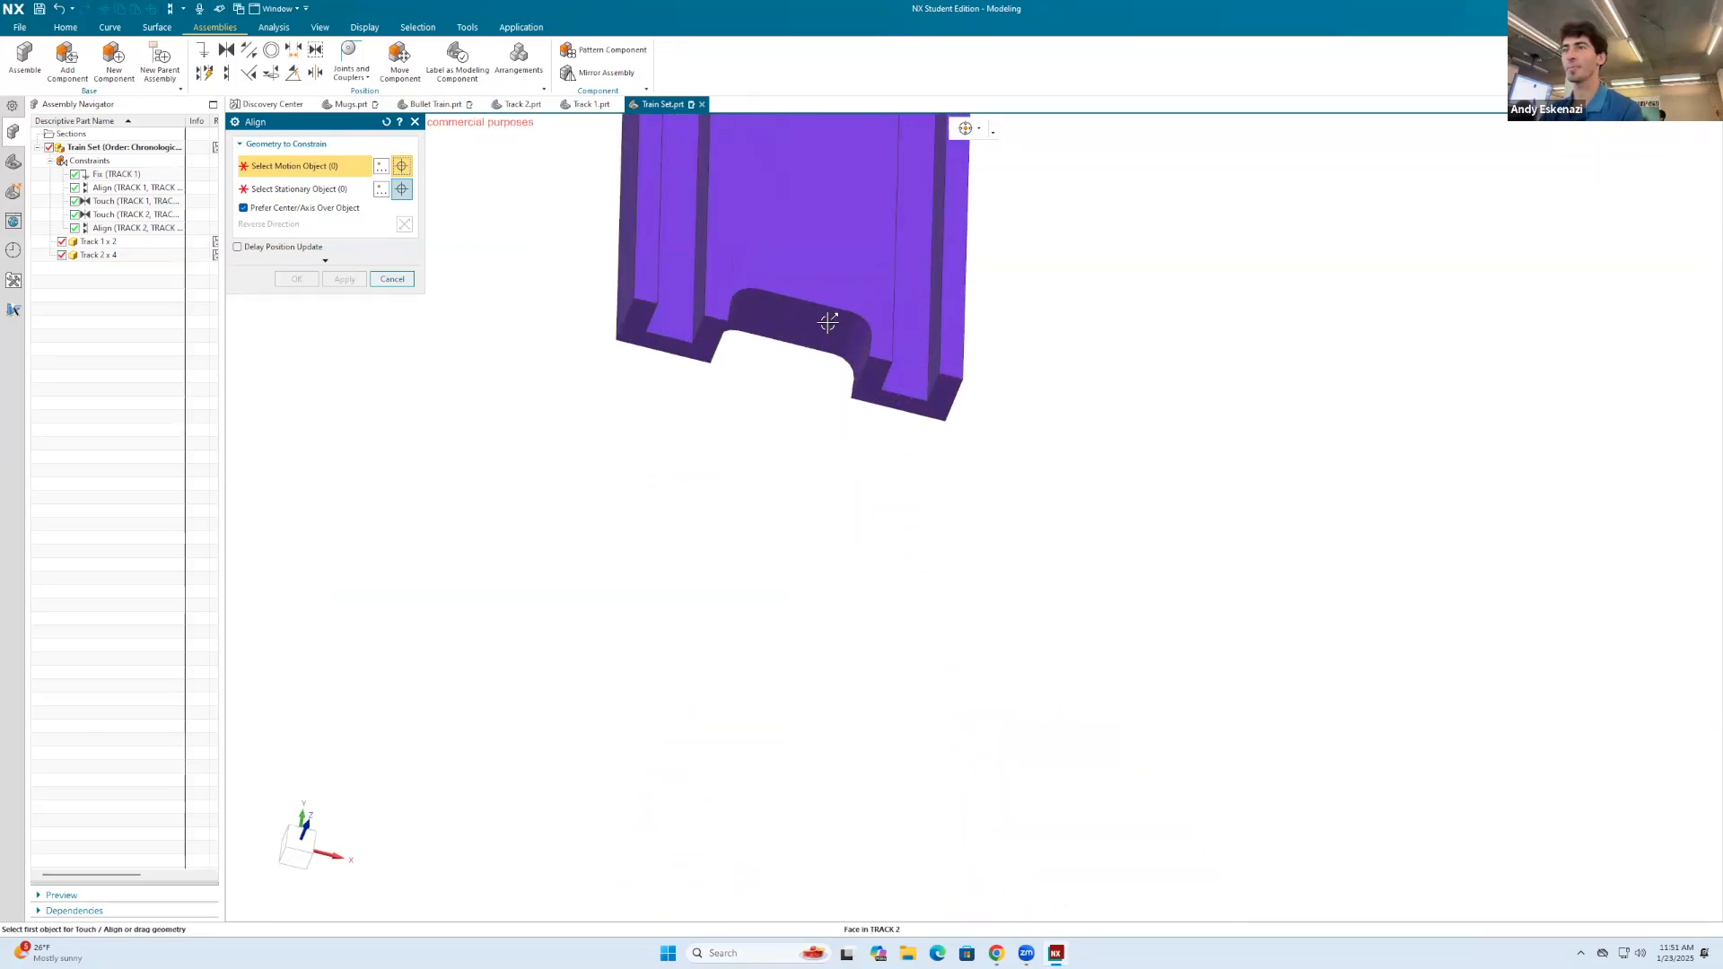
{"action": "left_click", "coordinate": [798, 322]}
{"action": "scroll", "coordinate": [904, 542], "scroll_direction": "down", "scroll_amount": 5}
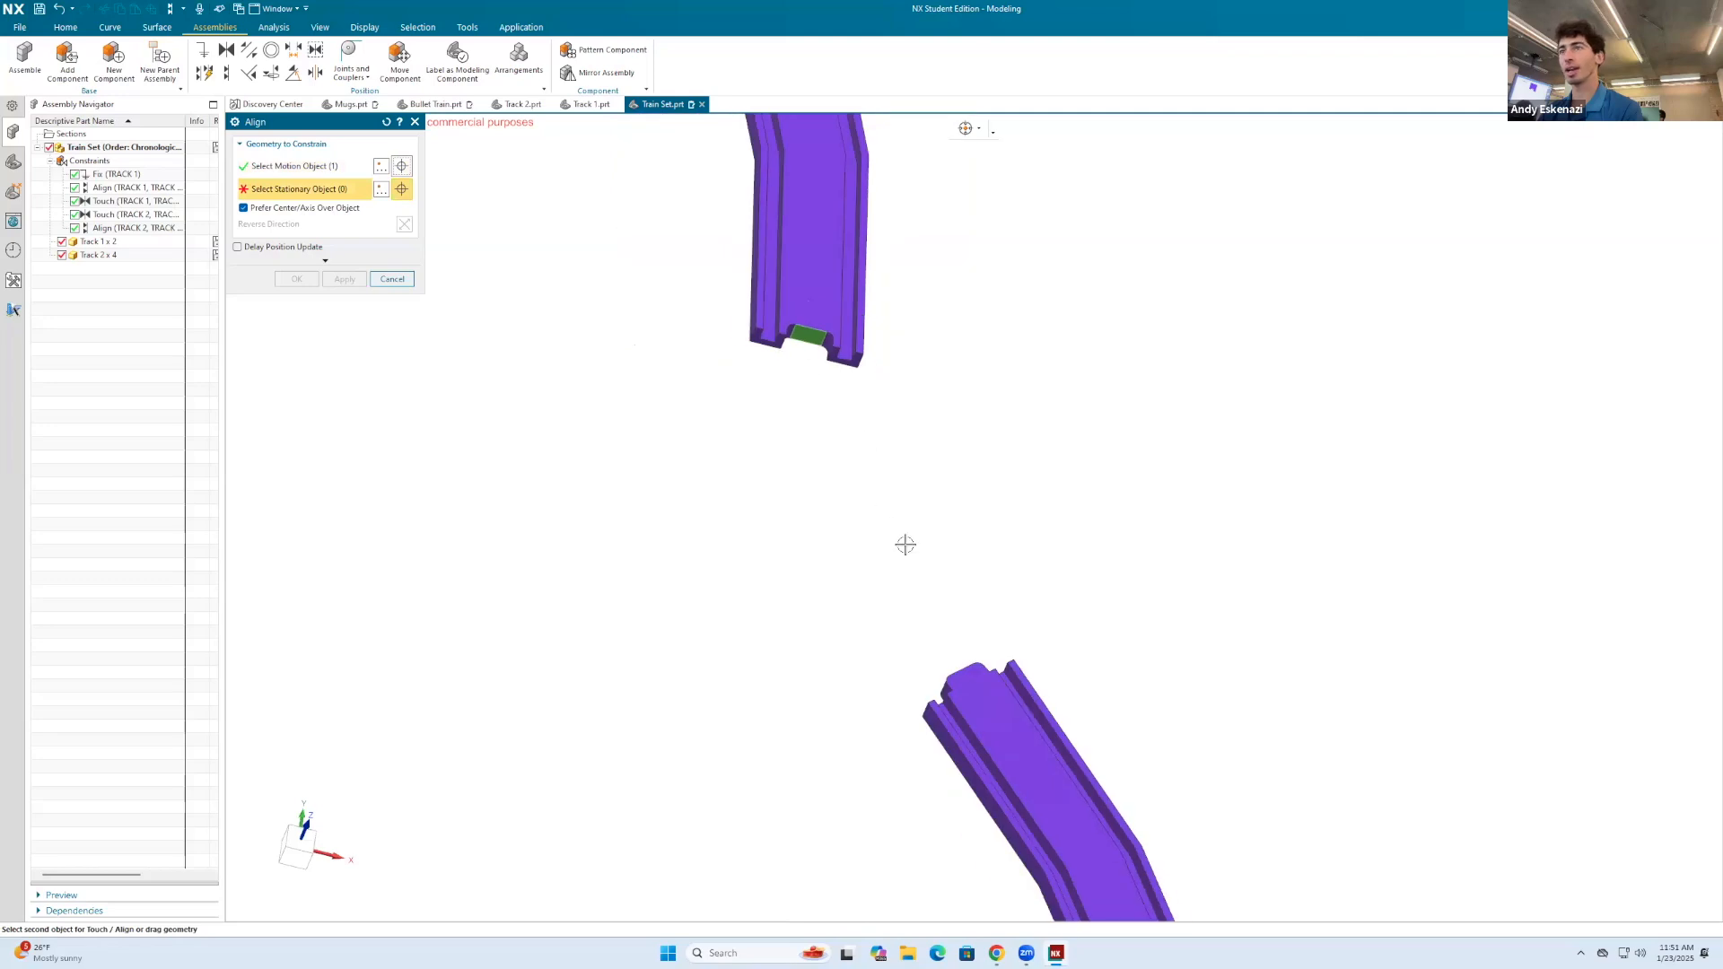
{"action": "scroll", "coordinate": [951, 699], "scroll_direction": "up", "scroll_amount": 2}
{"action": "scroll", "coordinate": [951, 698], "scroll_direction": "up", "scroll_amount": 2}
{"action": "left_click", "coordinate": [939, 659]}
{"action": "scroll", "coordinate": [891, 586], "scroll_direction": "down", "scroll_amount": 3}
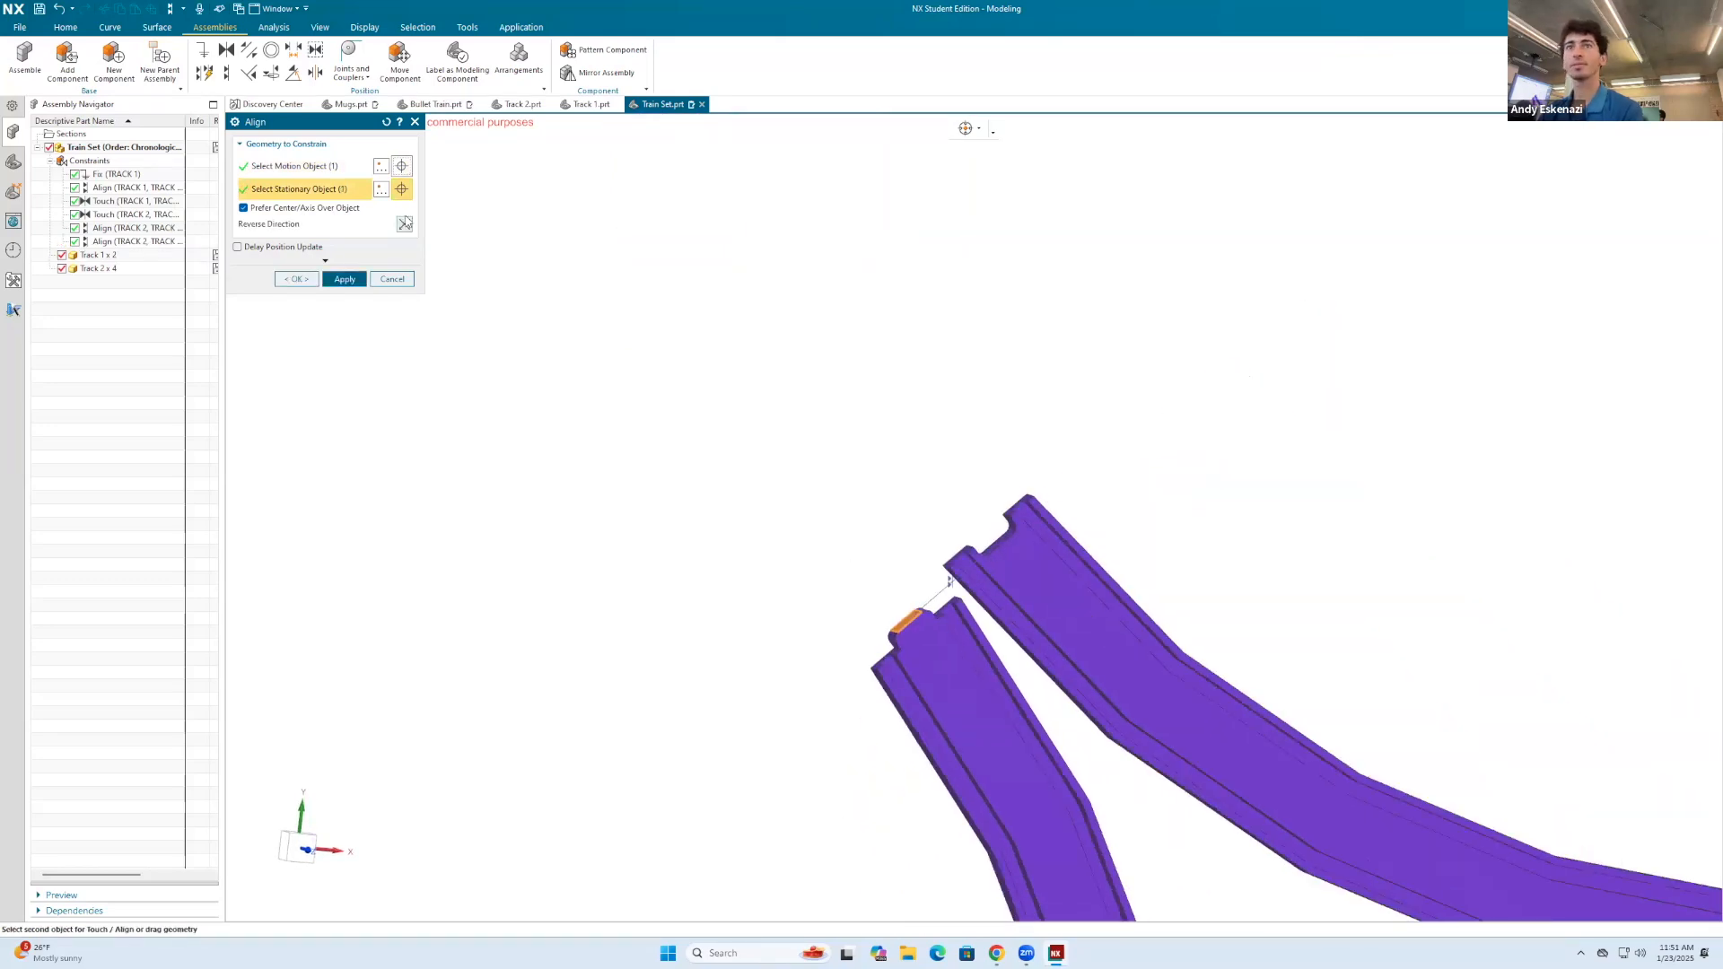
{"action": "left_click", "coordinate": [405, 225]}
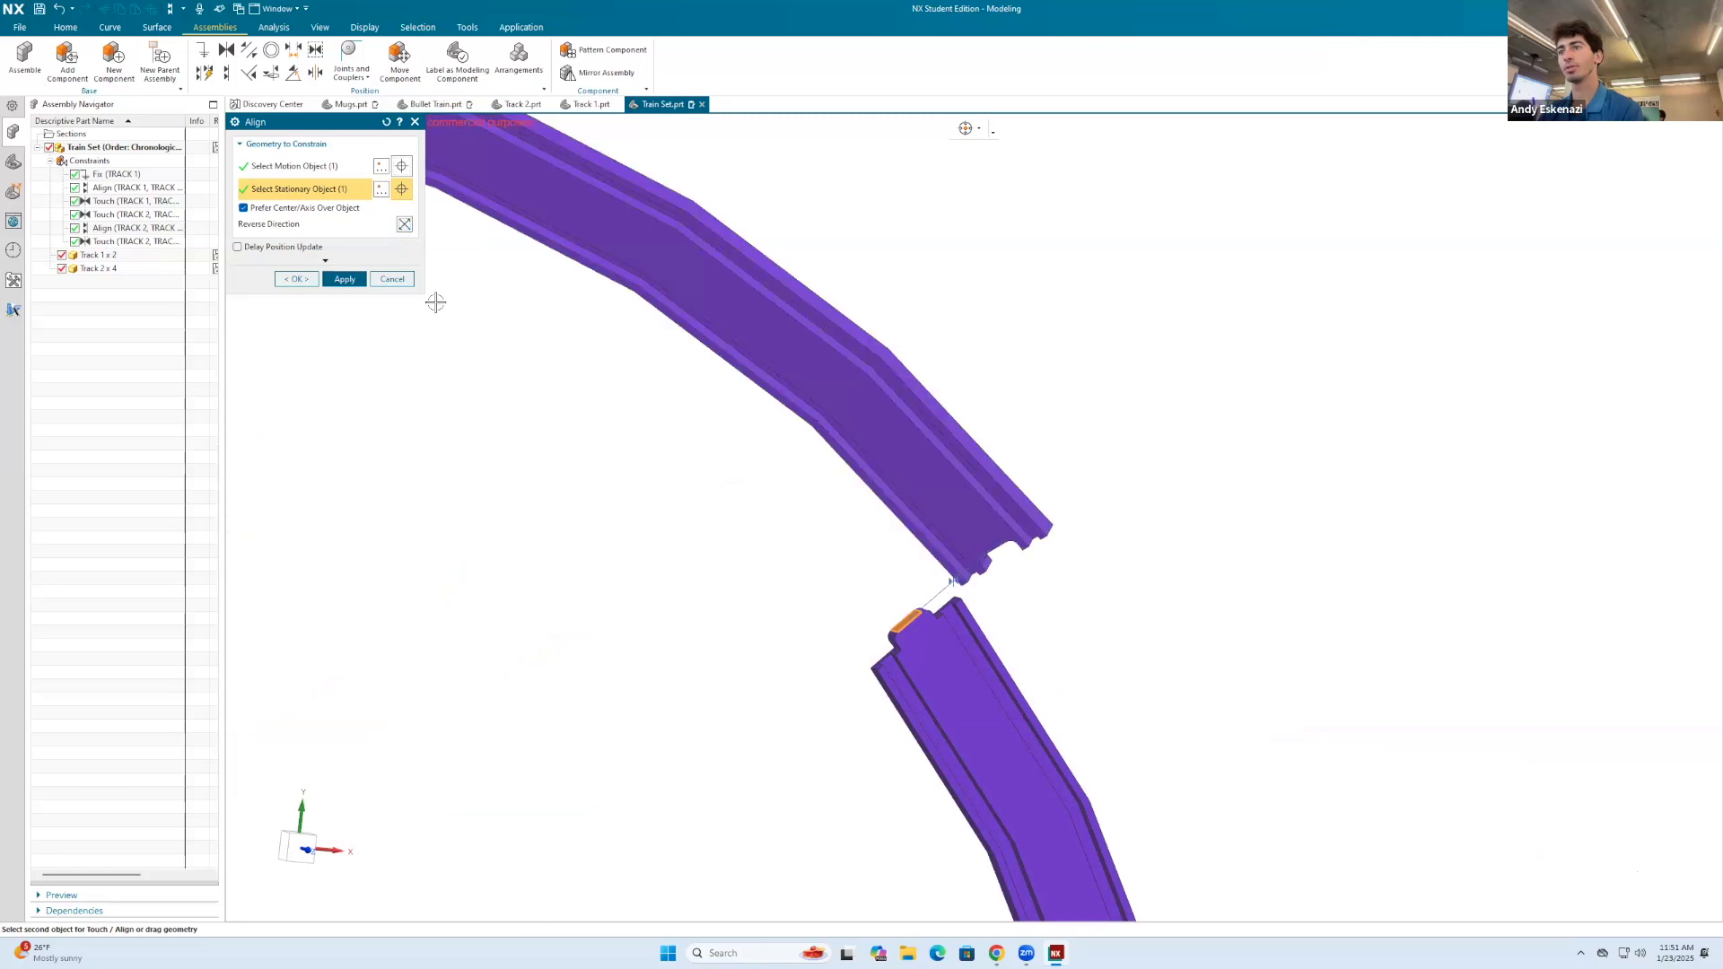
{"action": "left_click", "coordinate": [343, 278]}
Step: Align the second curved track's channel floor face with the floor face of the first curved track
{"action": "middle_click_drag", "start_coordinate": [807, 586], "coordinate": [833, 484]}
{"action": "left_click", "coordinate": [903, 386]}
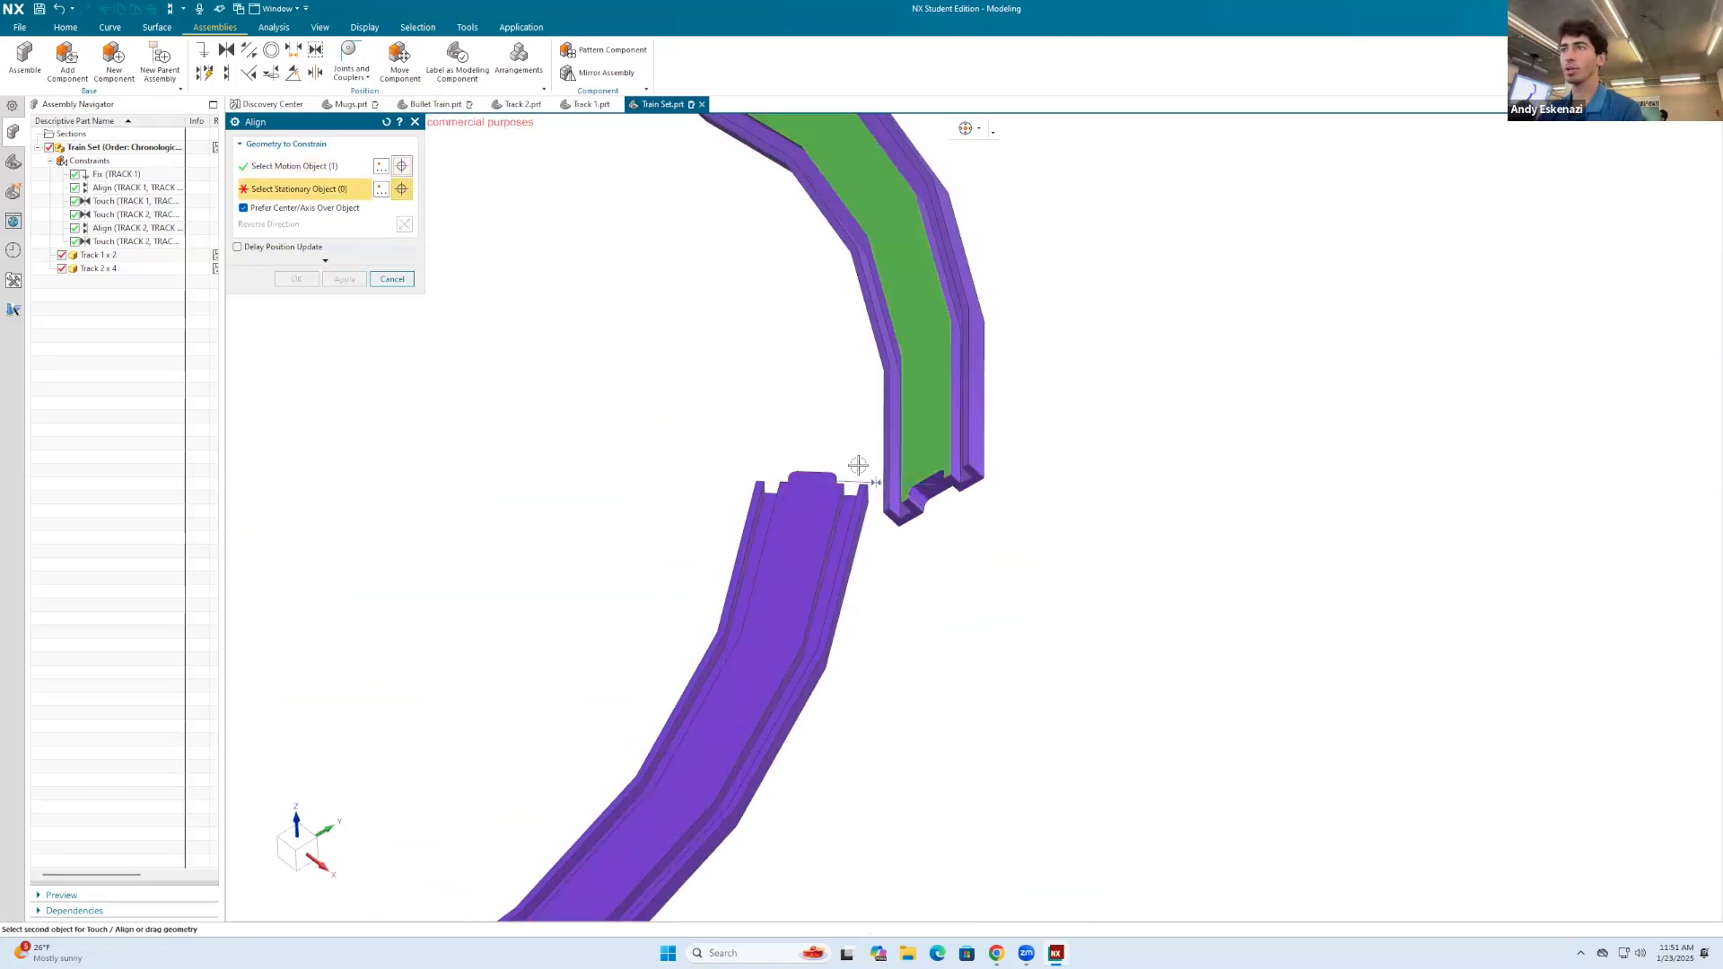
{"action": "left_click", "coordinate": [813, 492]}
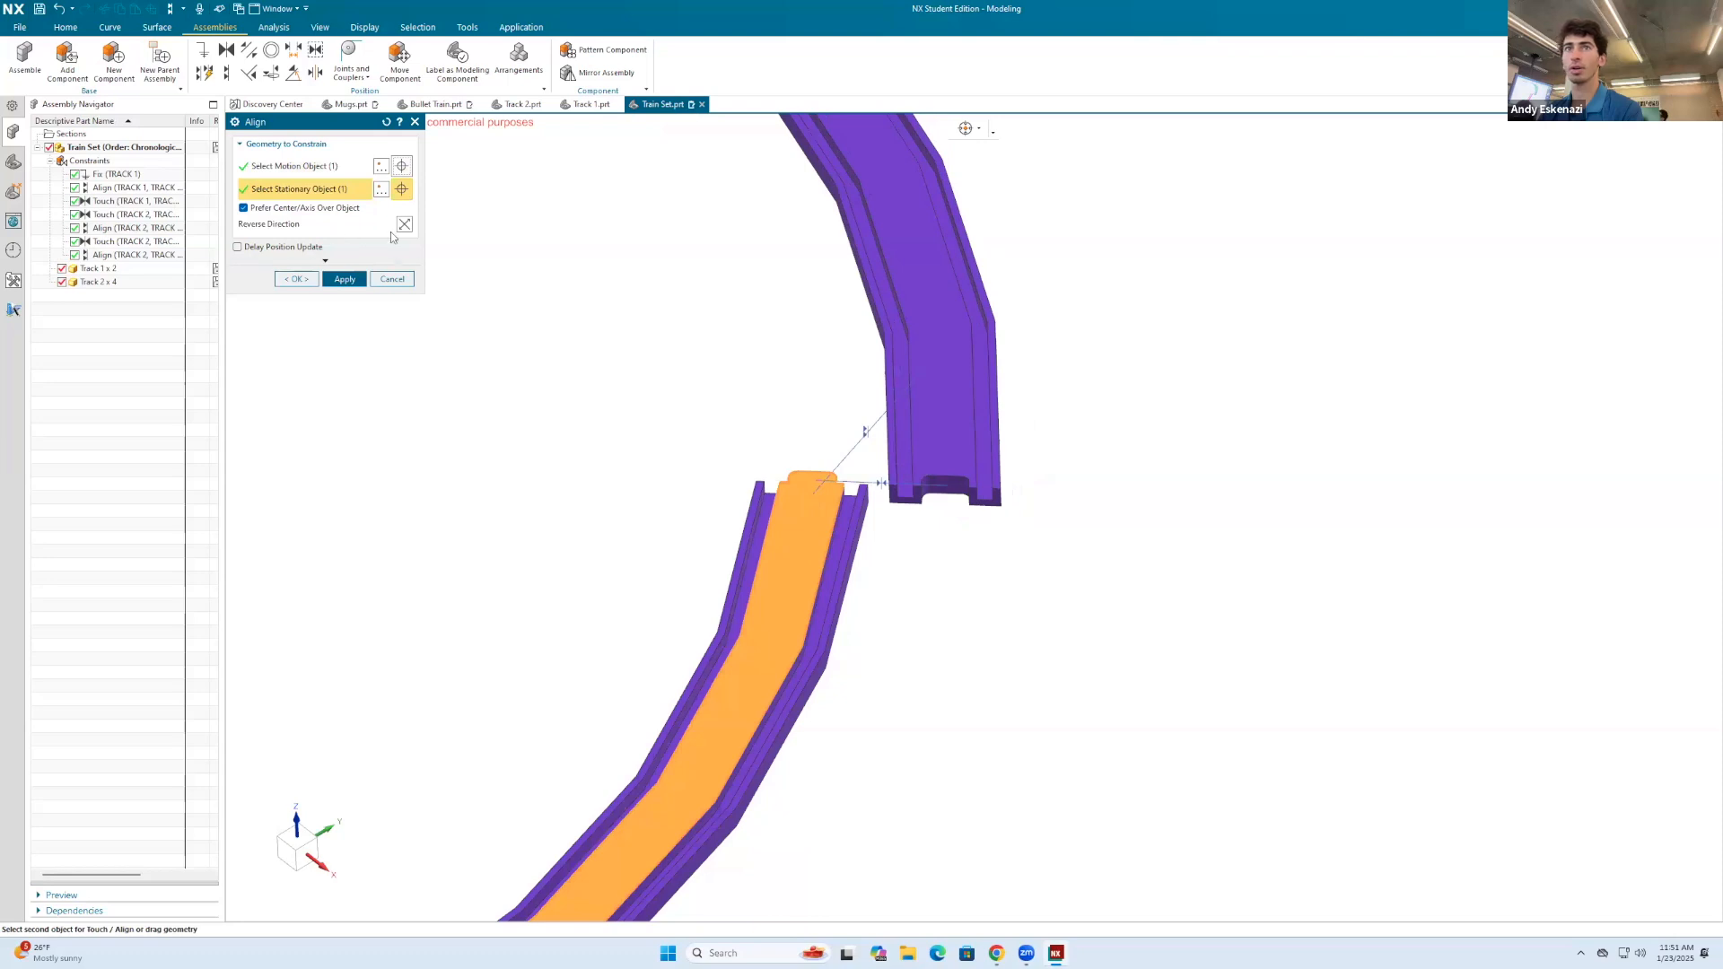
{"action": "left_click", "coordinate": [345, 281]}
Step: Align the outer vertical edge at the second curved track's recessed end with the matching edge of the first curved track
{"action": "middle_click_drag", "start_coordinate": [917, 461], "coordinate": [929, 490]}
{"action": "scroll", "coordinate": [926, 492], "scroll_direction": "up", "scroll_amount": 4}
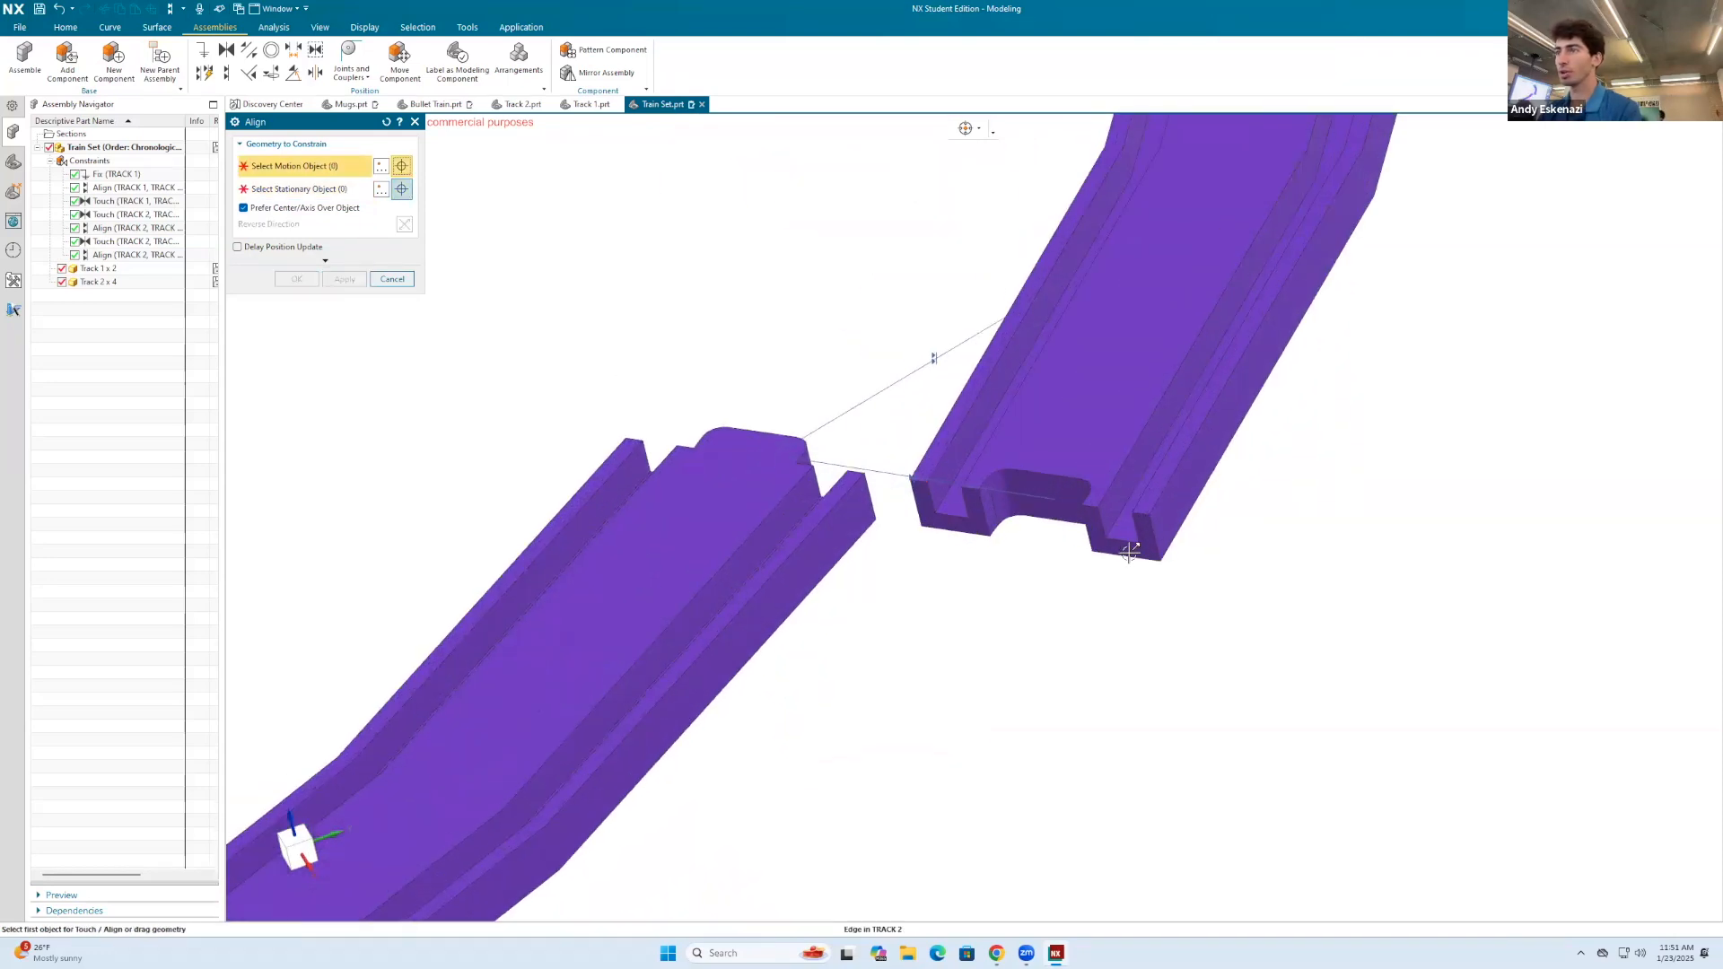
{"action": "left_click", "coordinate": [1145, 524]}
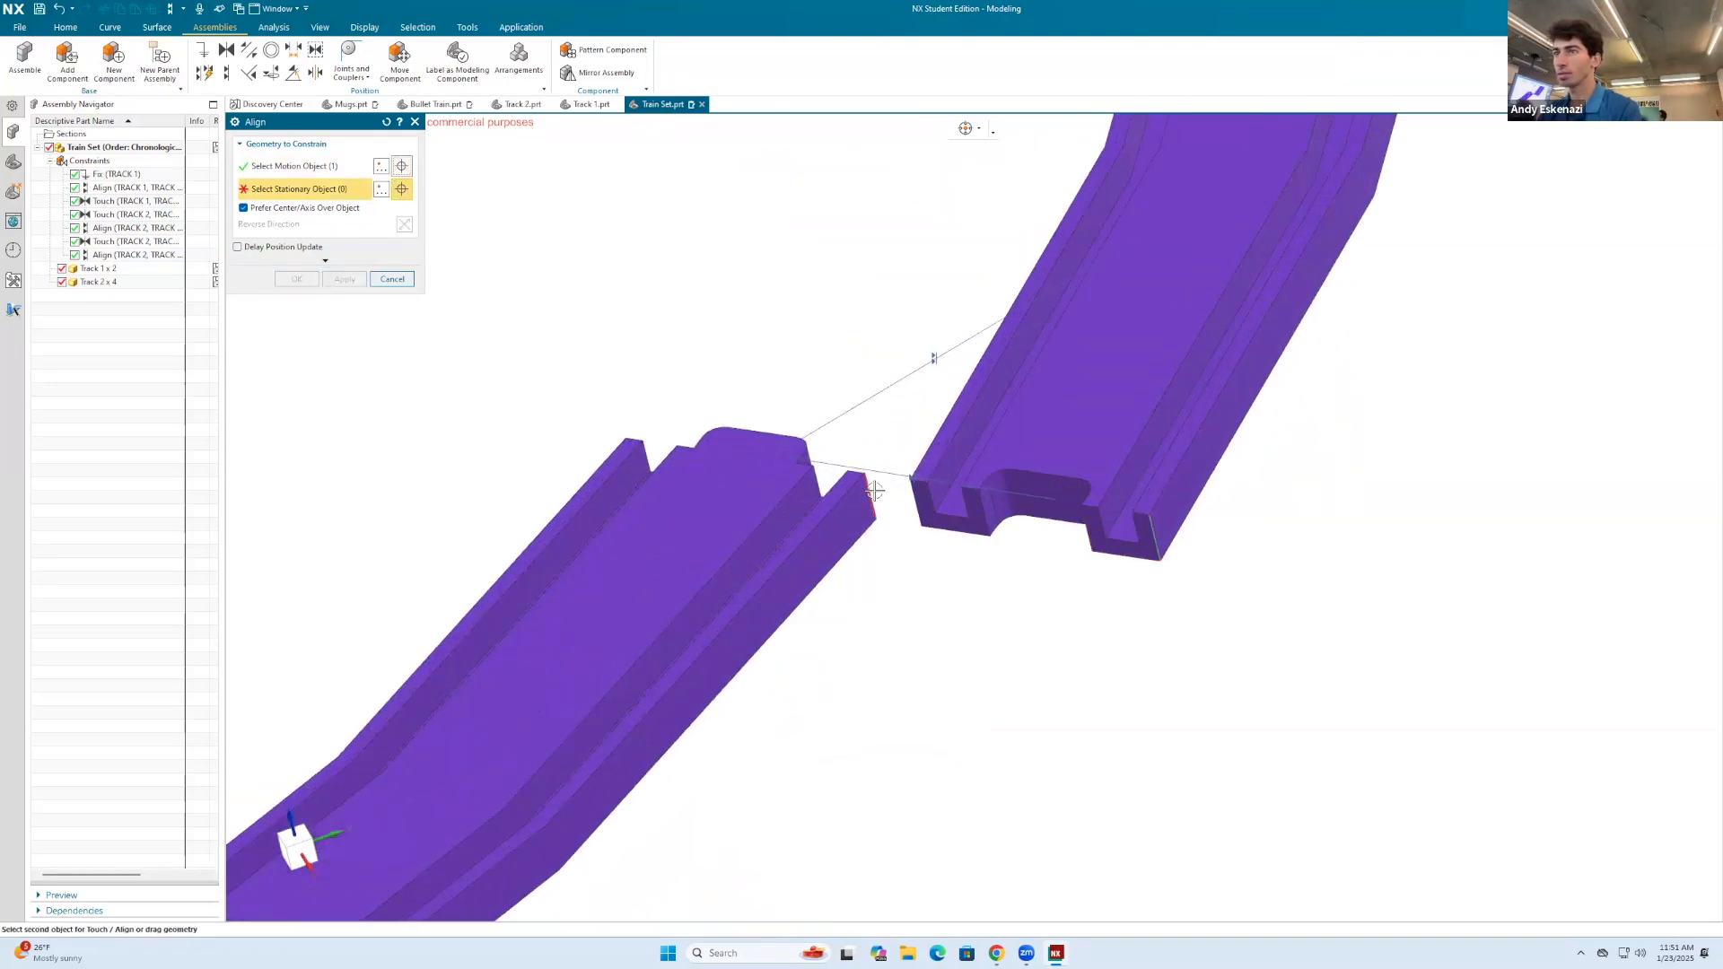
{"action": "left_click", "coordinate": [875, 491]}
{"action": "left_click", "coordinate": [344, 279]}
{"action": "scroll", "coordinate": [1150, 531], "scroll_direction": "down", "scroll_amount": 6}
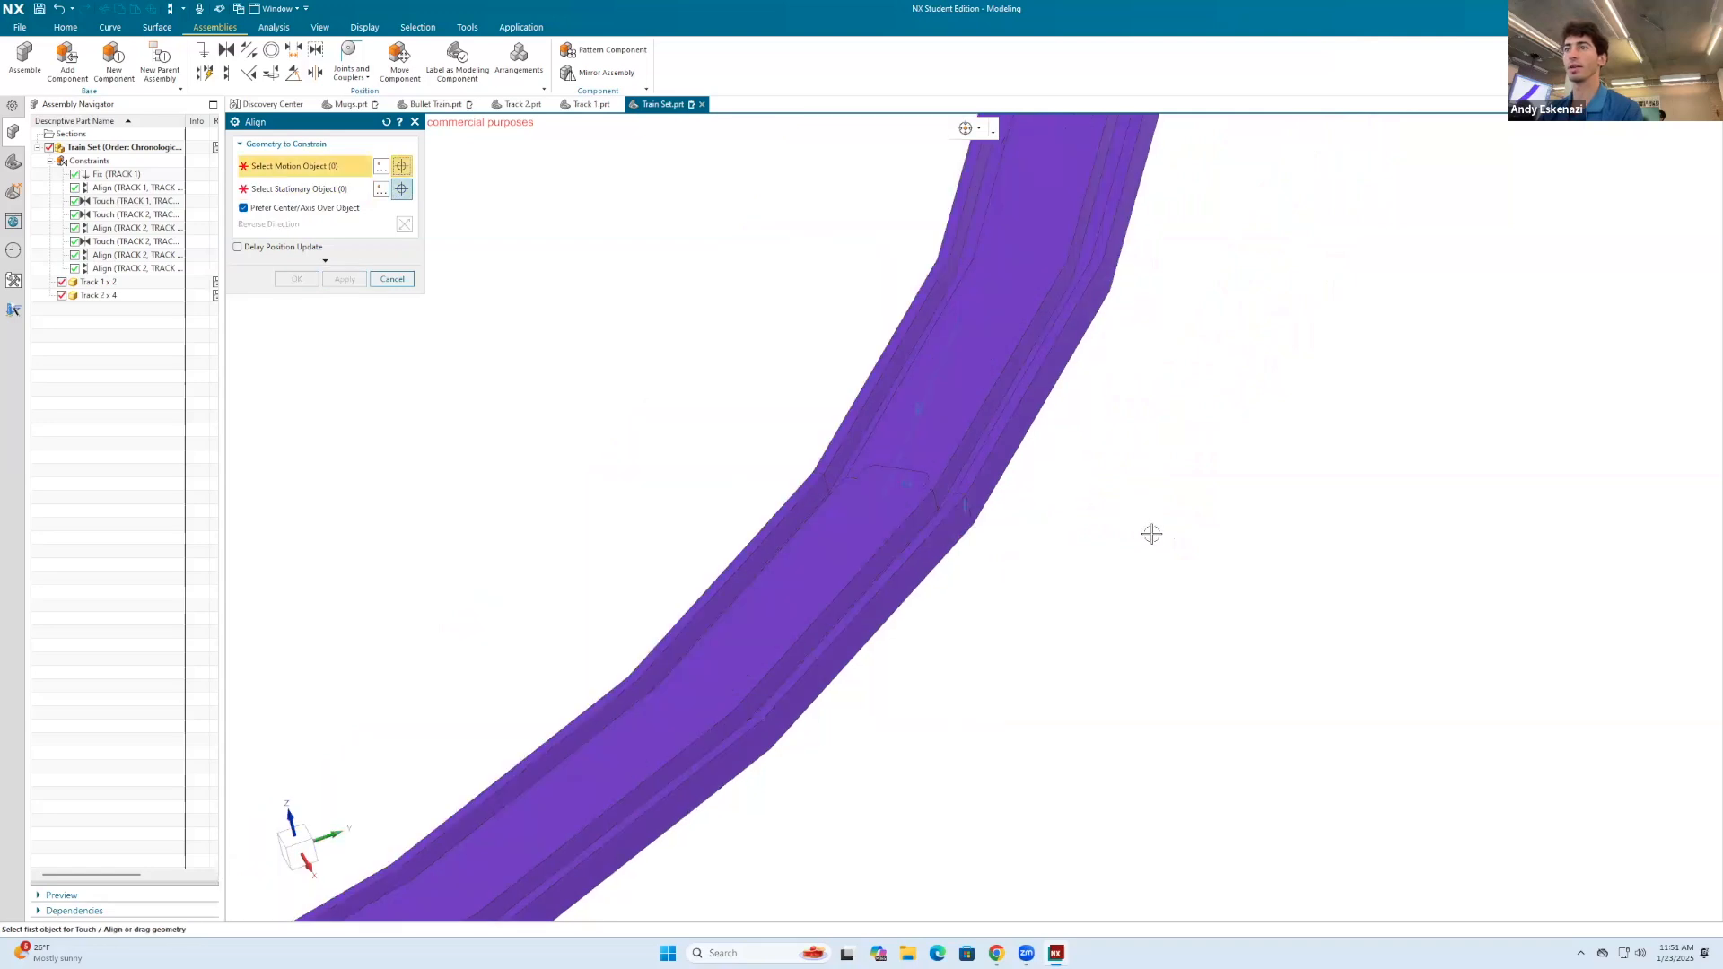
Step: Constrain the third curved track's connector-tab face against the recess face at the free end of the straight tracks, with the direction reversed
{"action": "middle_click_drag", "start_coordinate": [1039, 499], "coordinate": [1089, 627]}
{"action": "scroll", "coordinate": [789, 713], "scroll_direction": "up", "scroll_amount": 6}
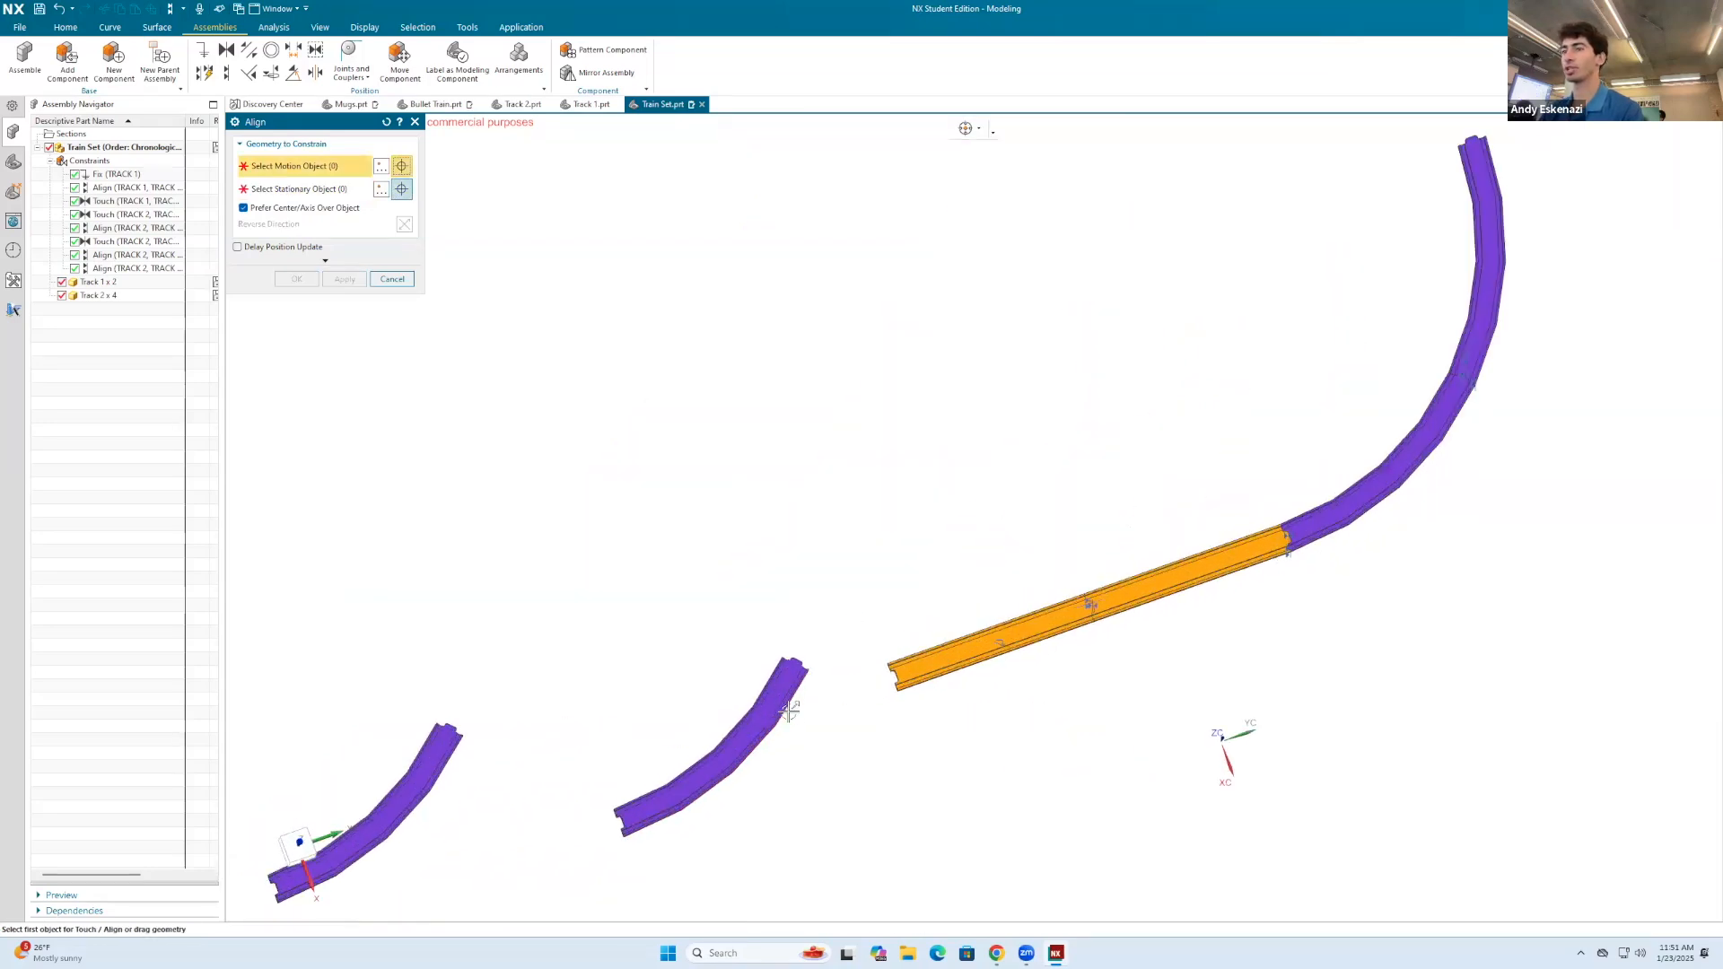
{"action": "middle_click_drag", "start_coordinate": [827, 635], "coordinate": [633, 665]}
{"action": "scroll", "coordinate": [949, 559], "scroll_direction": "up", "scroll_amount": 3}
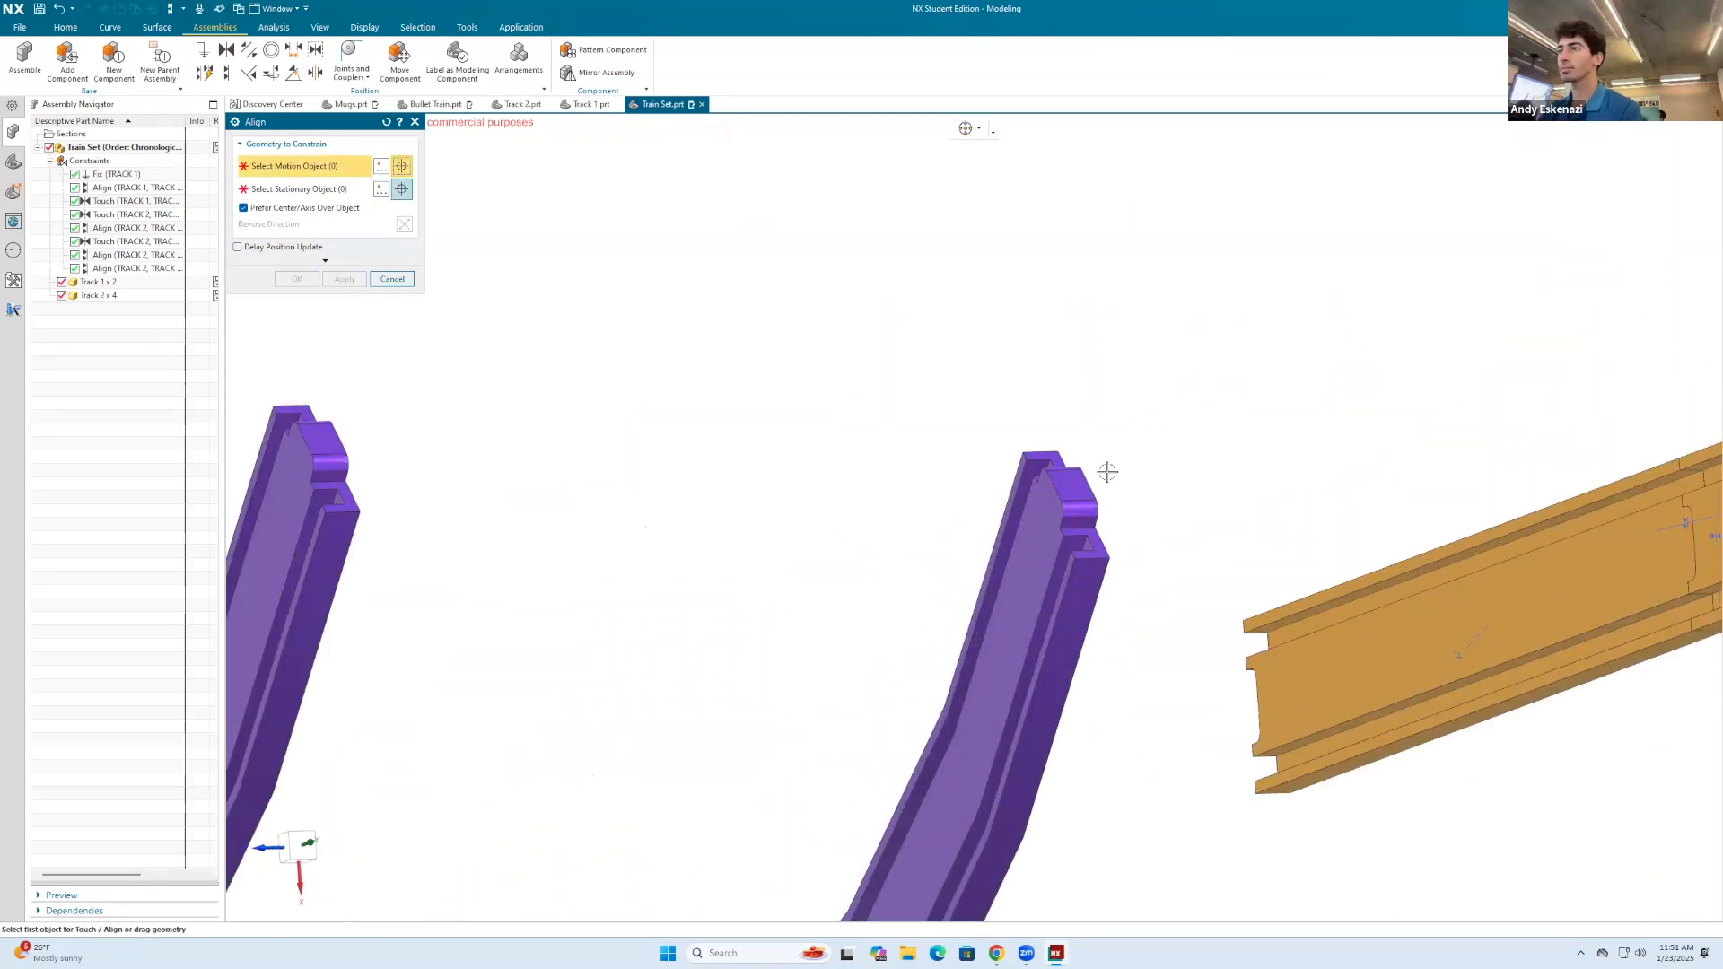
{"action": "left_click", "coordinate": [1063, 485]}
{"action": "middle_click_drag", "start_coordinate": [1214, 669], "coordinate": [1335, 659]}
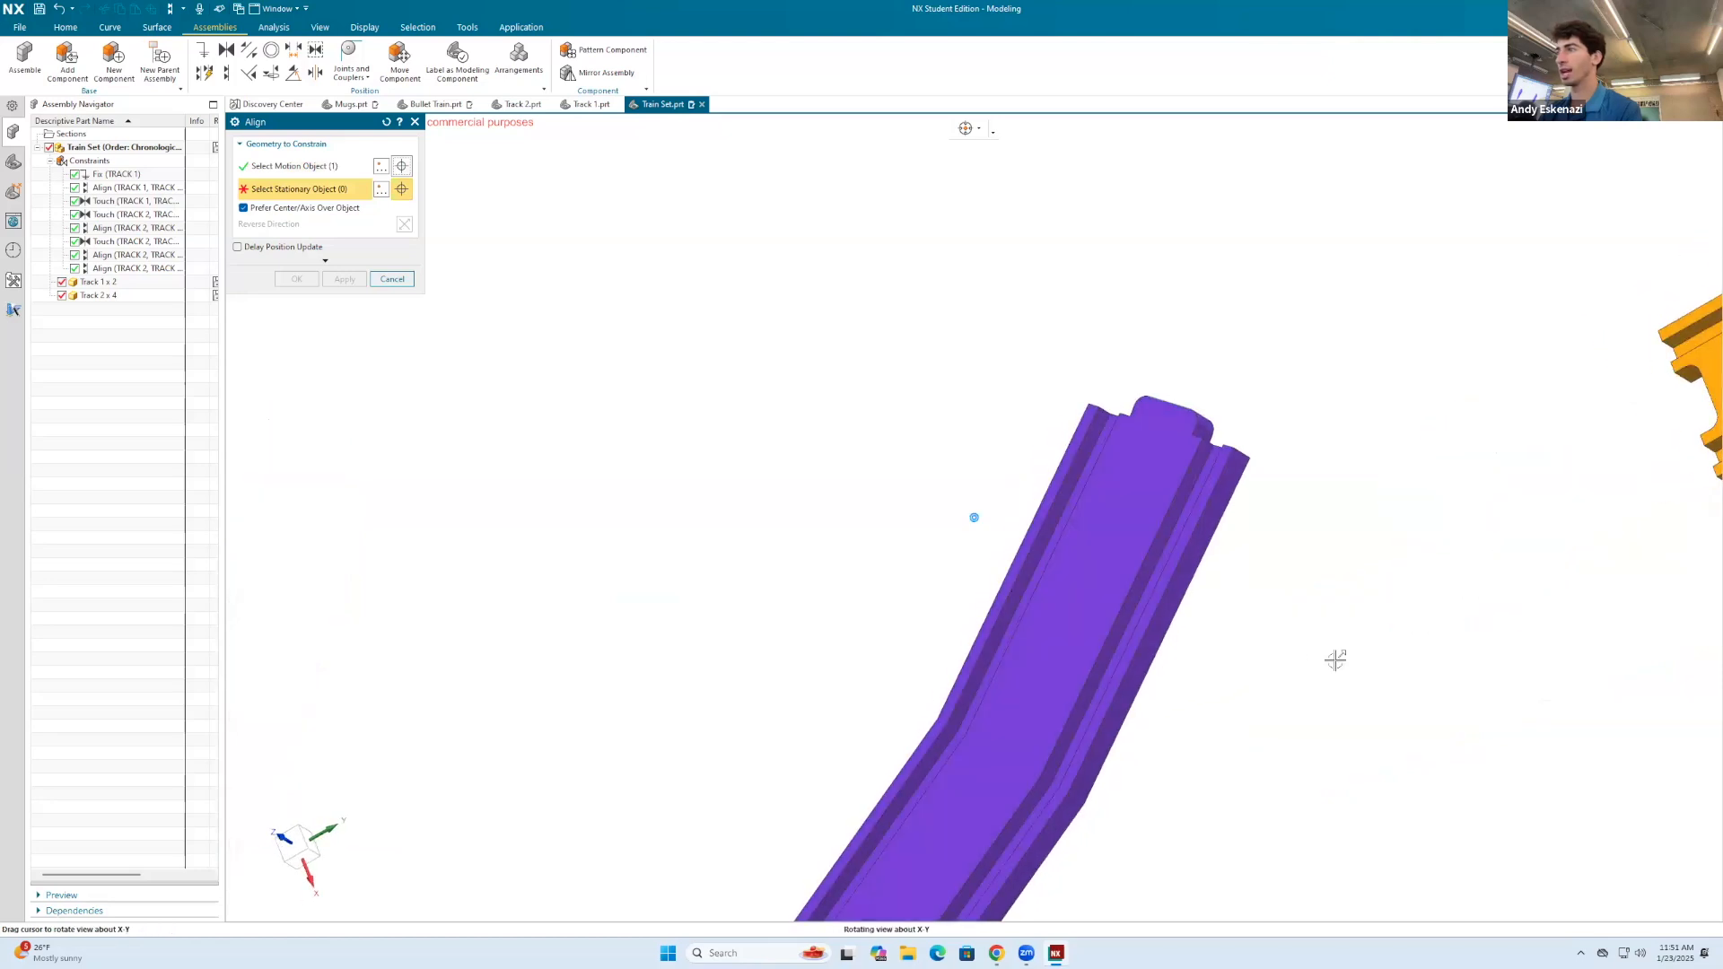
{"action": "scroll", "coordinate": [1187, 585], "scroll_direction": "down", "scroll_amount": 4}
{"action": "middle_click_drag", "start_coordinate": [1186, 585], "coordinate": [1220, 574]}
{"action": "scroll", "coordinate": [1318, 539], "scroll_direction": "up", "scroll_amount": 4}
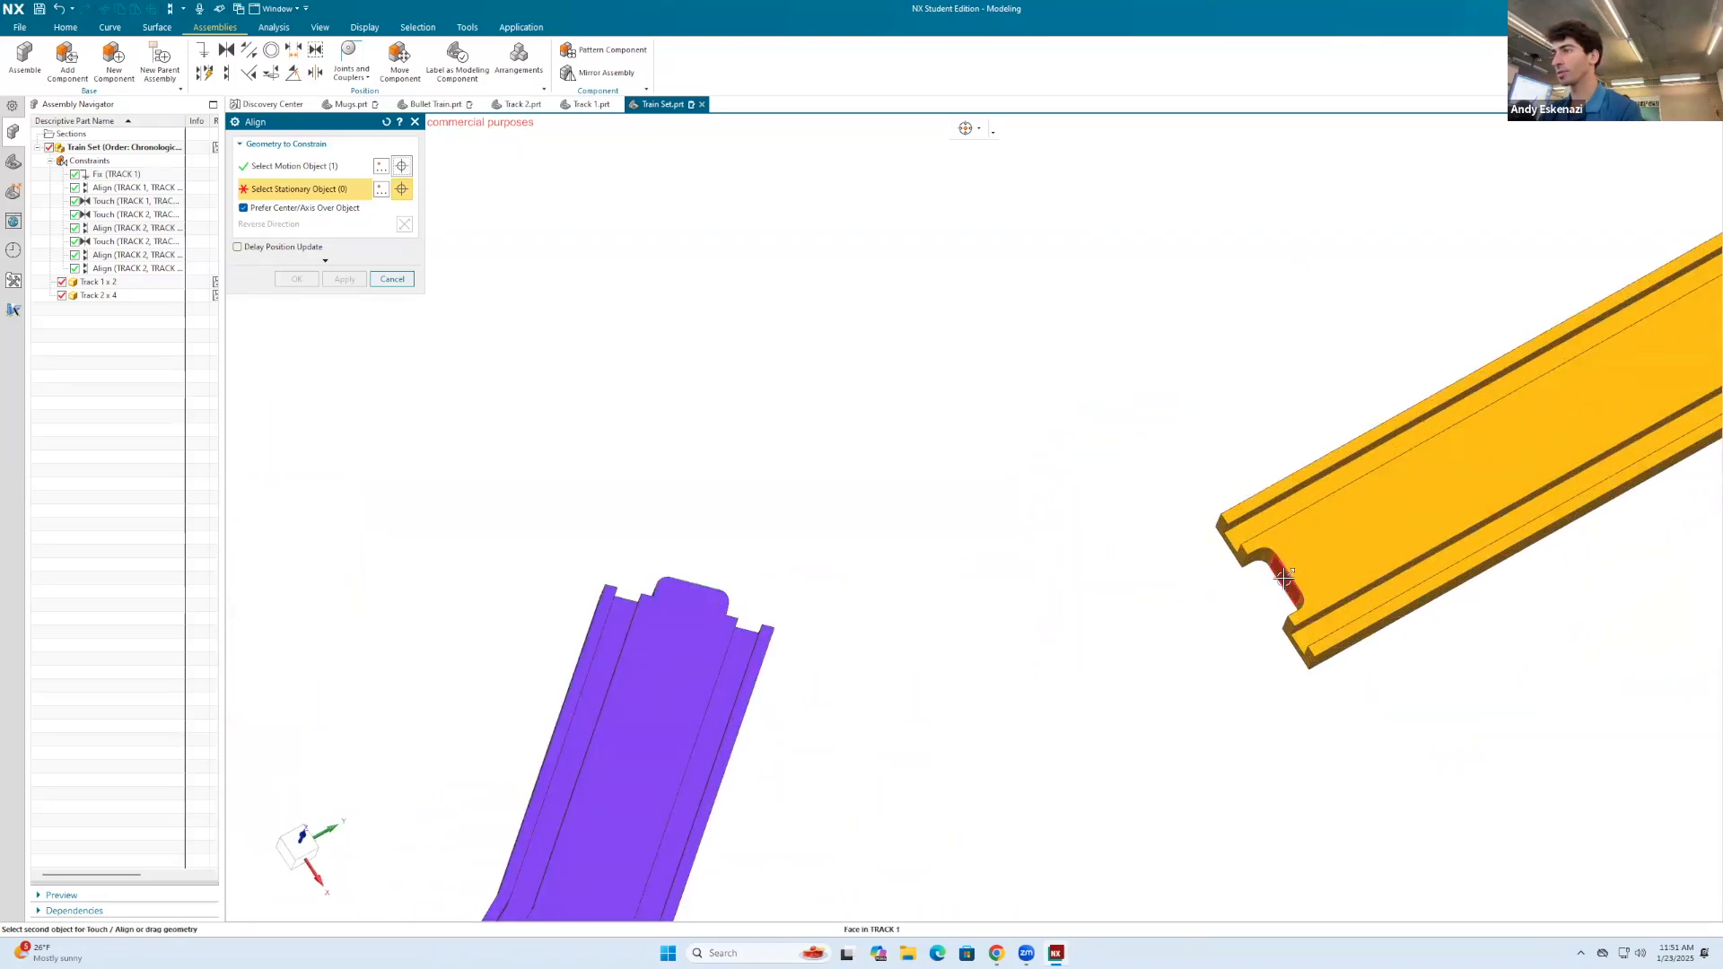
{"action": "left_click", "coordinate": [1285, 577]}
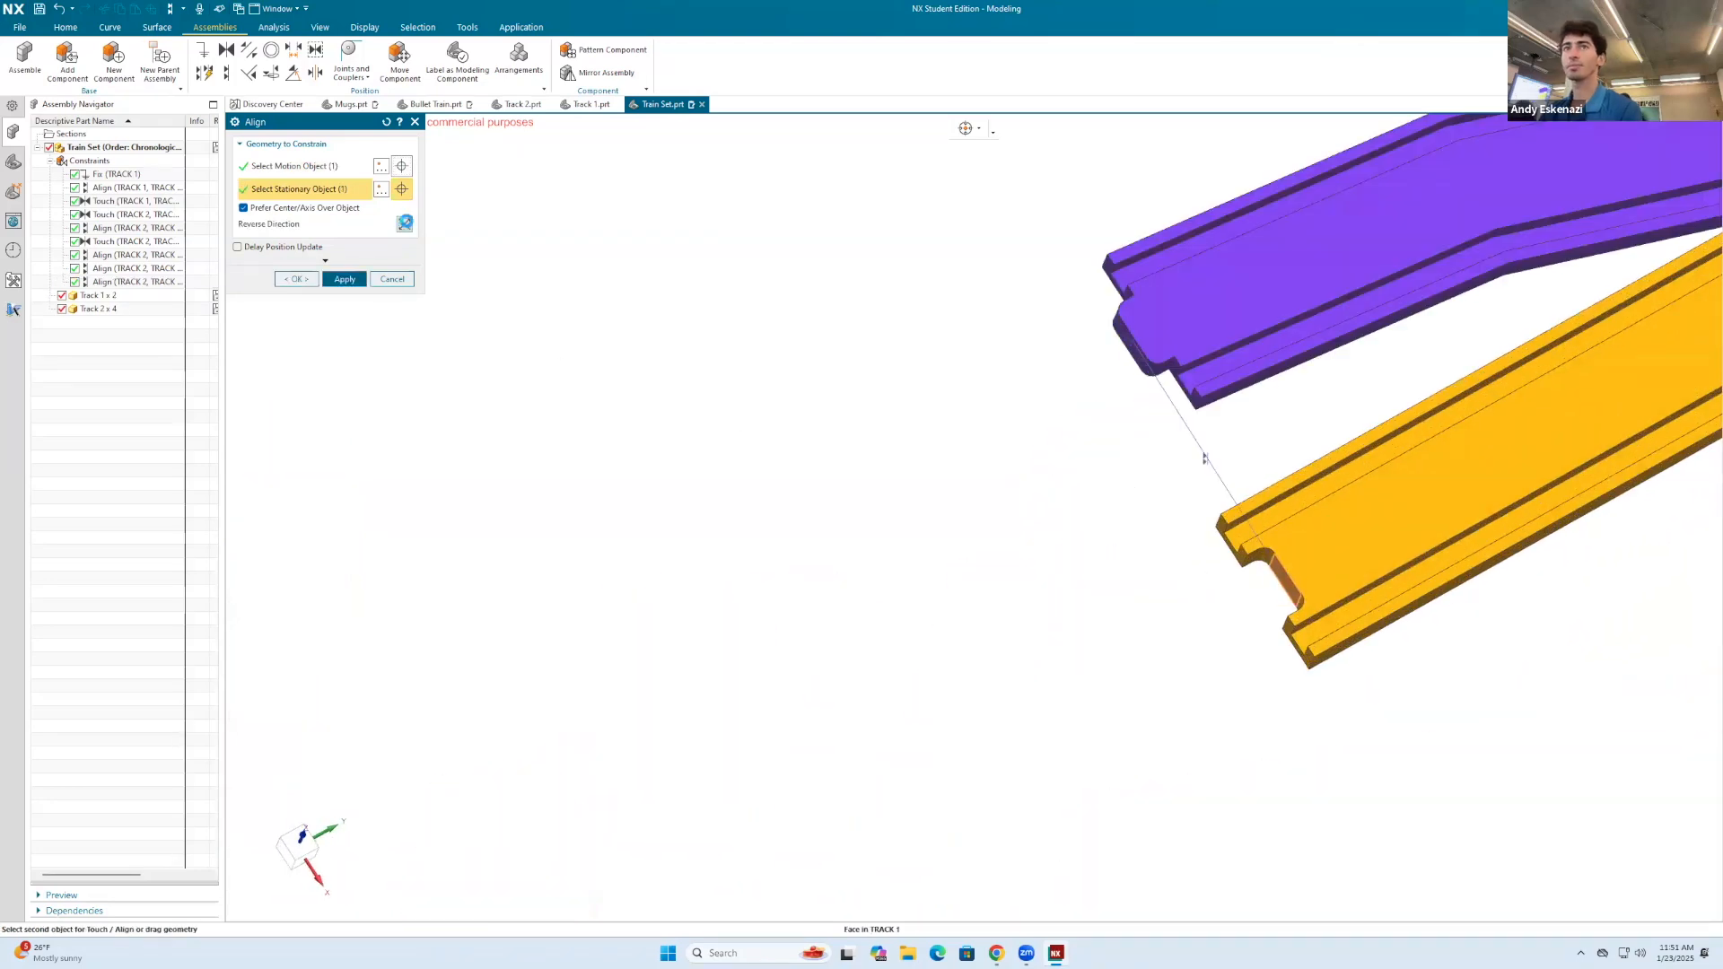
{"action": "left_click", "coordinate": [405, 223]}
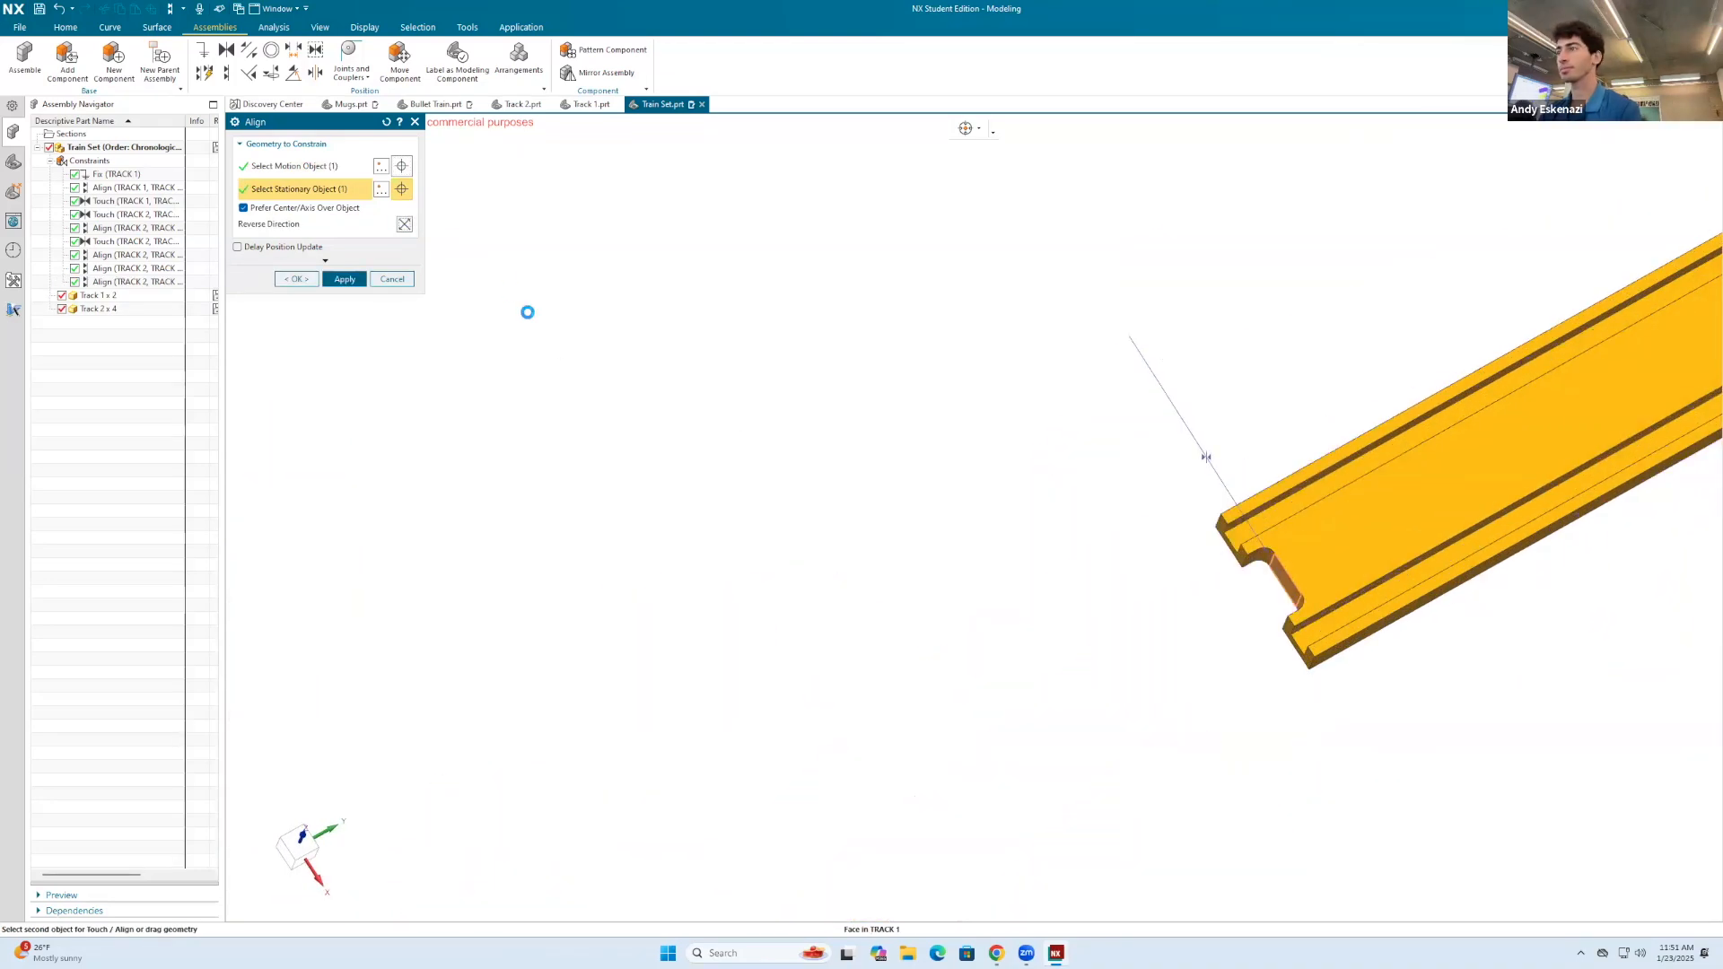
{"action": "left_click", "coordinate": [344, 279]}
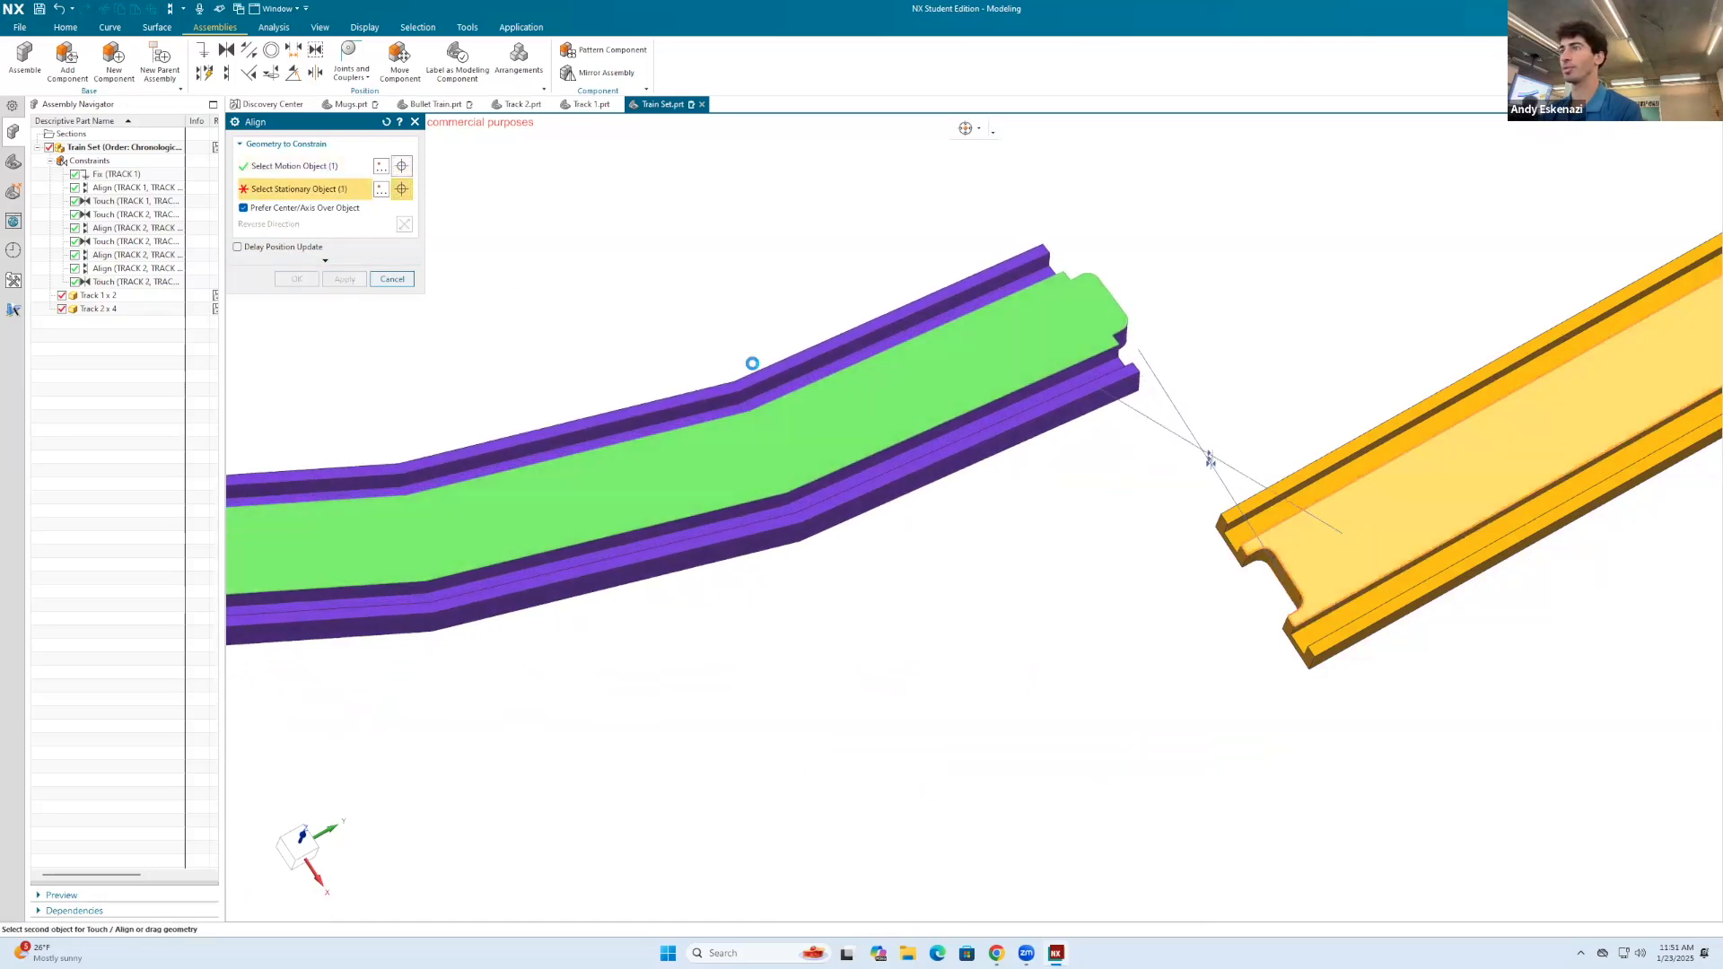
Step: Align the third curved track's floor face and outer end edge with the matching floor face and edge of the straight track
{"action": "left_click", "coordinate": [359, 281]}
{"action": "middle_click_drag", "start_coordinate": [968, 563], "coordinate": [976, 507]}
{"action": "scroll", "coordinate": [1188, 447], "scroll_direction": "up", "scroll_amount": 3}
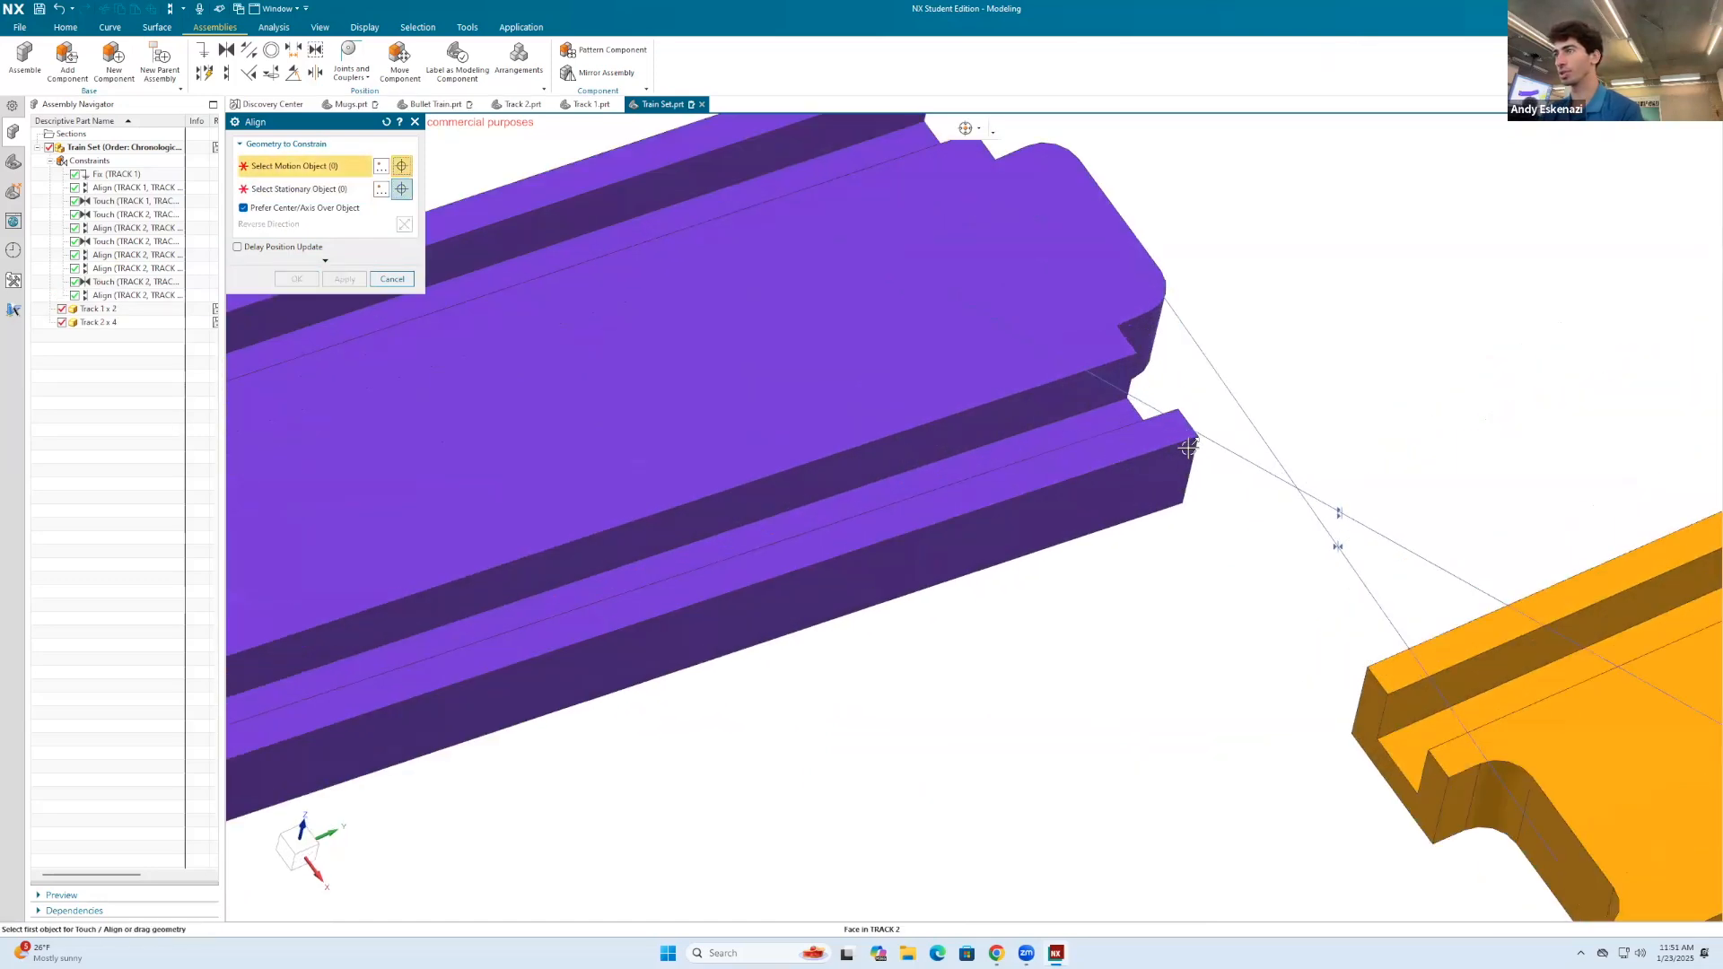
{"action": "scroll", "coordinate": [1188, 447], "scroll_direction": "down", "scroll_amount": 2}
{"action": "left_click", "coordinate": [1191, 448]}
{"action": "scroll", "coordinate": [1161, 550], "scroll_direction": "down", "scroll_amount": 4}
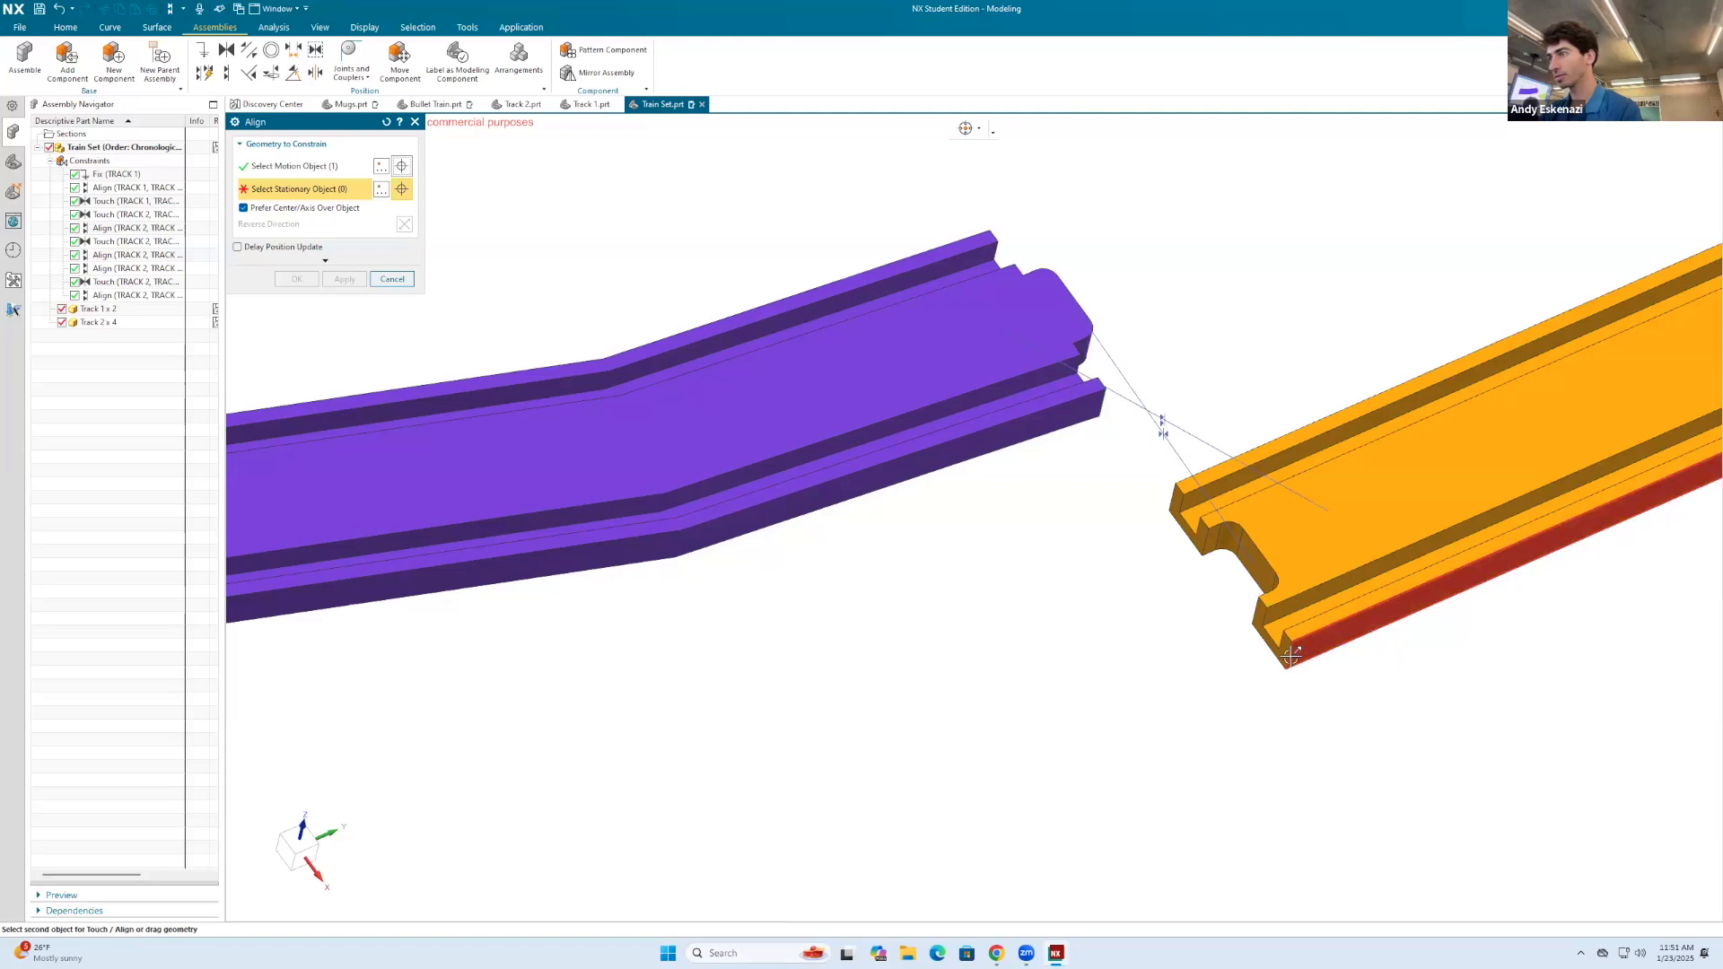
{"action": "left_click", "coordinate": [1291, 656]}
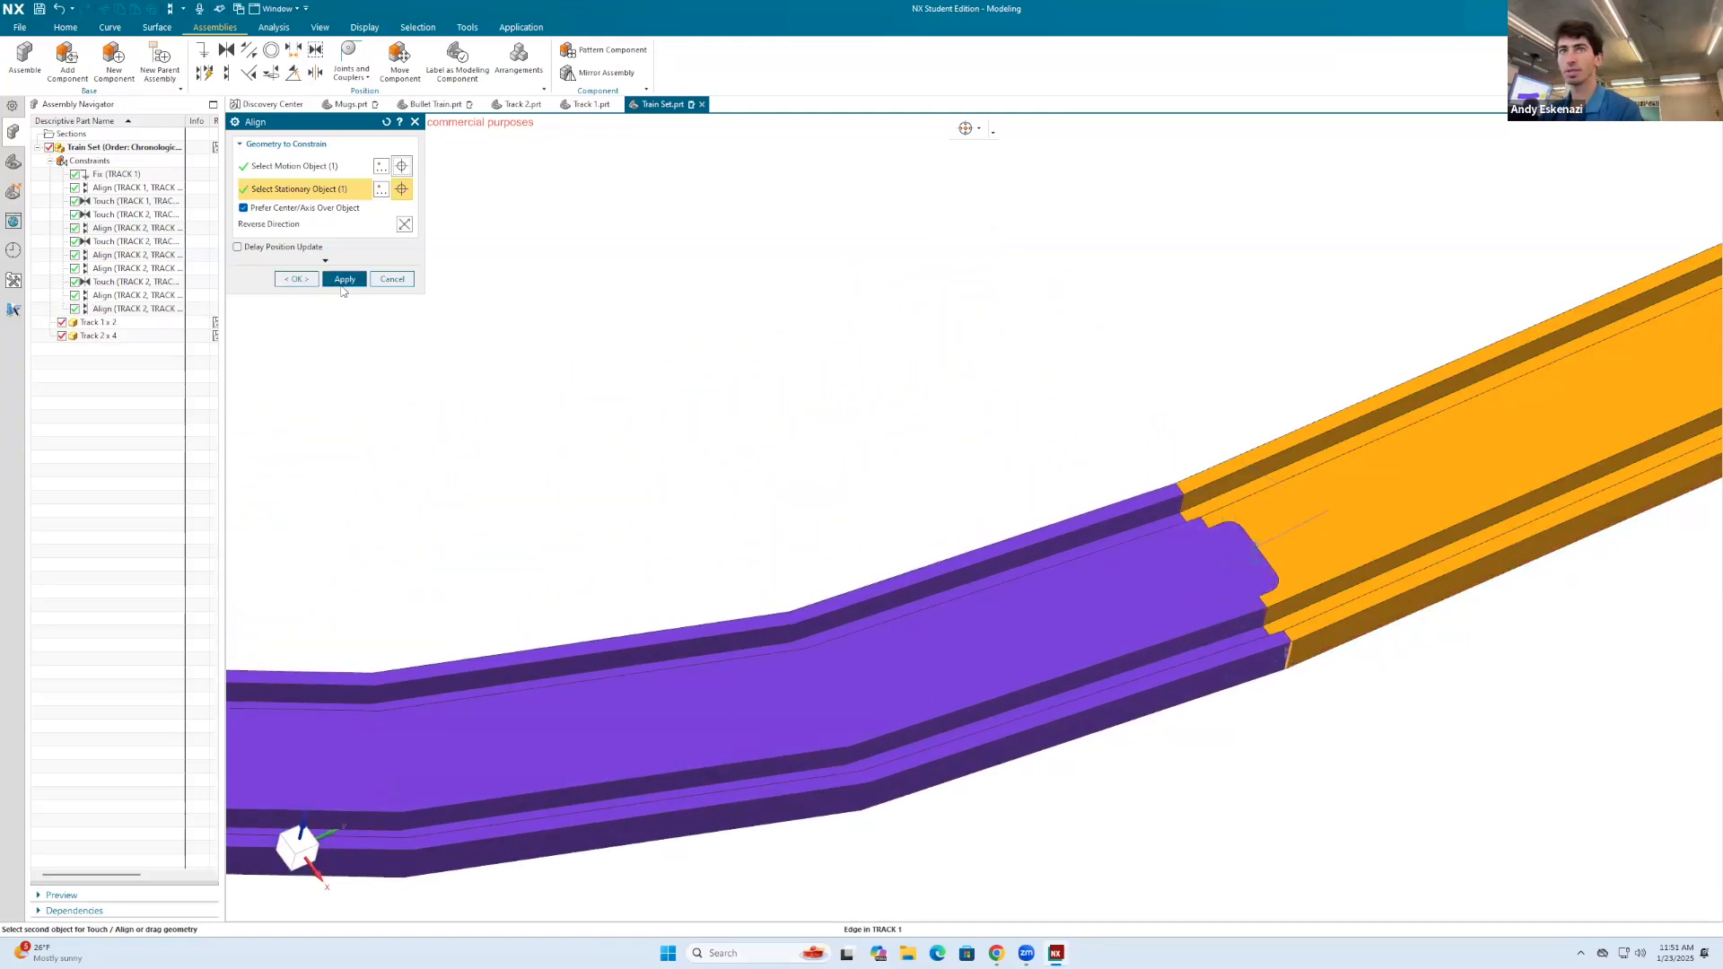
{"action": "left_click", "coordinate": [344, 279]}
Step: Constrain the fourth curved track's connector-tab face against the third curved track's recess face, with the direction reversed
{"action": "scroll", "coordinate": [1119, 415], "scroll_direction": "down", "scroll_amount": 5}
{"action": "scroll", "coordinate": [819, 512], "scroll_direction": "up", "scroll_amount": 4}
{"action": "middle_click_drag", "start_coordinate": [948, 609], "coordinate": [927, 665]}
{"action": "scroll", "coordinate": [922, 621], "scroll_direction": "up", "scroll_amount": 5}
{"action": "left_click", "coordinate": [897, 604]}
{"action": "scroll", "coordinate": [1013, 526], "scroll_direction": "down", "scroll_amount": 6}
{"action": "middle_click_drag", "start_coordinate": [1014, 527], "coordinate": [1309, 388]}
{"action": "scroll", "coordinate": [1216, 383], "scroll_direction": "up", "scroll_amount": 4}
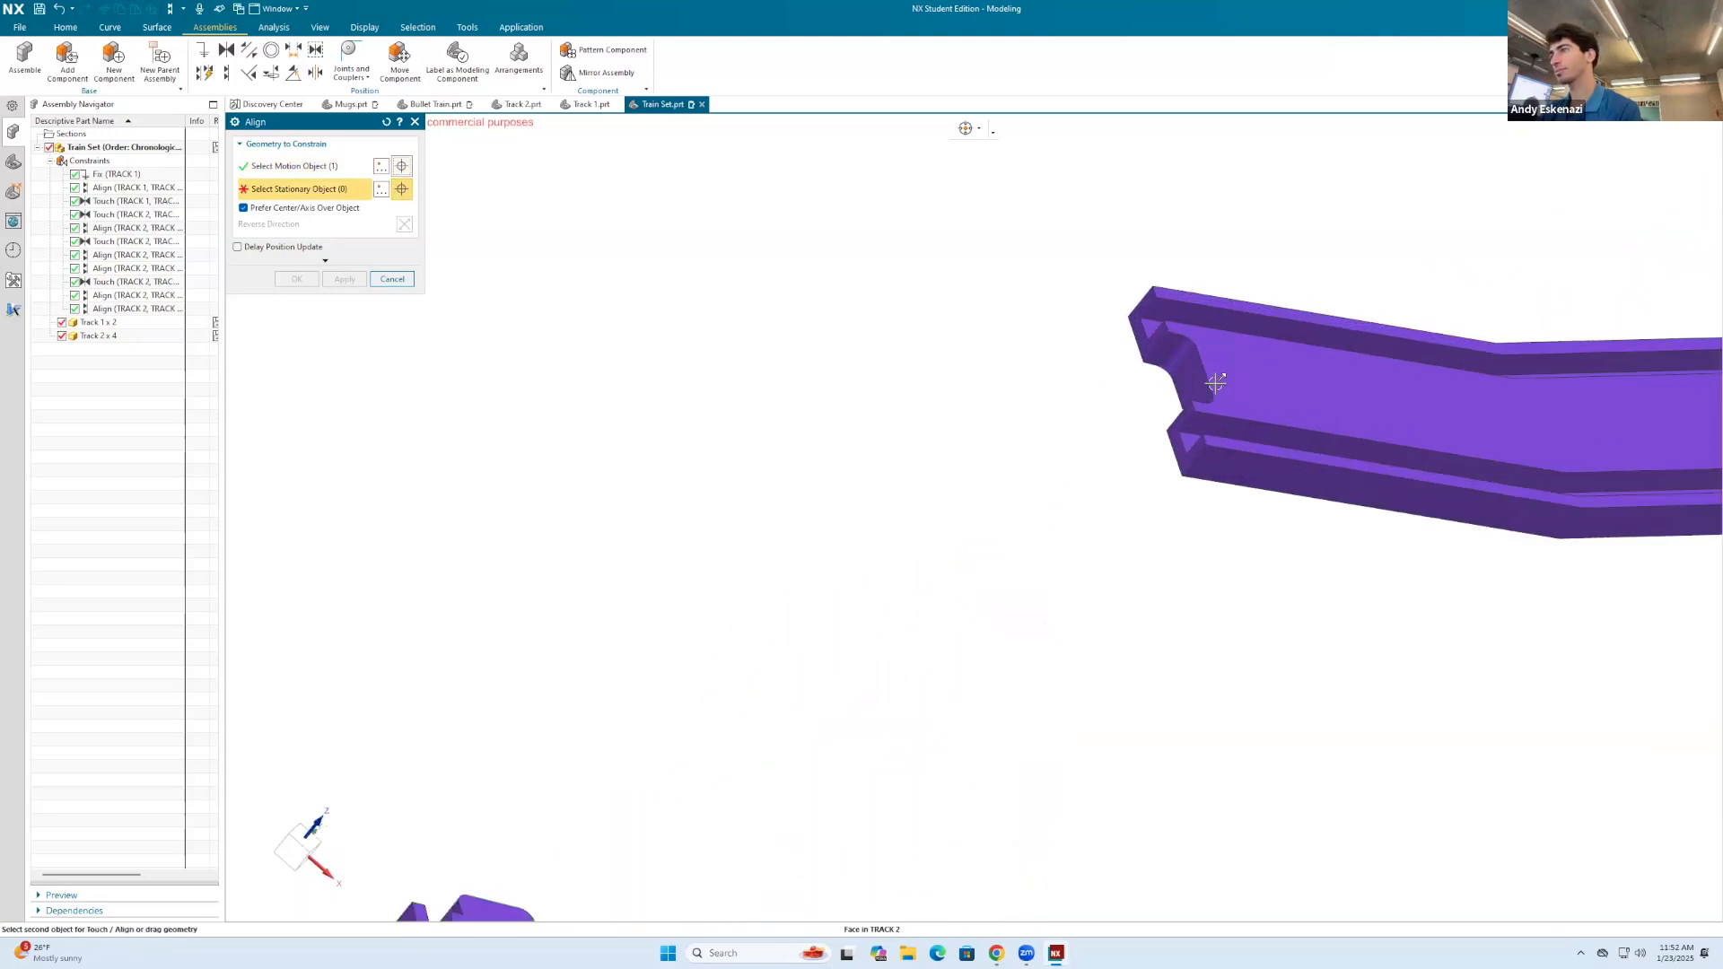
{"action": "left_click", "coordinate": [1197, 384]}
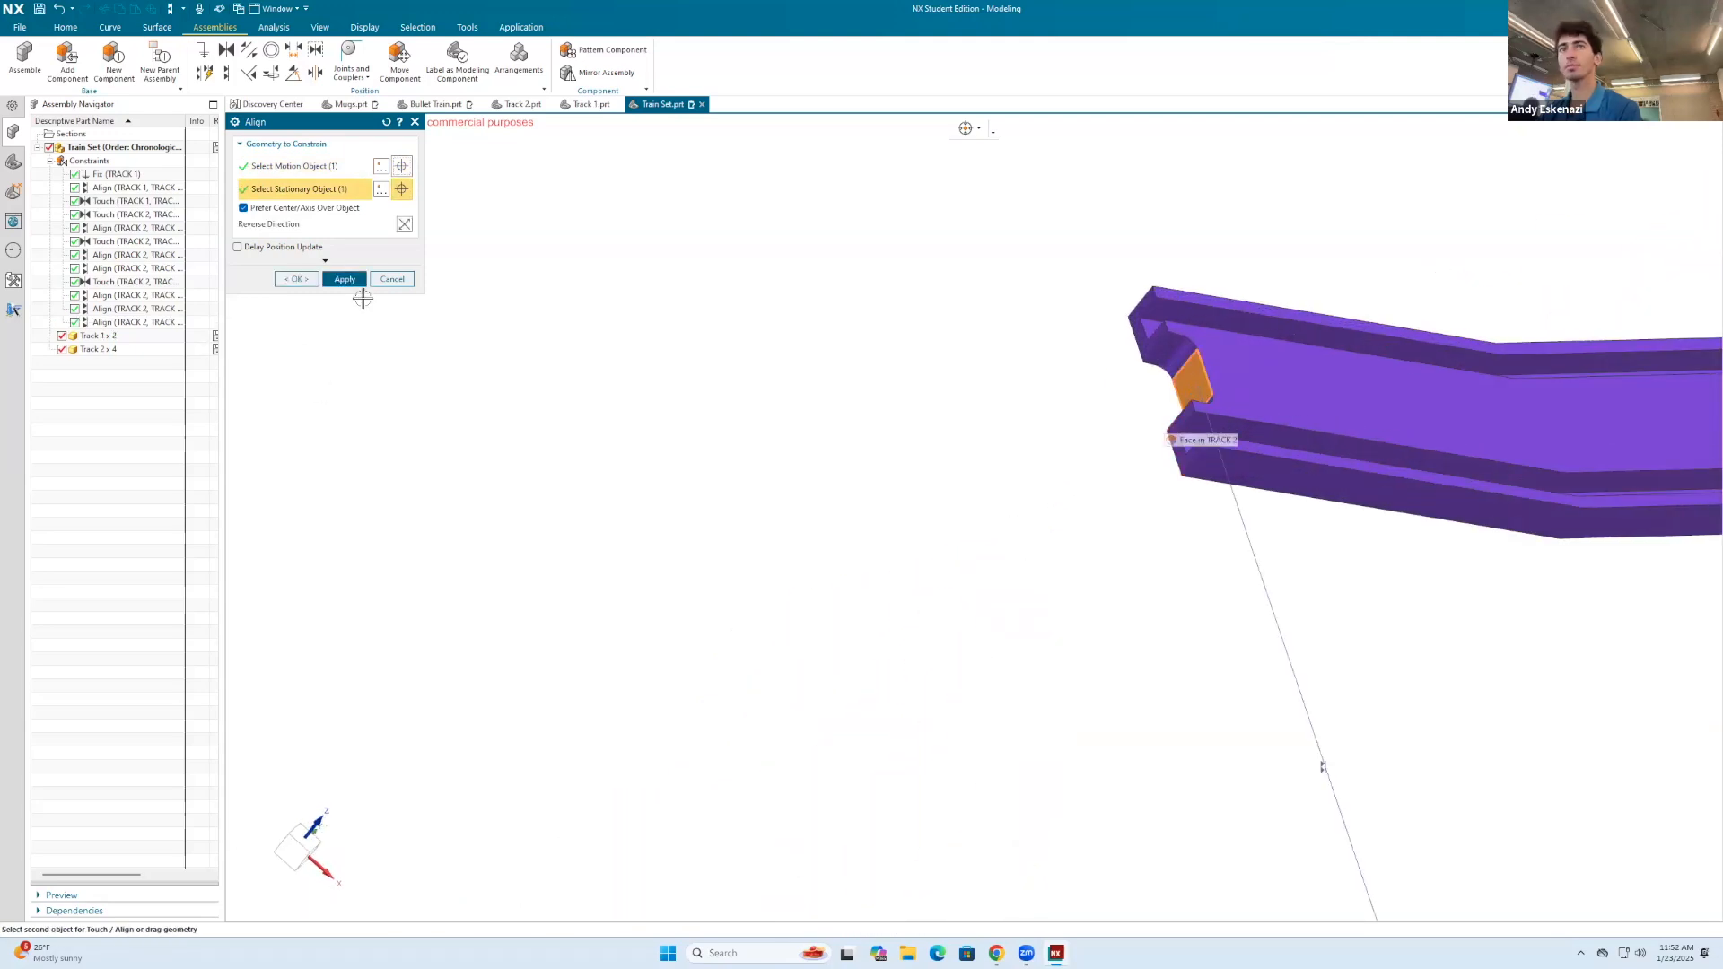
{"action": "scroll", "coordinate": [615, 320], "scroll_direction": "down", "scroll_amount": 5}
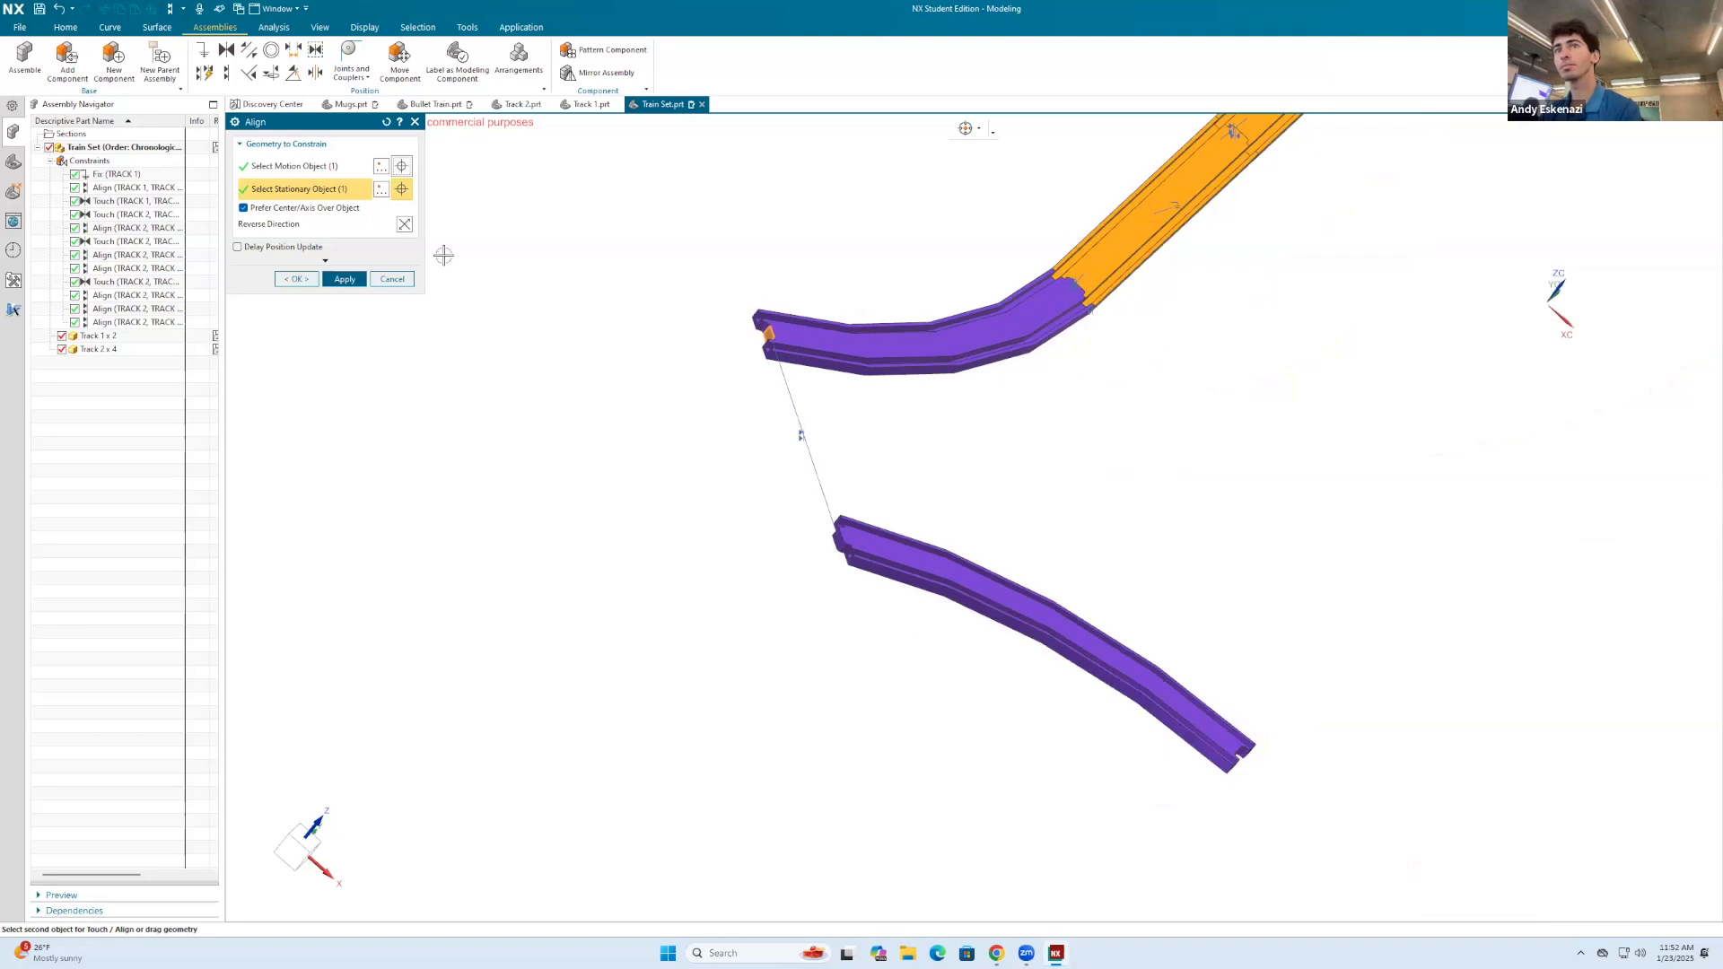
{"action": "left_click", "coordinate": [344, 280]}
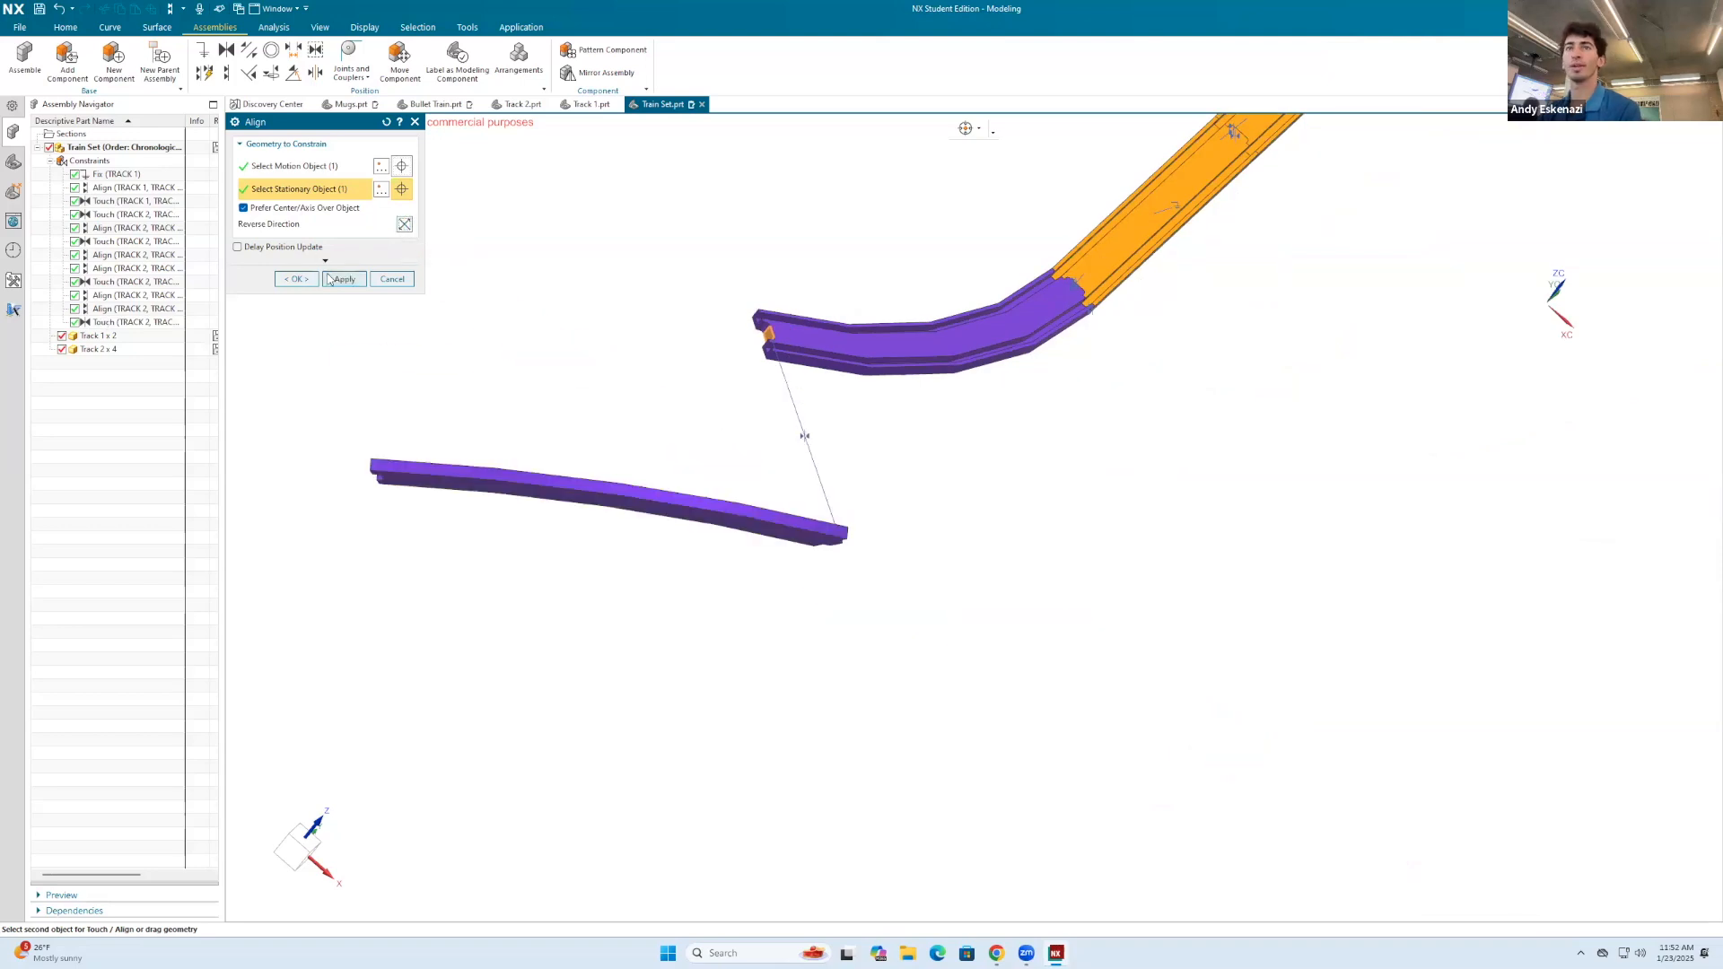
Step: Align the fourth curved track's floor face with the floor face of the third curved track
{"action": "middle_click_drag", "start_coordinate": [727, 465], "coordinate": [727, 504]}
{"action": "scroll", "coordinate": [797, 669], "scroll_direction": "up", "scroll_amount": 4}
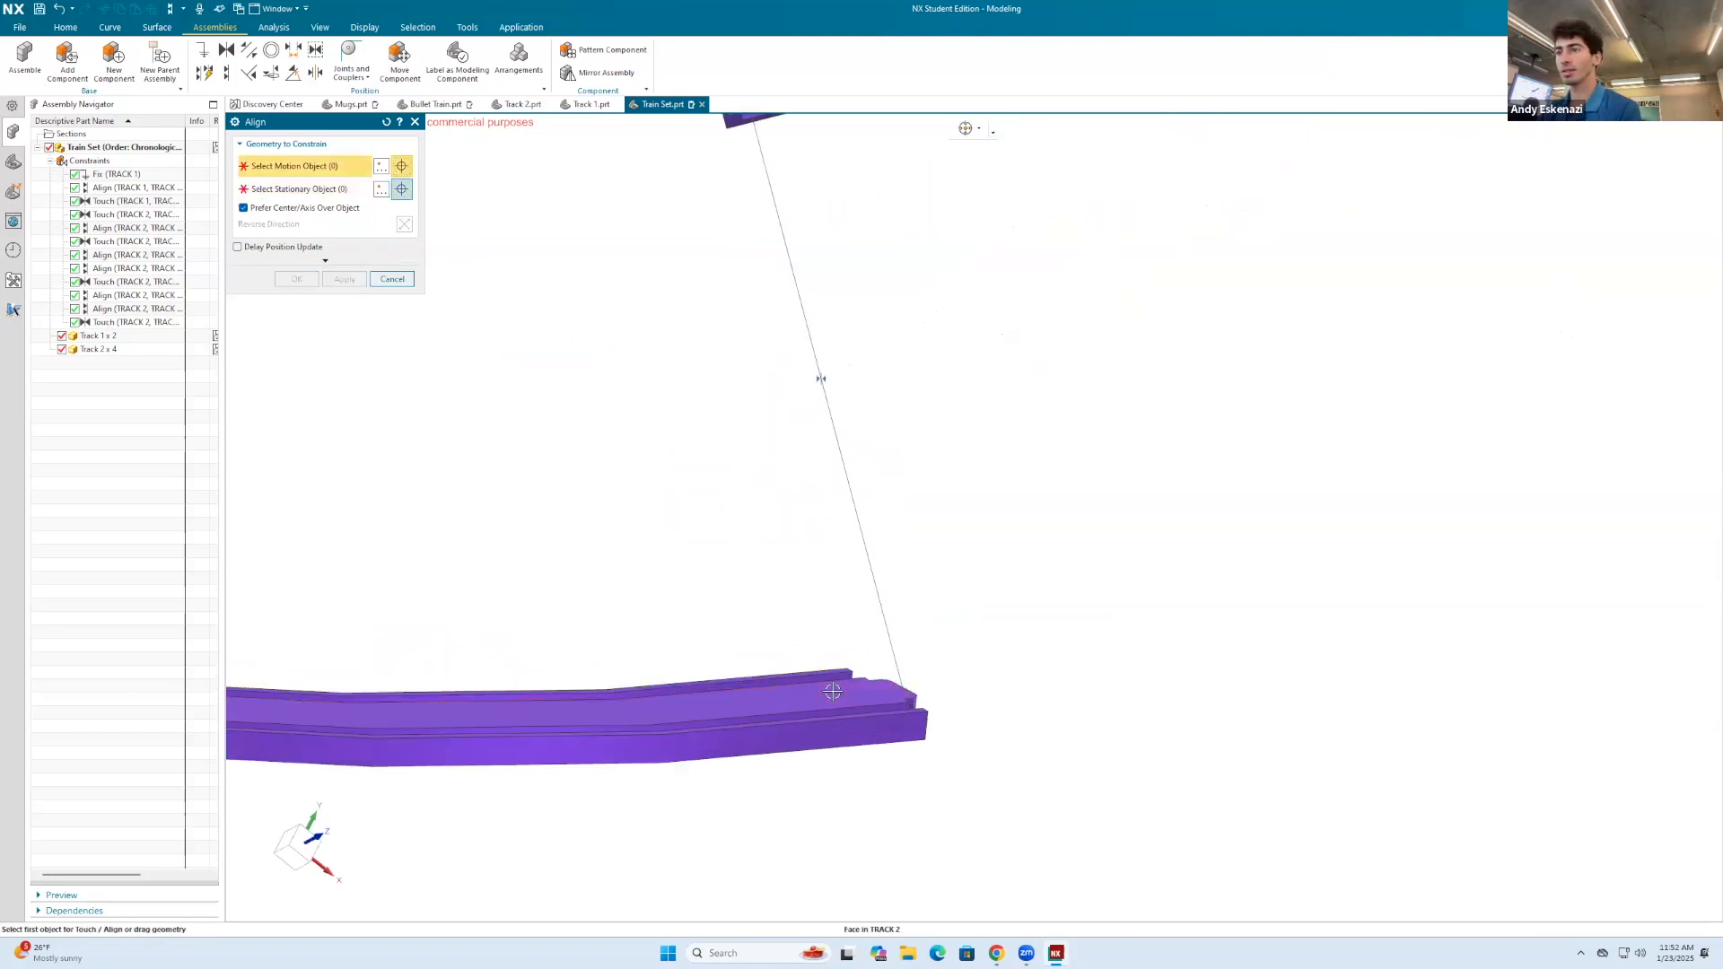
{"action": "left_click", "coordinate": [833, 691]}
{"action": "scroll", "coordinate": [832, 691], "scroll_direction": "down", "scroll_amount": 5}
{"action": "left_click", "coordinate": [810, 473]}
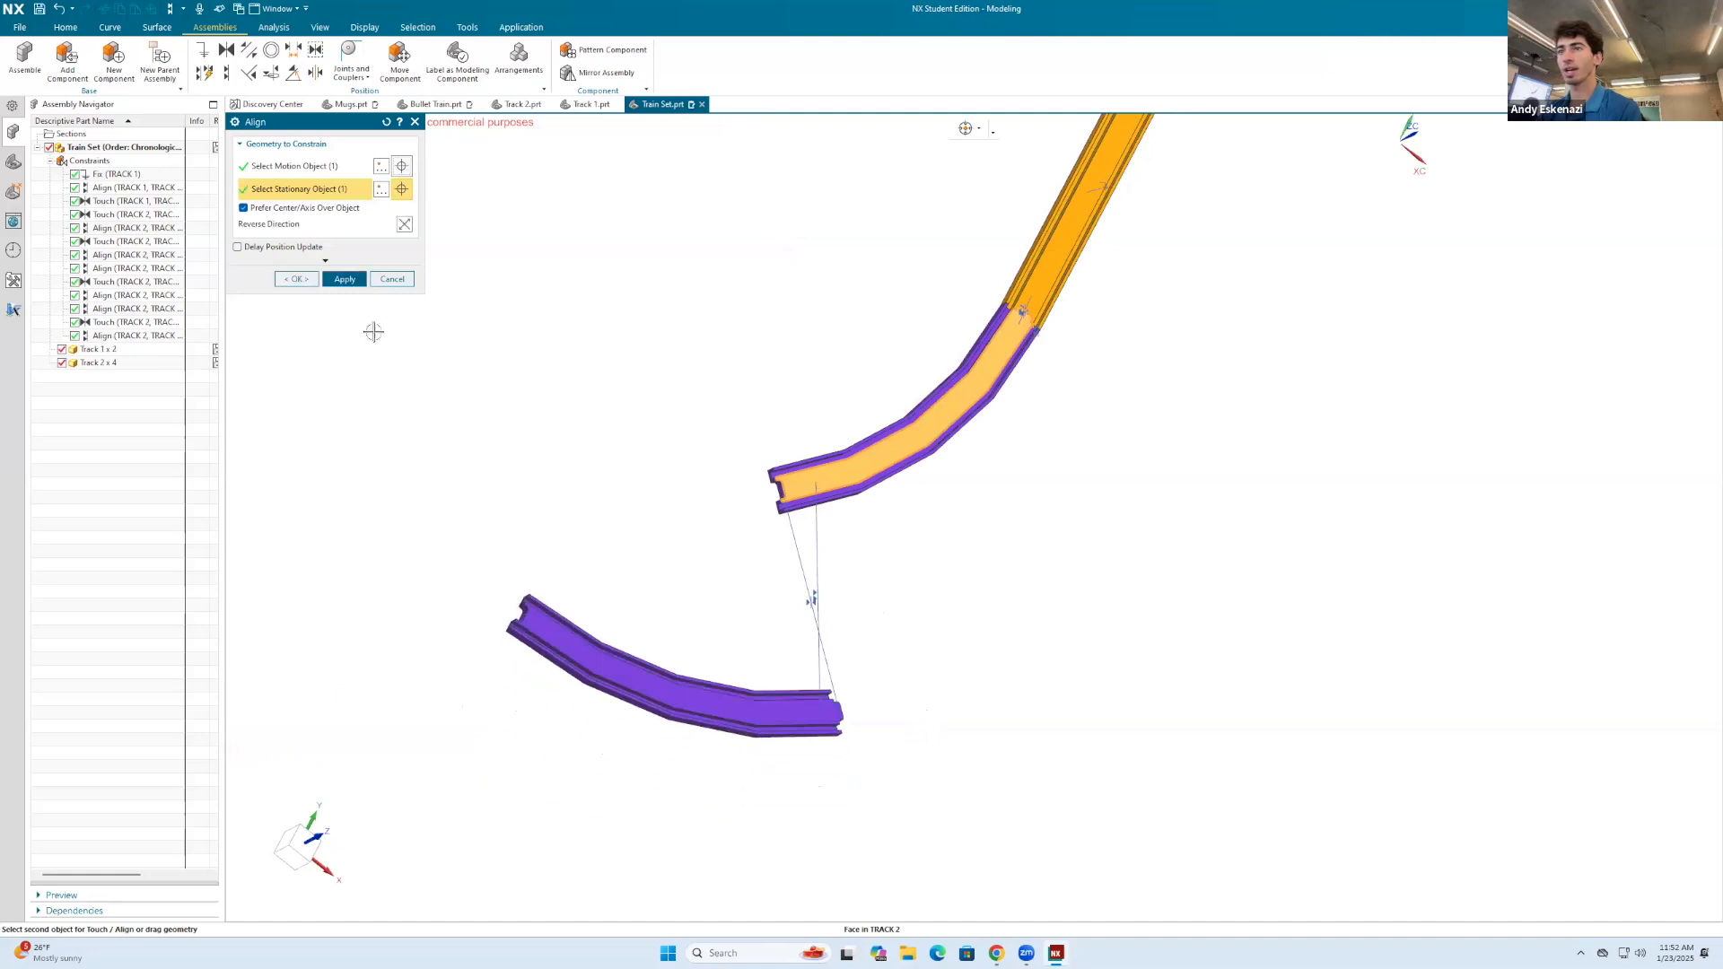
{"action": "left_click", "coordinate": [345, 279]}
Step: Align the outer vertical edge at the fourth curved track's connector end with the matching edge of the third curved track
{"action": "middle_click_drag", "start_coordinate": [628, 431], "coordinate": [772, 478]}
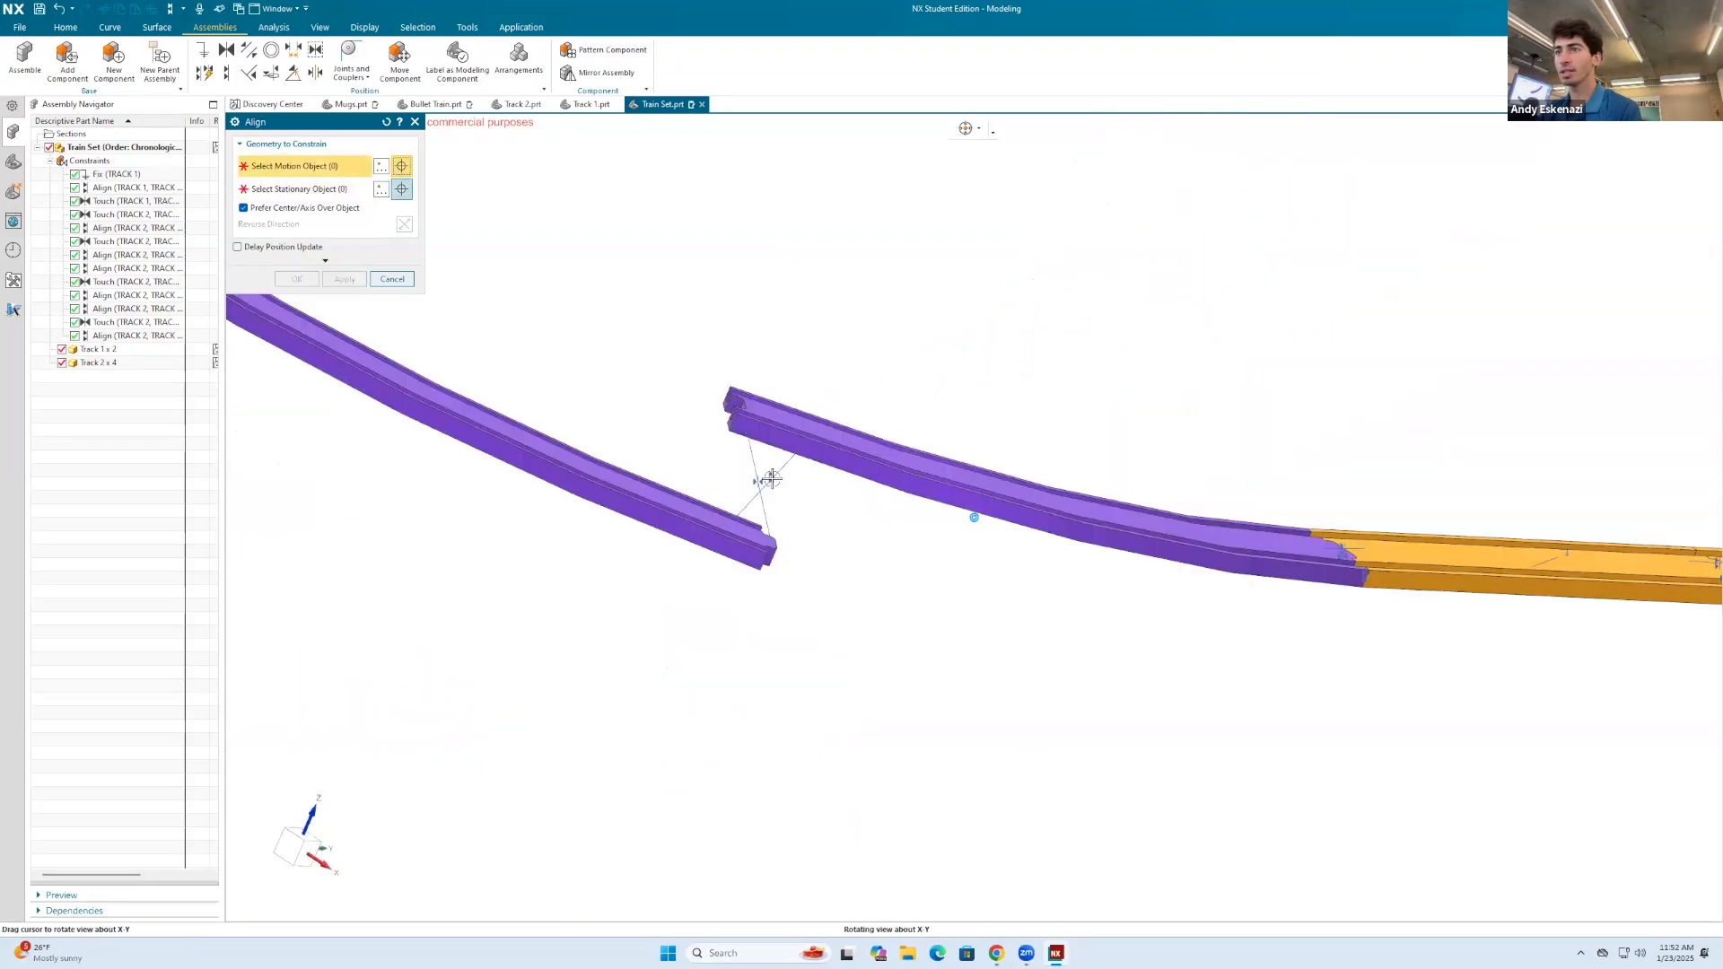
{"action": "scroll", "coordinate": [772, 478], "scroll_direction": "up", "scroll_amount": 3}
{"action": "left_click", "coordinate": [603, 489]}
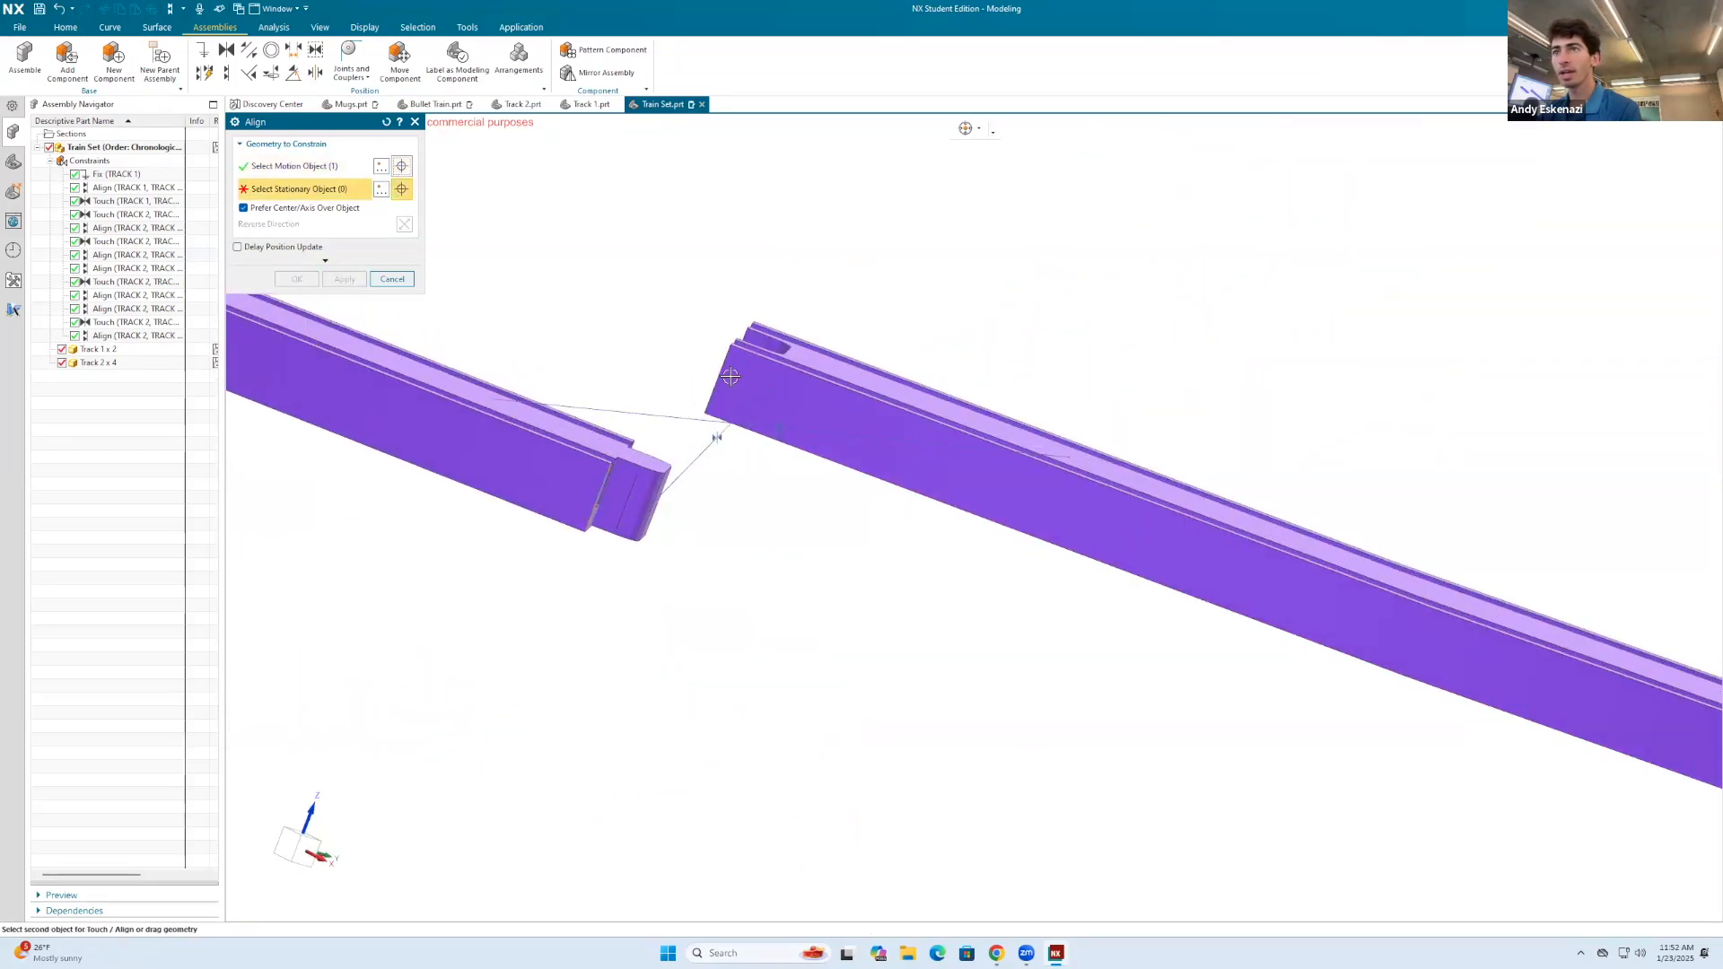
{"action": "left_click", "coordinate": [730, 377]}
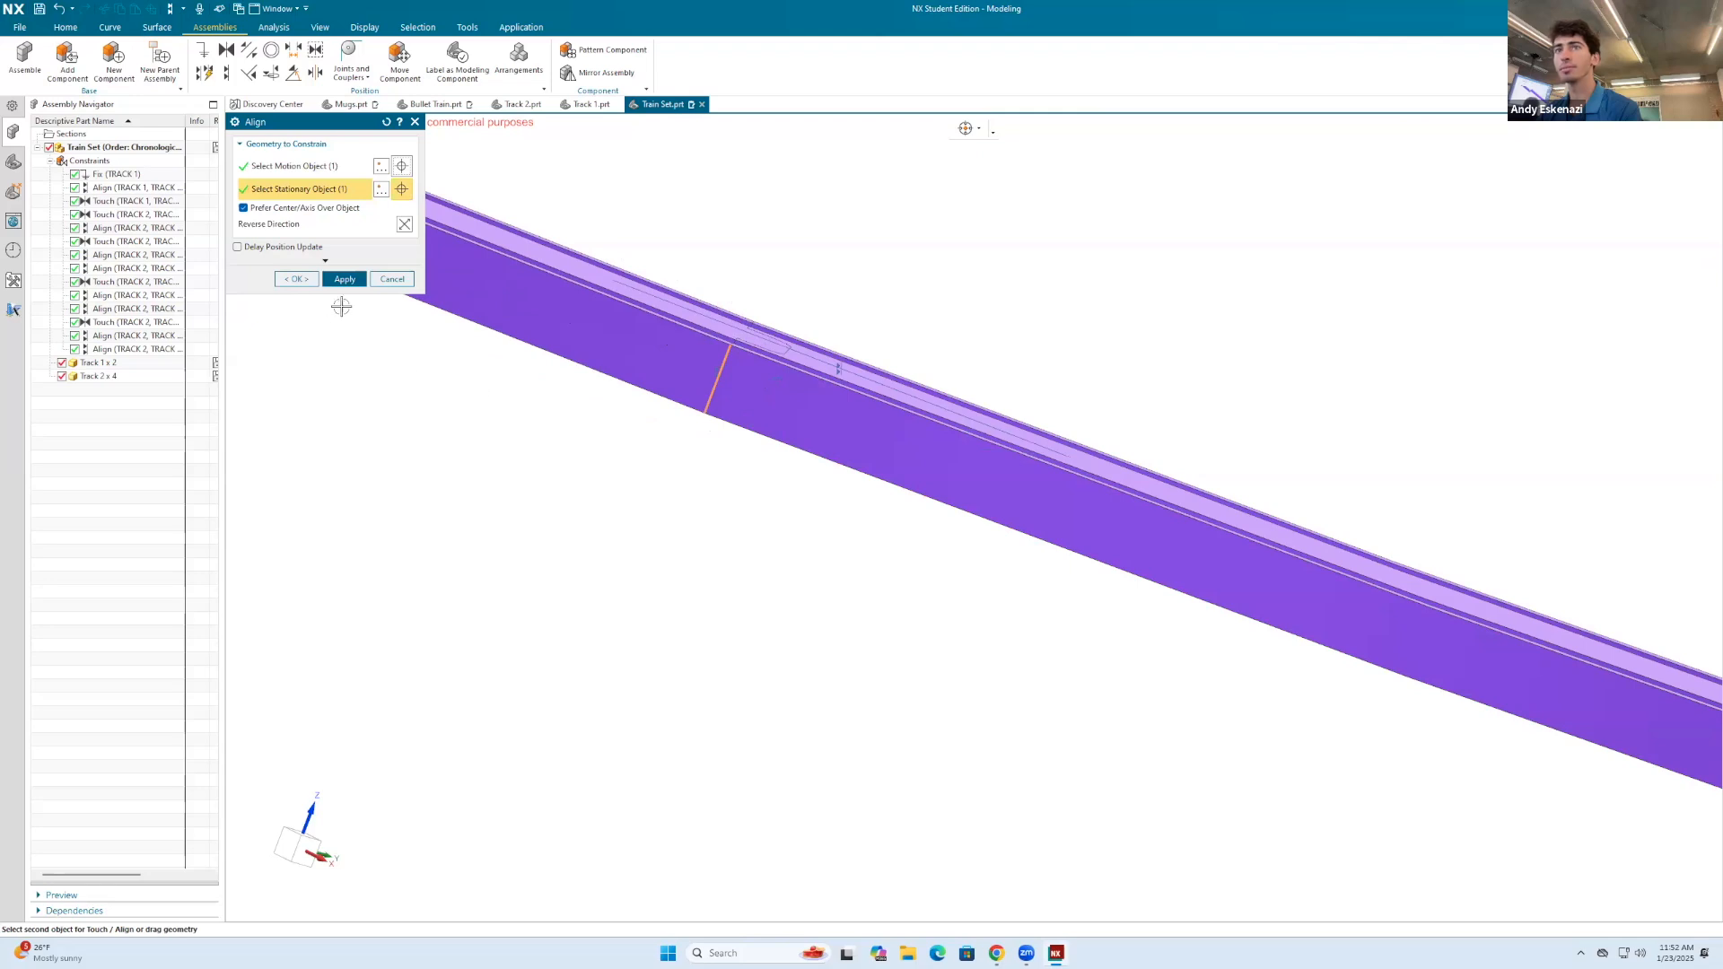
{"action": "left_click", "coordinate": [344, 280]}
{"action": "middle_click_drag", "start_coordinate": [677, 328], "coordinate": [758, 485]}
{"action": "scroll", "coordinate": [791, 588], "scroll_direction": "down", "scroll_amount": 3}
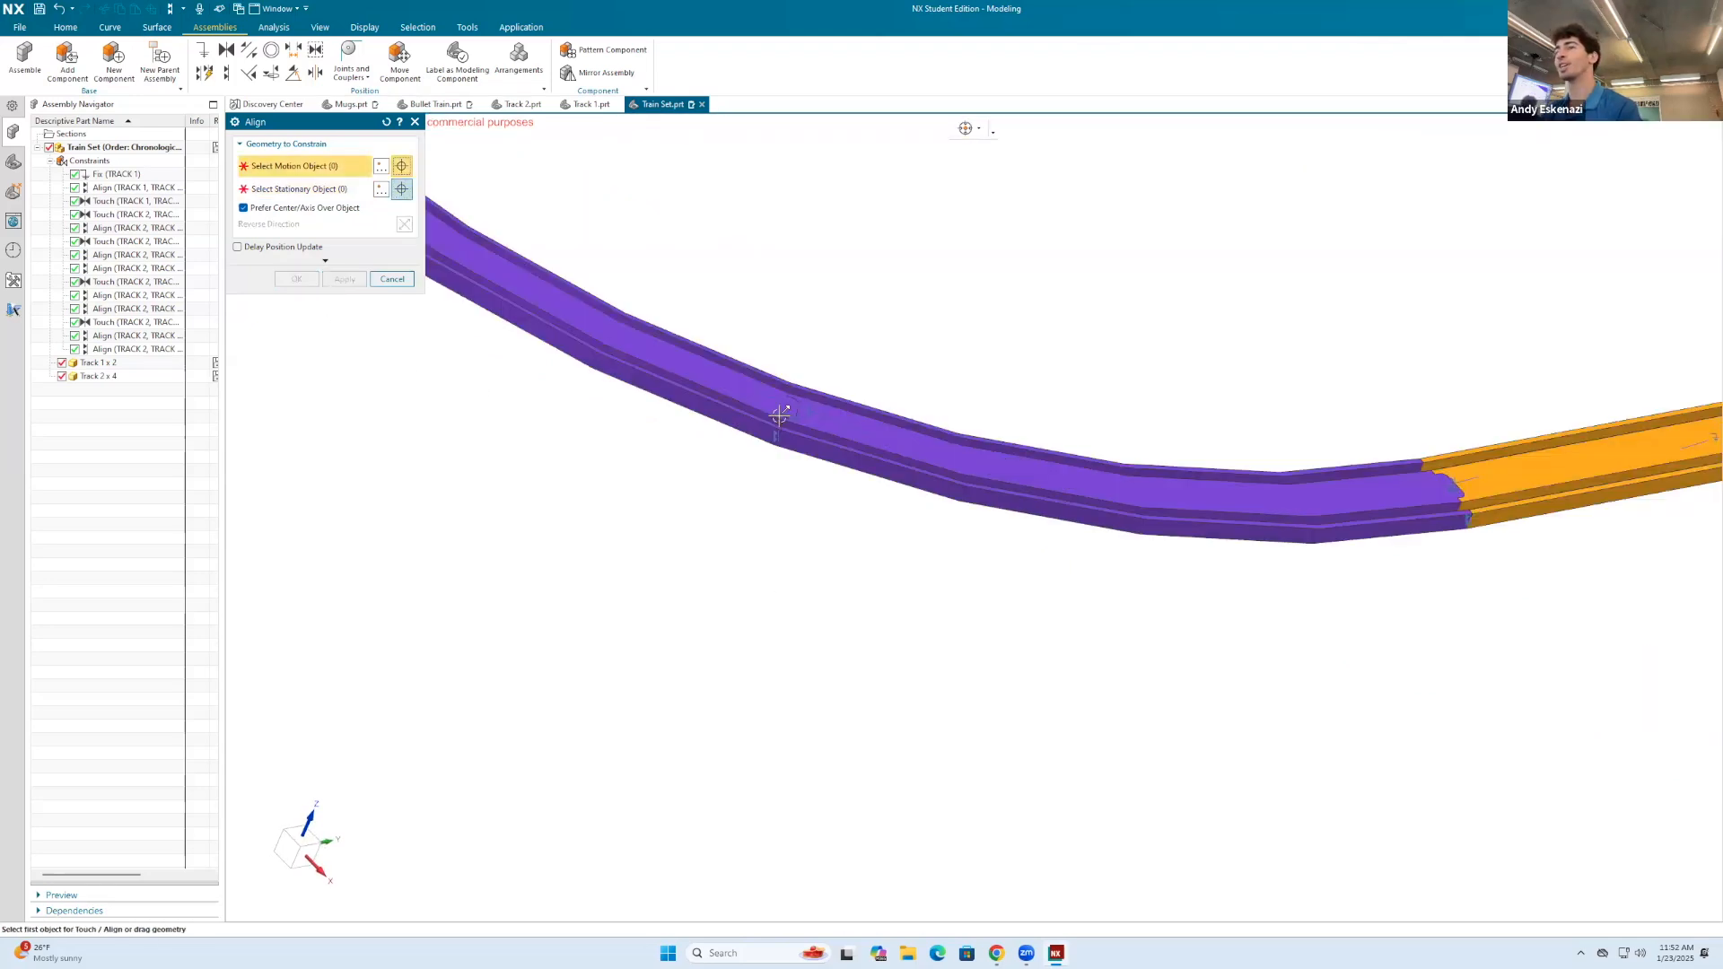
{"action": "scroll", "coordinate": [779, 414], "scroll_direction": "up", "scroll_amount": 3}
{"action": "left_click", "coordinate": [392, 279]}
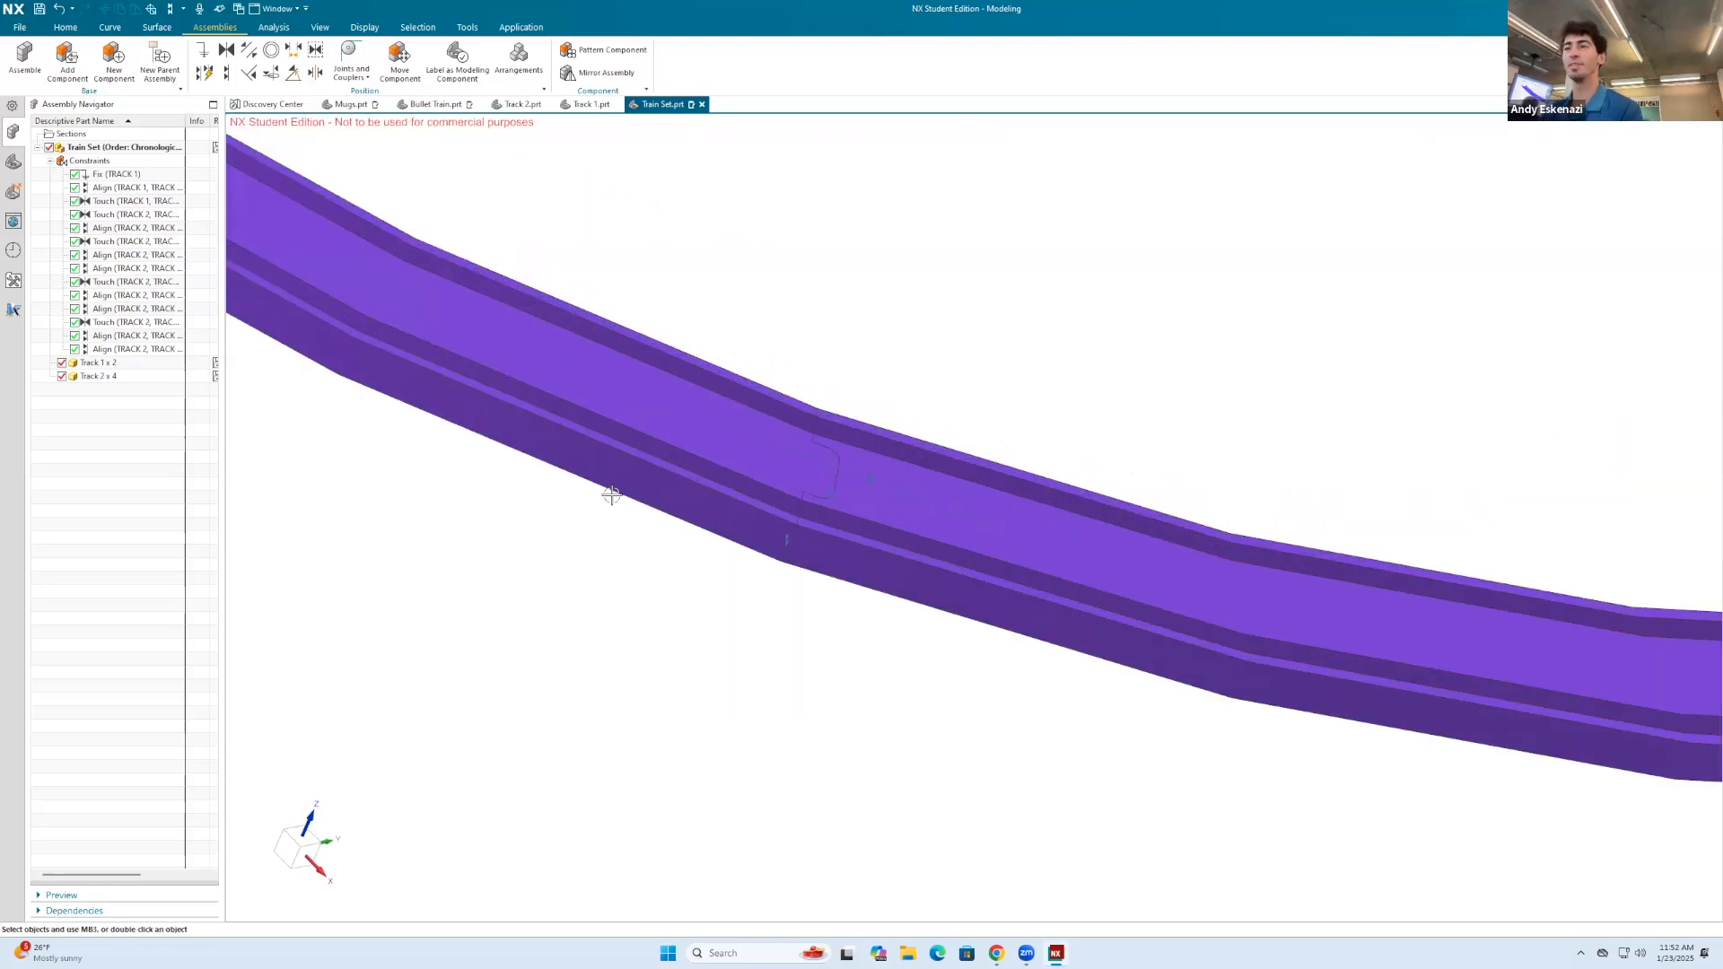
Step: Add one Bullet Train.prt component to the assembly, placed just above the straight tracks
{"action": "scroll", "coordinate": [607, 493], "scroll_direction": "down", "scroll_amount": 5}
{"action": "scroll", "coordinate": [769, 466], "scroll_direction": "down", "scroll_amount": 2}
{"action": "scroll", "coordinate": [724, 488], "scroll_direction": "up", "scroll_amount": 2}
{"action": "scroll", "coordinate": [724, 488], "scroll_direction": "up", "scroll_amount": 2}
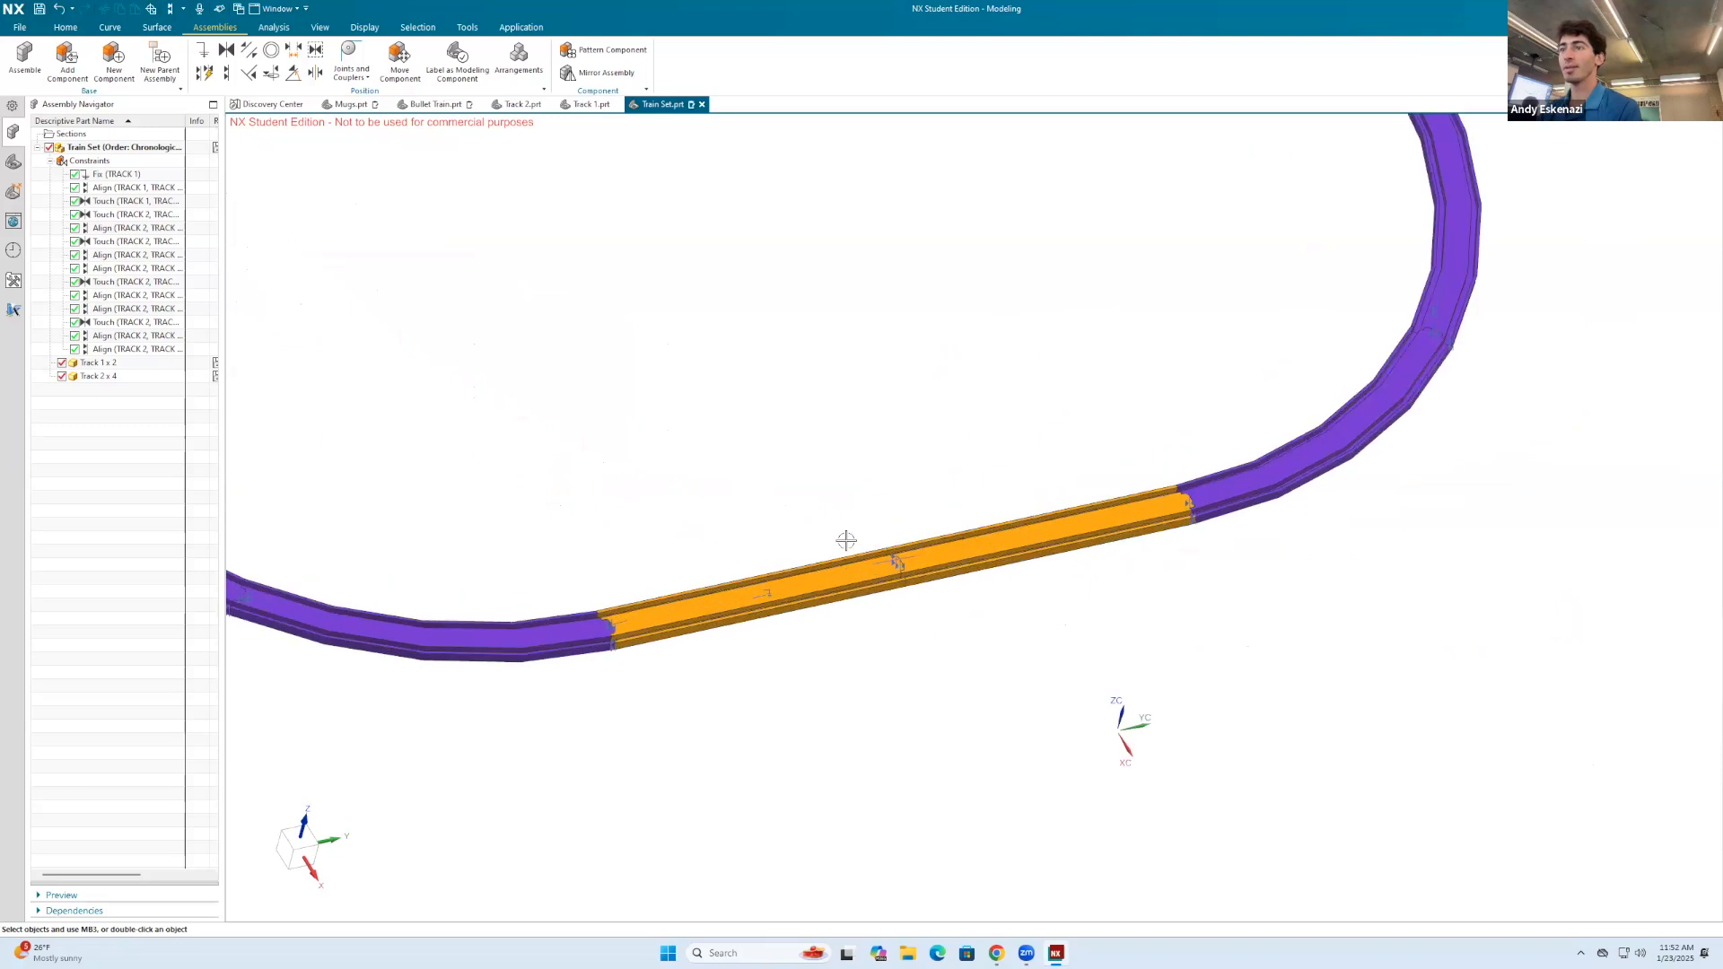
{"action": "left_click", "coordinate": [71, 72]}
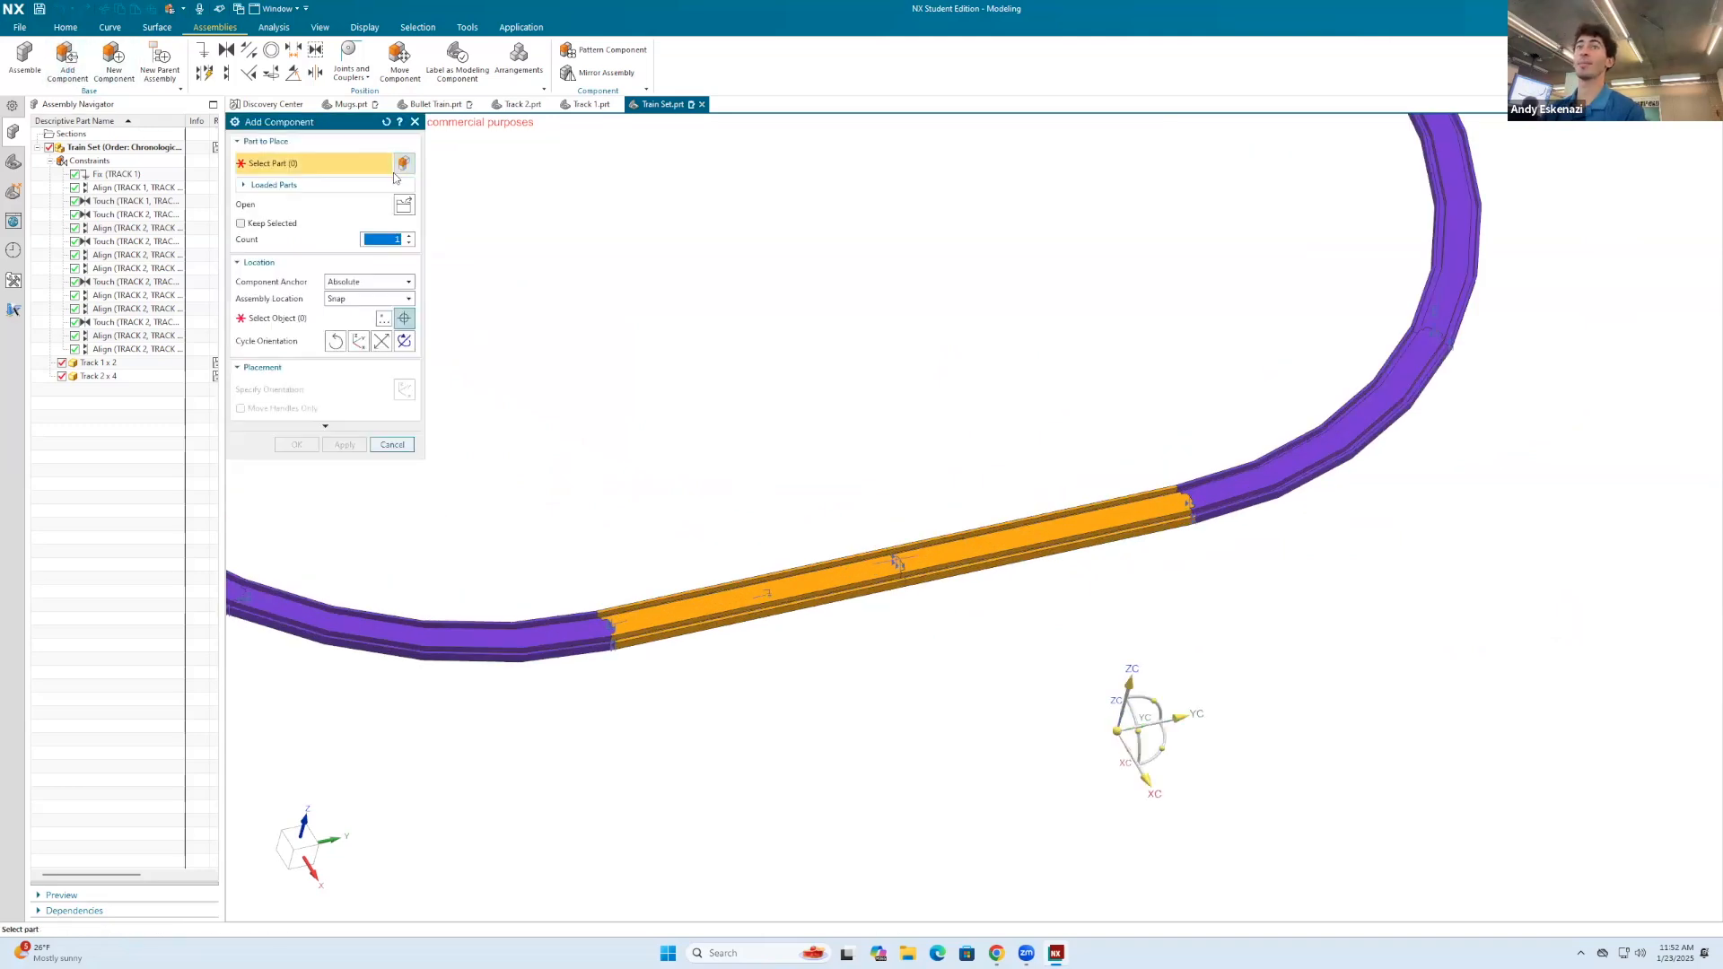
{"action": "left_click", "coordinate": [403, 205]}
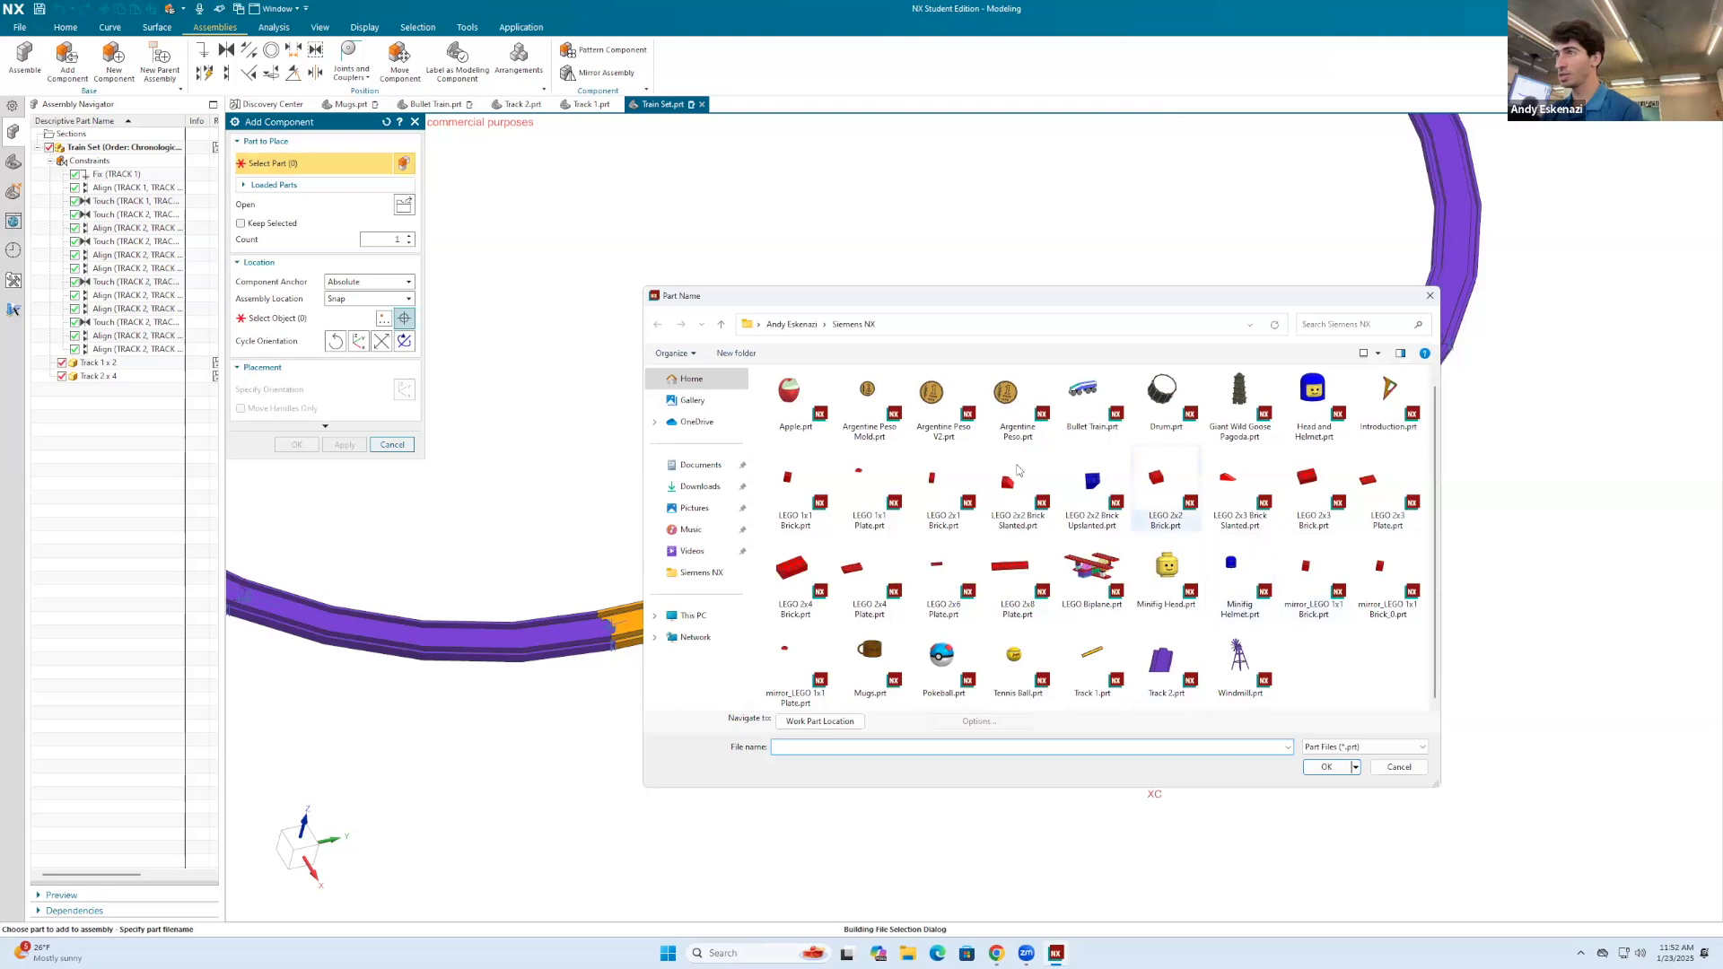
{"action": "left_click", "coordinate": [1088, 395]}
{"action": "left_click", "coordinate": [1328, 767]}
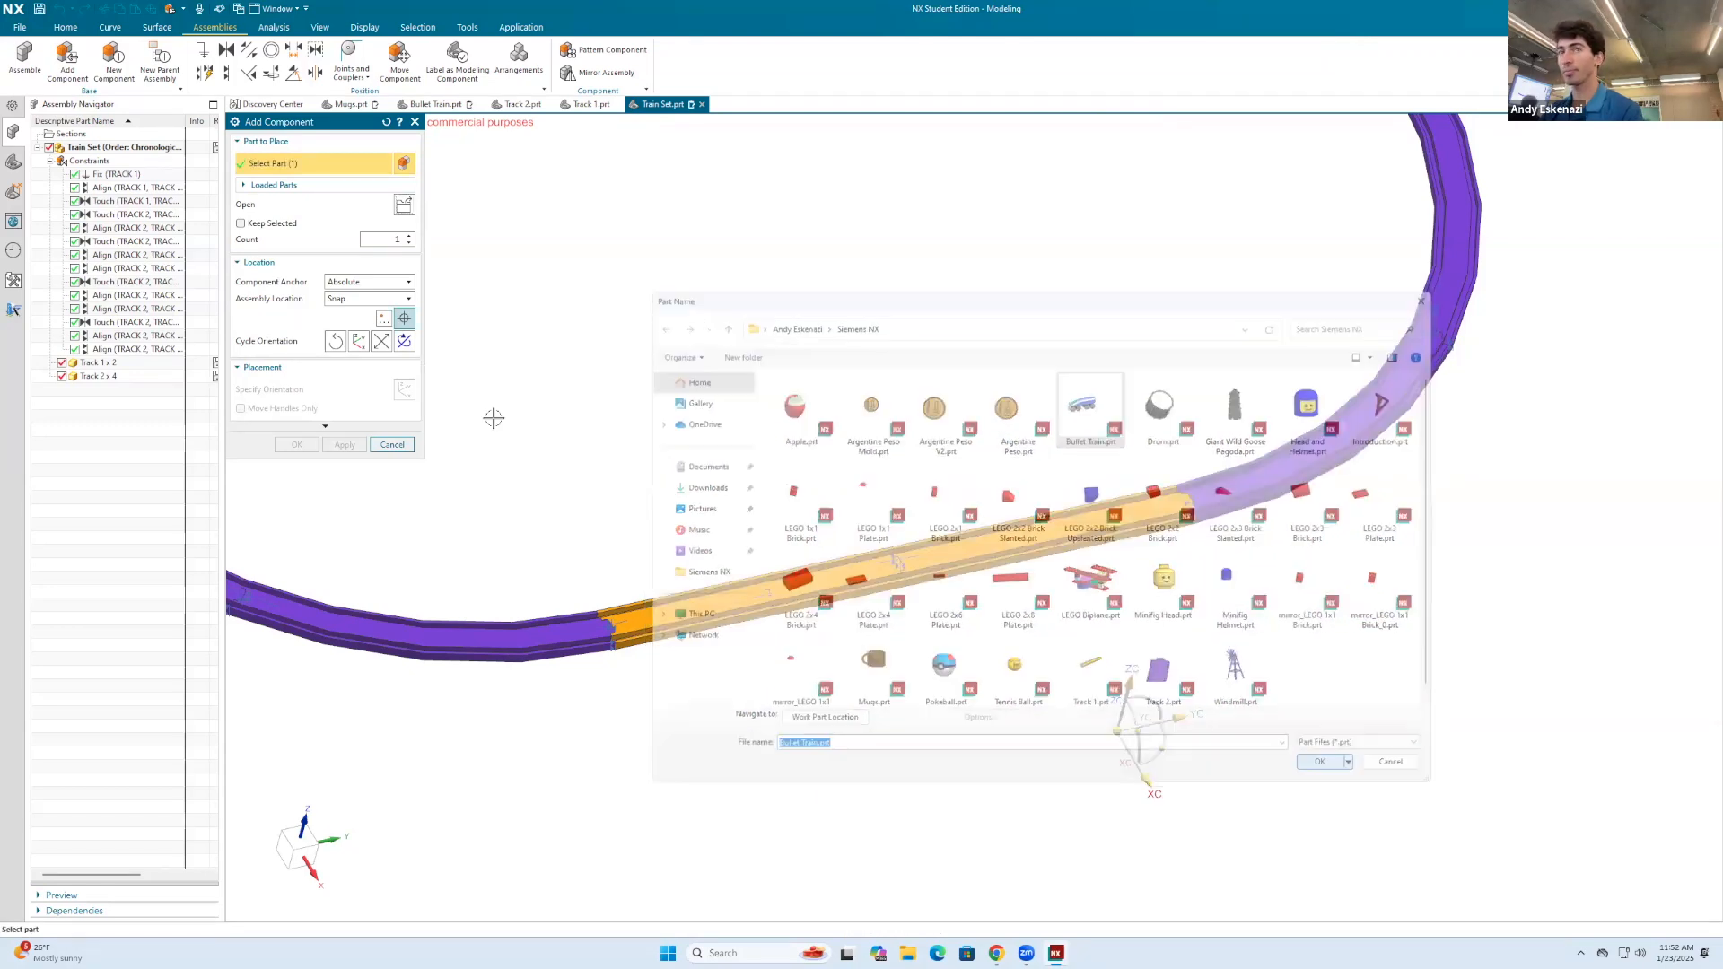
{"action": "left_click", "coordinate": [896, 481]}
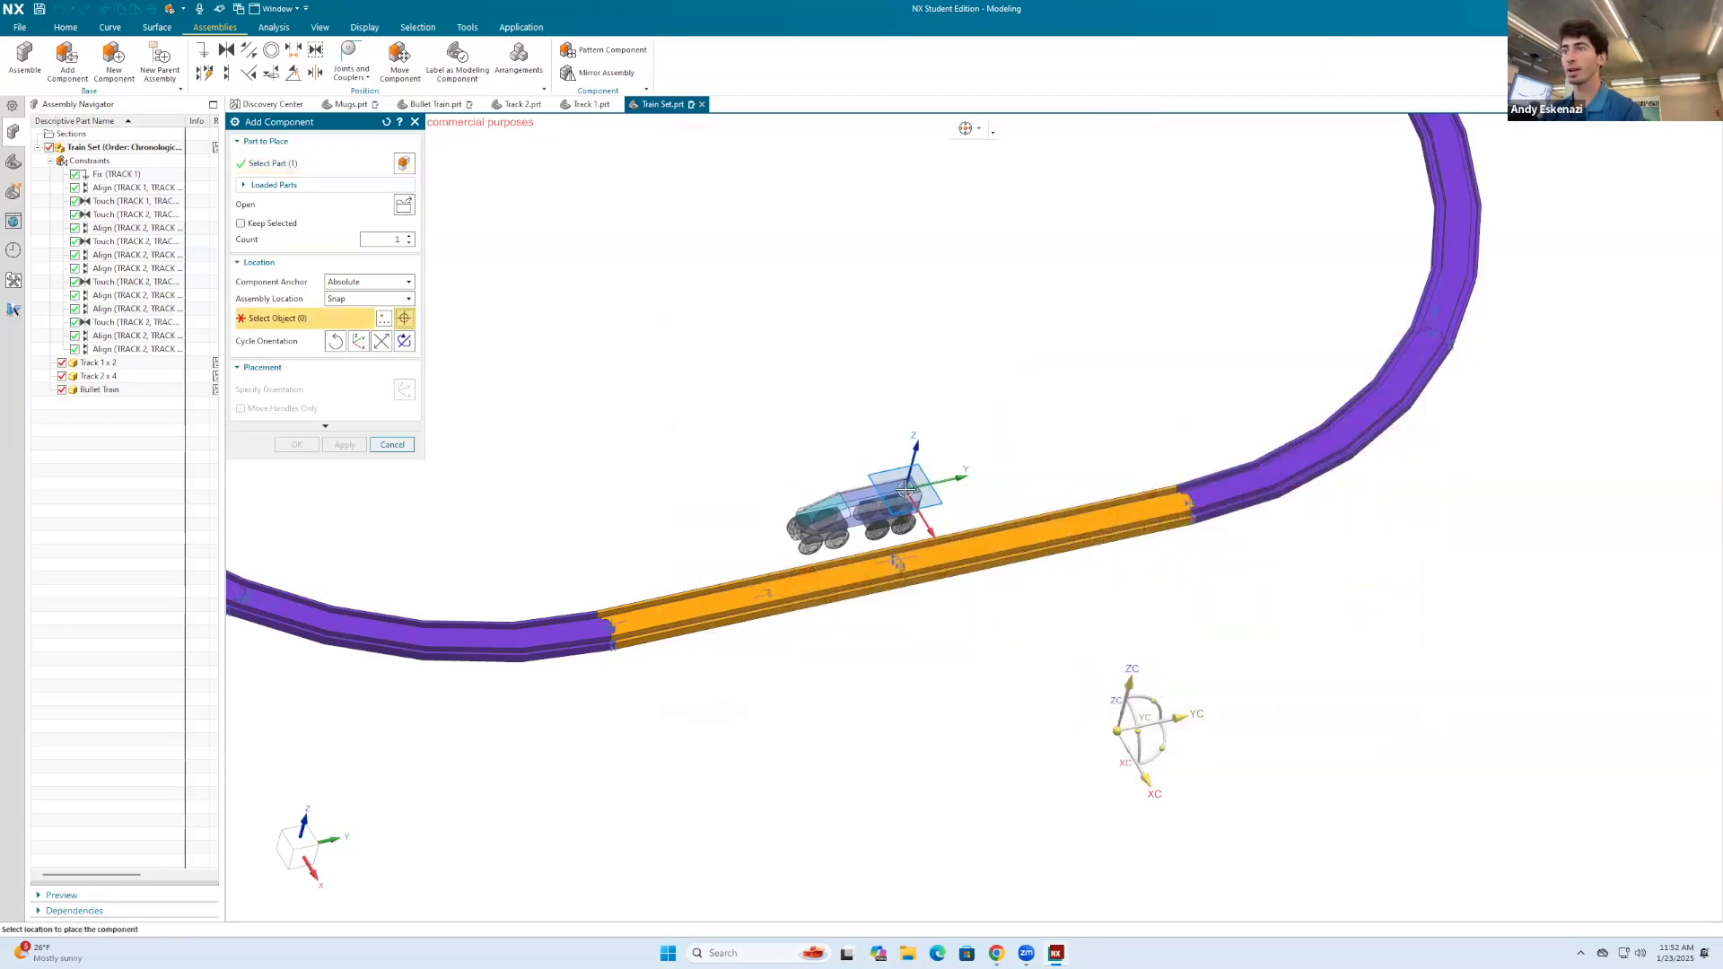
{"action": "left_click", "coordinate": [345, 445]}
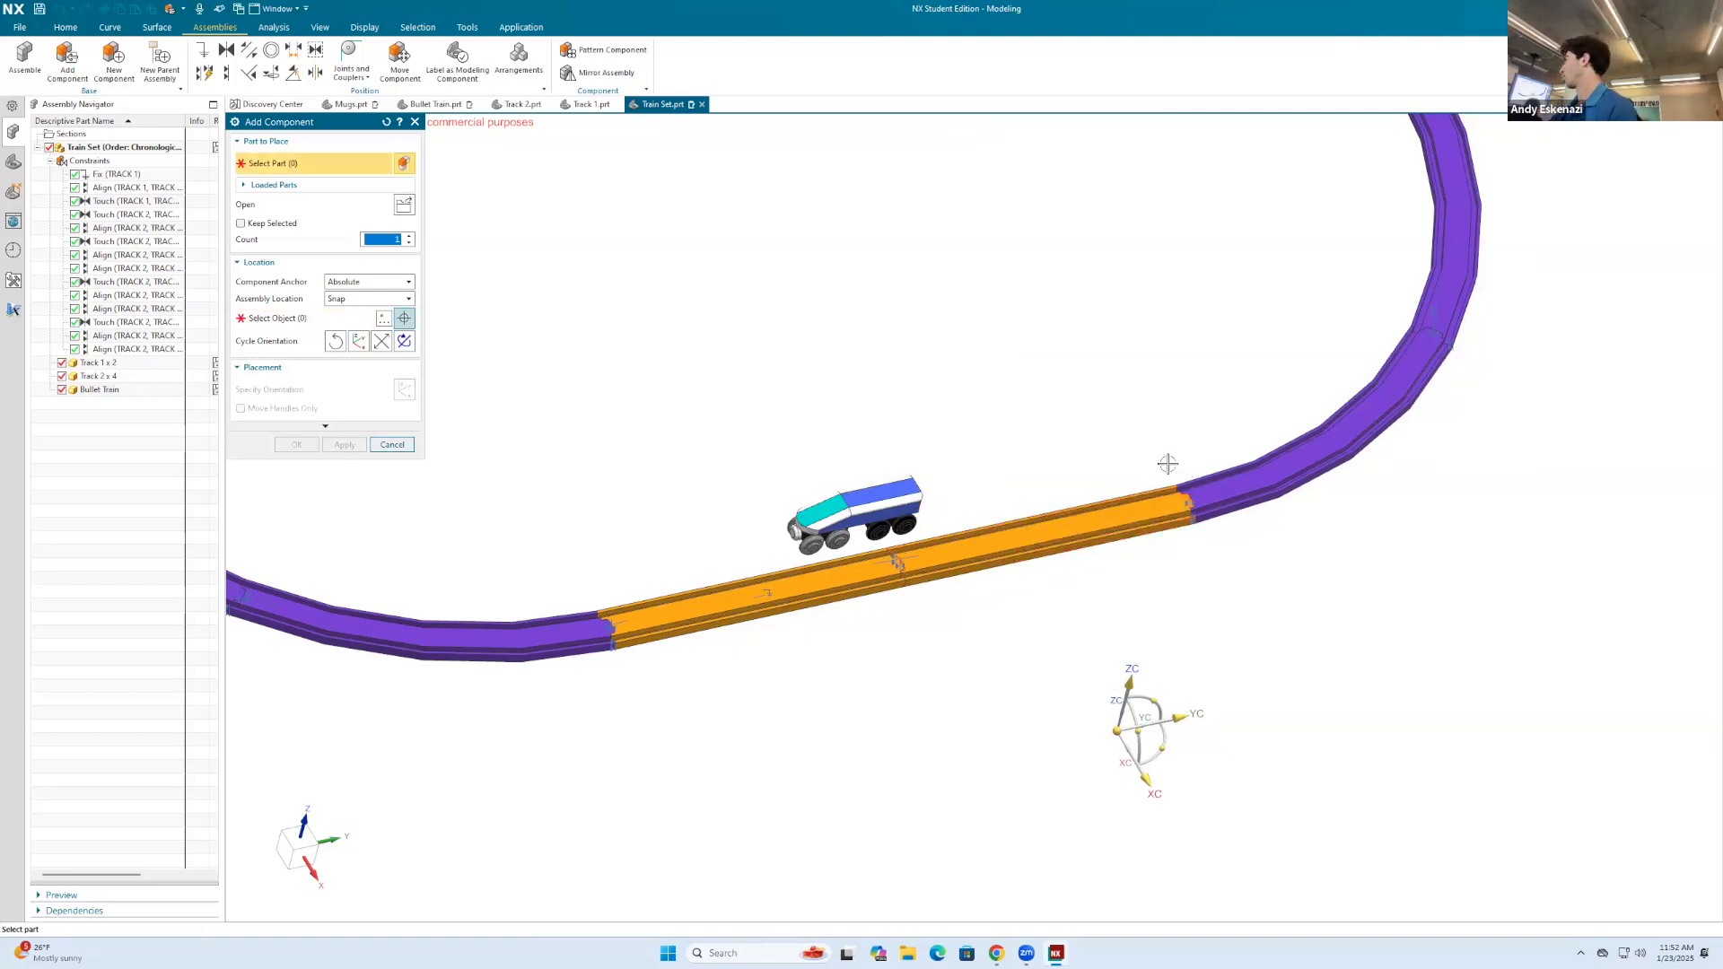
{"action": "scroll", "coordinate": [1167, 463], "scroll_direction": "down", "scroll_amount": 3}
{"action": "left_click", "coordinate": [409, 447]}
Step: Constrain the inner face of the bullet train's front wheel against the groove side wall of the straight track, with the direction reversed
{"action": "scroll", "coordinate": [967, 513], "scroll_direction": "up", "scroll_amount": 1}
{"action": "scroll", "coordinate": [929, 453], "scroll_direction": "up", "scroll_amount": 5}
{"action": "mouse_move", "coordinate": [966, 514]}
{"action": "middle_mouse_down"}
{"action": "mouse_move", "coordinate": [929, 453]}
{"action": "mouse_move", "coordinate": [951, 509]}
{"action": "middle_mouse_up"}
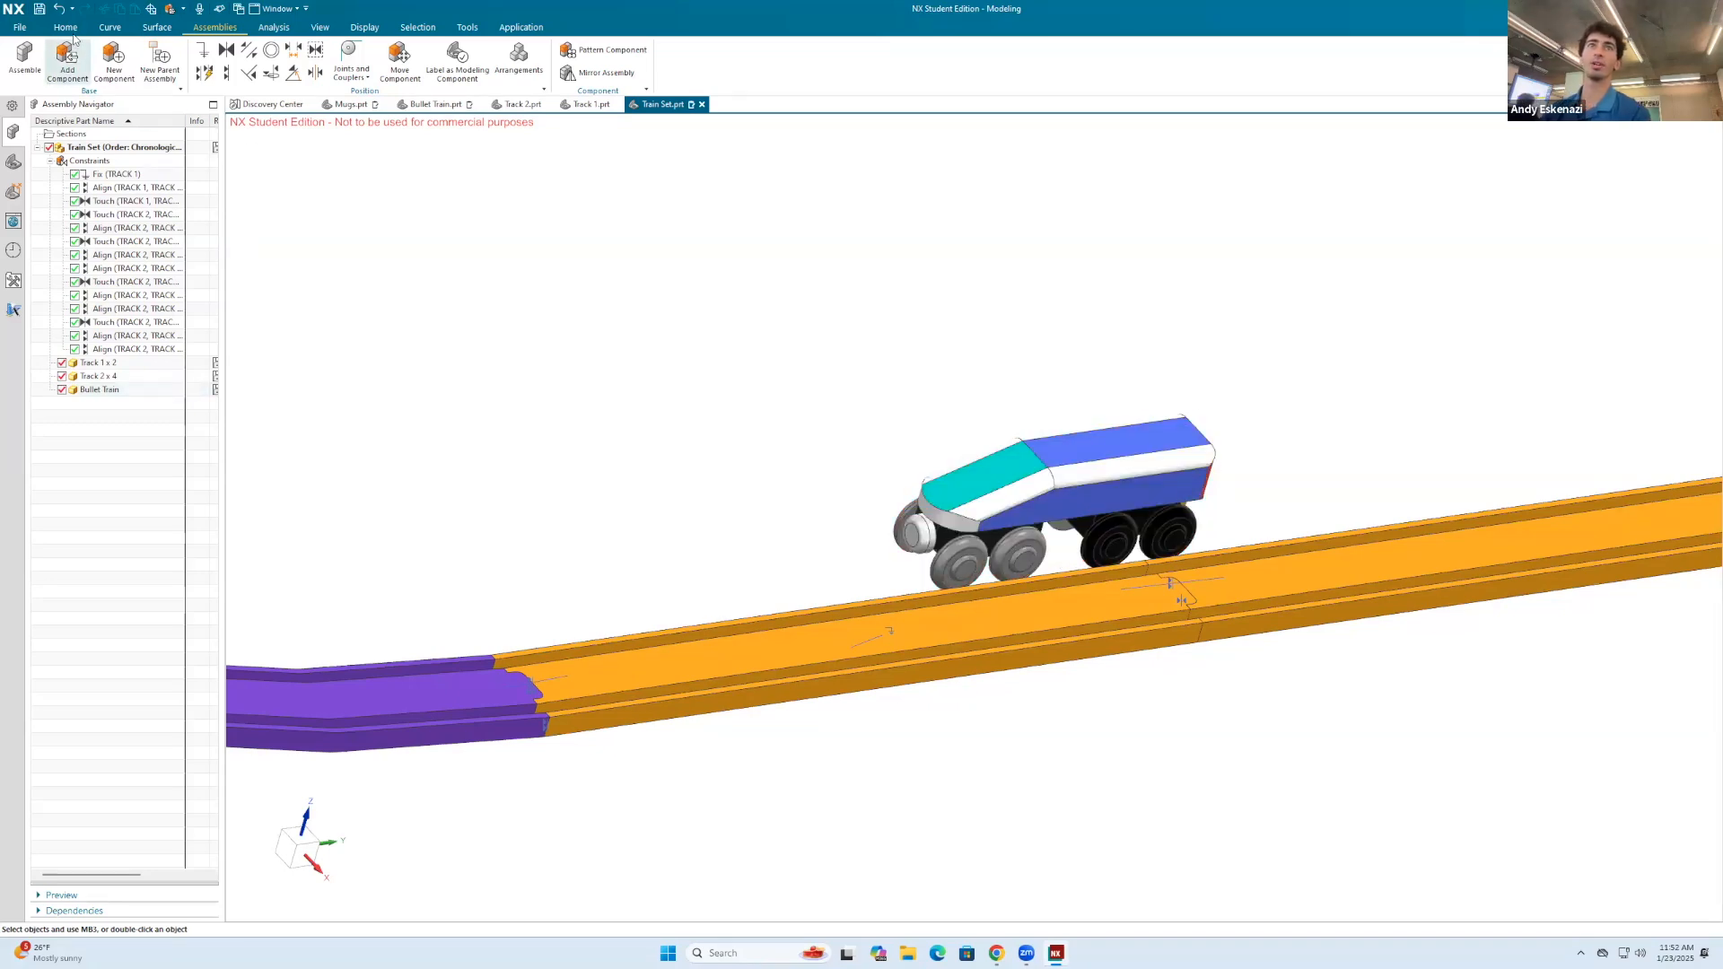
{"action": "left_click", "coordinate": [226, 72]}
{"action": "middle_click_drag", "start_coordinate": [896, 508], "coordinate": [1065, 386]}
{"action": "scroll", "coordinate": [1065, 386], "scroll_direction": "up", "scroll_amount": 4}
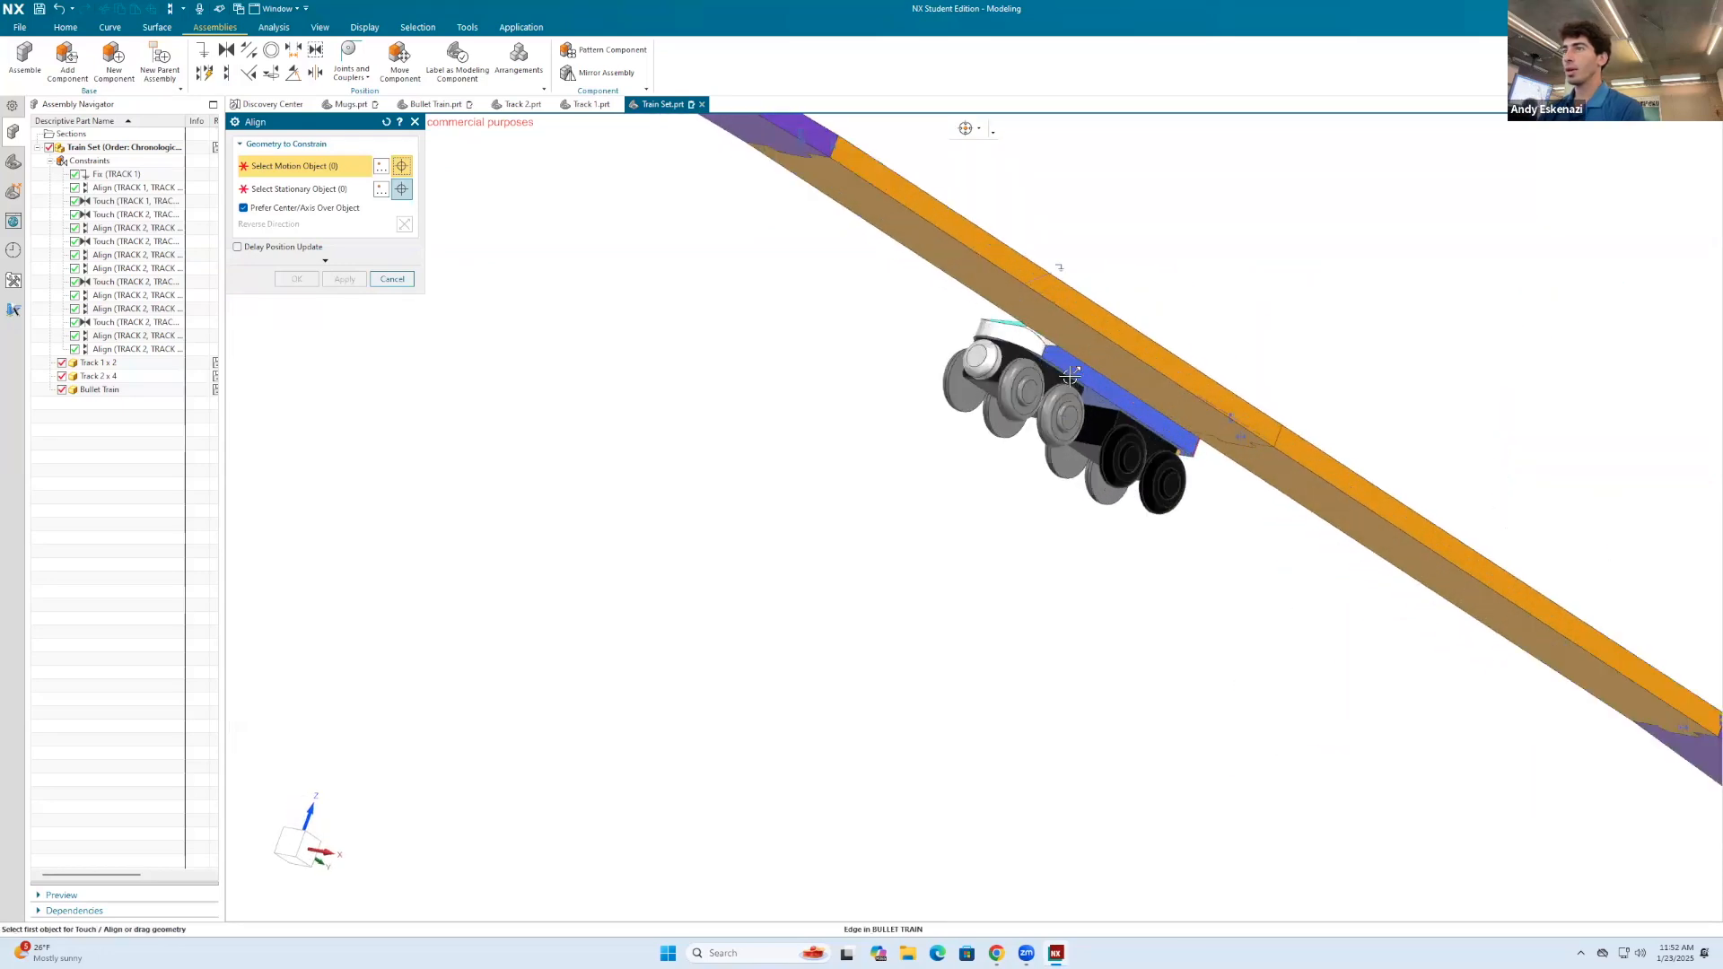
{"action": "left_click", "coordinate": [942, 389]}
{"action": "middle_click_drag", "start_coordinate": [1155, 464], "coordinate": [1068, 700]}
{"action": "scroll", "coordinate": [1112, 436], "scroll_direction": "down", "scroll_amount": 4}
{"action": "scroll", "coordinate": [1067, 701], "scroll_direction": "up", "scroll_amount": 6}
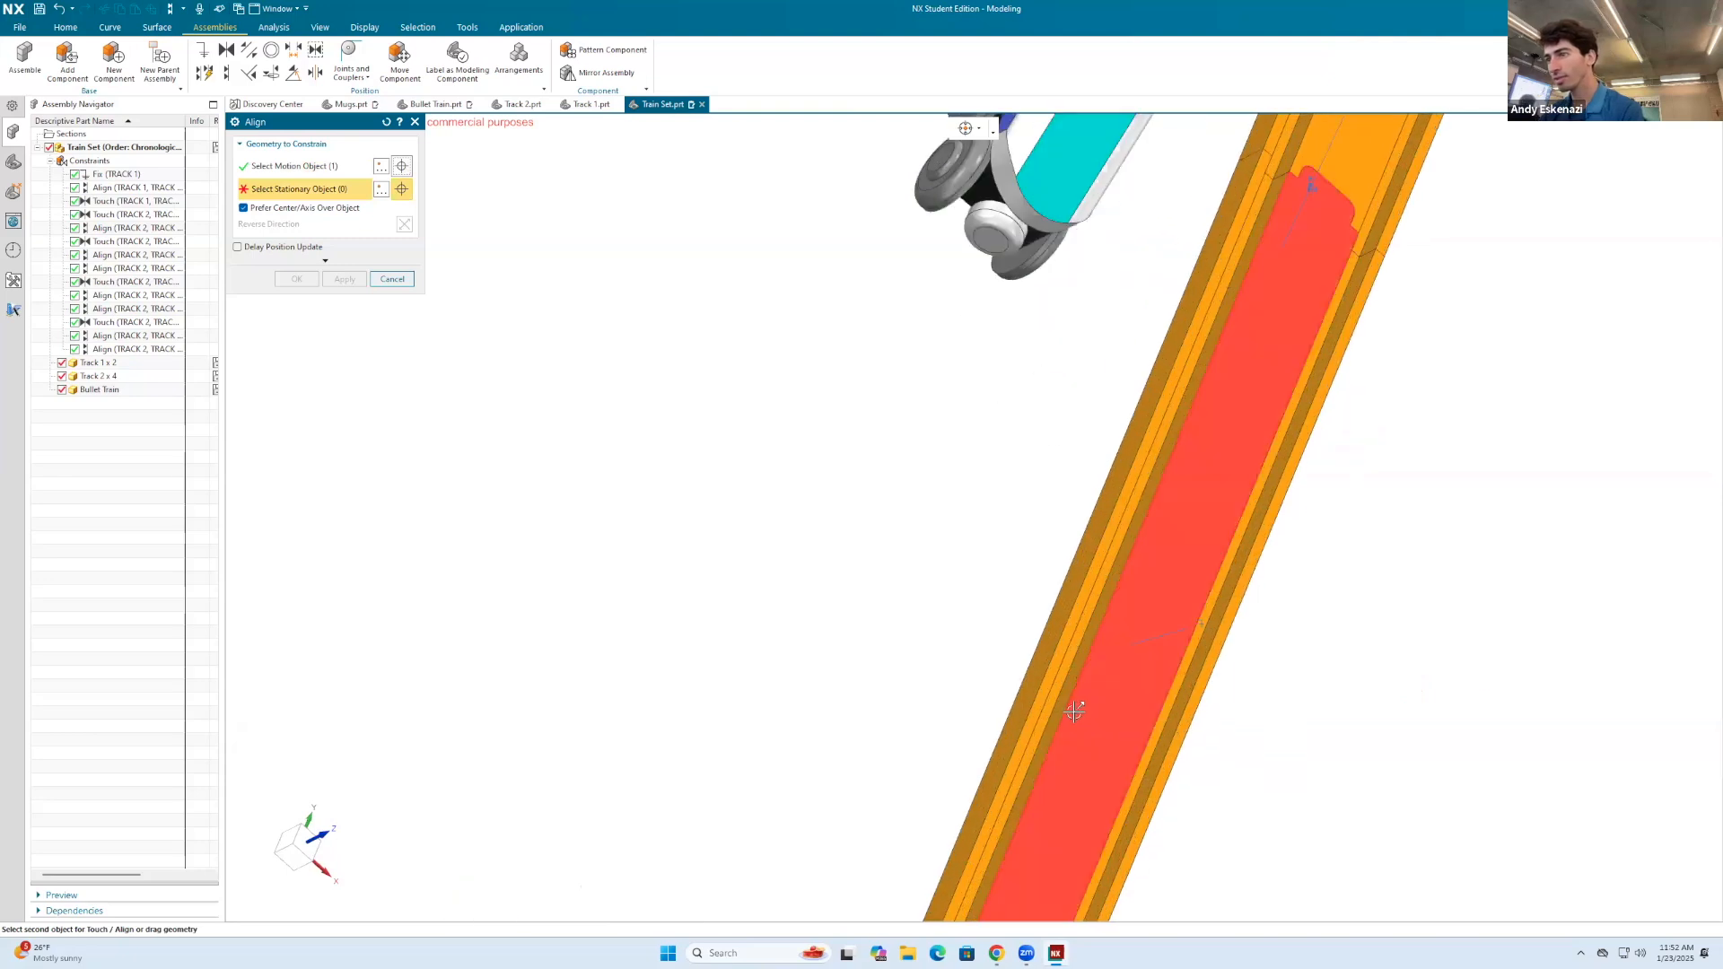
{"action": "left_click", "coordinate": [1062, 709]}
{"action": "scroll", "coordinate": [1020, 677], "scroll_direction": "down", "scroll_amount": 5}
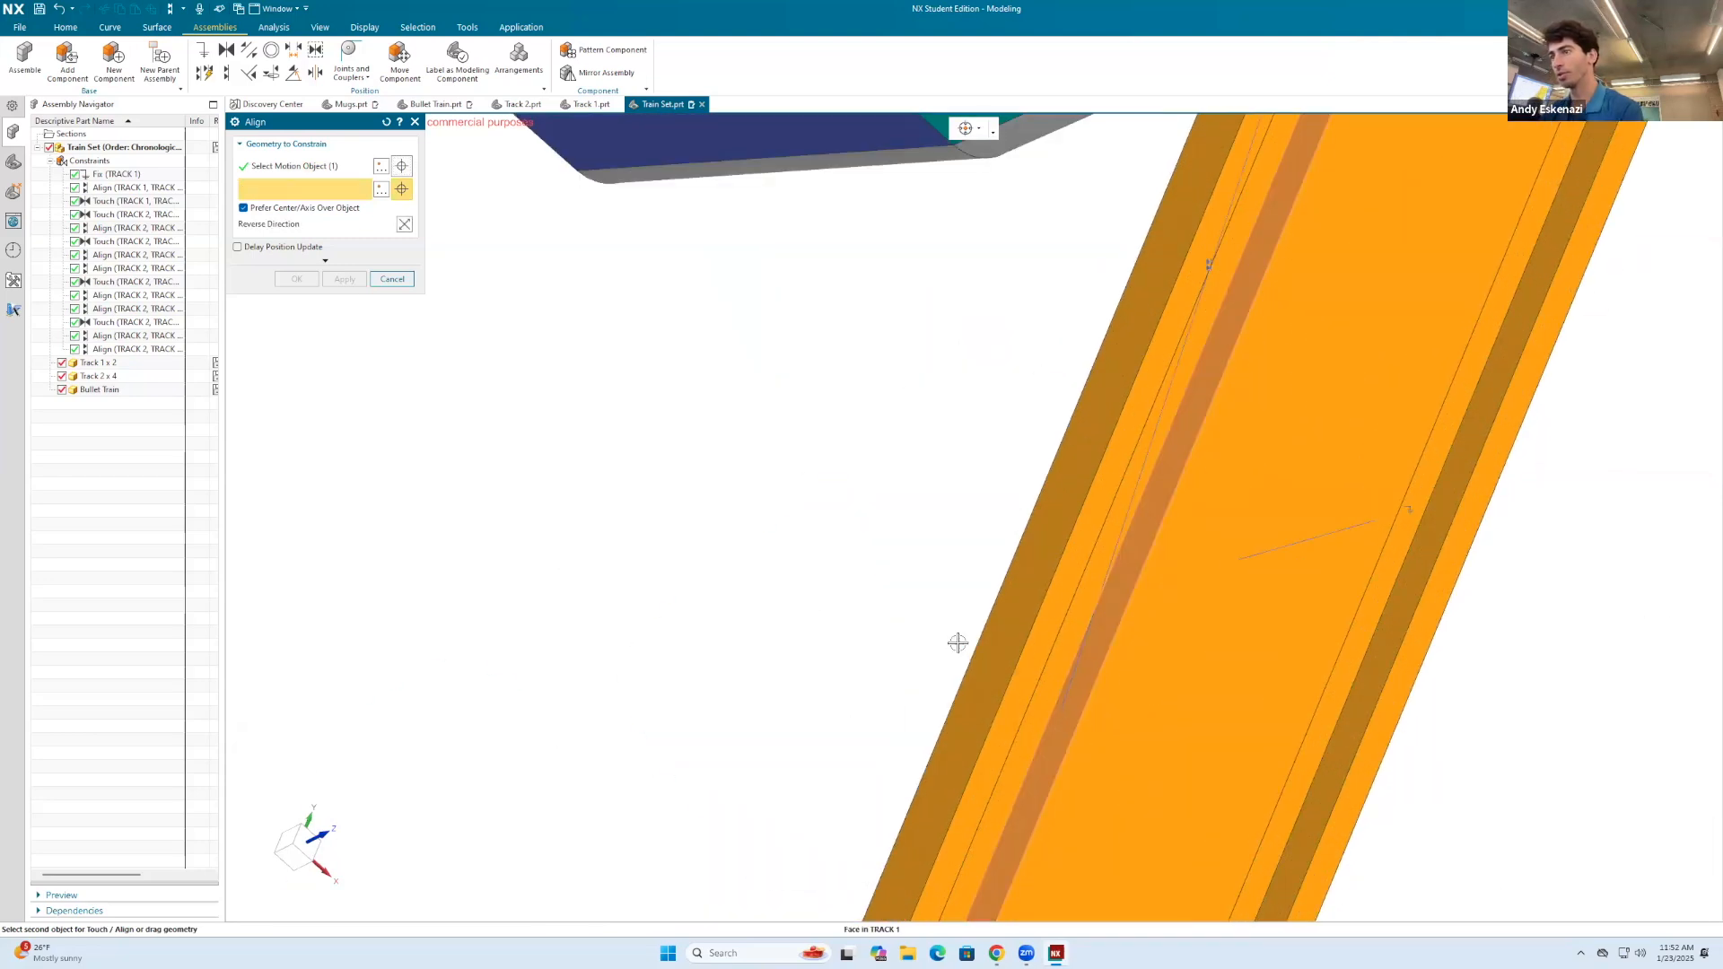
{"action": "left_click", "coordinate": [405, 223]}
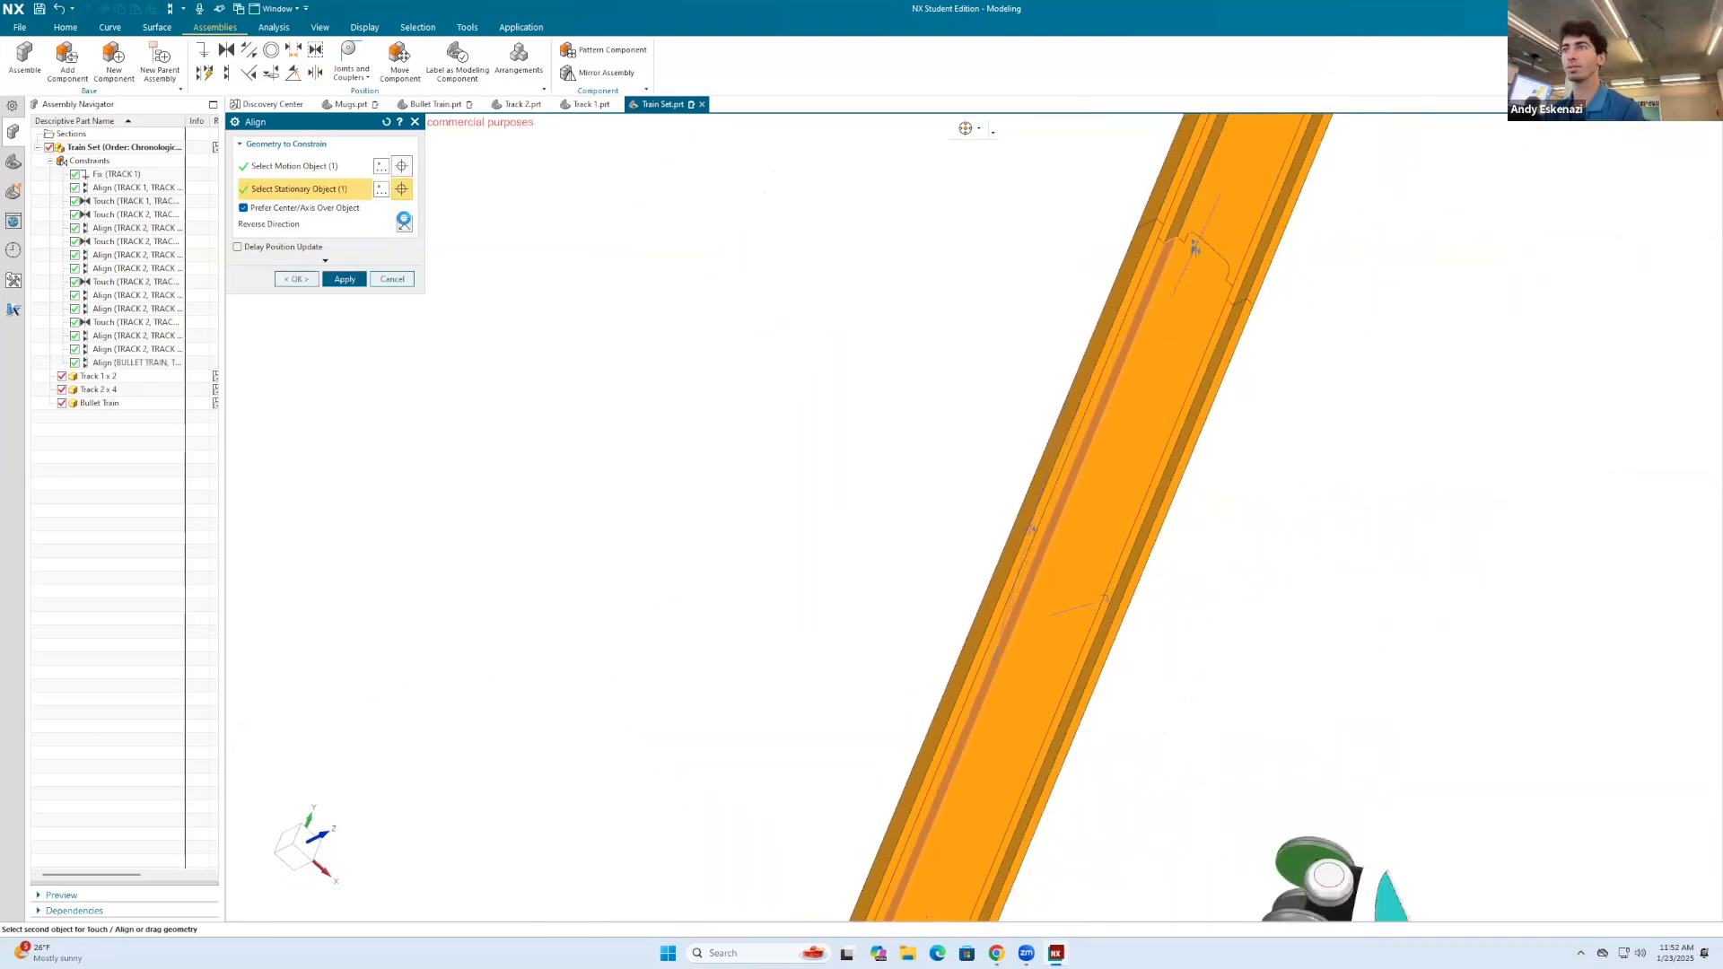
{"action": "left_click", "coordinate": [306, 282]}
Step: Add a distance constraint of -1 mm between the underside of the bullet train's body and the straight track's floor face
{"action": "middle_click_drag", "start_coordinate": [797, 425], "coordinate": [927, 602]}
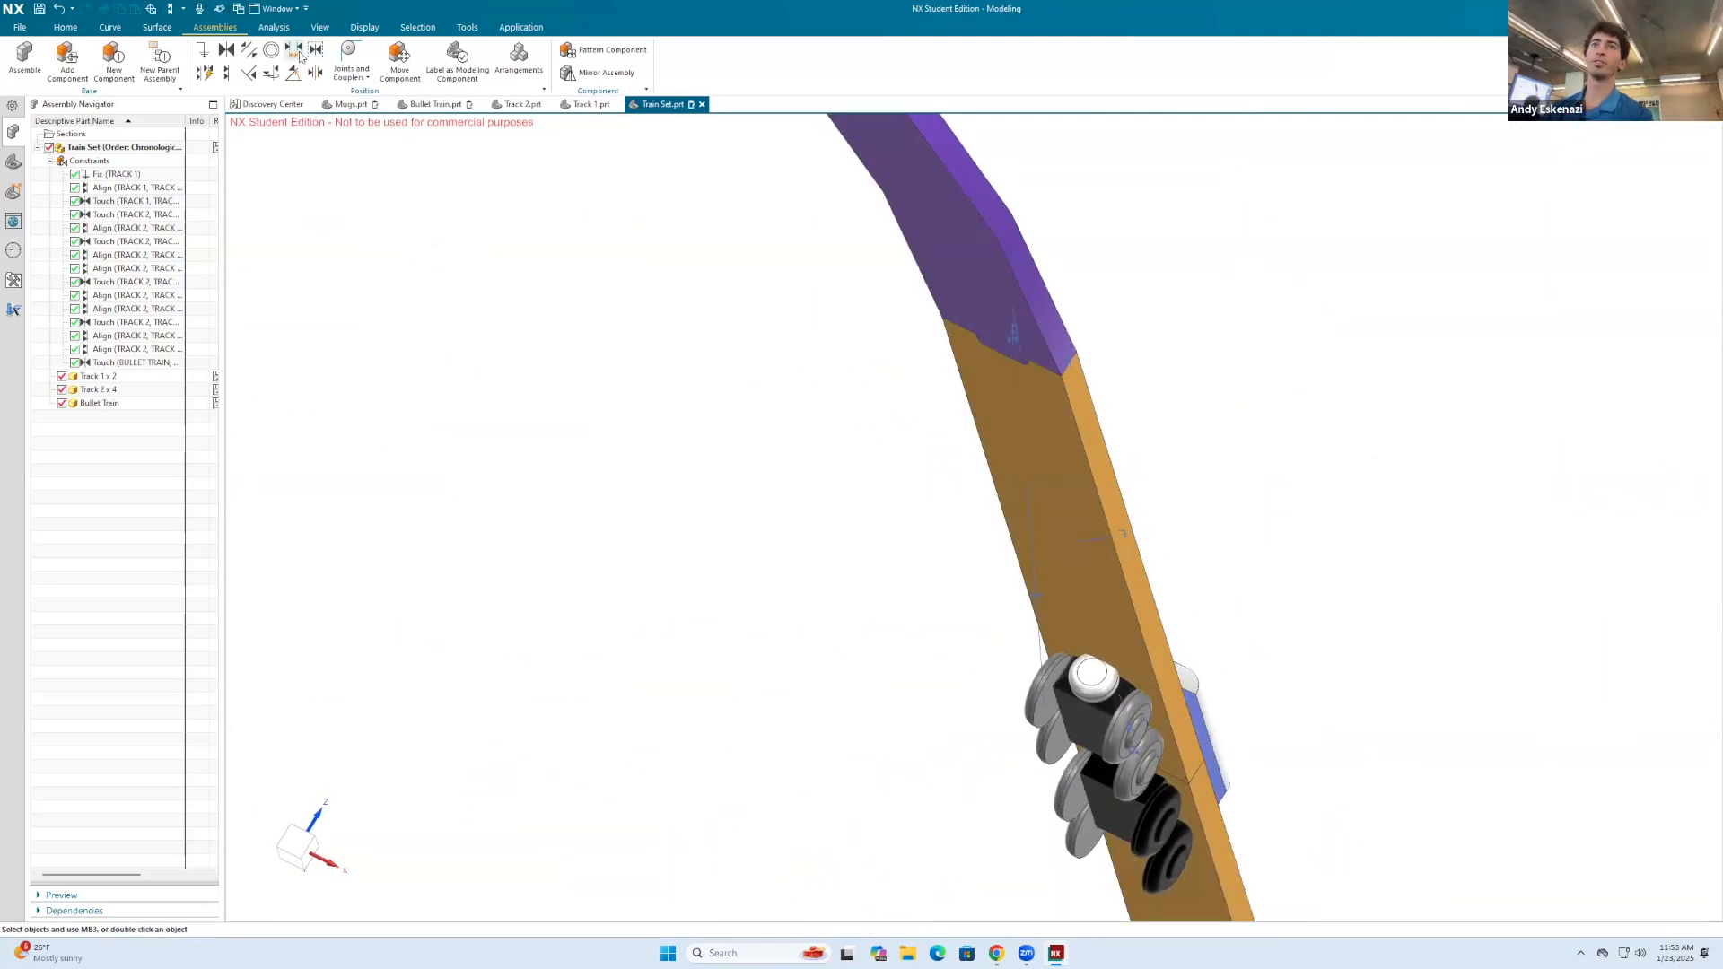
{"action": "left_click", "coordinate": [296, 54]}
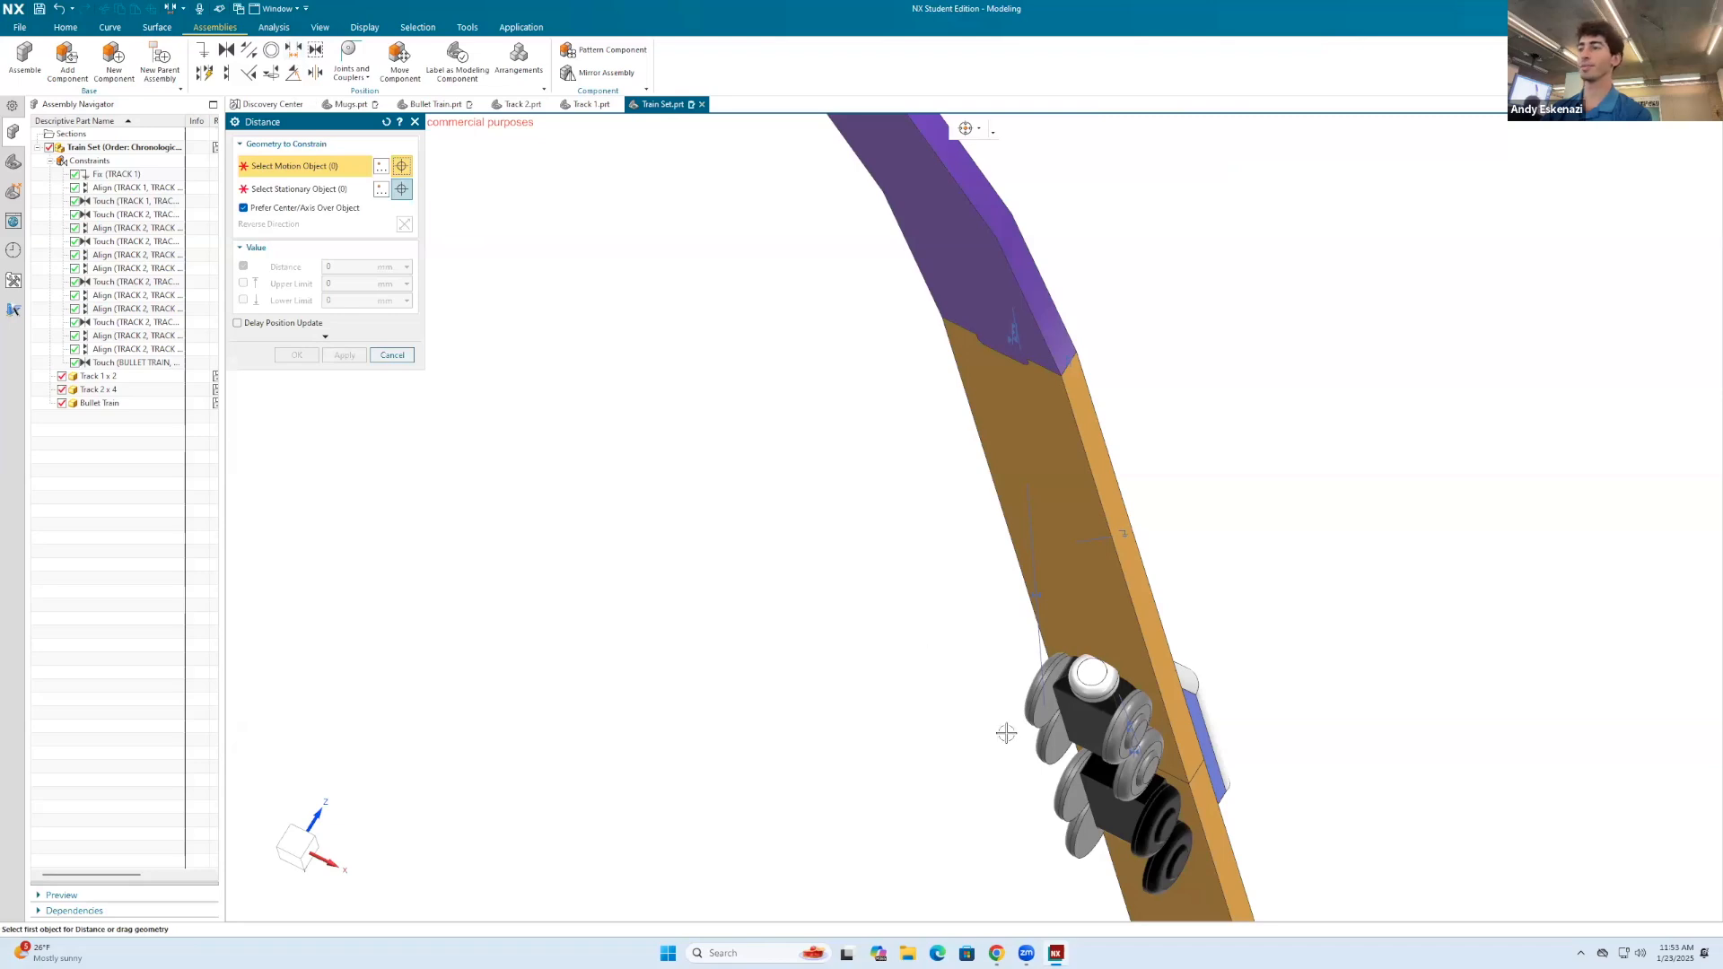
{"action": "left_click", "coordinate": [1079, 713]}
{"action": "middle_click_drag", "start_coordinate": [1078, 714], "coordinate": [984, 752]}
{"action": "scroll", "coordinate": [983, 752], "scroll_direction": "up", "scroll_amount": 2}
{"action": "left_click", "coordinate": [984, 754]}
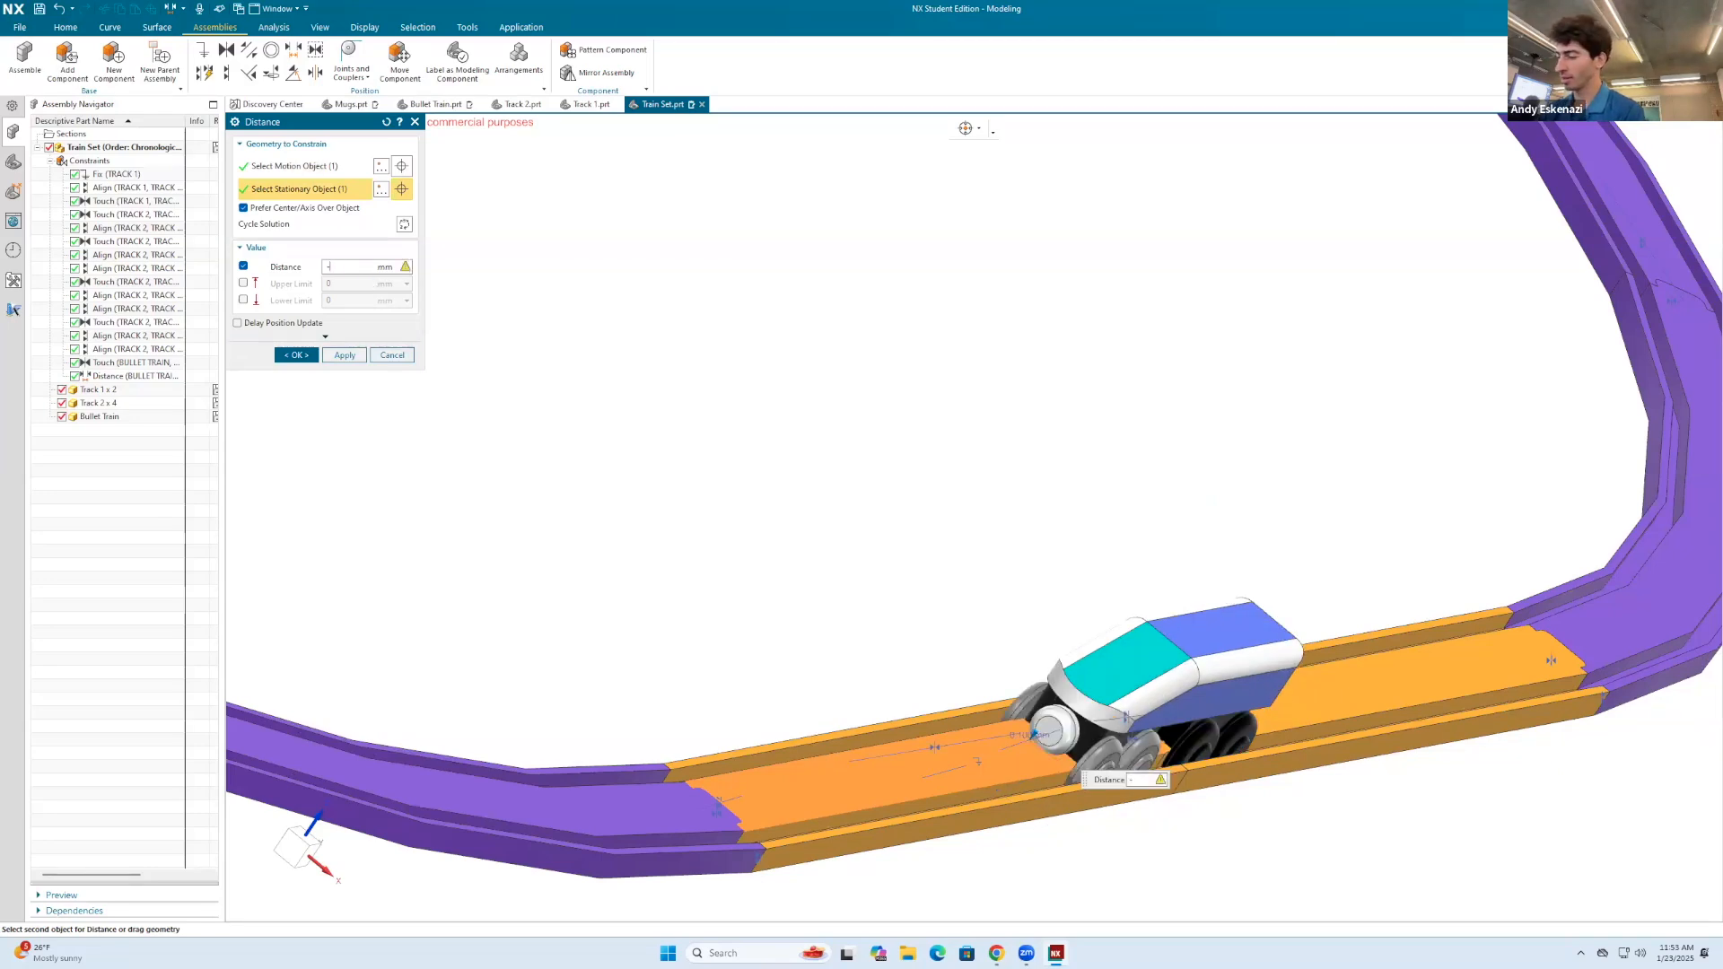
{"action": "type", "text": "1"}
{"action": "key", "text": "Return"}
Step: Set the distance between the bullet train and the track floor to -2 mm and finish the constraint
{"action": "middle_click_drag", "start_coordinate": [1019, 728], "coordinate": [1301, 715]}
{"action": "scroll", "coordinate": [1193, 696], "scroll_direction": "up", "scroll_amount": 6}
{"action": "scroll", "coordinate": [1301, 722], "scroll_direction": "up", "scroll_amount": 1}
{"action": "scroll", "coordinate": [1303, 745], "scroll_direction": "down", "scroll_amount": 4}
{"action": "scroll", "coordinate": [1281, 821], "scroll_direction": "up", "scroll_amount": 5}
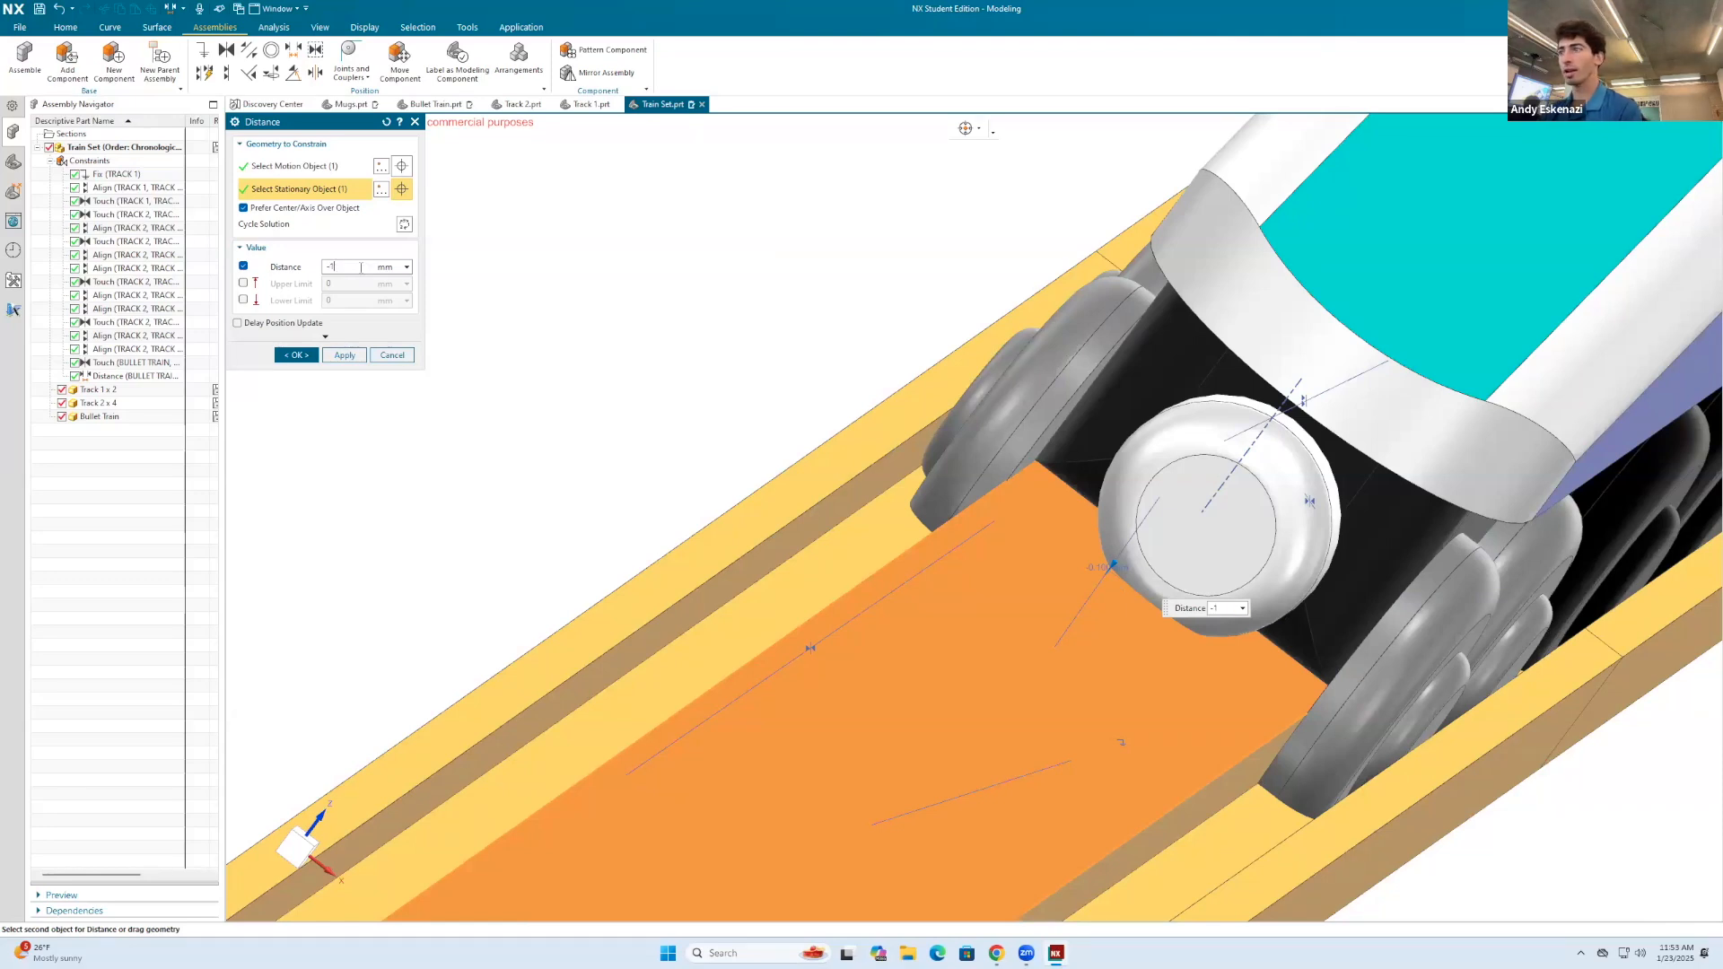
{"action": "key", "text": "Return"}
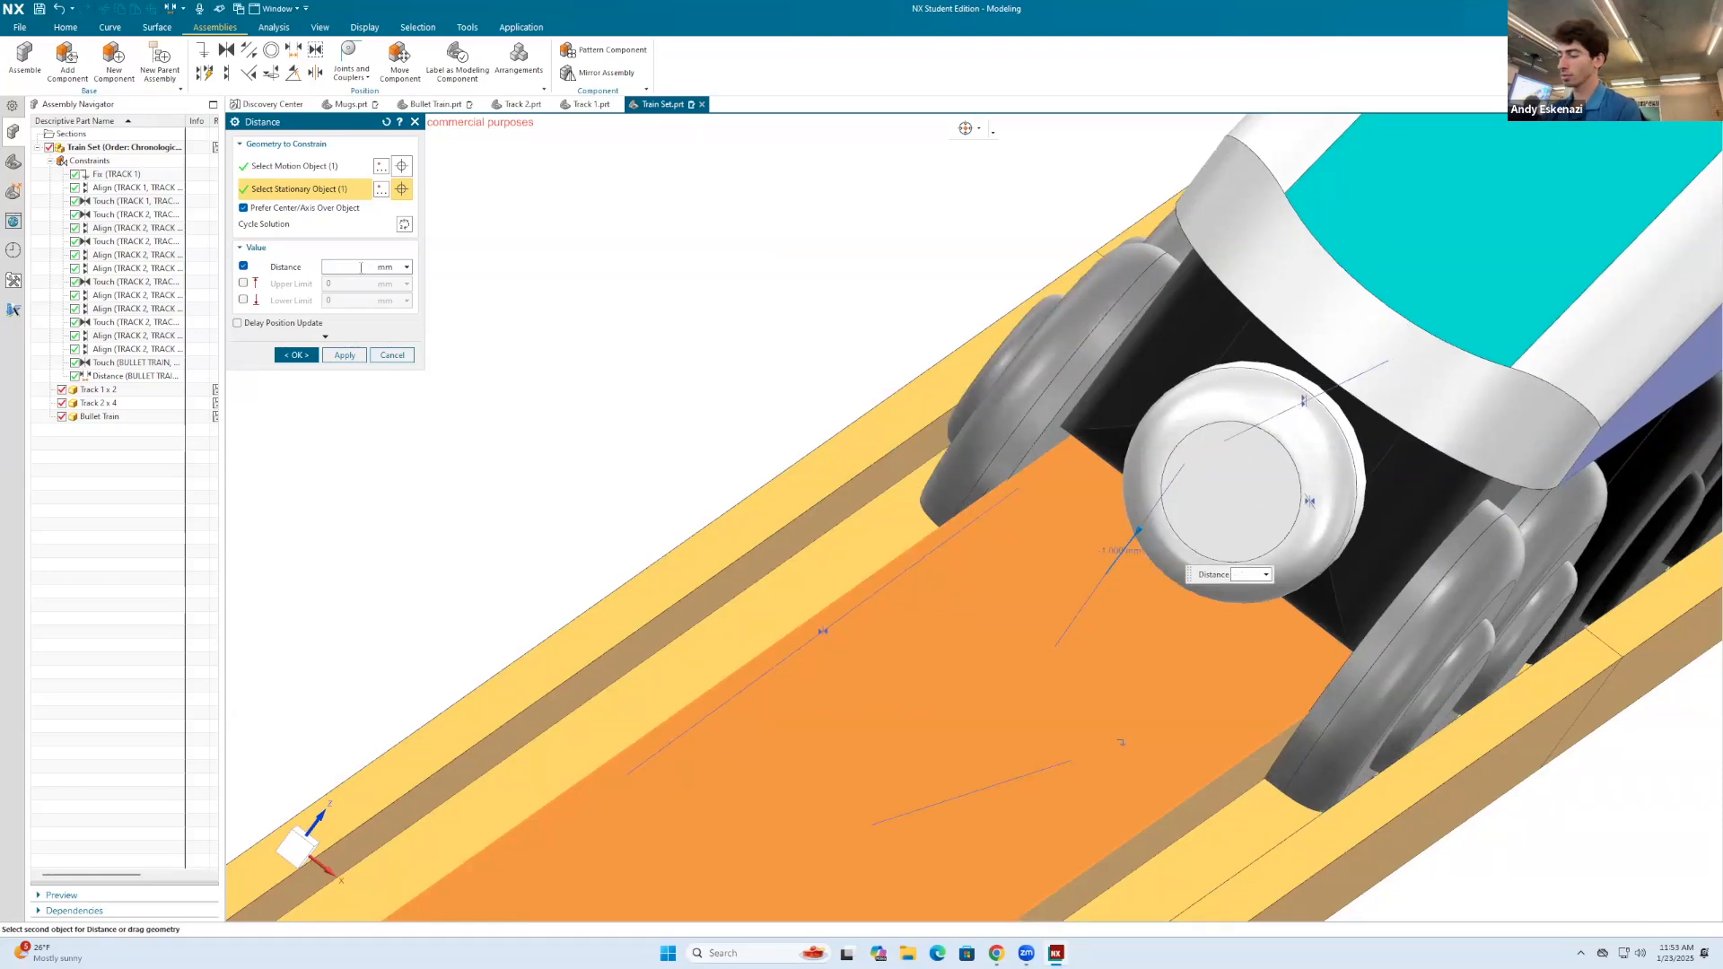
{"action": "key", "text": "Return"}
{"action": "mouse_move", "coordinate": [1105, 615]}
{"action": "middle_mouse_down"}
{"action": "mouse_move", "coordinate": [1117, 664]}
{"action": "mouse_move", "coordinate": [1127, 588]}
{"action": "middle_mouse_up"}
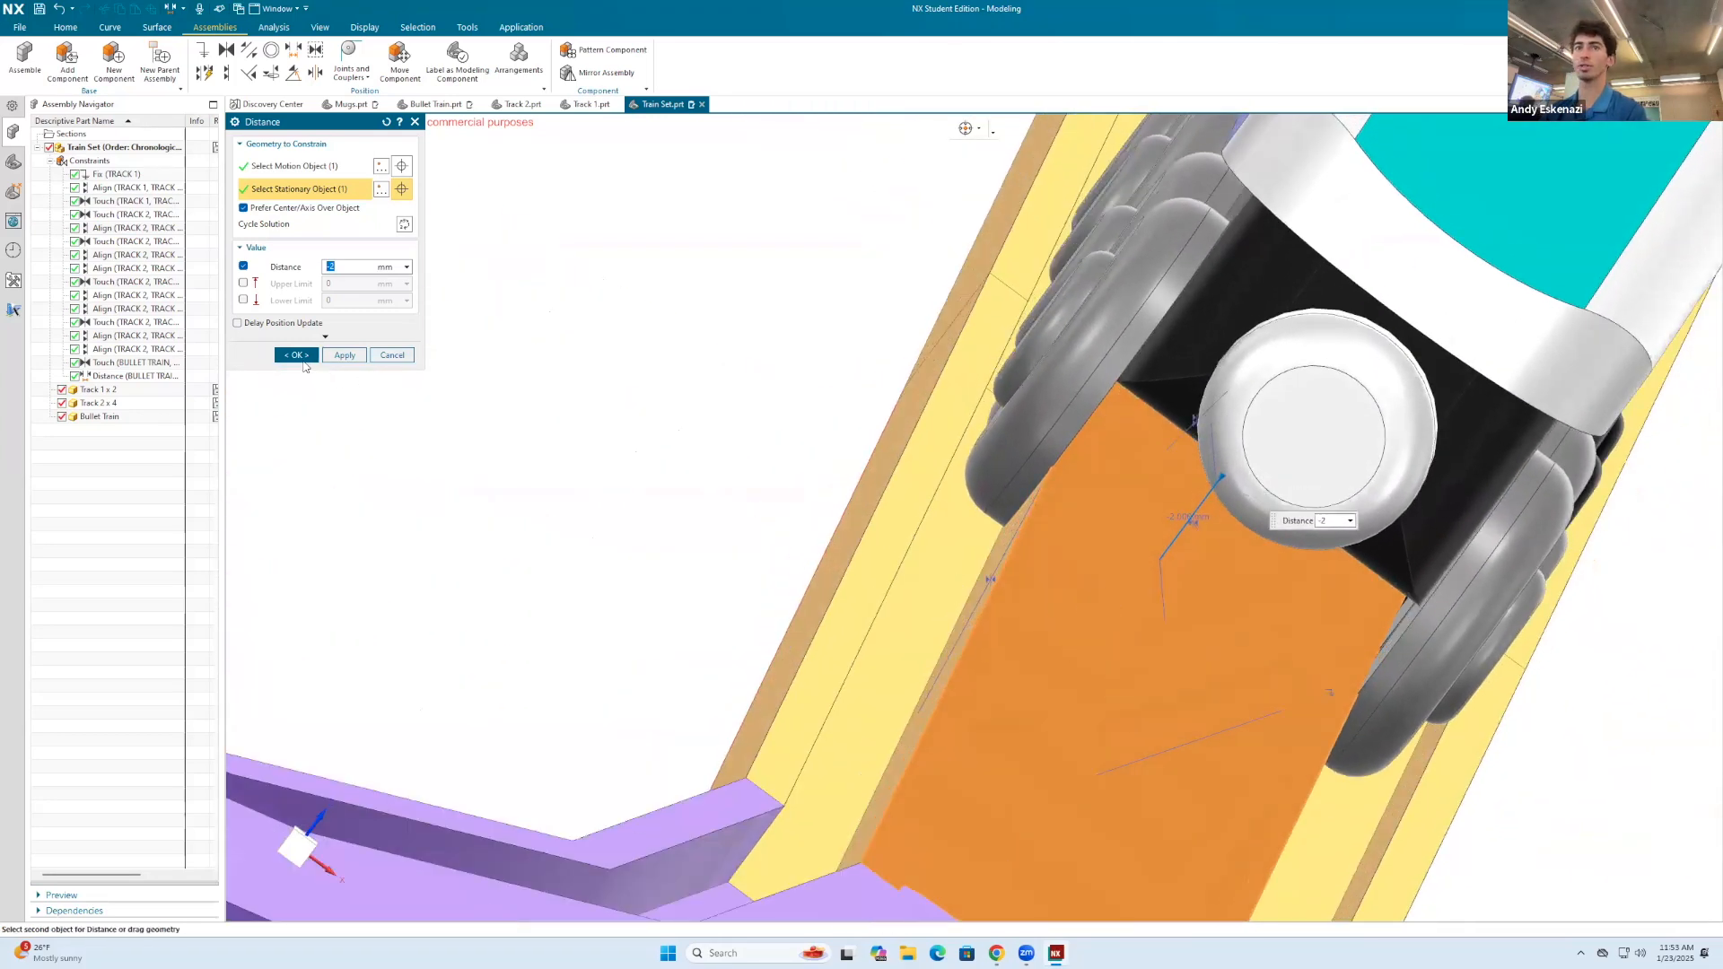
{"action": "left_click", "coordinate": [301, 357]}
Step: Save the Train Set assembly
{"action": "middle_click_drag", "start_coordinate": [820, 445], "coordinate": [508, 430]}
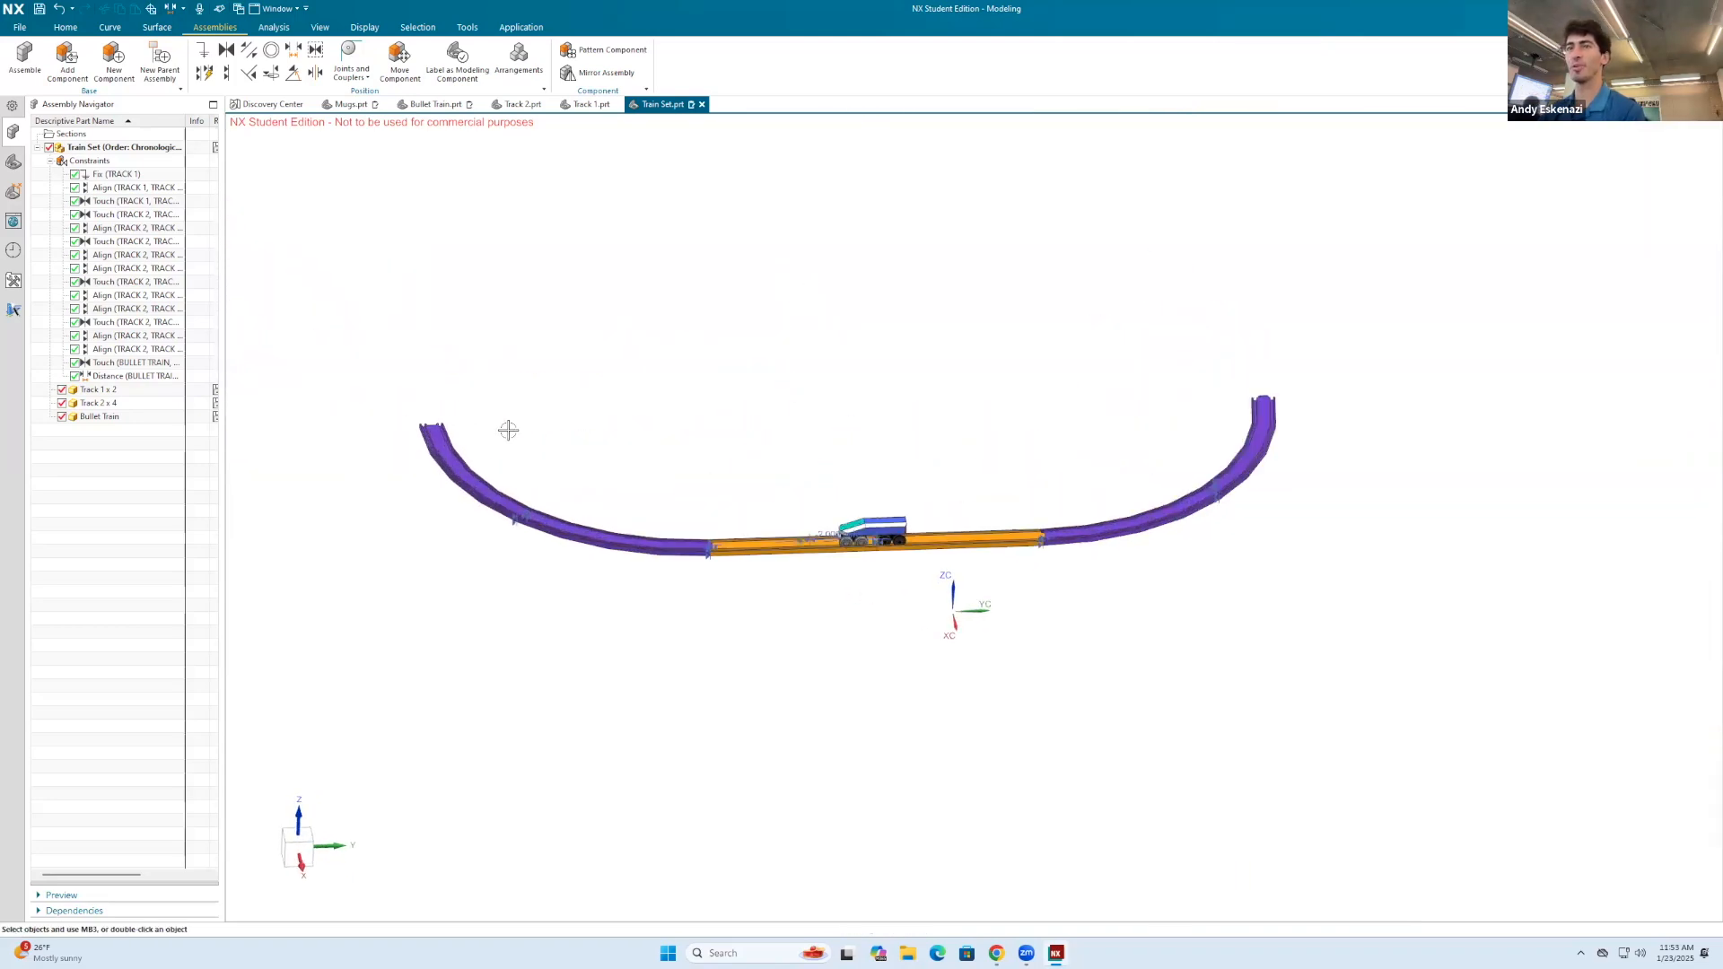
{"action": "left_click", "coordinate": [39, 9]}
{"action": "scroll", "coordinate": [808, 488], "scroll_direction": "down", "scroll_amount": 3}
{"action": "middle_click_drag", "start_coordinate": [807, 488], "coordinate": [808, 500]}
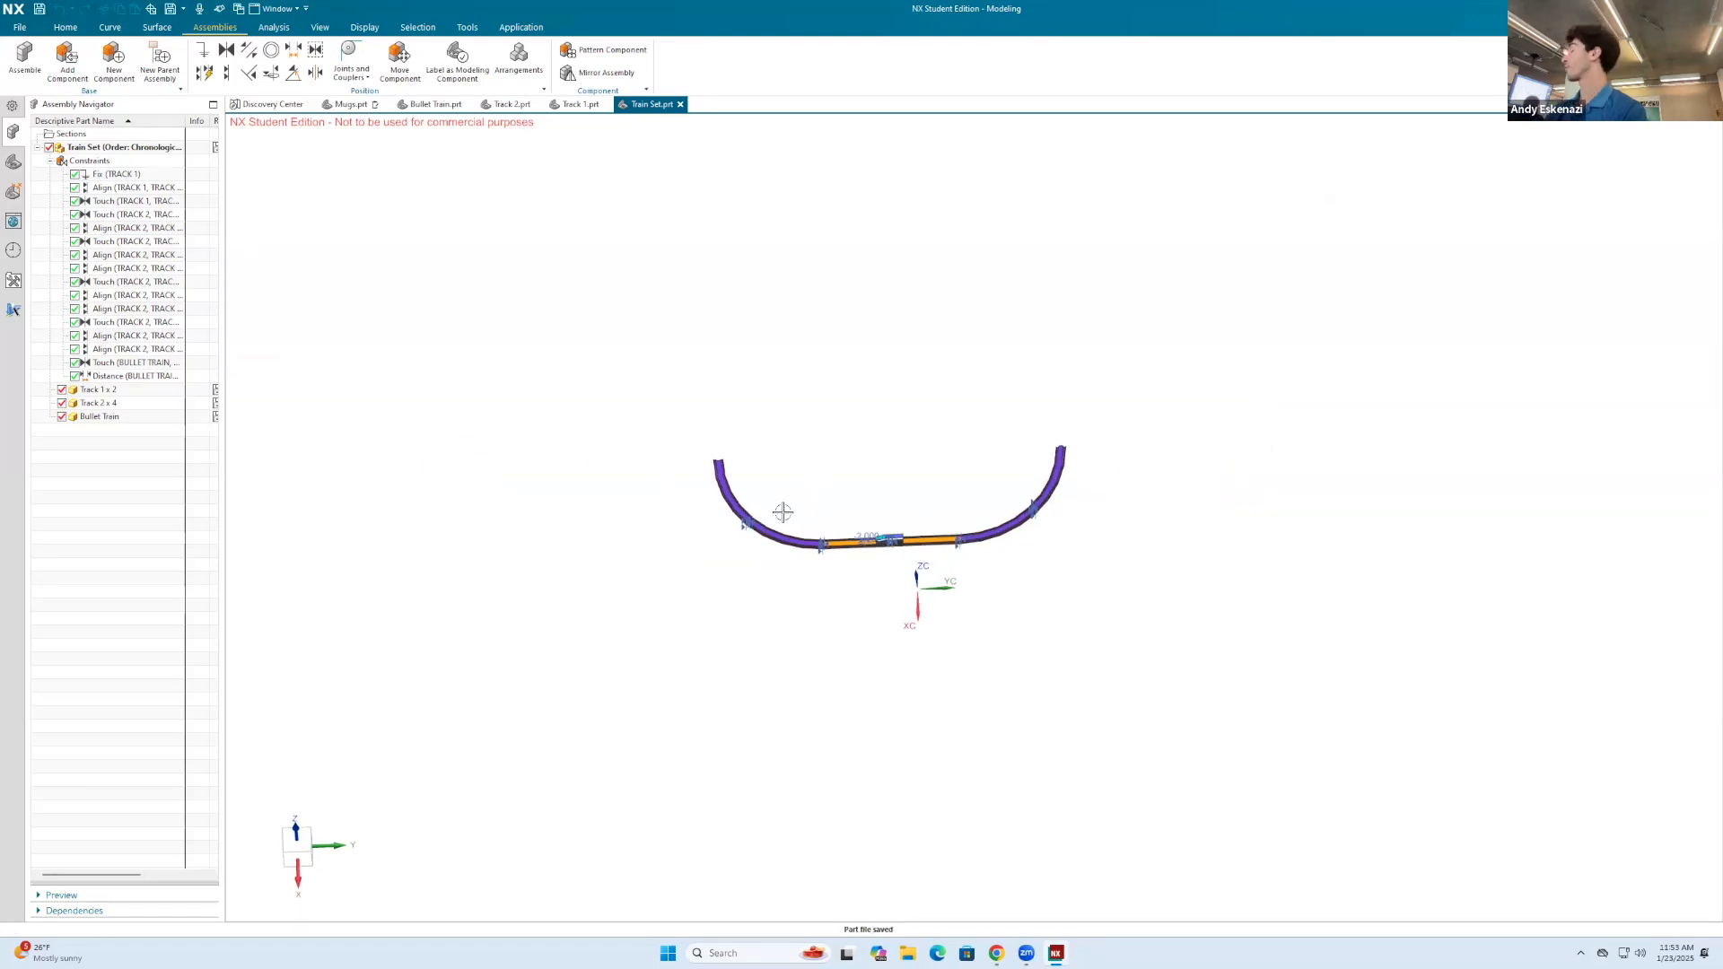
Step: Create a datum plane lying on the end face at the fourth curved track's free recessed end
{"action": "left_click", "coordinate": [605, 73]}
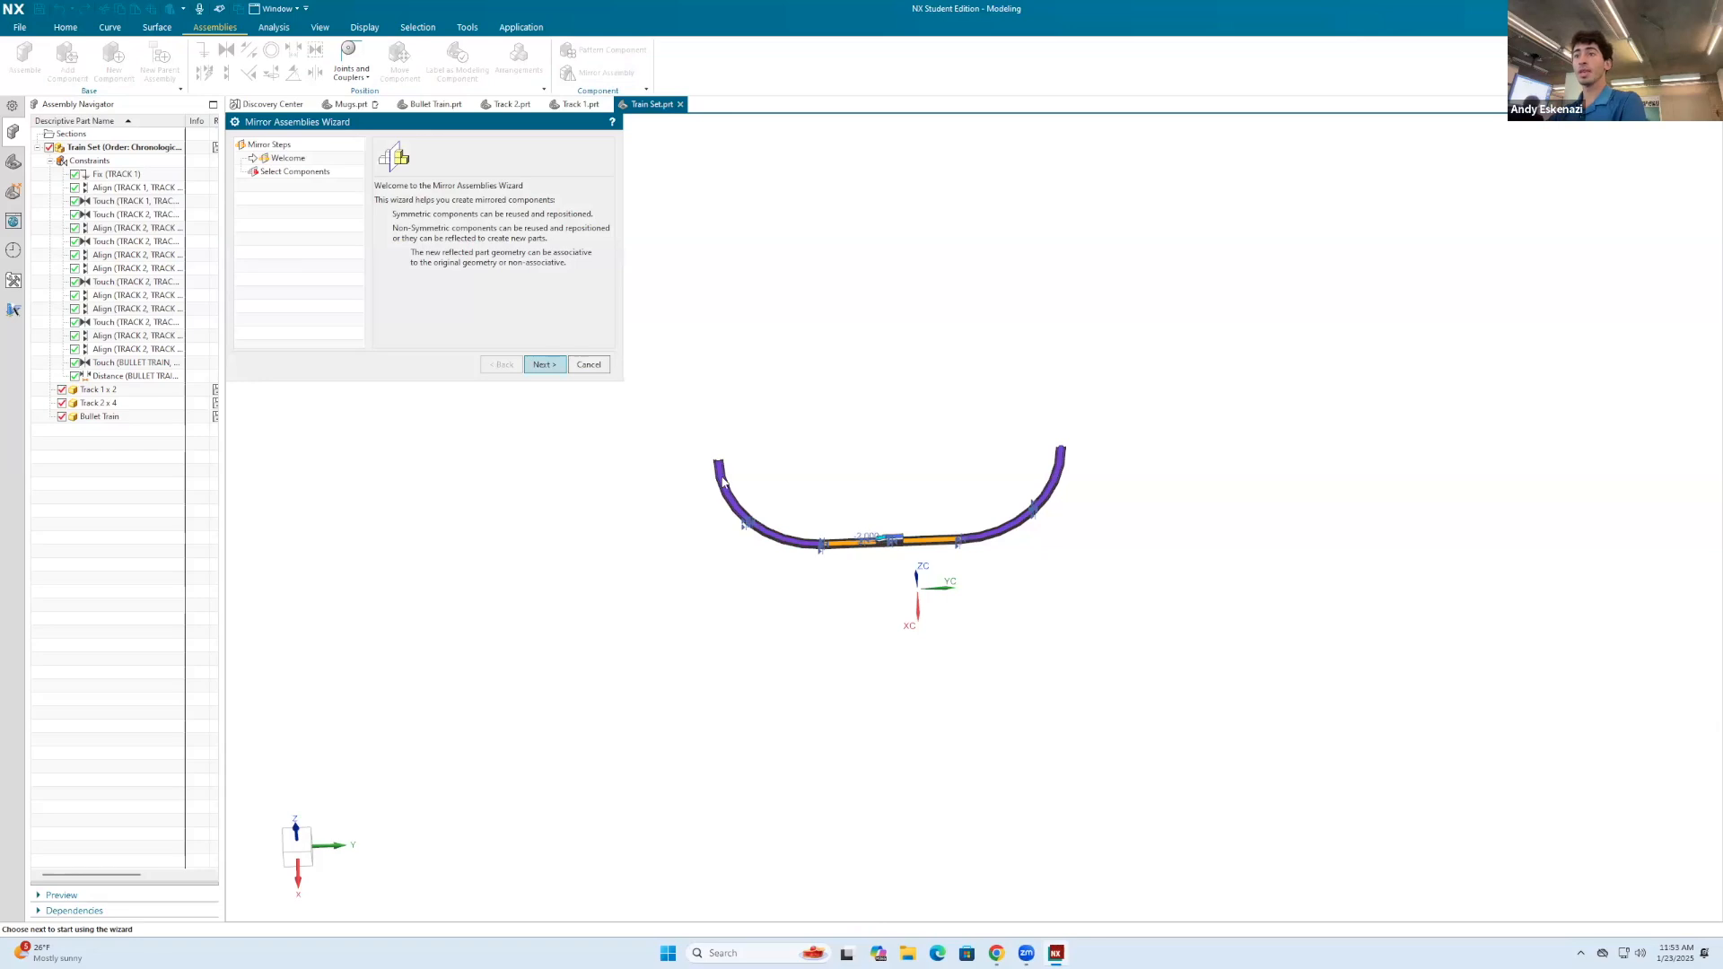
{"action": "left_click", "coordinate": [604, 363]}
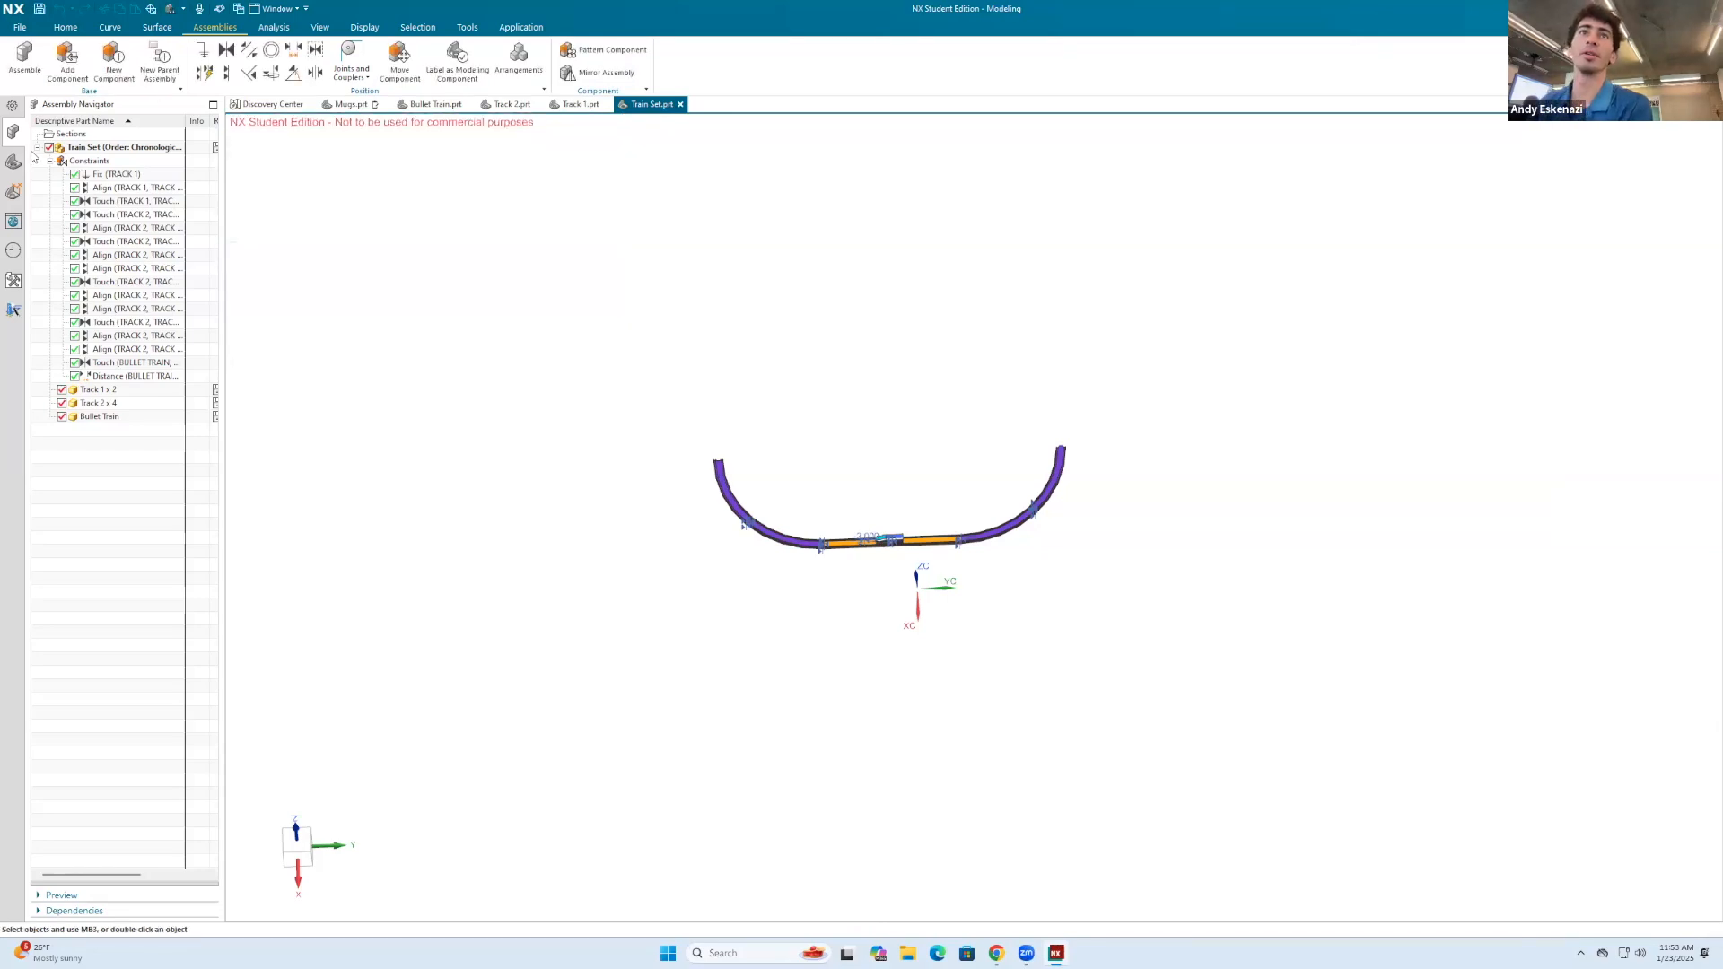
{"action": "left_click", "coordinate": [66, 28]}
{"action": "left_click", "coordinate": [22, 59]}
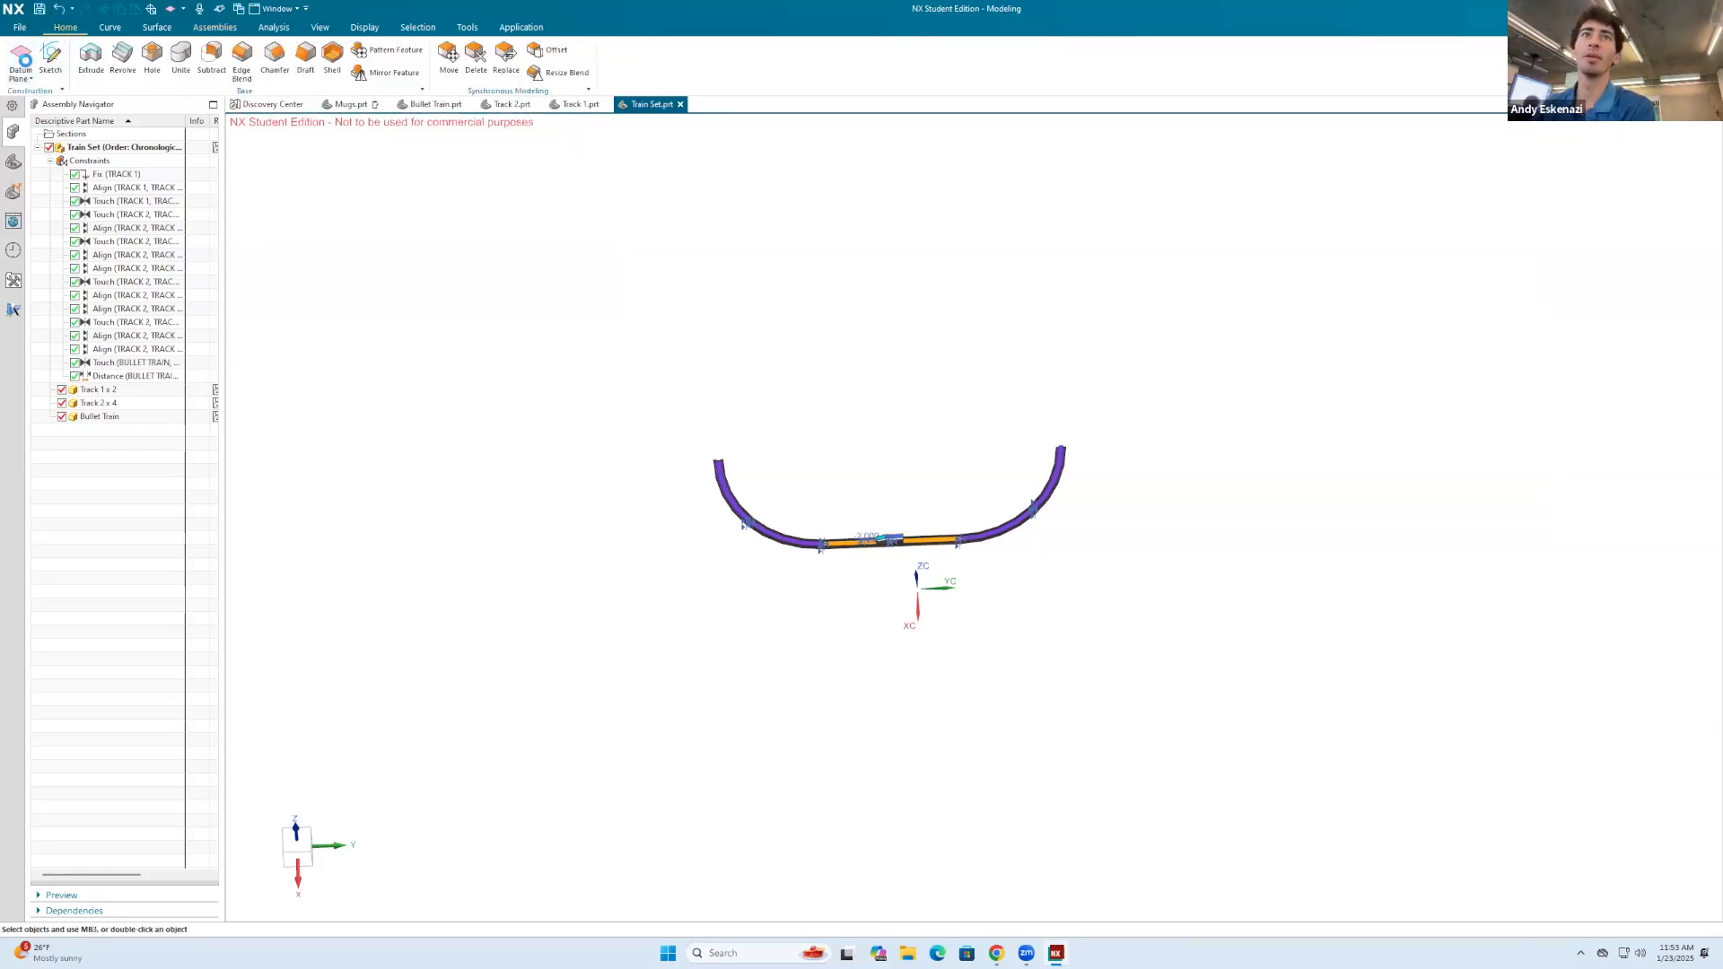
{"action": "scroll", "coordinate": [718, 459], "scroll_direction": "up", "scroll_amount": 10}
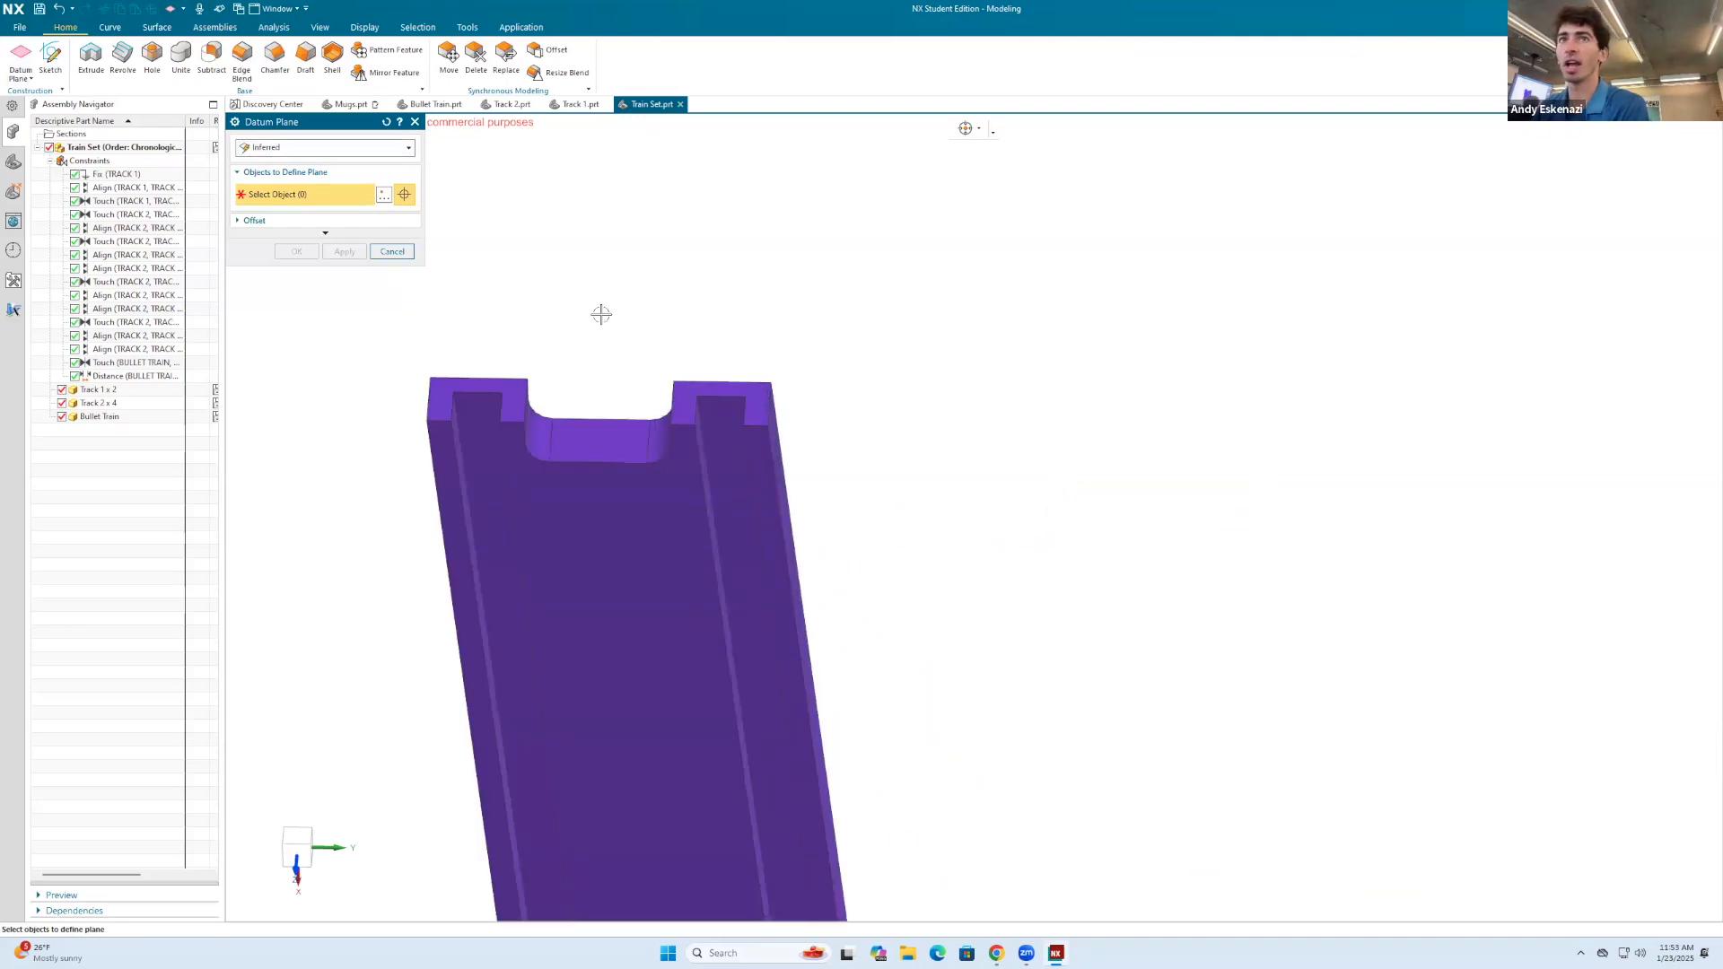
{"action": "right_click", "coordinate": [747, 248]}
{"action": "left_click", "coordinate": [904, 239]}
{"action": "left_click", "coordinate": [889, 251]}
{"action": "left_click", "coordinate": [759, 393]}
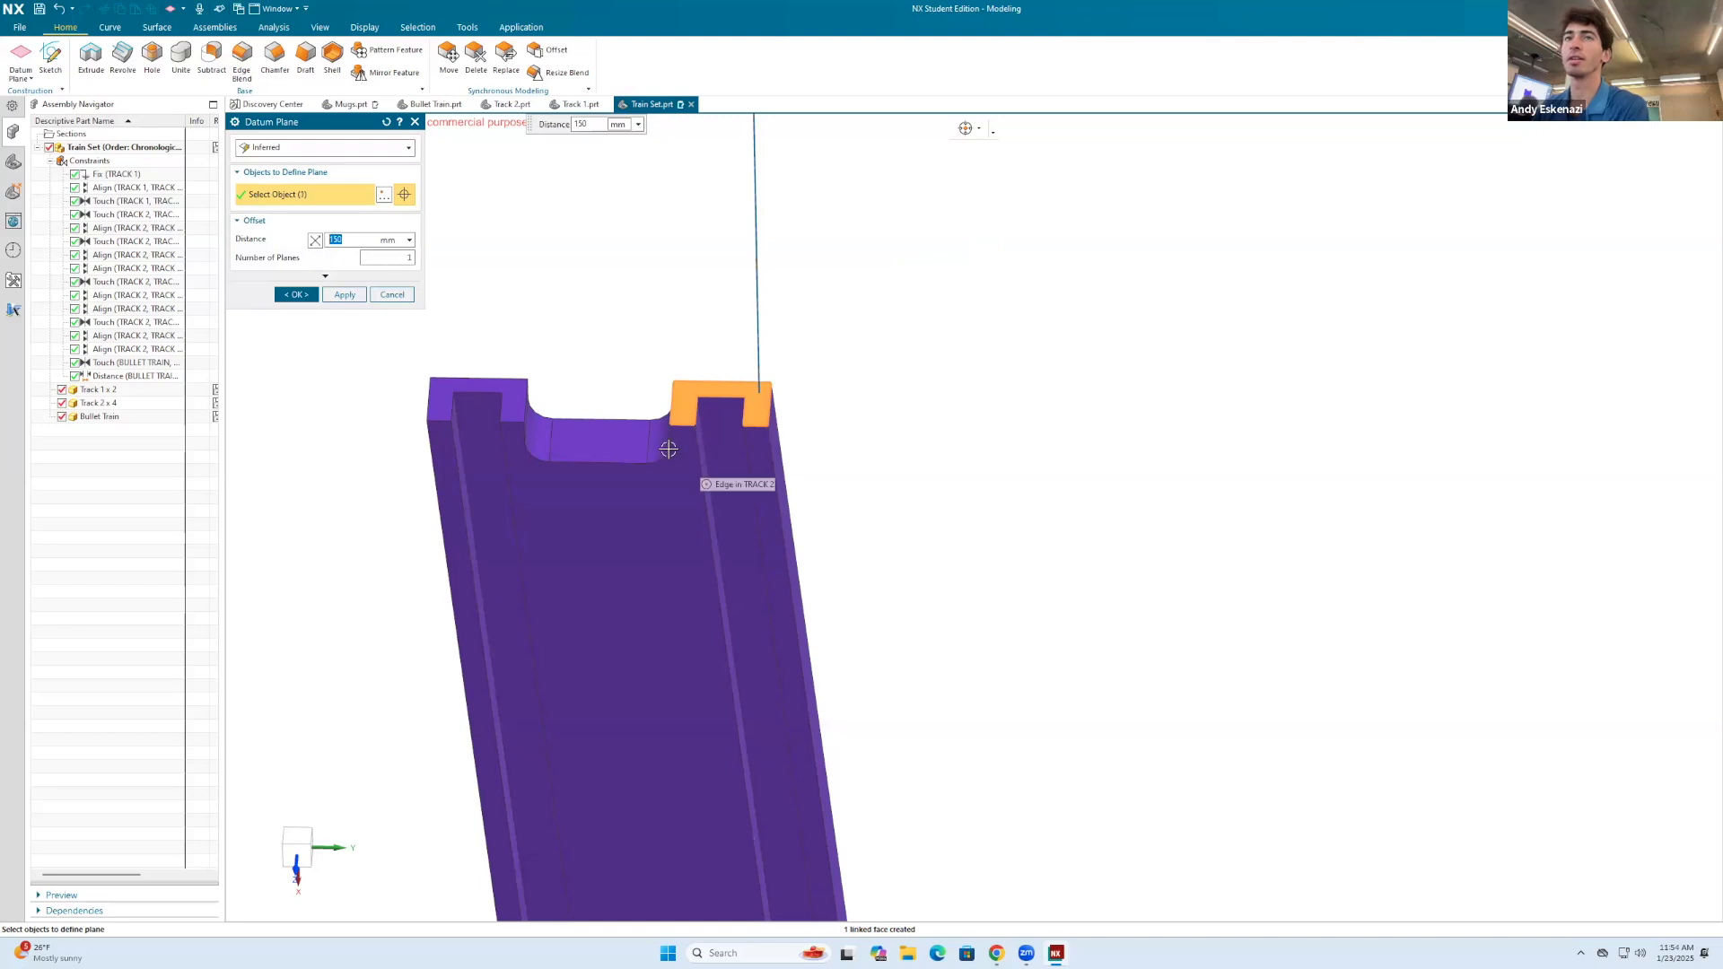
{"action": "left_click", "coordinate": [296, 295]}
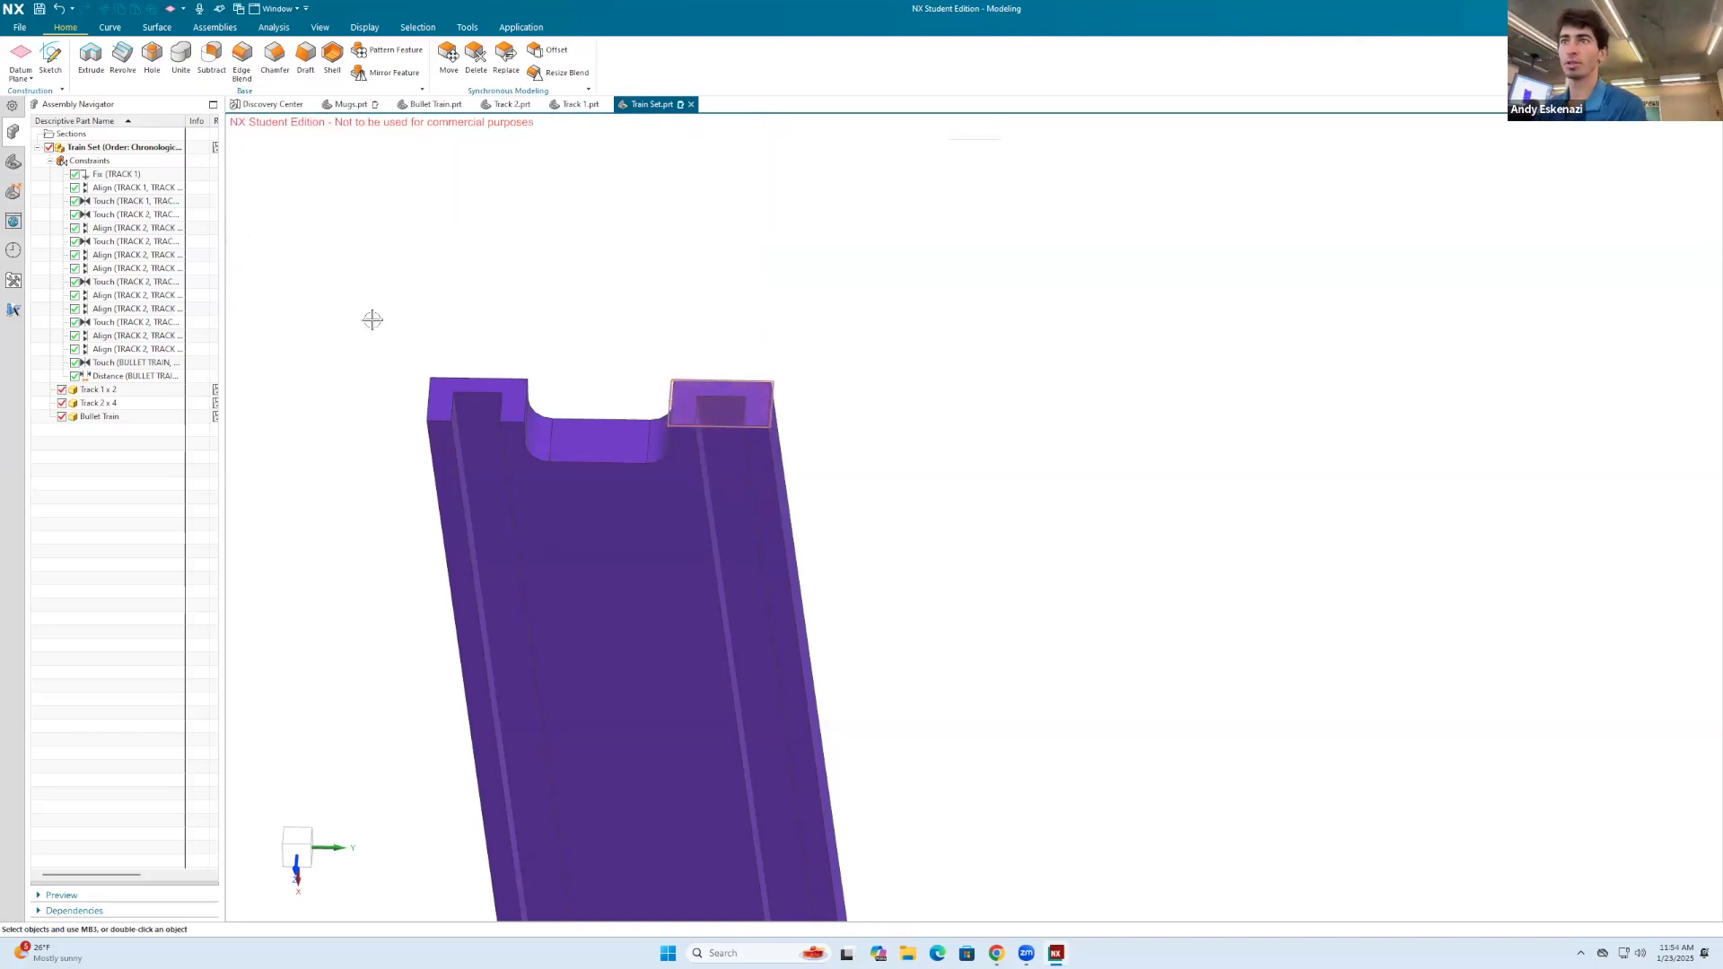
Step: Begin mirroring the assembly, choosing both straight tracks, all four curved tracks and the bullet train as the components to mirror
{"action": "left_click", "coordinate": [216, 27]}
{"action": "left_click", "coordinate": [601, 73]}
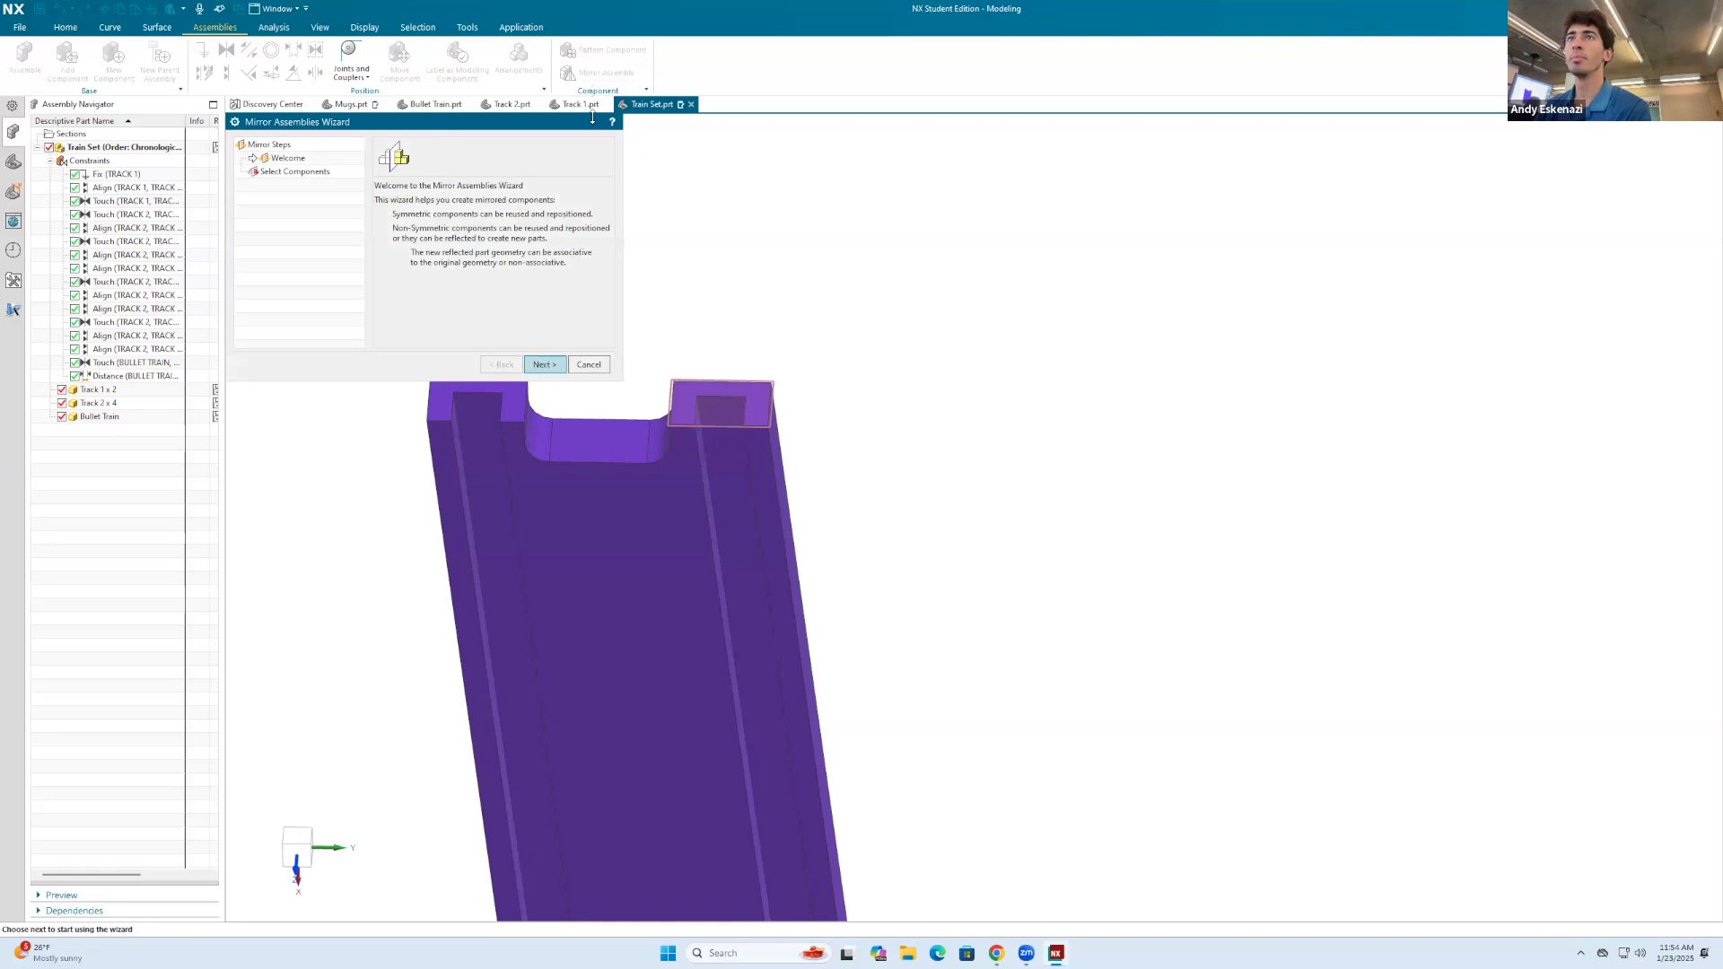
{"action": "left_click", "coordinate": [551, 364]}
{"action": "left_click", "coordinate": [709, 543]}
{"action": "scroll", "coordinate": [854, 281], "scroll_direction": "down", "scroll_amount": 5}
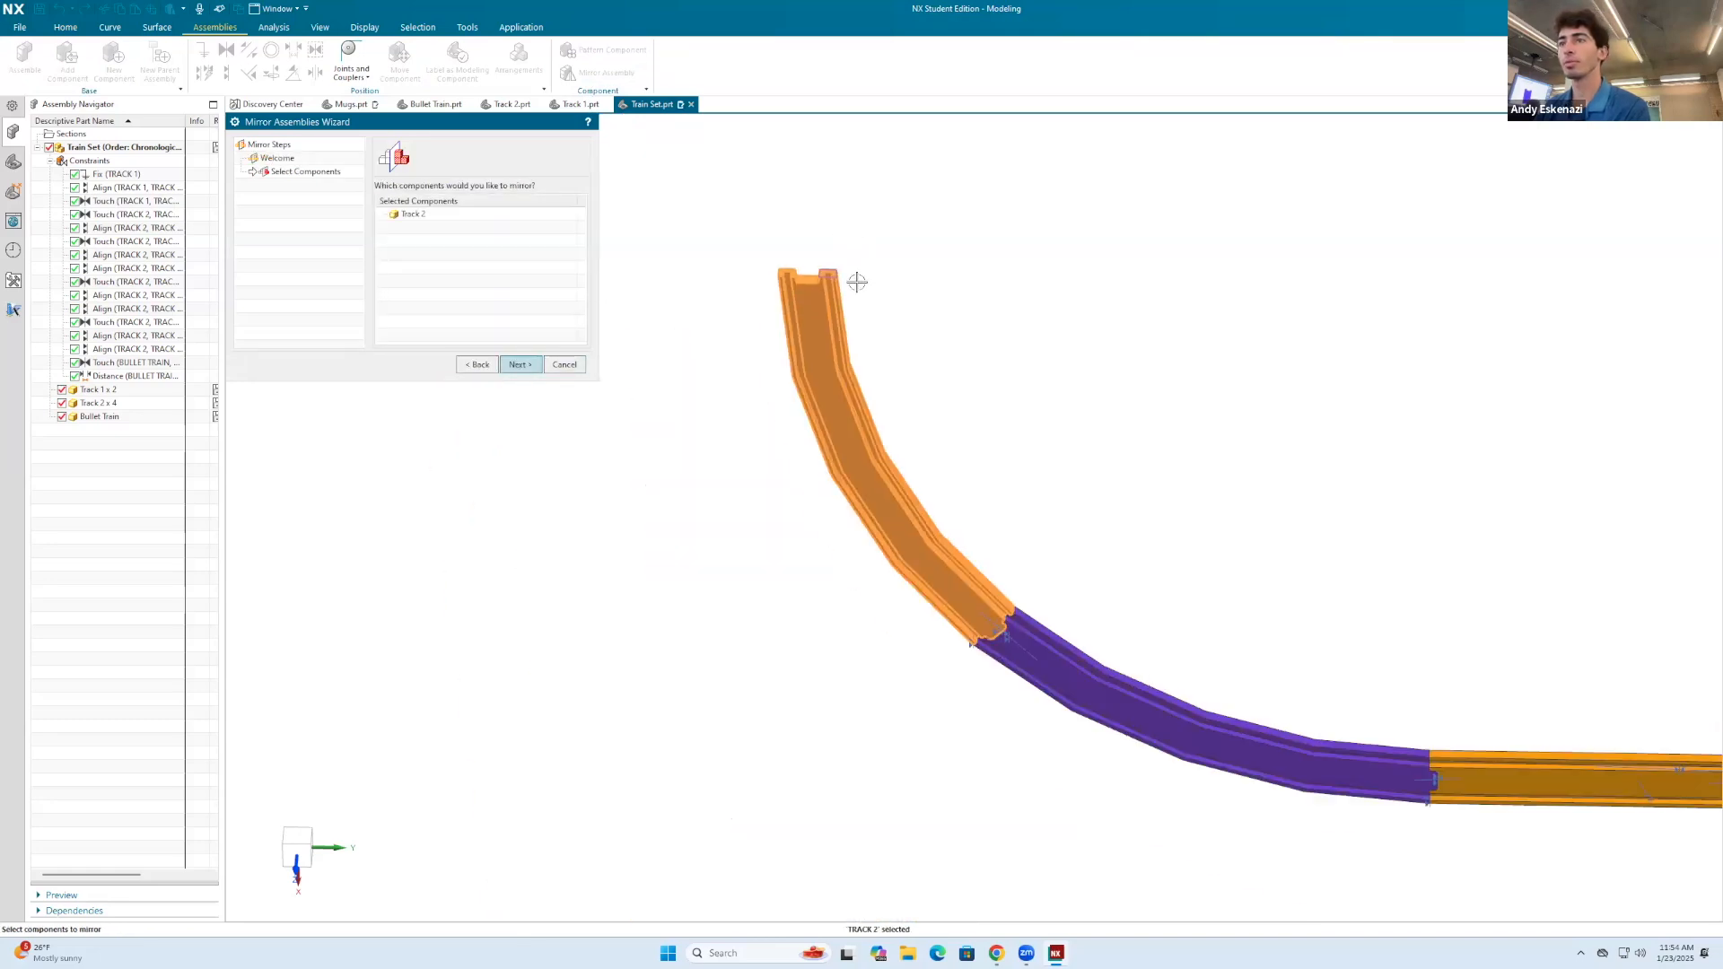
{"action": "left_click", "coordinate": [1044, 516]}
{"action": "left_click", "coordinate": [1113, 512]}
{"action": "scroll", "coordinate": [1113, 512], "scroll_direction": "down", "scroll_amount": 4}
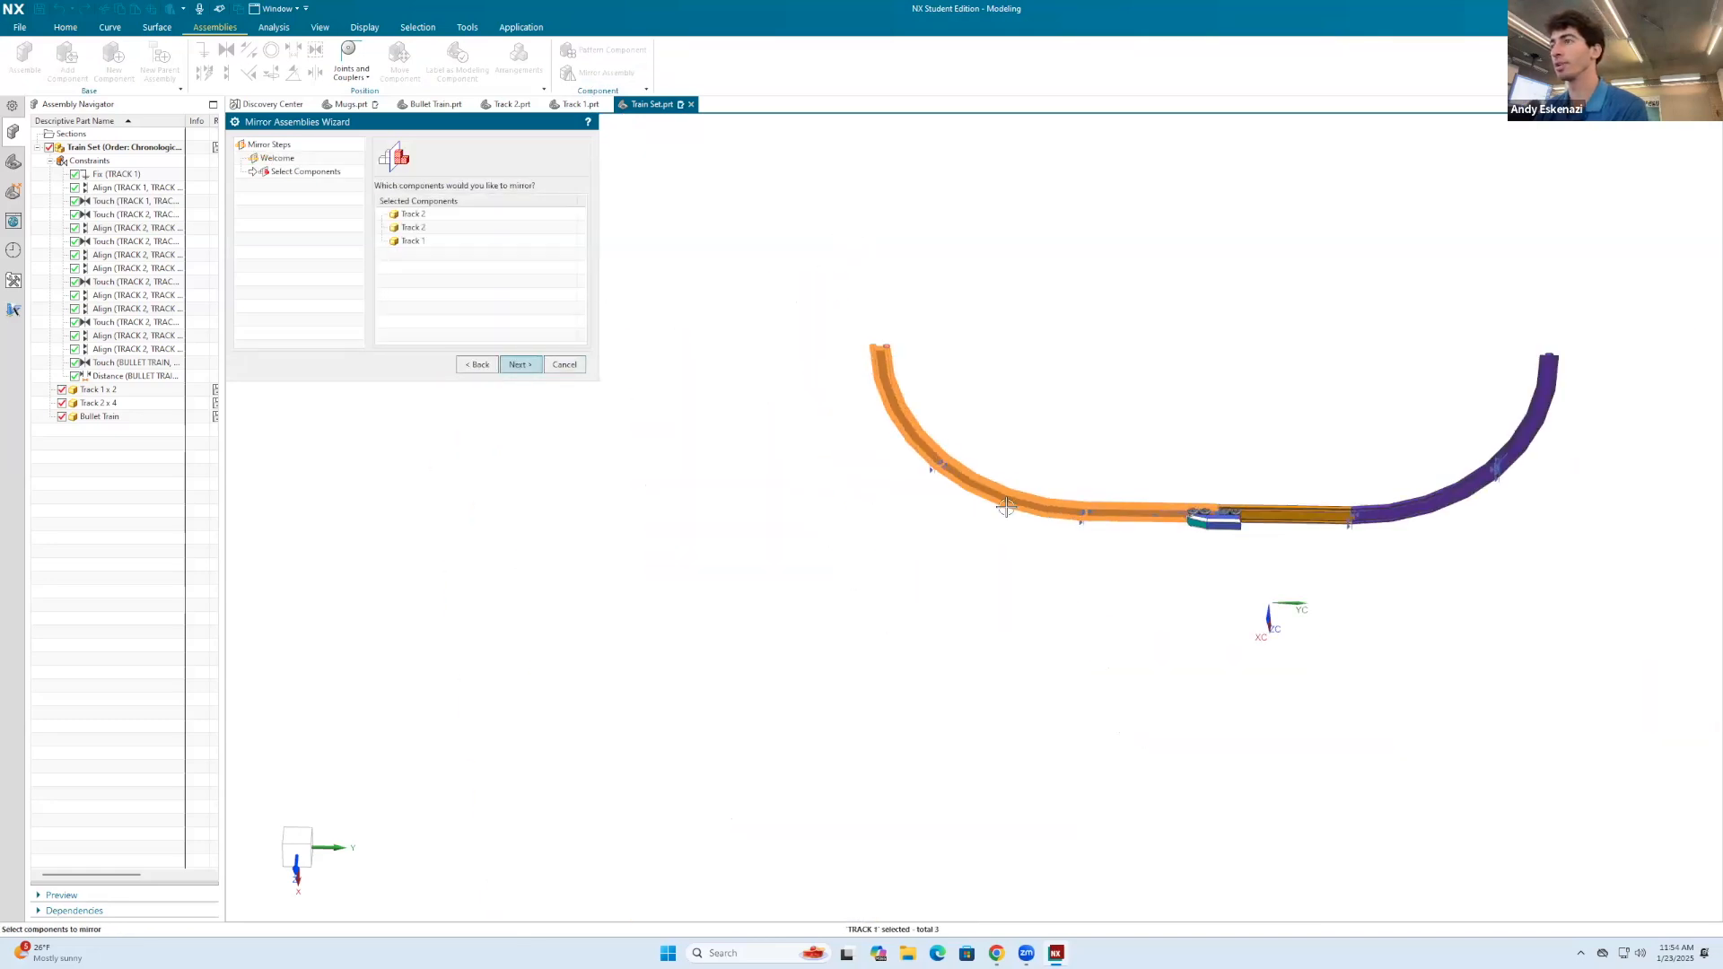
{"action": "scroll", "coordinate": [1235, 572], "scroll_direction": "up", "scroll_amount": 8}
{"action": "left_click", "coordinate": [1202, 633]}
{"action": "left_click", "coordinate": [1328, 636]}
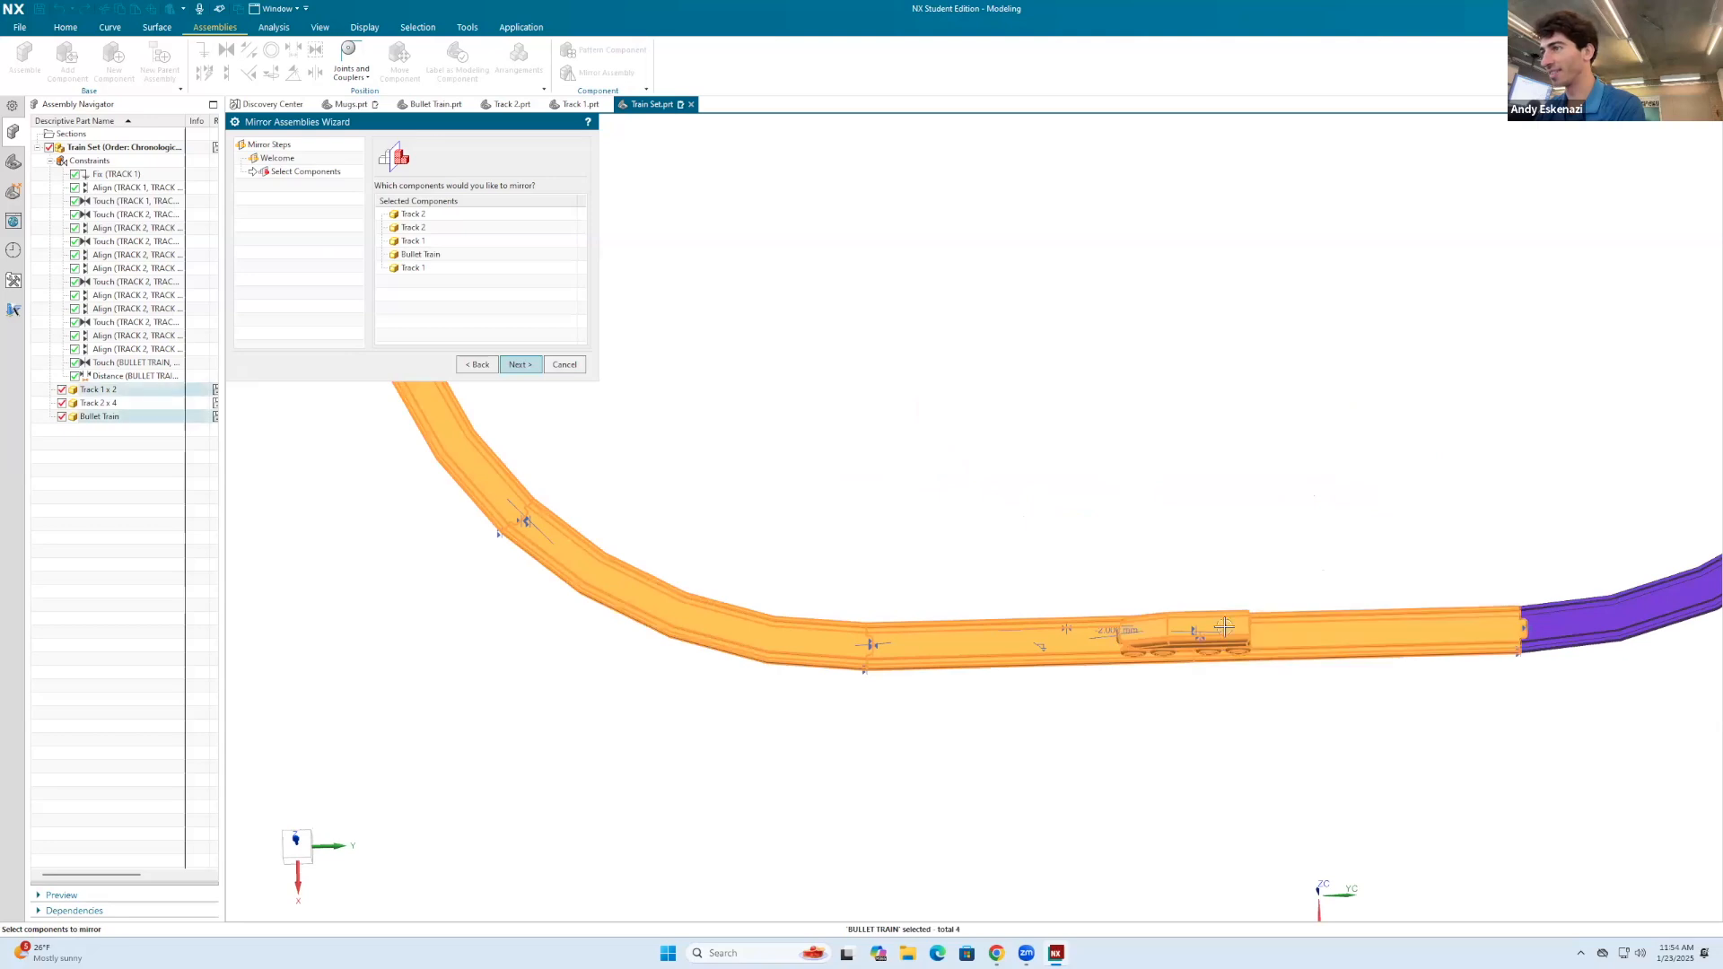
{"action": "scroll", "coordinate": [1287, 617], "scroll_direction": "down", "scroll_amount": 5}
{"action": "left_click", "coordinate": [1272, 616]}
{"action": "left_click", "coordinate": [1327, 539]}
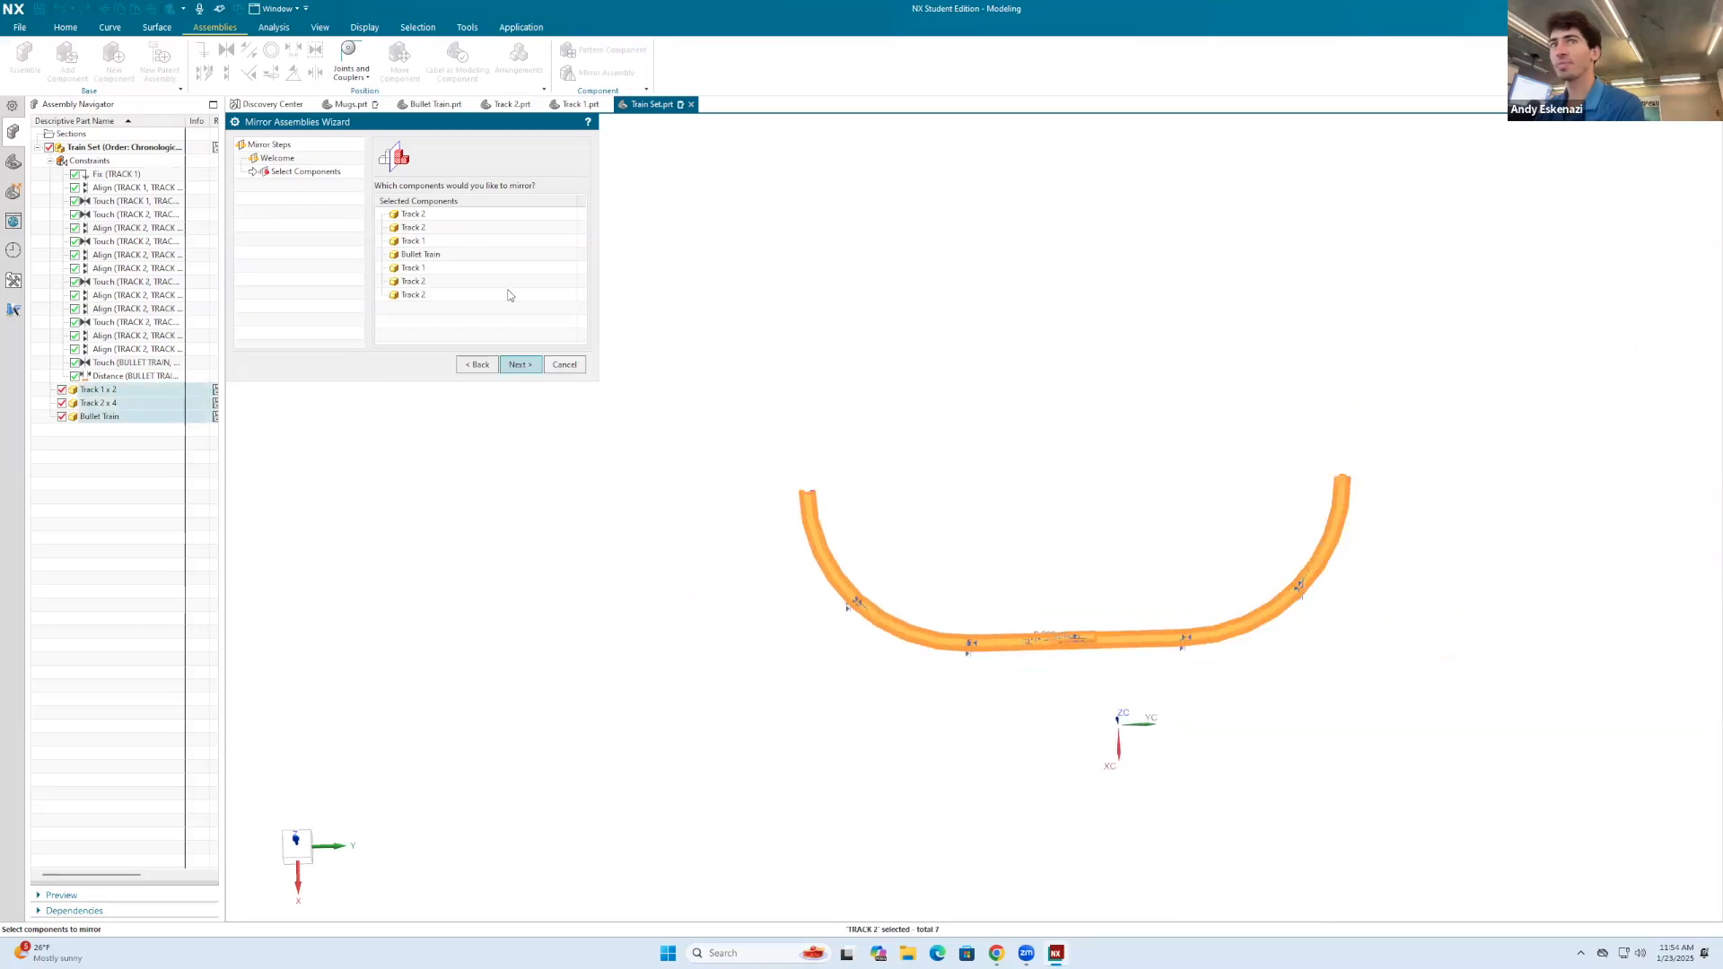
Step: Use the datum plane at the curved track's recessed free end as the mirror plane
{"action": "left_click", "coordinate": [520, 365]}
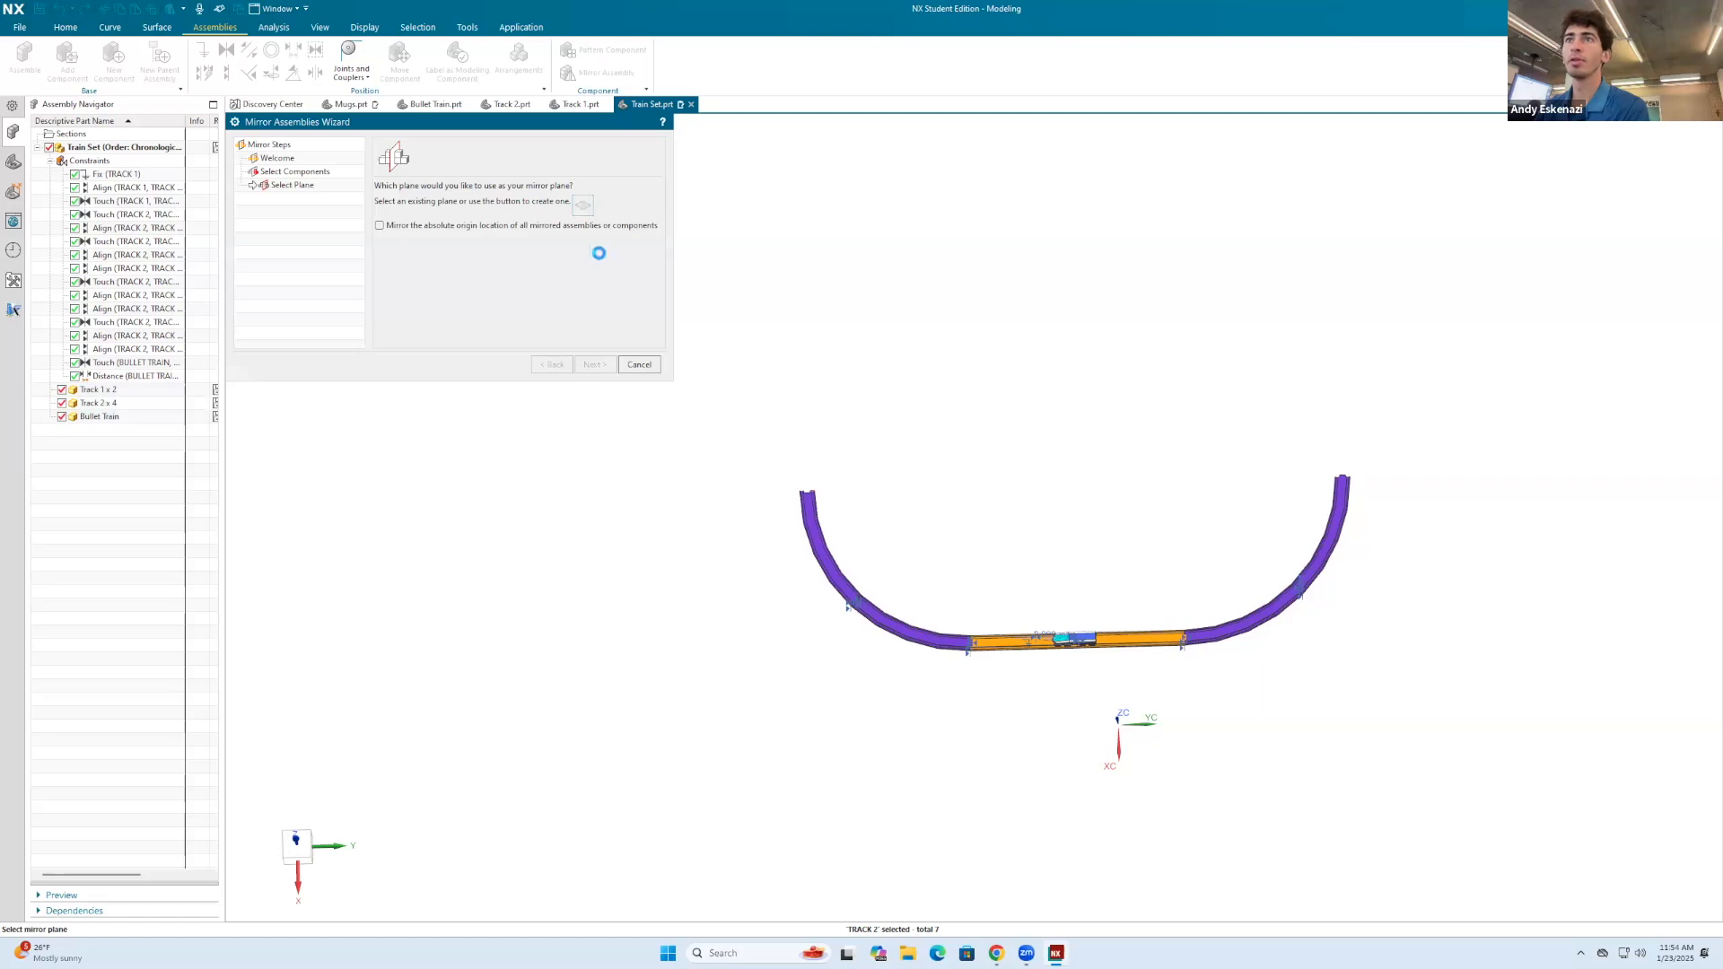
{"action": "left_click", "coordinate": [392, 252]}
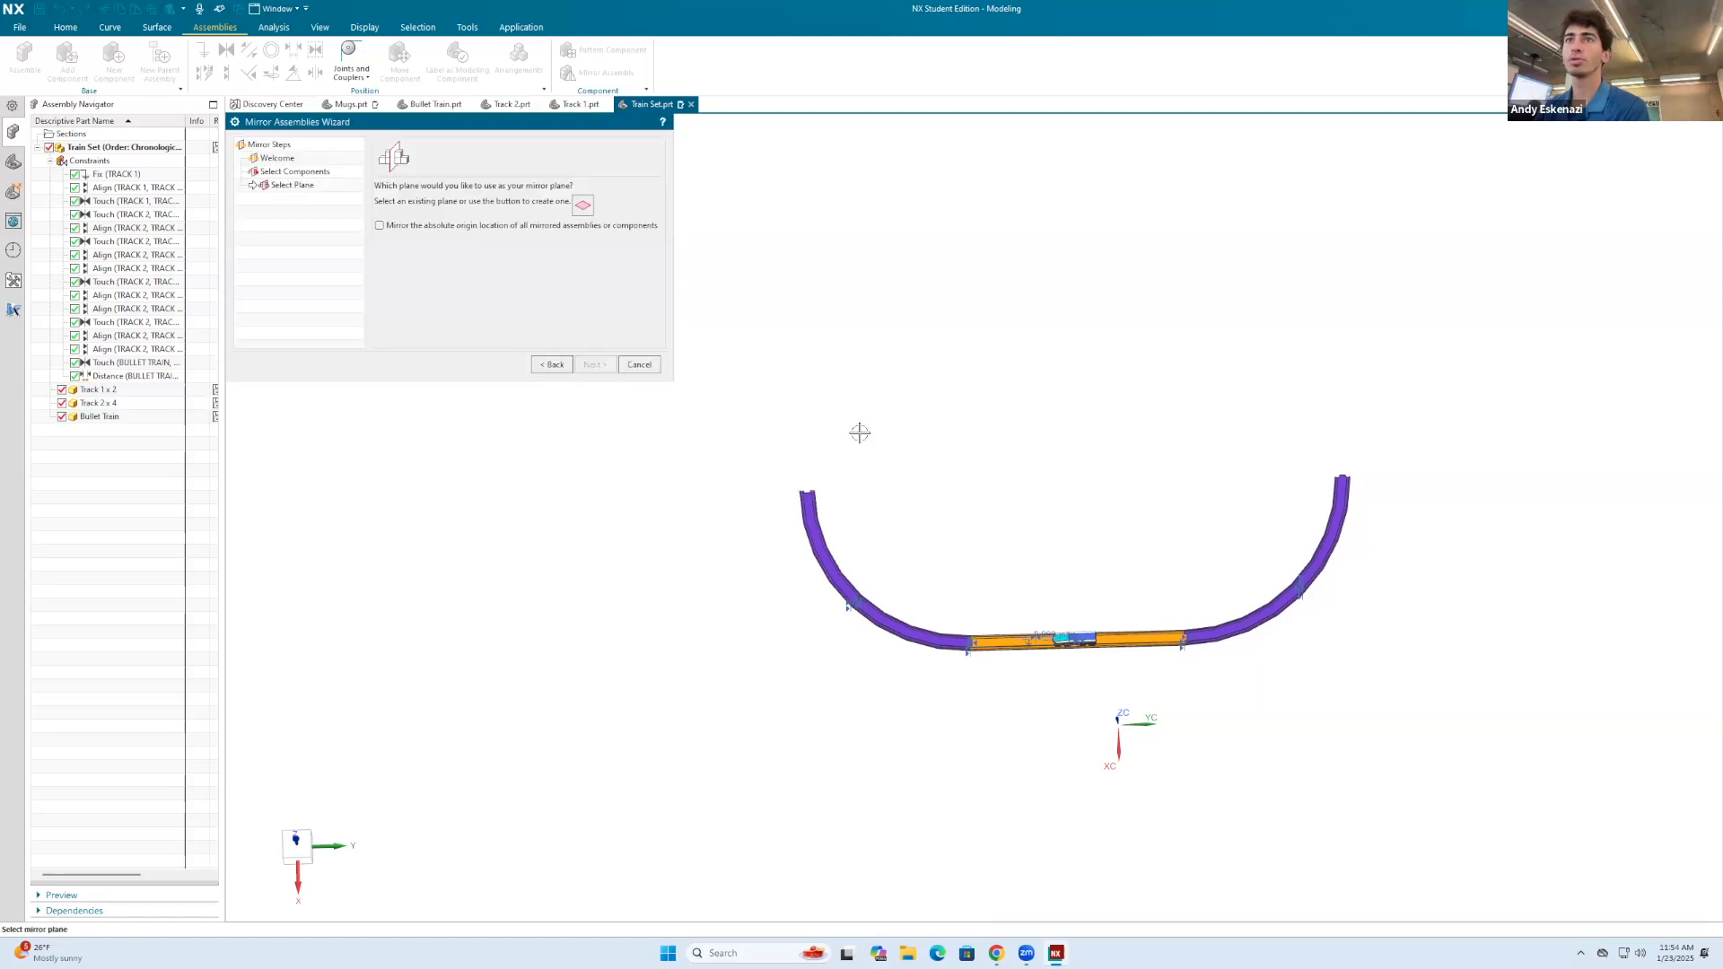
{"action": "scroll", "coordinate": [664, 539], "scroll_direction": "up", "scroll_amount": 5}
{"action": "scroll", "coordinate": [803, 469], "scroll_direction": "up", "scroll_amount": 3}
{"action": "left_click", "coordinate": [790, 536]}
{"action": "scroll", "coordinate": [878, 485], "scroll_direction": "down", "scroll_amount": 3}
{"action": "scroll", "coordinate": [879, 486], "scroll_direction": "down", "scroll_amount": 3}
{"action": "left_click", "coordinate": [595, 364]}
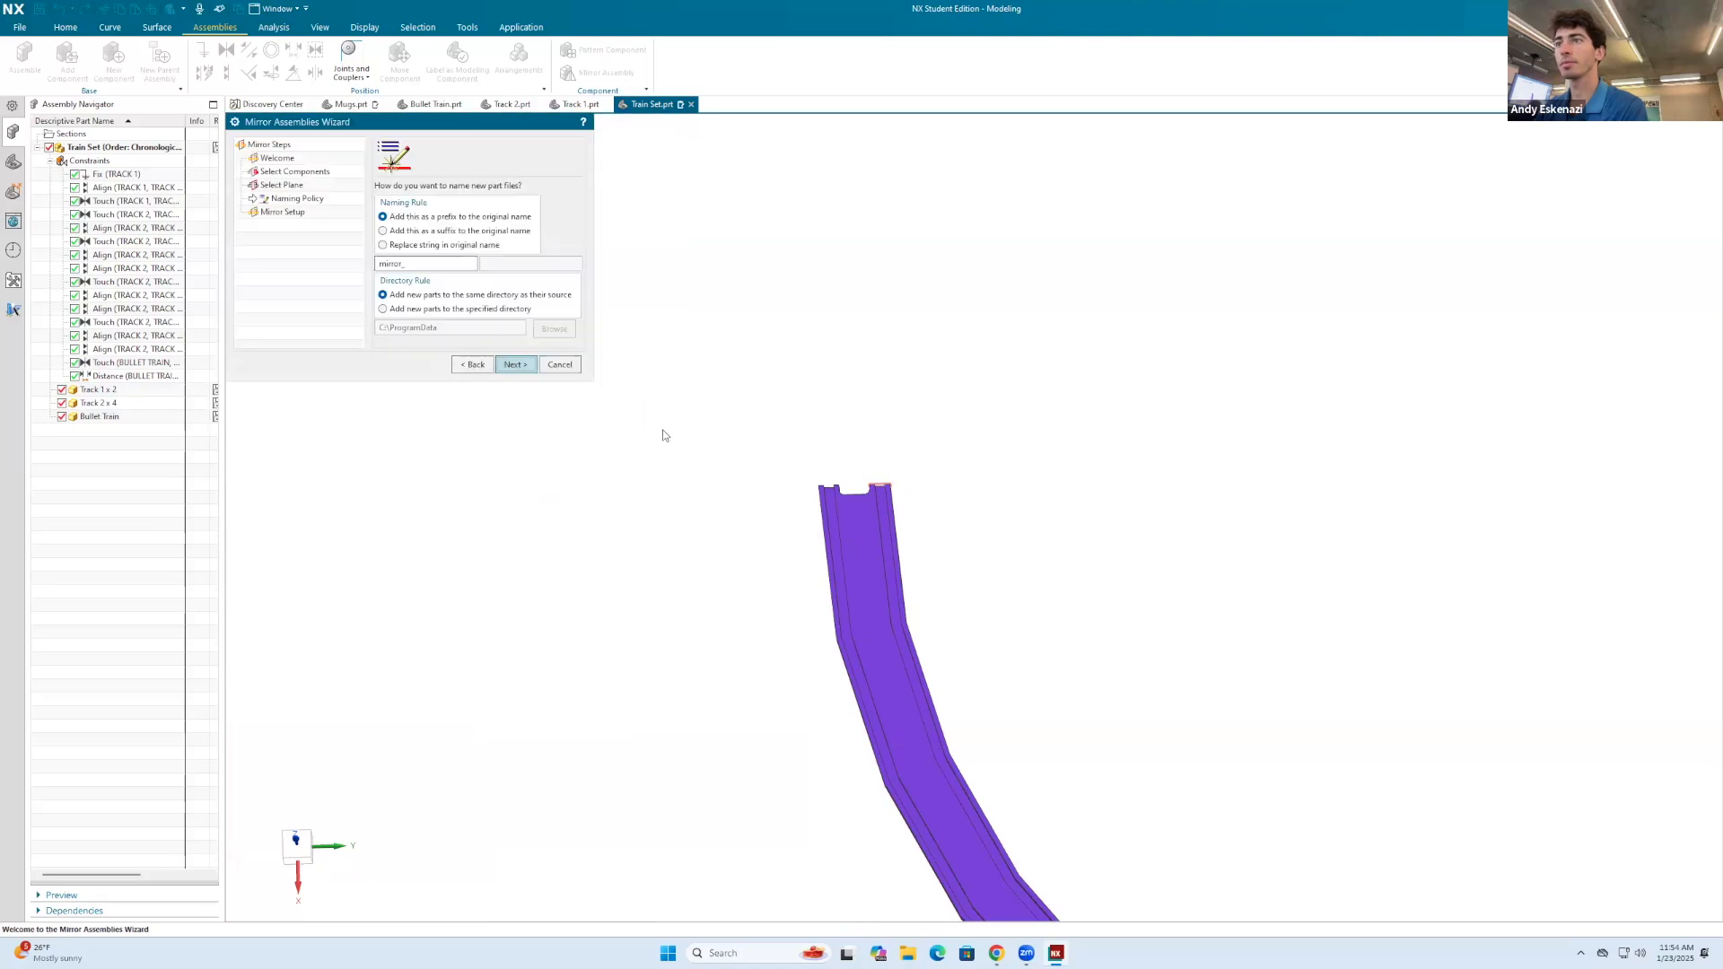
Step: Keep the mirror_ prefix naming and same-directory rule, generate the mirrored preview, and inspect the joint between the original and mirrored curved tracks
{"action": "scroll", "coordinate": [666, 431], "scroll_direction": "down", "scroll_amount": 5}
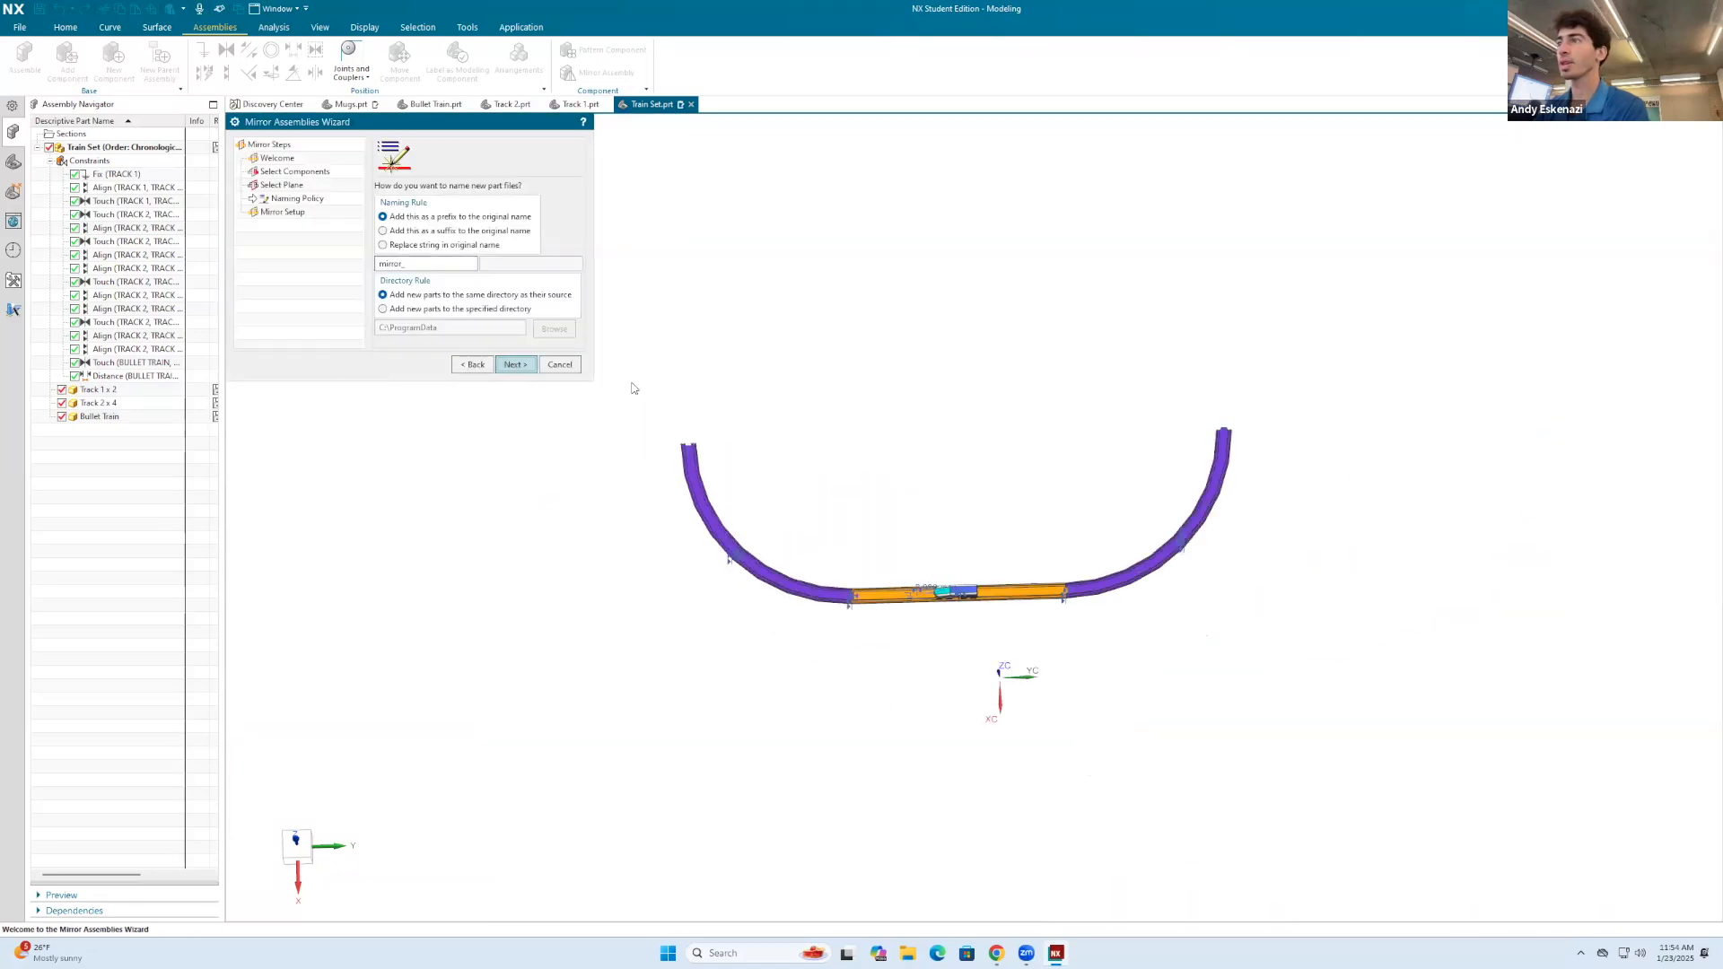
{"action": "left_click", "coordinate": [515, 366]}
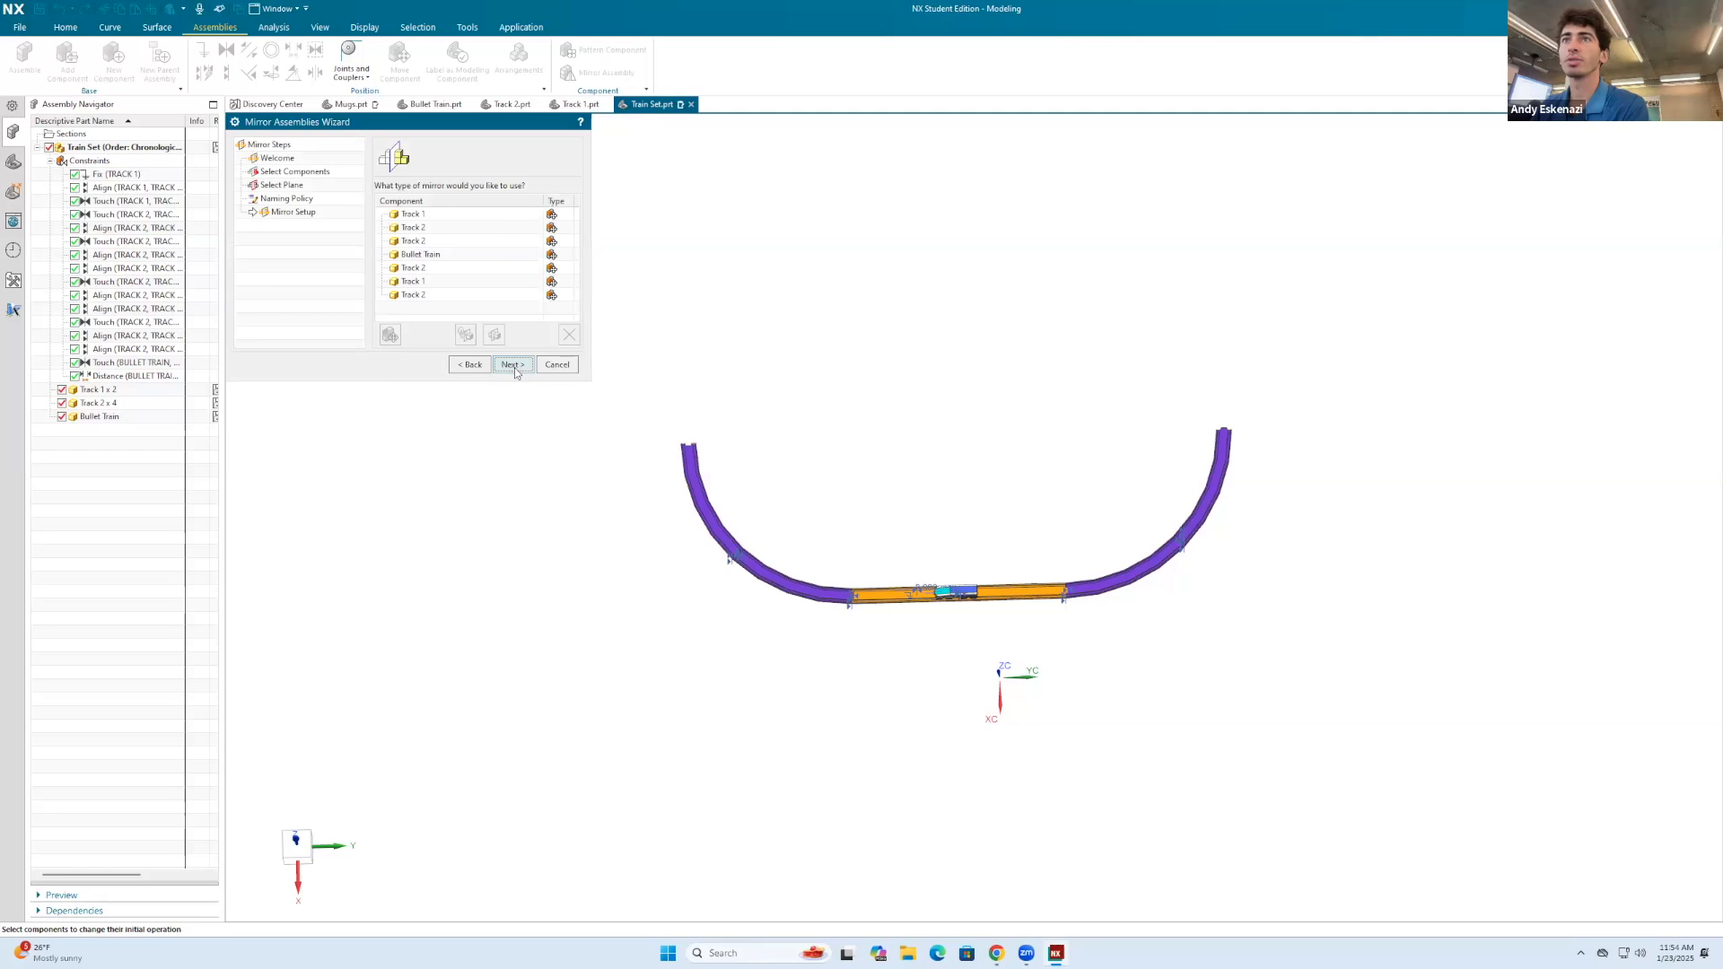
{"action": "left_click", "coordinate": [513, 368]}
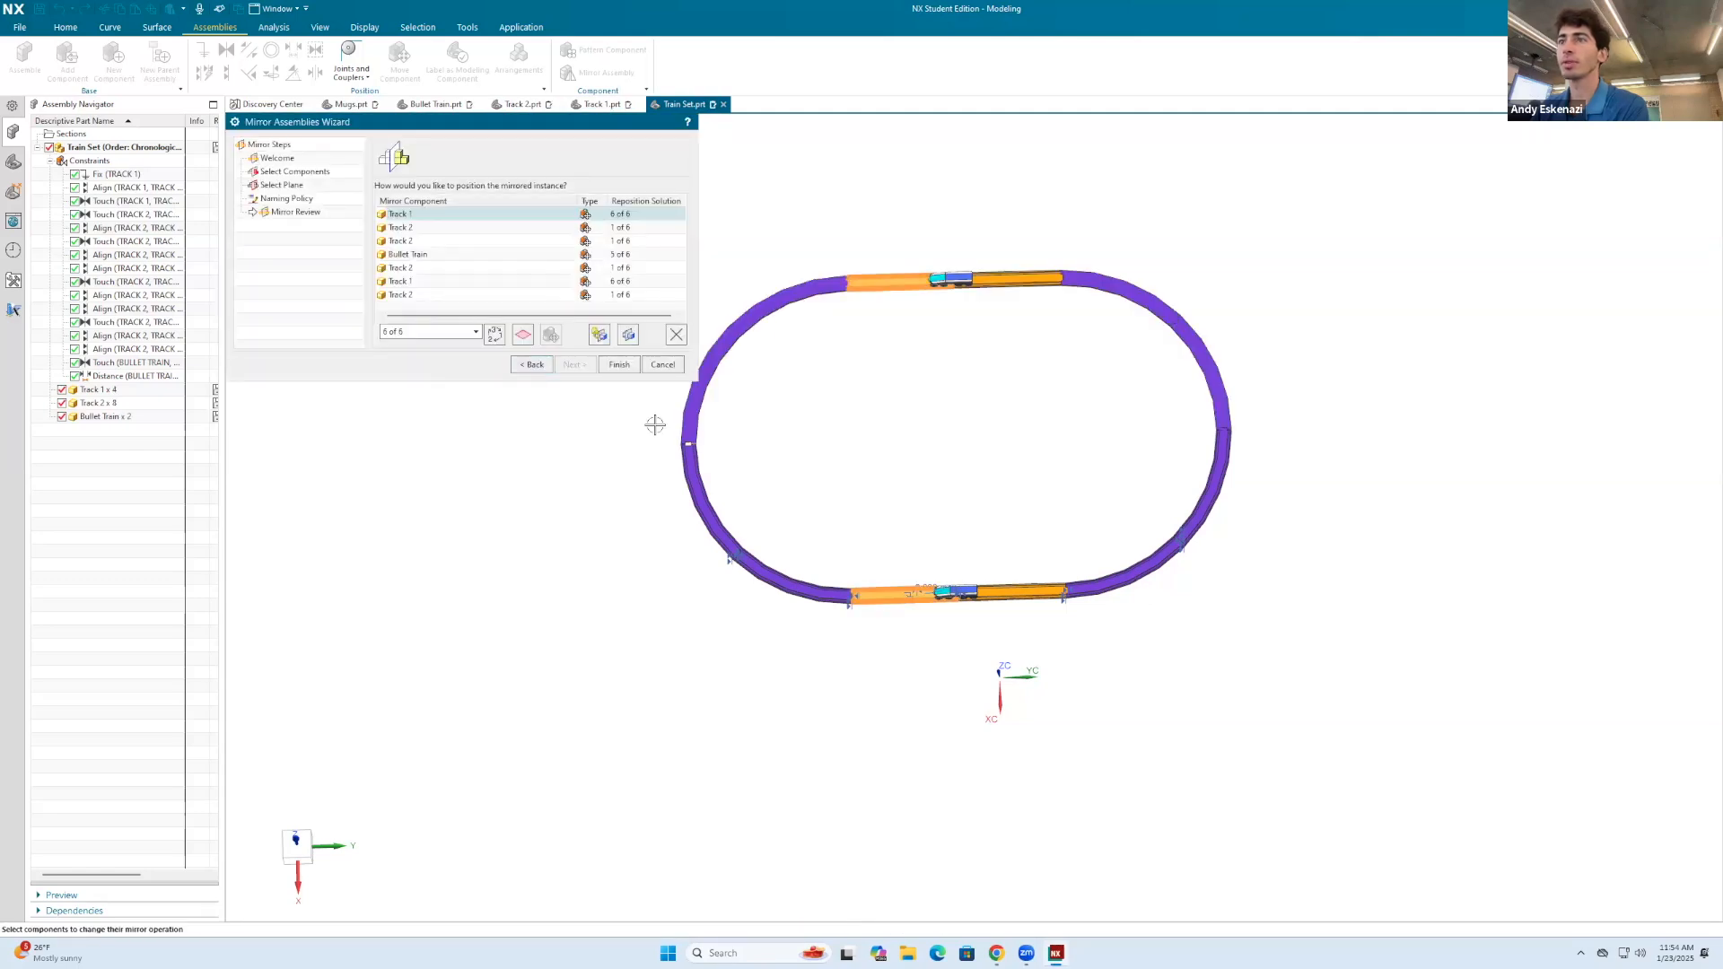
{"action": "scroll", "coordinate": [703, 454], "scroll_direction": "up", "scroll_amount": 6}
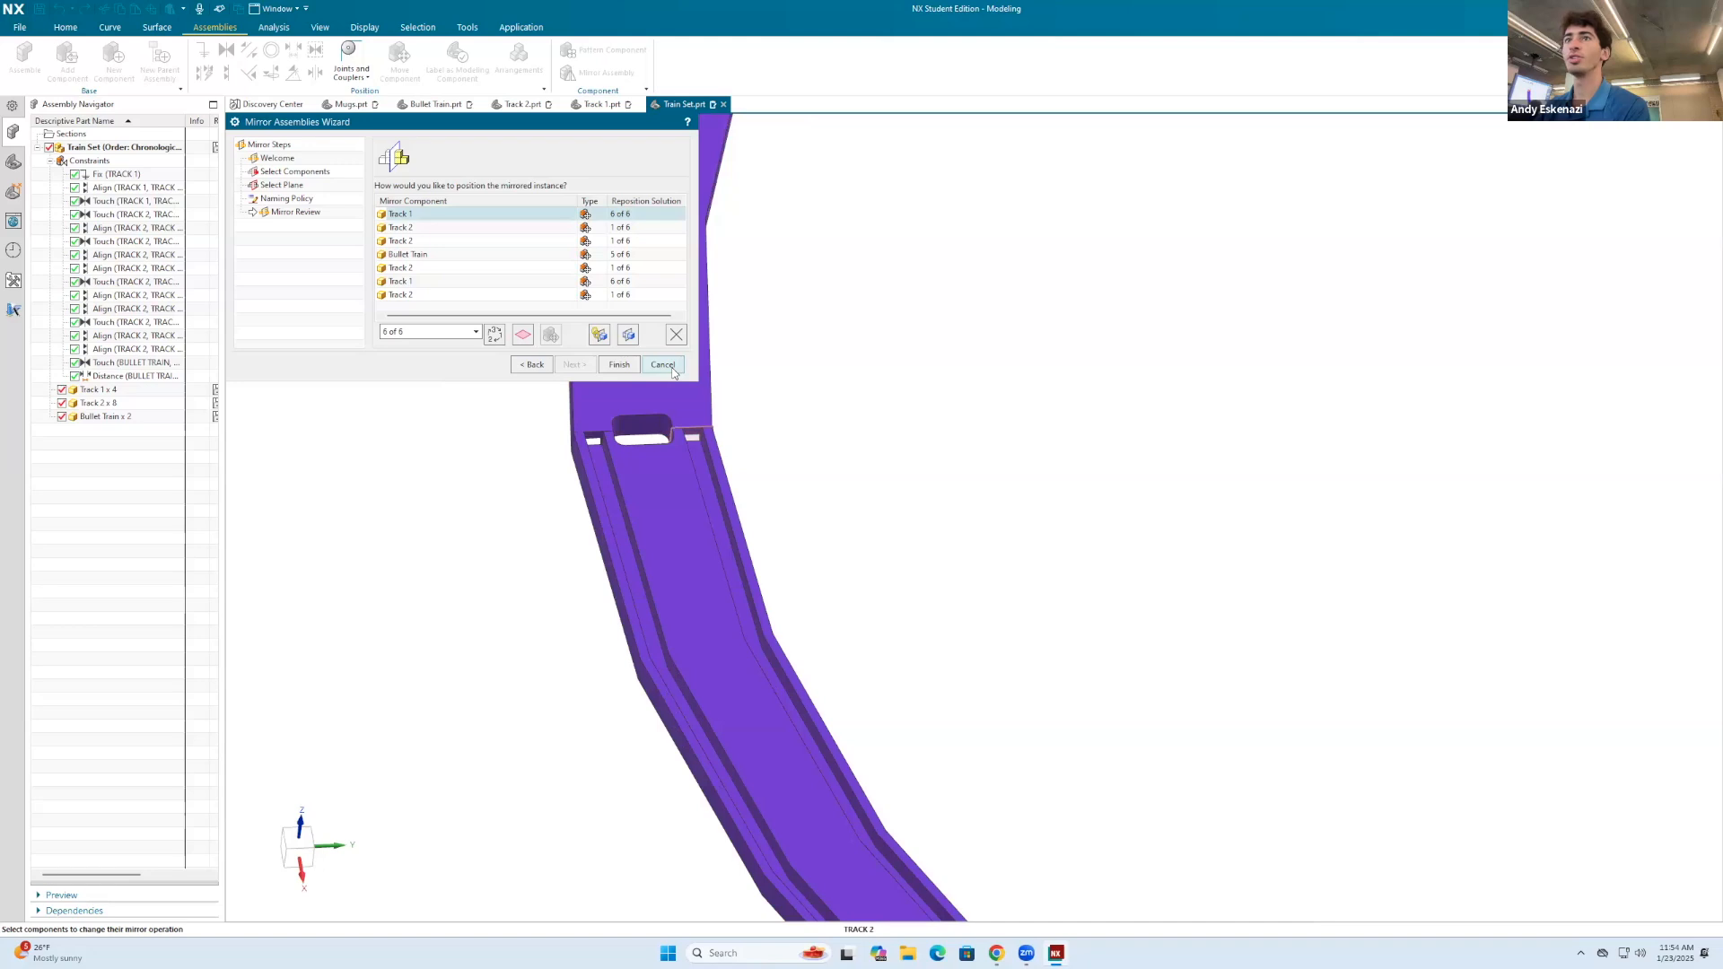
{"action": "scroll", "coordinate": [823, 406], "scroll_direction": "down", "scroll_amount": 2}
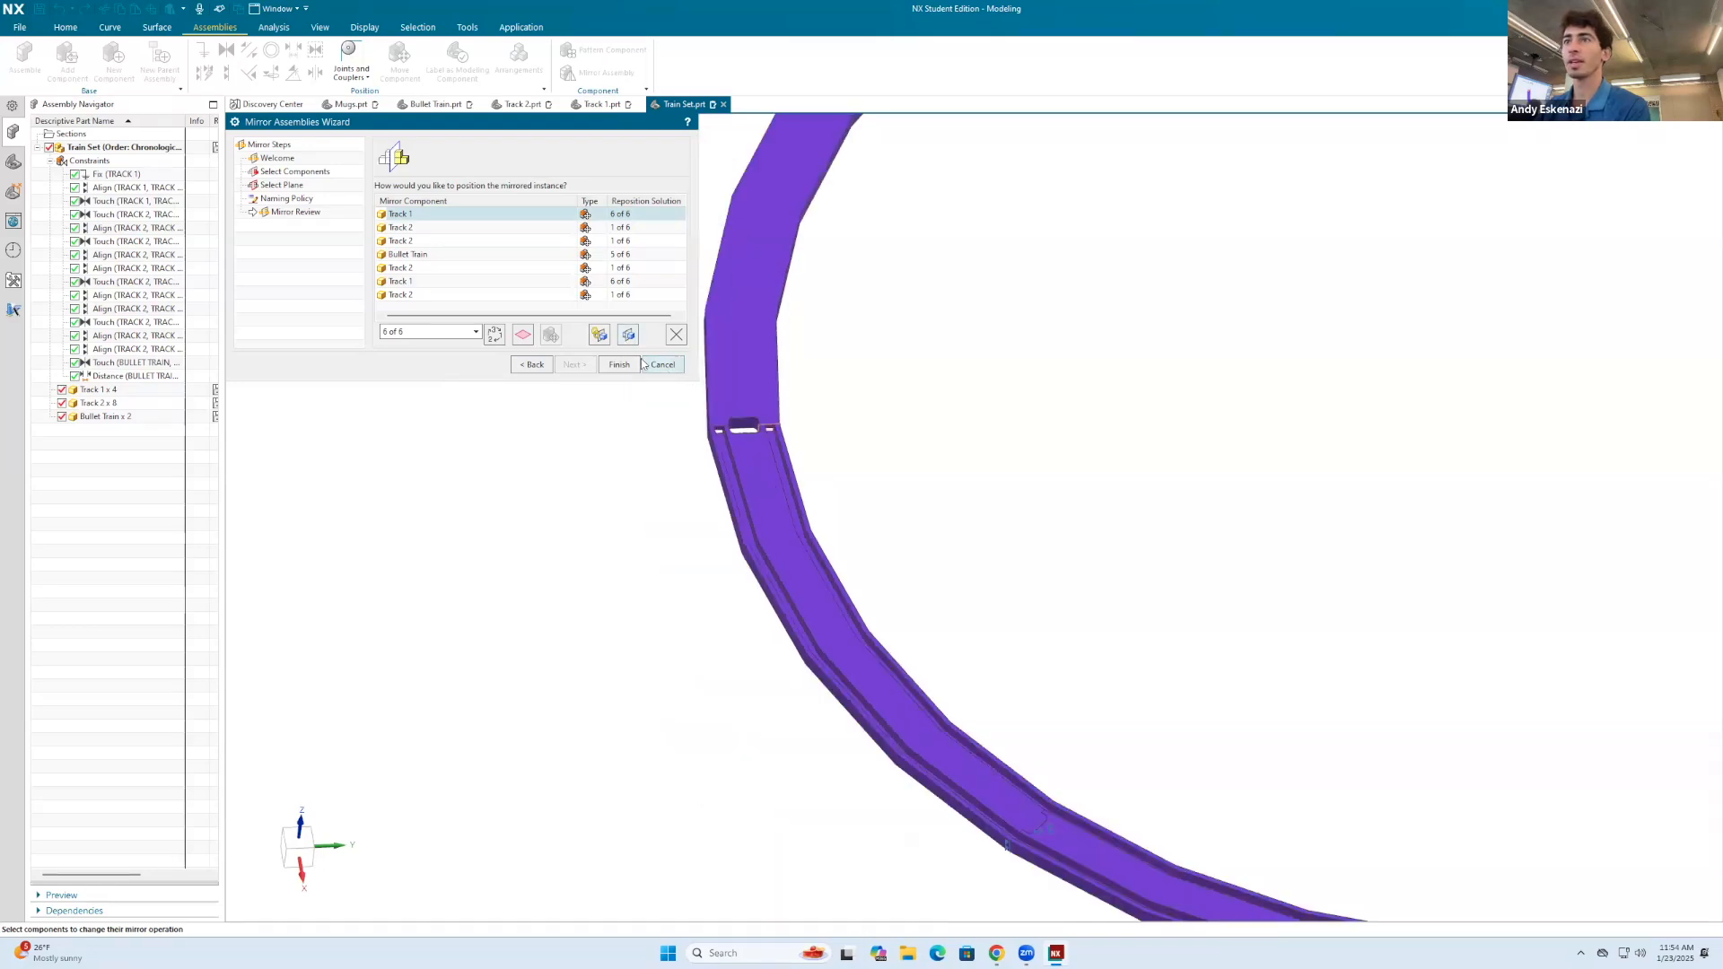
Step: Try both mirrored-geometry types on the mirrored Track 1 instead of reusing and repositioning it, and compare the results
{"action": "left_click", "coordinate": [629, 337]}
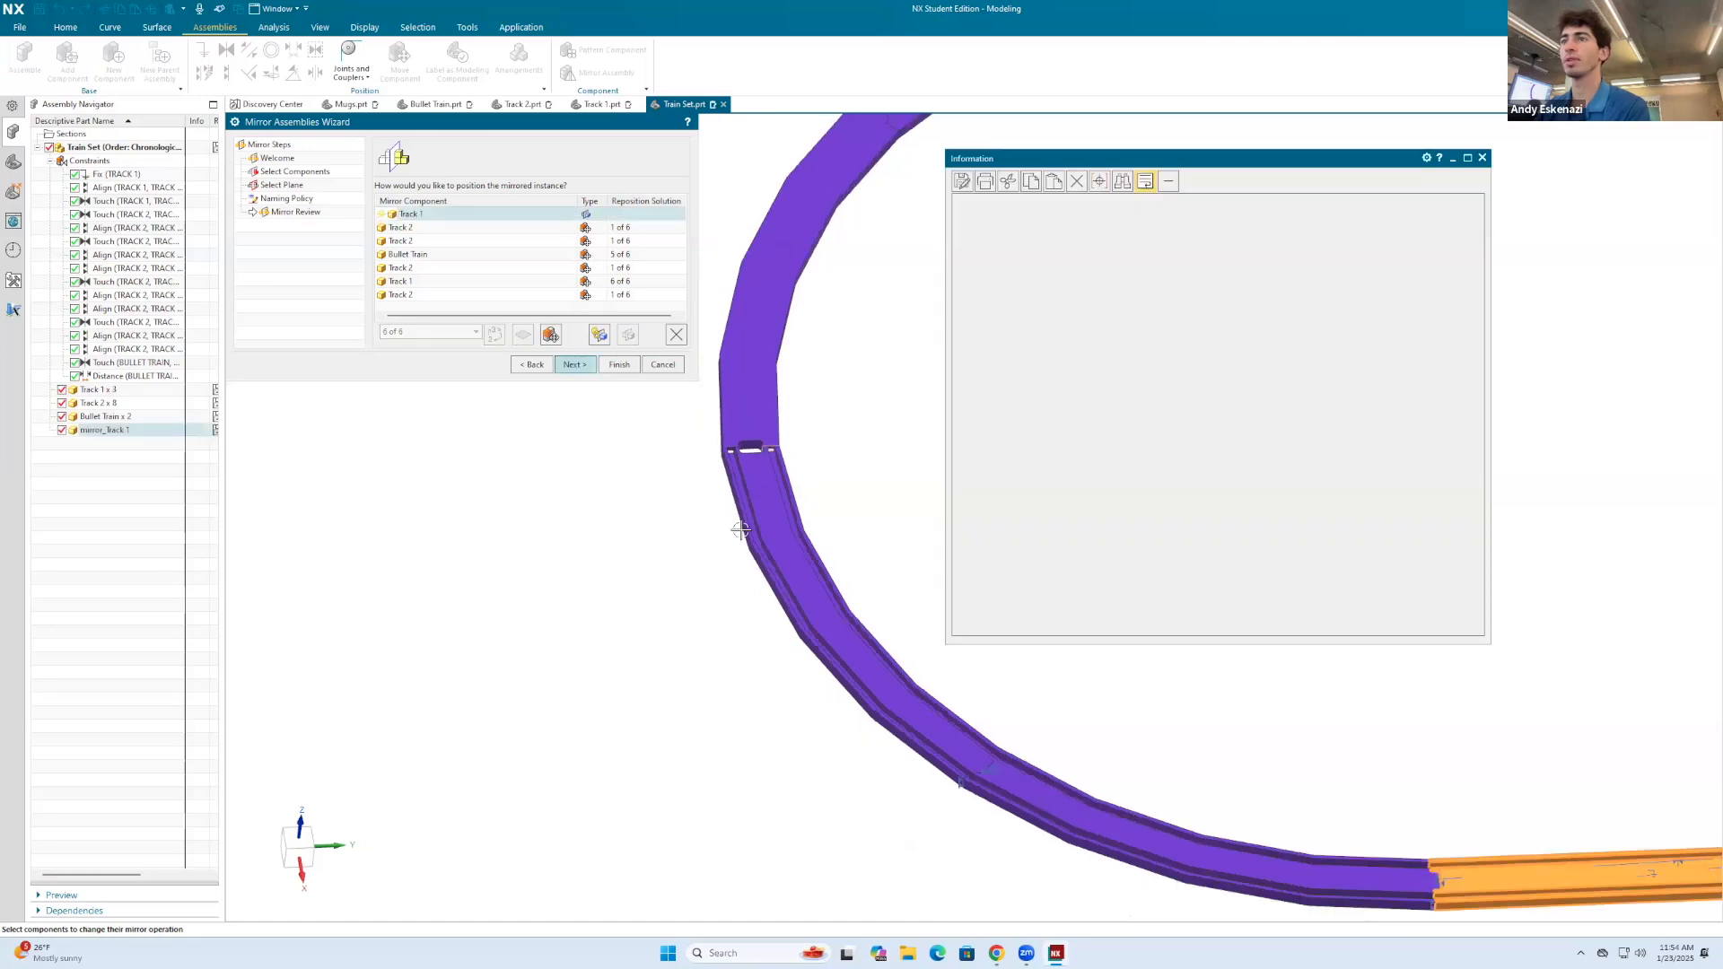
{"action": "left_click", "coordinate": [1482, 158]}
{"action": "scroll", "coordinate": [1031, 338], "scroll_direction": "up", "scroll_amount": 8}
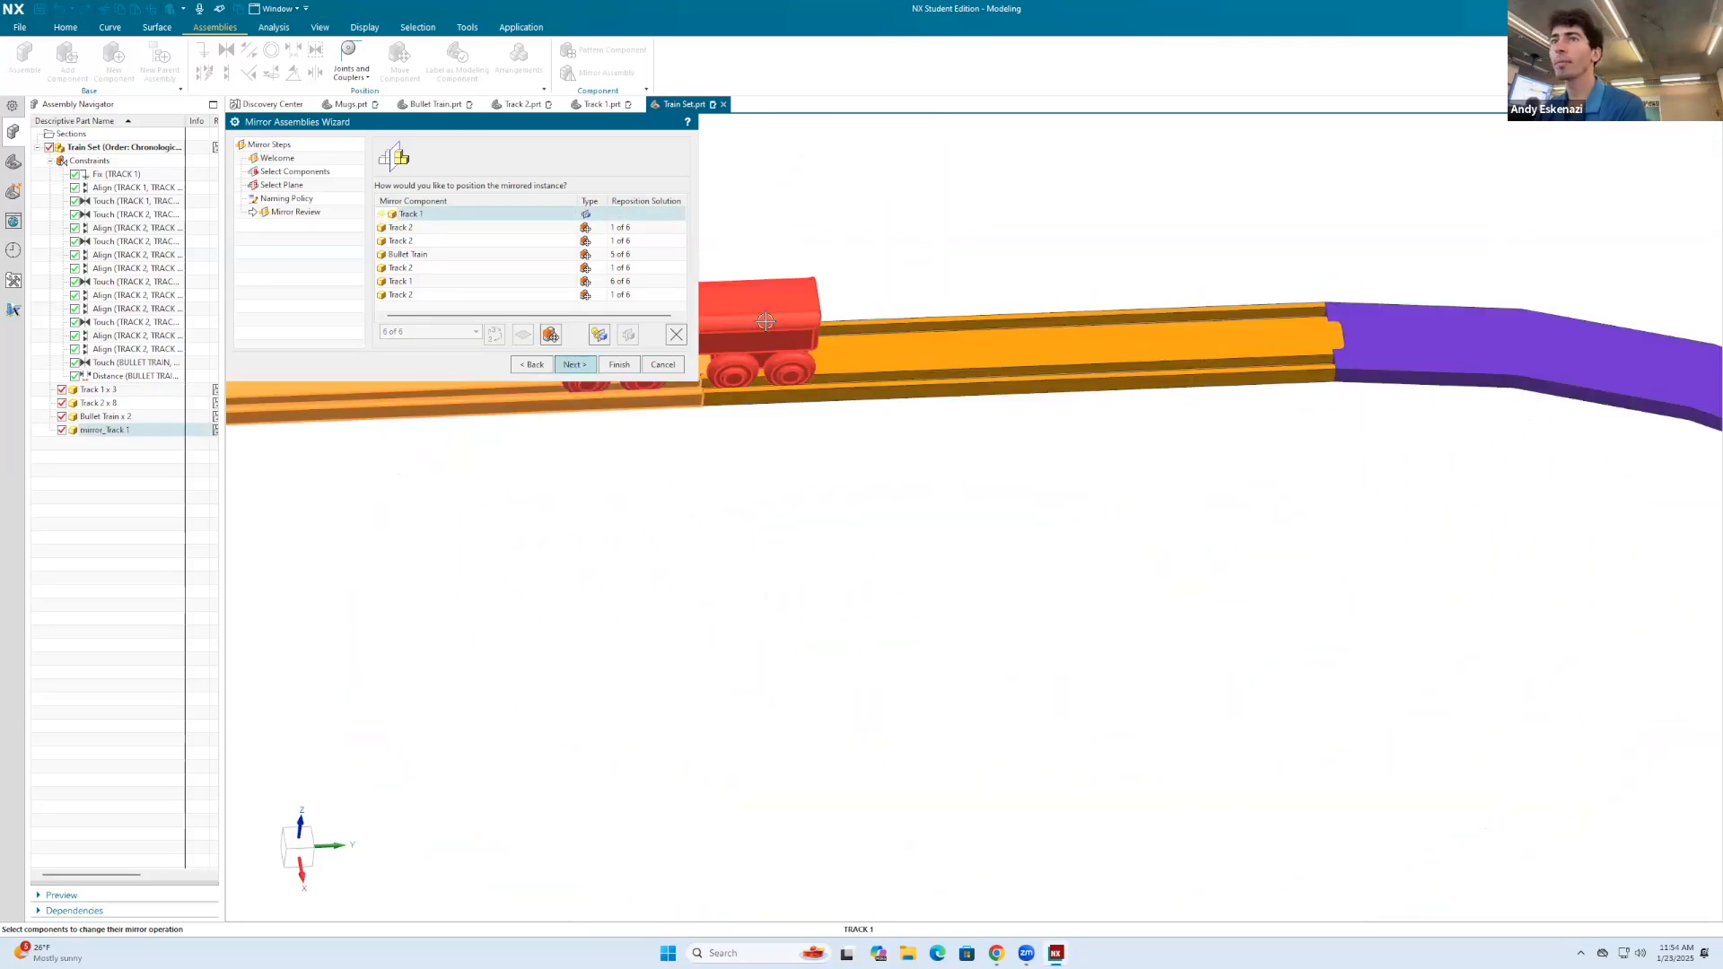
{"action": "left_click", "coordinate": [539, 229]}
{"action": "left_click", "coordinate": [561, 215]}
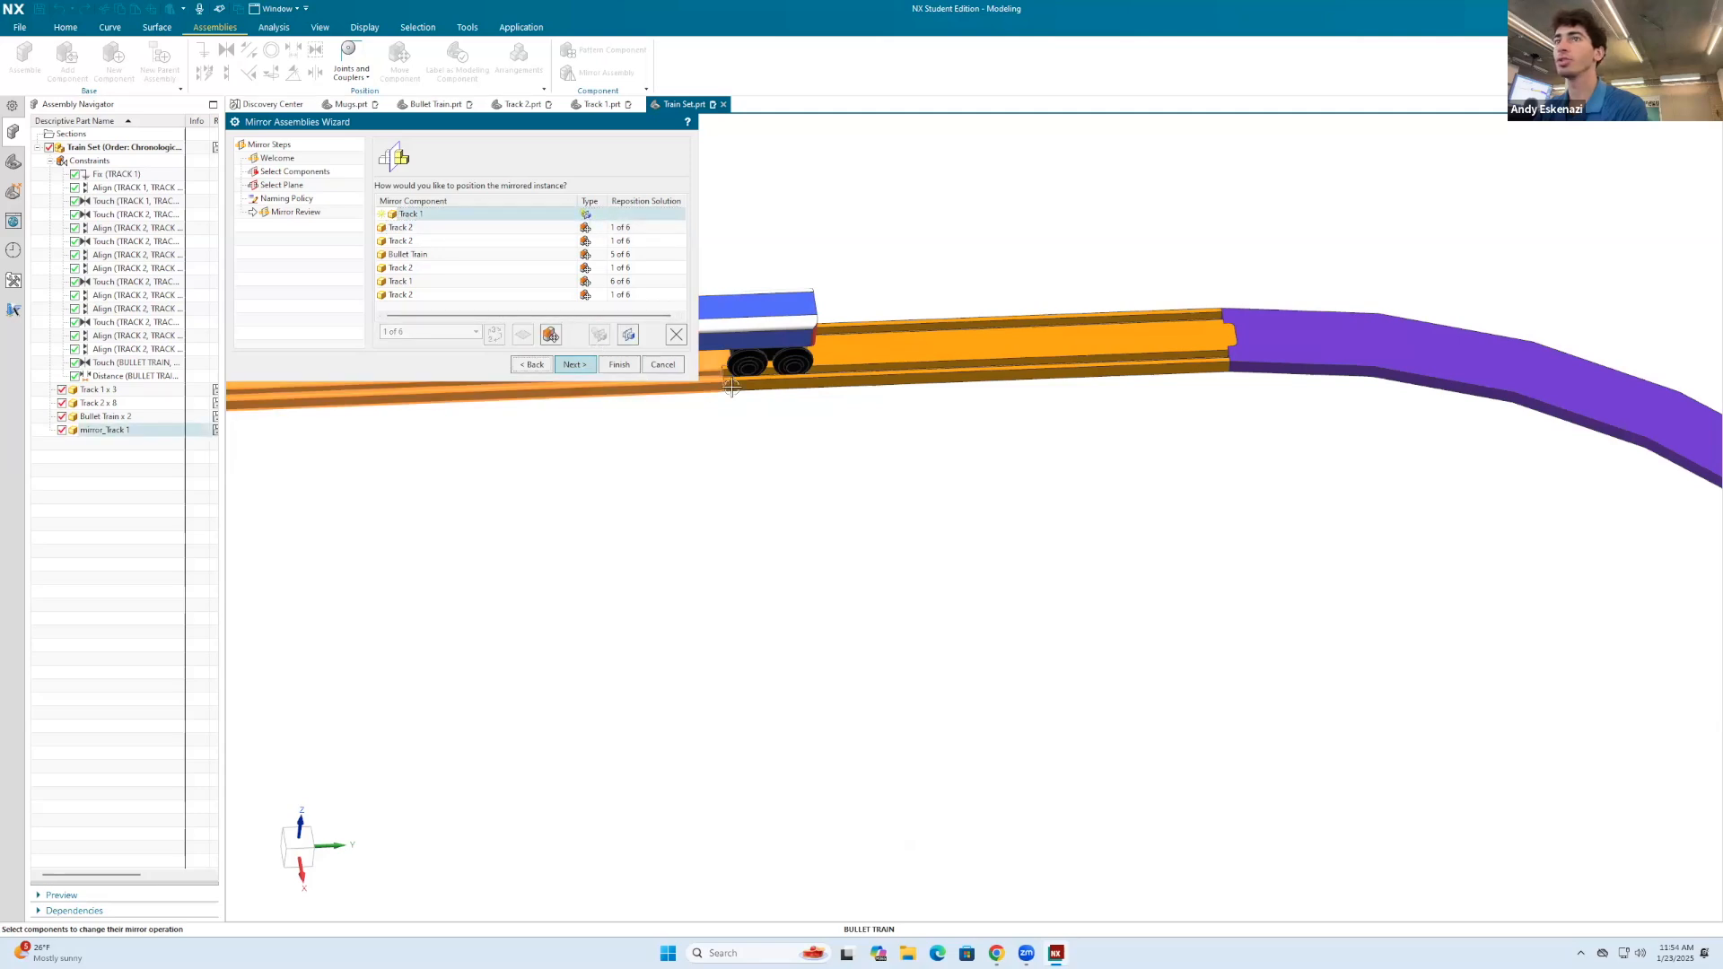
{"action": "scroll", "coordinate": [732, 386], "scroll_direction": "down", "scroll_amount": 8}
{"action": "scroll", "coordinate": [709, 372], "scroll_direction": "up", "scroll_amount": 8}
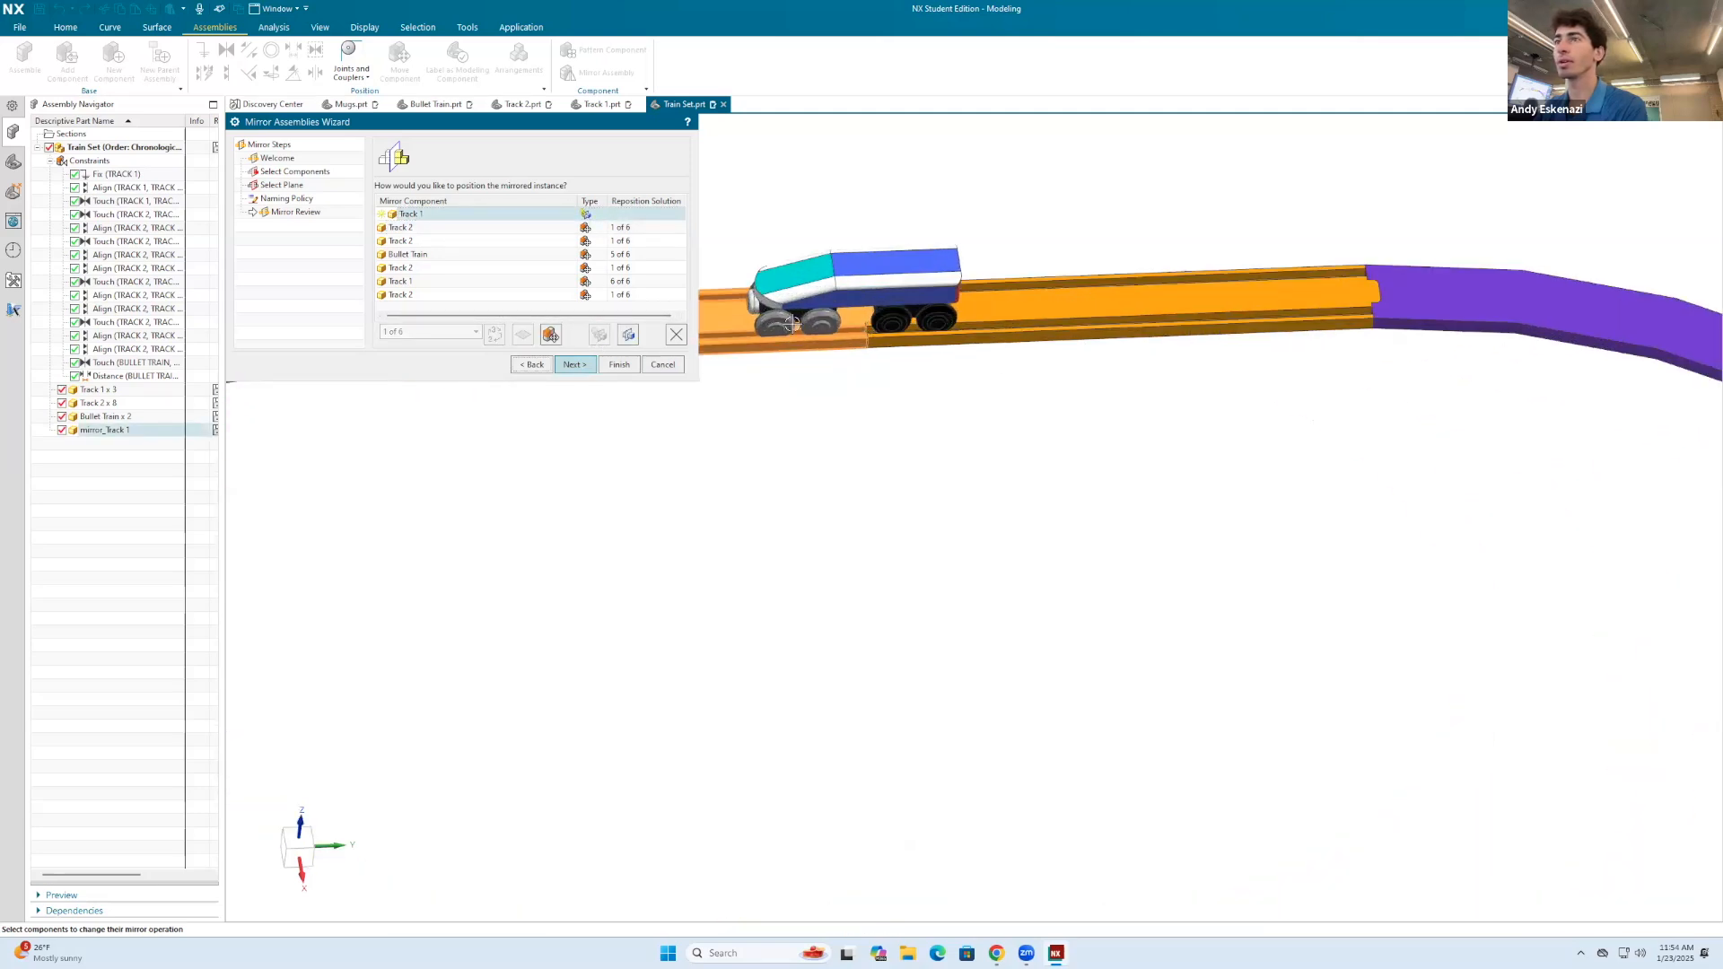
Step: Change the first mirrored Track 2 to a new mirrored-geometry part and check it in the loop
{"action": "left_click", "coordinate": [521, 229]}
{"action": "left_click", "coordinate": [629, 336]}
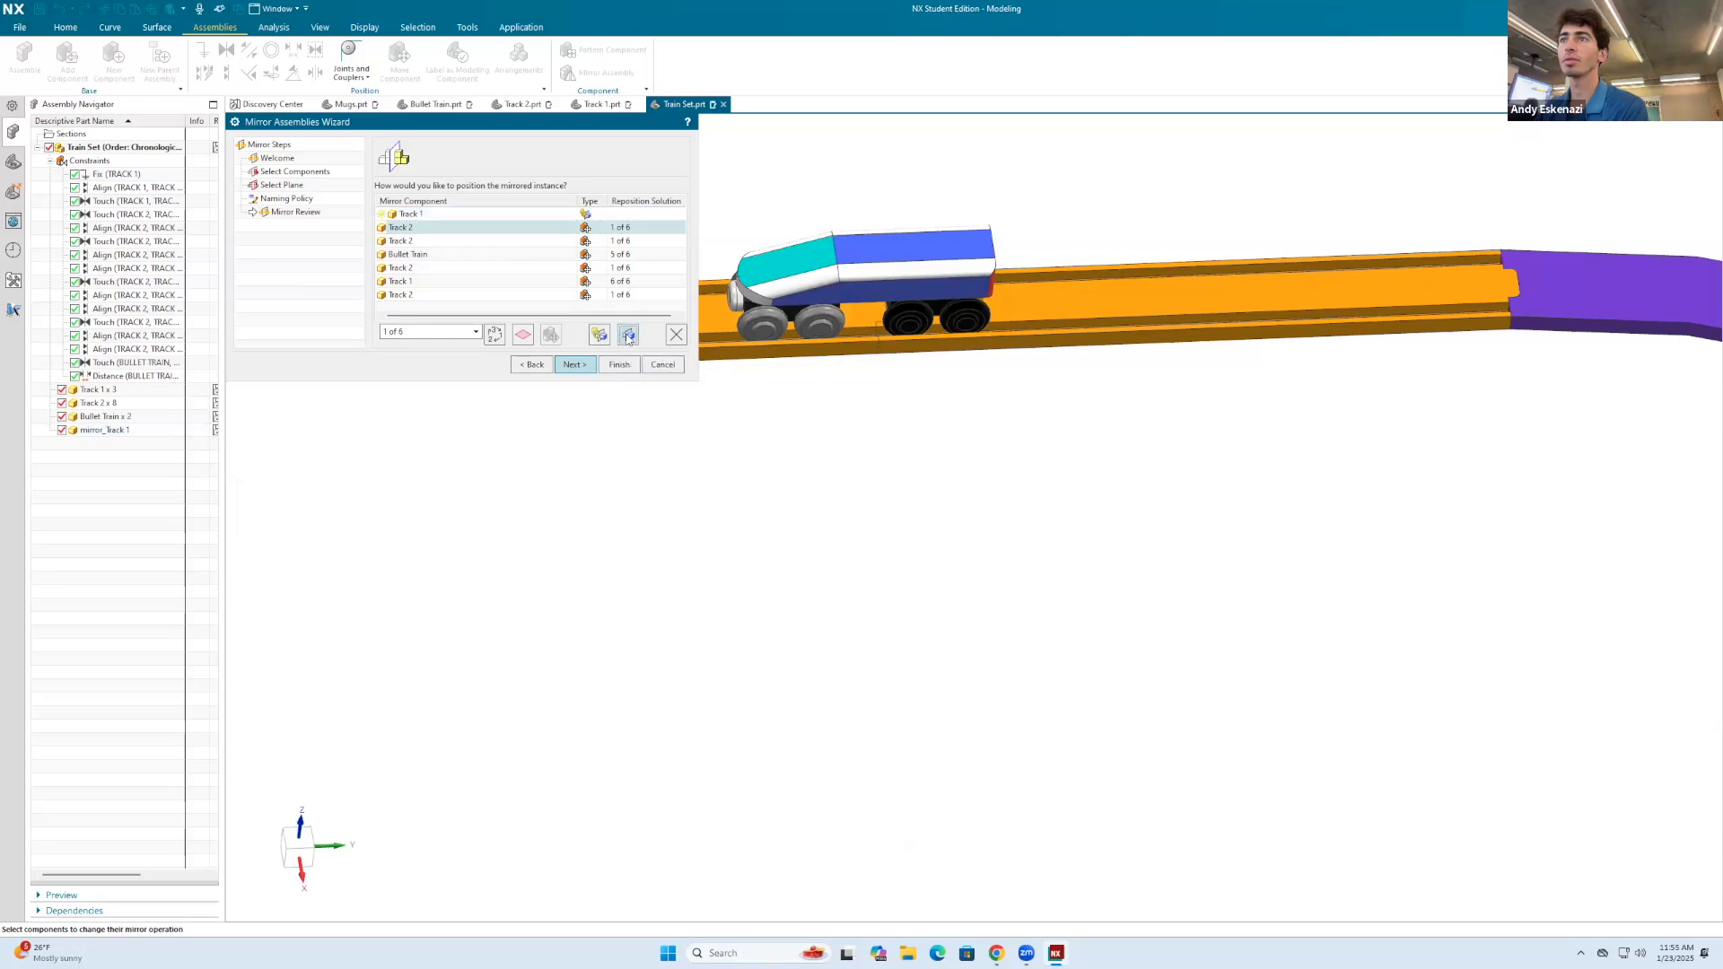
{"action": "left_click", "coordinate": [790, 497]}
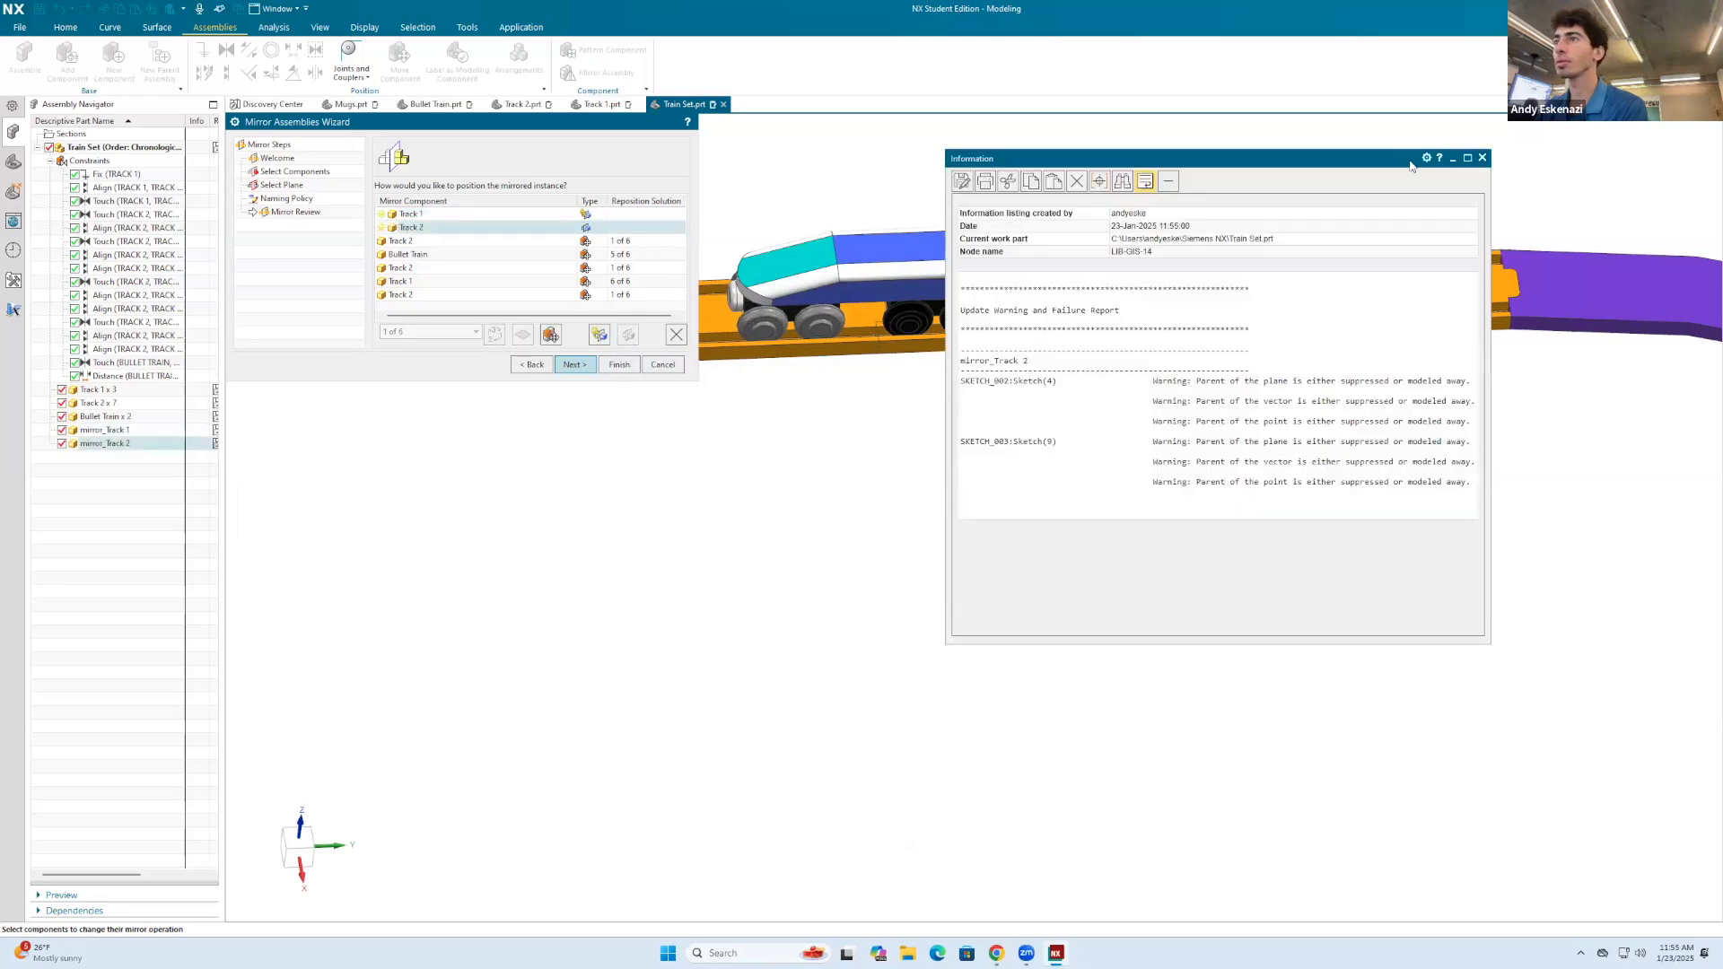
{"action": "left_click", "coordinate": [1482, 158]}
{"action": "scroll", "coordinate": [898, 287], "scroll_direction": "down", "scroll_amount": 5}
{"action": "scroll", "coordinate": [852, 281], "scroll_direction": "up", "scroll_amount": 8}
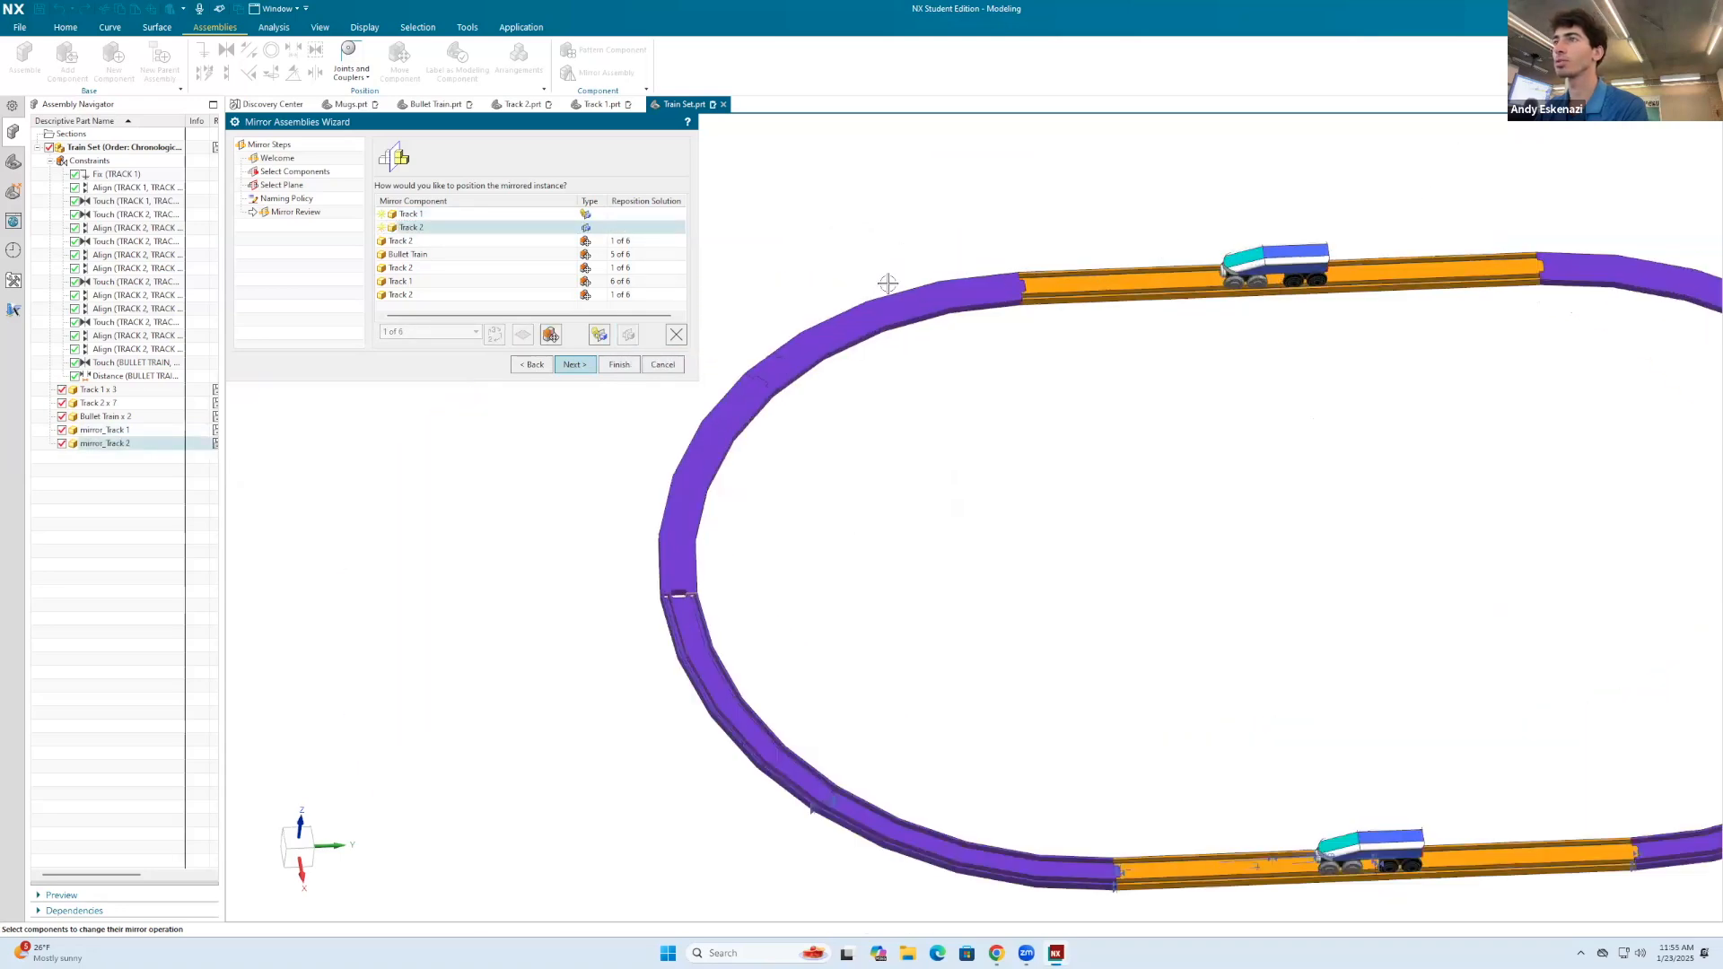
Step: Try both mirrored-geometry types on the second mirrored Track 2, and cancel the assembly mirroring
{"action": "left_click", "coordinate": [525, 244]}
{"action": "left_click", "coordinate": [629, 335]}
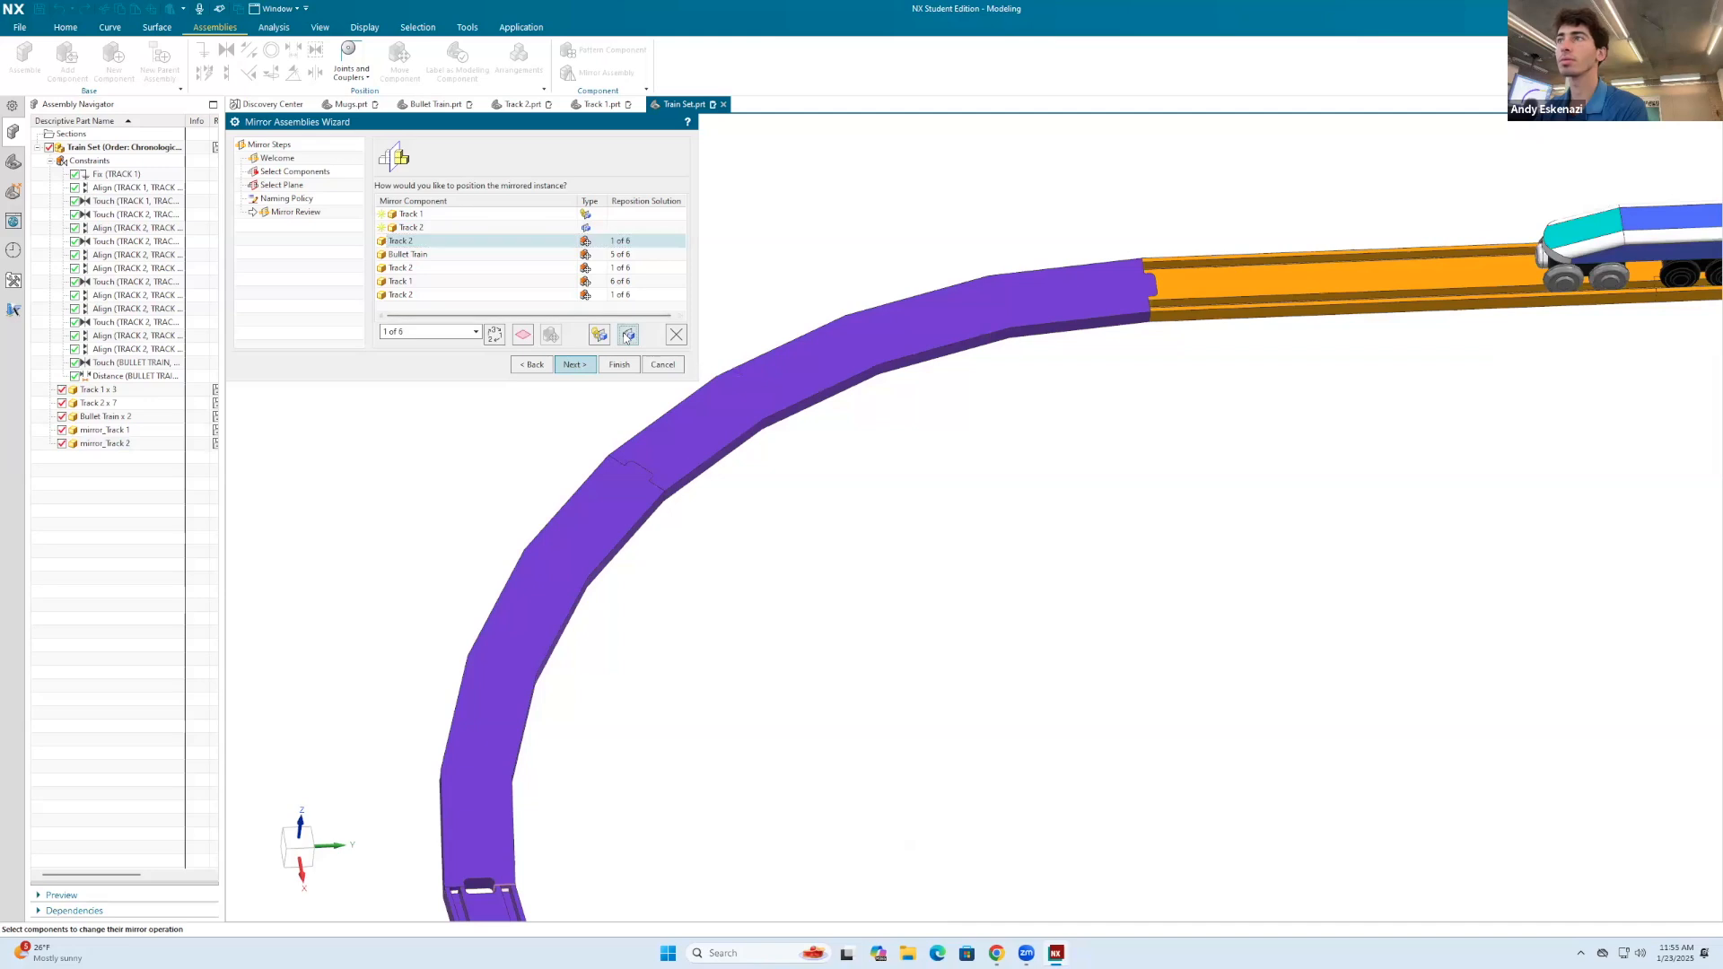
{"action": "left_click", "coordinate": [791, 499]}
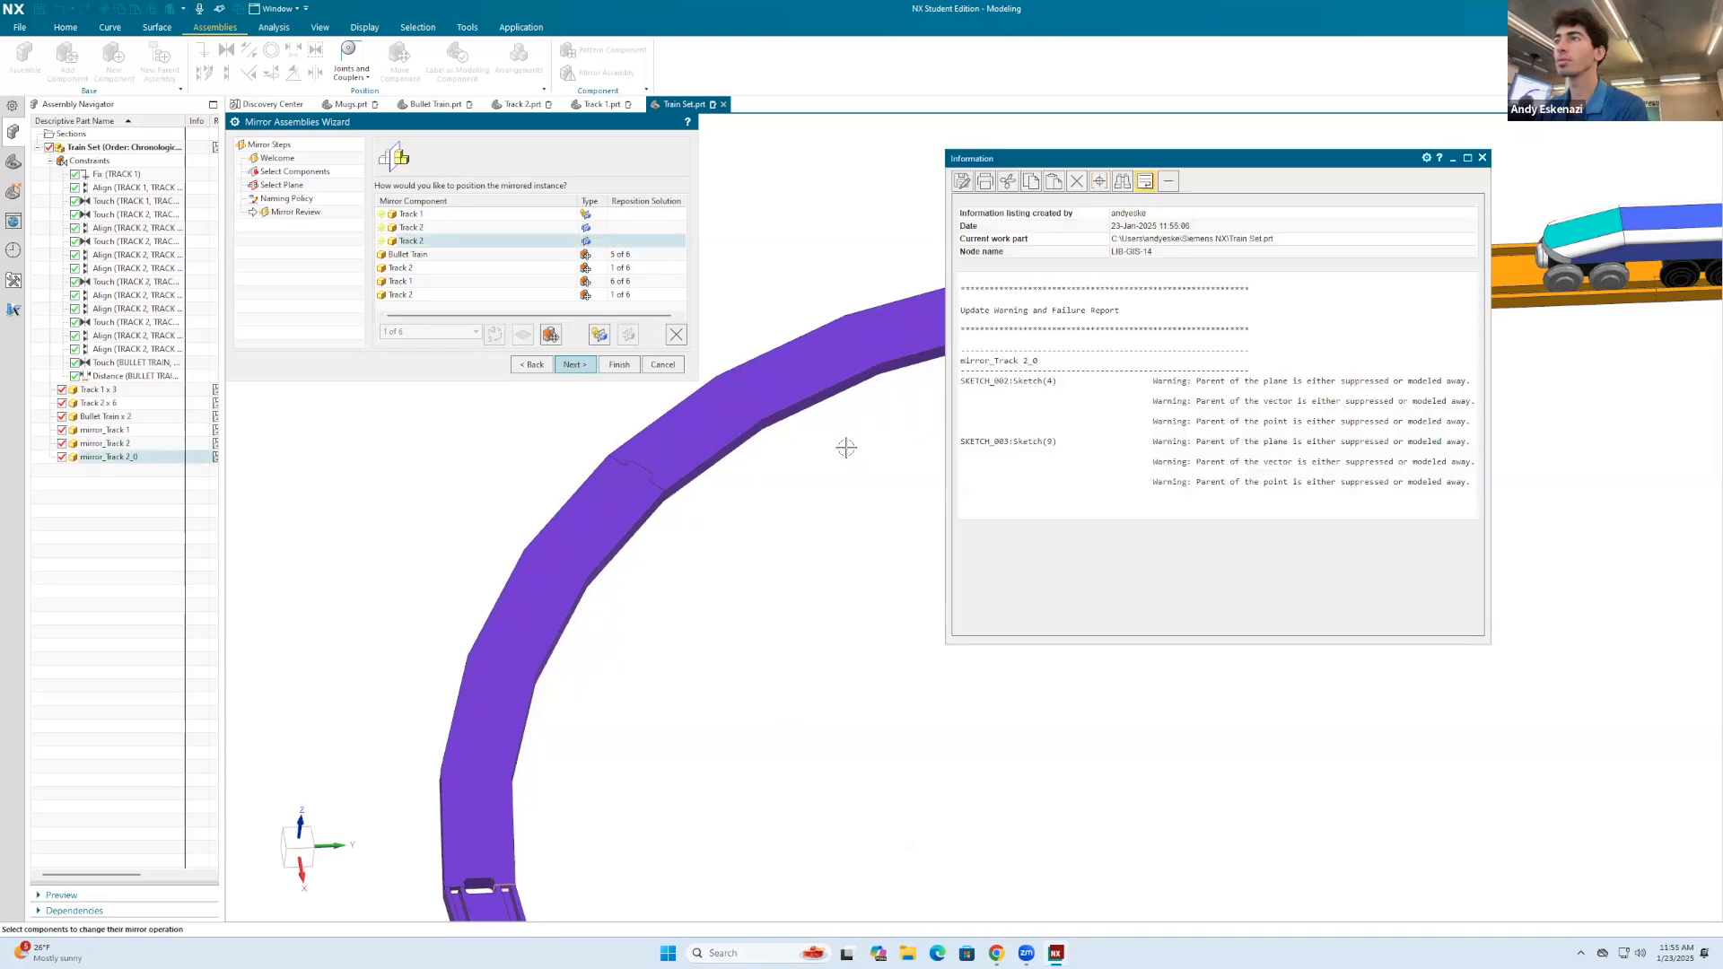
{"action": "left_click", "coordinate": [1482, 158]}
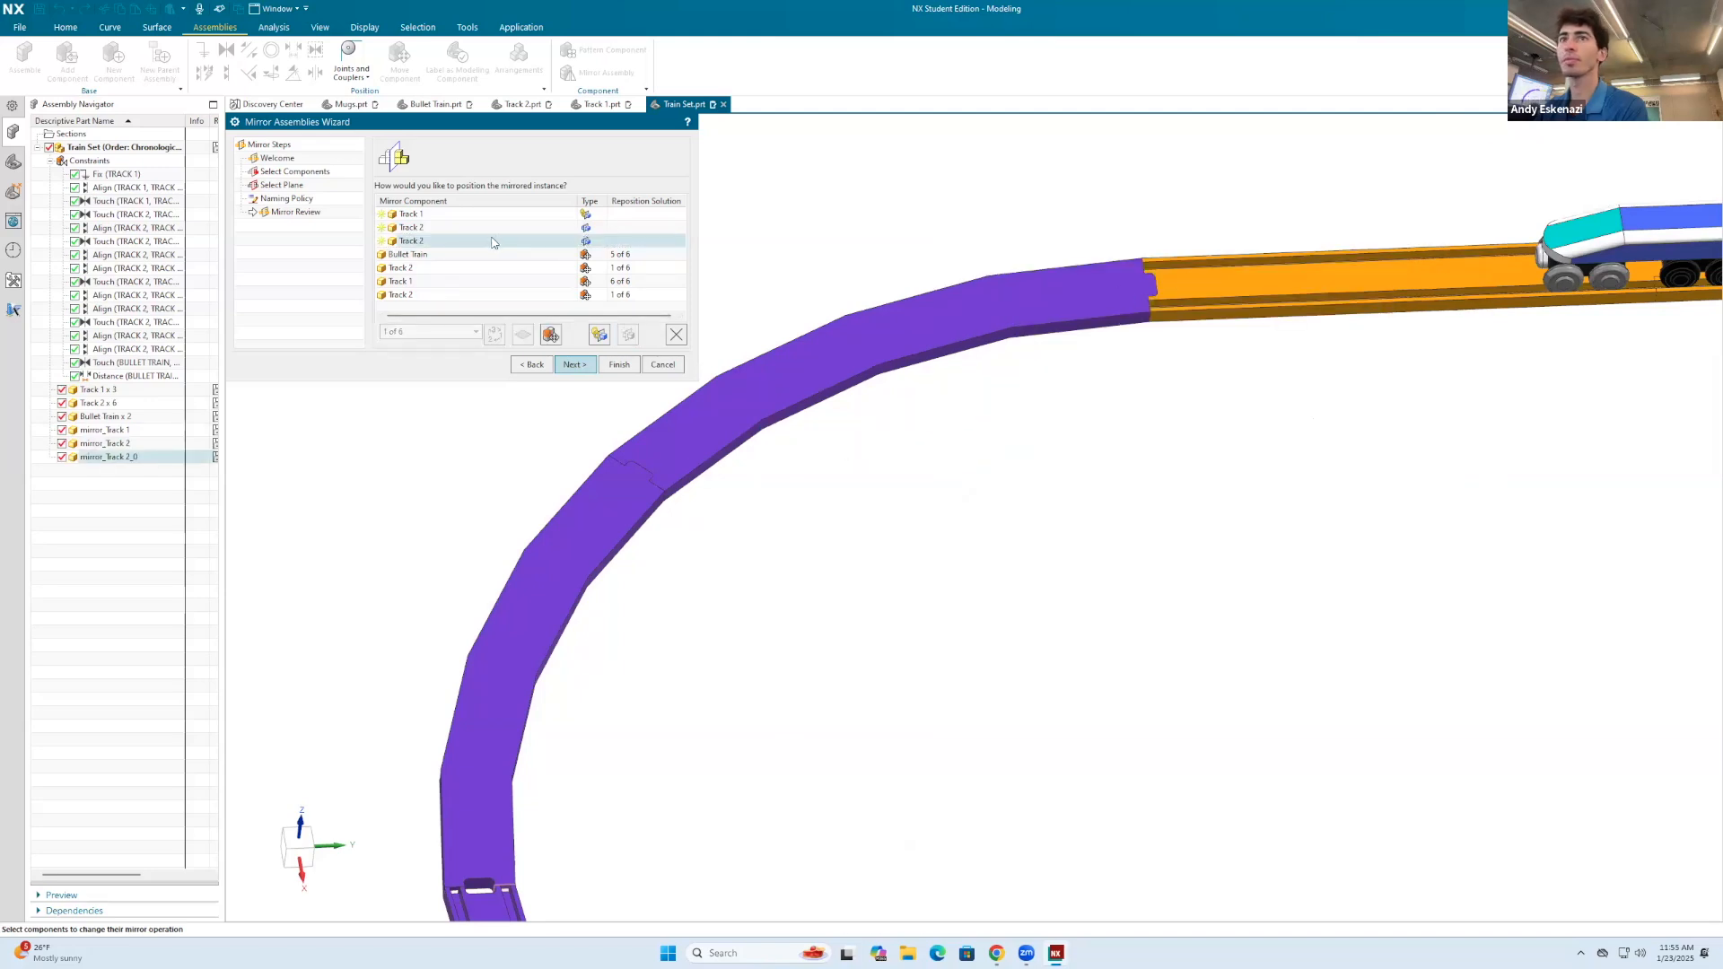
{"action": "left_click", "coordinate": [595, 337]}
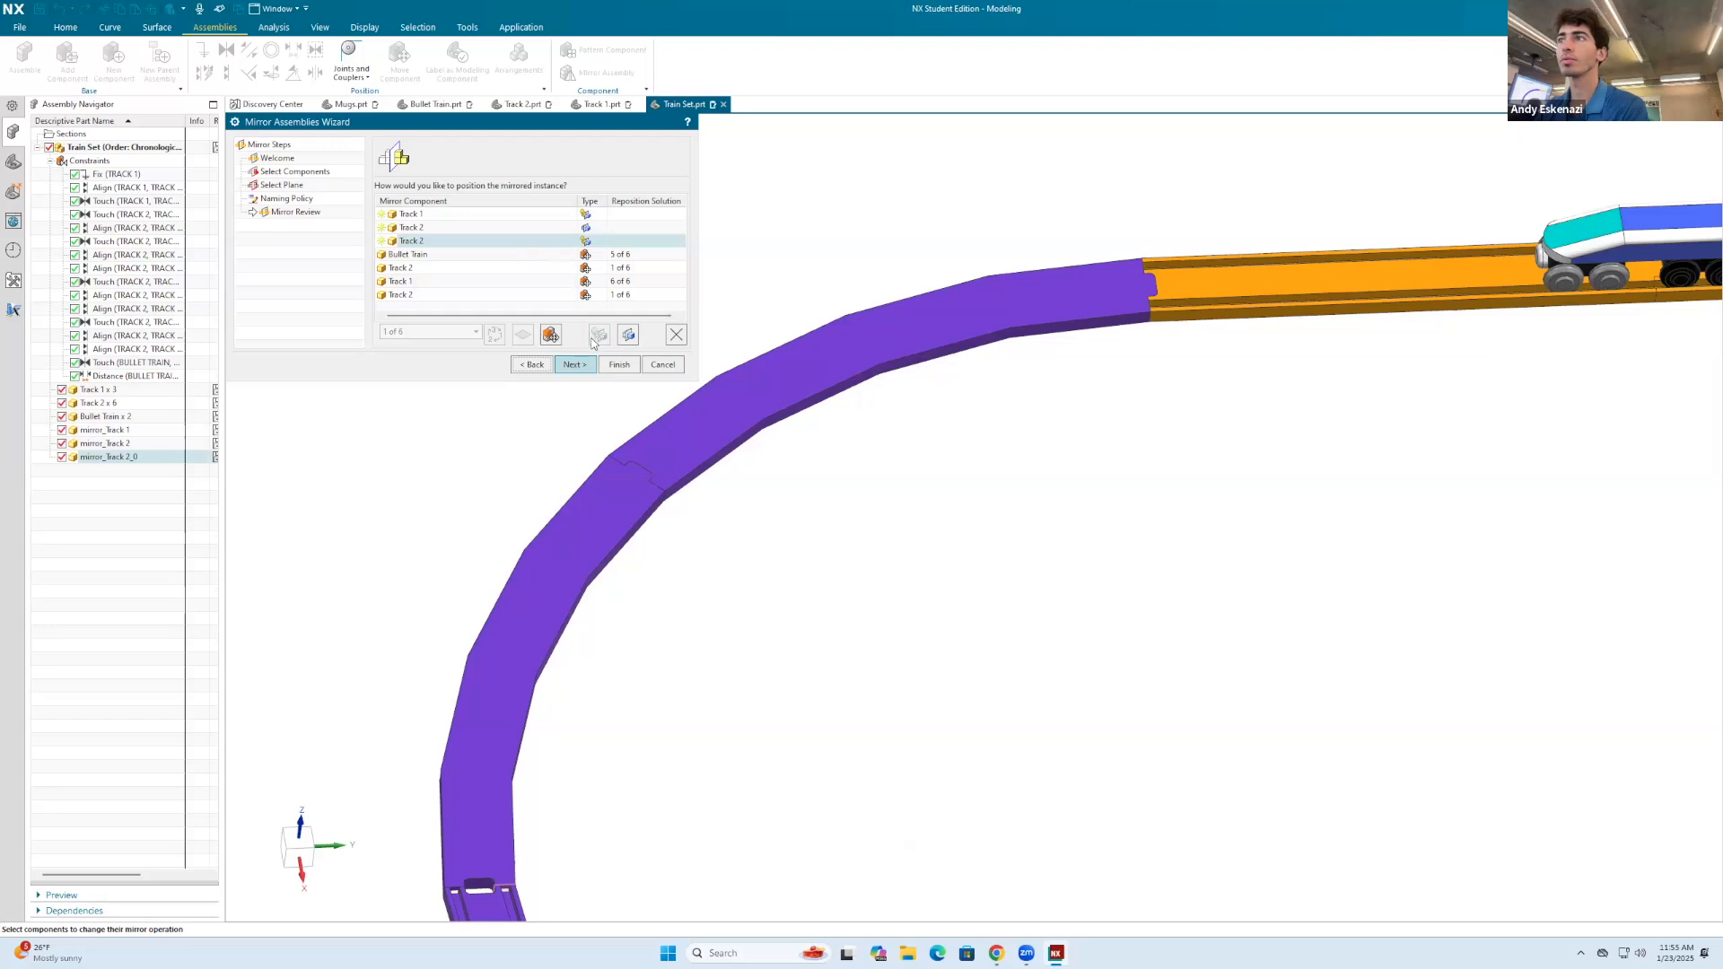
{"action": "left_click", "coordinate": [660, 369]}
{"action": "scroll", "coordinate": [845, 363], "scroll_direction": "down", "scroll_amount": 10}
{"action": "scroll", "coordinate": [1010, 476], "scroll_direction": "up", "scroll_amount": 3}
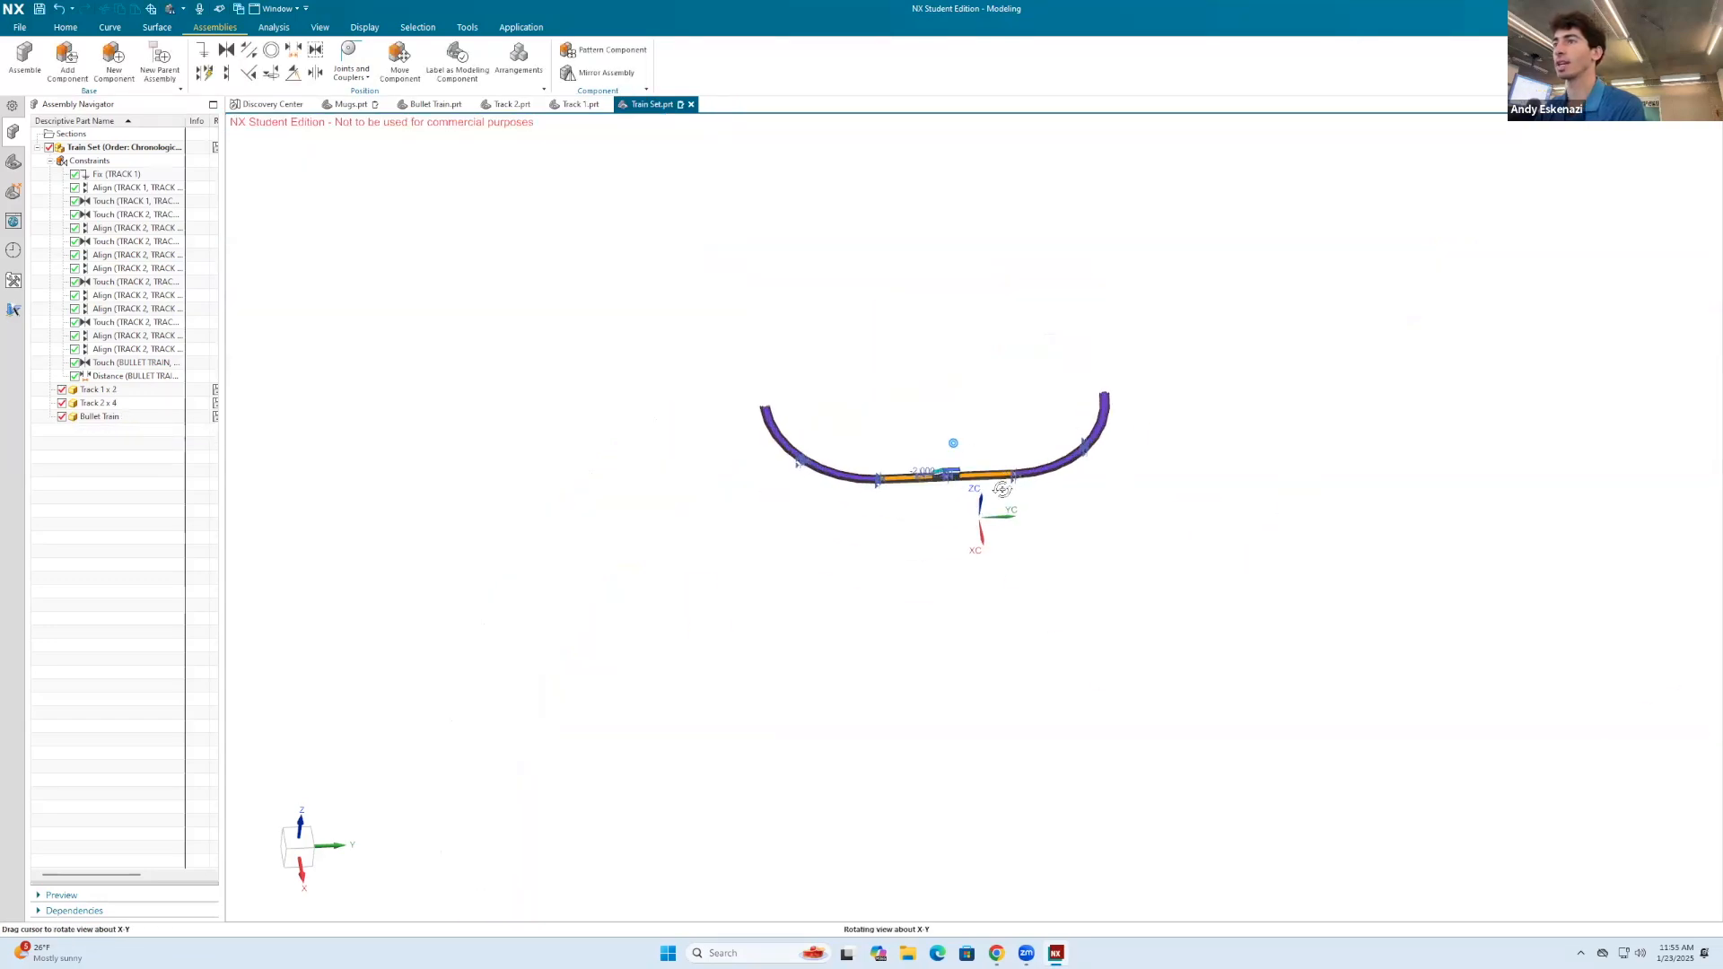
{"action": "scroll", "coordinate": [952, 485], "scroll_direction": "up", "scroll_amount": 2}
{"action": "middle_click_drag", "start_coordinate": [930, 381], "coordinate": [916, 470]}
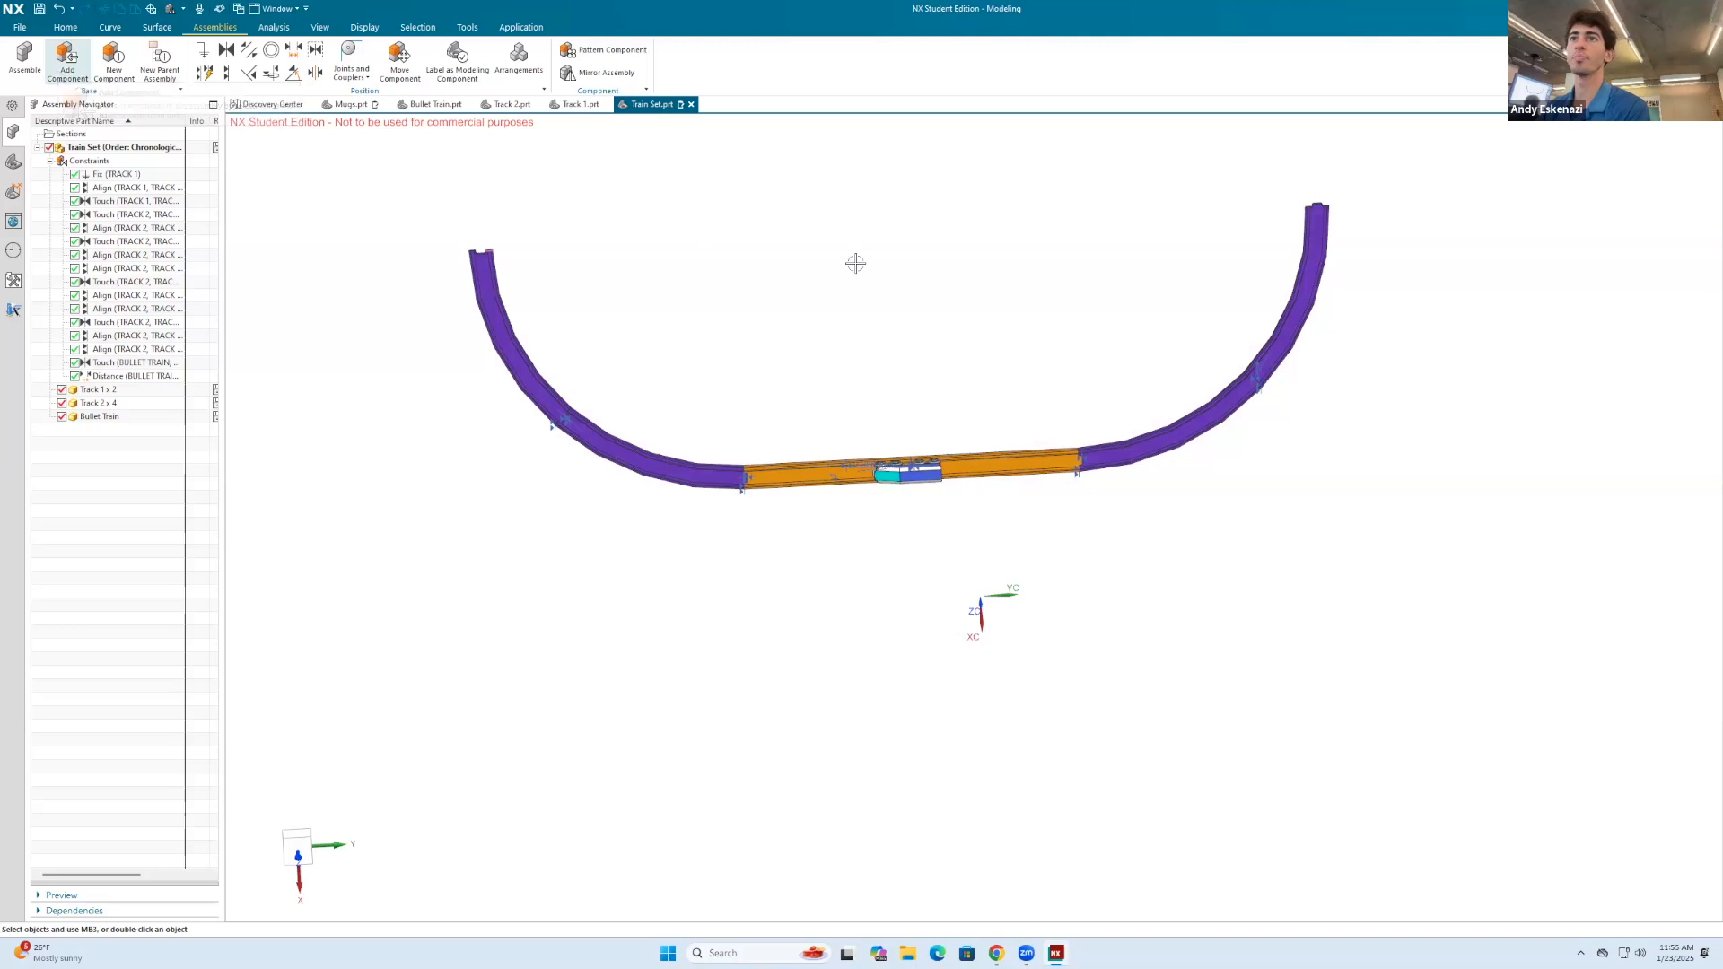
{"action": "scroll", "coordinate": [928, 306], "scroll_direction": "down", "scroll_amount": 2}
{"action": "scroll", "coordinate": [928, 306], "scroll_direction": "up", "scroll_amount": 2}
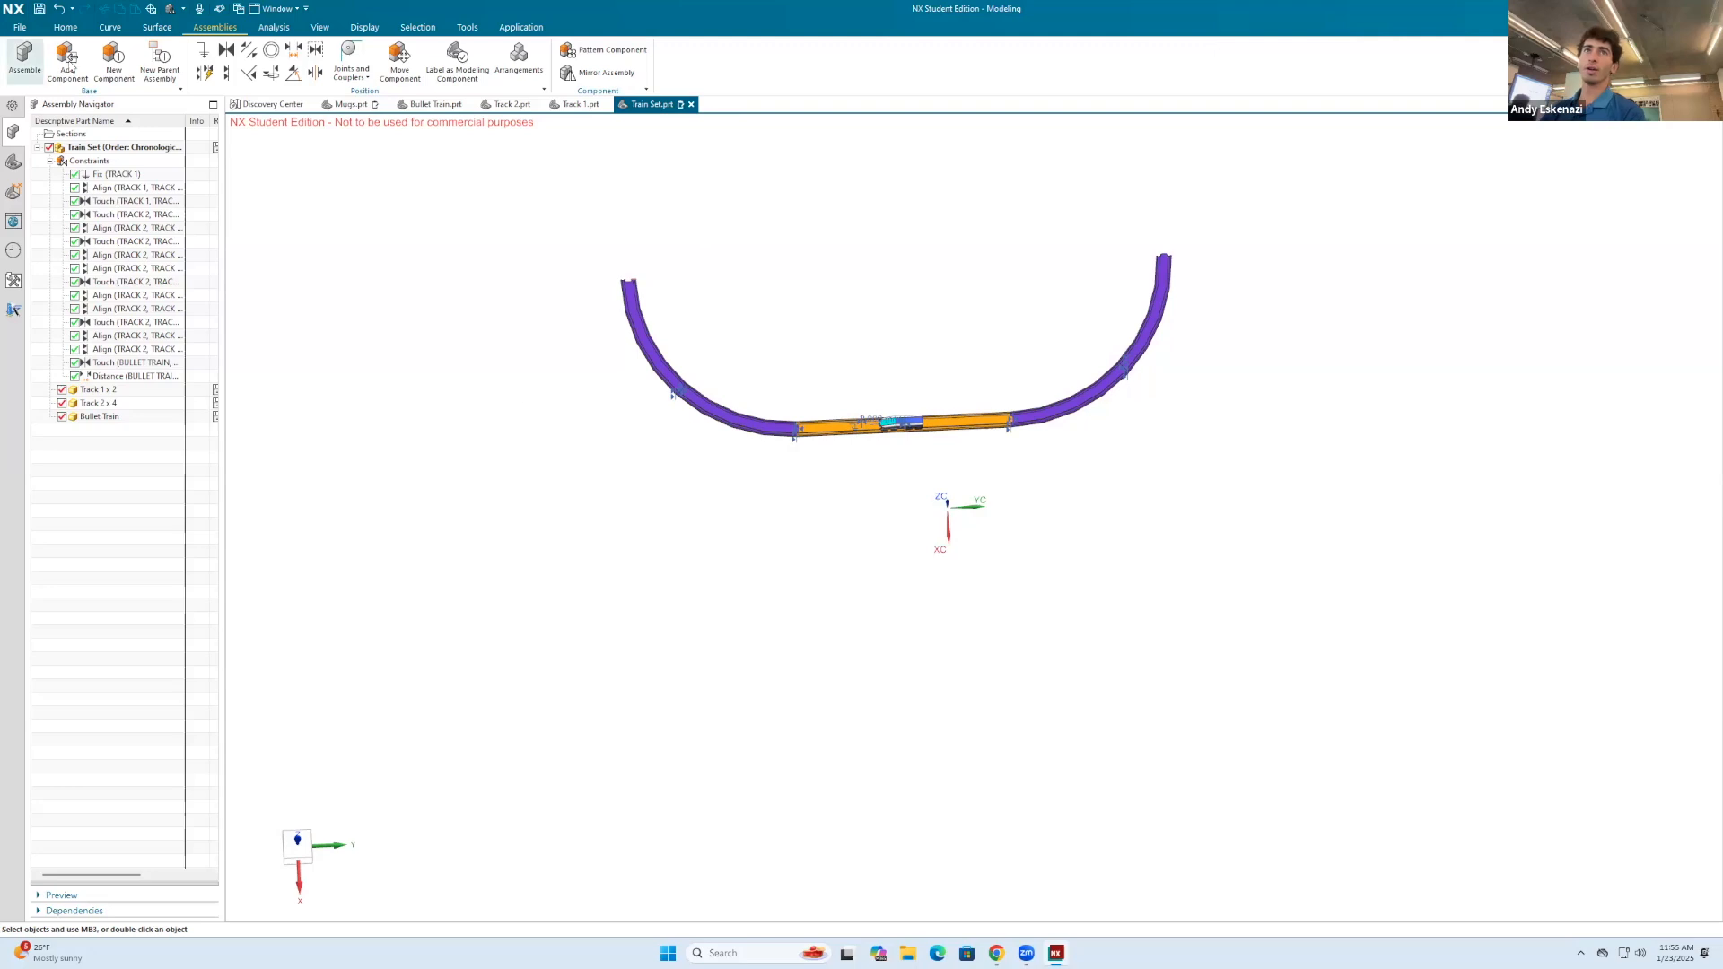
Step: Create a sketch on the floor face of the curved track with the recessed free end
{"action": "left_click", "coordinate": [64, 29]}
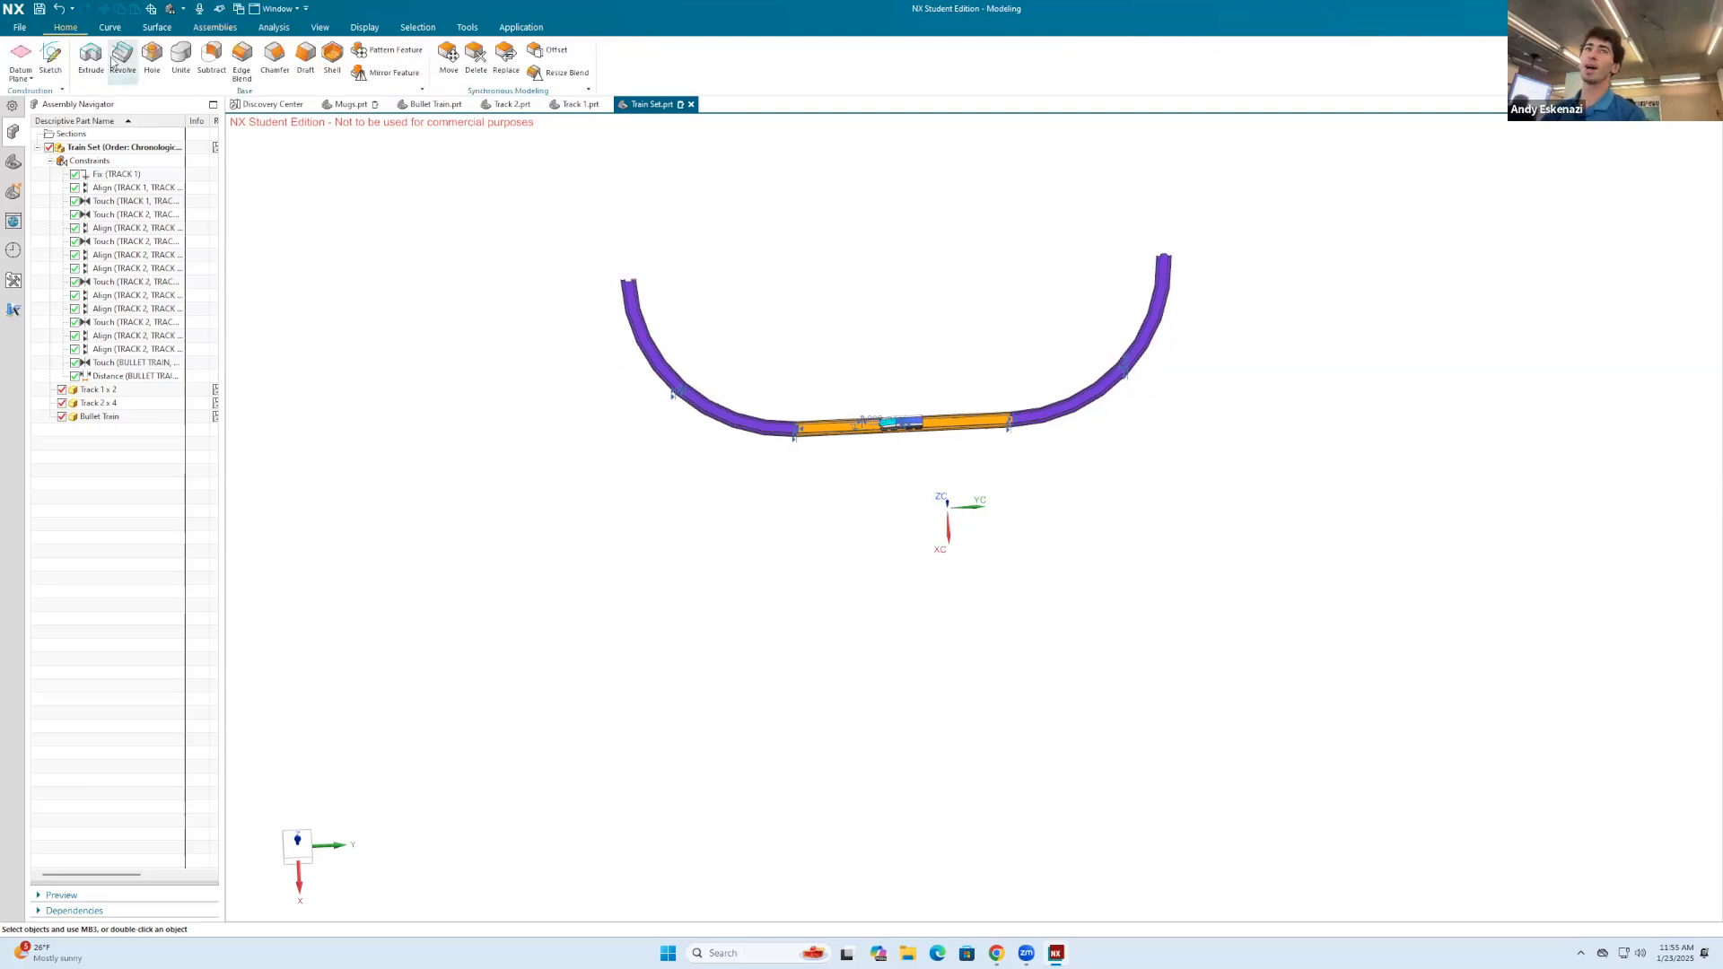
{"action": "left_click", "coordinate": [51, 56]}
{"action": "scroll", "coordinate": [583, 271], "scroll_direction": "up", "scroll_amount": 4}
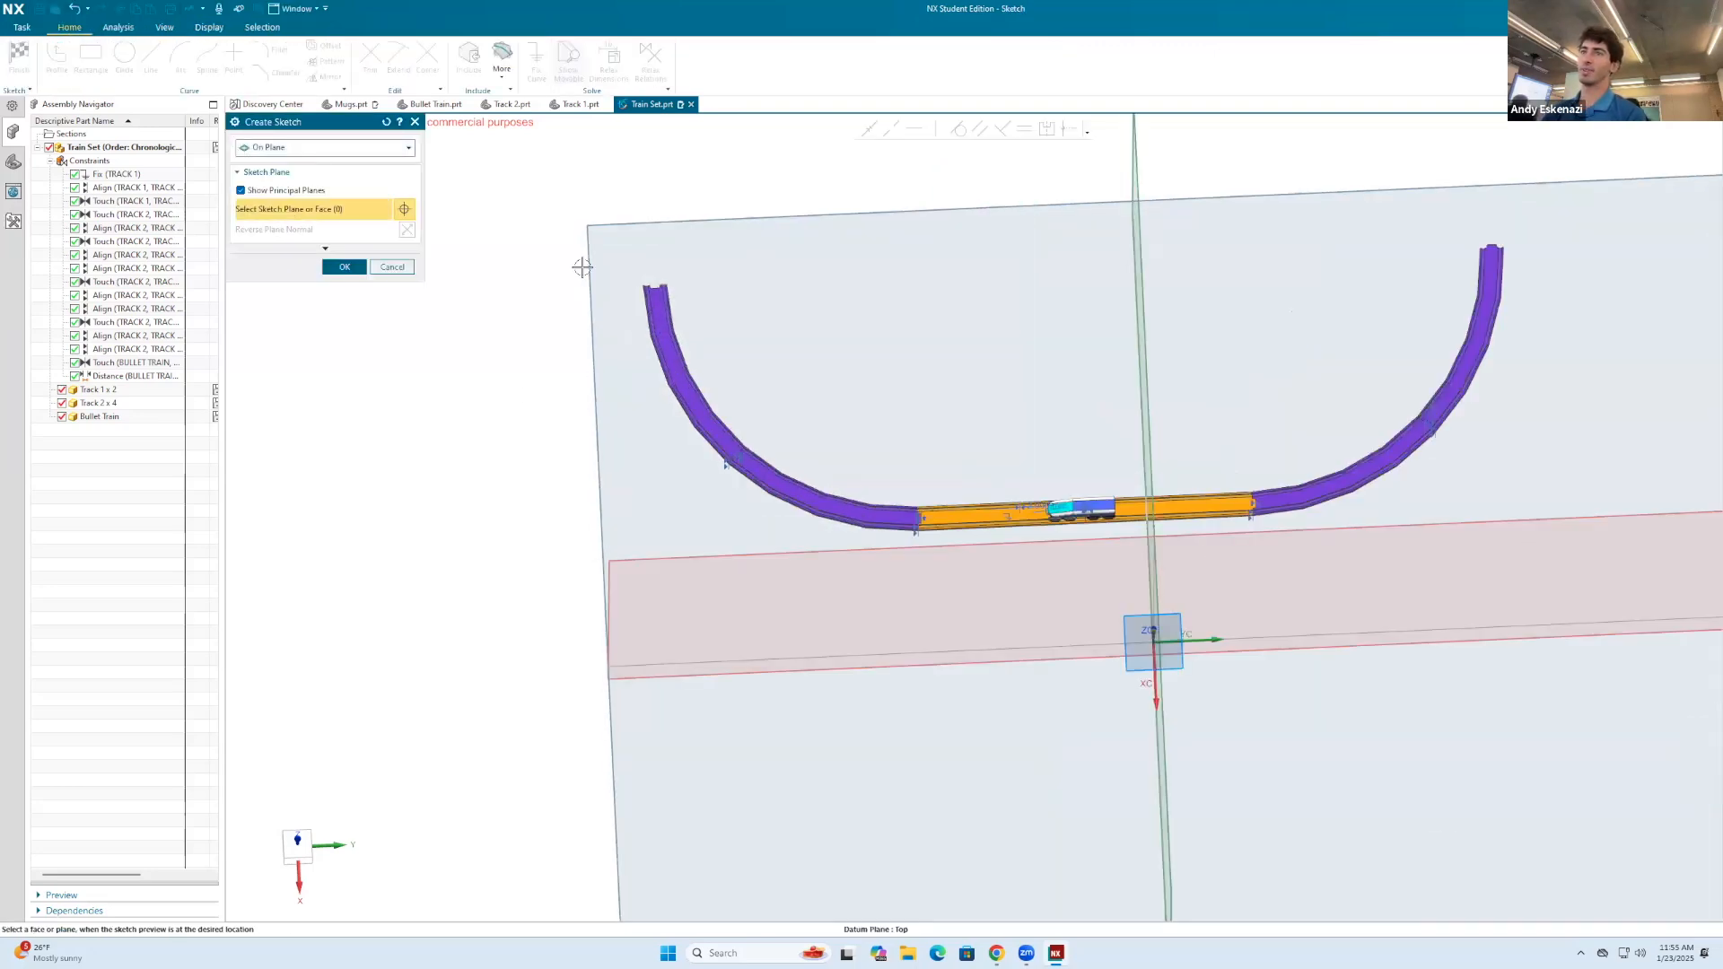
{"action": "left_click", "coordinate": [714, 337]}
{"action": "left_click", "coordinate": [344, 267]}
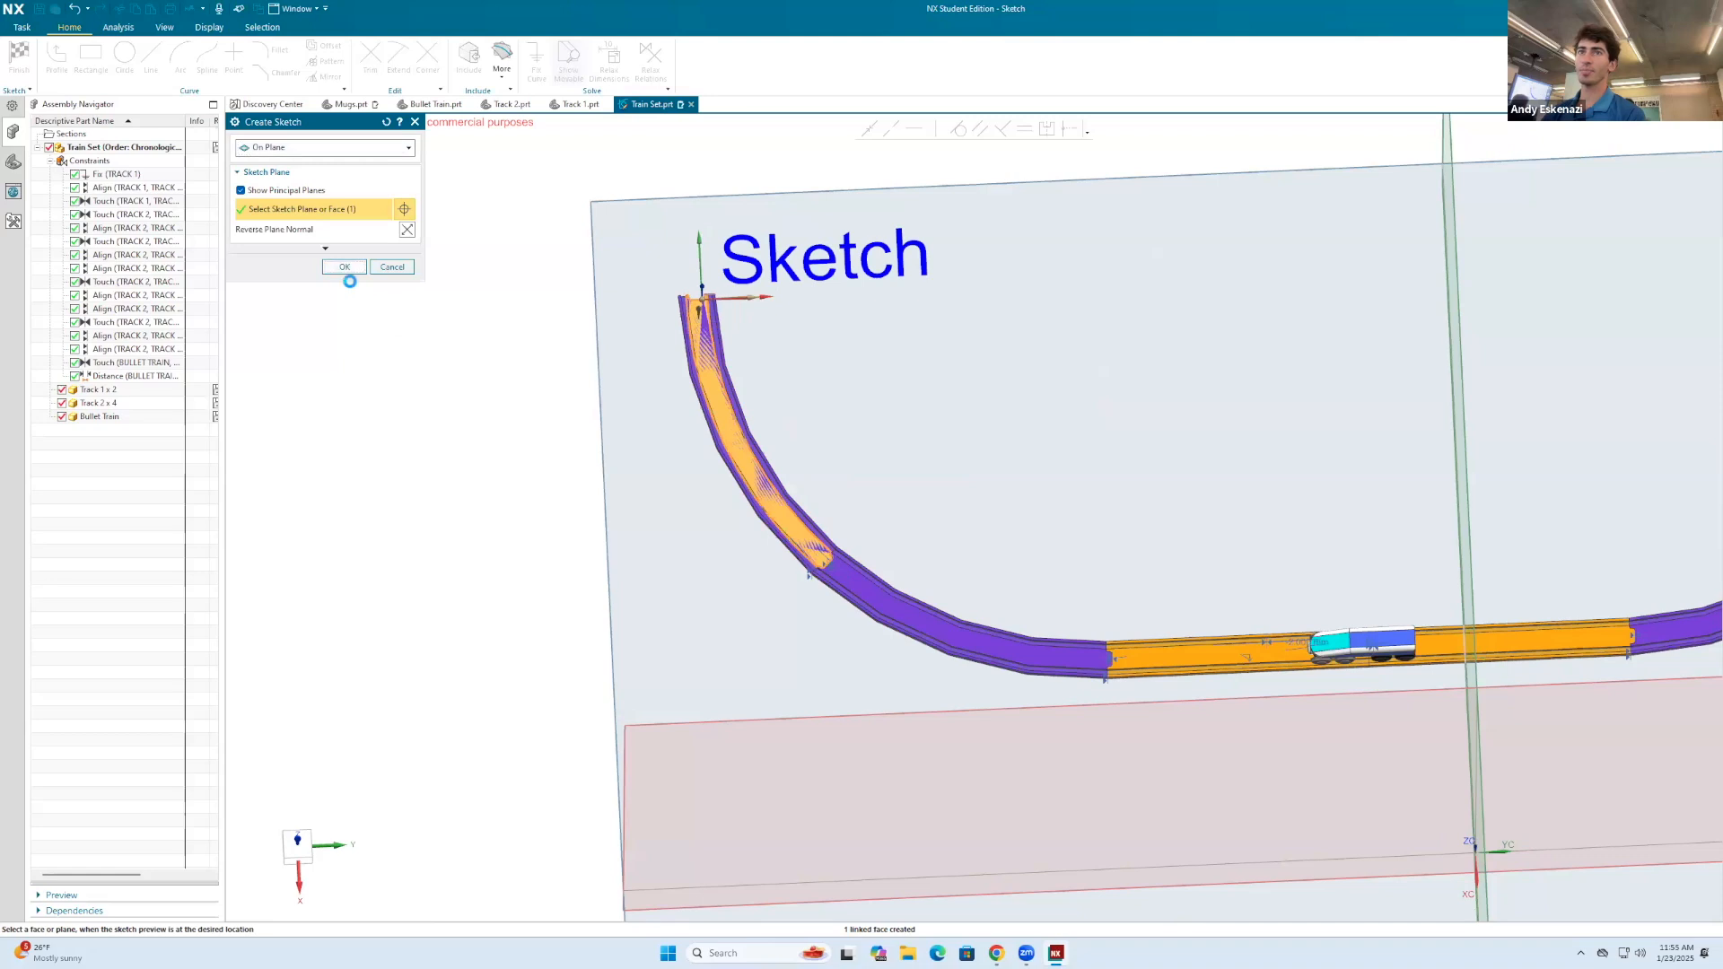
{"action": "scroll", "coordinate": [1031, 503], "scroll_direction": "up", "scroll_amount": 4}
{"action": "scroll", "coordinate": [888, 531], "scroll_direction": "up", "scroll_amount": 4}
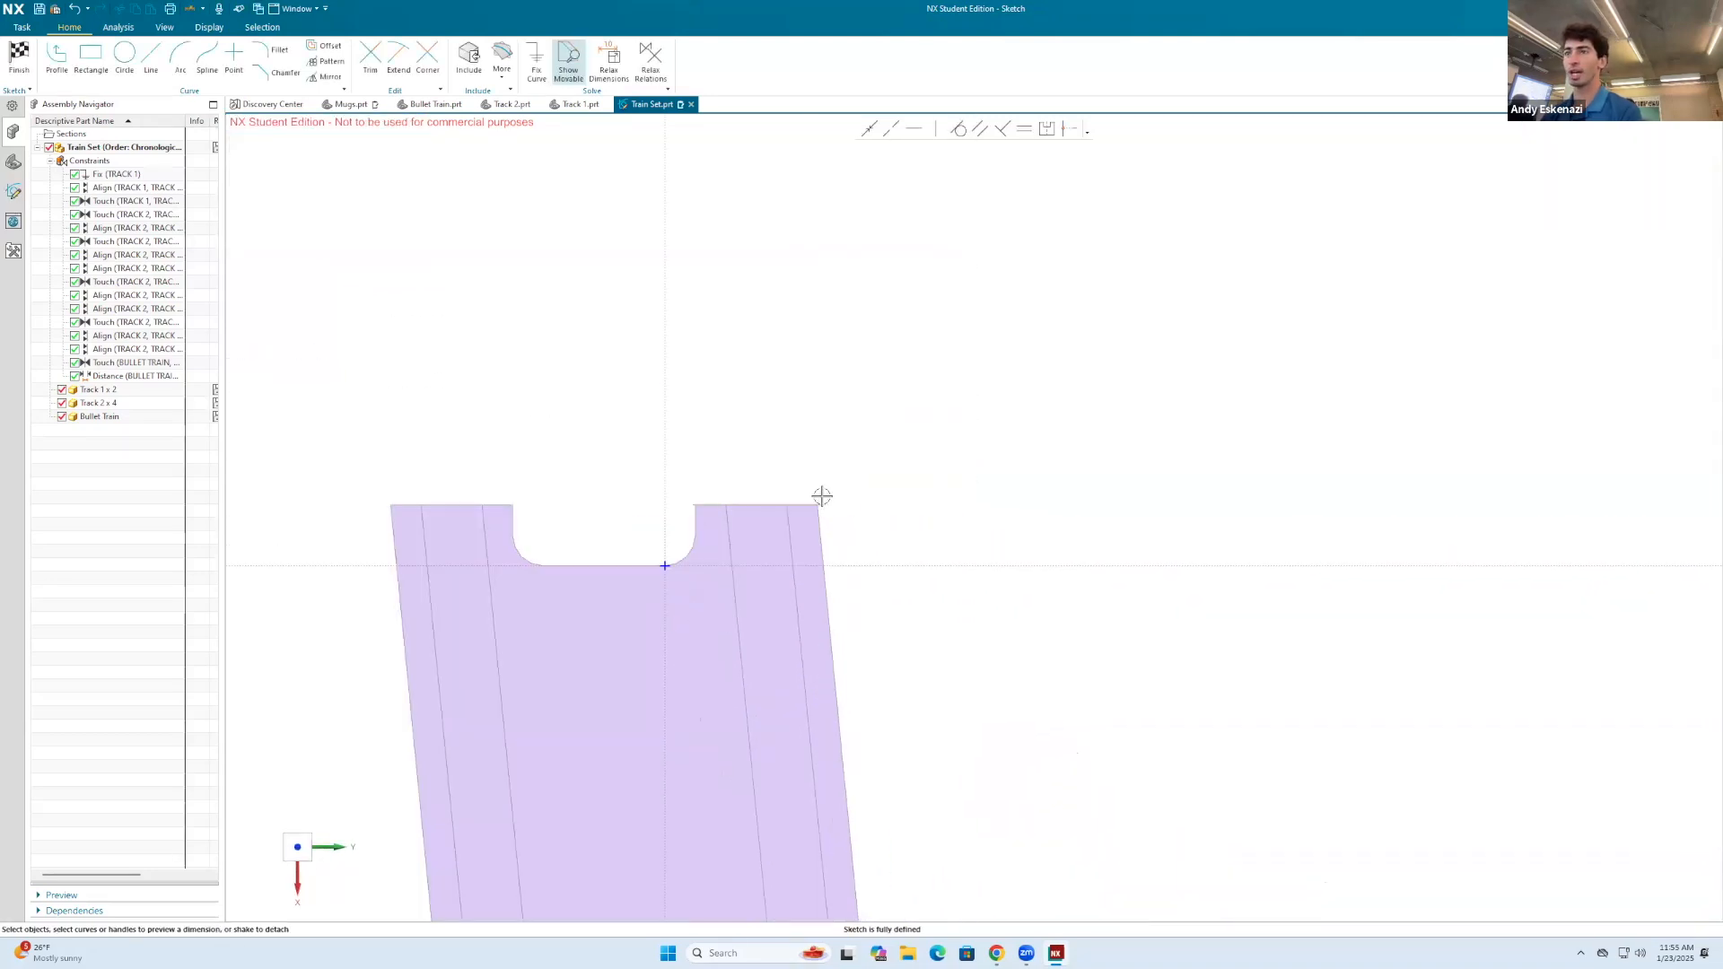
Step: Sketch a line joining the inner corners of the two curved tracks' free ends, spanning the open side of the loop
{"action": "left_click", "coordinate": [151, 61]}
{"action": "scroll", "coordinate": [820, 498], "scroll_direction": "up", "scroll_amount": 1}
{"action": "middle_click_drag", "start_coordinate": [821, 499], "coordinate": [735, 512]}
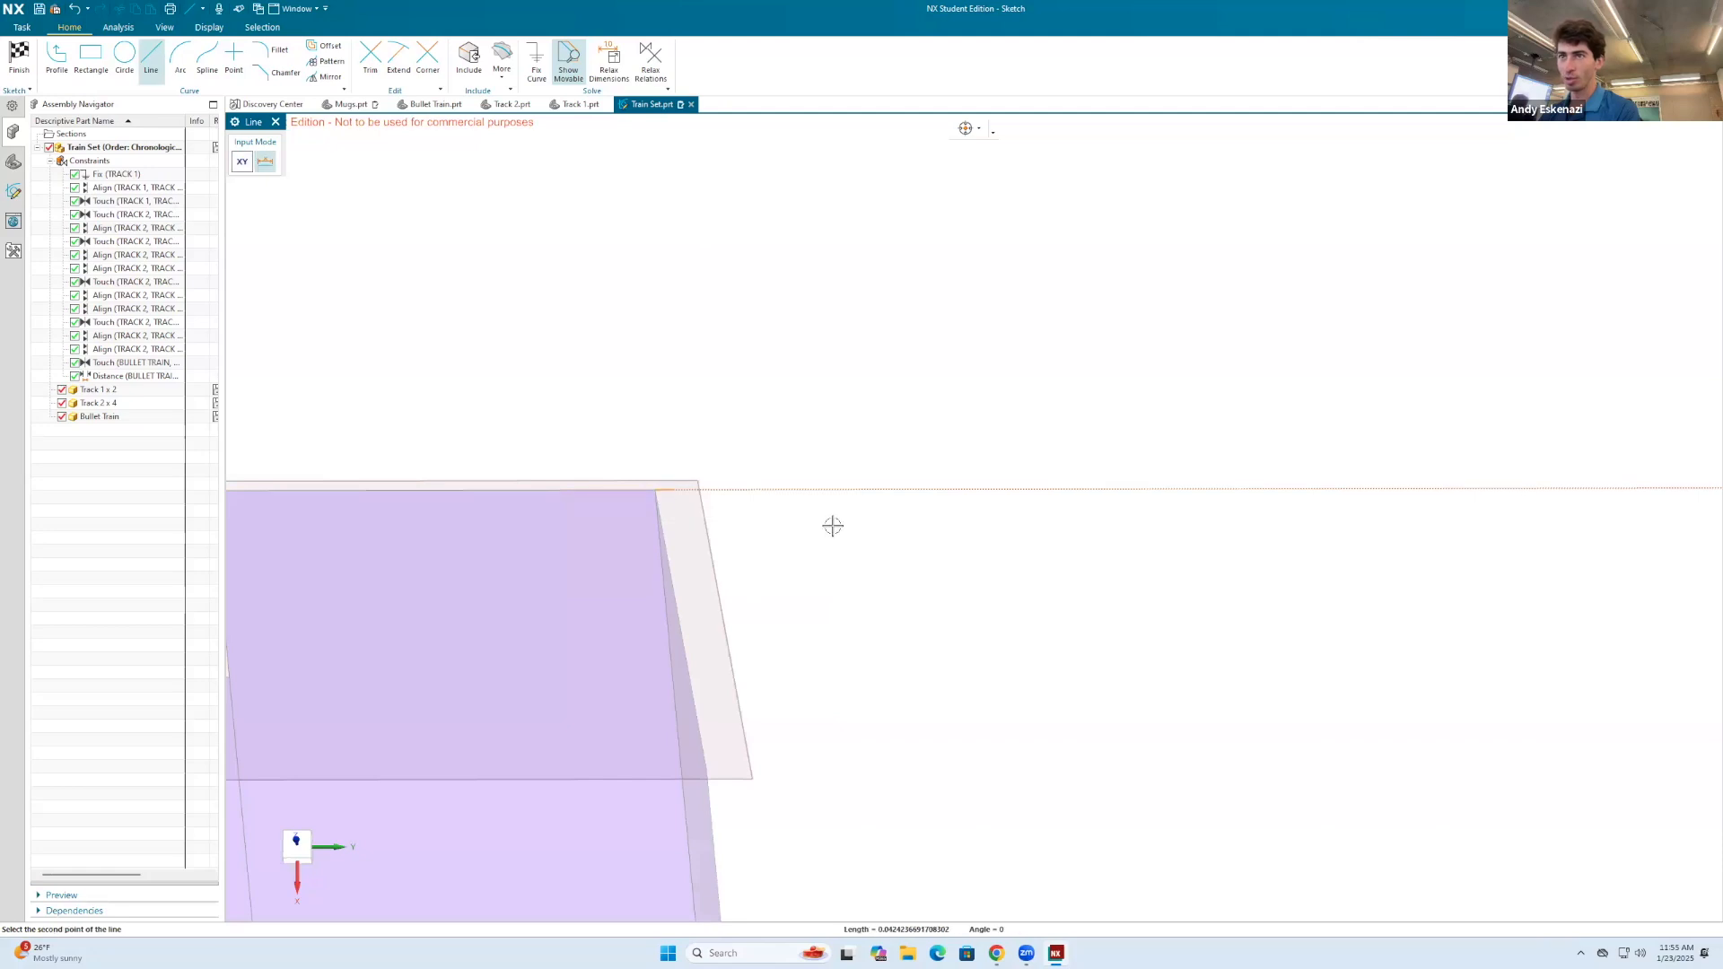
{"action": "left_click", "coordinate": [655, 490]}
{"action": "scroll", "coordinate": [823, 575], "scroll_direction": "down", "scroll_amount": 12}
{"action": "scroll", "coordinate": [815, 607], "scroll_direction": "down", "scroll_amount": 7}
{"action": "scroll", "coordinate": [1261, 653], "scroll_direction": "up", "scroll_amount": 6}
{"action": "scroll", "coordinate": [1028, 566], "scroll_direction": "down", "scroll_amount": 4}
{"action": "scroll", "coordinate": [1247, 548], "scroll_direction": "up", "scroll_amount": 8}
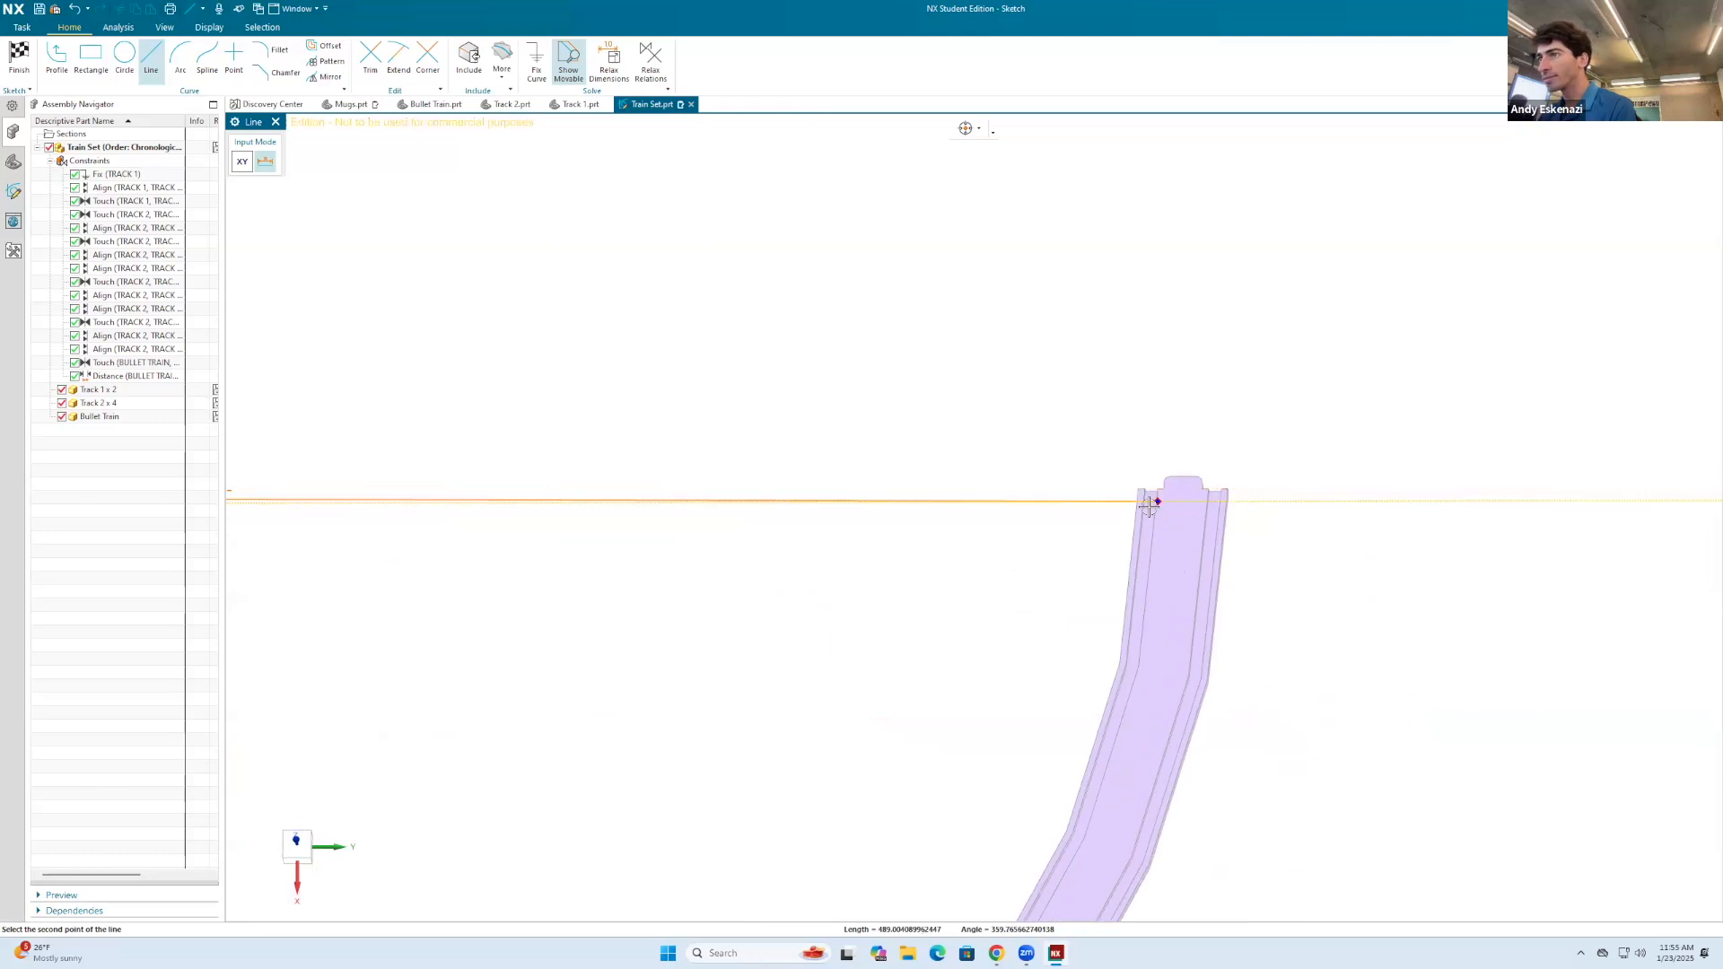
{"action": "left_click", "coordinate": [1141, 434]}
{"action": "scroll", "coordinate": [1032, 395], "scroll_direction": "down", "scroll_amount": 8}
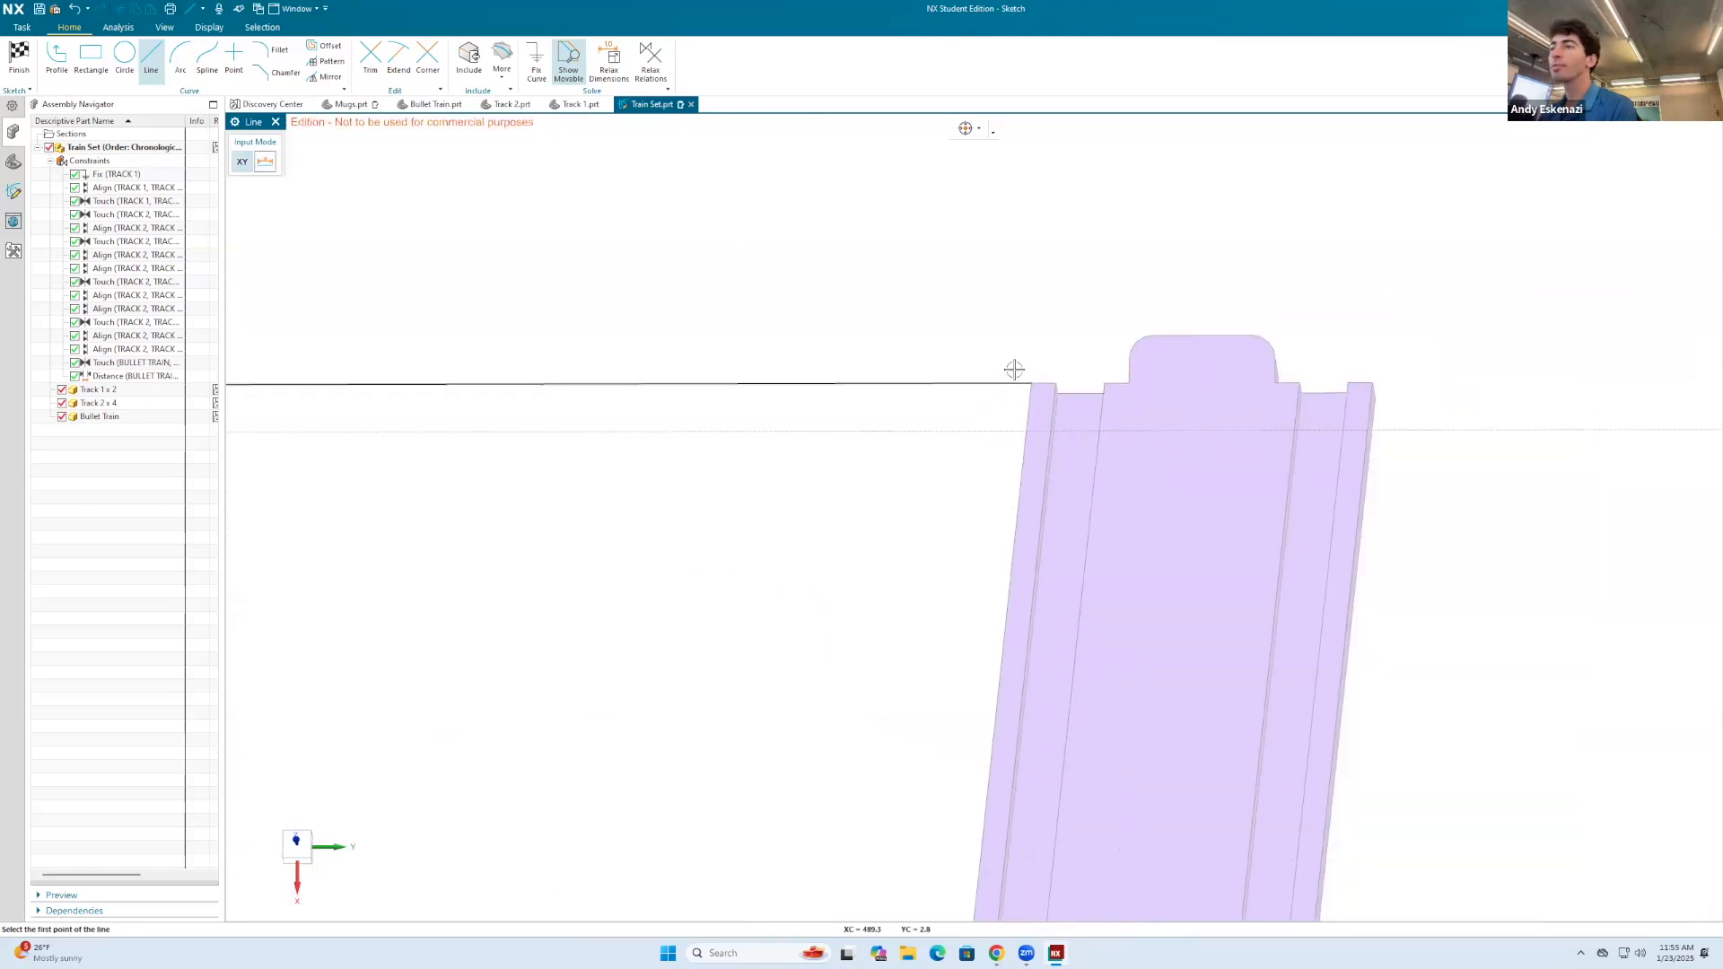
Step: Sketch a line from the midpoint of the spanning line to the joint between the two straight tracks, and finish the sketch
{"action": "left_click", "coordinate": [764, 446]}
{"action": "scroll", "coordinate": [768, 588], "scroll_direction": "down", "scroll_amount": 3}
{"action": "scroll", "coordinate": [763, 631], "scroll_direction": "up", "scroll_amount": 6}
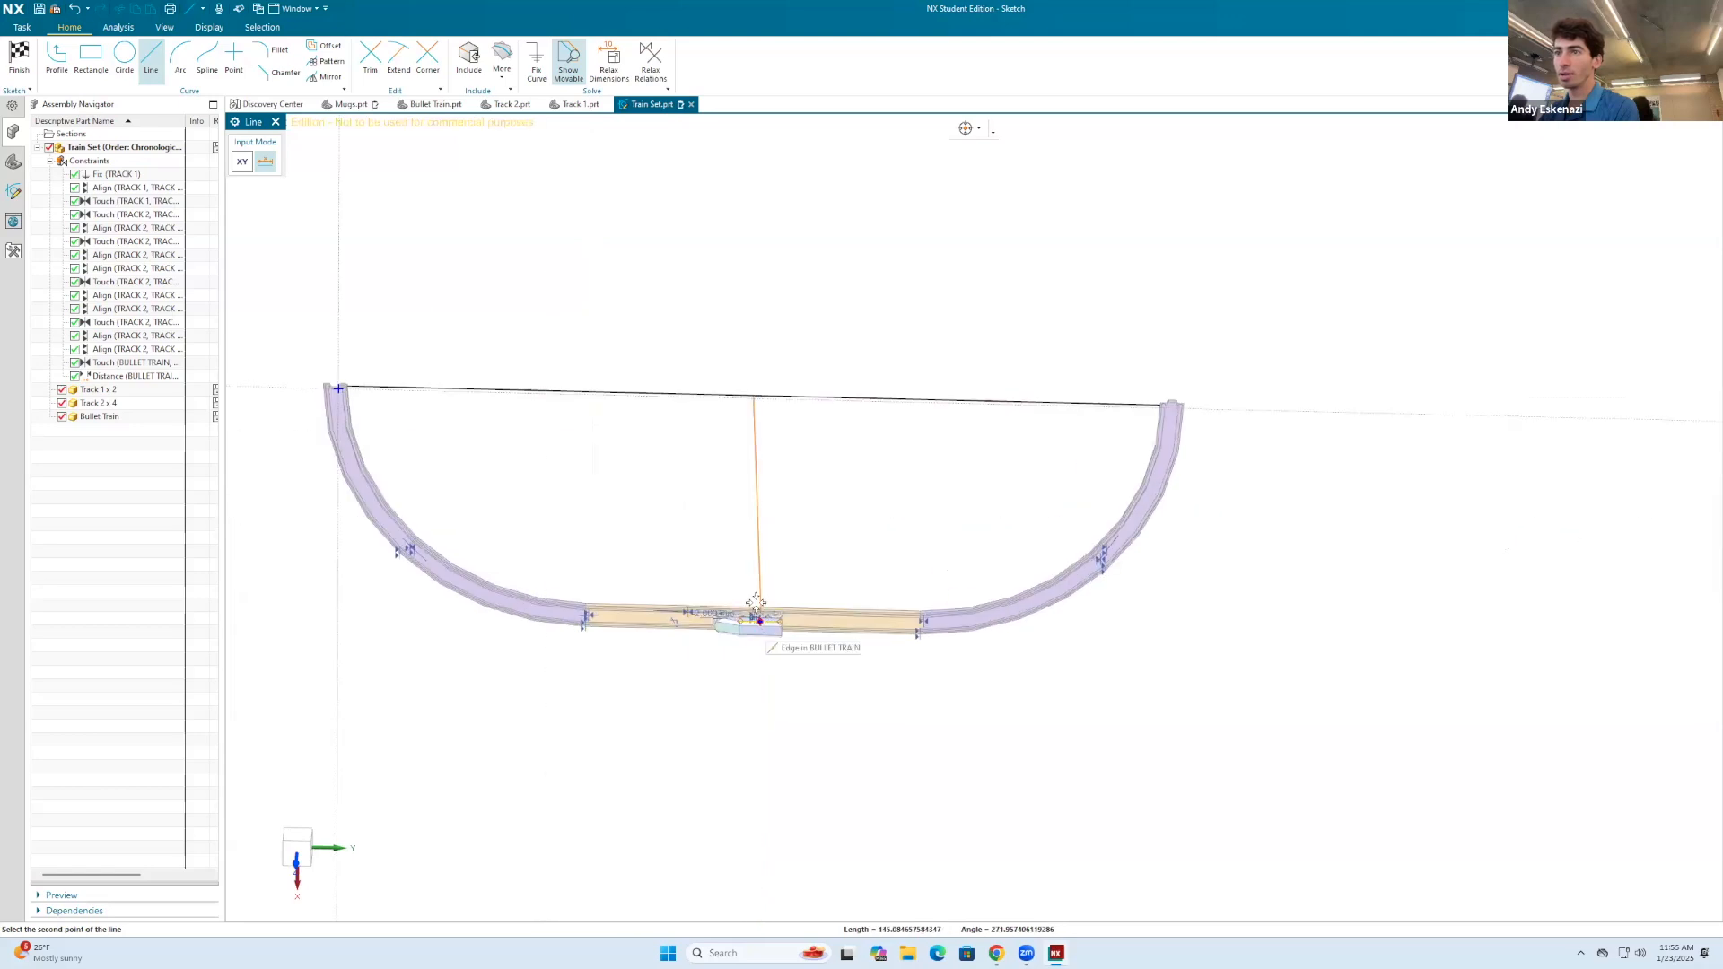
{"action": "left_click", "coordinate": [721, 533]}
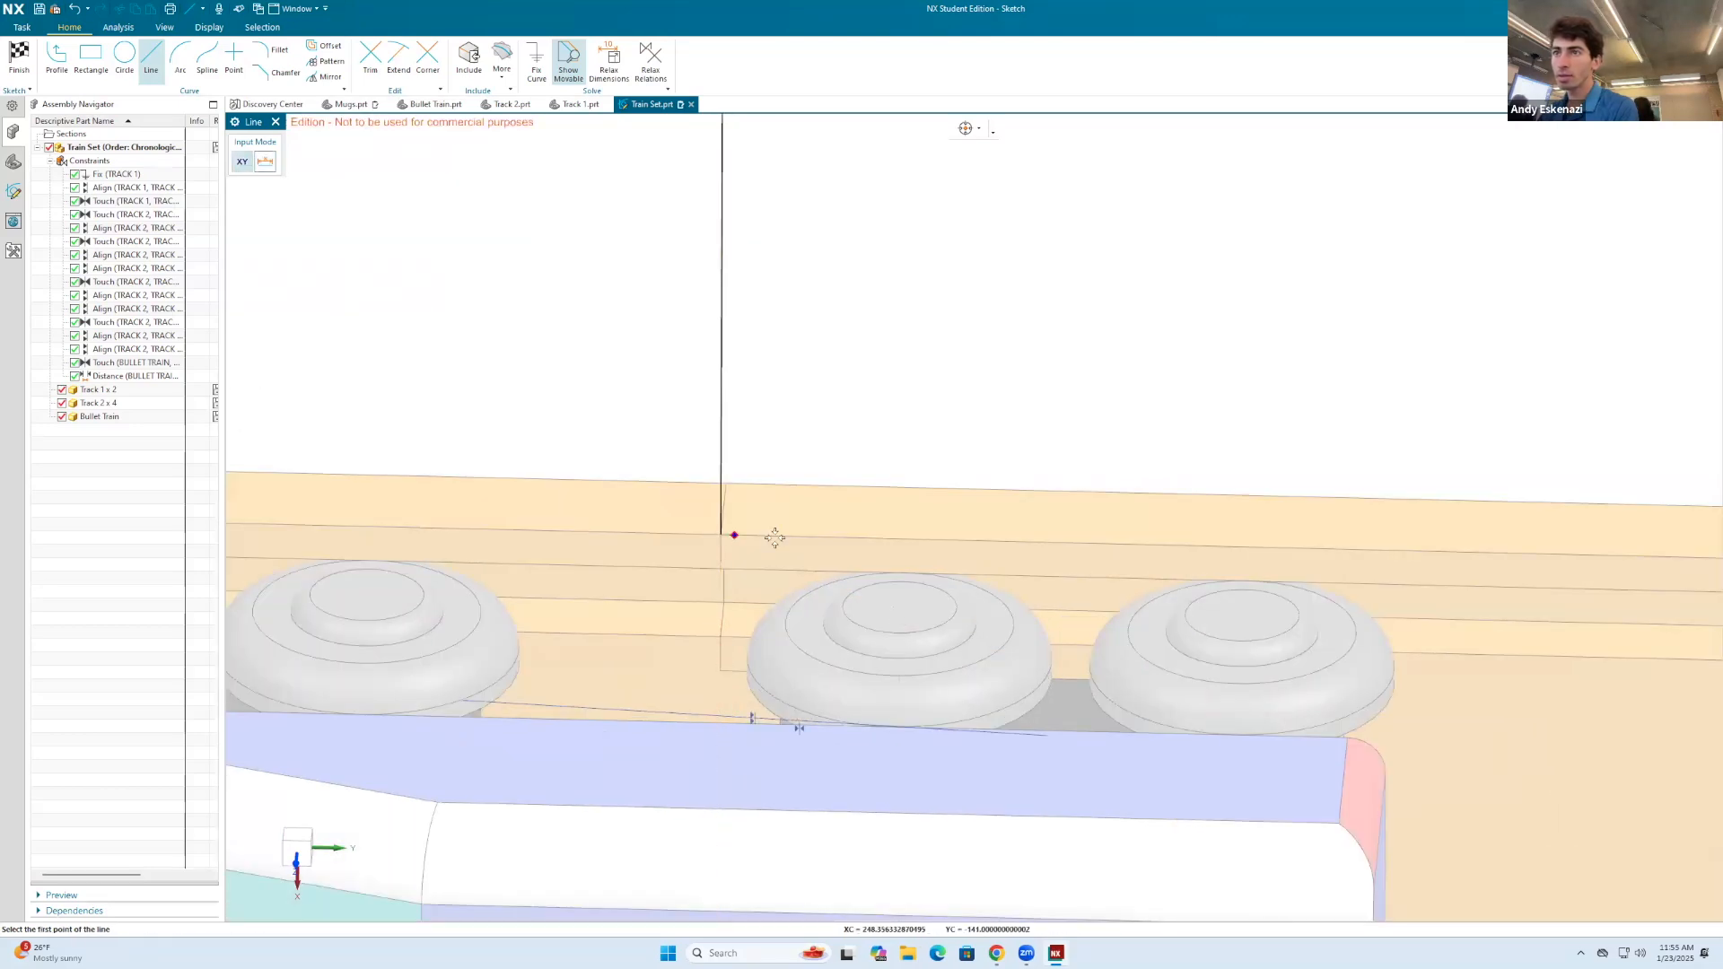
{"action": "scroll", "coordinate": [773, 535], "scroll_direction": "down", "scroll_amount": 7}
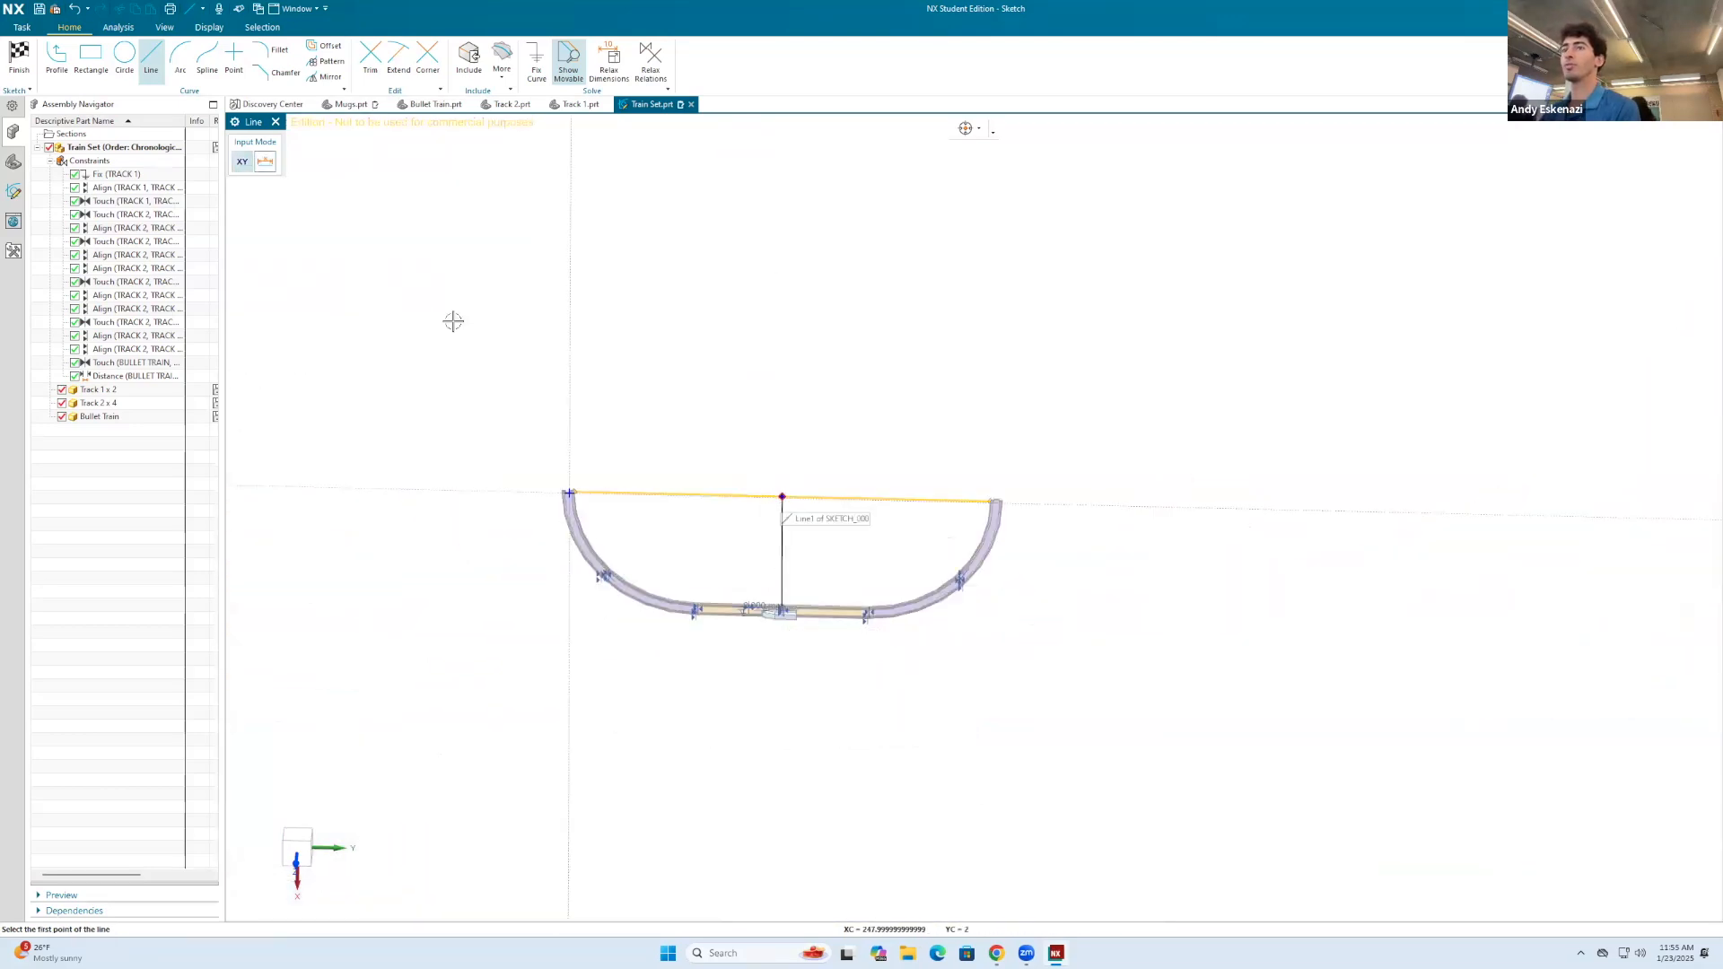
{"action": "left_click", "coordinate": [19, 55]}
{"action": "scroll", "coordinate": [870, 501], "scroll_direction": "up", "scroll_amount": 5}
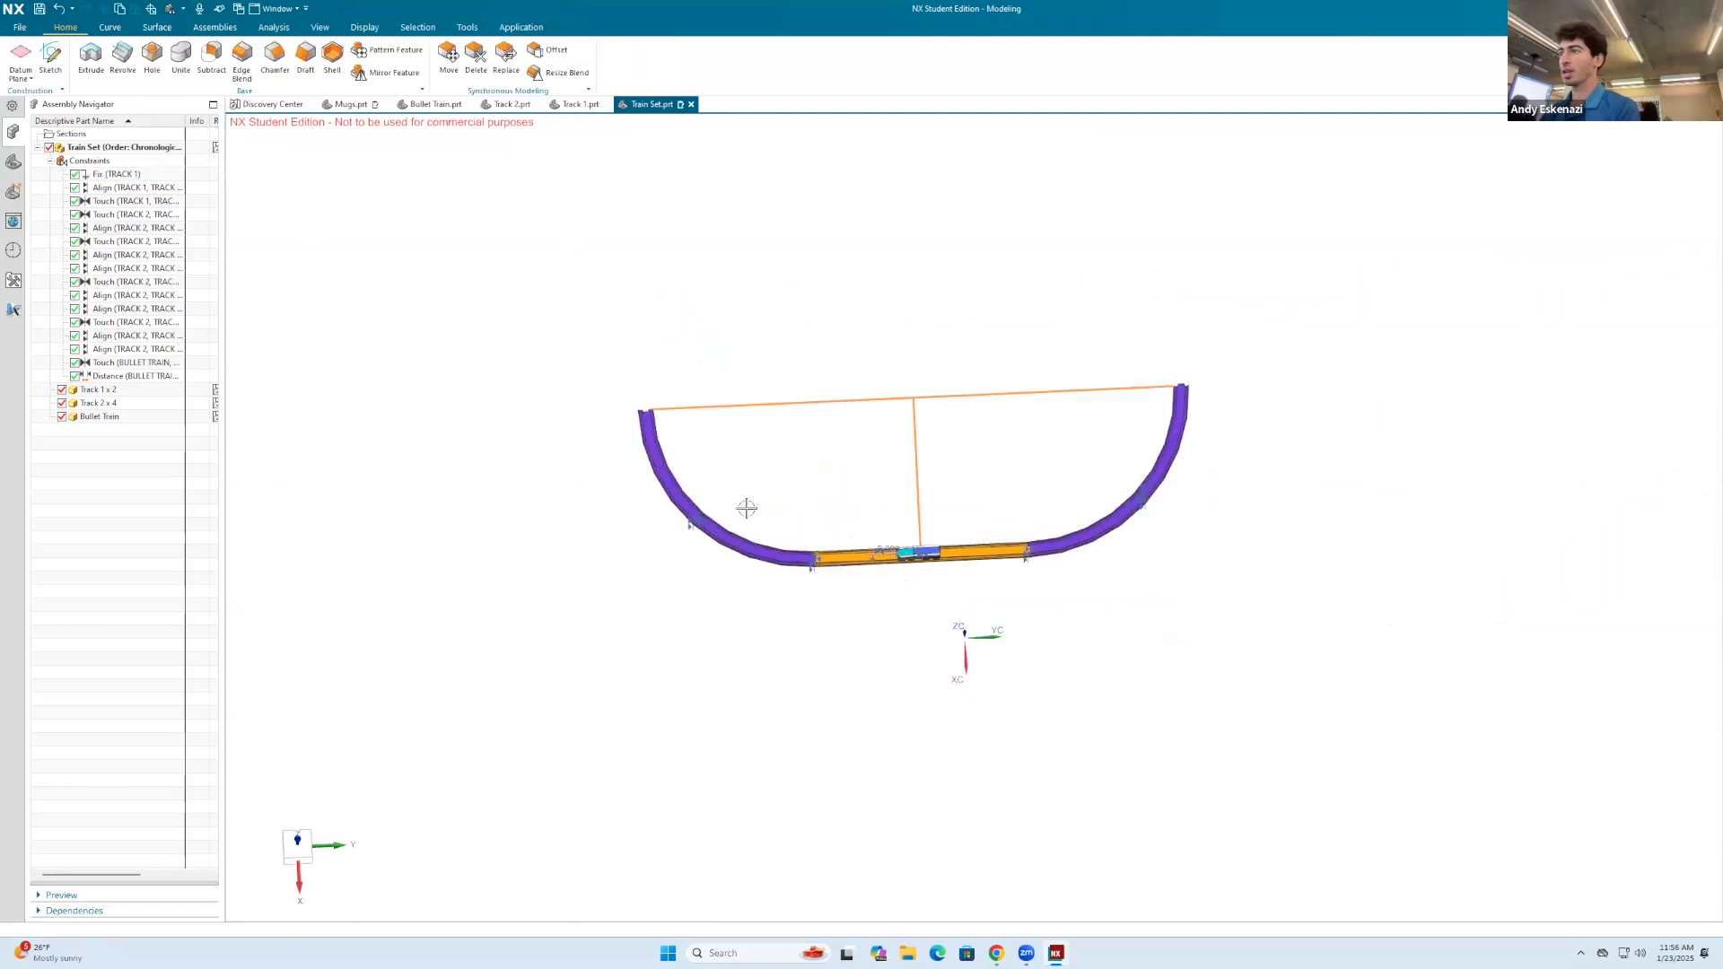
{"action": "scroll", "coordinate": [935, 411], "scroll_direction": "up", "scroll_amount": 5}
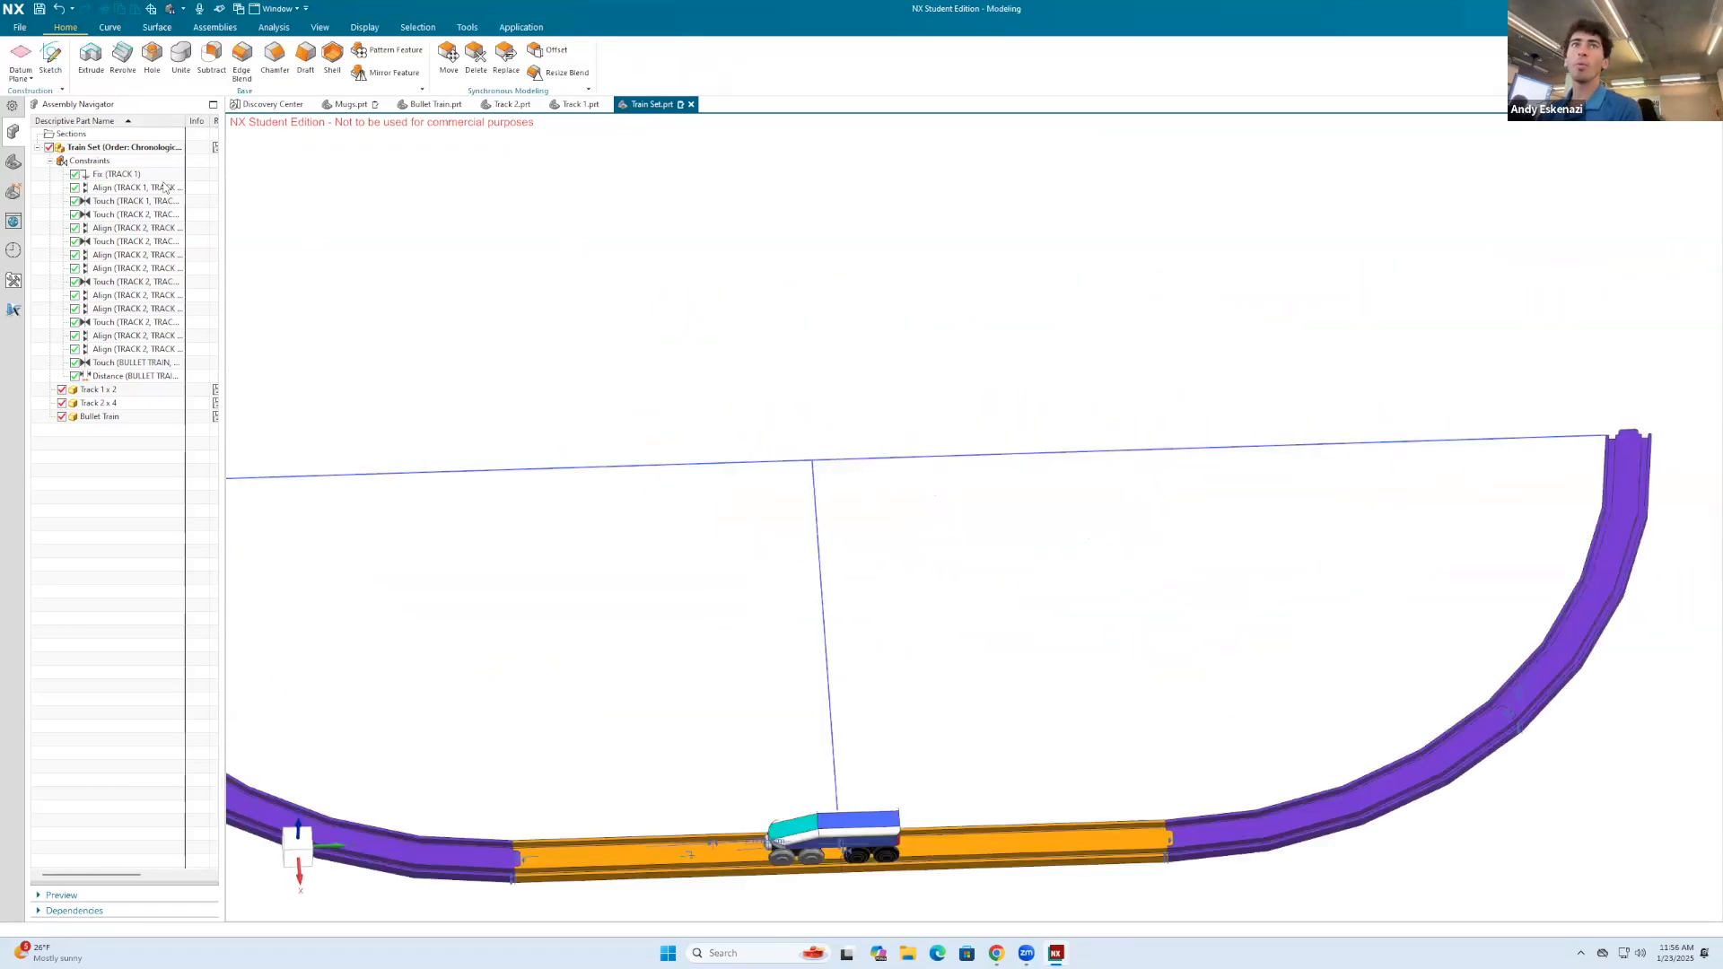
Step: Create a Point and Direction datum plane through the spanning line's midpoint, with its normal along that line
{"action": "left_click", "coordinate": [19, 53]}
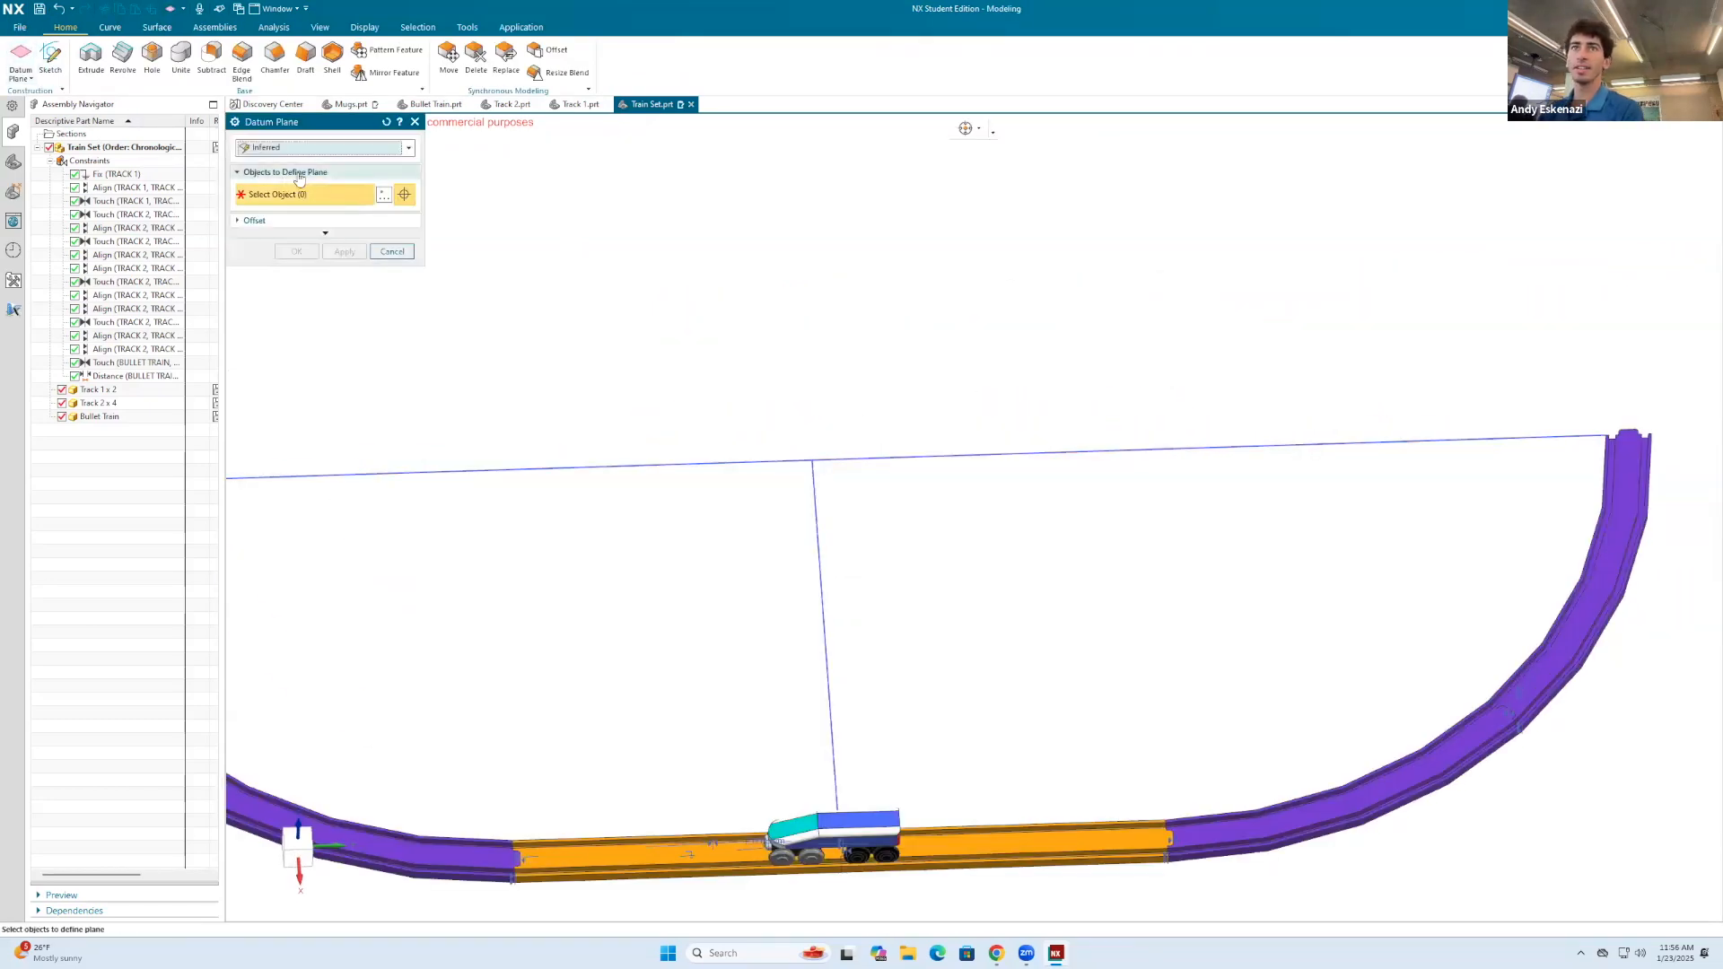
{"action": "scroll", "coordinate": [784, 415], "scroll_direction": "up", "scroll_amount": 5}
{"action": "left_click", "coordinate": [347, 149]}
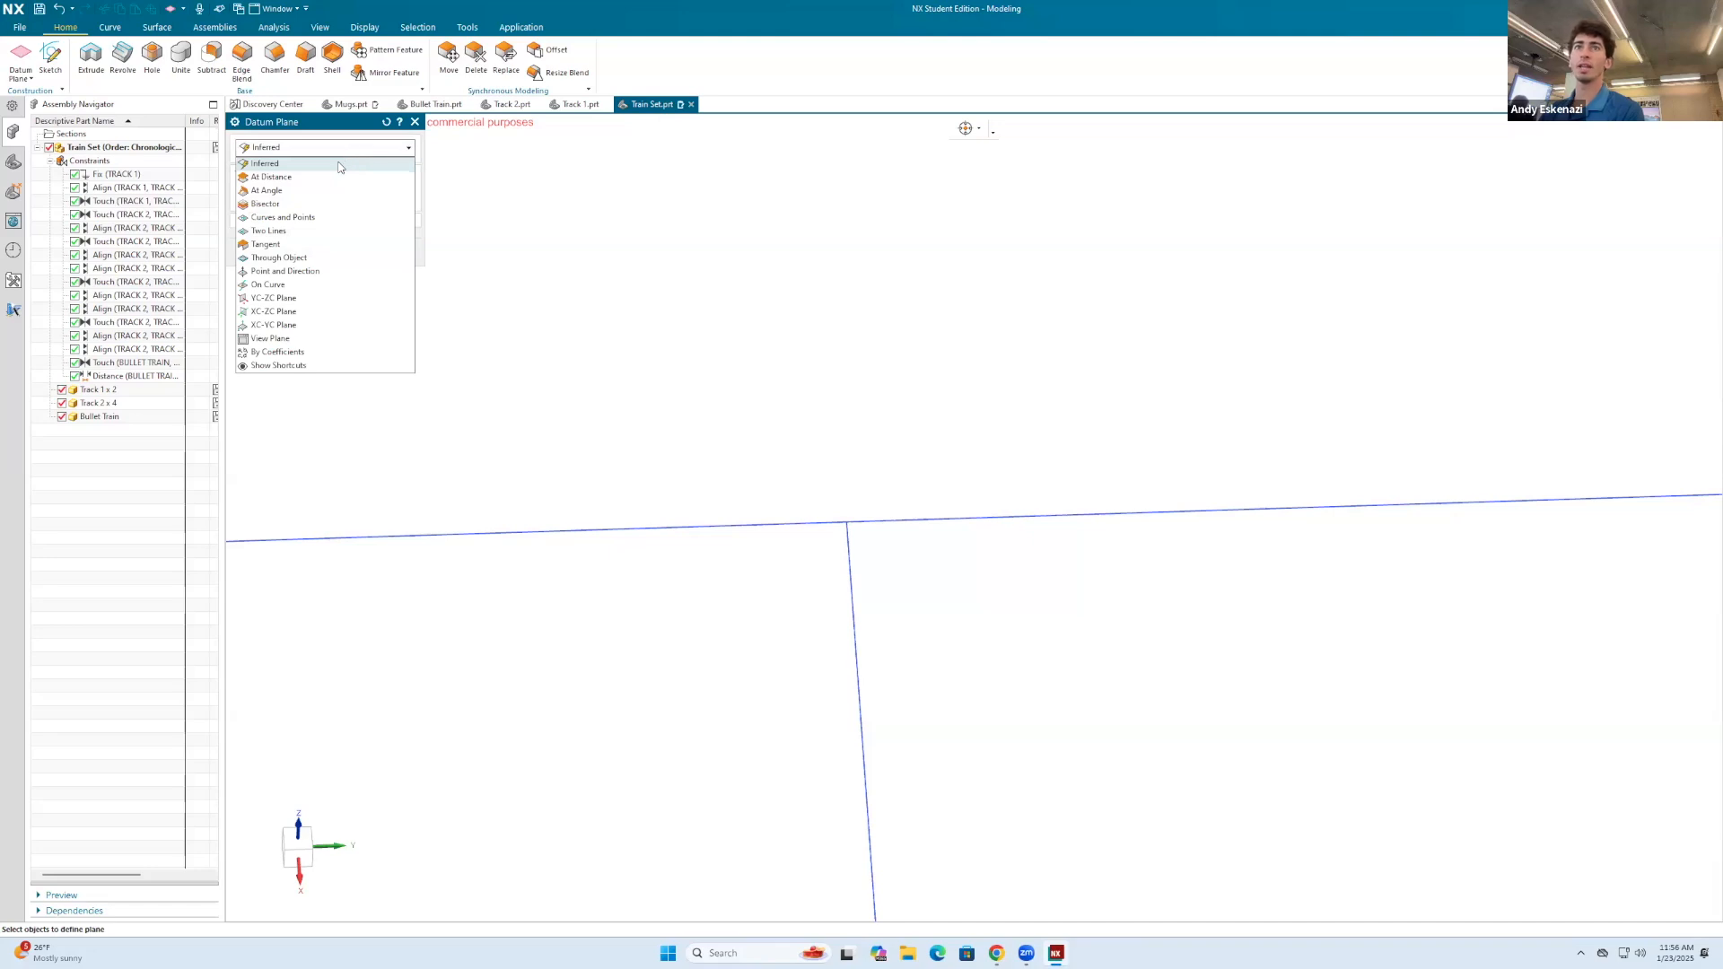
{"action": "left_click", "coordinate": [287, 271]}
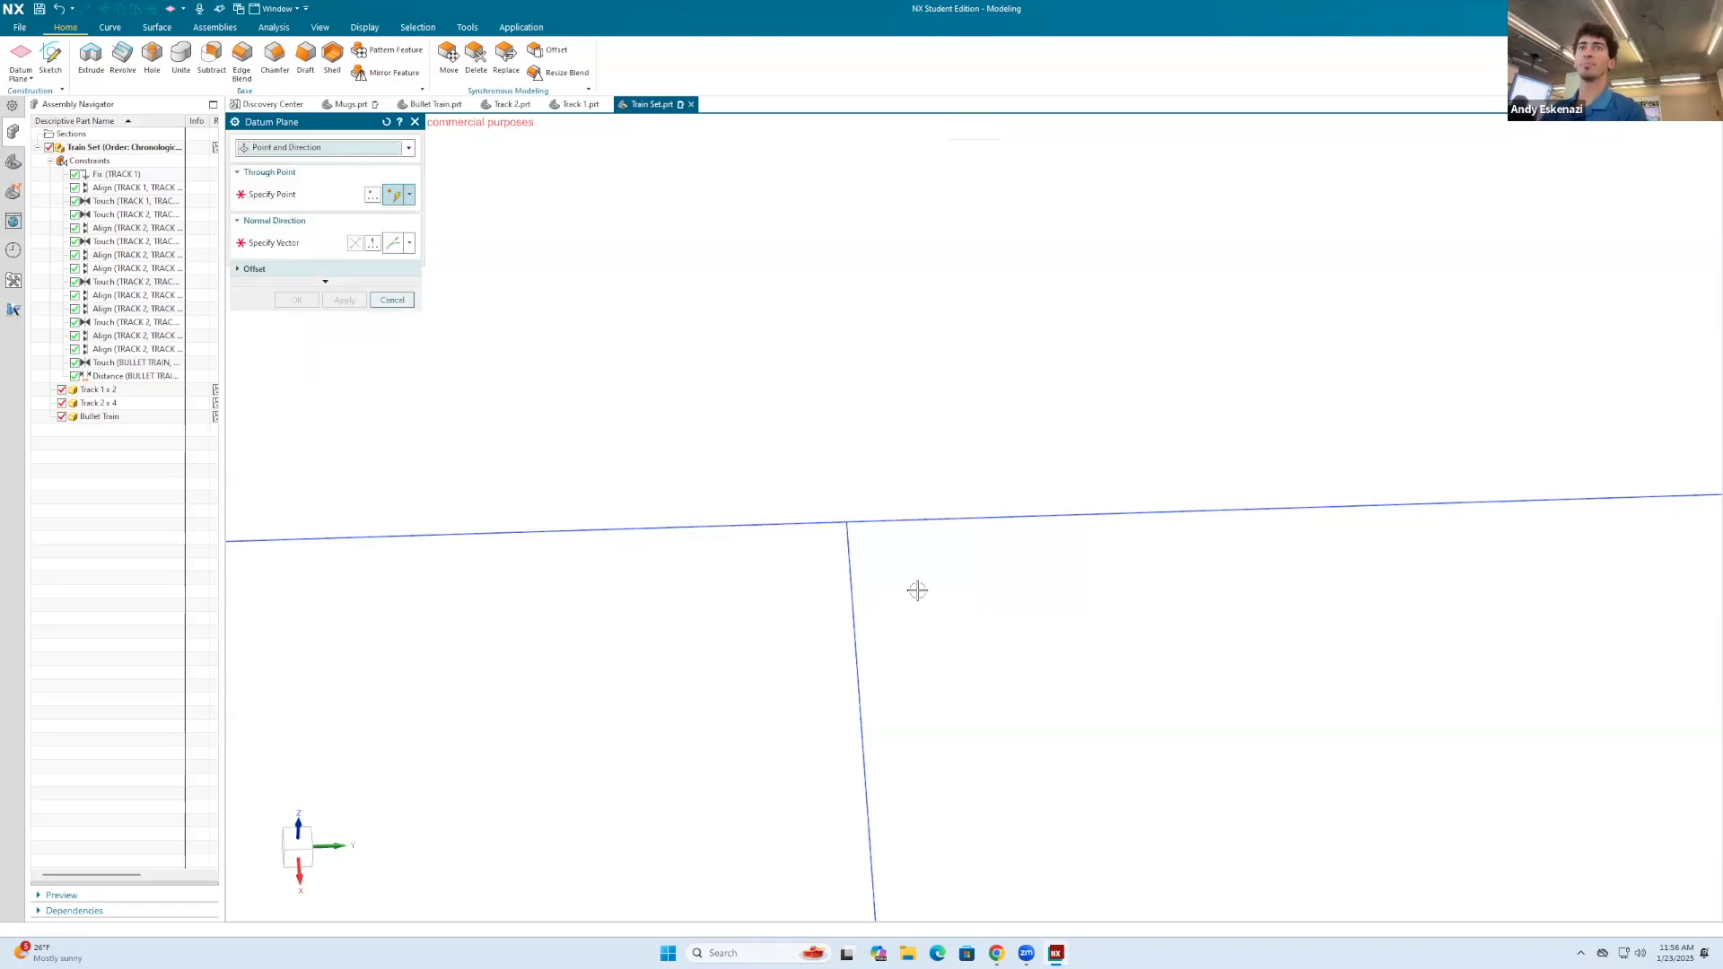
{"action": "middle_click_drag", "start_coordinate": [892, 541], "coordinate": [858, 517]}
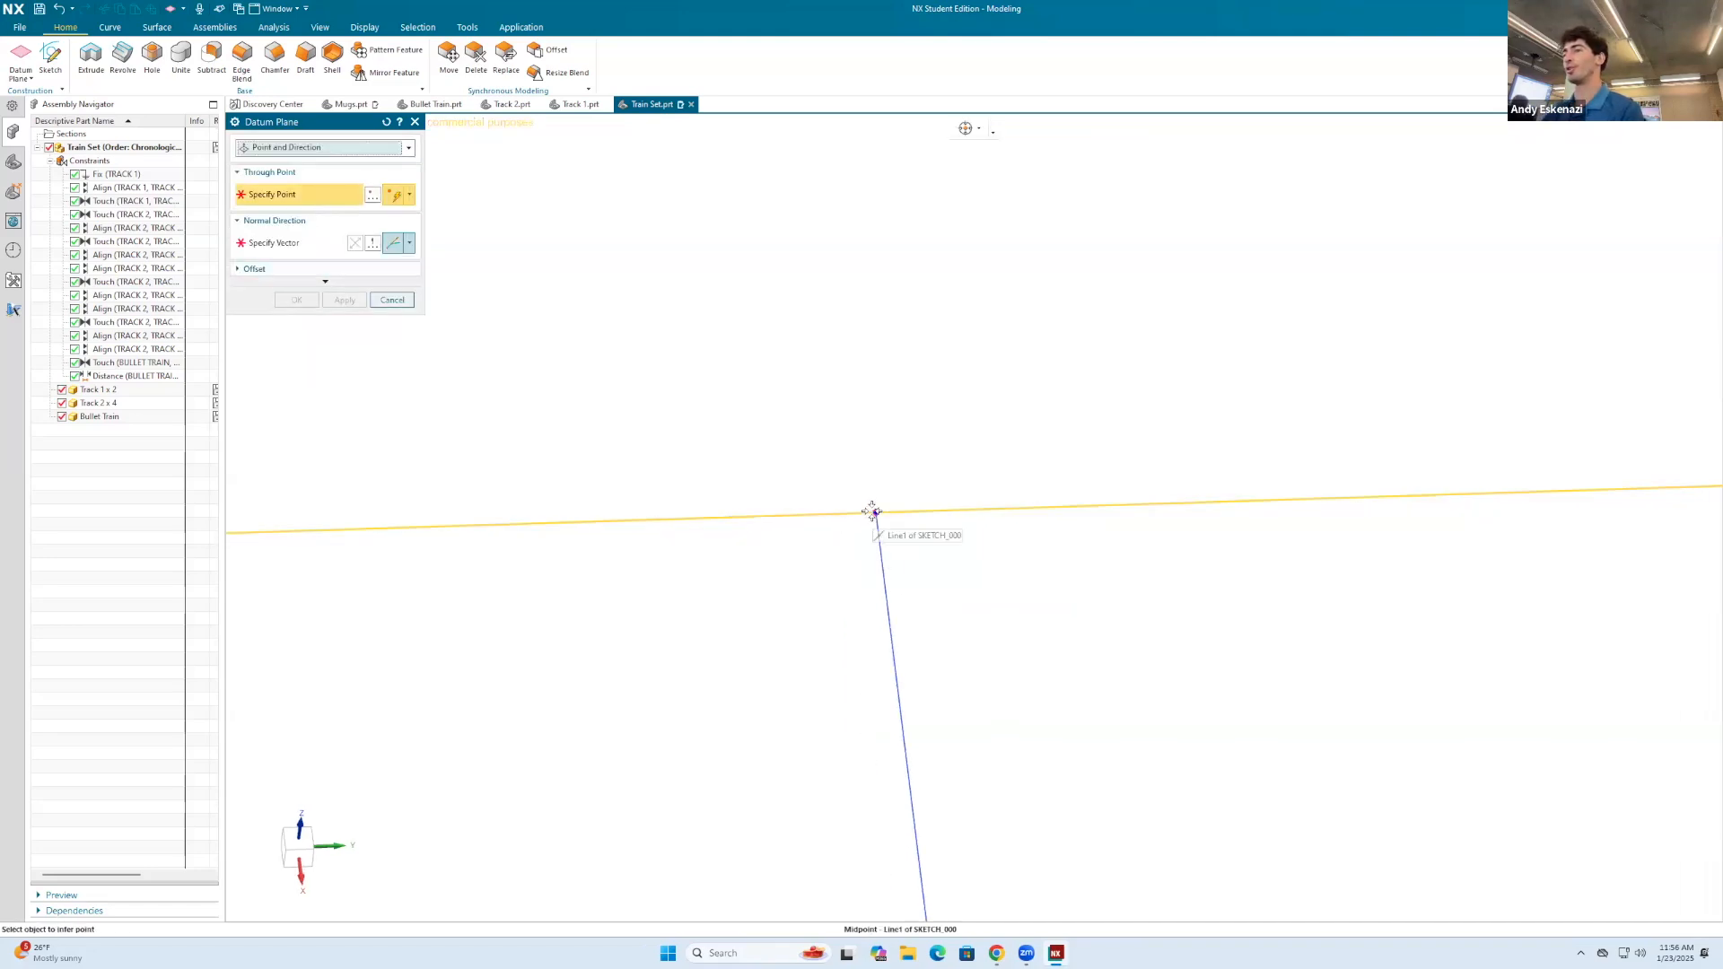
{"action": "left_click", "coordinate": [872, 511]}
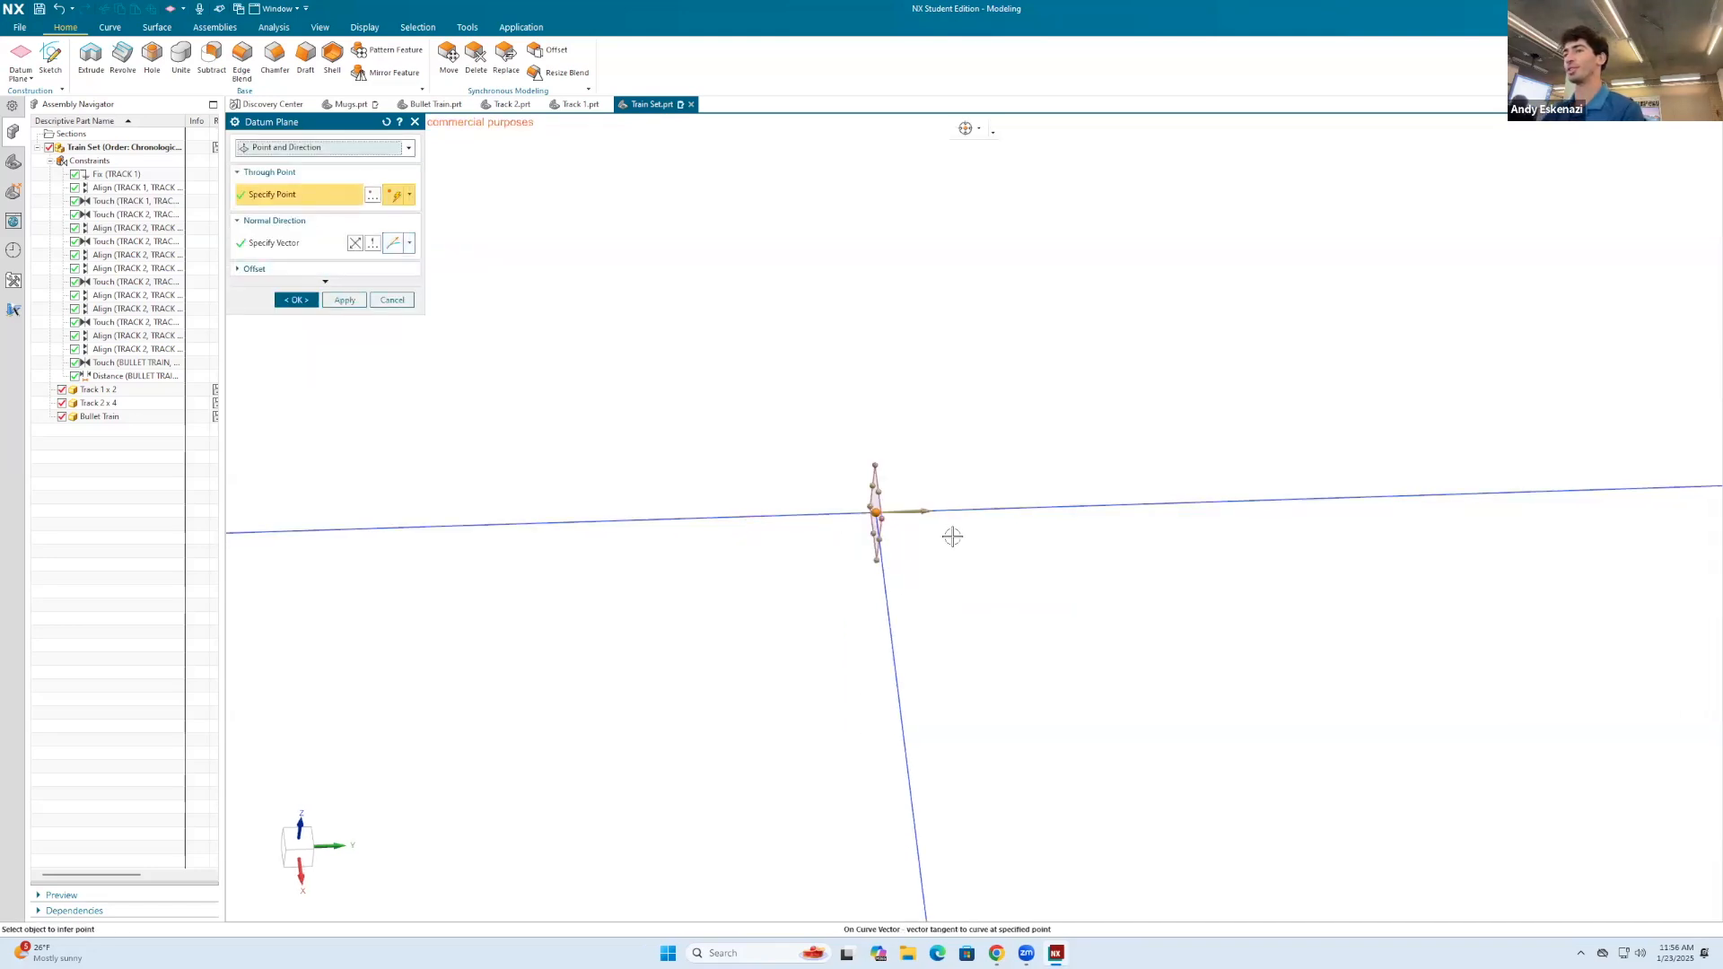
{"action": "left_click", "coordinate": [296, 300]}
{"action": "middle_click_drag", "start_coordinate": [840, 484], "coordinate": [870, 516], "text": "shift"}
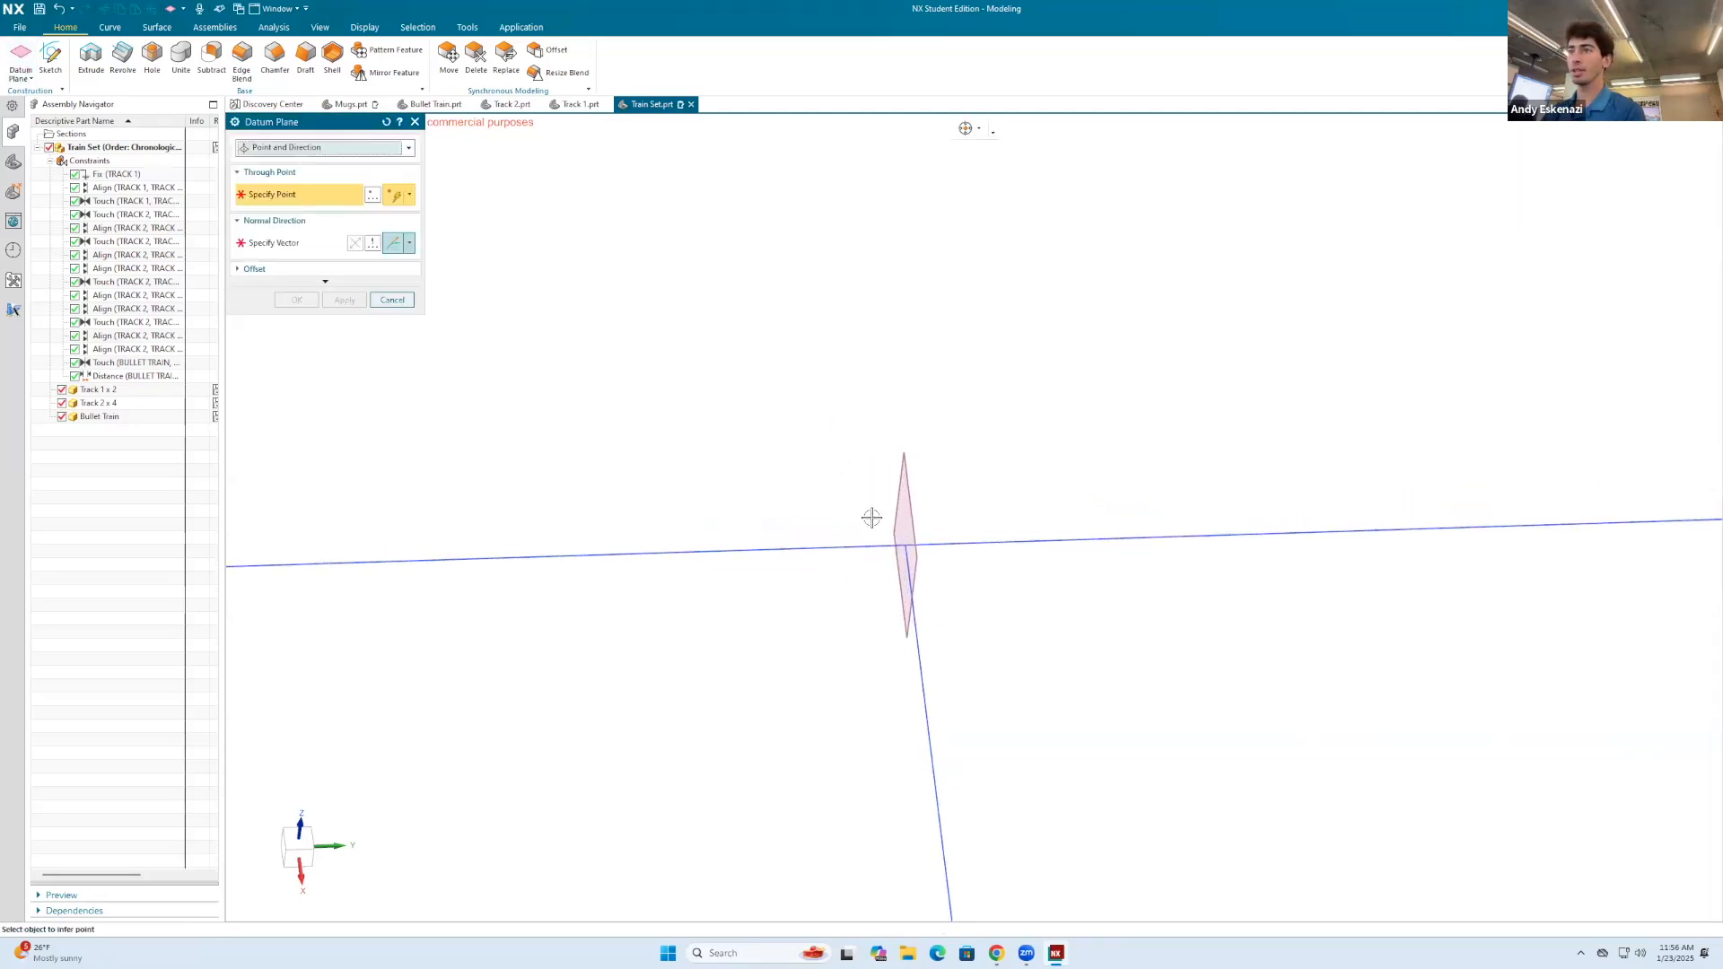
{"action": "left_click", "coordinate": [905, 545]}
{"action": "left_click", "coordinate": [329, 252]}
{"action": "left_click", "coordinate": [917, 642]}
{"action": "left_click", "coordinate": [392, 300]}
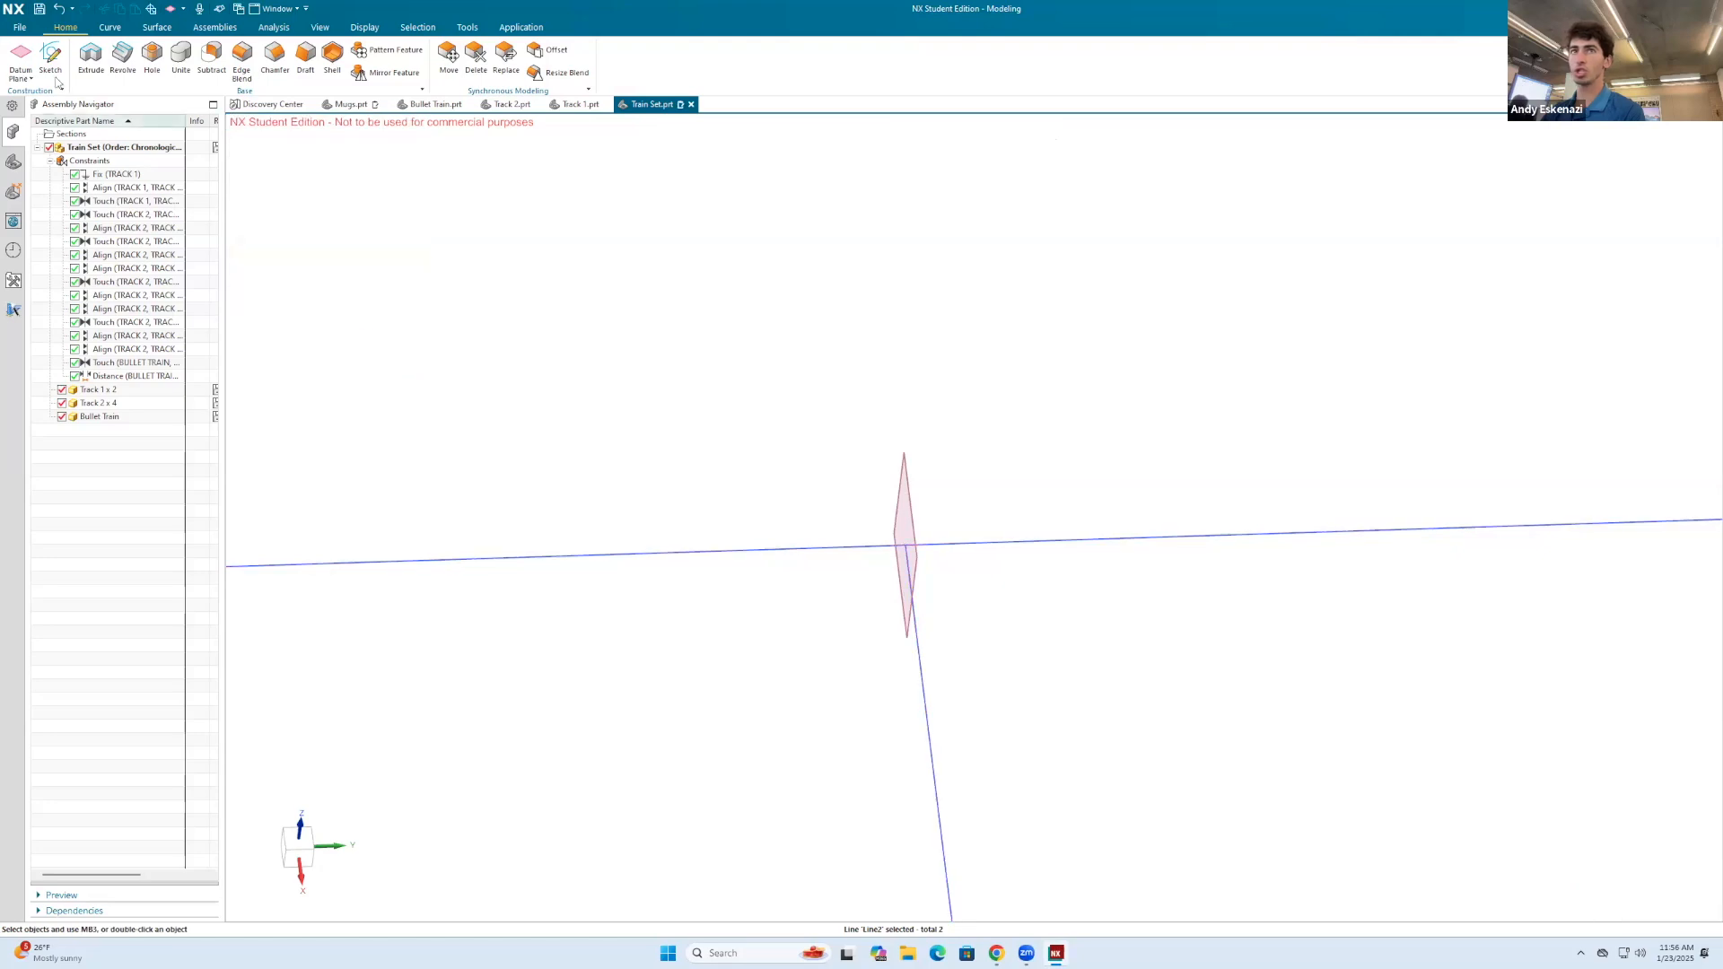
Step: Create a second Point and Direction datum plane through the same midpoint, with its normal along the shorter sketch line
{"action": "left_click", "coordinate": [20, 56]}
{"action": "left_click", "coordinate": [297, 246]}
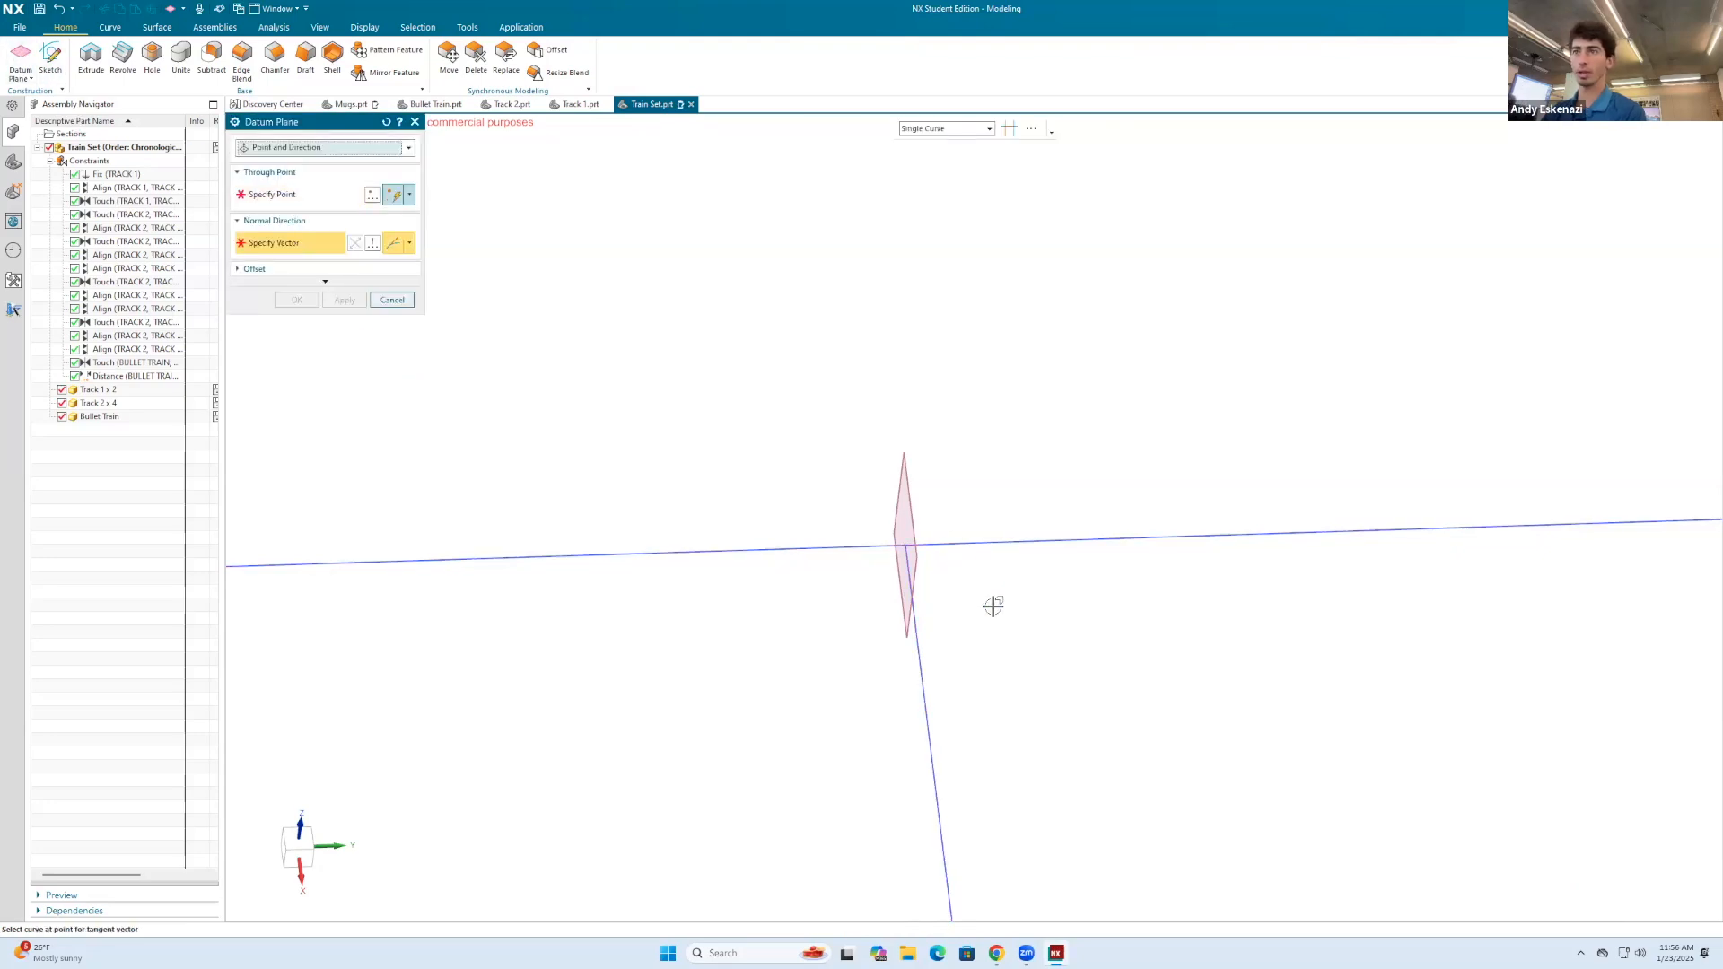
{"action": "left_click", "coordinate": [918, 642]}
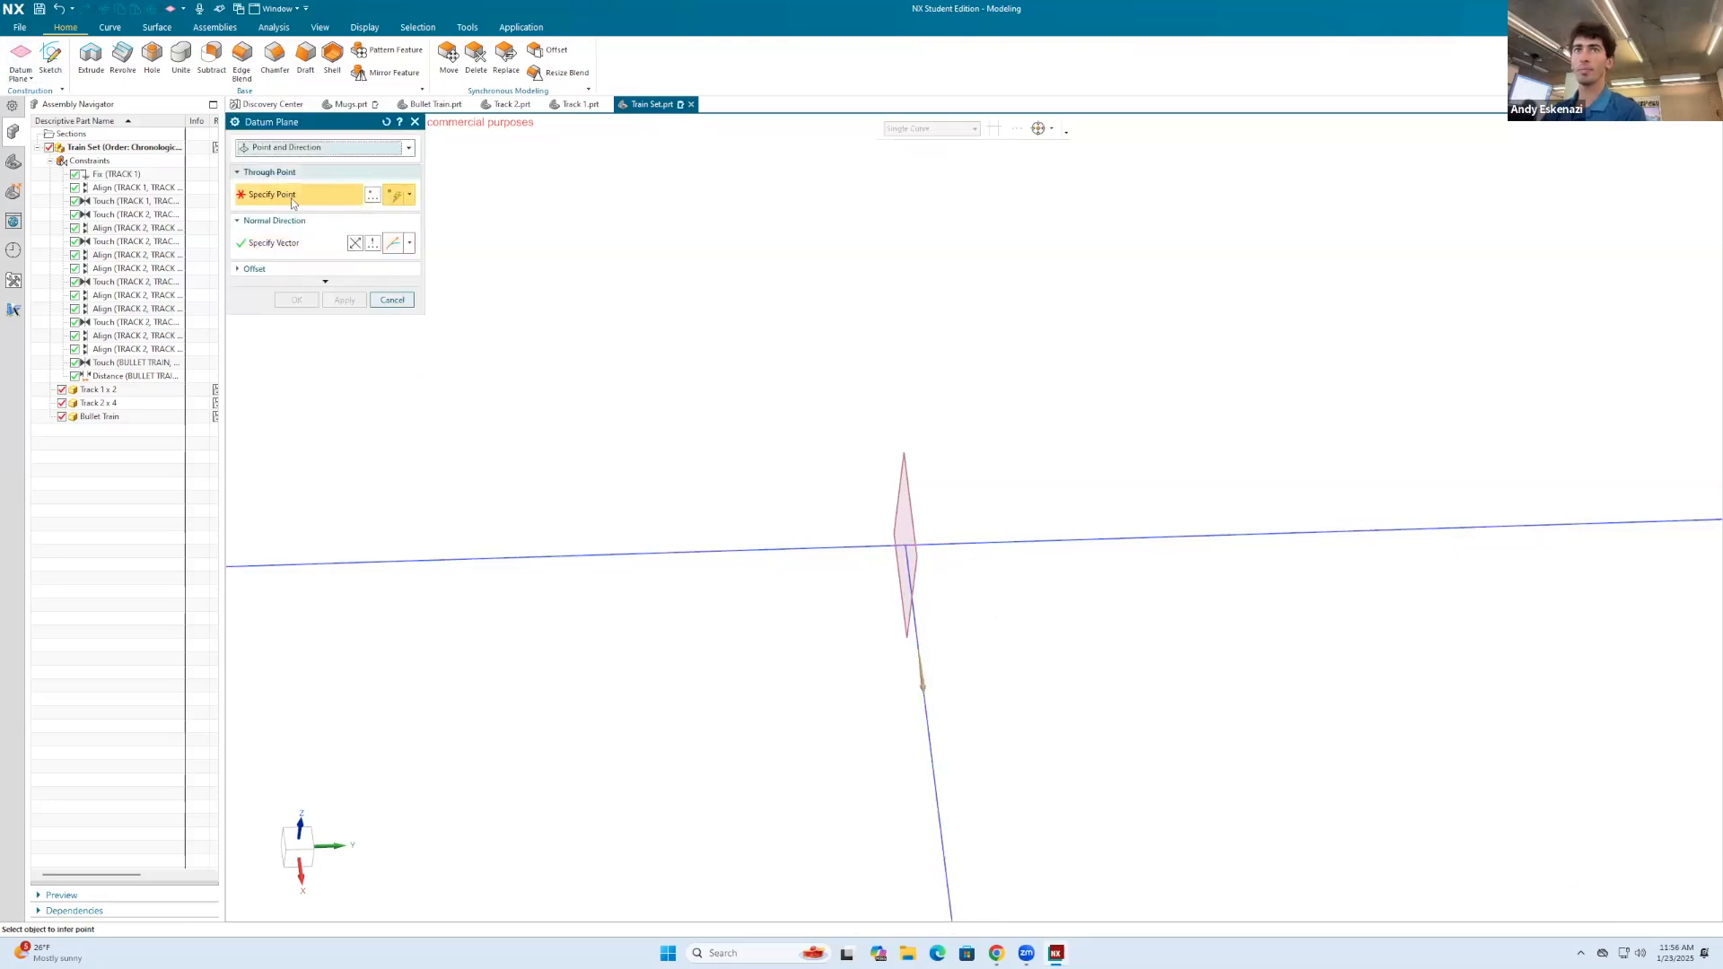
{"action": "left_click", "coordinate": [905, 545]}
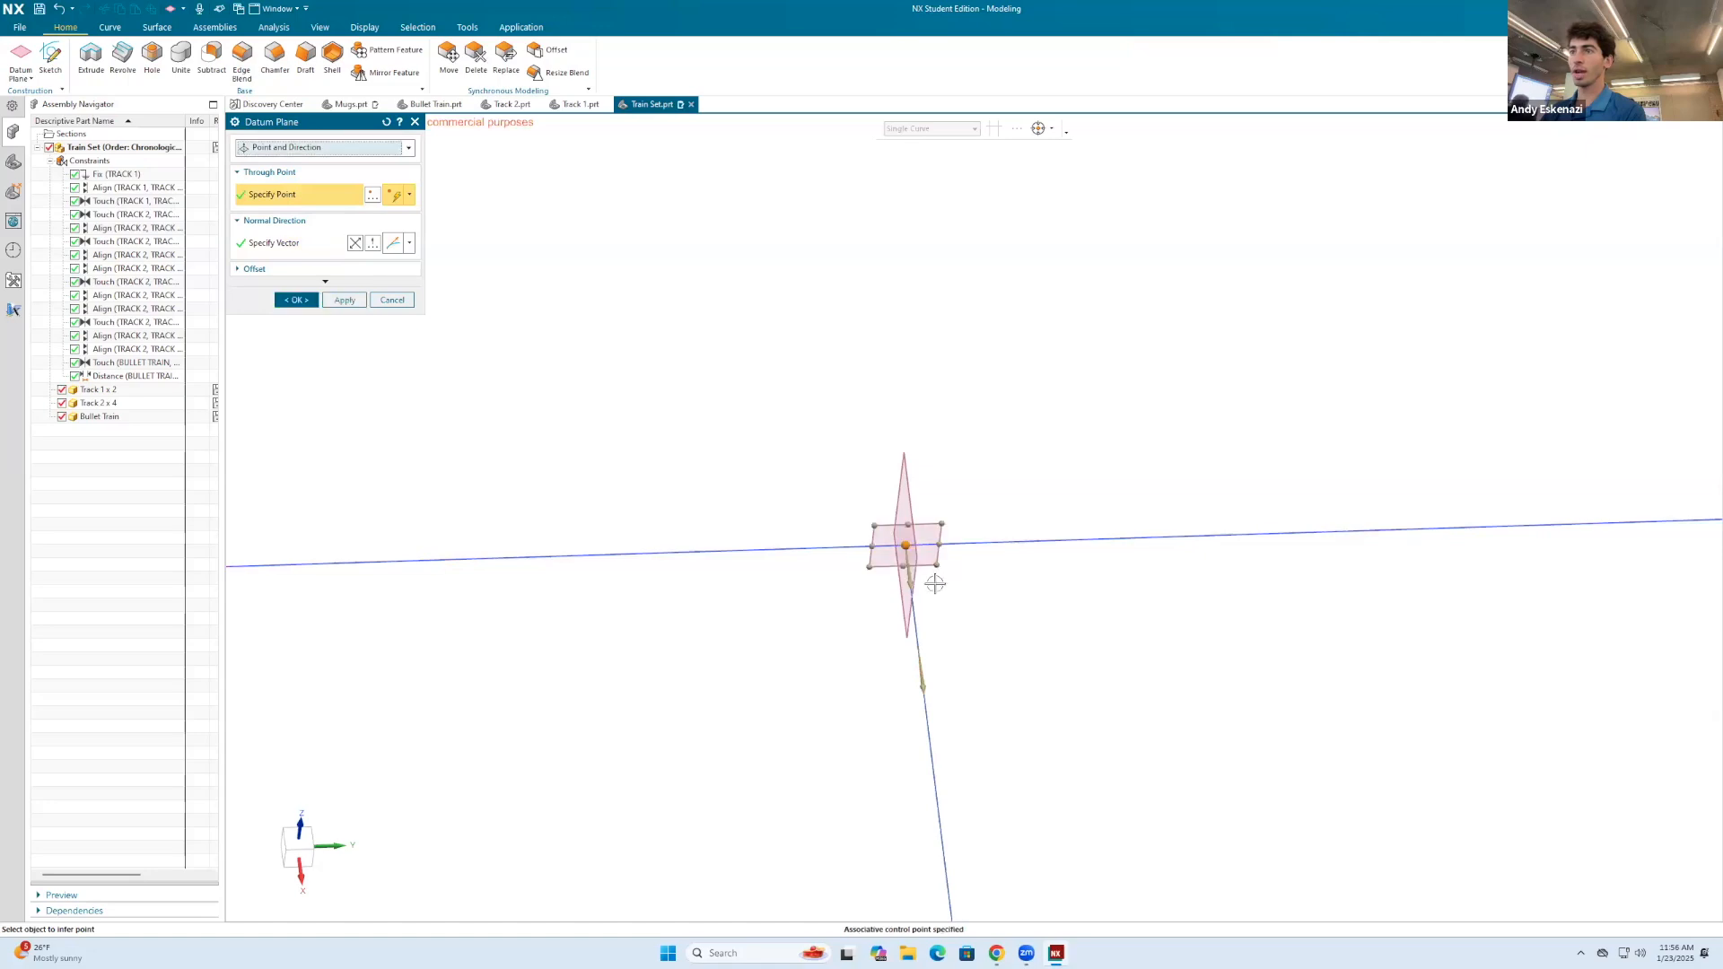
{"action": "left_click", "coordinate": [289, 304]}
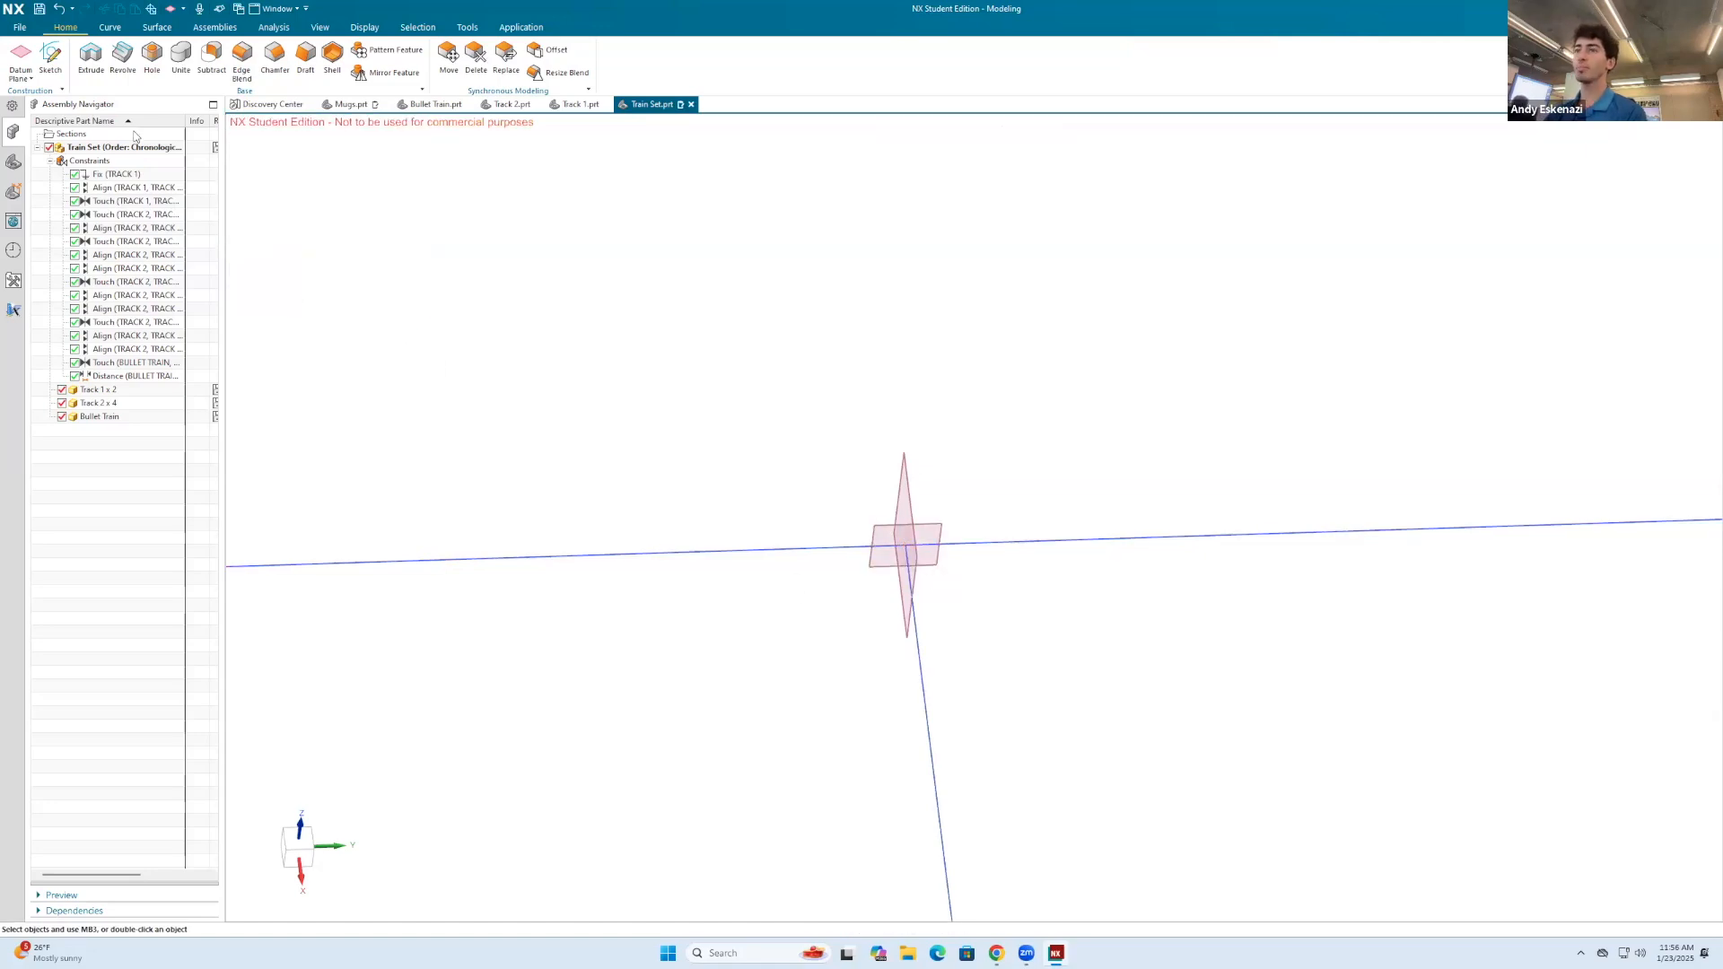
Step: Create a datum axis at the intersection of the two datum planes
{"action": "left_click", "coordinate": [30, 79]}
{"action": "left_click", "coordinate": [45, 114]}
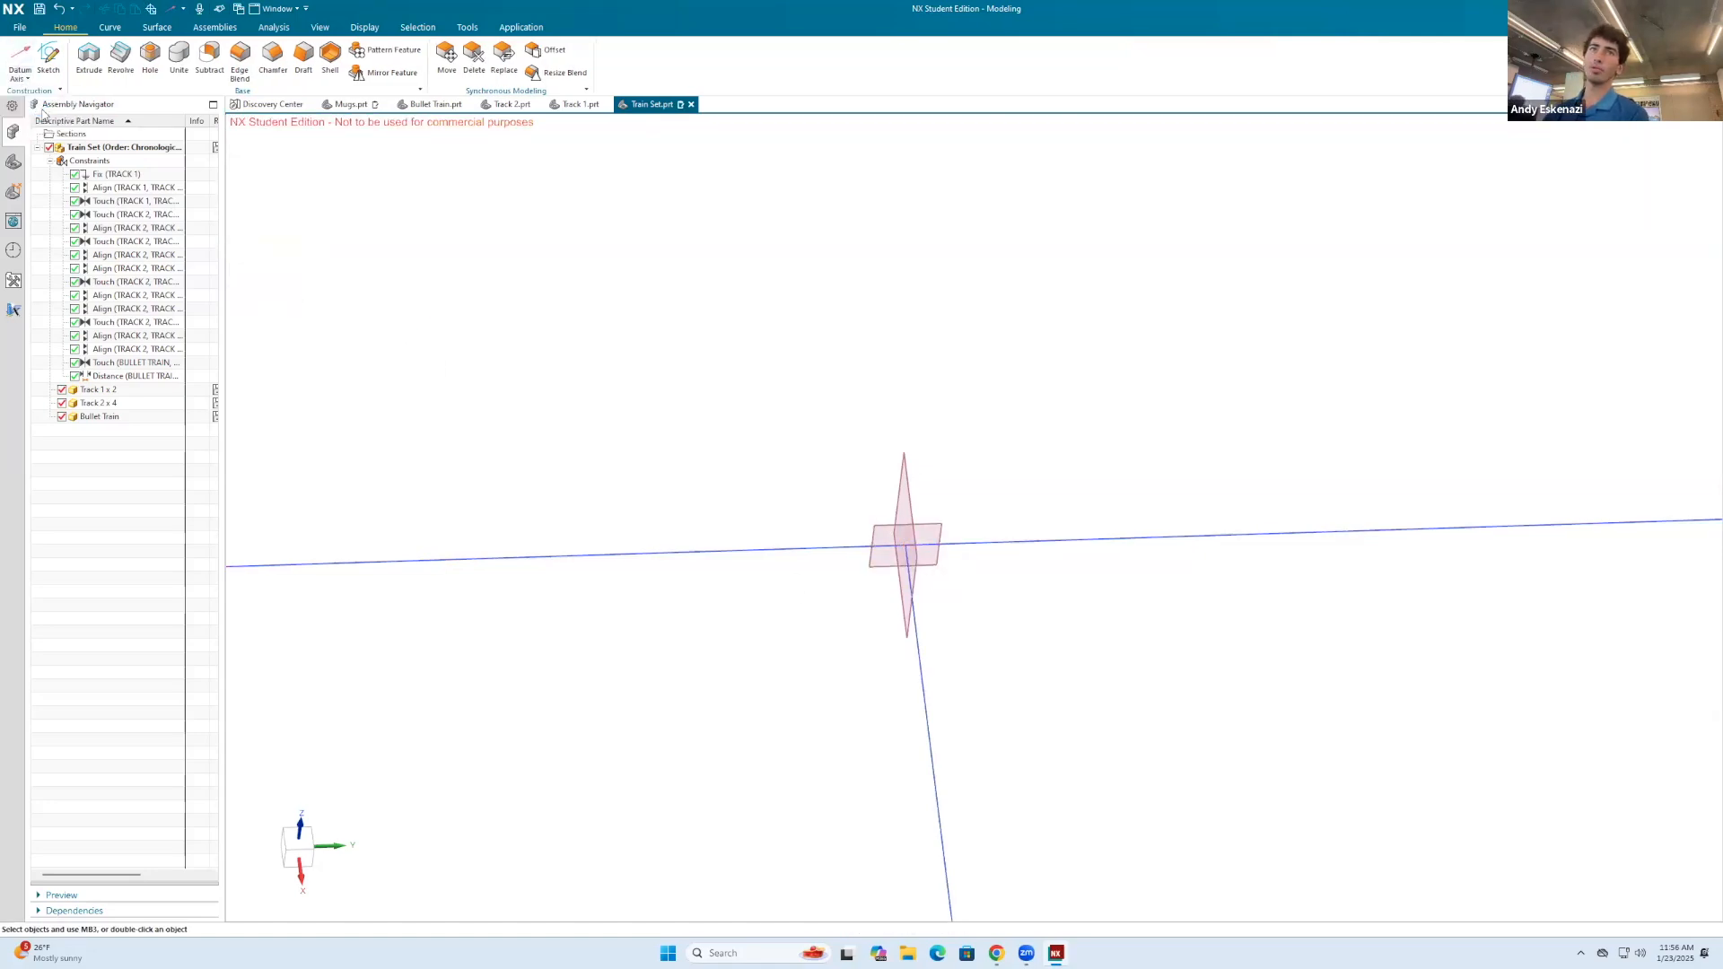
{"action": "left_click", "coordinate": [899, 471]}
{"action": "left_click", "coordinate": [928, 538]}
{"action": "left_click", "coordinate": [282, 237]}
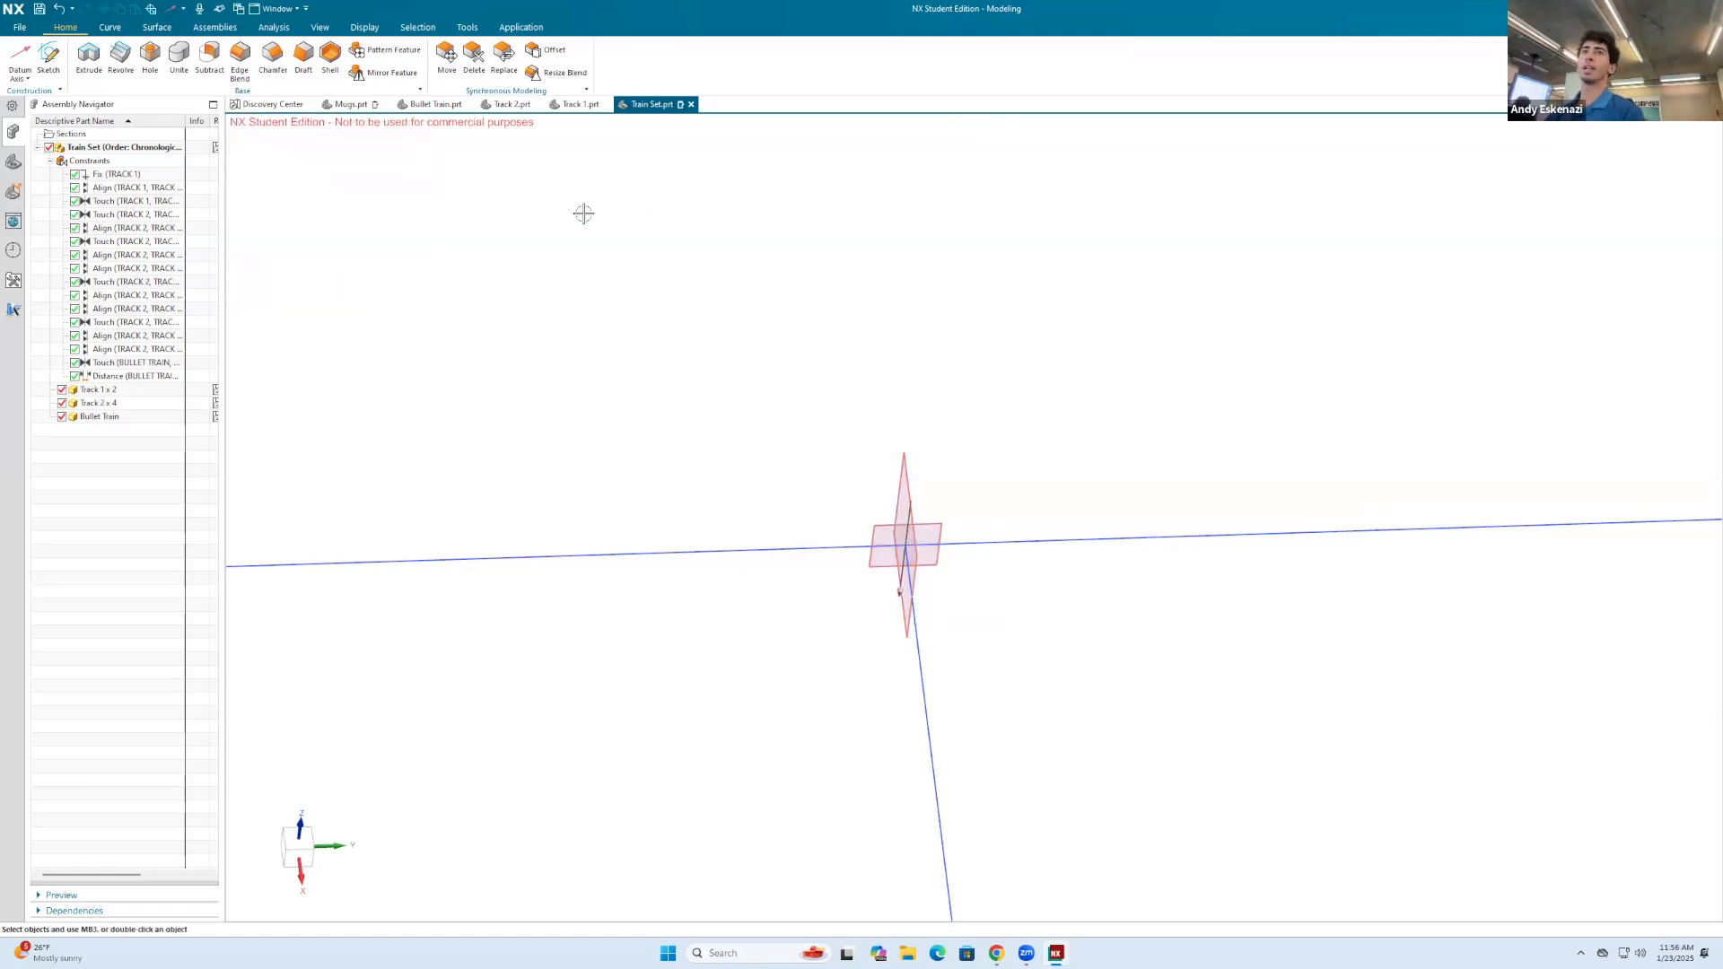
Step: Start a component pattern with a circular layout
{"action": "left_click", "coordinate": [223, 28]}
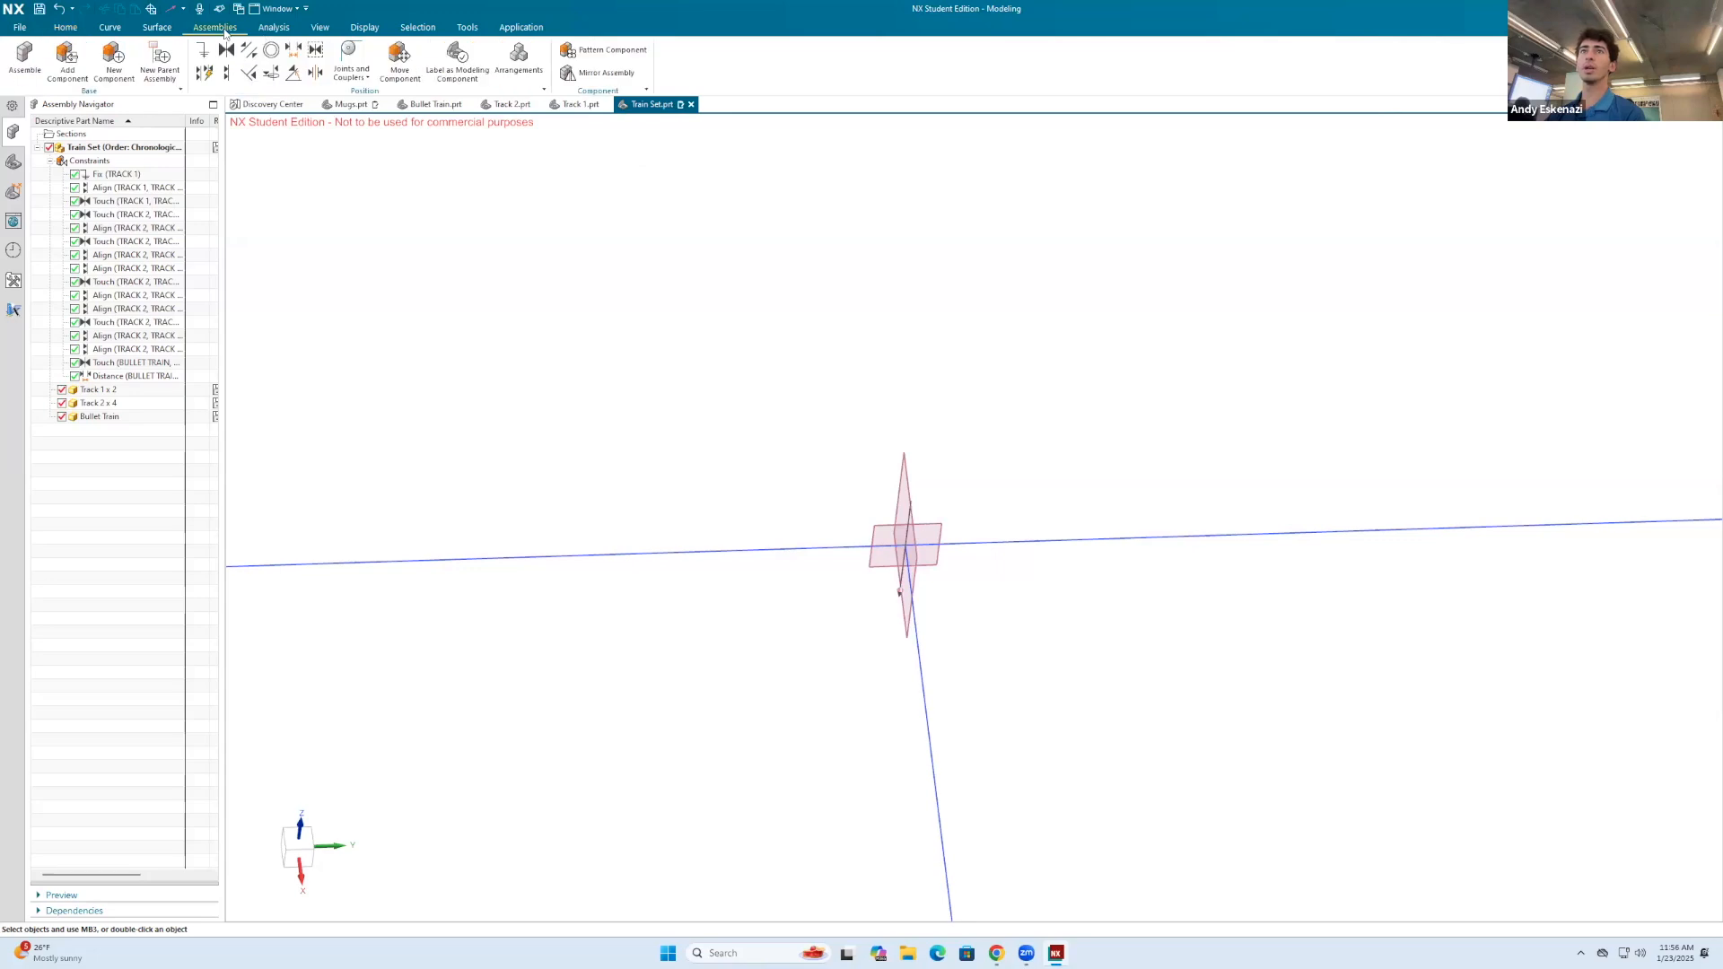
{"action": "left_click", "coordinate": [603, 50]}
{"action": "scroll", "coordinate": [849, 276], "scroll_direction": "down", "scroll_amount": 2}
{"action": "scroll", "coordinate": [849, 276], "scroll_direction": "down", "scroll_amount": 3}
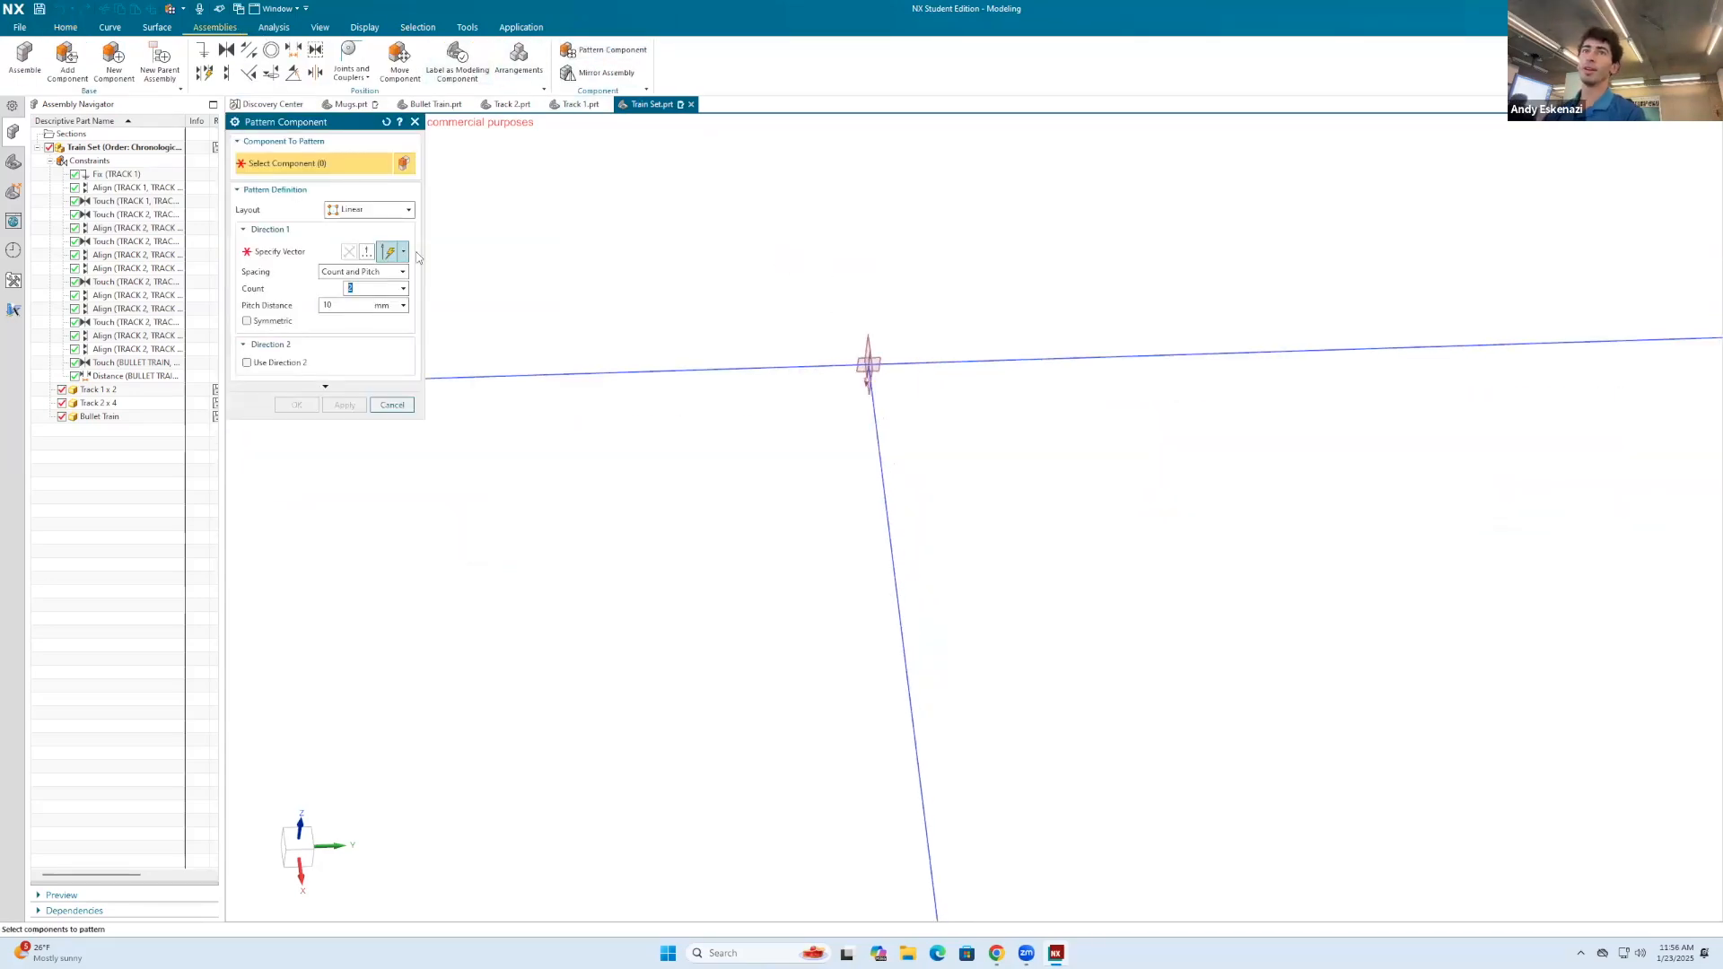
{"action": "left_click", "coordinate": [369, 209]}
{"action": "left_click", "coordinate": [355, 235]}
{"action": "scroll", "coordinate": [912, 335], "scroll_direction": "down", "scroll_amount": 5}
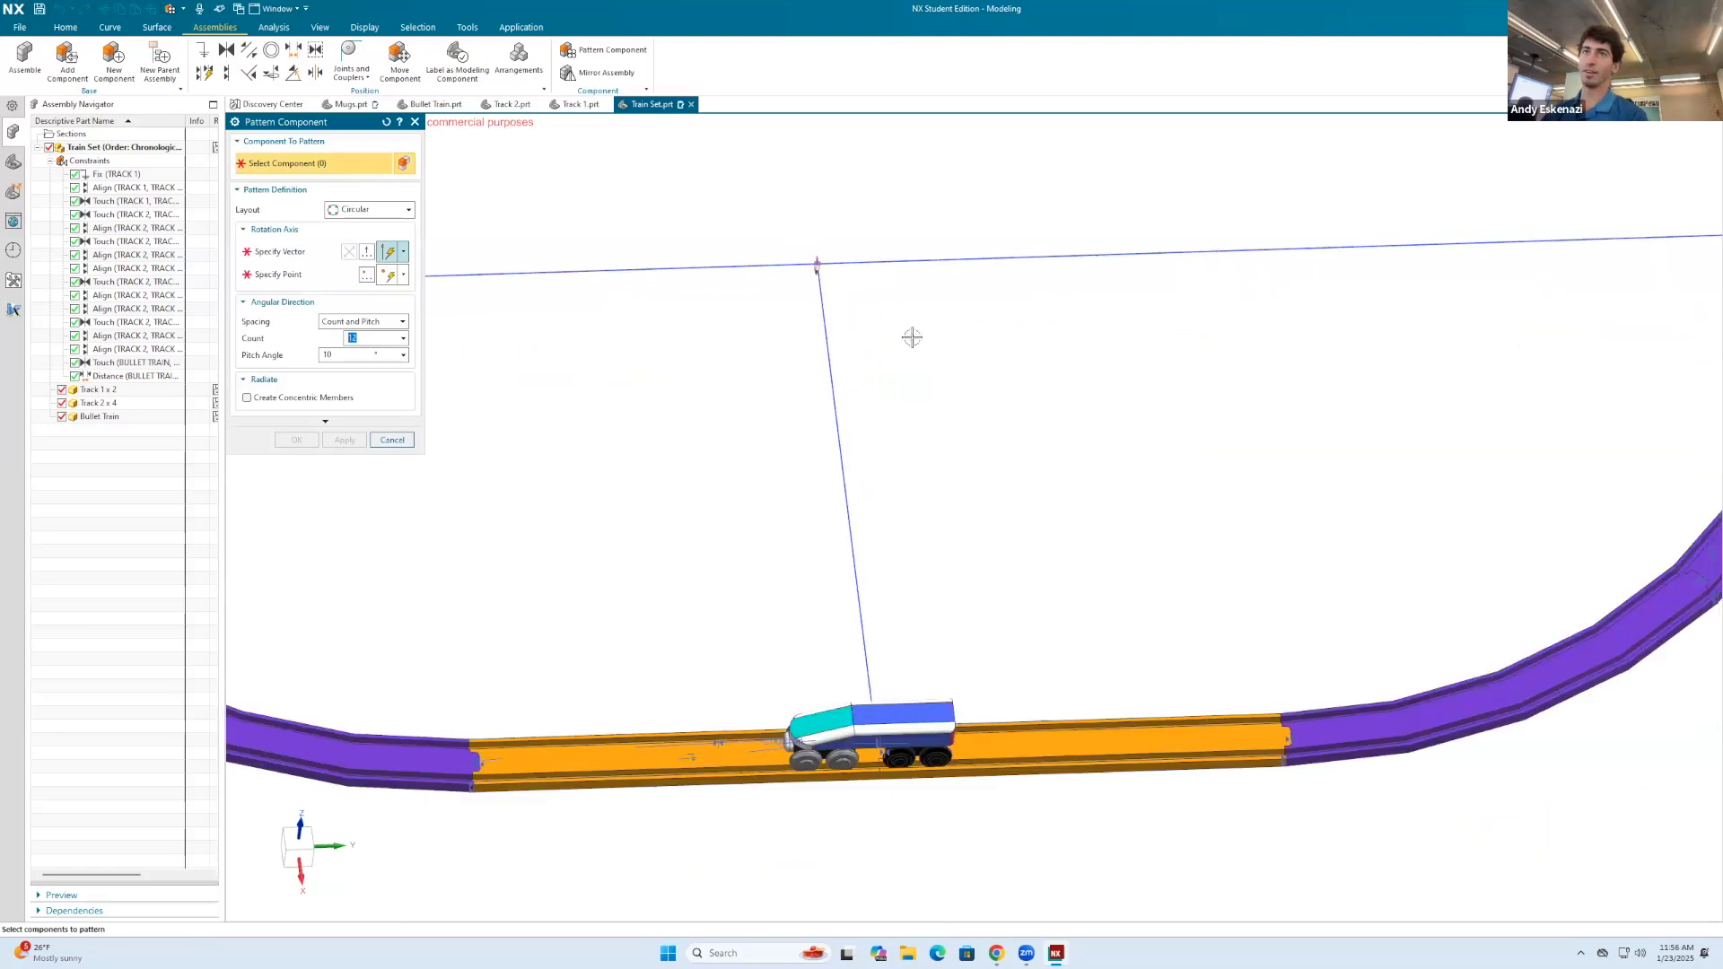
Step: Select the two straight tracks, the four curved tracks and the bullet train as the components to pattern
{"action": "scroll", "coordinate": [558, 309], "scroll_direction": "up", "scroll_amount": 3}
{"action": "left_click", "coordinate": [679, 431]}
{"action": "left_click", "coordinate": [875, 588]}
{"action": "left_click", "coordinate": [1273, 626]}
{"action": "left_click", "coordinate": [1337, 608]}
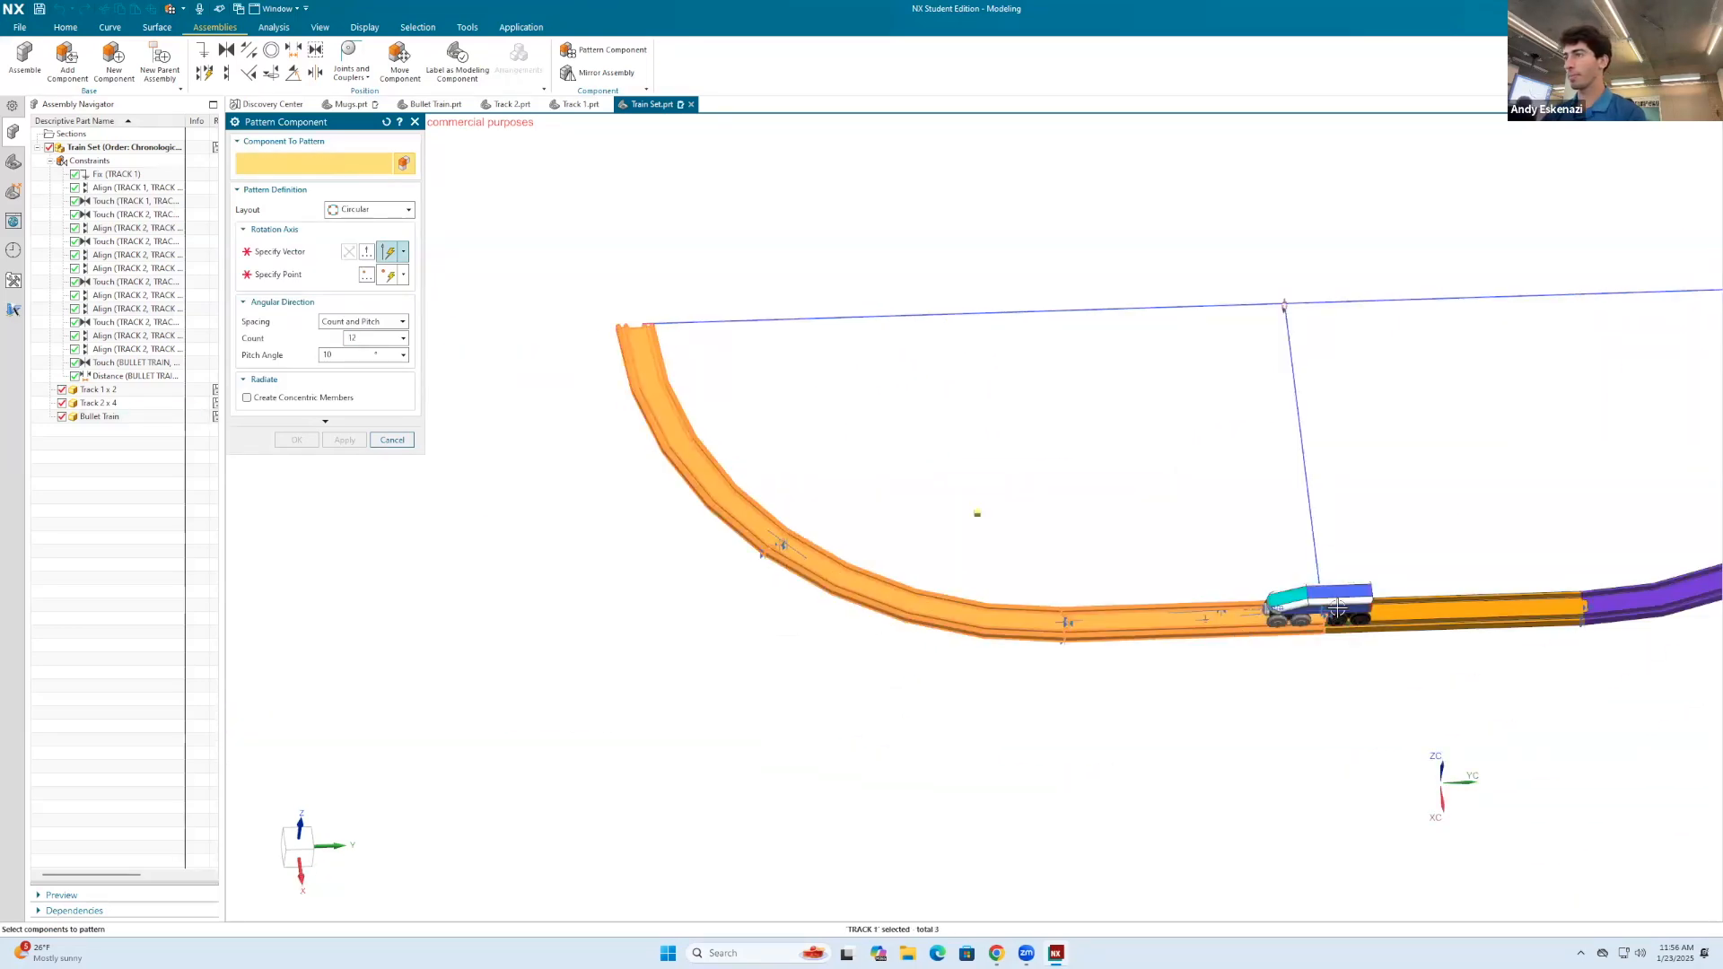
{"action": "left_click", "coordinate": [1427, 612]}
{"action": "scroll", "coordinate": [933, 656], "scroll_direction": "down", "scroll_amount": 4}
{"action": "scroll", "coordinate": [1276, 621], "scroll_direction": "up", "scroll_amount": 1}
{"action": "left_click", "coordinate": [1278, 613]}
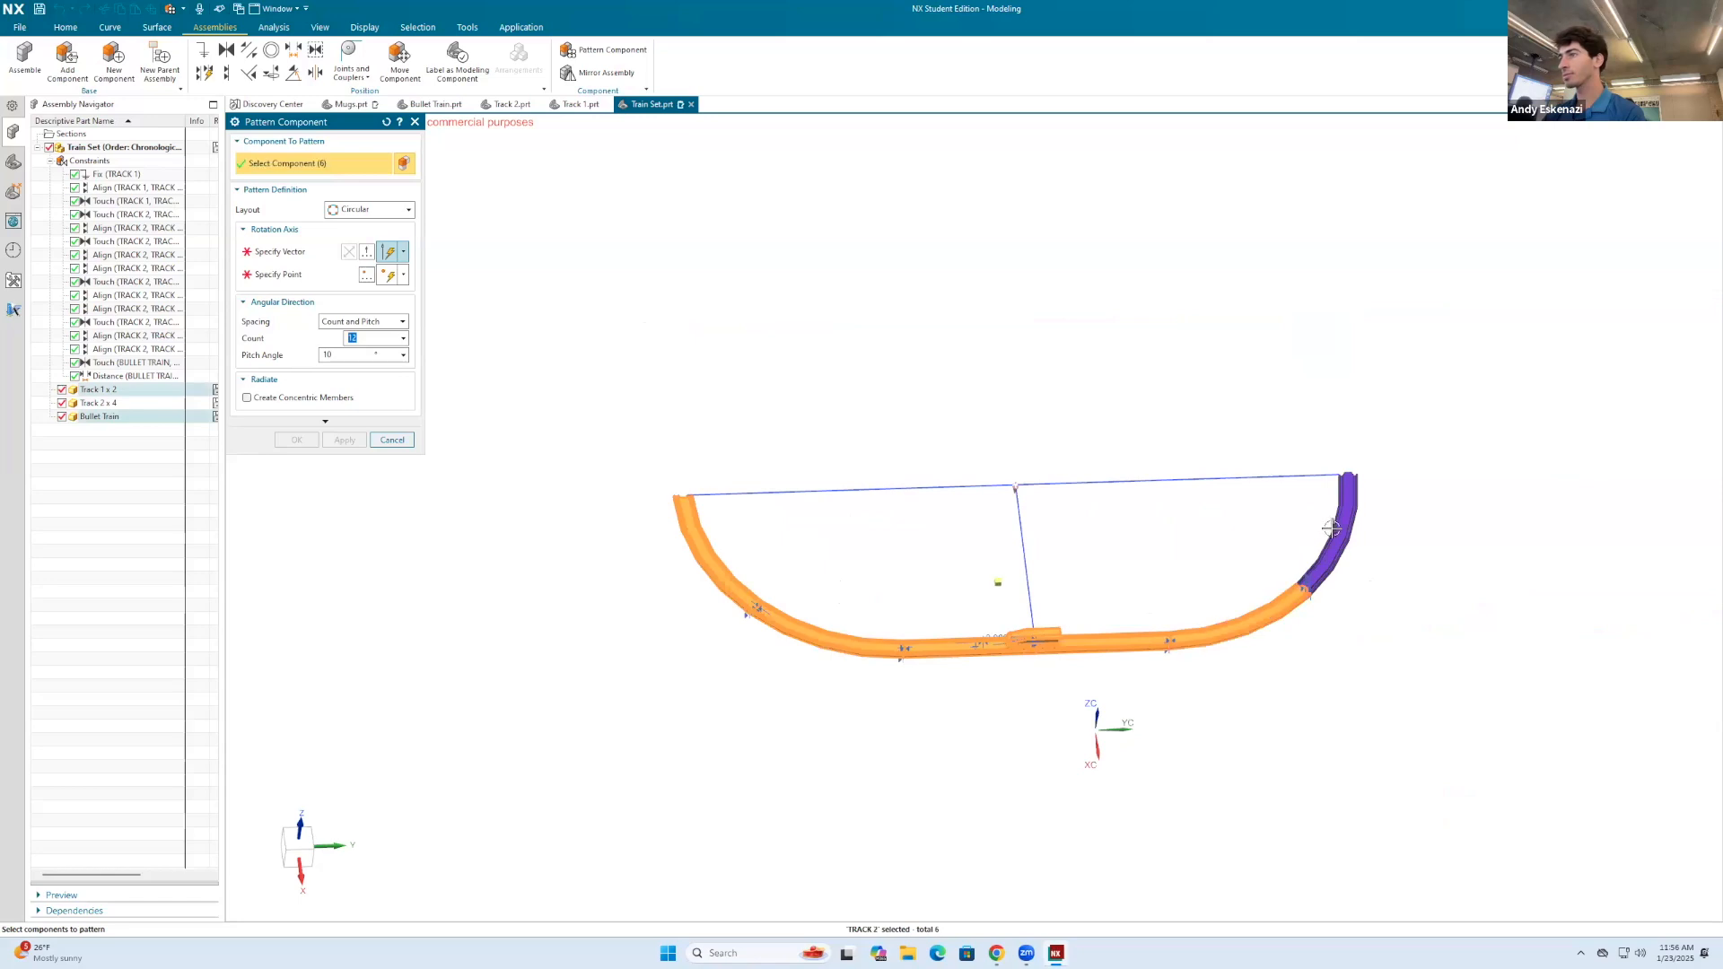
{"action": "left_click", "coordinate": [1333, 527]}
Step: Use the datum axis at the loop's center as the pattern's rotation axis
{"action": "left_click", "coordinate": [284, 254]}
{"action": "scroll", "coordinate": [1073, 453], "scroll_direction": "up", "scroll_amount": 5}
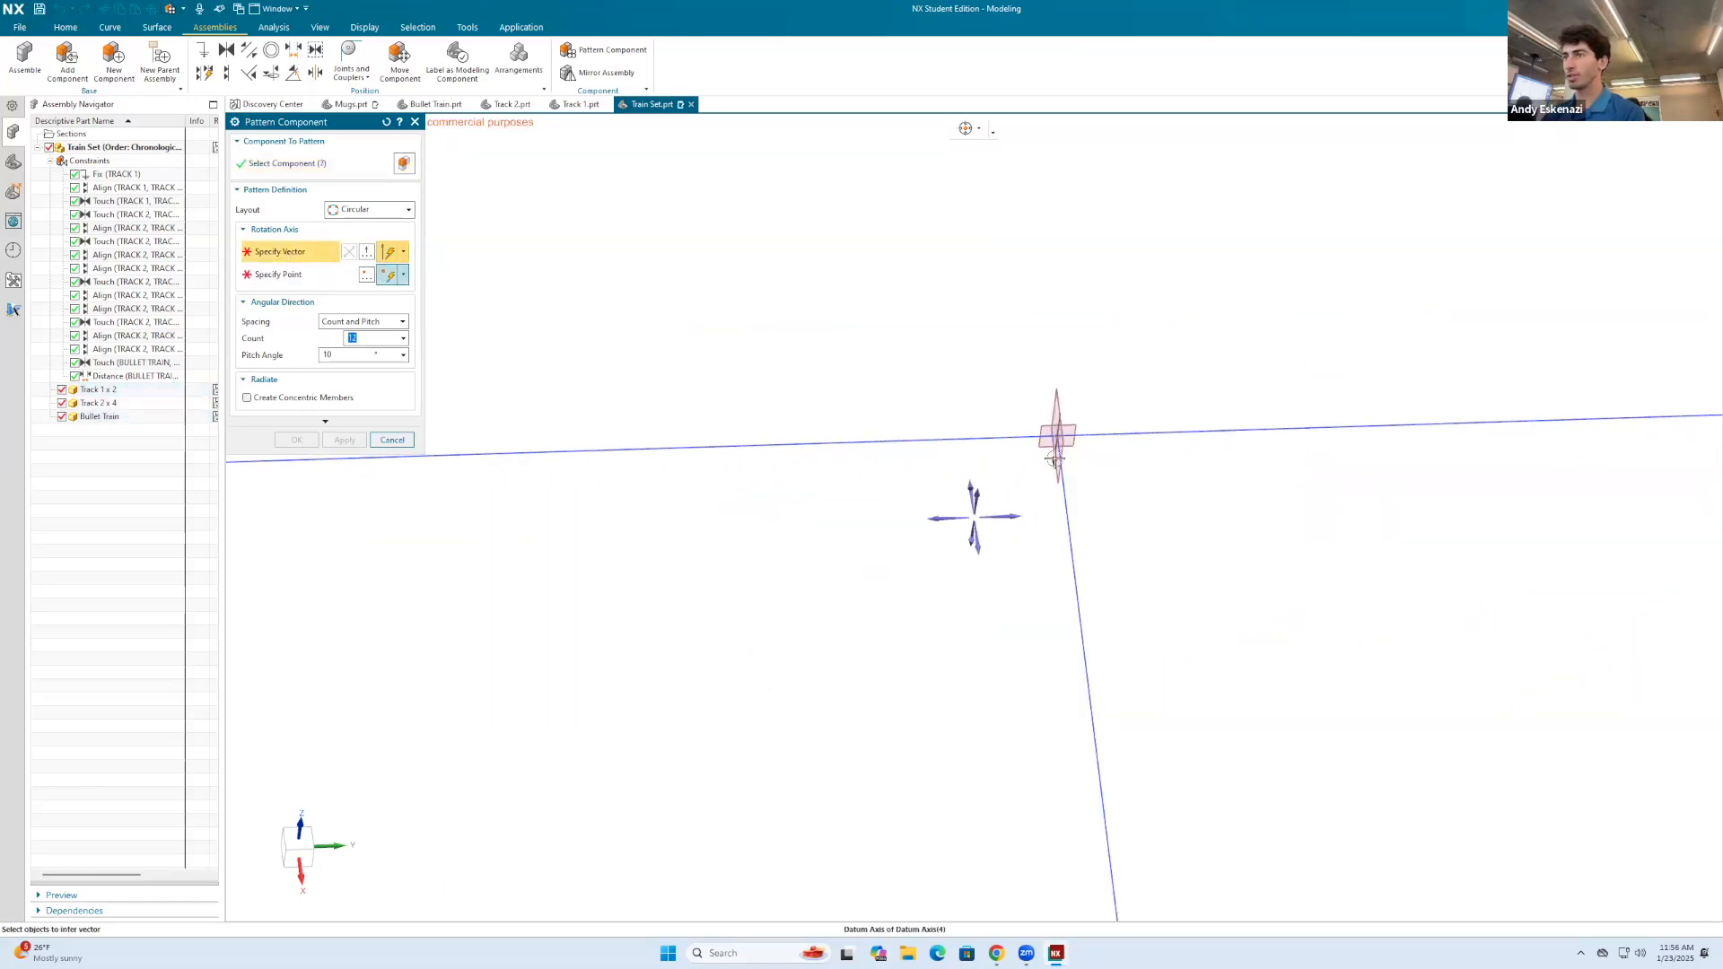
{"action": "scroll", "coordinate": [1054, 466], "scroll_direction": "up", "scroll_amount": 6}
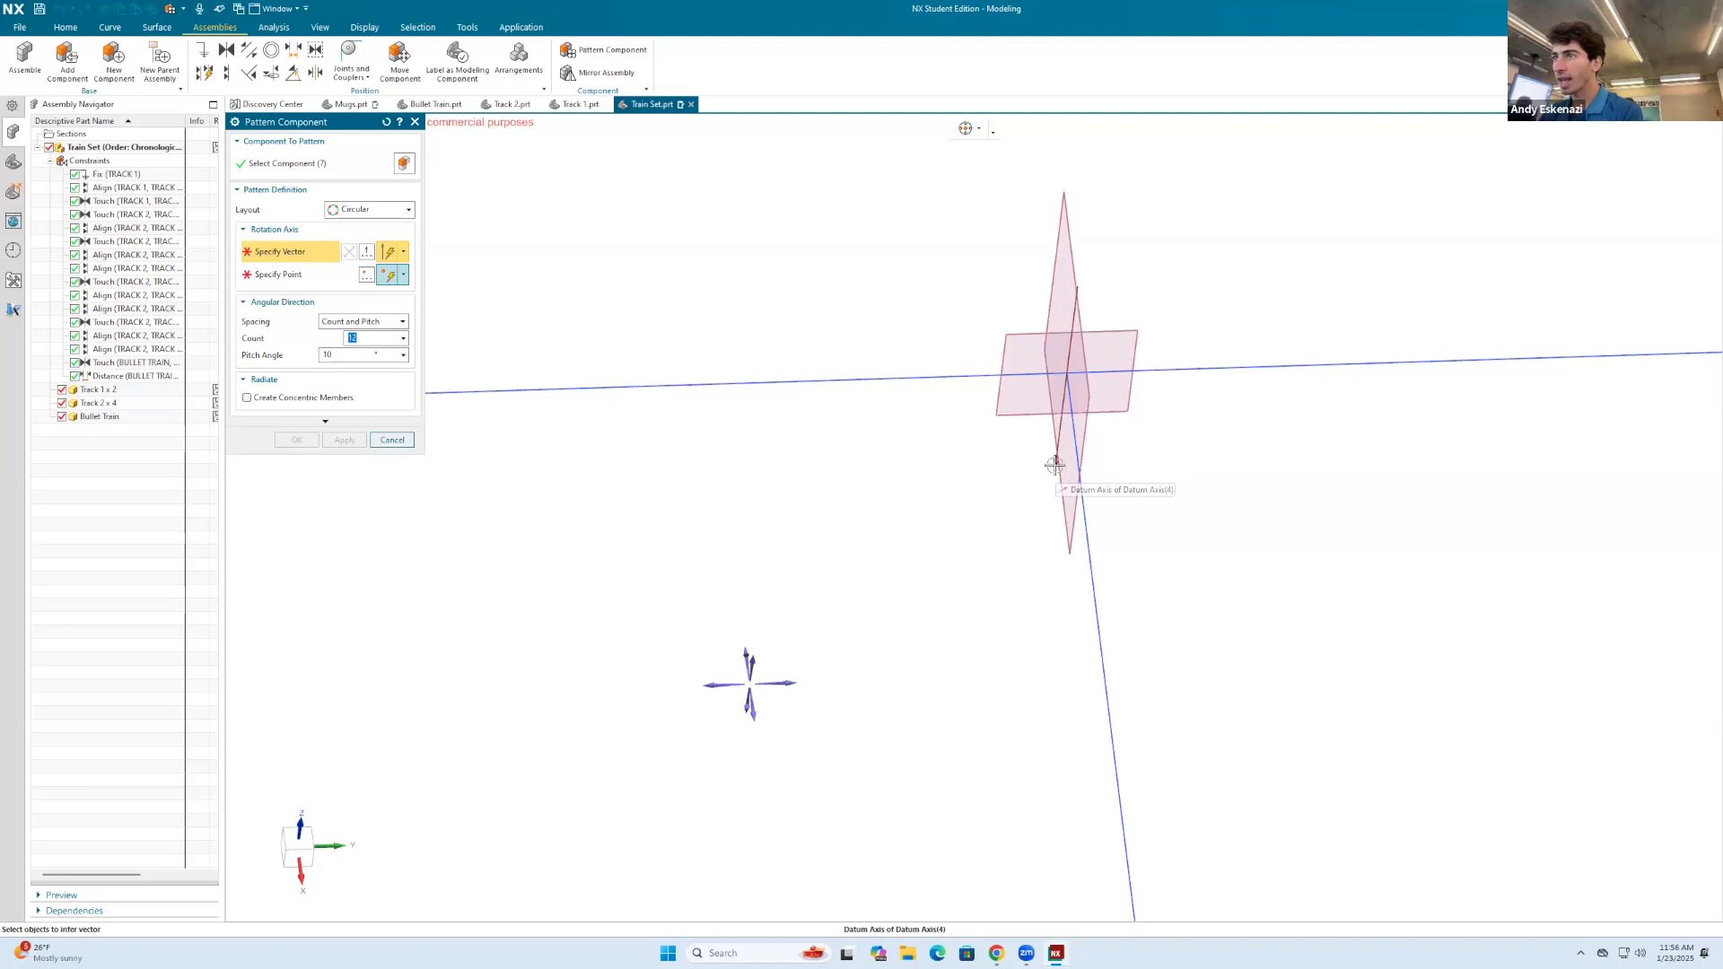
{"action": "left_click", "coordinate": [1055, 465]}
{"action": "scroll", "coordinate": [816, 395], "scroll_direction": "down", "scroll_amount": 5}
Step: Set the pattern spacing to Count and Span with count 2 and span angle 360°, and create the pattern
{"action": "left_click", "coordinate": [362, 321]}
{"action": "left_click", "coordinate": [354, 342]}
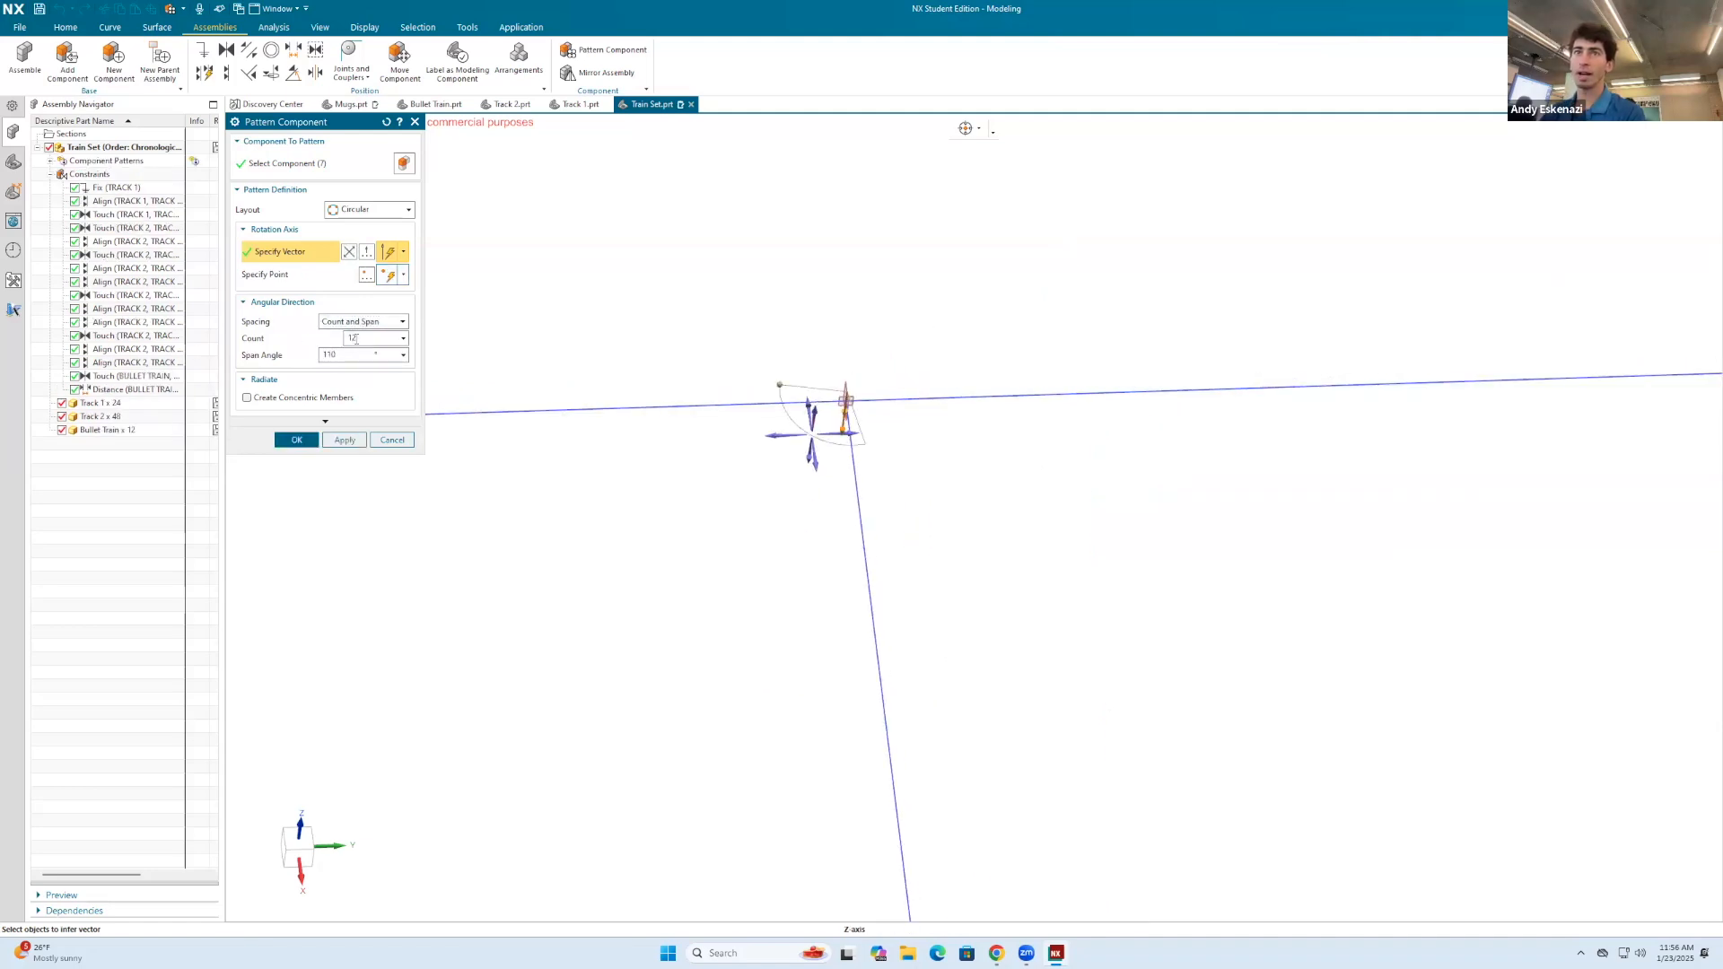
{"action": "left_click", "coordinate": [345, 351]}
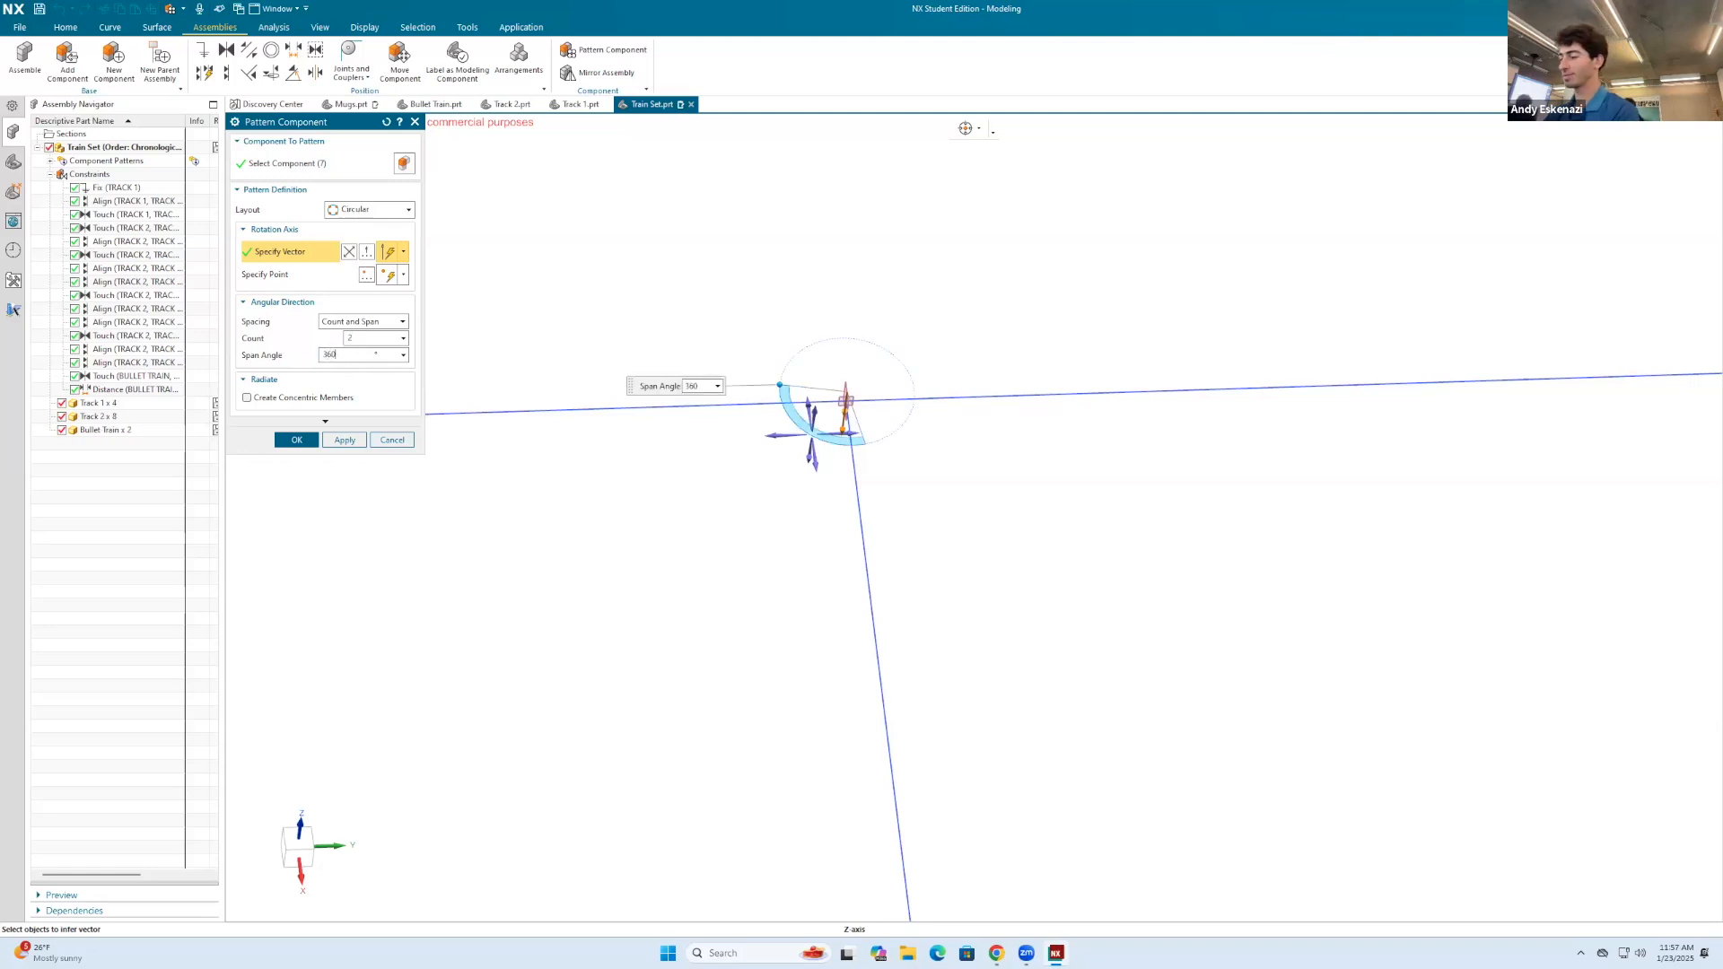
{"action": "type", "text": "360"}
{"action": "key", "text": "Return"}
{"action": "left_click", "coordinate": [295, 439]}
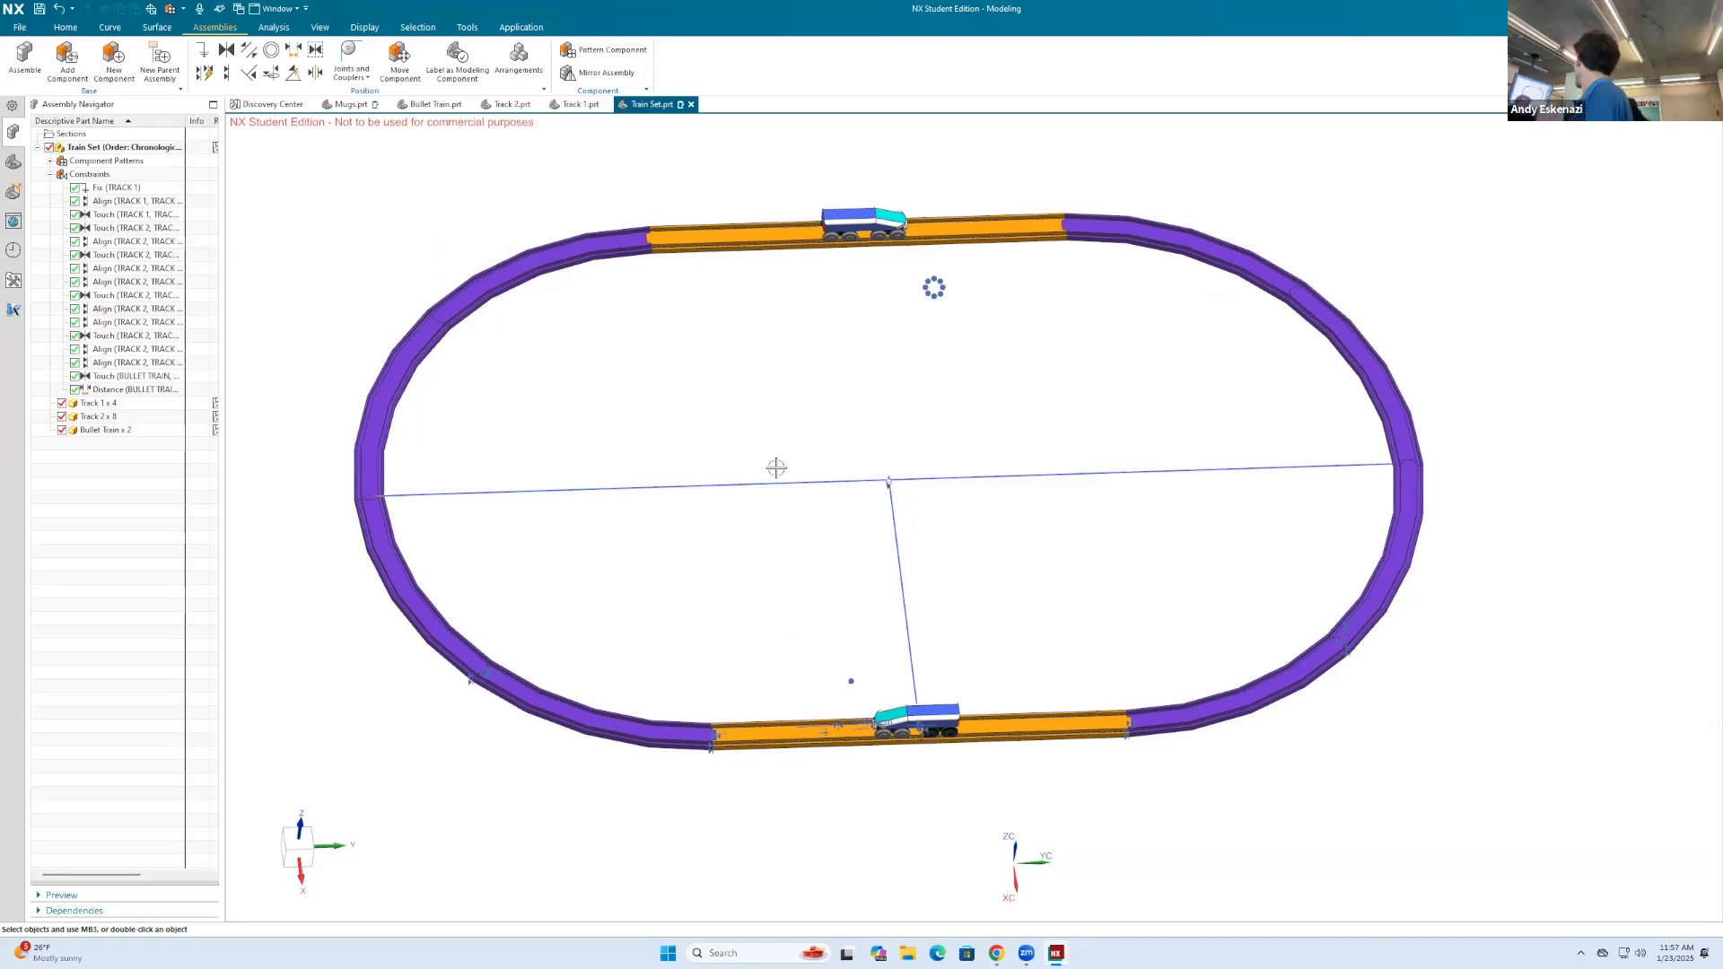
Step: Hide the sketch with the construction lines inside the loop and save the Train Set assembly
{"action": "scroll", "coordinate": [1090, 453], "scroll_direction": "down", "scroll_amount": 3}
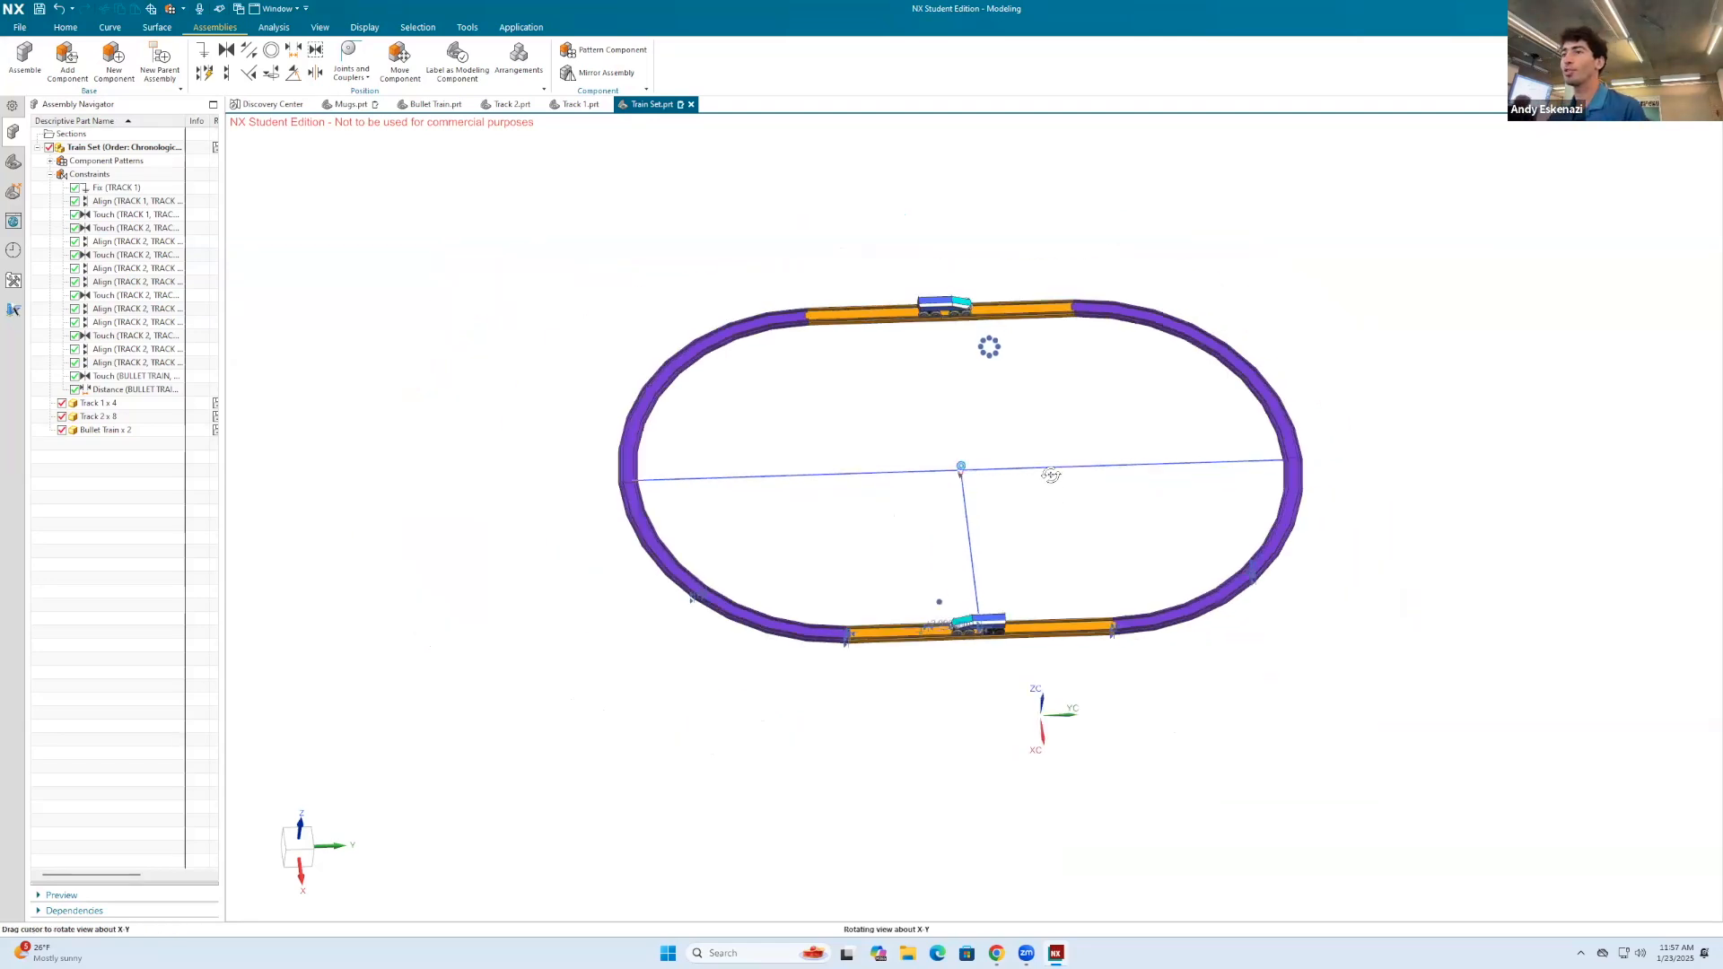
{"action": "middle_click_drag", "start_coordinate": [1090, 453], "coordinate": [1135, 493]}
{"action": "right_click", "coordinate": [1116, 476]}
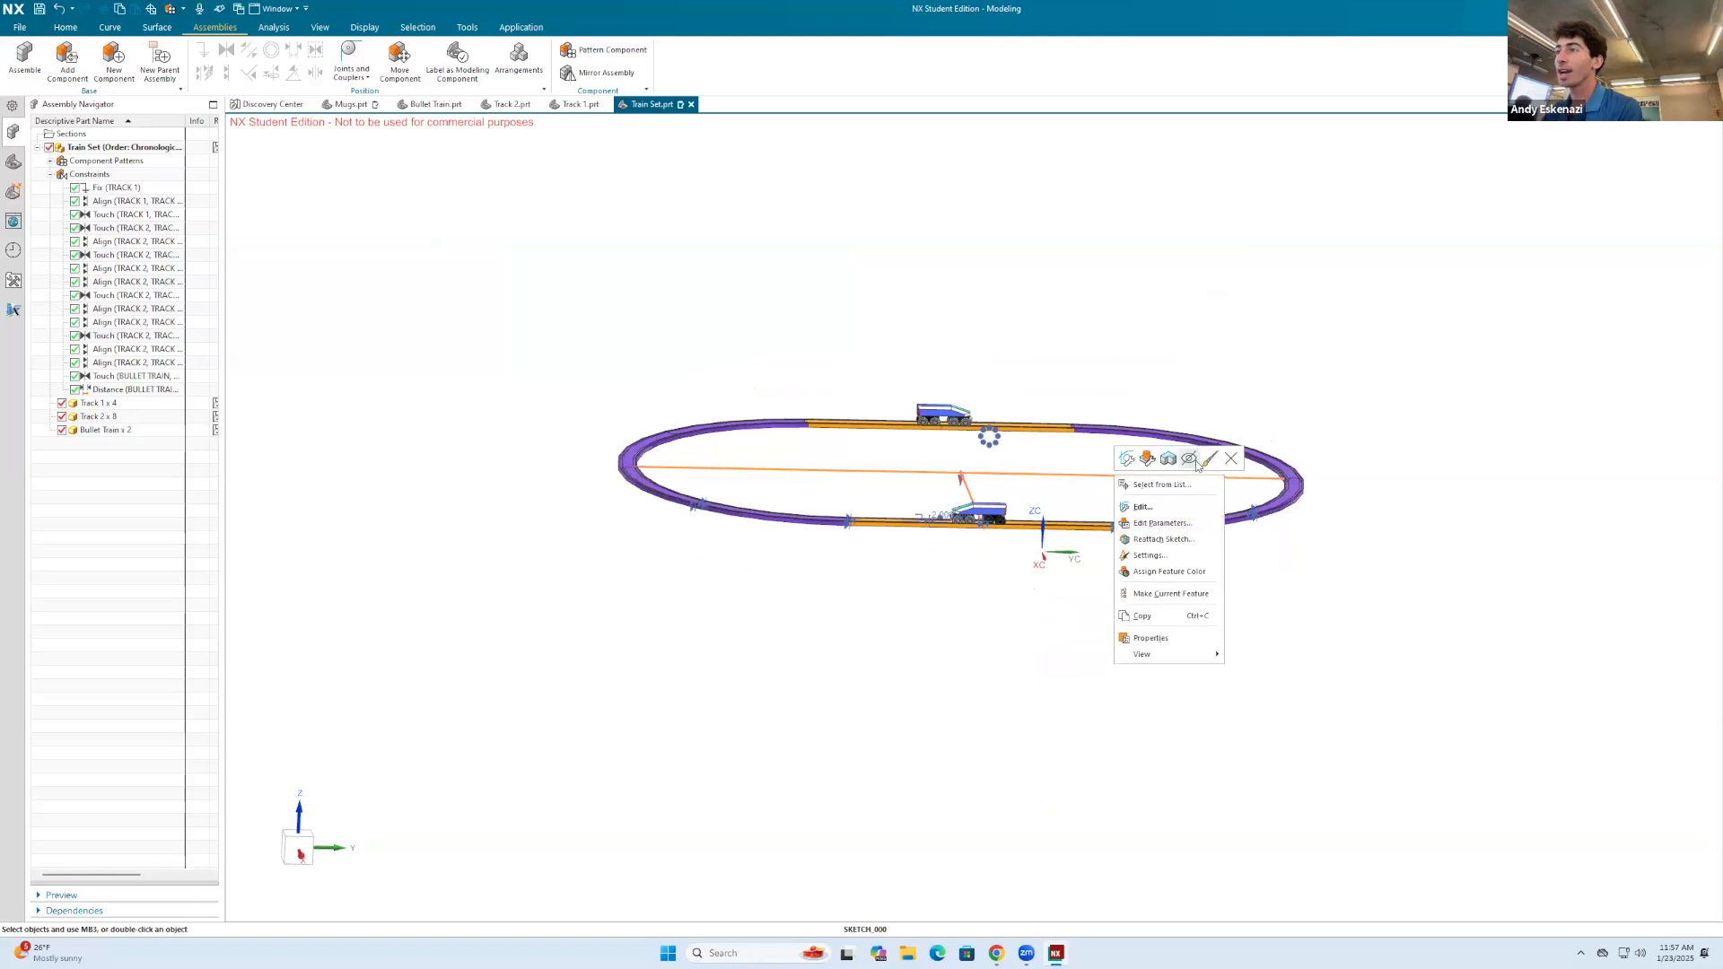
{"action": "left_click", "coordinate": [1191, 460]}
{"action": "left_click", "coordinate": [39, 9]}
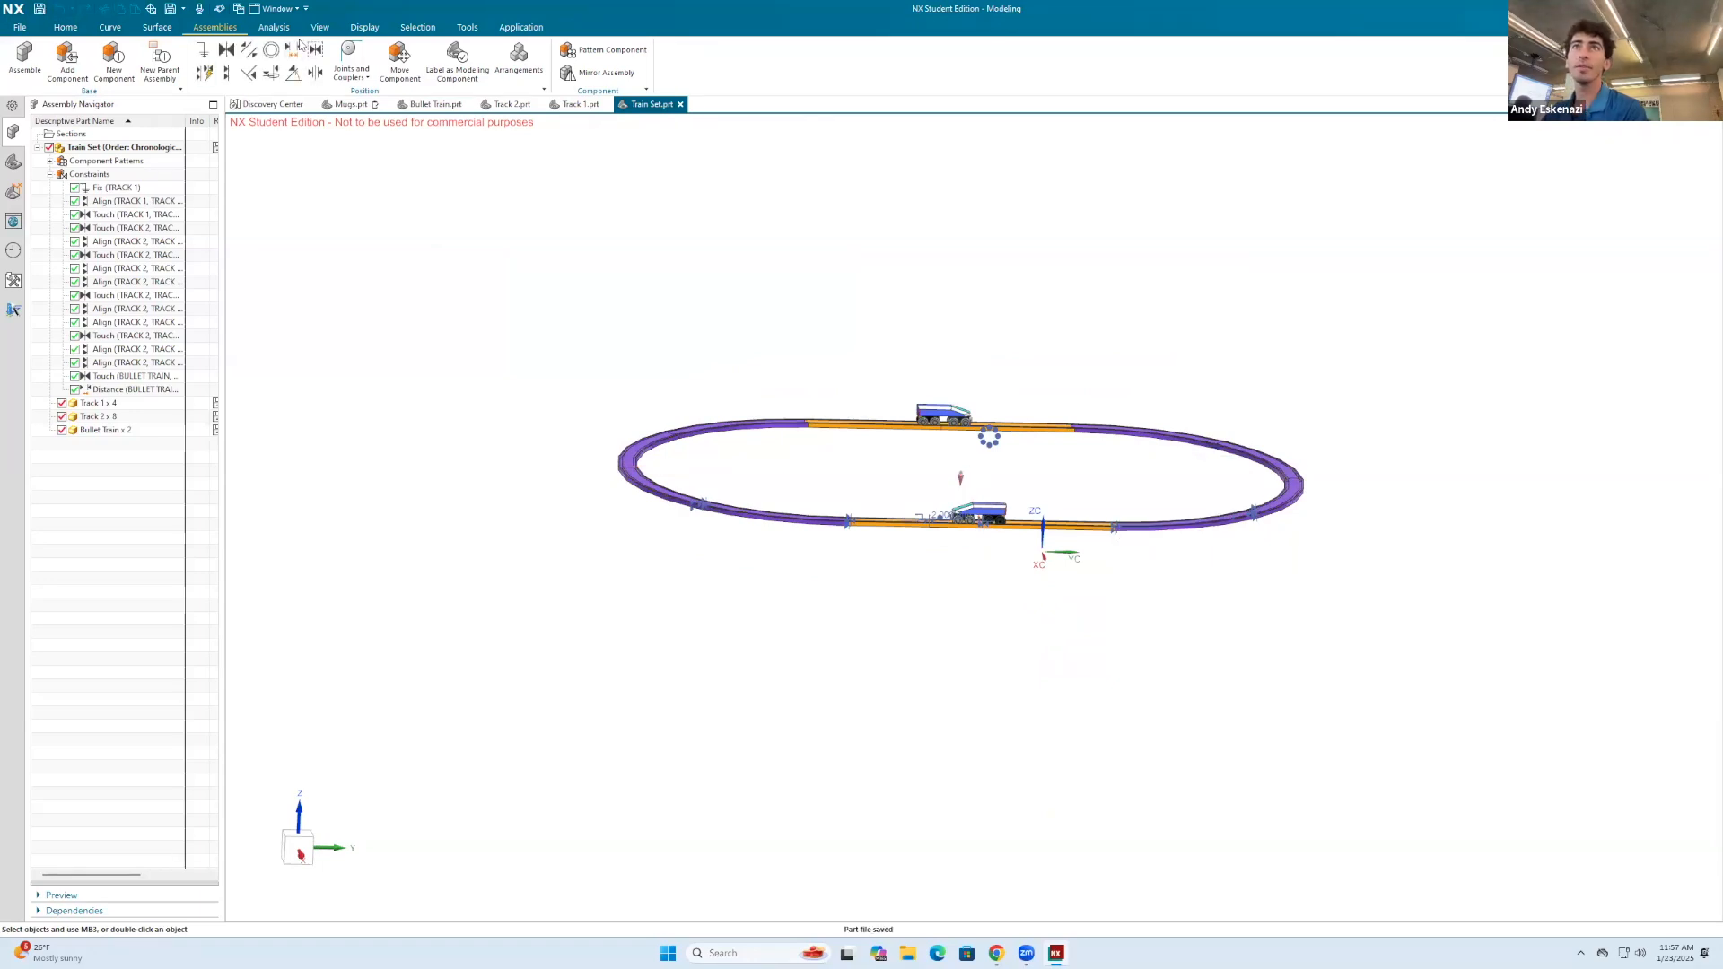
Step: Hide all assembly constraints, datums and sketches in the Train Set view
{"action": "left_click", "coordinate": [322, 28]}
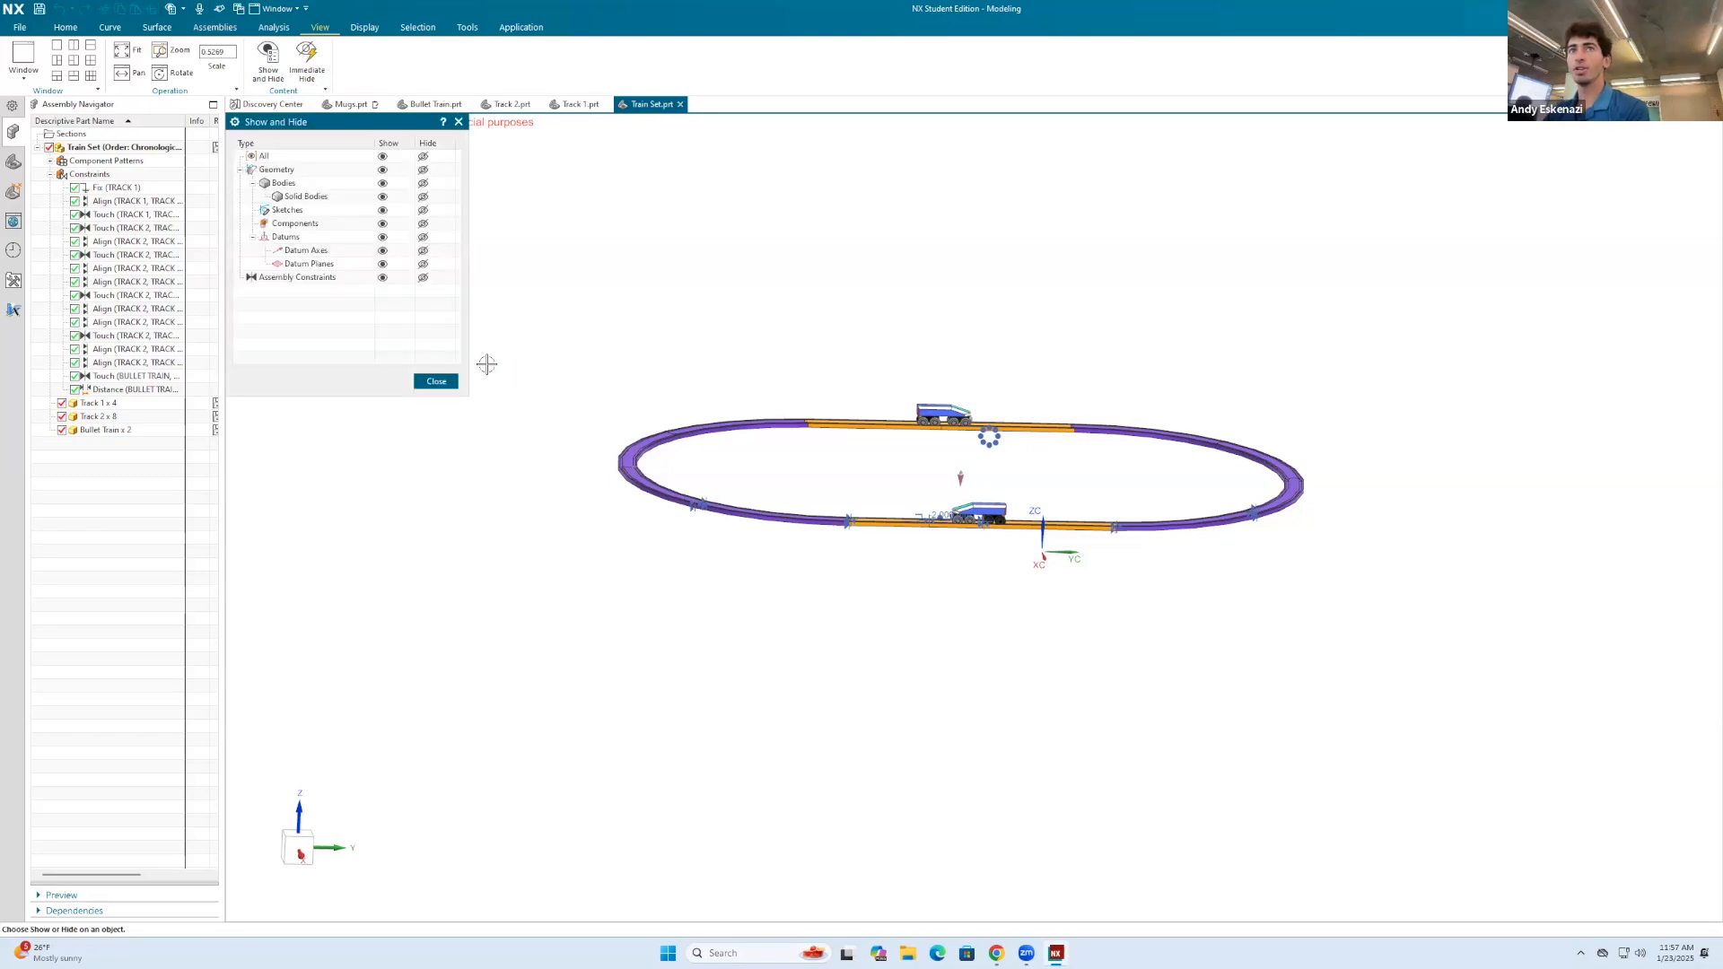
{"action": "left_click", "coordinate": [423, 279]}
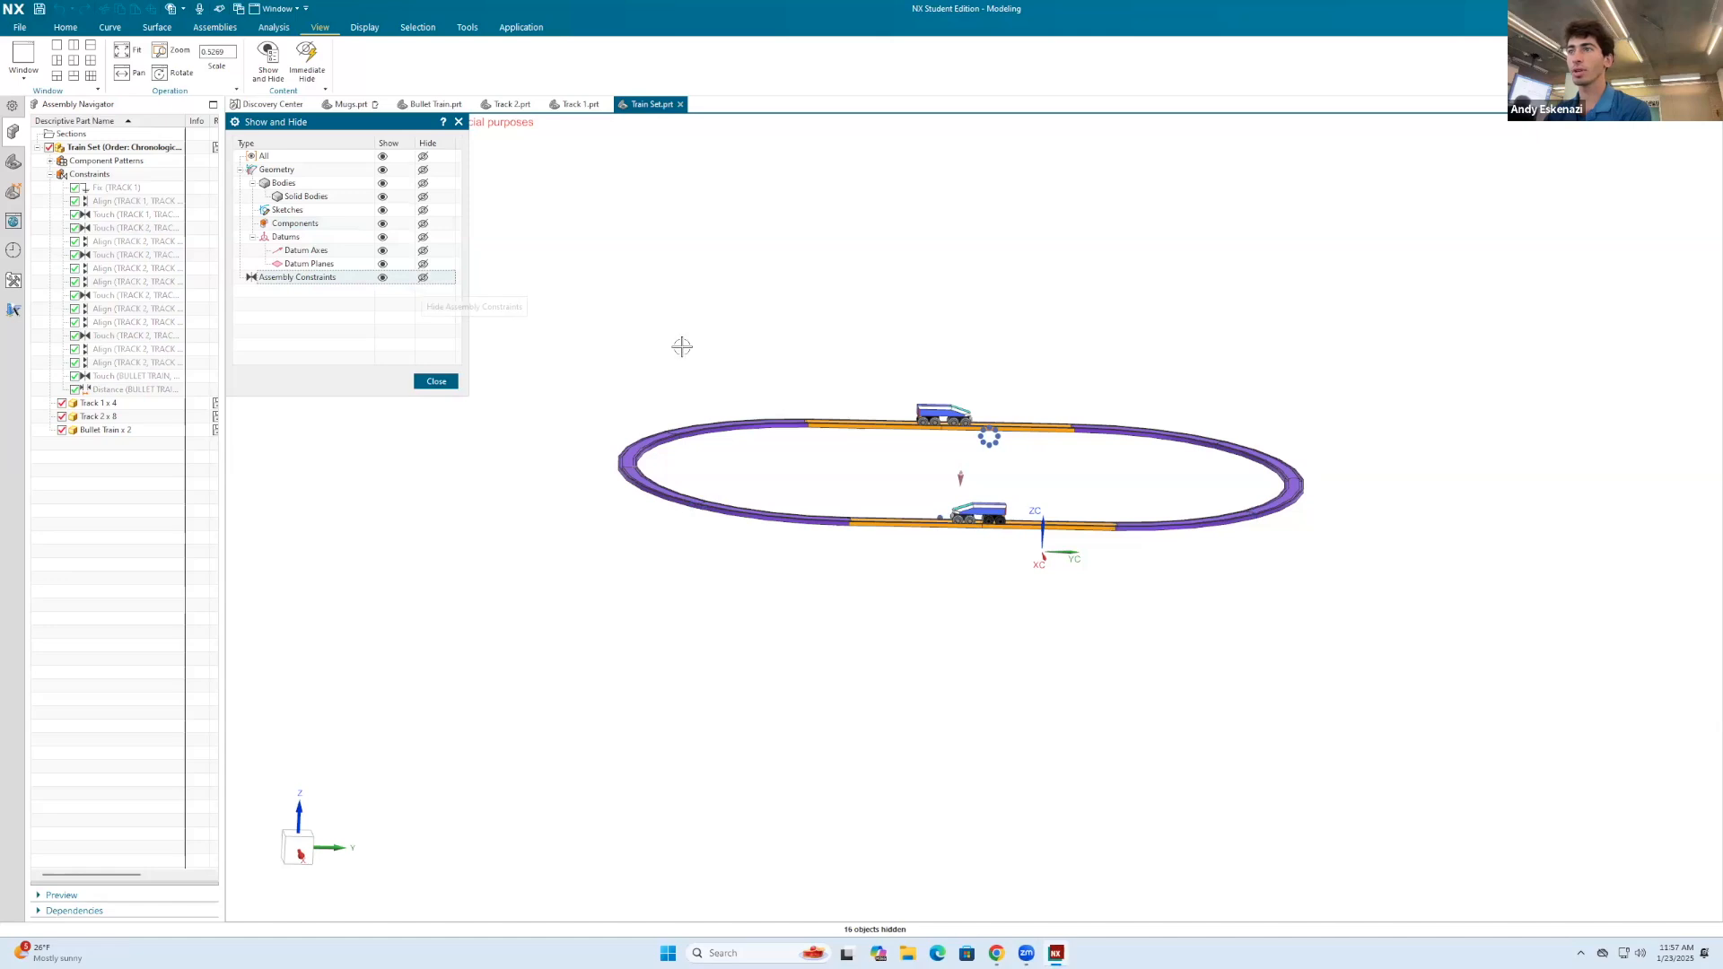
{"action": "left_click", "coordinate": [423, 251]}
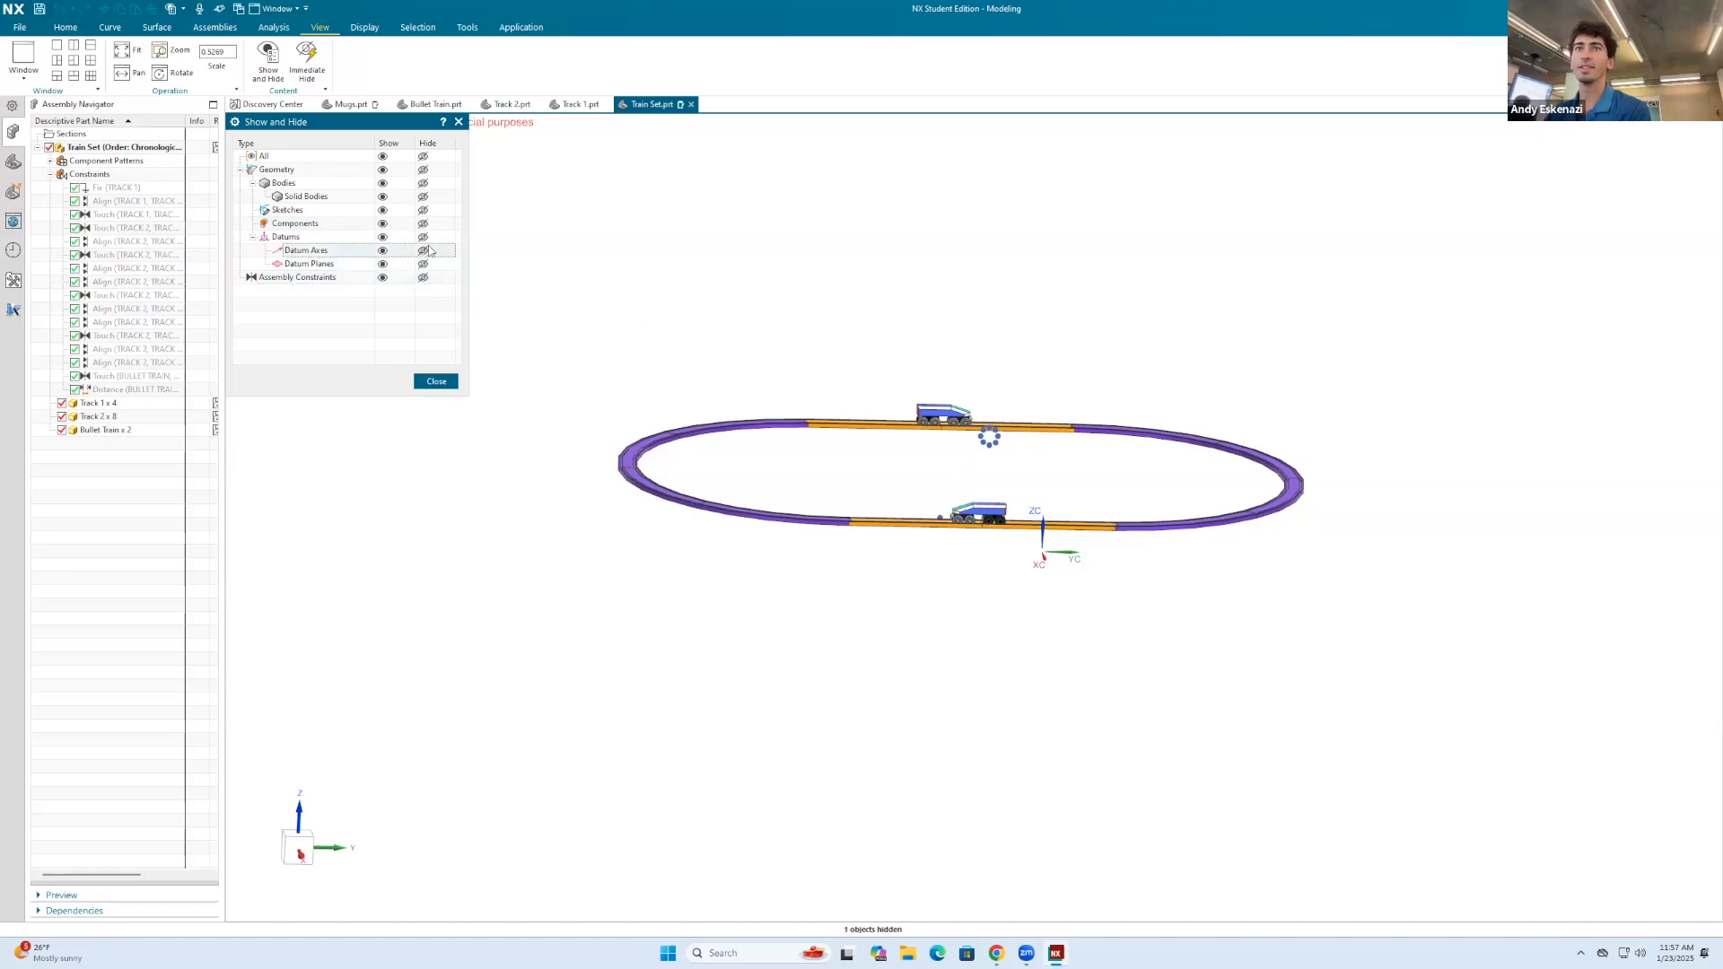
{"action": "left_click", "coordinate": [422, 210]}
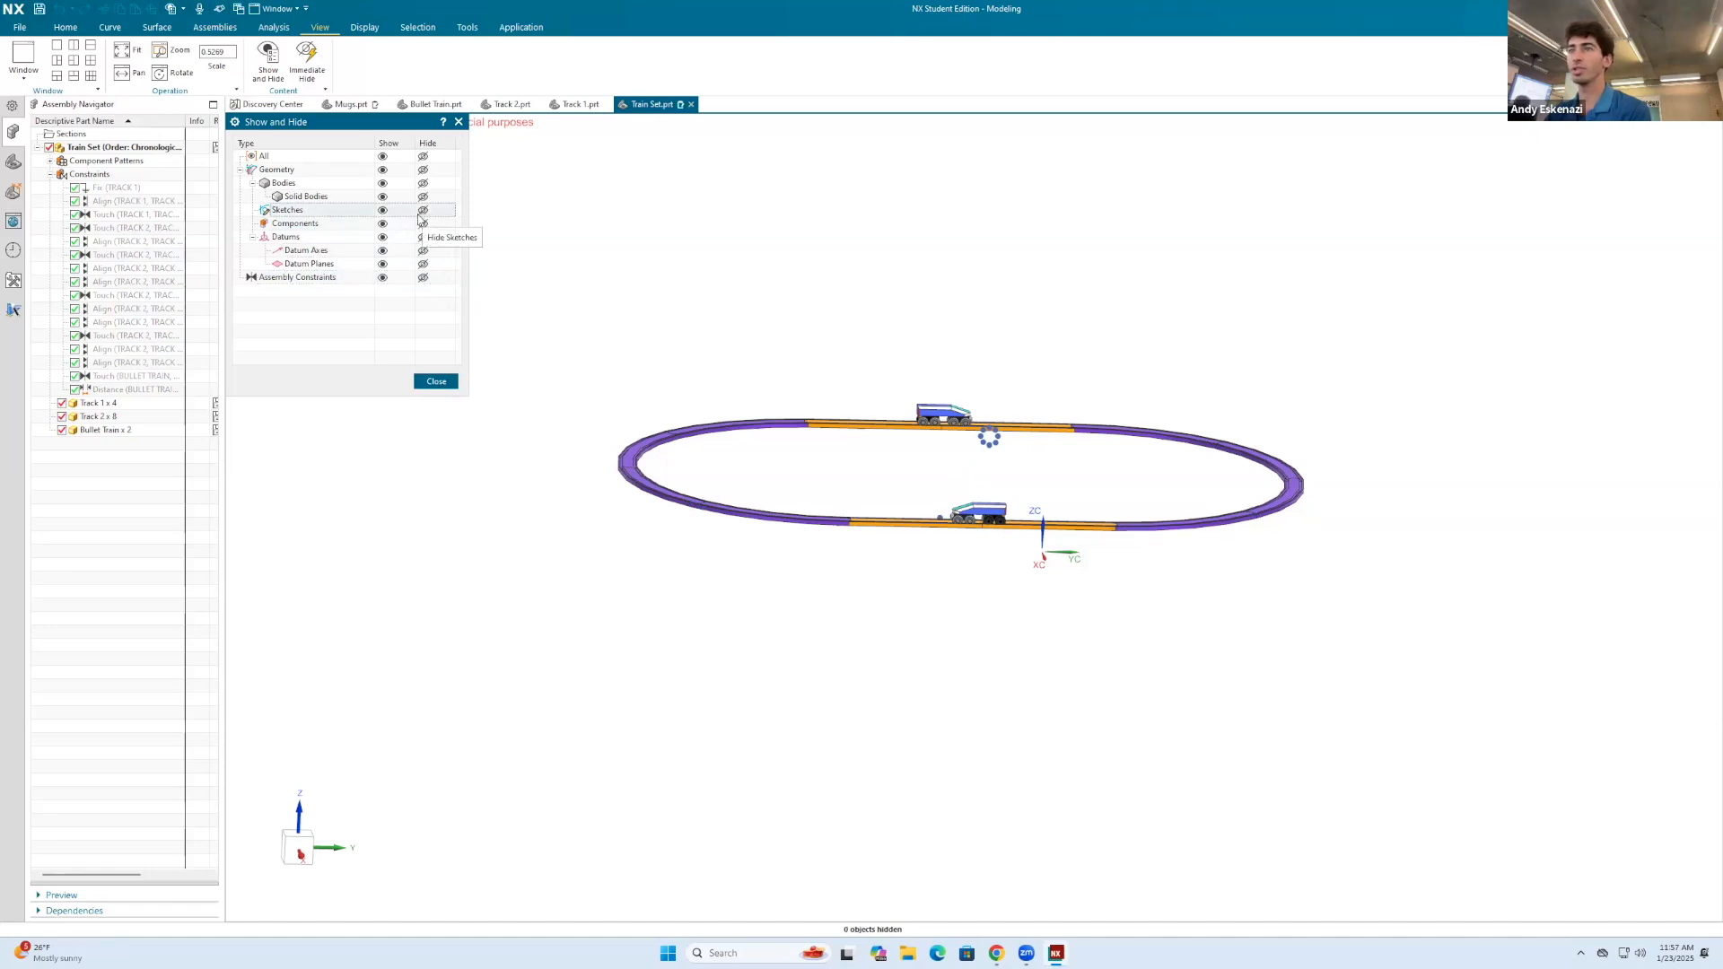
Step: Close the Show and Hide settings and examine the complete track loop with both bullet trains from an angled view
{"action": "left_click", "coordinate": [436, 381]}
{"action": "middle_click_drag", "start_coordinate": [785, 458], "coordinate": [769, 496]}
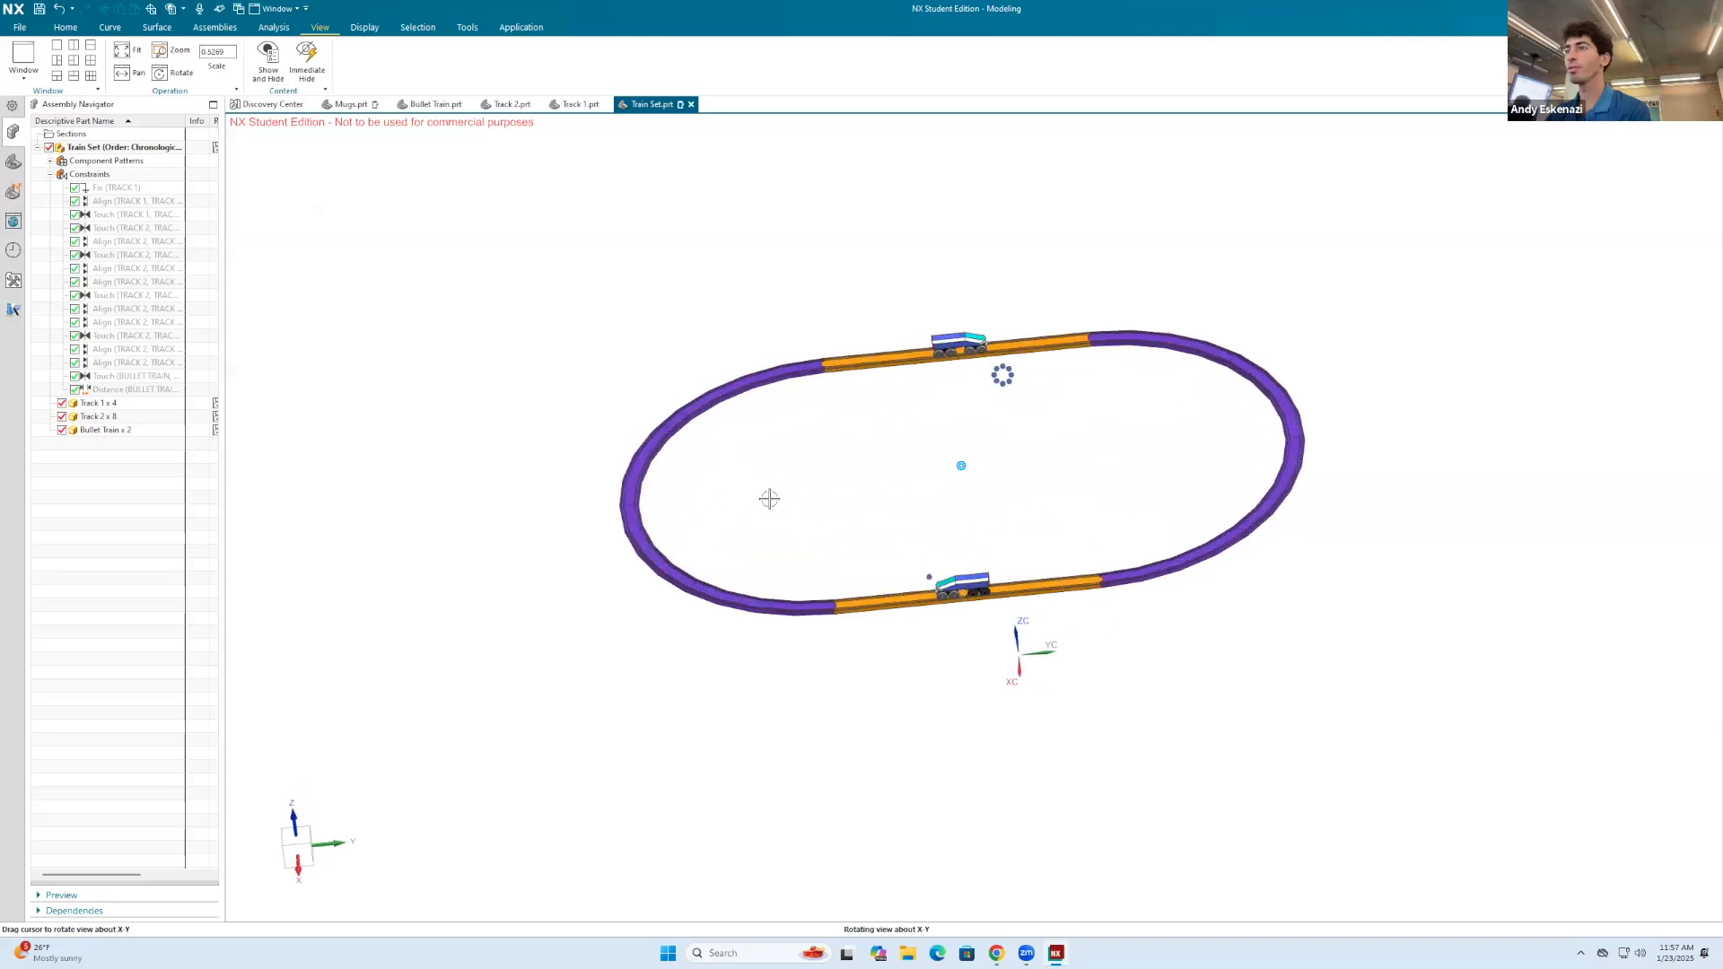
{"action": "scroll", "coordinate": [822, 491], "scroll_direction": "up", "scroll_amount": 3}
{"action": "scroll", "coordinate": [852, 489], "scroll_direction": "down", "scroll_amount": 4}
{"action": "scroll", "coordinate": [900, 484], "scroll_direction": "up", "scroll_amount": 1}
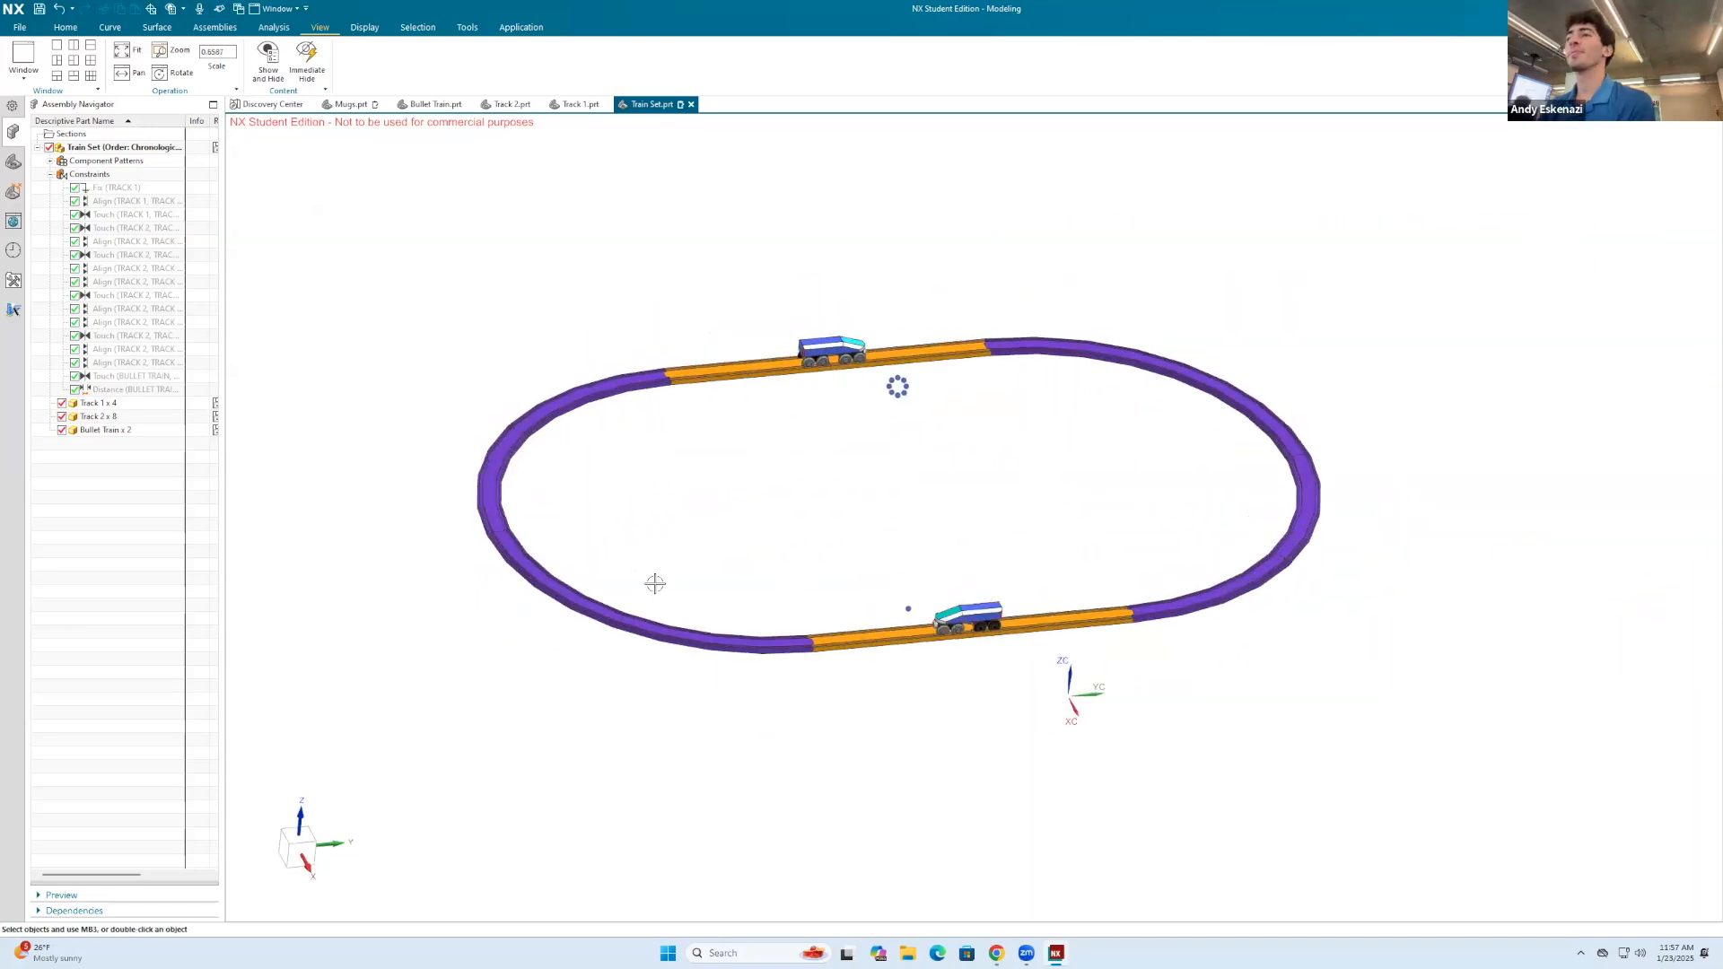
Step: Try to move the nearer bullet train along its straight track with Move Component's dynamic motion, and discard the changes
{"action": "left_click", "coordinate": [65, 27]}
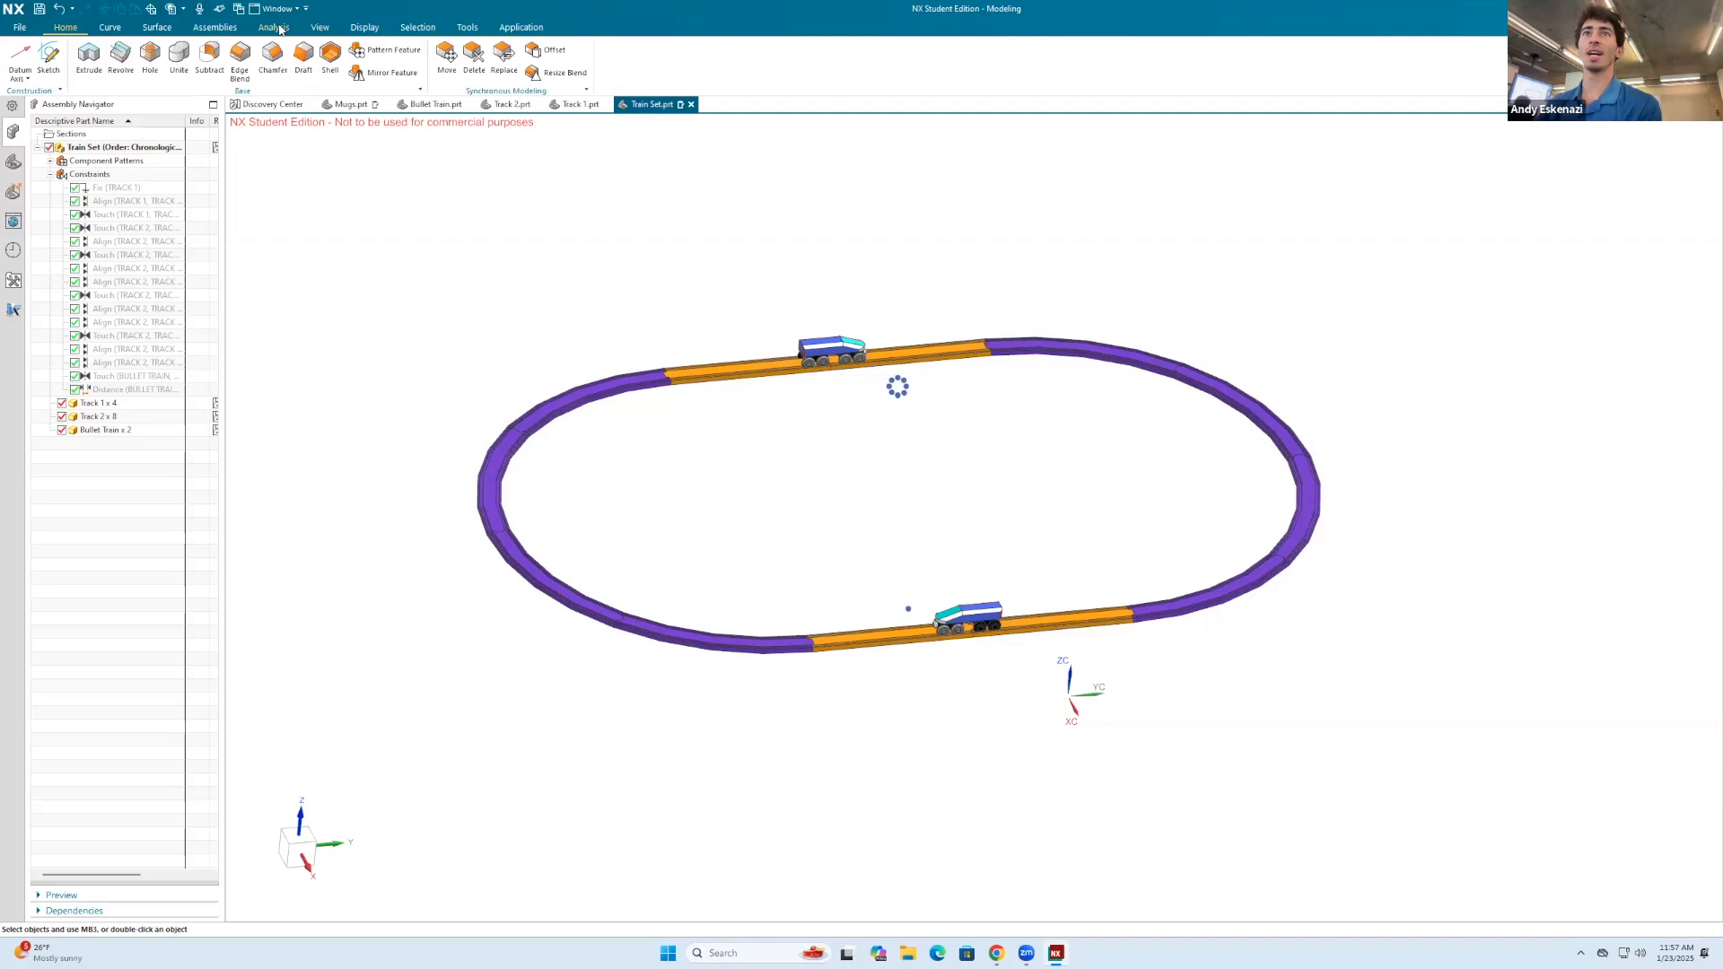
{"action": "left_click", "coordinate": [214, 27]}
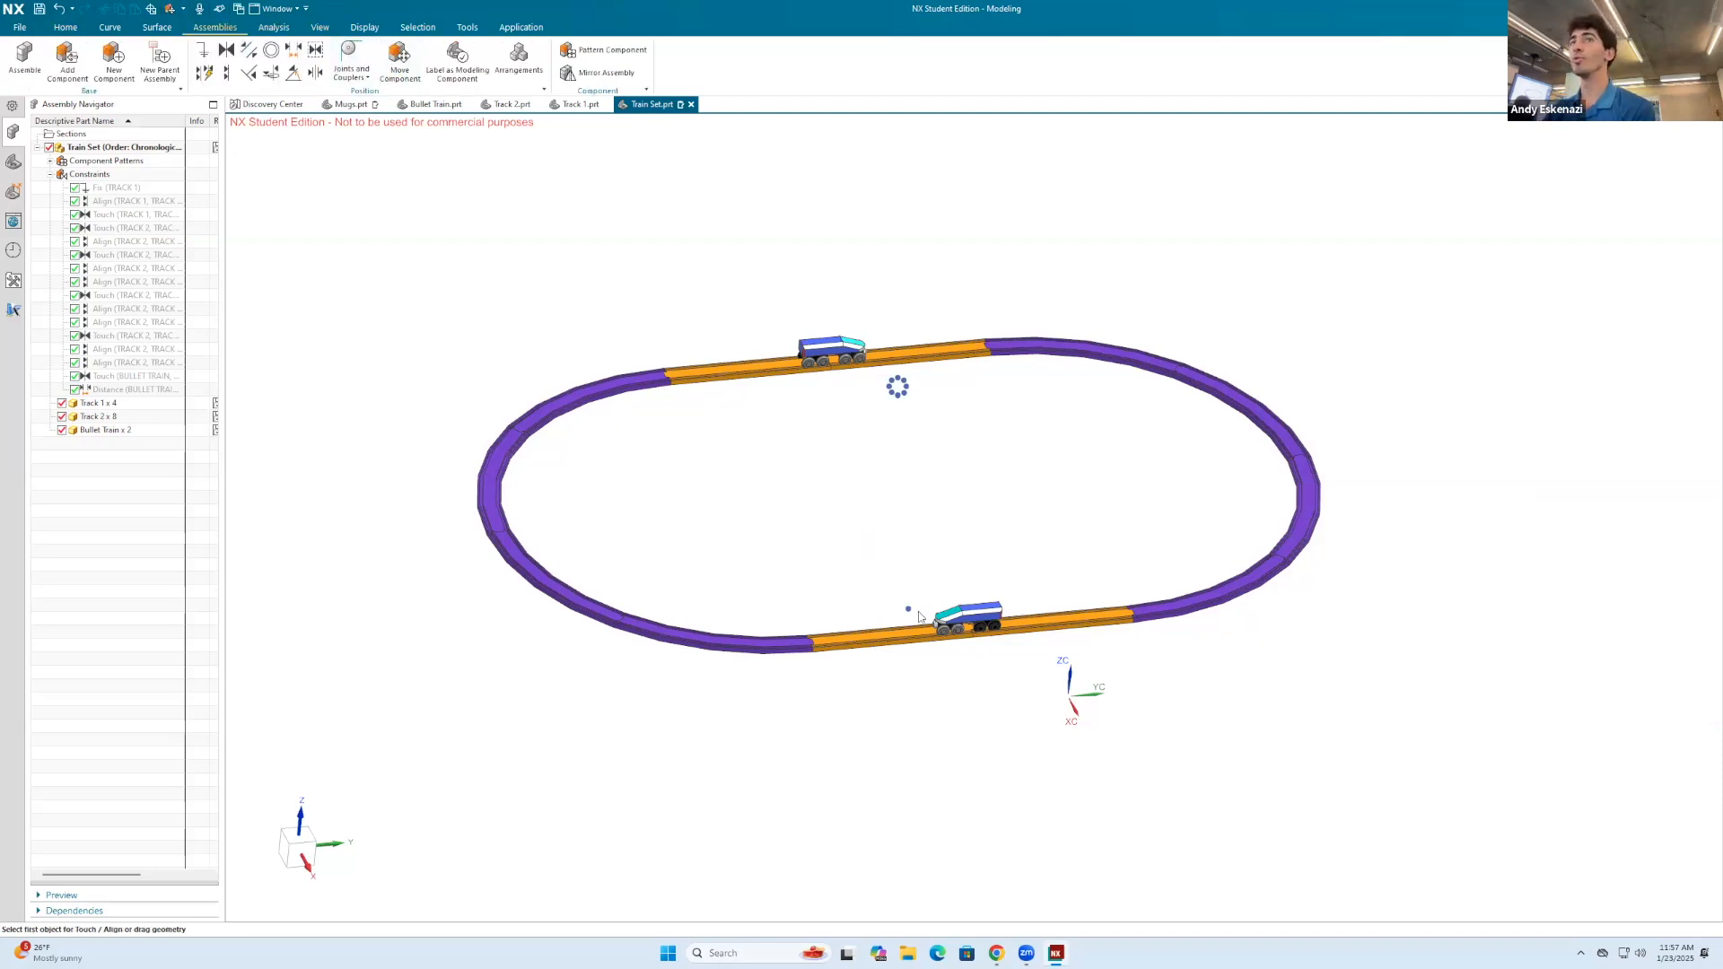
{"action": "left_click", "coordinate": [985, 627]}
{"action": "scroll", "coordinate": [984, 627], "scroll_direction": "up", "scroll_amount": 4}
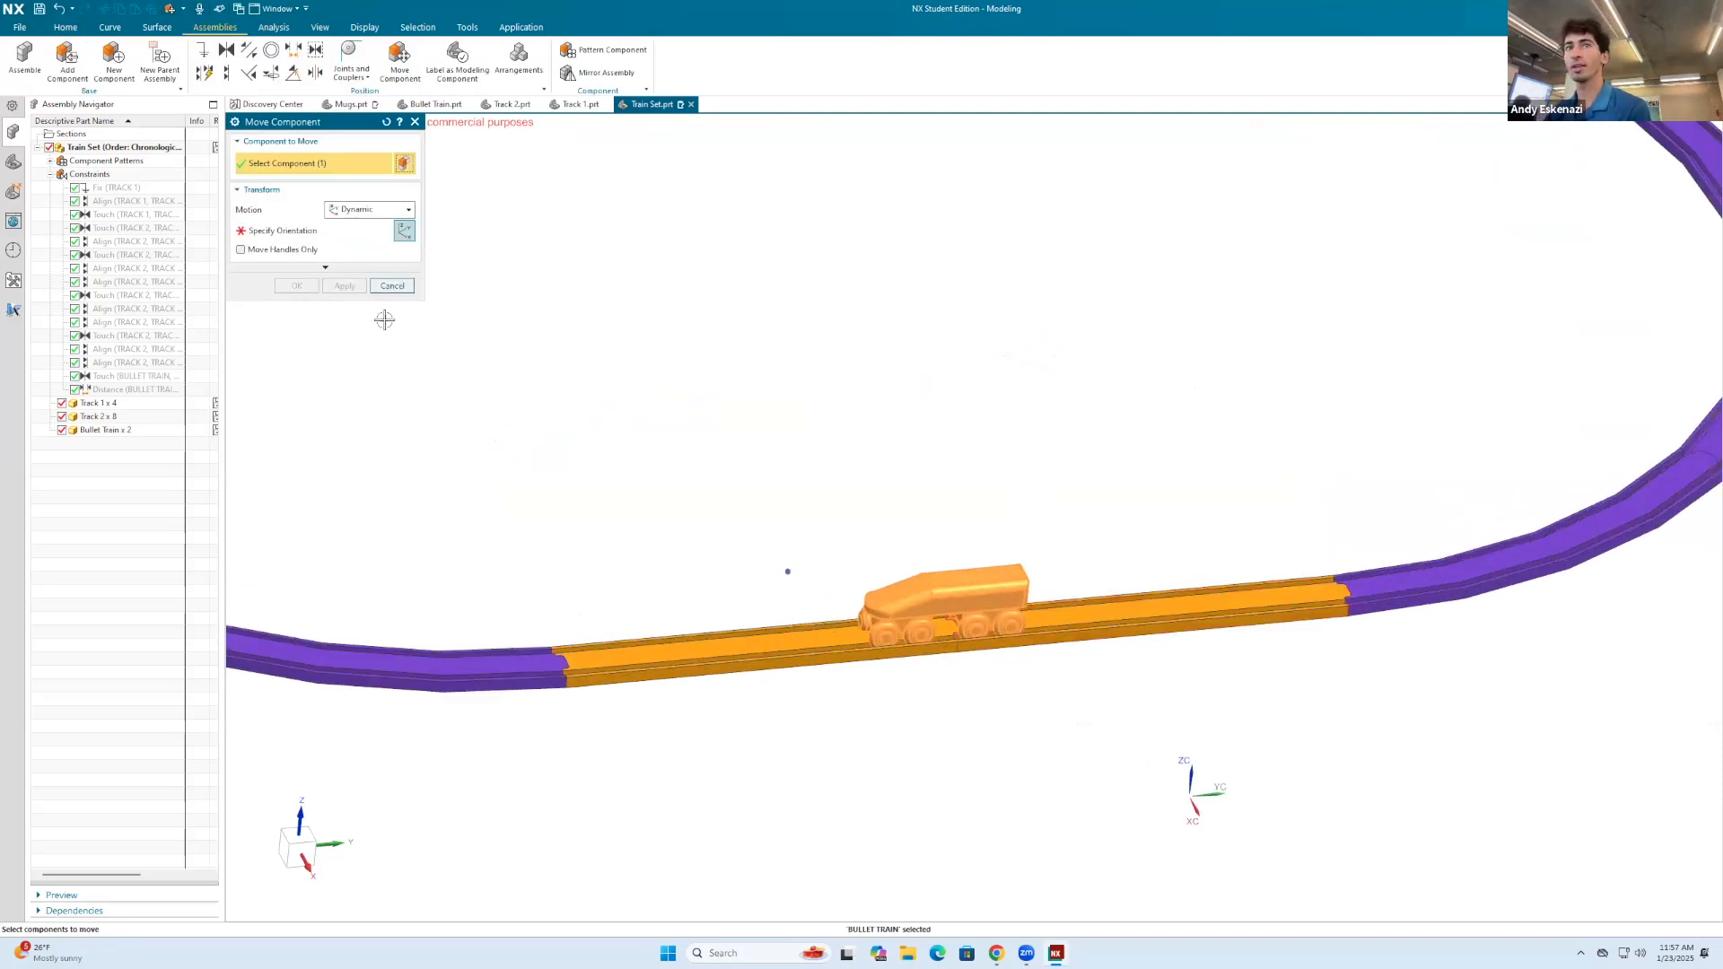
{"action": "left_click", "coordinate": [296, 230]}
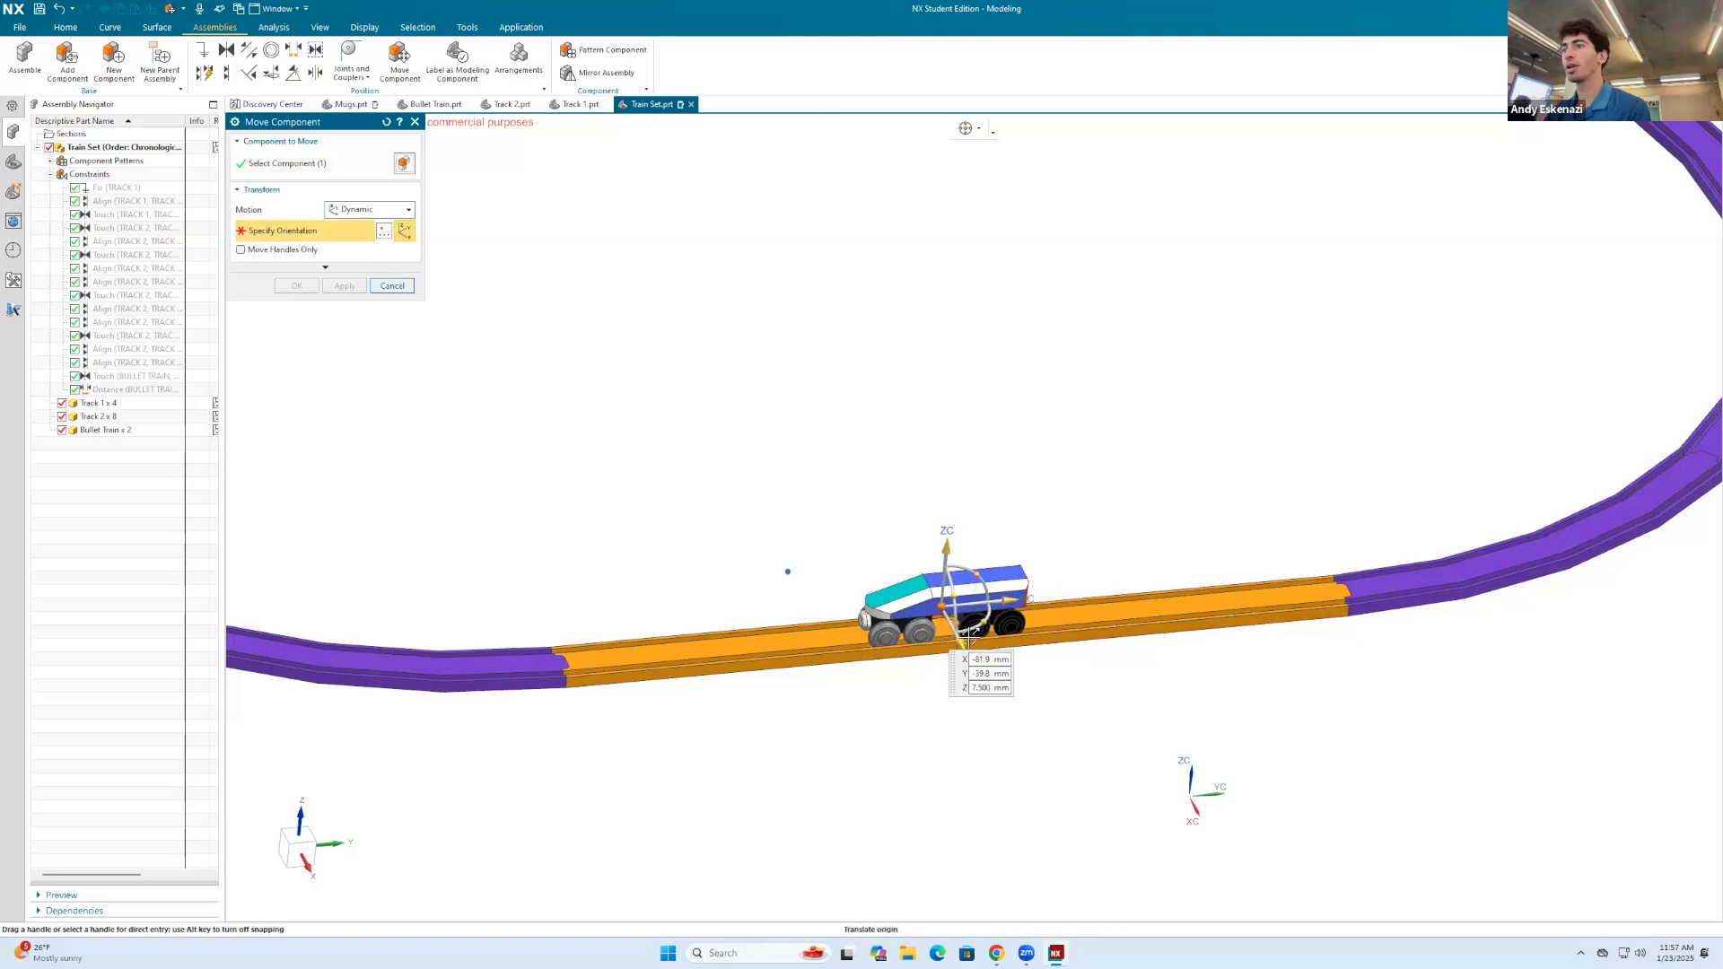
{"action": "left_click_drag", "start_coordinate": [965, 644], "coordinate": [894, 585]}
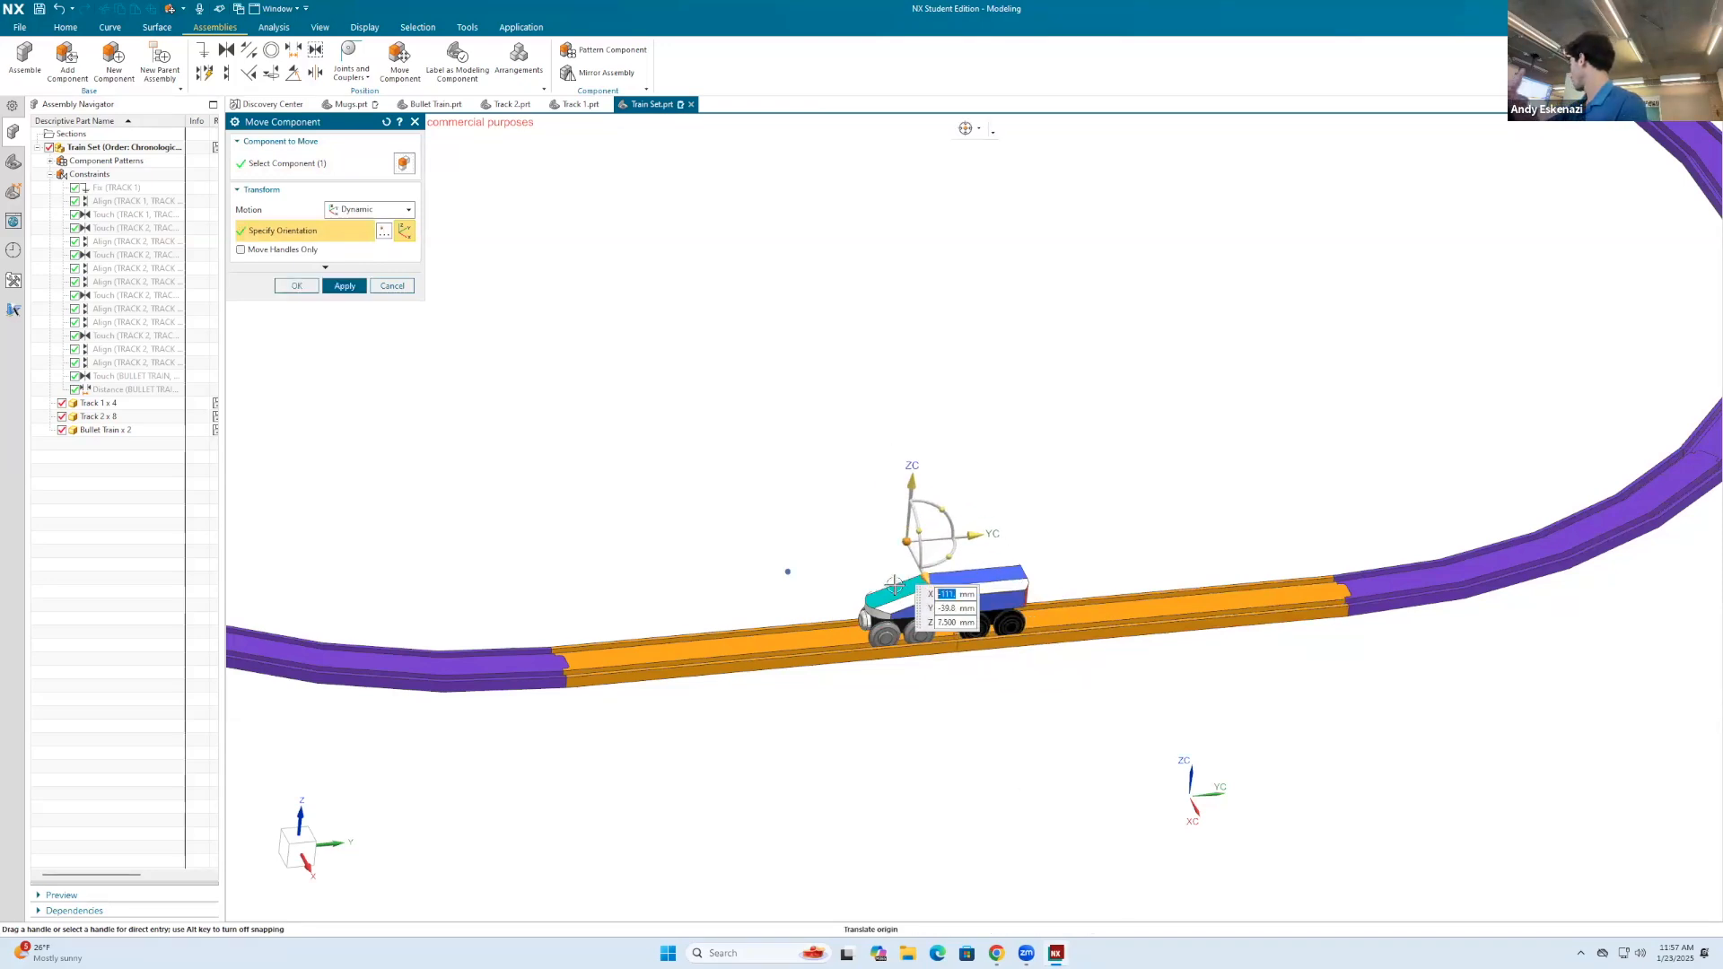
{"action": "left_click_drag", "start_coordinate": [974, 536], "coordinate": [1090, 575]}
{"action": "left_click", "coordinate": [393, 289]}
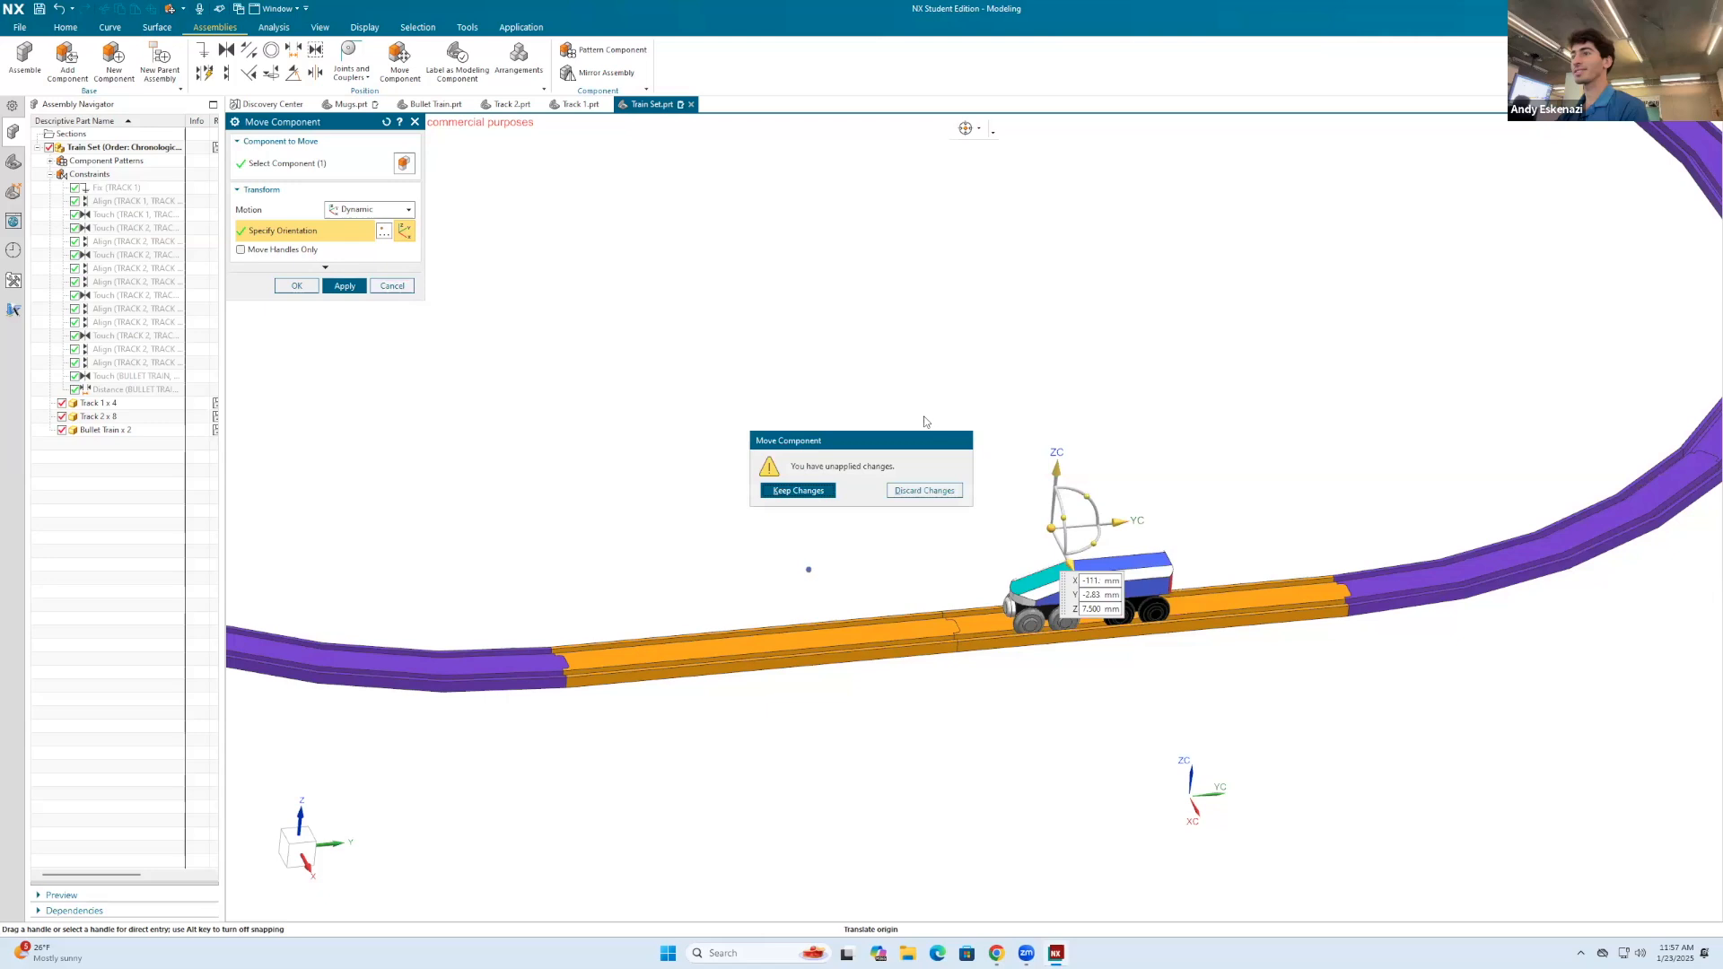
{"action": "left_click", "coordinate": [898, 486]}
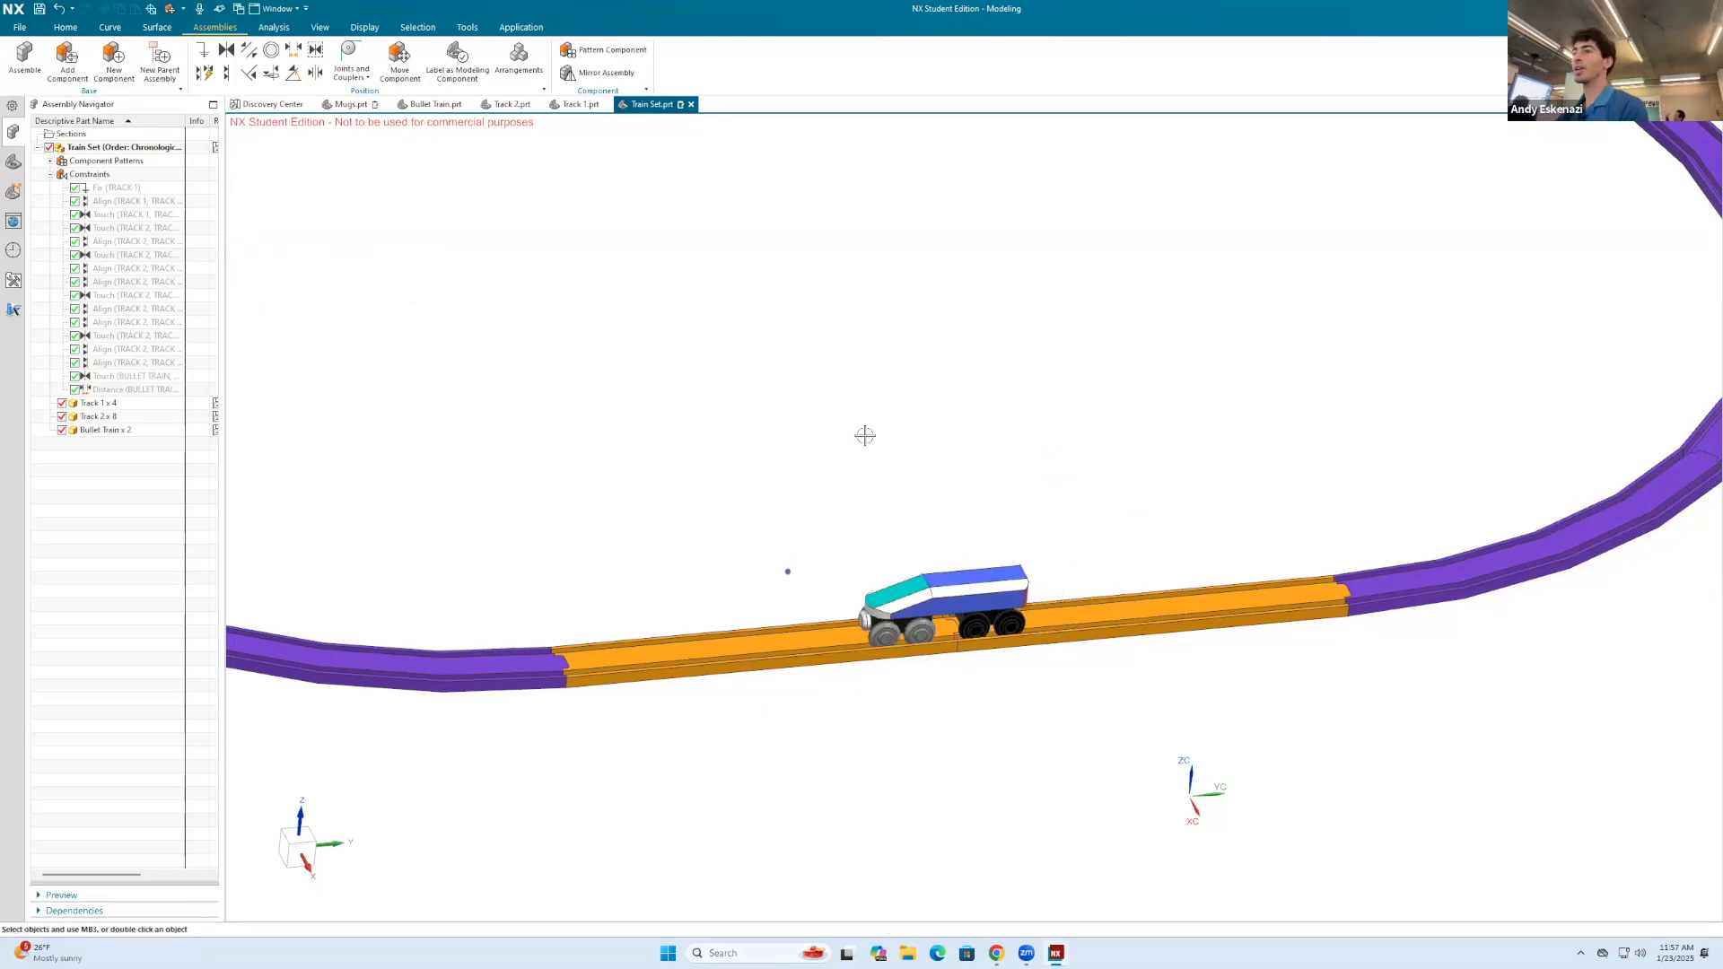
Step: Save the Train Set assembly
{"action": "scroll", "coordinate": [878, 504], "scroll_direction": "down", "scroll_amount": 3}
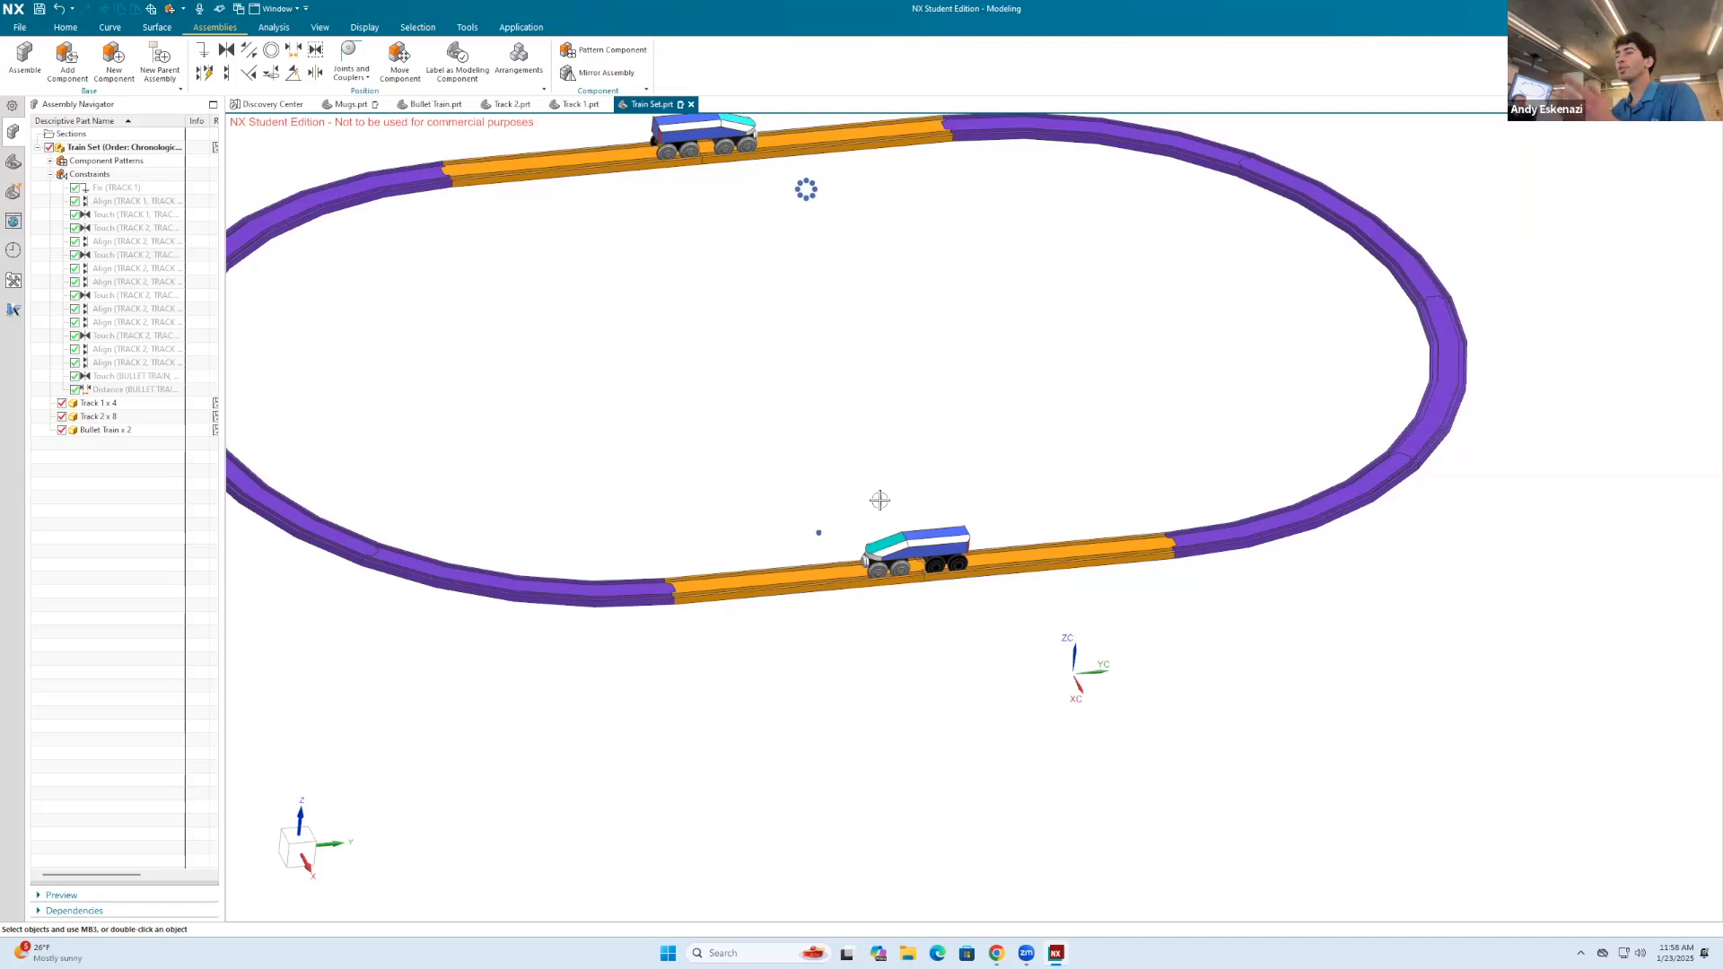
{"action": "scroll", "coordinate": [902, 505], "scroll_direction": "down", "scroll_amount": 1}
{"action": "scroll", "coordinate": [489, 259], "scroll_direction": "up", "scroll_amount": 1}
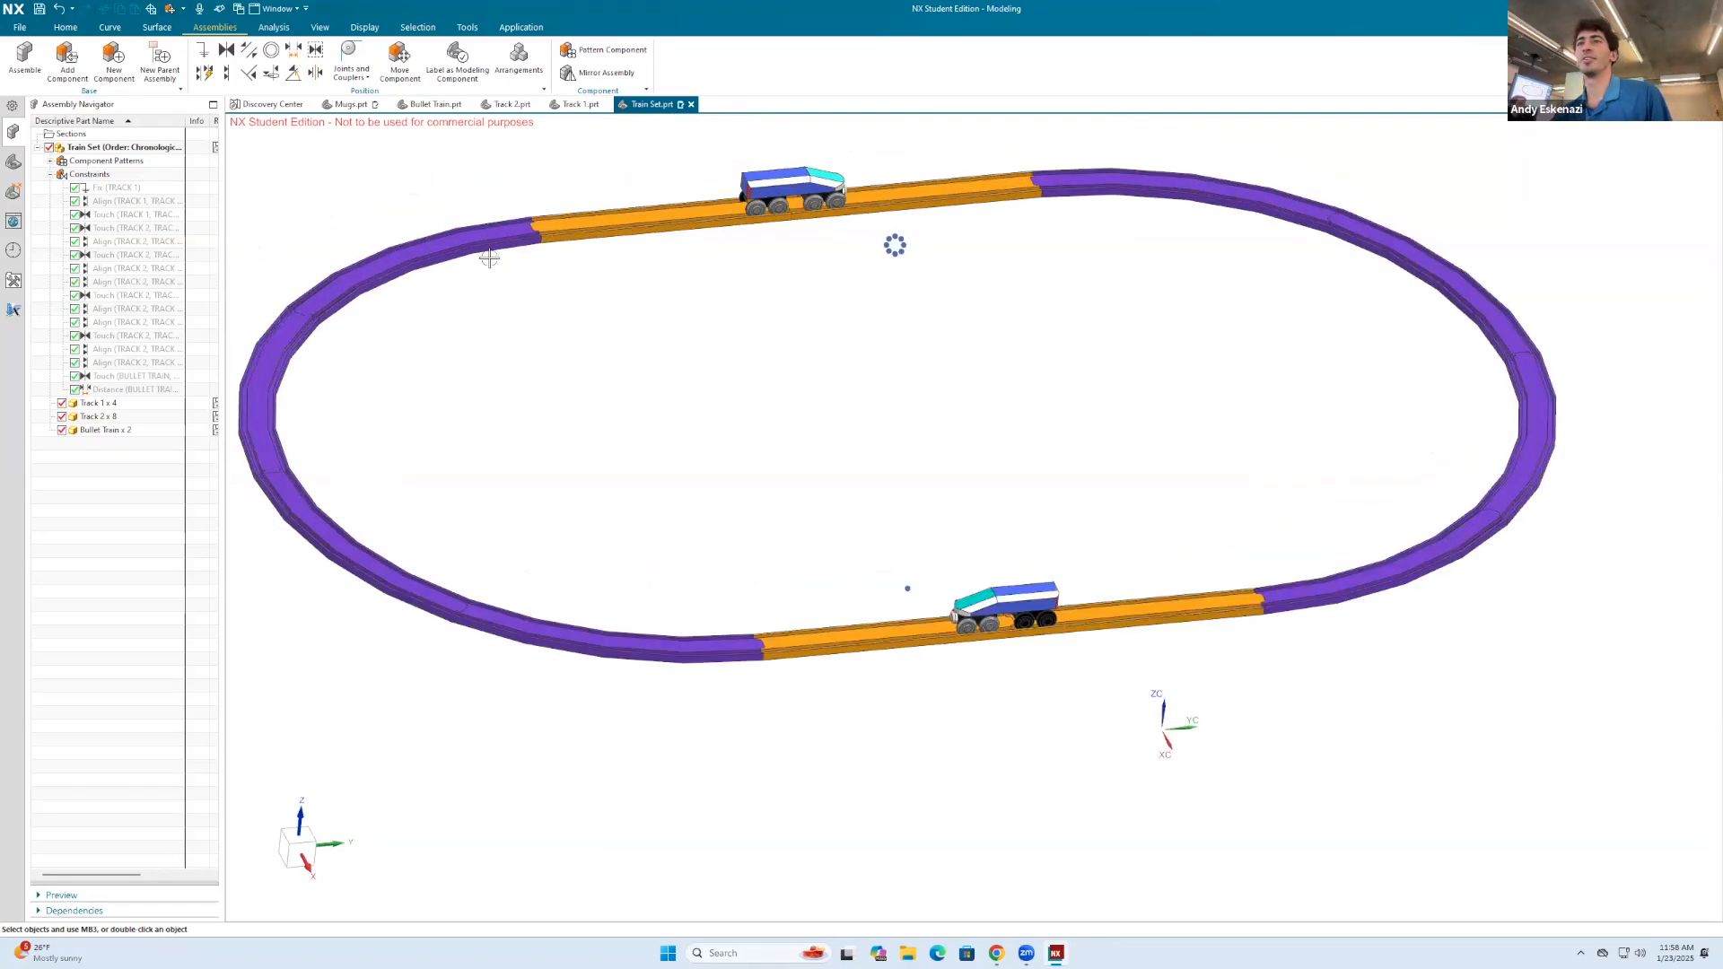
{"action": "left_click", "coordinate": [38, 9]}
{"action": "scroll", "coordinate": [826, 377], "scroll_direction": "down", "scroll_amount": 1}
{"action": "scroll", "coordinate": [516, 236], "scroll_direction": "up", "scroll_amount": 1}
{"action": "scroll", "coordinate": [705, 404], "scroll_direction": "down", "scroll_amount": 1}
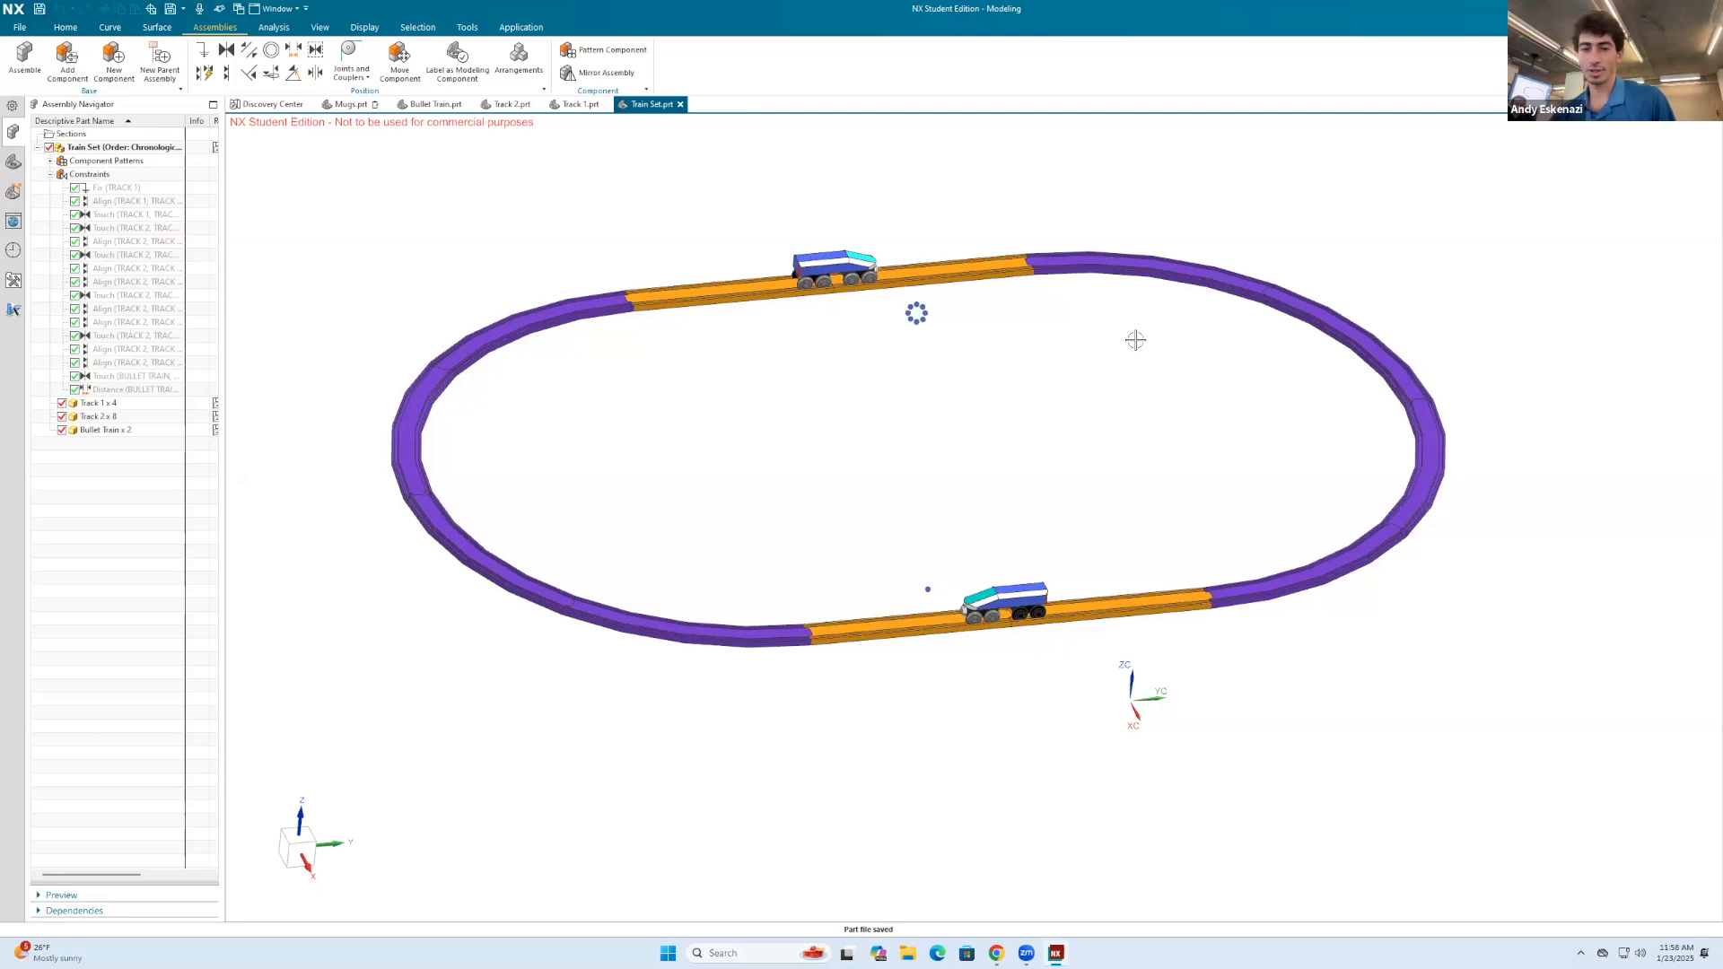